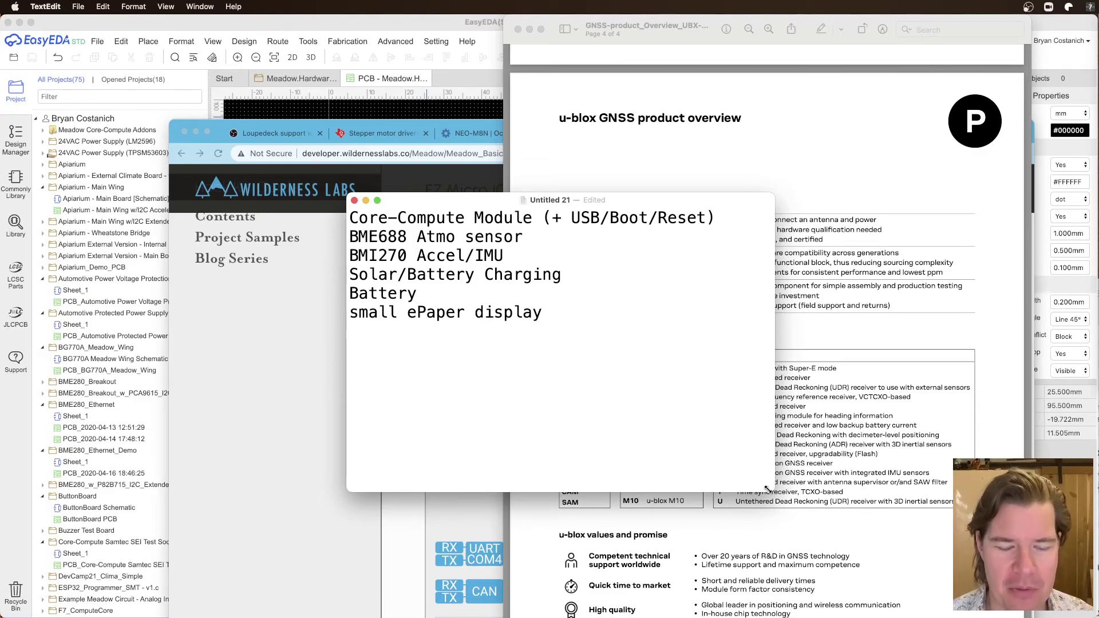
Step: Reduce the text size of the parts list note and shrink its window to fit the list
key(super+minus)
key(super+minus)
key(super+minus)
key(super+minus)
key(super+minus)
key(super+minus)
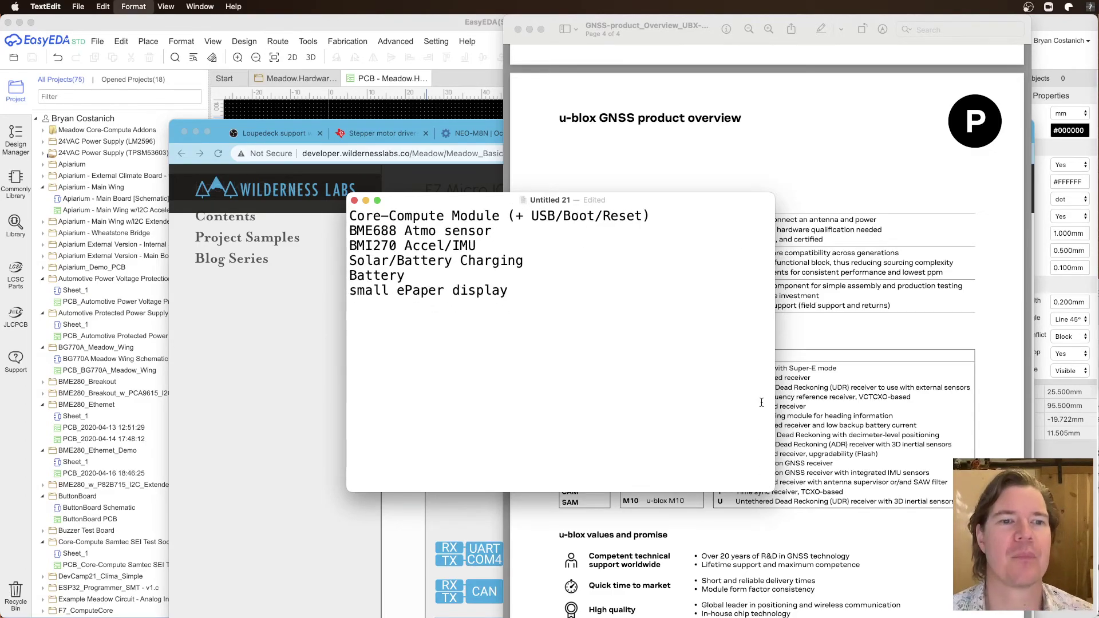
key(super+minus)
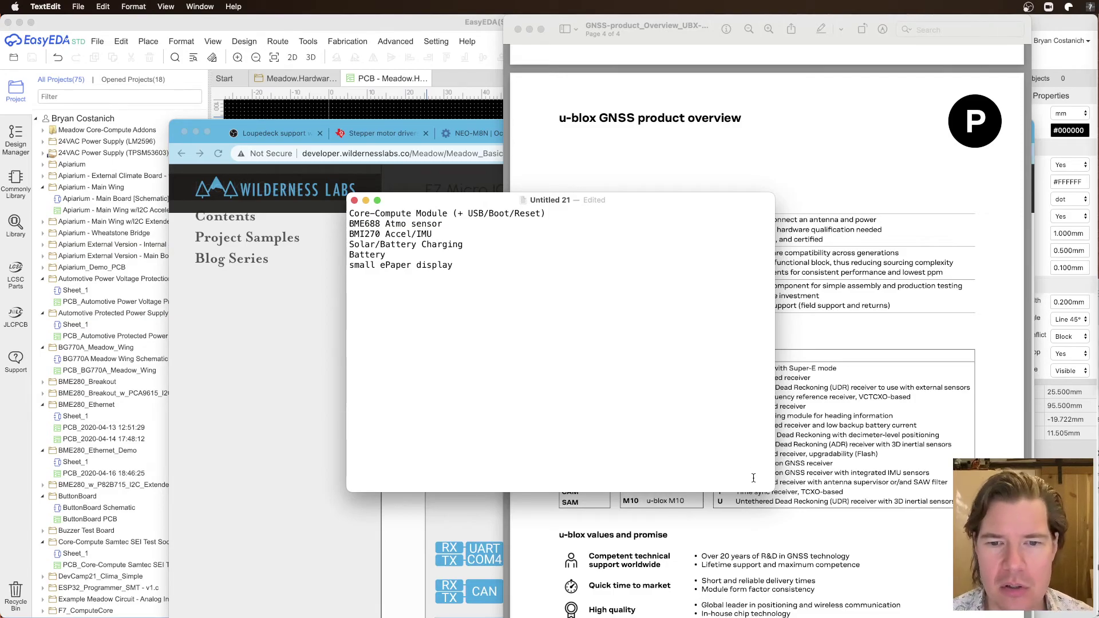
drag(774, 491, 595, 300)
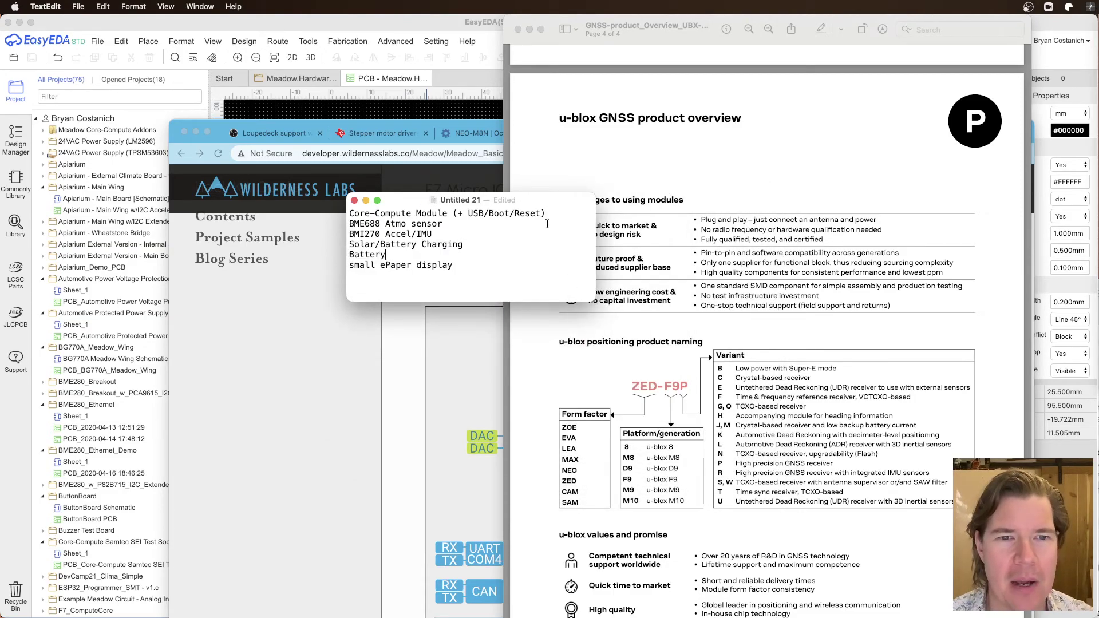
Step: Minimize the notes window and switch to the Meadow.Hardware schematic in EasyEDA
key(super+m)
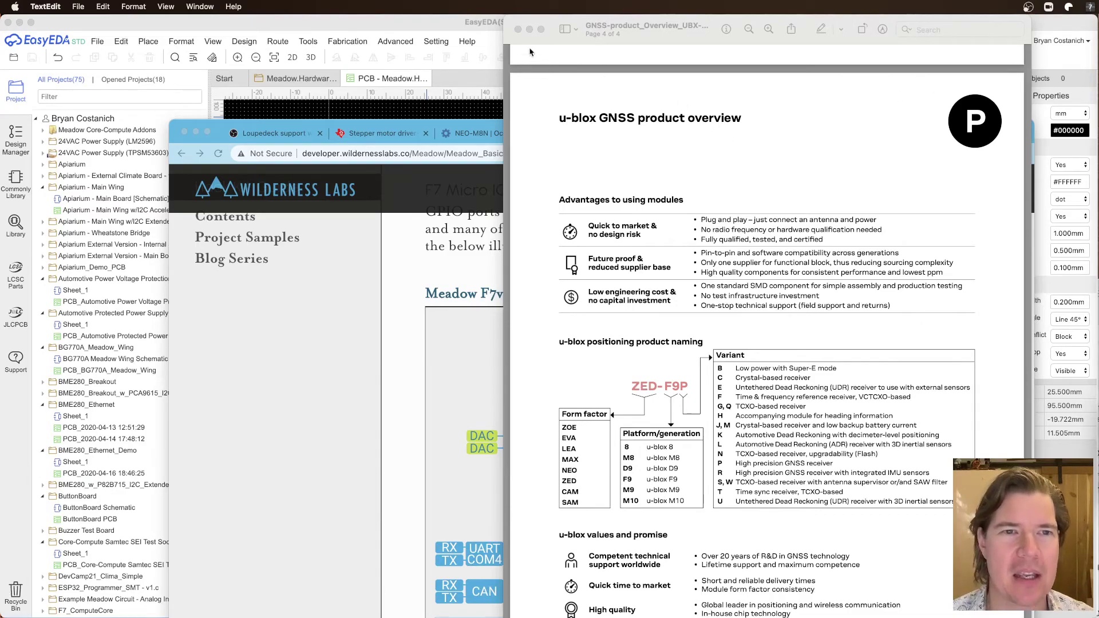
click(456, 31)
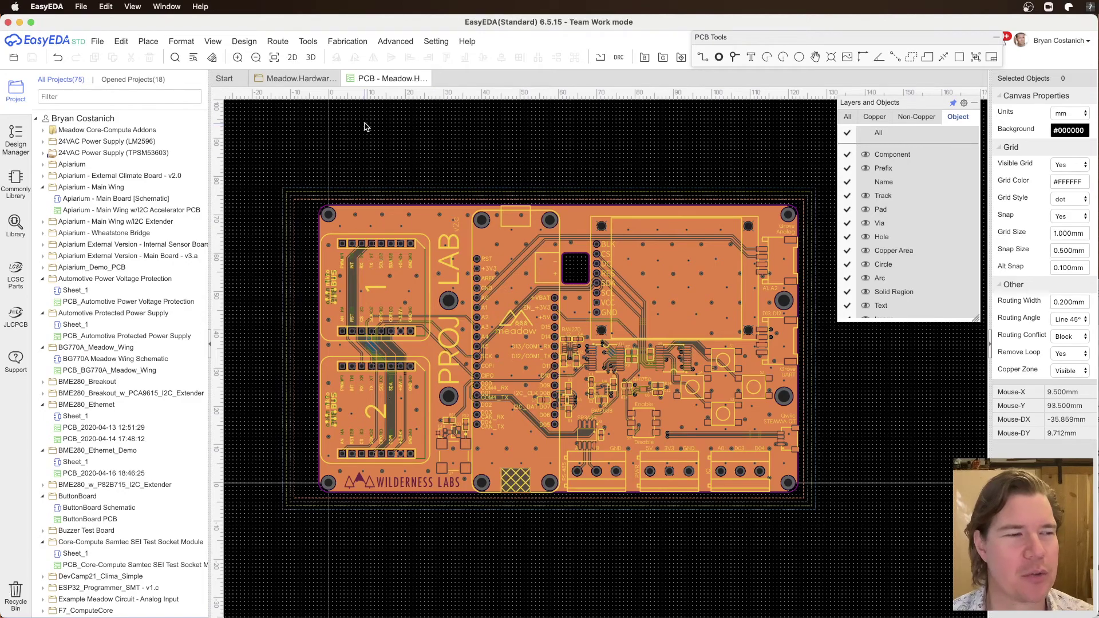
click(285, 86)
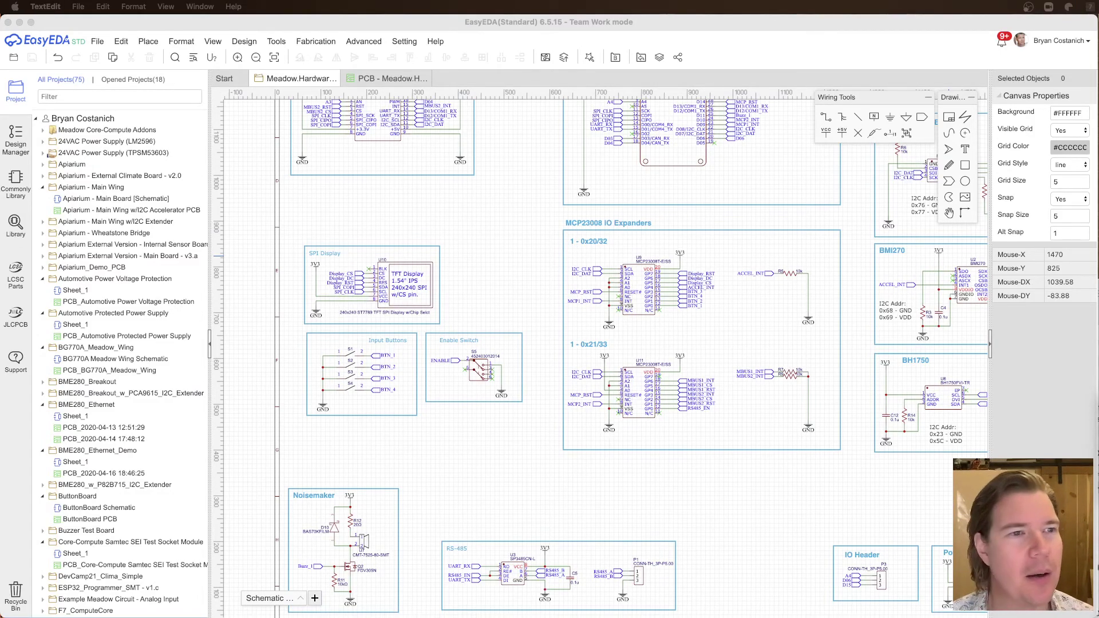
Step: Create a new project titled "GPS Environmental Tracker"
click(101, 45)
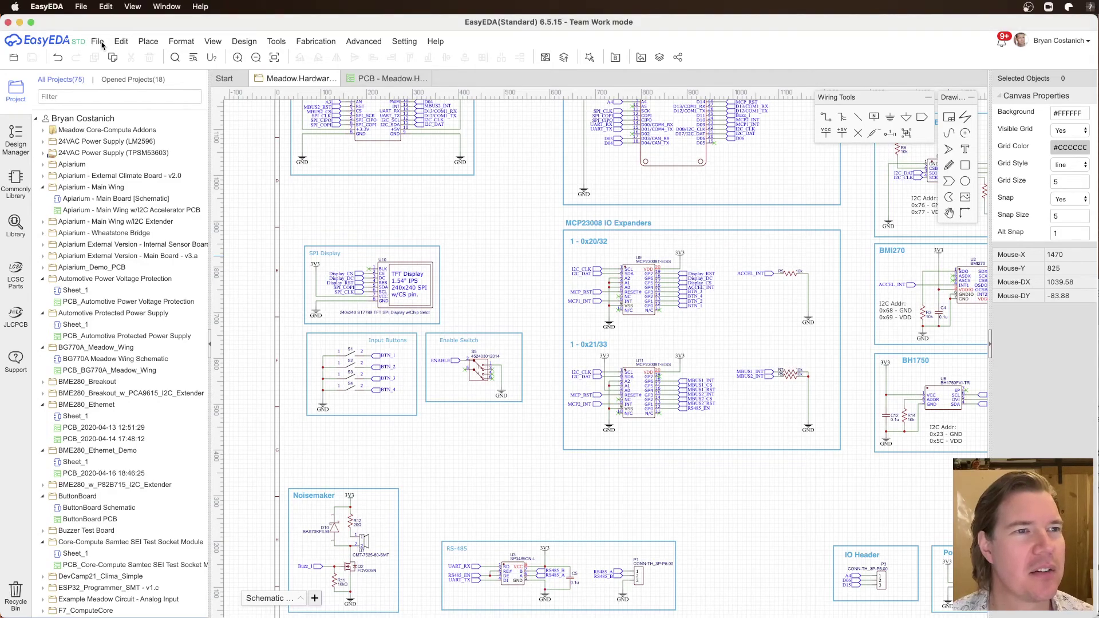
click(102, 45)
mouse_move(121, 58)
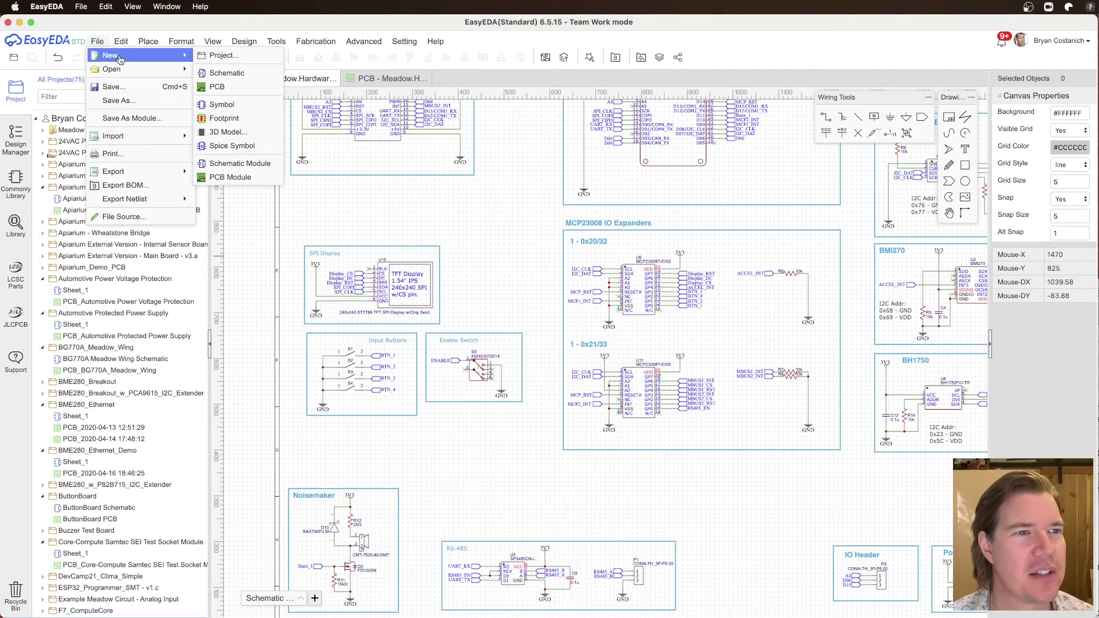
click(219, 60)
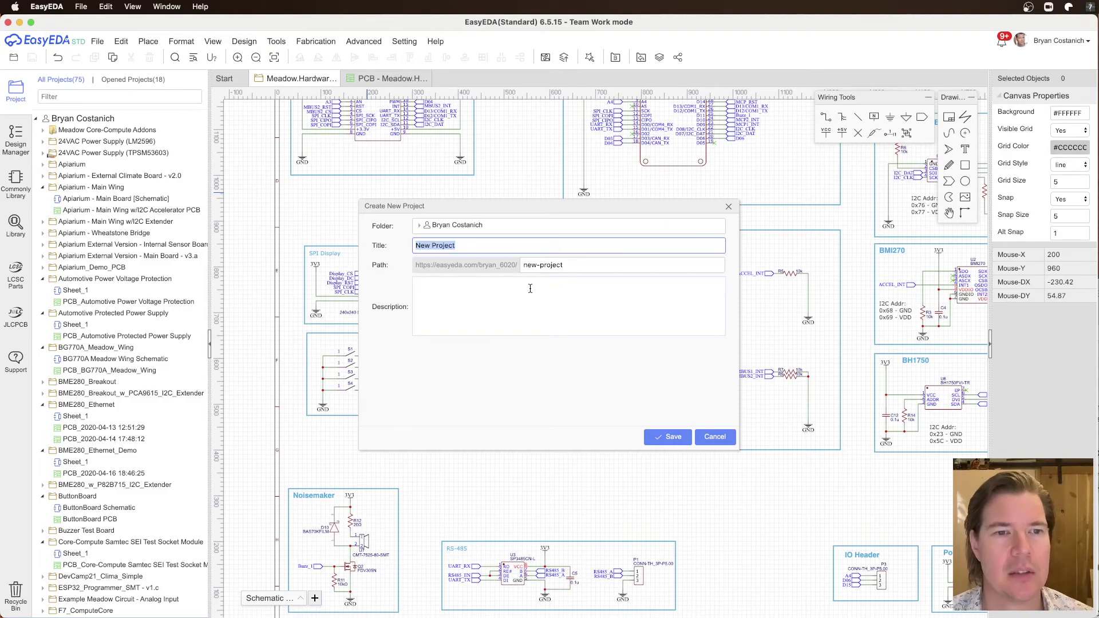
text(GP)
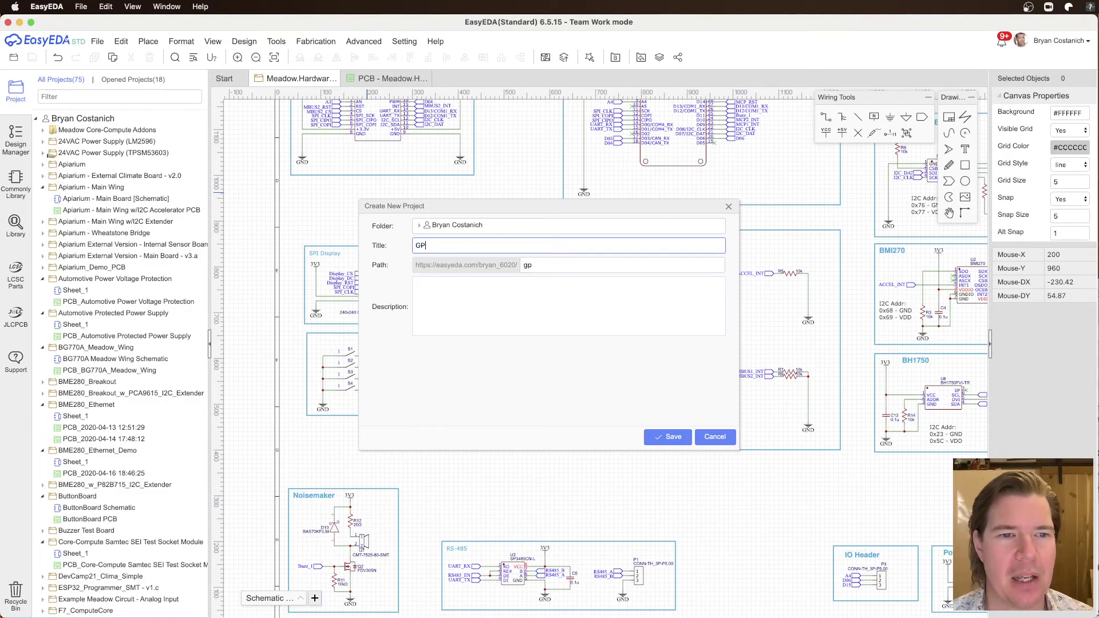
text(S_ Envo)
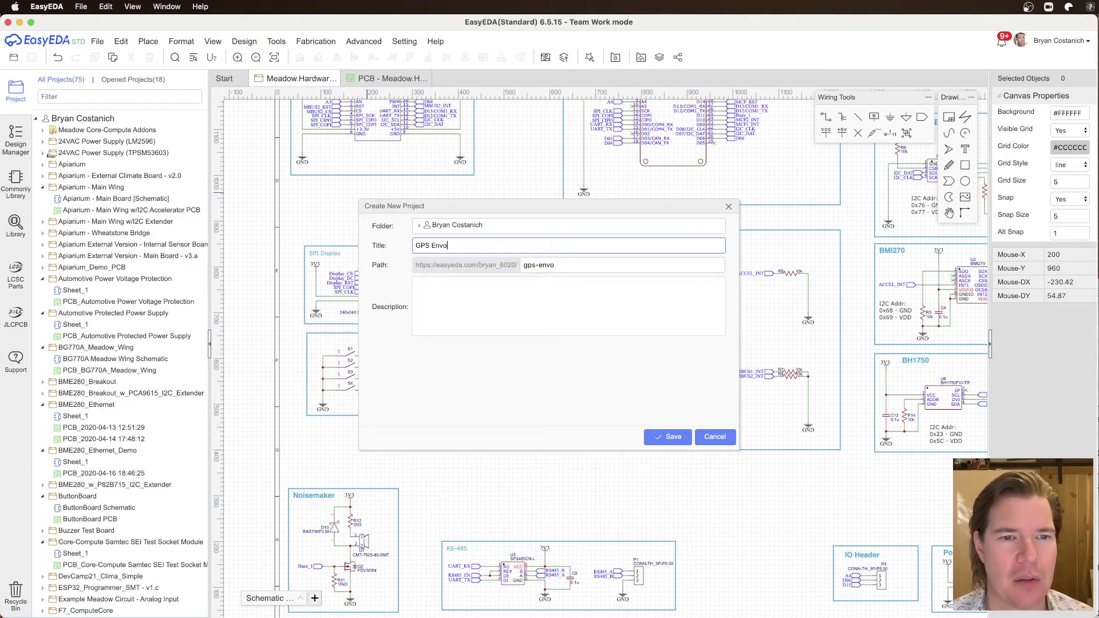
text(ronmental )
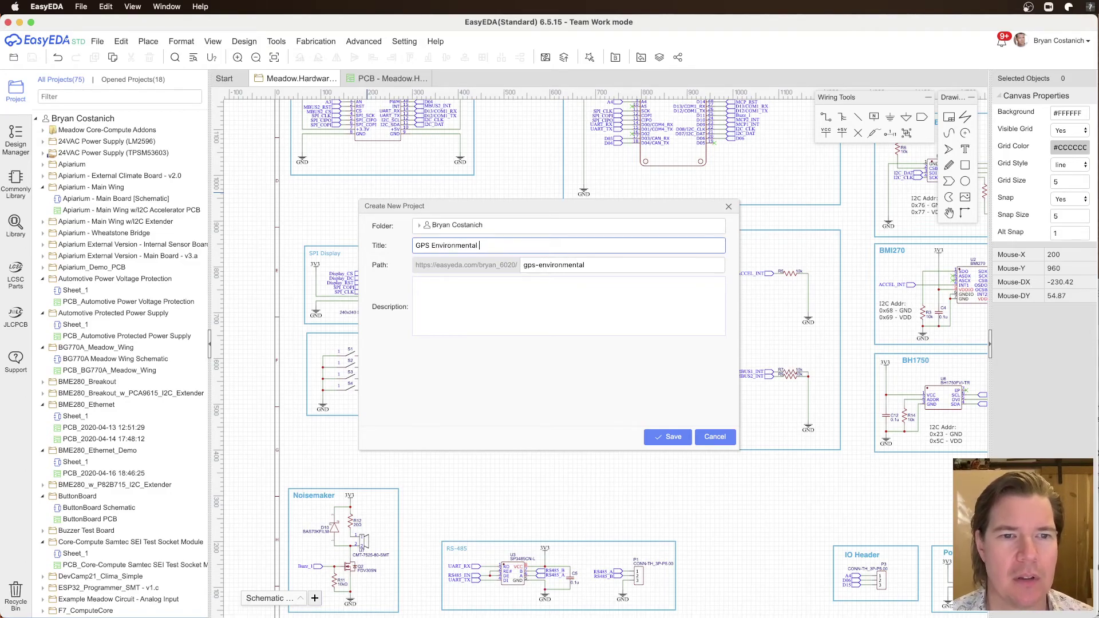
text(Tracker)
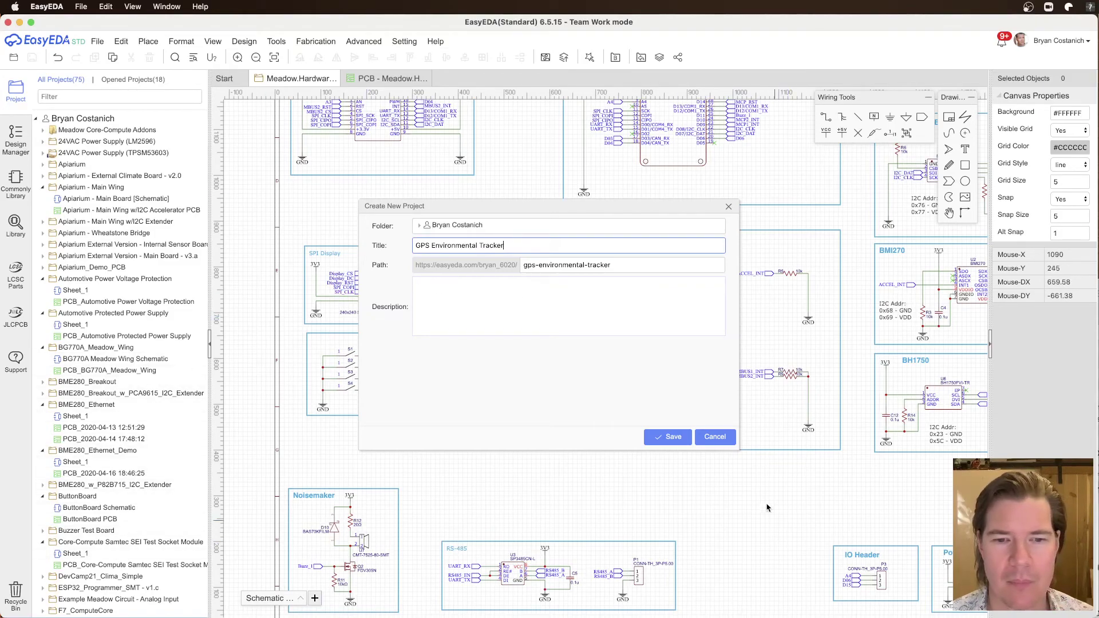
click(674, 438)
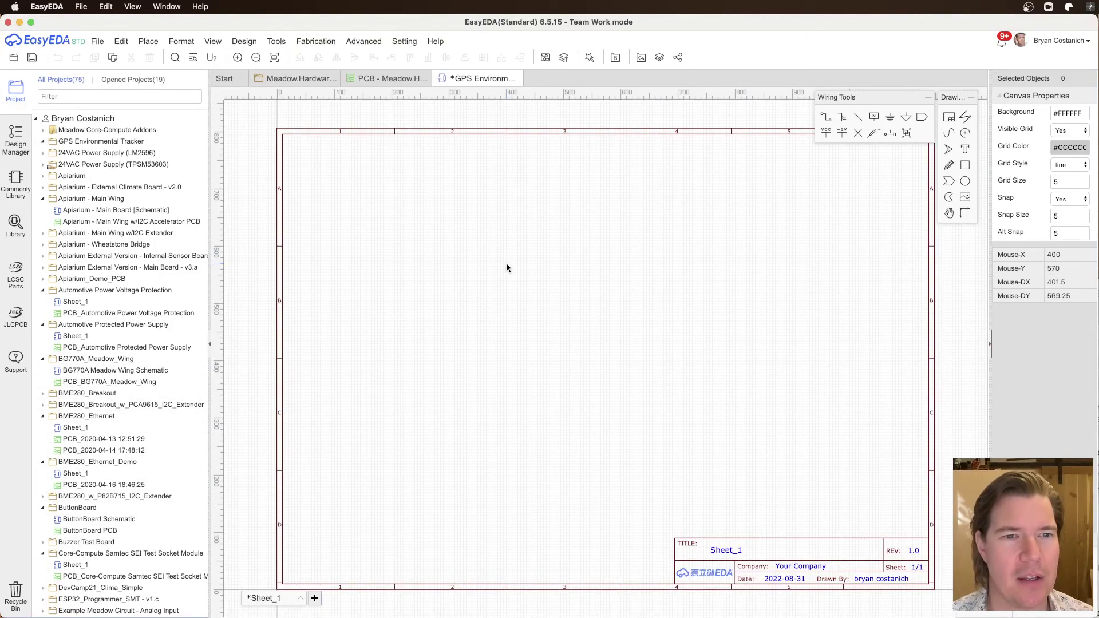
Step: Find "Meadow Core" in the symbol library and place the Meadow F7v2 Core-Compute Module - Logical in the middle of the sheet
click(15, 225)
text(Meadow Core)
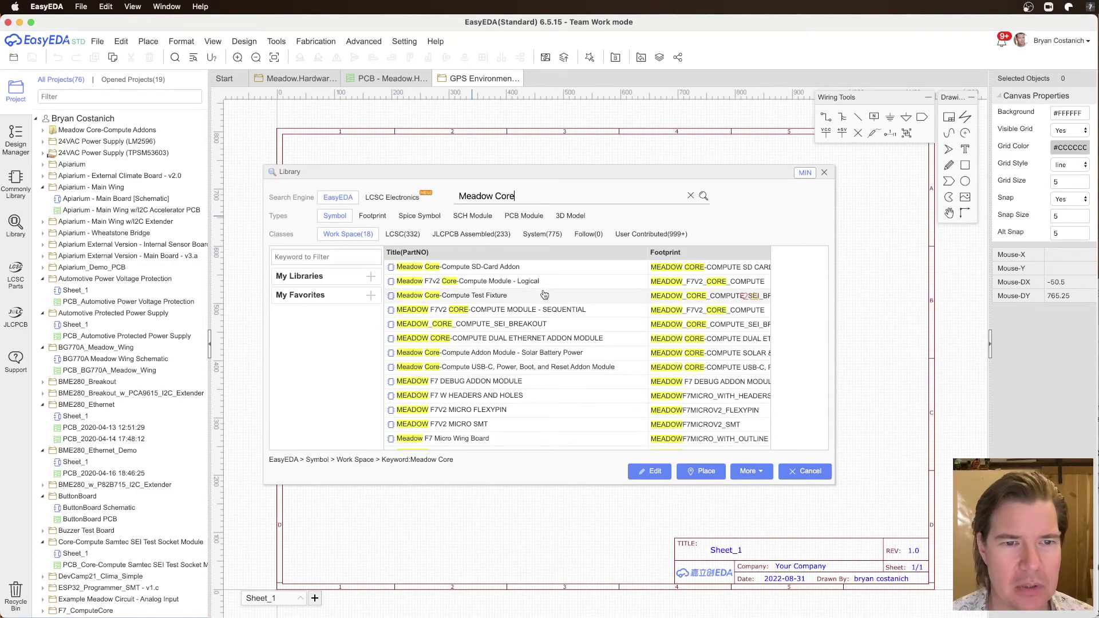
click(515, 286)
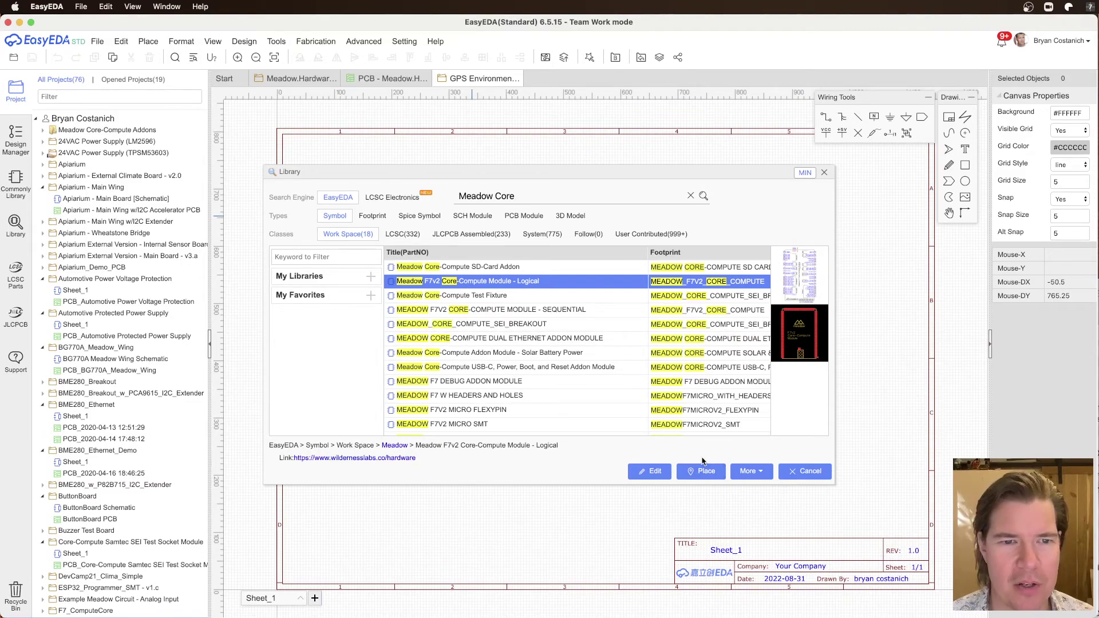
click(563, 310)
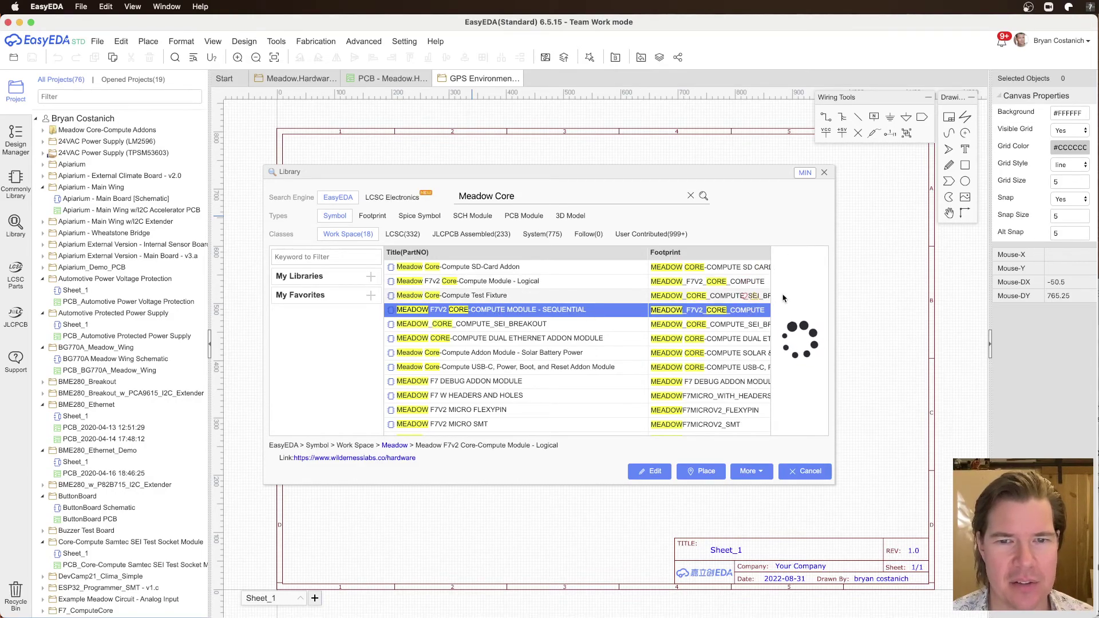
click(532, 281)
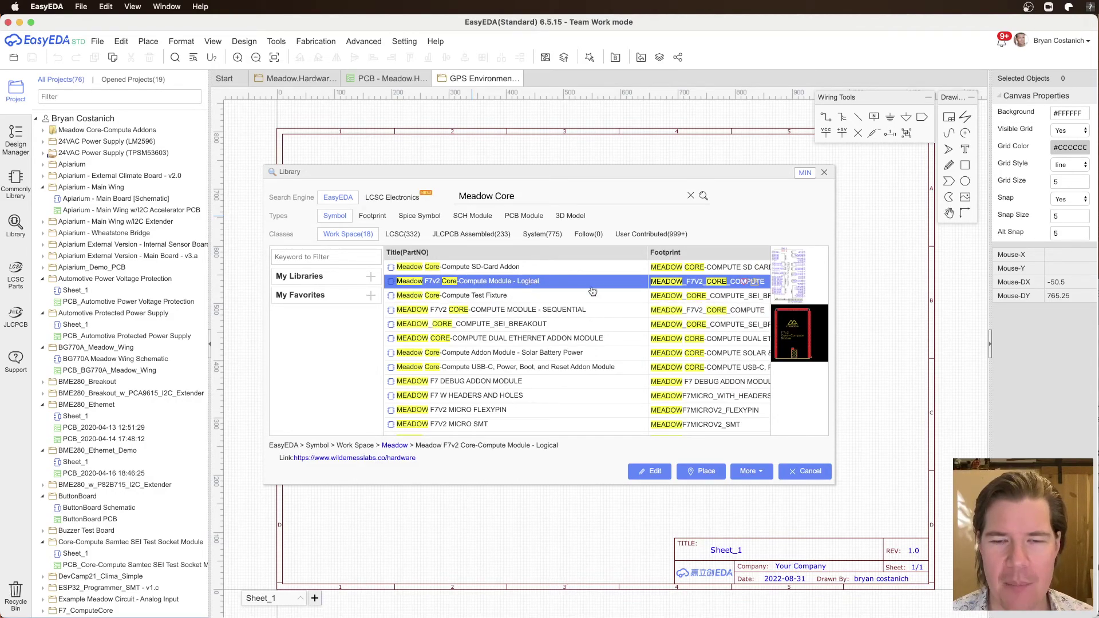
click(701, 471)
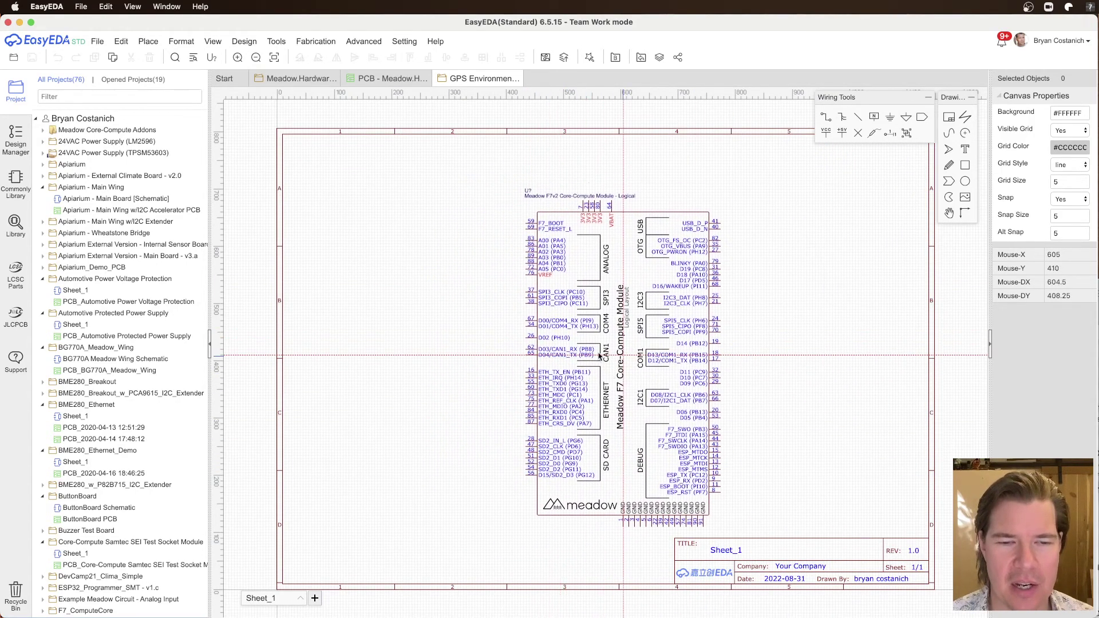
click(584, 336)
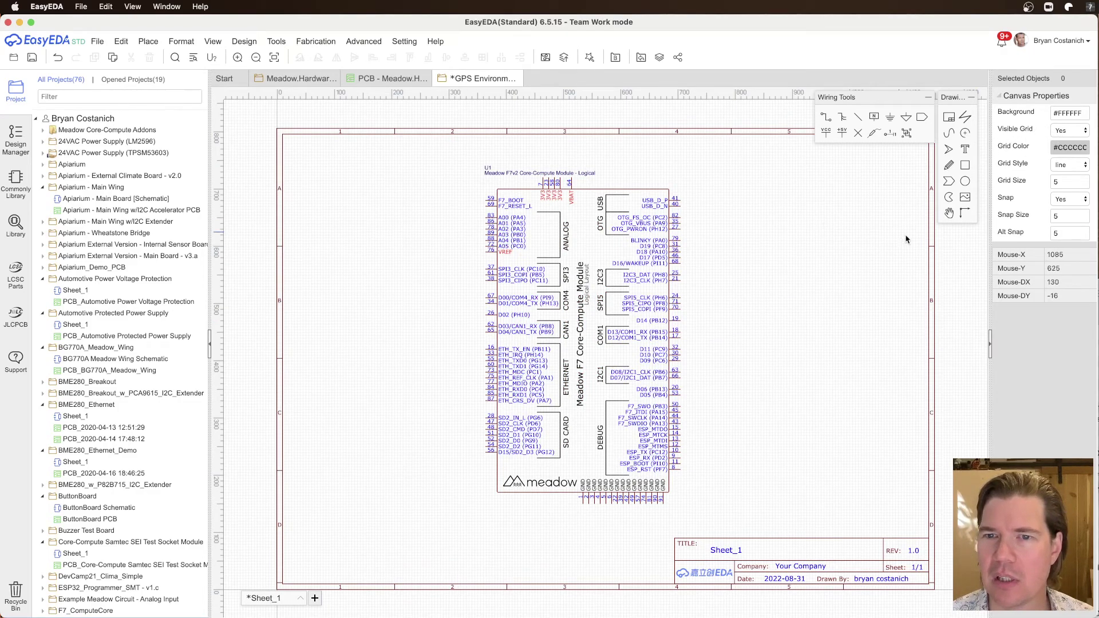
Step: Set the paper size of the schematic sheet frame to B
click(930, 259)
click(1069, 113)
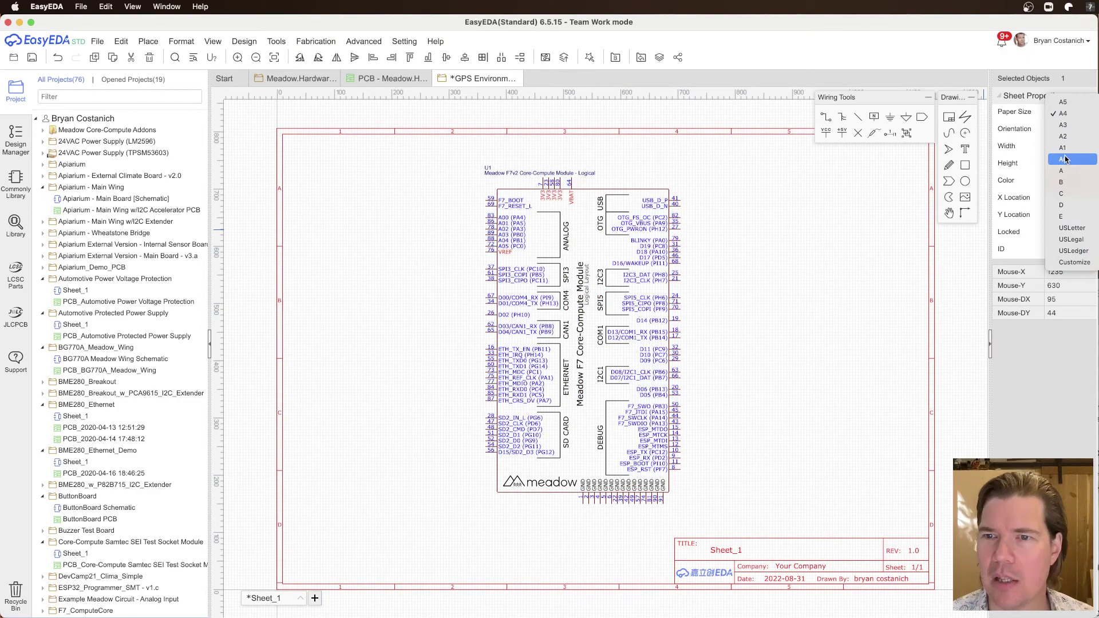
click(1064, 102)
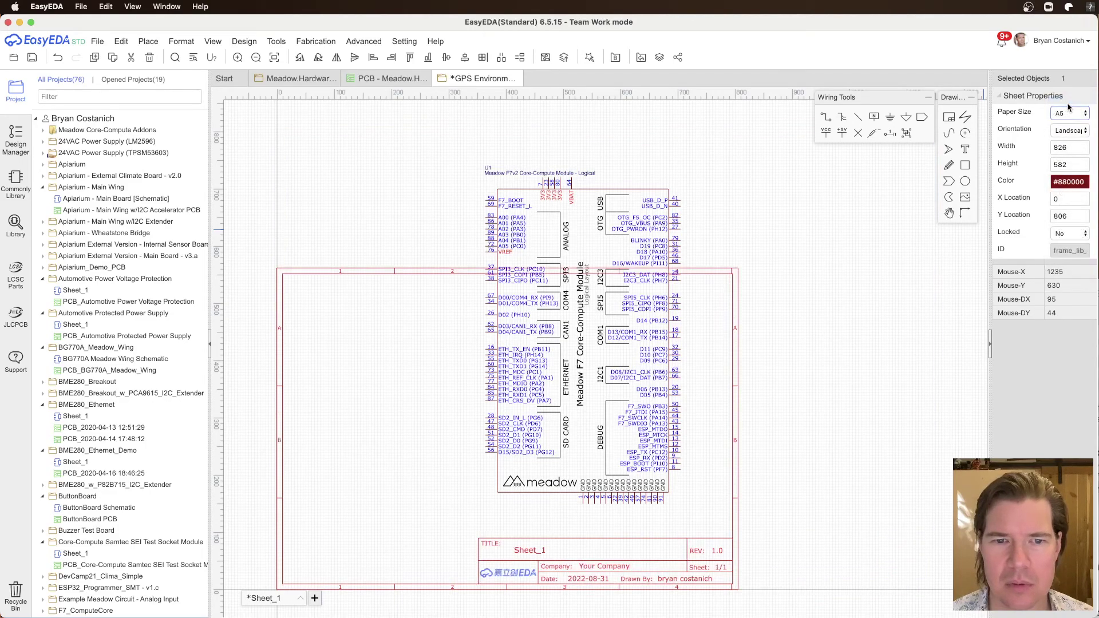
click(1069, 113)
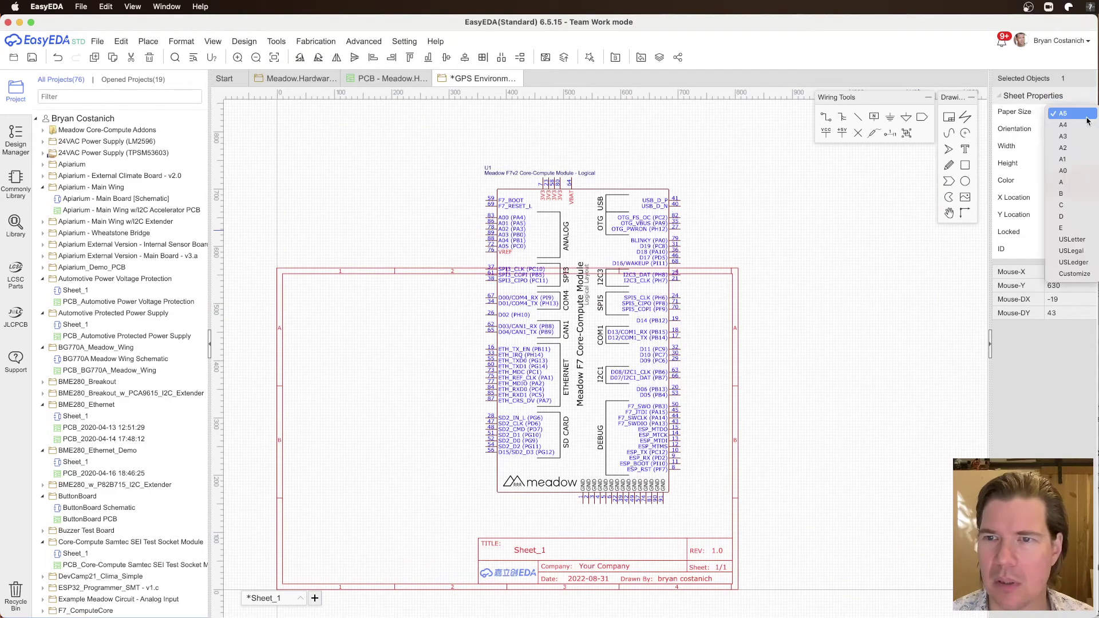
click(1063, 183)
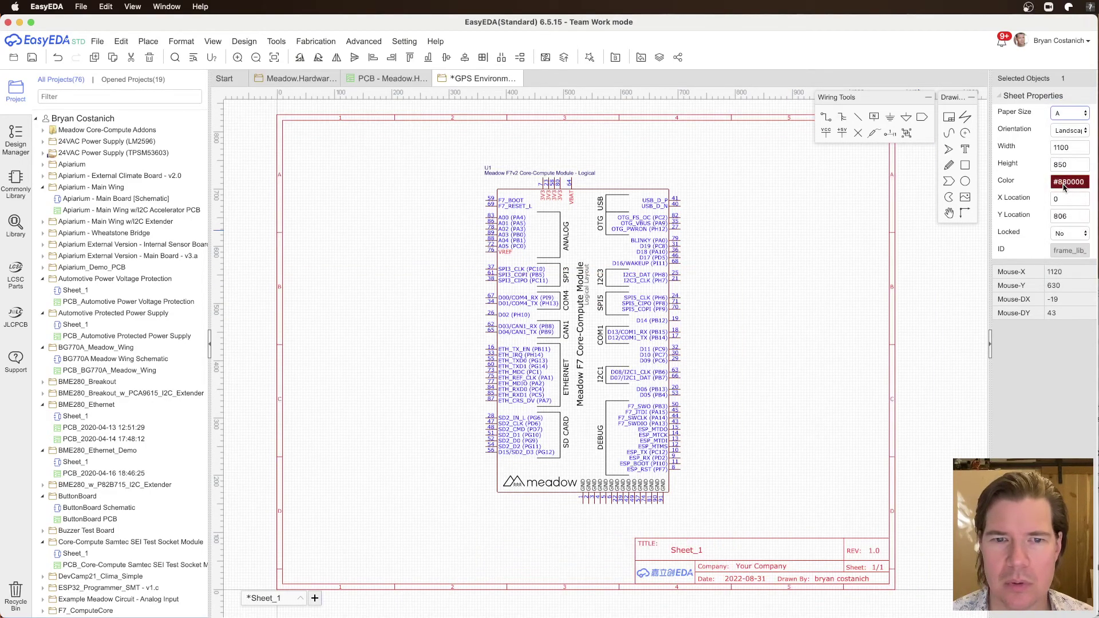
click(1078, 116)
click(1061, 125)
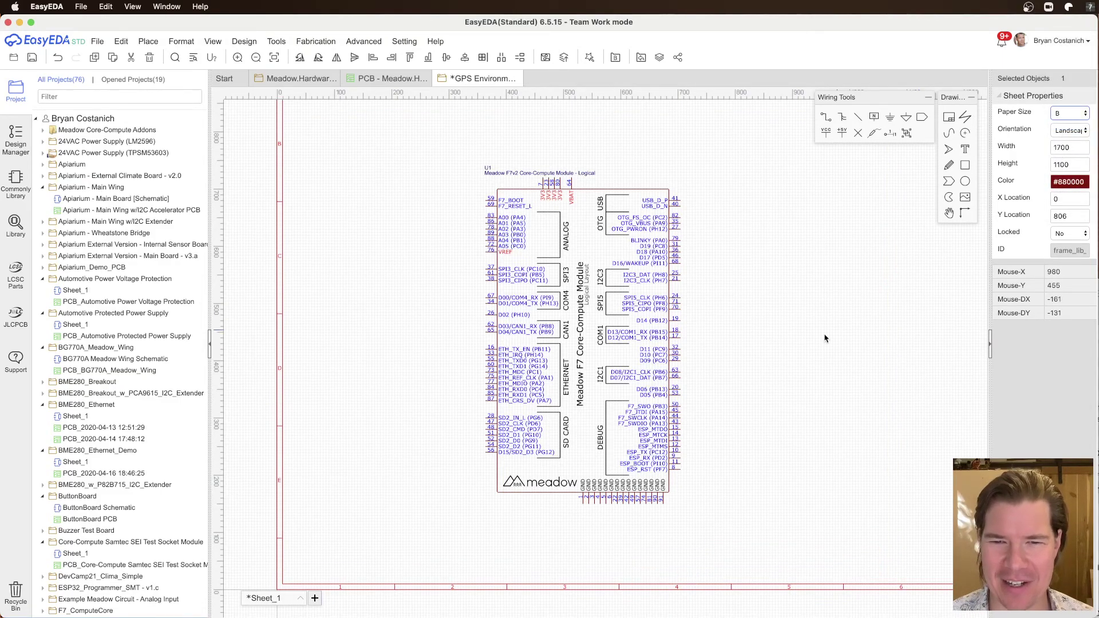
Step: Move the Core-Compute module toward the centre of the enlarged sheet and save the schematic
scroll(795, 349, down, 1)
right_drag(796, 349, 657, 378)
scroll(667, 362, down, 1)
drag(518, 327, 709, 250)
drag(604, 292, 570, 287)
click(802, 294)
right_drag(747, 234, 804, 275)
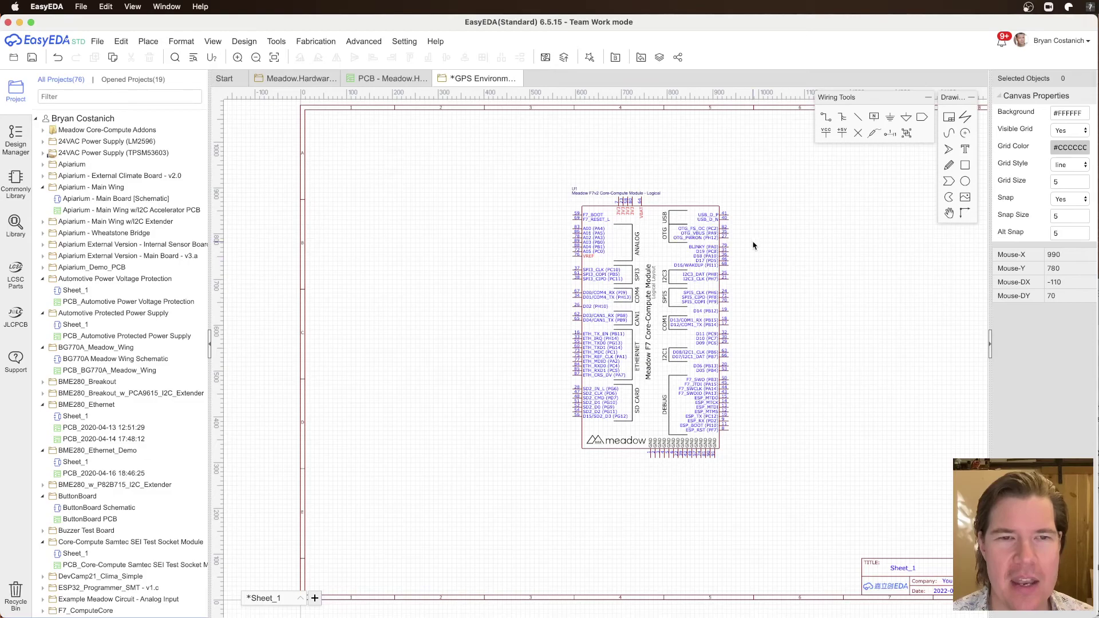
key(super+s)
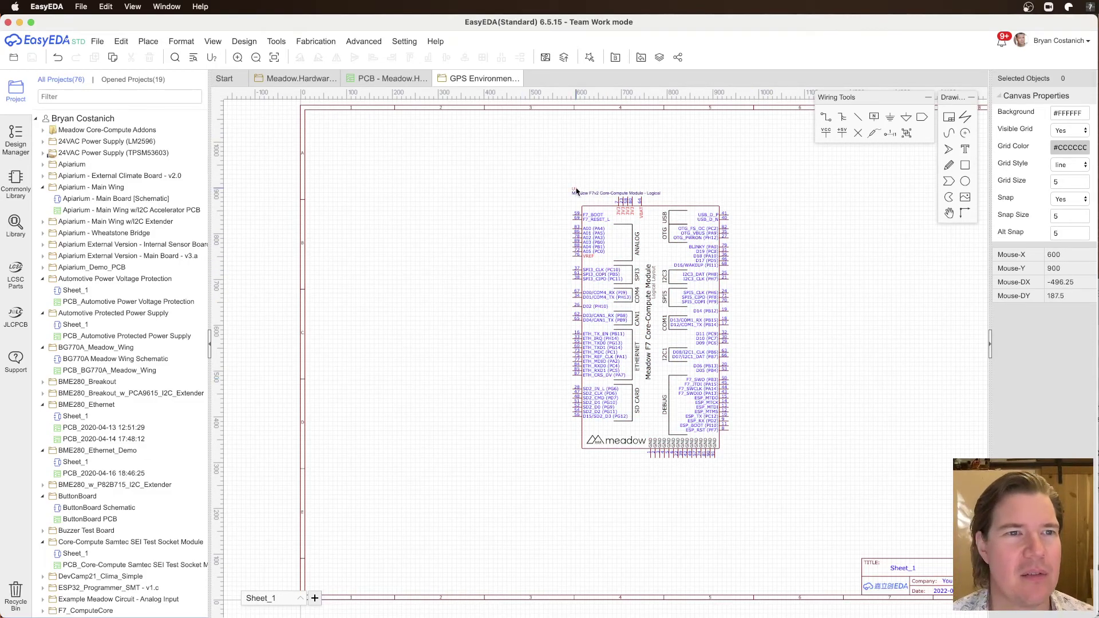
Step: Copy the complete BME 688 and BMI270 sensor circuits, including their frames, from the Meadow.Hardware schematic
click(316, 79)
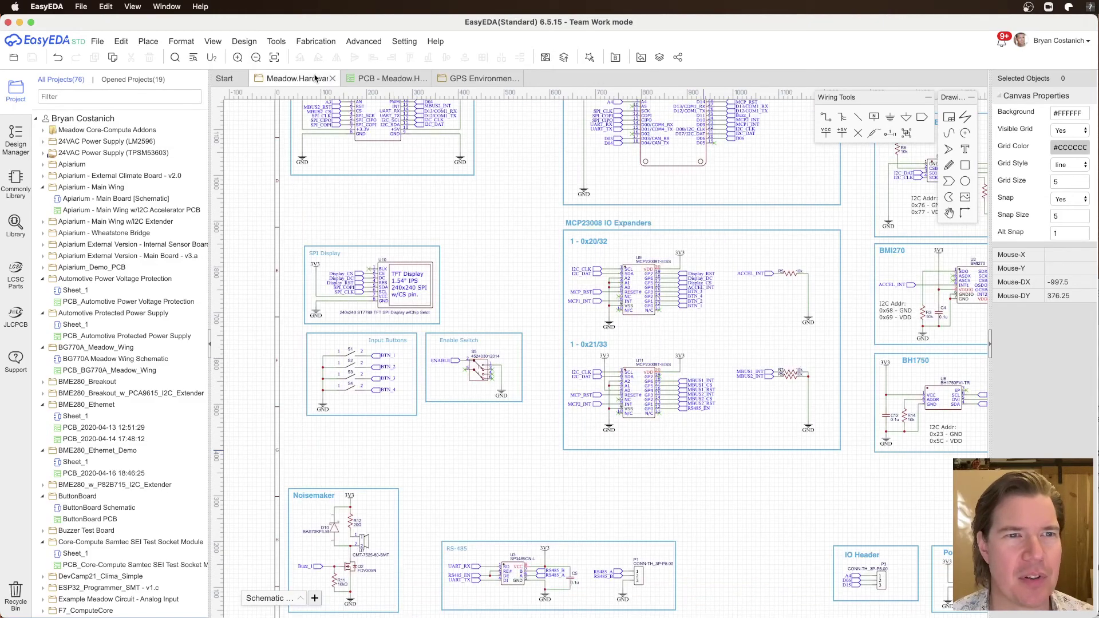
click(468, 80)
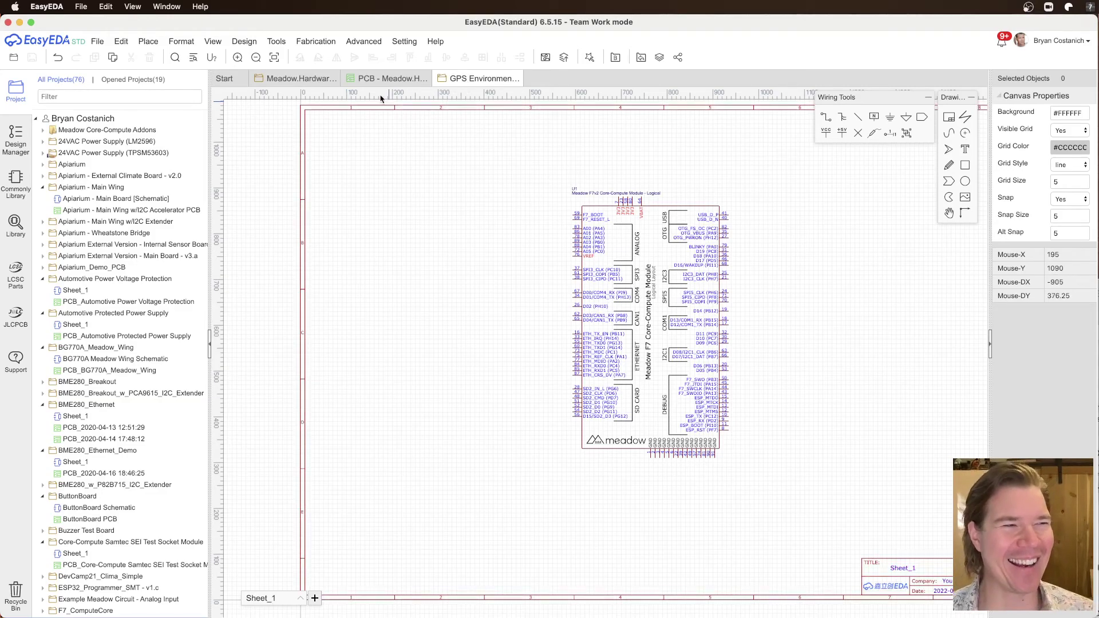
scroll(578, 269, down, 2)
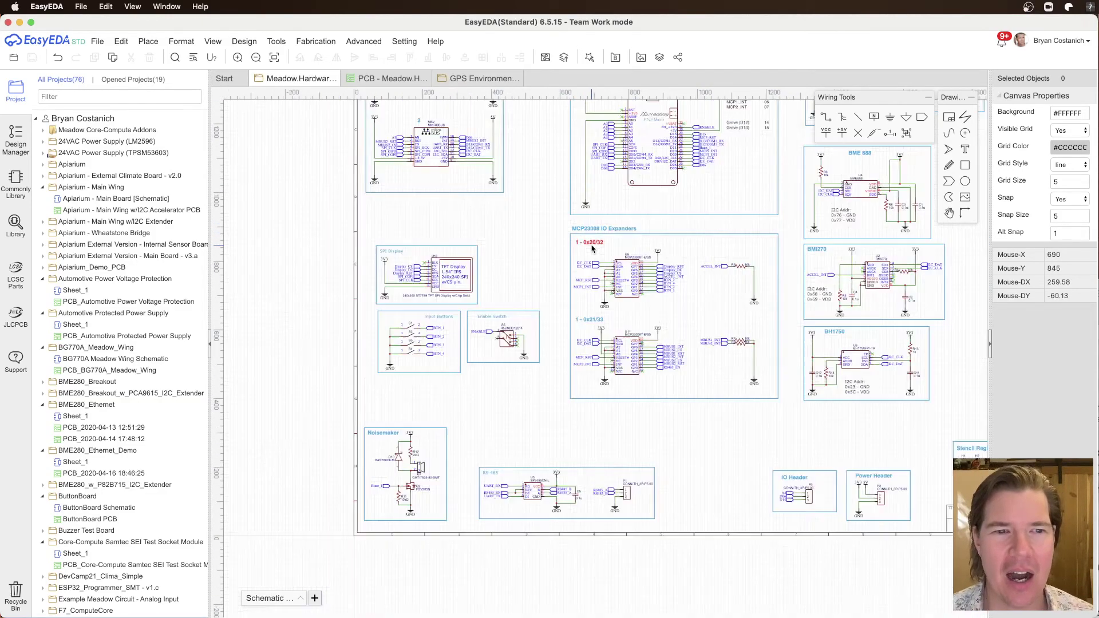
scroll(532, 289, up, 3)
scroll(532, 289, left, 3)
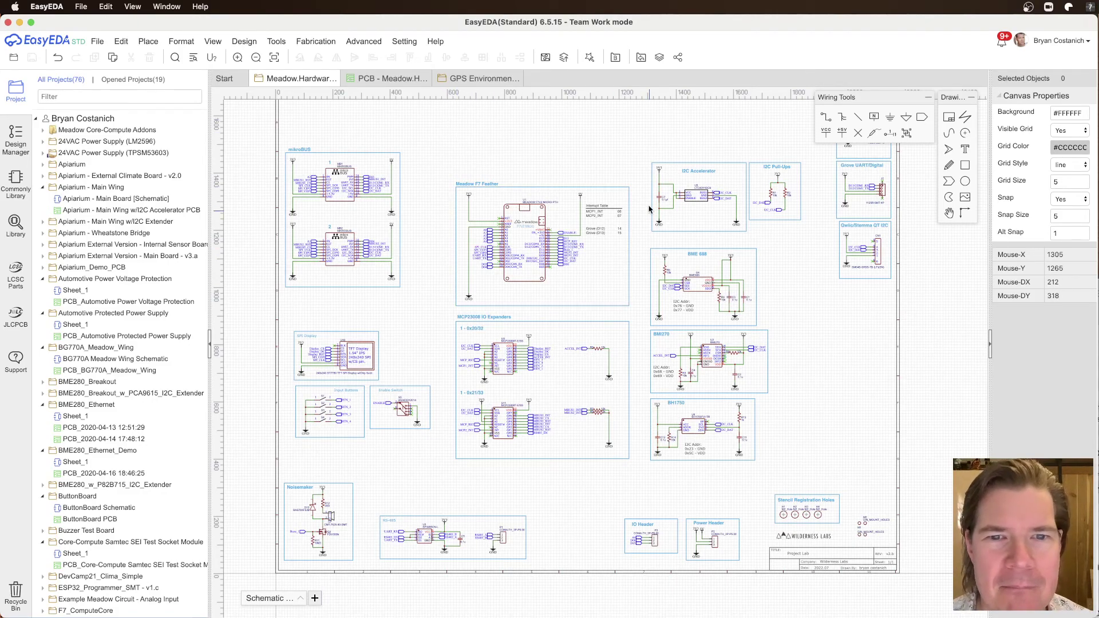
scroll(659, 237, up, 1)
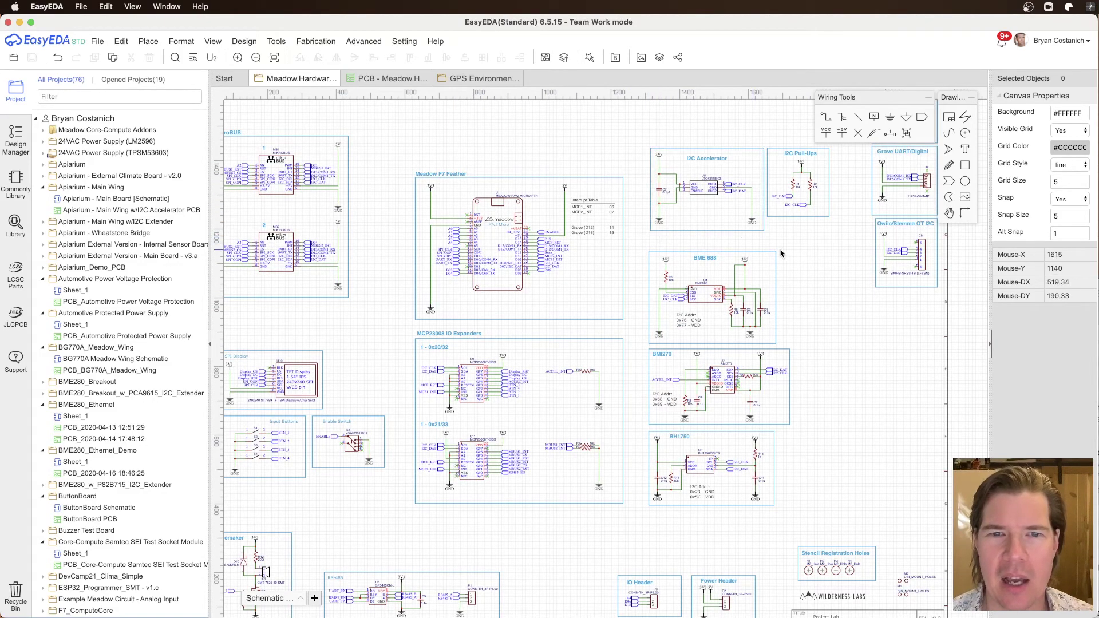
right_drag(790, 249, 689, 258)
scroll(692, 261, up, 3)
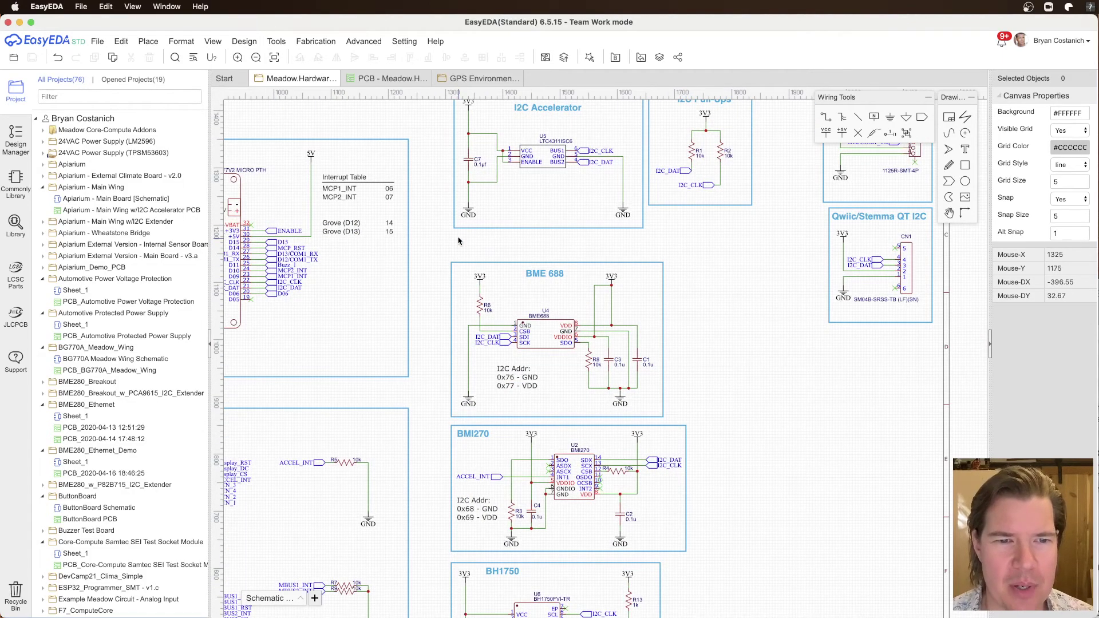
right_drag(461, 236, 556, 195)
drag(520, 221, 767, 395)
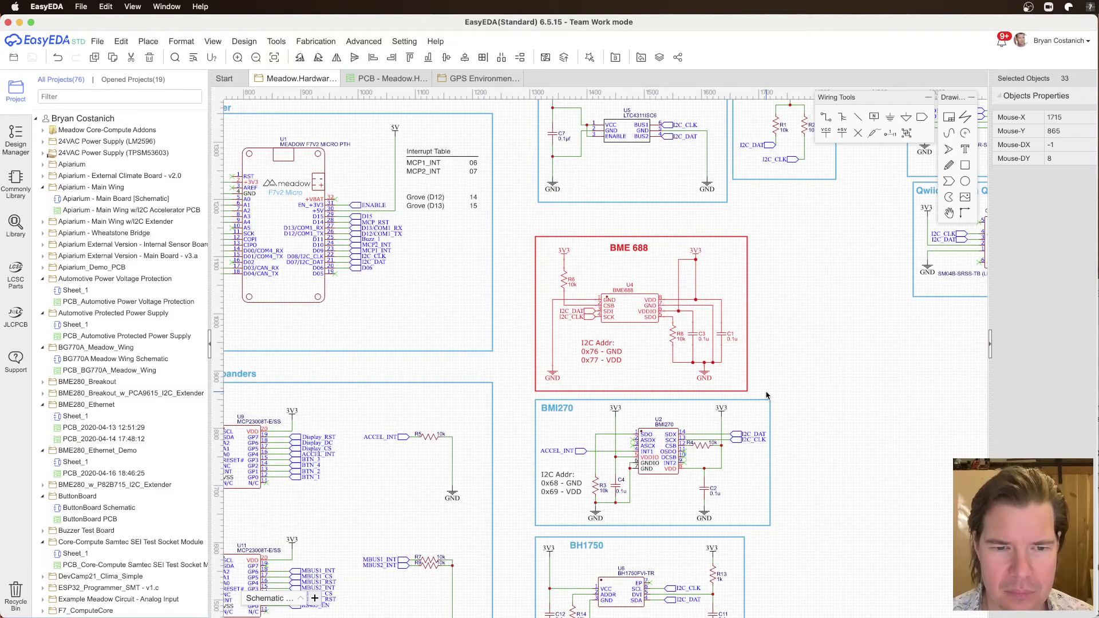
drag(517, 220, 805, 526)
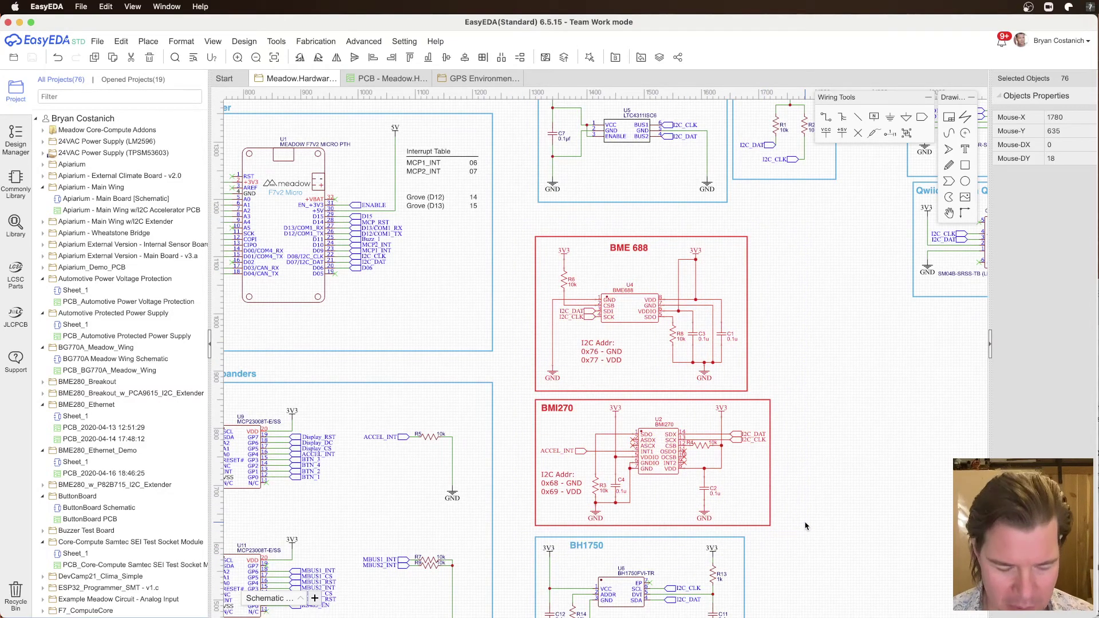
Step: Paste the BME 688 and BMI270 circuits into the GPS Environmental Tracker sheet, in the free area beside the Core-Compute module's right edge
click(398, 78)
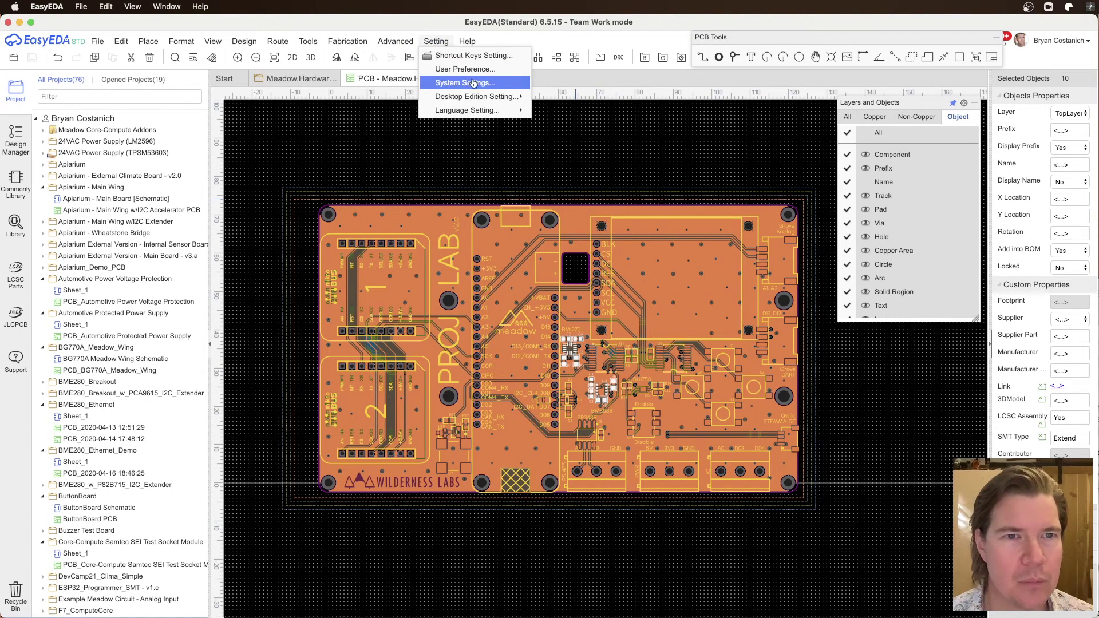
click(498, 80)
scroll(521, 362, up, 5)
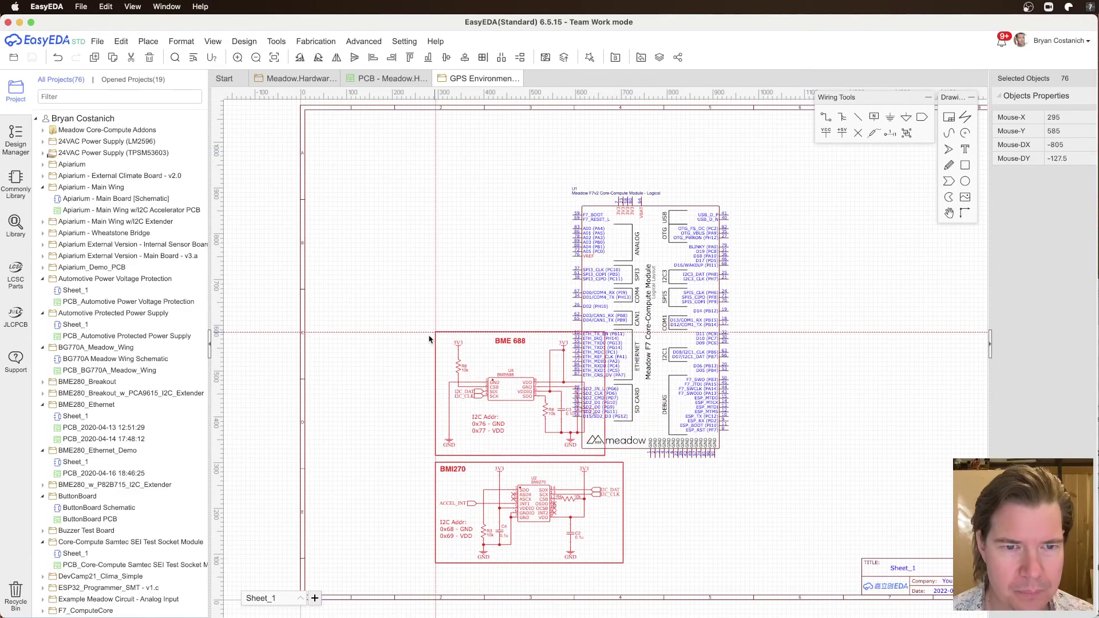
drag(521, 362, 935, 283)
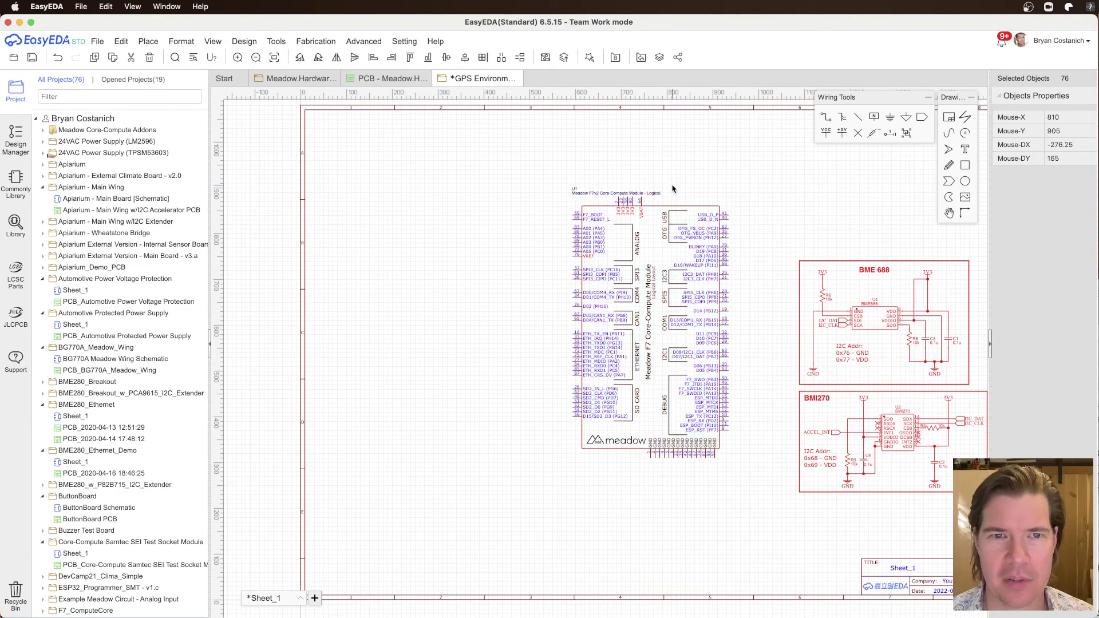
right_drag(554, 164, 528, 186)
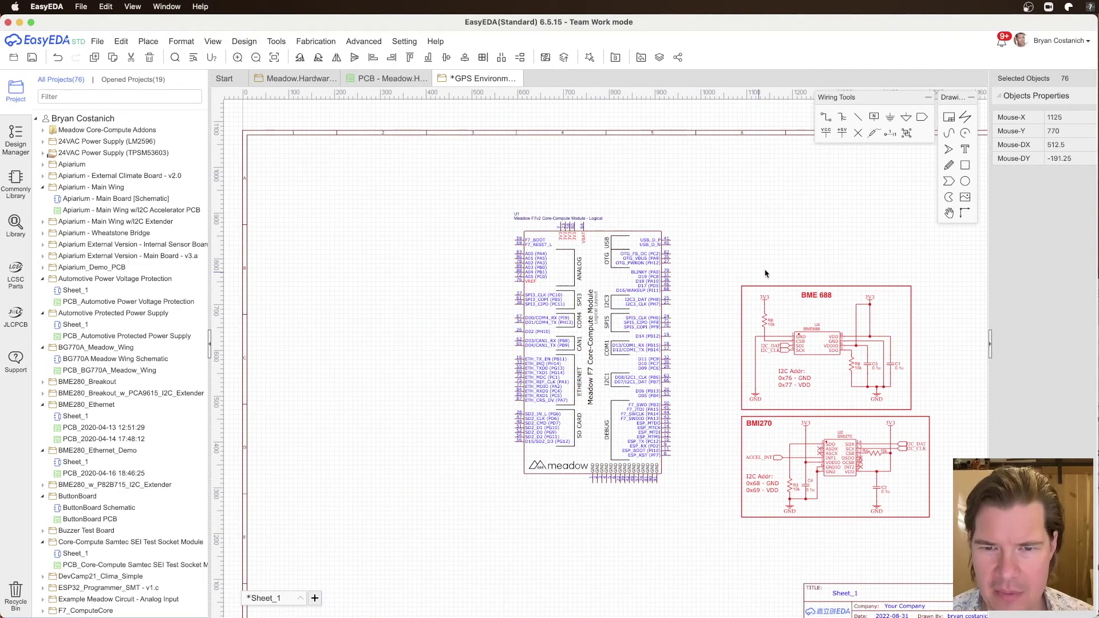
click(778, 269)
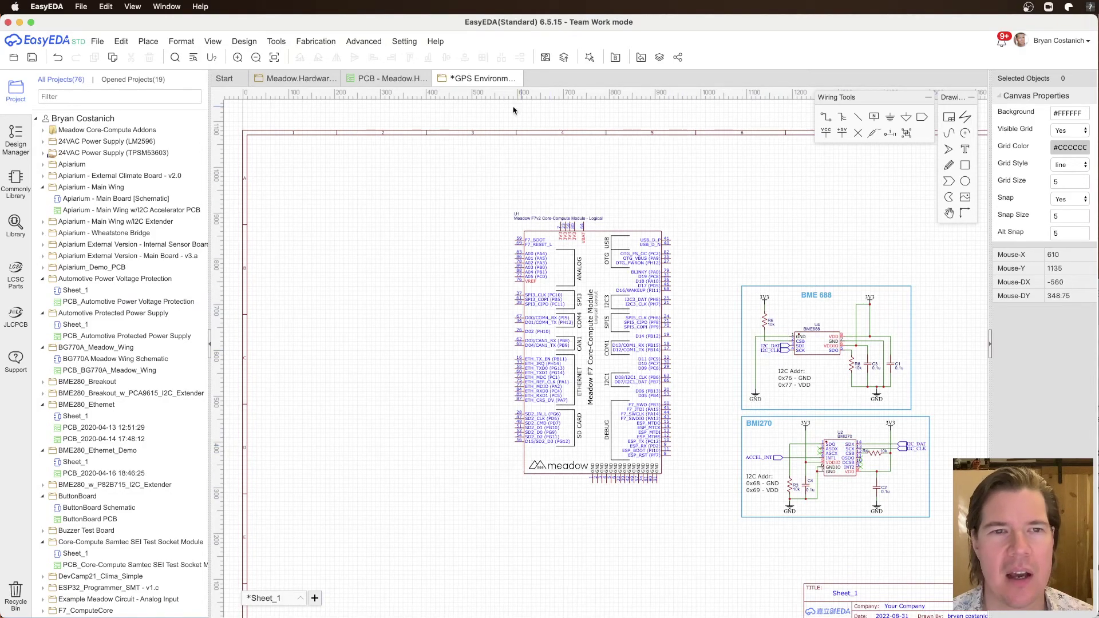
Step: Return to the Meadow.Hardware schematic and bring its I2C Accelerator and I2C Pull-Ups circuits into view
click(377, 82)
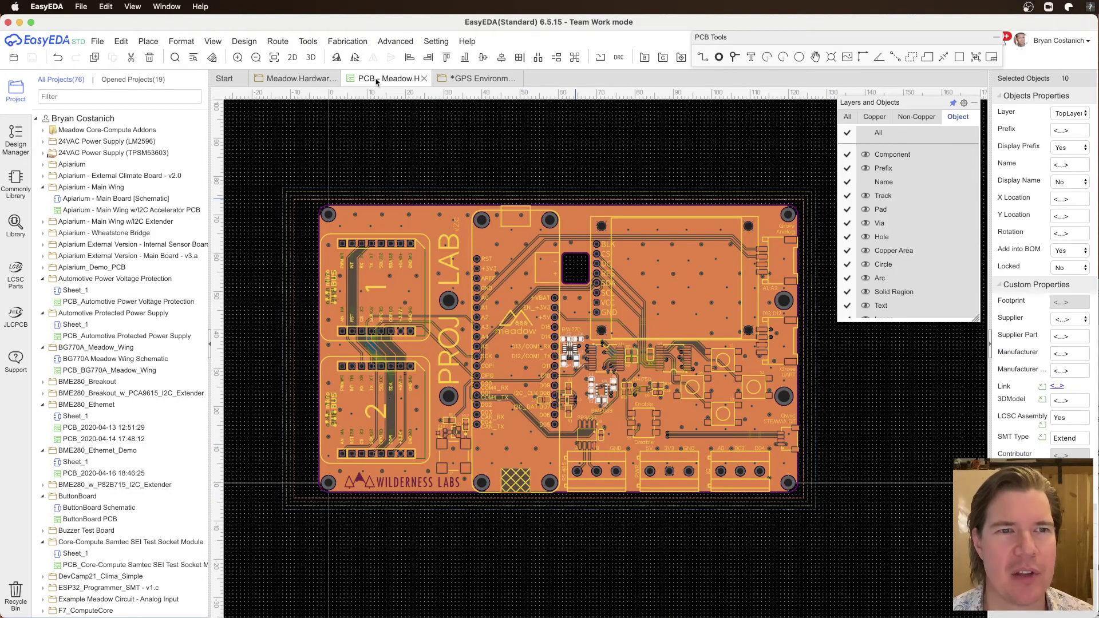
click(312, 80)
scroll(770, 213, up, 3)
scroll(770, 213, right, 2)
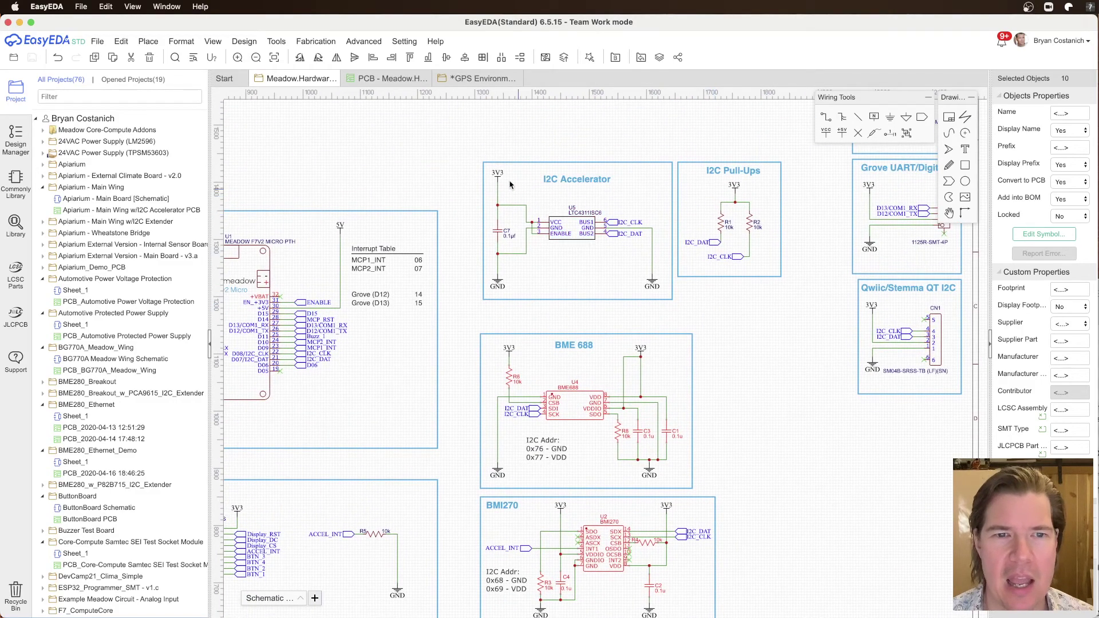
click(464, 140)
drag(489, 167, 805, 313)
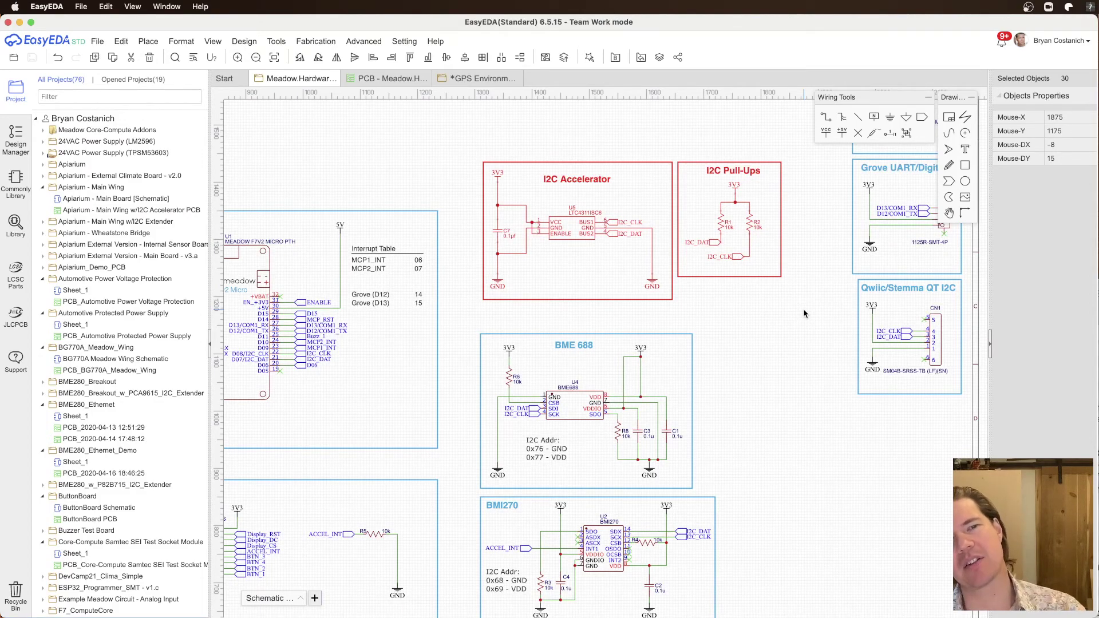
key(Escape)
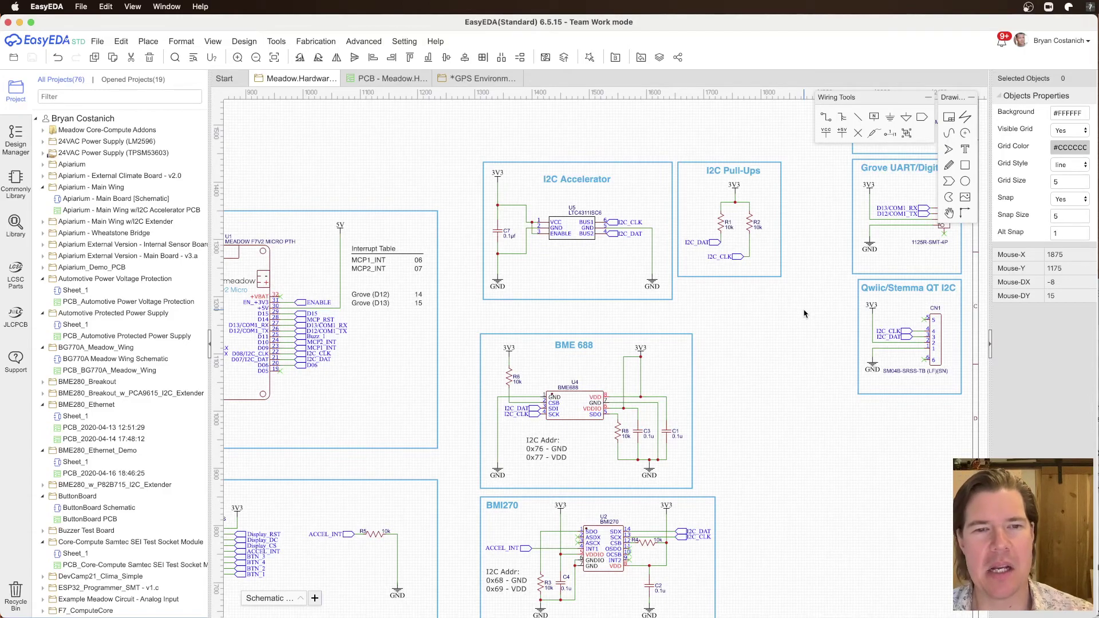
key(super+v)
key(Escape)
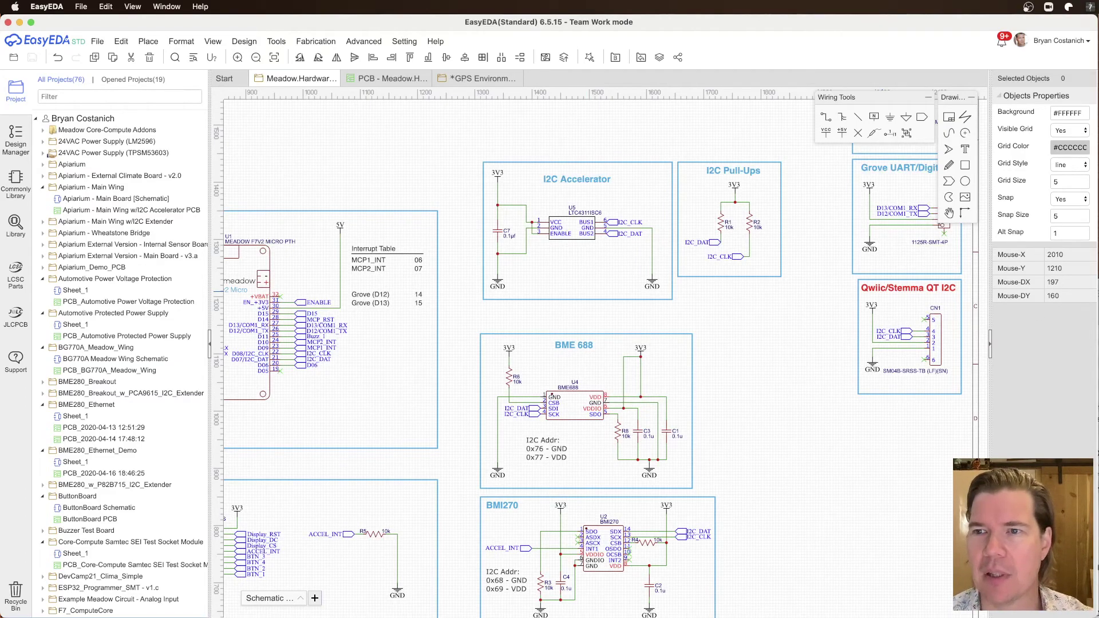
Step: Copy only the I2C Pull-Ups circuit and paste it into the upper-right corner of the GPS Environmental Tracker sheet frame
drag(790, 172, 677, 284)
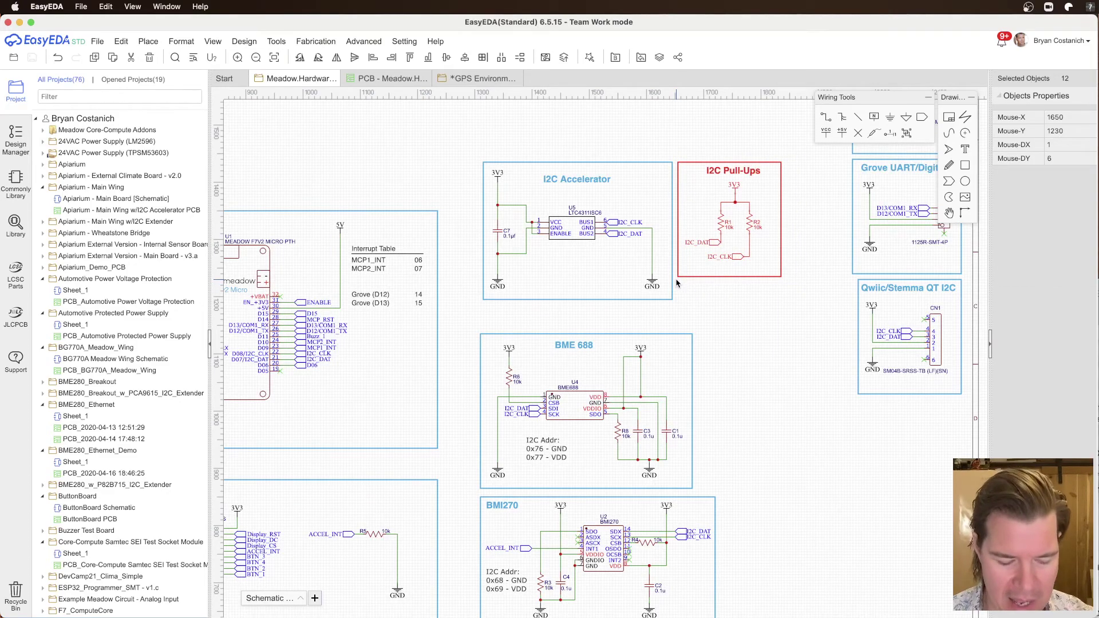
click(456, 82)
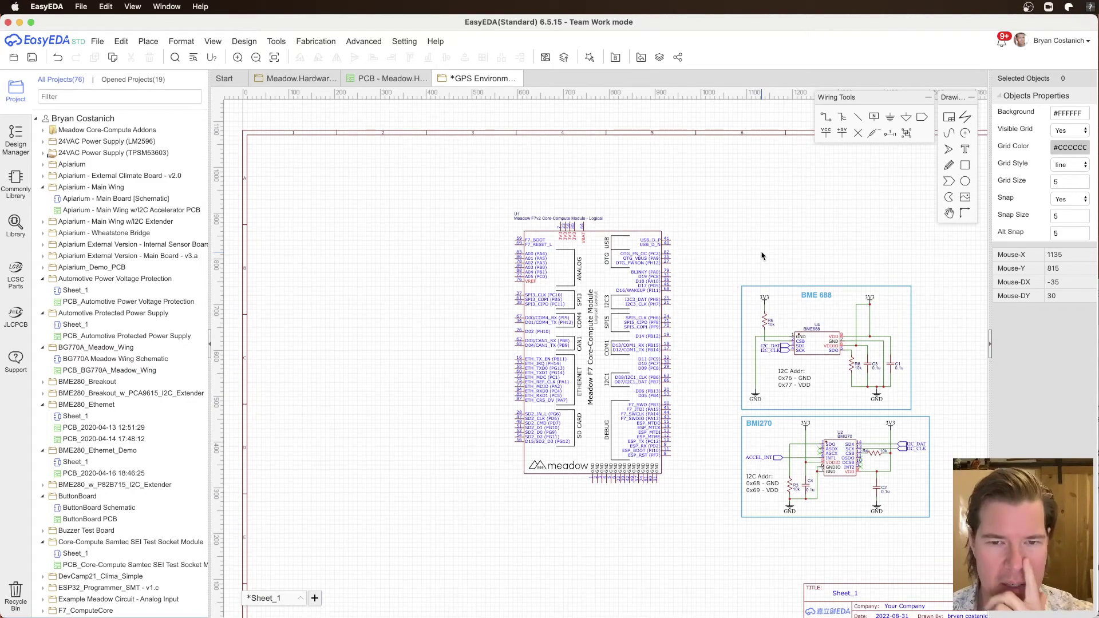
key(super+v)
click(770, 183)
right_drag(770, 183, 602, 193)
drag(602, 193, 747, 157)
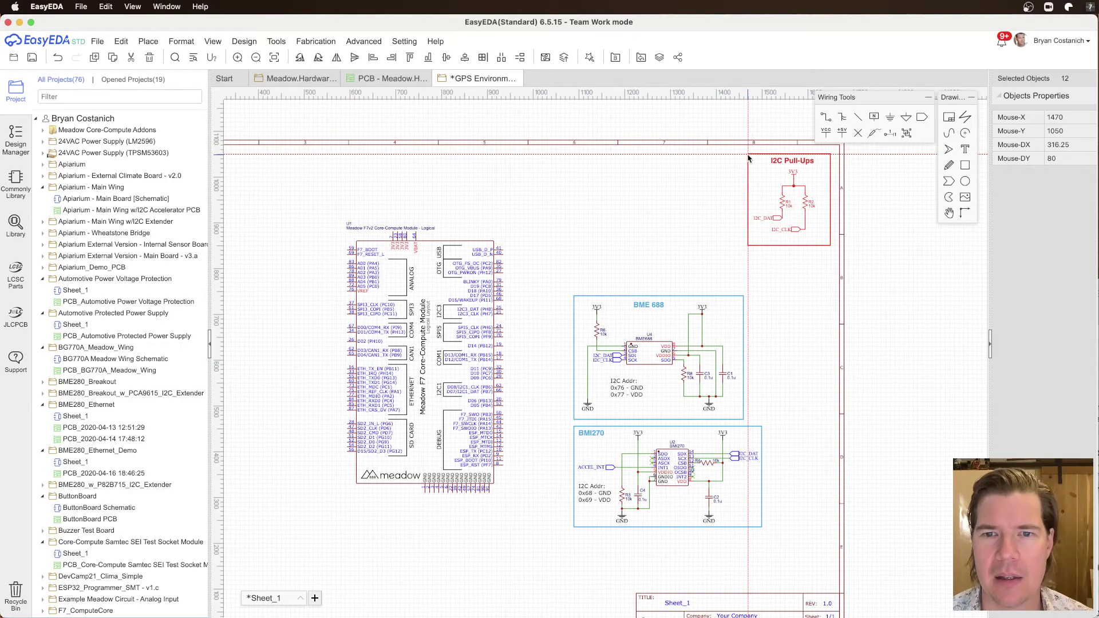
click(690, 243)
Step: Move the BME 688 circuit to the left of the I2C Pull-Ups block and the BMI270 circuit directly below the BME 688
drag(582, 320, 758, 425)
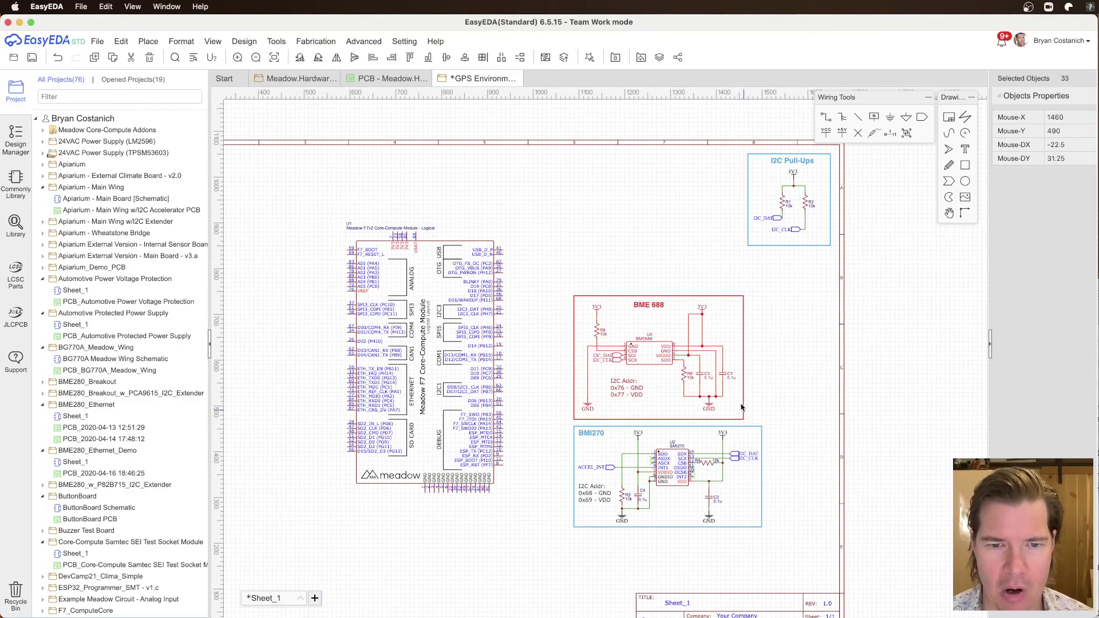
drag(678, 297, 672, 153)
click(743, 345)
drag(544, 397, 798, 565)
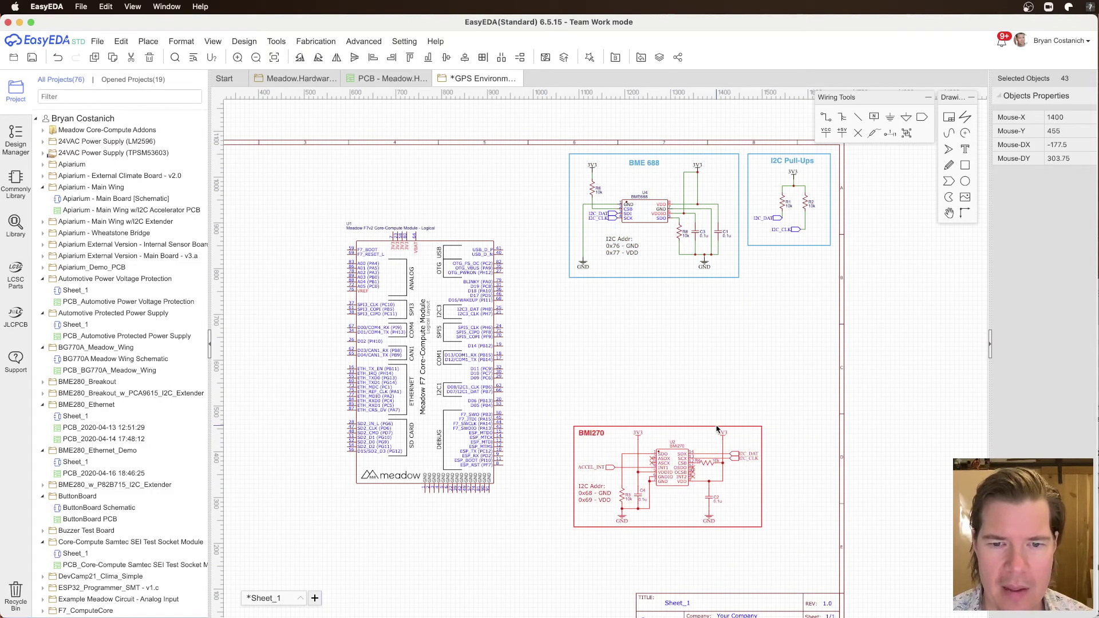
drag(717, 426, 713, 287)
click(763, 277)
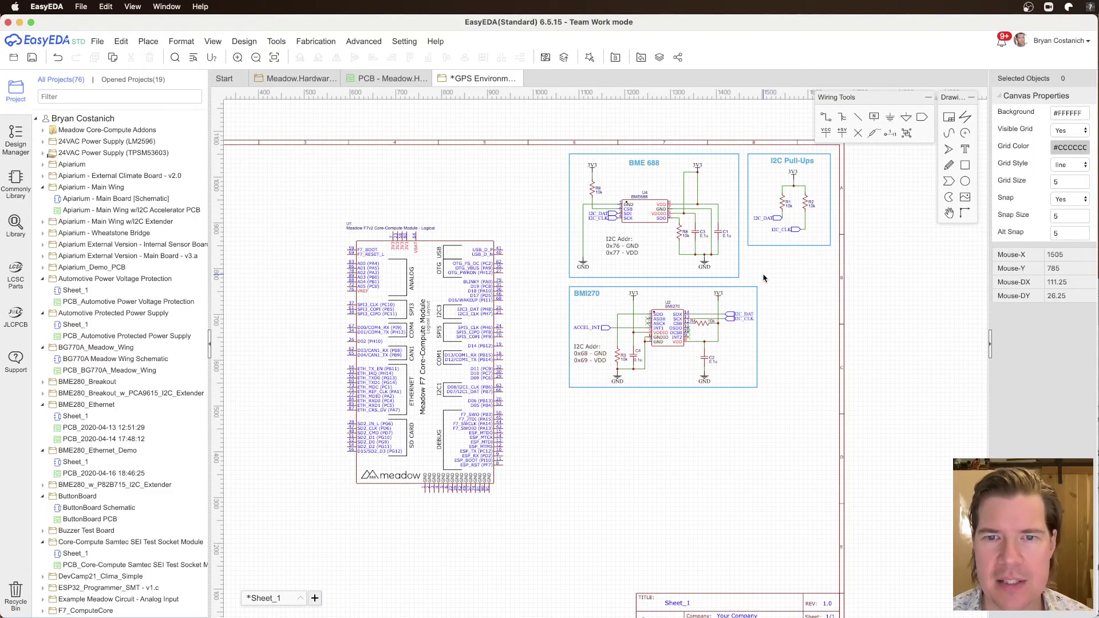
Step: Switch to Chrome and search Octopart for "yageo 4.7k 0603" to find a resistor for the I2C pull-ups
scroll(786, 202, up, 3)
scroll(786, 202, up, 3)
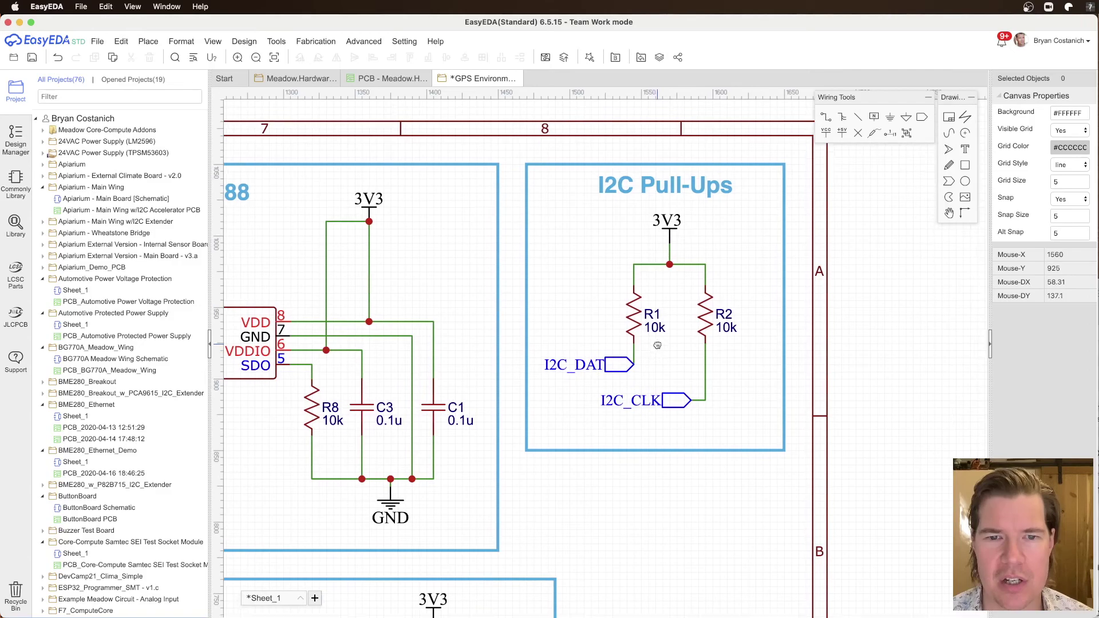
key(super+Tab)
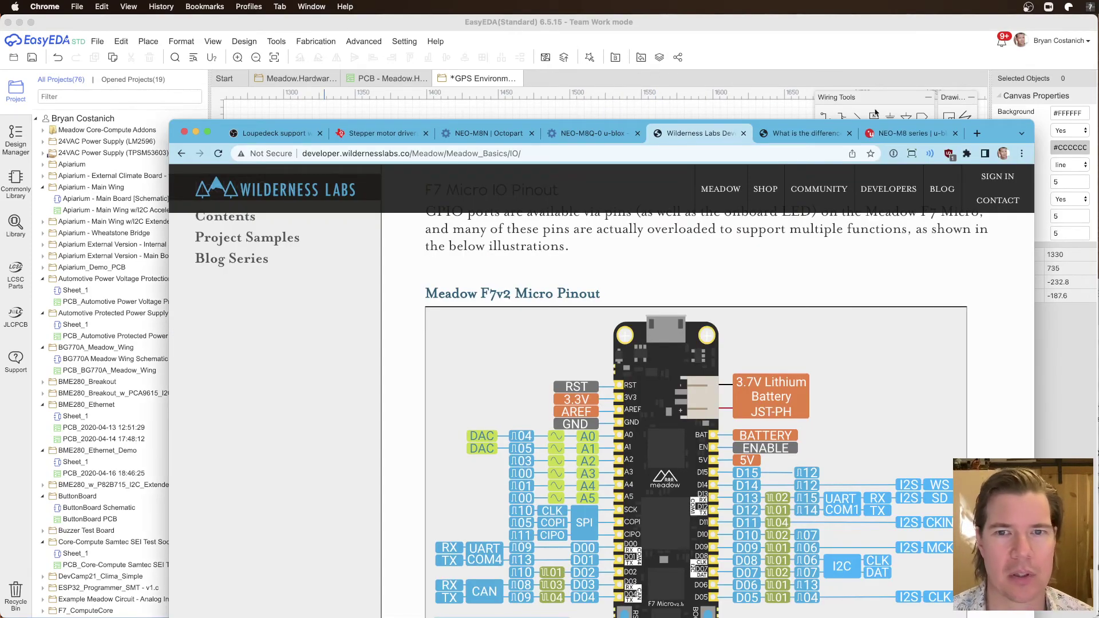
drag(1005, 139, 954, 82)
key(super+t)
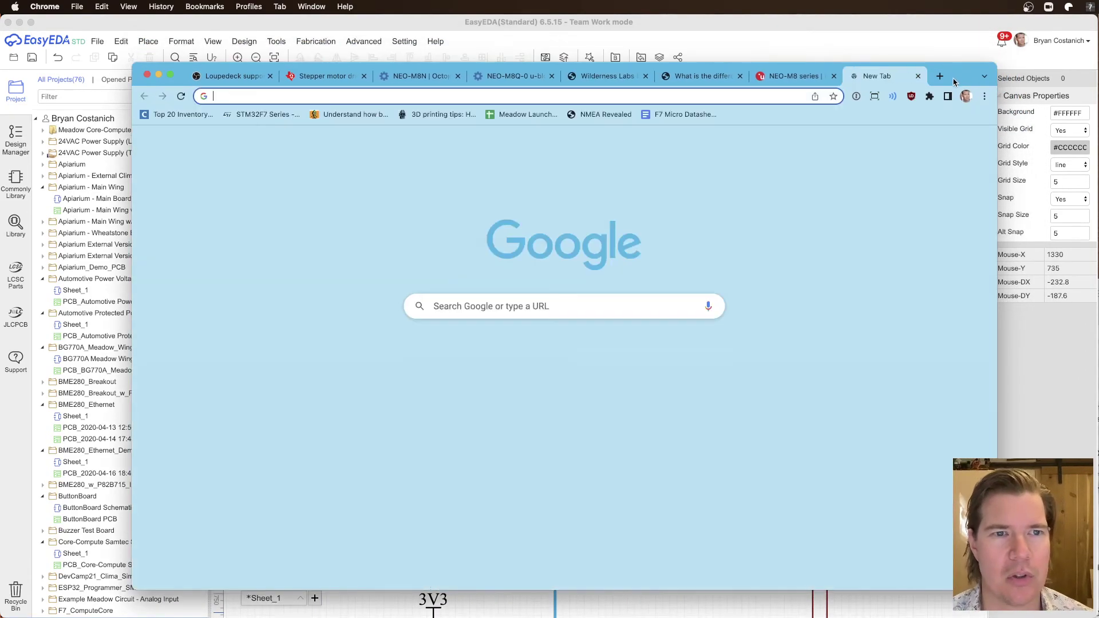
text(octopart.com)
key(Tab)
text(y)
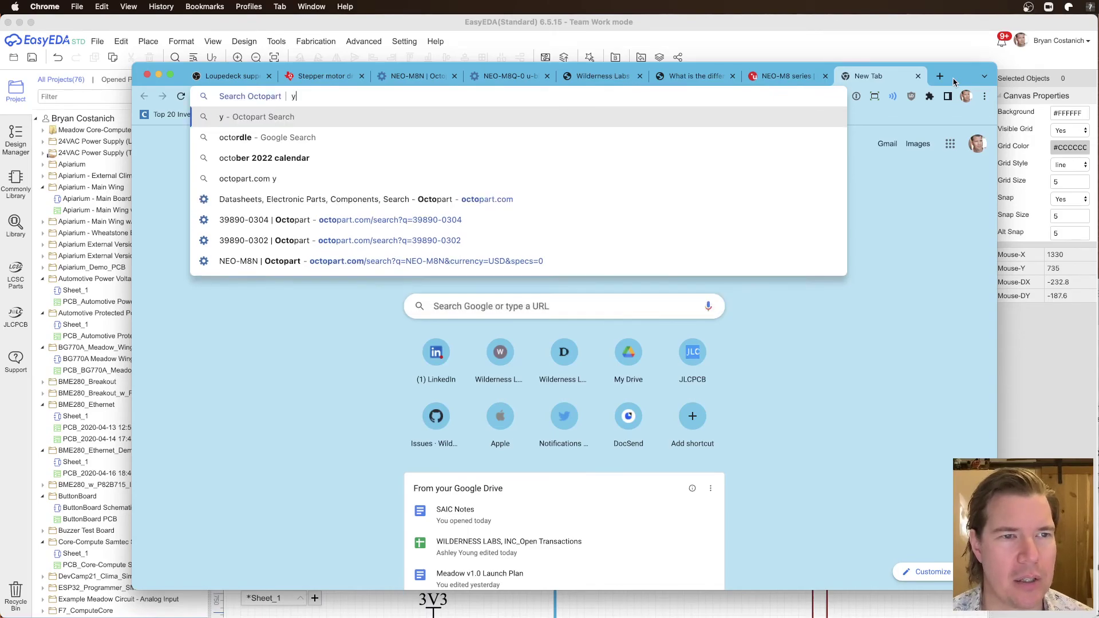
text(ageo 4)
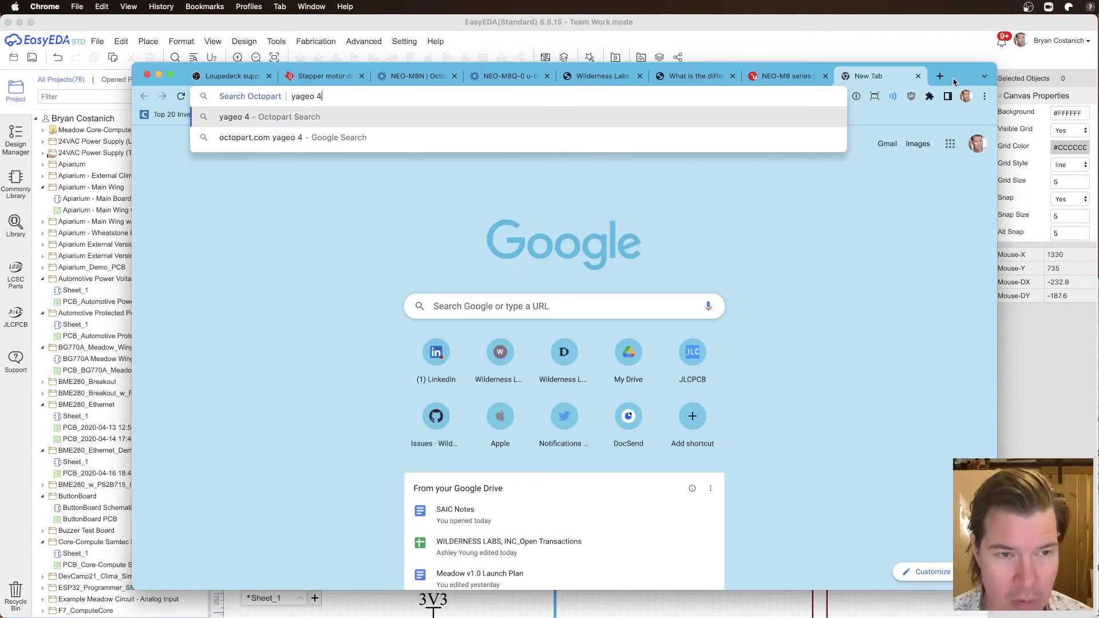
text(.7k 0603)
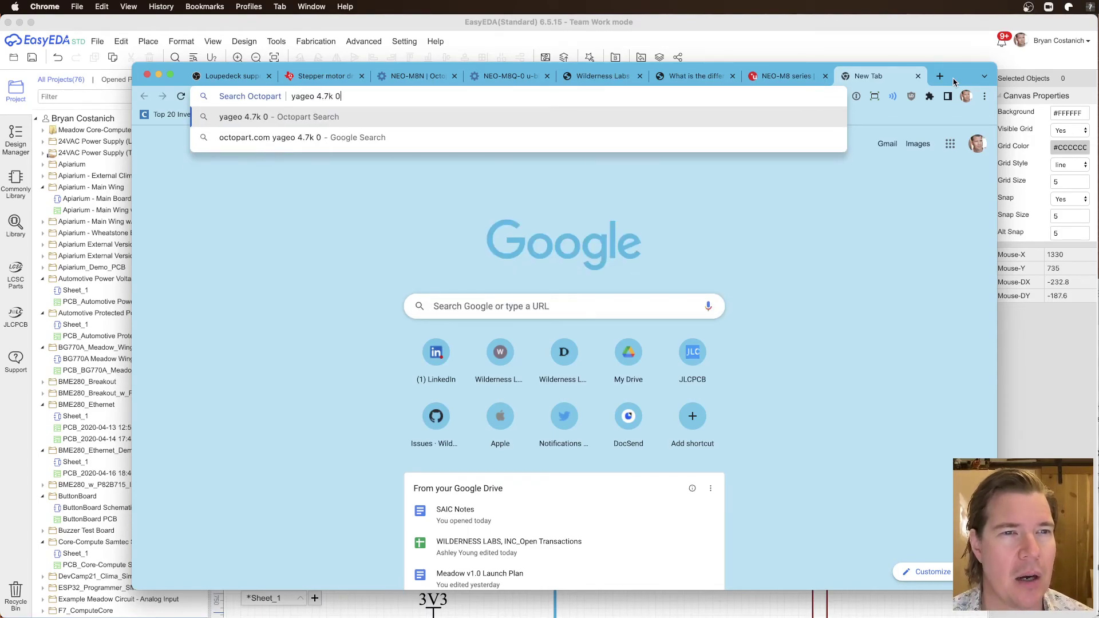
key(Return)
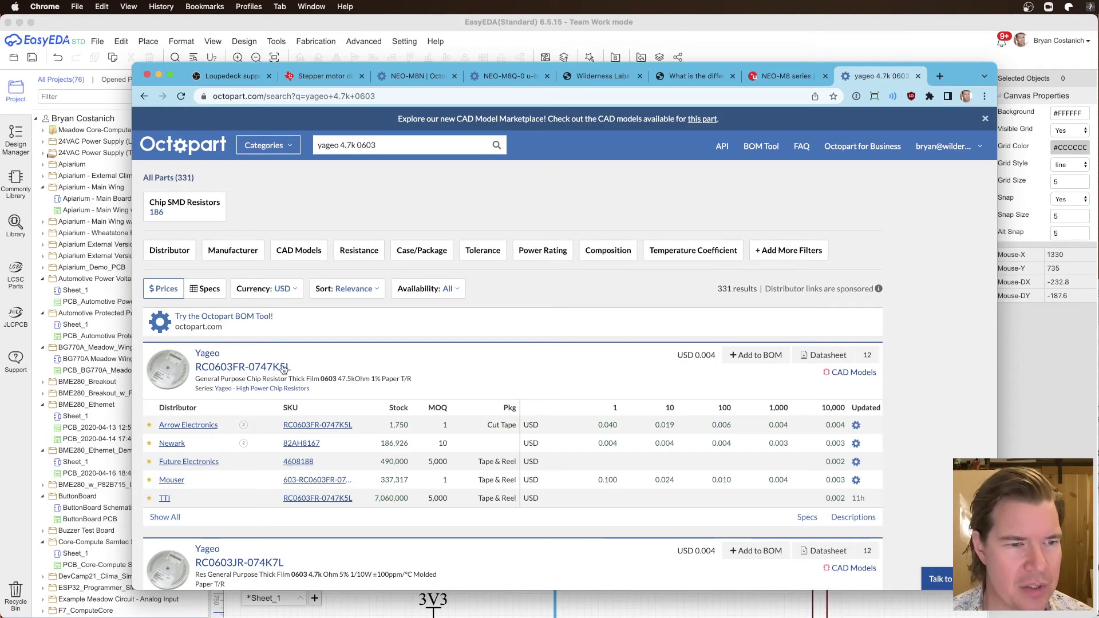
Step: Copy the part number RC0603FR-0747K5L from the first Yageo search result
scroll(363, 375, down, 3)
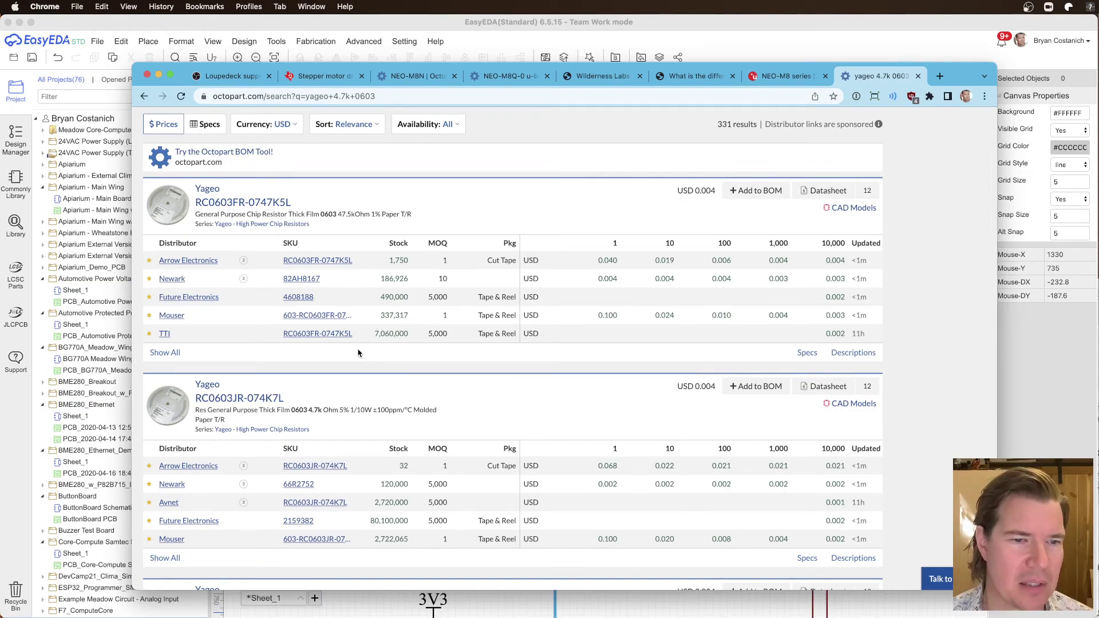
drag(332, 202, 197, 205)
key(super+c)
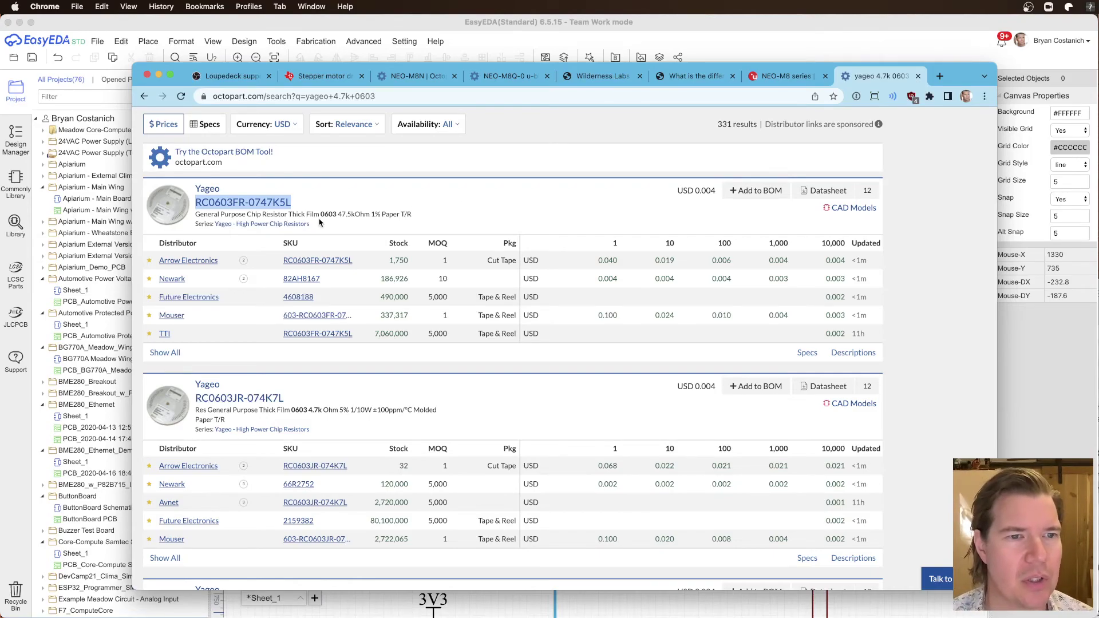
click(356, 214)
drag(362, 215, 311, 215)
click(322, 214)
Step: Compare the Yageo 4.7k 0603 resistor results and select the part number RC0603JR-074K7L
scroll(323, 214, up, 1)
scroll(321, 214, down, 2)
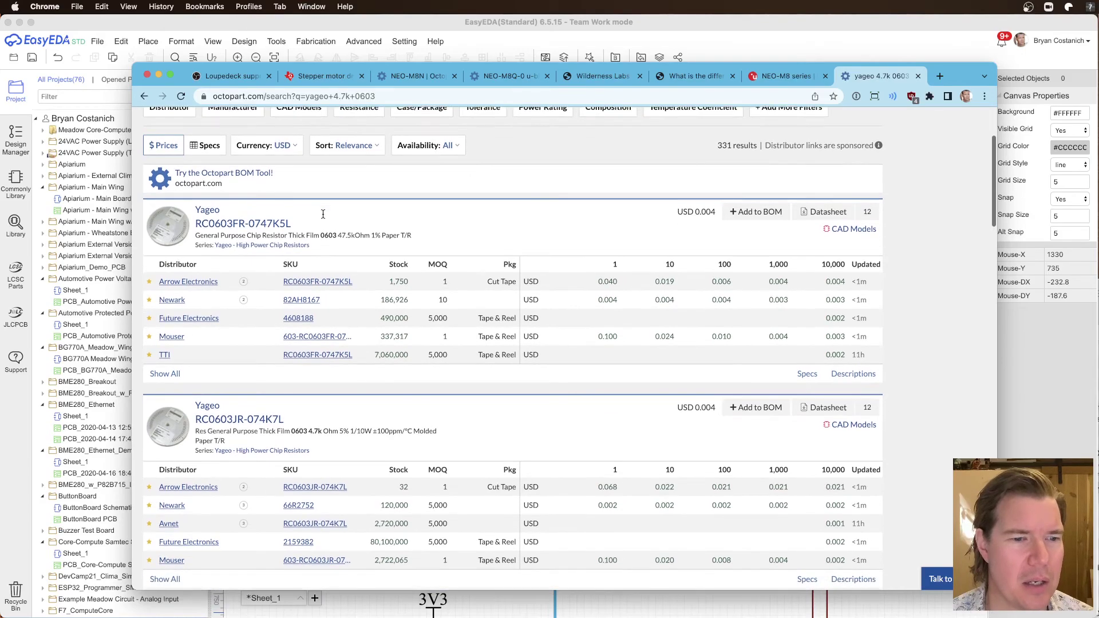
drag(319, 354, 194, 350)
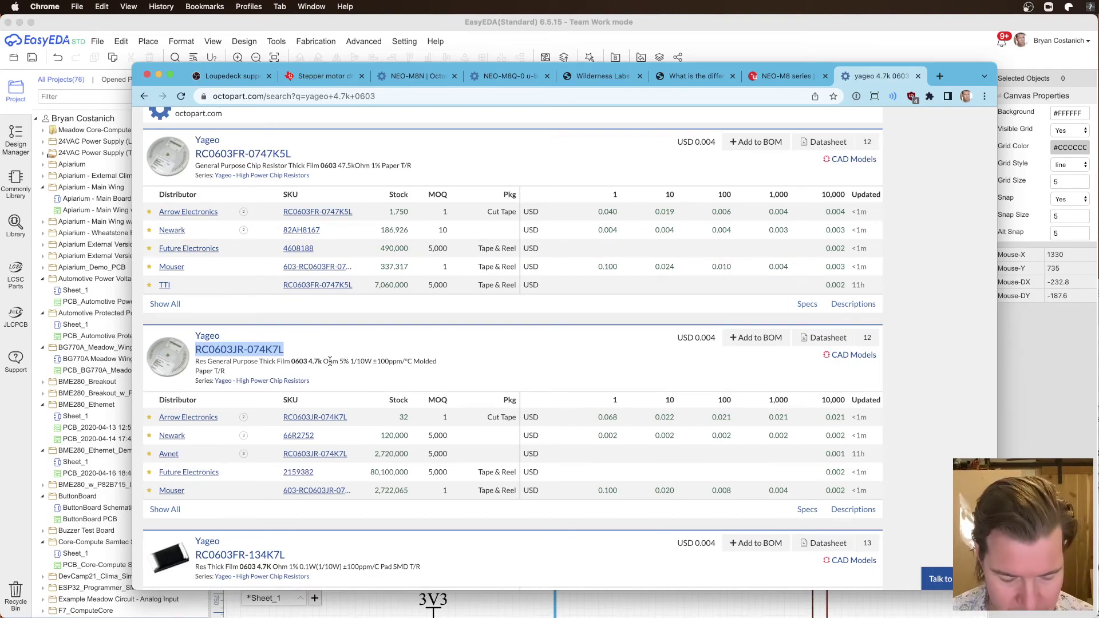
scroll(329, 361, down, 3)
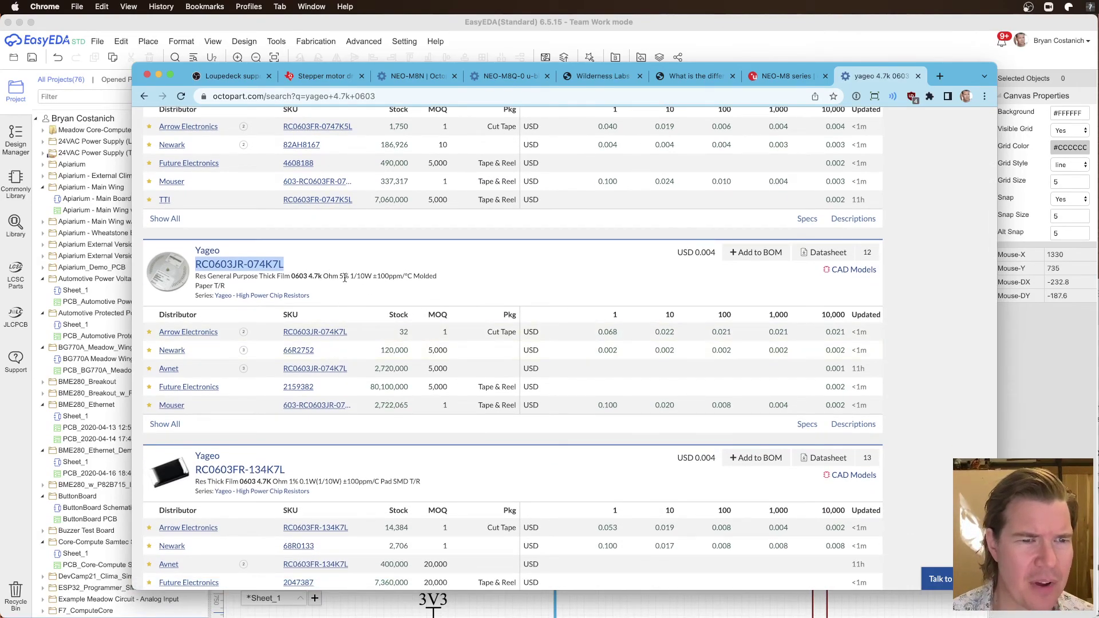
scroll(342, 277, down, 5)
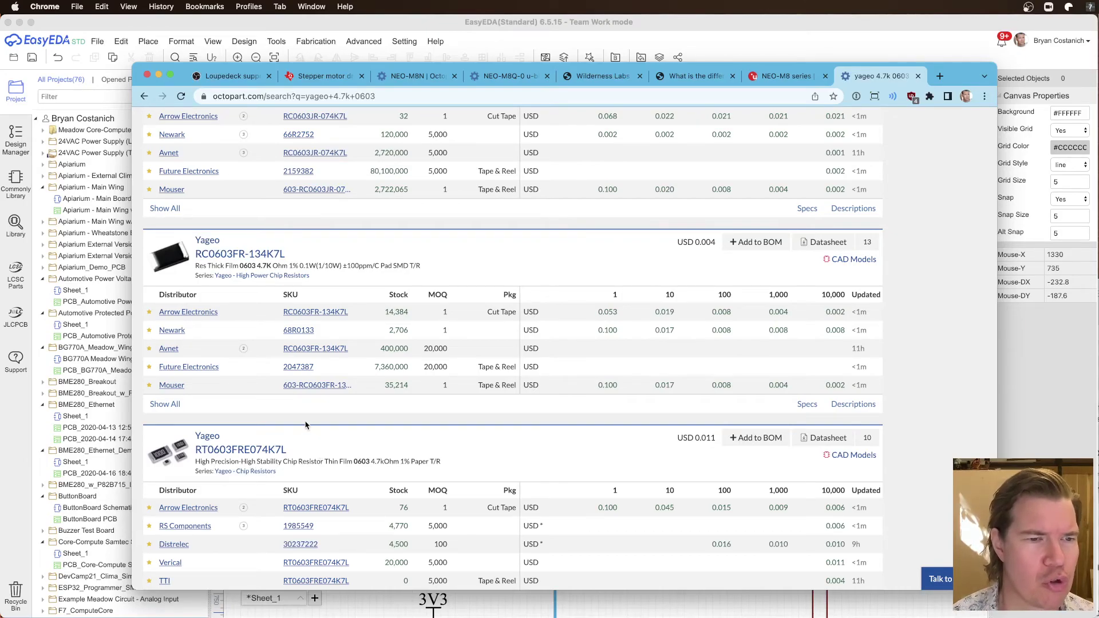
scroll(290, 303, up, 1)
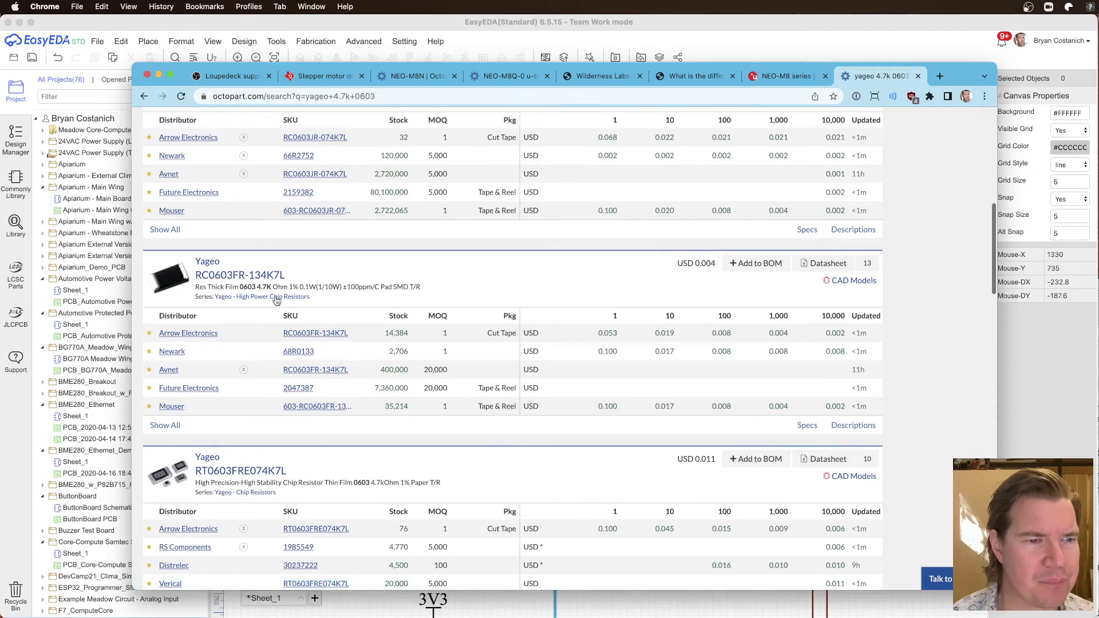
drag(428, 291, 232, 298)
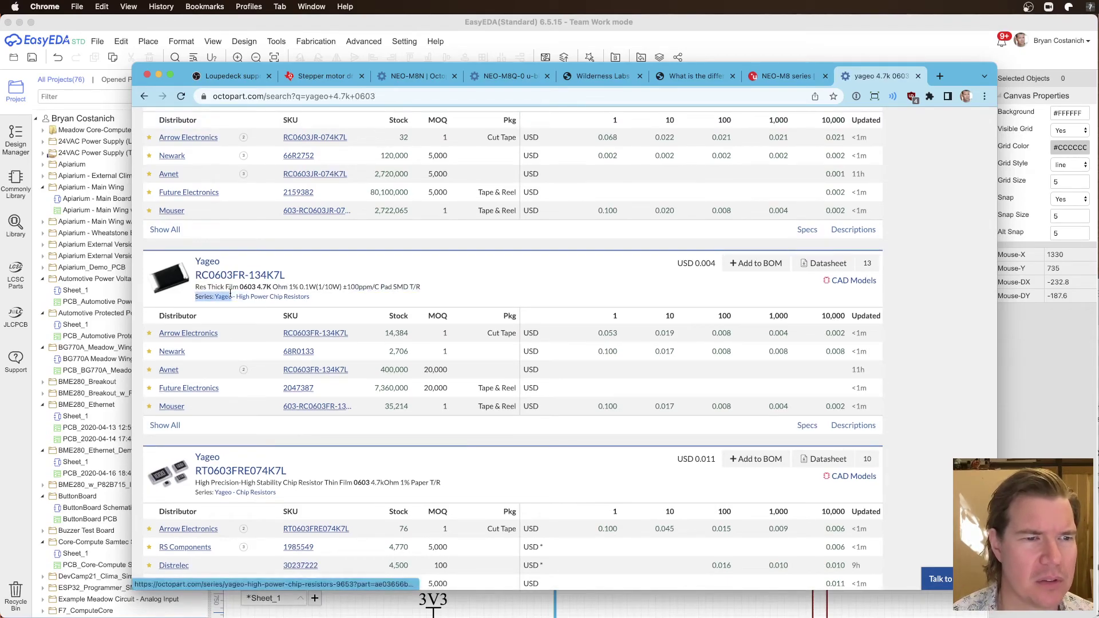
scroll(295, 284, up, 3)
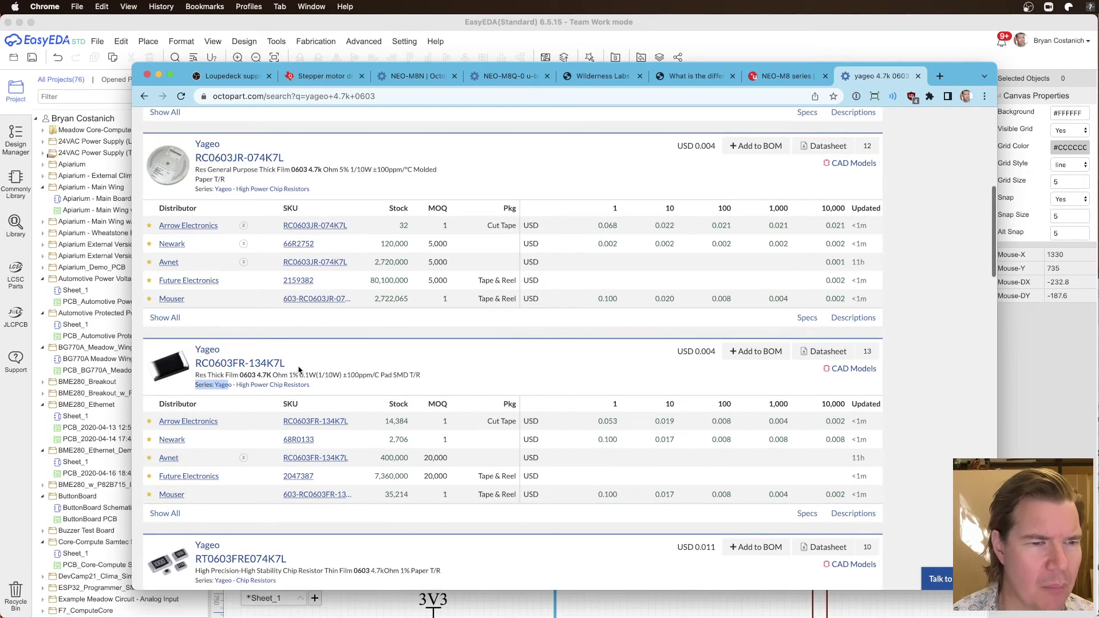
drag(289, 368, 260, 368)
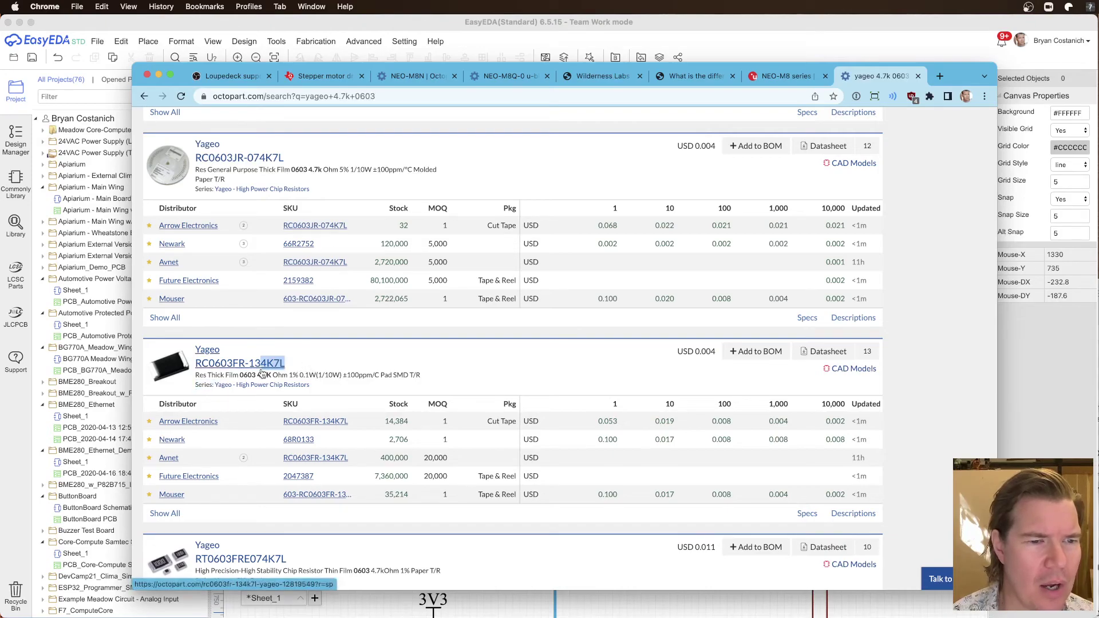
click(369, 375)
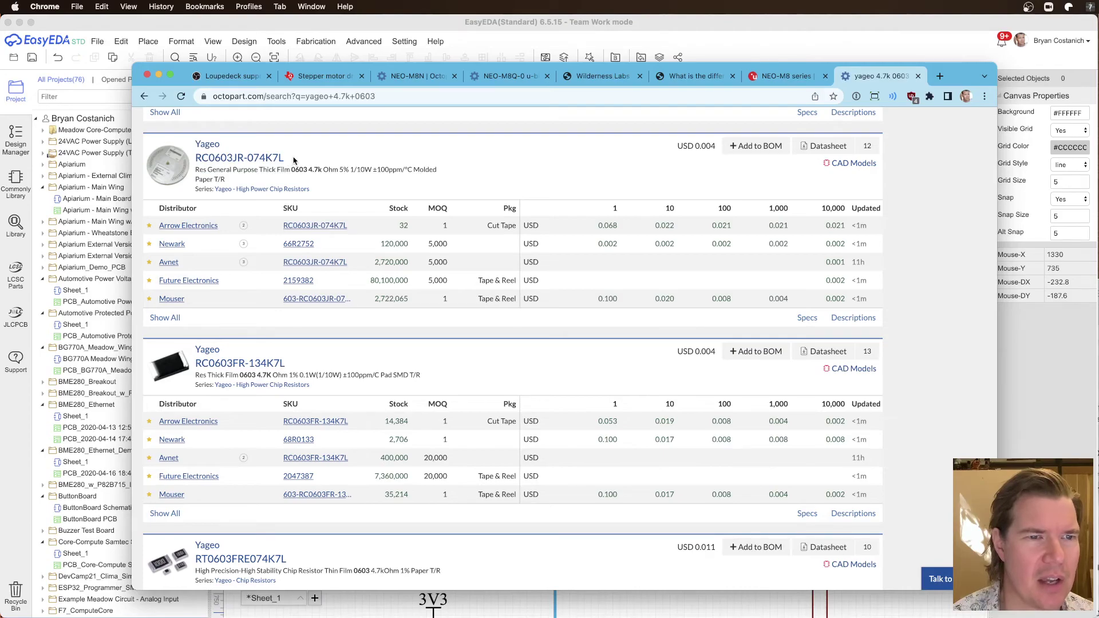
drag(294, 161, 198, 161)
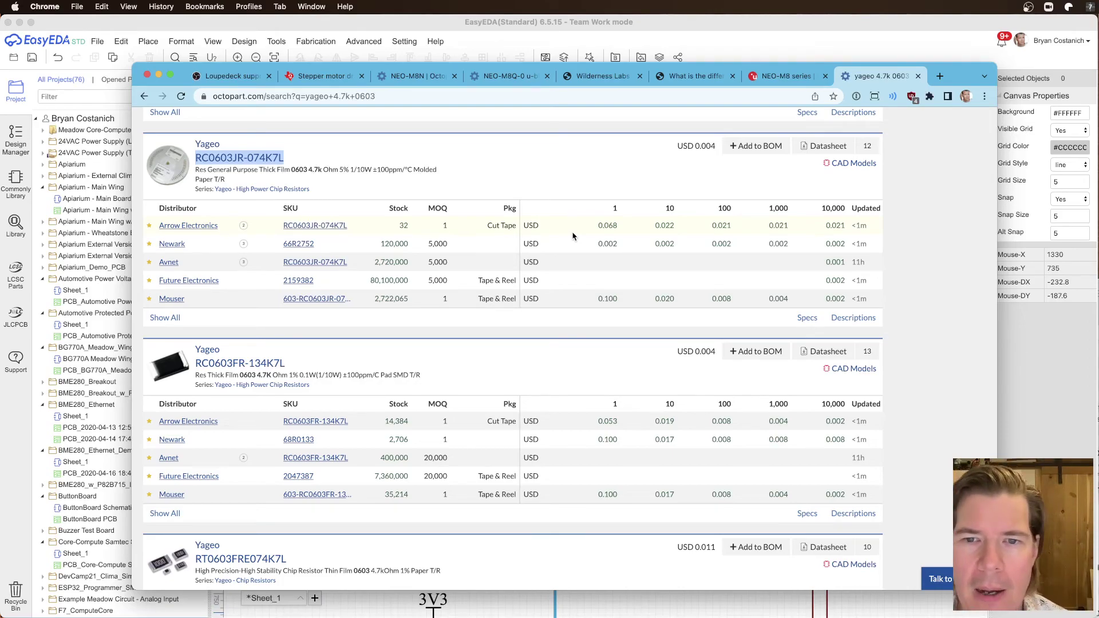
Step: Open developer.wildernesslabs.co in a new tab and view the component size chart on the SMD Packages and Sizes page under Hardware + Circuits
key(super+t)
text(developer.wildernesslabs.co)
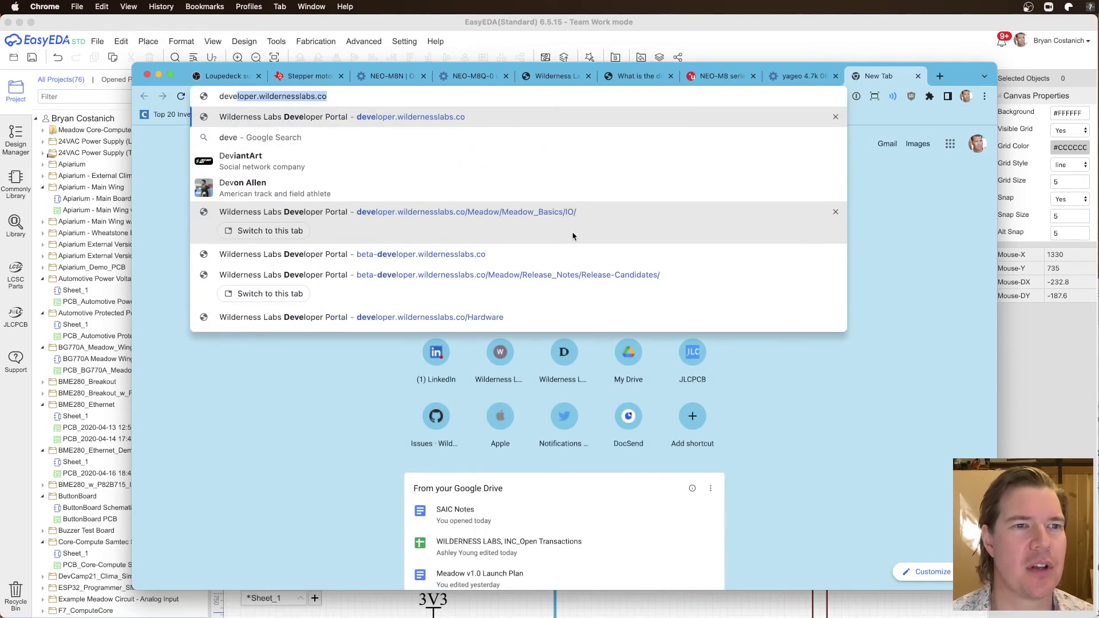
key(Return)
click(362, 180)
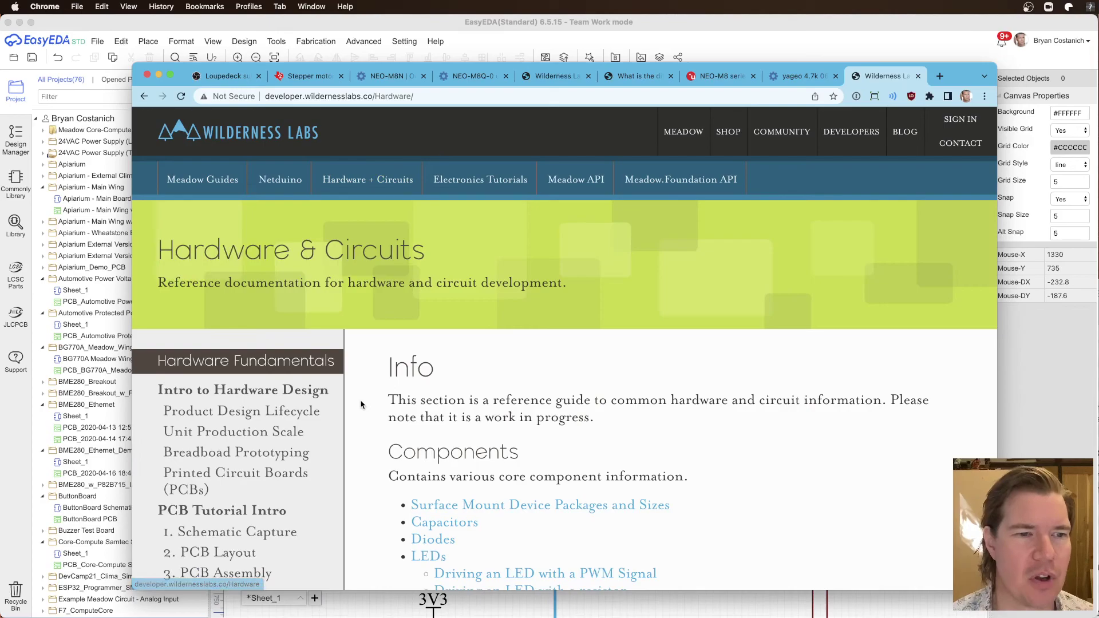
scroll(259, 419, down, 10)
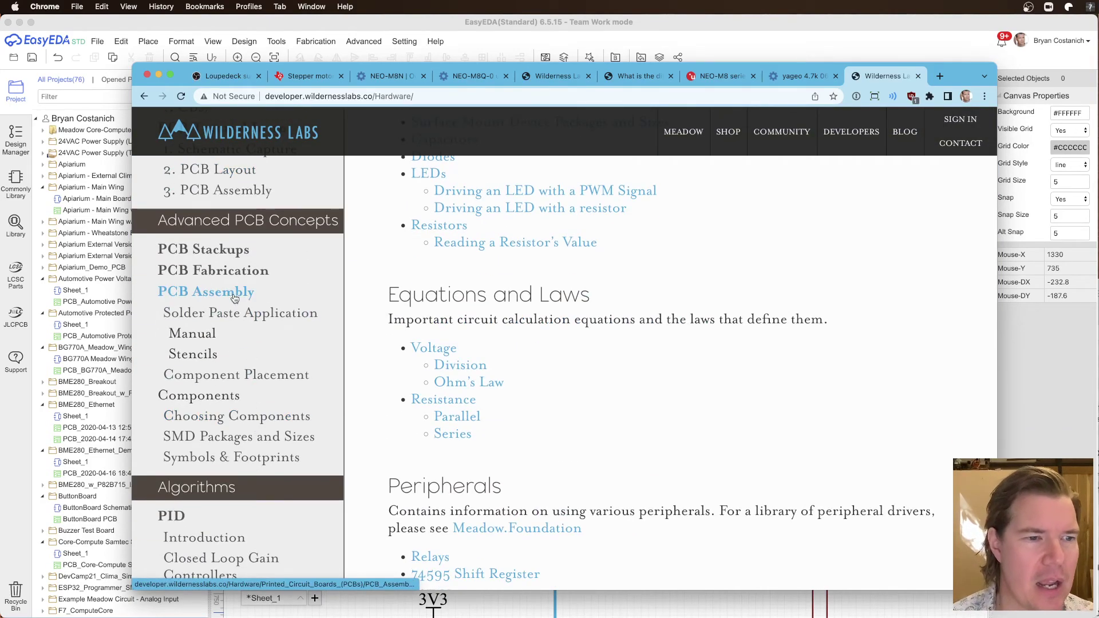
click(247, 438)
scroll(513, 418, down, 10)
scroll(508, 395, up, 4)
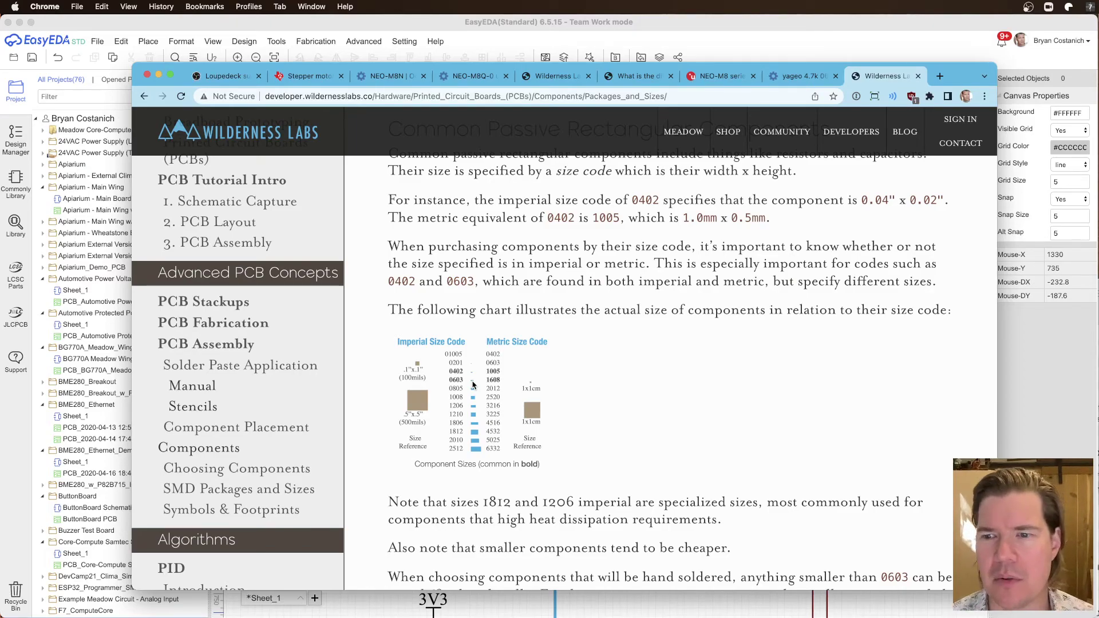
Step: Switch to EasyEDA and set both I2C pull-up resistors, R1 and R2, to 4.7k with manufacturer part RC0603FR-074K7L
click(695, 33)
click(640, 324)
shift+click(702, 325)
click(1067, 111)
key(super+a)
text(4.7k)
double_click(1079, 376)
triple_click(1079, 376)
text(RC0603FR-074K7L)
key(Return)
click(827, 346)
Step: Save the GPS Environmental Tracker schematic
scroll(770, 342, down, 3)
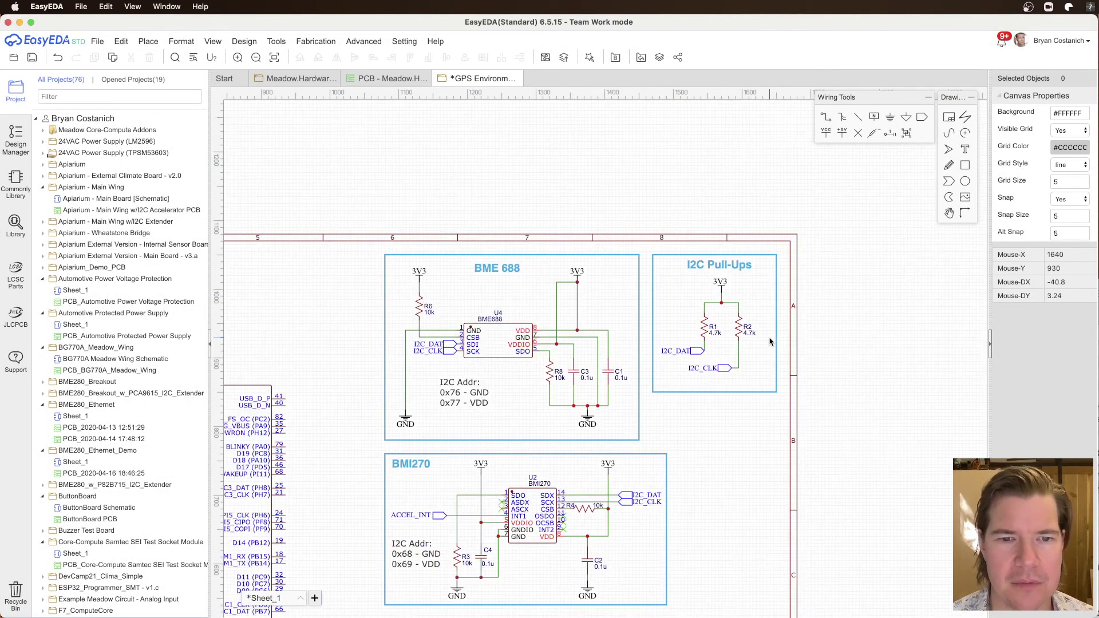
scroll(744, 389, down, 3)
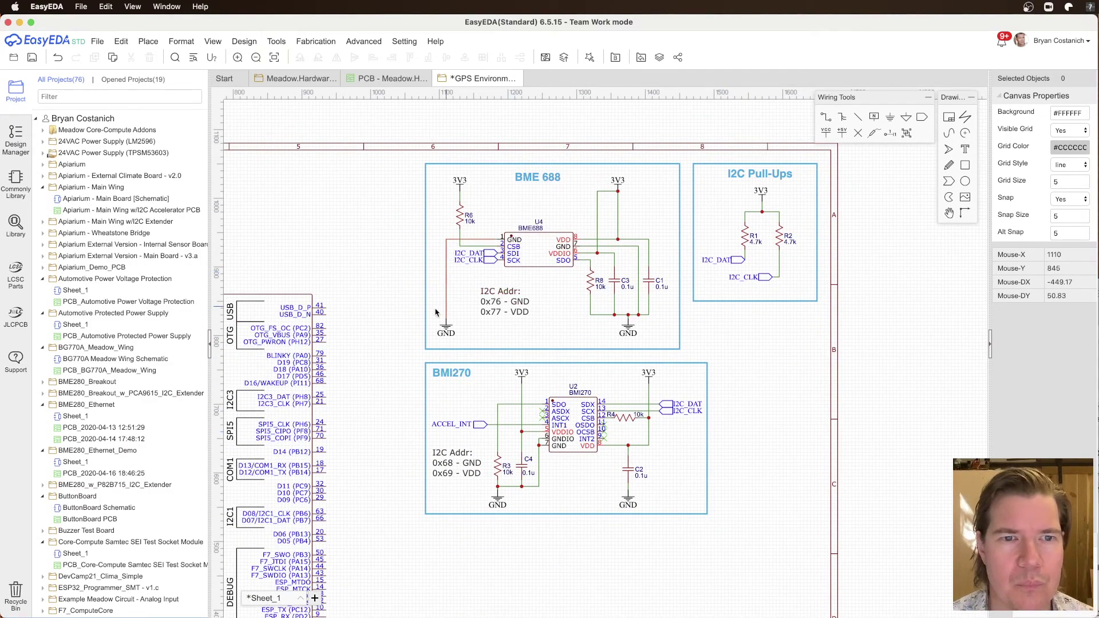
scroll(438, 311, down, 3)
right_drag(434, 311, 622, 278)
key(super+s)
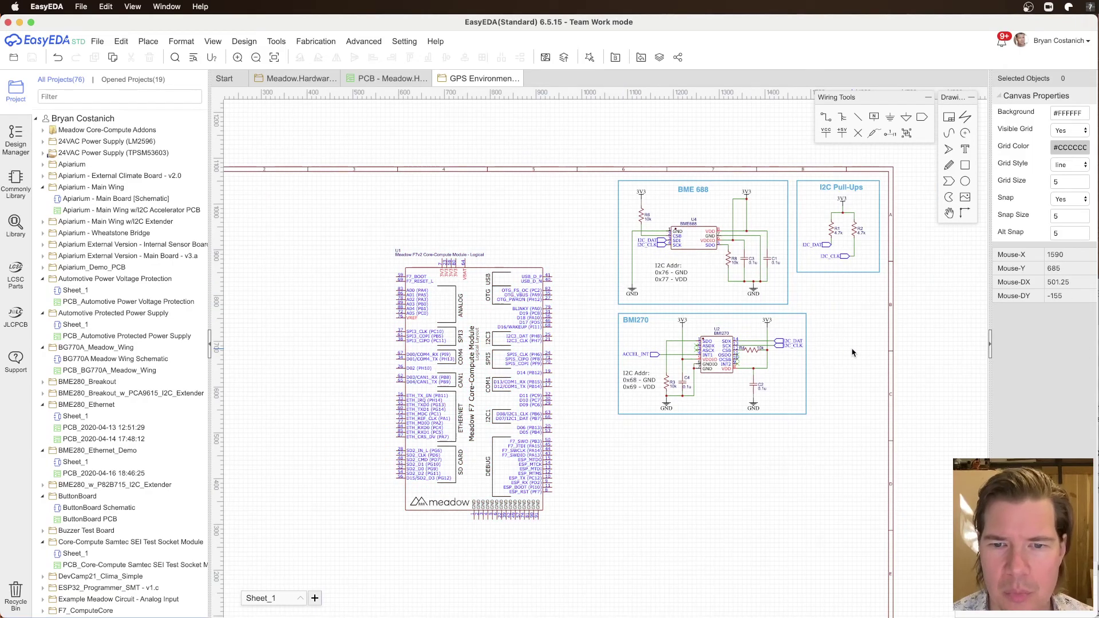
Step: Switch to the TextEdit component list and split USB/Boot/Reset onto its own line below Core-Compute Module, without the parentheses and plus sign
key(super+Tab)
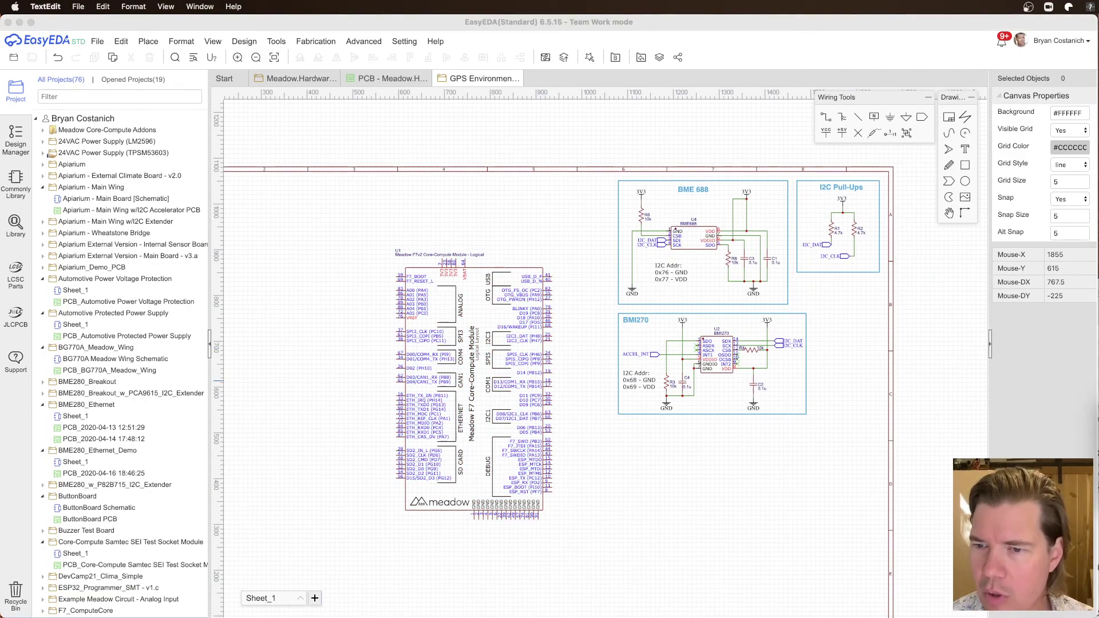
drag(1098, 433, 830, 440)
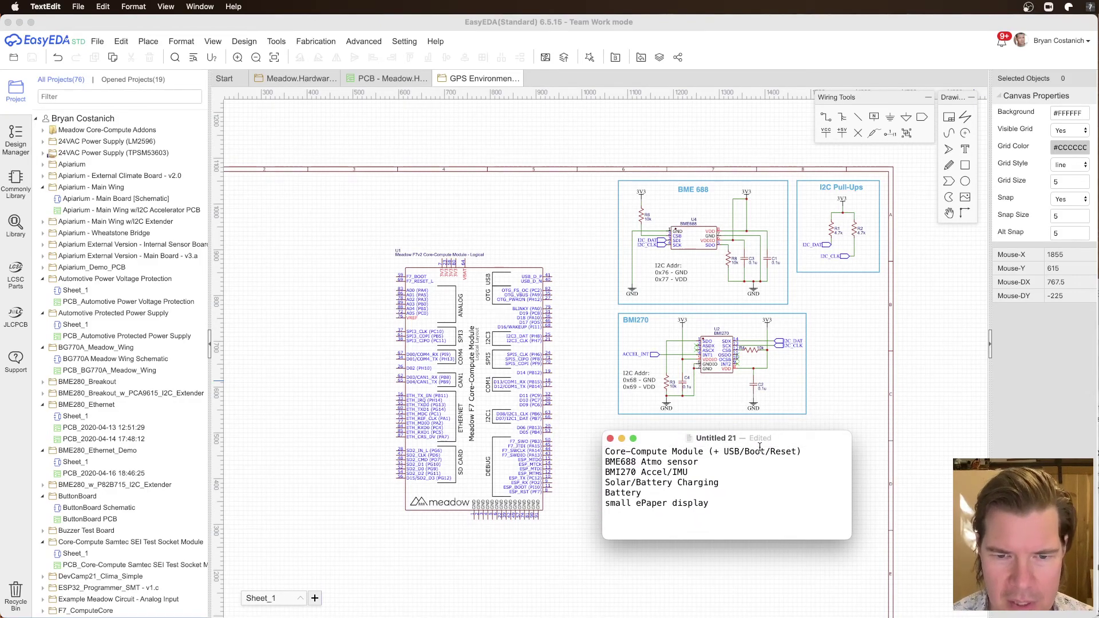
click(709, 452)
key(Return)
key(Delete)
key(Delete)
key(Delete)
key(BackSpace)
Step: Mark the BME688 Atmo sensor and BMI270 Accel/IMU lines with a leading "√ - " and move the notes window out of the way
text(√ - )
text(√ -)
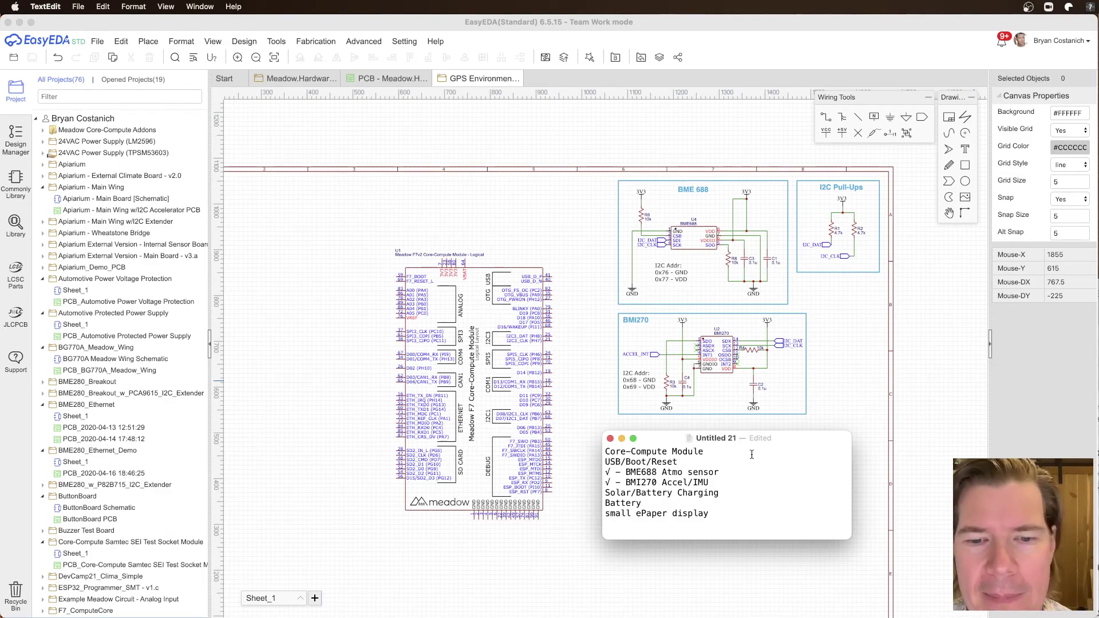
drag(783, 438, 1098, 510)
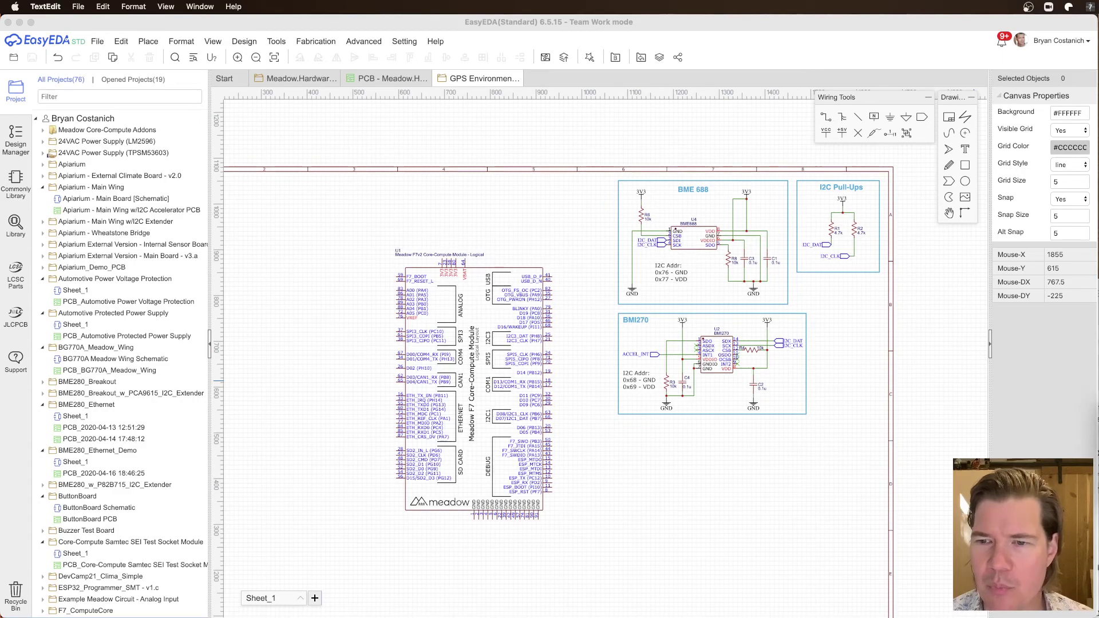
Step: Return to EasyEDA and search the component library for "Core Add"
right_drag(356, 328, 506, 322)
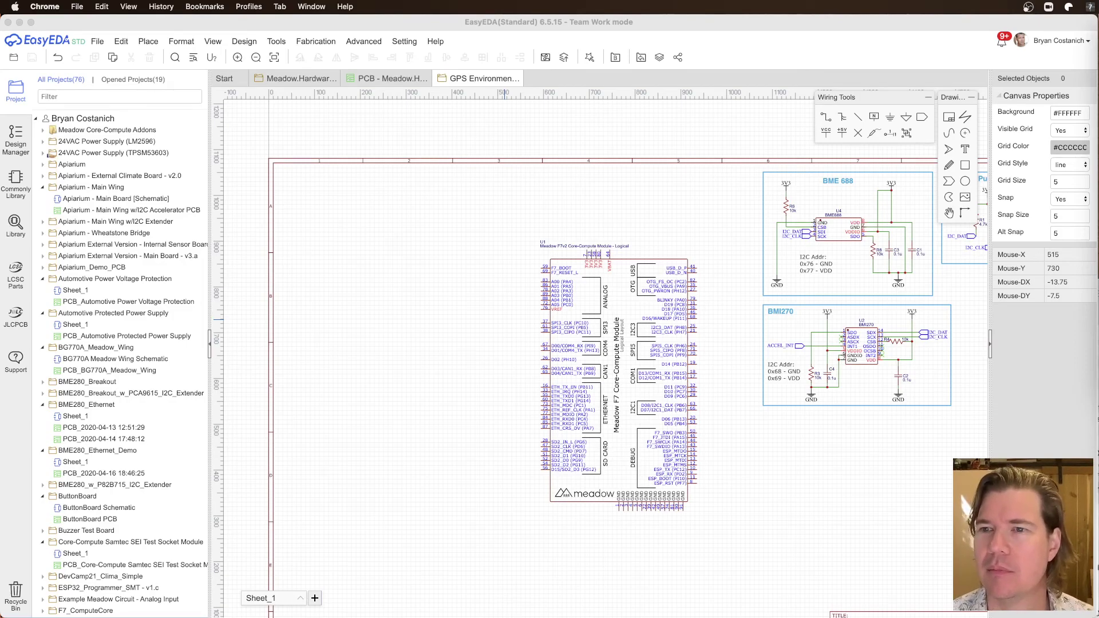
click(419, 472)
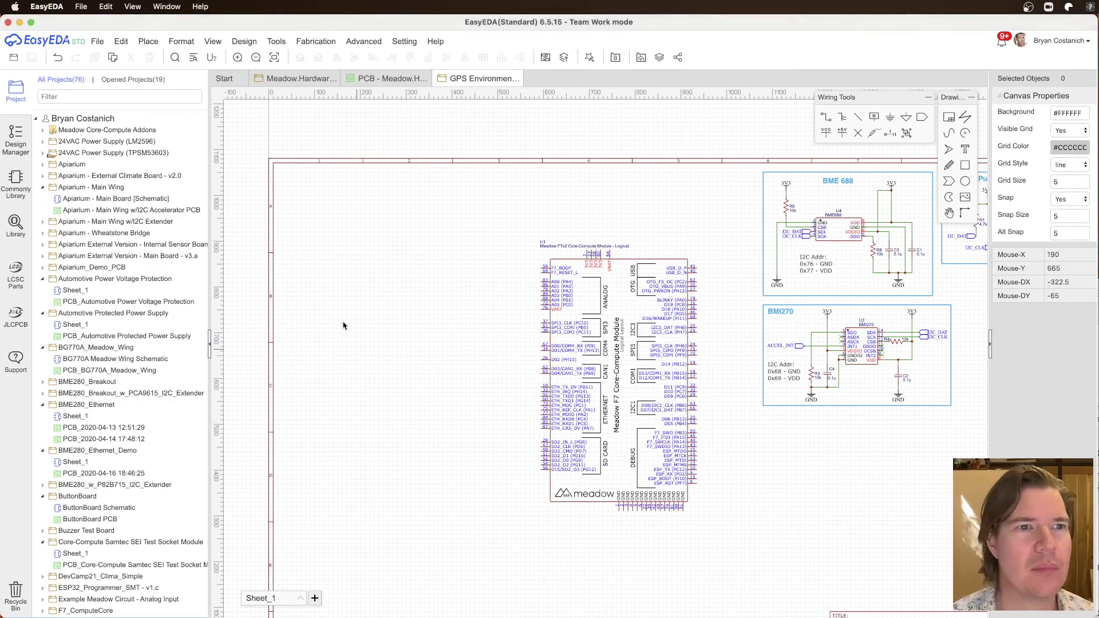
click(16, 223)
key(alt+shift+Left)
key(alt+shift+Left)
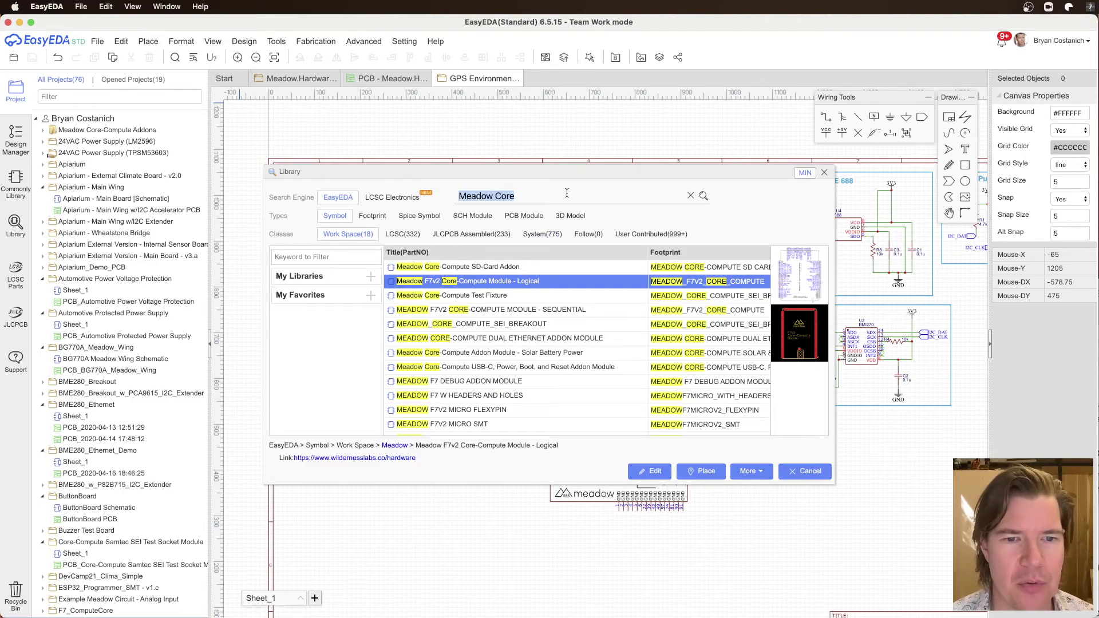
text(Core Add)
key(Return)
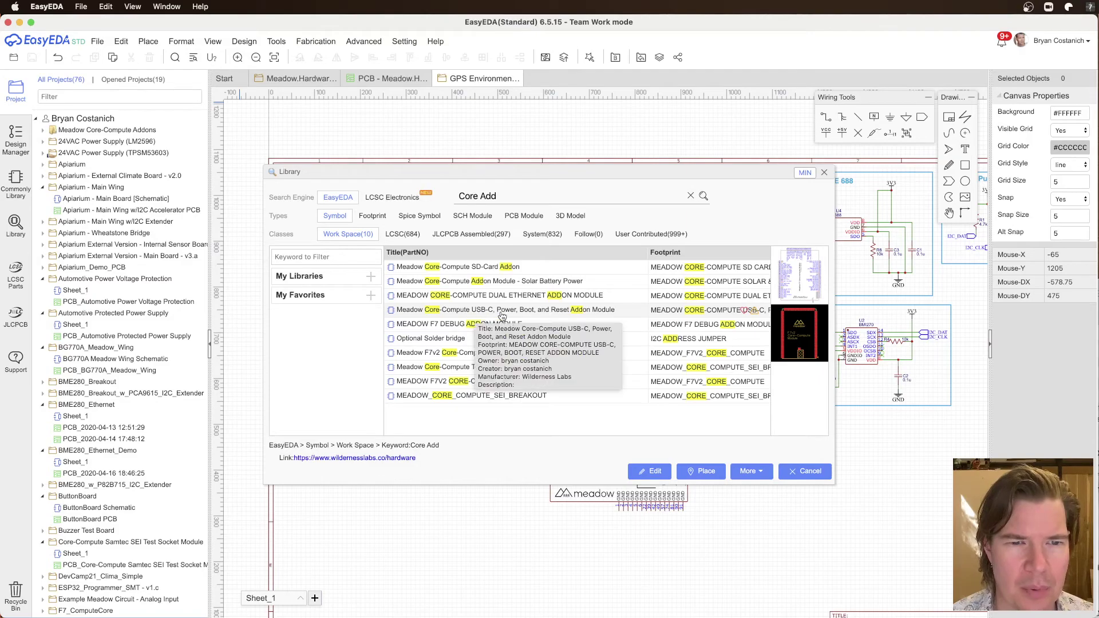
Step: Place the Meadow Core-Compute USB-C, Power, Boot, and Reset Addon Module in the upper-left corner of the sheet frame
click(556, 314)
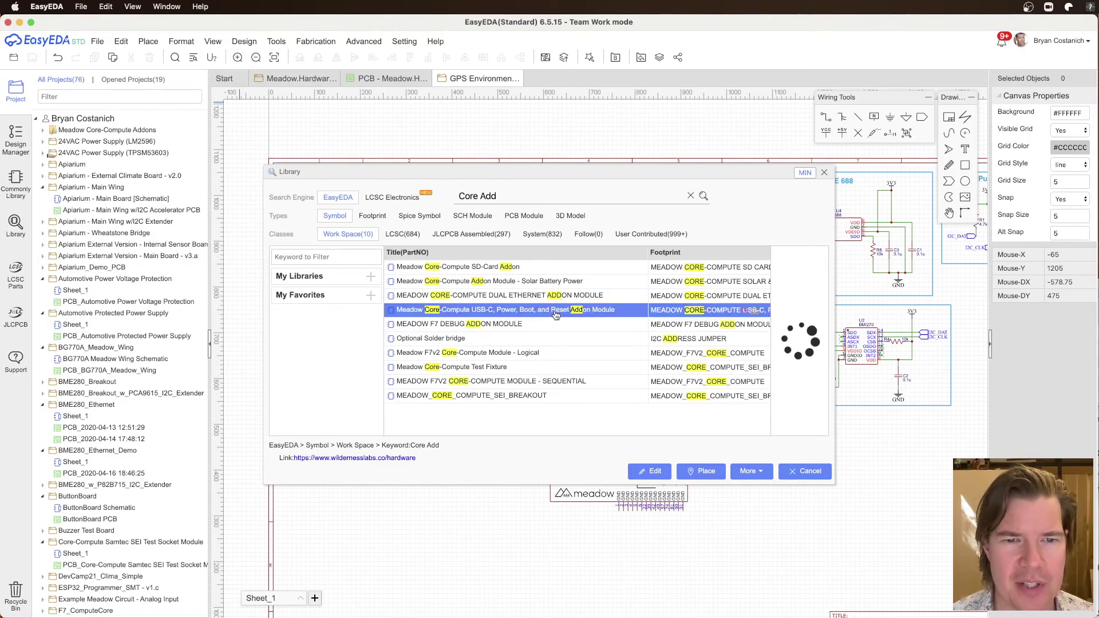
click(700, 471)
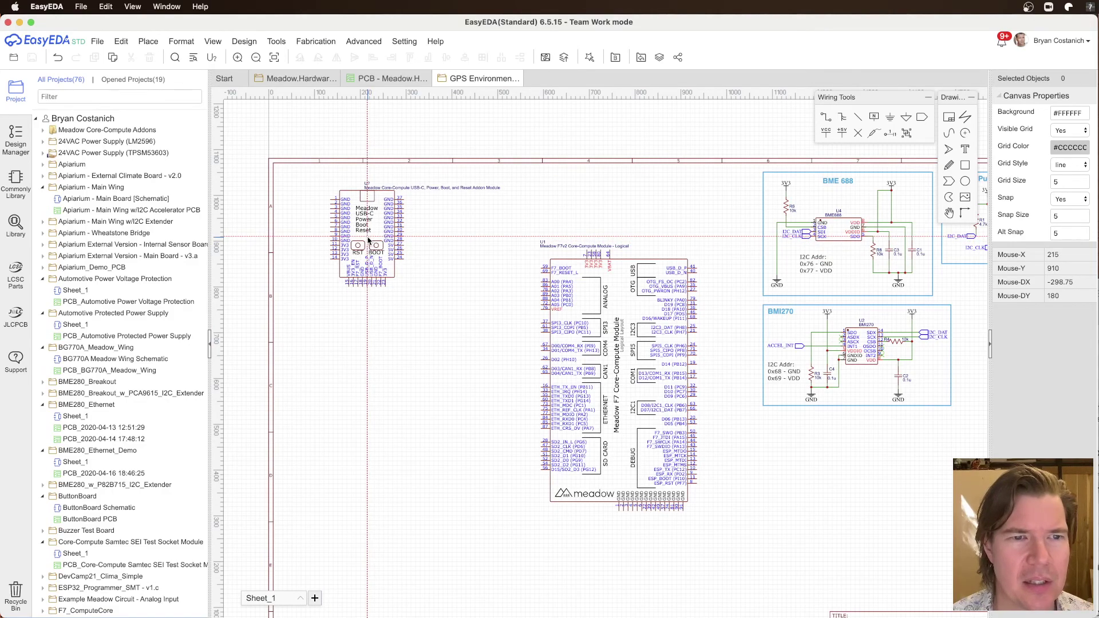
click(368, 241)
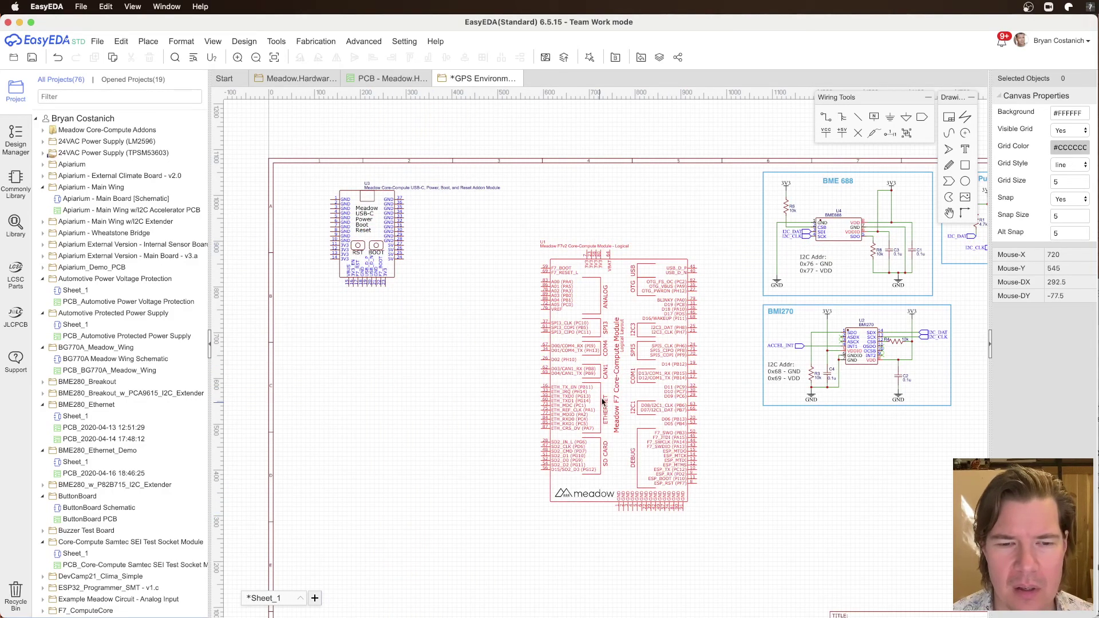
Step: Nudge the Core-Compute Module slightly down and left, and undo the move of the add-on module's Power label
drag(598, 411, 583, 424)
scroll(600, 286, up, 2)
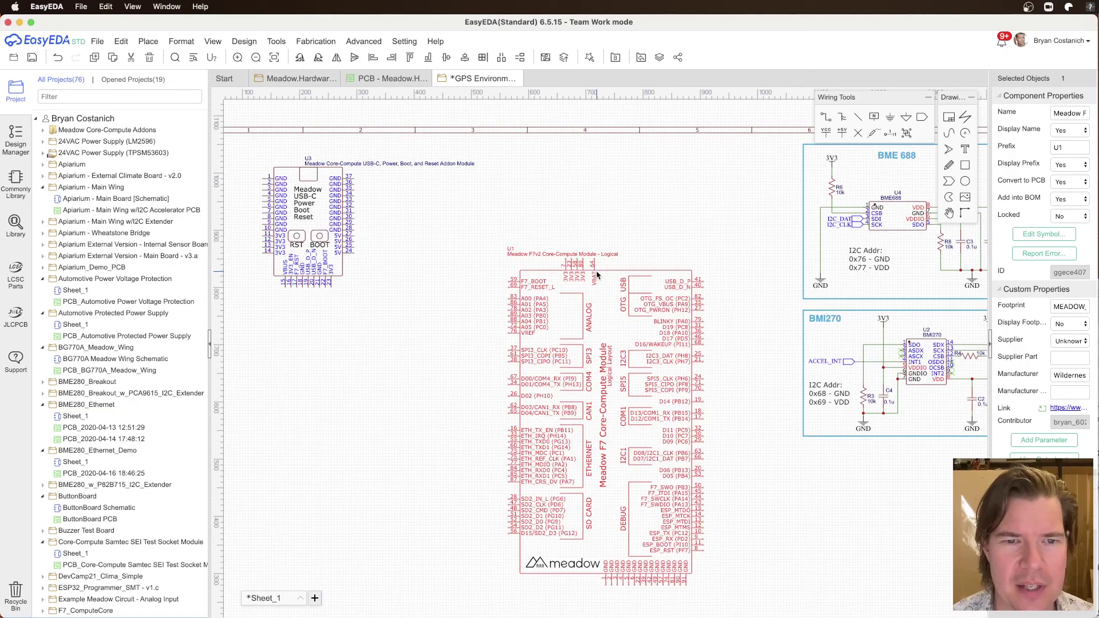
right_drag(494, 251, 675, 252)
mouse_move(493, 202)
mouse_down()
mouse_move(493, 231)
mouse_move(493, 218)
mouse_up()
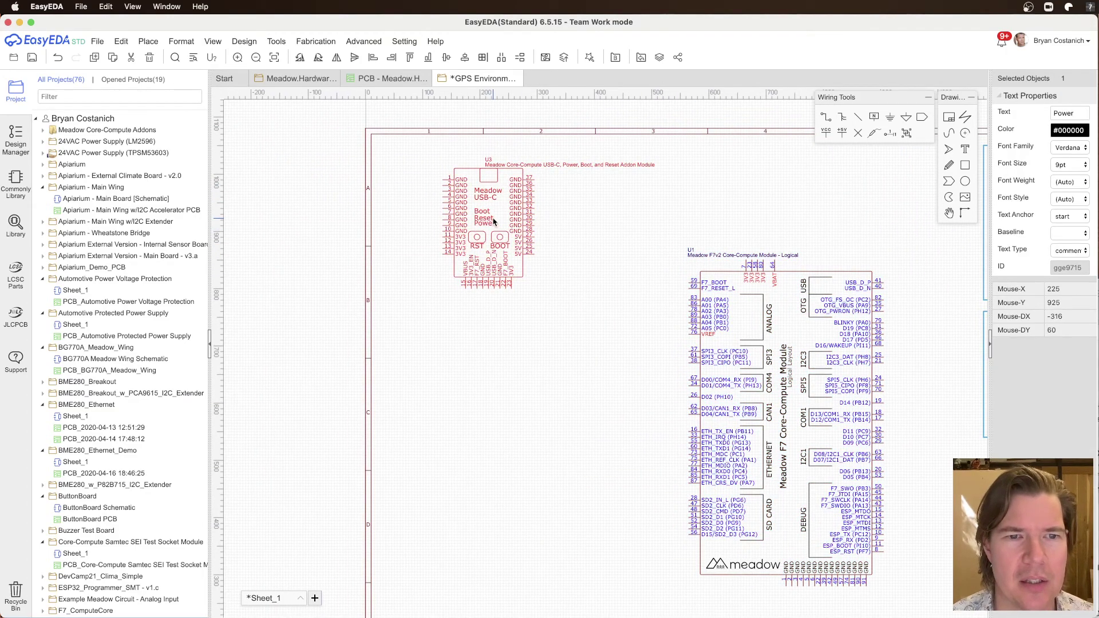
key(ctrl+z)
scroll(596, 255, down, 2)
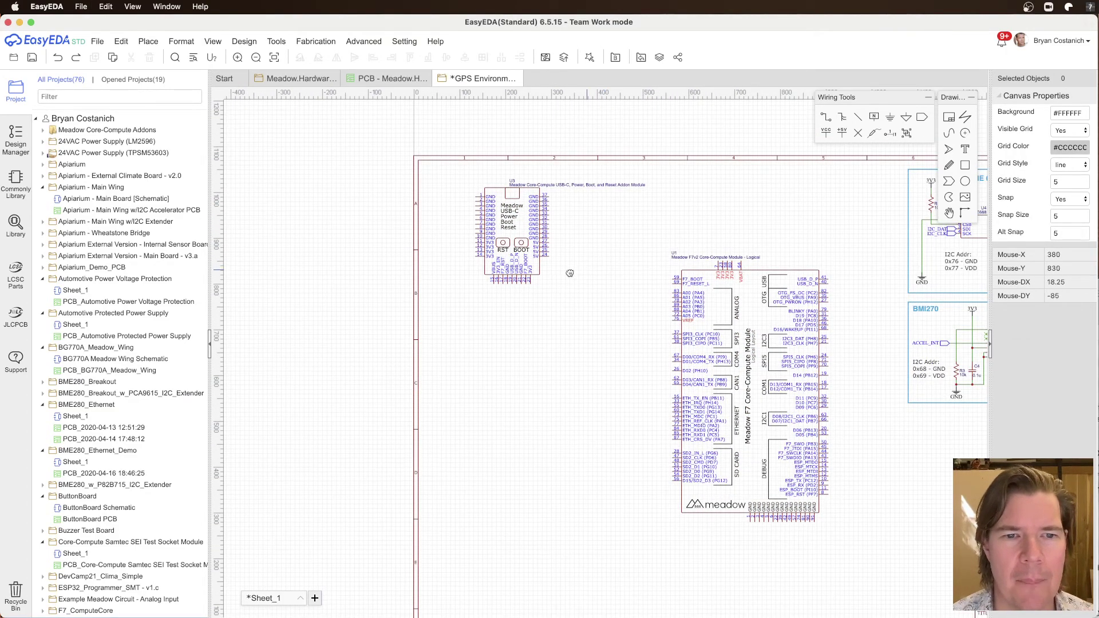
right_drag(581, 271, 539, 275)
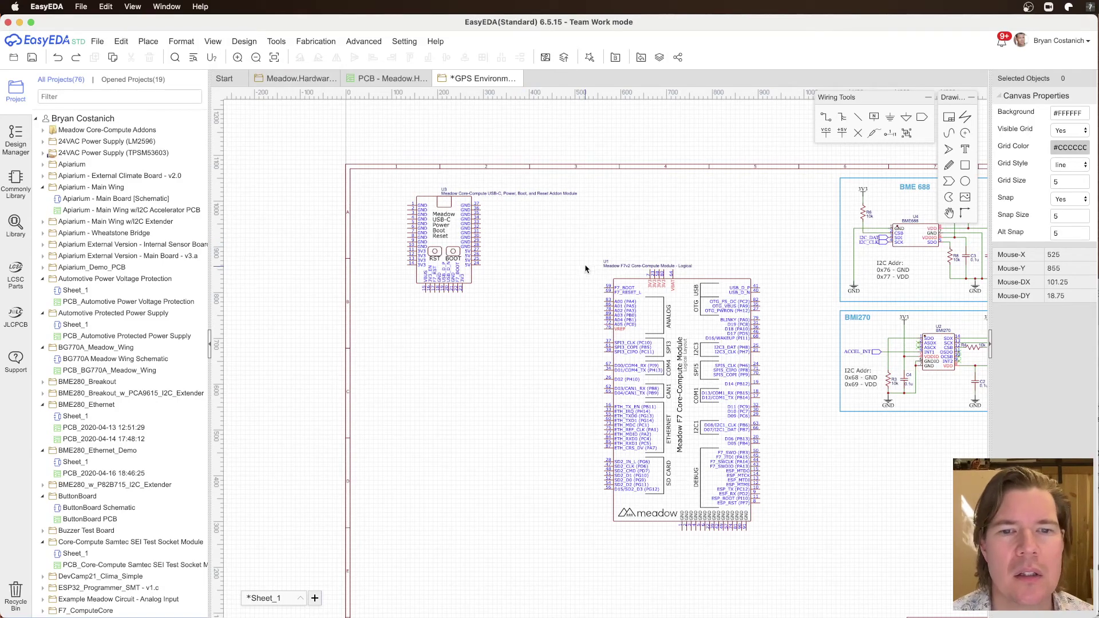
Step: Hide the display name of the Meadow F7v2 Core-Compute Module (U1)
scroll(695, 216, up, 1)
scroll(675, 231, up, 1)
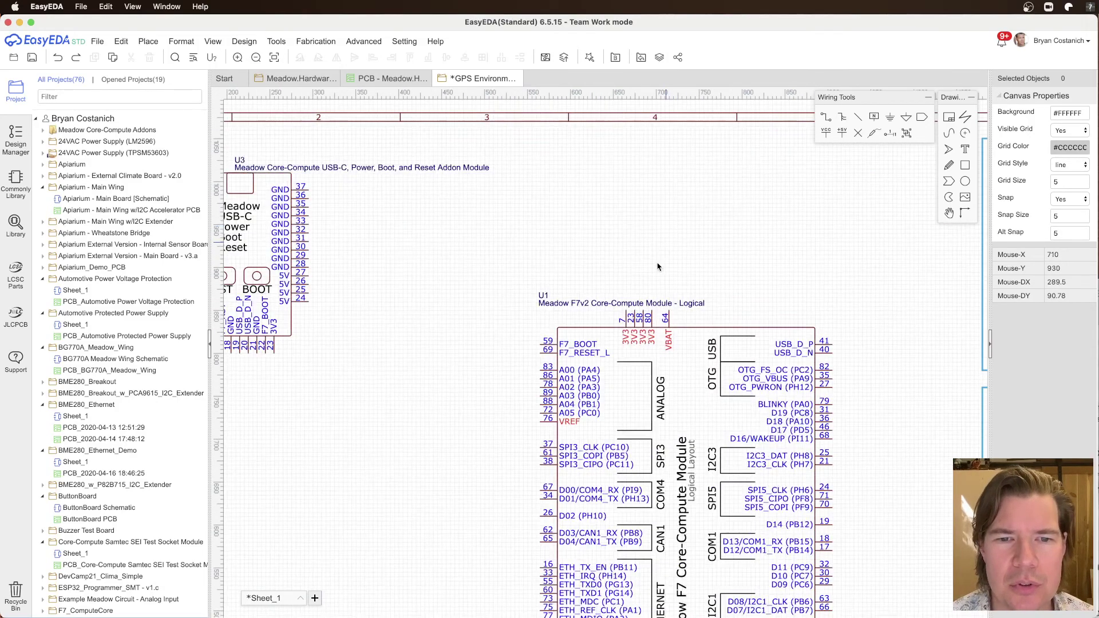
click(570, 310)
click(1080, 131)
click(1063, 142)
click(666, 230)
click(566, 324)
click(660, 298)
Step: Move the Core-Compute Module into the upper-left area of the sheet frame and the USB-C add-on module to its lower right
right_drag(660, 298, 513, 132)
right_drag(615, 102, 617, 118)
scroll(740, 272, down, 3)
right_drag(741, 272, 678, 309)
drag(419, 213, 694, 491)
drag(660, 414, 583, 468)
right_drag(649, 329, 753, 175)
drag(629, 258, 537, 248)
right_drag(536, 269, 571, 356)
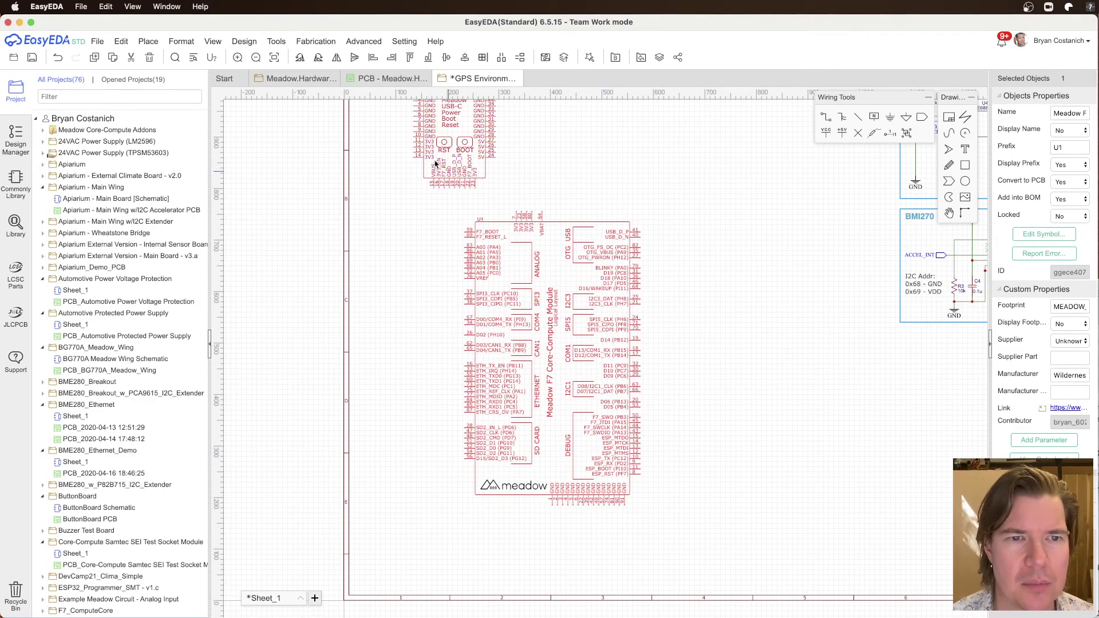
drag(481, 175, 859, 398)
right_drag(698, 244, 800, 376)
drag(653, 400, 673, 318)
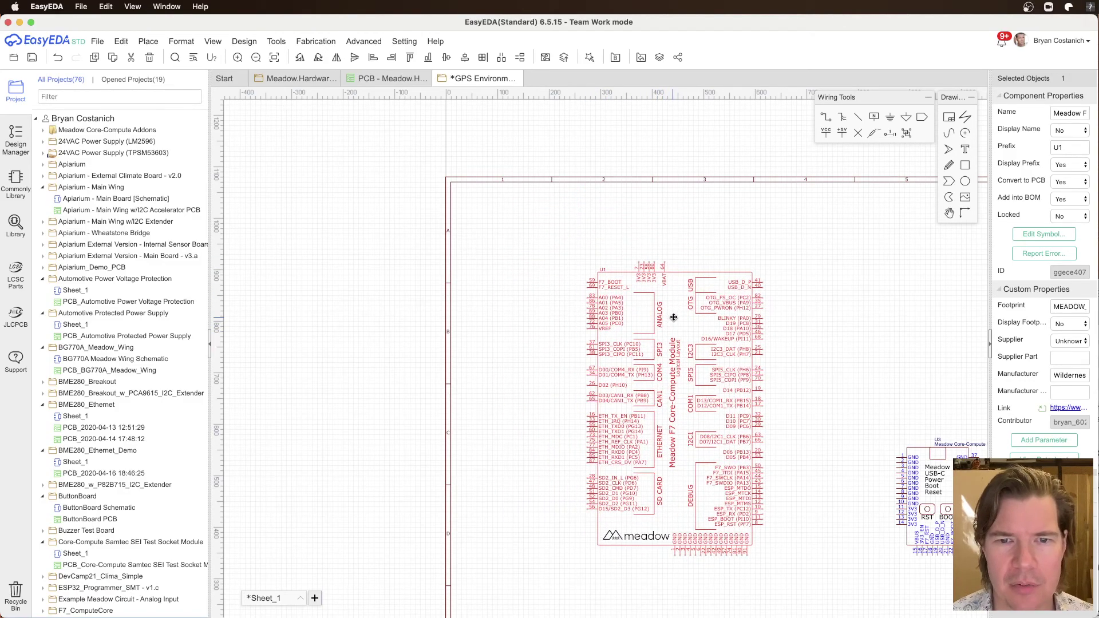
Step: Place a VCC power flag above the 3V3 pins of the Core-Compute Module
click(822, 307)
right_drag(822, 307, 748, 155)
drag(854, 371, 873, 401)
click(777, 237)
right_drag(713, 183, 827, 322)
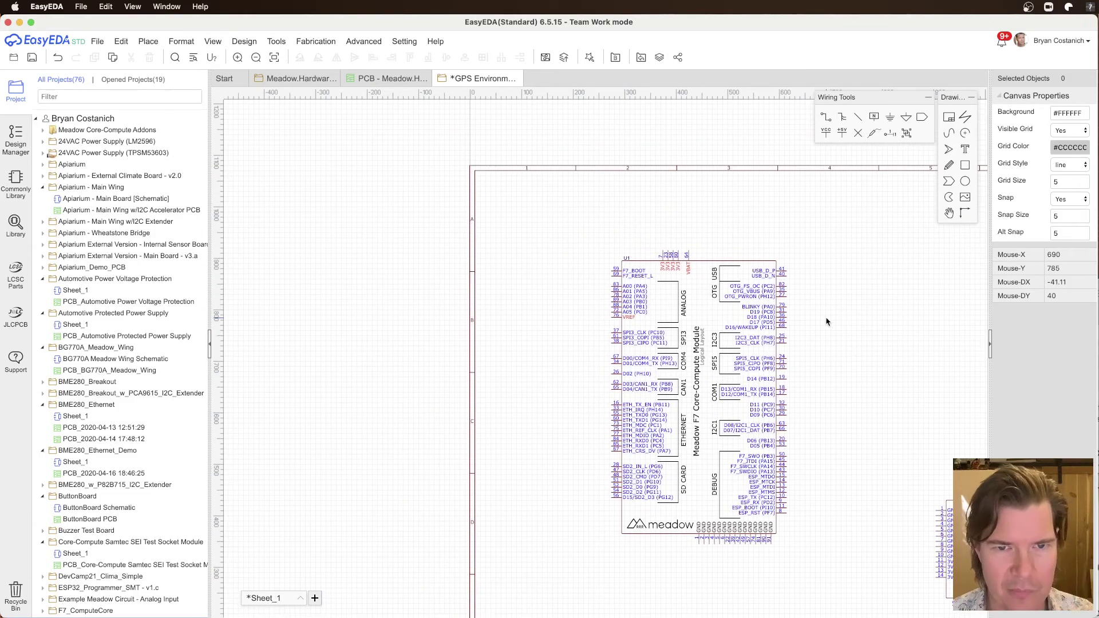
click(826, 133)
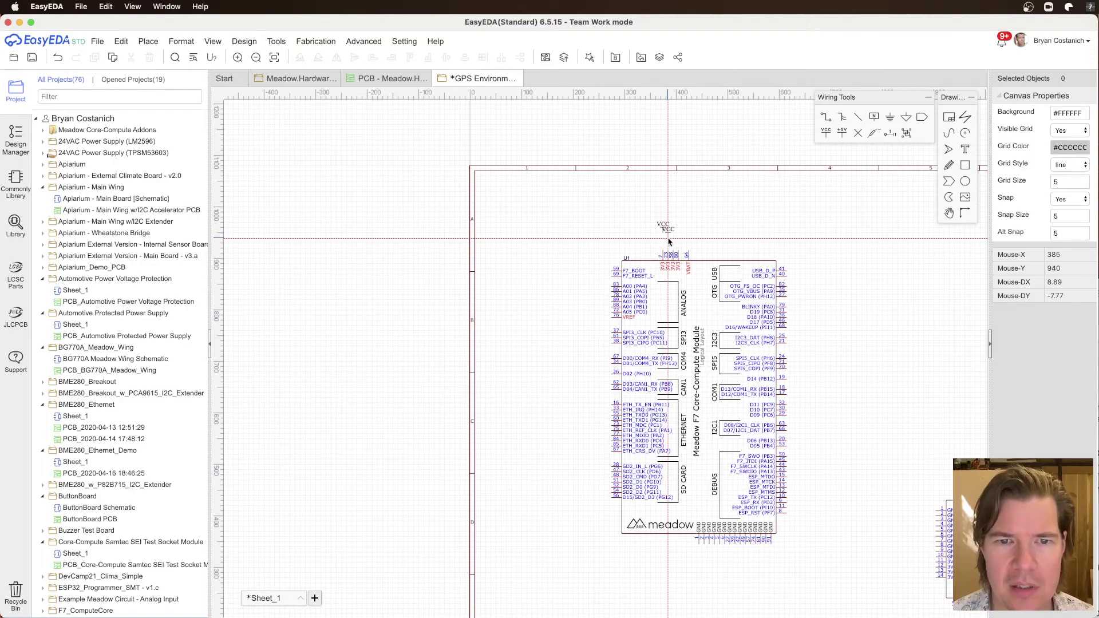
scroll(668, 240, up, 4)
key(Escape)
click(658, 208)
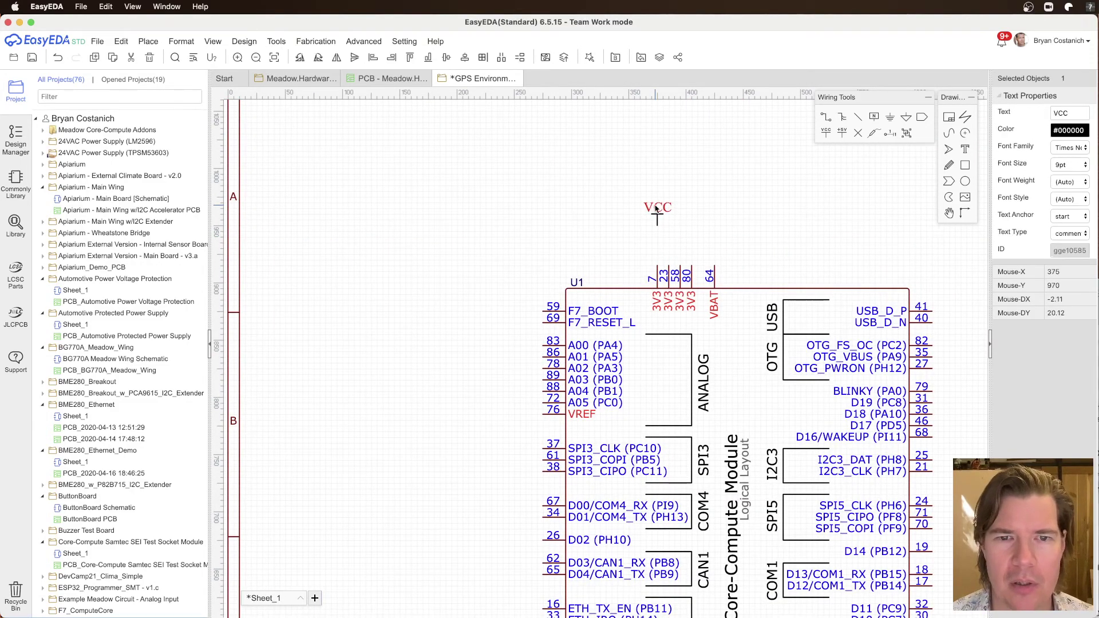
Step: Rename the VCC power flag above the Core-Compute Module to 3V3
double_click(1070, 113)
text(3V#)
key(BackSpace)
text(3)
click(778, 206)
Step: Hide the display name of the Meadow Core-Compute USB-C add-on module (U3)
scroll(796, 264, down, 3)
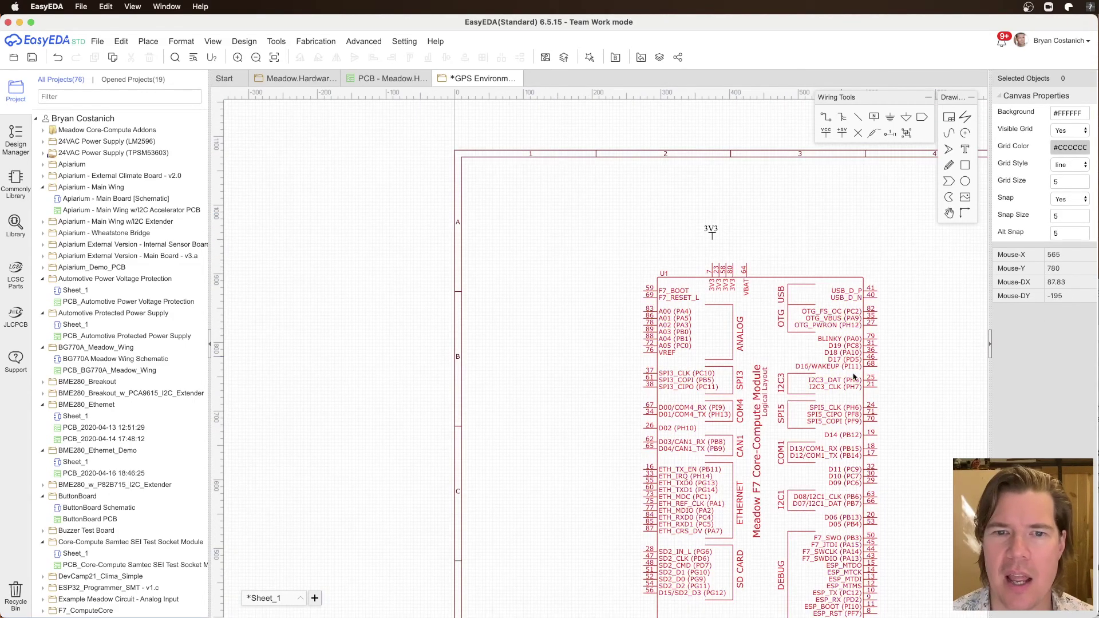
right_drag(874, 410, 561, 166)
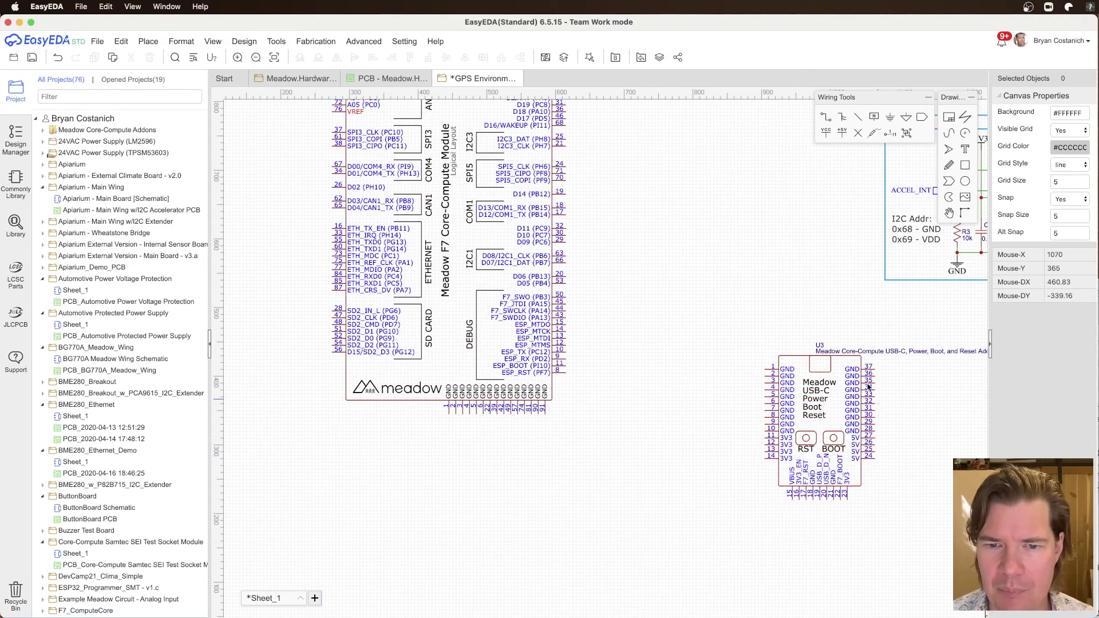
click(841, 408)
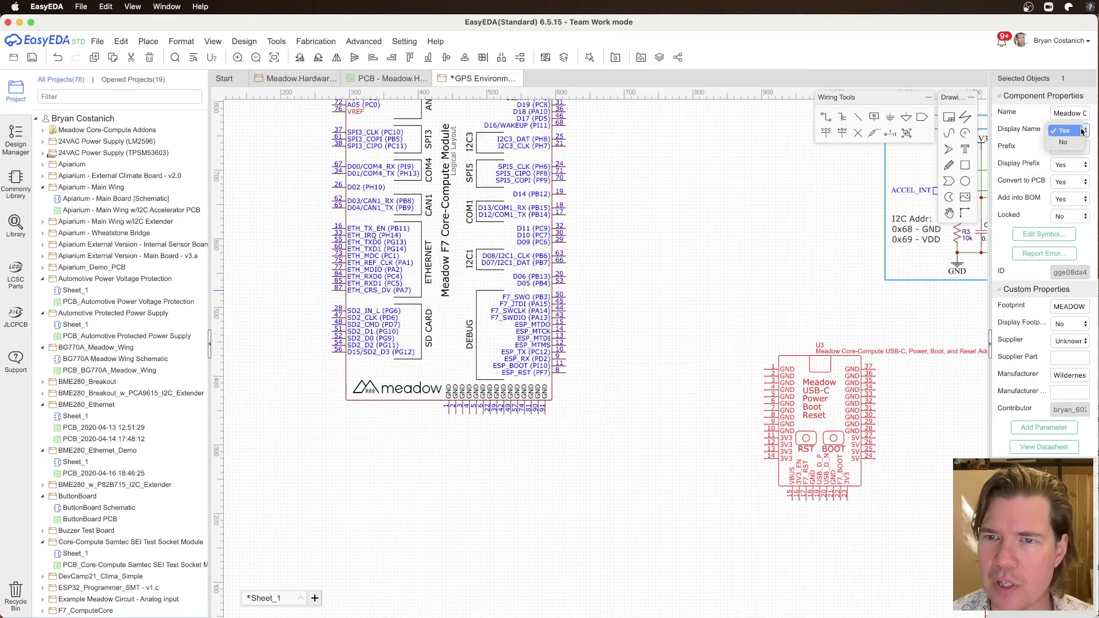
click(871, 367)
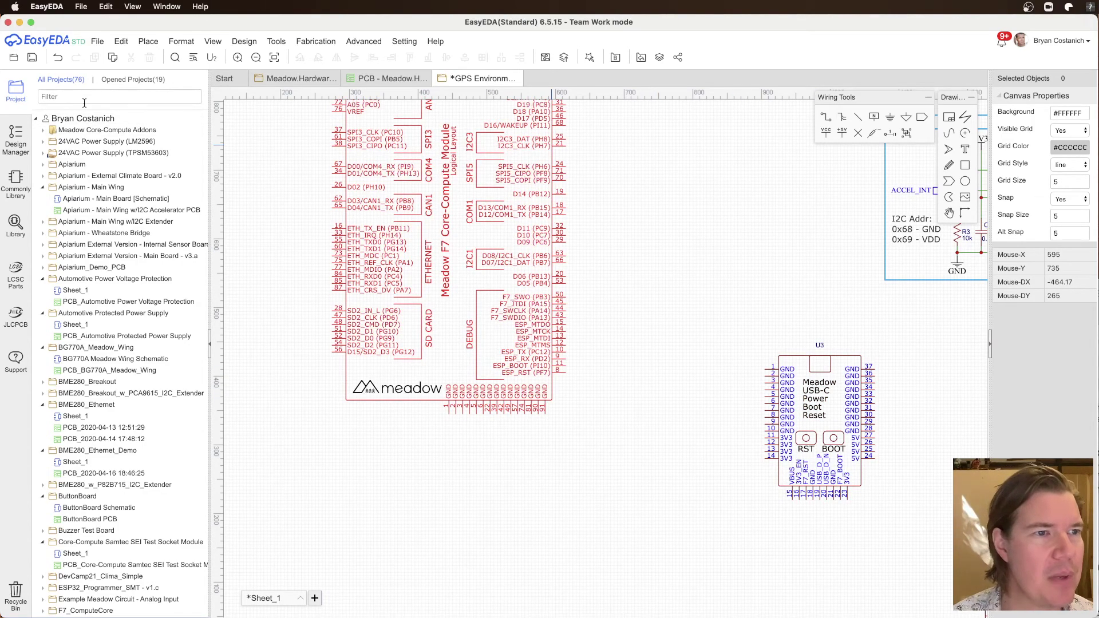
Step: Filter the projects by "Add" and open the USB-C add-on module's schematic to compare it with the tracker sheet
scroll(114, 351, down, 15)
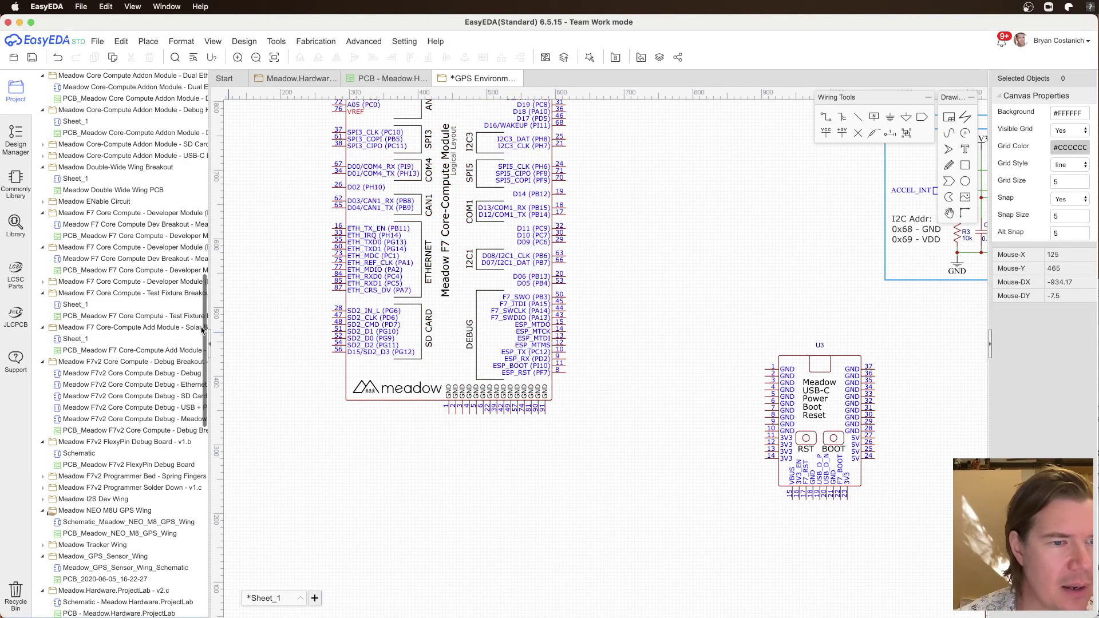
scroll(121, 77, up, 15)
click(115, 96)
text(Add)
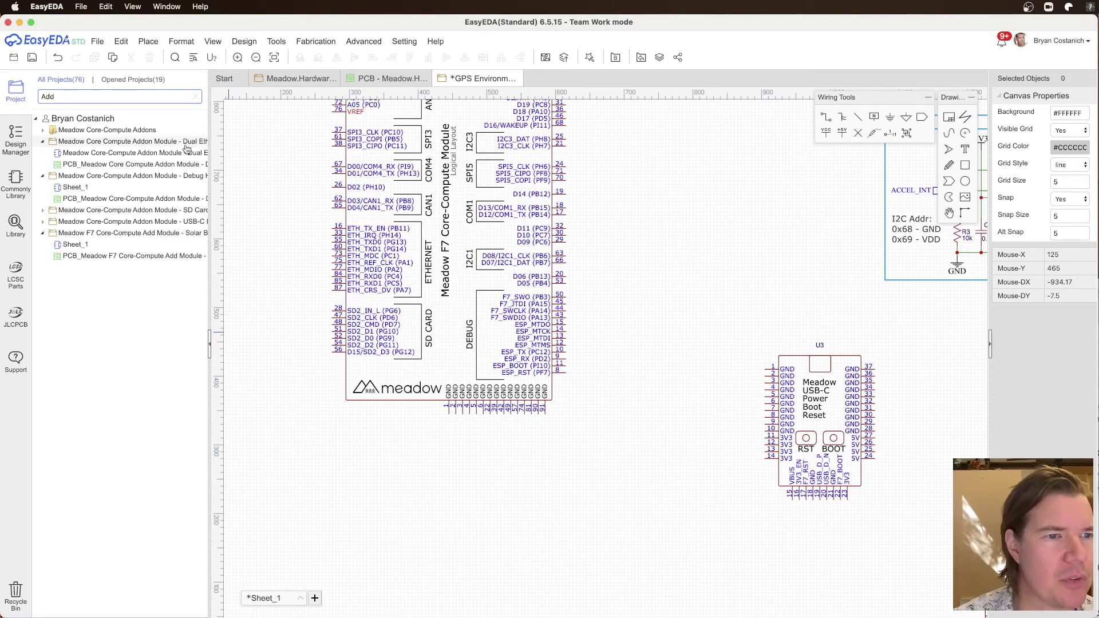
double_click(53, 225)
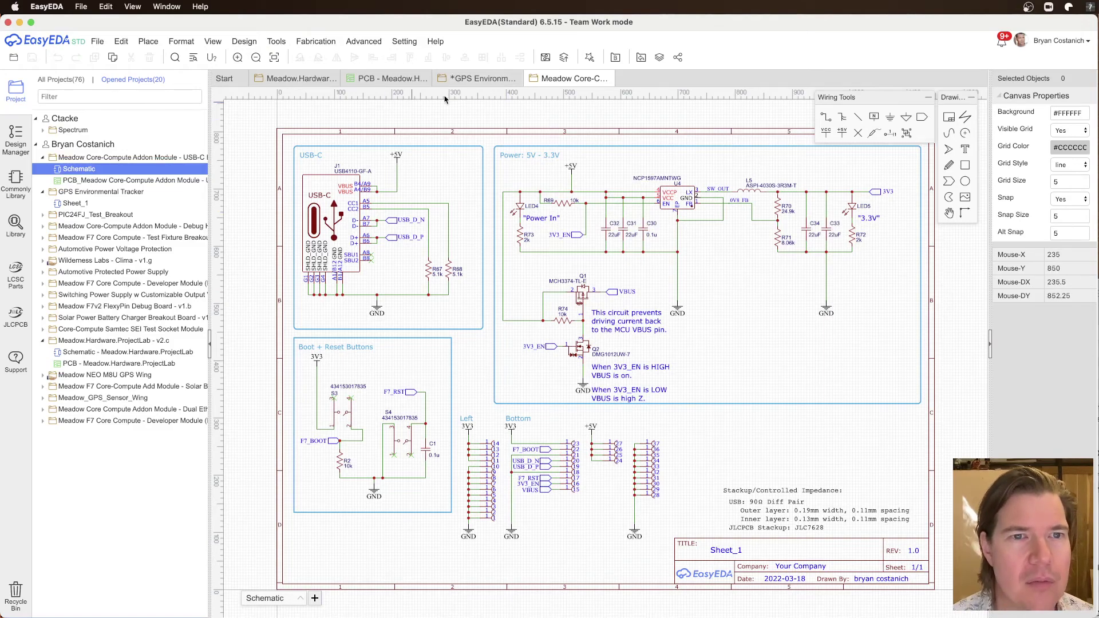
click(458, 78)
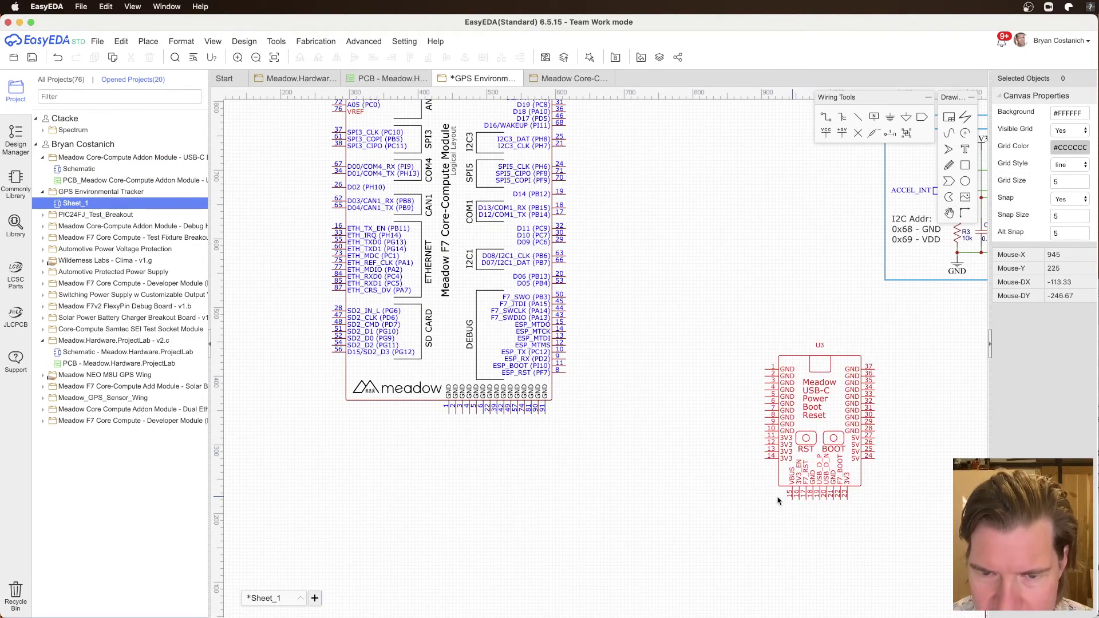
click(572, 79)
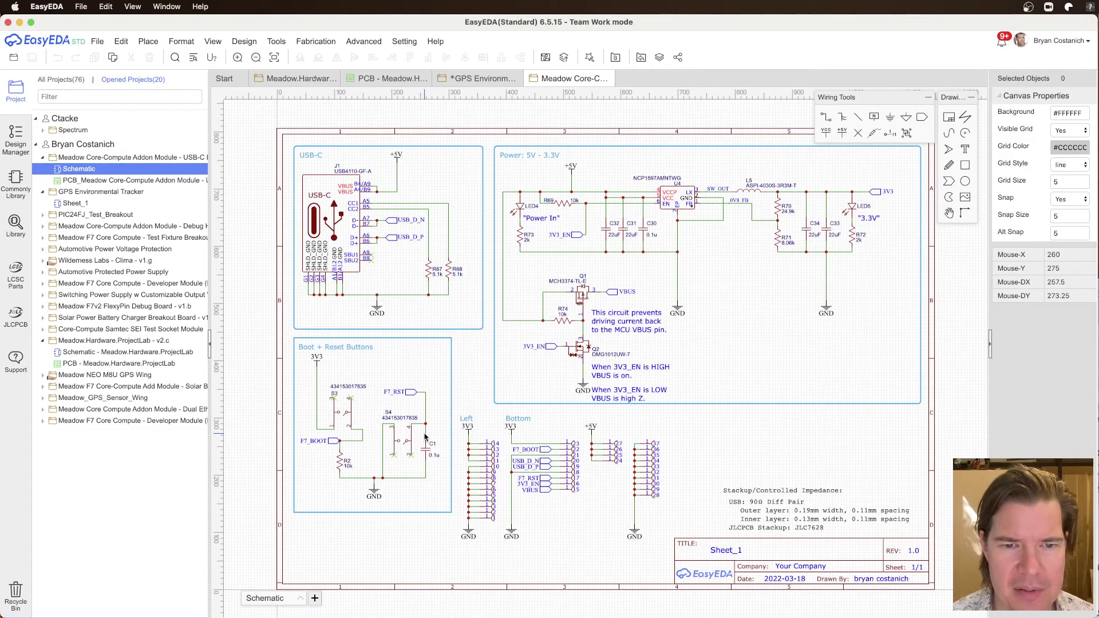
Step: Open the USB-C add-on module's PCB and inspect the whole board in the 2D photo view
click(121, 181)
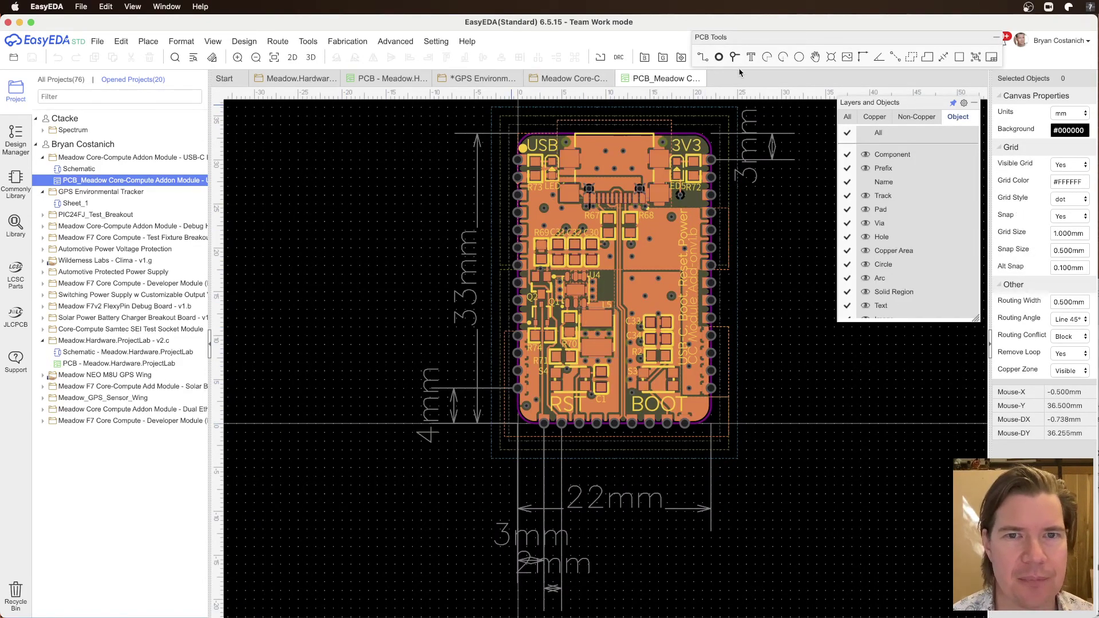
click(292, 57)
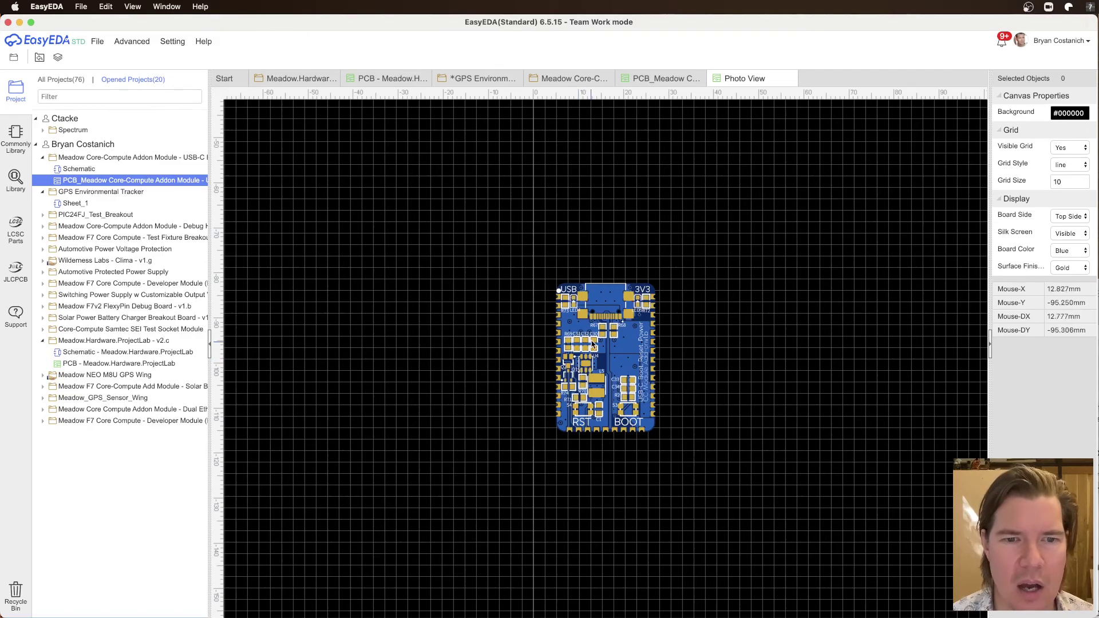
scroll(592, 346, up, 5)
scroll(593, 345, down, 2)
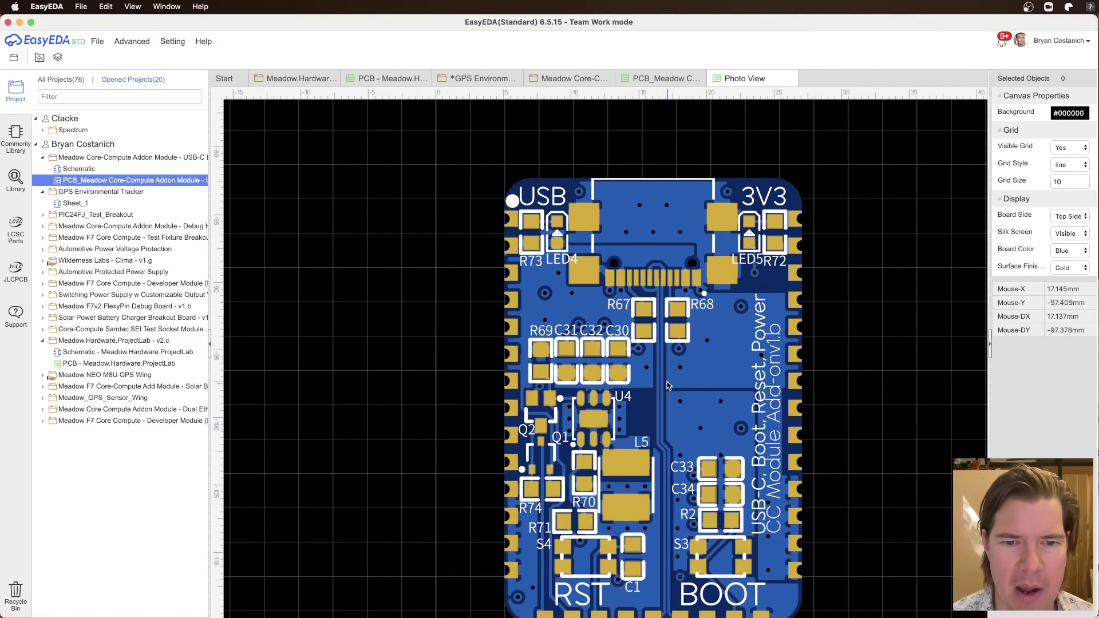
right_drag(711, 417, 620, 363)
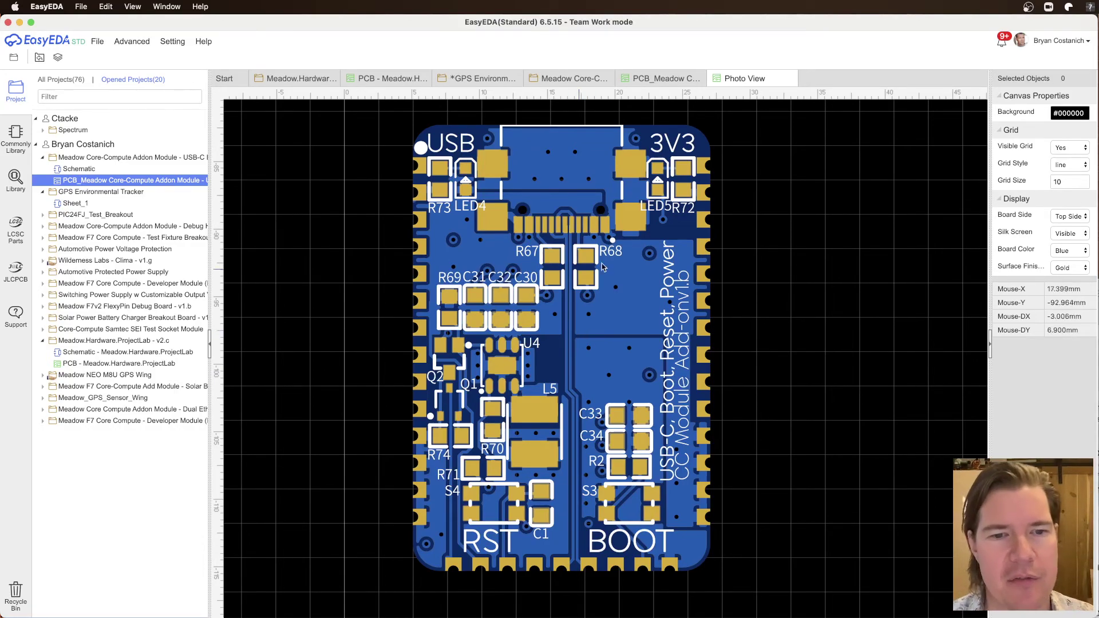
Step: Close the photo view, look through the other open designs, and return to the GPS Environmental Tracker schematic
click(791, 78)
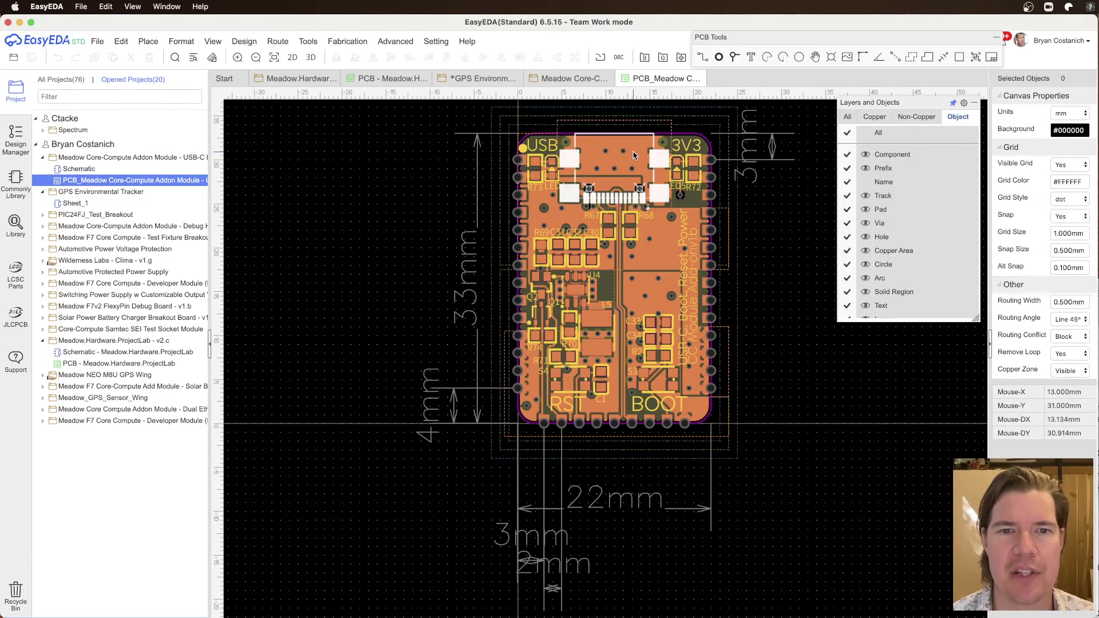
click(559, 78)
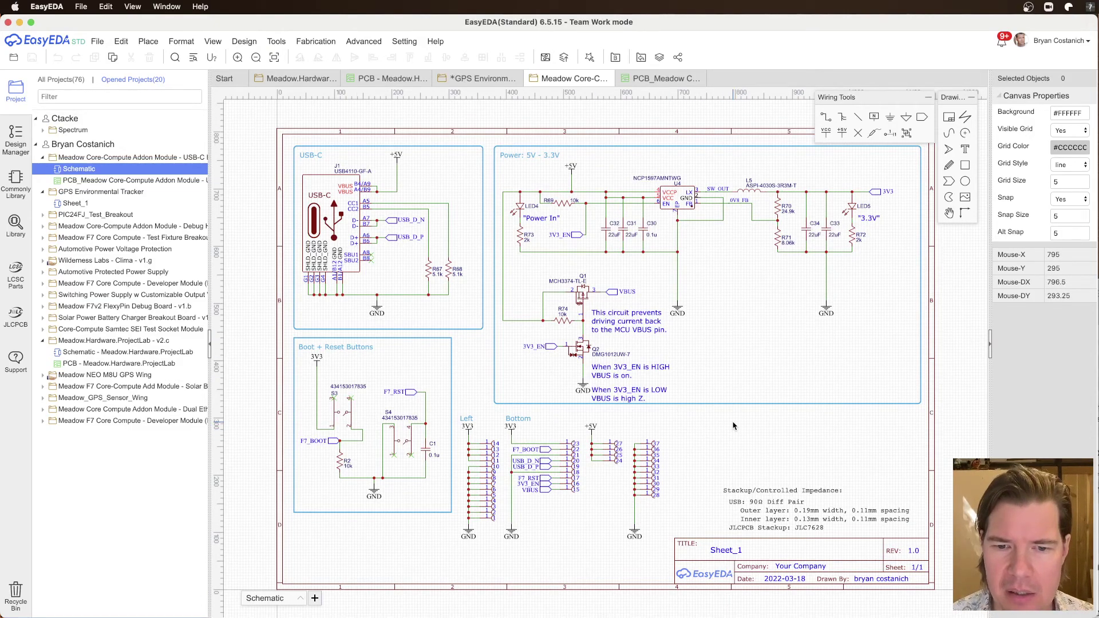
click(660, 83)
click(411, 84)
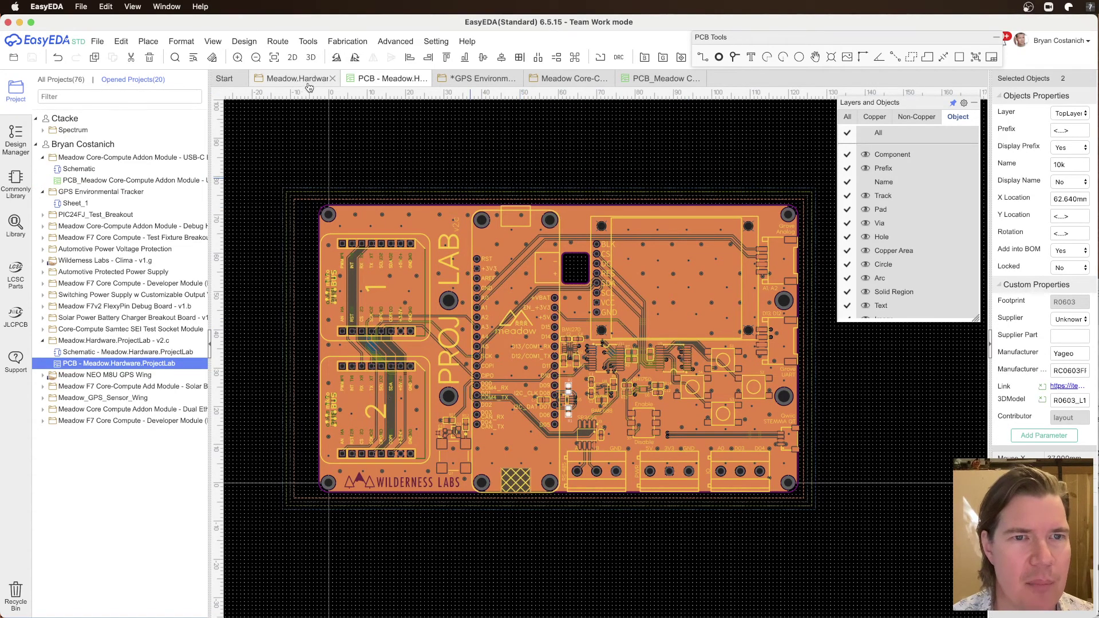
click(302, 84)
click(482, 79)
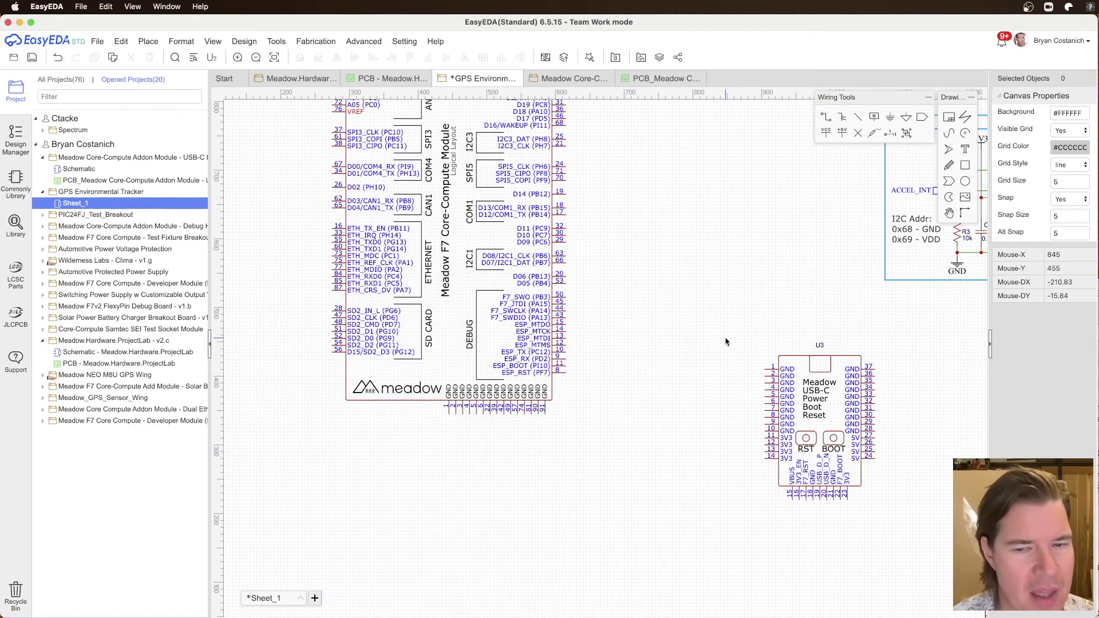
Step: Wire the 3V3 flag to the Core-Compute Module's four 3V3 pins: 7, 23, 58 and 80
right_drag(644, 266, 720, 414)
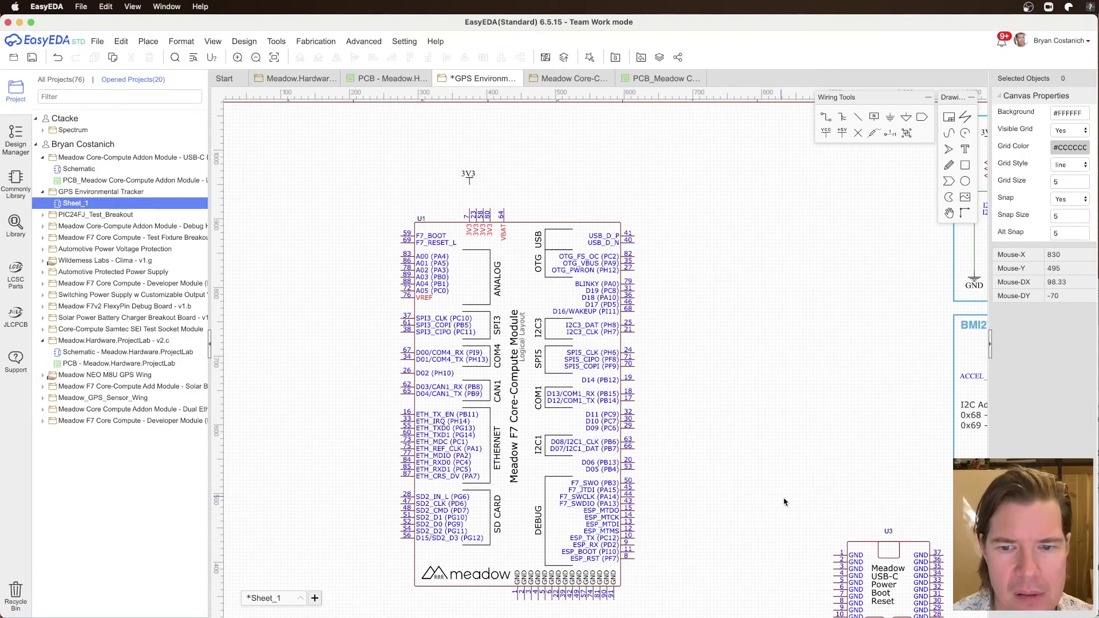
right_drag(782, 500, 689, 343)
right_drag(638, 241, 730, 414)
scroll(430, 143, up, 3)
right_drag(574, 282, 627, 197)
key(w)
click(563, 188)
click(562, 238)
click(606, 239)
click(591, 239)
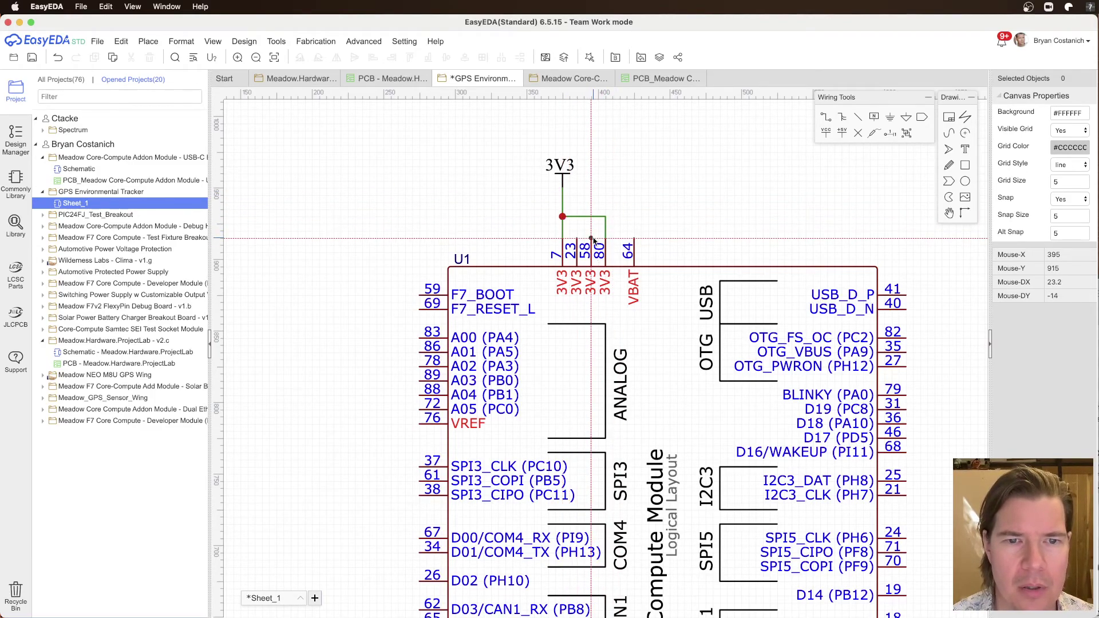
click(591, 217)
click(576, 239)
click(577, 217)
Step: Move the USB-C add-on module up between the Core-Compute Module and the BME 688 circuit
scroll(690, 223, down, 4)
right_drag(888, 418, 553, 173)
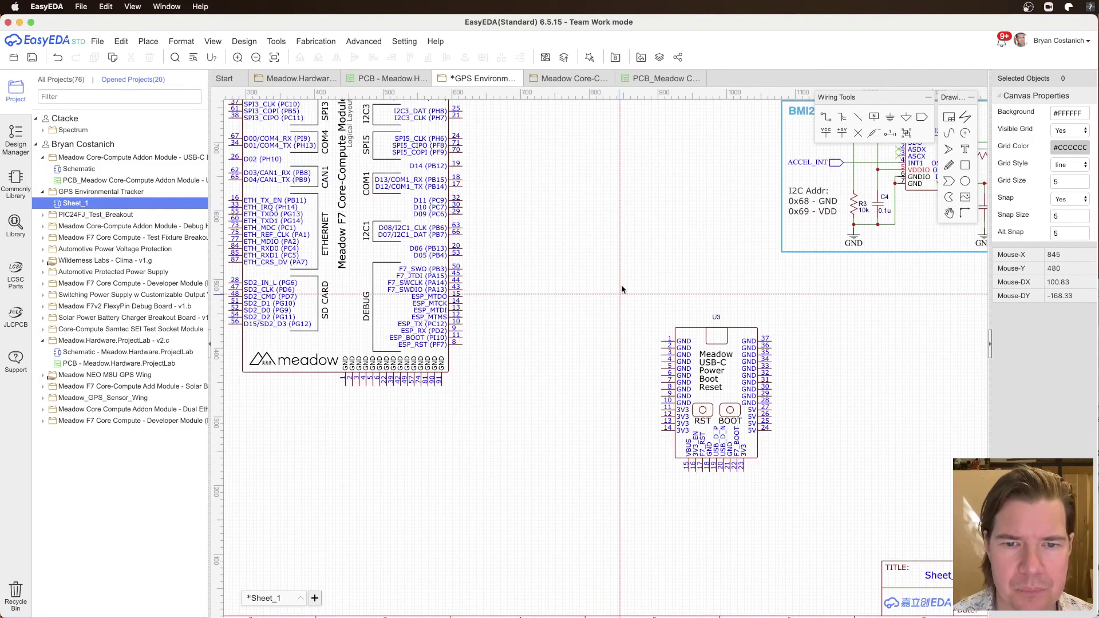
scroll(589, 413, down, 4)
right_drag(590, 412, 642, 366)
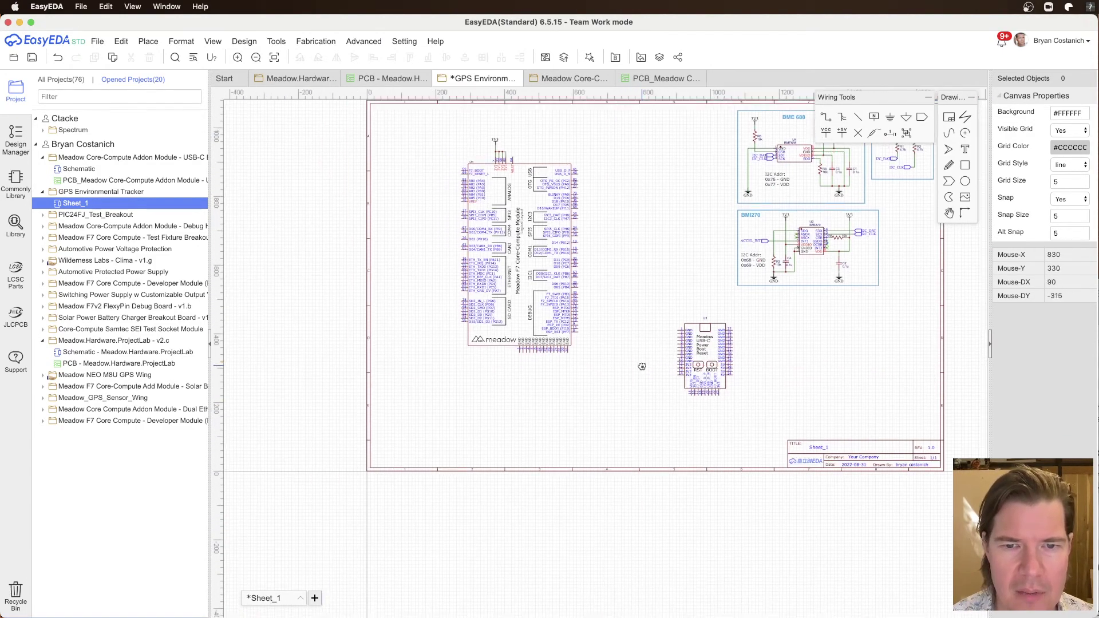
right_drag(668, 235, 589, 287)
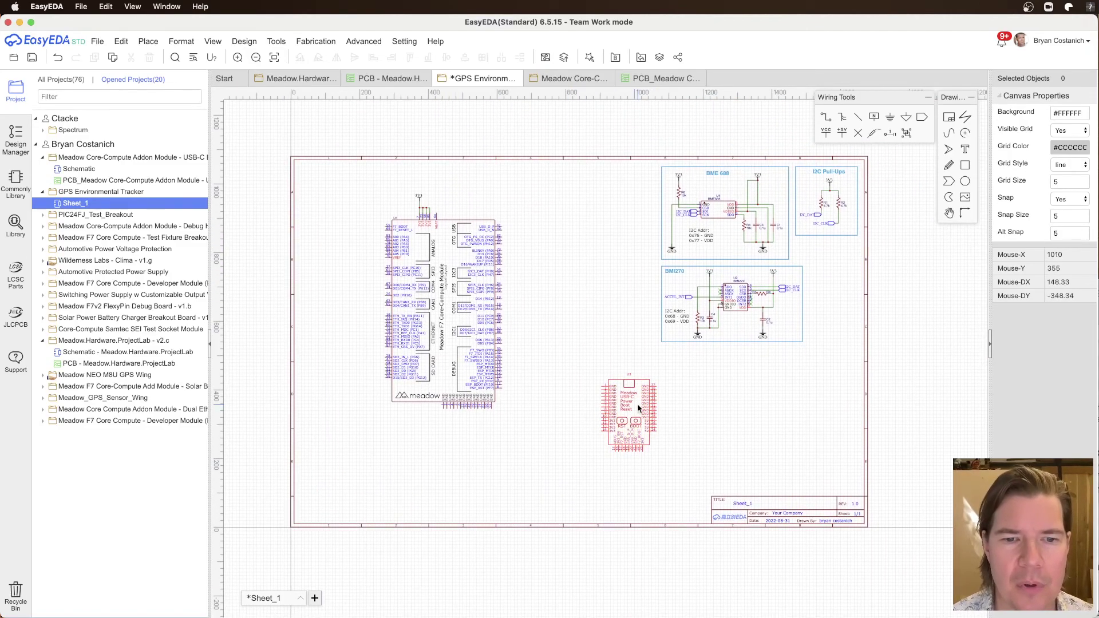
drag(638, 406, 600, 206)
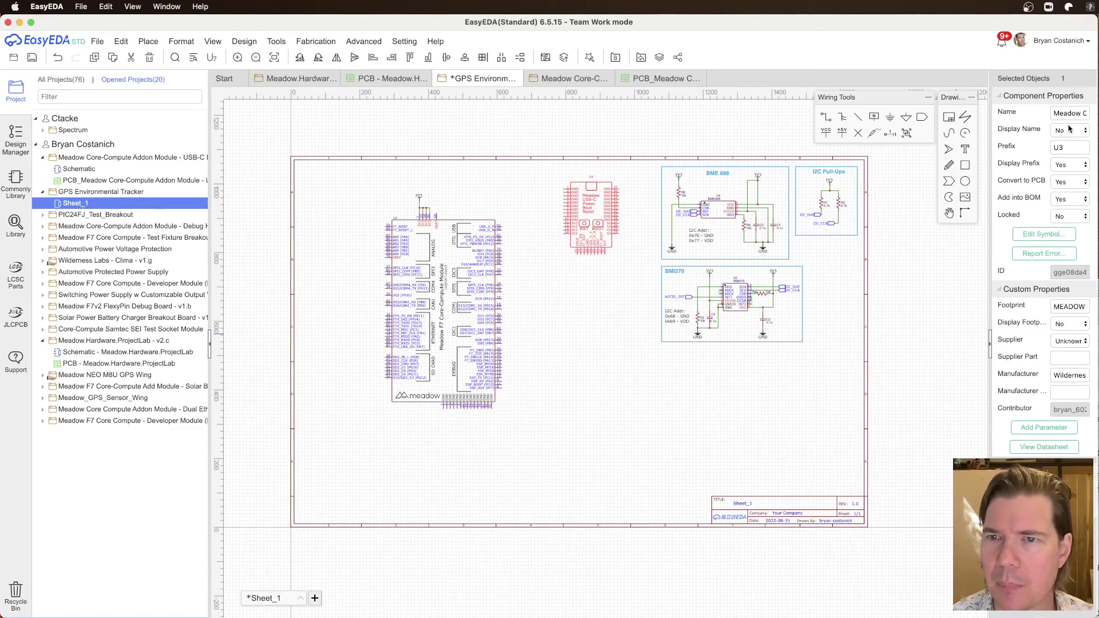
Step: Set the sheet frame's paper size to C
click(917, 322)
click(865, 309)
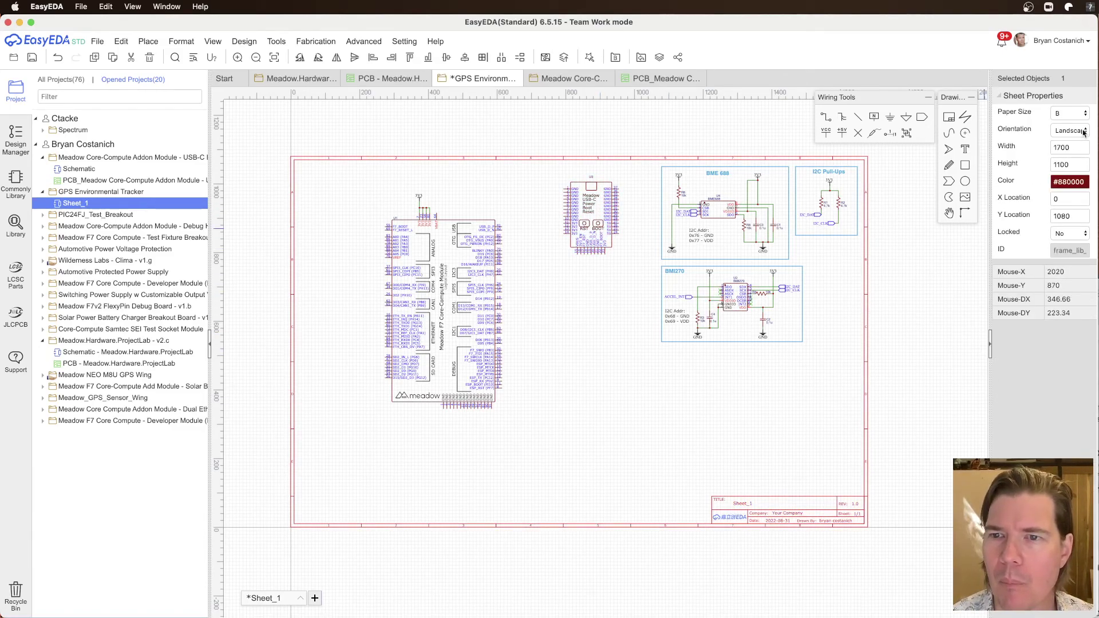
click(1075, 114)
click(1073, 127)
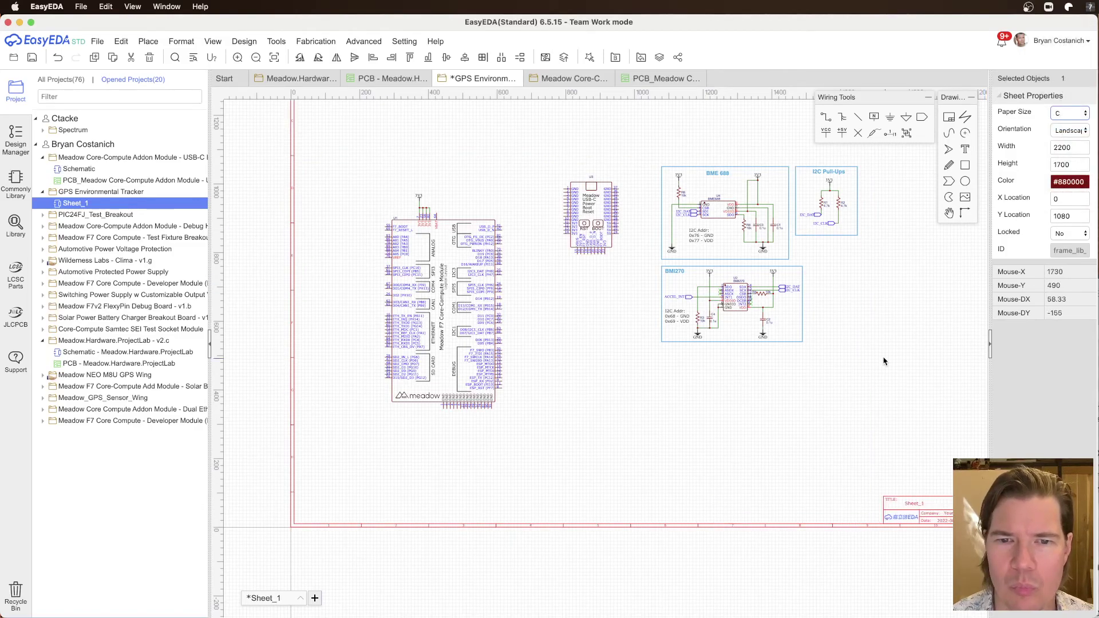
Step: Move the sensor and I2C pull-up circuits to the sheet's upper-right corner and the USB-C add-on module to its upper-left corner
scroll(714, 373, down, 5)
drag(772, 296, 615, 435)
drag(687, 323, 793, 187)
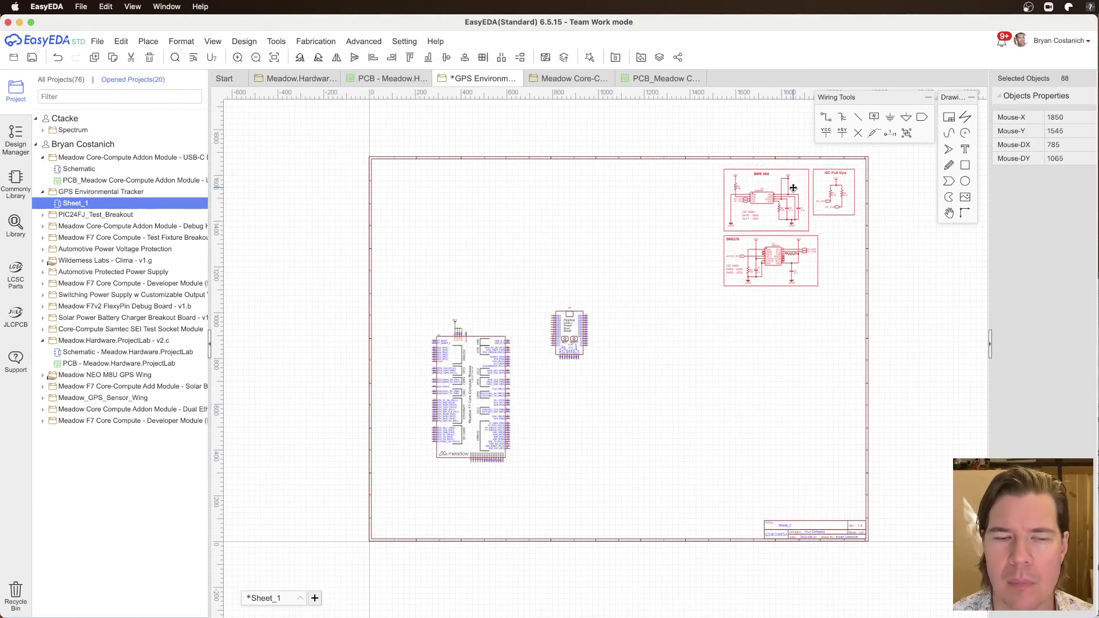
drag(528, 282, 613, 403)
drag(586, 314, 427, 210)
Step: Move the Core-Compute Module with its 3V3 flag and wiring to the middle of the sheet
drag(560, 313, 413, 495)
drag(470, 412, 417, 534)
key(ctrl+z)
drag(504, 360, 633, 314)
click(823, 458)
click(867, 405)
click(1056, 181)
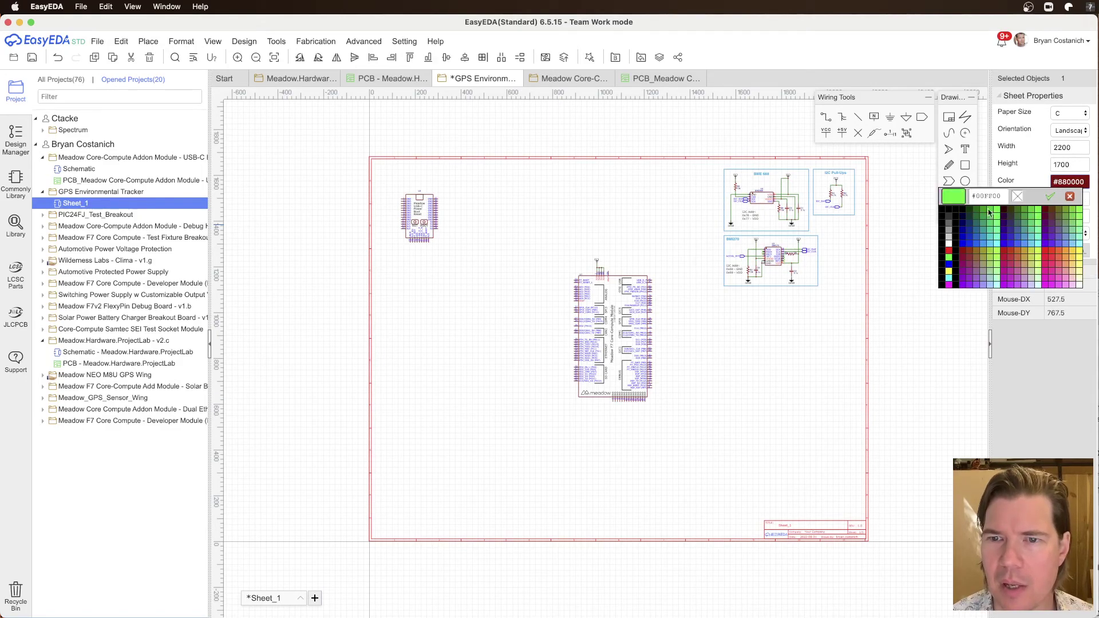
click(952, 226)
click(805, 344)
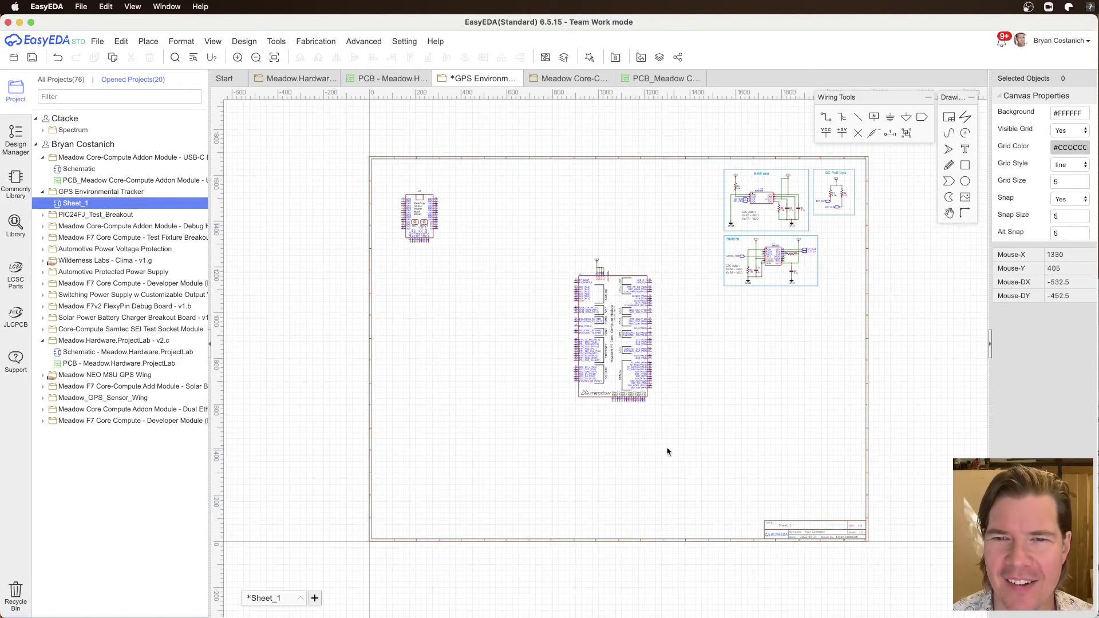
Step: Place a GND symbol below the rightmost GND pin (91) of the Core-Compute Module
scroll(540, 290, up, 2)
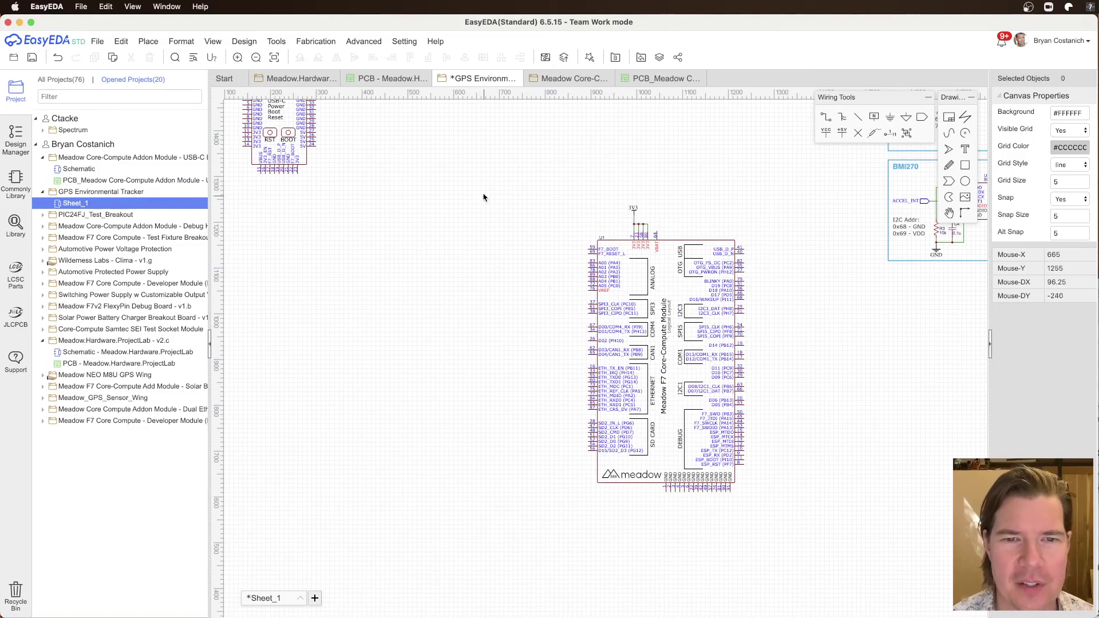
scroll(762, 447, down, 5)
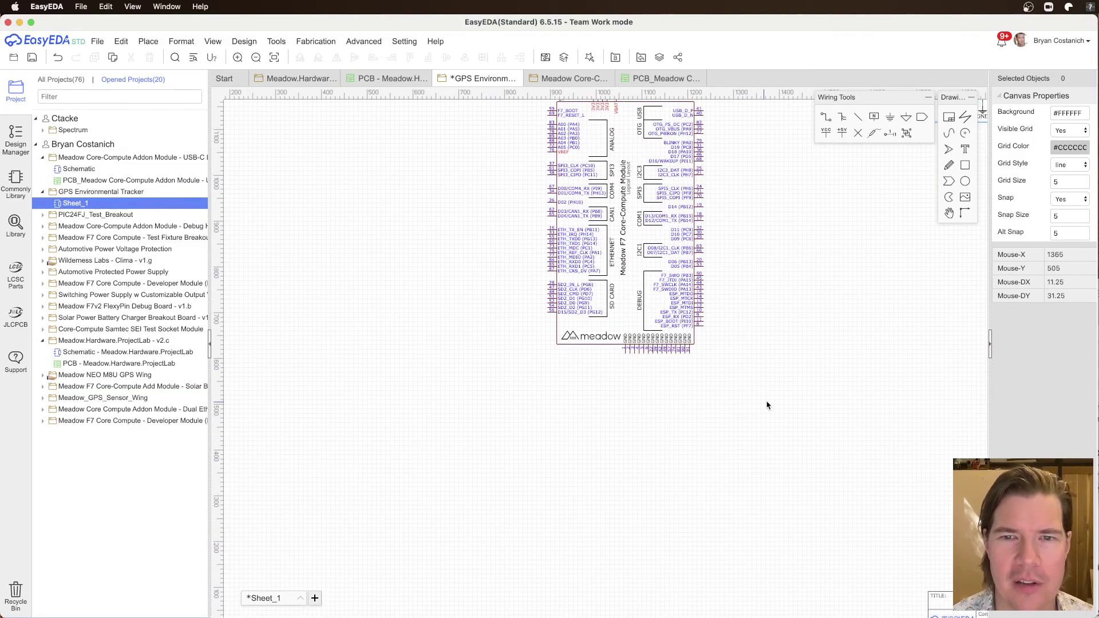
click(890, 117)
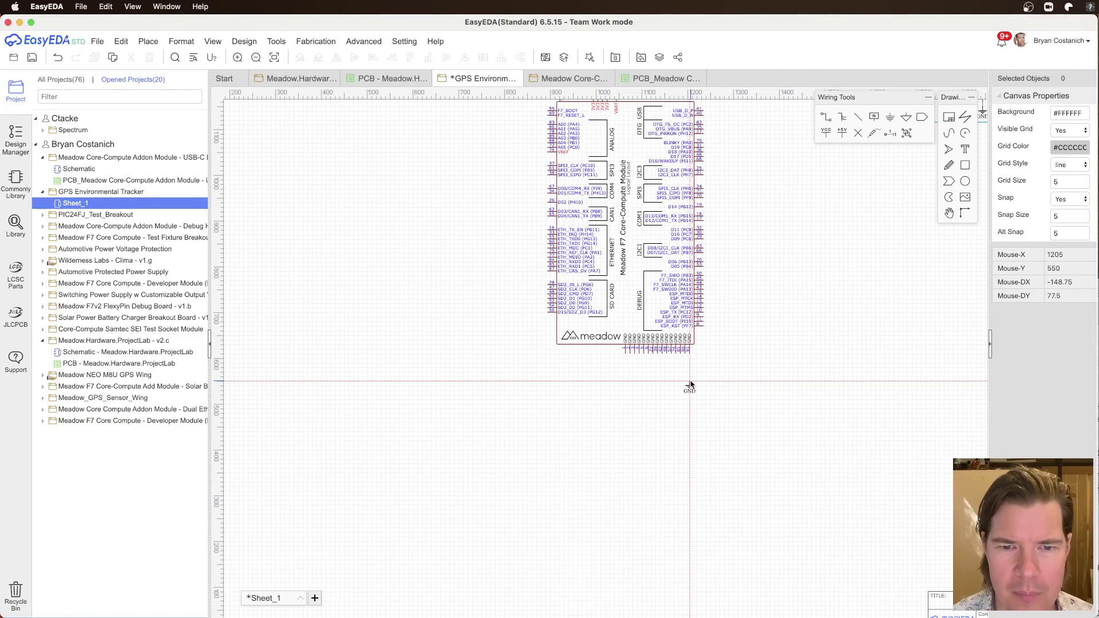
scroll(690, 385, up, 1)
scroll(689, 385, up, 1)
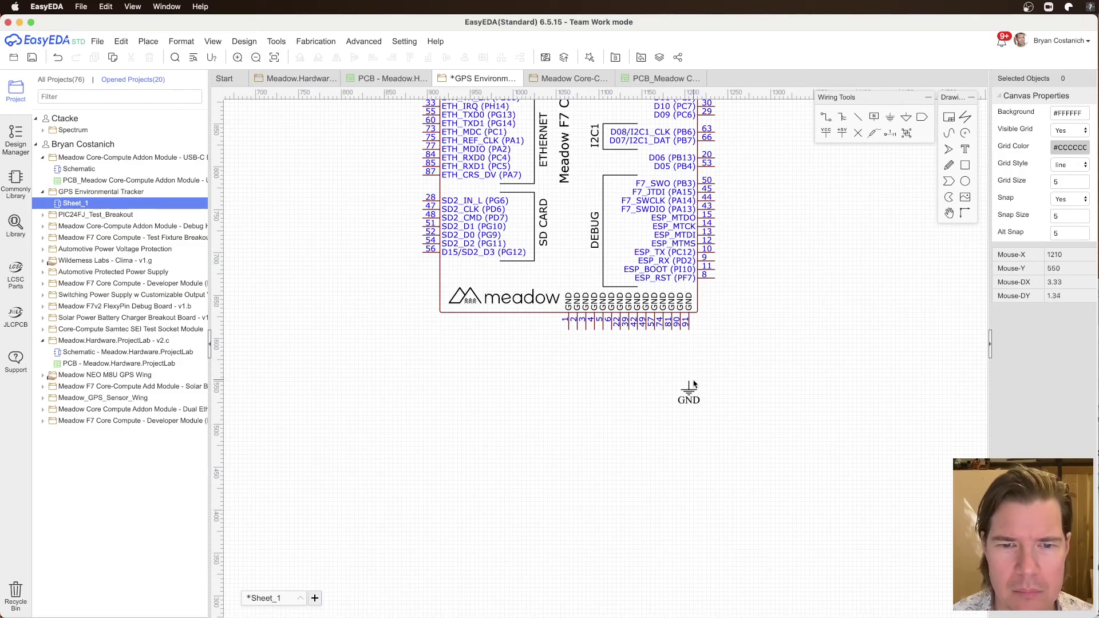
Step: Wire the Core-Compute Module's GND pin 91 down to the GND symbol and run a wire from GND pin 1 across to it
click(690, 383)
key(w)
click(689, 330)
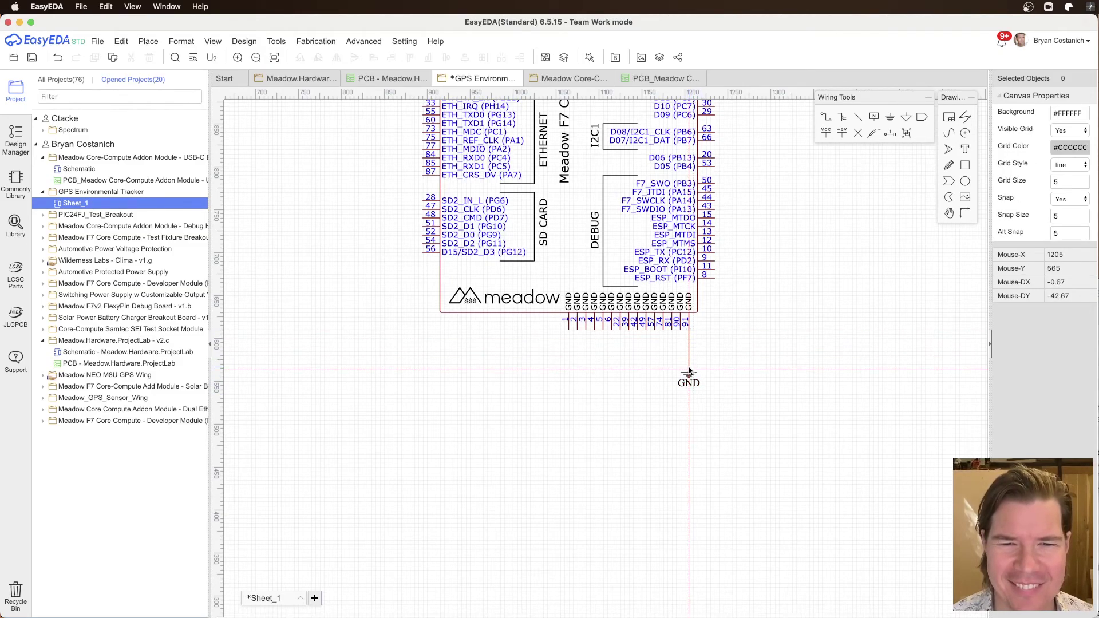
click(689, 372)
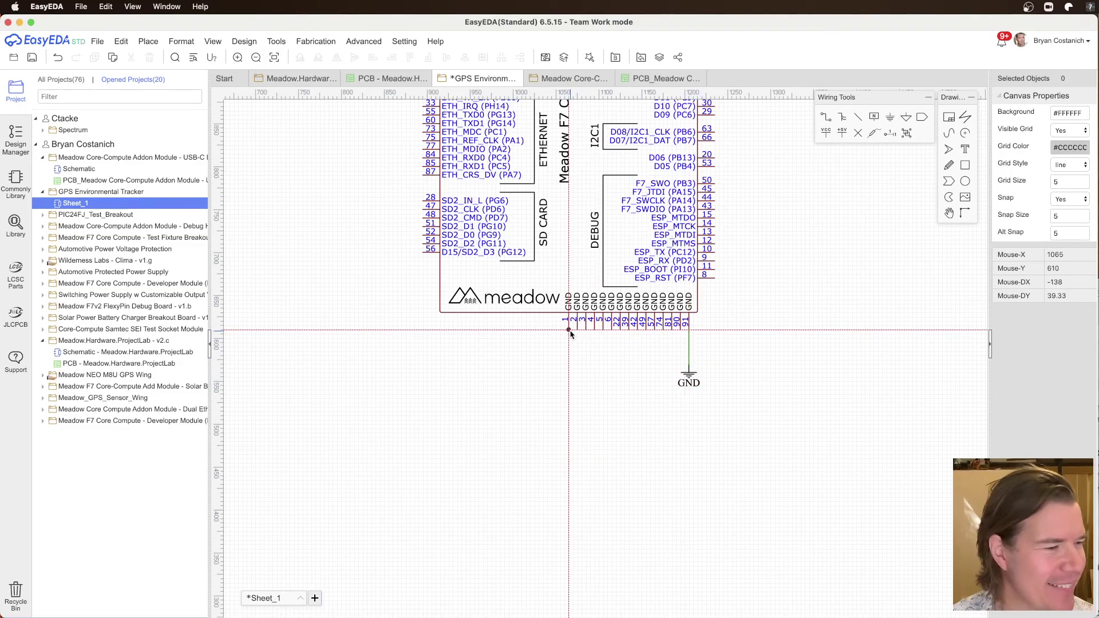
click(568, 330)
click(688, 351)
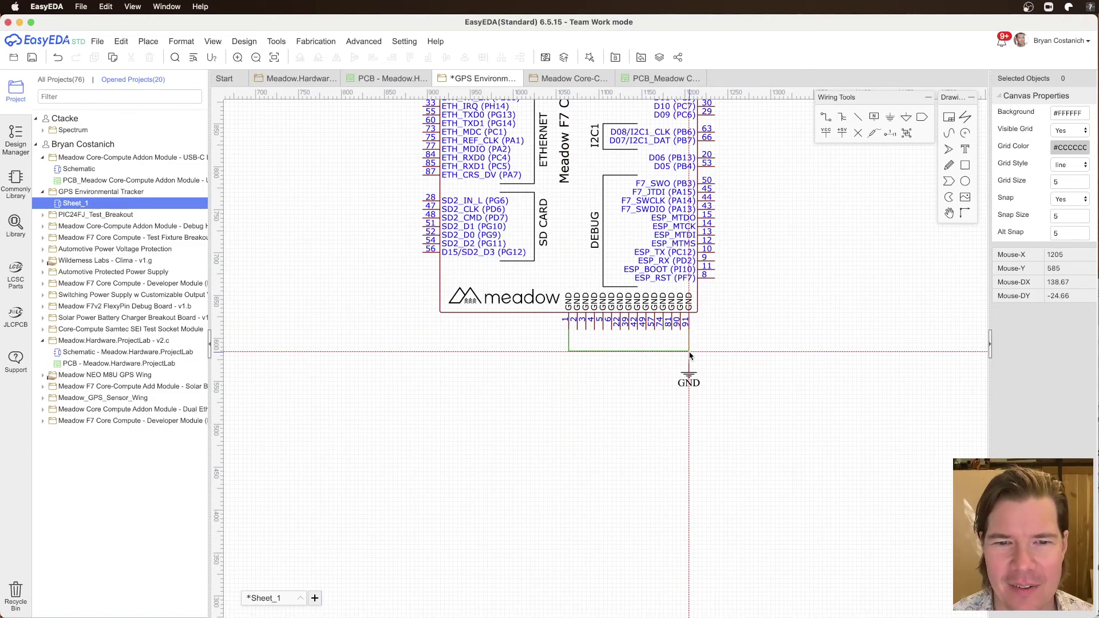
Step: Wire the remaining GND pins, 2 through 90, down to the common ground wire below the Core-Compute Module
click(577, 330)
click(577, 351)
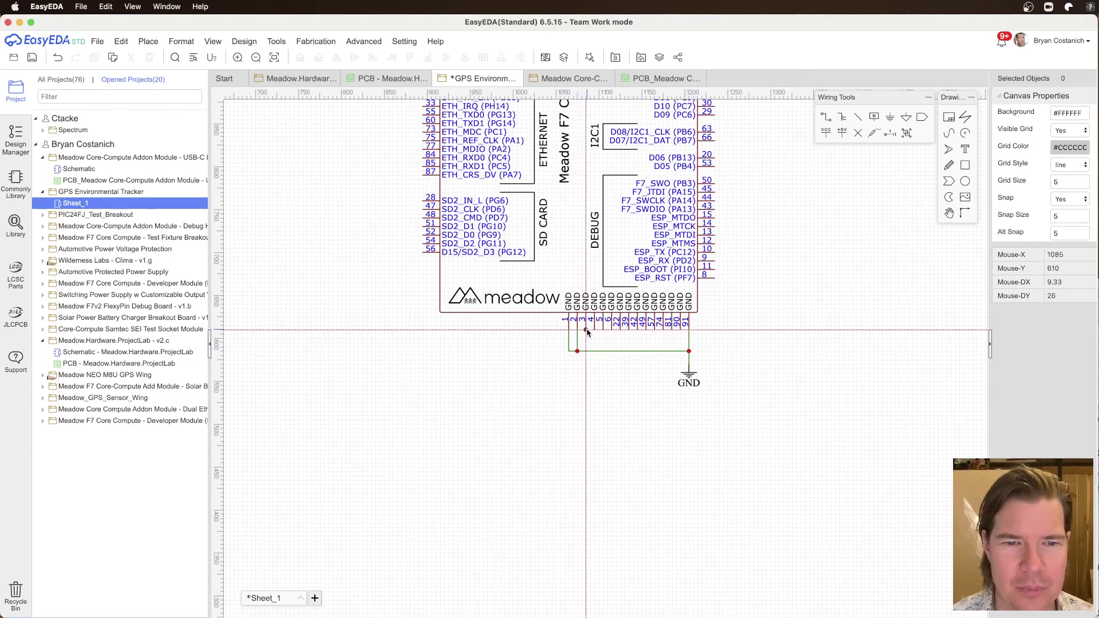
click(585, 351)
click(586, 331)
click(595, 330)
click(594, 351)
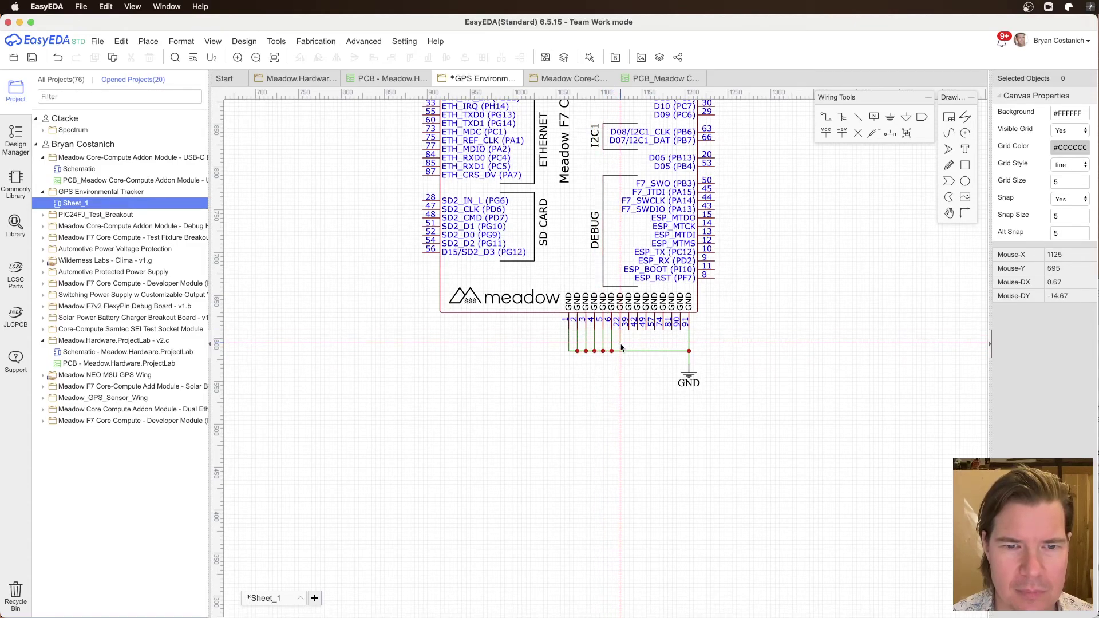
click(620, 351)
click(629, 351)
click(637, 351)
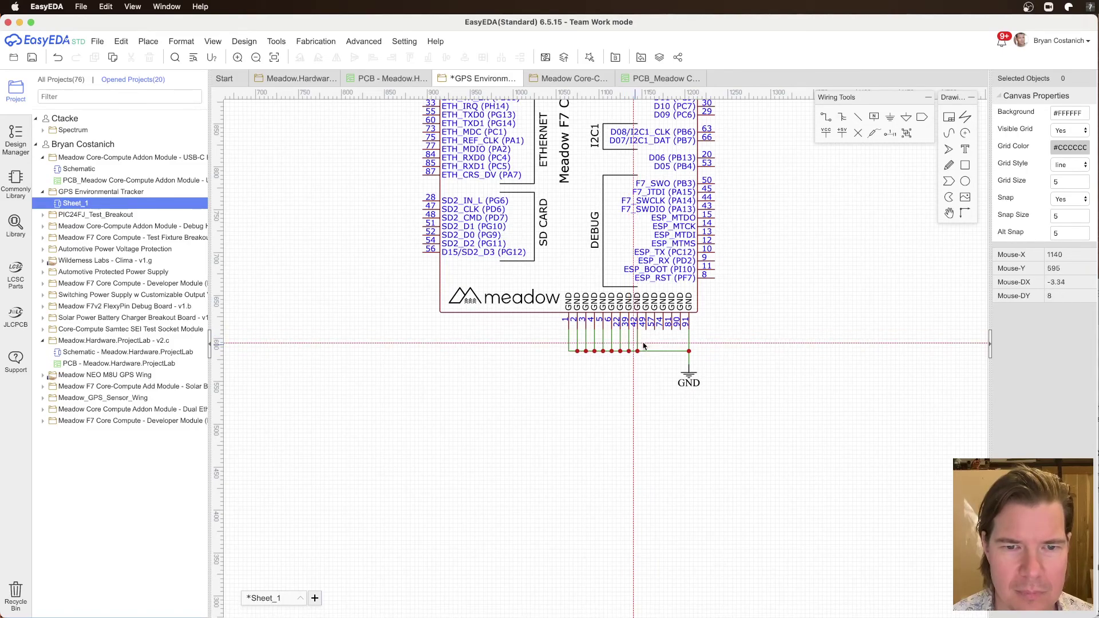
click(654, 331)
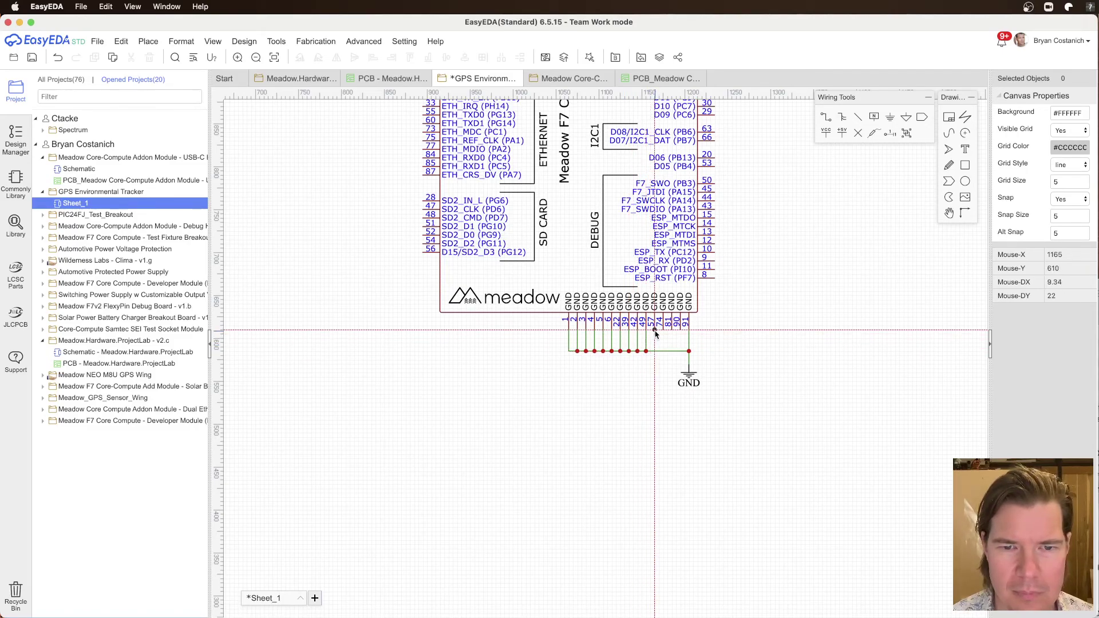
click(655, 351)
click(663, 331)
click(663, 351)
click(672, 331)
click(671, 350)
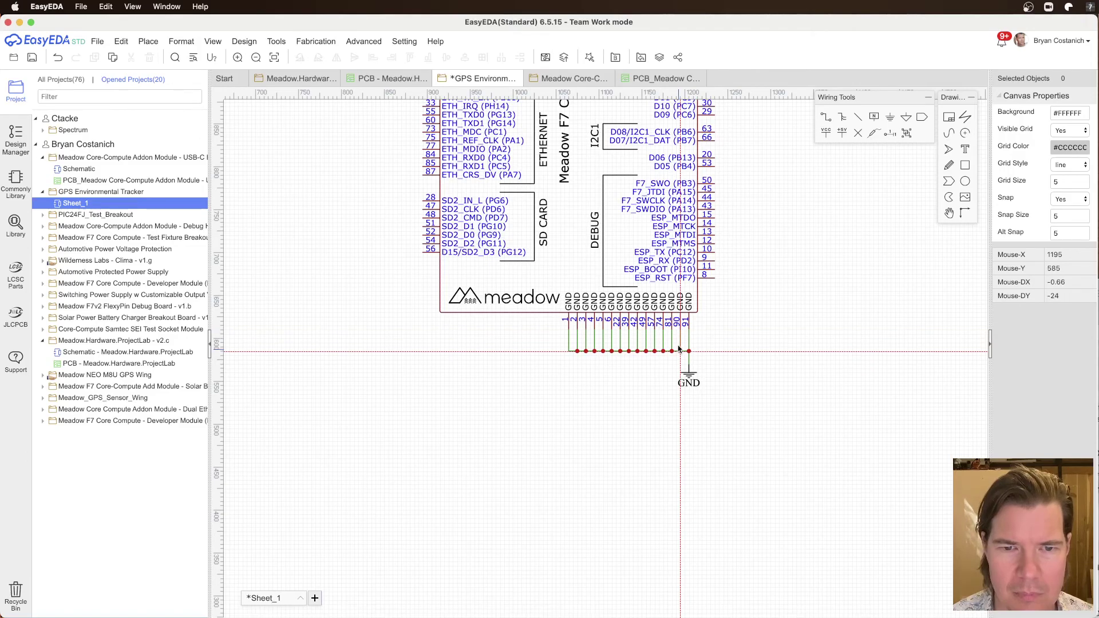
Step: Place no-connect flags on all DEBUG pins of the Core-Compute Module, from F7_SWO (PB3) to ESP_RST (PF7)
scroll(741, 324, down, 5)
scroll(717, 291, up, 4)
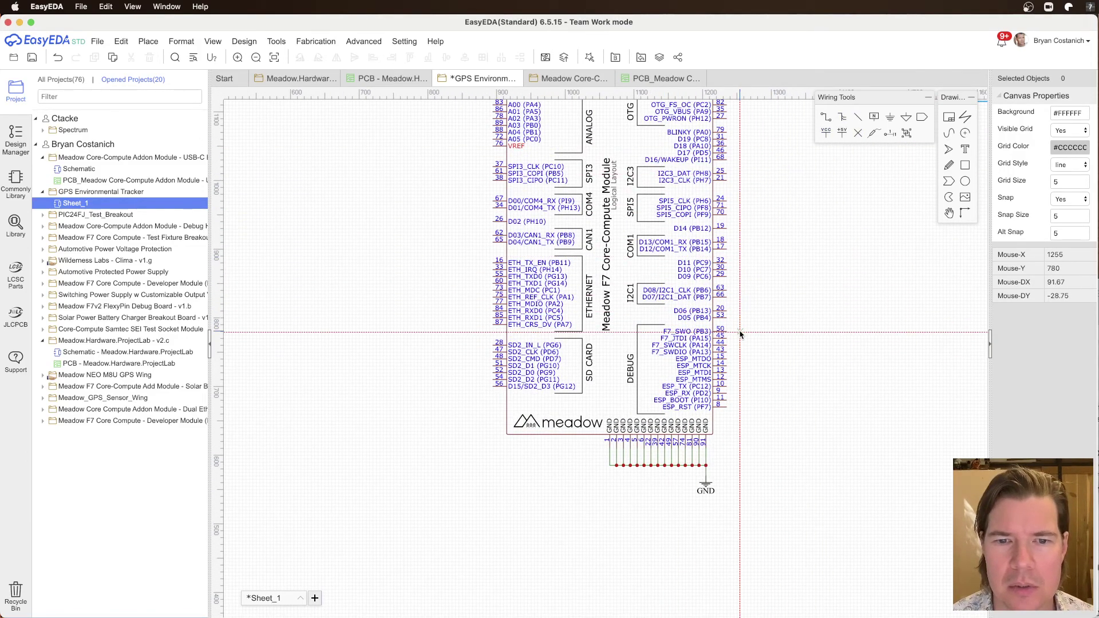
scroll(740, 335, up, 2)
click(718, 321)
click(717, 331)
click(718, 341)
click(717, 350)
click(718, 356)
click(717, 366)
click(718, 376)
click(718, 385)
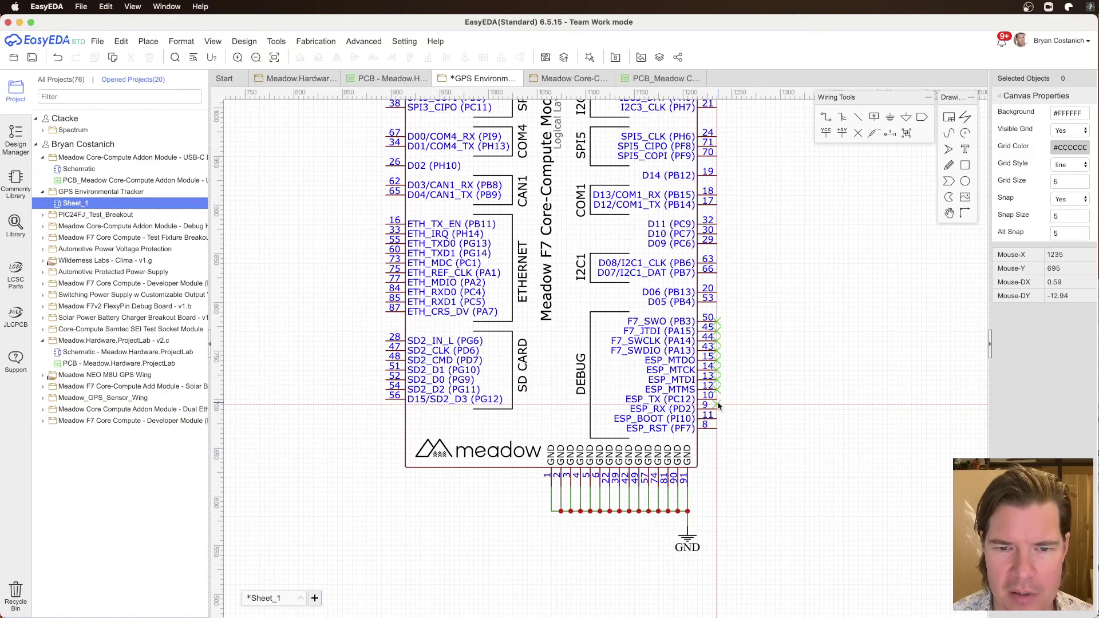
click(719, 413)
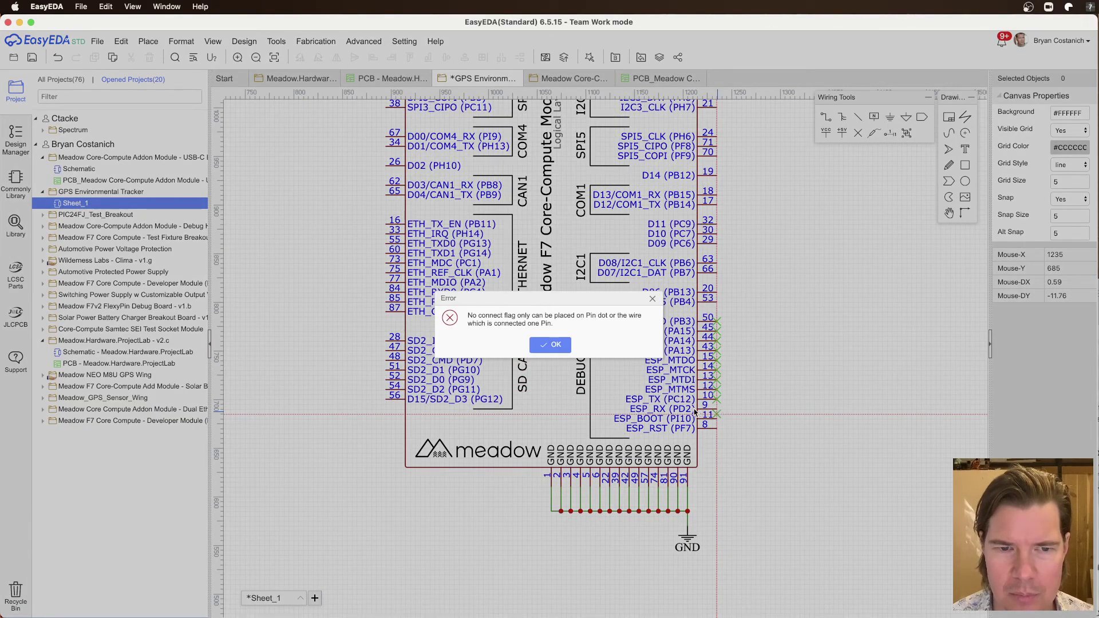
key(Return)
click(717, 412)
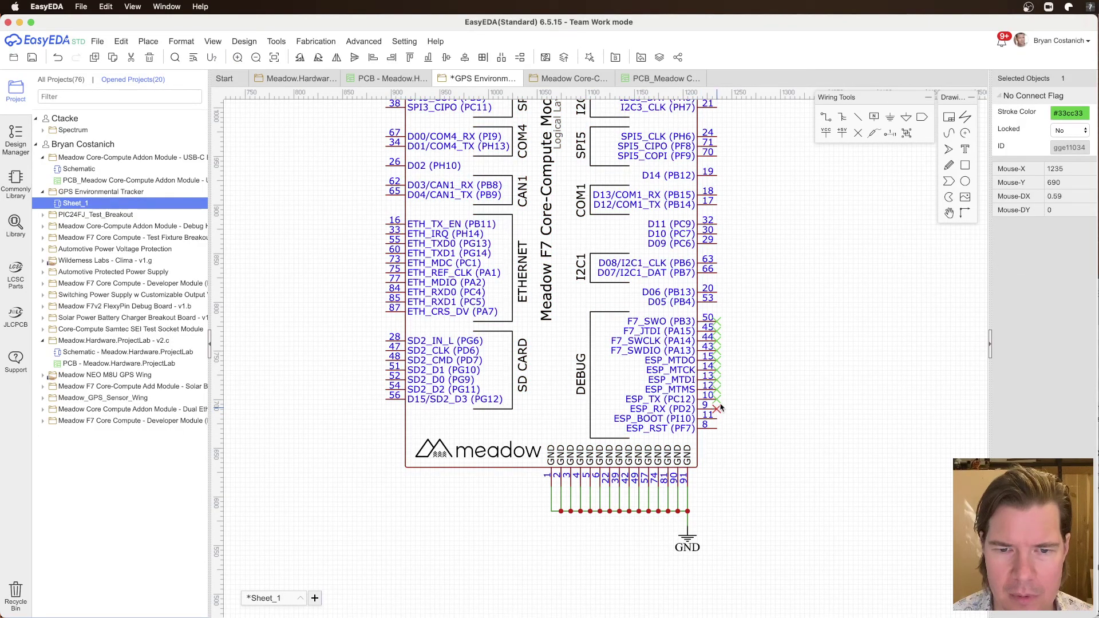
click(859, 133)
click(717, 425)
click(719, 431)
key(Escape)
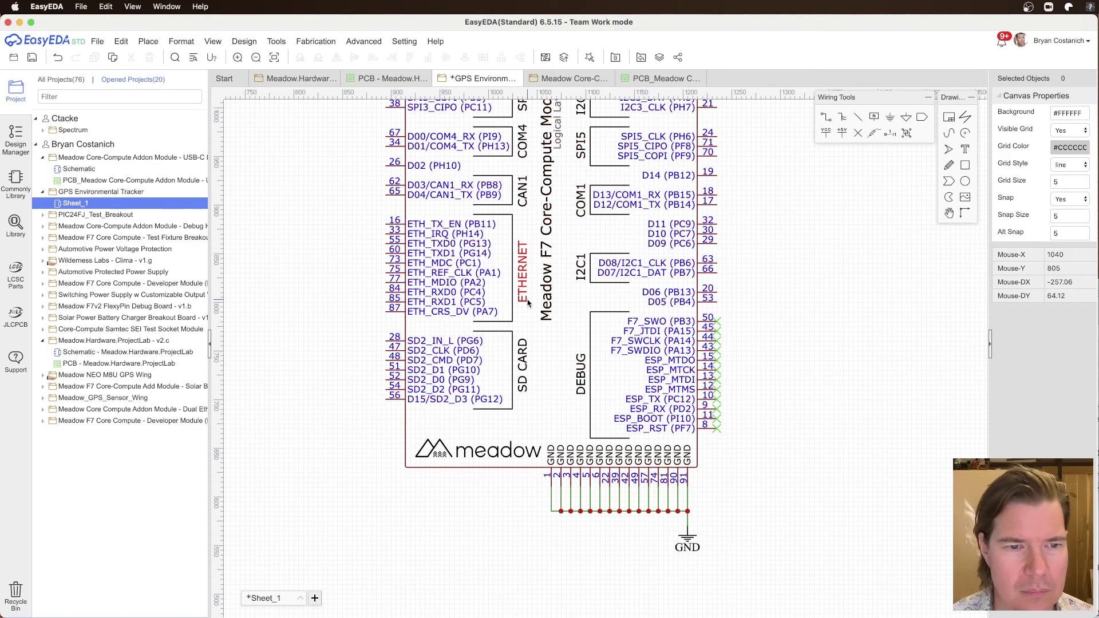
Step: Place no-connect flags on all seven SD CARD pins of the Core-Compute Module, from SD2_IN_L to D15/SD2_D3
scroll(528, 300, down, 2)
right_drag(491, 194, 550, 321)
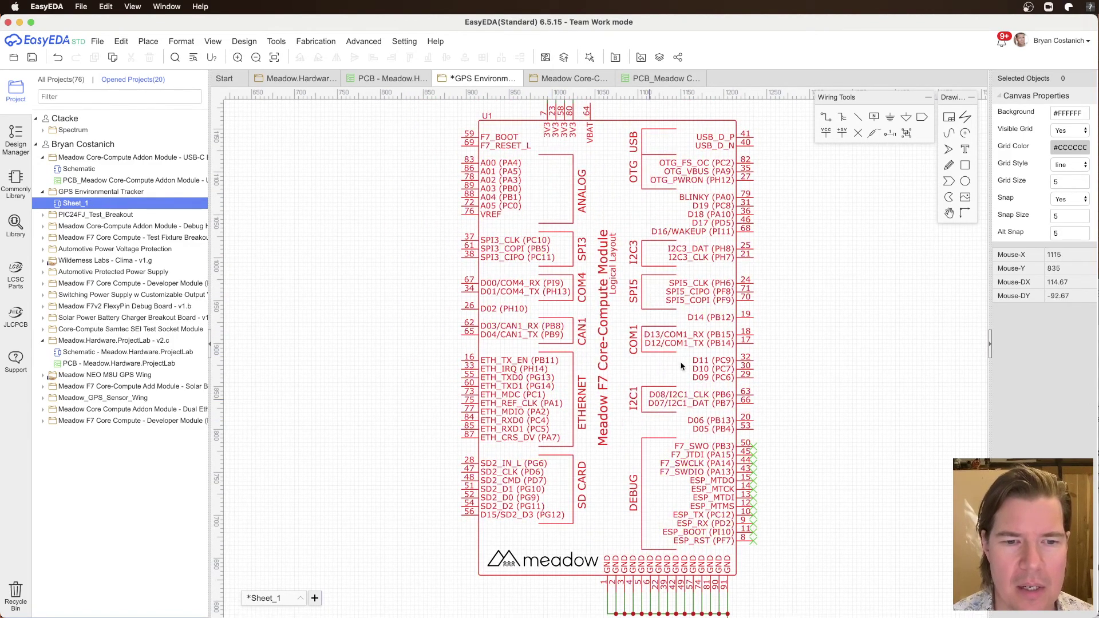
right_drag(673, 379, 746, 153)
click(858, 136)
scroll(546, 309, up, 2)
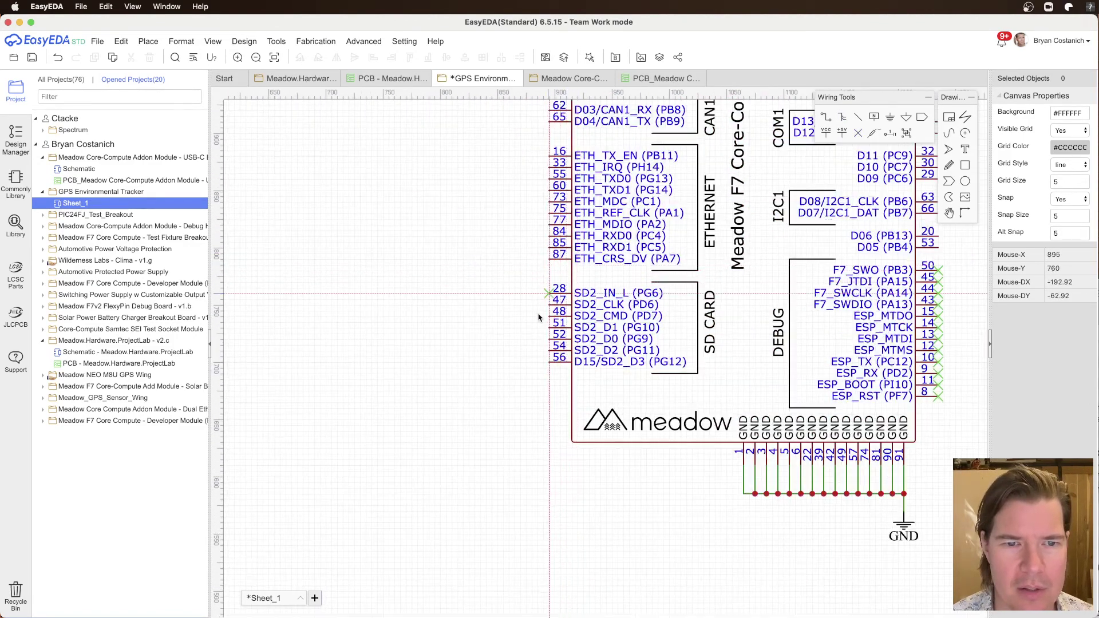
click(548, 293)
click(548, 305)
click(549, 316)
click(548, 327)
click(548, 339)
click(549, 350)
click(549, 363)
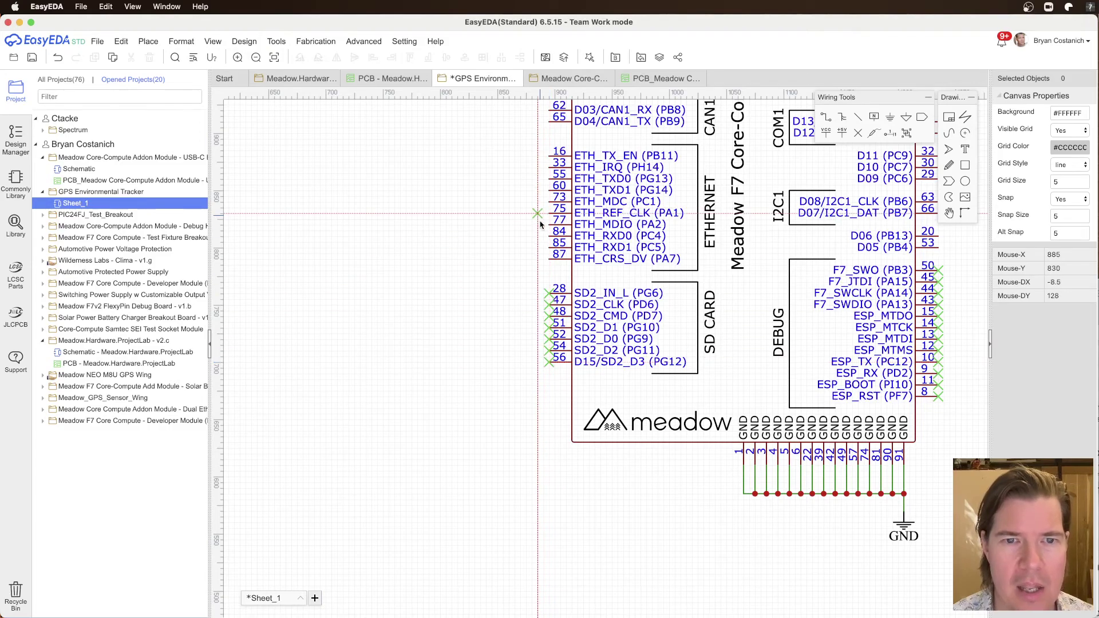
Step: Place no-connect flags on all ETHERNET pins of the Core-Compute Module, from ETH_TX_EN to ETH_CRS_DV
right_drag(542, 217, 518, 340)
click(532, 280)
click(528, 291)
click(527, 303)
click(528, 314)
click(527, 325)
click(527, 336)
click(527, 348)
click(527, 359)
click(528, 371)
click(527, 383)
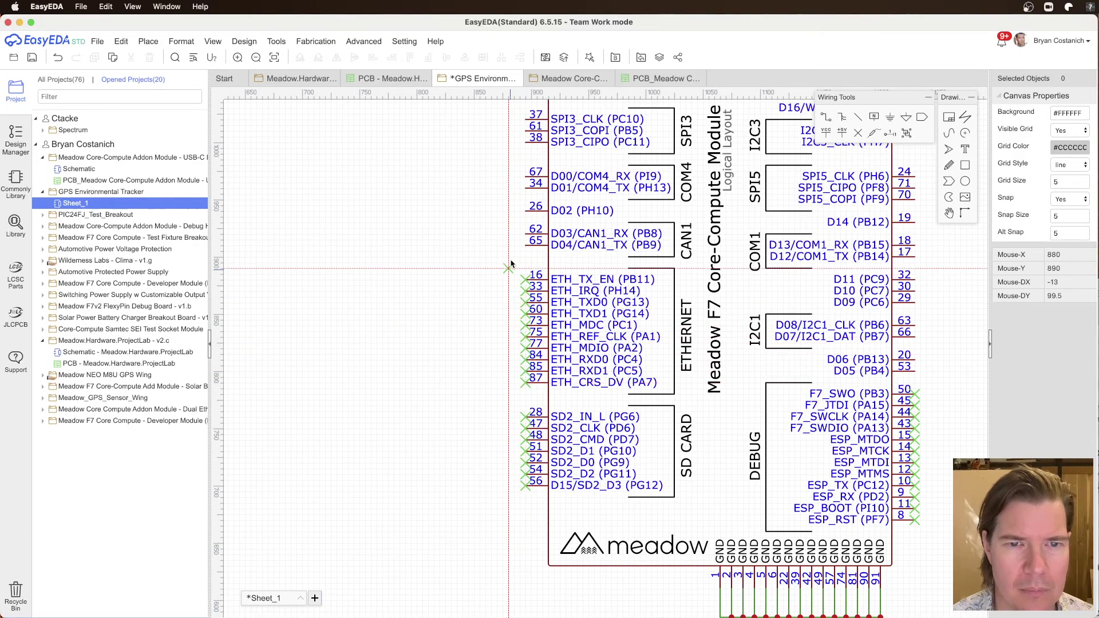
Step: Finish flagging unused pins and save the schematic
scroll(512, 264, down, 3)
scroll(471, 299, down, 4)
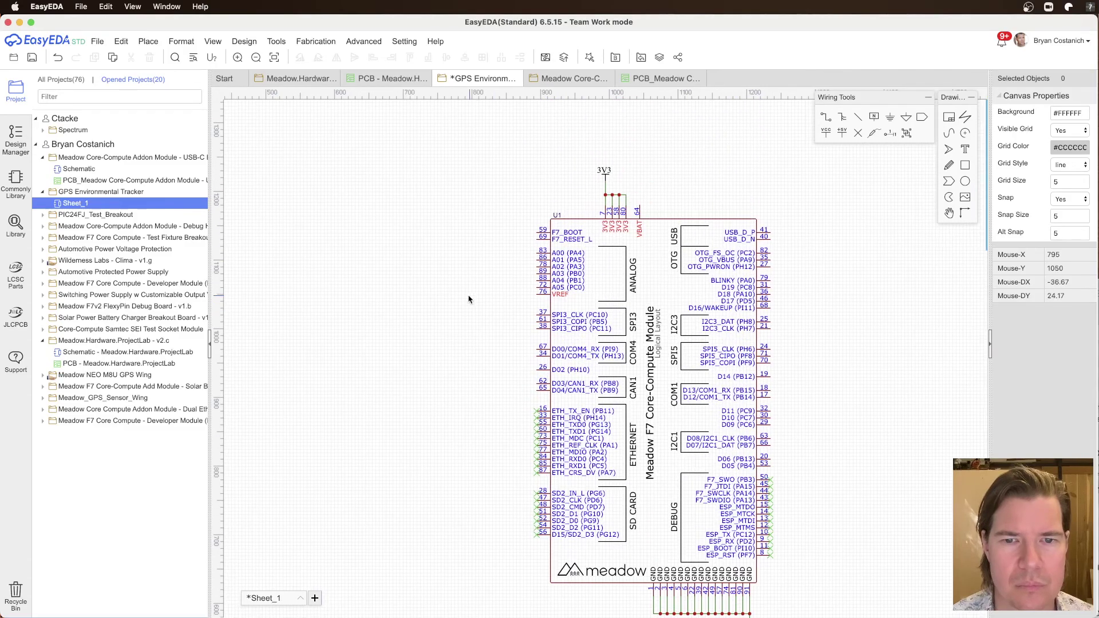
right_drag(588, 223, 515, 181)
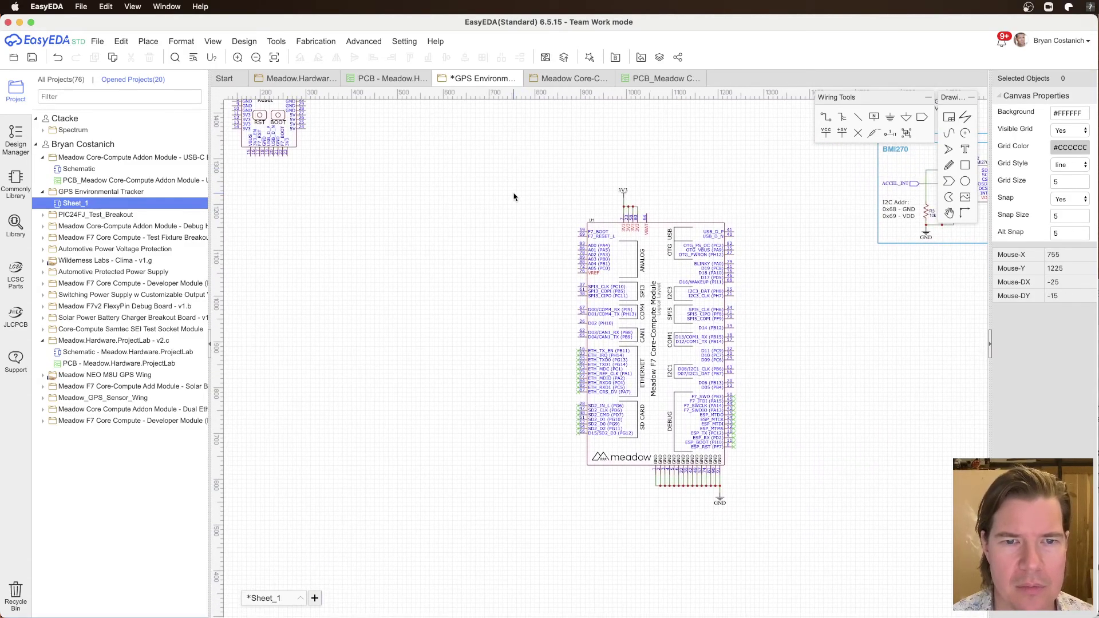
scroll(487, 178, down, 5)
key(ctrl+s)
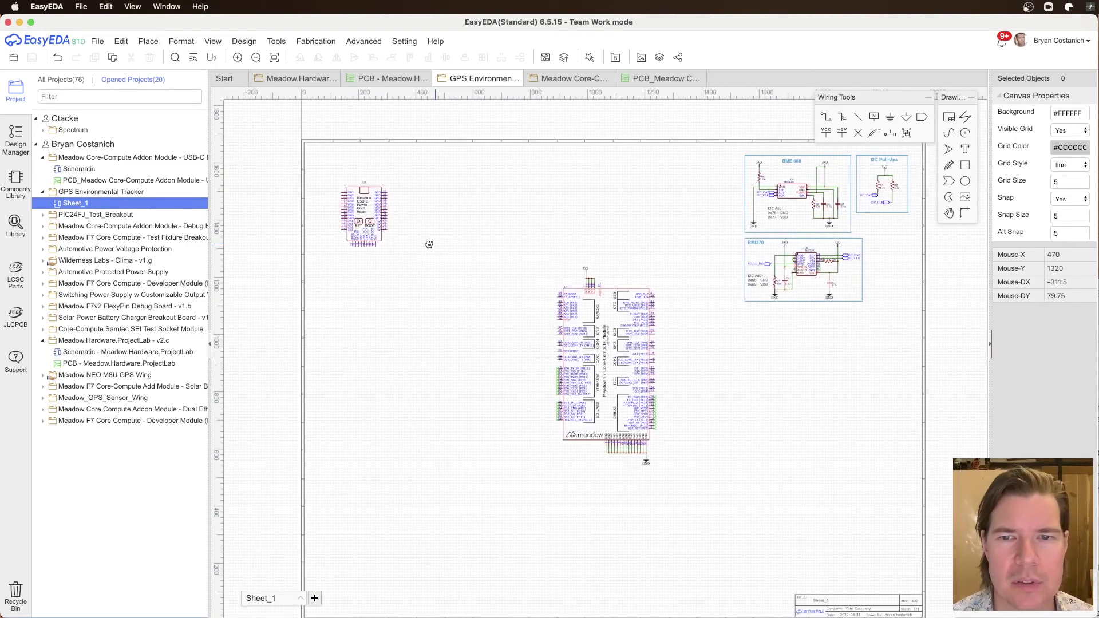
Step: Copy the I2C_DAT and I2C_CLK net ports from the BME688 circuit and paste them, rotated to face the Core-Compute Module, beside its I2C1 pins
scroll(710, 224, up, 2)
click(779, 182)
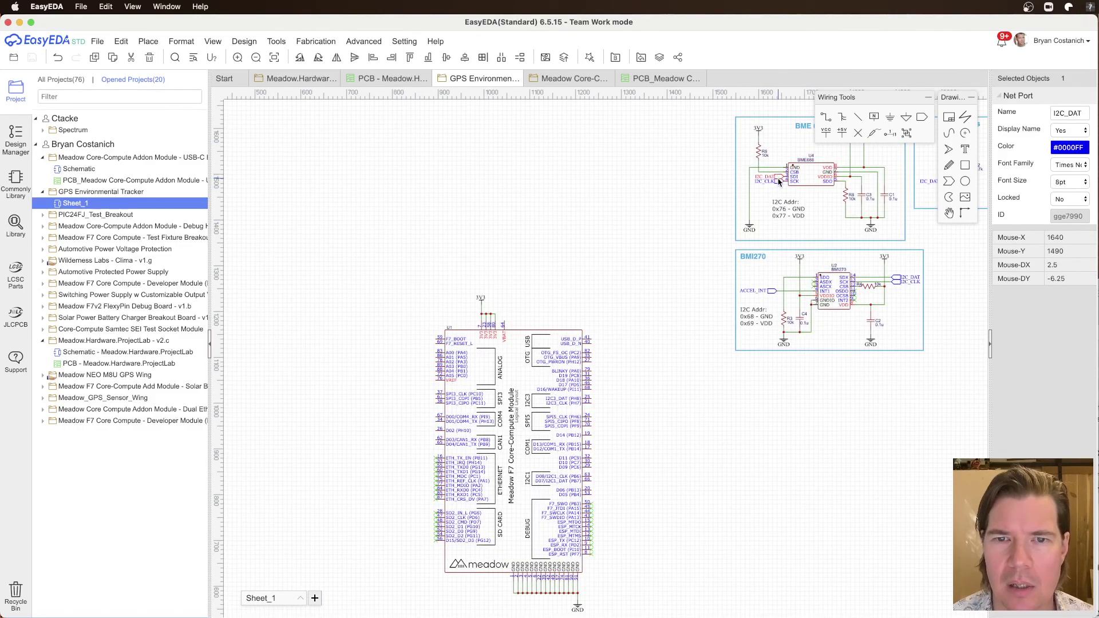
super+click(779, 177)
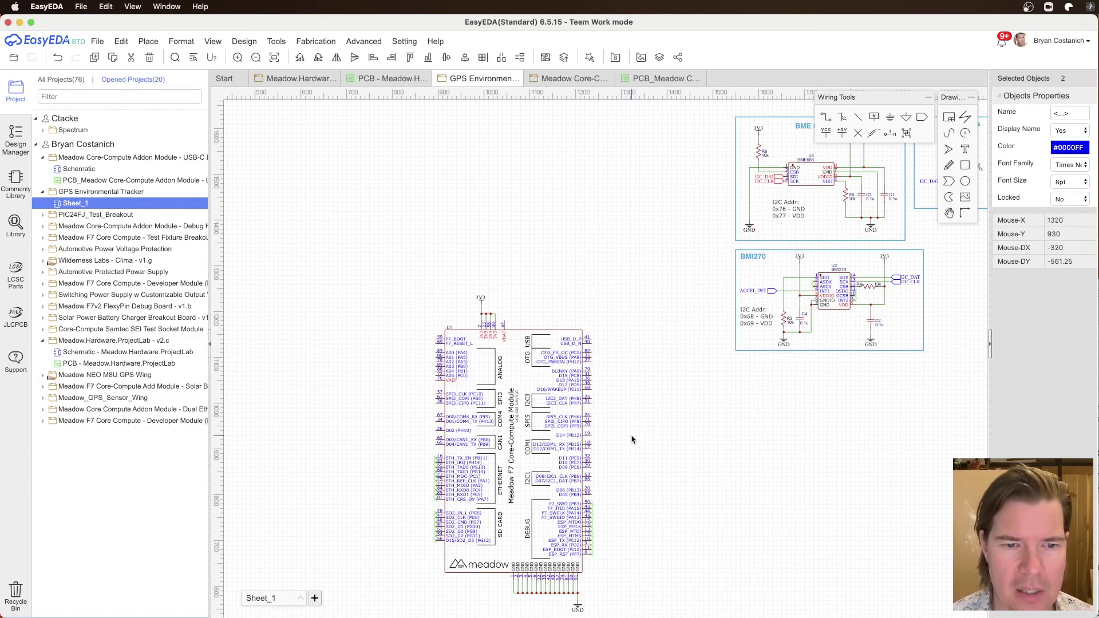
scroll(631, 398, up, 1)
right_drag(604, 441, 635, 312)
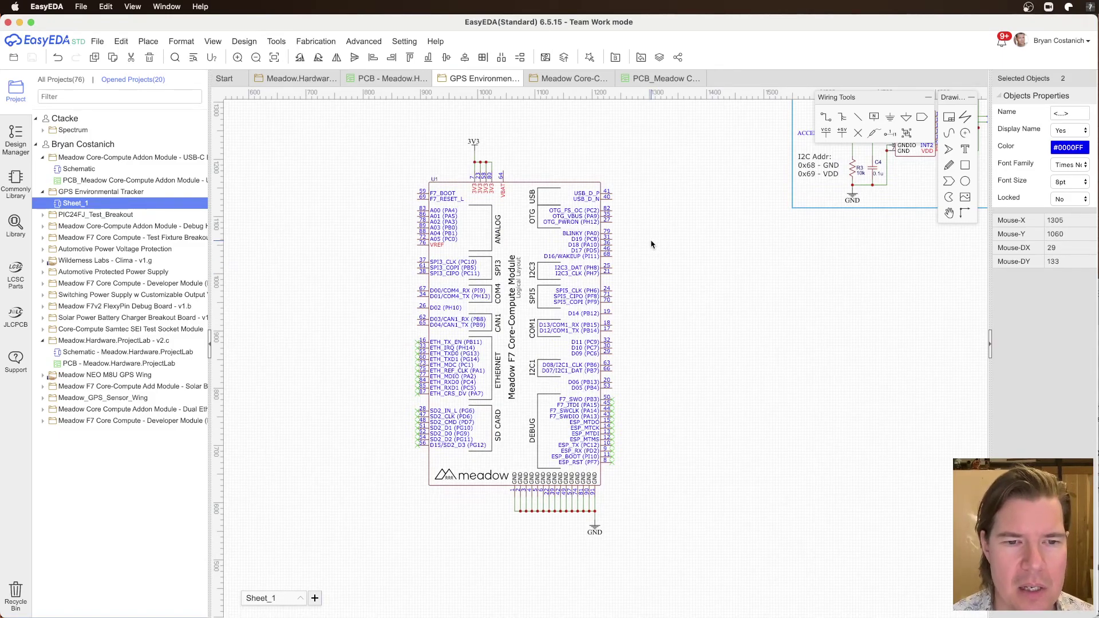
scroll(651, 242, up, 1)
right_drag(629, 445, 725, 349)
key(super+v)
key(space)
key(space)
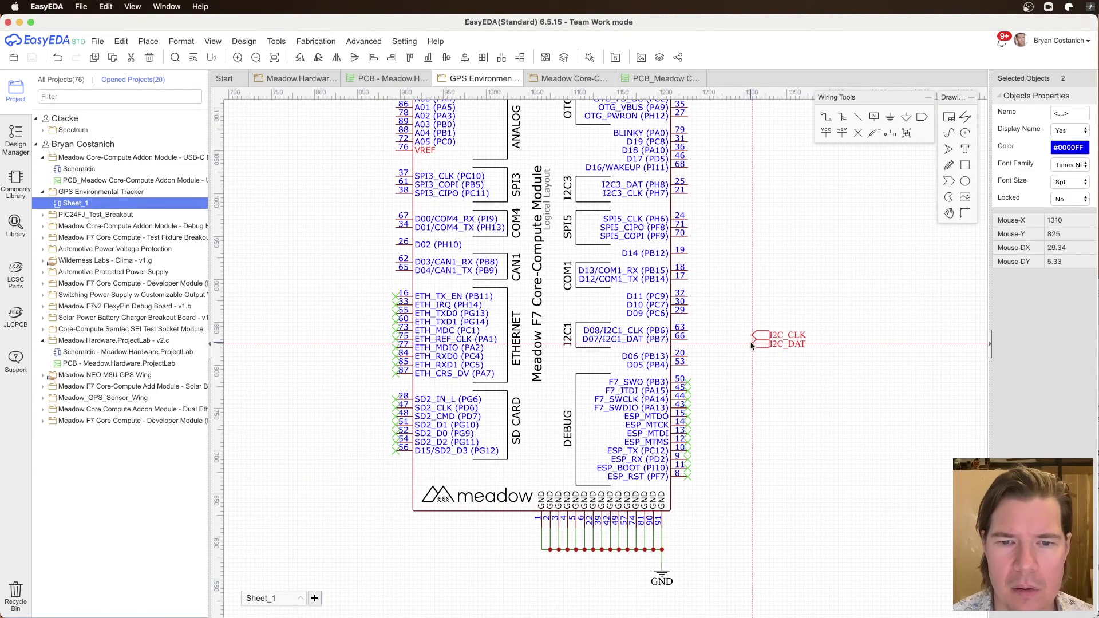
click(744, 356)
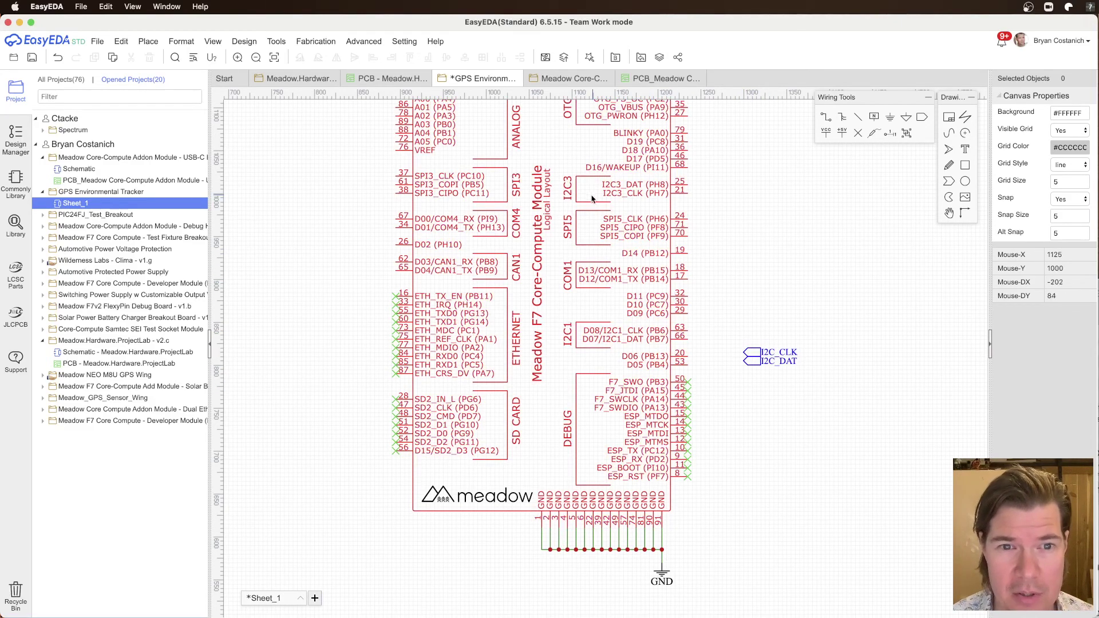
Step: Connect the I2C_CLK port to pin D08/I2C1_CLK and the I2C_DAT port to pin D07/I2C1_DAT, keeping short wires between them
drag(755, 354, 719, 332)
shift+click(700, 333)
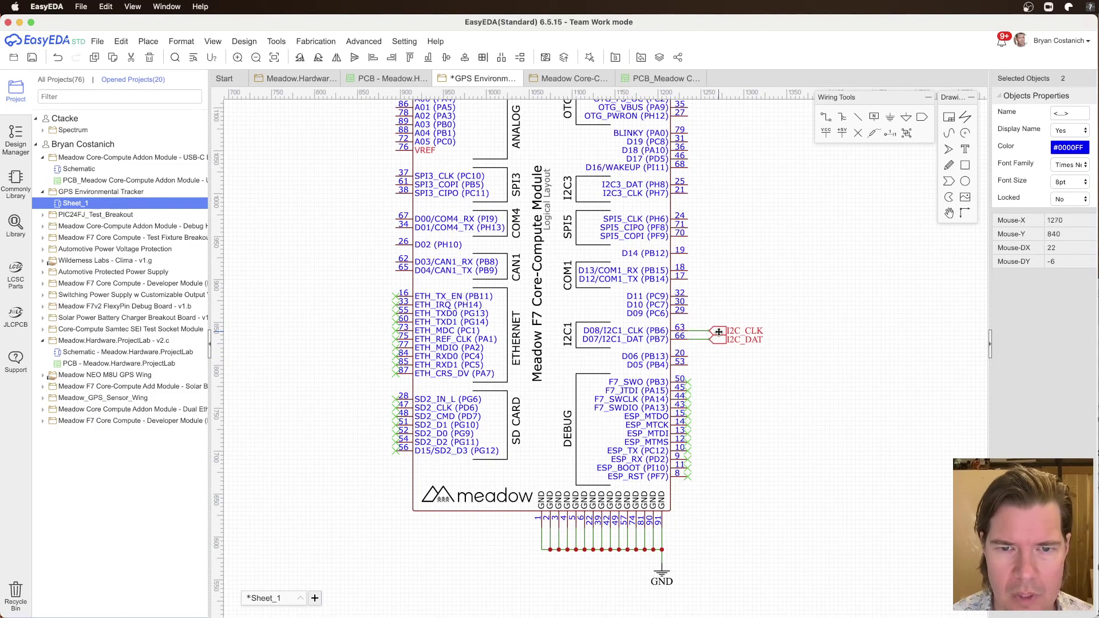
click(734, 294)
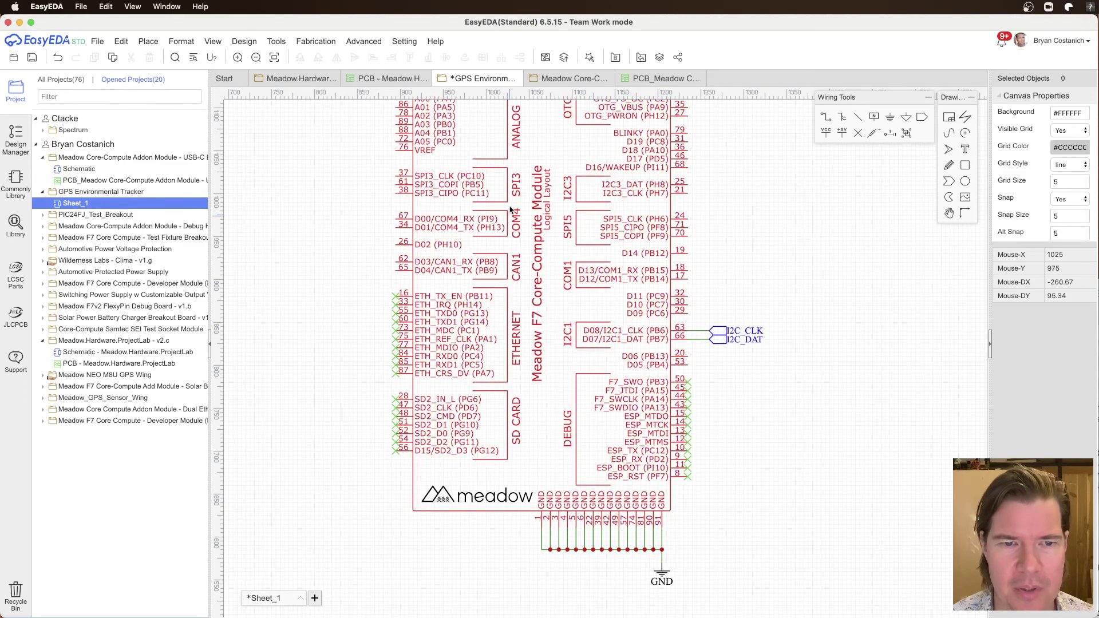
Step: Move the USB-C add-on module slightly up, closer to the sheet frame's upper edge
scroll(696, 334, down, 4)
scroll(515, 294, down, 3)
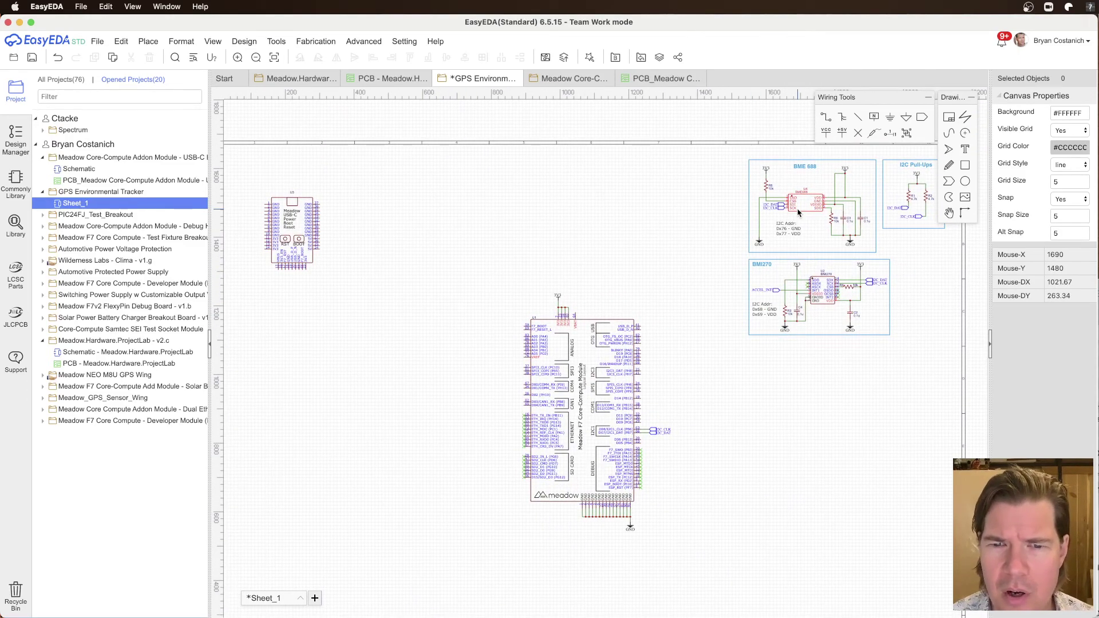
scroll(507, 258, left, 6)
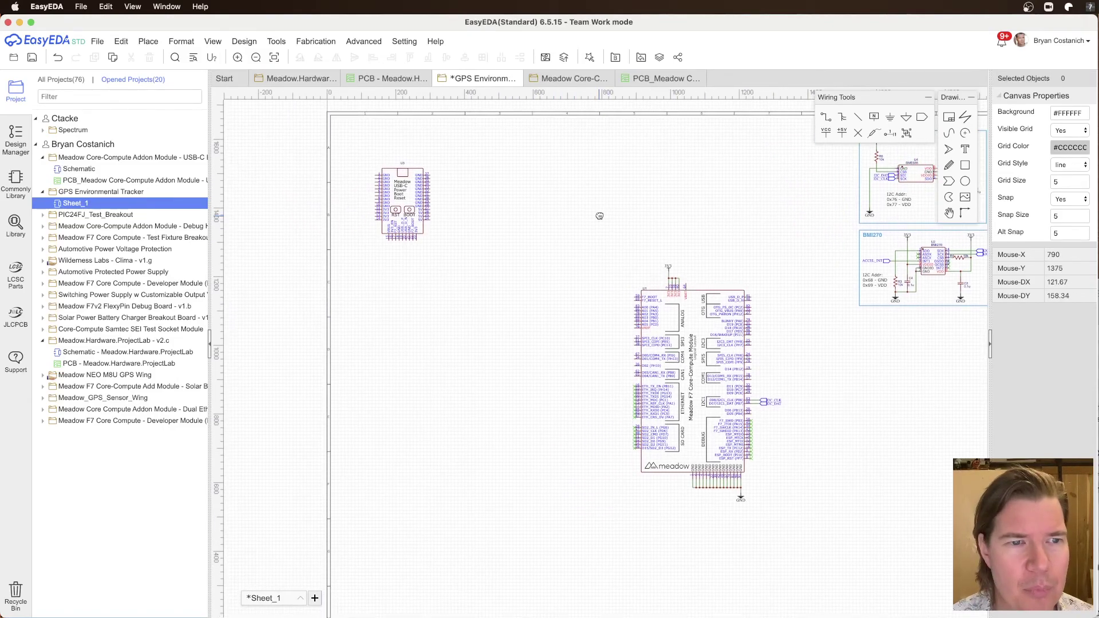
click(453, 191)
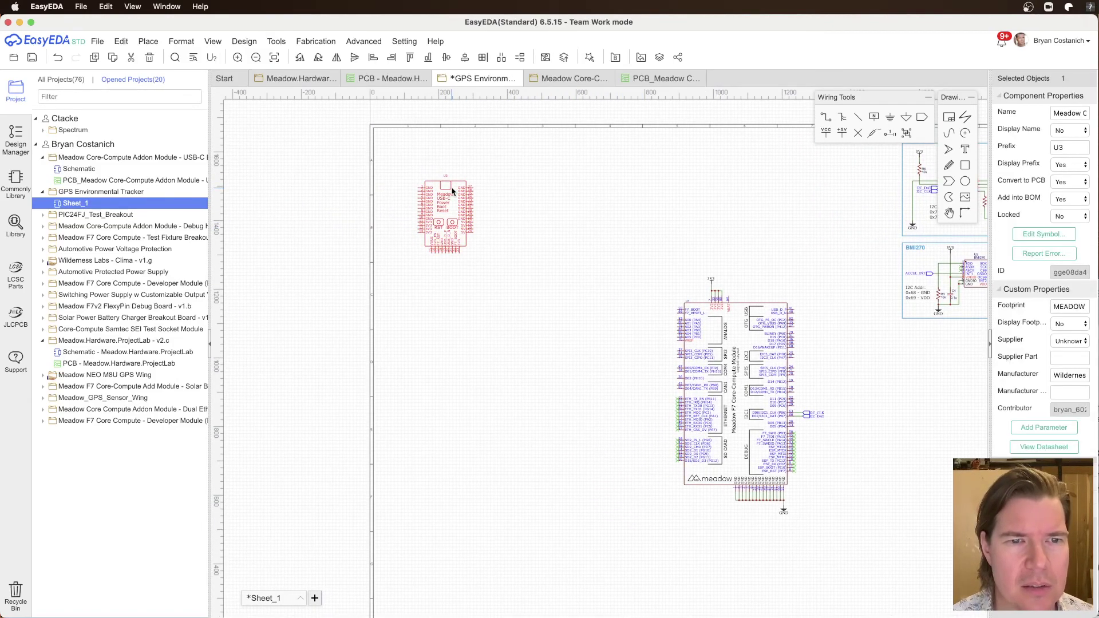
mouse_move(458, 189)
mouse_down()
mouse_move(473, 173)
mouse_move(461, 171)
mouse_up()
click(505, 156)
Step: Place two GND symbols below the USB-C add-on module, one on each side of it
scroll(534, 242, up, 3)
right_drag(534, 242, 731, 281)
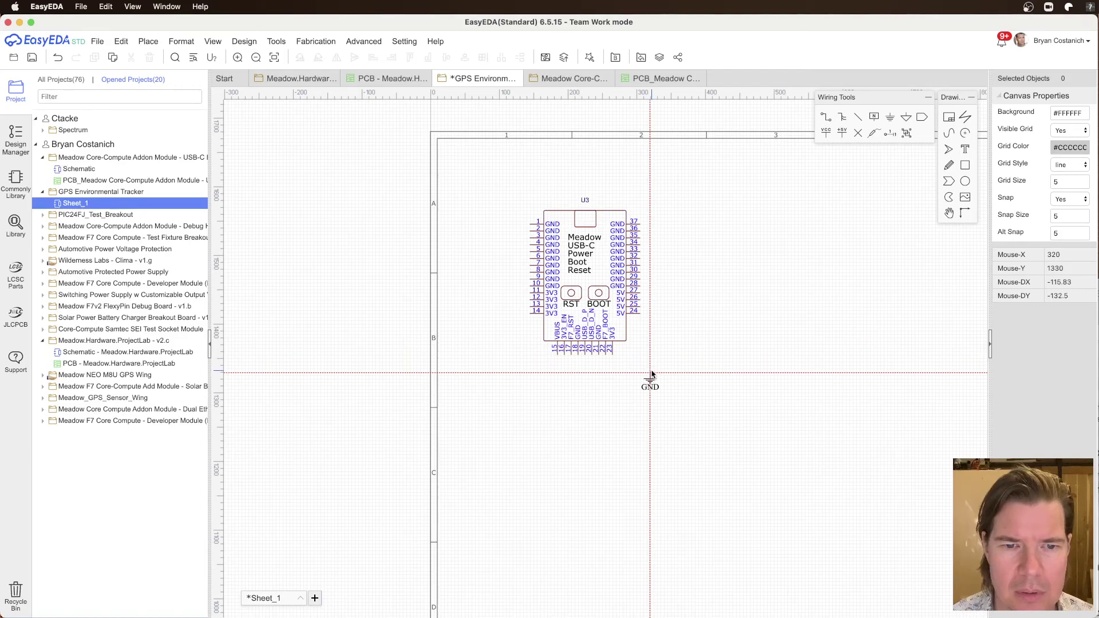
click(651, 375)
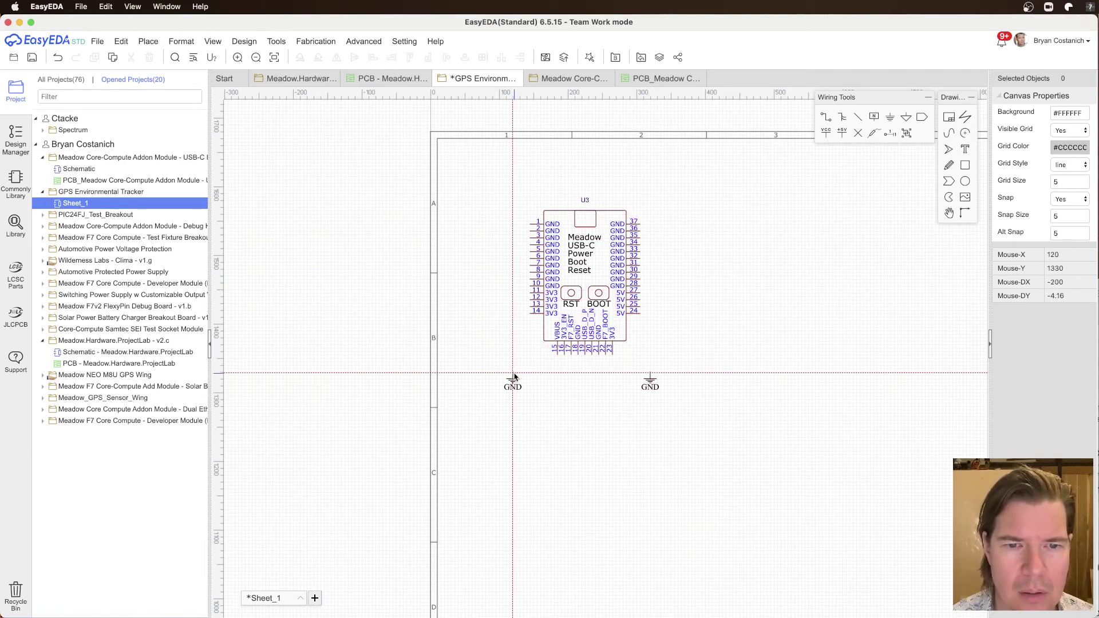
click(514, 377)
key(Escape)
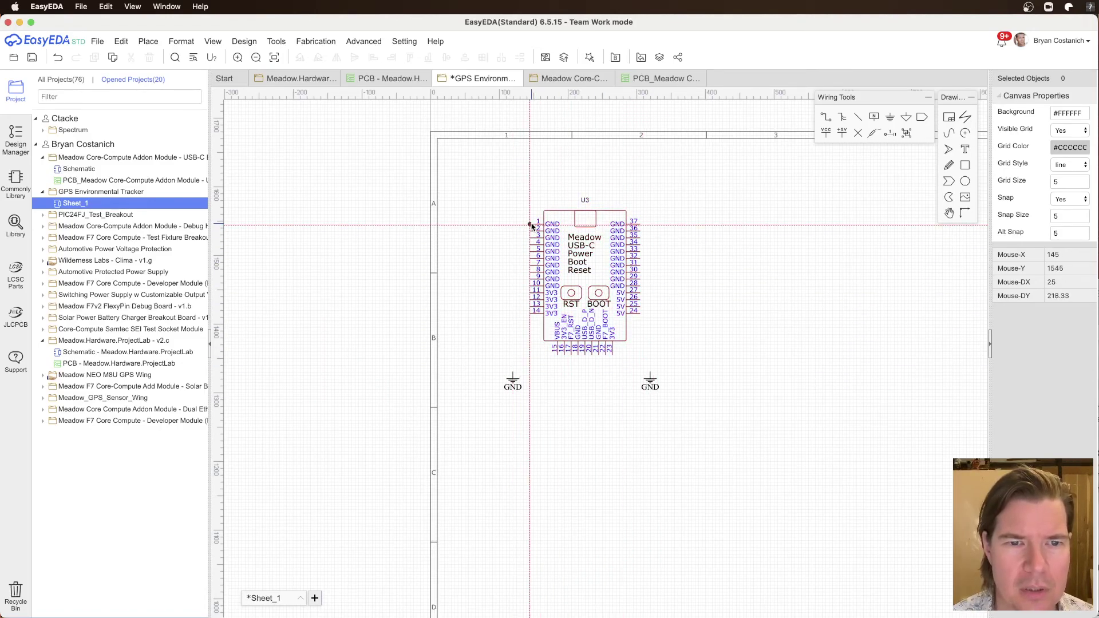
Step: Wire GND pin 1 of the USB-C module down to the GND symbol on its side and join GND pins 2 to 10 to that wire
click(527, 227)
click(513, 376)
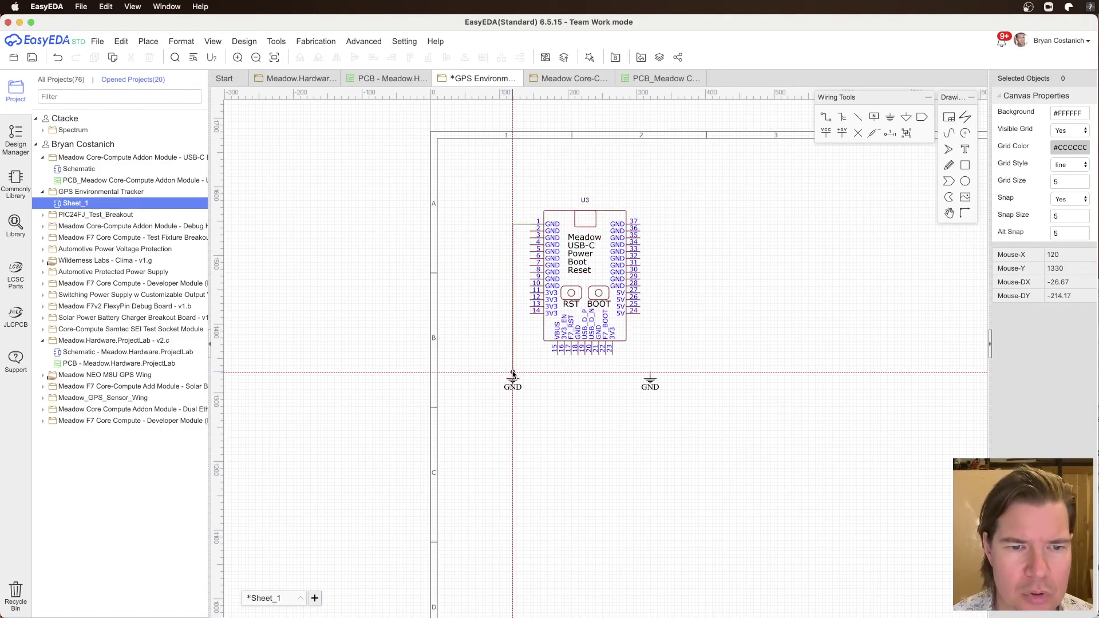
click(528, 279)
click(513, 280)
click(529, 285)
click(513, 285)
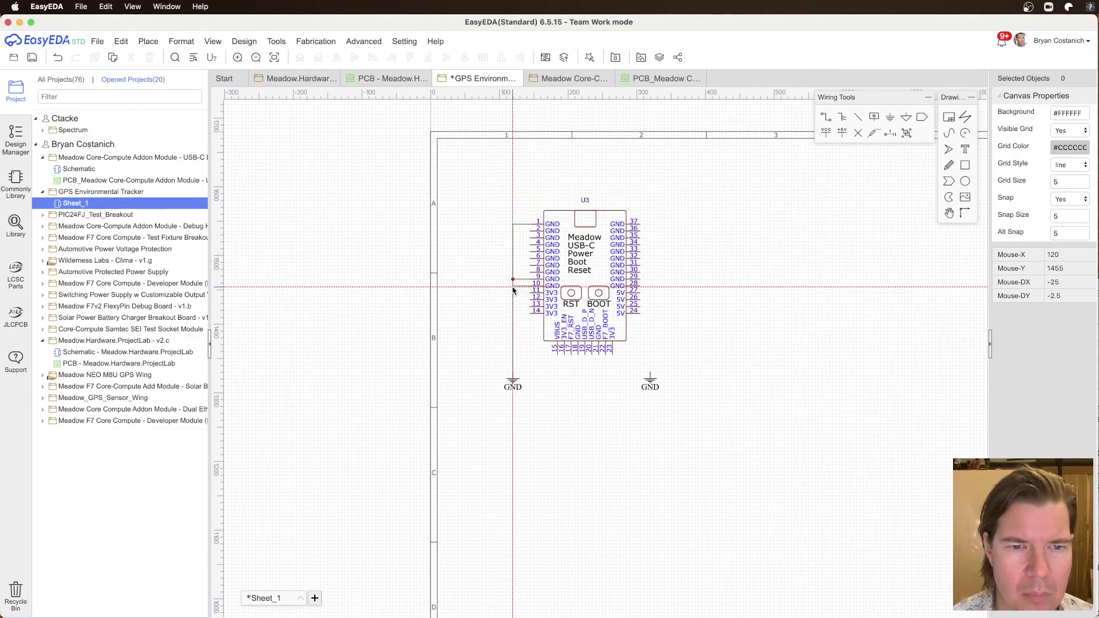
click(528, 273)
click(513, 273)
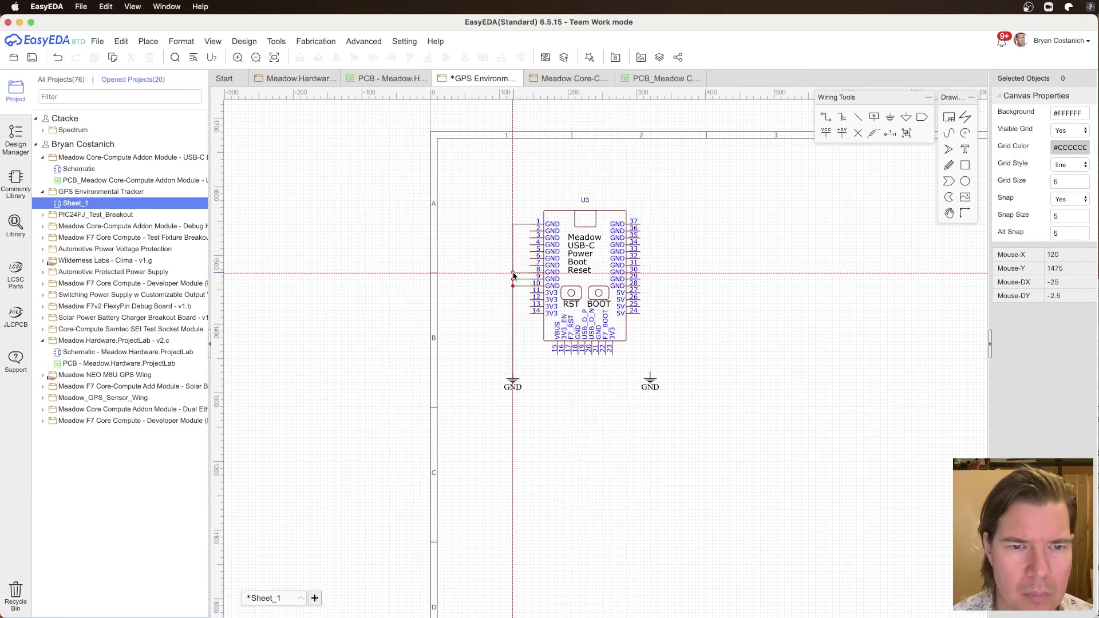
click(532, 267)
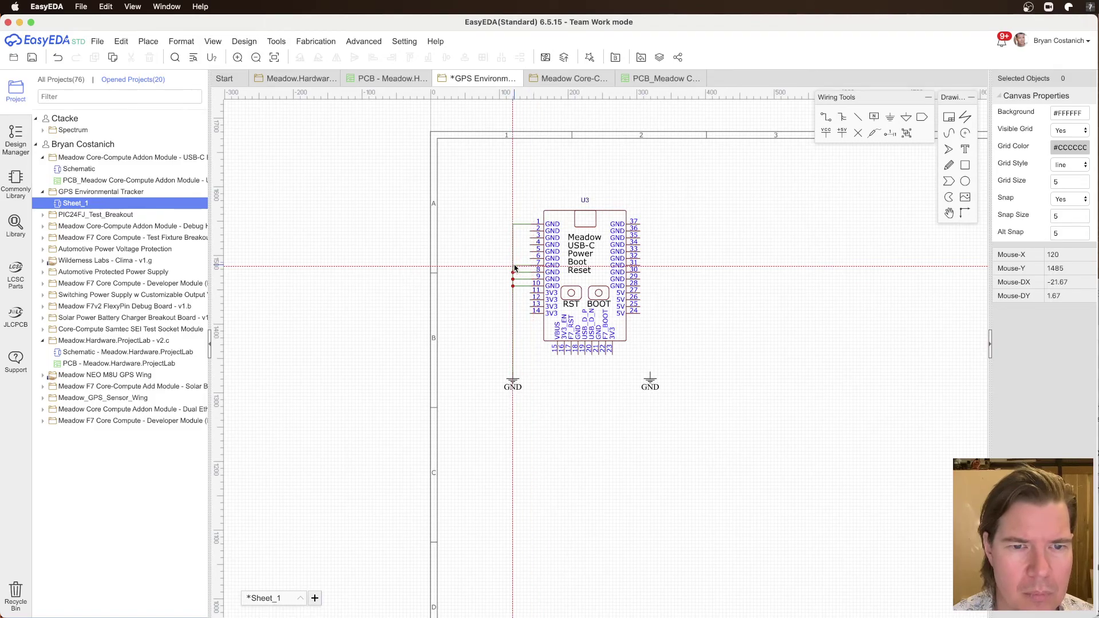
click(513, 265)
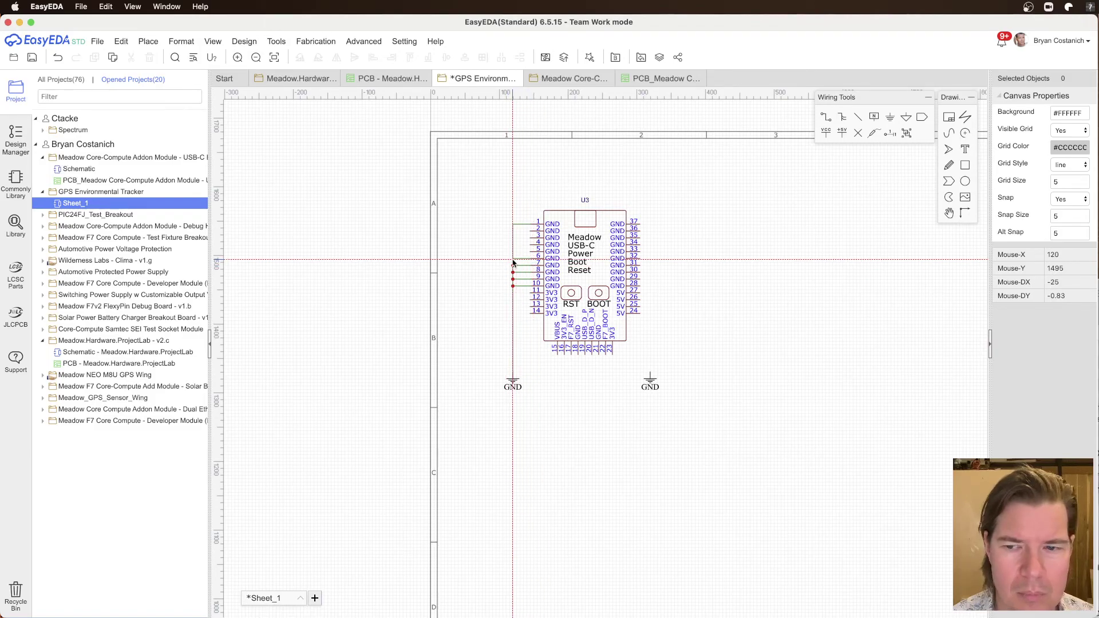
click(532, 258)
click(513, 258)
click(513, 253)
click(530, 246)
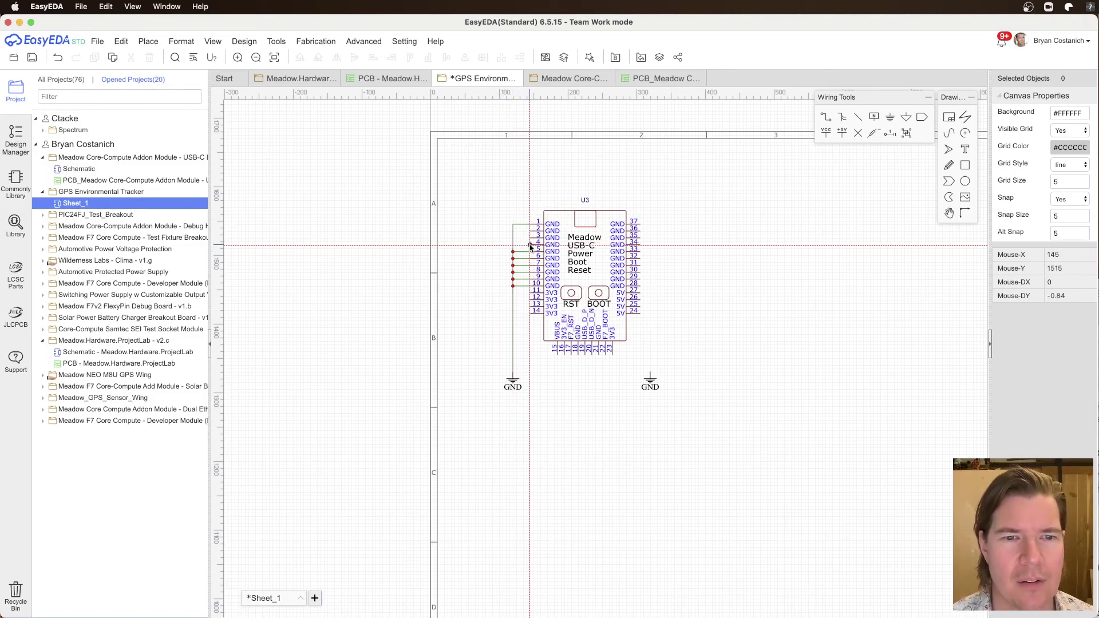
click(513, 245)
click(530, 238)
click(513, 237)
click(531, 232)
click(513, 231)
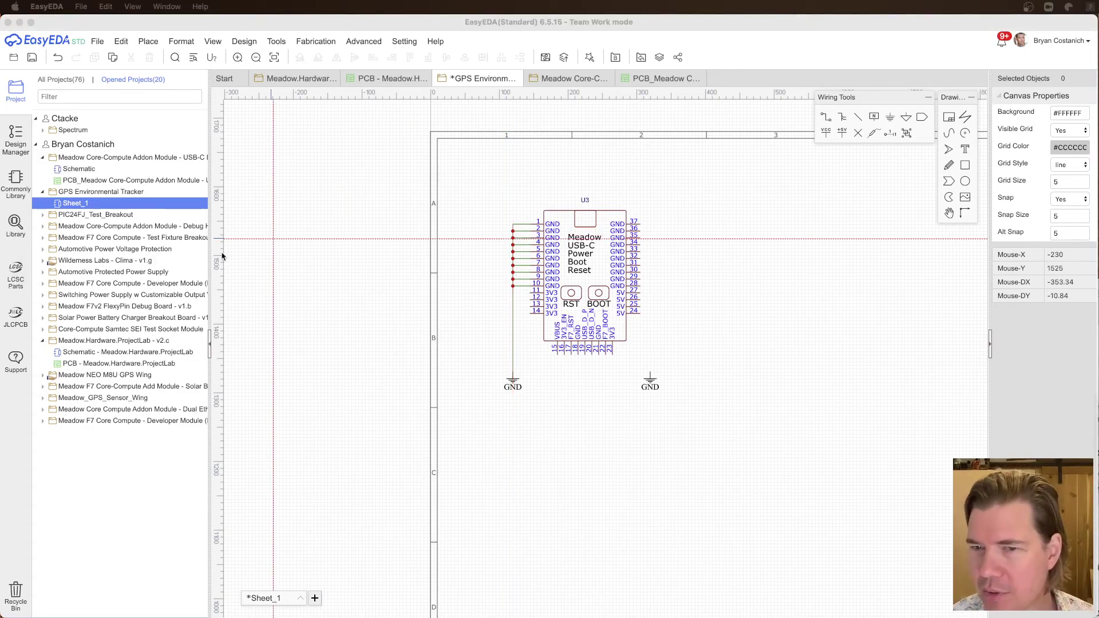
Step: Wire GND pin 37 down to the other GND symbol and shift that symbol slightly outward, away from the module
scroll(744, 235, up, 3)
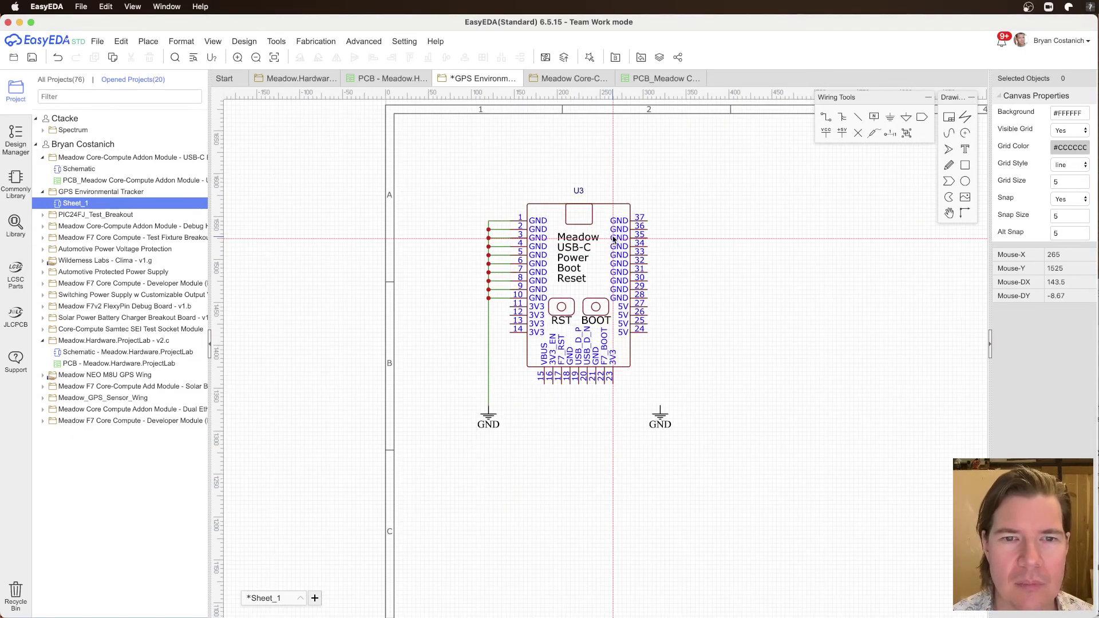
click(656, 216)
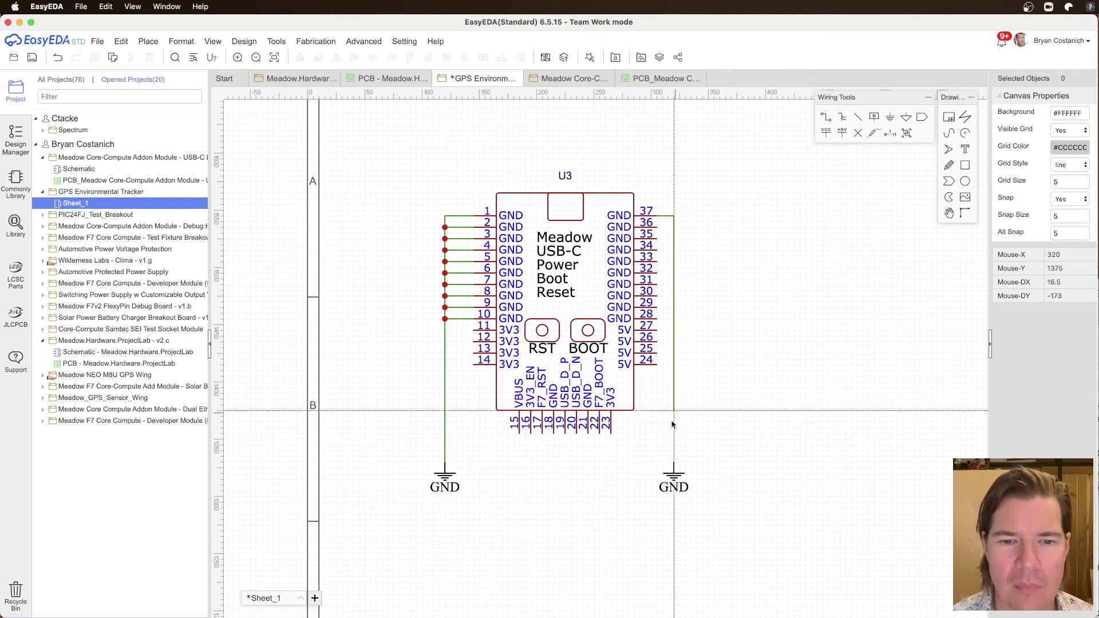
click(674, 463)
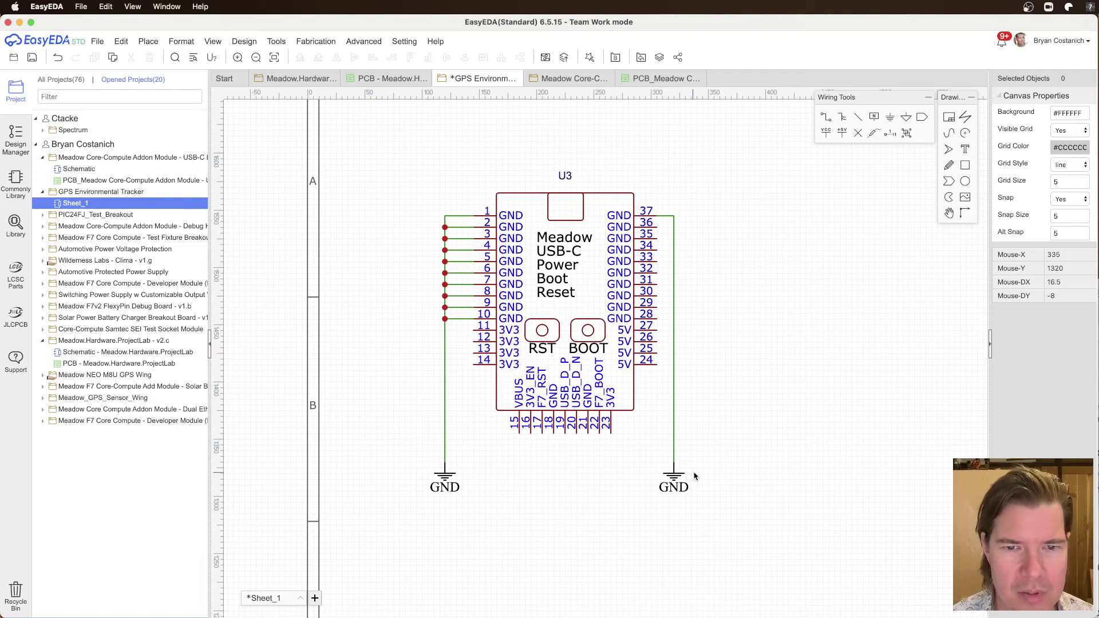
drag(681, 478, 691, 476)
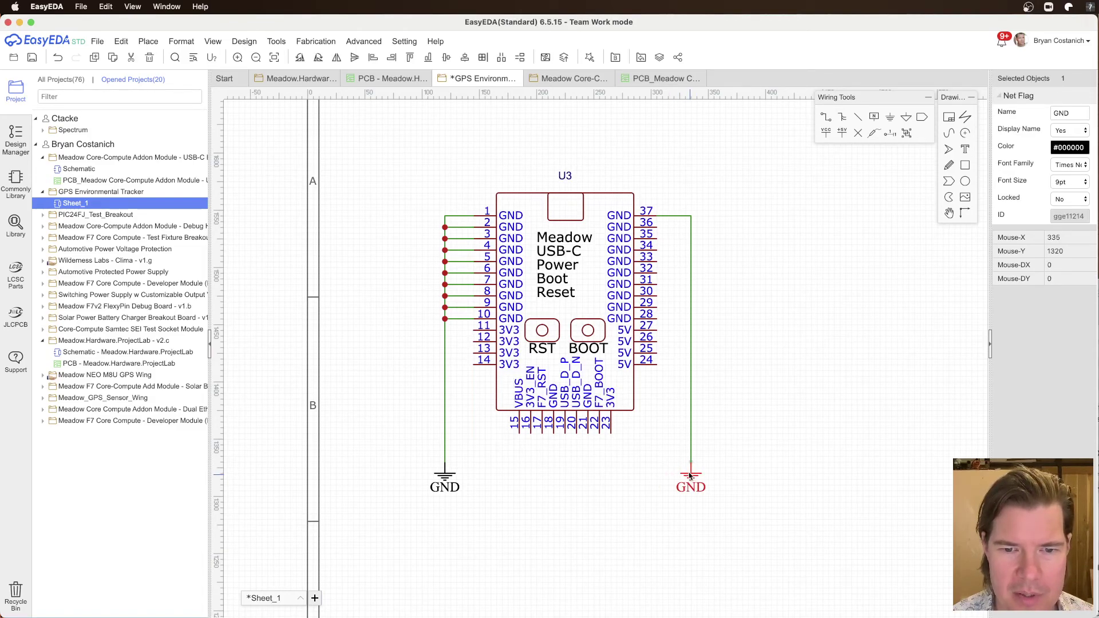
Step: Join GND pins 28 to 36 of the USB-C module to the ground wire coming from pin 37
key(w)
click(656, 318)
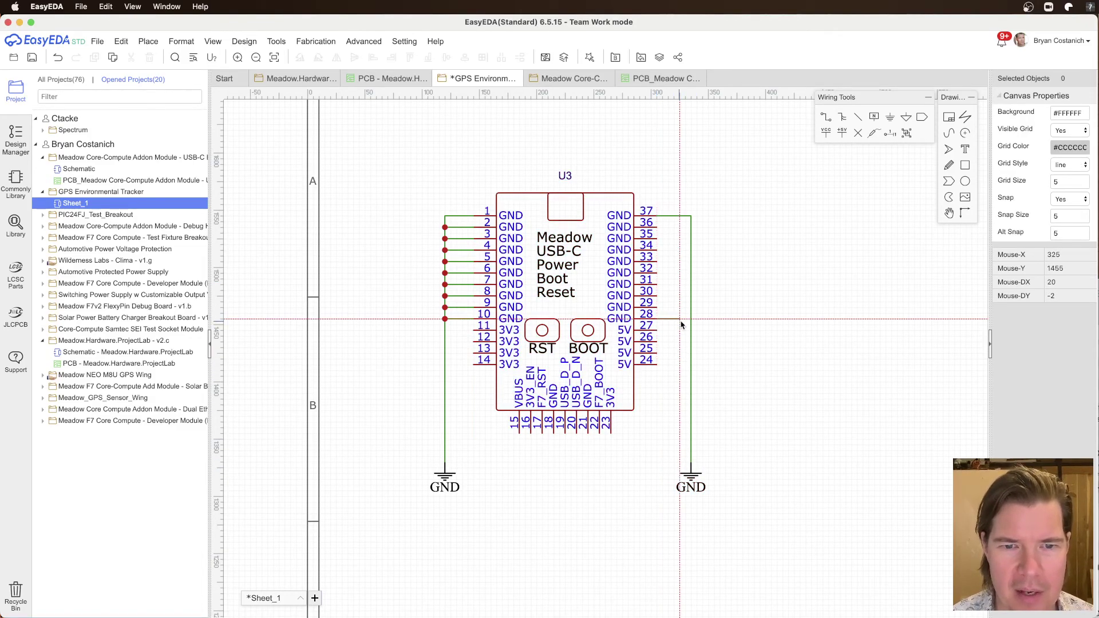
click(691, 318)
click(657, 307)
click(691, 308)
click(657, 296)
click(691, 296)
click(656, 285)
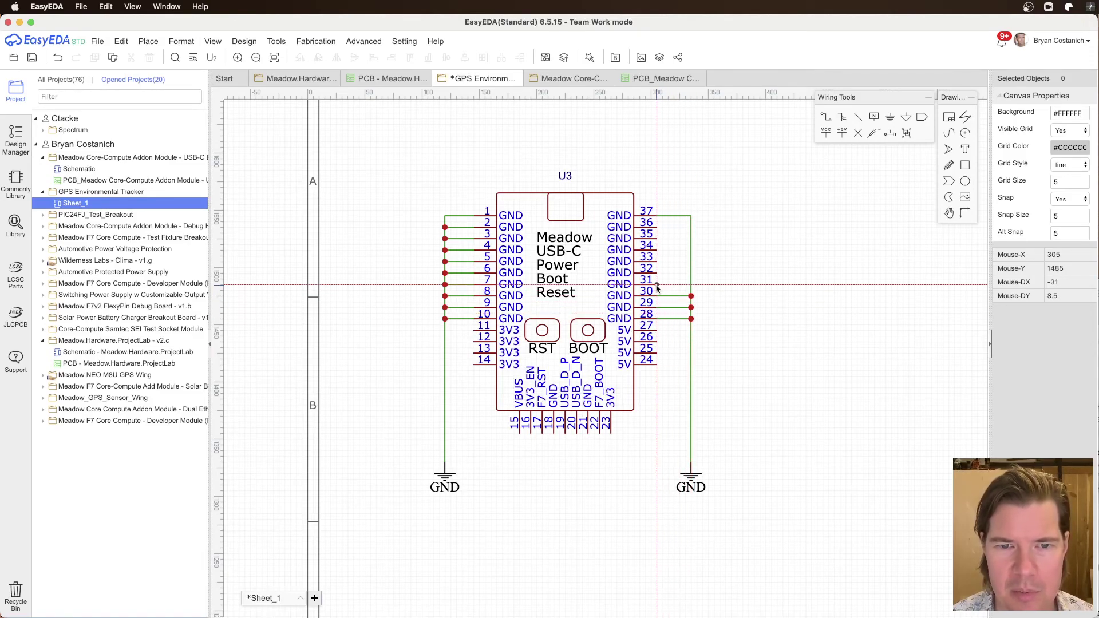
click(691, 284)
click(656, 274)
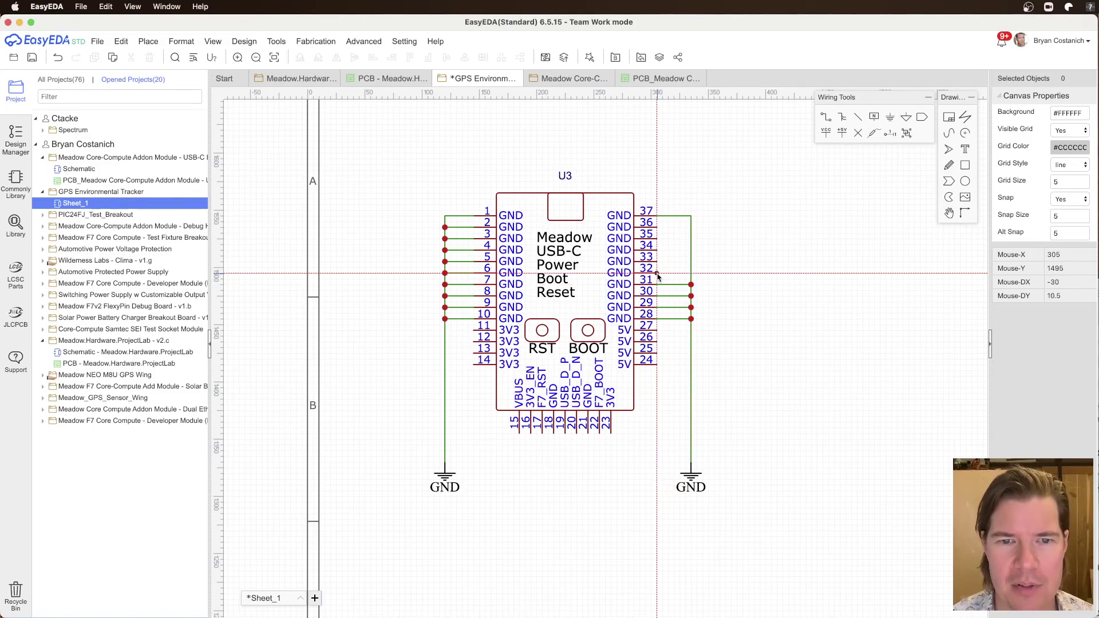
click(691, 273)
click(657, 262)
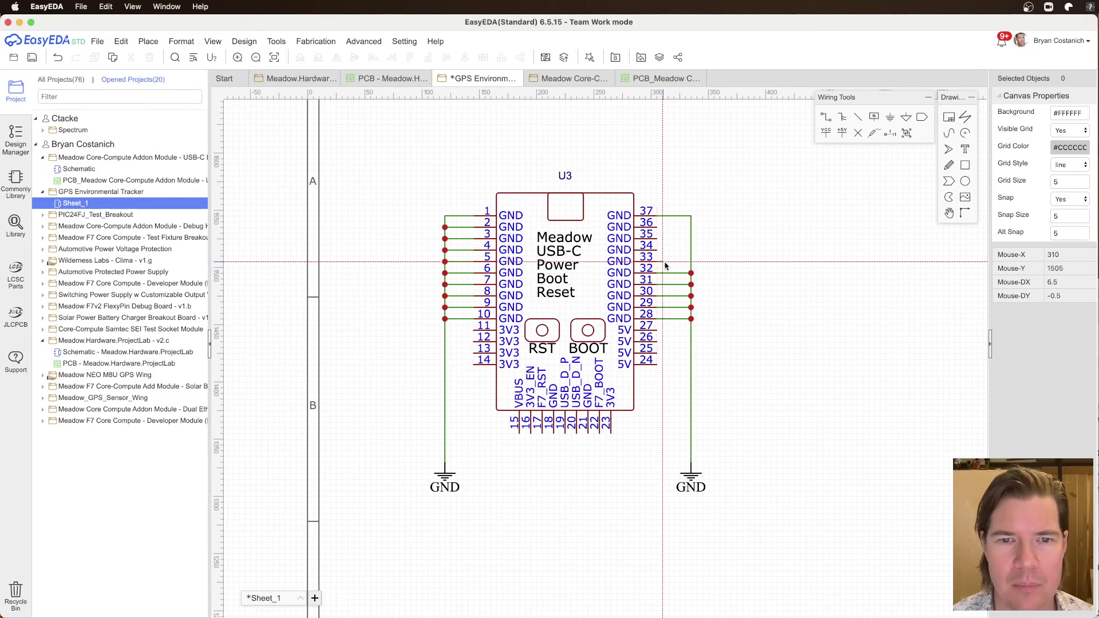
click(691, 262)
click(657, 251)
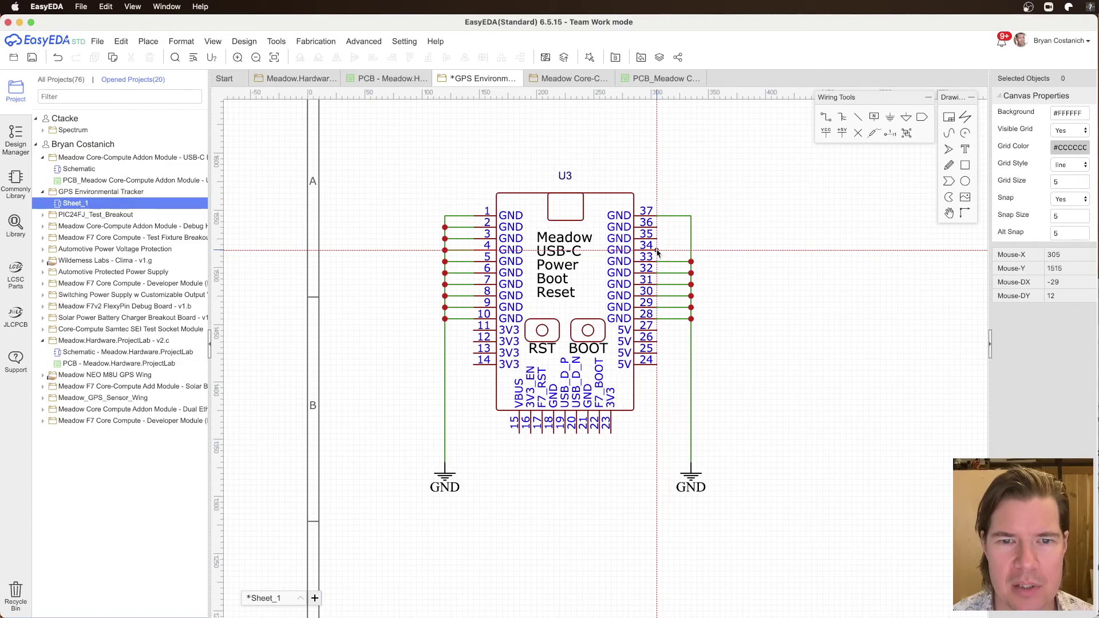
click(691, 250)
click(657, 238)
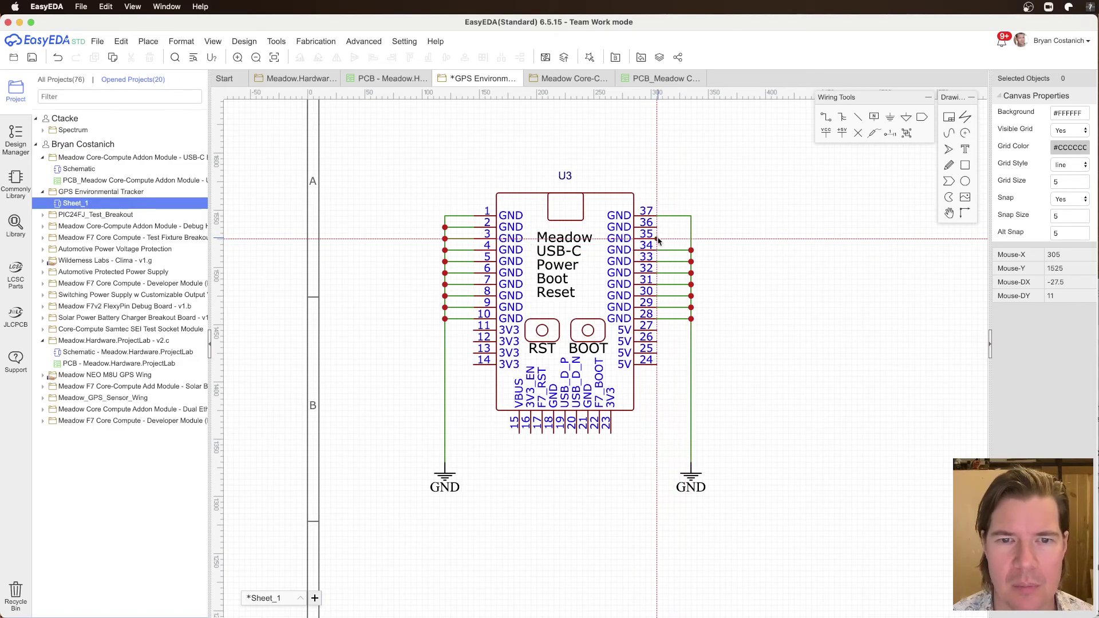
click(691, 239)
click(657, 228)
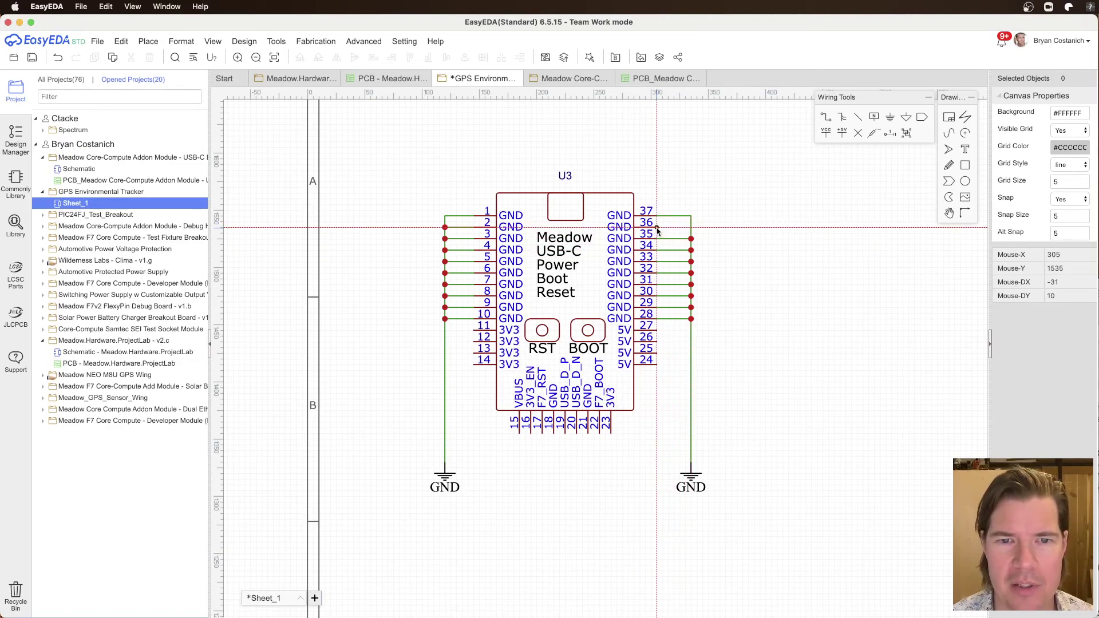
click(691, 228)
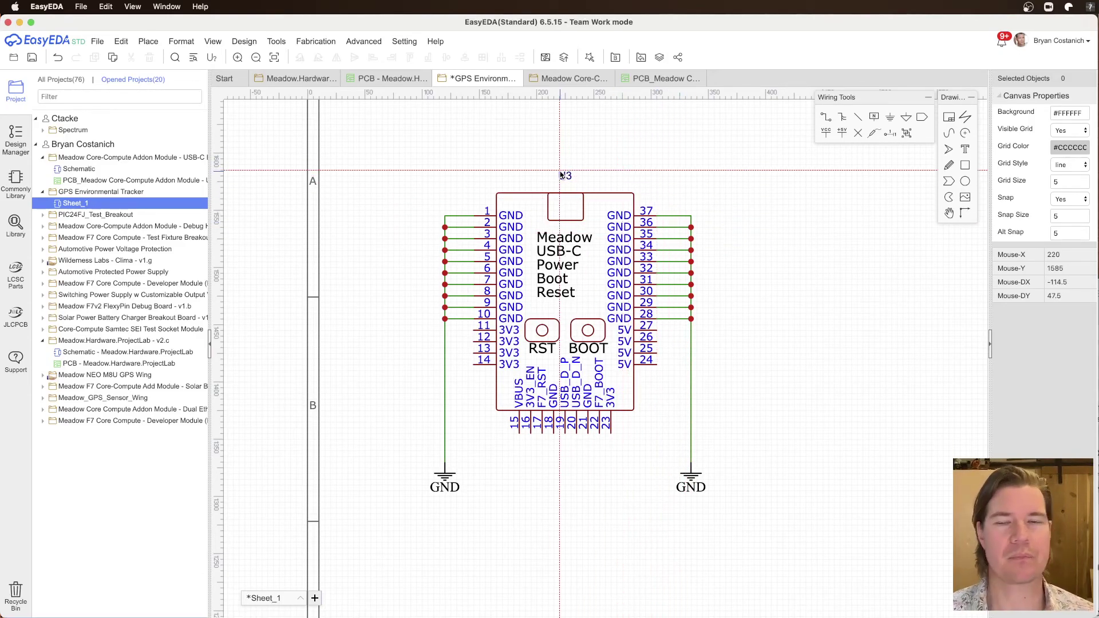
right_click(708, 183)
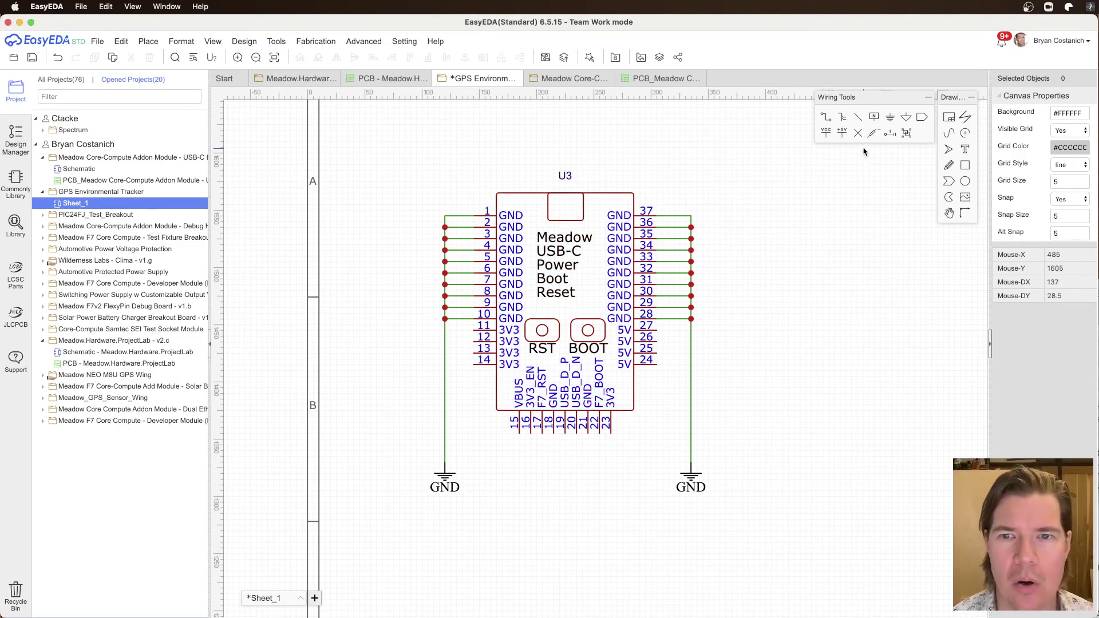
Step: Copy the 3V3 power flag from above the Core-Compute Module and place the copy above the USB-C module's pin 1 side
scroll(794, 295, down, 4)
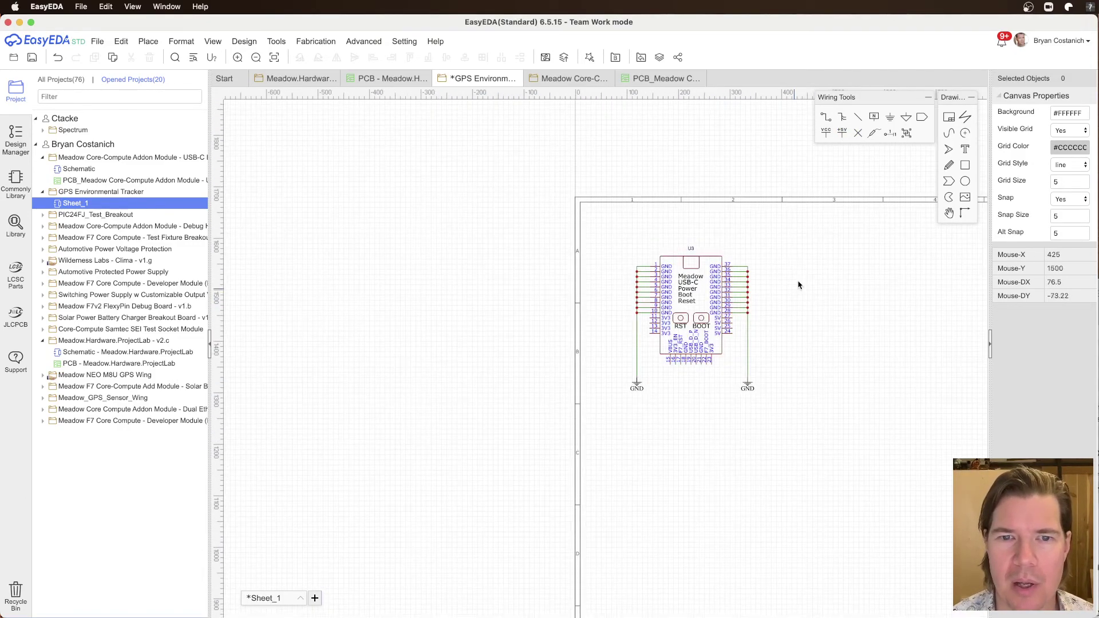
right_drag(801, 278, 579, 258)
click(863, 410)
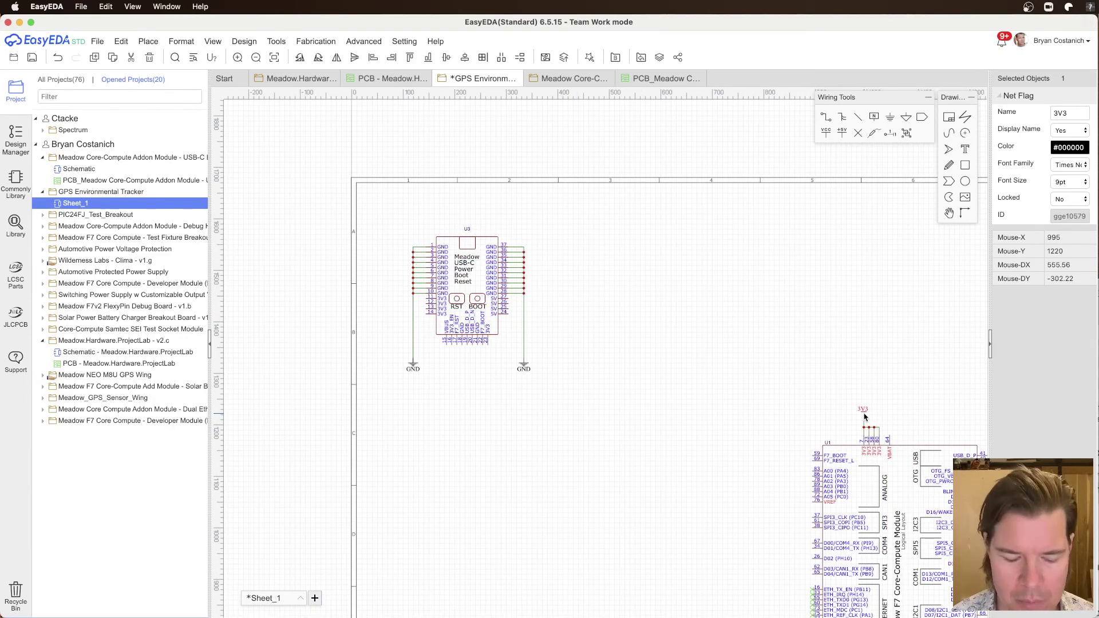
key(super+v)
scroll(378, 212, up, 3)
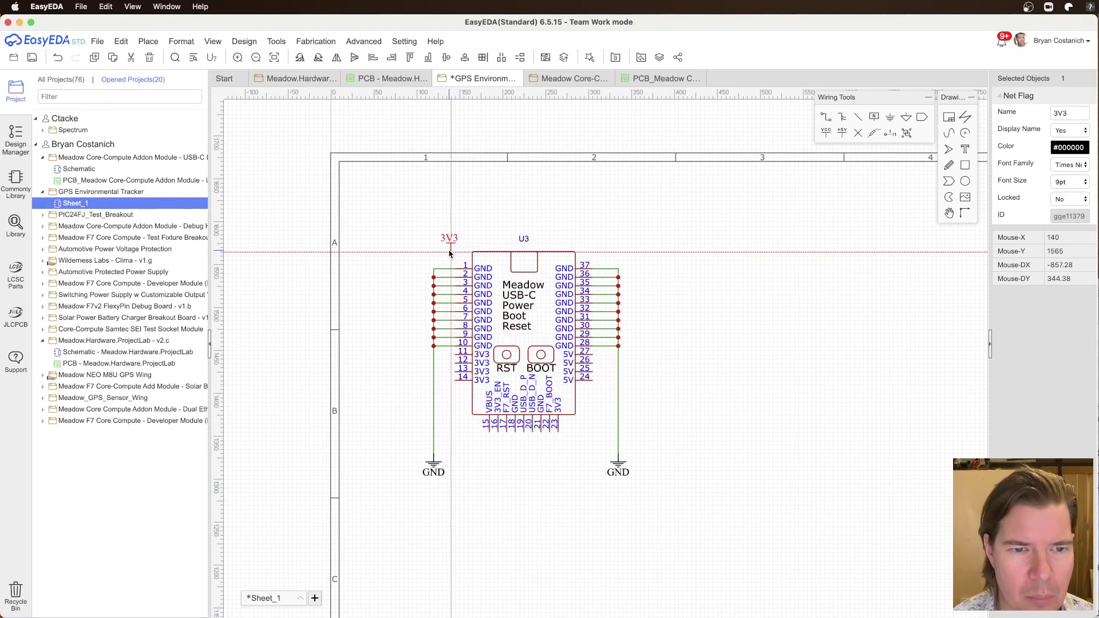
click(443, 251)
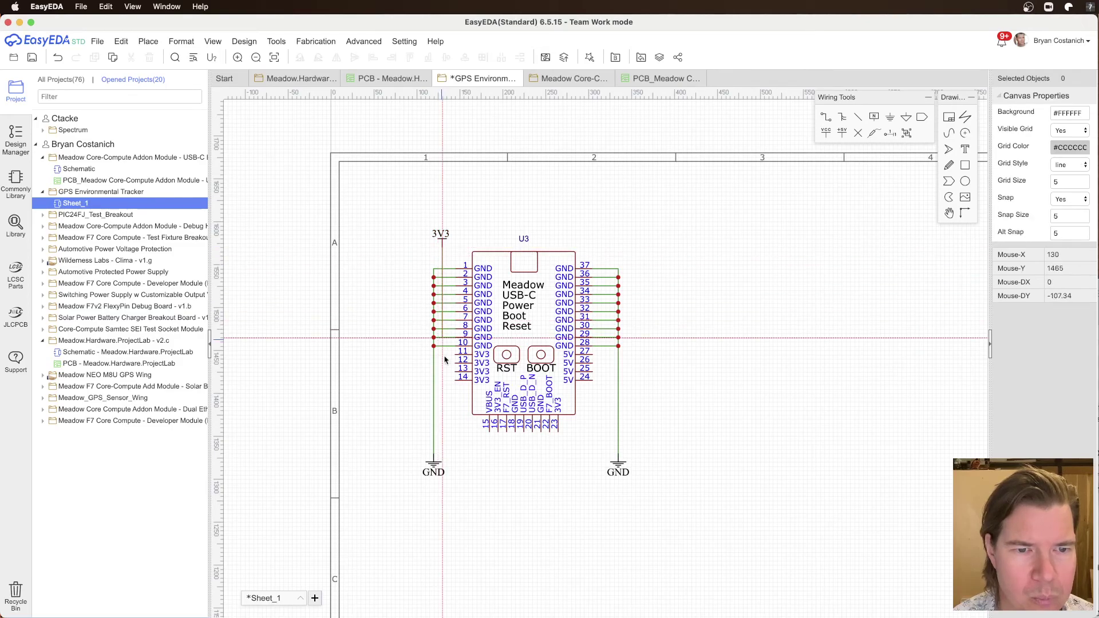
Step: Wire the new 3V3 flag down to pin 14 of the USB-C module and join 3V3 pins 11 to 13 to that wire
click(455, 380)
click(455, 372)
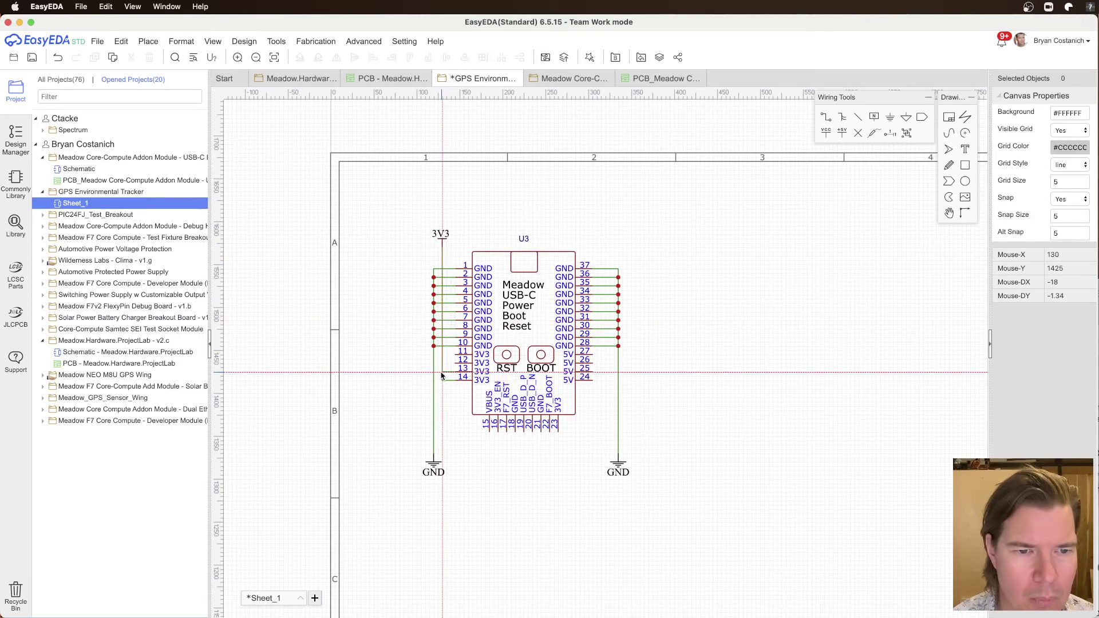
click(442, 372)
click(455, 364)
click(443, 364)
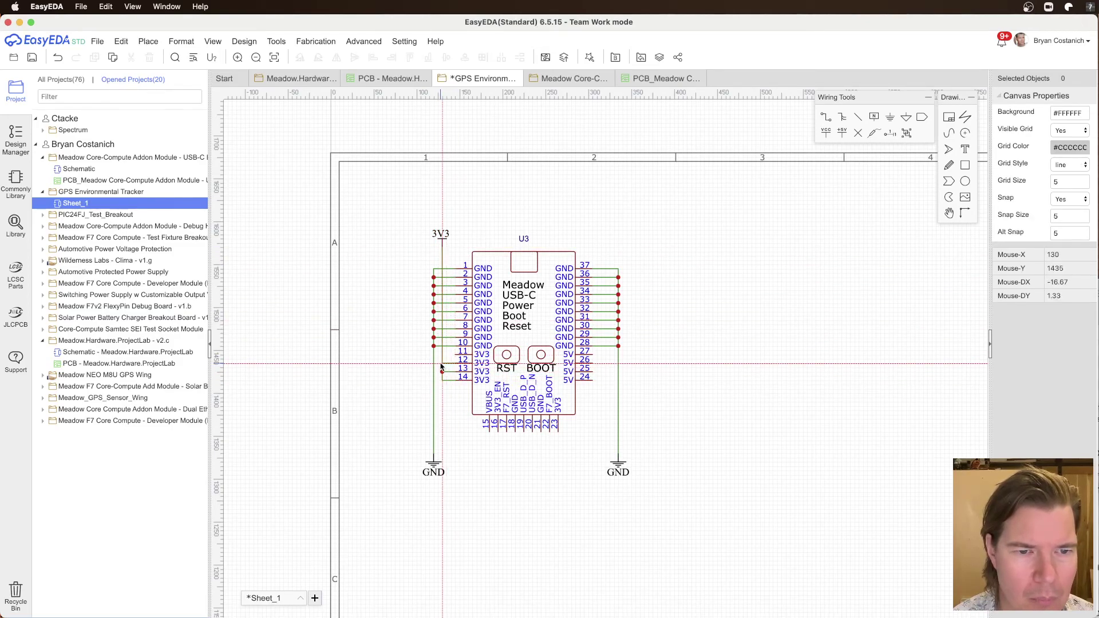
click(455, 355)
click(442, 356)
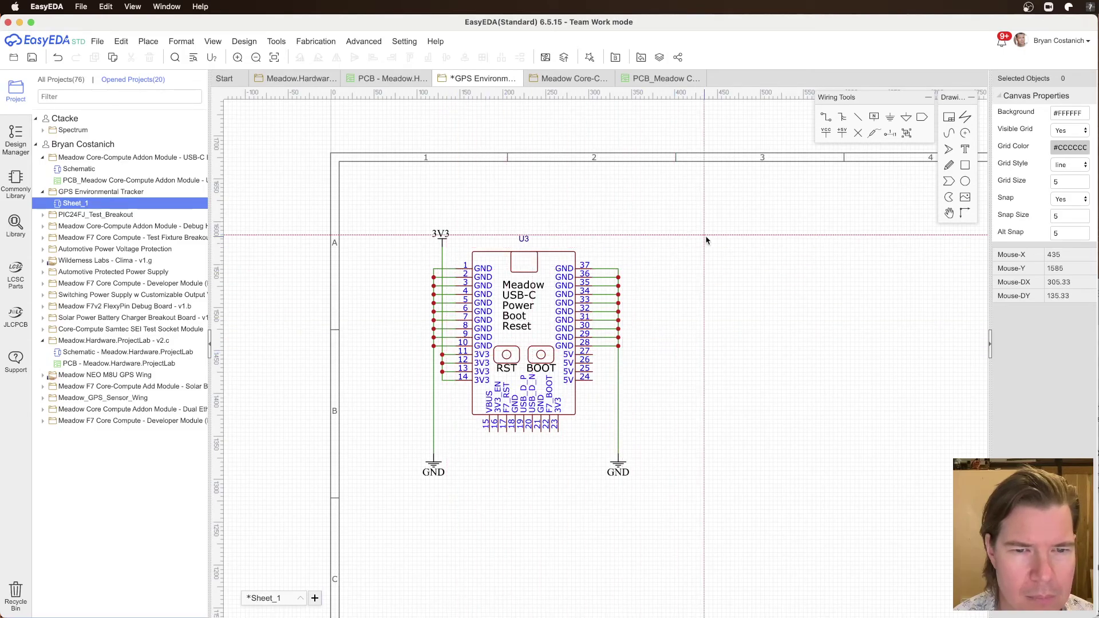
key(Escape)
Step: Duplicate the 3V3 flag above the USB-C module's pin 37 side and rename the copy 5V
click(441, 244)
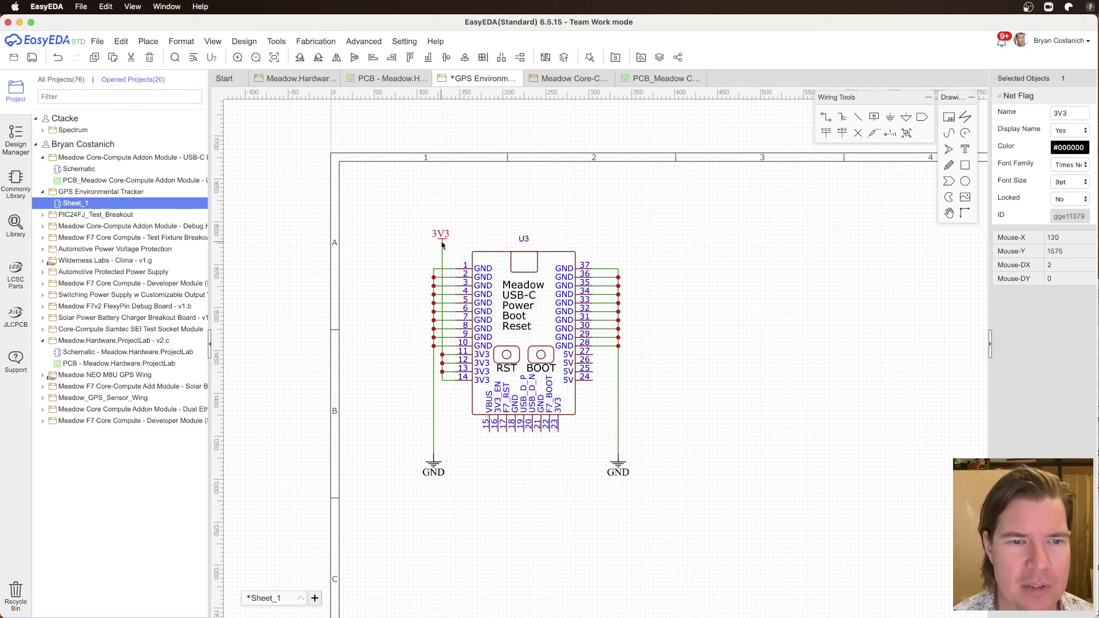
key(super+c)
key(super+v)
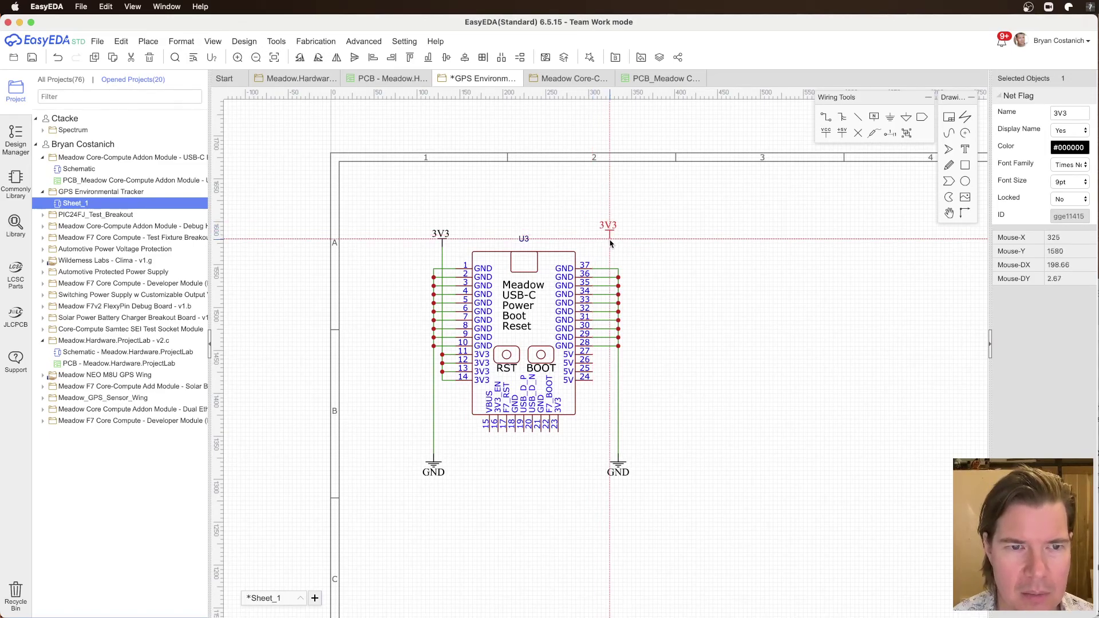
click(610, 249)
double_click(609, 235)
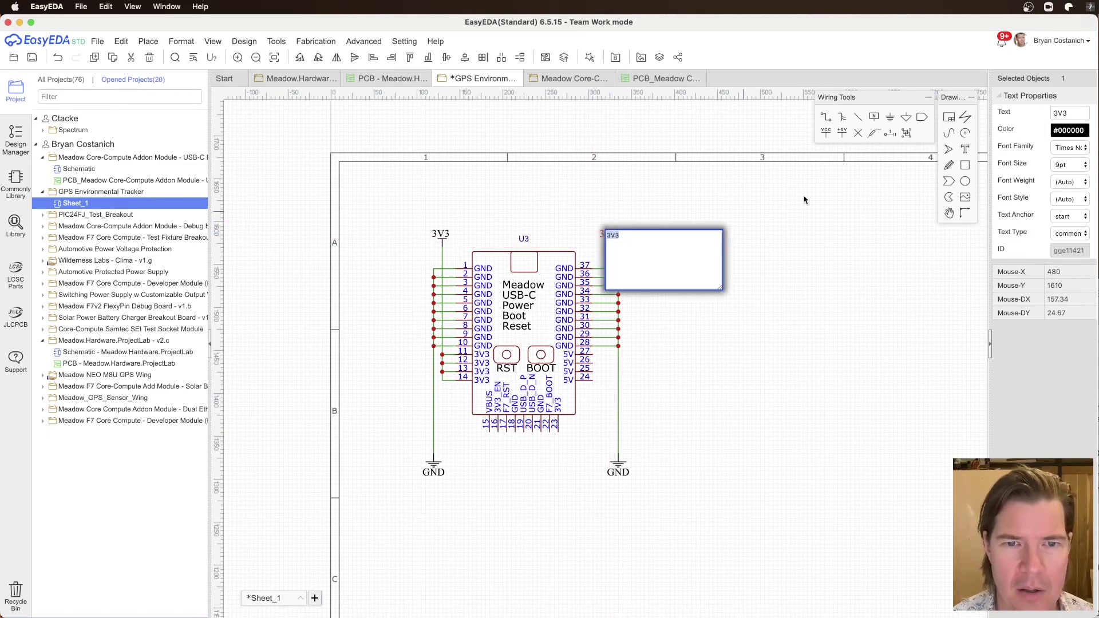
key(Return)
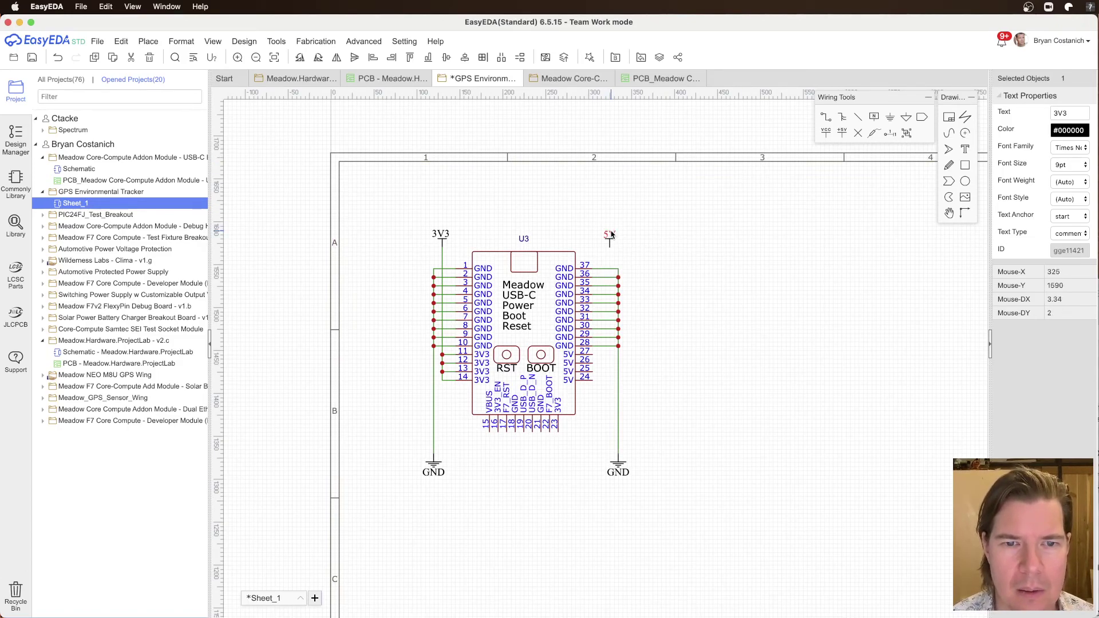
Step: Set Alt Snap to 1 and nudge the 5V and 3V3 labels so they are centred over their power flags
click(858, 231)
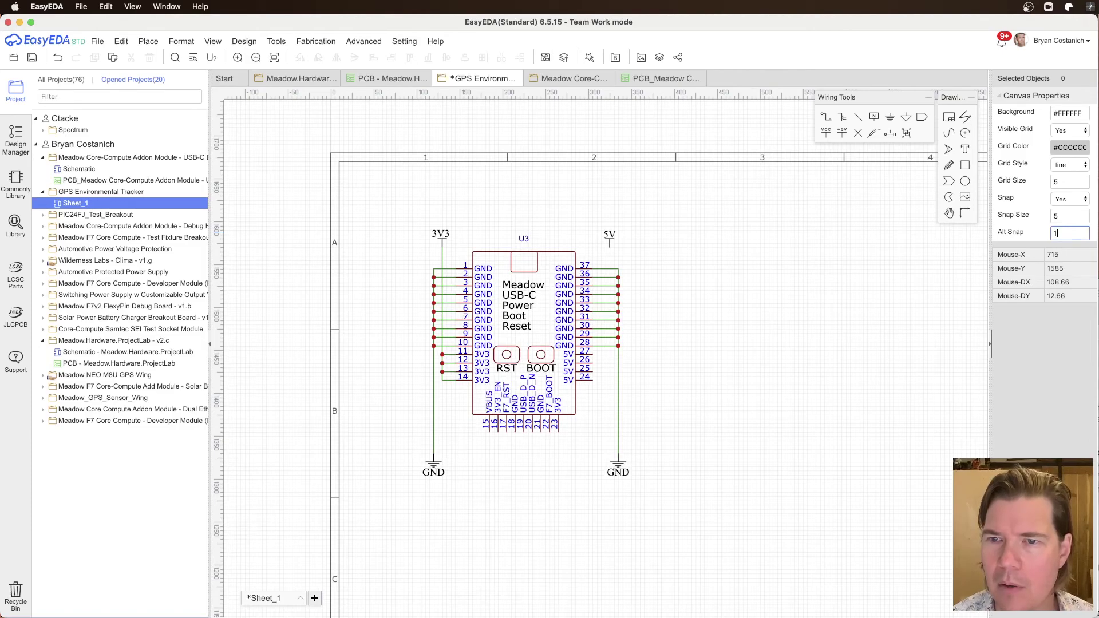
click(610, 236)
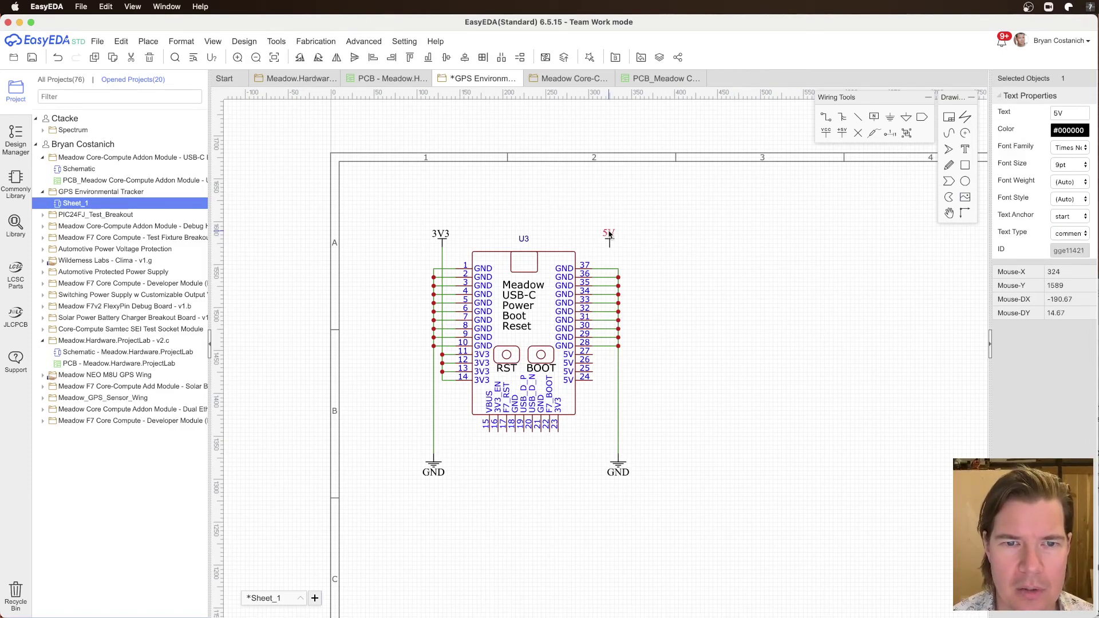
click(635, 243)
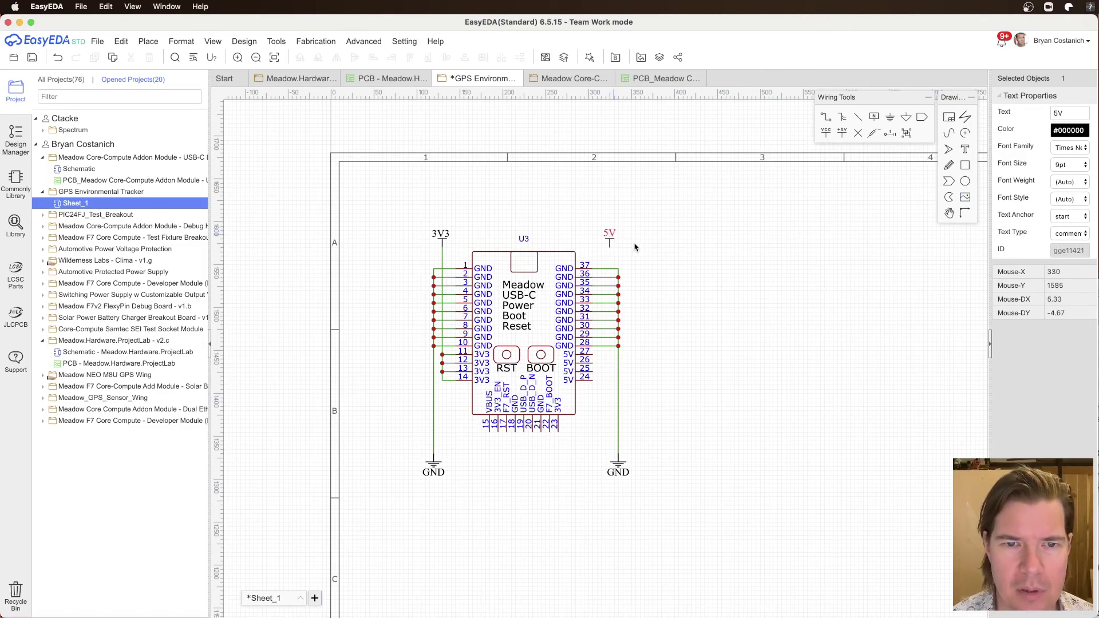
click(442, 235)
click(613, 323)
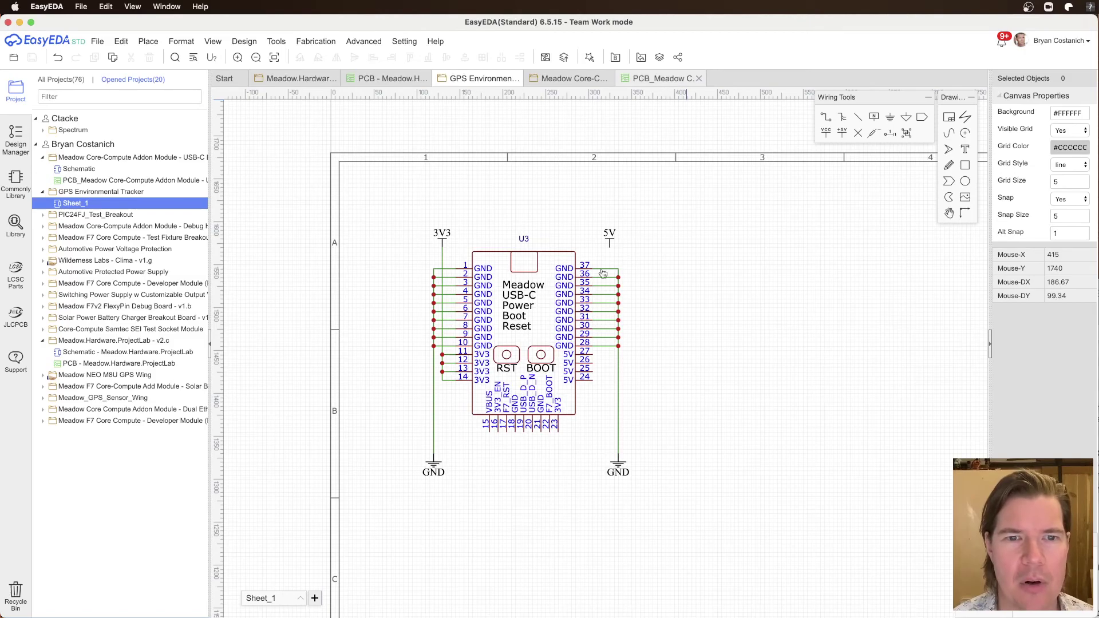
Step: Select the regulator's label in the USB-C addon module schematic and search Octopart for RC0603JR-074K7L in a new Chrome tab
click(674, 80)
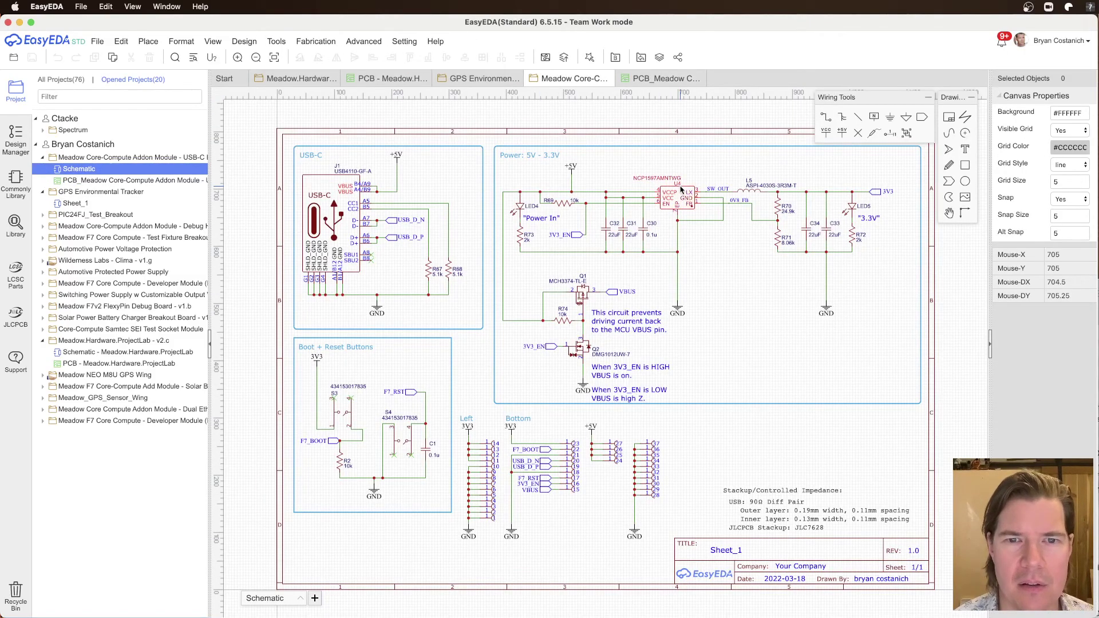
click(660, 178)
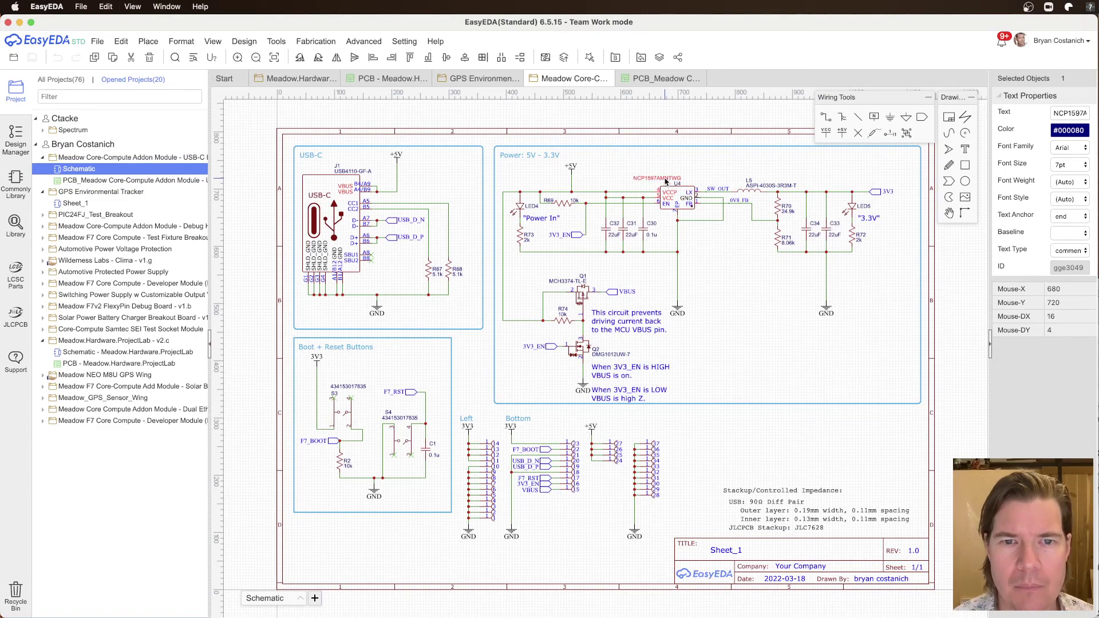
key(super+Tab)
key(super+Tab)
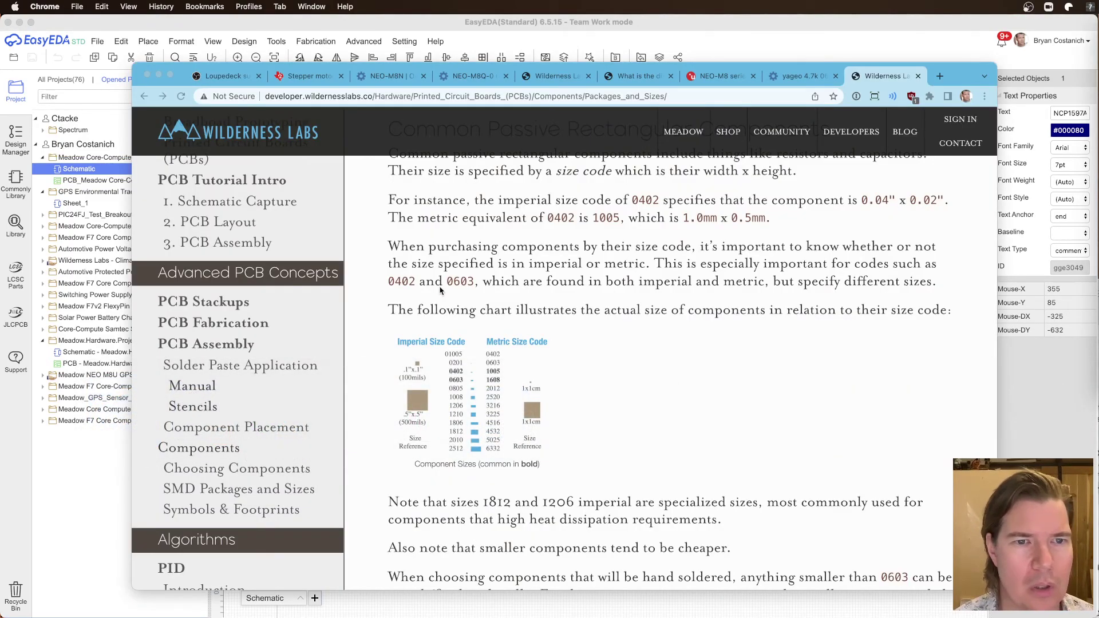
key(super+t)
text(octo)
key(Tab)
text(RC0603JR-074K7L)
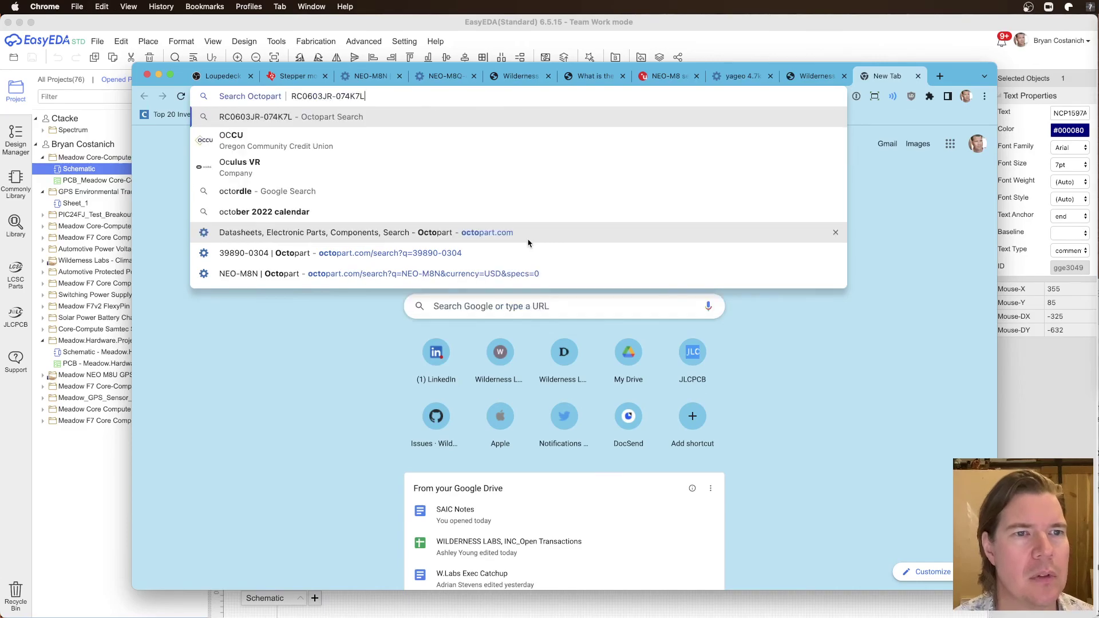
key(Return)
key(super+Tab)
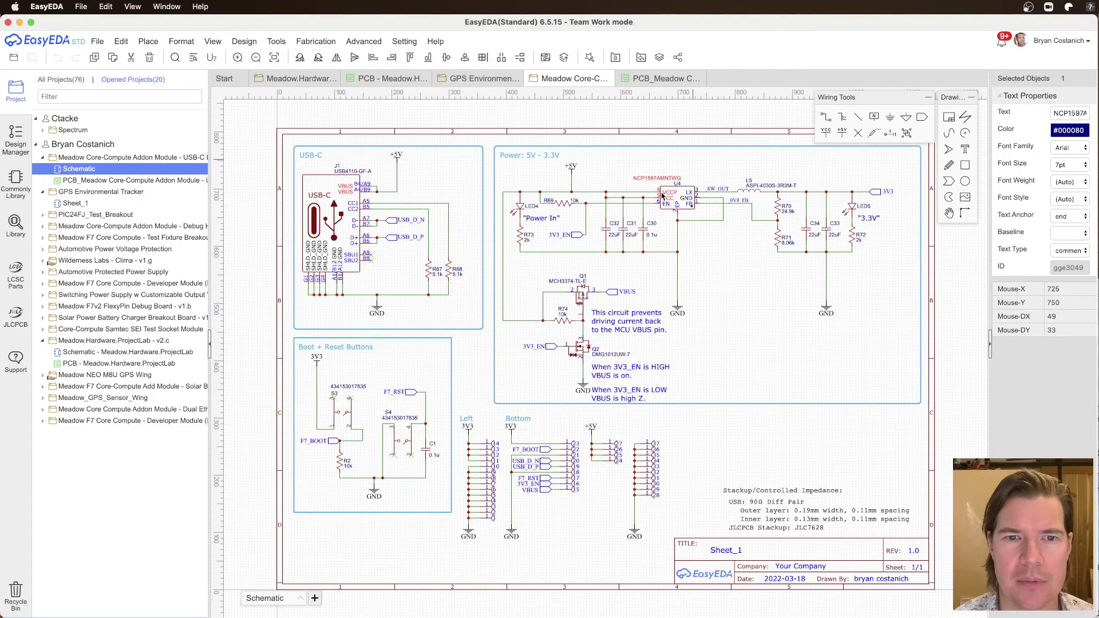
Step: Copy the 5V-to-3.3V regulator's part name, NCP1597AMNTWG, from the EasyEDA schematic and search Octopart for it in Chrome
click(683, 190)
double_click(1075, 112)
key(super+c)
key(super+Tab)
key(super+a)
key(super+v)
key(Return)
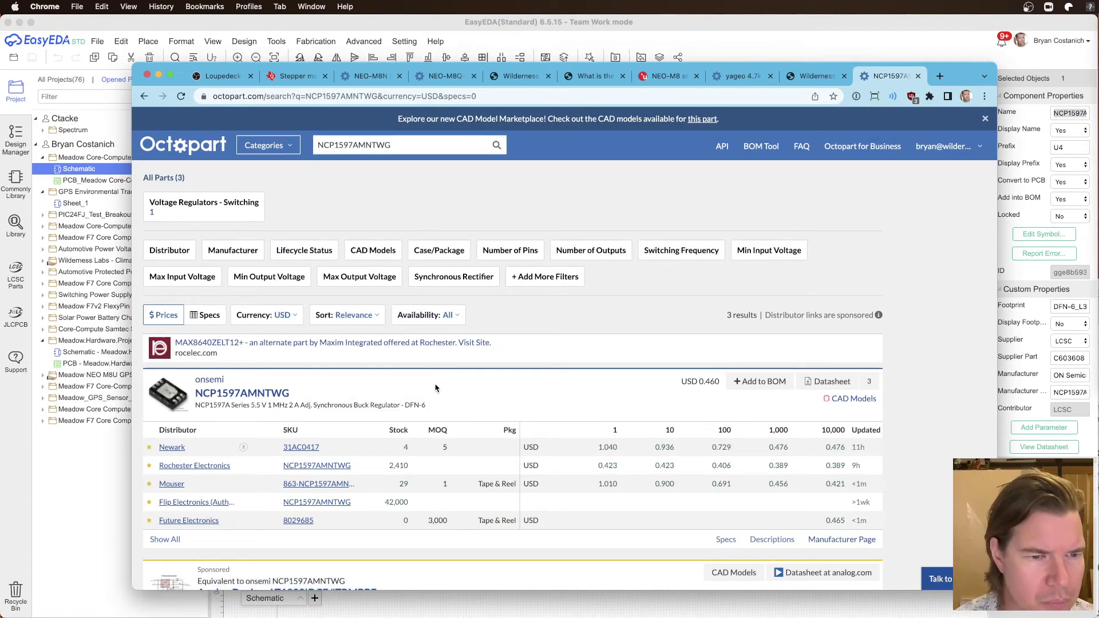
Step: Open the onsemi NCP1597AMNTWG part page and examine the description for its voltage, current rating and regulator type
click(262, 395)
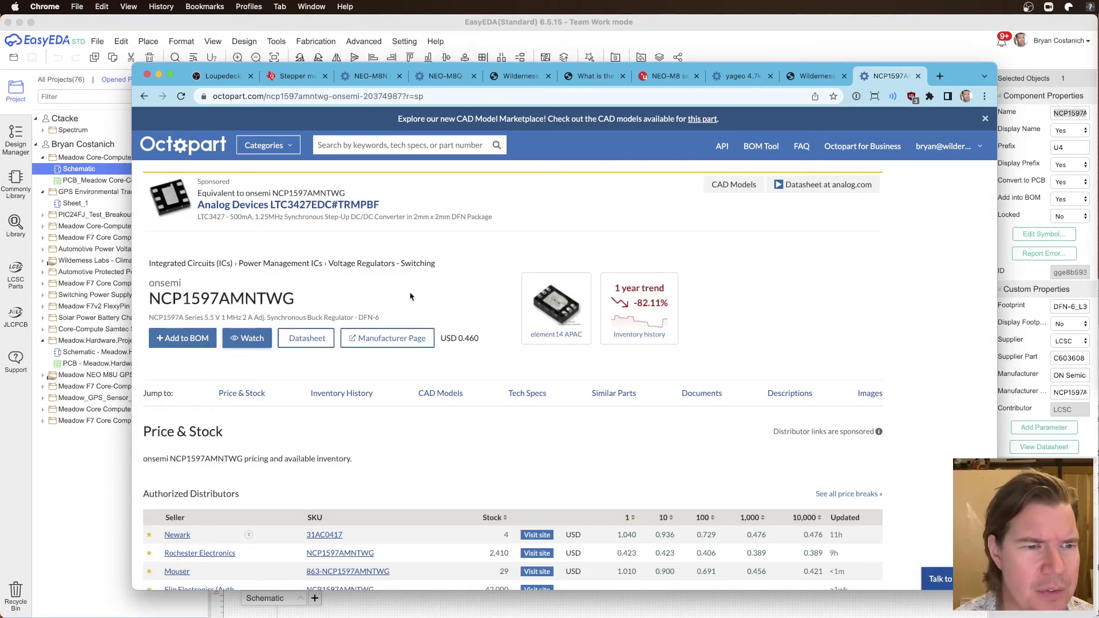
drag(391, 320, 139, 322)
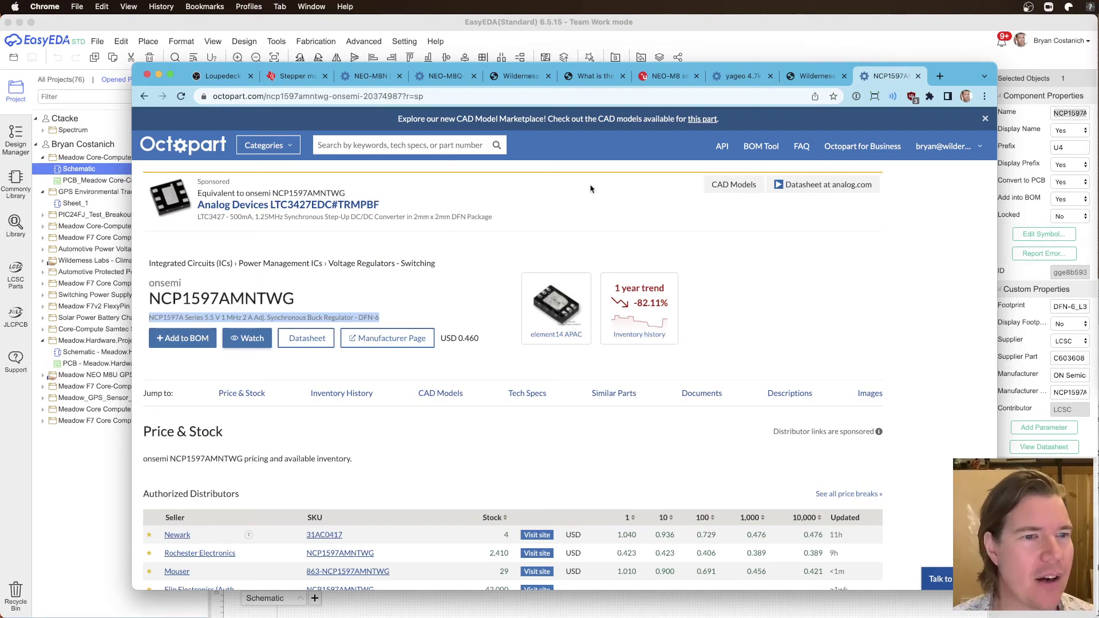
drag(385, 318, 239, 317)
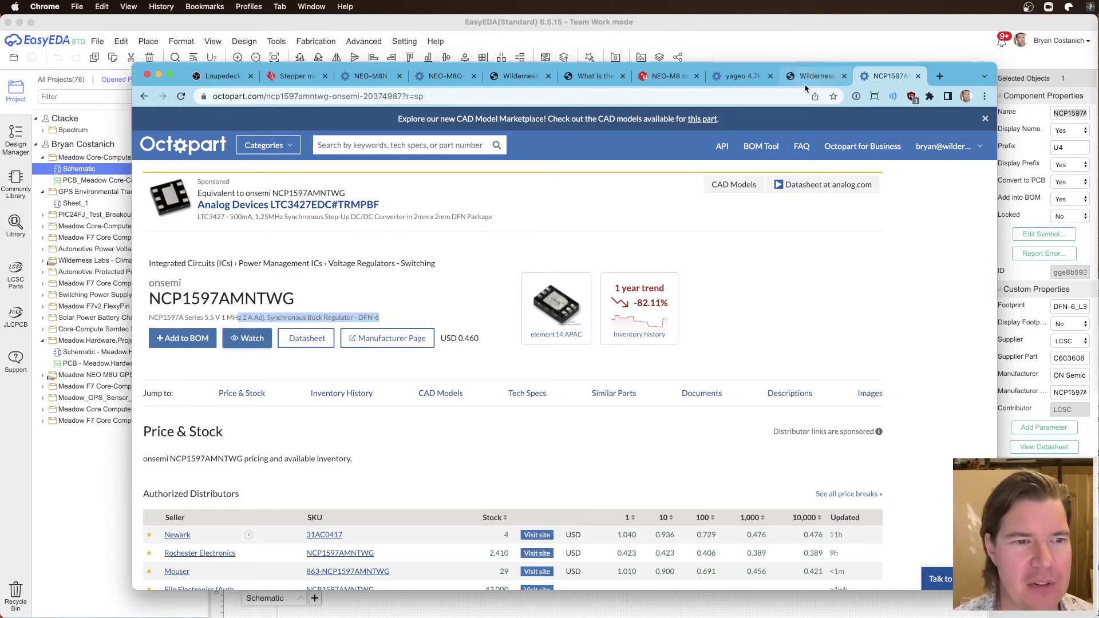
Step: Return to the GPS Environmental Tracker schematic in EasyEDA and wire pin 24 of the USB-C module up to the 5V flag
click(625, 34)
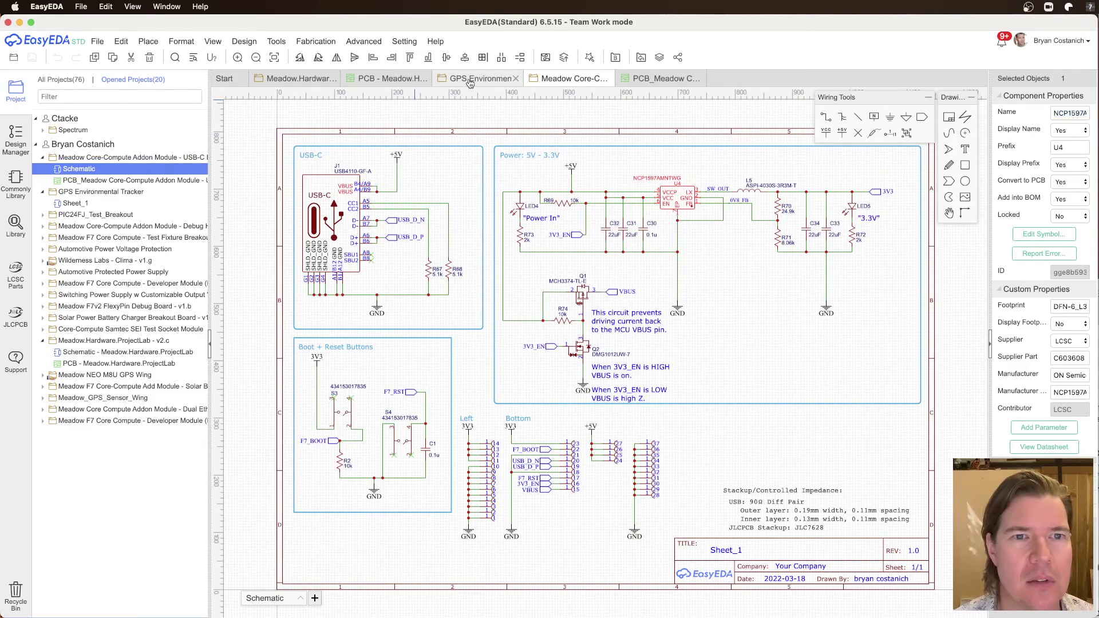
click(450, 80)
key(w)
click(592, 380)
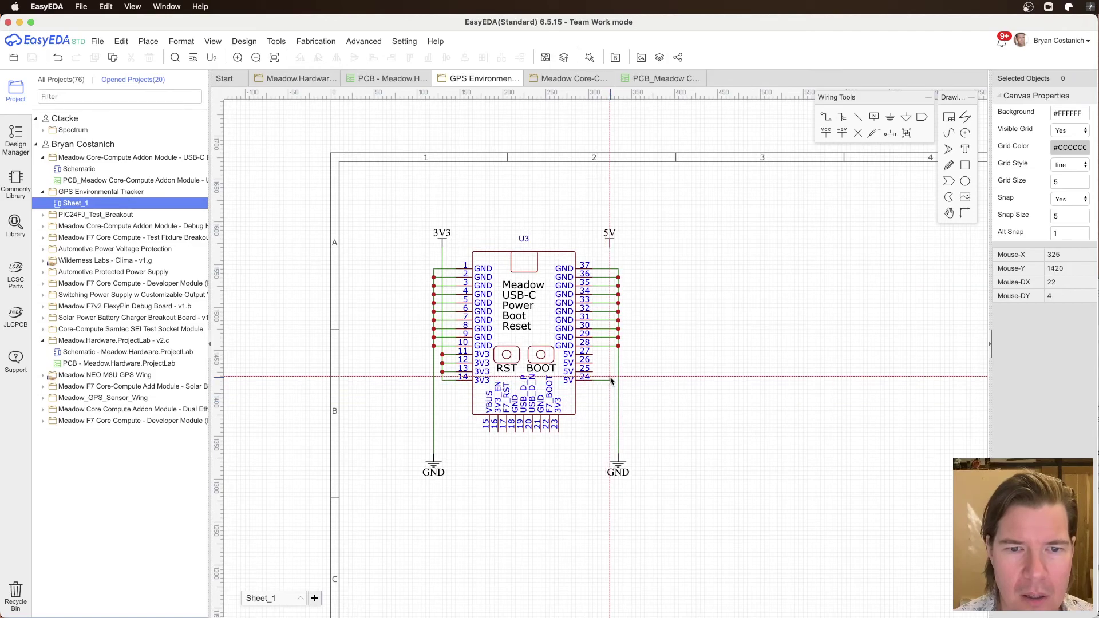
click(611, 248)
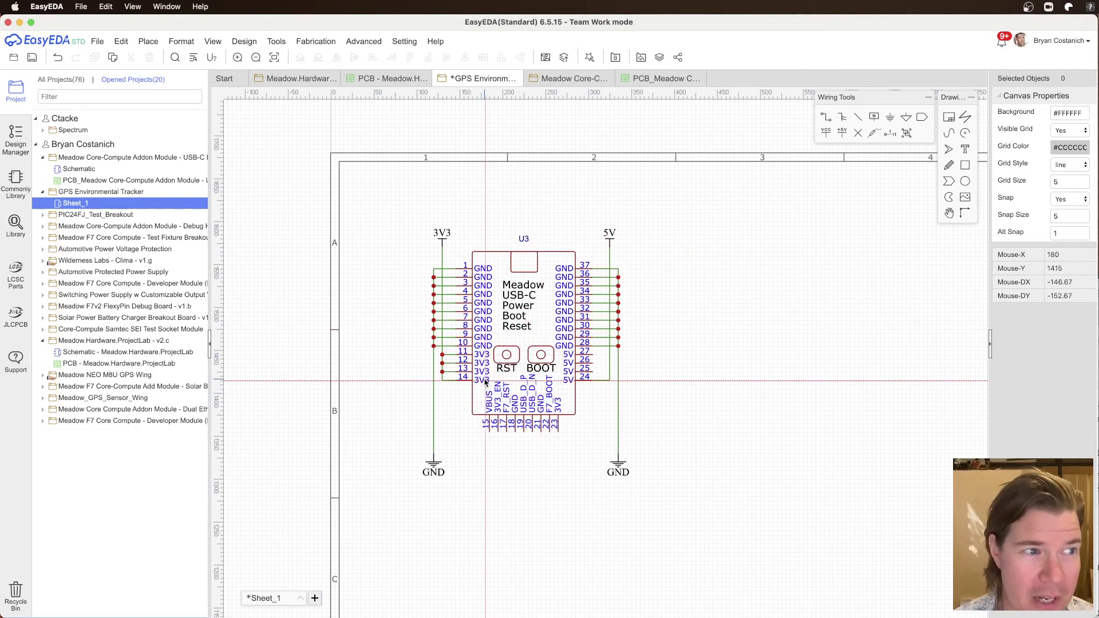
Step: Join 5V pins 25 to 27 of the USB-C module to the 5V wire and move its U3 label above the pin 37 corner
click(593, 371)
click(610, 371)
click(593, 363)
click(610, 363)
click(593, 355)
click(610, 354)
key(Escape)
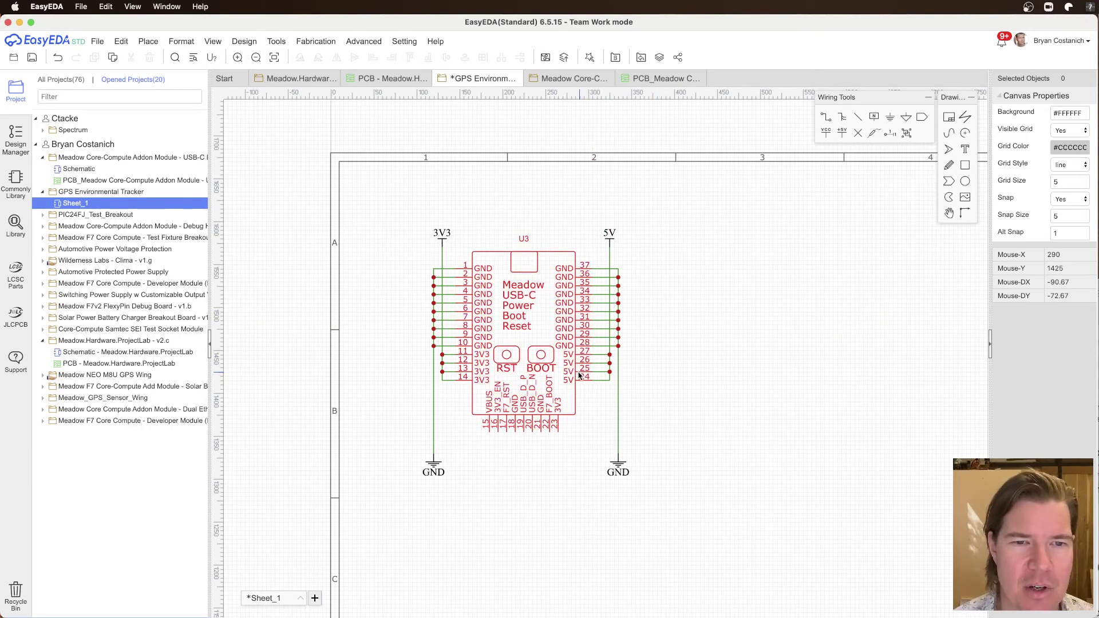
drag(524, 241, 568, 251)
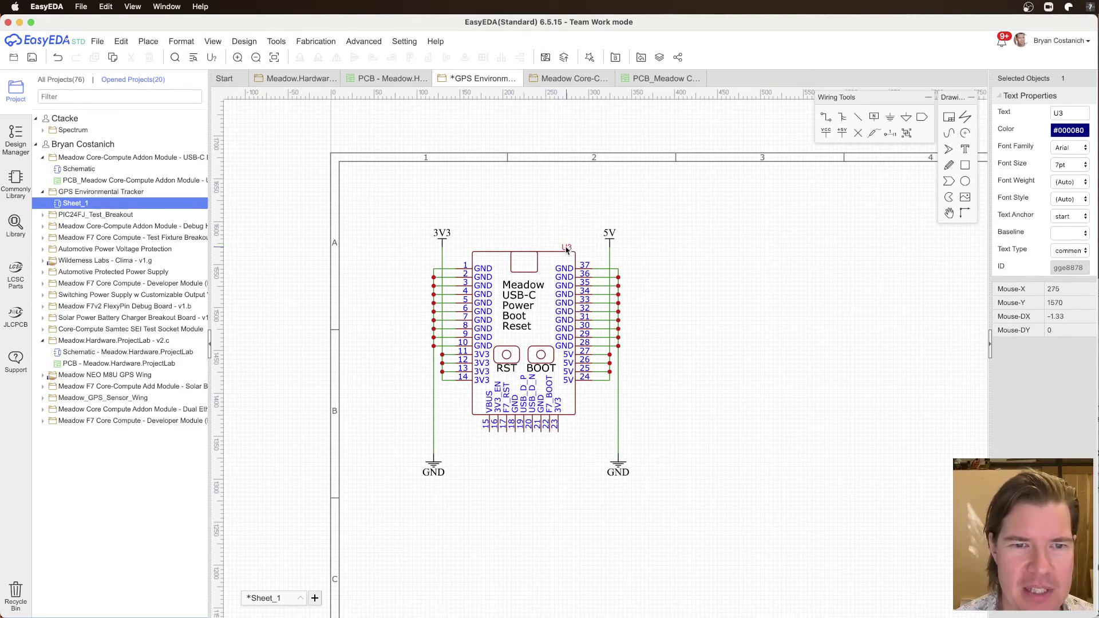
click(557, 234)
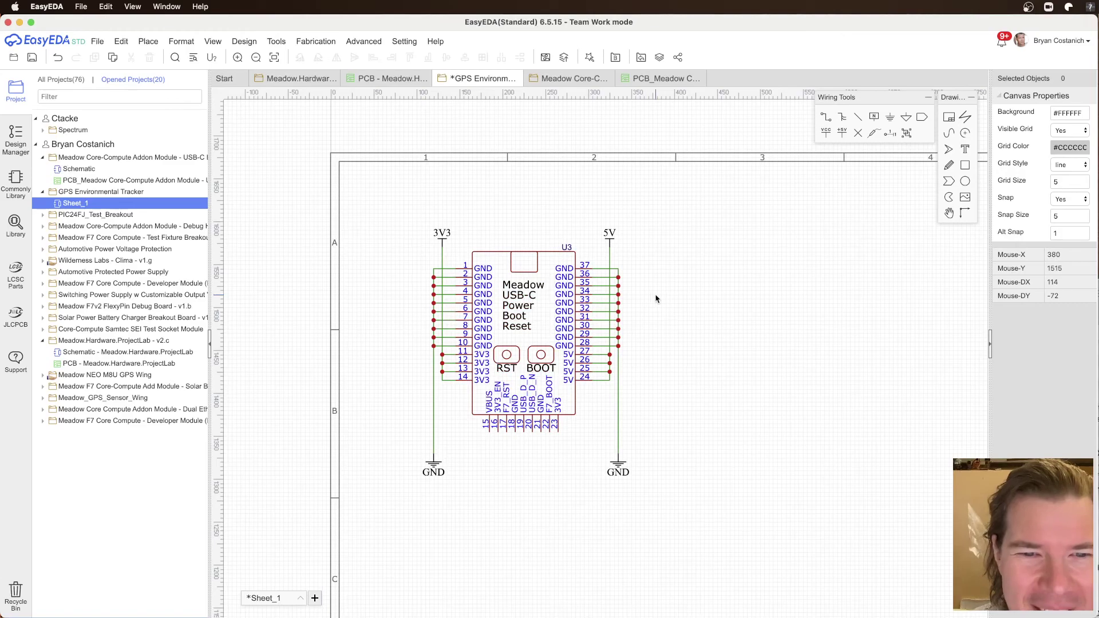
Step: Wire GND pin 18 of the USB-C module to the ground line on the pin 37 side and join GND pin 21 to that wire
scroll(532, 439, up, 2)
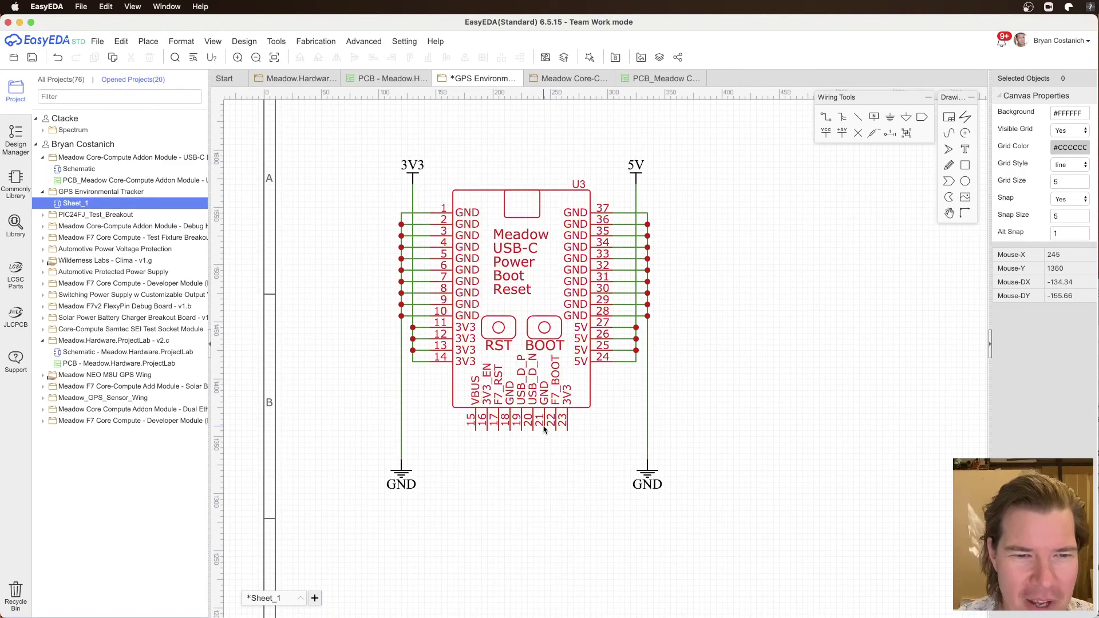
key(w)
click(510, 431)
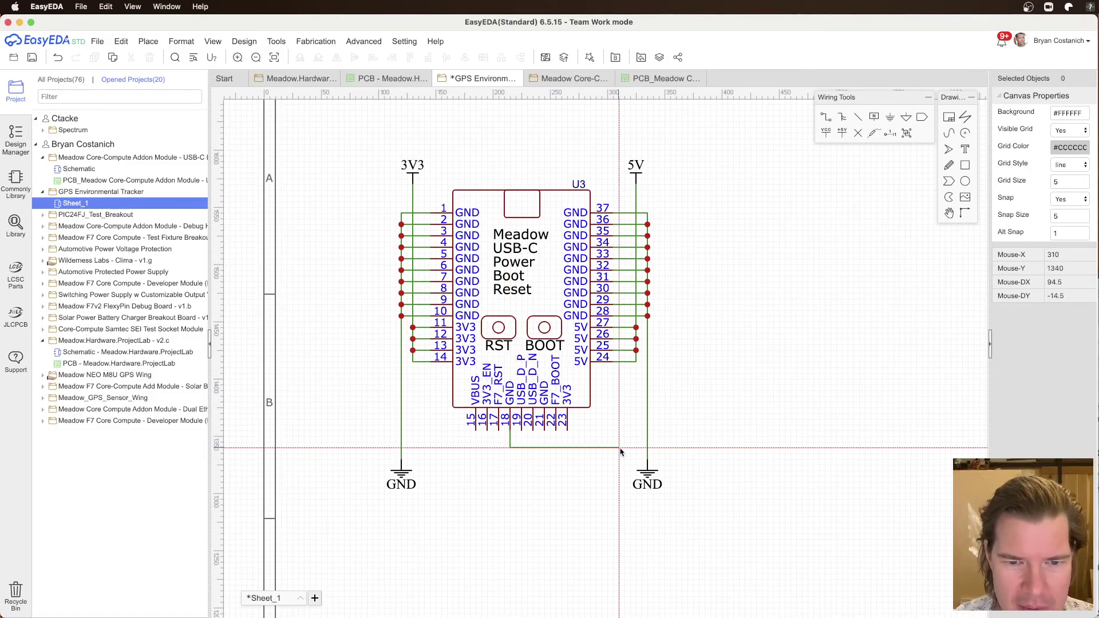
click(647, 454)
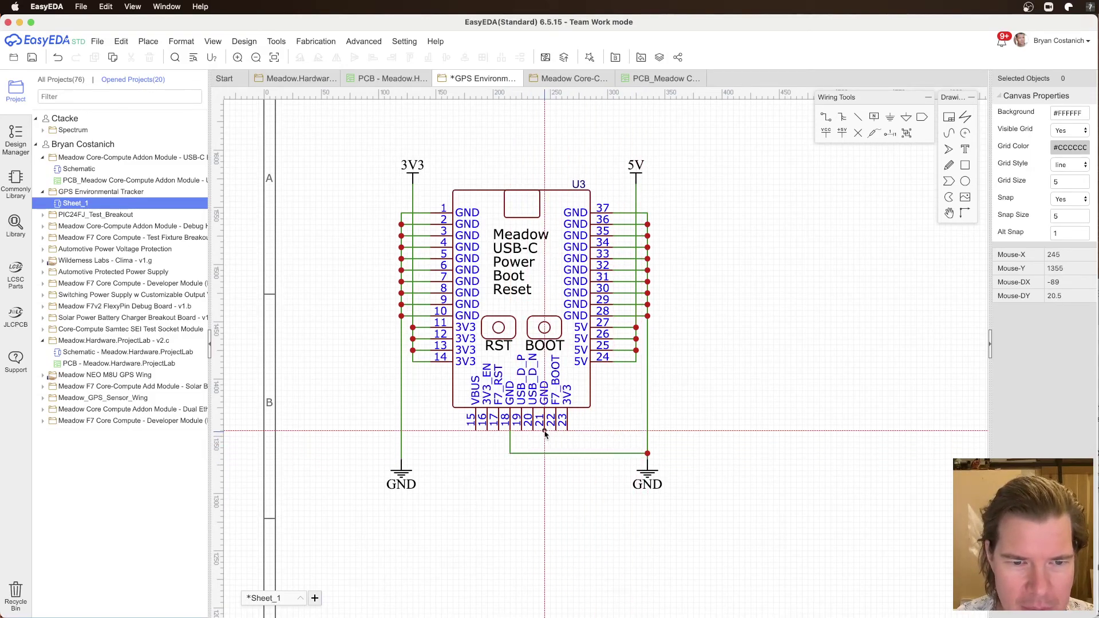
click(545, 431)
click(544, 453)
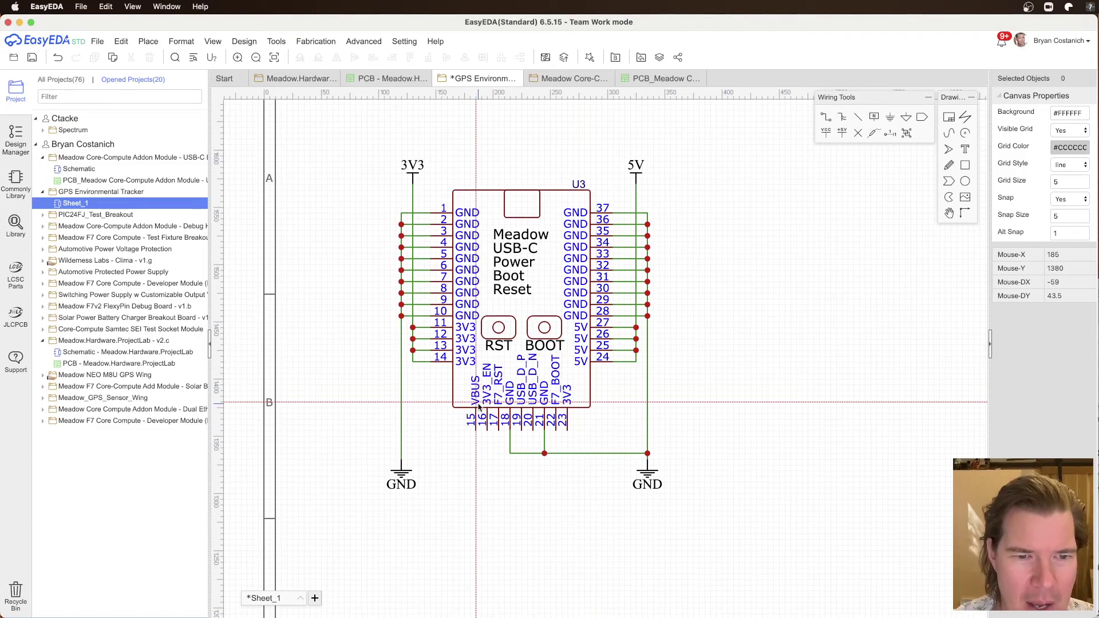
Step: Place a copy of the 3V3 flag beside the lower pin 23 corner of the USB-C module and wire pin 23 to it
scroll(479, 406, down, 2)
scroll(478, 406, up, 2)
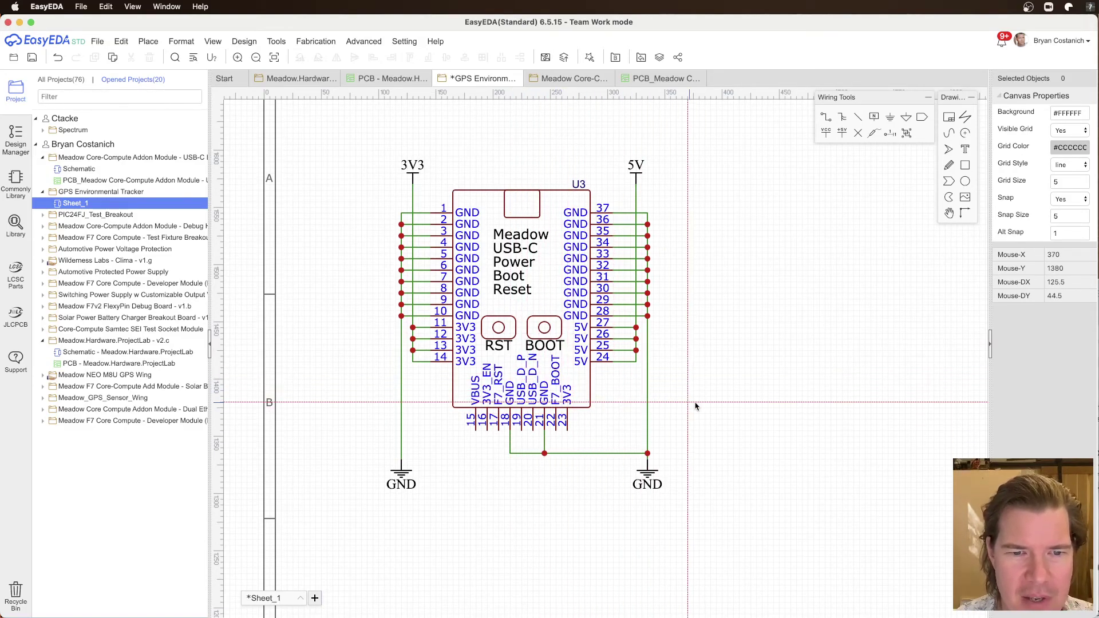
click(568, 431)
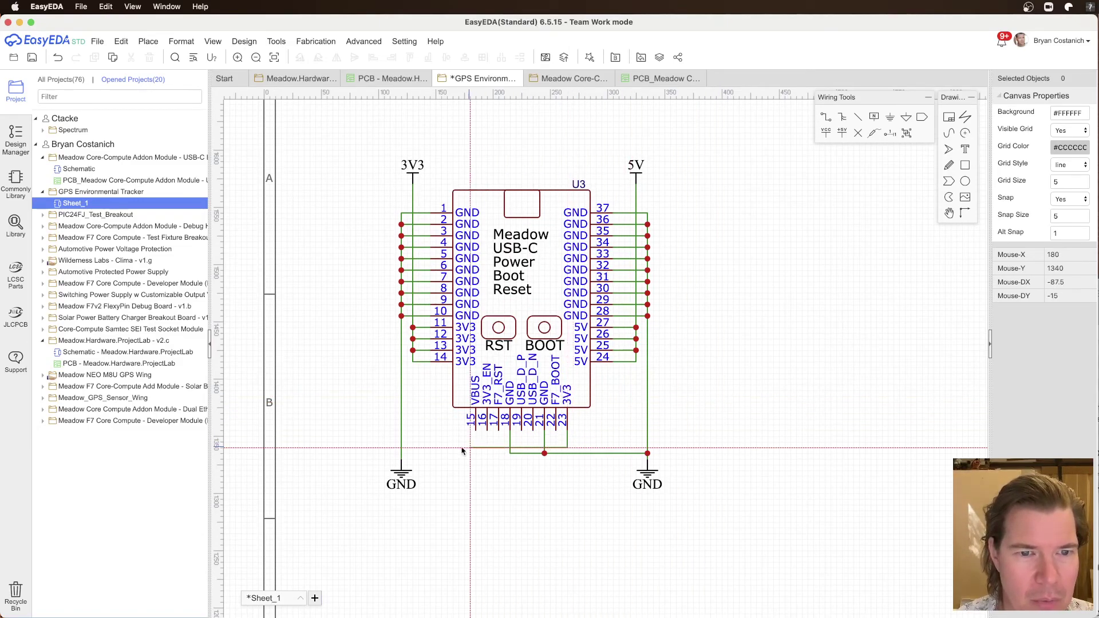
key(Escape)
click(412, 174)
key(super+v)
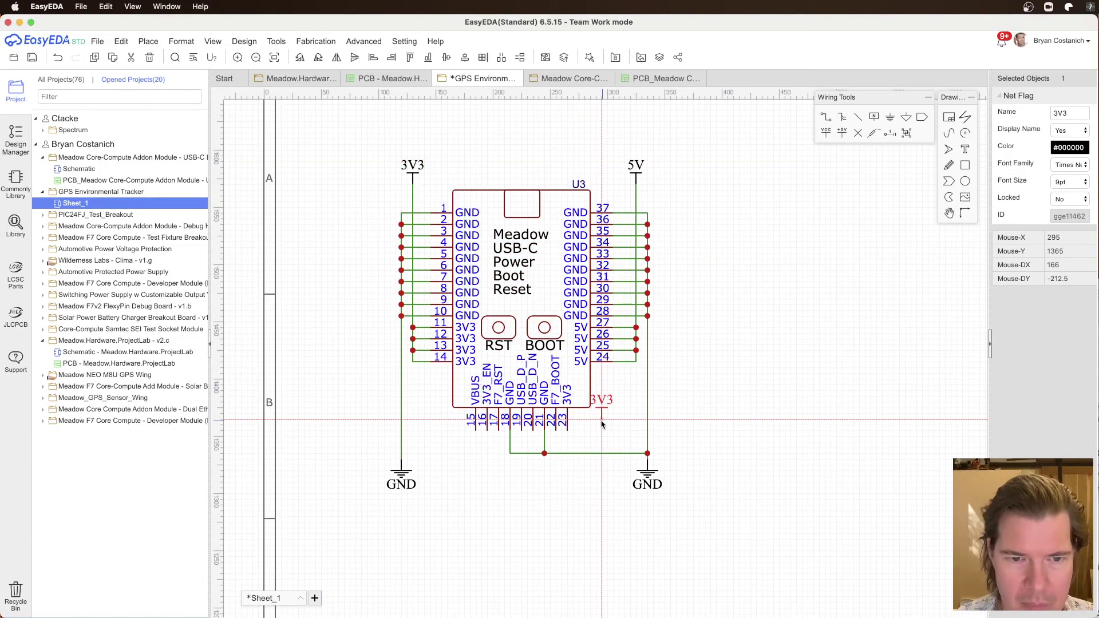
click(613, 408)
key(w)
click(568, 432)
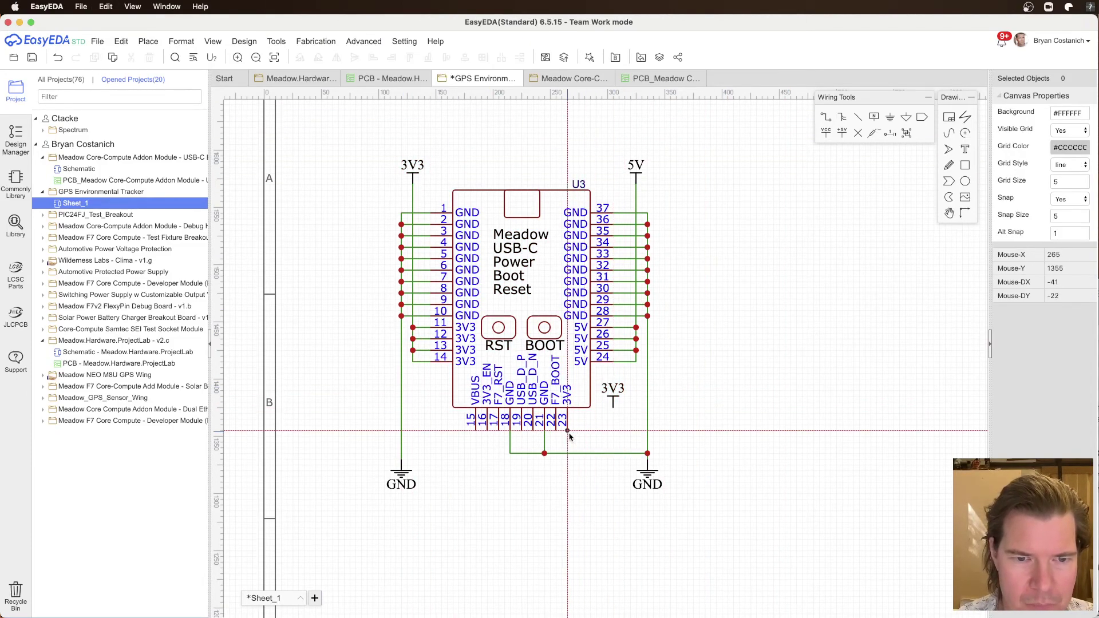
click(613, 442)
click(614, 408)
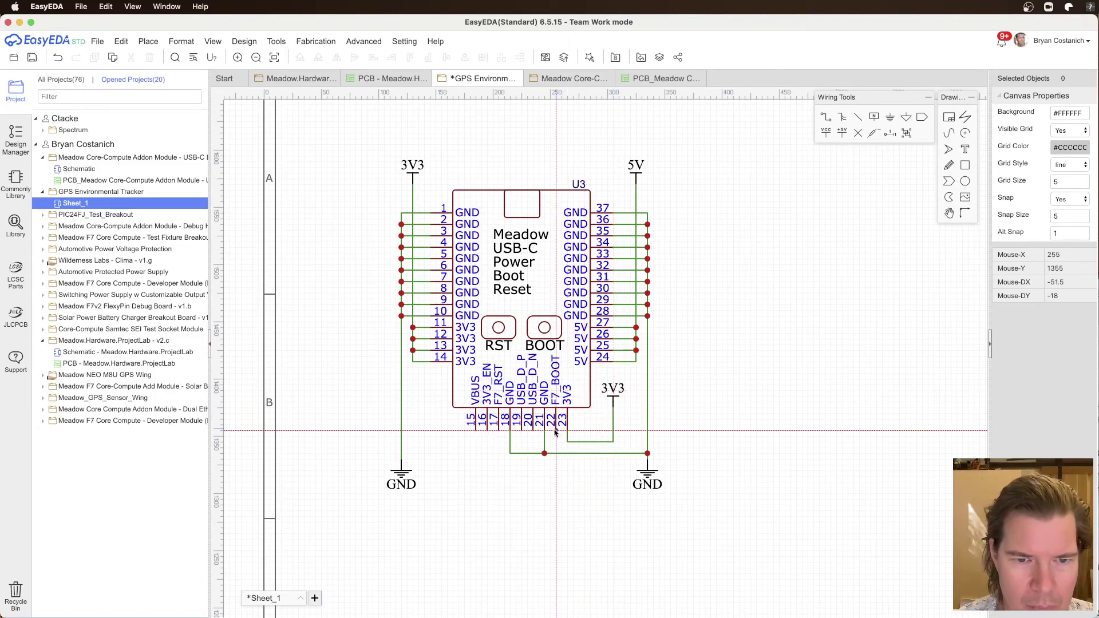
key(Escape)
click(613, 401)
key(super+c)
key(super+v)
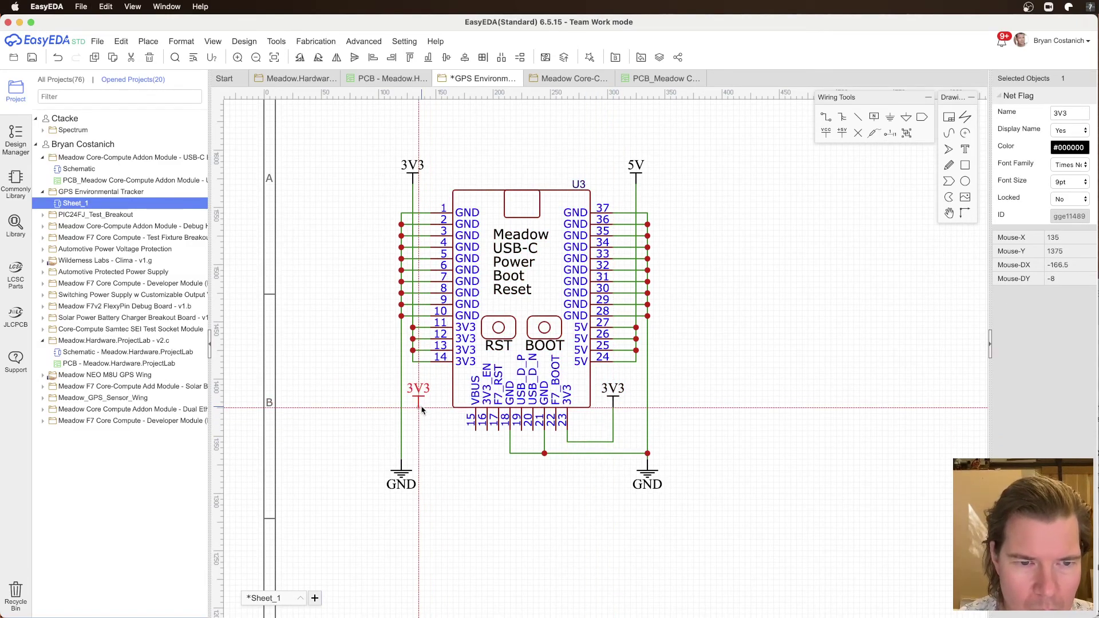
click(431, 410)
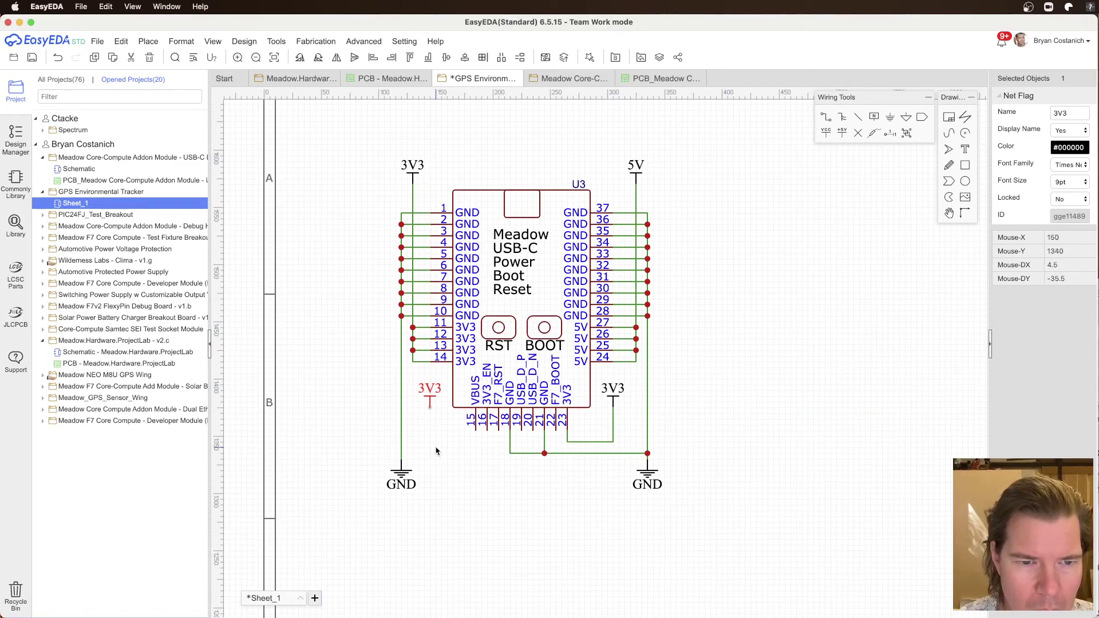
key(w)
click(431, 410)
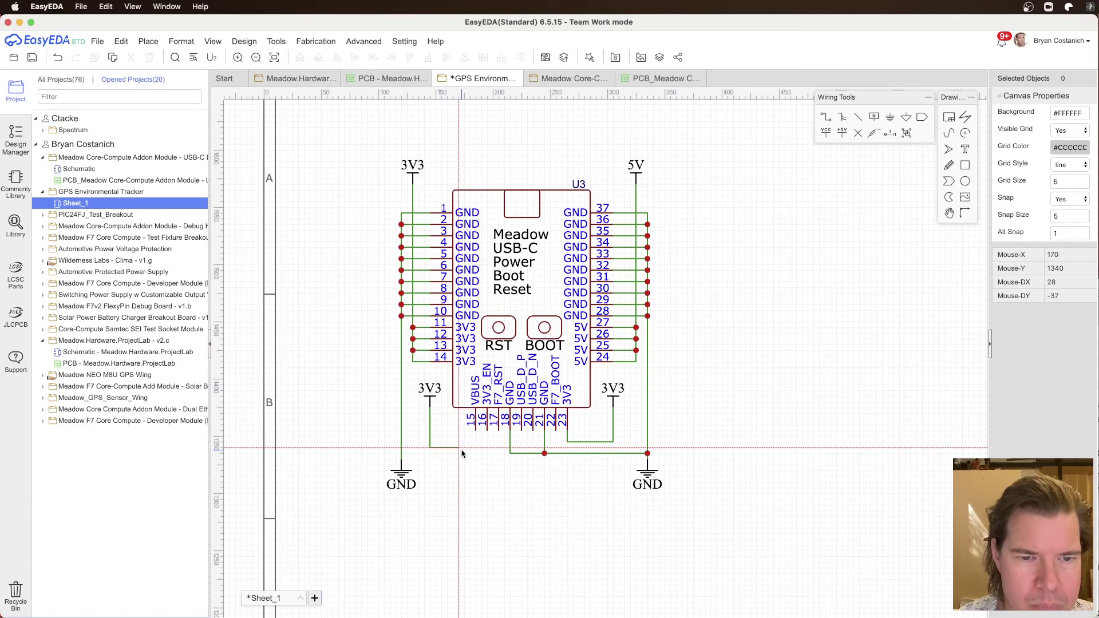
key(Escape)
key(w)
click(430, 408)
click(431, 408)
key(Delete)
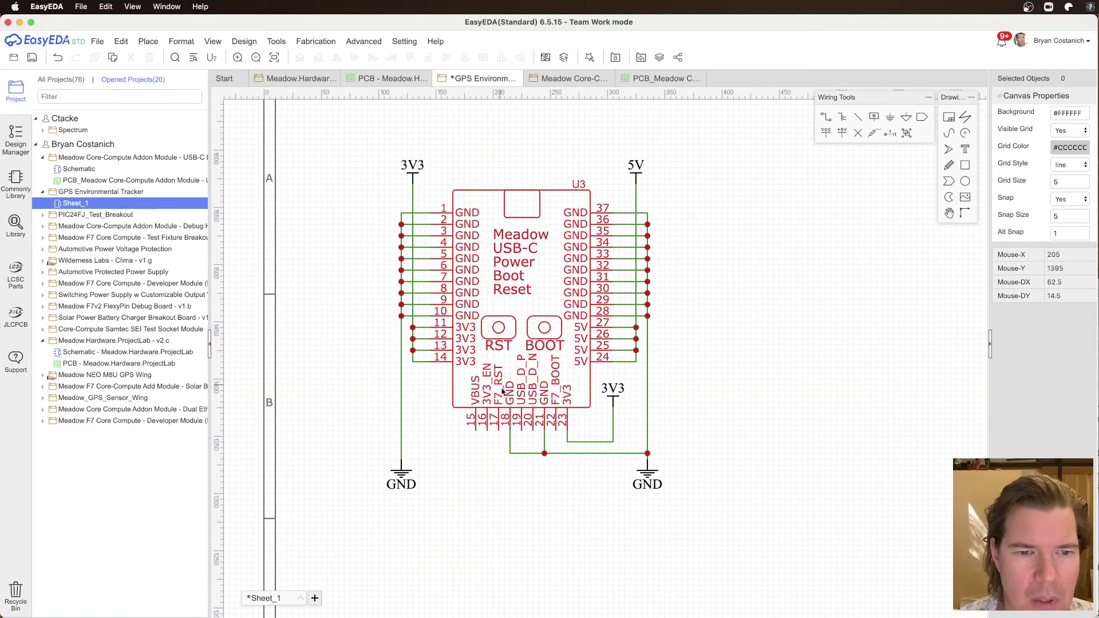
Step: Save the GPS Environmental Tracker schematic
scroll(509, 404, down, 1)
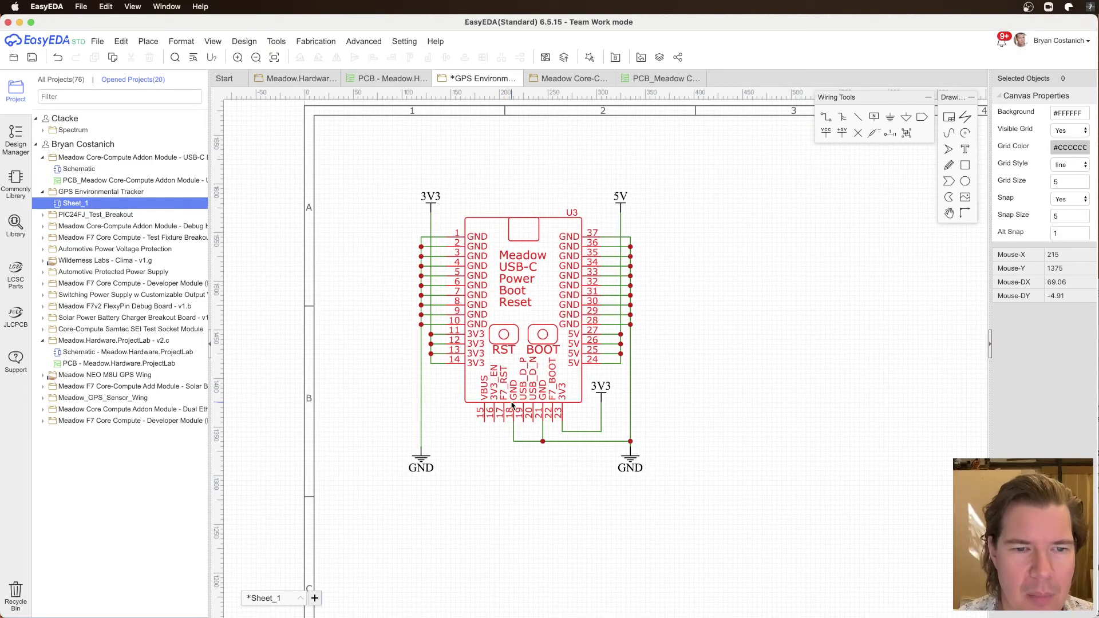
key(super+s)
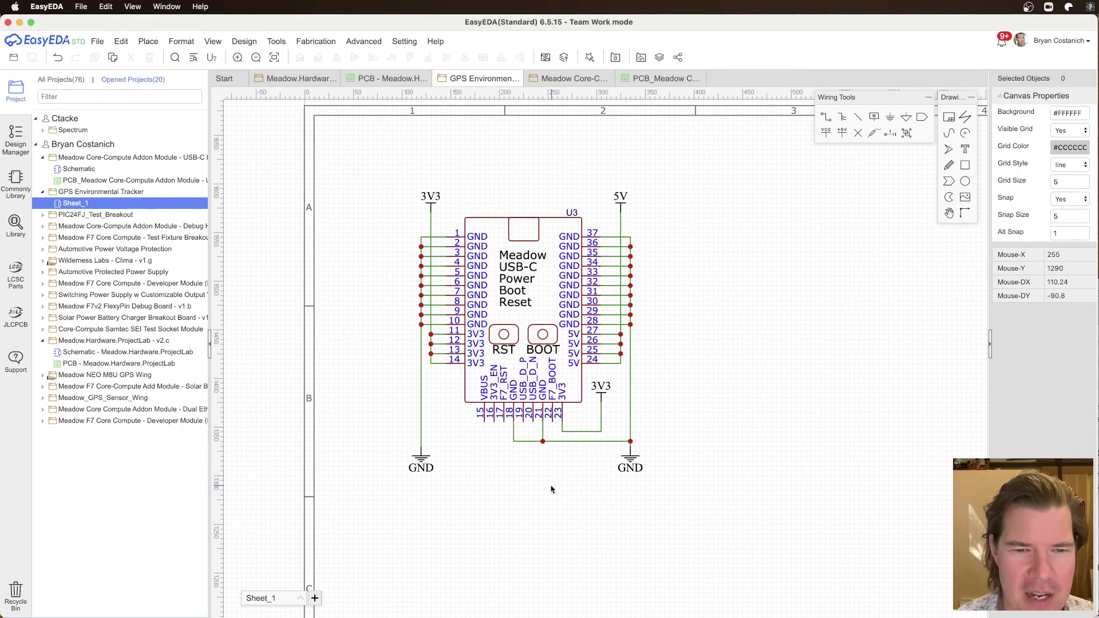
Step: Attach a net port to VBUS pin 15 of the USB-C module, positioned below the module, and name it VBUS
click(926, 119)
click(484, 424)
key(Escape)
drag(484, 425, 517, 499)
key(space)
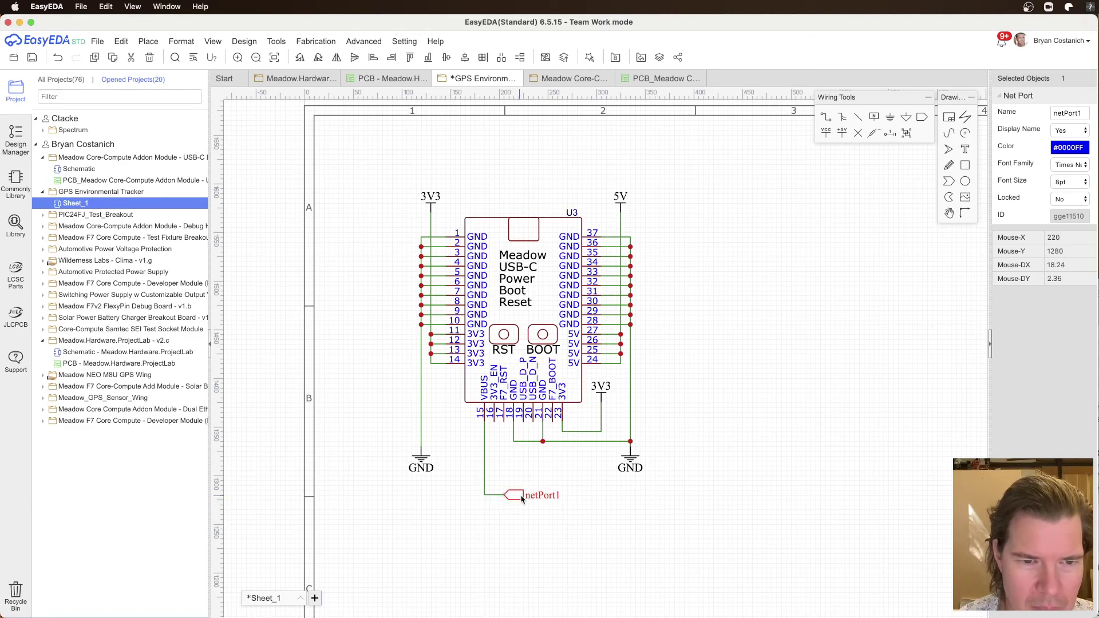
double_click(531, 496)
text(v)
key(Return)
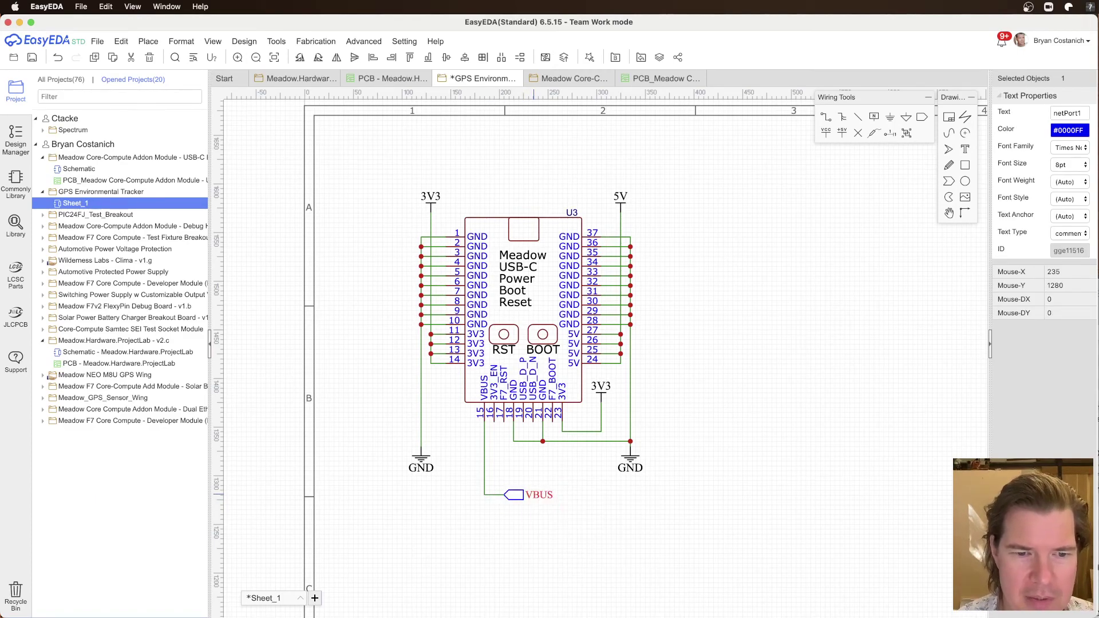
click(563, 530)
Step: Place a copy of the VBUS net port at the Core-Compute Module's OTG_VBUS pin 35
click(534, 499)
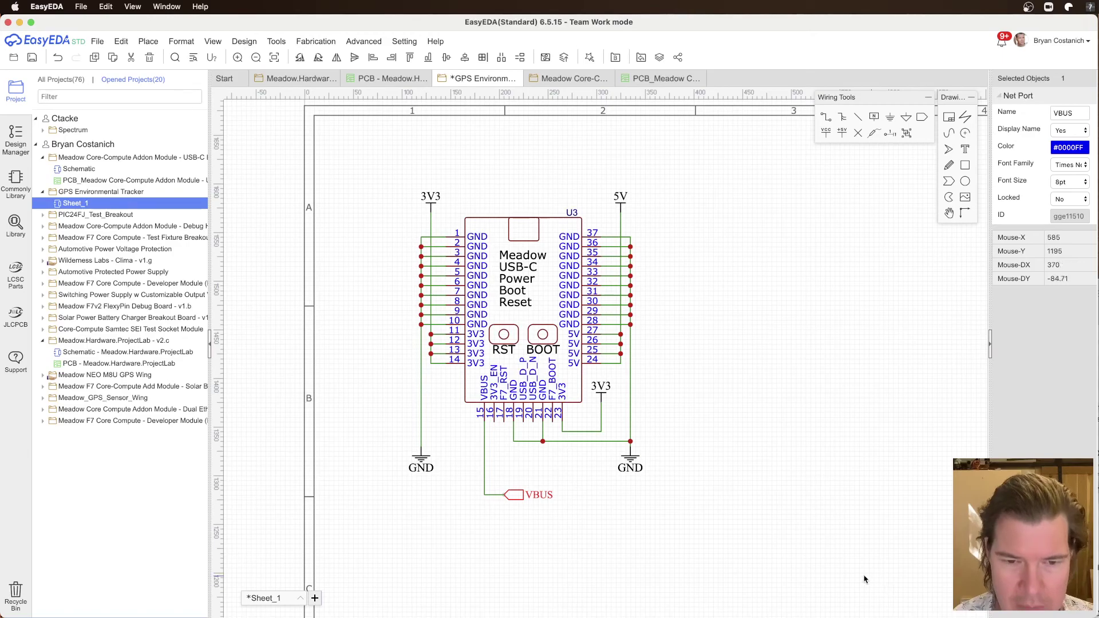
scroll(859, 570, down, 4)
right_drag(858, 523, 419, 153)
scroll(881, 257, up, 2)
scroll(863, 262, up, 1)
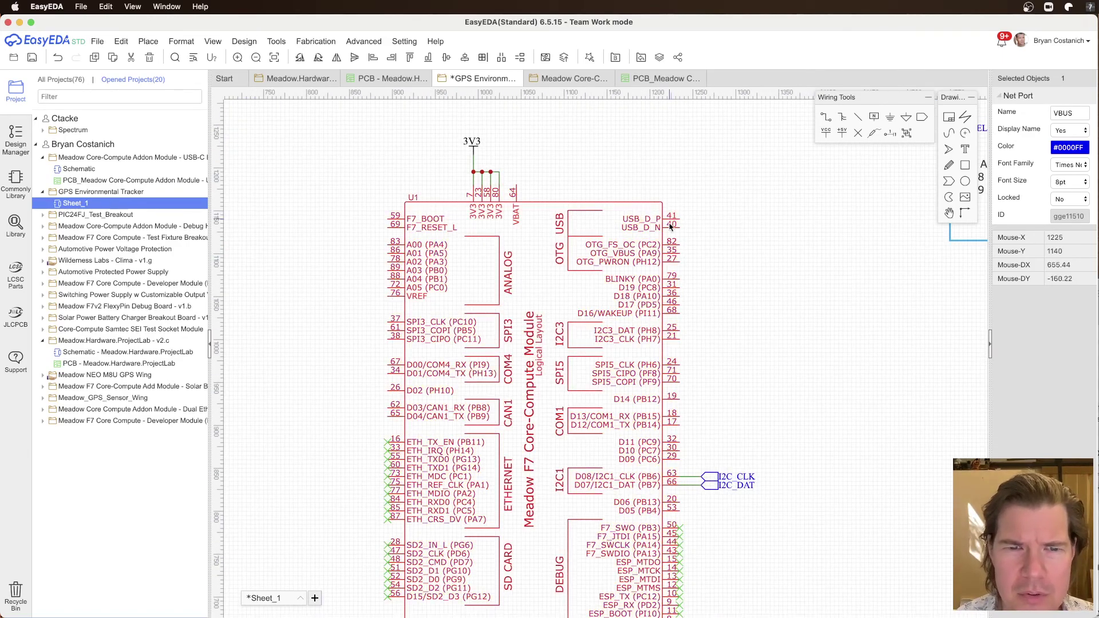
key(super+v)
click(722, 254)
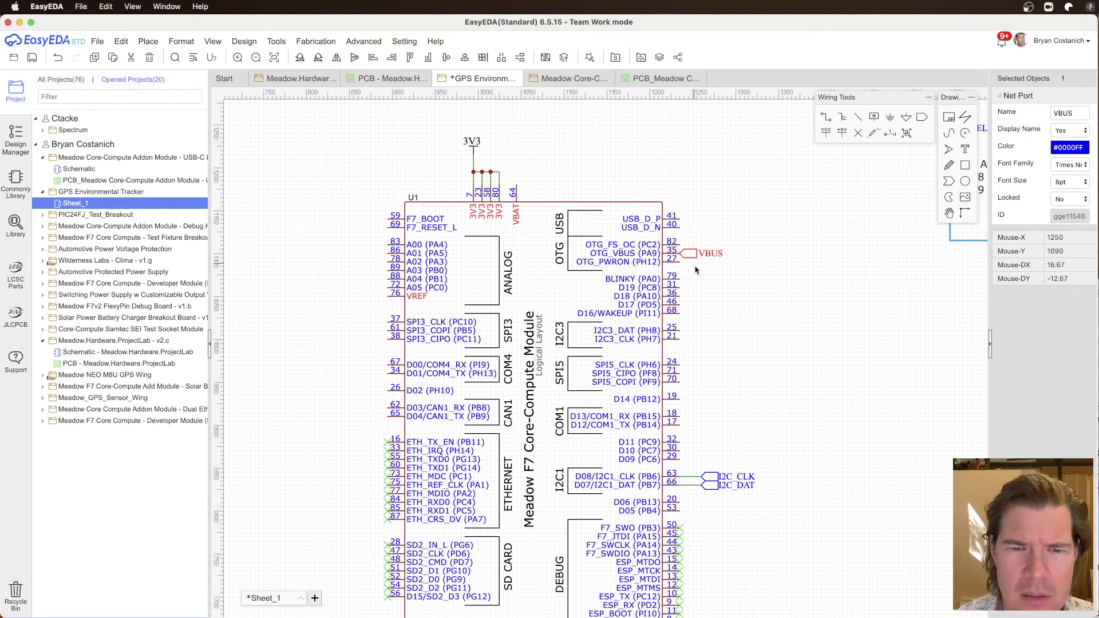
Step: Save the GPS Environmental Tracker schematic with the new VBUS net ports
click(744, 275)
scroll(401, 309, down, 2)
right_drag(340, 181, 596, 327)
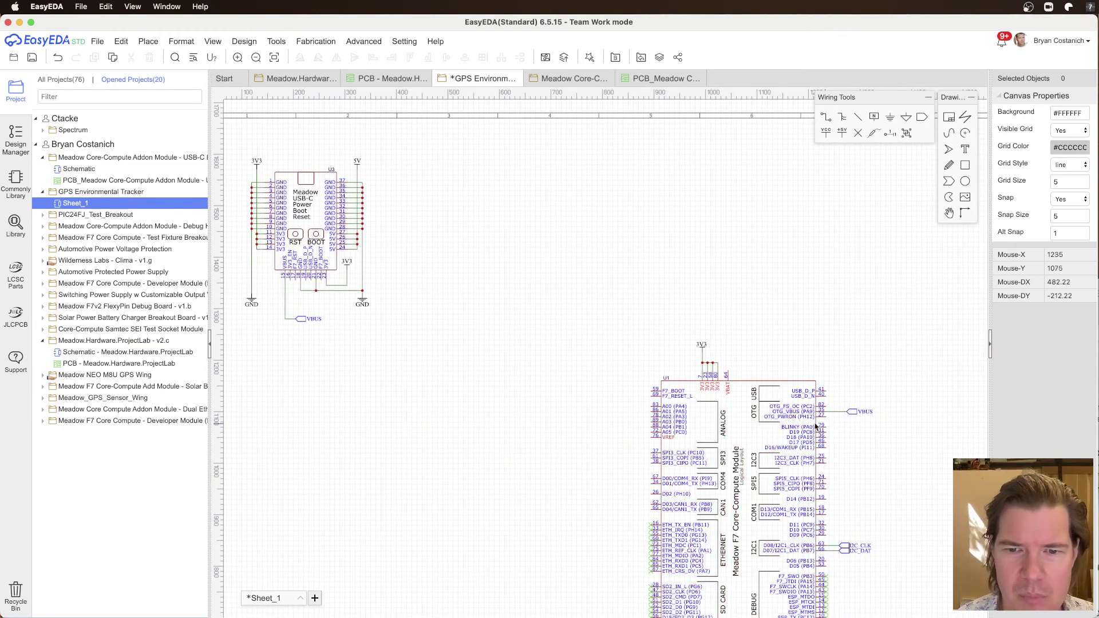
mouse_move(432, 277)
right_down()
mouse_move(449, 241)
mouse_move(448, 270)
right_up()
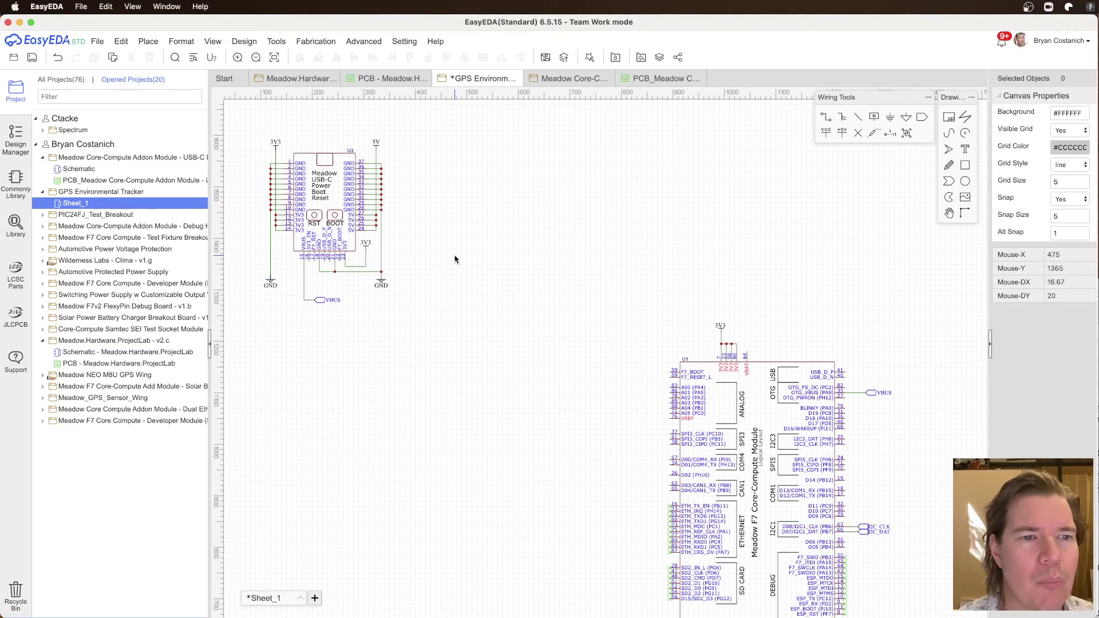
key(super+s)
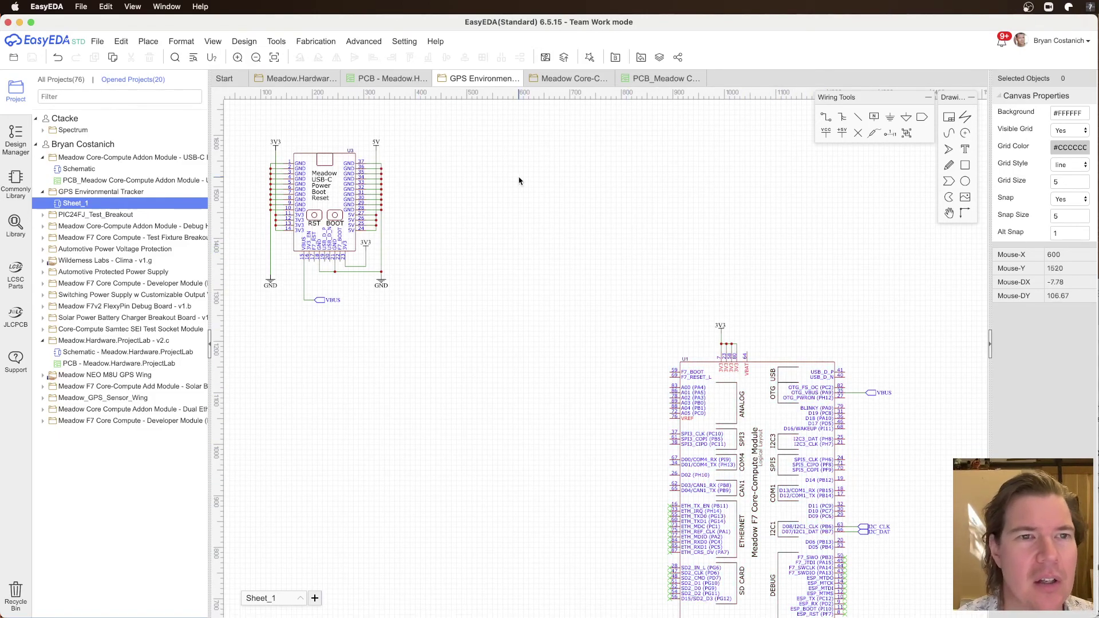
Step: Filter the projects by "Core" and open the Meadow F7 Core Compute Dev Breakout schematic from the Developer Module (Dual Ethernet) project
click(15, 140)
click(16, 91)
click(74, 95)
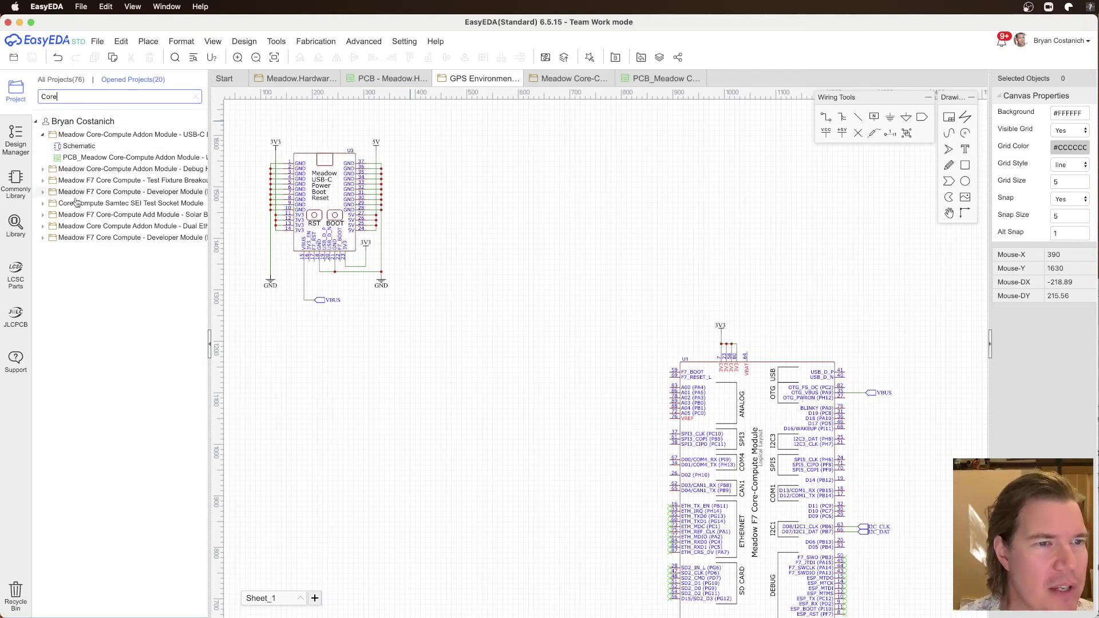
drag(210, 171, 269, 171)
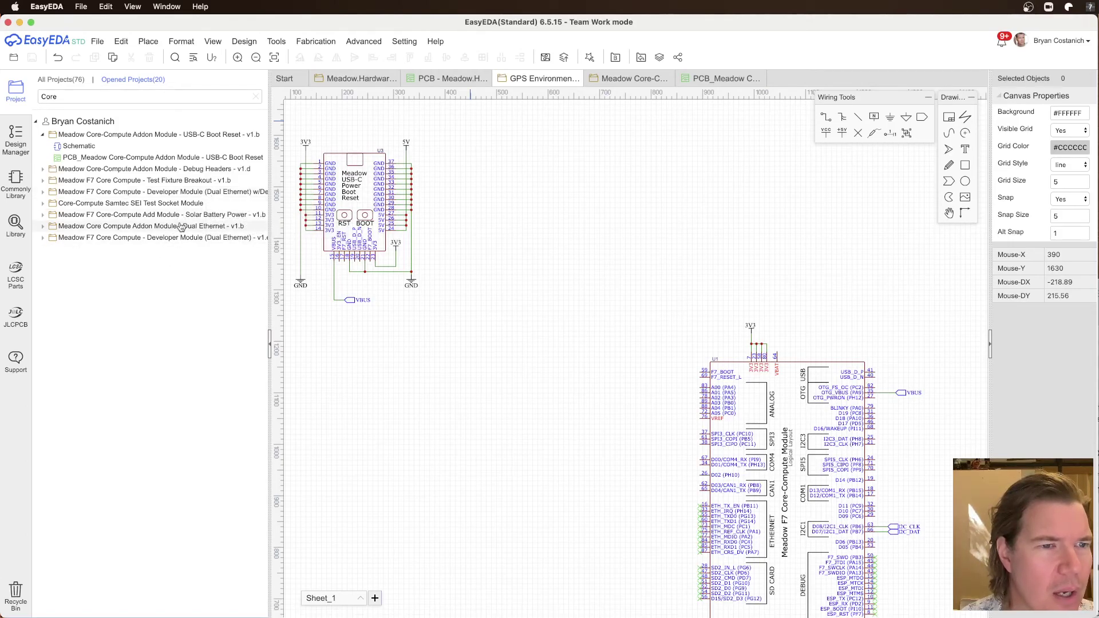
click(42, 193)
click(126, 204)
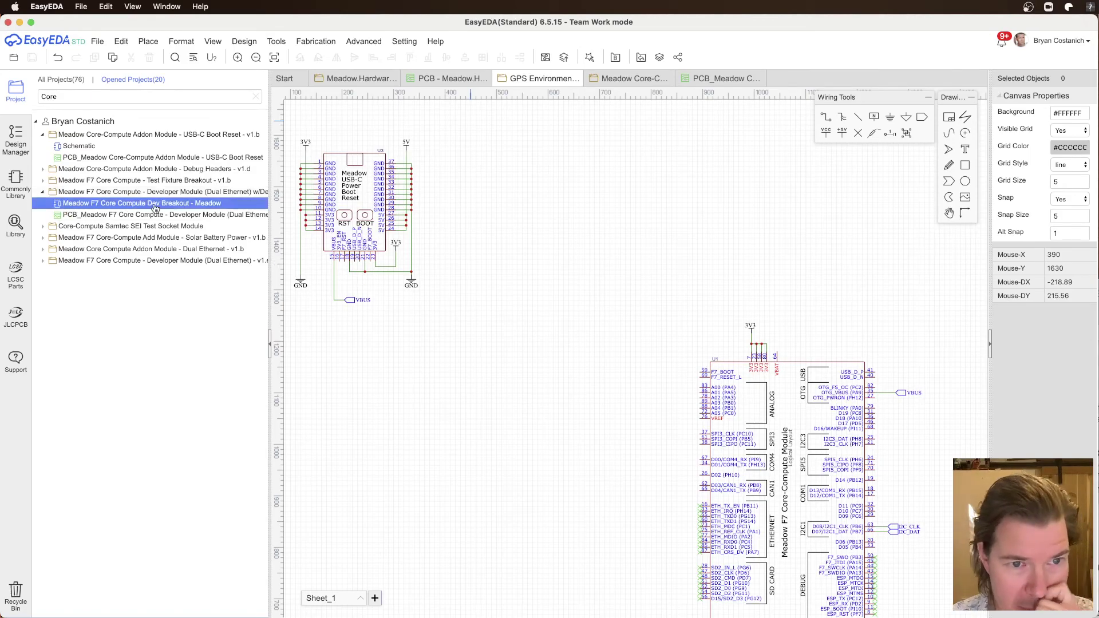
double_click(155, 208)
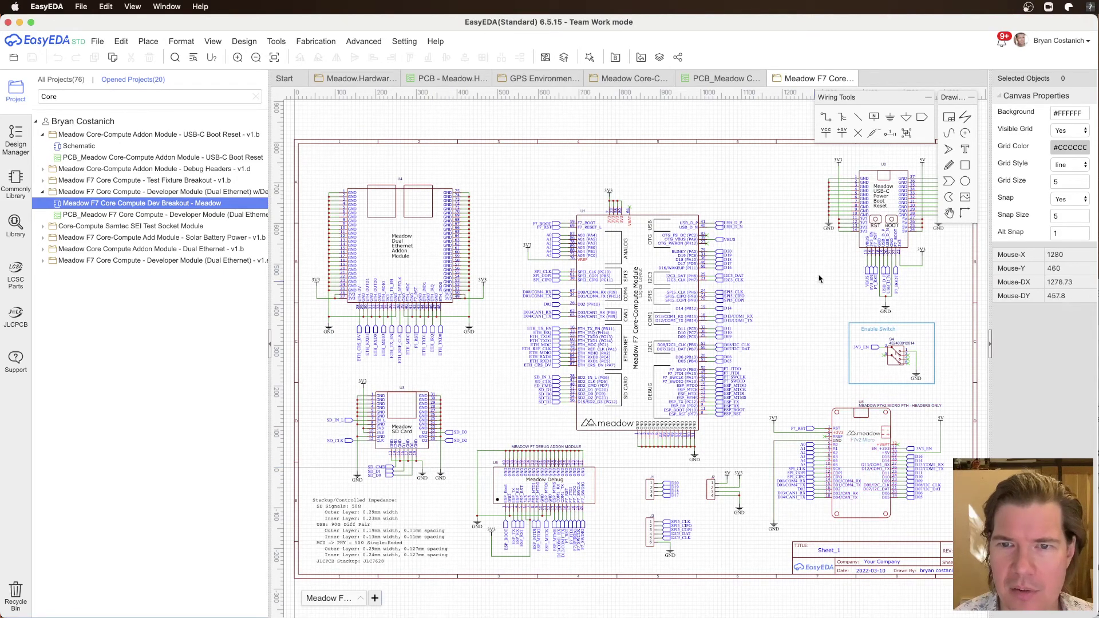
Step: Copy the VBUS, 3V3_EN, F7_RST, USB_D_P, USB_D_N and F7_BOOT net ports below the USB-C module in the Dev Breakout schematic
scroll(816, 281, up, 5)
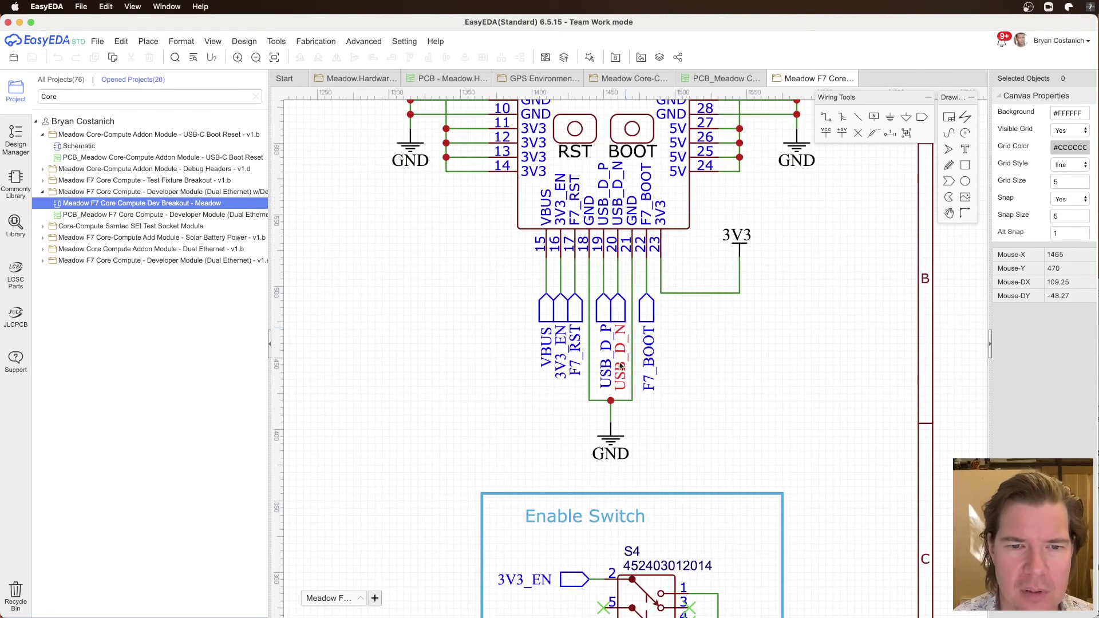
scroll(548, 430, down, 5)
scroll(548, 430, up, 4)
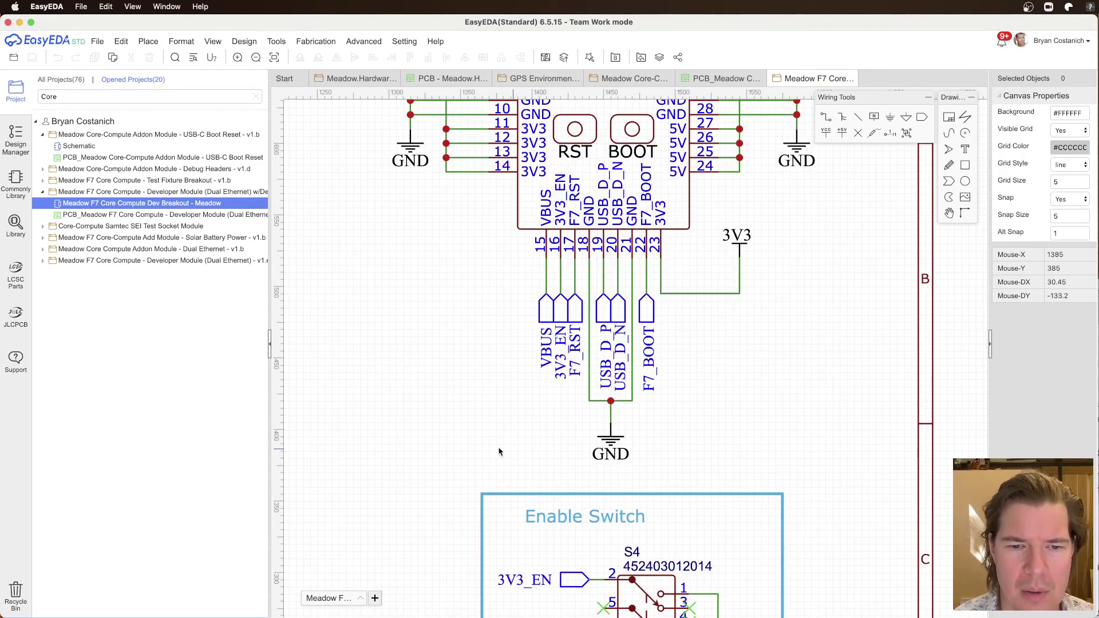
drag(467, 436, 683, 289)
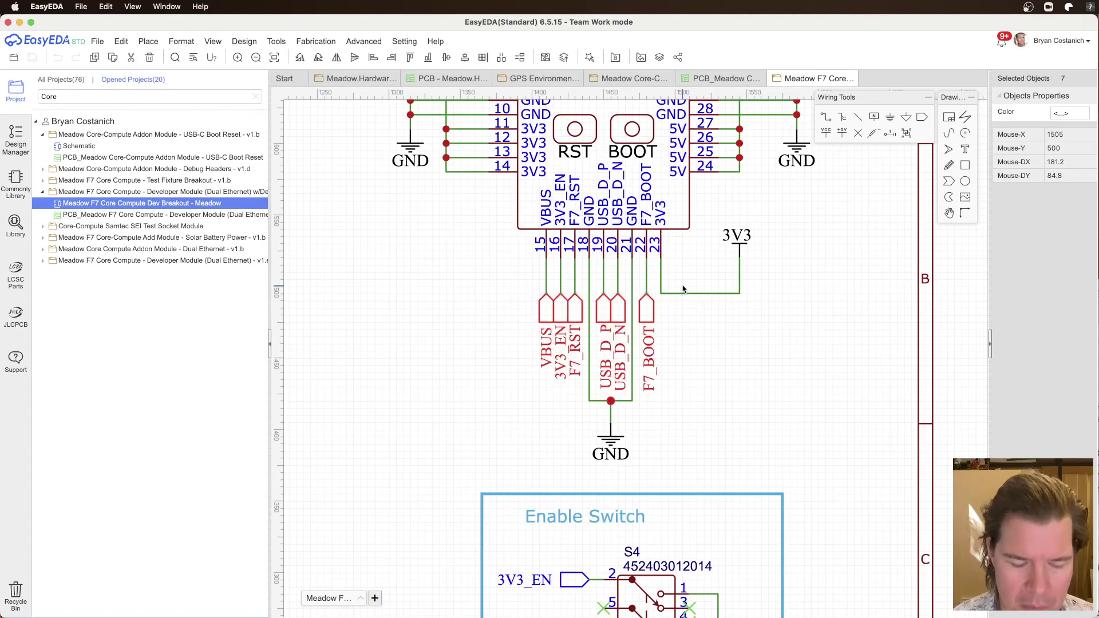
scroll(683, 289, down, 4)
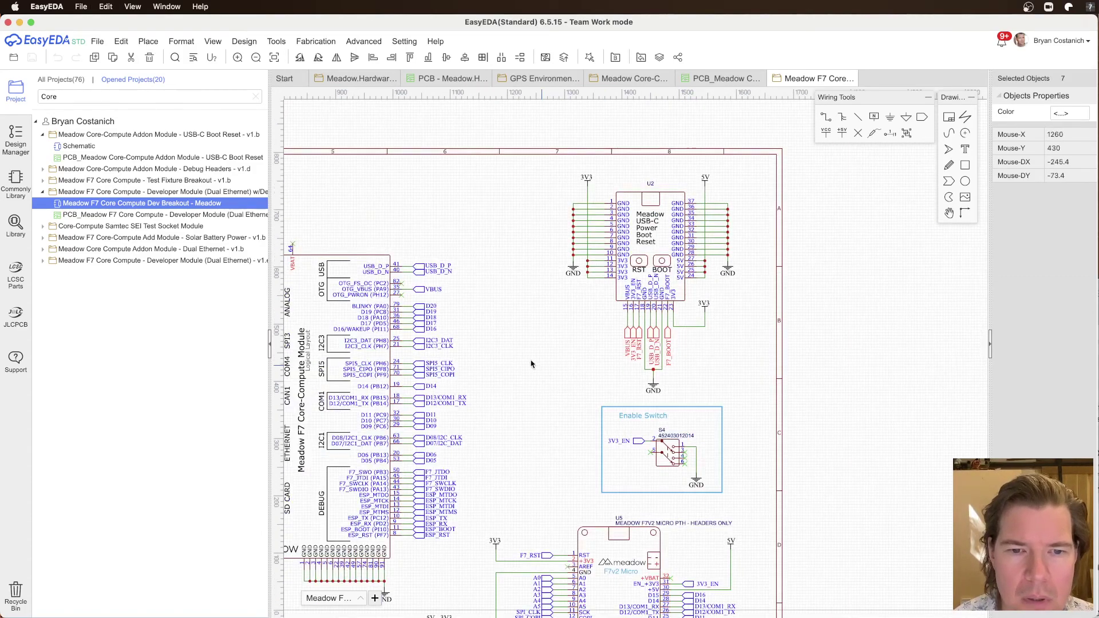
scroll(629, 216, up, 2)
Step: Paste the copied net ports into the GPS Environmental Tracker schematic, aligning them with pins 15 to 22 of the USB-C module
click(436, 83)
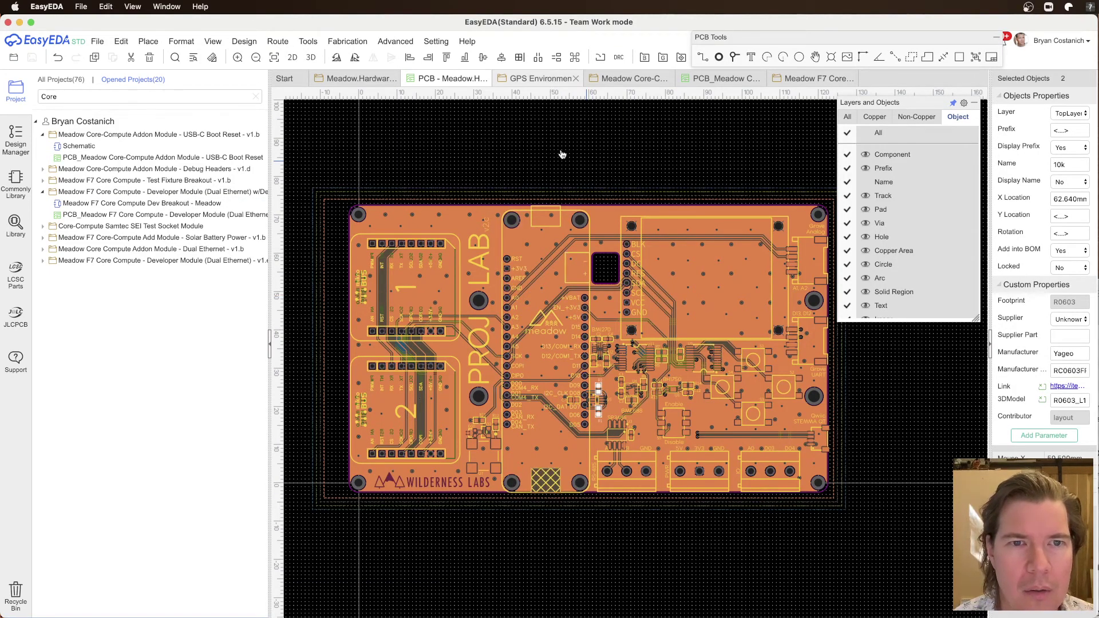
click(546, 80)
click(485, 80)
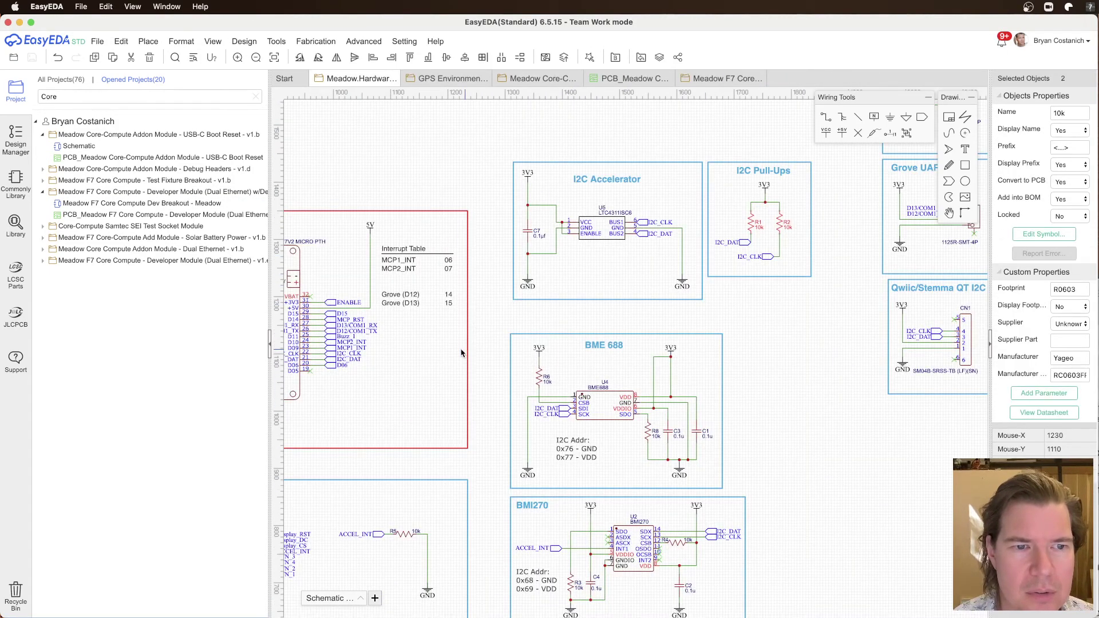
right_drag(437, 345, 669, 348)
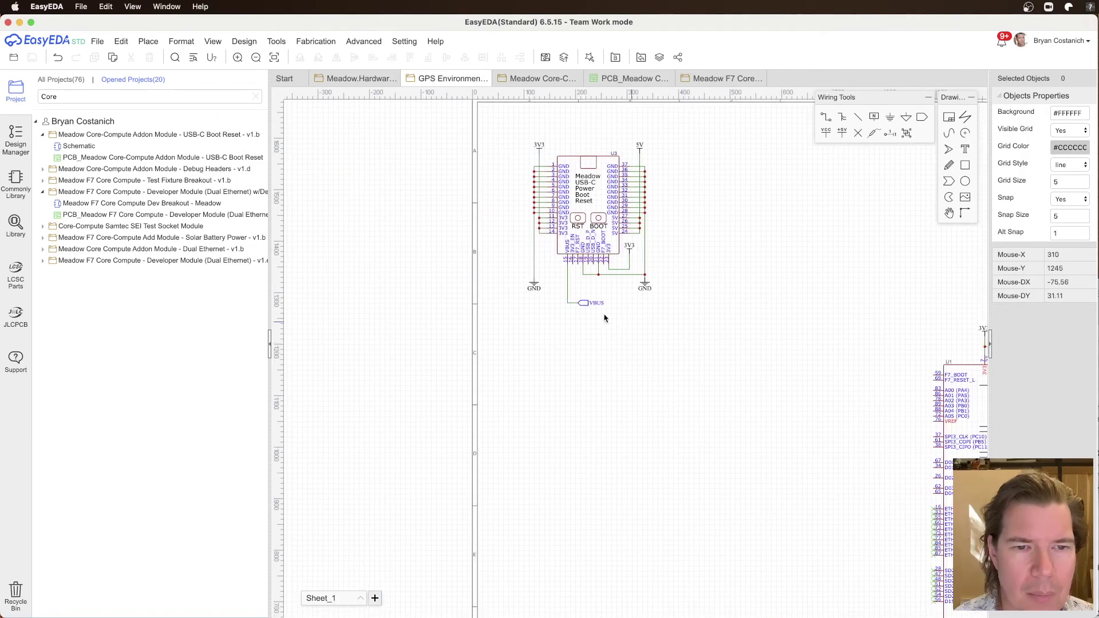
key(super+v)
scroll(594, 264, up, 6)
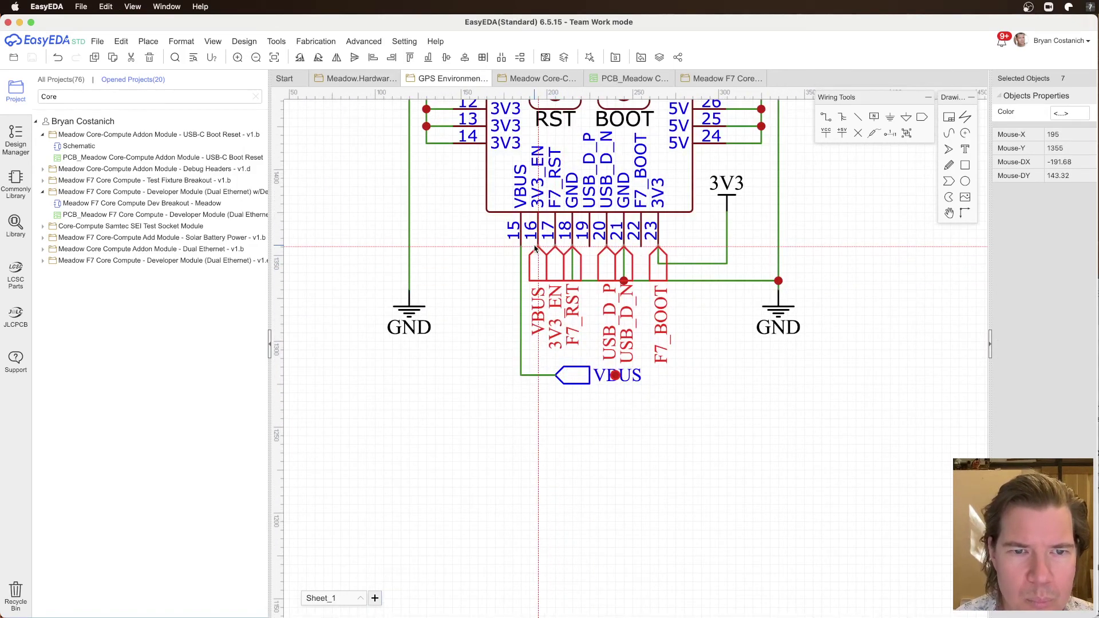
click(520, 252)
Step: Delete the old horizontal VBUS net port below the USB-C module together with its wire
click(570, 374)
key(Delete)
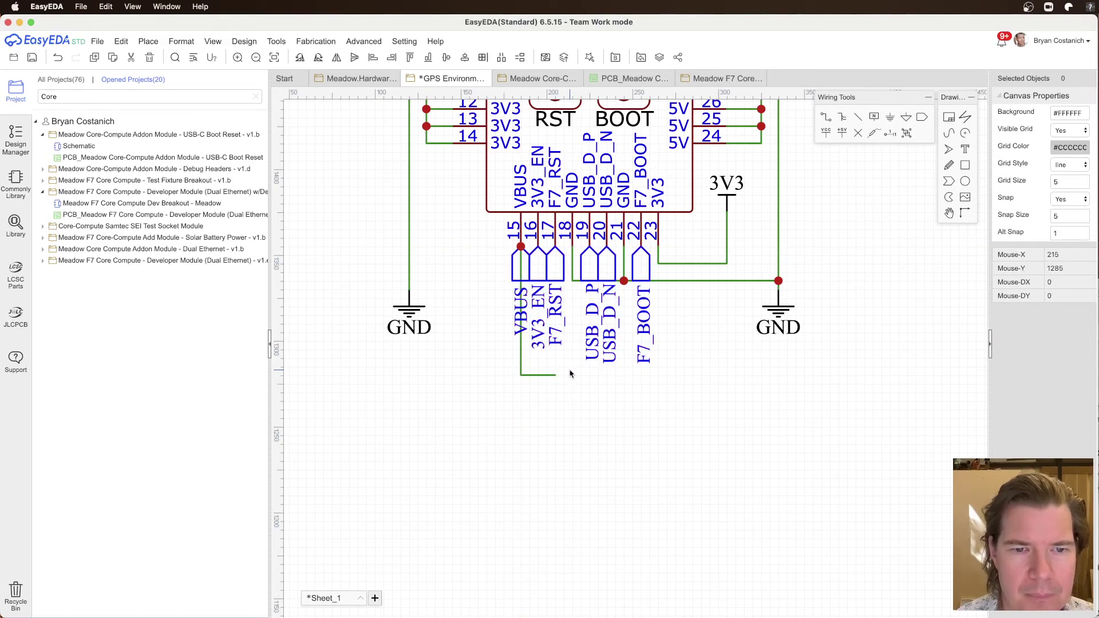
click(538, 375)
key(Delete)
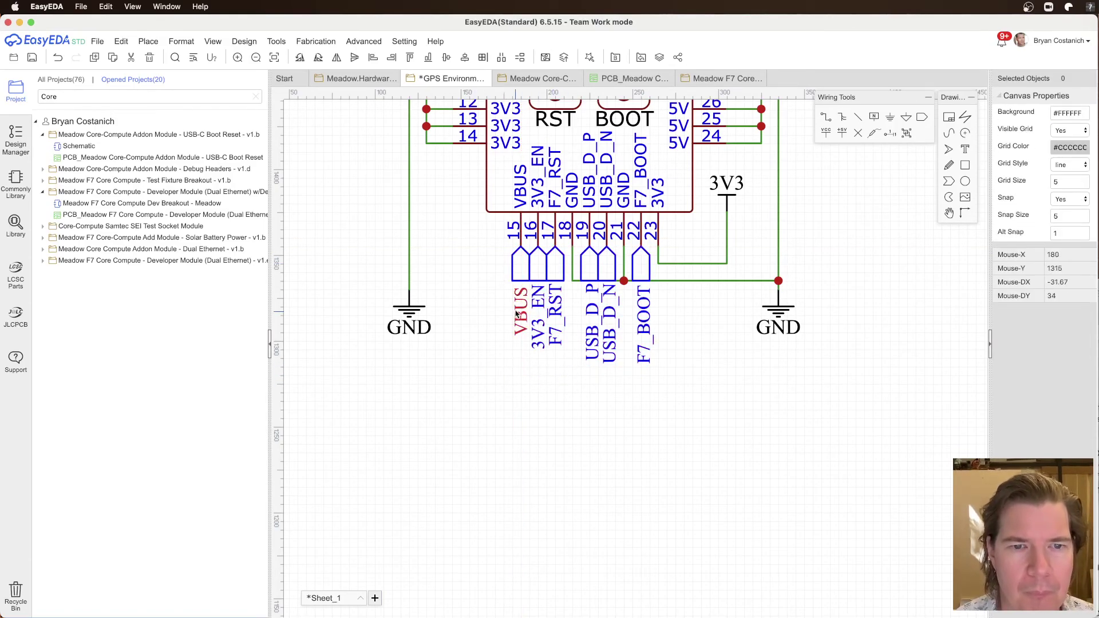
Step: Move the six net ports straight down from the USB-C module's pins, in one row below the GND wire, keeping them wired
click(515, 269)
drag(515, 269, 515, 329)
drag(541, 251, 538, 312)
drag(554, 264, 558, 321)
drag(589, 264, 590, 326)
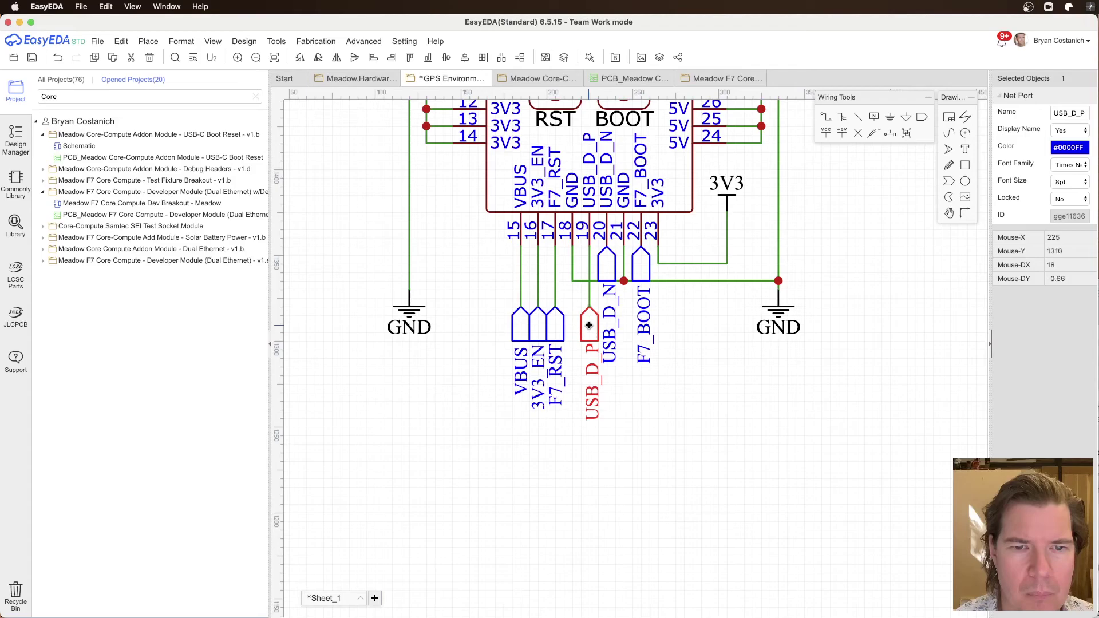
drag(610, 274, 637, 328)
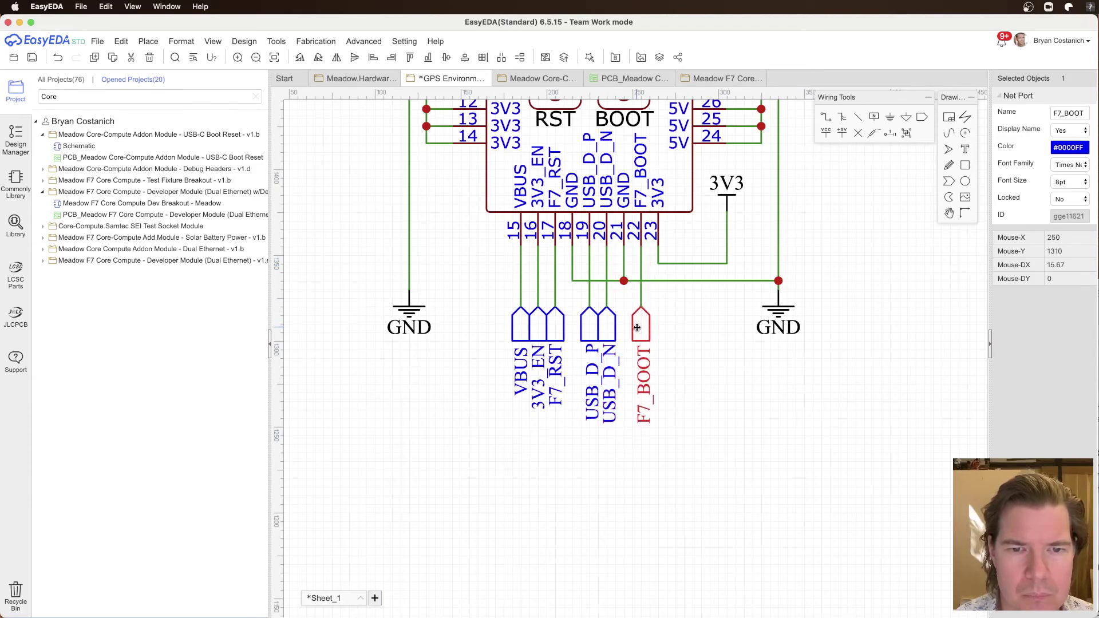
Step: Place copies of the USB-C module's 3V3_EN, F7_RST, USB_D_P, USB_D_N and F7_BOOT net ports in the free area right of the Core-Compute Module
click(539, 336)
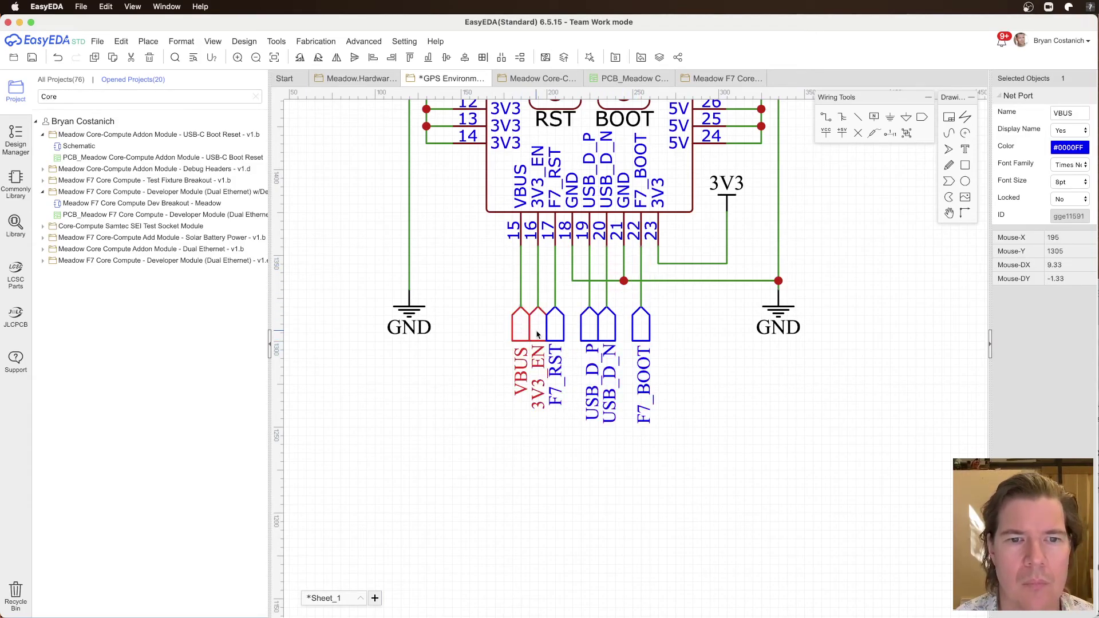
shift+click(555, 327)
shift+click(590, 328)
shift+click(607, 327)
shift+click(641, 328)
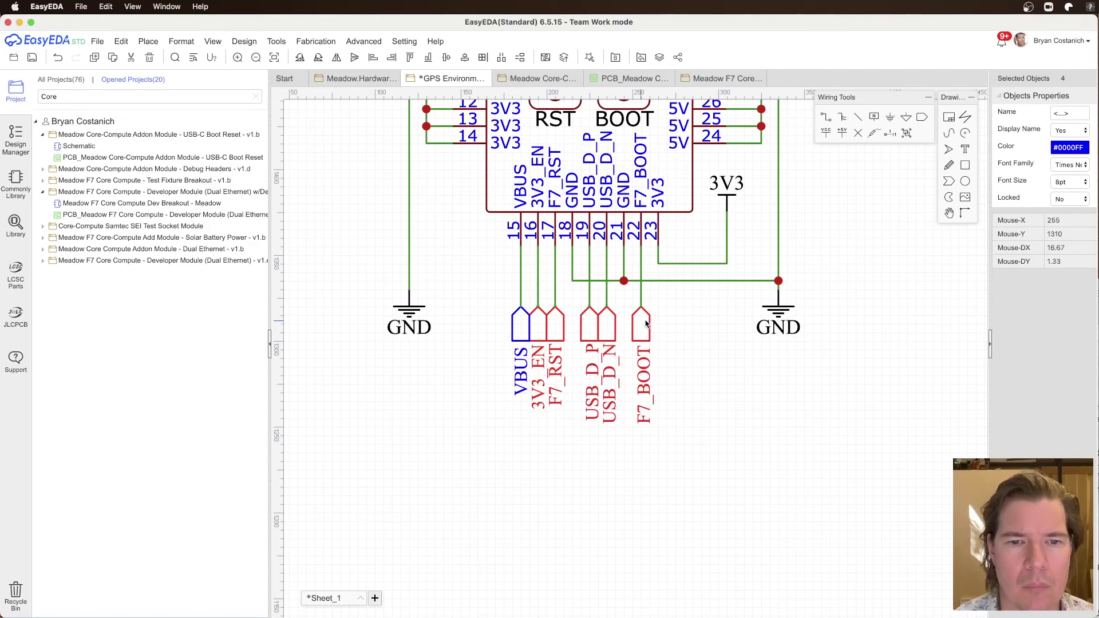
scroll(723, 425, down, 5)
right_drag(800, 454, 447, 250)
scroll(447, 250, up, 2)
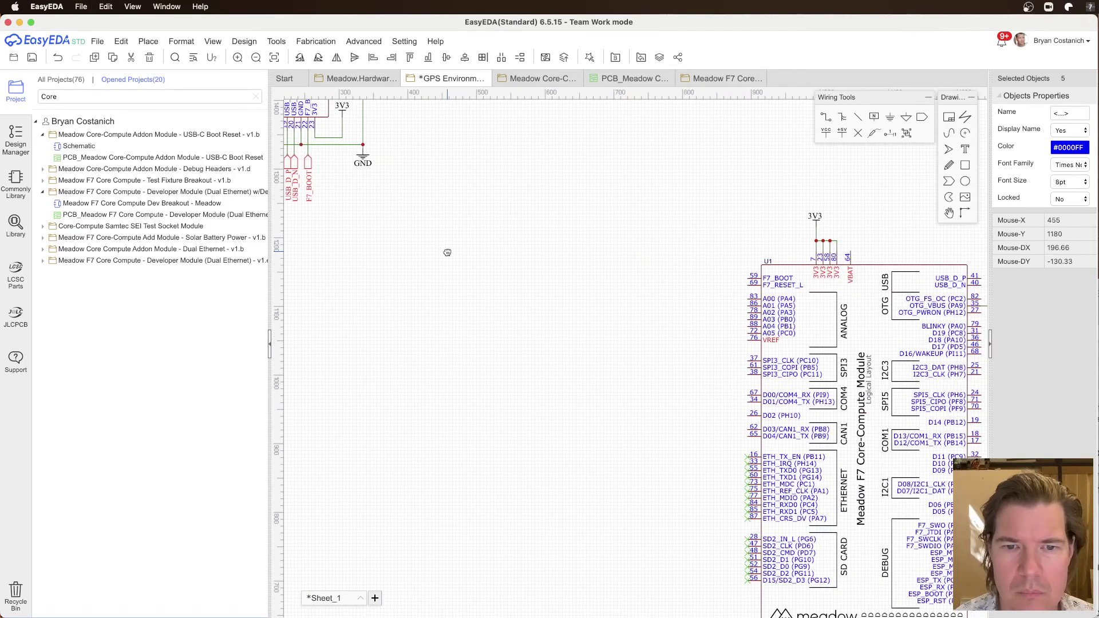
right_drag(629, 276, 365, 222)
key(ctrl+x)
key(ctrl+v)
click(828, 332)
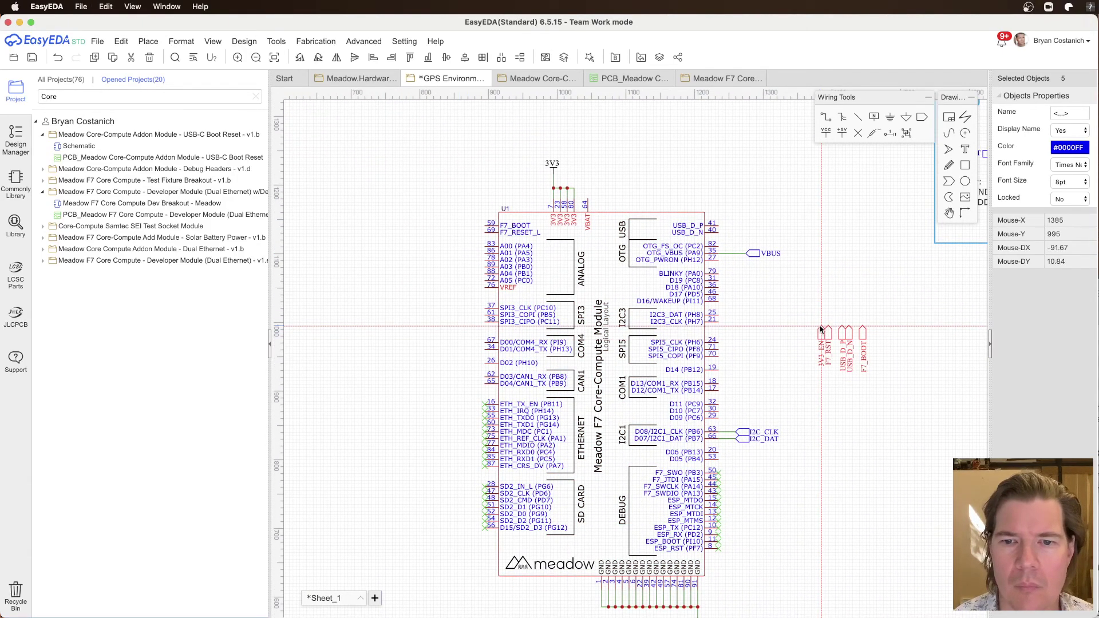
Step: Using the Dev Breakout schematic as reference, rotate and attach the F7_BOOT net port to Core-Compute Module pin 59 and F7_RST to pin 69
click(724, 78)
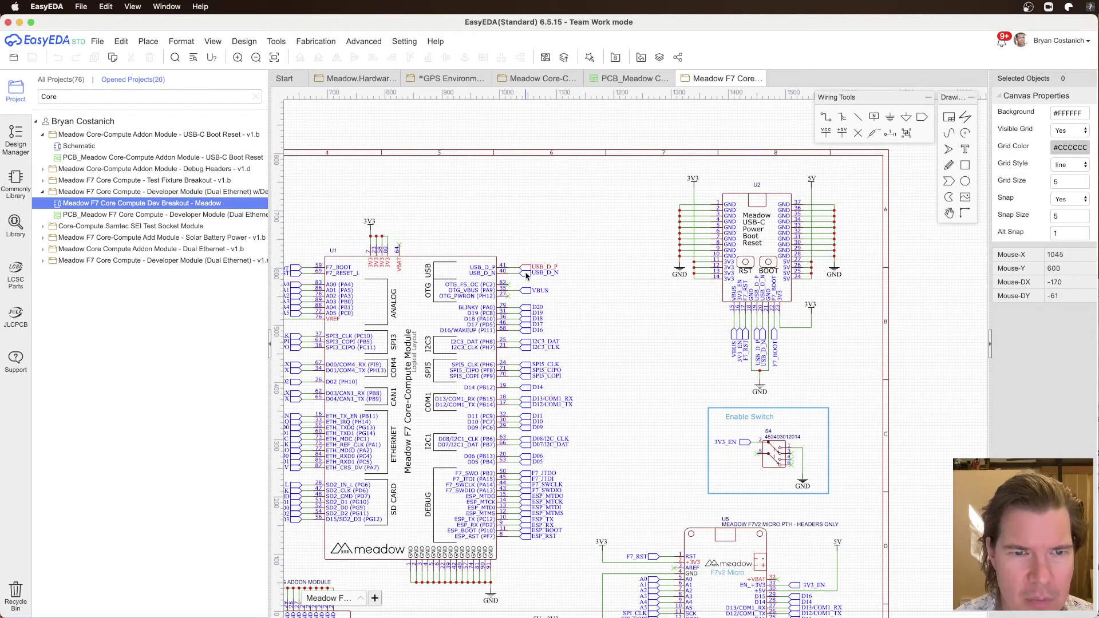
scroll(482, 292, up, 3)
scroll(531, 325, down, 3)
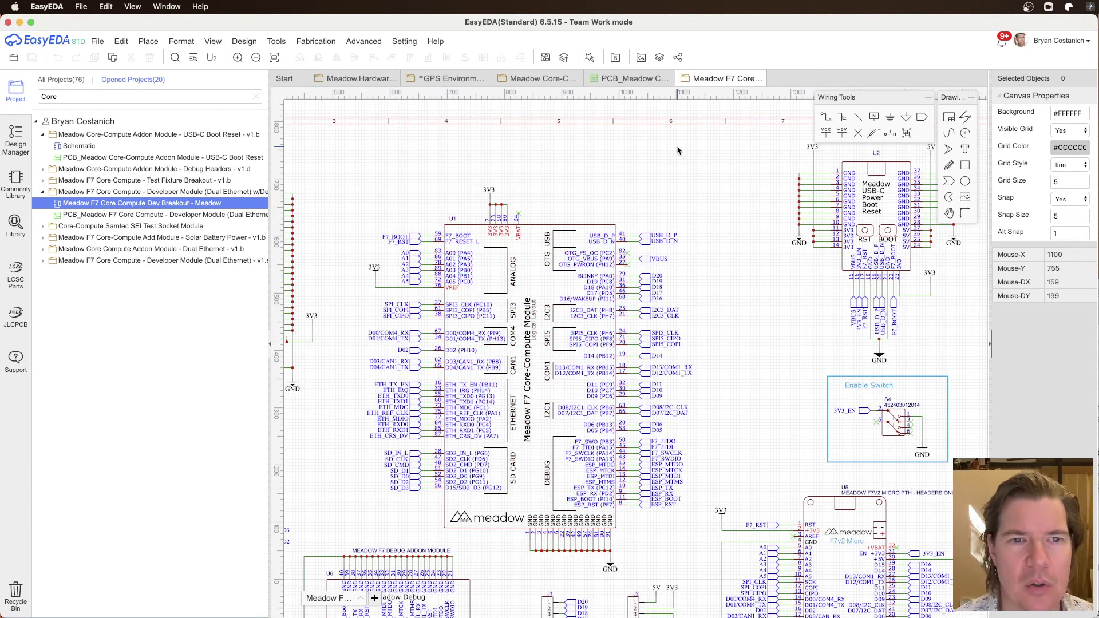
click(450, 79)
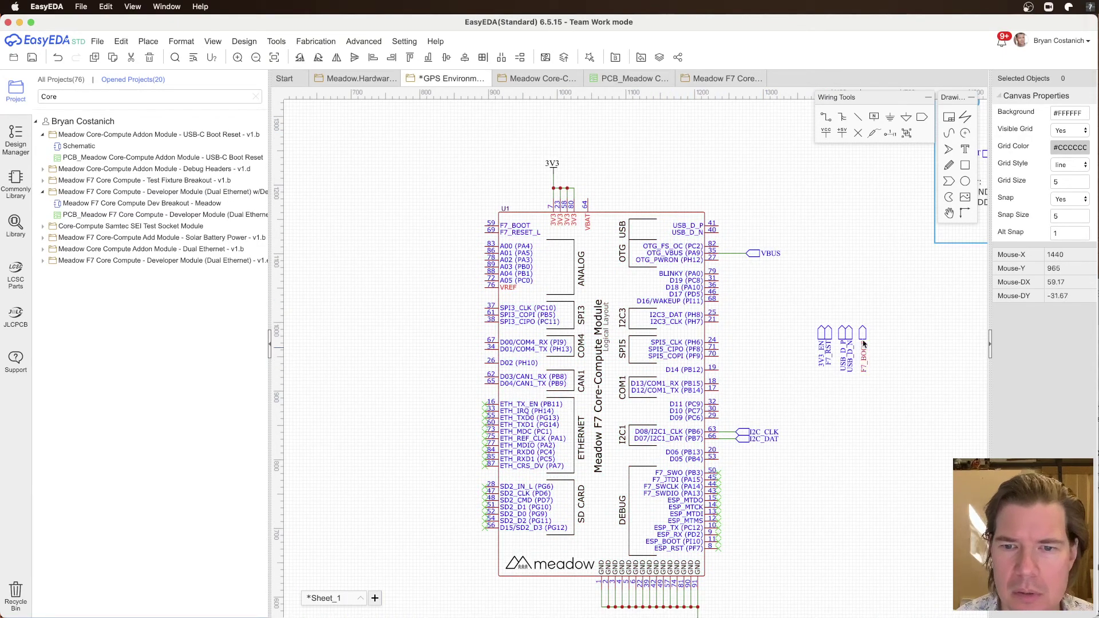
drag(859, 333, 467, 226)
key(space)
drag(829, 333, 460, 234)
key(space)
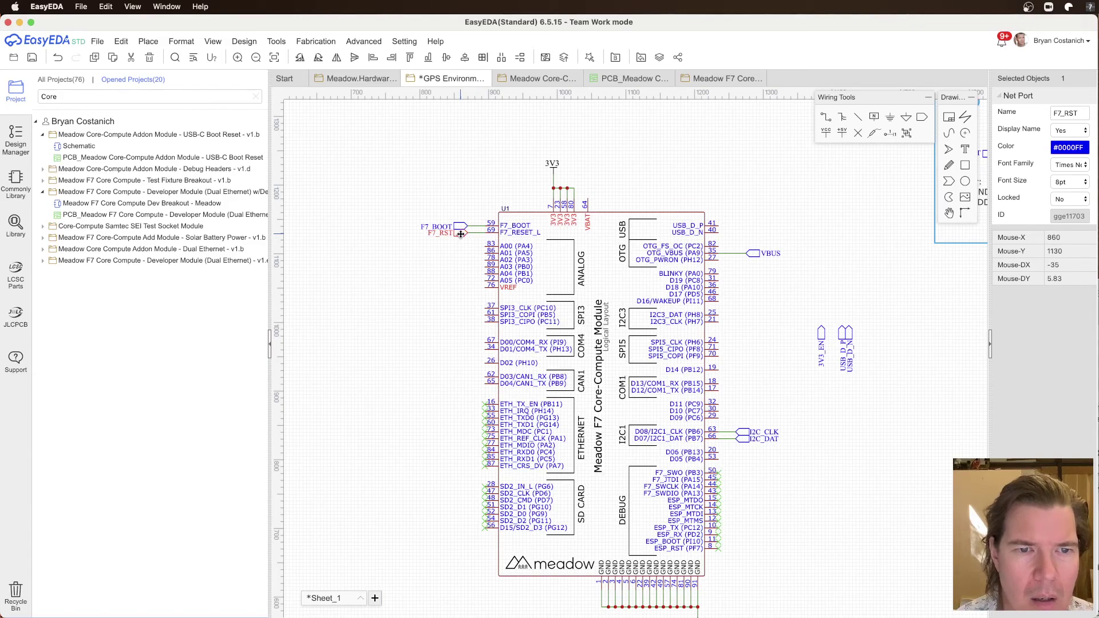
Step: Rotate and wire the USB_D_P net port to Core-Compute Module pin 41 and USB_D_N to pin 40, lined up above the VBUS port
click(734, 230)
key(space)
drag(843, 334, 720, 230)
drag(849, 334, 756, 232)
key(space)
click(726, 225)
super+click(727, 233)
click(823, 314)
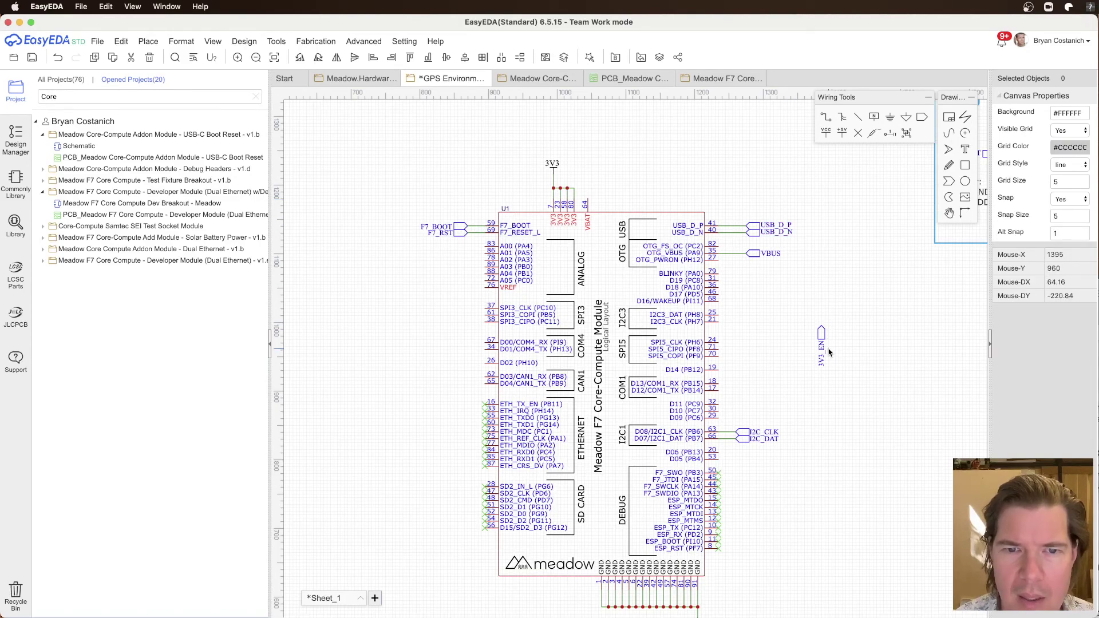
Step: Move the 3V3_EN net port to the left of the Core-Compute Module and rotate it to point right
drag(823, 338, 404, 298)
key(space)
key(space)
key(space)
click(432, 290)
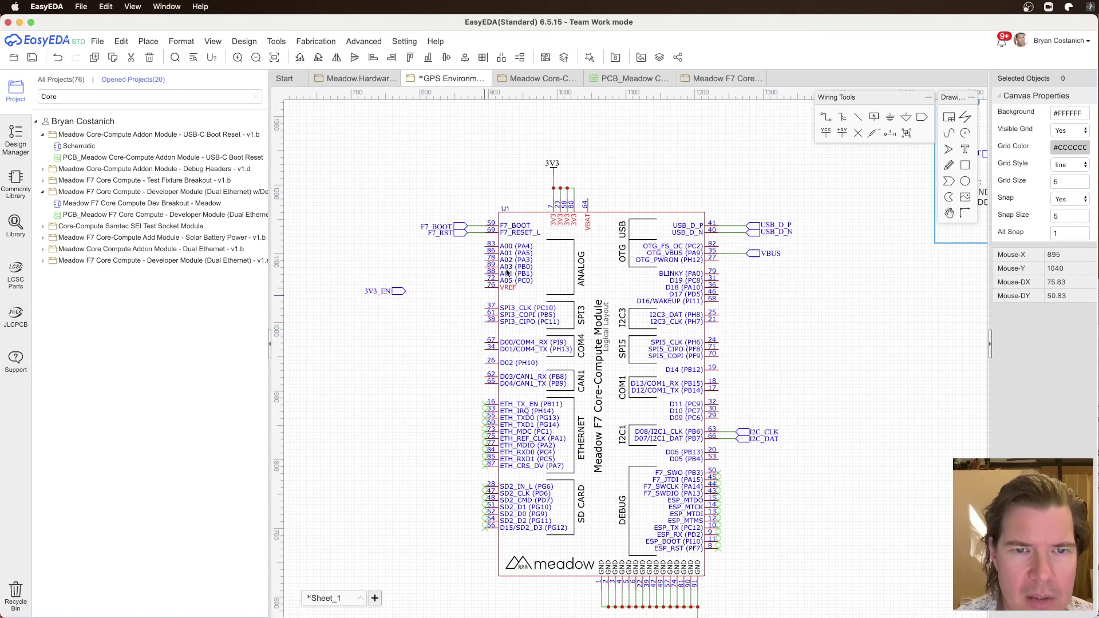
Step: Examine the Dev Breakout schematic for where the 3V3_EN net is connected
click(714, 80)
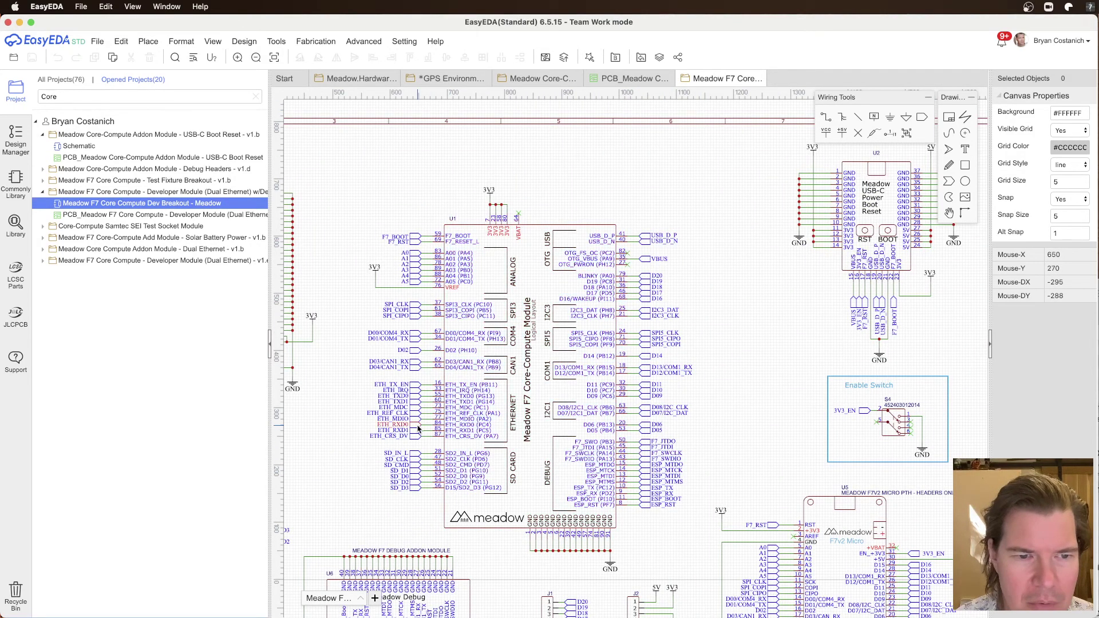
scroll(496, 461, down, 5)
scroll(496, 460, left, 2)
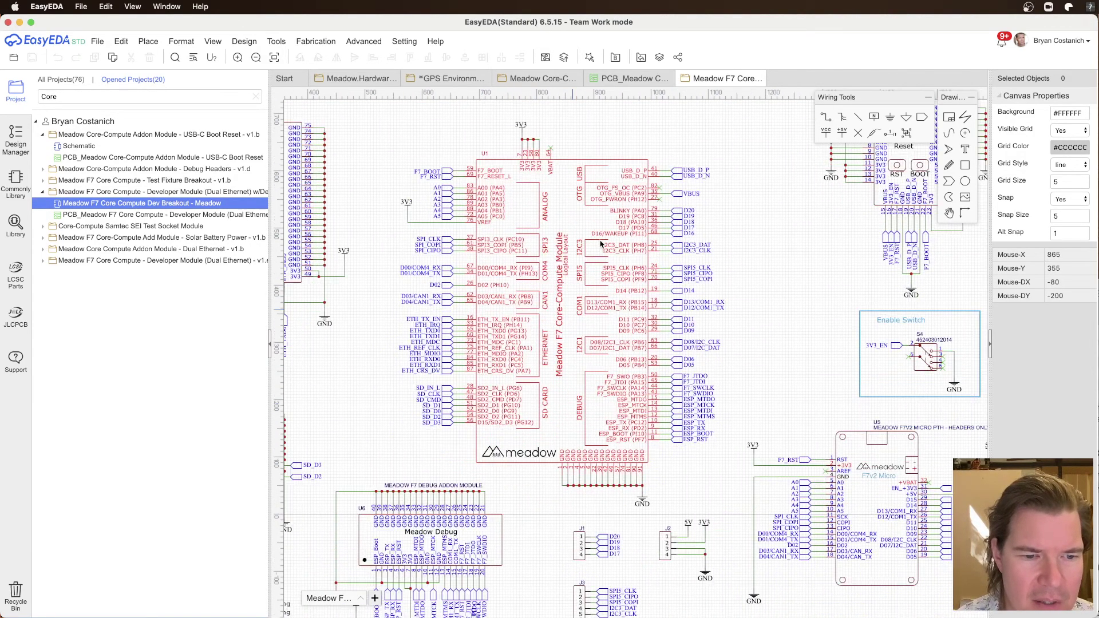
scroll(550, 409, up, 3)
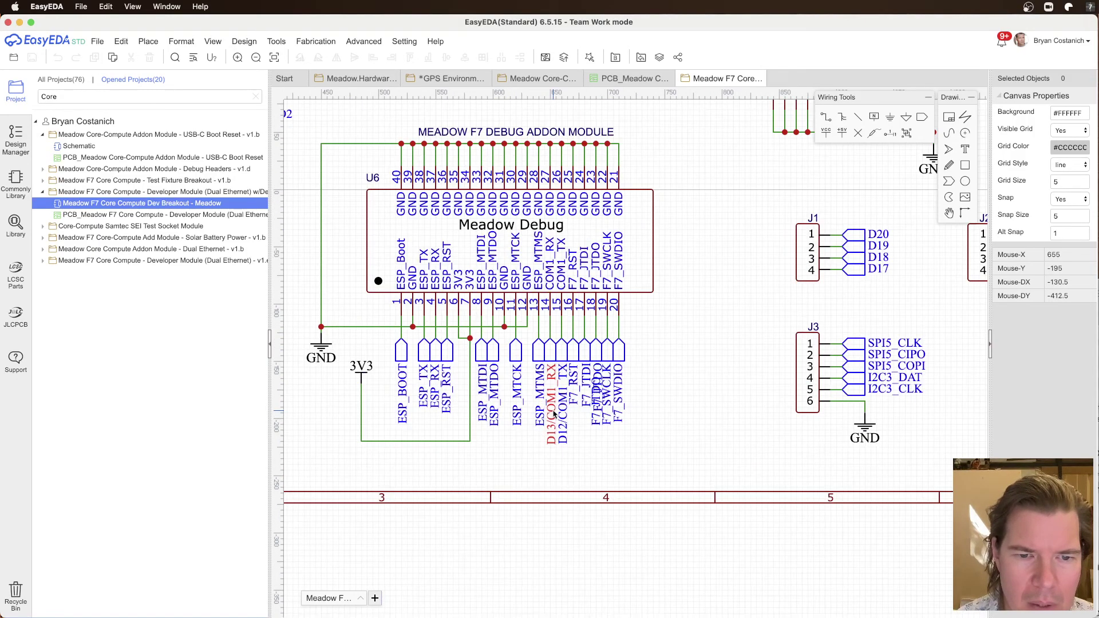
scroll(413, 291, down, 3)
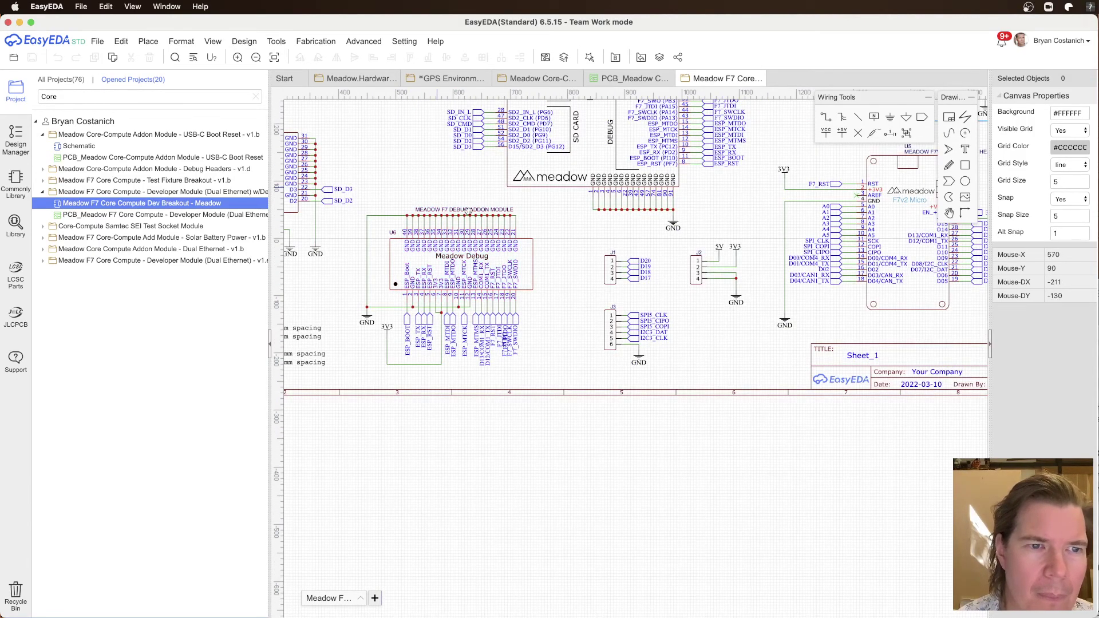
right_drag(410, 167, 658, 288)
scroll(629, 255, up, 5)
scroll(630, 254, right, 2)
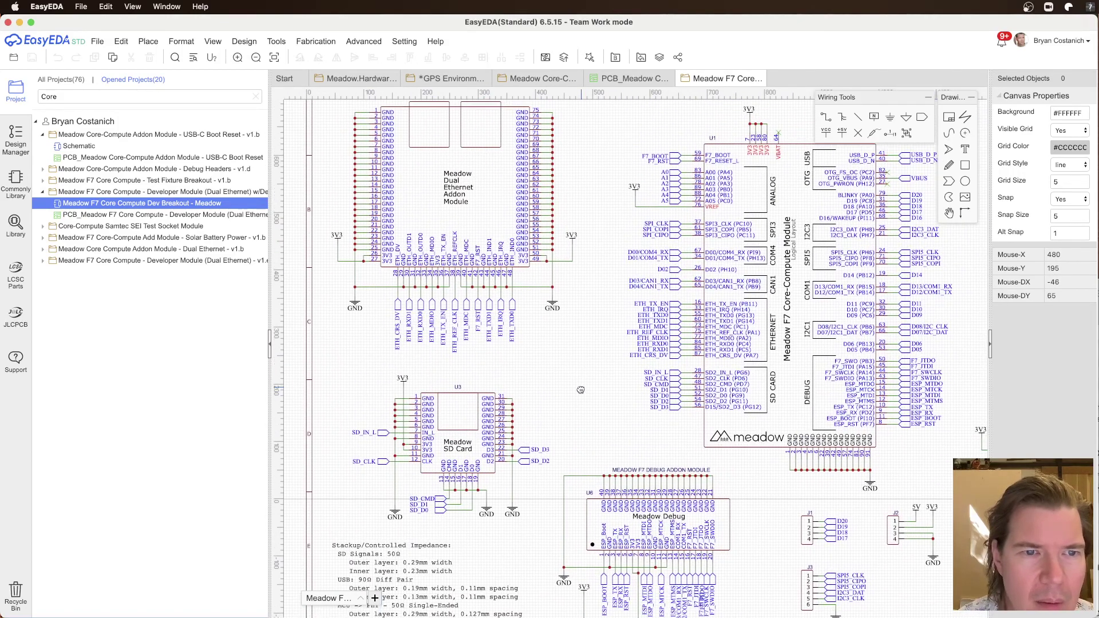
scroll(604, 224, right, 5)
scroll(604, 225, up, 1)
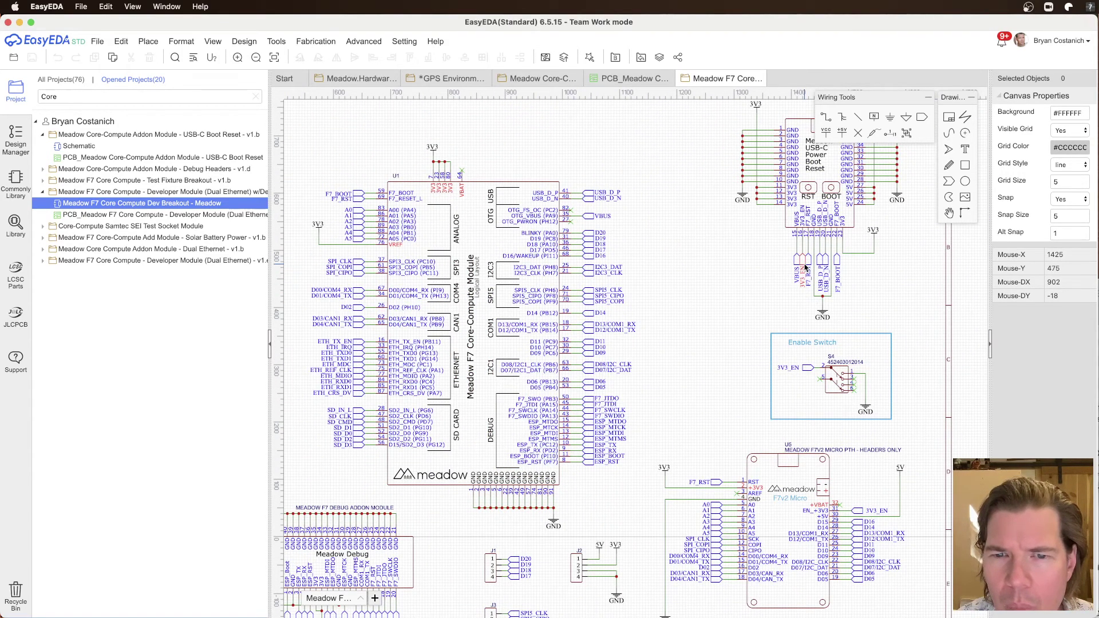
Step: Search the Dev Breakout schematic for the net label 3V3_EN and examine its connection in the Enable Switch circuit
key(ctrl+f)
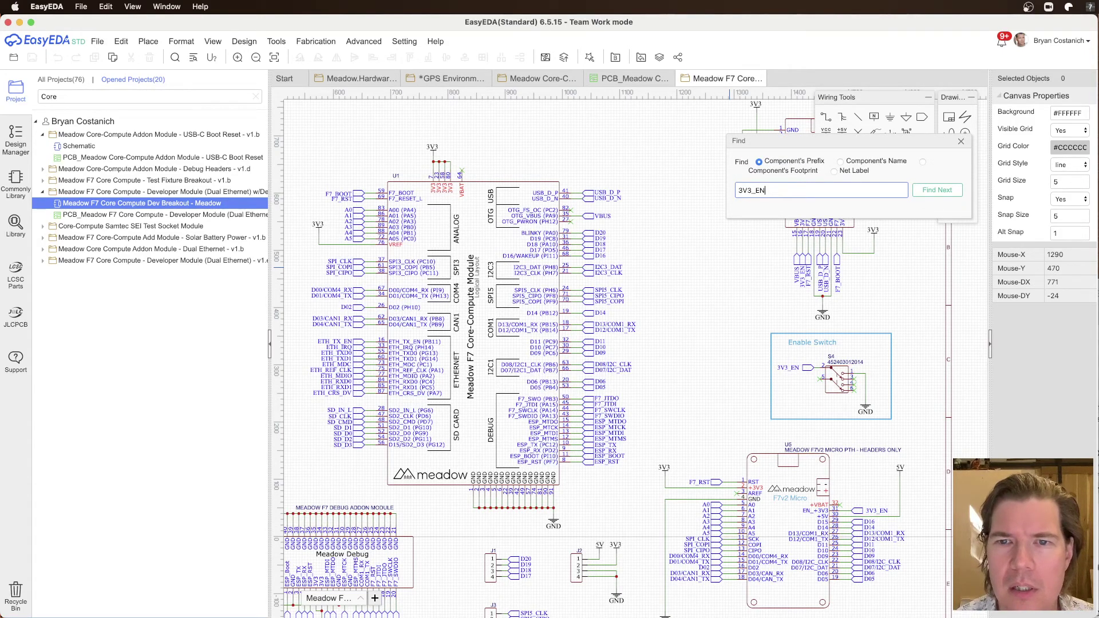
click(840, 171)
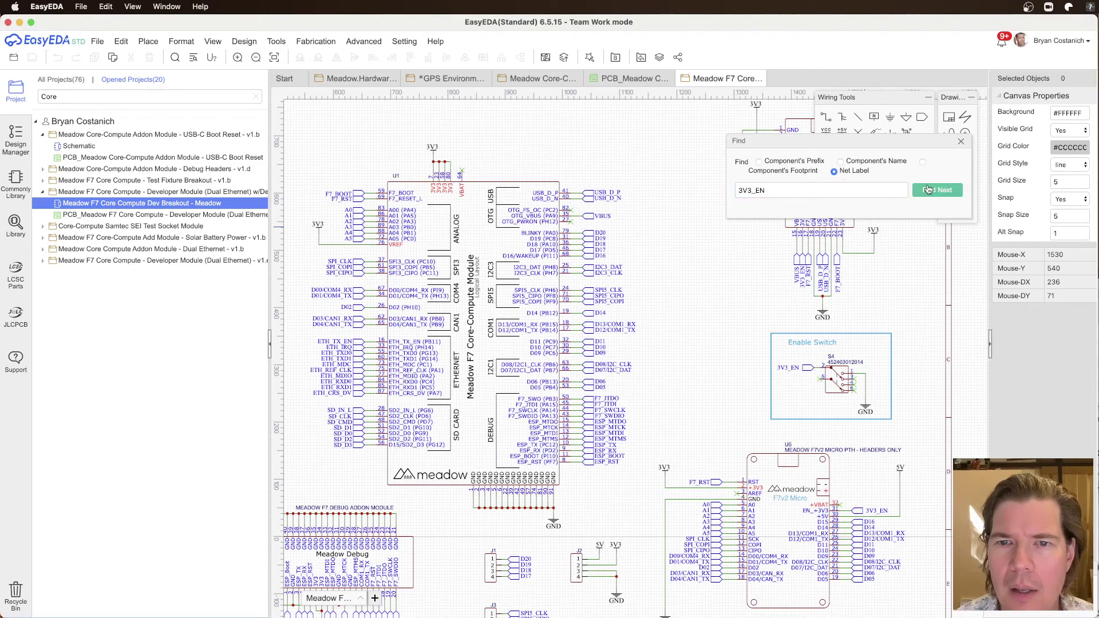
click(937, 190)
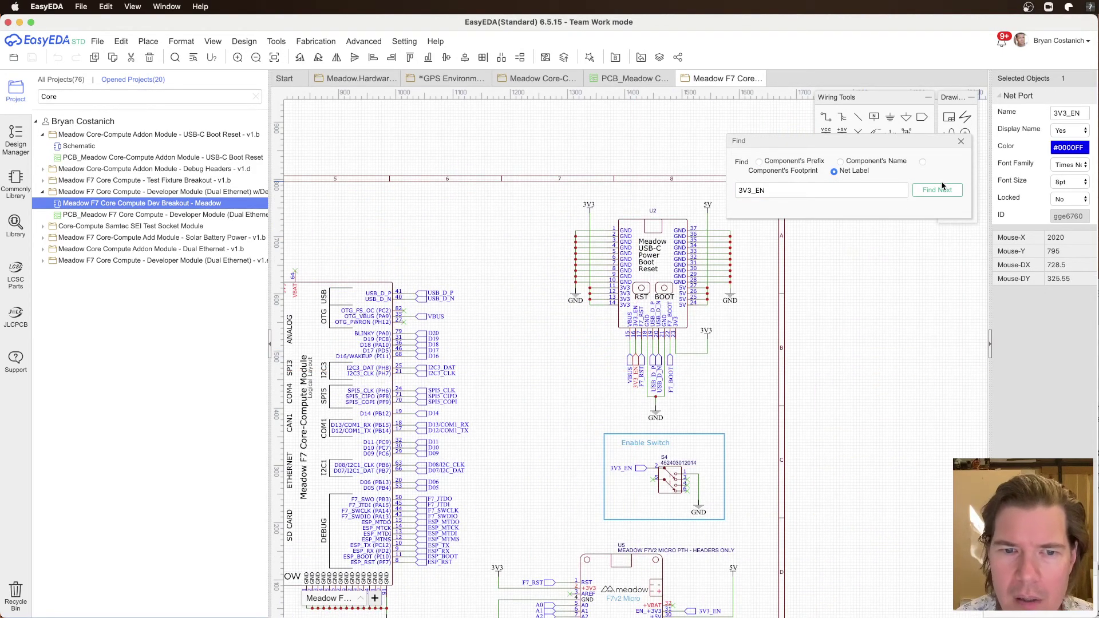
click(947, 198)
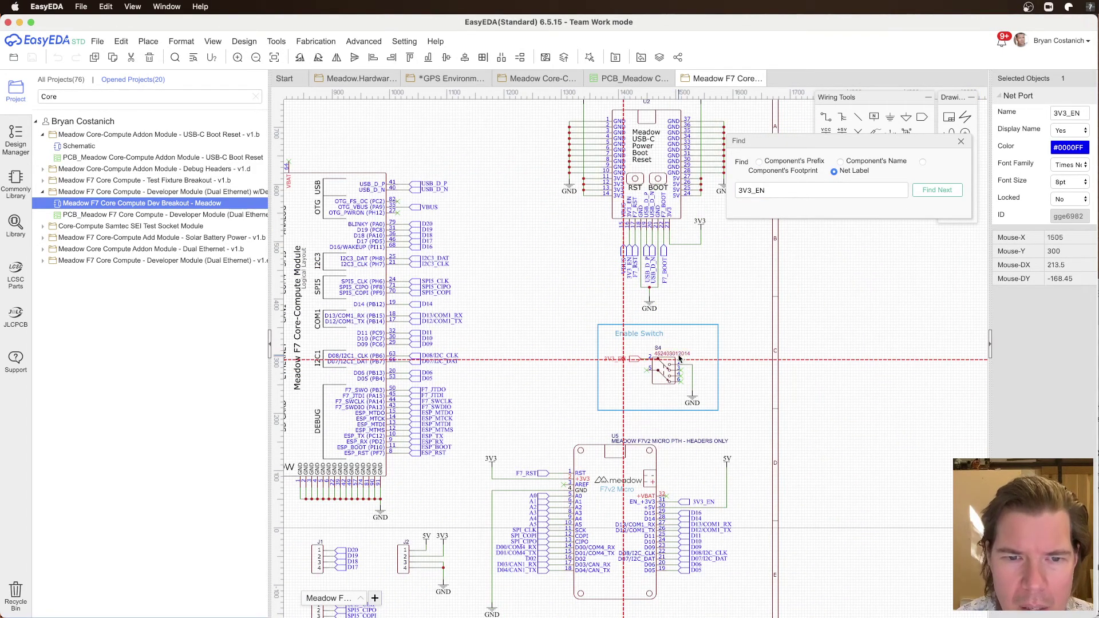
scroll(640, 375, up, 3)
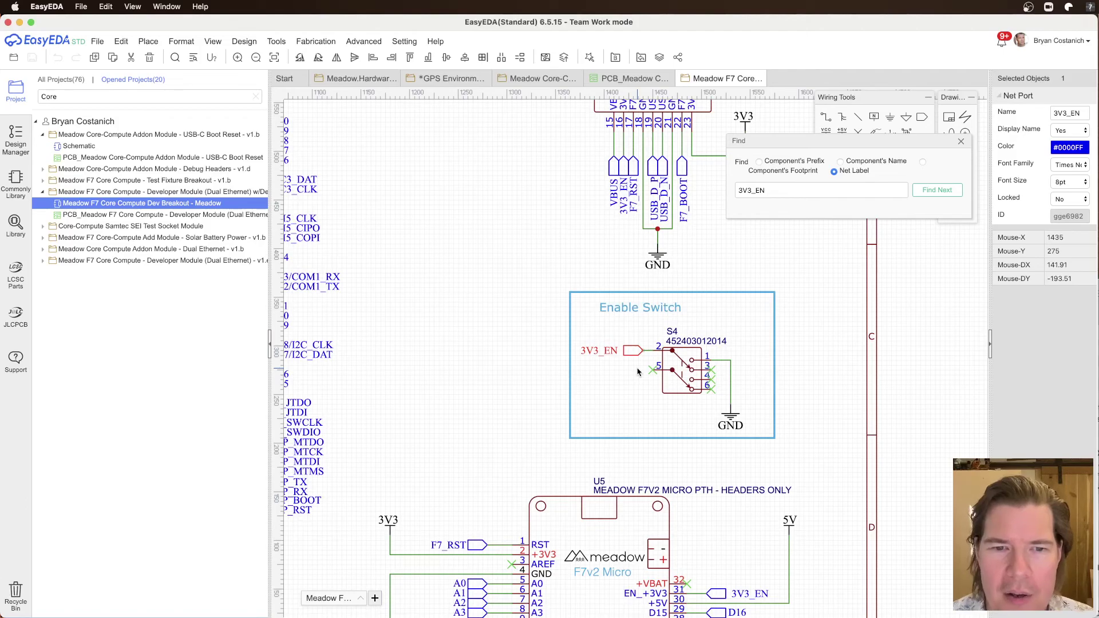
Step: Filter the projects by "Proj", open the Meadow.Hardware.ProjectLab PCB to examine its layout, and close it again
click(355, 79)
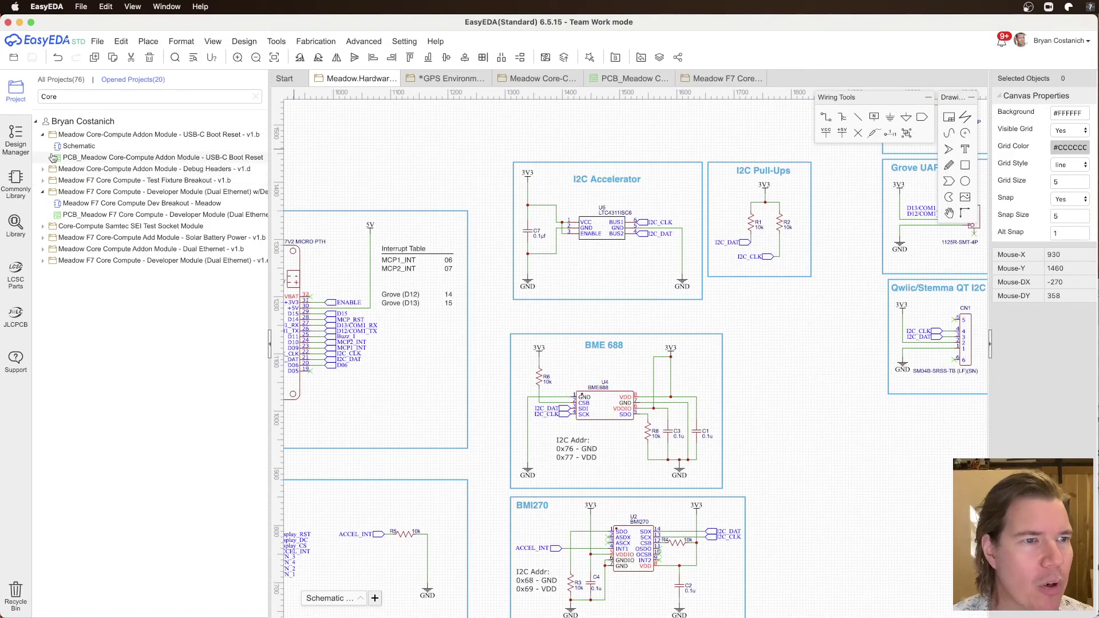
click(16, 140)
click(15, 88)
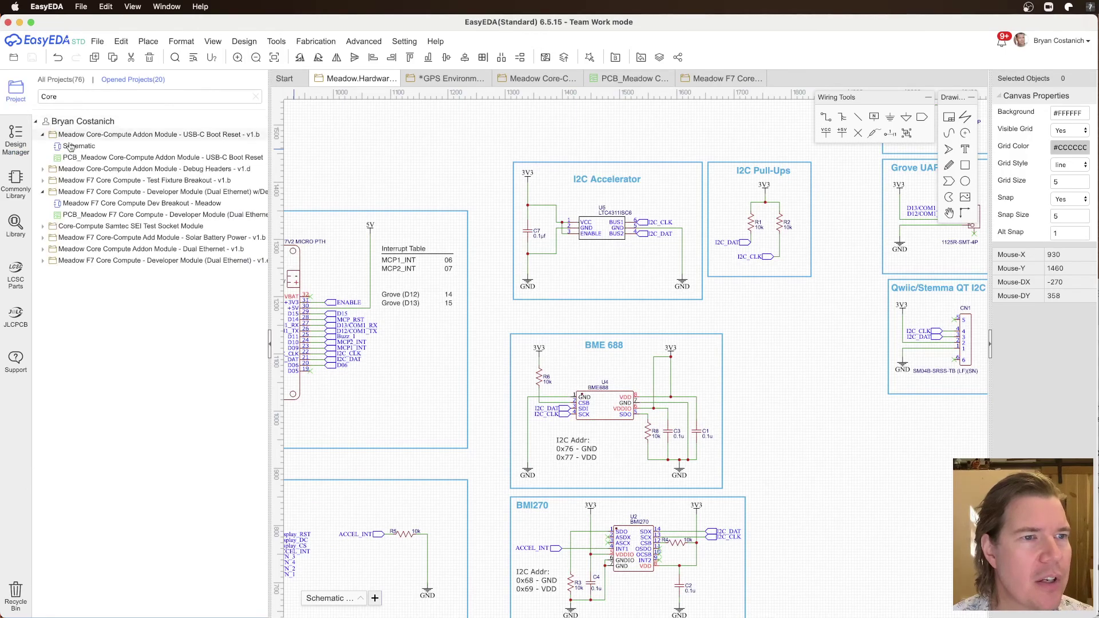
click(74, 98)
text(Proj)
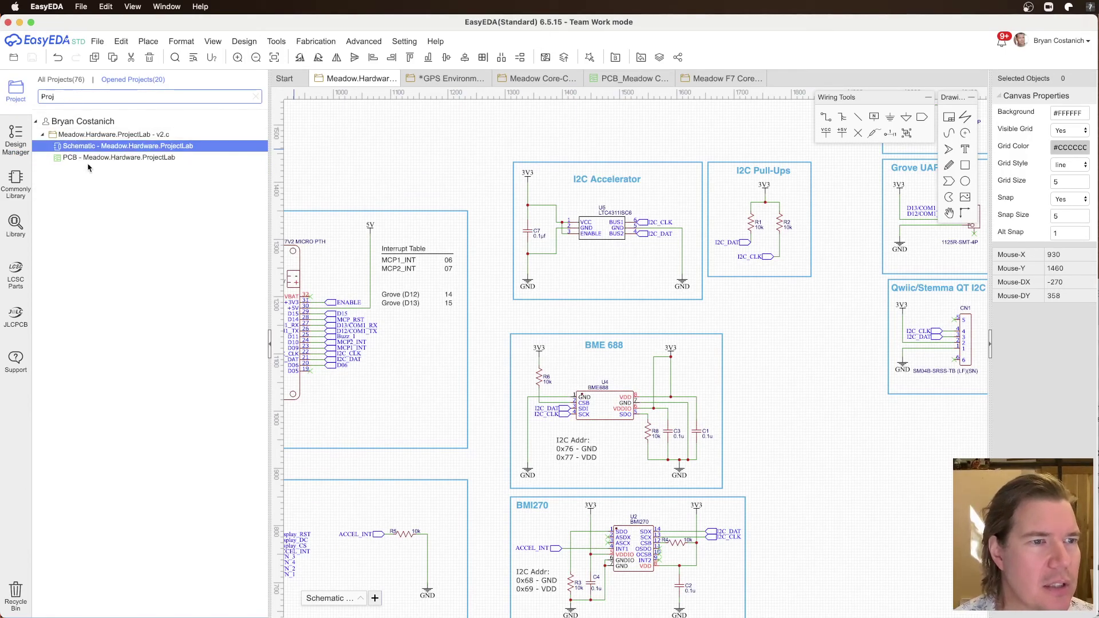
click(89, 158)
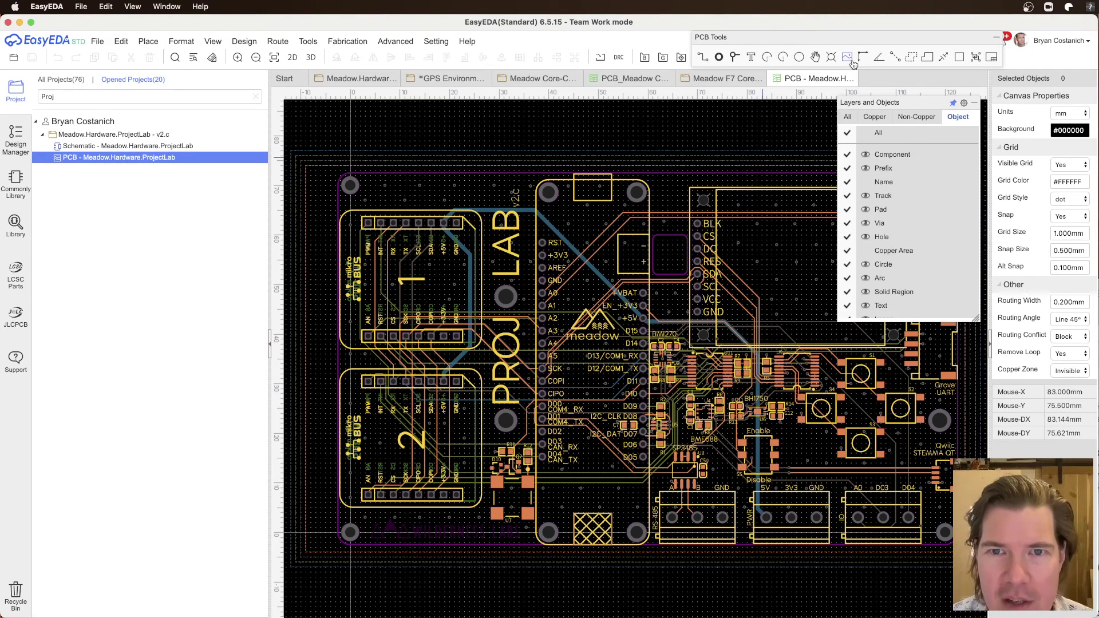
click(851, 79)
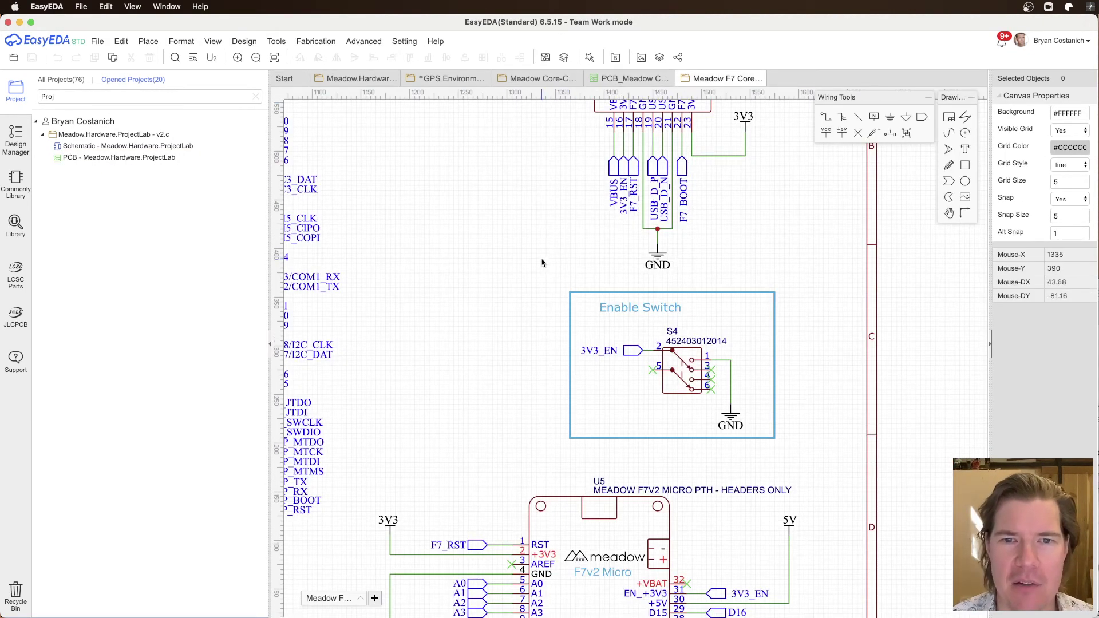
Step: In the GPS Environmental Tracker schematic, delete the 3V3_EN net ports at the Core-Compute and USB-C modules, including the wire on USB-C pin 16
scroll(519, 217, down, 1)
scroll(512, 201, up, 2)
click(486, 79)
scroll(527, 306, up, 2)
click(398, 291)
key(Delete)
right_drag(422, 165, 805, 282)
click(388, 229)
key(Delete)
click(387, 207)
key(Delete)
Step: Place a no-connect flag on the 3V3_EN pin (16) of the USB-C module
click(858, 132)
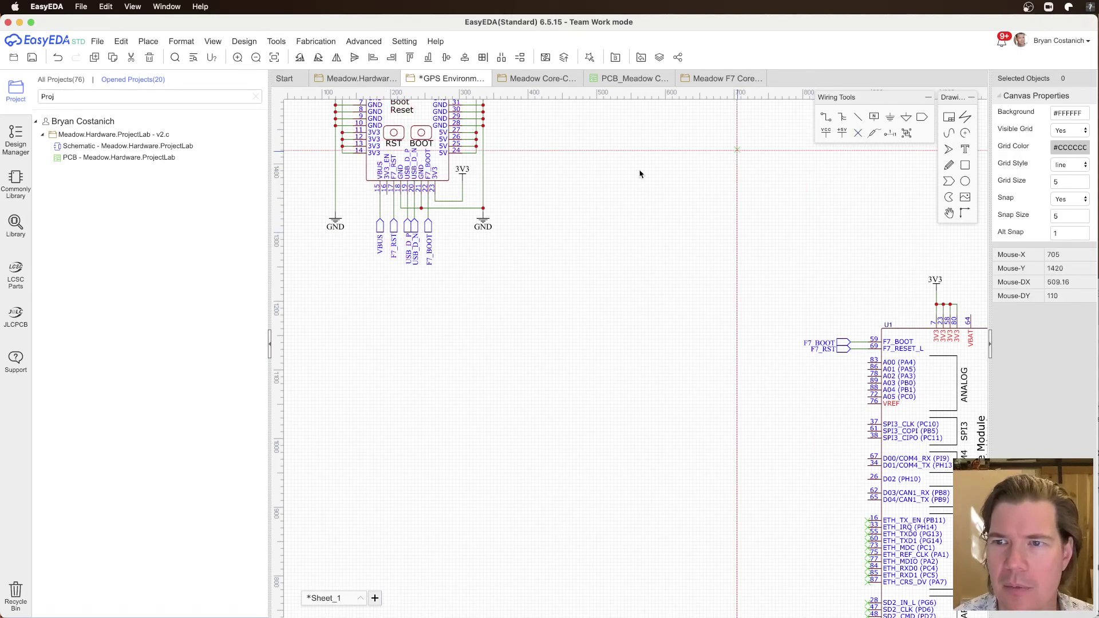
click(387, 195)
key(Escape)
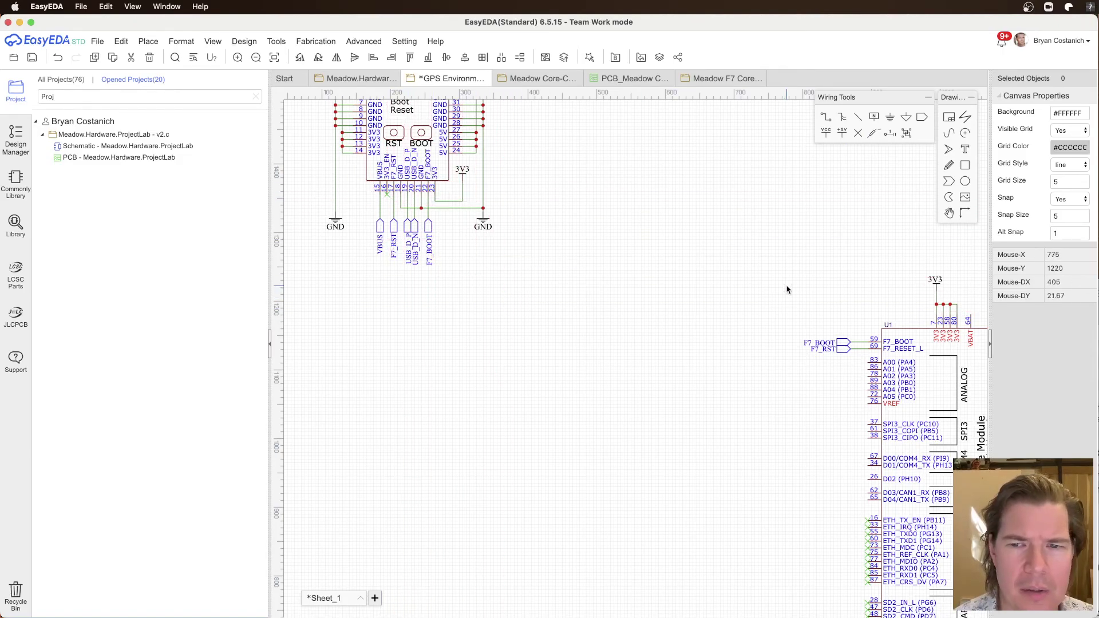
Step: Switch to the TextEdit checklist, mark the USB/Boot/Reset item with "√ – ", and move the checklist window out of the way
right_drag(787, 286, 344, 230)
scroll(791, 377, down, 2)
scroll(717, 368, down, 1)
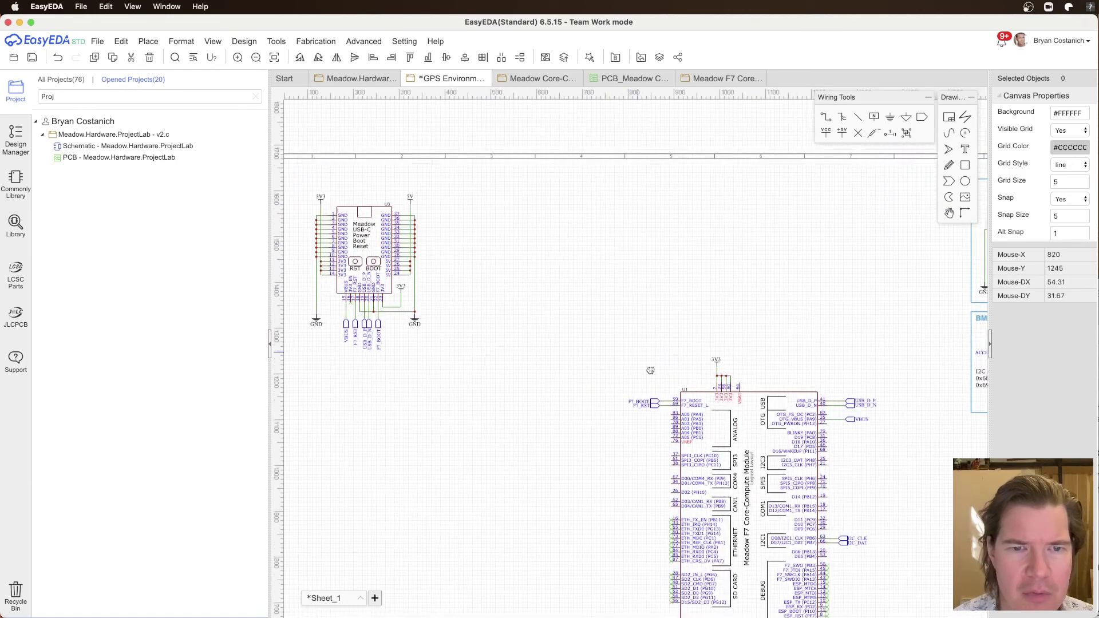
right_drag(638, 336, 539, 218)
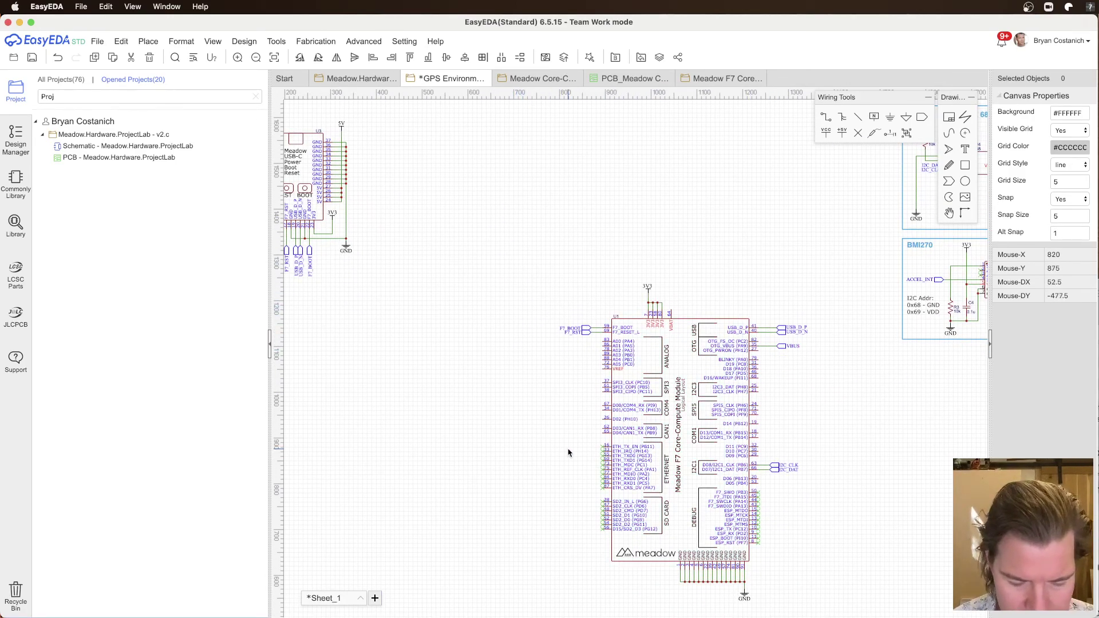
drag(1098, 395, 601, 202)
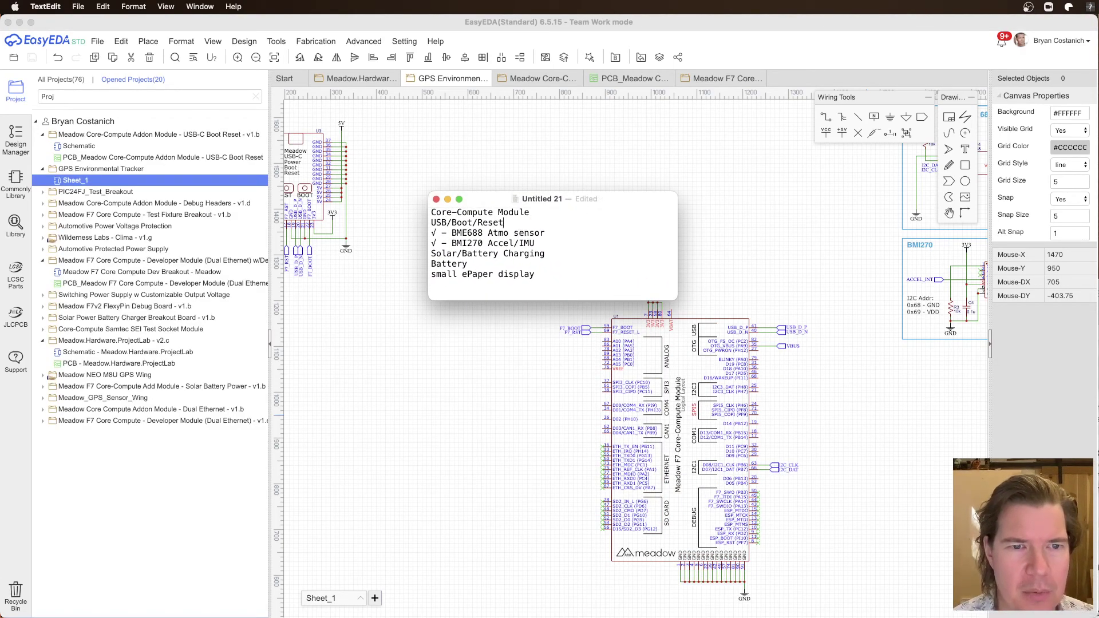
text(√ –)
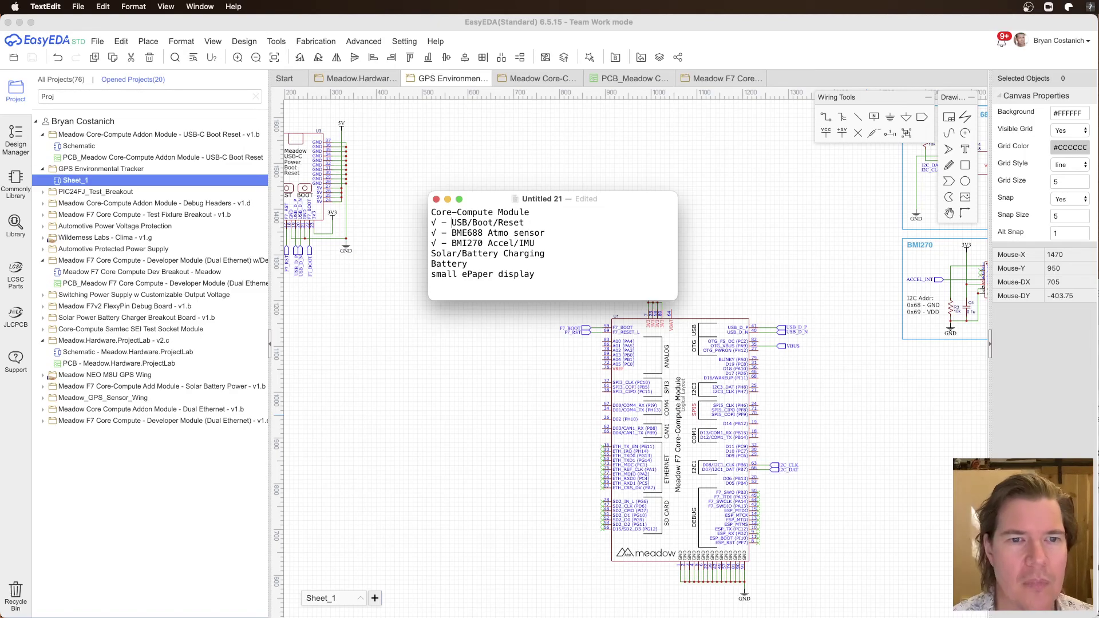
drag(548, 255, 421, 257)
click(473, 262)
click(564, 250)
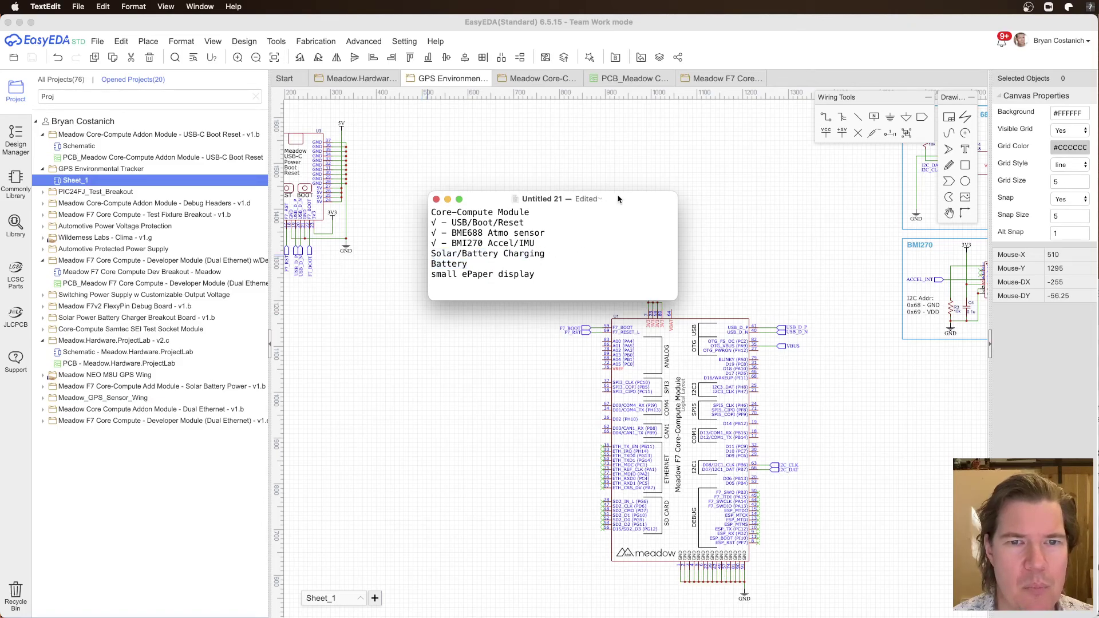
drag(618, 199, 1098, 461)
Step: Back in EasyEDA, open Sheet_1 and the PCB of the Solar Battery Power add module project and examine the board layout
click(364, 326)
scroll(452, 315, left, 5)
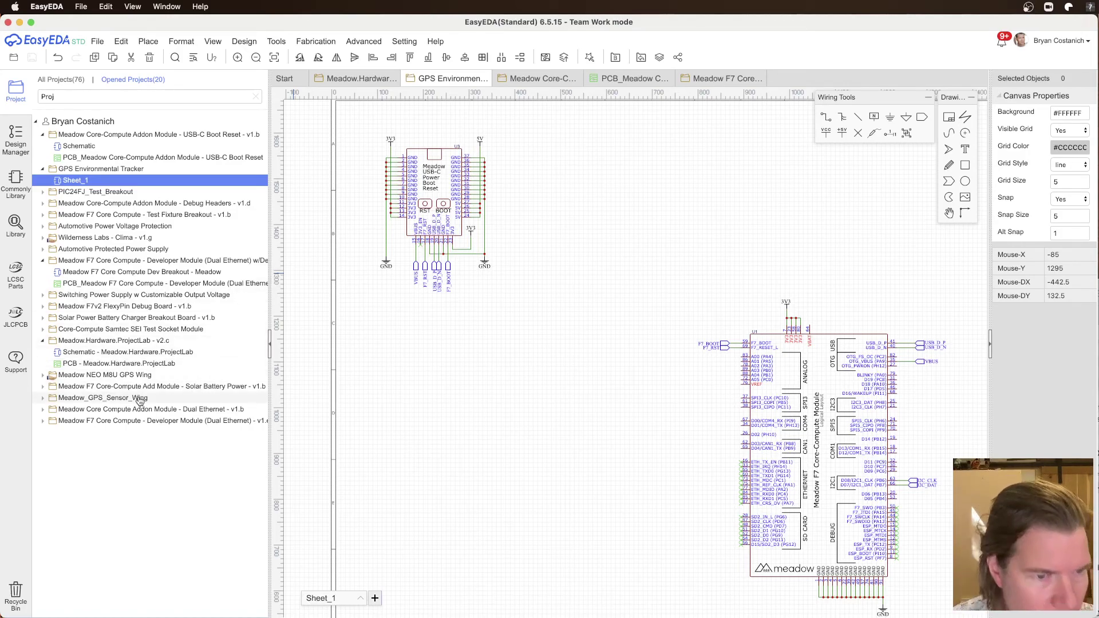
click(43, 387)
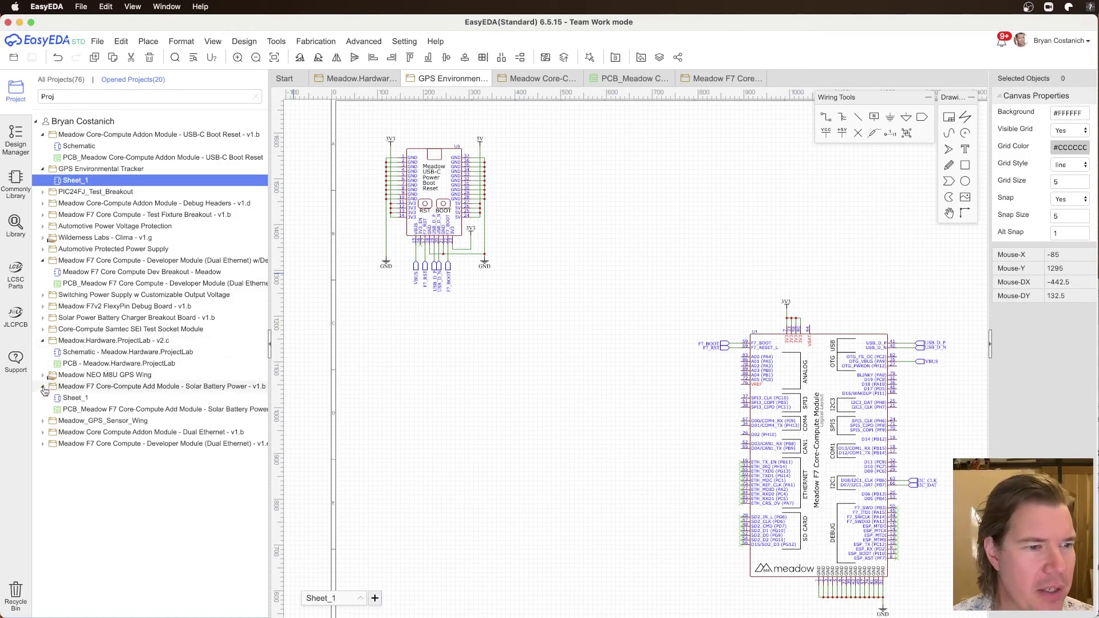
click(73, 399)
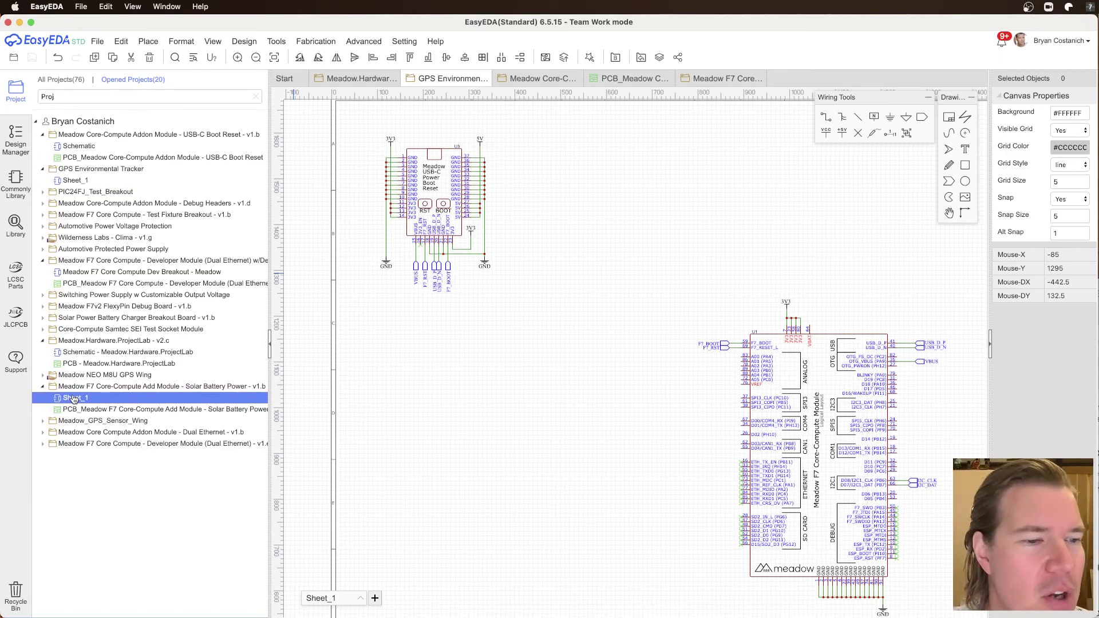
click(74, 408)
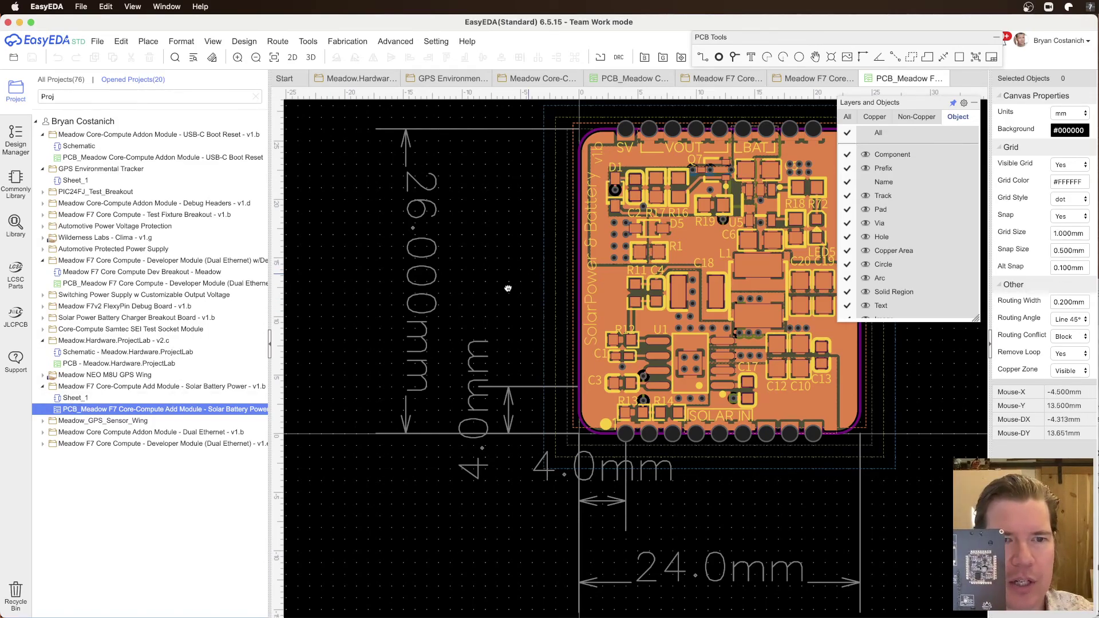
right_drag(534, 266, 405, 302)
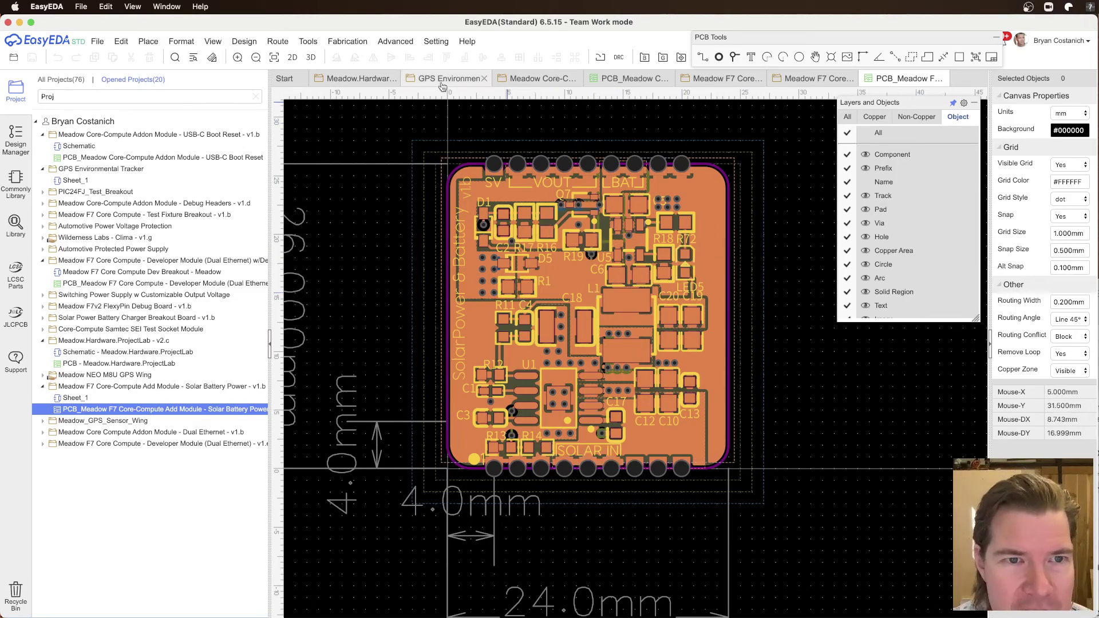
Step: Examine the Solar Battery Power schematic's battery charger chip U5 and the voltage regulator's 6V_SOLAR net port
click(86, 399)
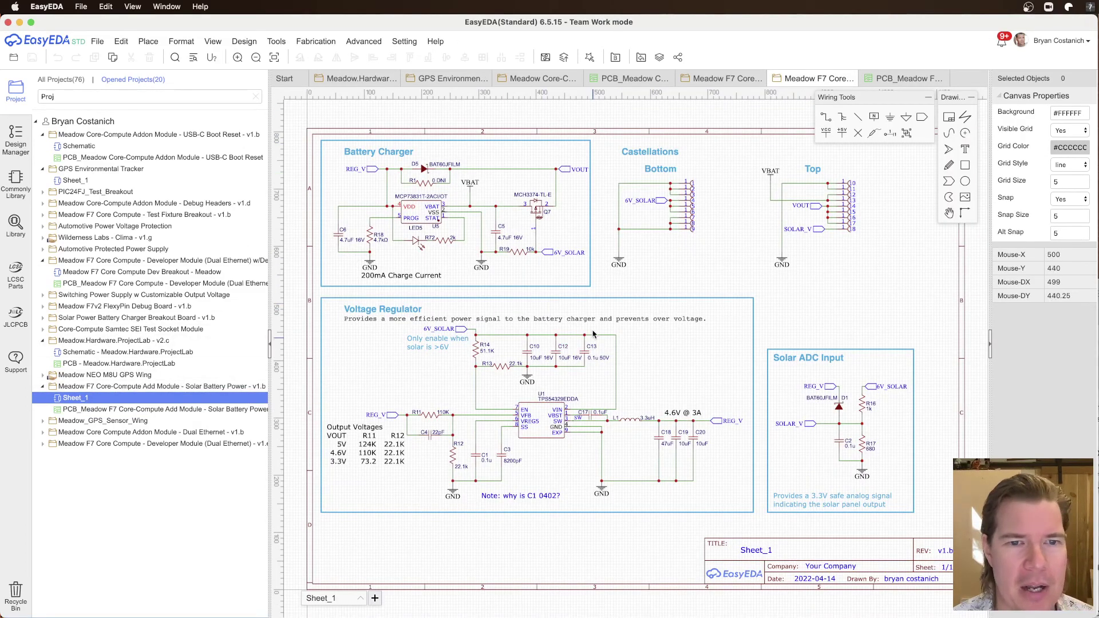
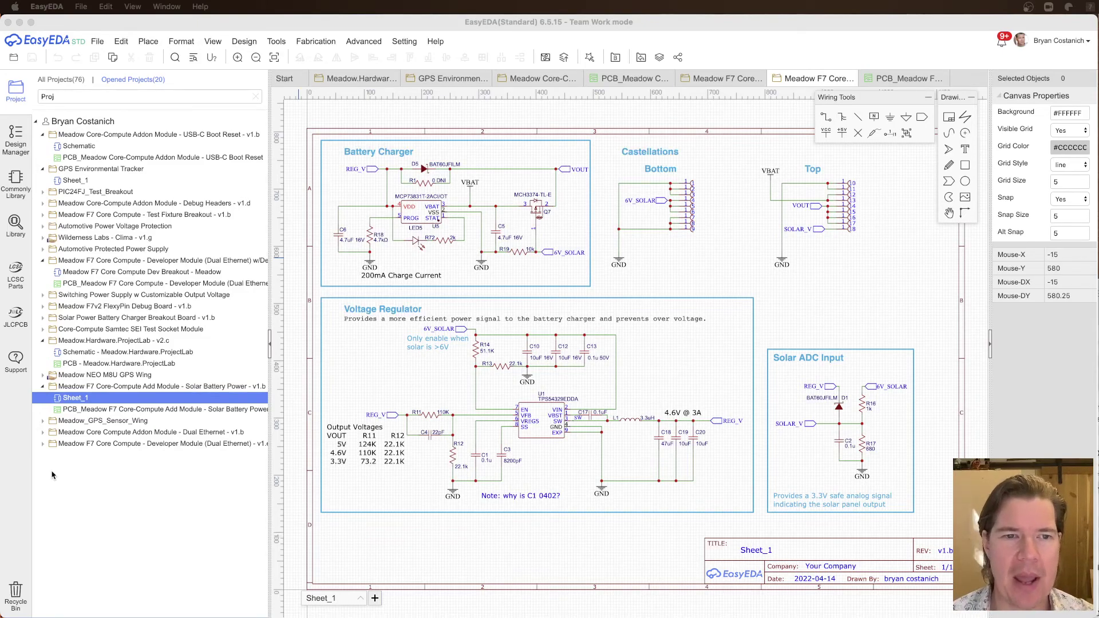
click(424, 218)
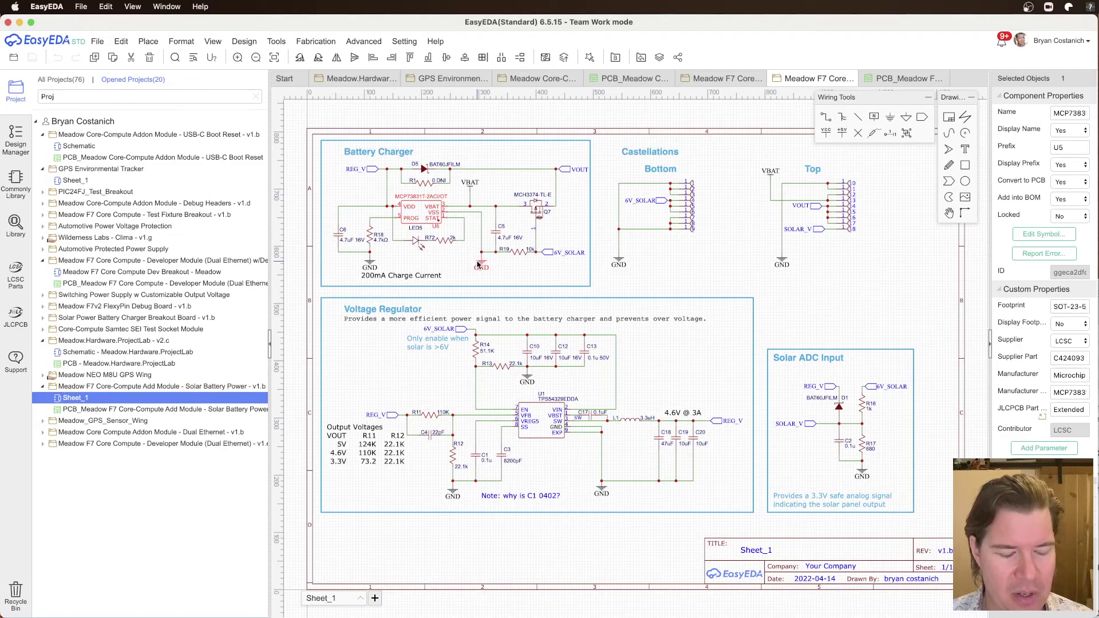
click(438, 365)
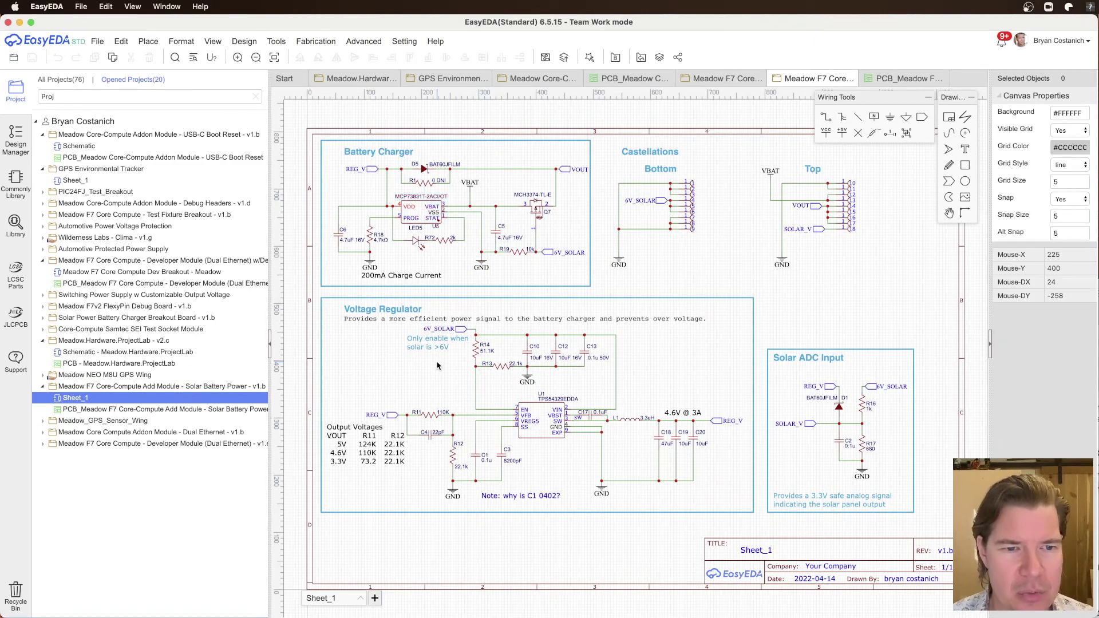
click(464, 330)
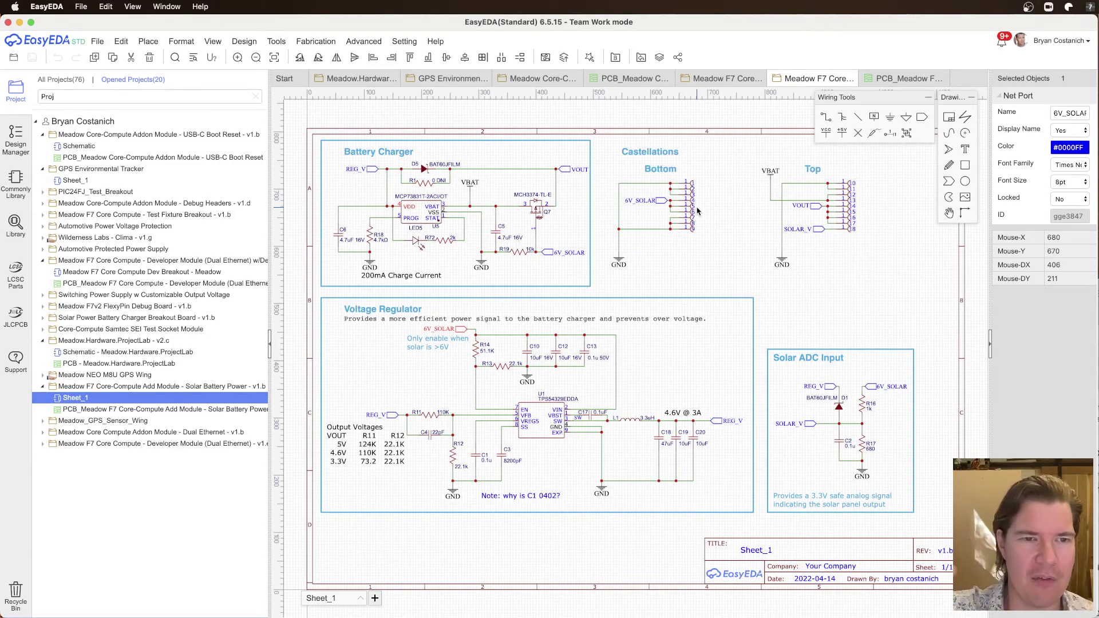
Step: Add a "Solar plug" item below Solar/Battery Charging in the TextEdit checklist and move its window aside
key(super+Tab)
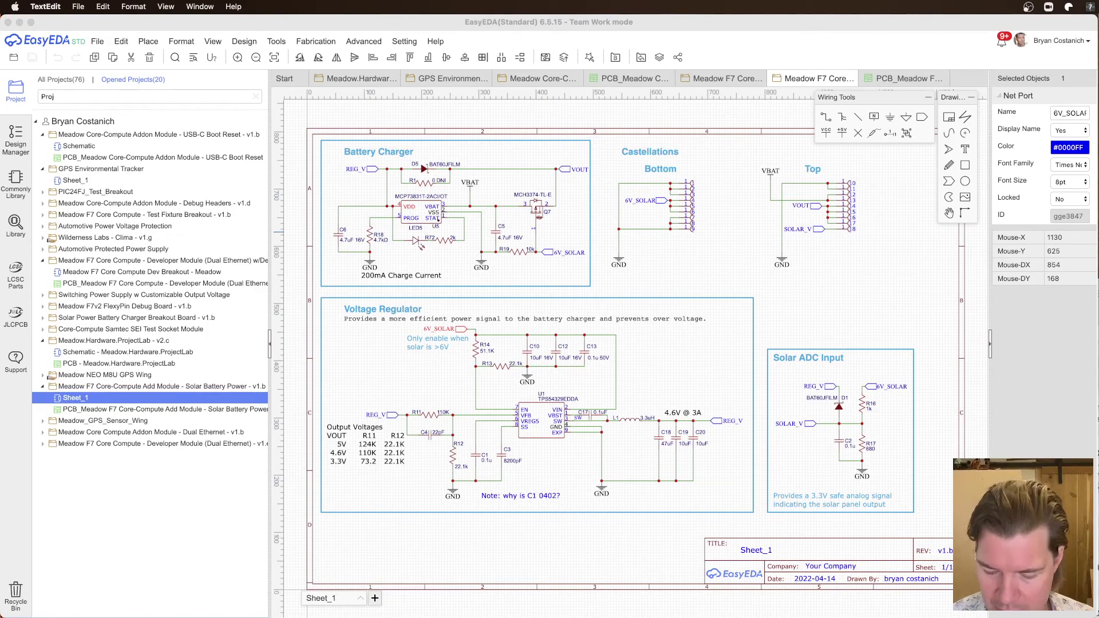
drag(1098, 378, 874, 377)
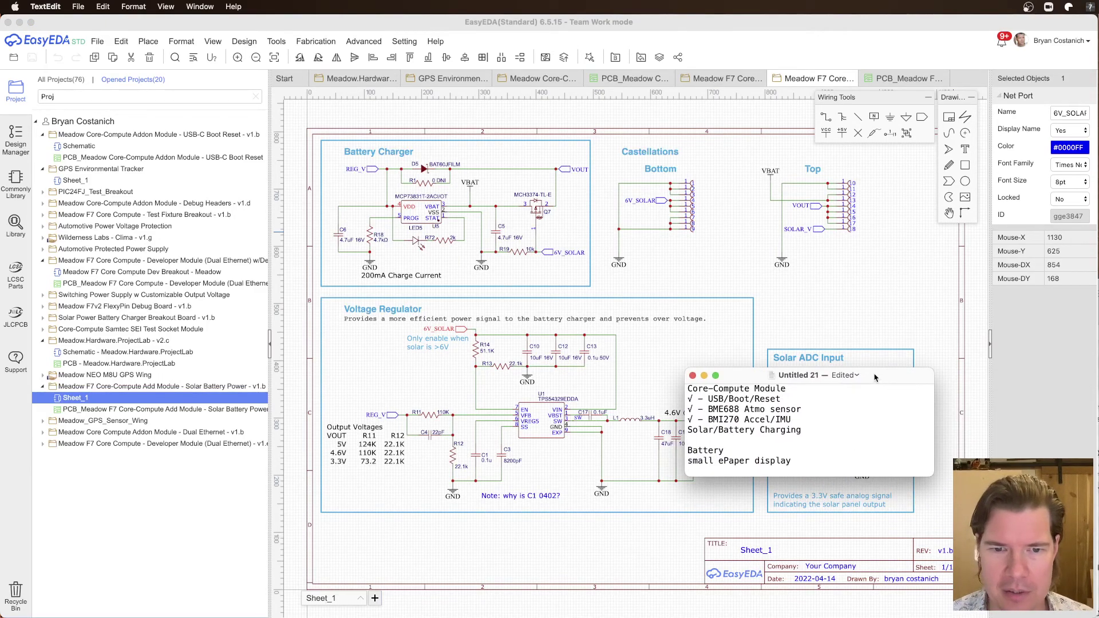
text(Solar plug)
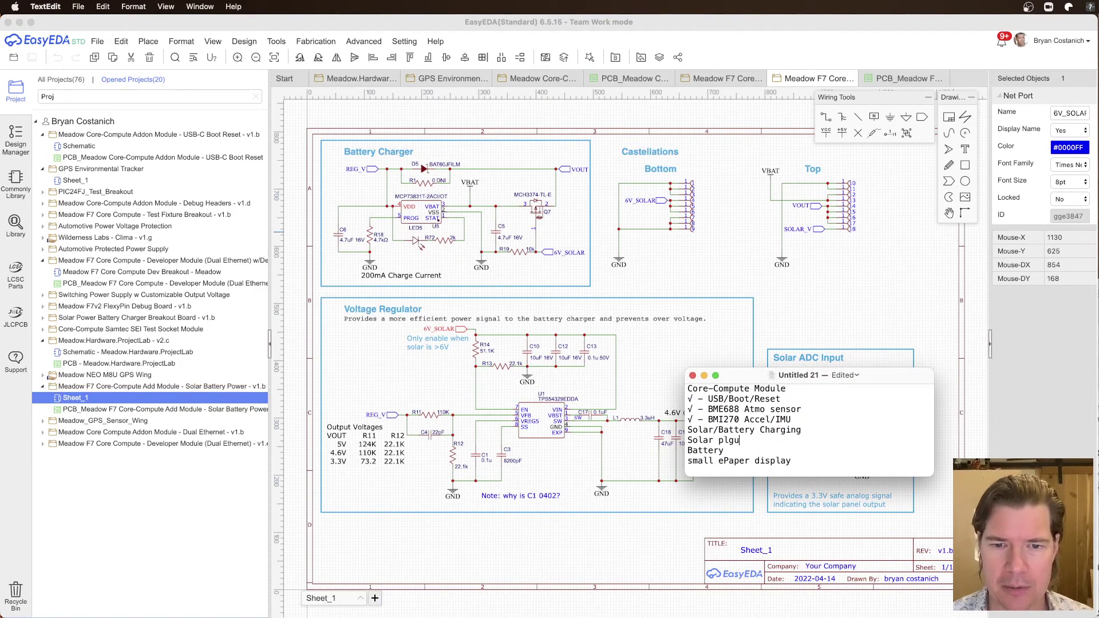
drag(836, 375, 1098, 401)
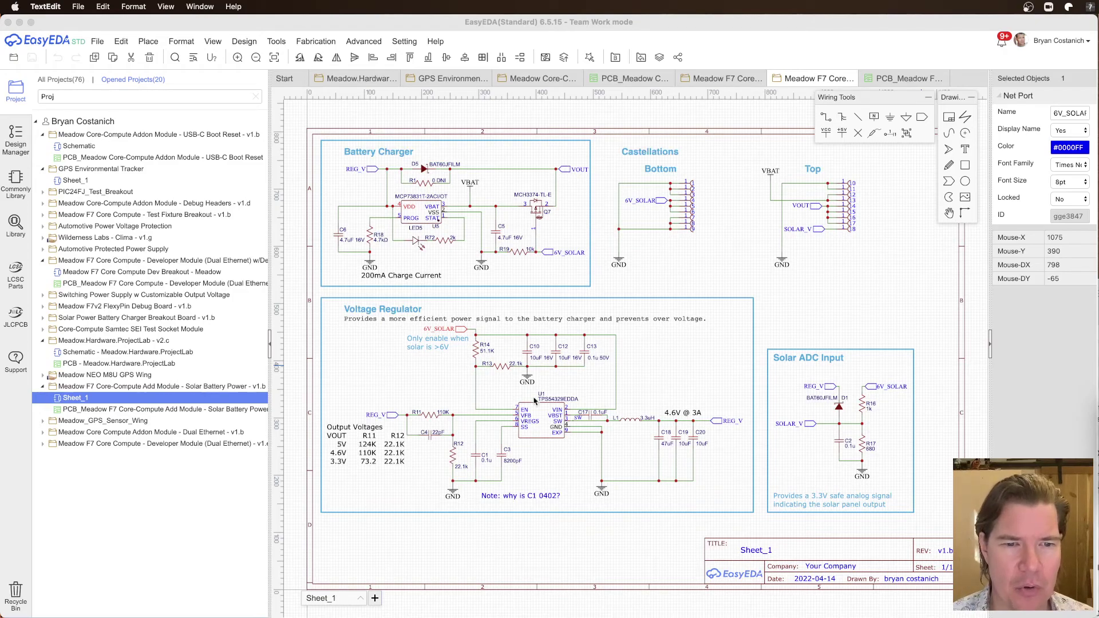
Step: Inspect the properties of the TPS54329EDDA regulator chip U1 in the Solar Battery Power schematic
click(373, 371)
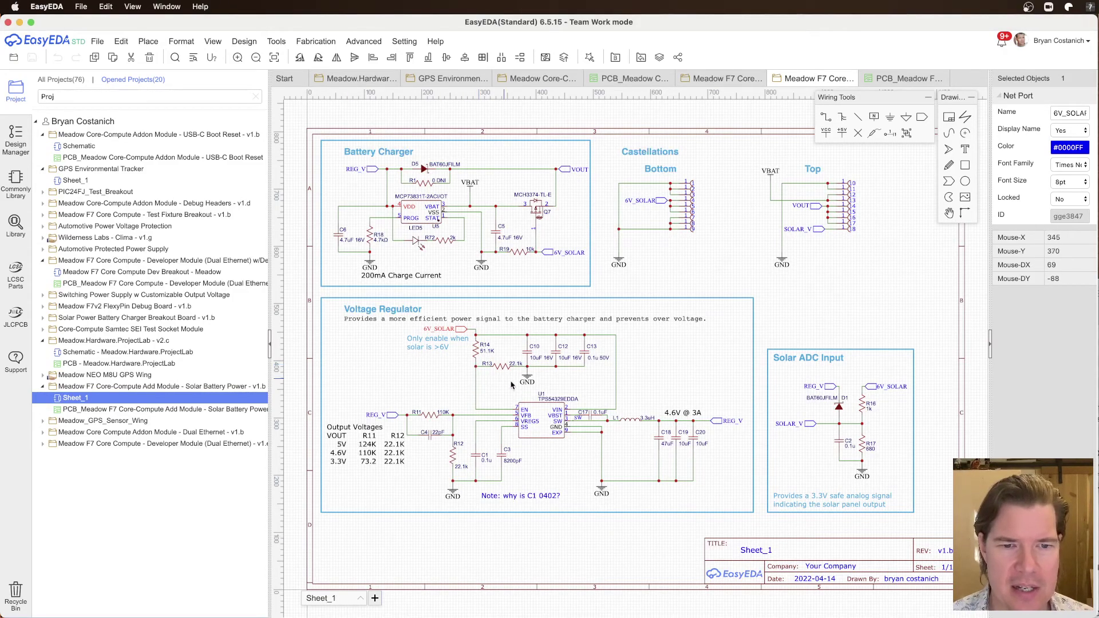
click(551, 431)
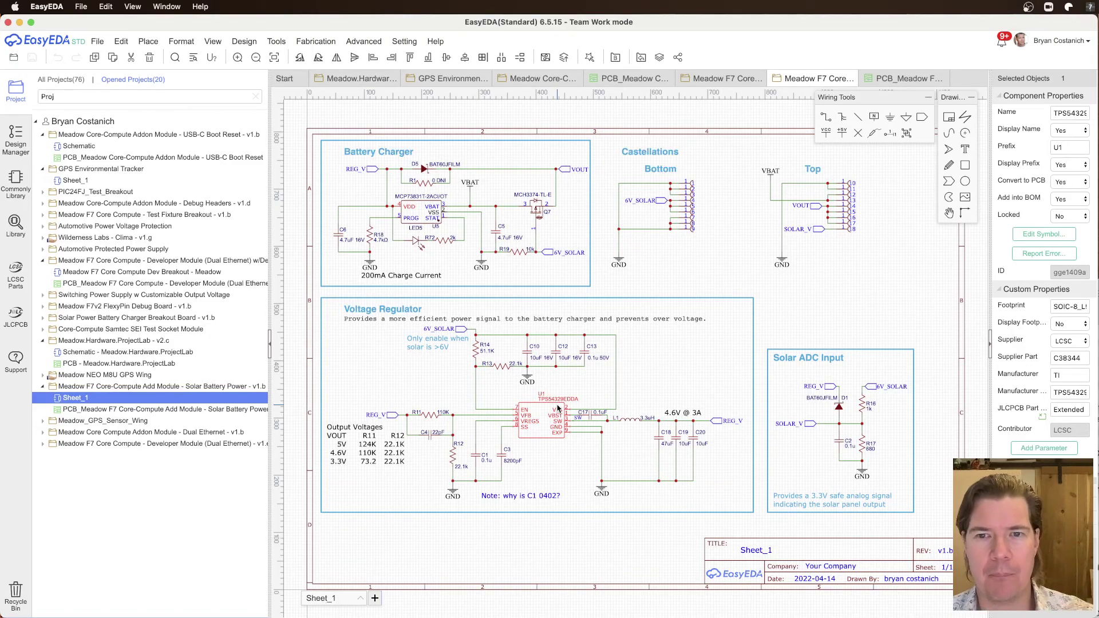
key(super+Tab)
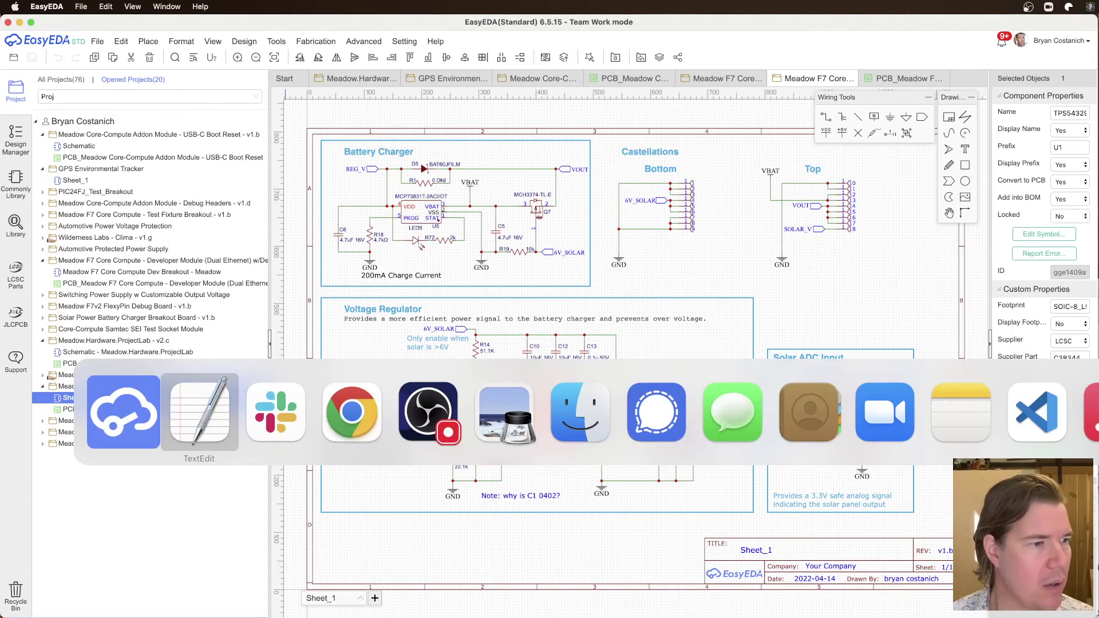
key(super+Tab)
key(super+Tab)
key(super+Tab)
key(super+Tab)
key(super+Tab)
key(super+Tab)
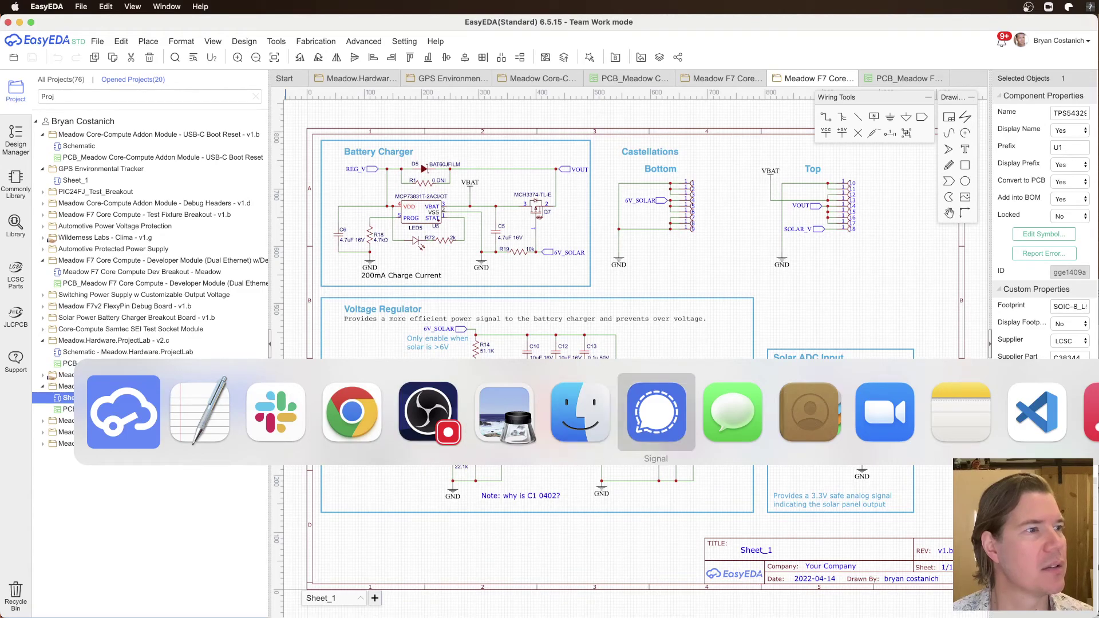
key(Escape)
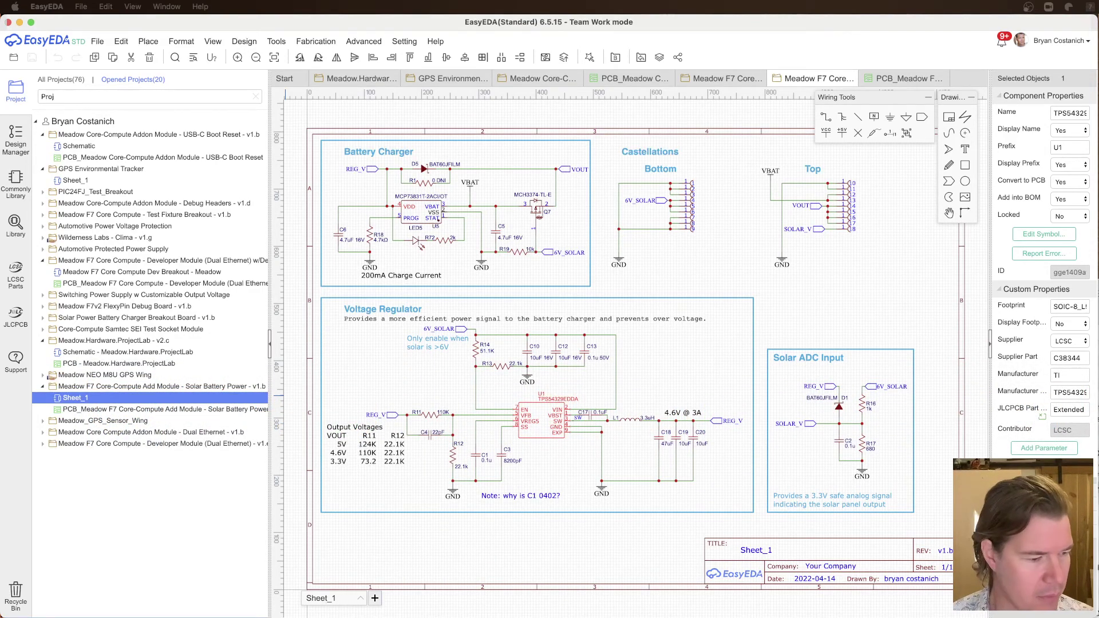
key(super+Tab)
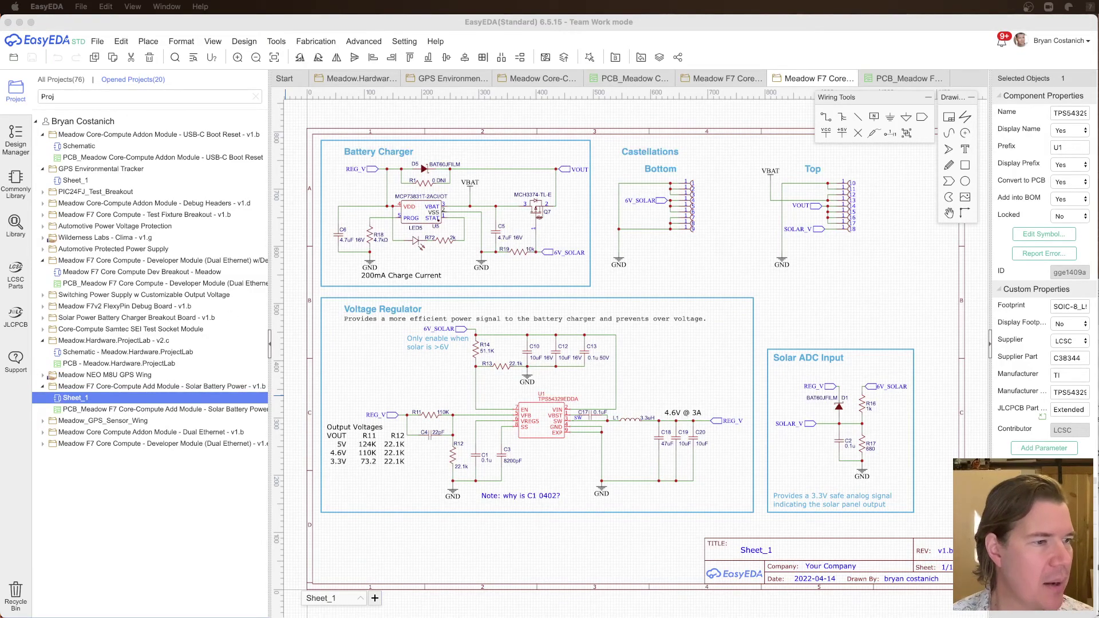
click(728, 269)
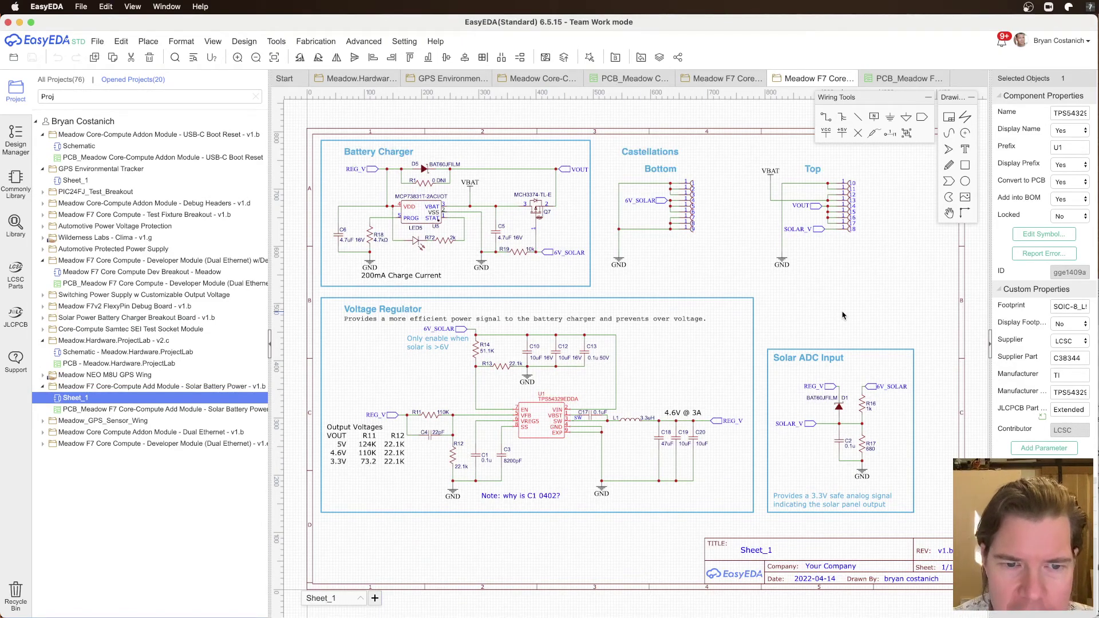
Step: Search the web in Chrome for the regulator part number TPS54329EDDA and open its Digi-Key product page
double_click(1068, 112)
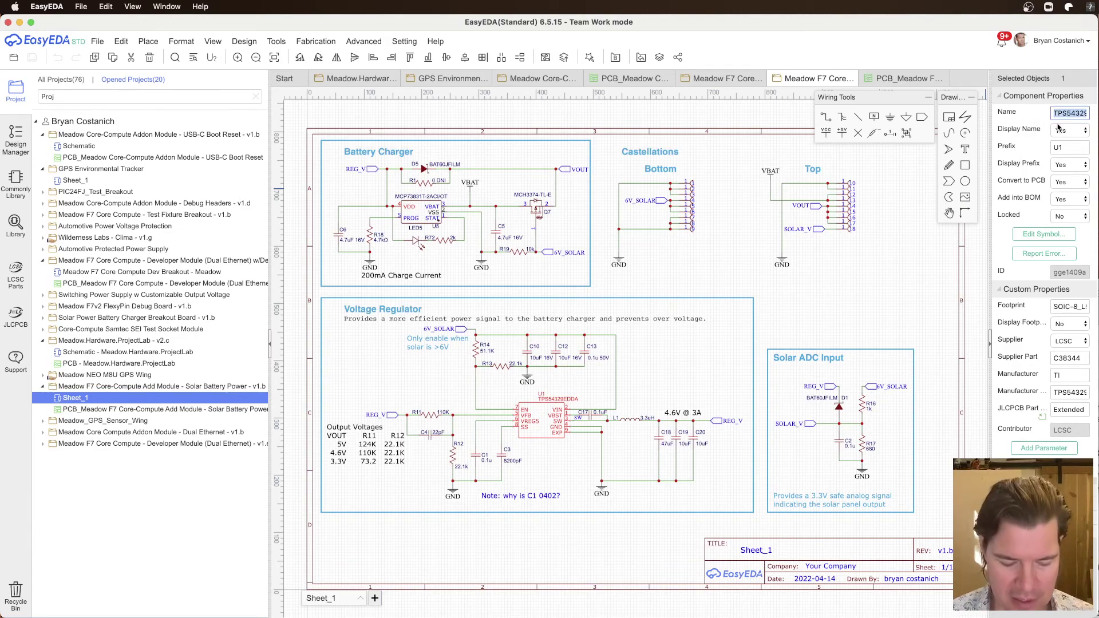
key(super+Tab)
key(super+Tab)
key(super+Tab)
key(super+Tab)
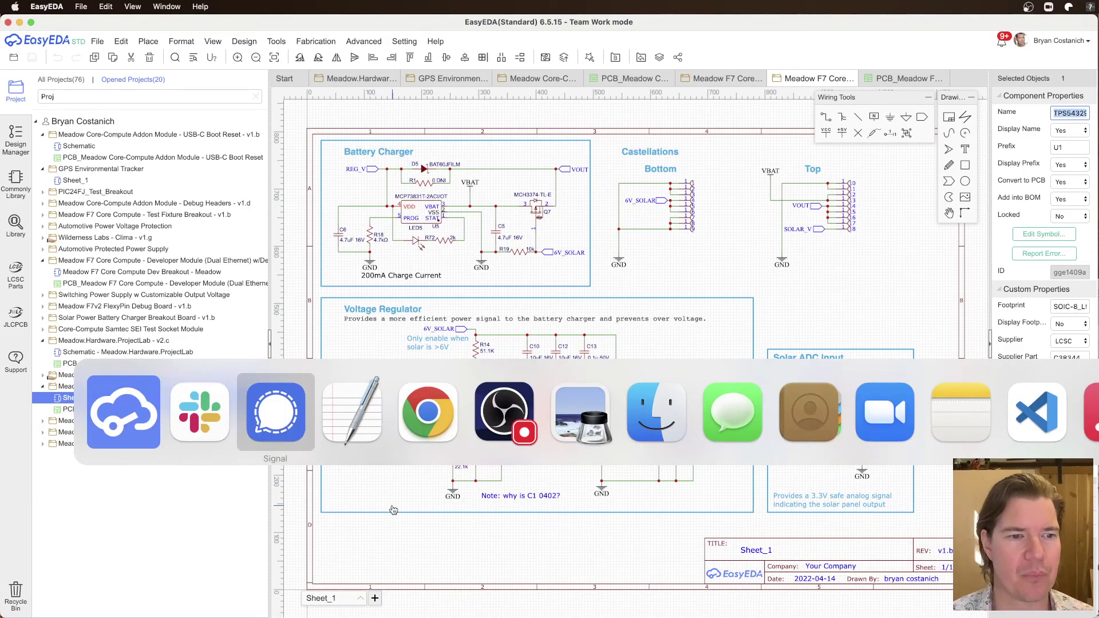
key(super+t)
text(TPS54329EDDA)
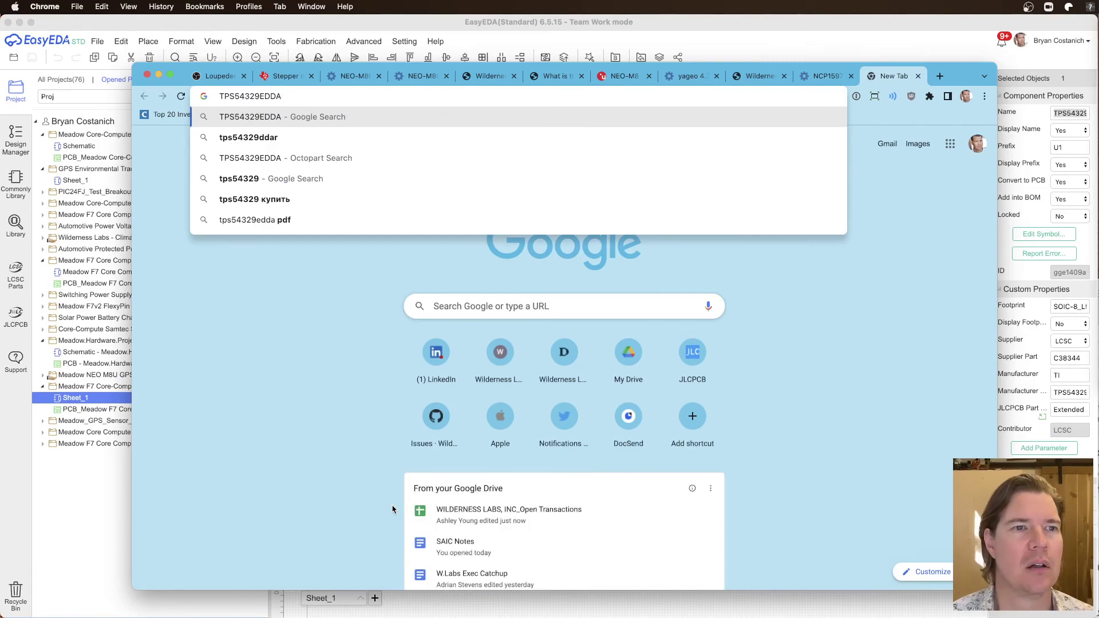
key(Return)
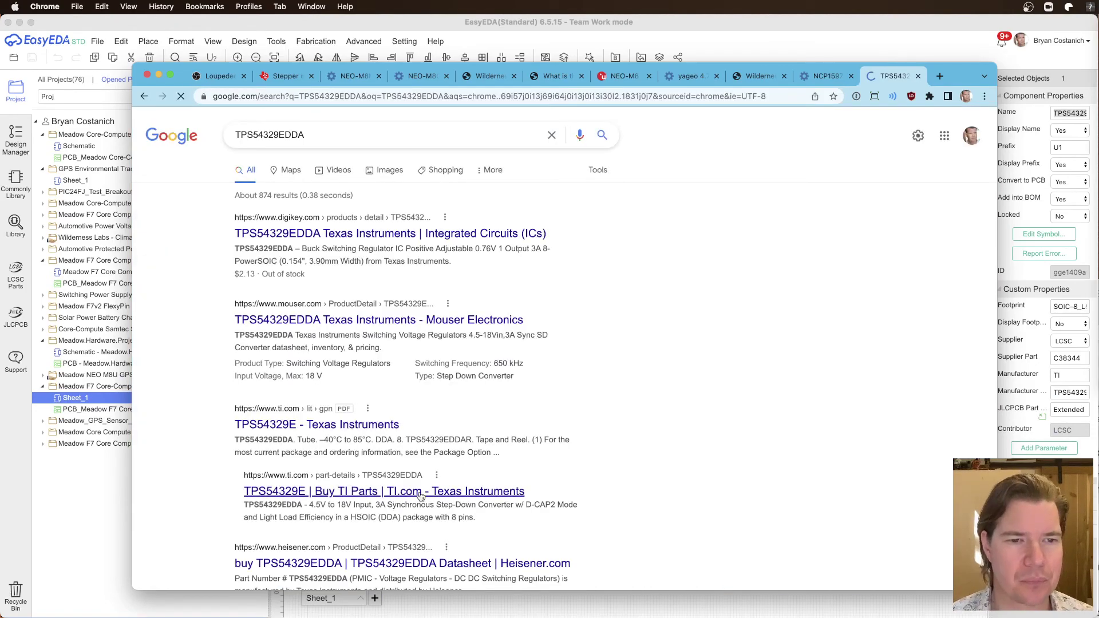
click(435, 240)
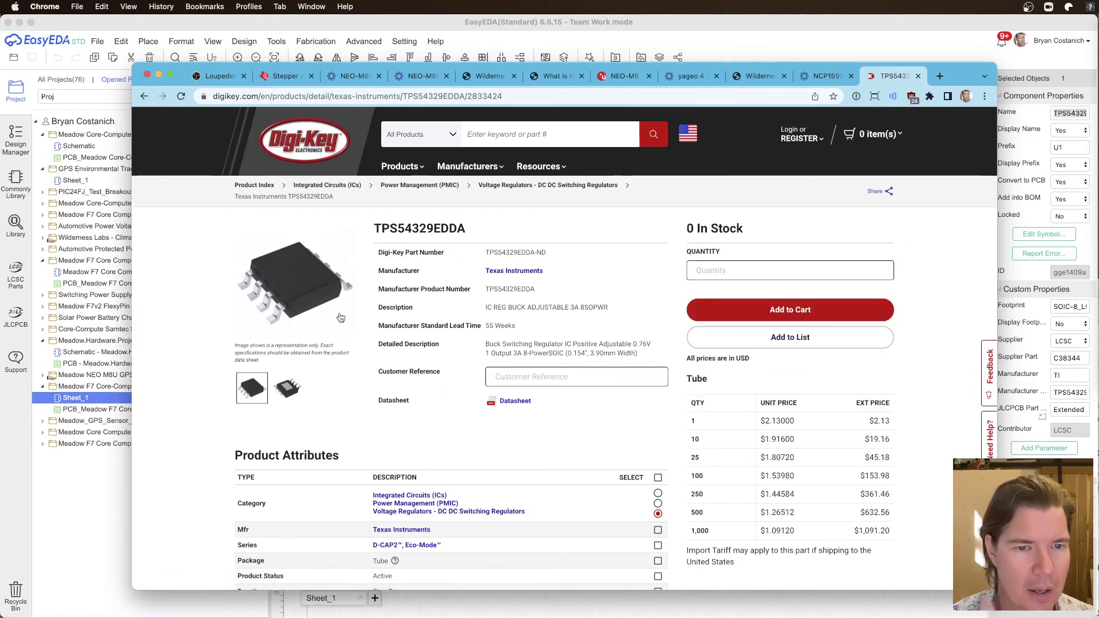
Step: Examine the detailed description and product attributes of the TPS54329EDDA on its Digi-Key page
scroll(343, 320, down, 1)
drag(491, 342, 567, 342)
click(550, 337)
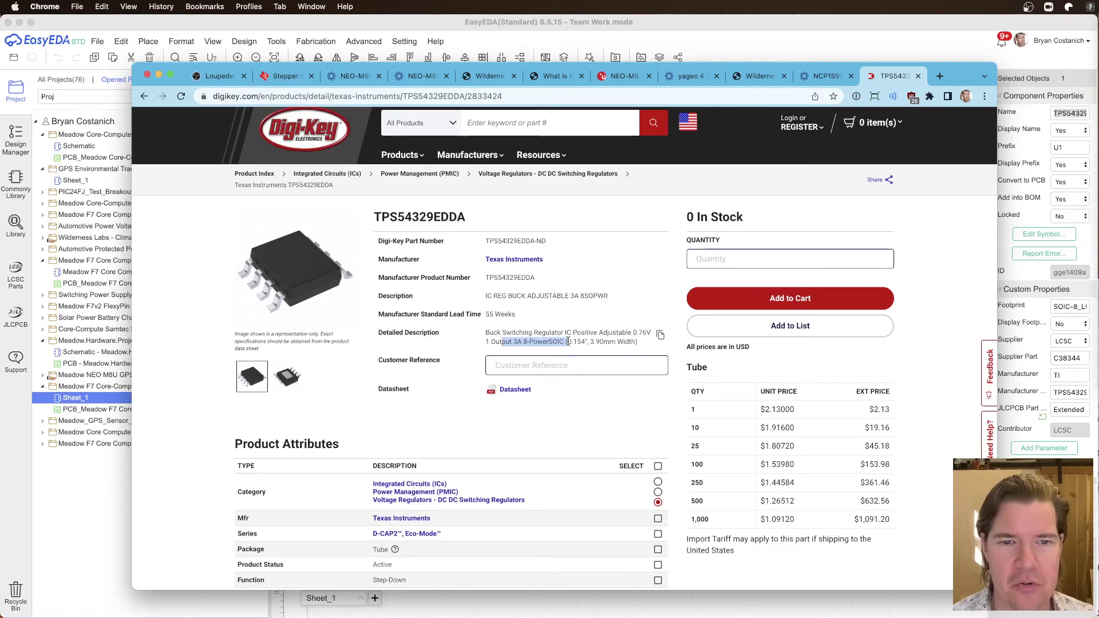
scroll(552, 337, down, 15)
scroll(553, 336, up, 15)
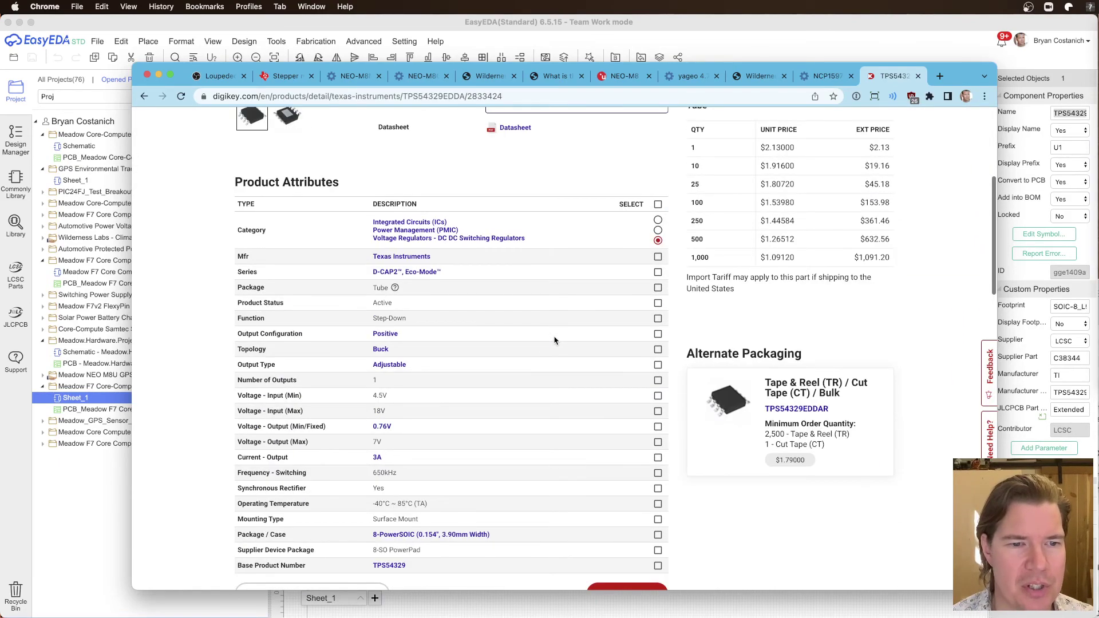
click(157, 307)
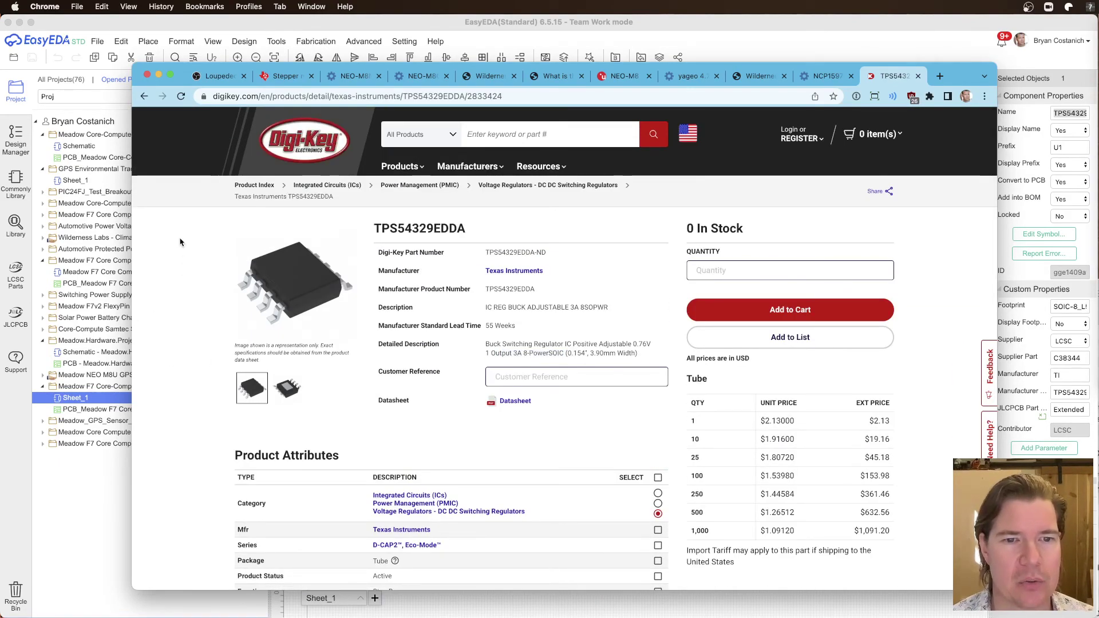
Step: Study the regulator's part title and description lines, focusing on the buck switching regulator wording
drag(598, 307, 527, 308)
drag(500, 345, 598, 348)
click(597, 348)
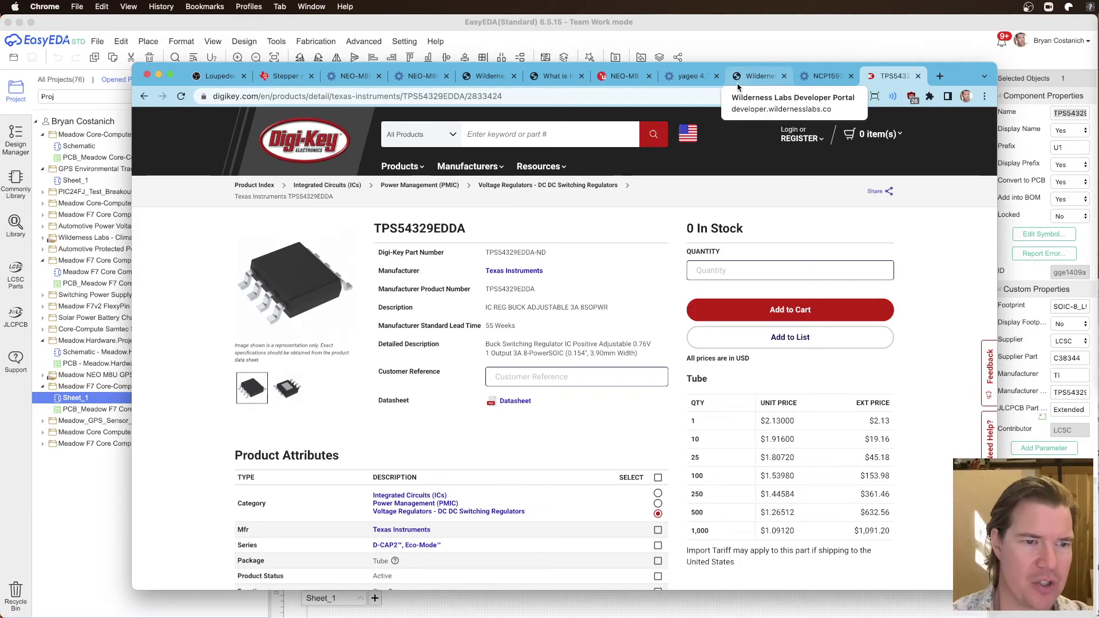
double_click(436, 228)
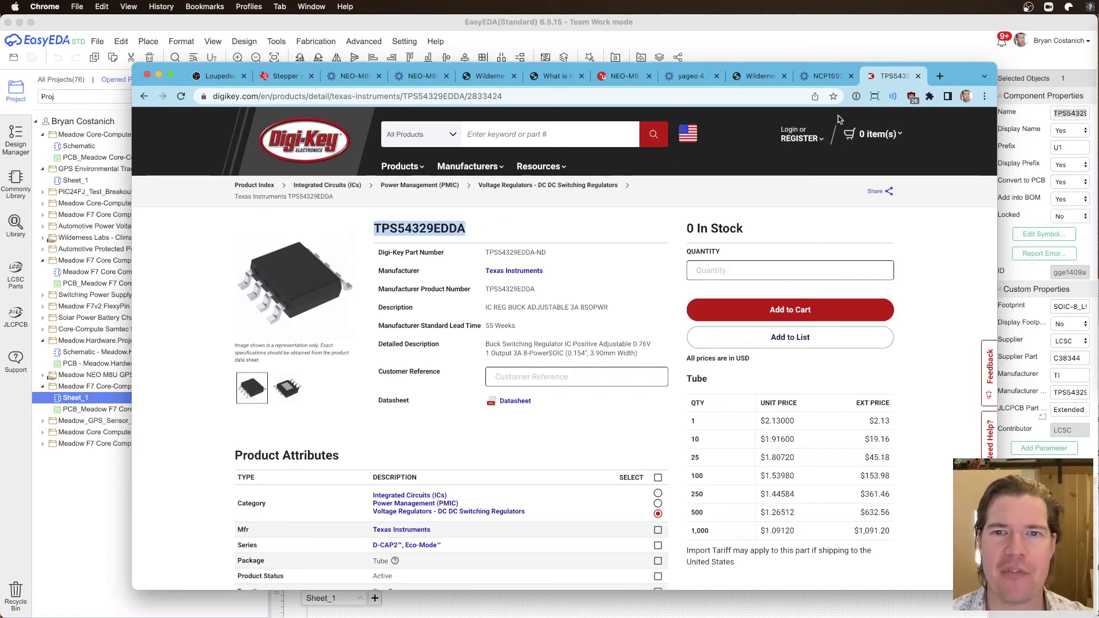
click(447, 288)
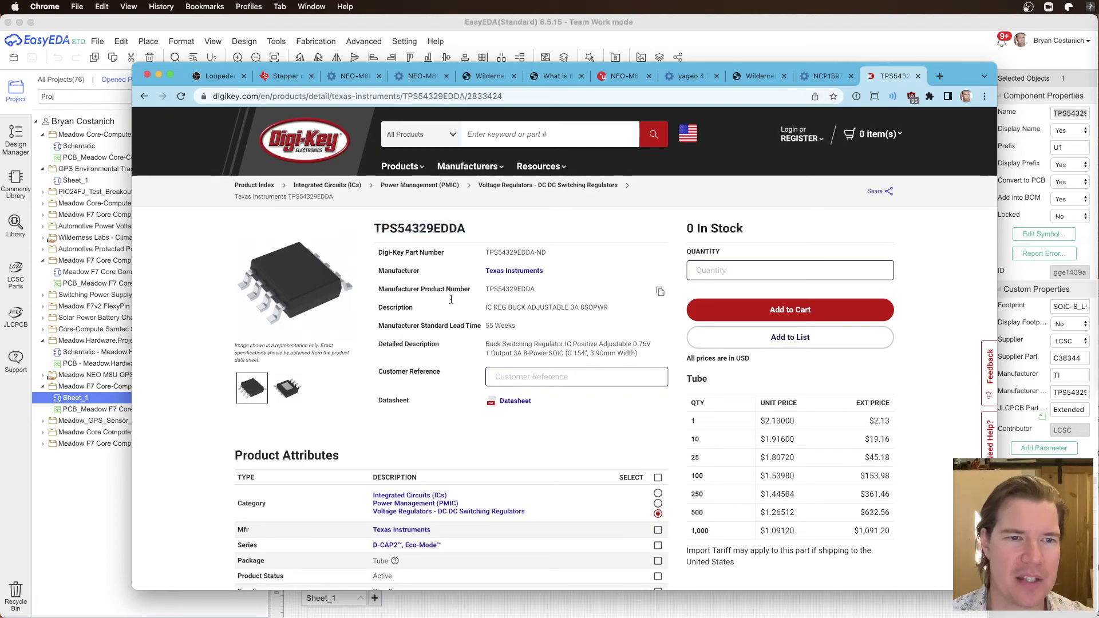
drag(607, 344, 497, 344)
click(484, 348)
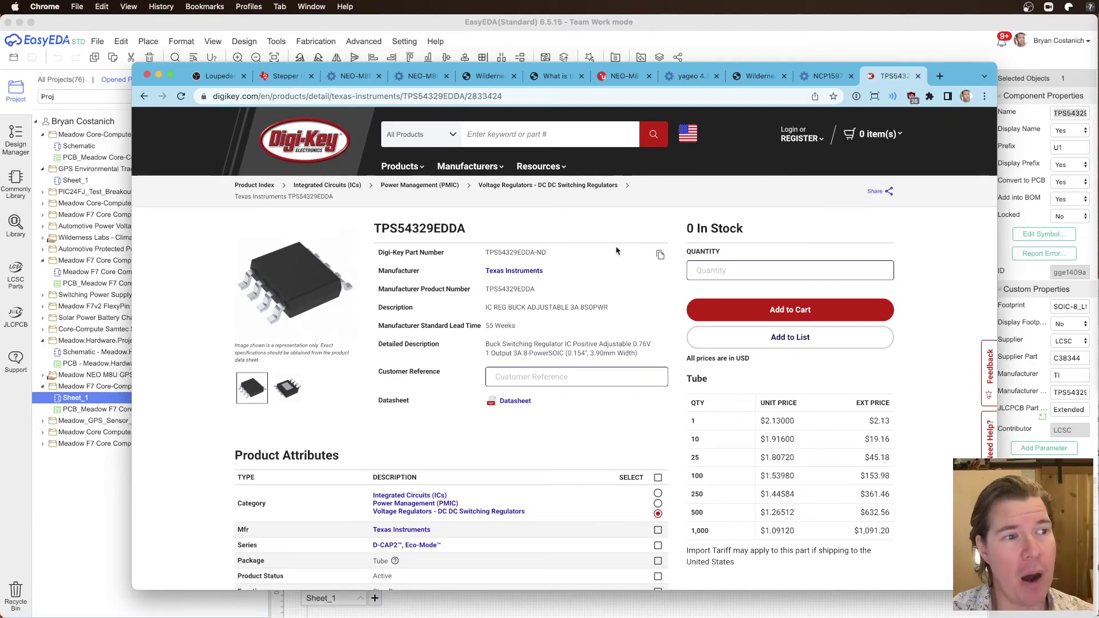
double_click(510, 345)
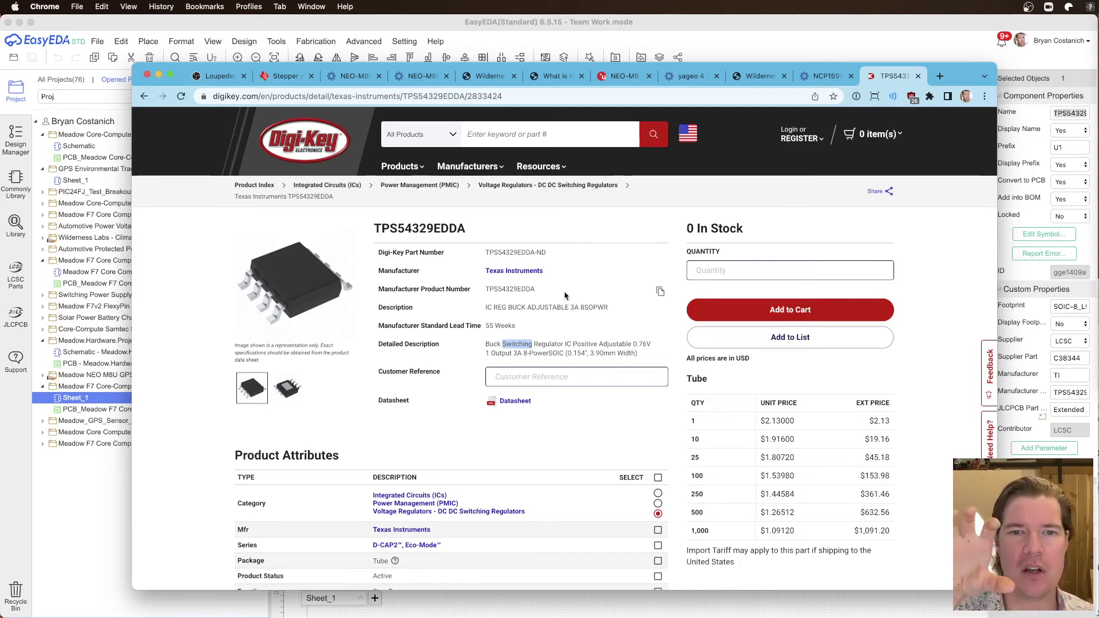
Step: Back in EasyEDA, inspect inductor L1, regulator chip U1 and the voltage regulator's output label
key(super+Tab)
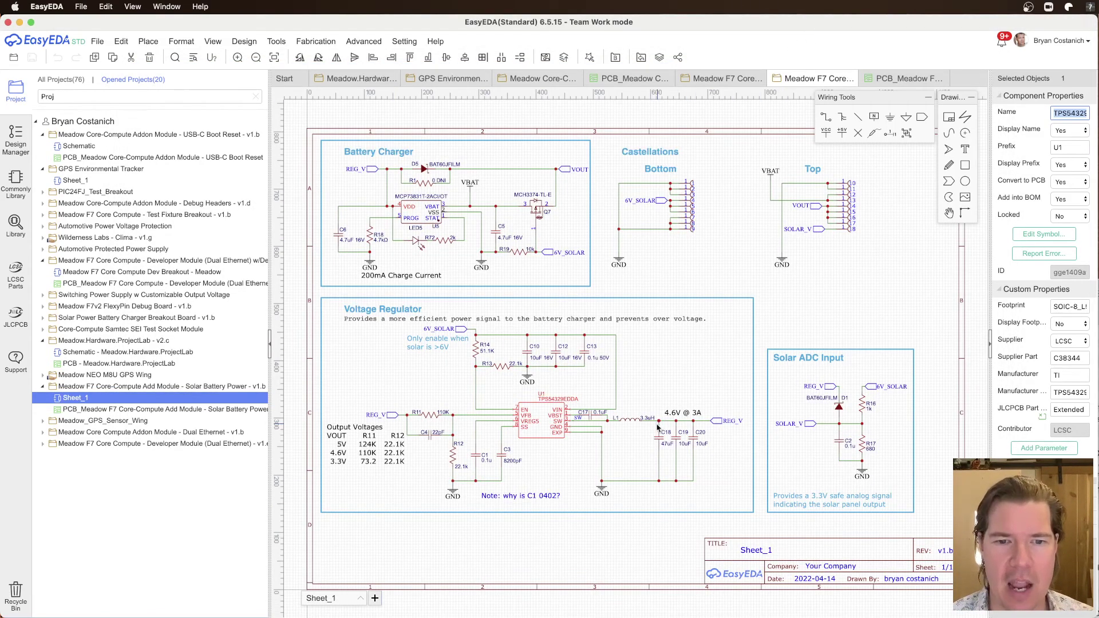
click(628, 420)
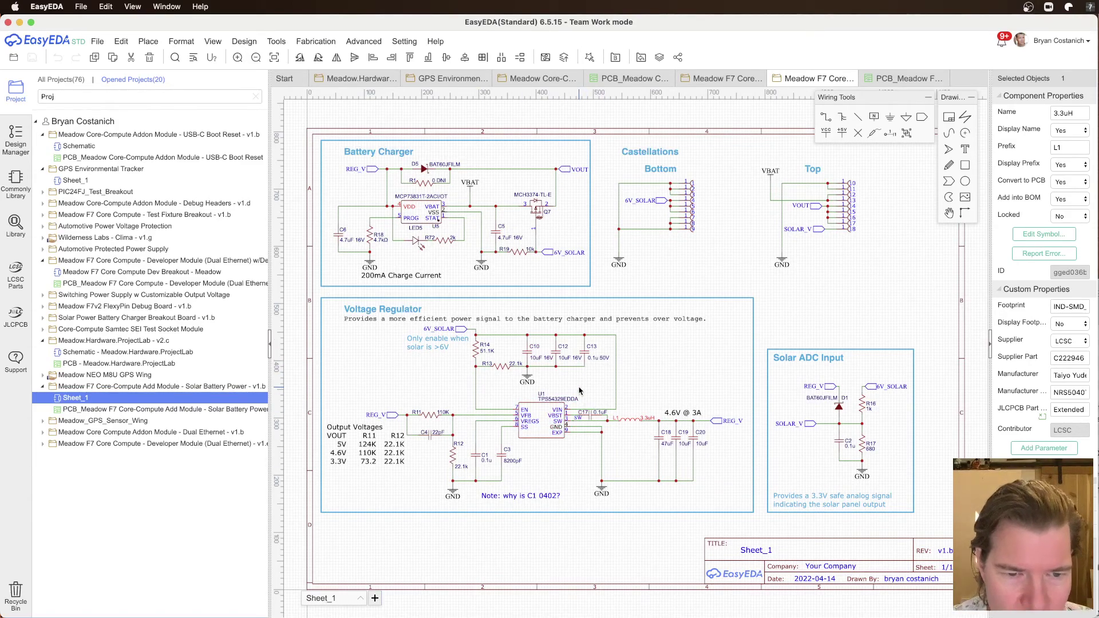
click(547, 422)
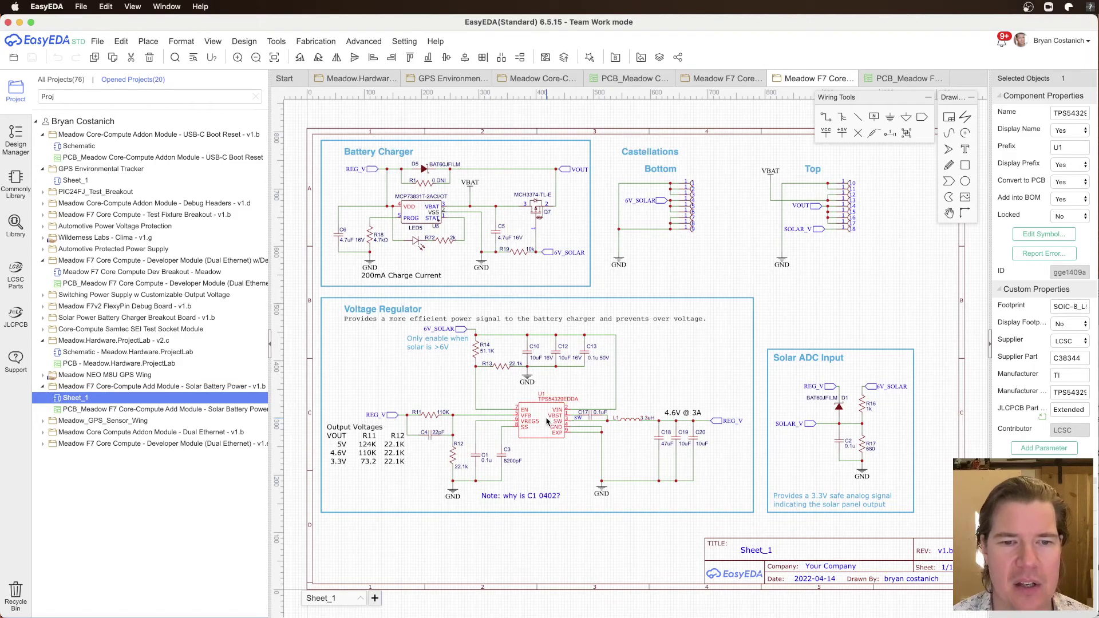
click(660, 392)
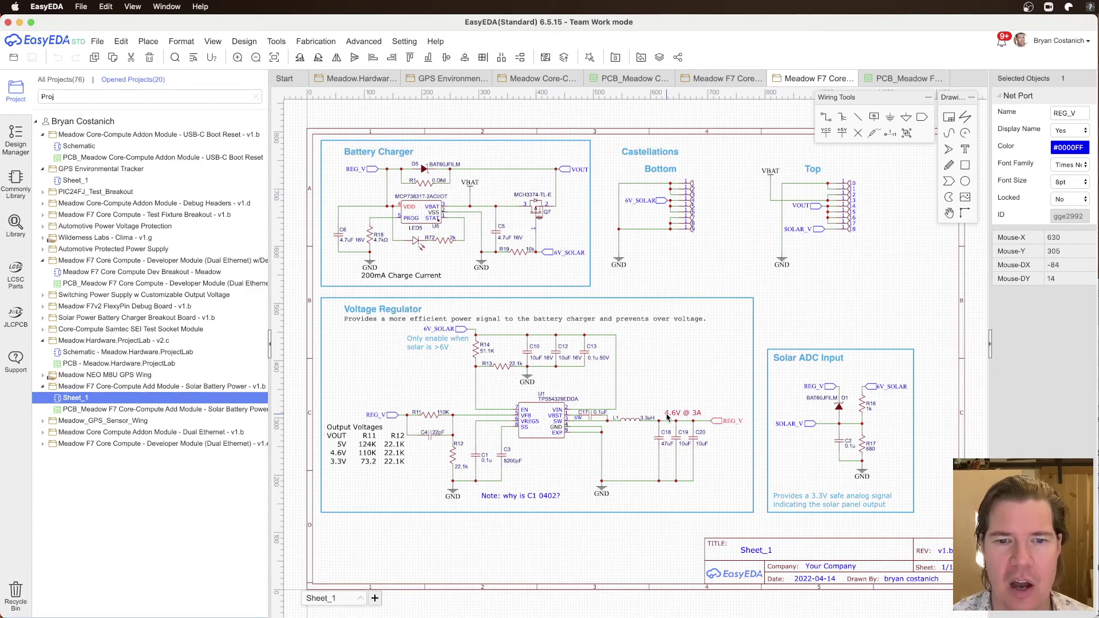
click(673, 414)
Step: Compare the Output Voltages table's 5V entry with resistor R11 and the regulator's output voltage label
scroll(726, 422, up, 2)
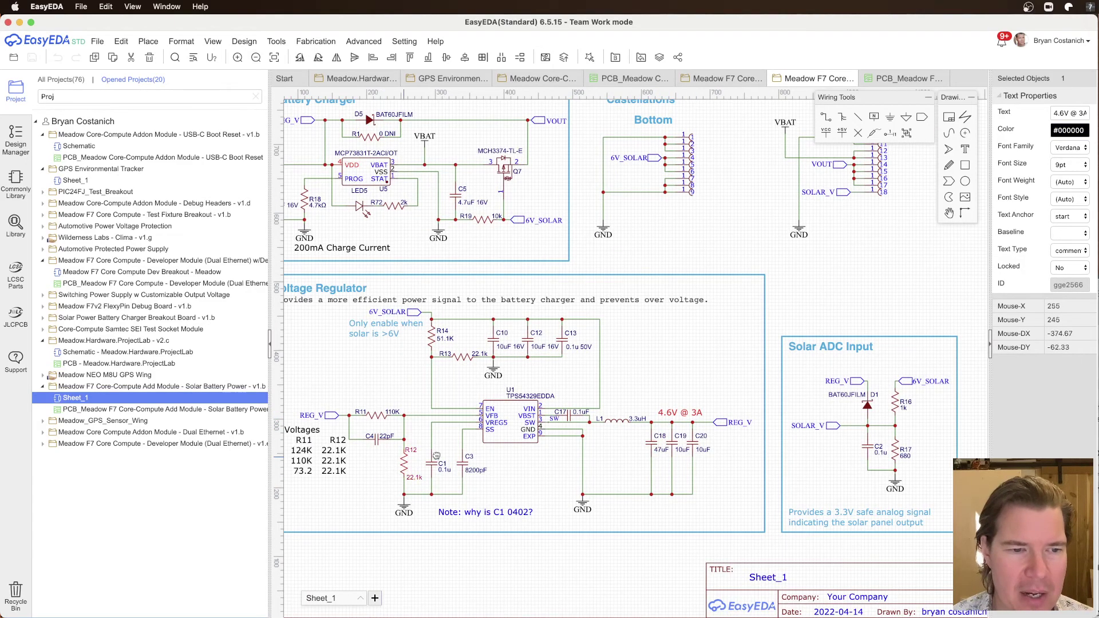
scroll(422, 454, up, 1)
click(390, 442)
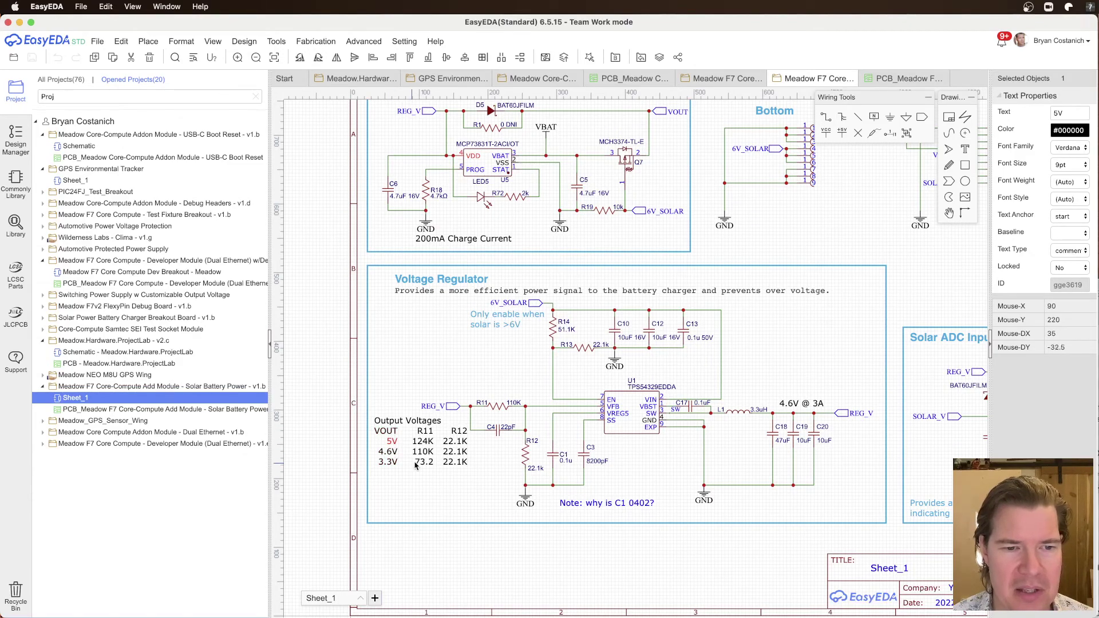
click(503, 408)
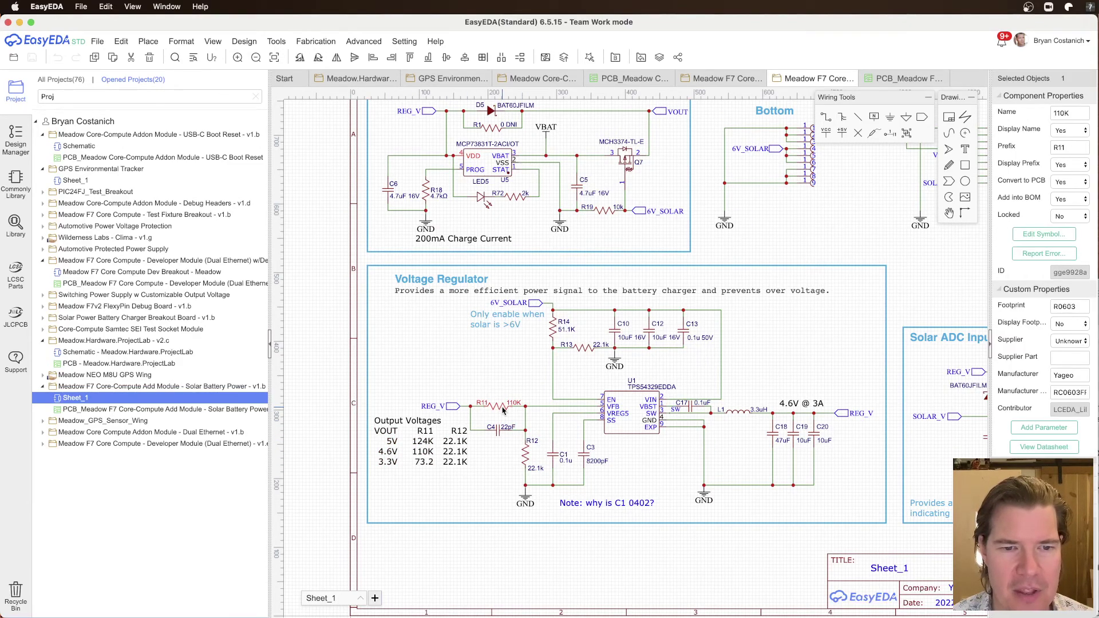
click(795, 406)
Step: Examine the regulator output and the Solar ADC Input block, and inspect its diode D1
scroll(809, 389, right, 3)
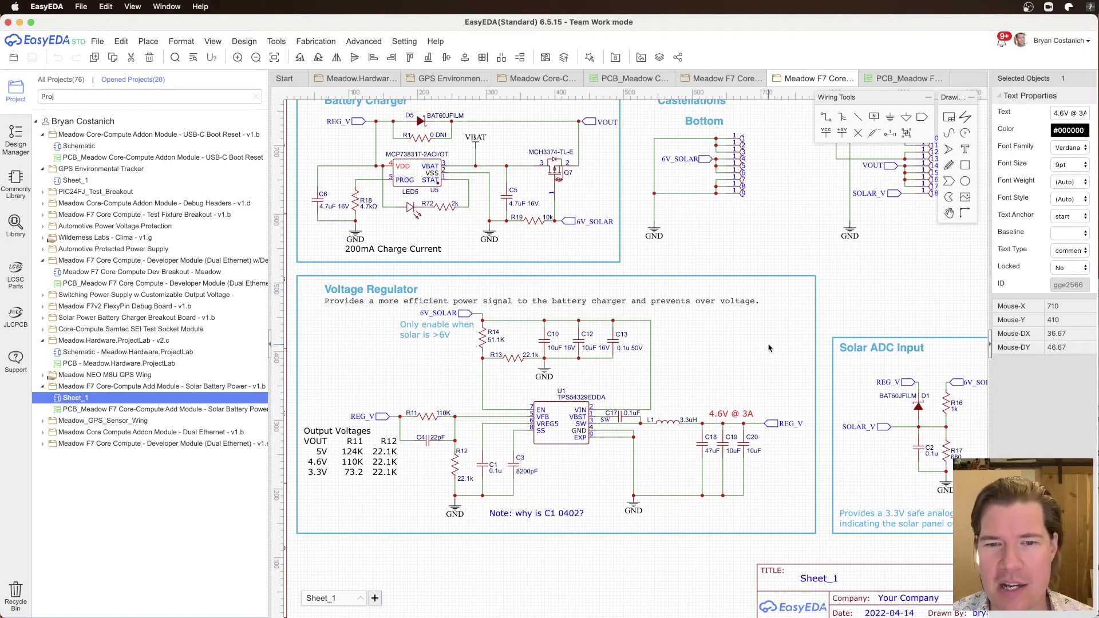
scroll(744, 343, right, 3)
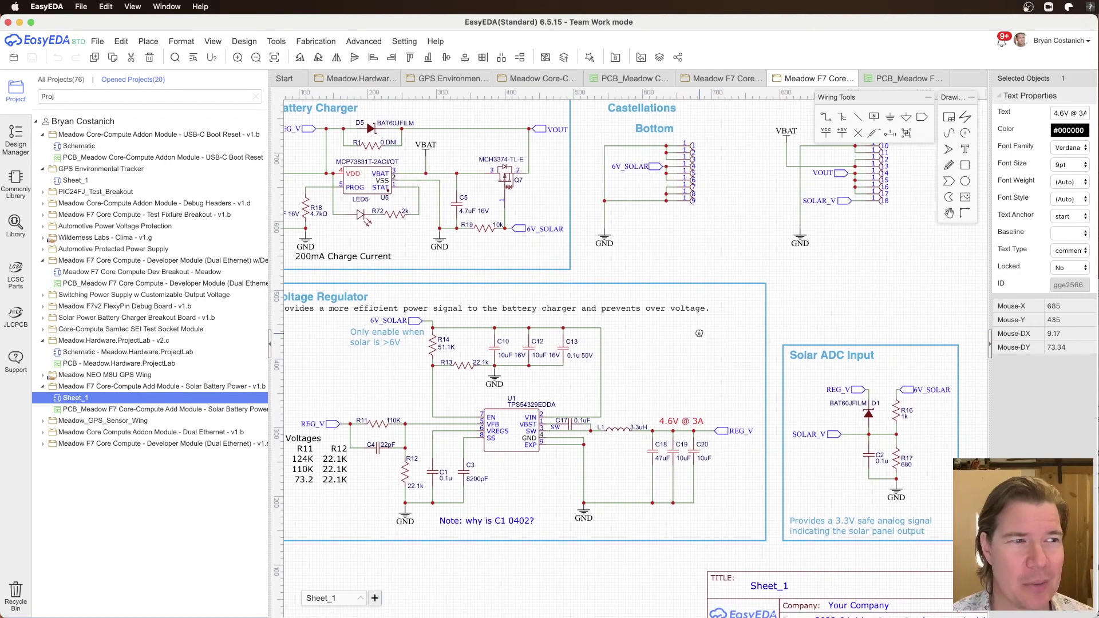
scroll(690, 328, down, 2)
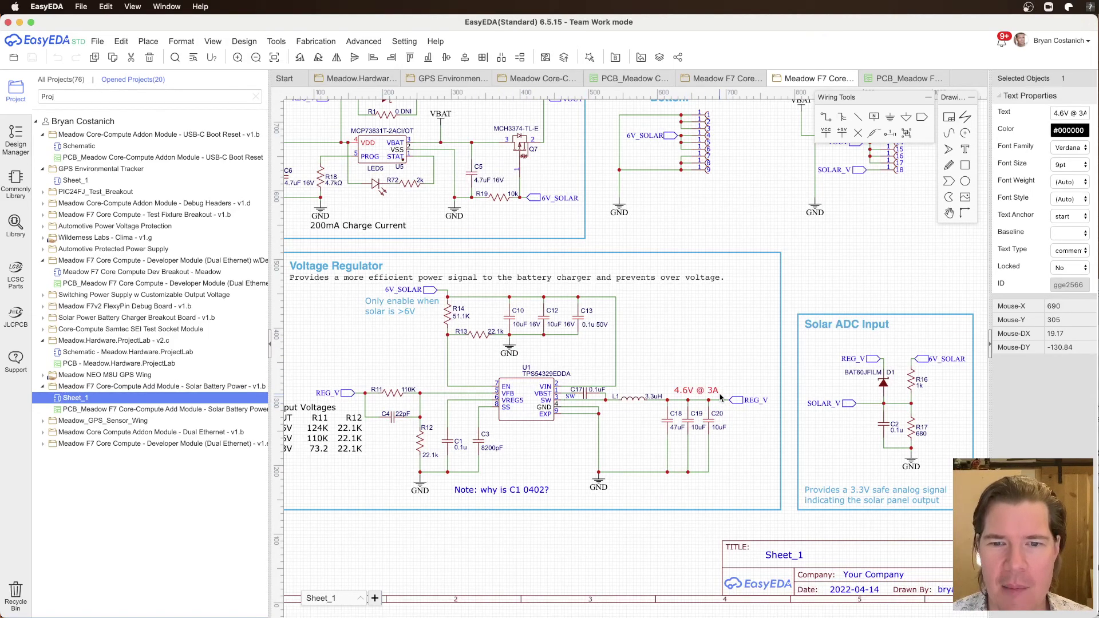
right_drag(713, 320, 708, 326)
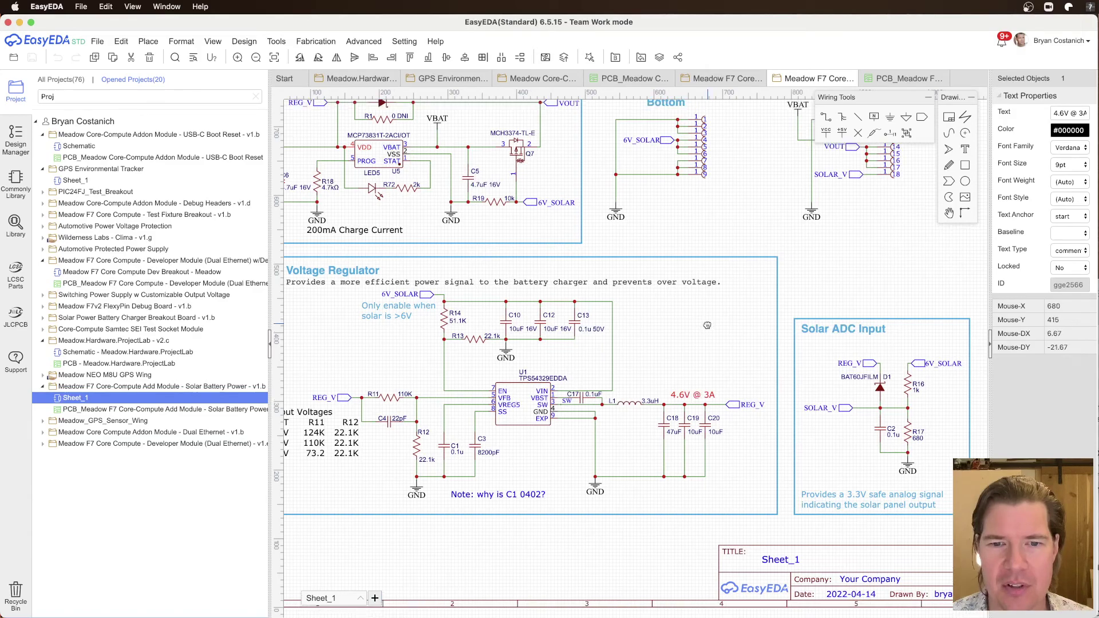
right_drag(790, 362, 690, 366)
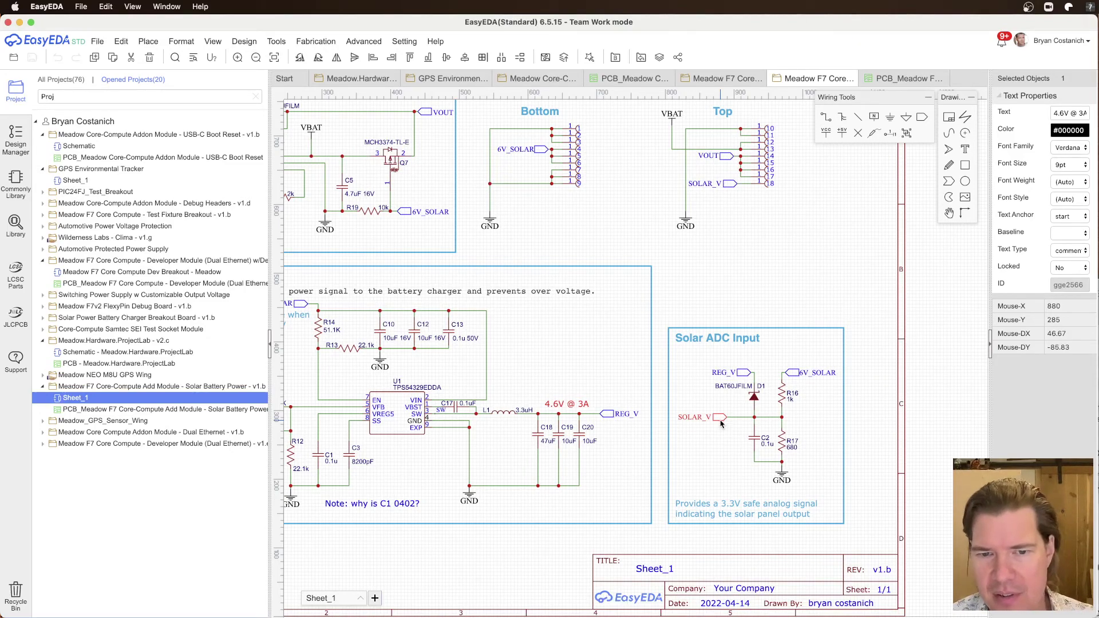
click(754, 399)
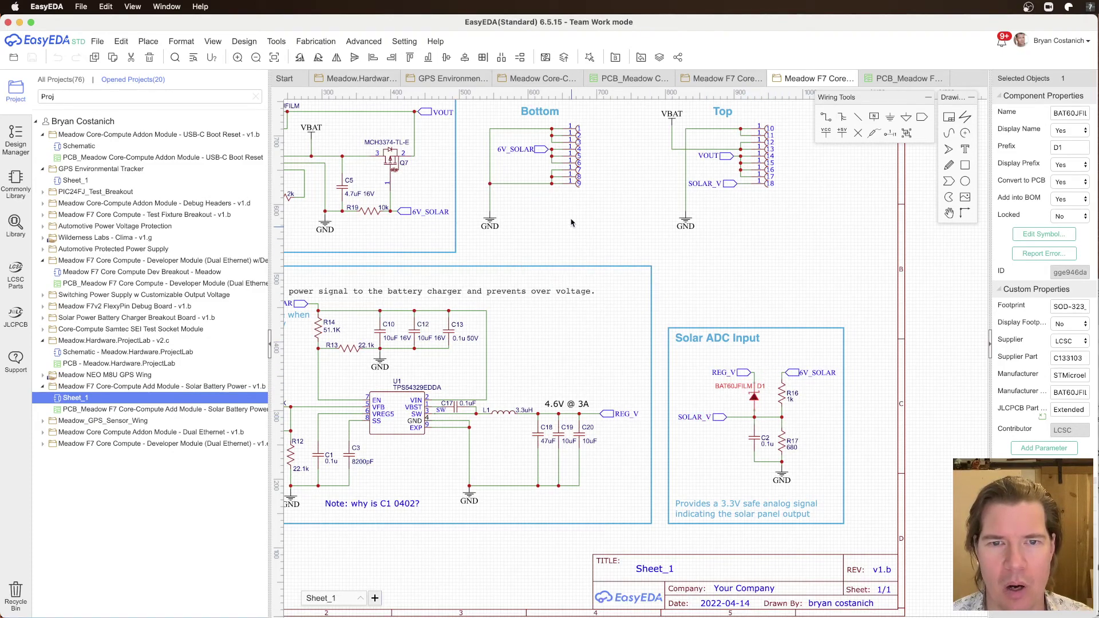
Step: Examine the Battery Charger block and inspect the properties of its MCH3374-TL-E transistor Q7
scroll(571, 229, left, 5)
scroll(572, 229, up, 2)
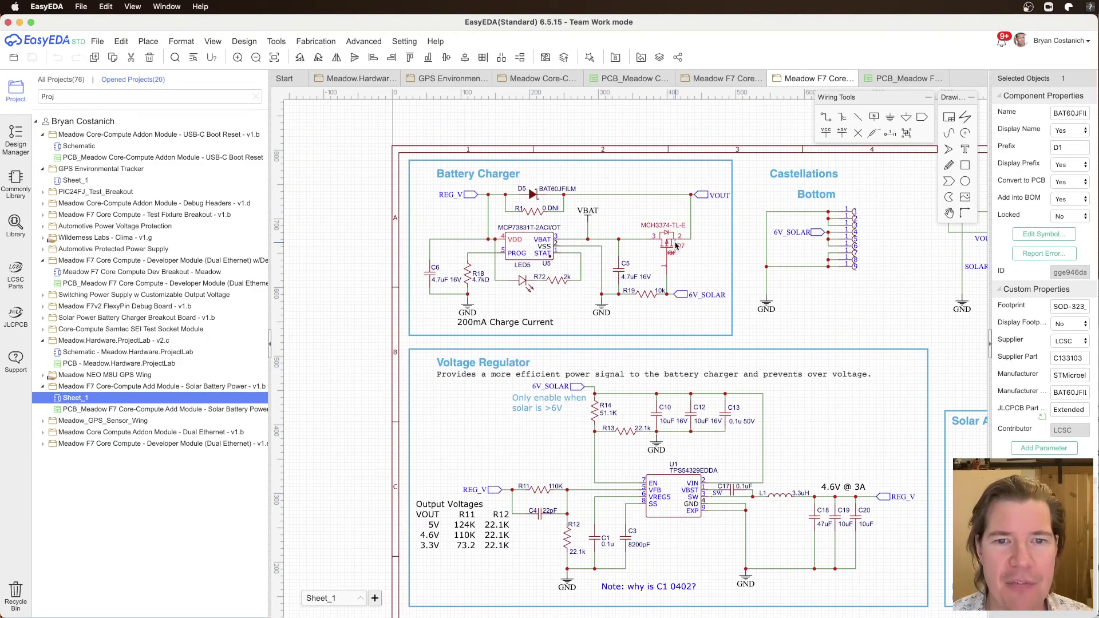
scroll(608, 182, right, 2)
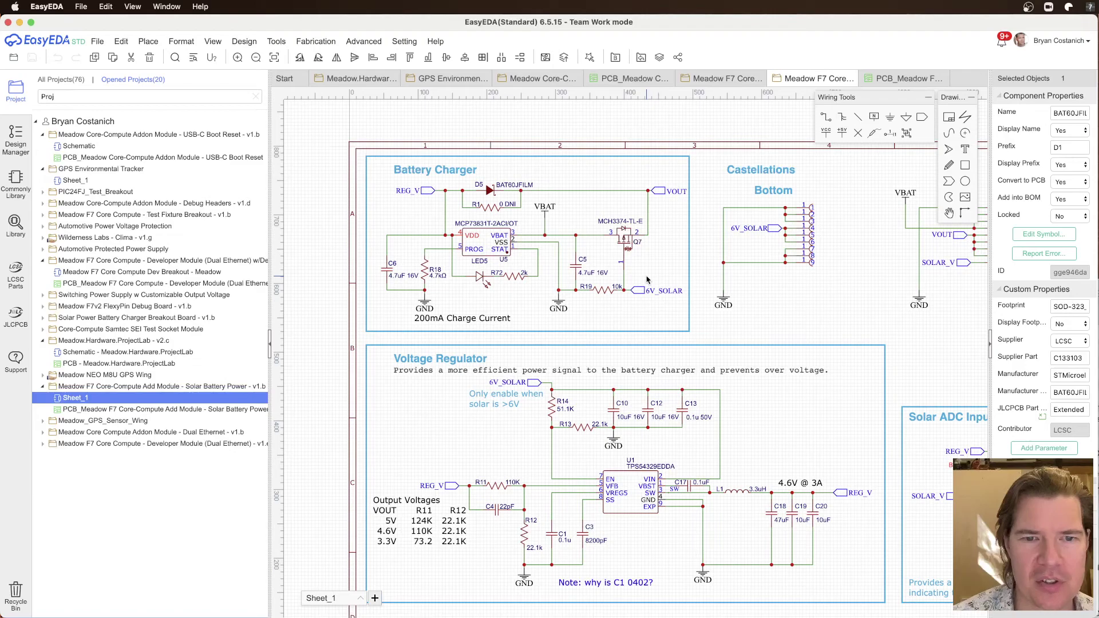
click(625, 240)
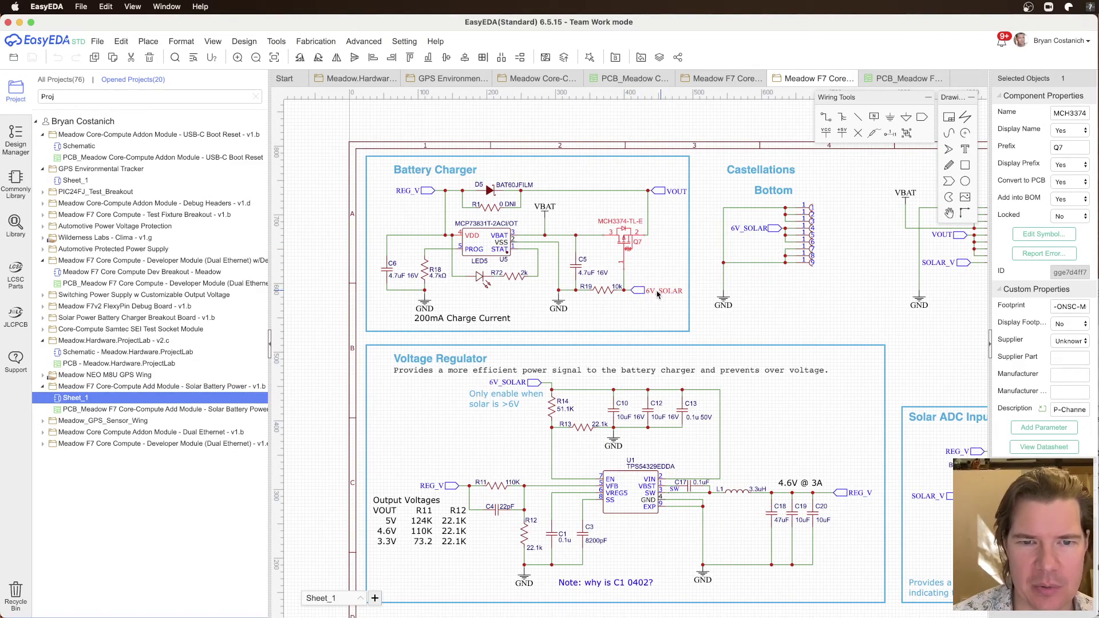
click(624, 241)
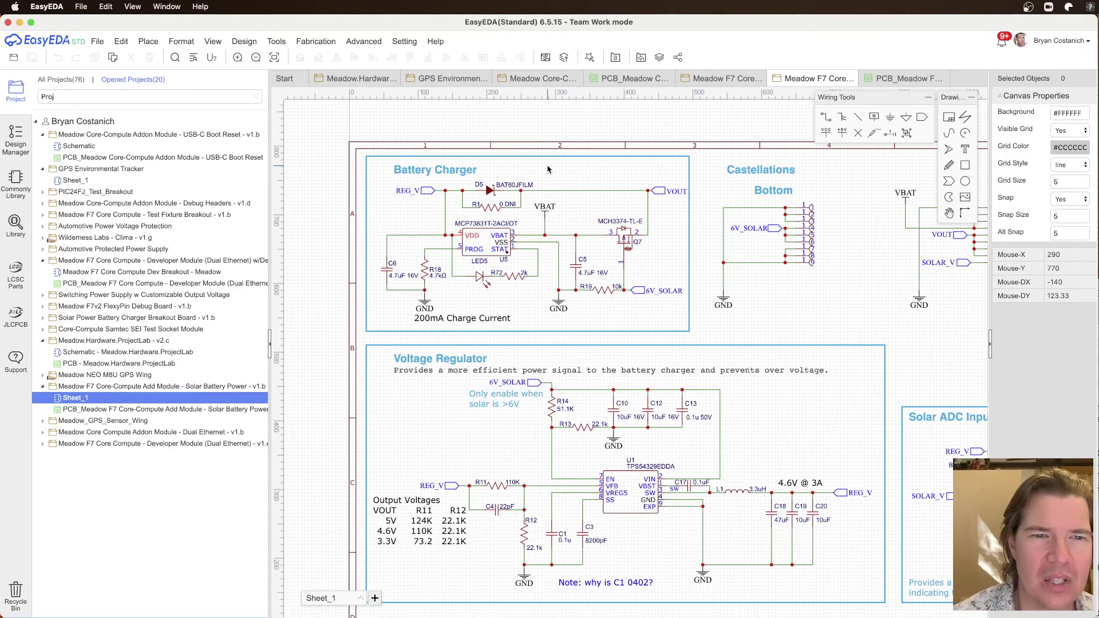
Step: Trace the Battery Charger's power path from REG_V through charger chip U5 and VBAT to transistor Q7 and its 6V_SOLAR net port
click(429, 193)
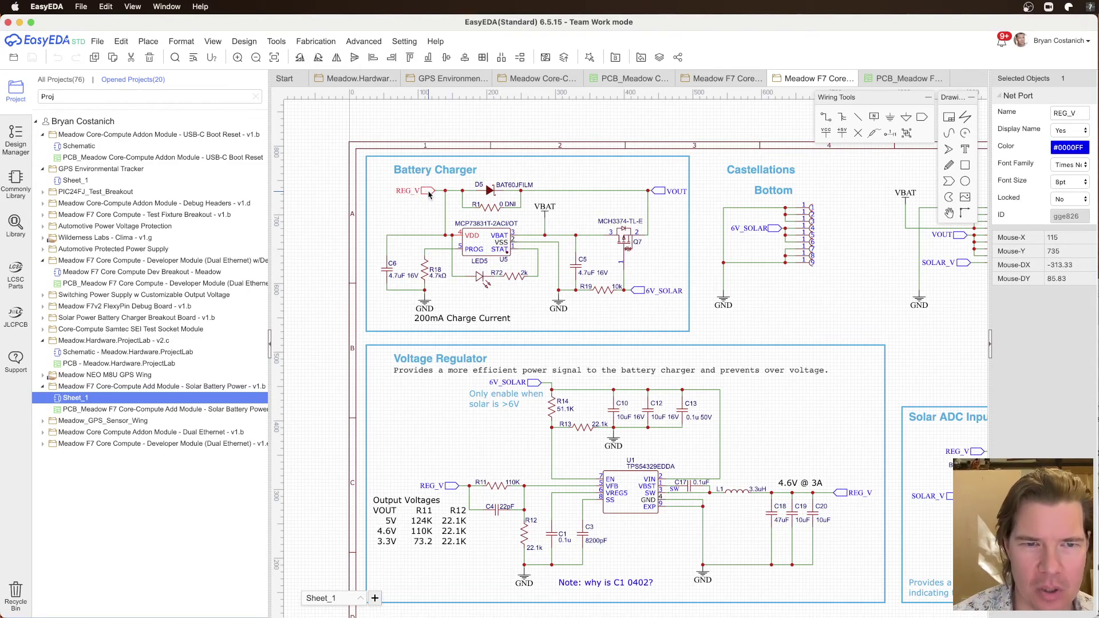
click(483, 241)
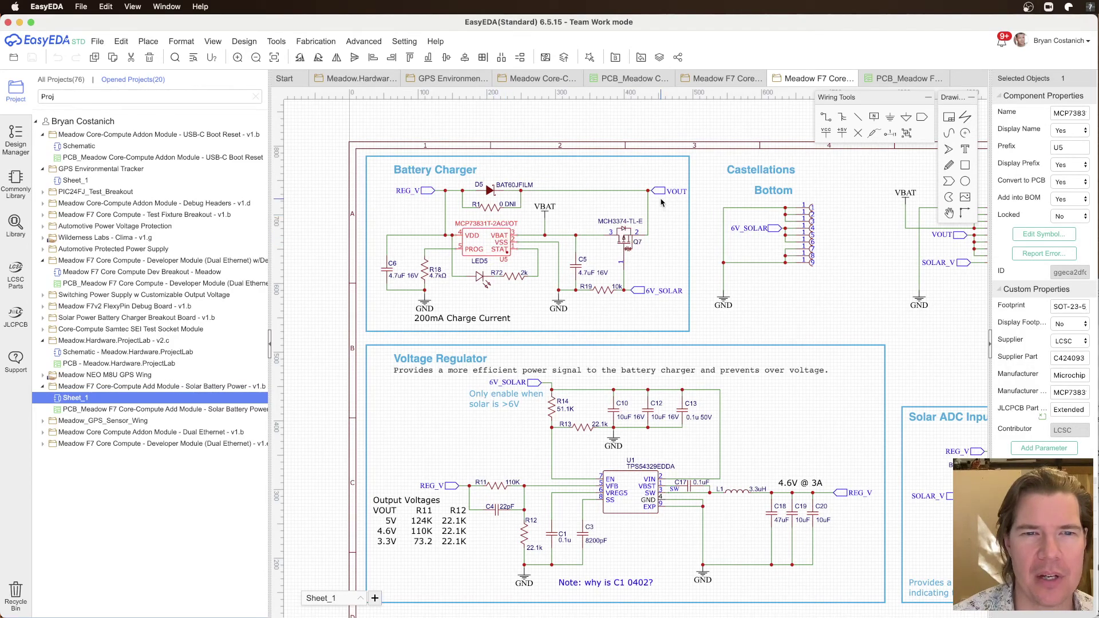
click(638, 292)
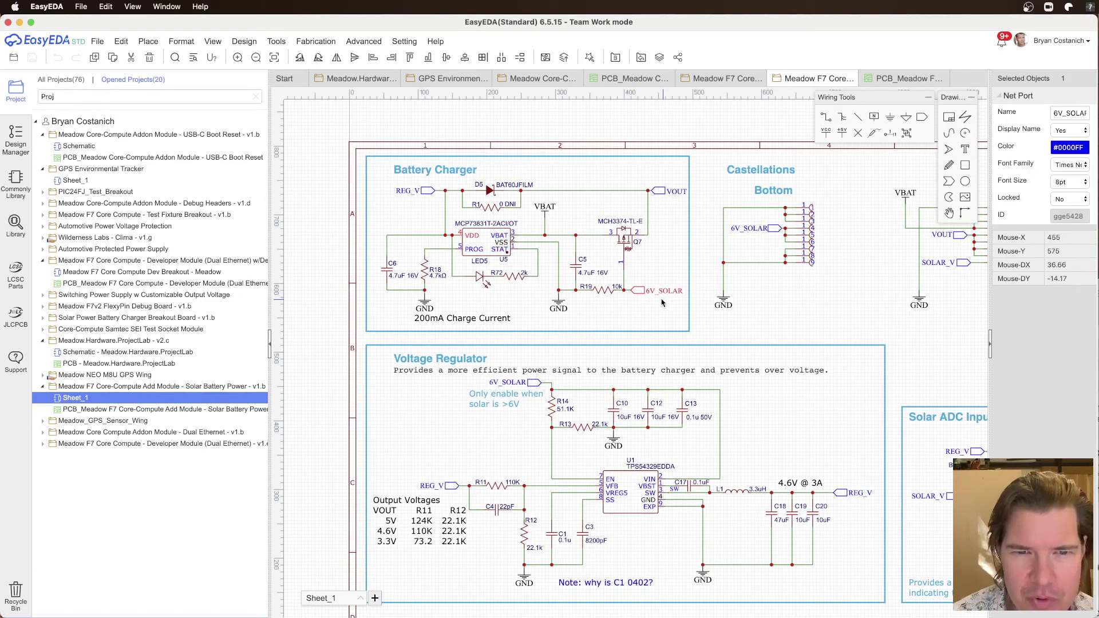
click(623, 240)
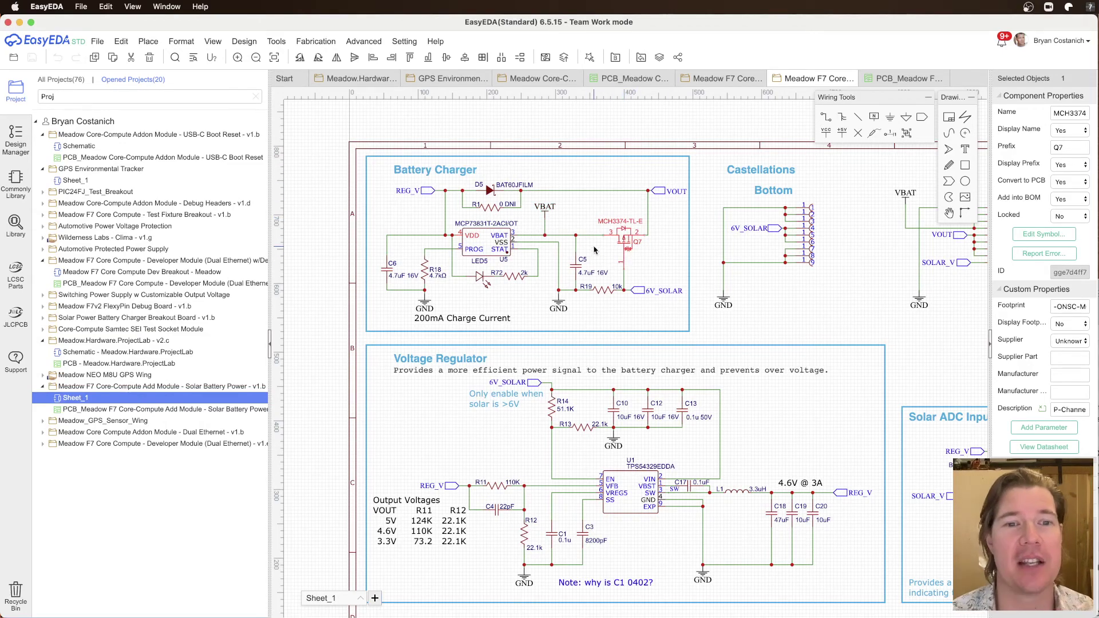
click(544, 217)
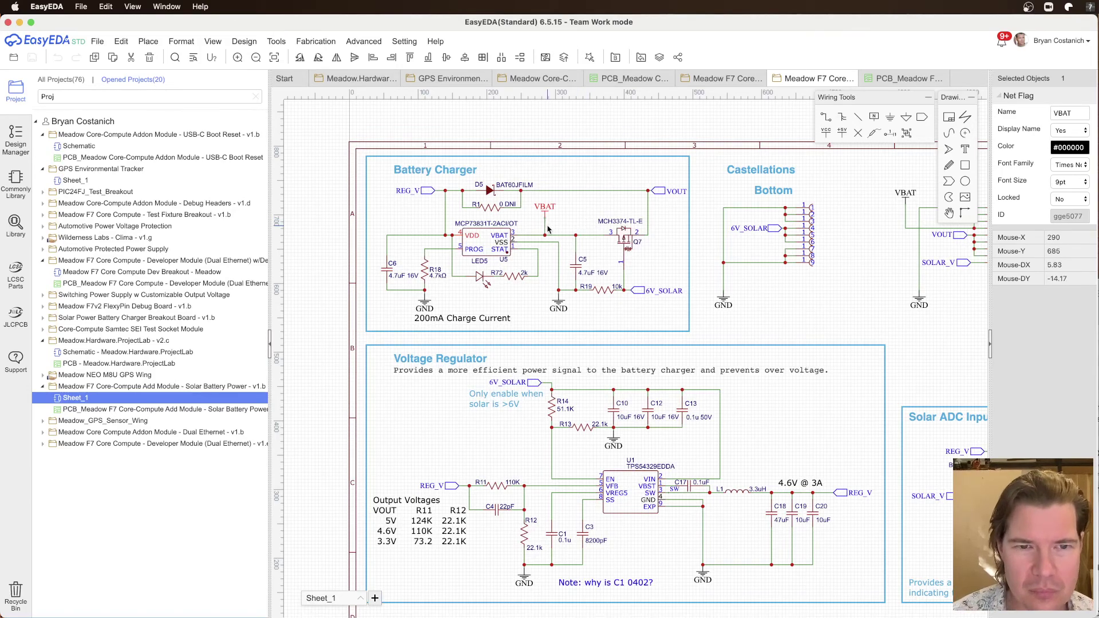
click(624, 239)
click(640, 292)
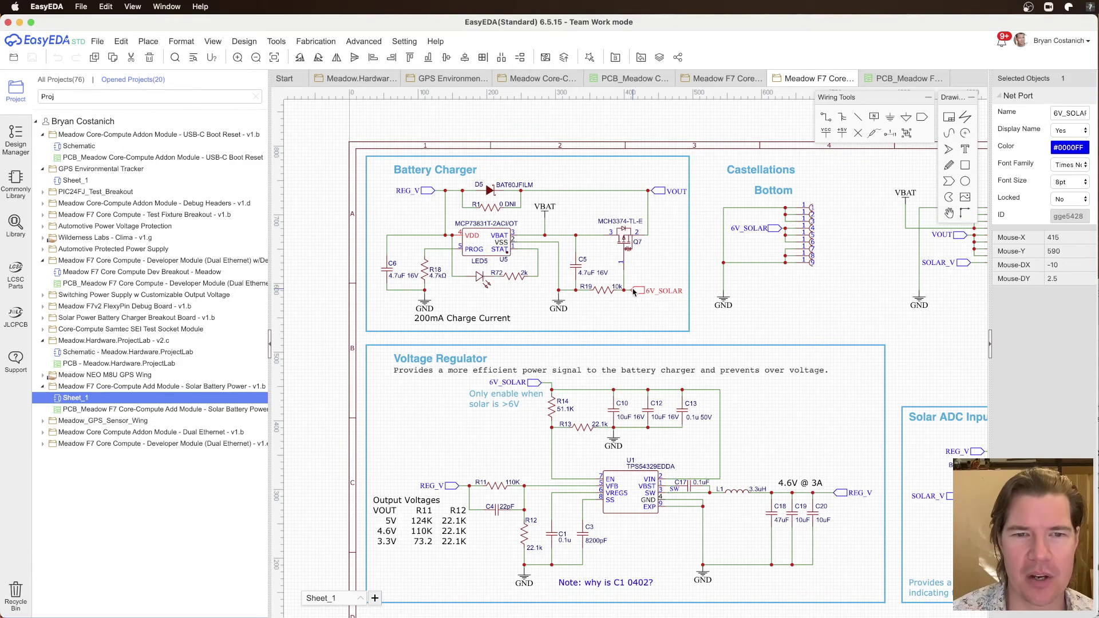
Step: Examine the Battery Charger circuit around transistor Q7, including its VOUT, REG_V, 6V_SOLAR and VBAT connections
click(626, 240)
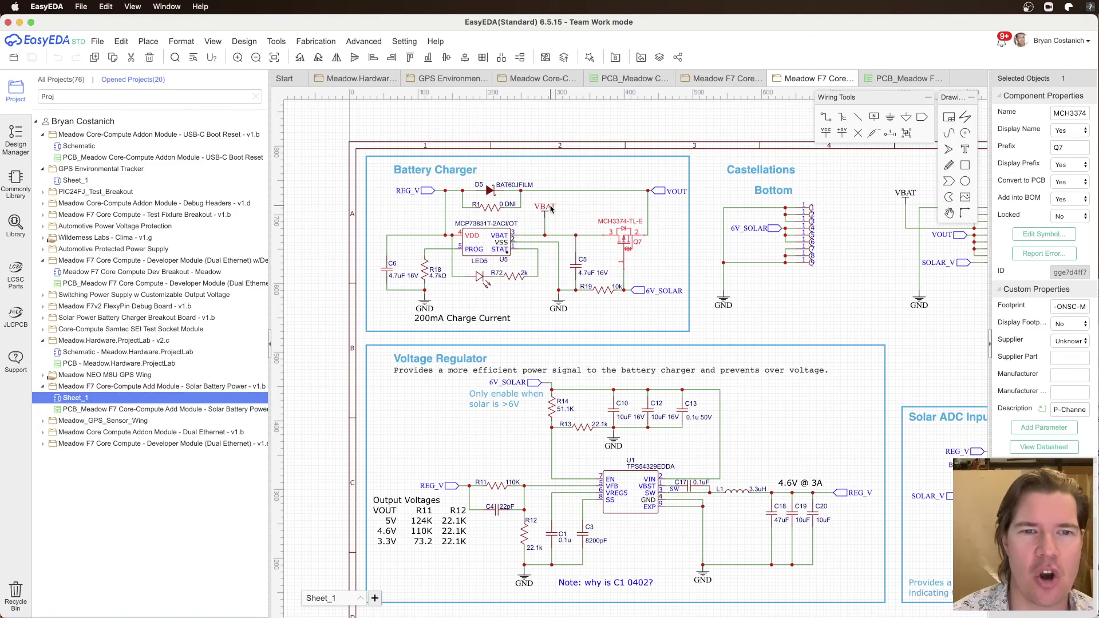
click(662, 192)
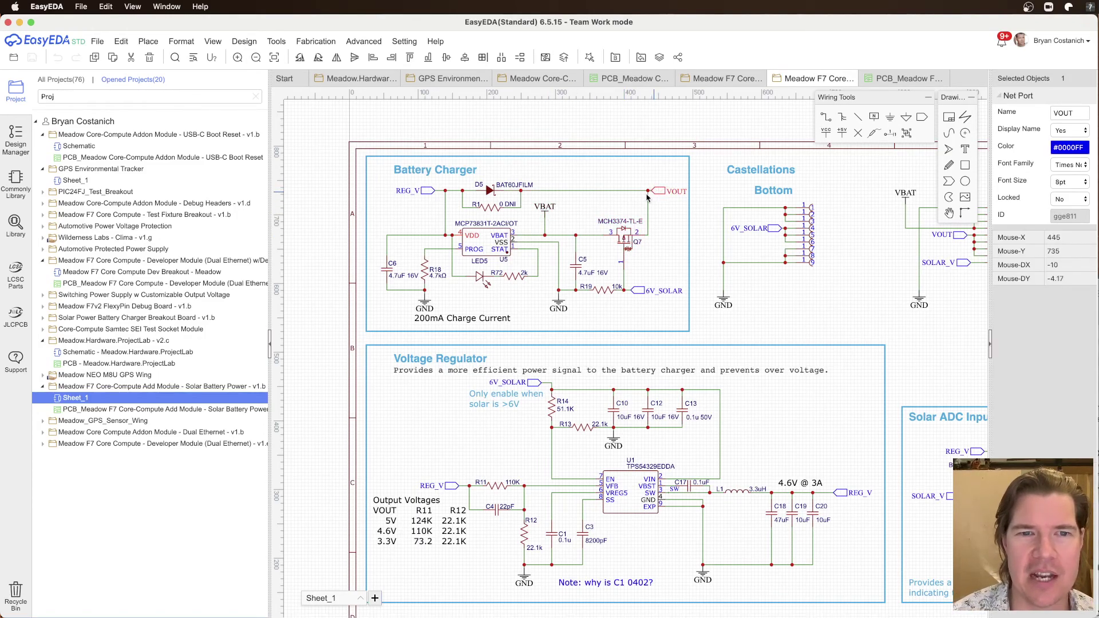
click(430, 192)
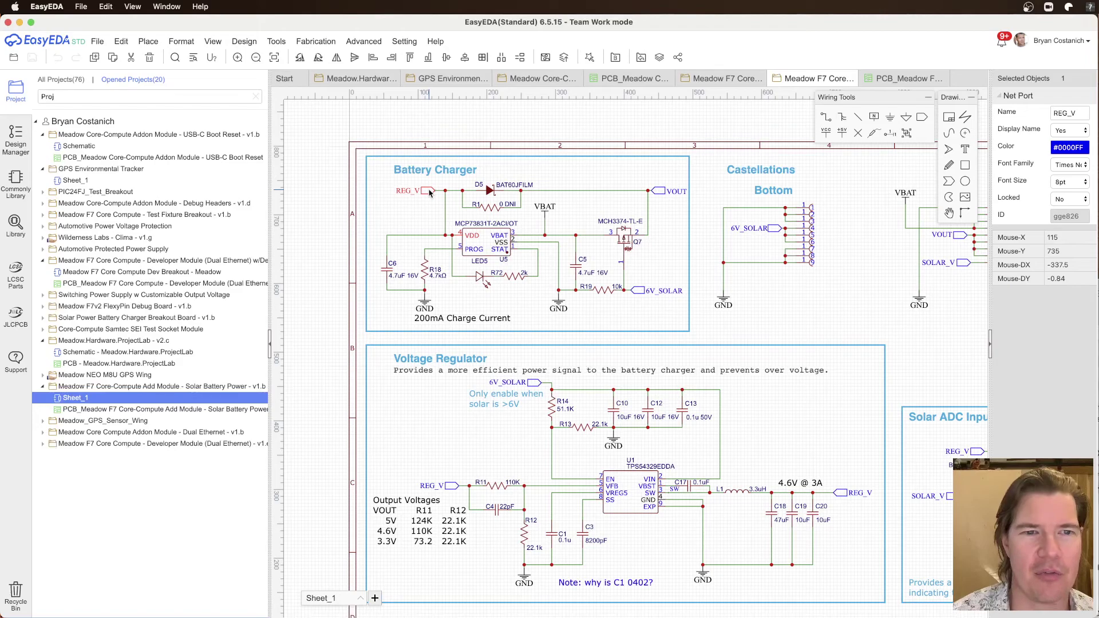
click(641, 293)
click(545, 212)
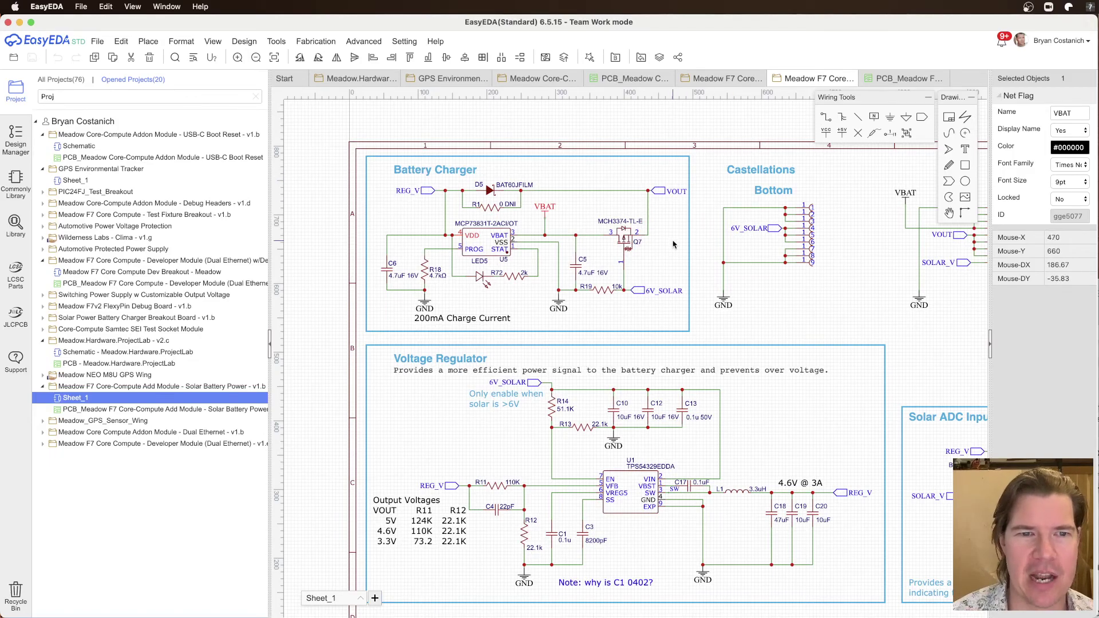
scroll(656, 262, down, 1)
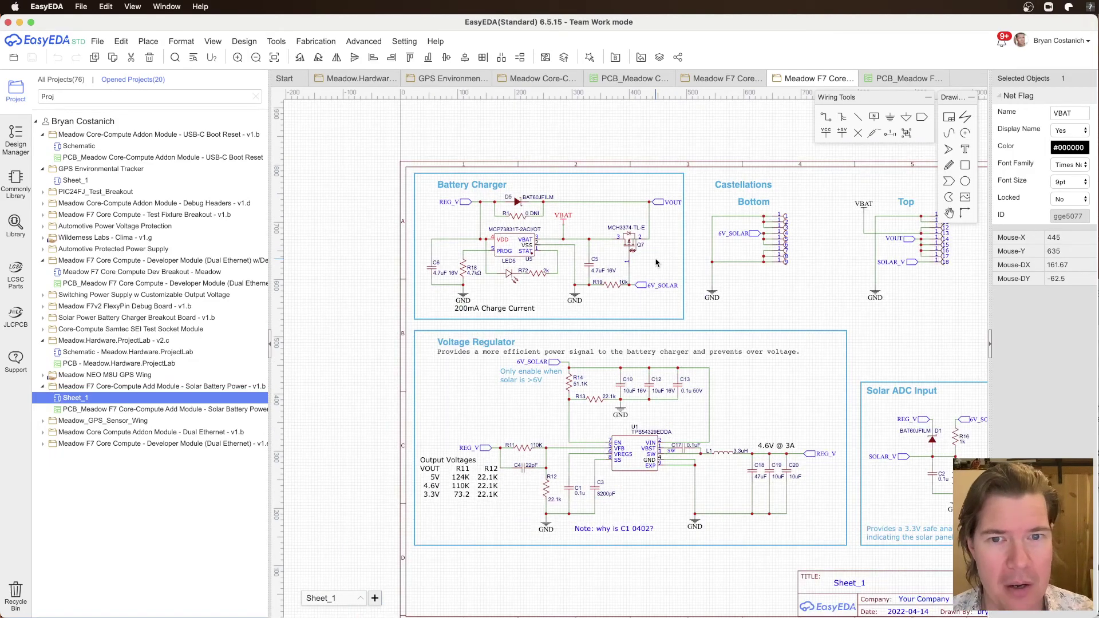
right_drag(790, 300, 676, 289)
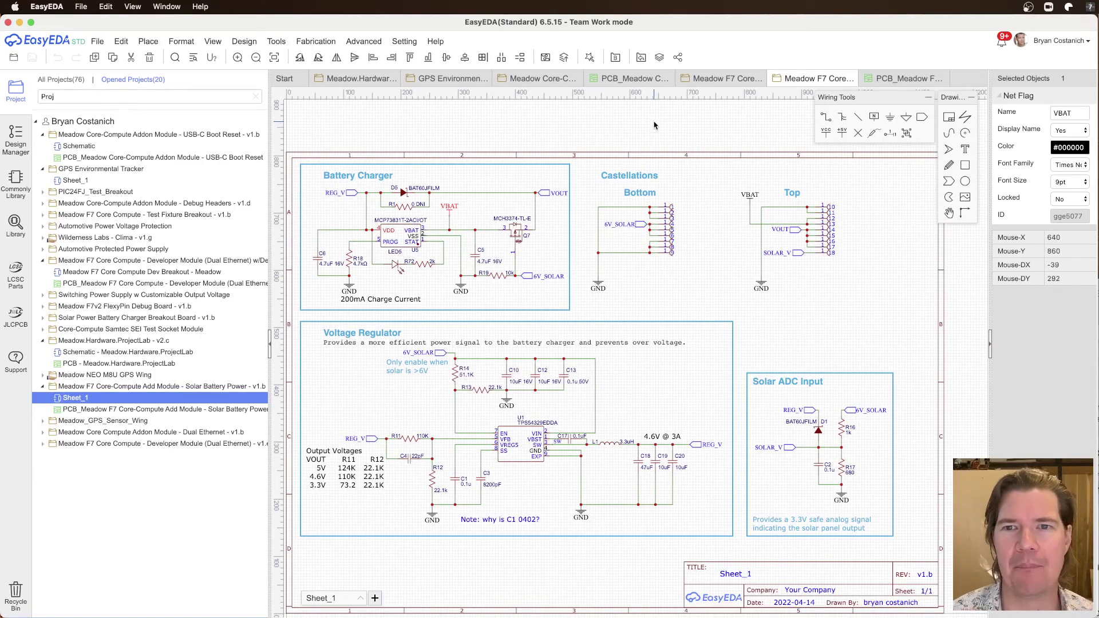
Step: Return to Sheet_1 of the GPS Environmental Tracker, at the free area beside the USB-C boot reset module
click(522, 81)
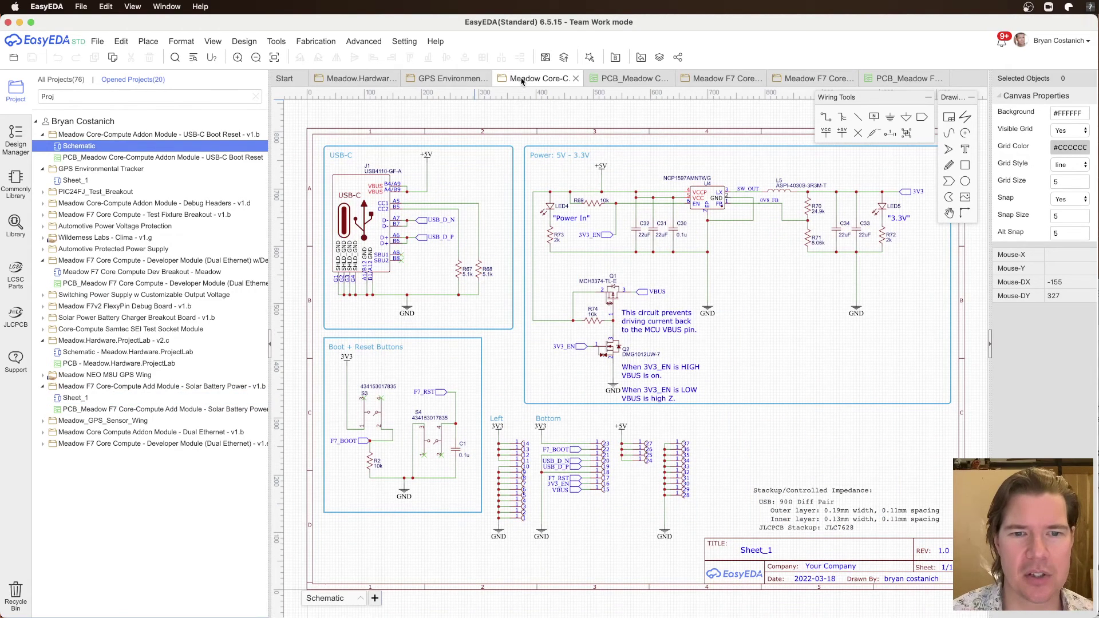
click(461, 81)
right_drag(665, 297, 545, 255)
scroll(548, 296, down, 1)
right_drag(524, 217, 519, 325)
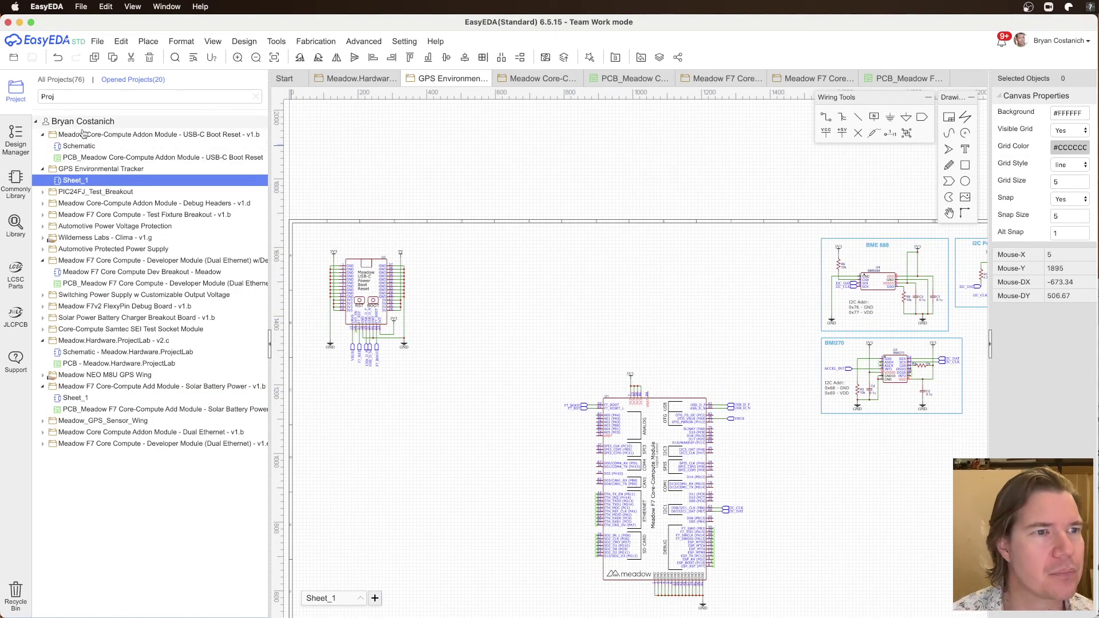
Step: Place the Meadow Core-Compute Addon Module - Solar Battery Power symbol from the library beside the USB-C module
click(16, 225)
double_click(488, 196)
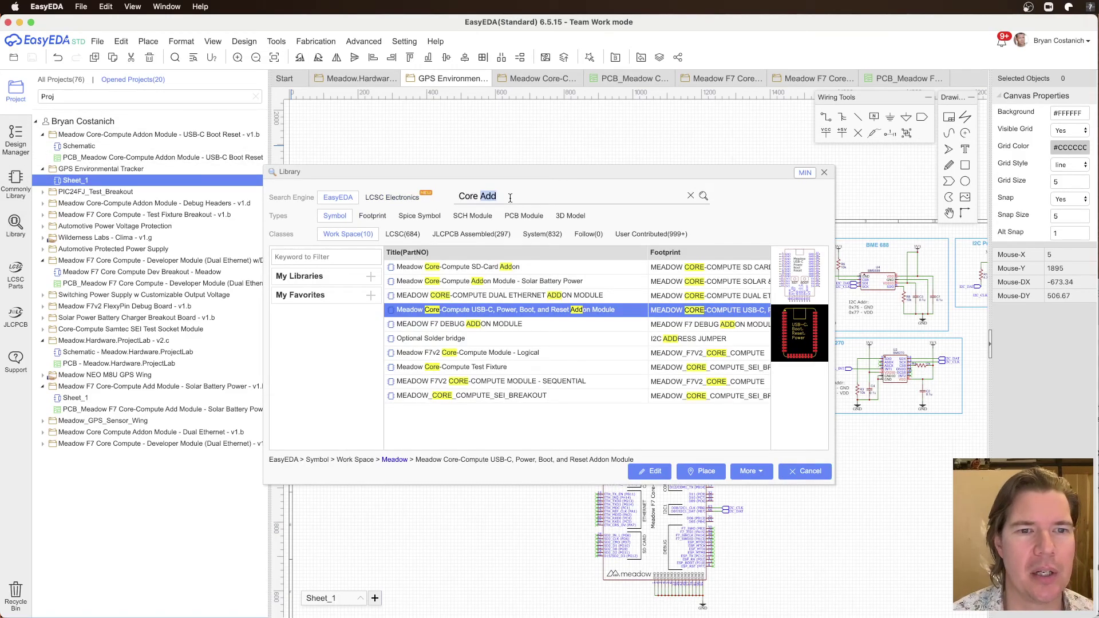
click(535, 281)
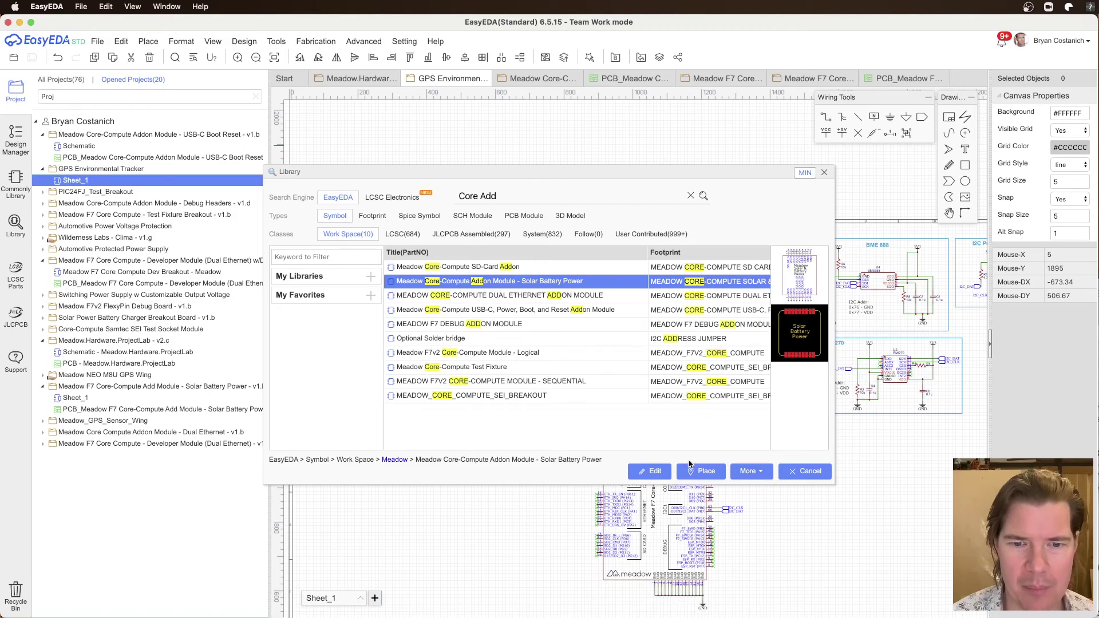
click(701, 471)
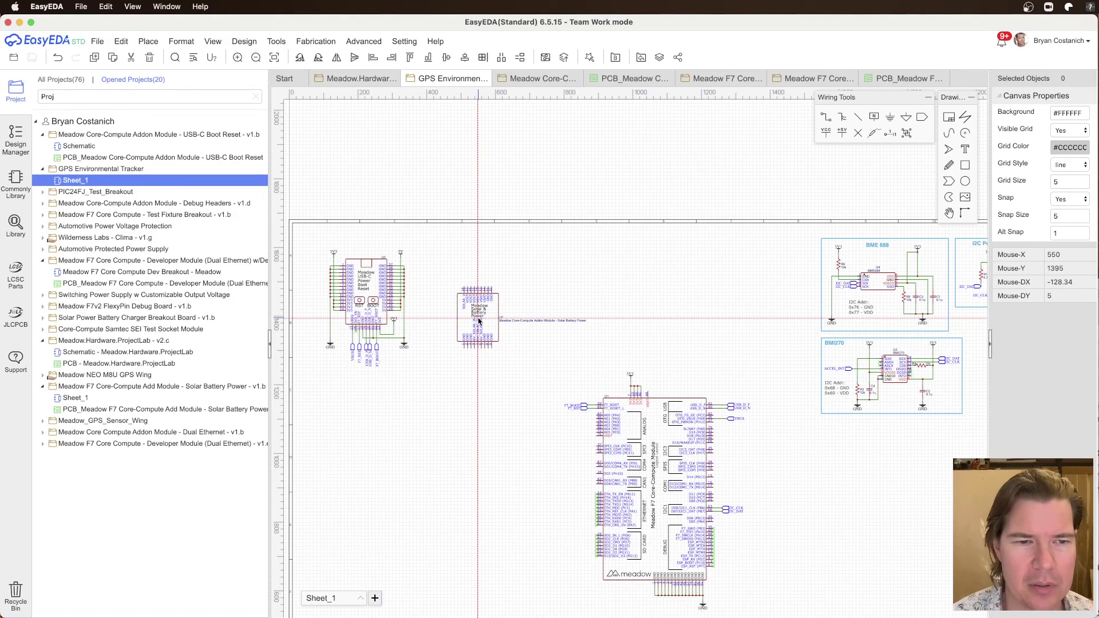
click(472, 292)
scroll(475, 289, up, 3)
right_drag(573, 337, 598, 360)
scroll(567, 344, down, 2)
scroll(536, 277, down, 2)
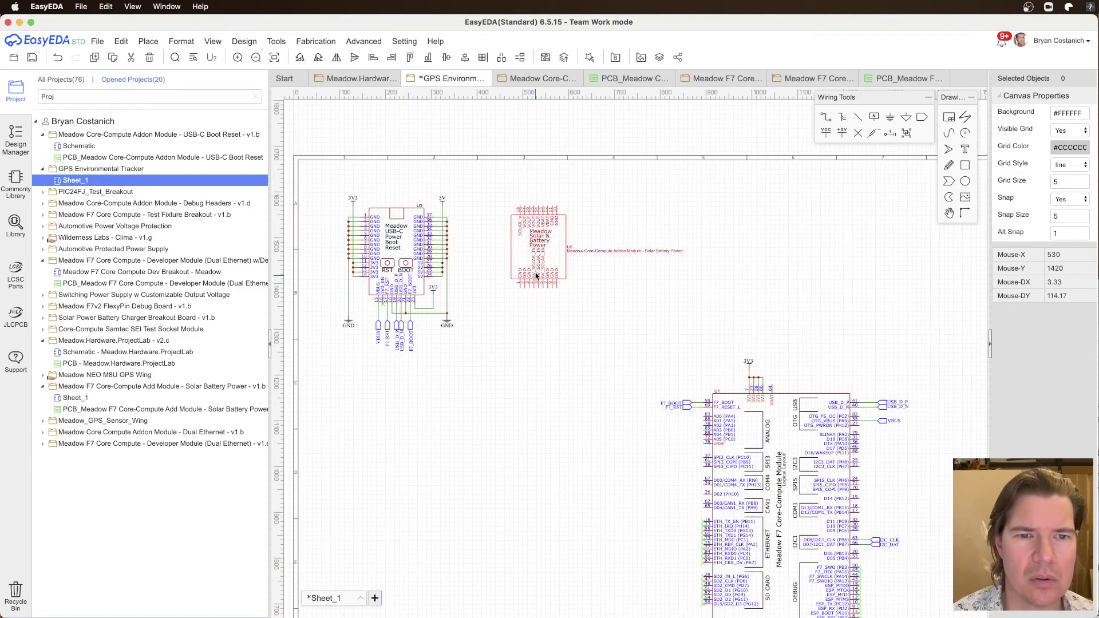
Step: Hide the solar module's name and move its U5 designator to the symbol's upper-right corner
click(550, 250)
scroll(598, 284, up, 1)
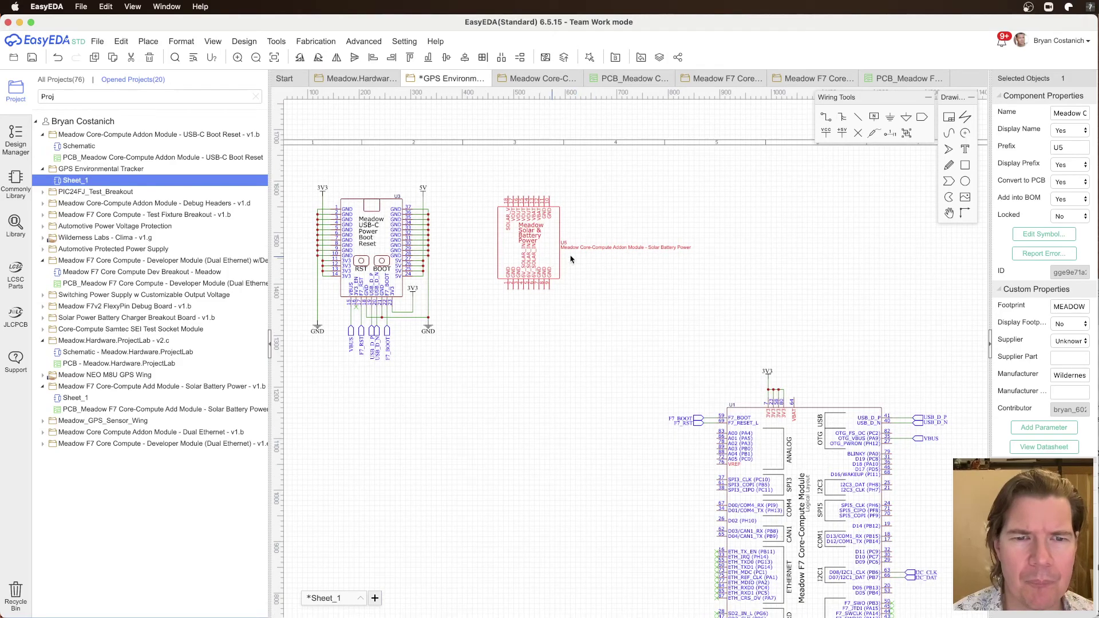
click(1079, 131)
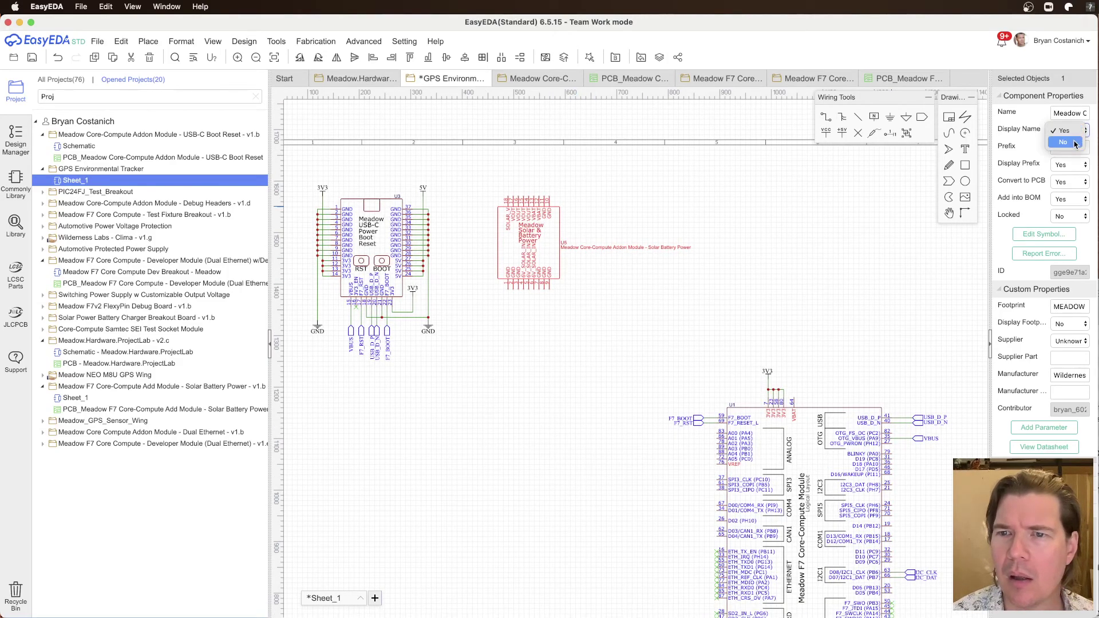
click(589, 296)
drag(565, 243, 559, 199)
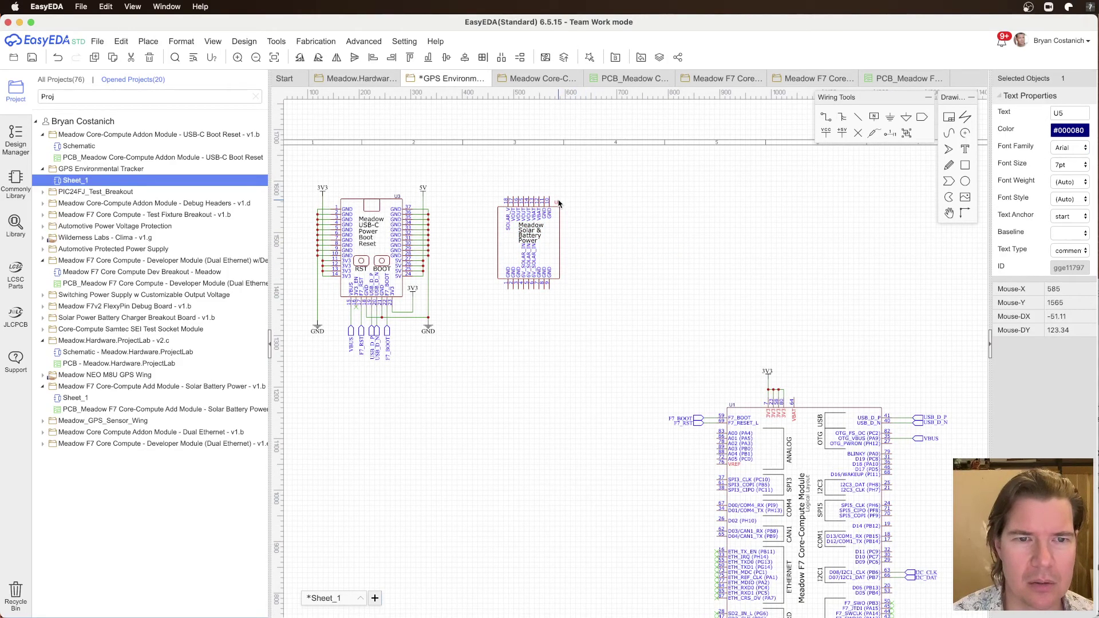
click(614, 206)
Step: Place a ground symbol below the solar module U5 and wire its pins 9 and 1 to it
click(547, 252)
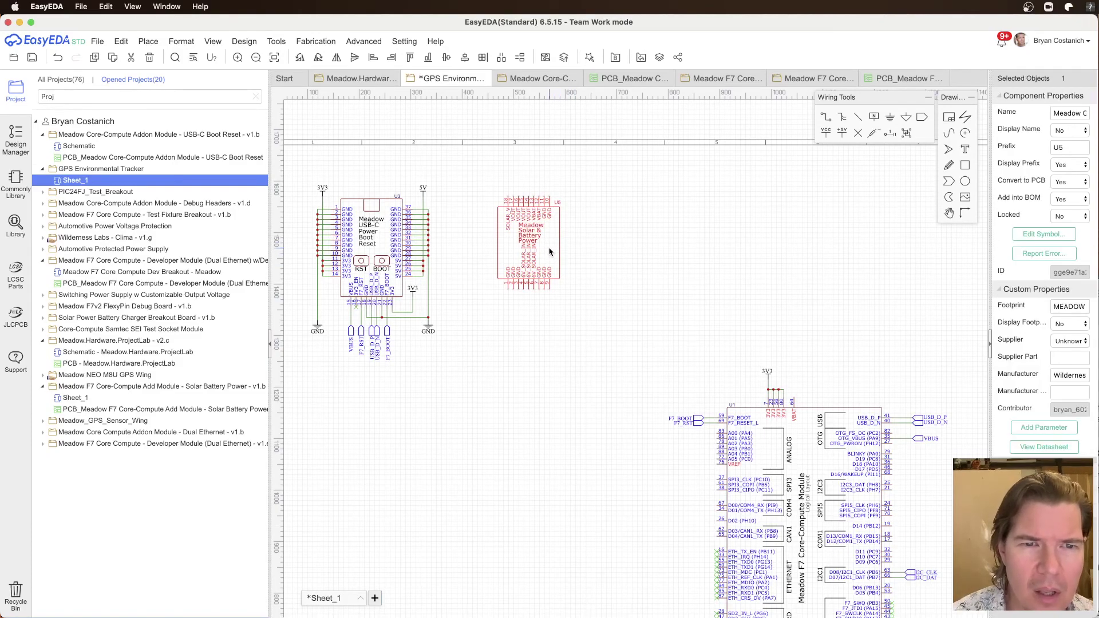
scroll(550, 314, up, 5)
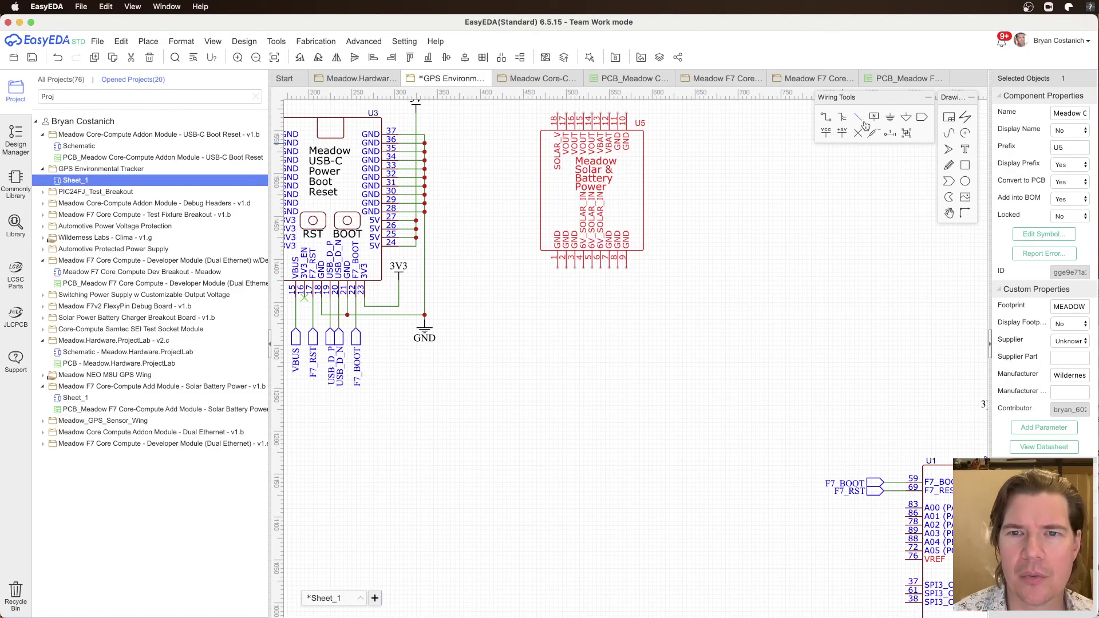
click(890, 117)
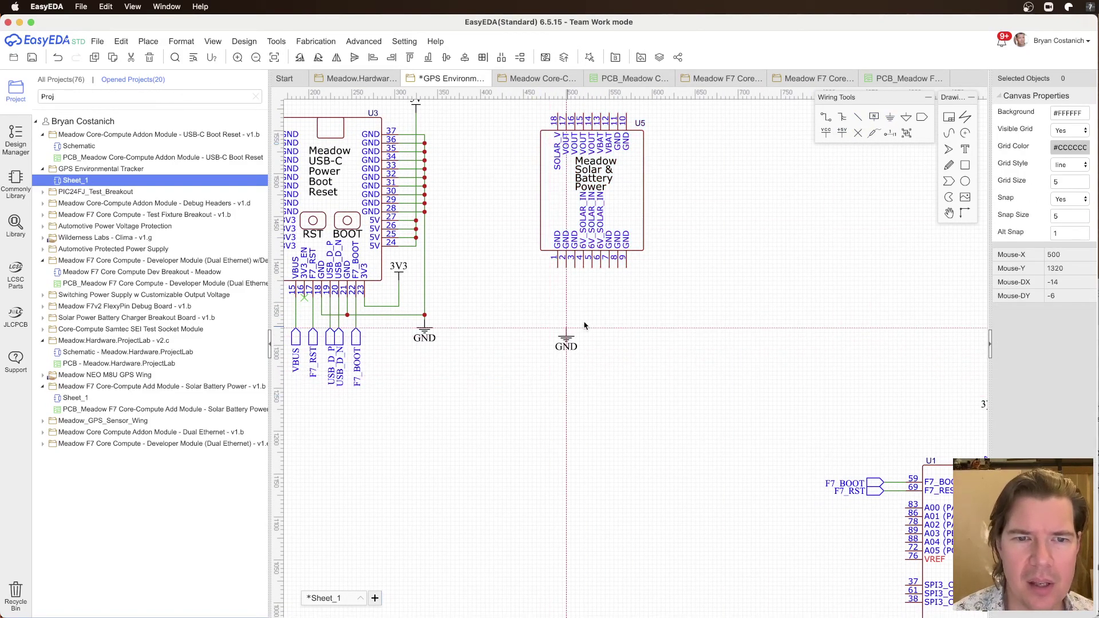
click(625, 328)
click(626, 268)
click(626, 325)
click(559, 268)
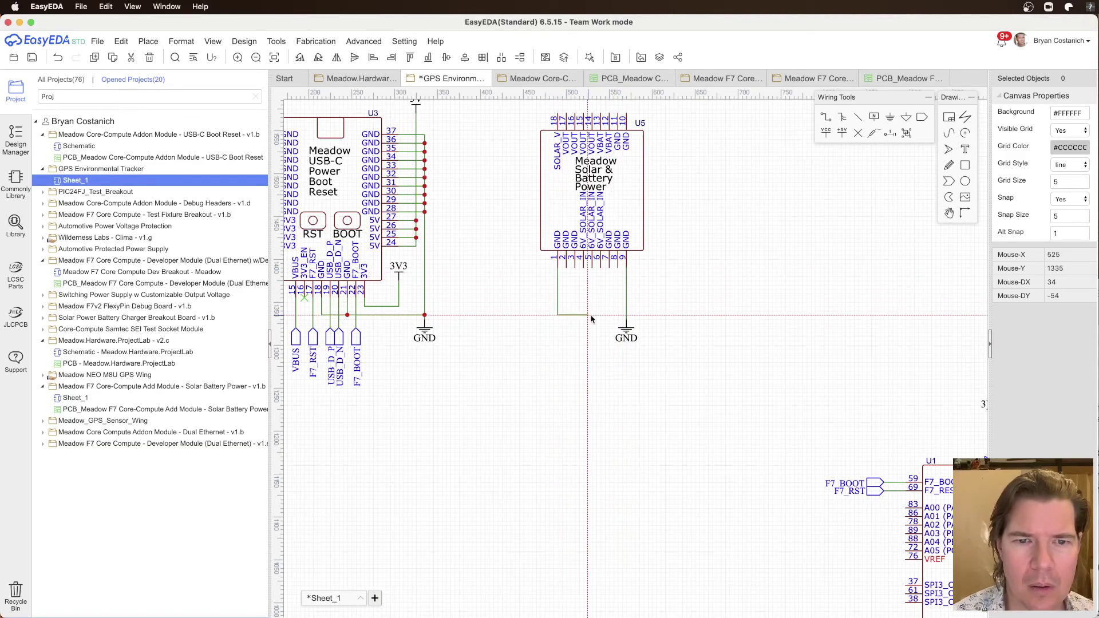
click(627, 315)
Step: Wire GND pins 2, 3, 7 and 8 of U5 to the ground line below the module
click(566, 268)
click(566, 315)
click(575, 268)
click(574, 315)
click(614, 268)
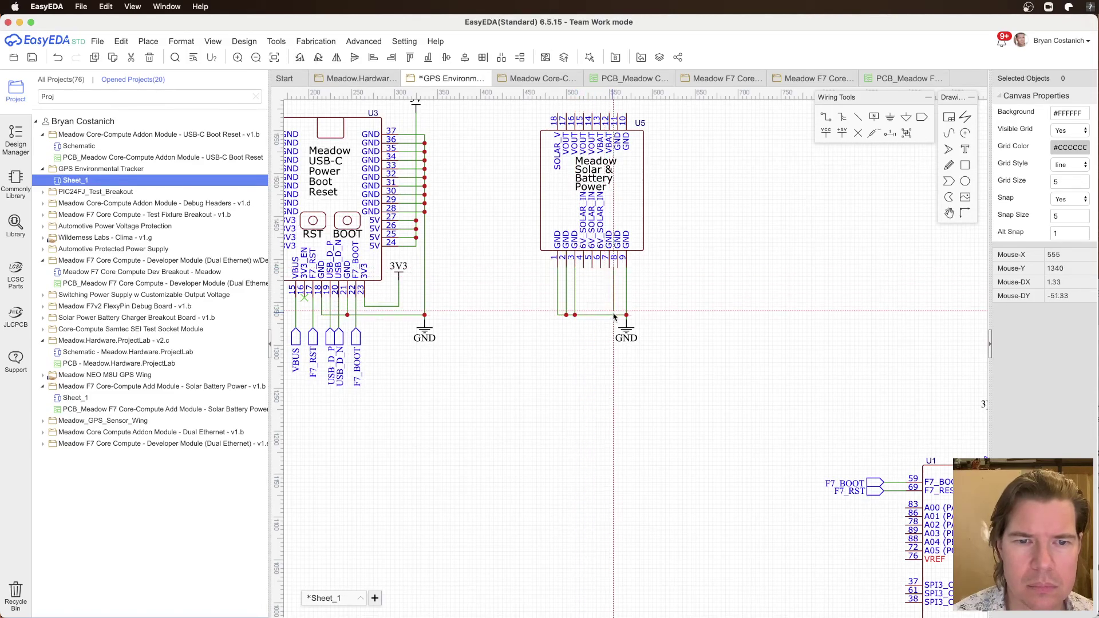
click(610, 315)
click(617, 268)
click(618, 316)
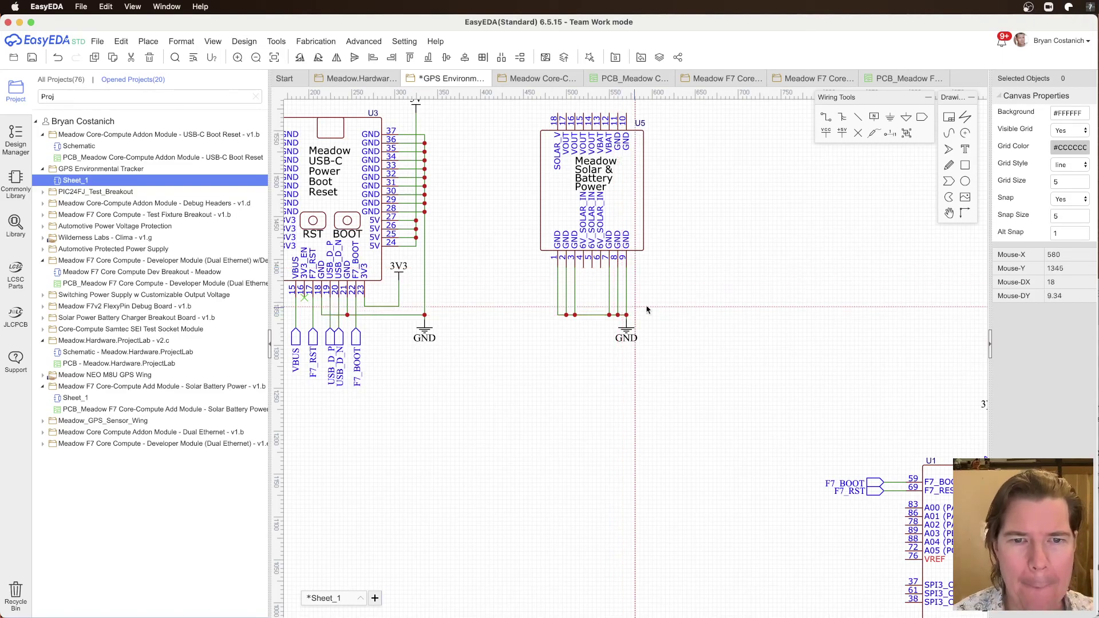
key(Escape)
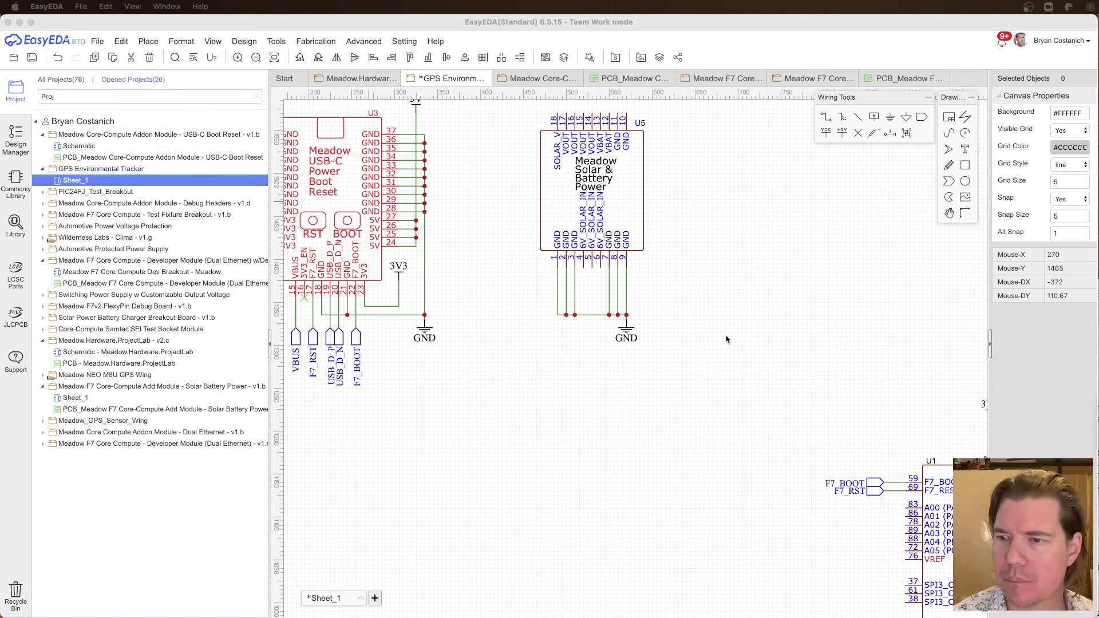
click(742, 349)
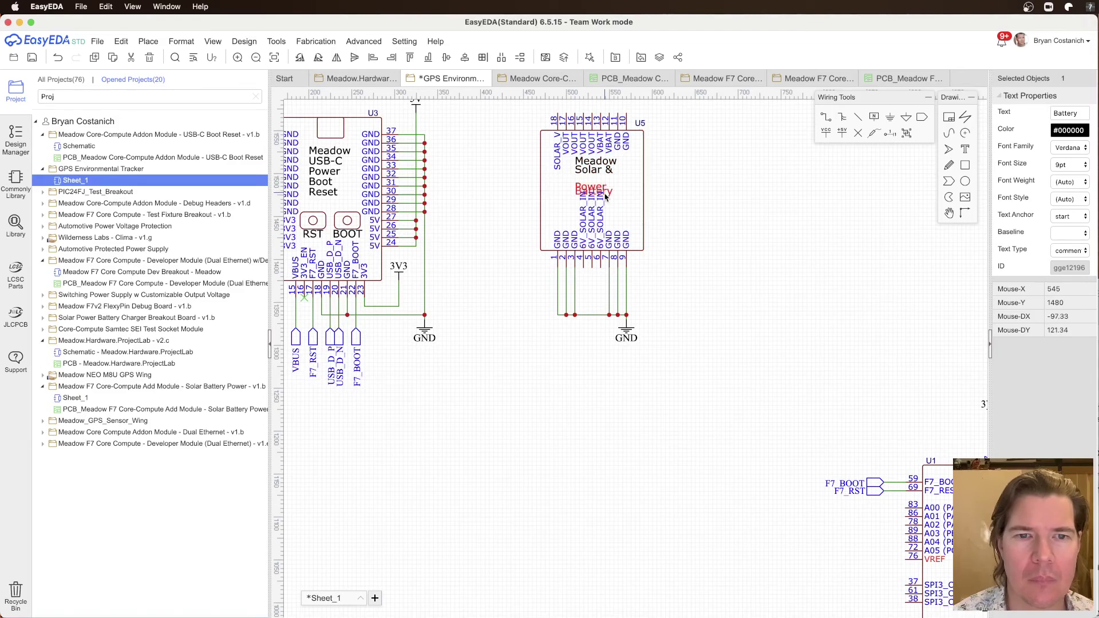
scroll(611, 213, down, 2)
drag(630, 186, 638, 202)
scroll(651, 247, up, 2)
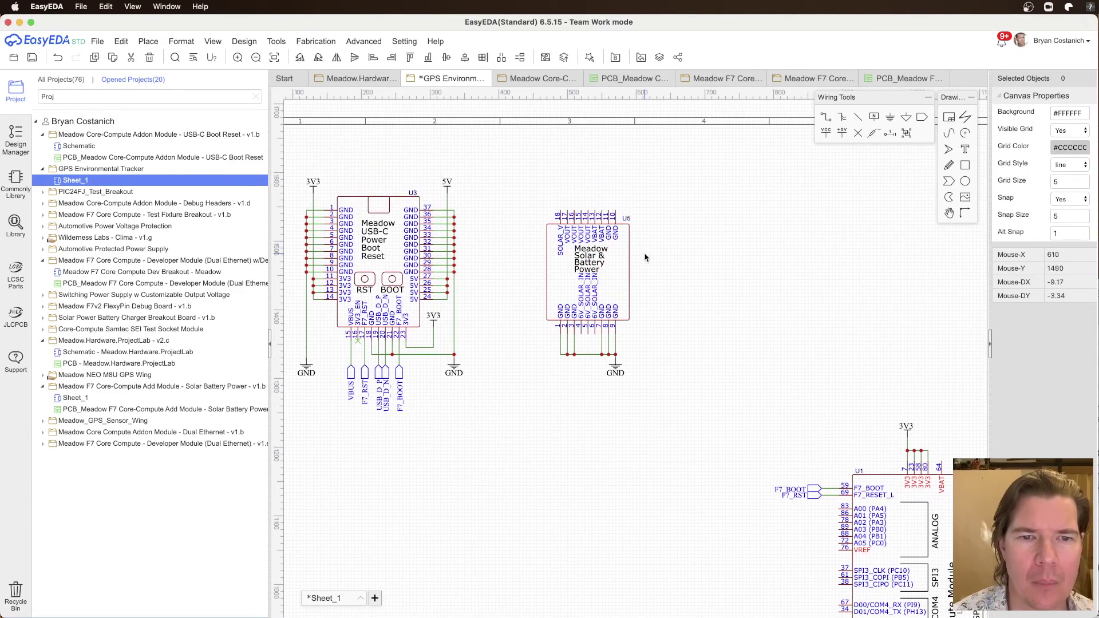
Step: Place a second ground symbol beside U5 and wire the module's upper GND pin 11 to it
click(890, 116)
scroll(627, 221, up, 2)
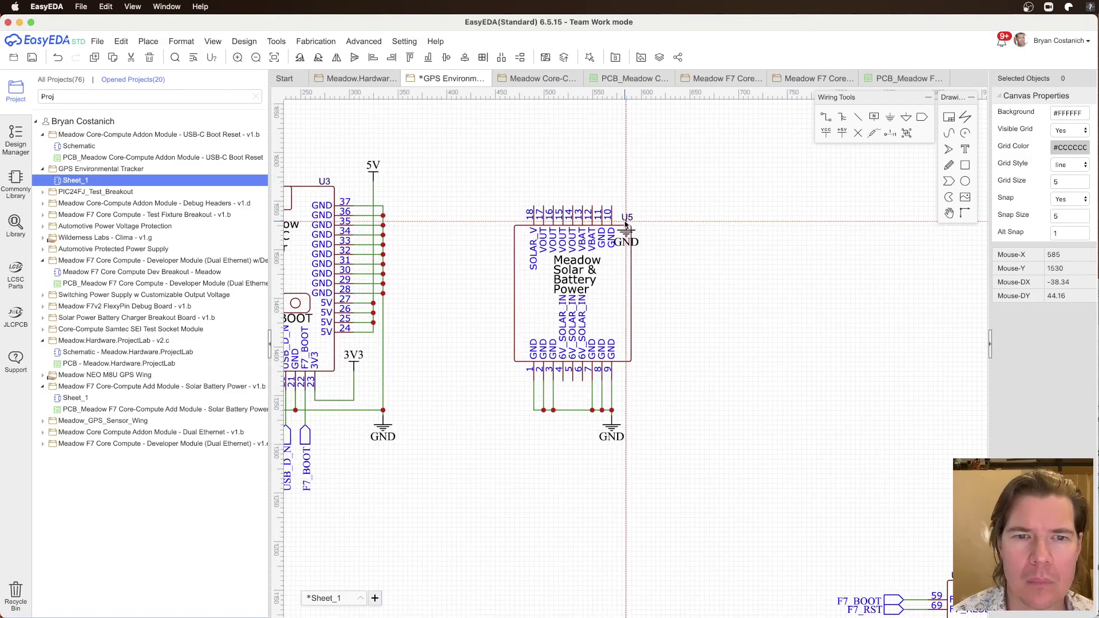
click(671, 243)
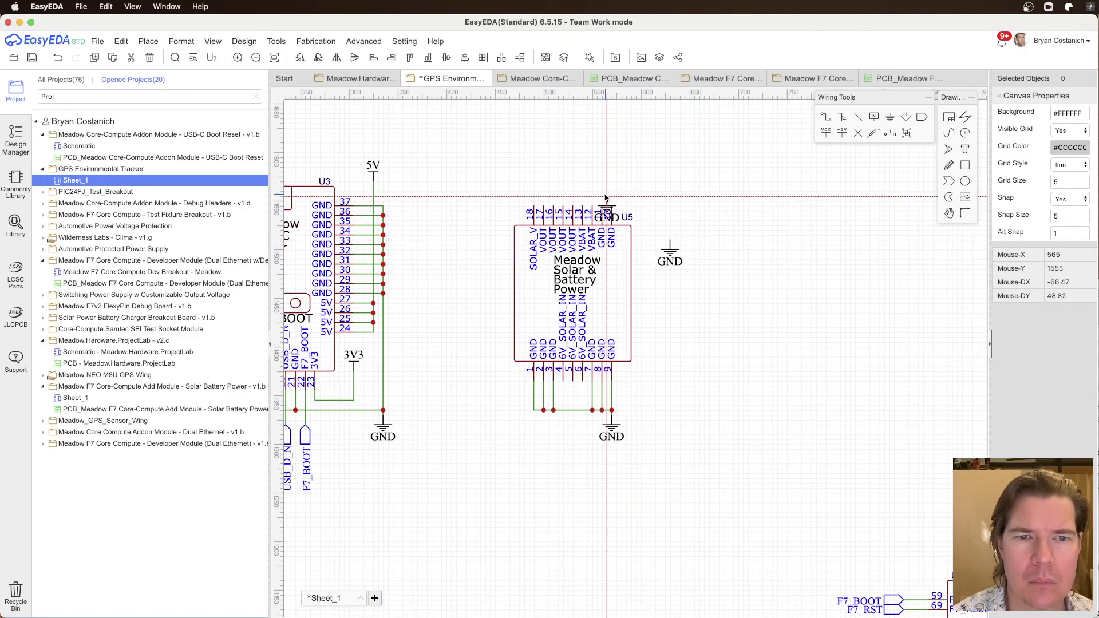
key(w)
click(602, 202)
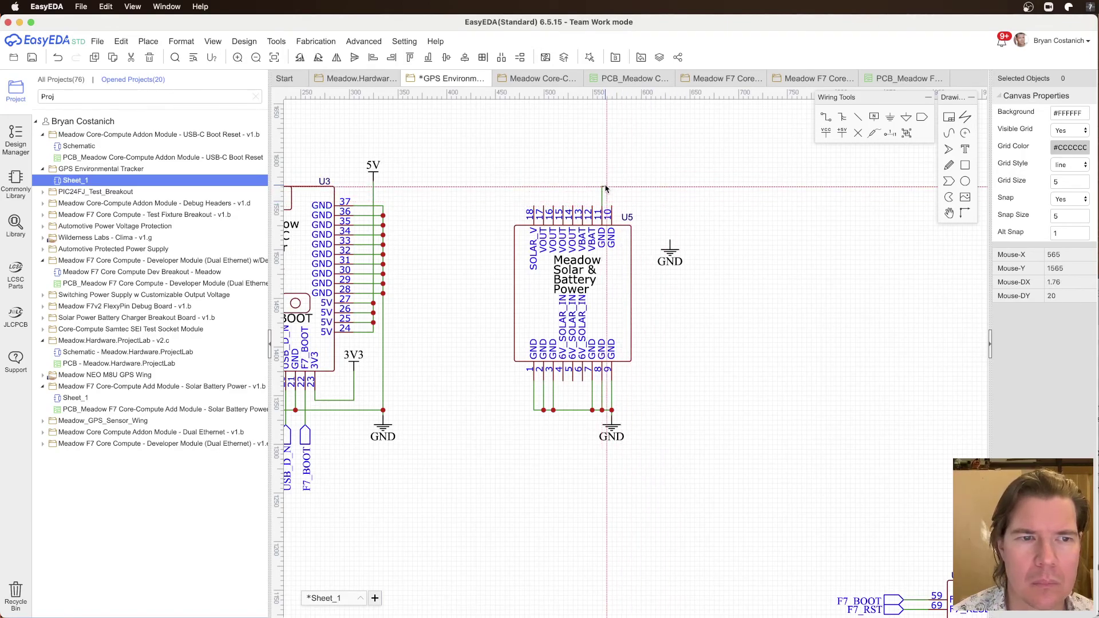
click(670, 188)
click(670, 240)
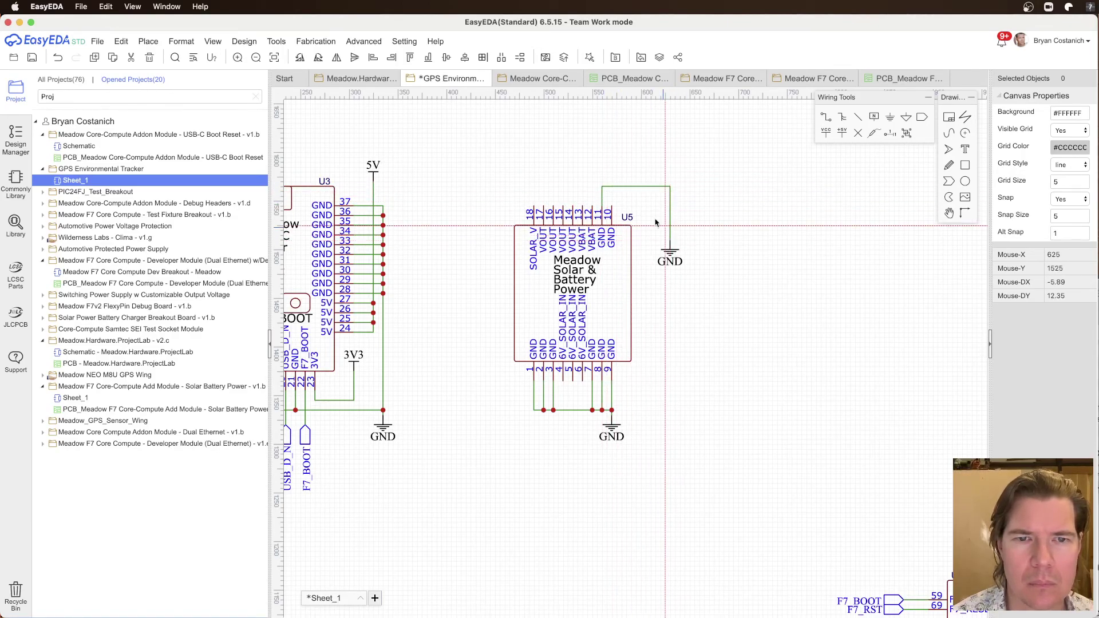
Step: Wire U5's GND pin 10 to the same upper ground line and save the schematic
click(614, 207)
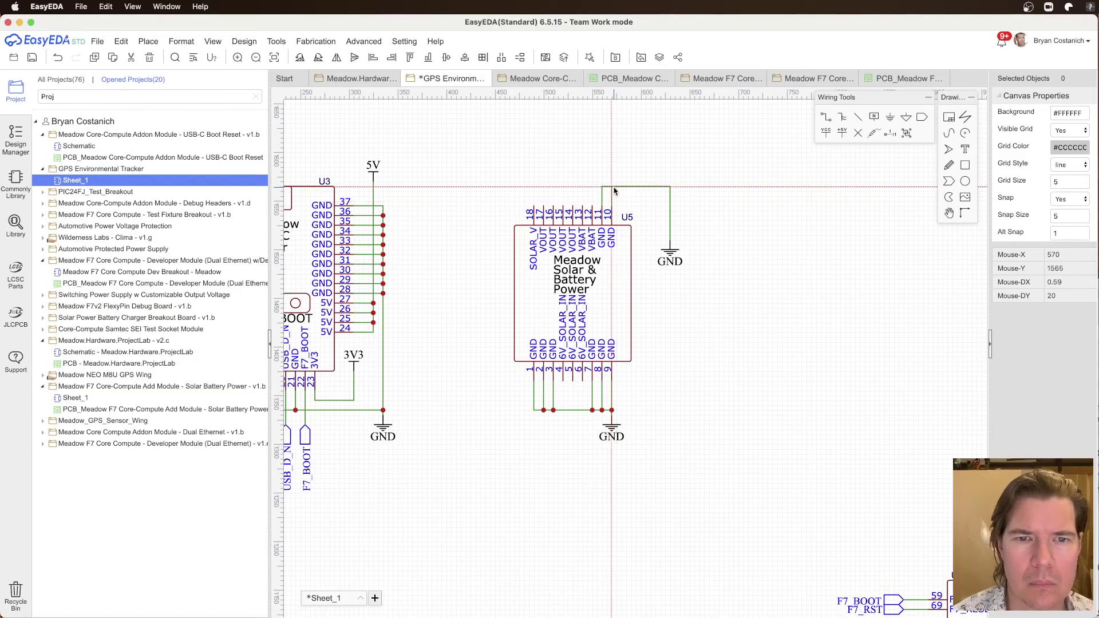
click(613, 188)
scroll(646, 260, down, 1)
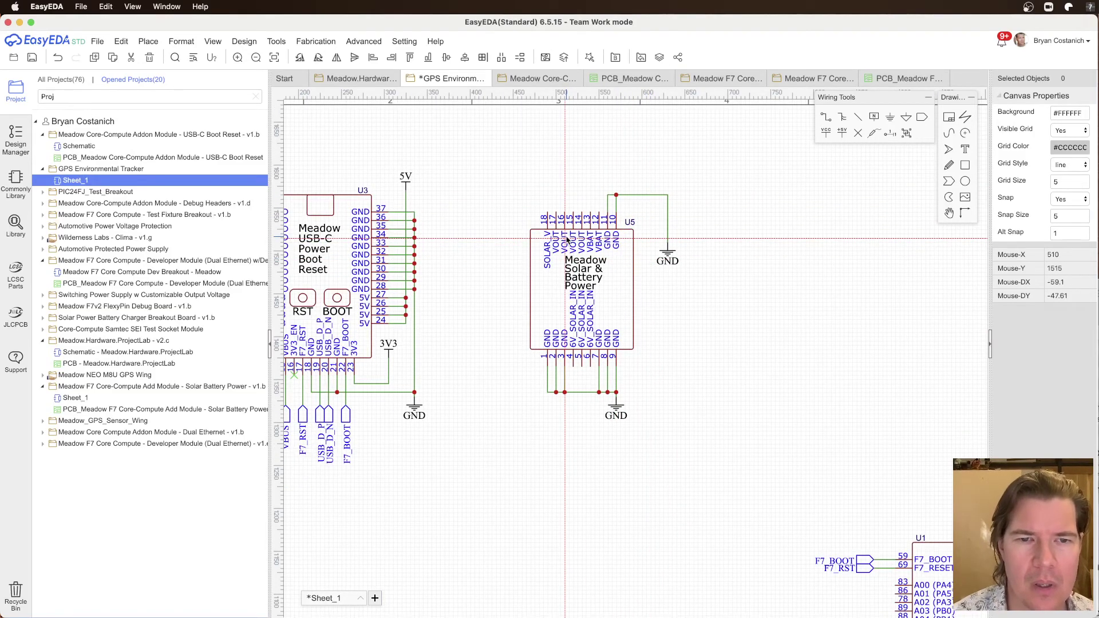
scroll(538, 232, down, 2)
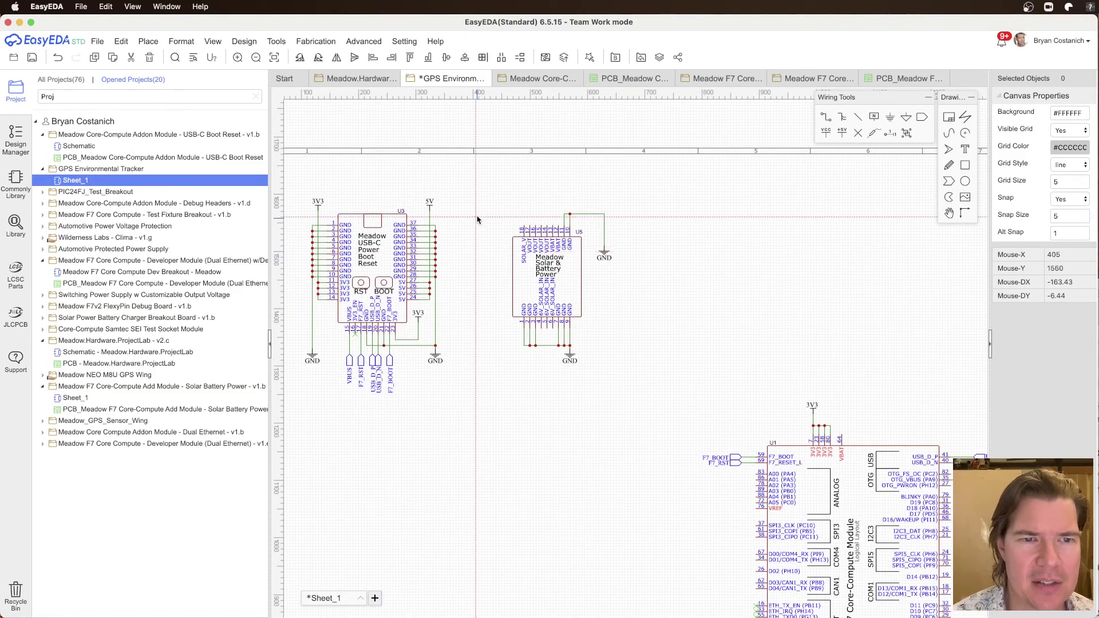
scroll(527, 240, up, 1)
scroll(535, 246, up, 1)
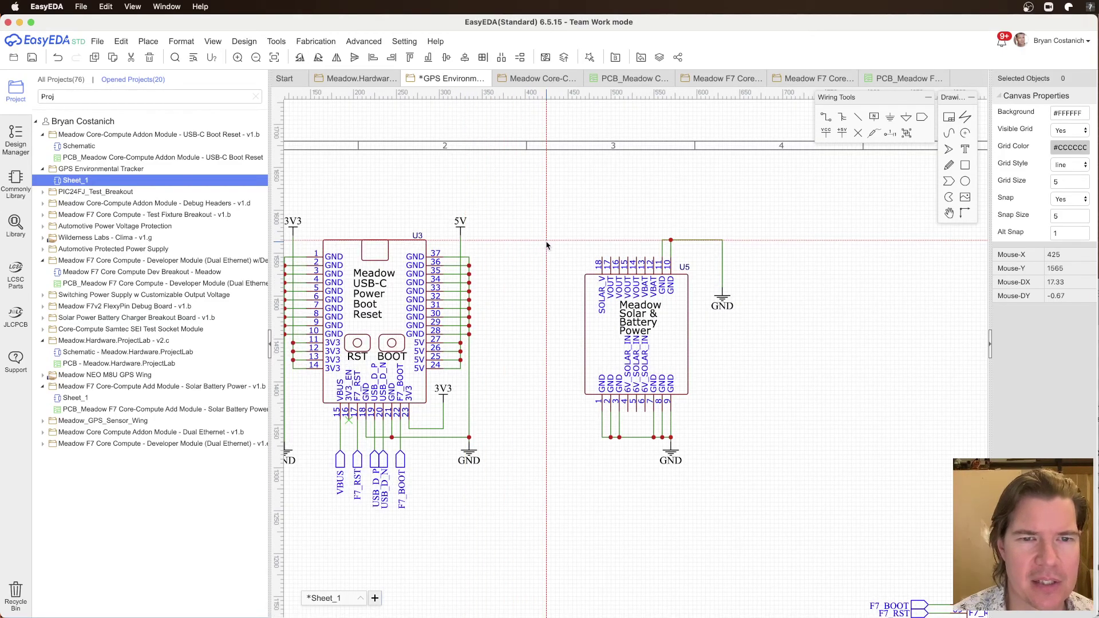
key(super+s)
Step: Filter the projects by "Clima" and open the Wilderness Labs - Clima Schematic
triple_click(81, 96)
text(Clima)
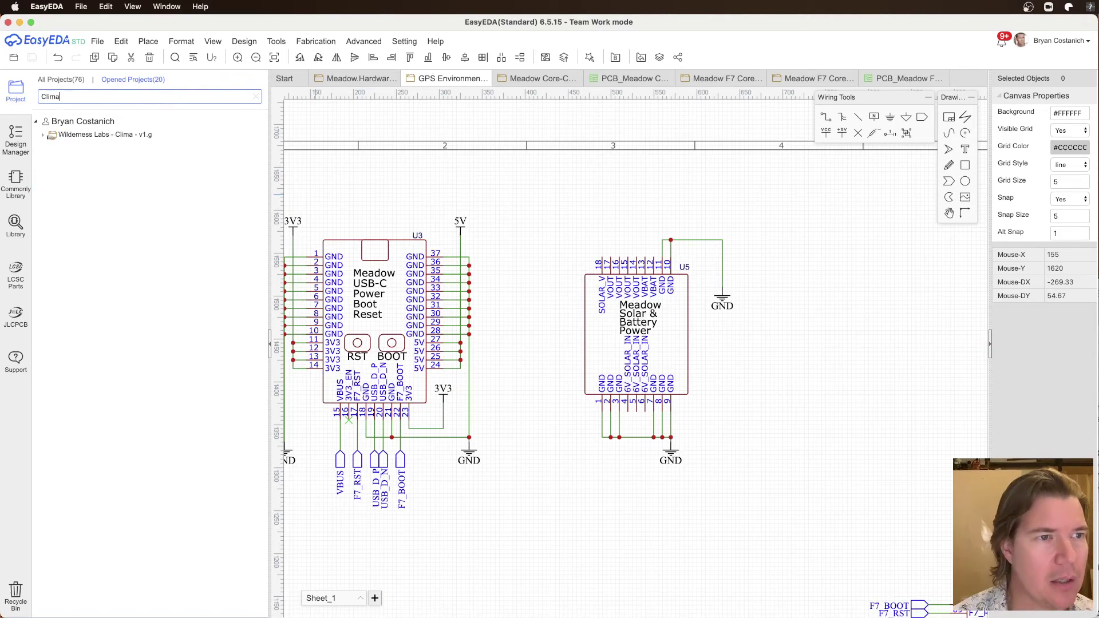
click(42, 134)
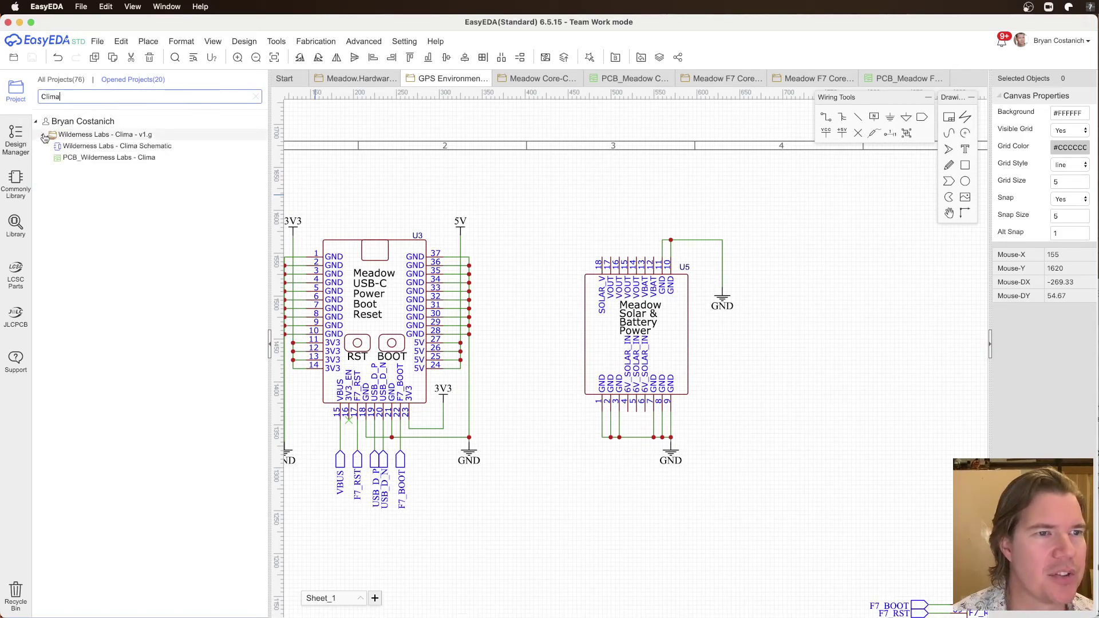
double_click(103, 147)
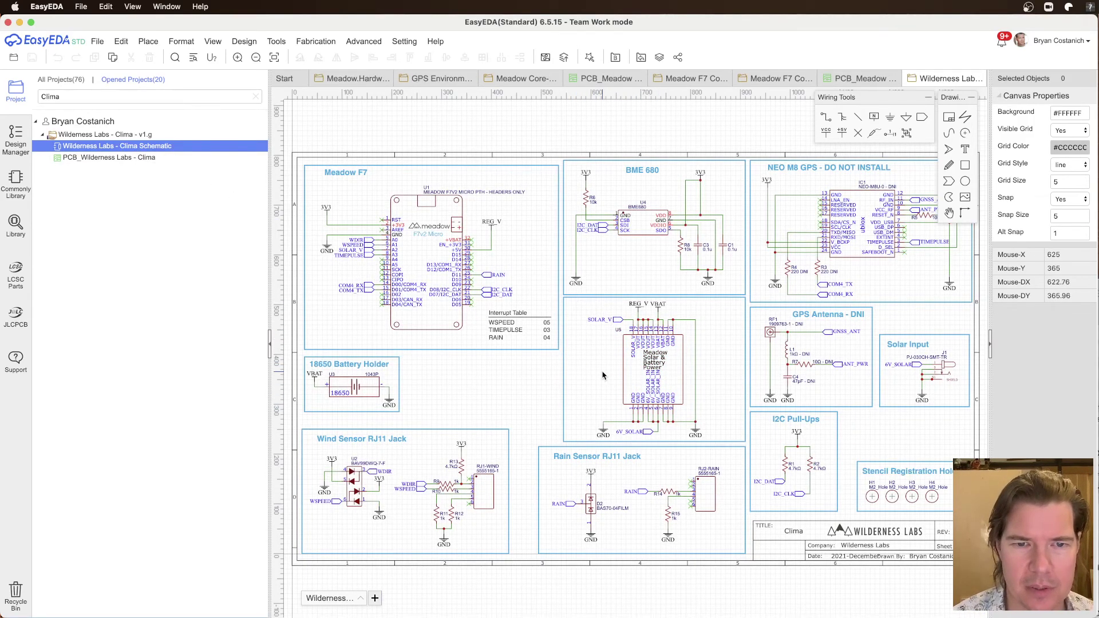
Step: Copy the wired Meadow Solar & Battery Power block from Clima and paste it into GPS Environmental Tracker, replacing the existing U5 circuit
scroll(563, 296, up, 1)
drag(562, 296, 776, 467)
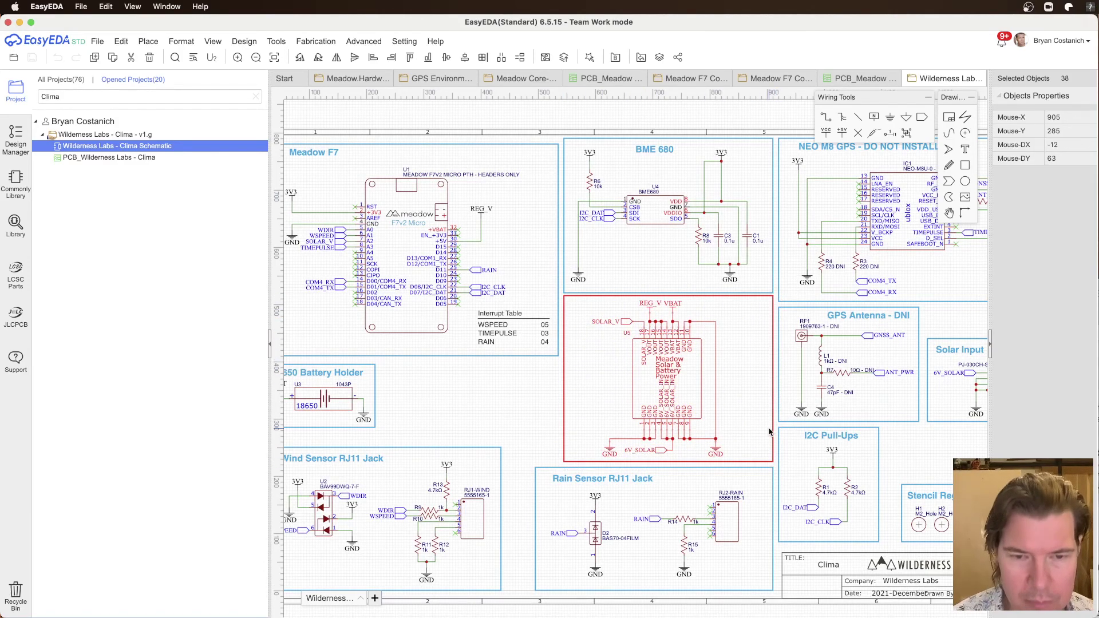
click(438, 80)
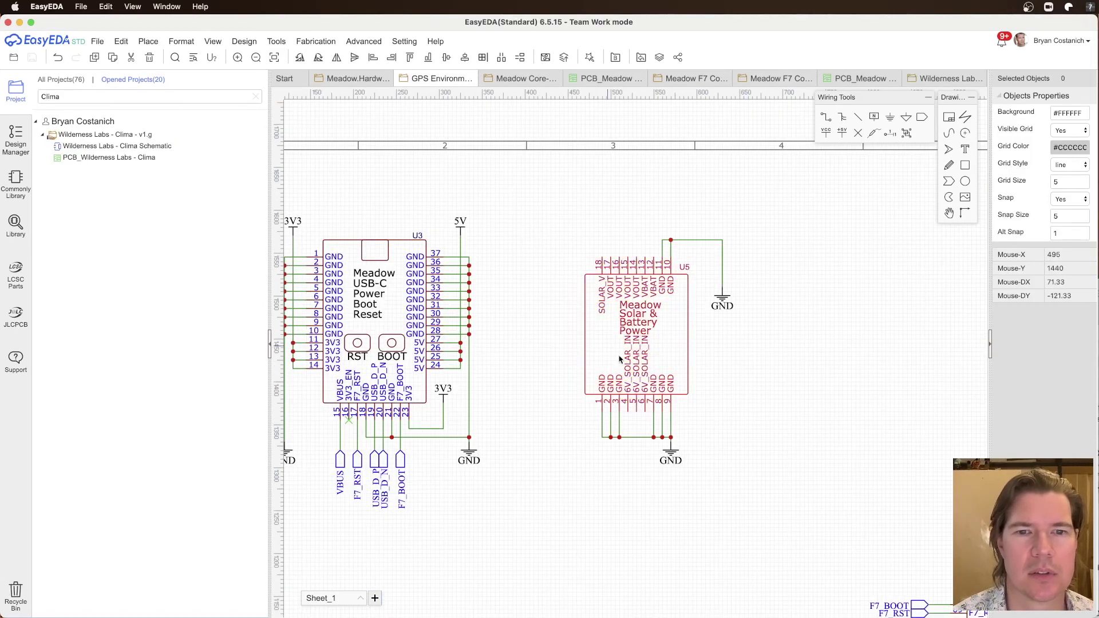
drag(545, 213, 790, 520)
key(Delete)
key(super+v)
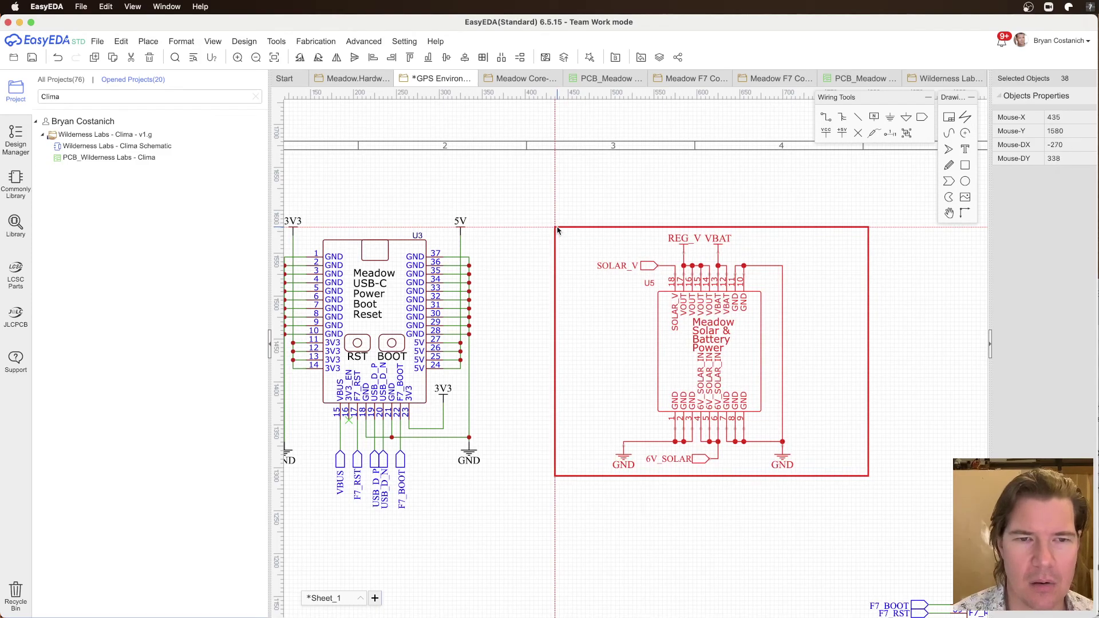
click(563, 230)
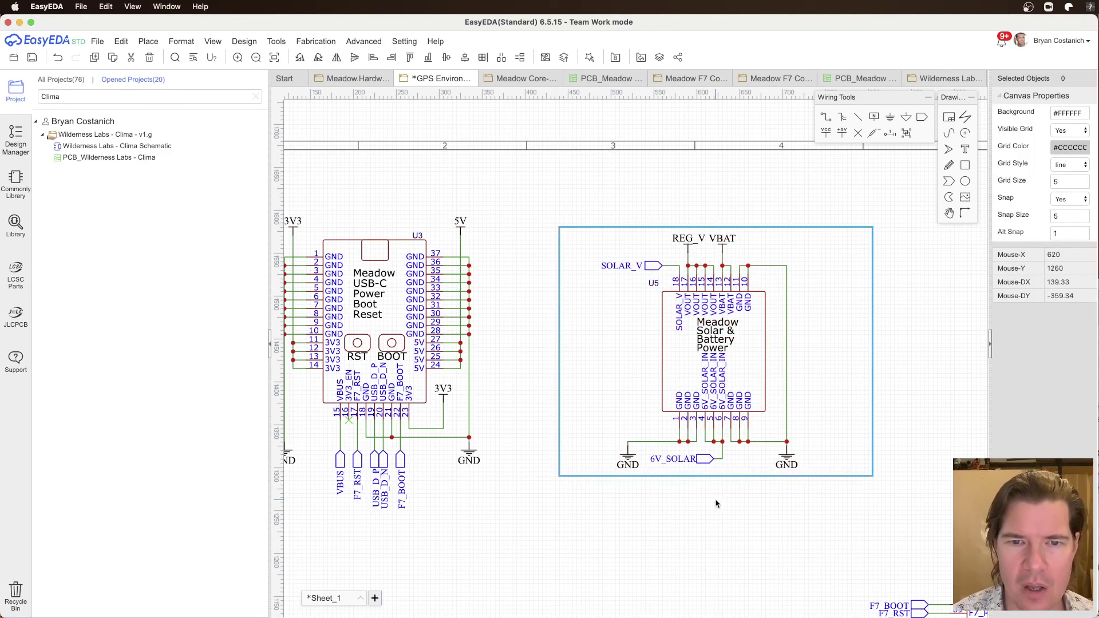
Step: Copy the Solar Input block from the Clima schematic and place it beside the solar power block in GPS Environmental Tracker
scroll(725, 481, right, 3)
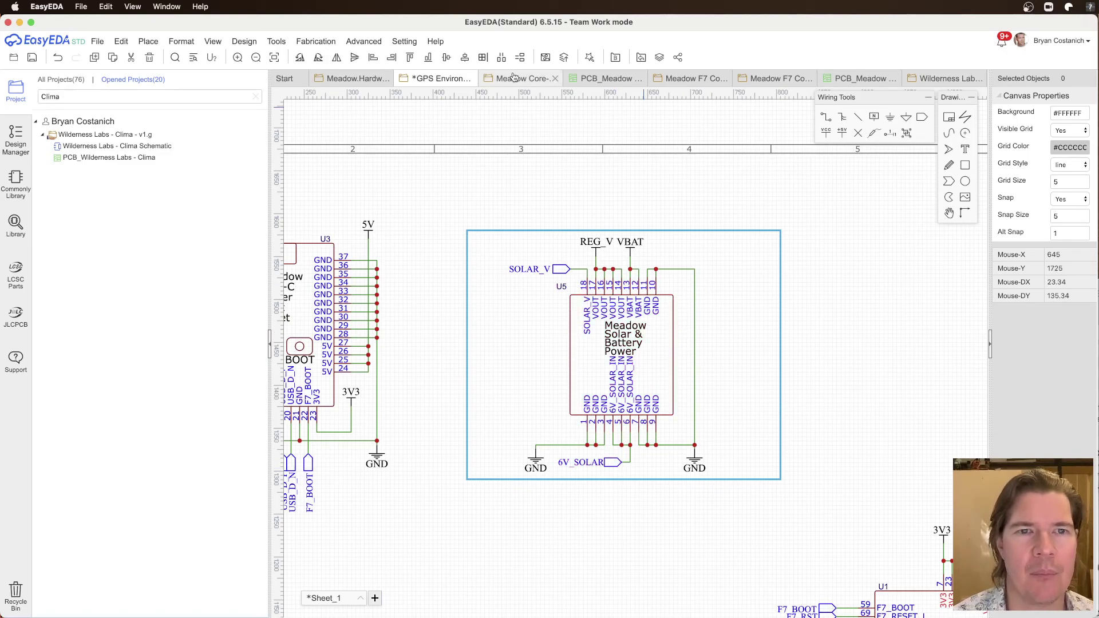
click(942, 79)
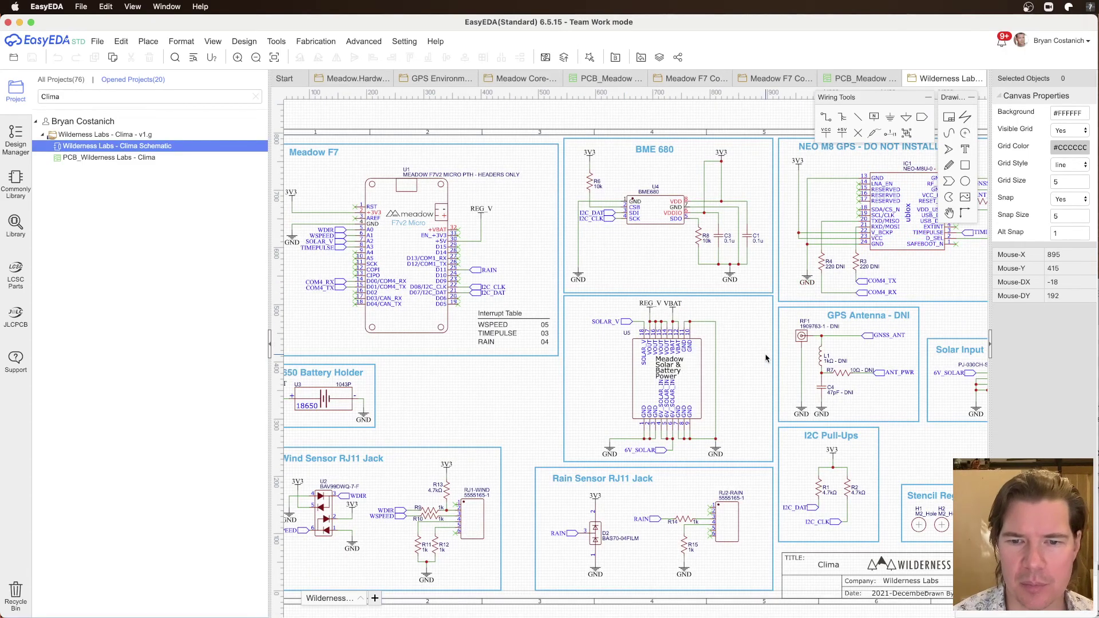
scroll(687, 344, right, 4)
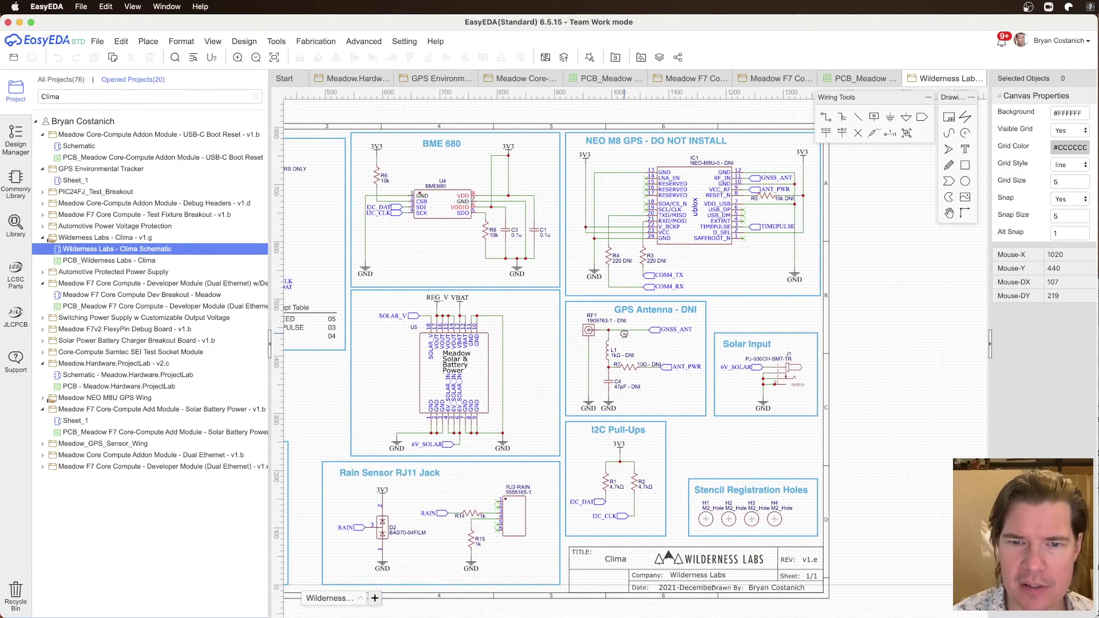
drag(709, 323, 823, 431)
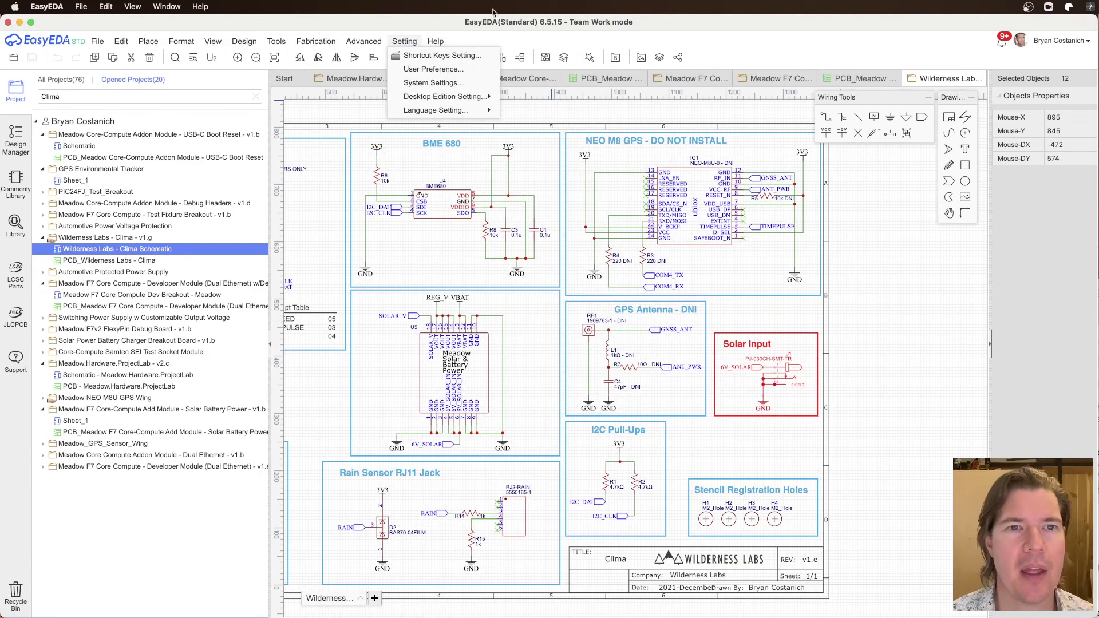
click(450, 79)
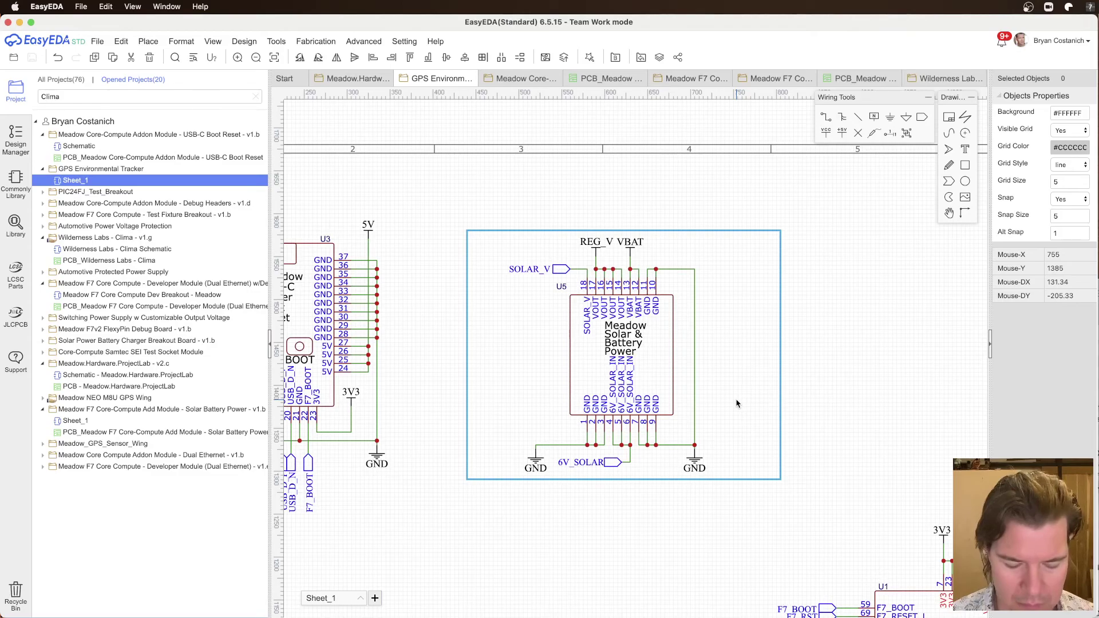
scroll(765, 429, down, 5)
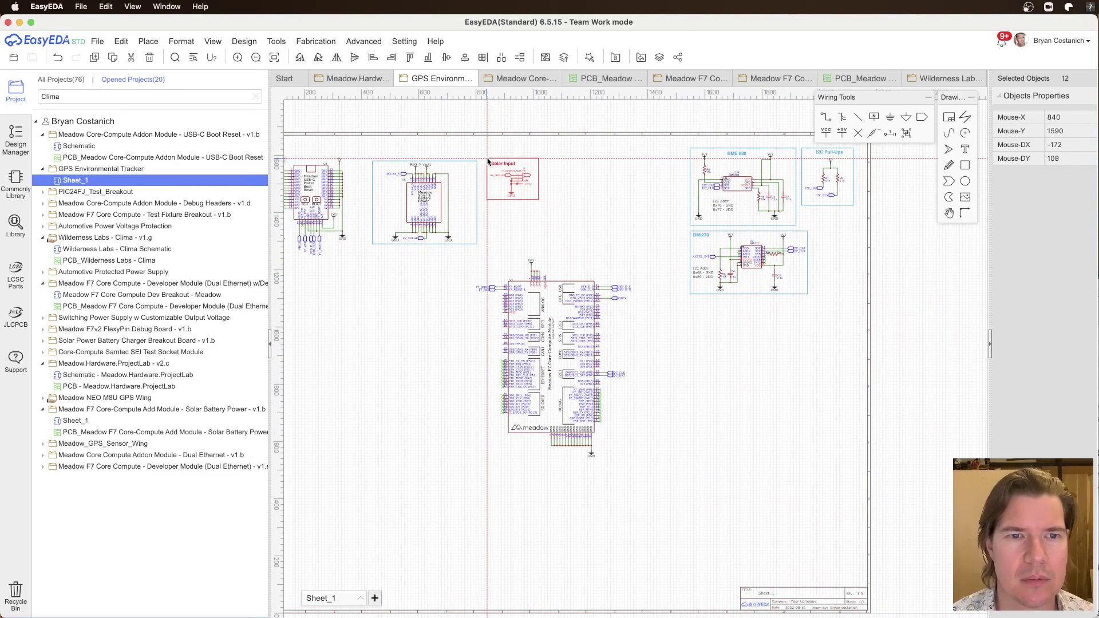
click(491, 161)
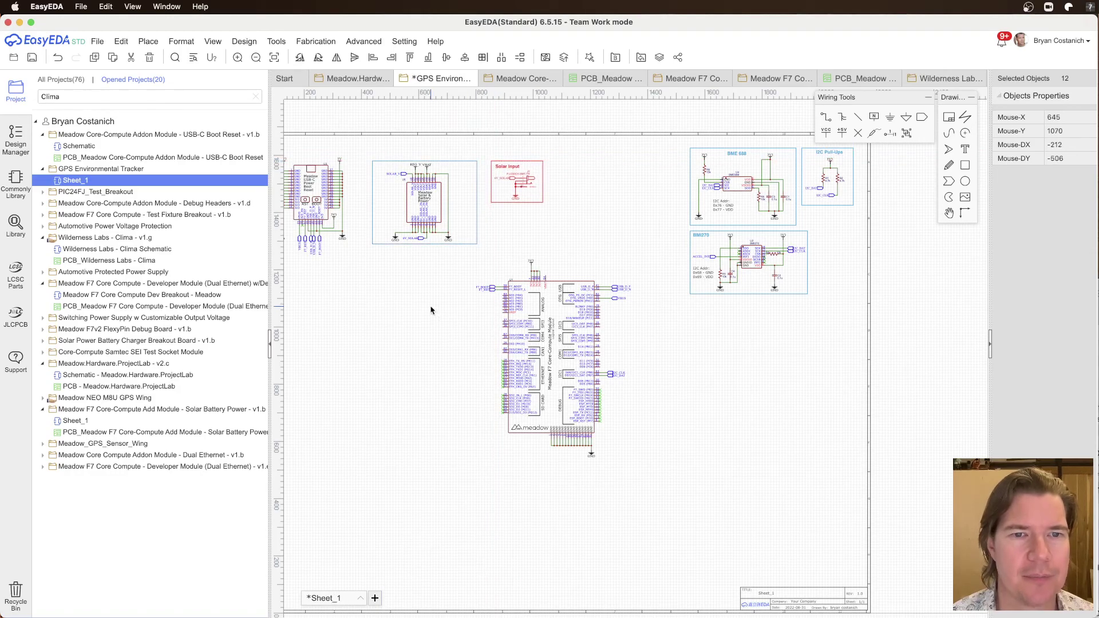
Step: Place a copy of the power block's SOLAR_V net port at U1 pin 83, A00 (PA4), set back in line with the F7_RST port
right_drag(432, 289, 606, 299)
scroll(570, 207, up, 5)
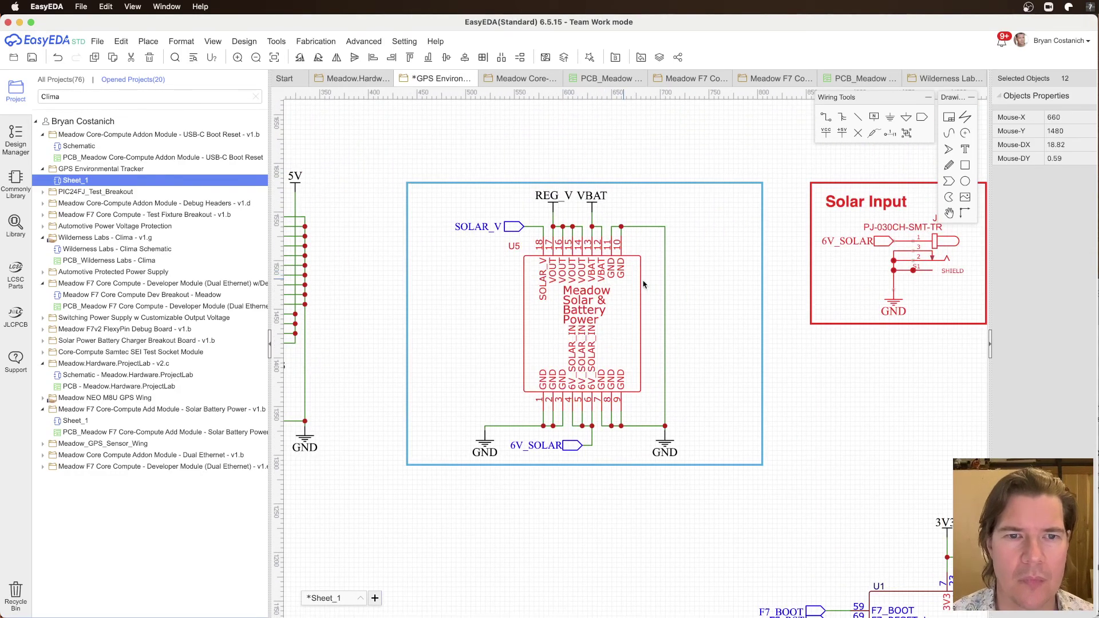
click(667, 171)
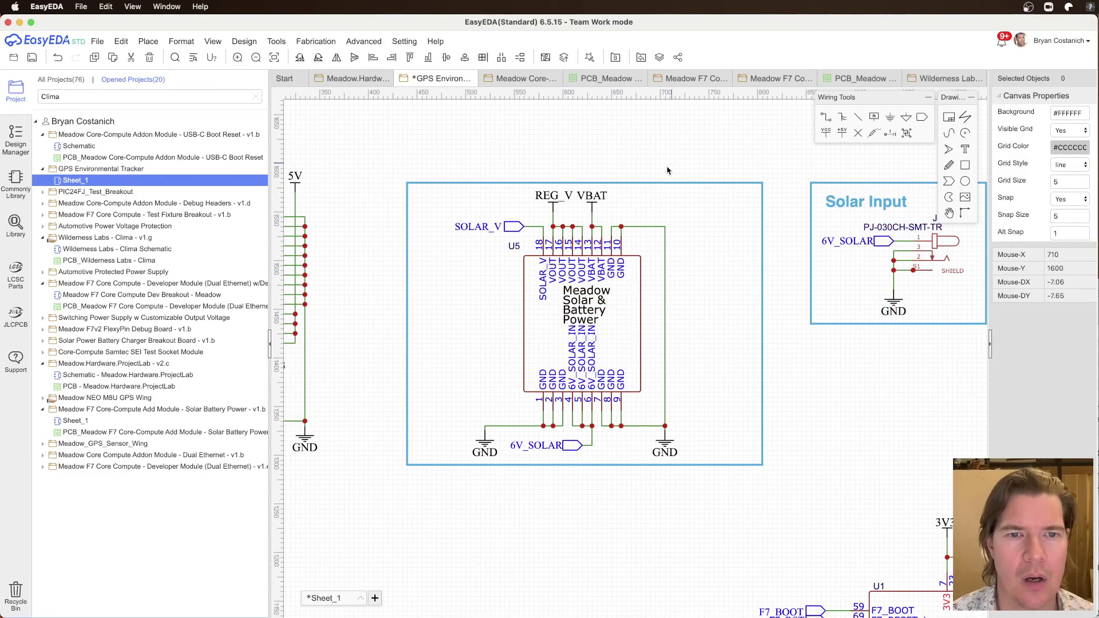
click(514, 227)
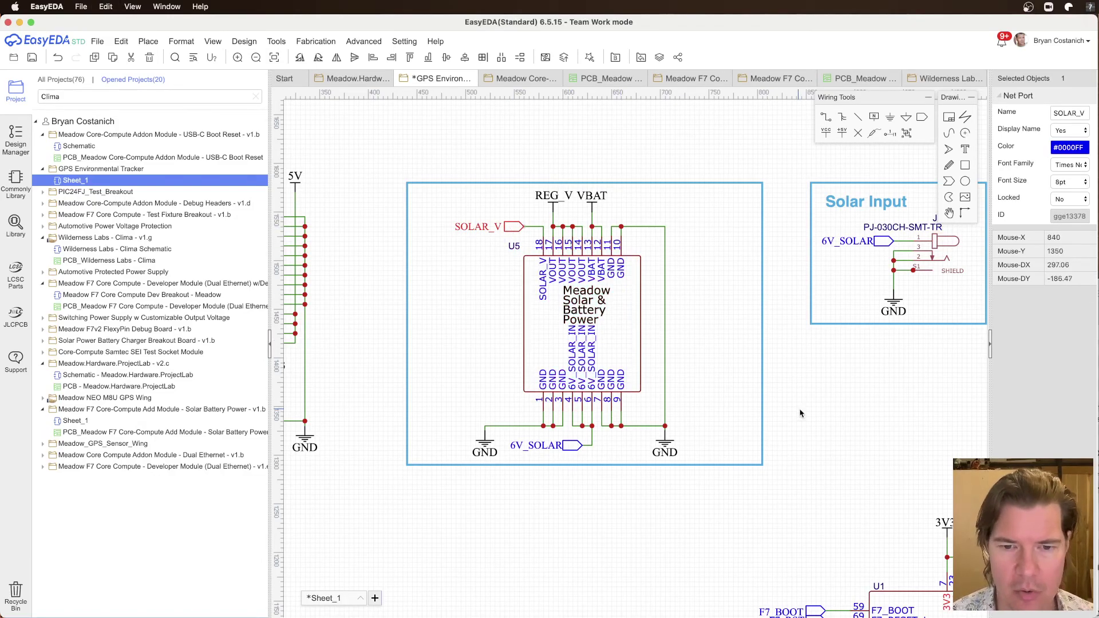
right_drag(877, 459, 712, 142)
key(super+v)
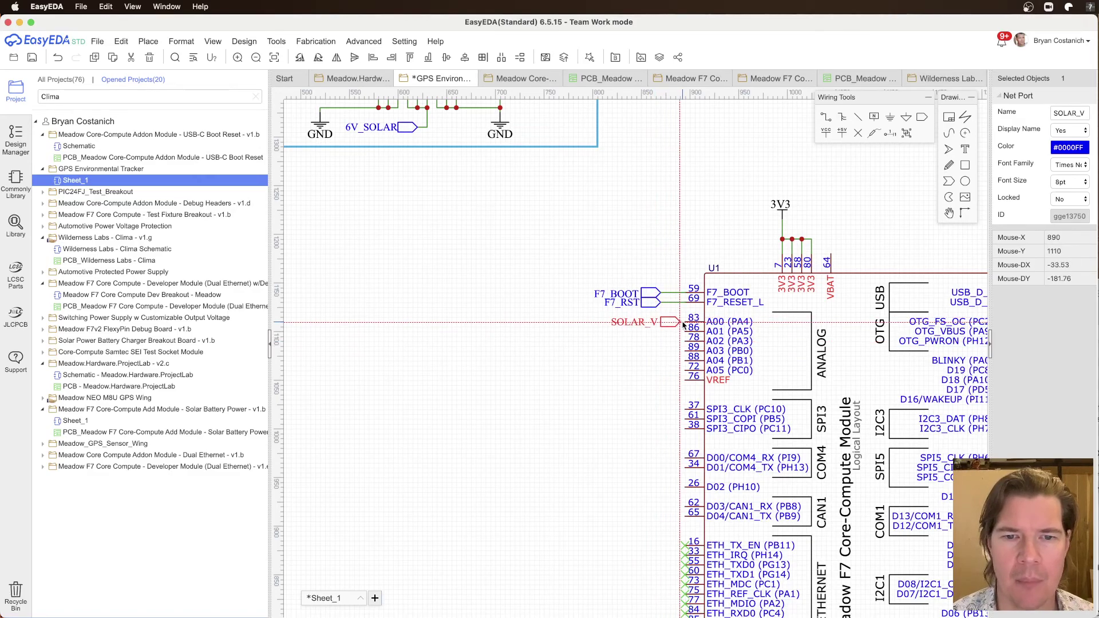
click(684, 323)
drag(676, 321, 651, 317)
click(659, 331)
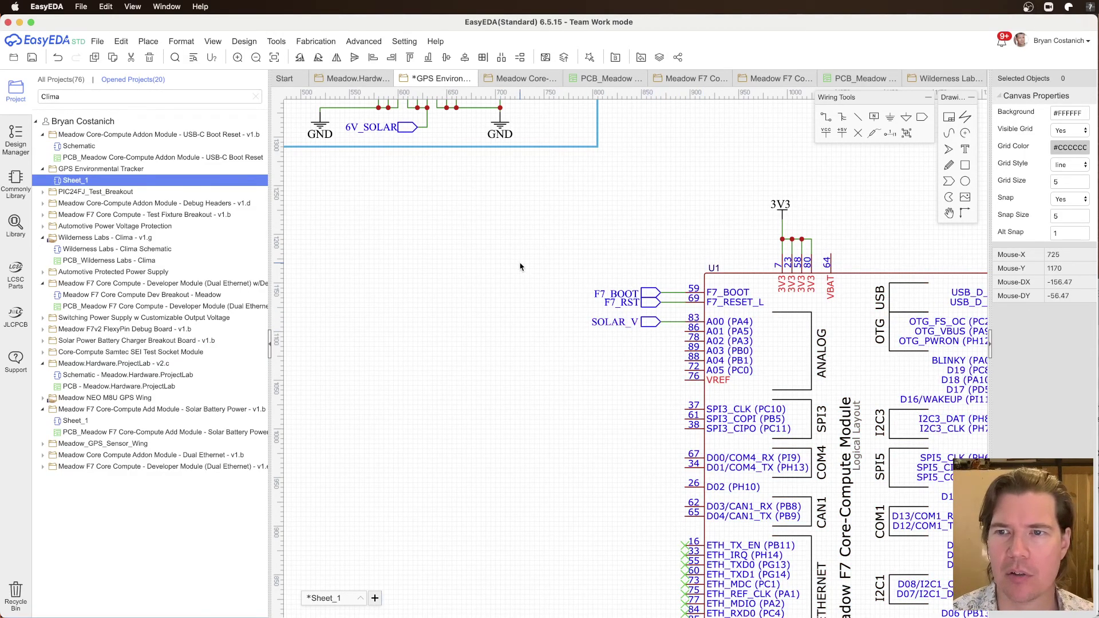
Step: Examine the 6V_SOLAR, REG_V and VBAT connections across the solar power block and the Solar Input block
scroll(473, 235, down, 5)
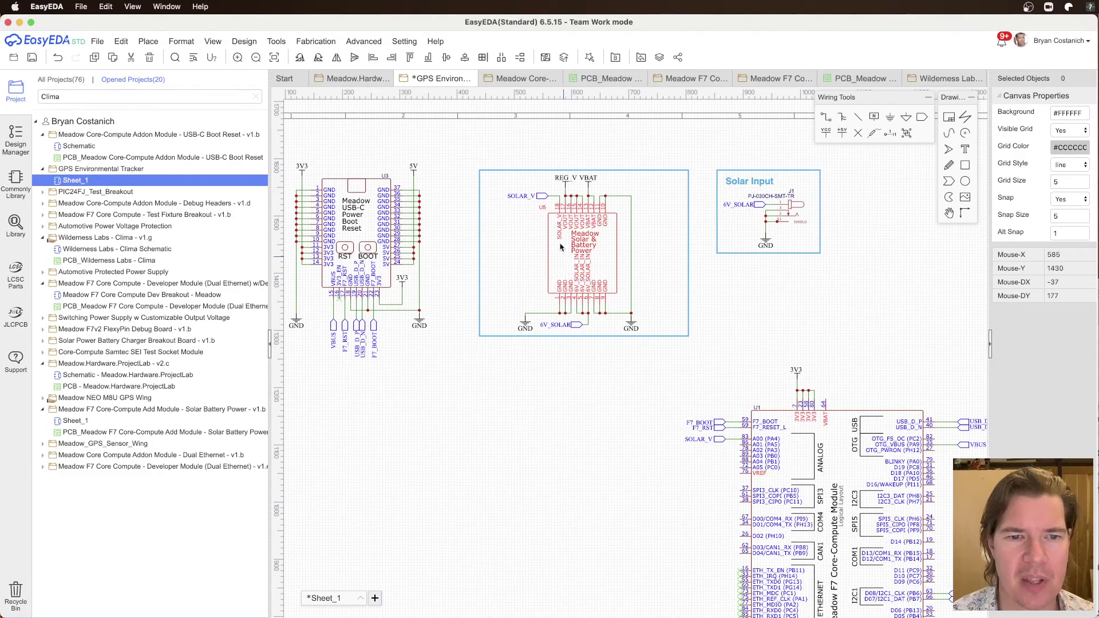
scroll(568, 314, up, 3)
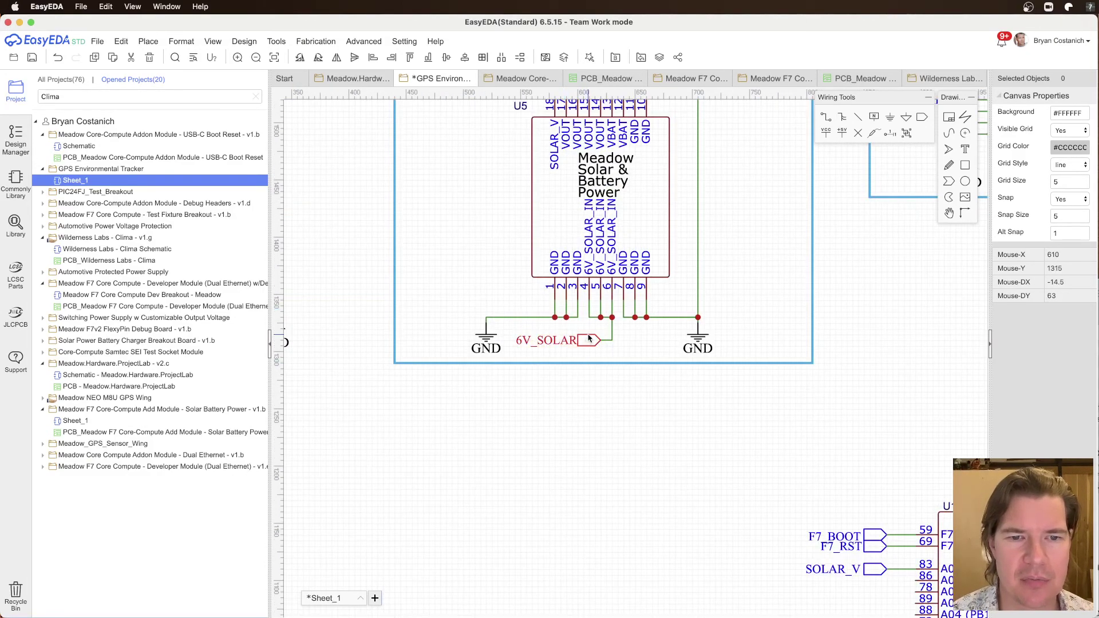
scroll(690, 261, right, 5)
scroll(690, 261, up, 2)
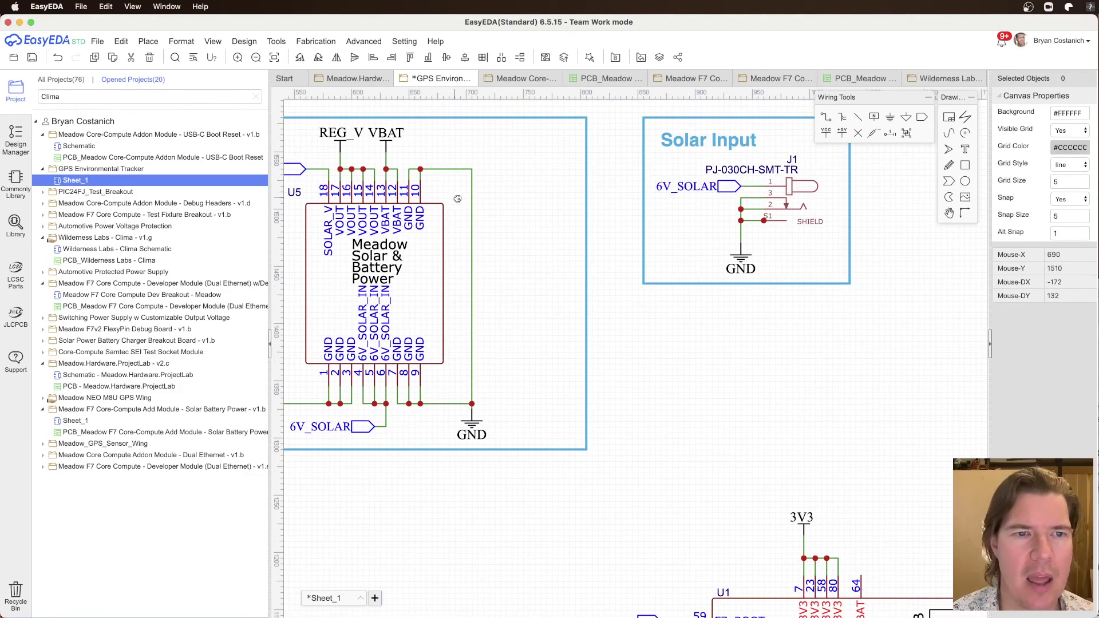
scroll(454, 198, left, 8)
scroll(454, 198, up, 2)
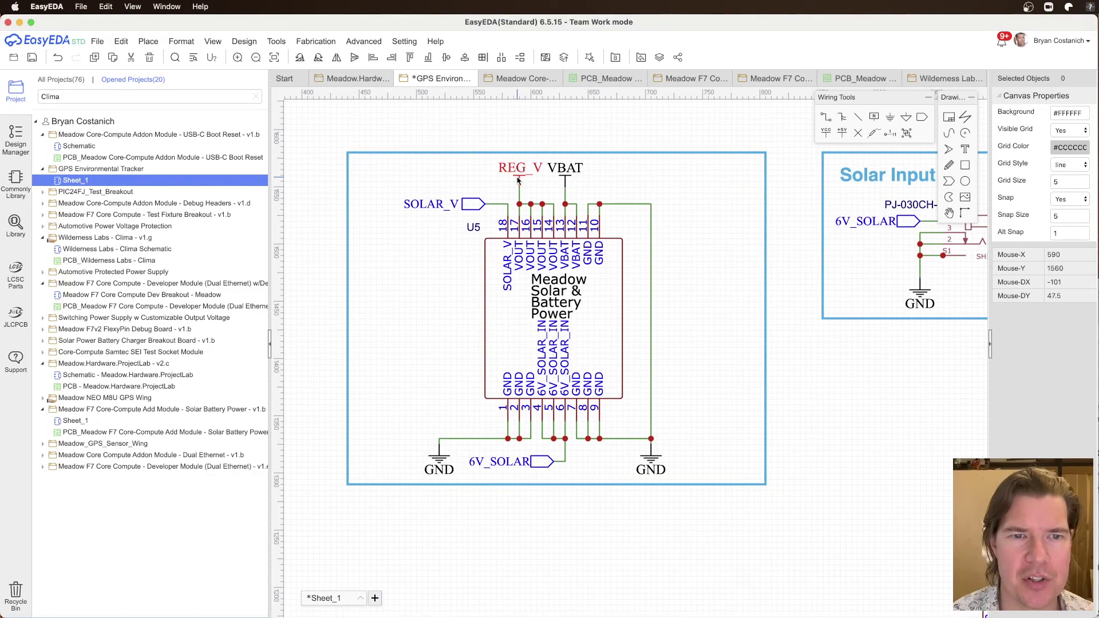
scroll(569, 270, down, 4)
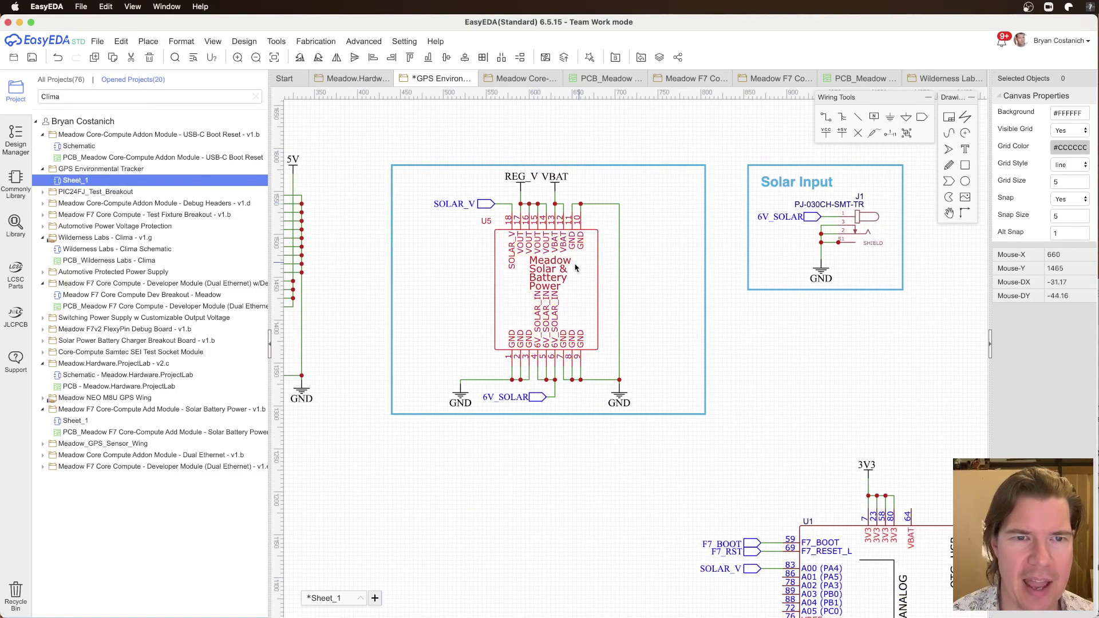
scroll(549, 238, up, 2)
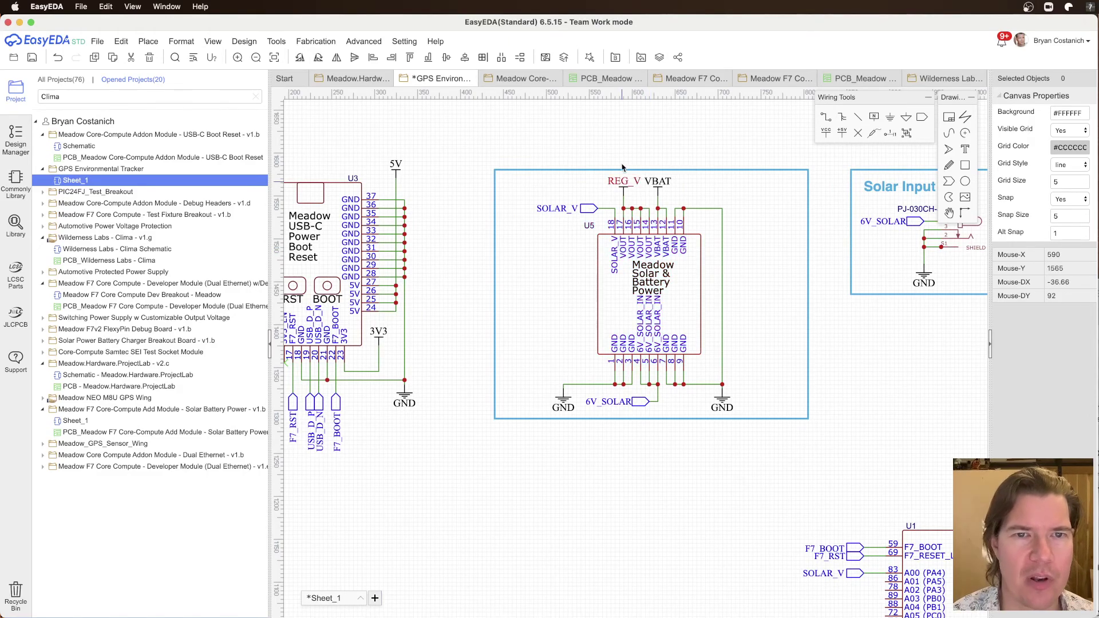
Step: Copy the REG_V net flag from Clima's Meadow F7 block and place it beside U3's 5V flag in GPS Environmental Tracker
click(942, 83)
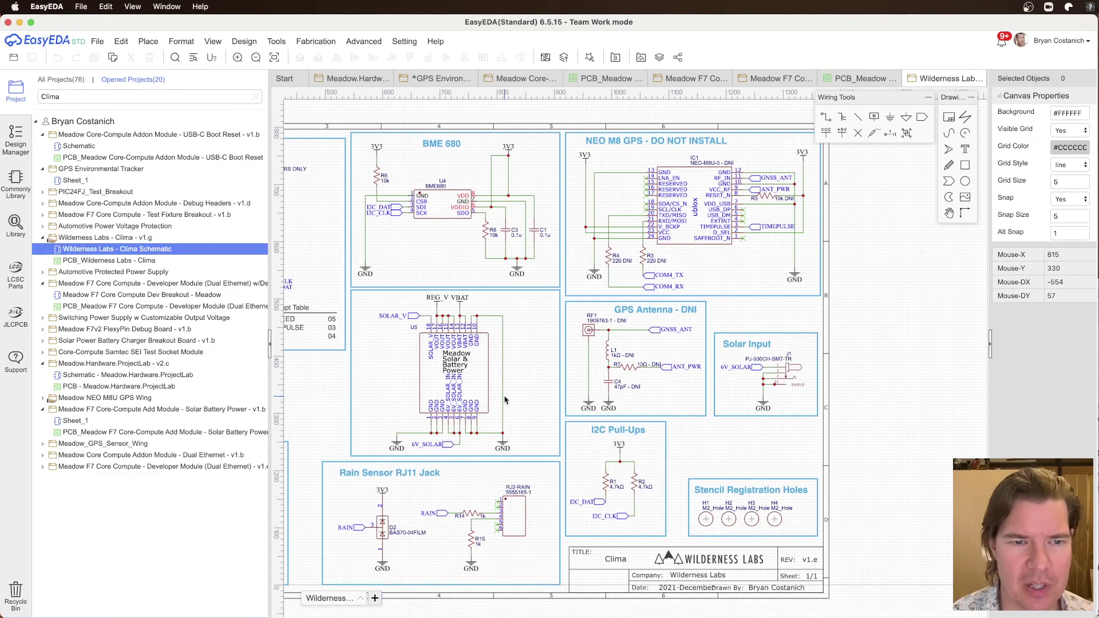
right_drag(502, 295, 754, 305)
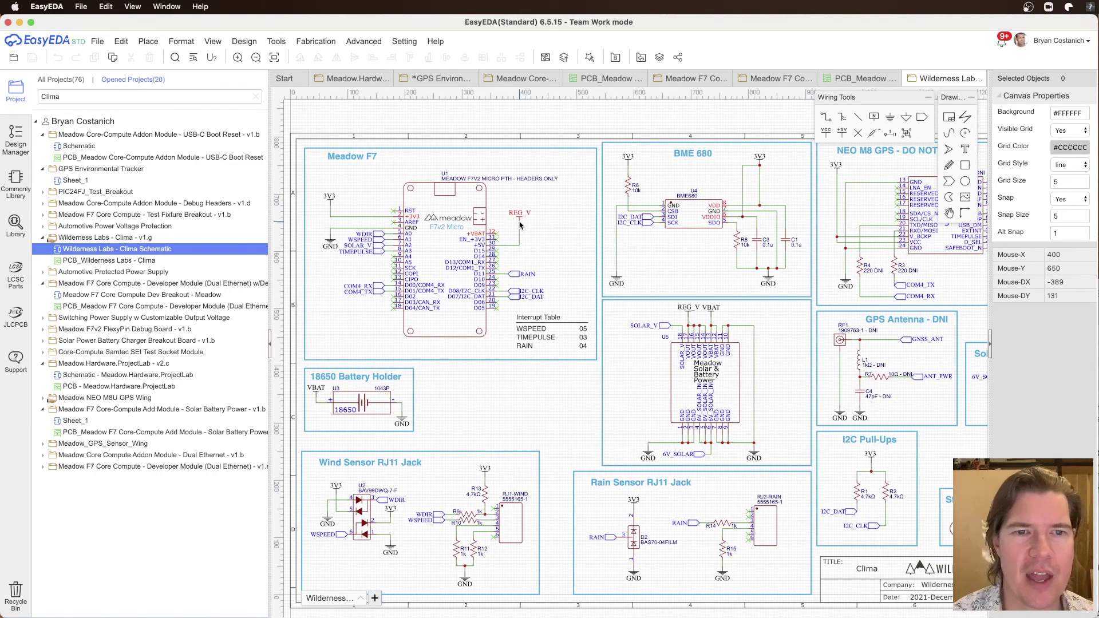
mouse_move(520, 222)
mouse_down()
mouse_move(584, 283)
mouse_move(520, 223)
mouse_up()
click(519, 223)
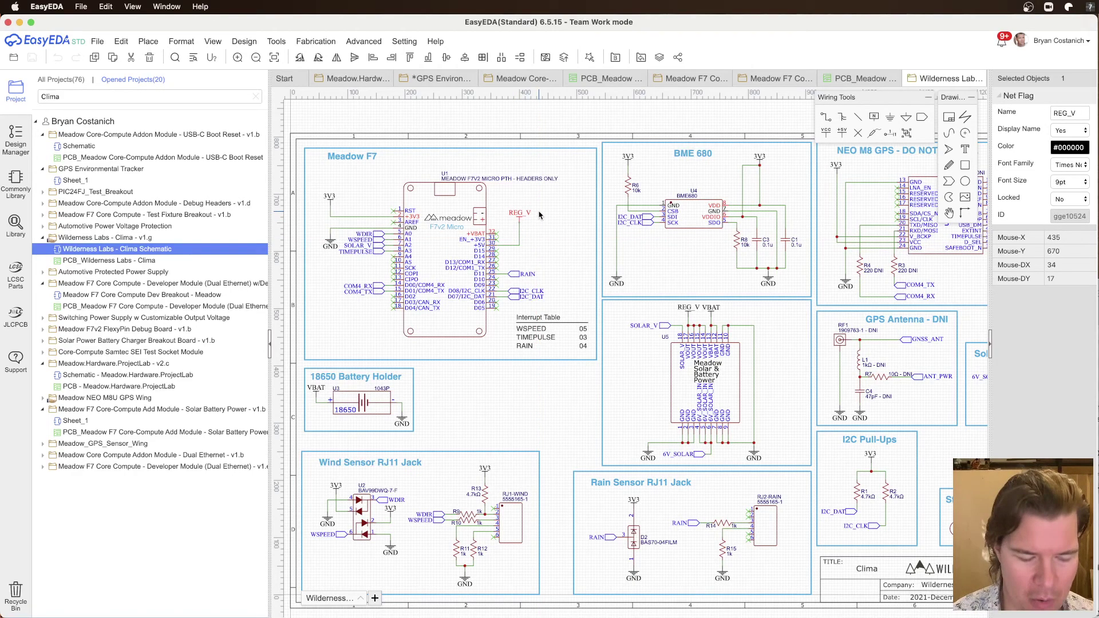
click(438, 81)
right_drag(452, 203, 620, 214)
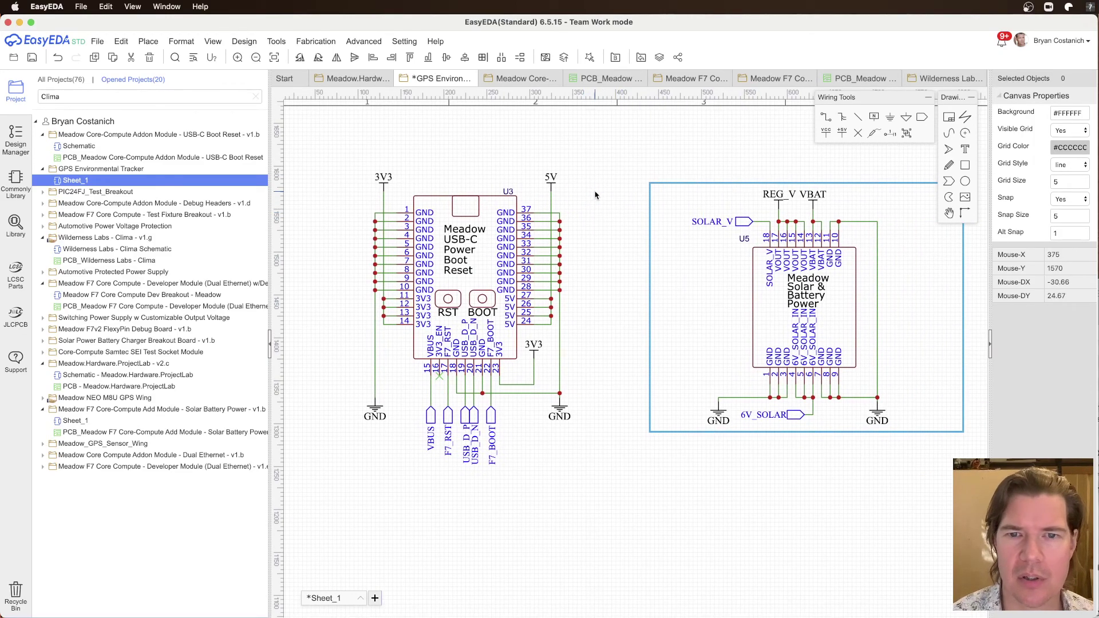
key(ctrl+v)
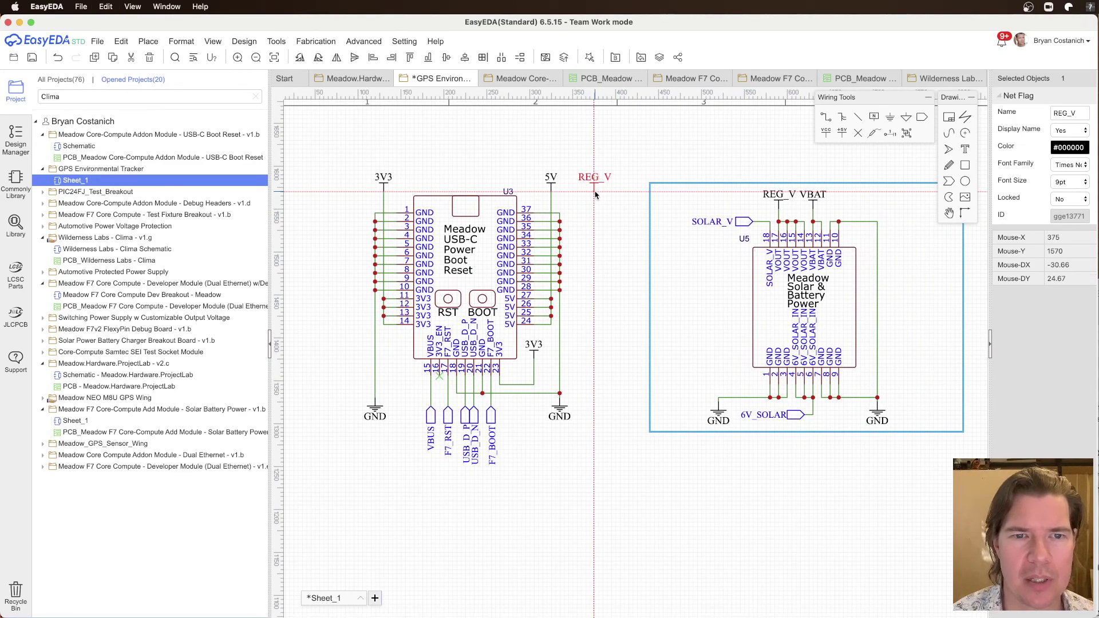
click(595, 195)
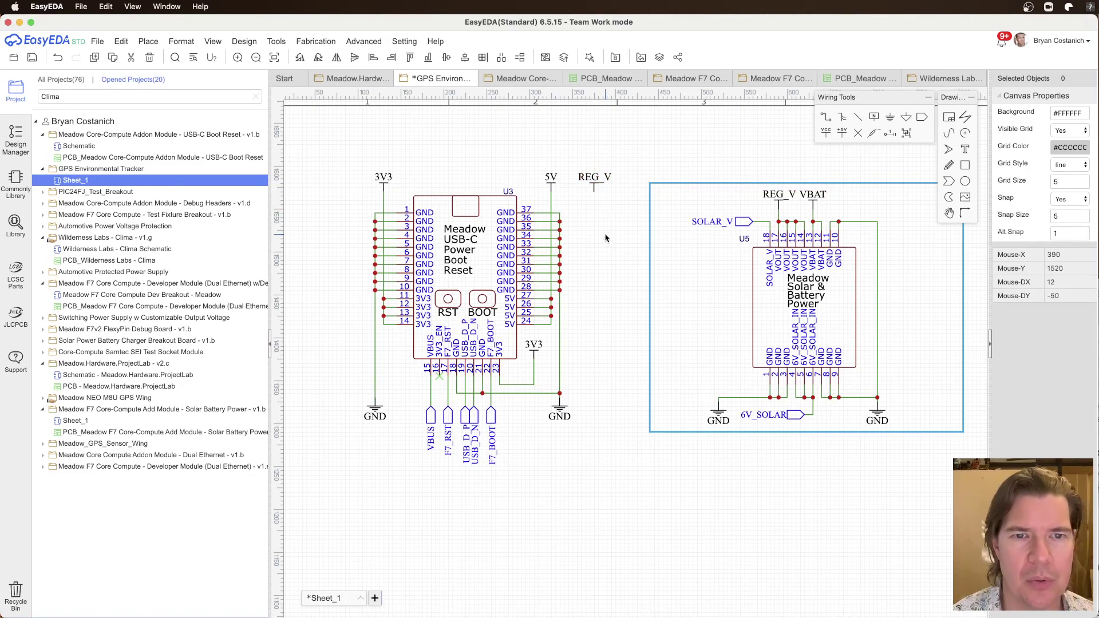
Step: Wire the new REG_V flag to U3's 5V line and save the schematic
scroll(606, 234, down, 3)
right_drag(890, 359, 612, 312)
right_drag(759, 313, 746, 206)
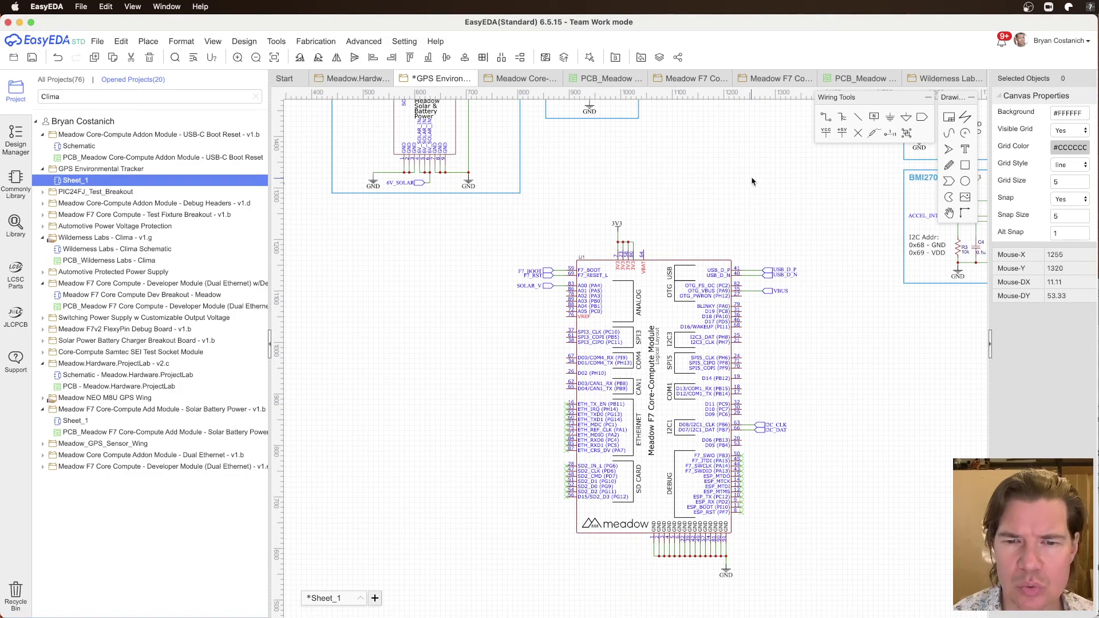
right_drag(771, 166, 895, 367)
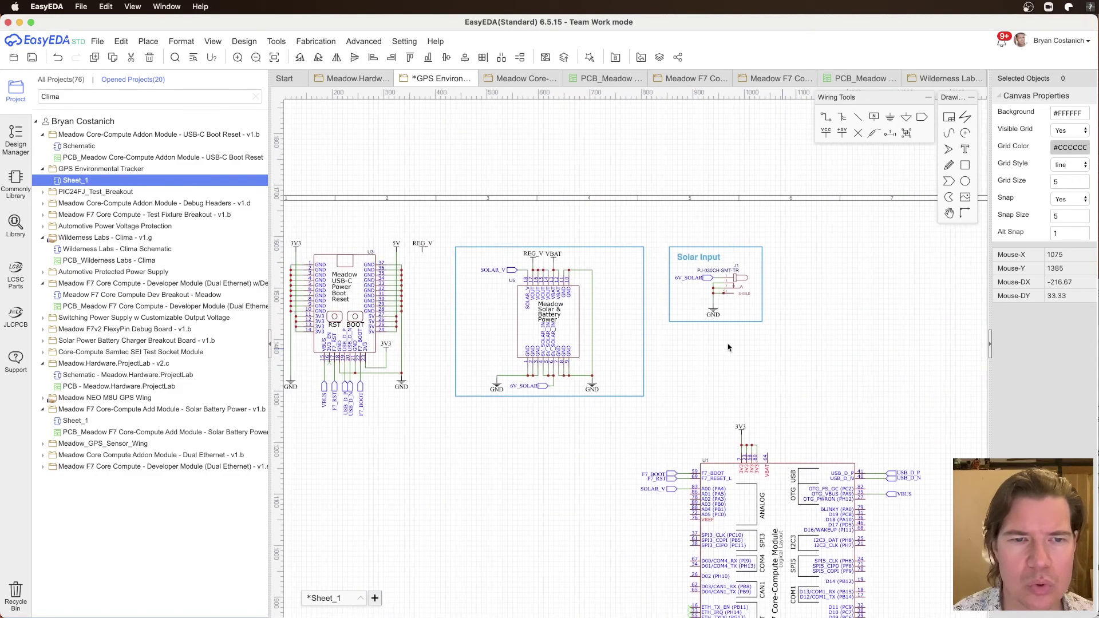
scroll(590, 278, up, 3)
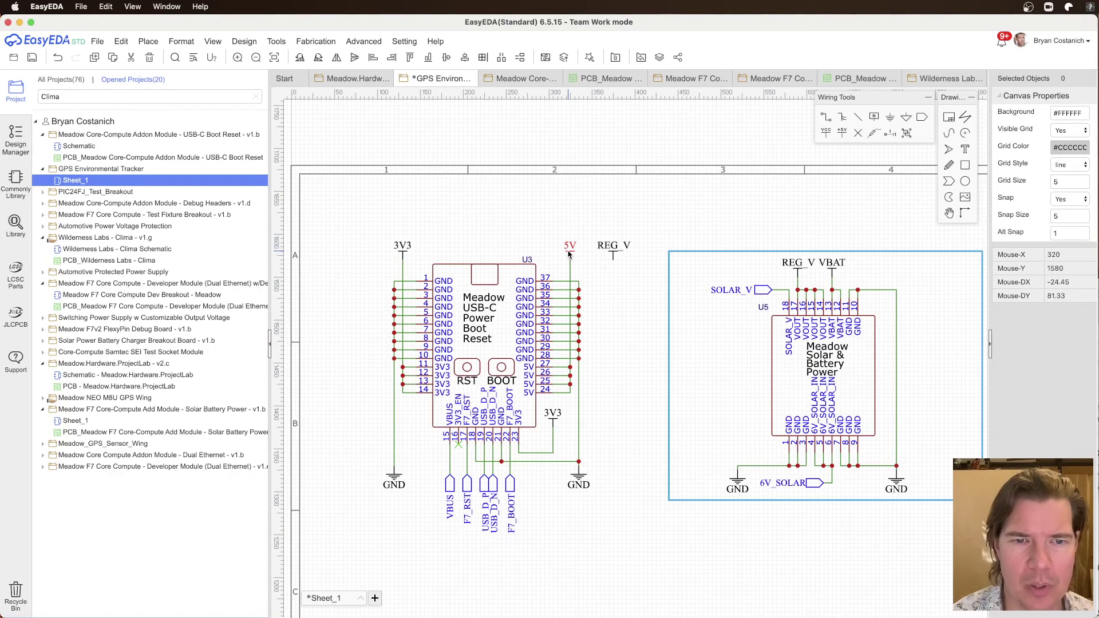
key(w)
click(571, 272)
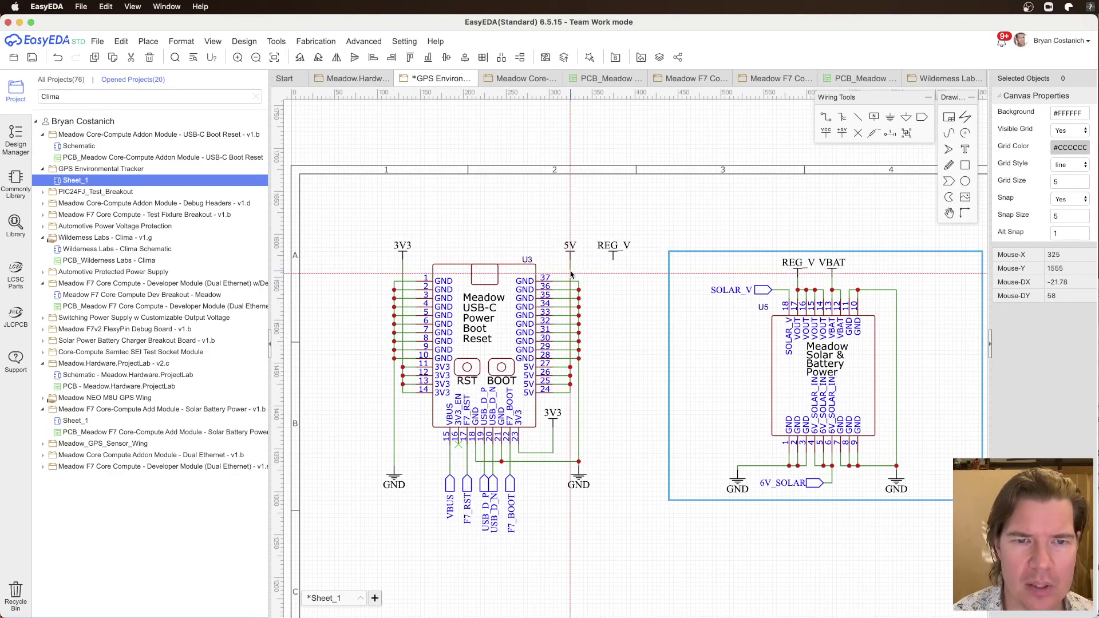
click(613, 259)
key(Escape)
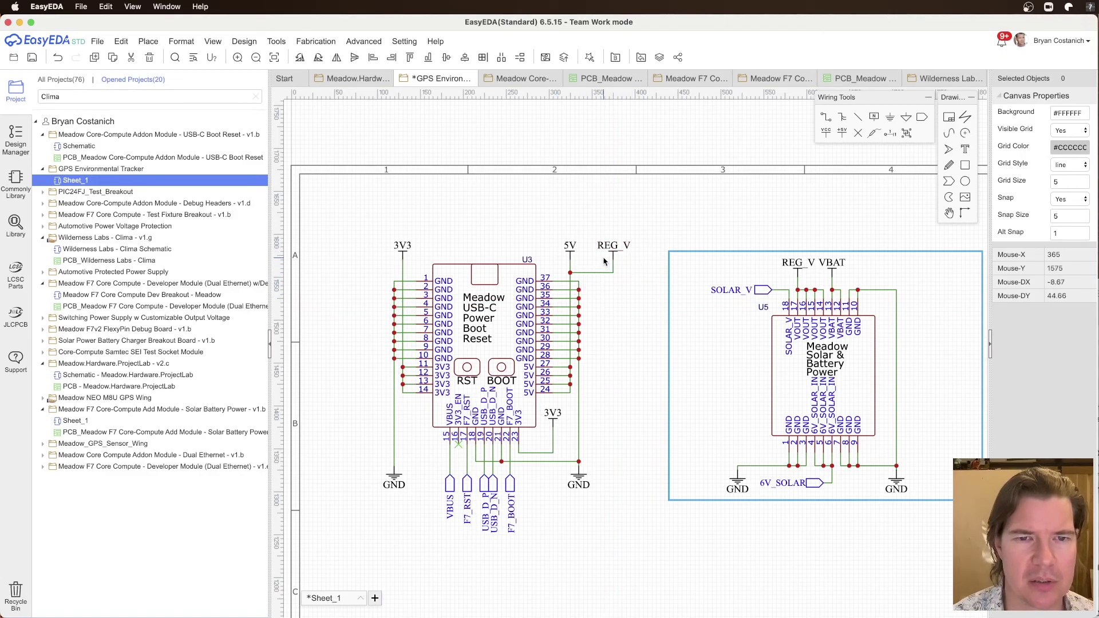
scroll(585, 290, down, 5)
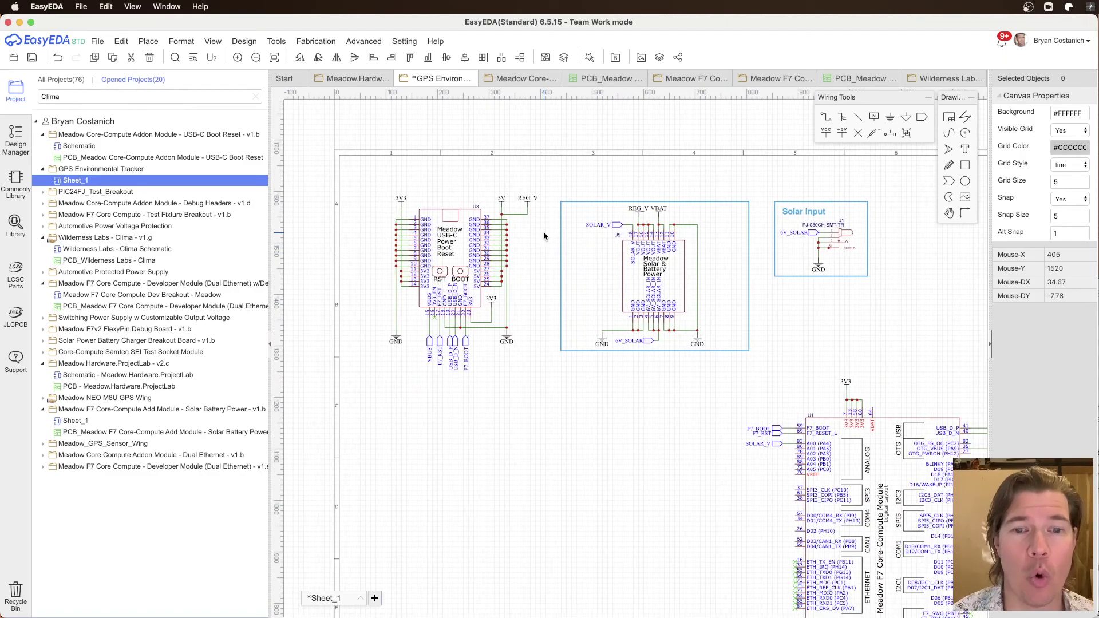
key(super+s)
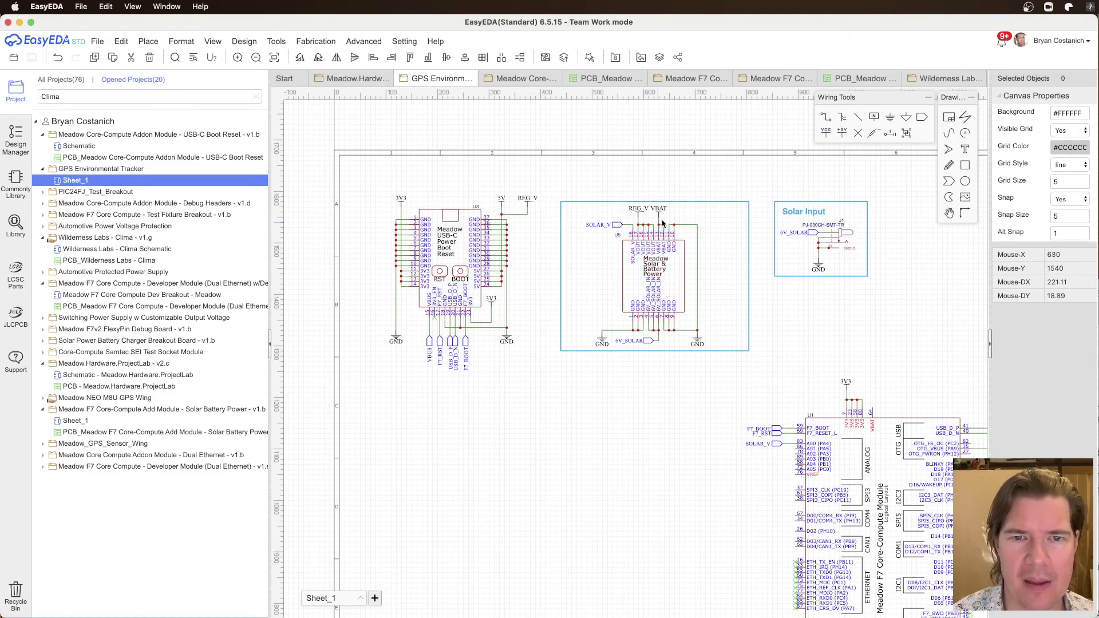
Step: Copy the 18650 Battery Holder block from the Clima schematic and place it beside the Solar Input block in GPS Environmental Tracker
click(929, 83)
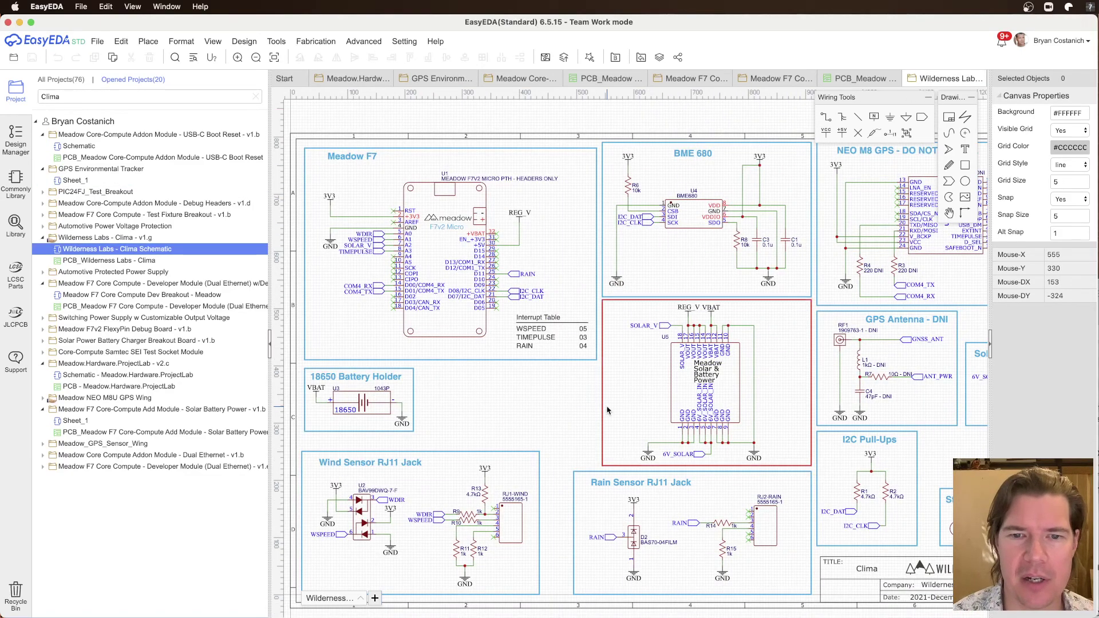
drag(612, 439, 482, 363)
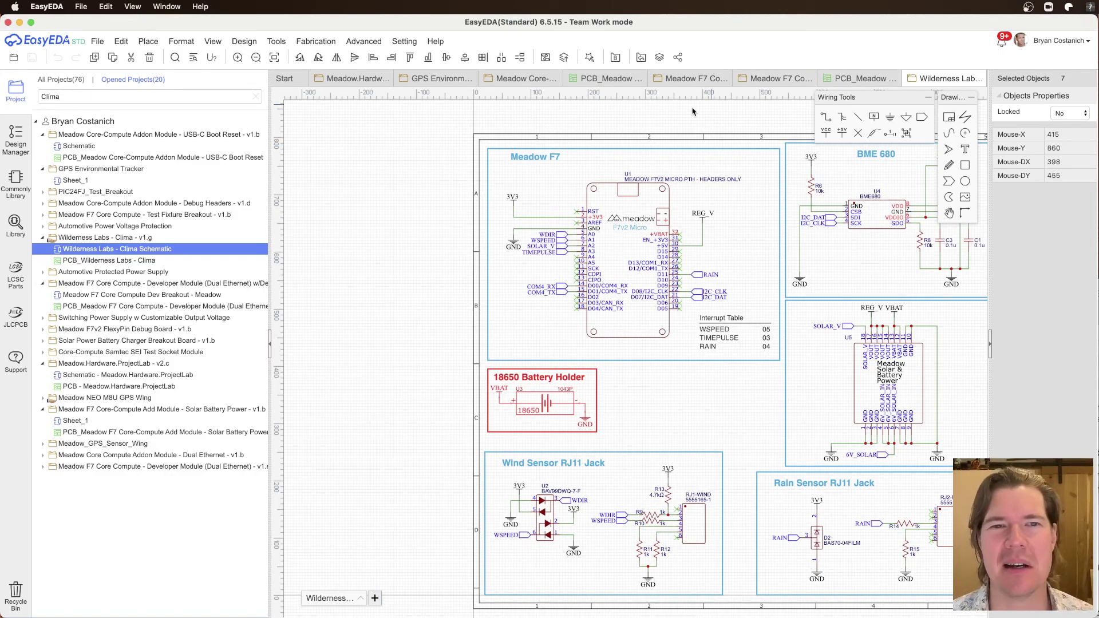
click(427, 78)
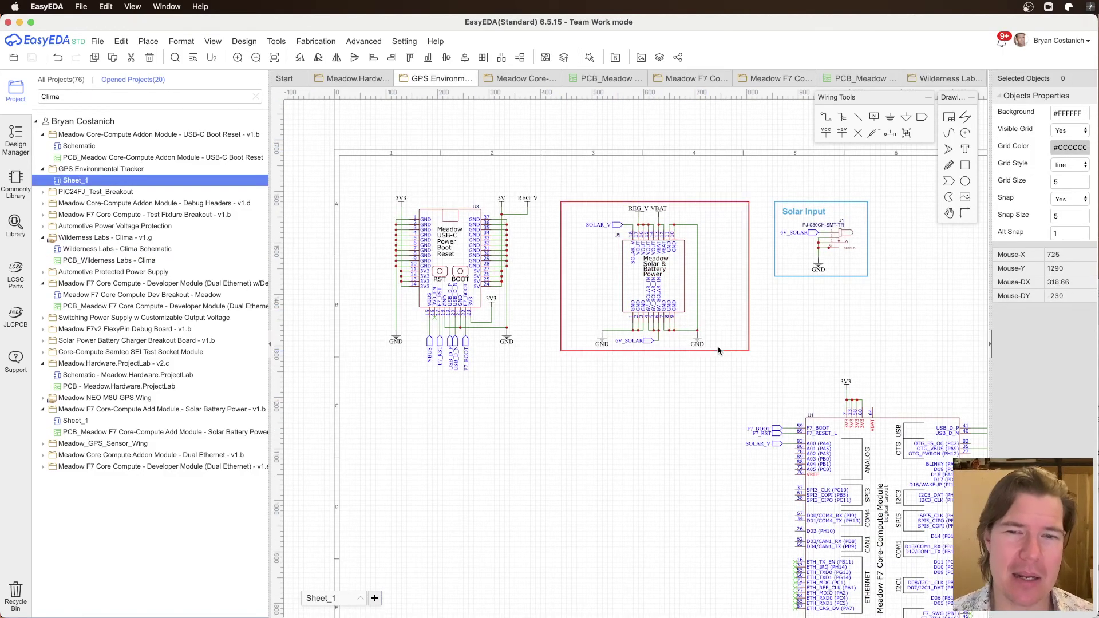
scroll(541, 430, down, 5)
key(super+v)
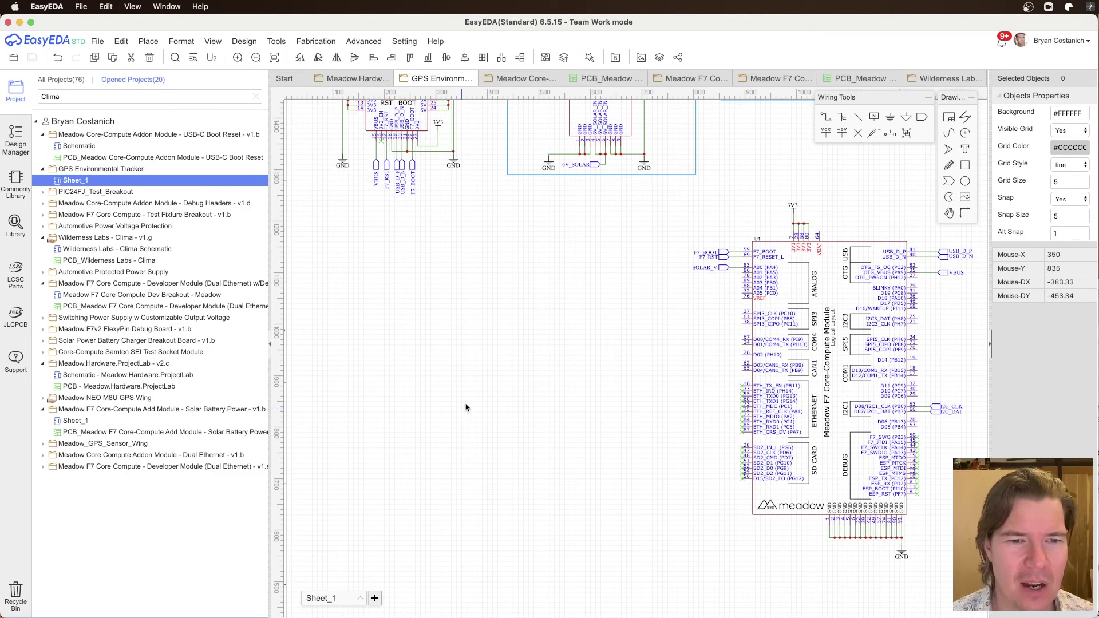
right_drag(460, 409, 547, 344)
right_drag(431, 481, 331, 515)
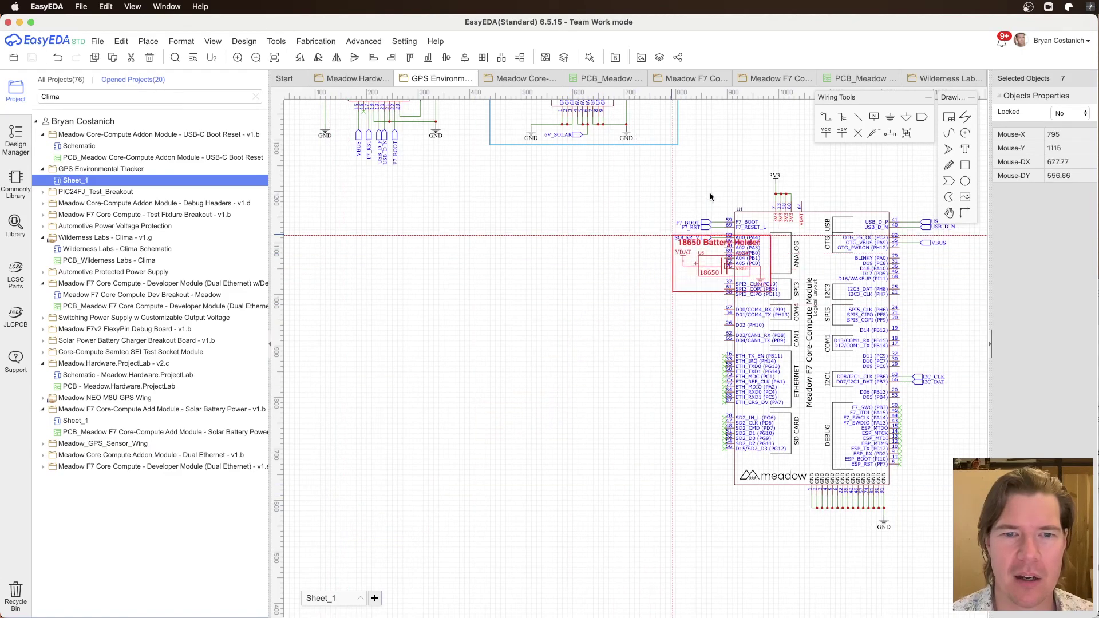
right_drag(713, 202, 475, 479)
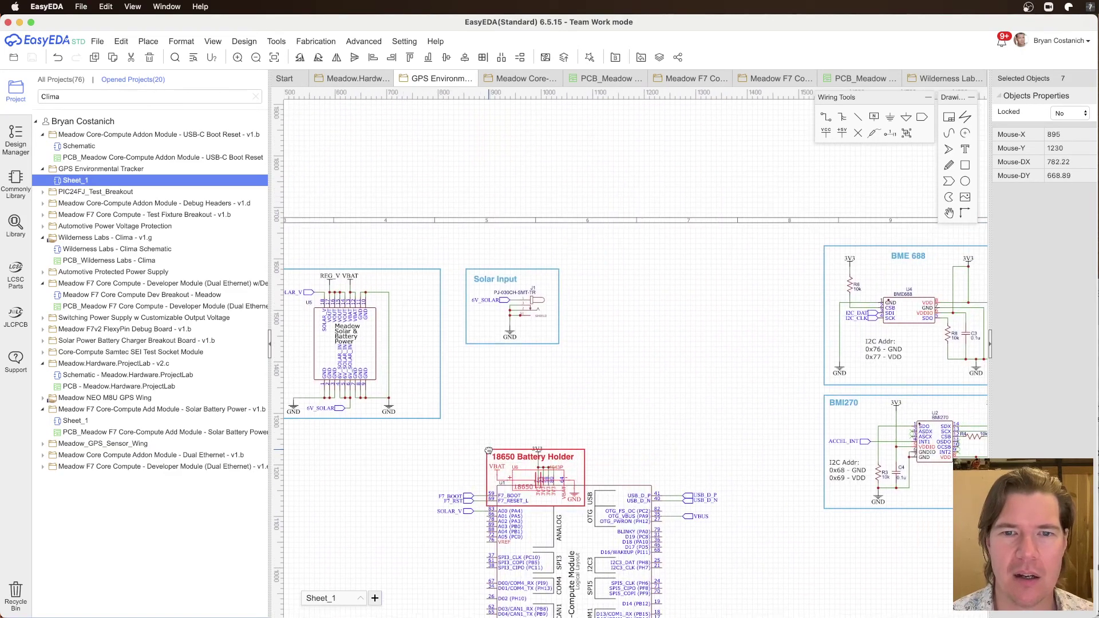
click(563, 261)
right_drag(565, 387, 733, 390)
click(729, 382)
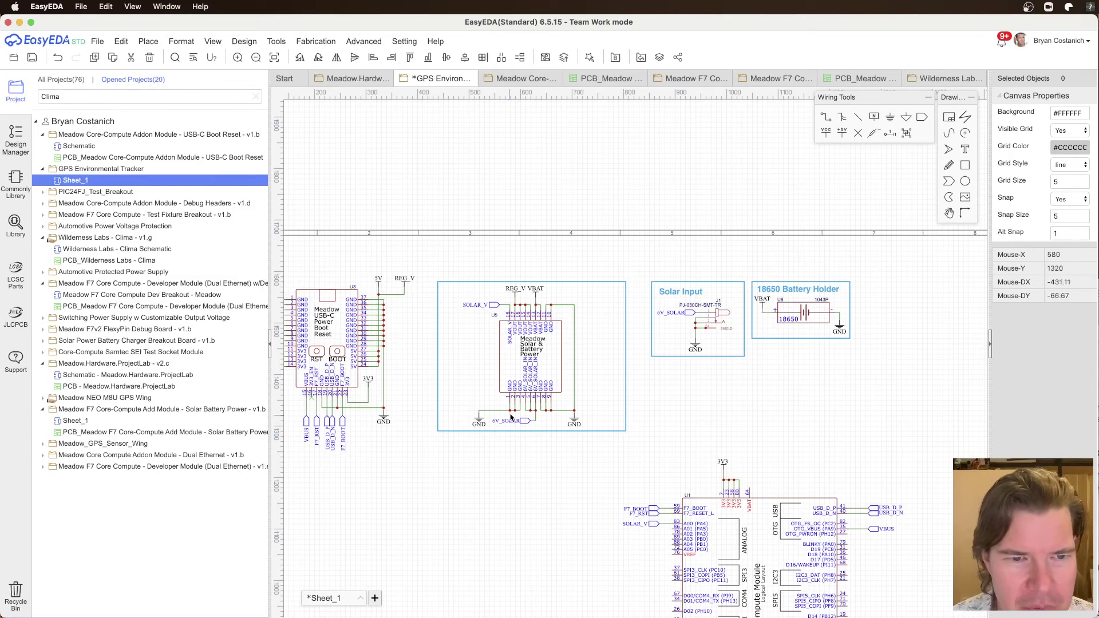
Step: Save the GPS Environmental Tracker schematic
scroll(682, 408, down, 3)
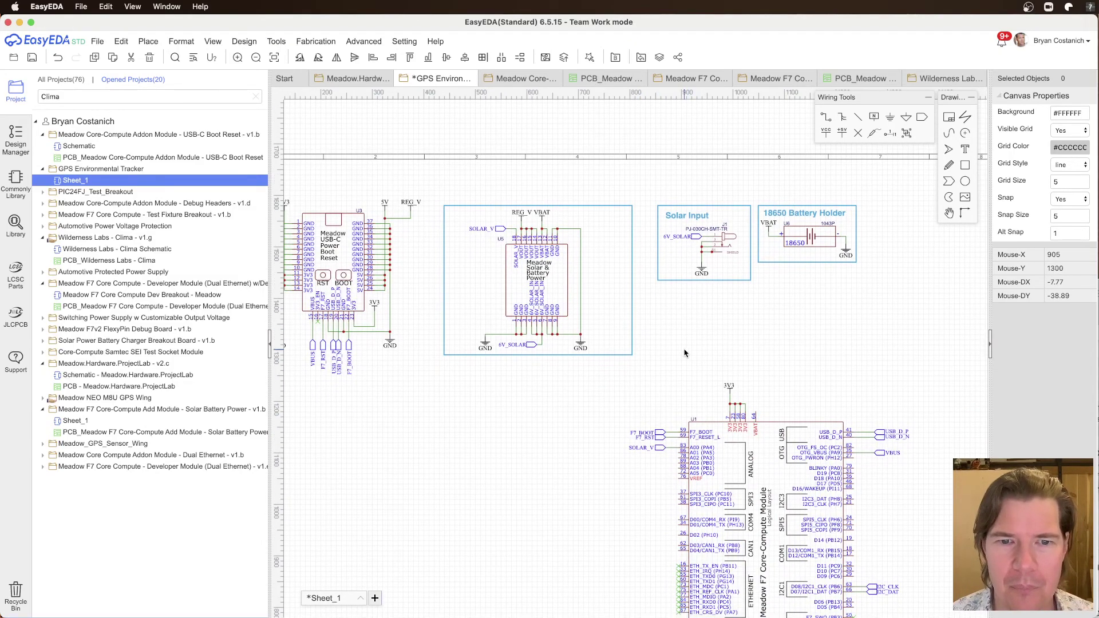
scroll(799, 351, up, 1)
right_drag(800, 349, 717, 268)
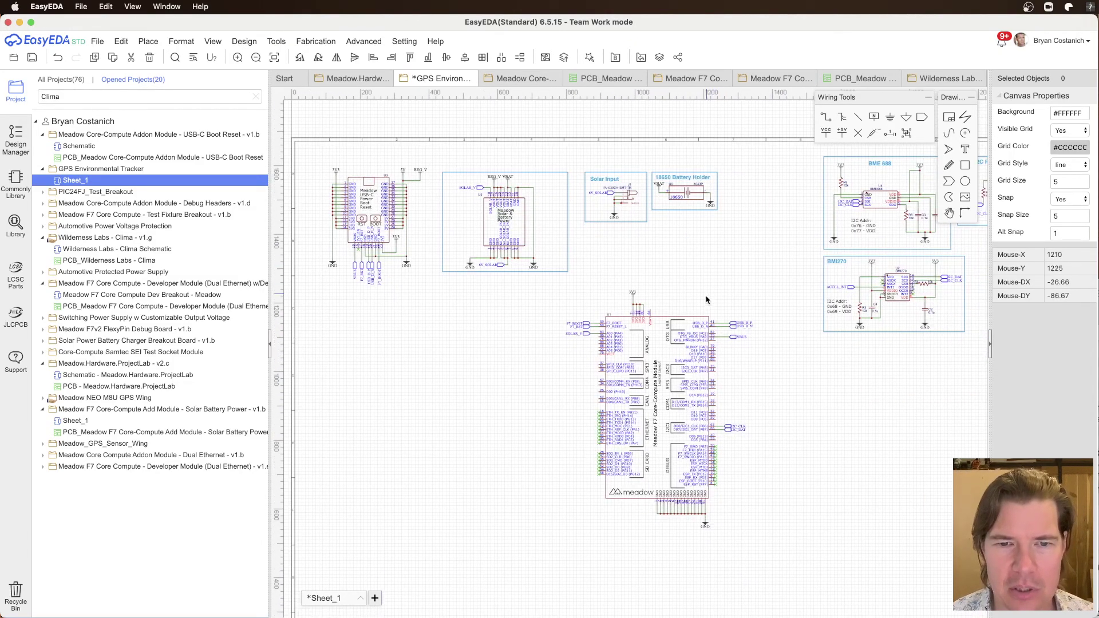
key(super+s)
Step: In the TextEdit checklist, mark Solar/Battery Charging, Solar plug and Battery with "√ –" and add a GPS line above small ePaper display
drag(1093, 401, 472, 352)
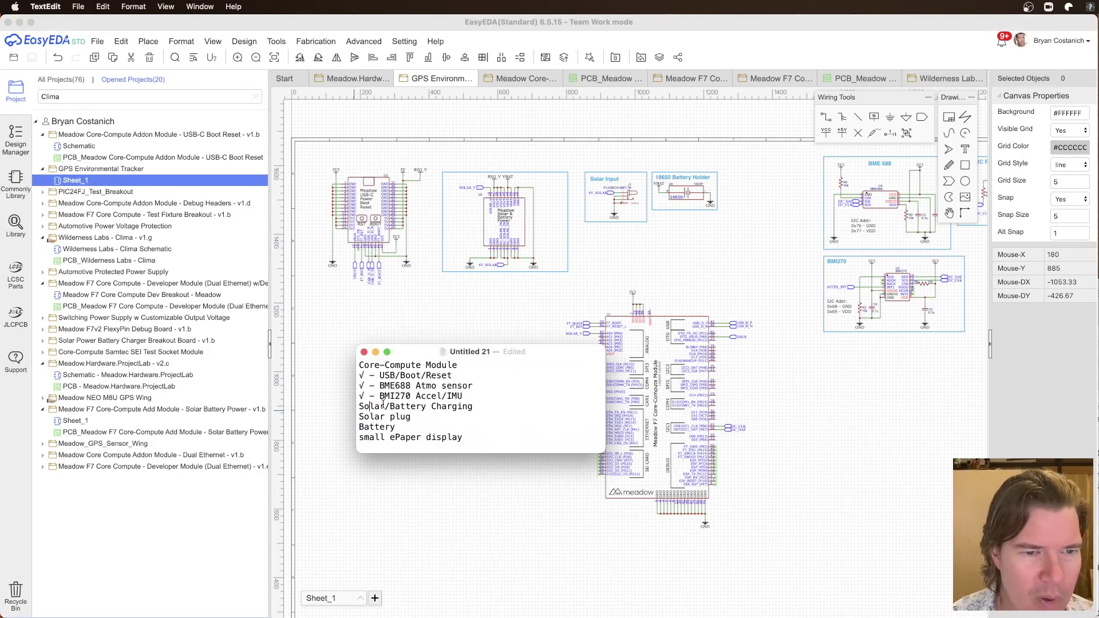
text(√ –)
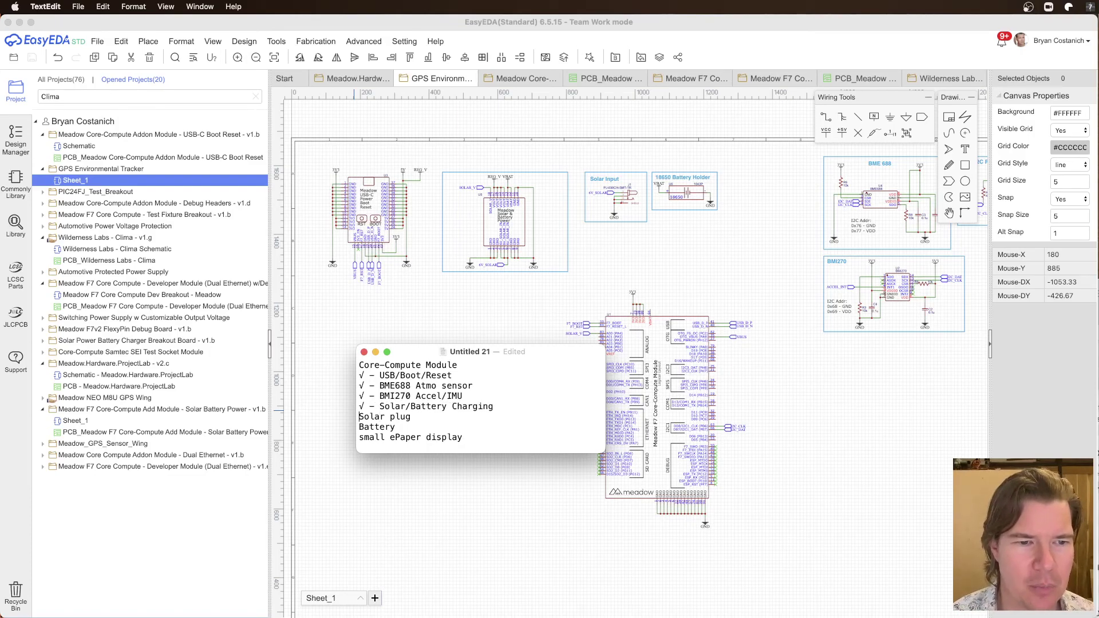
click(359, 416)
text(√ –)
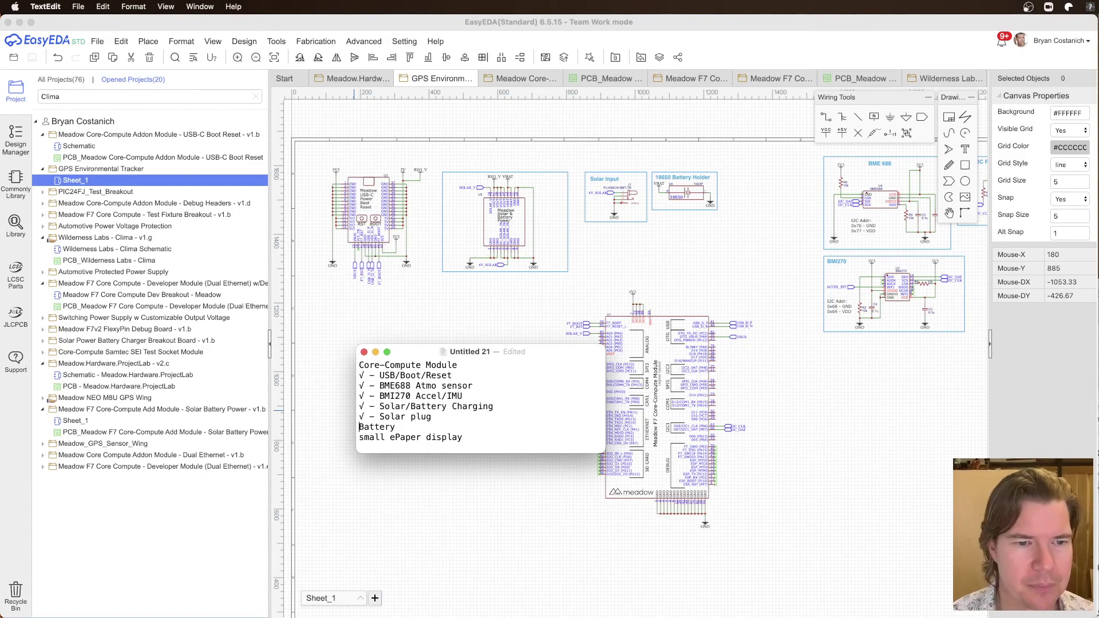
click(359, 426)
text(√ –)
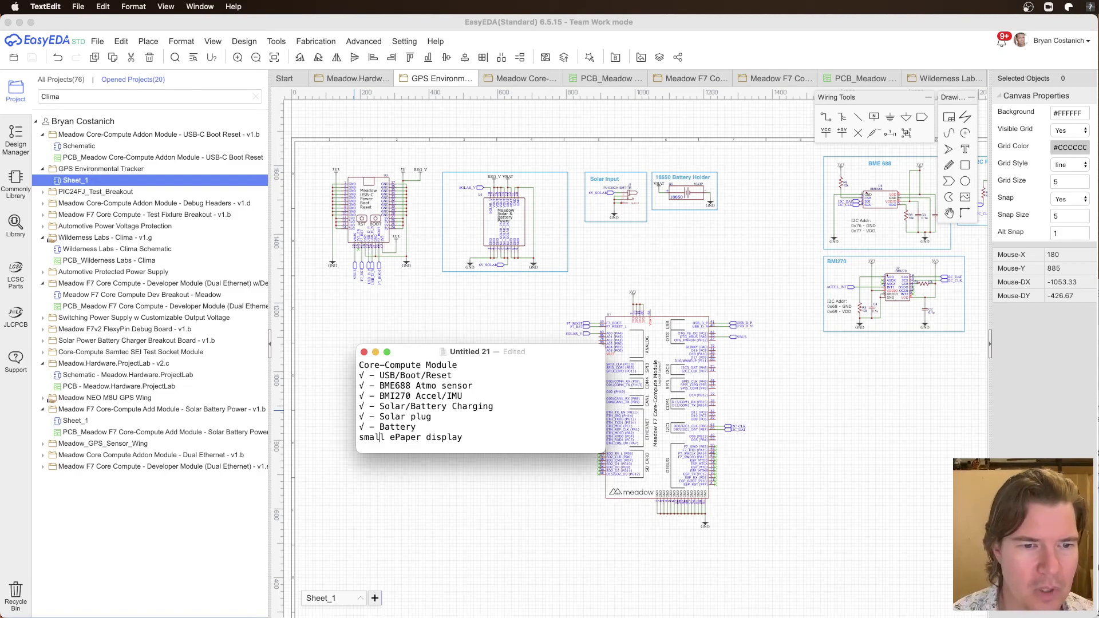
key(Return)
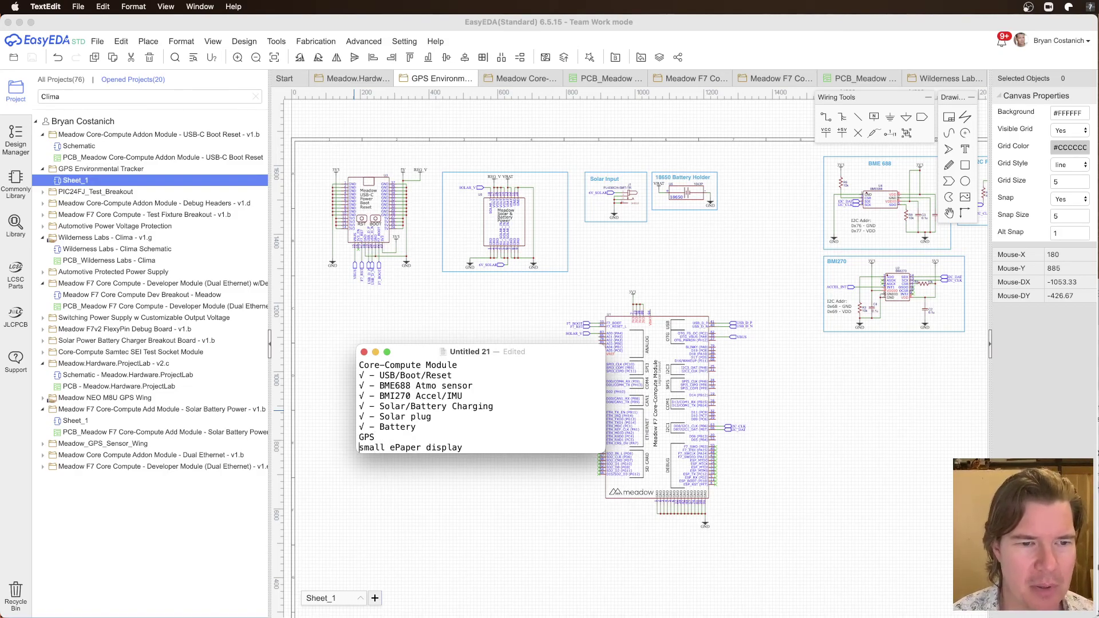
drag(570, 352, 1098, 424)
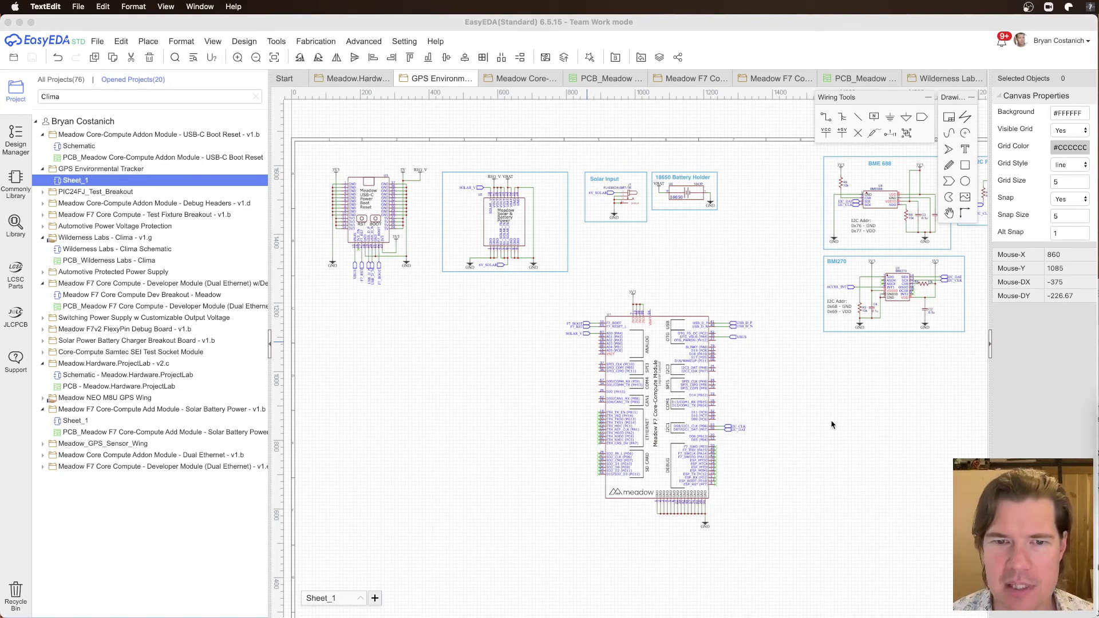
click(761, 472)
scroll(501, 334, down, 3)
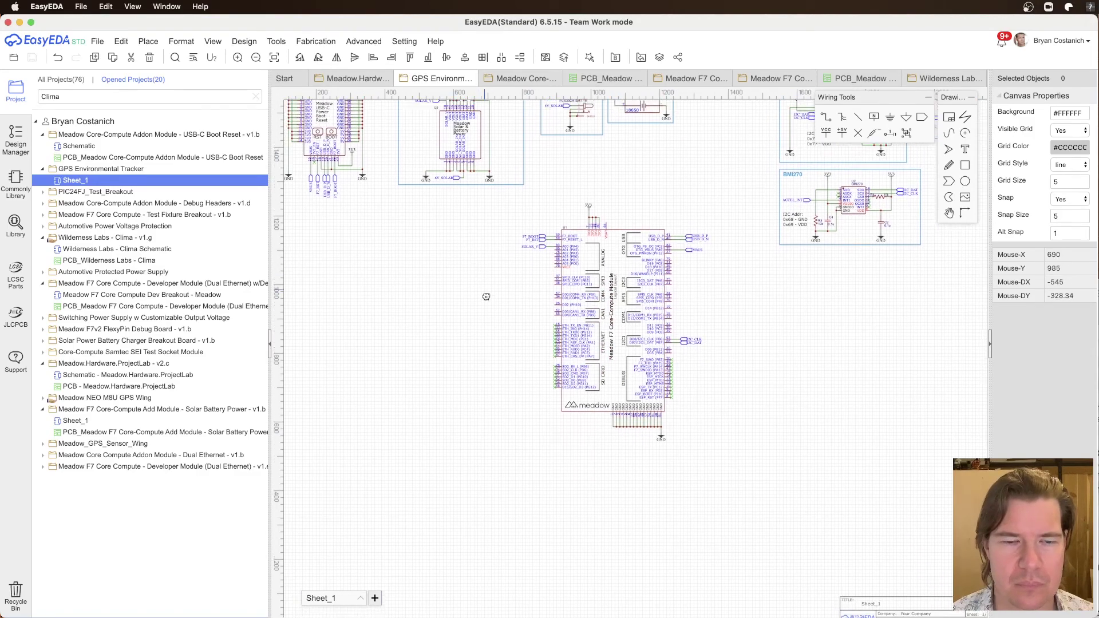
scroll(501, 333, down, 4)
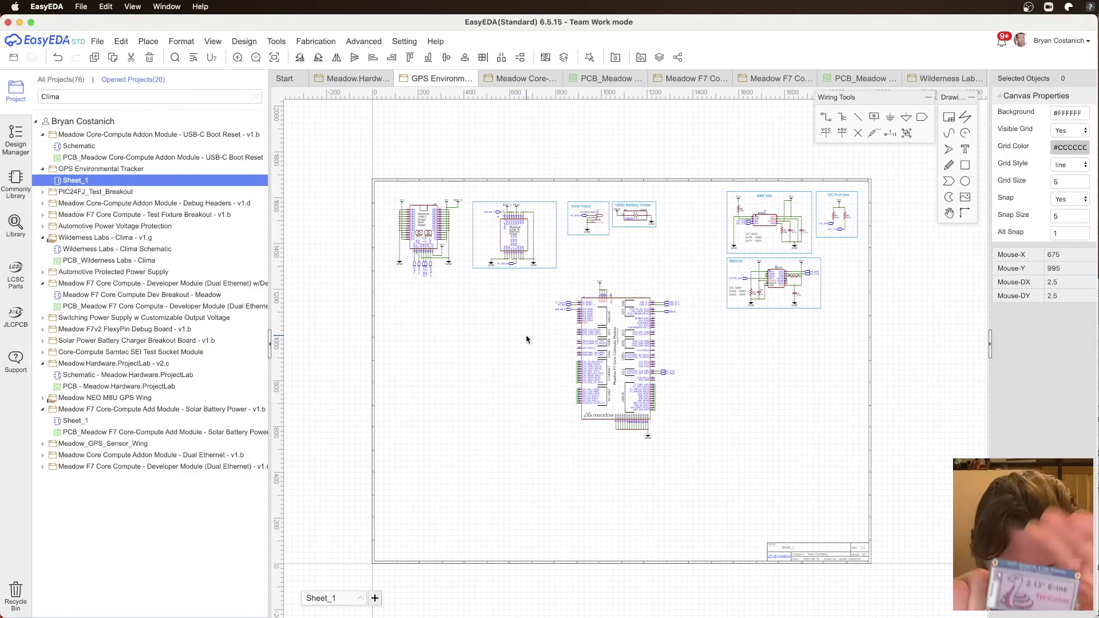
Step: Switch to Chrome and open adafruit.com in a new tab
key(super+Tab)
key(super+Tab)
key(super+Tab)
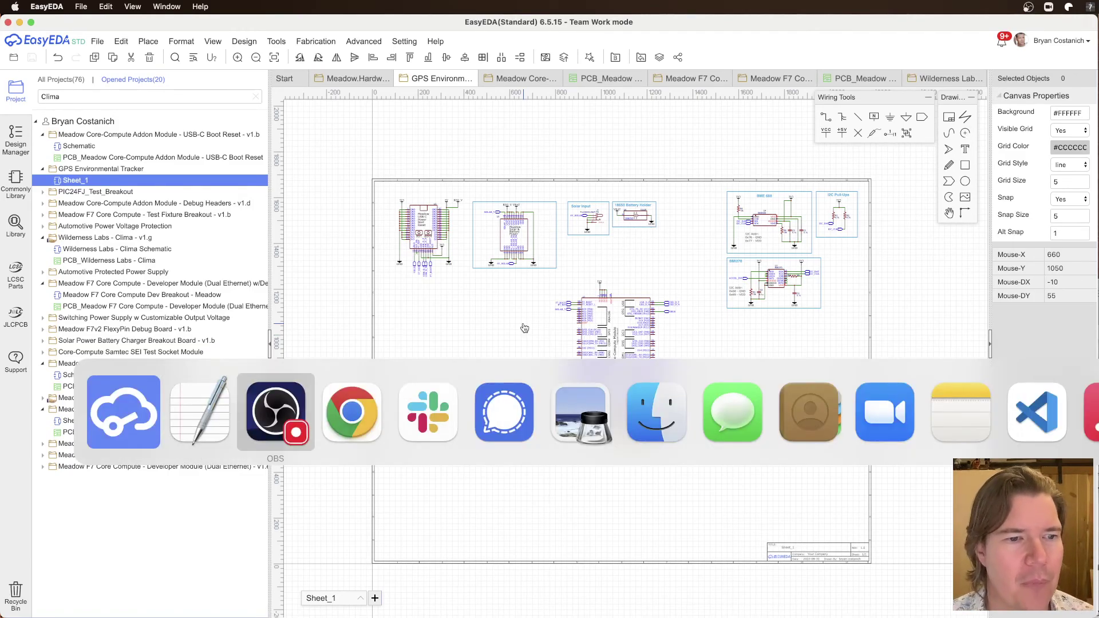
key(super+t)
text(ada)
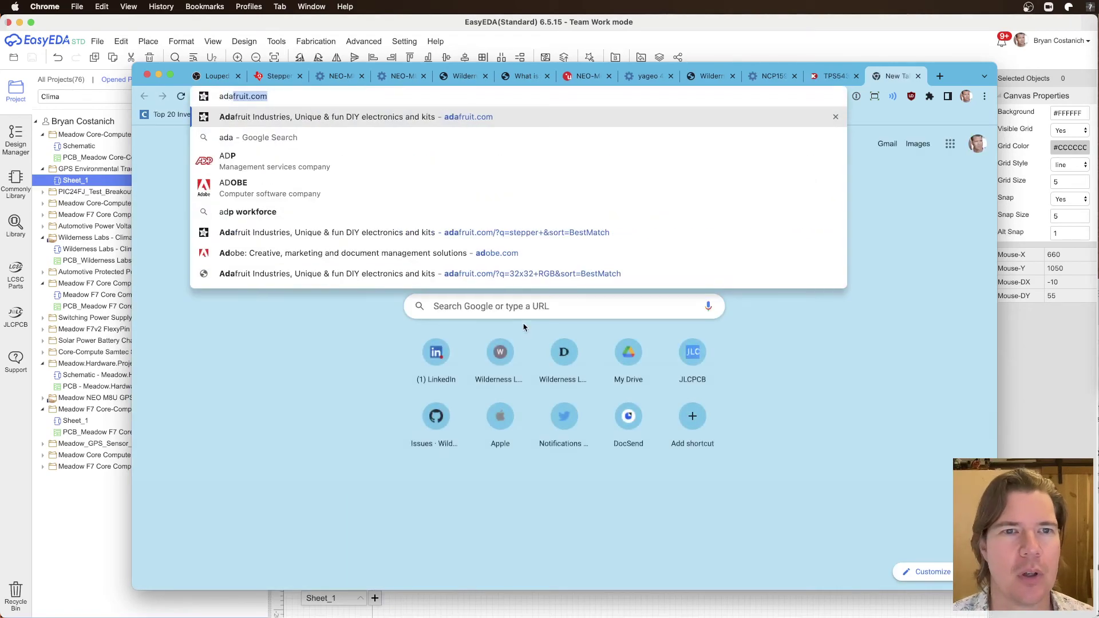
key(Return)
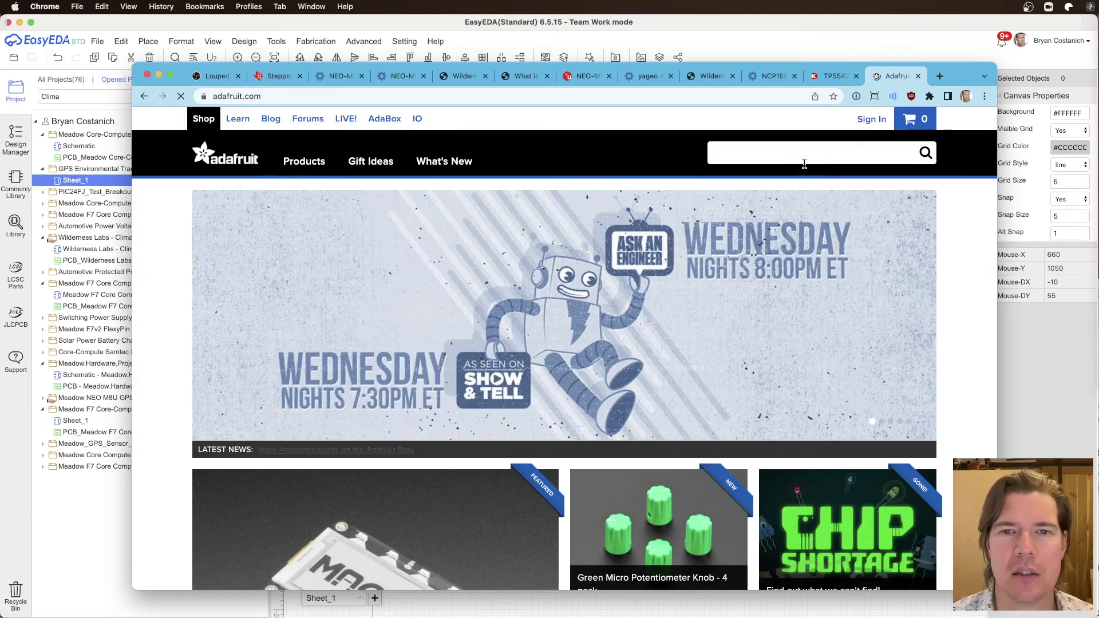
Step: Search the Adafruit shop for "2.13", then refine the search to "2.13 epep"
click(771, 159)
text(2.13)
key(Return)
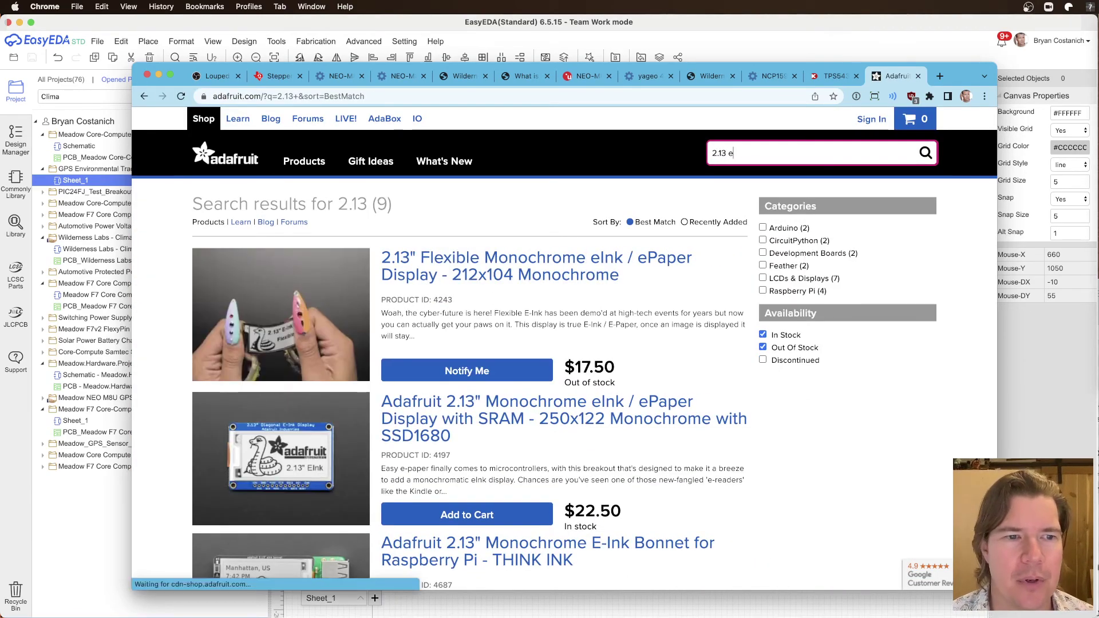
text(epep)
key(Return)
Step: Browse the 2.13" display results and open the Adafruit 2.13" 250x122 Tri-Color eInk / ePaper Display with SRAM - SSD1680 Driver page
scroll(426, 420, down, 3)
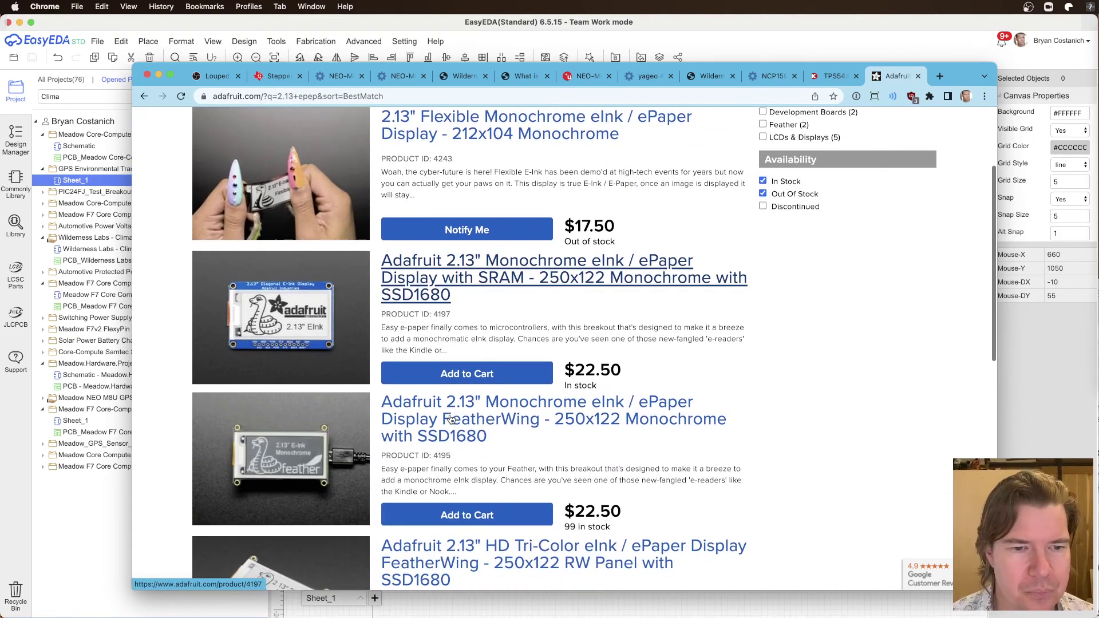
scroll(538, 332, down, 2)
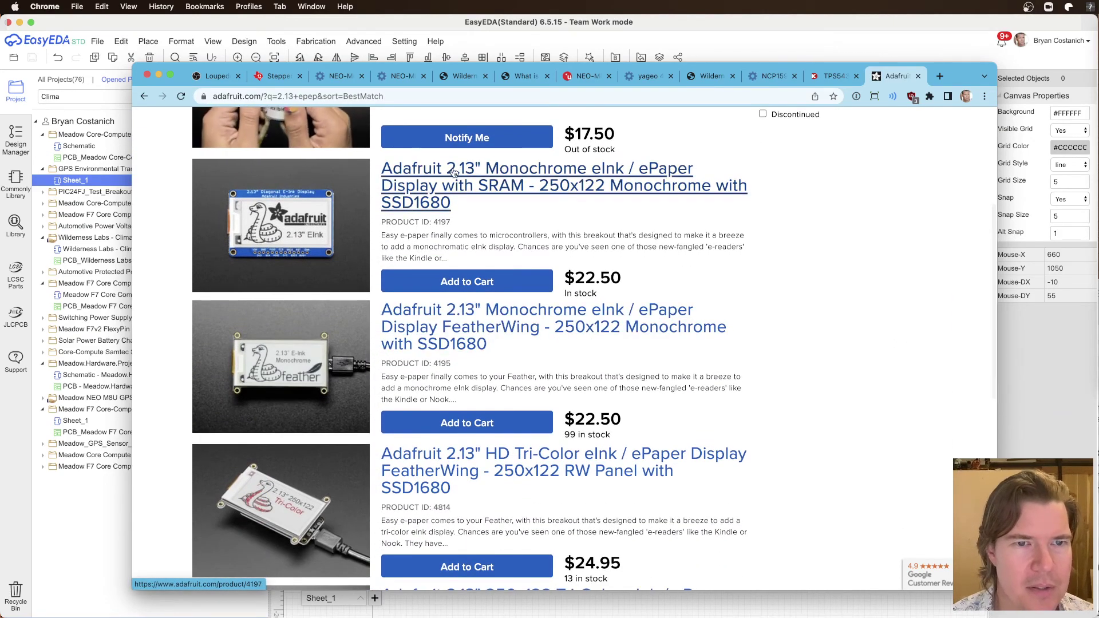
scroll(466, 411, down, 2)
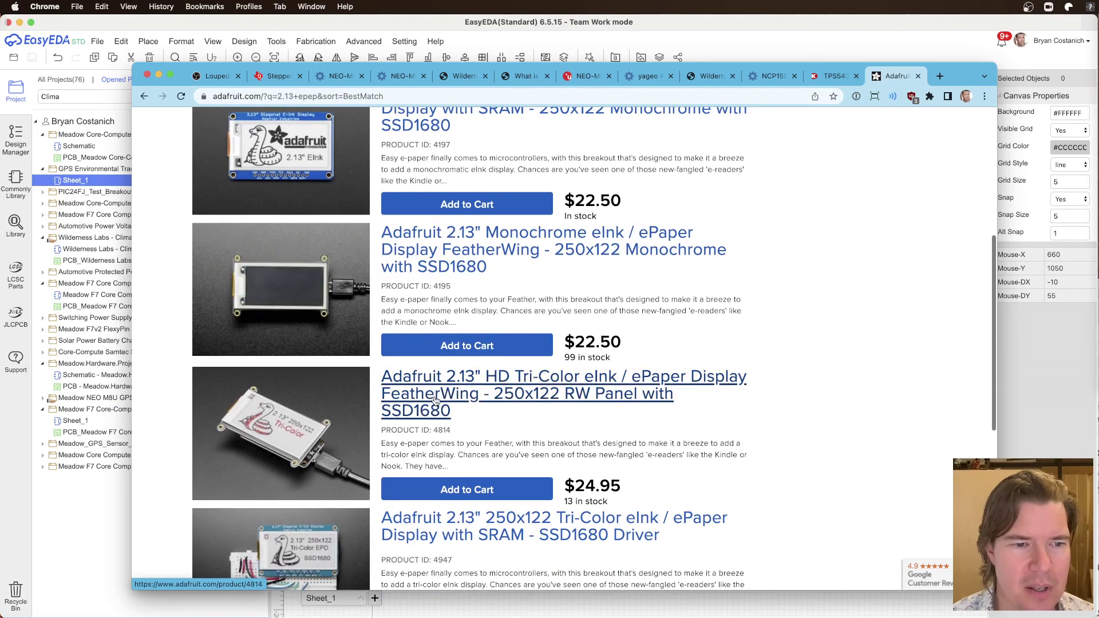
scroll(466, 411, down, 5)
scroll(481, 329, up, 3)
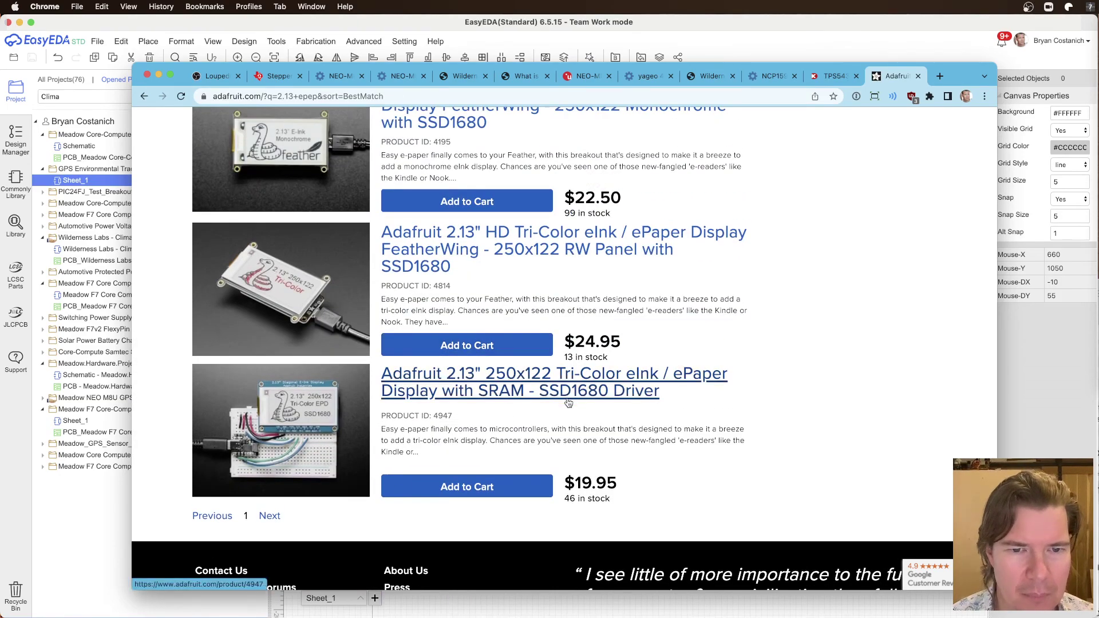
click(478, 383)
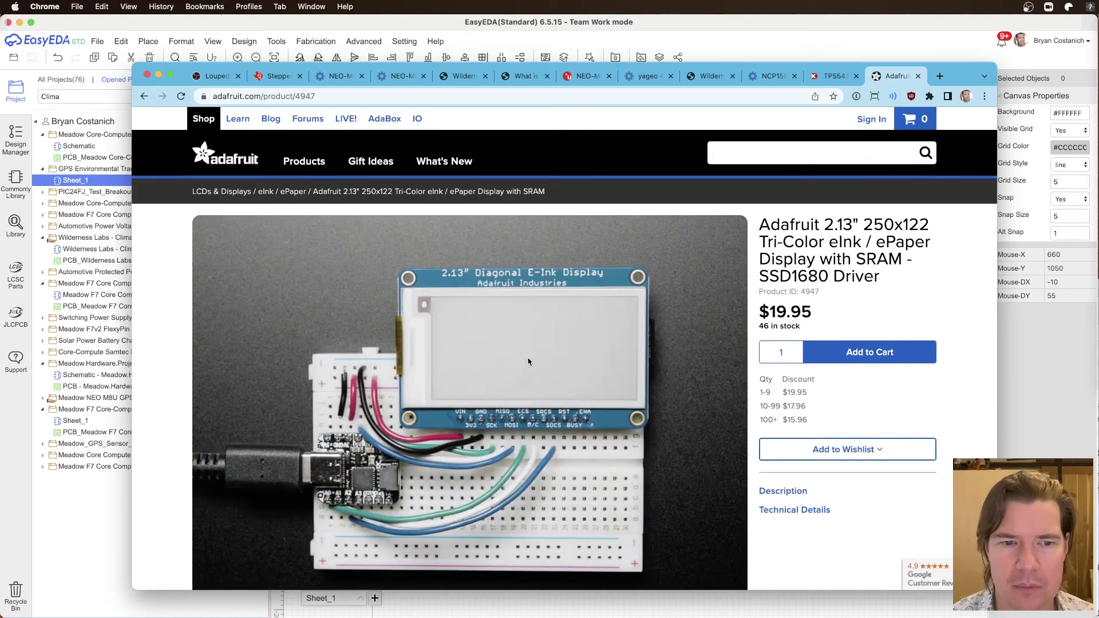
Step: Copy the display product page's web address and switch back to the schematic in EasyEDA
key(super+l)
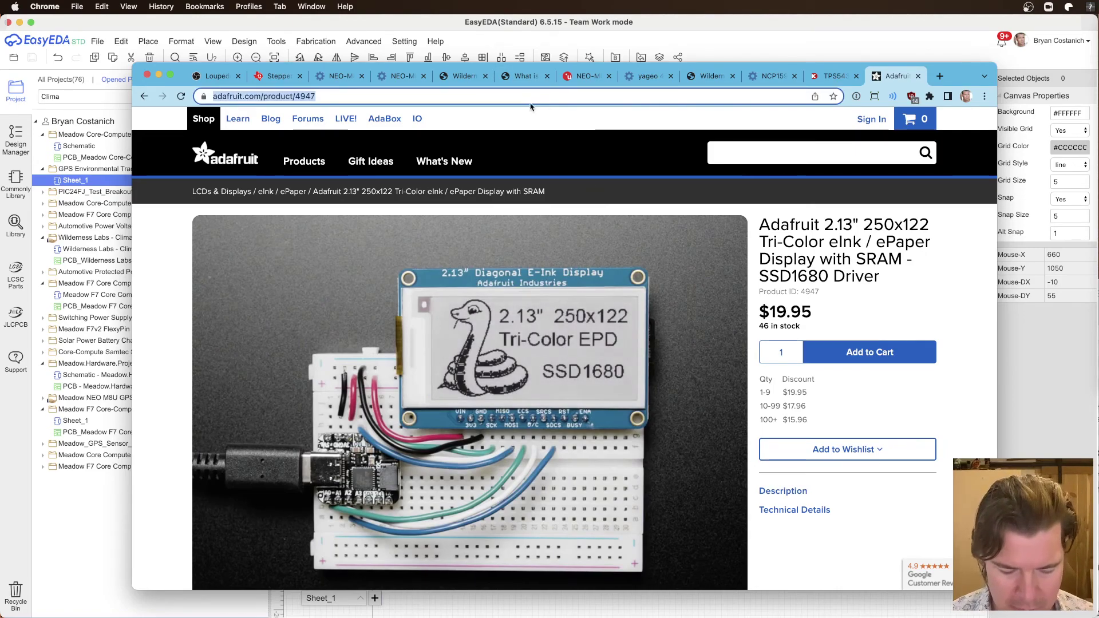
key(super+v)
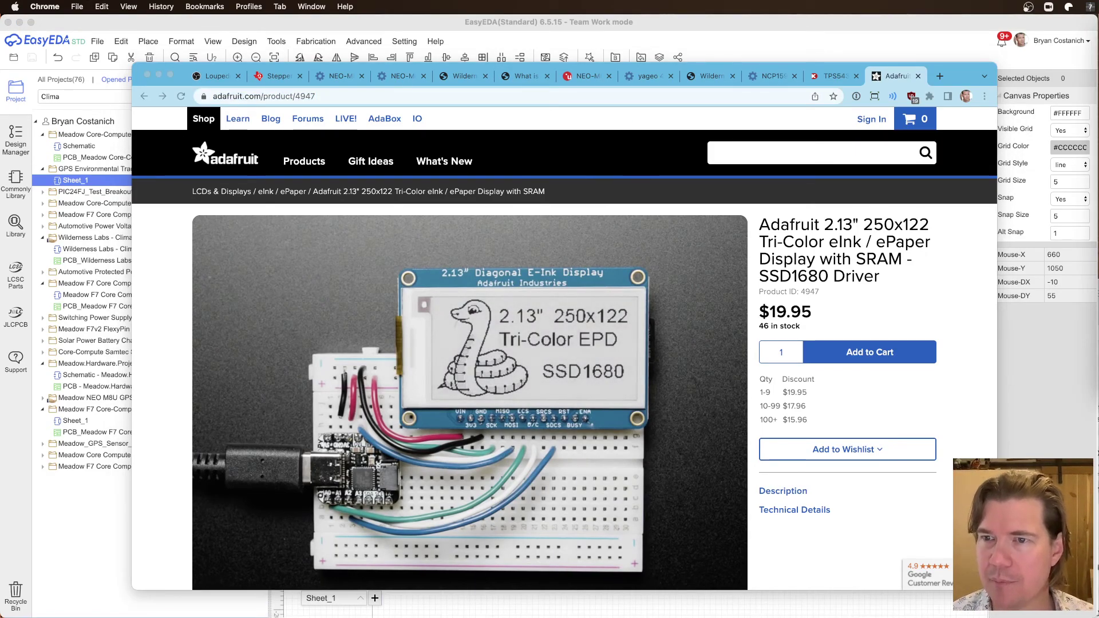
click(984, 76)
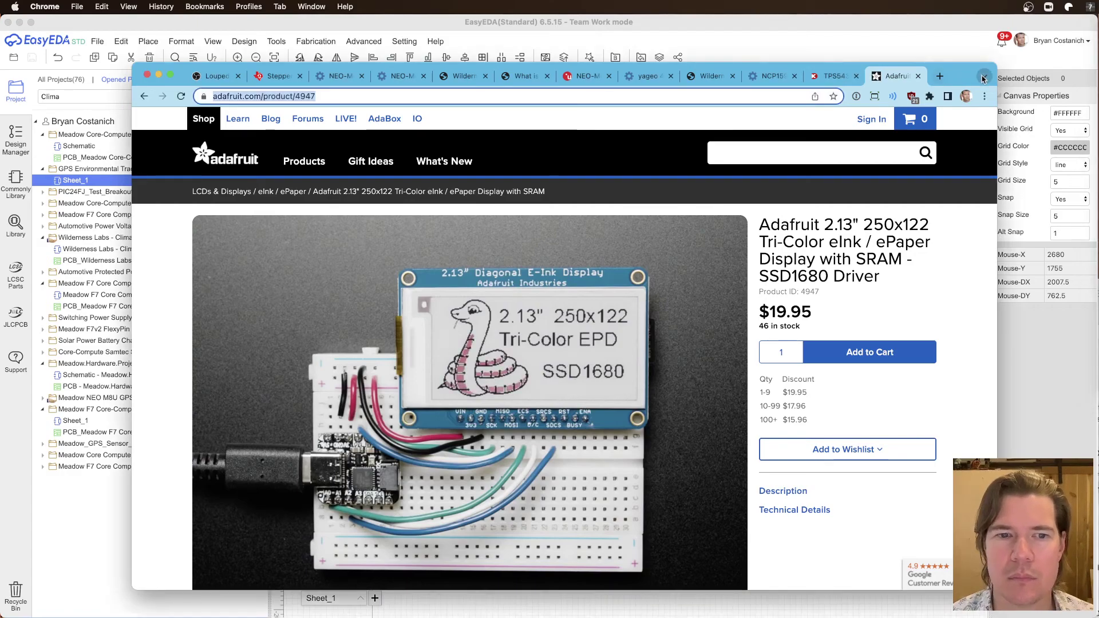
drag(962, 75, 998, 135)
click(653, 110)
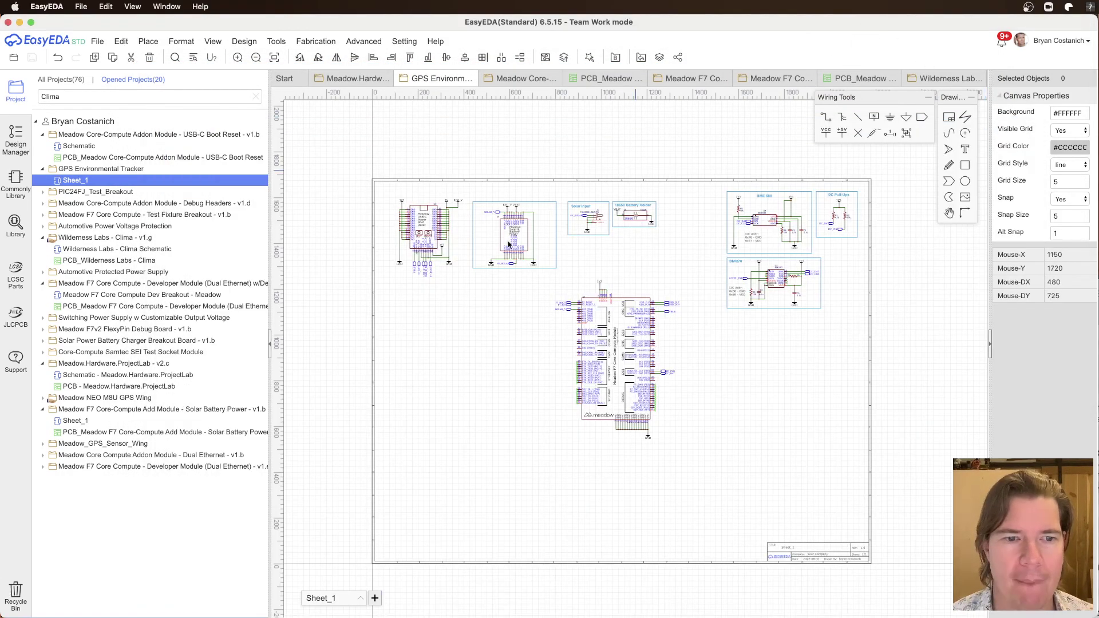
Step: Search the EasyEDA symbol library for "2.13" and list the User Contributed symbols
scroll(531, 351, down, 3)
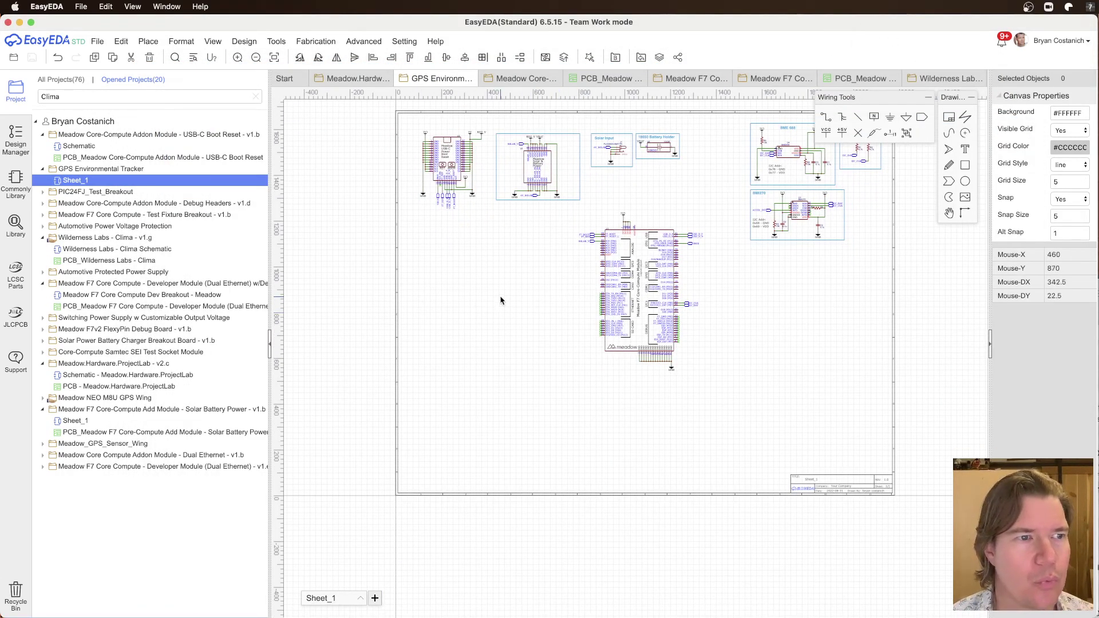
click(16, 226)
double_click(525, 196)
triple_click(525, 197)
text(2.)
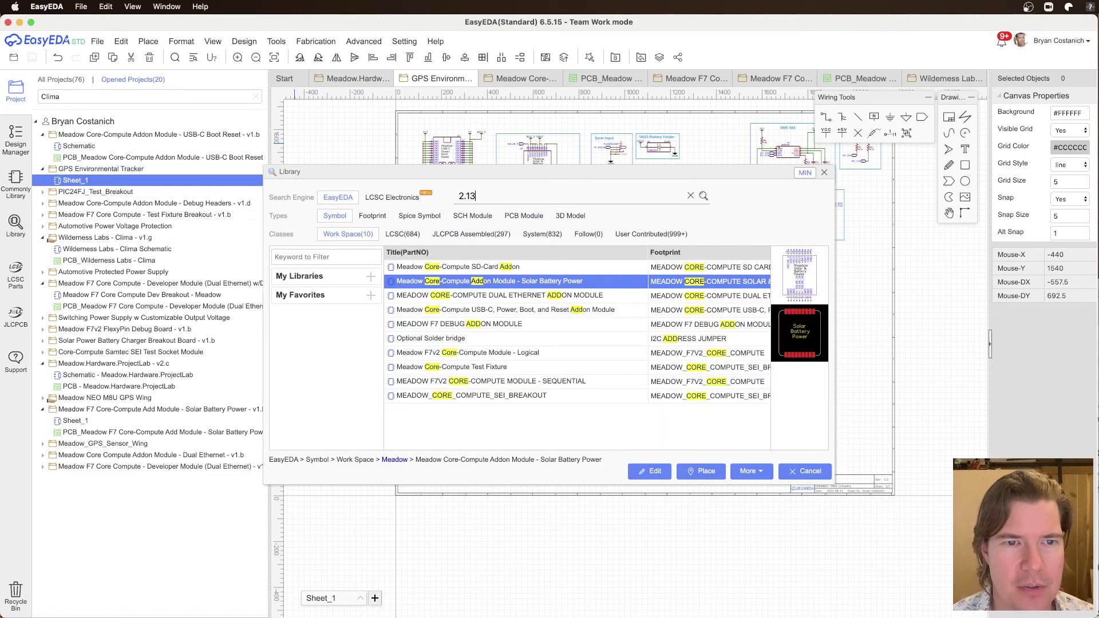
text(13)
key(Return)
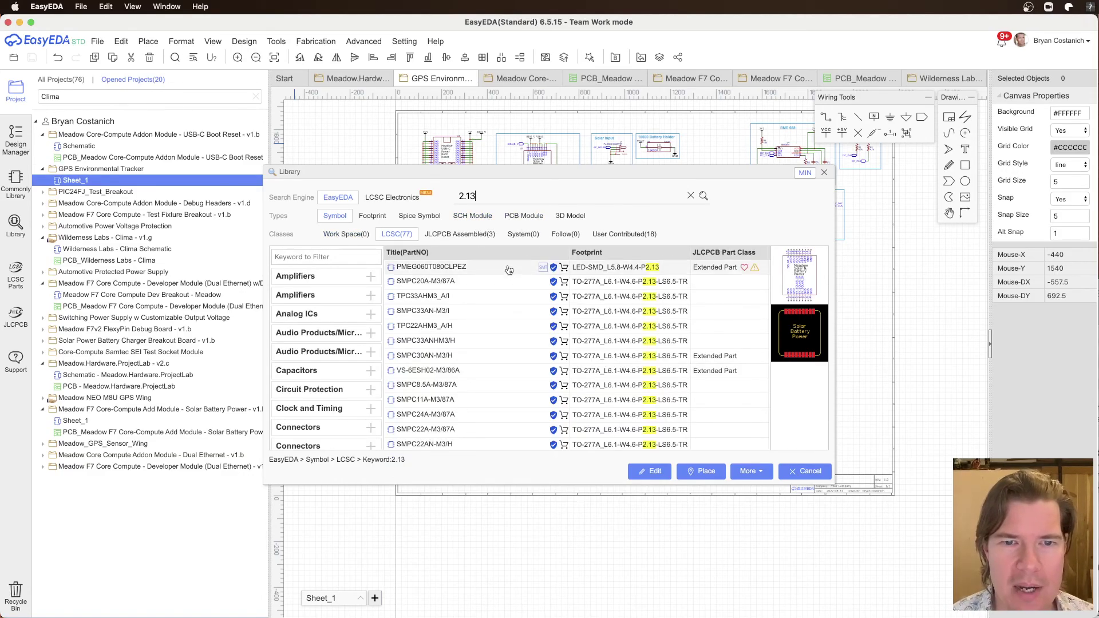
scroll(531, 335, down, 5)
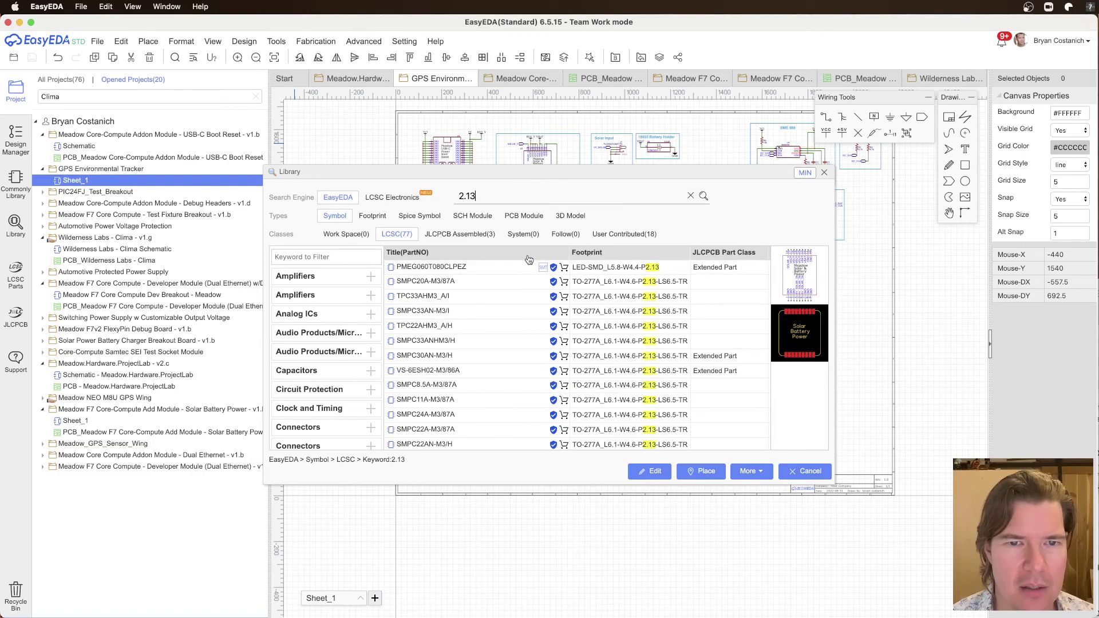
click(610, 240)
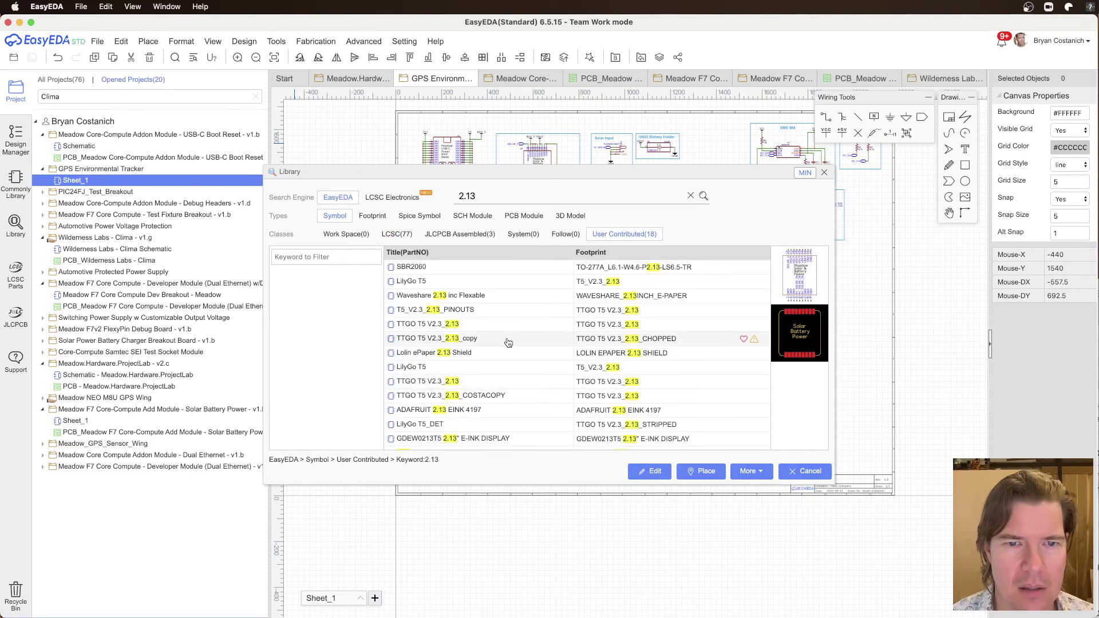
Step: Compare the symbol and footprint previews of the Waveshare, Adafruit, EINK 2.13 and GDEW0213T5 entries in the library results
click(496, 301)
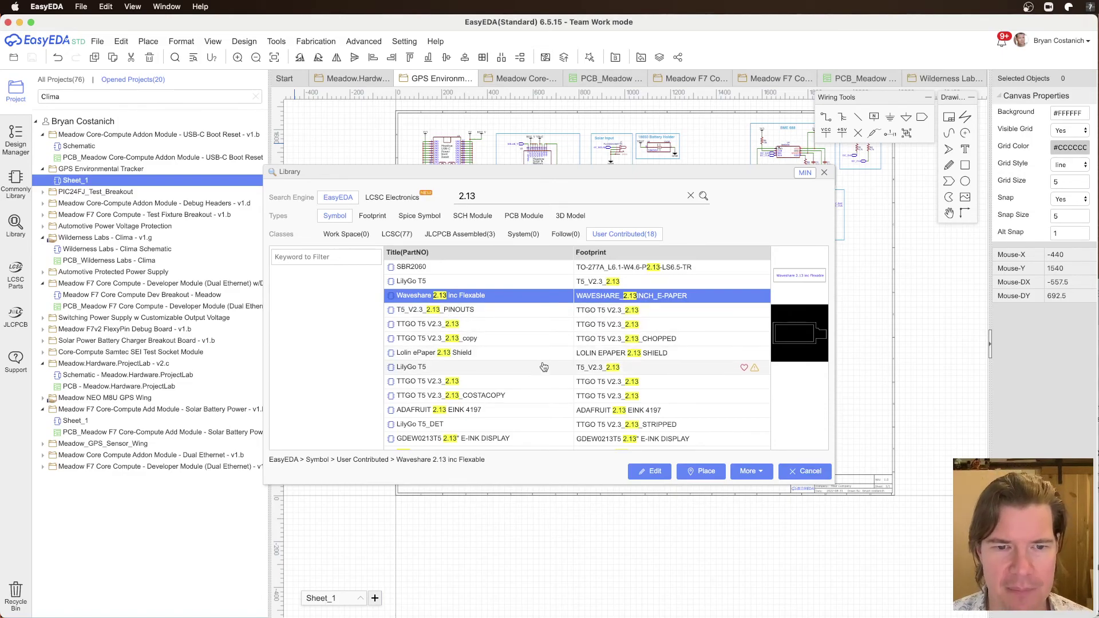
click(596, 415)
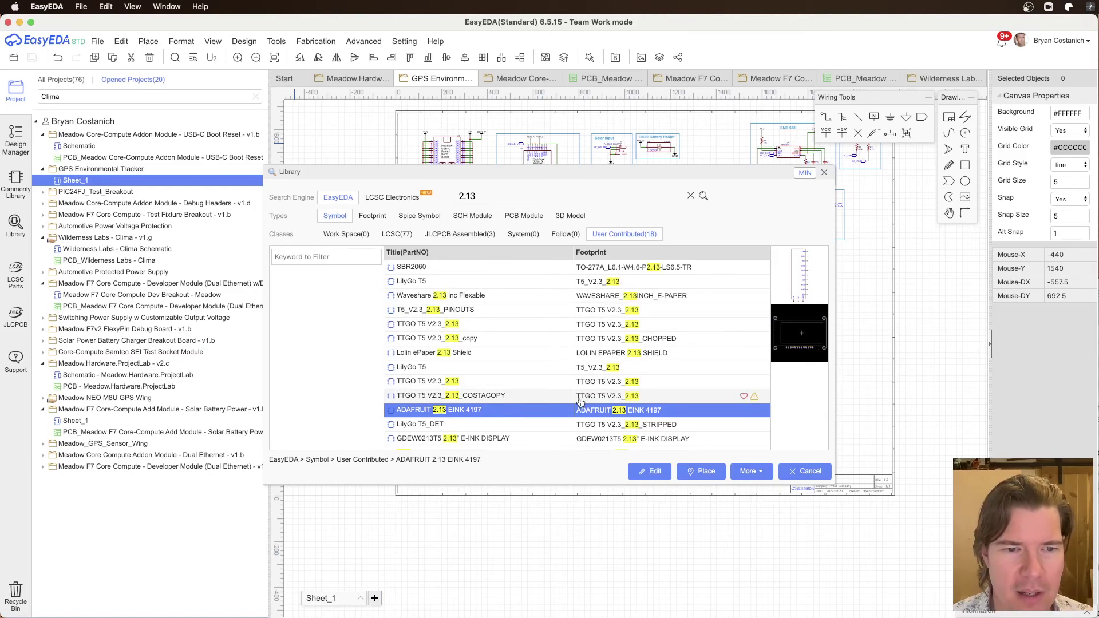
scroll(579, 400, down, 3)
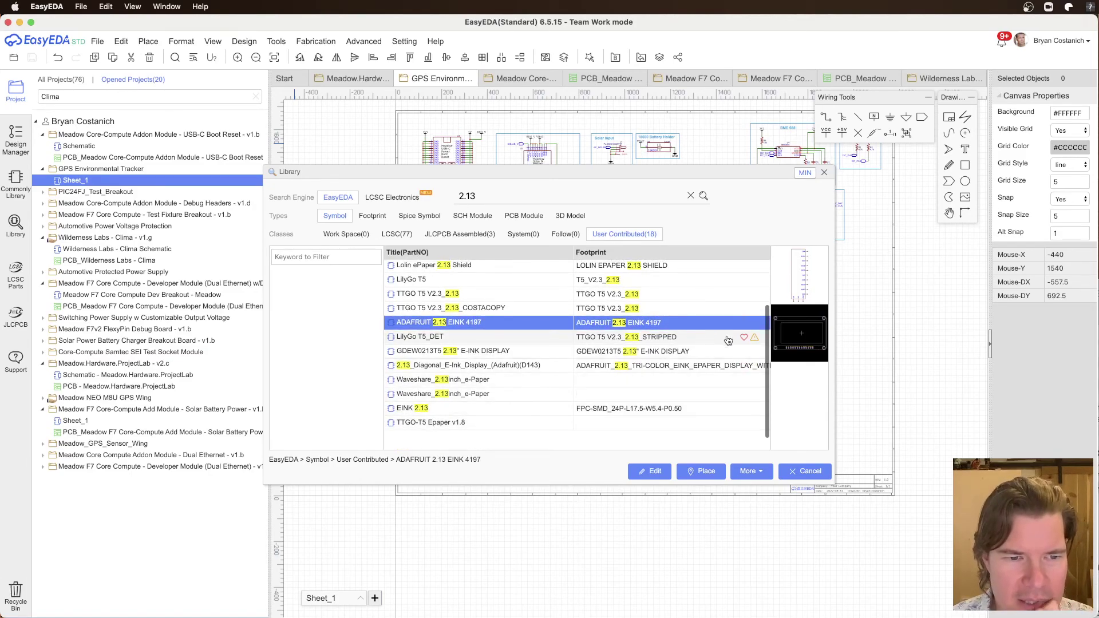
click(530, 411)
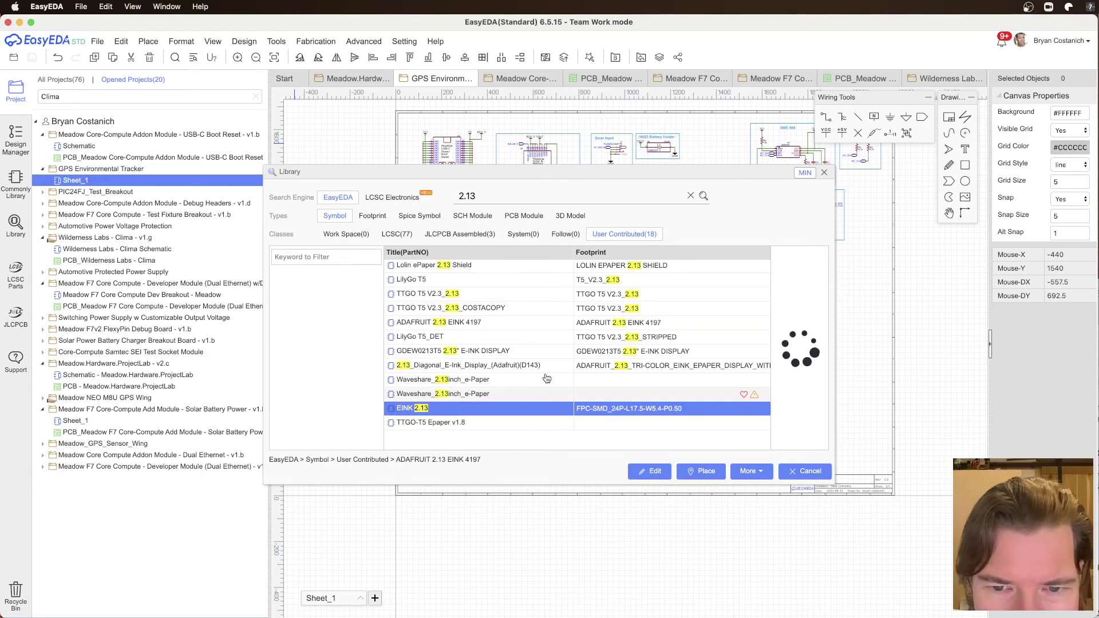
click(541, 366)
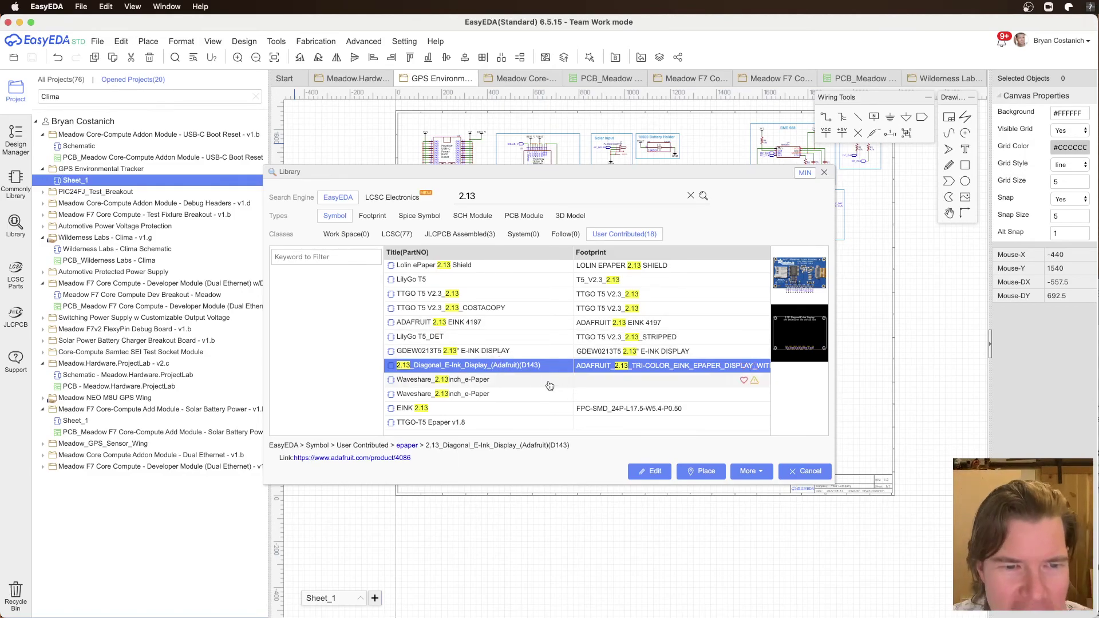
click(516, 353)
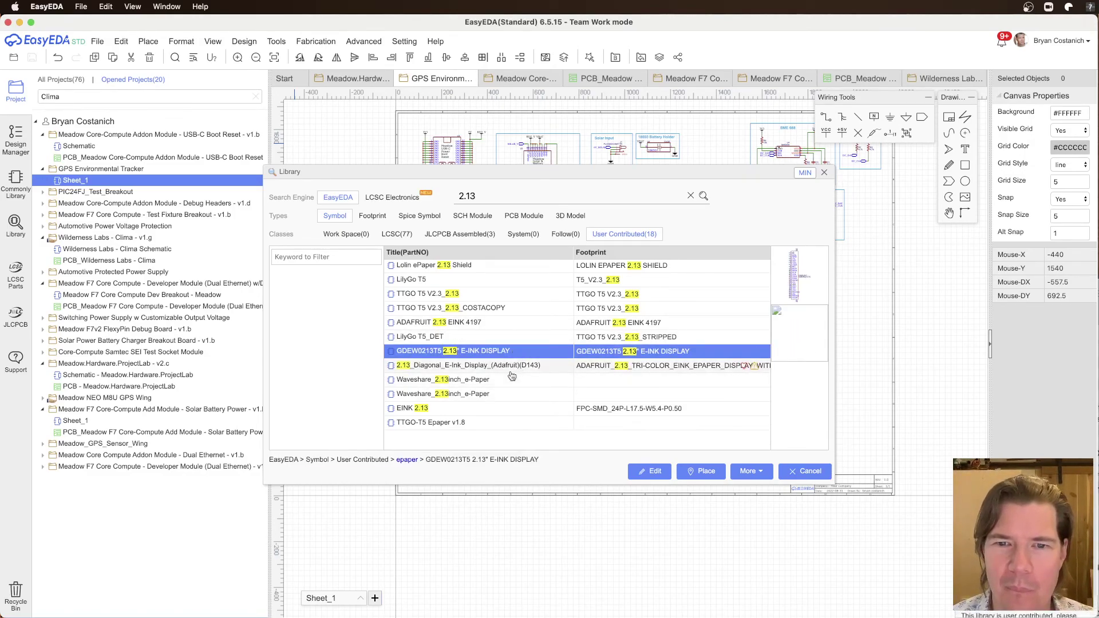
click(511, 364)
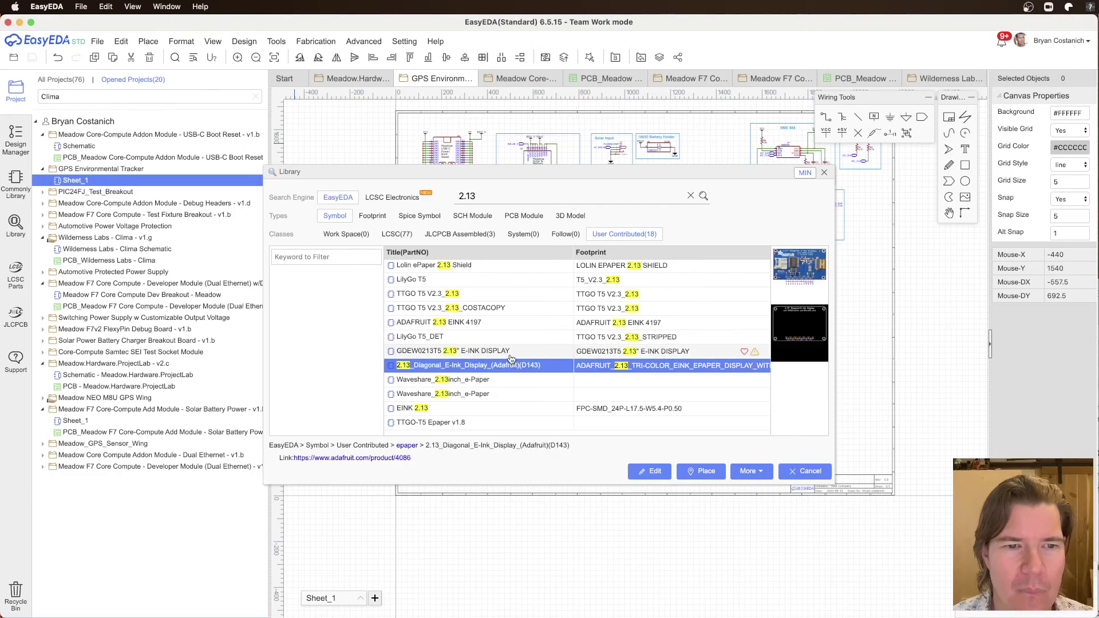
Step: Place one ADAFRUIT 2.13 EINK 4197 symbol in the empty area beside the Meadow F7 Core-Compute Module
click(541, 326)
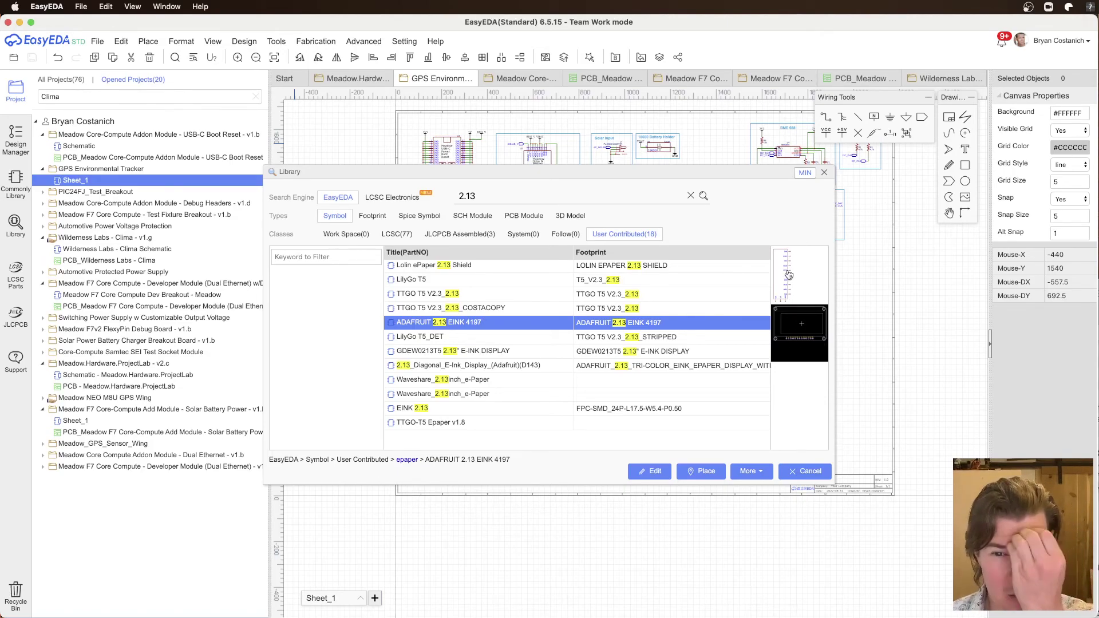
click(703, 471)
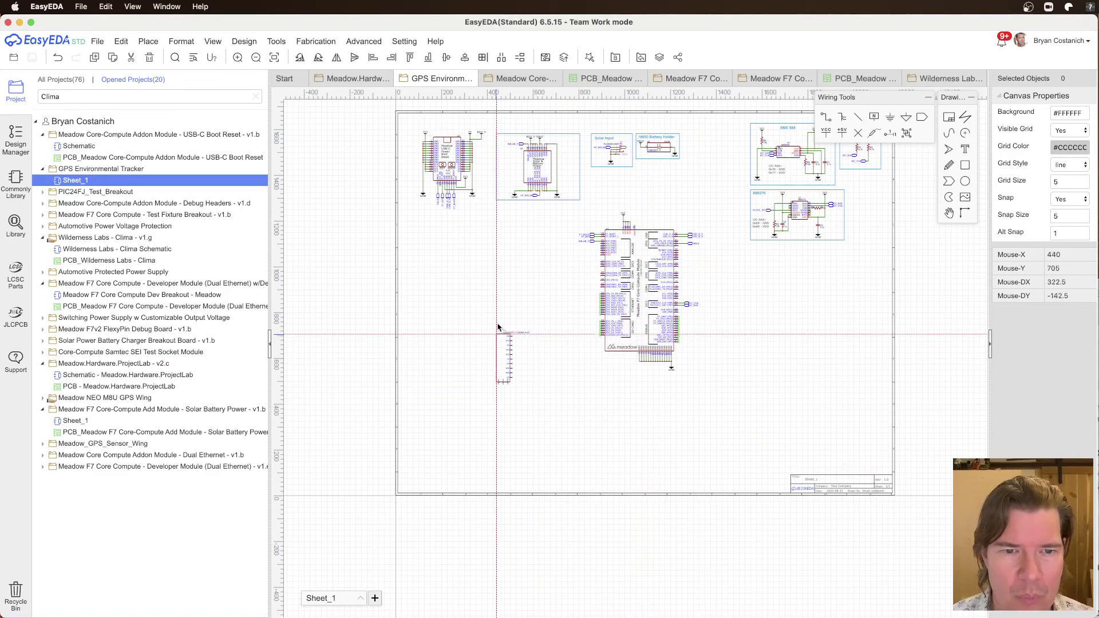
click(526, 295)
scroll(527, 295, up, 3)
key(Escape)
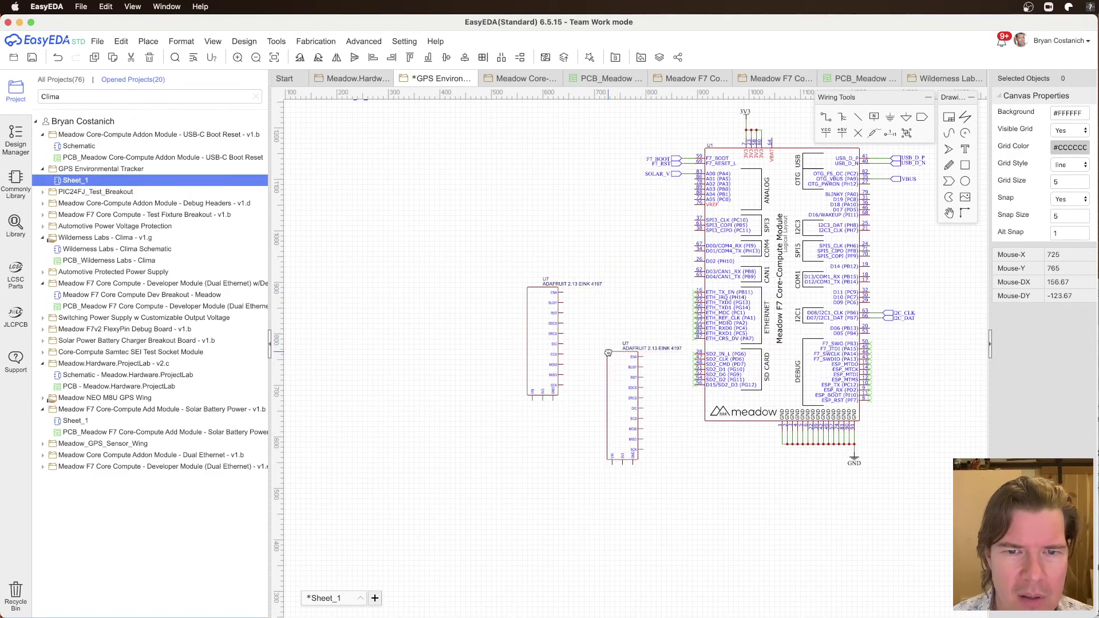
scroll(564, 315, up, 3)
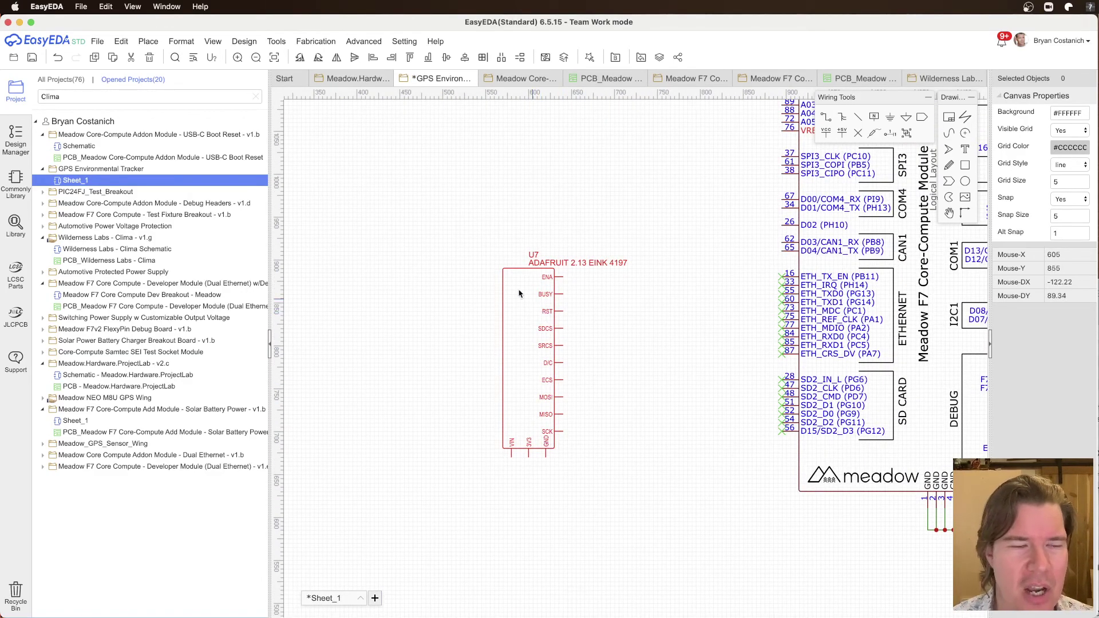
Step: Create a new blank symbol document and open the Symbol Wizard for it
mouse_move(99, 40)
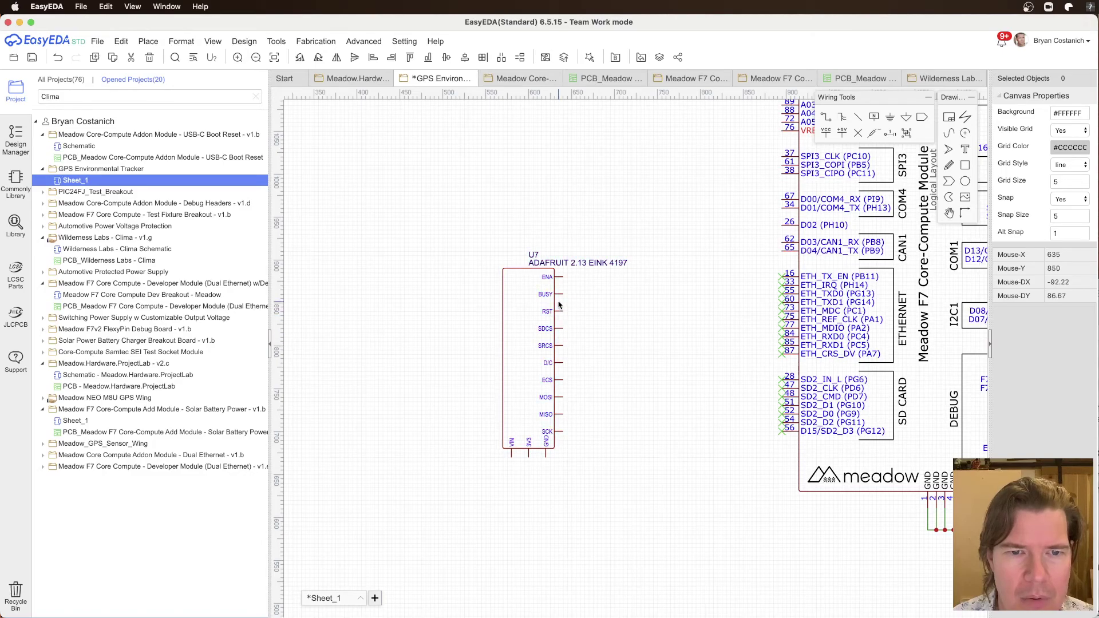
click(98, 41)
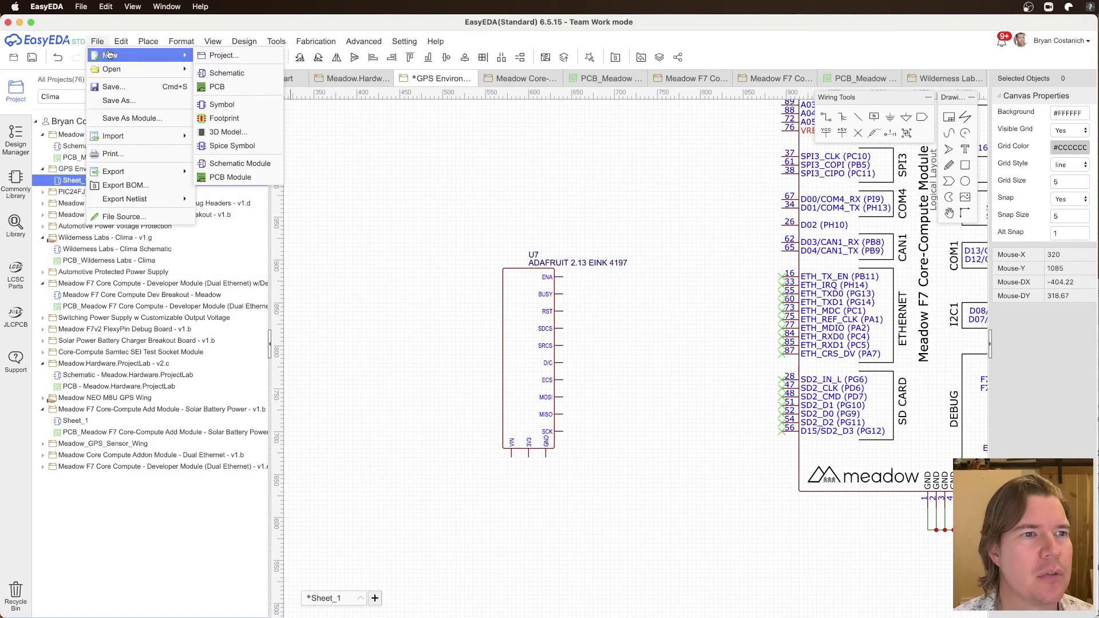
click(217, 95)
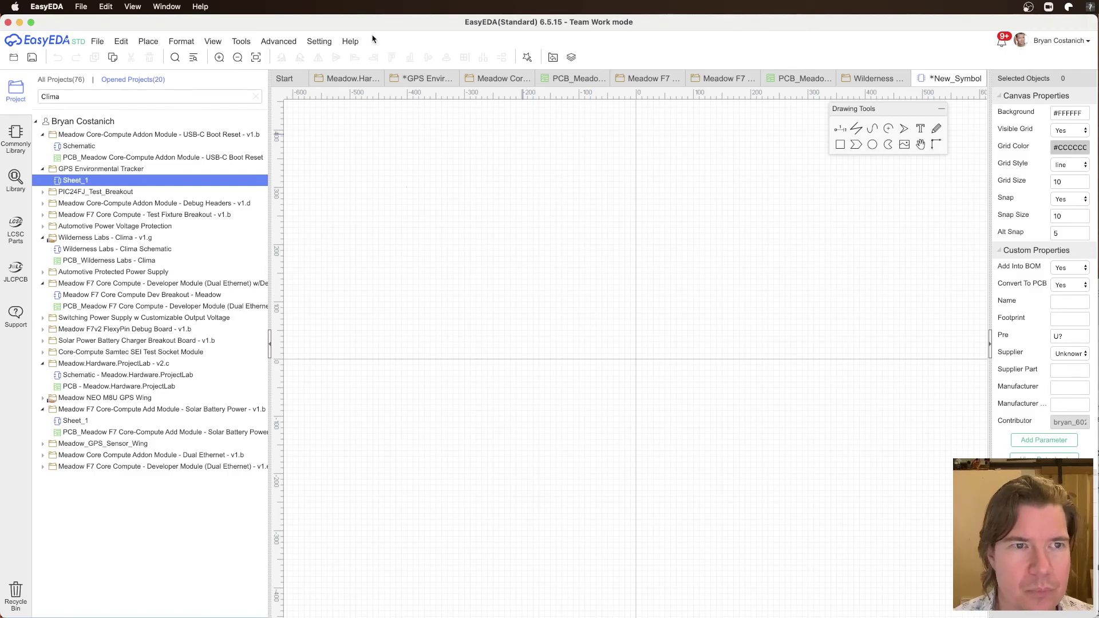
click(241, 41)
click(276, 54)
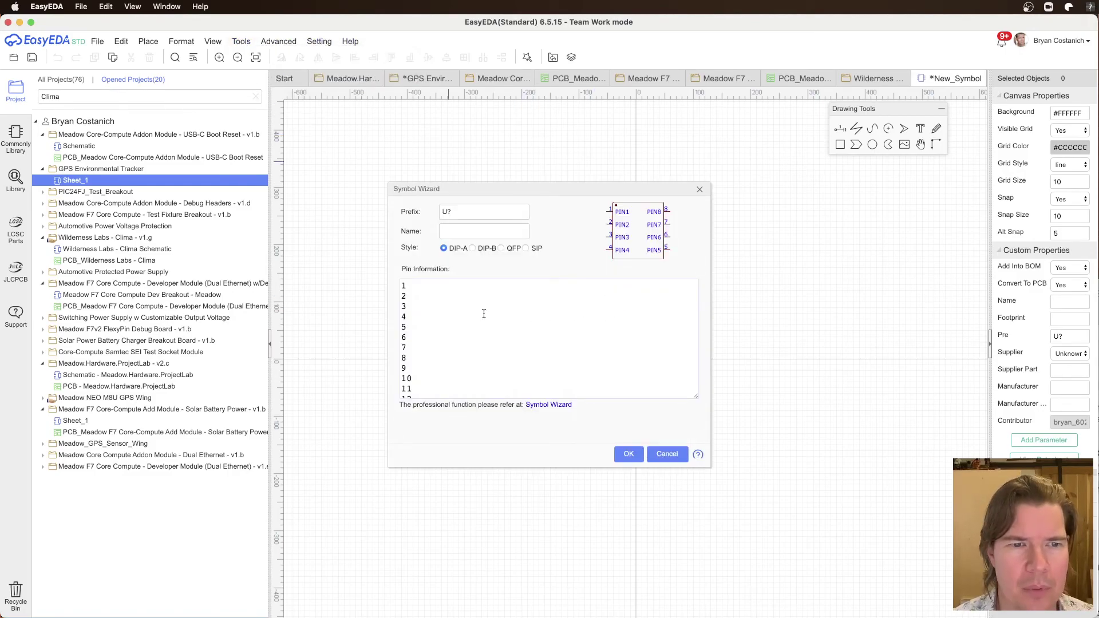
Step: Name the symbol ADAFRUIT_1.3_ePaper, choose the SIP style, and begin the pin 1 entry
click(460, 231)
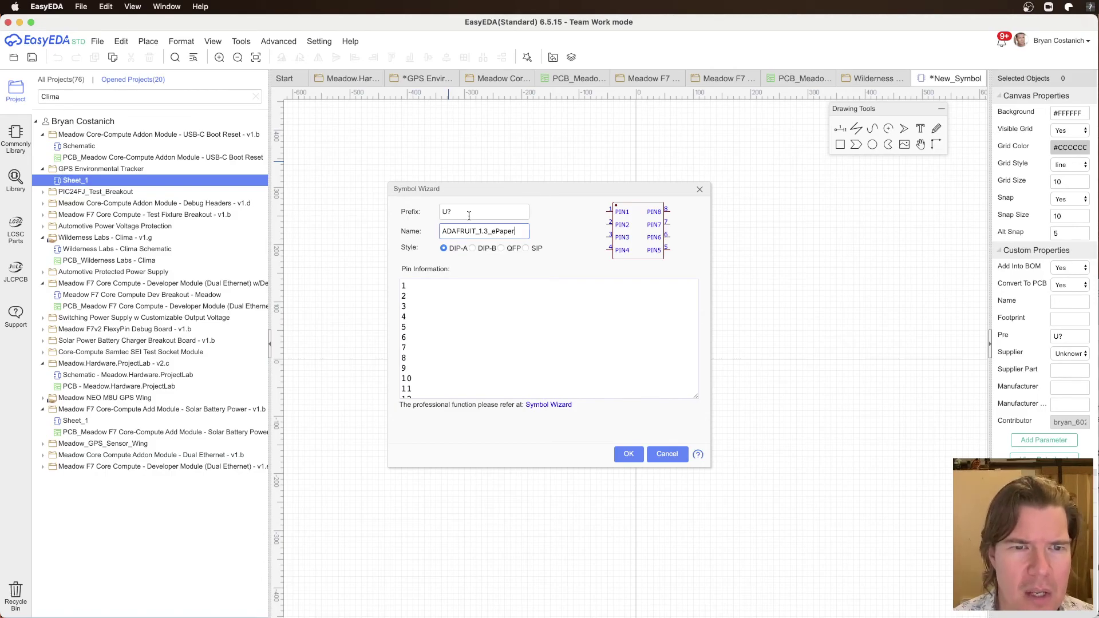
click(525, 248)
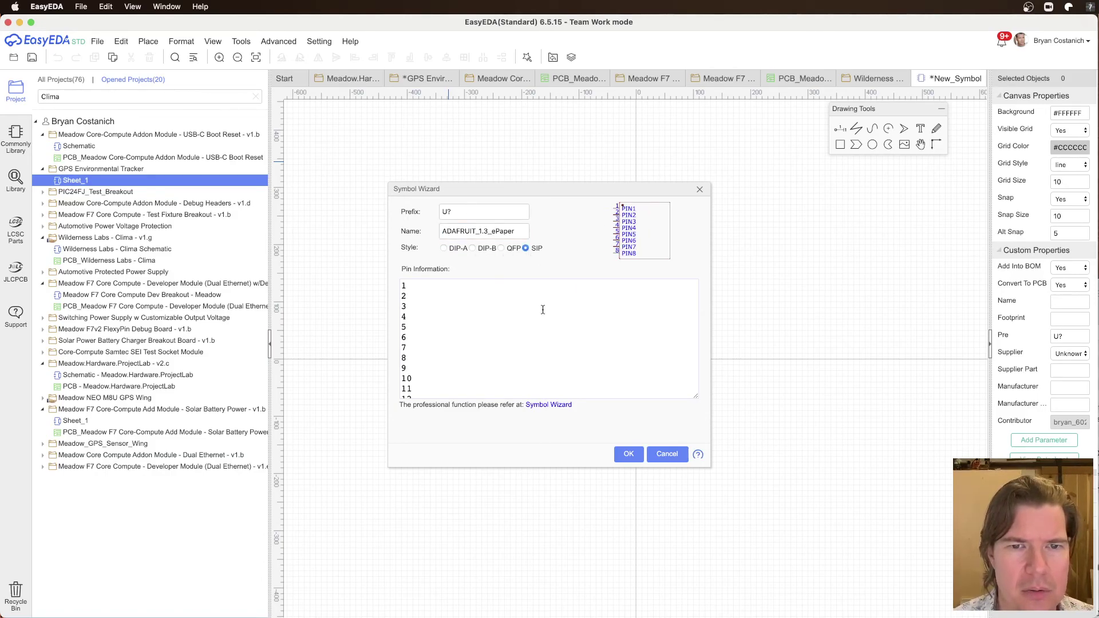
click(440, 288)
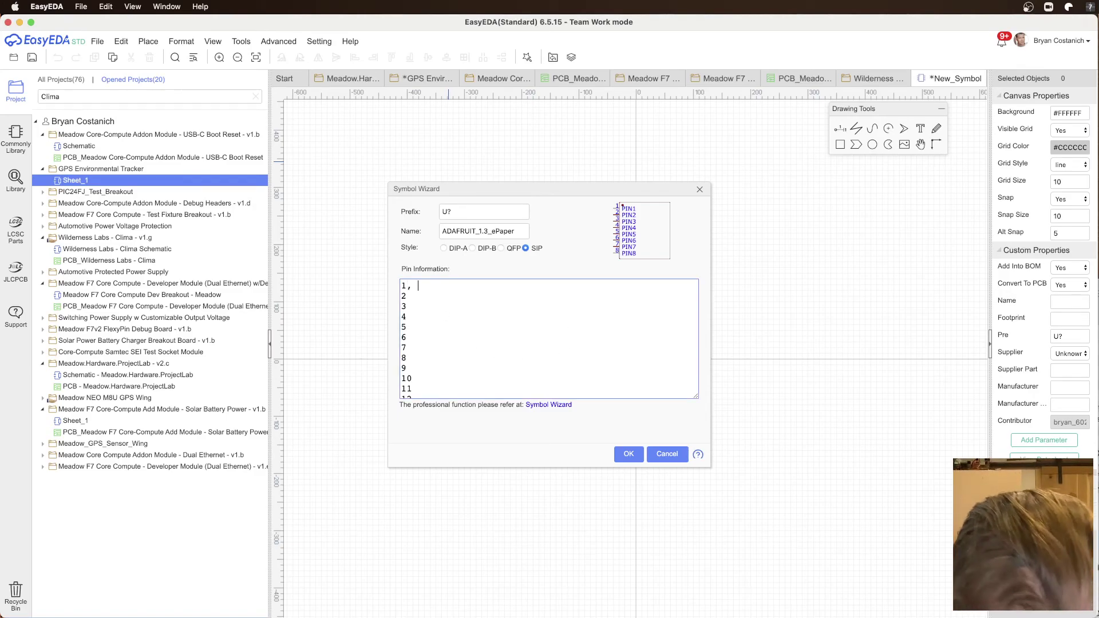
Step: Switch to Chrome and look through the Adafruit 2.13" display product page and its technical details for pin information
key(super+Tab)
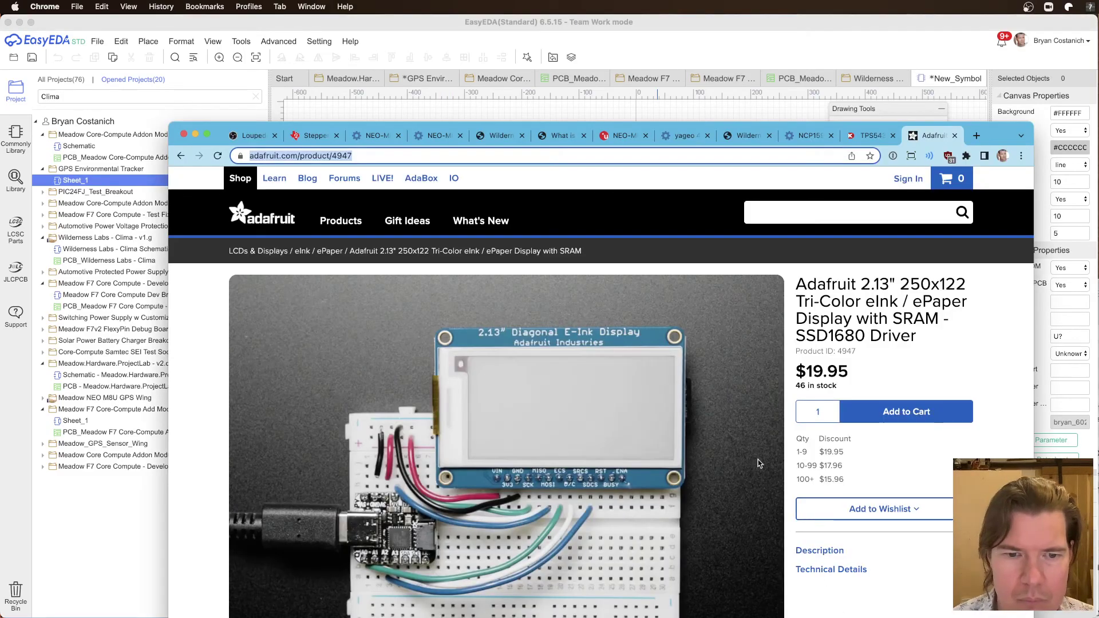
scroll(546, 481, down, 10)
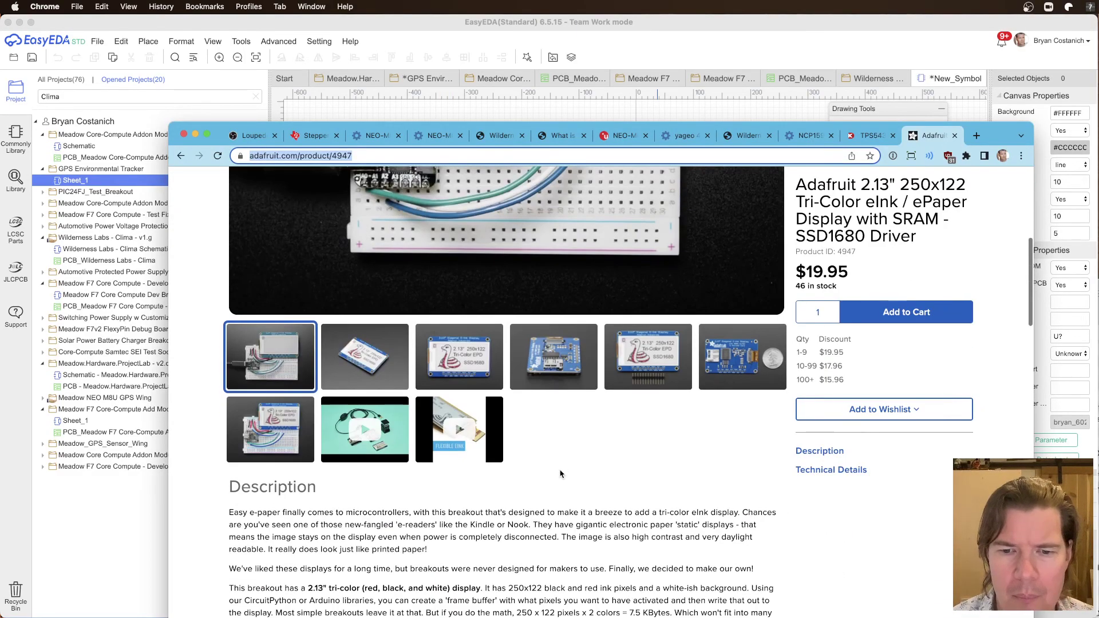
click(825, 471)
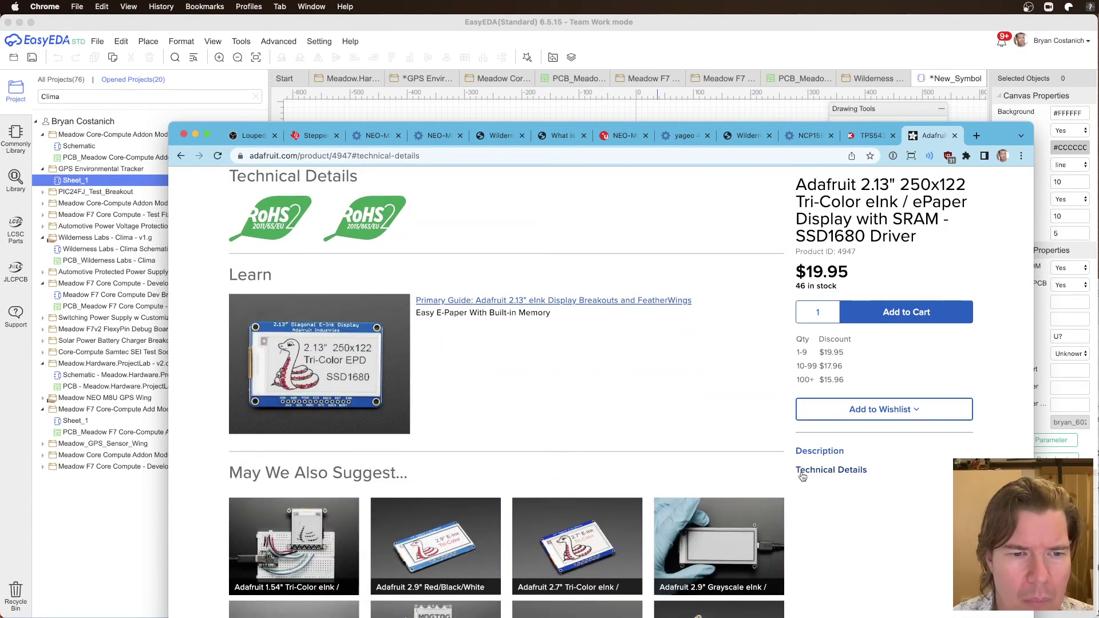
scroll(560, 324, up, 10)
scroll(560, 324, down, 10)
scroll(501, 351, up, 6)
scroll(553, 409, down, 1)
scroll(553, 408, down, 5)
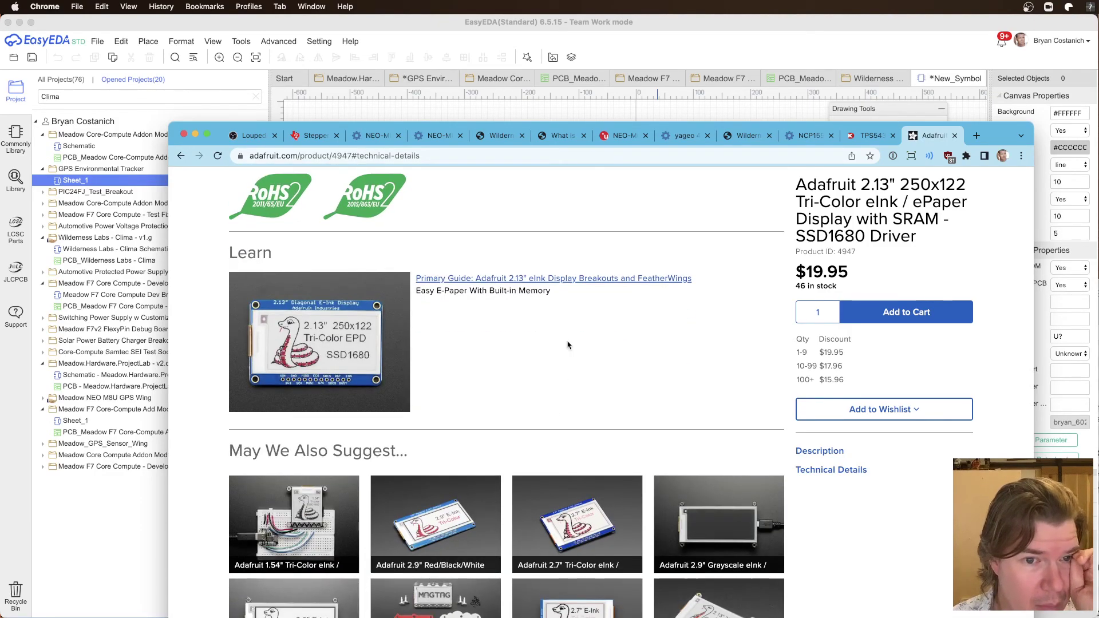
Step: Open the primary guide for Adafruit 2.13" eInk Display Breakouts and FeatherWings and read through its overview
click(582, 280)
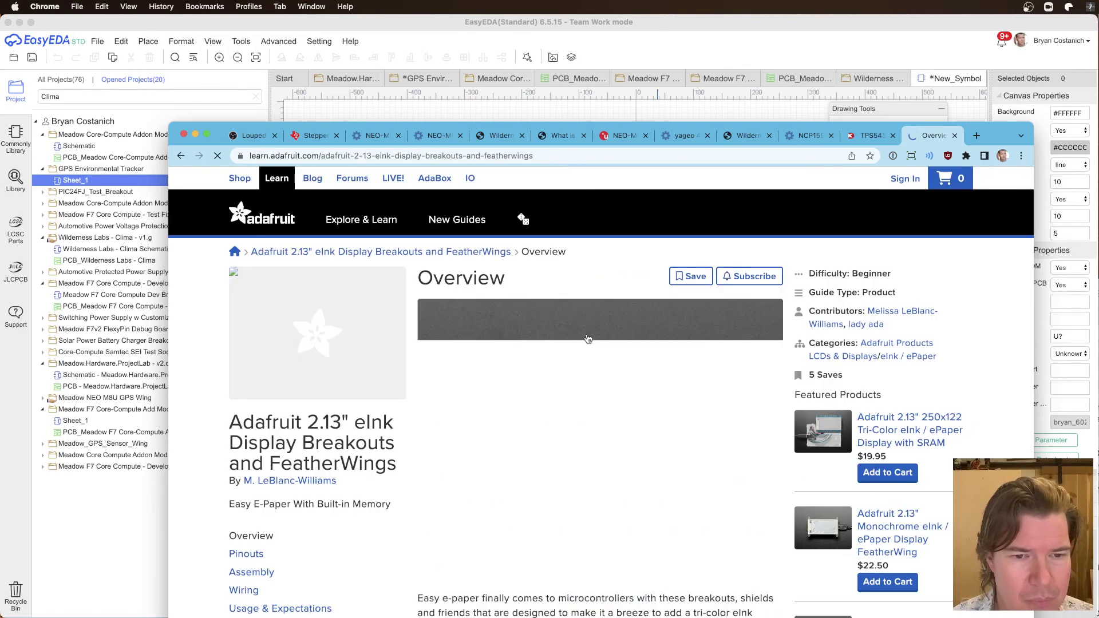
scroll(587, 338, down, 9)
scroll(549, 383, up, 7)
scroll(539, 409, down, 8)
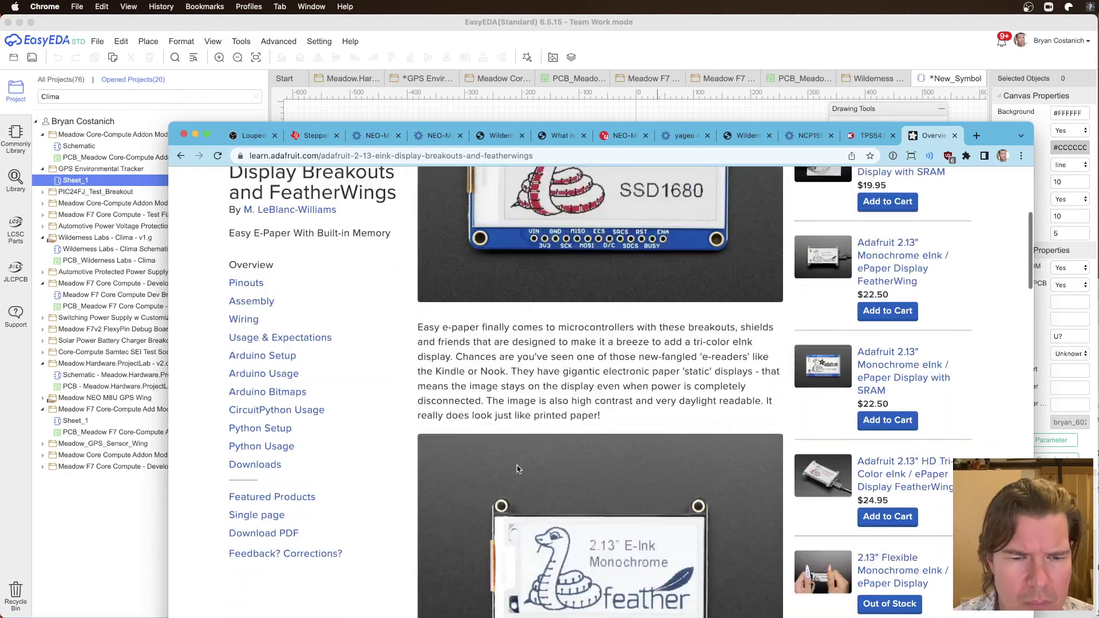
scroll(544, 425, up, 8)
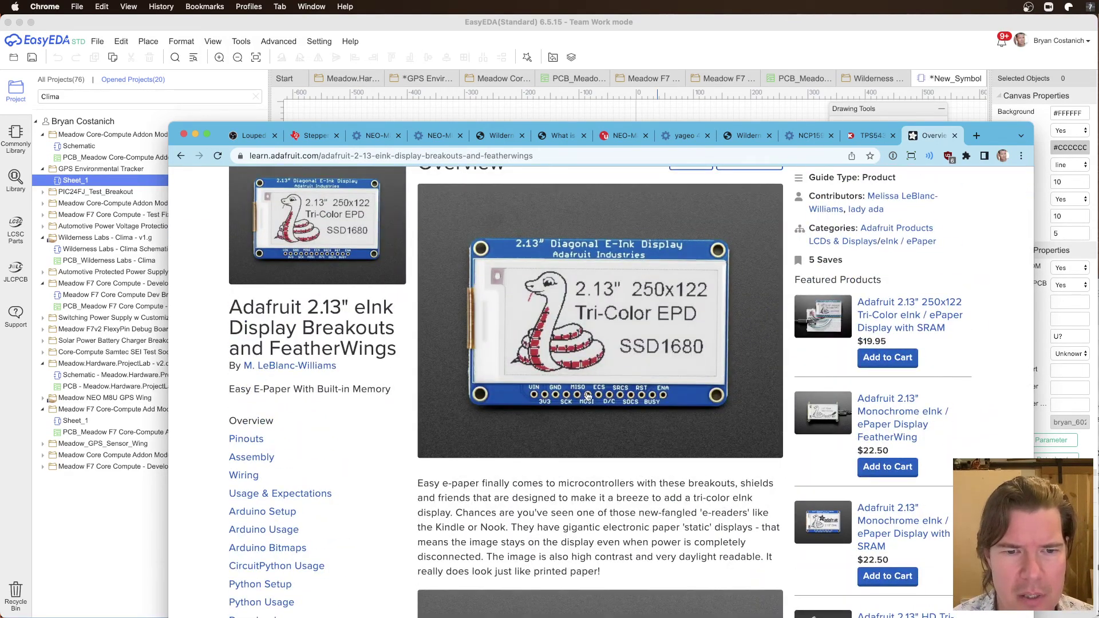
scroll(544, 424, down, 10)
scroll(537, 431, down, 10)
scroll(550, 401, up, 15)
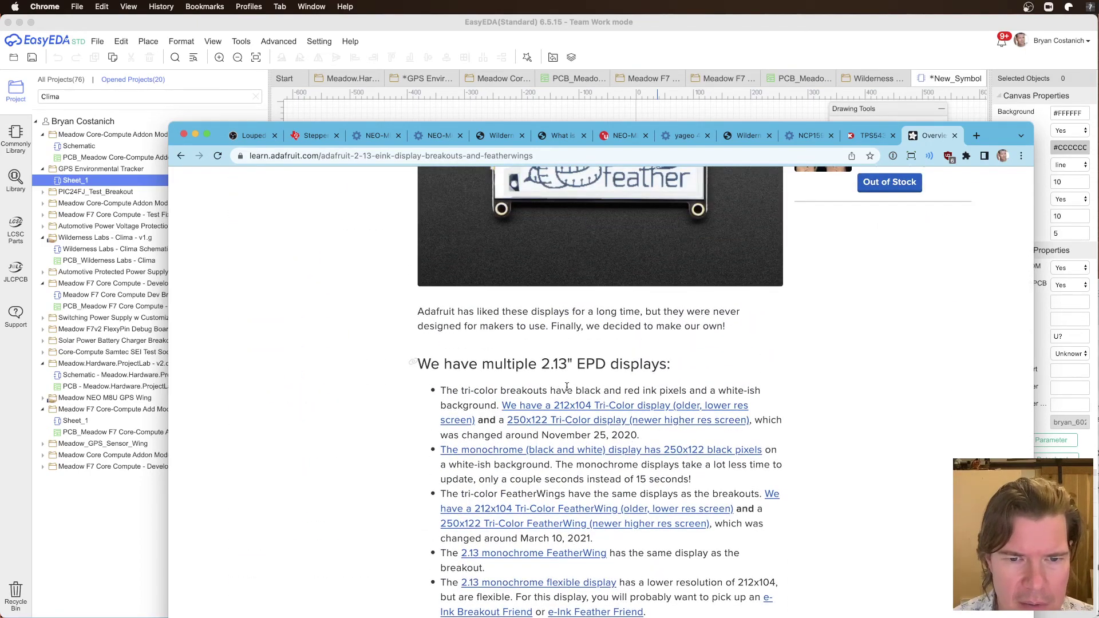
Step: Search the guide's overview page for "github" and "Source"
key(super+f)
text(github)
key(super+a)
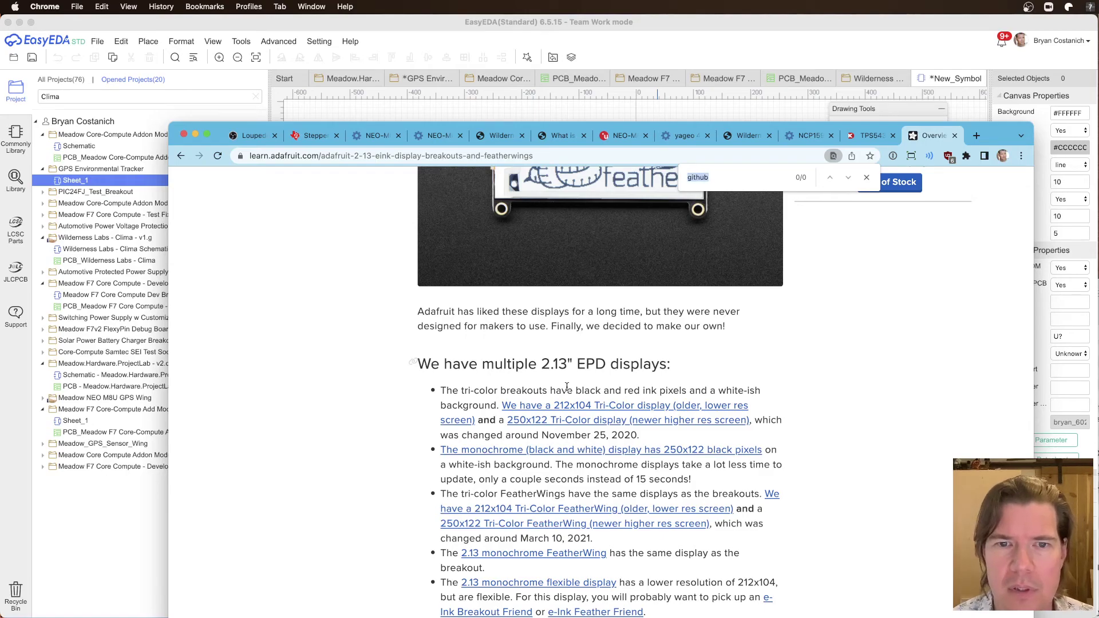
text(Source)
scroll(596, 372, up, 10)
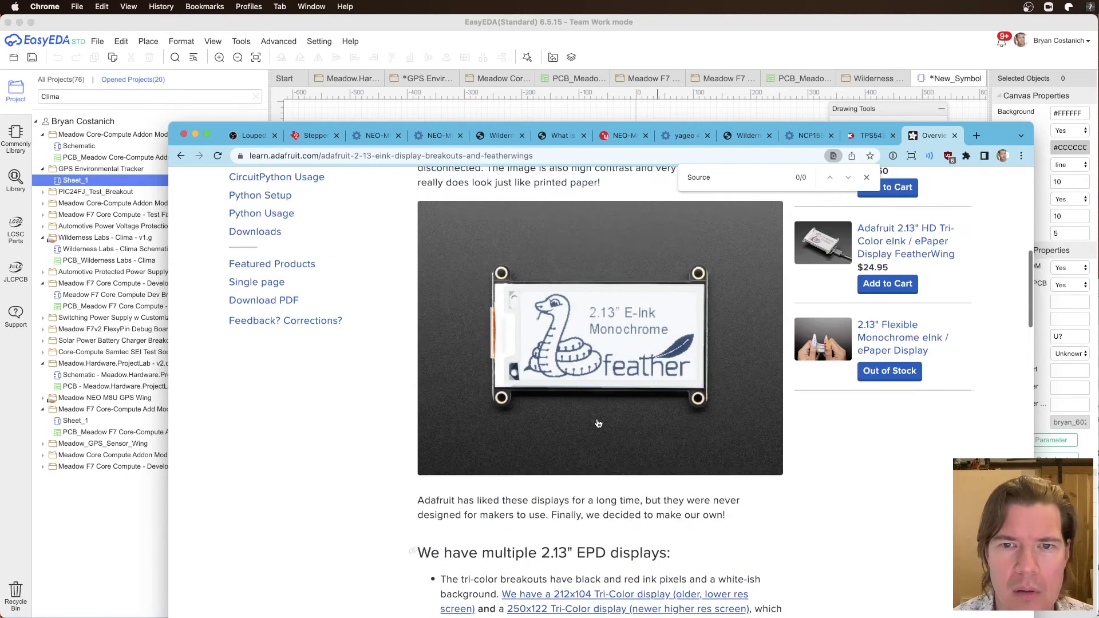
Step: Open the guide's Pinouts page and enlarge the Adafruit 2.13" E-Ink Display pinout diagram
click(255, 356)
scroll(592, 369, down, 10)
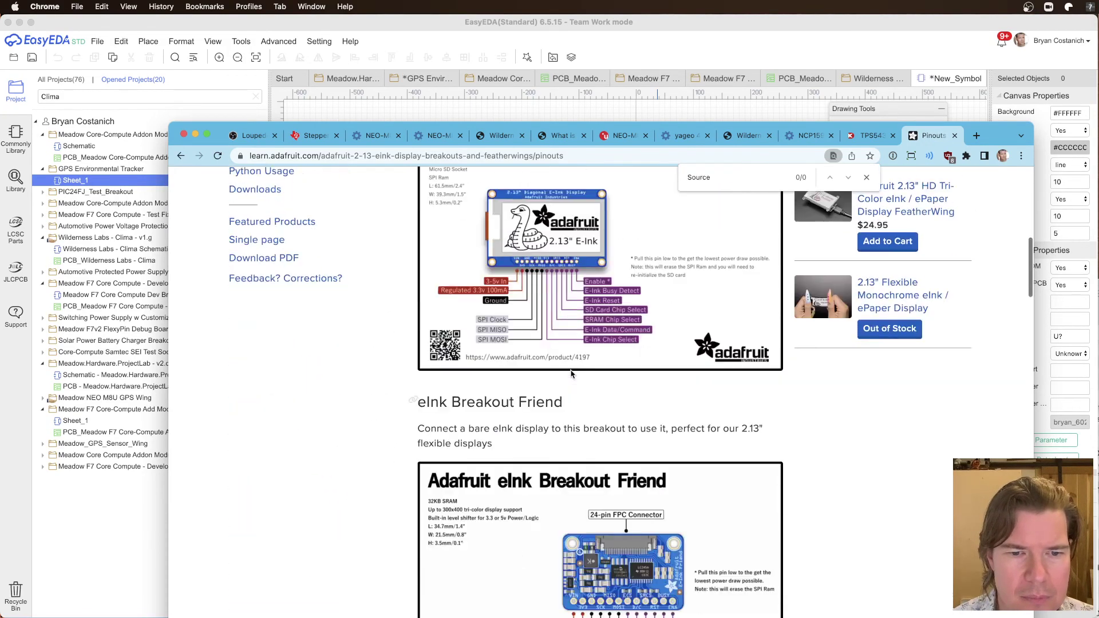
scroll(571, 375, up, 3)
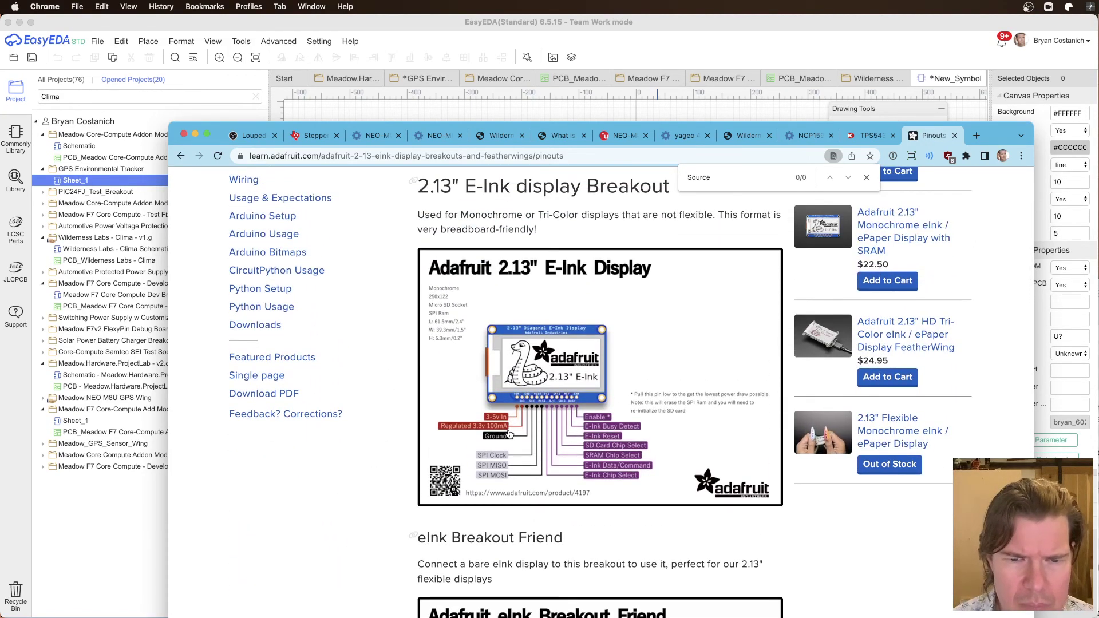
click(510, 435)
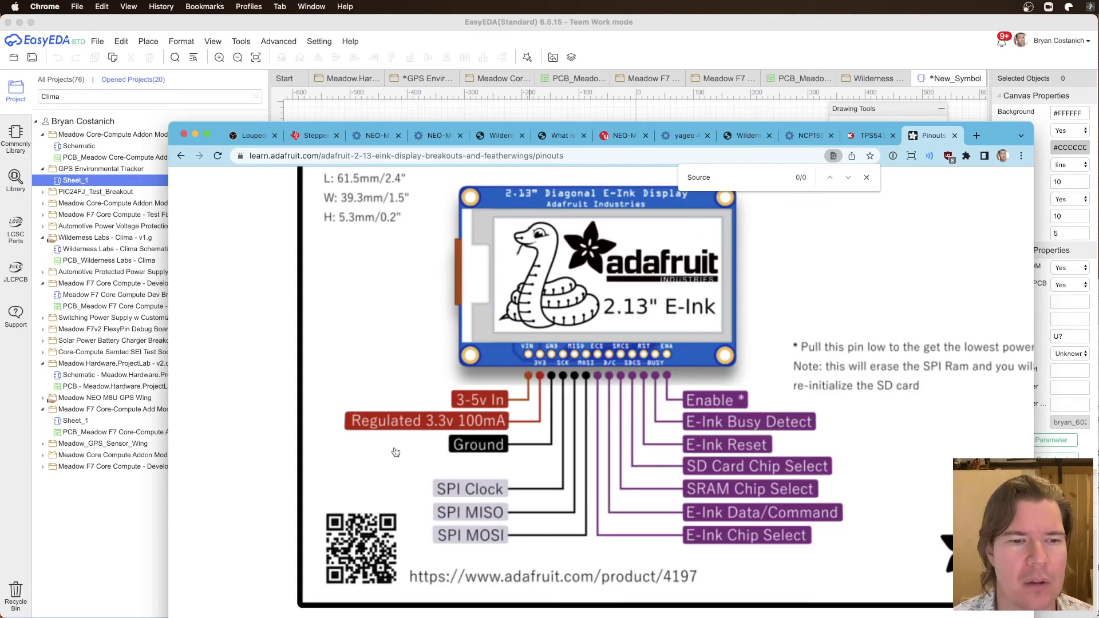
Step: Switch back to EasyEDA and name pins 1 to 3 VIN, 3.3 and GND in the Symbol Wizard's pin information, following Adafruit's pinout diagram
click(683, 40)
text(VIN)
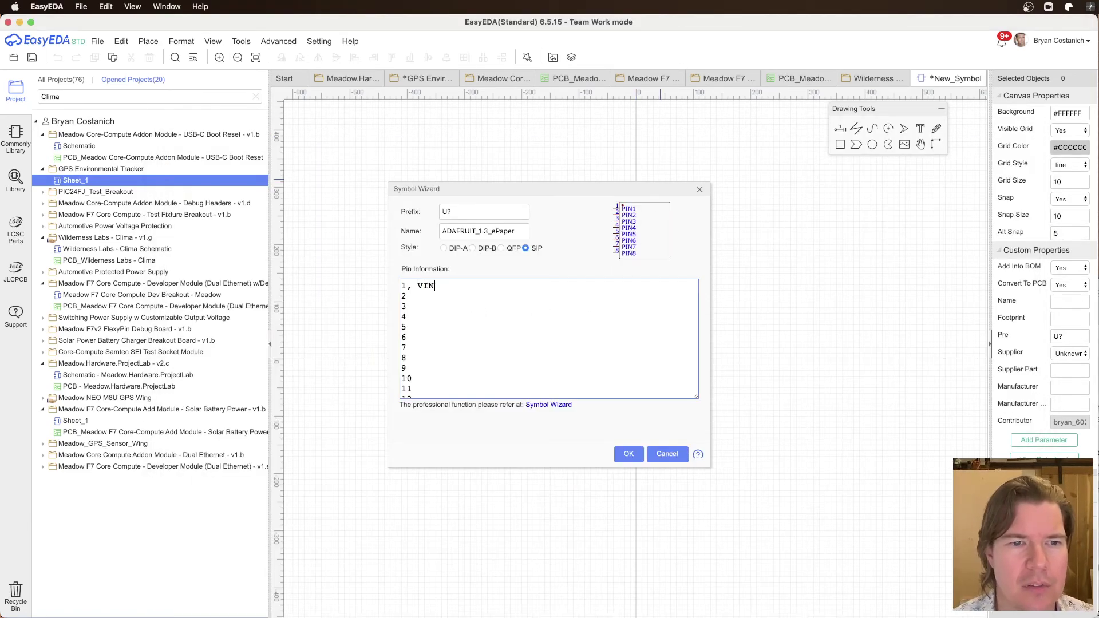
key(super+Tab)
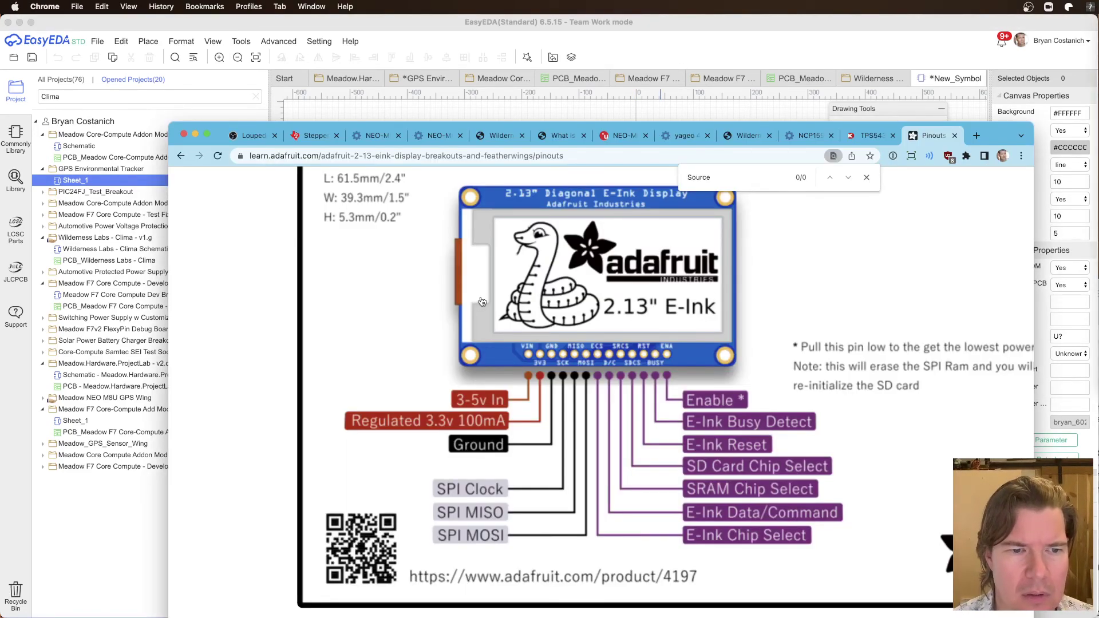
key(super+Tab)
key(Down)
text(, 3.3 3)
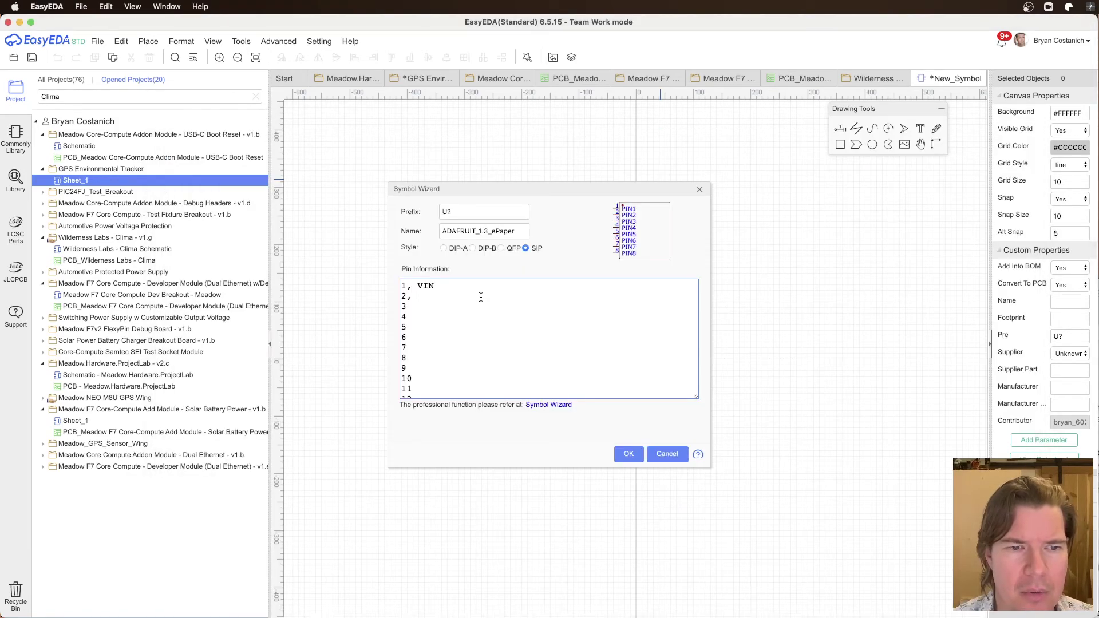
text(, GND)
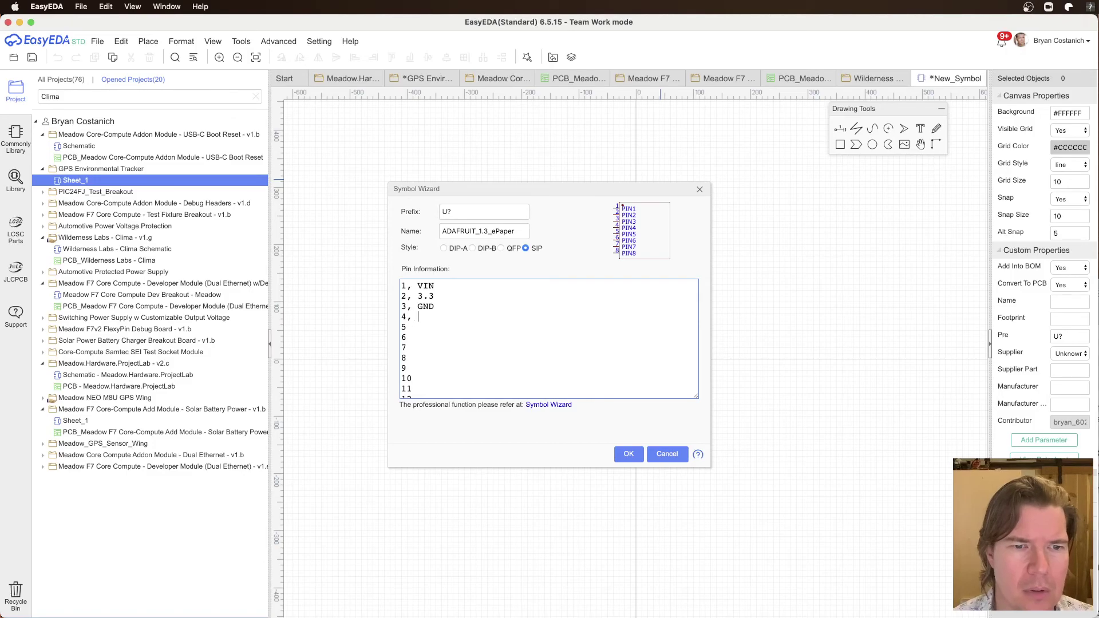
Step: Name pins 4 to 6 SCLK, CIPO and COPI in the pin information, checking the SPI pins against the pinout diagram
key(super+Tab)
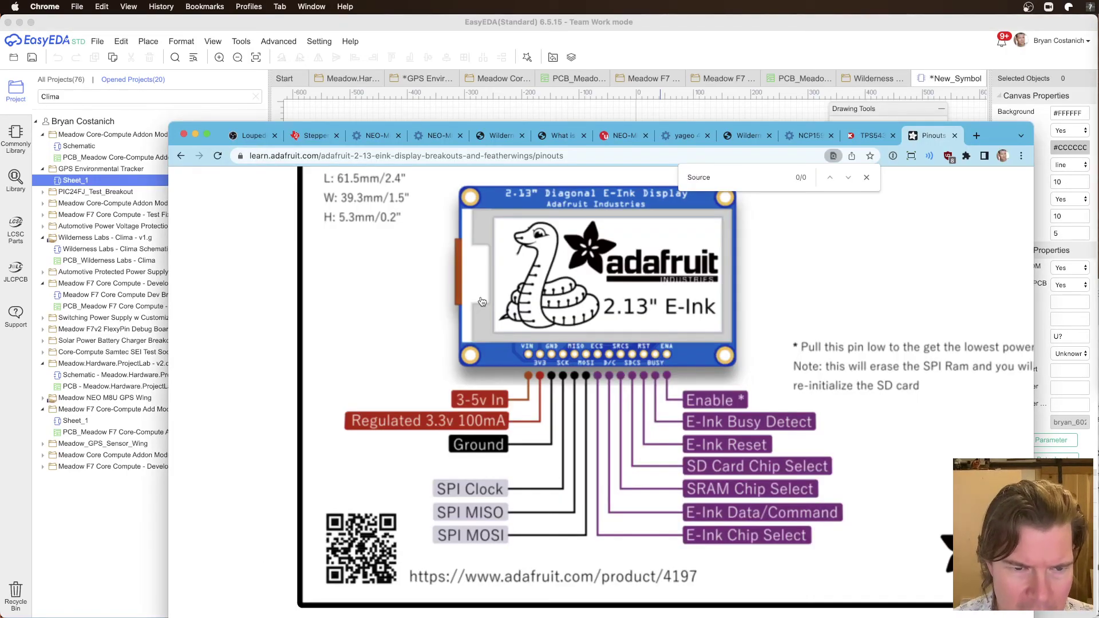
key(super+Tab)
key(Down)
text(, SCLK)
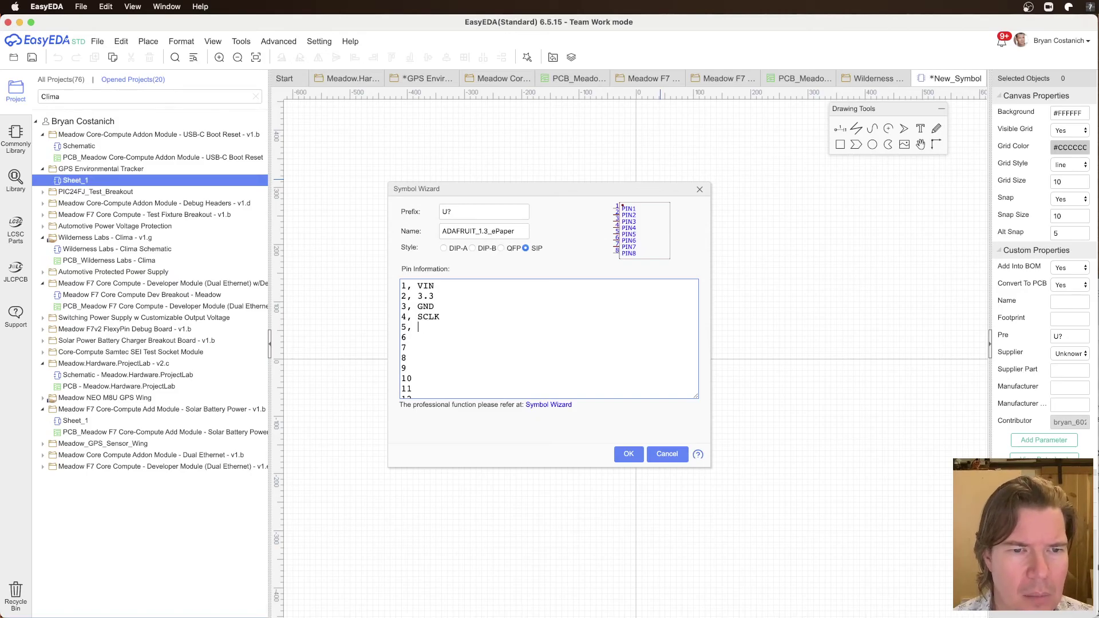
text( CIP)
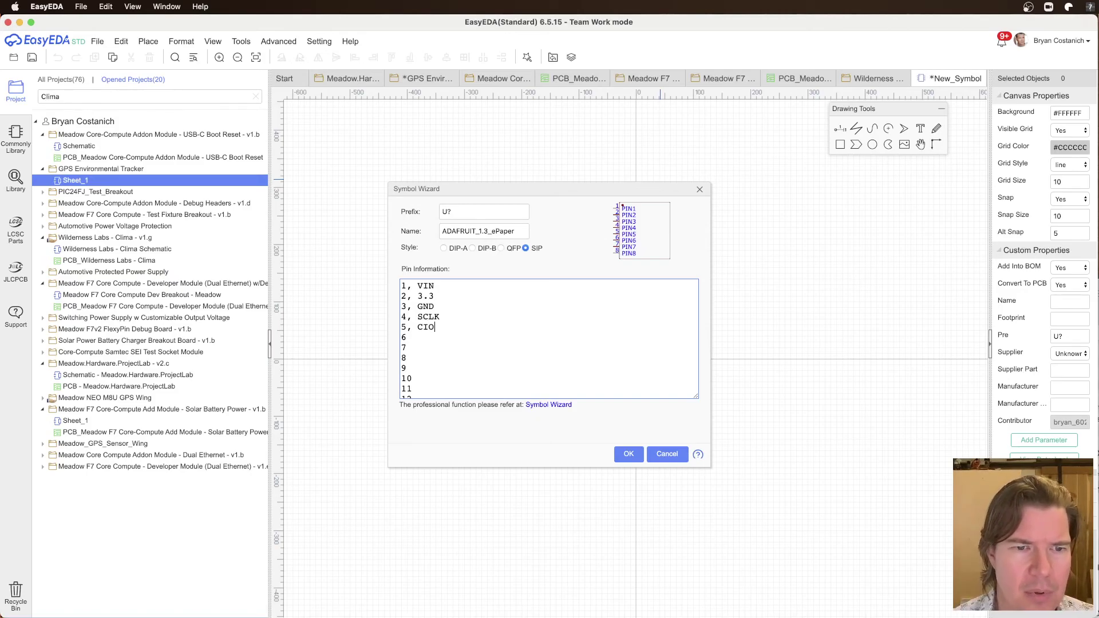
text(O)
key(super+Tab)
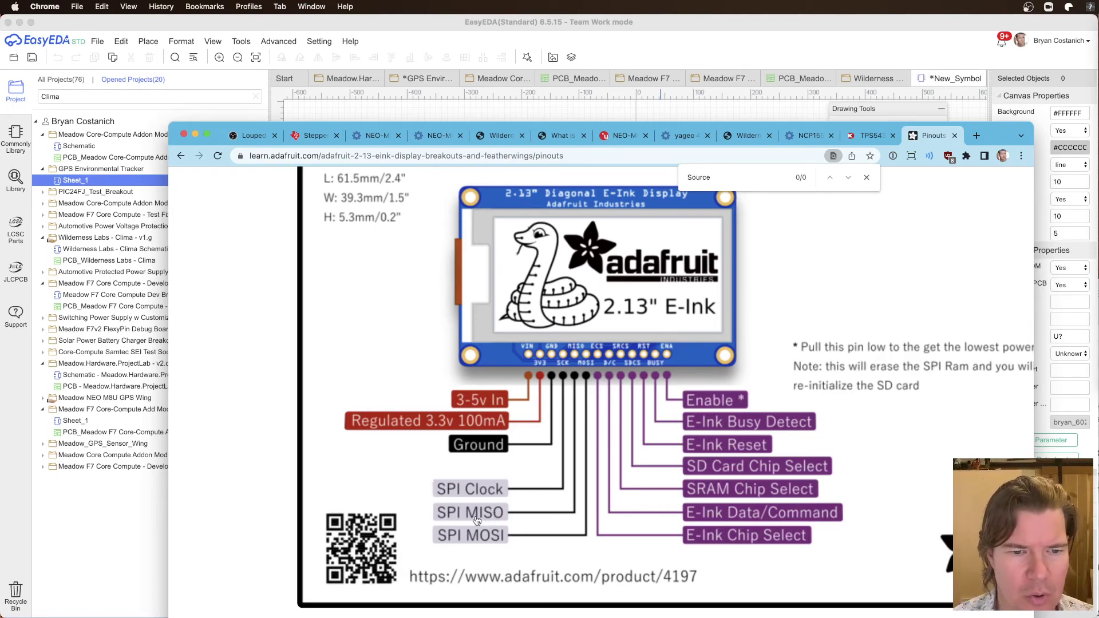
click(587, 49)
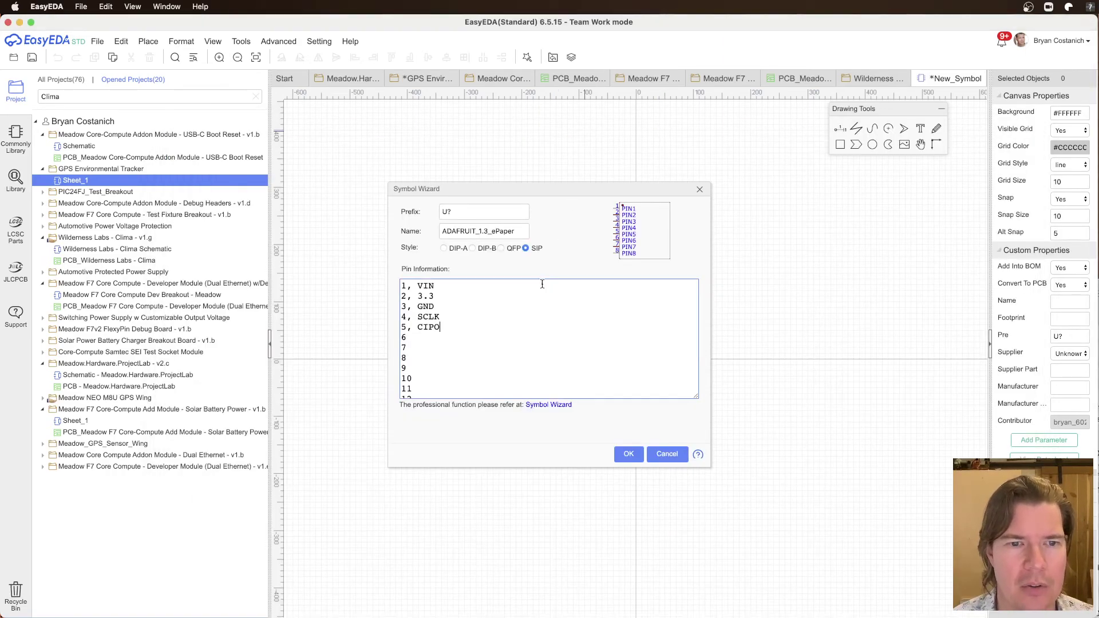
text(, )
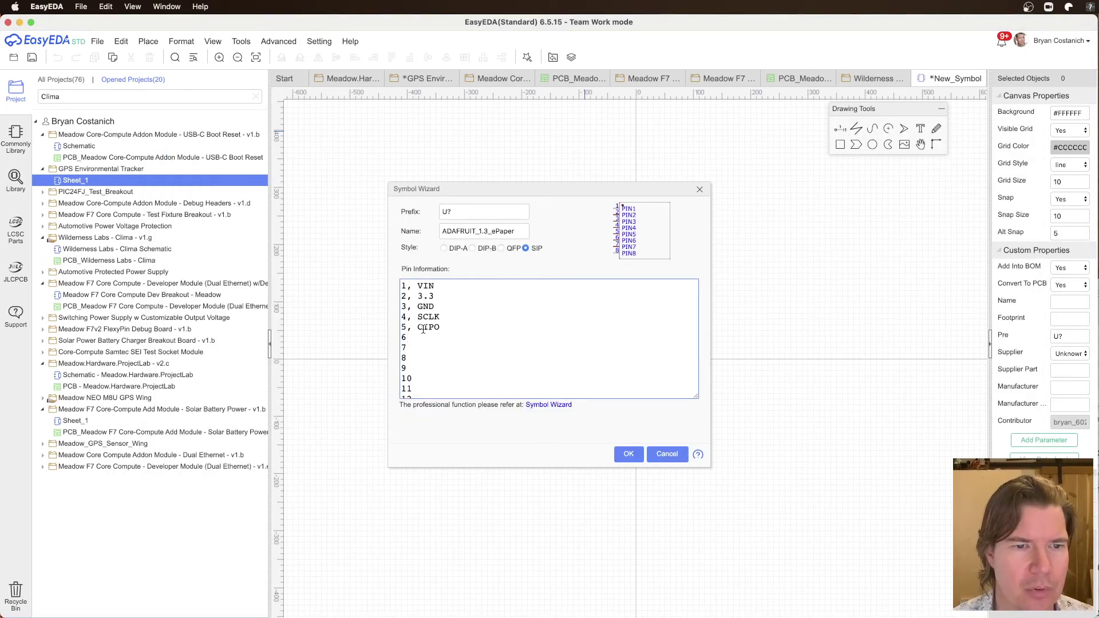
text(COPIO)
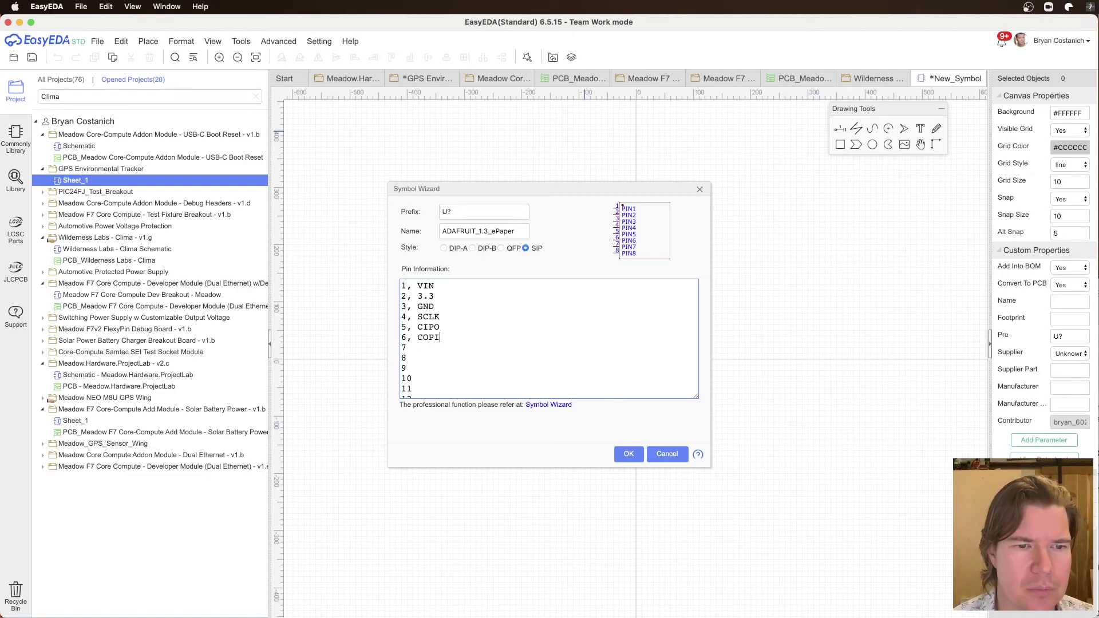
Step: Name pin 7 CS and pin 8 DC in the pin information, checking their order in the pinout diagram
key(super+Tab)
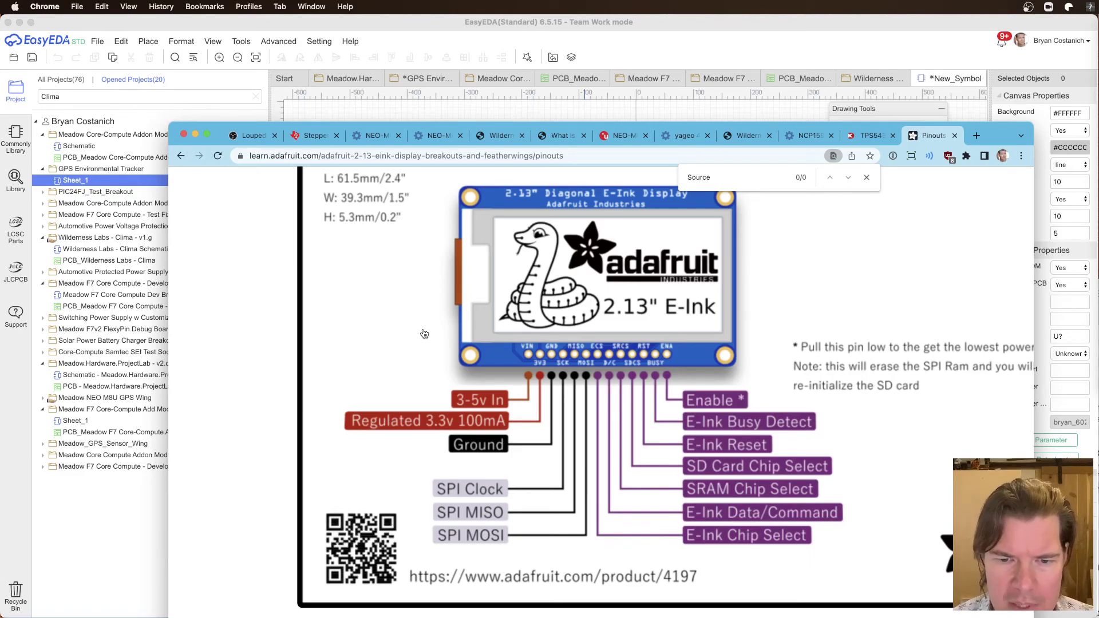
key(super+Tab)
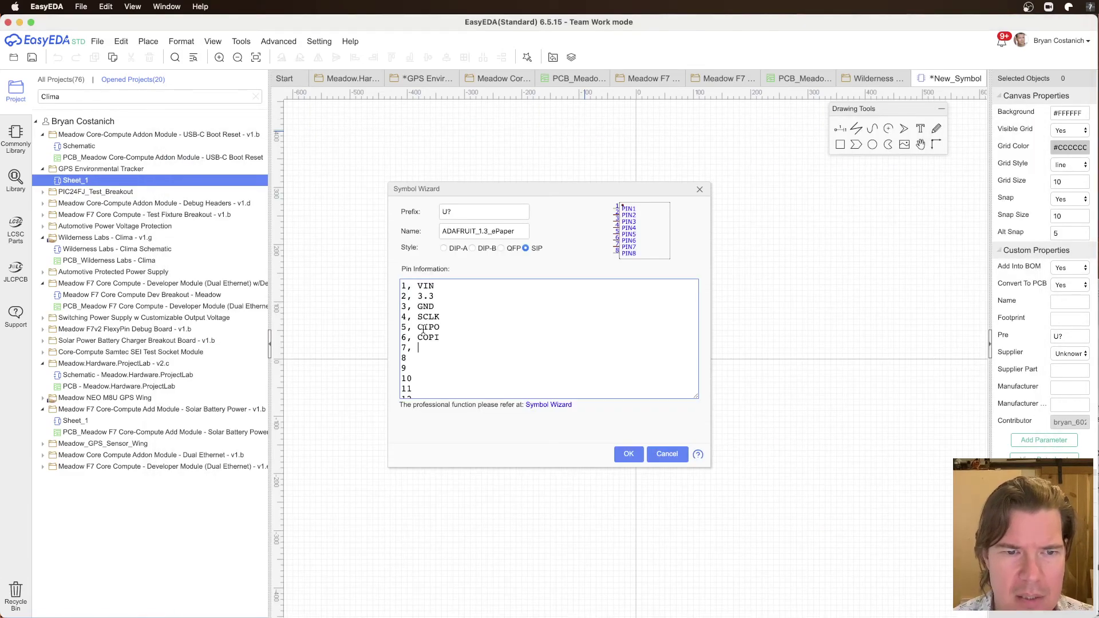
text(CS)
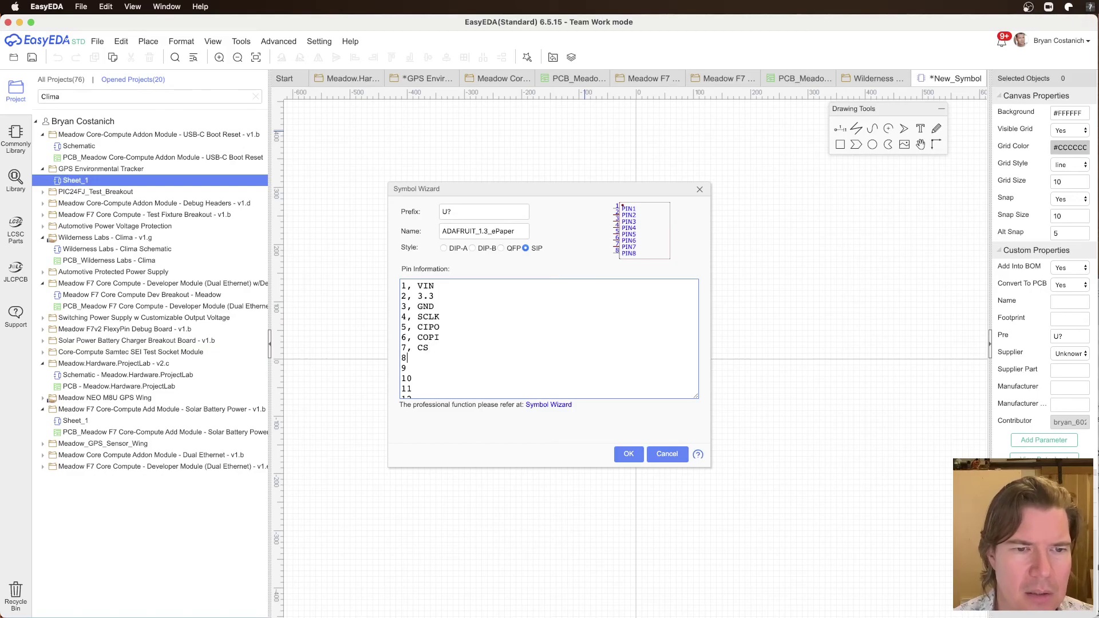
key(super+Tab)
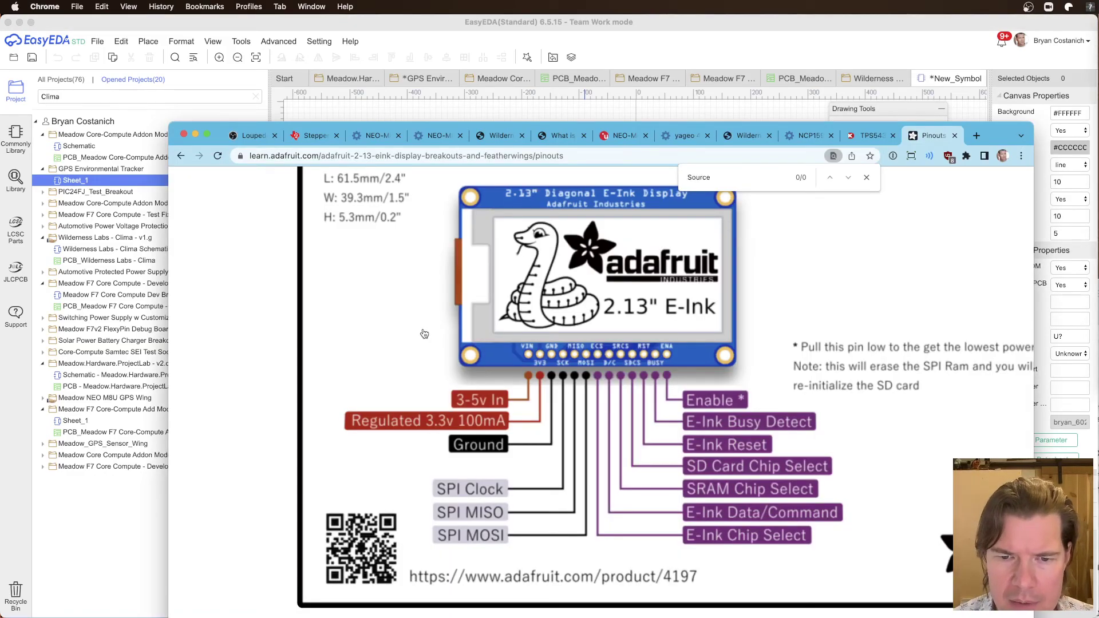
key(super+Tab)
text(DC)
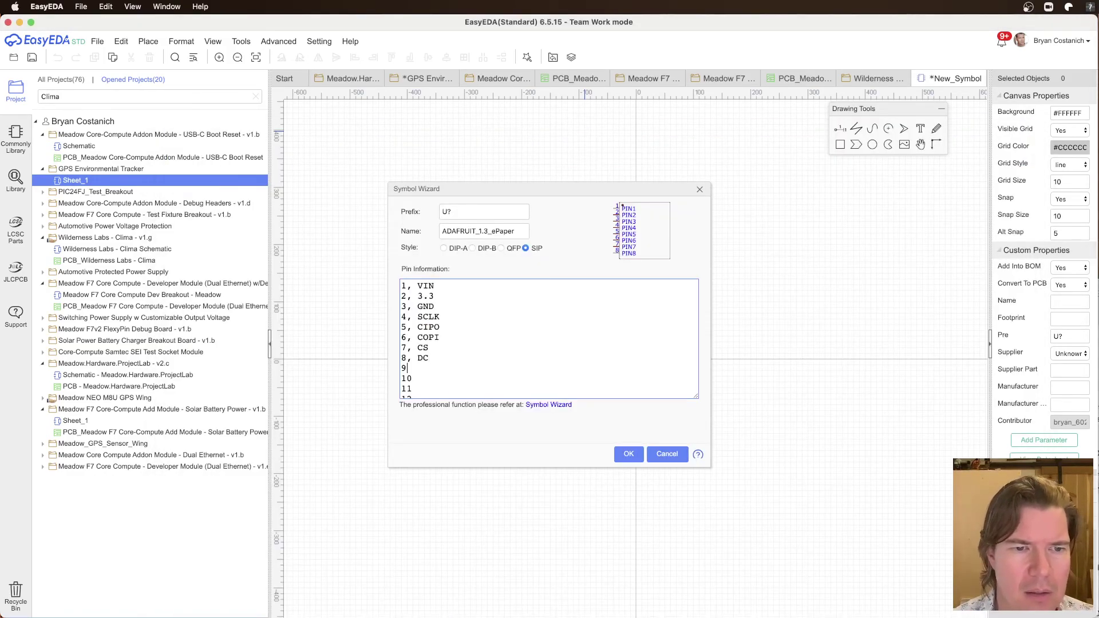
Step: Name pin 9 SRCS after checking the pinout diagram, and keep pin 7 named CS
key(super+Tab)
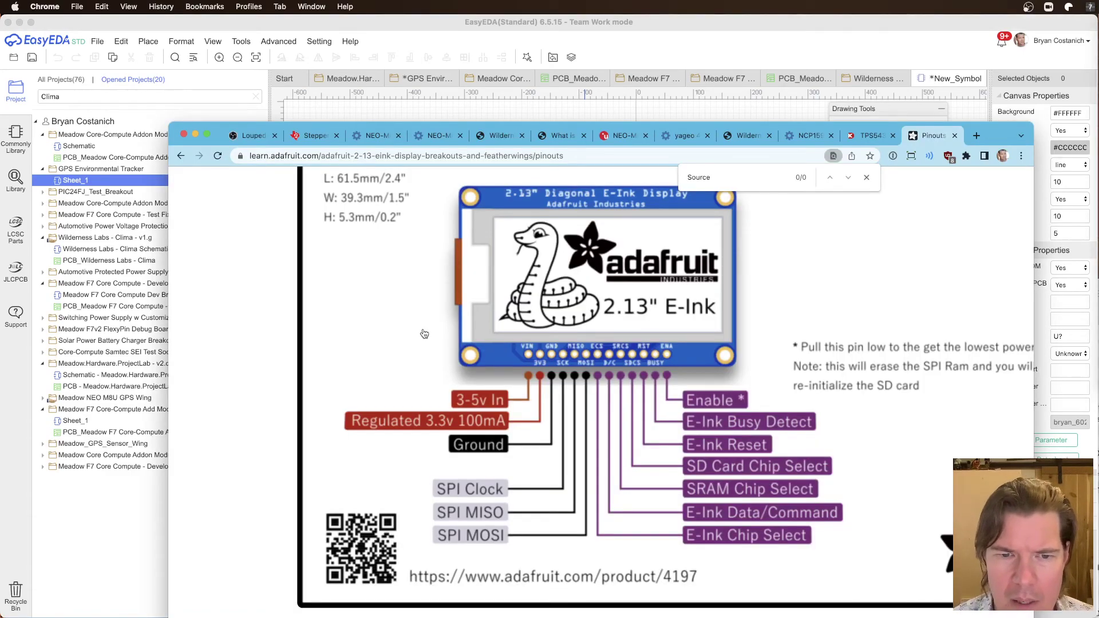
key(super+Tab)
key(super+Tab)
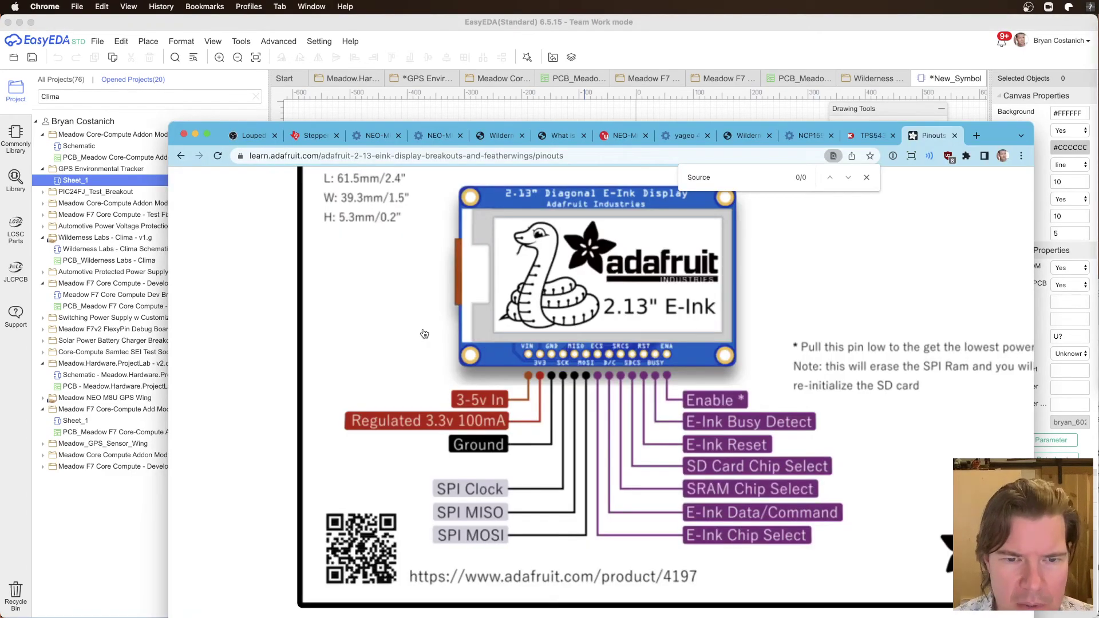
key(super+Tab)
text(SRCS)
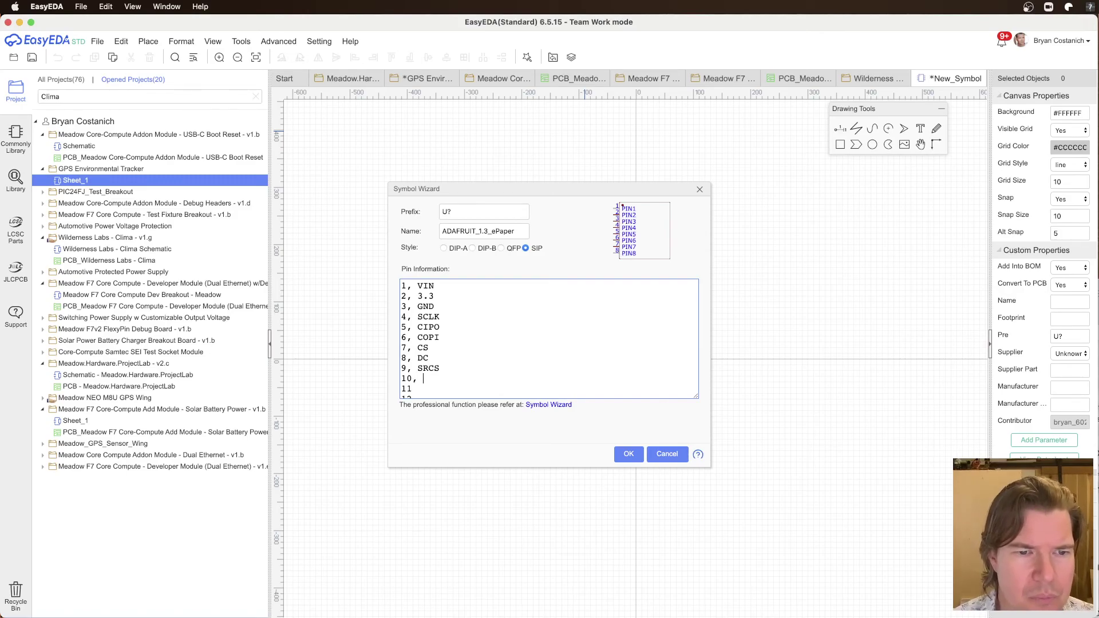
text(S)
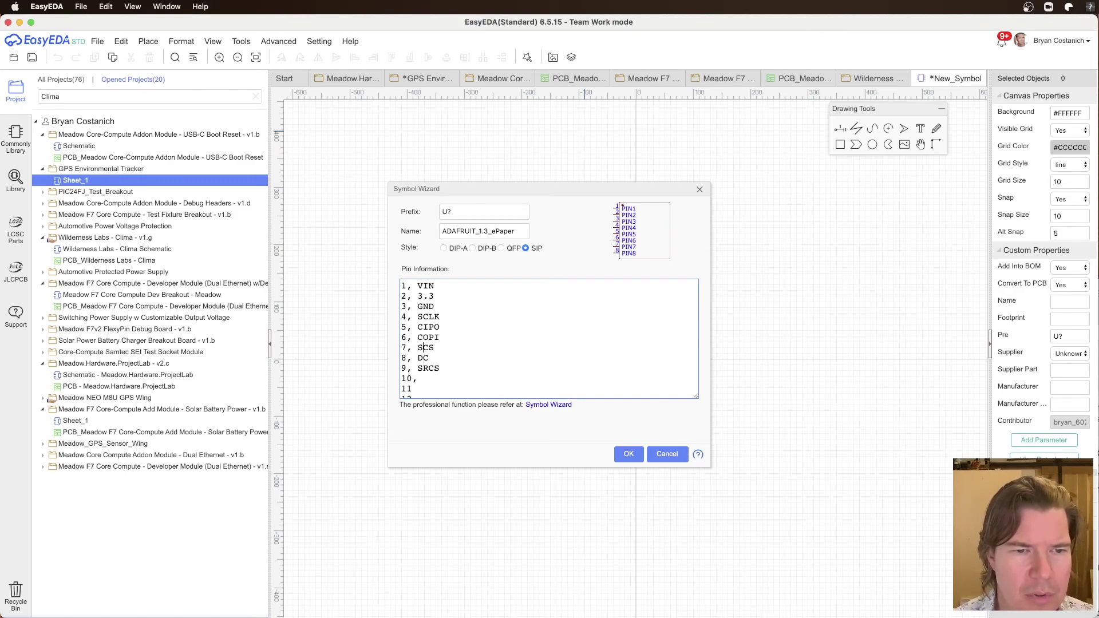
key(super+z)
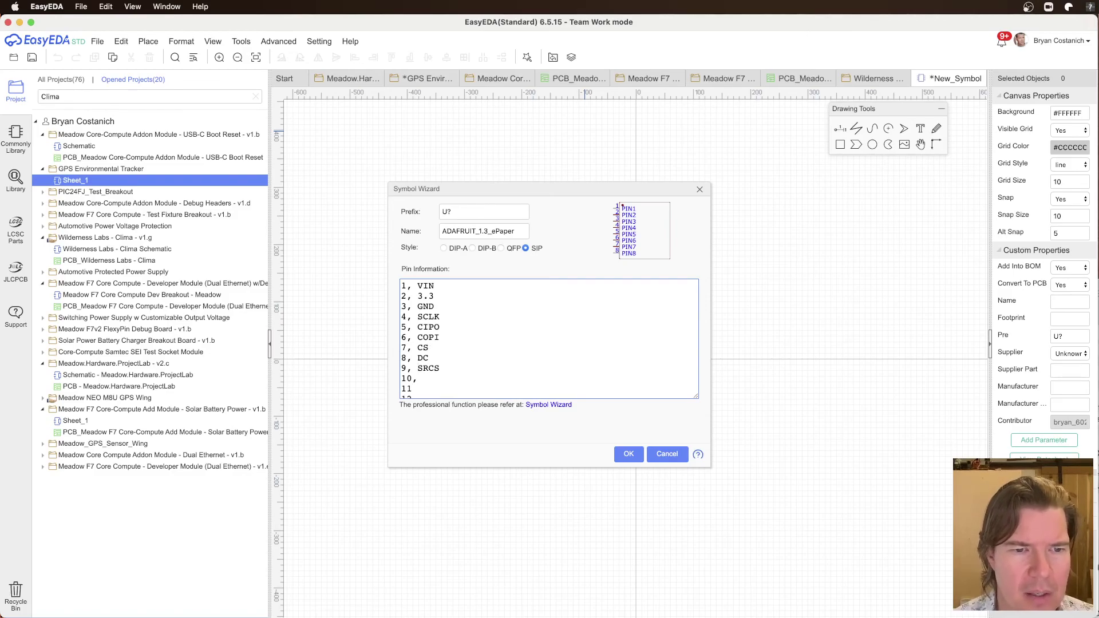
Step: Name pin 10 SDCS and pin 11 RST in the pin information, following the pinout diagram
key(super+Tab)
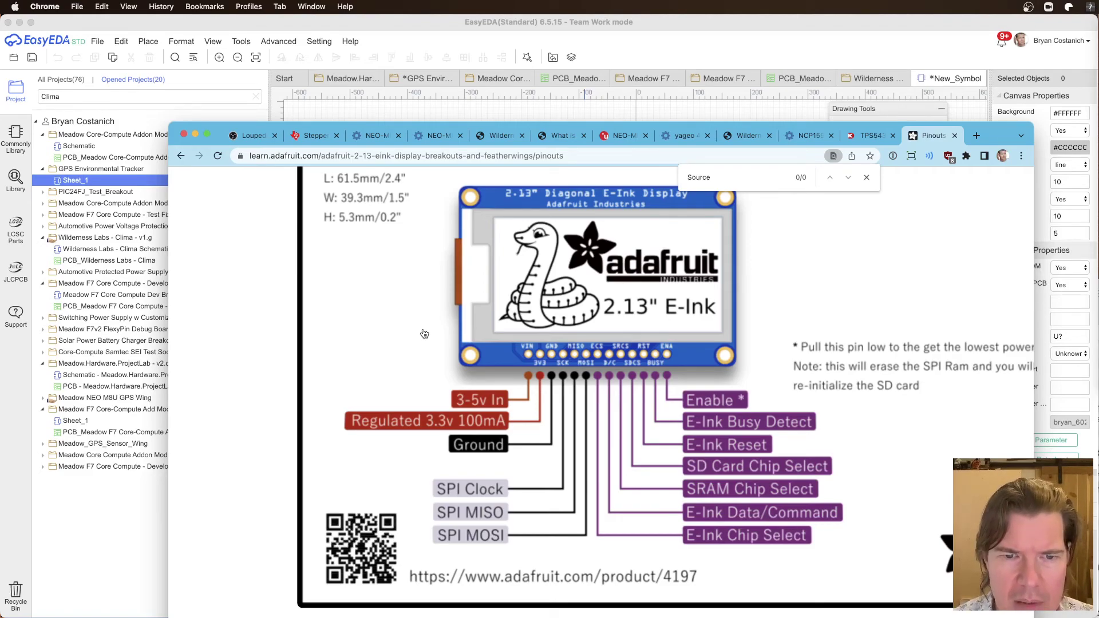
key(super+Tab)
text(SDCS)
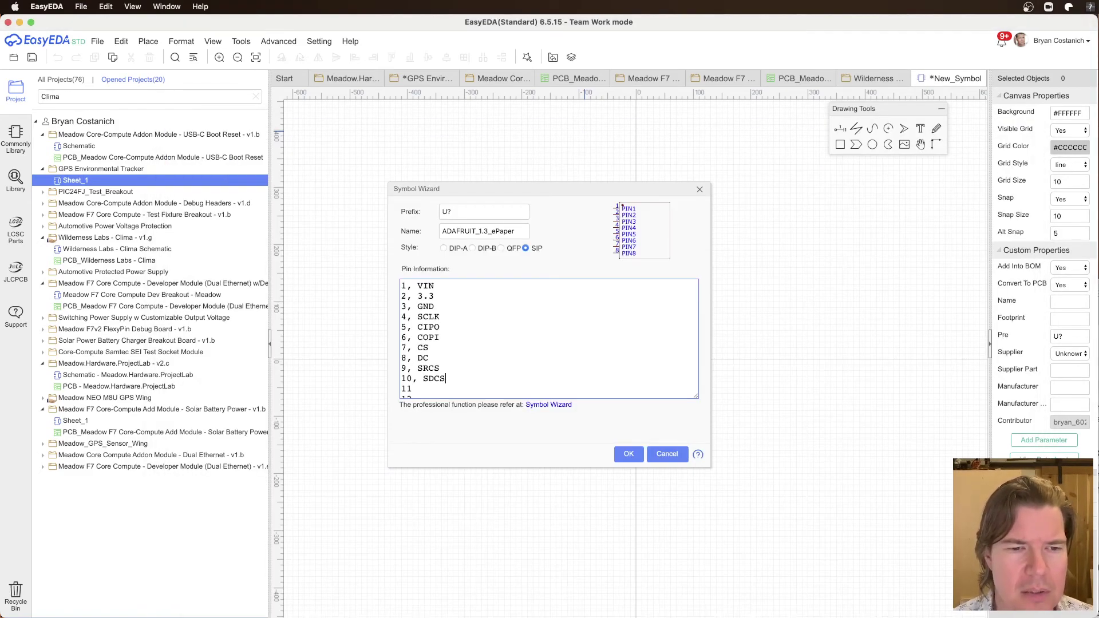
key(Down)
key(super+Tab)
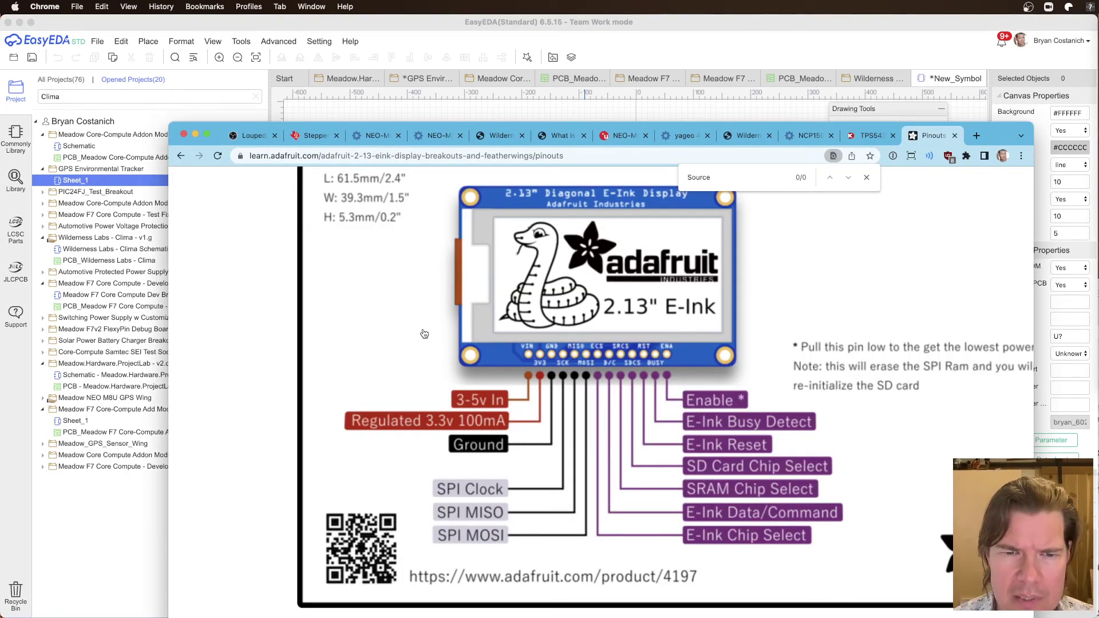
key(super+Tab)
text(RST)
key(Return)
Step: Complete the pin list with pin 12 named BUSY and pin 13 named ENABLE
text(12,)
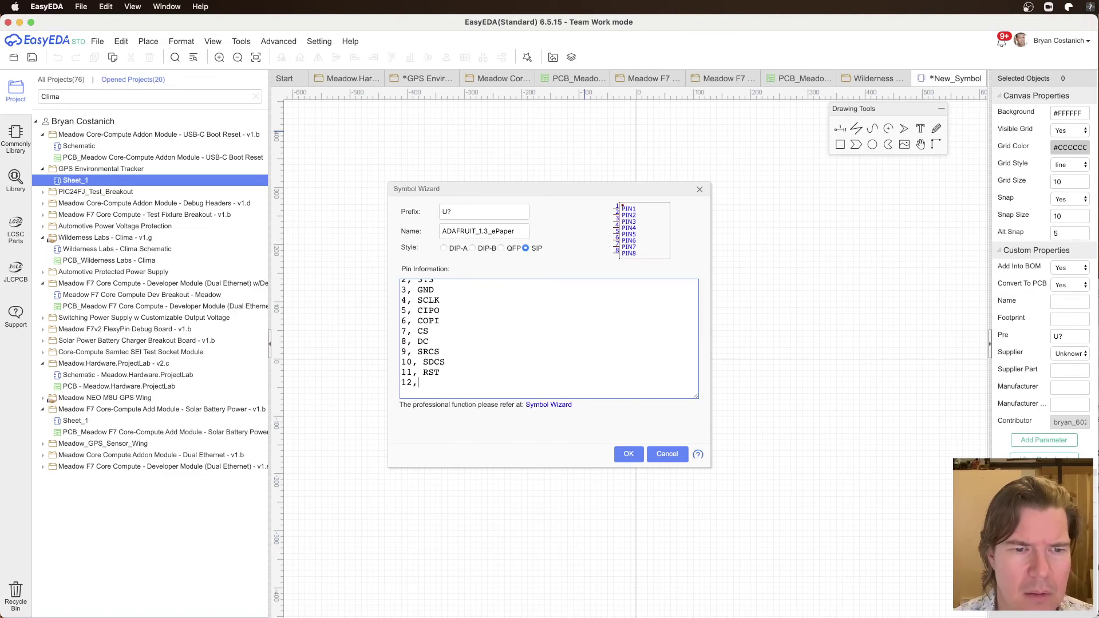
key(super+Tab)
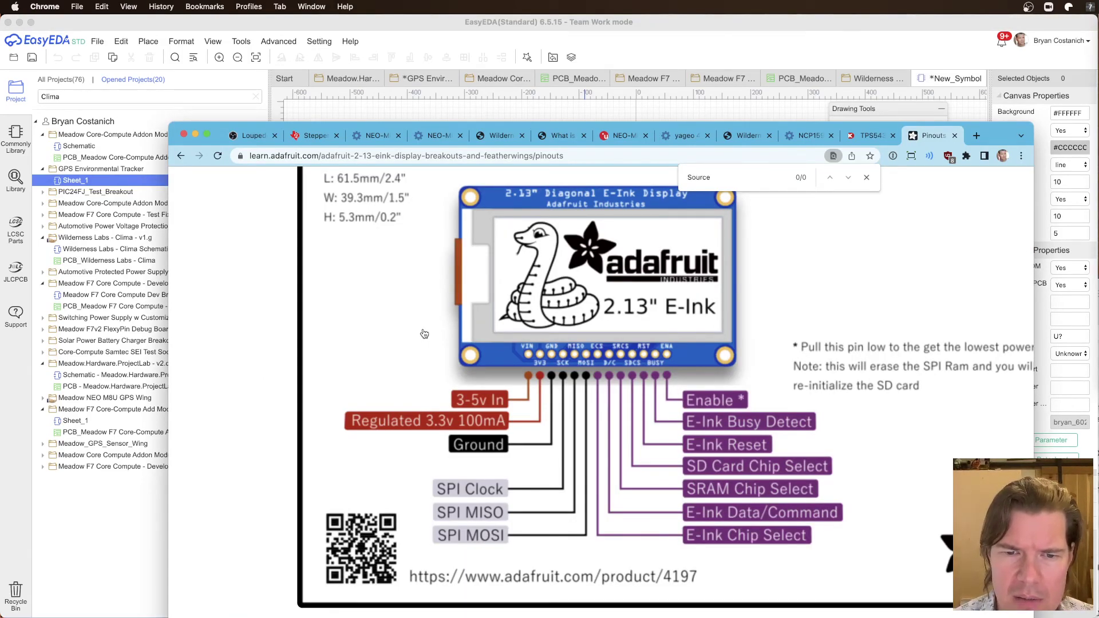
key(super+Tab)
text(, BUSY )
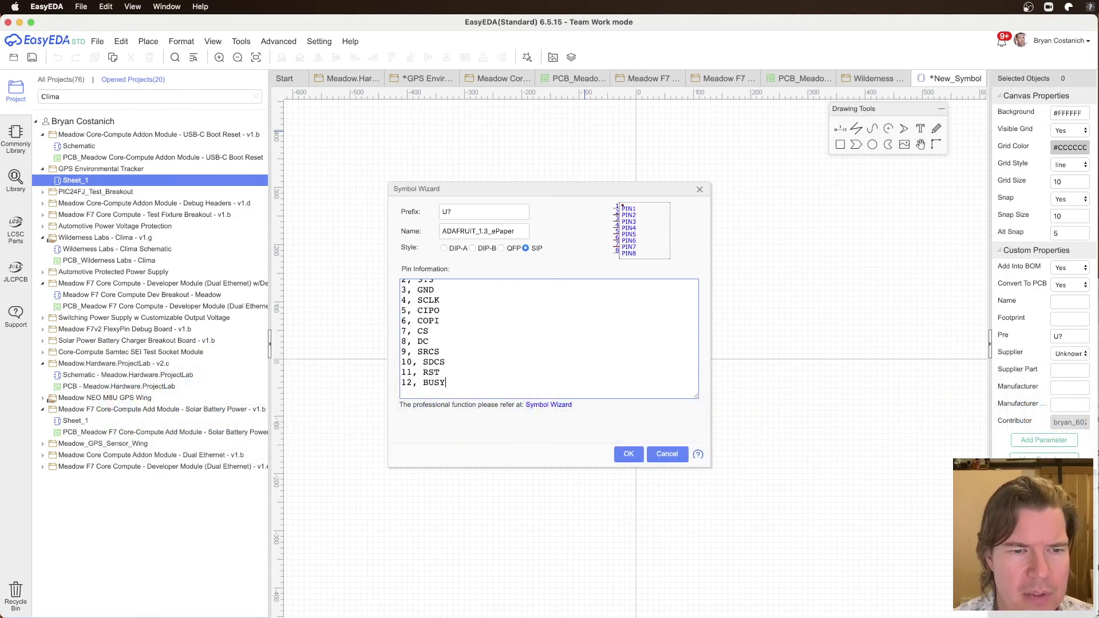
text(13, ENABLE)
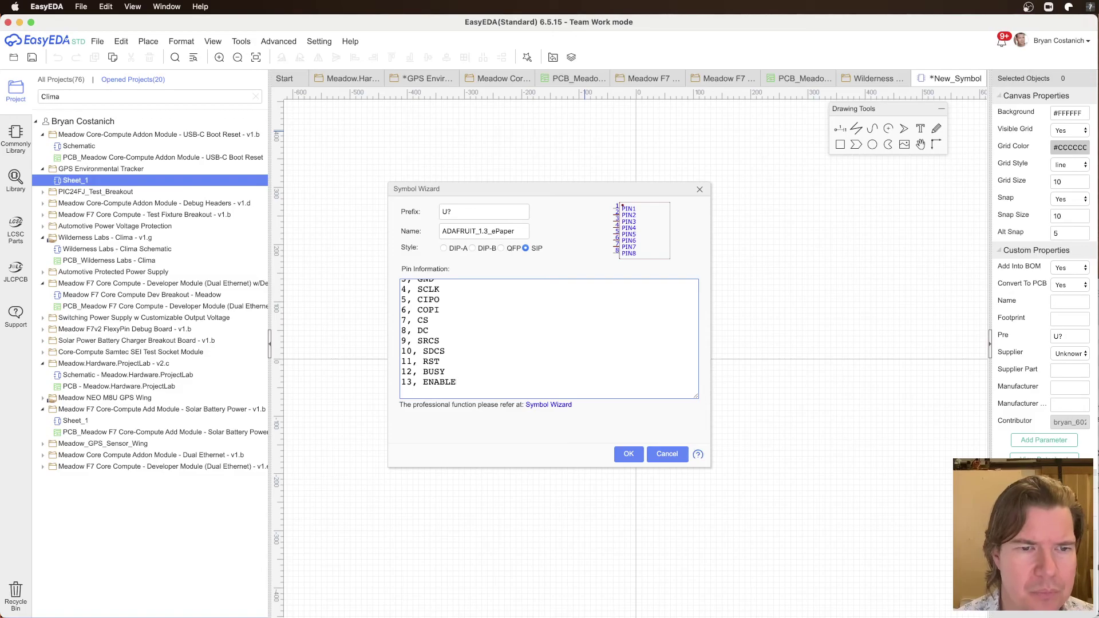
Step: Rename pin 2 to 3V3 in the pin information
scroll(520, 332, up, 2)
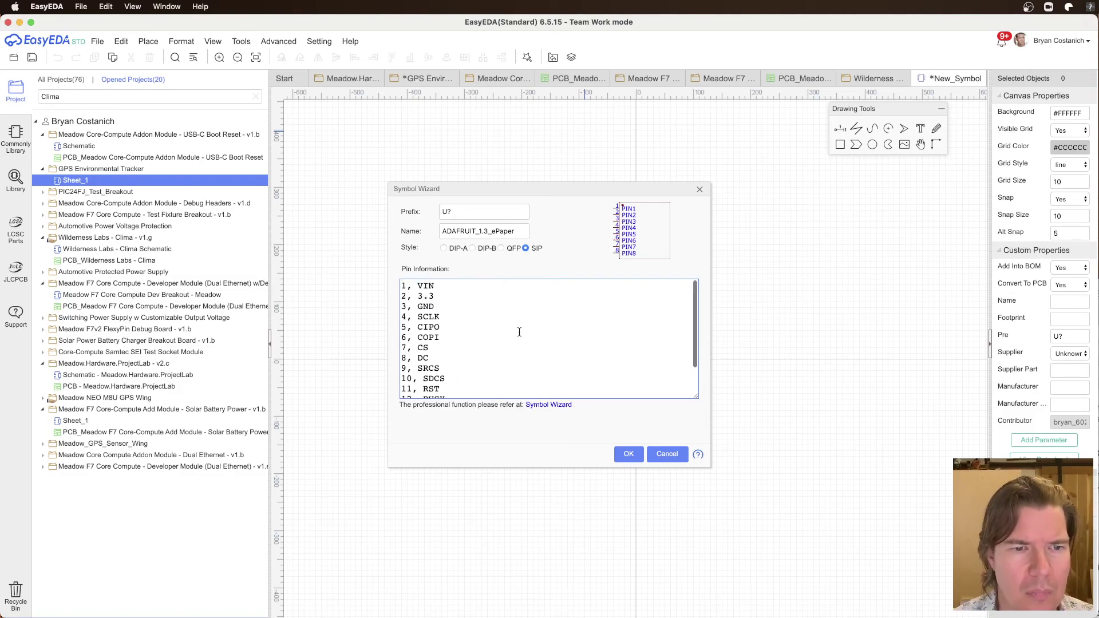
click(428, 296)
key(BackSpace)
text(v)
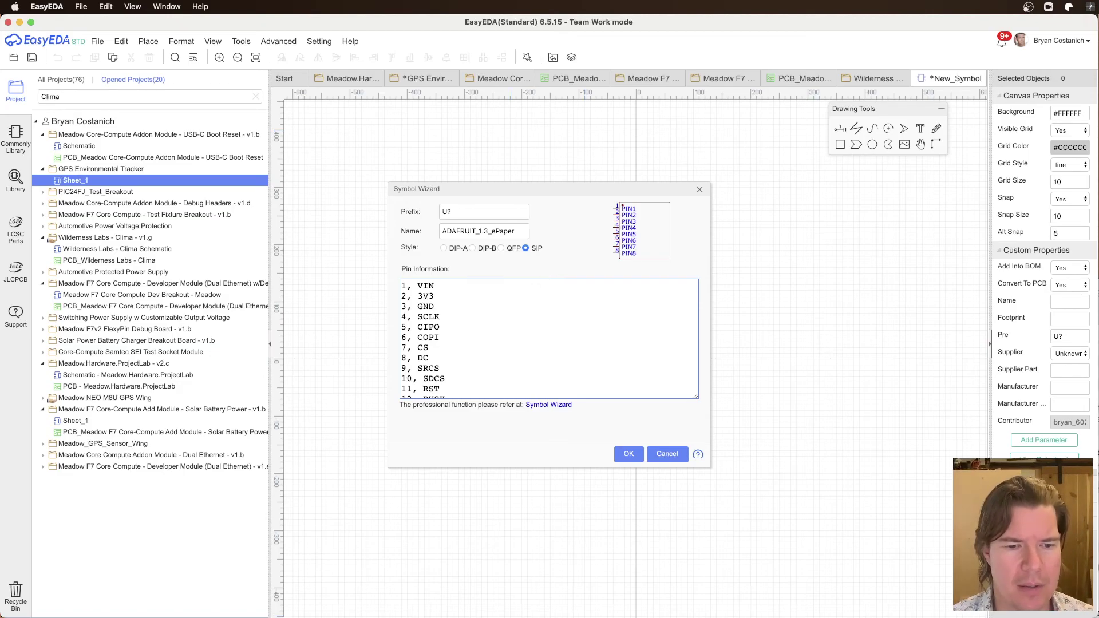
Step: Switch to Chrome and check the Meadow IO pinout and the SPI documentation page for the clock line's naming
key(super+Tab)
click(738, 136)
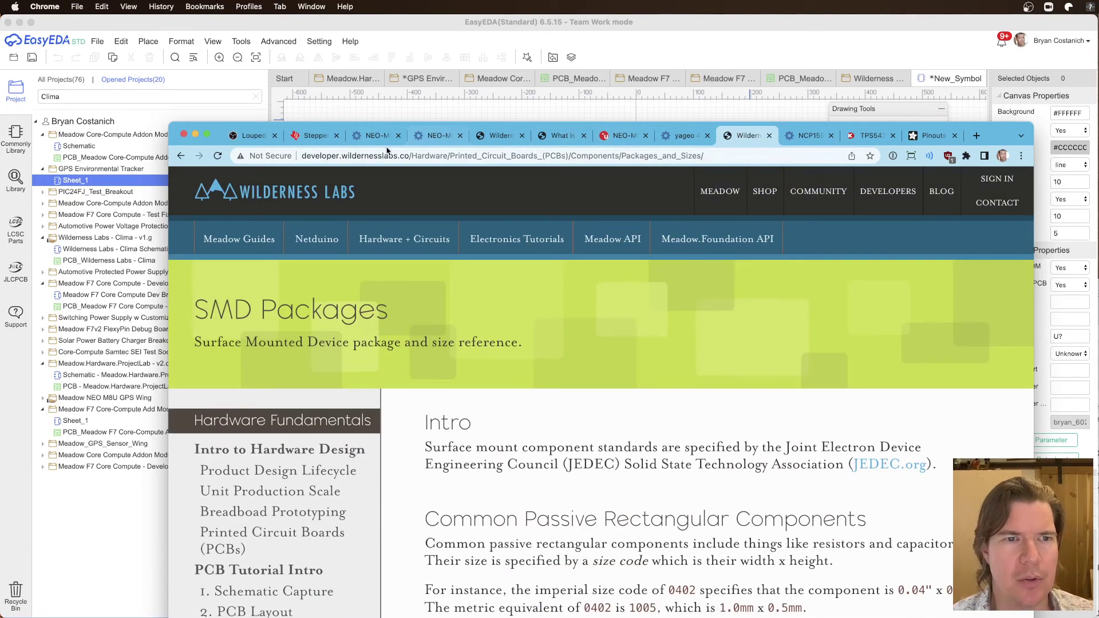
click(494, 138)
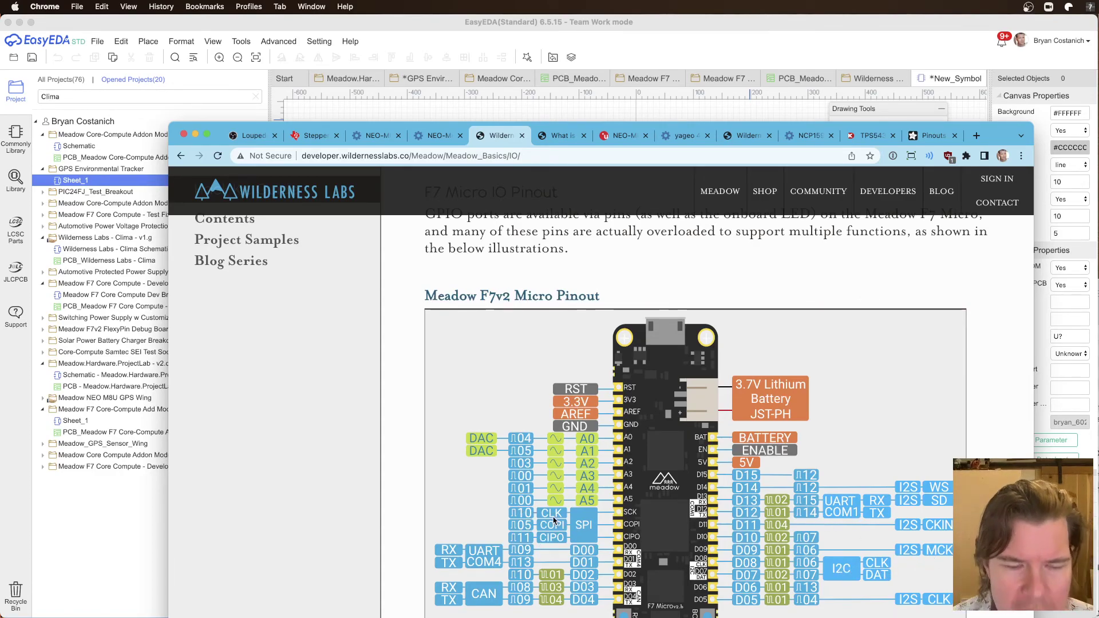
scroll(554, 518, down, 3)
scroll(554, 518, up, 15)
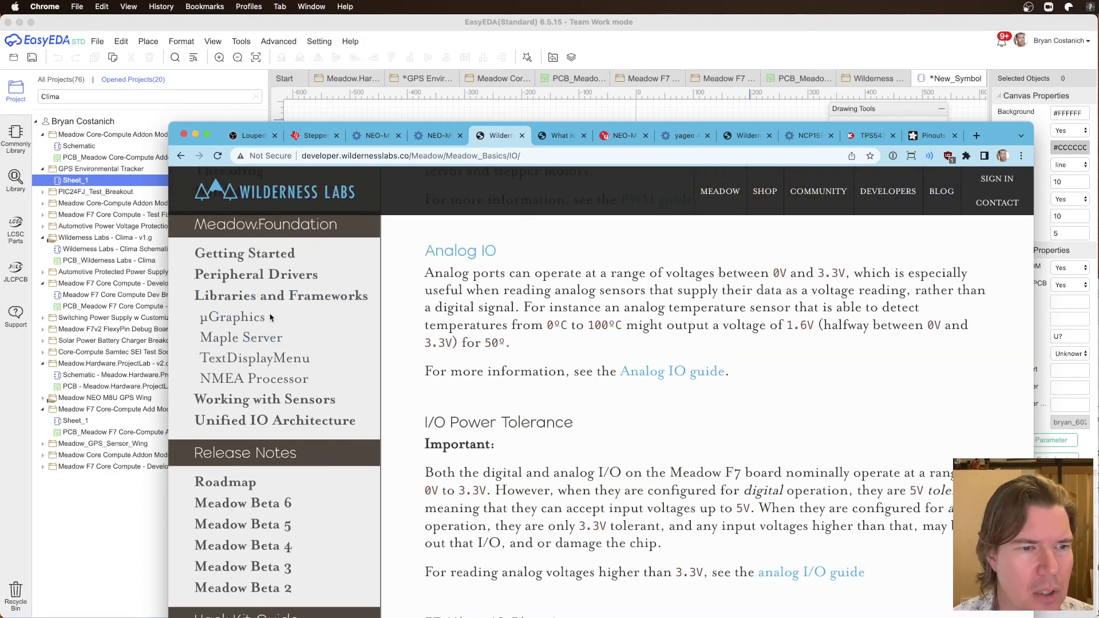
scroll(269, 325, up, 15)
scroll(241, 493, down, 2)
scroll(241, 493, down, 10)
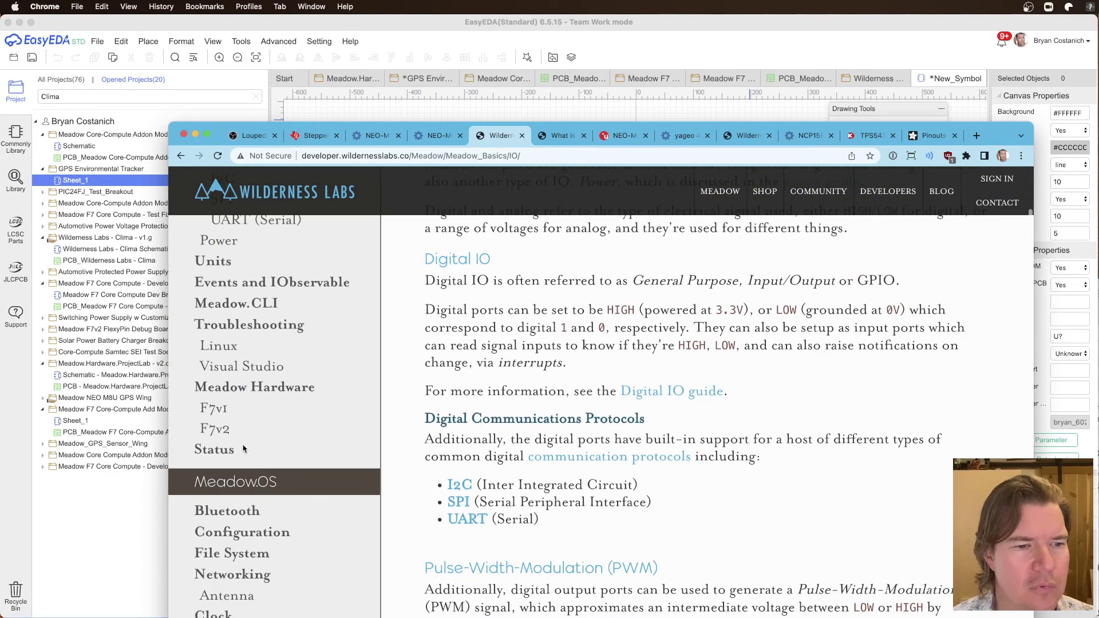
scroll(251, 430, up, 6)
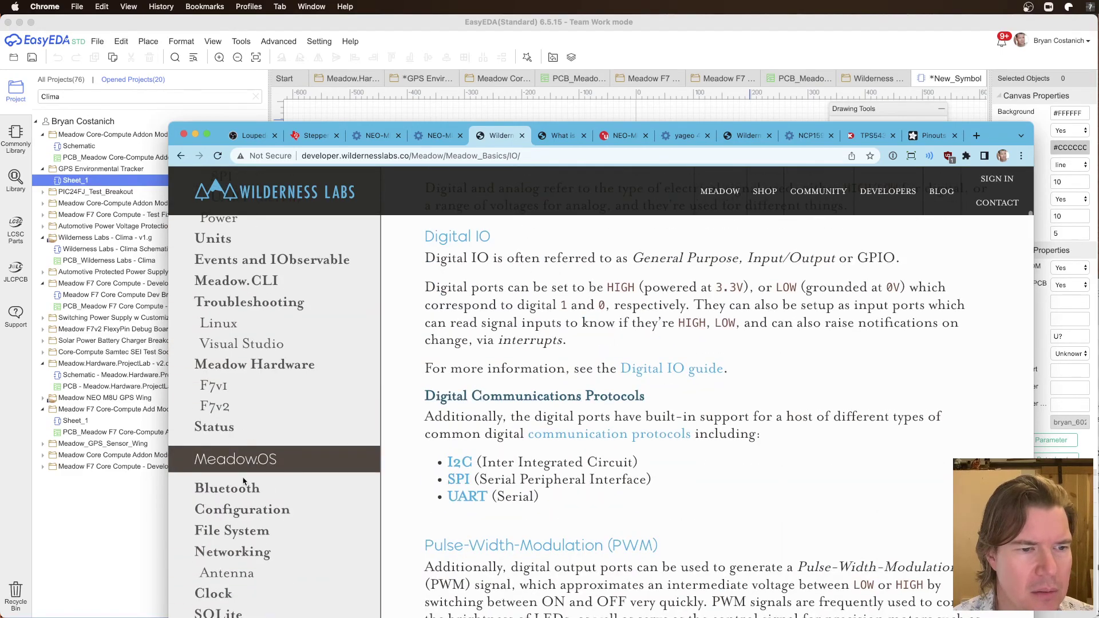
scroll(247, 484, down, 2)
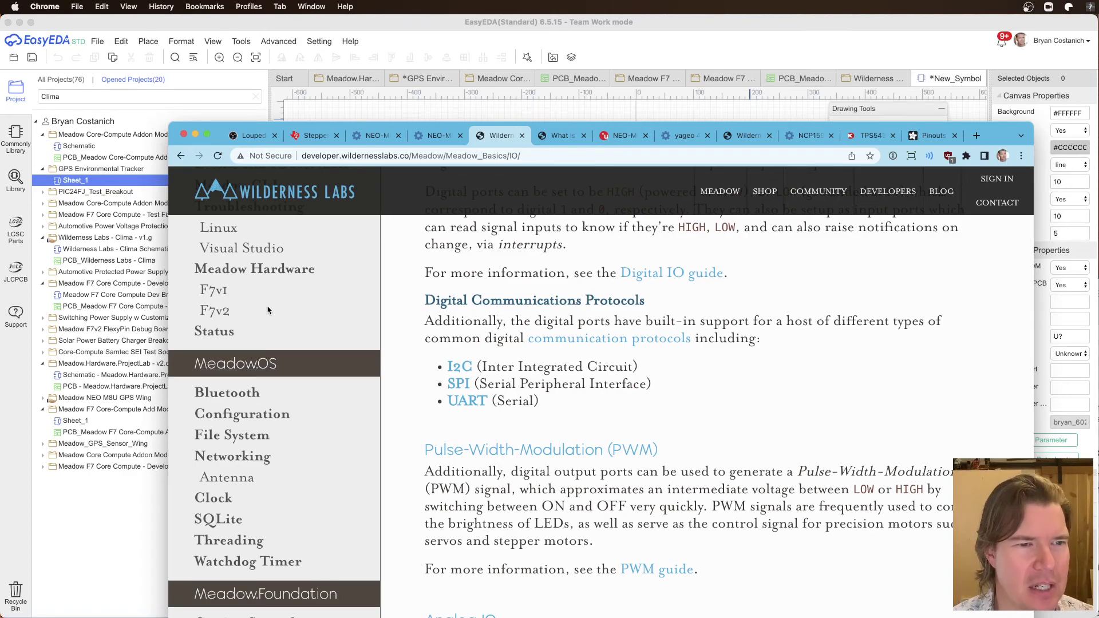
scroll(269, 312, up, 5)
click(221, 339)
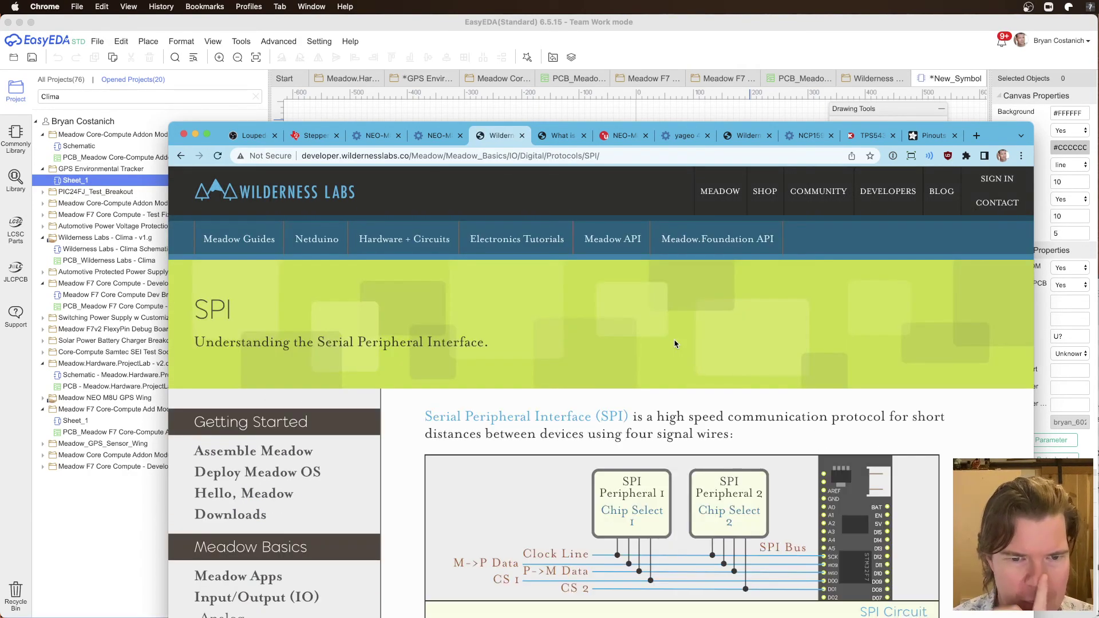
scroll(816, 328, down, 6)
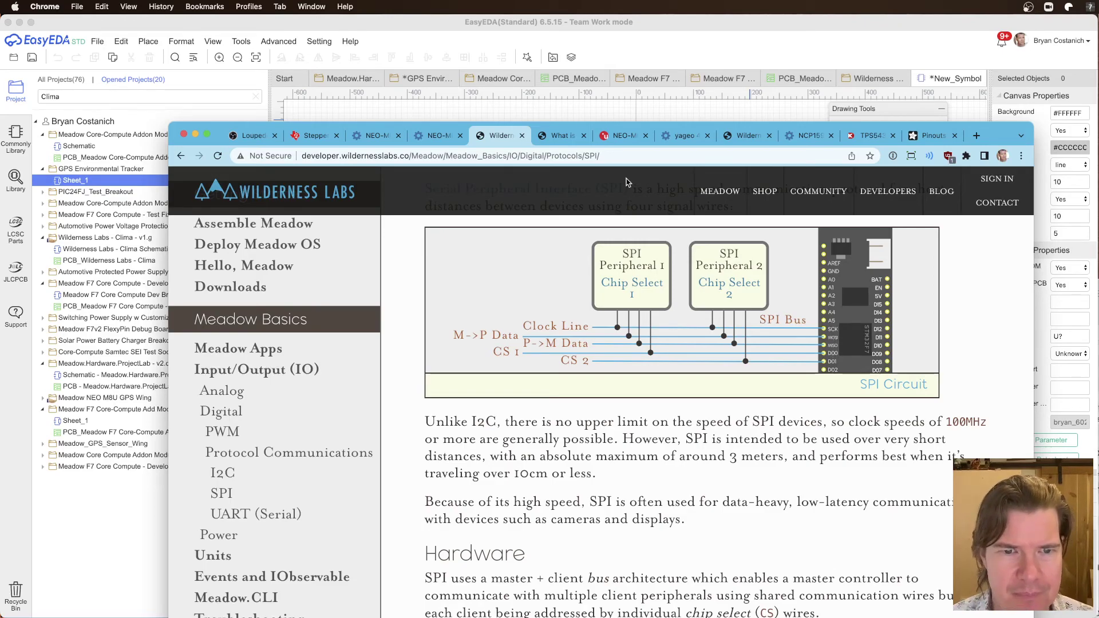
Step: Return to EasyEDA and rename pin 4 to SCK in the pin information
click(658, 50)
double_click(428, 317)
text(SCK)
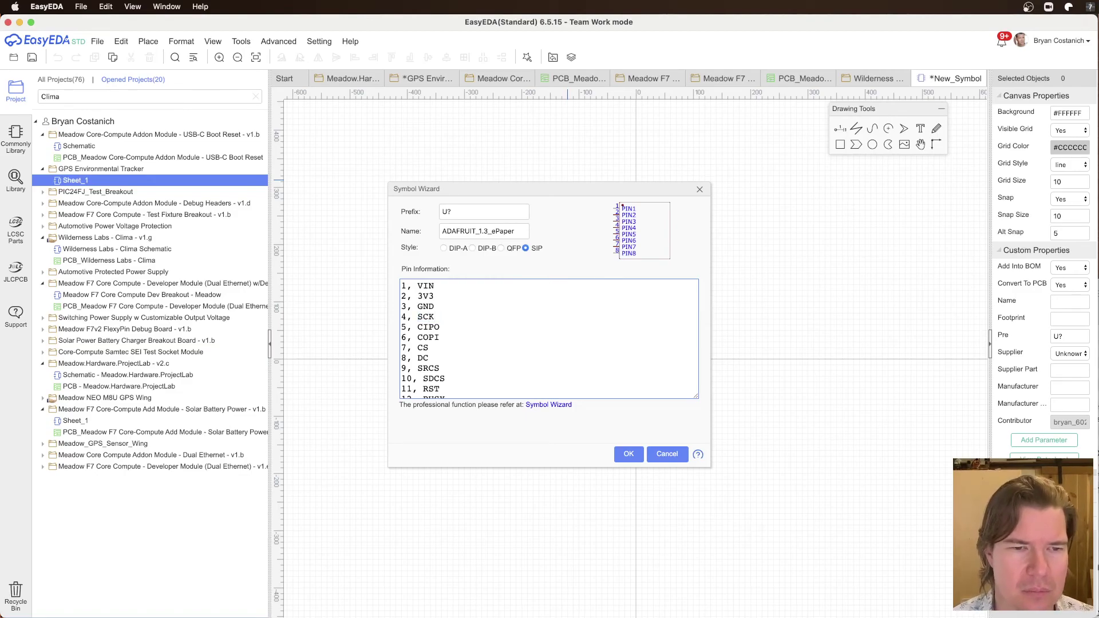
Step: Check the clock signal naming on the Wilderness Labs I2C documentation page in Chrome, and return to EasyEDA
key(super+Tab)
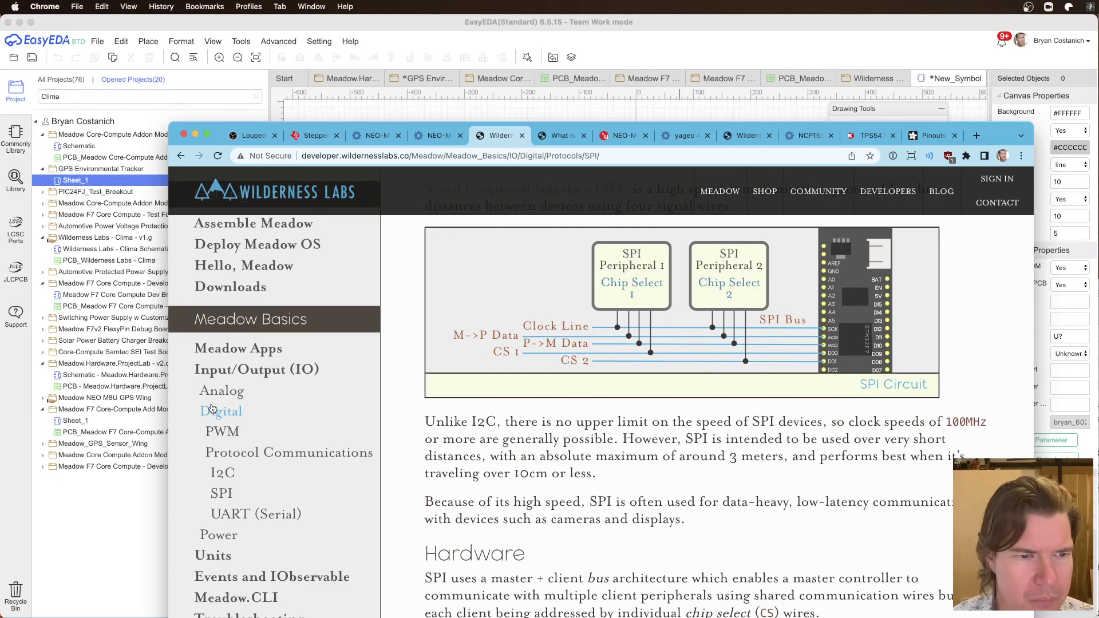
click(219, 473)
scroll(669, 404, down, 4)
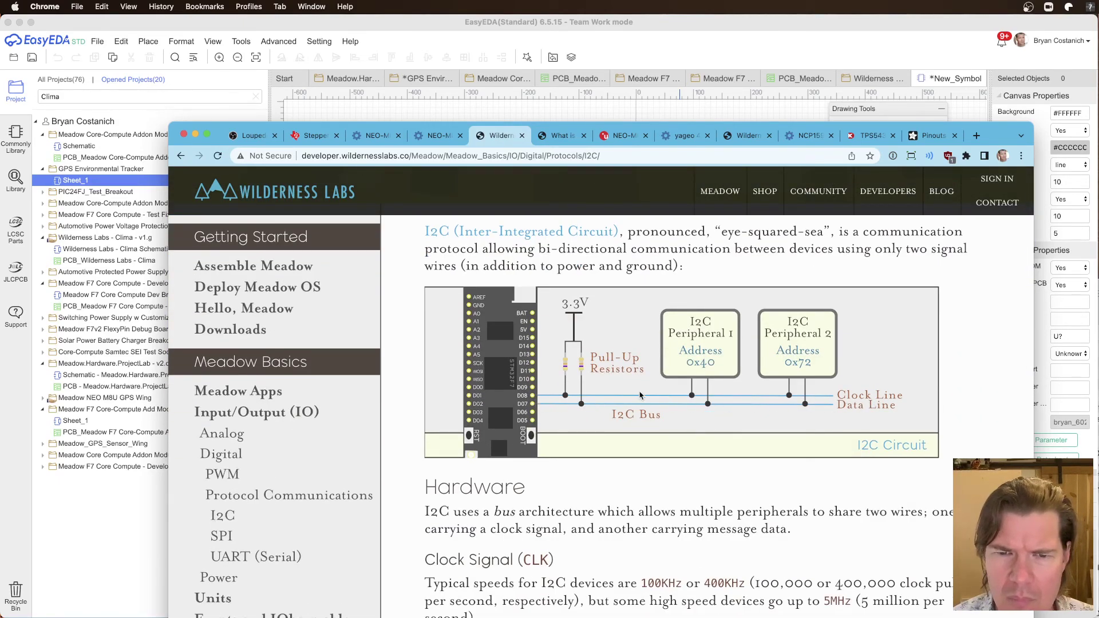
scroll(632, 397, down, 1)
scroll(632, 398, down, 4)
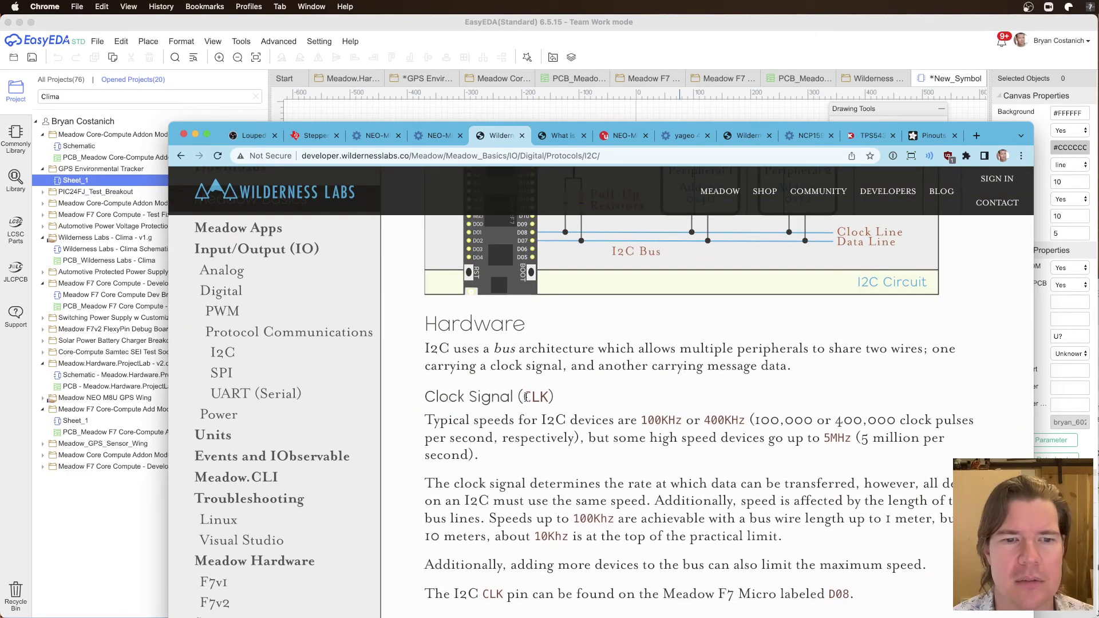
drag(524, 396, 594, 406)
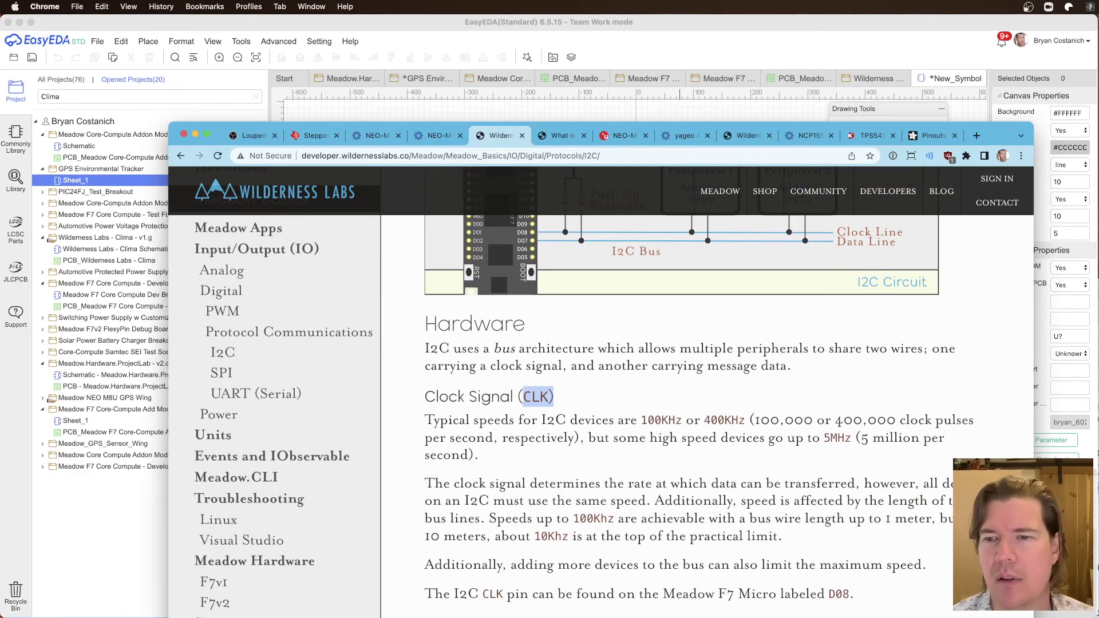
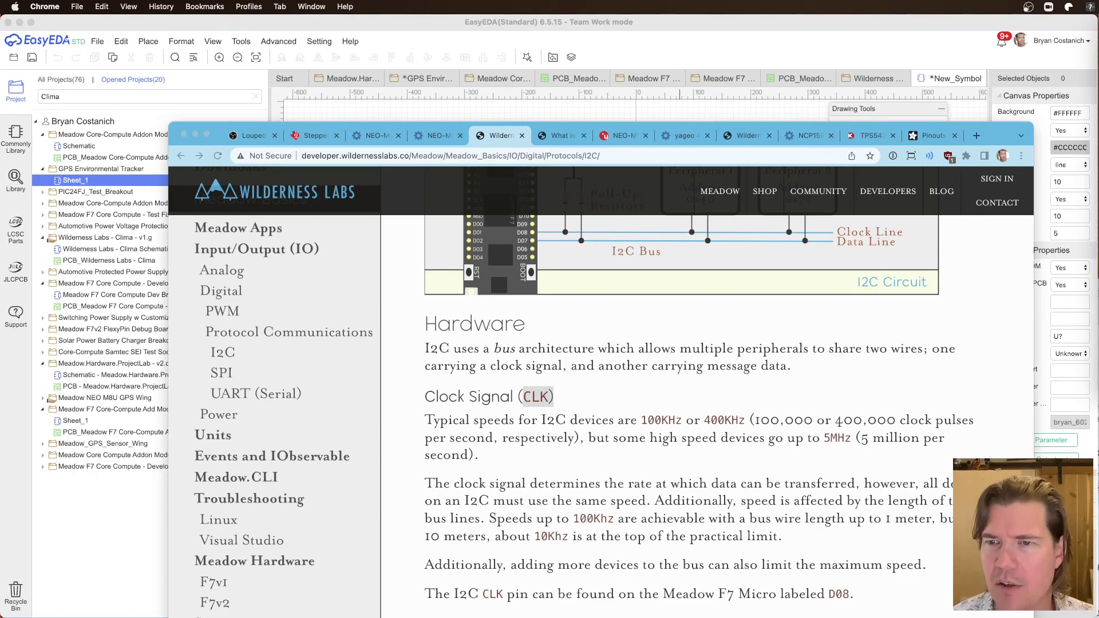
click(707, 33)
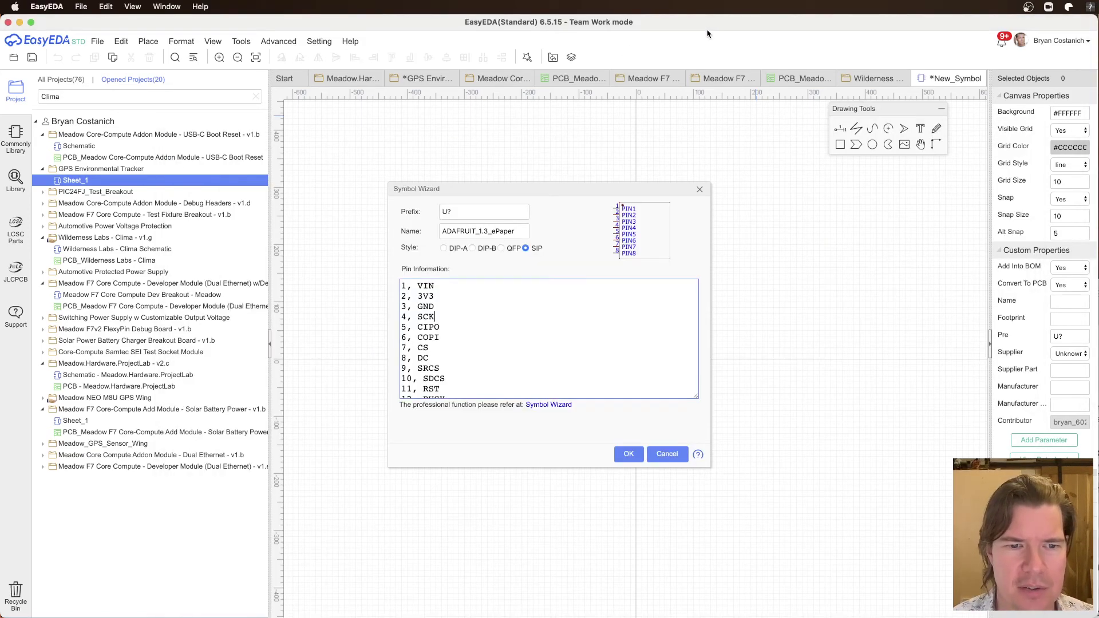
Step: Generate the symbol from the completed pin list and widen its body rectangle to about 185 units
click(630, 454)
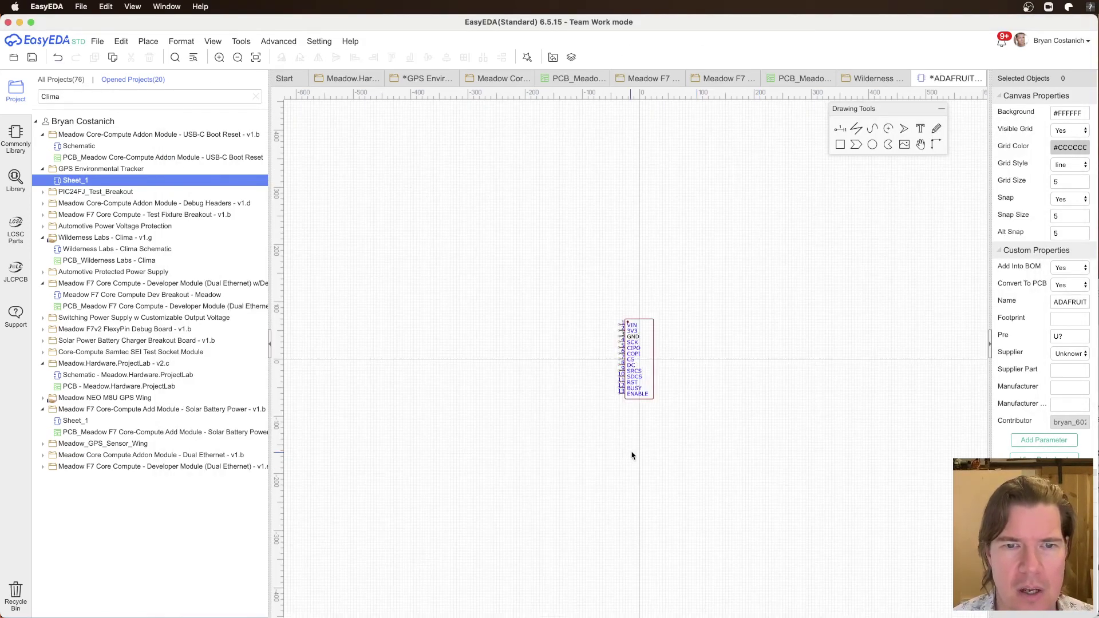
click(655, 390)
drag(655, 400, 732, 399)
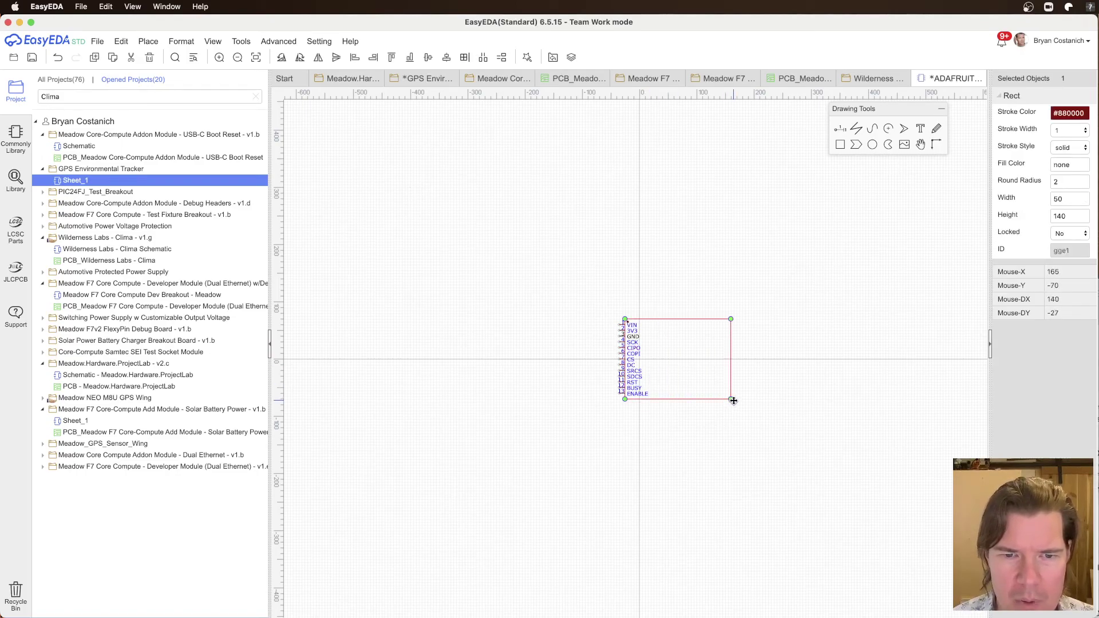
click(783, 307)
Step: Draw a display rectangle about 125 by 115 units inside the symbol body, beside the pin names
click(840, 144)
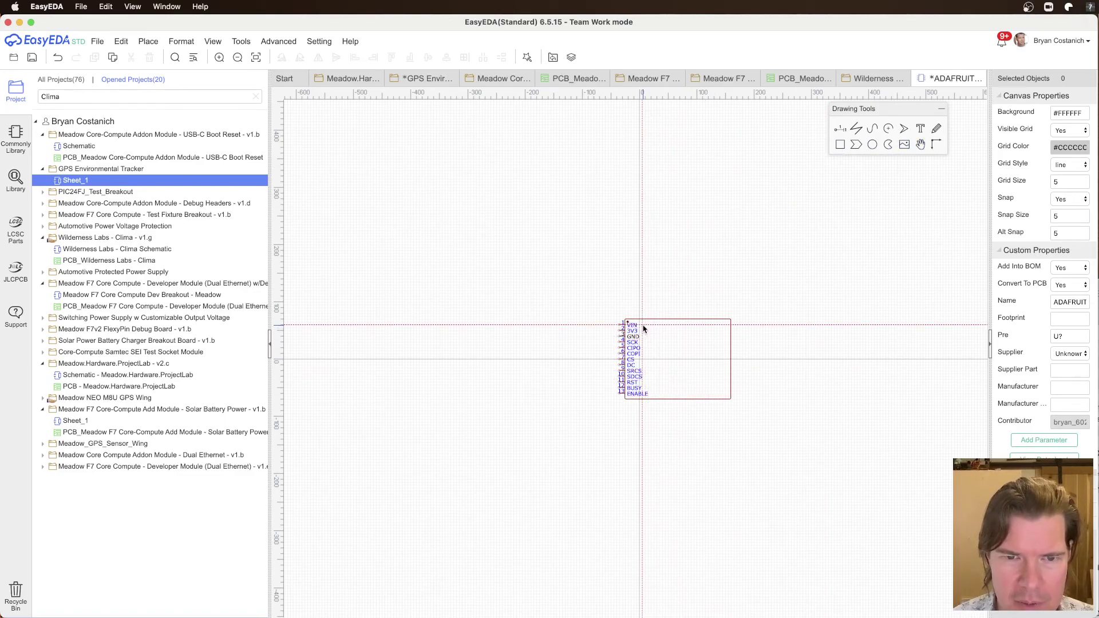
drag(653, 328, 725, 392)
scroll(705, 333, up, 3)
scroll(704, 336, up, 3)
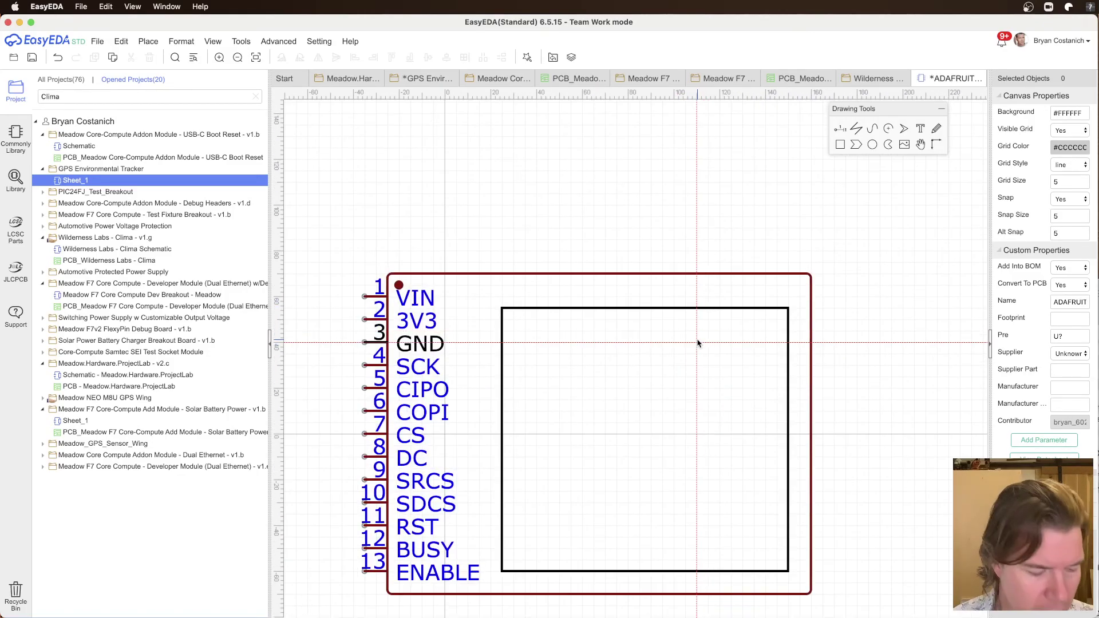
Step: Set the inner display rectangle's stroke color to #880000
click(681, 309)
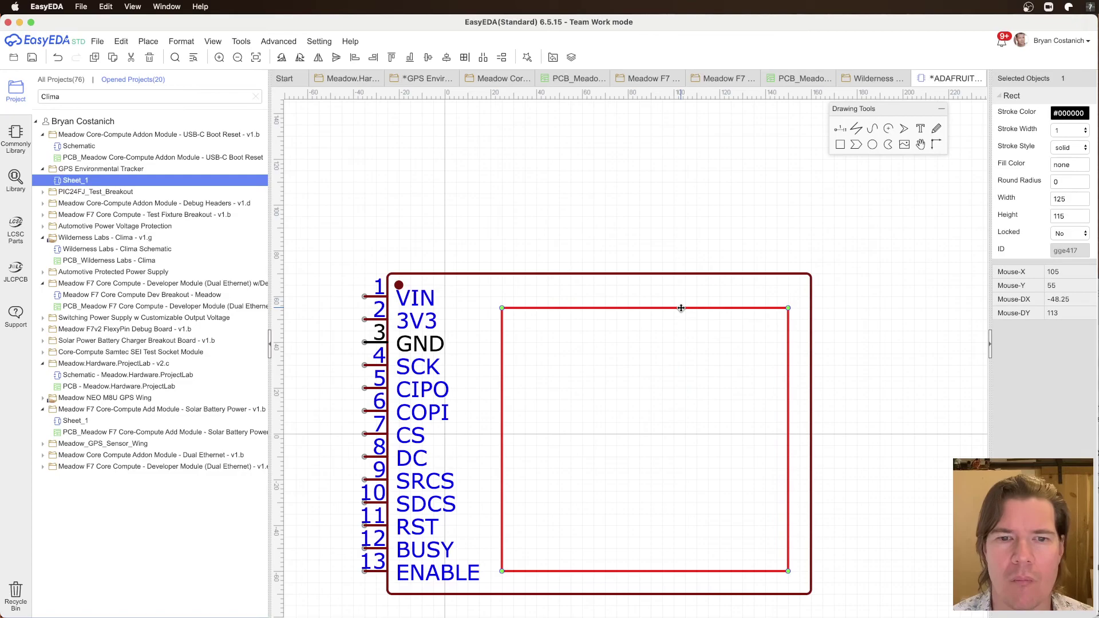
click(1068, 112)
click(988, 144)
drag(981, 127, 1002, 128)
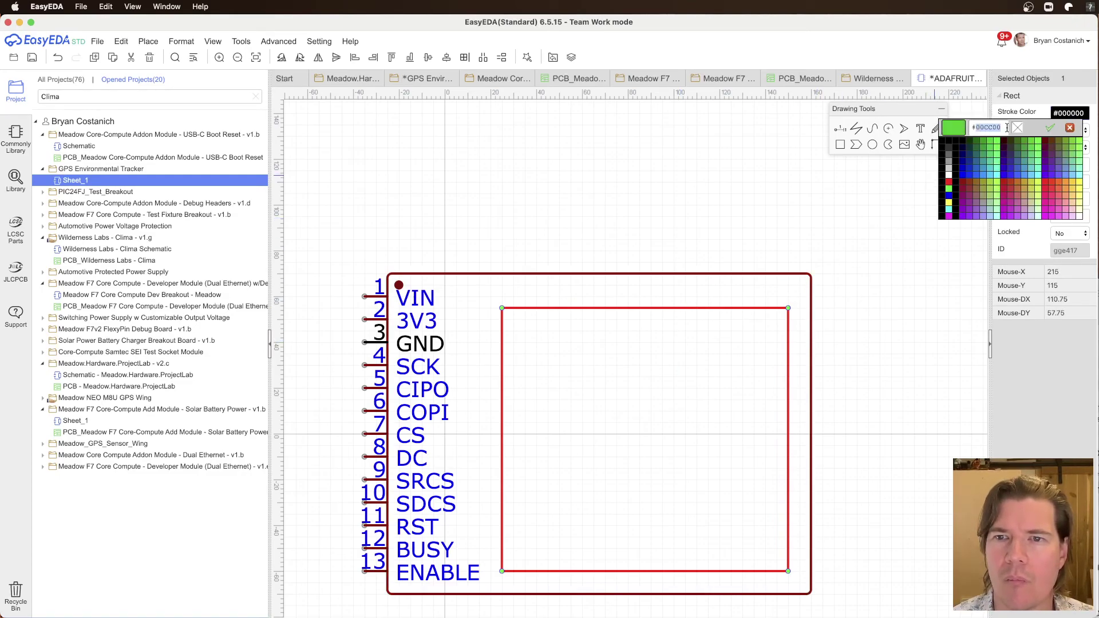
text(880000)
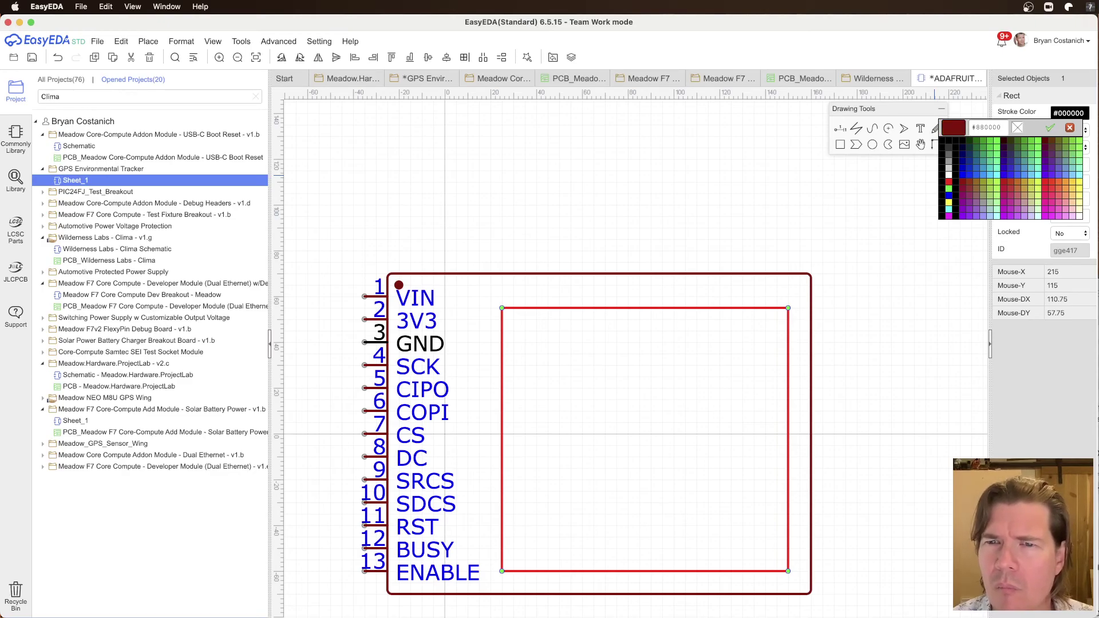
key(Return)
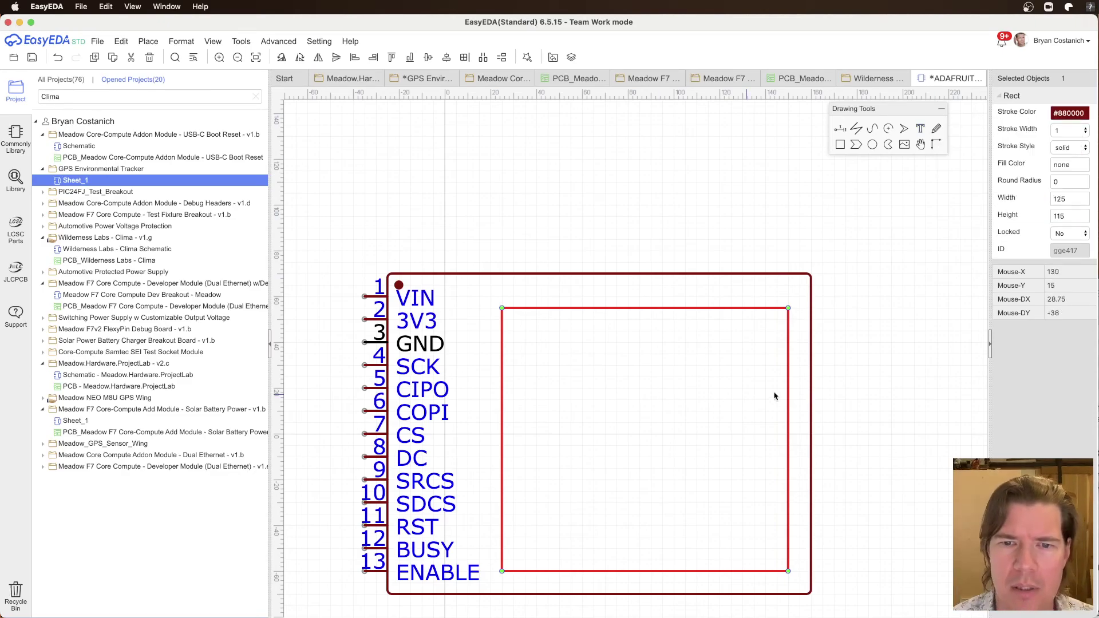
click(859, 369)
Step: Widen the symbol's outer body rectangle to about 205 units
right_drag(773, 358, 751, 127)
scroll(778, 338, up, 3)
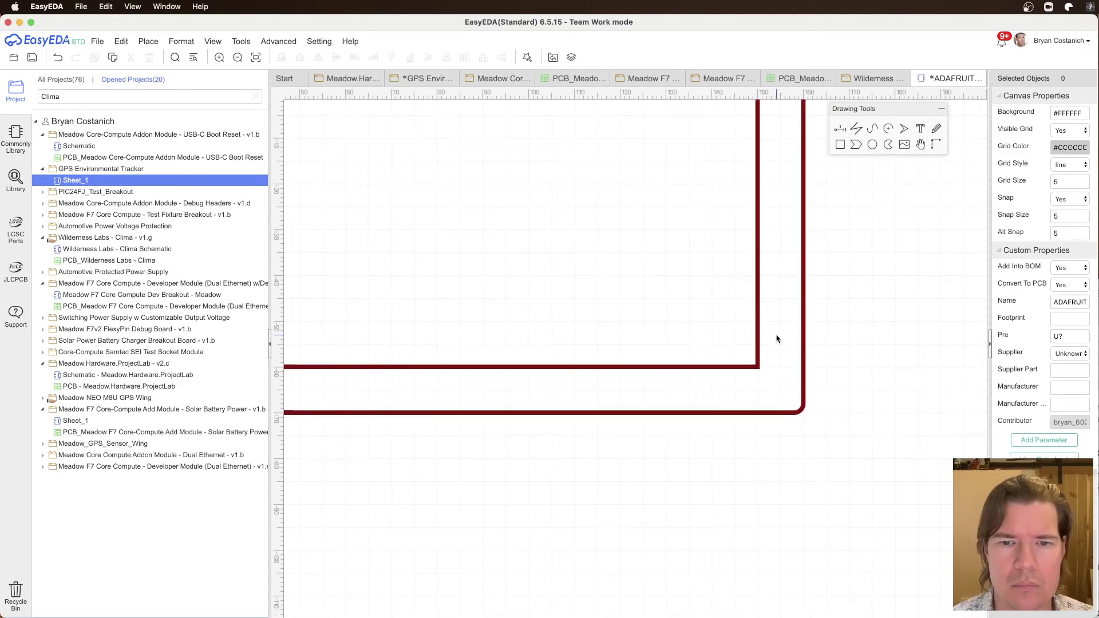
scroll(778, 338, down, 5)
click(787, 366)
drag(787, 365, 822, 365)
Step: Resize the inner display rectangle to about 155 by 105 units within the widened body
click(772, 156)
click(771, 154)
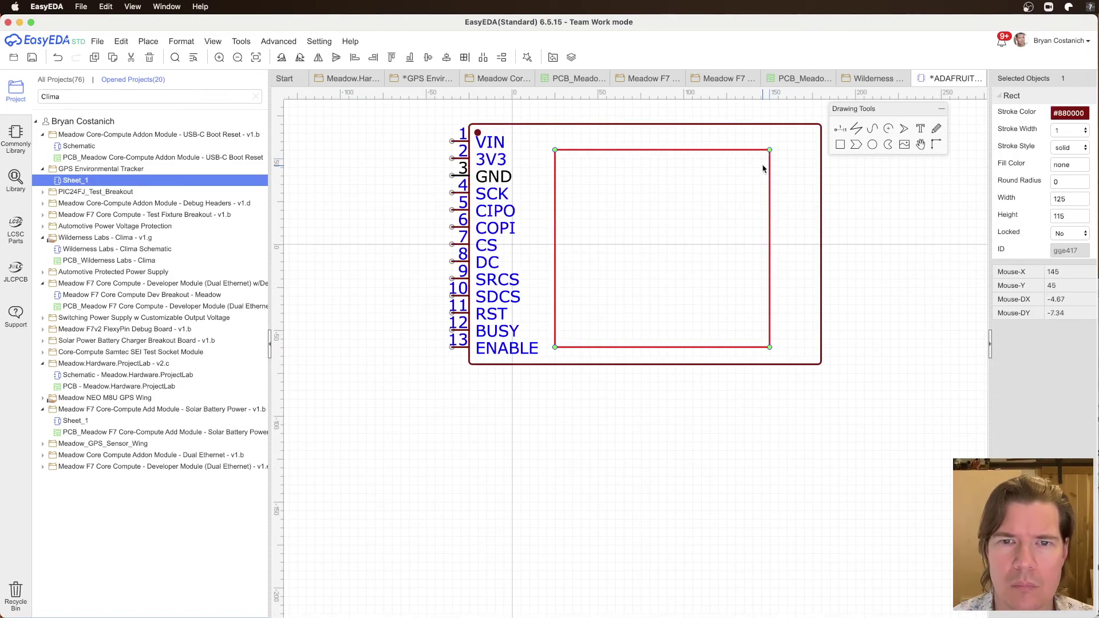
drag(771, 153, 812, 148)
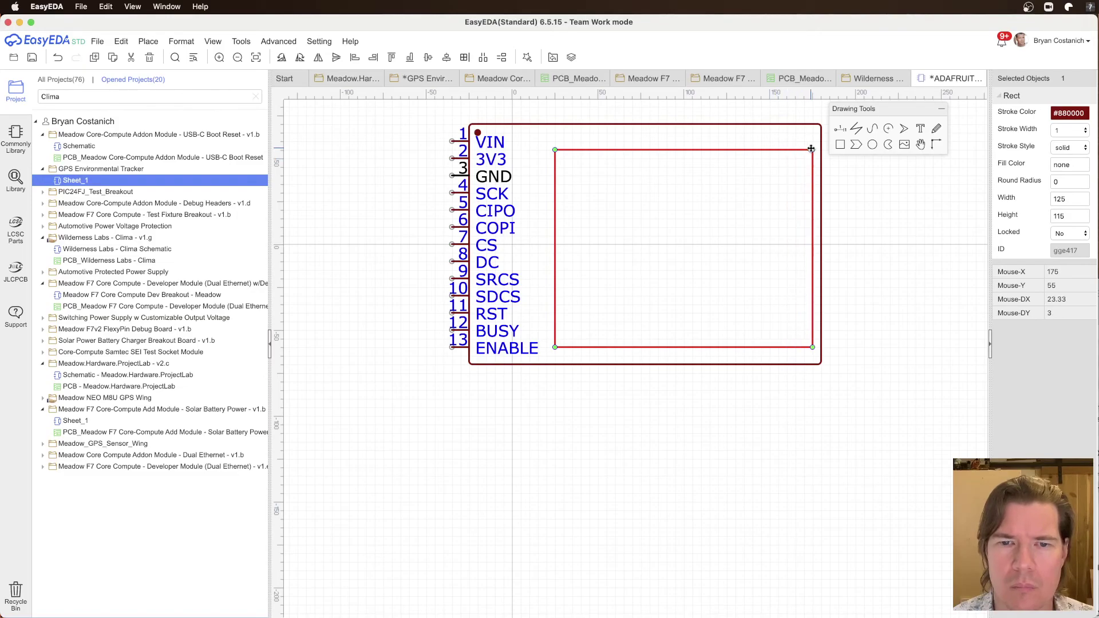
click(817, 350)
click(812, 344)
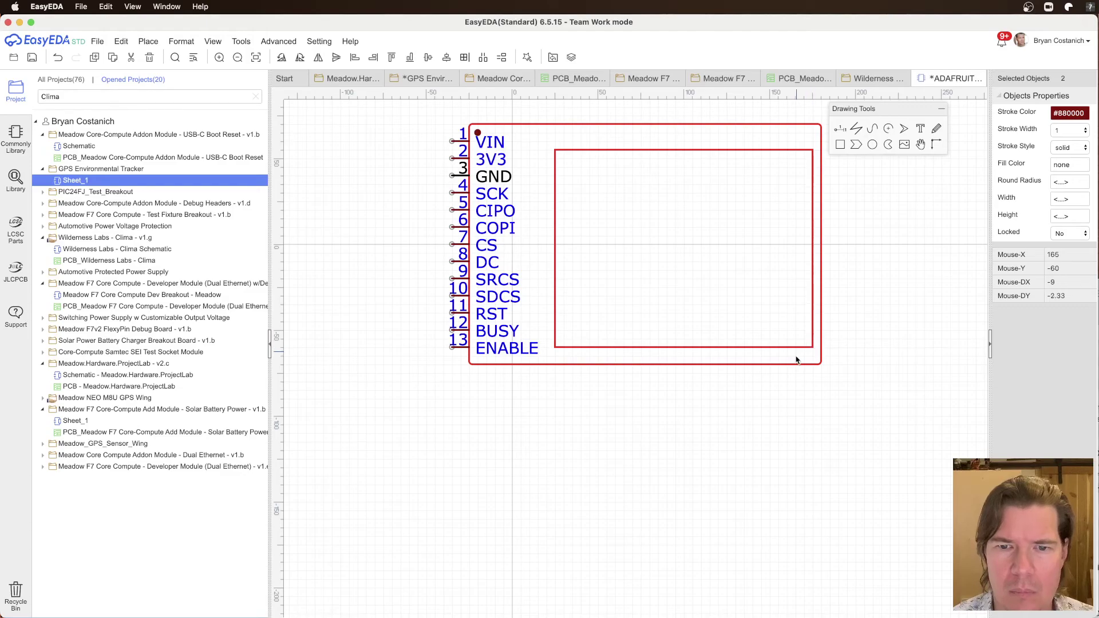
click(795, 346)
click(796, 347)
drag(812, 346, 812, 331)
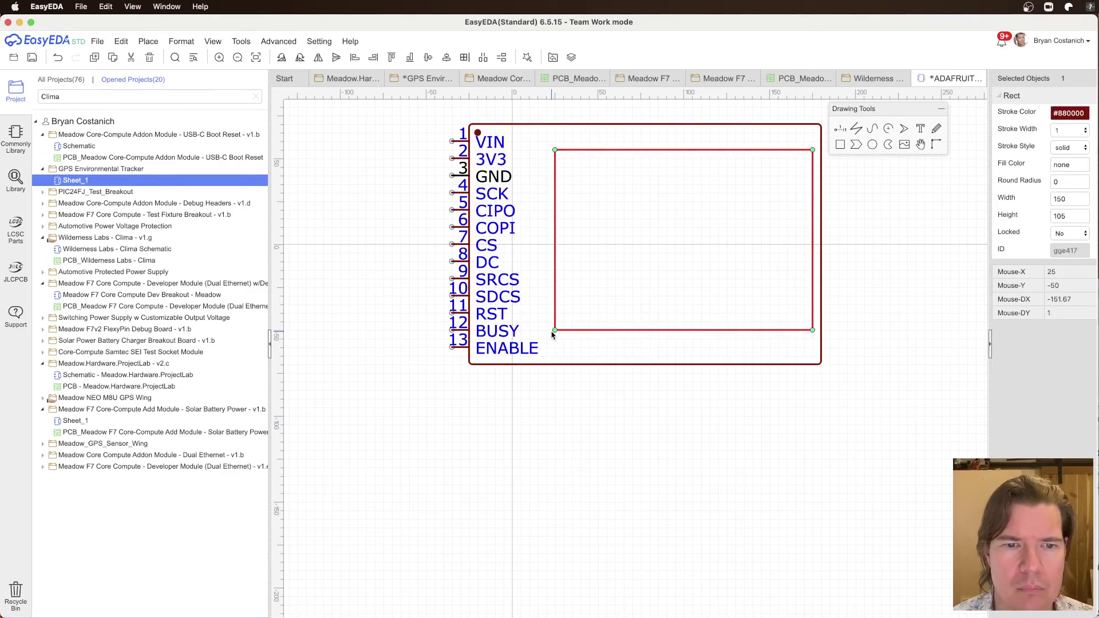
drag(555, 331, 541, 330)
click(839, 417)
Step: Place the text "Adafruit" inside the inner display rectangle and color it black (#000000)
click(920, 128)
click(654, 204)
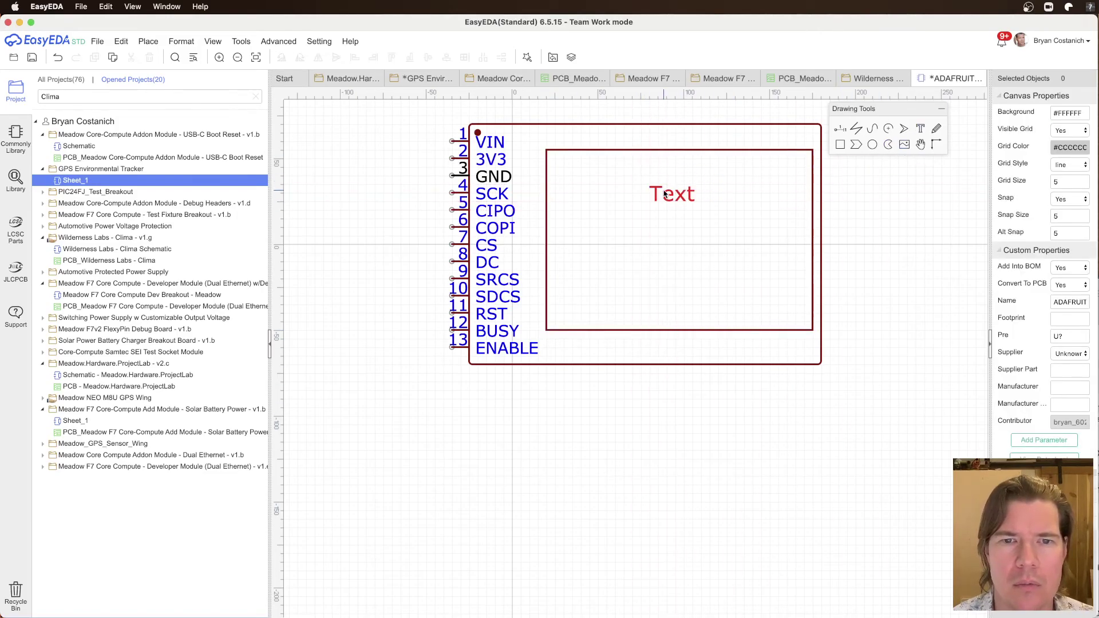
double_click(691, 193)
text(Adafruit)
key(Return)
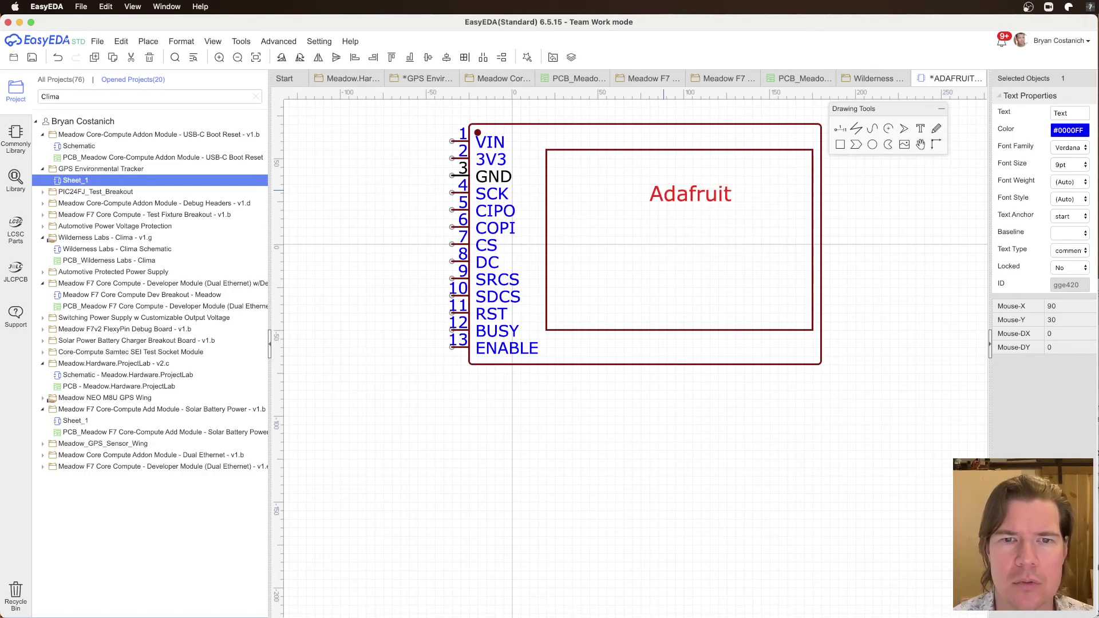
click(1066, 130)
click(949, 164)
click(878, 214)
Step: Duplicate the Adafruit label below itself, change the copy to 2.13" ePaper, and align the two labels in the display rectangle
click(681, 203)
key(ctrl+c)
key(ctrl+v)
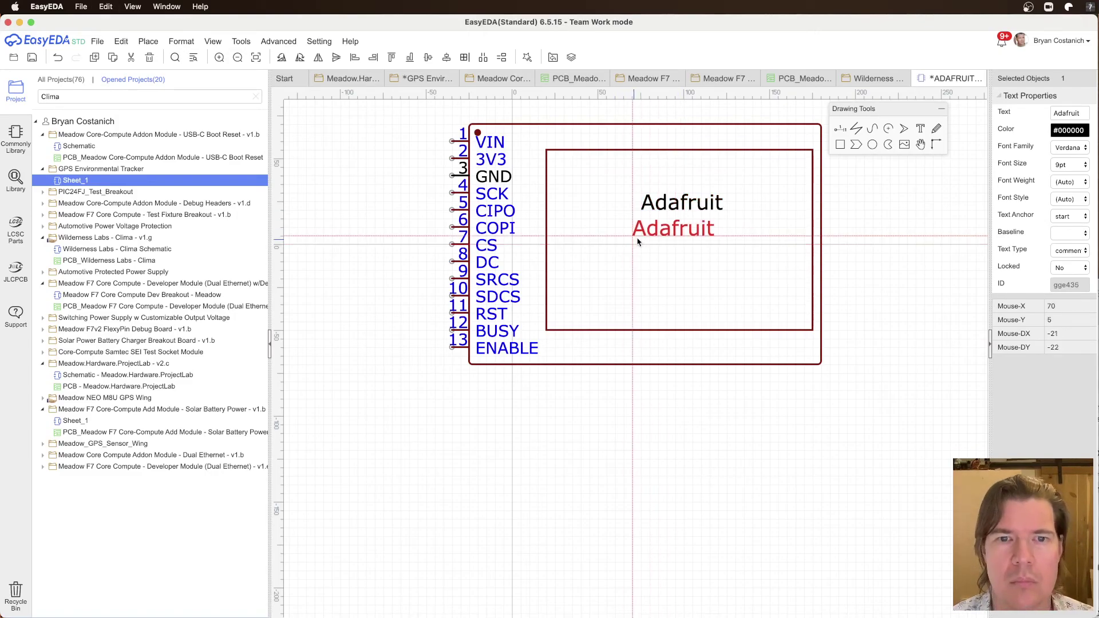
double_click(687, 227)
text(2.13" ePaper)
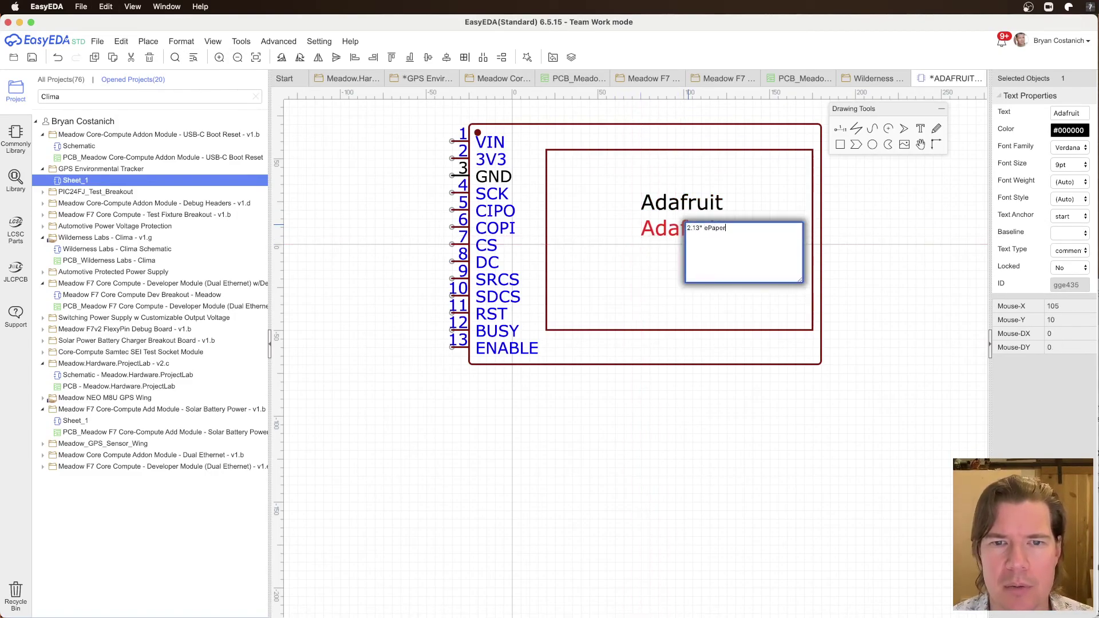
key(Return)
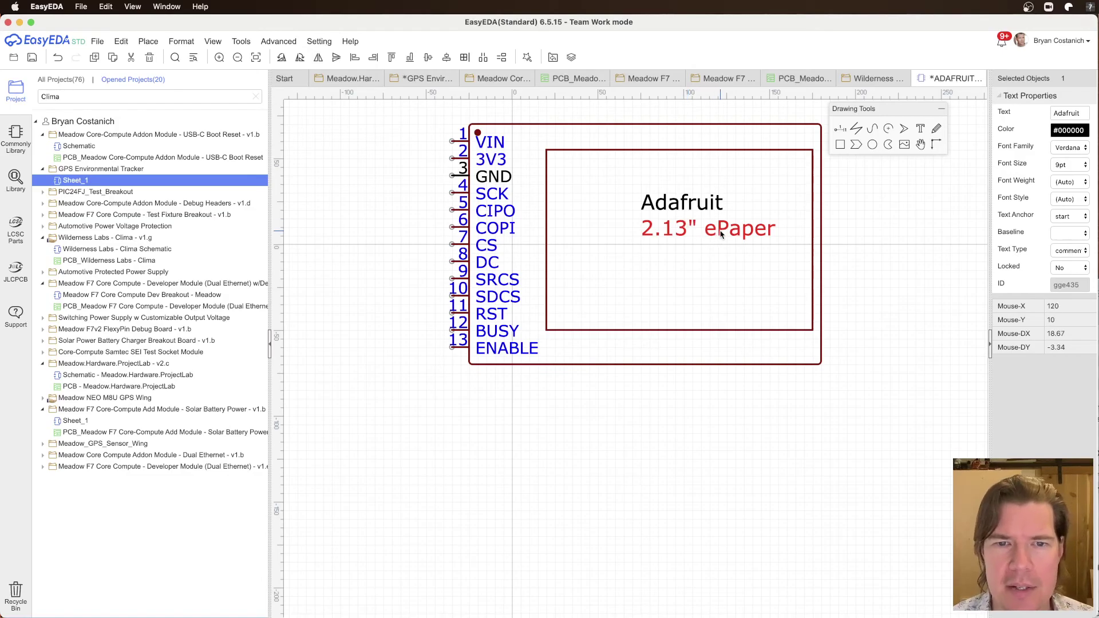
drag(700, 256, 692, 256)
drag(700, 206, 704, 231)
click(735, 276)
Step: Start saving the symbol, and switch to Chrome to bring up the Adafruit 2.13" tri-color eInk display's product page
key(ctrl+s)
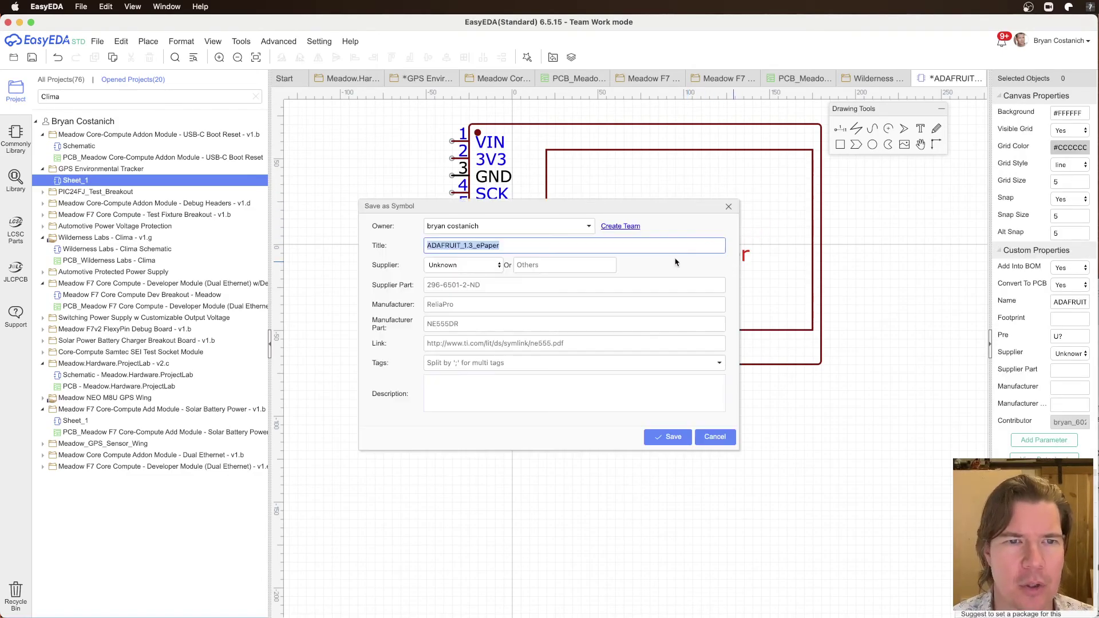
click(495, 284)
key(super+Tab)
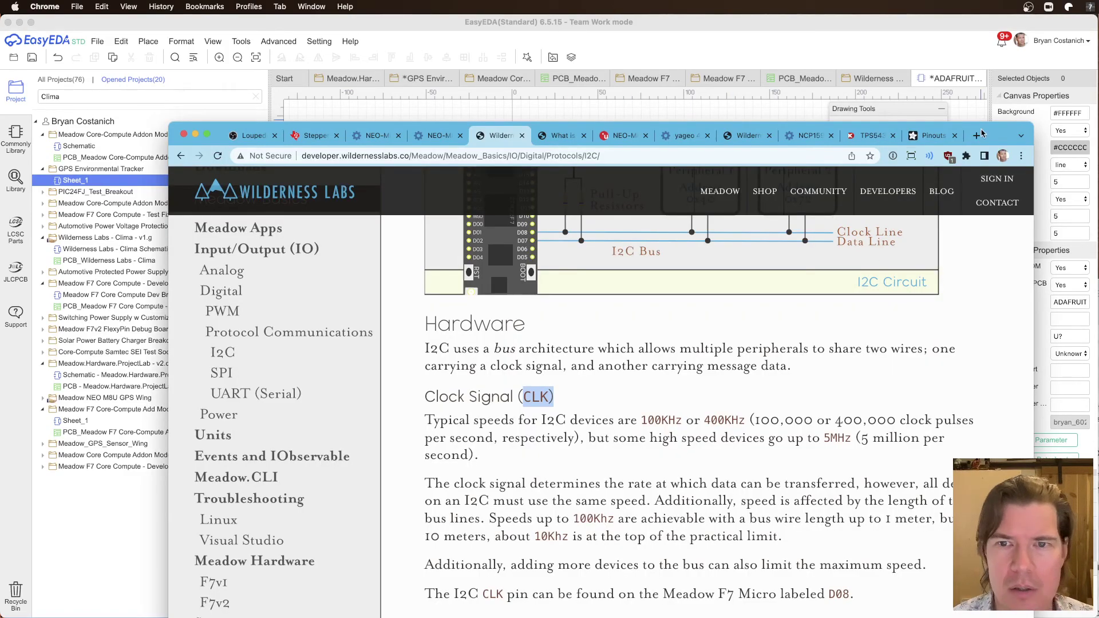
click(930, 135)
scroll(543, 290, up, 15)
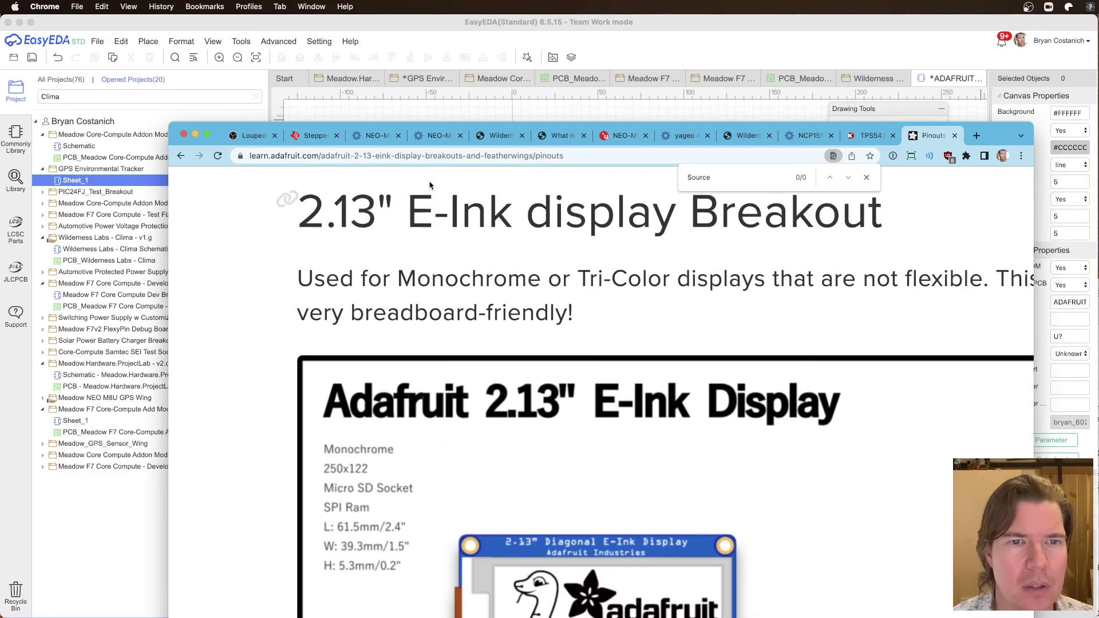
click(181, 156)
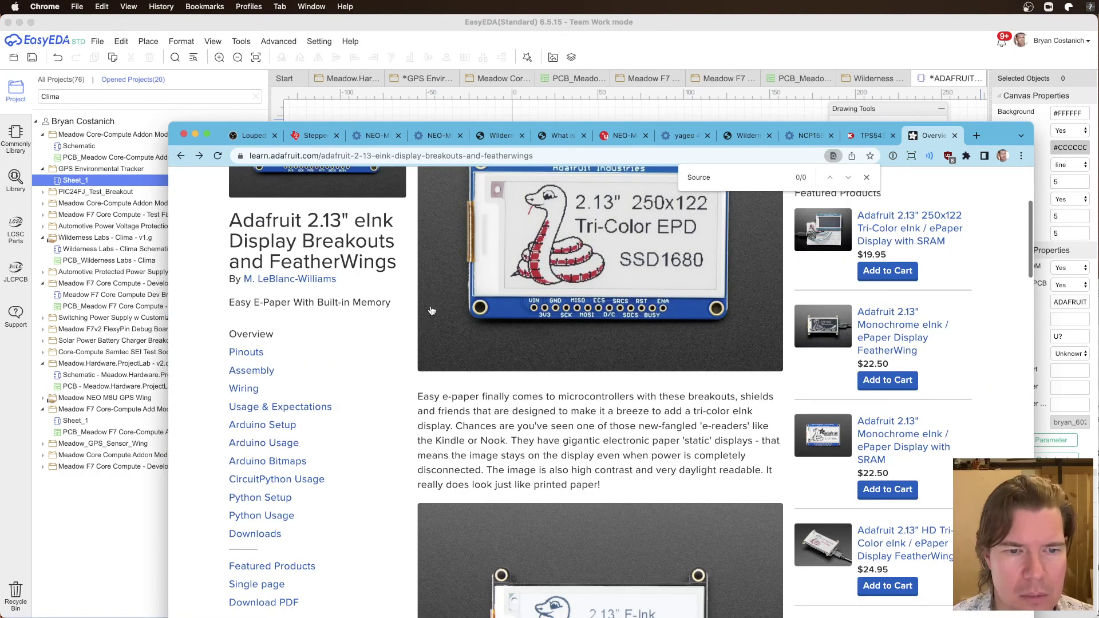
scroll(234, 190, up, 4)
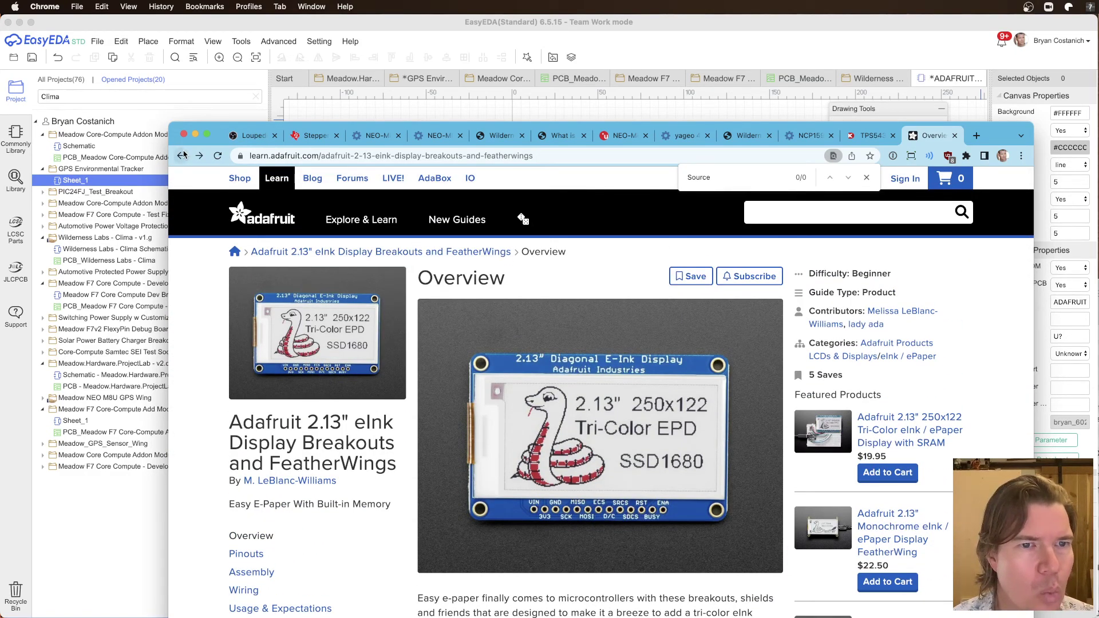
click(180, 156)
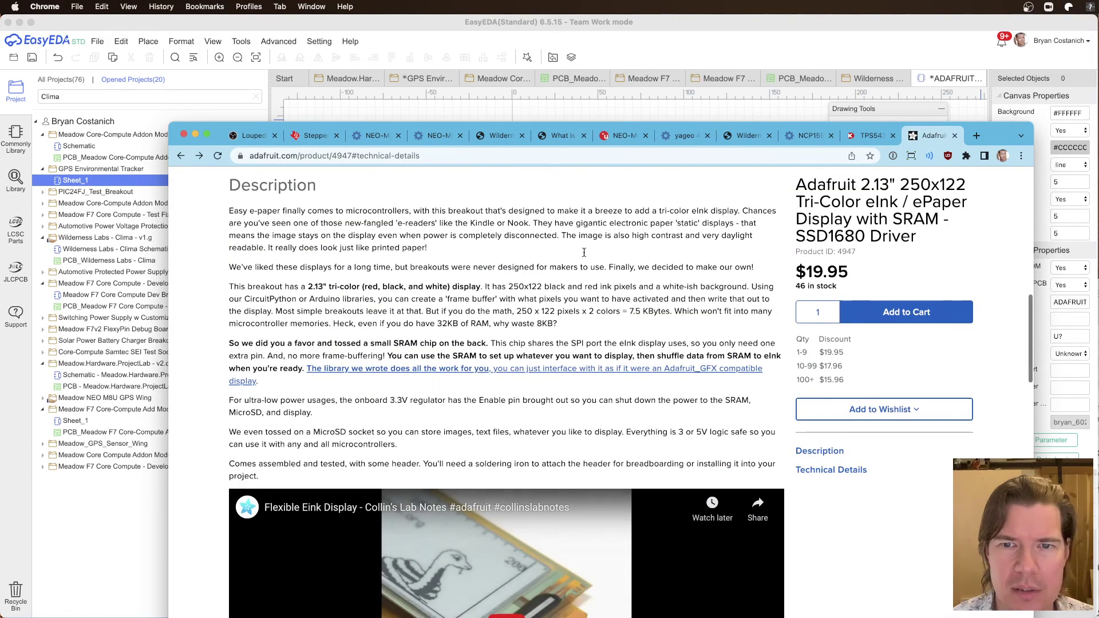
scroll(564, 272, down, 4)
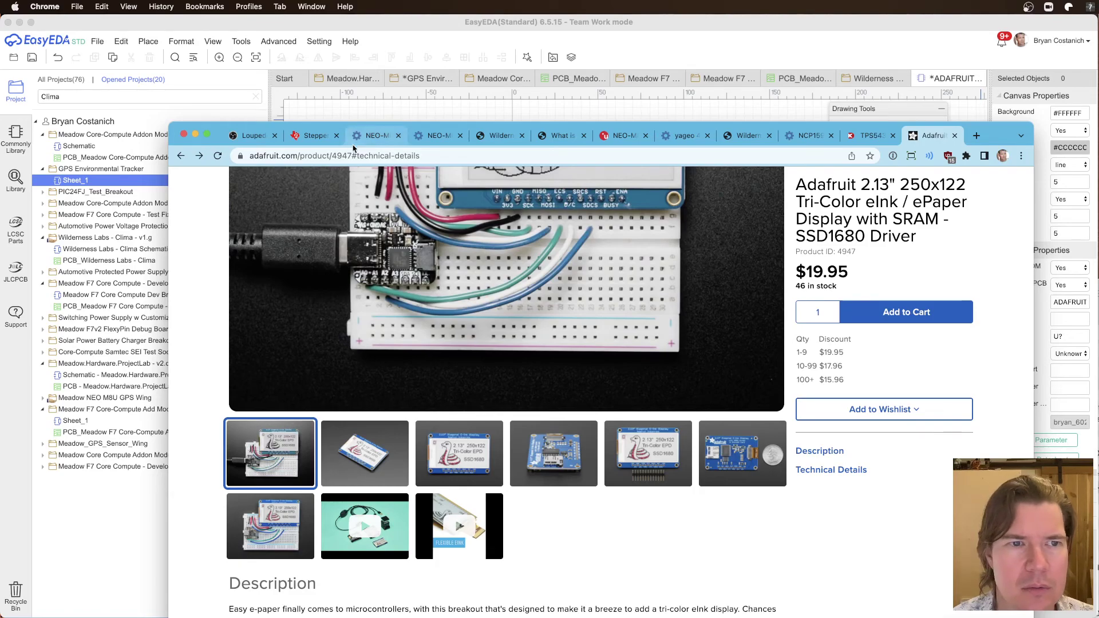
click(591, 157)
click(590, 158)
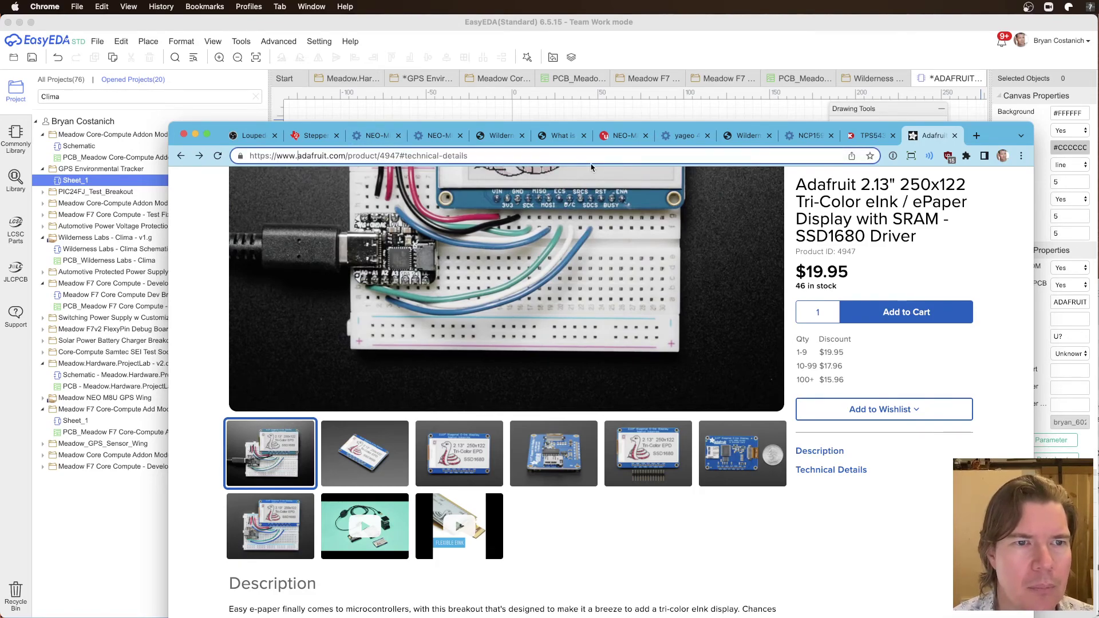
drag(399, 156, 586, 155)
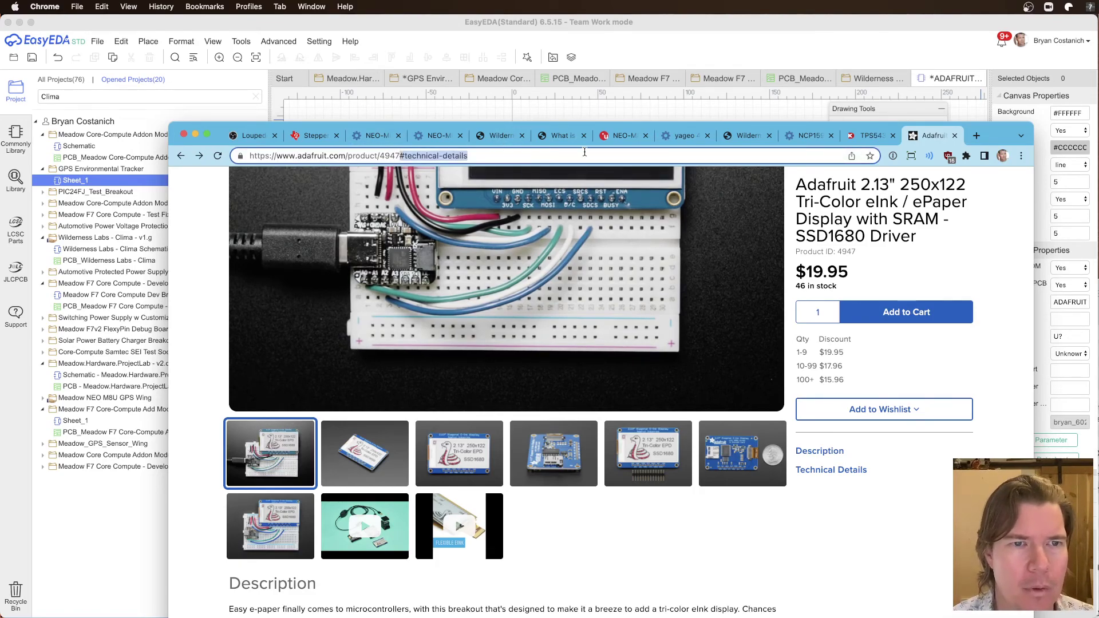
key(BackSpace)
key(super+a)
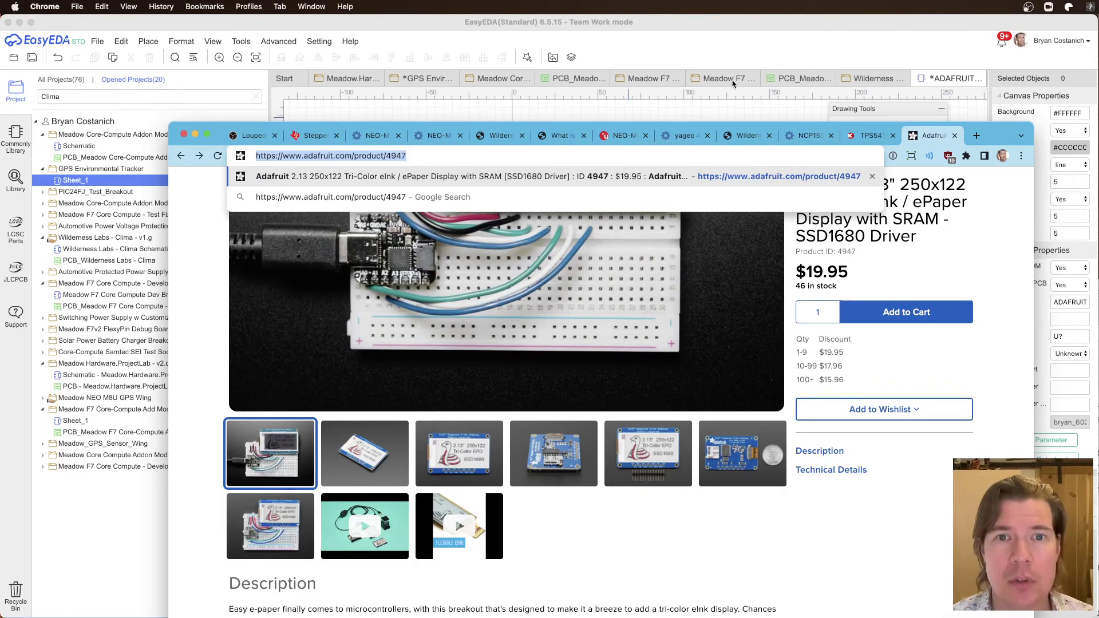
Step: Switch back to EasyEDA and set the symbol's supplier part to 4947 and its supplier to Adafruit
key(super+Tab)
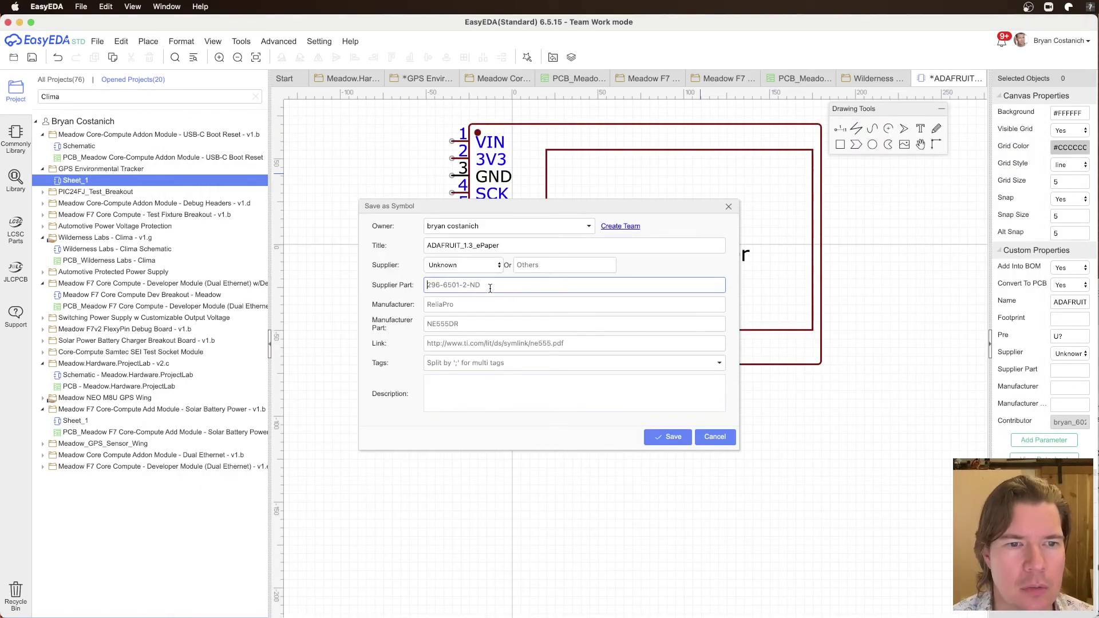
text(4947)
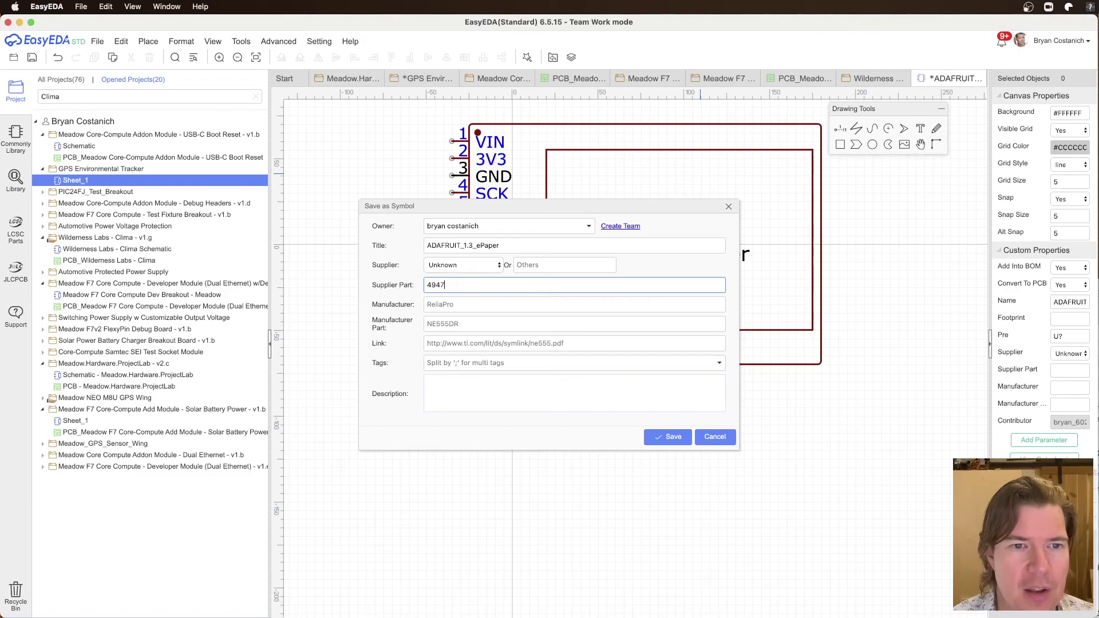
click(492, 265)
click(539, 265)
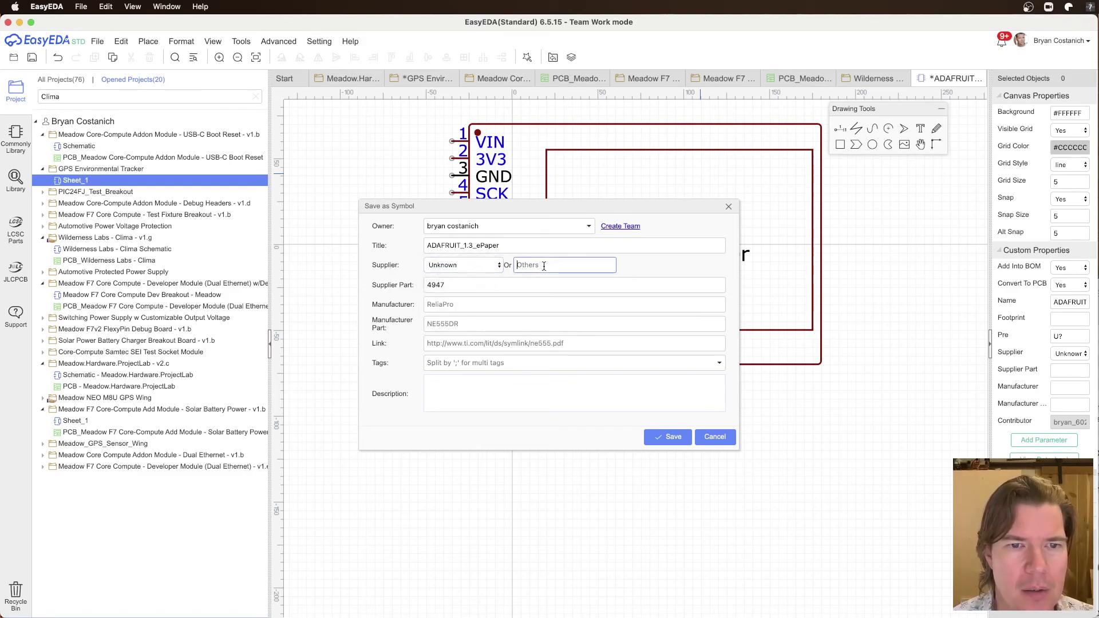
text(Ada)
Step: Set the symbol's manufacturer to Adafruit and its manufacturer part to 4947
click(512, 304)
text(Adafruit)
key(Tab)
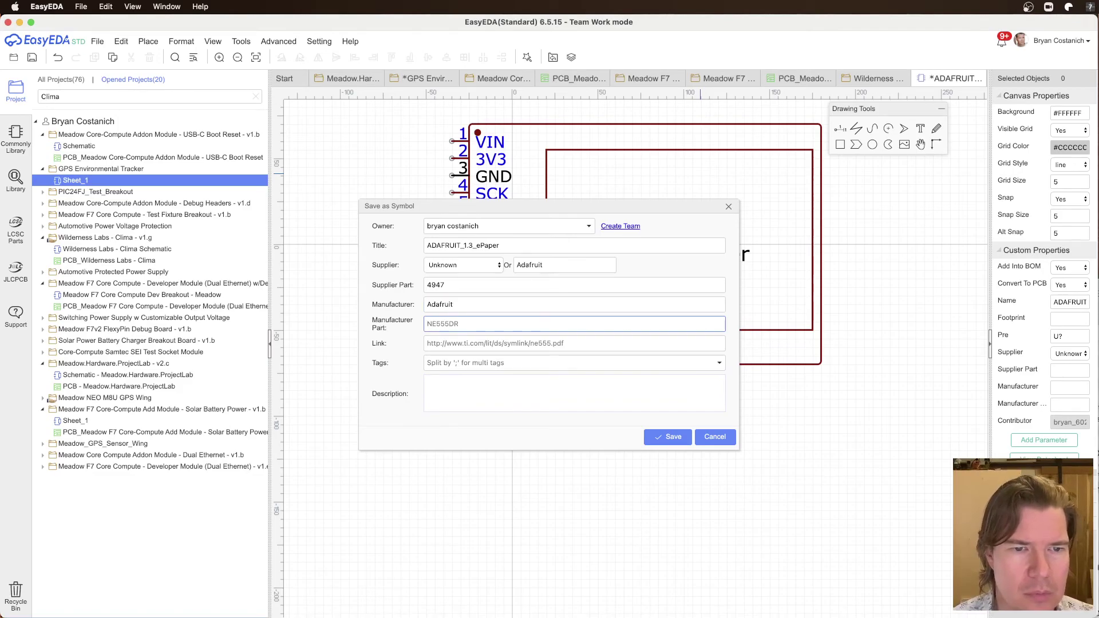
text(489)
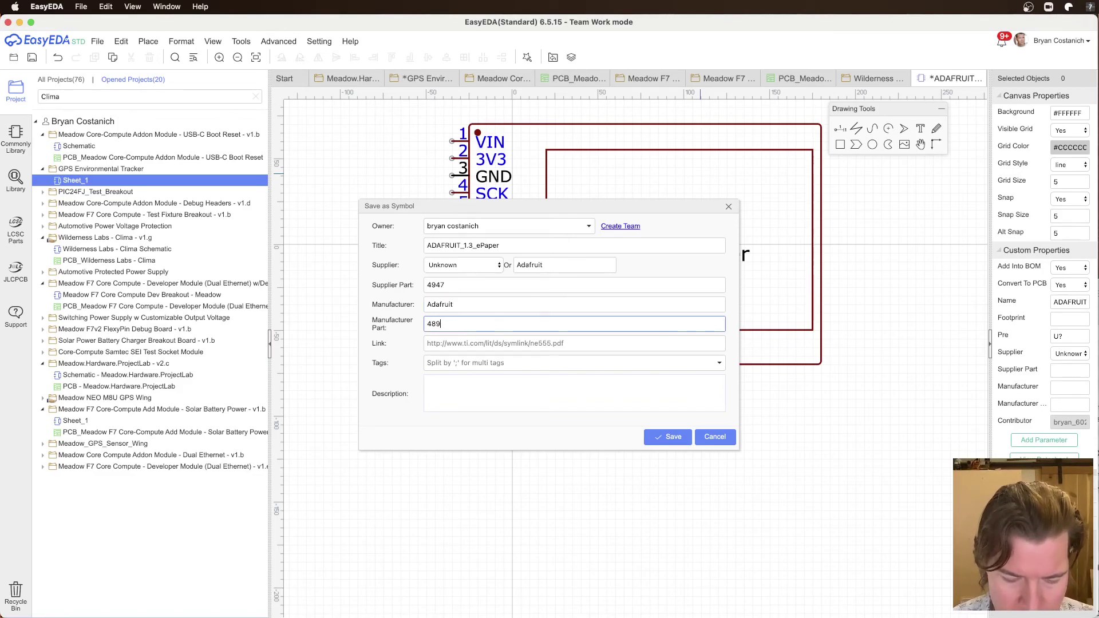
key(BackSpace)
key(BackSpace)
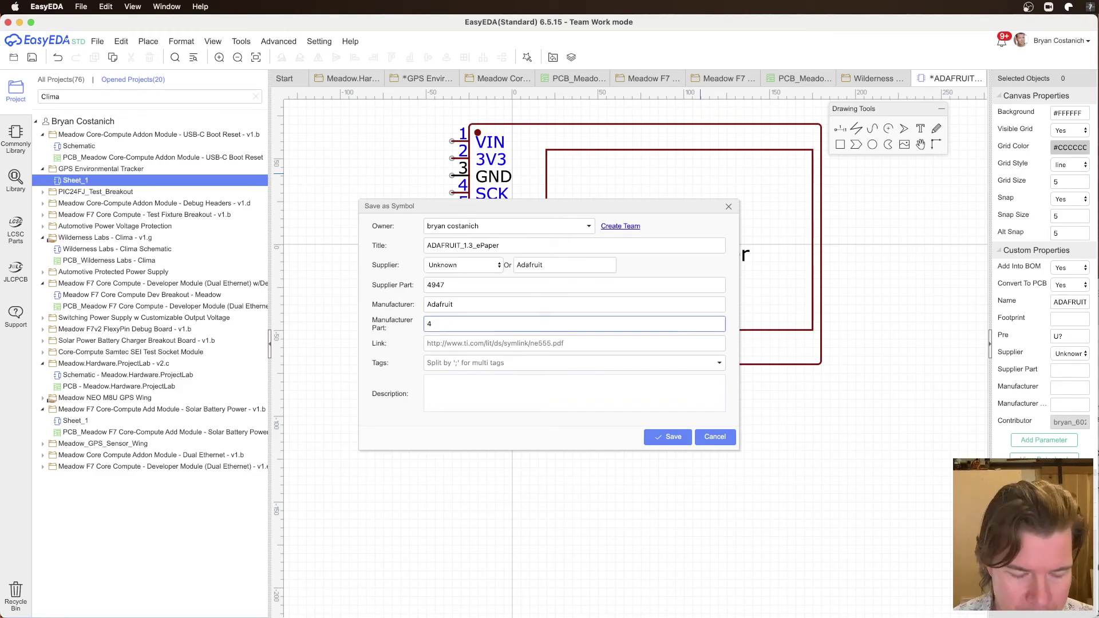
text(947)
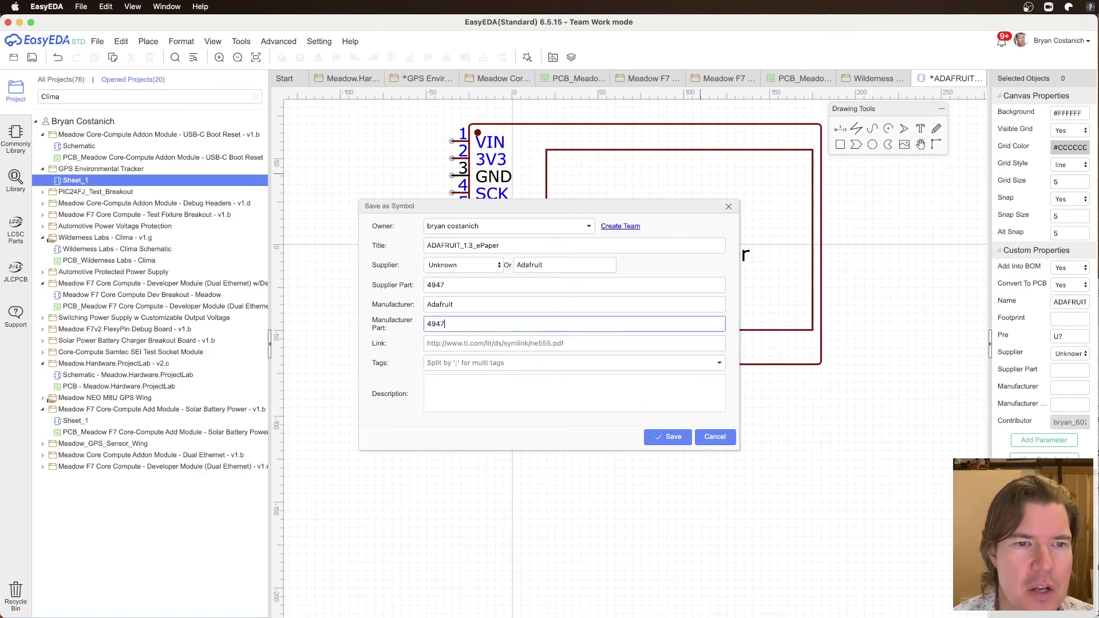
double_click(454, 285)
click(467, 270)
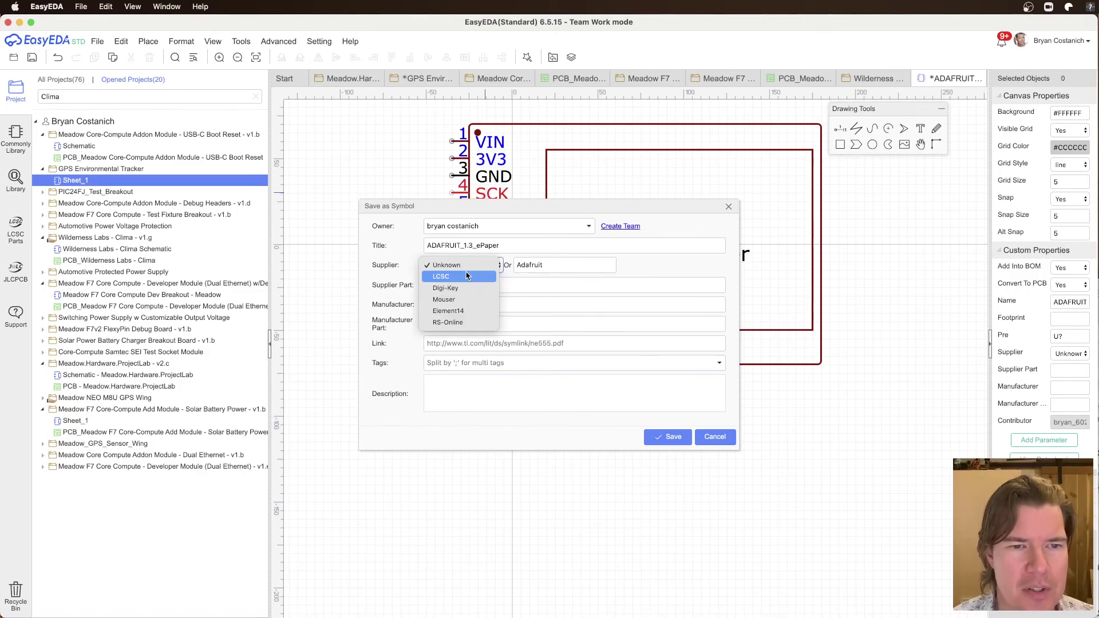
click(573, 296)
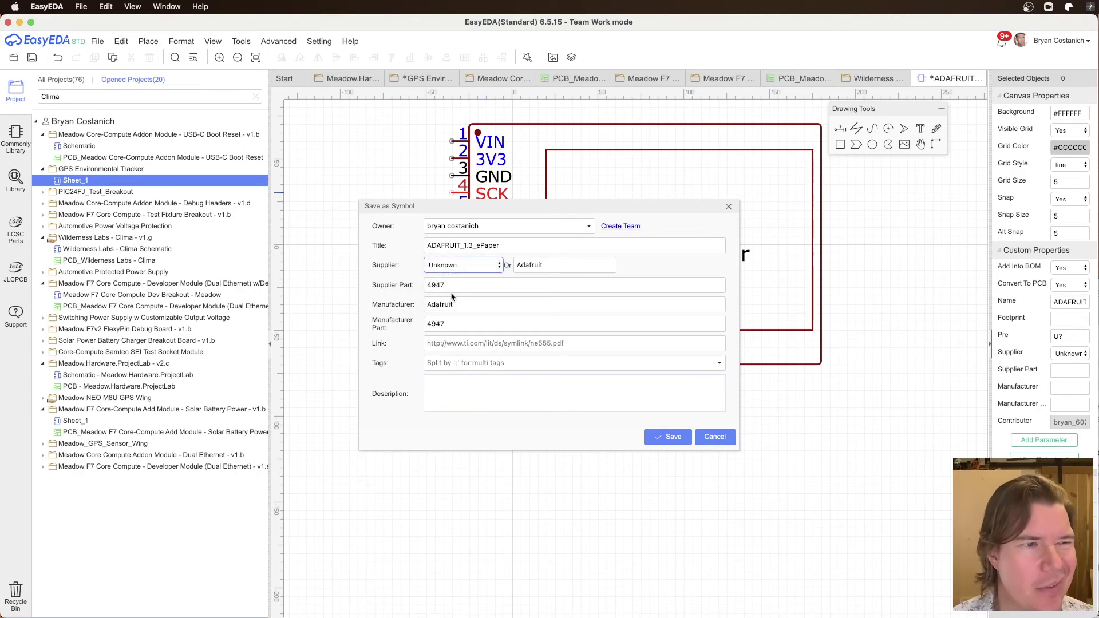
click(573, 343)
text(https://www.adafruit.com/product/4947)
click(561, 377)
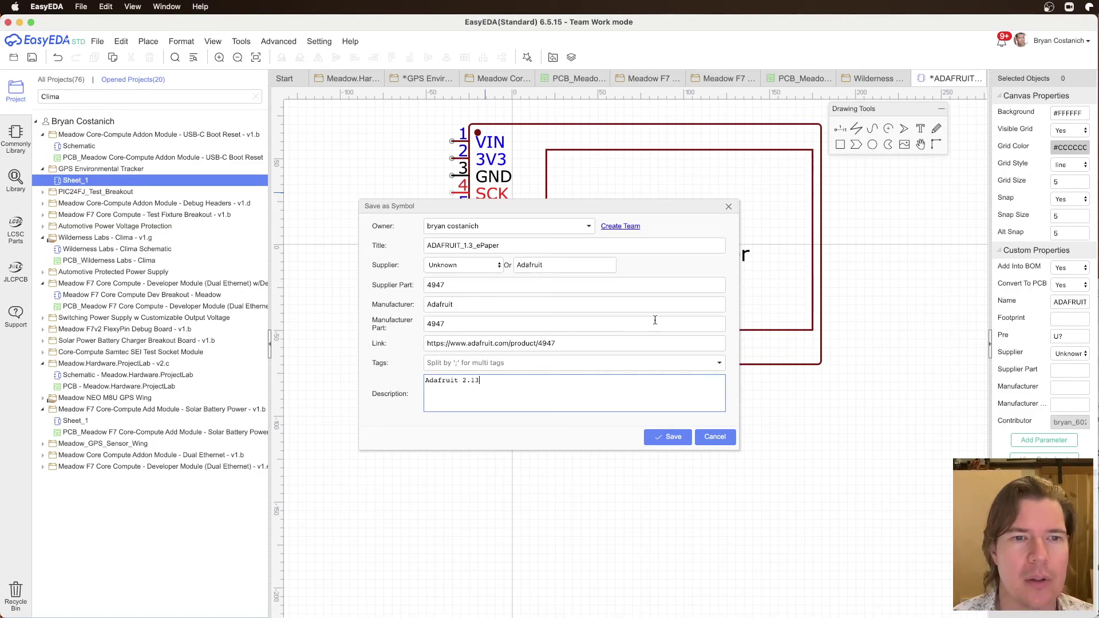
Step: Correct the display size in the symbol's title so that it reads ADAFRUIT_2.13_ePaper
triple_click(463, 245)
click(429, 245)
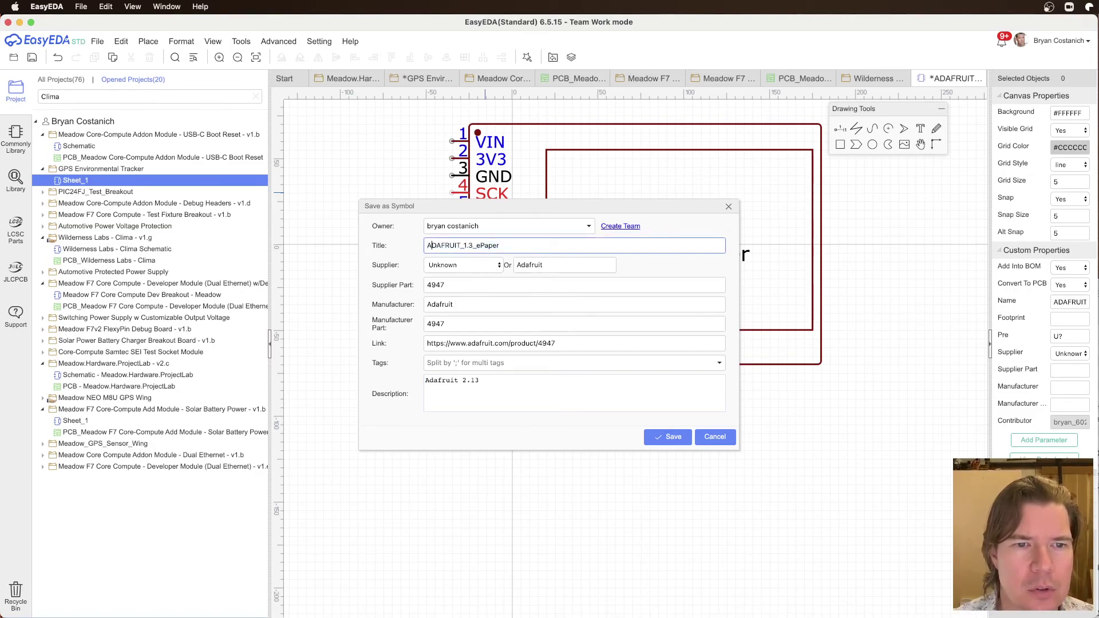
key(Delete)
key(Delete)
text(2.1)
Step: Complete the description as "Adafruit 2.13 ePaper display. Monochromatic or Tri-Color" and save the symbol
click(532, 385)
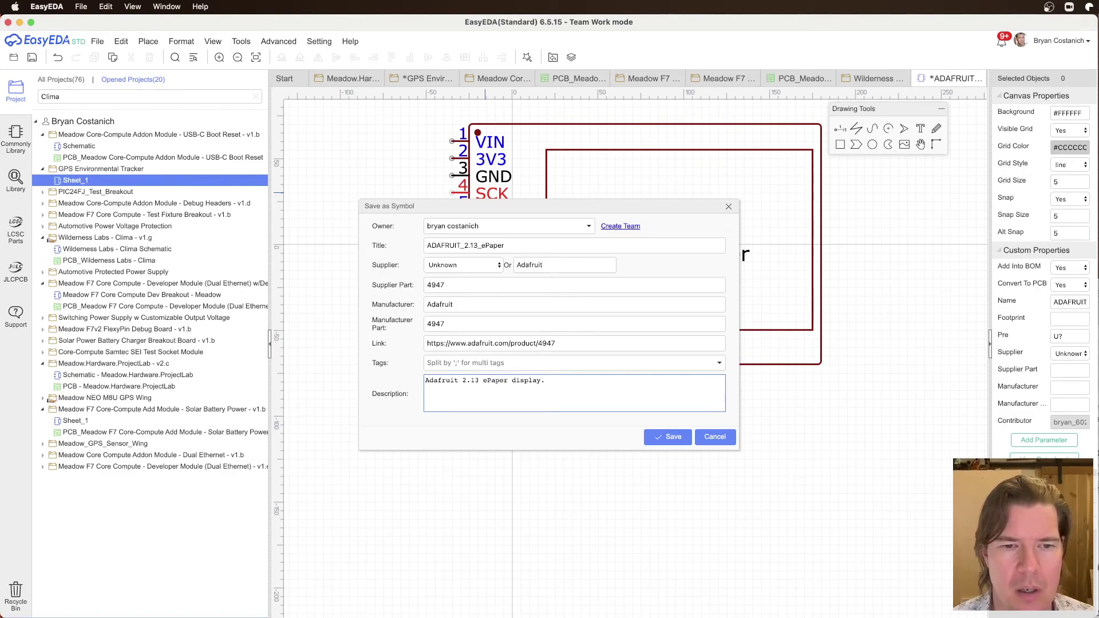
text(ono )
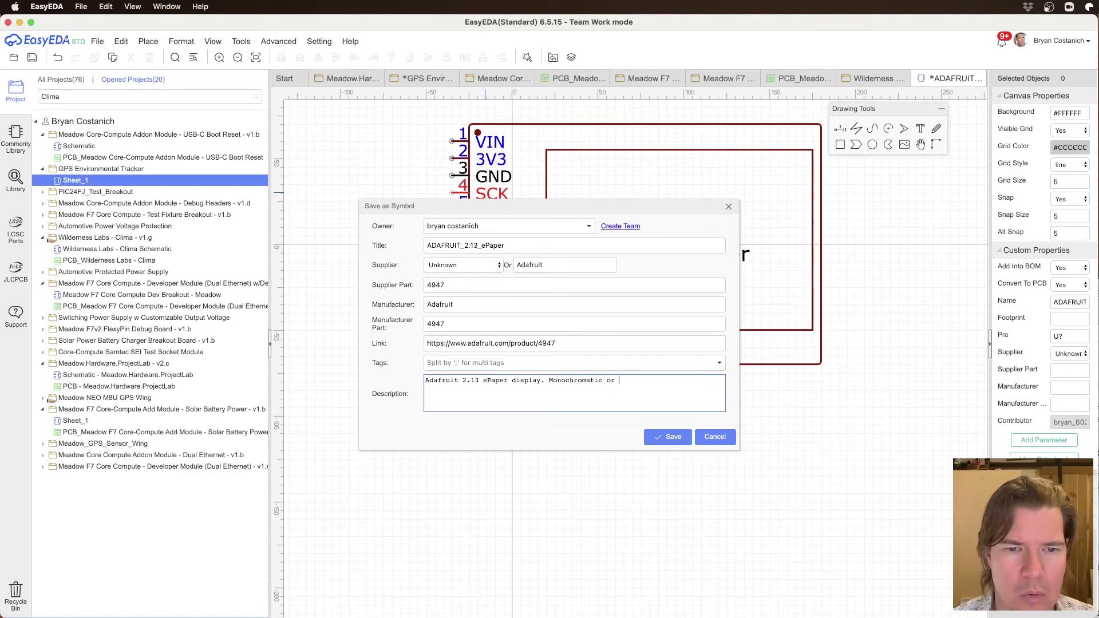
text(-Color)
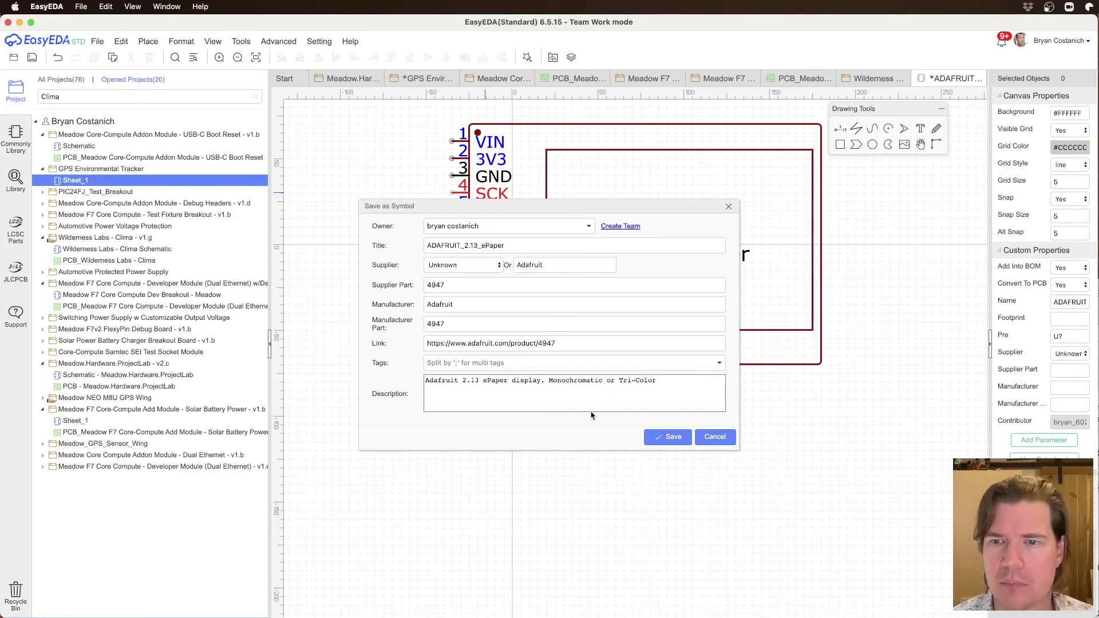
click(675, 439)
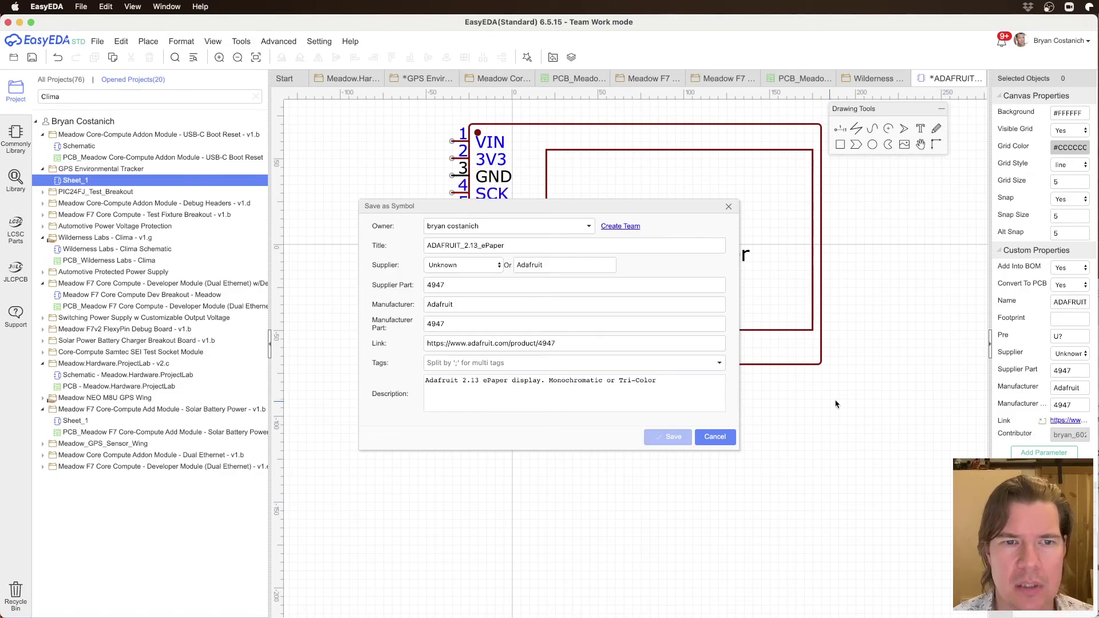
Step: Check the display size within the saved symbol's name in its custom properties
click(1070, 302)
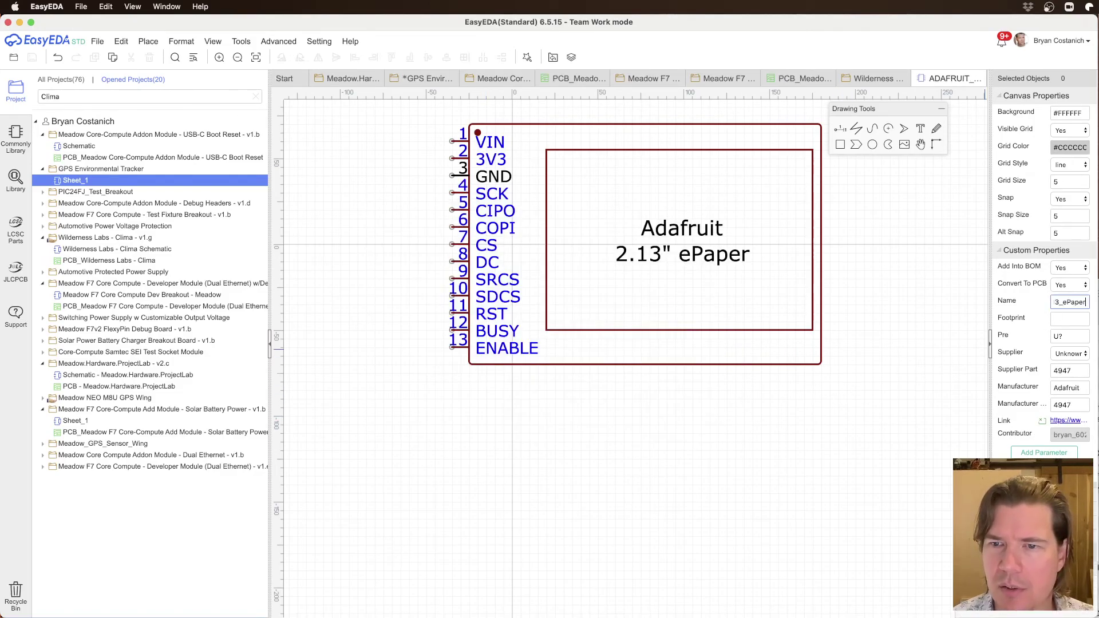
key(Left)
key(Left)
key(Left)
key(Left)
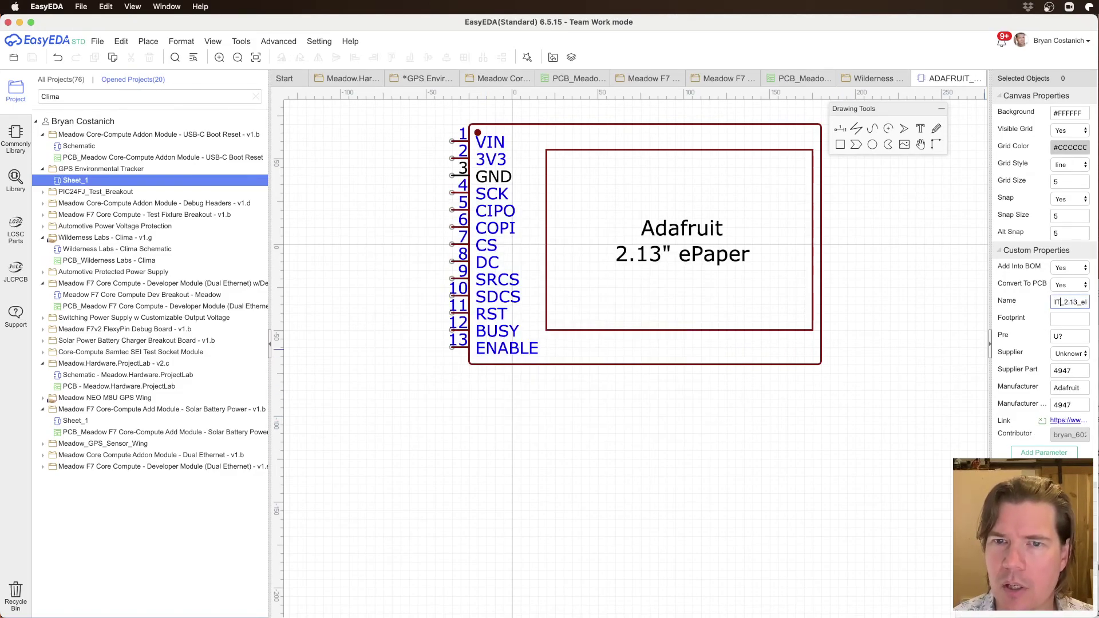
click(926, 320)
Step: Search the user-contributed footprints for 2.13 and close the Footprint Manager without assigning one
click(1072, 324)
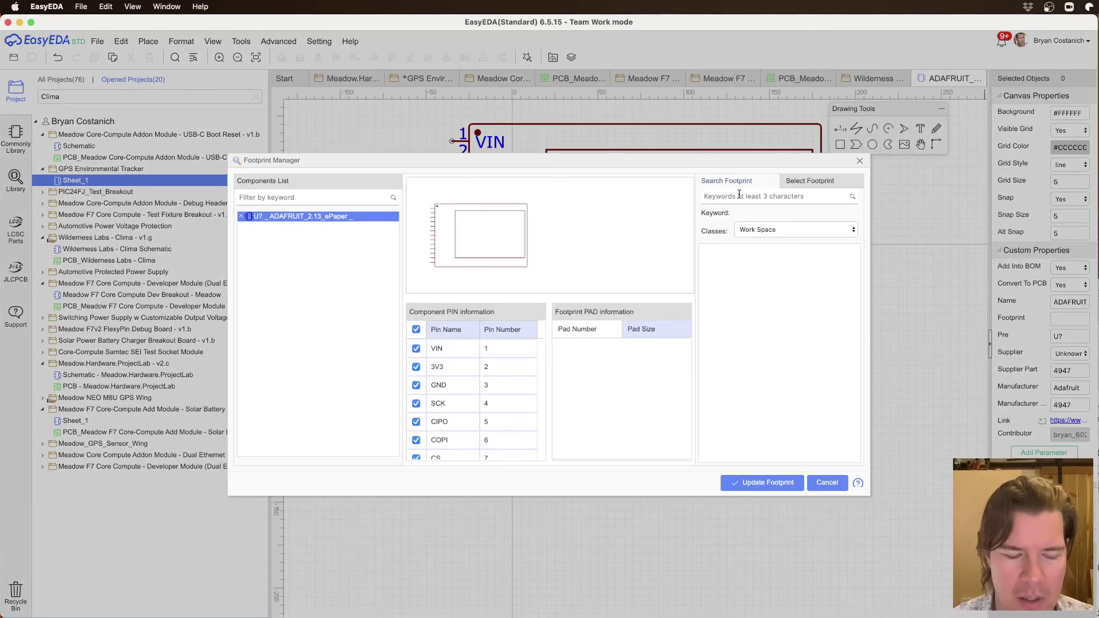
text(2.13)
key(Return)
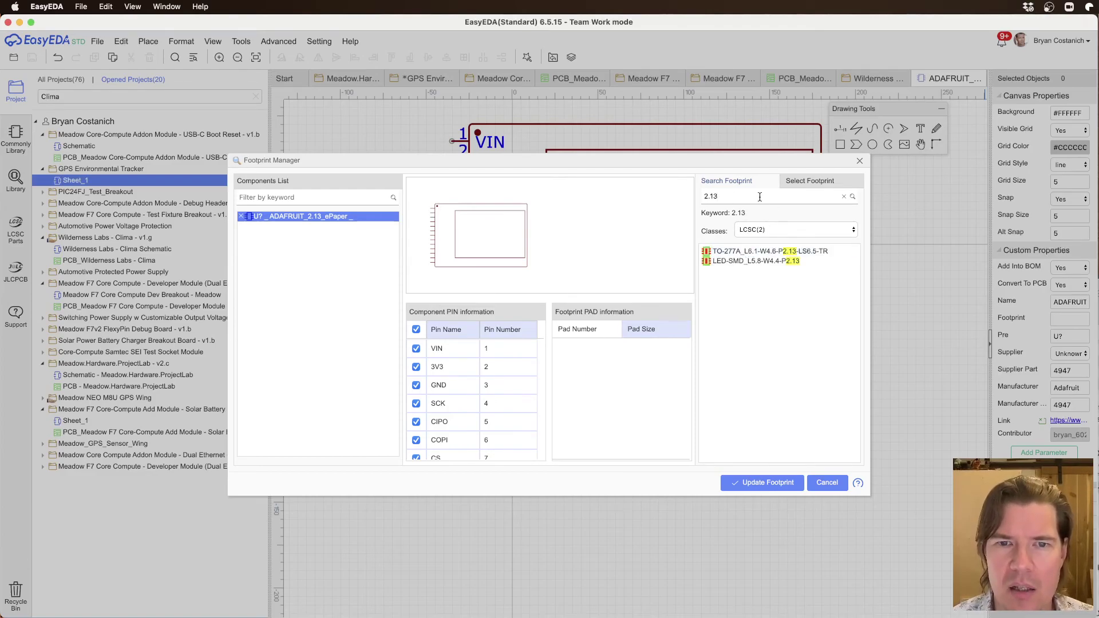
click(767, 229)
click(758, 263)
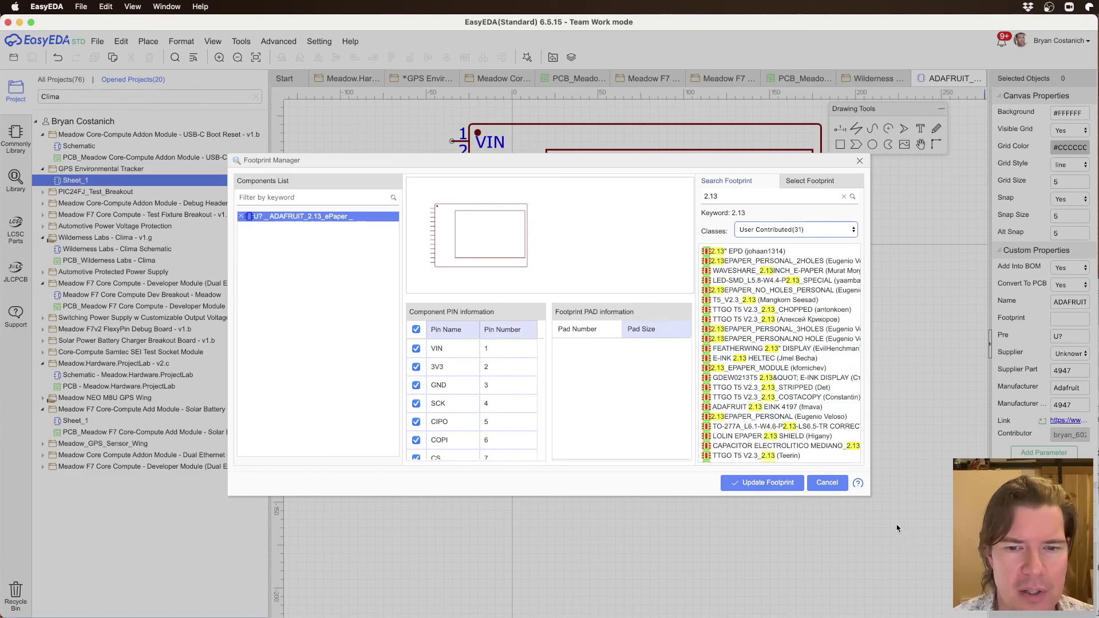
click(825, 482)
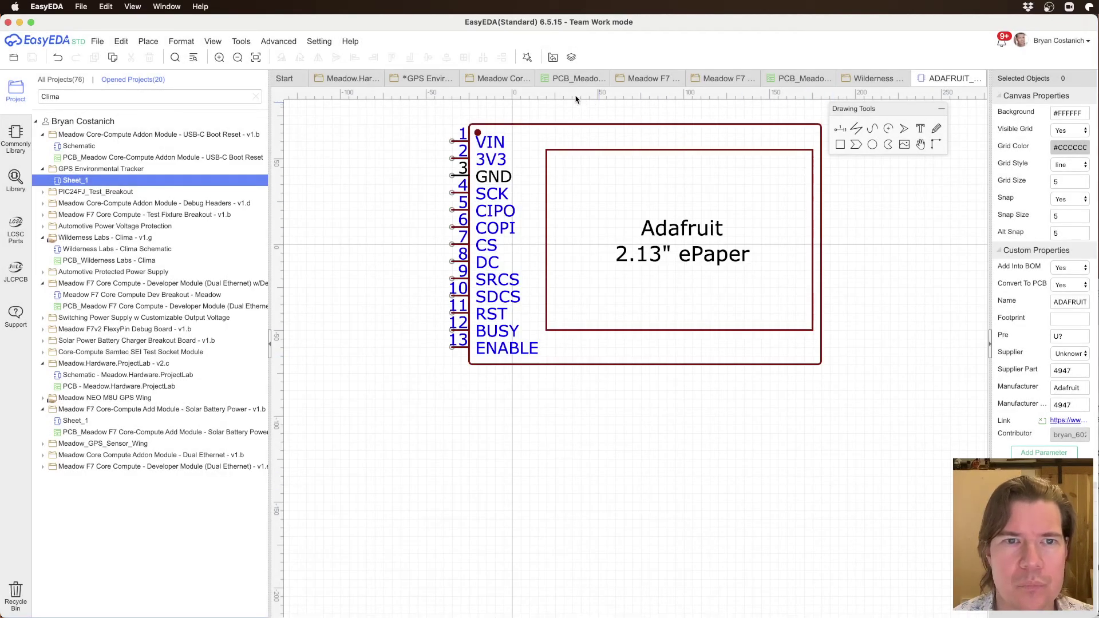
Step: In the GPS Environmental Tracker schematic, copy the footprint name ADAFRUIT 2.13 EINK 4197 from the placed display component and close the Footprint Manager
click(424, 81)
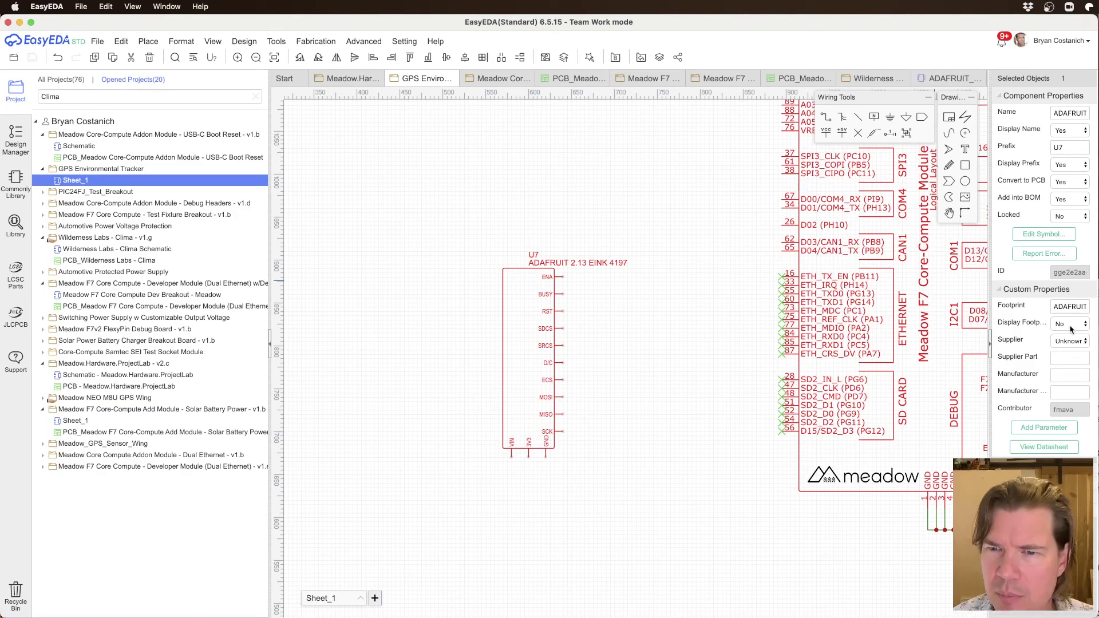
click(1066, 304)
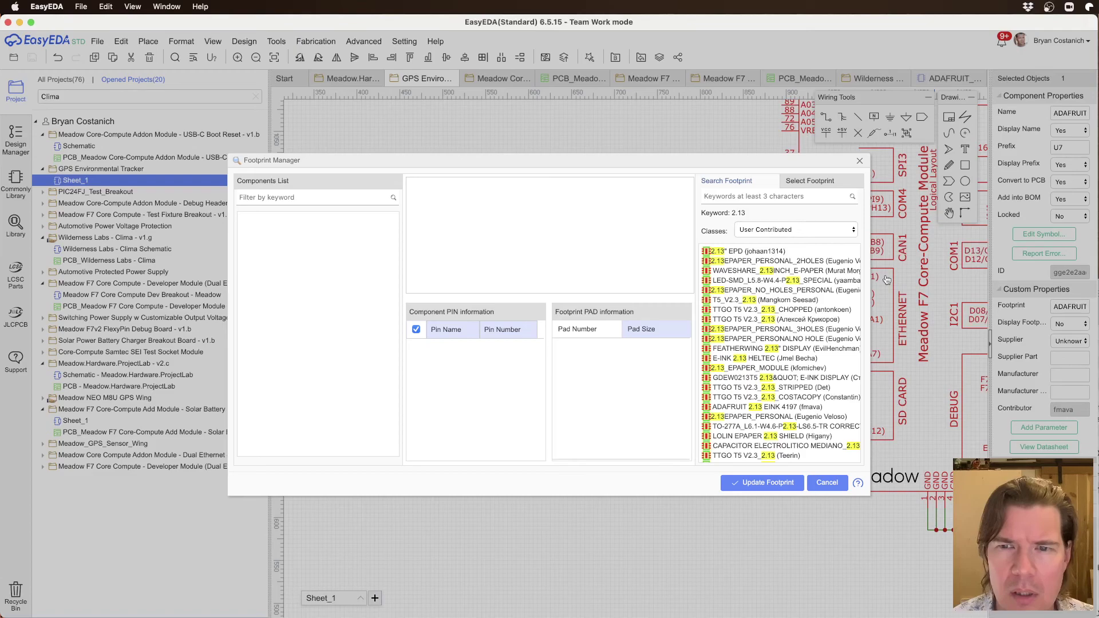
click(793, 198)
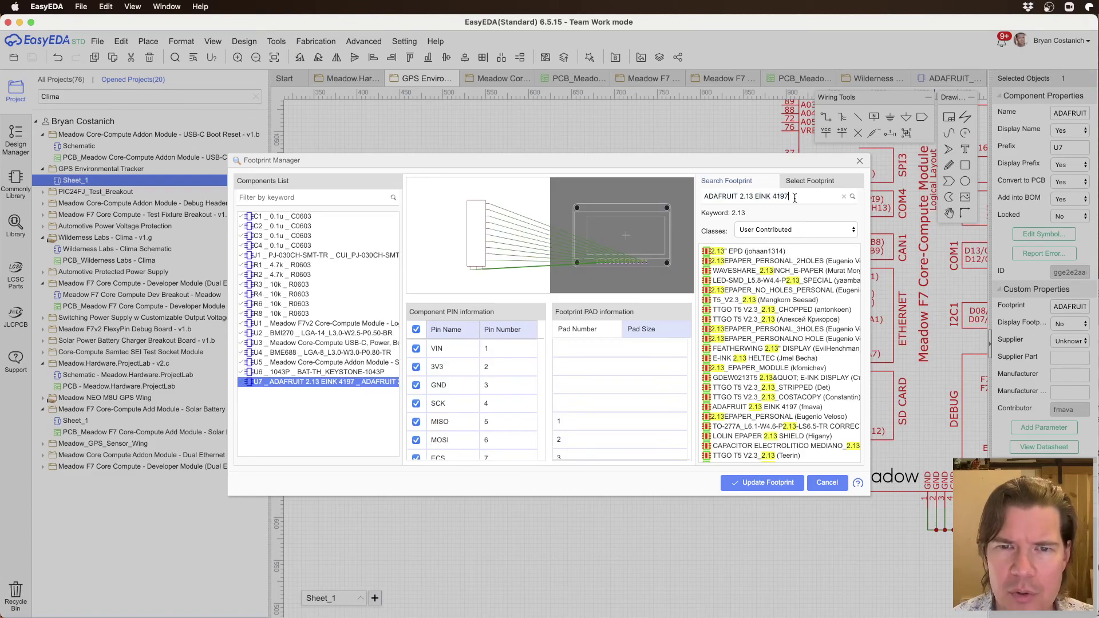
drag(794, 197, 708, 196)
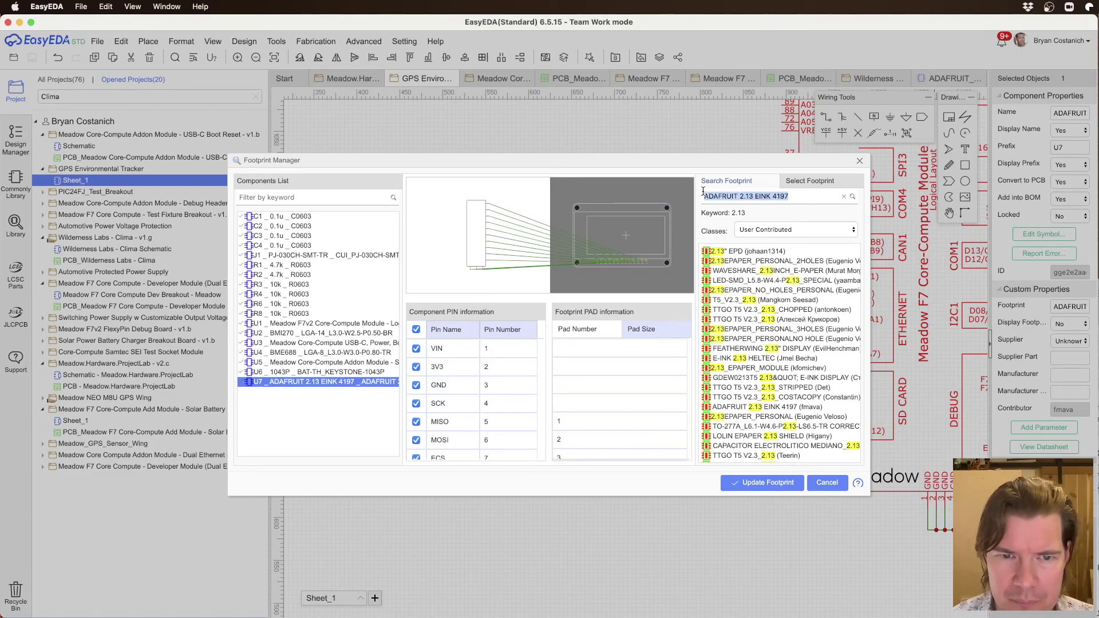
key(Escape)
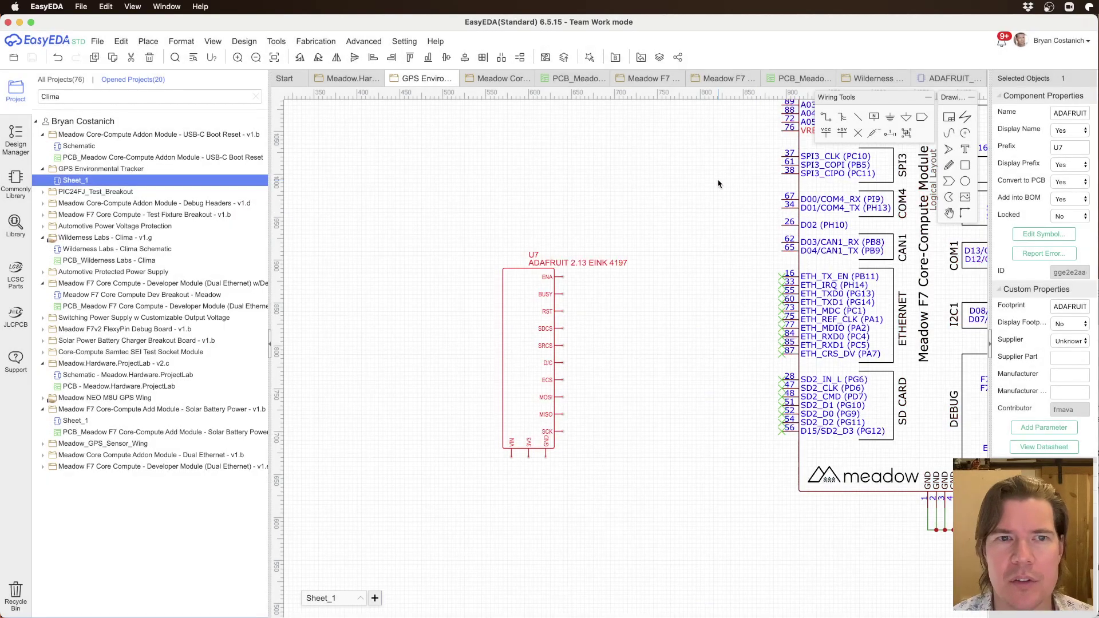
Step: In the custom ePaper symbol's Footprint Manager, search the user-contributed footprints for ADAFRUIT 2.13 EINK 4197
click(948, 80)
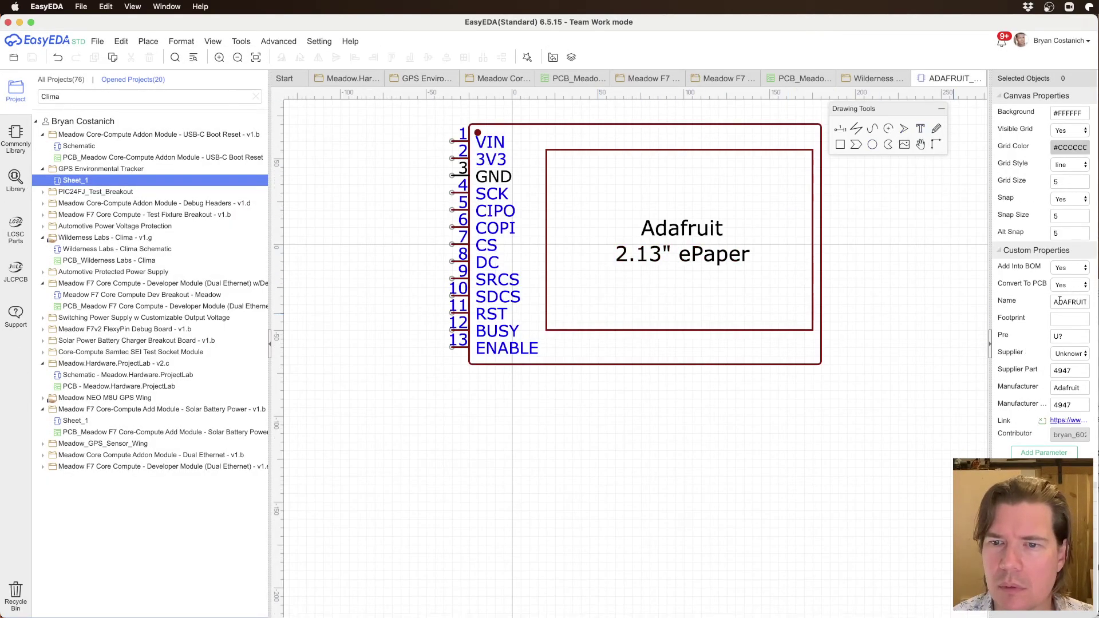
click(1069, 319)
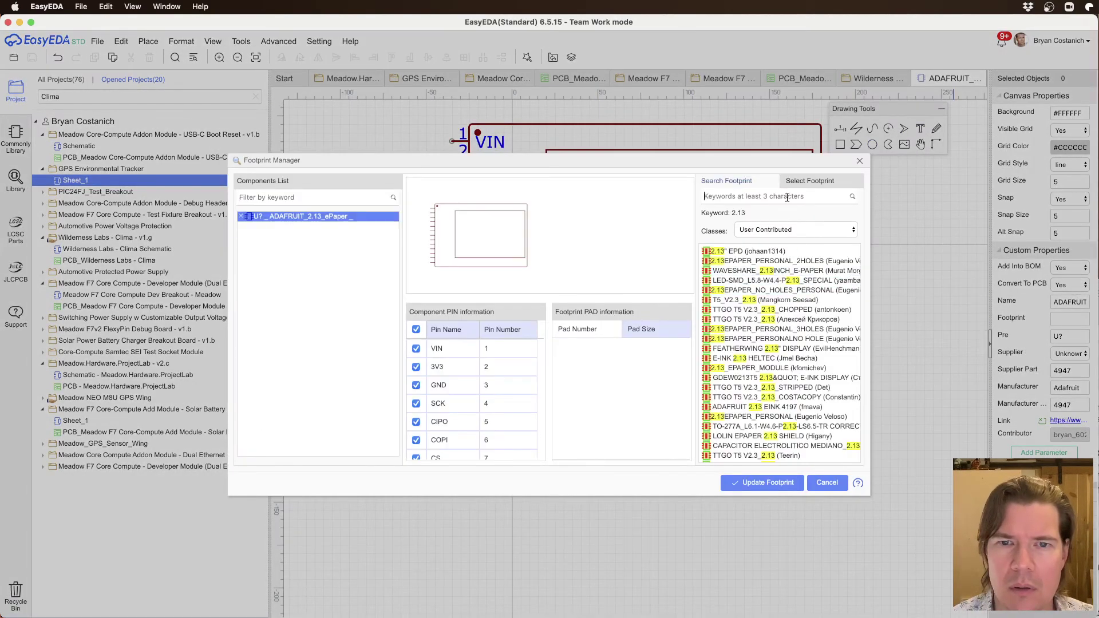
key(Return)
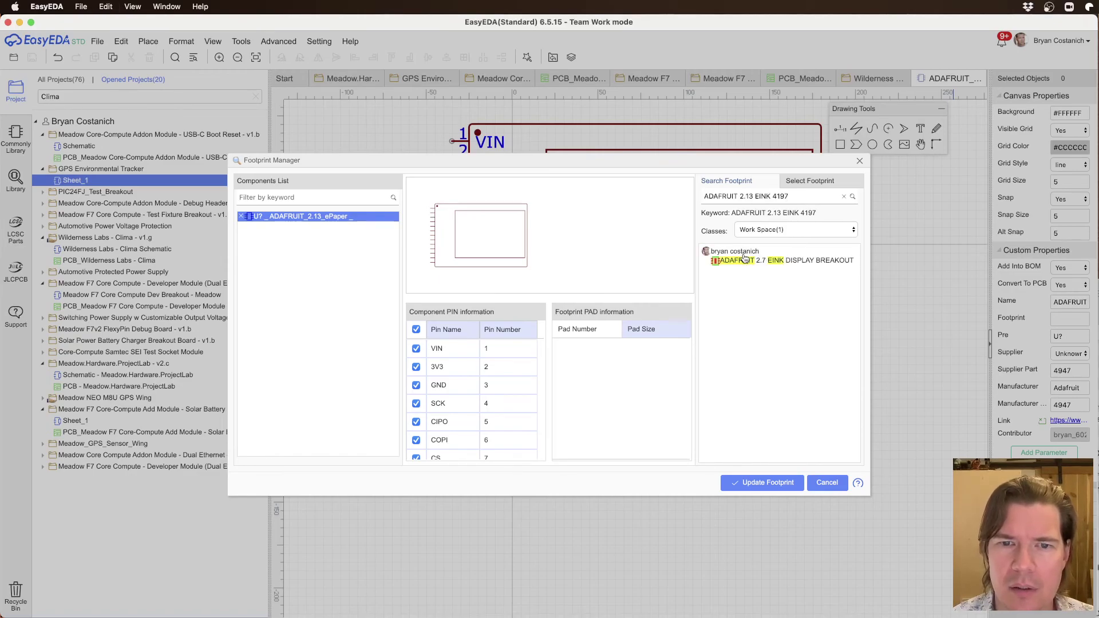
click(796, 229)
click(801, 275)
click(812, 199)
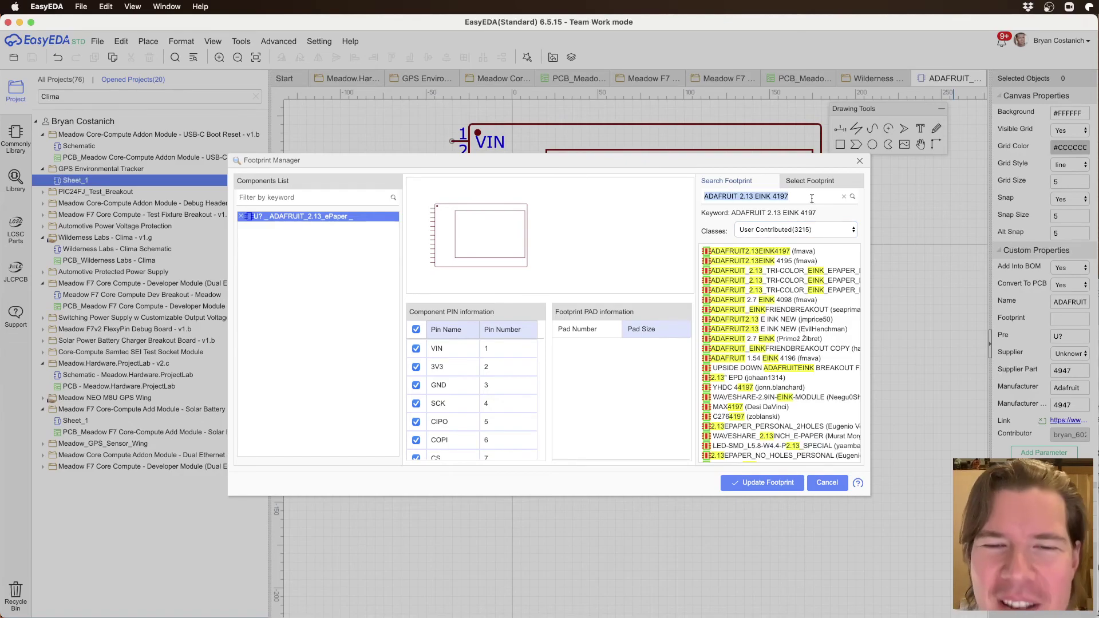
scroll(755, 292, down, 3)
scroll(755, 293, up, 3)
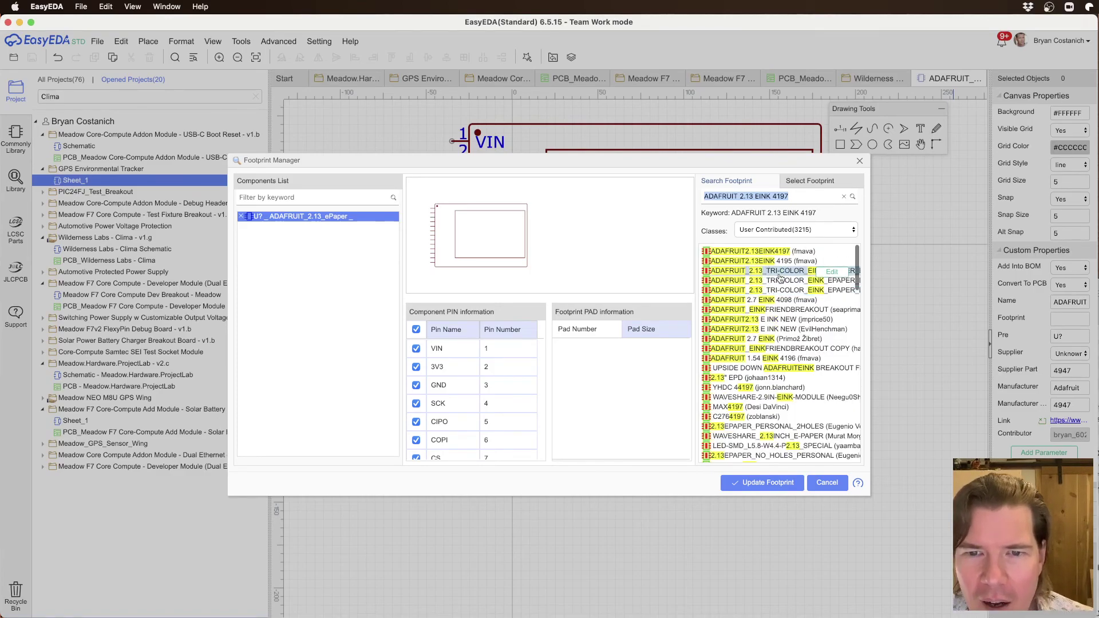
Step: Preview the Adafruit 2.13 tri-color and 4195 footprints against the symbol's pins and select the ADAFRUIT2.13EINK4197 footprint
click(761, 271)
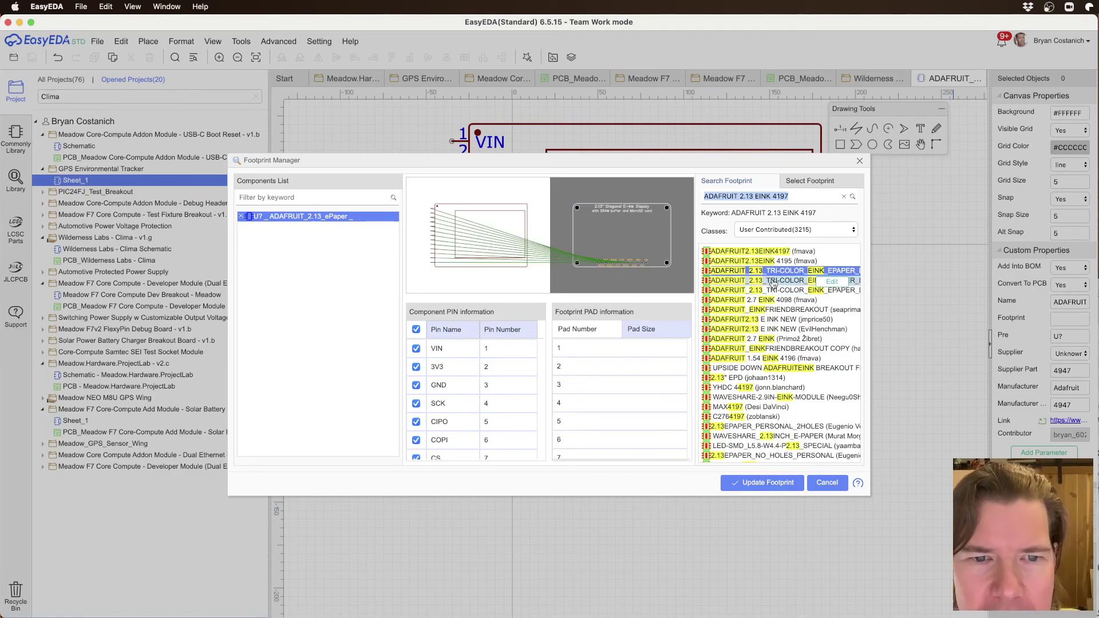
click(773, 281)
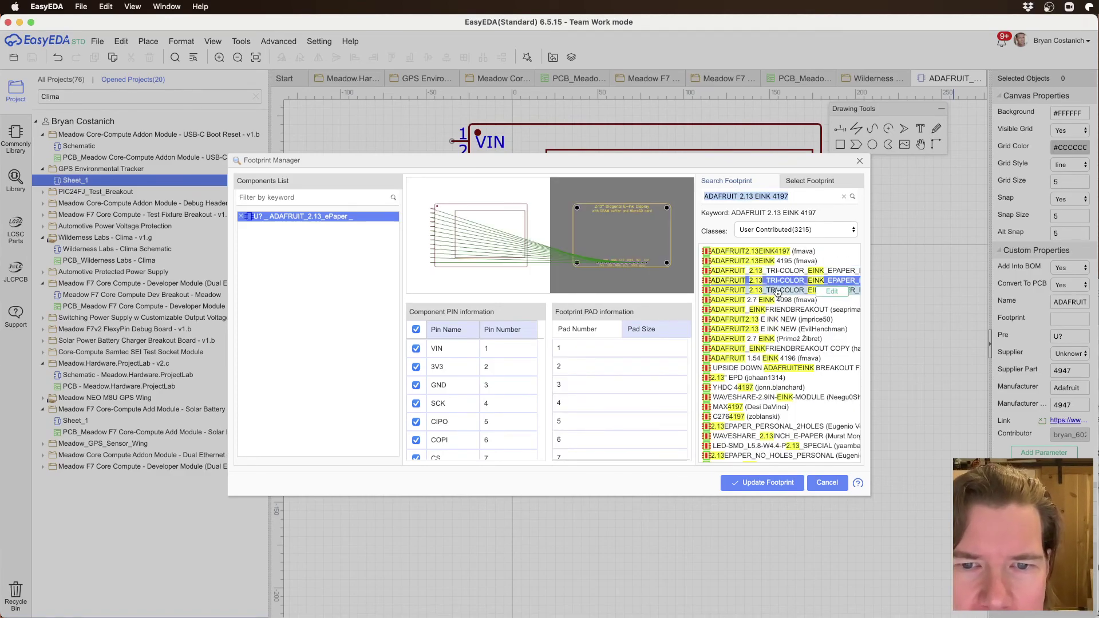
click(774, 252)
key(Down)
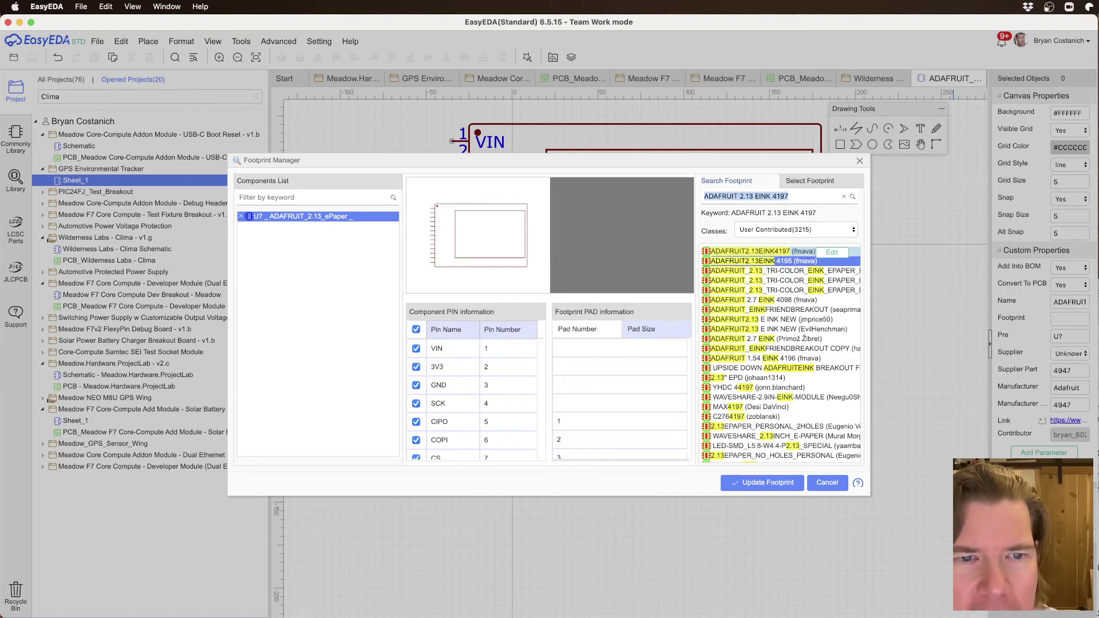
key(Up)
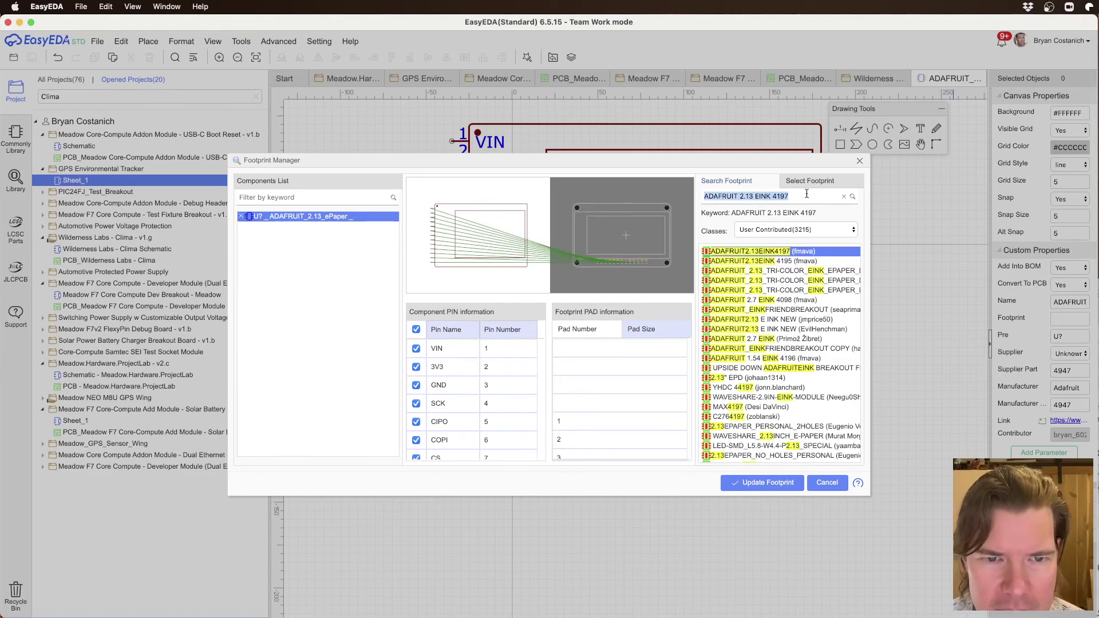
Step: Assign the selected ADAFRUIT2.13EINK4197 footprint to the custom ePaper symbol, close the Footprint Manager and save the symbol
click(787, 484)
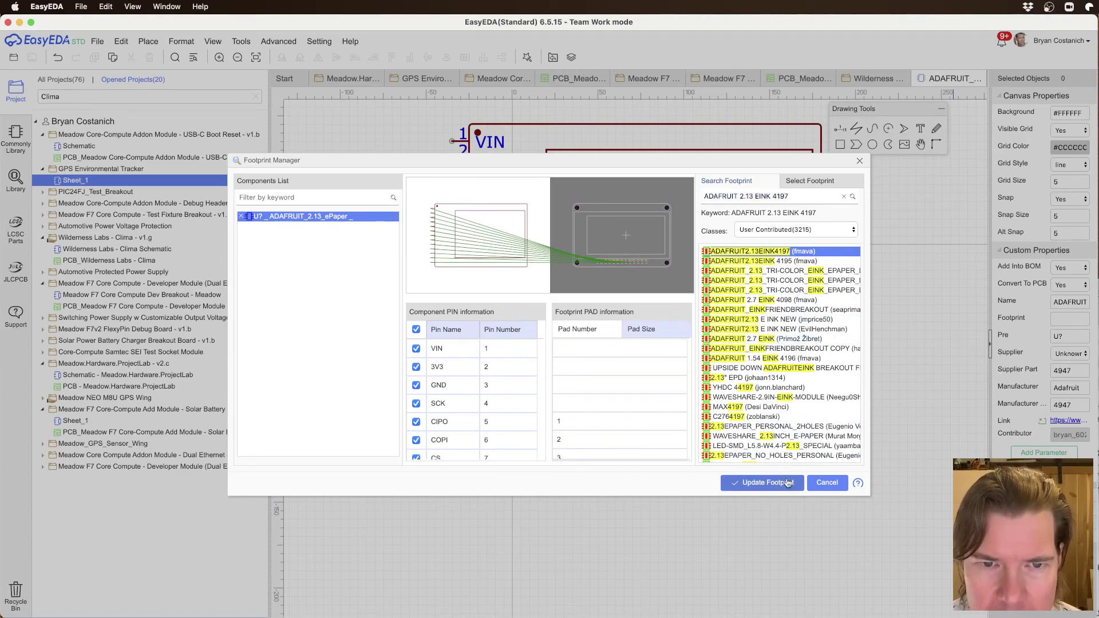
click(859, 162)
scroll(669, 285, up, 5)
scroll(630, 321, right, 3)
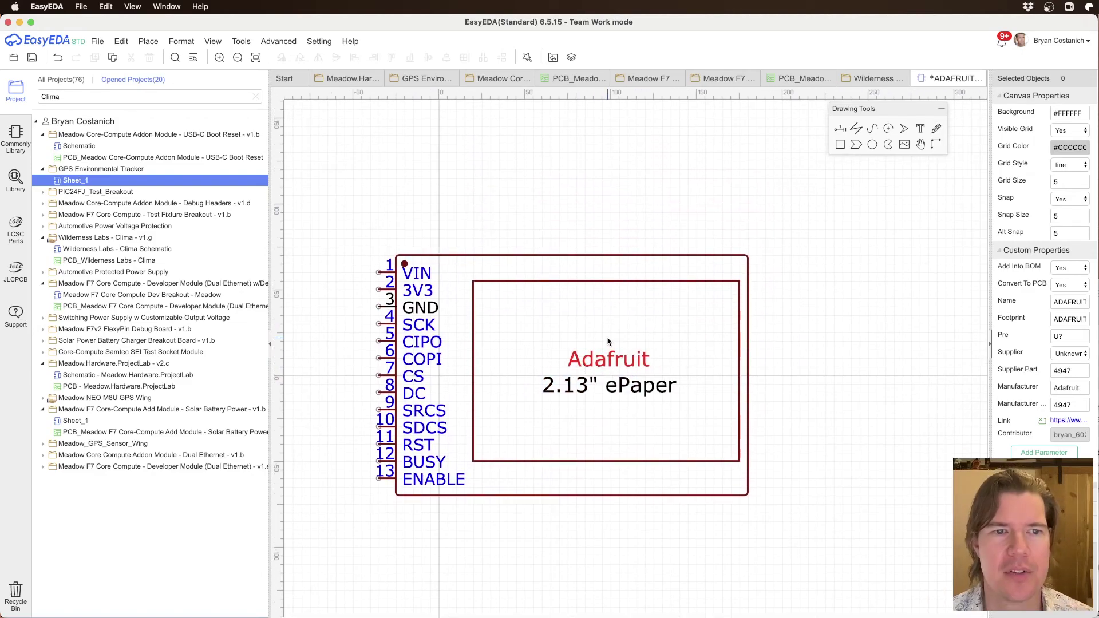
key(ctrl+s)
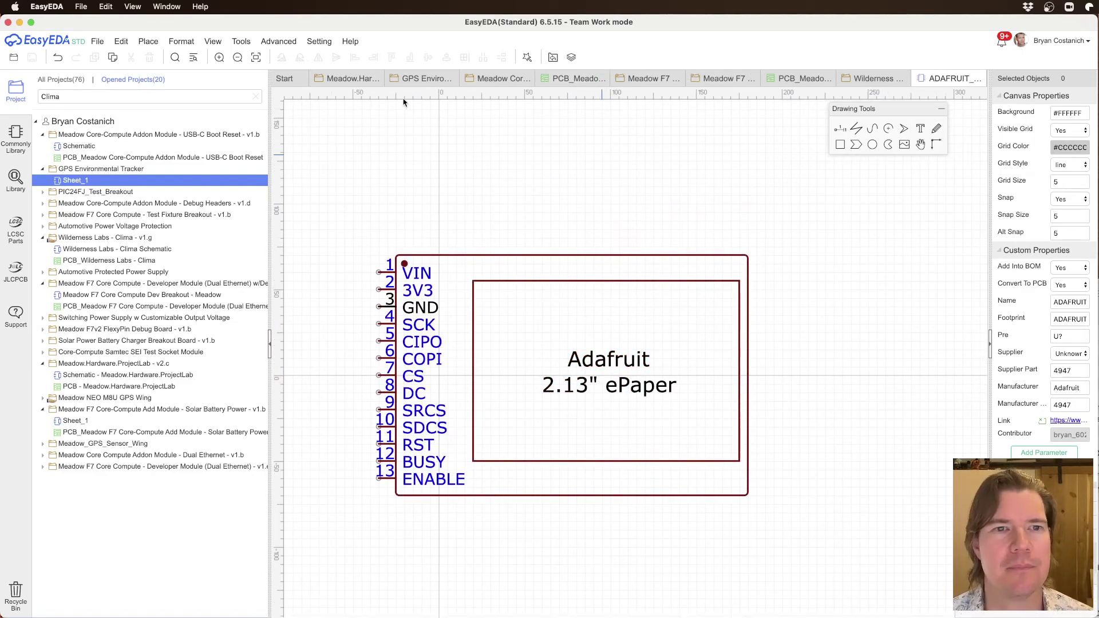
Step: Delete the old ADAFRUIT 2.13 EINK 4197 component from the GPS Environmental Tracker schematic
click(411, 83)
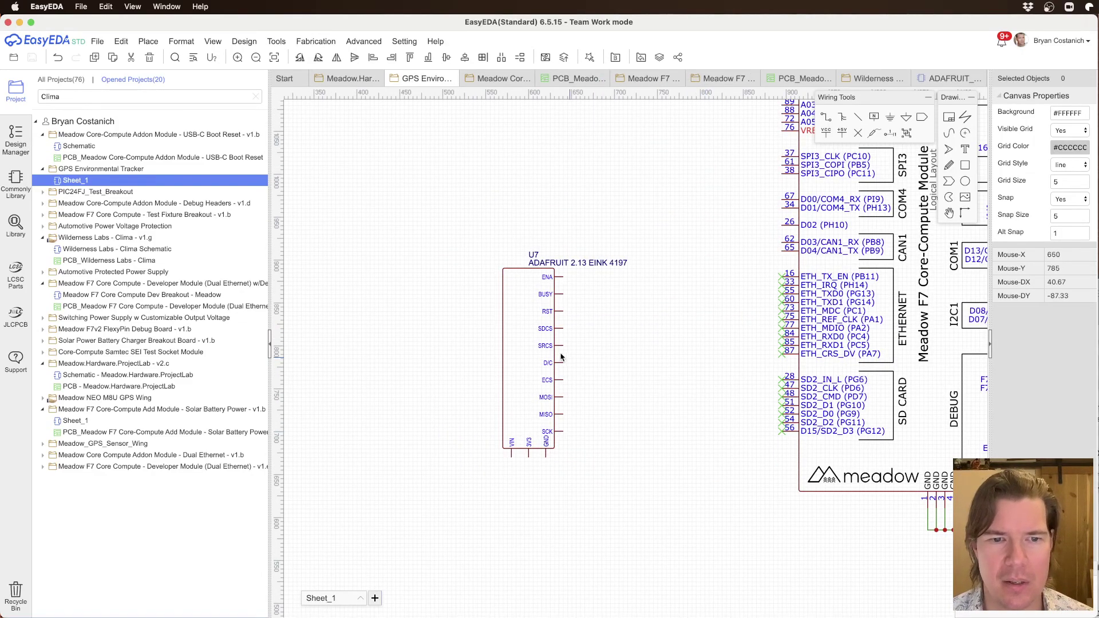
click(524, 337)
key(Delete)
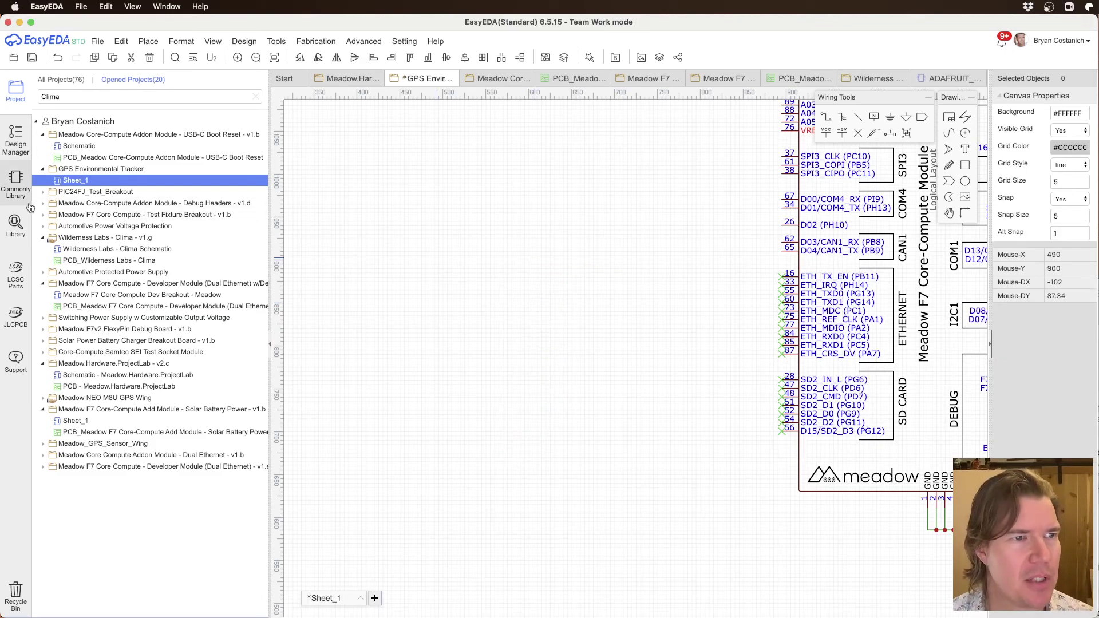
Step: Pick the custom ADAFRUIT_2.13_ePaper symbol from the workspace class of the library for placement in the schematic
click(15, 225)
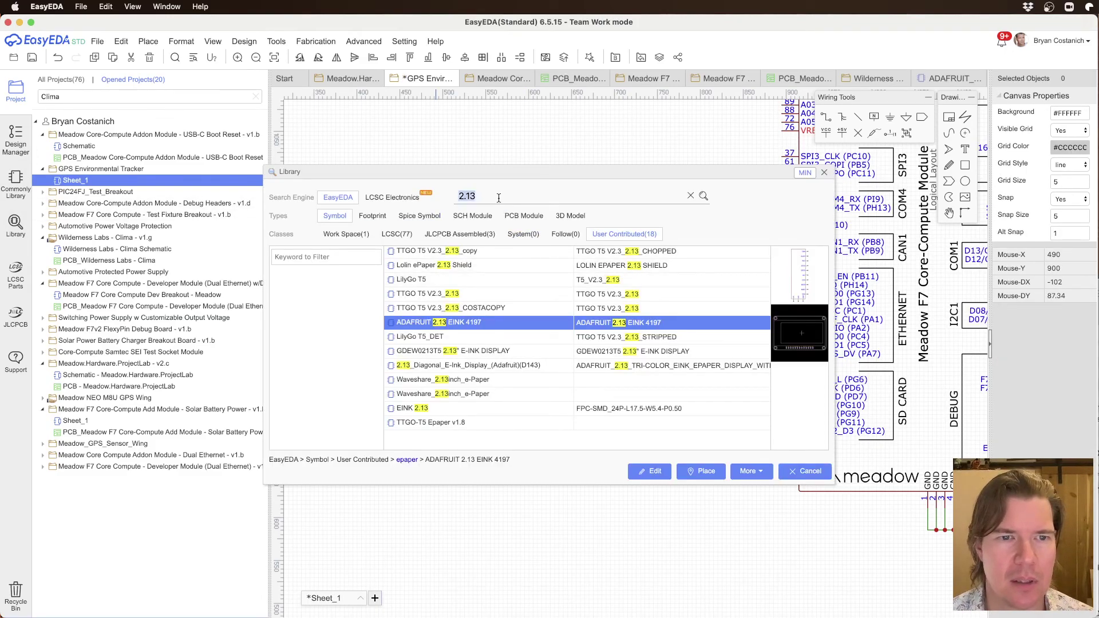
click(346, 234)
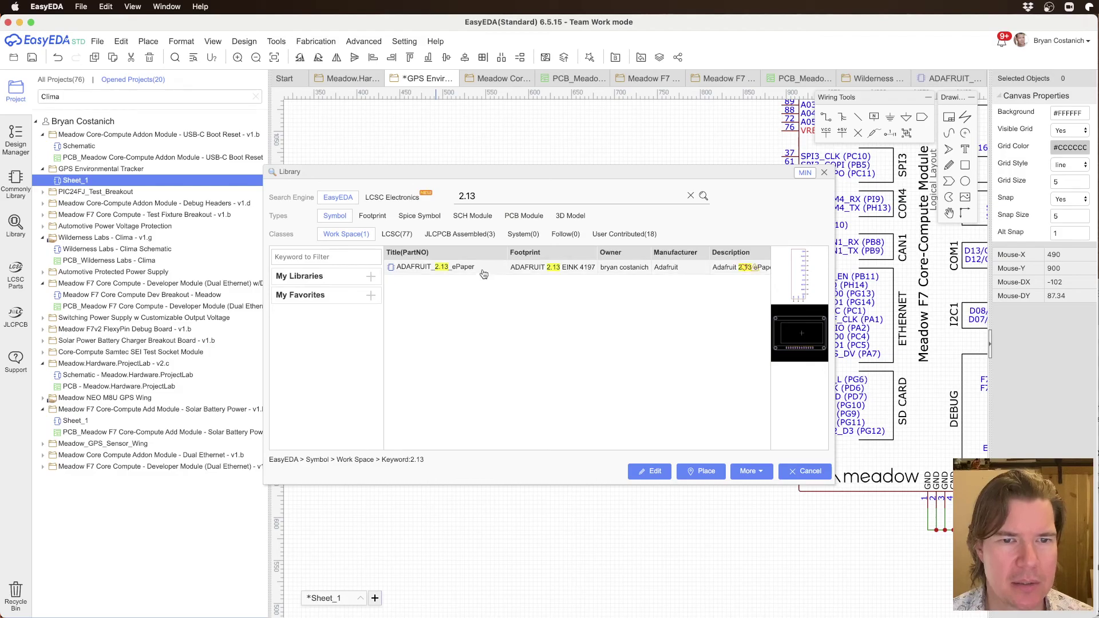
click(486, 268)
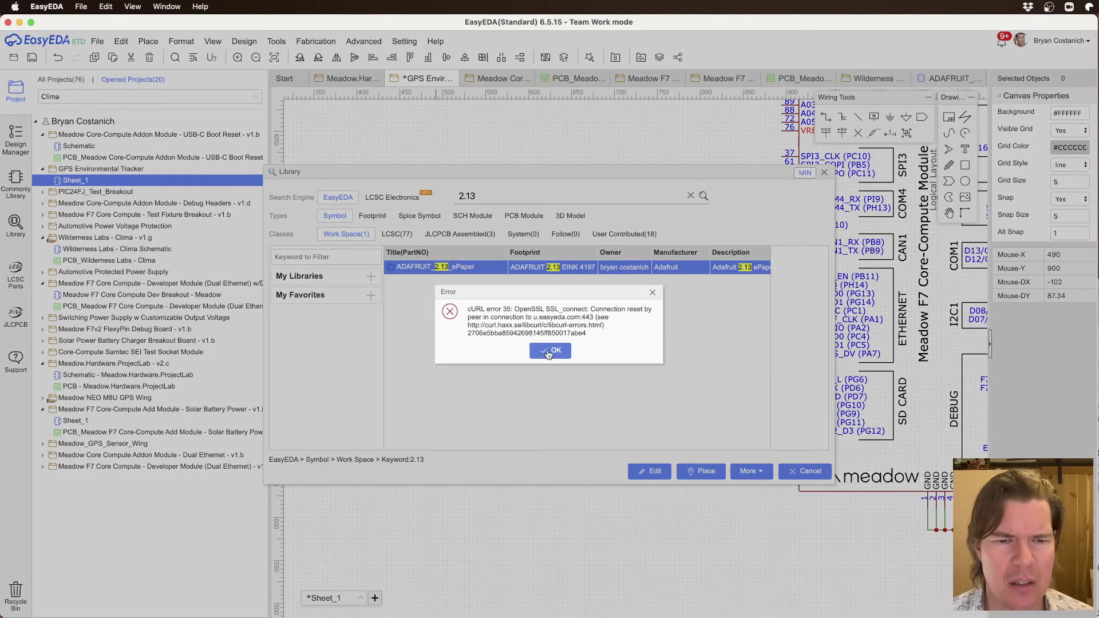
click(549, 351)
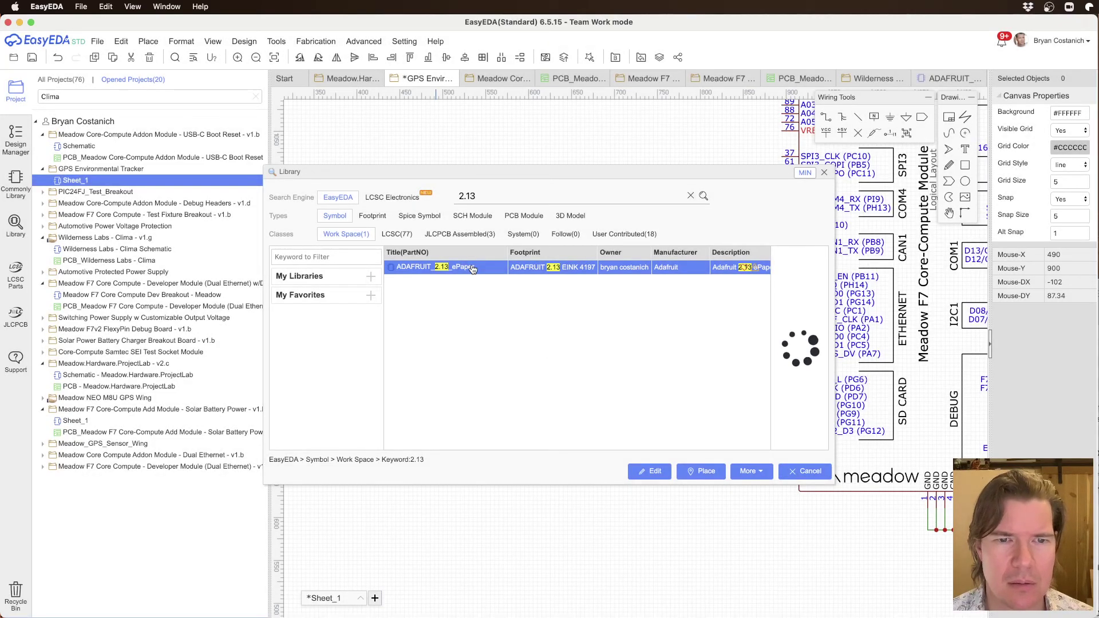
click(707, 472)
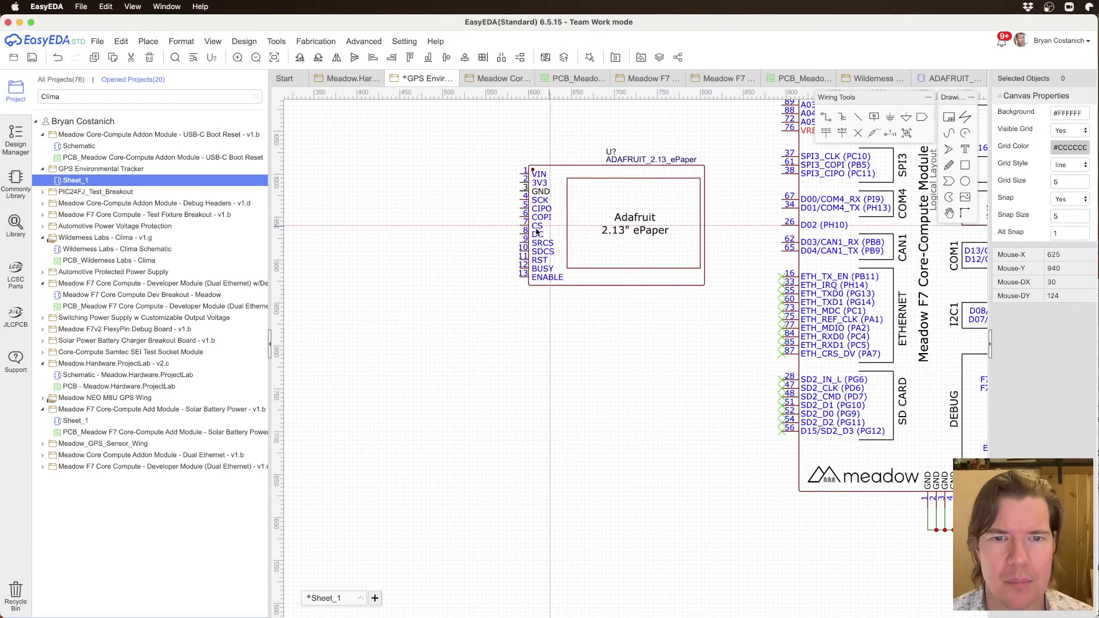
Step: Place the ADAFRUIT_2.13_ePaper symbol to the right of the Meadow F7 Core-Compute Module, below the BMI270 block
scroll(446, 267, down, 5)
scroll(446, 267, down, 3)
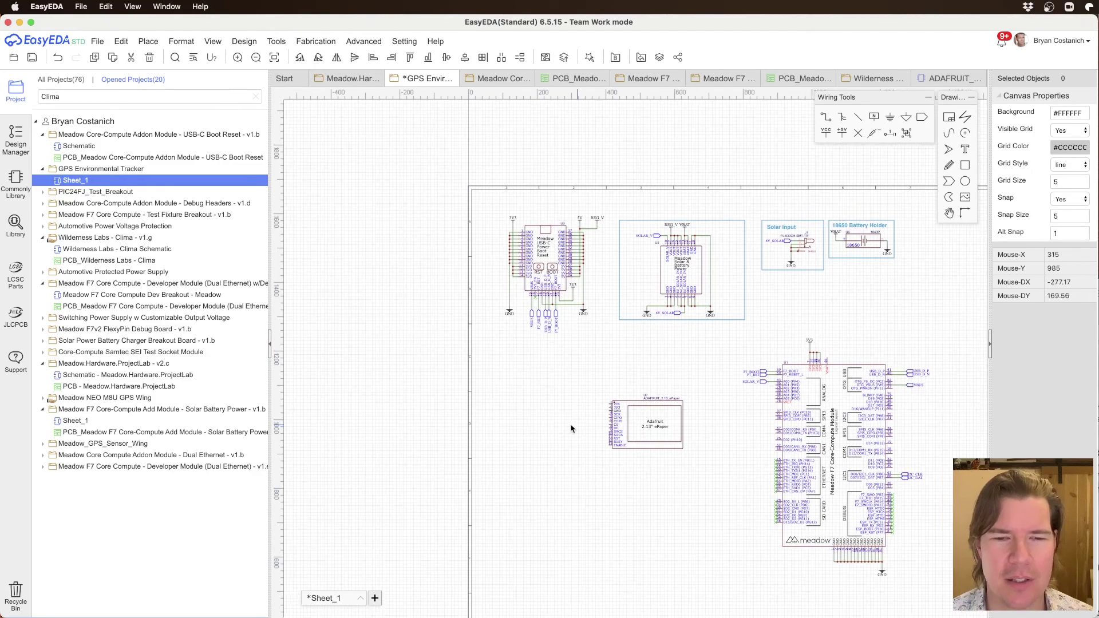
right_drag(606, 435, 415, 350)
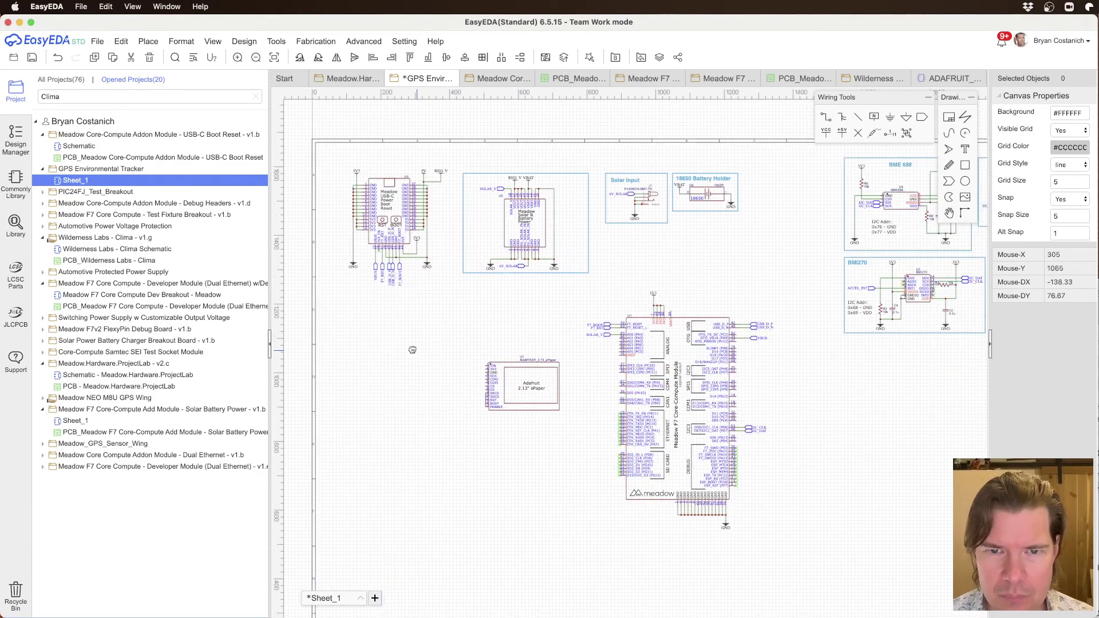
click(764, 367)
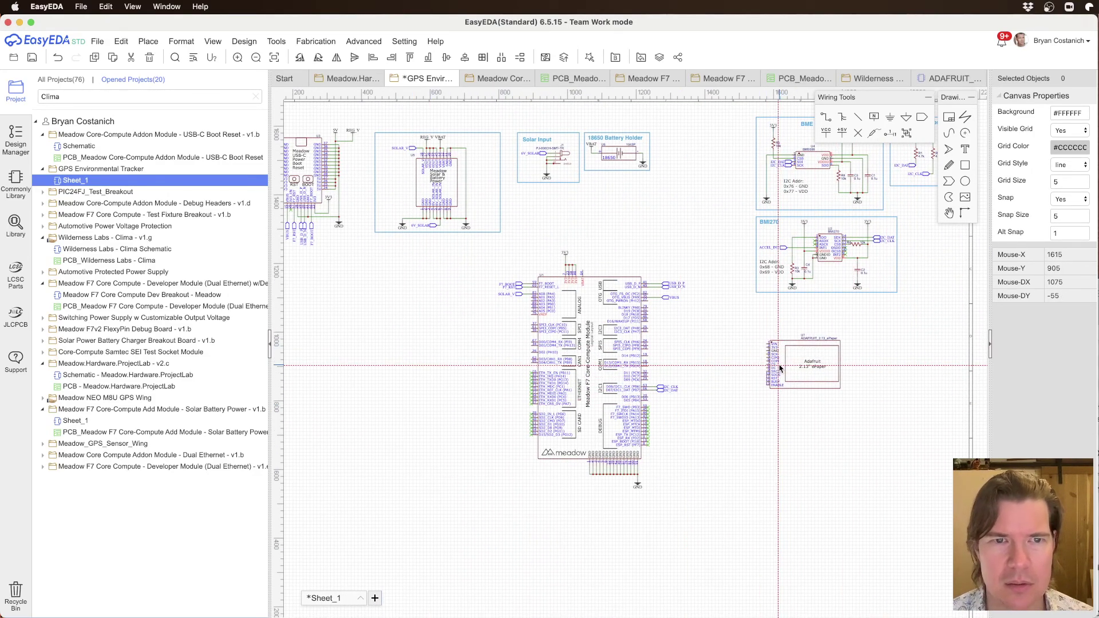
key(Escape)
scroll(779, 353, up, 3)
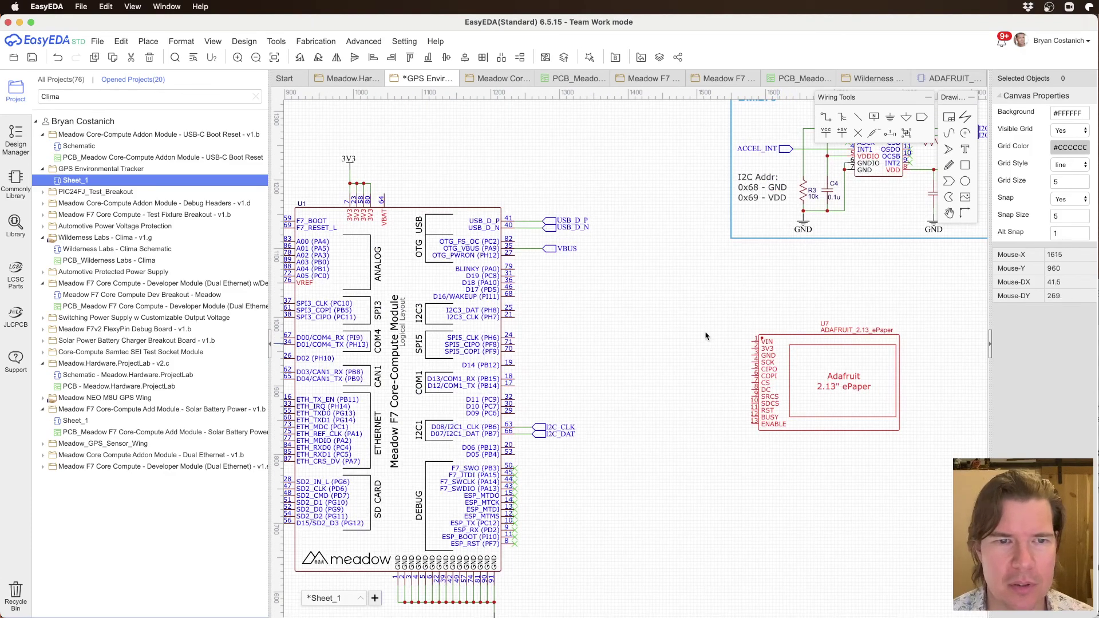
right_drag(557, 325, 650, 314)
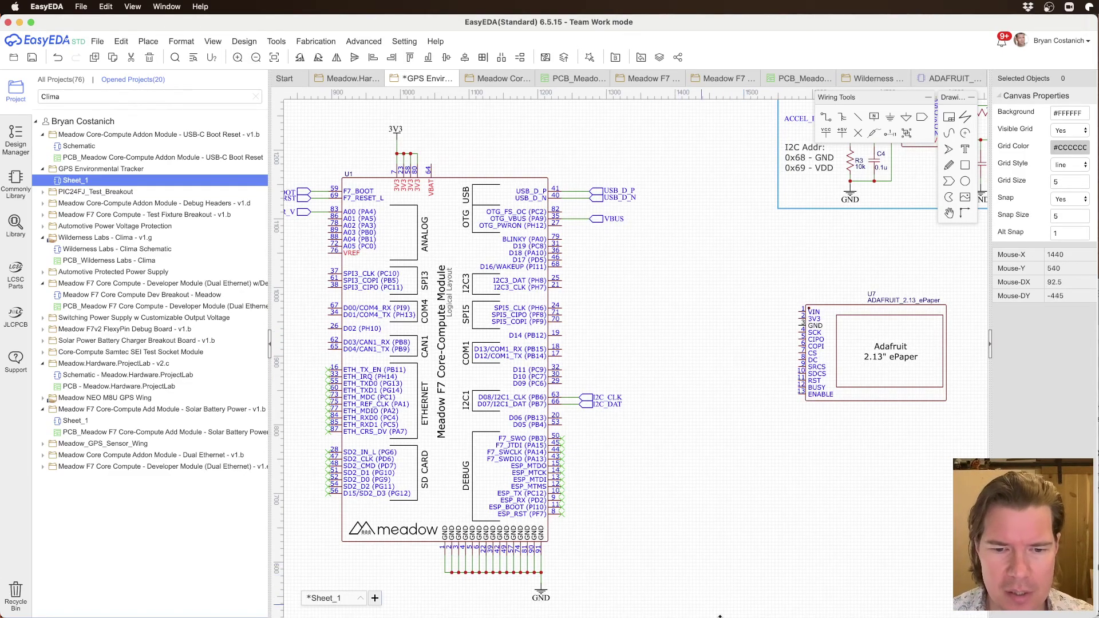
Step: Switch to Chrome and open the primary guide for the 2.13" eInk breakouts from the Adafruit product page's Learn section
key(super+Tab)
scroll(601, 287, up, 3)
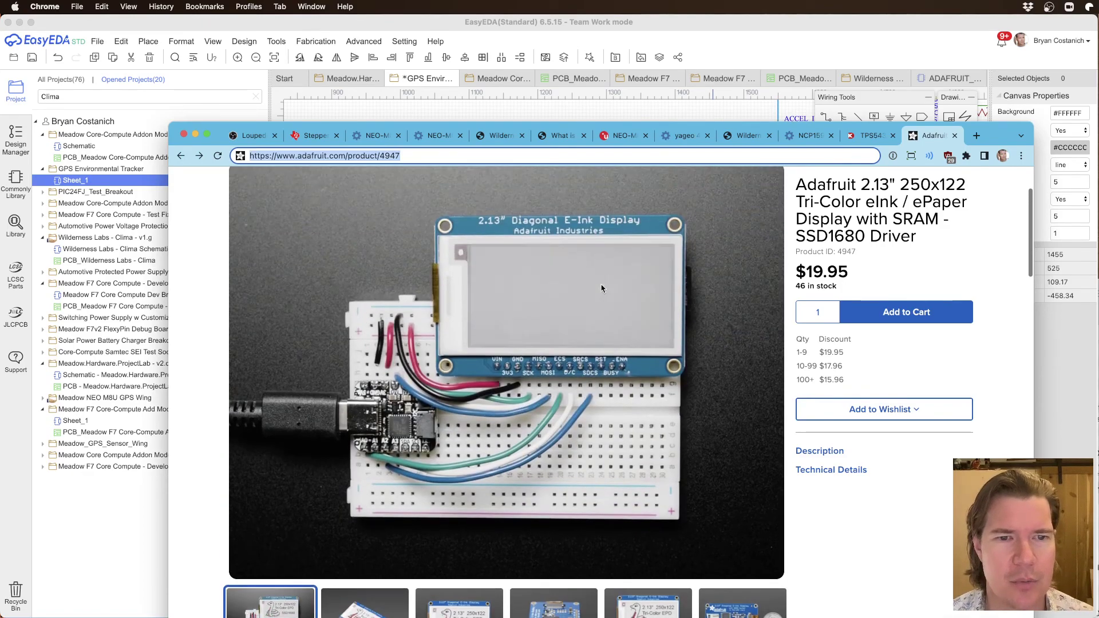
scroll(729, 334, down, 20)
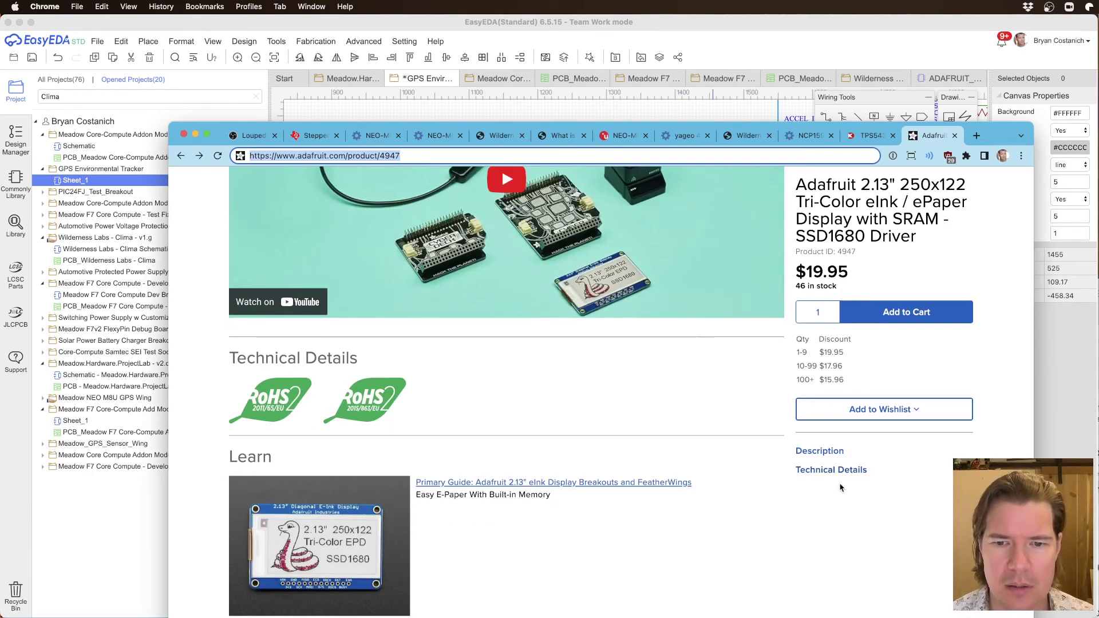
click(833, 472)
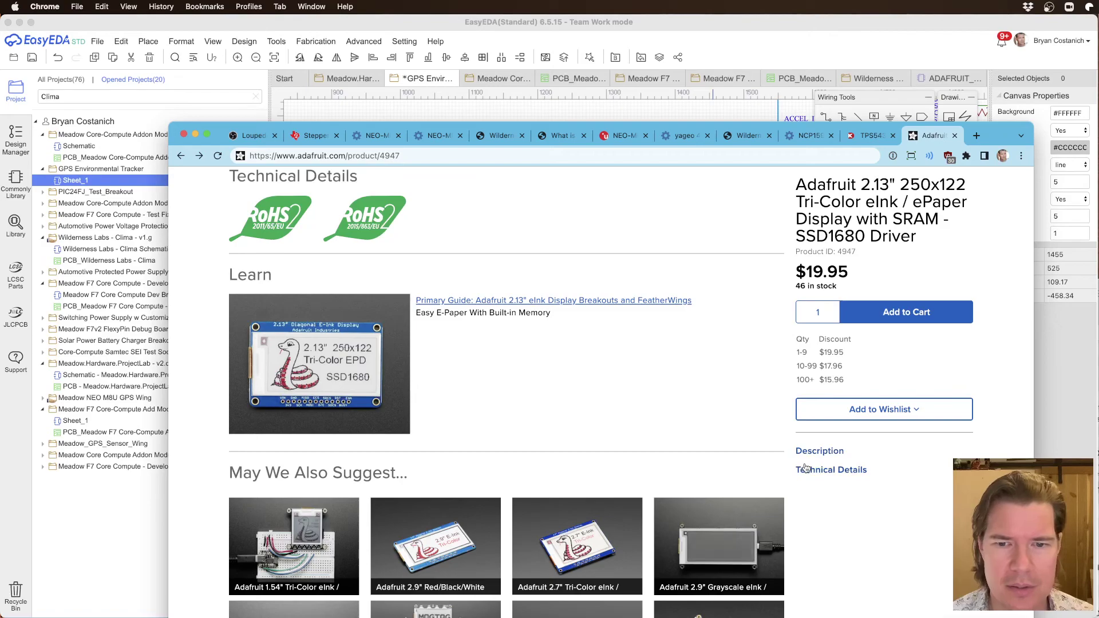
click(572, 301)
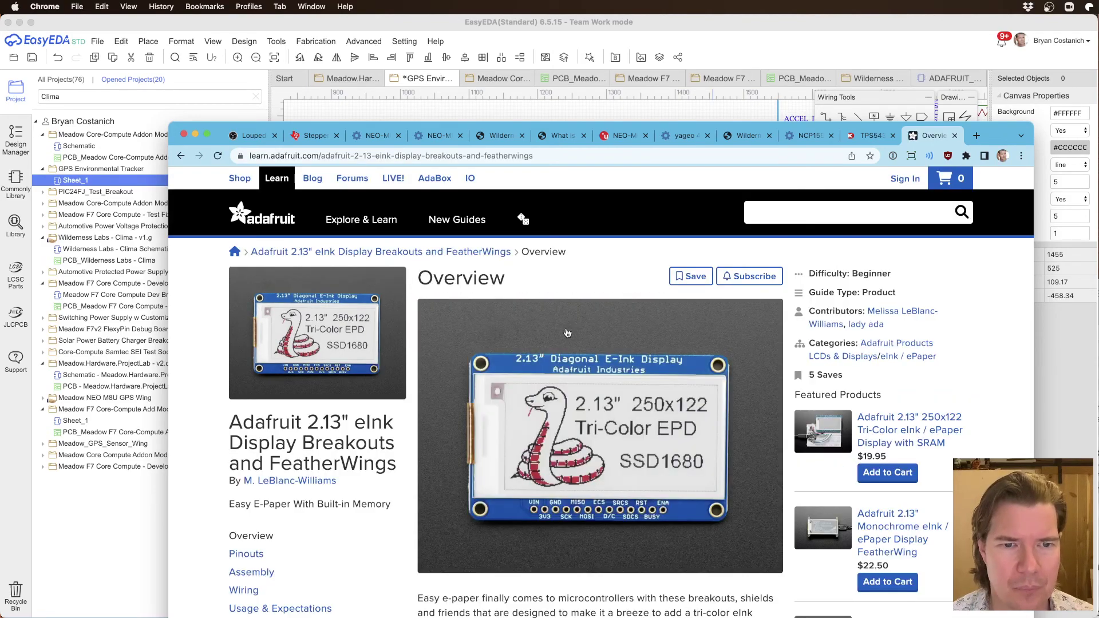
Step: Look through the eInk display guide's overview and open its Pinouts page
scroll(559, 339, down, 5)
scroll(560, 340, down, 10)
scroll(538, 338, up, 10)
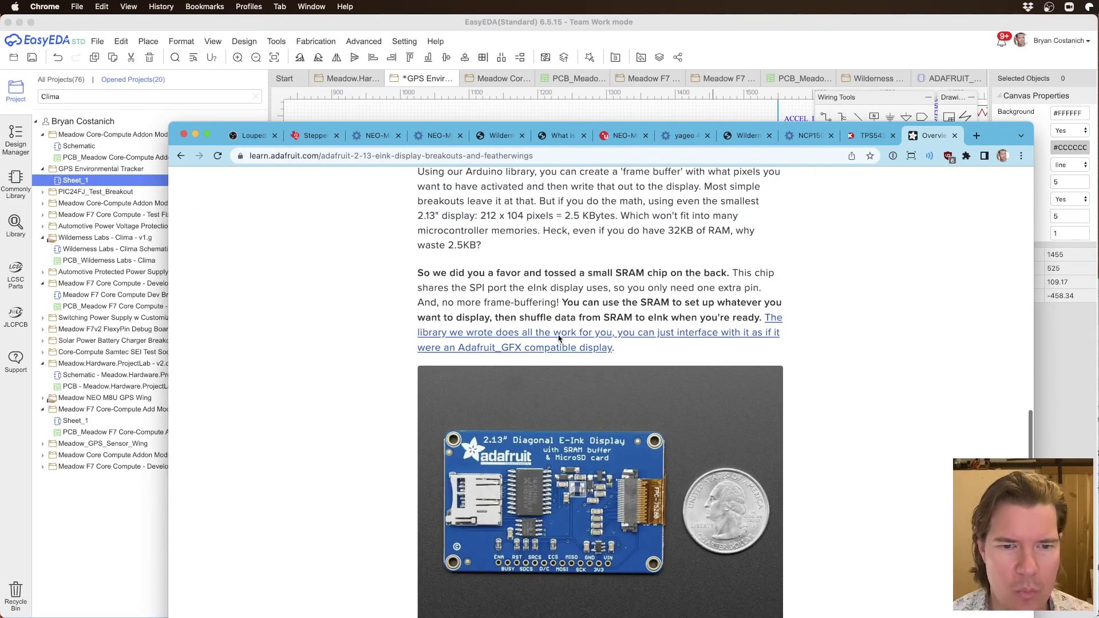
scroll(538, 338, up, 10)
scroll(401, 286, down, 5)
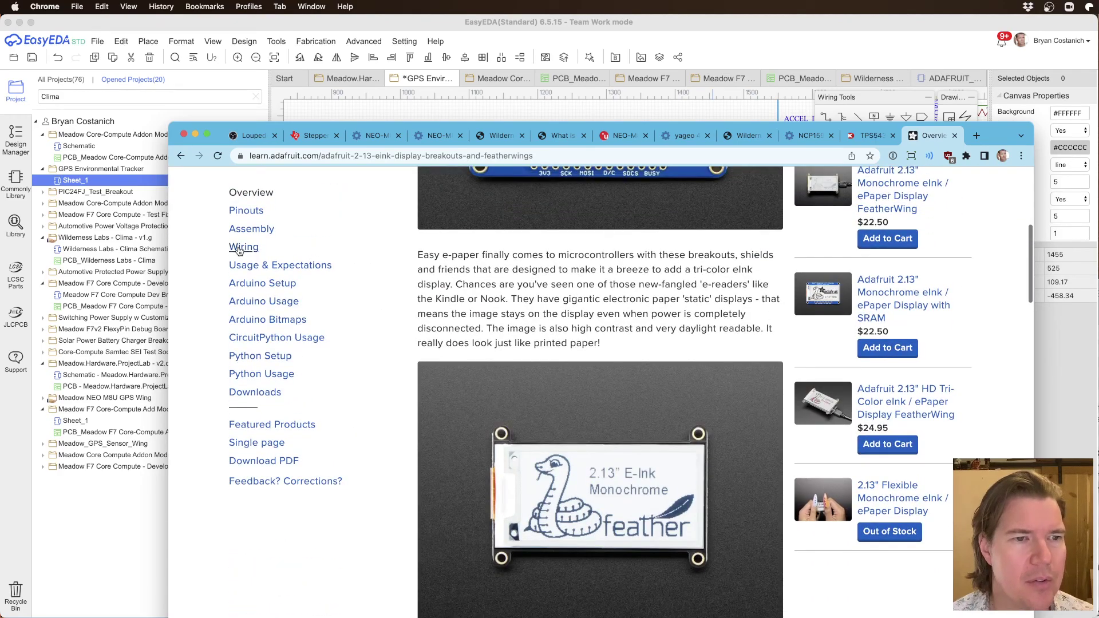
click(246, 211)
scroll(533, 363, down, 10)
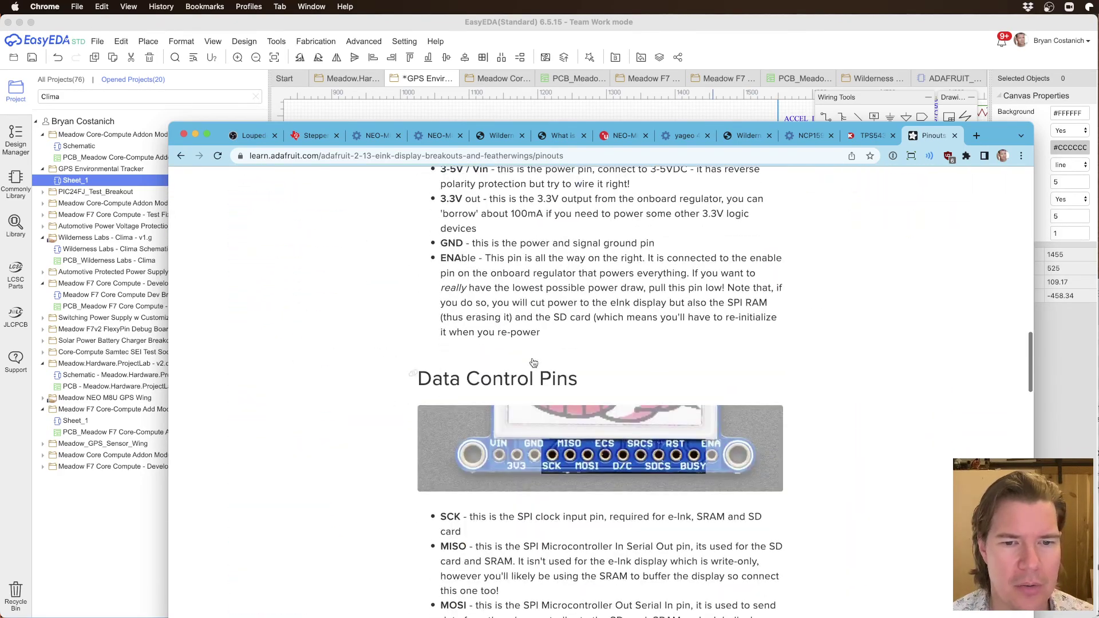
Step: Read the Power Pins descriptions on the Pinouts page, especially the entry for the 3.3V pin
scroll(512, 352, up, 7)
scroll(513, 351, down, 4)
drag(618, 521, 435, 339)
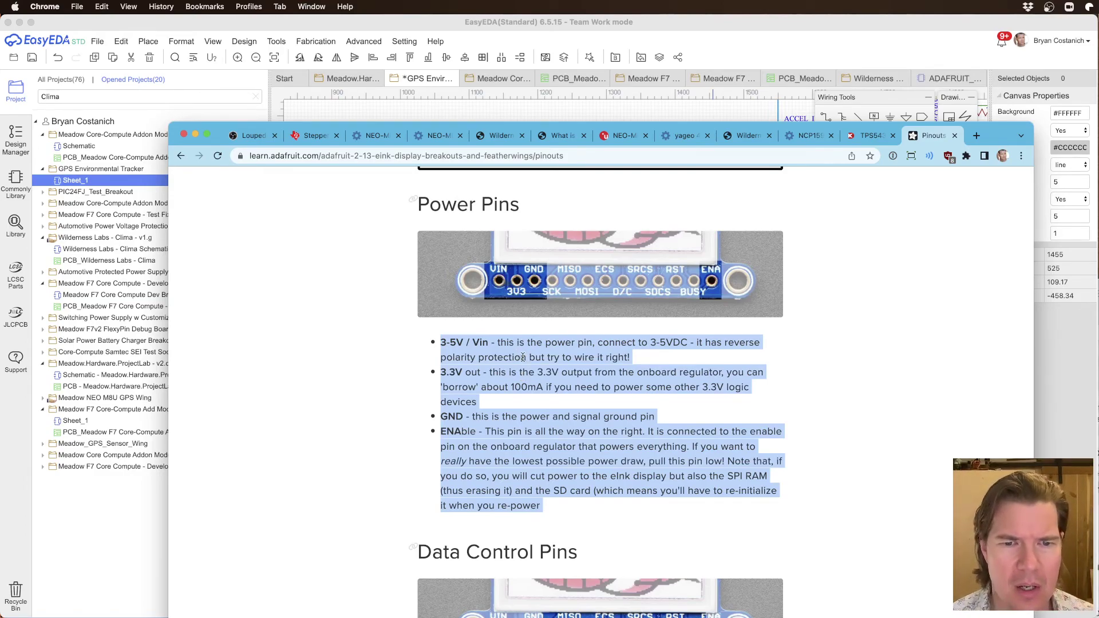
click(511, 387)
drag(477, 402, 442, 378)
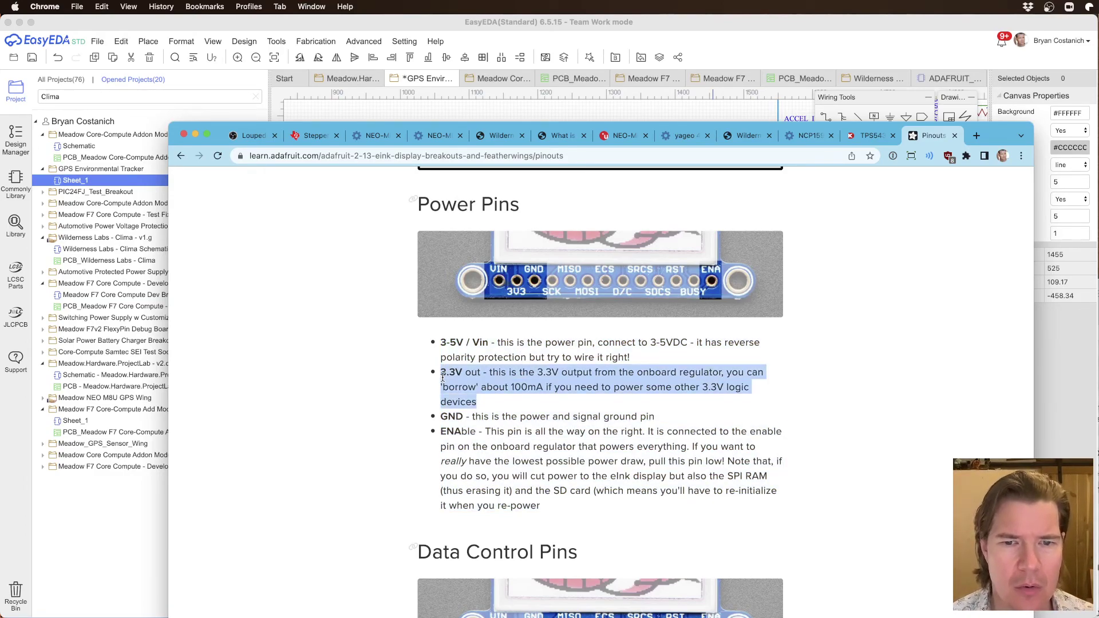
click(461, 361)
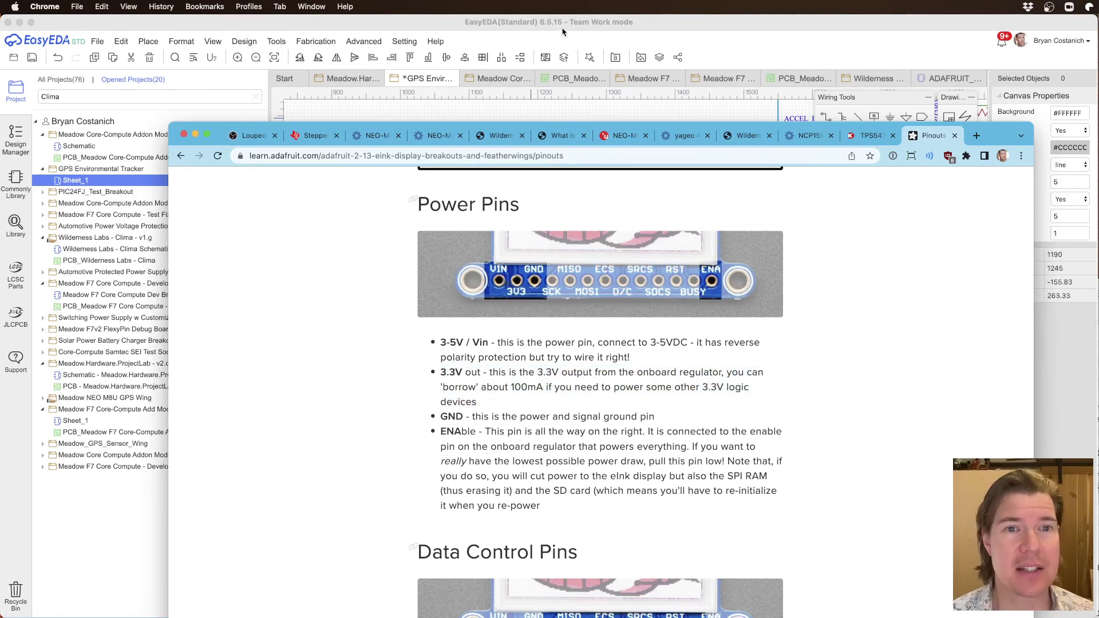
Step: Switch to EasyEDA and rename pin 2 of the Adafruit ePaper symbol as 3V3_OUT in the symbol editor
click(631, 25)
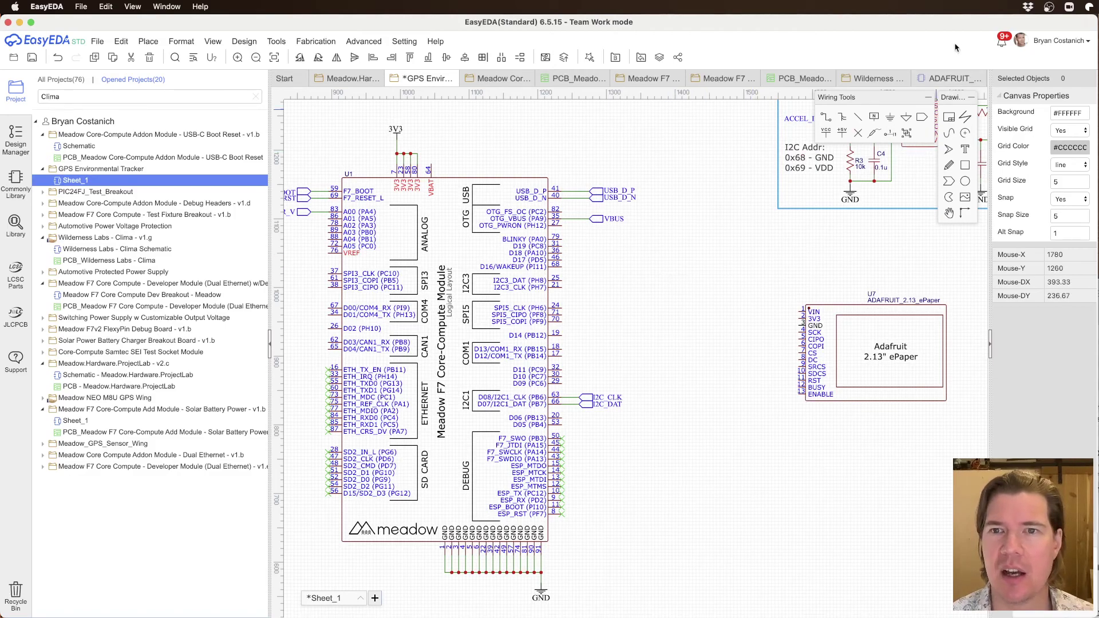
click(942, 80)
click(383, 289)
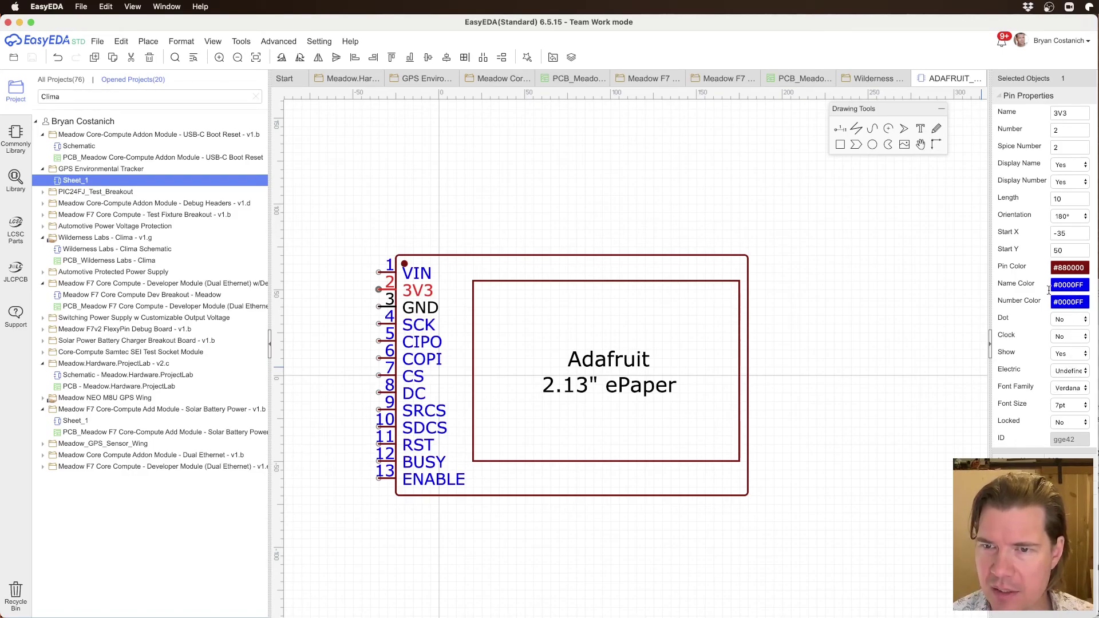
double_click(1083, 112)
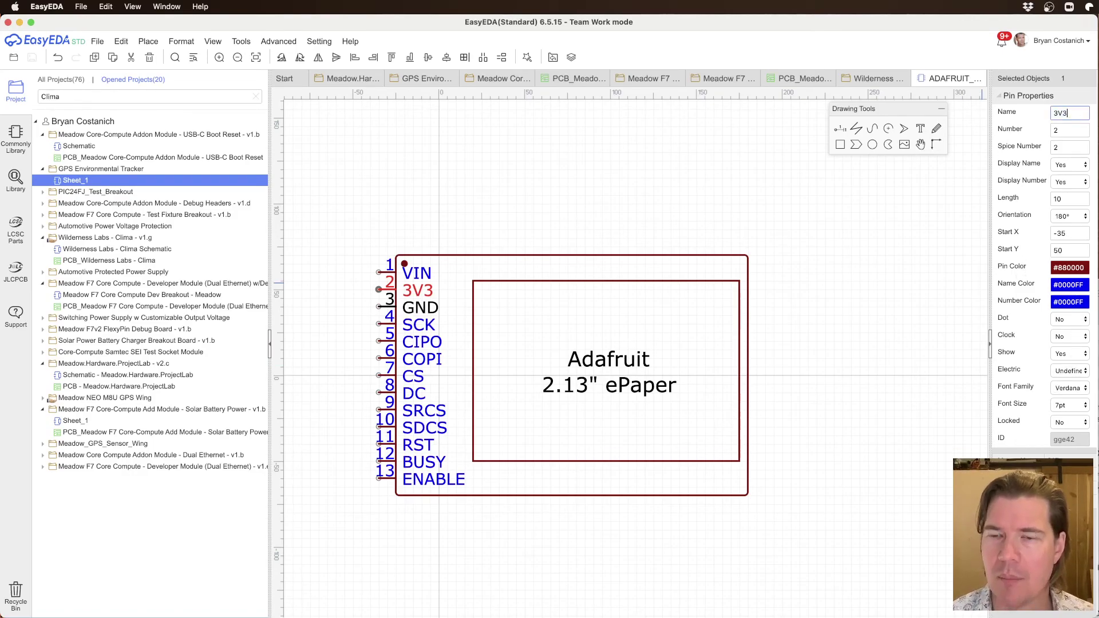
key(Return)
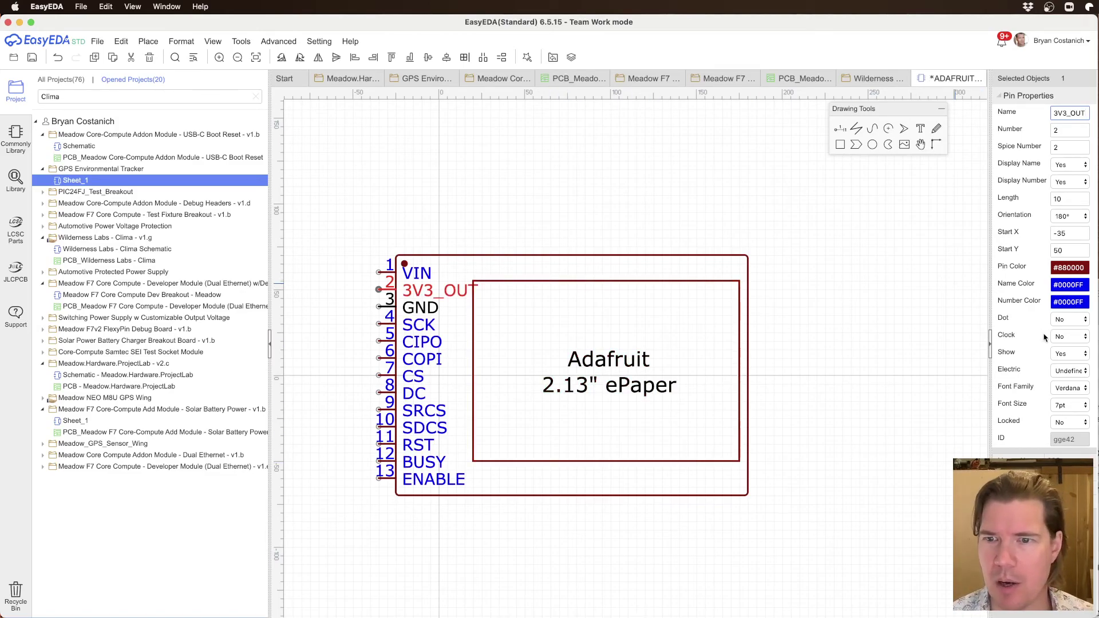
Step: Set the electric type of the 3V3_OUT pin to Power
click(1070, 371)
key(Down)
key(Down)
key(Down)
key(Down)
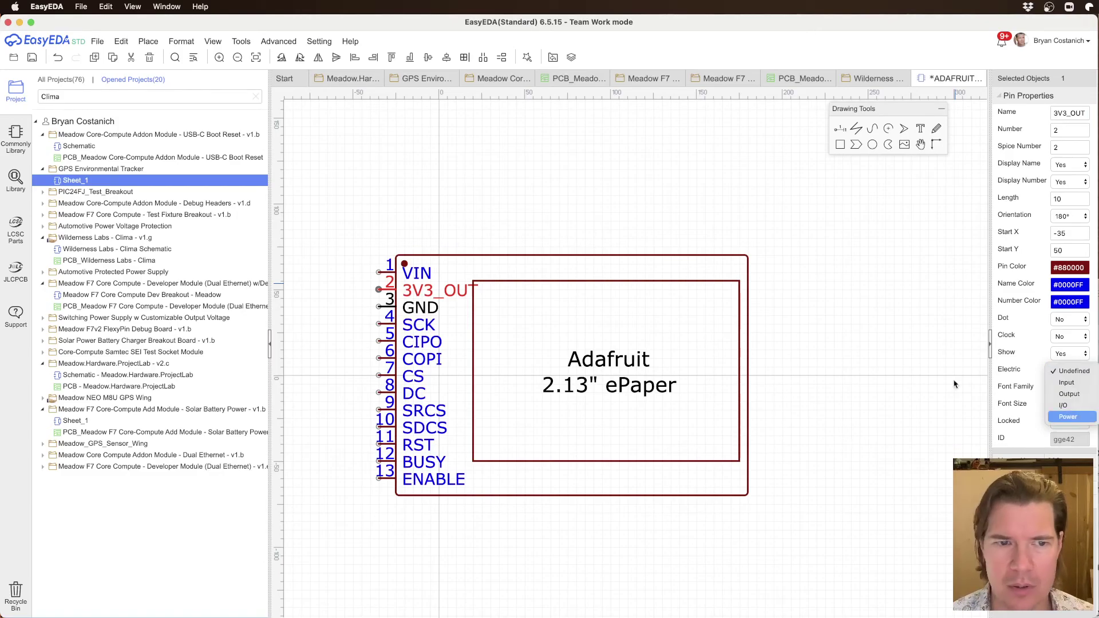
key(Return)
click(795, 269)
Step: Narrow the symbol's inner screen rectangle from its left edge to clear the 3V3_OUT label, and save the symbol
click(461, 293)
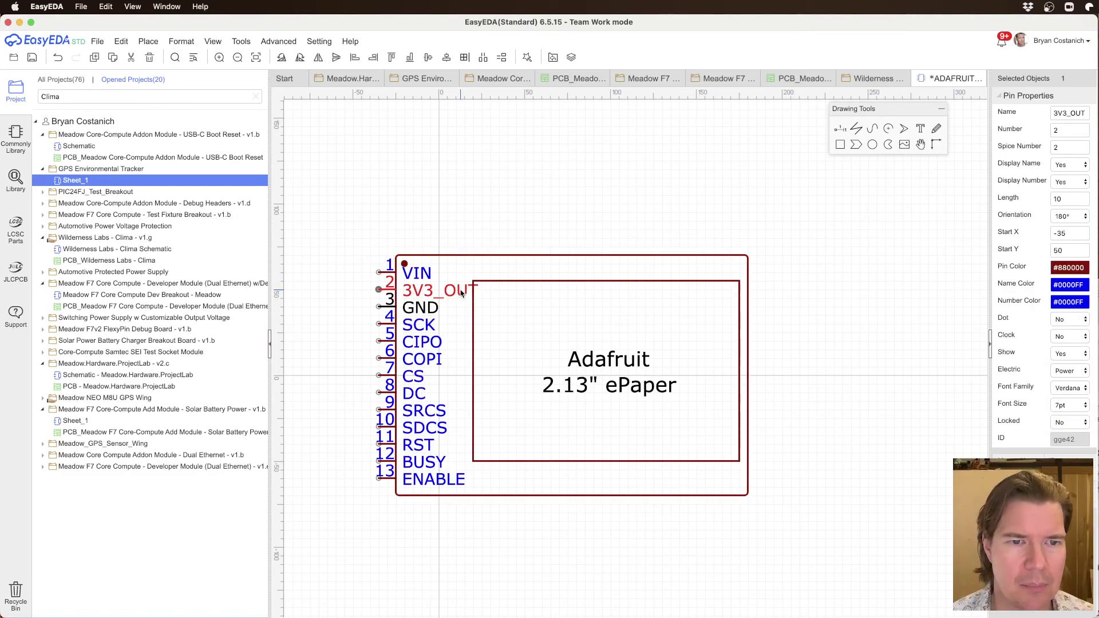
click(488, 267)
click(477, 294)
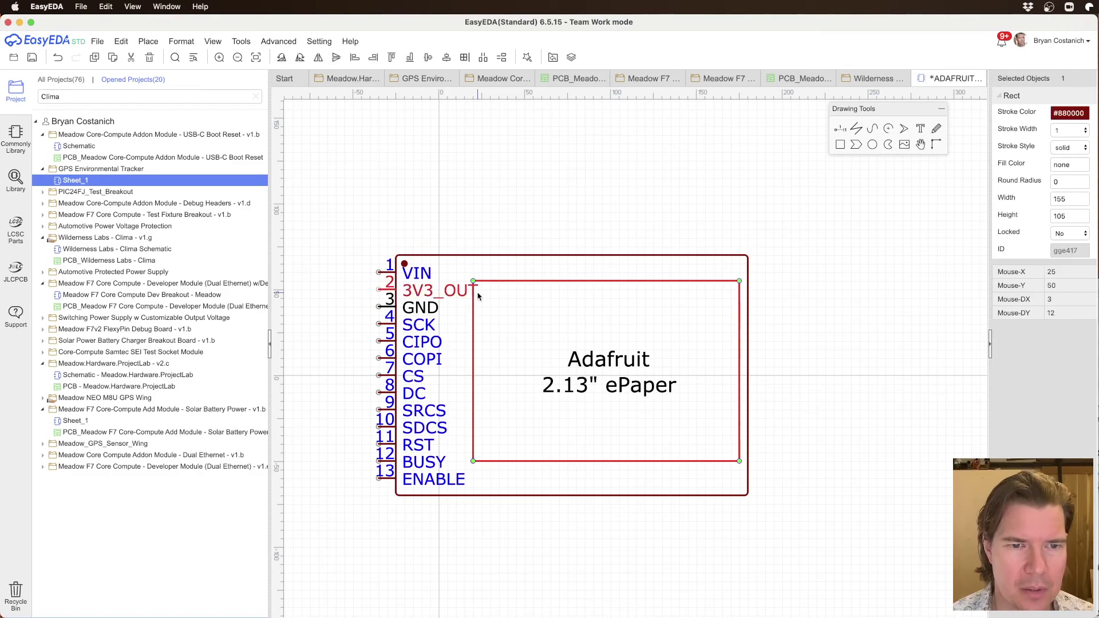
drag(473, 283, 482, 281)
click(574, 238)
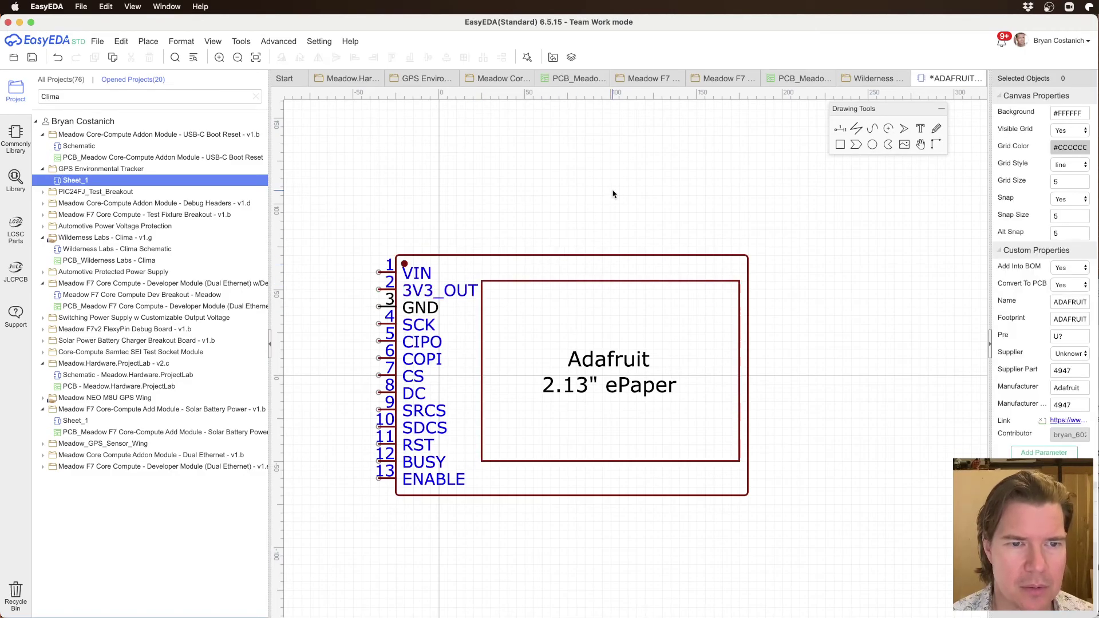
key(super+s)
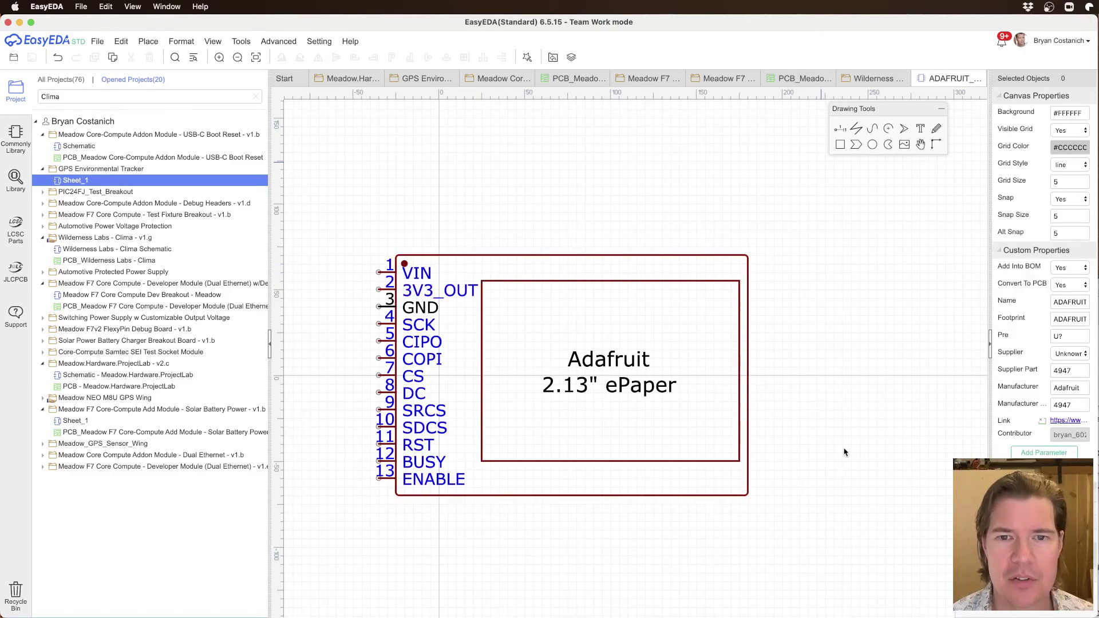
Step: Switch to Chrome and reread the guide's descriptions of the Vin, 3.3V out and GND pins
key(super+Tab)
drag(477, 402, 479, 372)
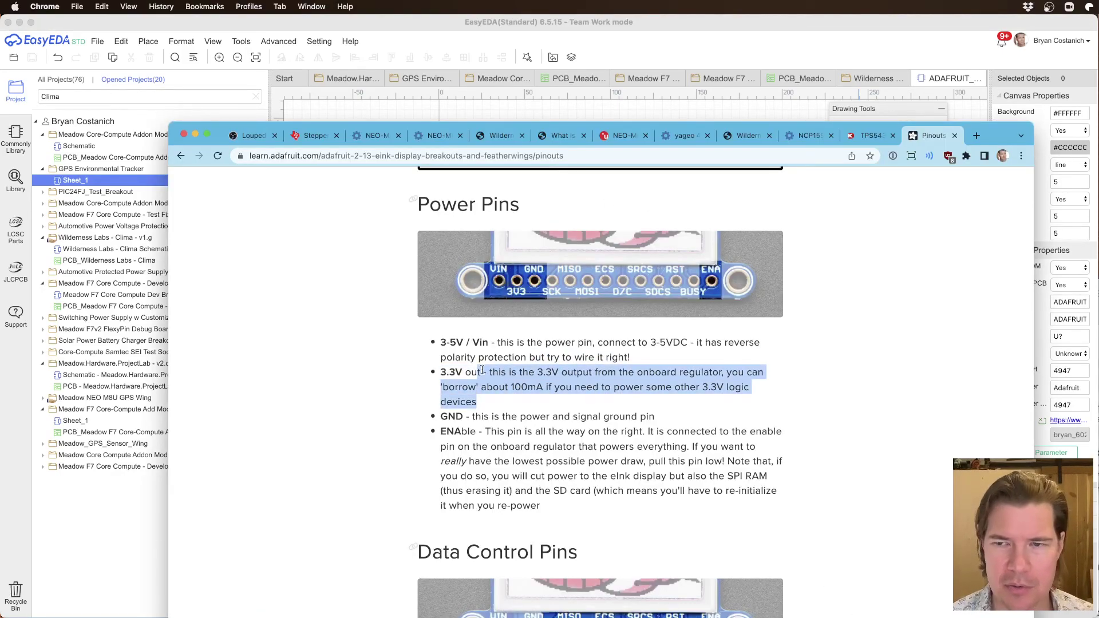
drag(524, 404, 462, 372)
click(672, 358)
drag(680, 342, 571, 342)
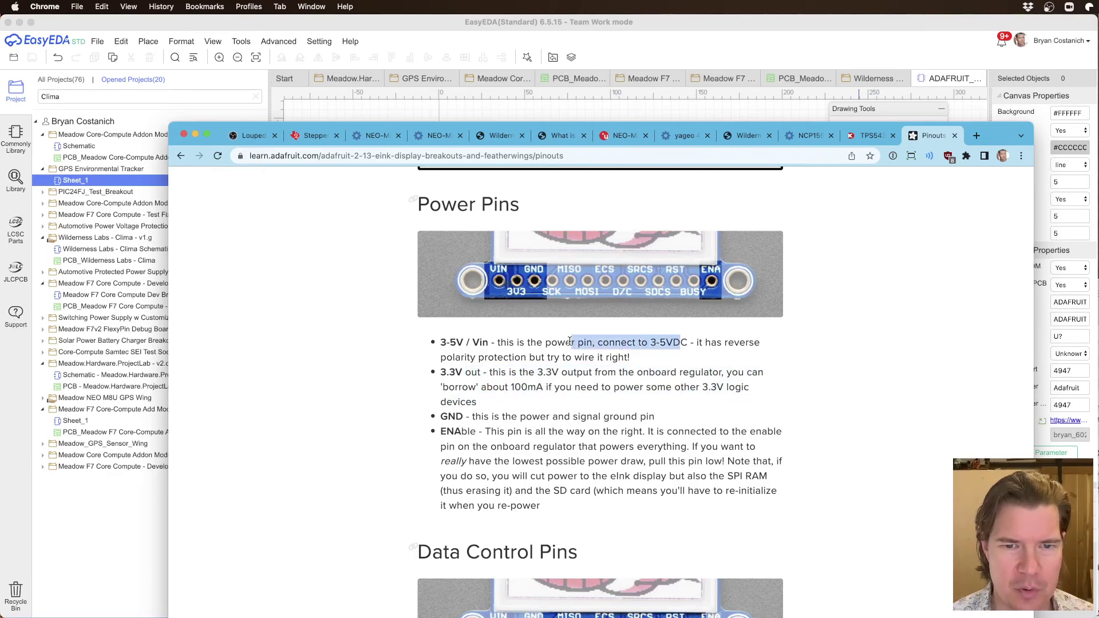
drag(490, 417, 471, 344)
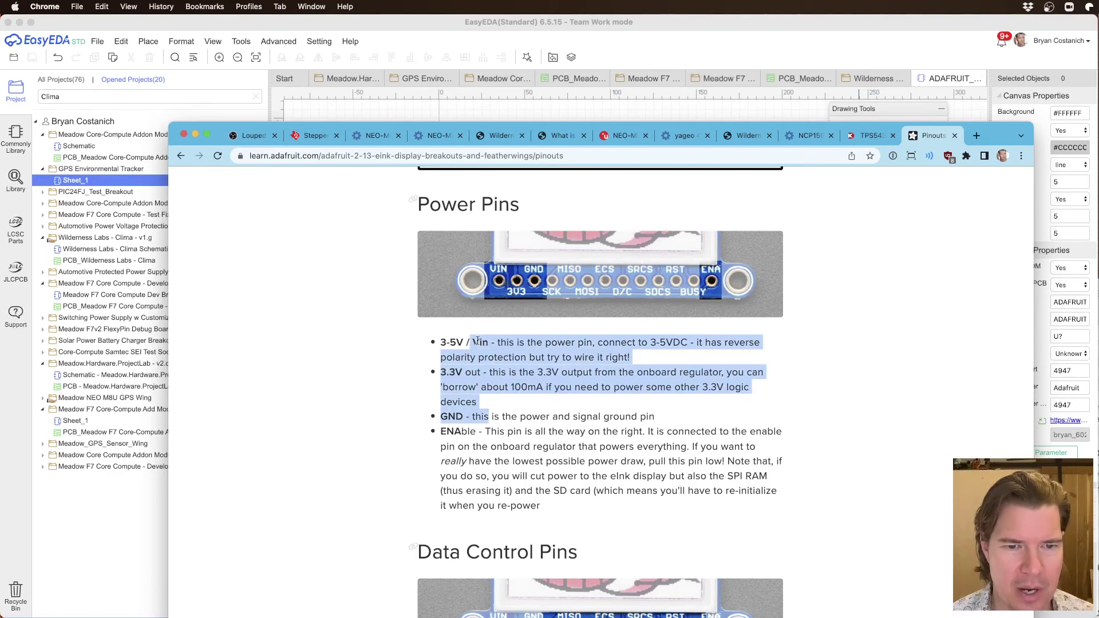
click(588, 353)
Step: Switch to EasyEDA and update the ePaper component U7 from the library in the GPS Environmental Tracker schematic
click(722, 57)
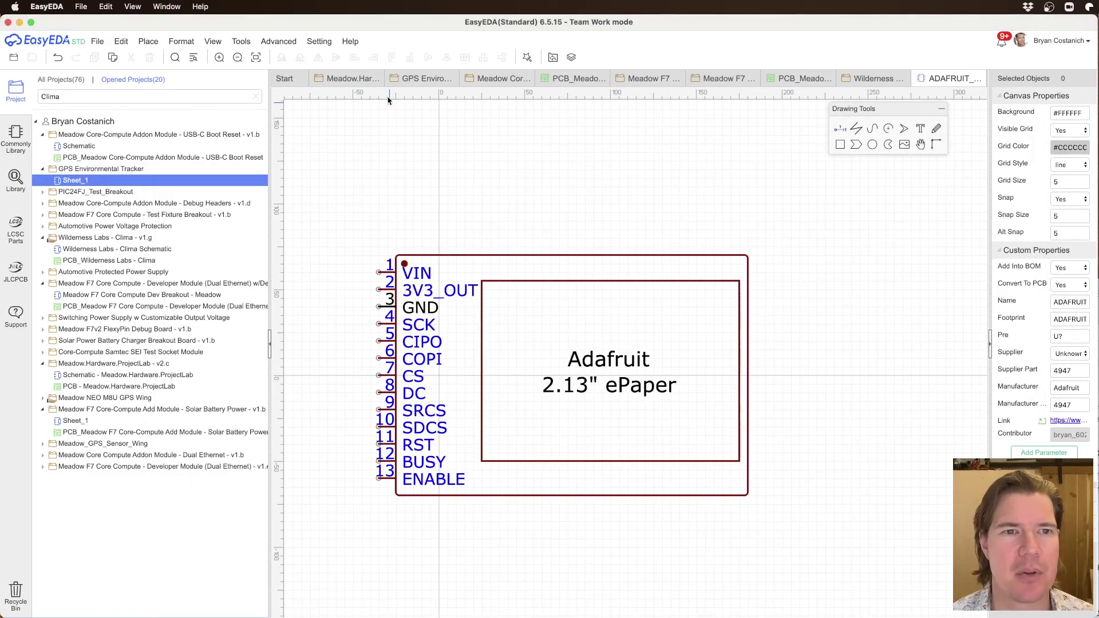
click(422, 79)
right_click(866, 330)
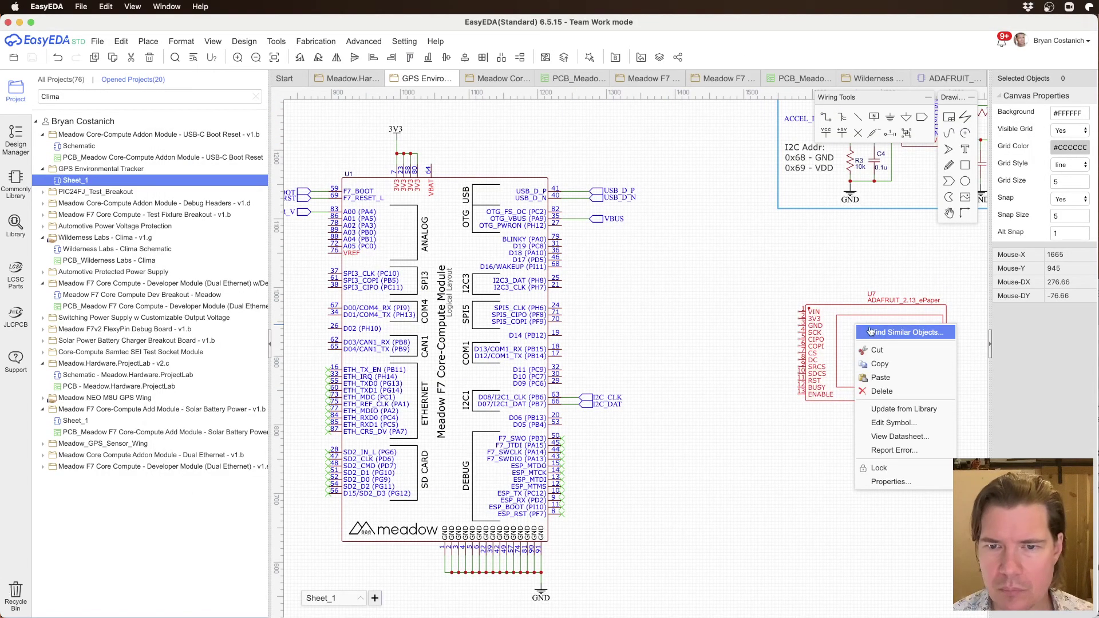
click(887, 410)
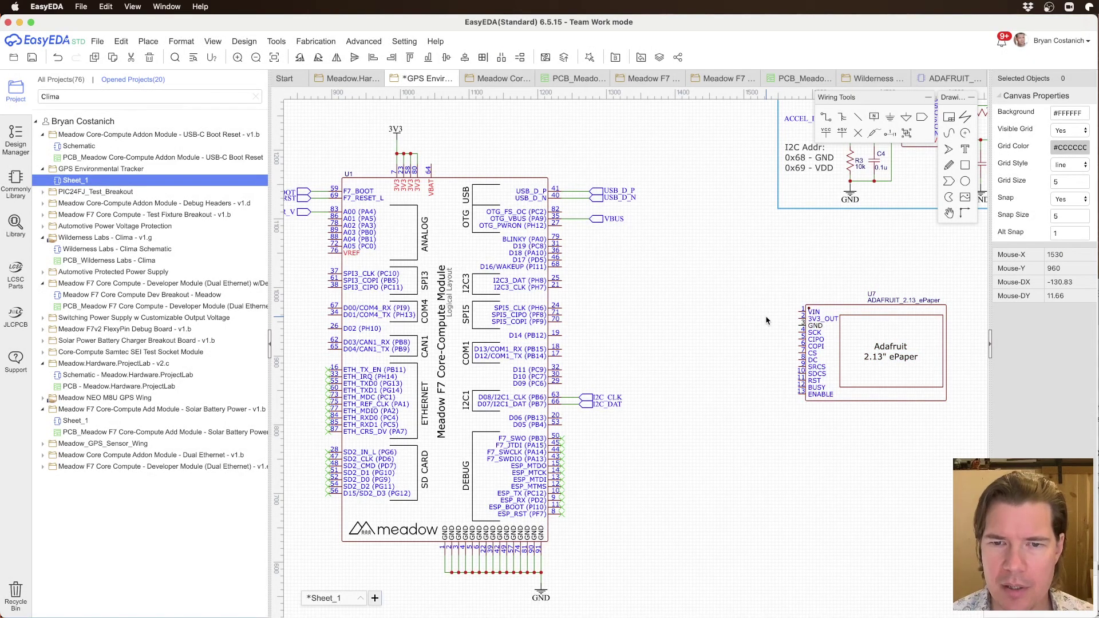
Step: Place a no-connect flag on pin 2 (3V3_OUT) of the ePaper component
right_drag(765, 318, 681, 294)
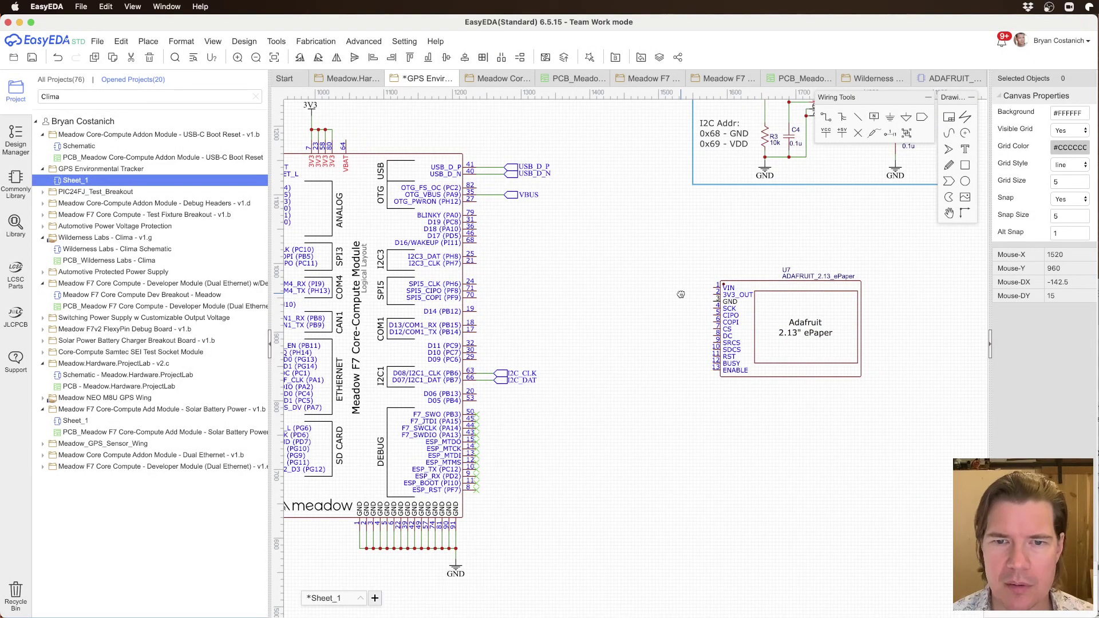
right_drag(569, 182, 716, 329)
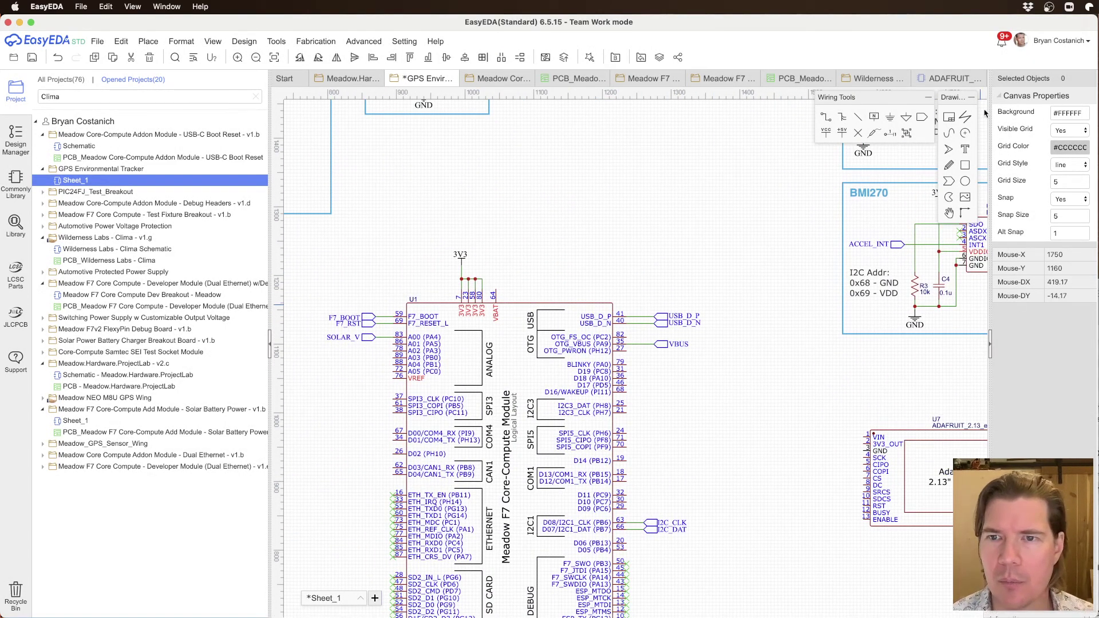
click(857, 134)
click(864, 445)
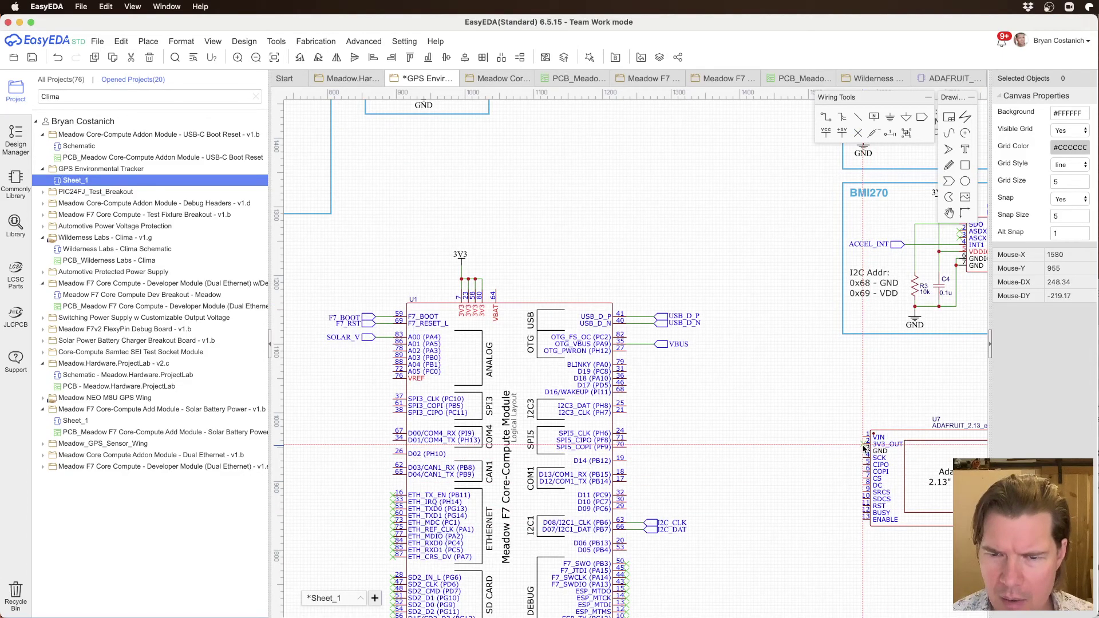
right_click(740, 402)
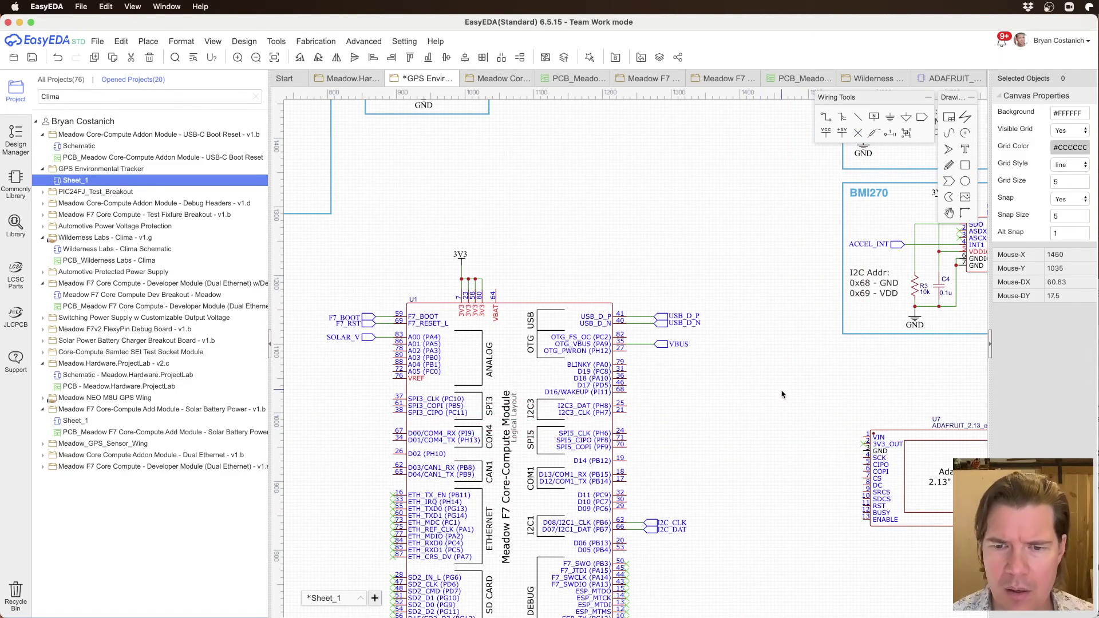
Step: Place a no-connect flag on pin 10 (SDCS) of the ePaper component
right_drag(782, 394, 627, 302)
click(857, 133)
scroll(658, 369, up, 5)
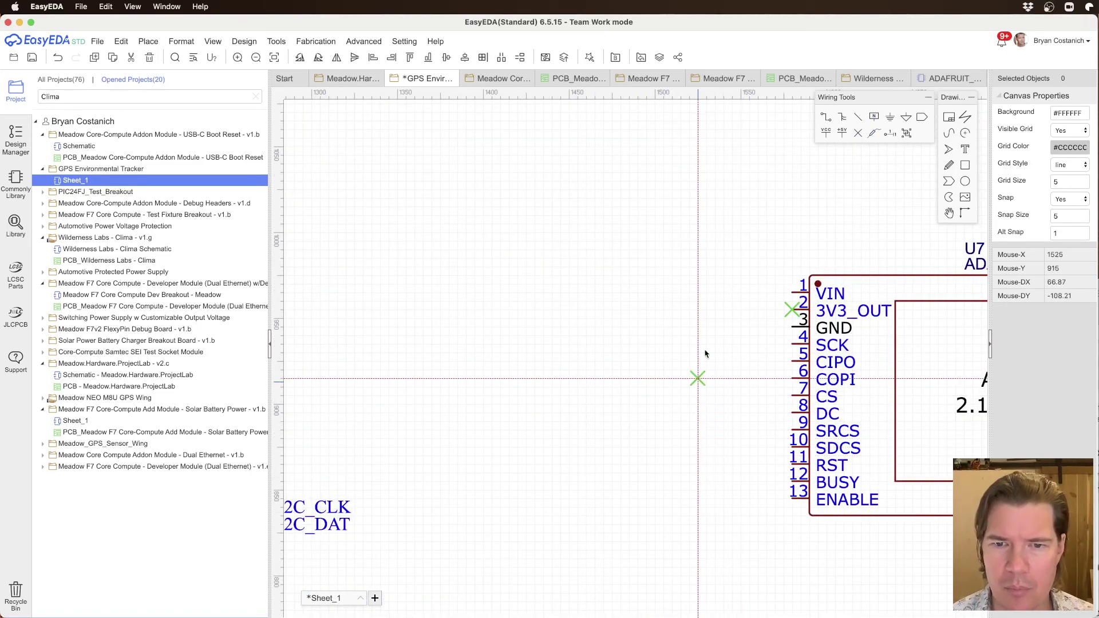
right_drag(714, 363, 520, 277)
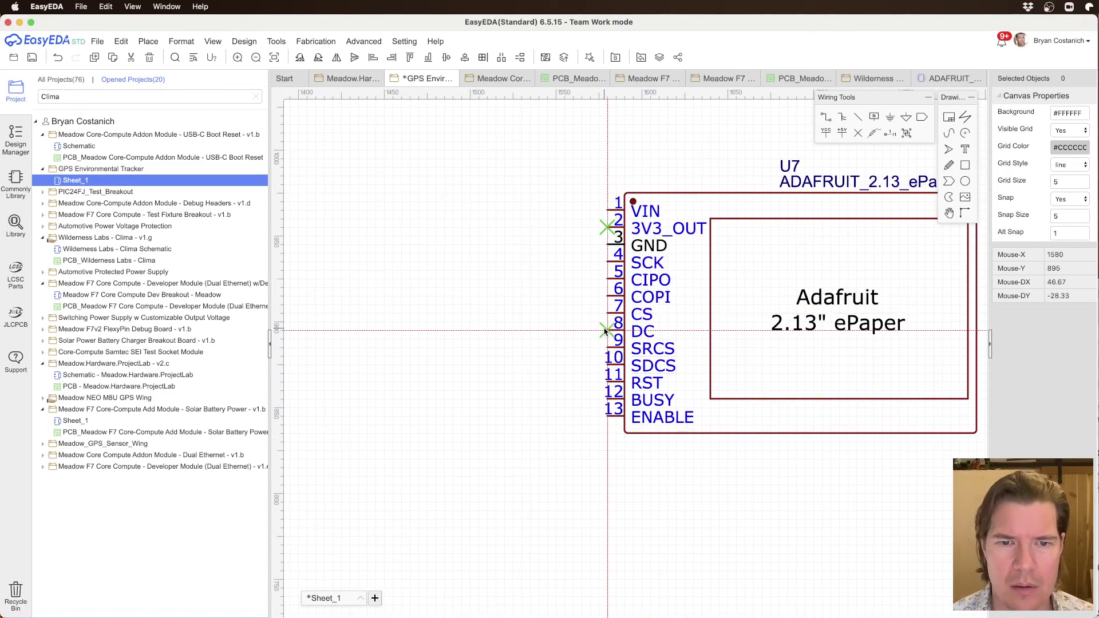
click(607, 365)
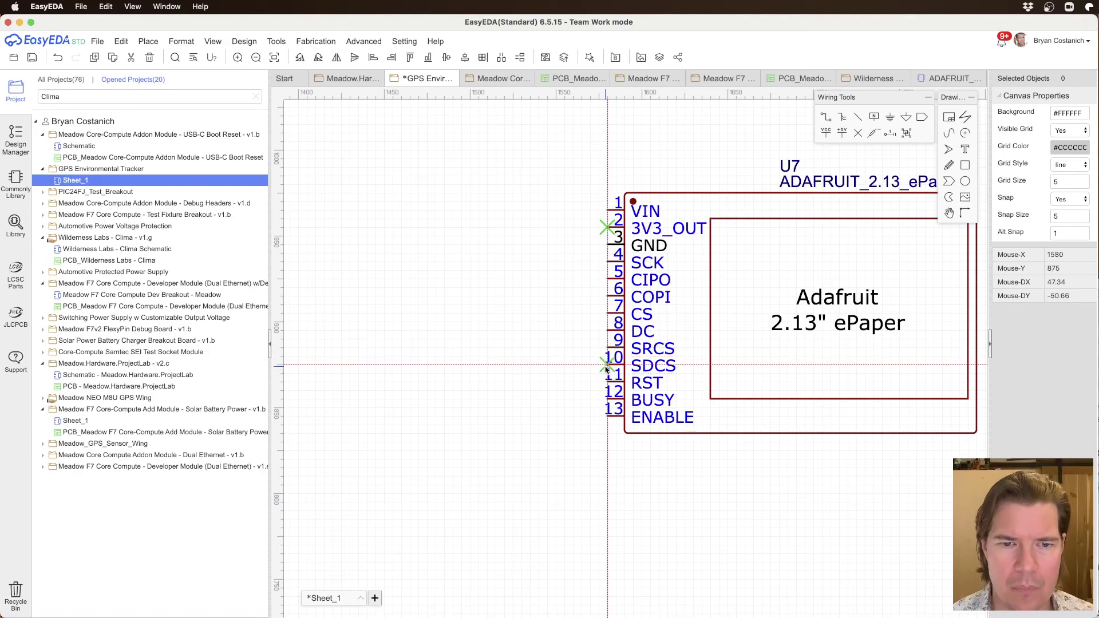
scroll(562, 356, down, 3)
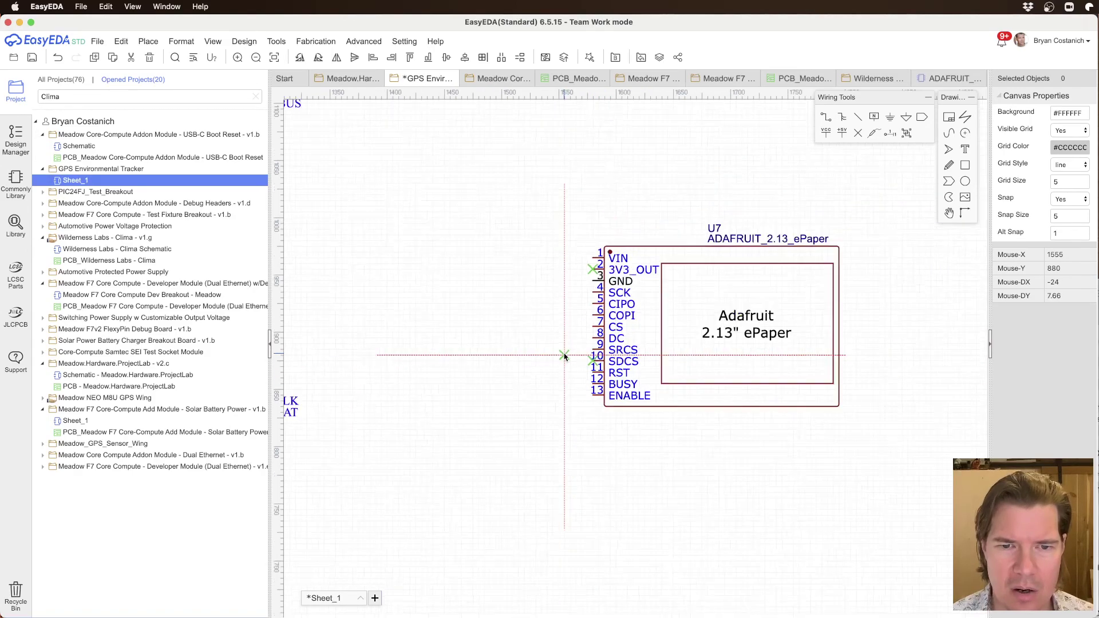
right_click(535, 330)
Step: Attach a net port to pin 4 (SCK) of the ePaper component and name it SCK
right_drag(468, 200, 577, 318)
right_drag(546, 271, 496, 211)
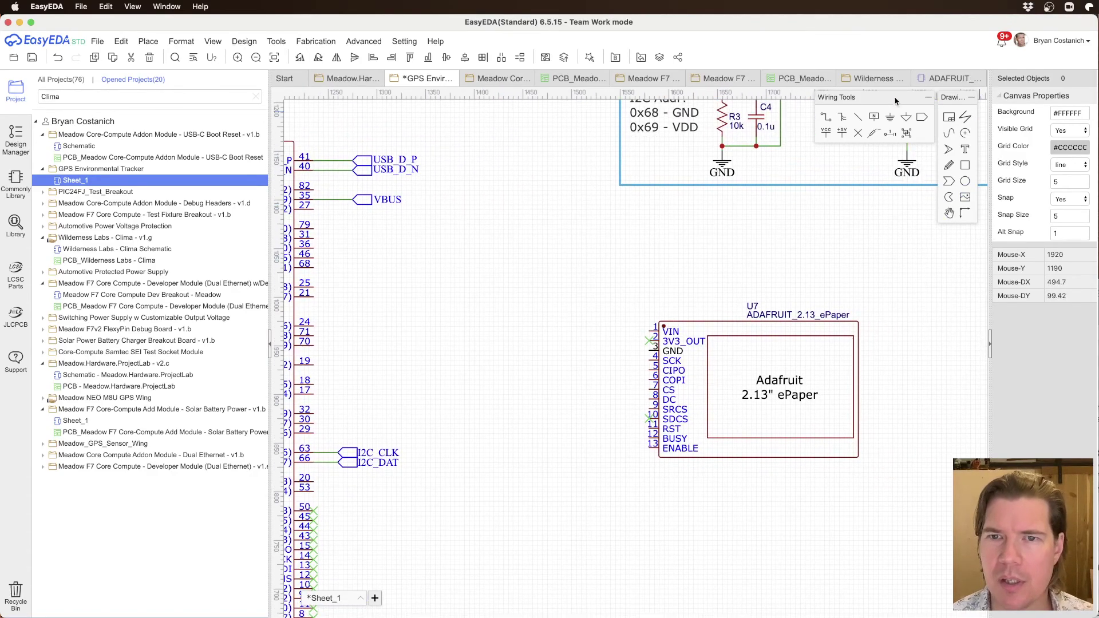
click(922, 122)
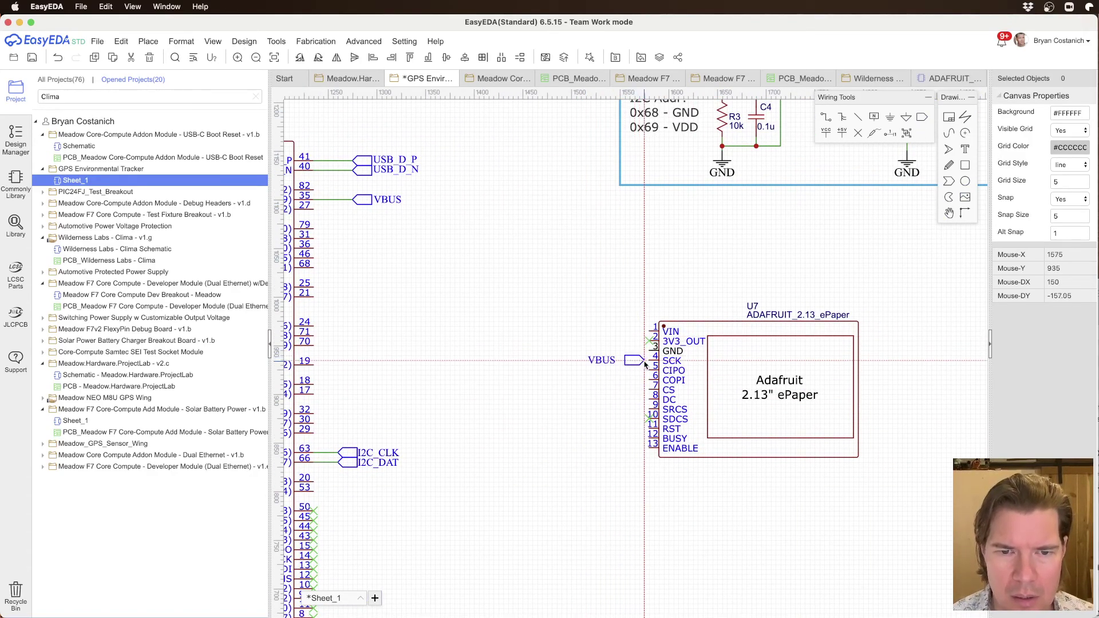
click(650, 363)
key(Escape)
double_click(614, 367)
key(Return)
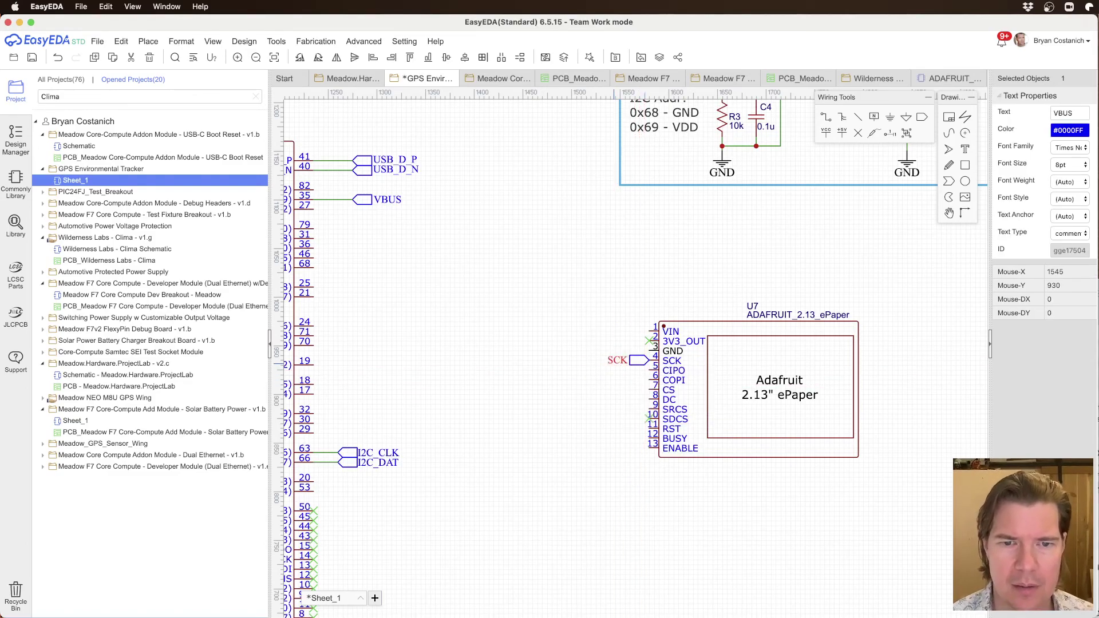
Step: Copy the SCK net port onto the CIPO and COPI pins of the ePaper component
click(637, 361)
key(super+c)
key(super+v)
click(641, 371)
key(super+v)
click(648, 380)
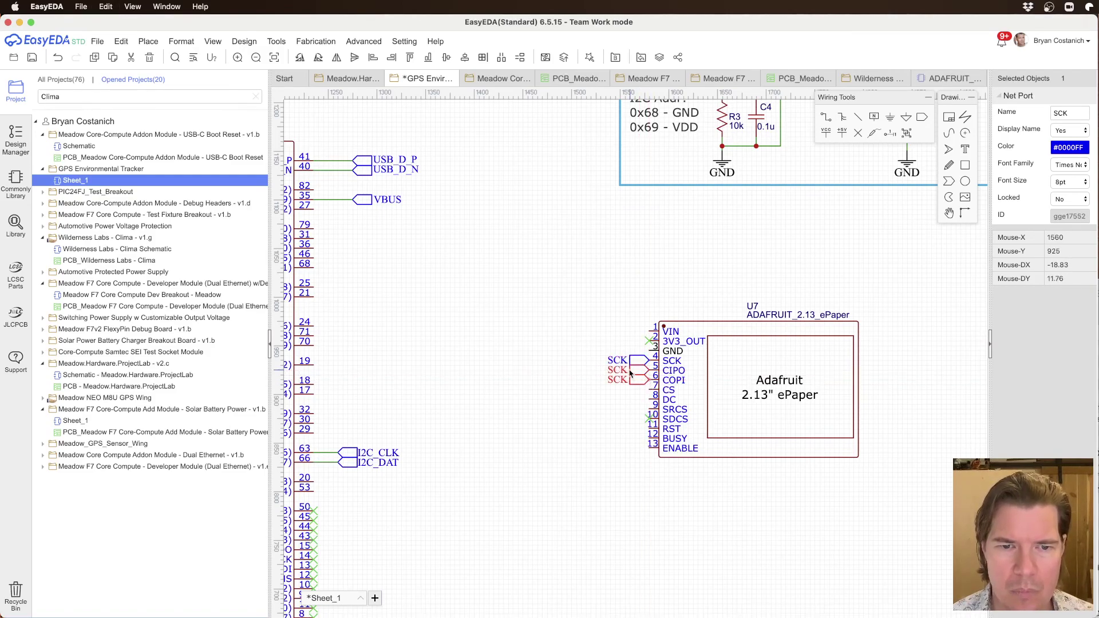
Step: Rename the net port copy on pin 5 of the ePaper component as CIPO
click(618, 373)
double_click(618, 374)
text(c)
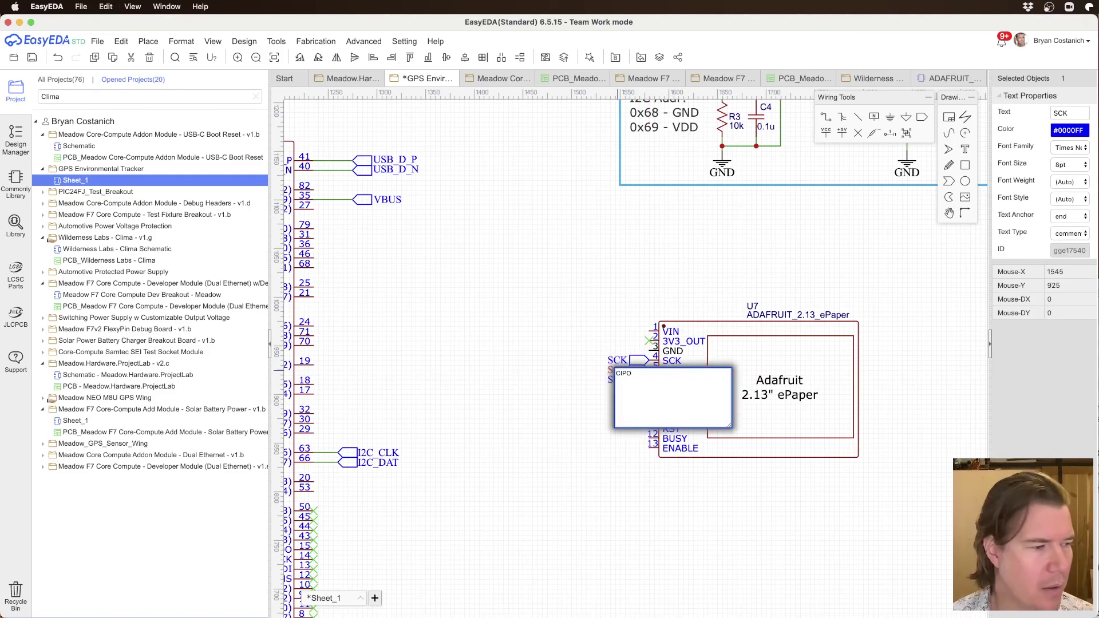
key(Return)
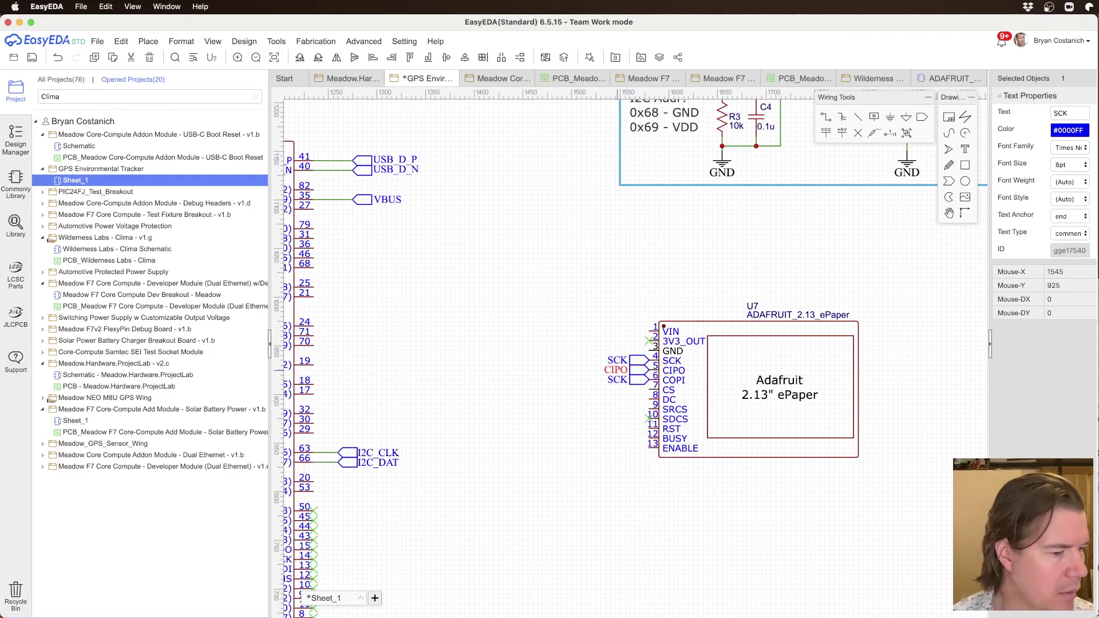
Step: Rename the net port copy on pin 6 of the ePaper component as COPI
double_click(617, 383)
text(COPI)
key(Return)
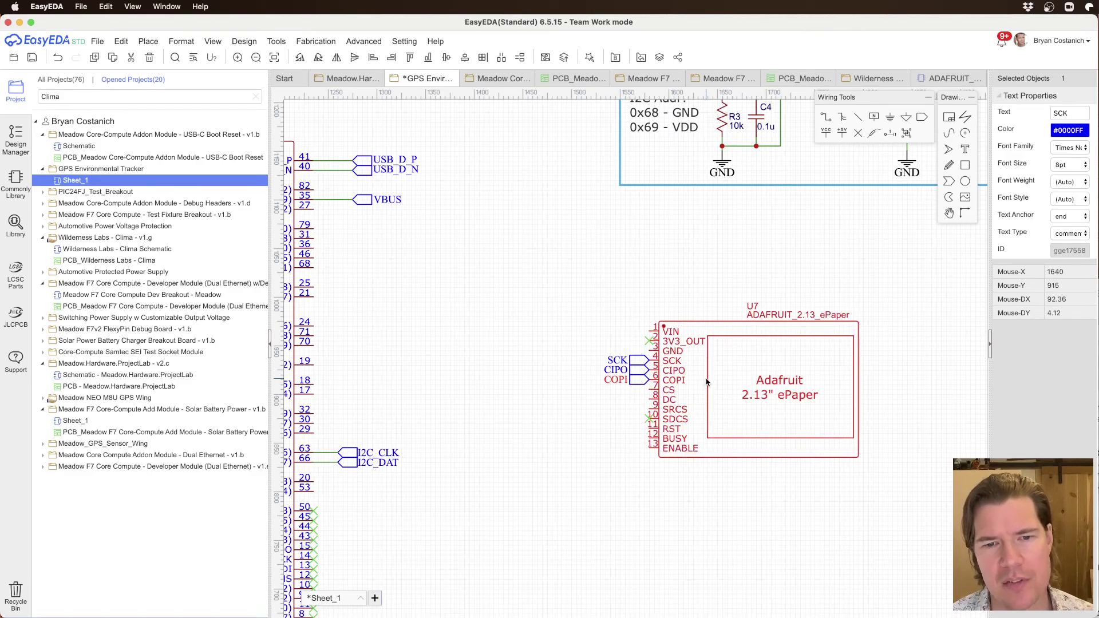
Step: Move the SCK, CIPO and COPI net ports together away from the ePaper component, keeping them wired to their pins
shift+click(640, 370)
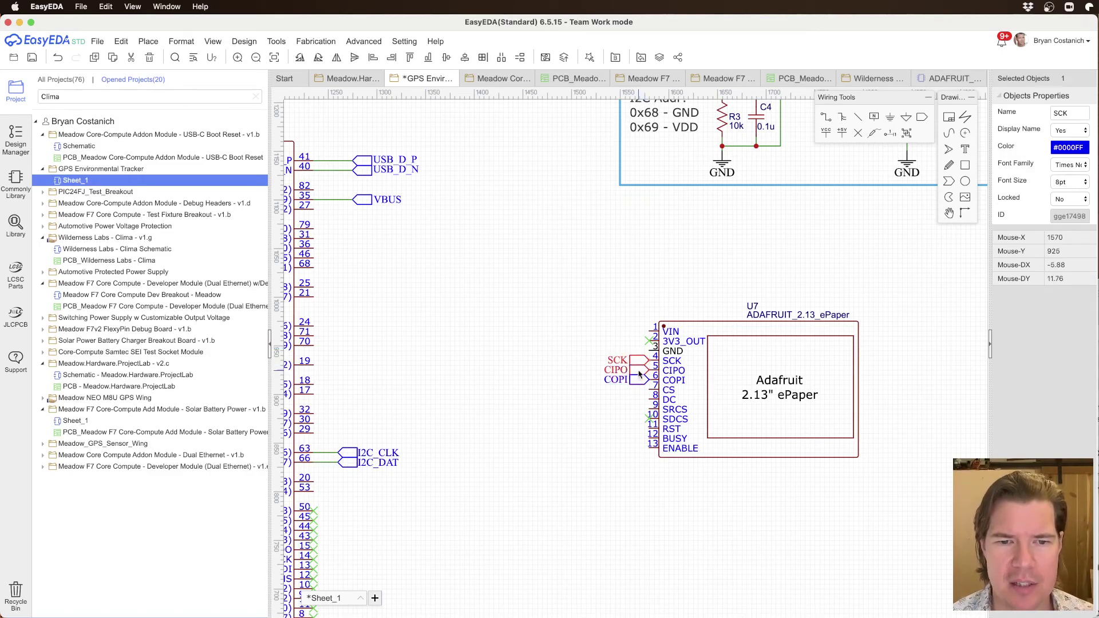
shift+click(639, 379)
drag(638, 361, 608, 361)
click(634, 327)
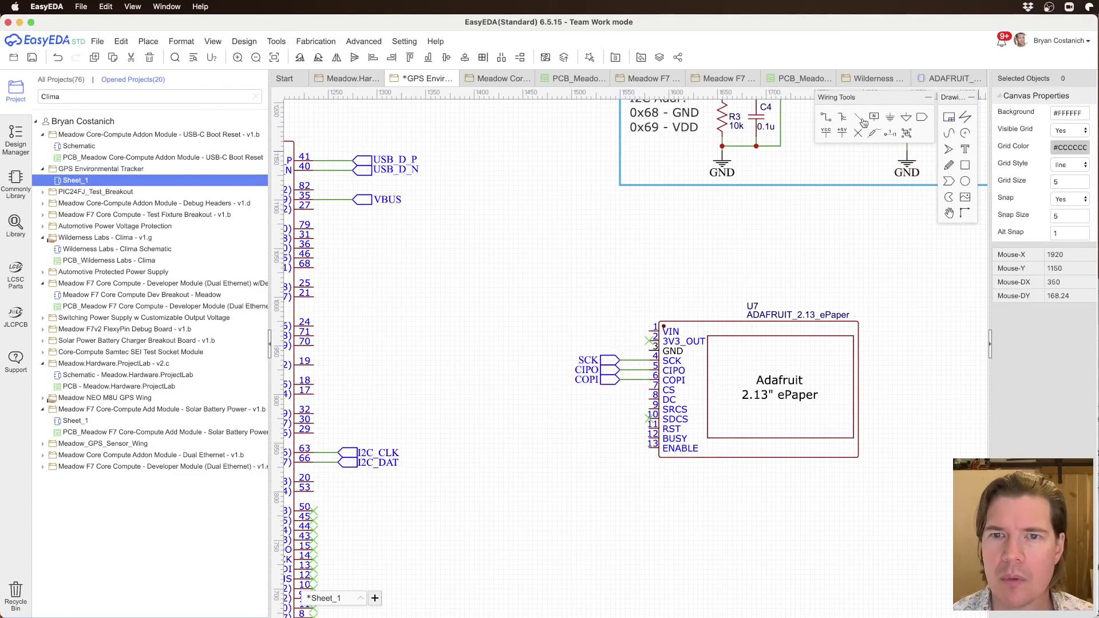
Step: Place a GND symbol below and to the left of the ePaper component, and end the placement
click(889, 118)
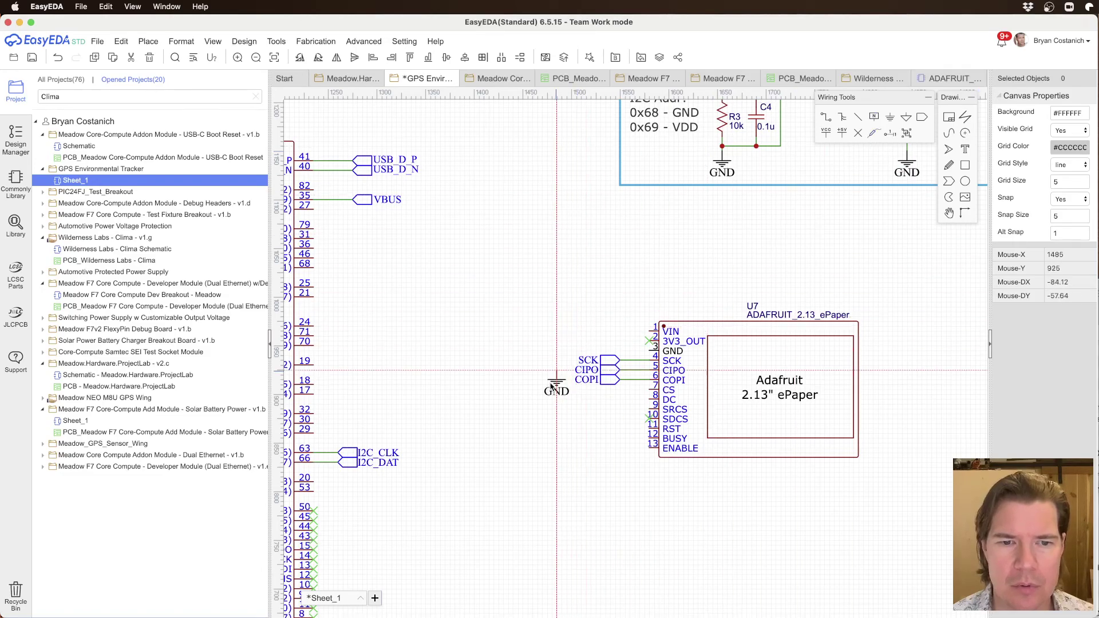
click(549, 475)
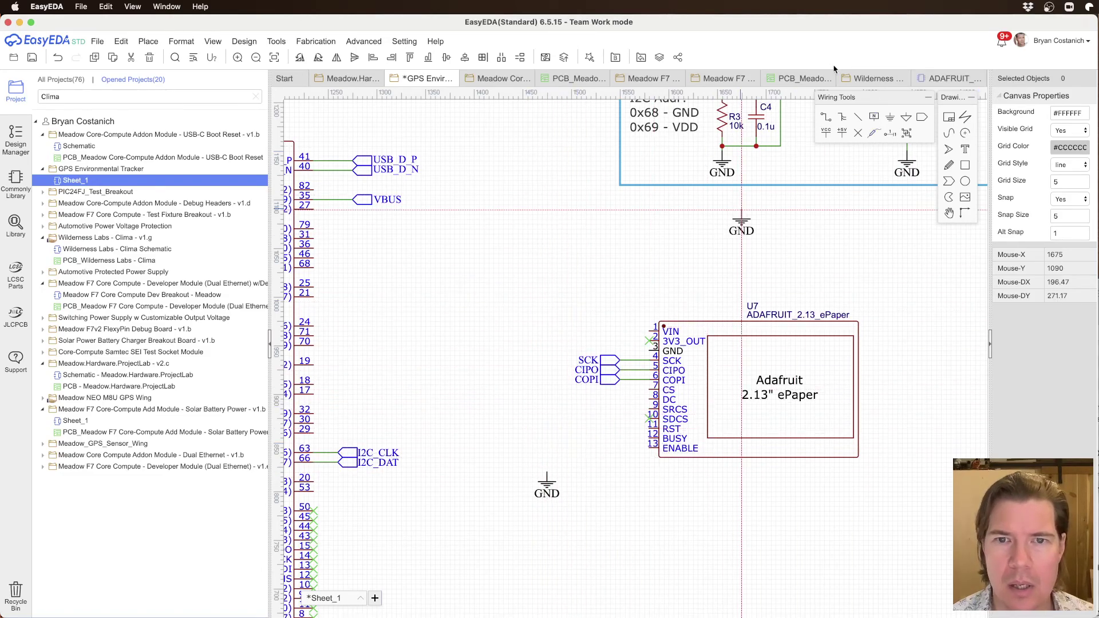
scroll(594, 249, down, 5)
right_click(591, 209)
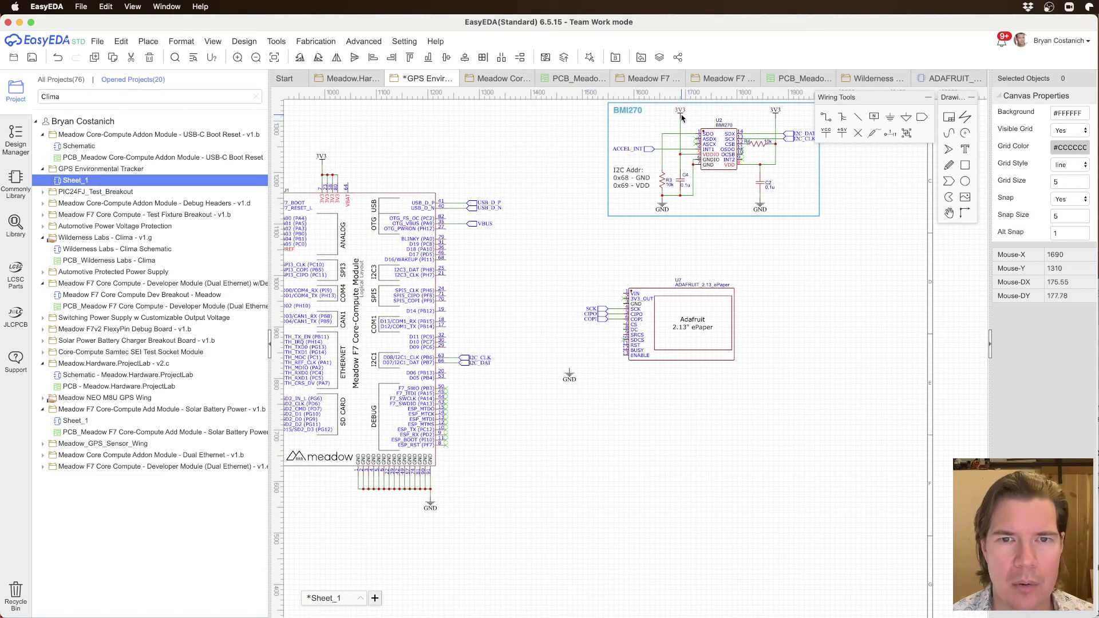
Step: Copy the 3V3 power flag from the BMI270 block and place it above the new GND symbol, beside the ePaper component
click(681, 116)
click(681, 117)
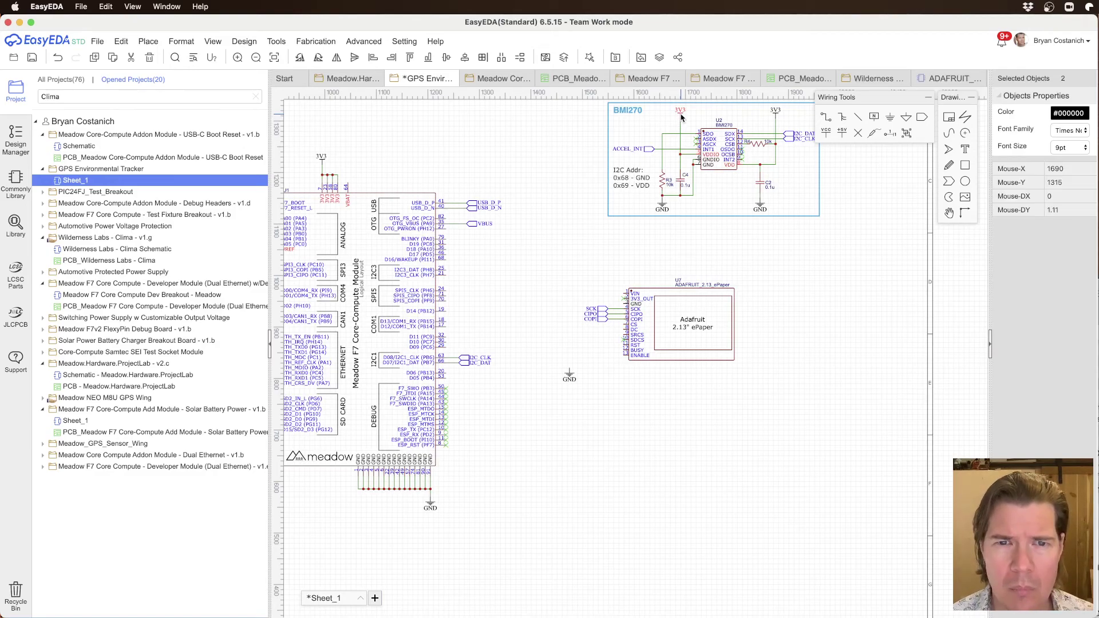
key(ctrl+c)
key(ctrl+v)
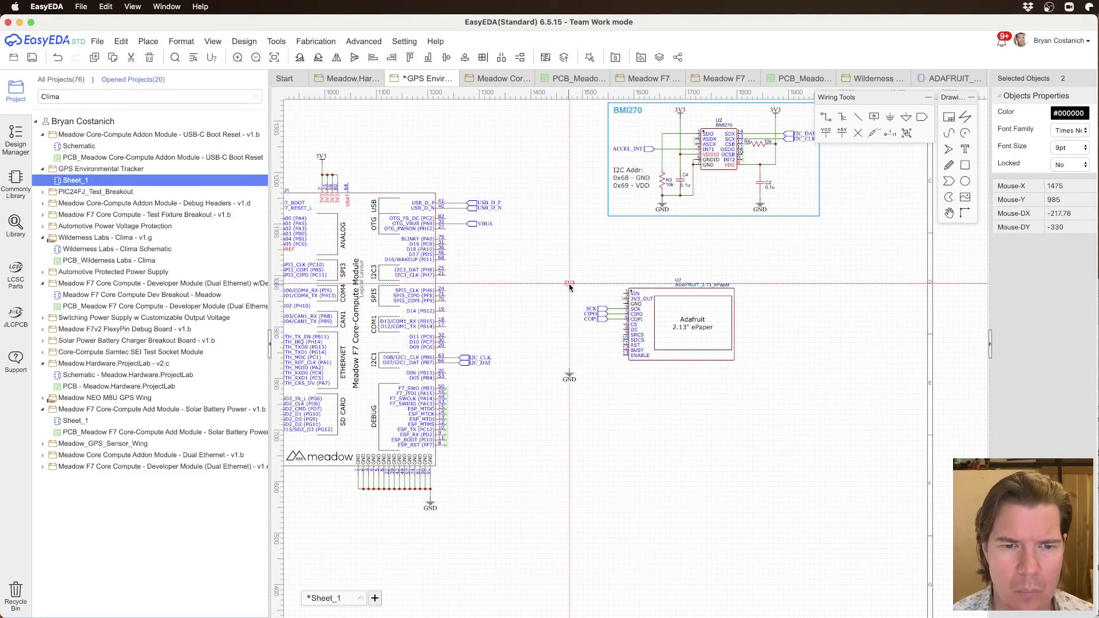
click(569, 286)
scroll(569, 288, up, 3)
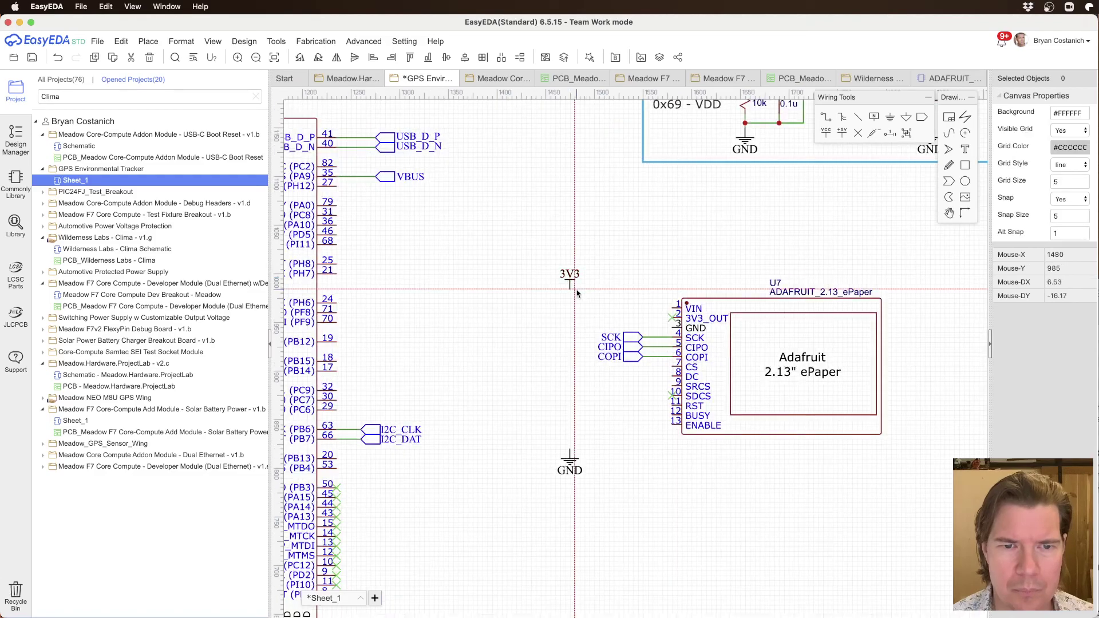
Step: Wire the 3V3 flag to the ePaper's VIN pin and its GND pin to the ground symbol
click(570, 289)
click(673, 308)
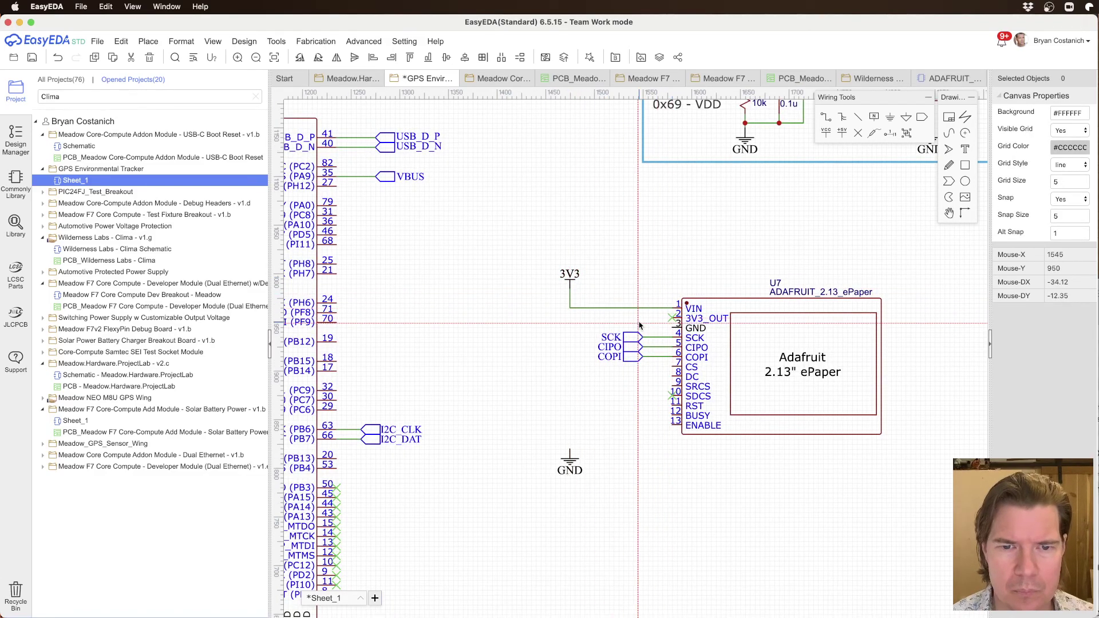
click(671, 327)
click(570, 458)
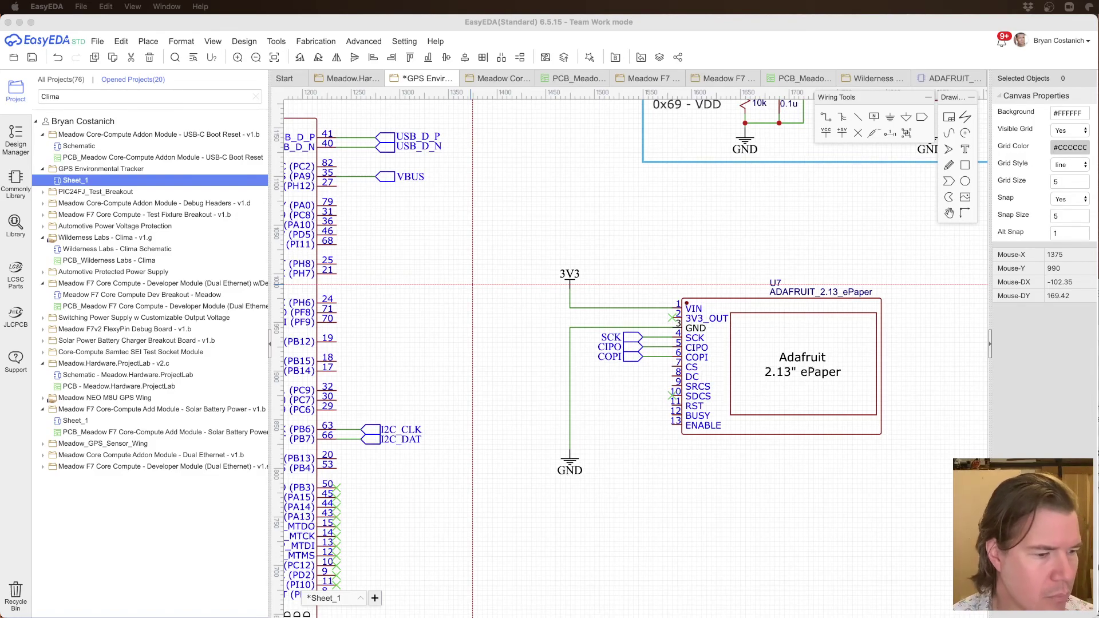
click(752, 484)
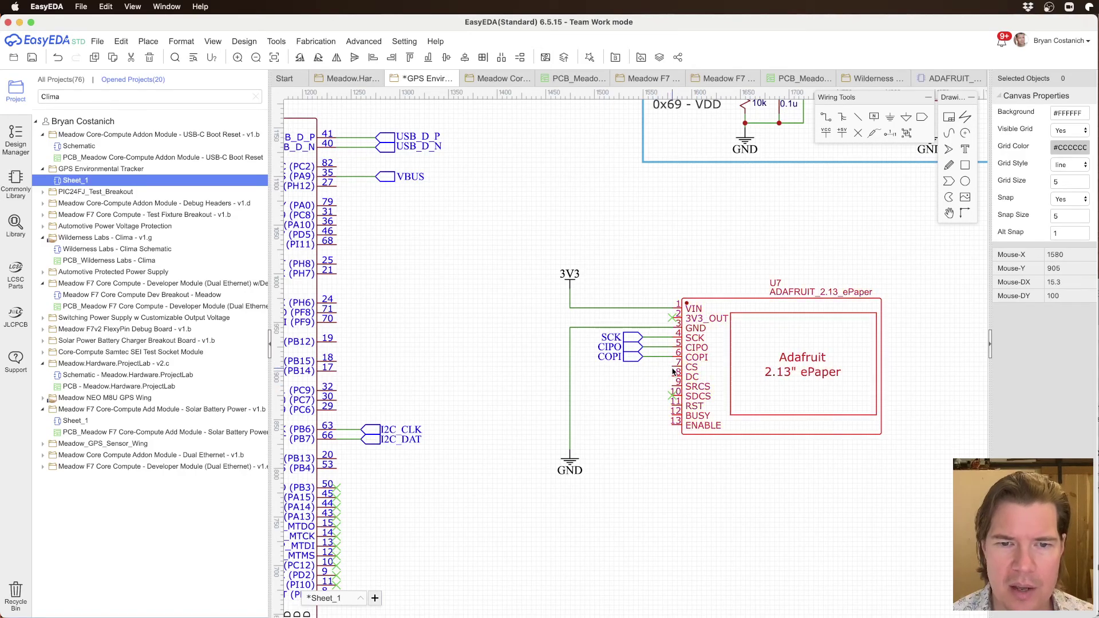
Step: Switch to Chrome and open the Peripheral Driver Library on developer.wildernesslabs.co in a new tab
scroll(639, 418, down, 5)
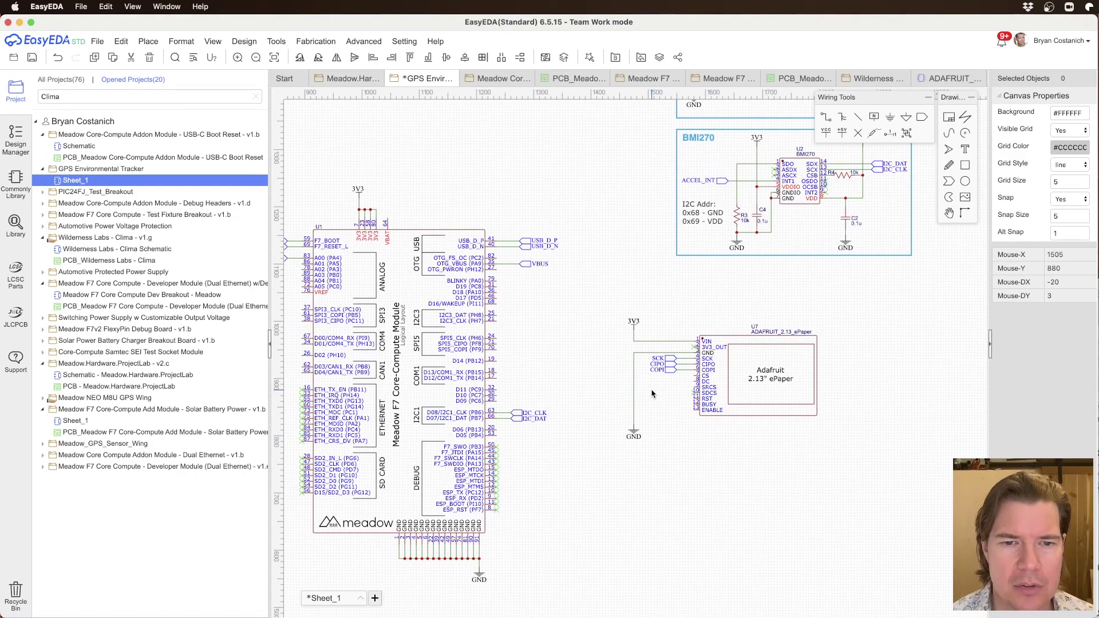
key(super+Tab)
key(super+t)
text(deve)
key(Return)
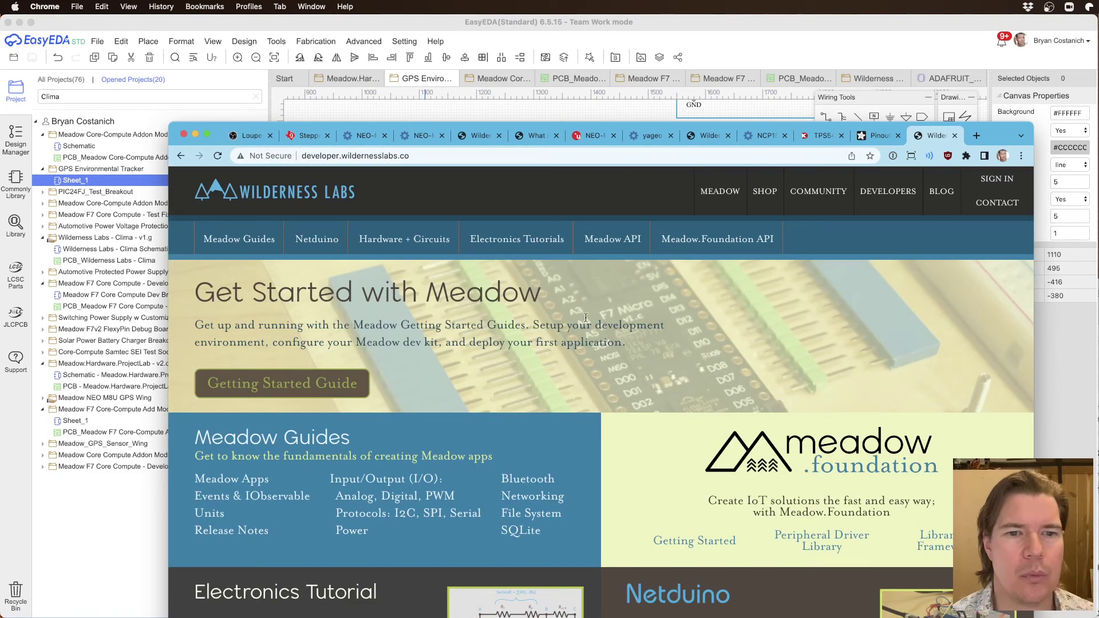
click(822, 540)
scroll(511, 345, down, 10)
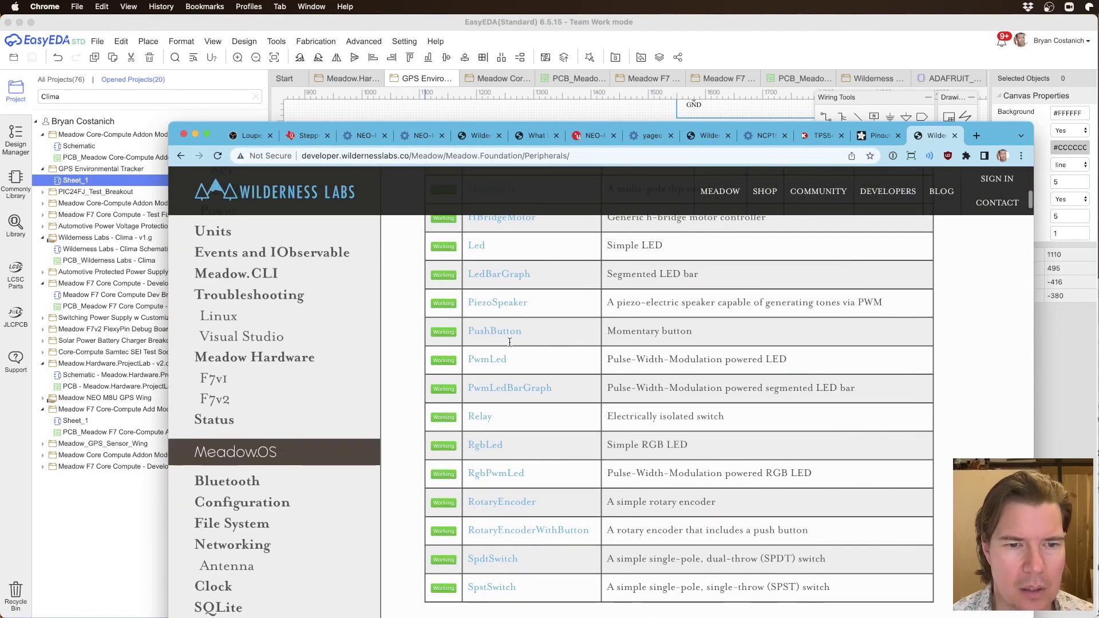
Step: Search the peripherals page for "epaper" and open the Displays.ePaper driver documentation
key(super+f)
text(epaper)
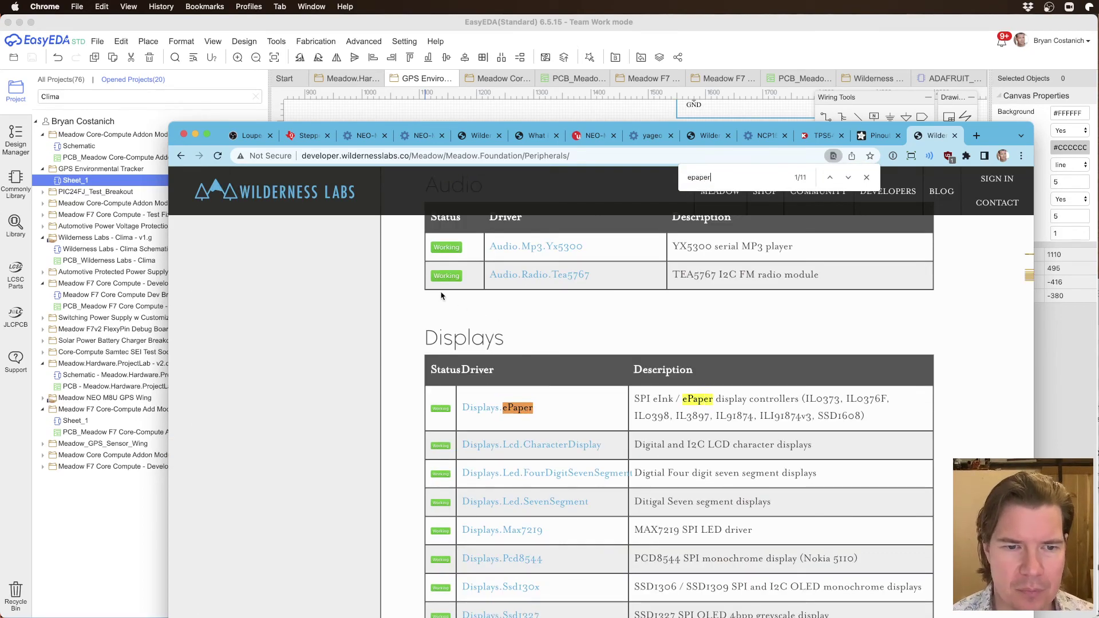
scroll(590, 309, down, 3)
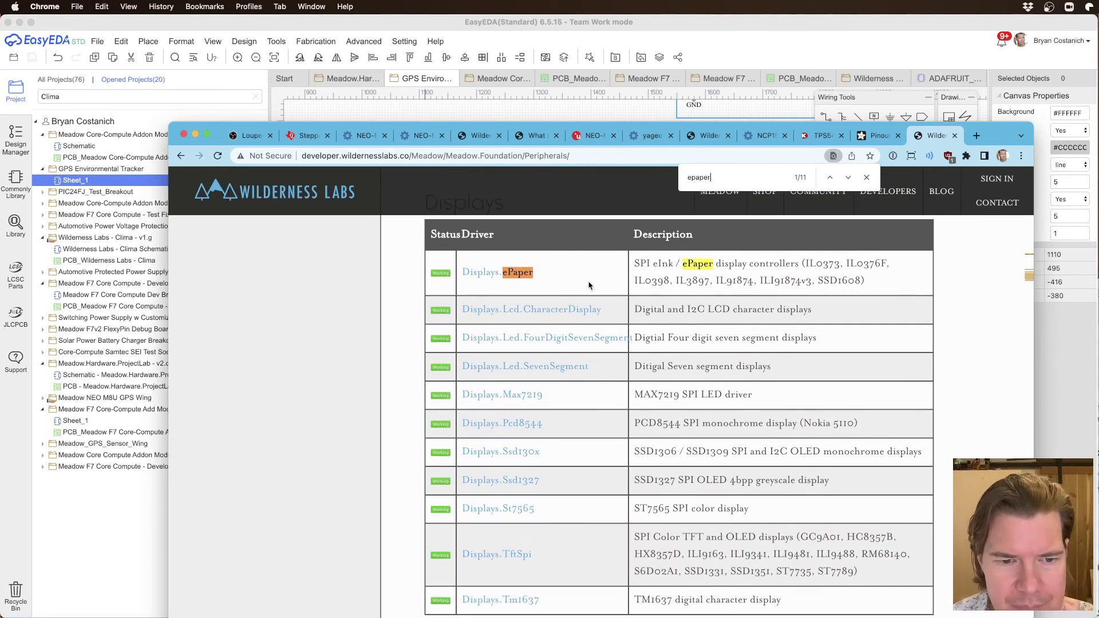
click(487, 273)
Step: Examine the ePaper driver's display-to-Meadow pin table and the descriptions of its display controller classes
scroll(601, 403, down, 7)
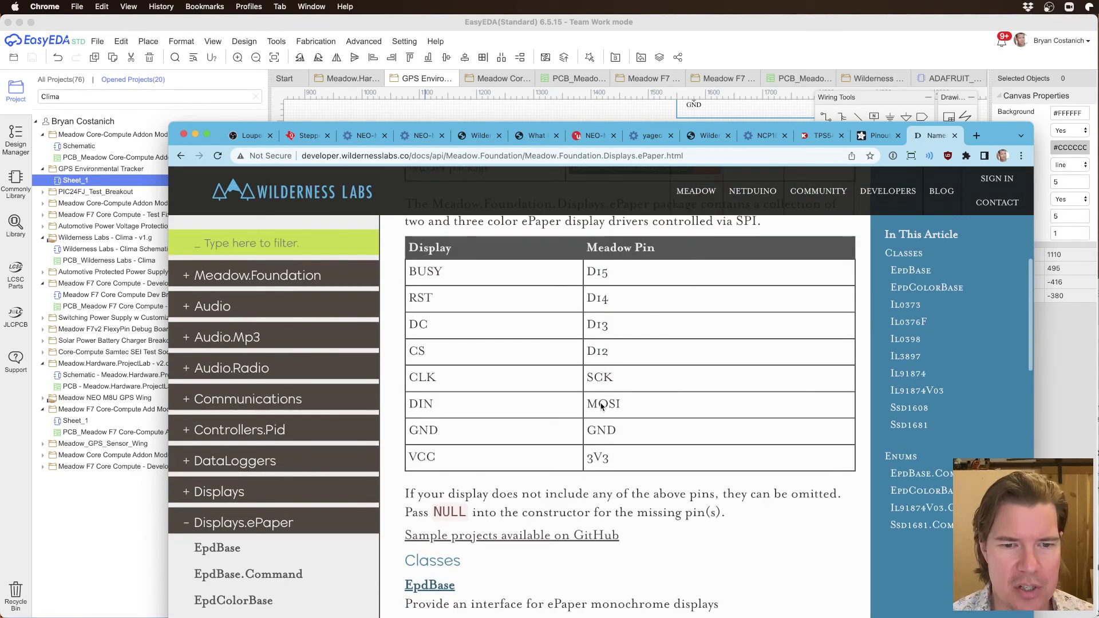
scroll(600, 404, up, 4)
scroll(725, 410, down, 6)
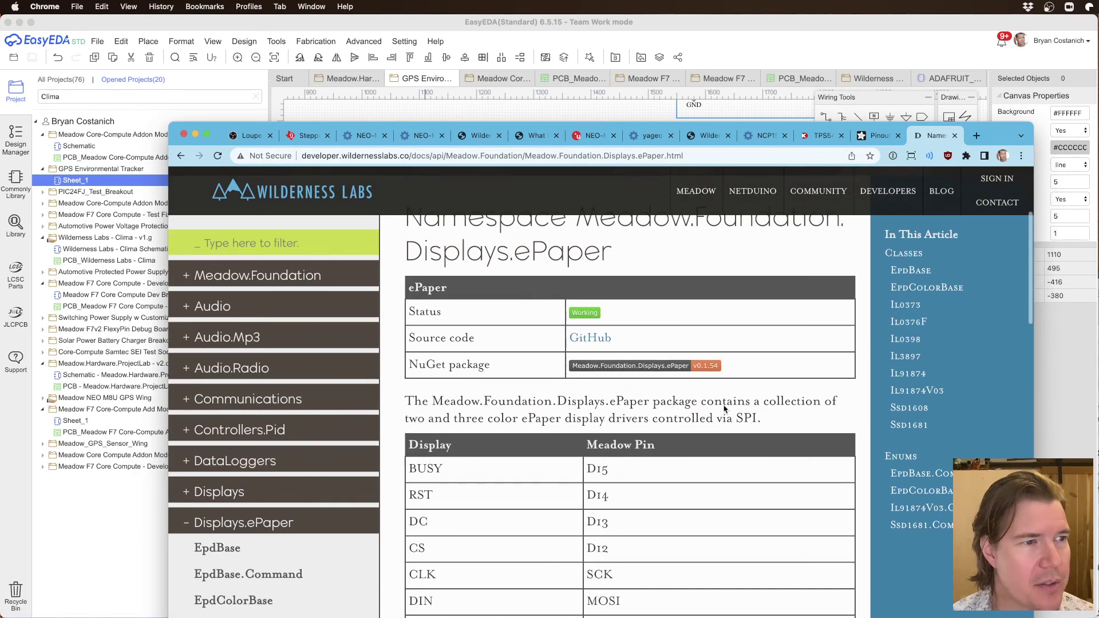
scroll(726, 410, down, 3)
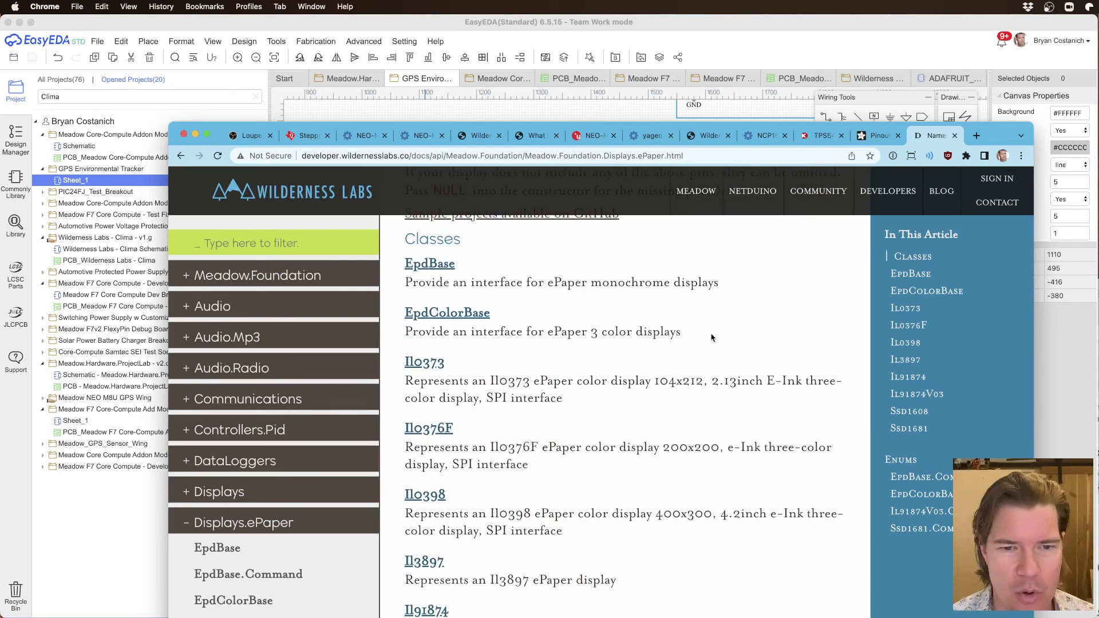
scroll(553, 405, up, 4)
scroll(553, 401, down, 5)
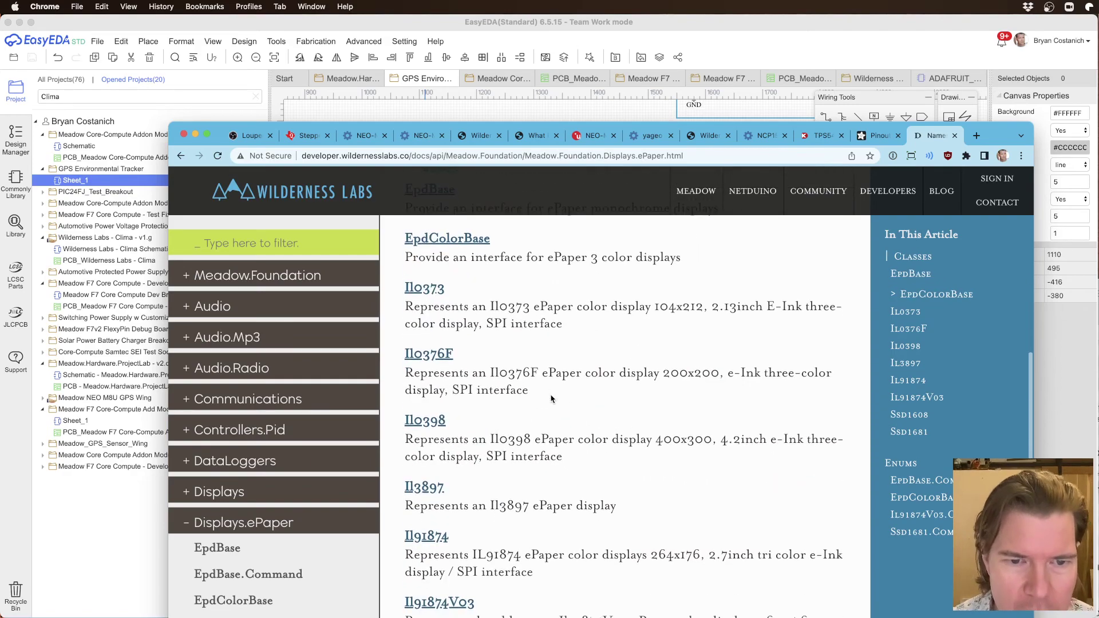
scroll(558, 401, down, 3)
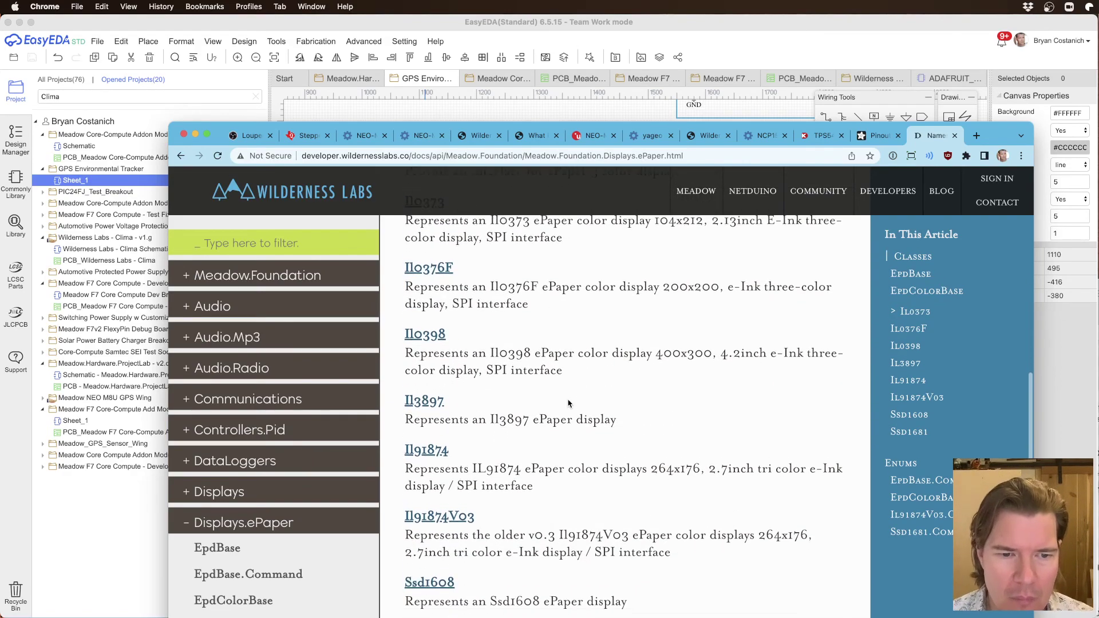
scroll(607, 412, down, 4)
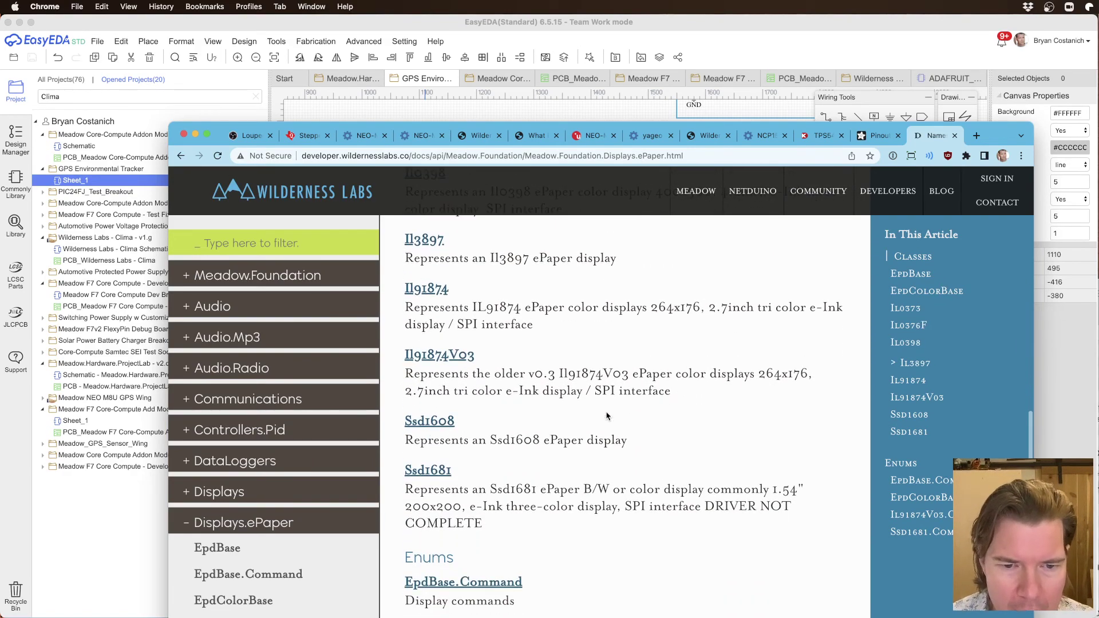
scroll(607, 416, up, 10)
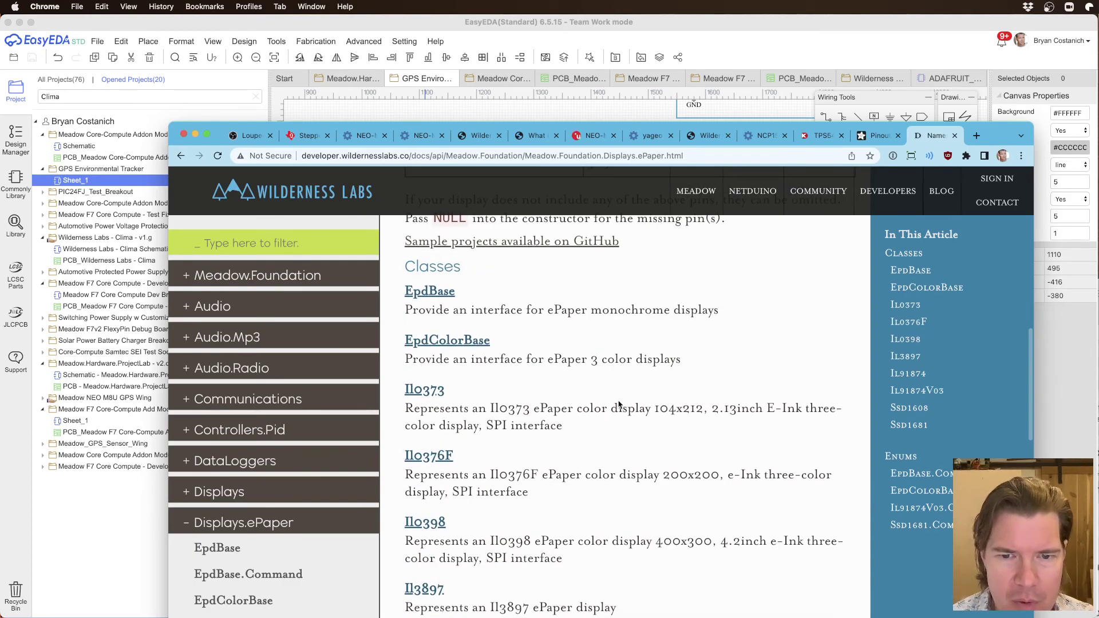
Step: Open the Il0373 class documentation and examine its code example, wiring diagram and Meadow pin table
click(424, 493)
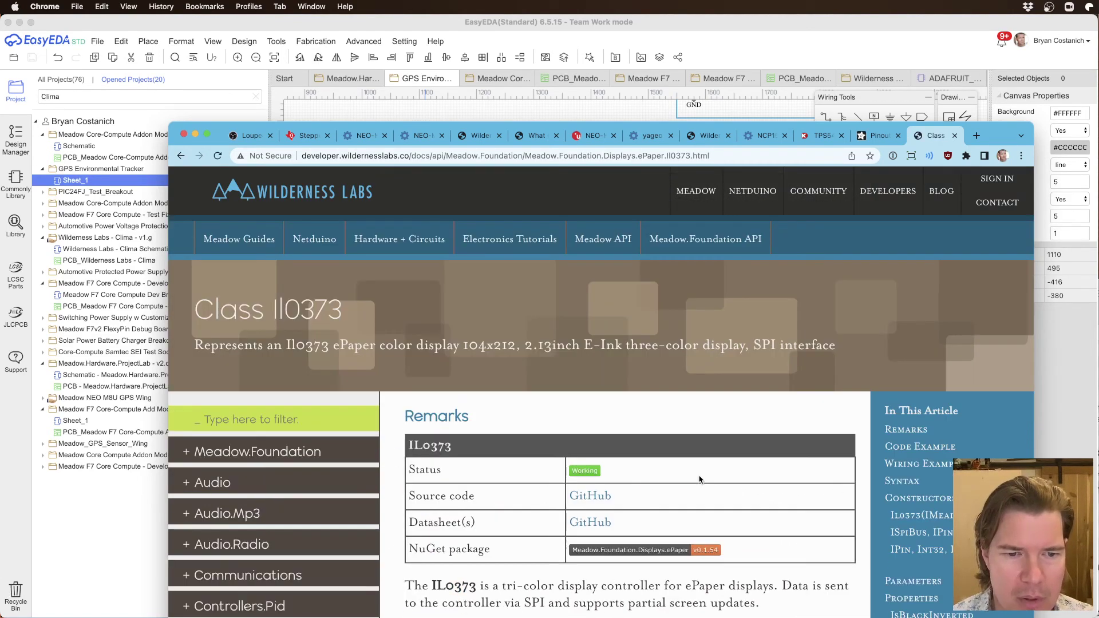
scroll(637, 388, down, 10)
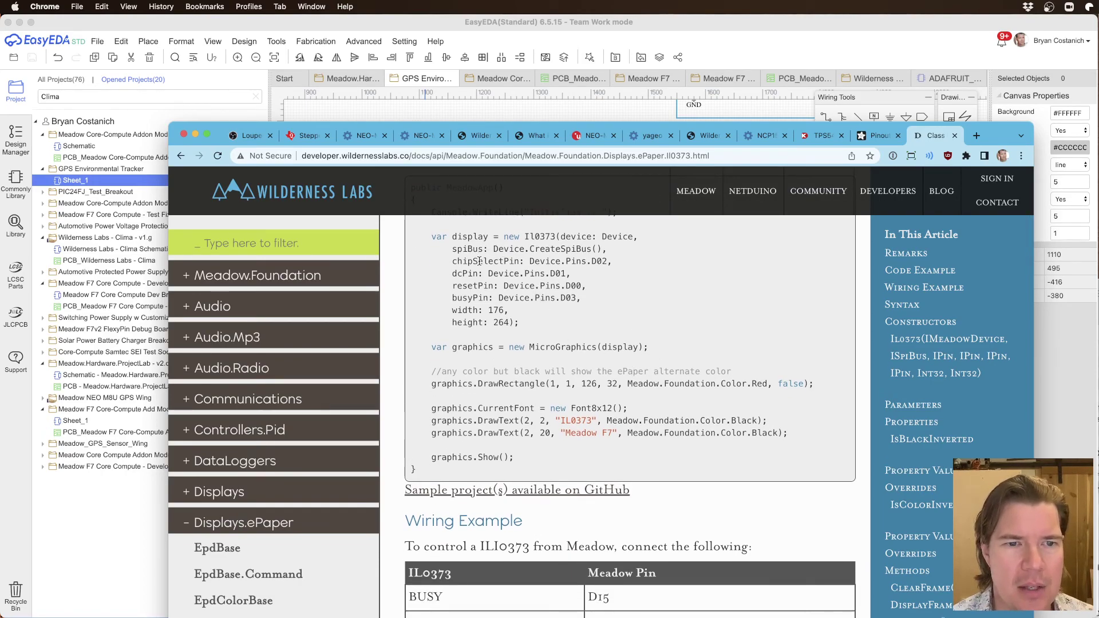
scroll(567, 334, up, 3)
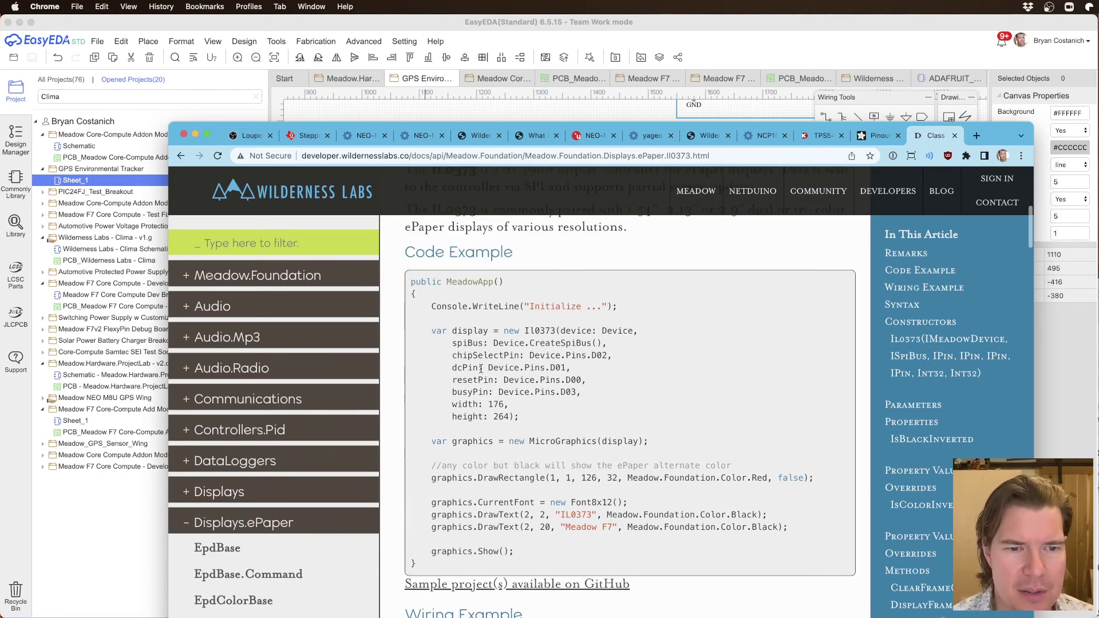
scroll(579, 423, down, 10)
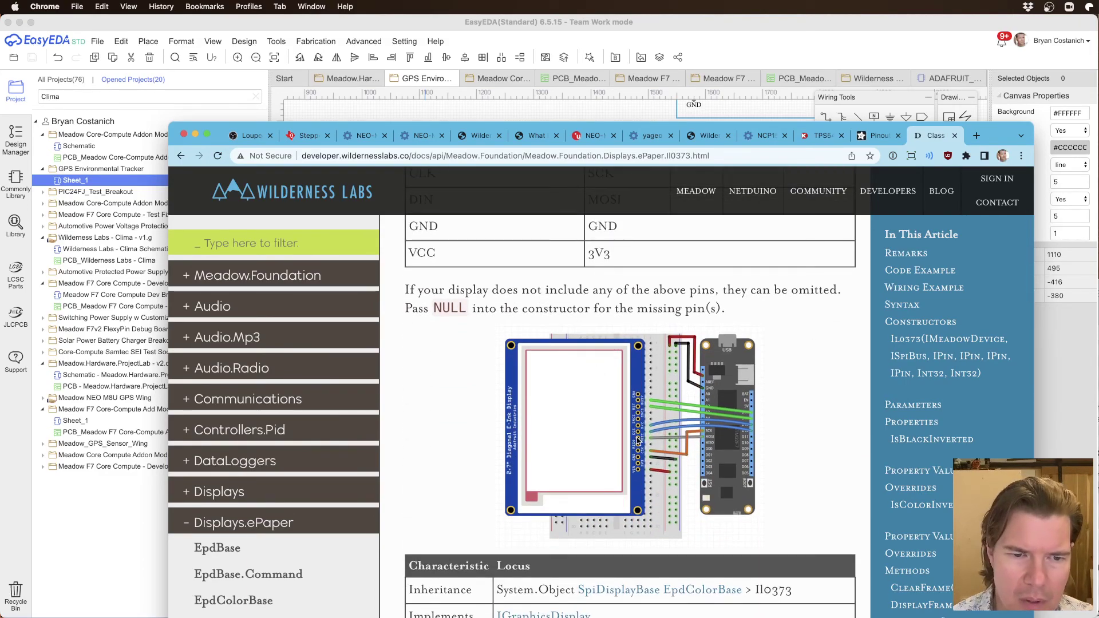
scroll(571, 309, down, 3)
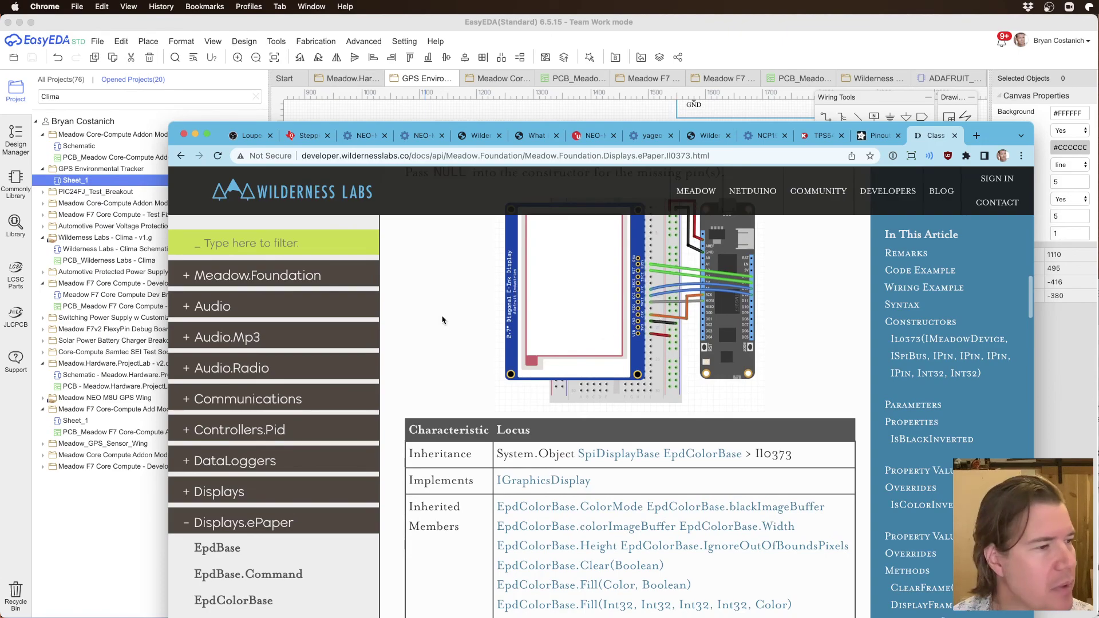
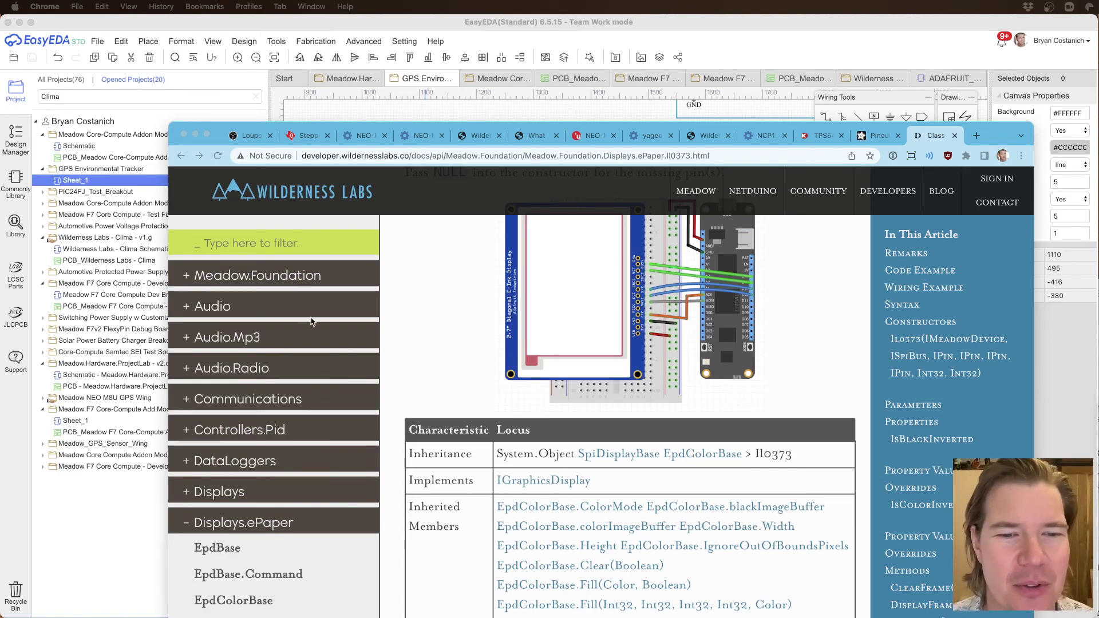
scroll(657, 349, down, 4)
scroll(630, 344, up, 10)
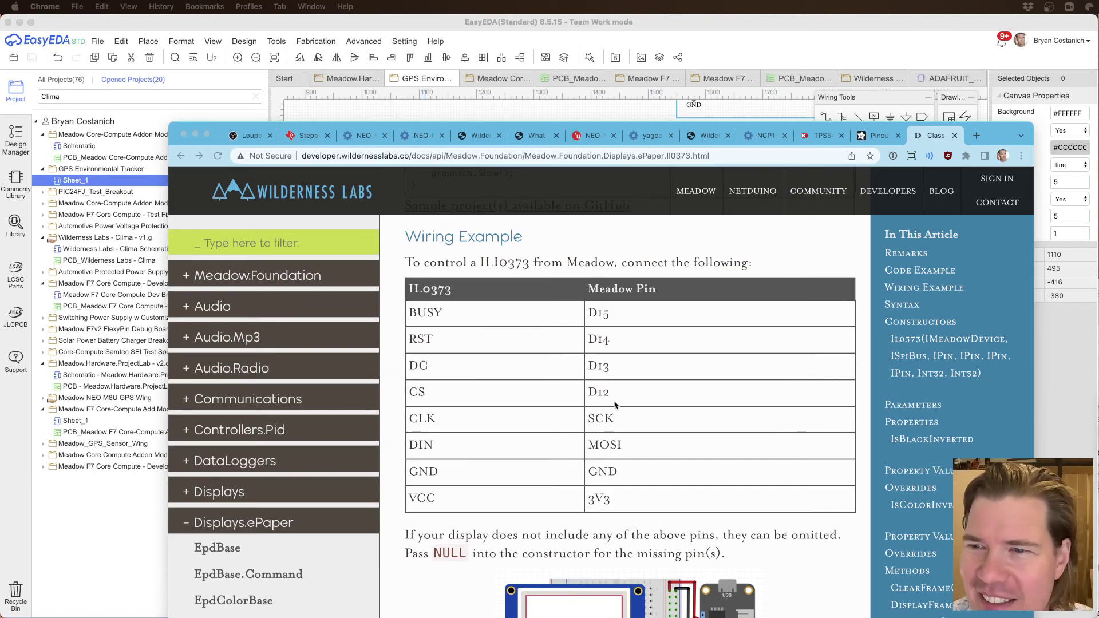
Step: Switch back to EasyEDA and place a no-connect flag on pin 9 (SRCS) of the ePaper component
click(801, 40)
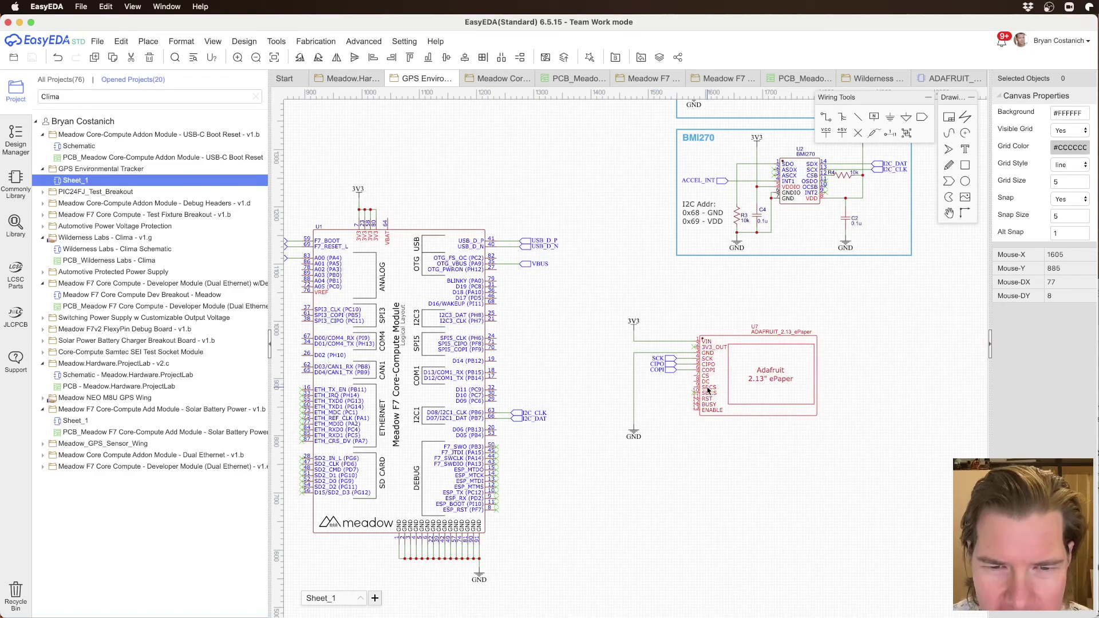
scroll(708, 391, up, 5)
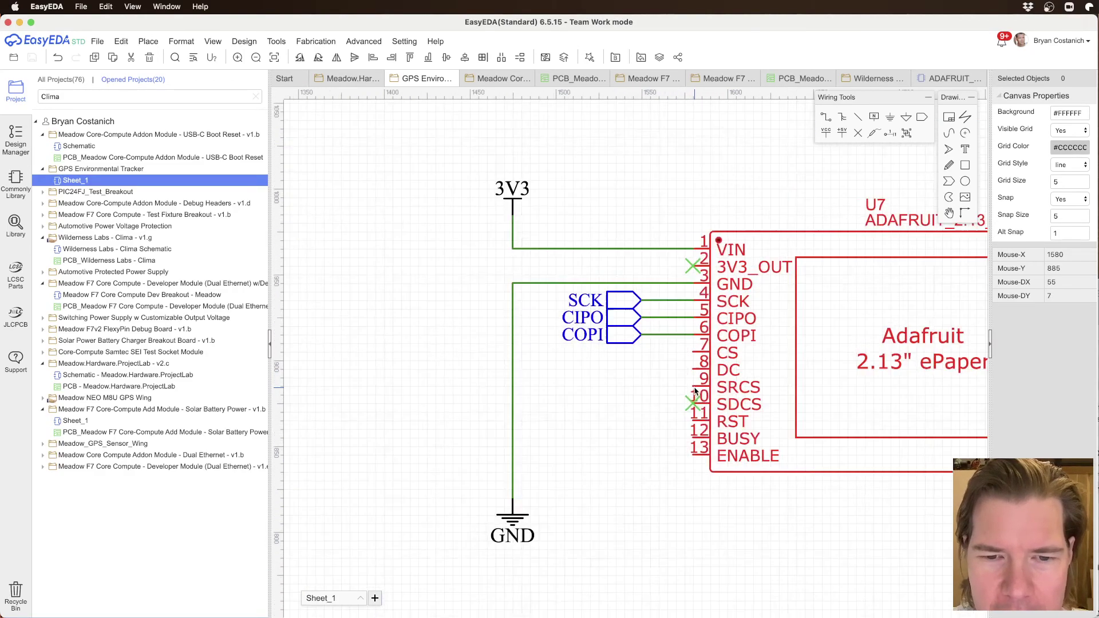
click(858, 133)
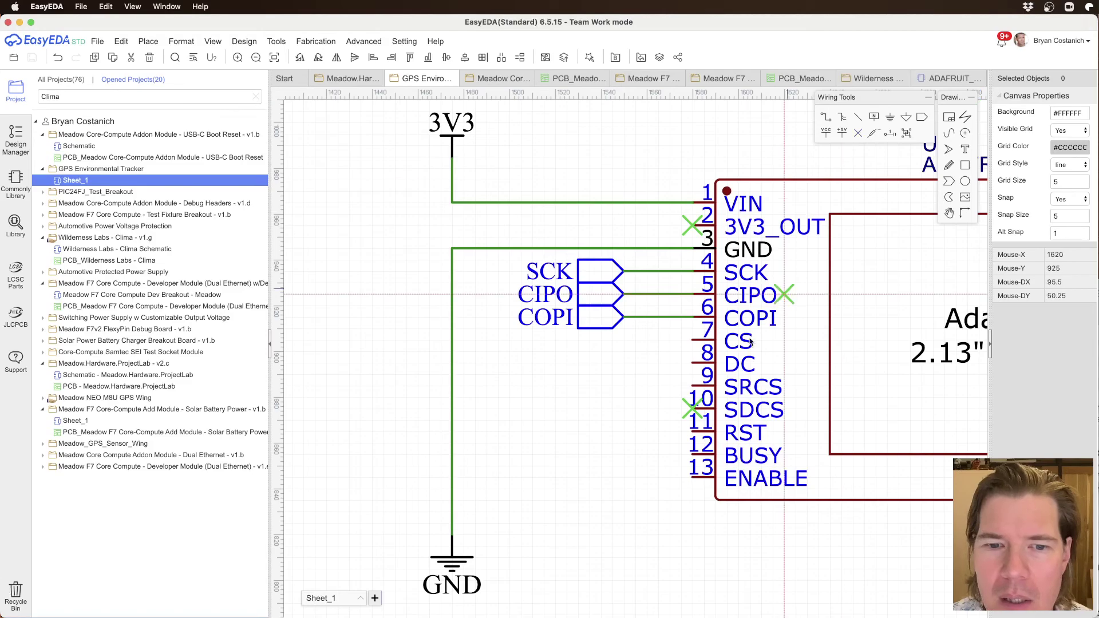
click(693, 386)
scroll(643, 392, down, 2)
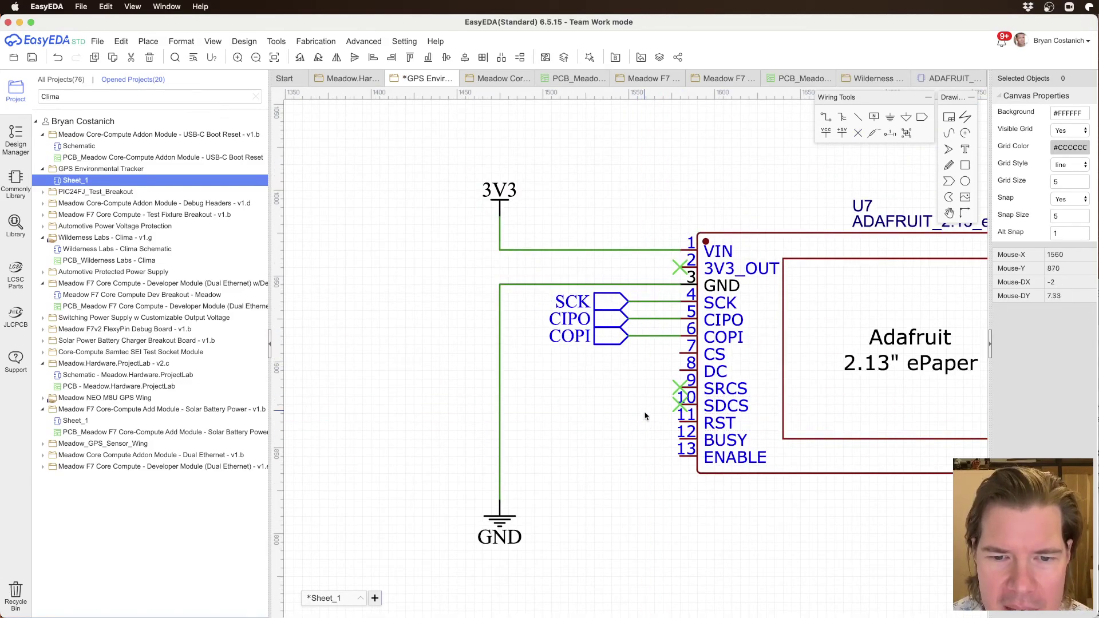
Step: Switch to the browser to recheck the Il0373 wiring diagram and Meadow pin table, and return to the EasyEDA schematic
key(super+Tab)
scroll(759, 521, down, 6)
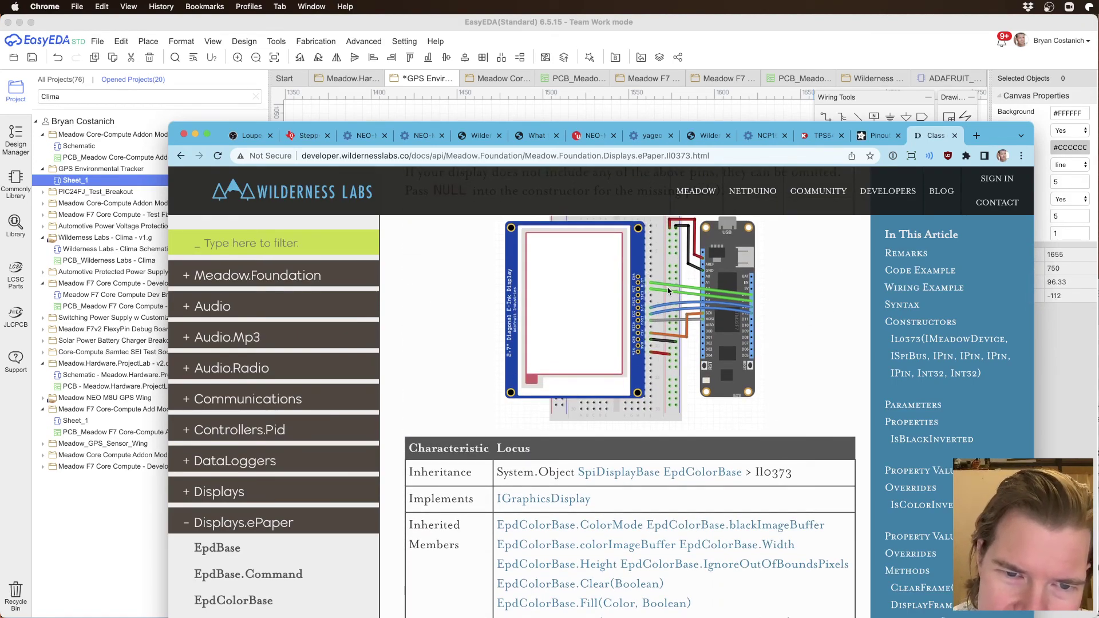
scroll(639, 303, up, 5)
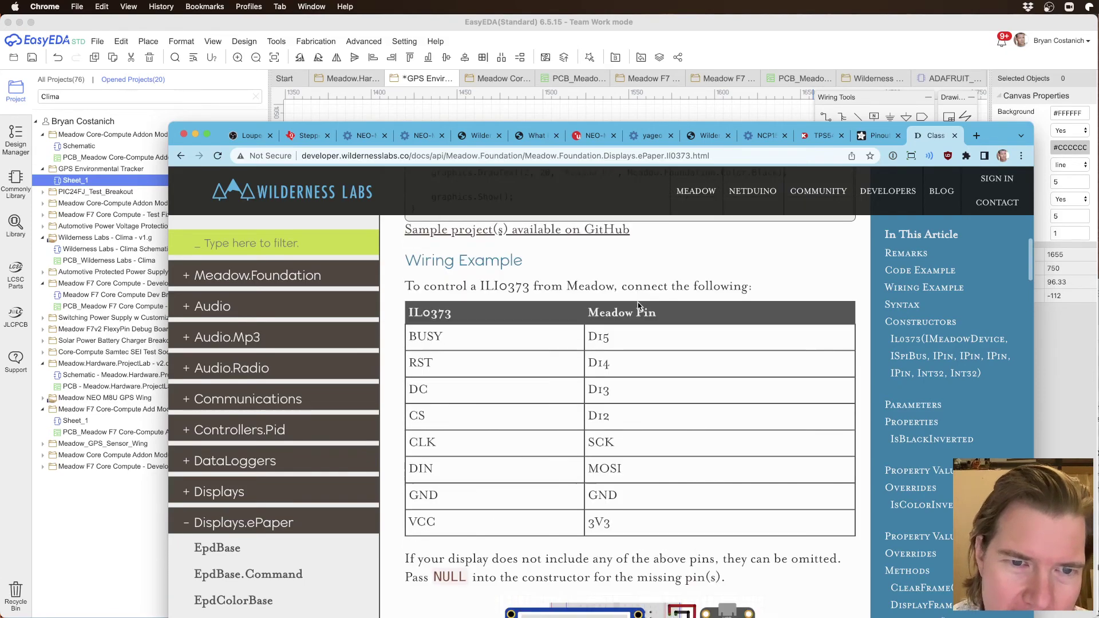
click(801, 39)
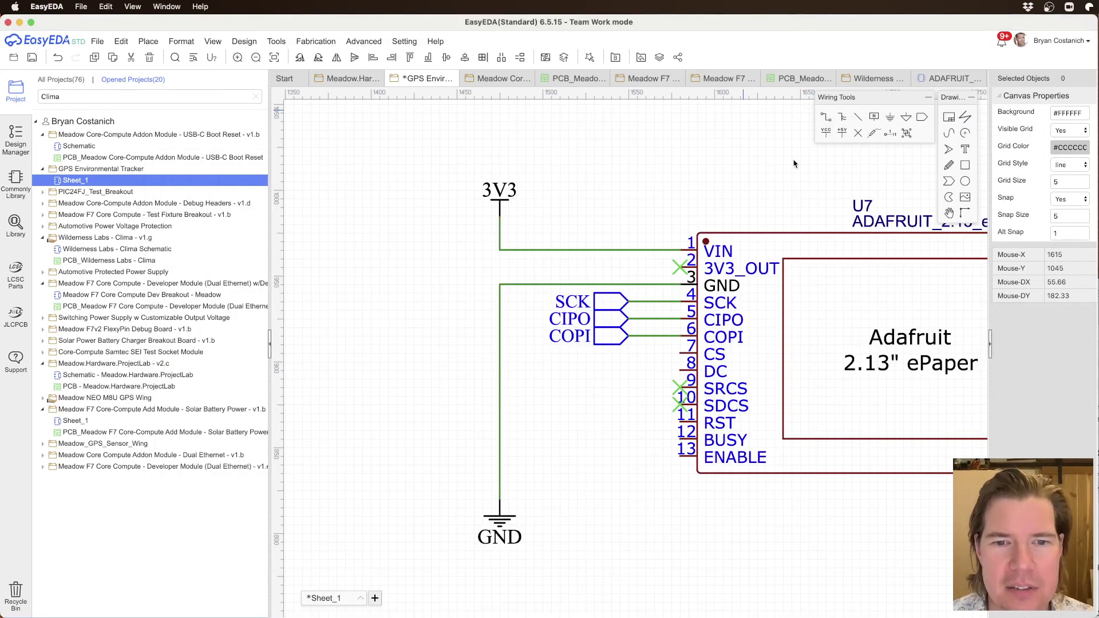
click(922, 116)
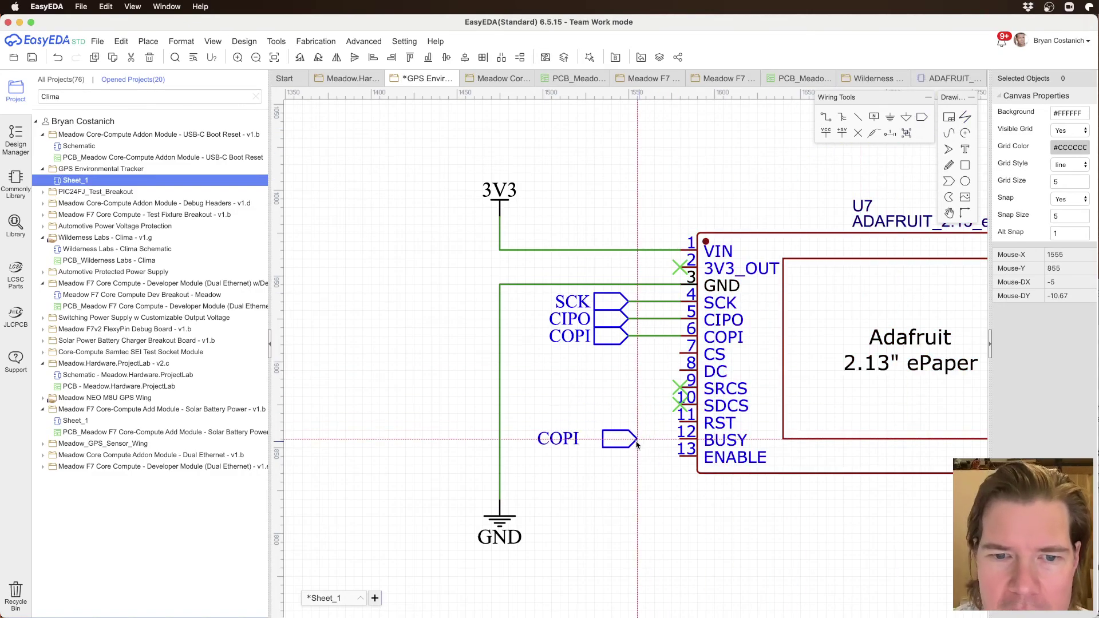
click(680, 353)
key(Escape)
click(664, 355)
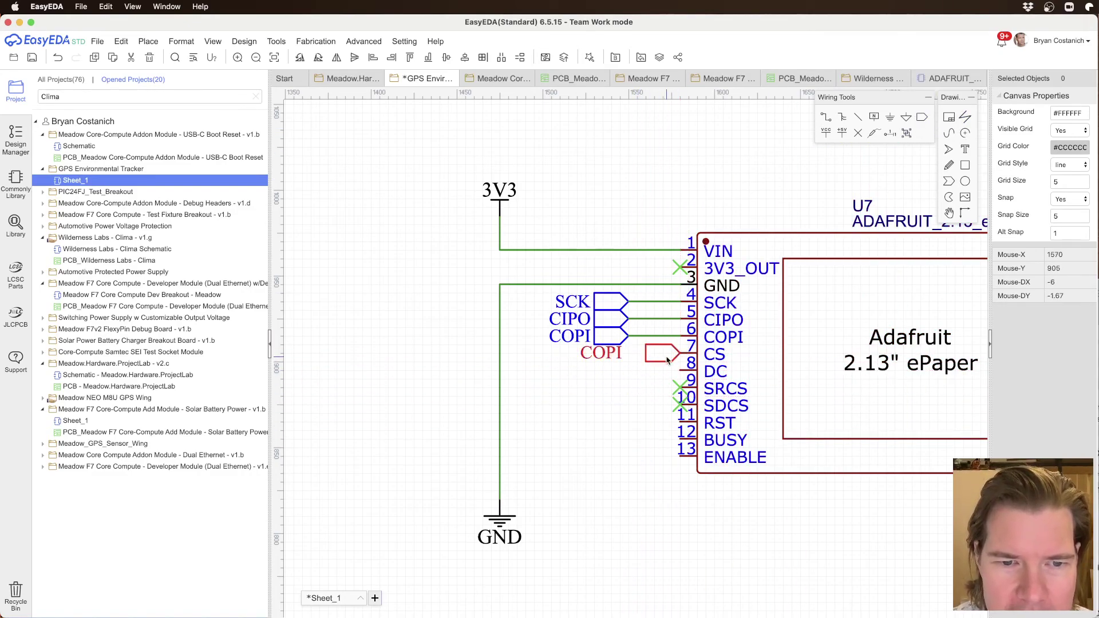
key(Delete)
Step: Copy the SCK net port to the wire of the ePaper's pin 7 (CS) and rename the copy EPAP_CS
click(607, 302)
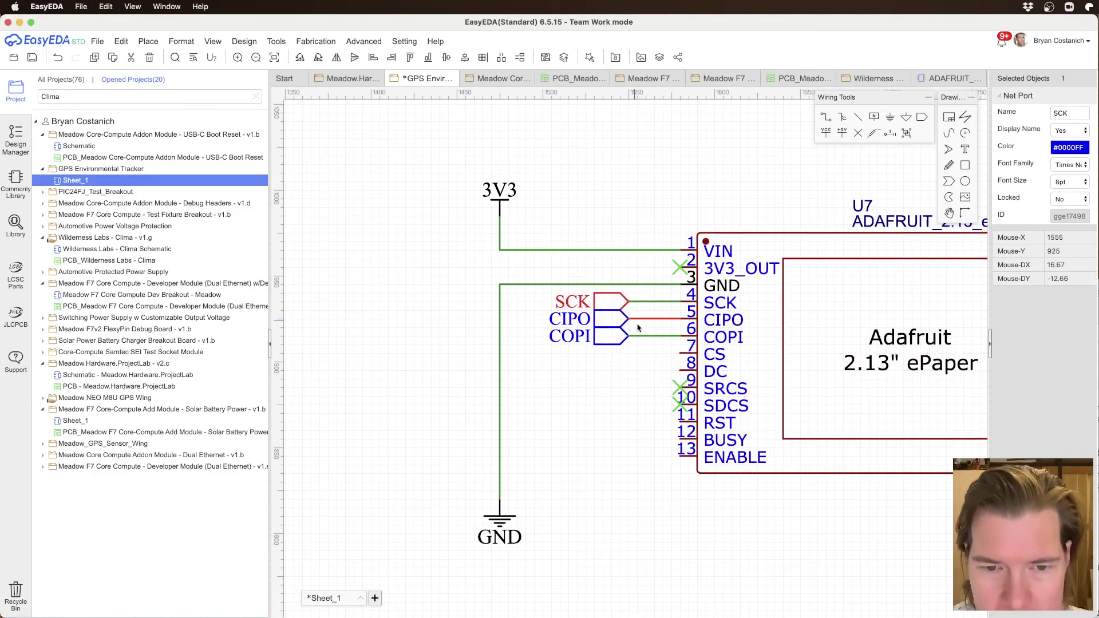
key(ctrl+c)
key(ctrl+v)
click(617, 360)
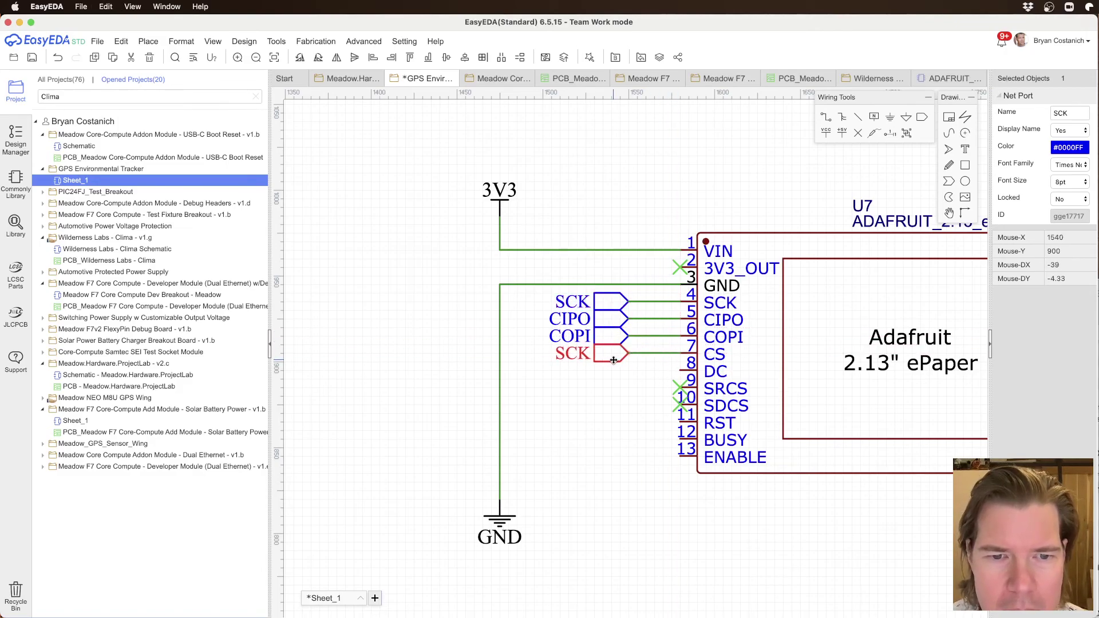
double_click(566, 353)
text(CS)
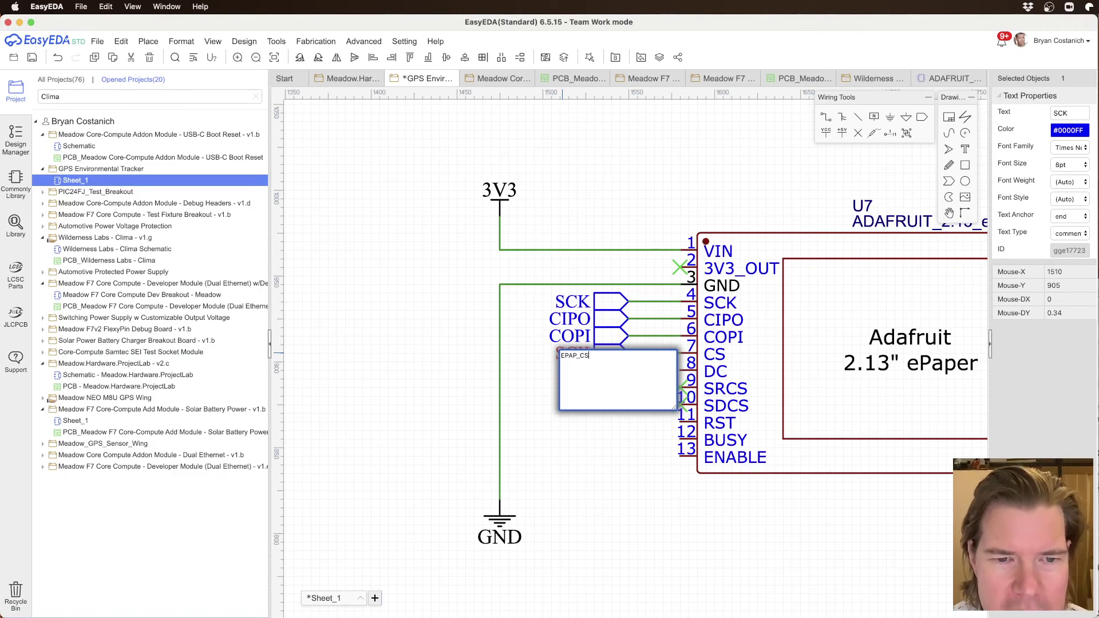
text(PAP_CS)
key(Return)
click(616, 358)
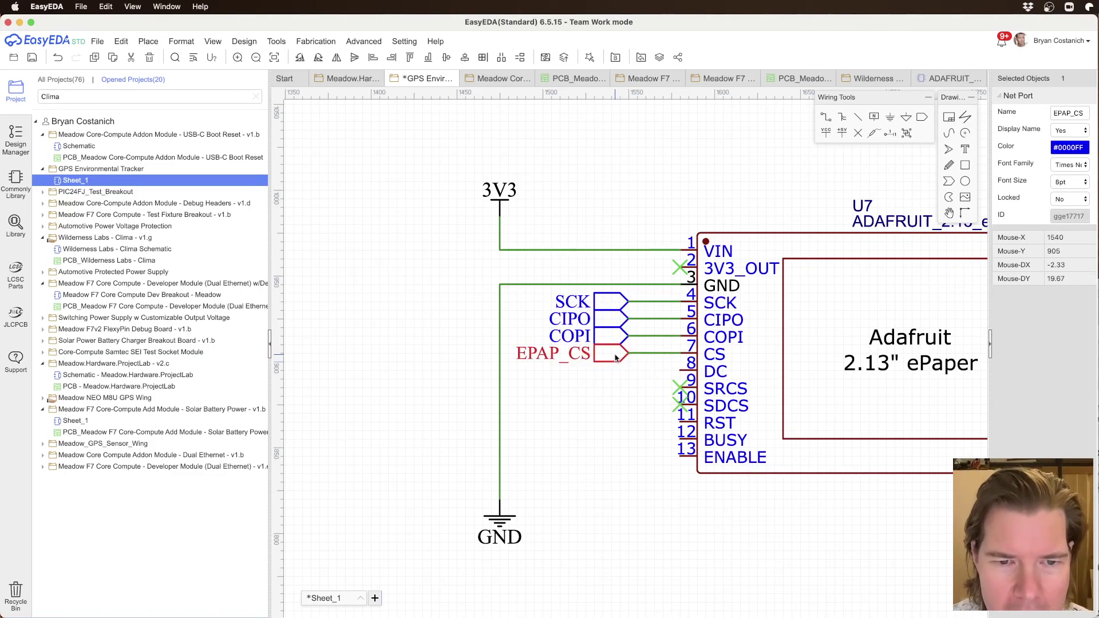
Step: Copy the EPAP_CS net port onto the DC pin, offset it leftwards with a wire, and rename it EPAP_DC
key(super+c)
key(super+v)
click(678, 370)
drag(662, 371, 613, 369)
double_click(559, 362)
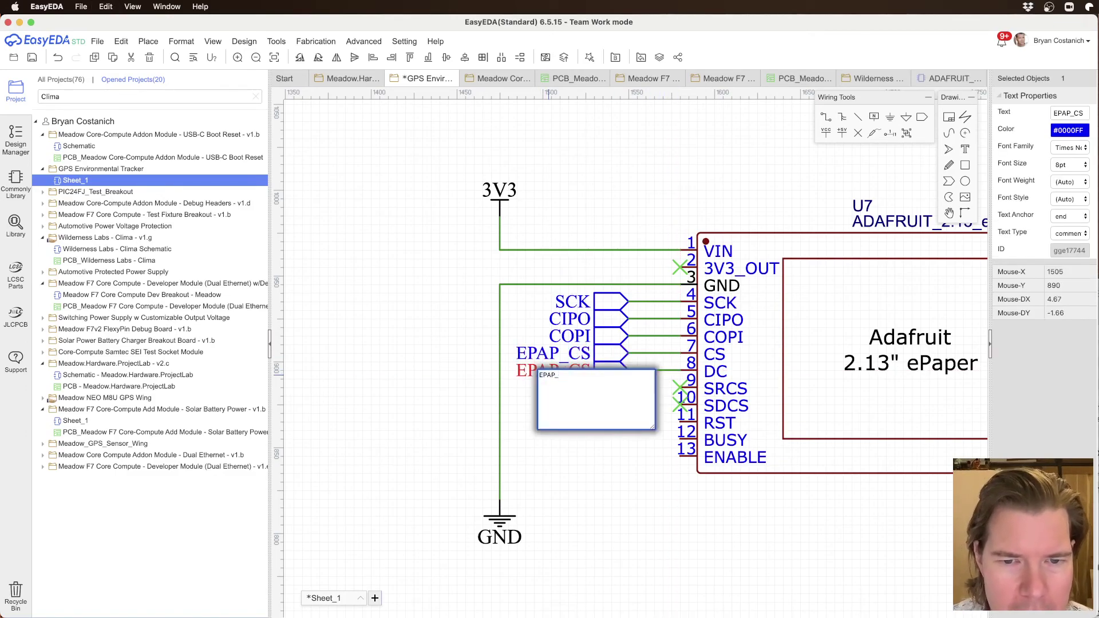
text(DC)
key(Return)
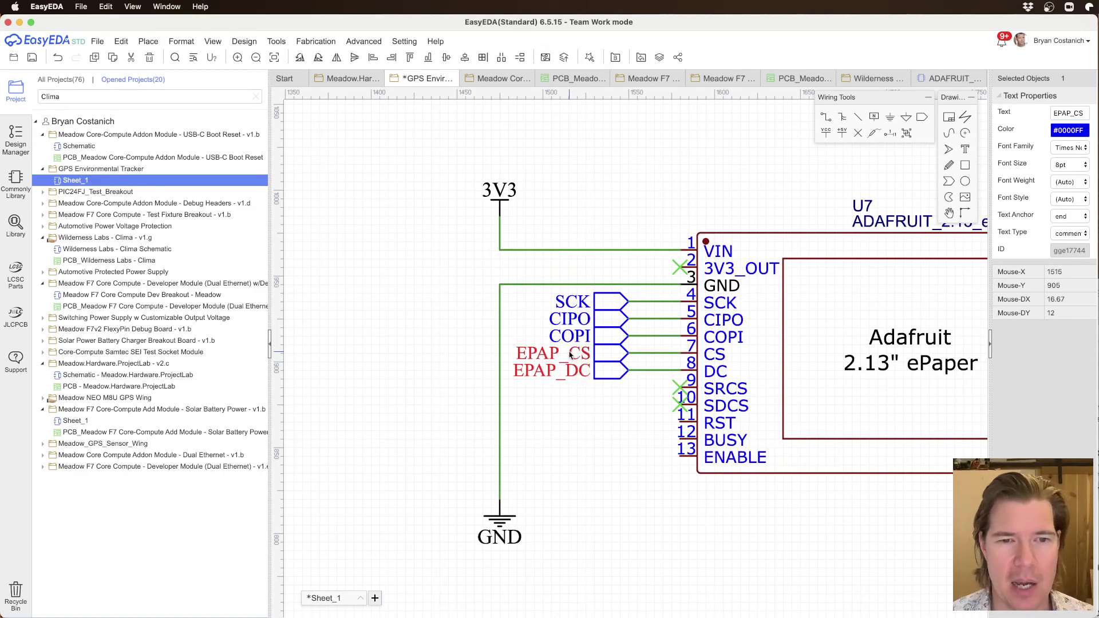
Step: Place copies of the EPAP_DC net port on the RST, BUSY and ENABLE pins of the ePaper display
click(609, 322)
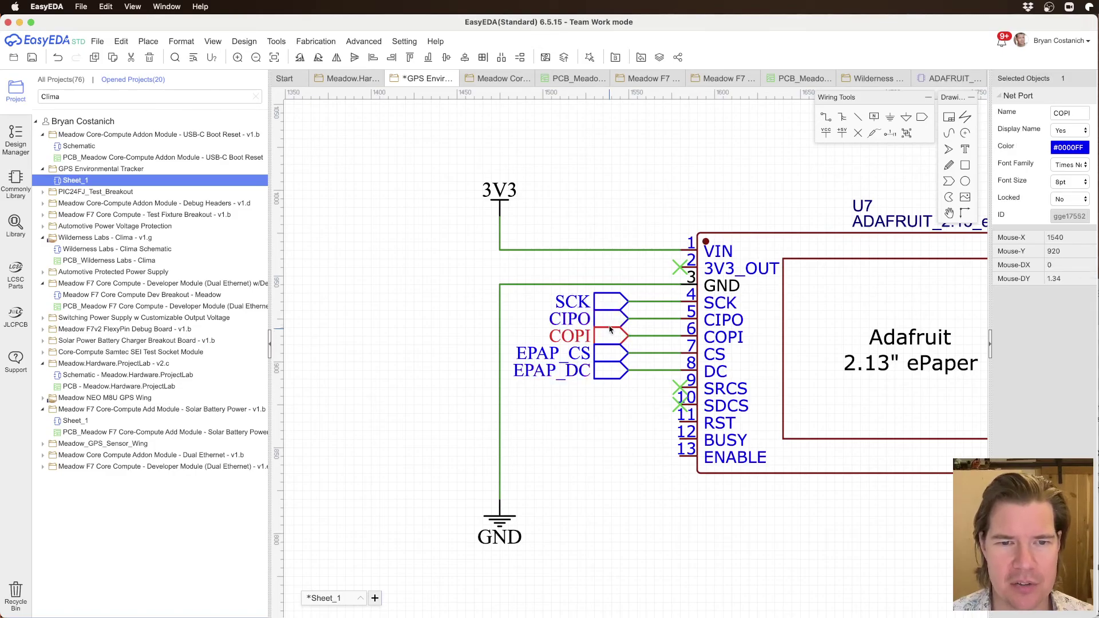
click(612, 338)
click(598, 421)
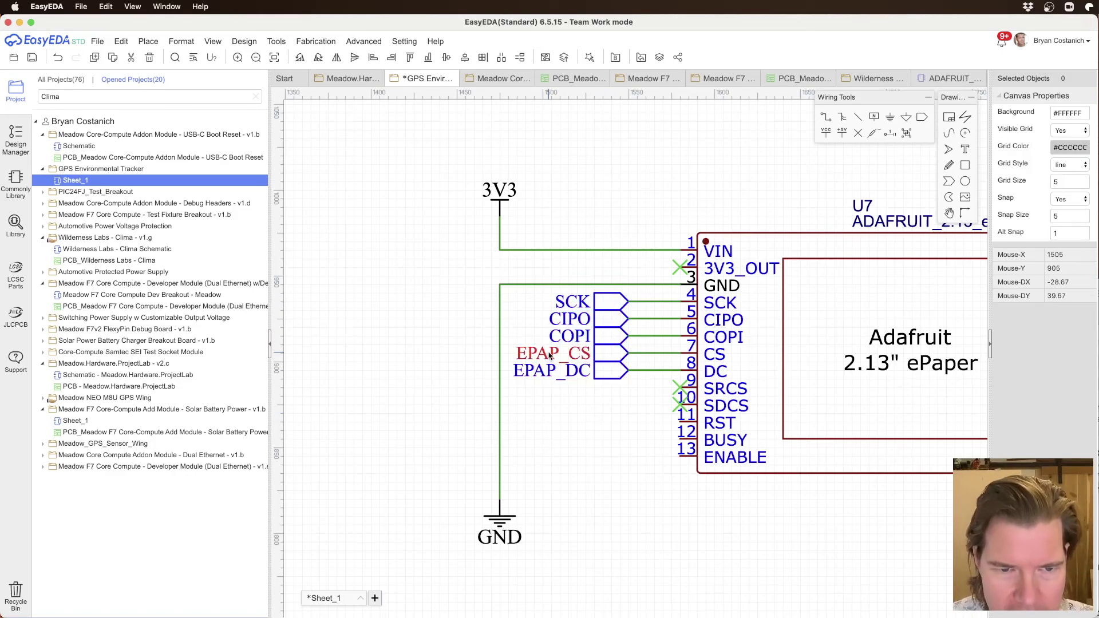
click(620, 372)
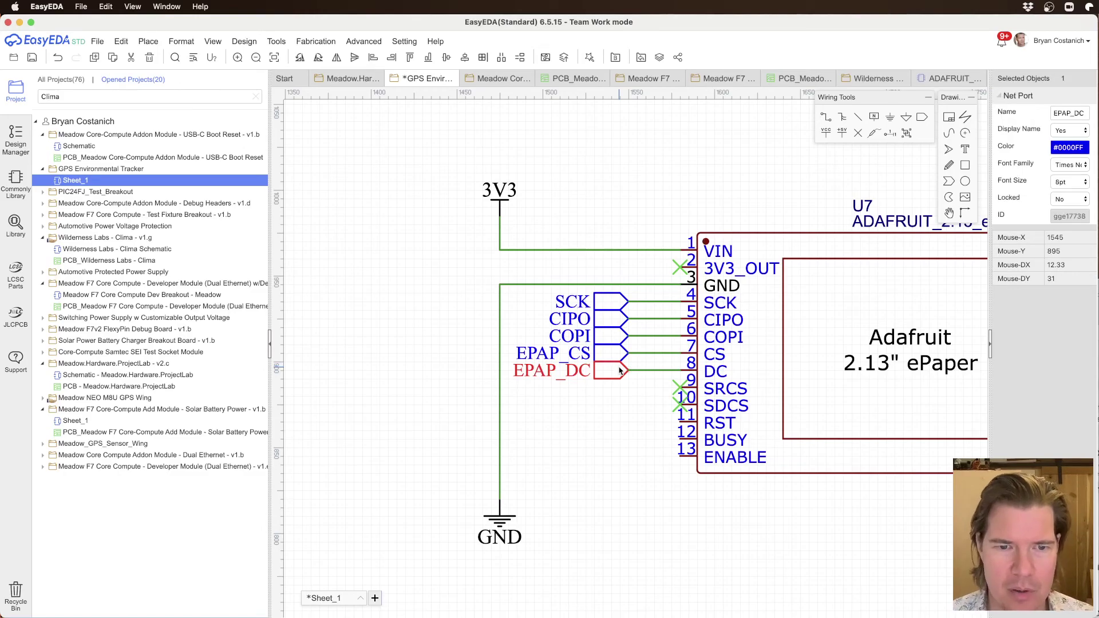
key(super+v)
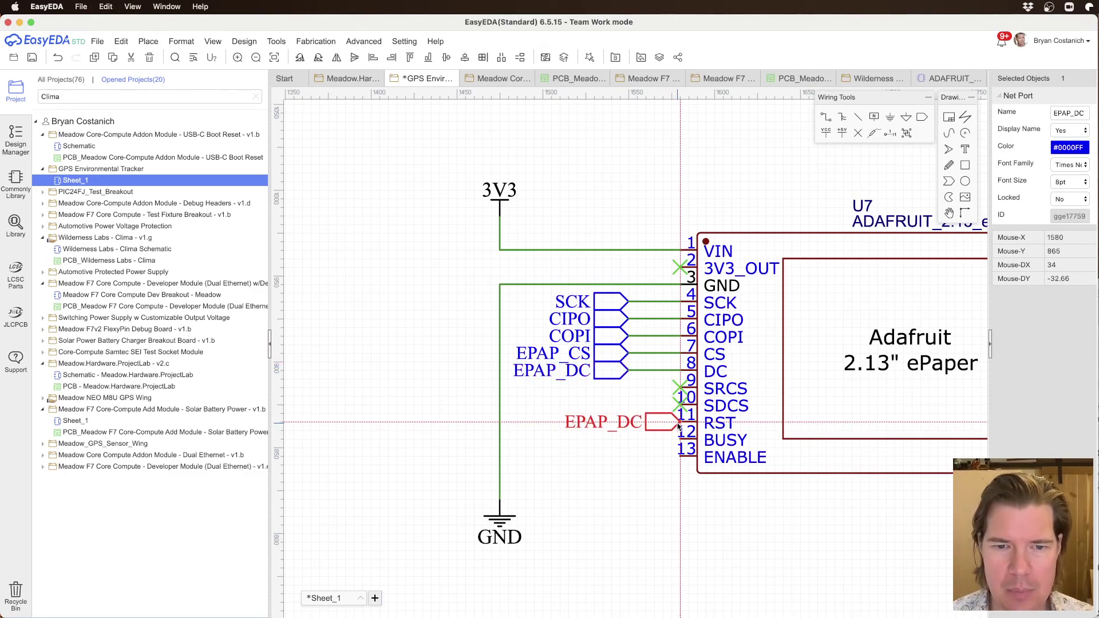
click(678, 424)
key(super+v)
click(678, 440)
key(super+v)
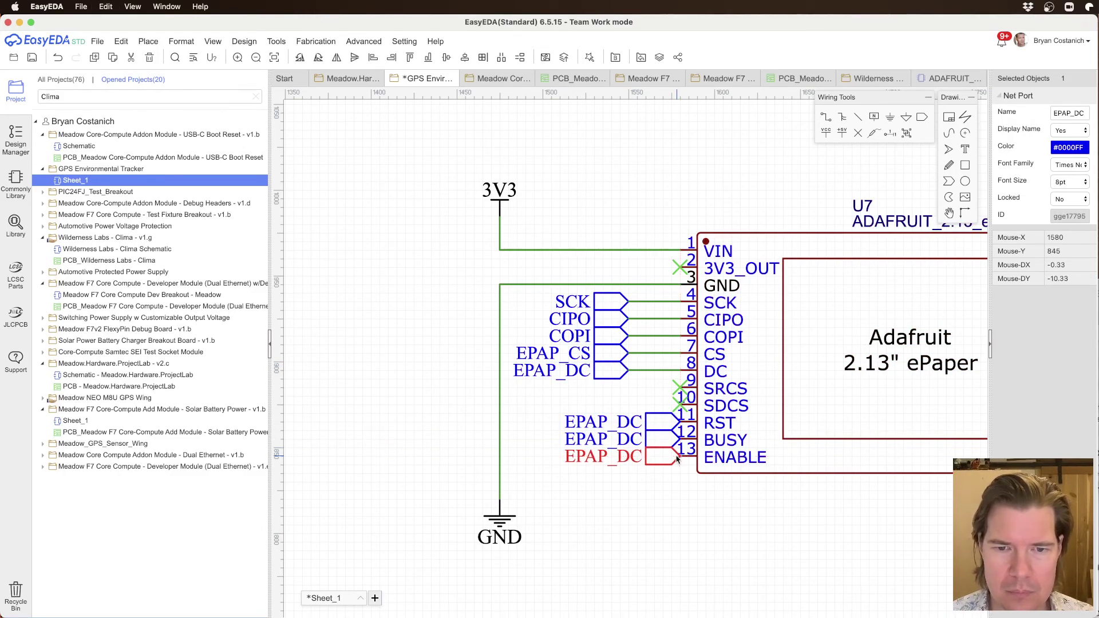
Step: Check the IL0373 wiring table in Chrome, return to EasyEDA and delete the net port on the ENABLE pin
key(super+Tab)
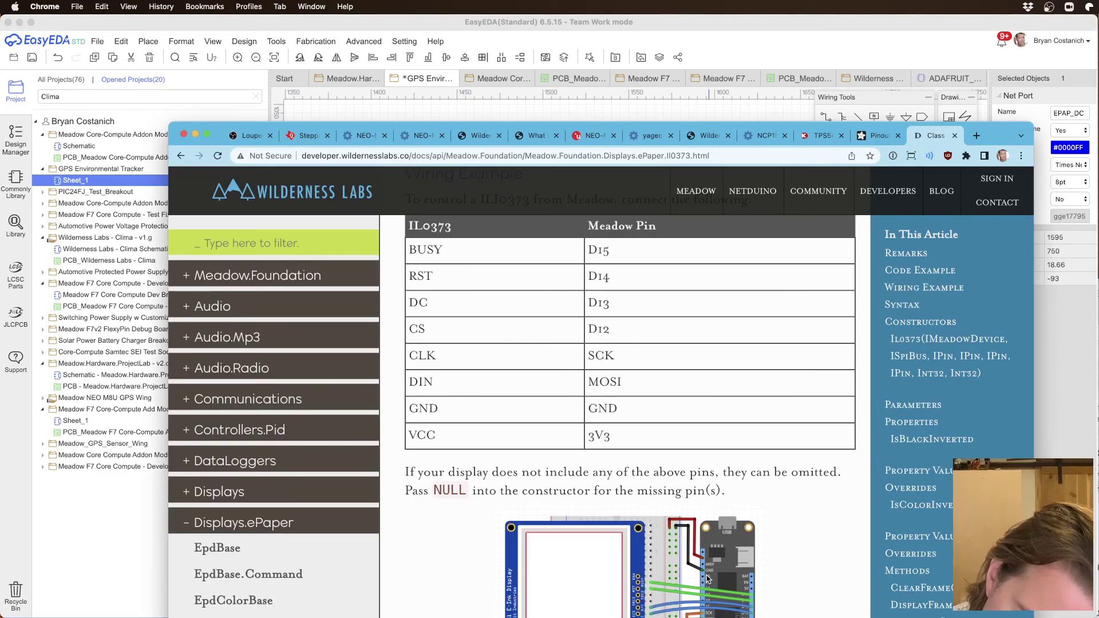
scroll(572, 320, up, 2)
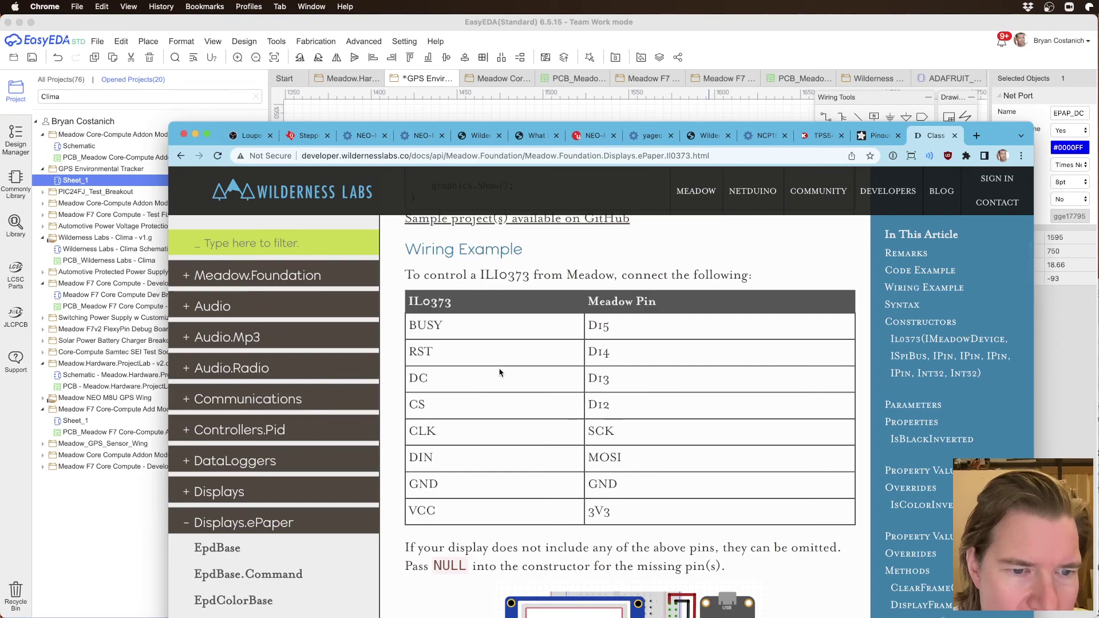
click(836, 40)
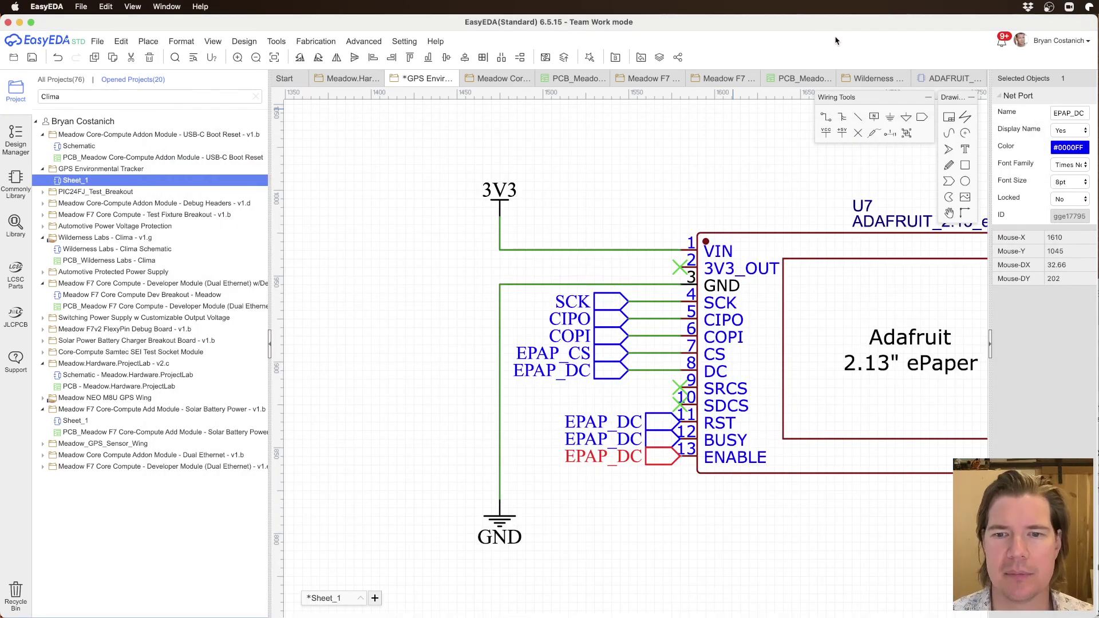
key(Delete)
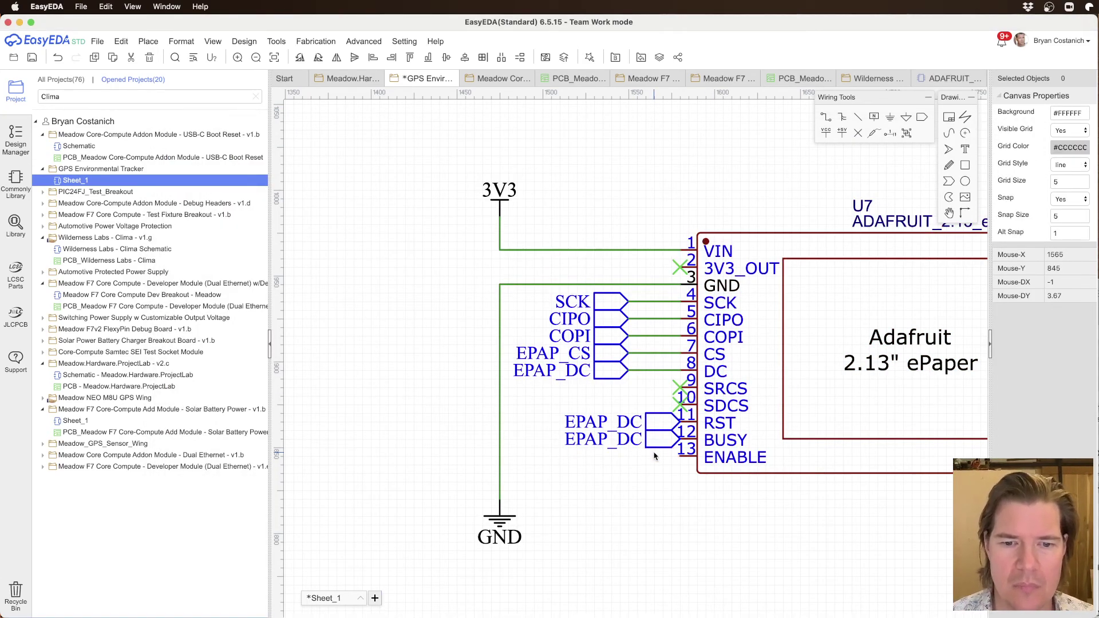
Step: Switch to Chrome and look through the IL0373 documentation and its code example for the pins the driver uses
key(super+Tab)
scroll(583, 323, down, 10)
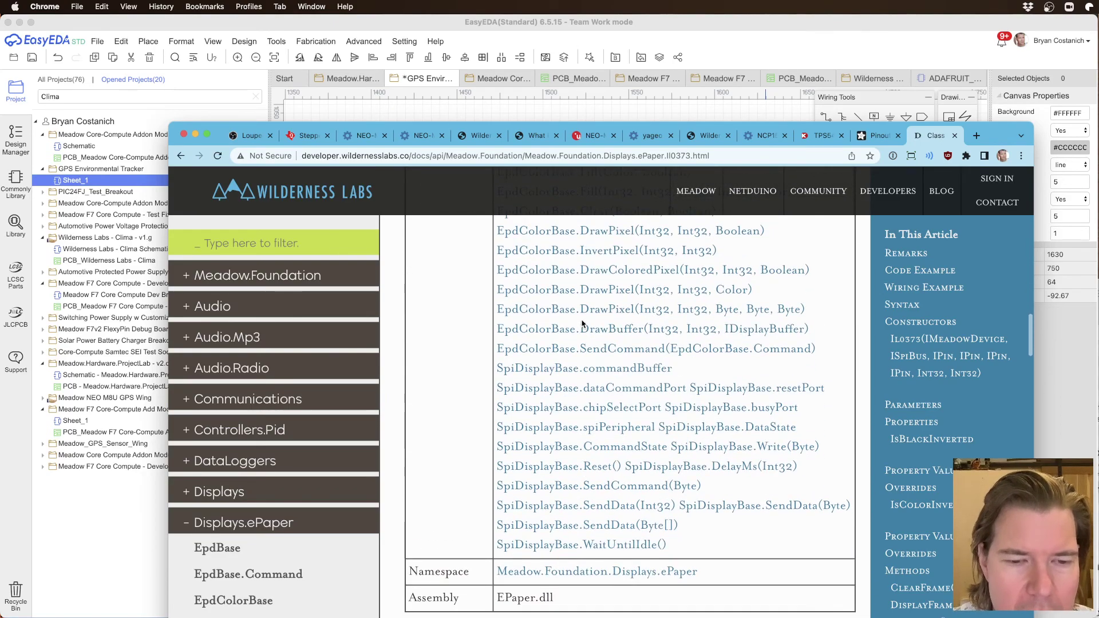
scroll(583, 324, down, 15)
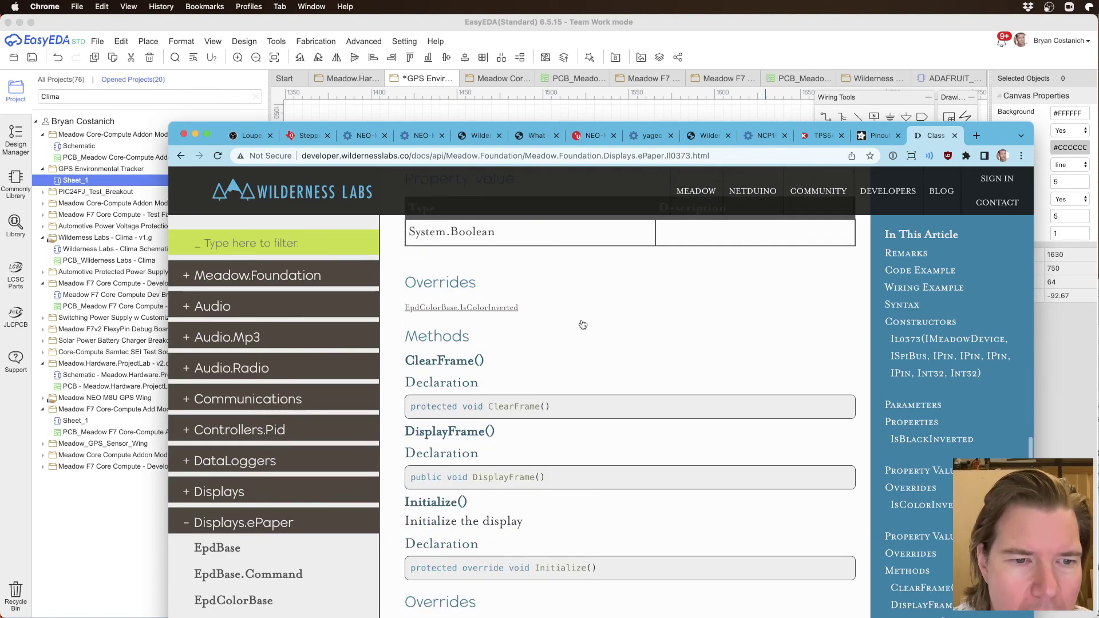
scroll(583, 324, up, 20)
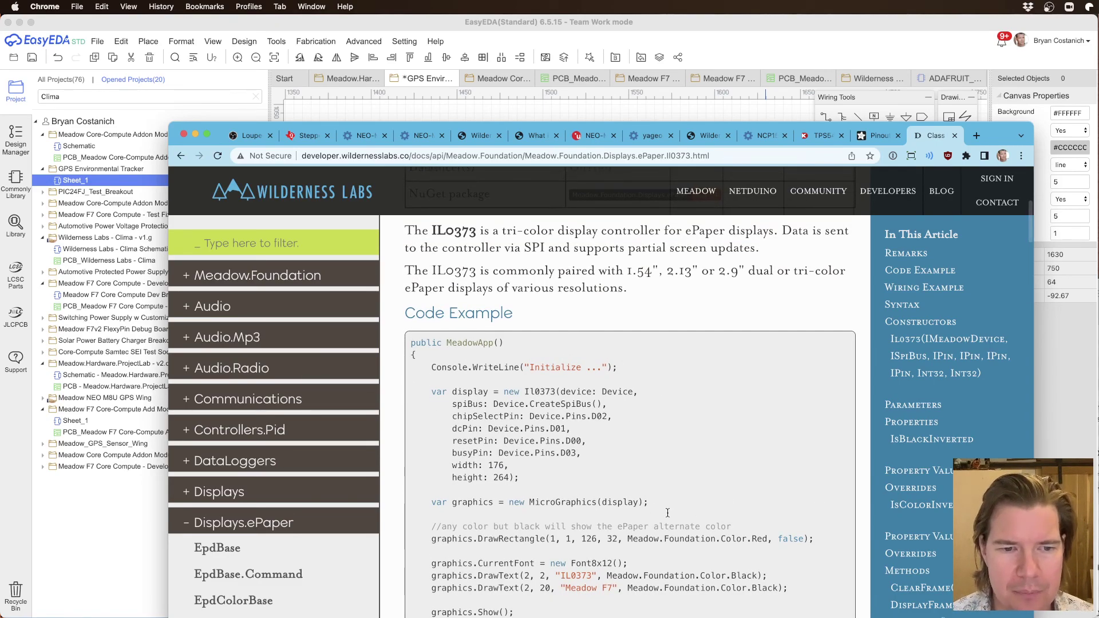
key(super+Tab)
key(super+shift+Tab)
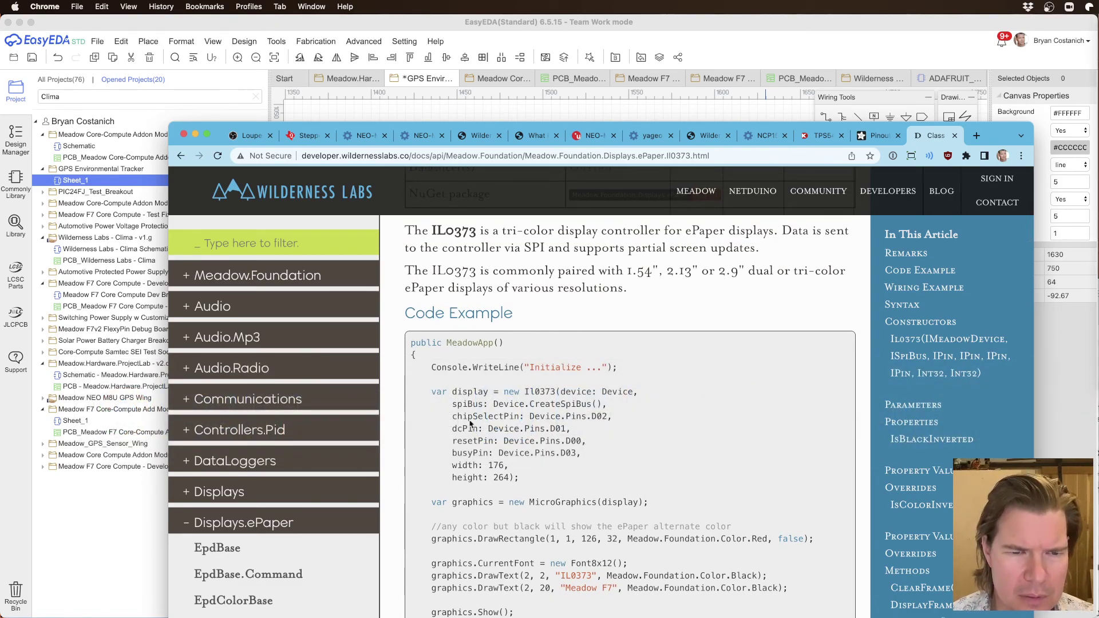
key(super+Tab)
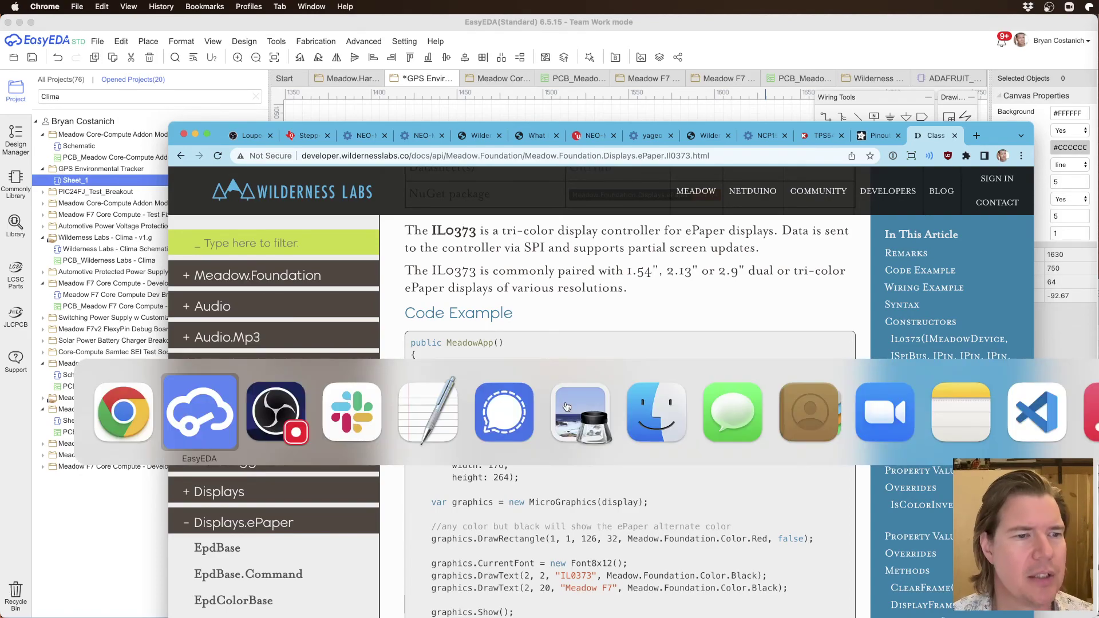
key(super+Tab)
key(super+Tab)
key(super+Tab)
key(super+shift+Tab)
key(super+shift+Tab)
key(super+shift+Tab)
key(super+shift+Tab)
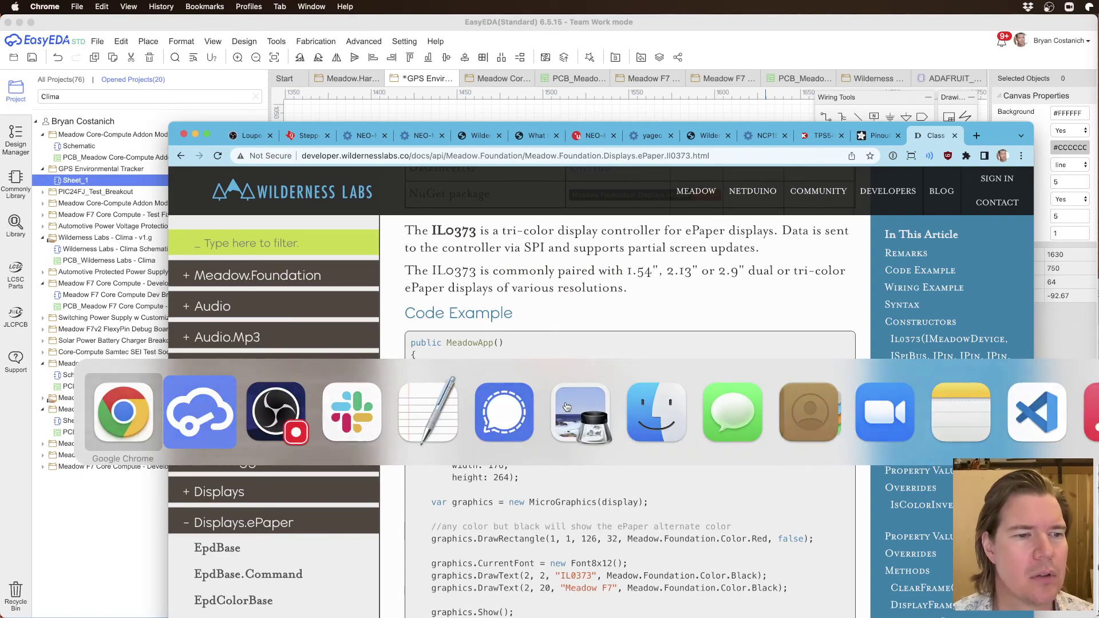
Step: Read the ENABLE pin description on the Adafruit 2.13" eInk pinouts page and compare it with the data control pins
key(ctrl+shift+Tab)
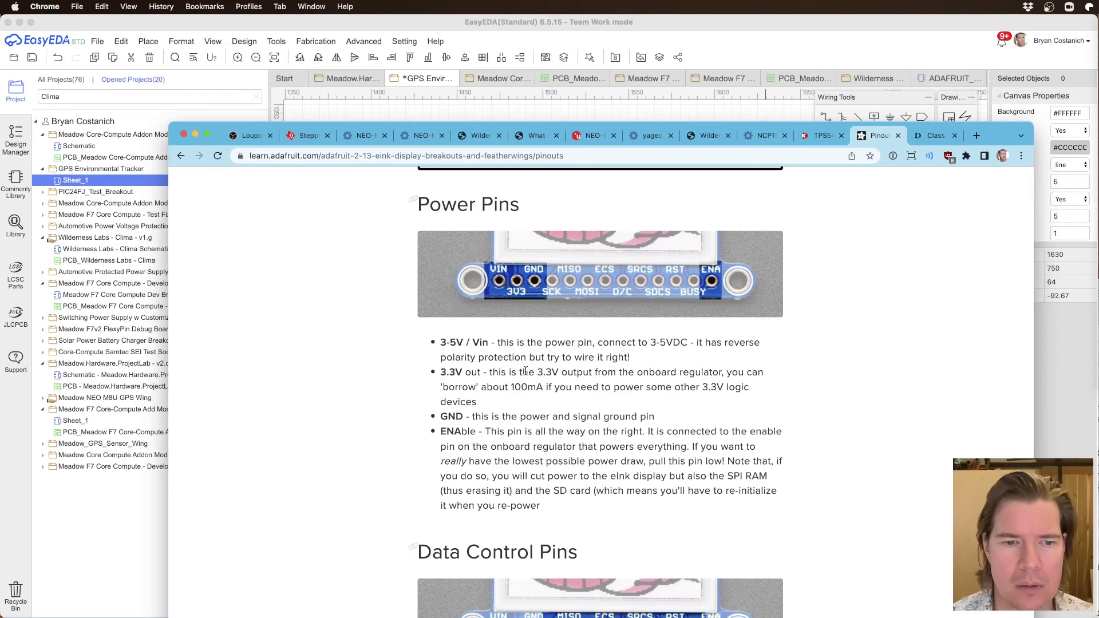
drag(499, 429, 695, 443)
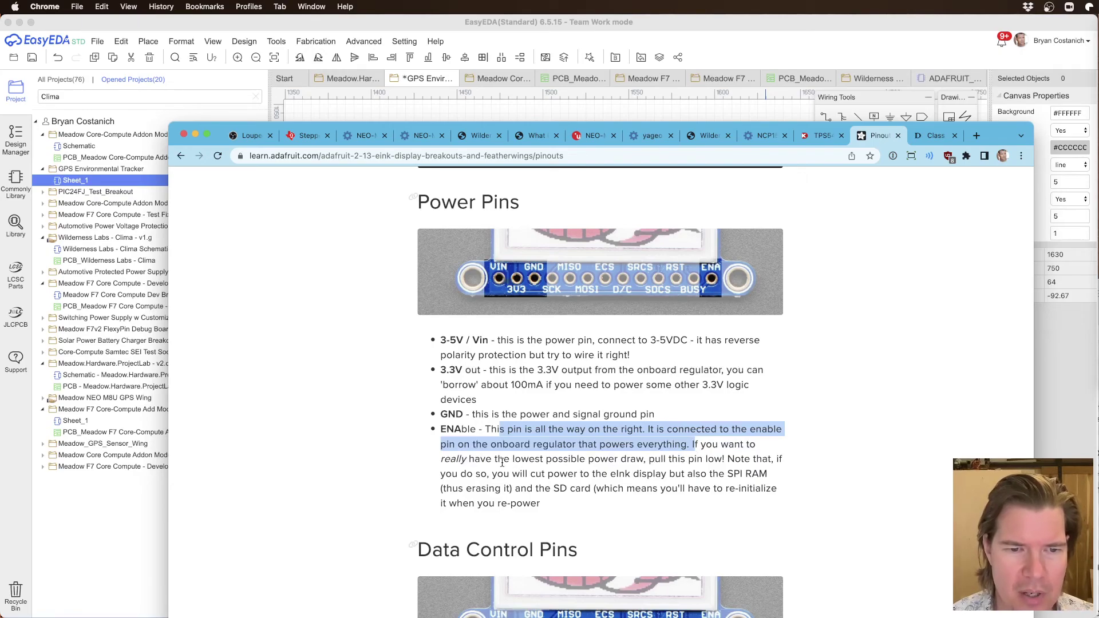
drag(462, 459, 653, 459)
drag(722, 459, 577, 459)
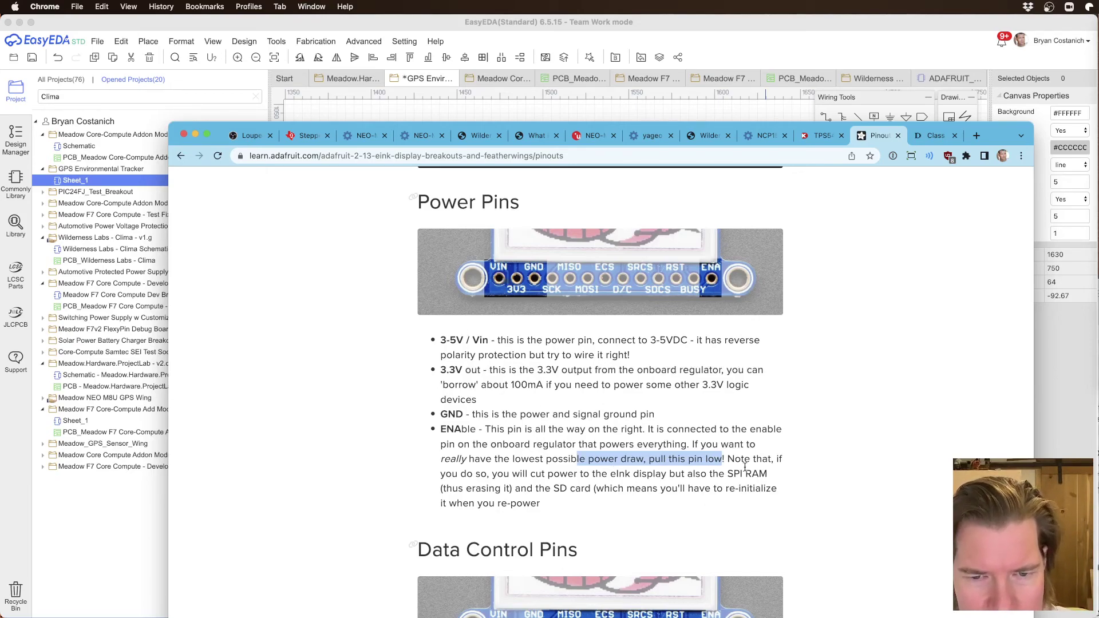
drag(766, 474, 535, 430)
drag(540, 504, 508, 434)
click(508, 434)
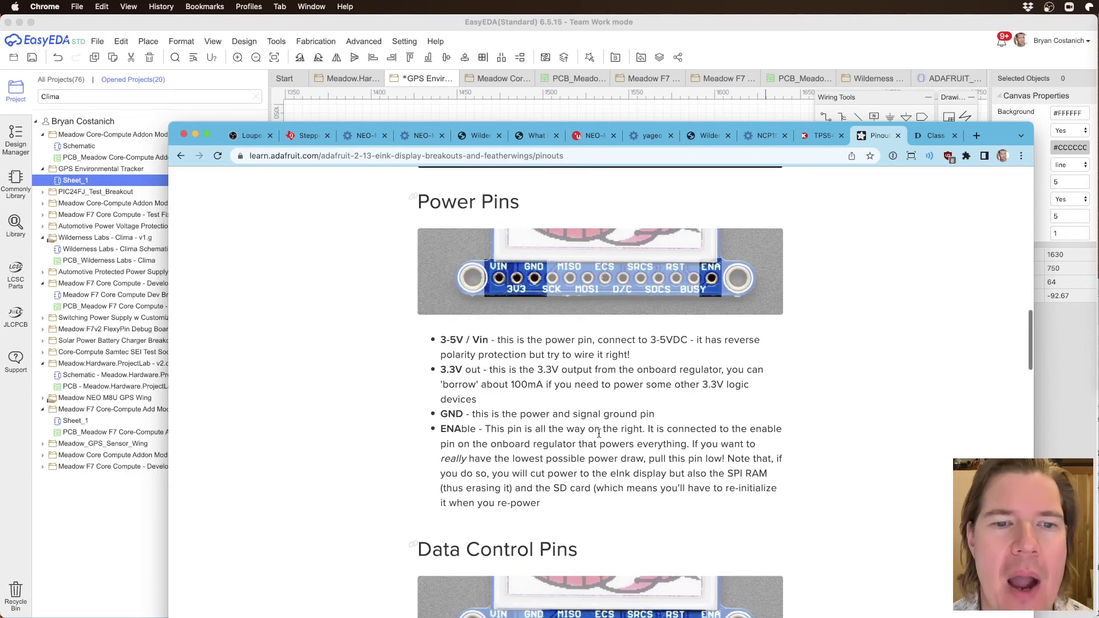
scroll(509, 366, down, 4)
scroll(511, 301, up, 7)
scroll(540, 434, down, 5)
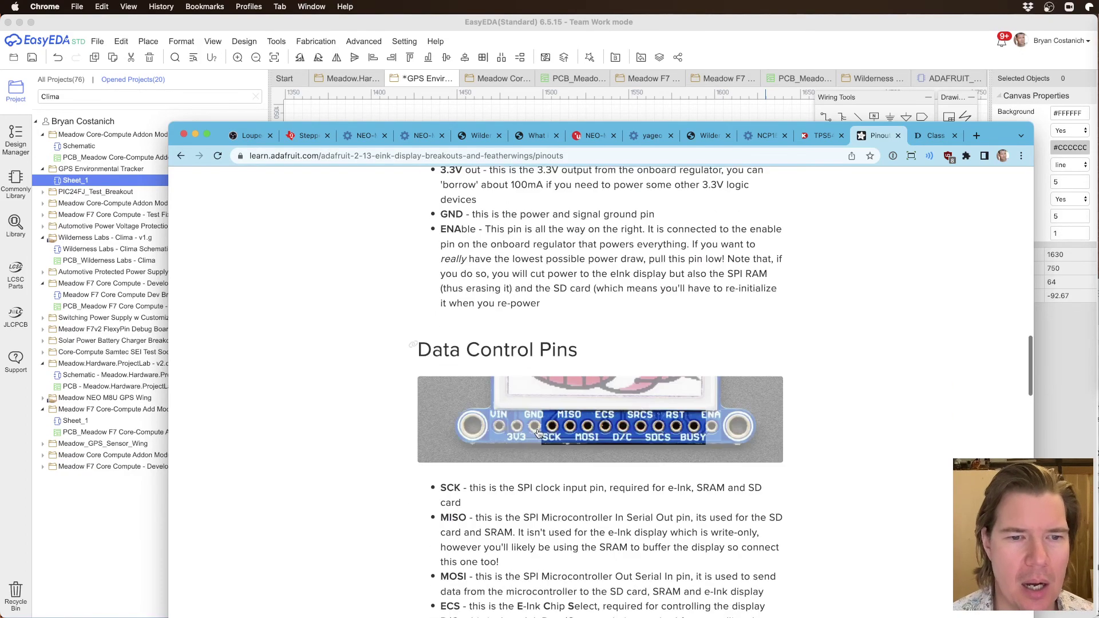
scroll(547, 390, up, 1)
drag(546, 383, 601, 337)
click(508, 315)
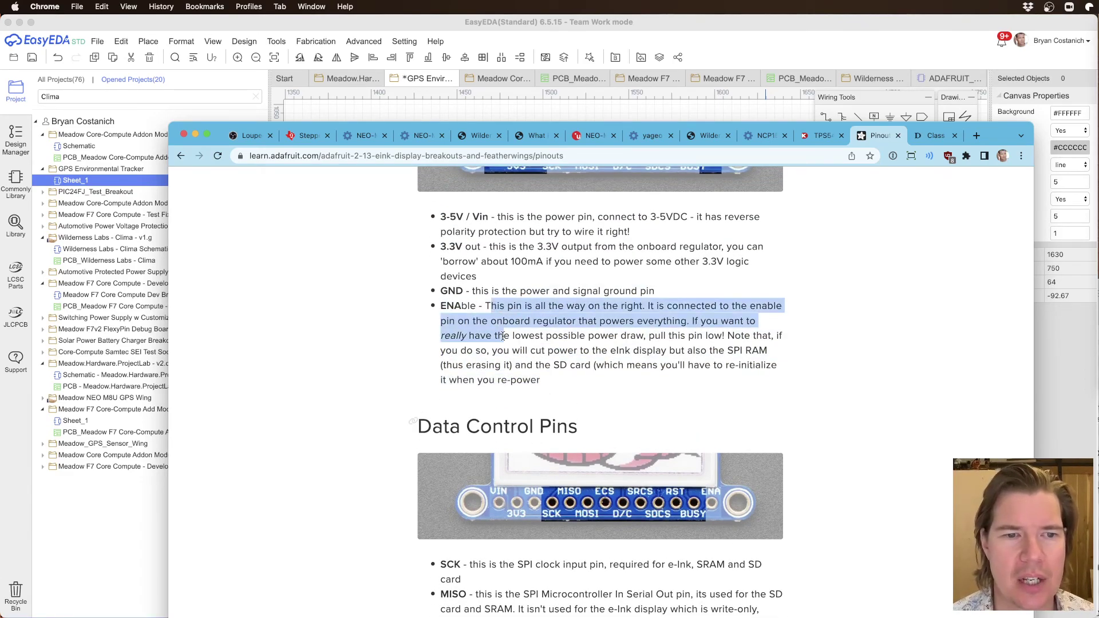
click(544, 358)
drag(713, 366, 566, 323)
click(565, 324)
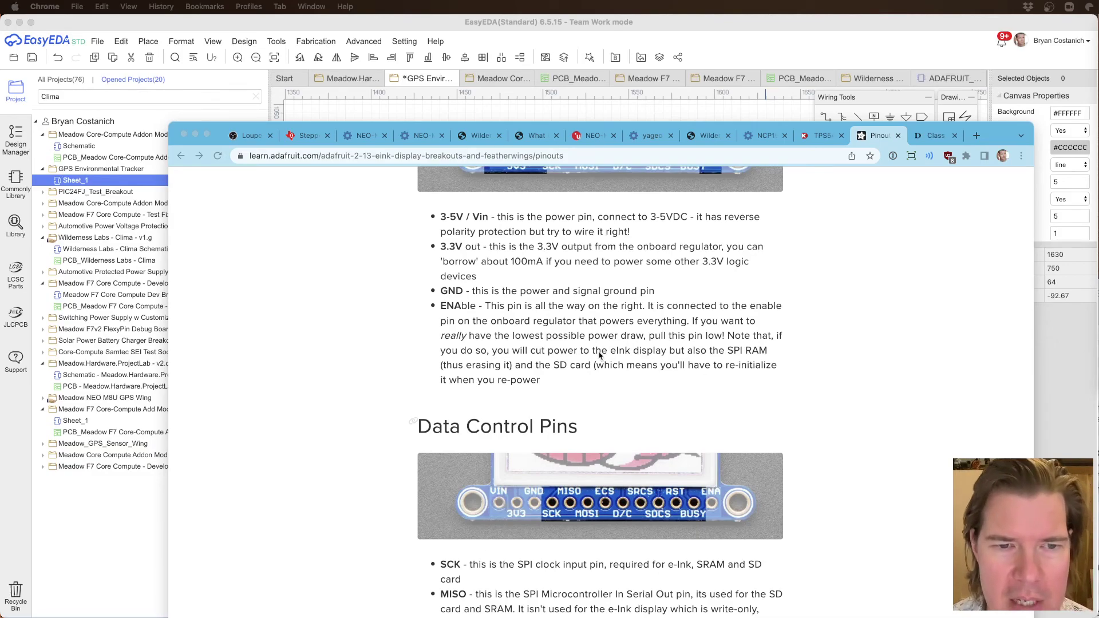
click(474, 306)
drag(578, 382, 439, 306)
click(493, 295)
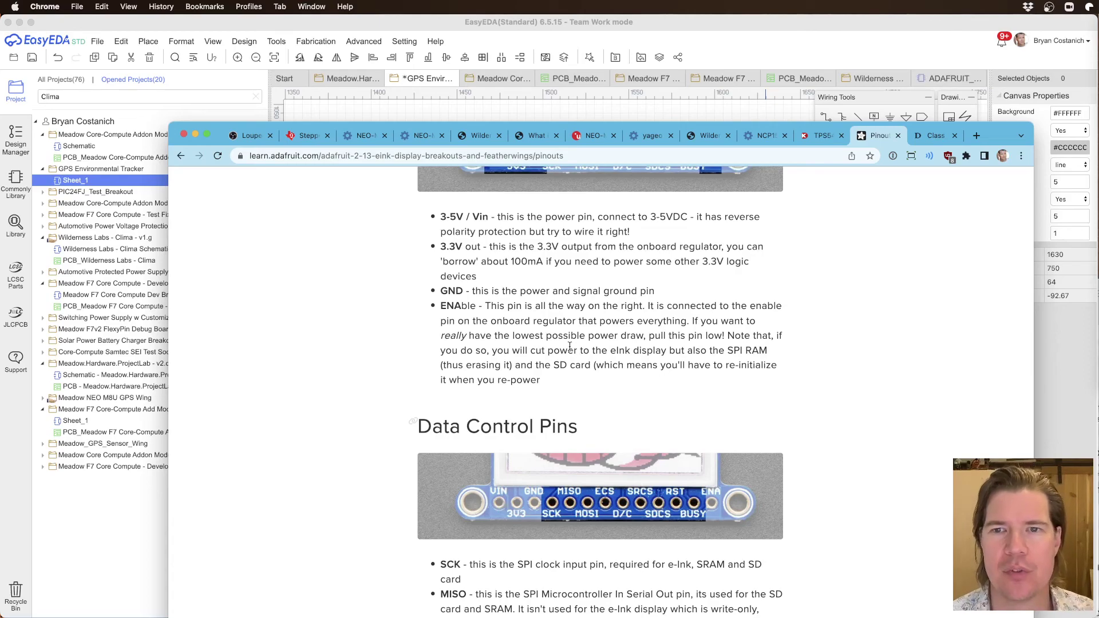
Step: Return to EasyEDA, offset the RST and BUSY net ports leftwards with wires, and rename the RST port EPAP_RST
click(825, 39)
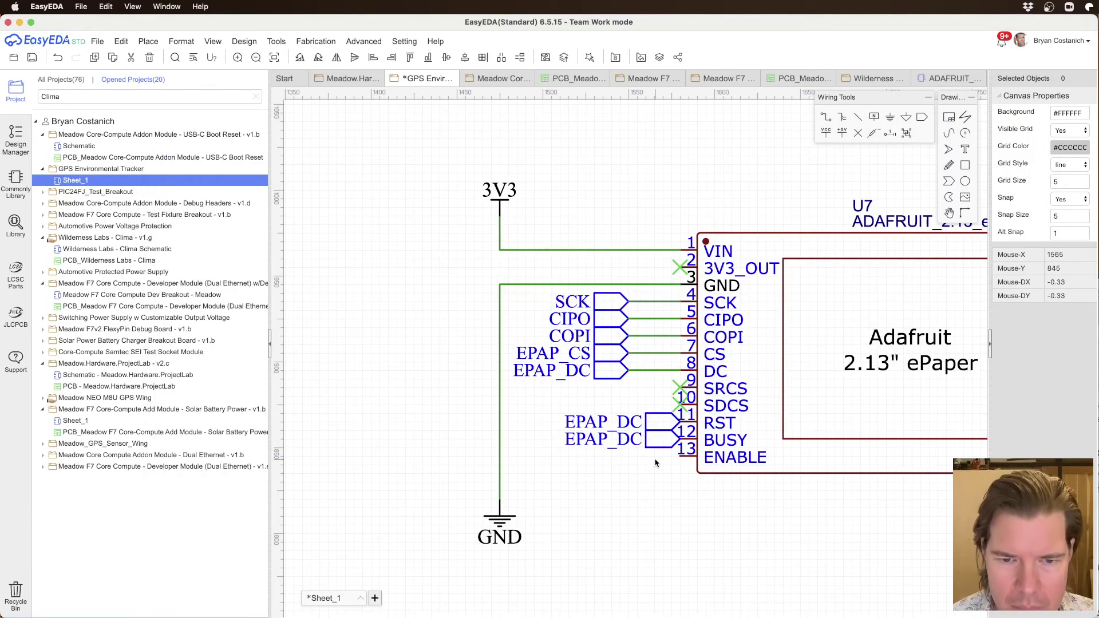
drag(656, 448, 611, 423)
double_click(581, 425)
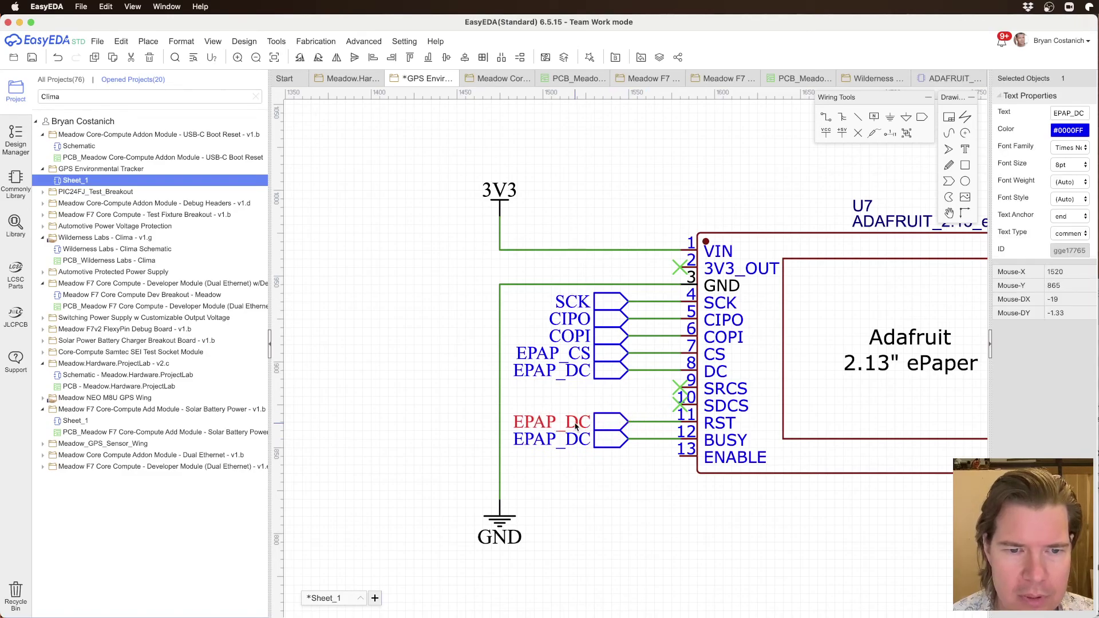
text(EPAP_RST)
key(Return)
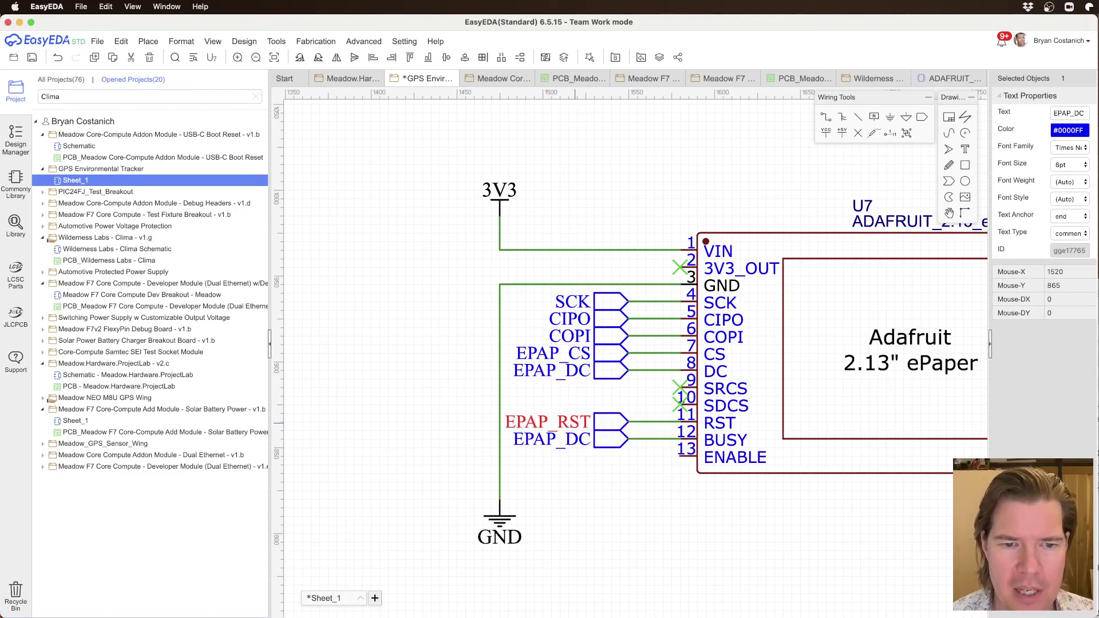
Step: Rename the net port on the BUSY pin to EPAP_BUSY
double_click(577, 439)
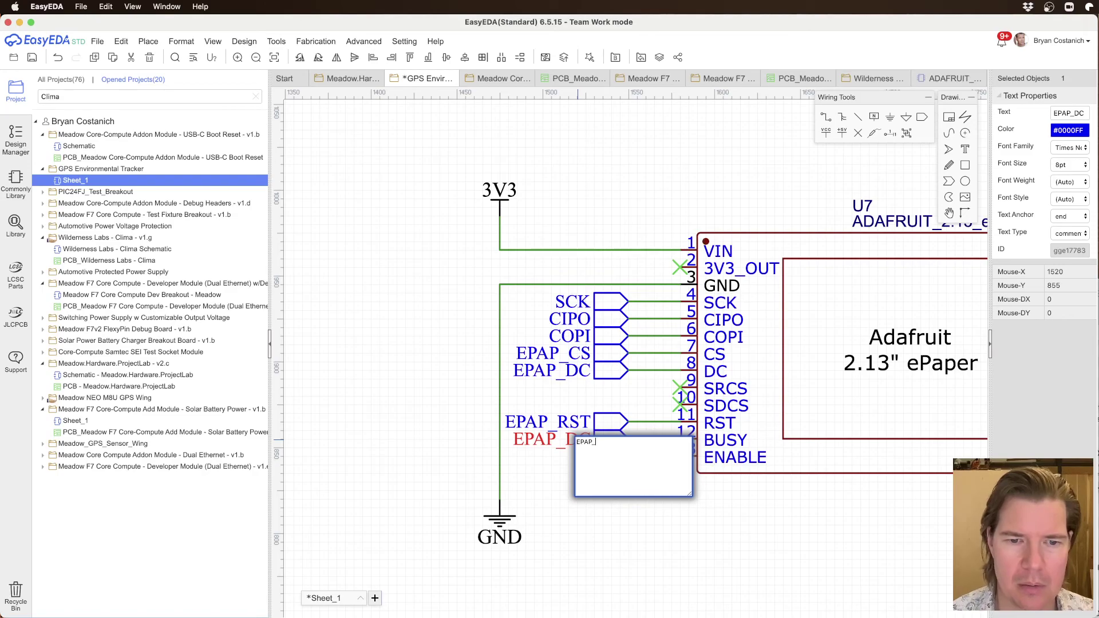
text(BUSY)
key(Return)
click(622, 484)
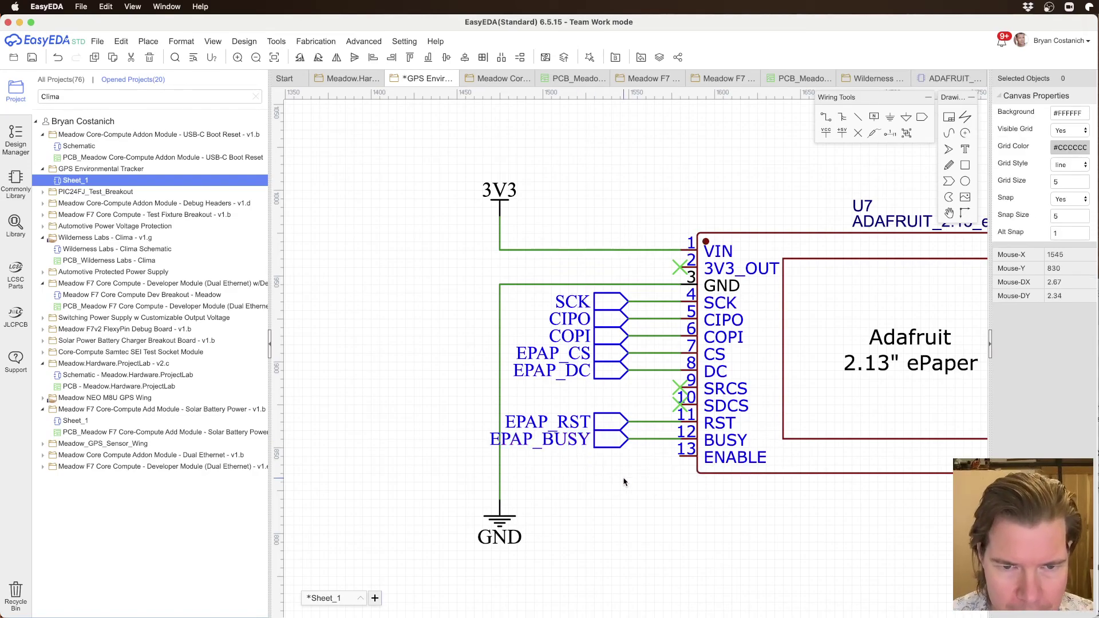
Step: Shift all seven ePaper net ports slightly closer to the display's pins, keeping them aligned in one column
drag(607, 301, 633, 319)
drag(610, 439, 629, 422)
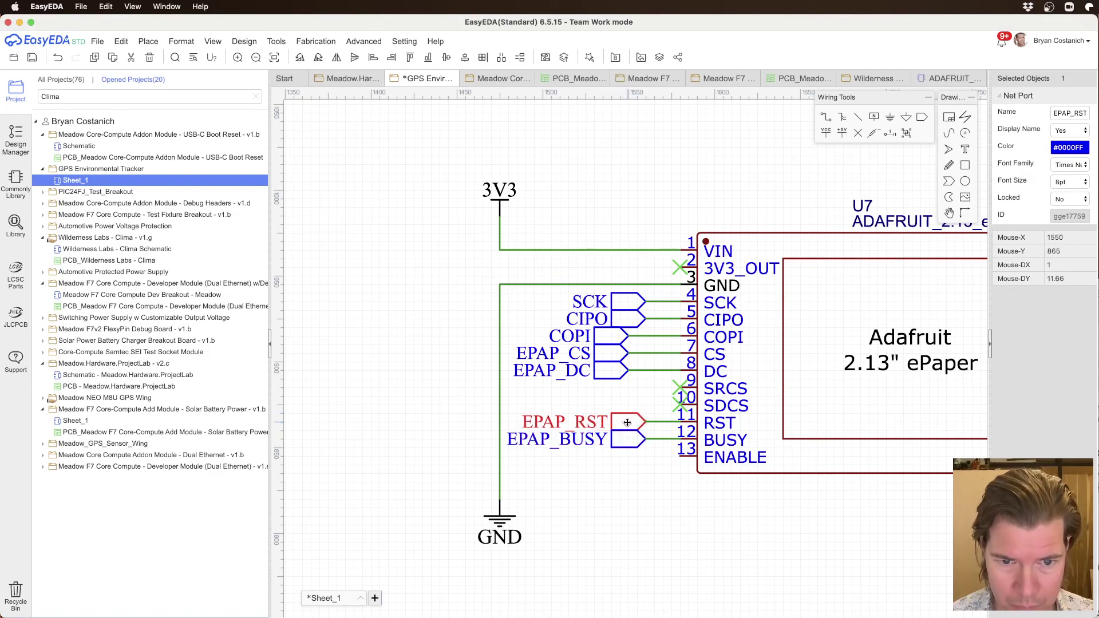
drag(612, 378, 629, 338)
click(612, 338)
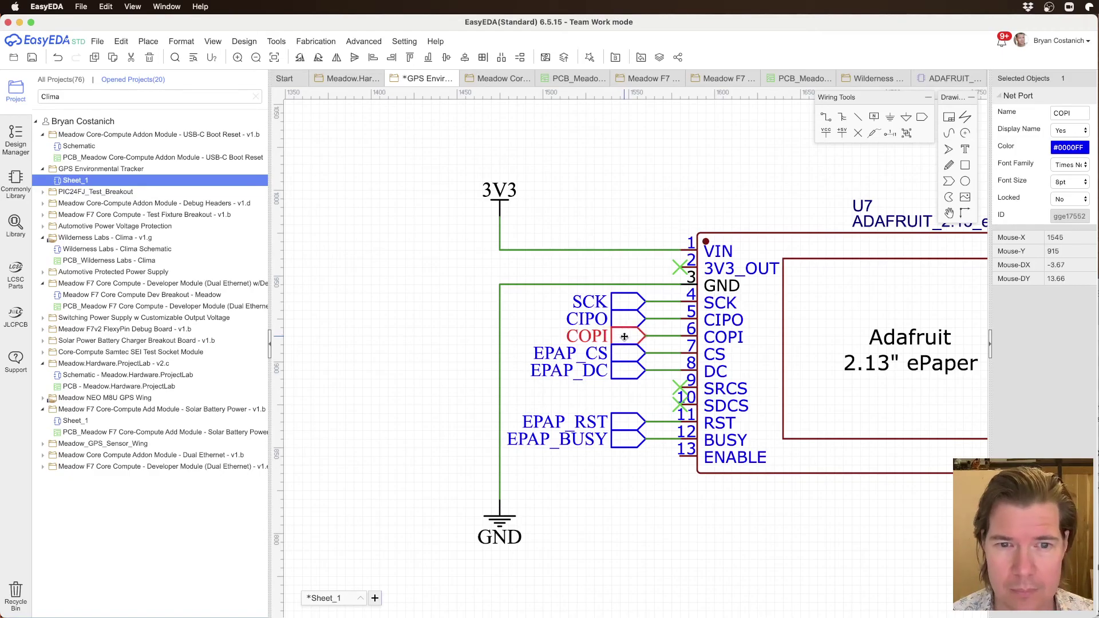
click(658, 512)
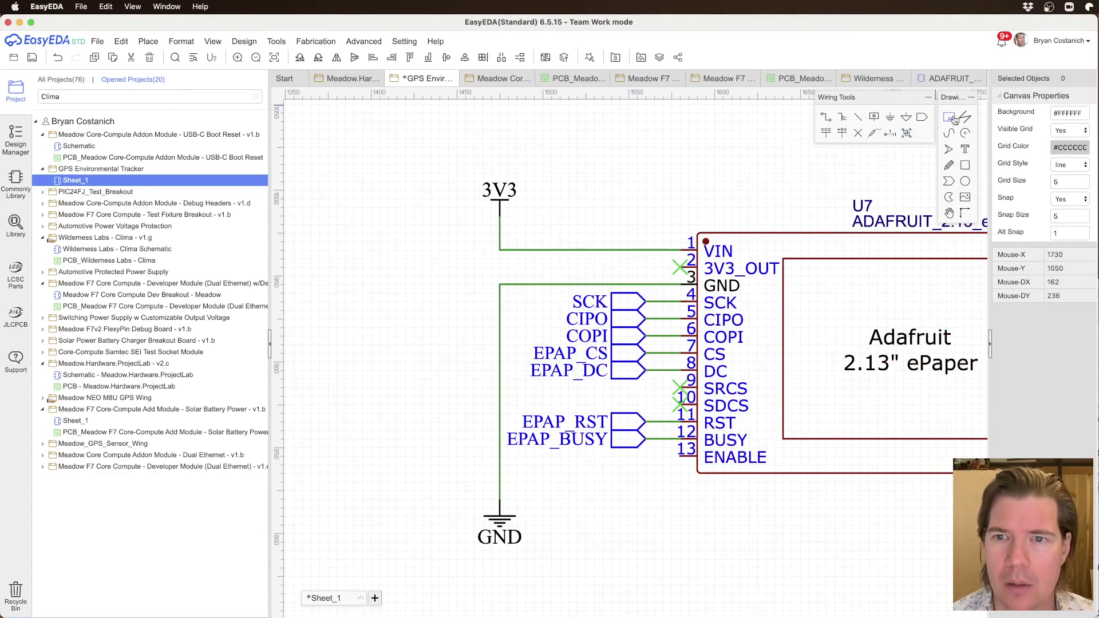
Step: Place a no-connect flag on the display's ENABLE pin
click(859, 134)
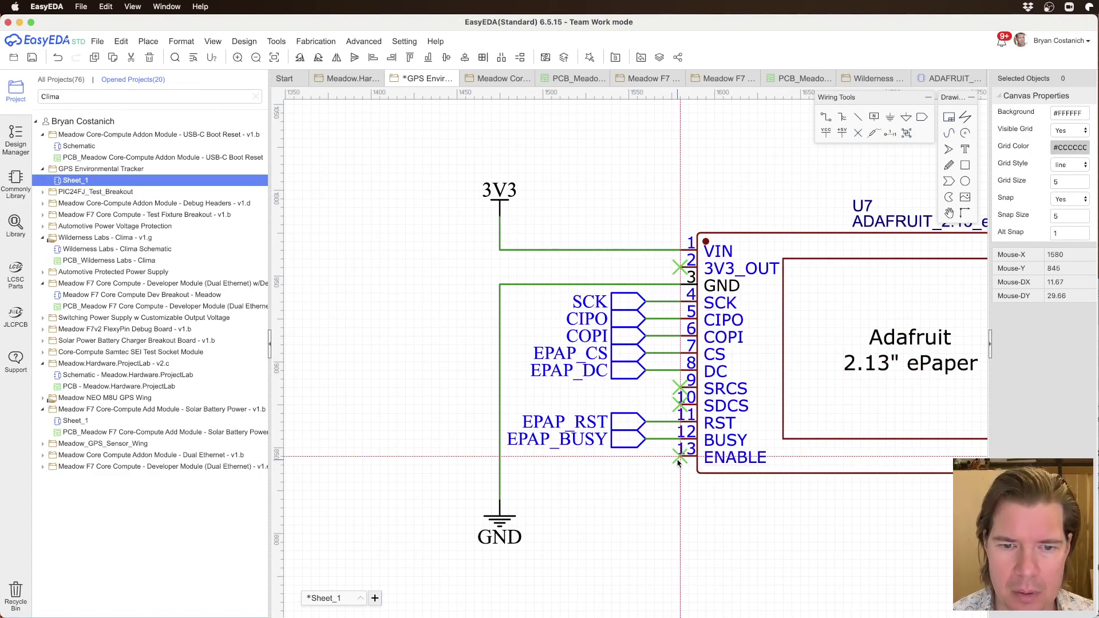
scroll(636, 464, down, 2)
key(Escape)
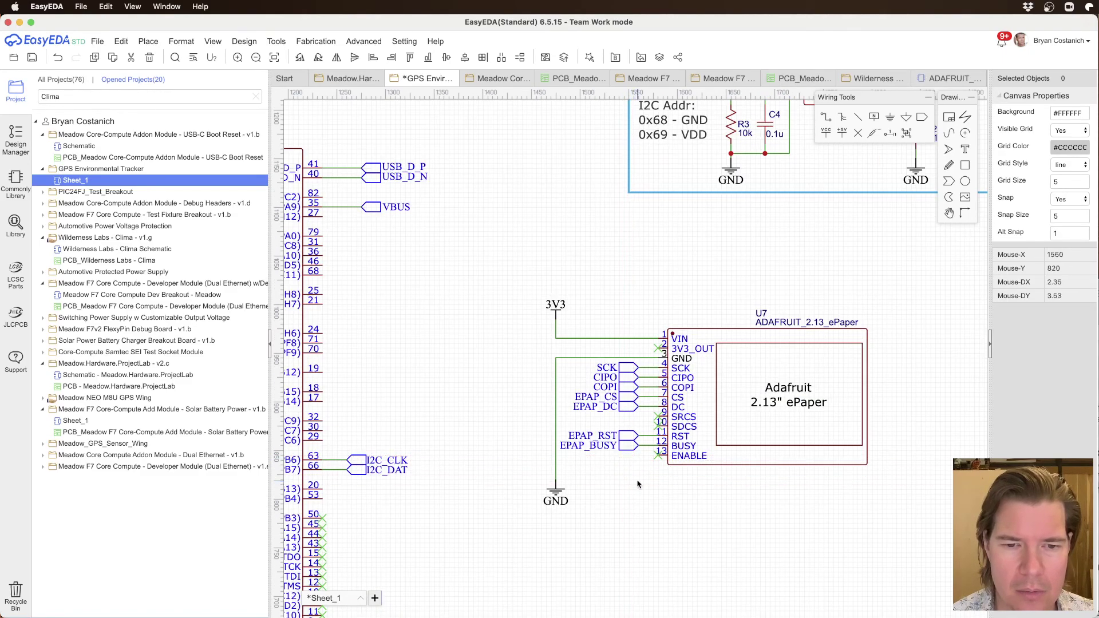
Step: Copy the display's seven SCK, CIPO, COPI and EPAP net ports and place the copies left of the Core-Compute module
drag(641, 486, 629, 437)
super+click(629, 407)
super+click(628, 390)
super+click(629, 378)
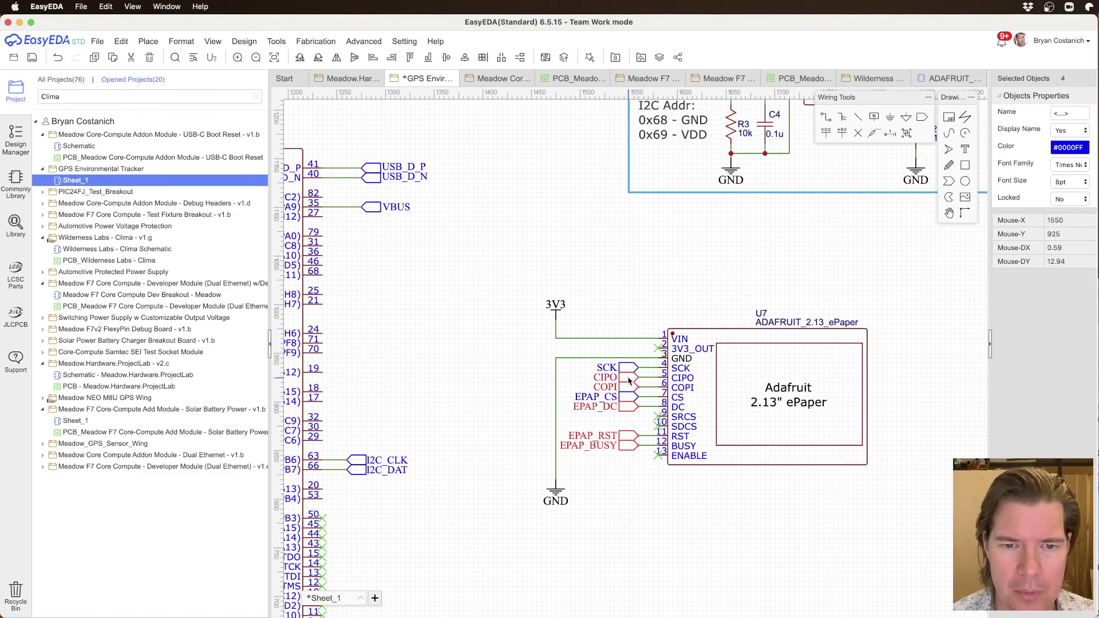
super+click(629, 368)
super+click(632, 396)
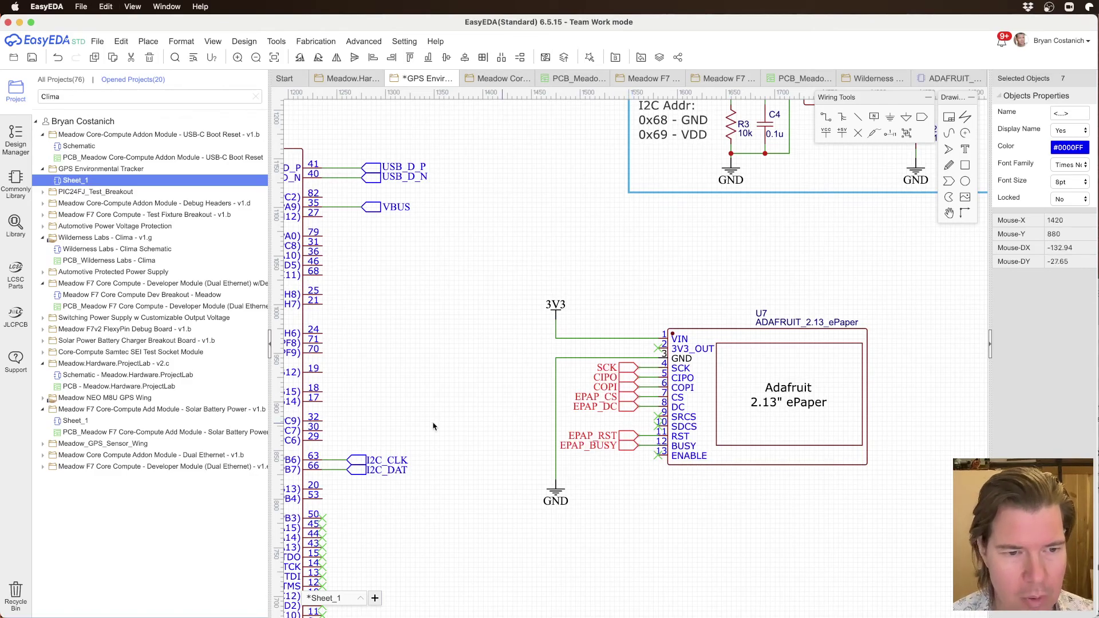
scroll(494, 310, left, 10)
right_drag(420, 224, 374, 278)
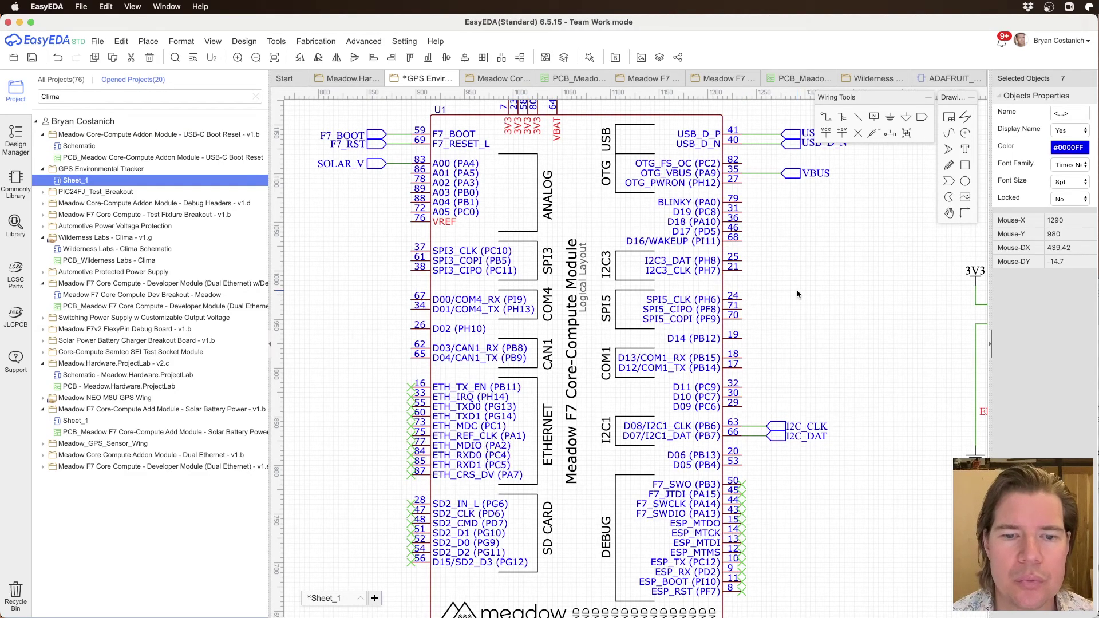
right_drag(373, 304, 450, 318)
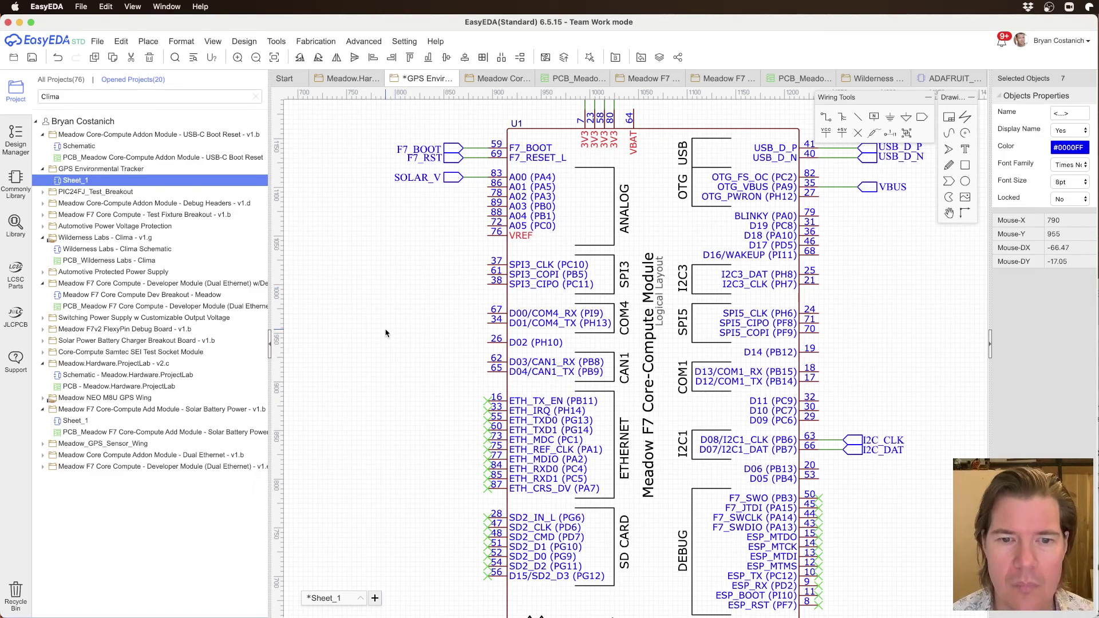
key(super+v)
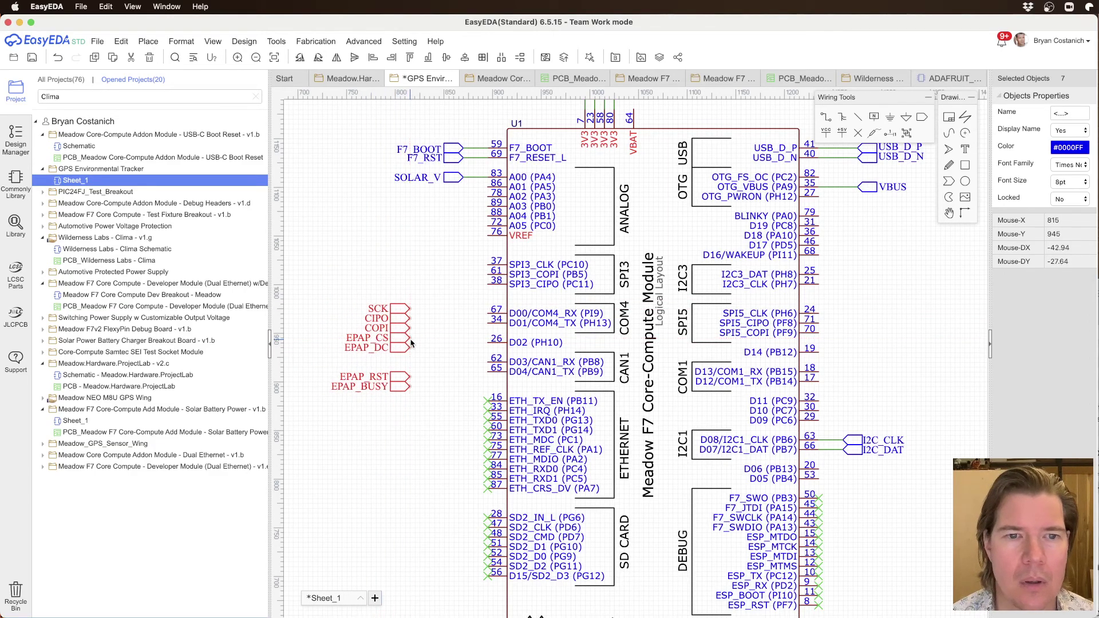
click(411, 342)
Step: Wire the copied SCK, COPI and CIPO net ports to the module's SPI3_CLK, SPI3_COPI and SPI3_CIPO pins in one aligned column
right_drag(432, 292, 406, 276)
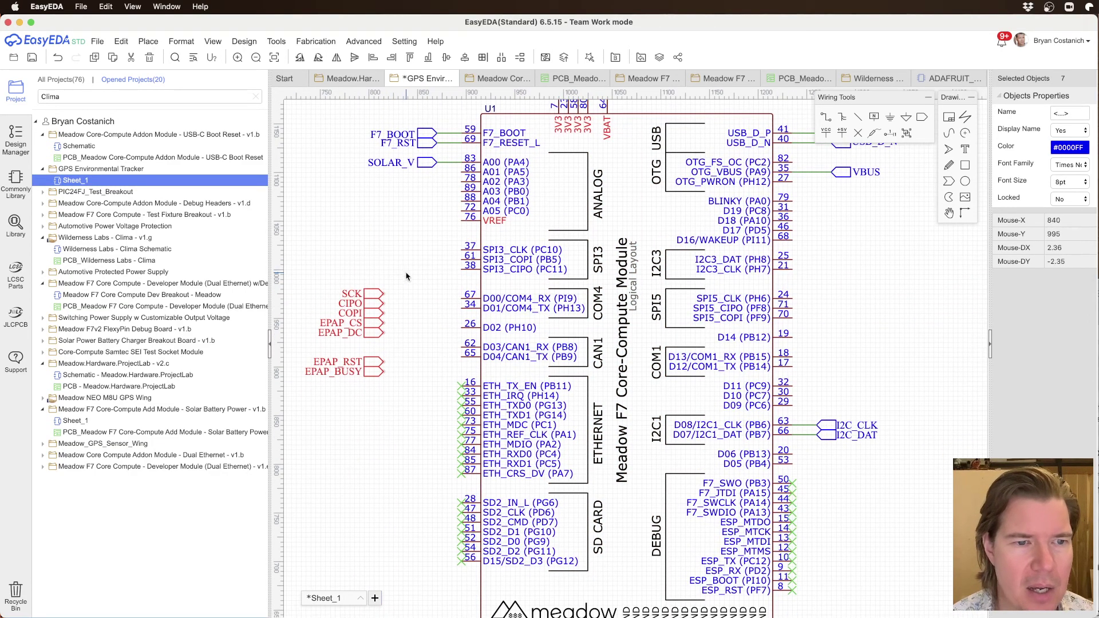
click(373, 293)
drag(374, 294, 425, 250)
key(space)
key(space)
key(space)
key(space)
drag(374, 303, 429, 269)
drag(377, 313, 430, 262)
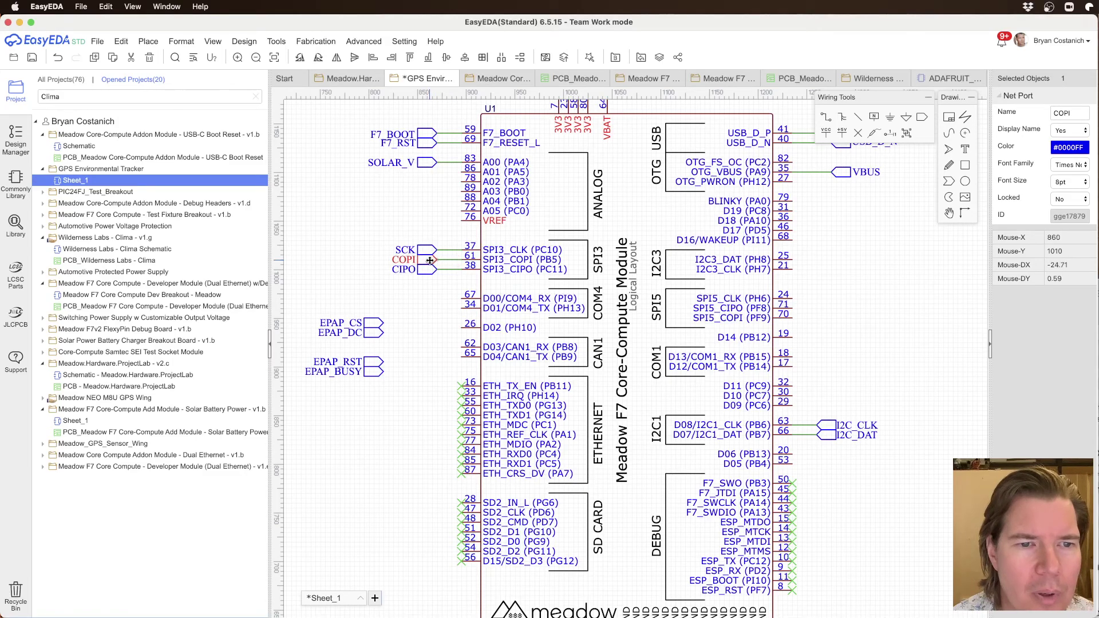
click(432, 229)
Step: Rename the net port on the module's SPI3_CLK pin to SPI3_SCK
right_drag(844, 276, 782, 271)
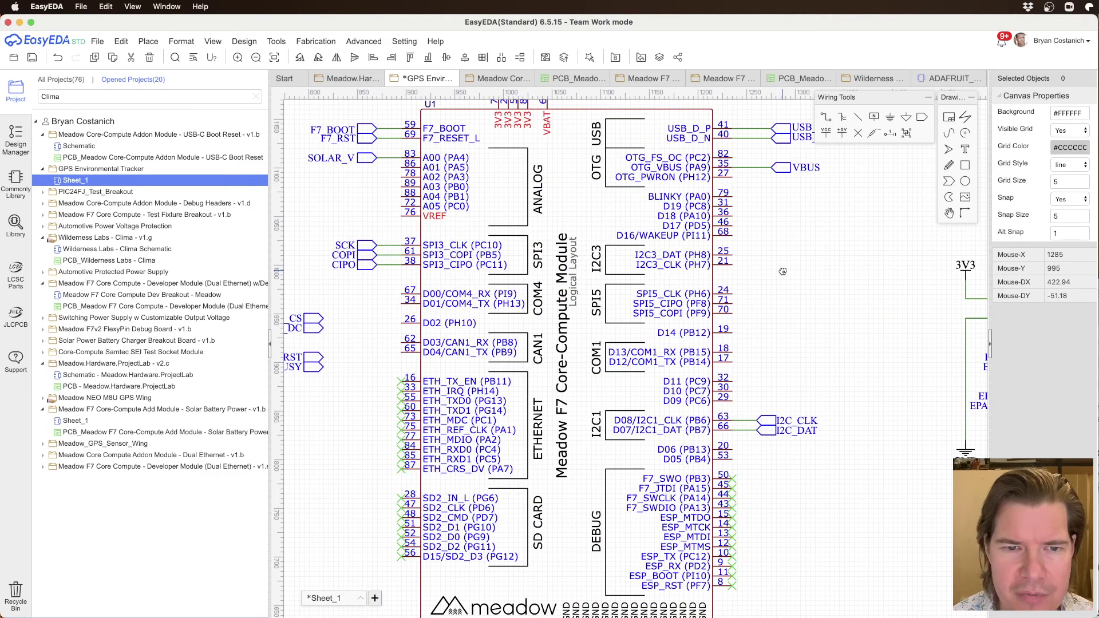
right_drag(343, 251, 429, 273)
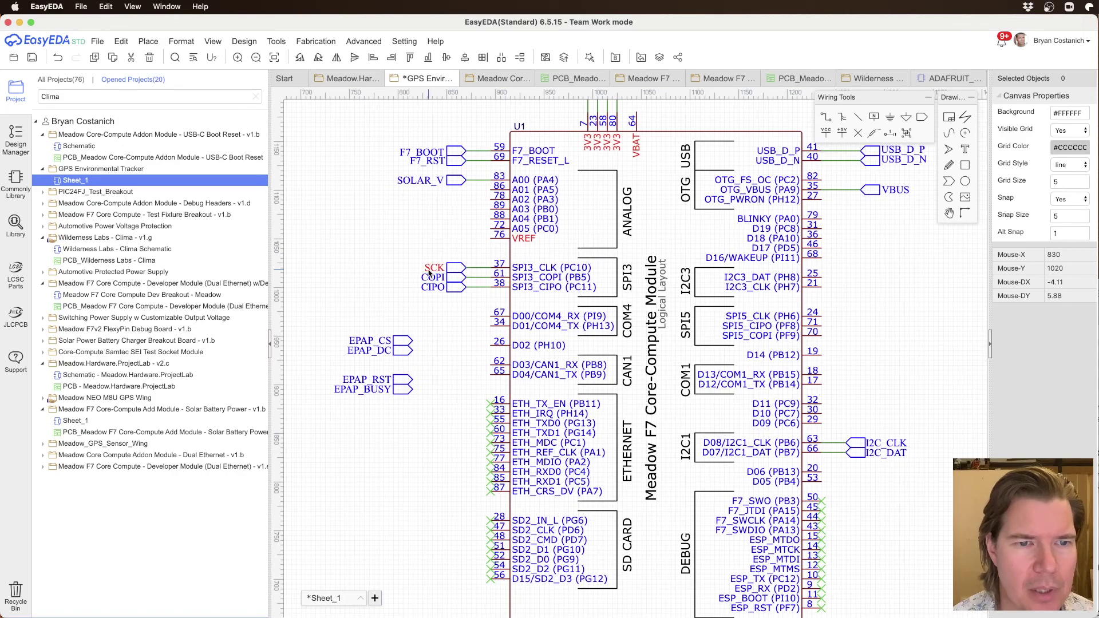
double_click(430, 273)
text(SPI_3)
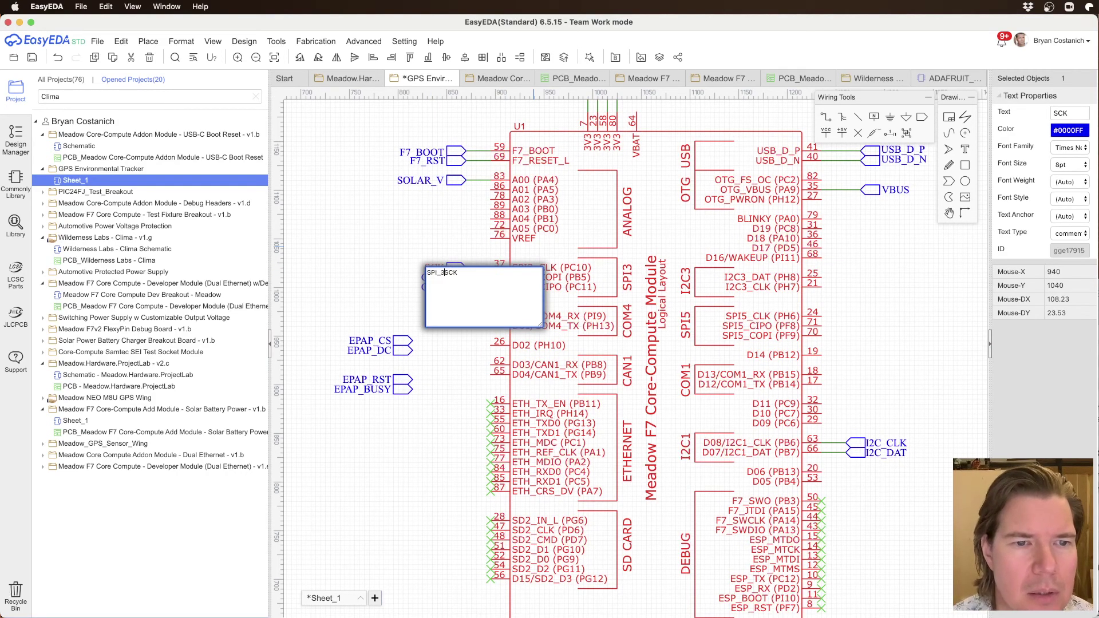
key(BackSpace)
key(BackSpace)
text(3_)
key(Return)
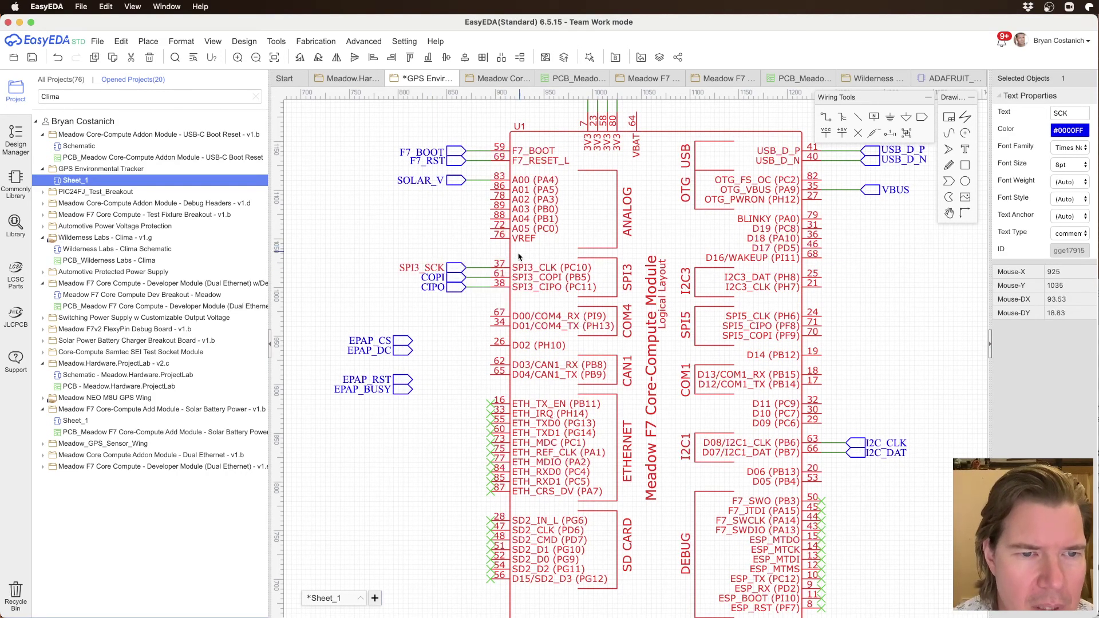
Step: Rename the COPI net port on the Core-Compute module to SPI3_COPI
click(437, 279)
double_click(437, 280)
text(SP)
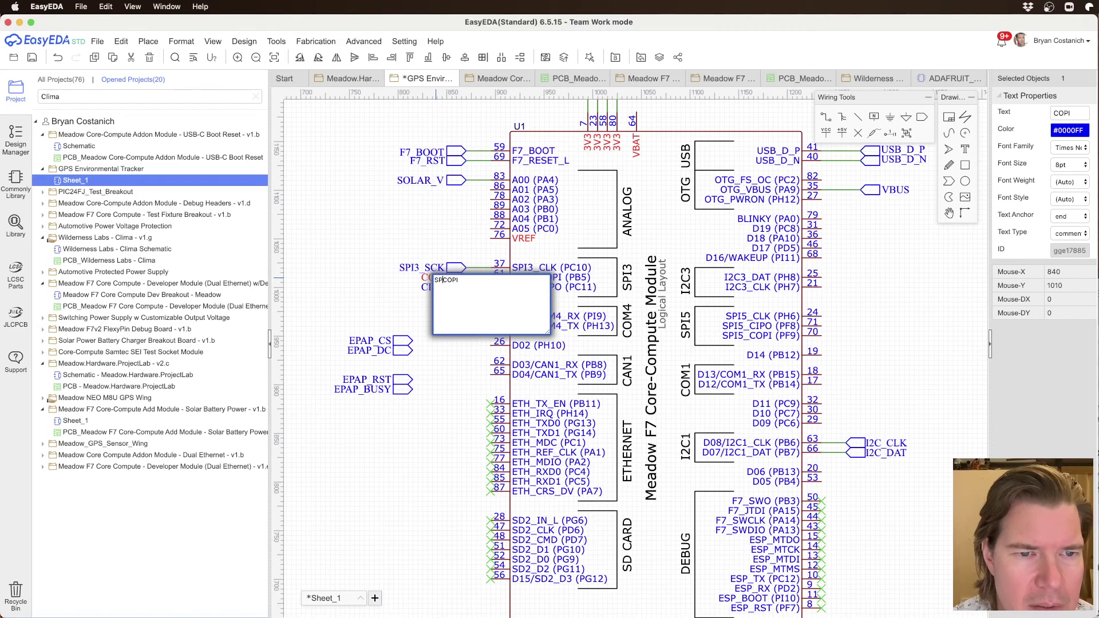
text(I)
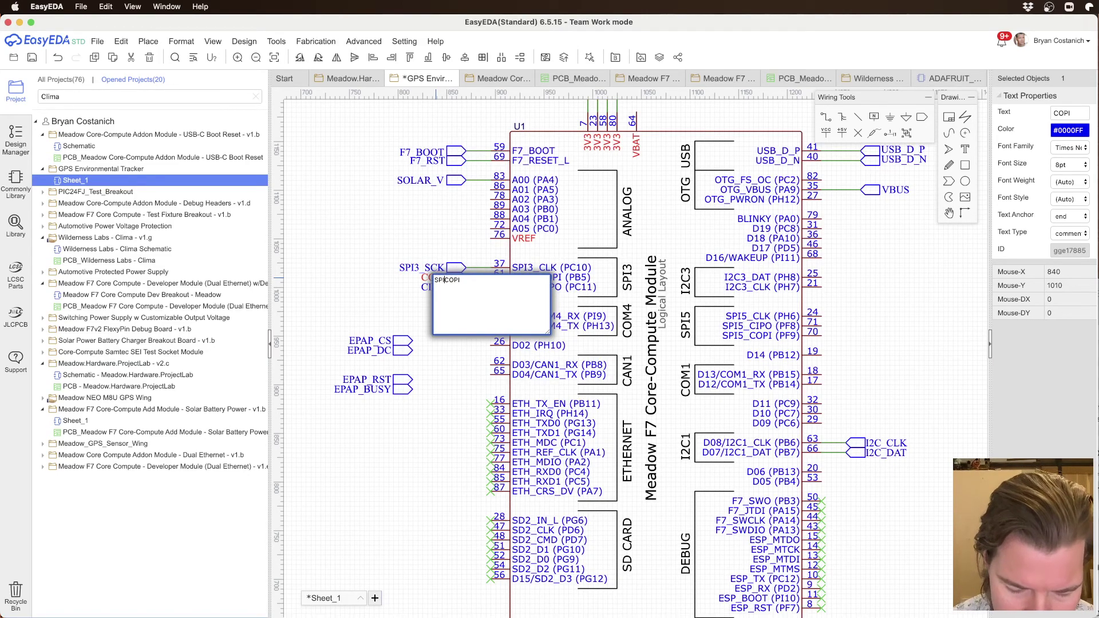
text(3)
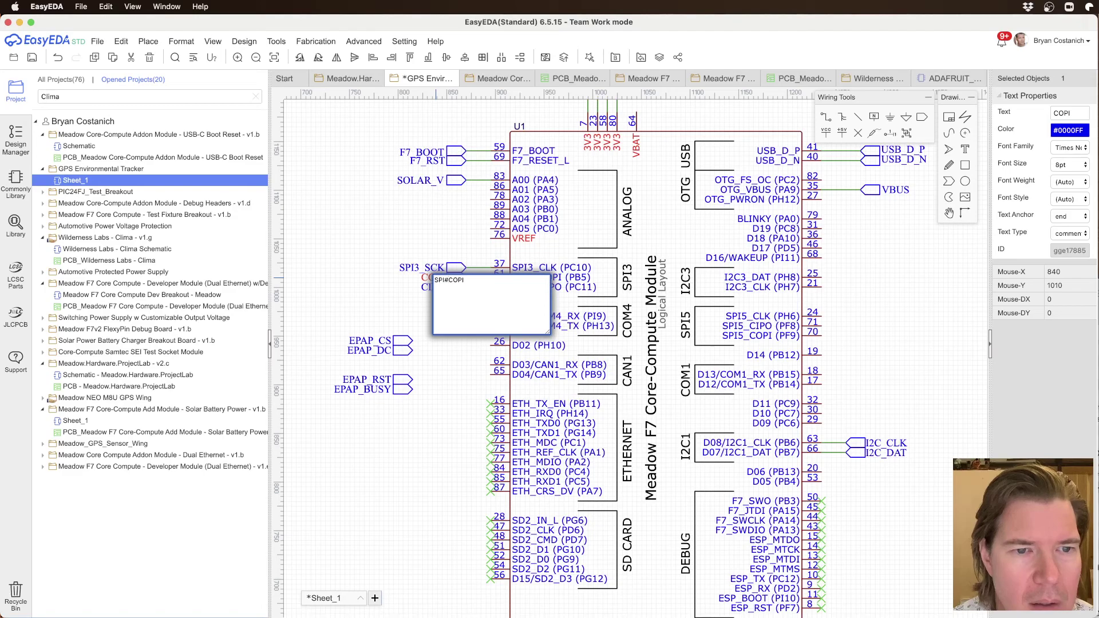
text(_)
key(Return)
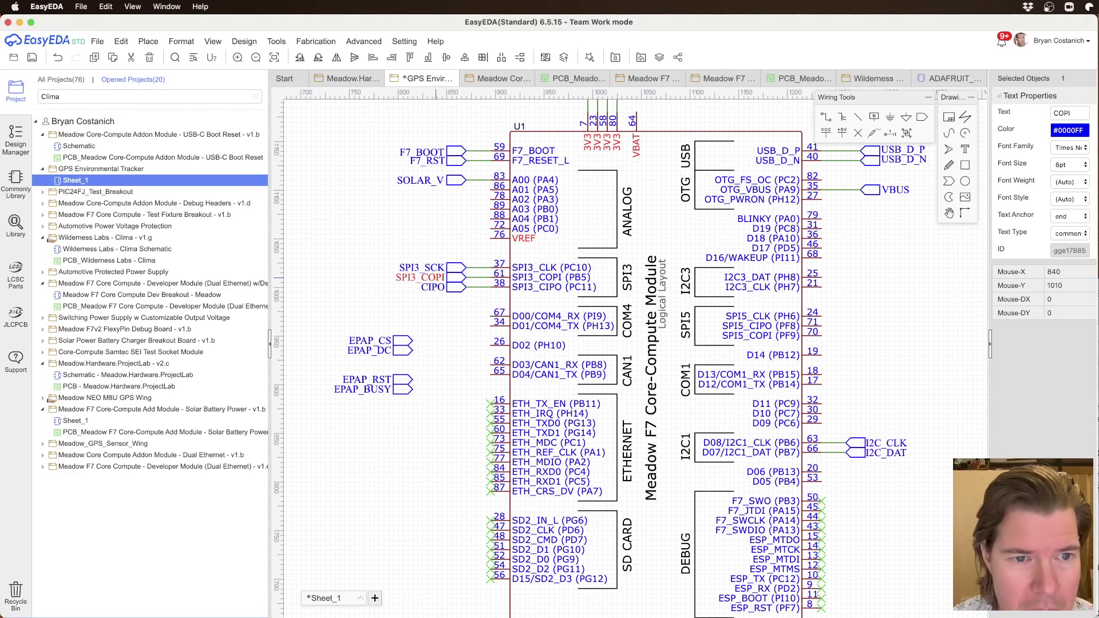
Step: Rename the CIPO net port on the Core-Compute module to SPI3_CIPO
double_click(427, 287)
key(Left)
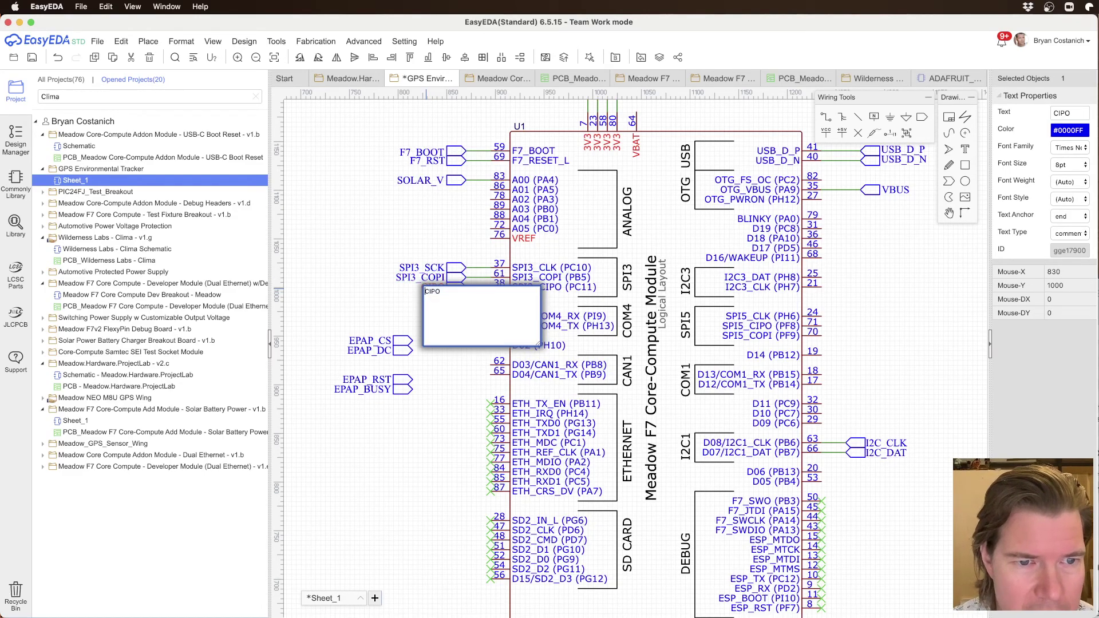
text(SPI3_)
key(Return)
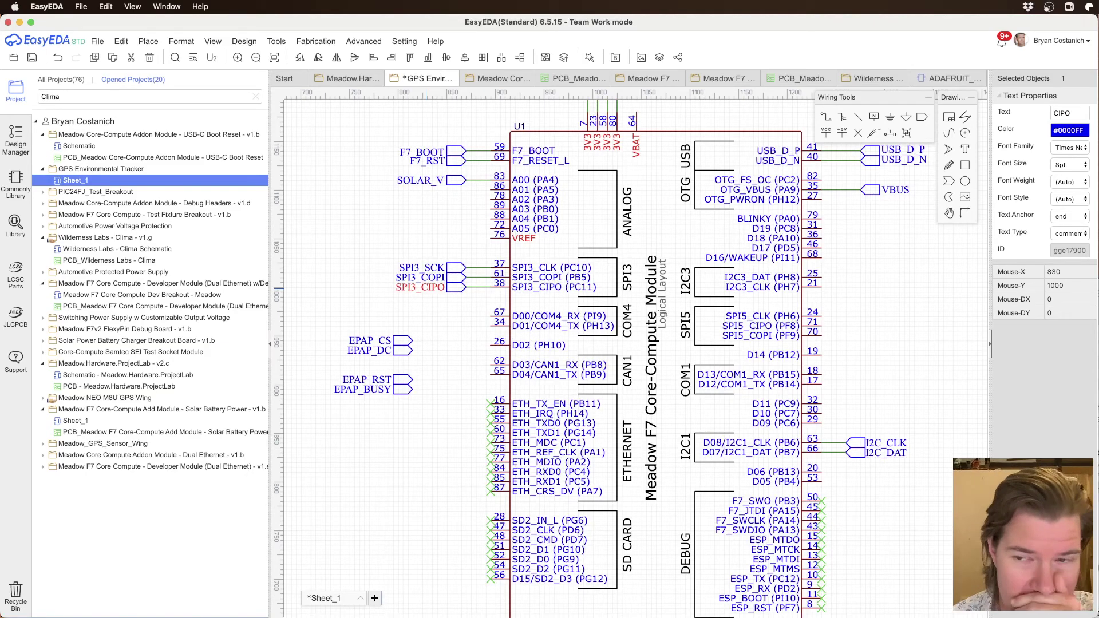
Step: Copy the three SPI3 net ports from the module and place the copies left of the ePaper display's ports
click(461, 267)
super+click(461, 278)
super+click(461, 287)
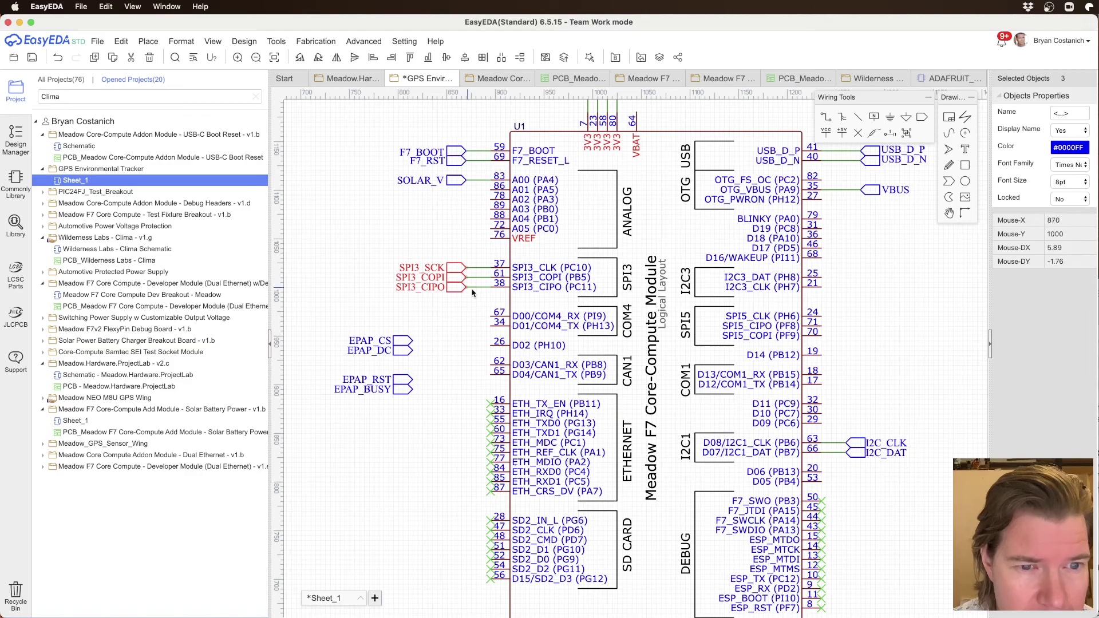
right_drag(888, 402, 502, 342)
key(super+v)
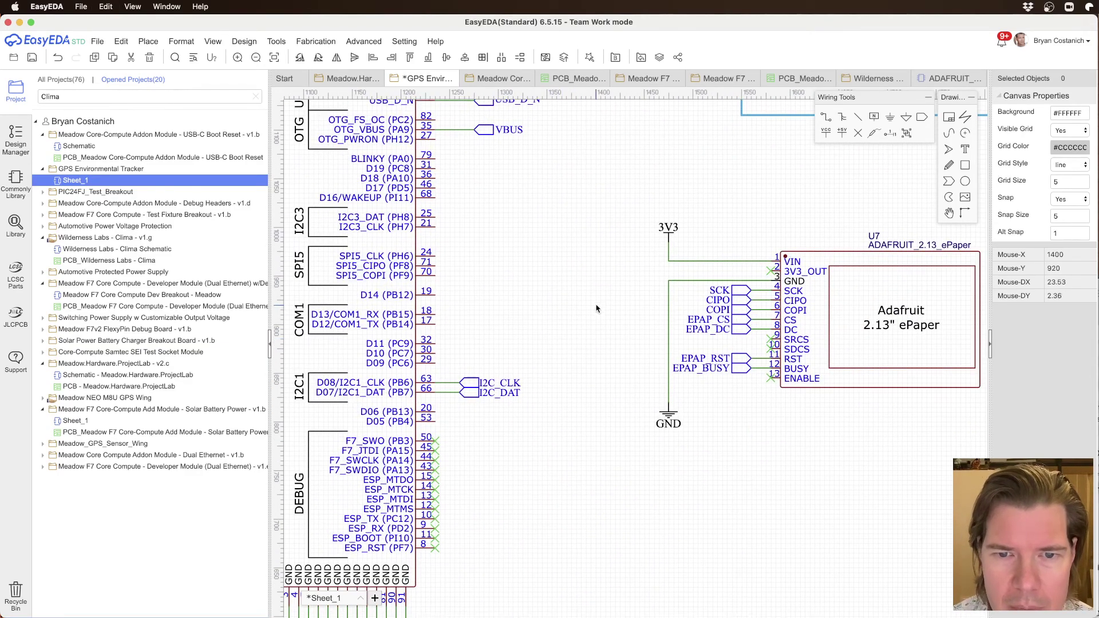
click(630, 293)
click(660, 264)
Step: Delete the SCK, CIPO and COPI net ports wired to the ePaper display
click(737, 290)
super+click(737, 303)
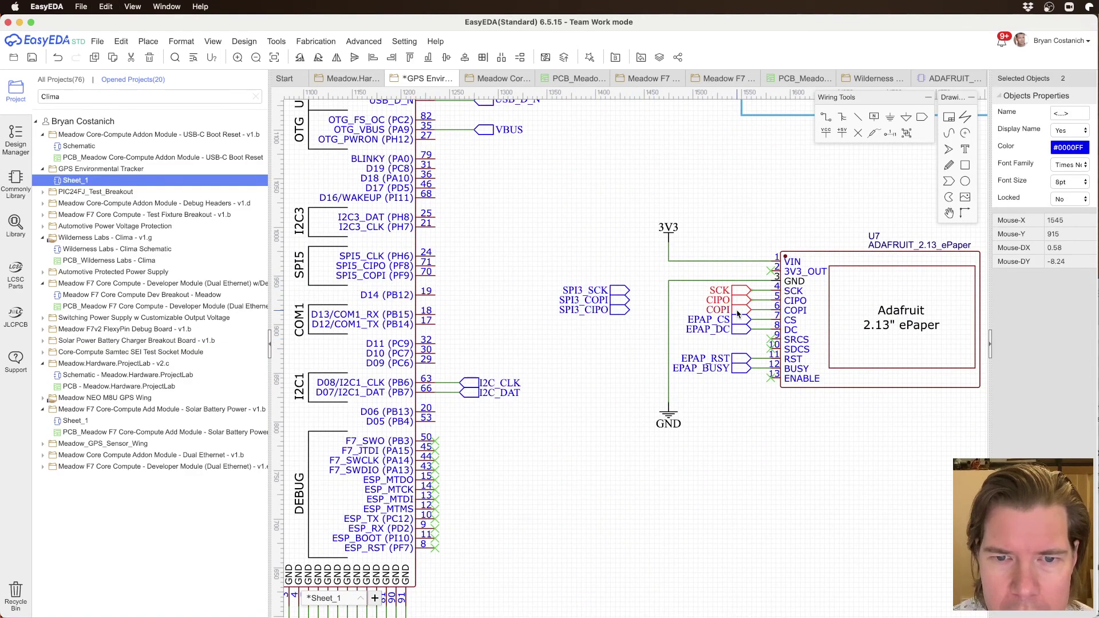
key(Delete)
Step: Attach the SPI3_SCK, SPI3_COPI and SPI3_CIPO ports to the display's matching SCK, COPI and CIPO wires, and save the schematic
drag(623, 290, 749, 290)
drag(623, 300, 742, 310)
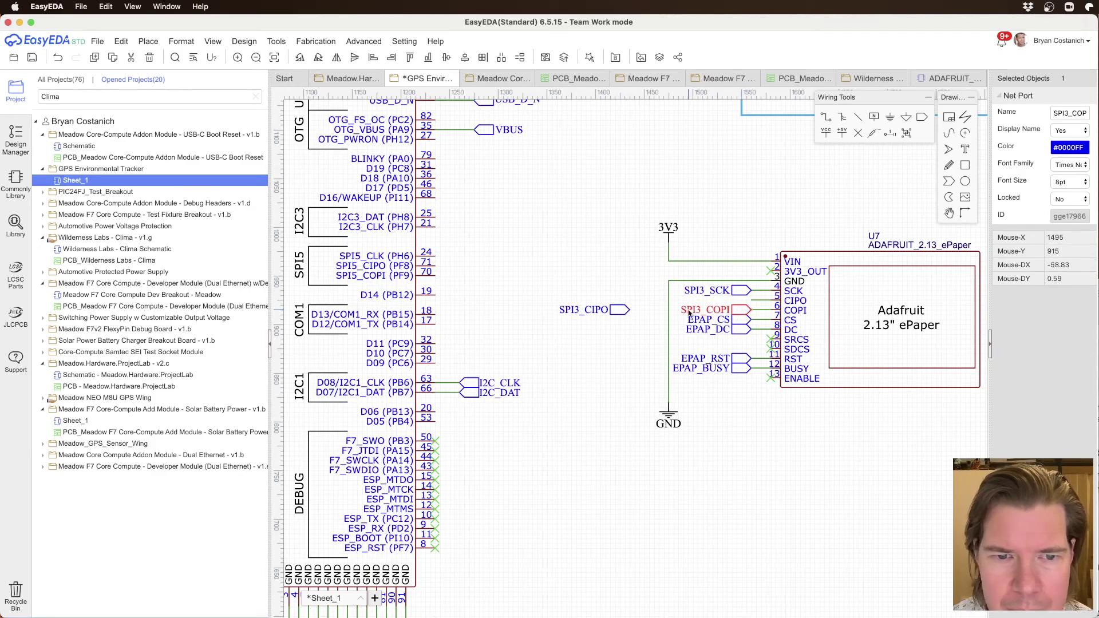
click(627, 310)
drag(627, 310, 739, 300)
click(602, 261)
scroll(585, 335, down, 2)
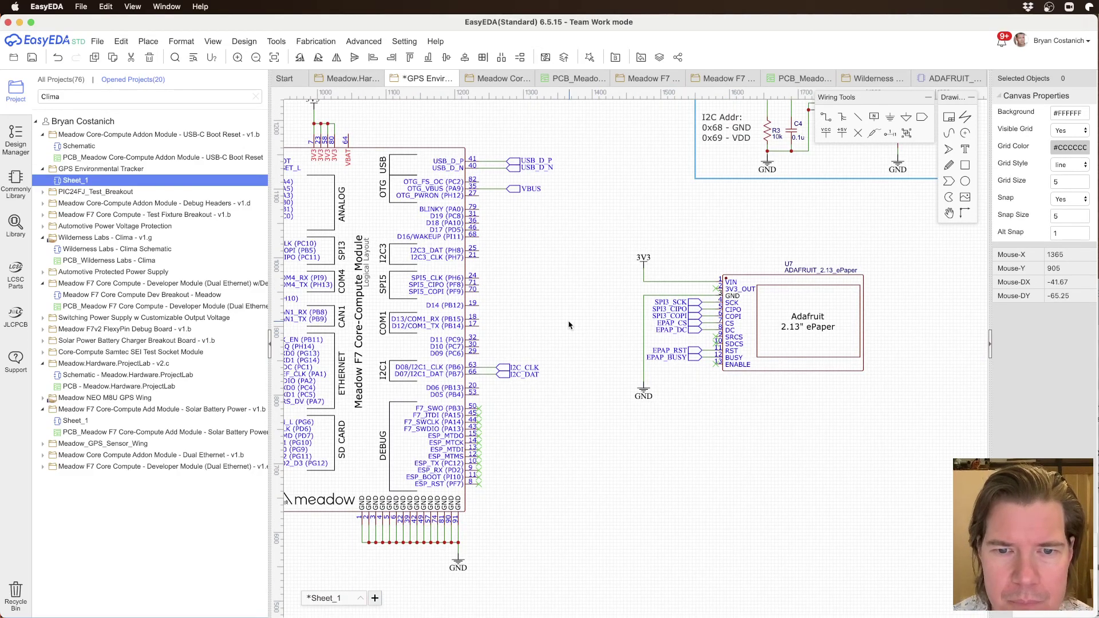
right_drag(575, 322, 848, 277)
key(super+s)
Step: Wire the EPAP_CS, EPAP_DC and EPAP_RST net ports to the module's D02, D03 and D04 pins
scroll(480, 239, up, 2)
right_drag(455, 219, 515, 280)
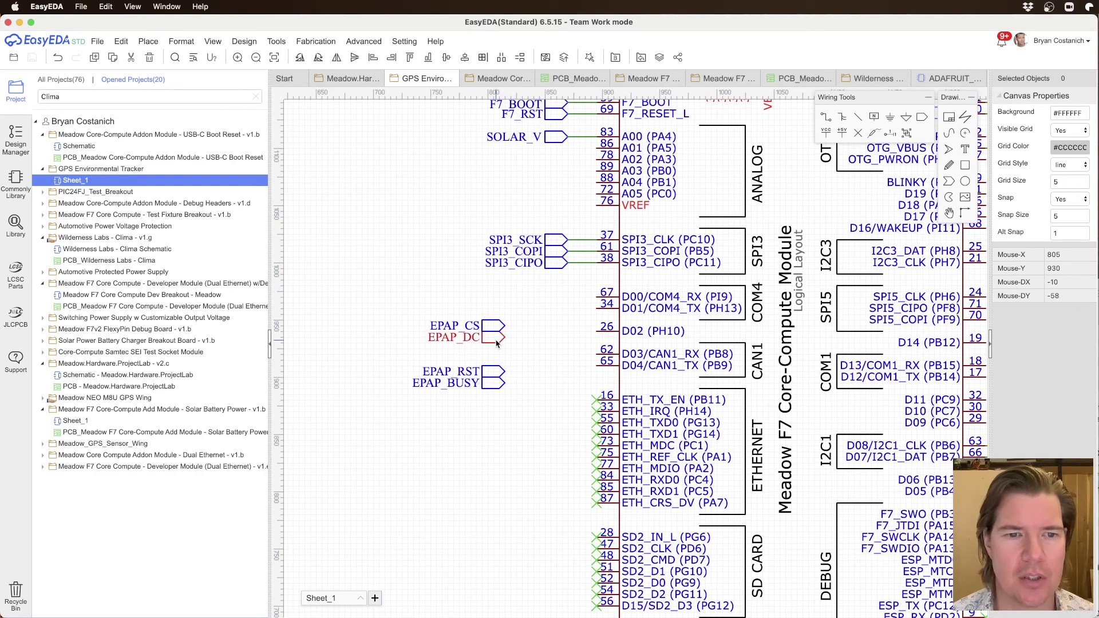
scroll(501, 299, down, 3)
scroll(501, 299, down, 1)
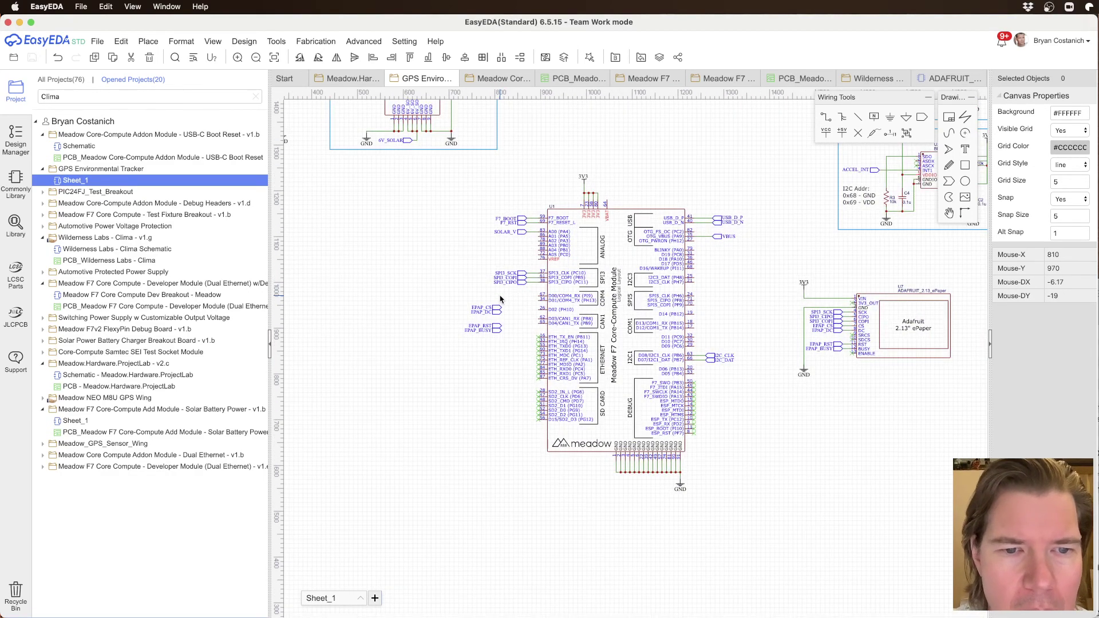
scroll(501, 302, up, 3)
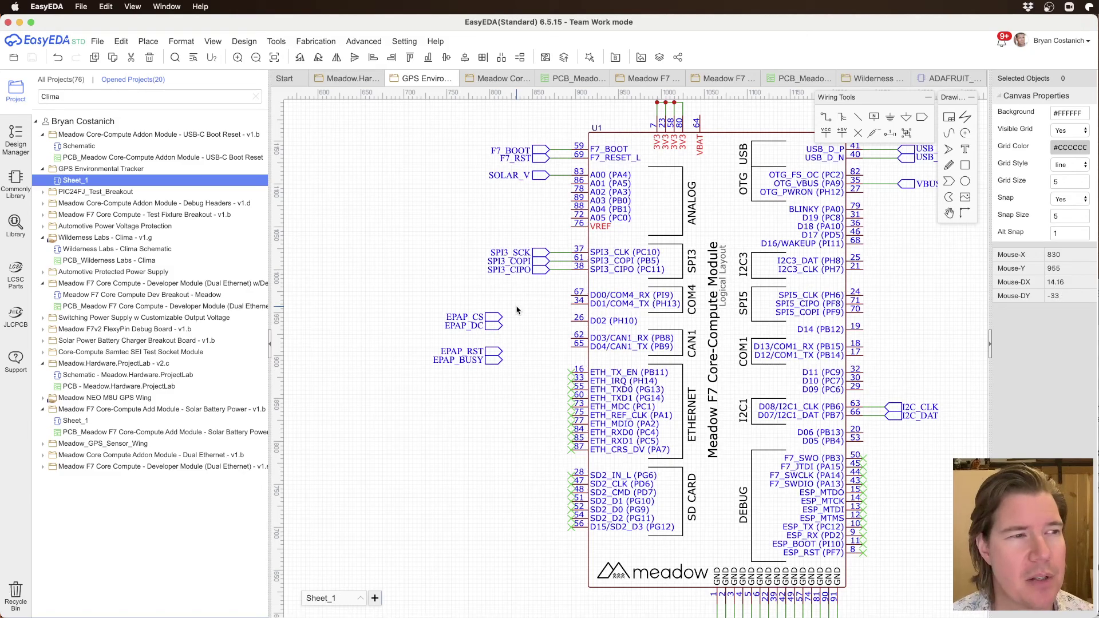
scroll(511, 351, up, 2)
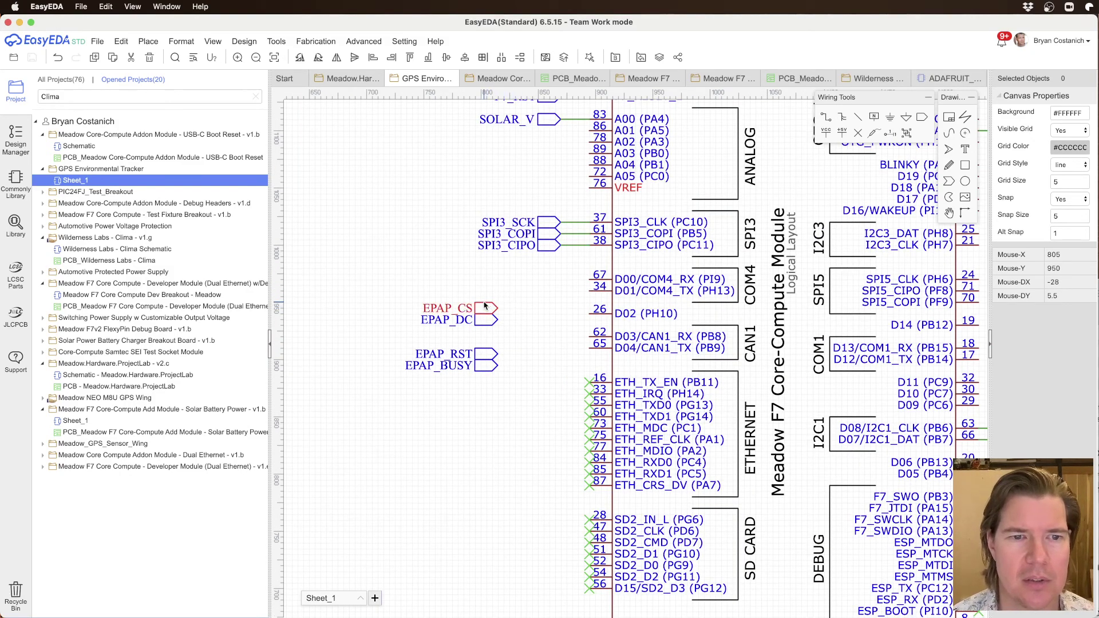
drag(486, 304, 544, 313)
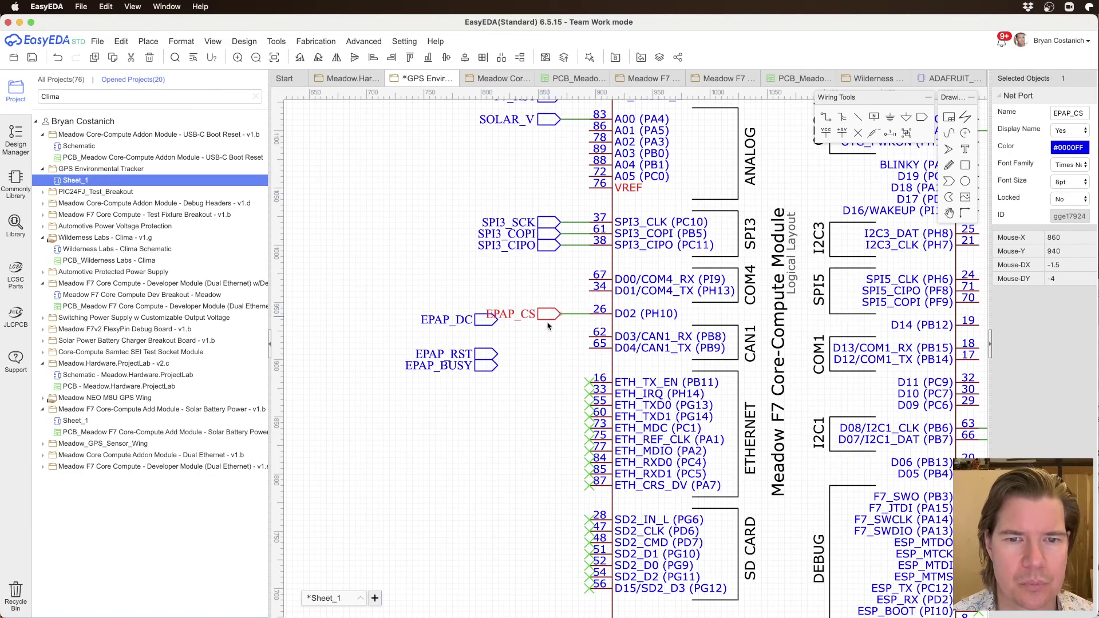
click(545, 366)
drag(475, 327, 553, 340)
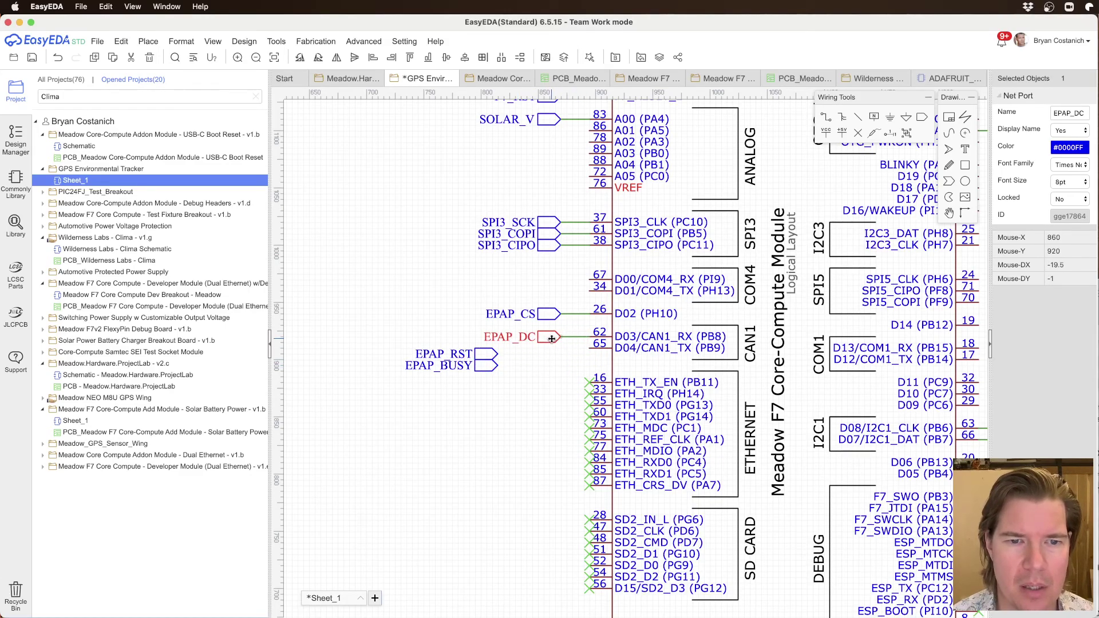
drag(487, 358, 550, 351)
Step: Wire the EPAP_BUSY net port to the module's D05 pin, rotated 180 degrees to face it, and save the schematic
right_drag(576, 383, 454, 310)
scroll(459, 356, down, 1)
right_drag(458, 363, 451, 391)
drag(369, 335, 822, 424)
key(space)
key(space)
click(865, 345)
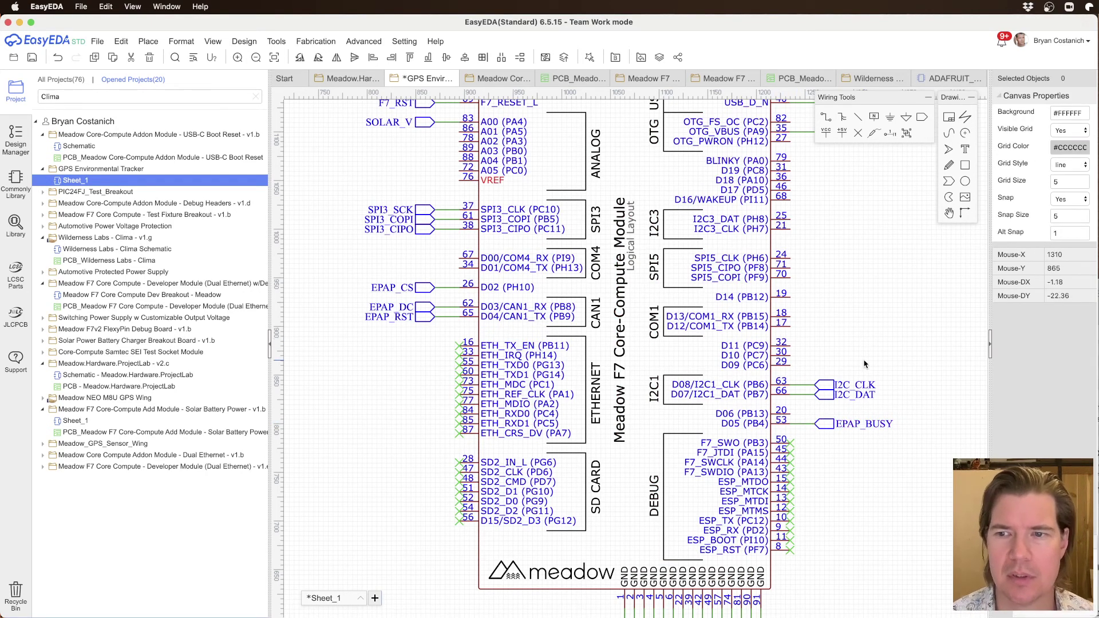
key(ctrl+s)
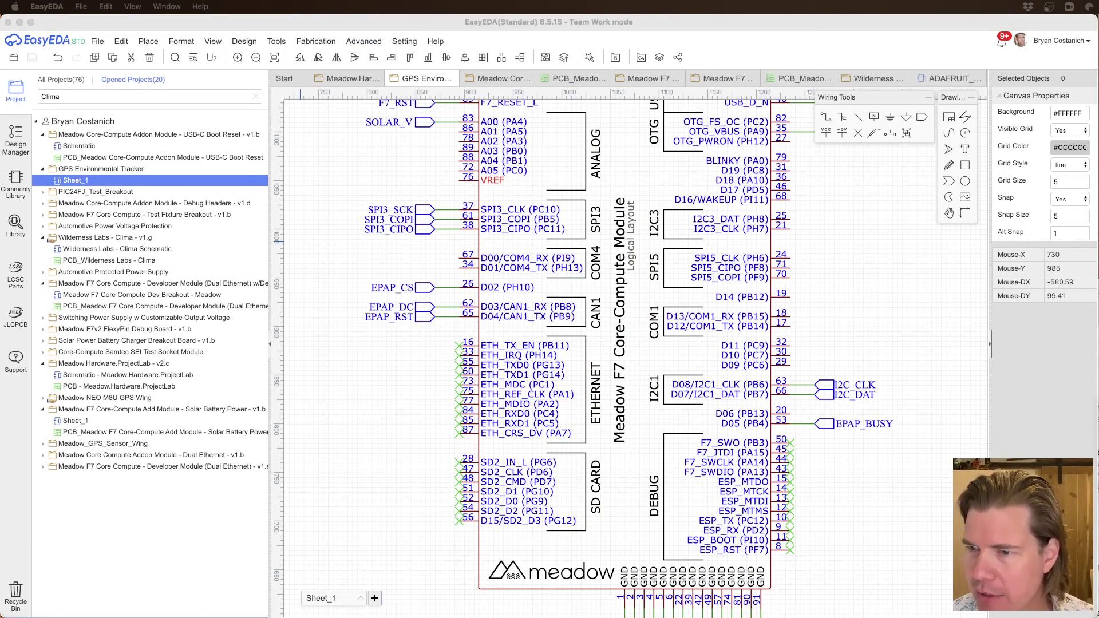
Step: Switch to the TextEdit checklist, enlarge its window, and change the small display entry to the ticked line "√ – 2.13" ePaper display"
click(819, 330)
scroll(646, 301, down, 2)
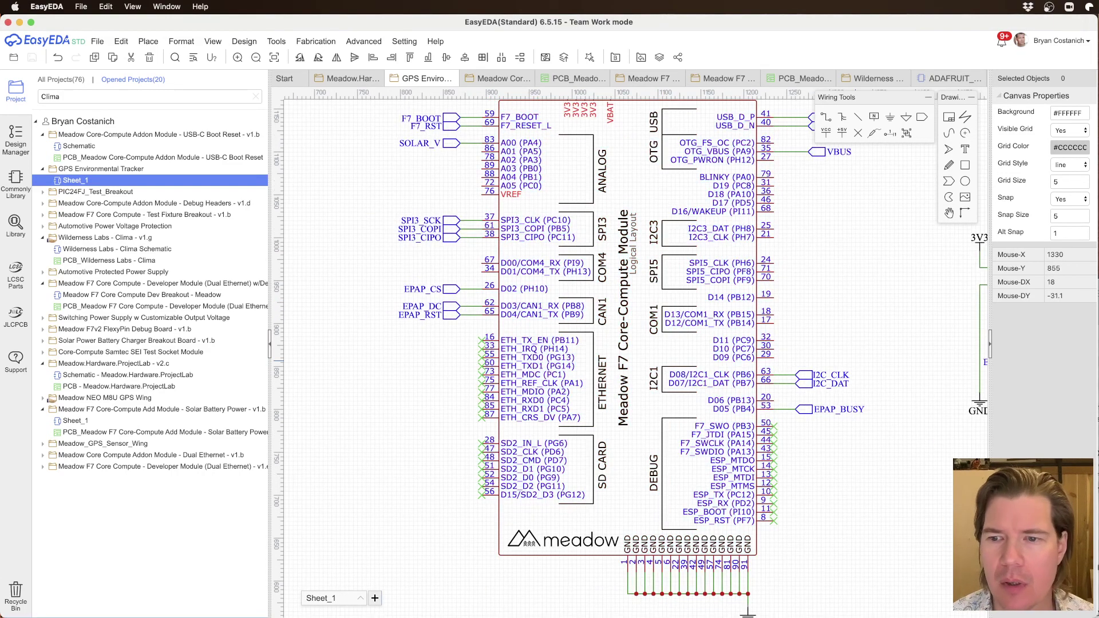
drag(1098, 452, 655, 223)
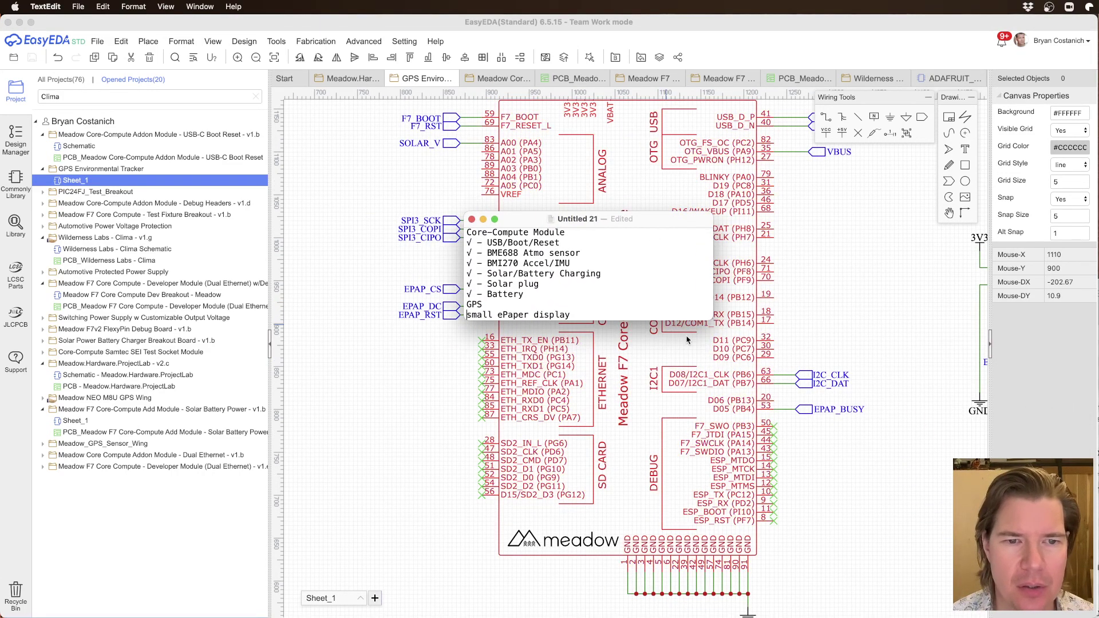
drag(709, 316, 856, 406)
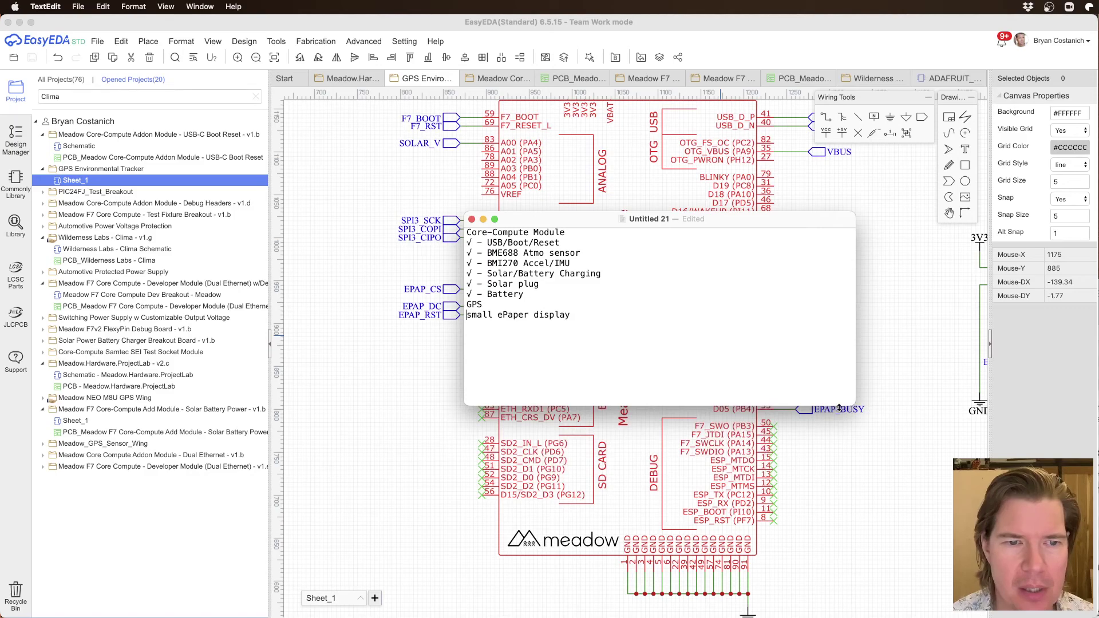
key(alt+shift+Right)
text(2.13")
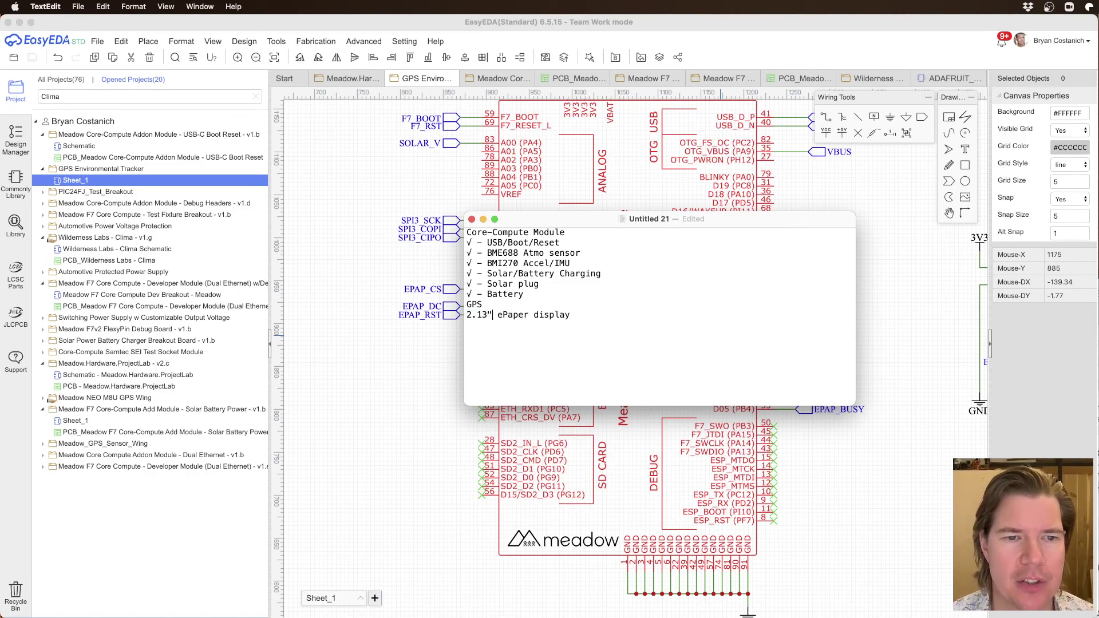
text(√ –)
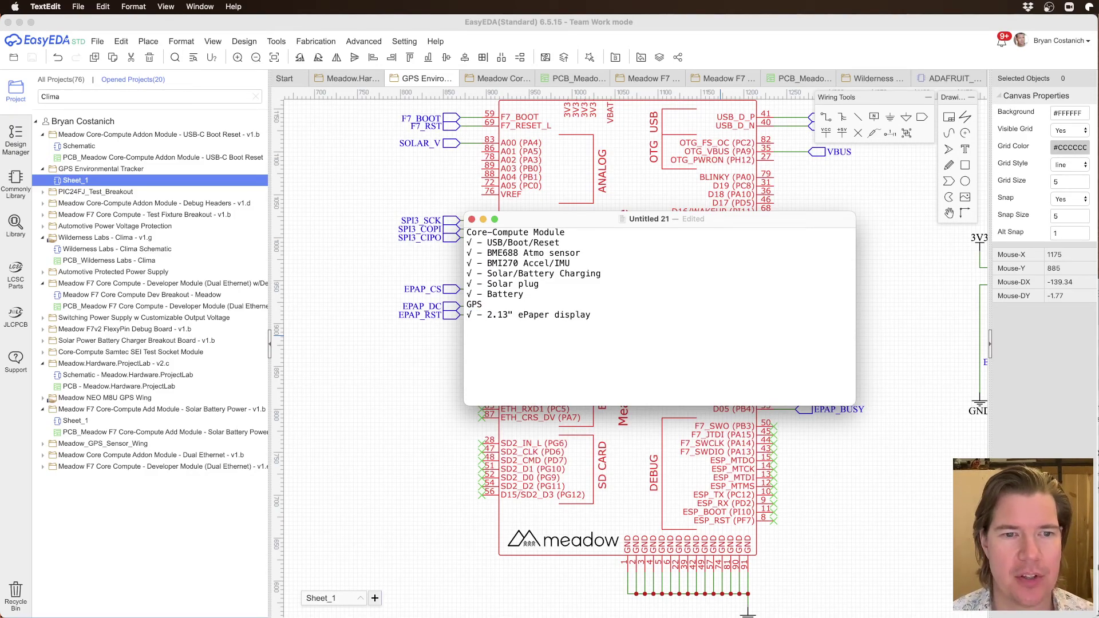
Step: Move the checklist window aside, shrink it to fit its text, and minimize it to uncover the schematic
drag(744, 226, 854, 366)
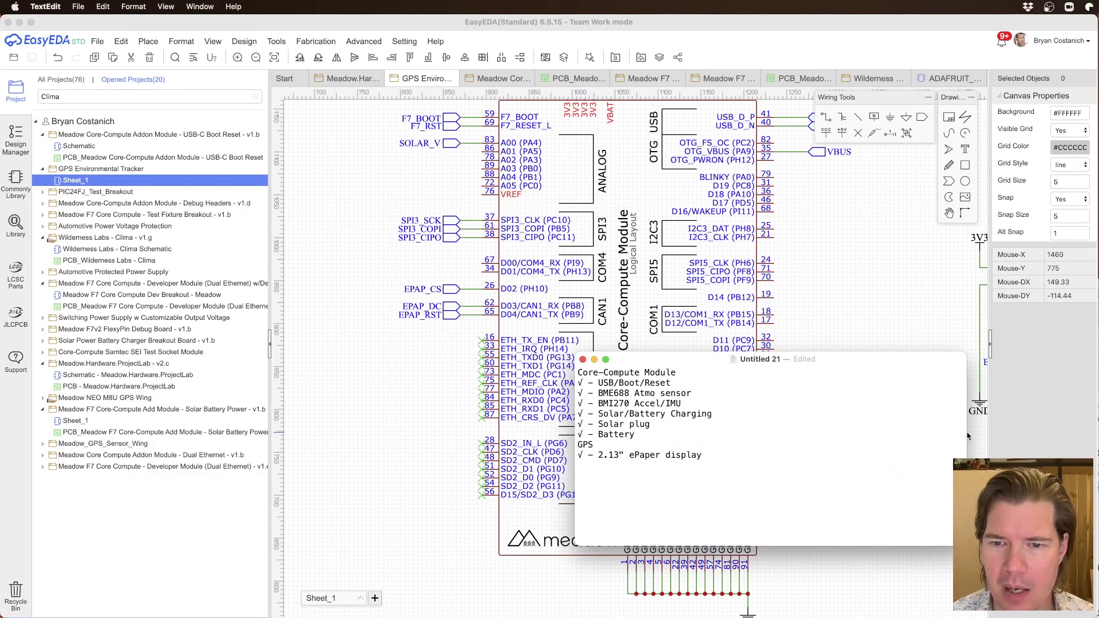
drag(966, 432, 751, 432)
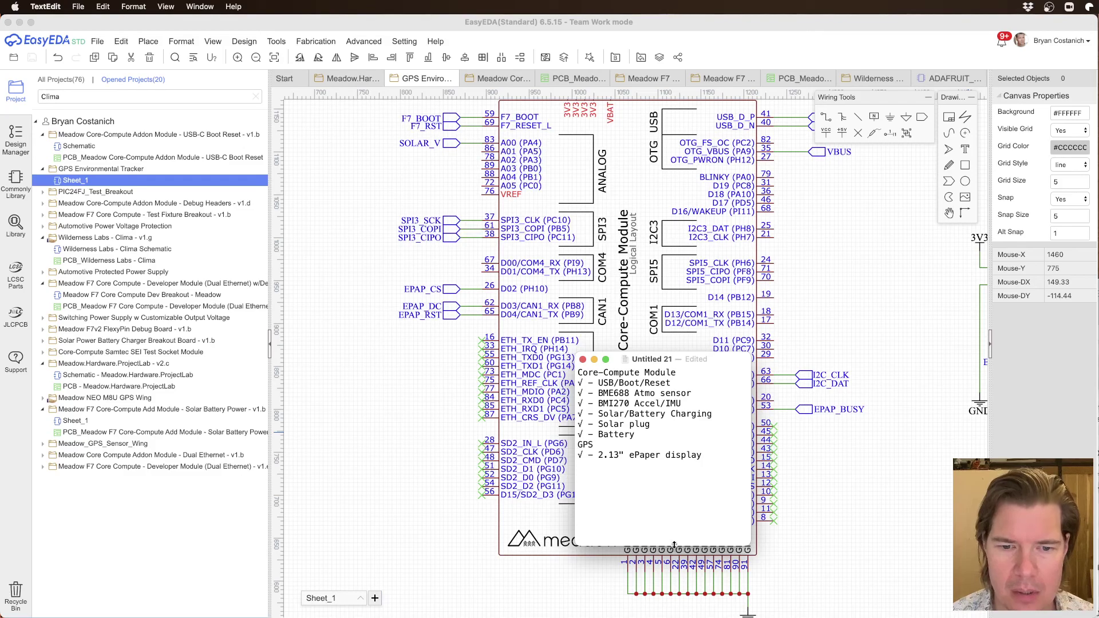
drag(674, 541, 674, 473)
key(super+m)
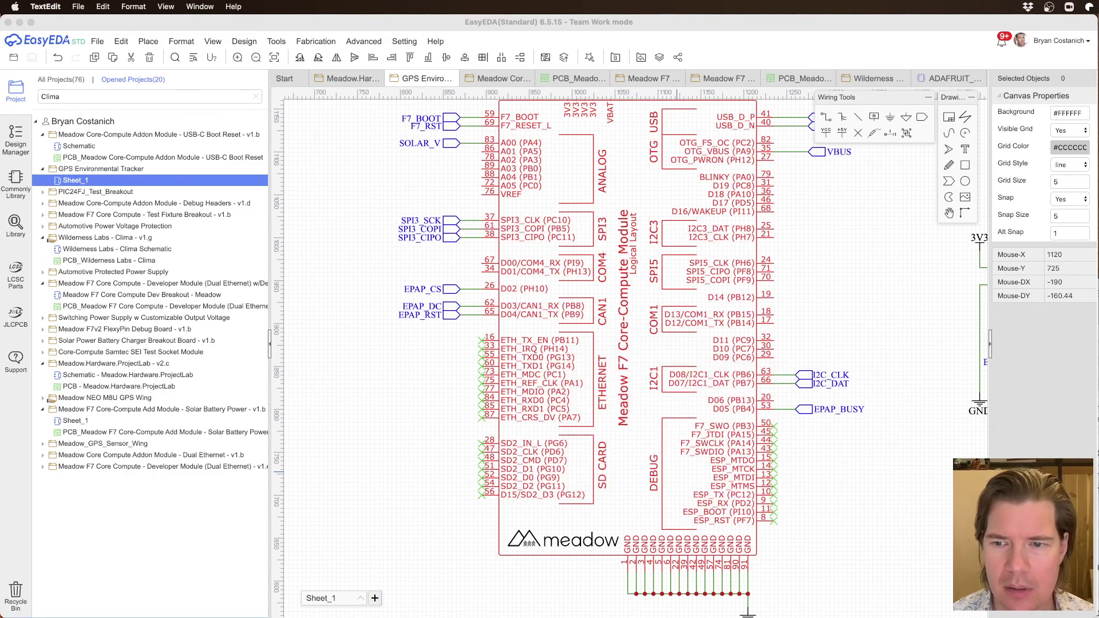
Step: Close the ADAFRUIT display component document and bring the NEO M8 GPS block of the Wilderness Labs Clima schematic into view
click(776, 307)
scroll(776, 307, down, 5)
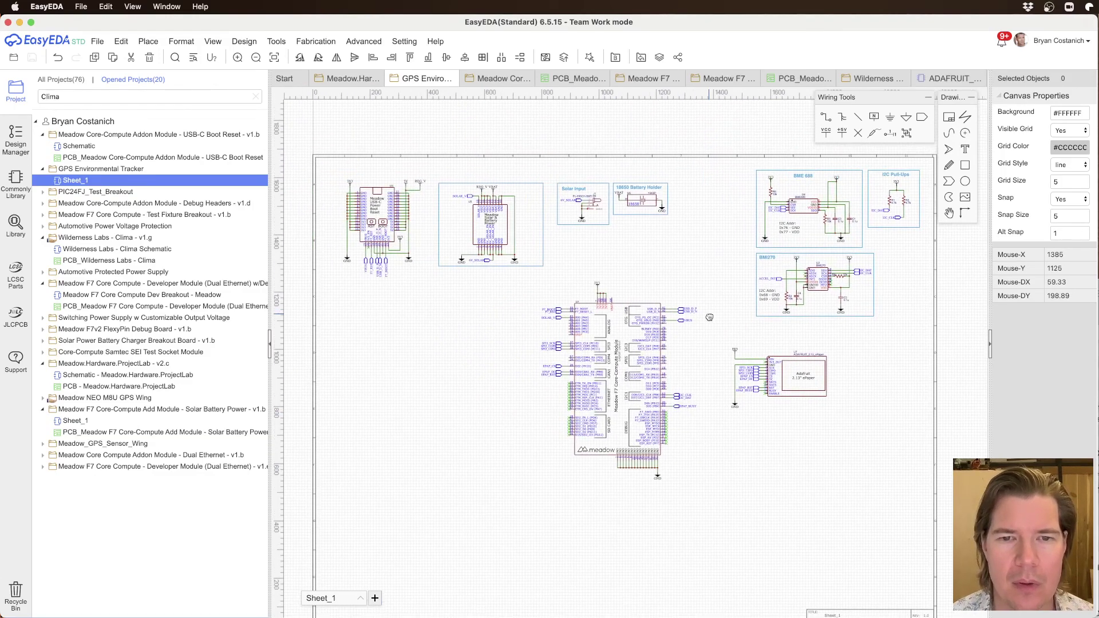
scroll(658, 258, left, 5)
scroll(659, 257, up, 2)
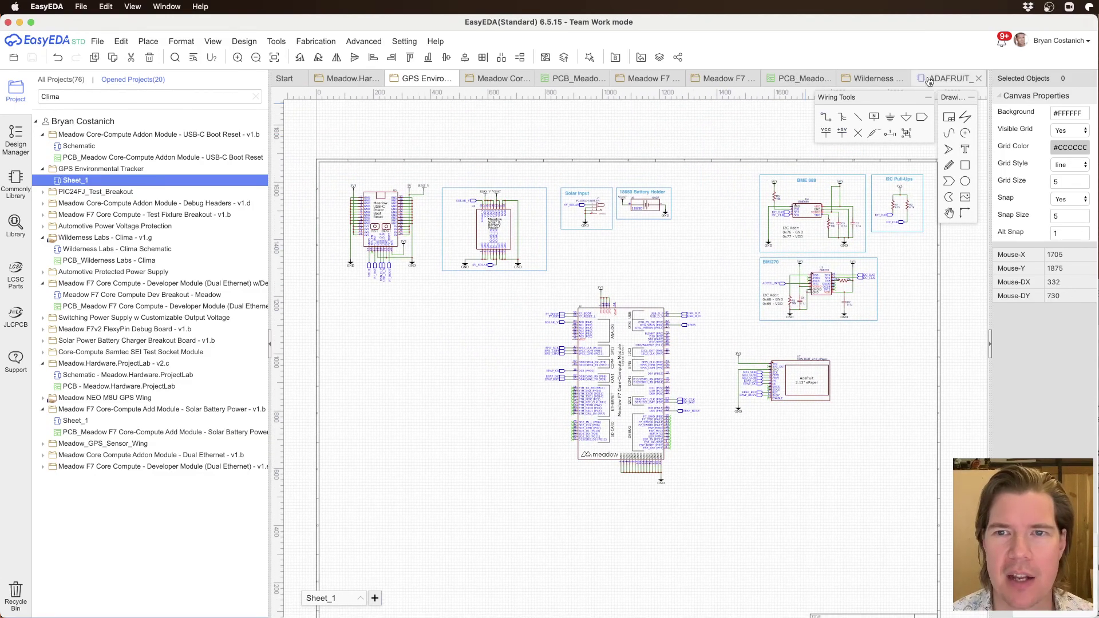
click(977, 81)
click(979, 80)
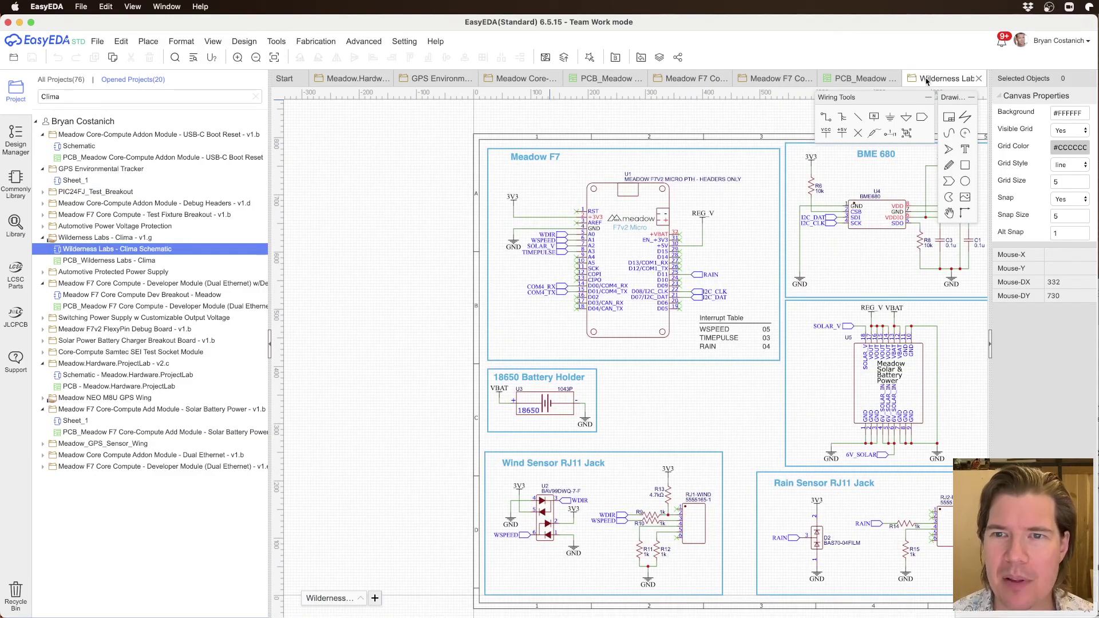
scroll(532, 274, up, 2)
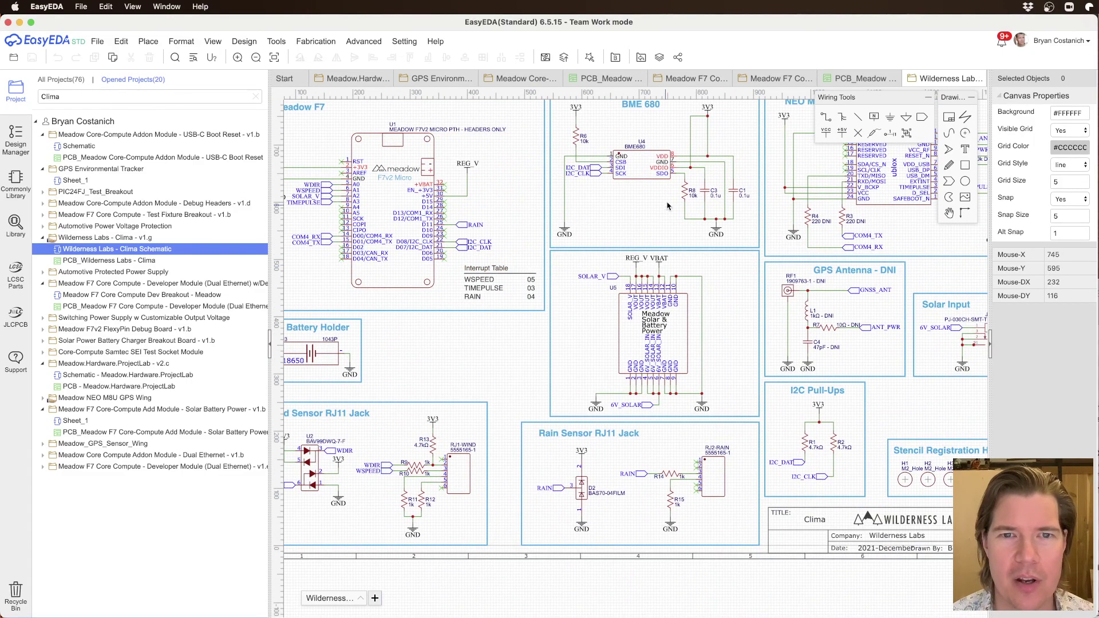
right_drag(691, 199, 498, 238)
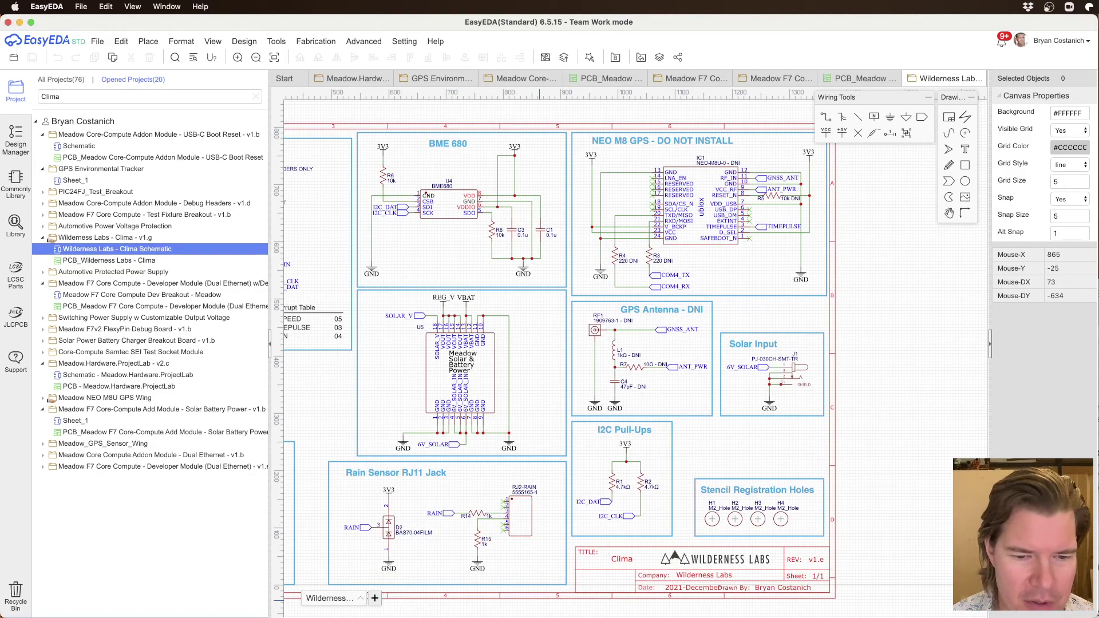
Step: Switch to Chrome and look at the Octopart search results for the NEO-M8N GPS module
key(super+Tab)
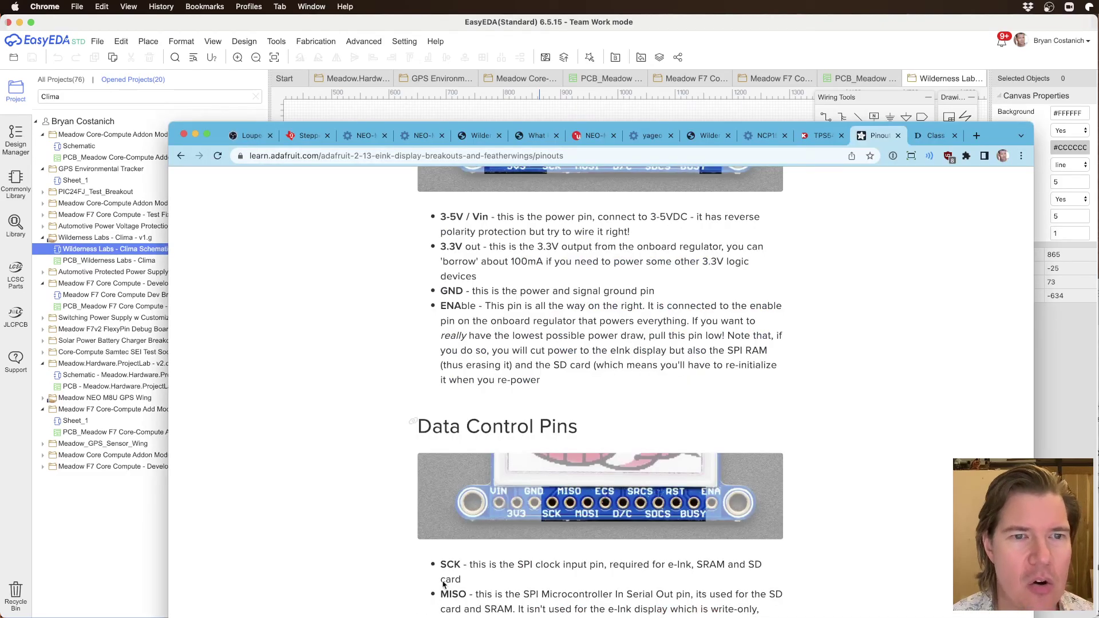
click(252, 136)
click(309, 136)
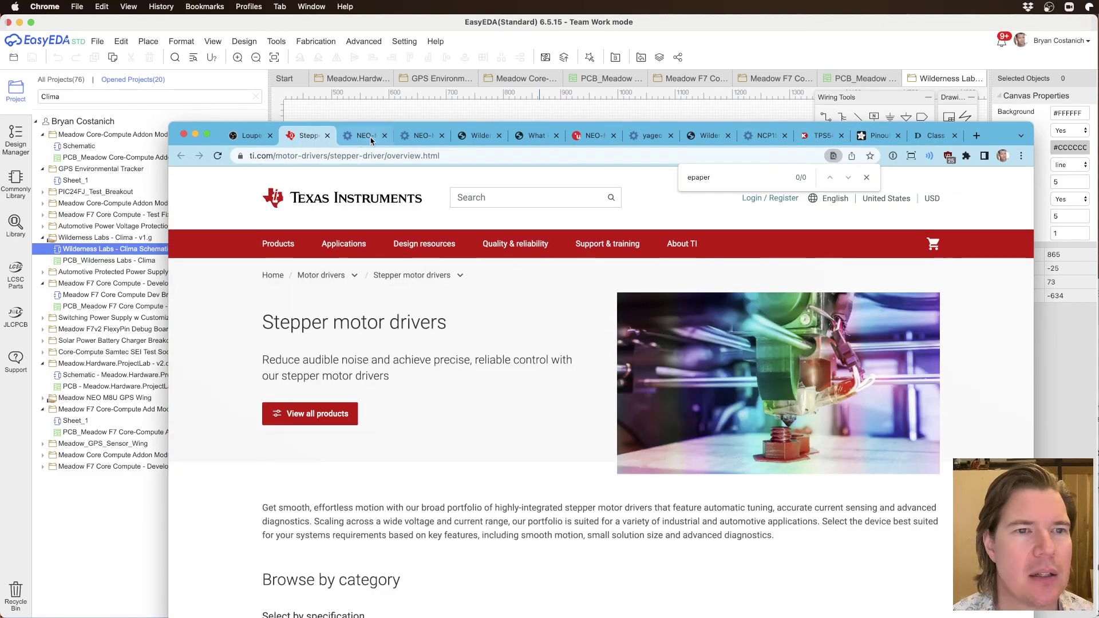
click(365, 136)
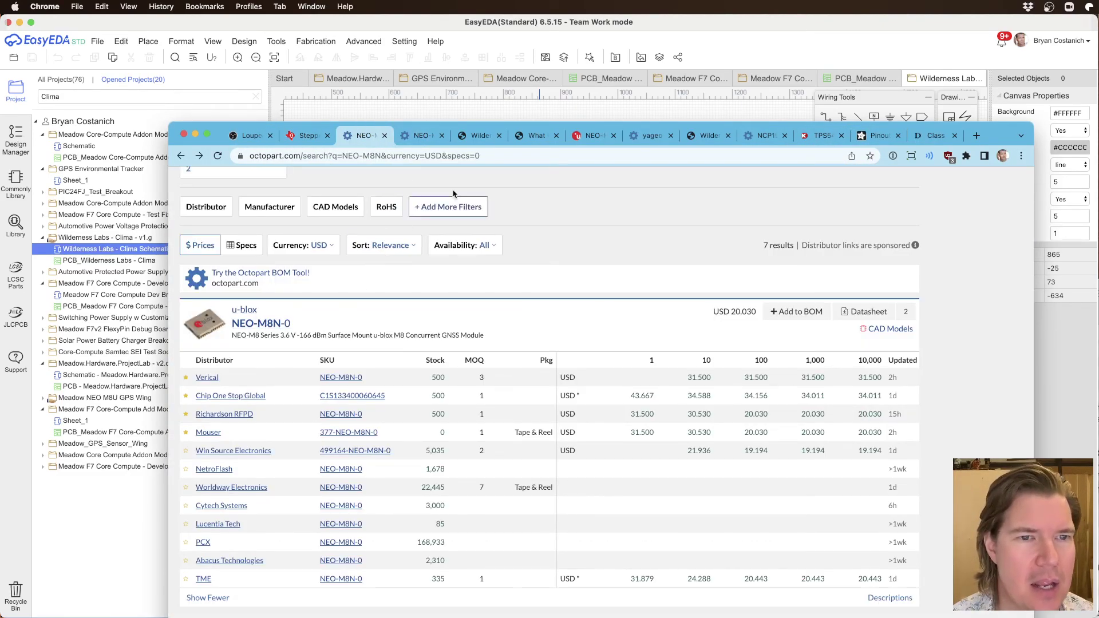
Step: Switch to Preview, find the u-blox GNSS line card among the open PDFs, and look through its chip and module tables
key(super+Tab)
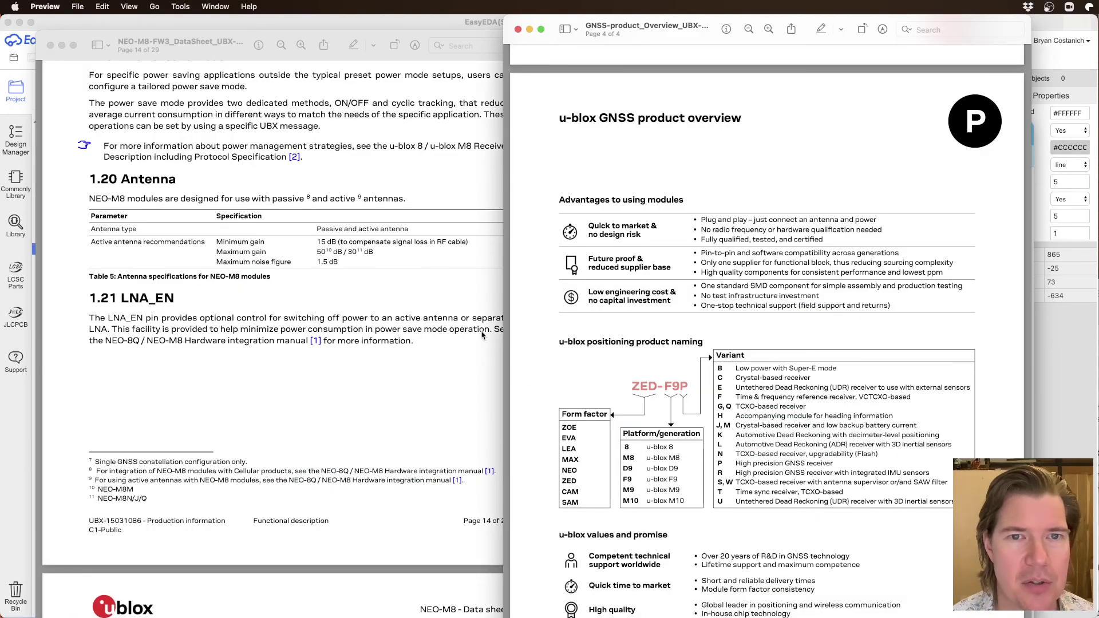
click(392, 288)
key(super+grave)
key(super+grave)
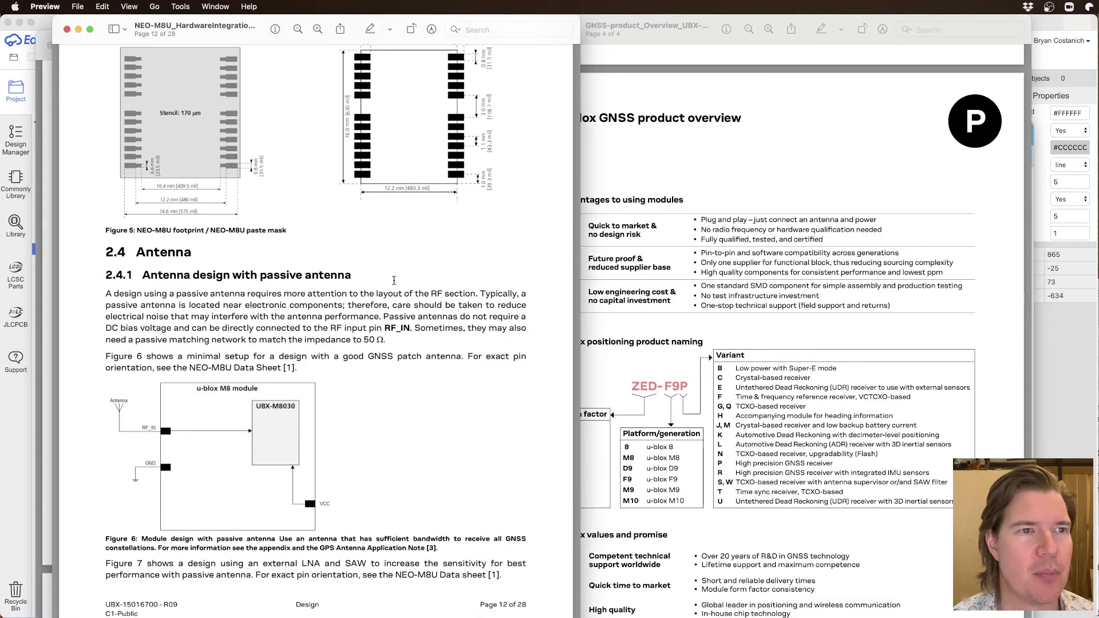
scroll(365, 258, up, 10)
key(super+grave)
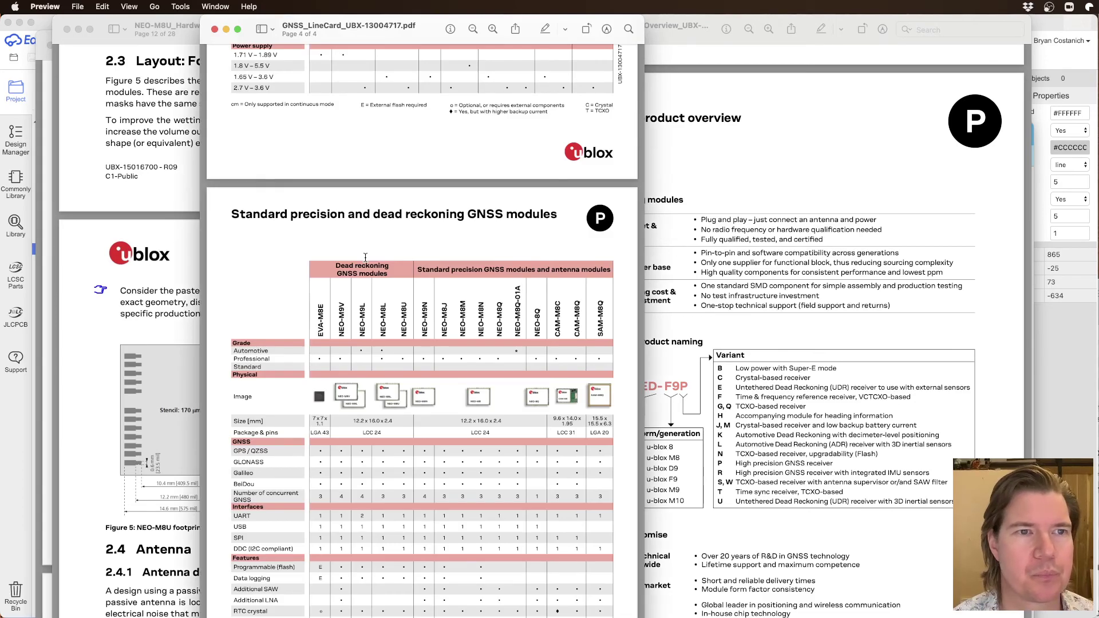
scroll(365, 258, up, 15)
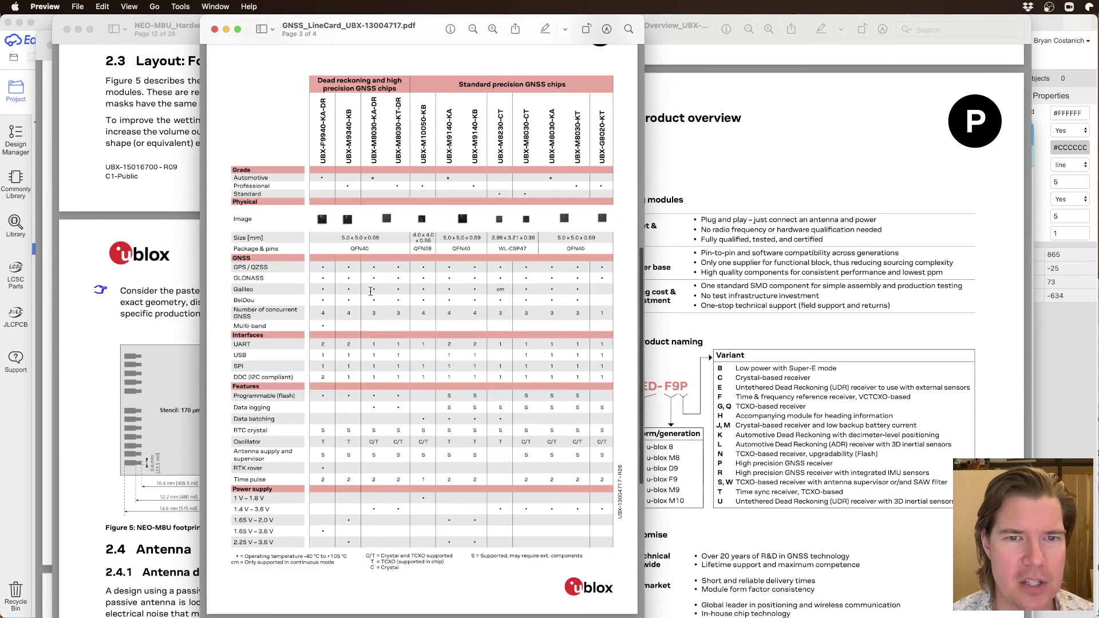
scroll(371, 291, up, 5)
scroll(371, 292, down, 15)
scroll(370, 291, up, 6)
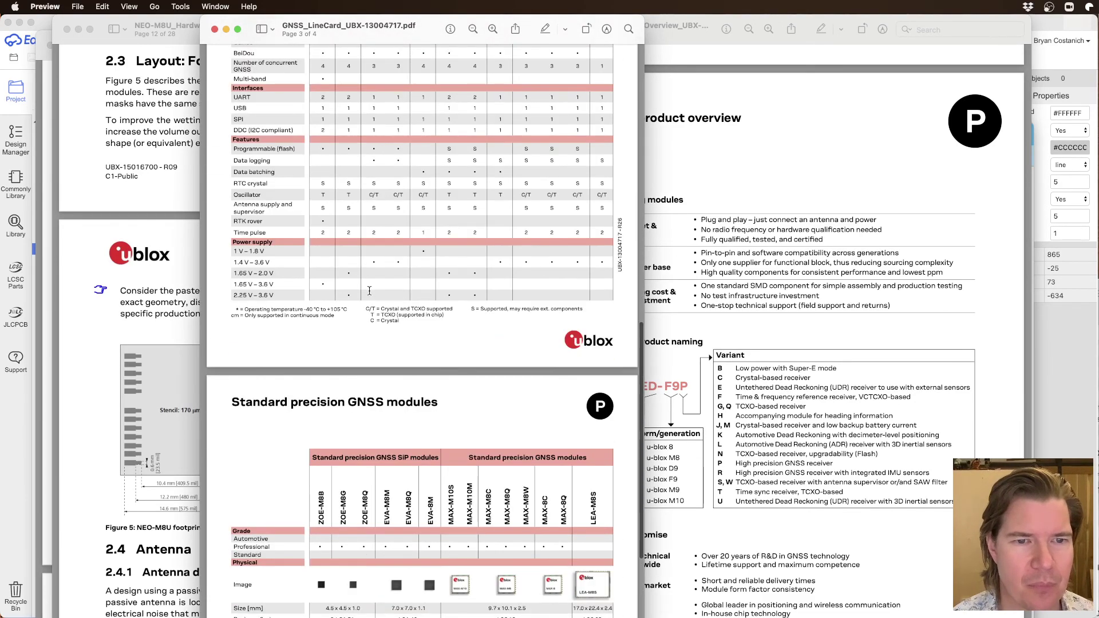
scroll(370, 291, up, 20)
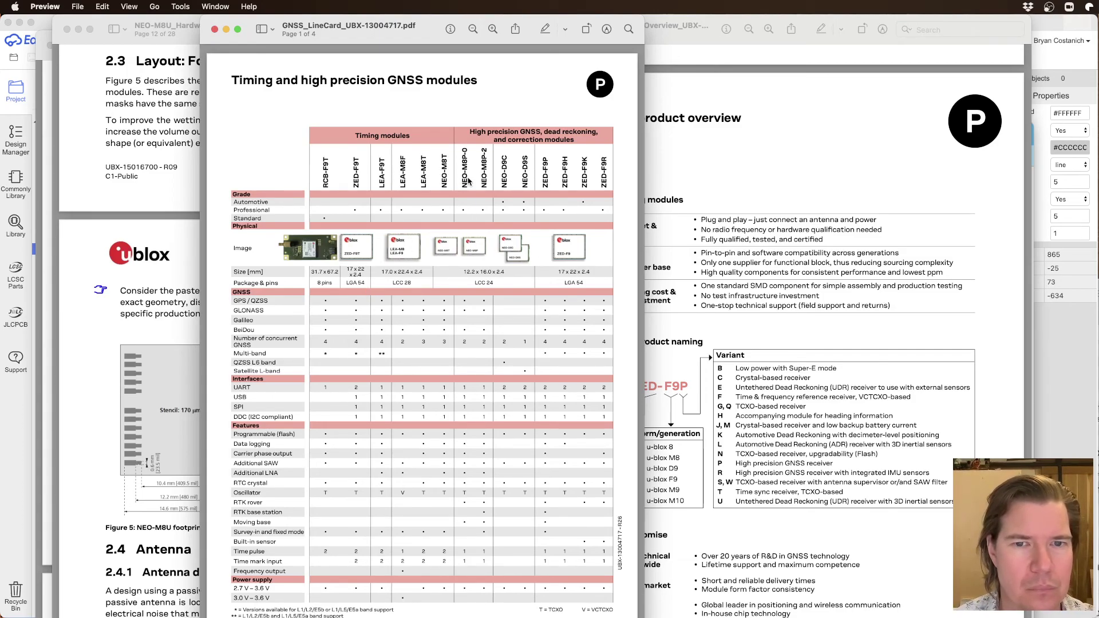
Step: Check the Clima schematic's GPS block against the line card's high precision, standard precision and dead reckoning module tables
click(19, 433)
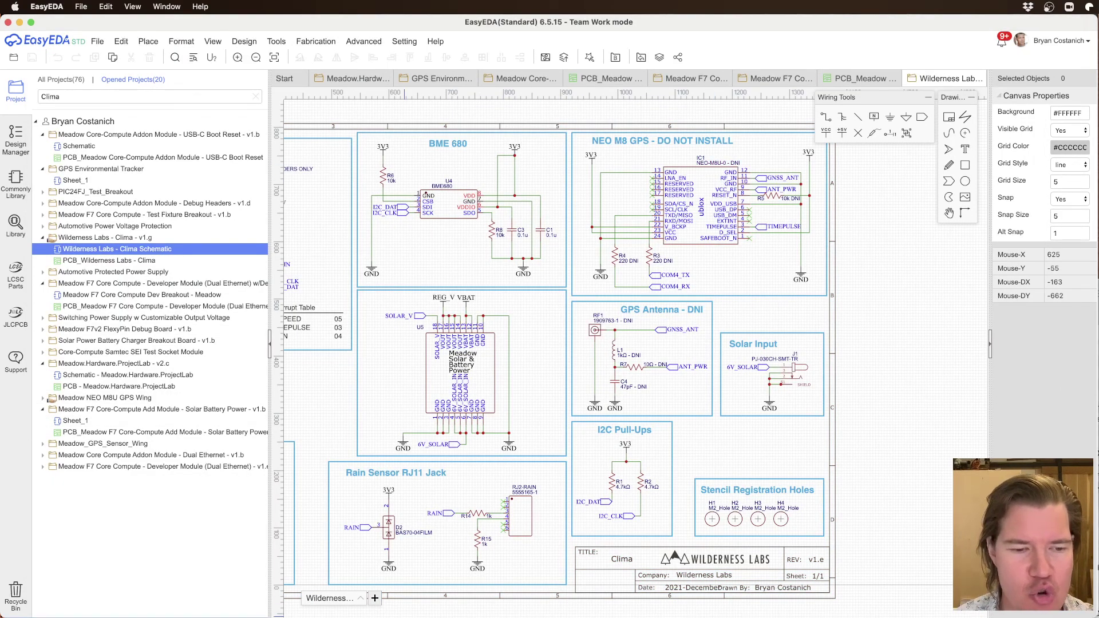
key(super+Tab)
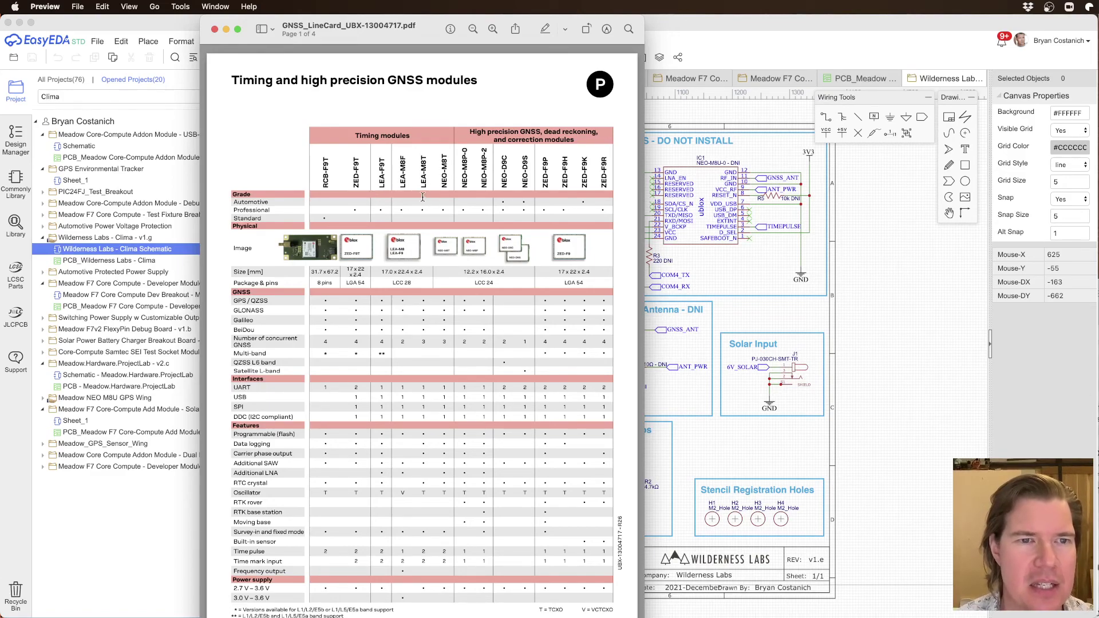
scroll(453, 262, down, 1)
scroll(454, 261, down, 20)
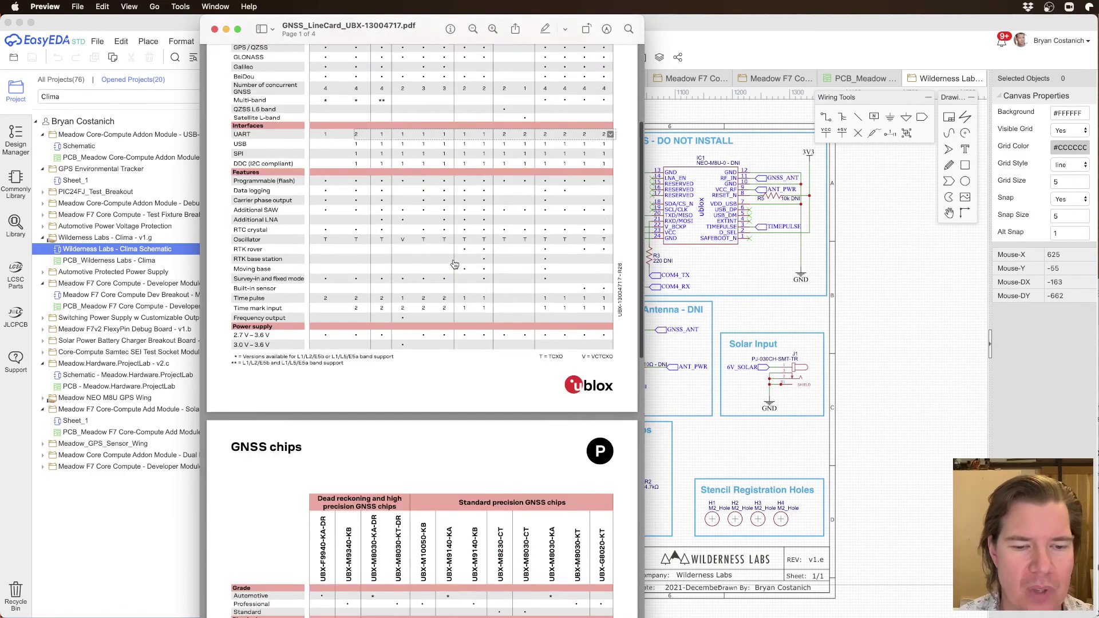
scroll(454, 257, up, 15)
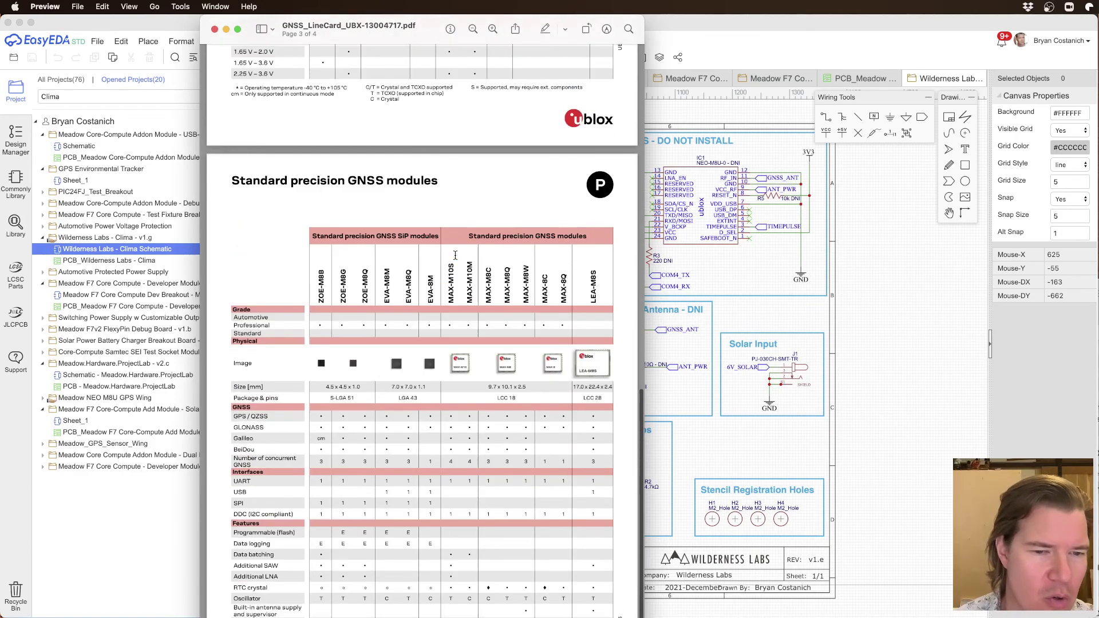
scroll(456, 255, up, 10)
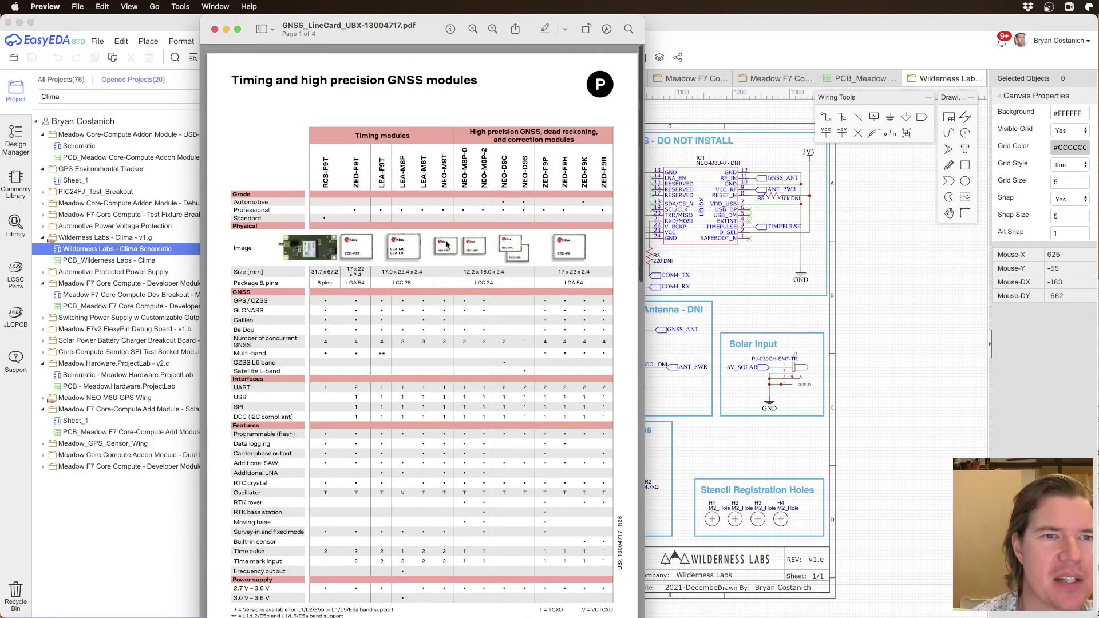
scroll(449, 243, down, 14)
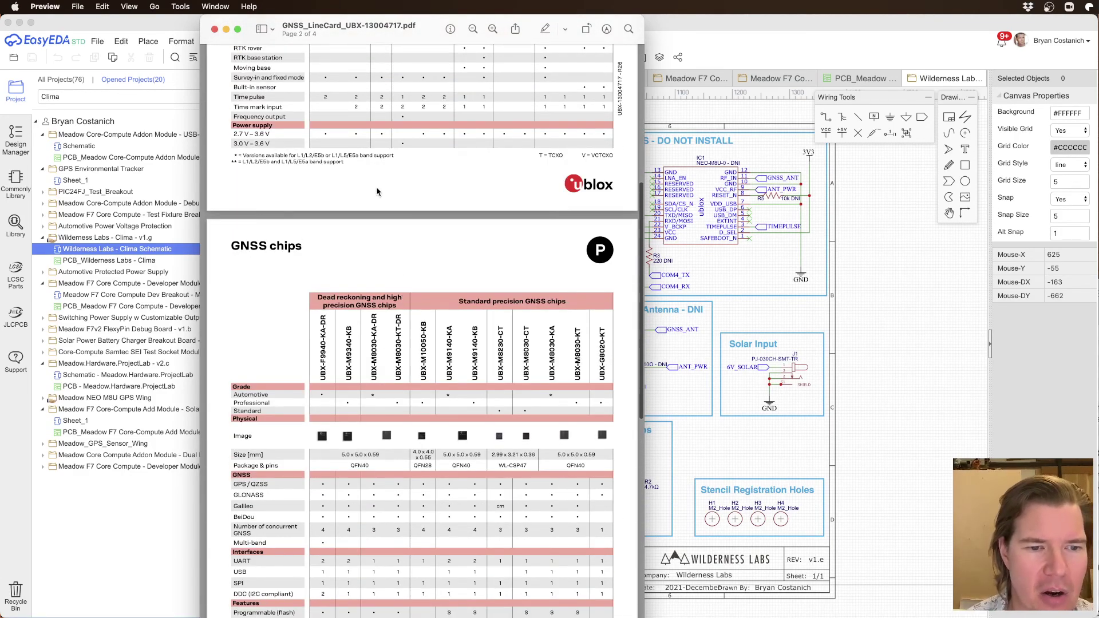
scroll(380, 193, up, 10)
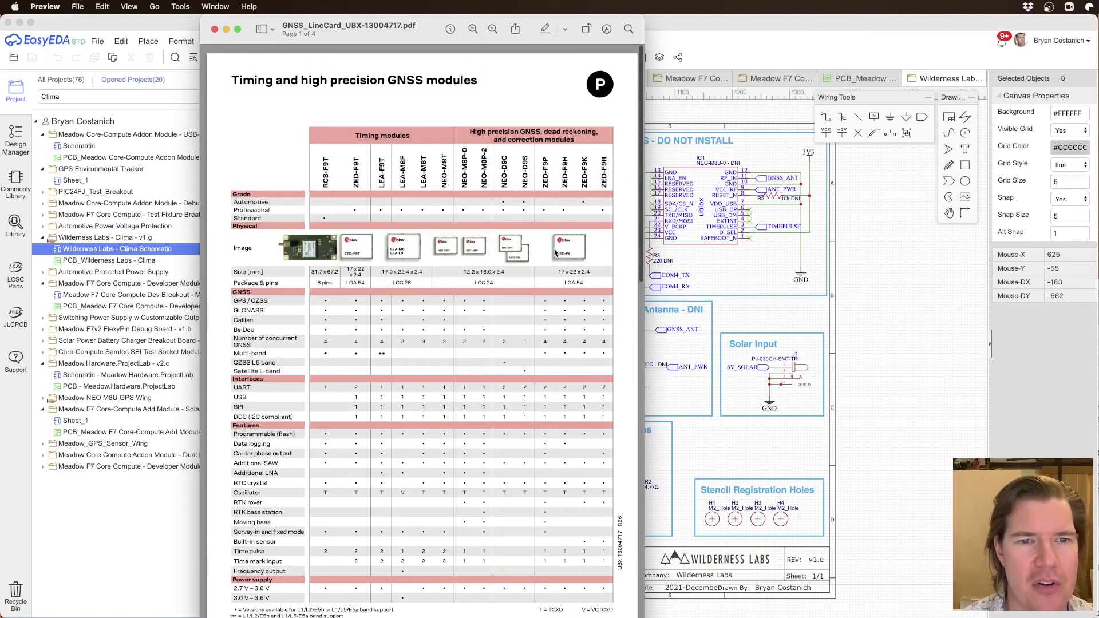
scroll(557, 253, down, 20)
scroll(433, 295, down, 20)
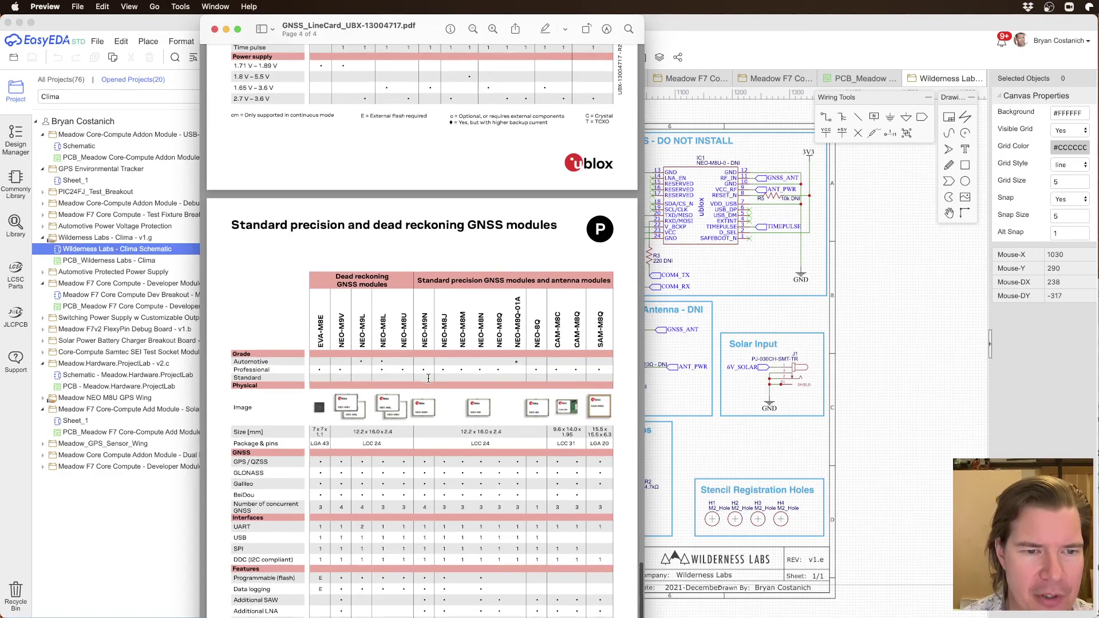
scroll(427, 365, down, 1)
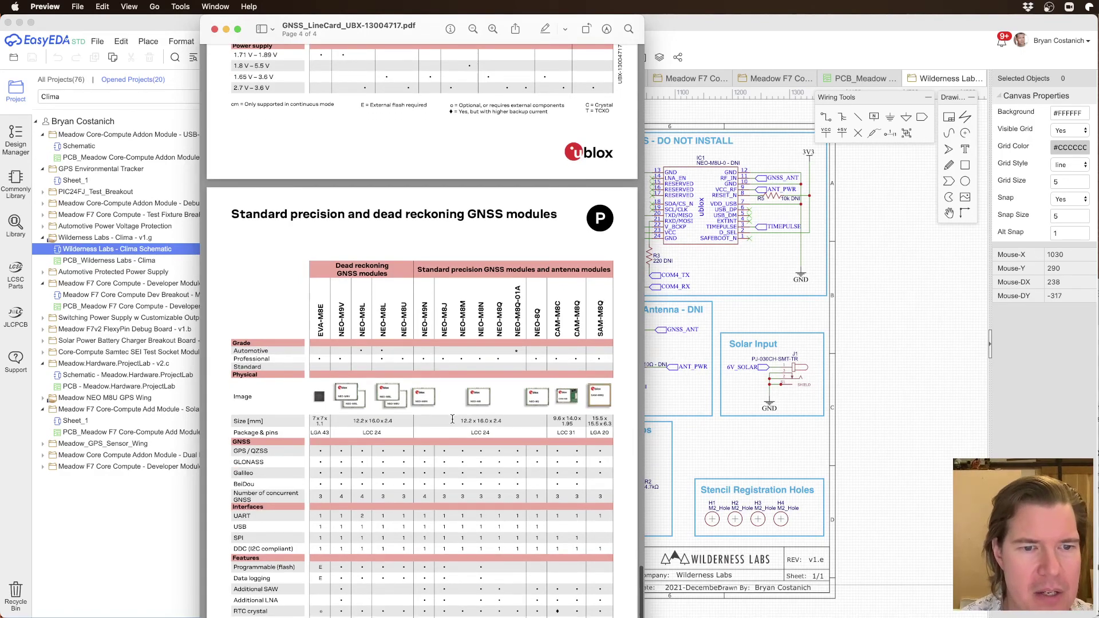
Step: Bring up the u-blox GNSS product overview PDF and examine its product selector table
key(super+grave)
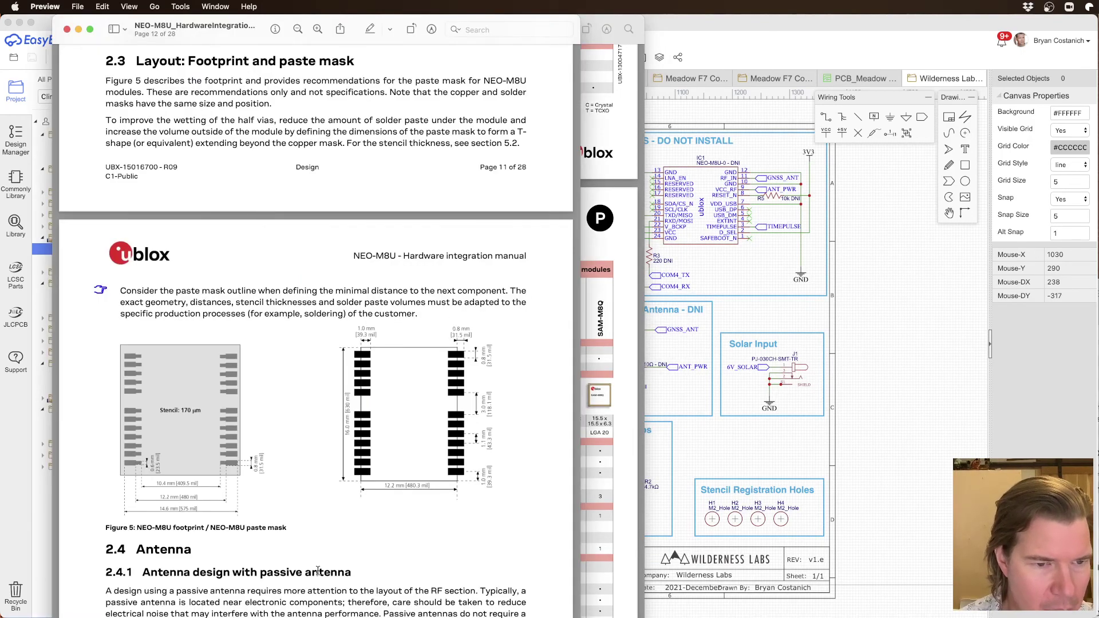
key(super+grave)
key(super+grave)
scroll(658, 177, up, 12)
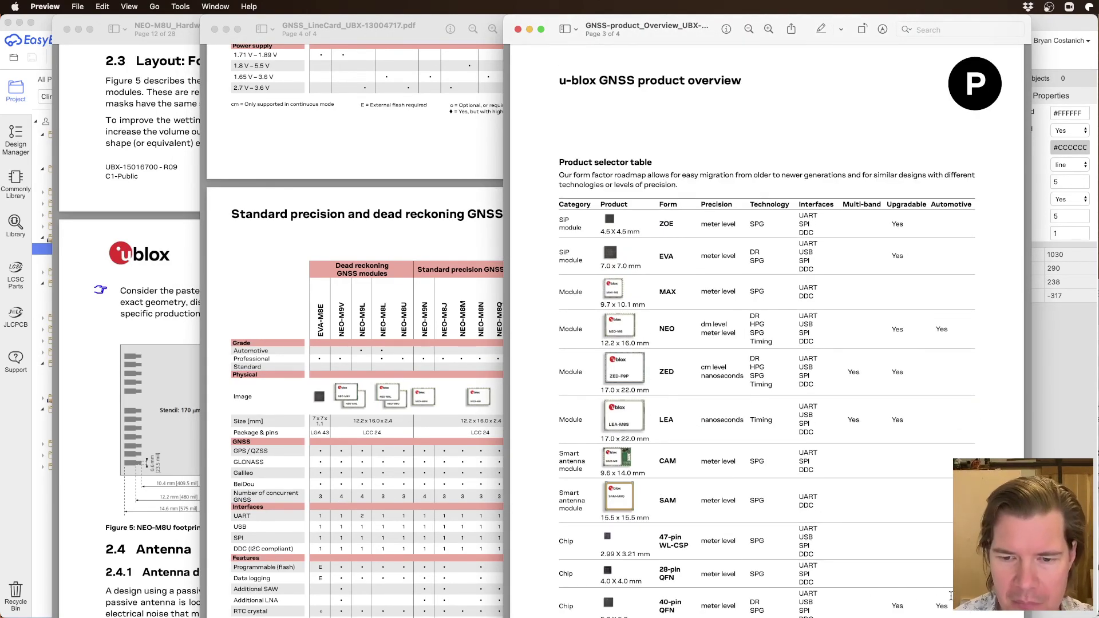
scroll(859, 413, down, 3)
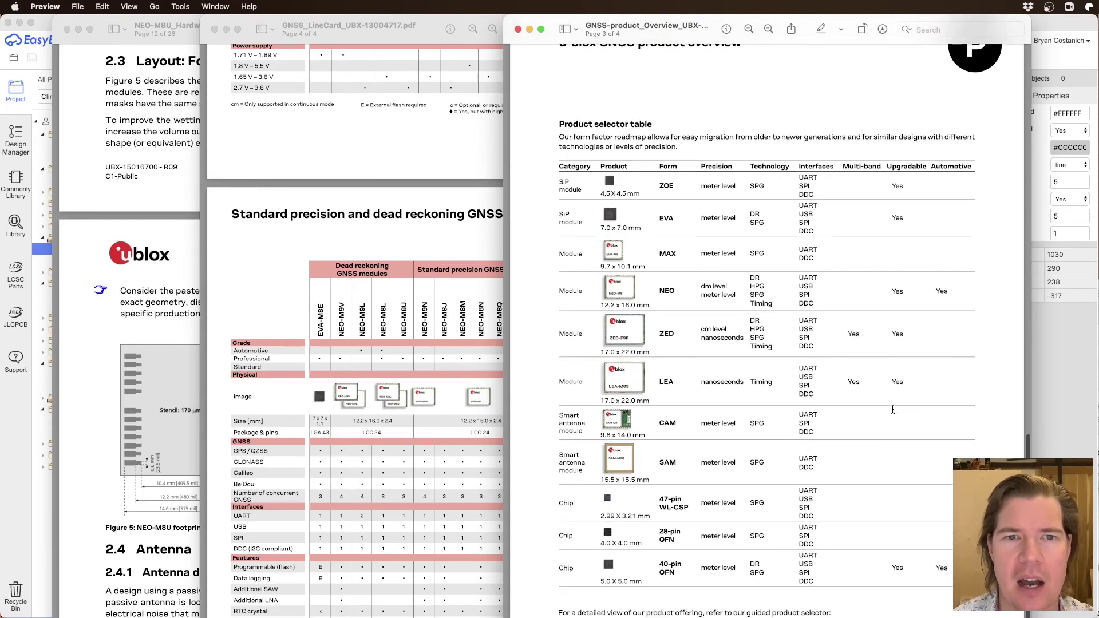
scroll(893, 410, down, 1)
scroll(679, 308, down, 5)
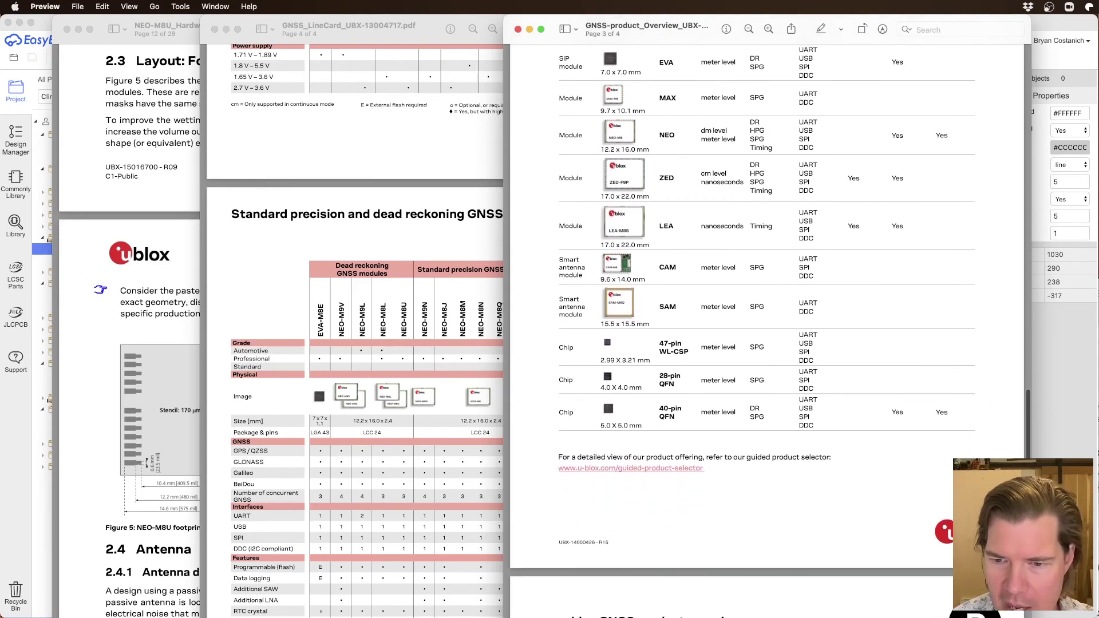
scroll(679, 308, up, 5)
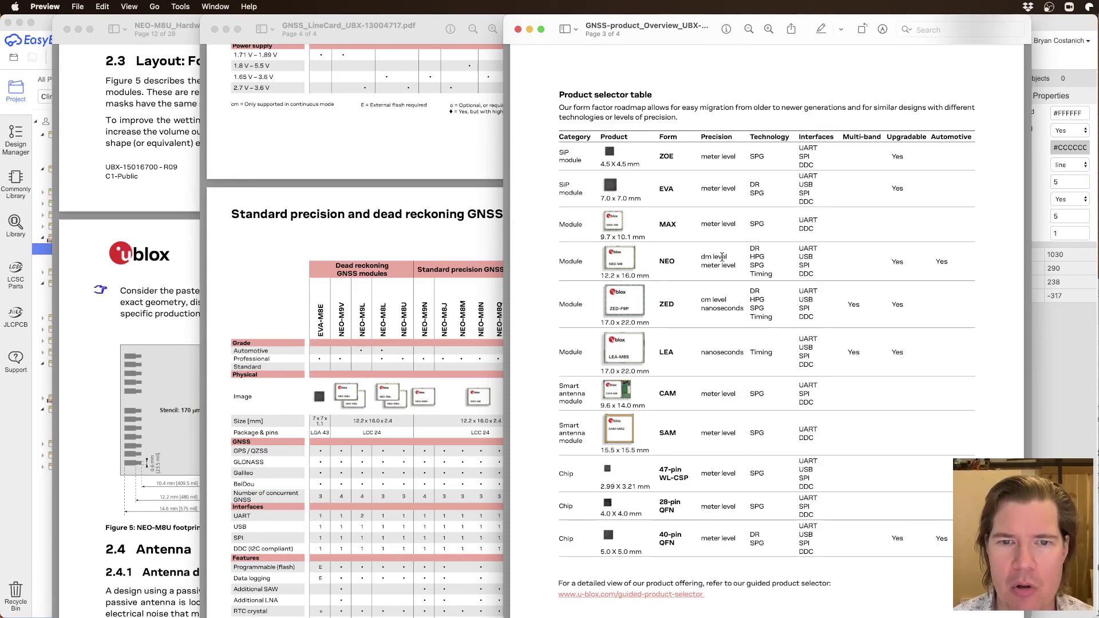
Step: Highlight the NEO form's "dm level" precision and compare it with the other module forms, inspecting LEA and CAM up close
drag(700, 257, 731, 256)
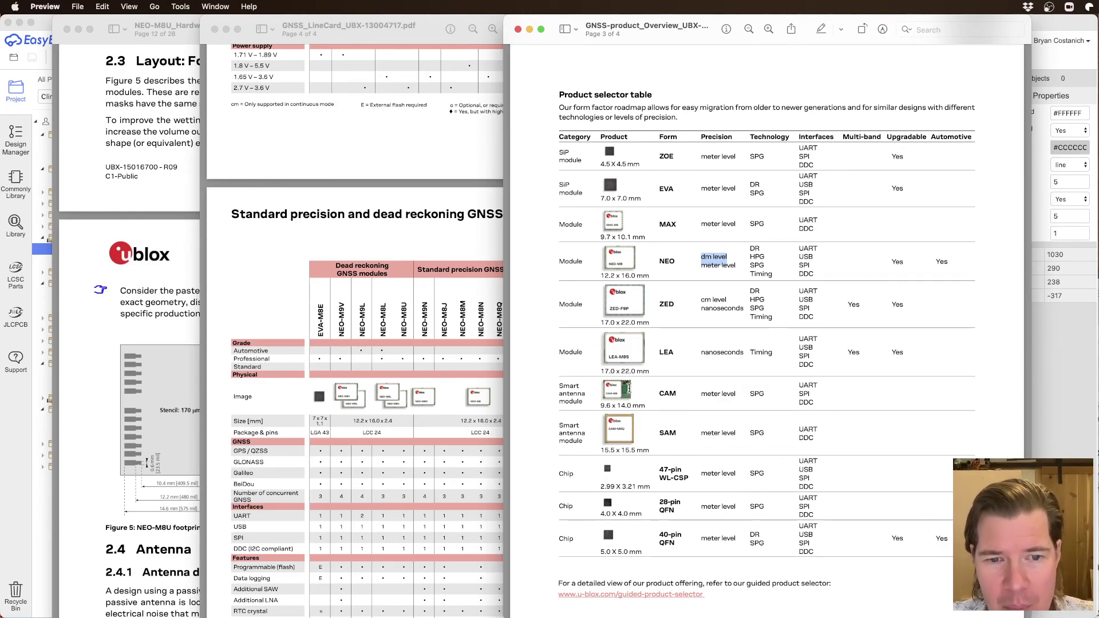
scroll(629, 388, down, 3)
ctrl+scroll(622, 424, up, 5)
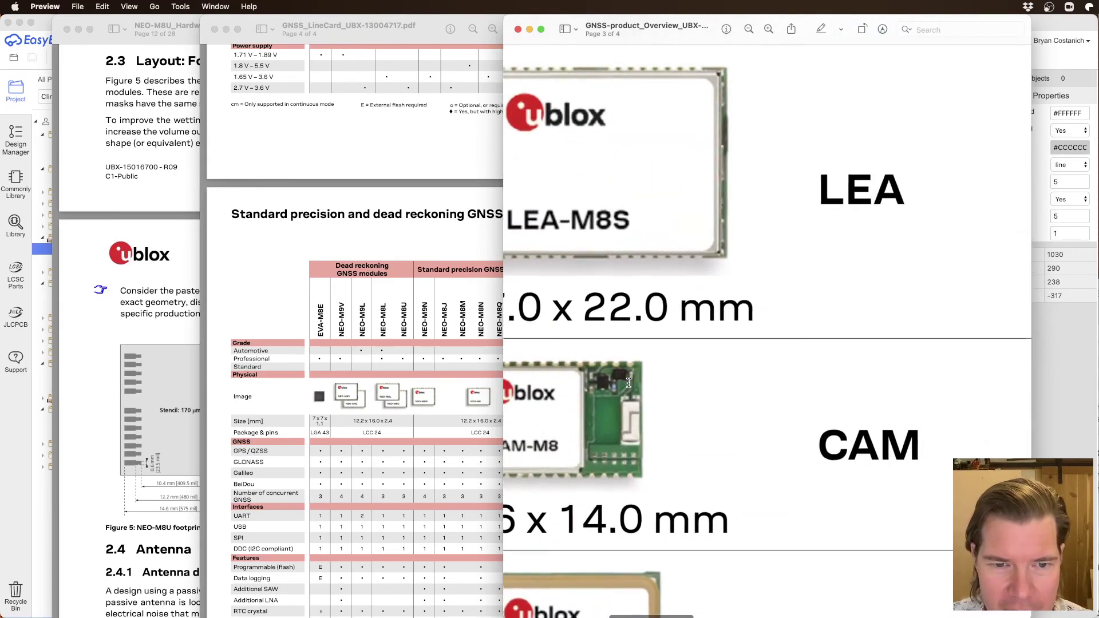
ctrl+scroll(620, 432, down, 5)
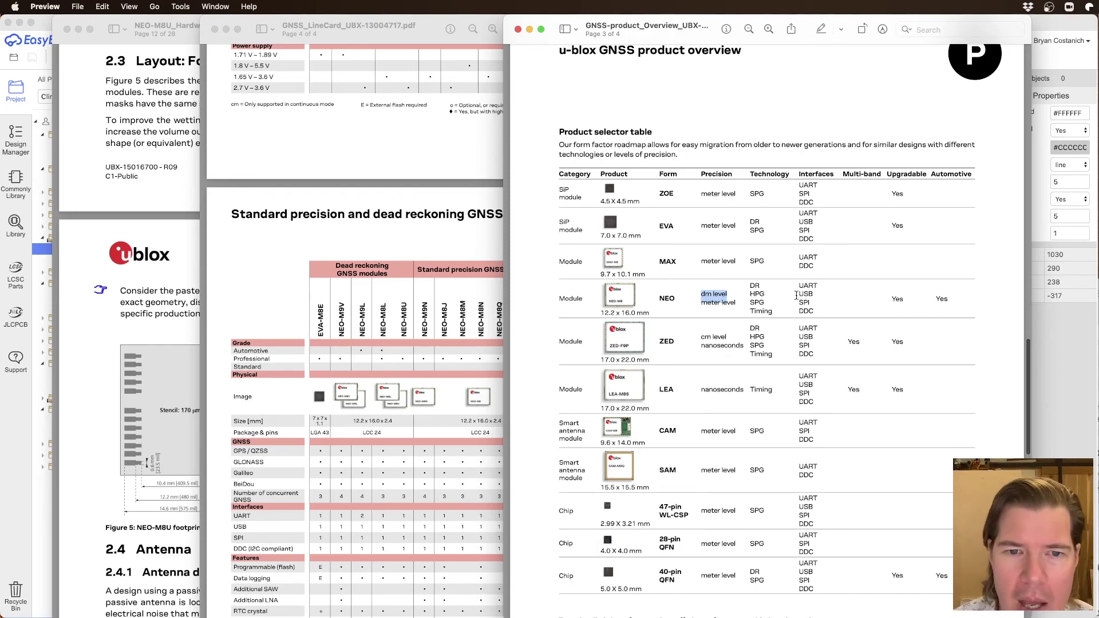
scroll(683, 298, down, 3)
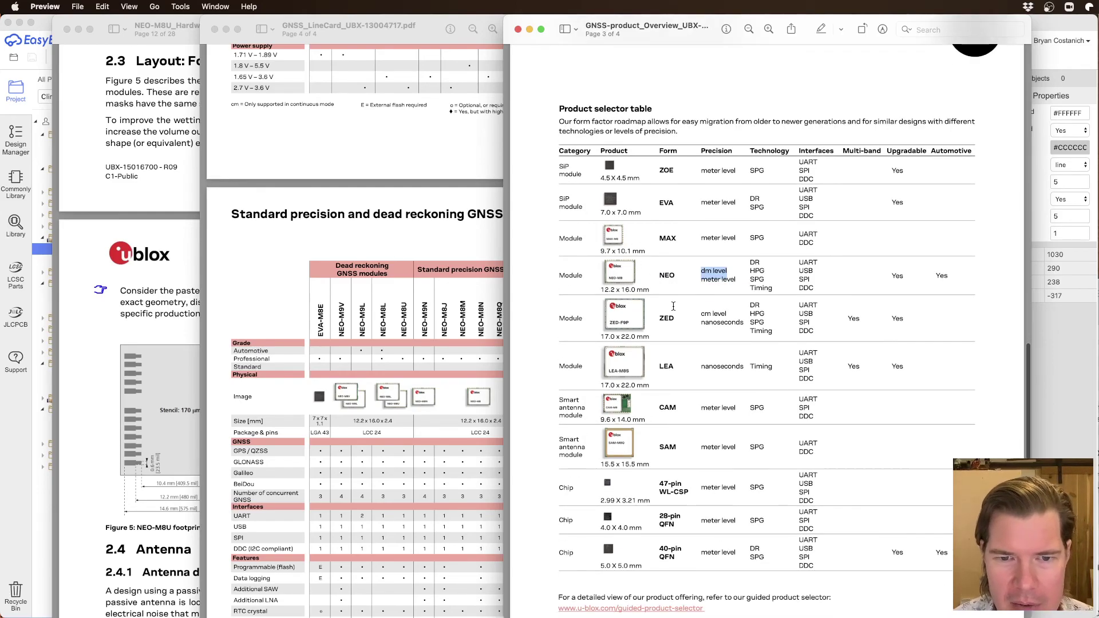
Step: Widen the GNSS line card PDF window and examine its dead reckoning, standard precision, chip and timing module tables
click(324, 215)
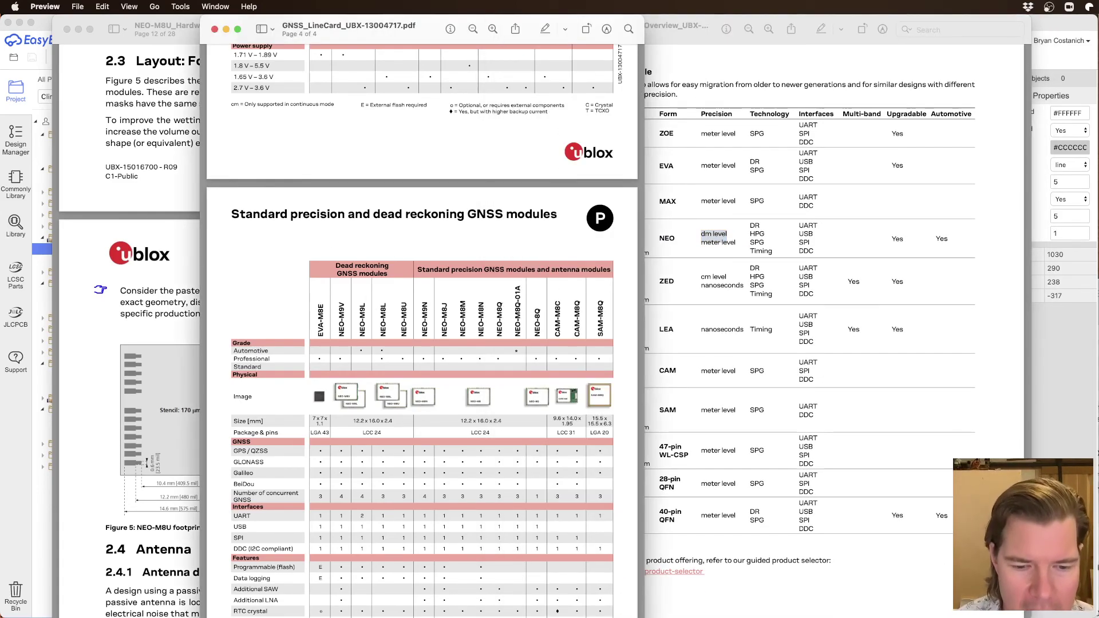
drag(645, 291, 868, 293)
scroll(652, 295, up, 3)
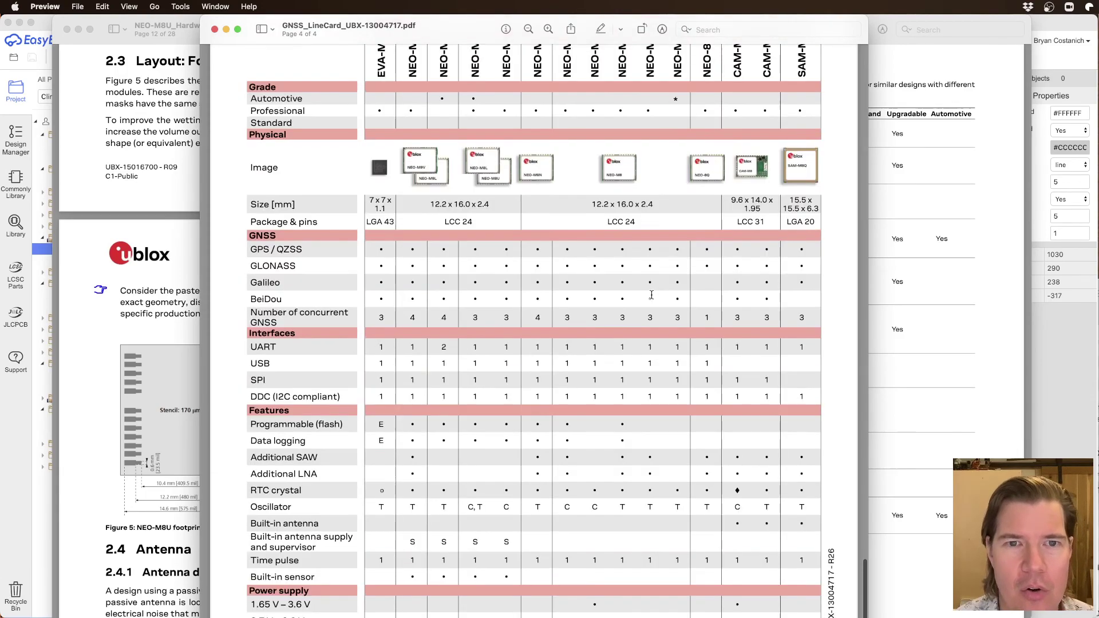
scroll(651, 295, up, 3)
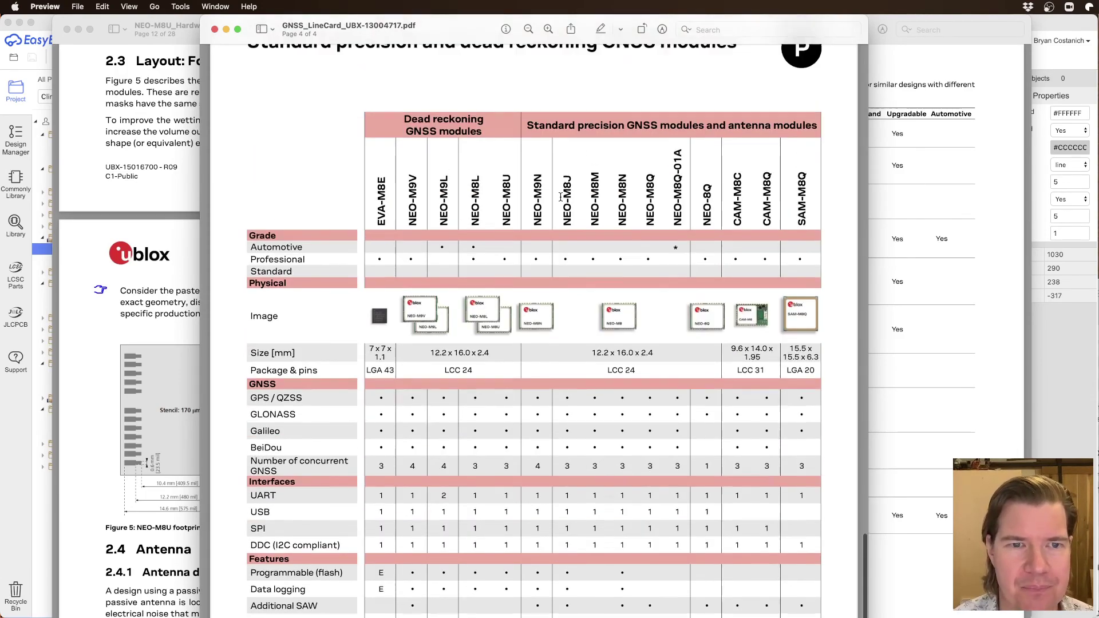
scroll(561, 197, up, 15)
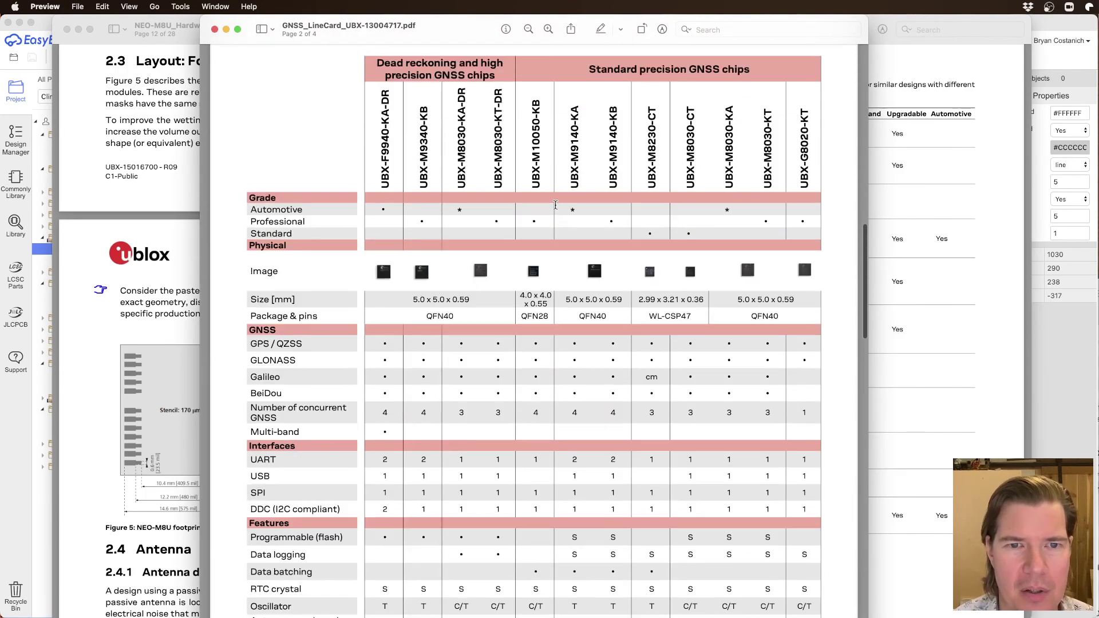
scroll(556, 204, up, 15)
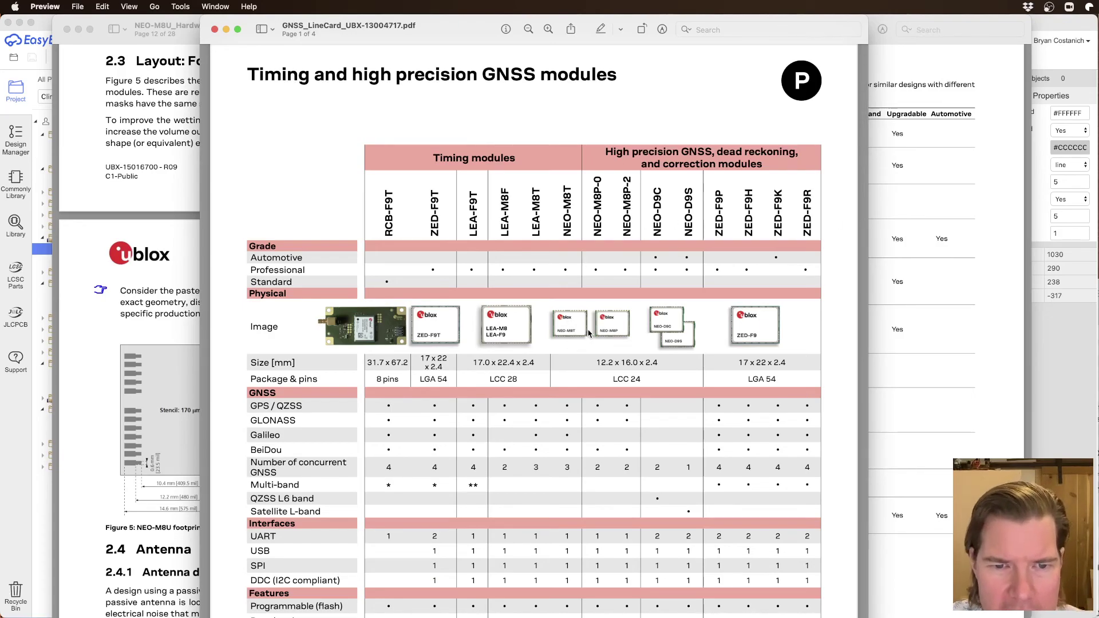
Step: Compare the NEO row of the product overview's selector table with the line card, and bring up the NEO-M8U hardware integration manual
click(939, 352)
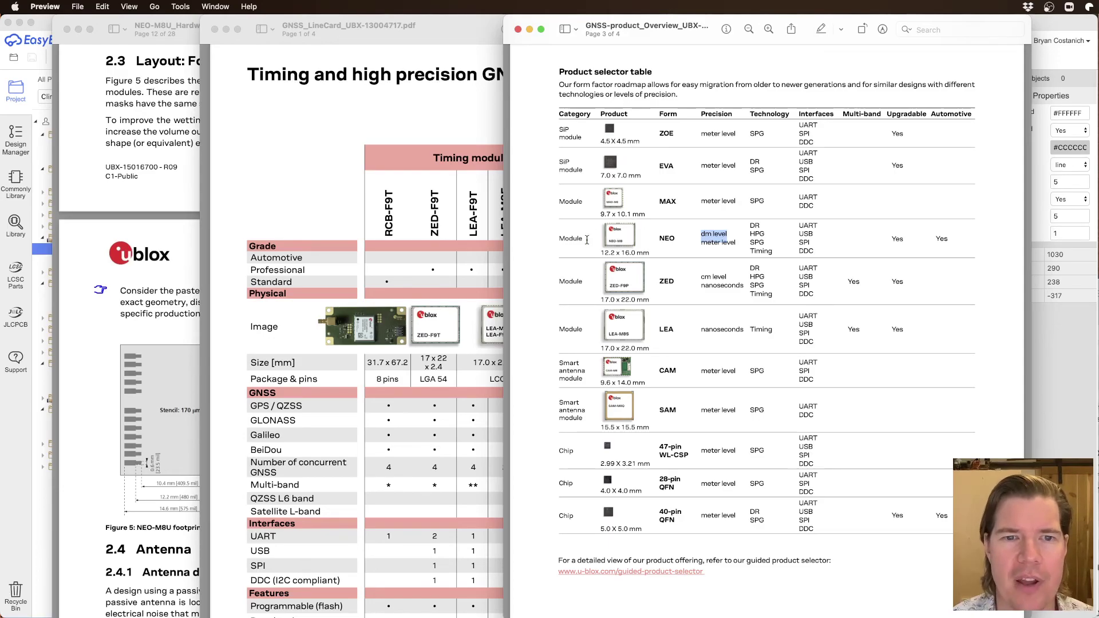
triple_click(666, 241)
click(661, 240)
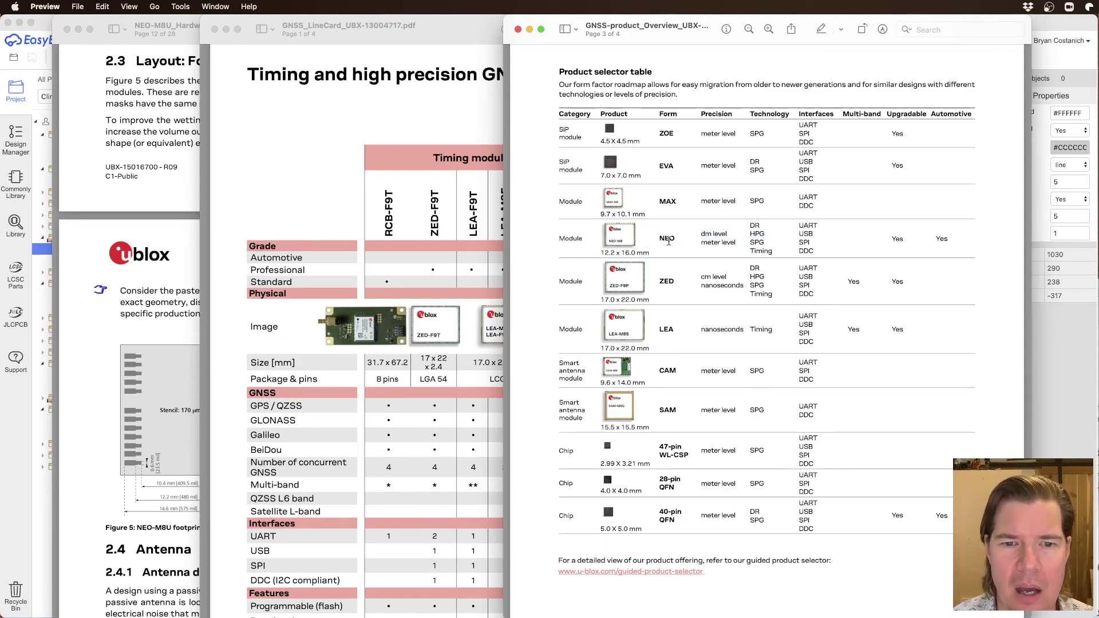
click(279, 160)
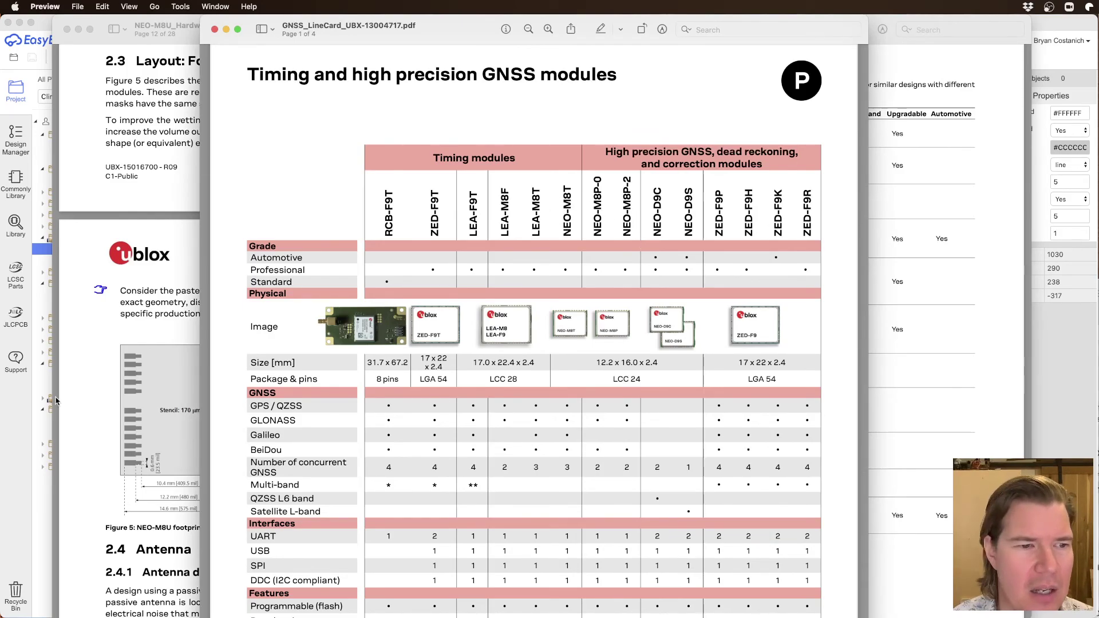
click(77, 341)
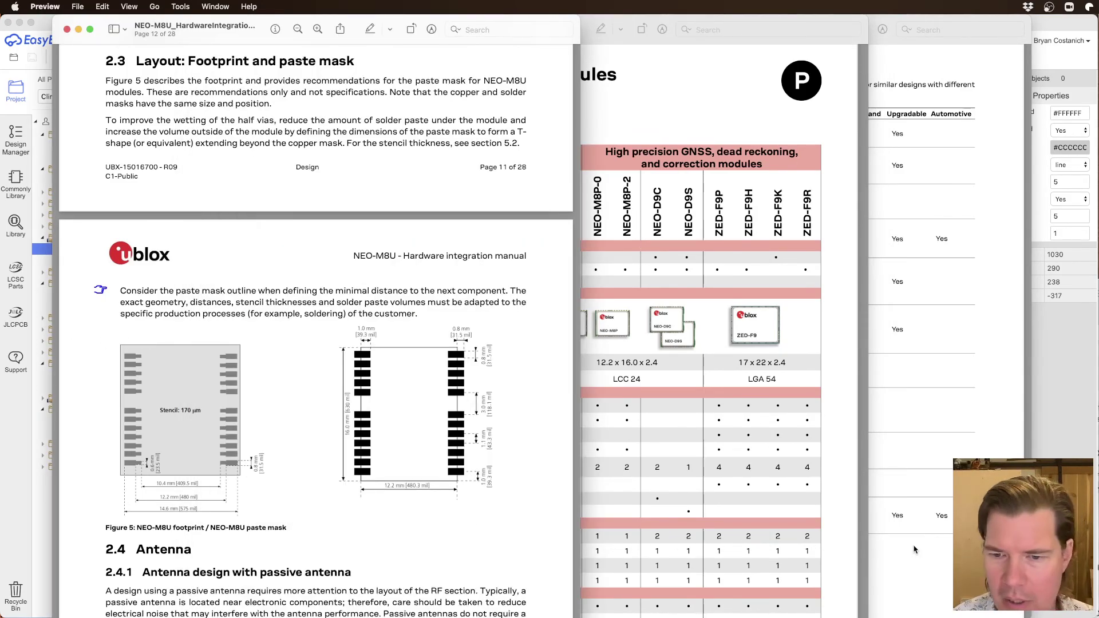
Step: Examine the product overview's positioning product naming chart, highlighting the M8 generation and the "J, M" and "G, Q" variant descriptions
click(999, 429)
scroll(694, 271, down, 10)
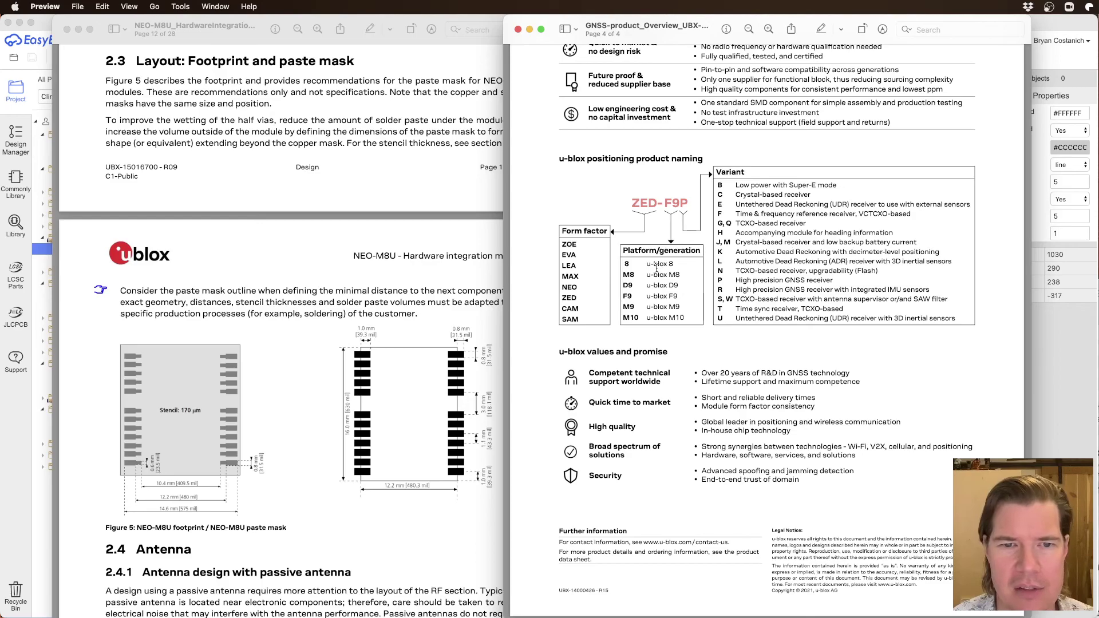
drag(681, 275, 644, 277)
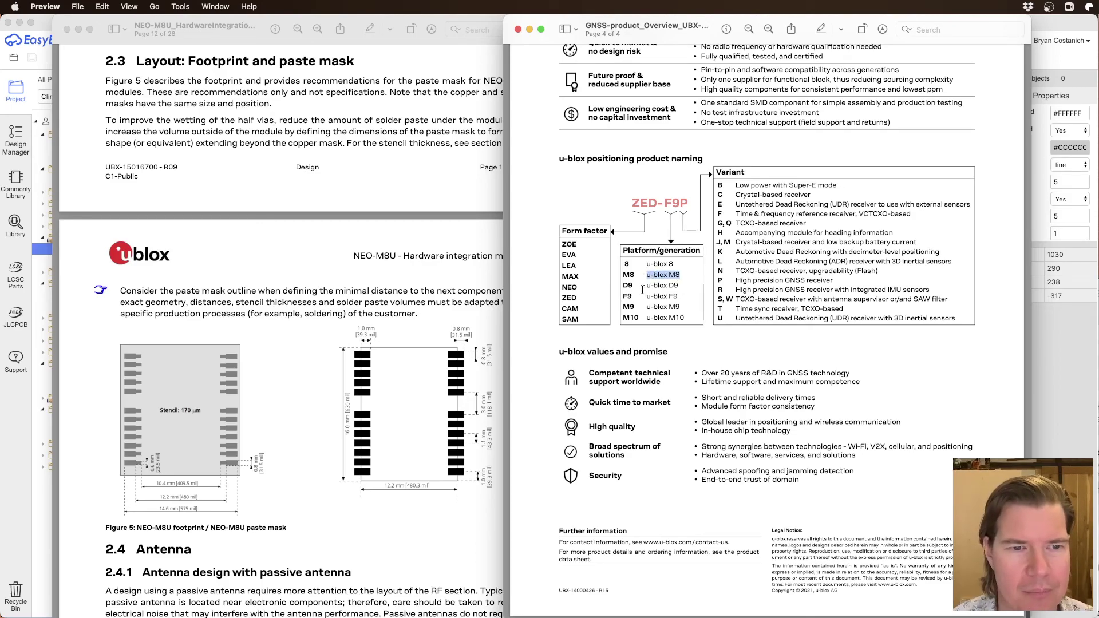
click(739, 248)
drag(745, 176, 834, 281)
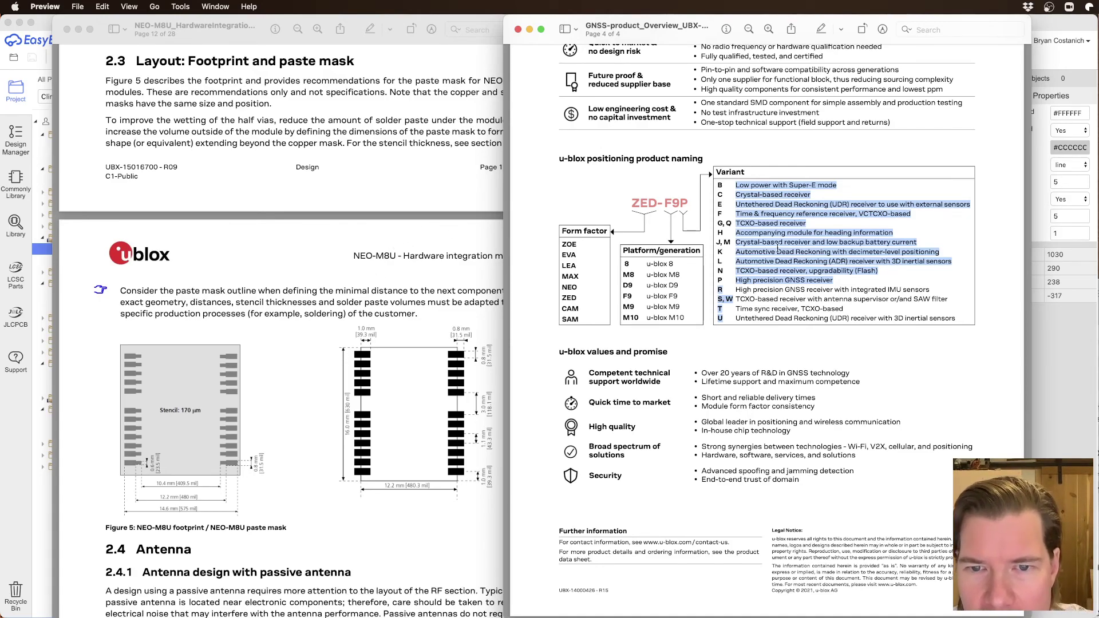
drag(893, 233, 919, 243)
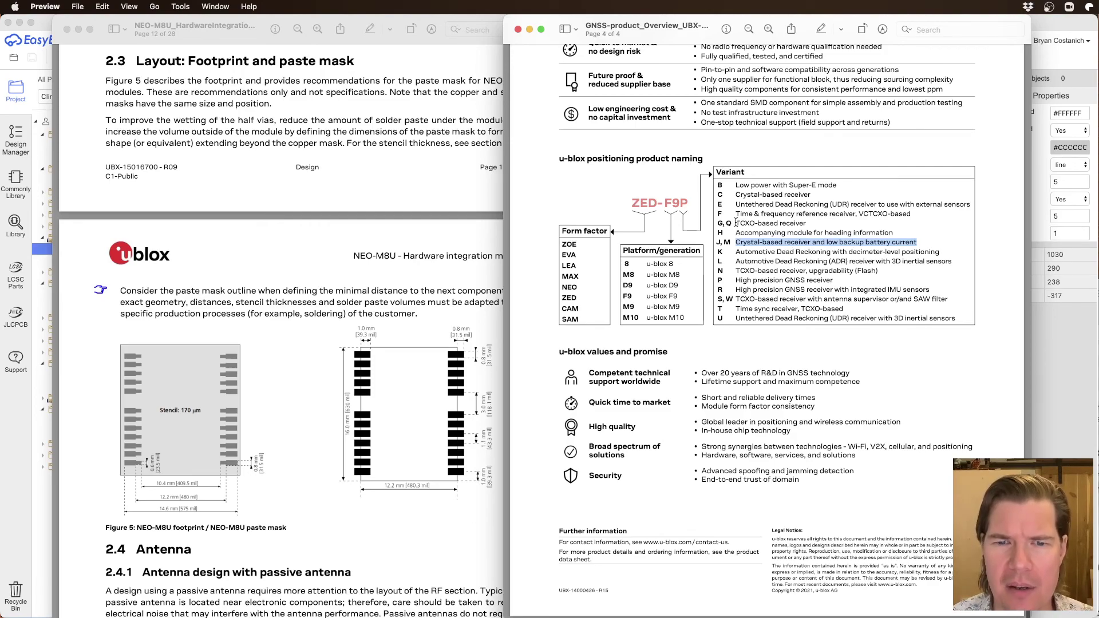
drag(735, 223, 808, 224)
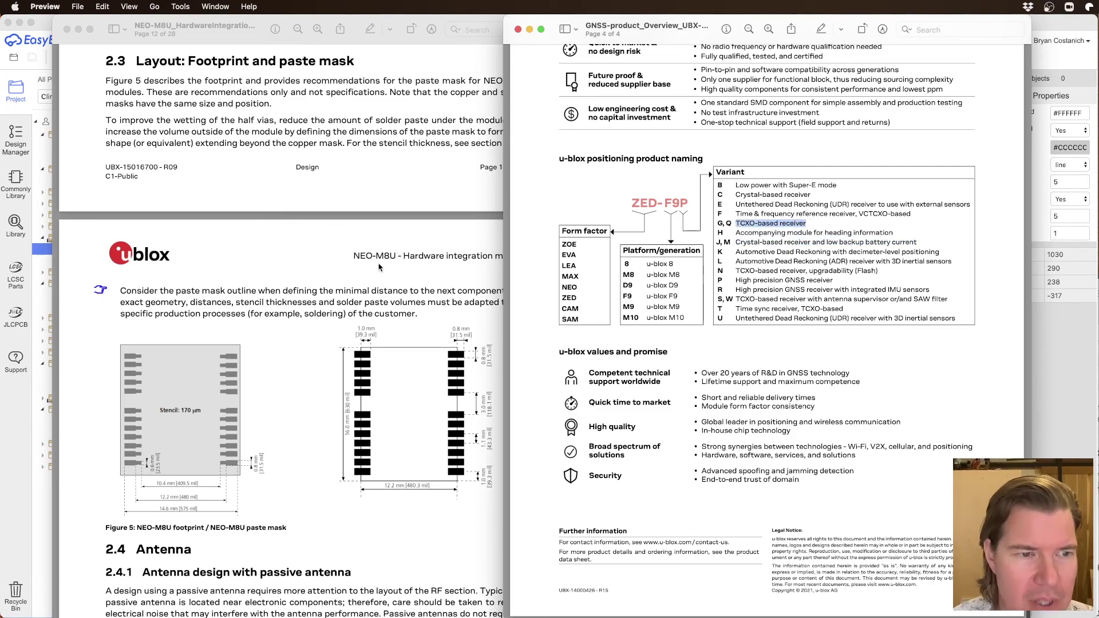
Step: Switch to Chrome and compare the Octopart price and stock listings for the NEO-M8N-0 and NEO-M8Q-0
key(super+Tab)
key(super+Tab)
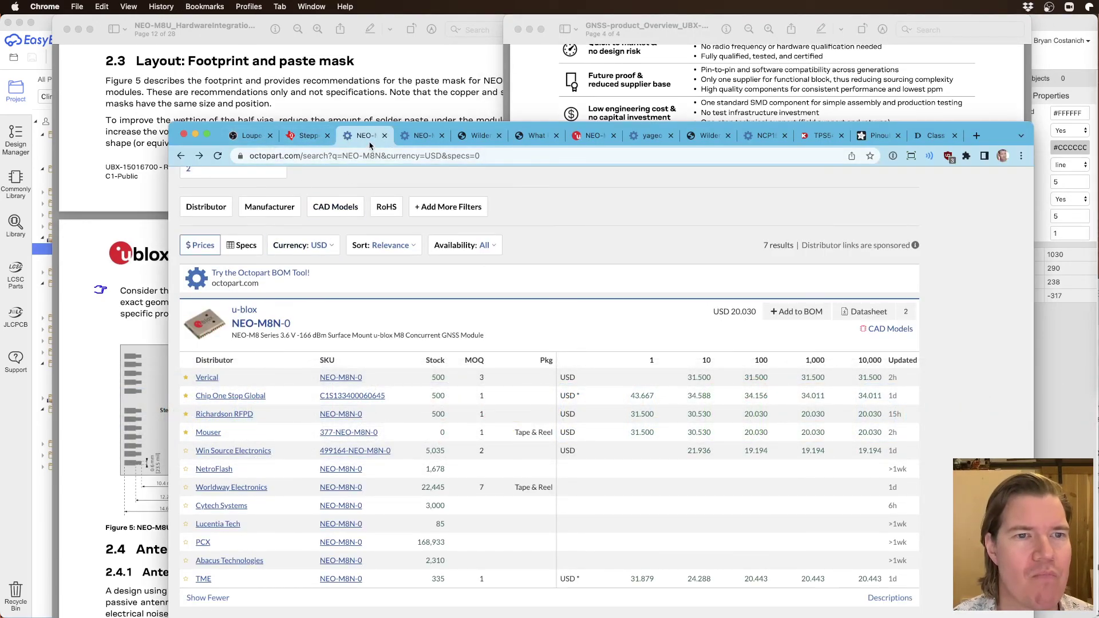
key(ctrl+Tab)
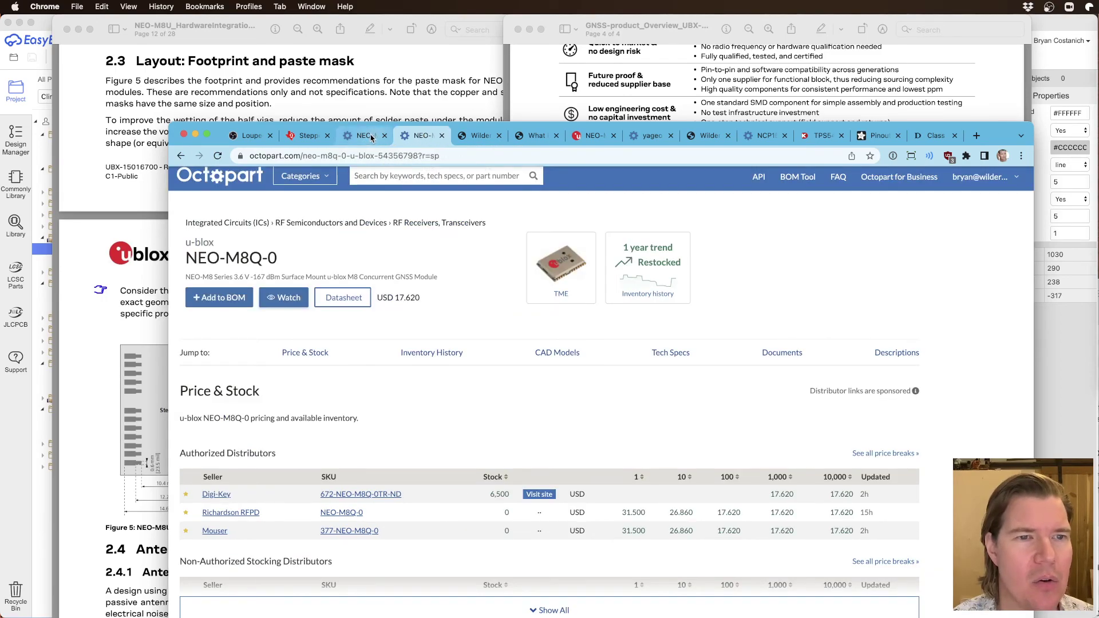
click(367, 136)
click(421, 136)
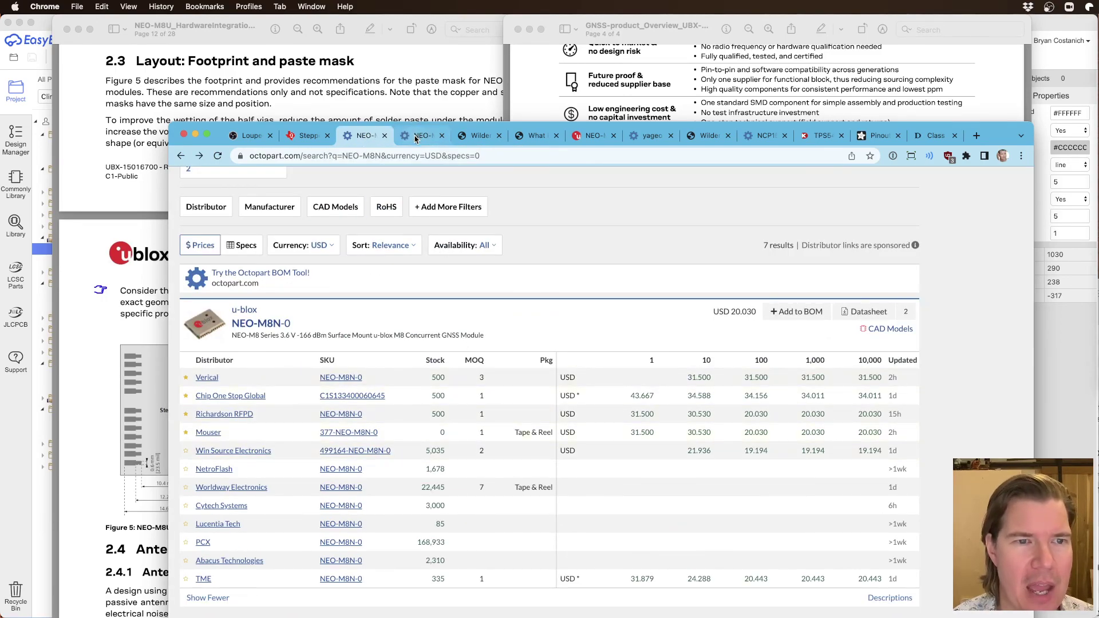
click(324, 353)
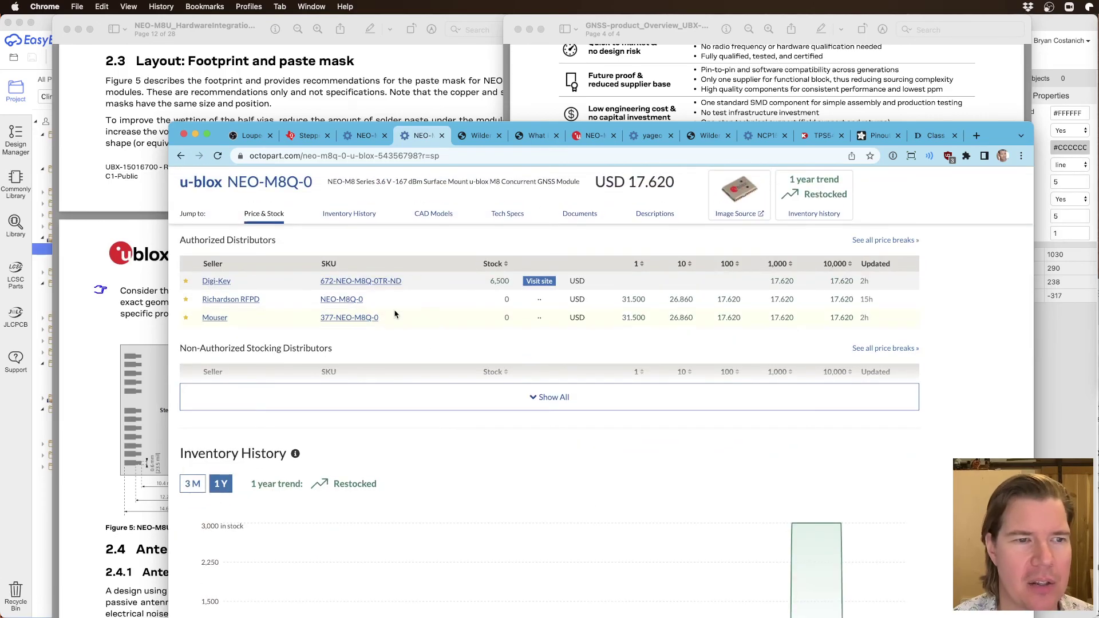
scroll(383, 402, up, 5)
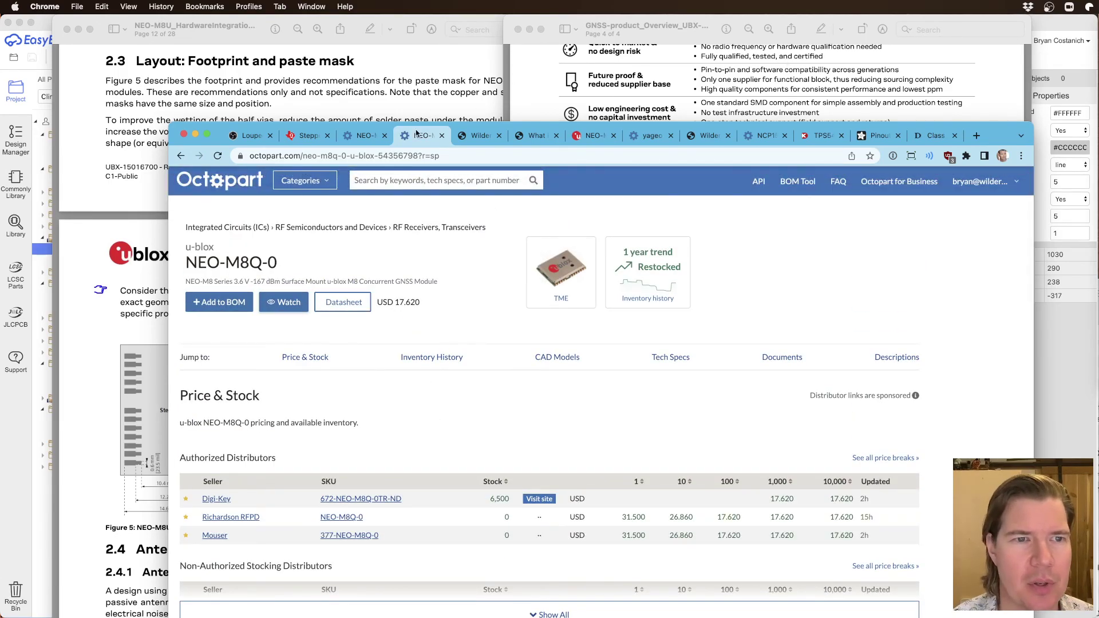
click(379, 140)
click(412, 138)
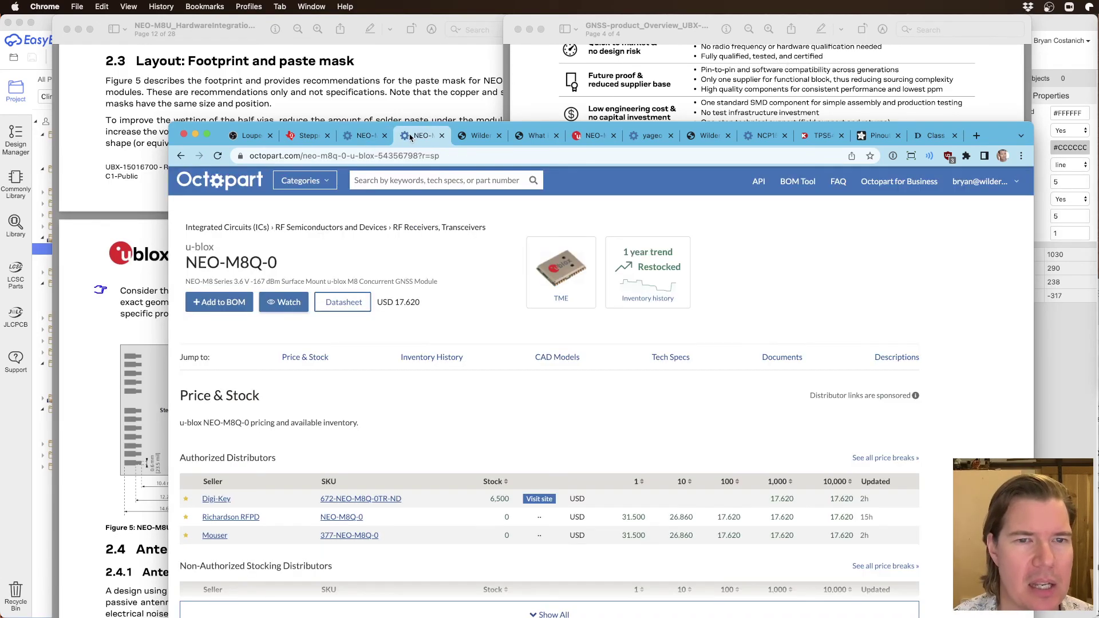
Step: Return to the product overview PDF and compare the N variant's description with the "G, Q" one by highlighting each
click(727, 89)
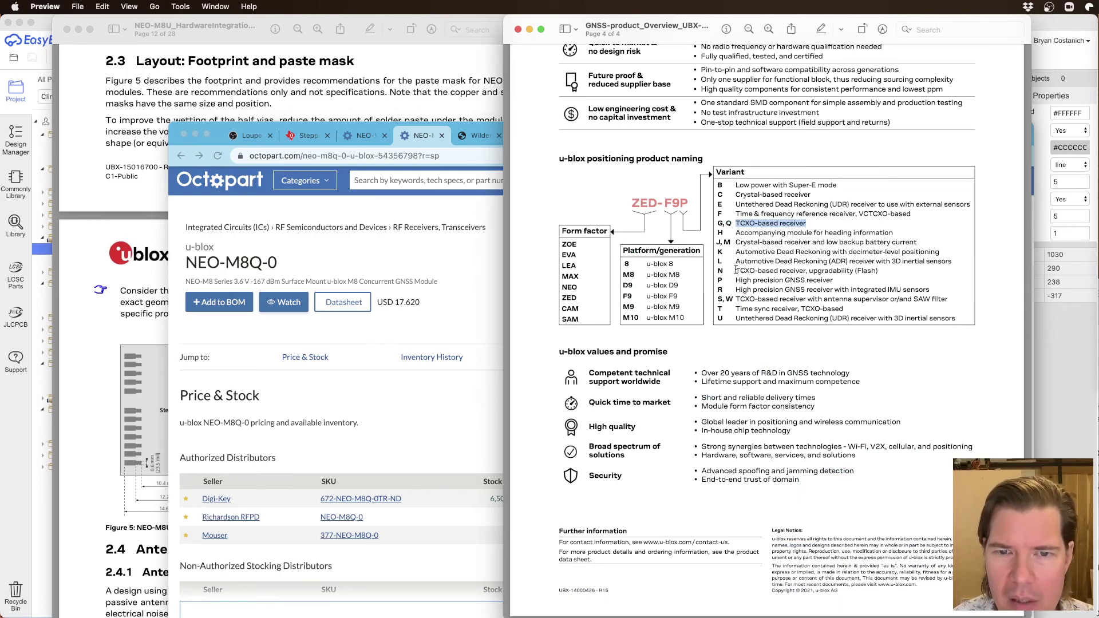
drag(736, 270, 886, 271)
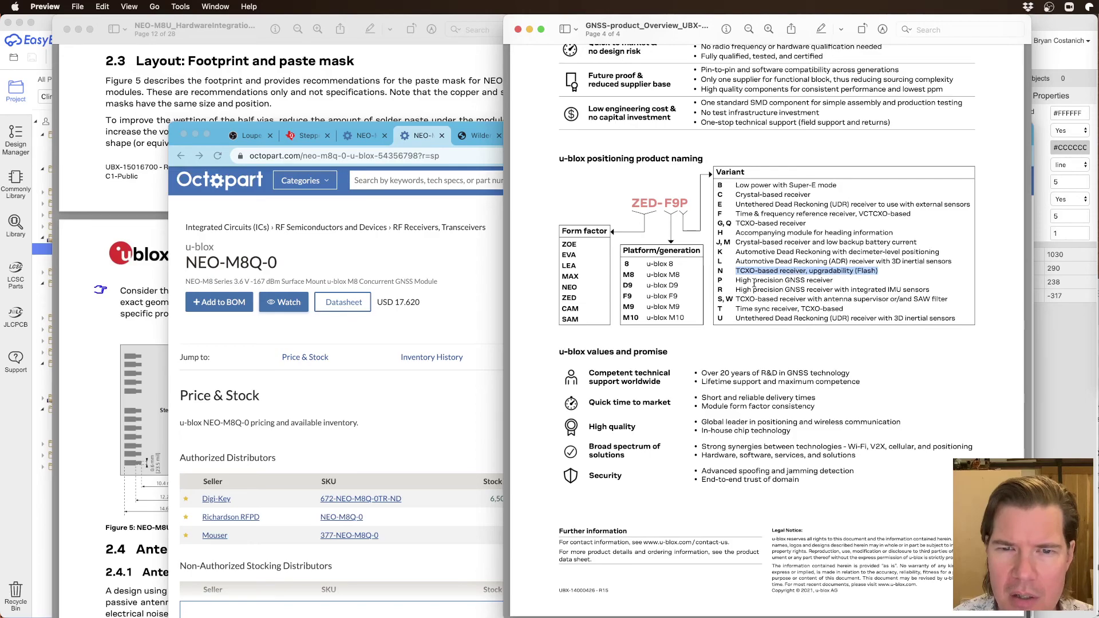
drag(739, 224, 806, 224)
drag(882, 271, 739, 271)
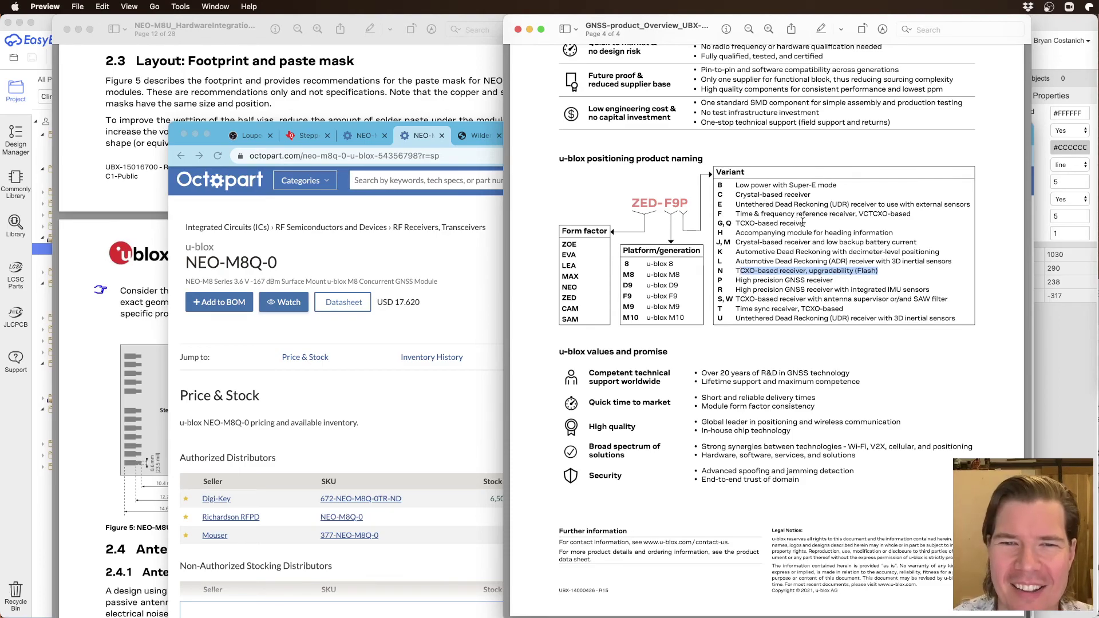
drag(805, 223, 735, 227)
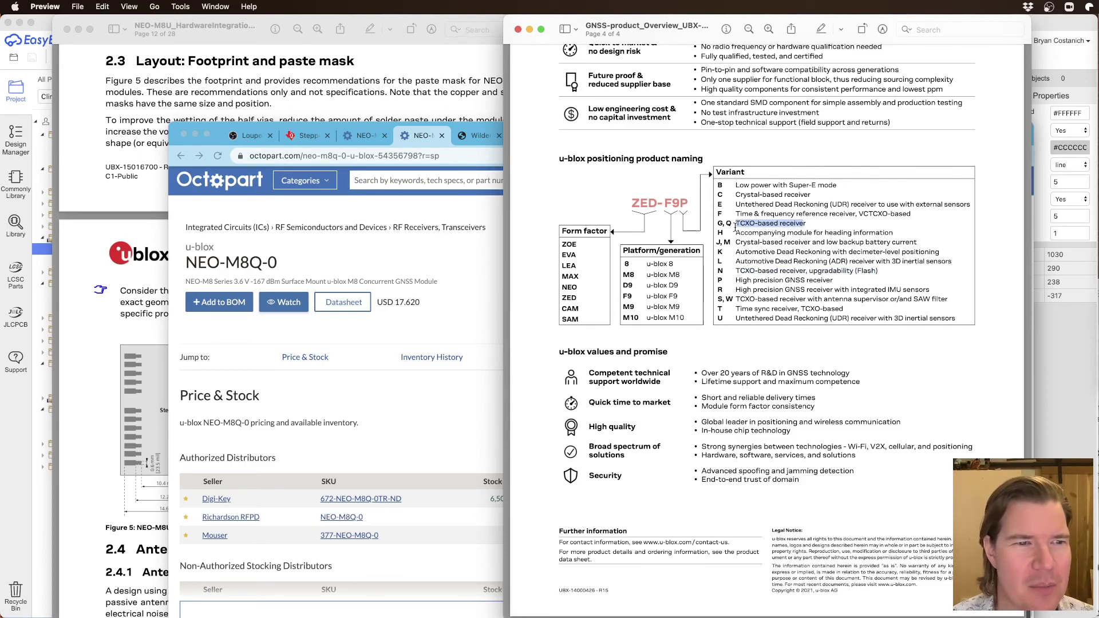
drag(738, 224, 806, 224)
Step: Go back to the line card's standard precision GNSS modules table and highlight the oscillator types of the MAX-M8 modules
click(383, 95)
scroll(740, 213, up, 5)
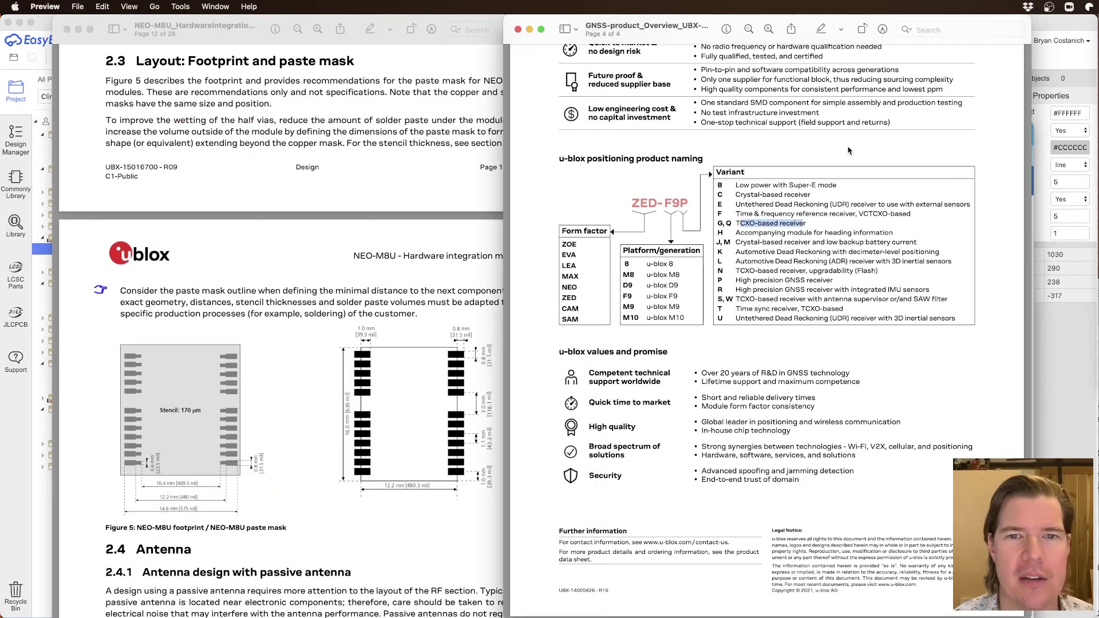
scroll(739, 213, down, 2)
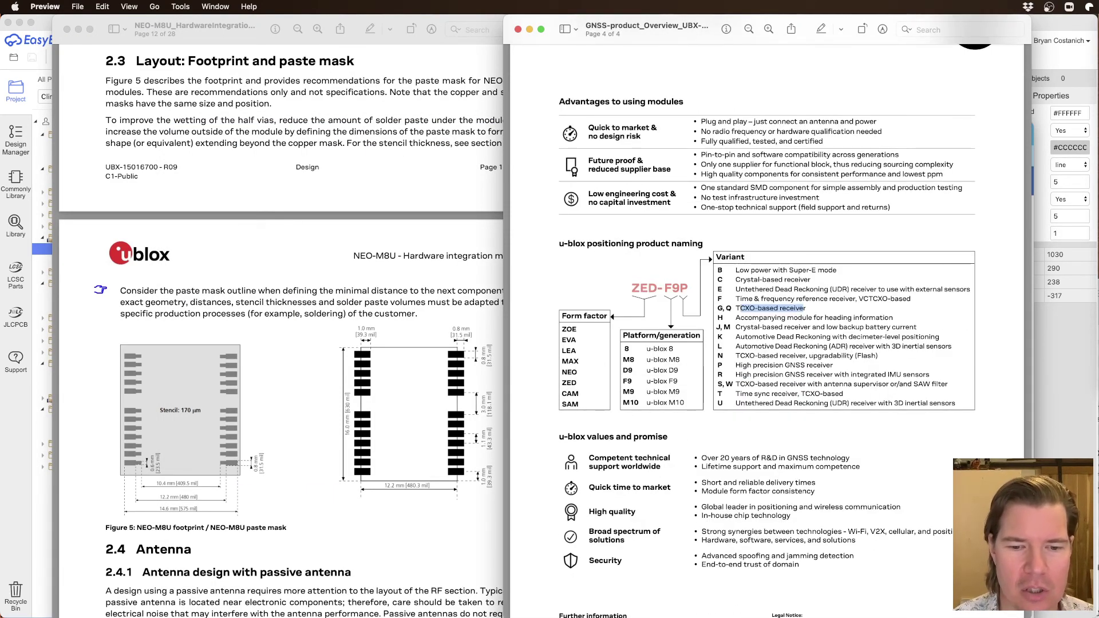
key(super+grave)
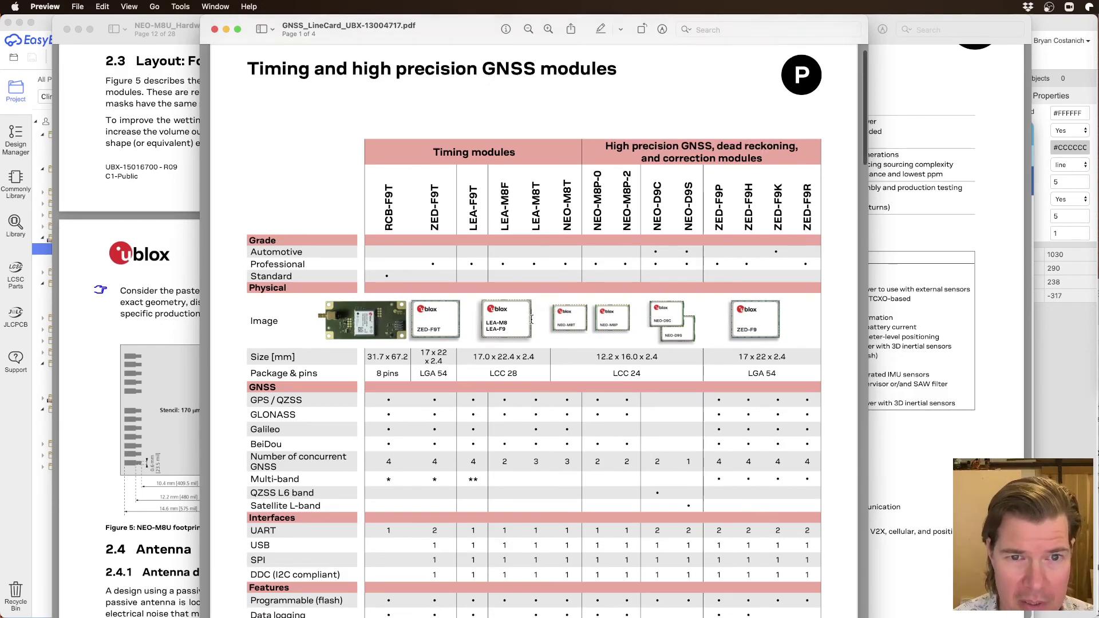
scroll(532, 320, down, 20)
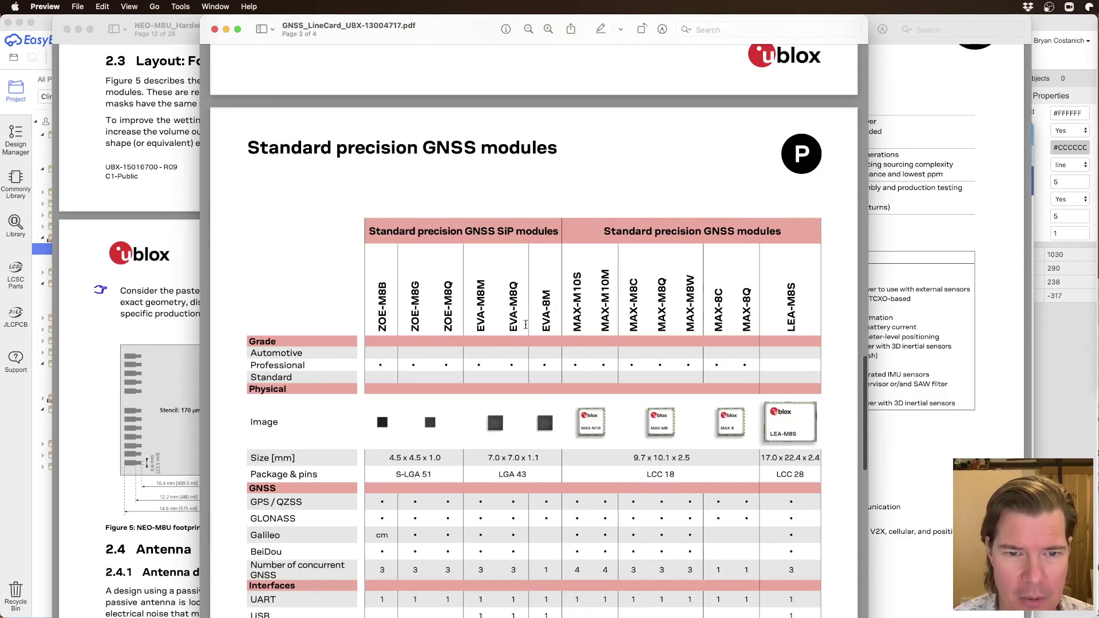
scroll(526, 325, down, 3)
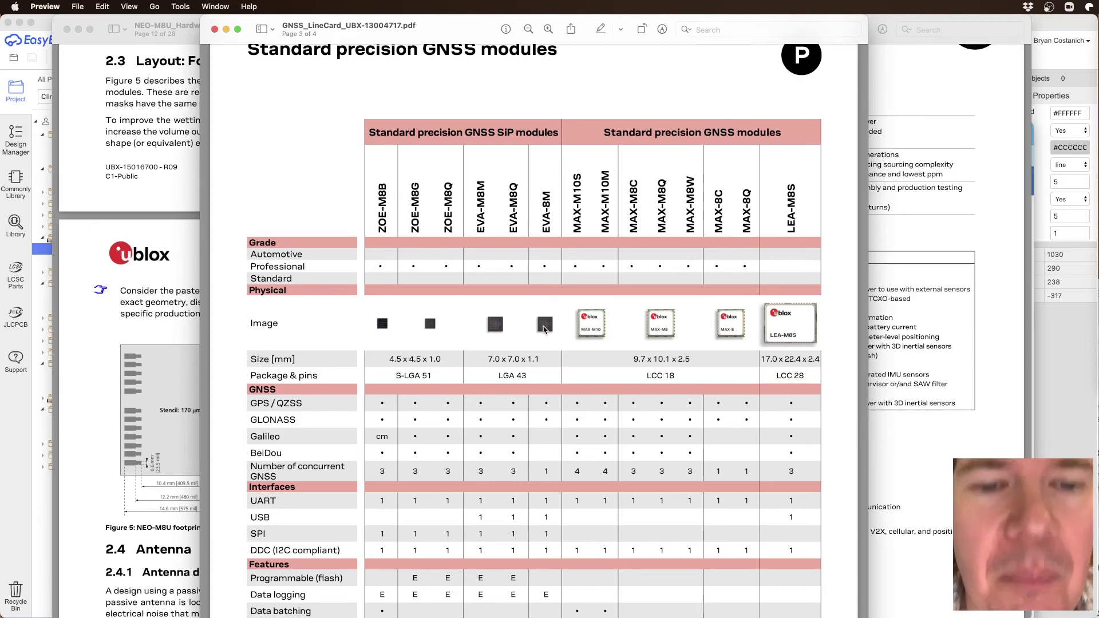
scroll(632, 326, down, 3)
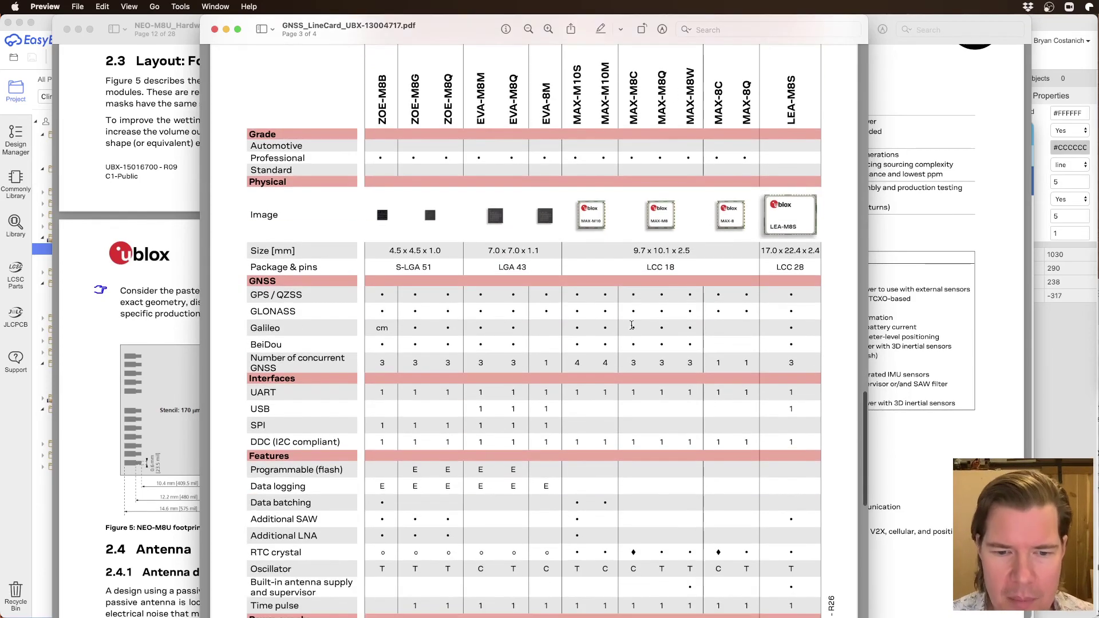
drag(630, 568, 695, 569)
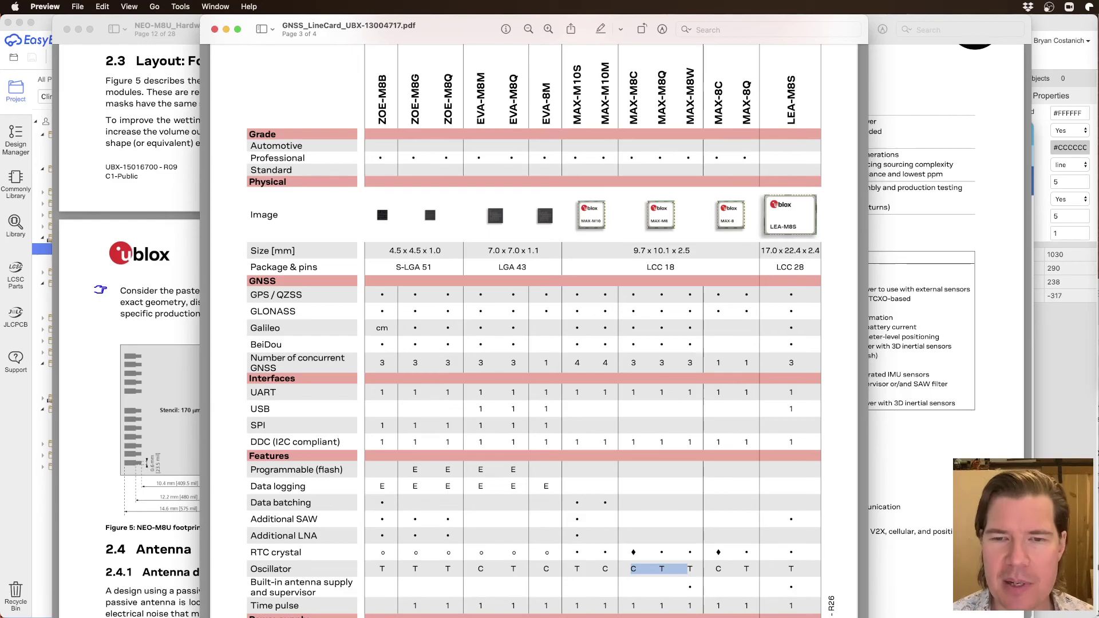
Step: Switch to Chrome and find the u-blox forum question about the difference between TCXO and crystal, showing it from the start
key(super+Tab)
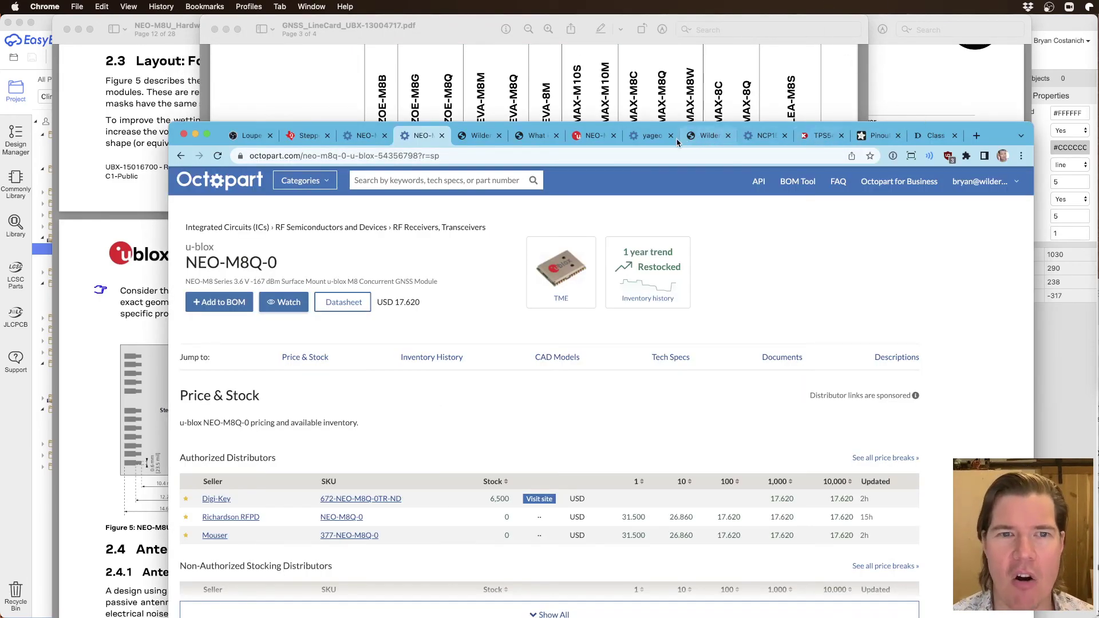
click(596, 136)
click(707, 137)
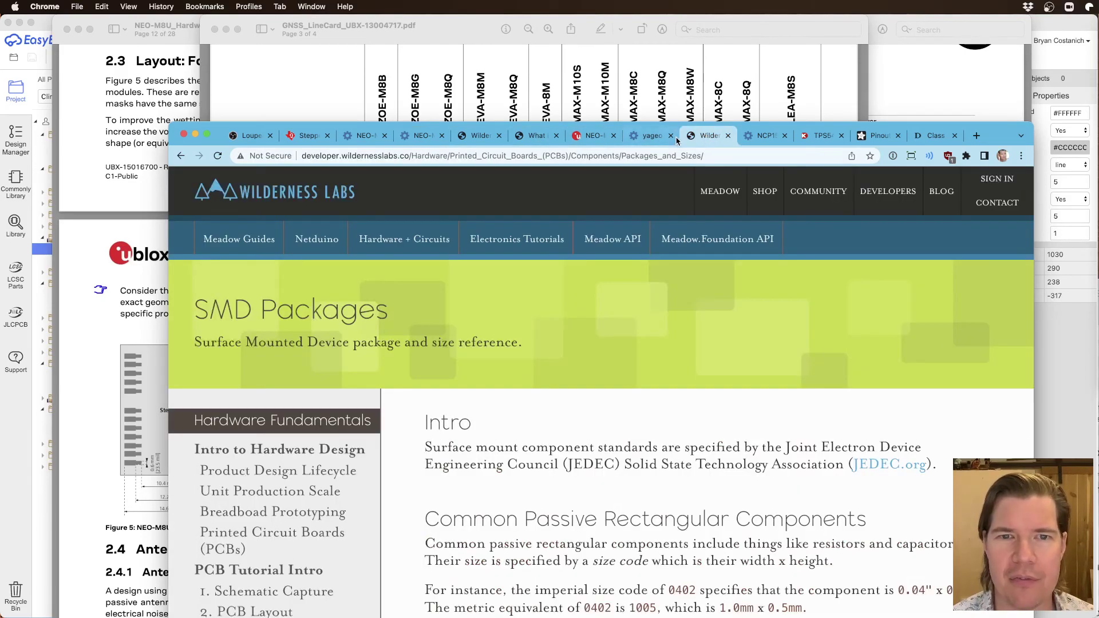
click(477, 140)
click(518, 137)
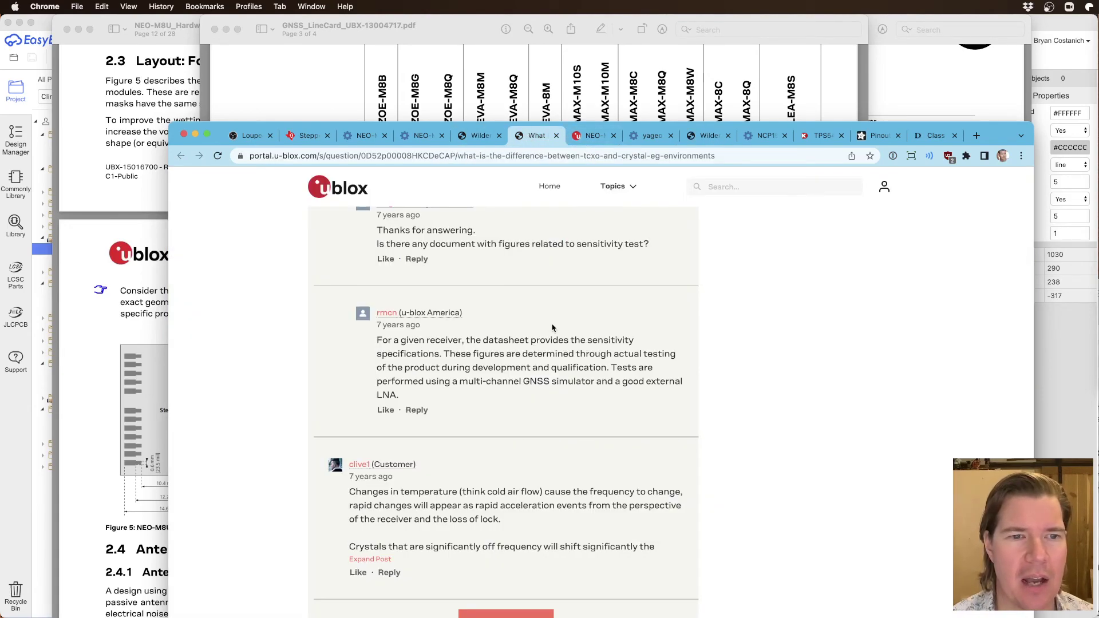
scroll(535, 311, up, 10)
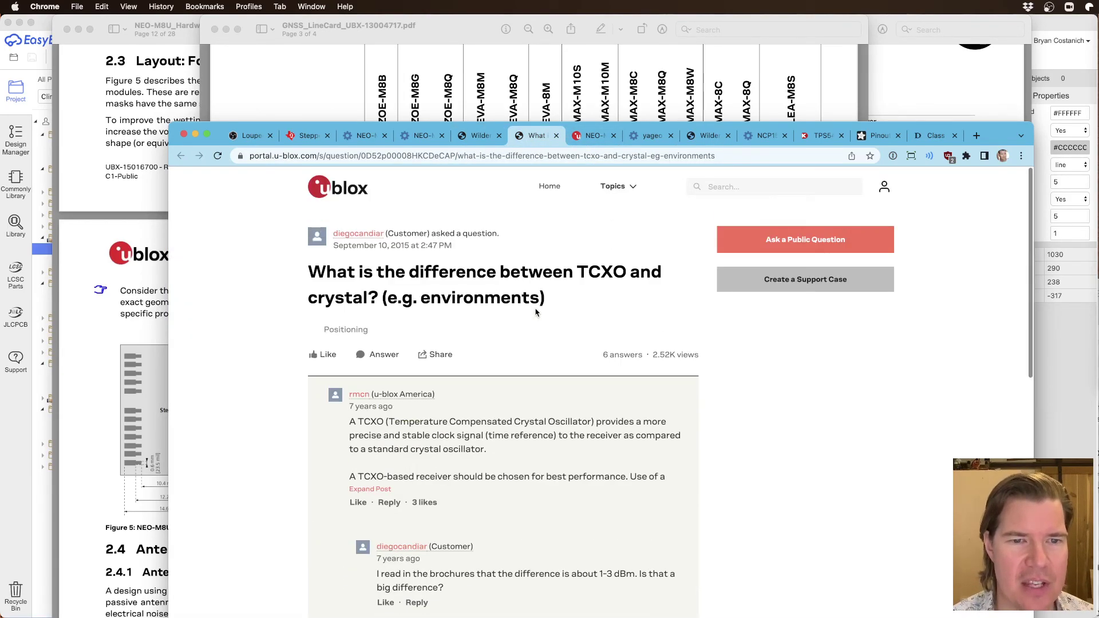
Step: Read the forum answers on TCXO versus crystal, highlighting the 1-3 dBm difference and the explanation of 1 dB and 3 dB sensitivity loss
mouse_move(640, 273)
mouse_down()
mouse_move(498, 297)
mouse_move(624, 272)
mouse_up()
click(559, 278)
scroll(522, 362, down, 2)
scroll(523, 363, down, 1)
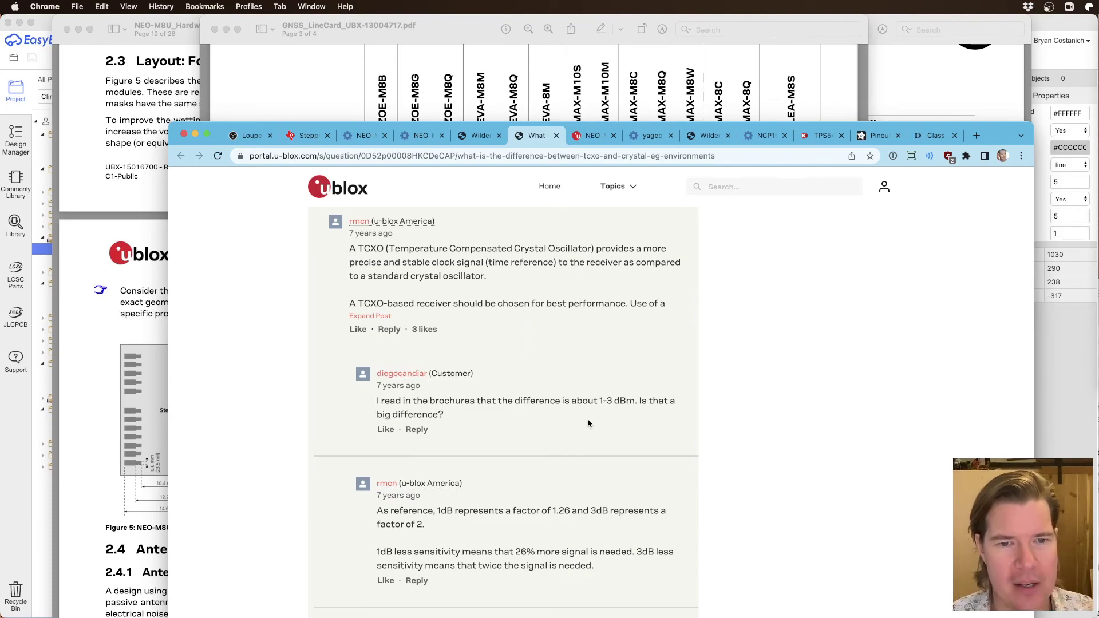
drag(423, 403, 538, 404)
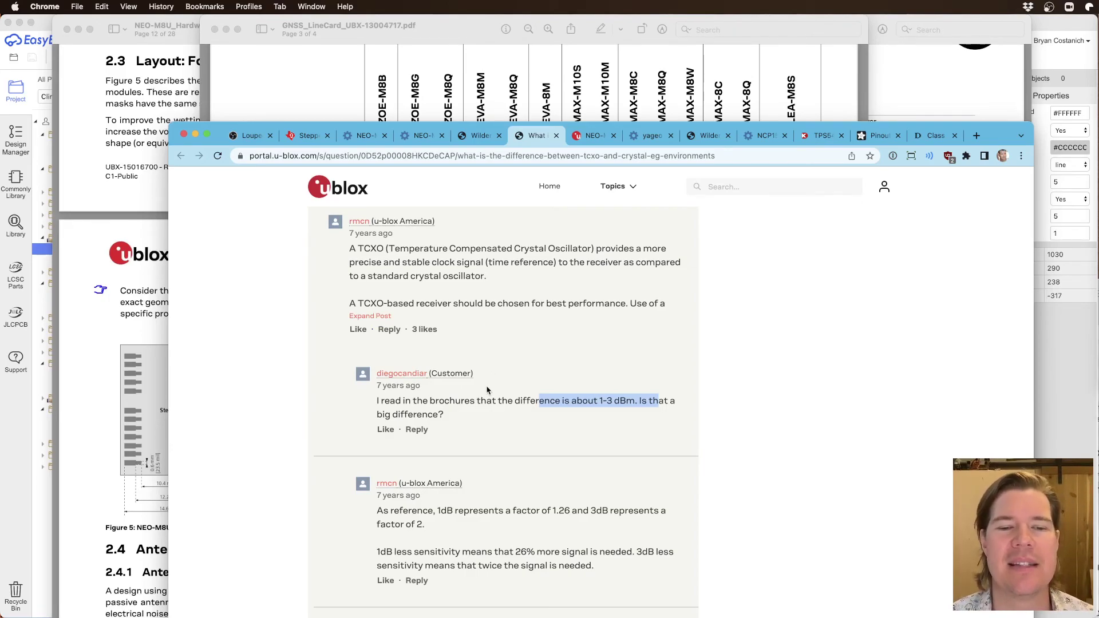
scroll(487, 390, down, 3)
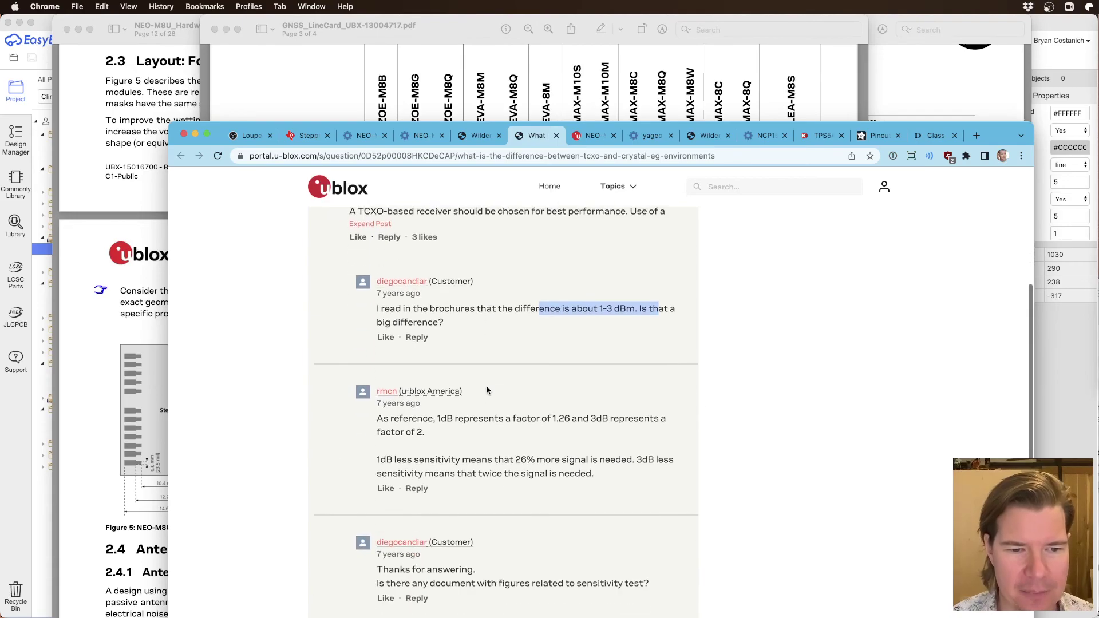
drag(648, 460, 386, 458)
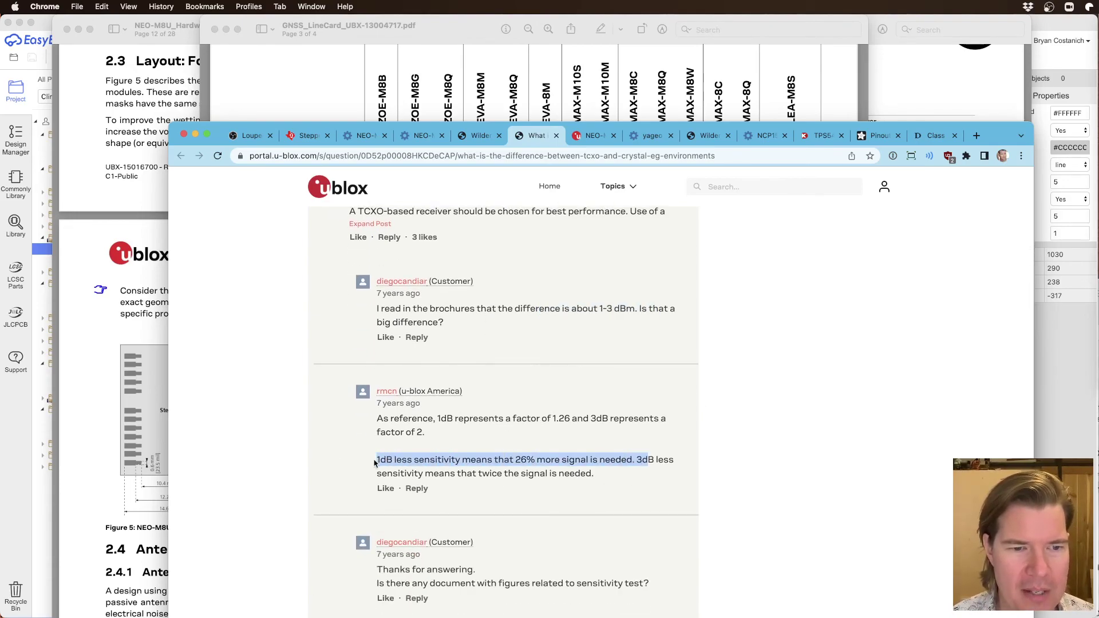
drag(488, 459, 580, 458)
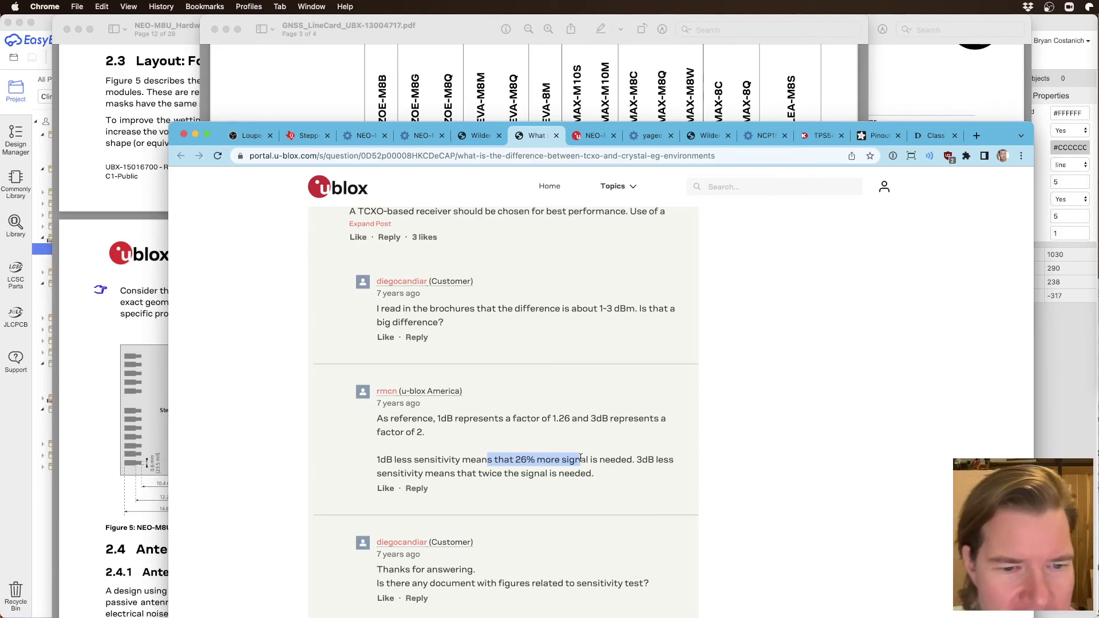
drag(588, 474, 418, 468)
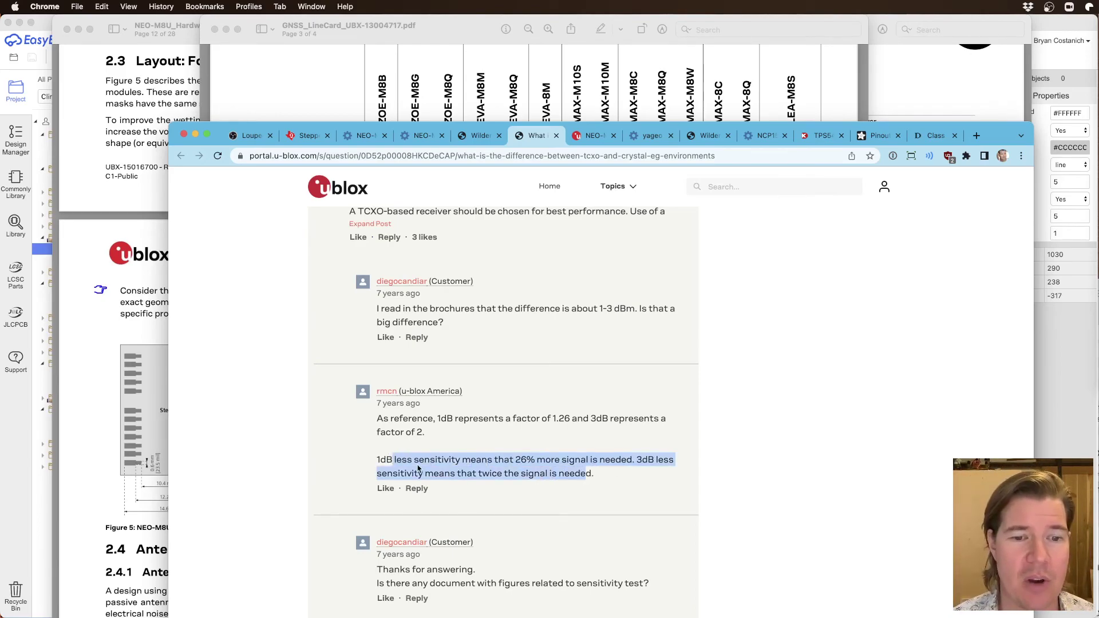
click(398, 474)
scroll(424, 475, down, 1)
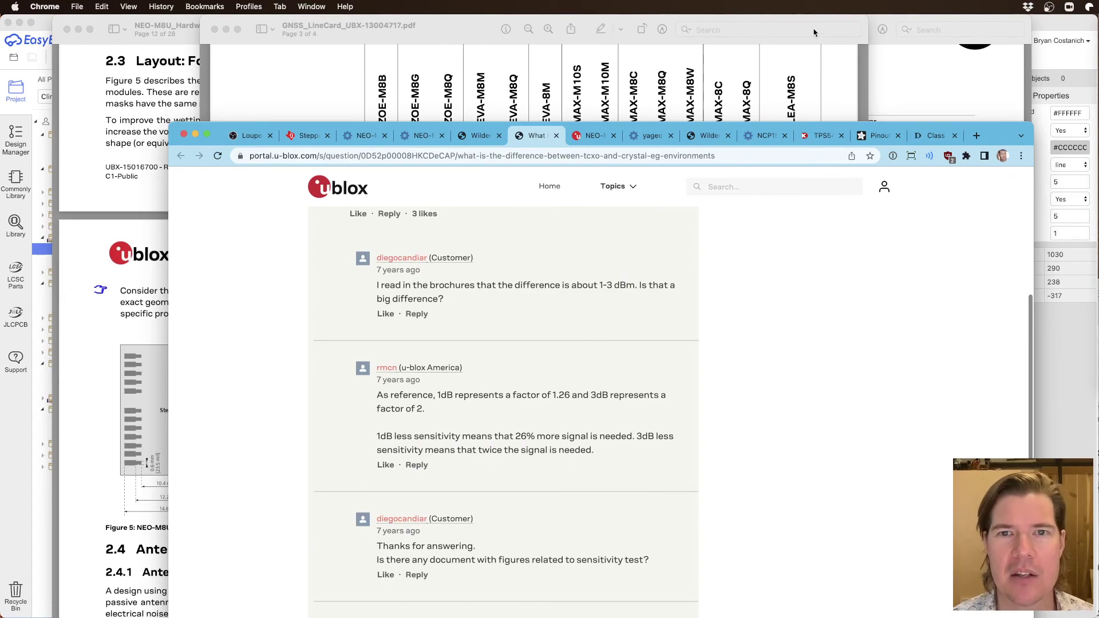
Step: Return to the line card PDF and highlight the oscillator types of the MAX-M8Q and MAX-M8W
click(834, 22)
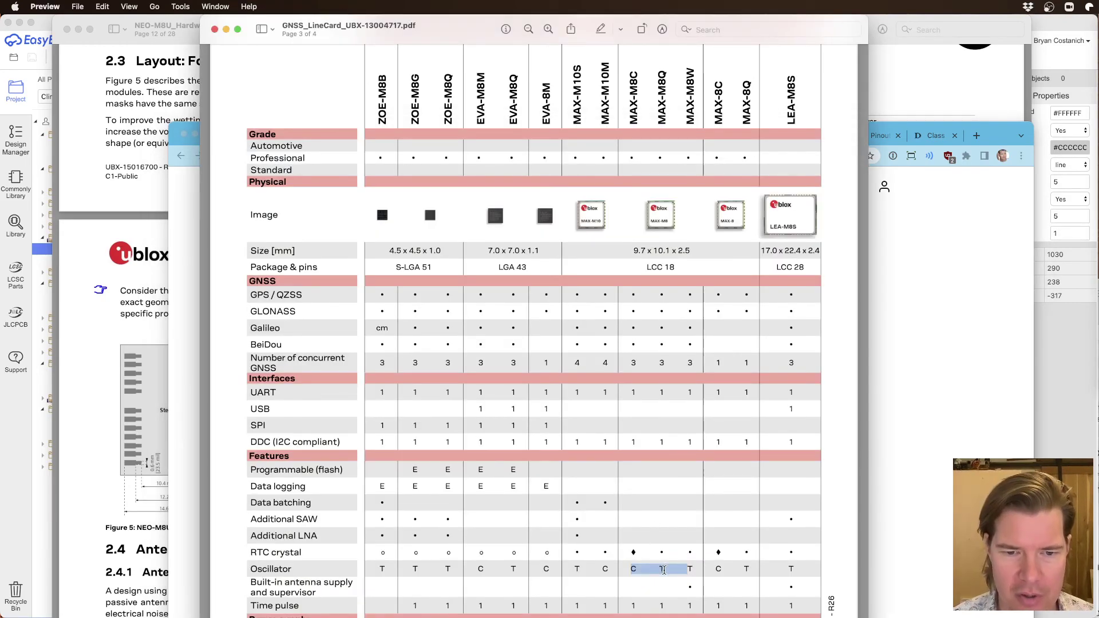
drag(659, 568, 695, 572)
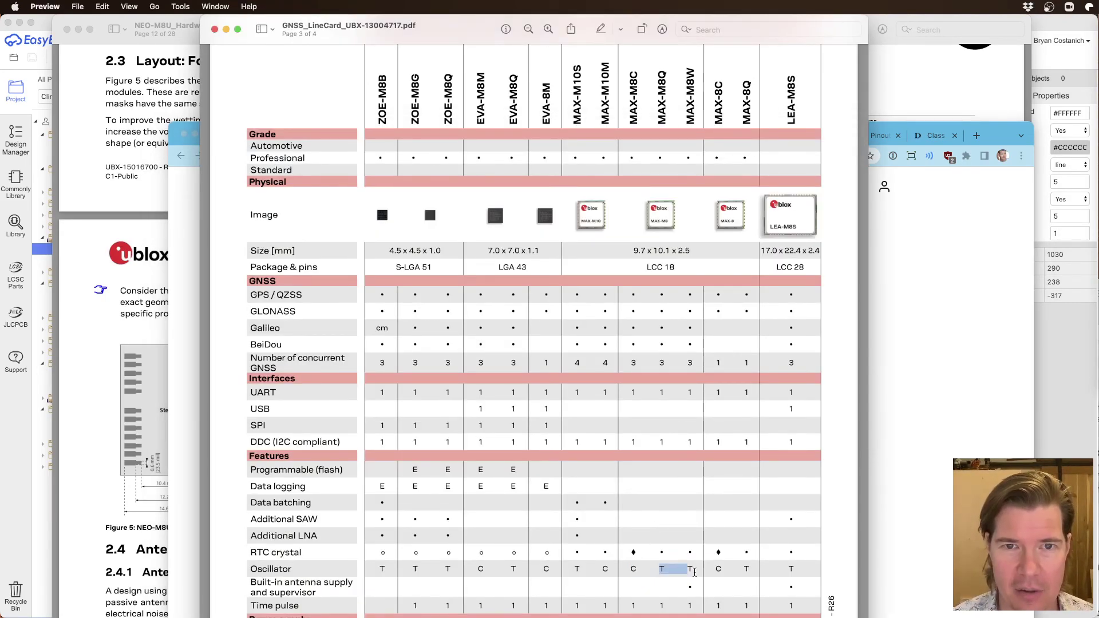
click(662, 80)
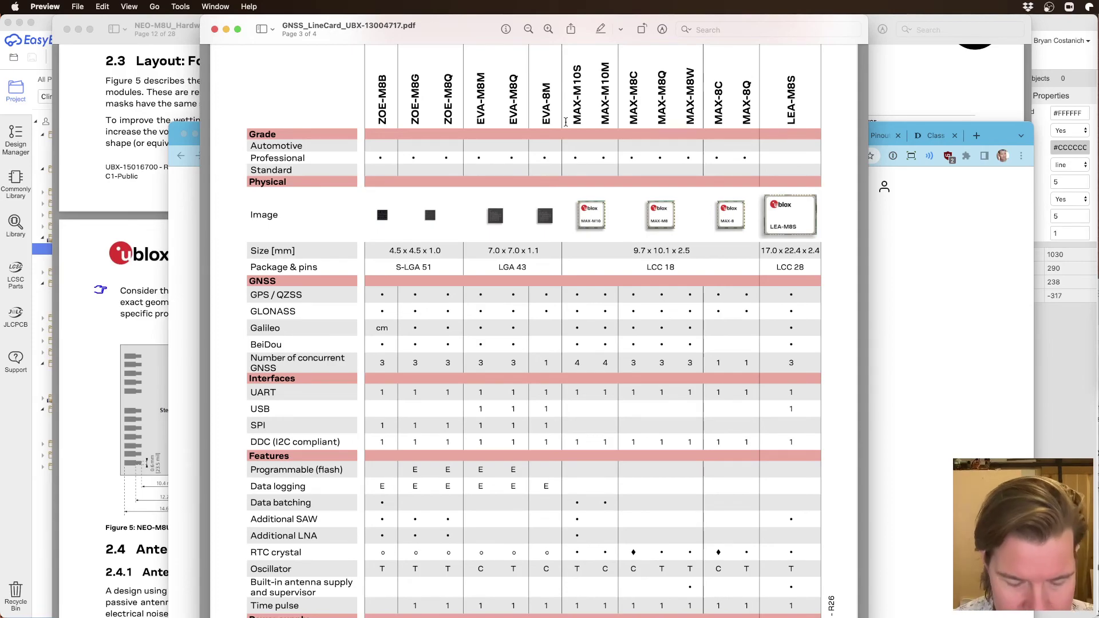
Step: Search the line card for "M8N" and examine the NEO-M8N column, including its oscillator type and the legend below the table
key(super+f)
text(M8)
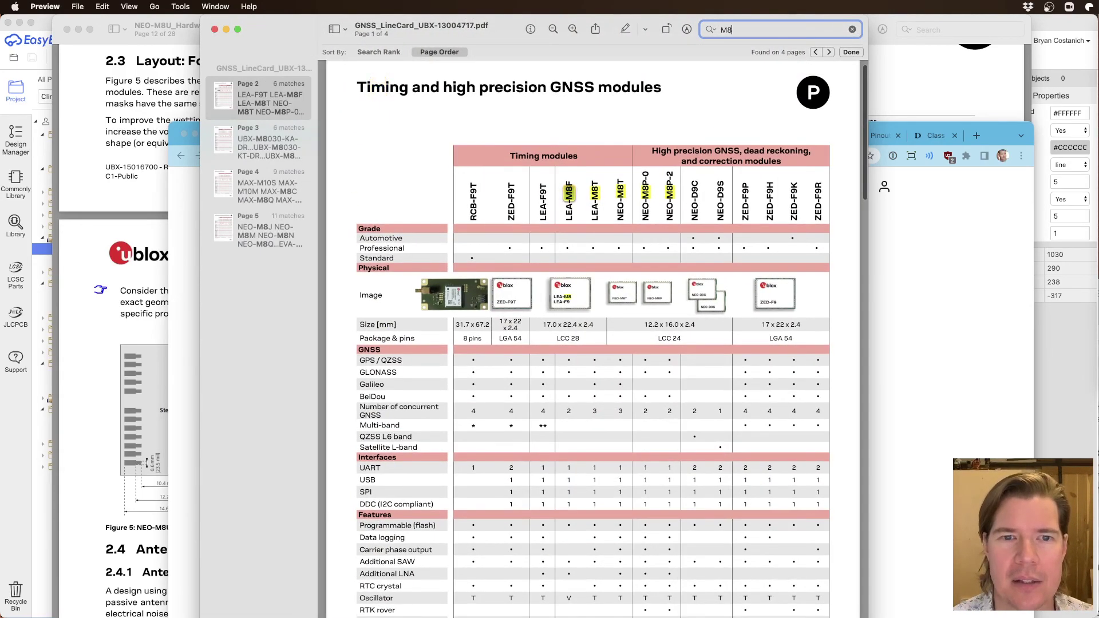
text(N)
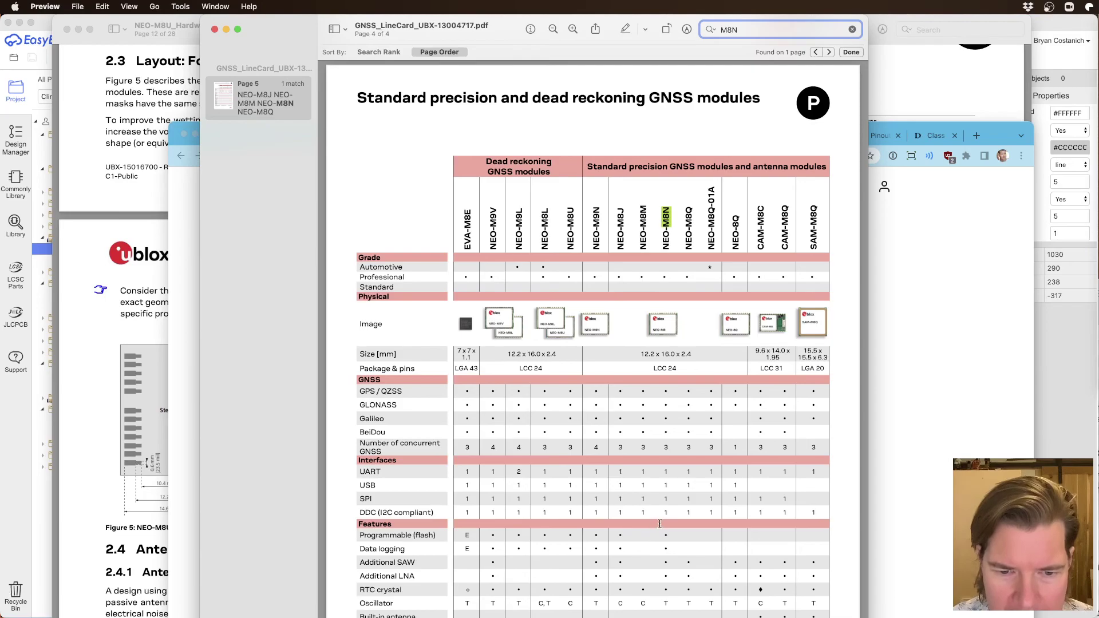
scroll(659, 523, down, 1)
click(671, 587)
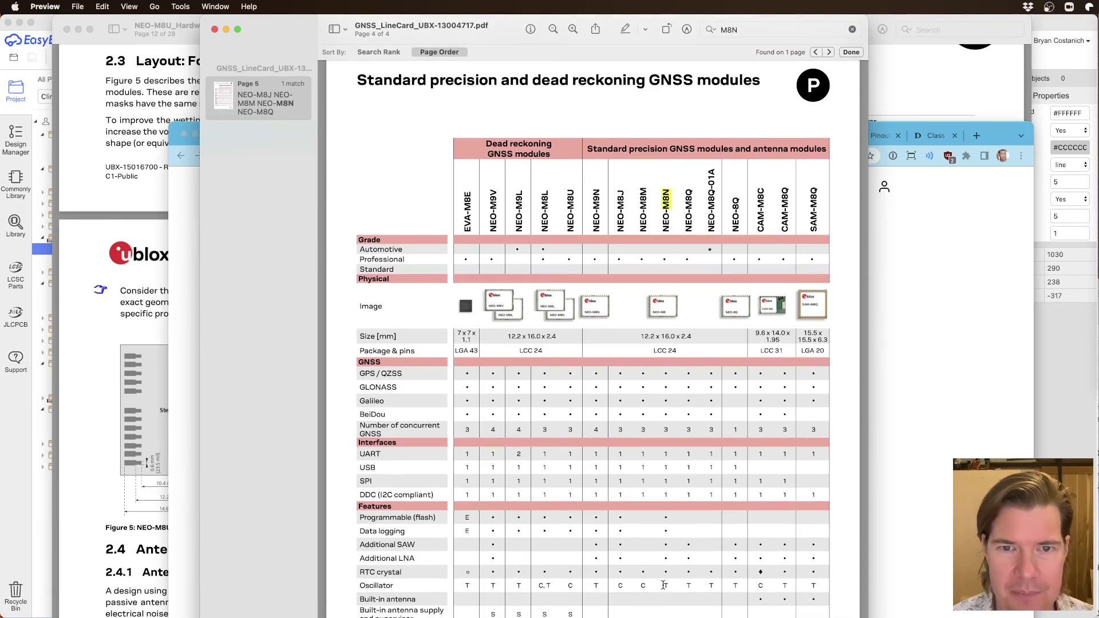
scroll(664, 585, down, 2)
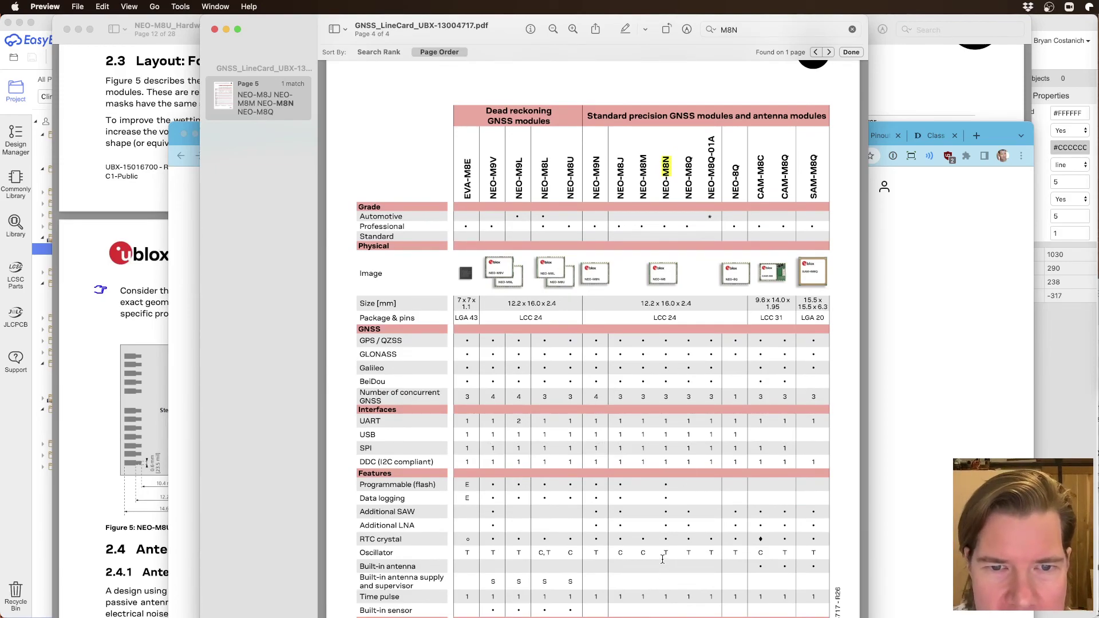
scroll(664, 568, down, 4)
scroll(663, 560, down, 2)
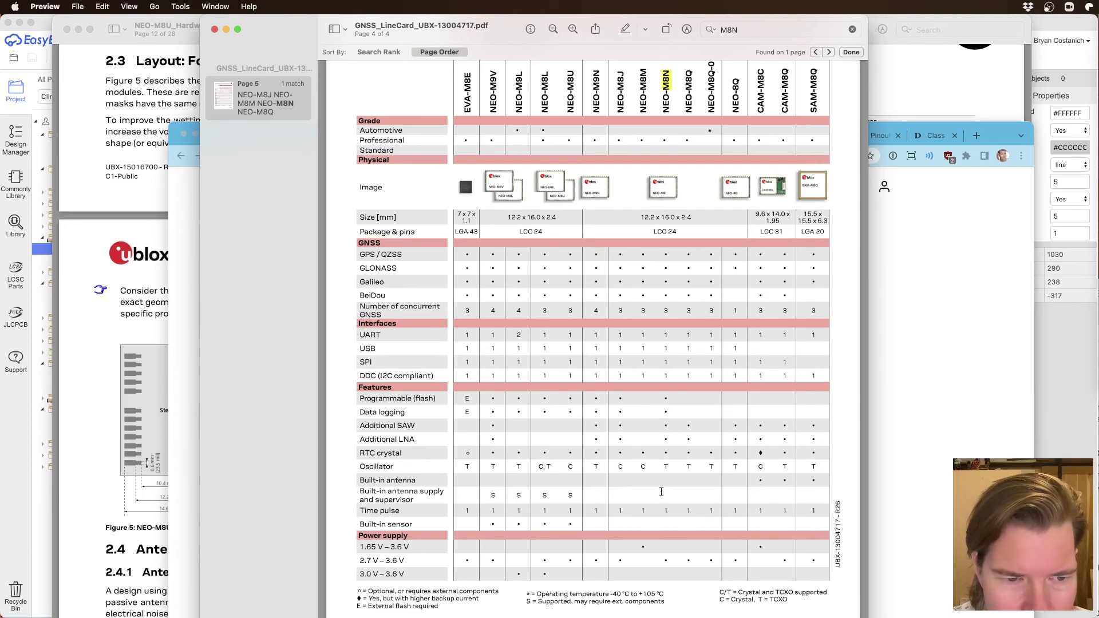
scroll(667, 342, up, 5)
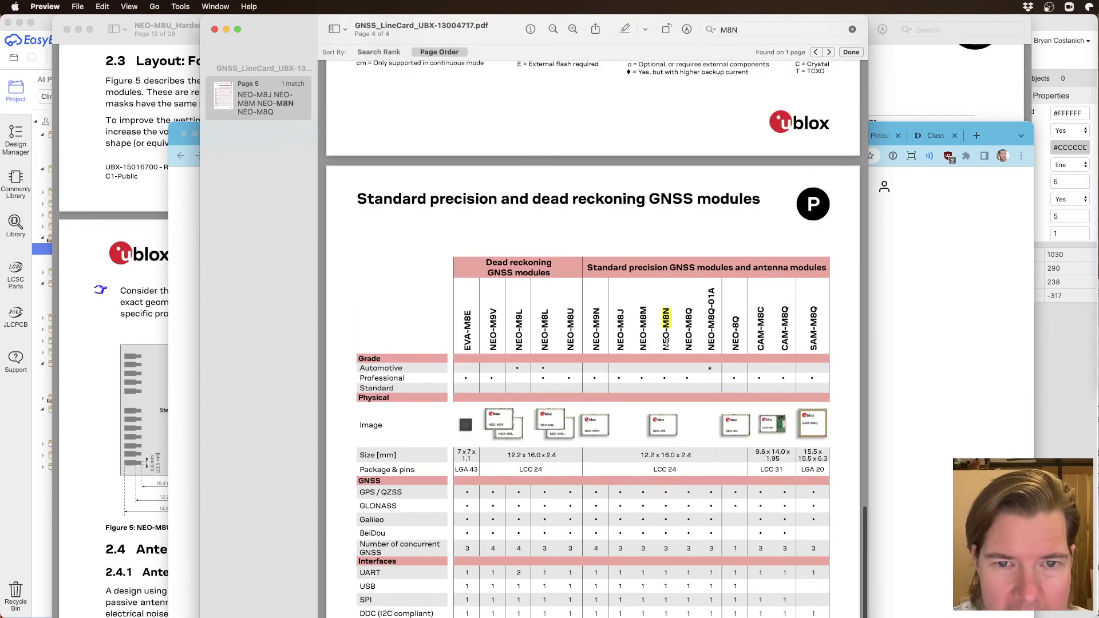
scroll(666, 343, down, 3)
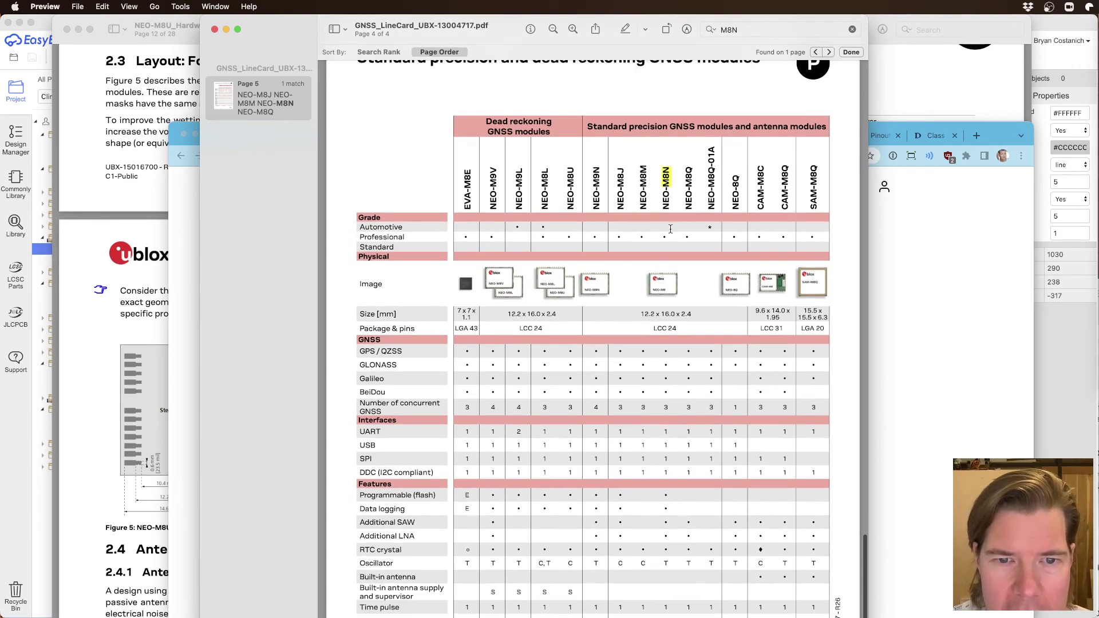
scroll(685, 189, down, 1)
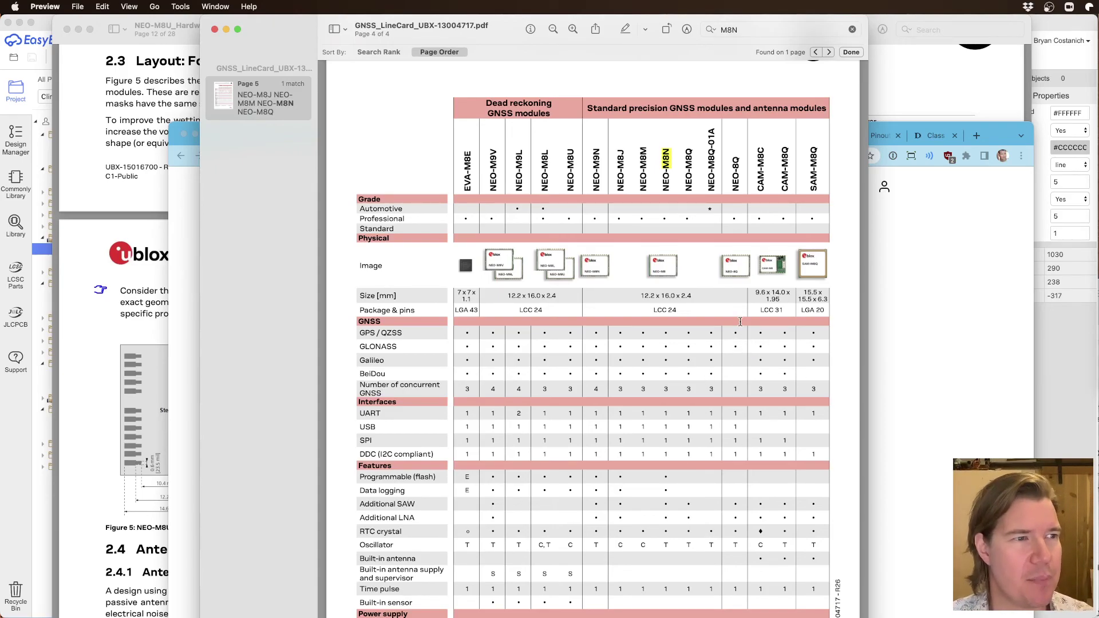
Step: Switch to Chrome and compare the Octopart distributor prices and stock of the NEO-M8N-0 and NEO-M8Q-0
click(180, 494)
click(362, 137)
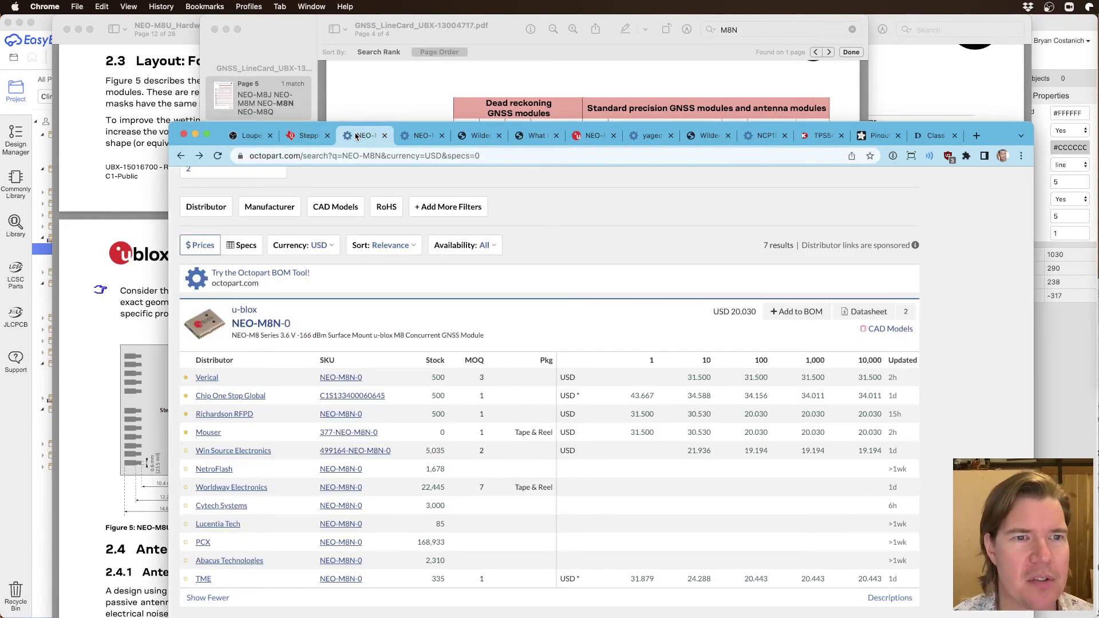
click(405, 140)
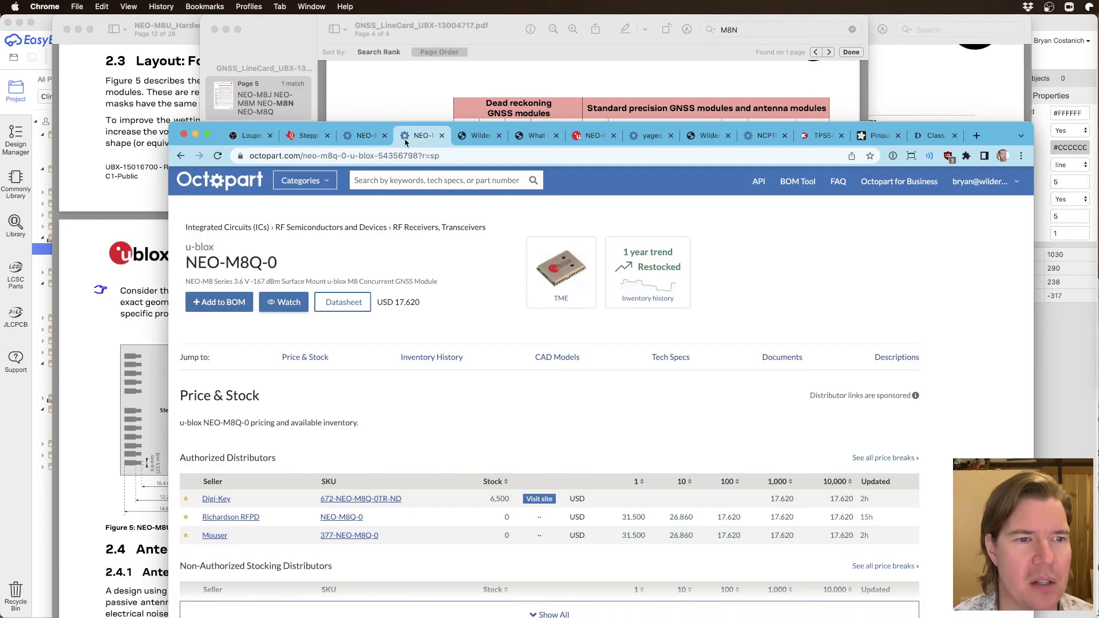
click(364, 136)
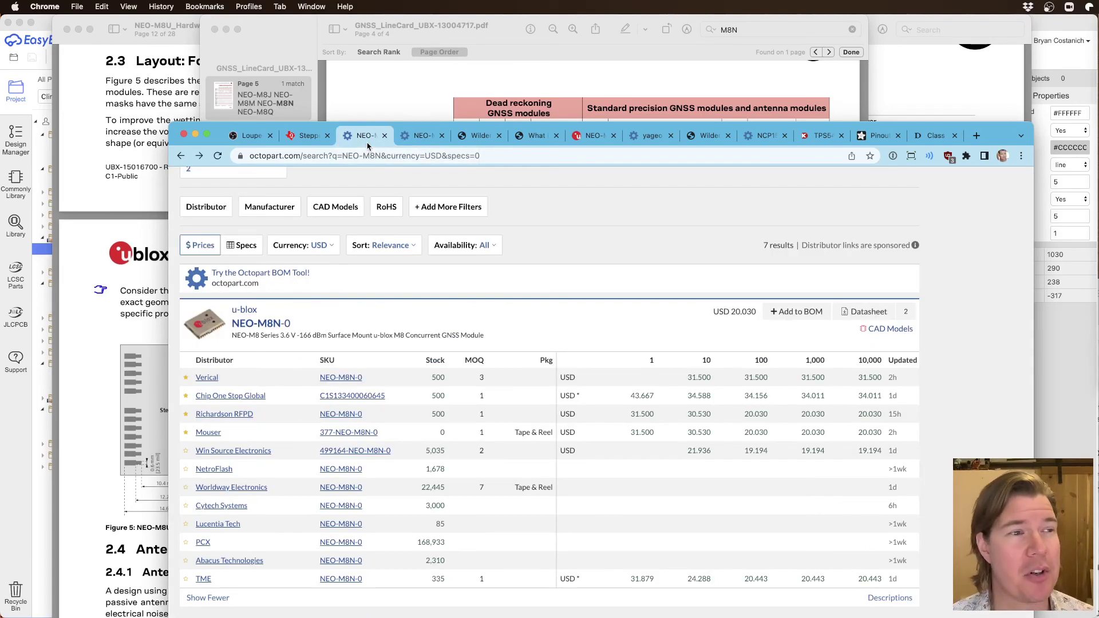
click(412, 138)
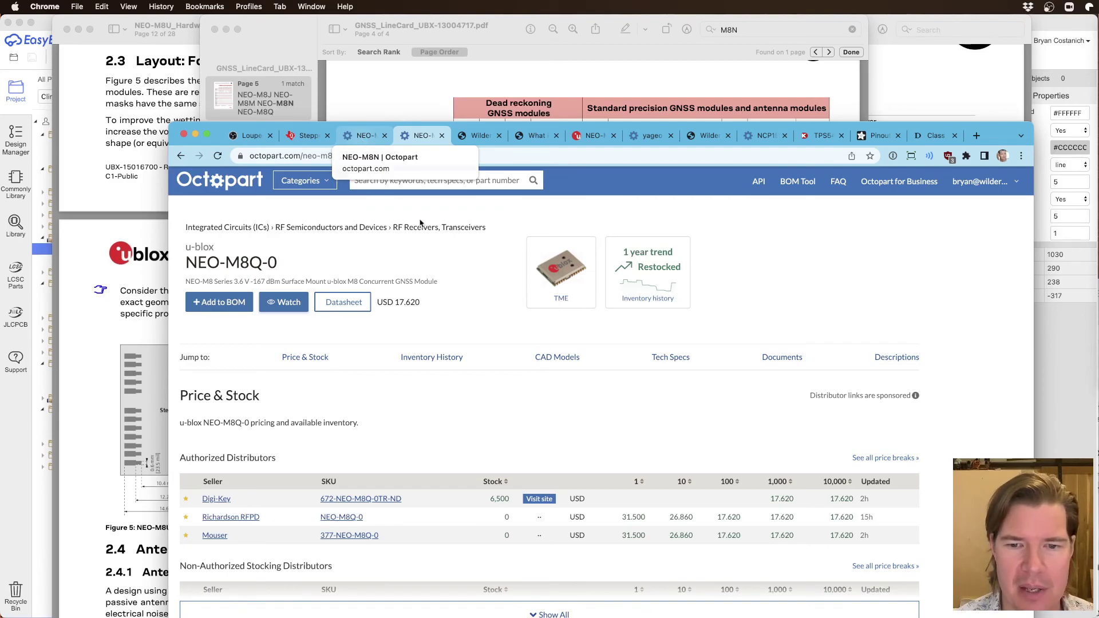
Step: Open the NEO-M8Q-0 product page at Digi-Key, price a quantity of 250, and close the page
double_click(782, 498)
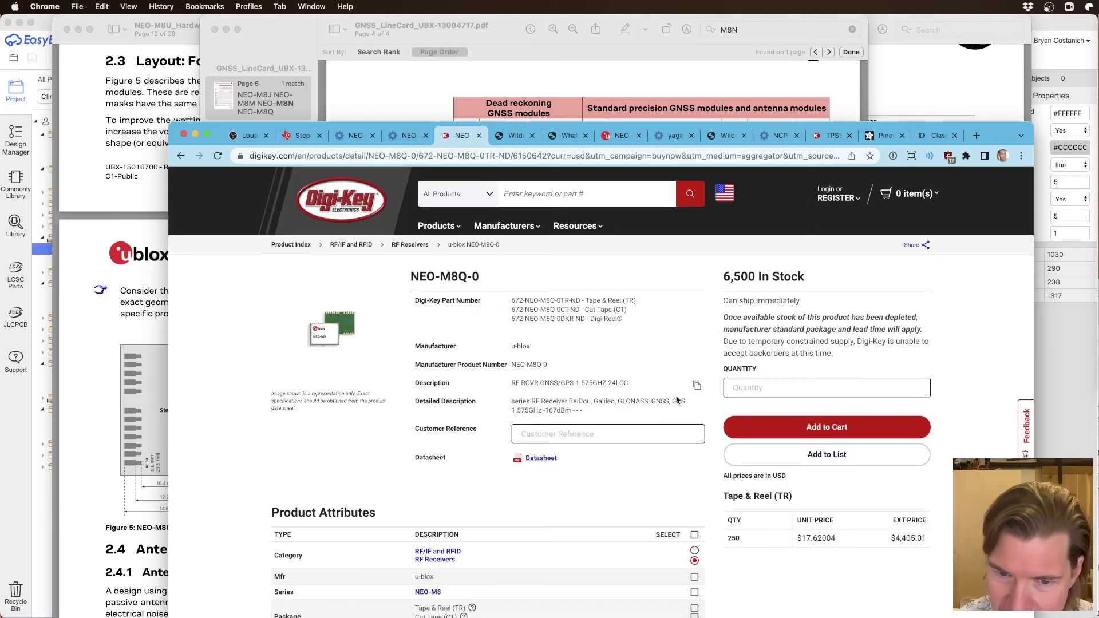
double_click(733, 538)
click(783, 548)
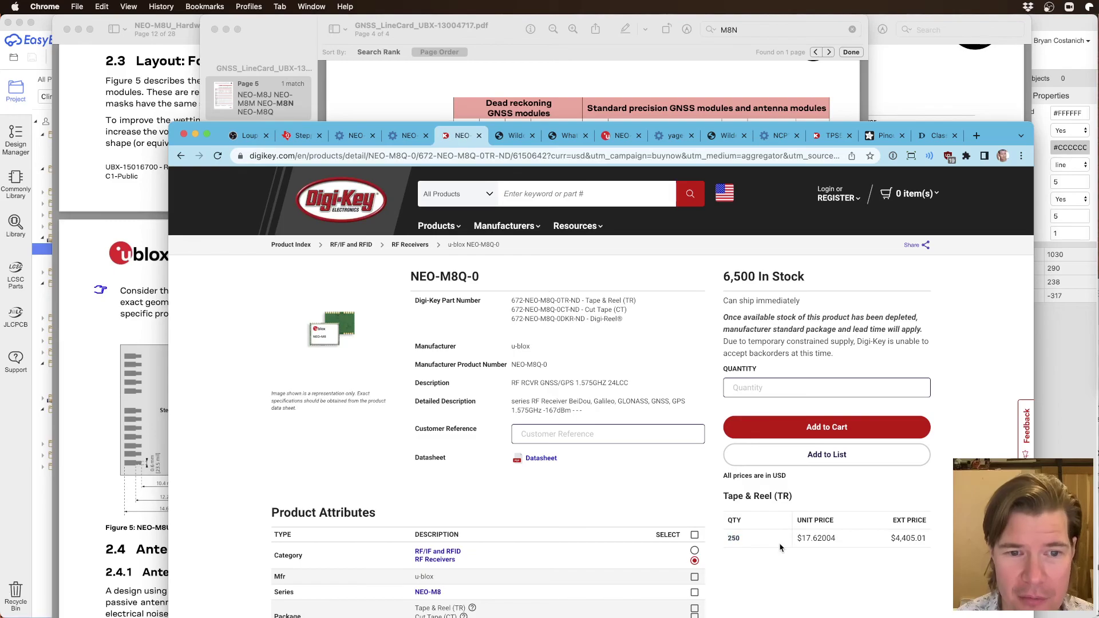
click(822, 386)
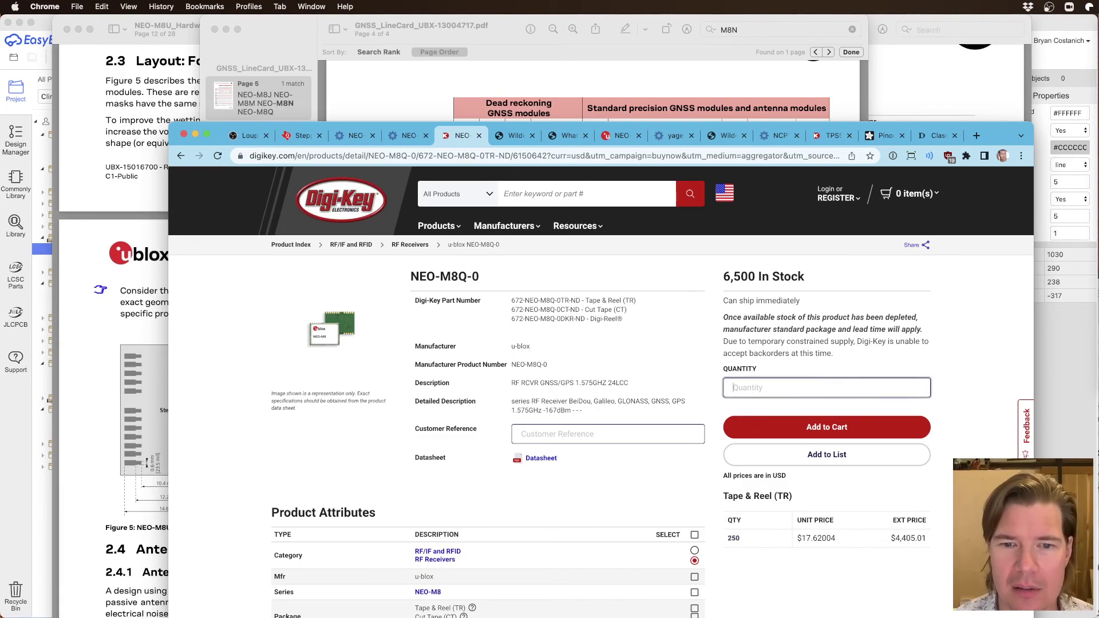
text(250)
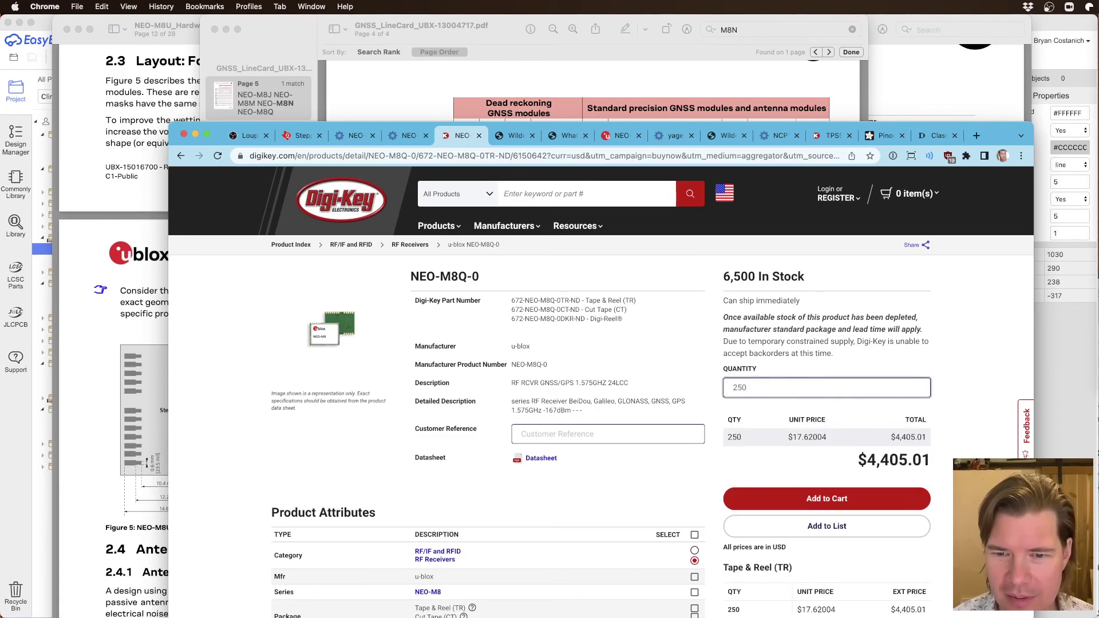
click(479, 136)
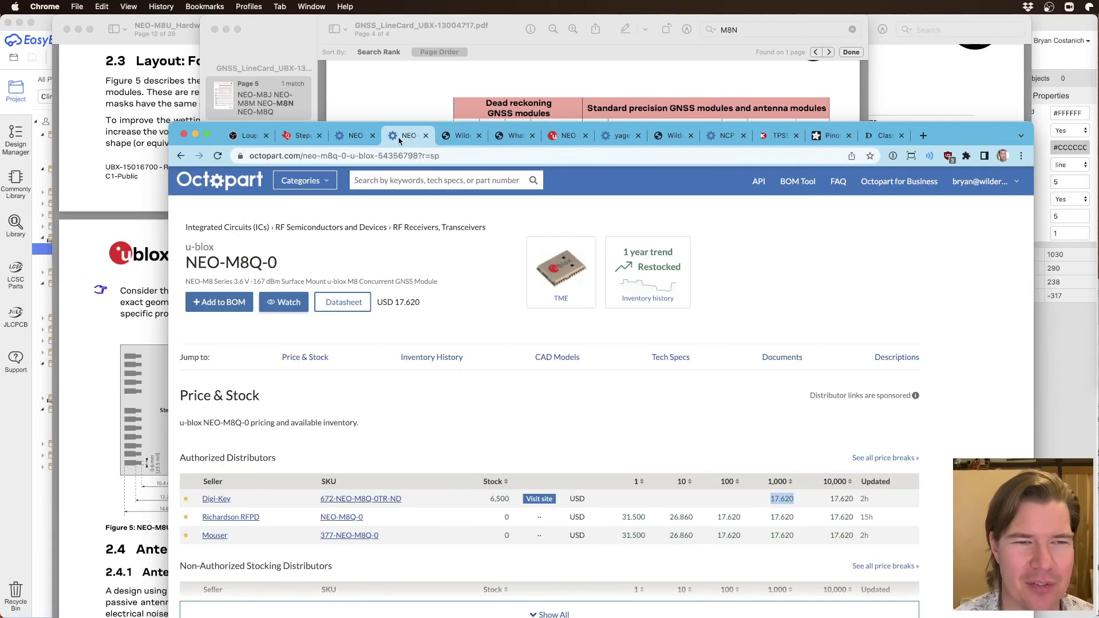
Step: Recheck the NEO-M8N-0 offers on Octopart against the module table in the line card
click(358, 139)
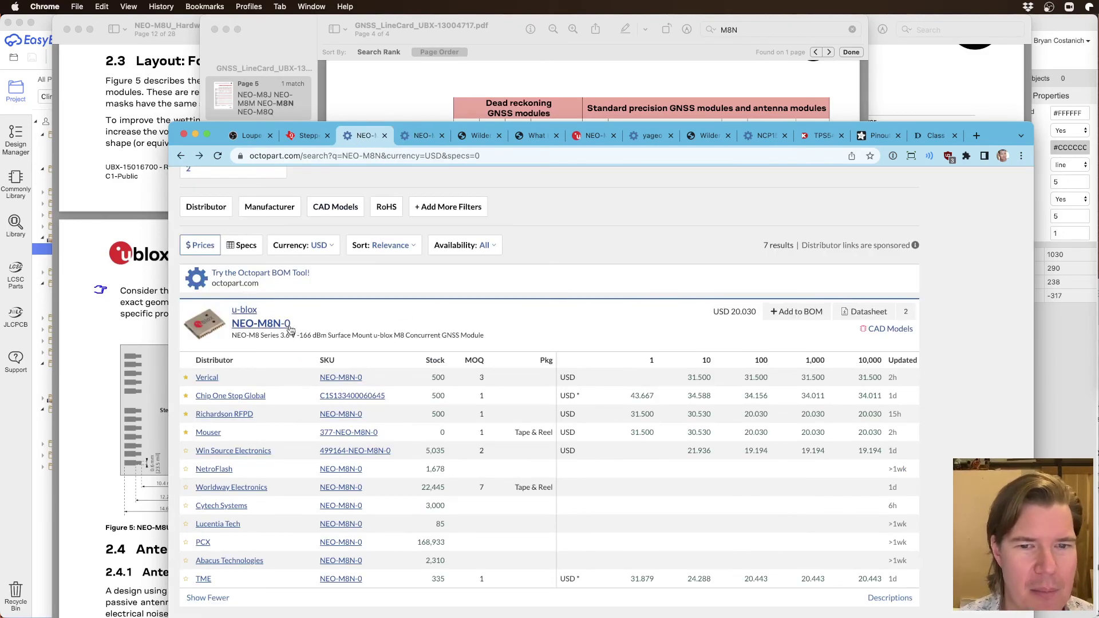
click(611, 67)
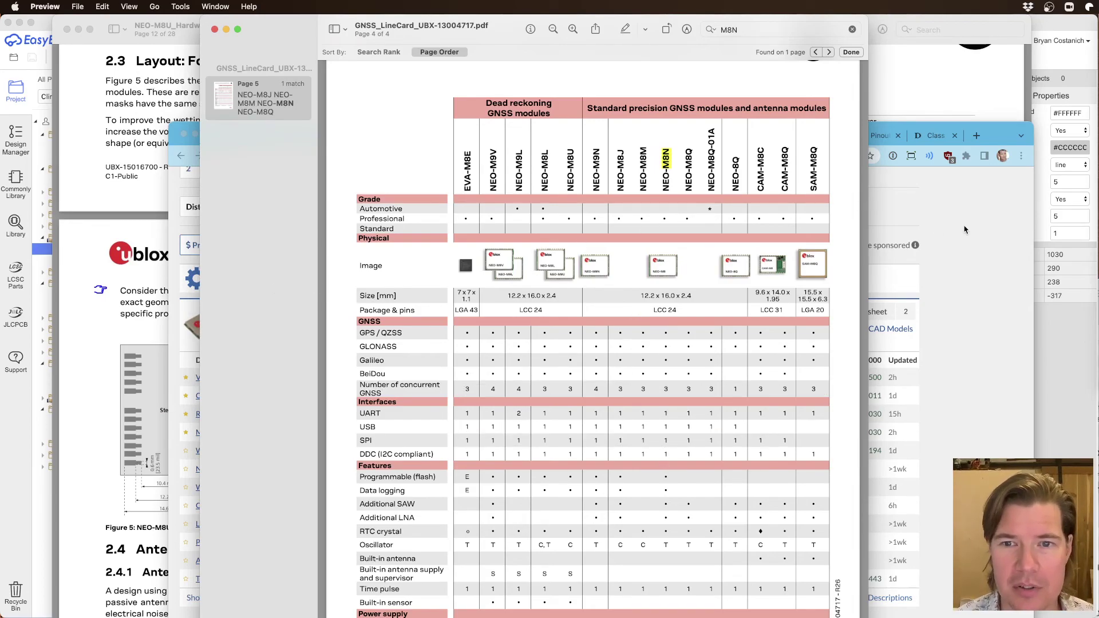
click(175, 190)
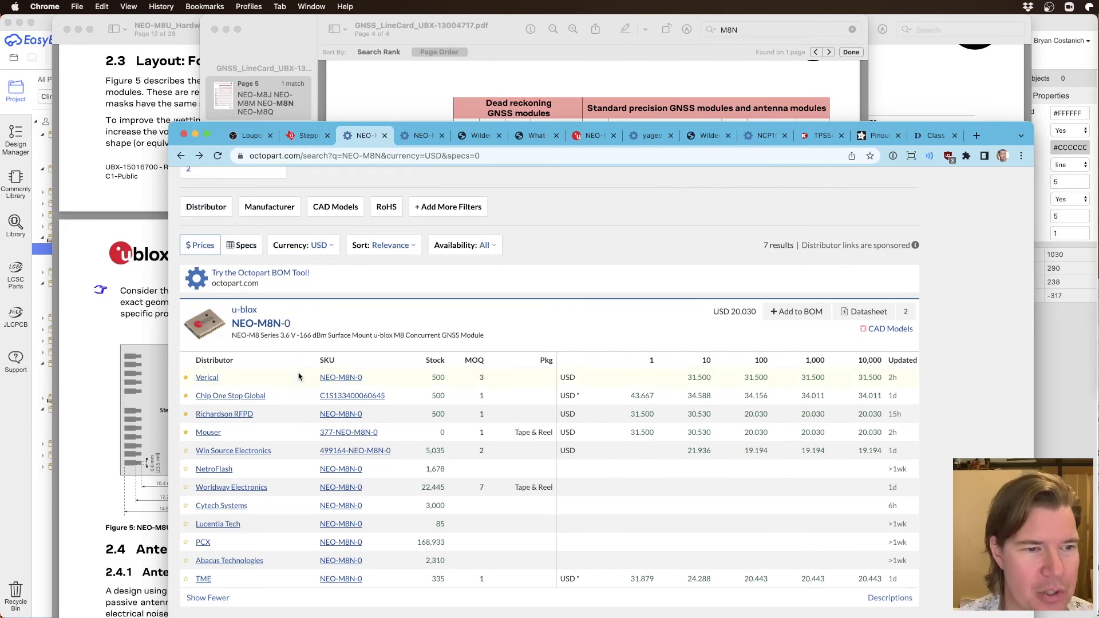
Step: Switch to EasyEDA and copy the whole "NEO M8 GPS - DO NOT INSTALL" block from the Clima schematic
click(14, 404)
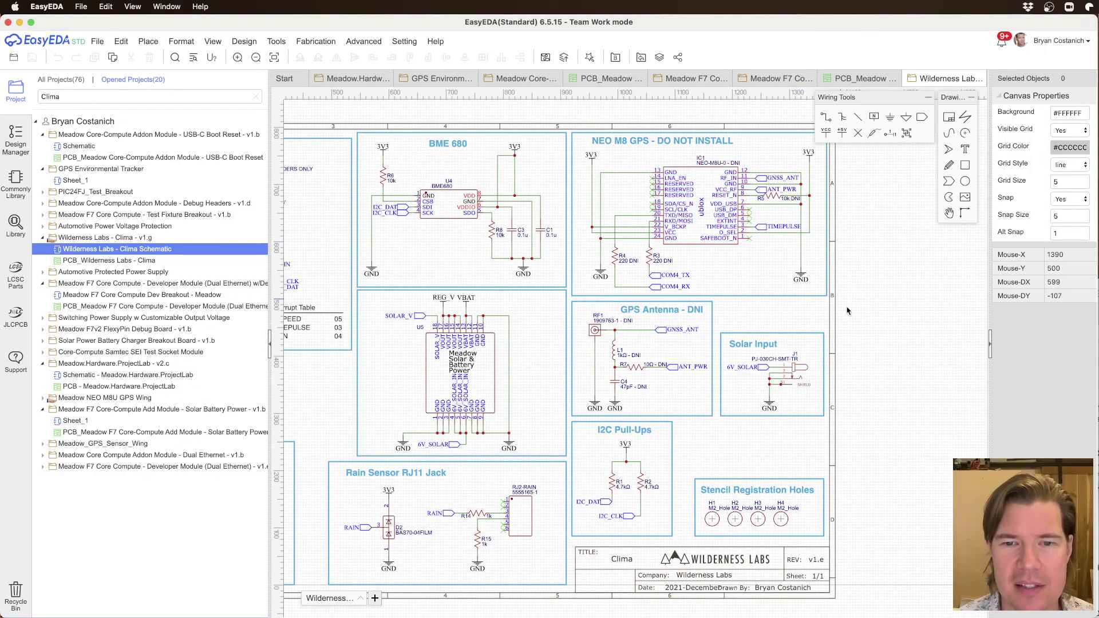
right_drag(750, 234, 695, 339)
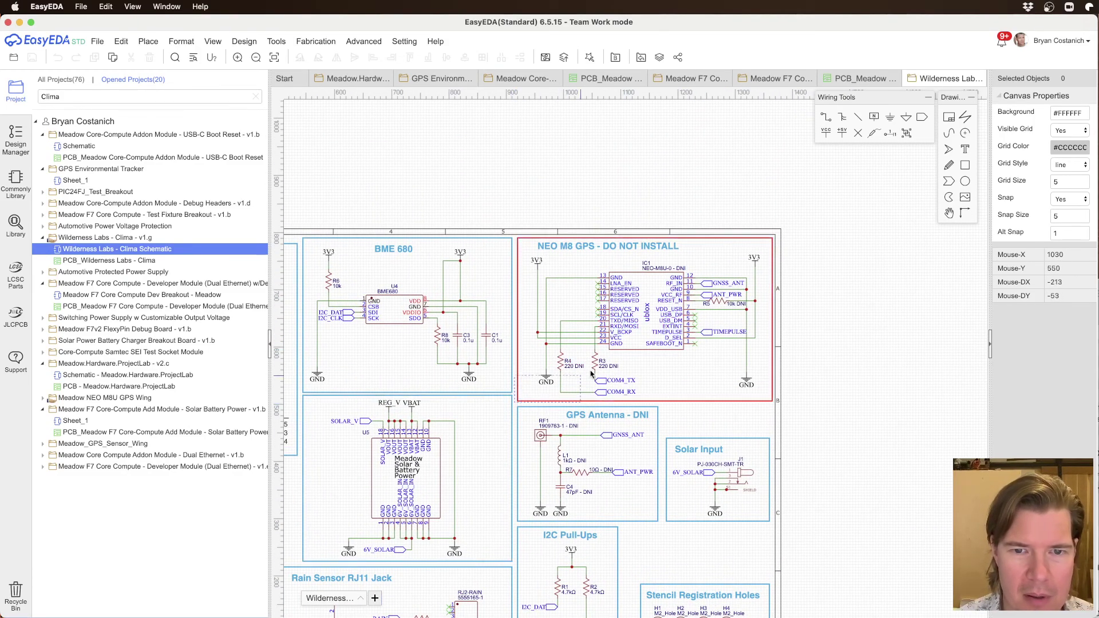
click(774, 240)
key(super+c)
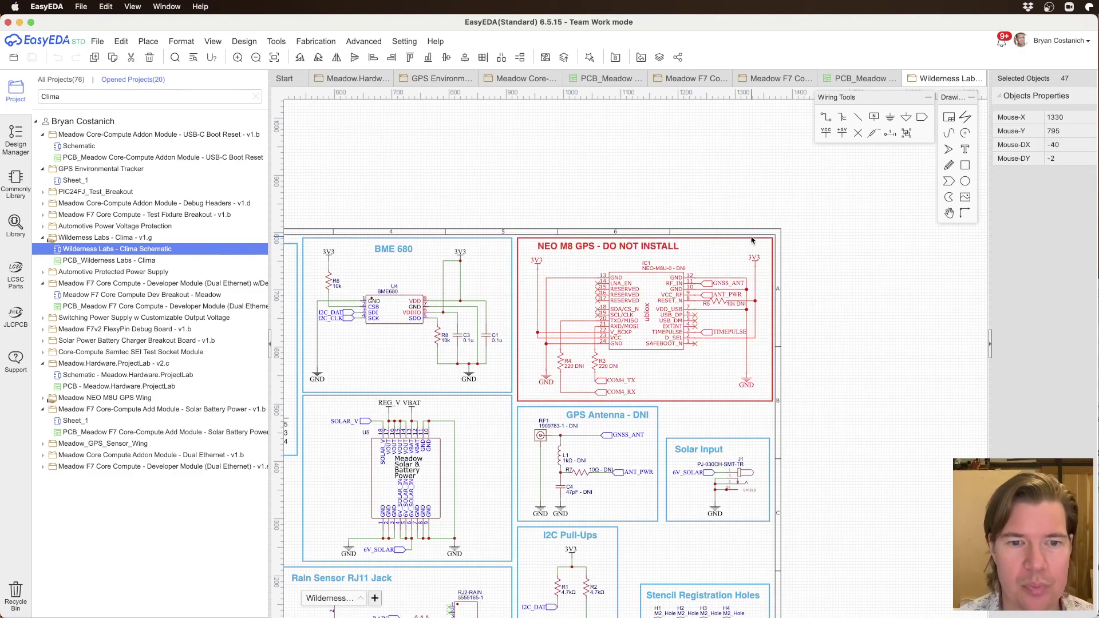
Step: Paste the copied NEO M8 GPS block into the GPS Environmental Tracker sheet below the Adafruit ePaper circuit
click(438, 78)
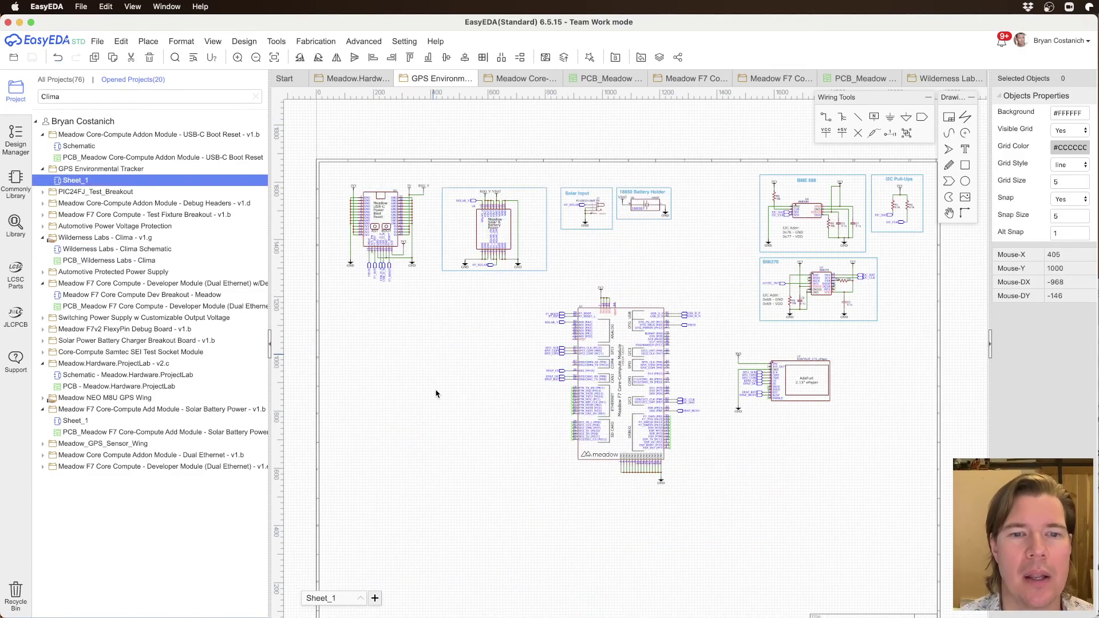
scroll(696, 469, right, 5)
scroll(695, 468, down, 2)
key(super+v)
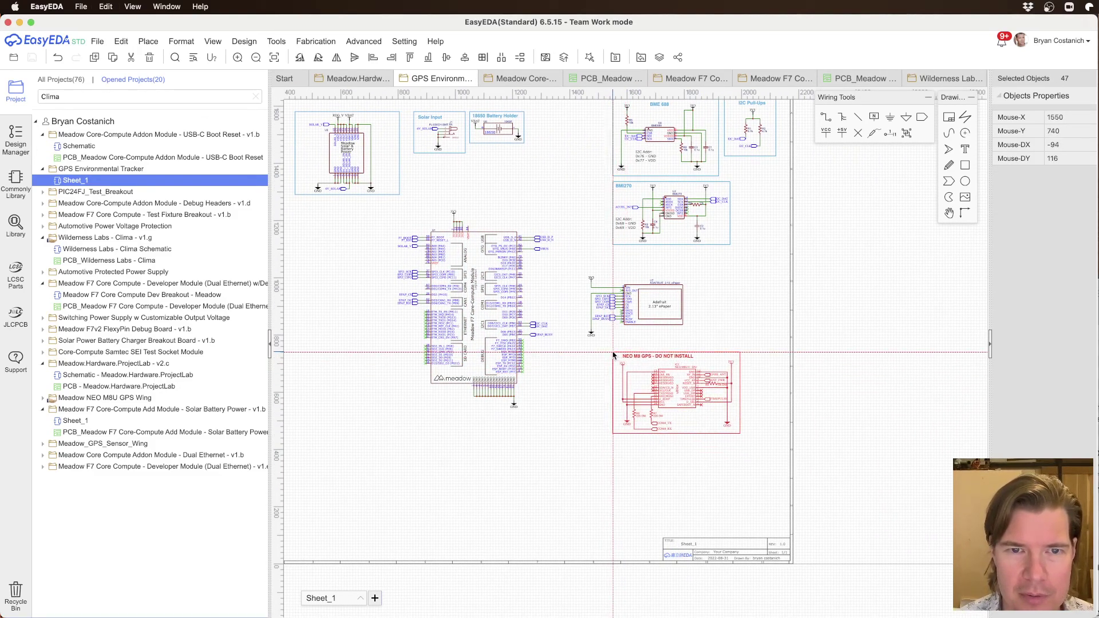
click(614, 355)
click(697, 290)
scroll(728, 292, up, 5)
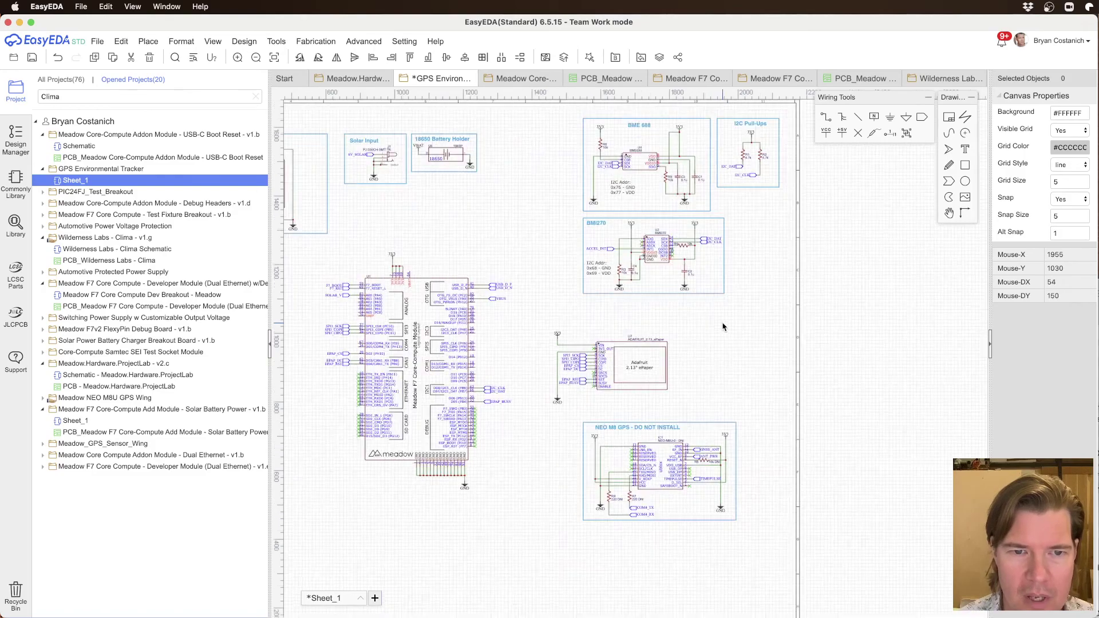
drag(630, 329, 437, 466)
drag(590, 392, 678, 379)
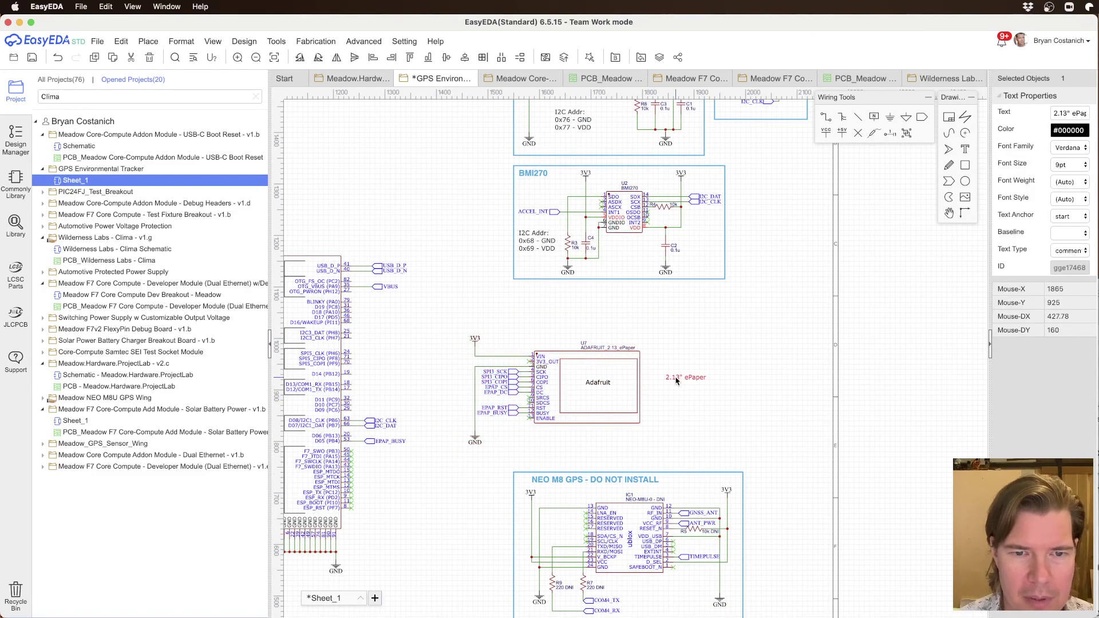
scroll(678, 379, down, 1)
drag(708, 313, 604, 368)
key(super+z)
Step: Move the whole Adafruit ePaper circuit with its wiring to the right, above the NEO M8 GPS block
drag(688, 328, 479, 450)
drag(573, 354, 637, 350)
click(708, 465)
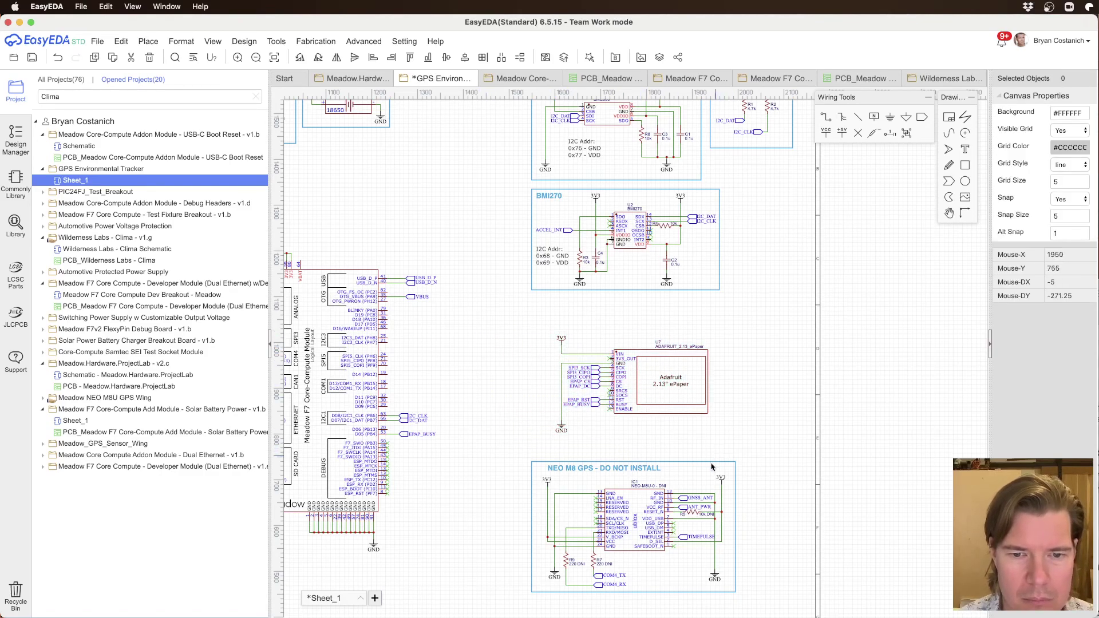
Step: Duplicate the GPS block's frame around the ePaper circuit, align it with the GPS frame, and lower its upper edge
click(708, 465)
key(super+c)
key(super+v)
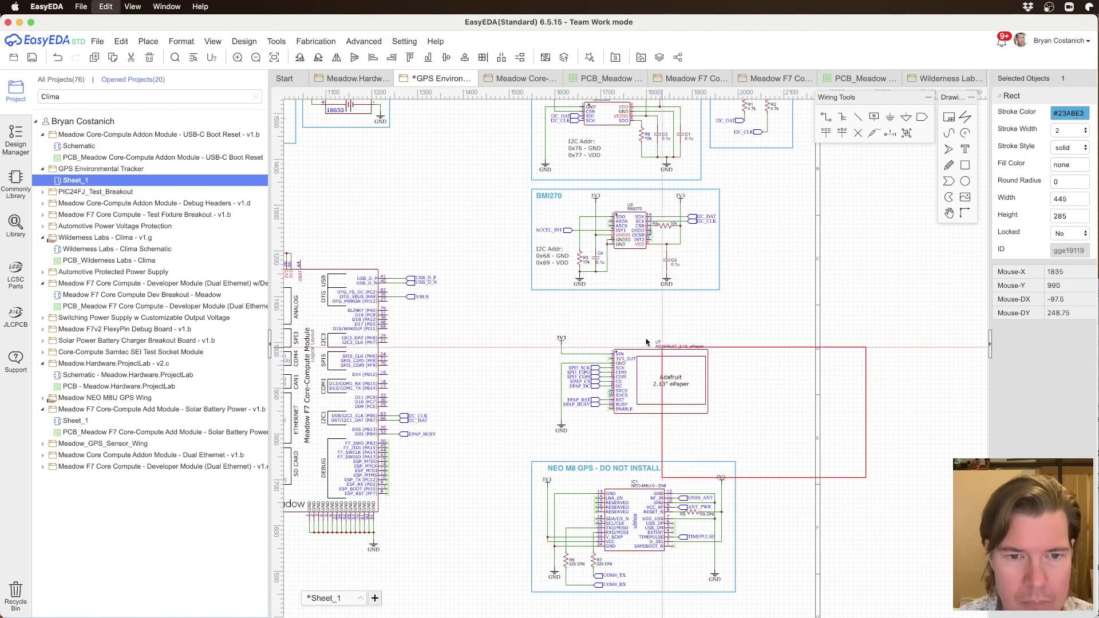
click(538, 315)
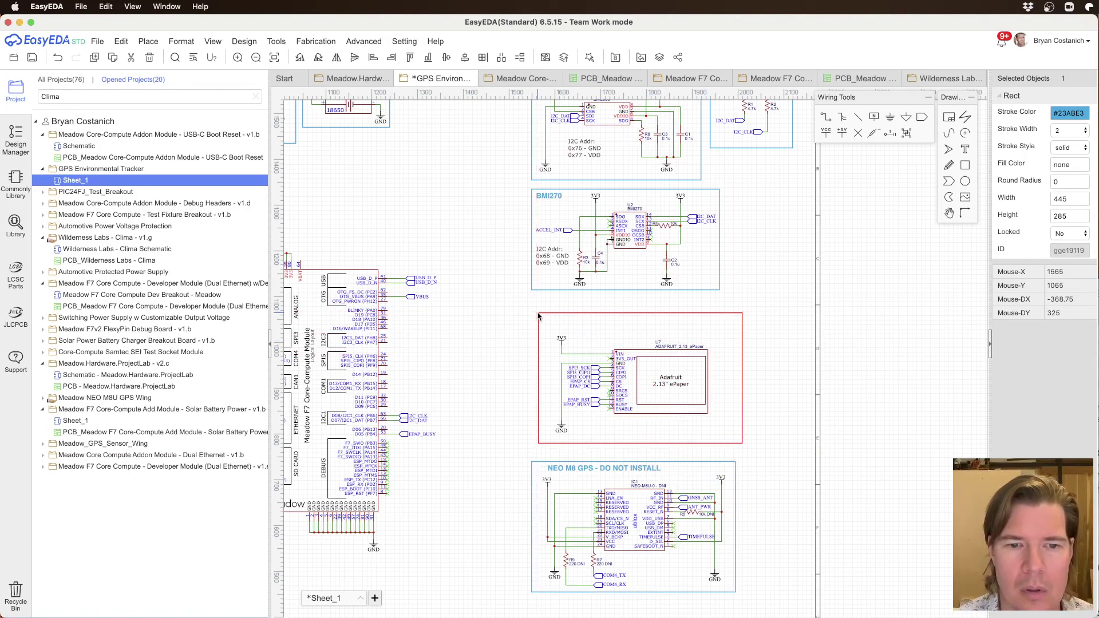
drag(566, 313, 562, 313)
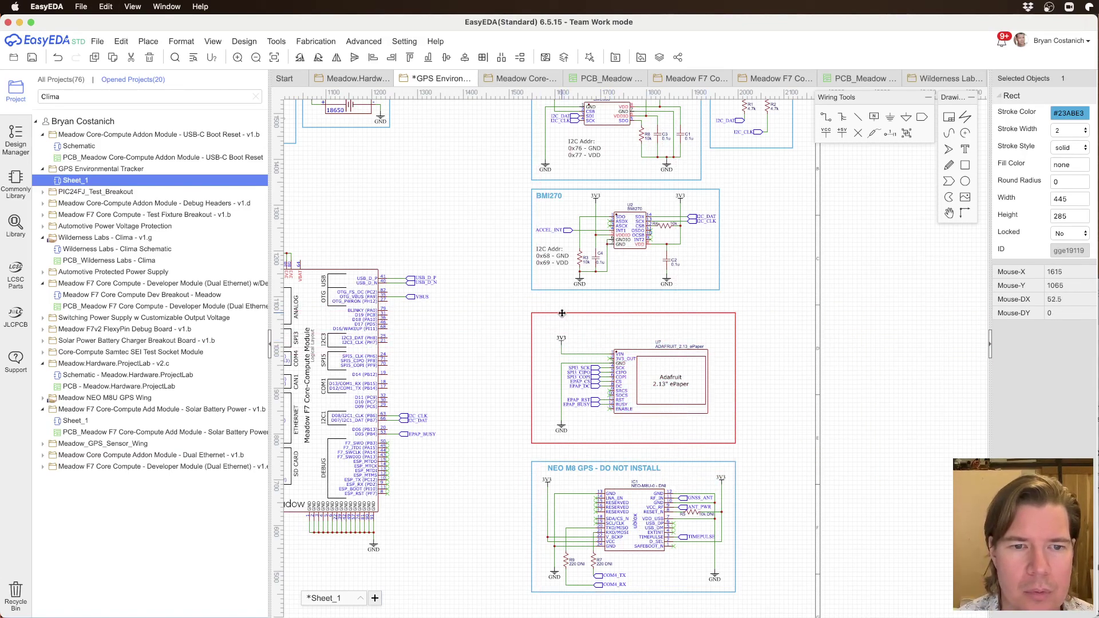
drag(737, 314, 736, 328)
click(737, 322)
Step: Copy the GPS block's title above the ePaper frame and change its text to "Adafruit ePaper Display"
click(613, 468)
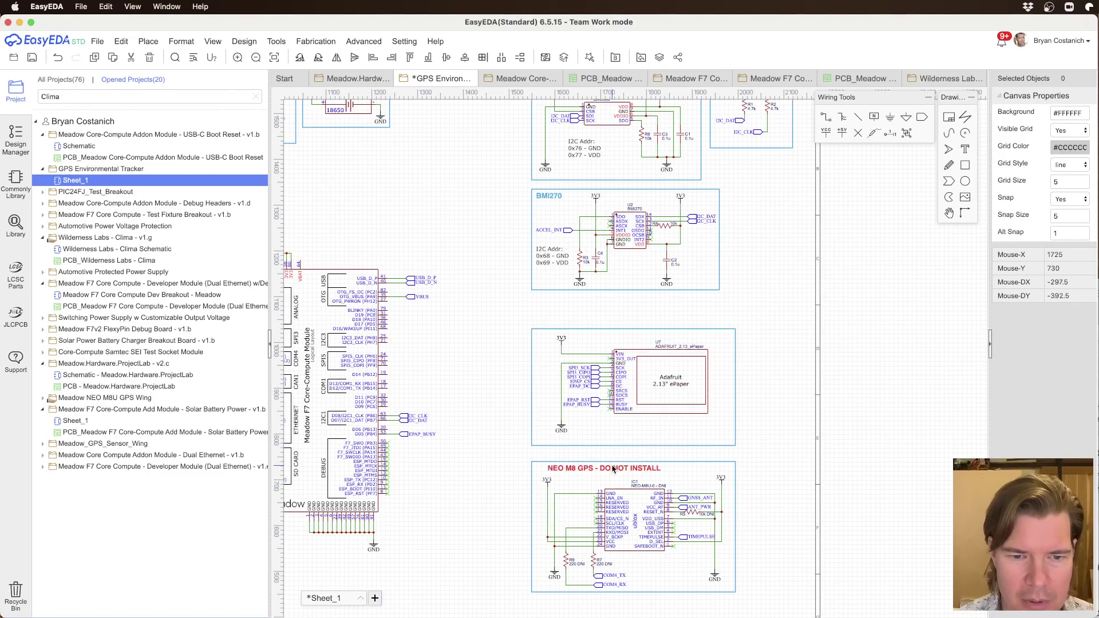
key(super+c)
key(super+v)
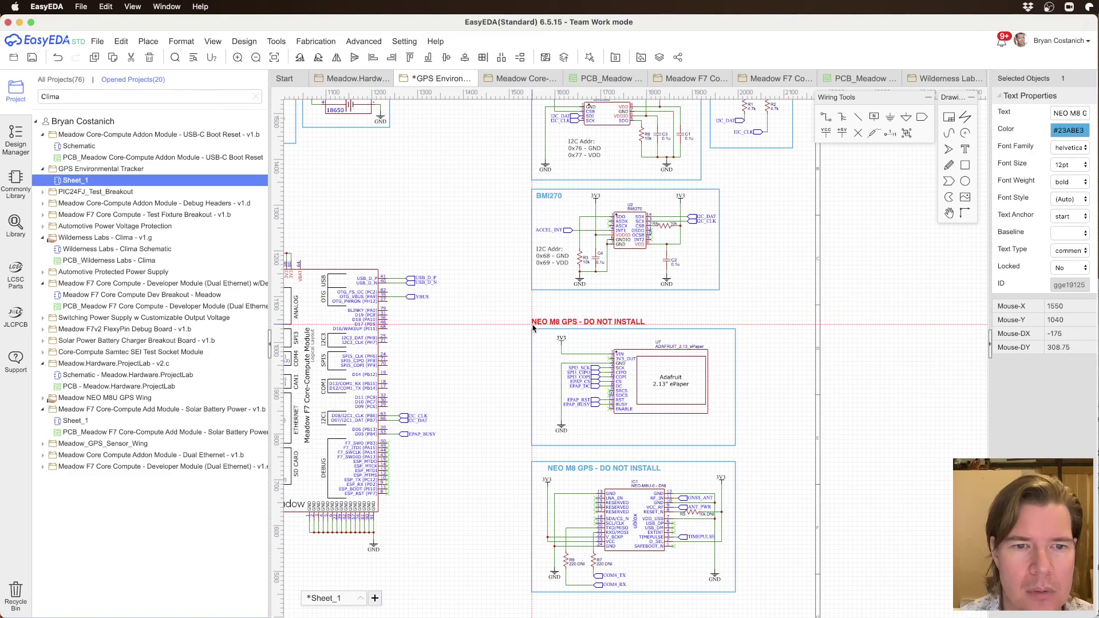
click(534, 326)
double_click(540, 324)
text(2)
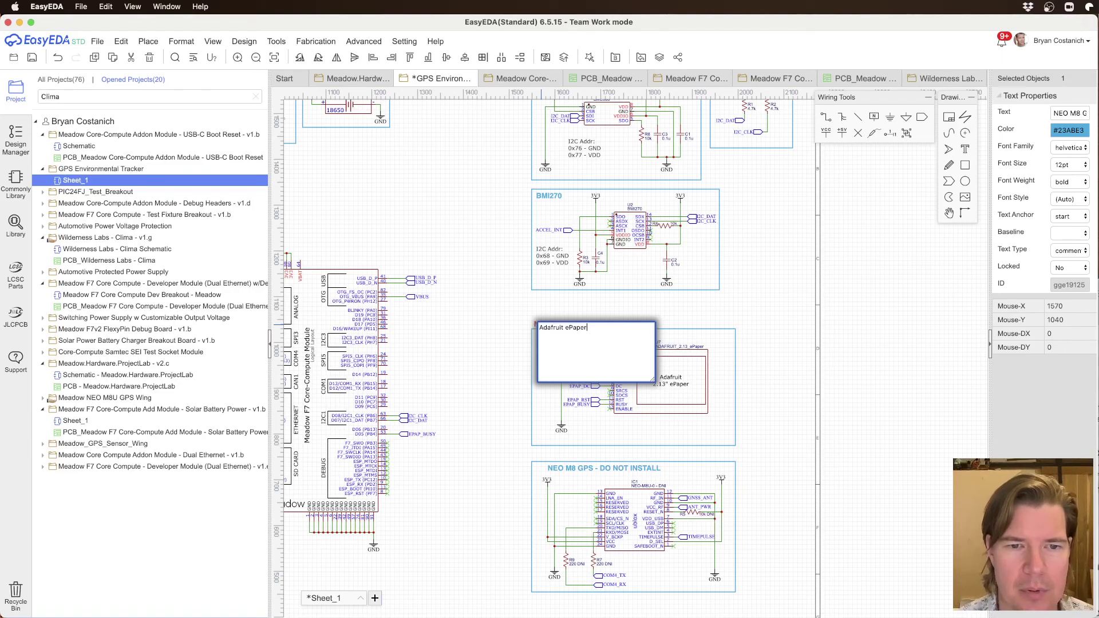
text(y)
key(Return)
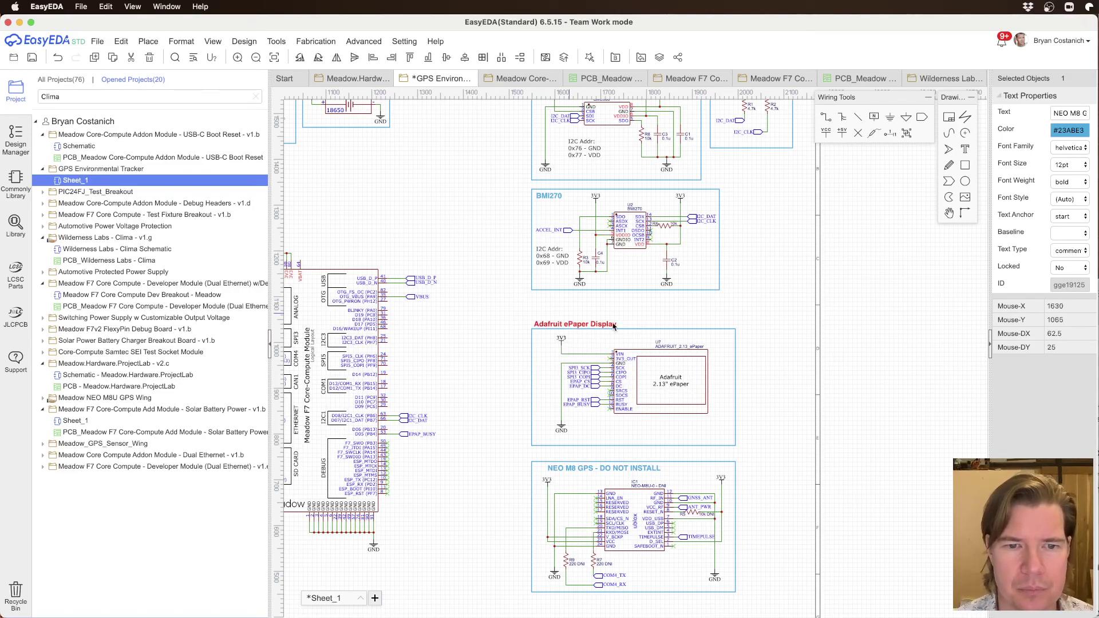
click(741, 333)
Step: Shift the BMI270 block slightly down and place its title just above the frame's upper-left corner
click(704, 504)
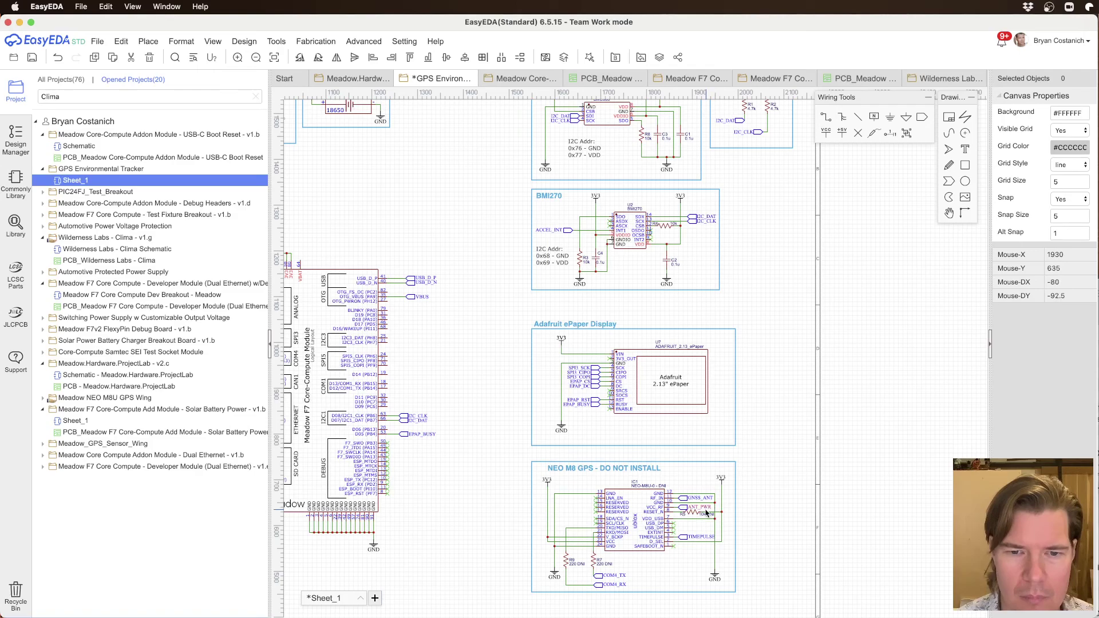
right_drag(704, 506, 708, 553)
scroll(670, 269, up, 1)
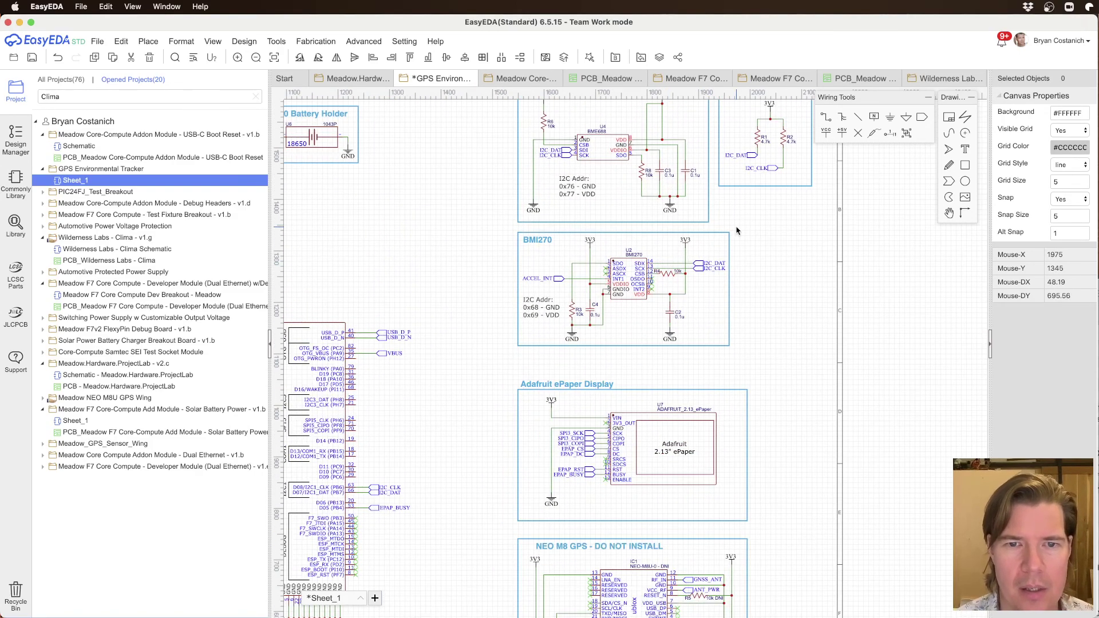
drag(757, 227, 493, 366)
mouse_move(548, 241)
mouse_down()
mouse_move(549, 265)
mouse_move(547, 243)
mouse_up()
click(569, 236)
click(543, 253)
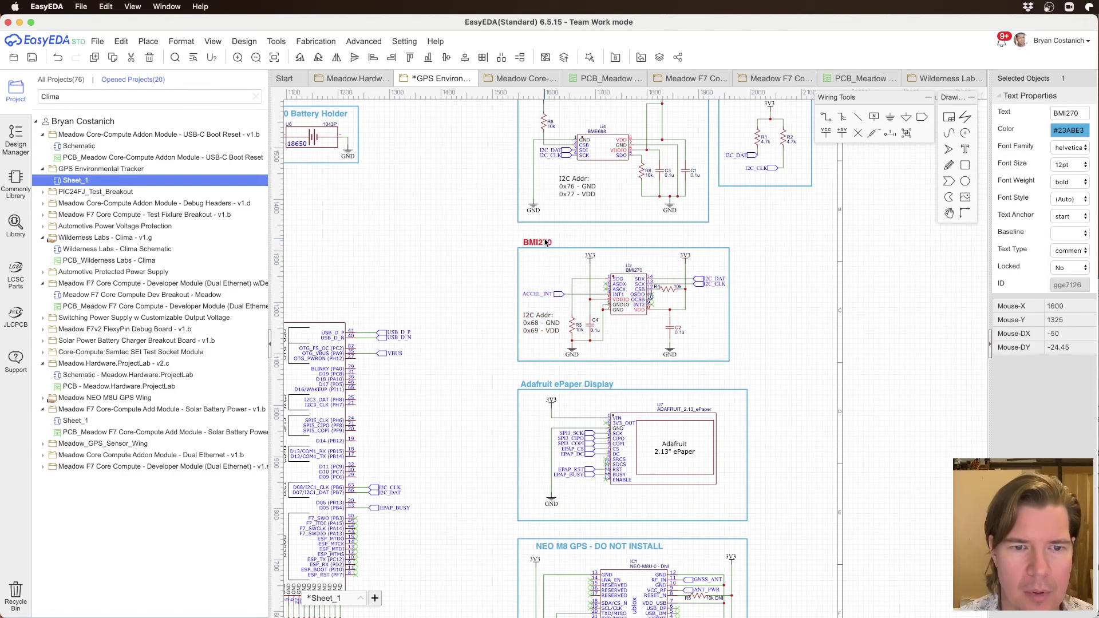
click(594, 246)
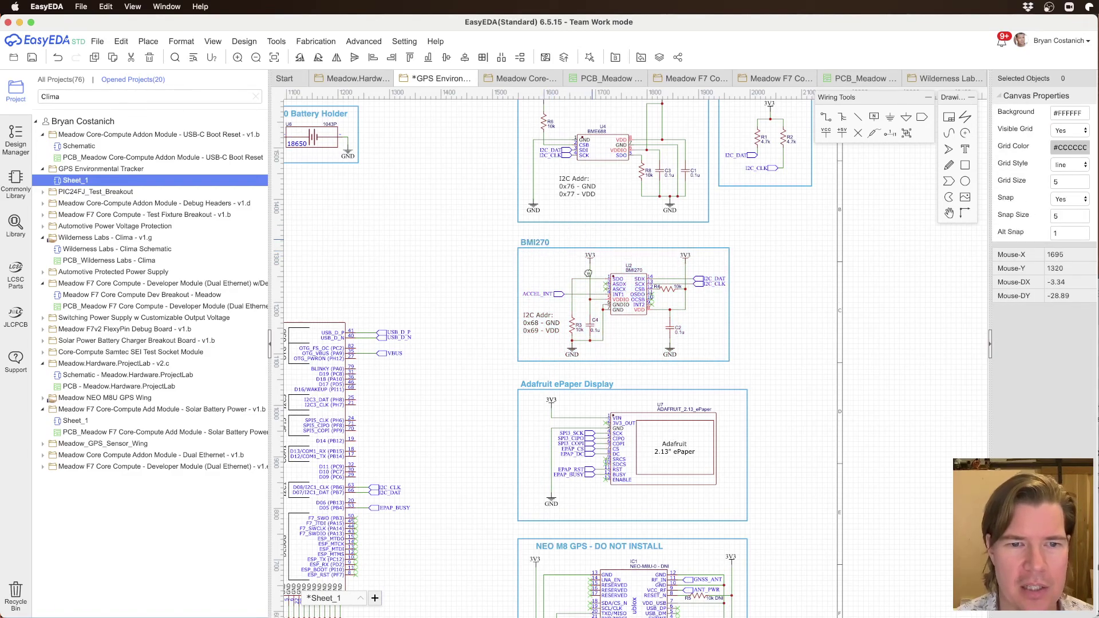
Step: Move the "BME 688" and "I2C Pull-Ups" titles out of their frames to just above the upper-left corners
scroll(589, 273, up, 5)
drag(593, 271, 530, 258)
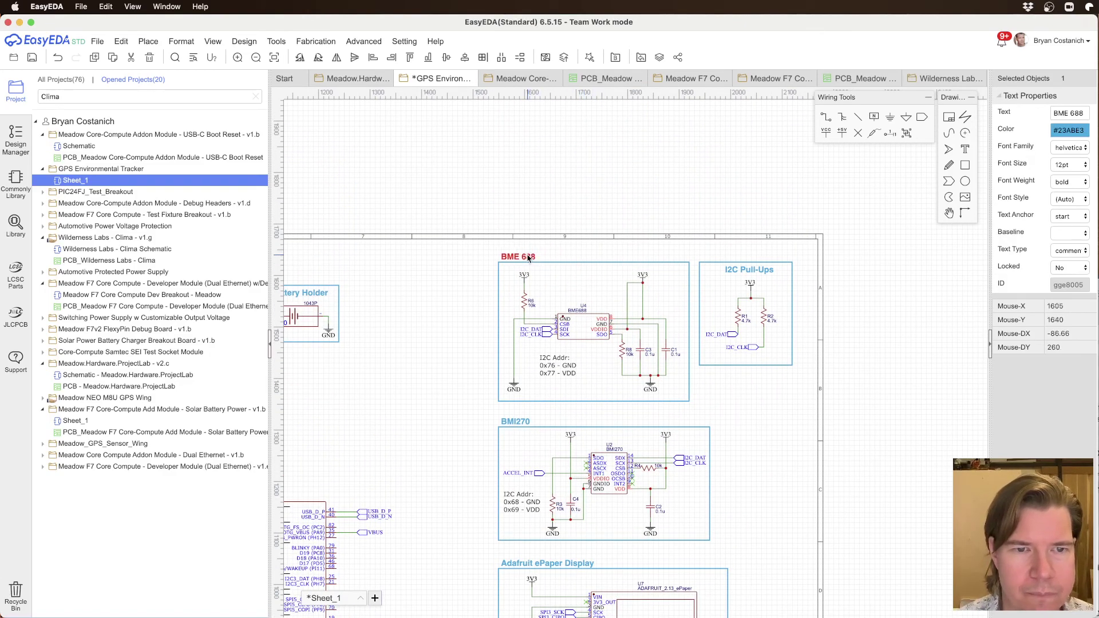
drag(748, 271, 726, 259)
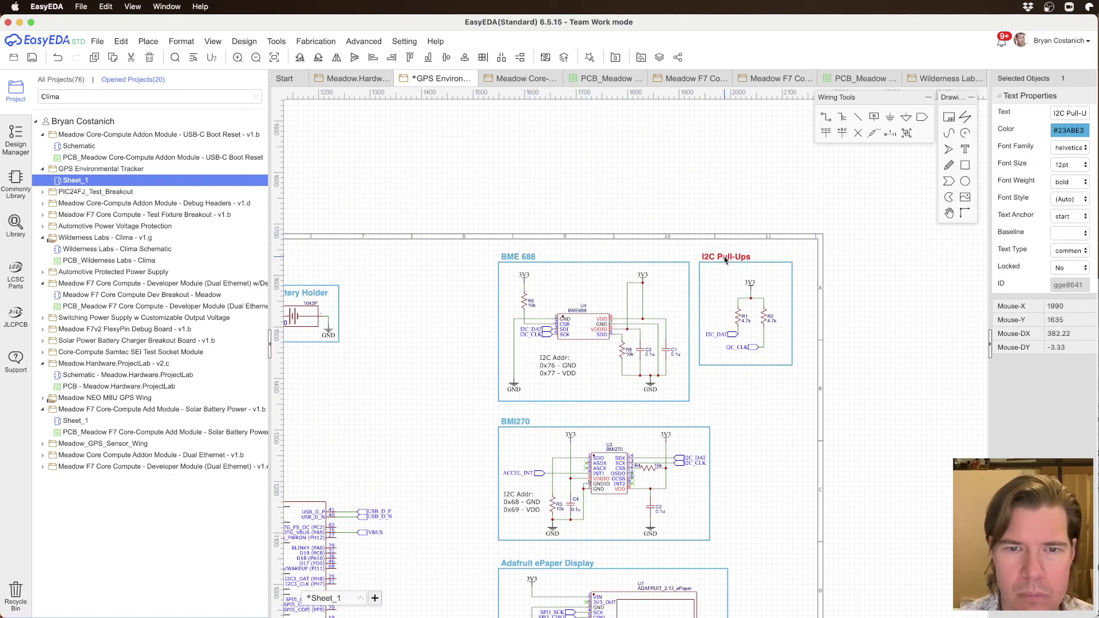
click(796, 429)
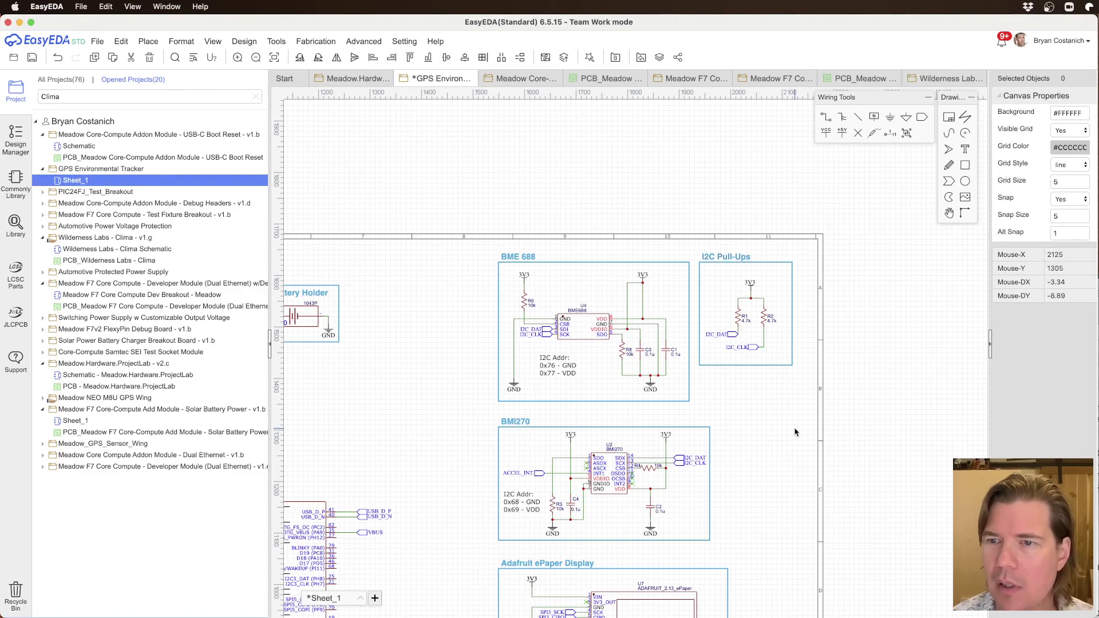
scroll(634, 467, down, 1)
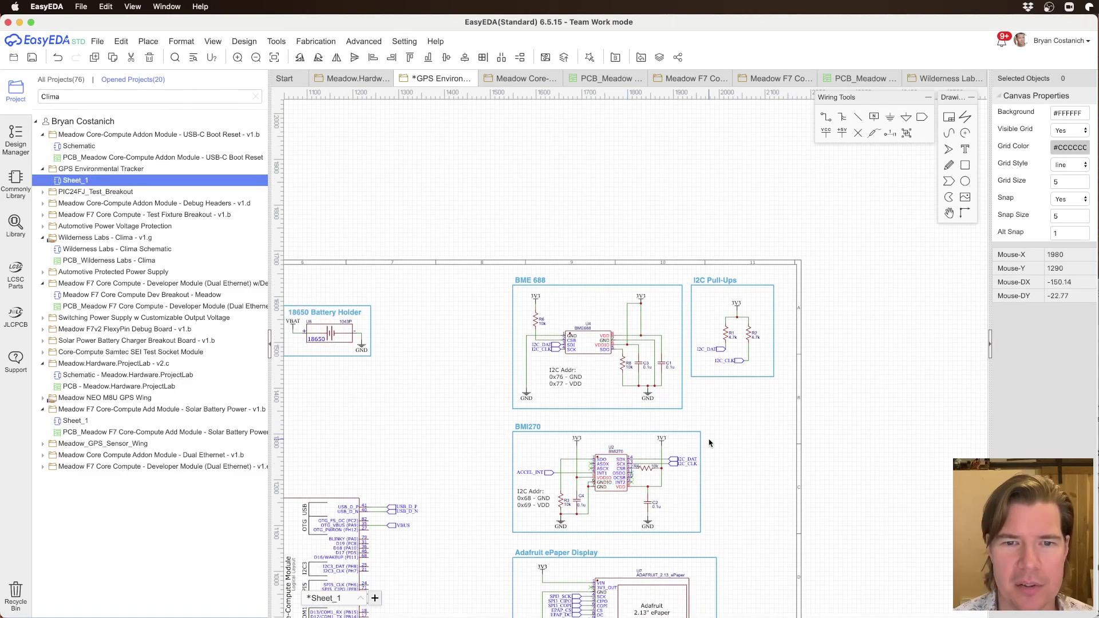
right_drag(709, 443, 737, 290)
Step: Switch to Chrome and copy the part name NEO-M8Q from its Octopart page
key(super+Tab)
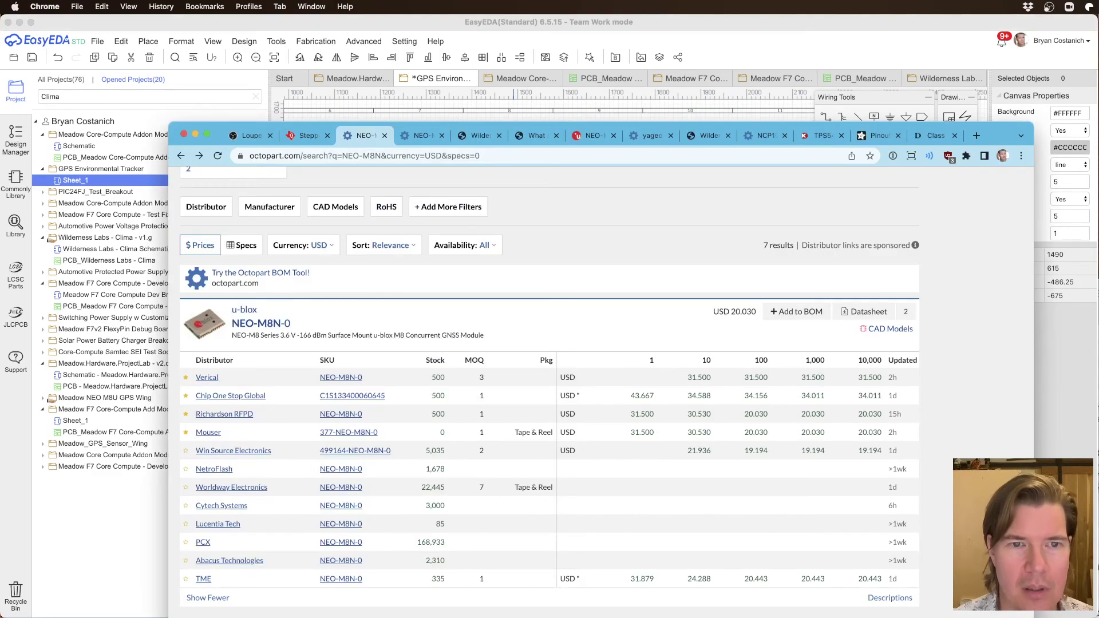
click(424, 136)
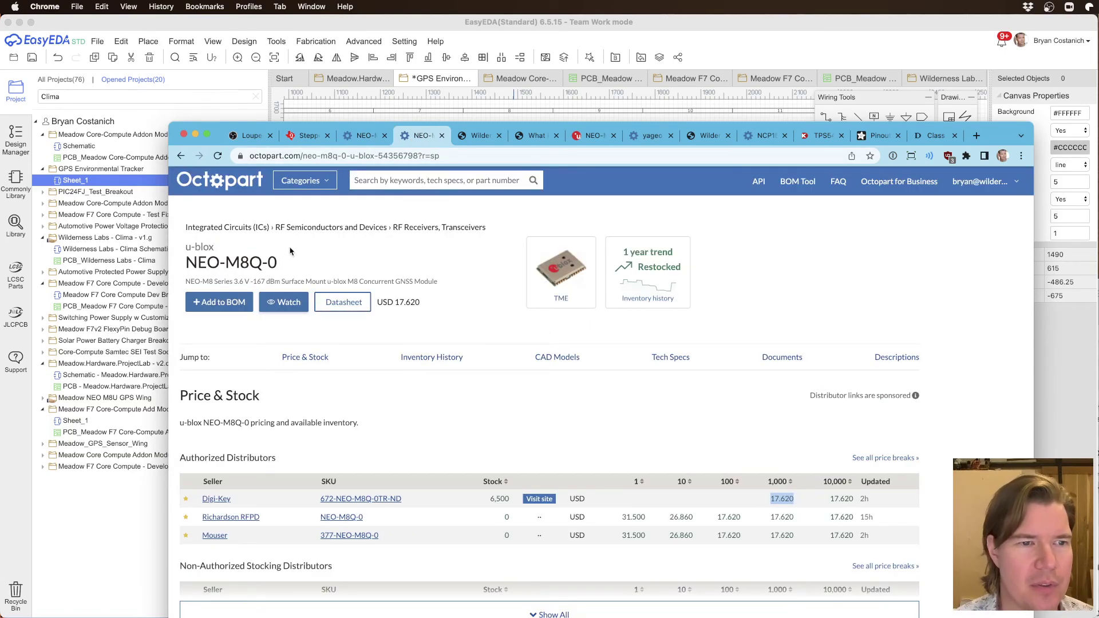
drag(256, 261, 191, 250)
key(super+c)
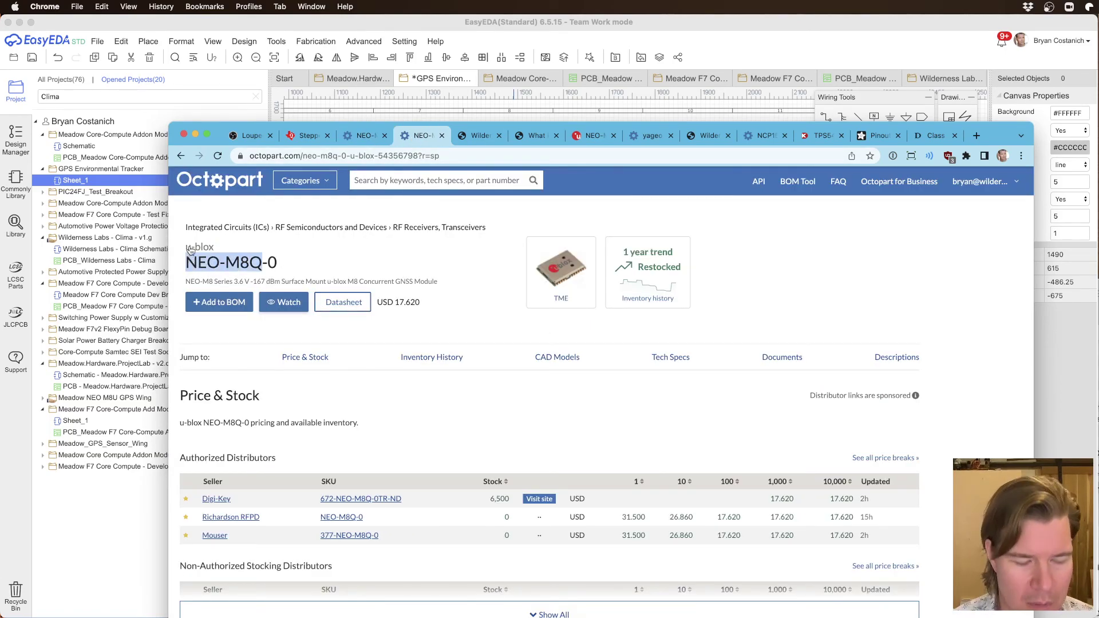
Step: Open Amazon in a new tab and search it for NEO-M8Q
key(super+t)
text(ama)
key(Return)
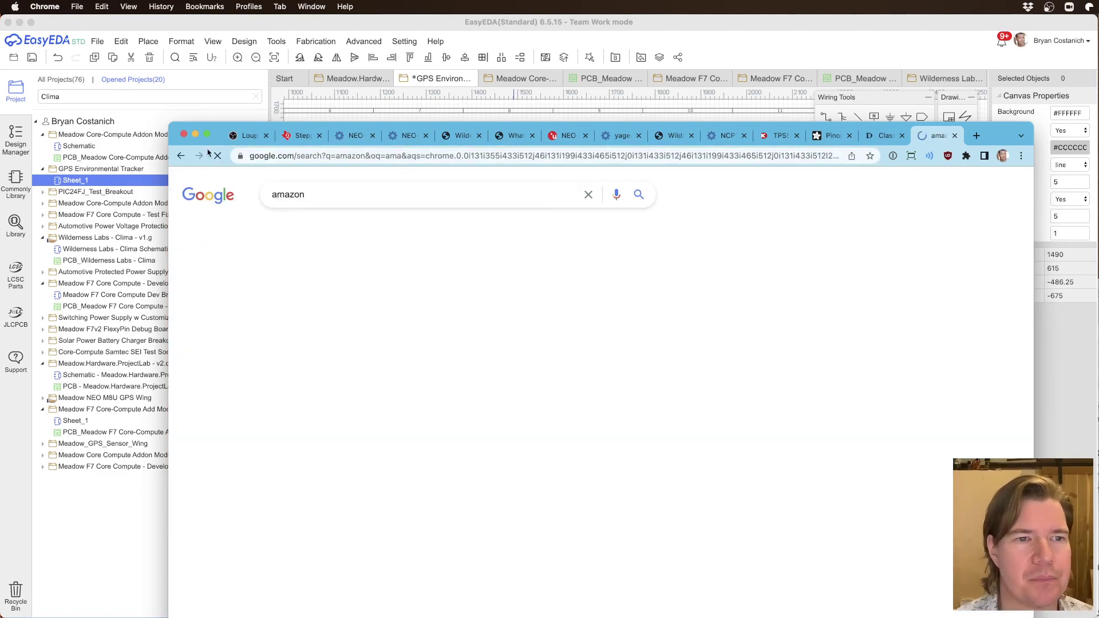
click(352, 292)
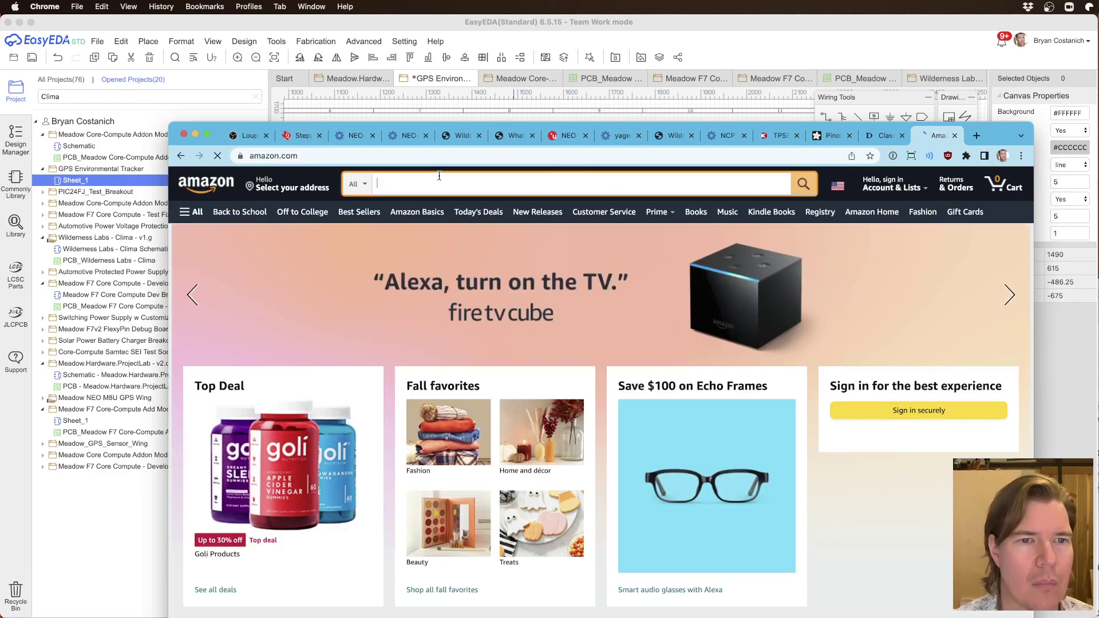
key(super+v)
key(Return)
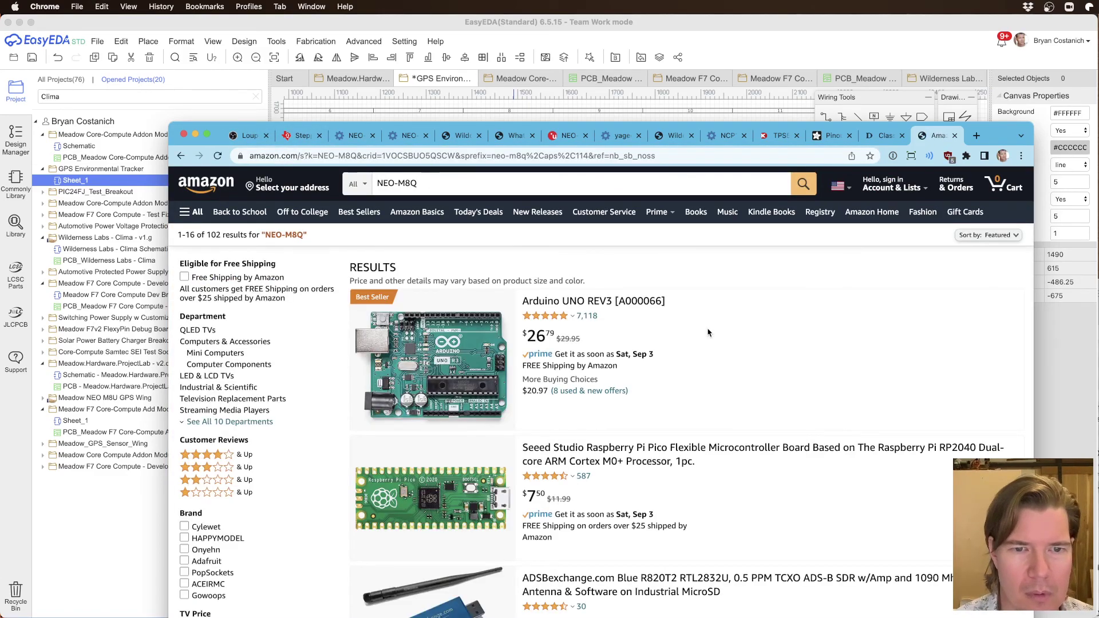
Step: Look through the Amazon results for matching GPS modules, close the page, and return to EasyEDA
scroll(752, 346, down, 5)
scroll(752, 345, down, 20)
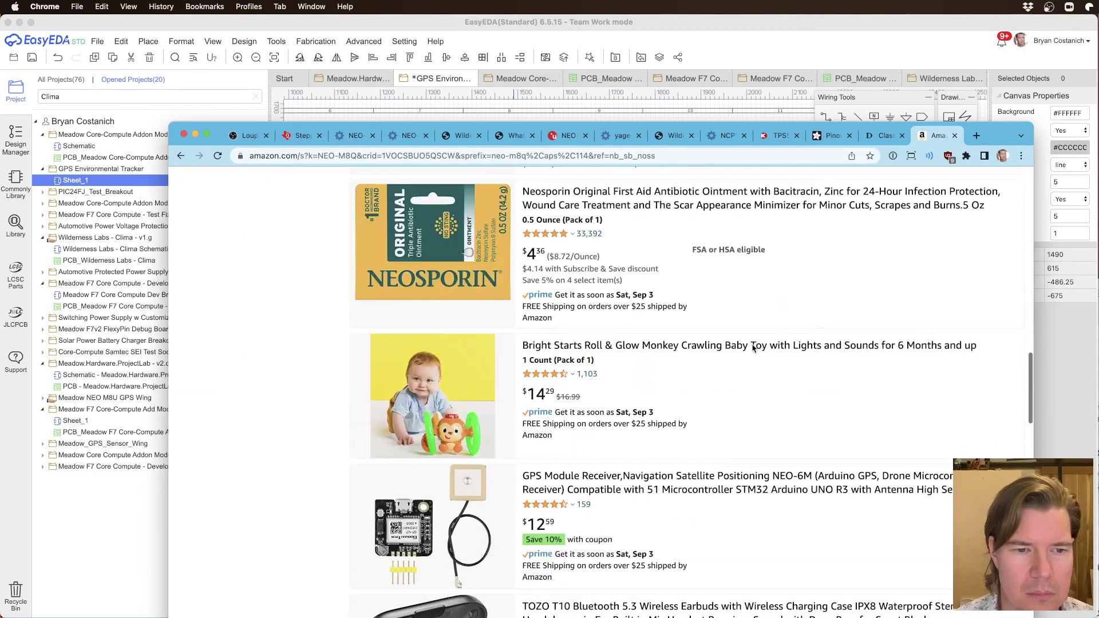
scroll(753, 347, down, 10)
key(super+w)
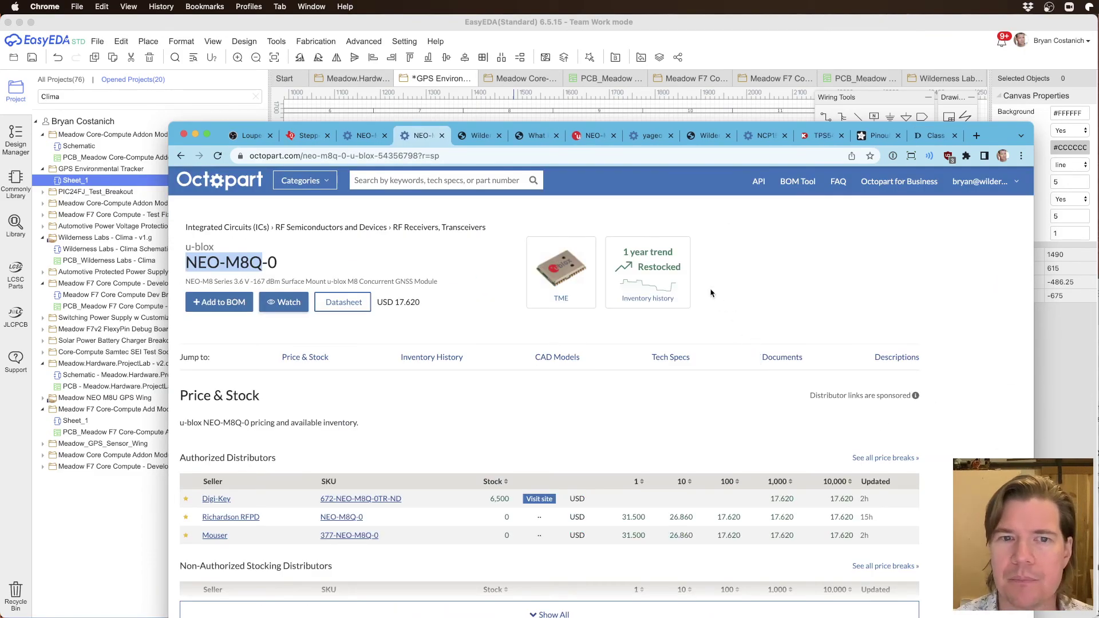
click(376, 141)
click(709, 27)
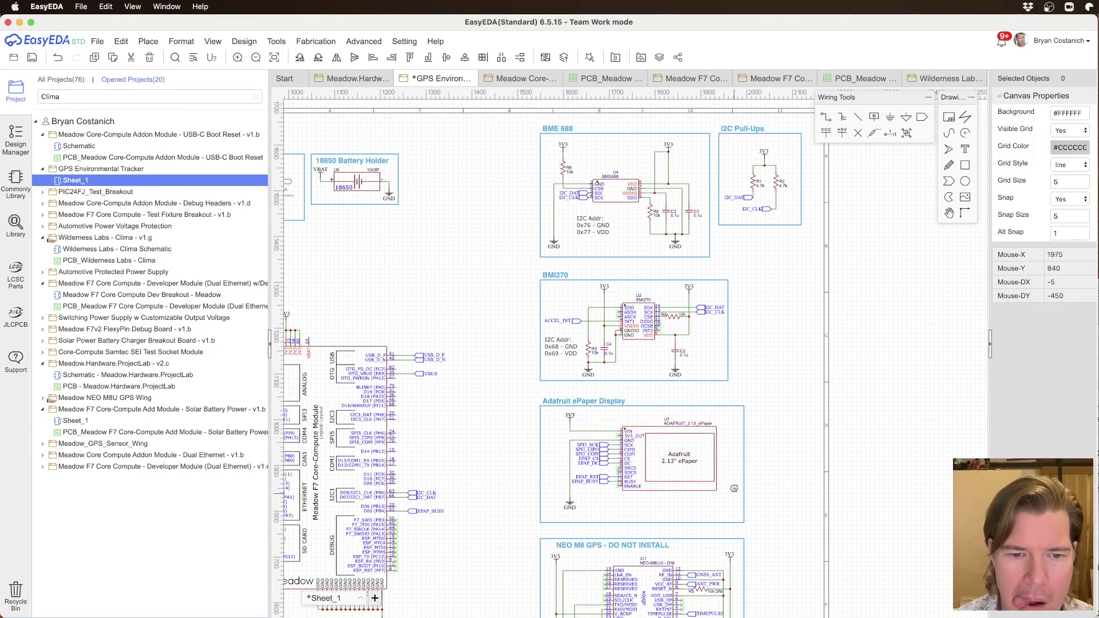
Step: Move the "NEO M8 GPS - DO NOT INSTALL" title above its frame and change its text to "GNSS"
right_drag(734, 495, 724, 314)
right_drag(570, 363, 567, 434)
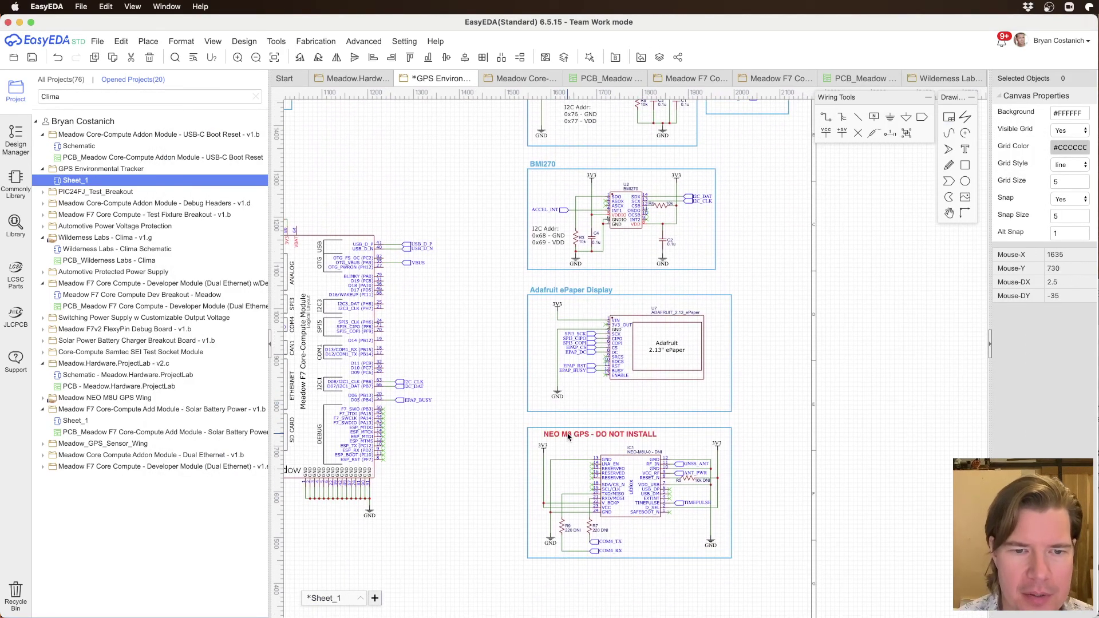
drag(566, 434, 555, 423)
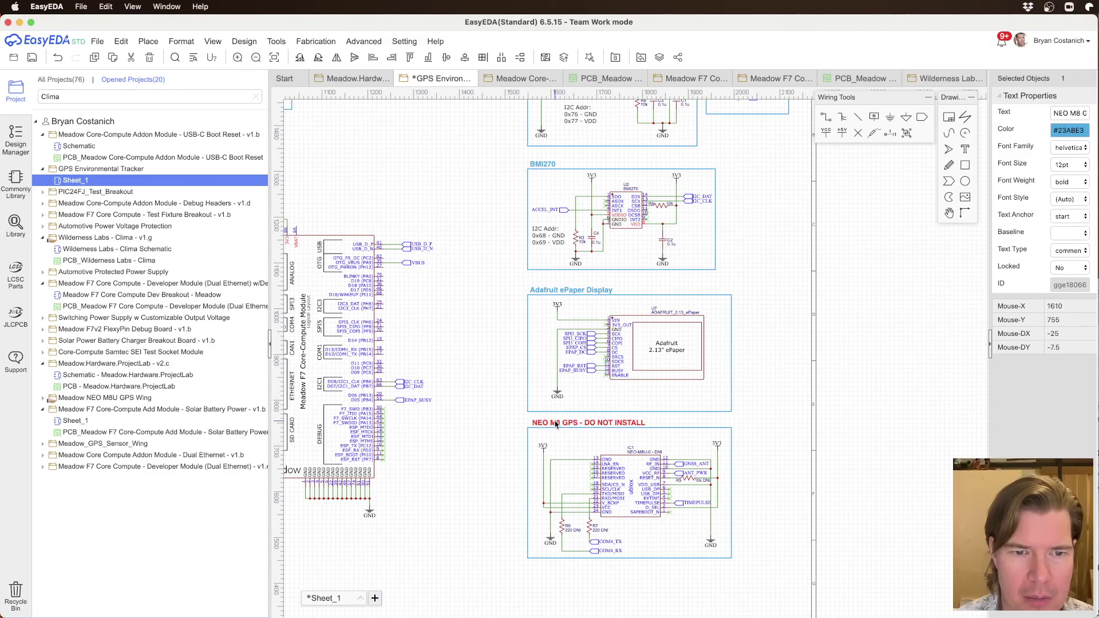
double_click(555, 424)
text(G)
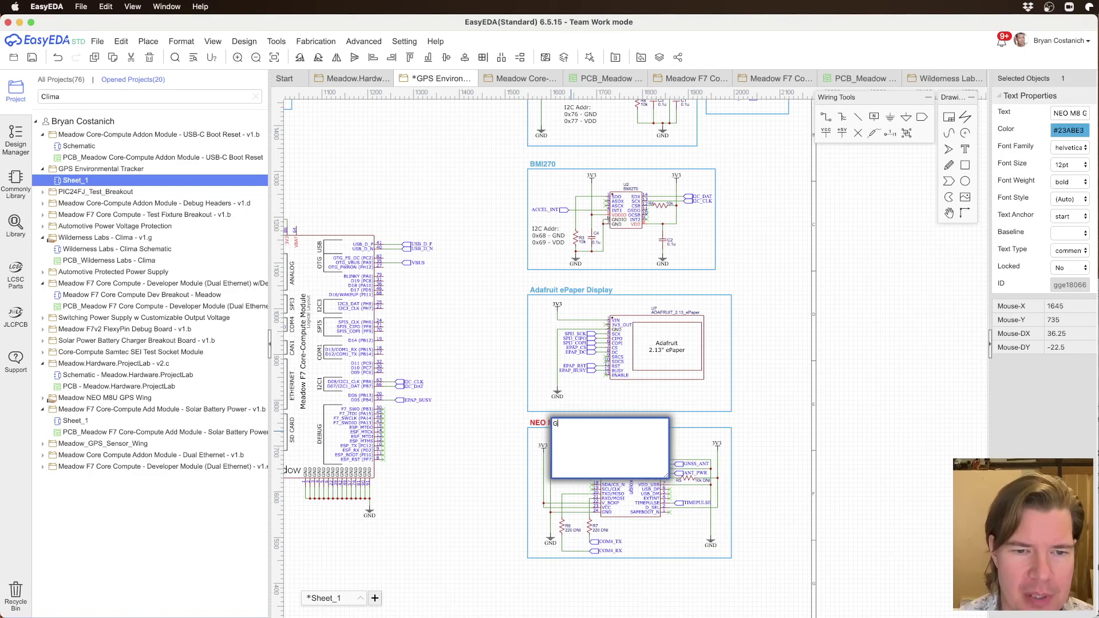
text(PSS)
key(Return)
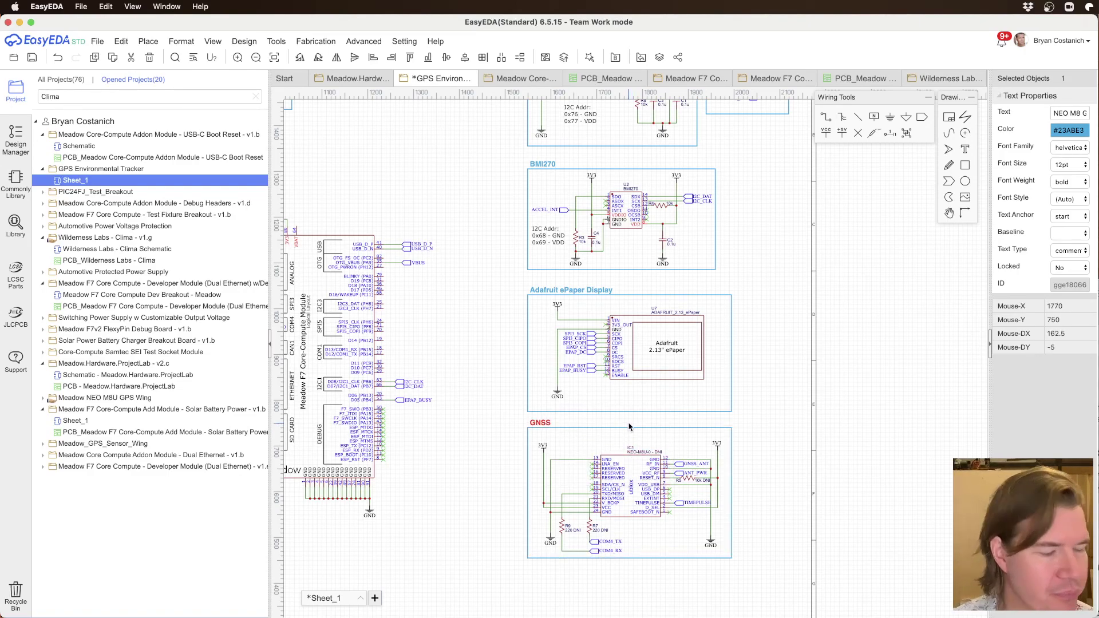
Step: Change the name of the GNSS module IC1 to NEO-M8N
scroll(630, 427, up, 2)
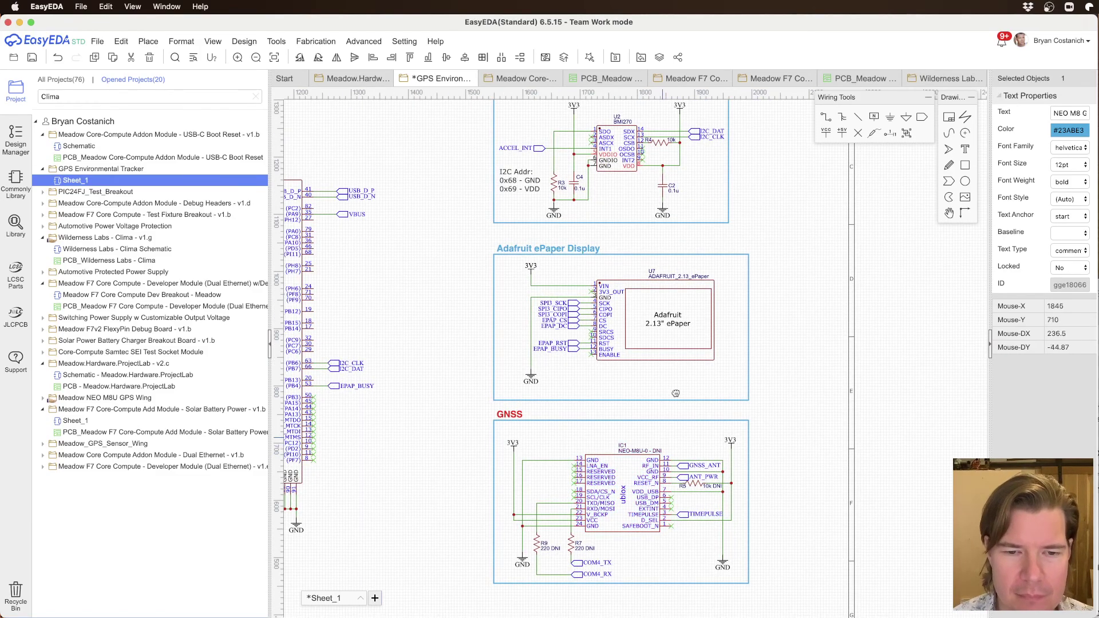
scroll(673, 469, down, 4)
scroll(658, 352, up, 2)
click(660, 347)
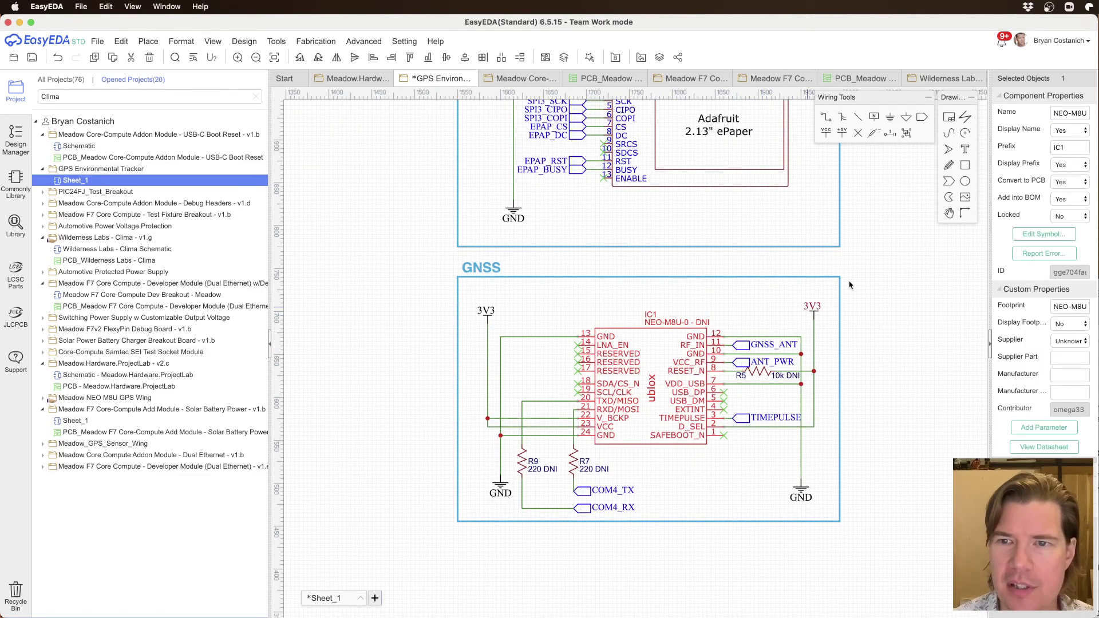
click(1069, 115)
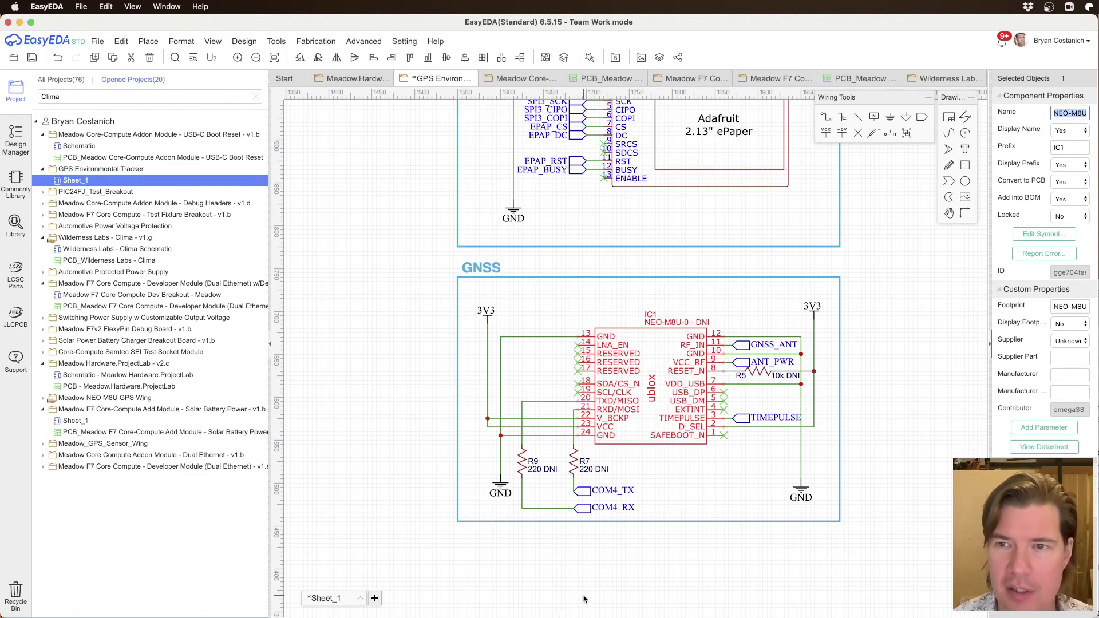
key(Right)
key(Left)
key(Left)
key(Left)
key(Left)
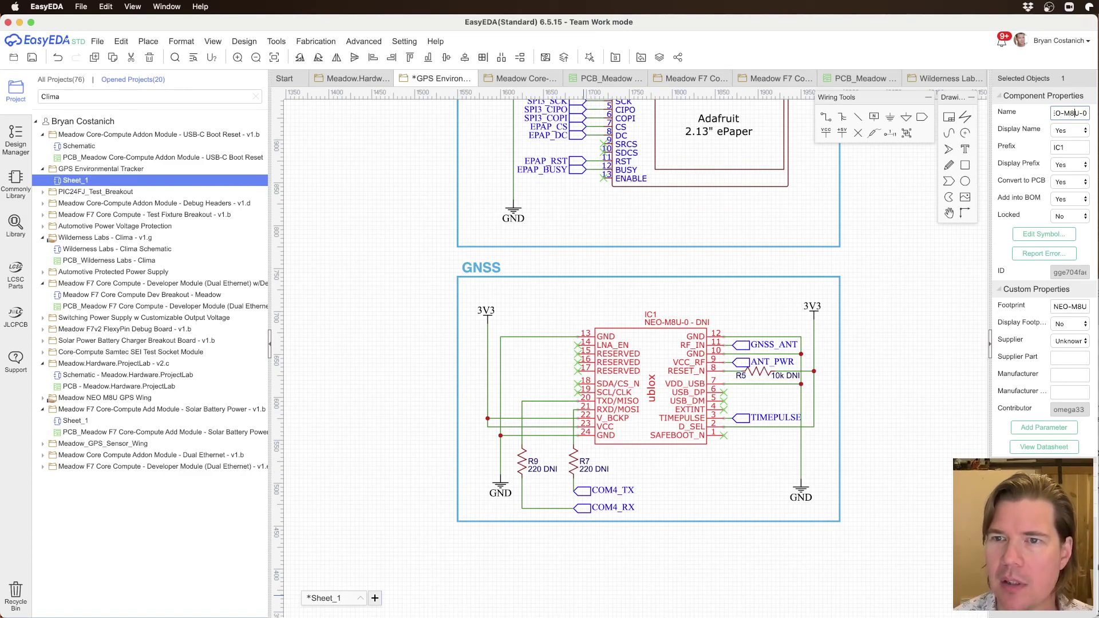
key(BackSpace)
text(N)
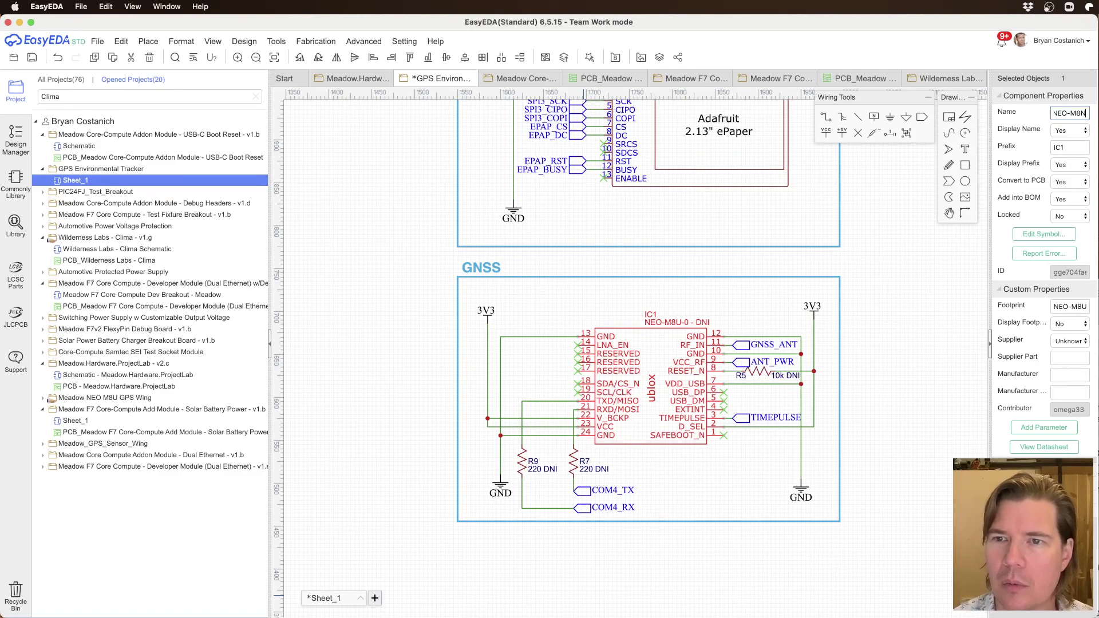
key(Return)
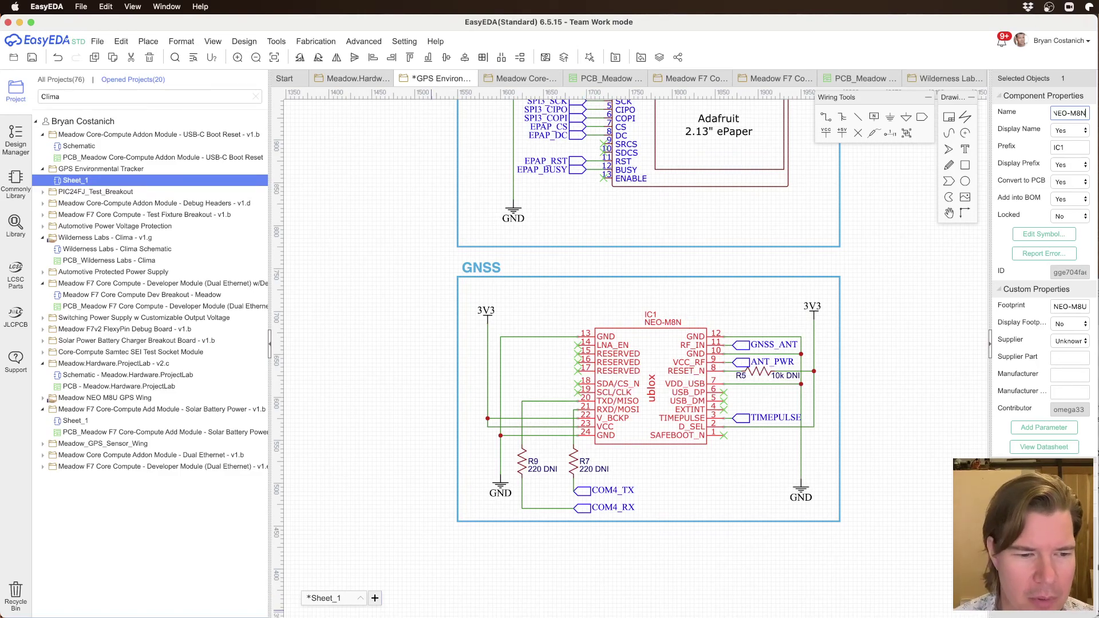
Step: Check the NEO-M8N listing on Octopart in Chrome, return to EasyEDA, and place the module's name and designator side by side above its symbol
key(super+Tab)
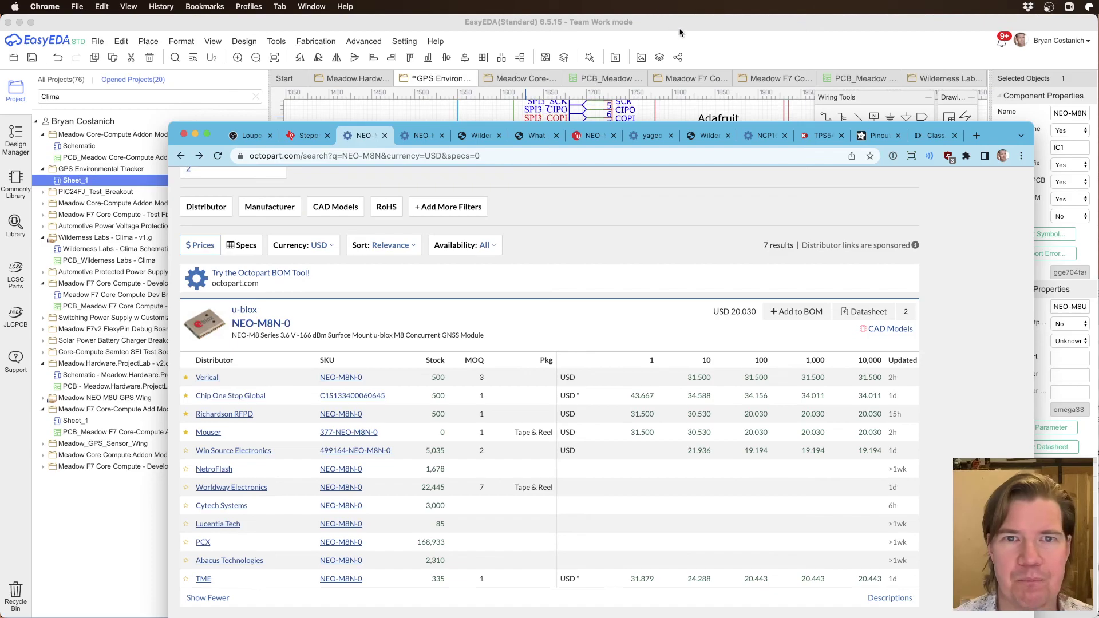
key(super+Tab)
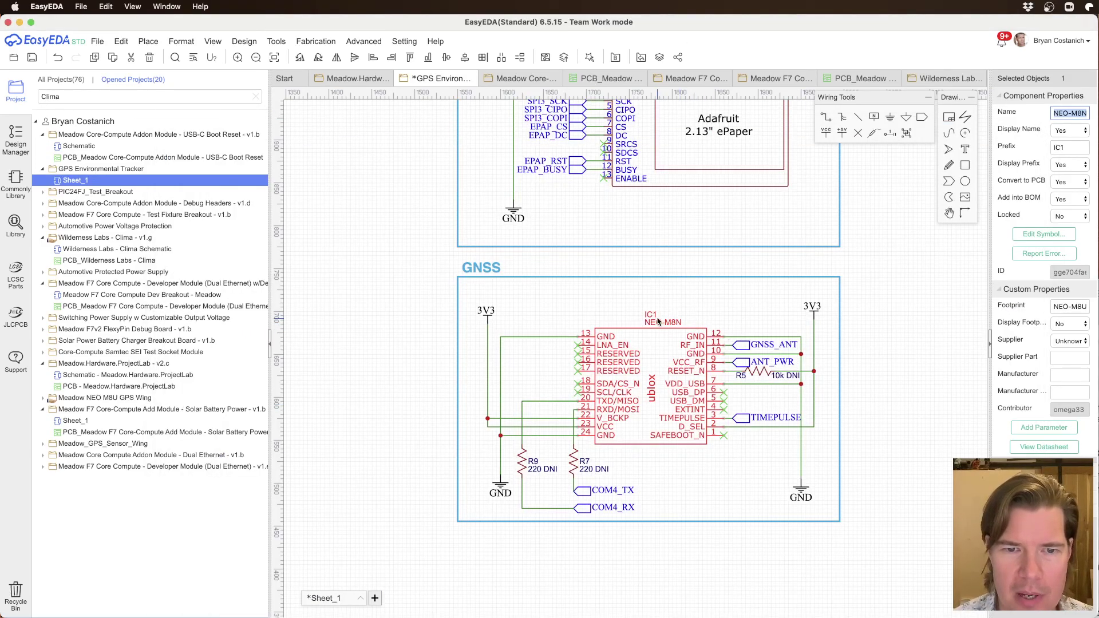
drag(652, 316, 620, 324)
click(611, 324)
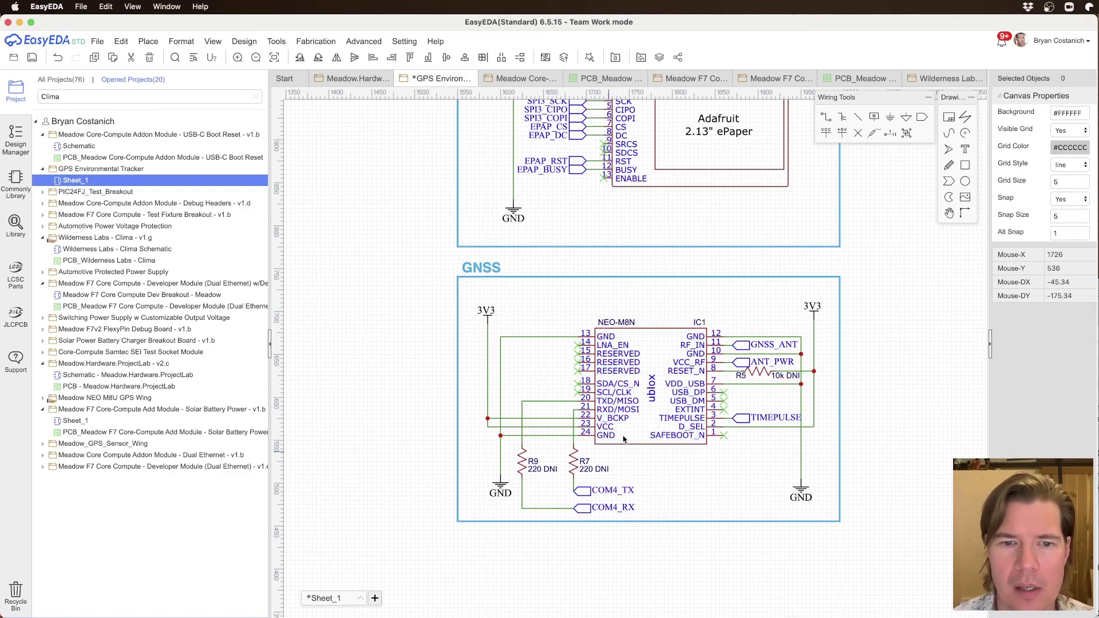
Step: Review the NEO-M8N module's footprint in the Footprint Manager, close it, and deselect the module
click(659, 351)
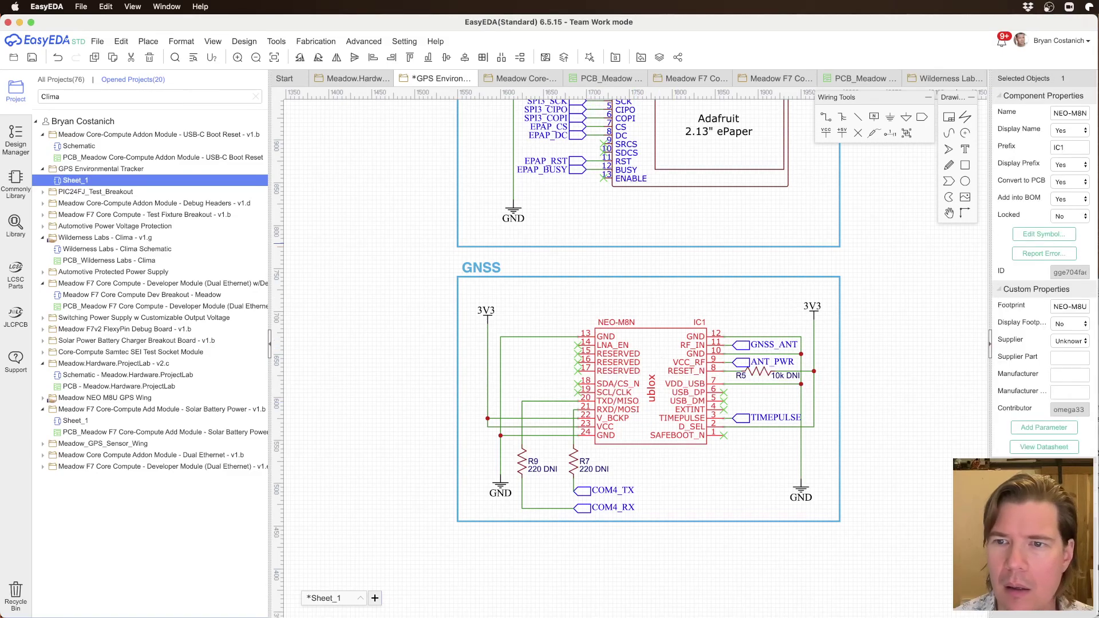
click(1066, 306)
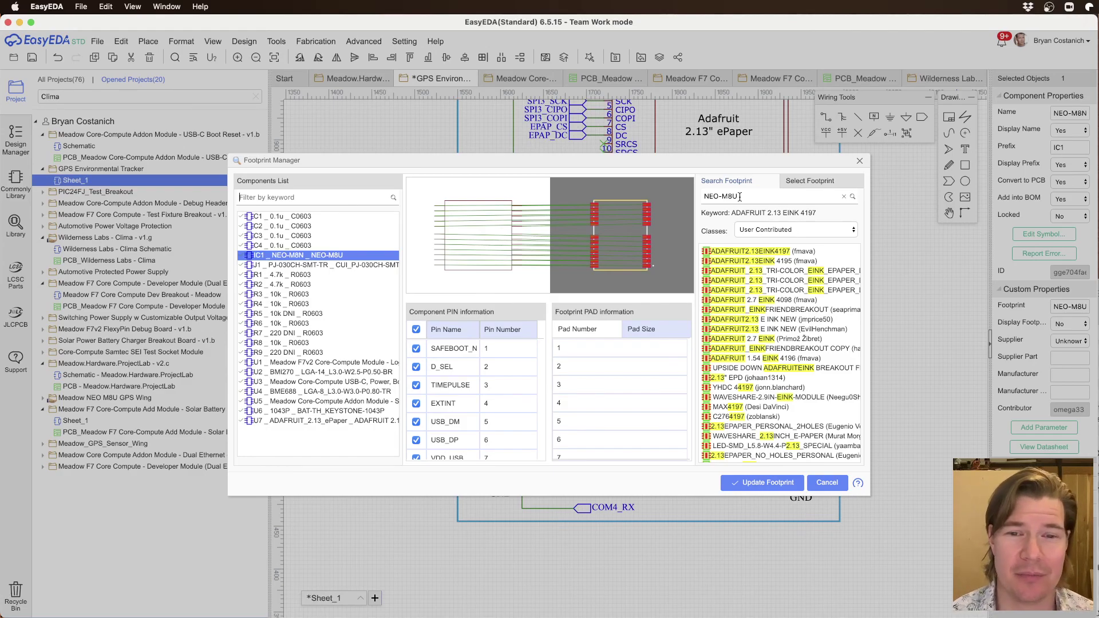
click(858, 162)
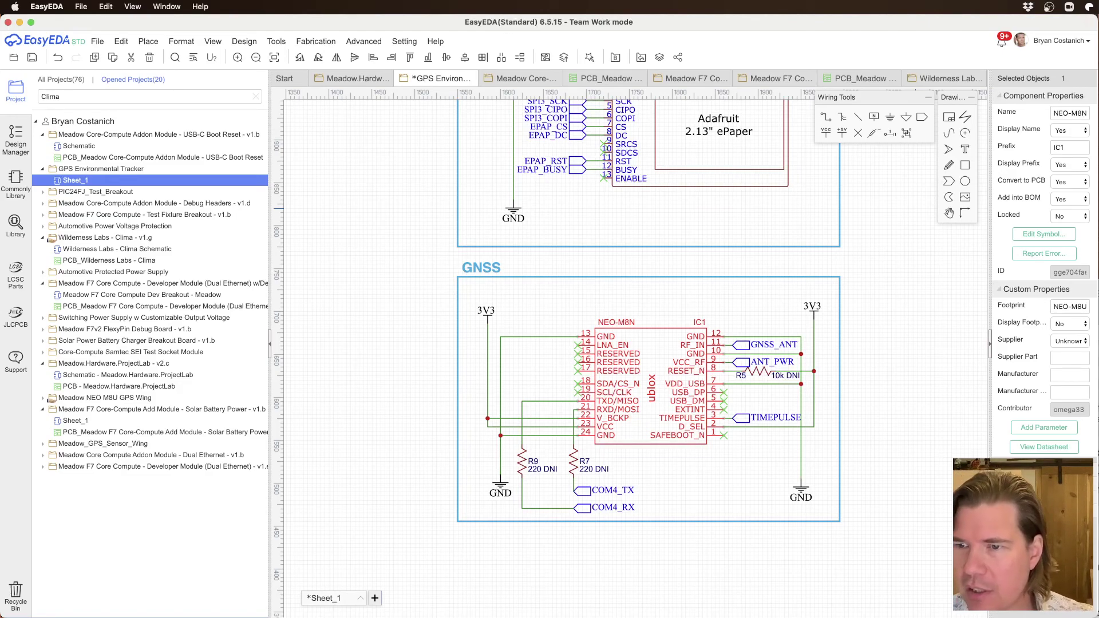
click(346, 203)
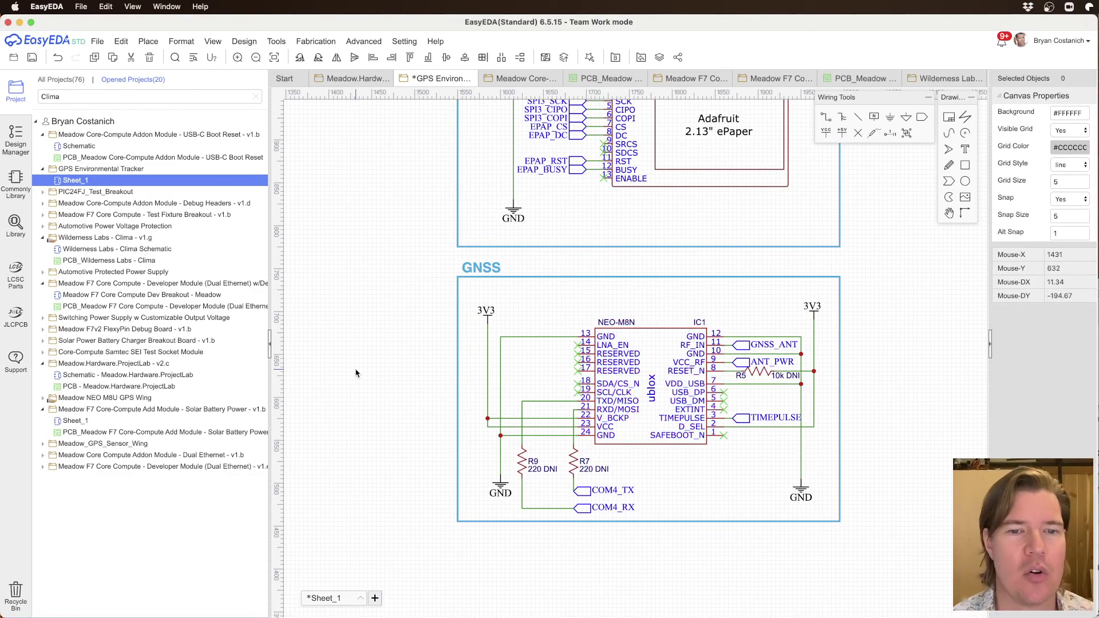
Step: Search the symbol library for "Meadow" and look through the workspace results
click(16, 223)
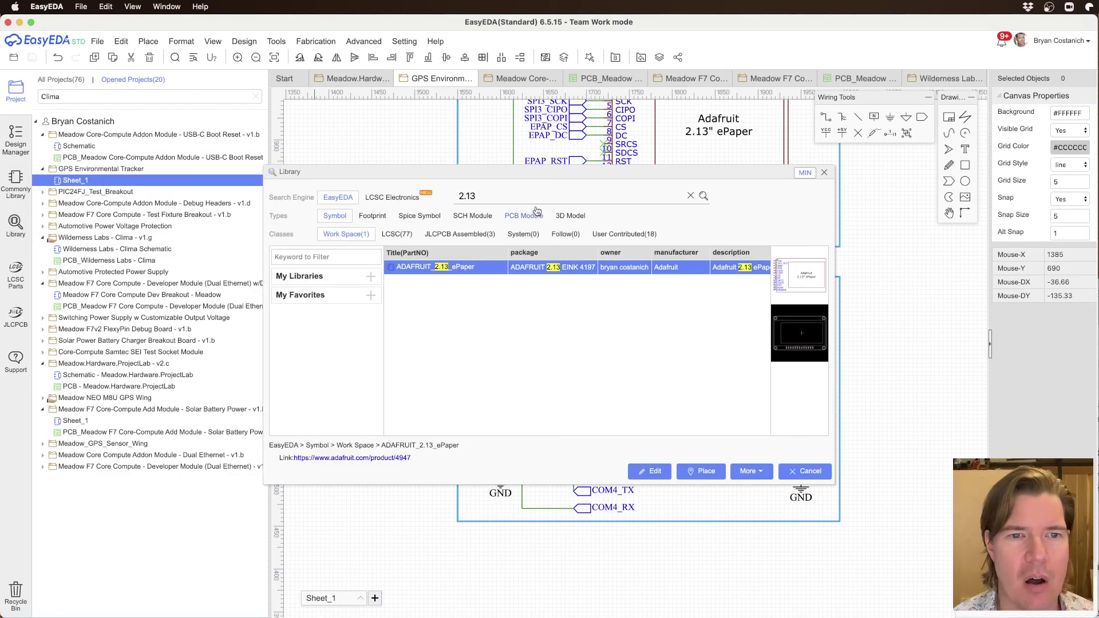
click(521, 195)
text(Meadow)
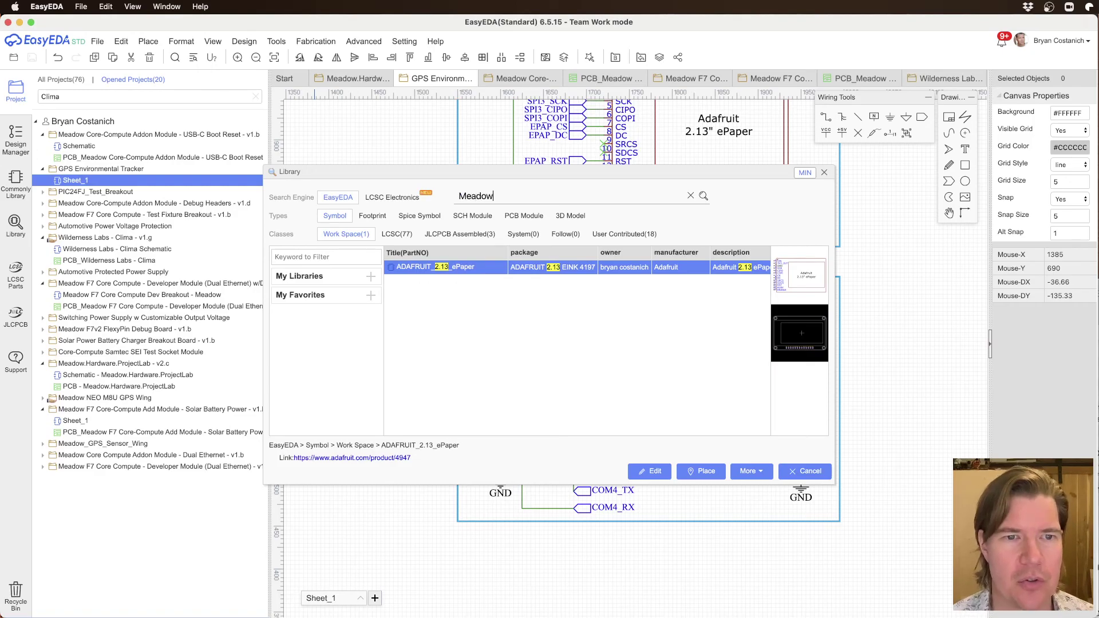
key(Return)
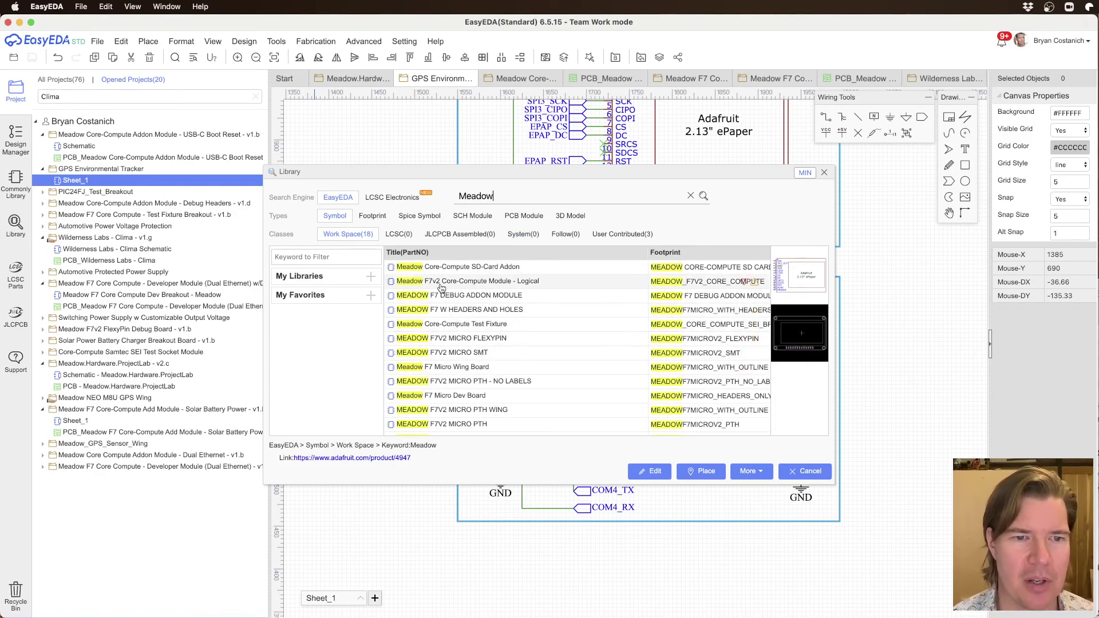
scroll(516, 341, down, 3)
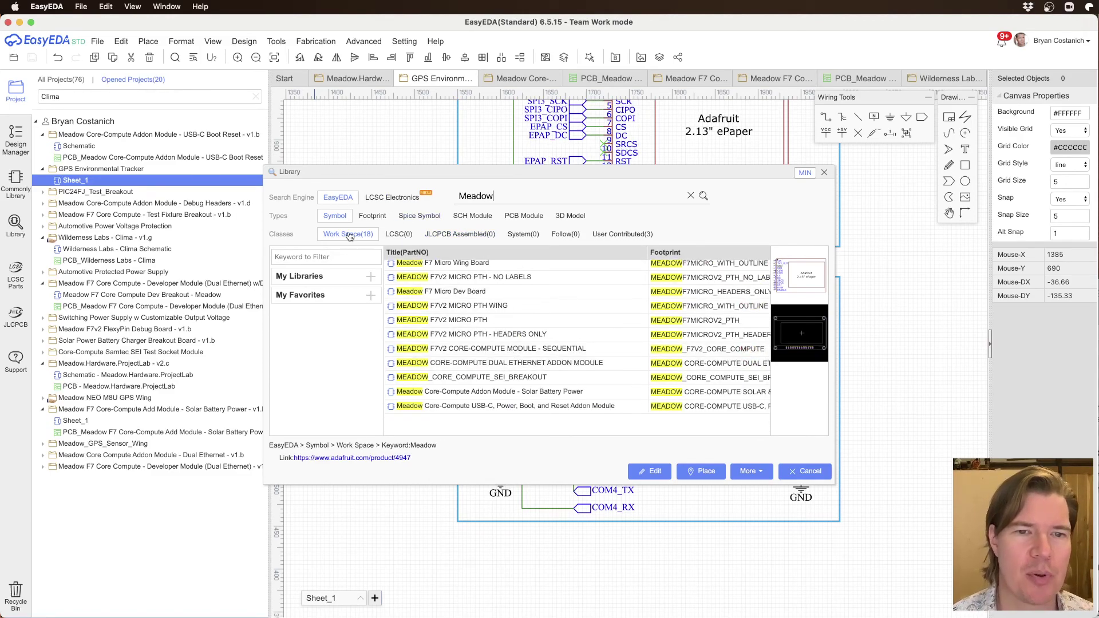
Step: Preview each of the user-contributed Meadow symbols in the library
click(622, 234)
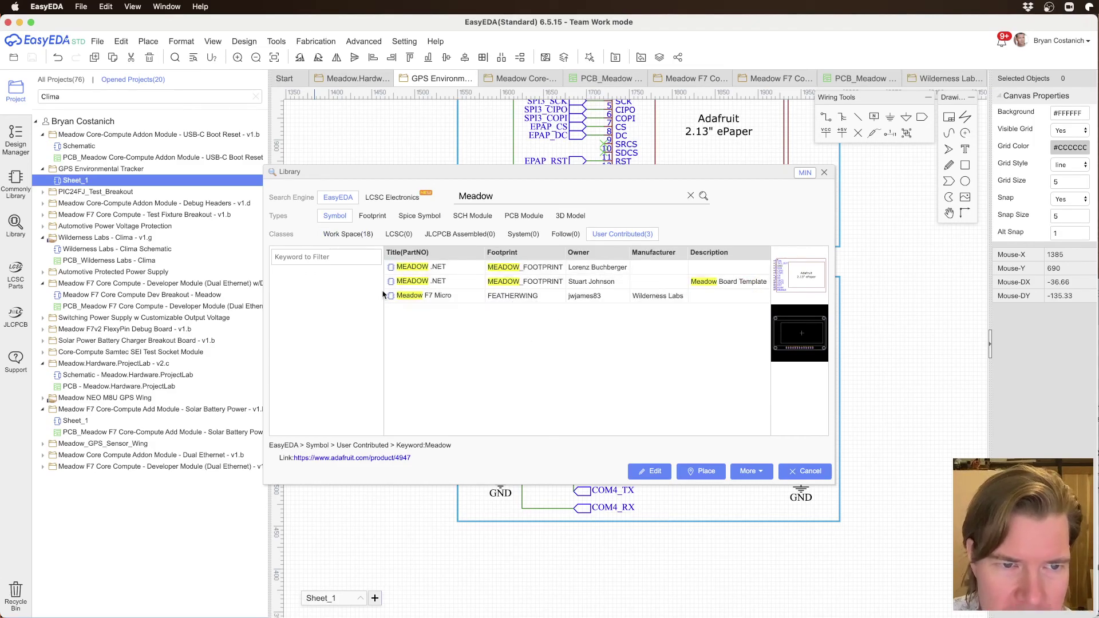
click(458, 267)
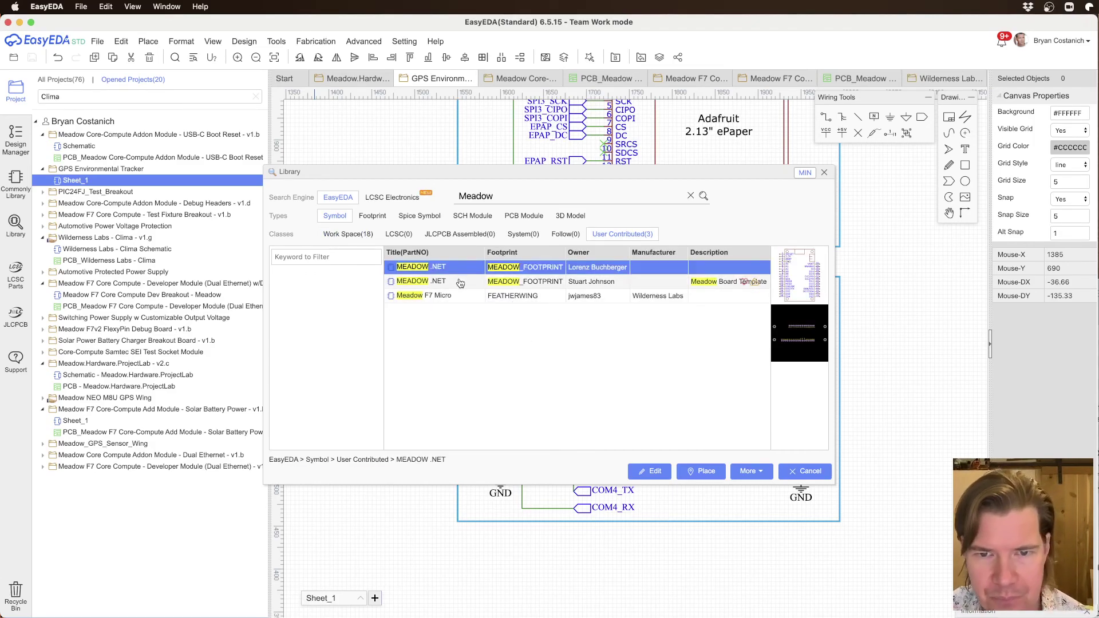
click(461, 282)
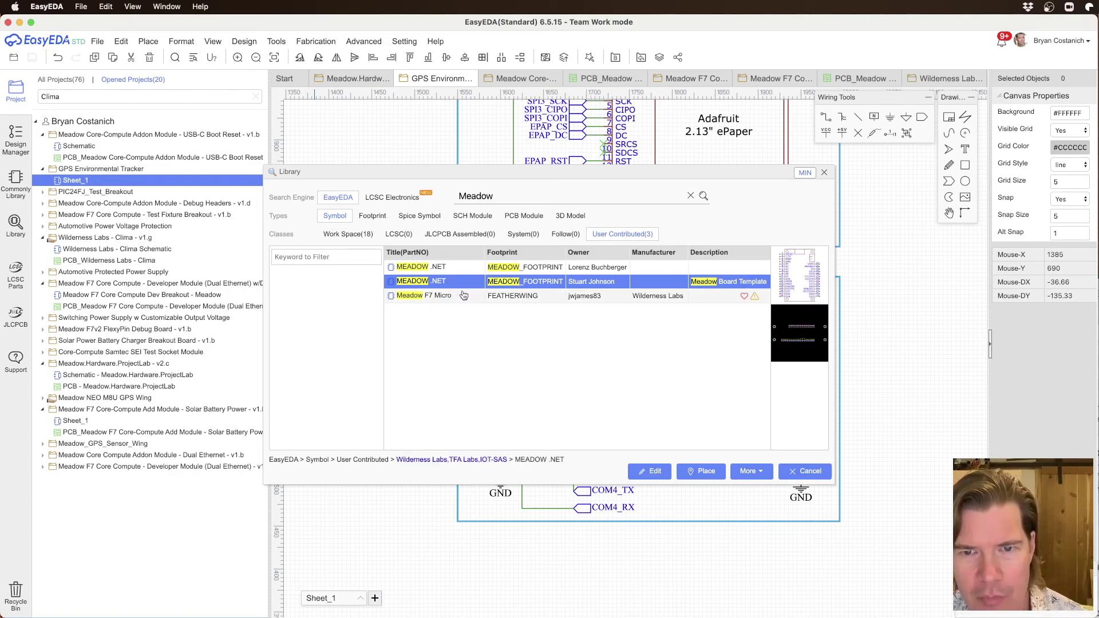
click(463, 295)
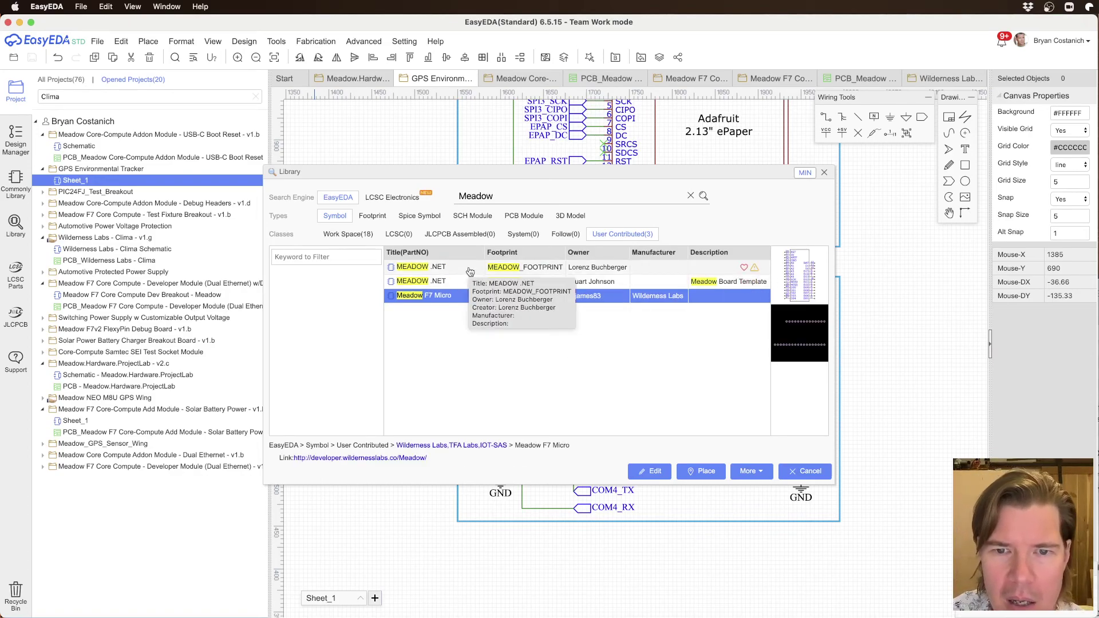
Step: Return to the workspace symbols, preview MEADOW F7V2 MICRO SMT, and close the library without placing it
click(350, 235)
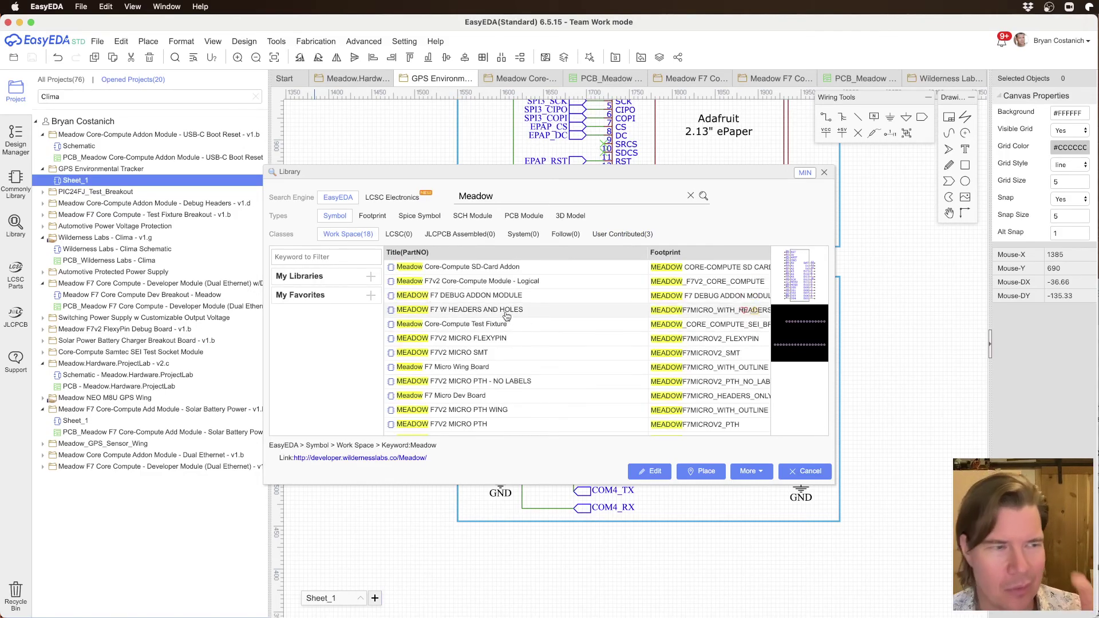
click(507, 353)
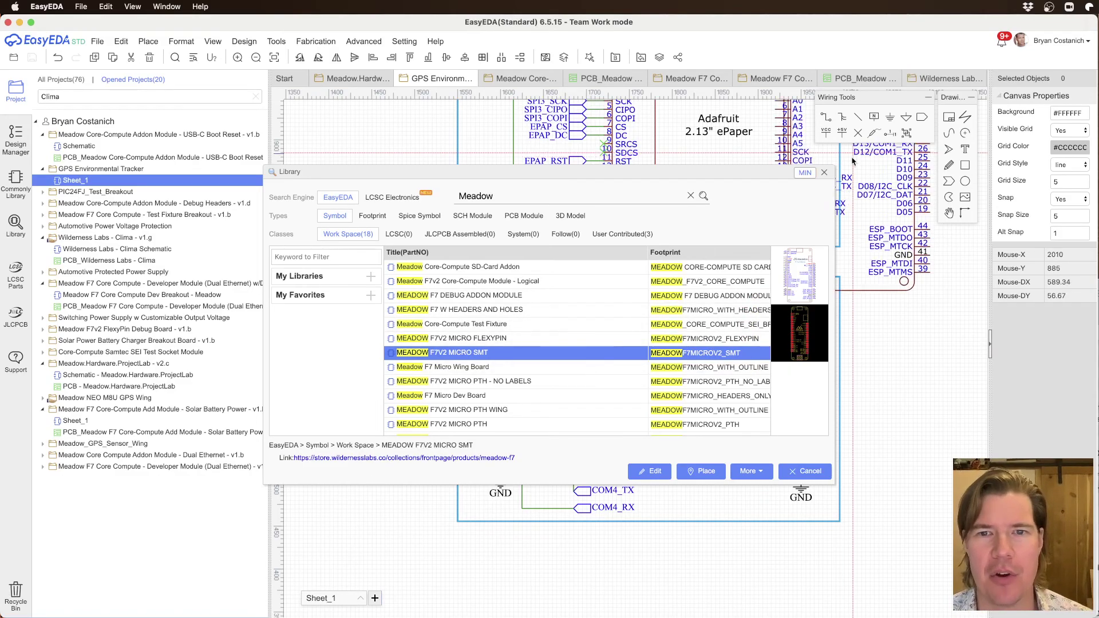
click(825, 172)
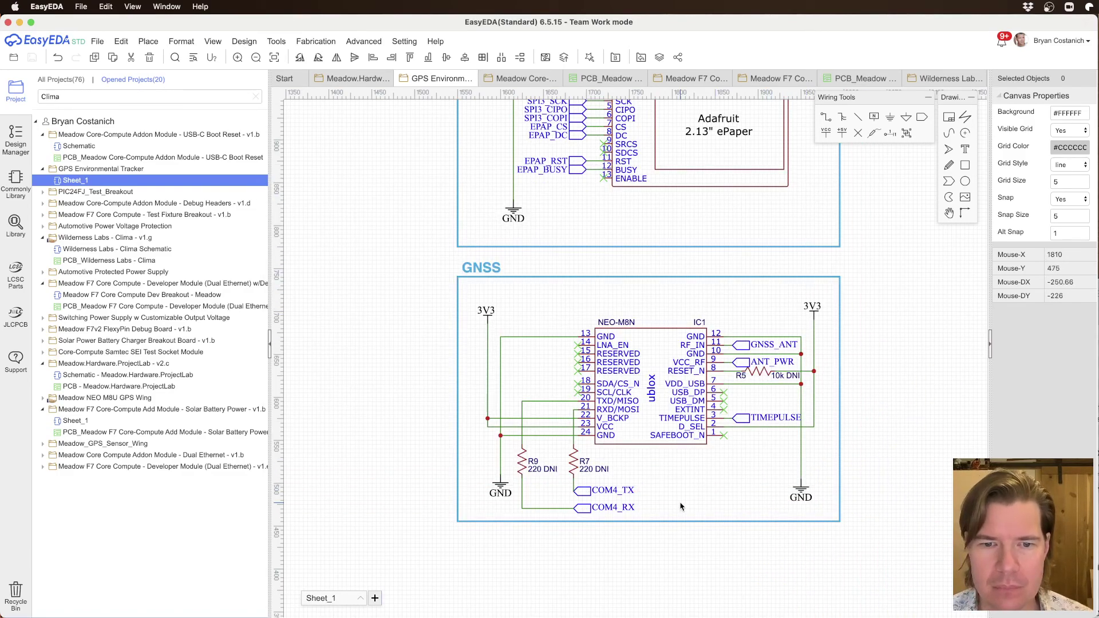
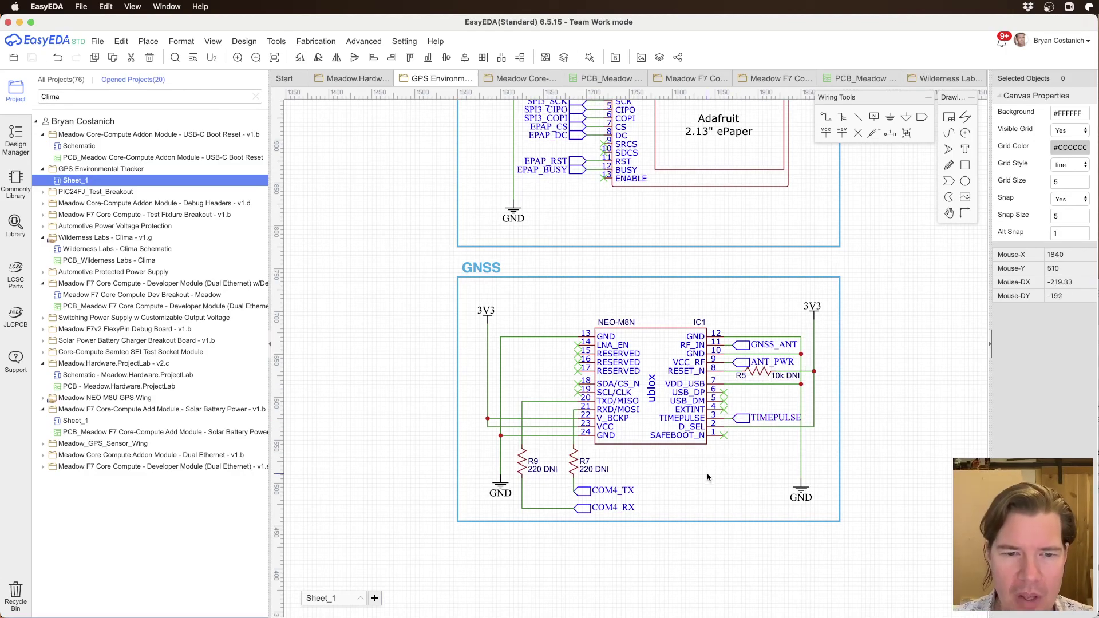
Step: Examine the GNSS_ANT port and the NEO-M8N module's antenna and reset connections
click(742, 345)
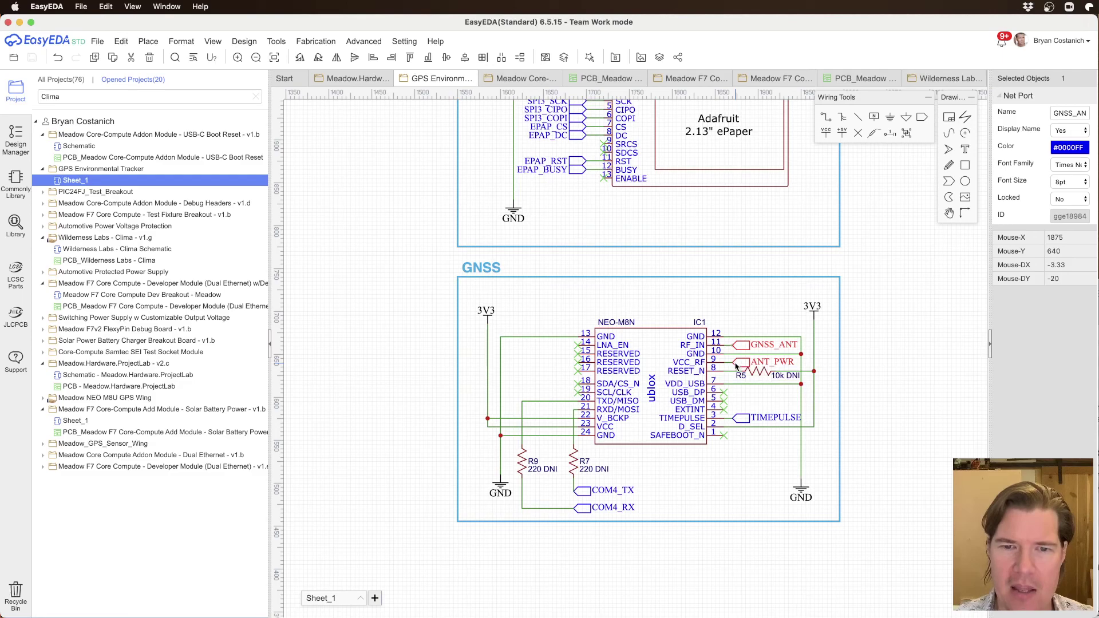
click(764, 485)
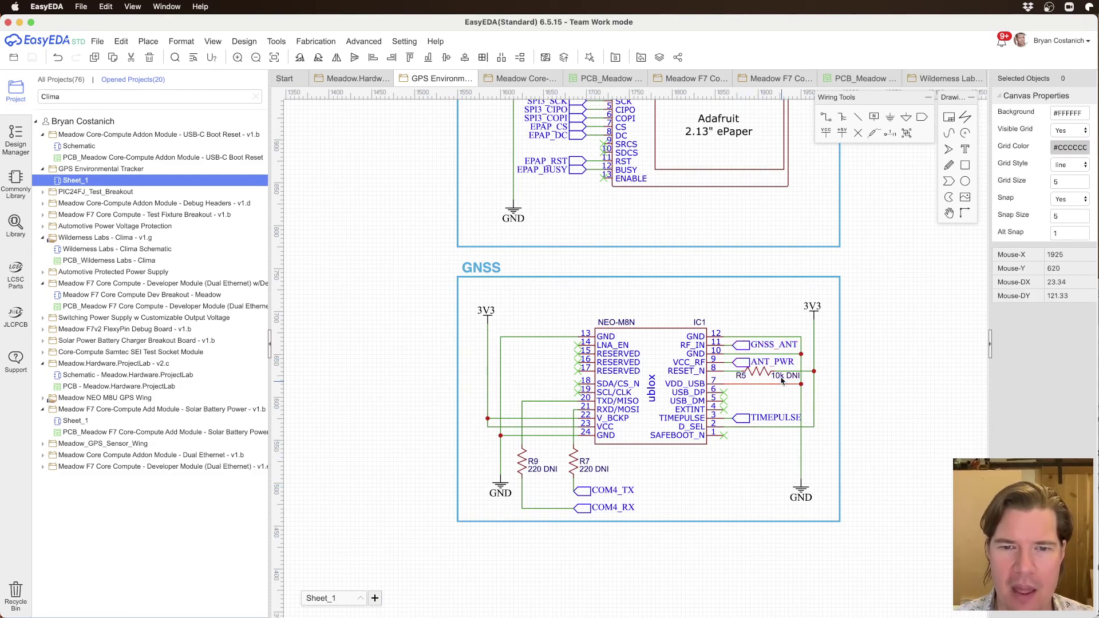
click(703, 376)
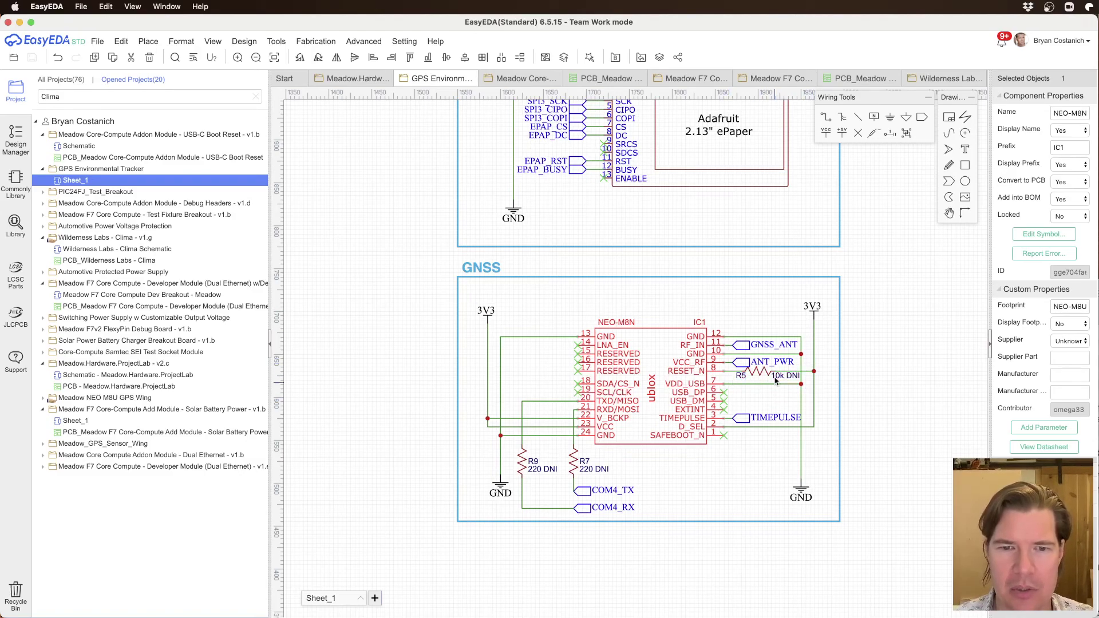
click(753, 316)
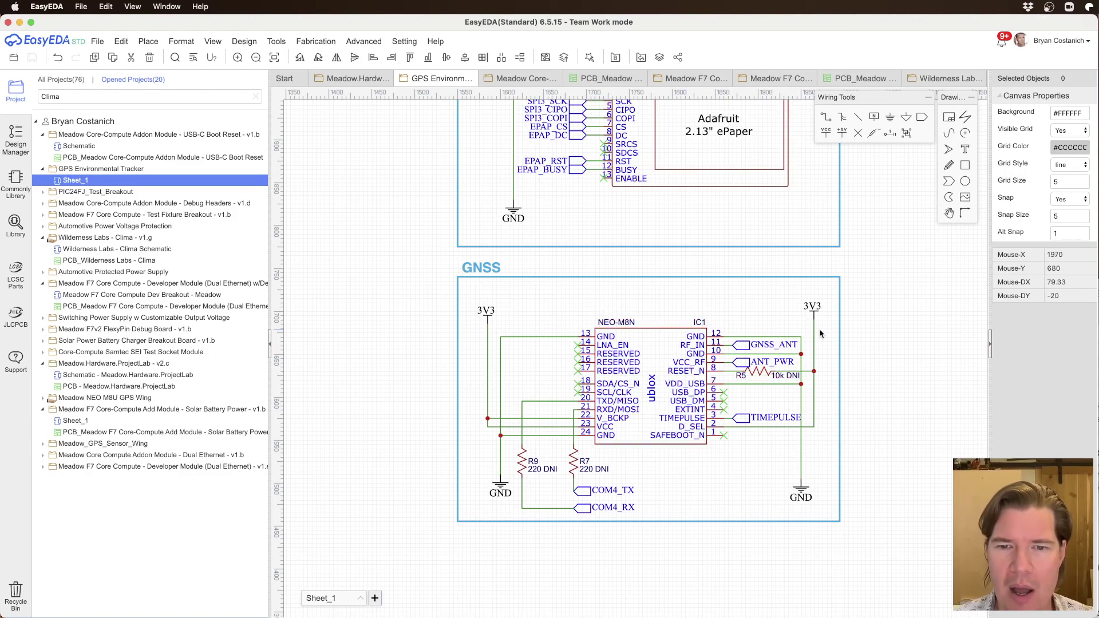
Step: Disconnect reset resistor R5 from the 3V3 line and wire its free end to a new net port at the GNSS frame's edge
click(812, 375)
click(841, 365)
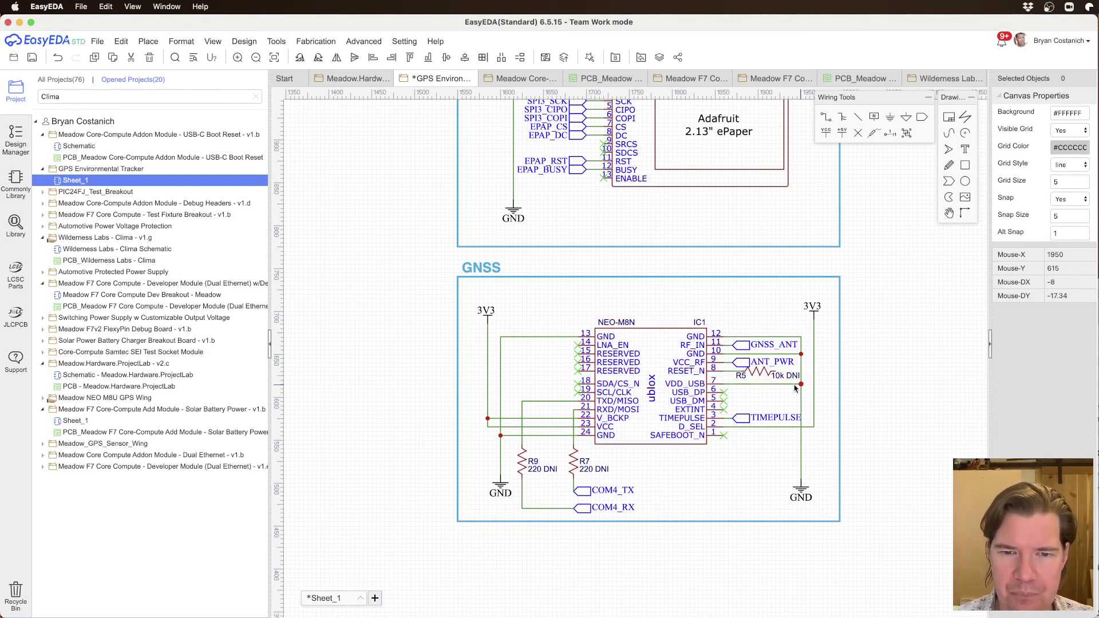
click(922, 117)
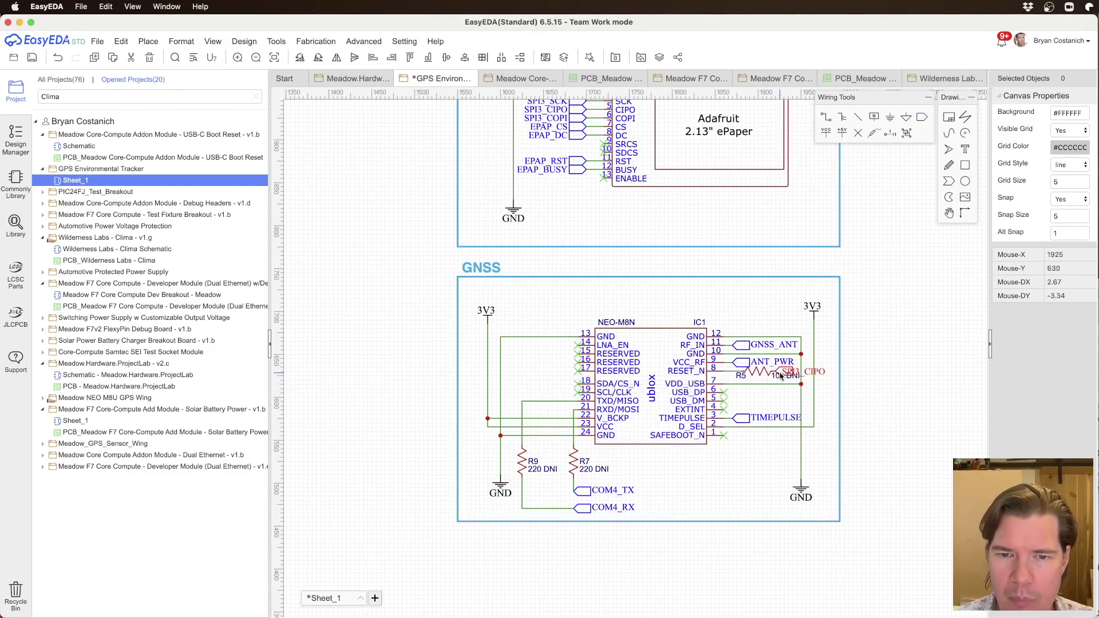
click(829, 371)
click(835, 339)
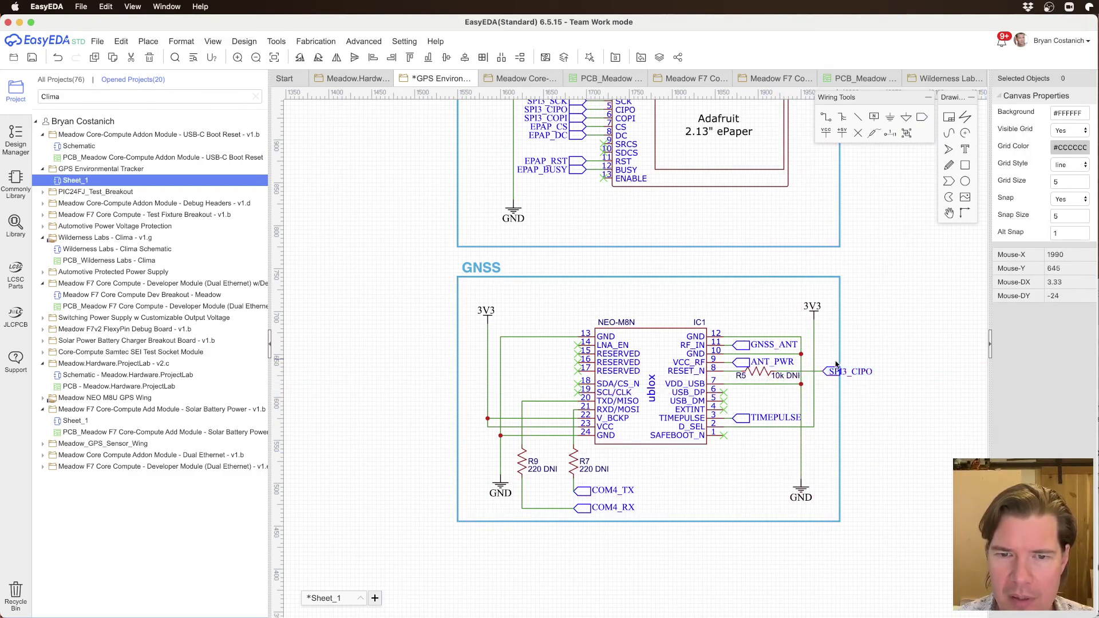
drag(852, 374, 866, 372)
click(824, 371)
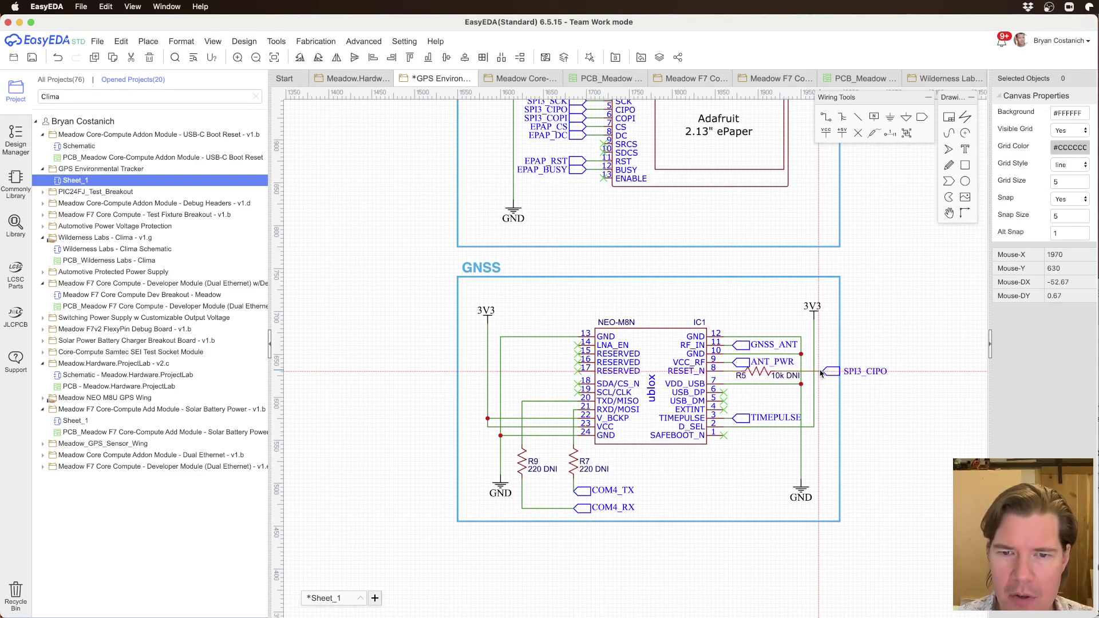
key(Escape)
click(883, 321)
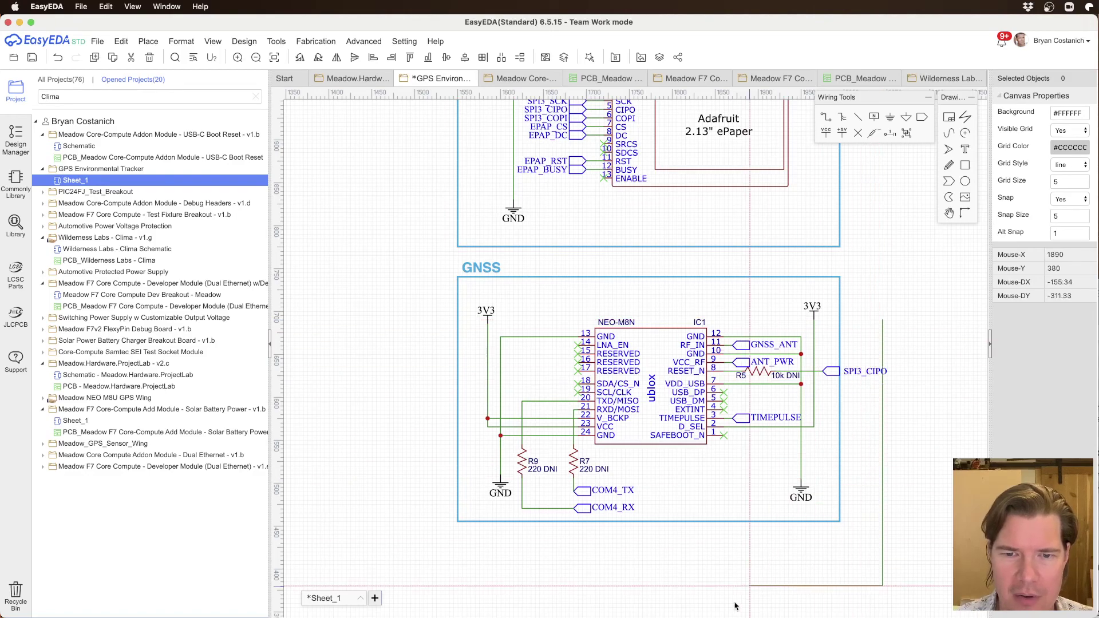
click(947, 269)
key(Escape)
key(super+z)
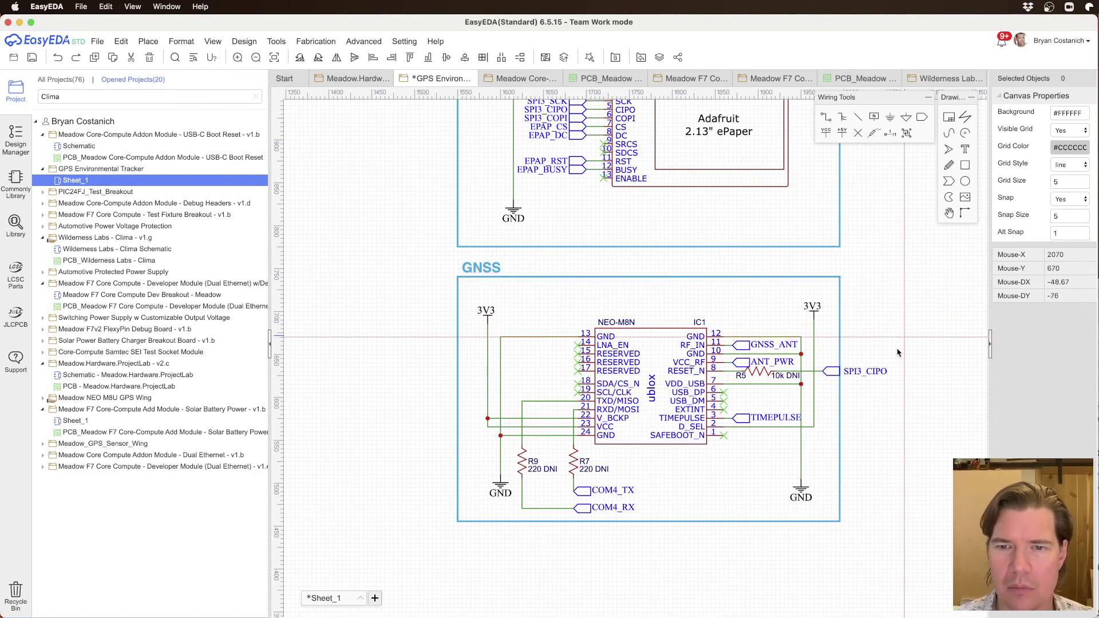
Step: Switch to Preview, bring up the NEO-M8 data sheet among the open PDFs, and reposition and widen its window for reading
key(super+Tab)
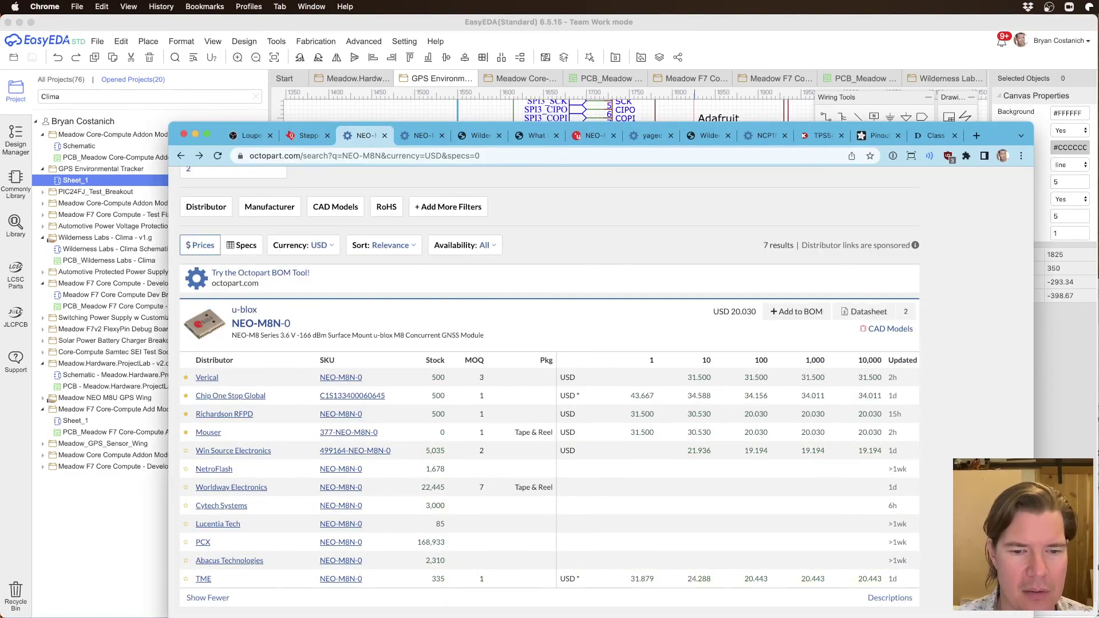
key(super+Tab)
key(super+grave)
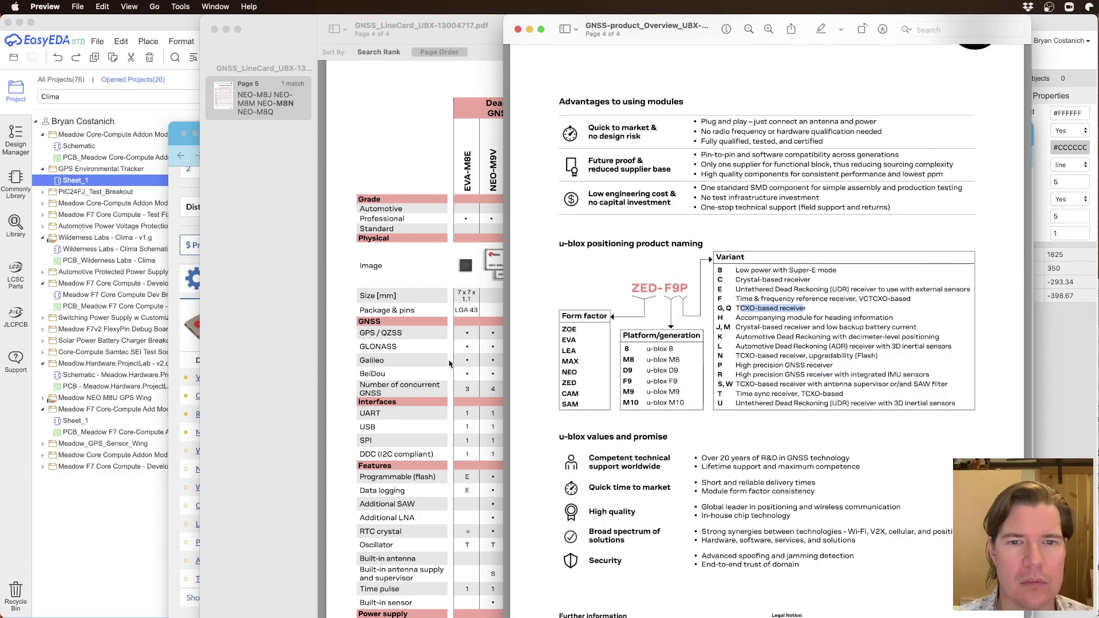
key(super+grave)
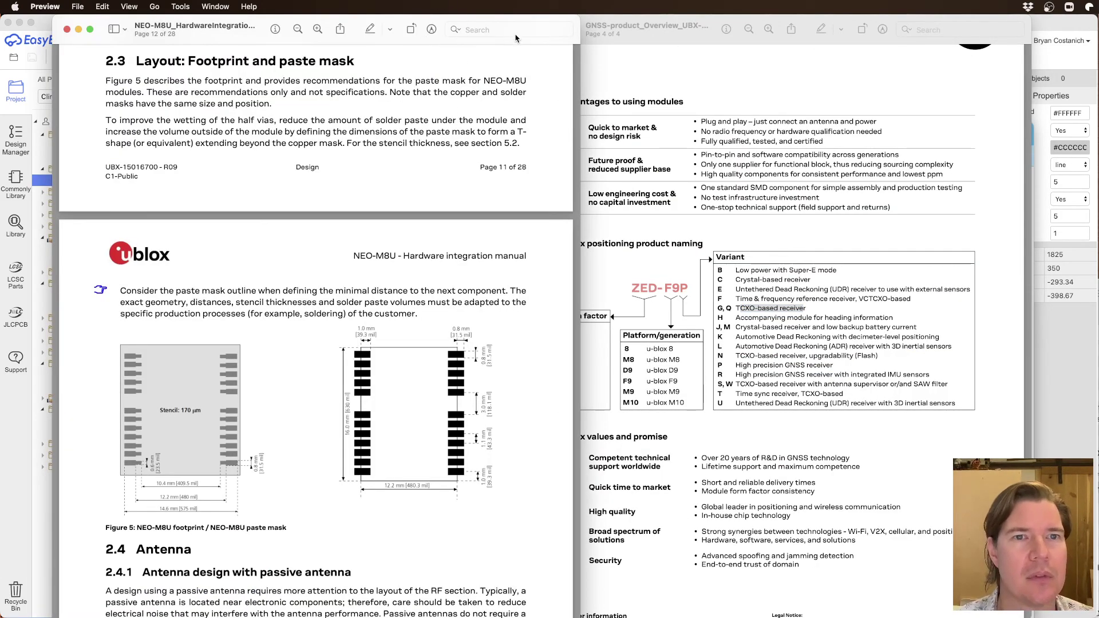
drag(528, 26, 651, 25)
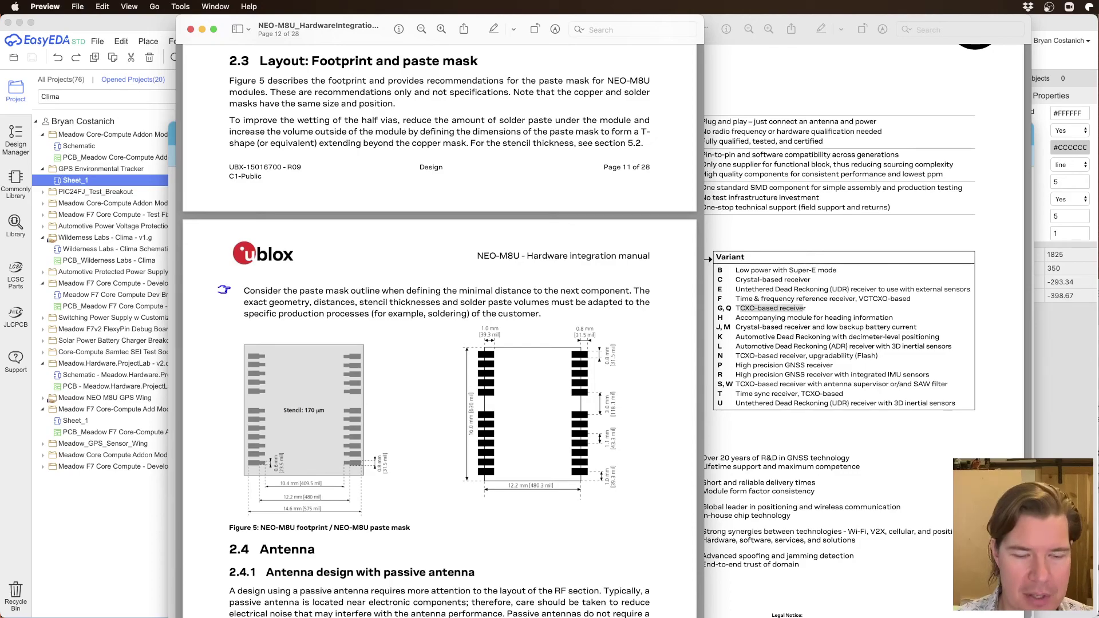
drag(703, 617, 751, 611)
key(super+grave)
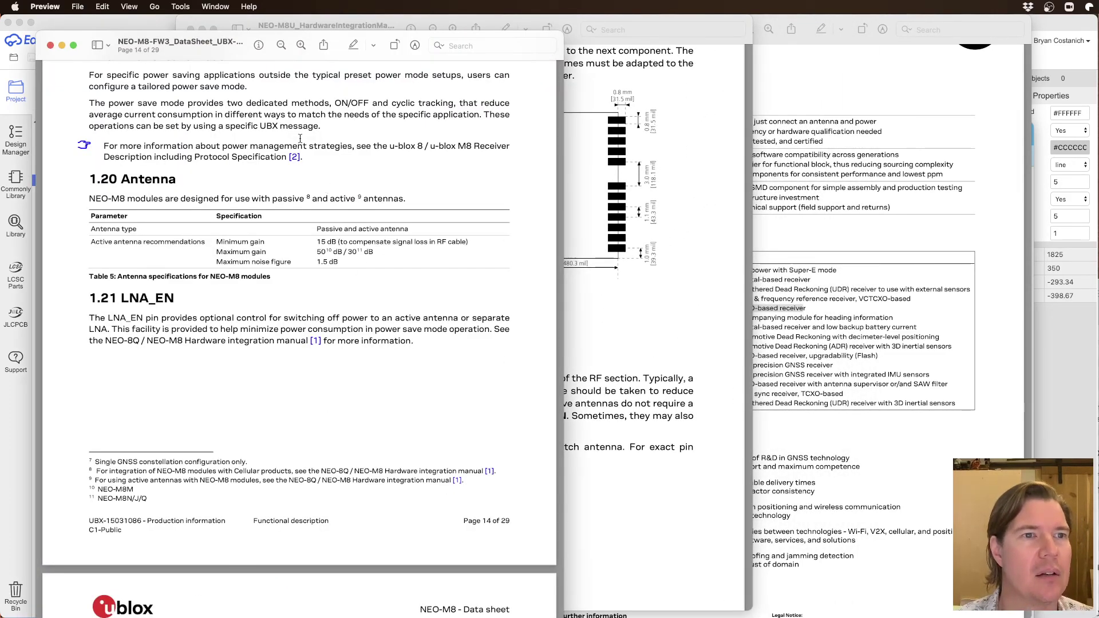
drag(193, 43, 548, 27)
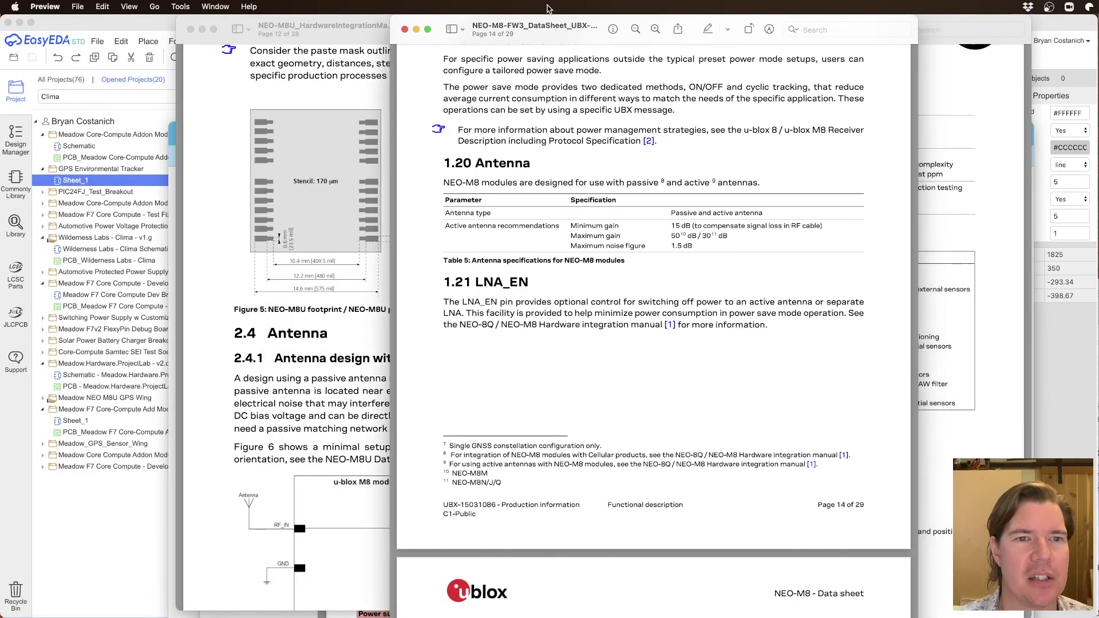
drag(917, 616, 986, 616)
Step: Look back through the NEO-M8 data sheet's functional description to its table of contents, checking for reset pin information
scroll(572, 333, up, 15)
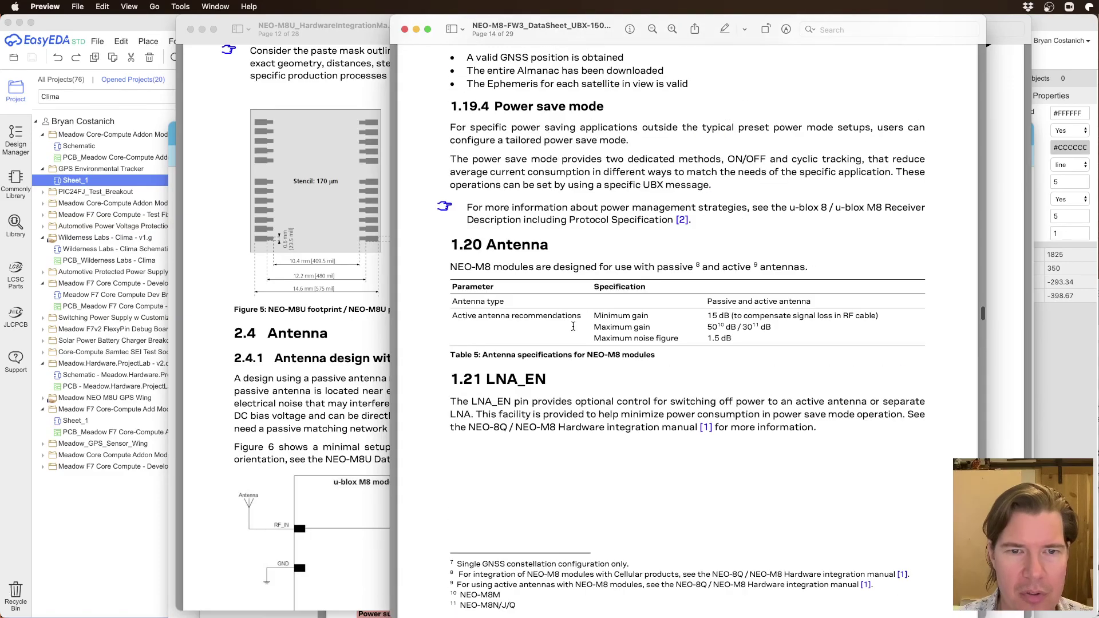
scroll(573, 331, up, 15)
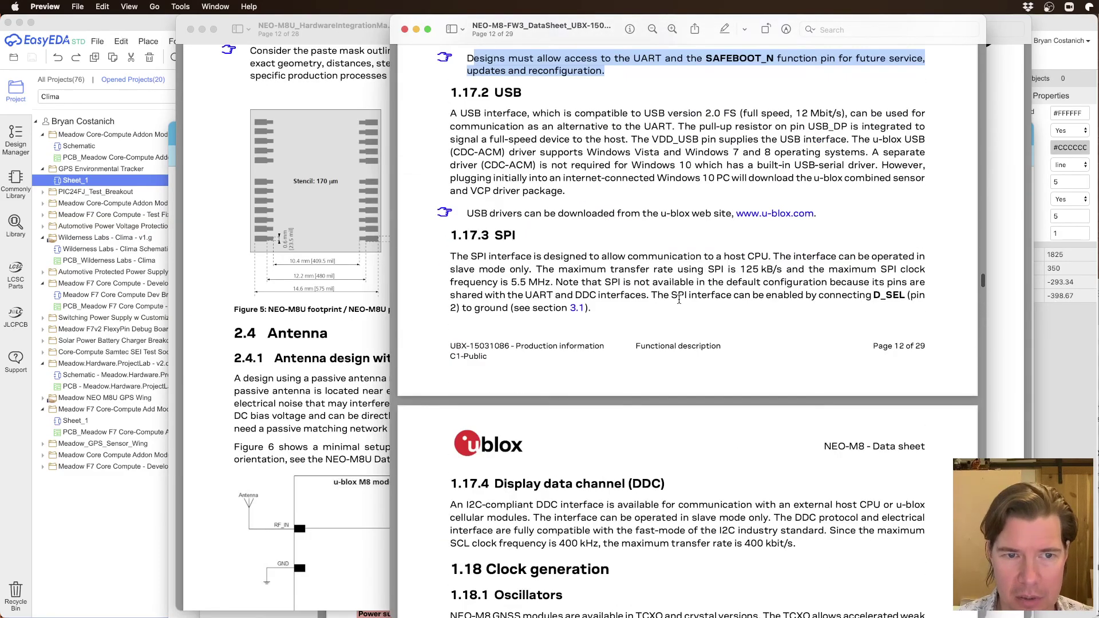
scroll(682, 313, up, 8)
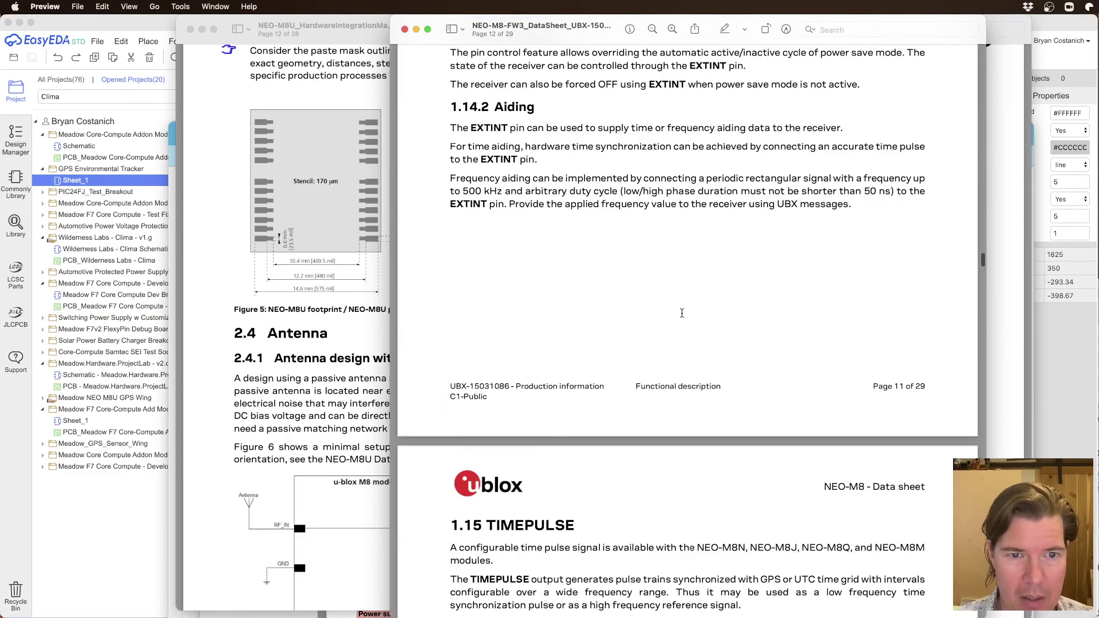
scroll(646, 312, up, 1)
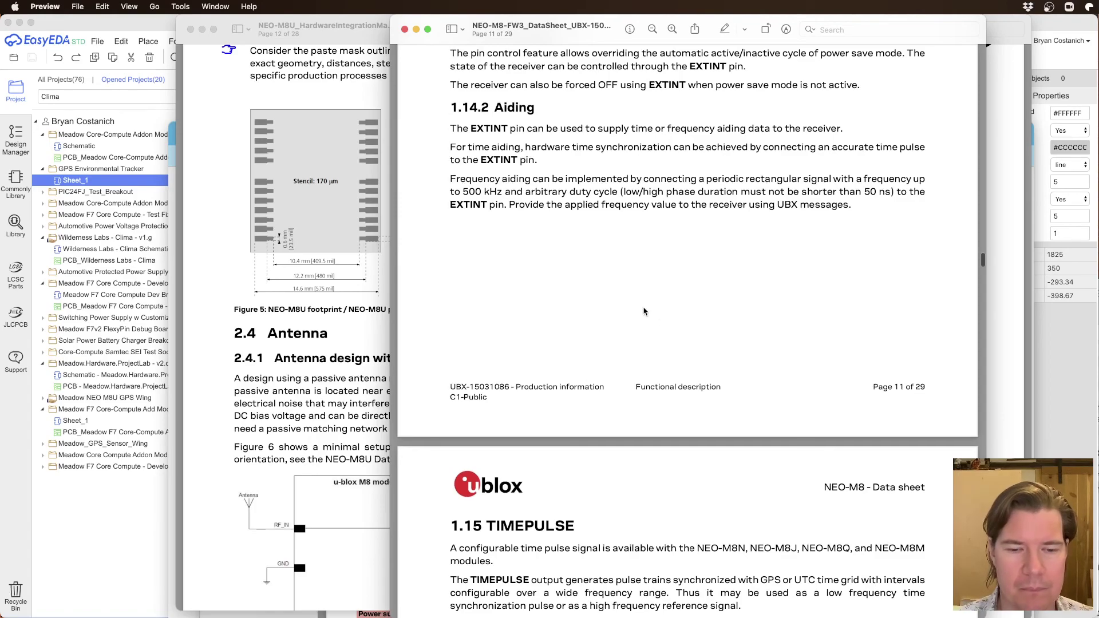
scroll(644, 312, down, 3)
scroll(643, 312, up, 8)
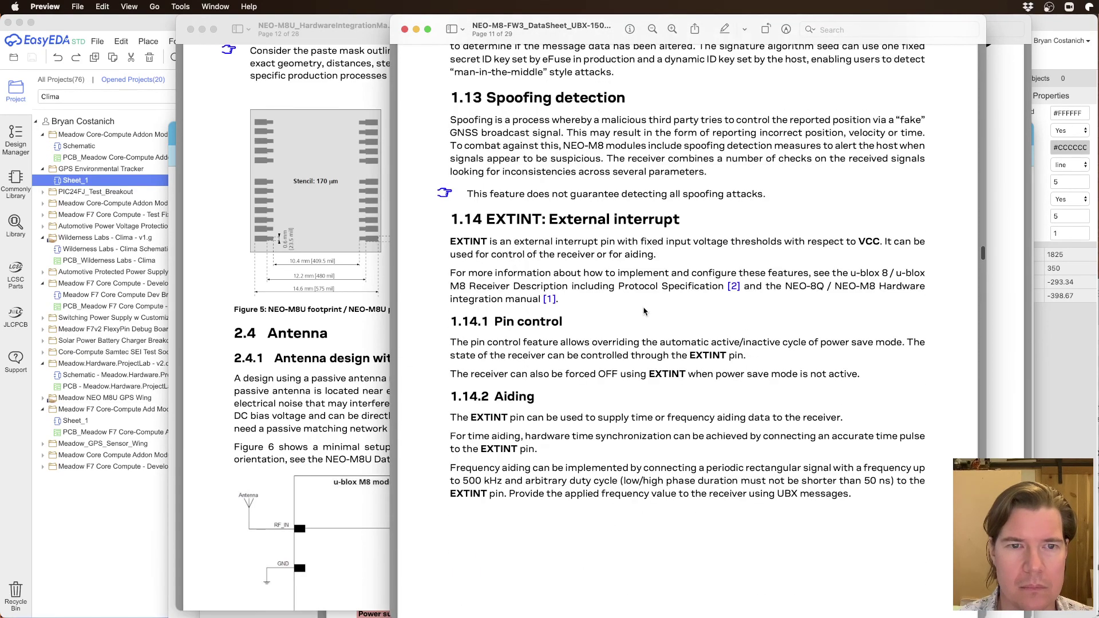
scroll(643, 311, up, 10)
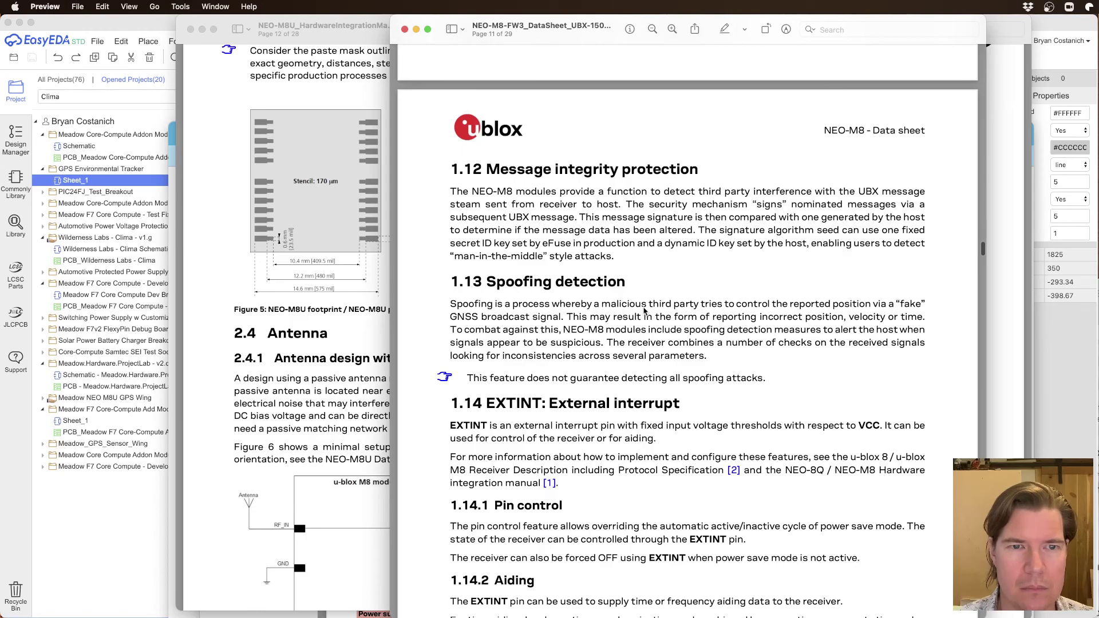
scroll(643, 312, up, 10)
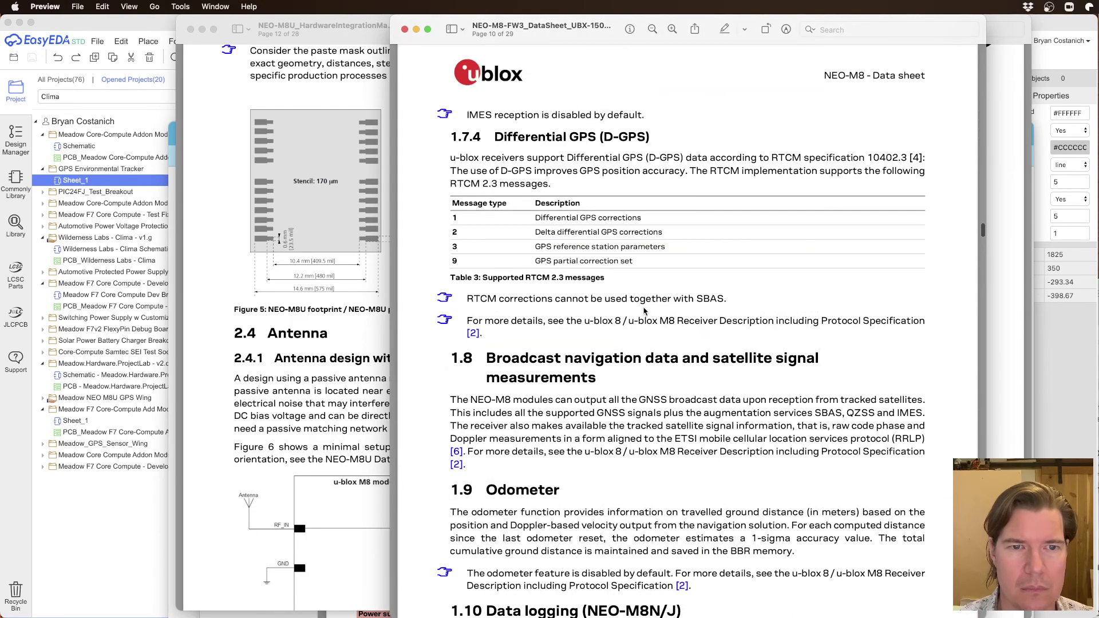
scroll(644, 311, up, 10)
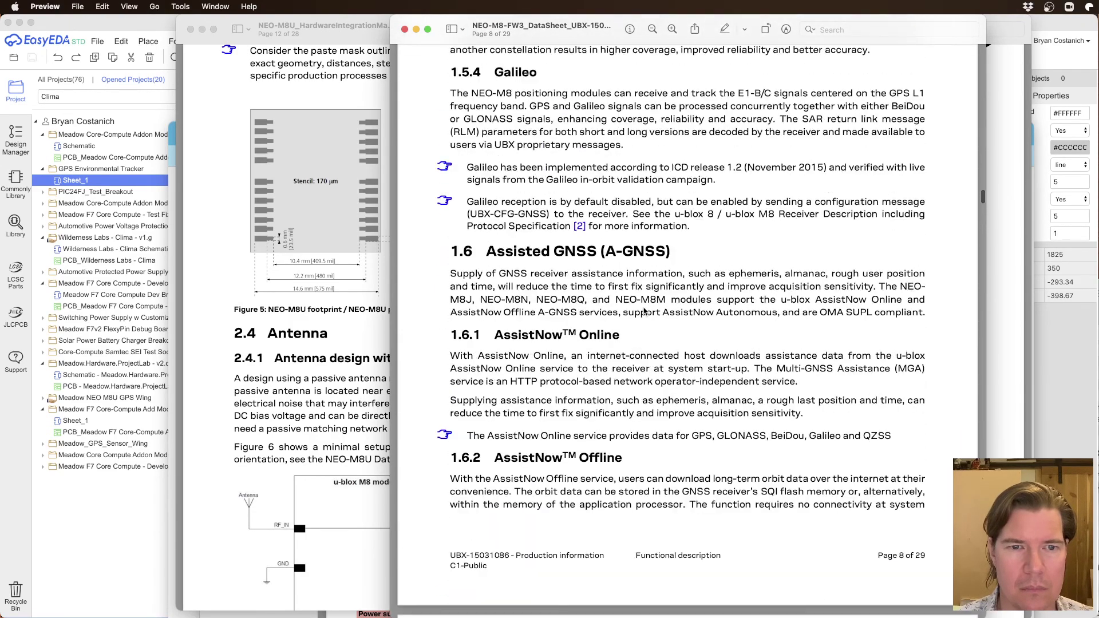
scroll(654, 309, up, 20)
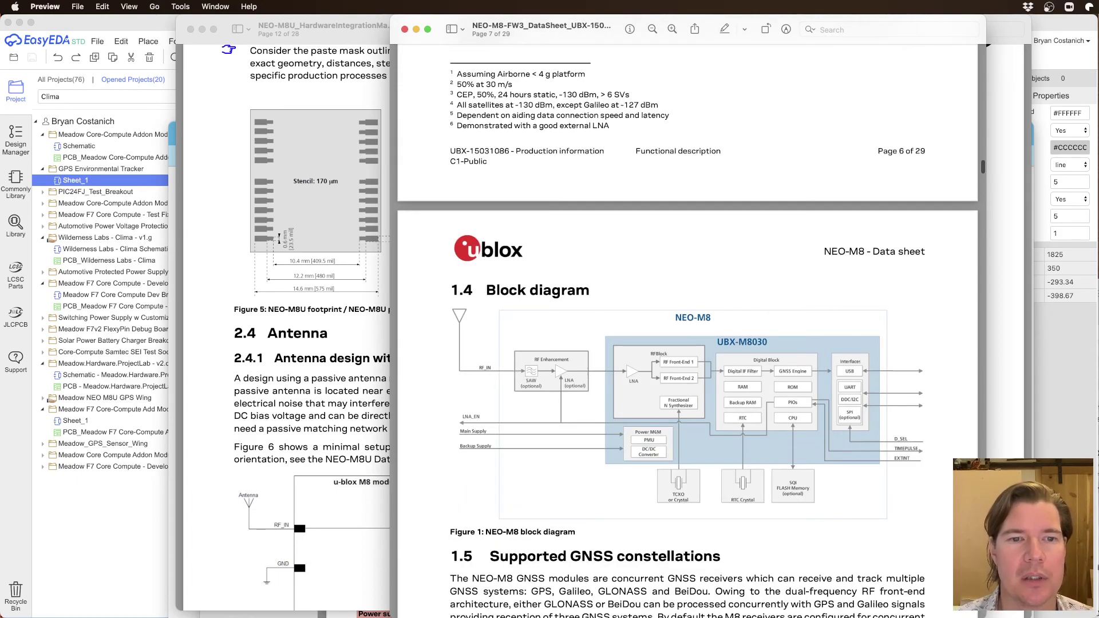
scroll(655, 309, up, 10)
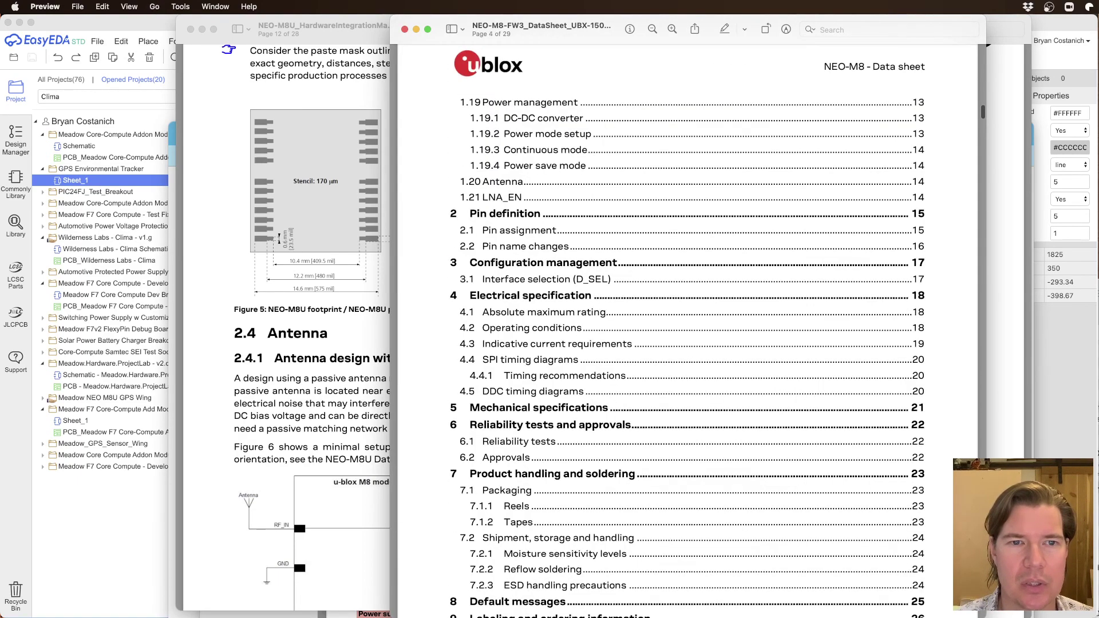
Step: Go to the Pin definition section, check the RESET_N entry, and read on through the configuration and electrical specification pages
click(919, 215)
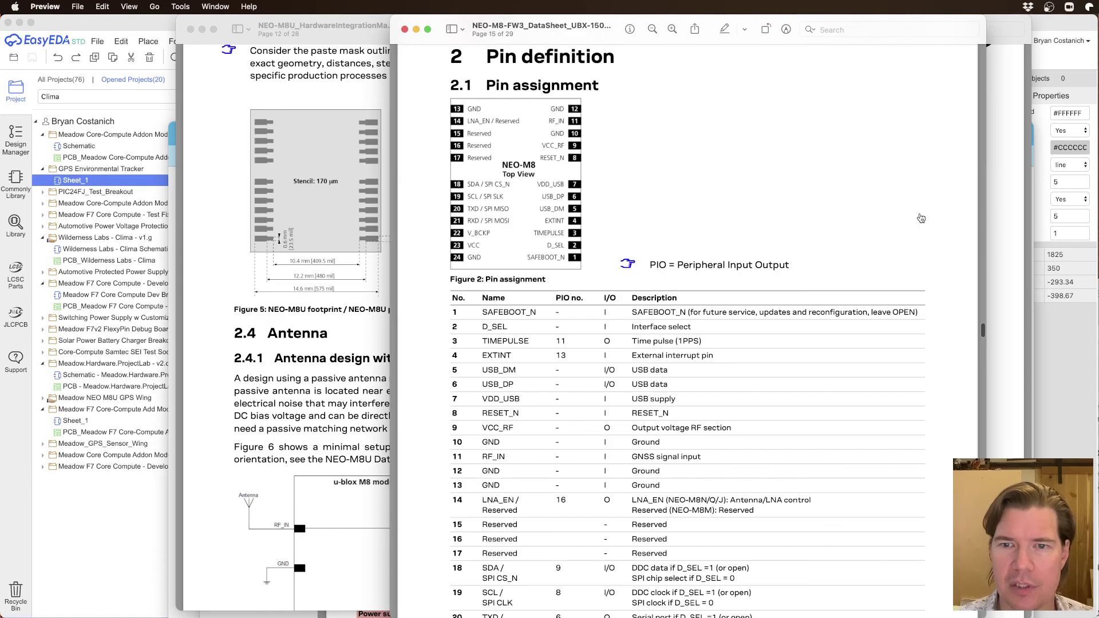
scroll(590, 313, down, 4)
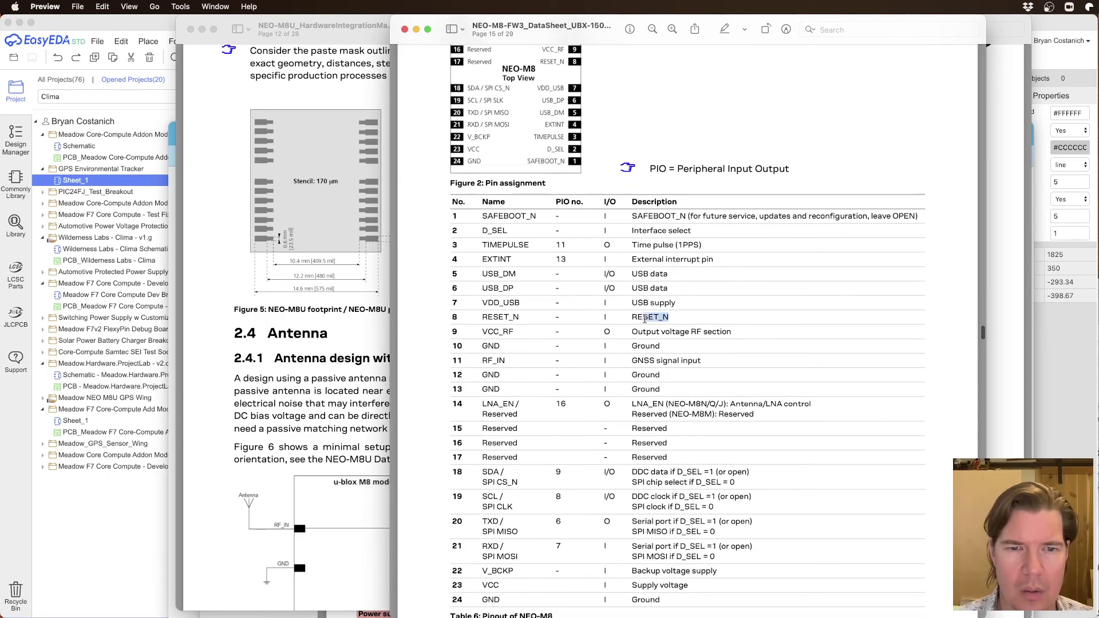
triple_click(695, 319)
click(695, 319)
scroll(695, 318, down, 10)
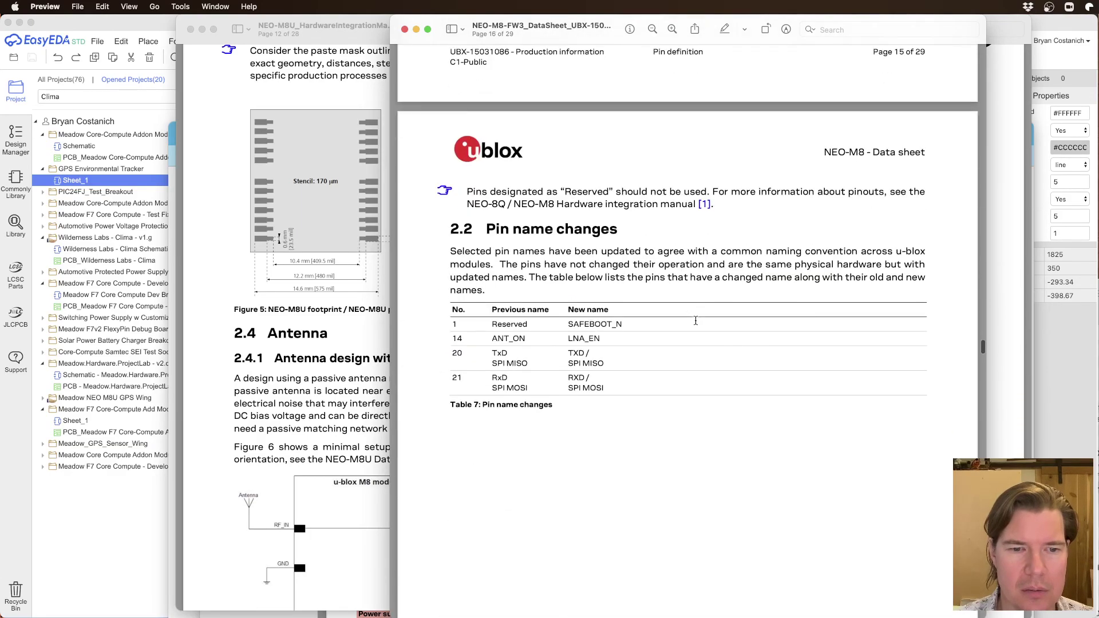
scroll(696, 321, down, 15)
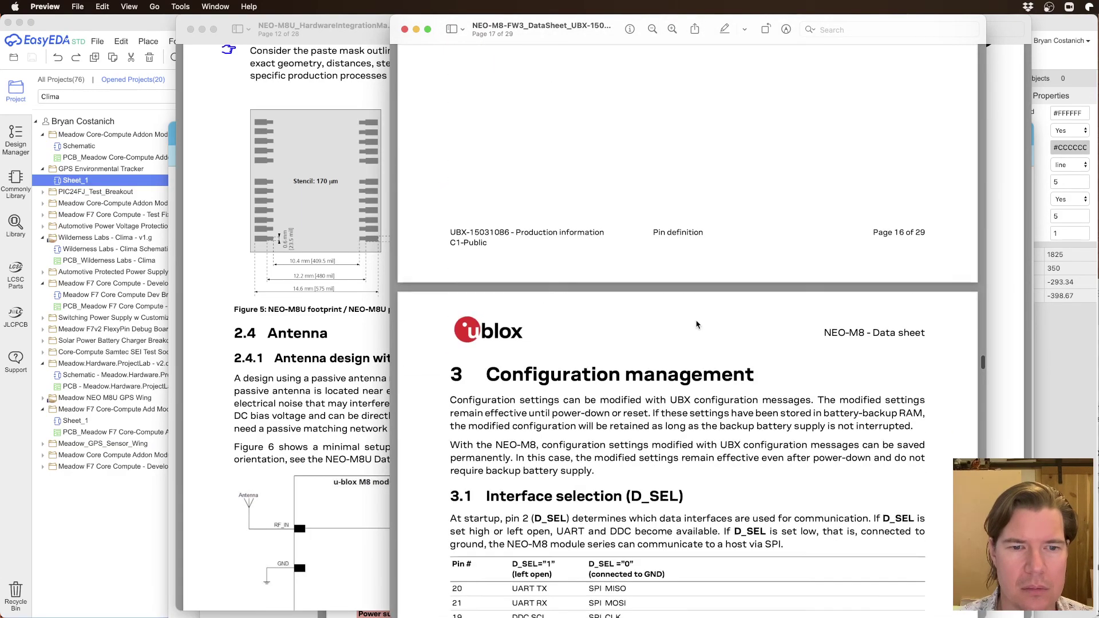
scroll(697, 325, down, 15)
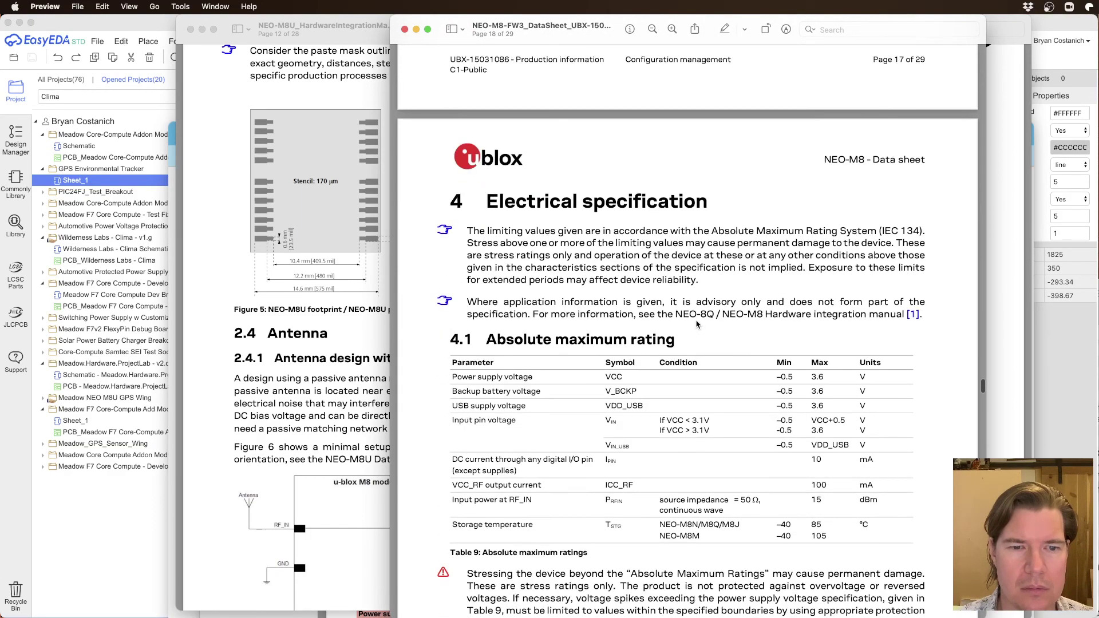
scroll(697, 324, down, 15)
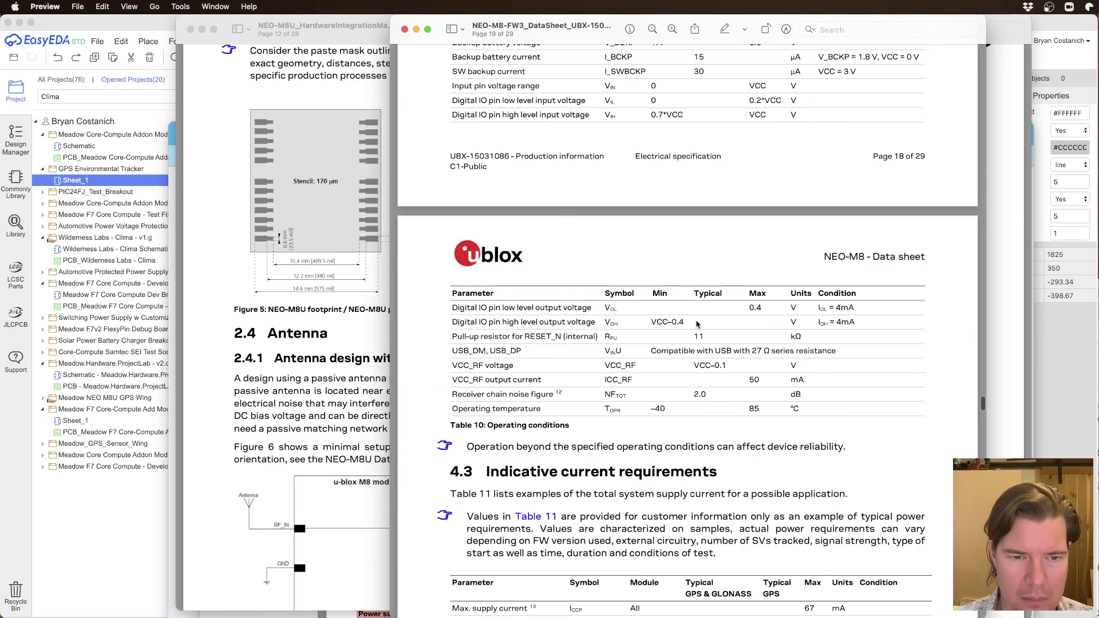
Step: Search the data sheet for RESET_N and examine the internal pull-up resistor entry and the surrounding operating conditions
key(super+f)
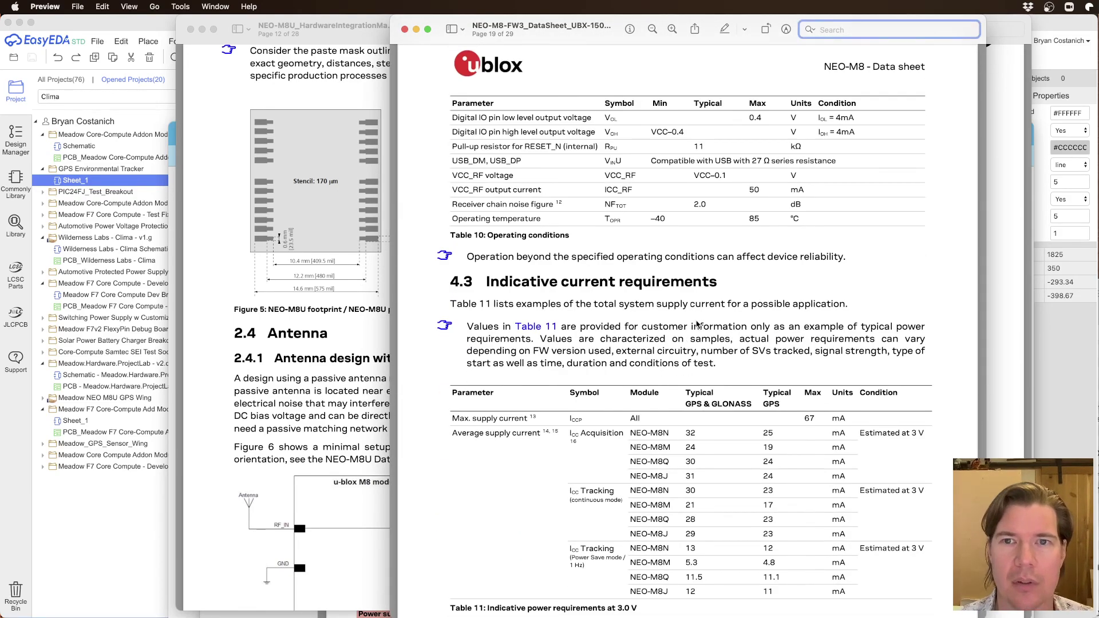
text(RESET_N)
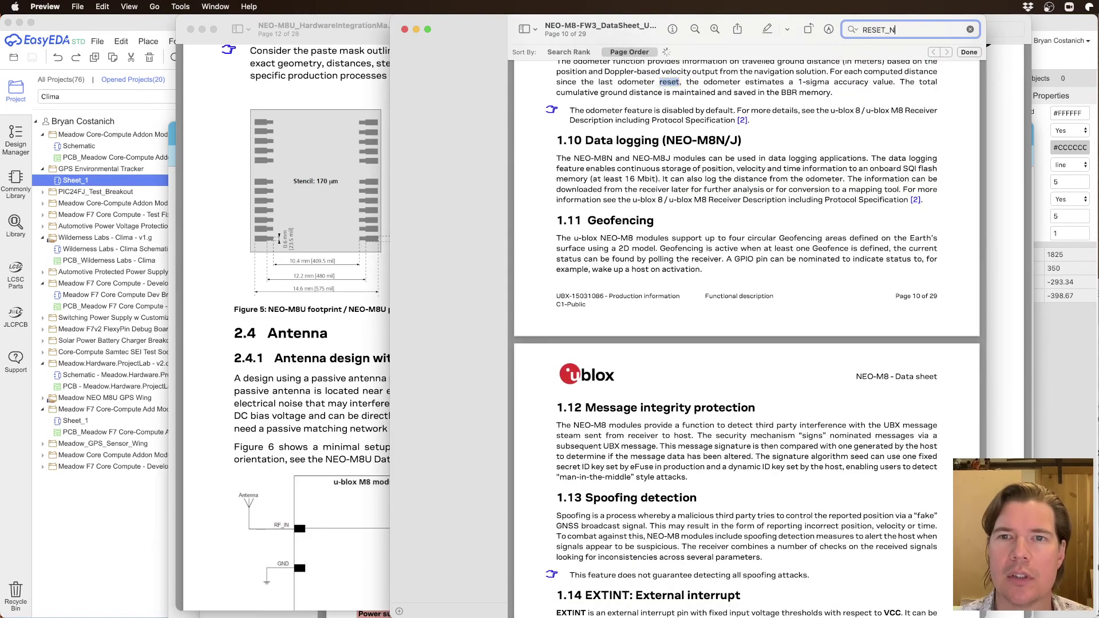
click(452, 154)
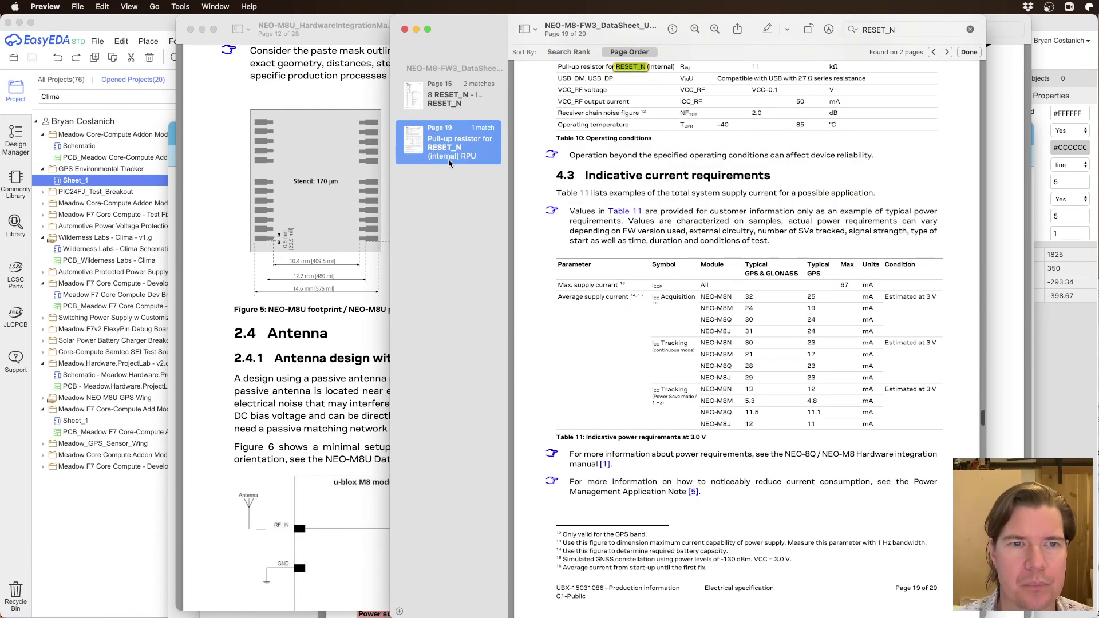
scroll(726, 123, up, 3)
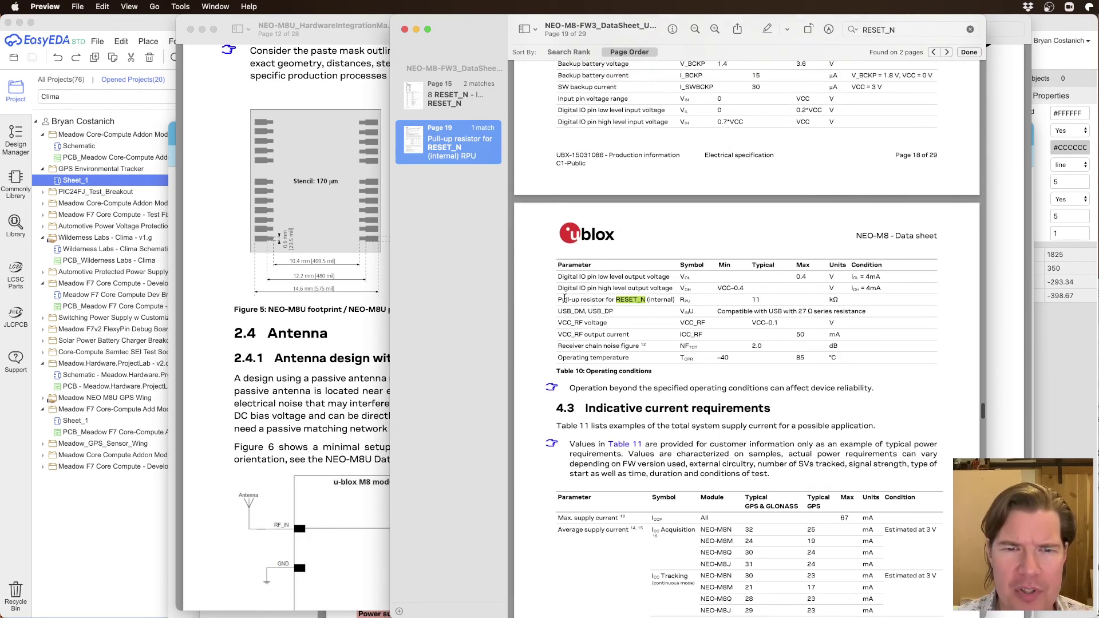
drag(563, 302, 675, 296)
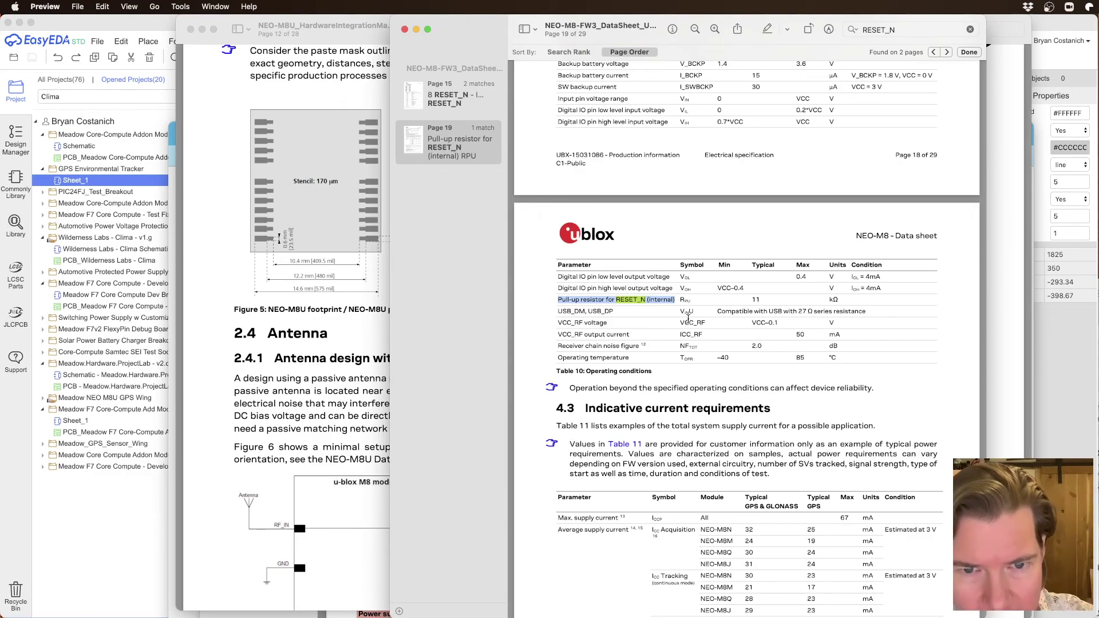
scroll(678, 258, up, 4)
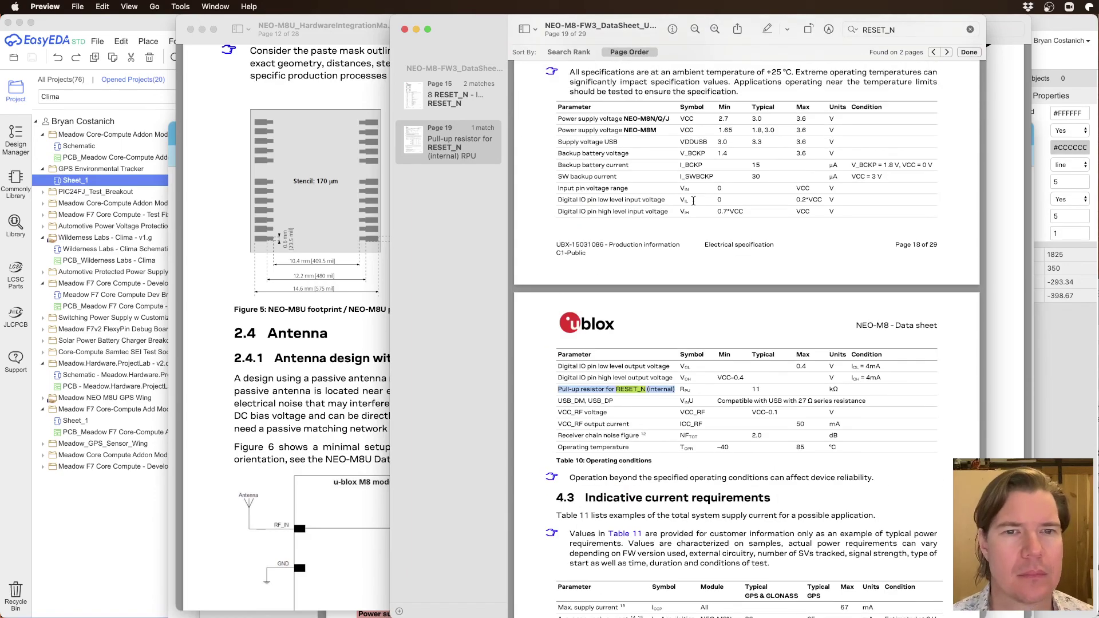
scroll(670, 150, up, 1)
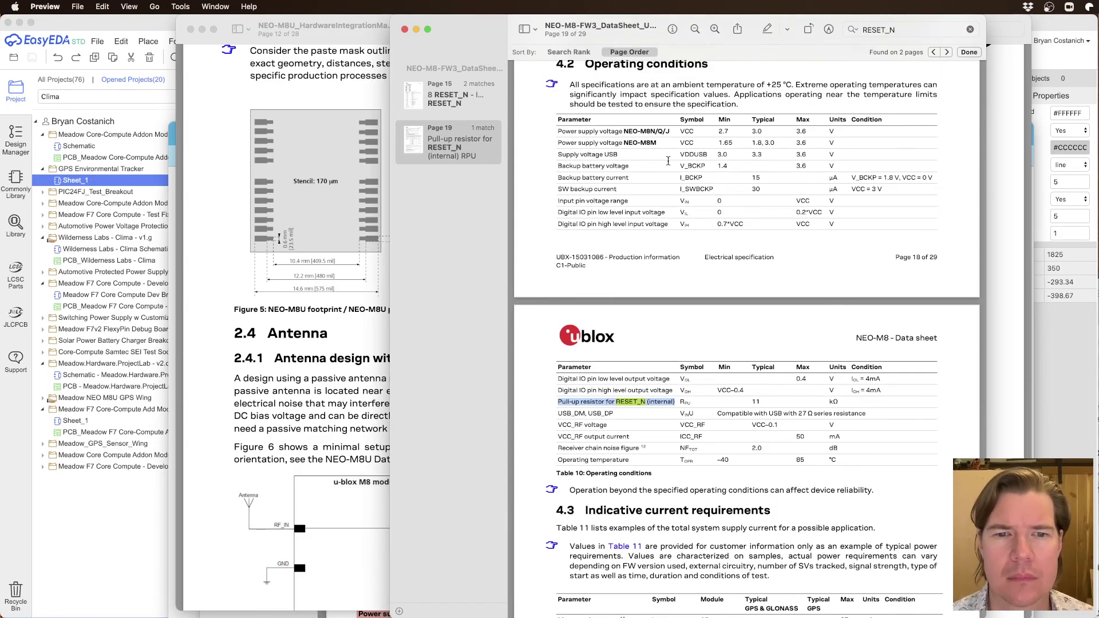
Step: Switch back to the EasyEDA schematic, delete resistor R5 with its outer wire, and attach the SPI3_CIPO net port directly to the RESET_N wire
click(146, 475)
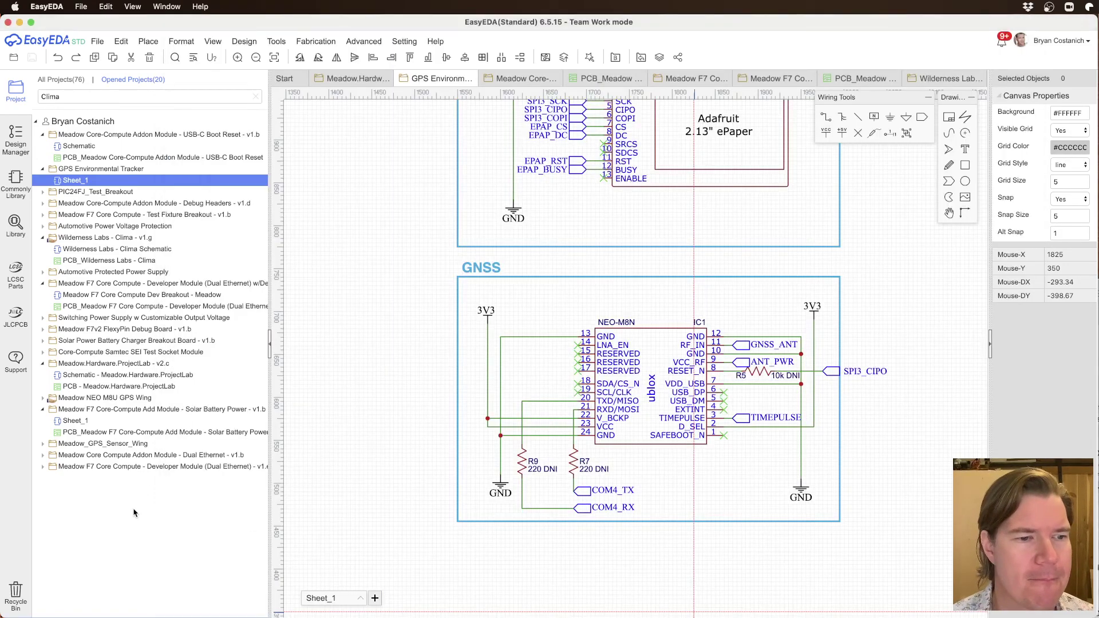
click(762, 375)
key(Delete)
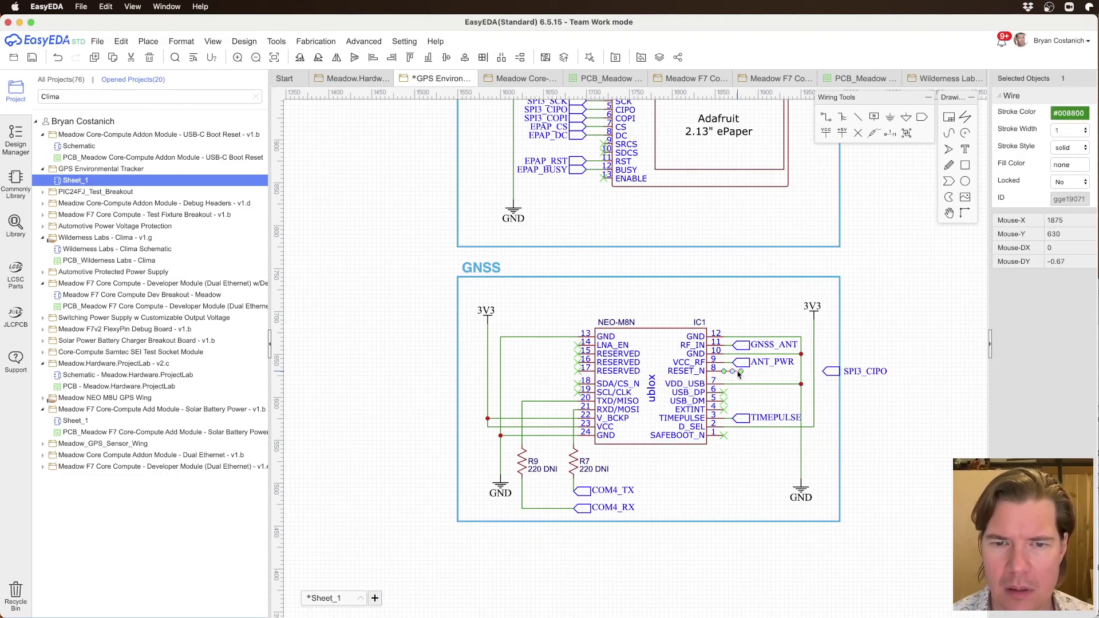
drag(828, 371, 737, 372)
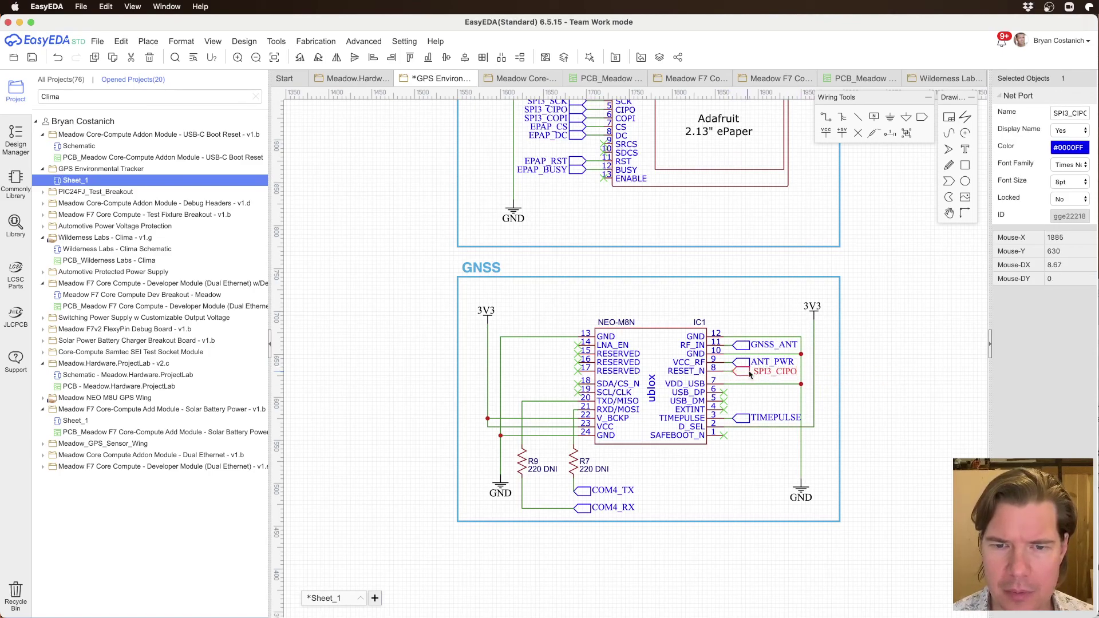
Step: Rename the net port on the NEO-M8N's RESET_N pin as GNSS_RST_N
click(767, 373)
double_click(769, 374)
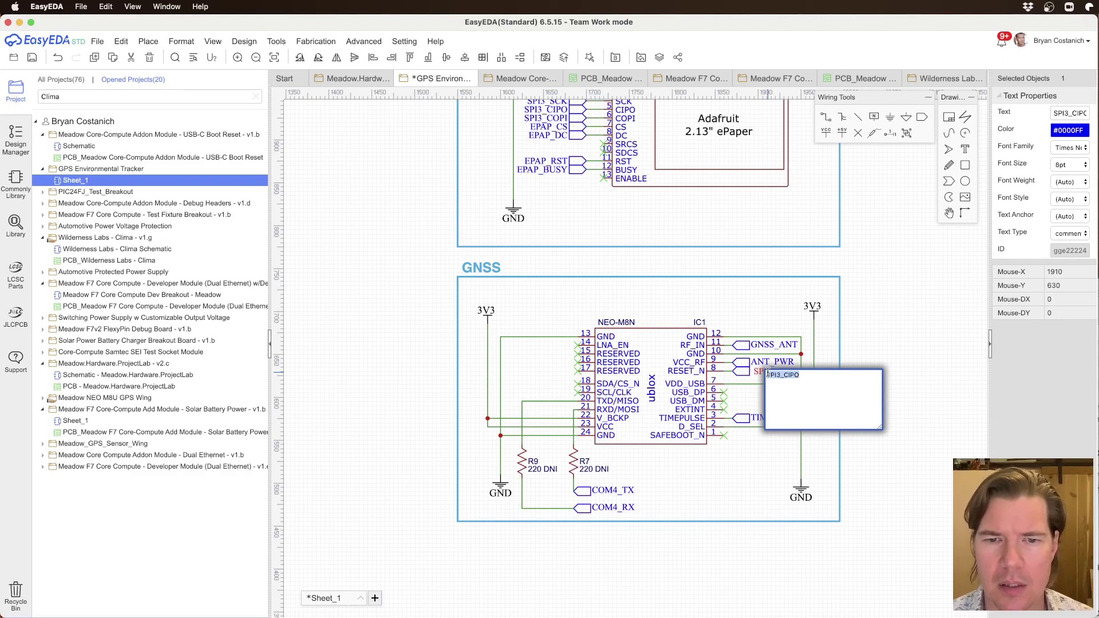
text(GNS)
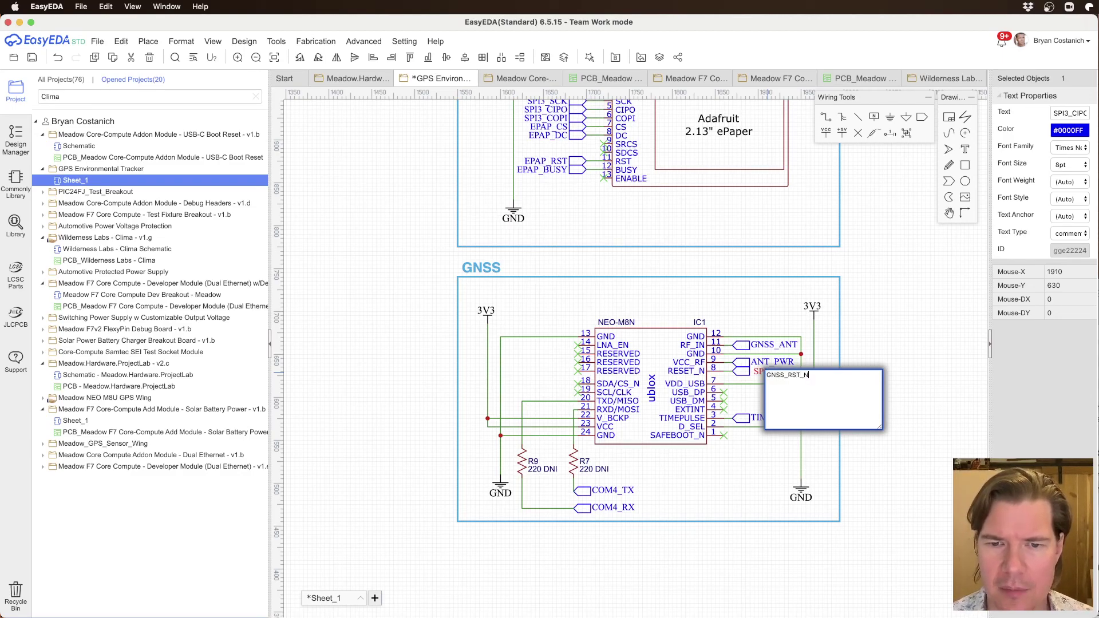
text(S_RST_N)
key(Return)
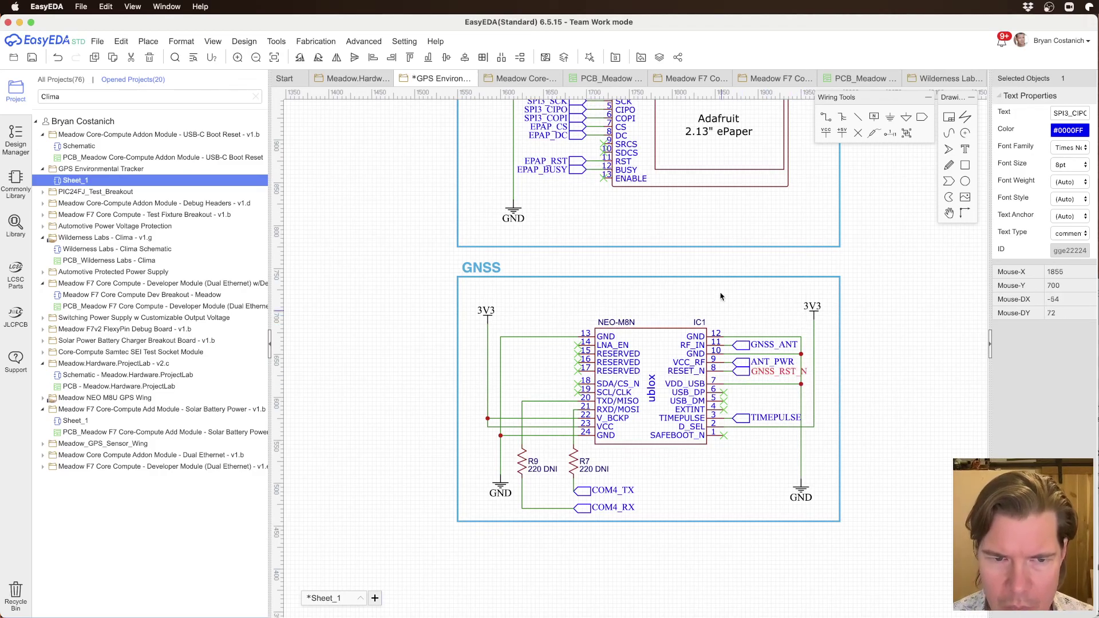
Step: Remove the DNI marking from resistors R9 and R7 in the GNSS block so both values read 220
click(747, 373)
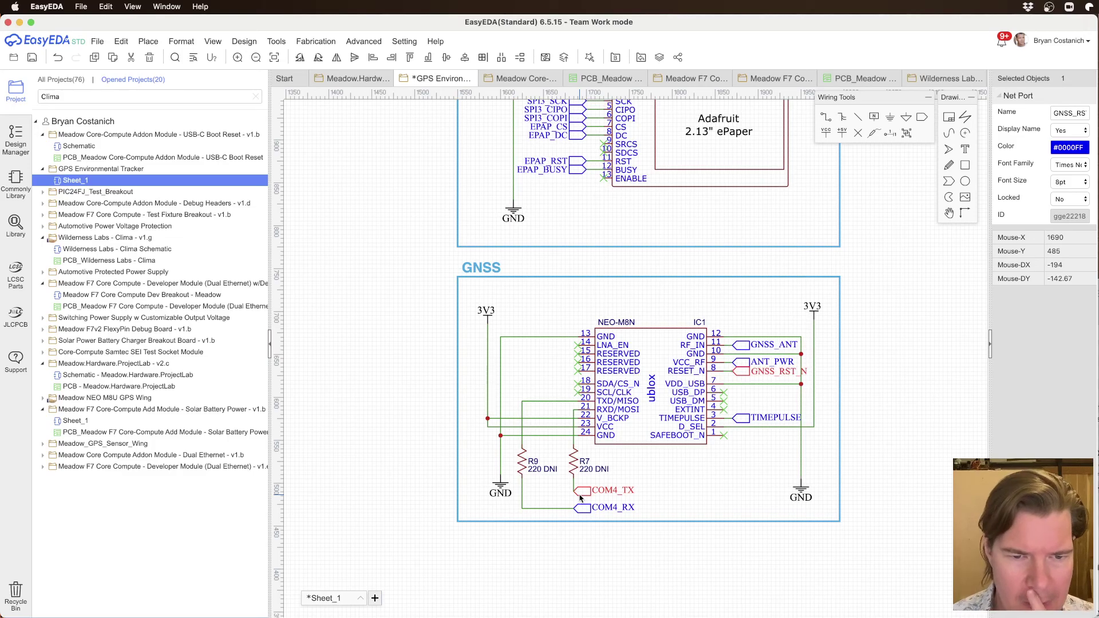
click(541, 470)
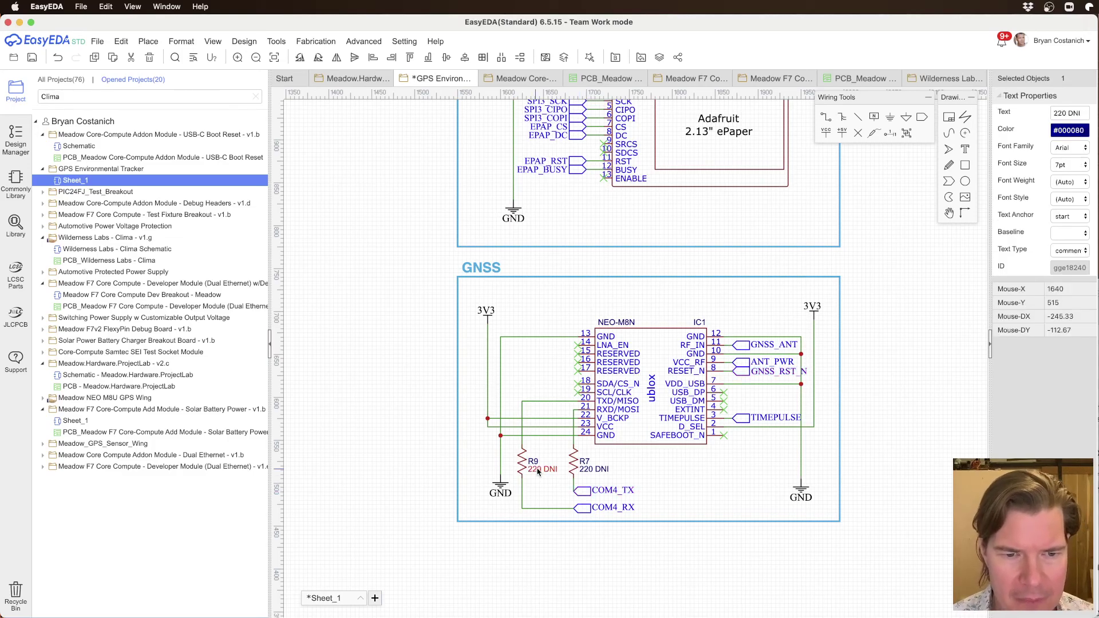
click(1079, 112)
key(BackSpace)
key(BackSpace)
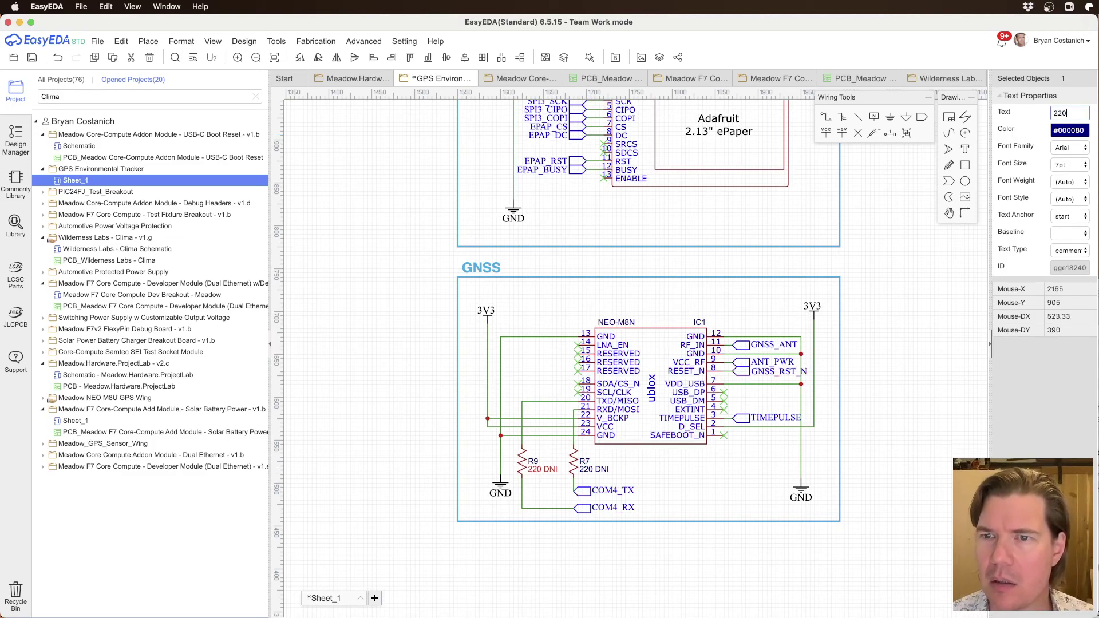
click(590, 469)
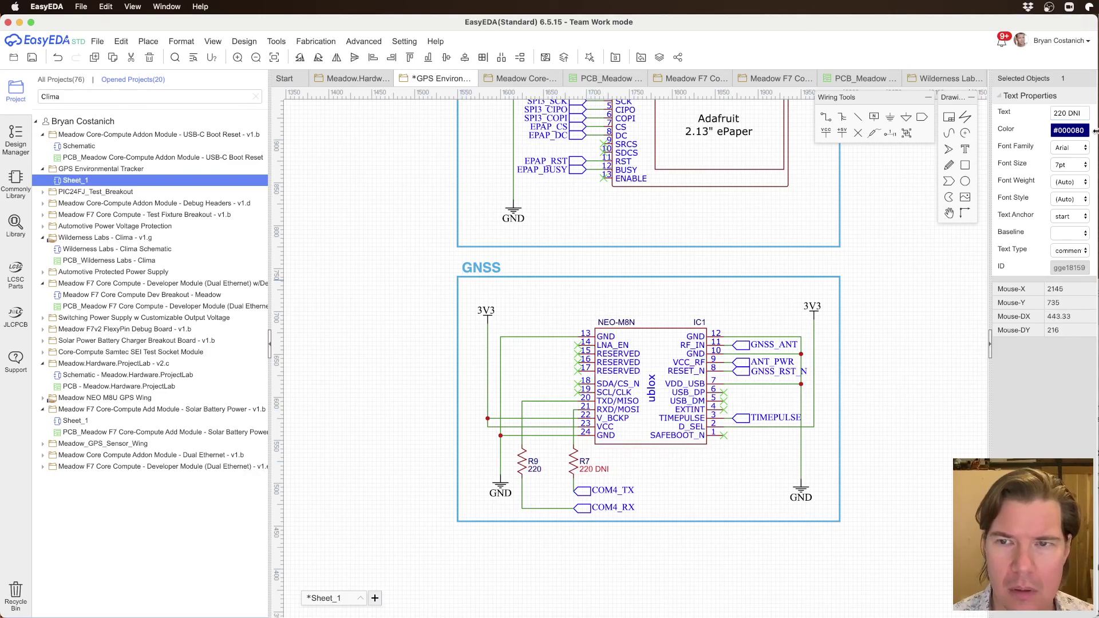
click(1076, 115)
key(Right)
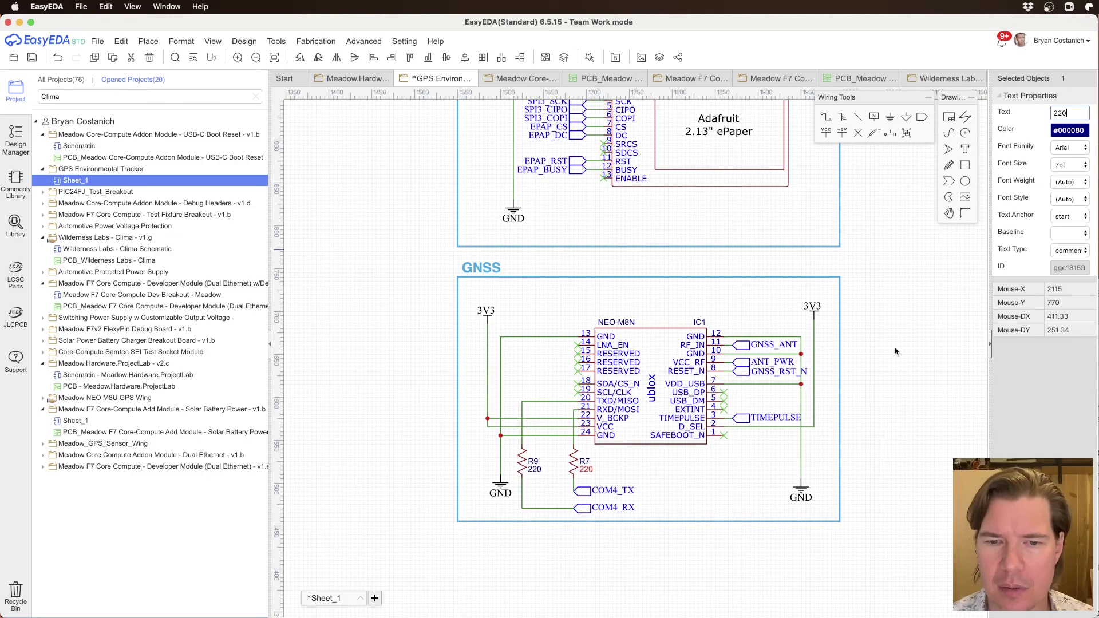
click(856, 422)
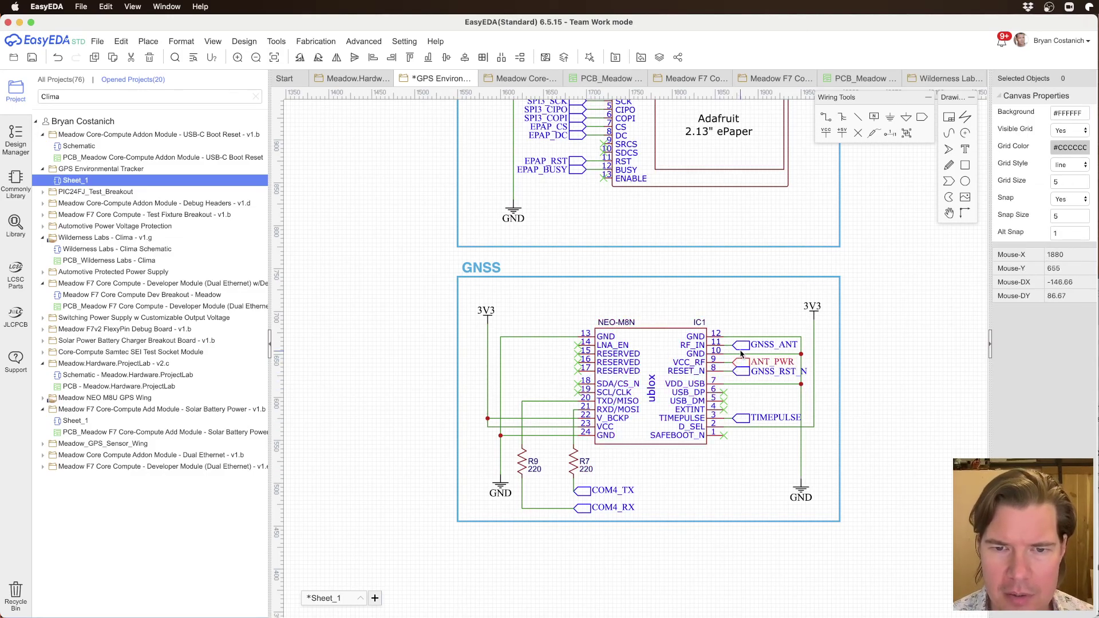
Step: Copy the GNSS_RST_N, COM4_TX and COM4_RX net ports to the left of the Core-Compute module and stack them there
click(747, 374)
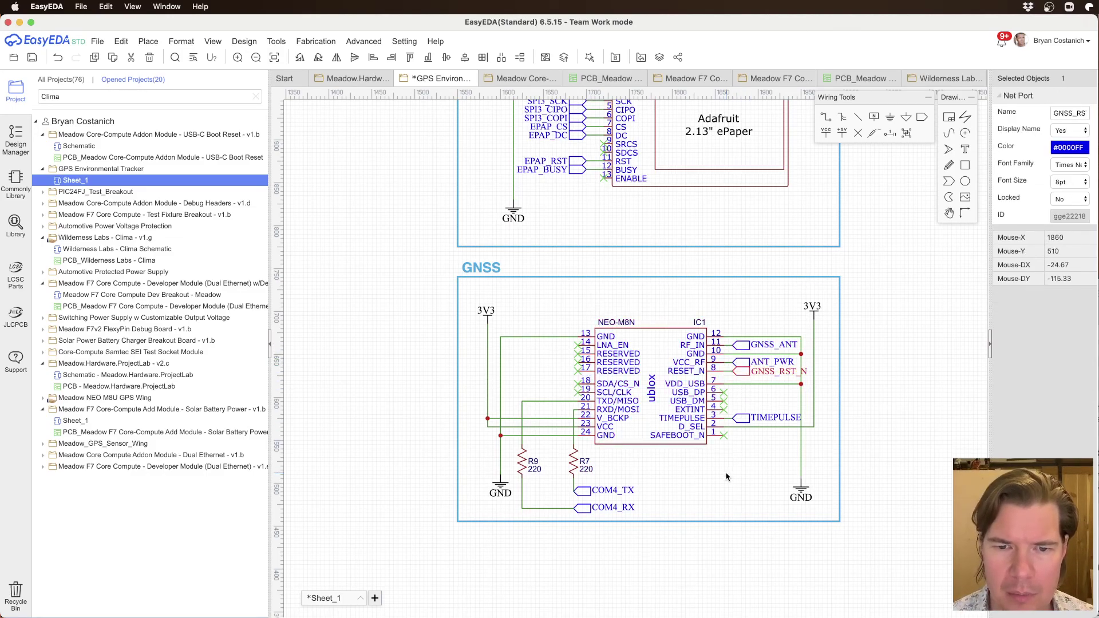
super+click(582, 494)
super+click(583, 511)
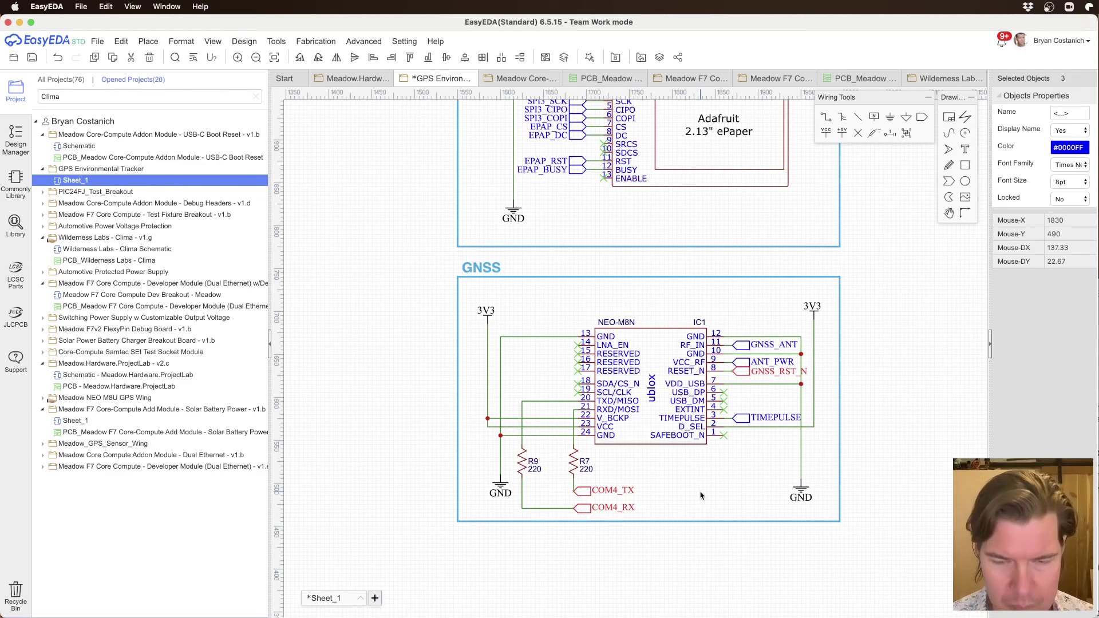
right_drag(352, 220, 771, 557)
scroll(596, 435, down, 1)
scroll(597, 437, down, 1)
right_drag(677, 355, 771, 253)
scroll(474, 437, up, 1)
key(super+v)
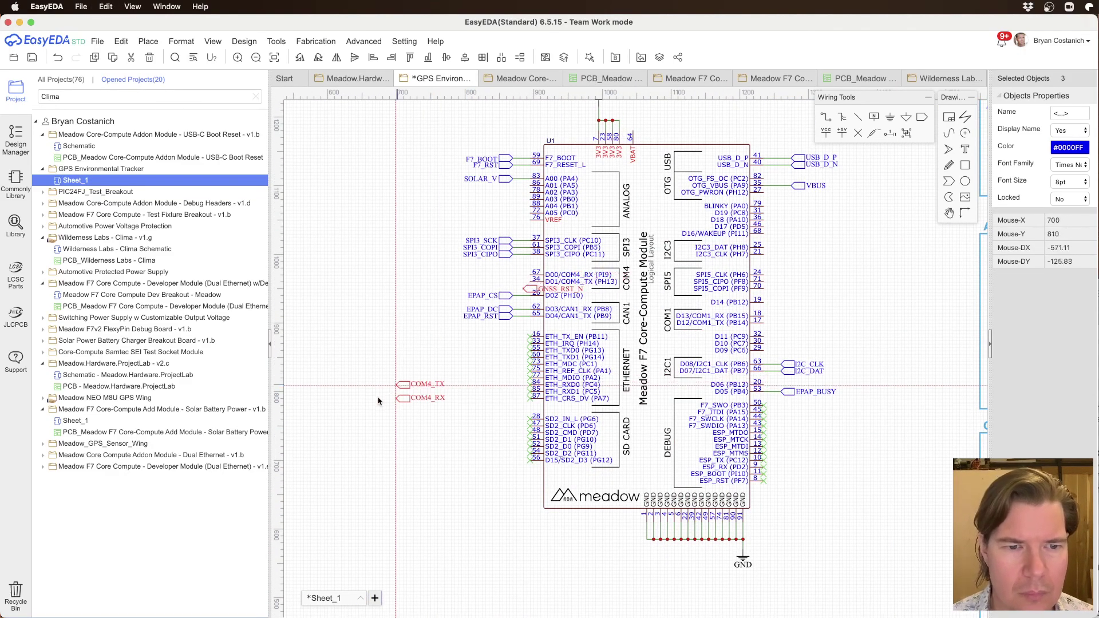
click(312, 452)
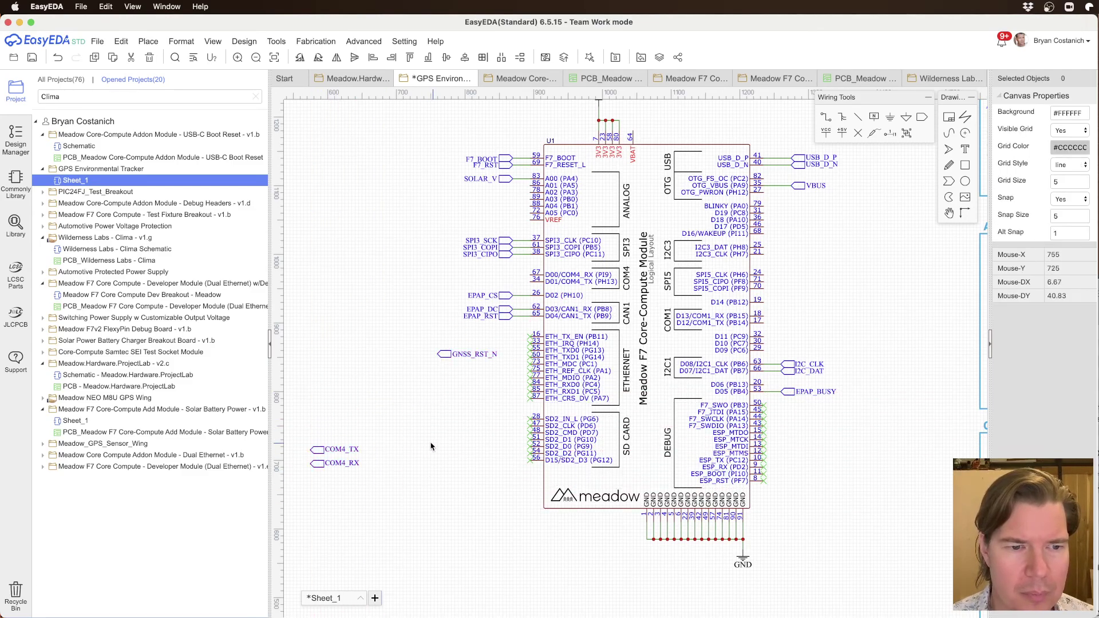
drag(317, 452, 441, 362)
drag(317, 462, 442, 367)
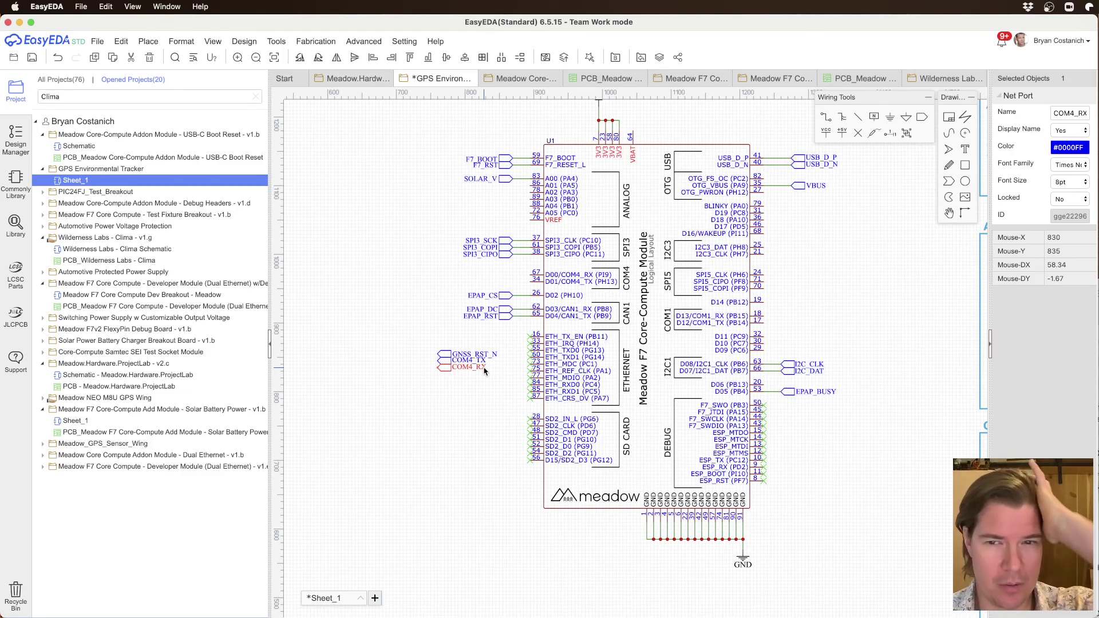
Step: Look over the Clima schematic, and search all projects for GPS to open Schematic_Meadow_NEO_M8_GPS_Wing
click(964, 79)
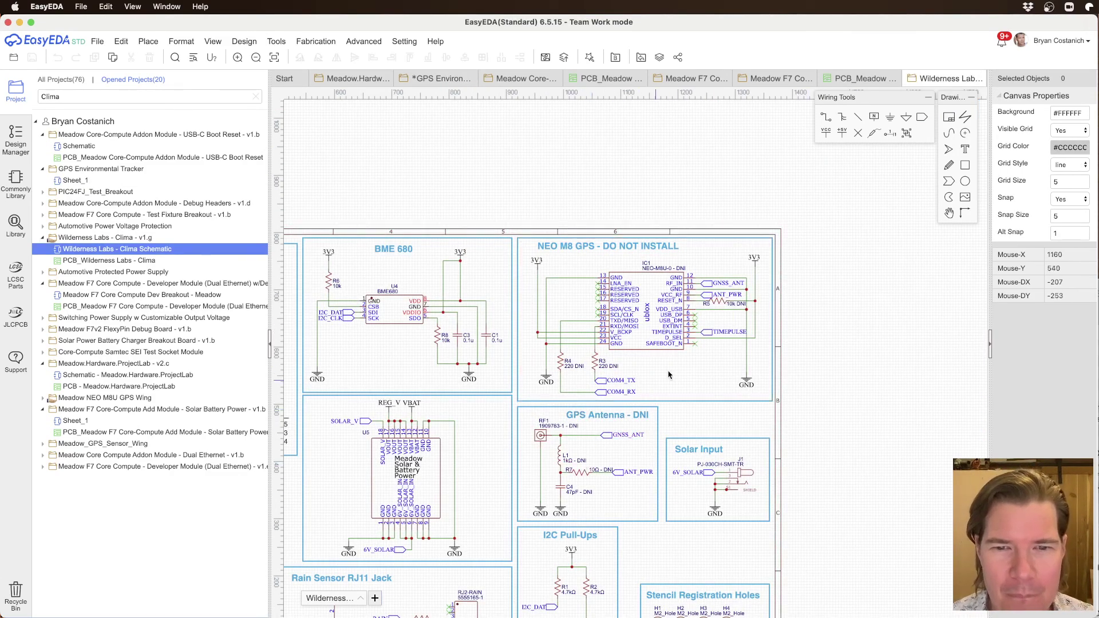
right_drag(693, 346, 846, 242)
click(62, 82)
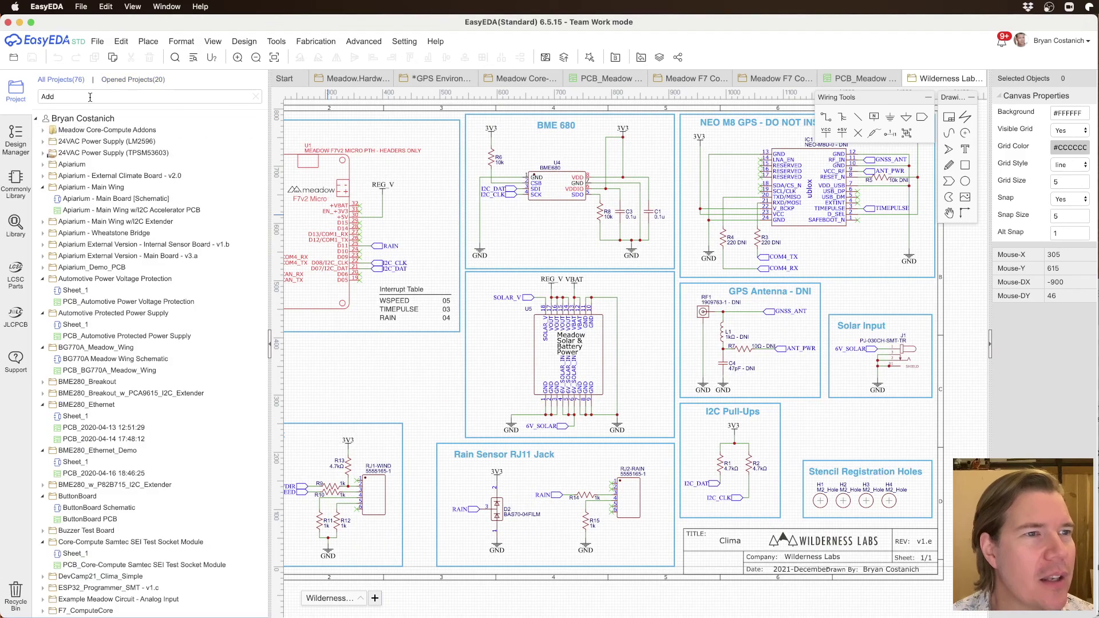
click(92, 100)
key(super+a)
text(GPS)
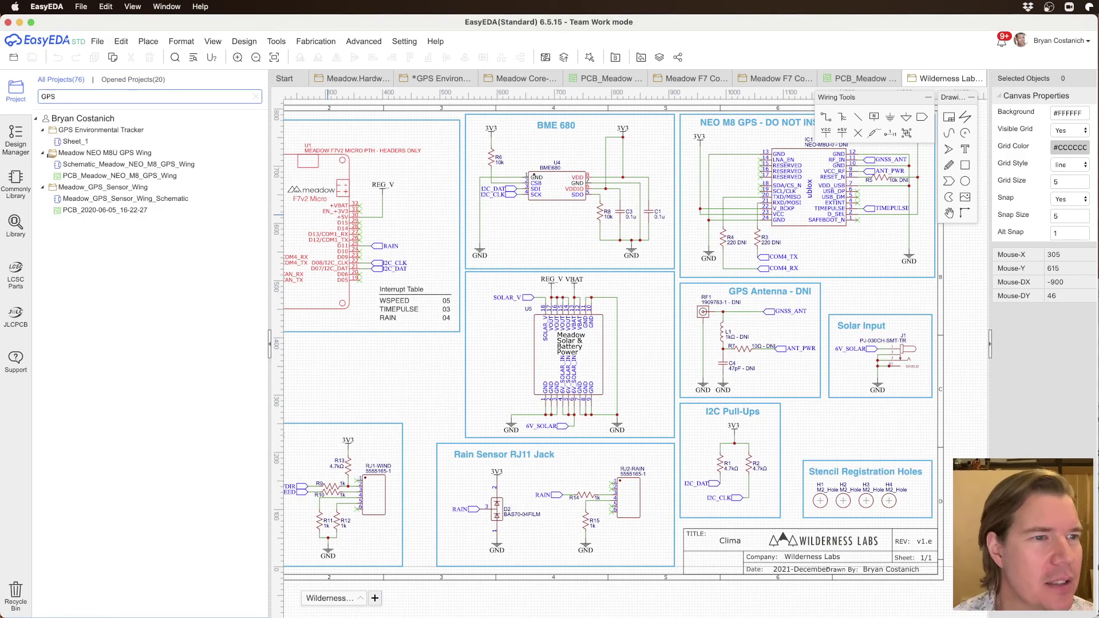
double_click(93, 164)
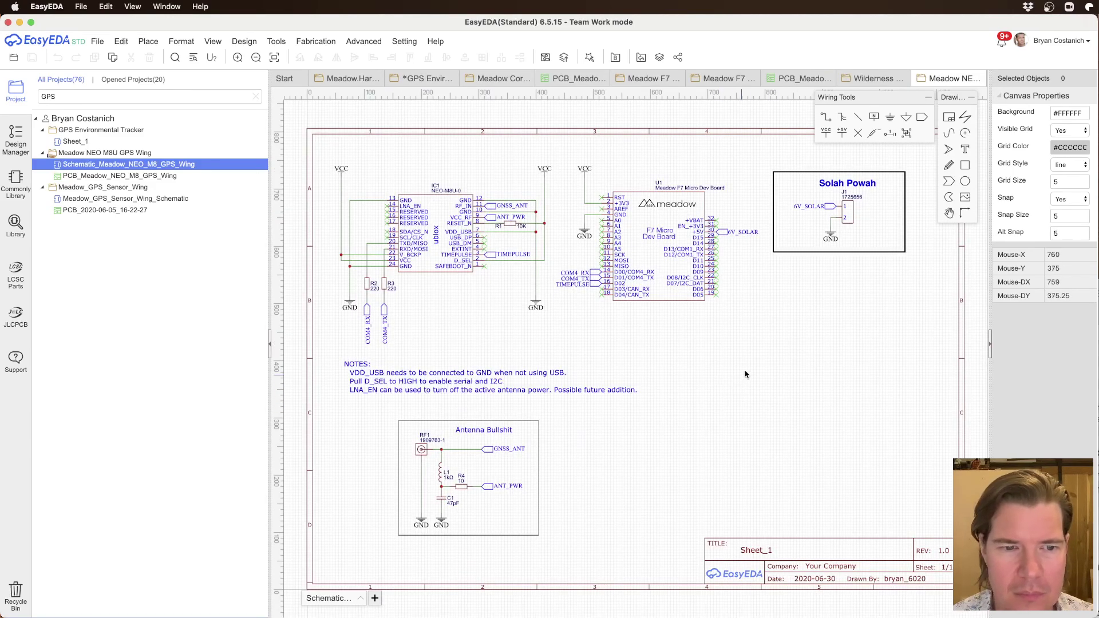
Step: Examine how the NEO-M8U's serial pins and COM4 nets are wired to the Meadow board in the GPS wing schematic
scroll(744, 373, up, 2)
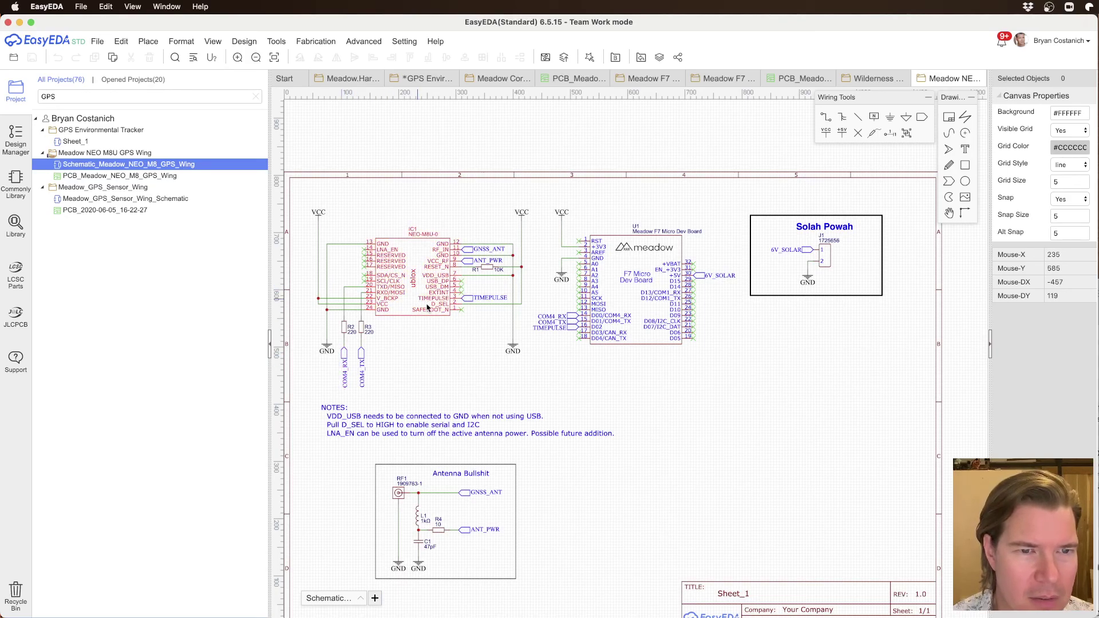
right_drag(390, 294, 531, 250)
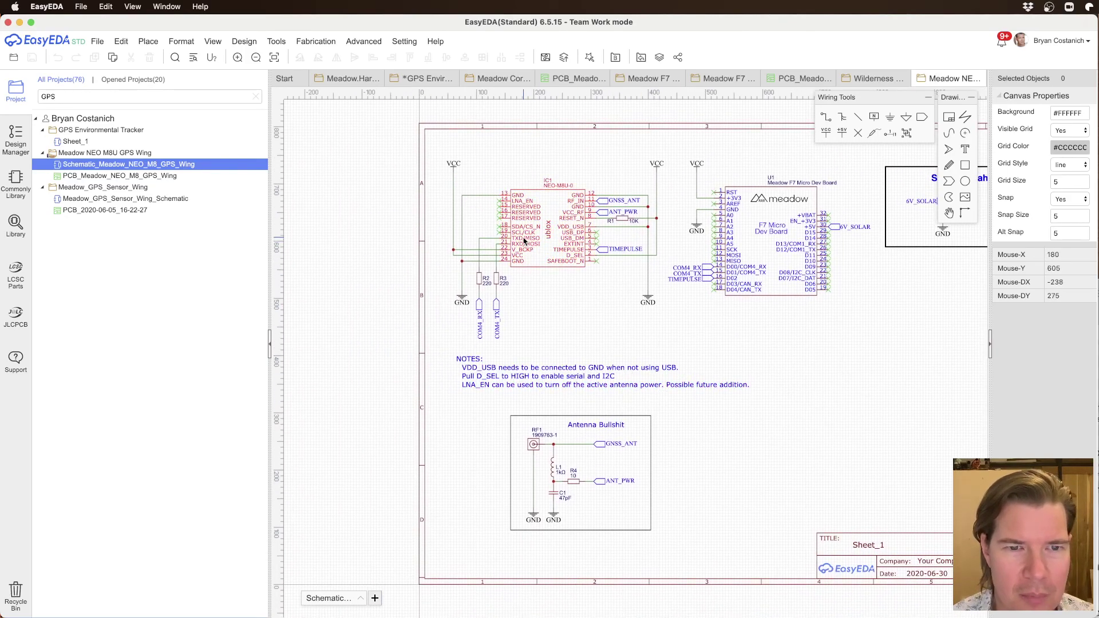
click(522, 241)
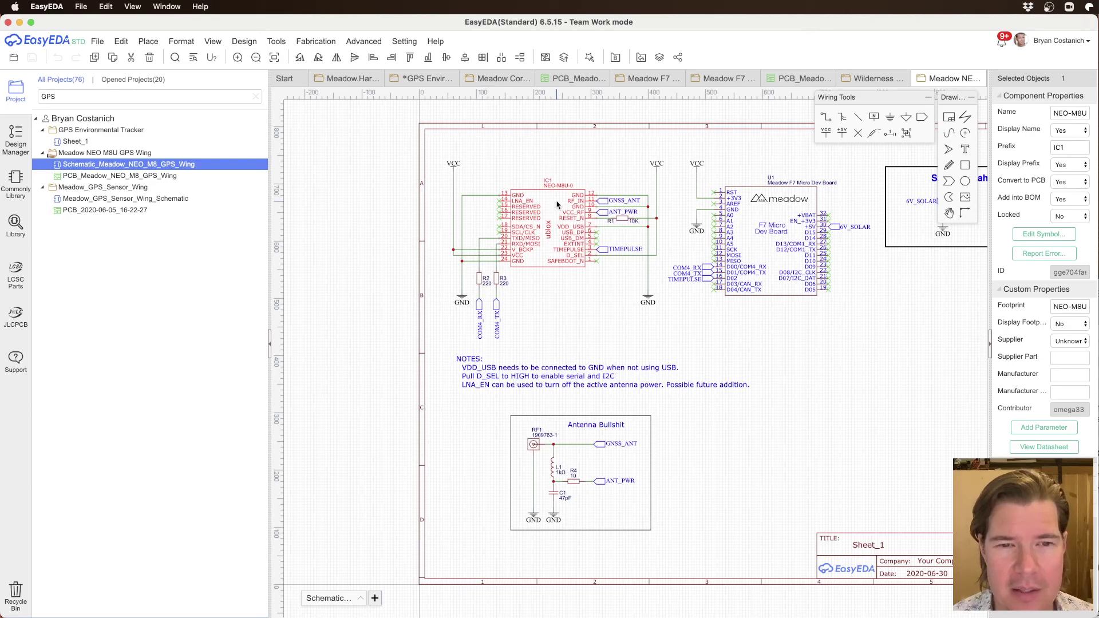
scroll(555, 206, up, 4)
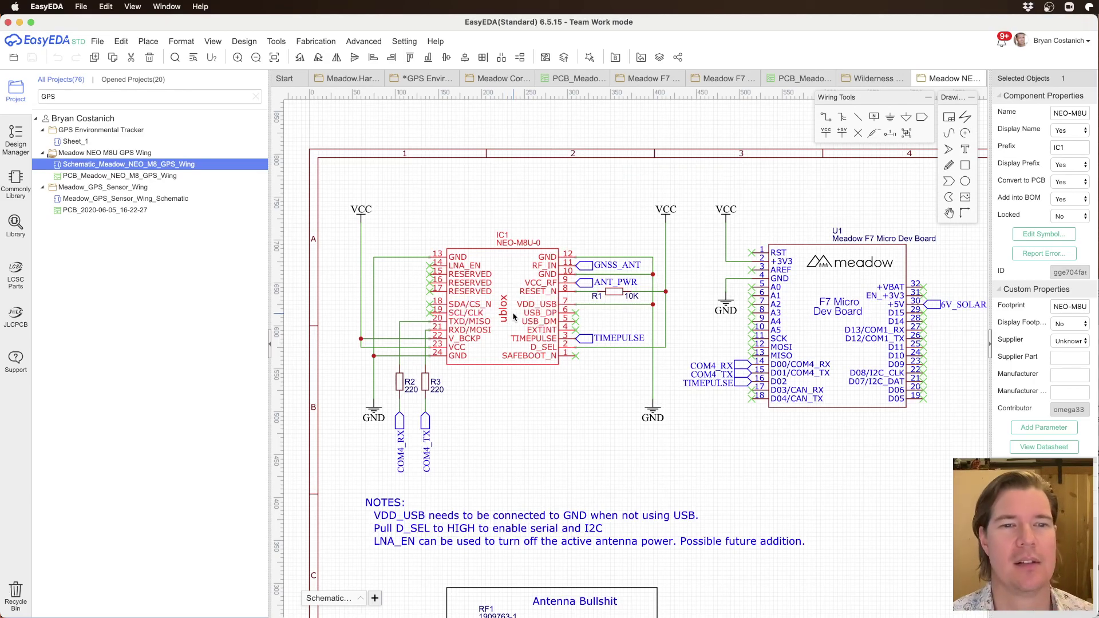
Step: Return to the GPS Environmental Tracker schematic and check the serial pin names and wiring of the NEO-M8N in the GNSS block
click(412, 81)
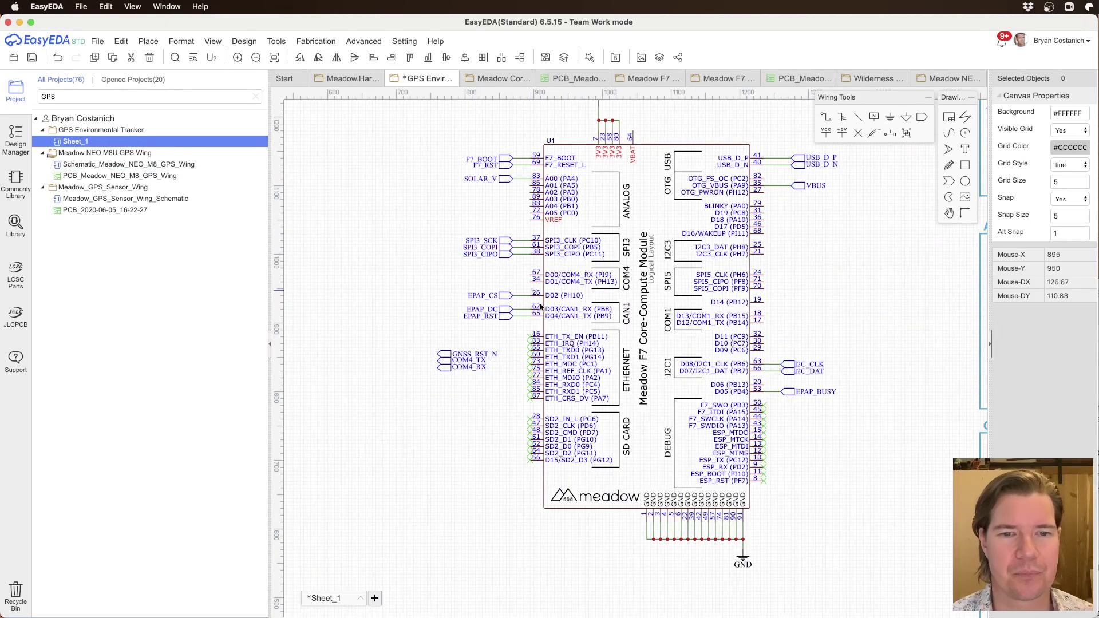
right_drag(868, 341, 445, 194)
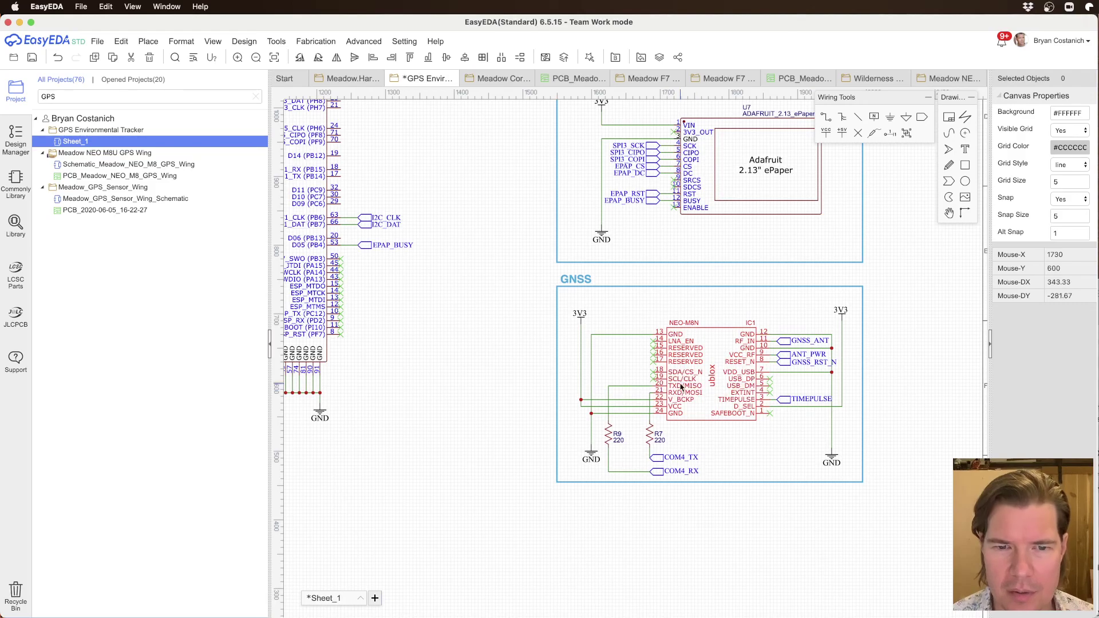
scroll(773, 360, up, 2)
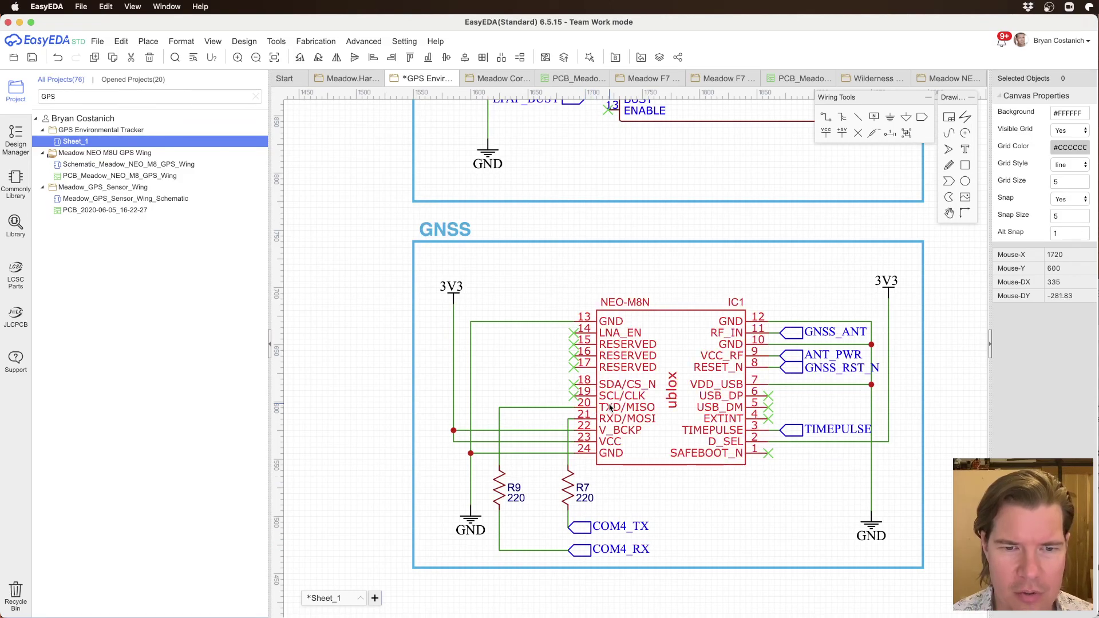
click(643, 413)
click(664, 299)
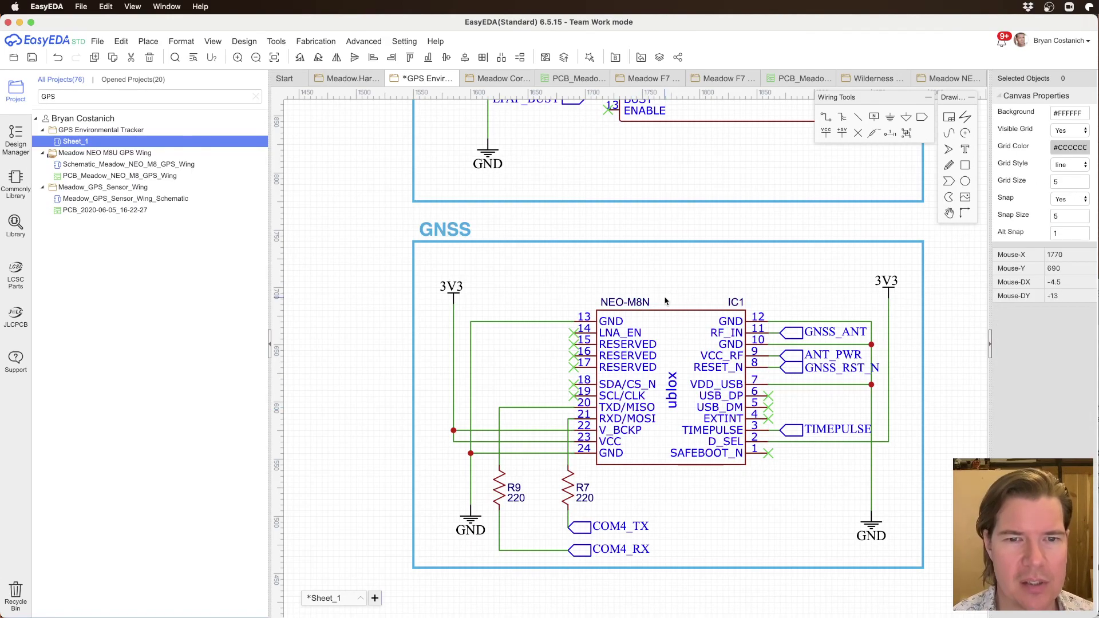
click(669, 346)
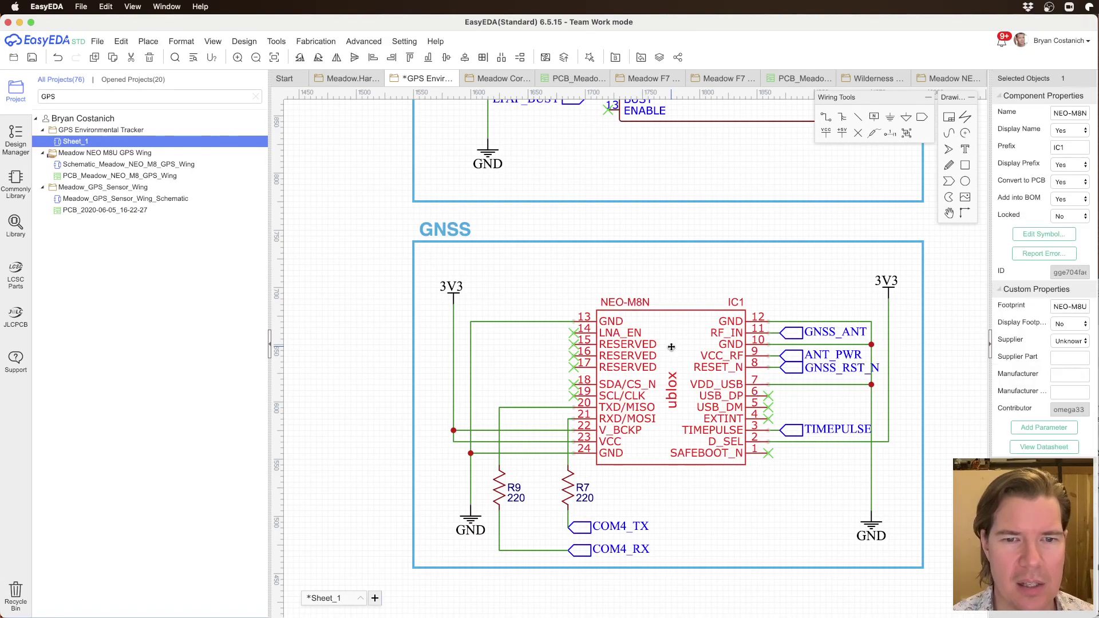
Step: Search the component library for NEO and open the workspace symbol NEO-M8U-0 for editing
click(15, 180)
click(16, 225)
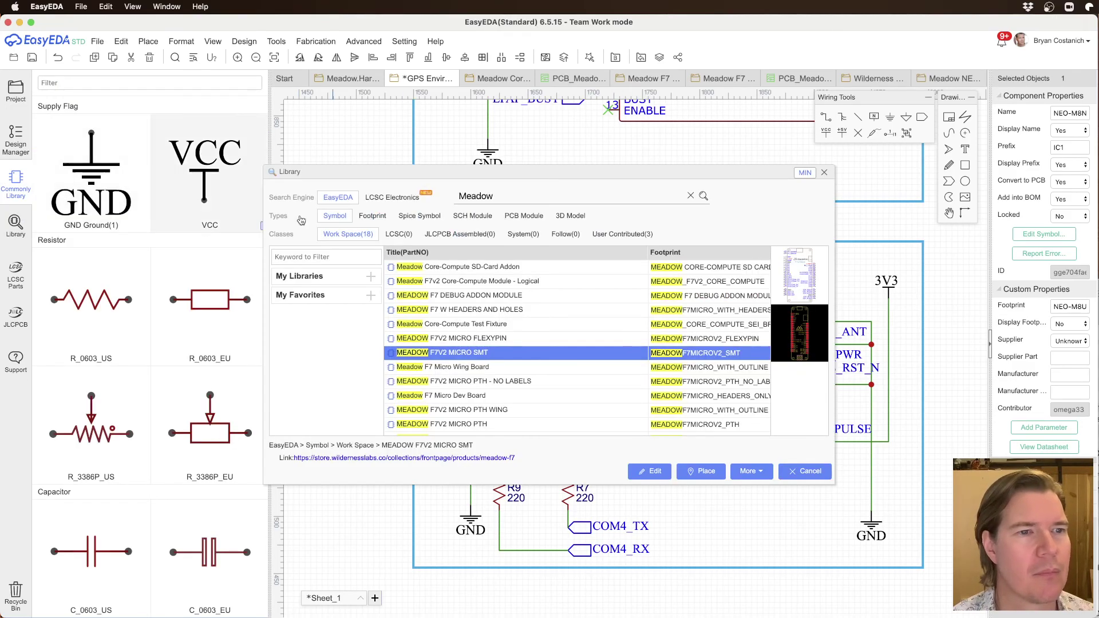
click(537, 191)
key(super+a)
text(N)
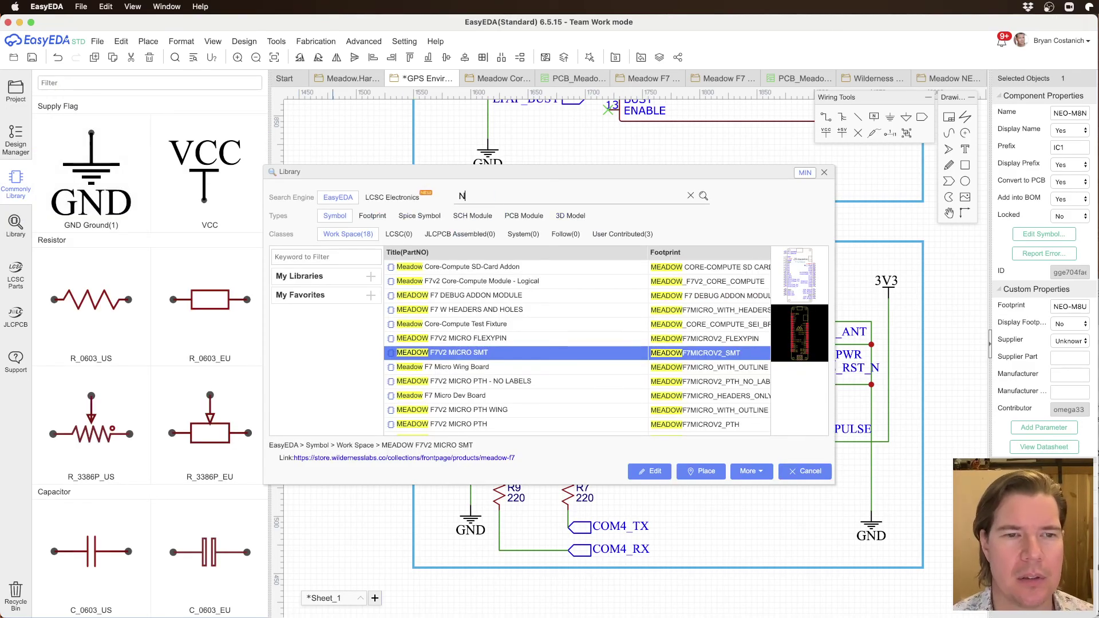
text(EO)
key(Return)
click(452, 272)
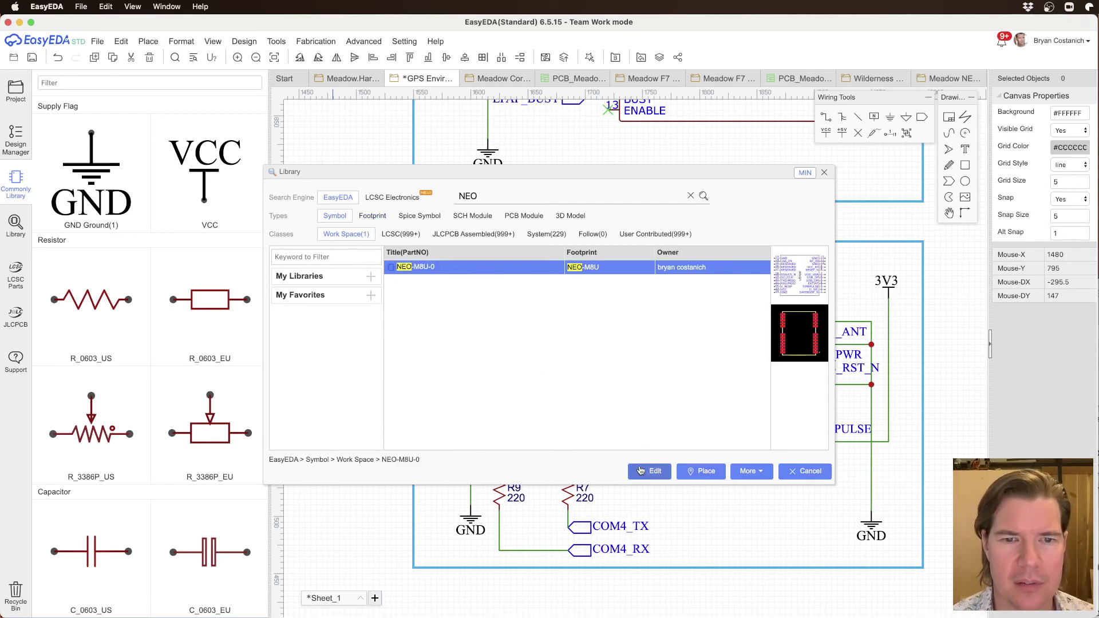
click(651, 471)
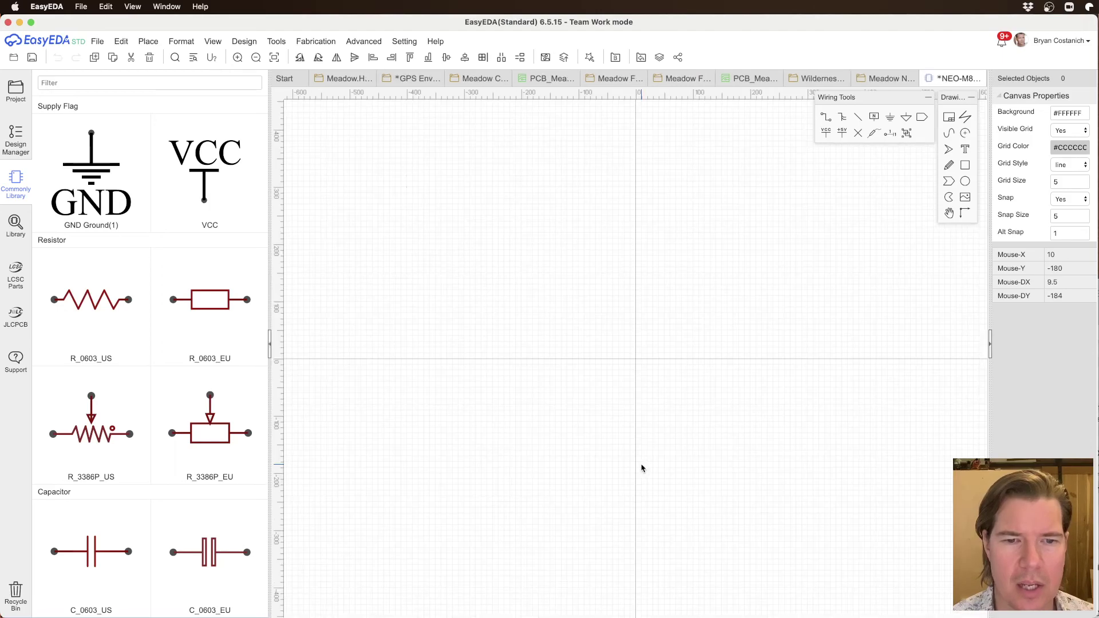
Step: Rename the symbol's pin 20 as TXD/CIPO and pin 21 as RXD/COPI
double_click(553, 418)
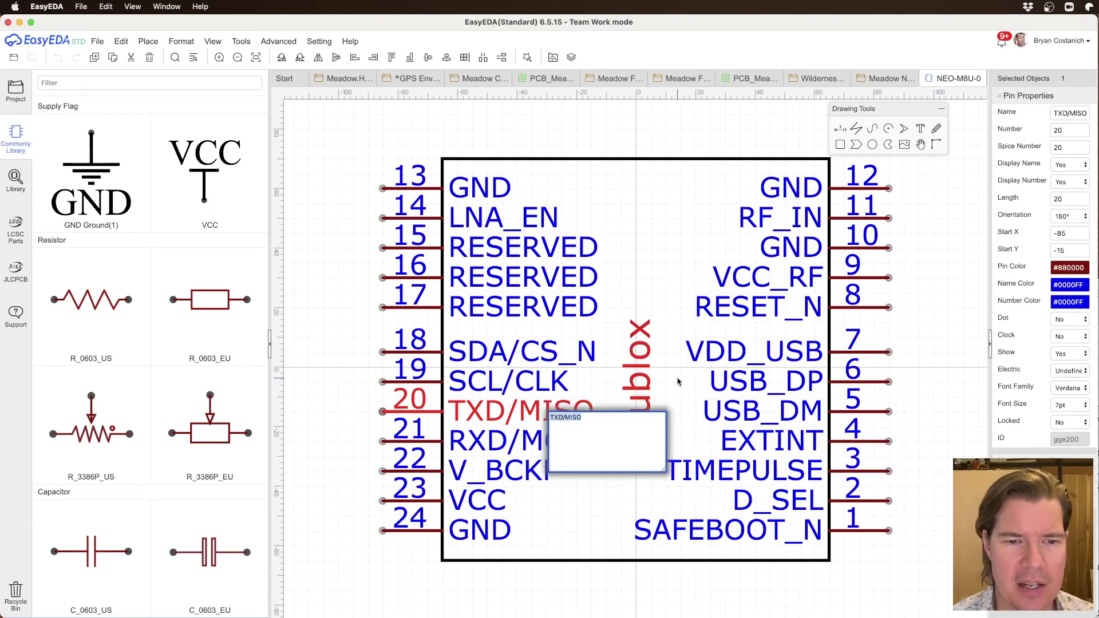
key(BackSpace)
text(CIPO)
key(Return)
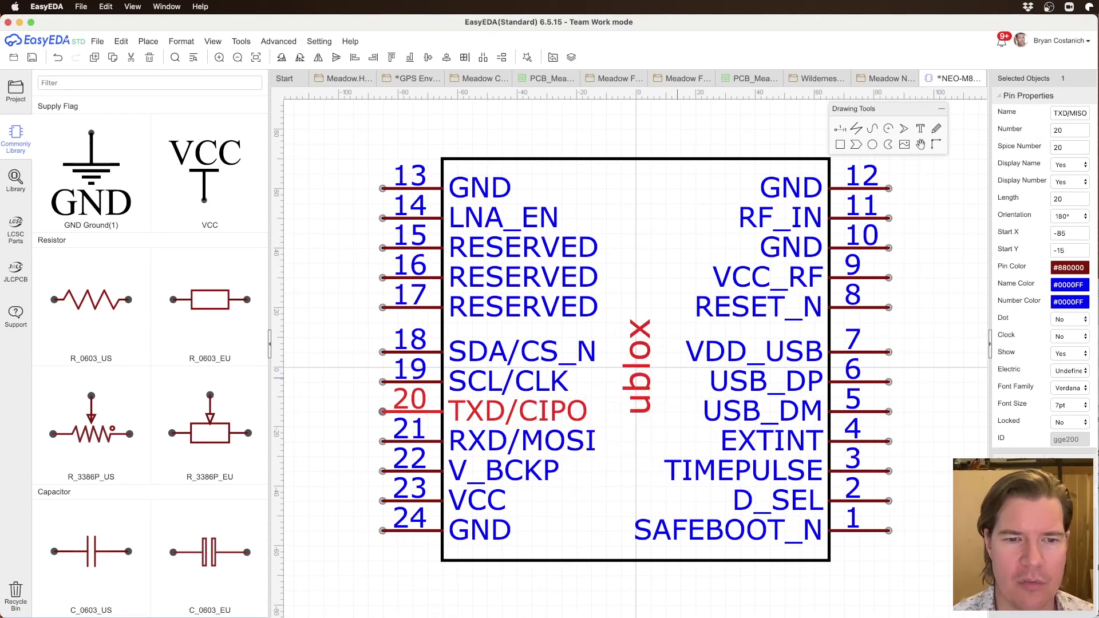
double_click(551, 436)
key(BackSpace)
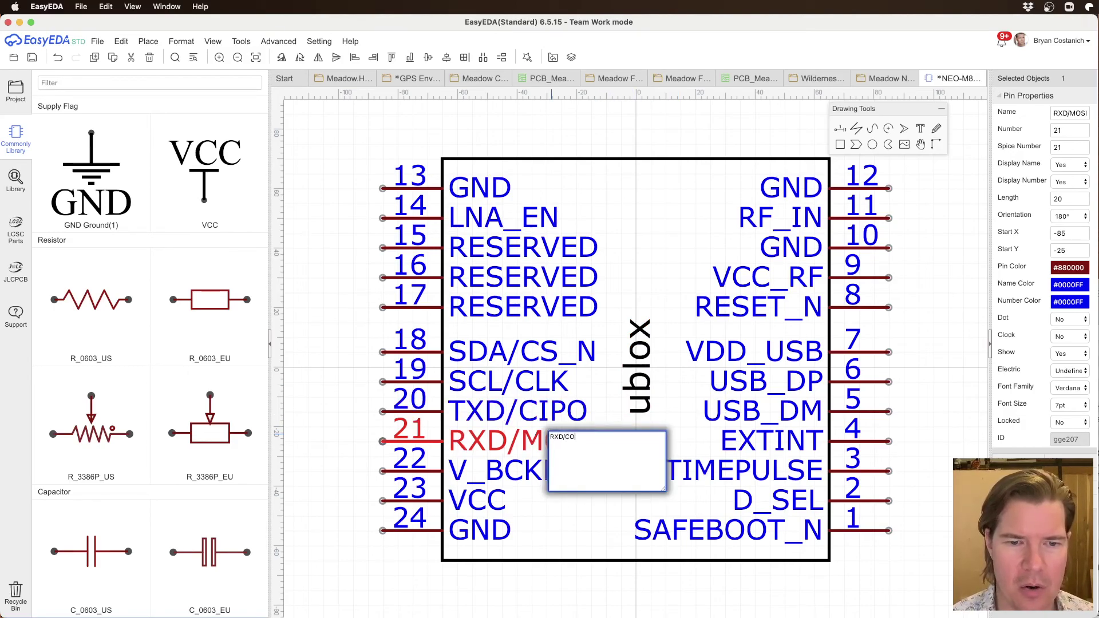
text(COPI)
key(Return)
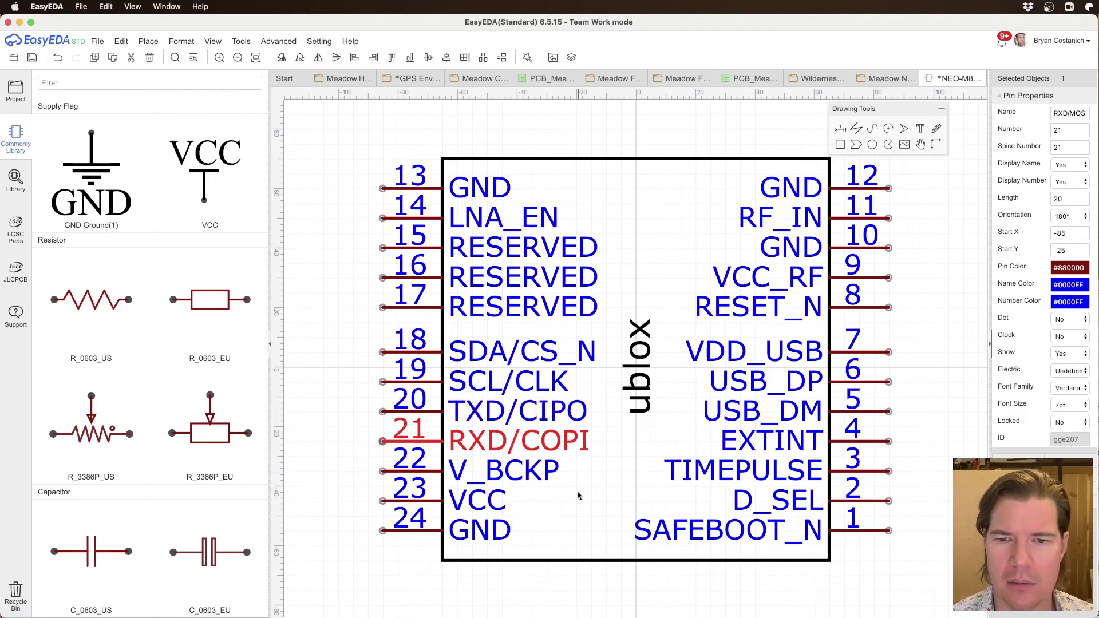
Step: Set the stroke colour of the NEO-M8U symbol's rectangular outline to #880000
click(589, 159)
click(1070, 113)
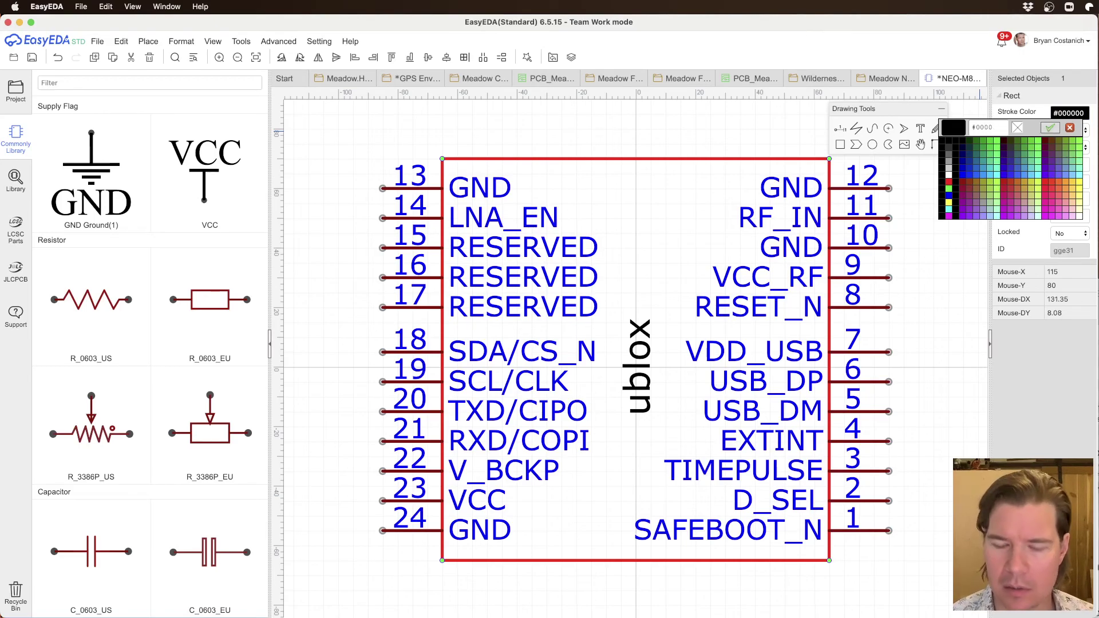
text(88)
click(1050, 127)
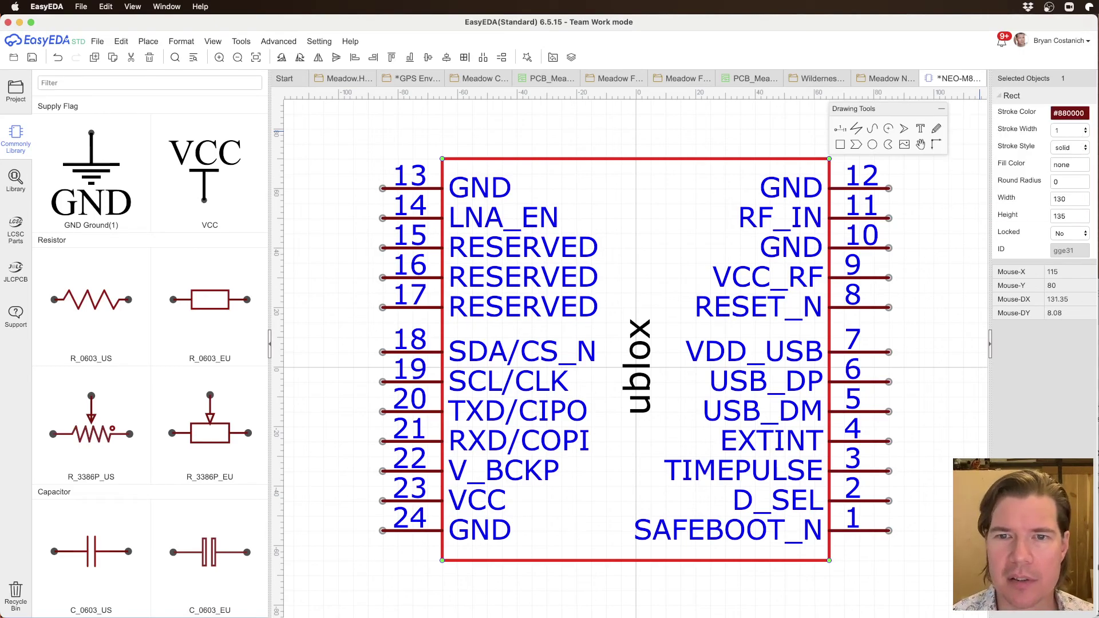
Step: Try a round radius of 5 on the symbol's outline and check how the whole symbol looks
click(1074, 183)
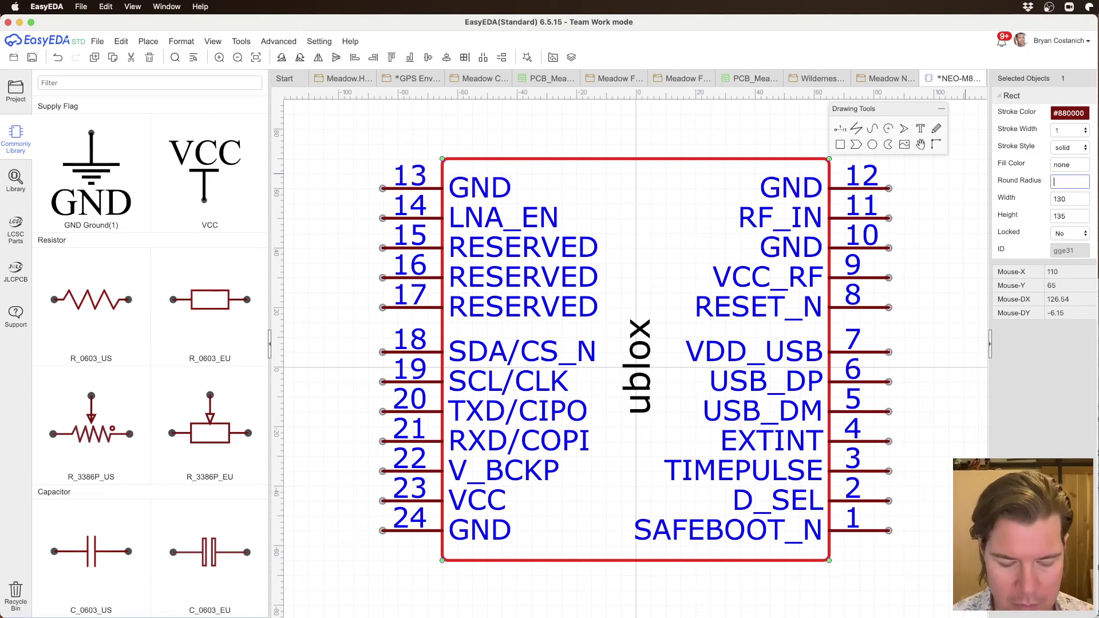
key(Return)
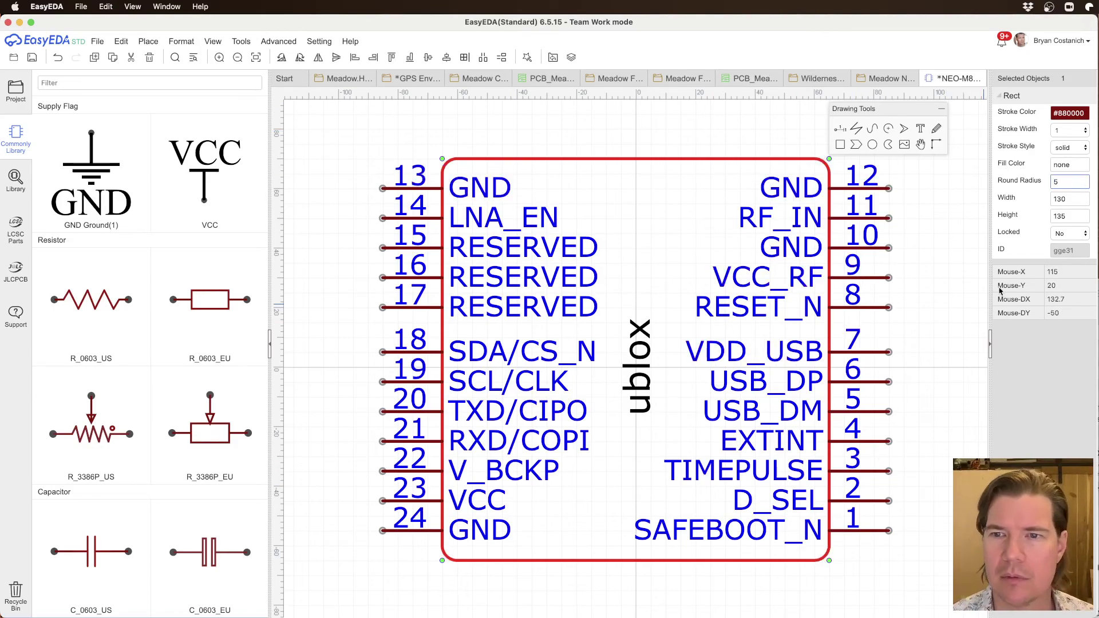
click(947, 232)
scroll(948, 231, down, 2)
right_drag(947, 231, 695, 213)
Step: Set the round radius of the symbol's outline to 2 and save the symbol
click(695, 213)
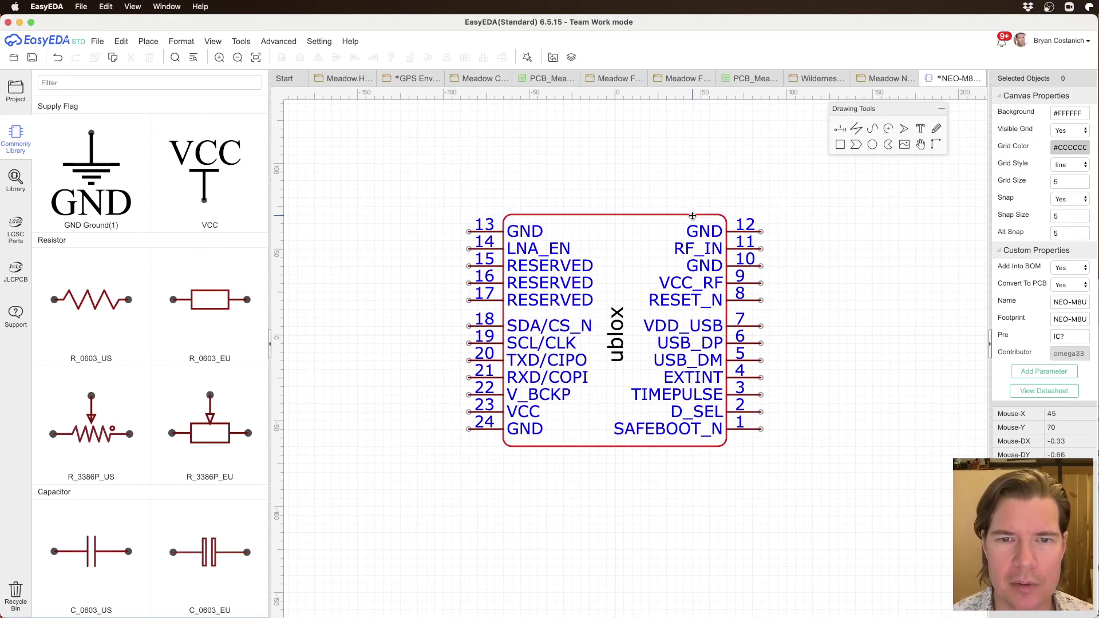
double_click(1070, 181)
text(2)
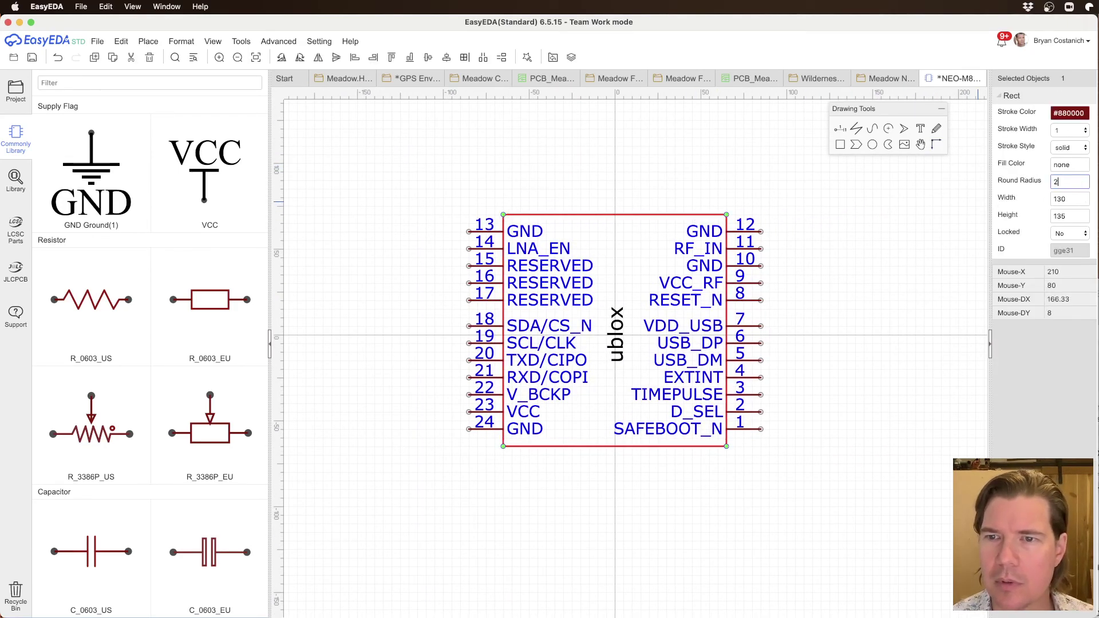
click(847, 255)
key(super+s)
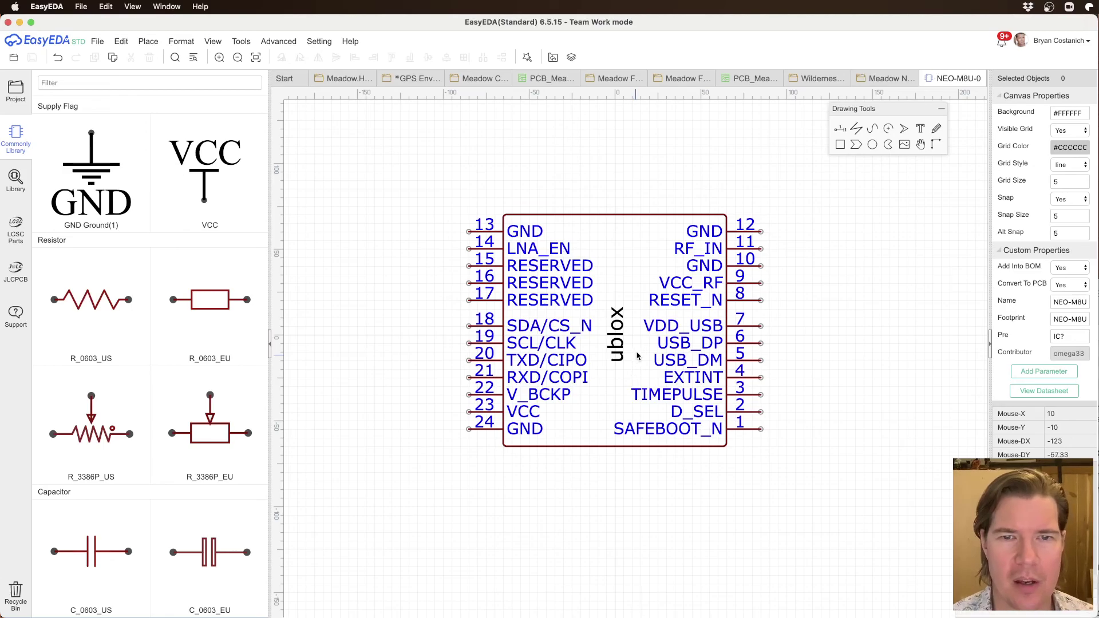
Step: Rename the symbol from its NEO-M8U-0 name as UBLOX_NEO
click(1077, 304)
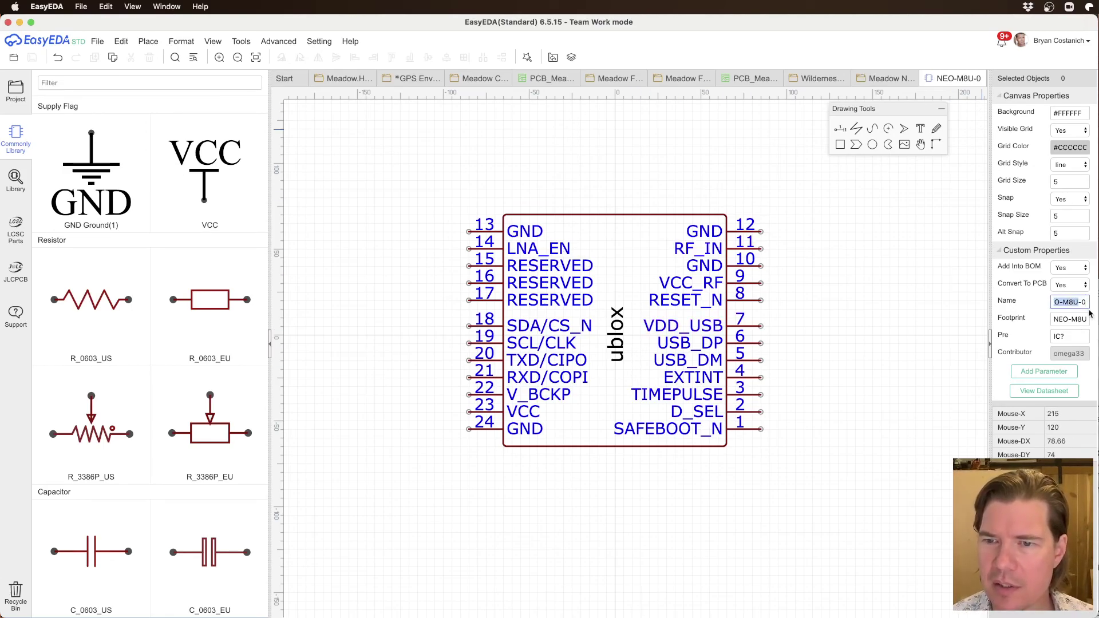
key(alt+shift+Left)
key(Right)
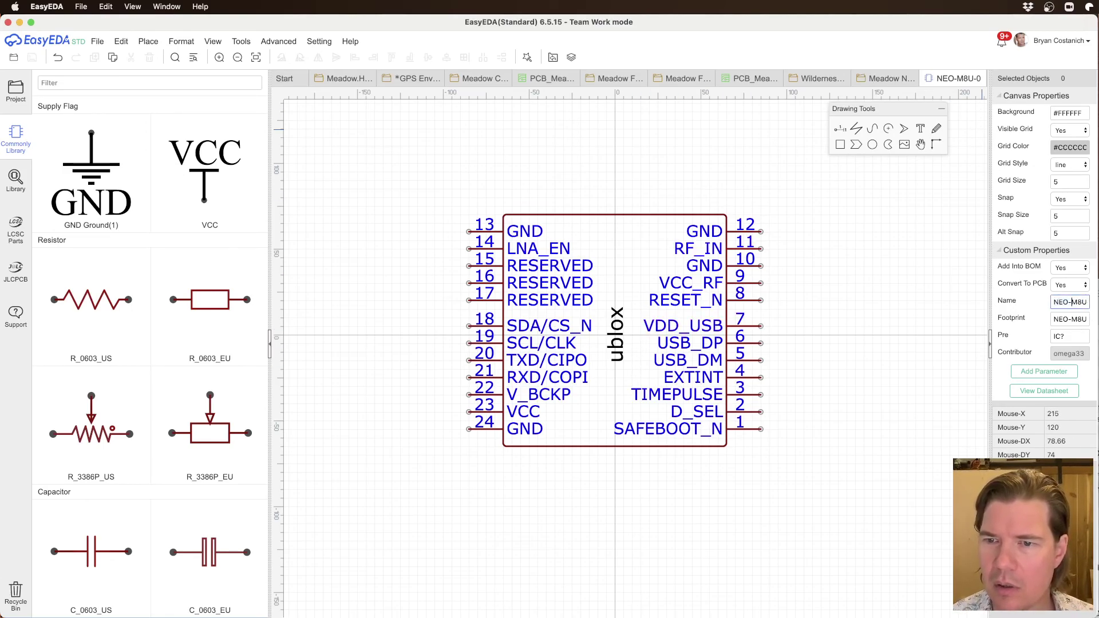
key(shift+super+Right)
key(BackSpace)
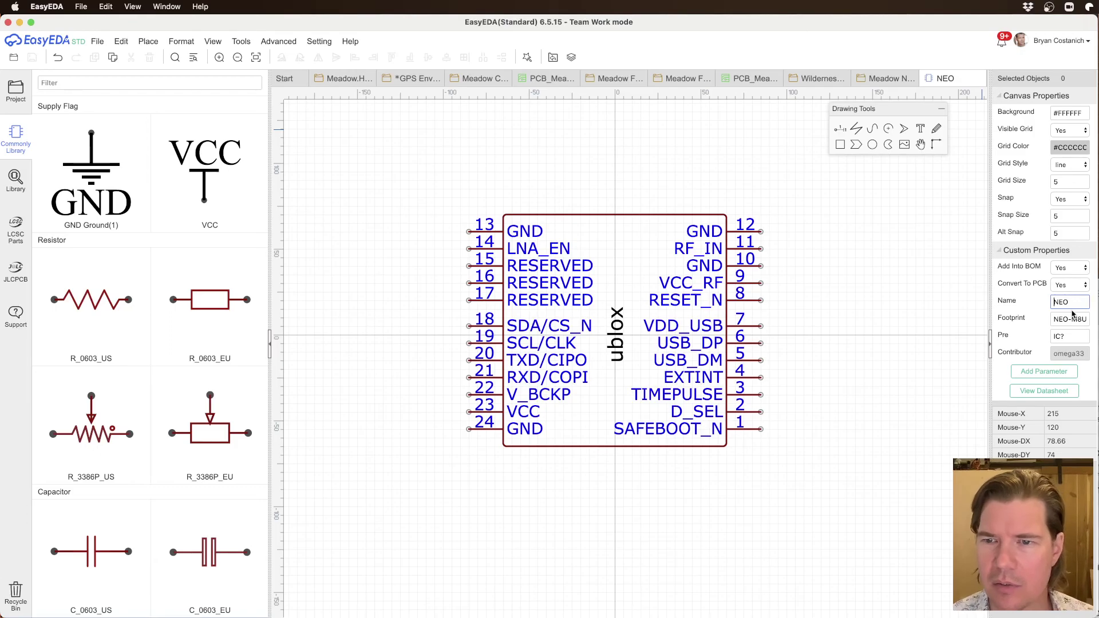
text(UB)
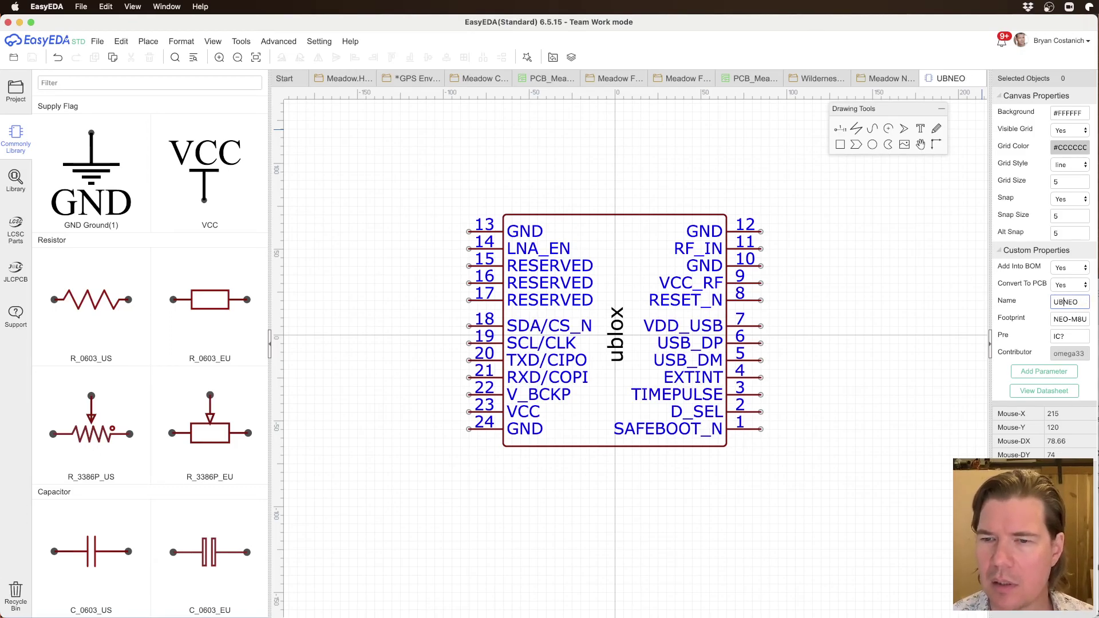
text(LOX_)
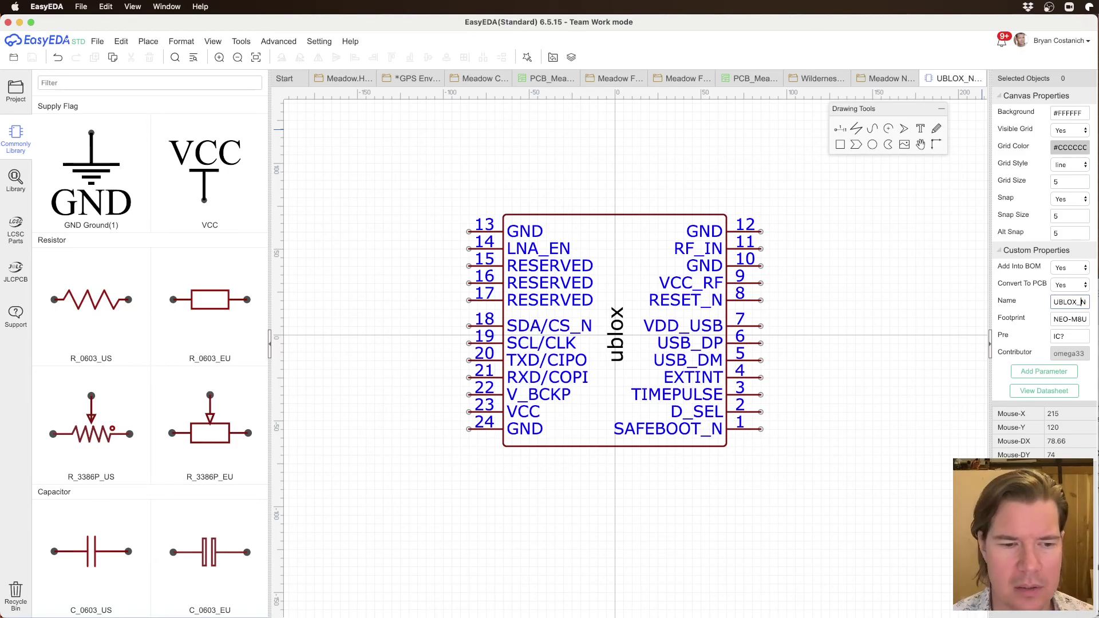
Step: Check the NEO modules in the GNSS line card PDF in Preview, return to EasyEDA and save the renamed symbol
key(super+Tab)
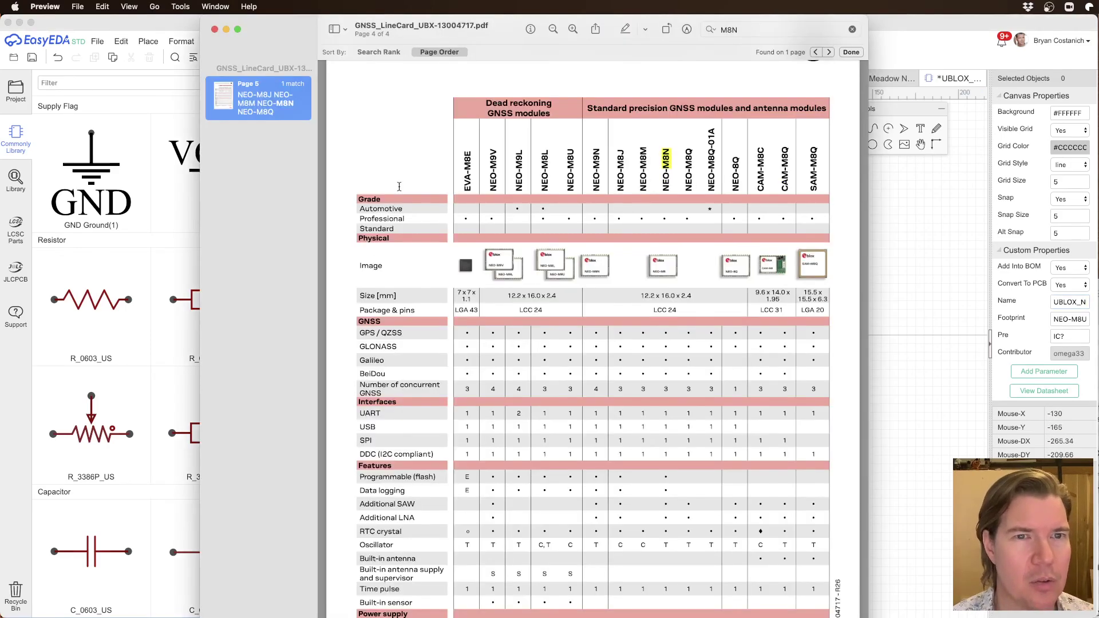
scroll(477, 138, up, 10)
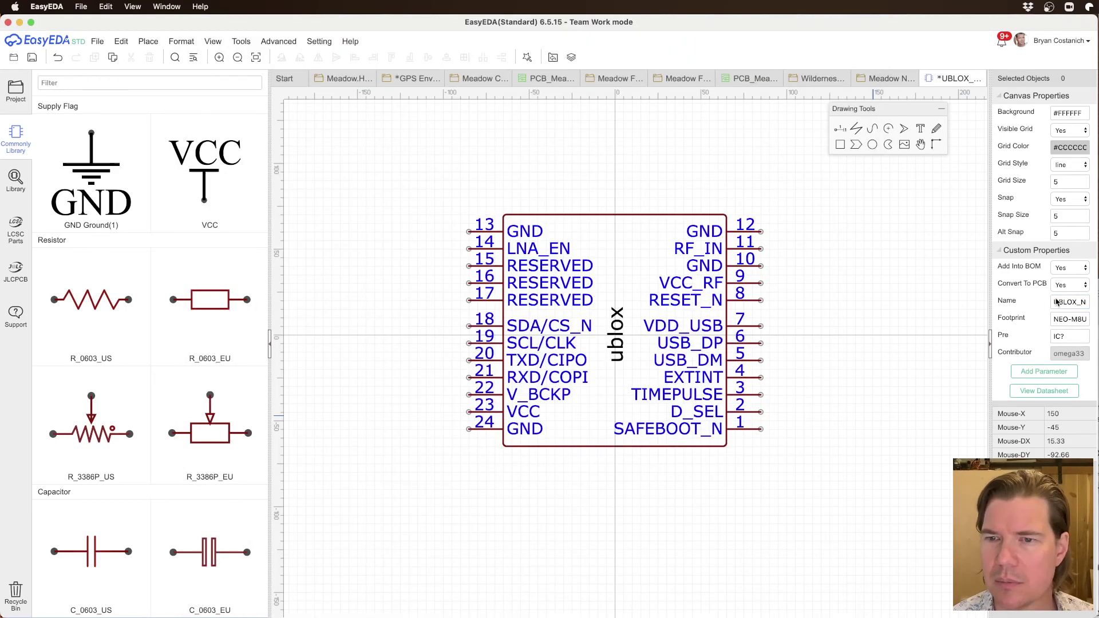
click(905, 421)
key(super+s)
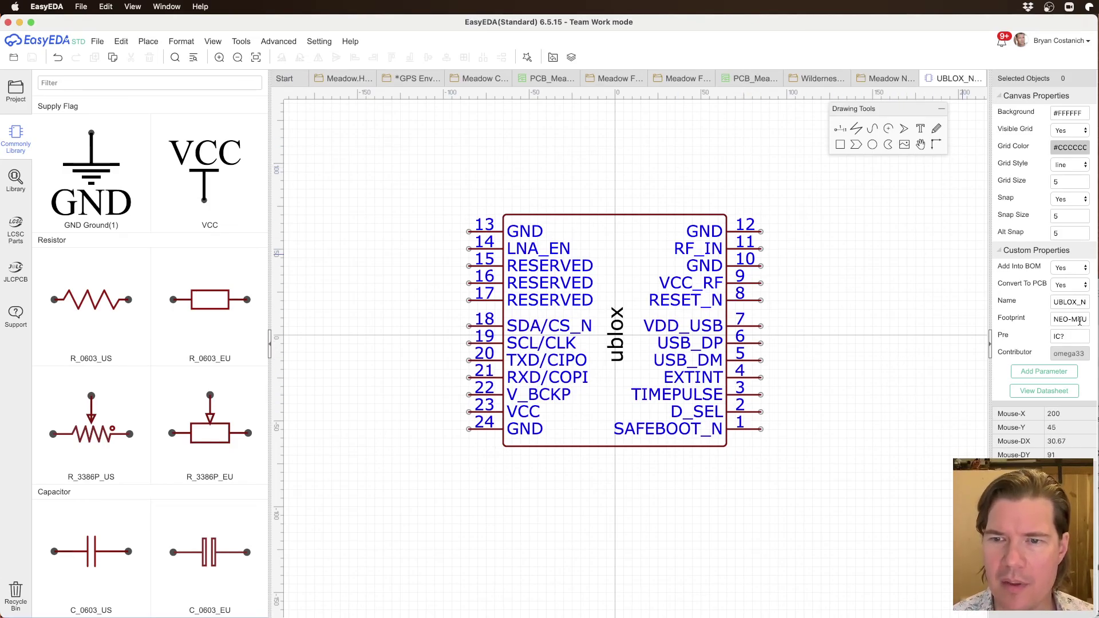
Step: Search the workspace footprints in the component library for NEO, then close the library
click(16, 182)
click(372, 215)
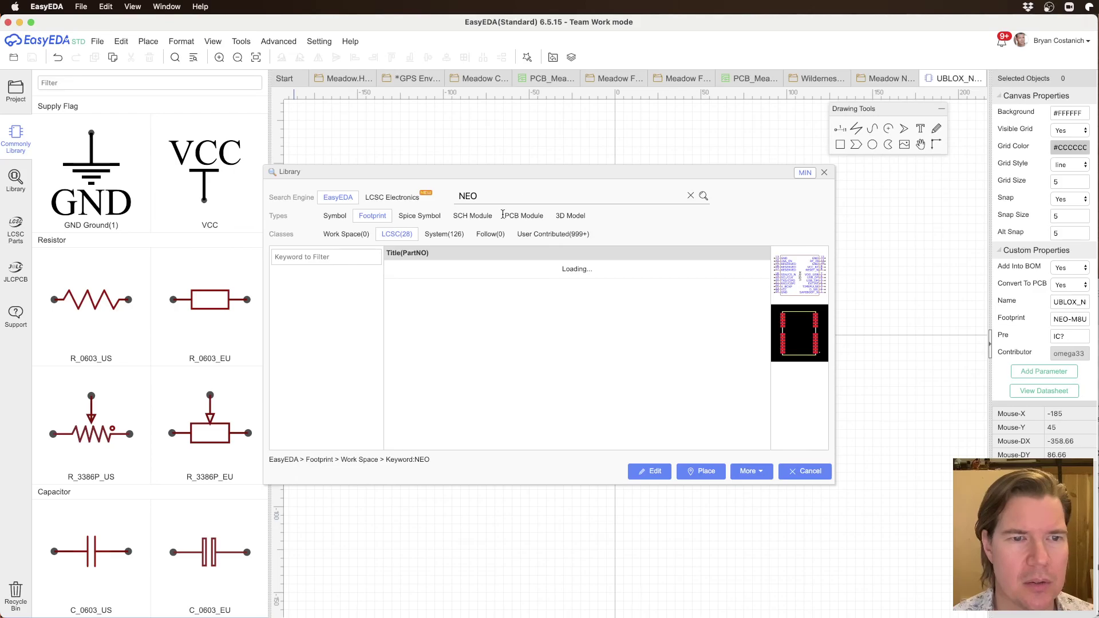
click(353, 235)
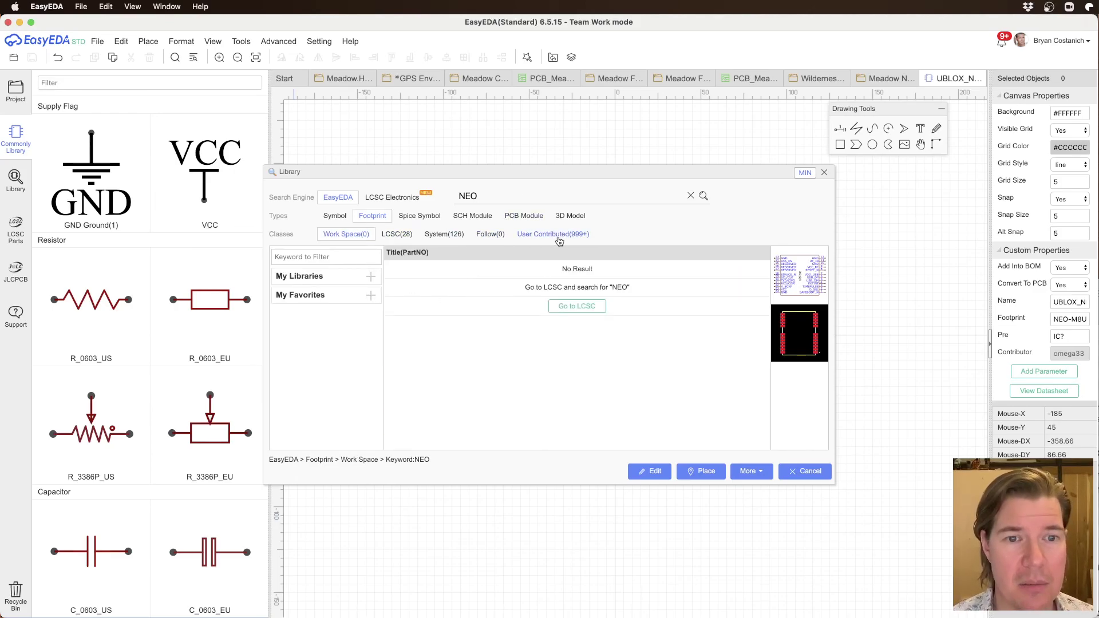
key(Escape)
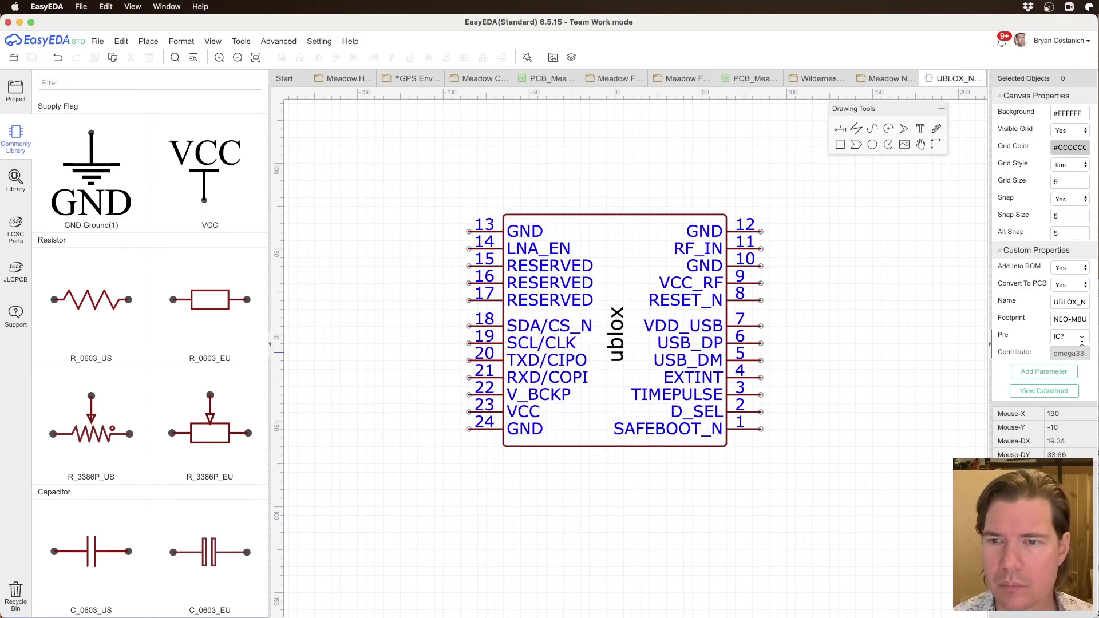
Step: Review the symbol's footprint assignment in the Footprint Manager and keep NEO-M8U
click(1069, 319)
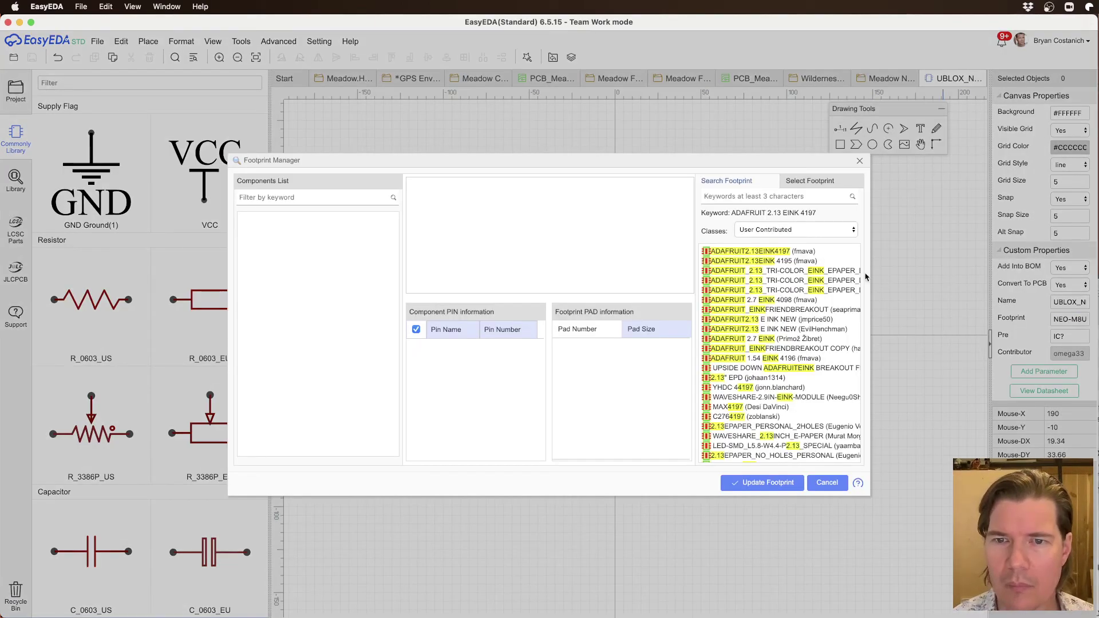
triple_click(760, 196)
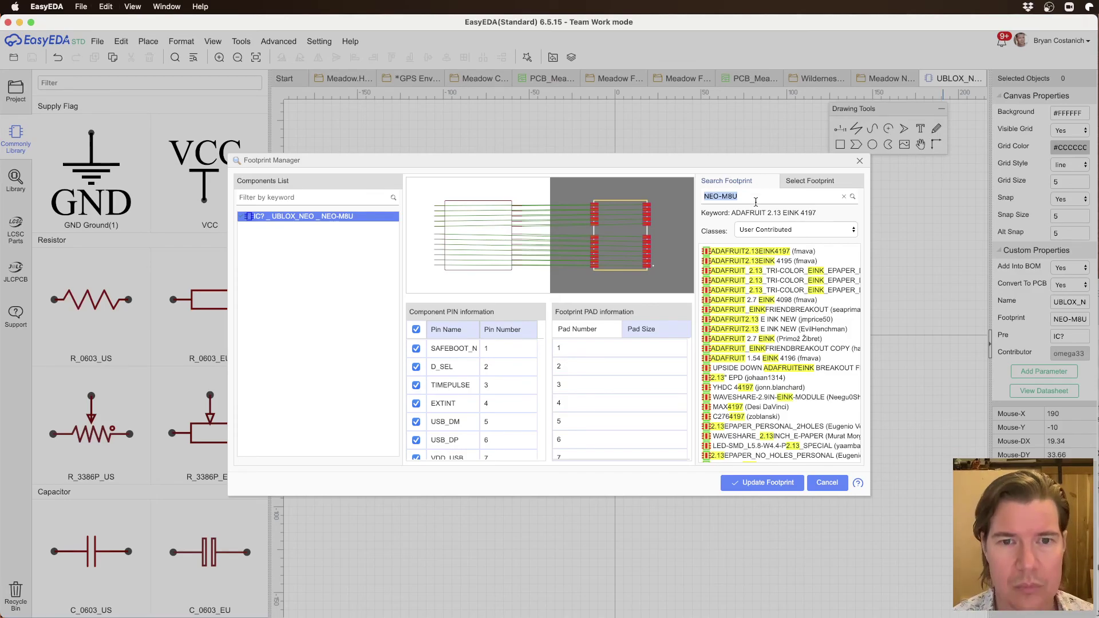
click(761, 483)
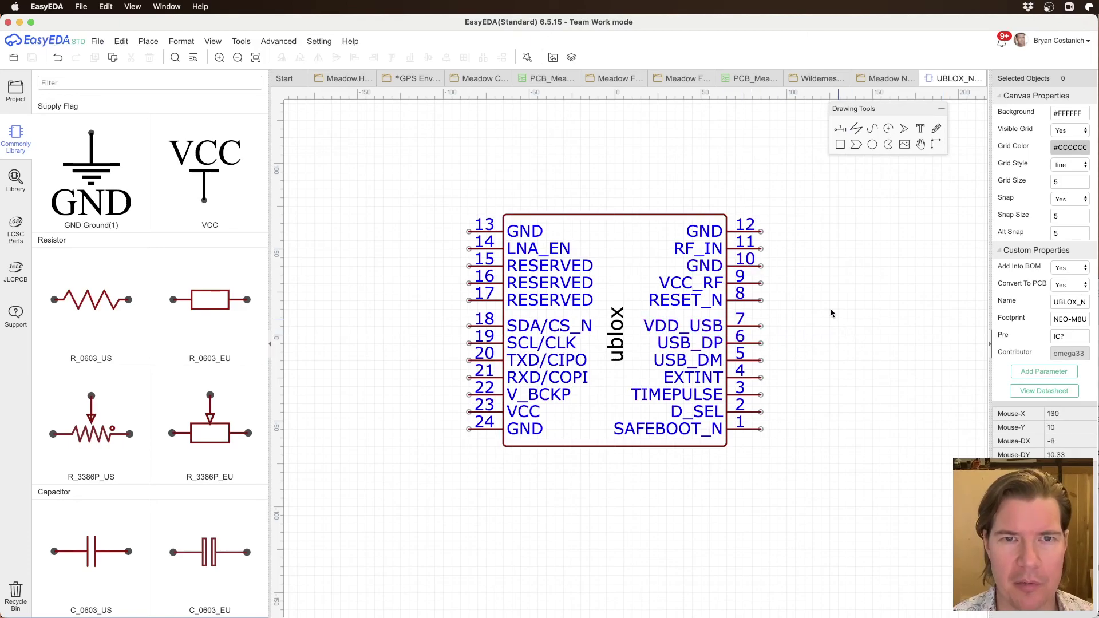
Step: Go back to the GPS Environmental Tracker schematic and update the NEO-M8N component IC1 in the GNSS block from the library
click(413, 79)
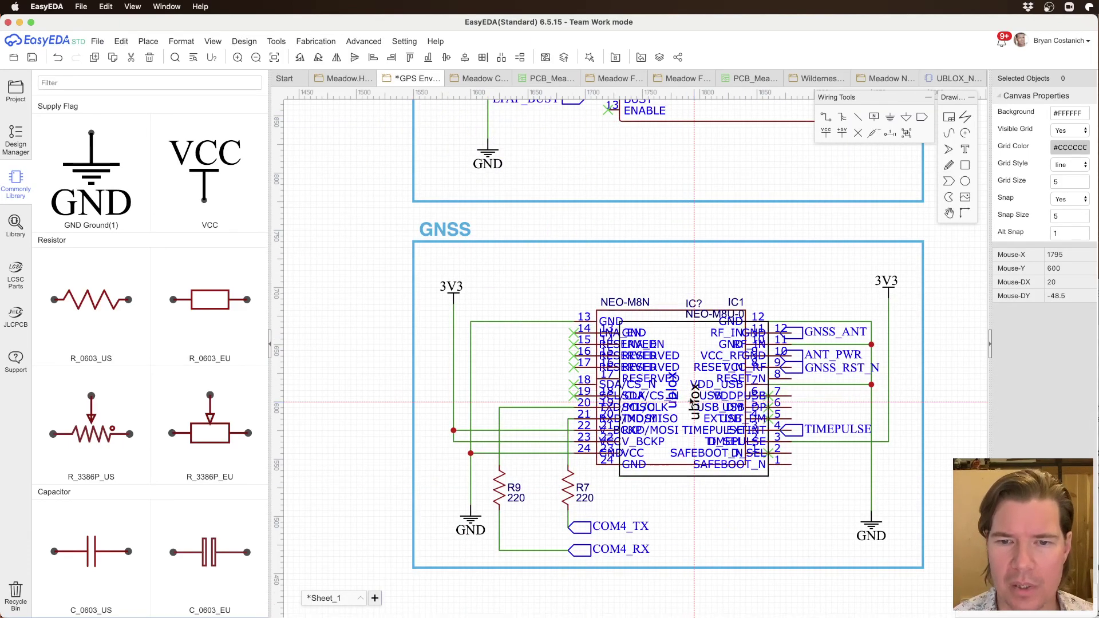
right_click(674, 359)
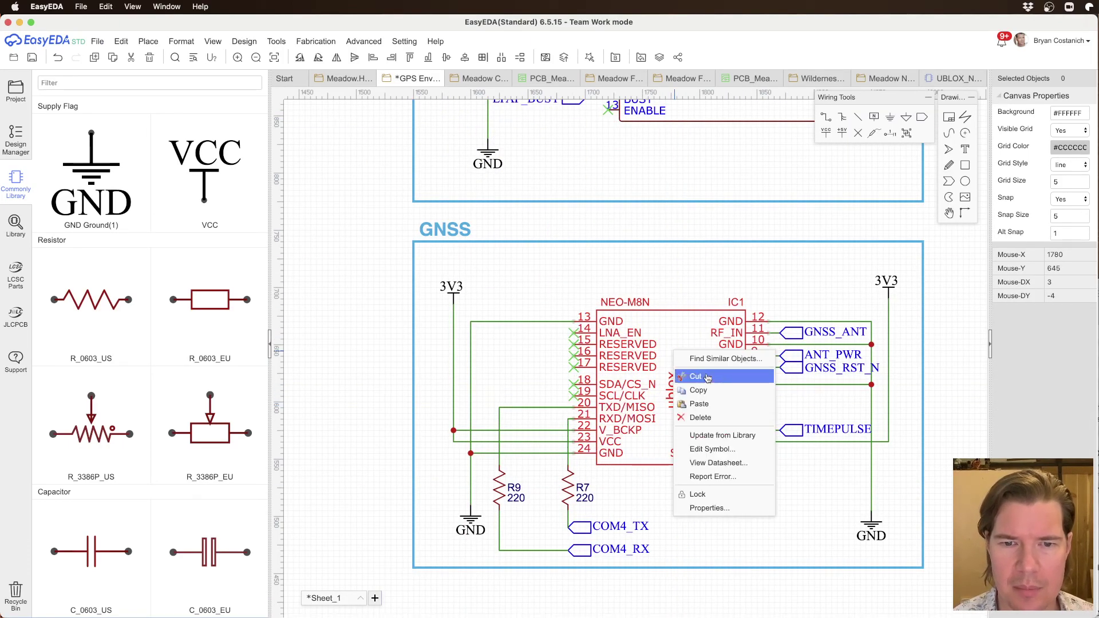
click(712, 436)
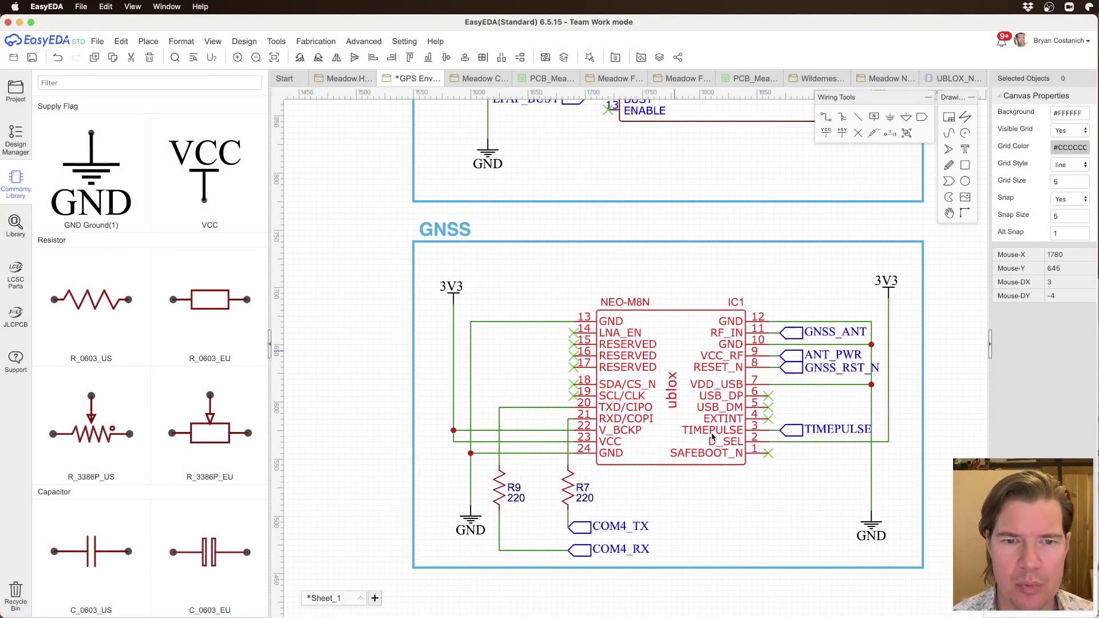
right_click(675, 330)
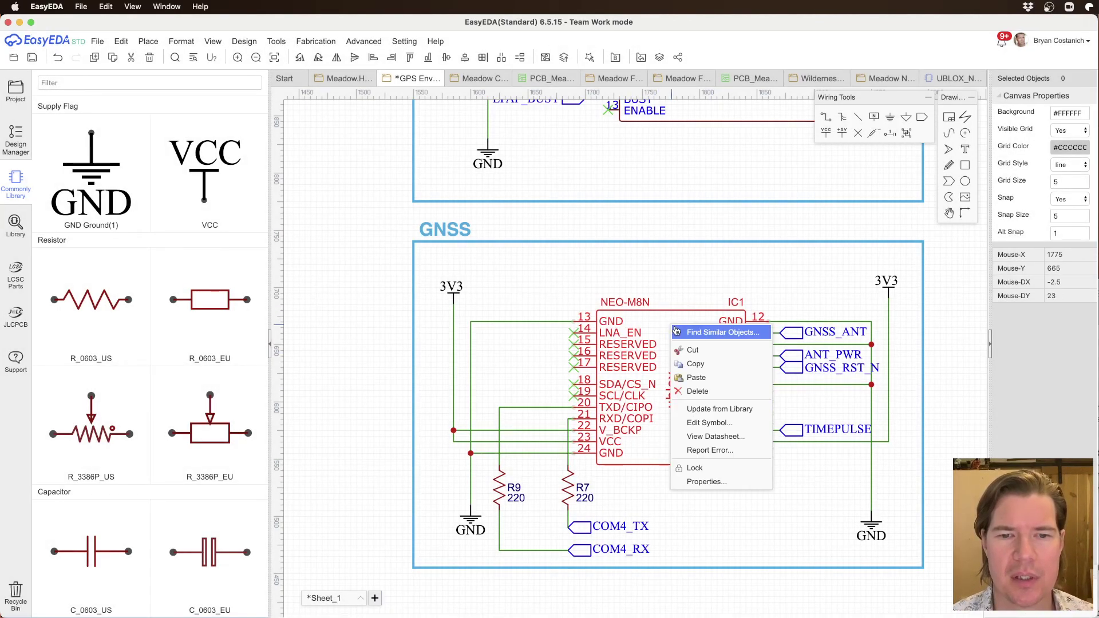
click(699, 409)
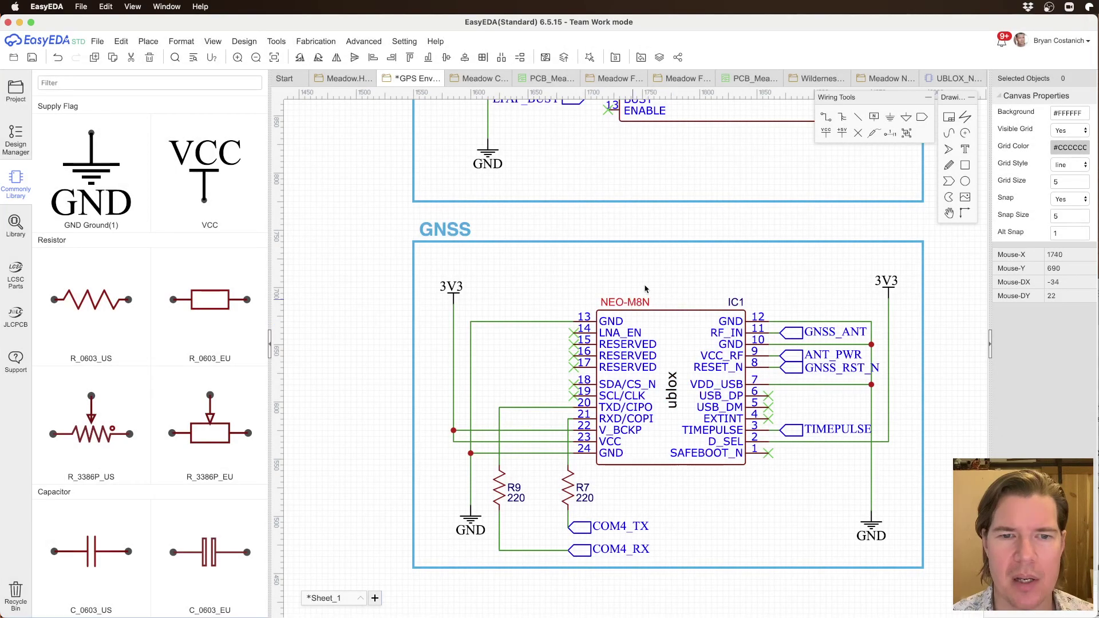
Step: Return to the UBLOX_NEO symbol and check its full name and footprint properties
click(955, 78)
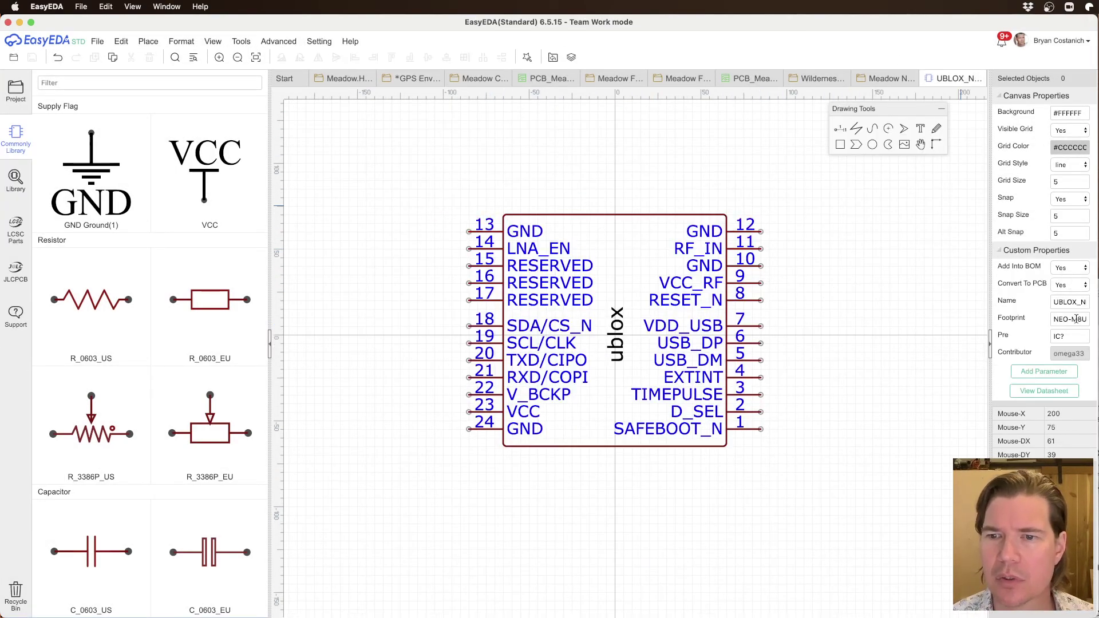
double_click(1063, 303)
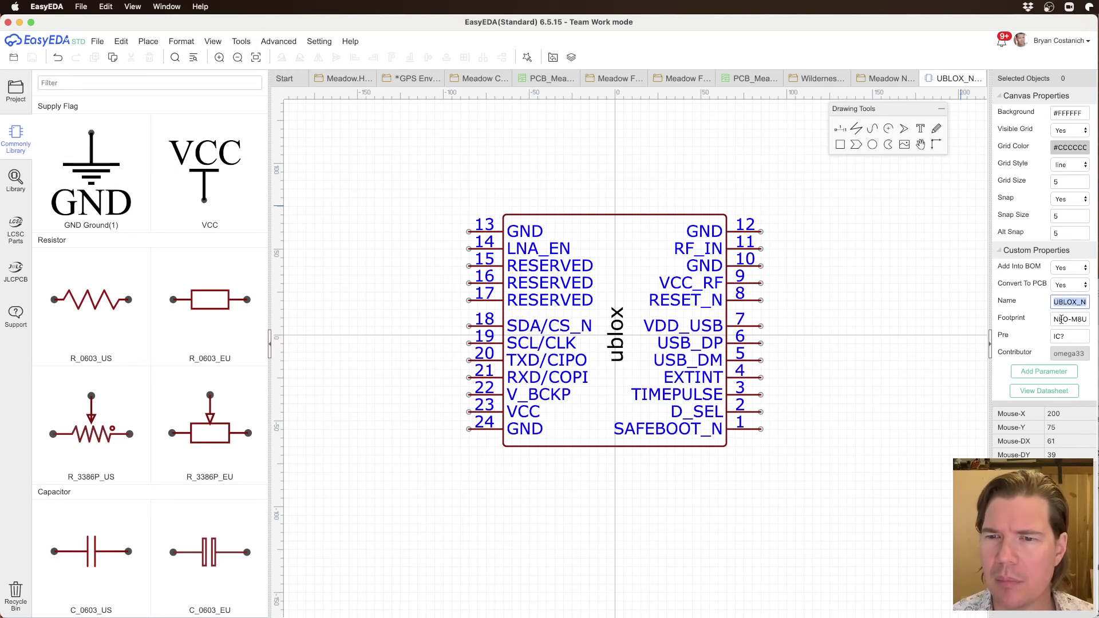
click(1061, 301)
double_click(1060, 303)
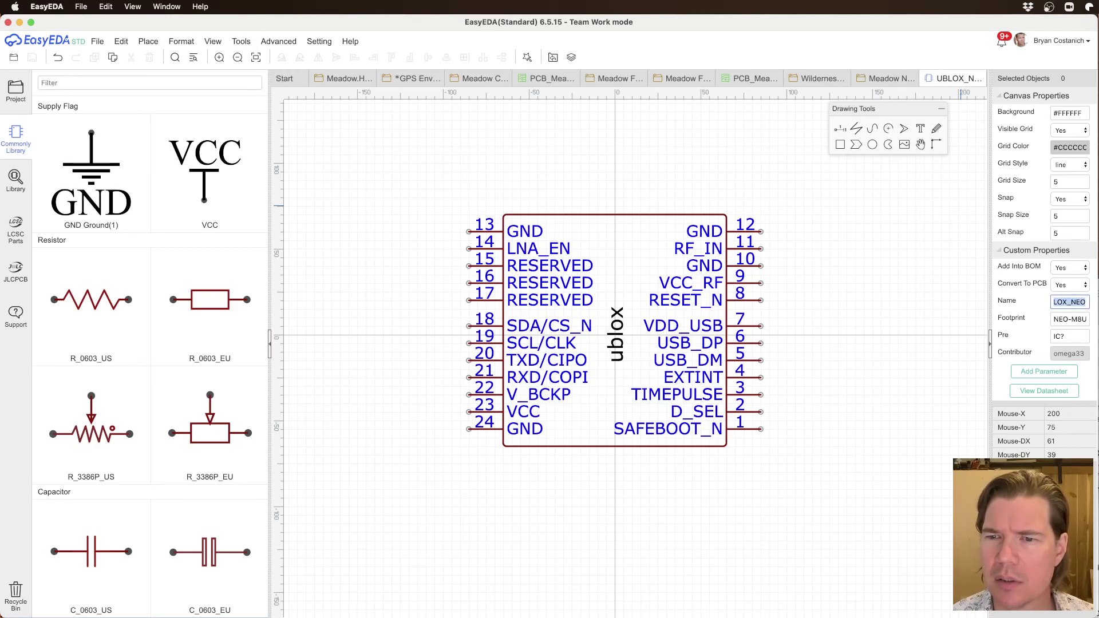
click(831, 236)
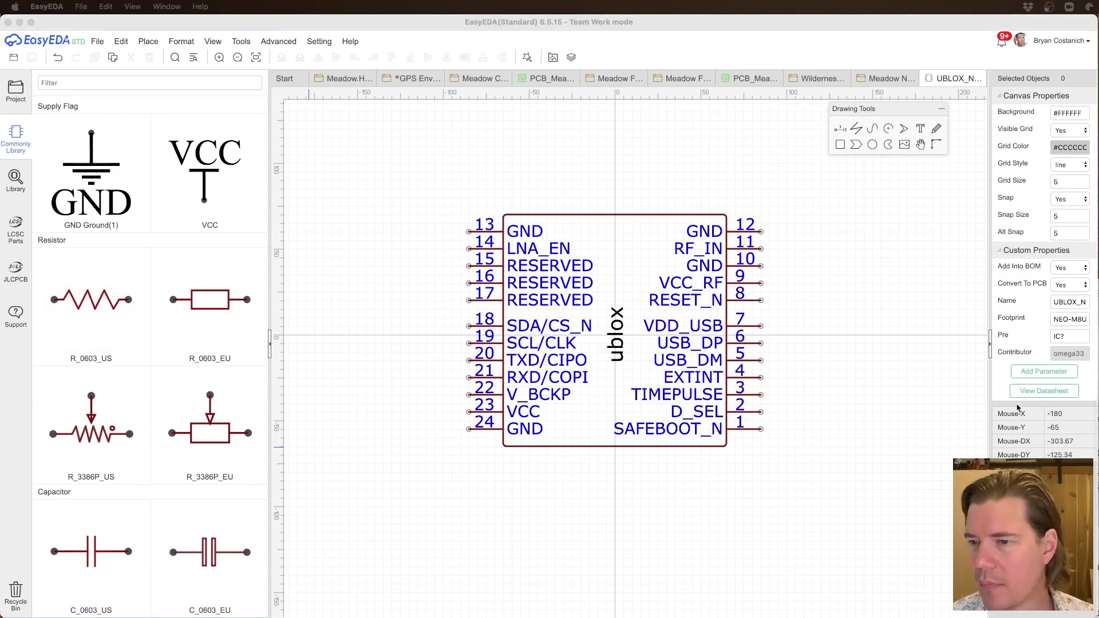
click(819, 214)
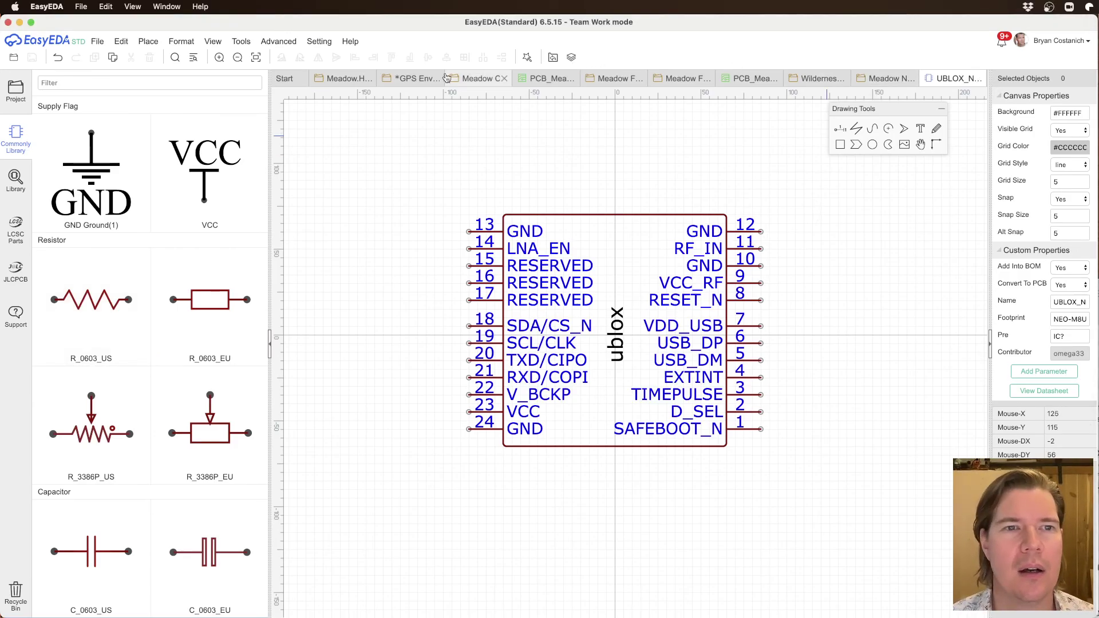
Step: Refresh IC1 in the tracker schematic's GNSS block from the library once more
click(412, 79)
right_click(710, 347)
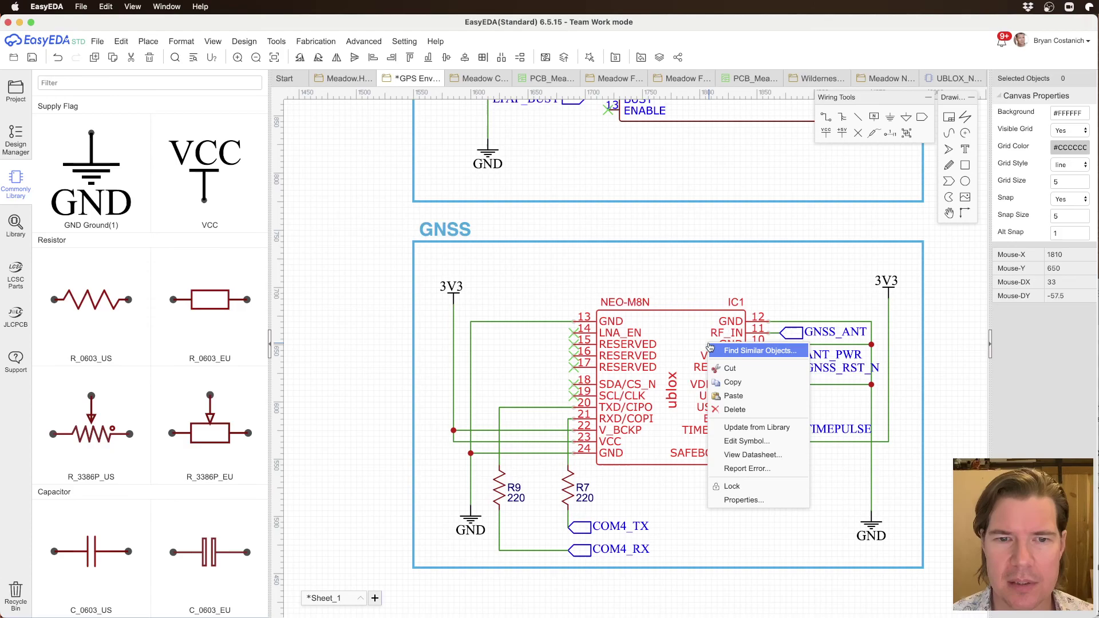
click(753, 427)
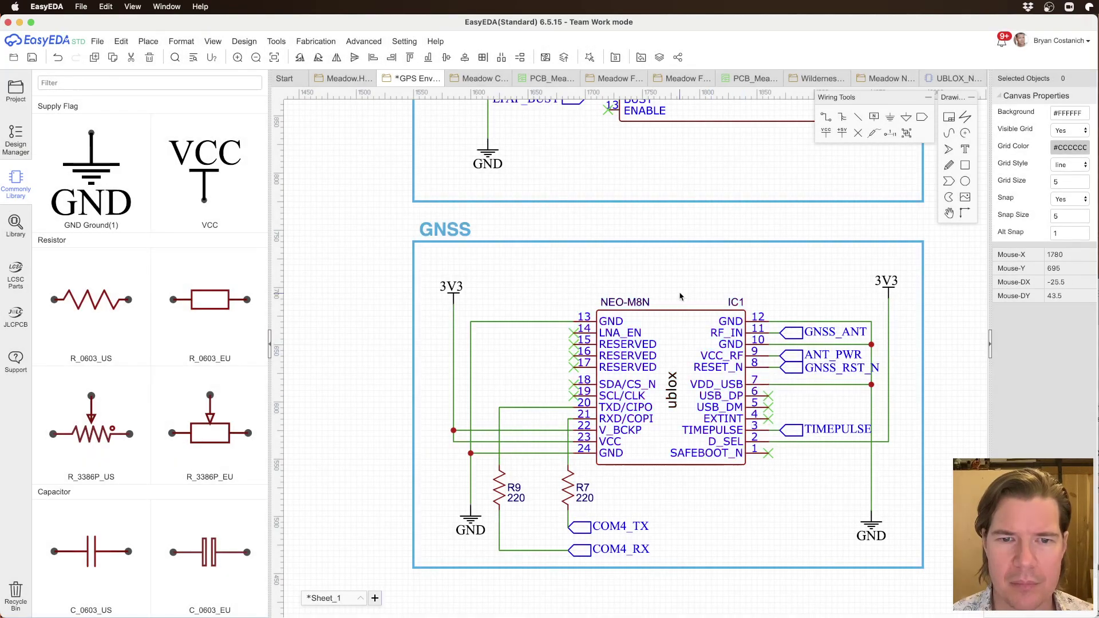
double_click(639, 303)
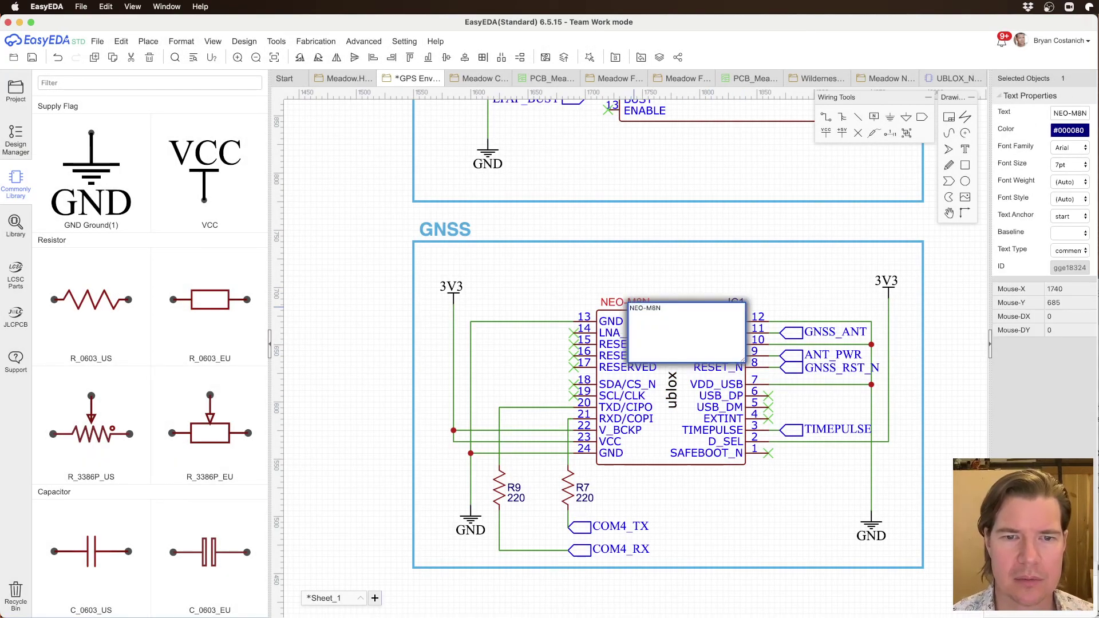
click(753, 273)
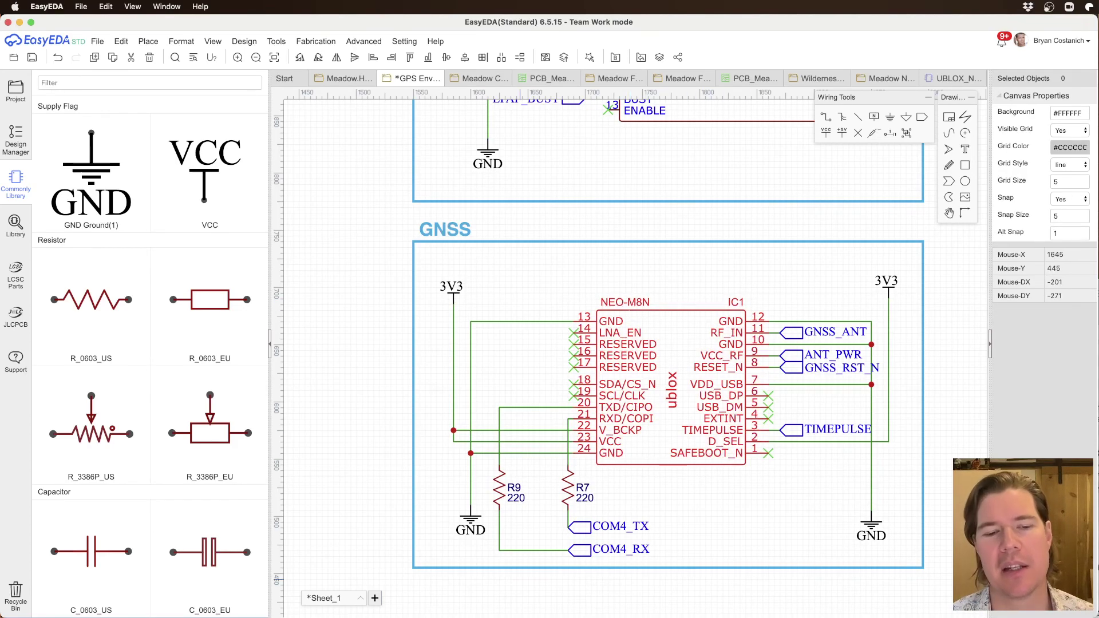
key(super+Tab)
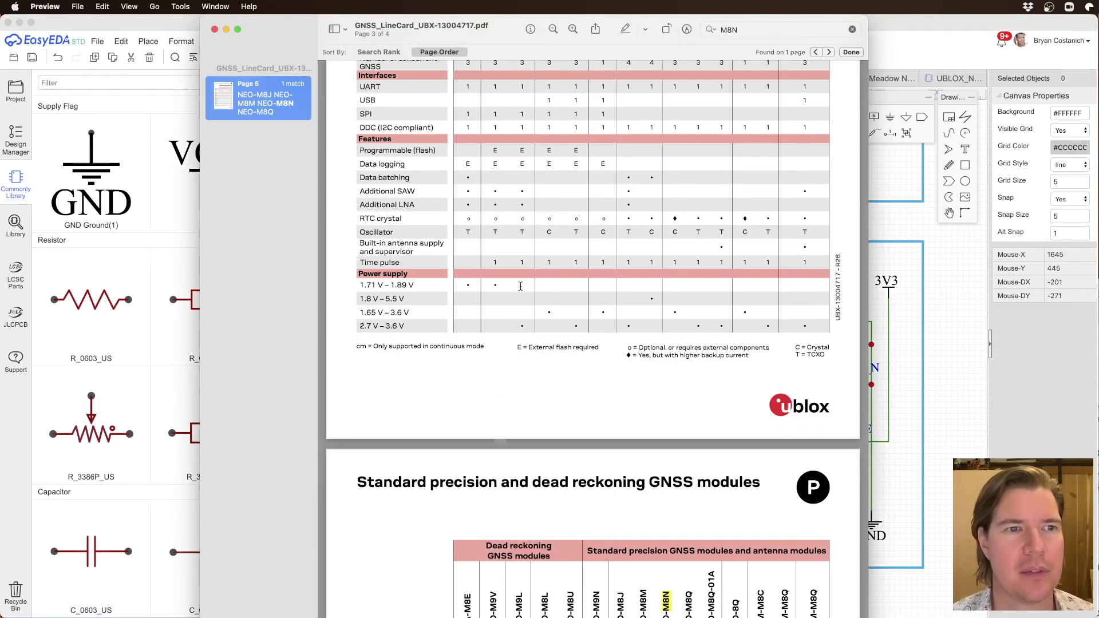
click(143, 21)
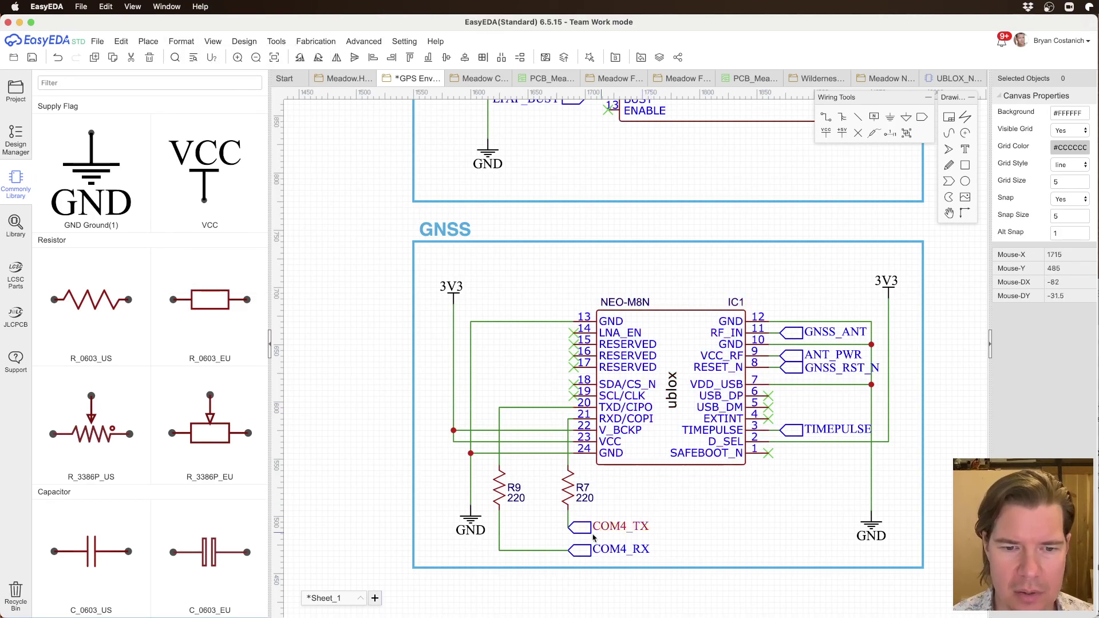
Step: Move the COM4_TX net port to the D01/COM4_TX pin of the Meadow Core-Compute Module, rotated 180° to face the pin
scroll(584, 538, down, 3)
scroll(353, 311, up, 4)
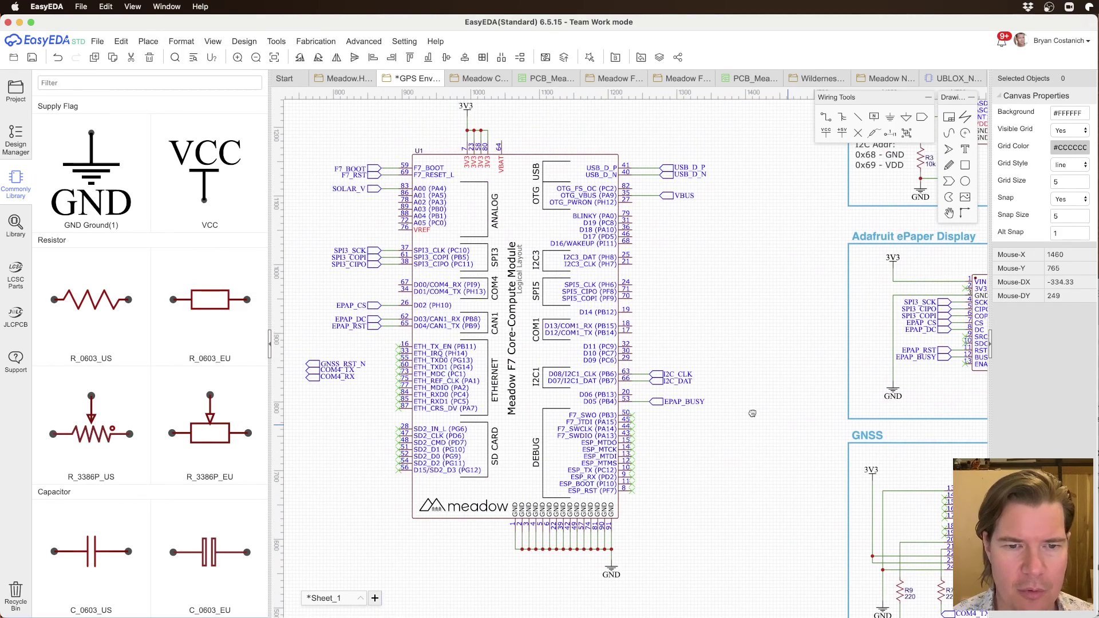
right_drag(340, 305, 580, 359)
scroll(573, 362, up, 4)
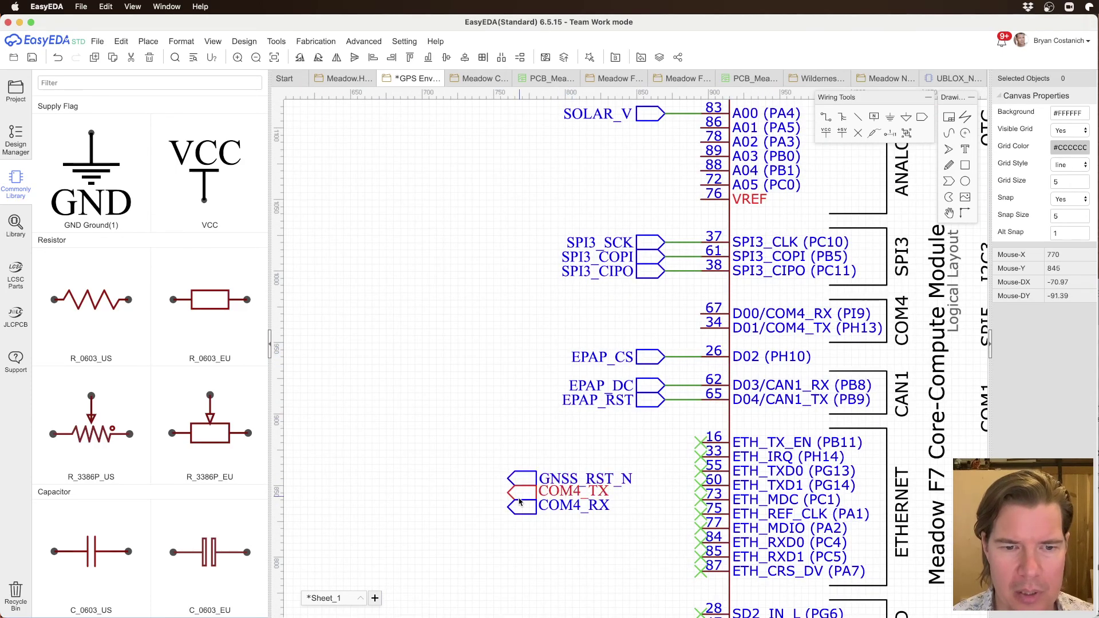
drag(520, 494, 714, 332)
key(space)
key(space)
Step: Move the COM4_RX net port to the D00/COM4_RX pin, rotate it 180° and line it up with the COM4_TX port
drag(521, 505, 652, 314)
key(space)
key(space)
super+click(684, 333)
click(694, 289)
Step: Connect the GNSS_RST_N net port to the D09 (PC6) pin of the compute module and save the schematic
scroll(604, 435, down, 2)
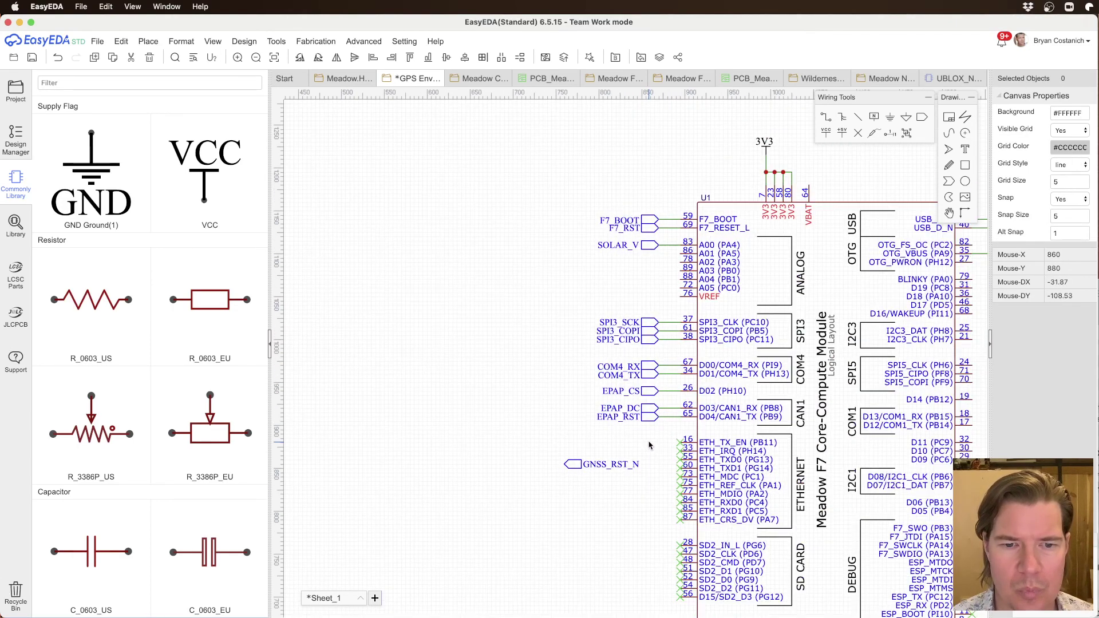
right_drag(624, 433, 408, 336)
drag(332, 364, 769, 360)
click(824, 322)
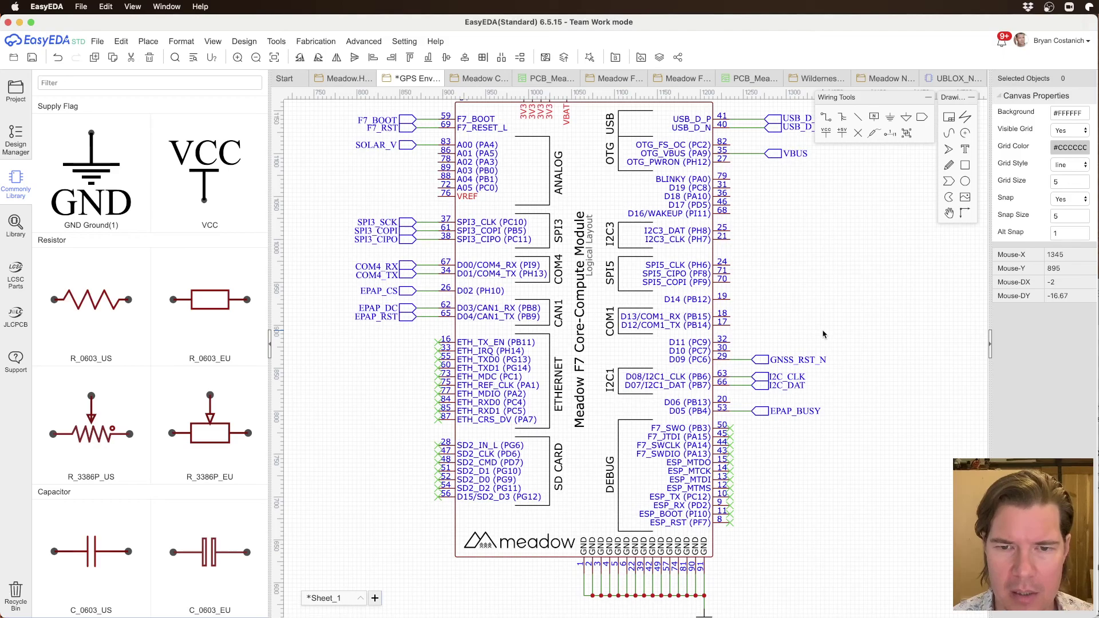
key(ctrl+s)
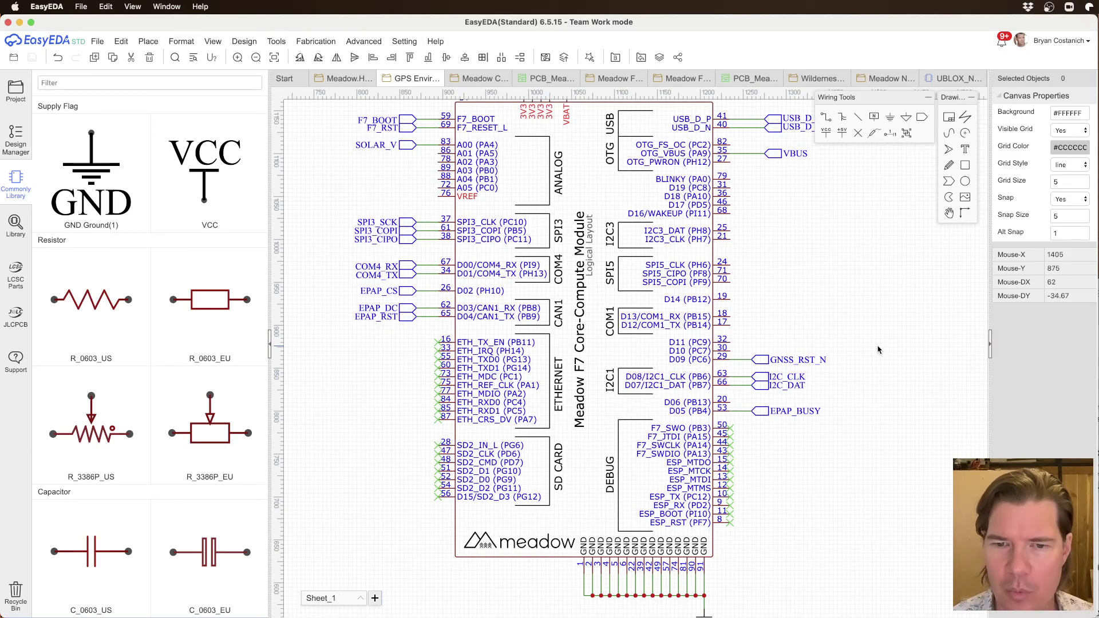
Step: Review the project's component checklist in the TextEdit note, from the Core-Compute Module to the 2.13" ePaper display
drag(1098, 418, 560, 196)
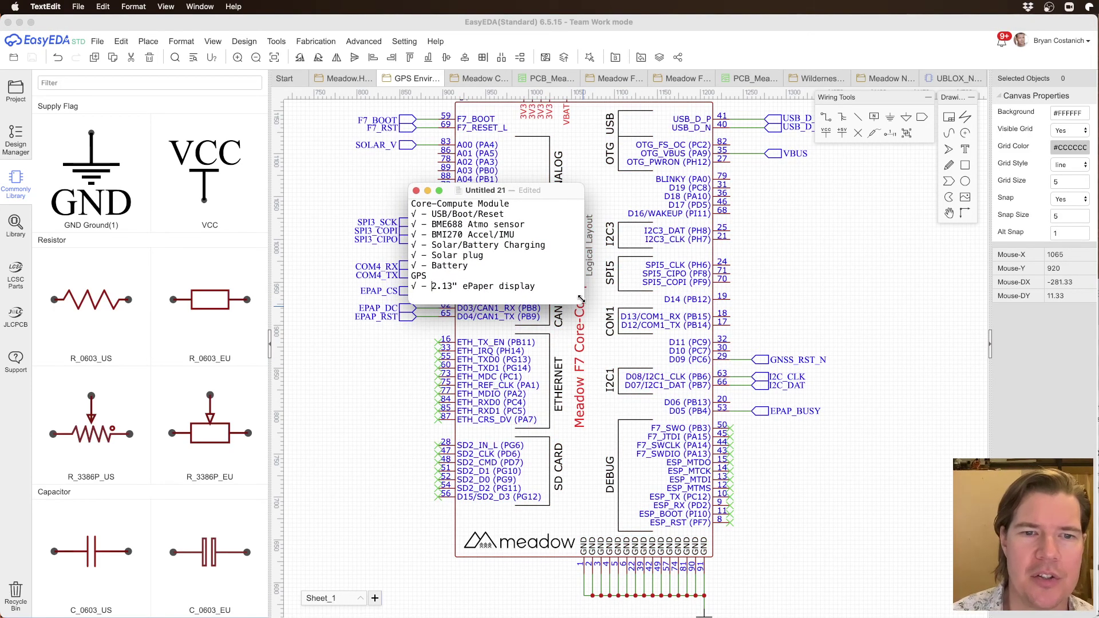
drag(584, 313, 628, 300)
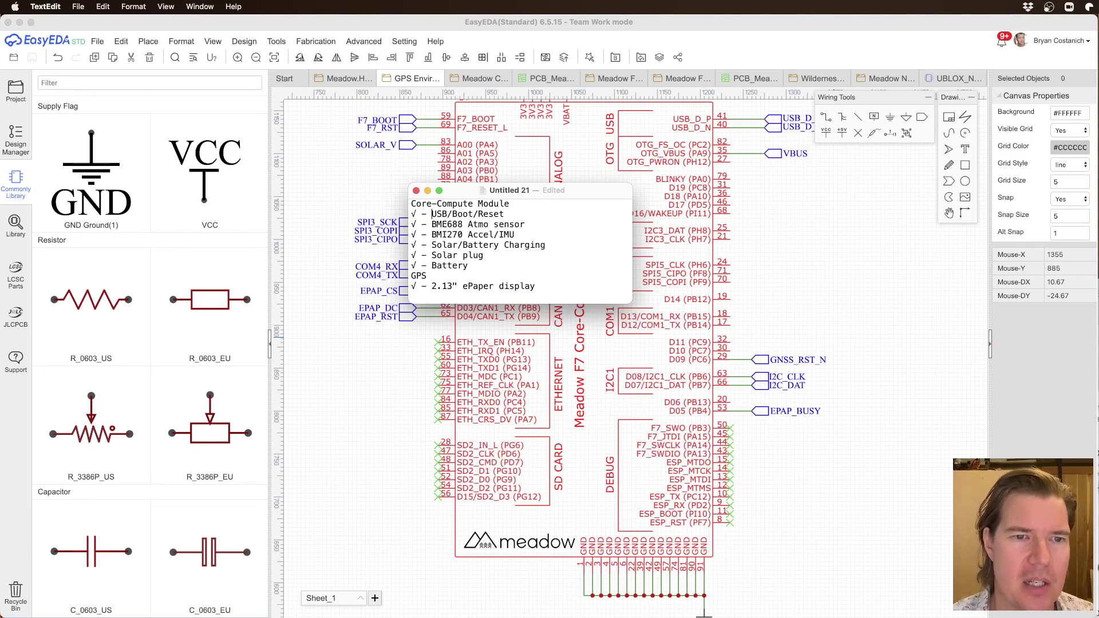
drag(432, 214, 503, 214)
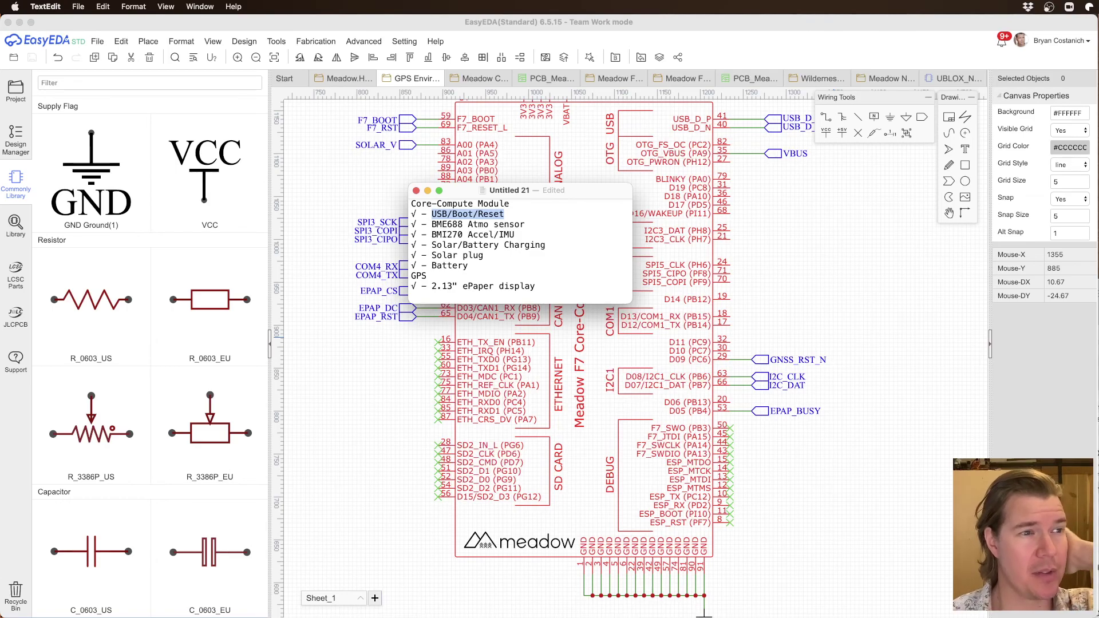
click(504, 225)
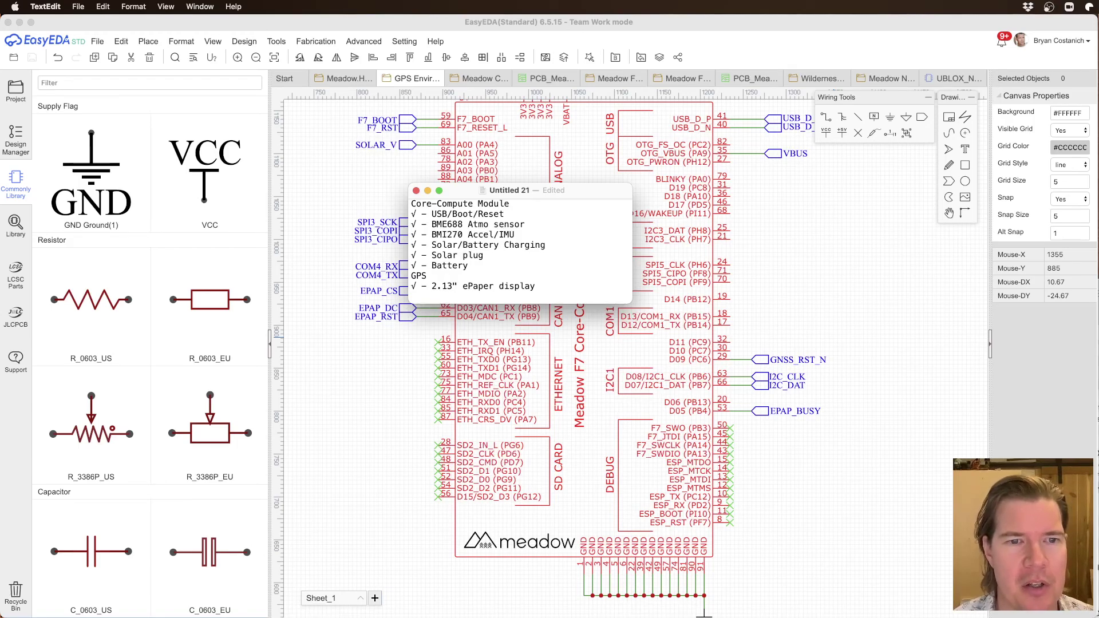
triple_click(488, 245)
click(413, 255)
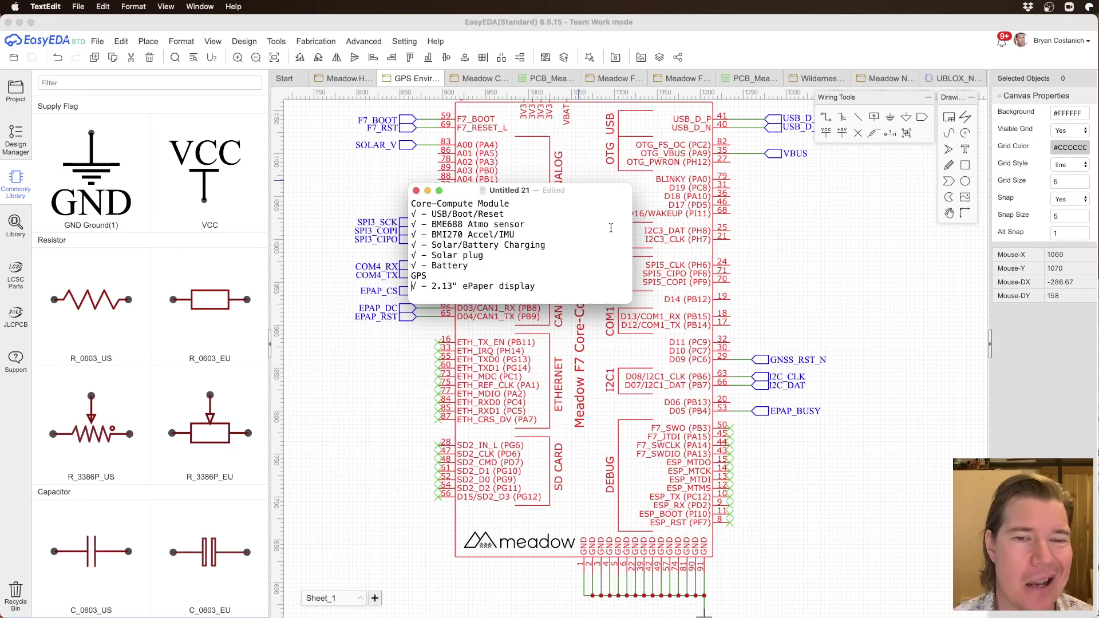
drag(573, 295, 416, 195)
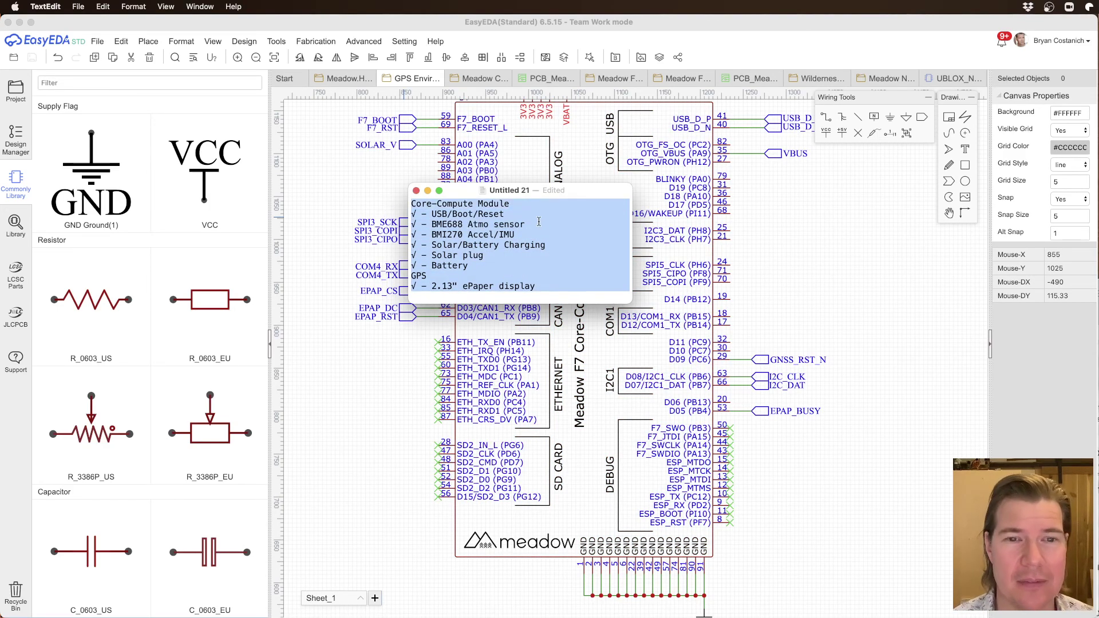
drag(594, 192, 1098, 286)
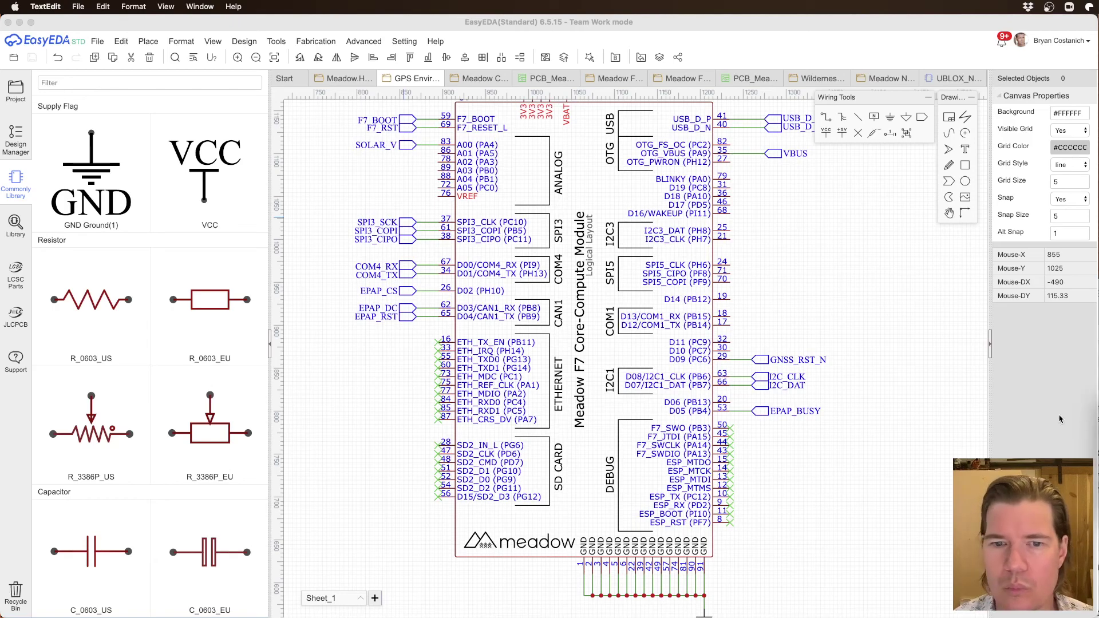
Step: Open the Meadow NEO reference schematic and examine its GNSS antenna circuit
click(813, 260)
scroll(811, 260, down, 3)
right_drag(794, 279, 627, 291)
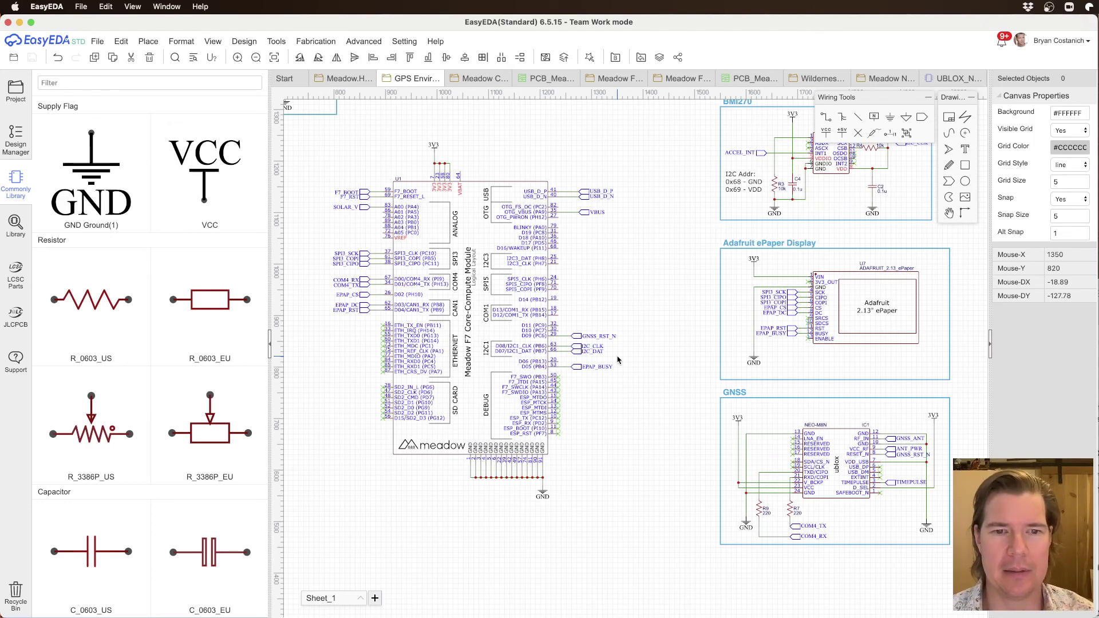
click(954, 80)
click(979, 81)
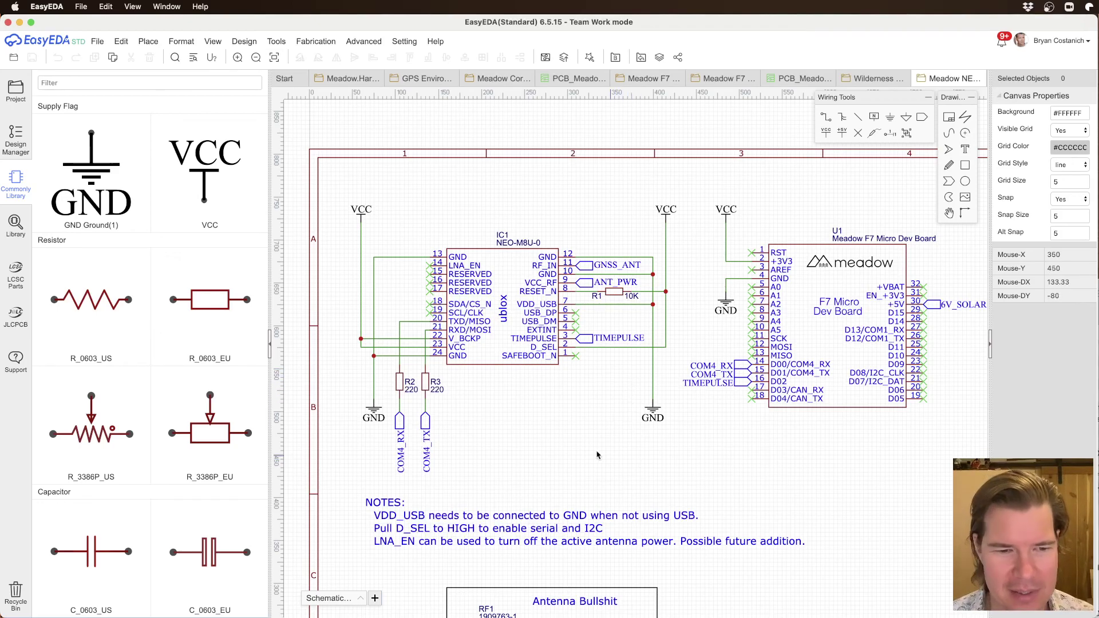
scroll(592, 444, down, 1)
scroll(750, 511, down, 5)
scroll(750, 511, right, 4)
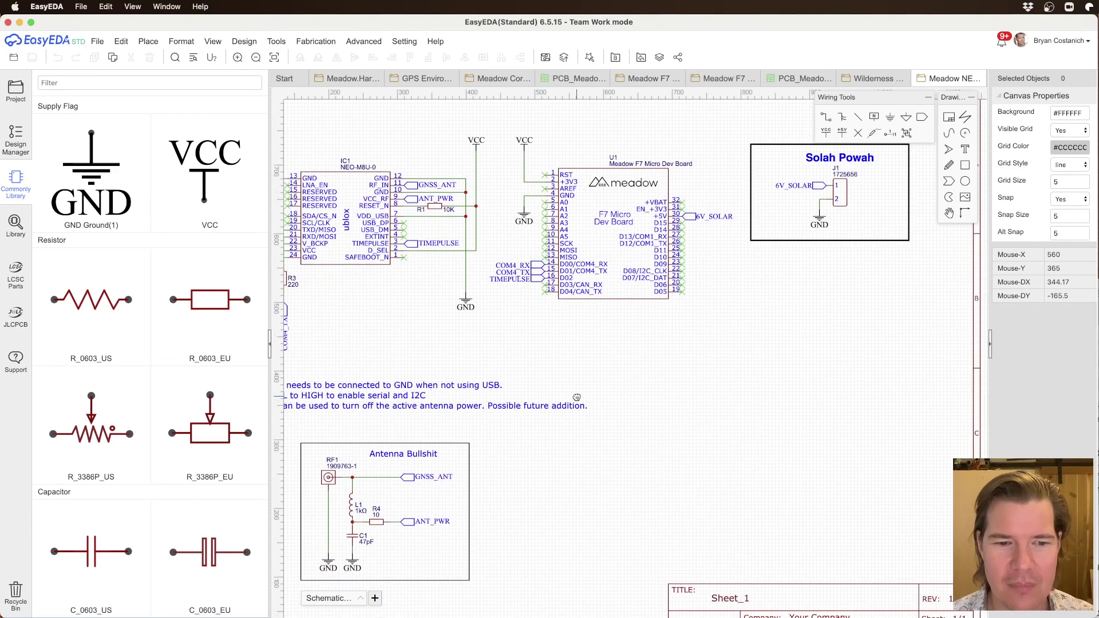
Step: Copy the GPS Antenna - DNI block from the Wilderness Labs Clima schematic and place it below the GNSS block in the GPS schematic
click(873, 78)
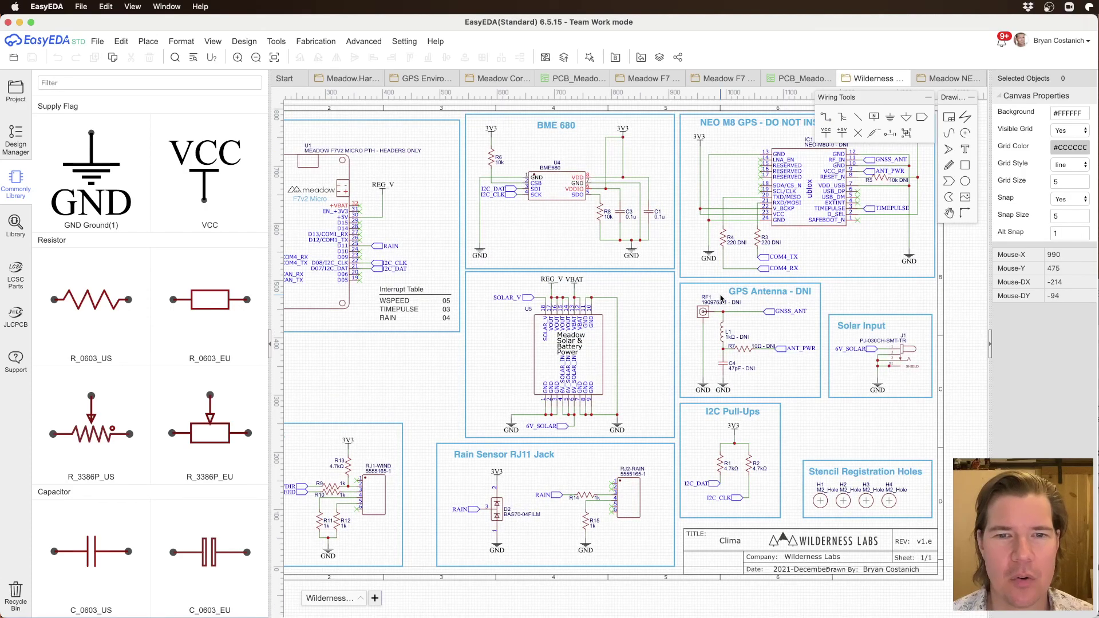
scroll(765, 319, up, 2)
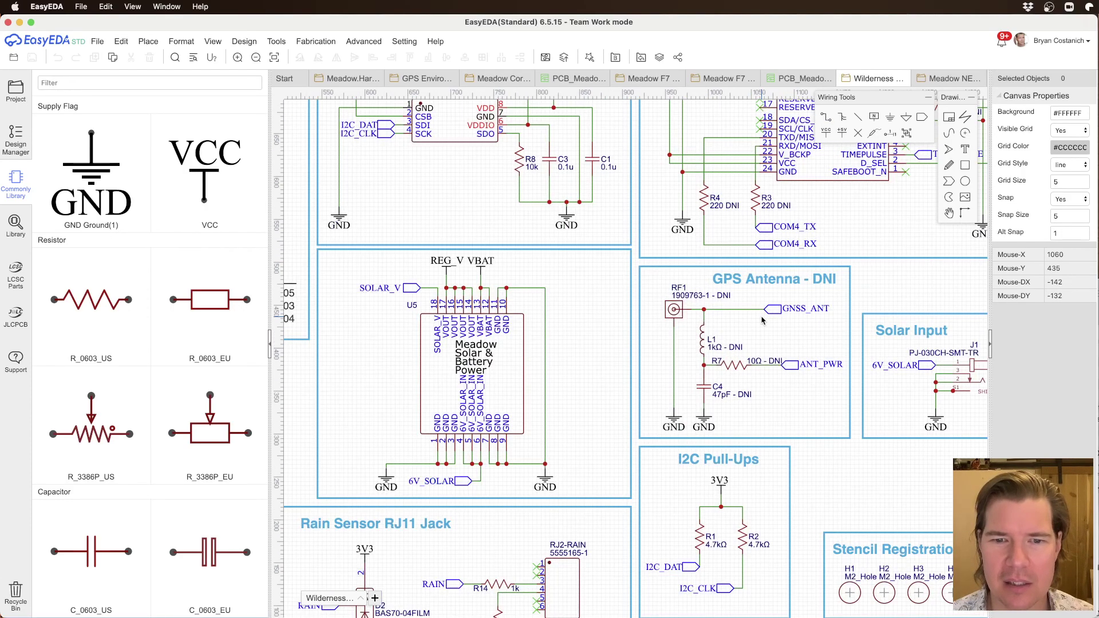
drag(854, 446, 635, 266)
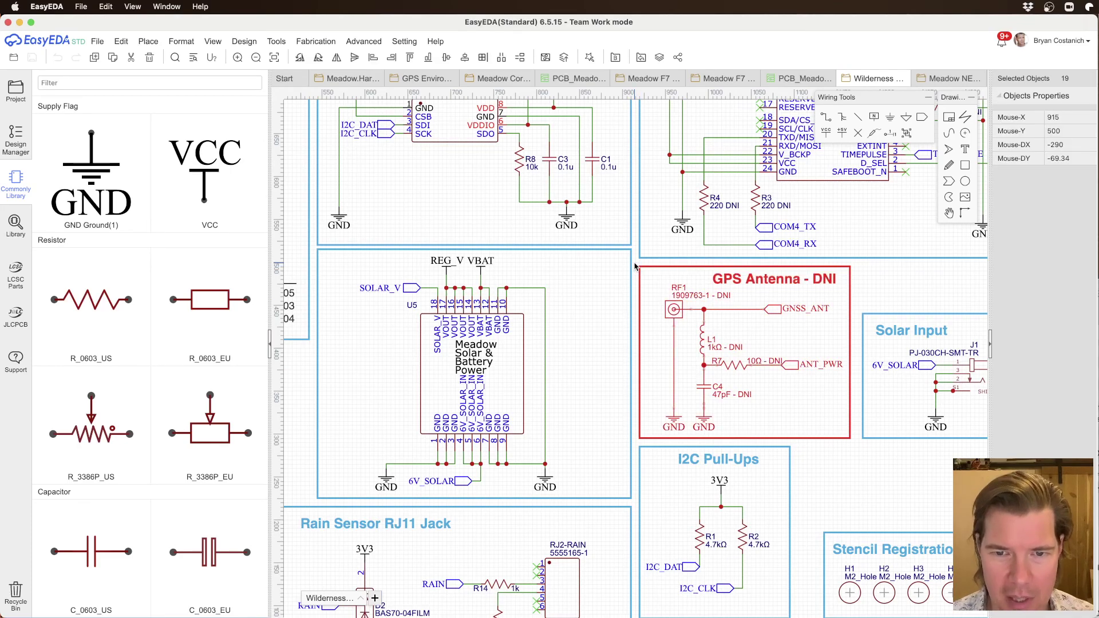
click(427, 78)
right_drag(655, 386, 498, 197)
key(super+v)
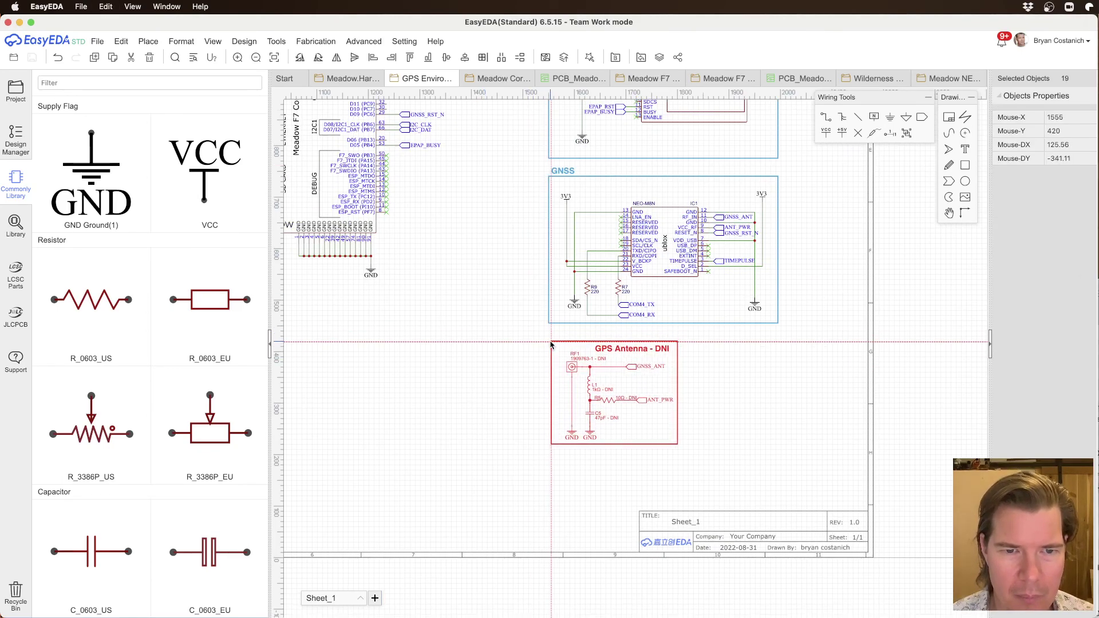
click(550, 344)
click(598, 376)
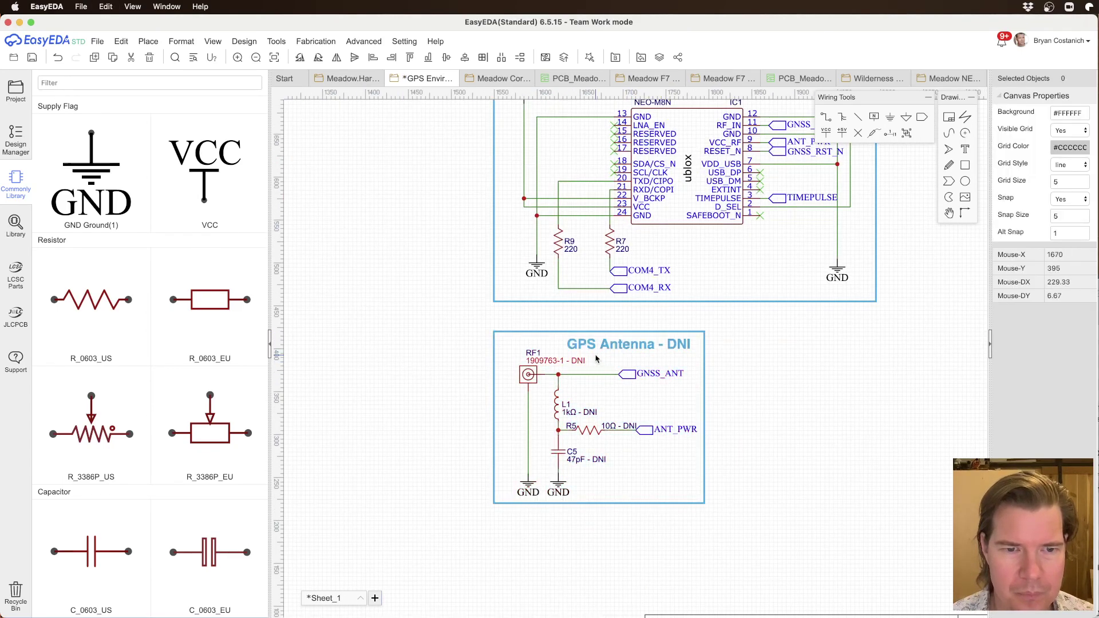
Step: Move the antenna block's title above the frame's upper-left corner and change its text to "GNSS Antenna"
drag(601, 349, 527, 327)
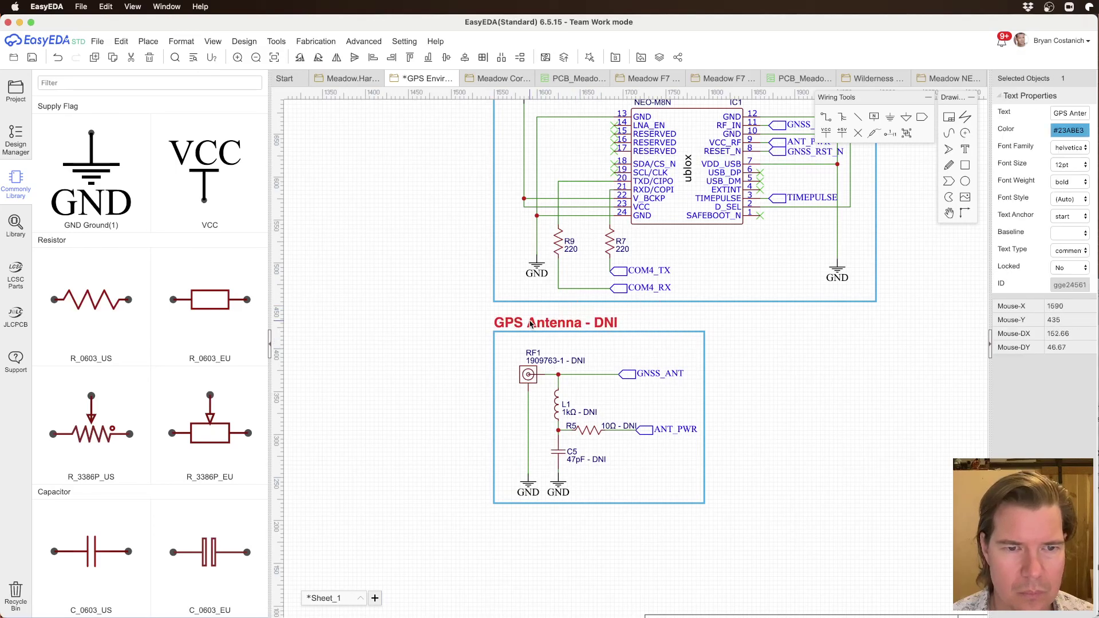
double_click(560, 325)
key(BackSpace)
key(BackSpace)
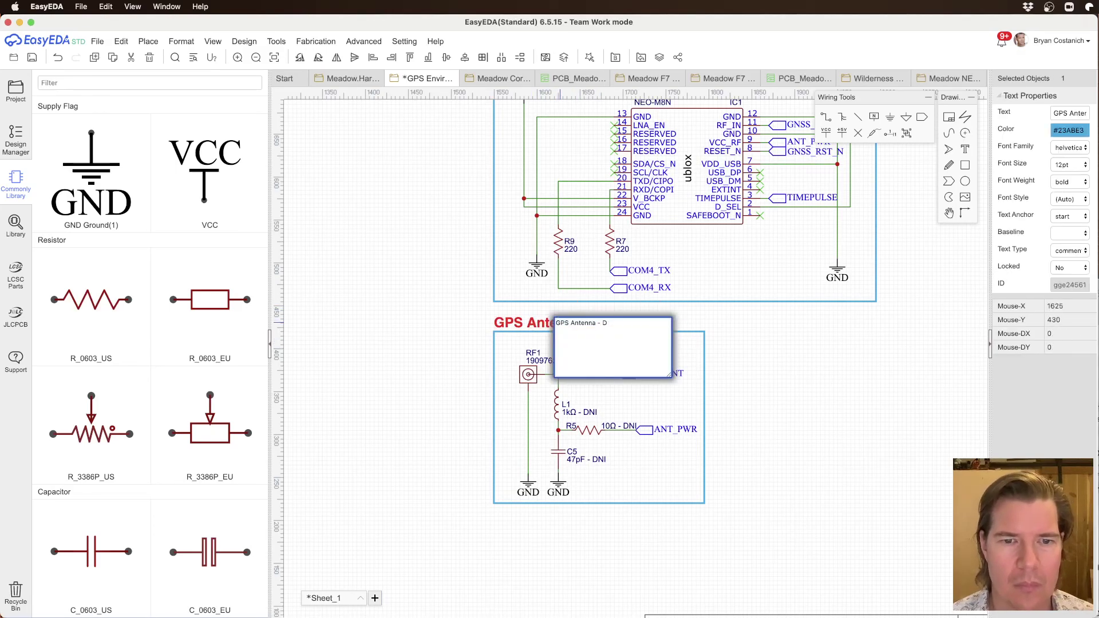
key(BackSpace)
key(BackSpace)
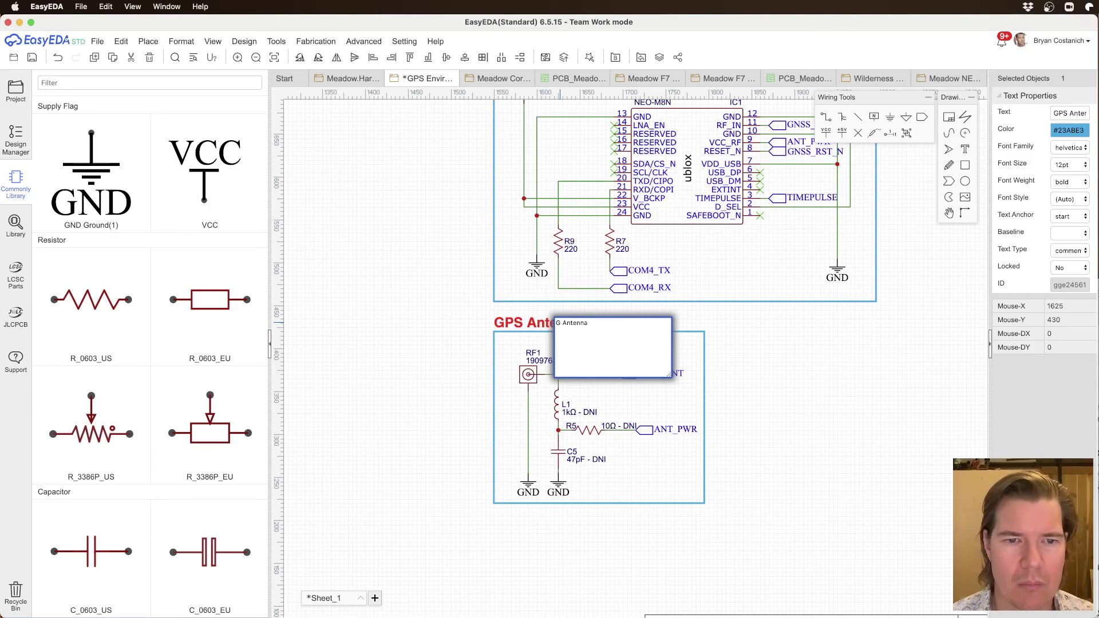
text(NSS)
key(Return)
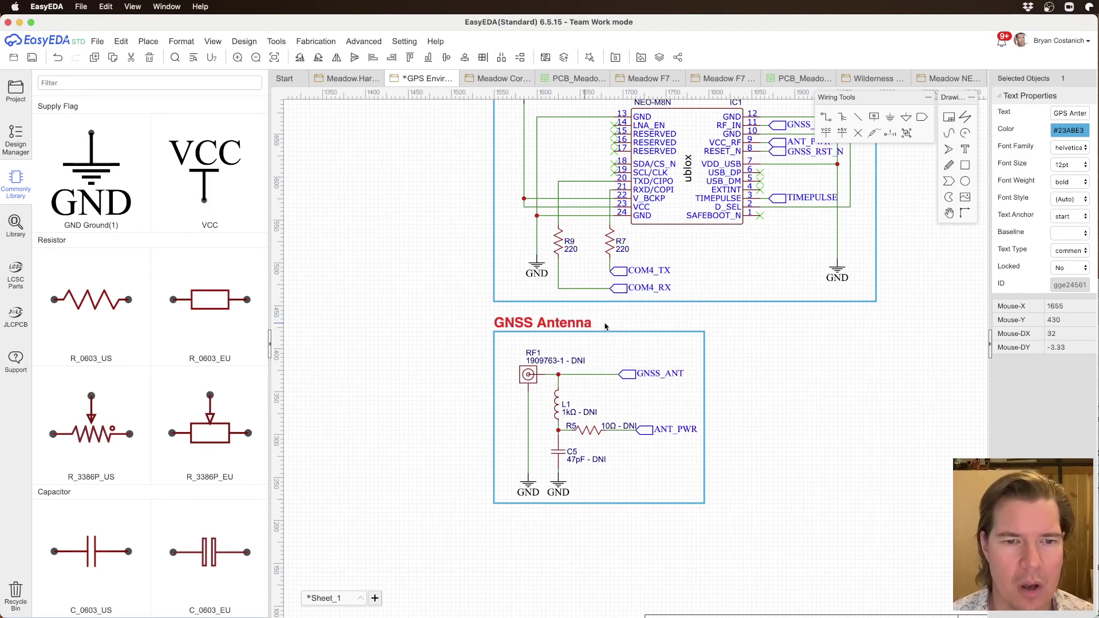
click(749, 336)
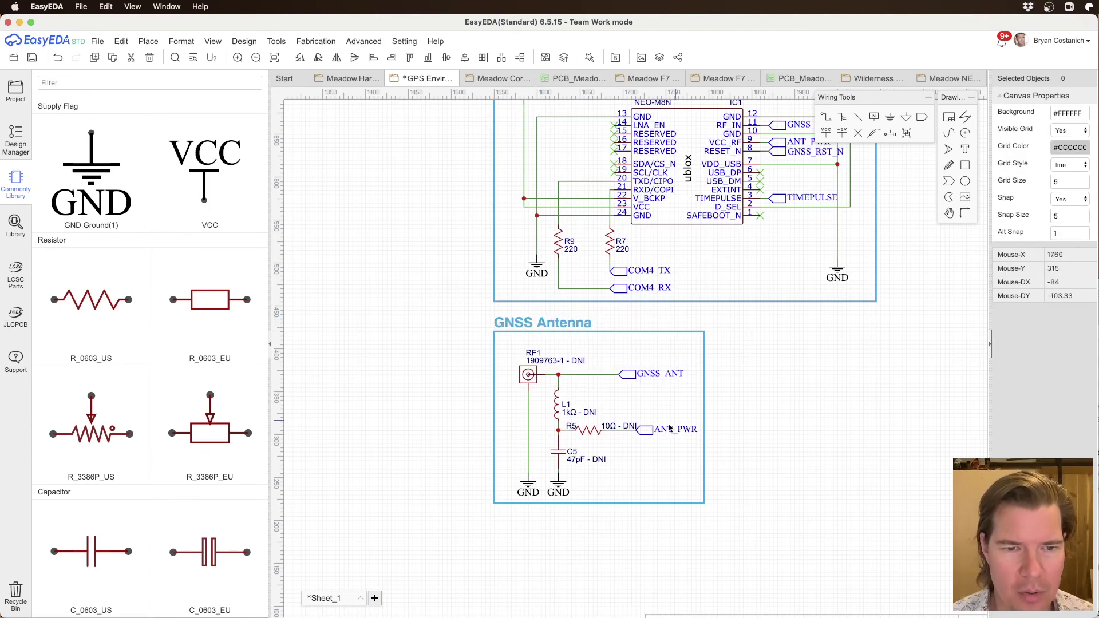
Step: Look up connector RF1 by its component name, searching the web in Chrome for "1909763-1 - DNI" and opening the TE Connectivity product page
click(528, 374)
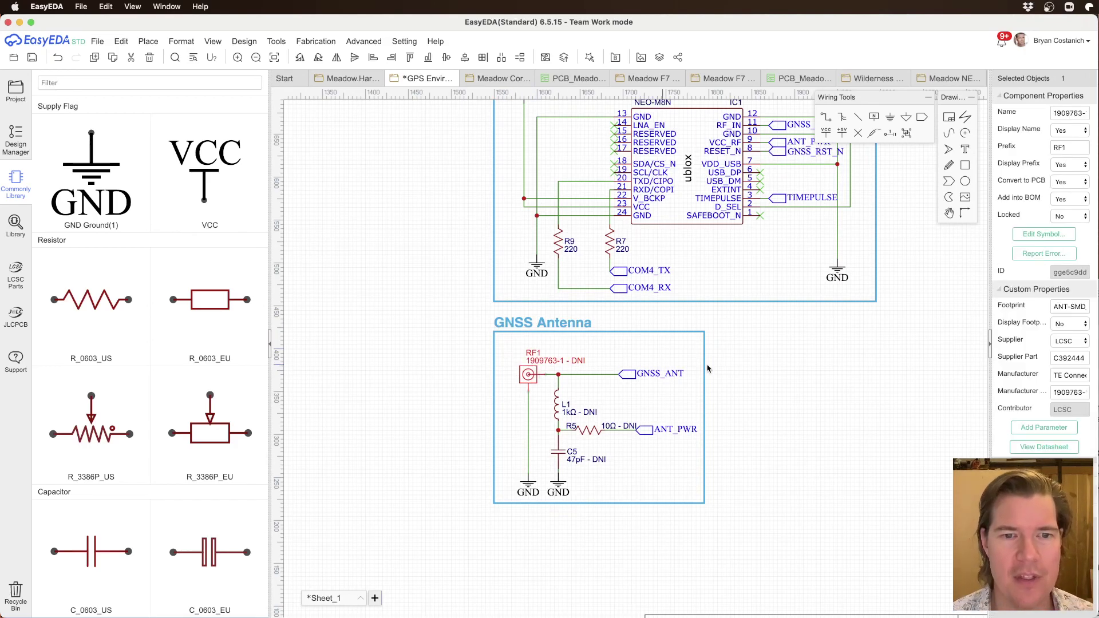
click(1068, 112)
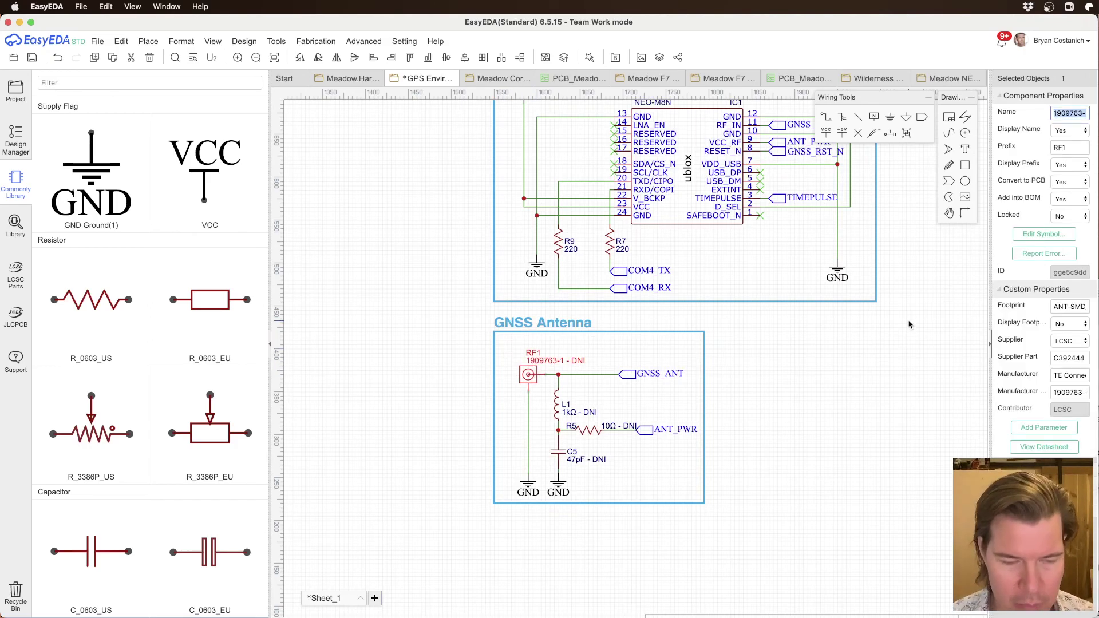
key(super+Tab)
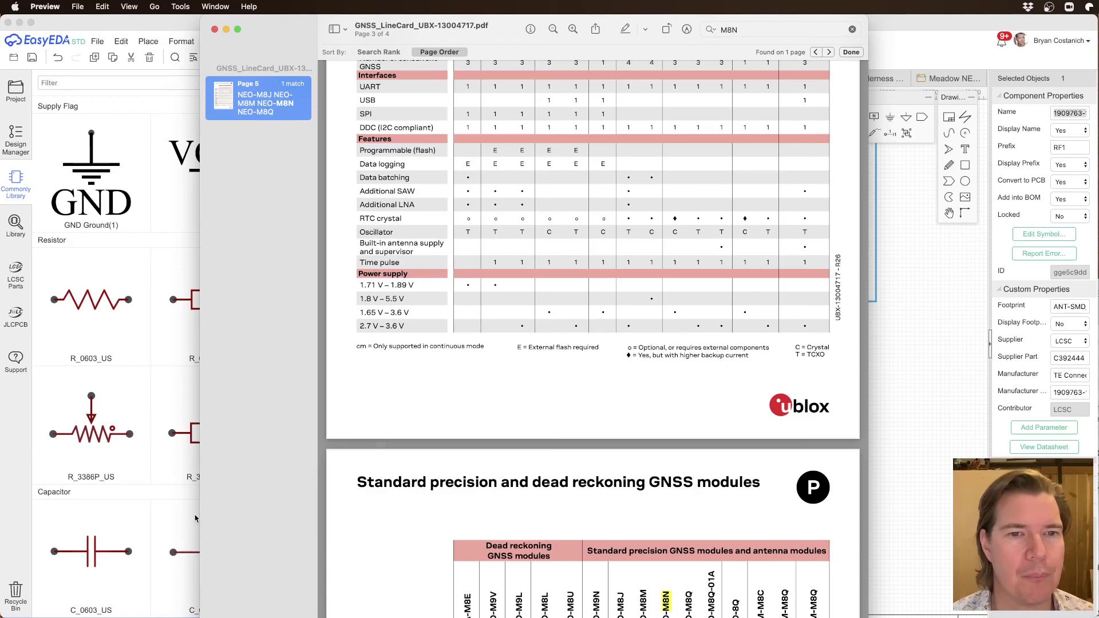
key(super+Tab)
key(super+Tab)
key(super+Tab)
key(super+Tab)
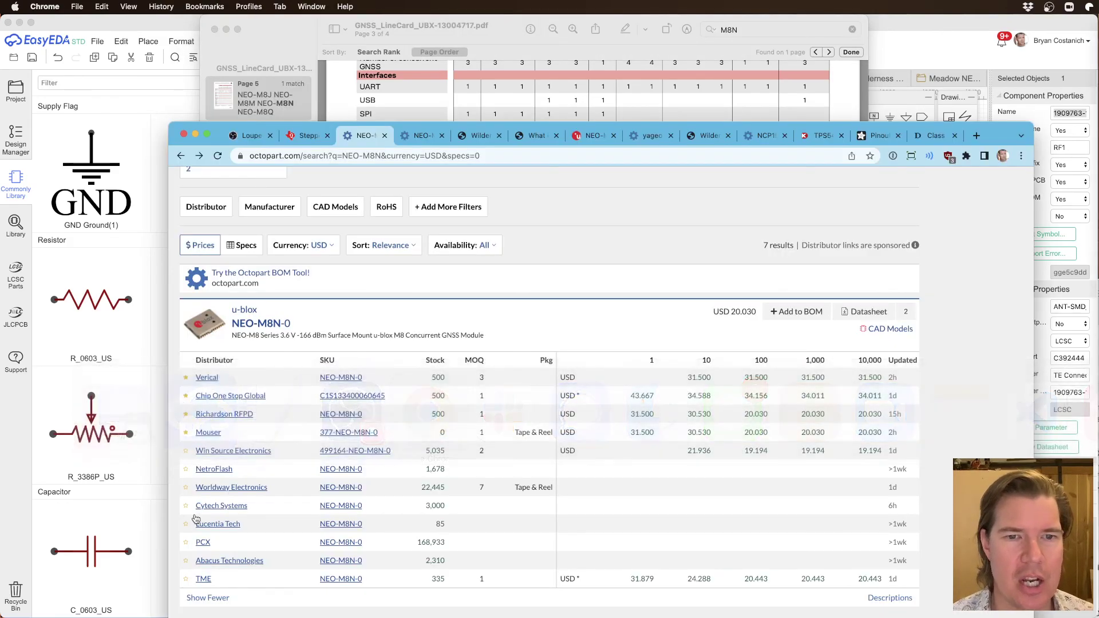
key(super+t)
text(1909763-1 - DNI)
key(Return)
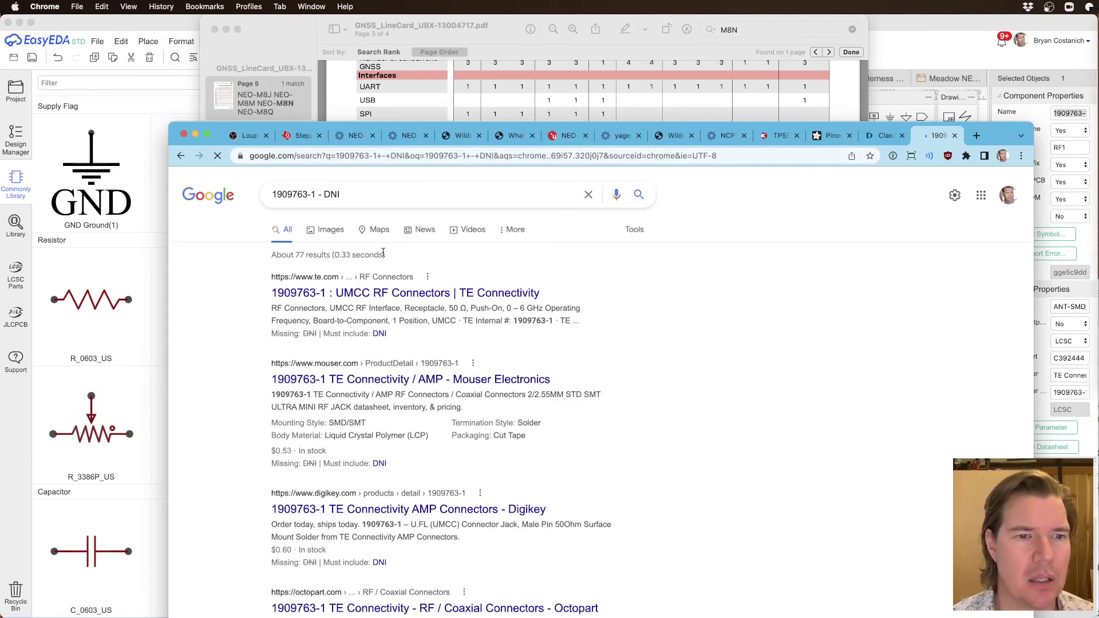
click(395, 294)
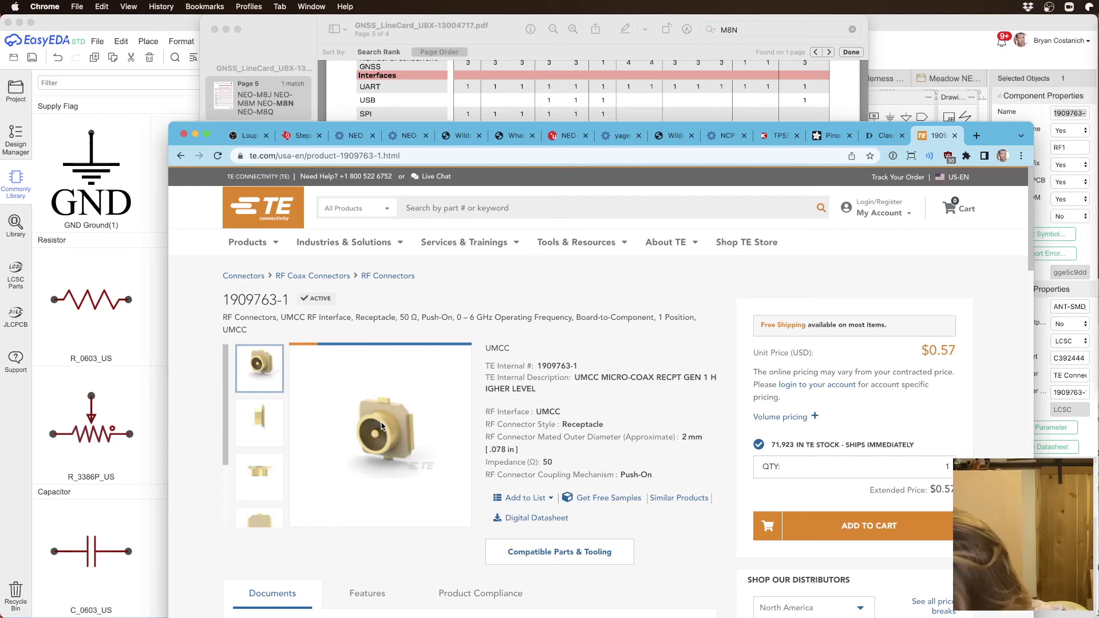
key(super+t)
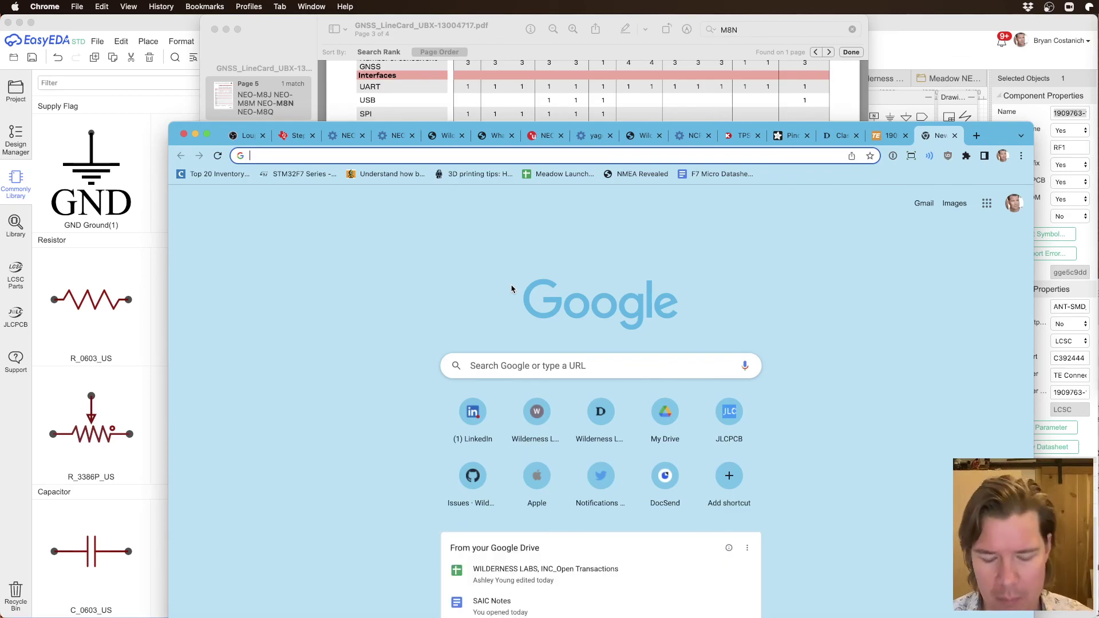
text(W)
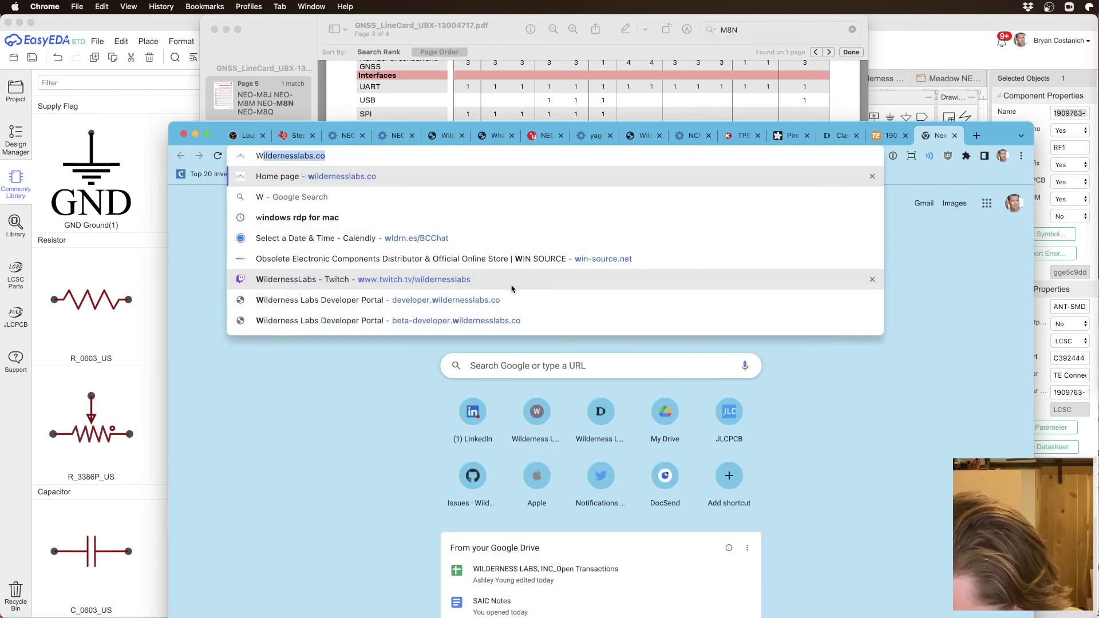
text(603)
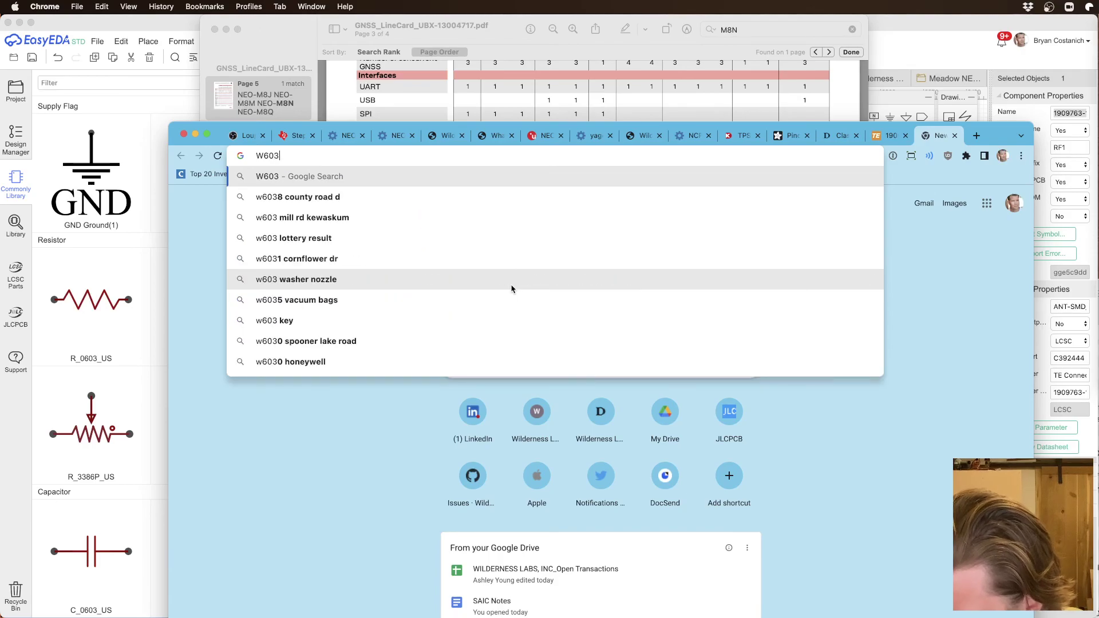
text(1100211)
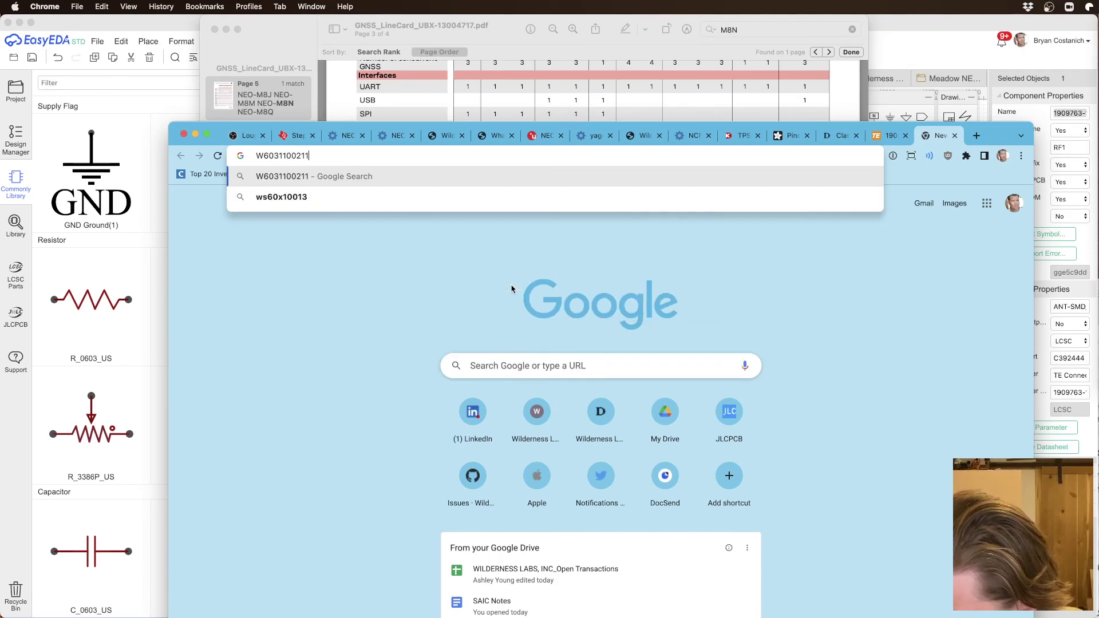
text(45)
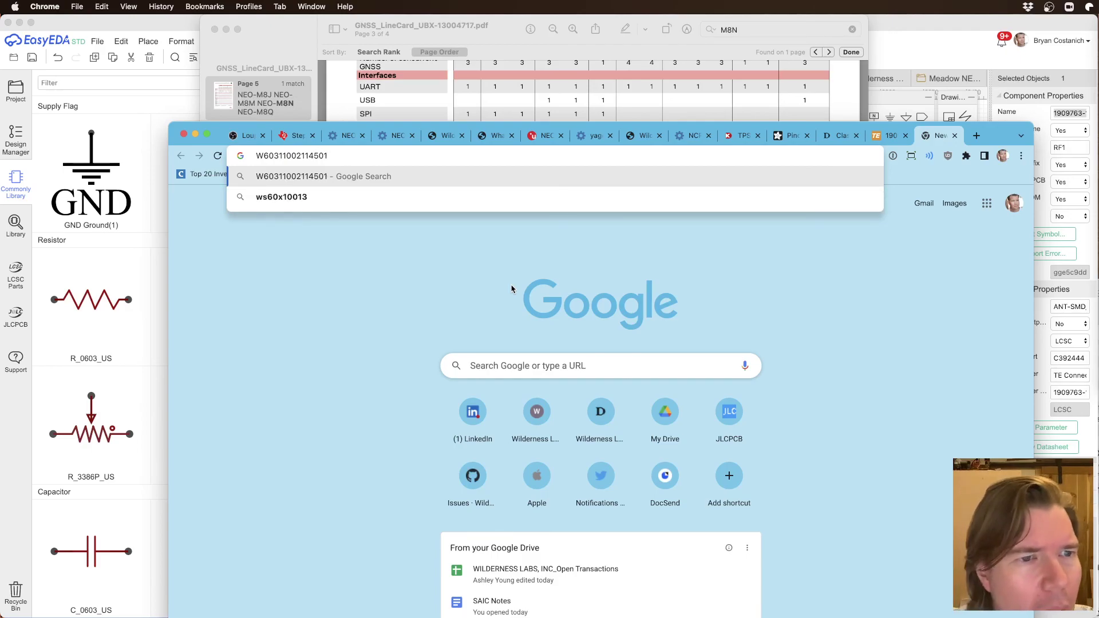
text(01)
key(Home)
key(Delete)
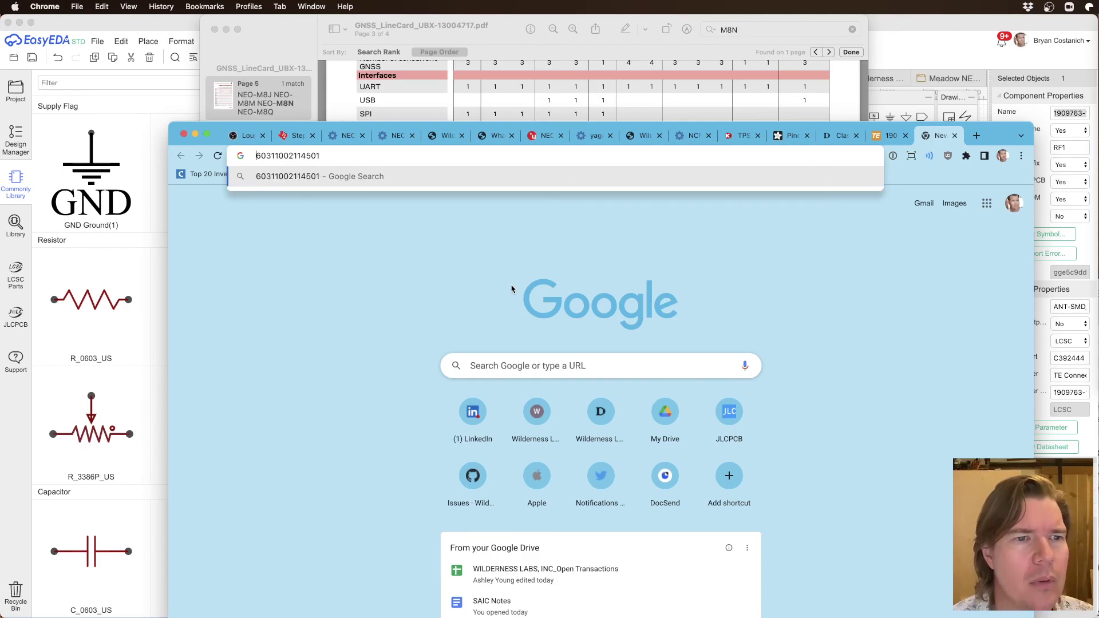
key(Return)
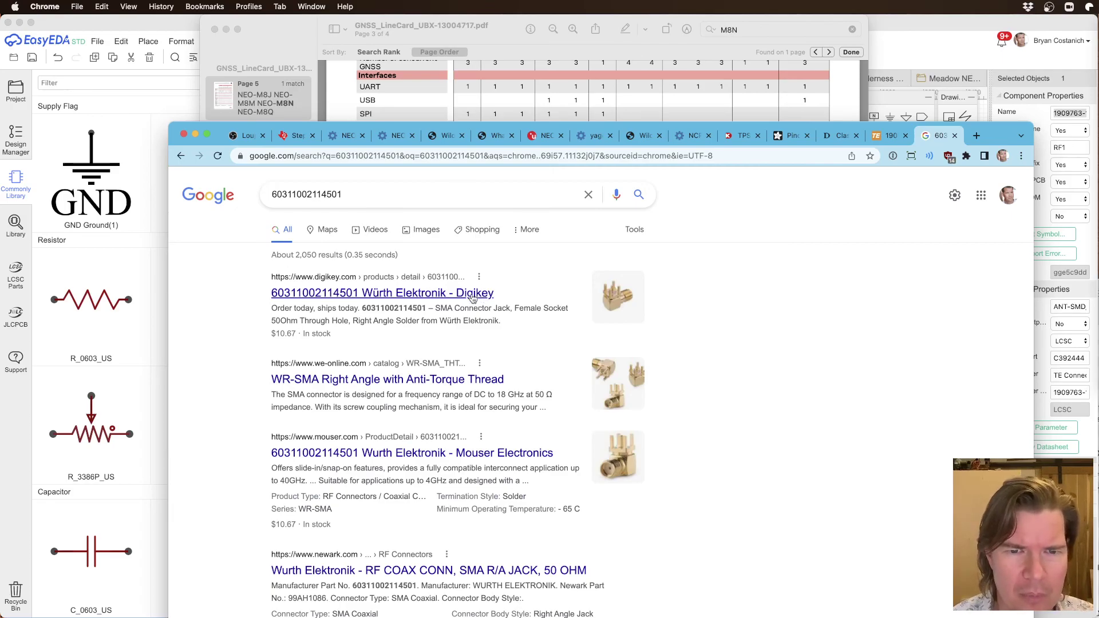
super+click(473, 298)
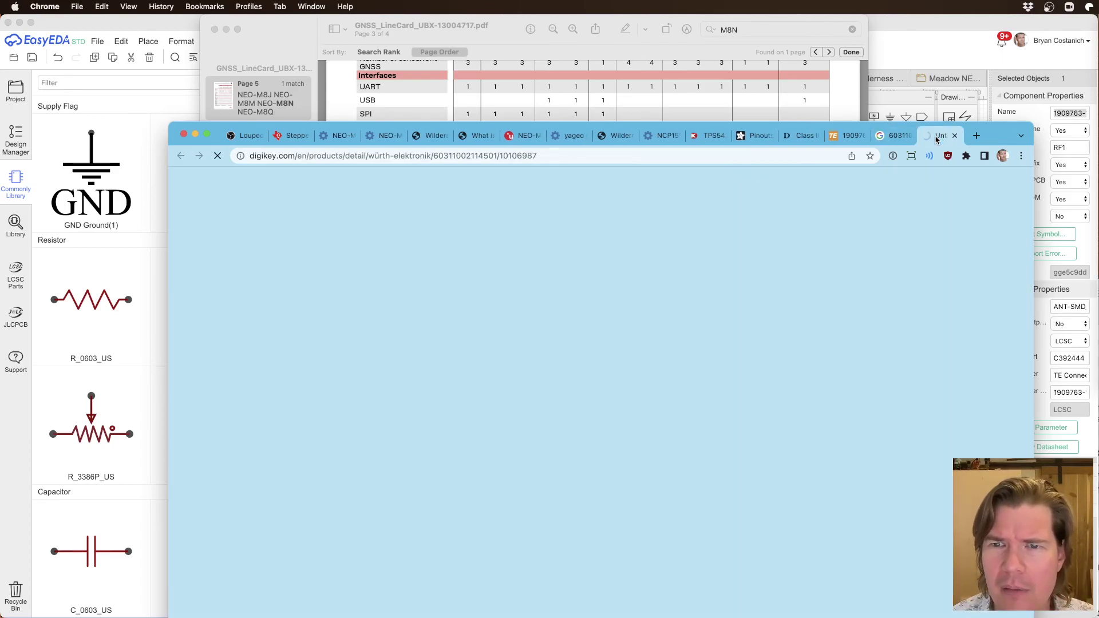
key(ctrl+Tab)
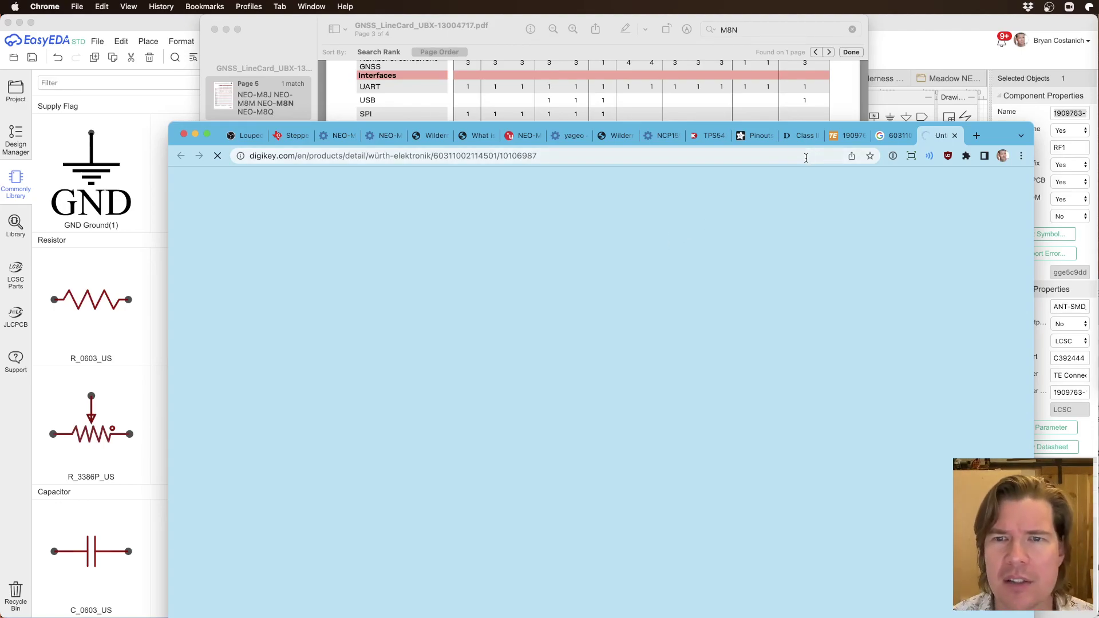
key(ctrl+shift+Tab)
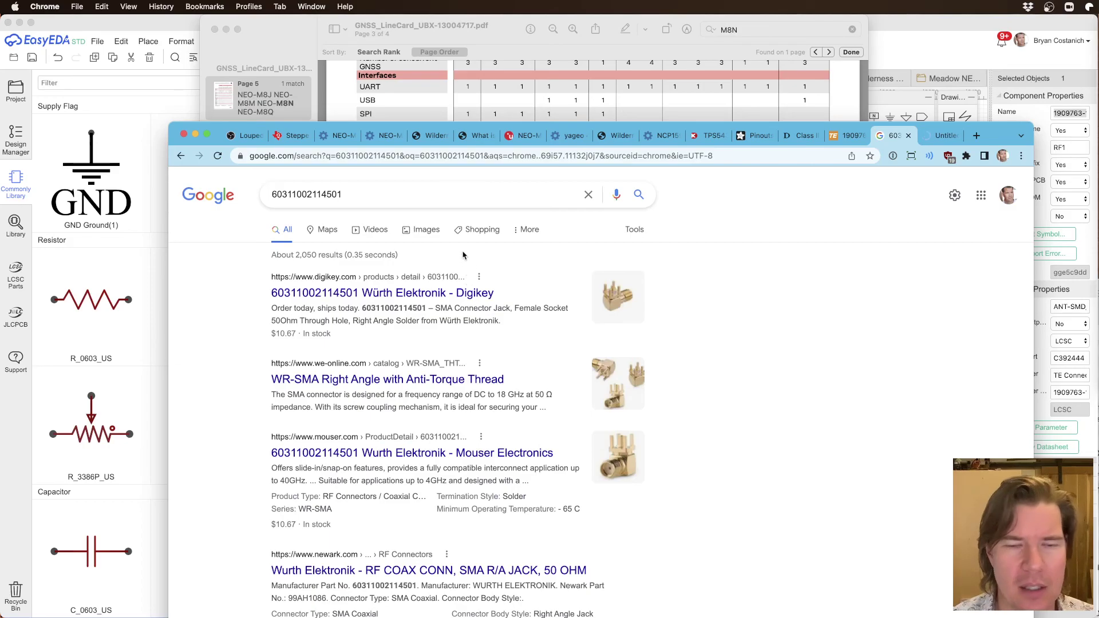
key(super+t)
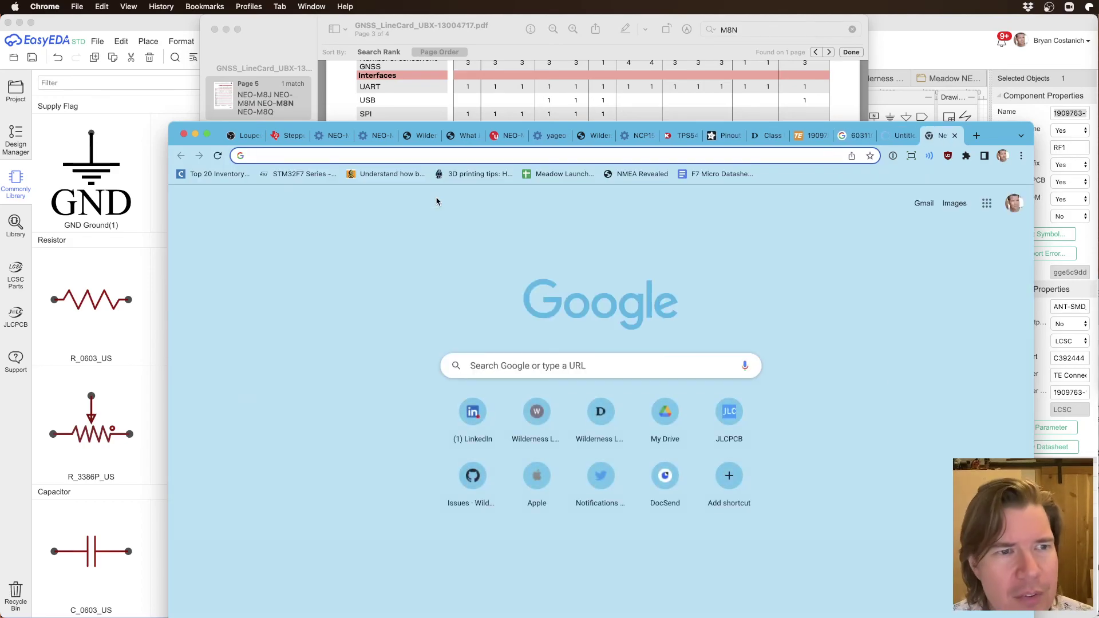
text(603110)
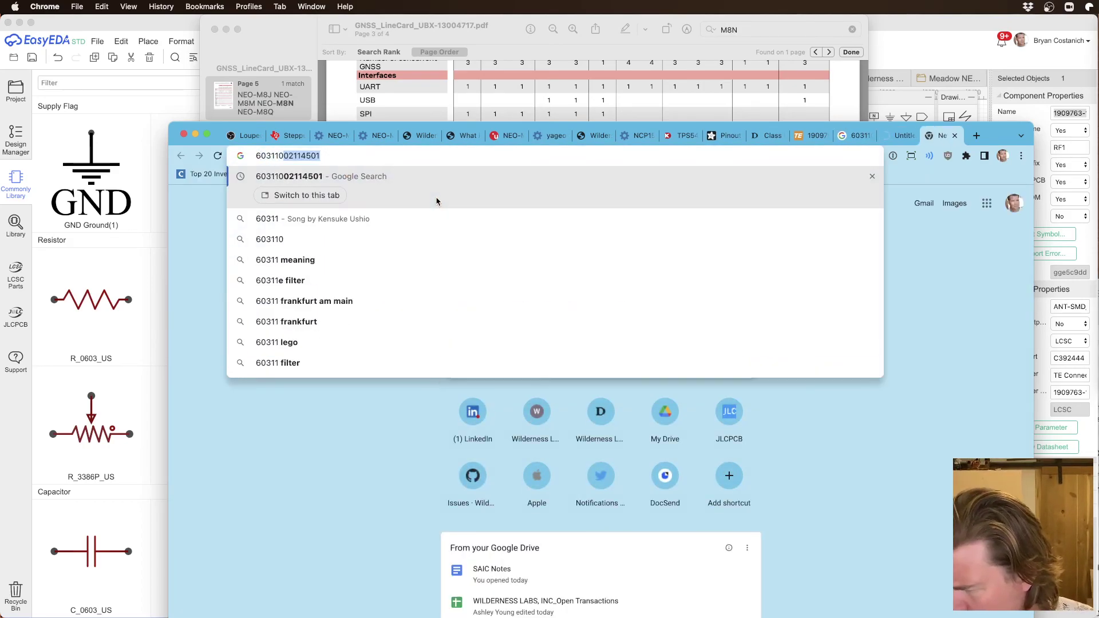
text(421)
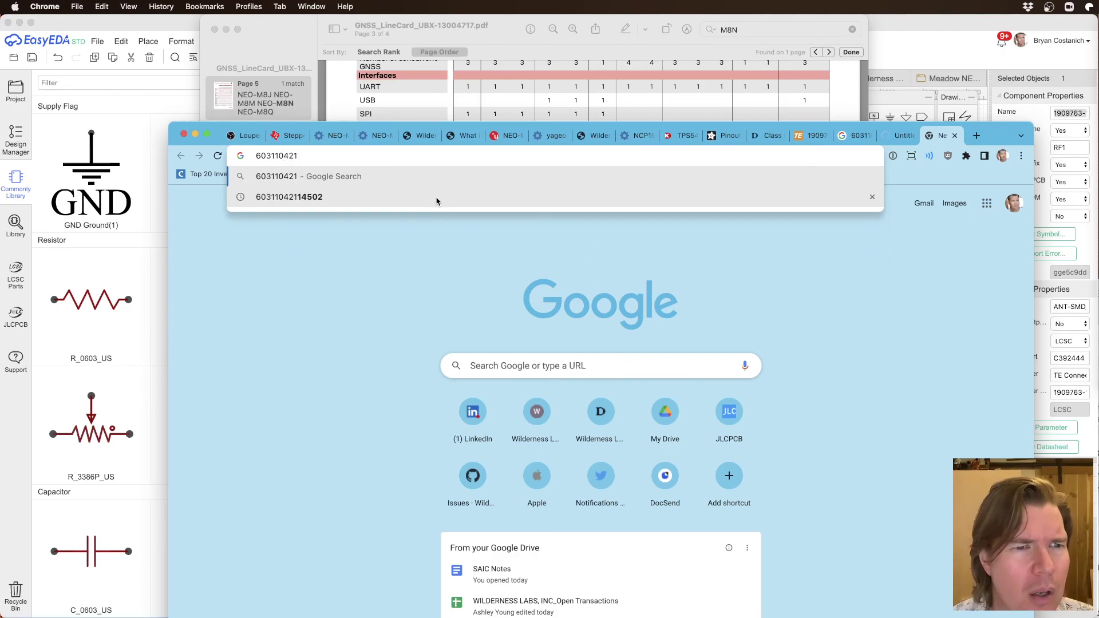
click(899, 137)
key(super+w)
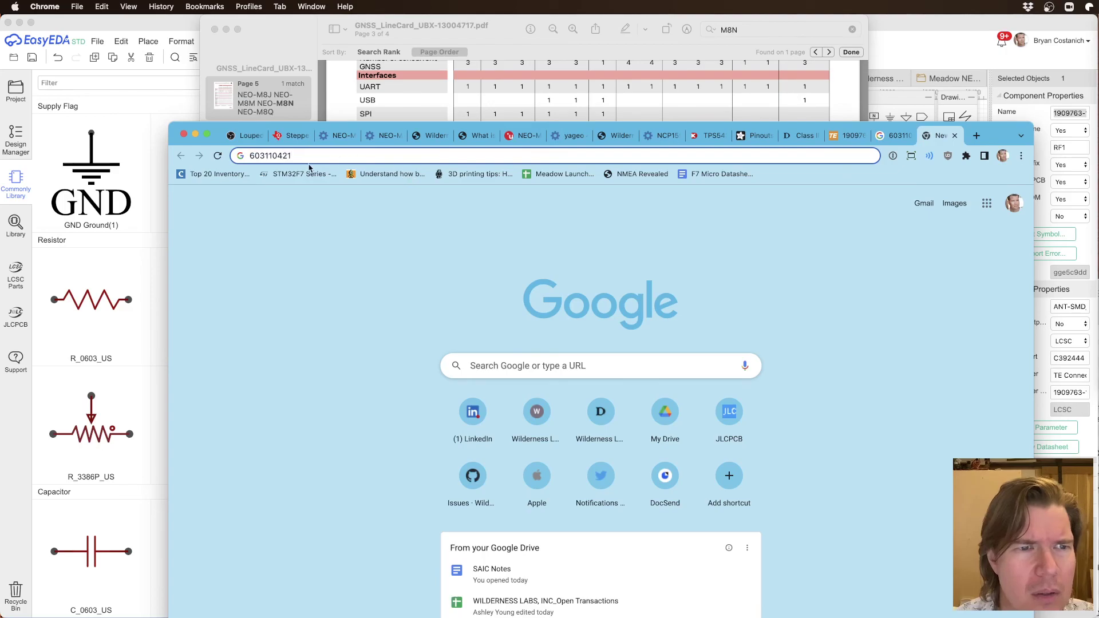
key(ctrl+shift+Tab)
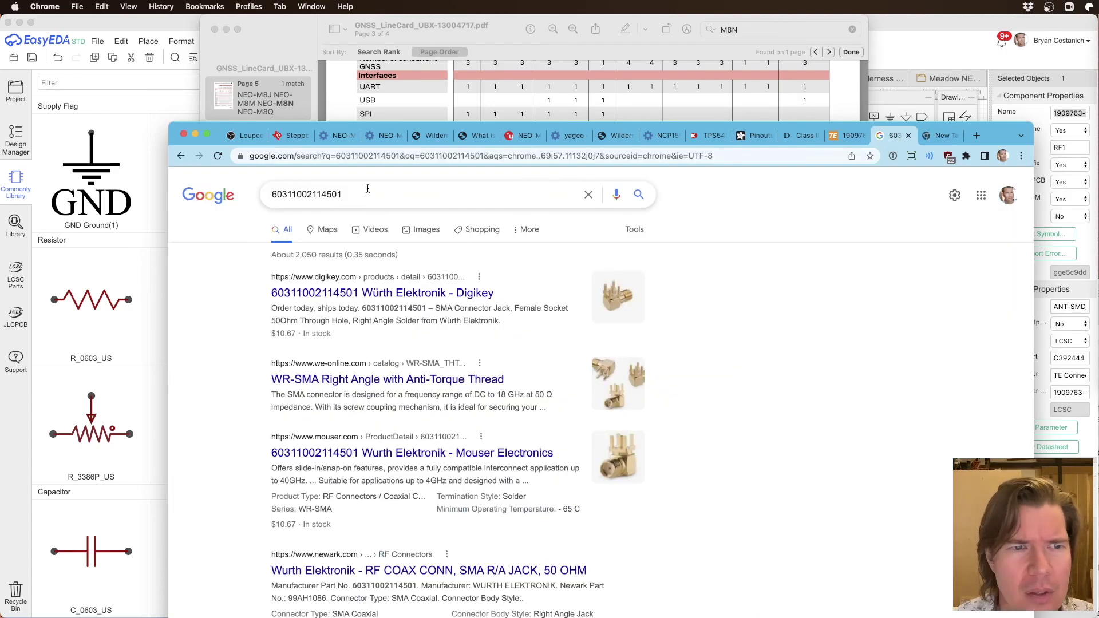
click(304, 194)
click(942, 135)
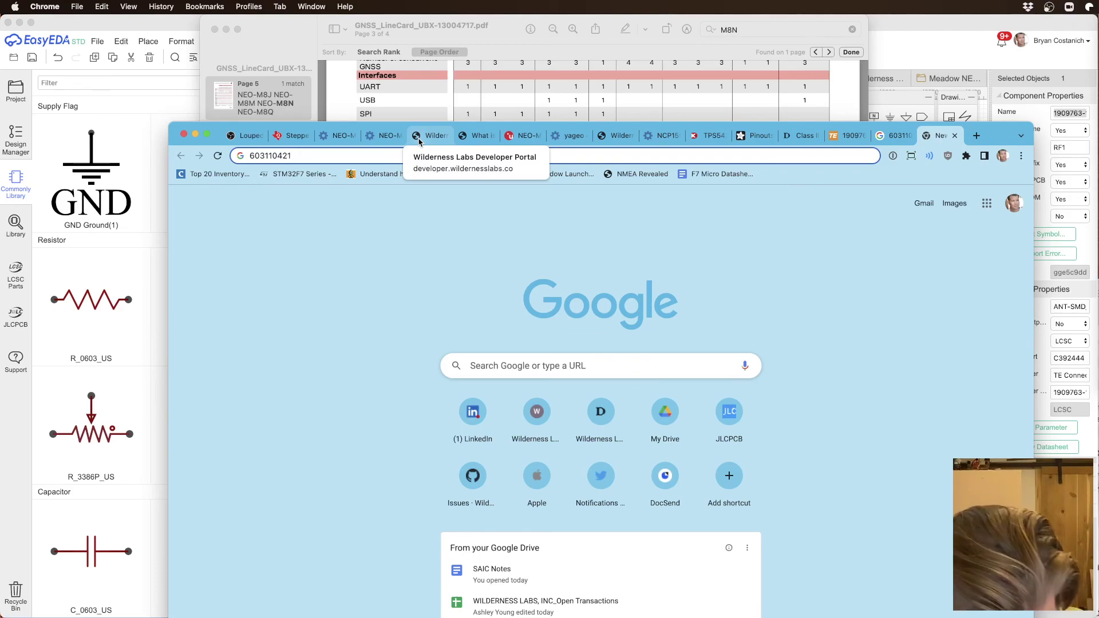
text(14502)
key(Return)
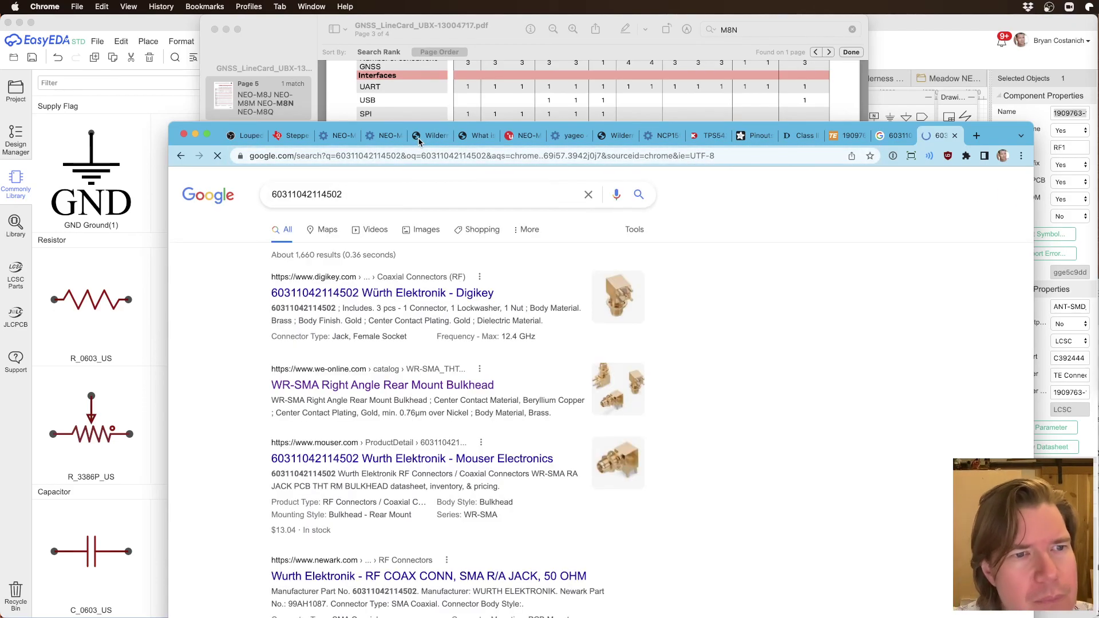
click(896, 136)
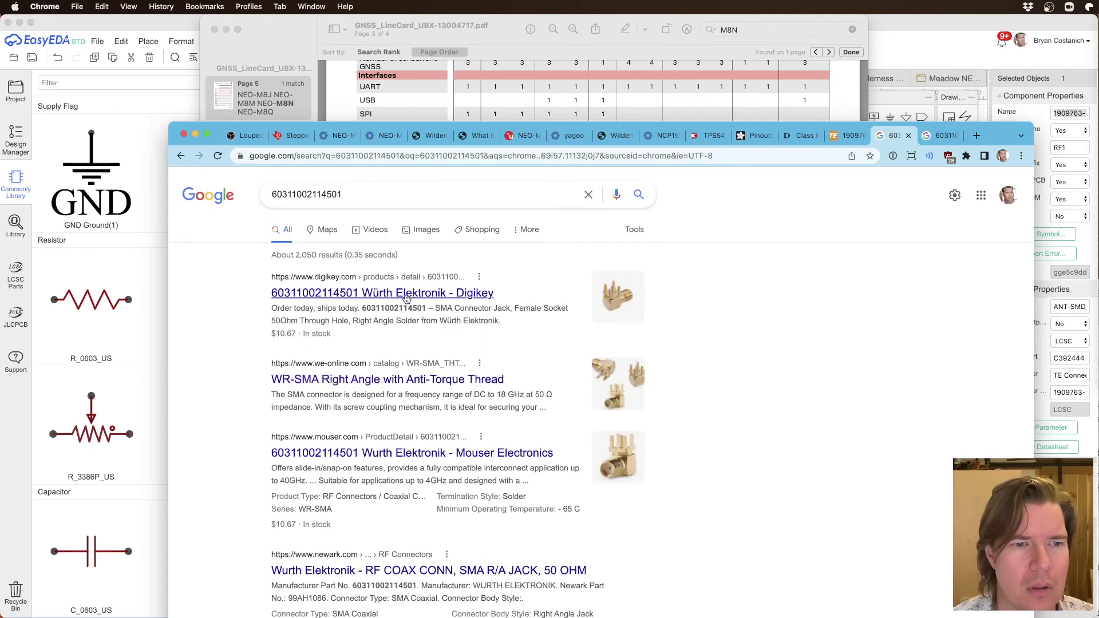
super+click(404, 383)
click(939, 136)
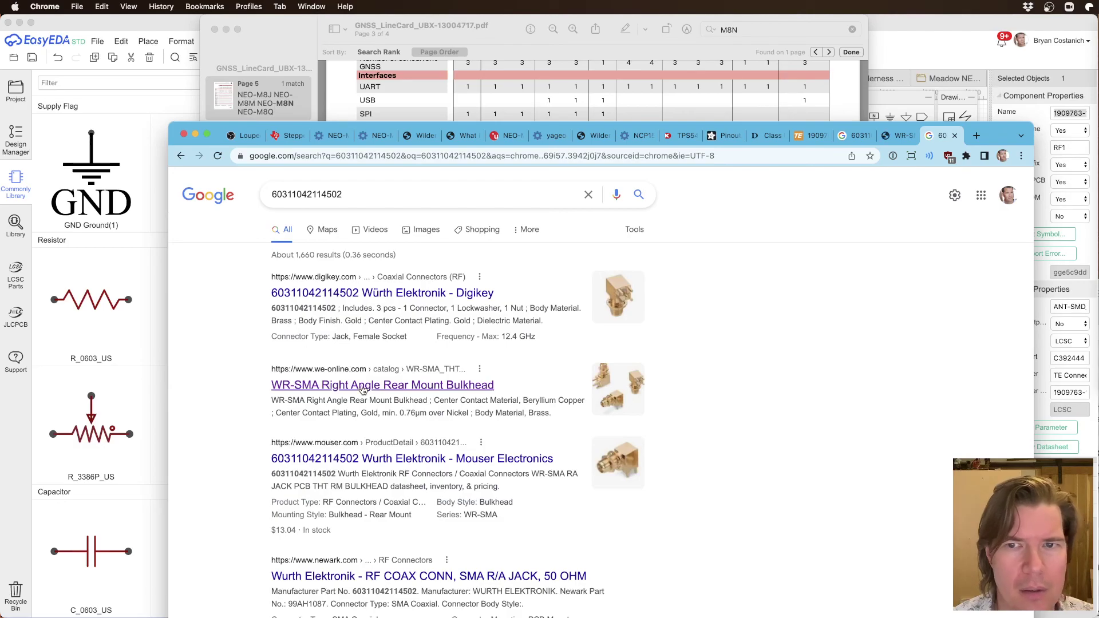
super+click(363, 389)
click(939, 136)
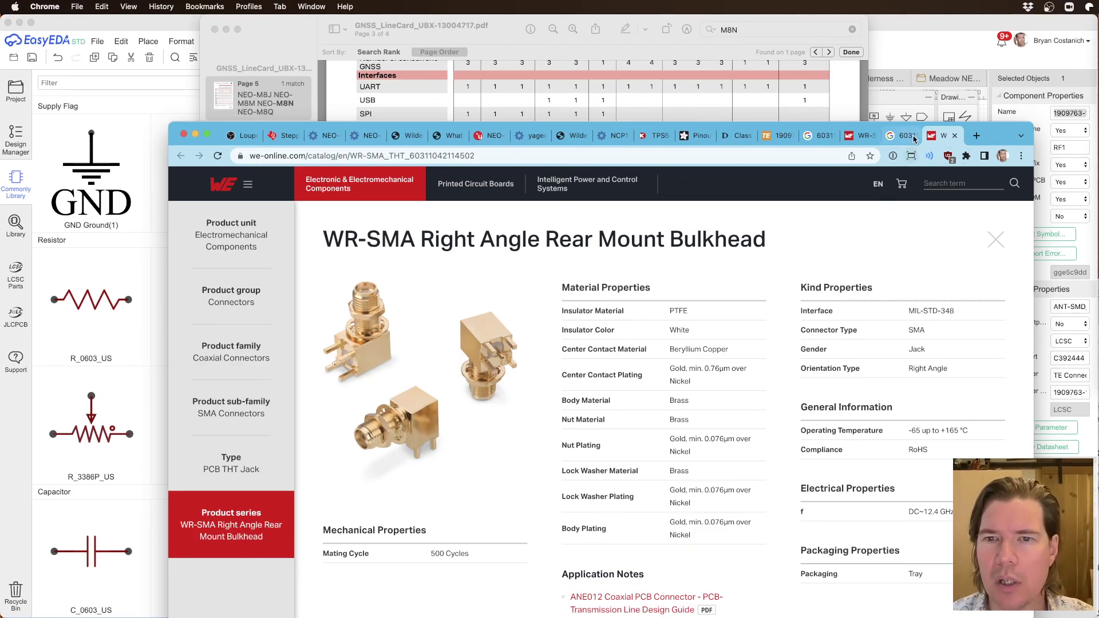
click(858, 136)
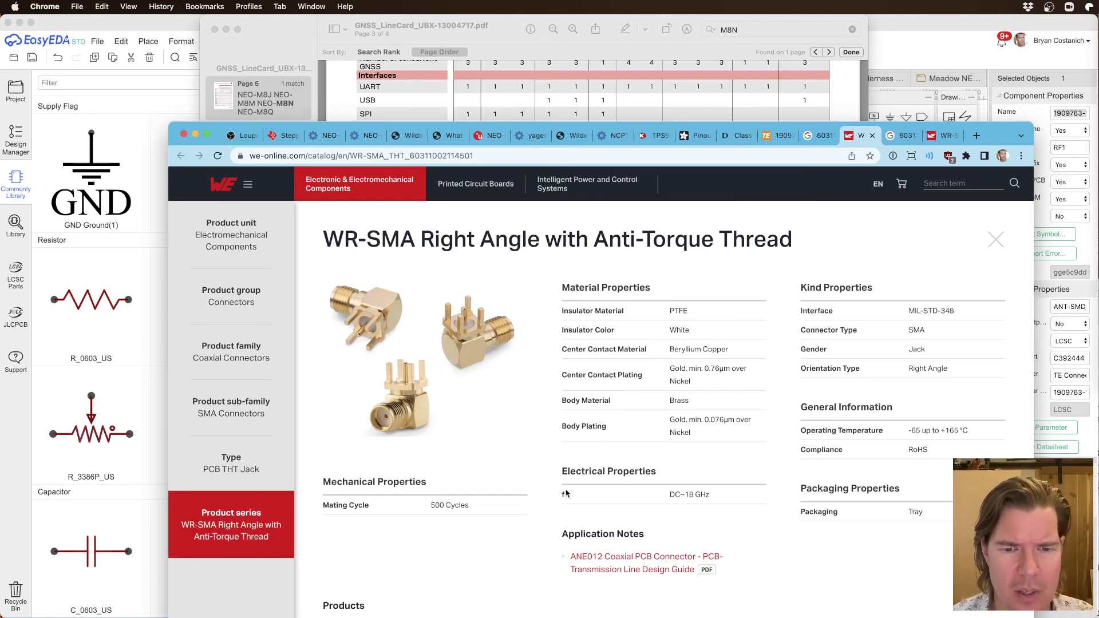
scroll(566, 494, down, 7)
scroll(536, 475, up, 3)
double_click(367, 446)
key(super+c)
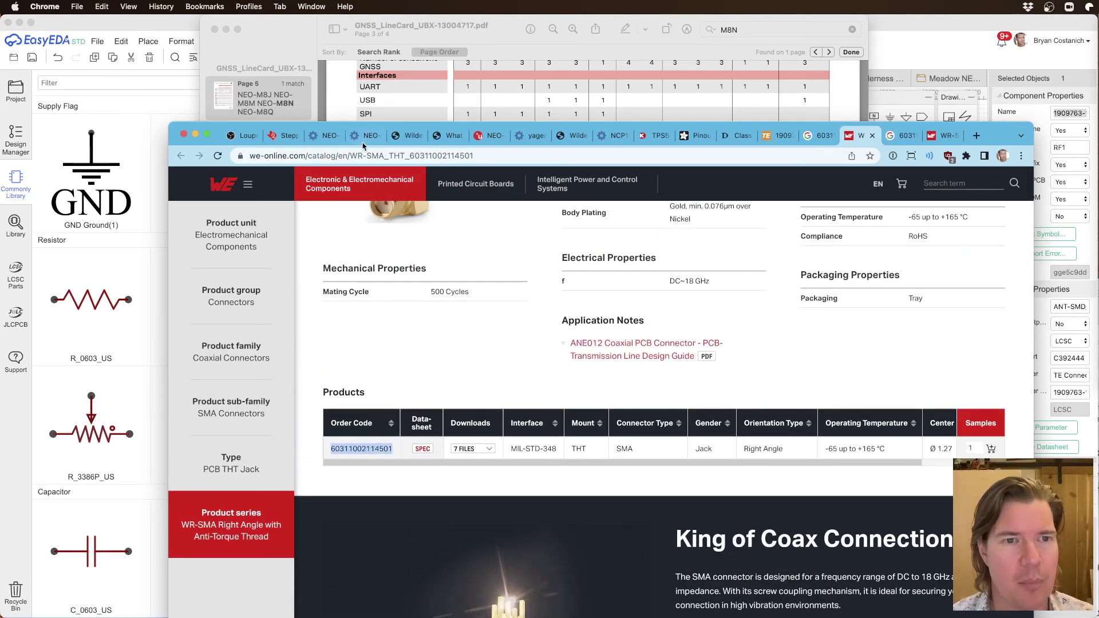
Step: Switch to EasyEDA and delete connector RF1 from the GNSS Antenna block
click(929, 24)
click(451, 361)
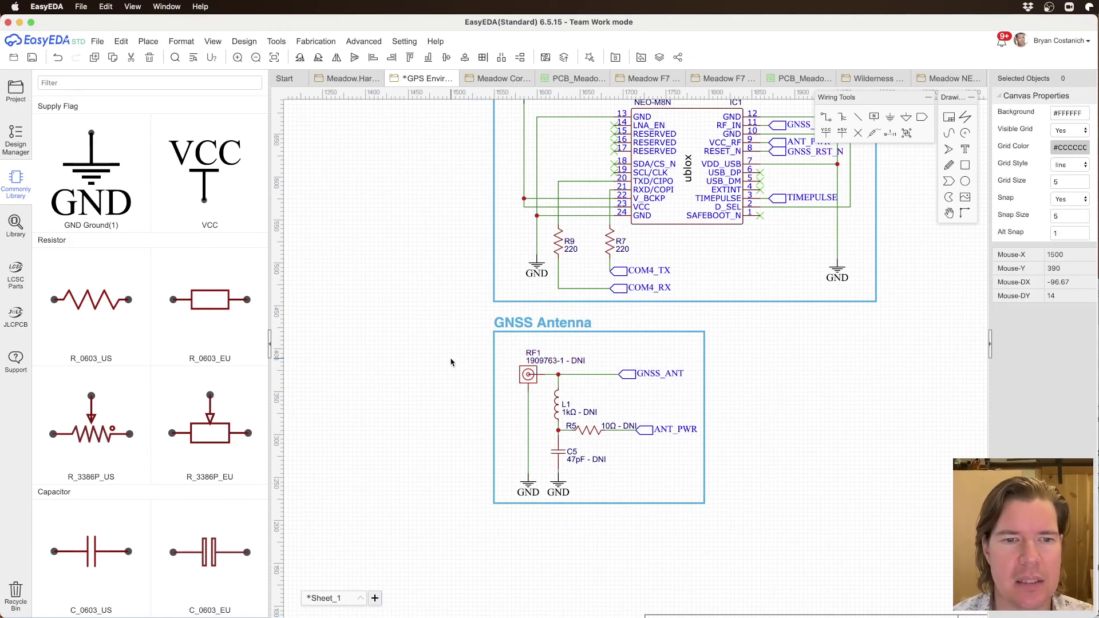
click(527, 375)
click(98, 41)
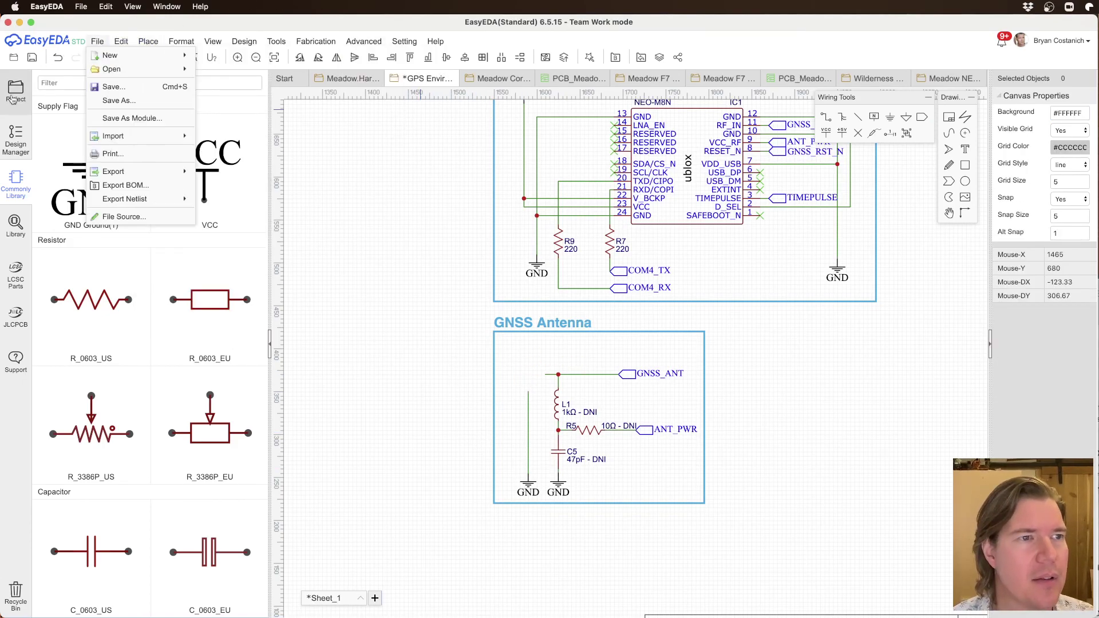
click(15, 226)
double_click(467, 196)
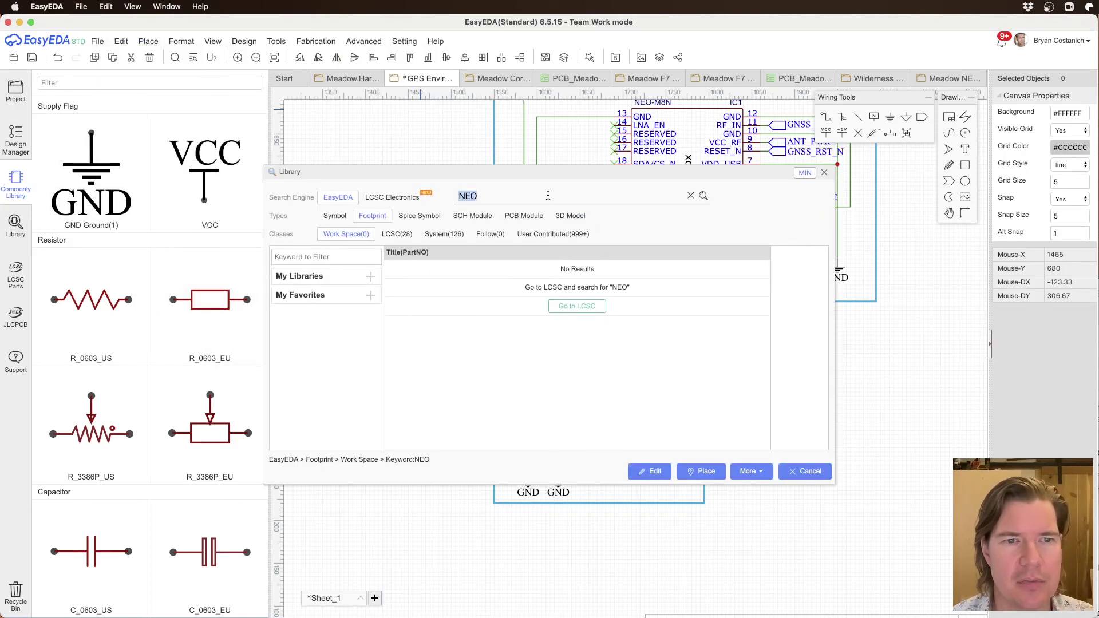
key(super+v)
key(Return)
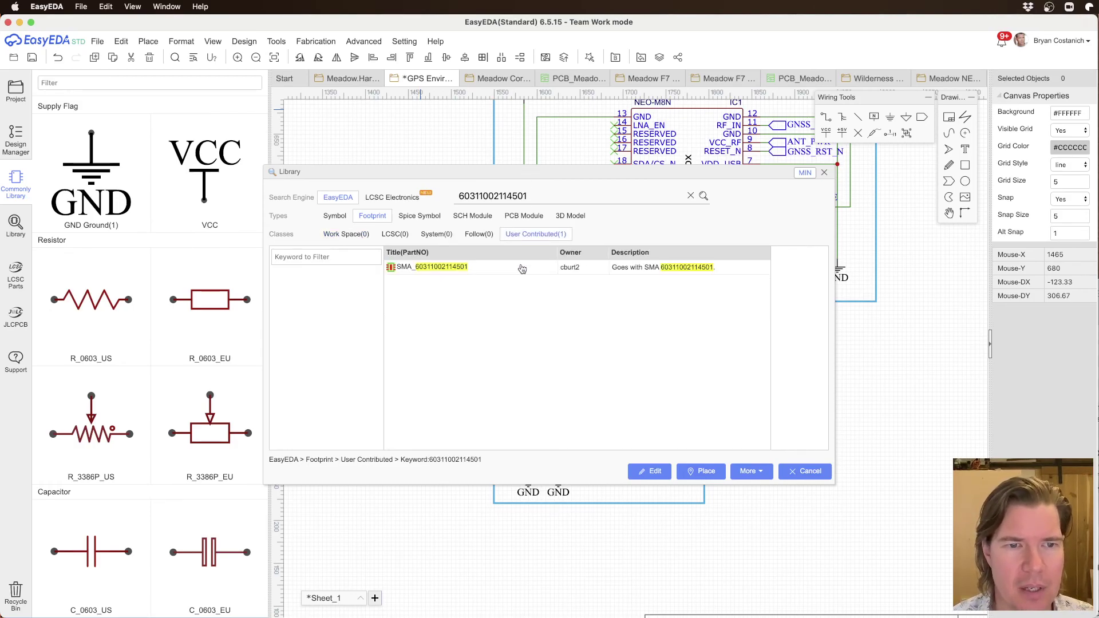
click(552, 270)
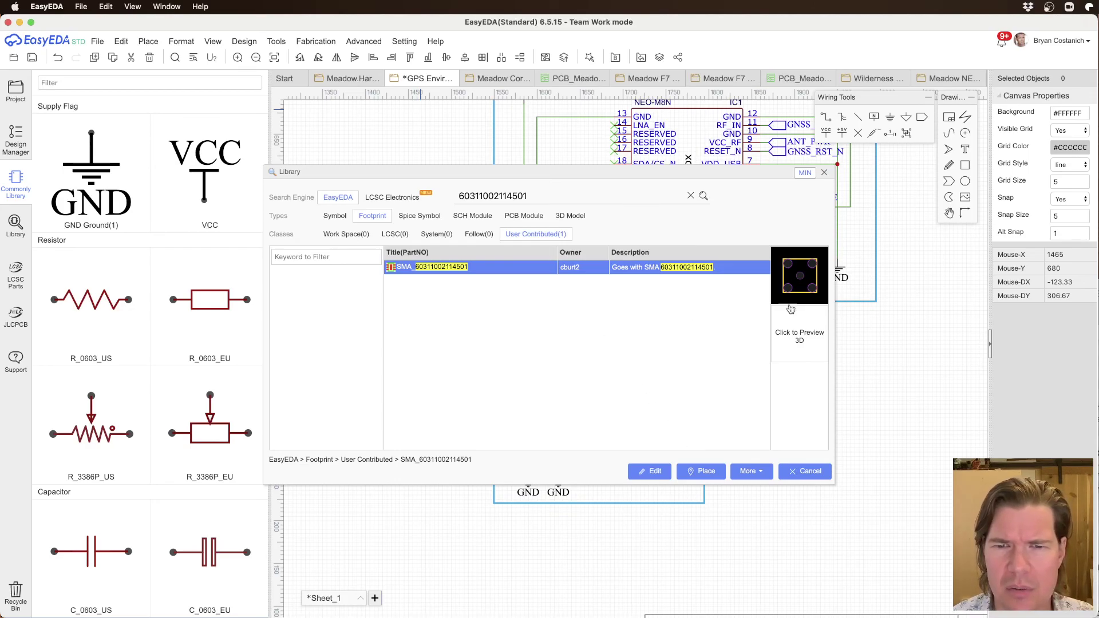
click(335, 216)
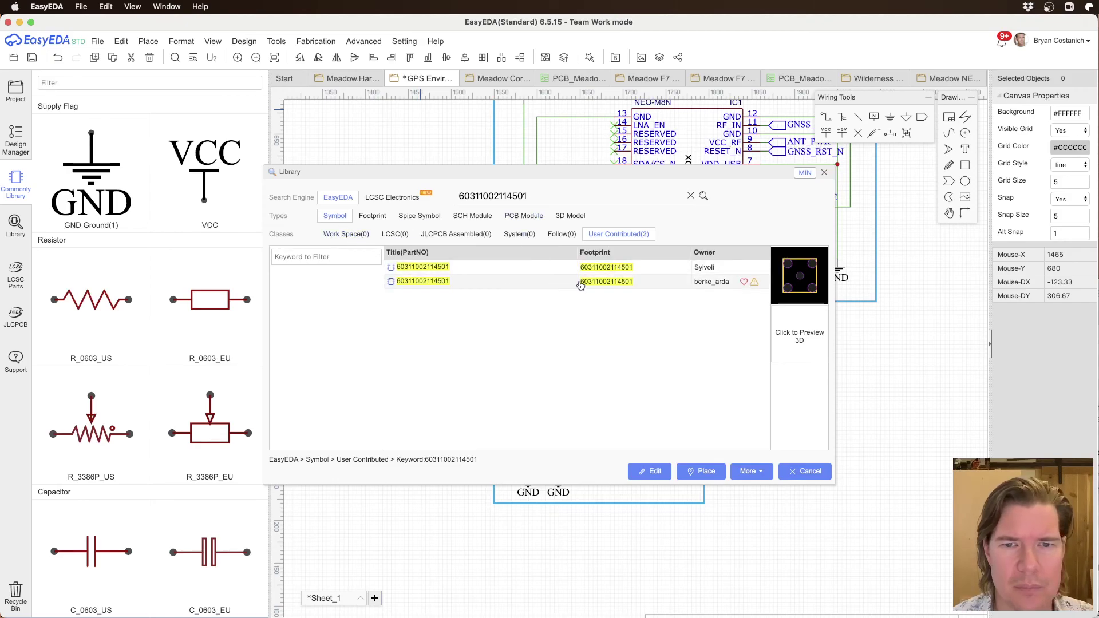
click(534, 274)
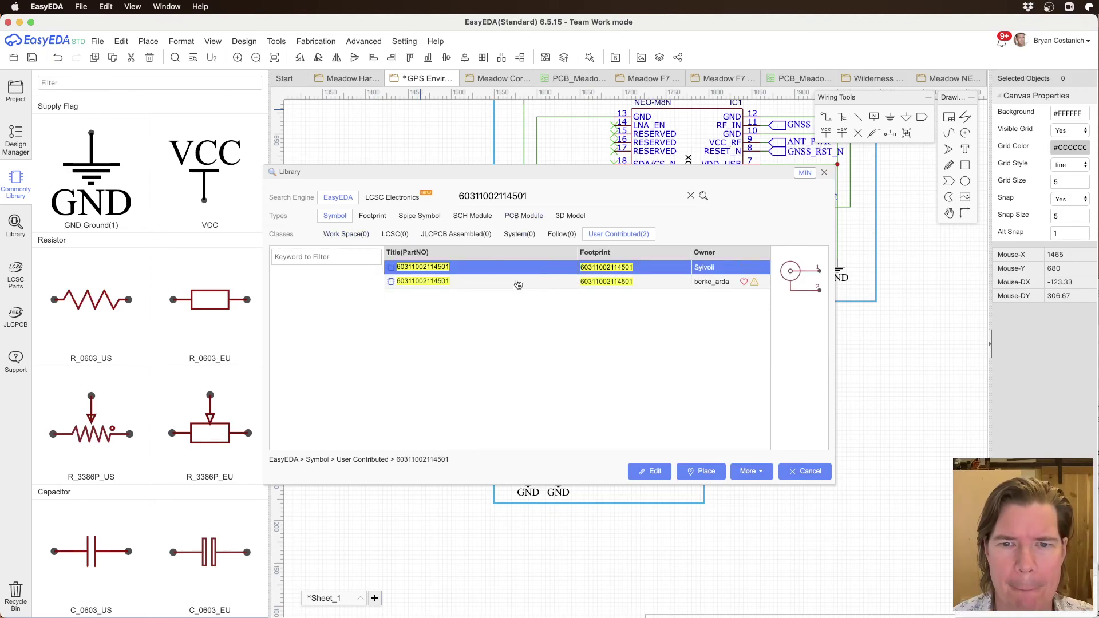
click(511, 284)
double_click(511, 286)
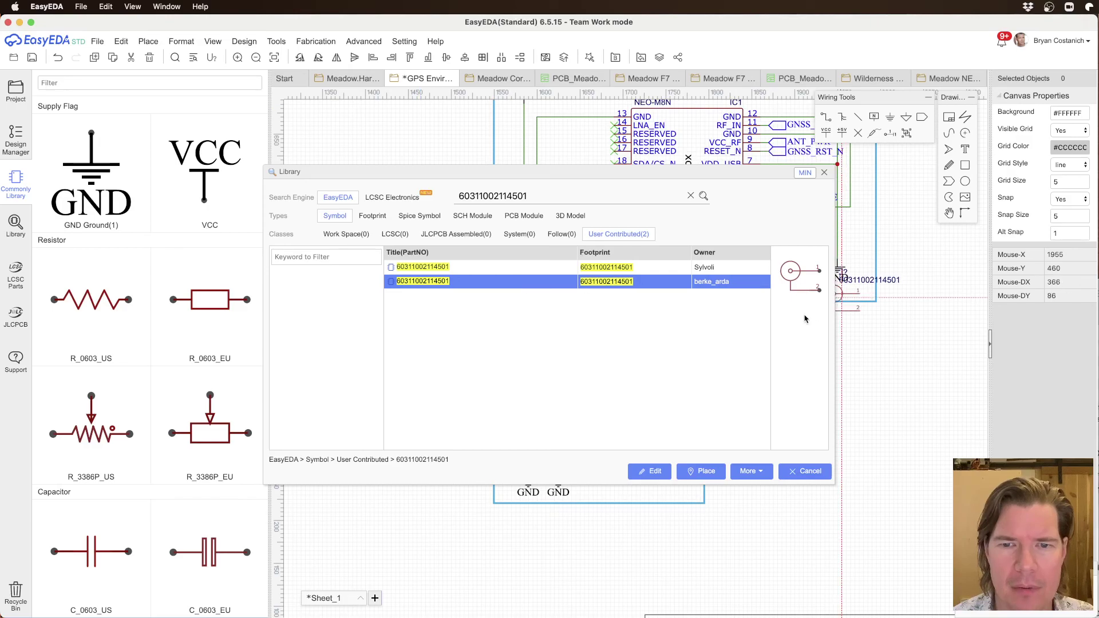
click(495, 271)
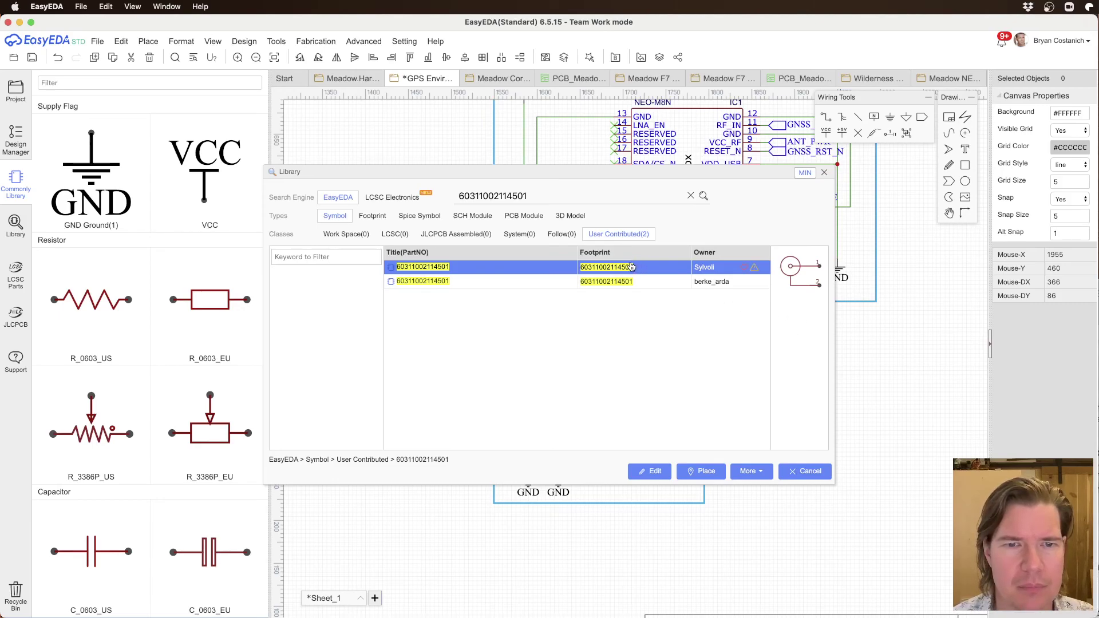
click(427, 283)
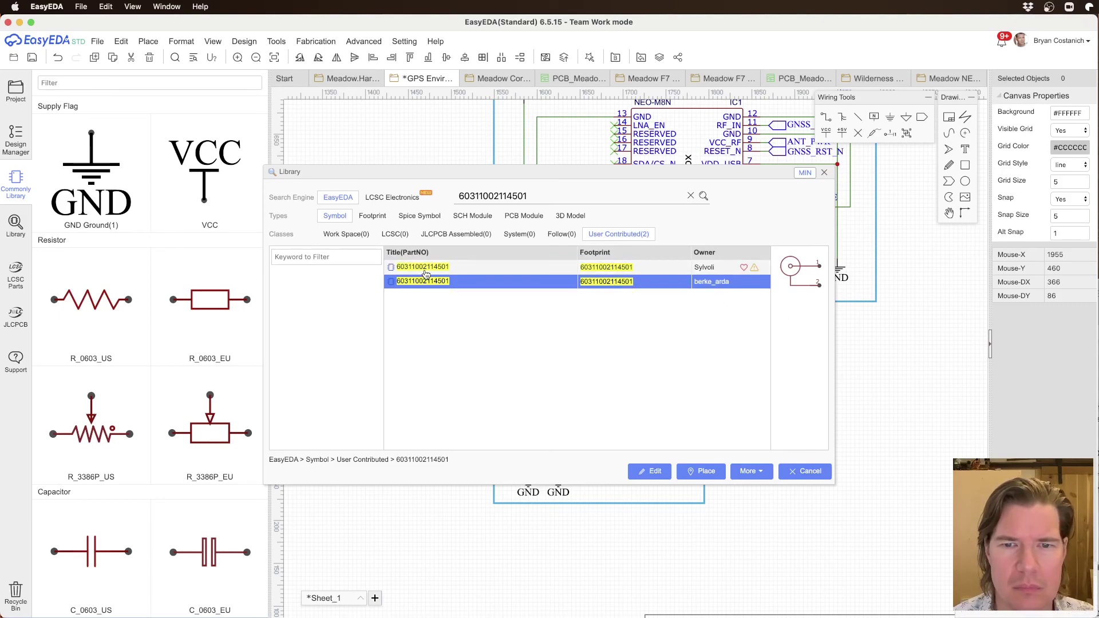
click(425, 272)
click(701, 471)
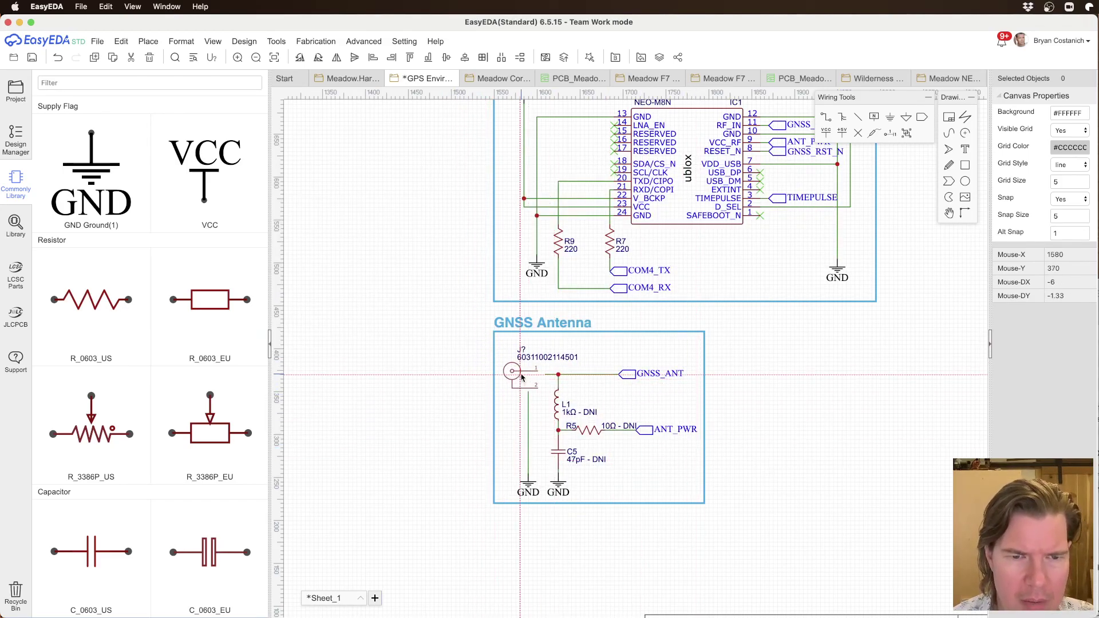
key(space)
key(space)
key(space)
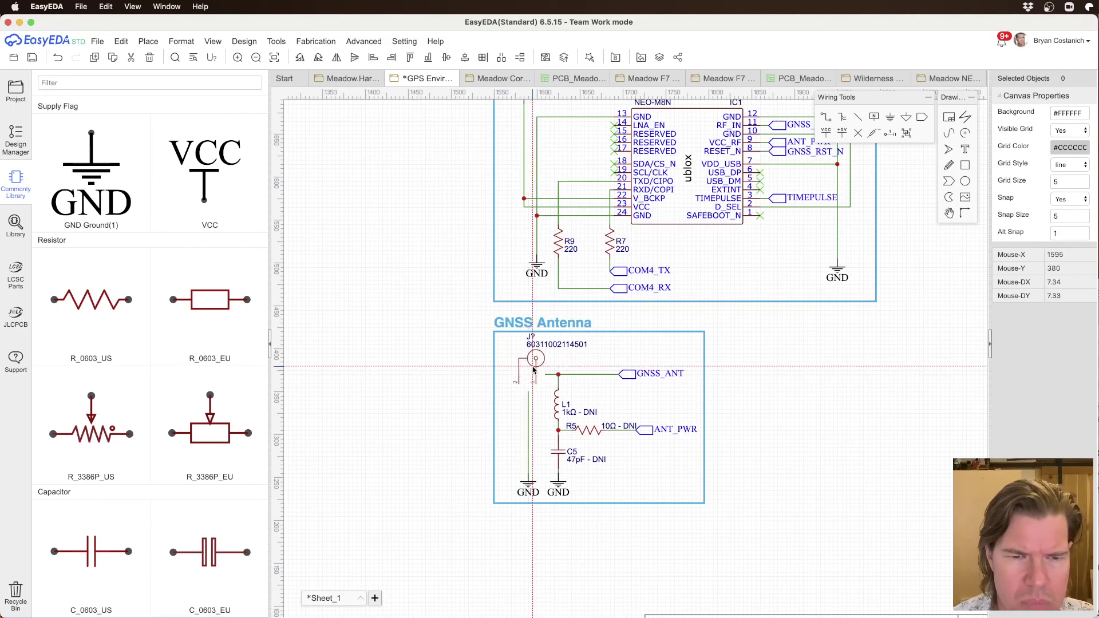
key(space)
key(space)
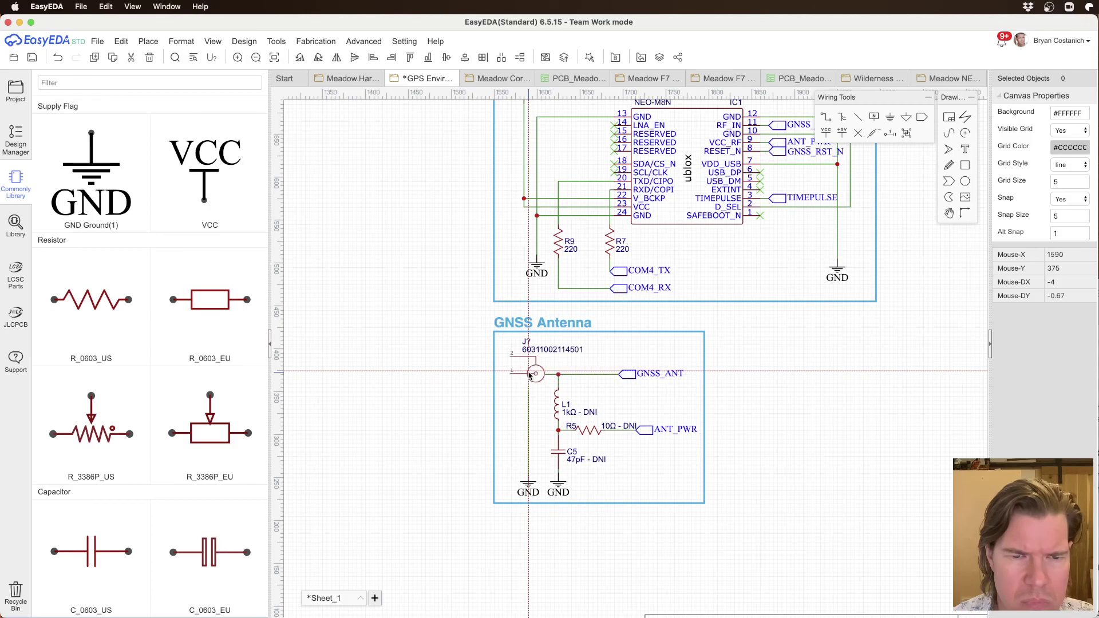
click(533, 373)
scroll(550, 373, up, 4)
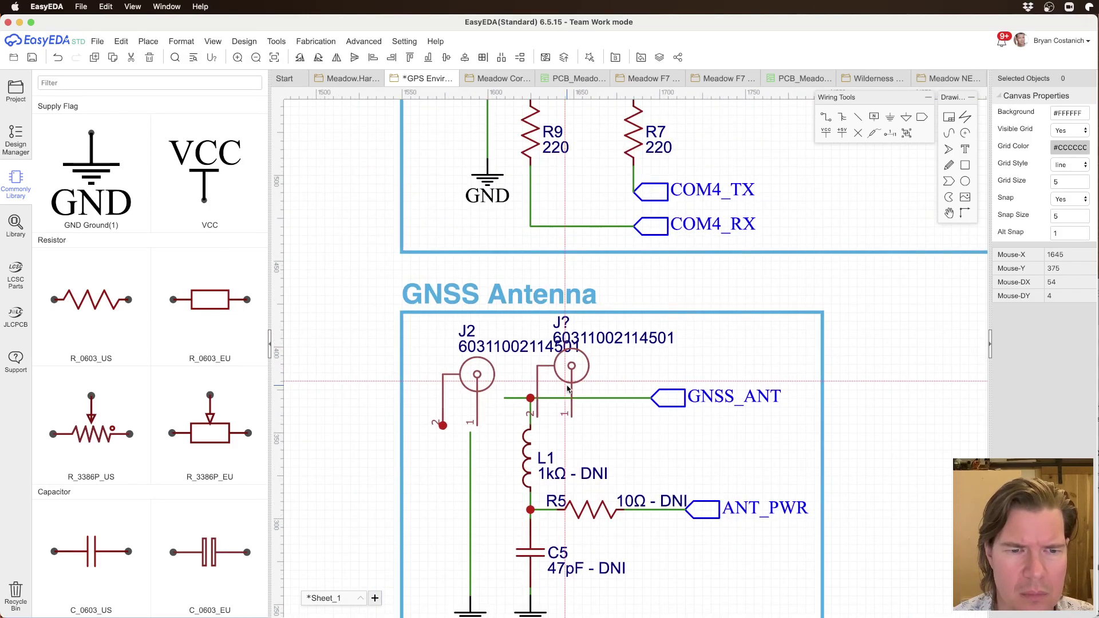
key(Escape)
scroll(504, 391, down, 3)
scroll(504, 391, down, 3)
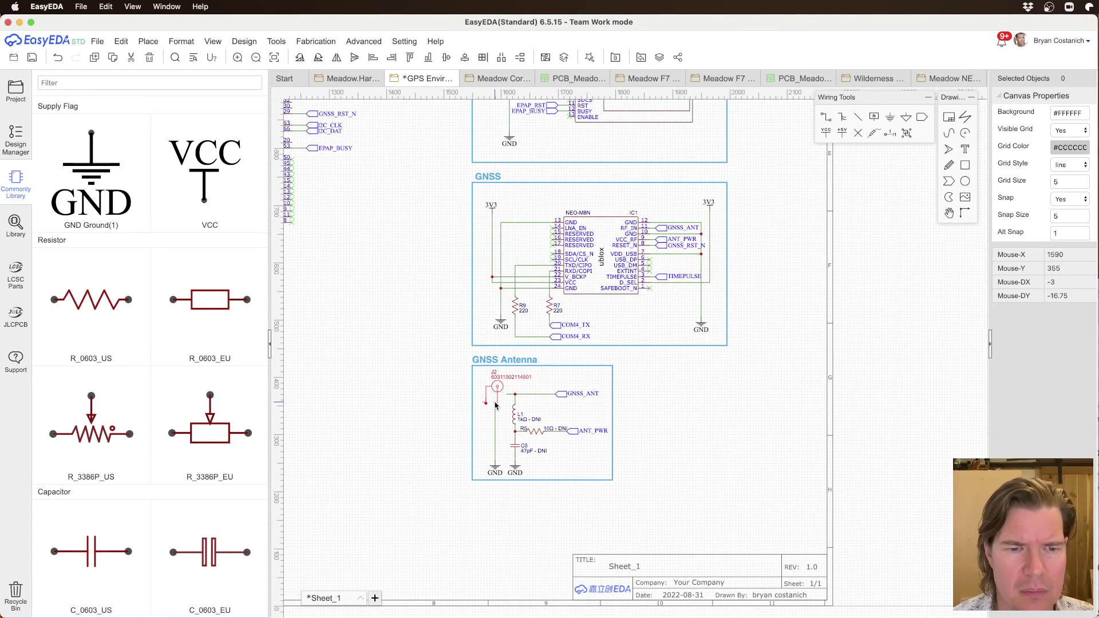
scroll(484, 404, up, 4)
scroll(484, 404, up, 1)
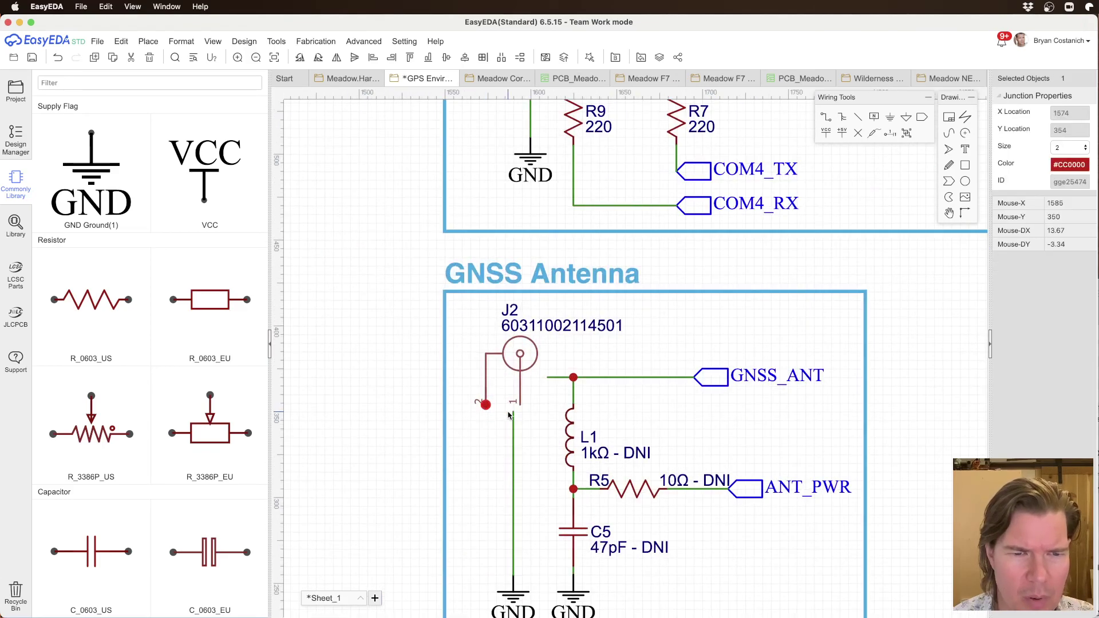
click(485, 404)
scroll(527, 376, down, 3)
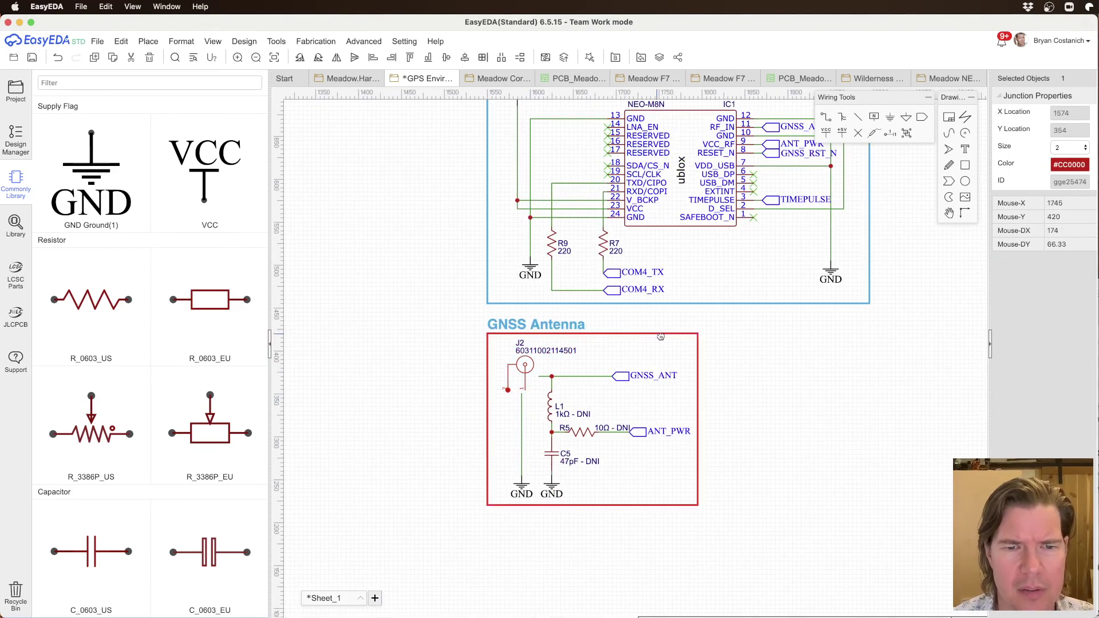
right_drag(655, 335, 759, 335)
key(super+z)
key(super+y)
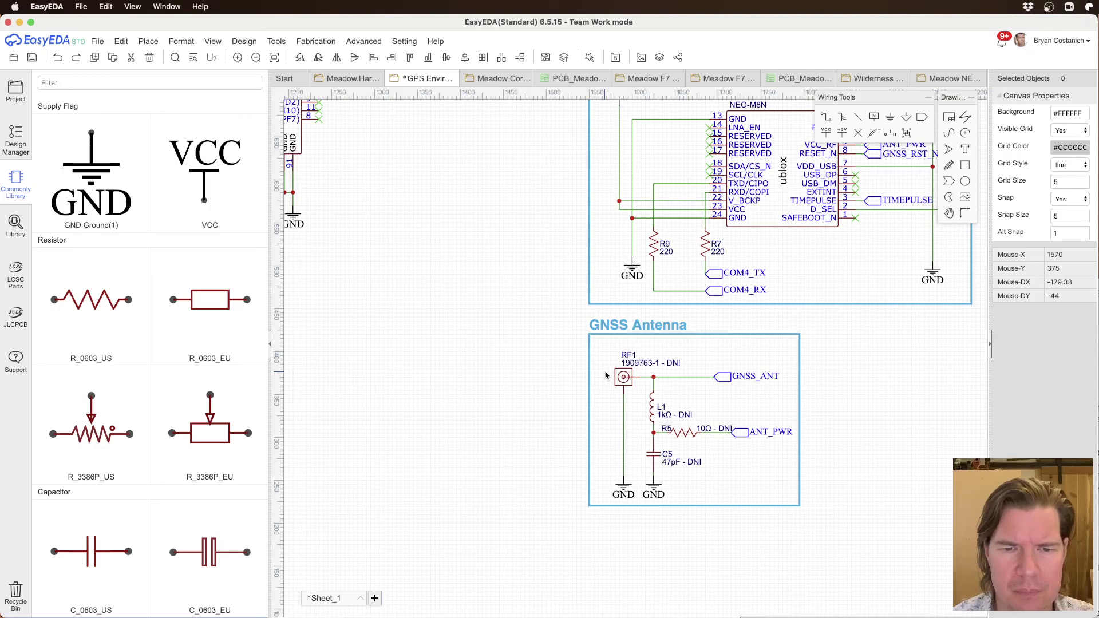
Step: Search the component library for A-1JB symbols and list the user-contributed ones
click(629, 384)
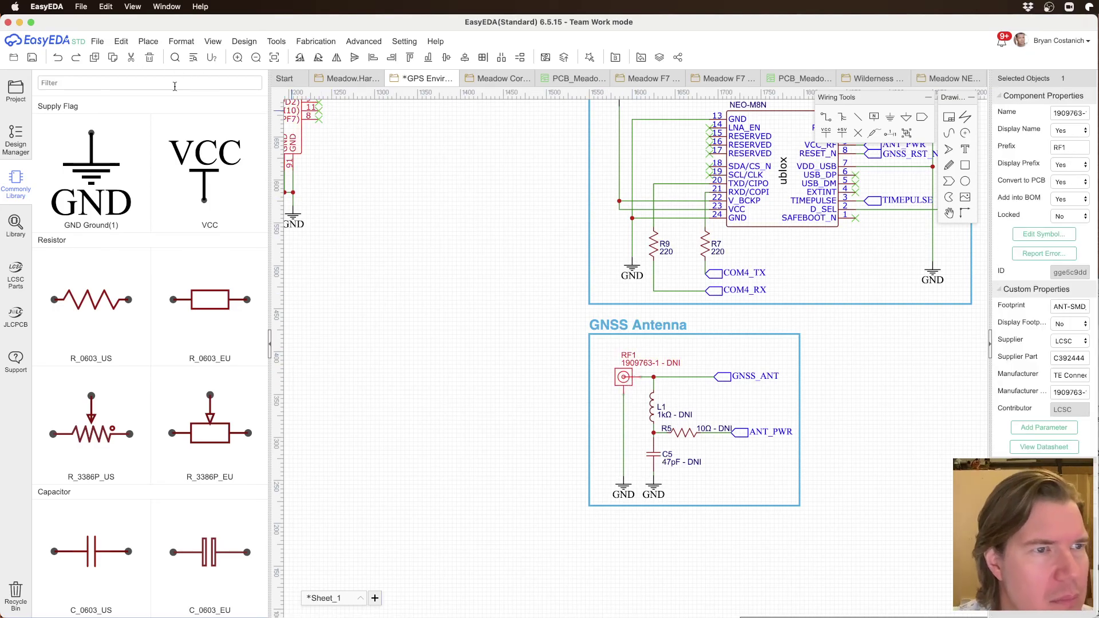
click(15, 226)
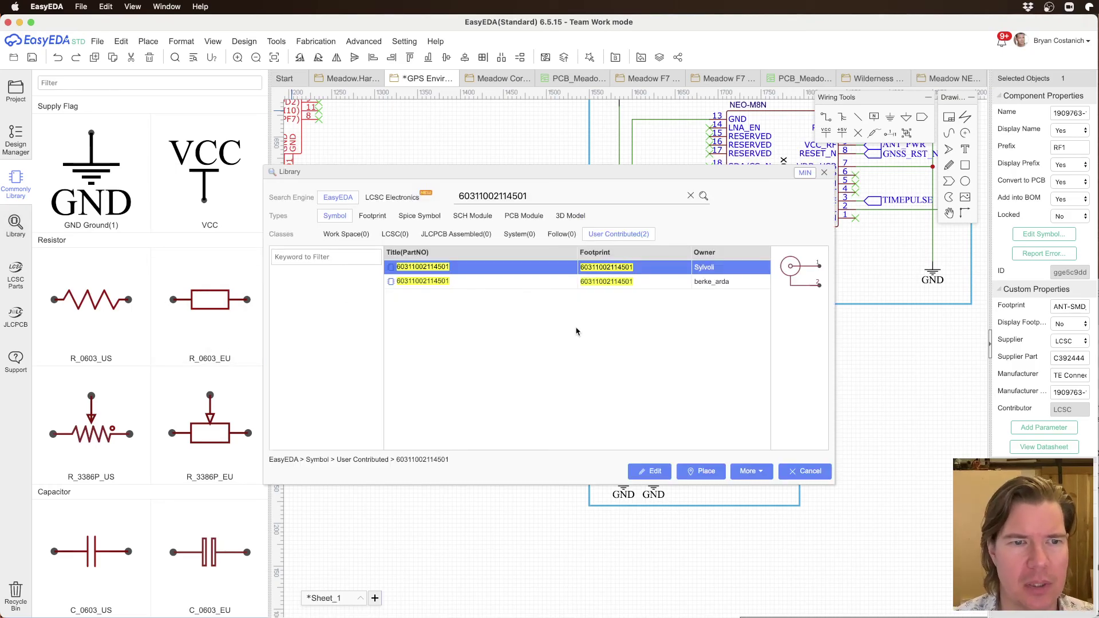
click(825, 172)
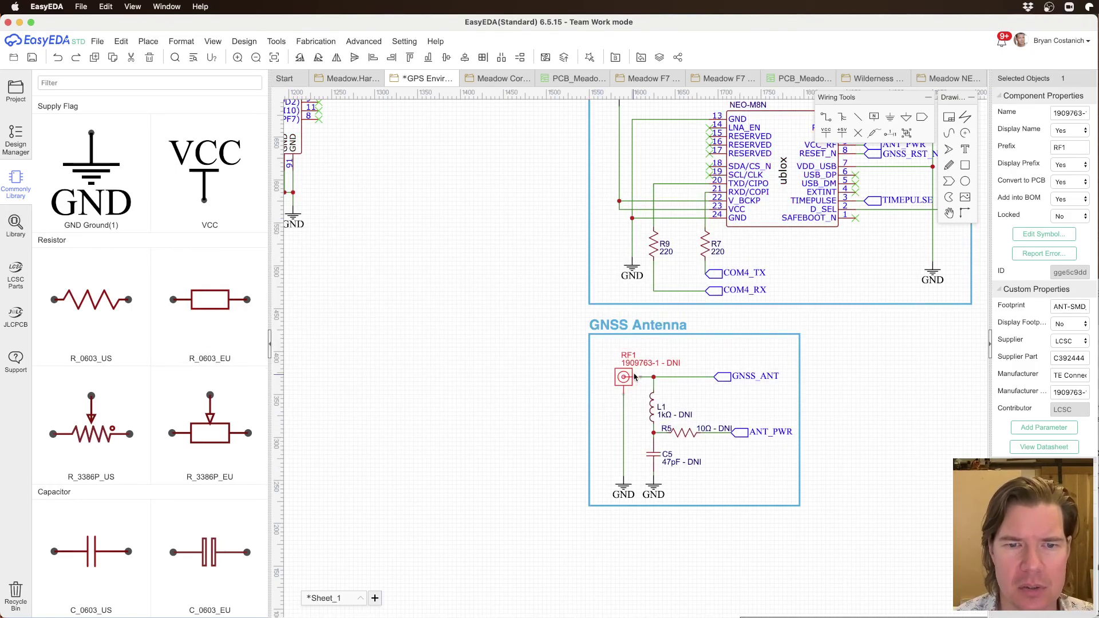
click(244, 41)
click(16, 226)
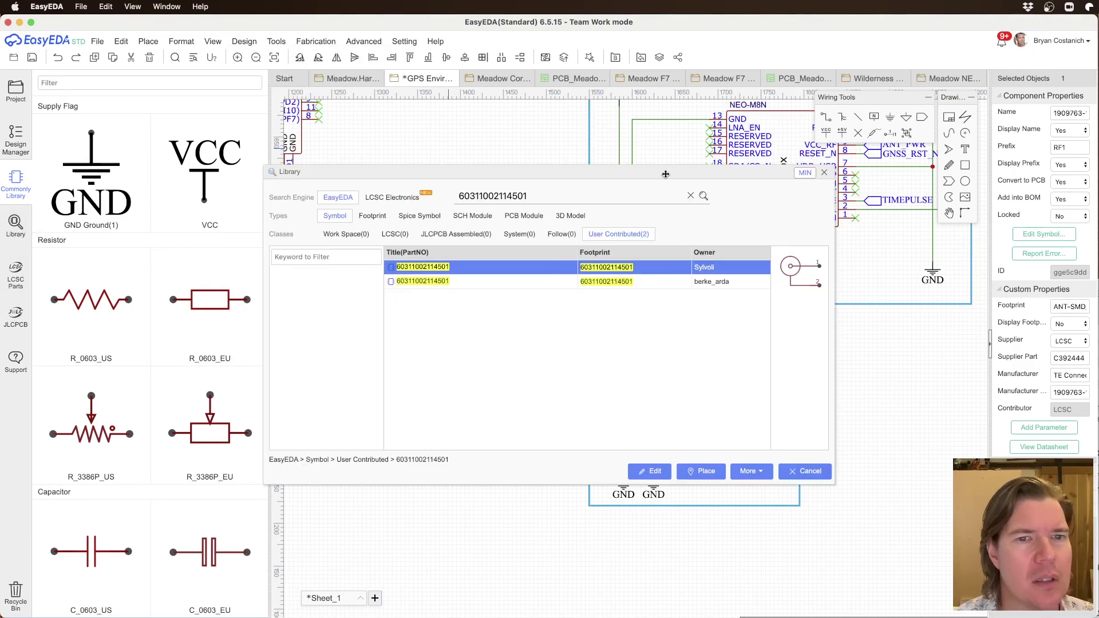
triple_click(583, 197)
text(A)
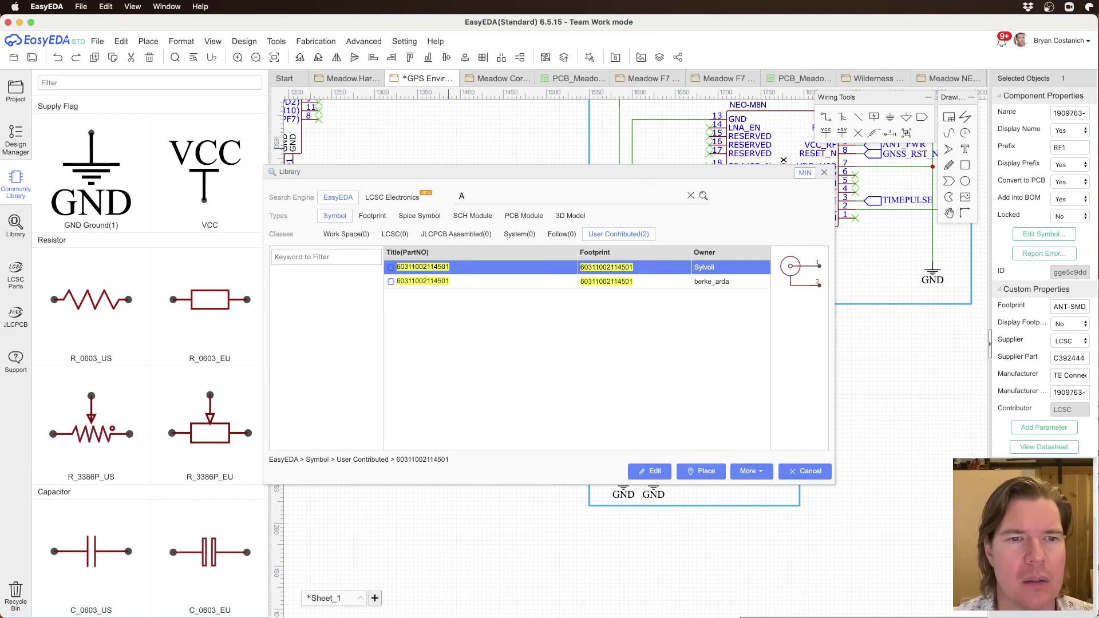
text(-1JB)
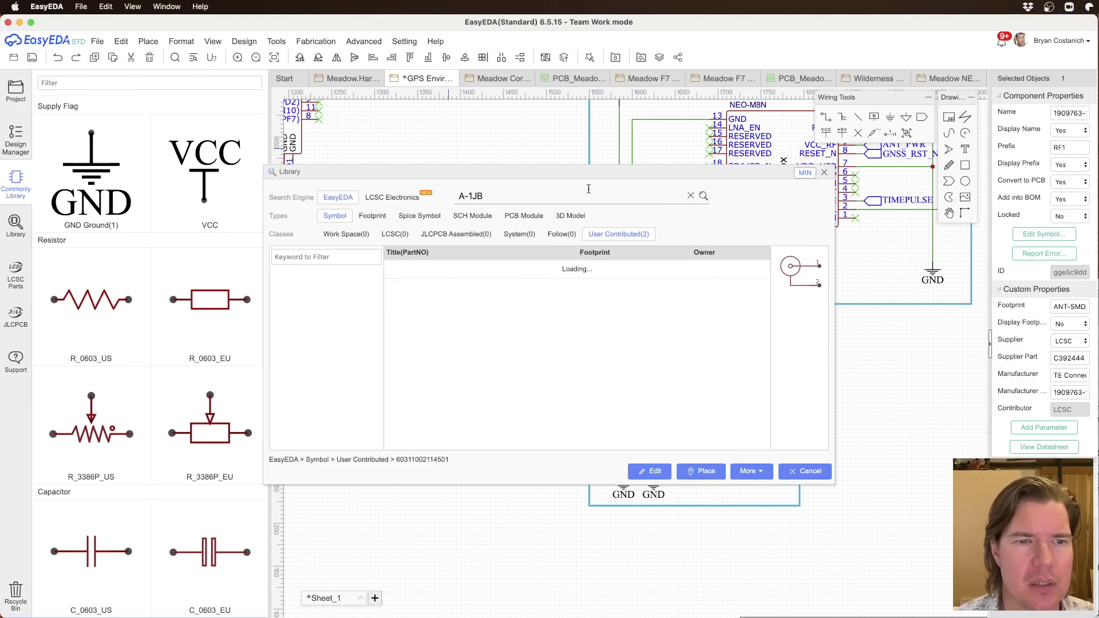
click(351, 235)
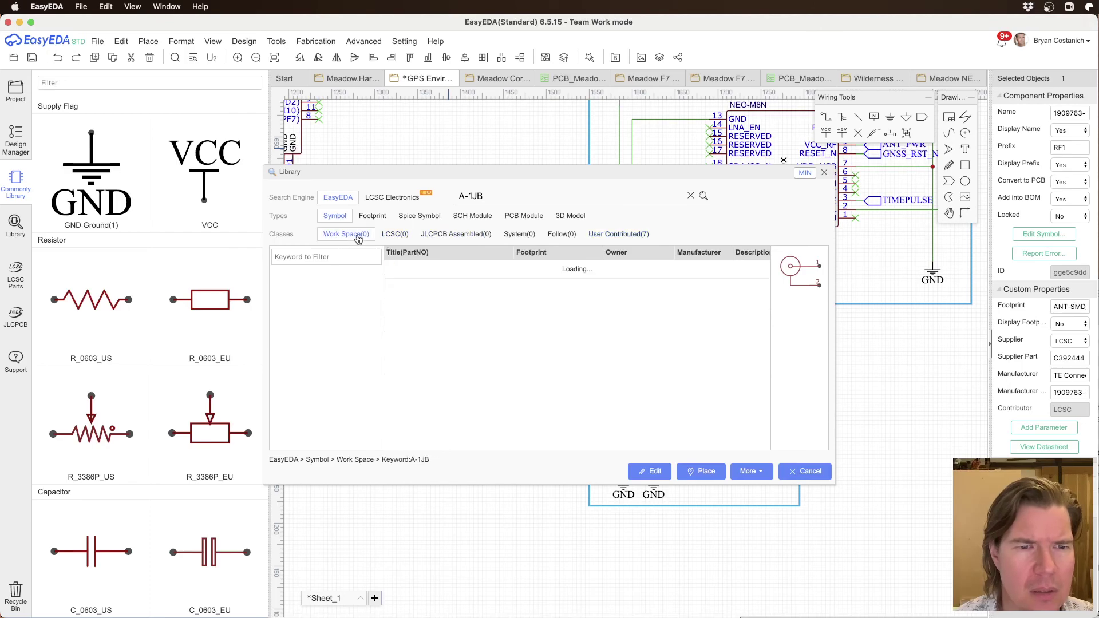
click(607, 235)
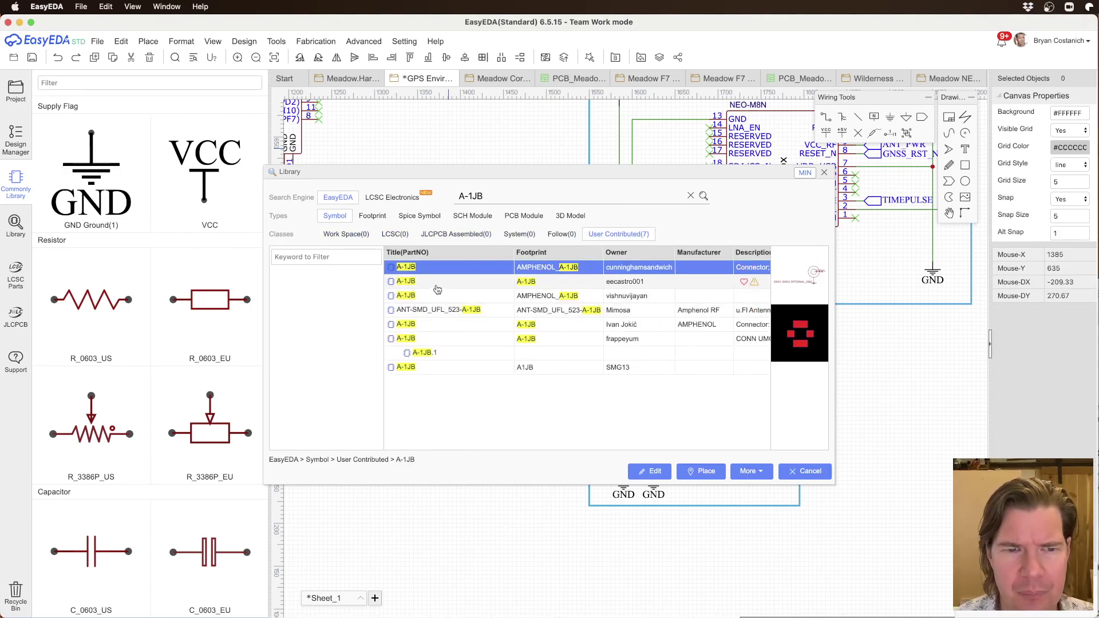
Step: Preview and compare the symbols and footprints of the user-contributed A-1JB entries
click(439, 283)
click(446, 293)
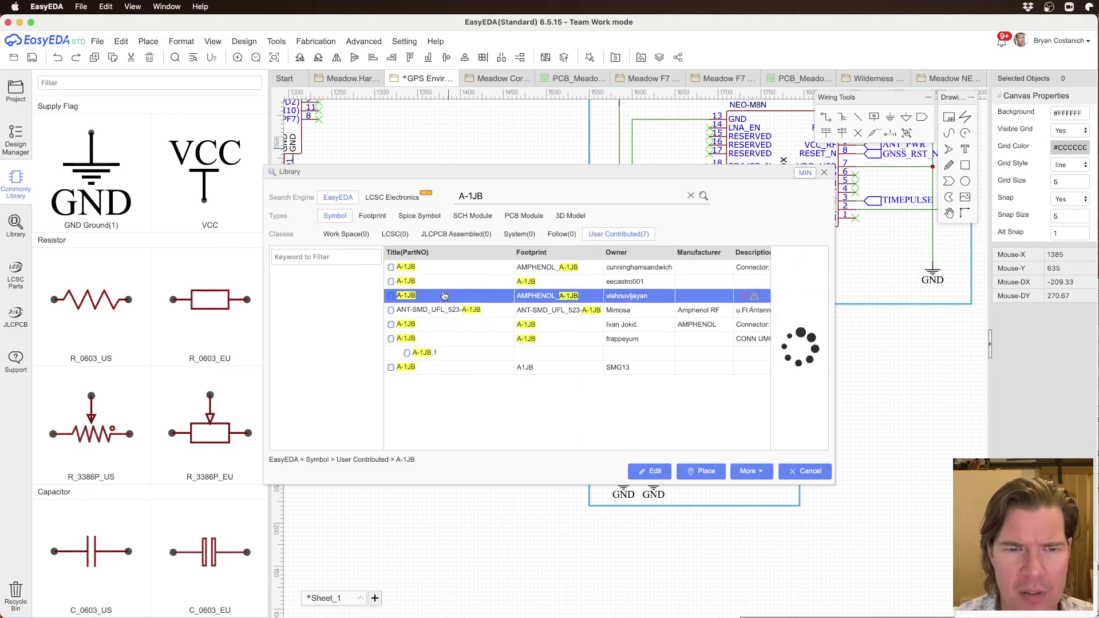
click(448, 312)
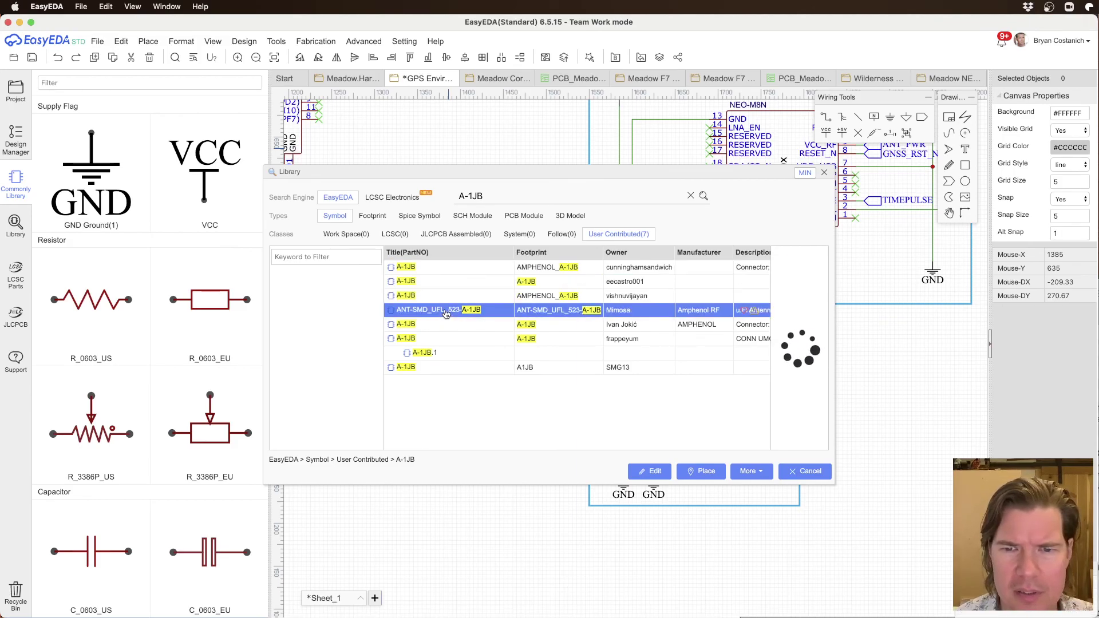
click(442, 325)
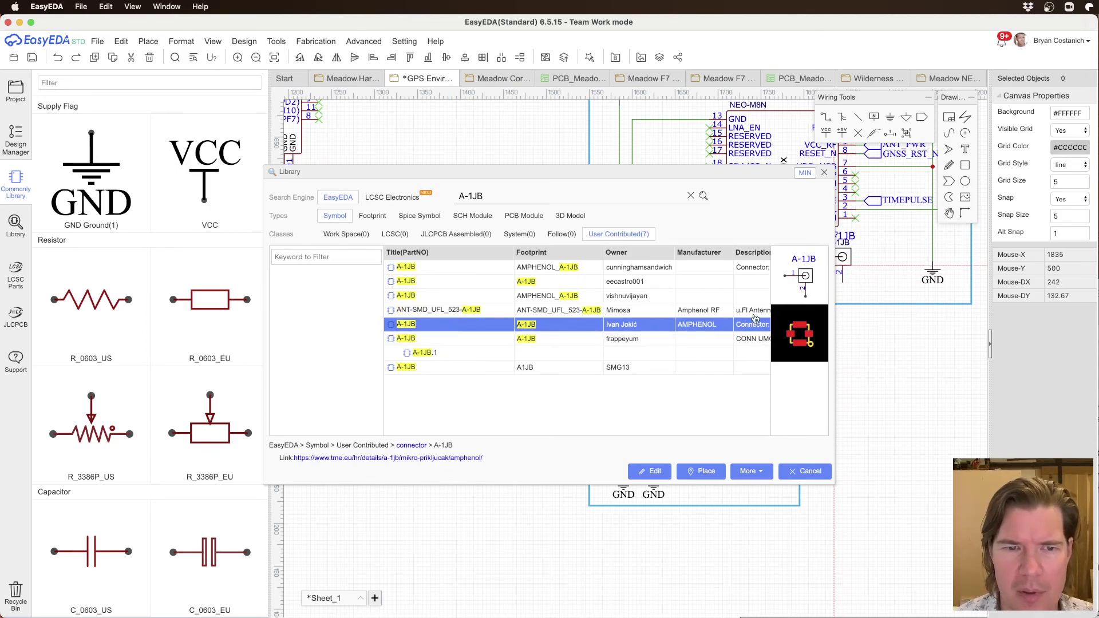
click(418, 339)
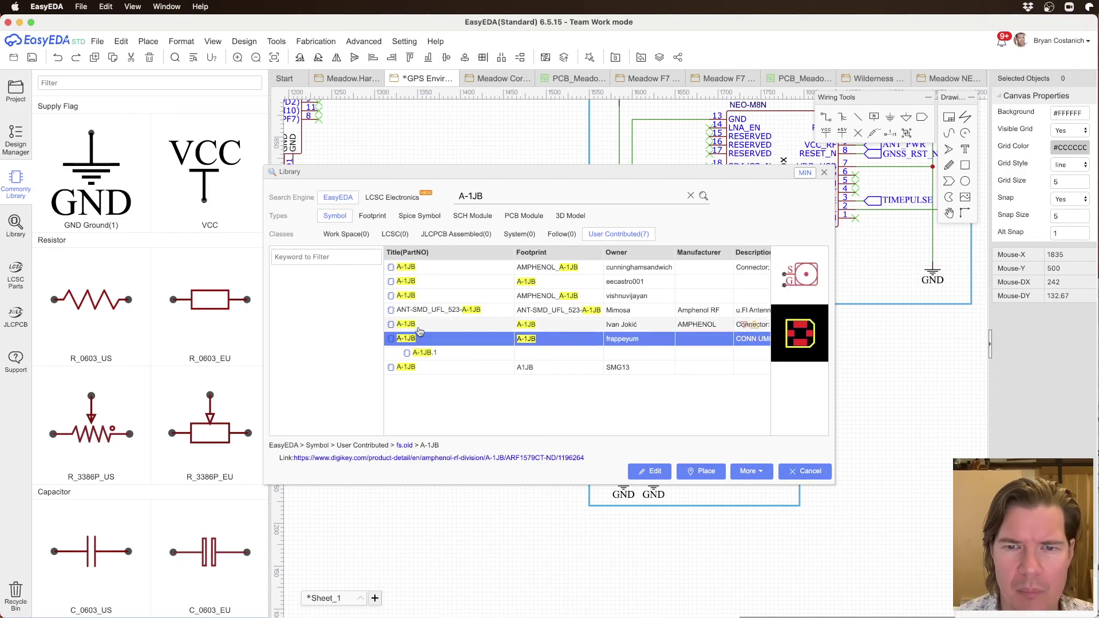
click(421, 353)
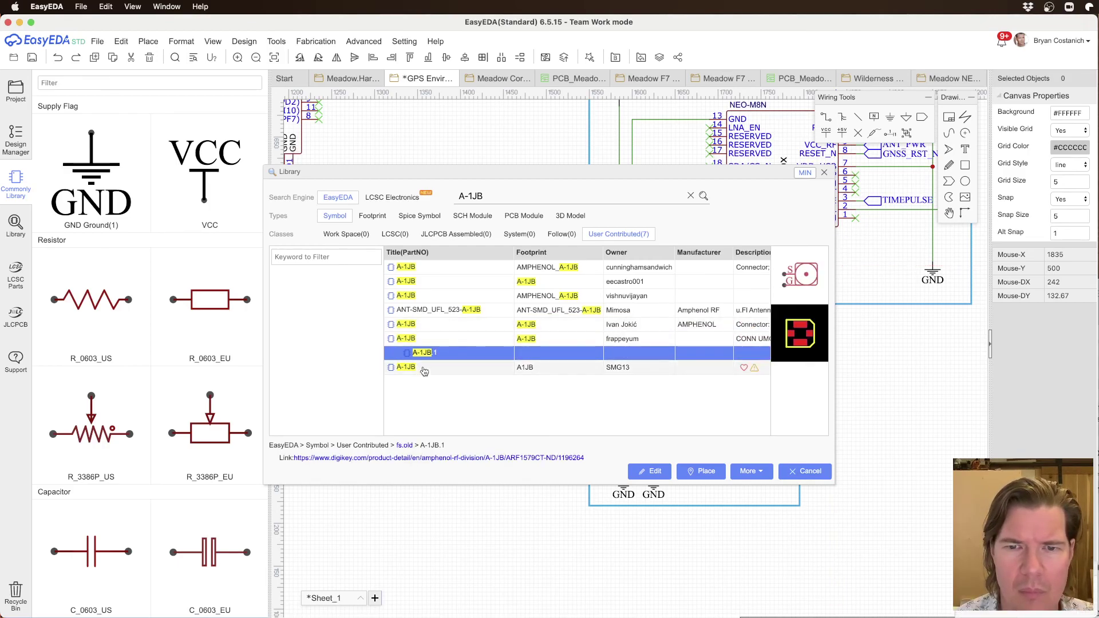
click(426, 339)
click(426, 327)
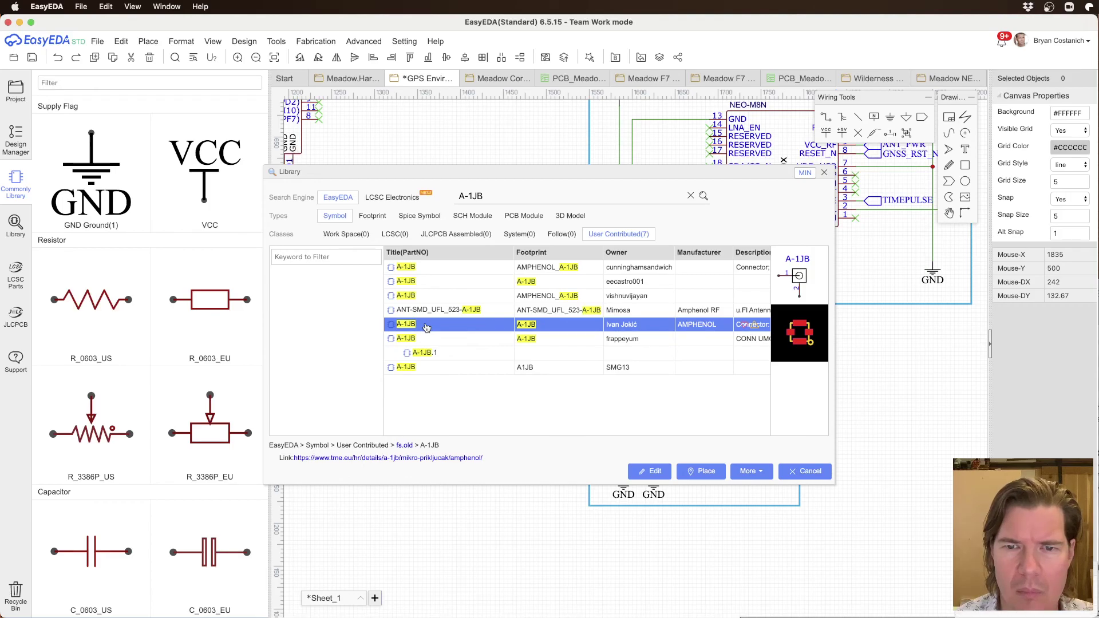
Step: Open the user-contributed A-1JB symbol with manufacturer AMPHENOL in the symbol editor
click(650, 472)
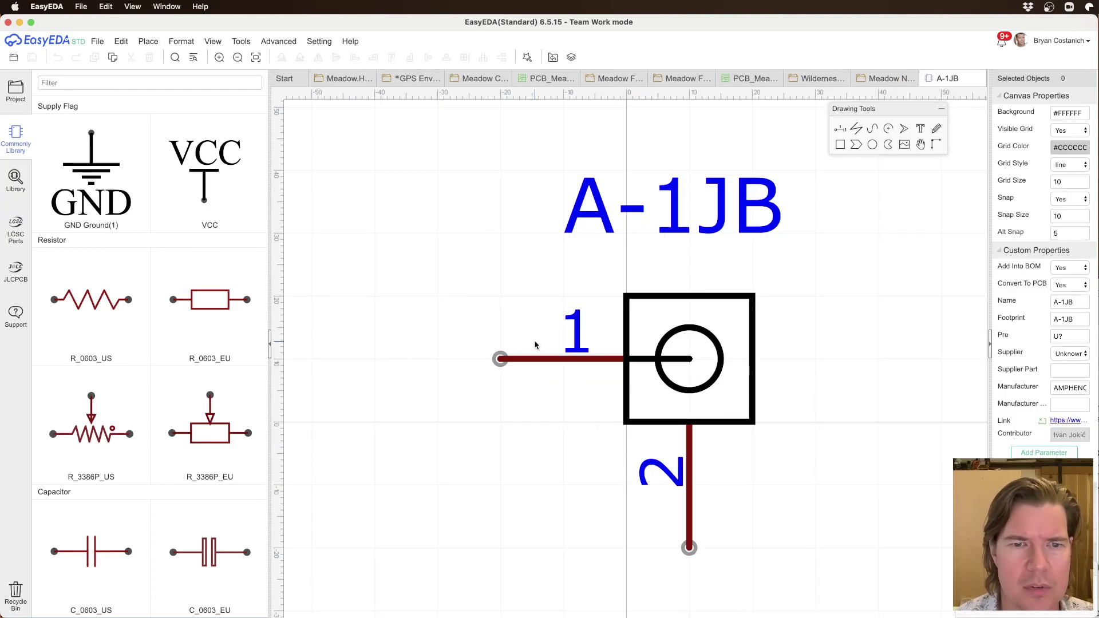
scroll(631, 304, down, 5)
right_drag(789, 304, 700, 322)
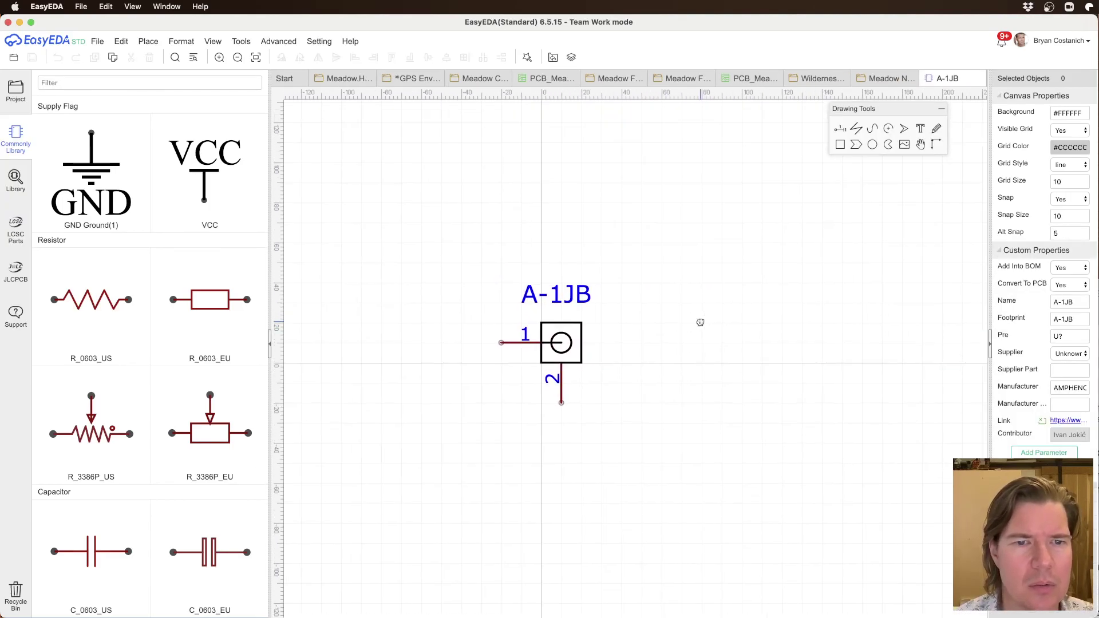
Step: Create a new blank symbol document
click(98, 41)
mouse_move(132, 55)
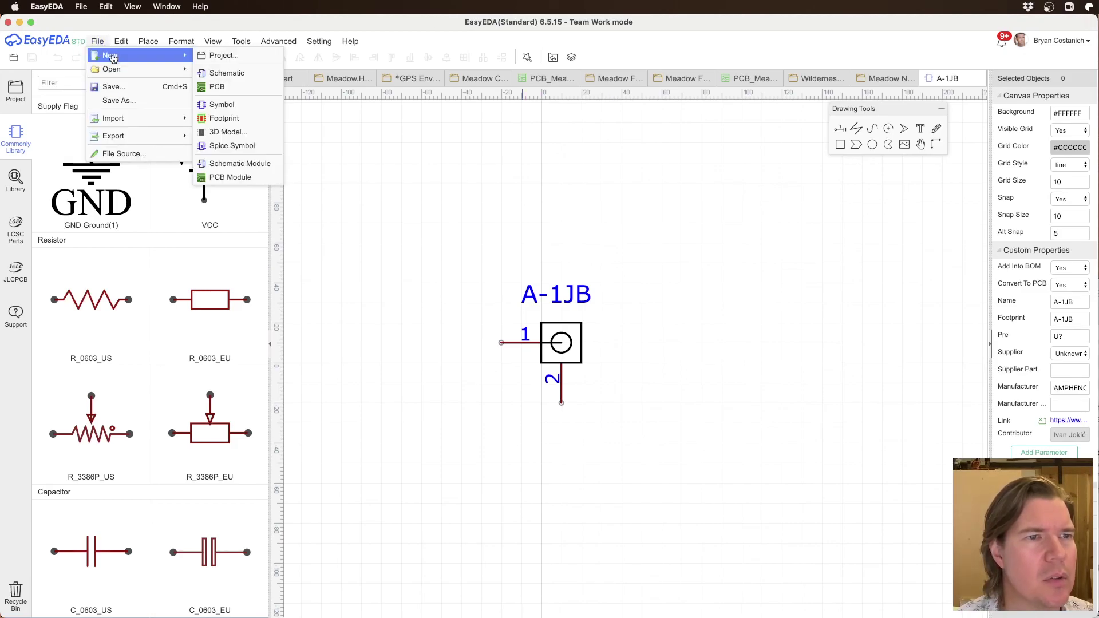
click(226, 105)
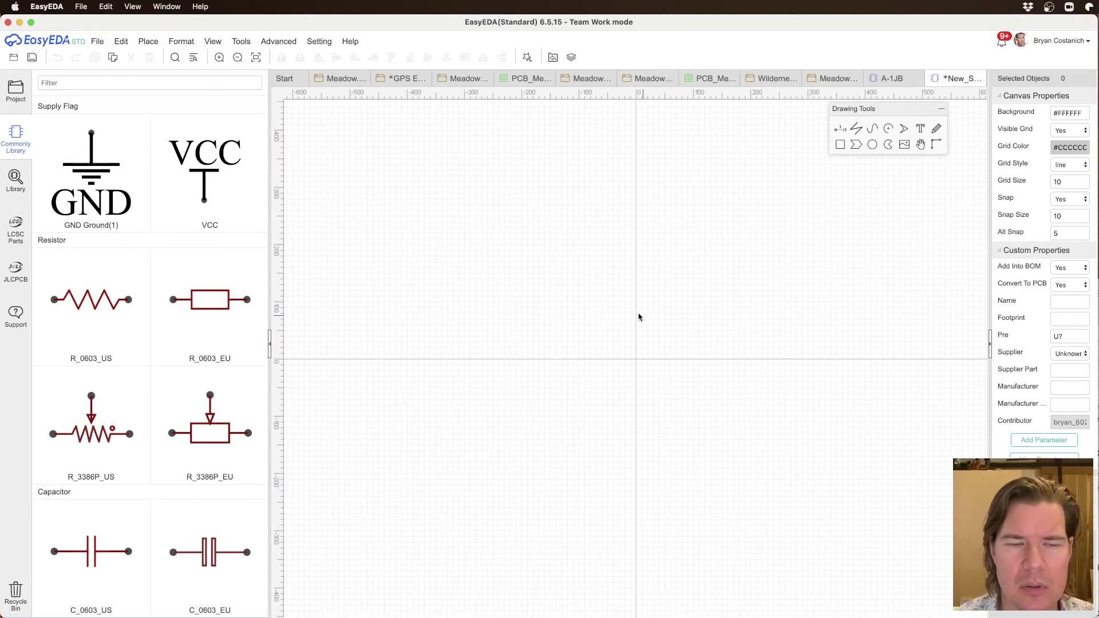
Step: Copy all of the A-1JB symbol's graphics and pins into the new symbol, centring the connector on the origin
click(890, 79)
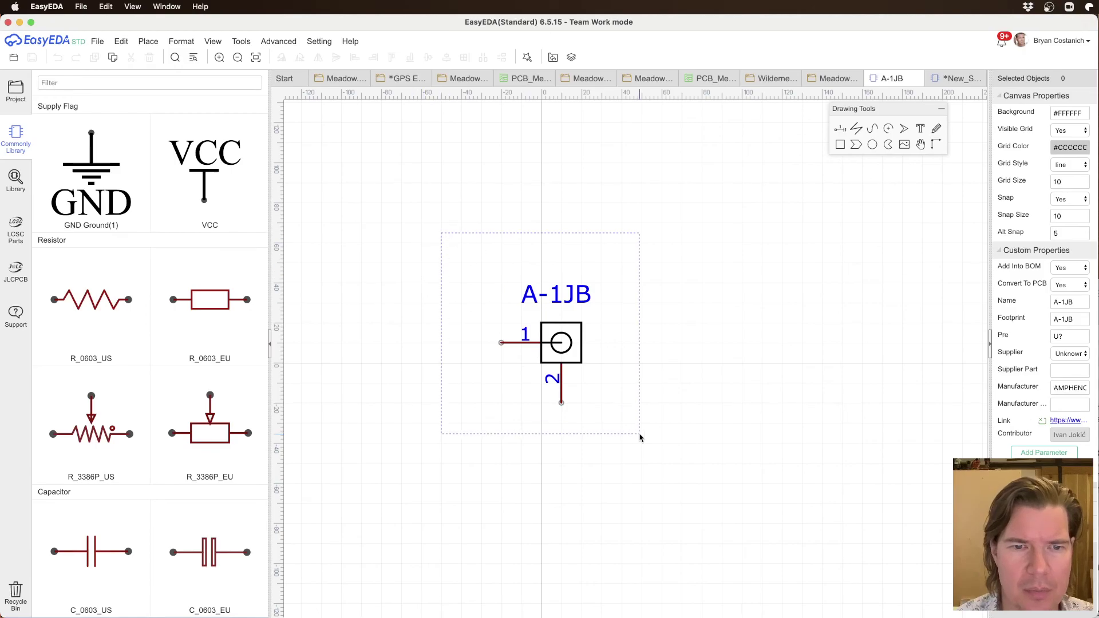
click(955, 79)
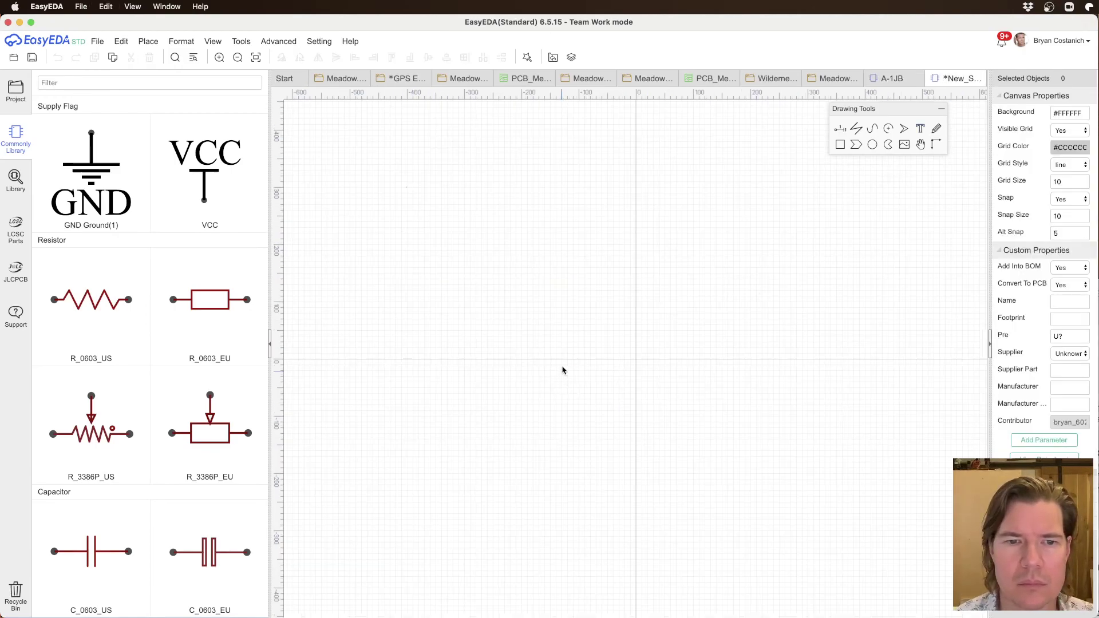
key(ctrl+v)
click(633, 359)
scroll(633, 358, up, 5)
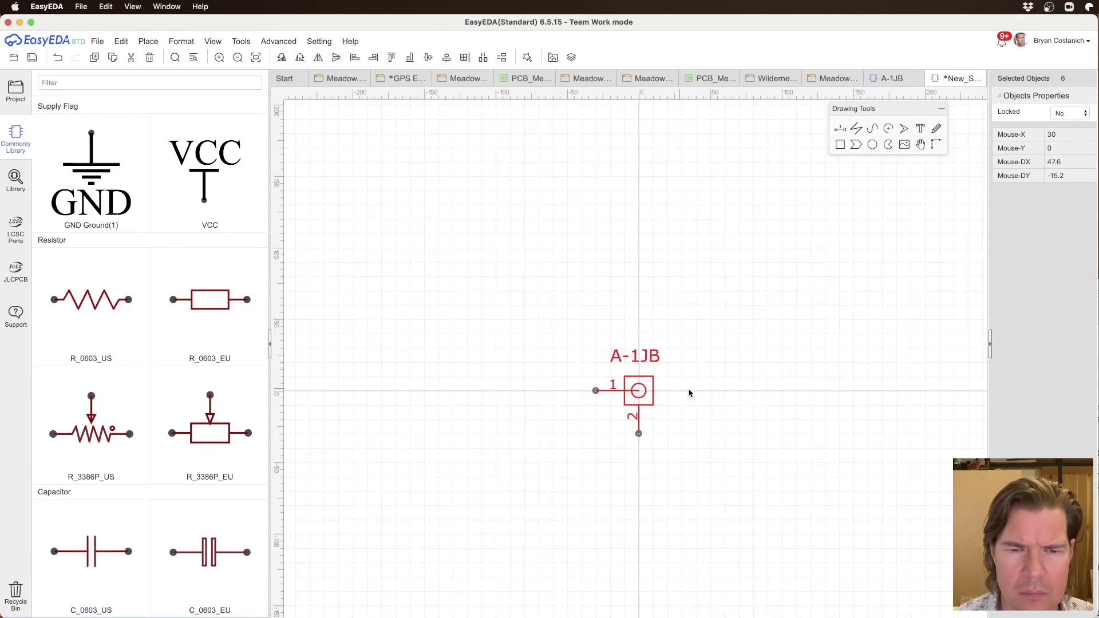
click(689, 393)
scroll(681, 407, up, 2)
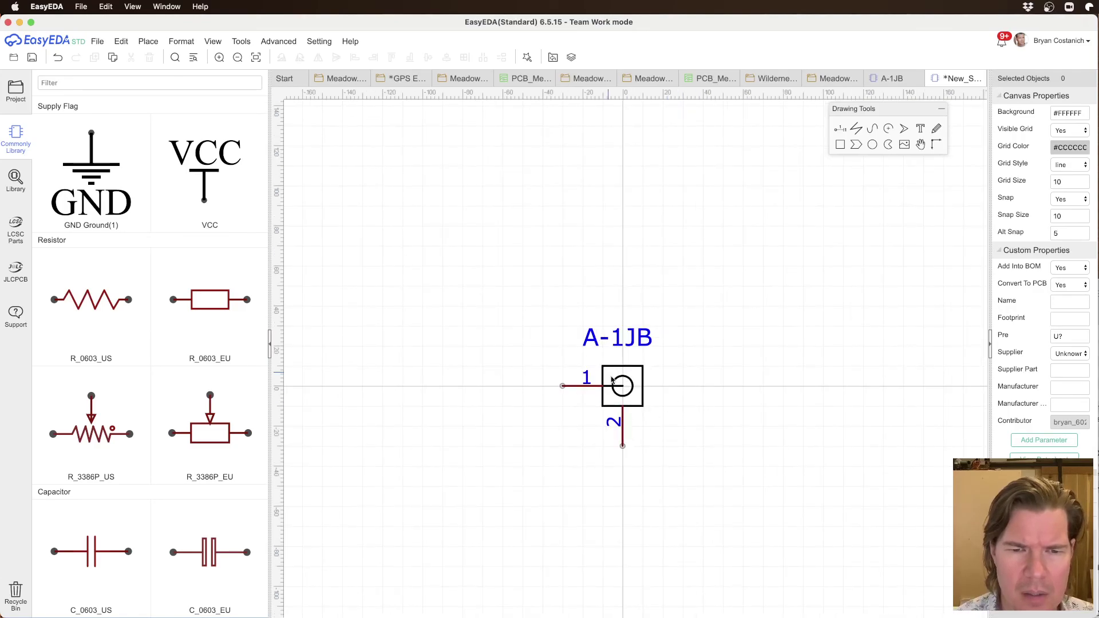
Step: Switch to Chrome and examine the WR-SMA Right Angle with Anti-Torque Thread page for the connector's specifications, product images and features
key(super+Tab)
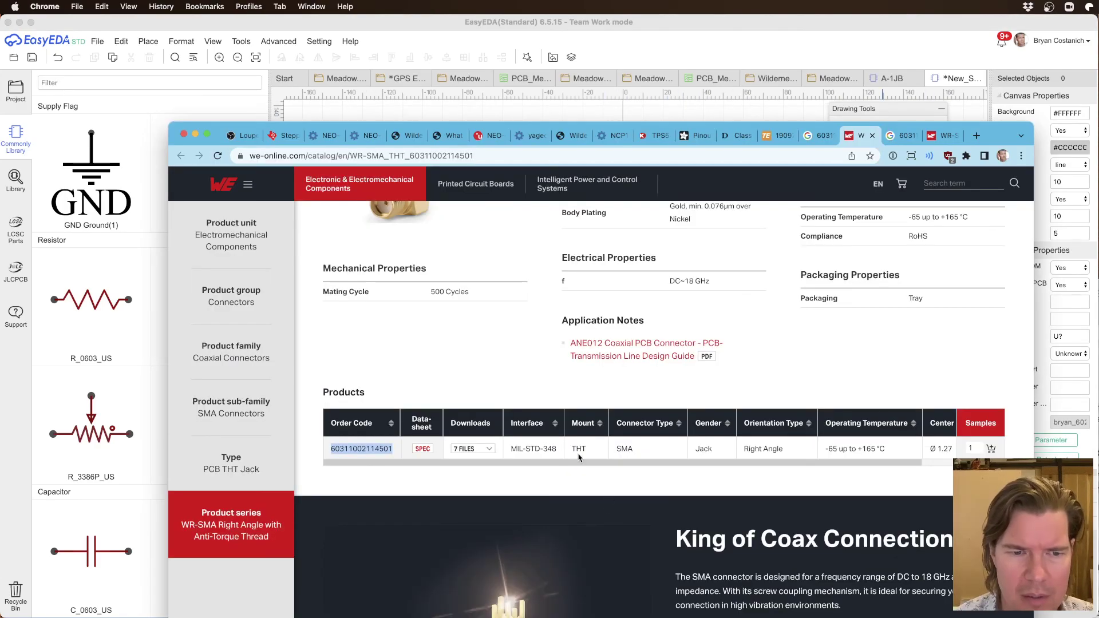
scroll(497, 348, down, 9)
scroll(497, 355, up, 4)
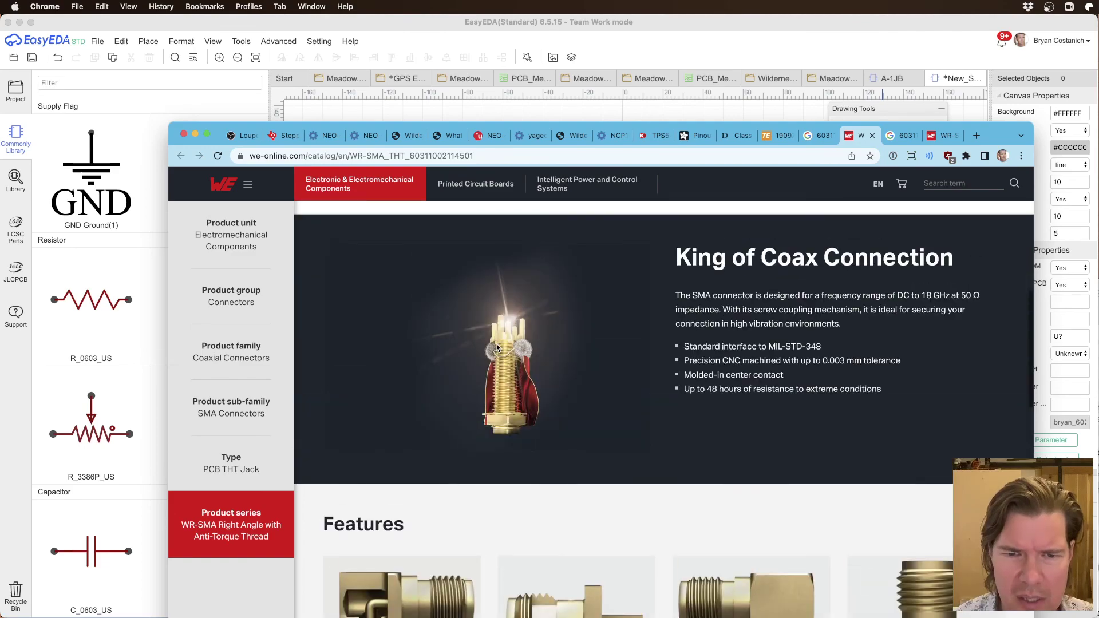
drag(900, 393, 676, 295)
click(609, 361)
scroll(609, 361, down, 7)
scroll(609, 361, up, 10)
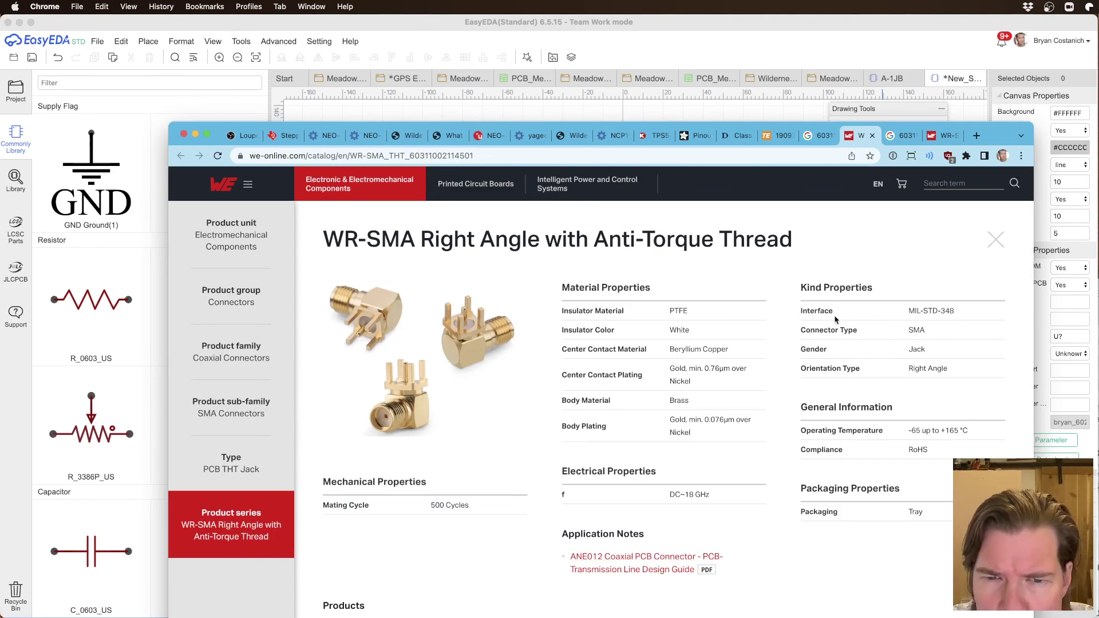
scroll(527, 486, down, 15)
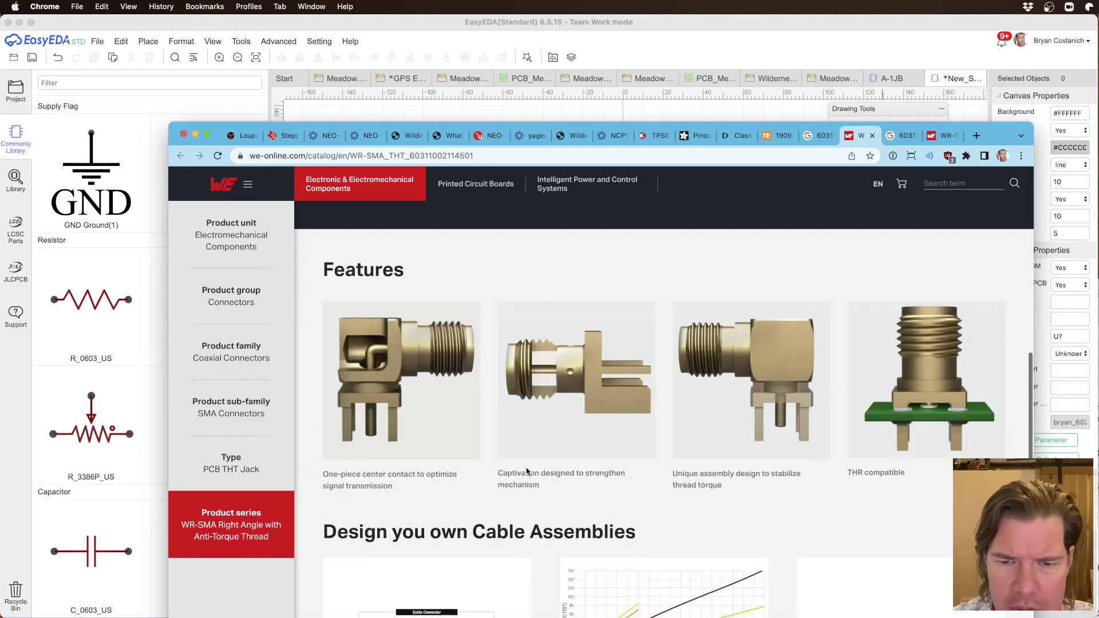
scroll(532, 470, up, 6)
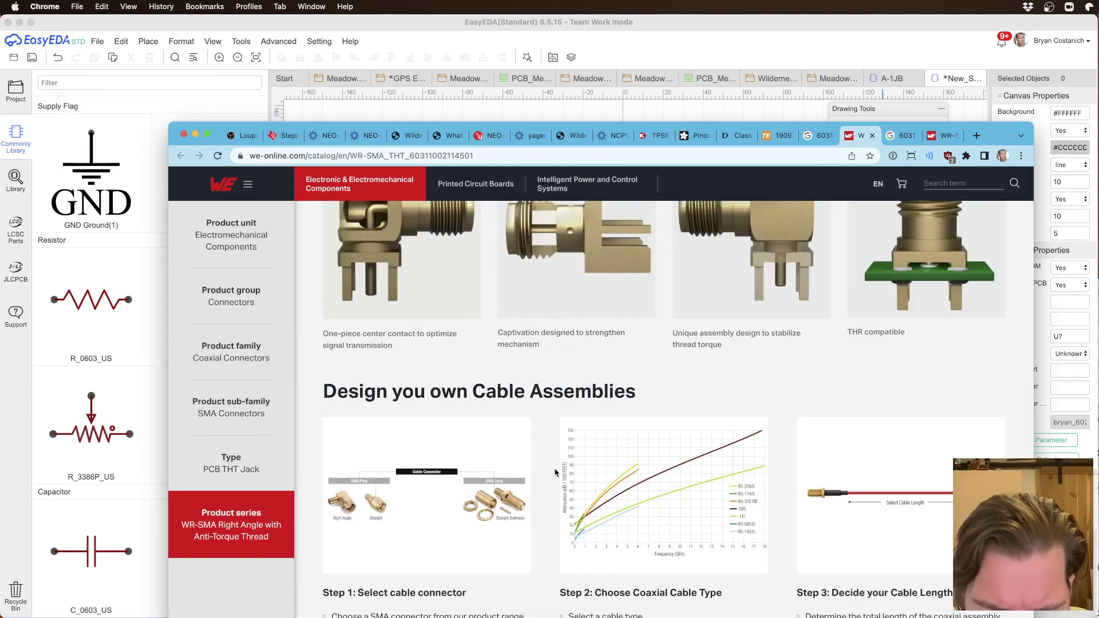
Step: Examine the cable assembly and applications sections of the SMA connector page, and return to the new symbol in EasyEDA
scroll(554, 472, down, 3)
scroll(555, 458, down, 4)
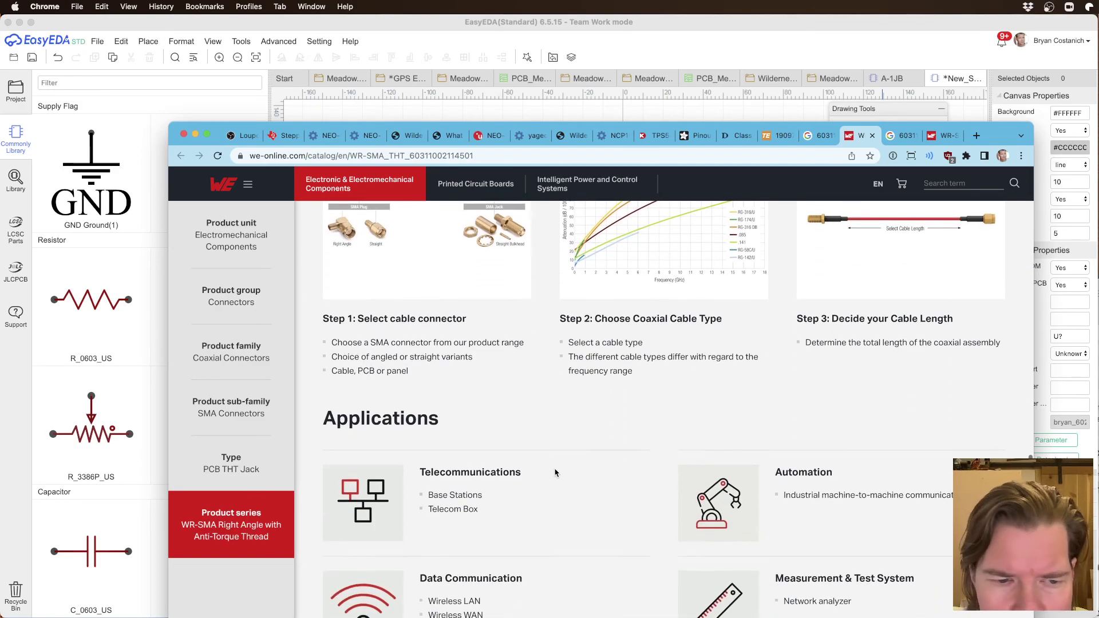
scroll(587, 459, up, 10)
scroll(587, 461, up, 6)
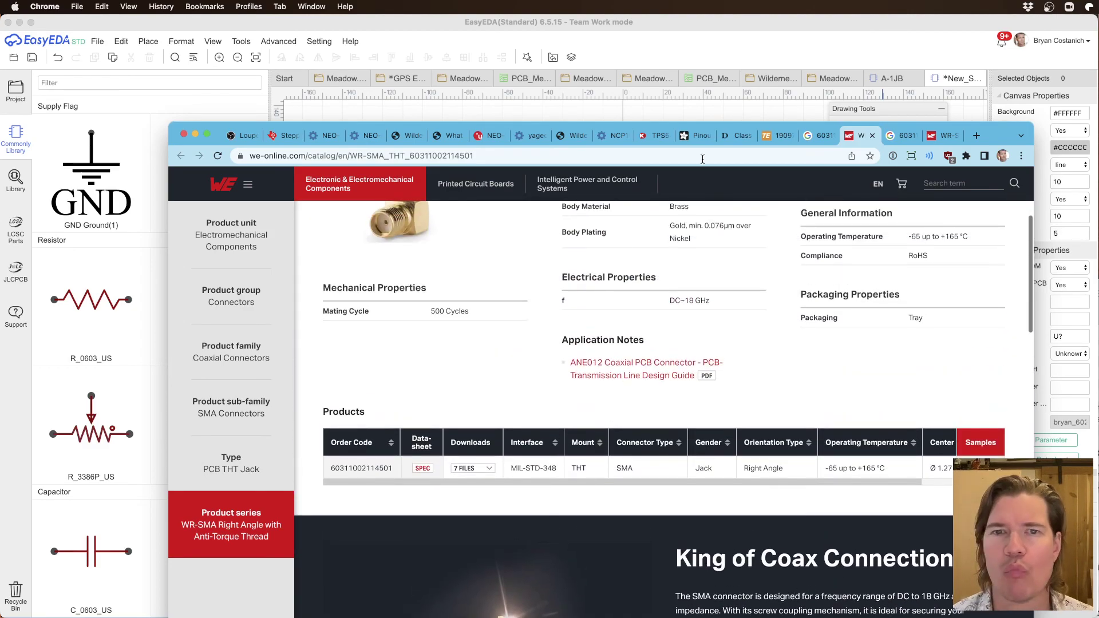
click(768, 42)
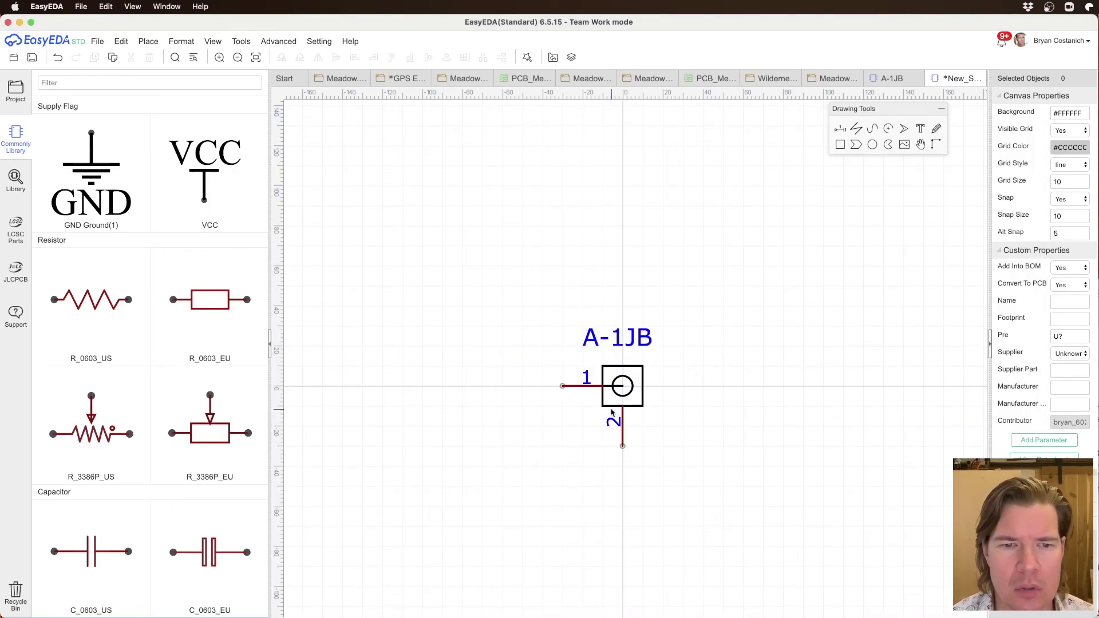
Step: Inspect the ANT-SMD_UFL_523-A-1JB library symbol's pin naming for reference, and close the library
click(97, 42)
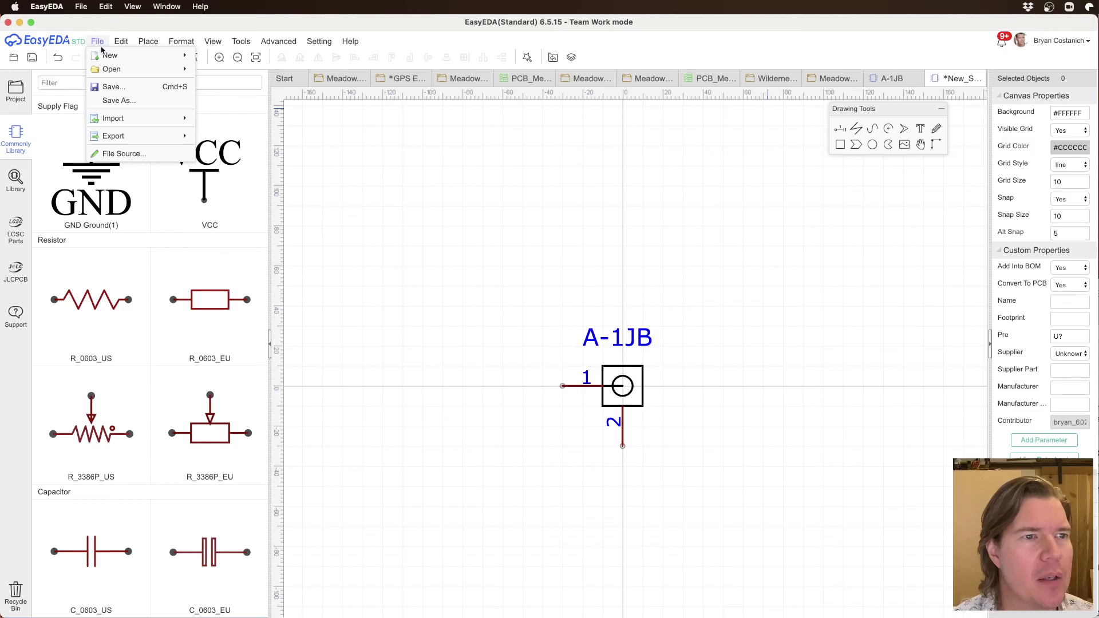
click(16, 178)
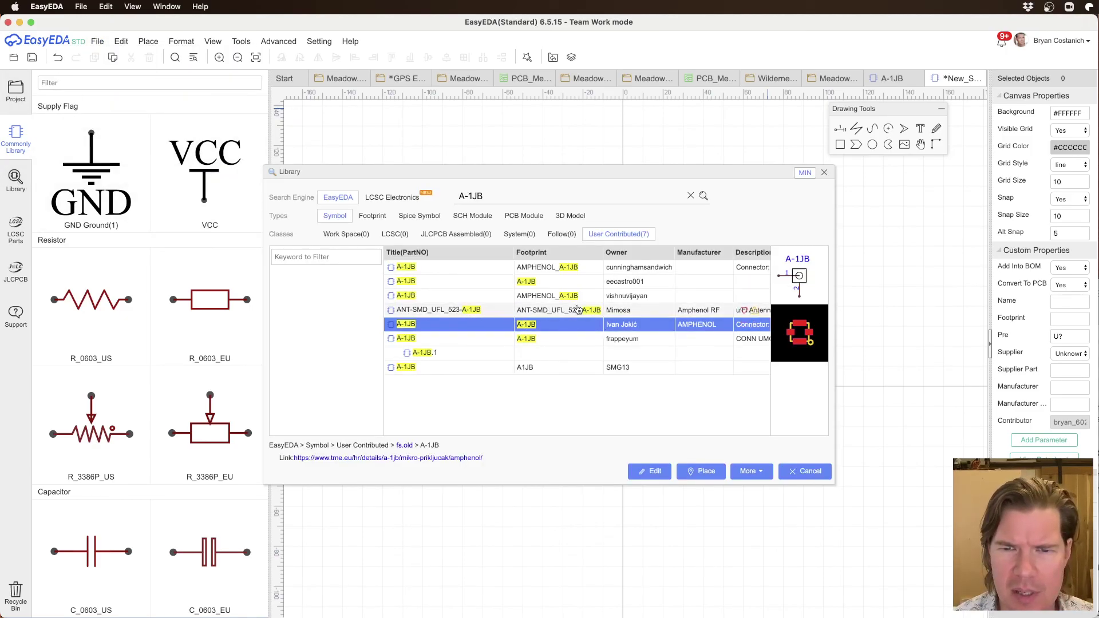
click(535, 310)
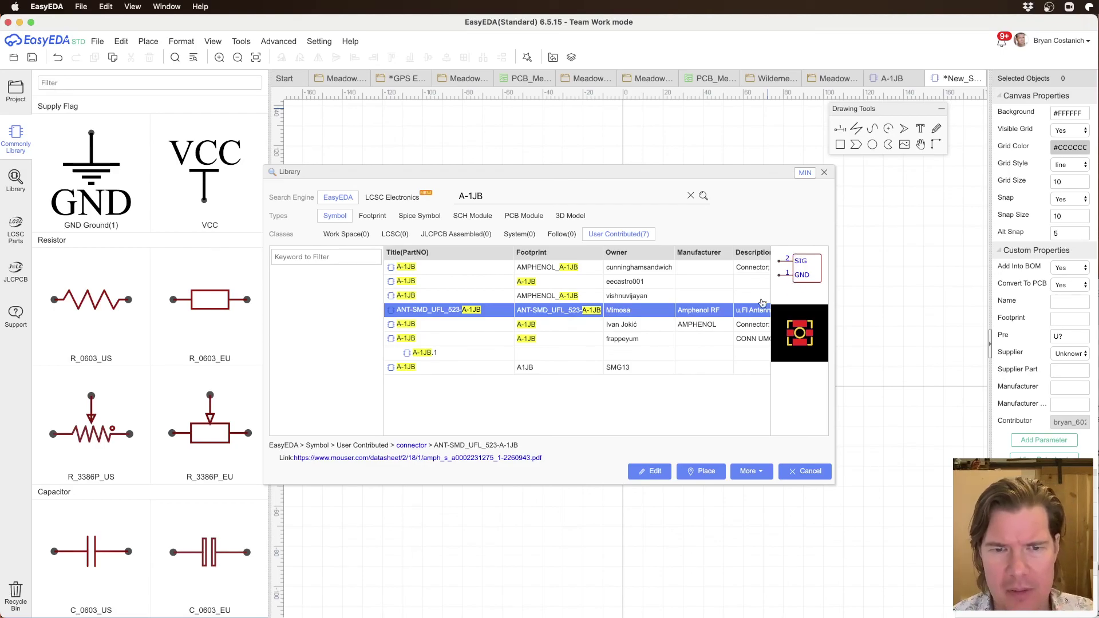
click(824, 173)
Step: Name pin 1 of the connector symbol GND and turn on the display of its name
scroll(624, 359, up, 2)
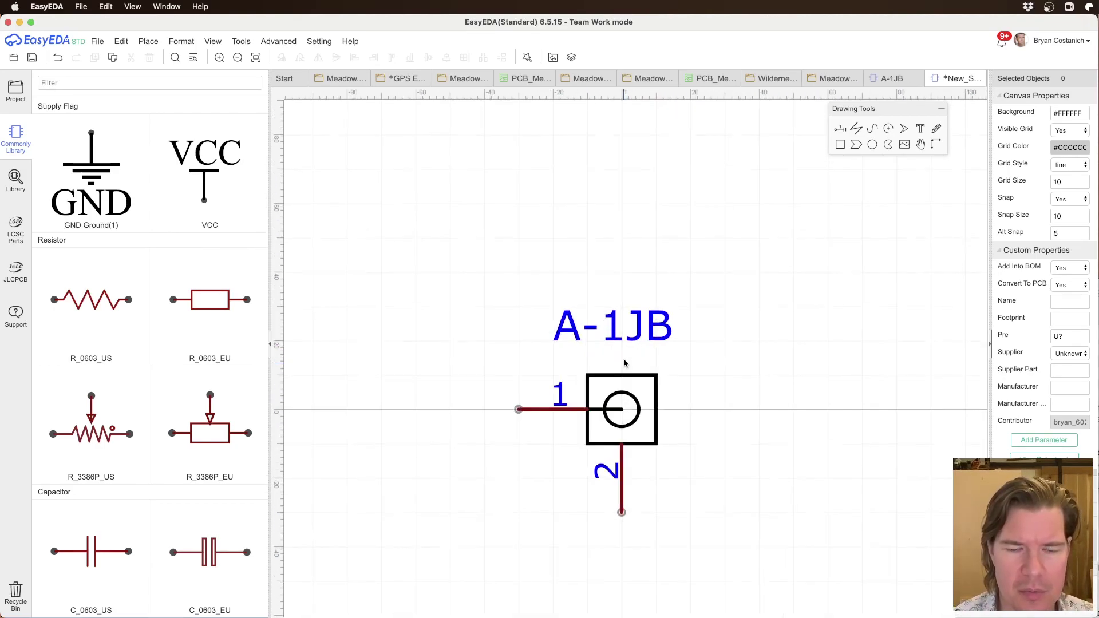
scroll(624, 360, down, 3)
click(623, 427)
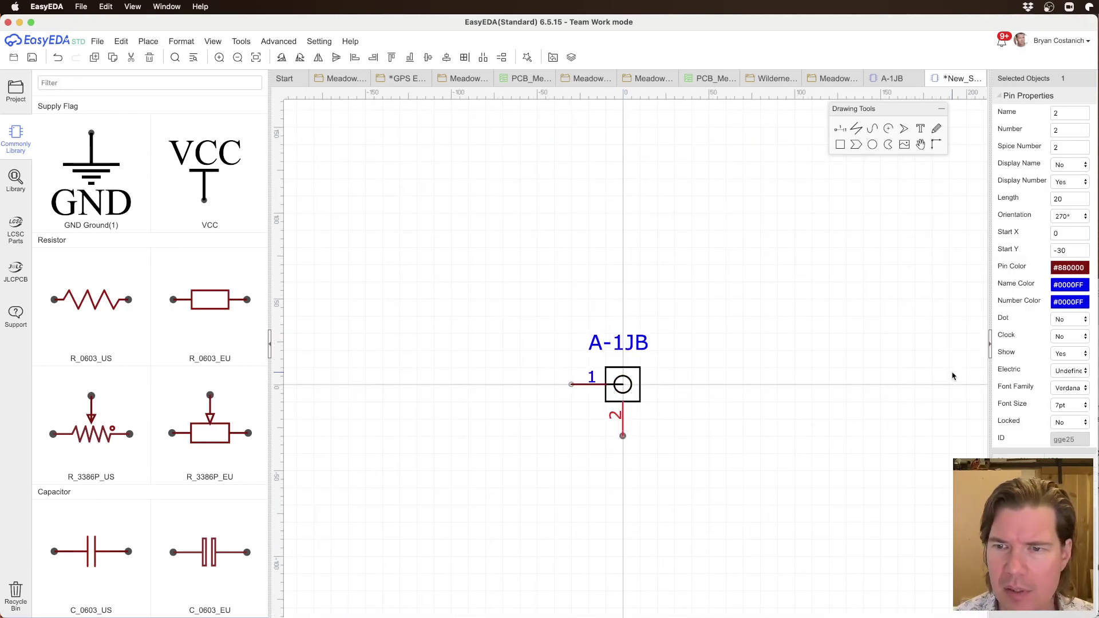
click(595, 385)
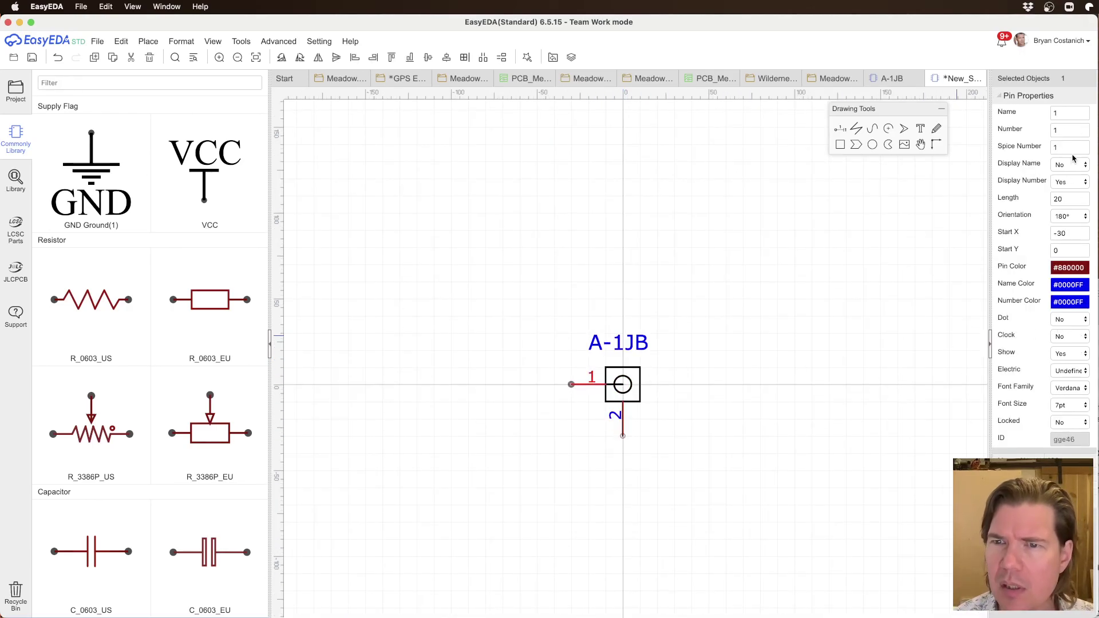
click(1068, 114)
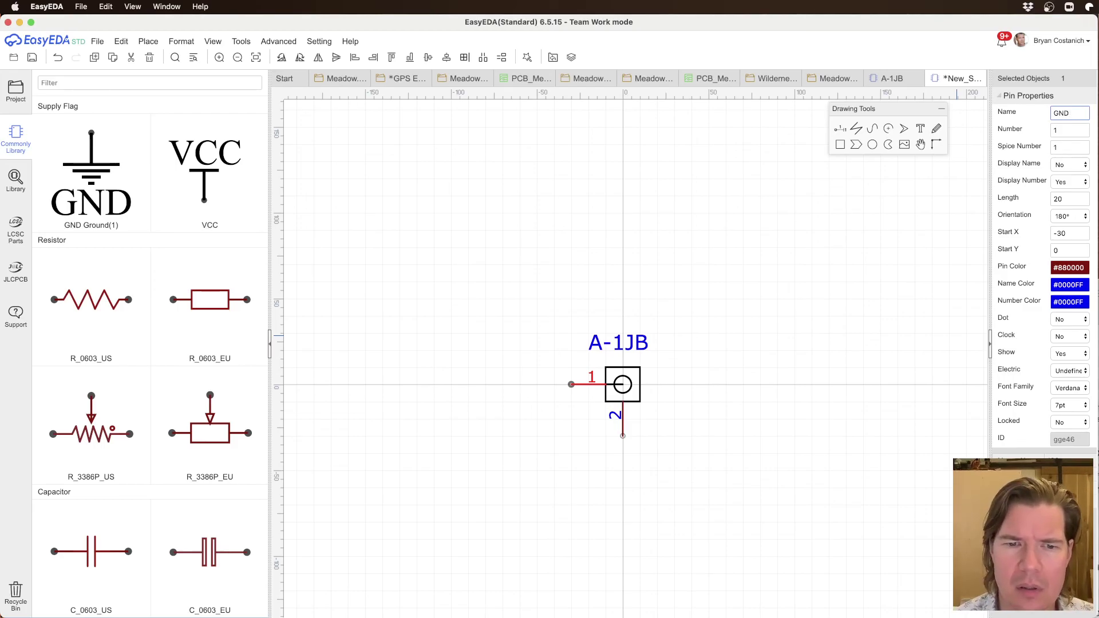
click(824, 269)
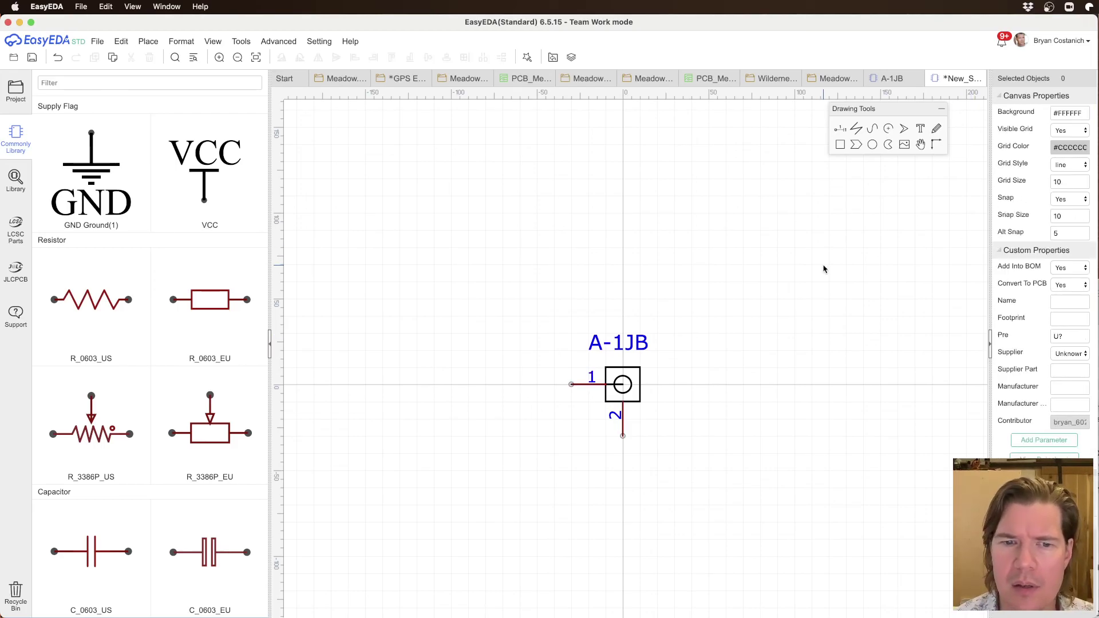
click(596, 384)
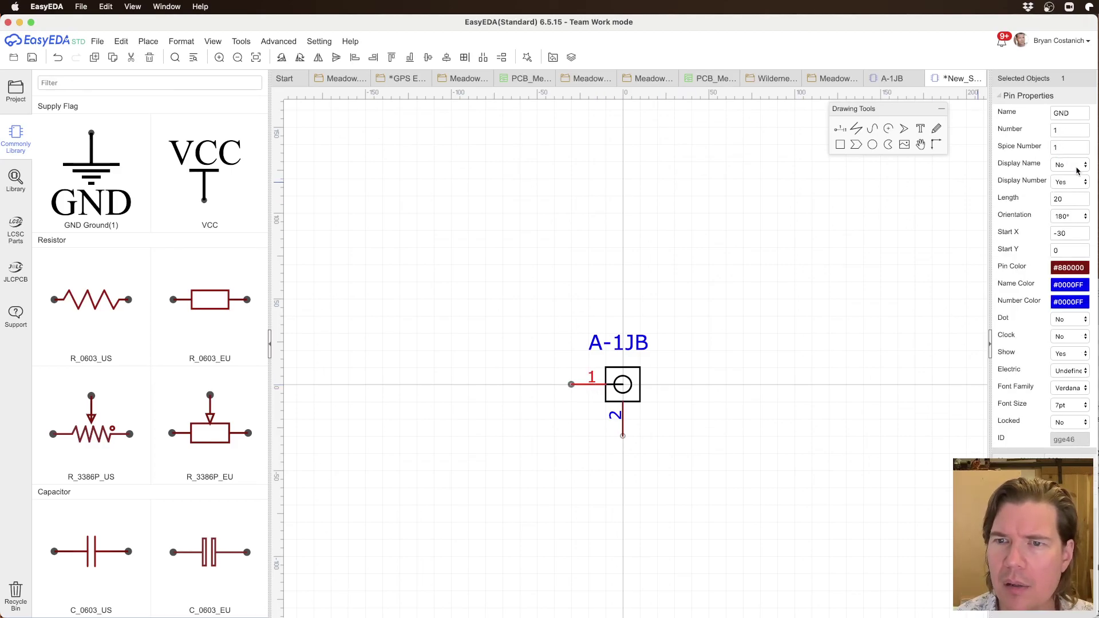
click(1078, 170)
click(1070, 155)
click(816, 297)
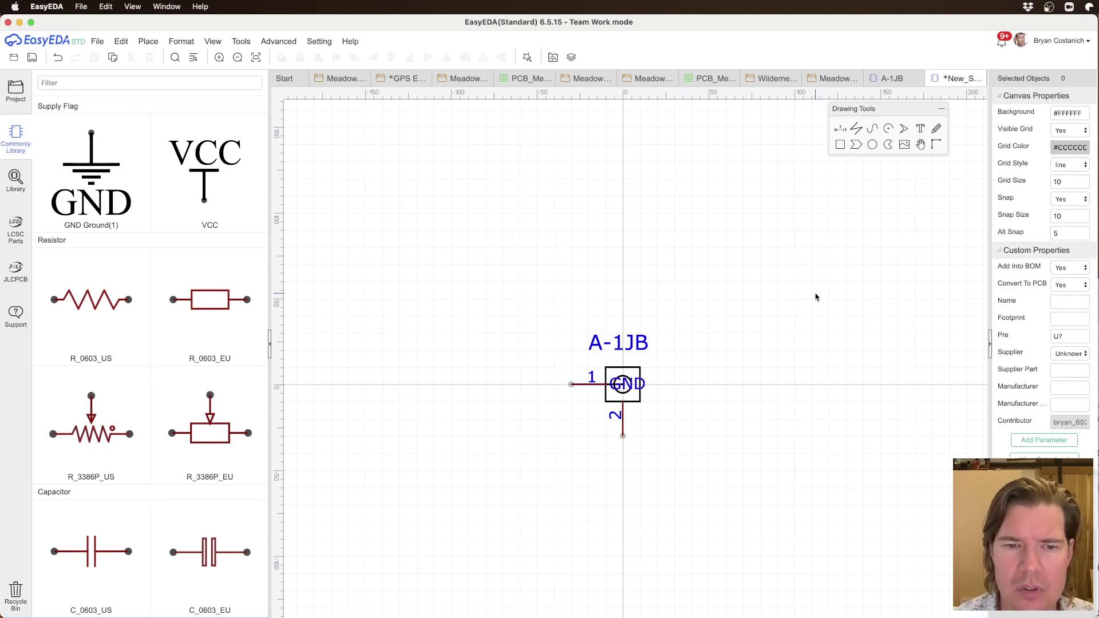
Step: Delete the A-1JB text label above the connector symbol
scroll(630, 378, up, 2)
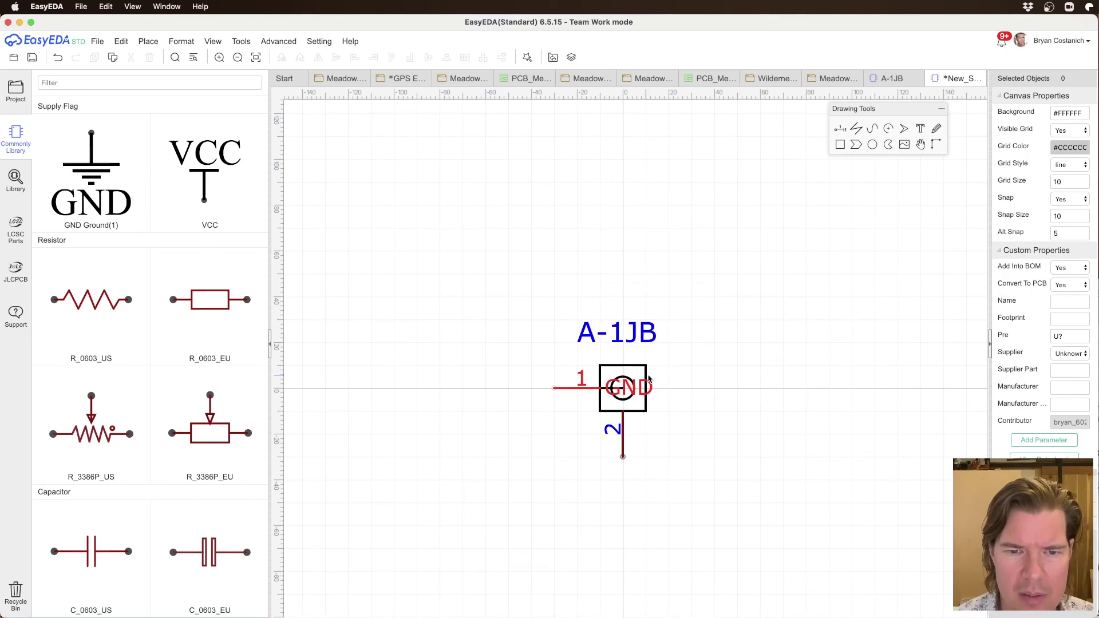
scroll(648, 378, up, 2)
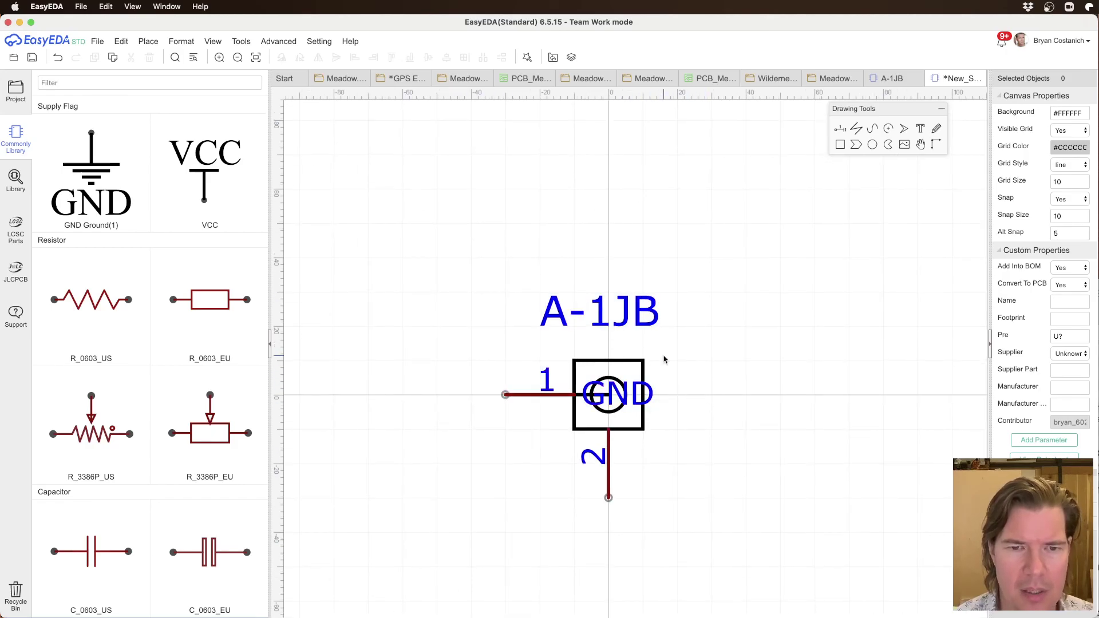
scroll(665, 359, down, 2)
click(647, 328)
key(Delete)
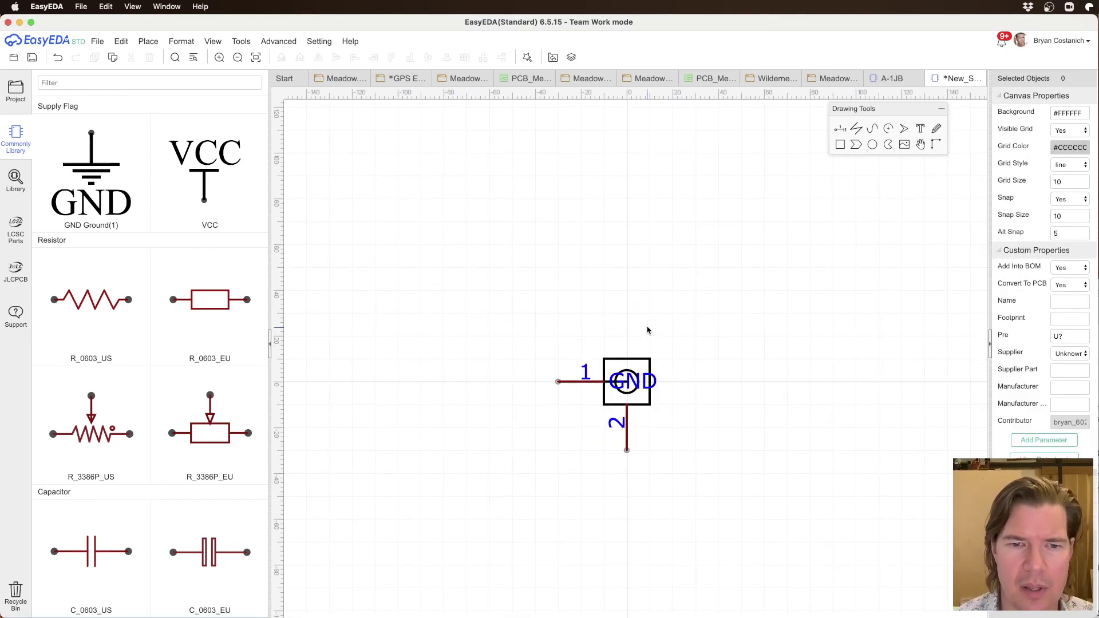
Step: Set the stroke color of the connector's square outline to #880000
click(651, 373)
click(1068, 114)
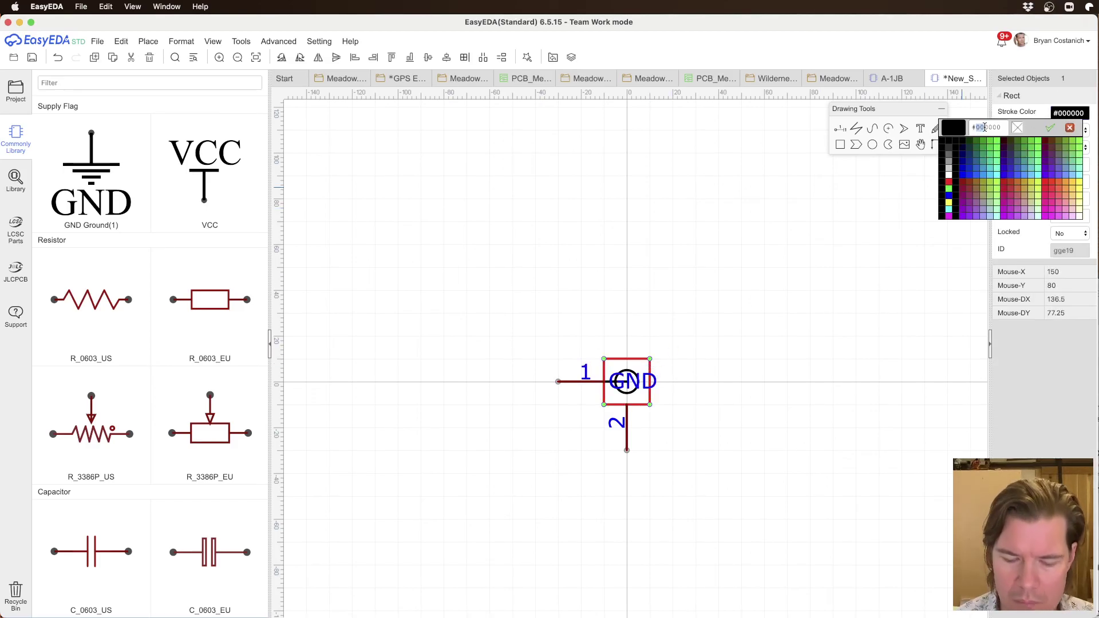
text(#880000)
key(Return)
click(601, 325)
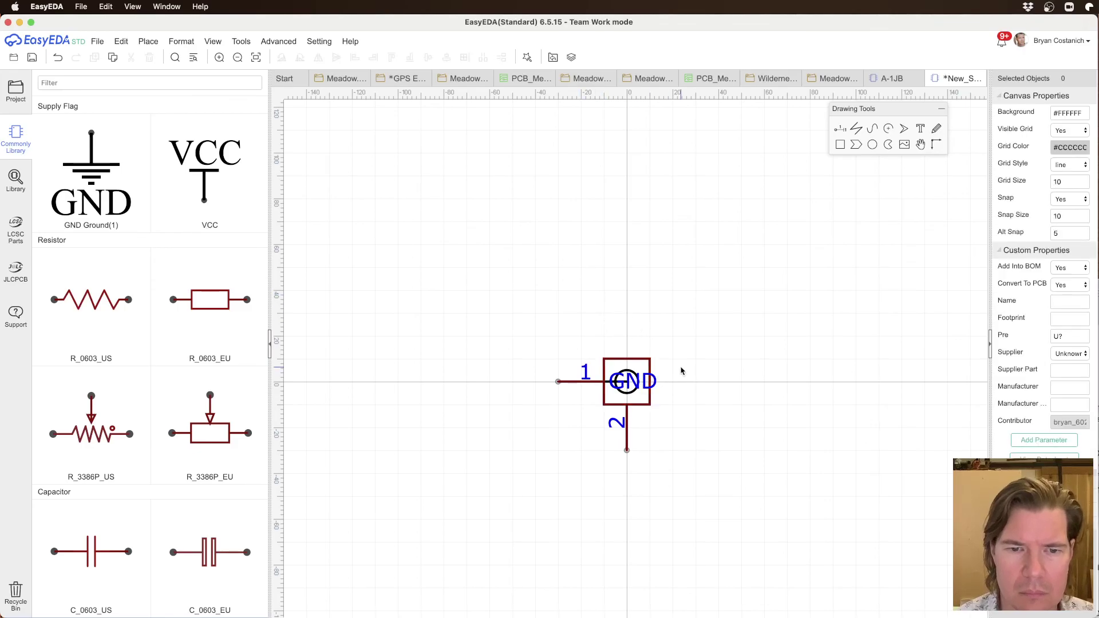
Step: Enlarge the square outline to about 40 by 40 units and centre the circle in it, moving the GND label out of the way
click(650, 371)
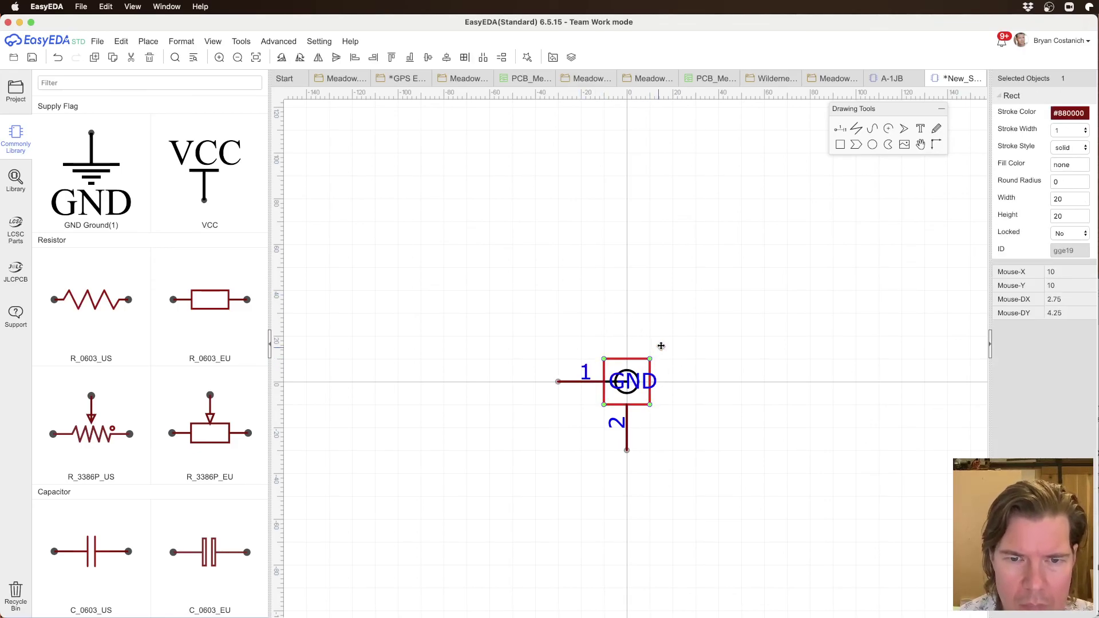
drag(661, 346, 696, 312)
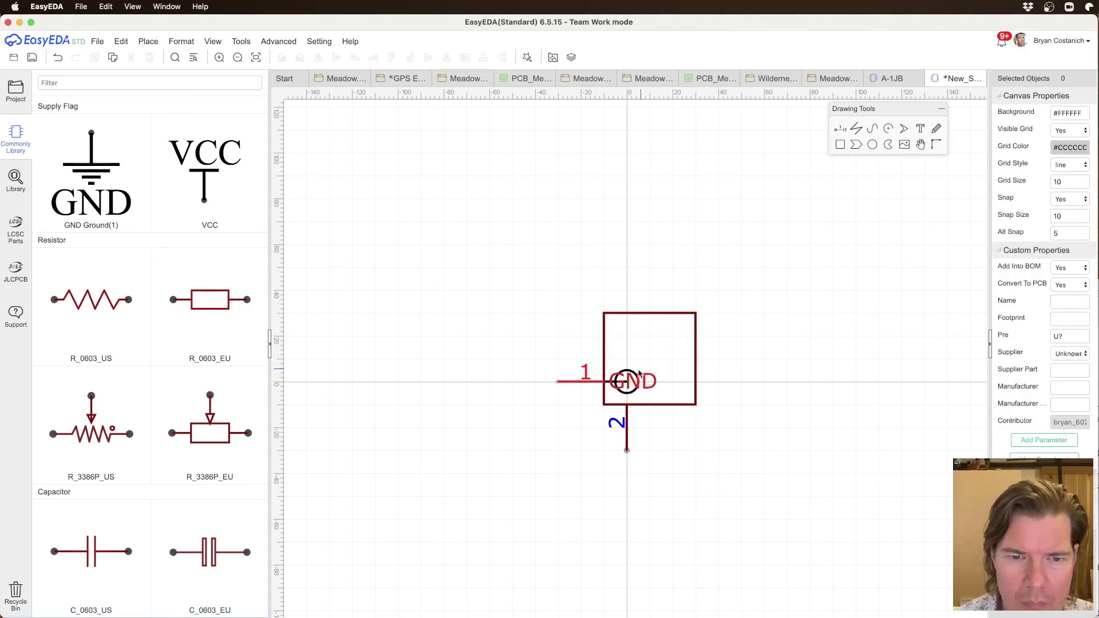
click(631, 394)
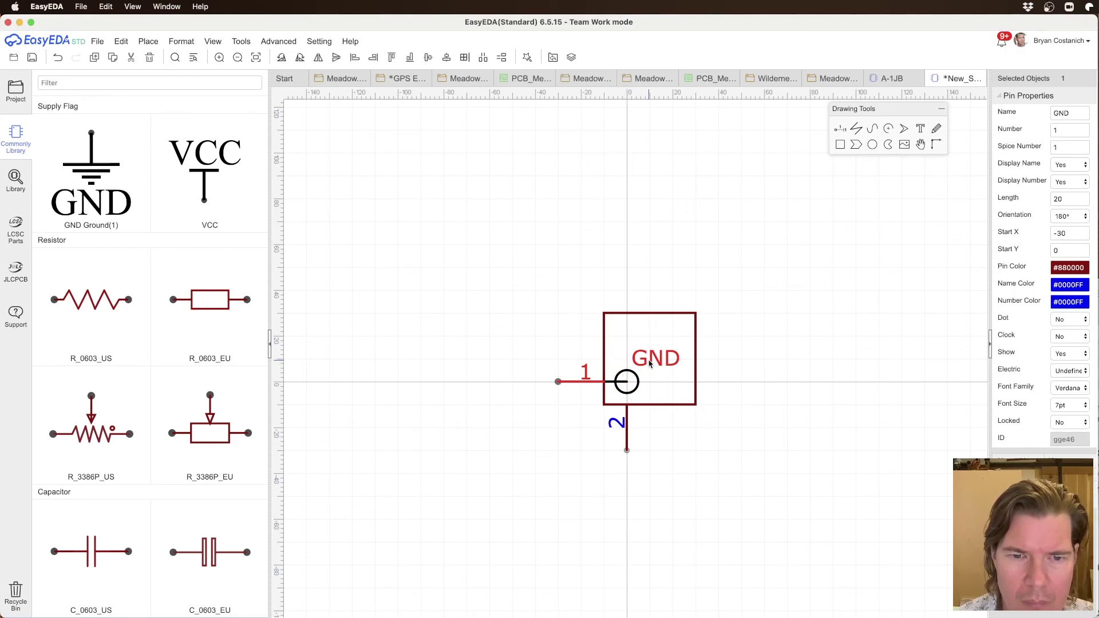
drag(625, 394, 639, 240)
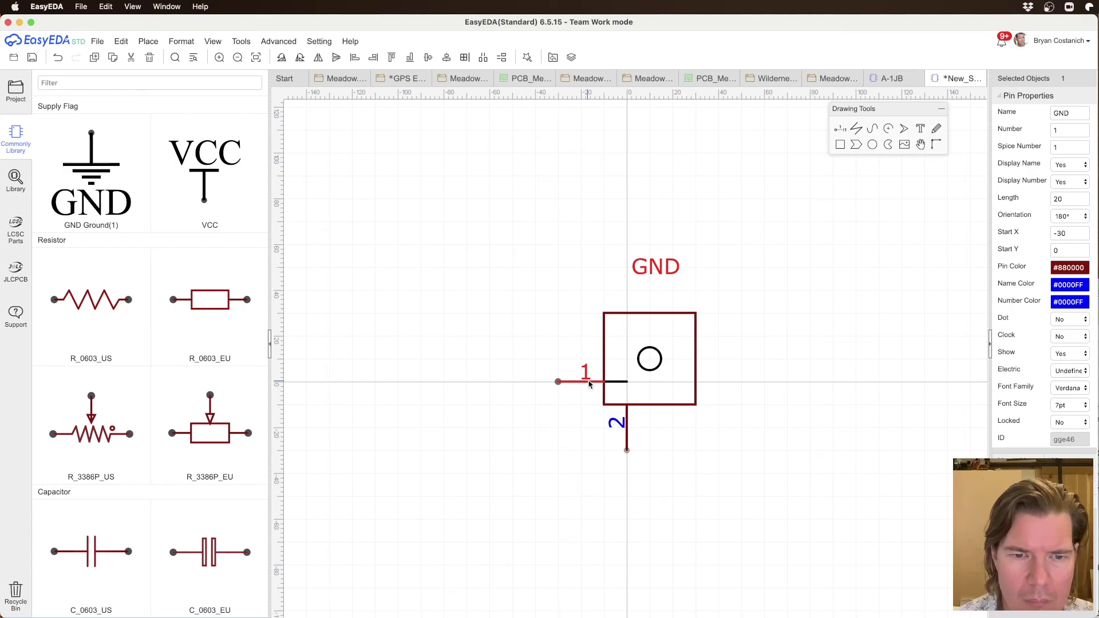
Step: Align pin 1 and its inner line with the circle at Y 10, placing the GND label inside the square above the line
drag(589, 382, 589, 352)
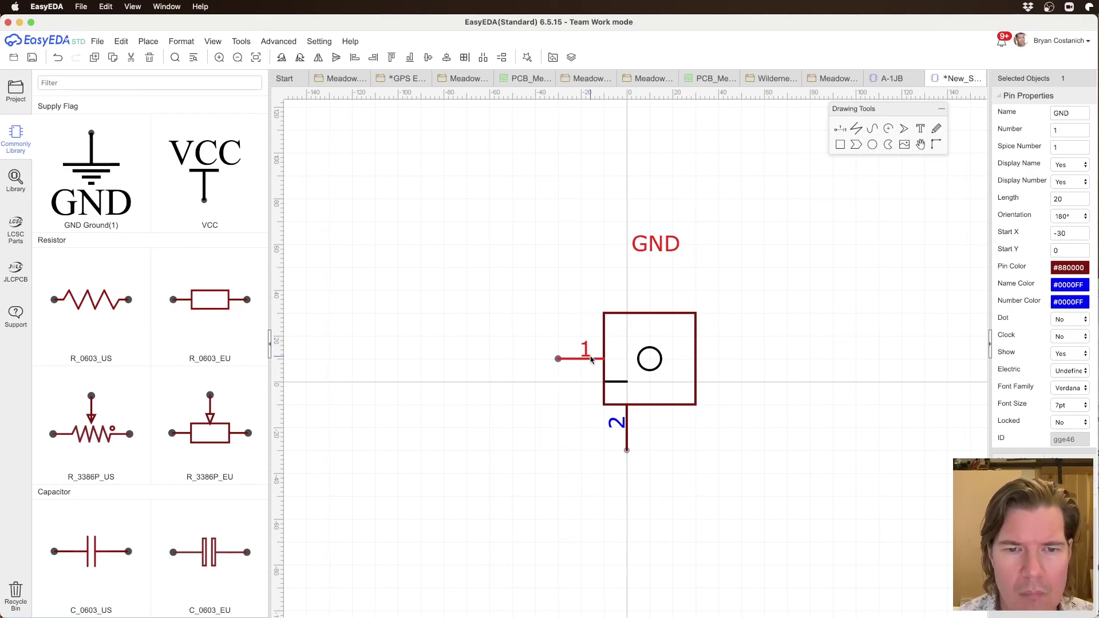
drag(642, 310, 633, 338)
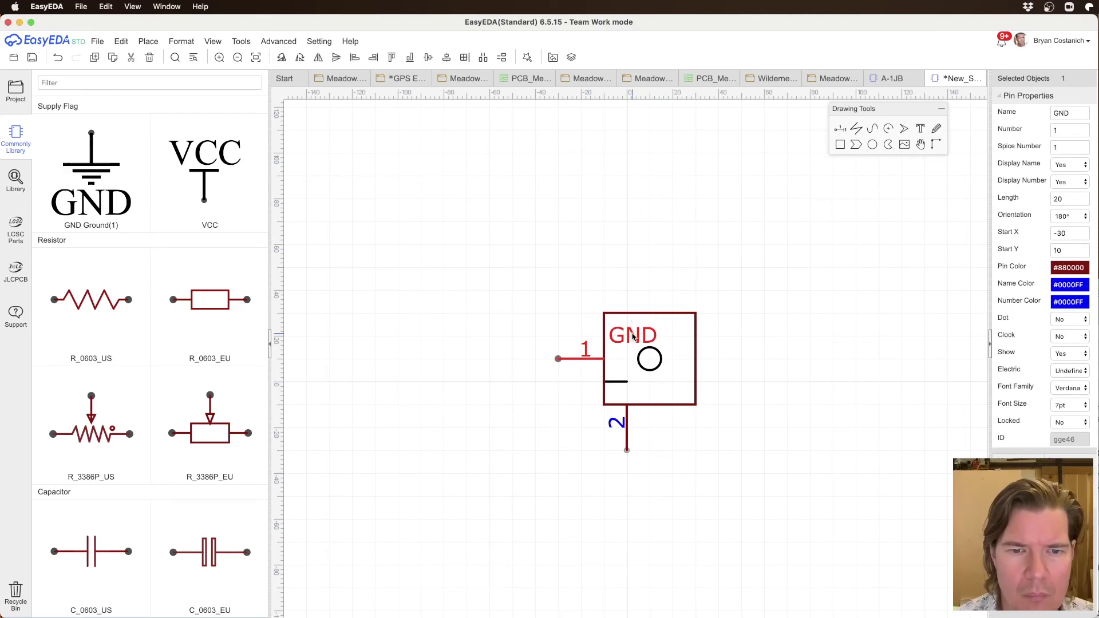
click(616, 382)
drag(617, 382, 627, 359)
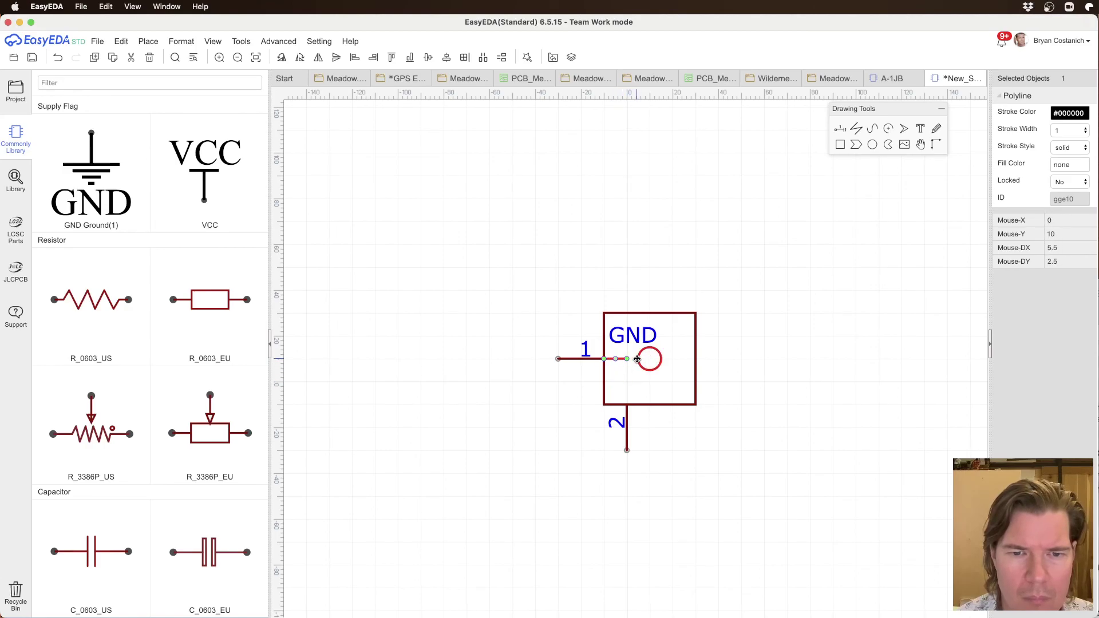
click(730, 362)
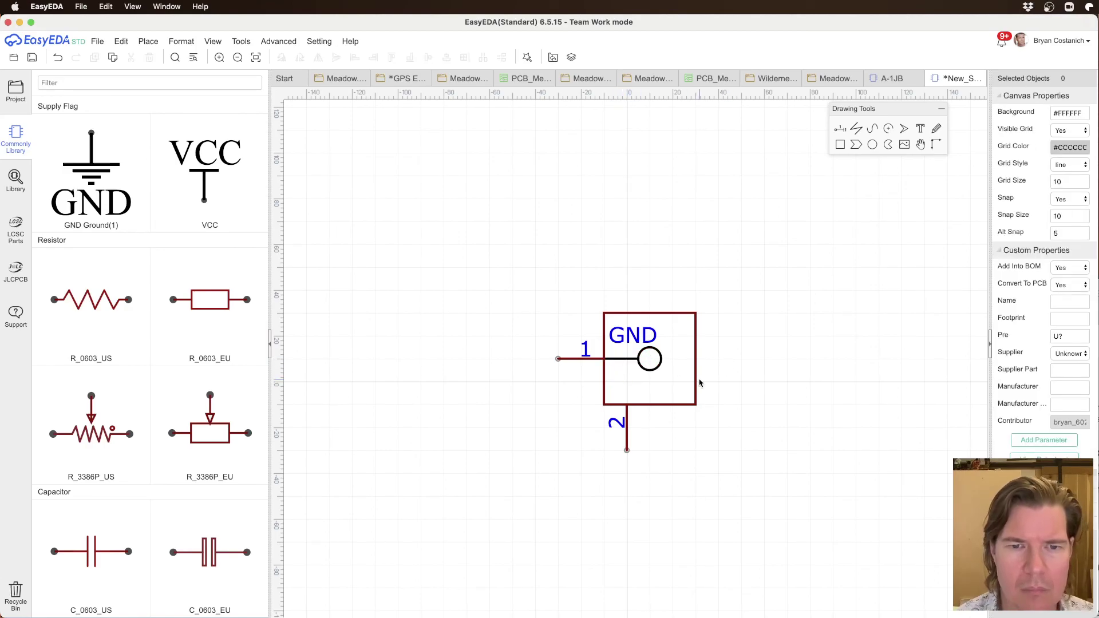
Step: Set Alt Snap to 1 and line up pin 1's number and GND label side by side just above the pin
click(585, 351)
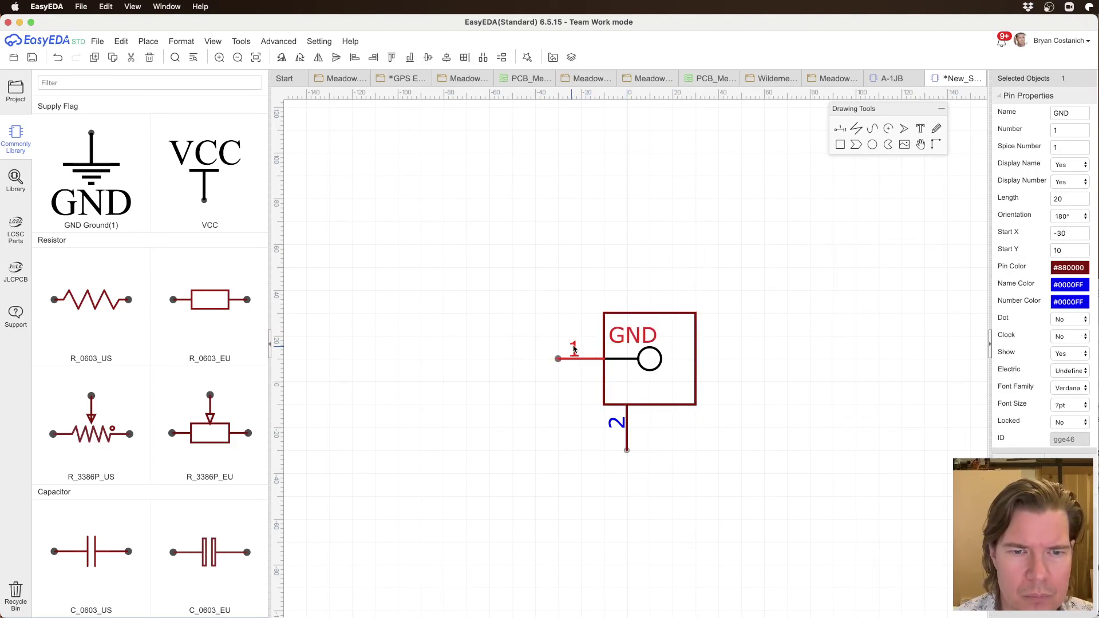
drag(631, 334, 608, 344)
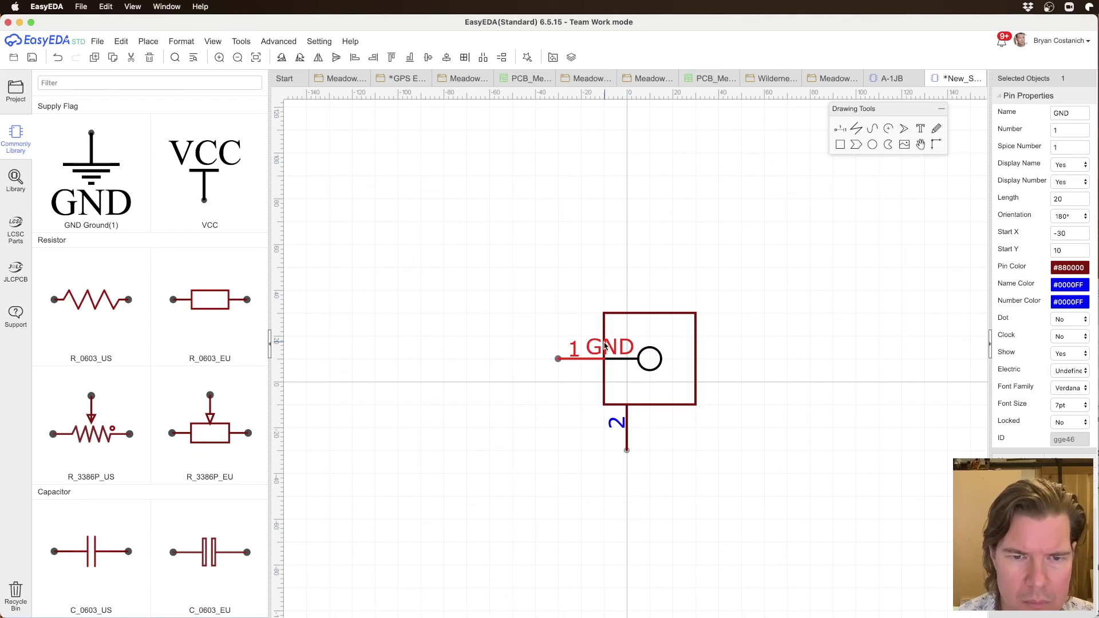
mouse_move(574, 348)
mouse_down()
mouse_move(575, 339)
mouse_move(575, 348)
mouse_up()
click(710, 290)
click(1081, 237)
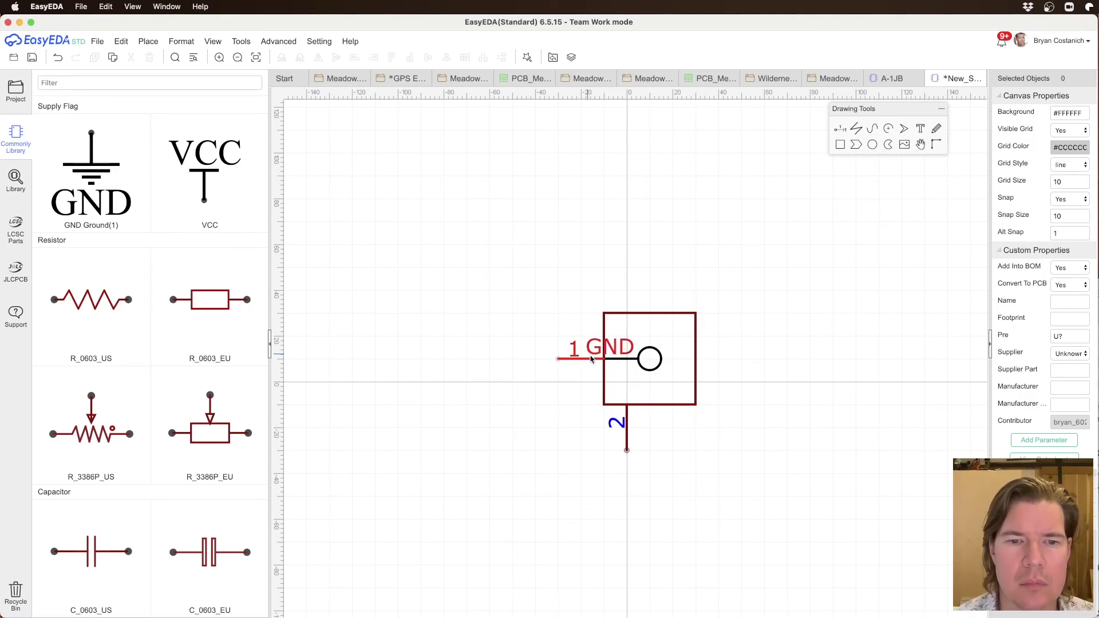
drag(623, 345, 625, 347)
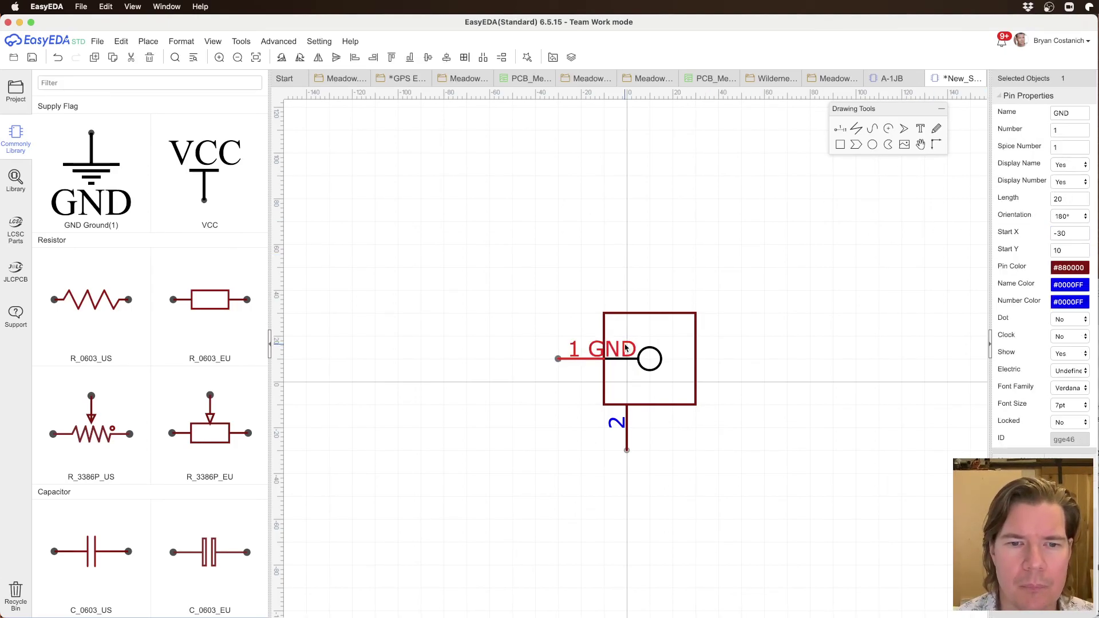
click(677, 294)
Step: Name pin 2 SIG, display its name, and shift the pin along the square's lower edge to X 20
drag(627, 436, 643, 434)
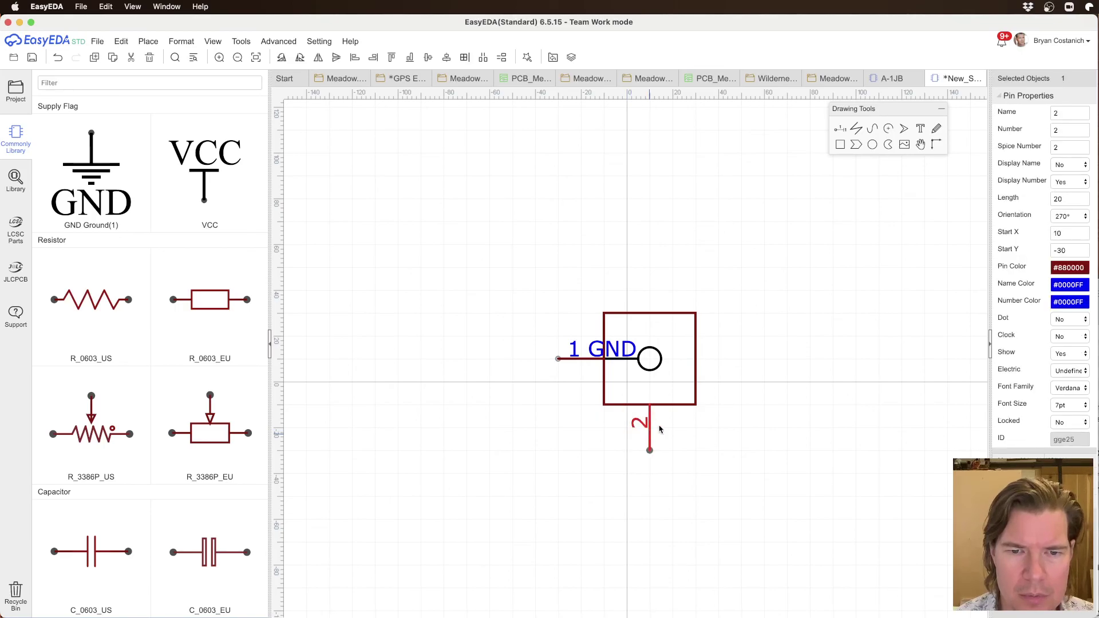
click(1075, 112)
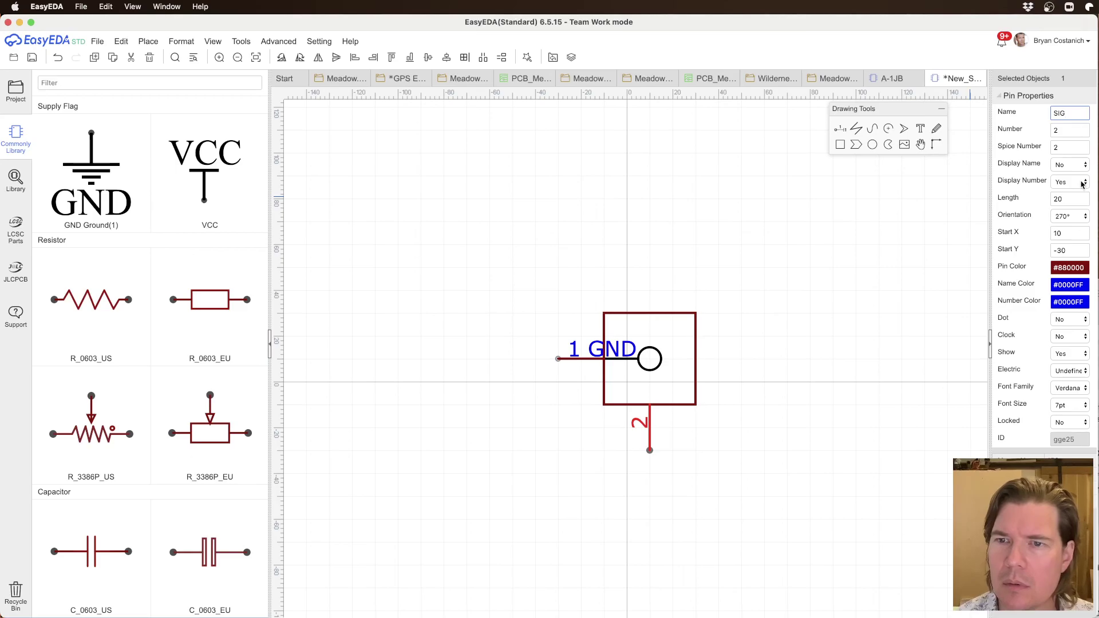
click(1070, 164)
click(1065, 153)
click(667, 422)
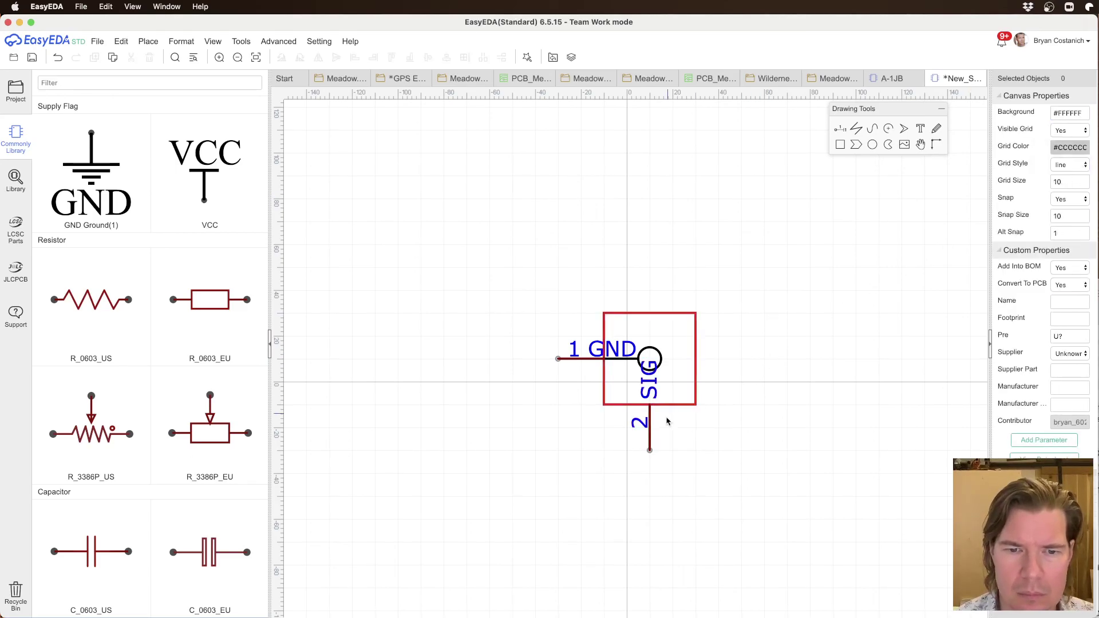
drag(649, 438, 673, 438)
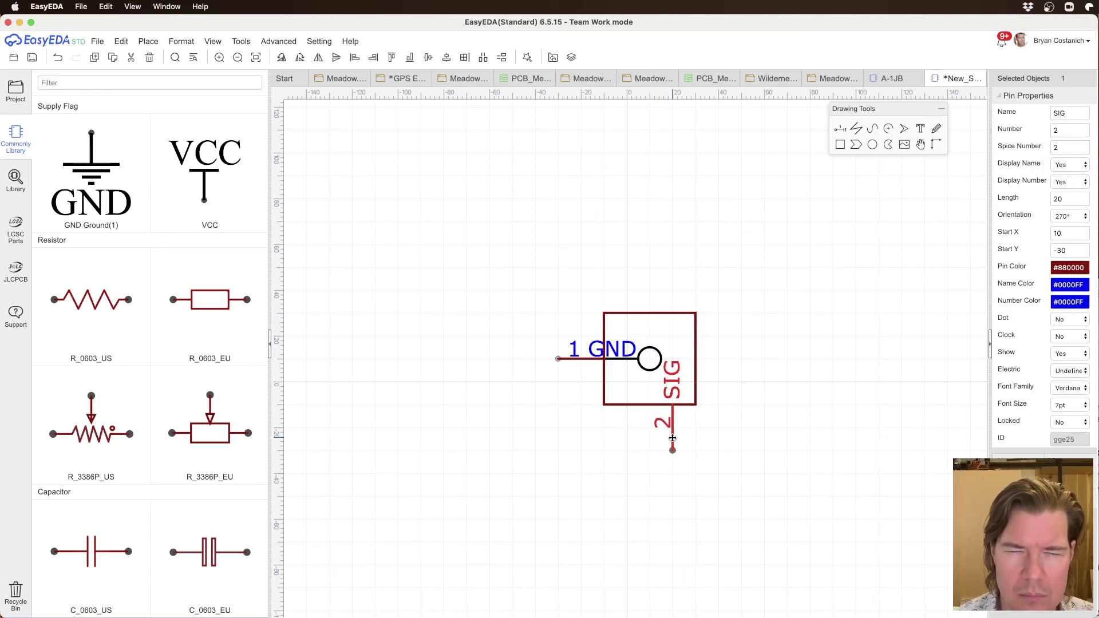
click(694, 426)
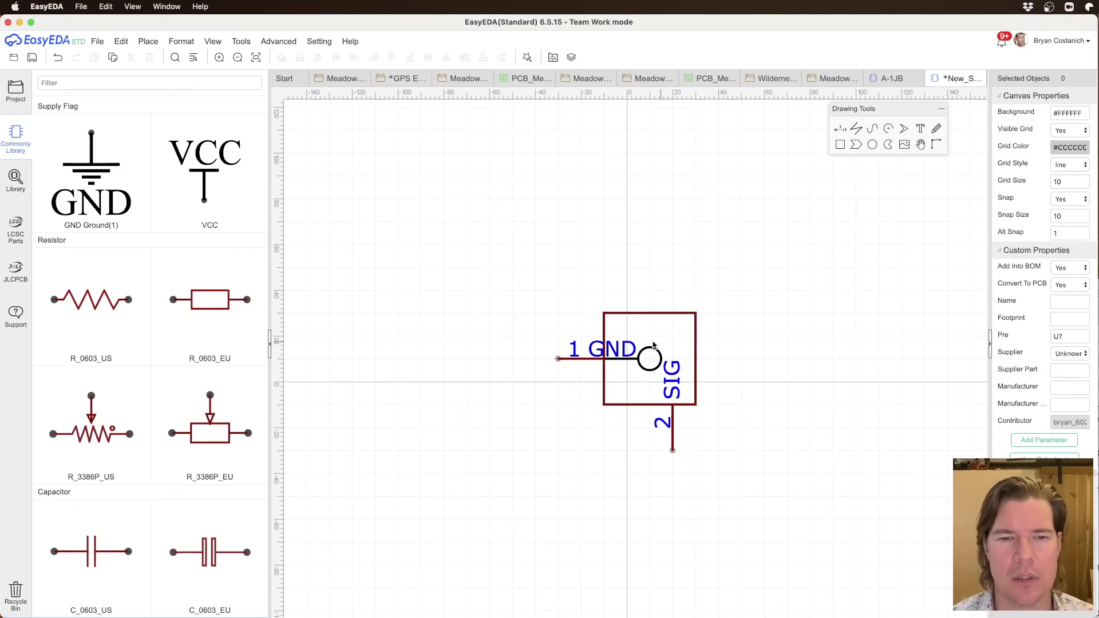
Step: Move the GND label up inside the square and round the square's corners with a radius of 2
drag(613, 348, 631, 336)
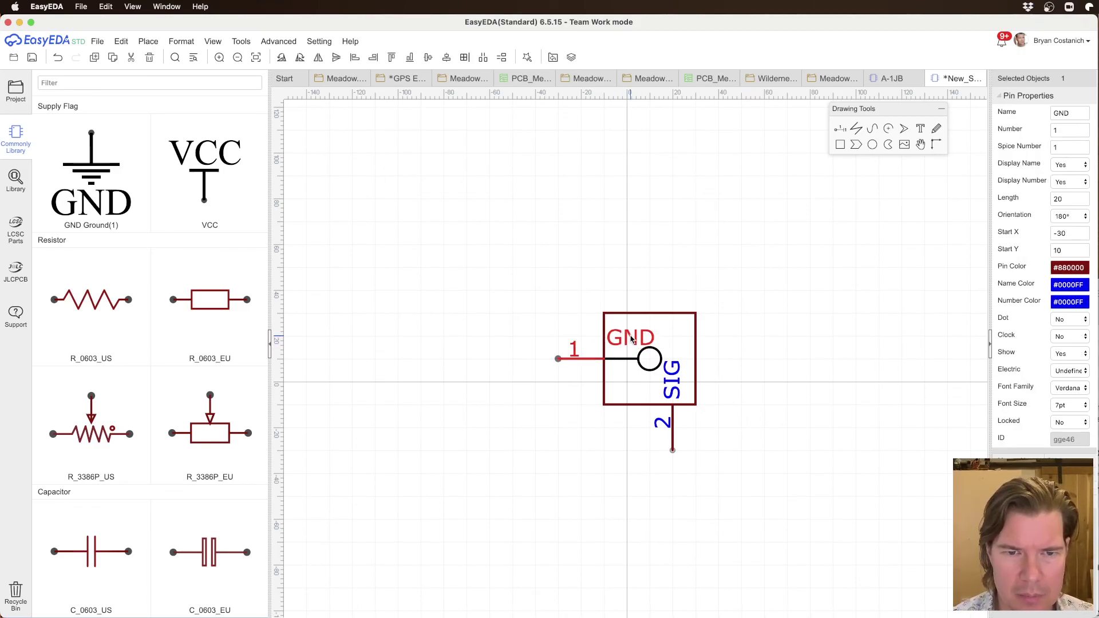
click(713, 277)
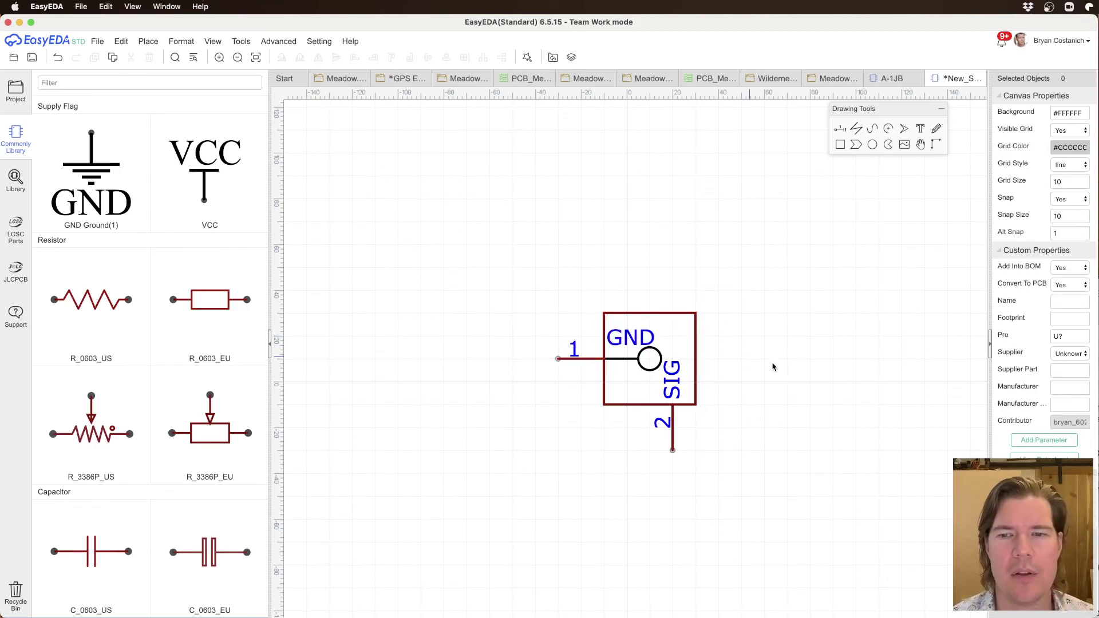
click(617, 405)
click(1062, 184)
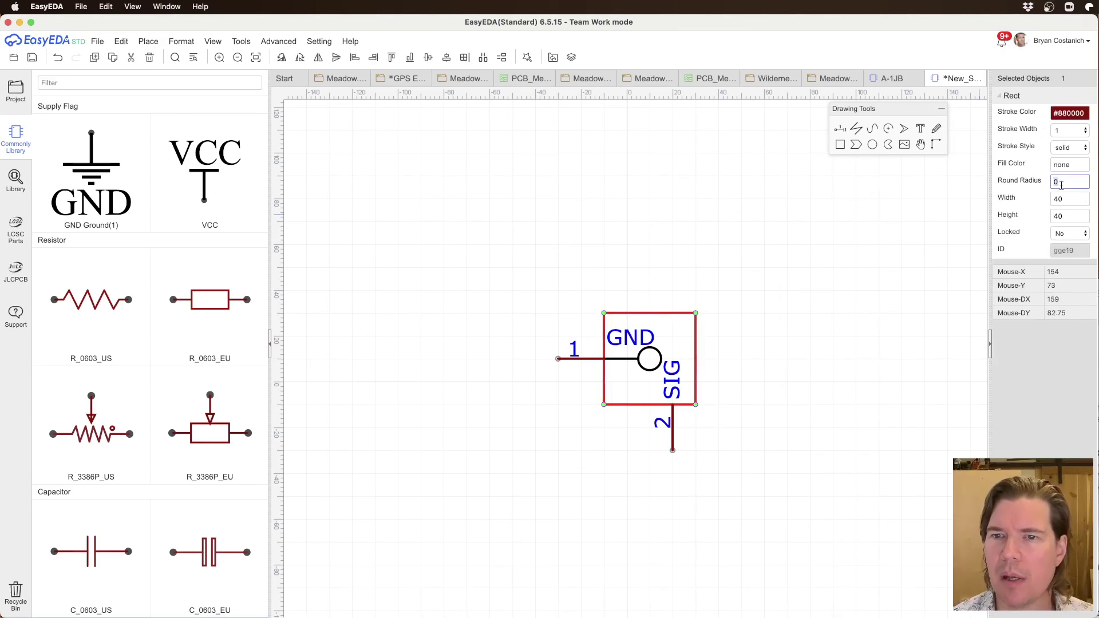
text(2)
click(559, 262)
Step: Move the whole symbol so its circle is centred on the origin, and place the GND label beside pin number 1
drag(517, 292, 773, 590)
drag(662, 360, 640, 383)
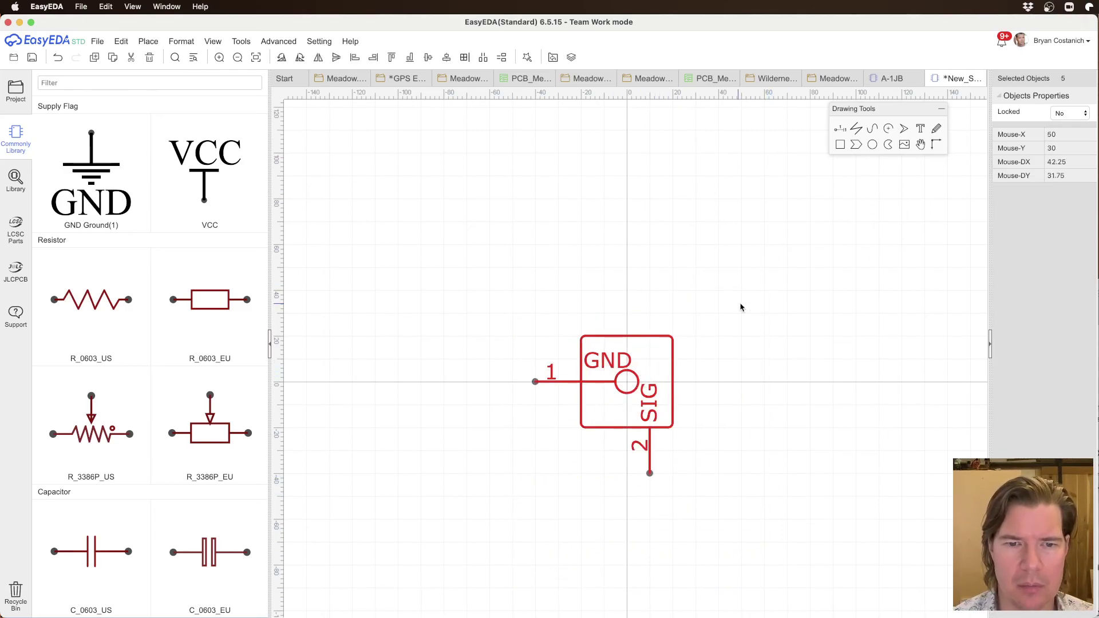
click(727, 324)
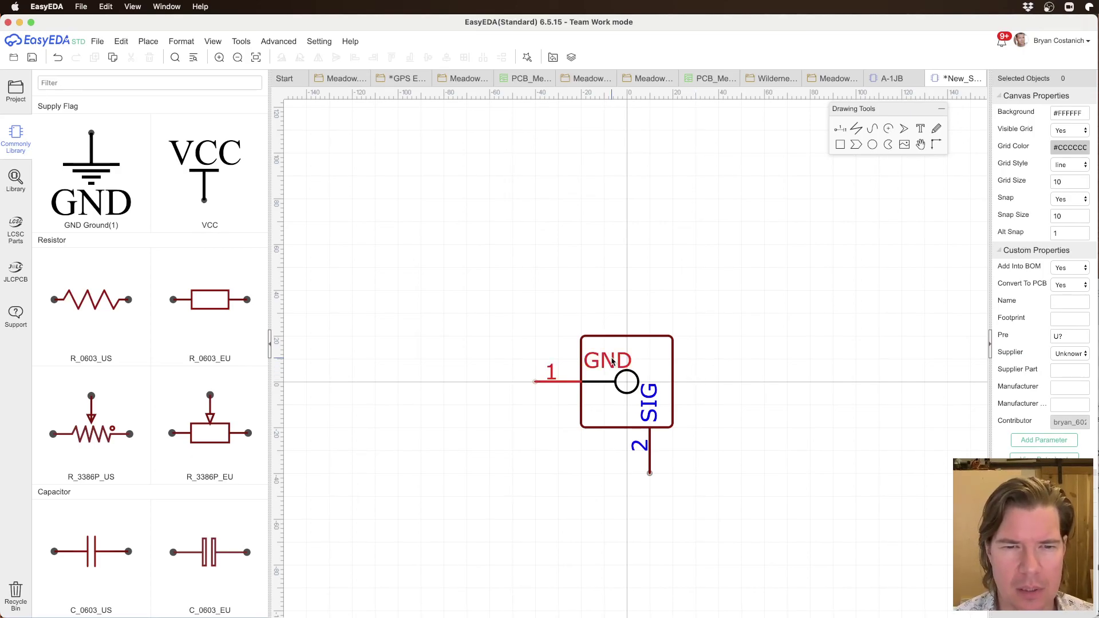
drag(609, 362, 595, 373)
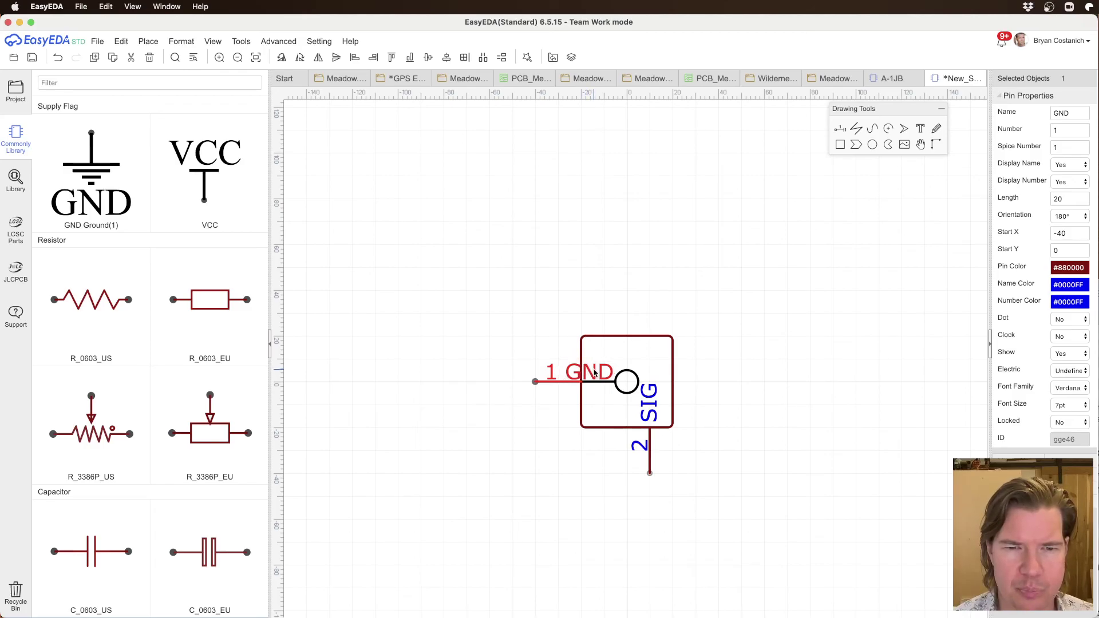
click(786, 345)
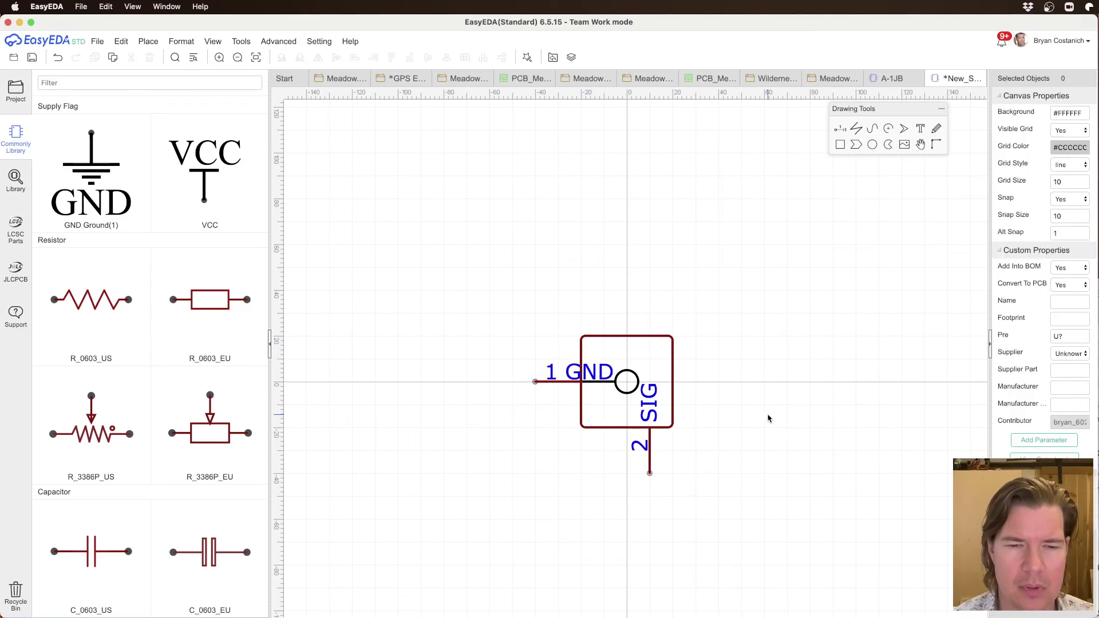
key(super+s)
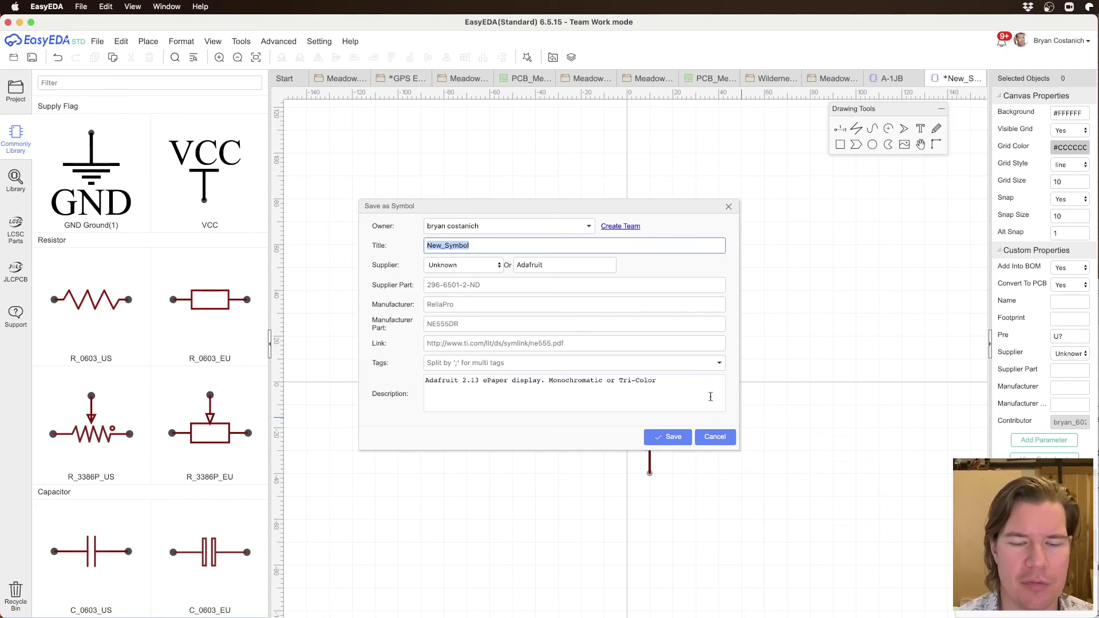
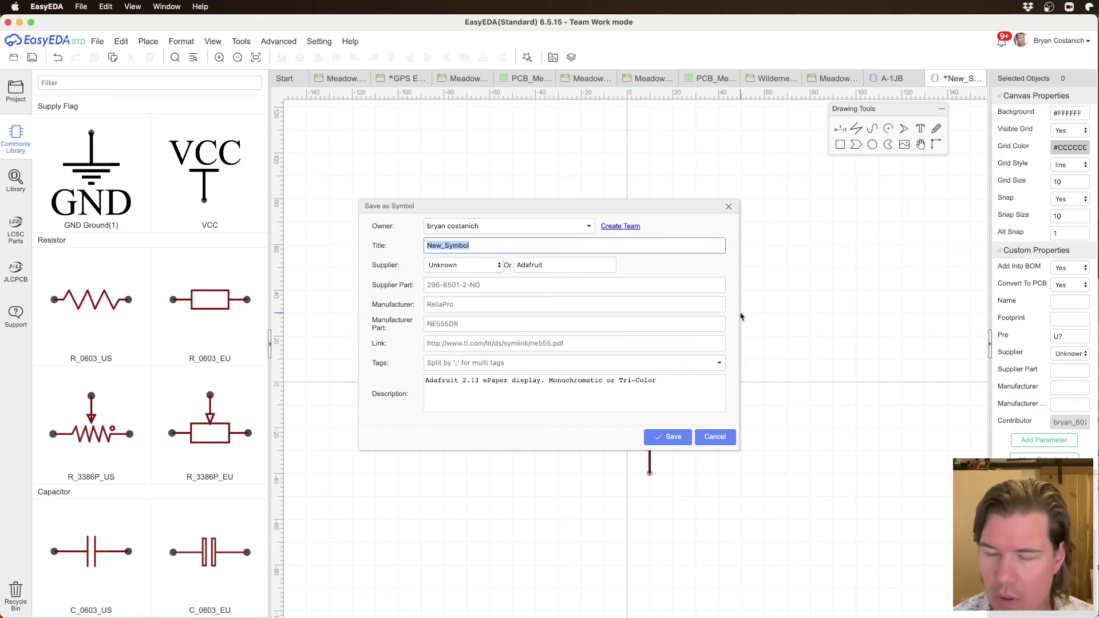
text(COAX_Antenna)
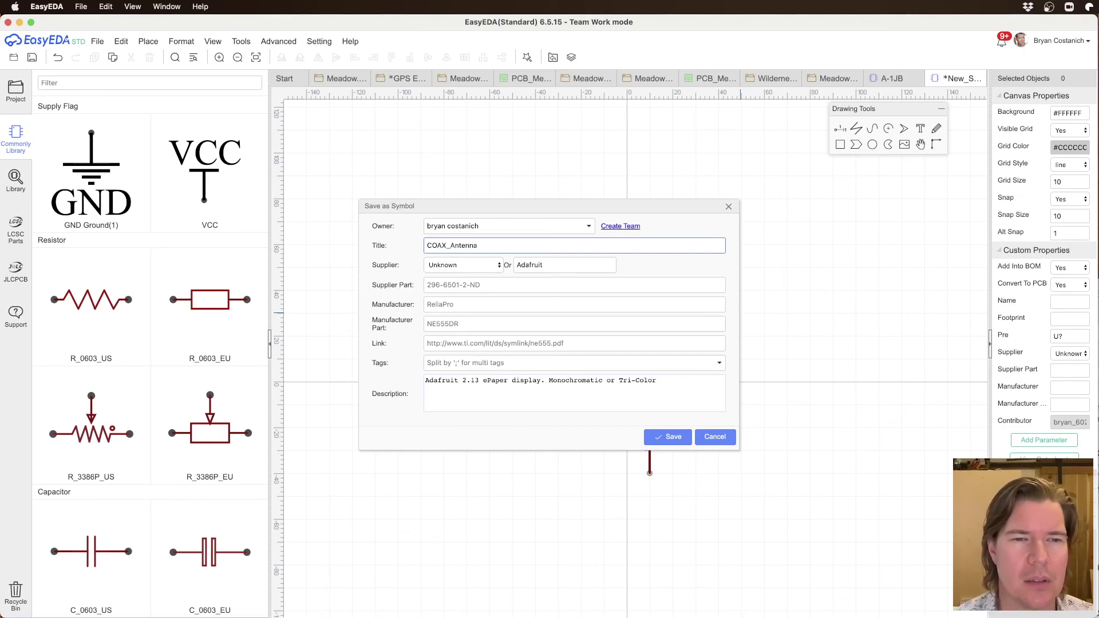
key(super+Tab)
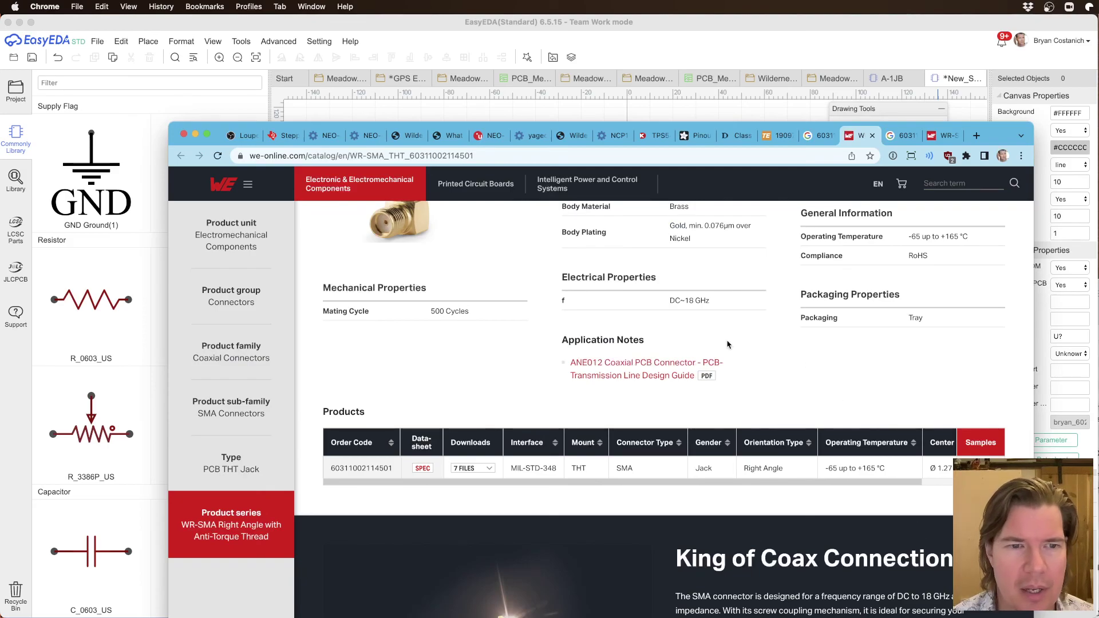
scroll(404, 286, up, 5)
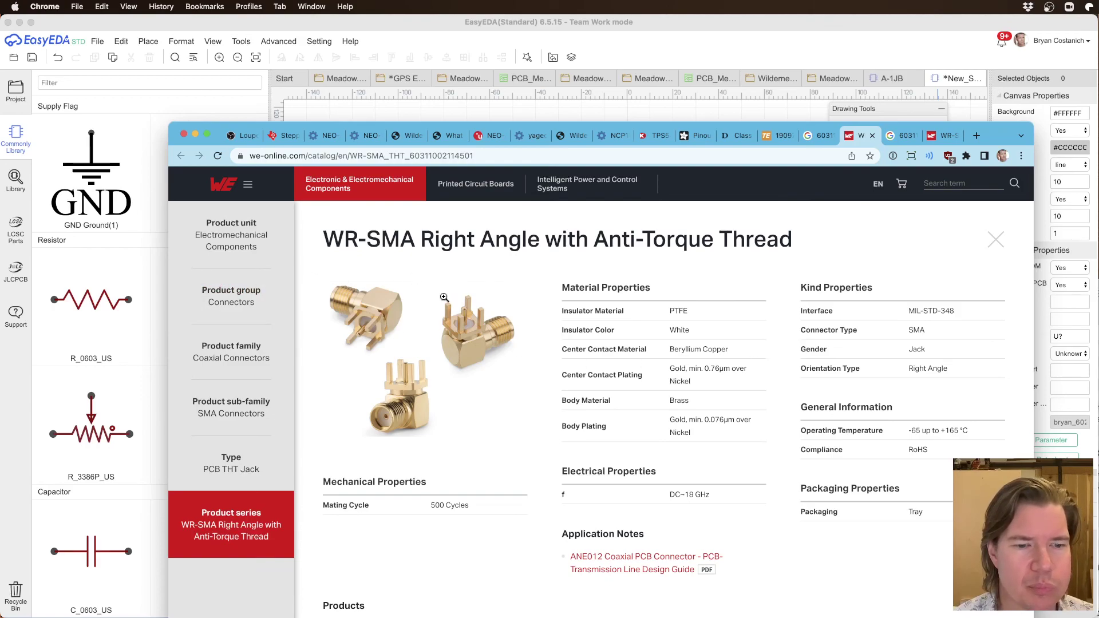
scroll(385, 518, down, 7)
double_click(362, 275)
key(super+c)
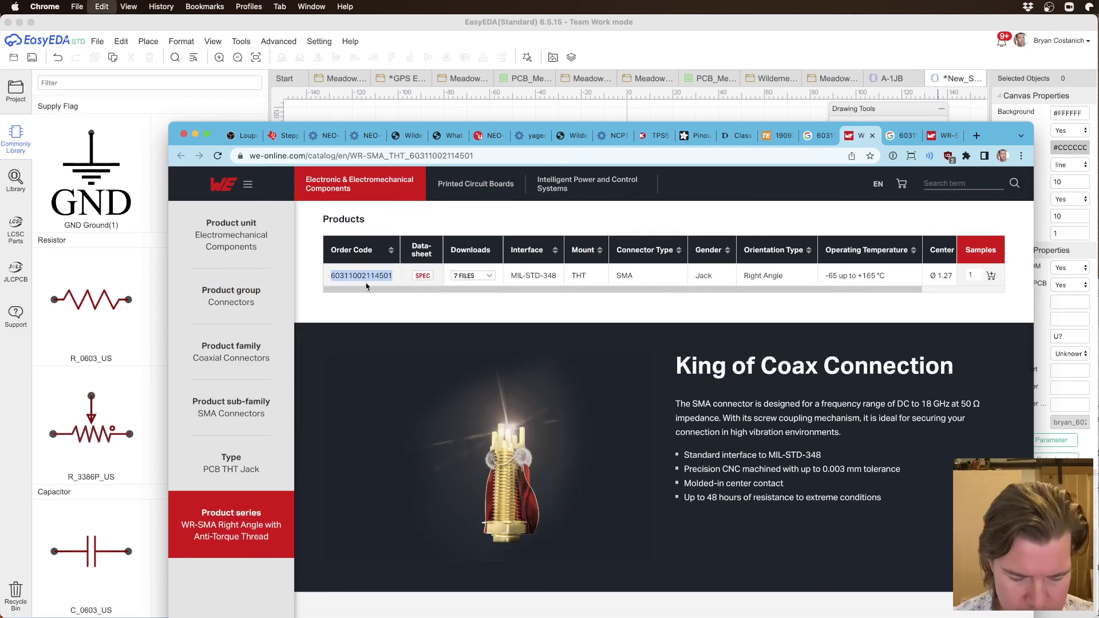
key(super+Tab)
key(super+v)
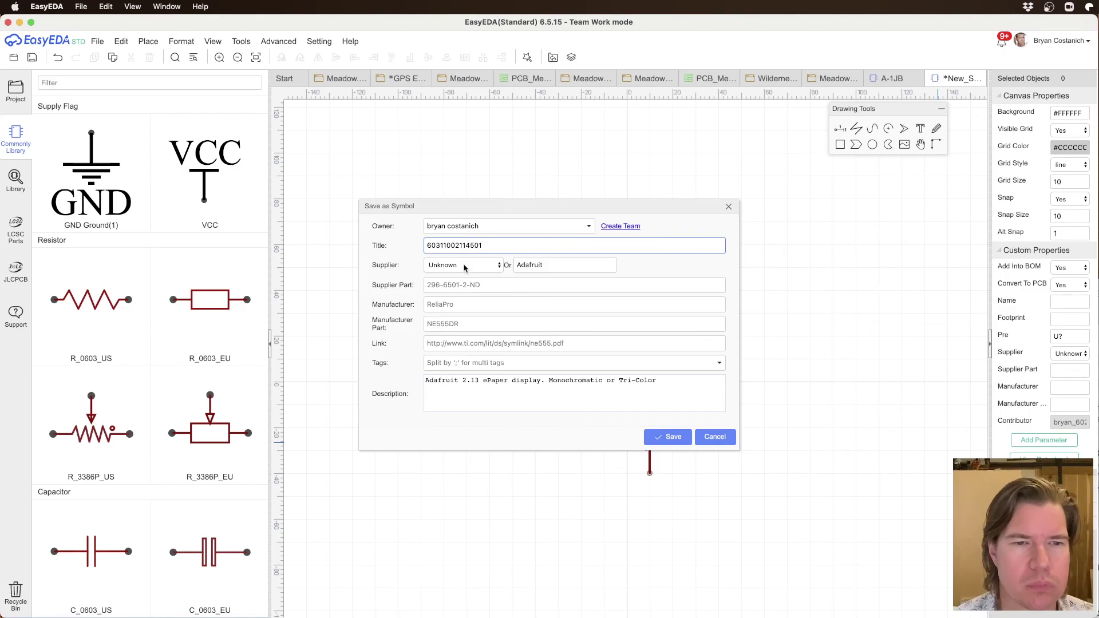
click(478, 305)
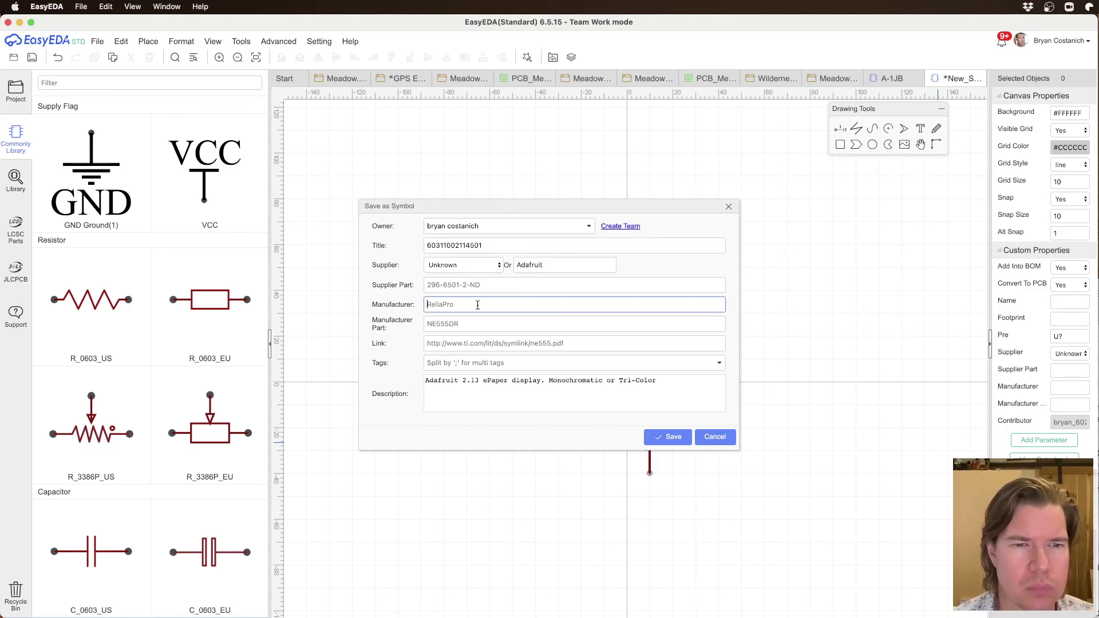
text(Wurth Elektronik)
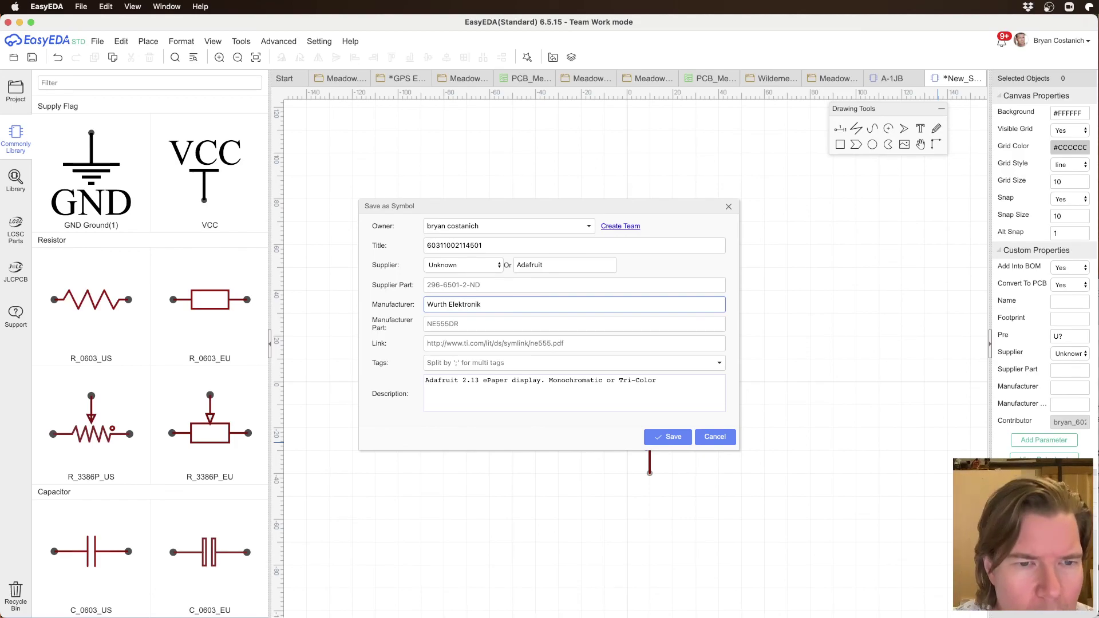
click(470, 323)
key(super+v)
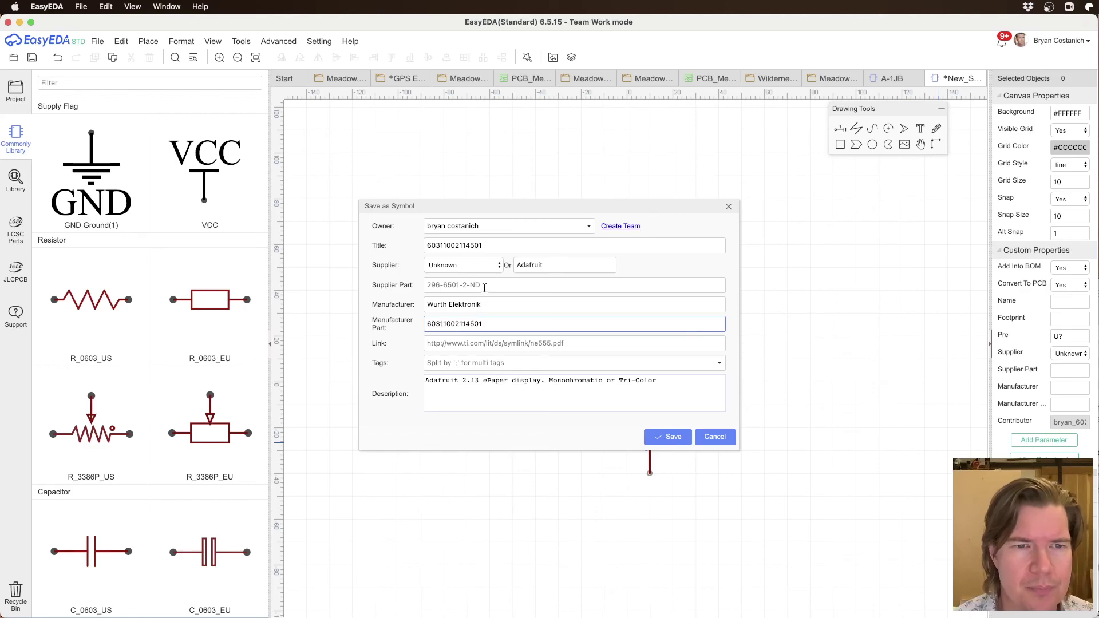
Step: Copy the Würth product page's web address from Chrome into the symbol's link field
key(super+Tab)
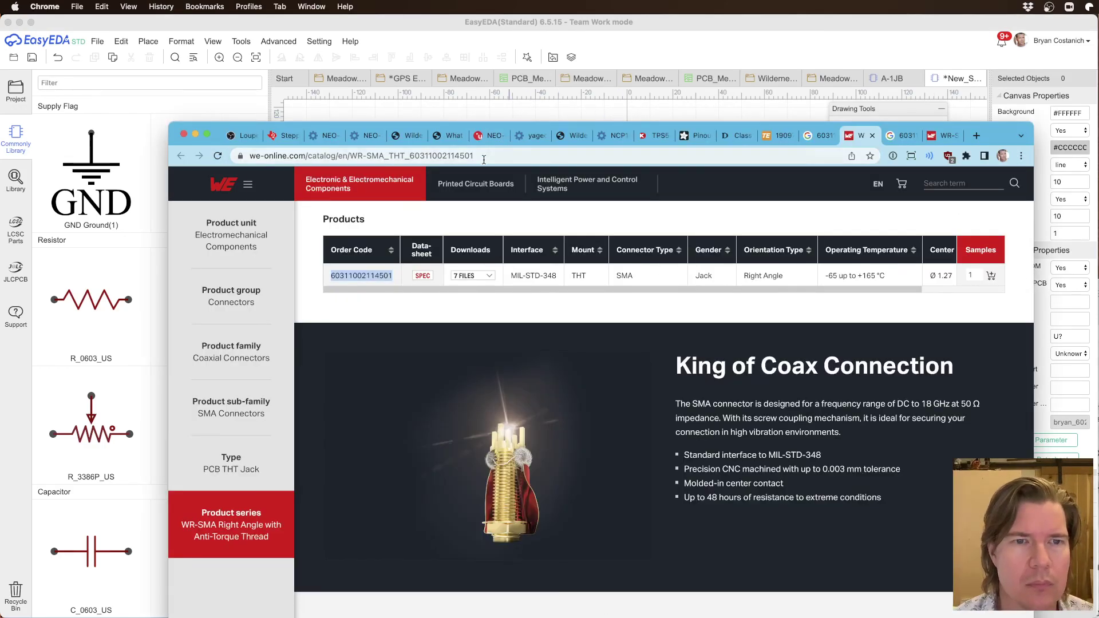
key(super+c)
key(super+Tab)
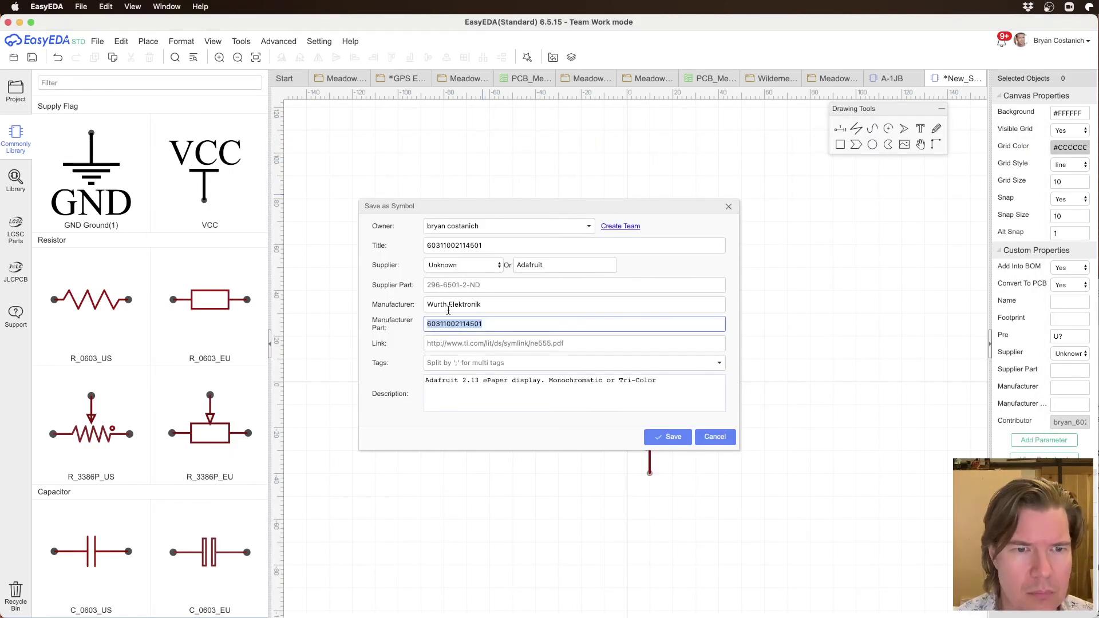
click(465, 343)
key(super+v)
Step: Replace the leftover ePaper display description with one for a coax antenna jack, and save the symbol
drag(651, 380, 417, 364)
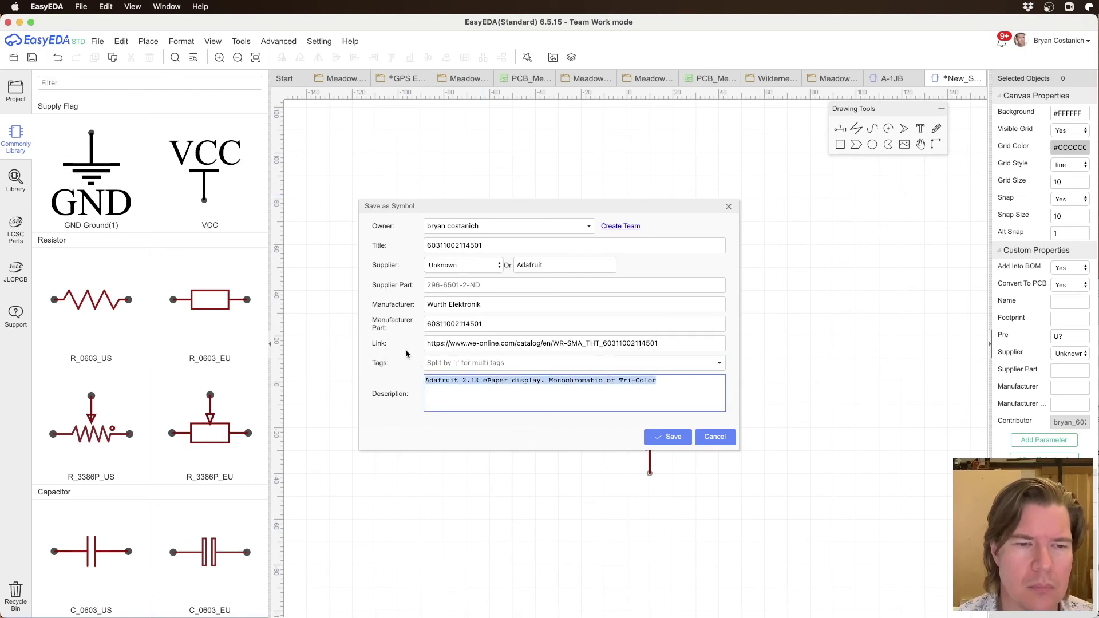
text(W)
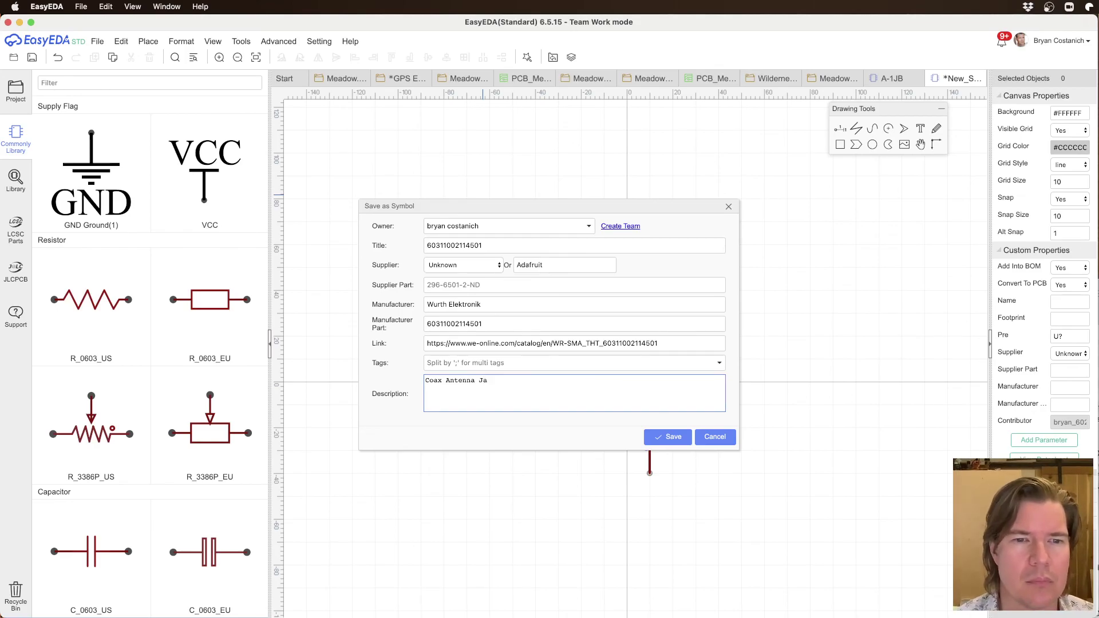
click(671, 438)
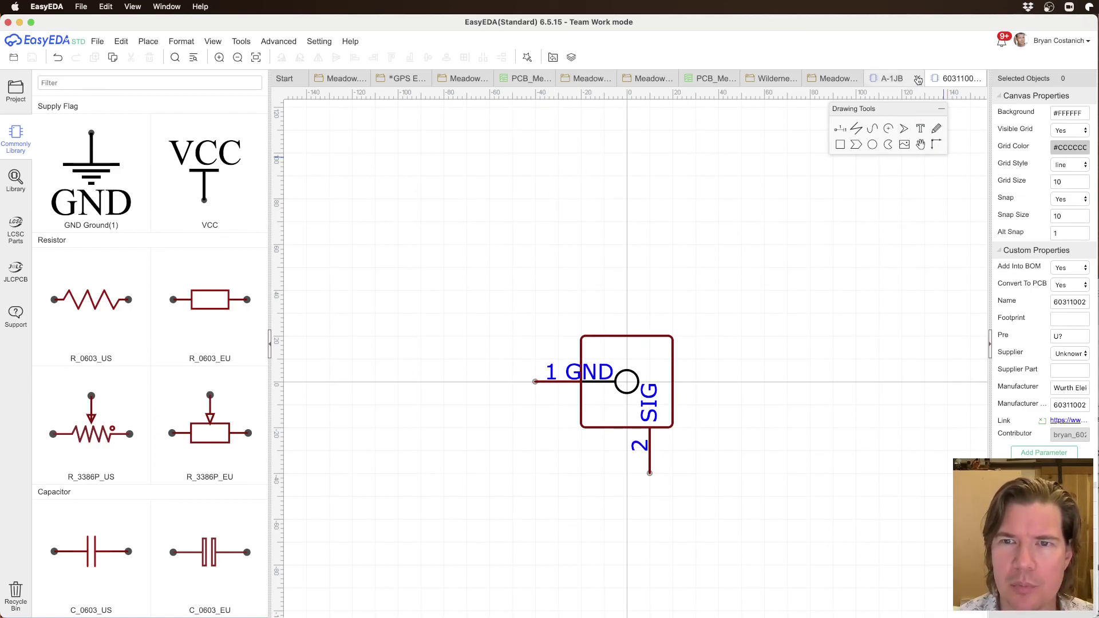
click(884, 80)
click(917, 79)
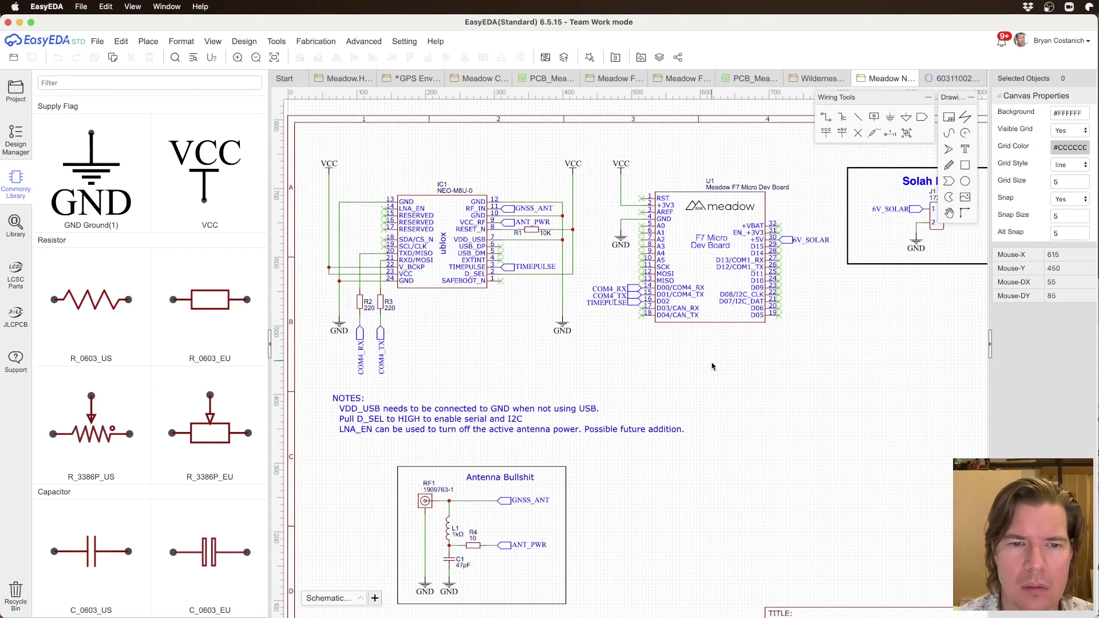
click(954, 81)
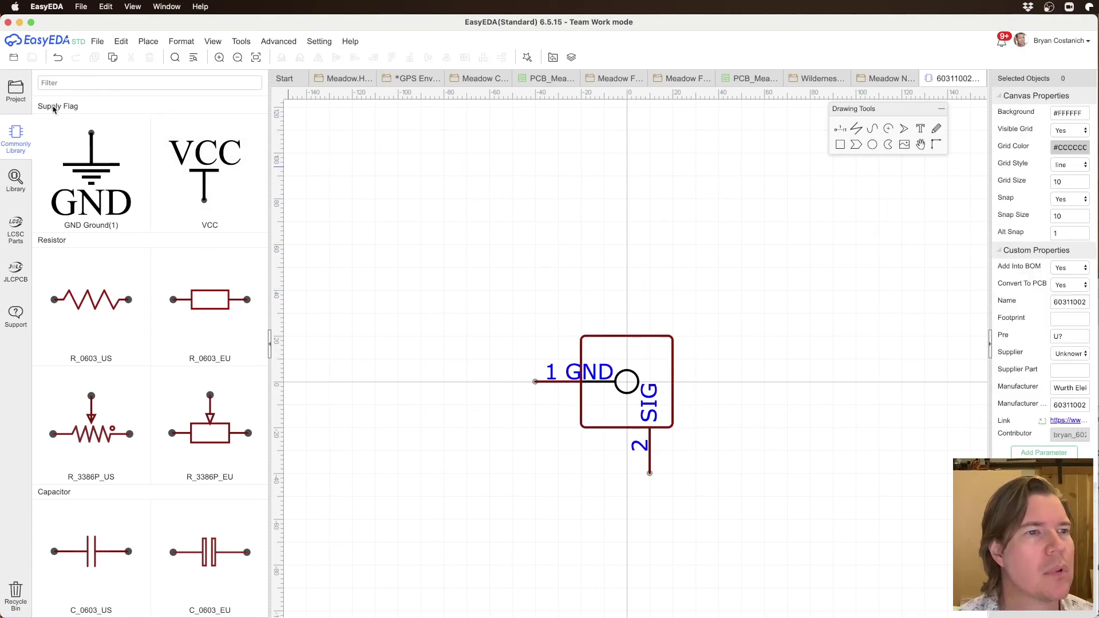
click(14, 180)
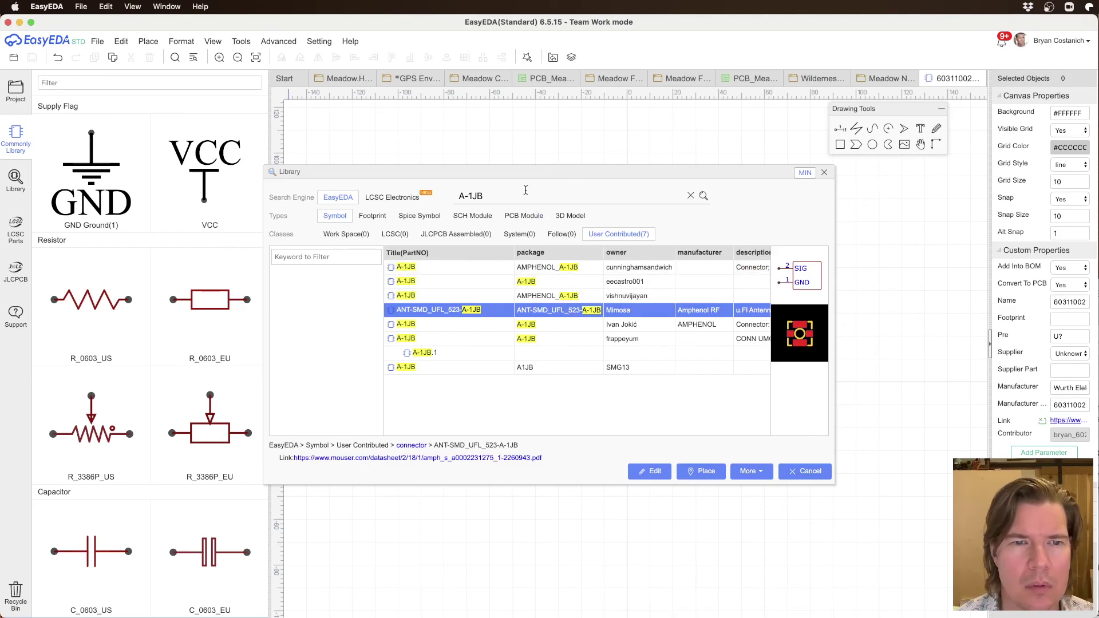
key(super+v)
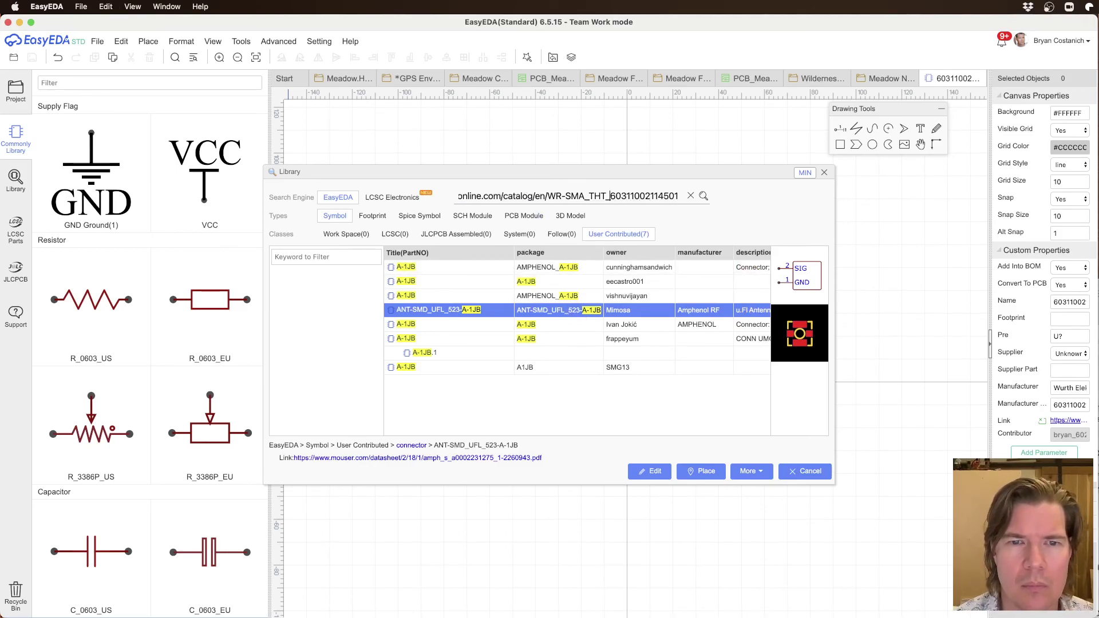
key(shift+super+Left)
key(BackSpace)
key(Return)
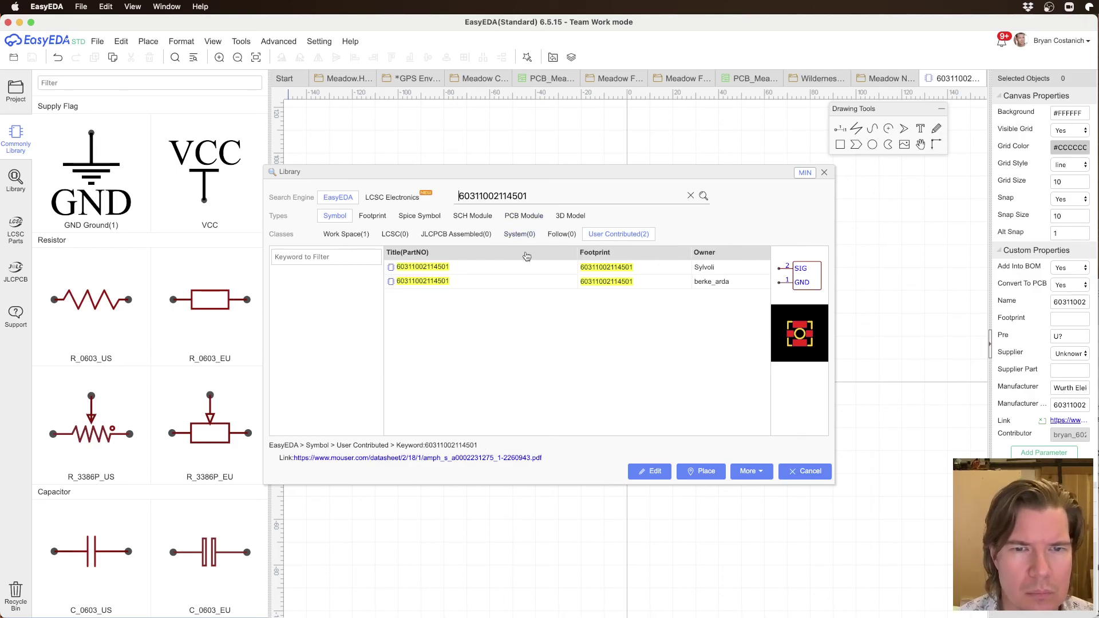
click(653, 272)
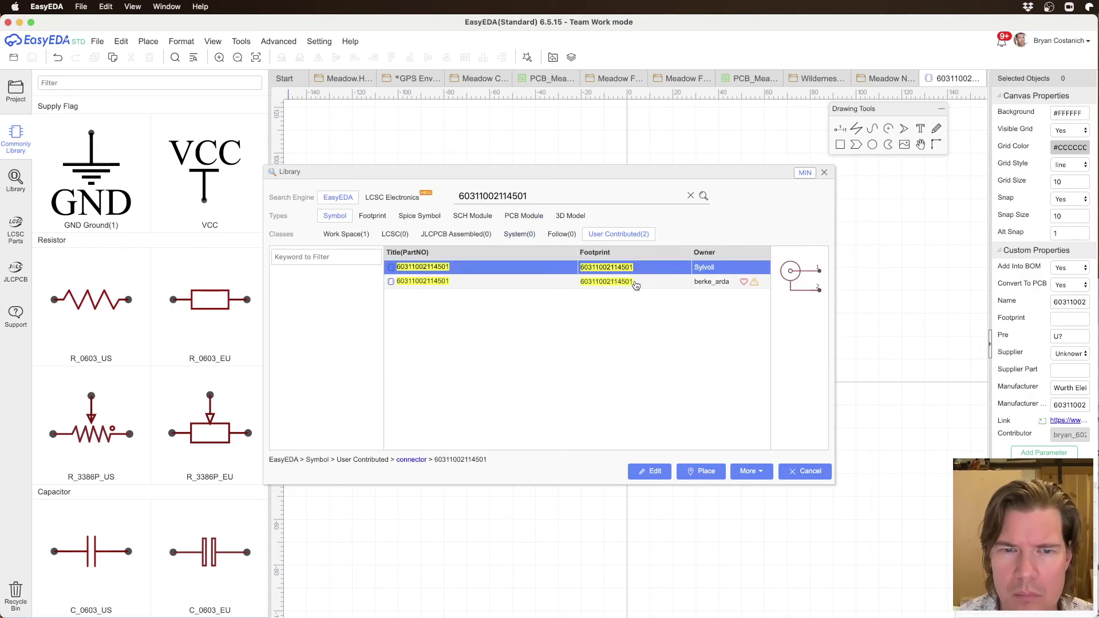
click(636, 286)
click(373, 218)
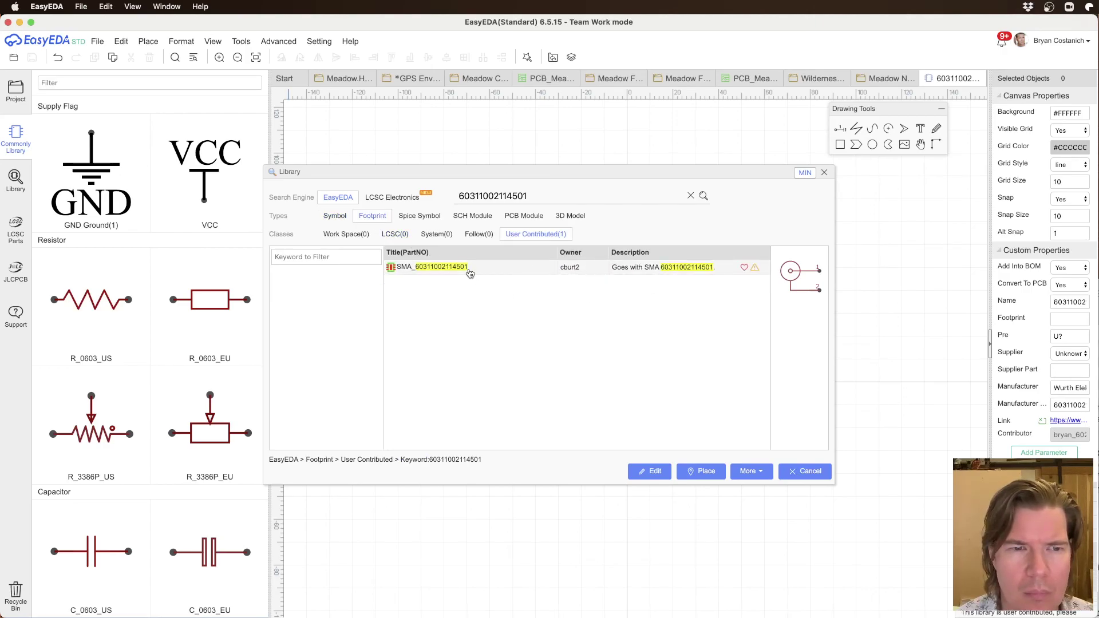
click(470, 272)
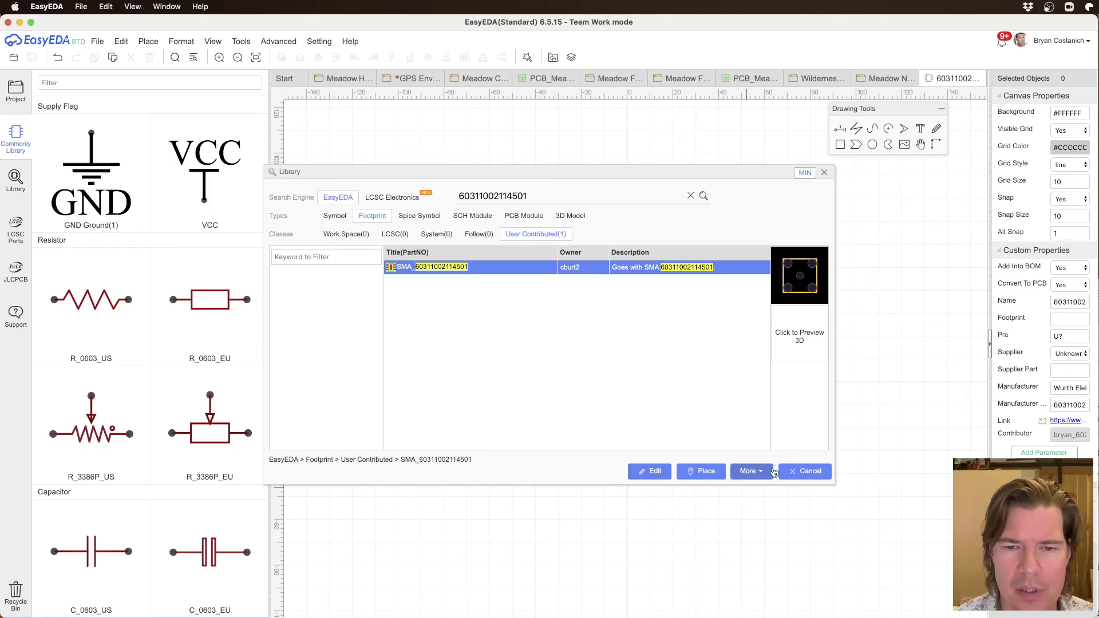
click(806, 471)
click(1069, 318)
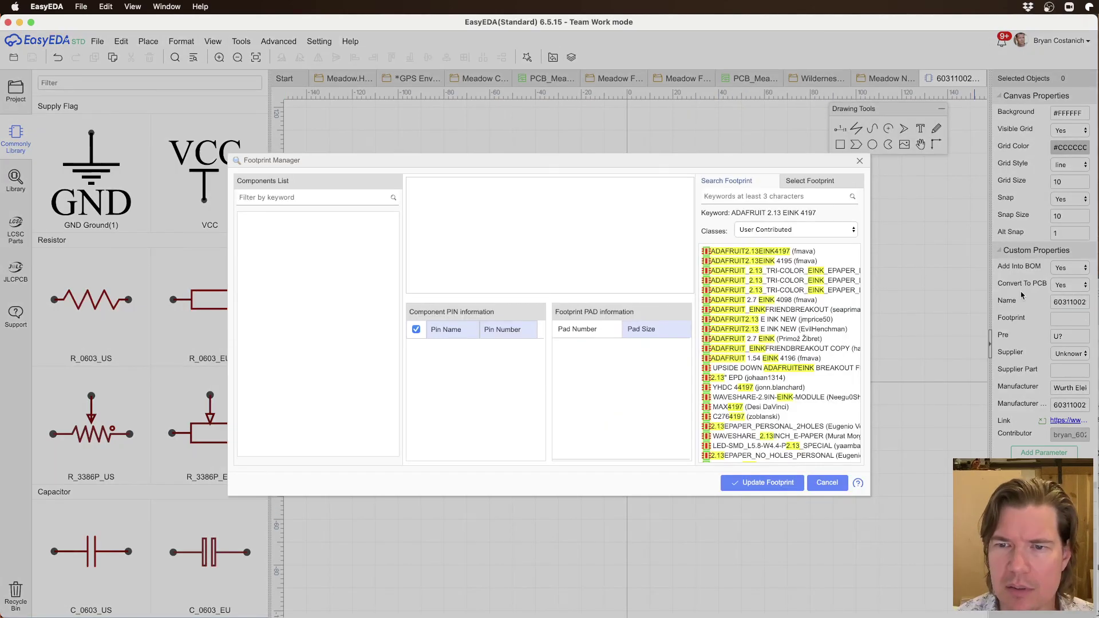
click(769, 195)
key(super+v)
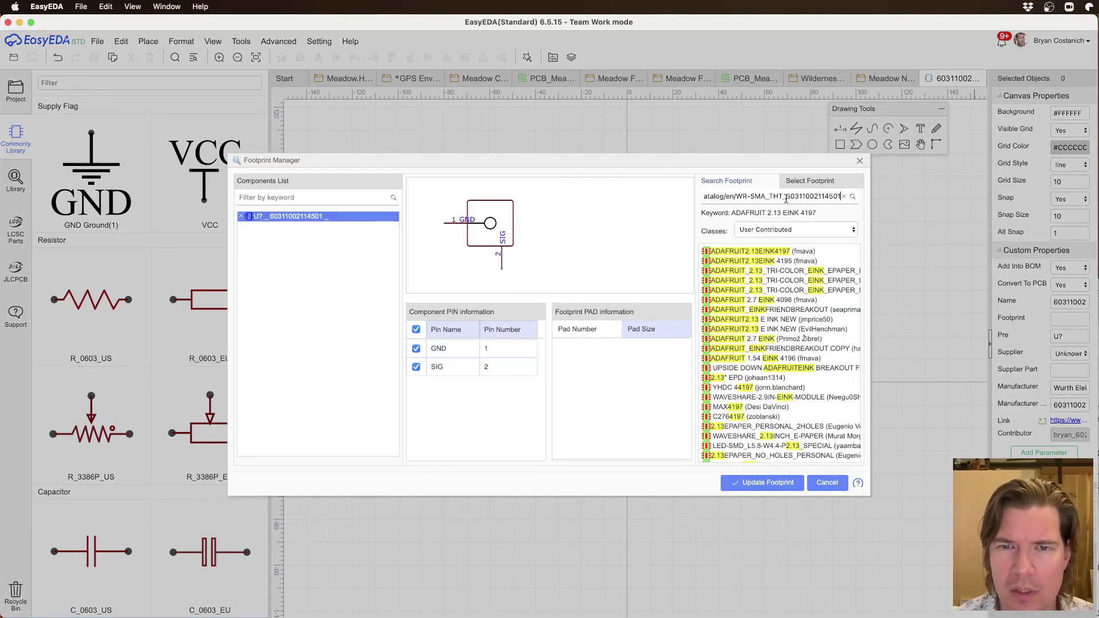
key(super+BackSpace)
key(Return)
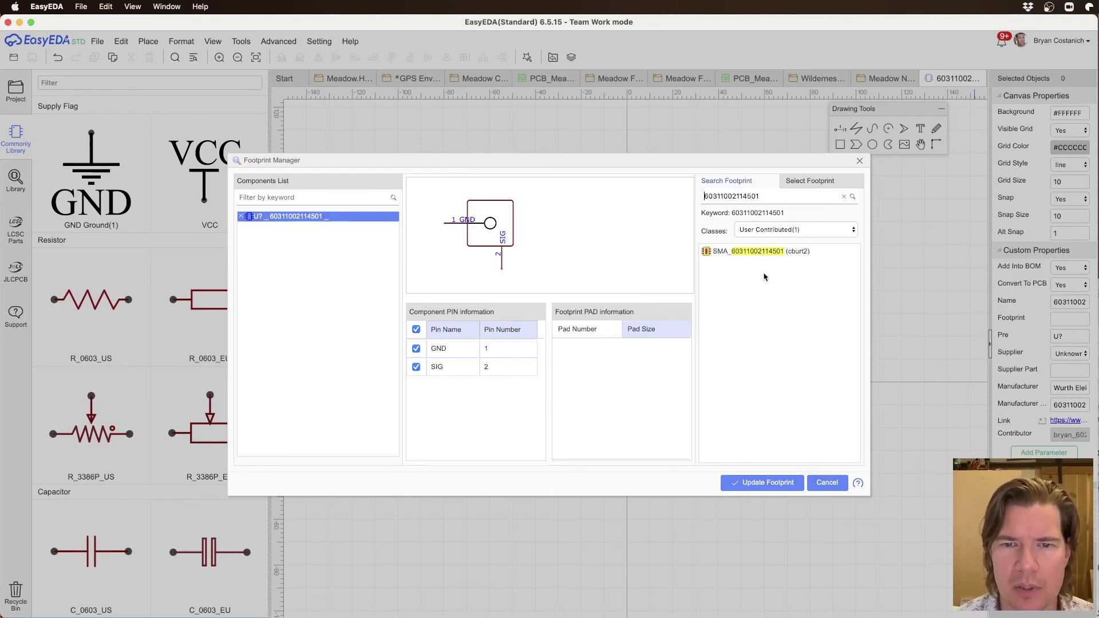
click(772, 253)
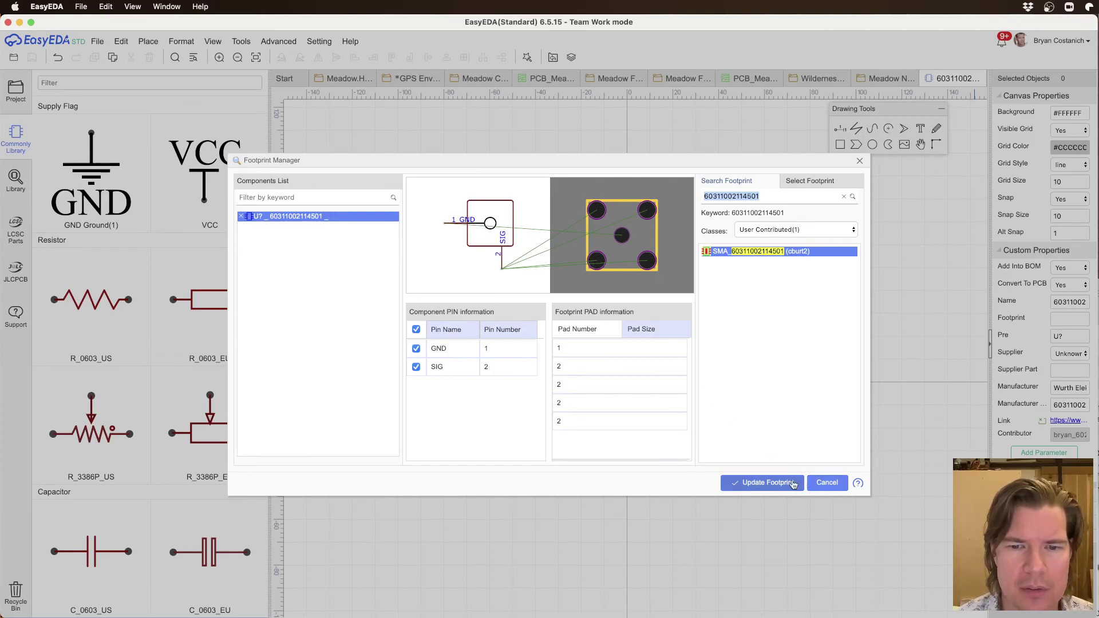
click(769, 483)
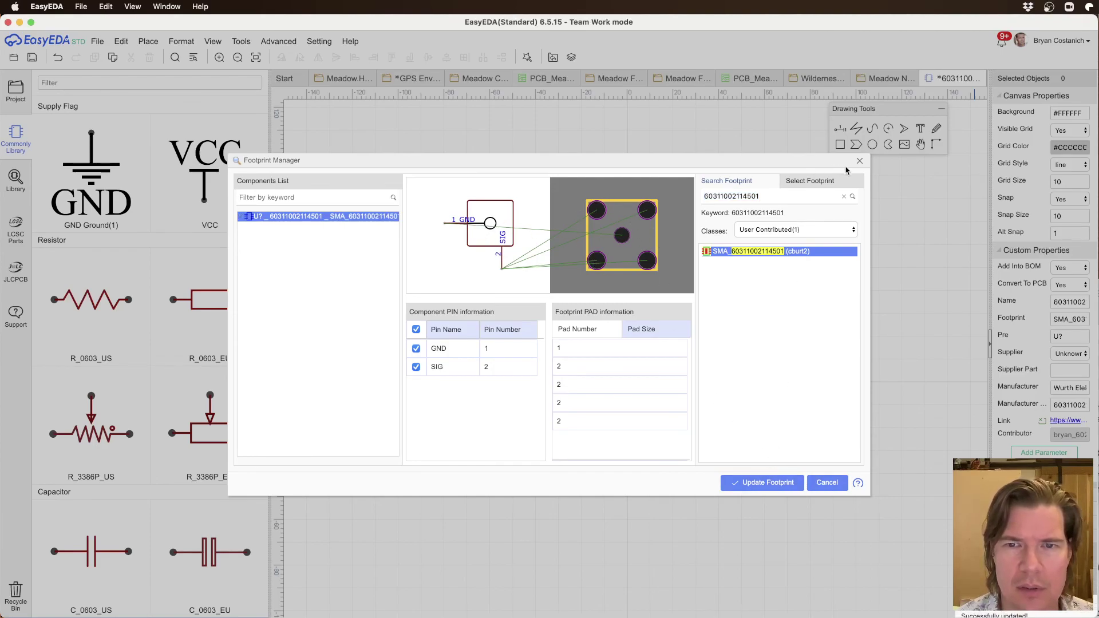
click(859, 163)
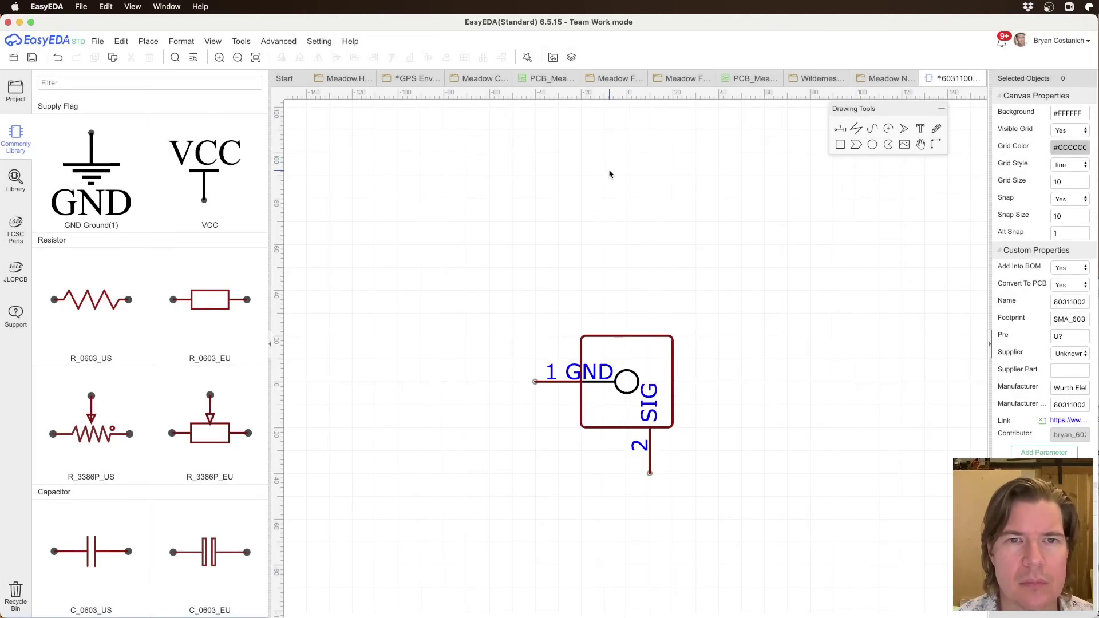
key(ctrl+s)
click(416, 79)
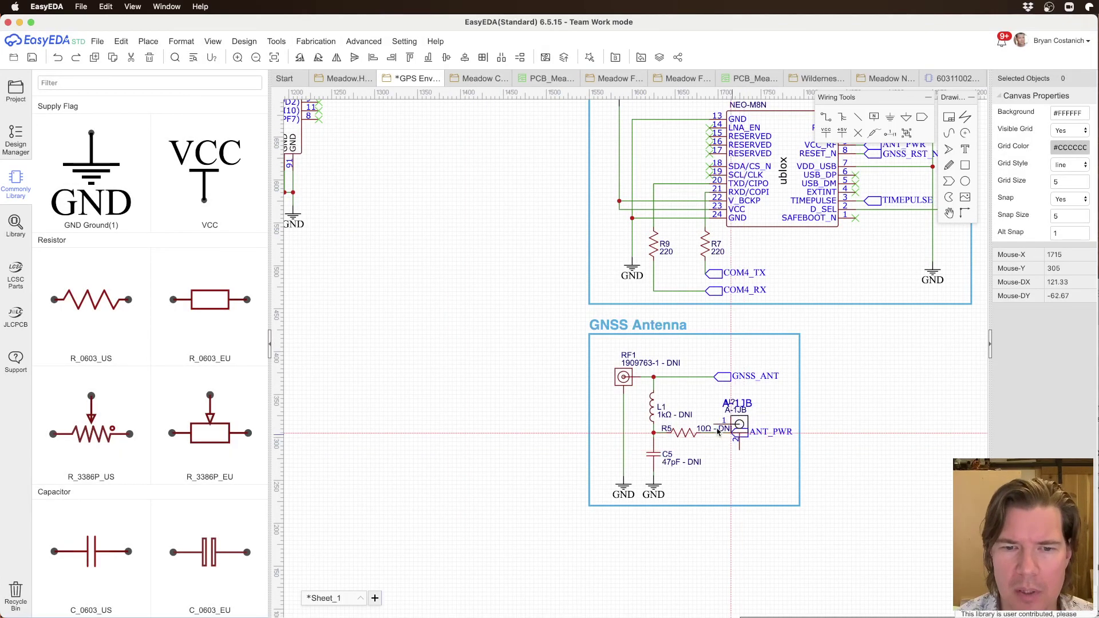
key(Escape)
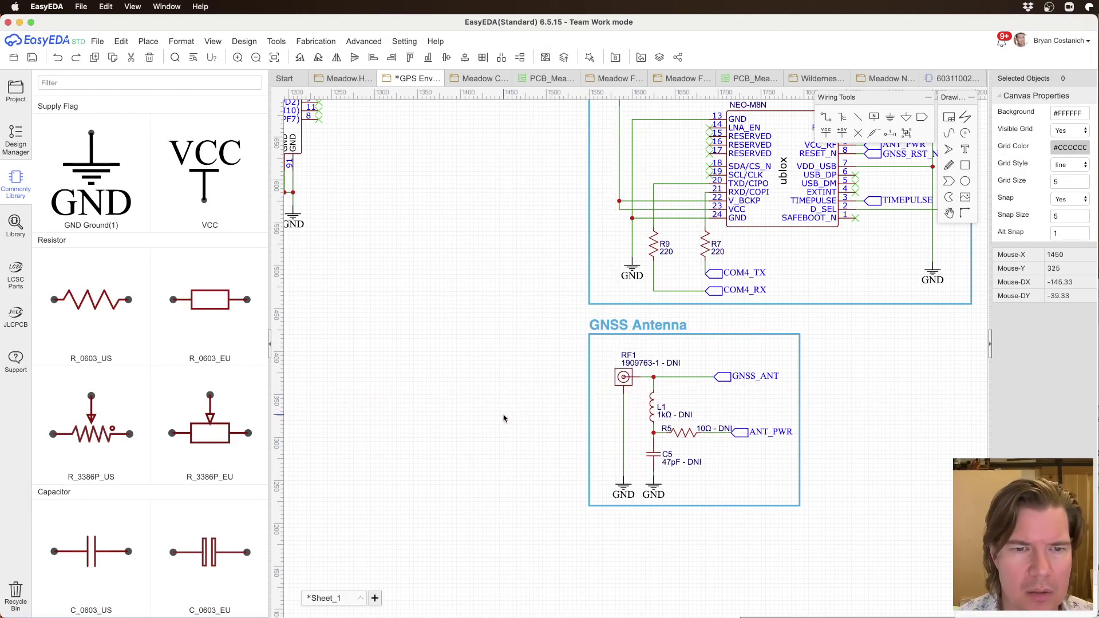
click(16, 232)
key(Return)
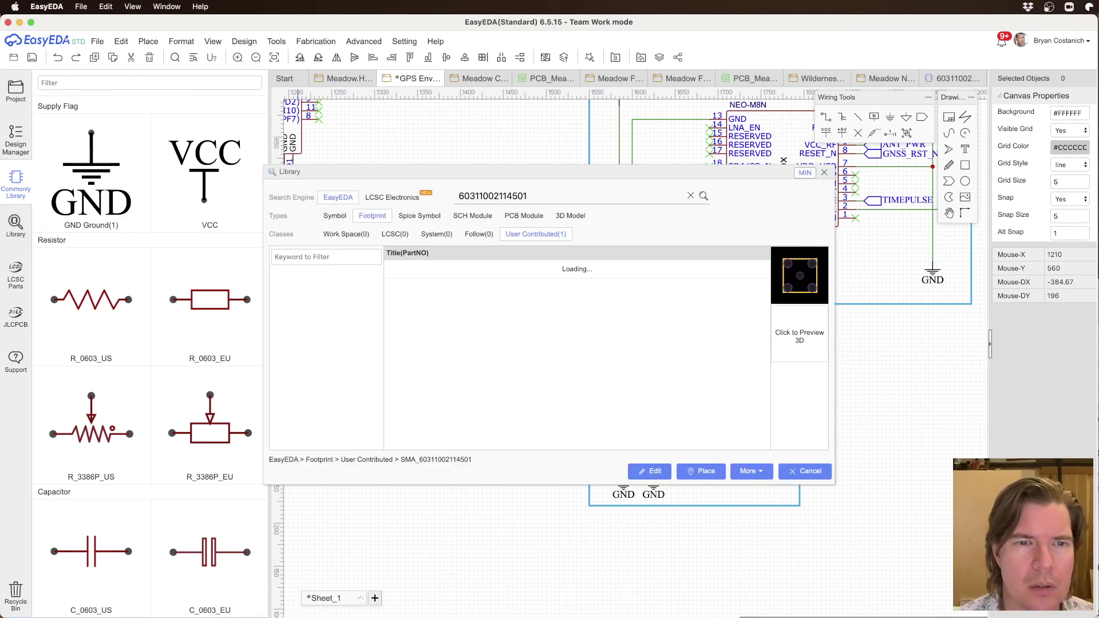
click(335, 215)
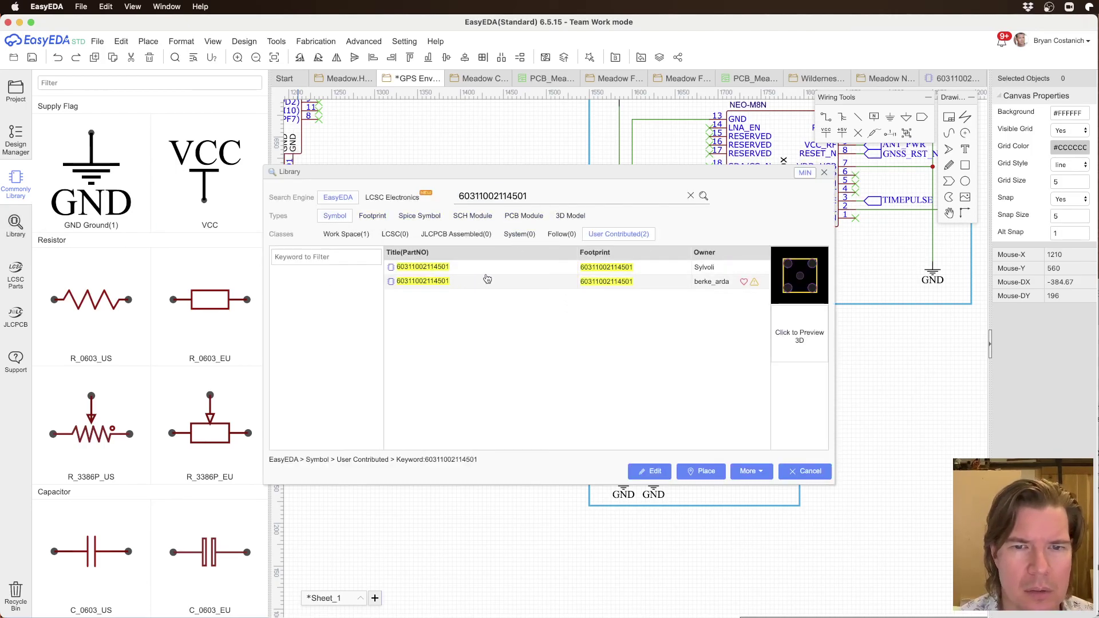
click(346, 235)
click(447, 268)
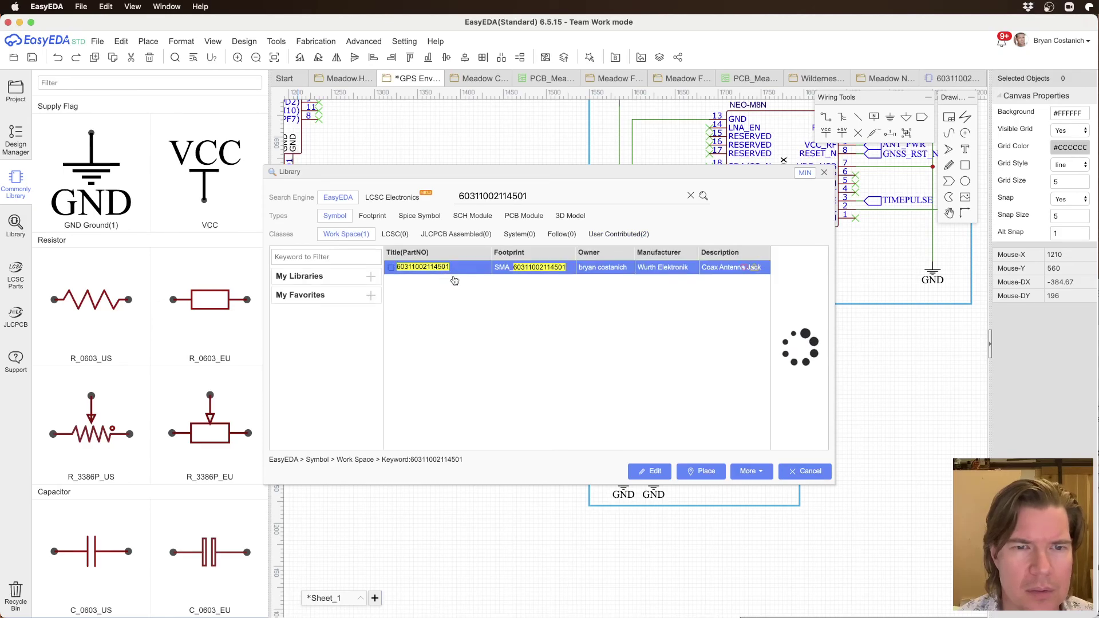
click(706, 472)
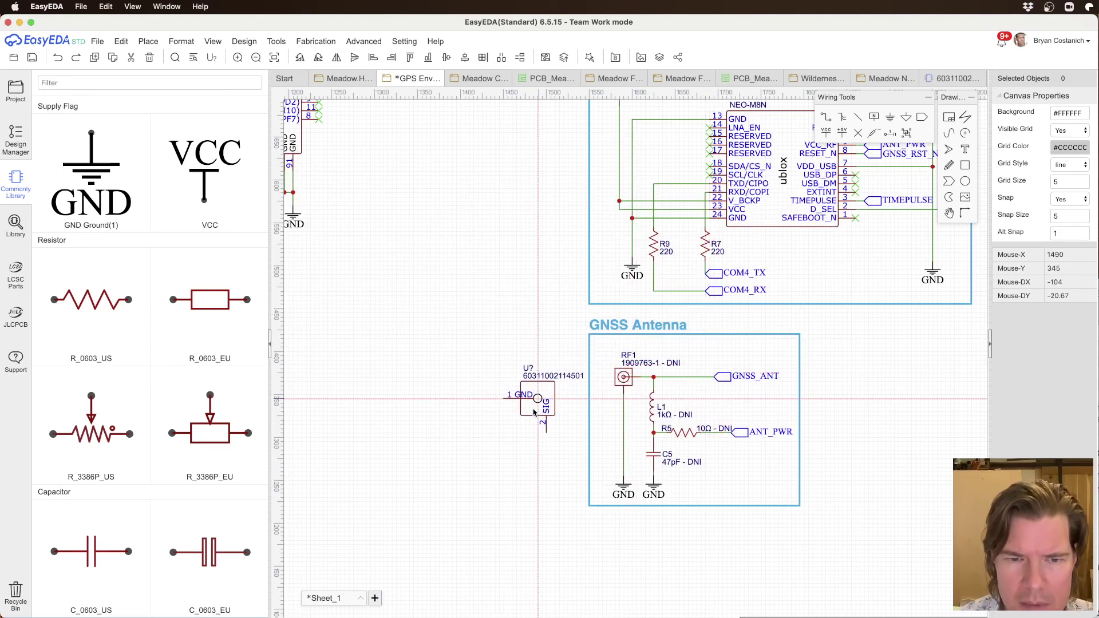
click(529, 382)
key(Escape)
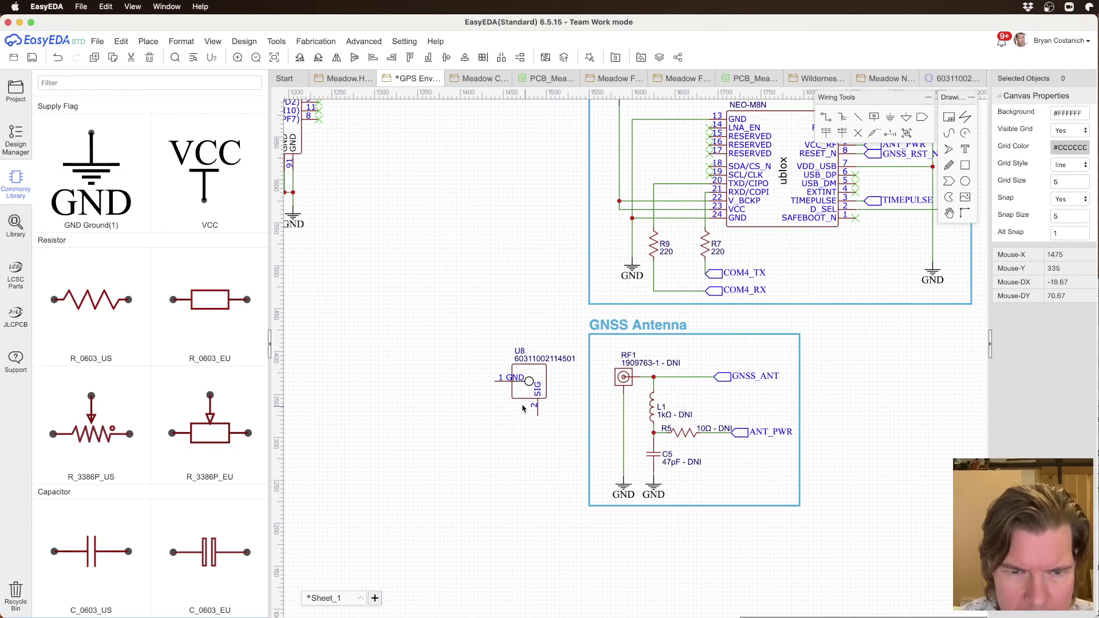
Step: Compare the placed connector with the antenna circuit in the other open Meadow schematic and with its symbol document
scroll(521, 402, up, 3)
scroll(555, 405, down, 1)
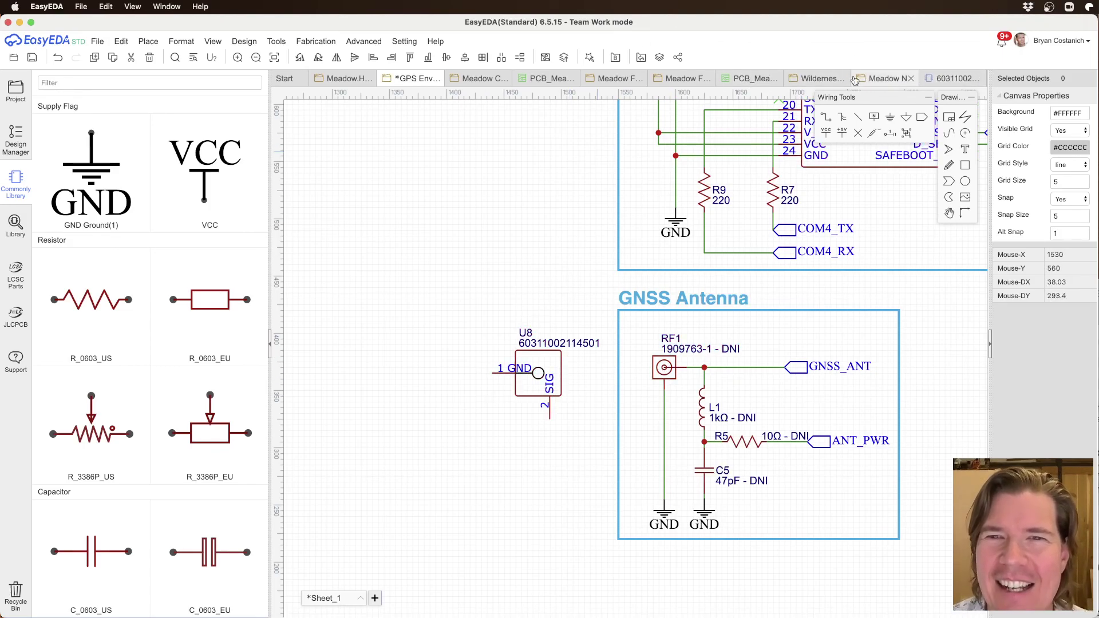
click(819, 78)
click(890, 79)
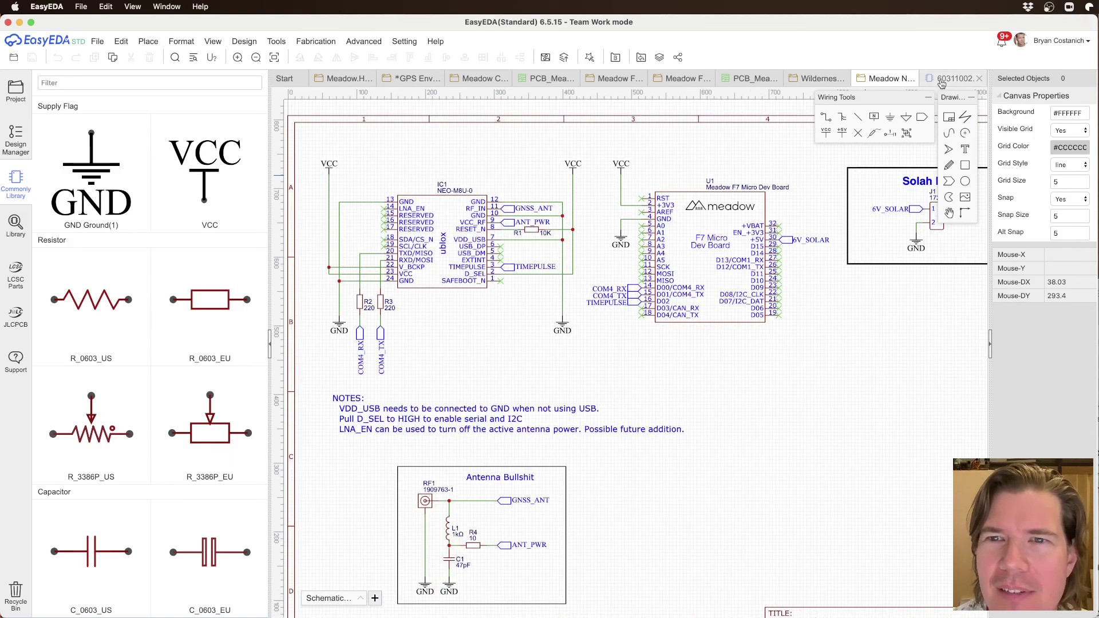
click(939, 81)
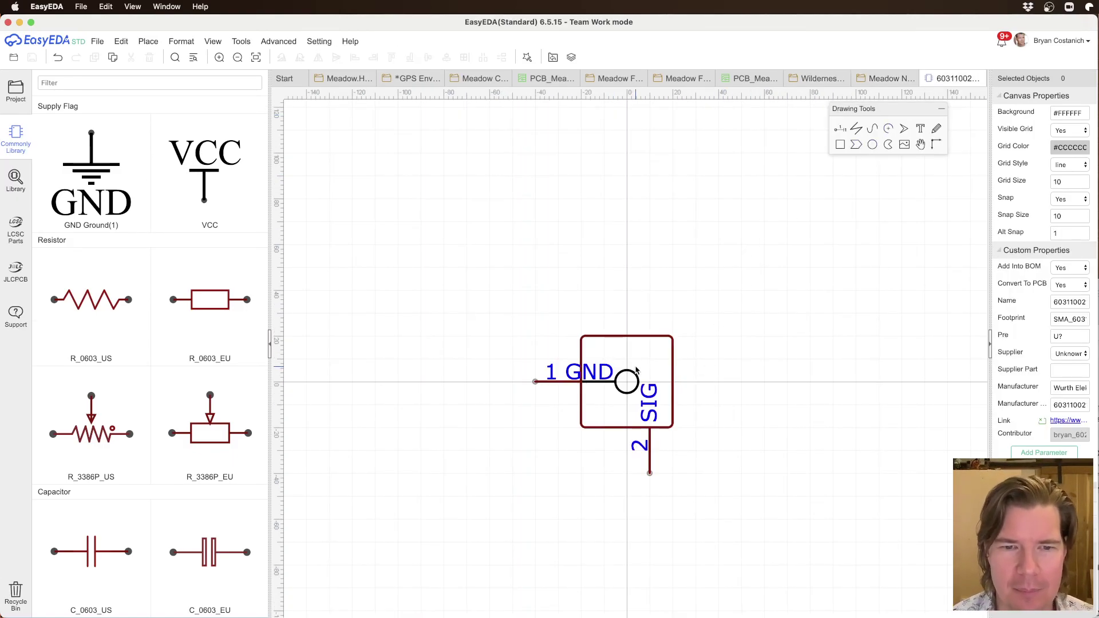
click(409, 81)
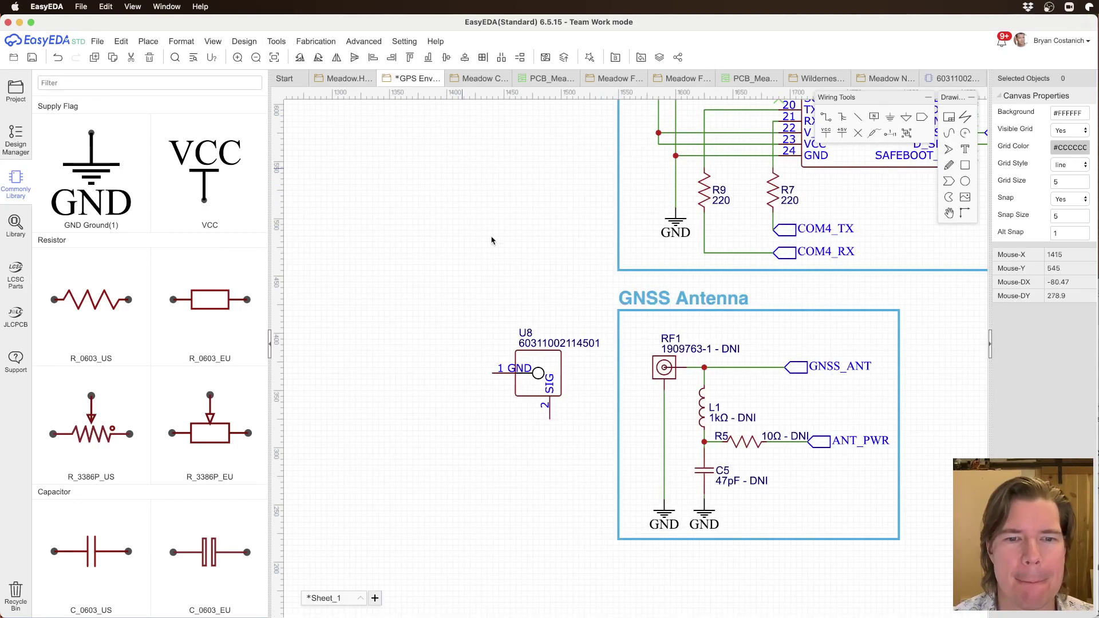
click(958, 79)
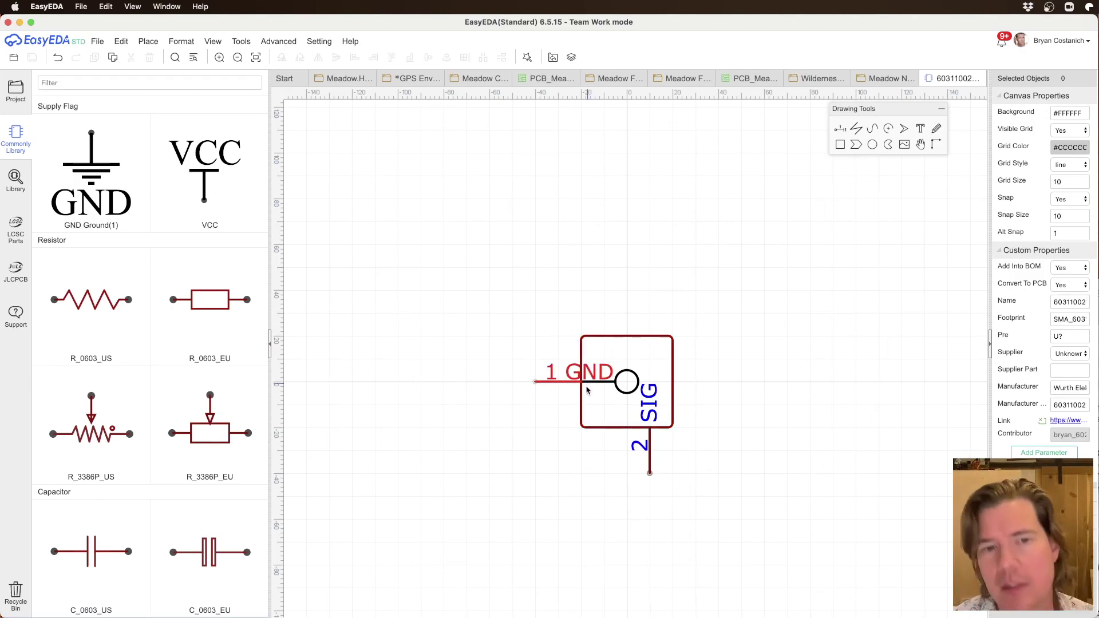
scroll(613, 413, up, 3)
click(657, 365)
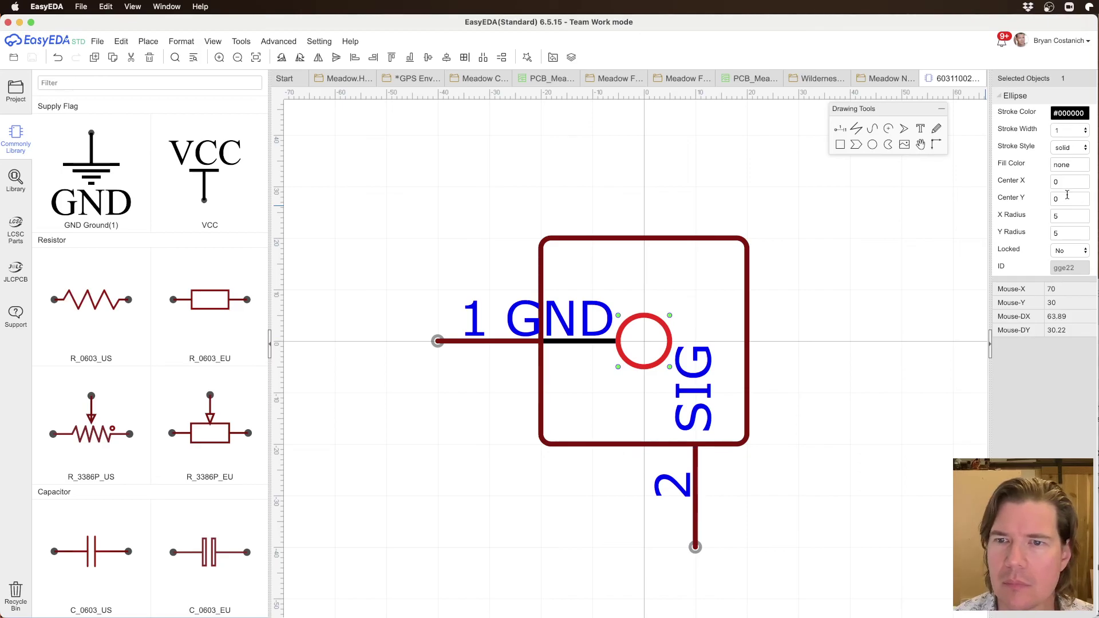
double_click(1065, 221)
text(2)
key(Return)
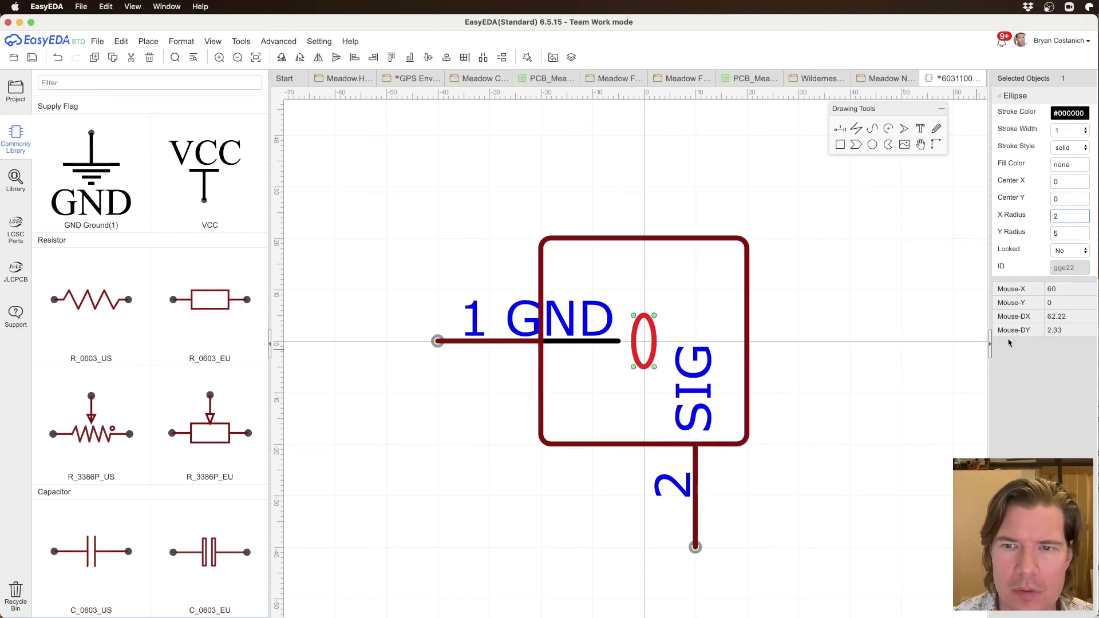
double_click(1068, 233)
text(2)
key(Return)
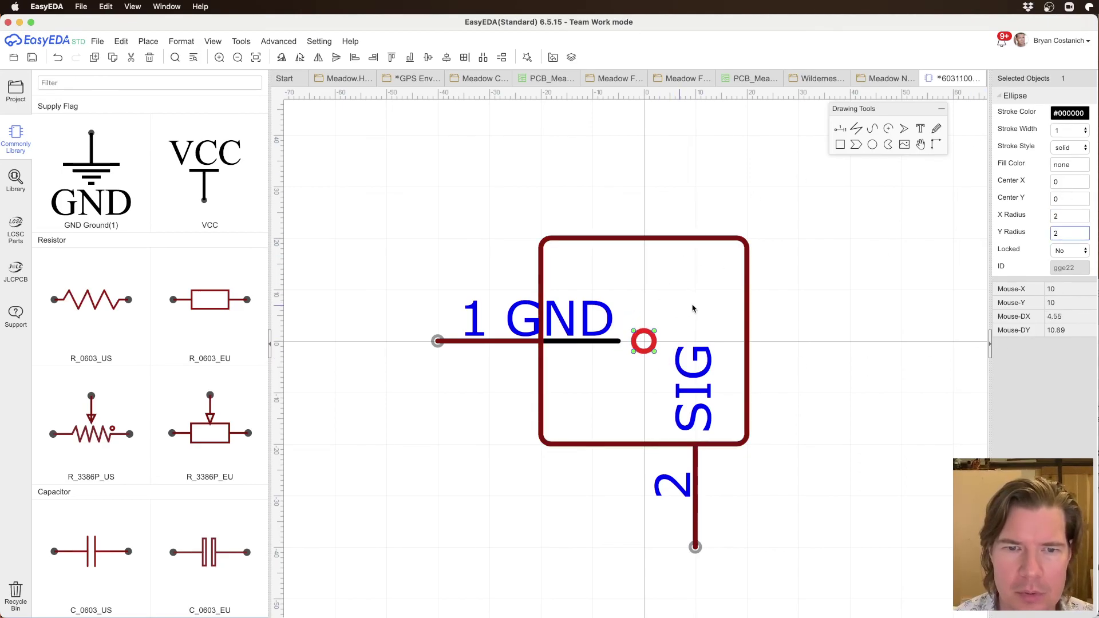
Step: Set the center circle's stroke color to #880000
click(634, 355)
click(644, 350)
click(1068, 113)
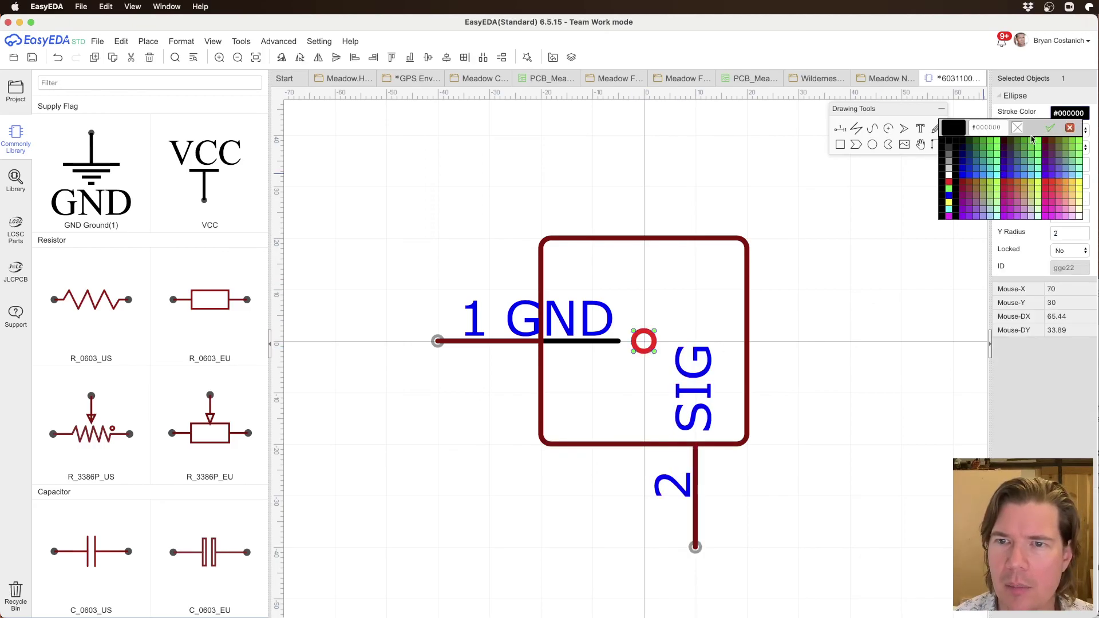
click(981, 128)
key(super+a)
text(#88000)
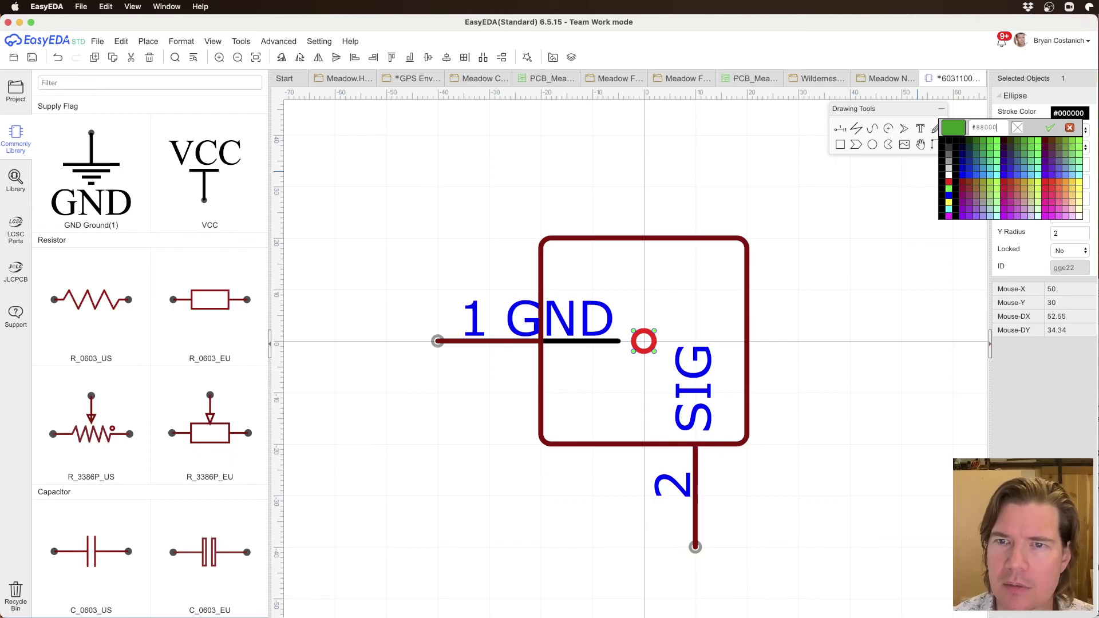
text(0)
key(Return)
click(871, 297)
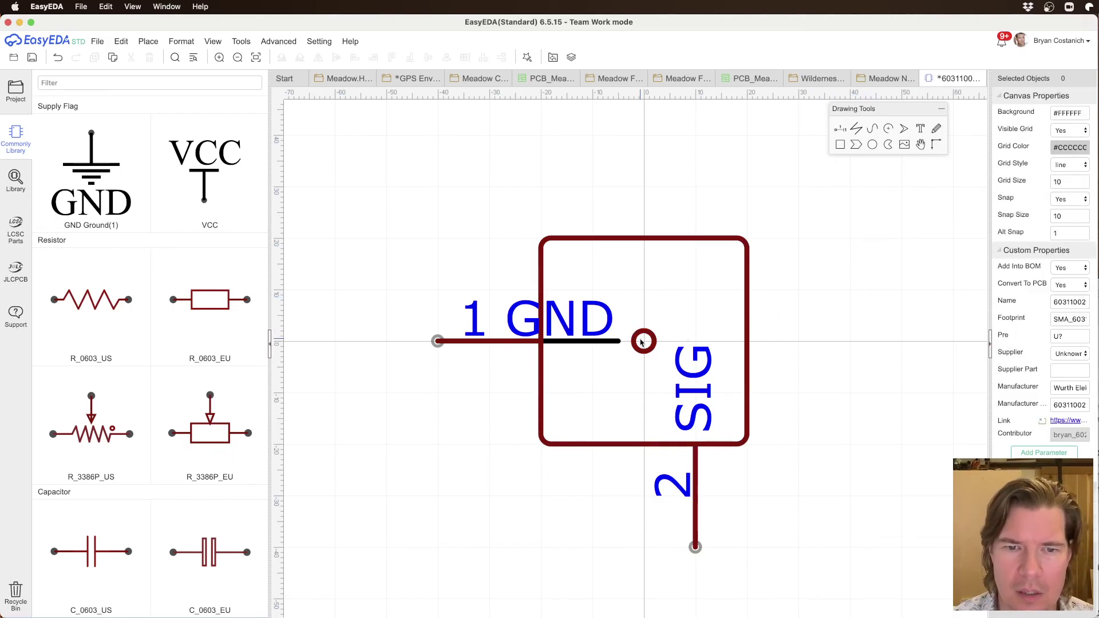
Step: Duplicate the center circle, set the copy's X and Y radius to 6 and center it on the original
click(641, 342)
drag(658, 327, 657, 273)
click(667, 282)
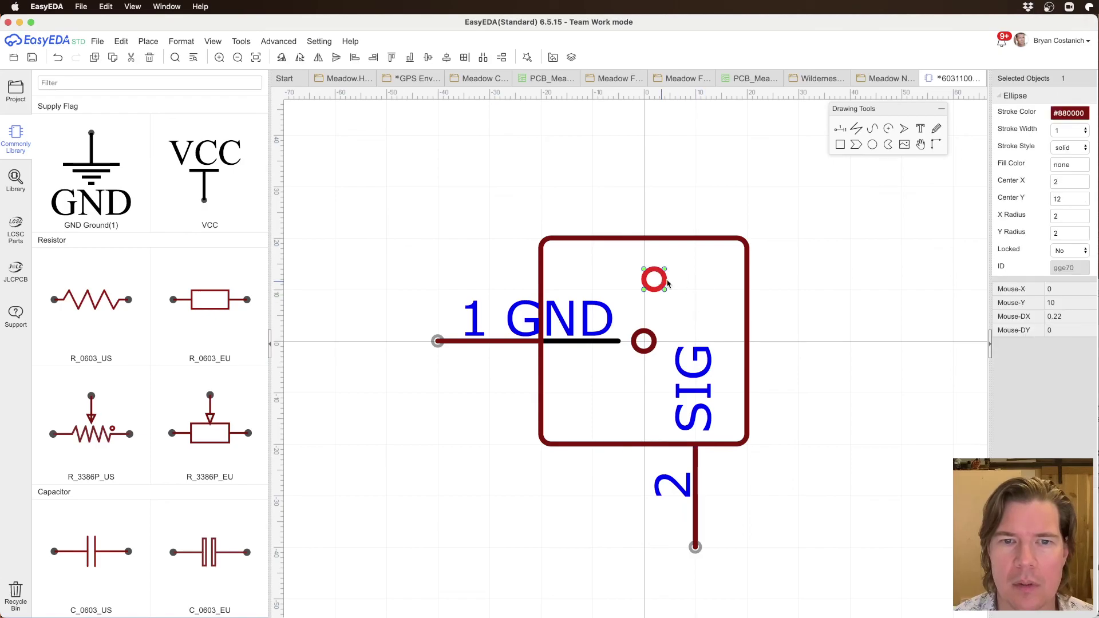
double_click(1080, 184)
double_click(1065, 217)
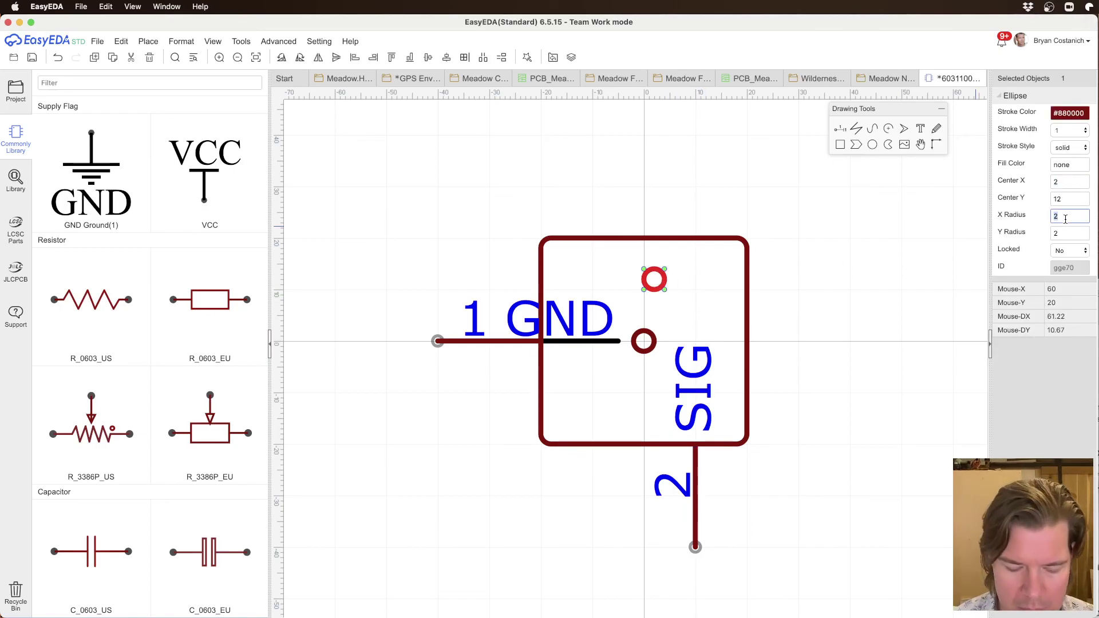
text(6)
key(Tab)
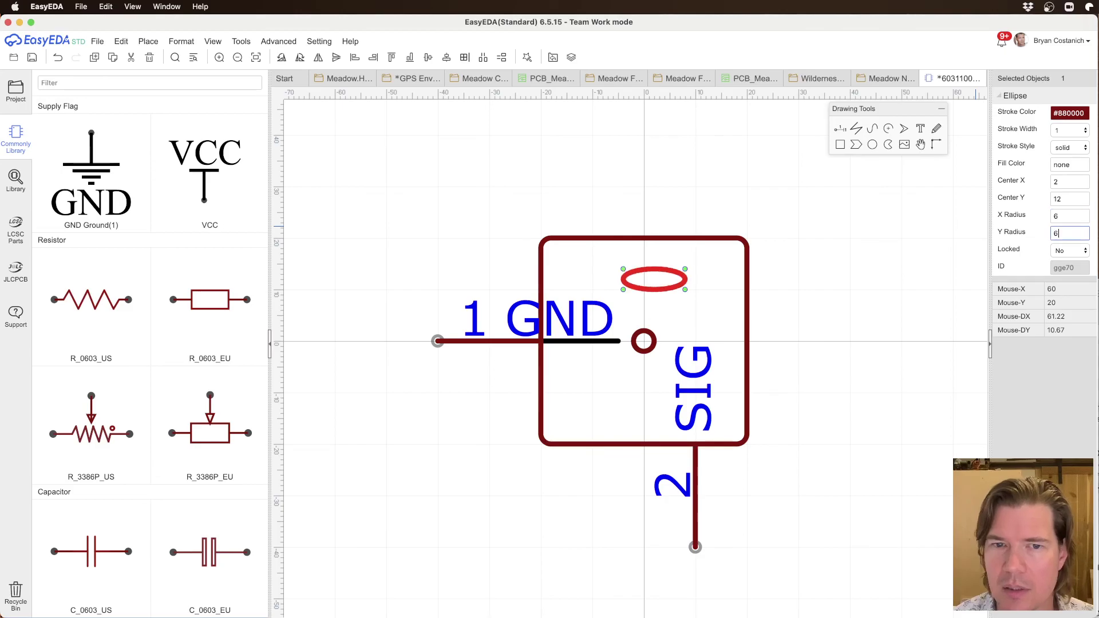
text(6)
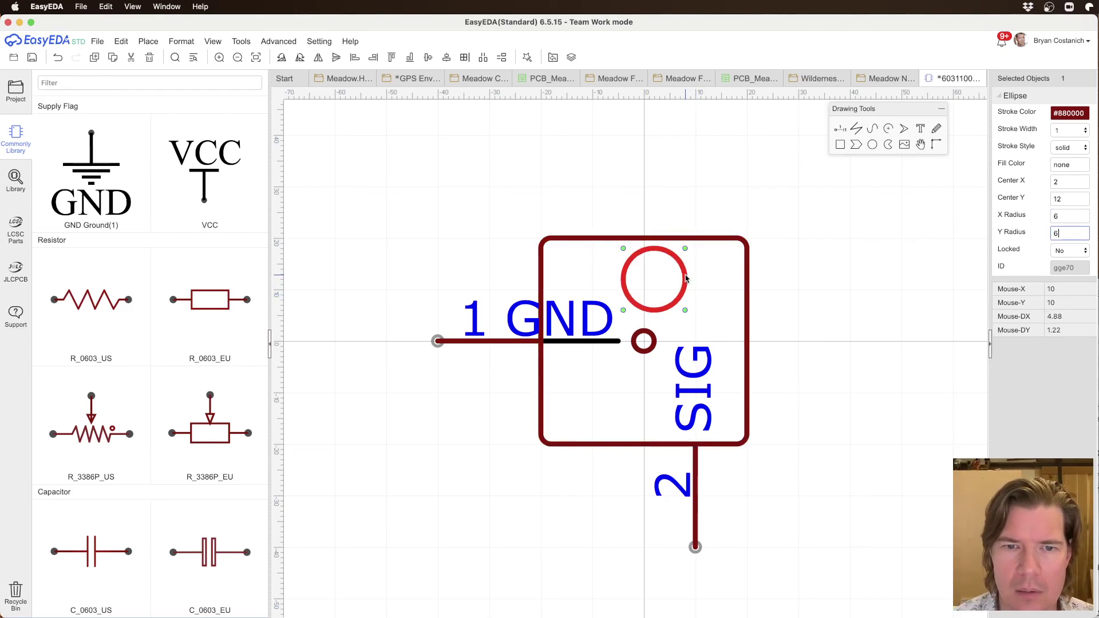
drag(687, 280, 677, 342)
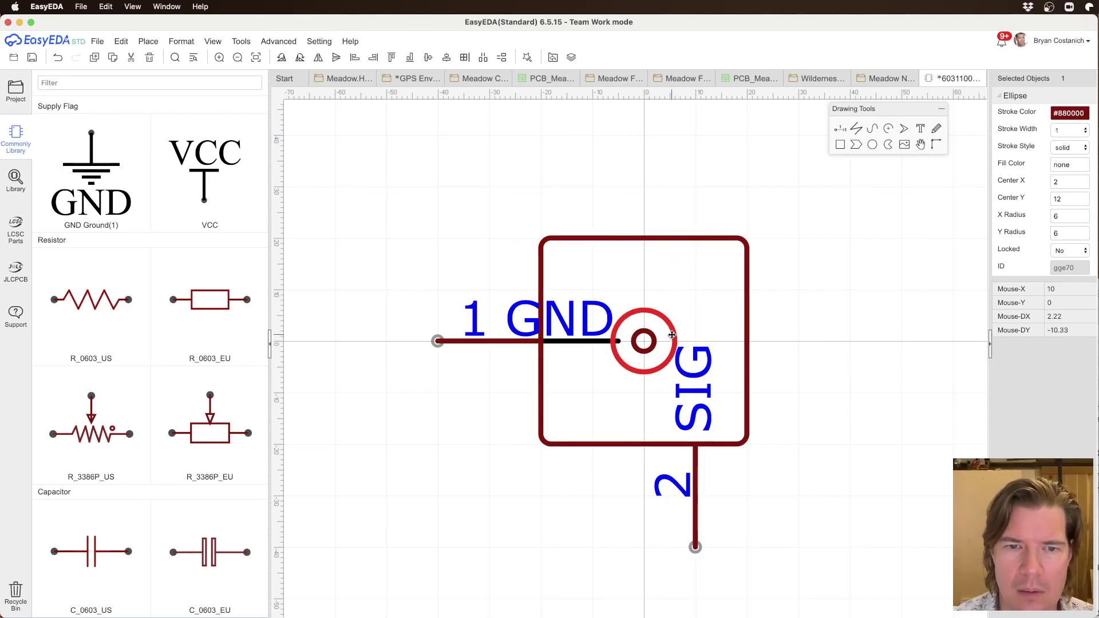
Step: Enlarge the outer circle to an X and Y radius of 8
double_click(1068, 218)
key(Tab)
text(8)
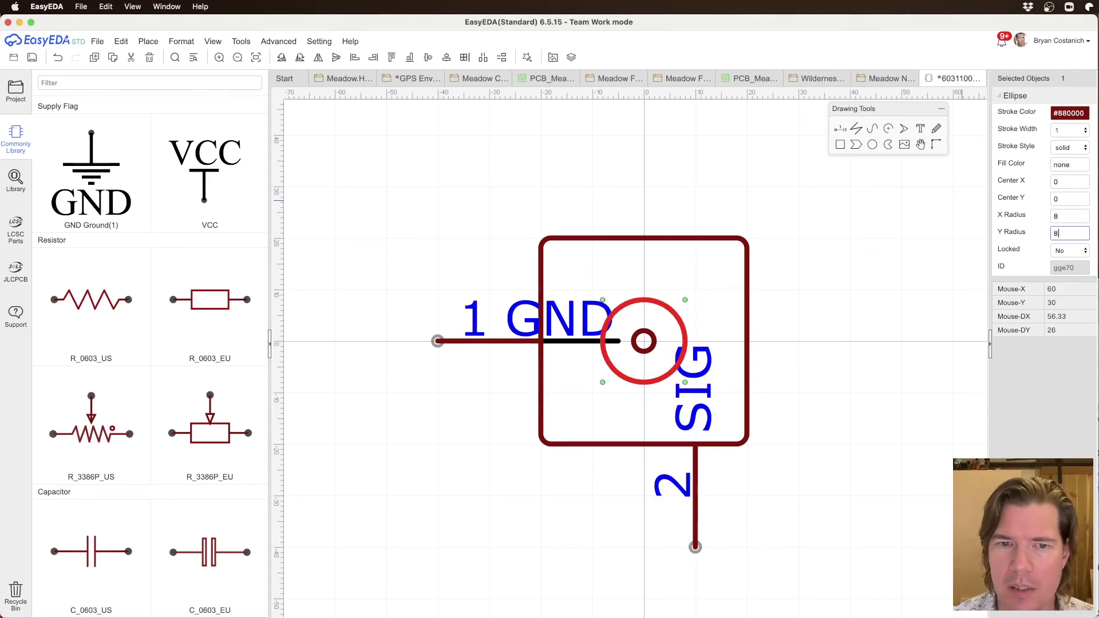
click(876, 297)
Step: Move the GND pin away from the connector body and set the inner horizontal line's stroke color to #880000
click(594, 350)
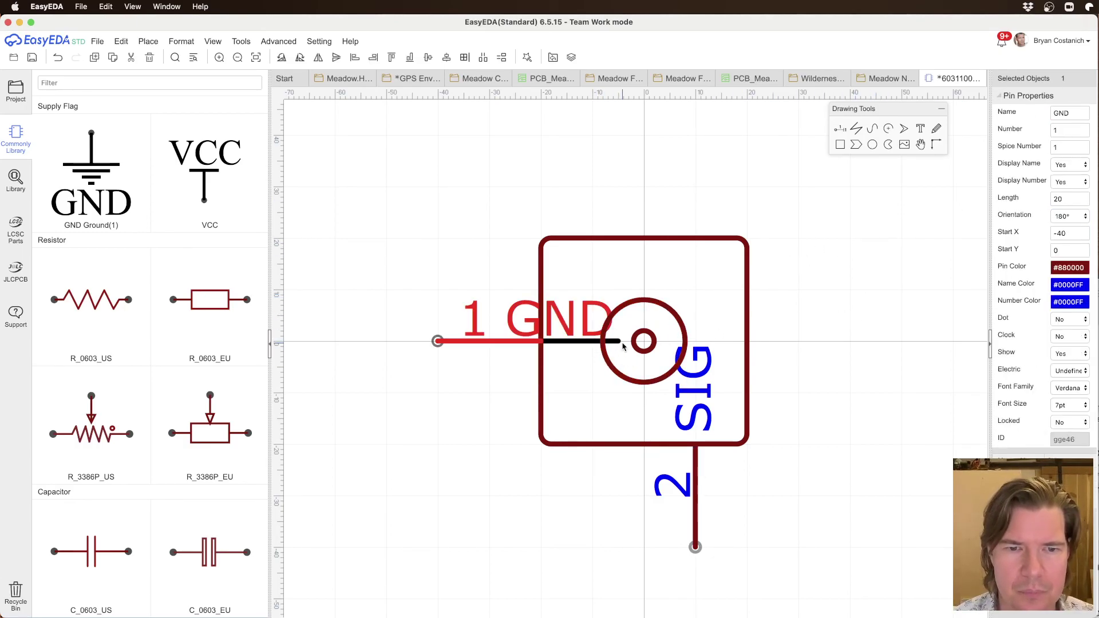
double_click(583, 345)
click(540, 405)
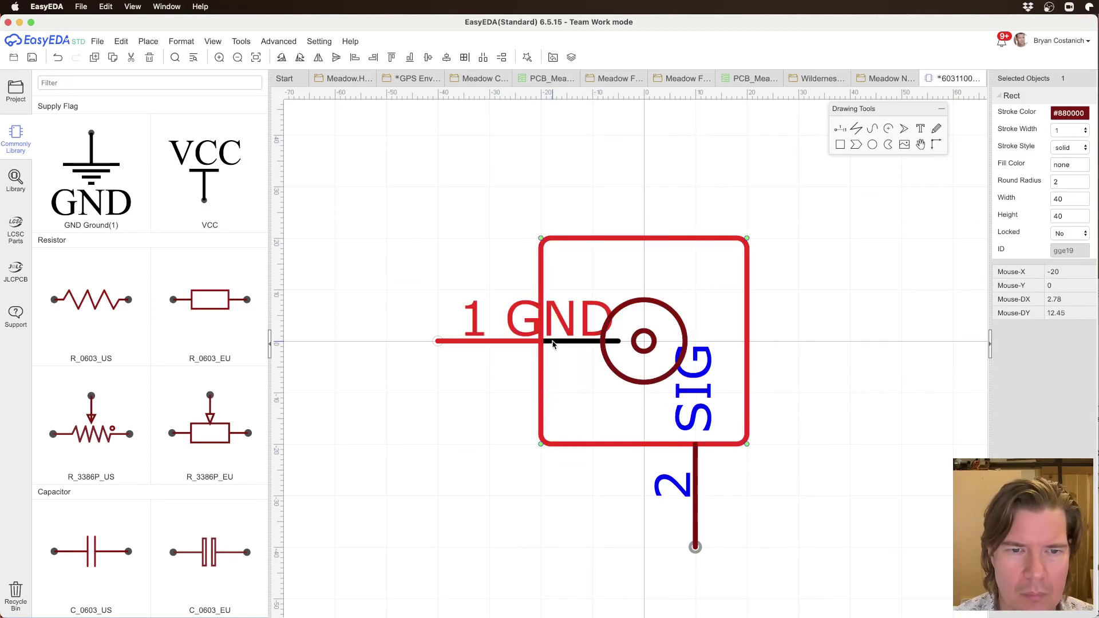
drag(496, 342, 360, 237)
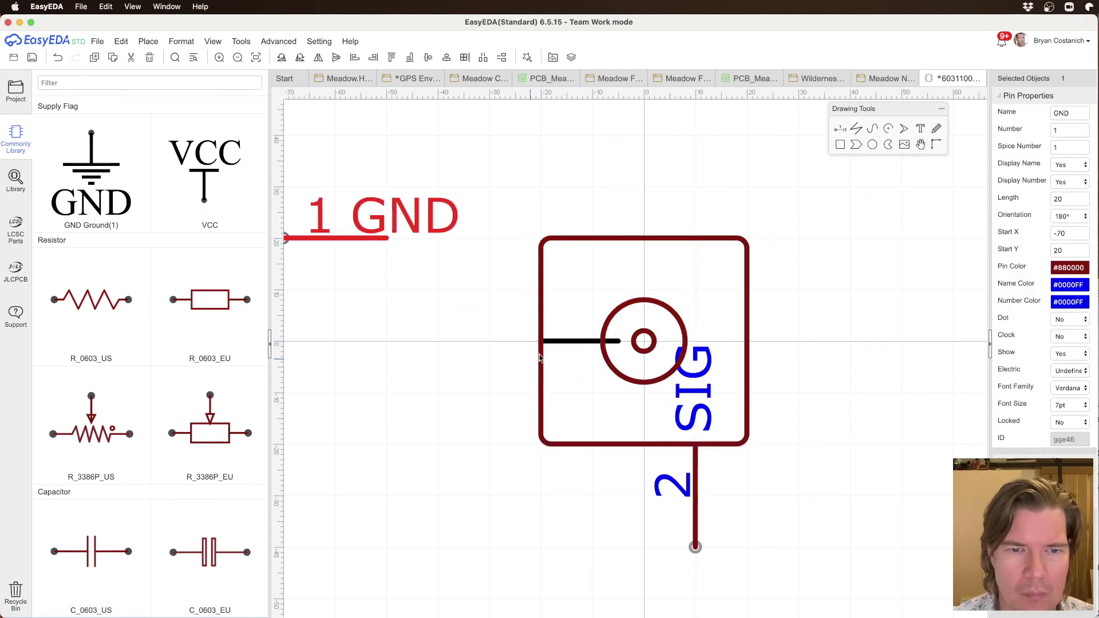
click(569, 342)
click(569, 341)
click(1070, 112)
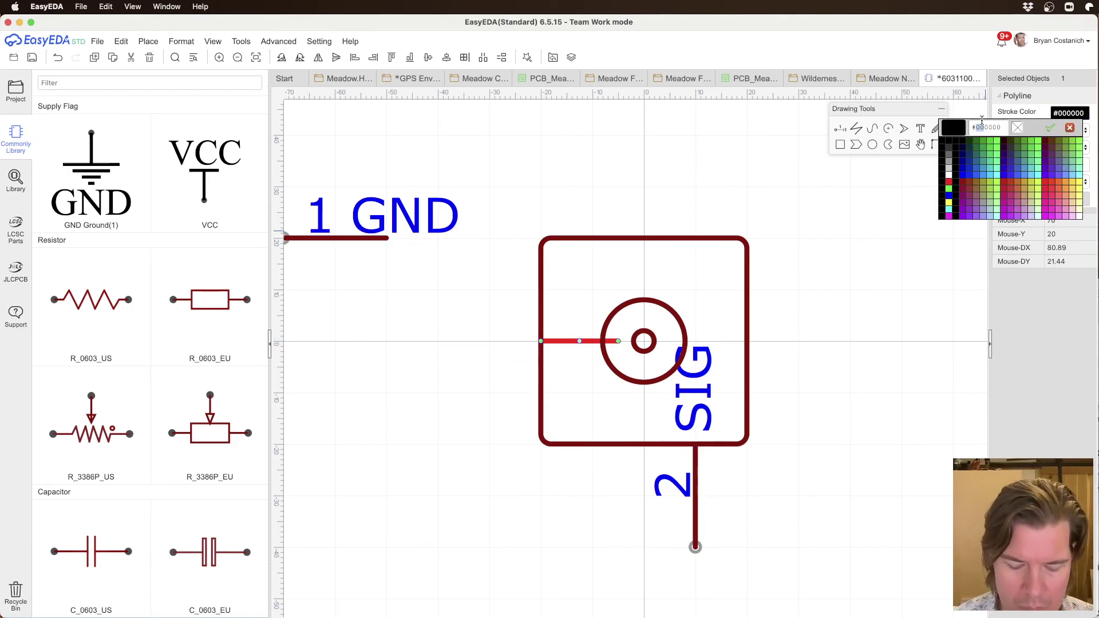
text(88)
key(Return)
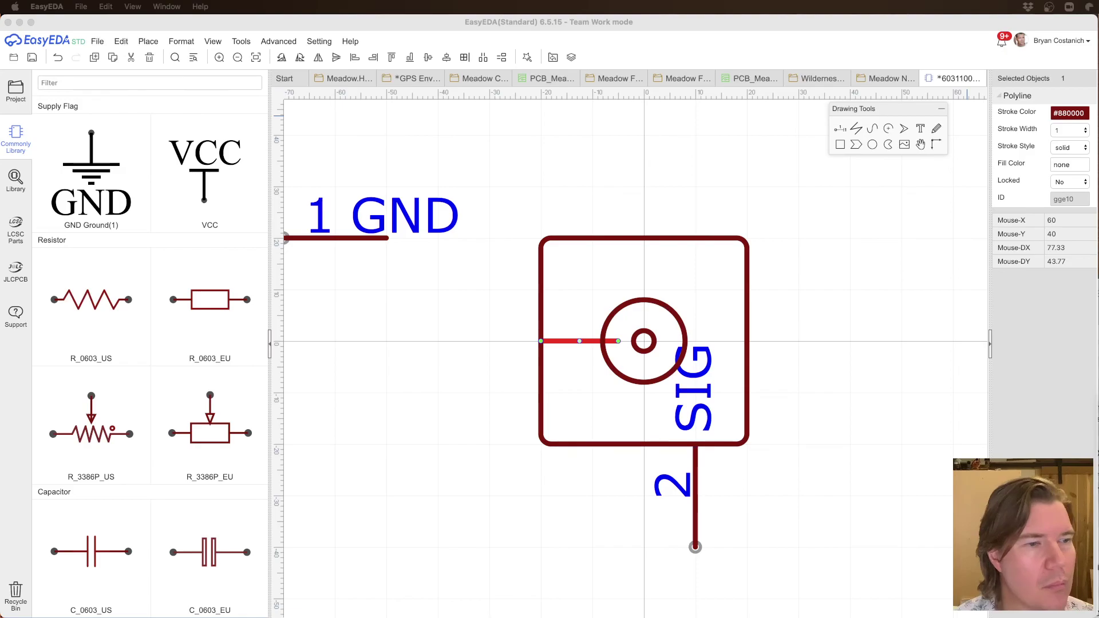
click(785, 308)
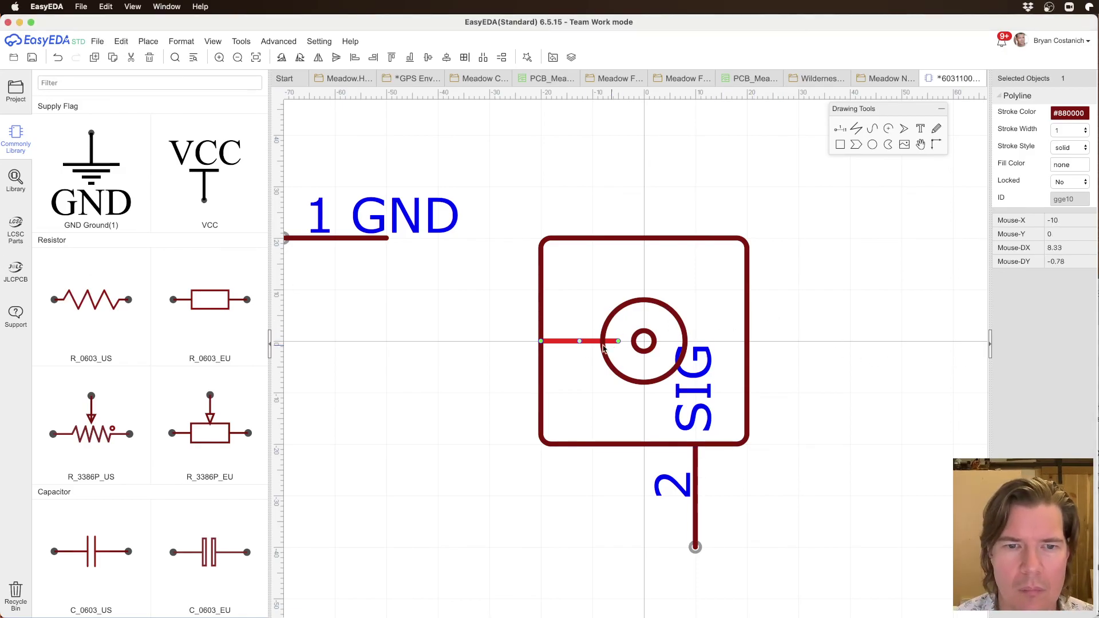
Step: Extend the inner horizontal line to the edge of the small center circle
click(585, 346)
click(614, 342)
mouse_move(619, 343)
mouse_down()
mouse_move(643, 339)
mouse_move(596, 346)
mouse_move(632, 342)
mouse_up()
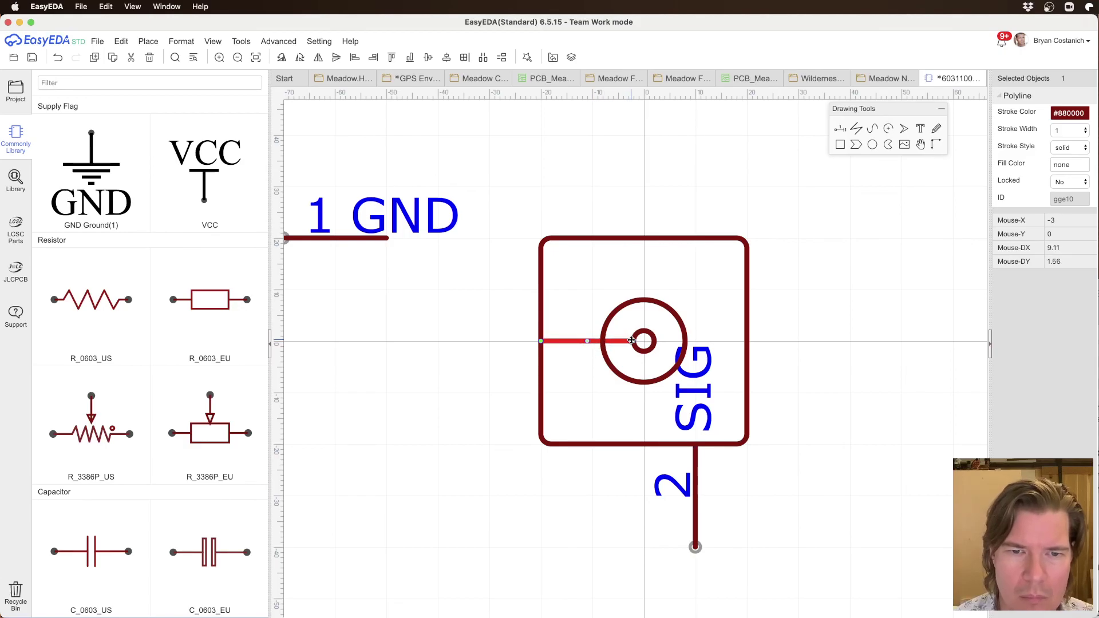
click(577, 275)
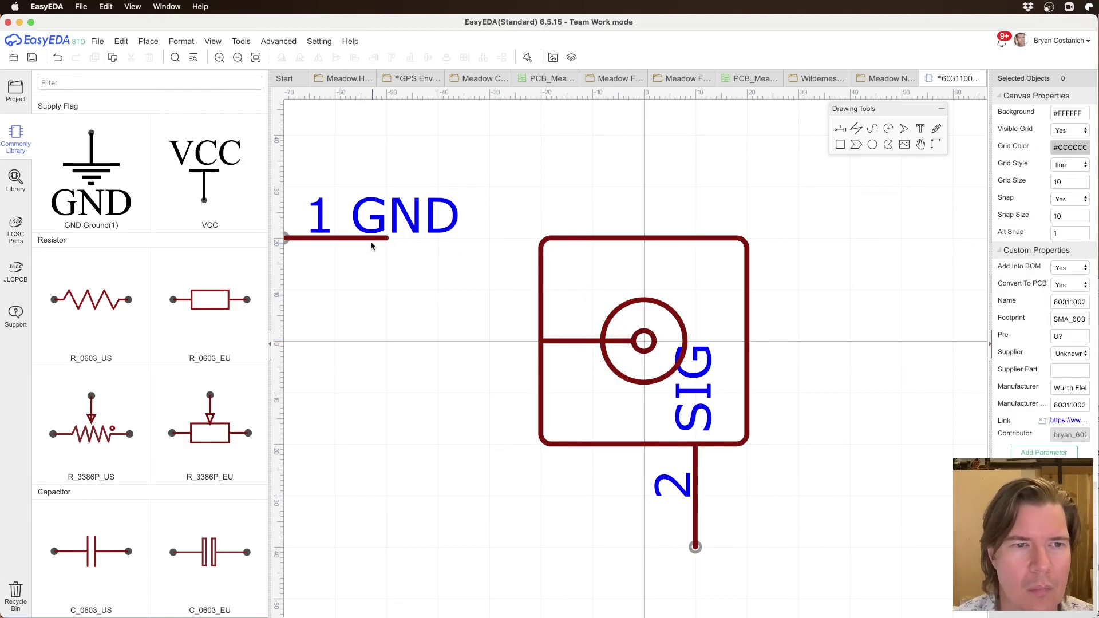
Step: Reattach the GND pin to the body's left edge at -40, 0 and move its name label inside the body's upper-left corner
drag(373, 243, 534, 194)
drag(367, 245, 497, 356)
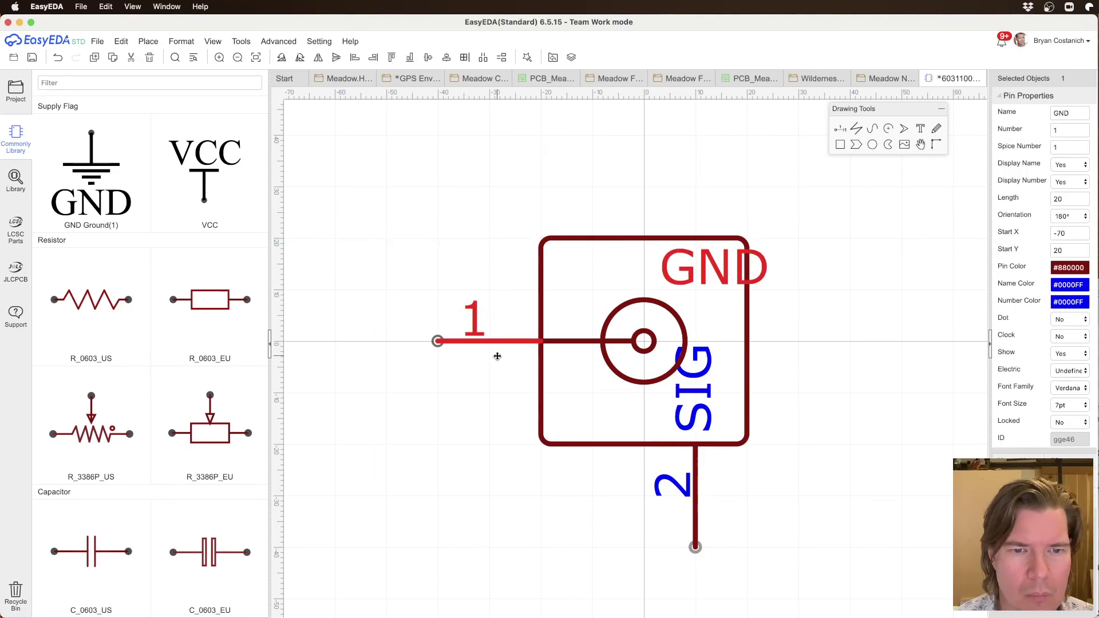
click(858, 277)
drag(707, 274, 621, 270)
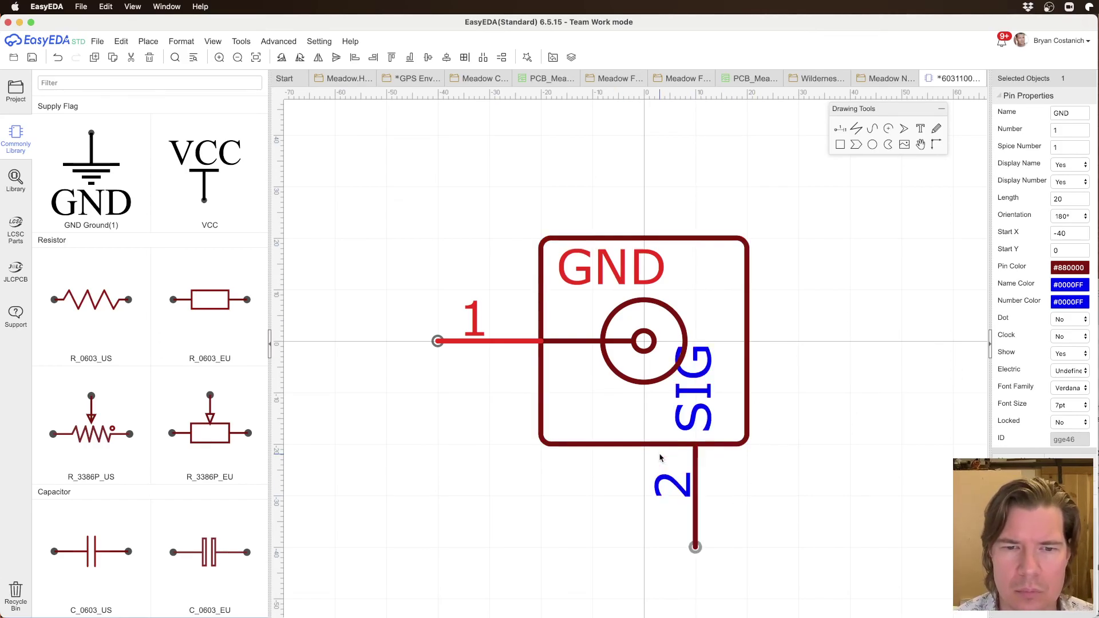
Step: Move the GND name label below its pin and the SIG name label beside its pin, both outside the connector body
drag(698, 395, 723, 394)
drag(596, 275, 468, 376)
click(560, 331)
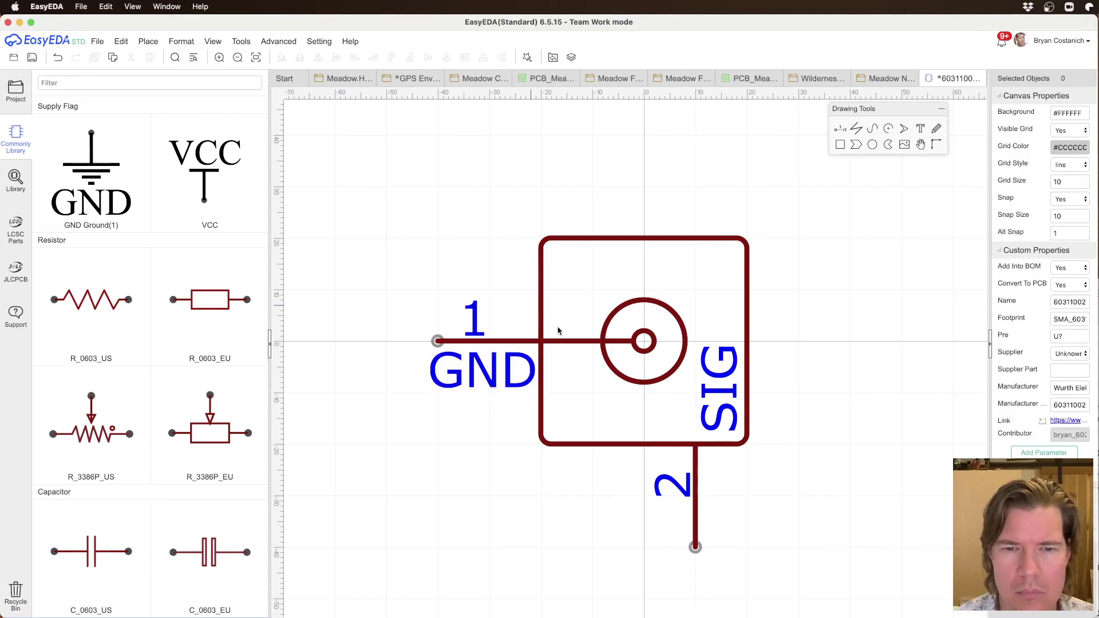
drag(725, 393, 728, 492)
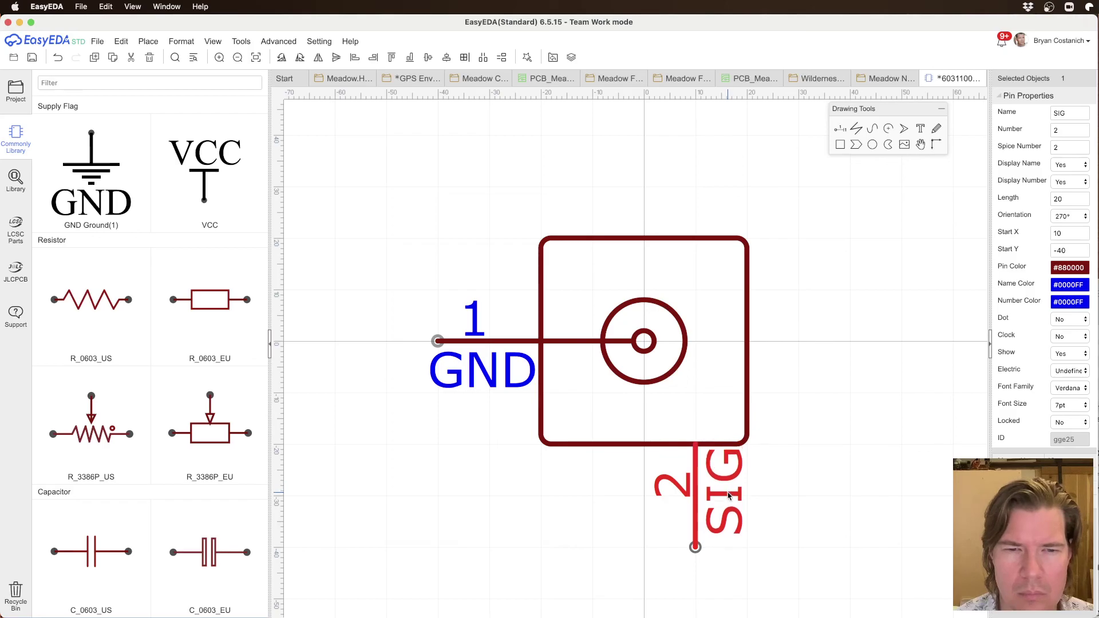
click(852, 351)
Step: Delete the inner horizontal line and shrink the body rectangle around the circles by pulling in its upper-left and lower-right corners
click(632, 338)
key(Delete)
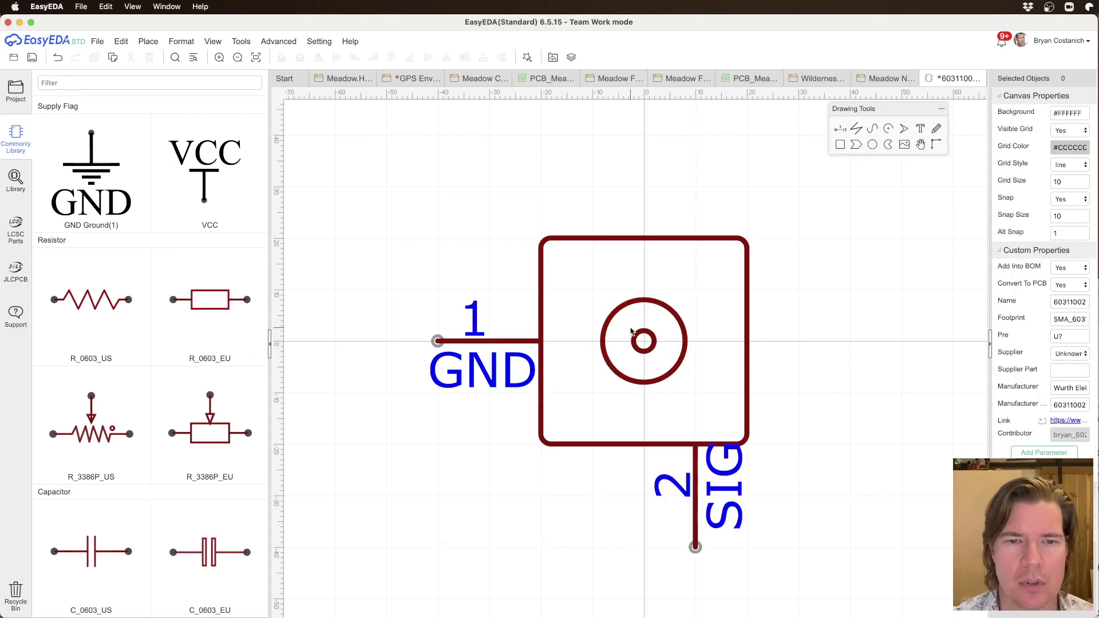
click(538, 273)
drag(541, 238, 572, 265)
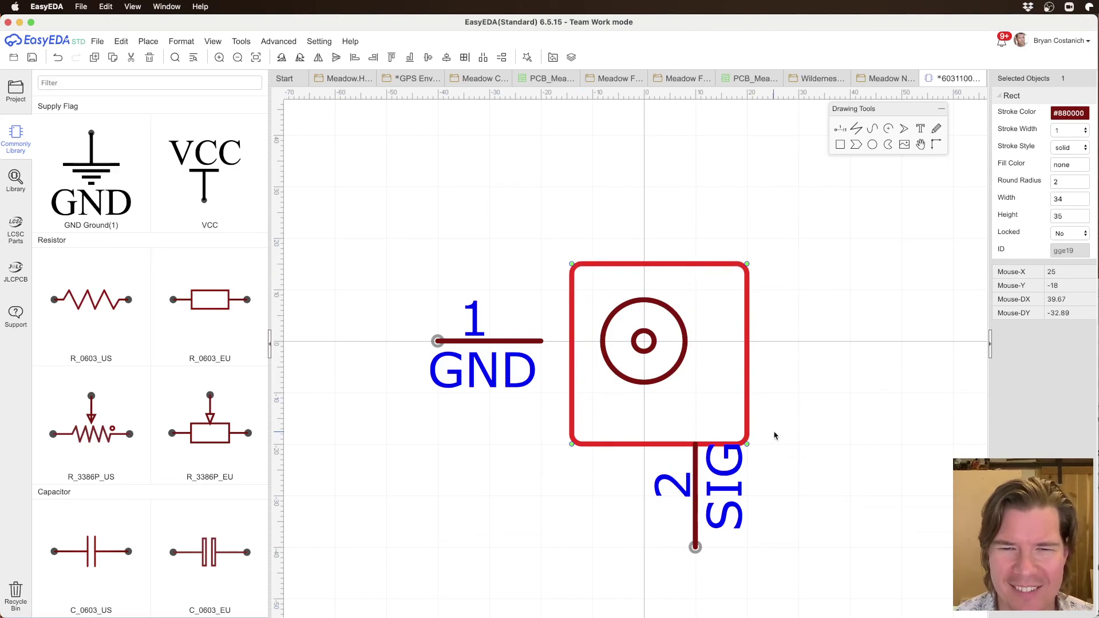
drag(747, 443, 717, 416)
click(737, 479)
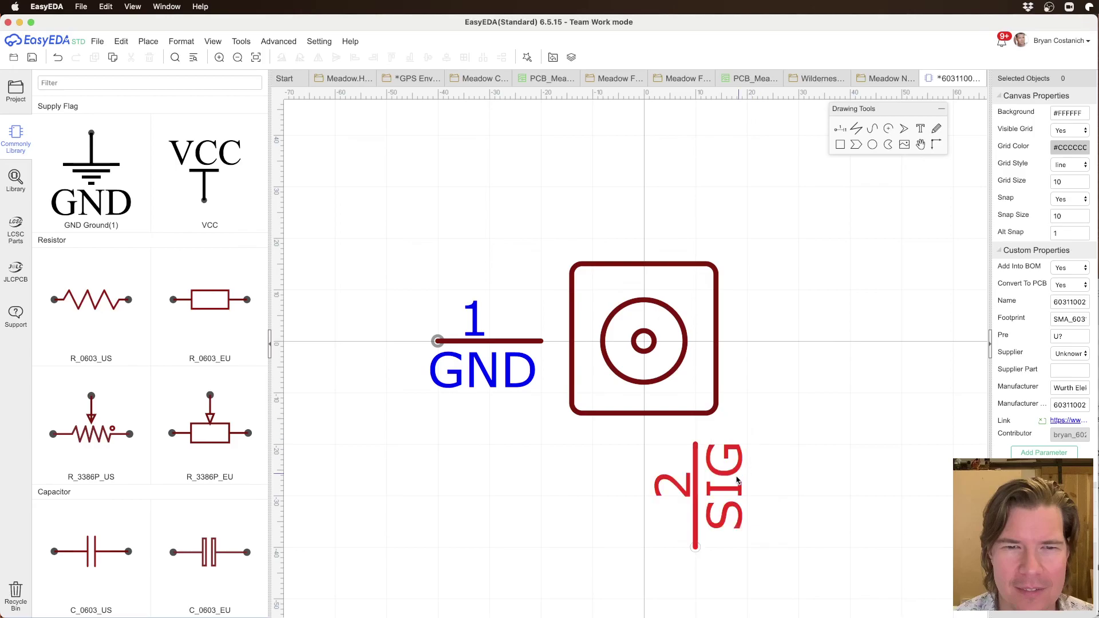
Step: Center the SIG pin below the connector body at 0, -40, and place the GND pin at -40, 0
click(694, 502)
drag(694, 479, 643, 428)
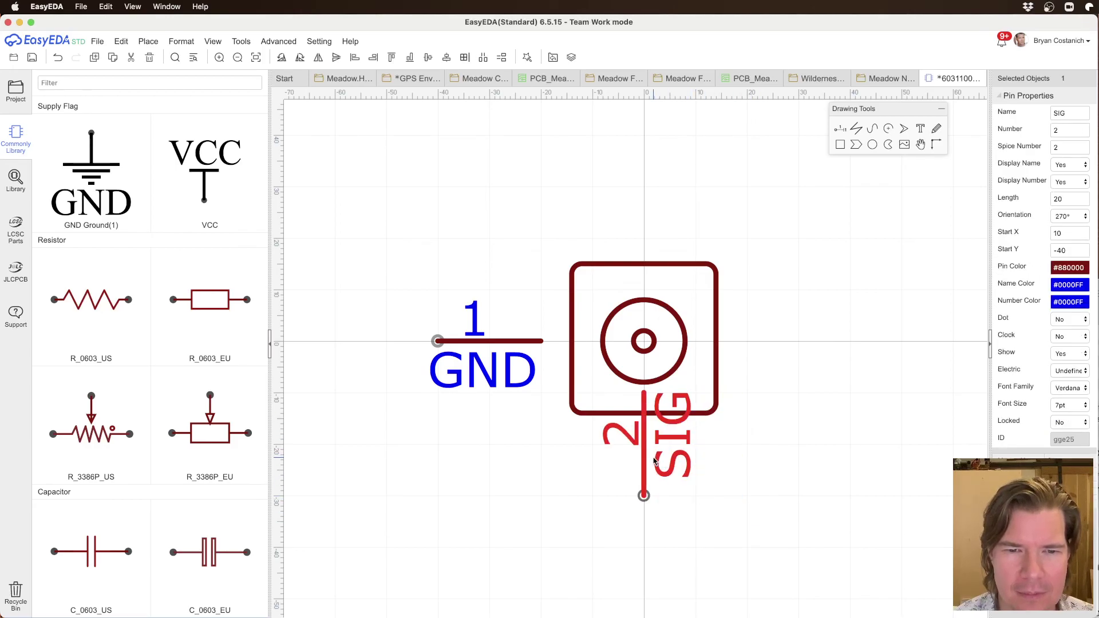
drag(519, 343, 570, 342)
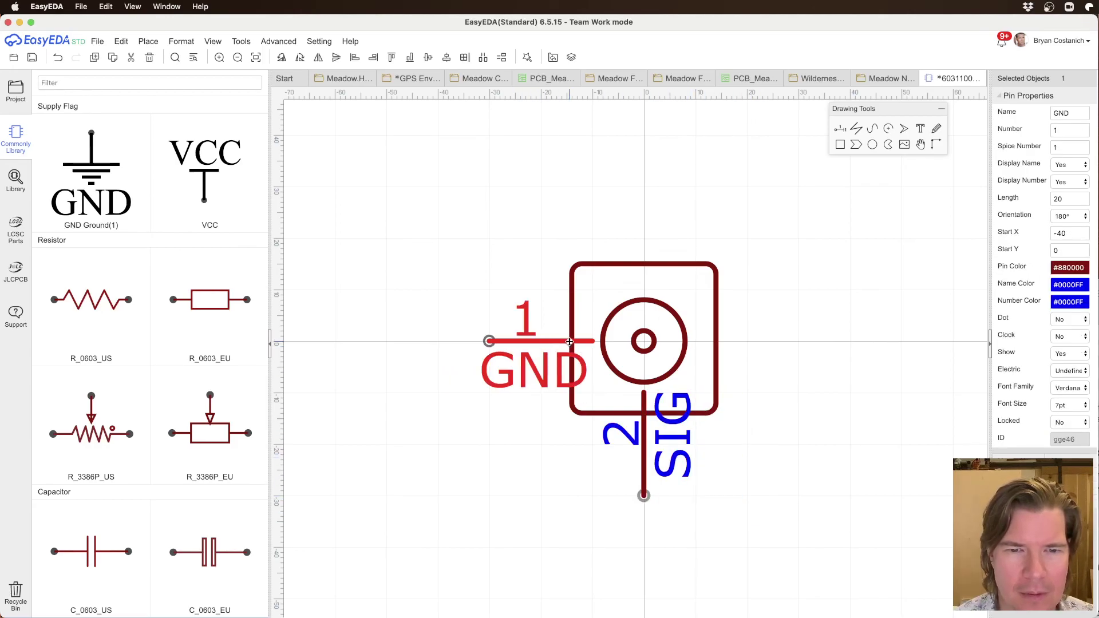
drag(648, 448, 648, 499)
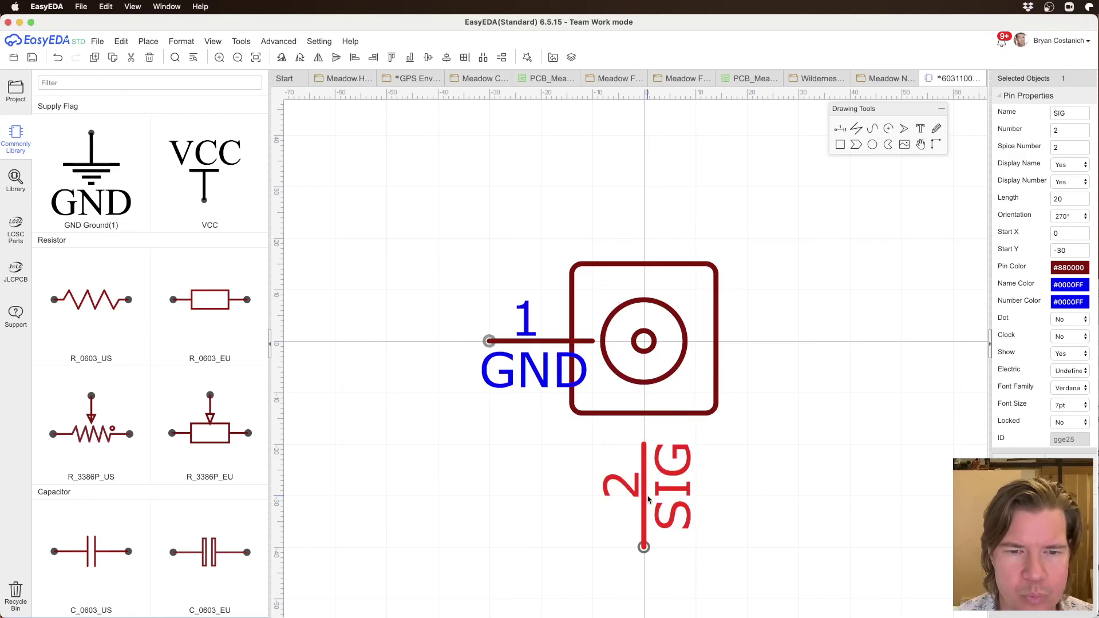
drag(555, 342, 503, 343)
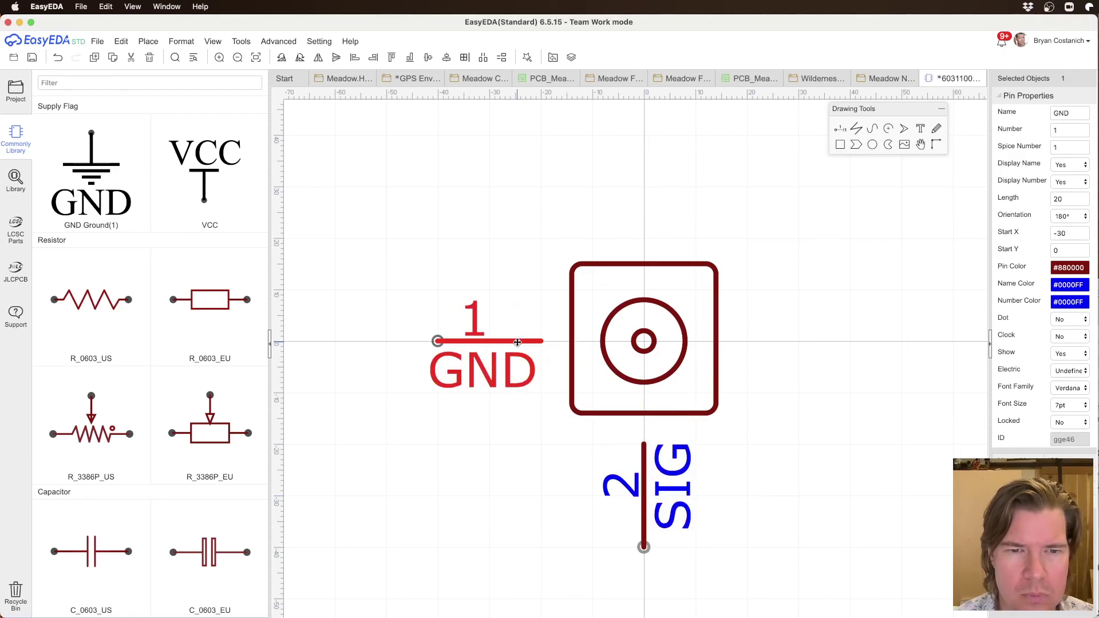
Step: Set the length of both the GND and SIG pins to 26 so they reach the connector body
ctrl+click(644, 486)
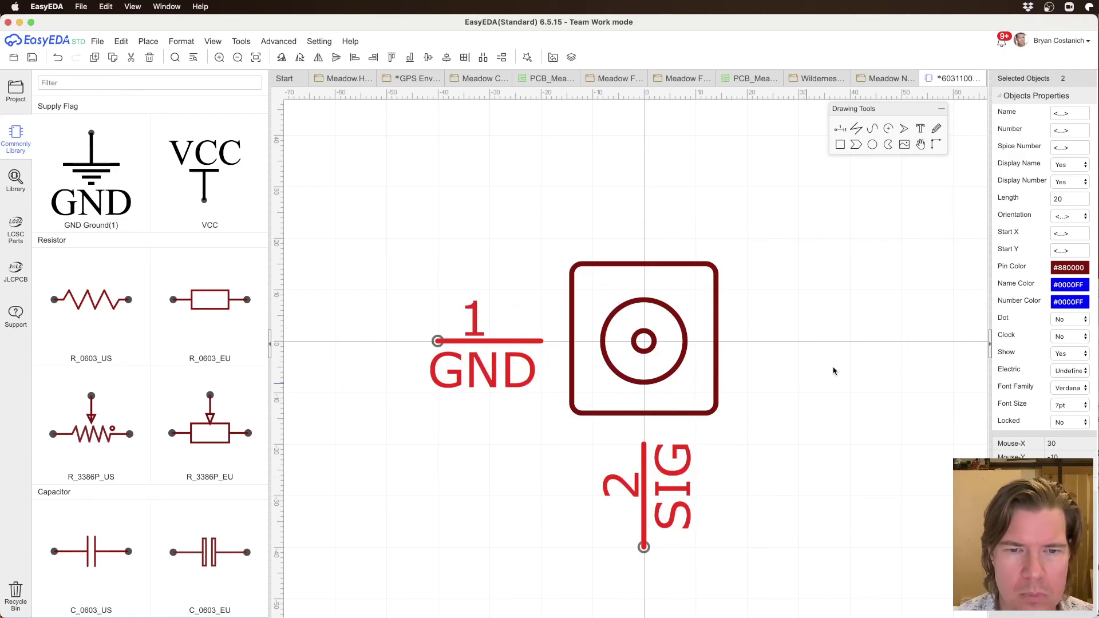
double_click(1069, 201)
text(2)
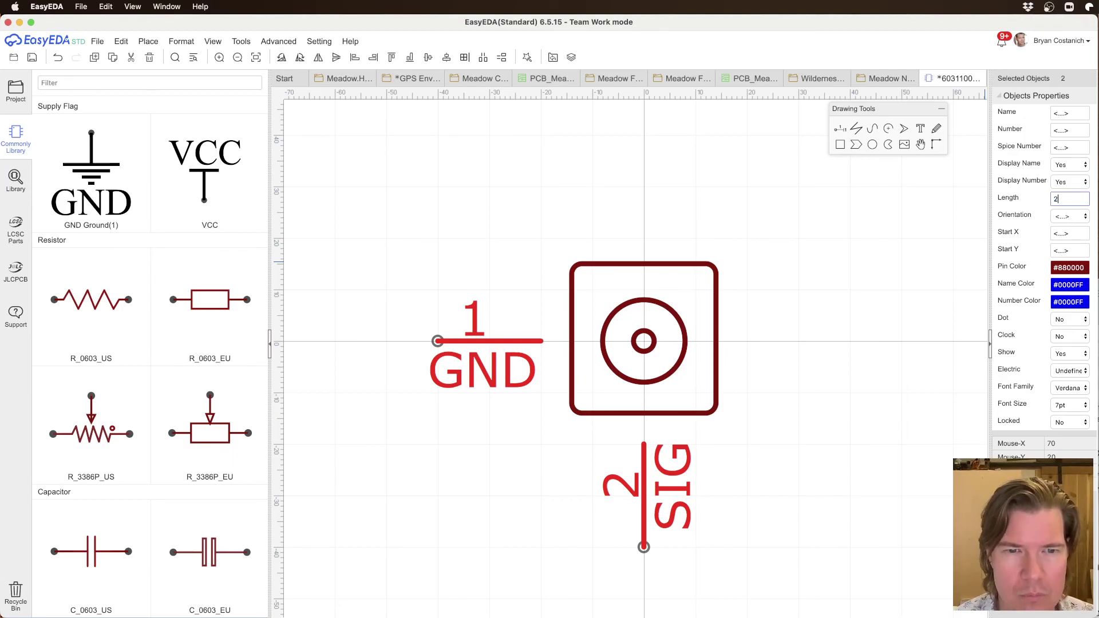
key(Return)
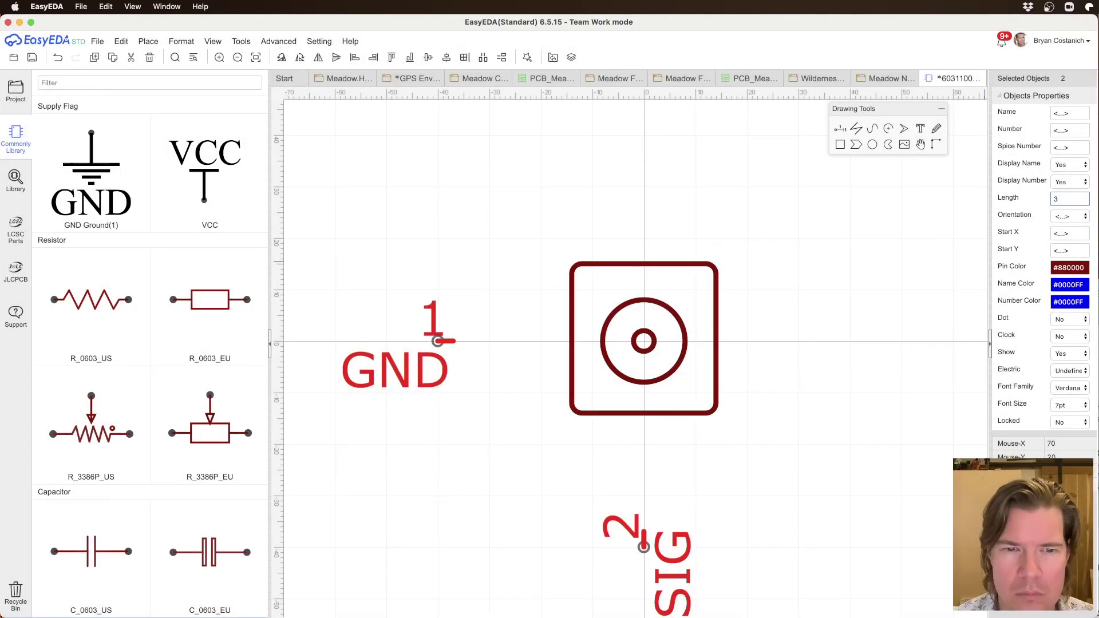
text(25)
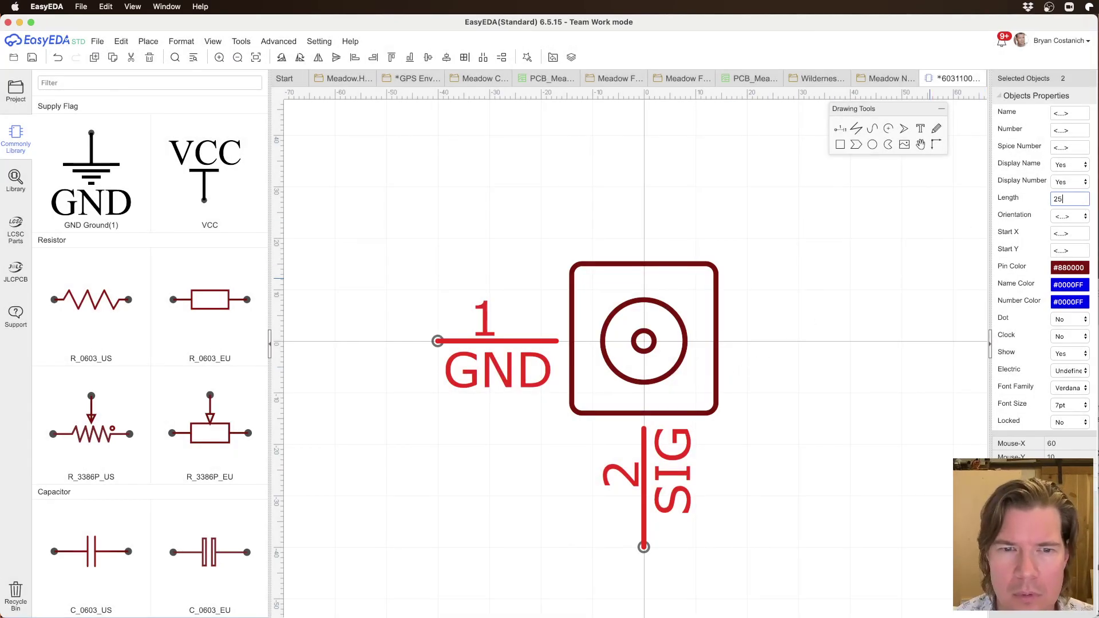
key(Return)
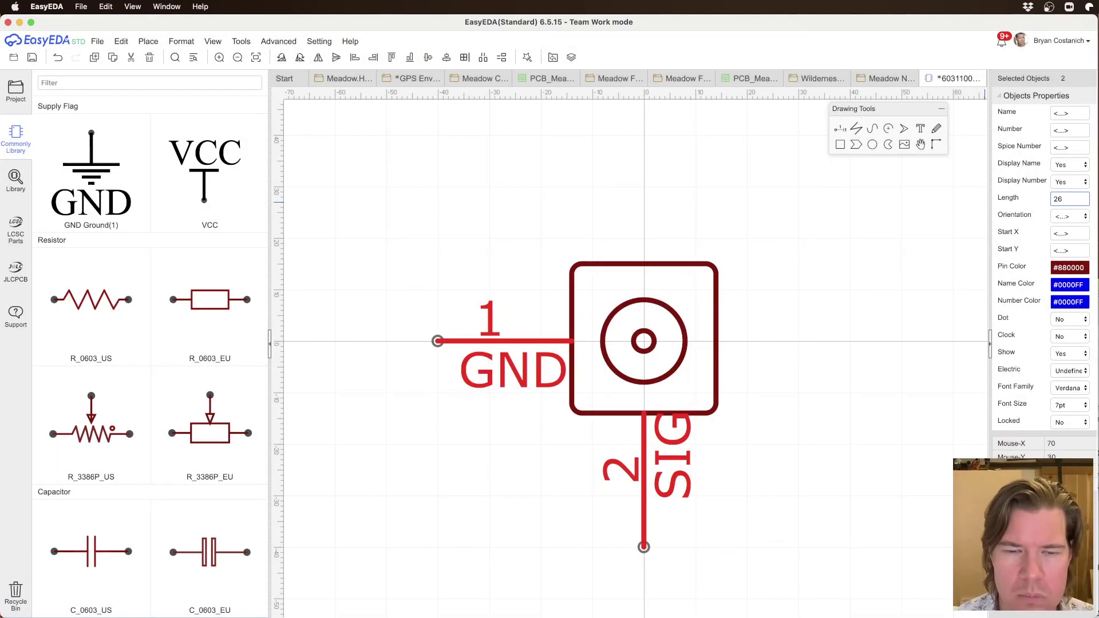
click(911, 374)
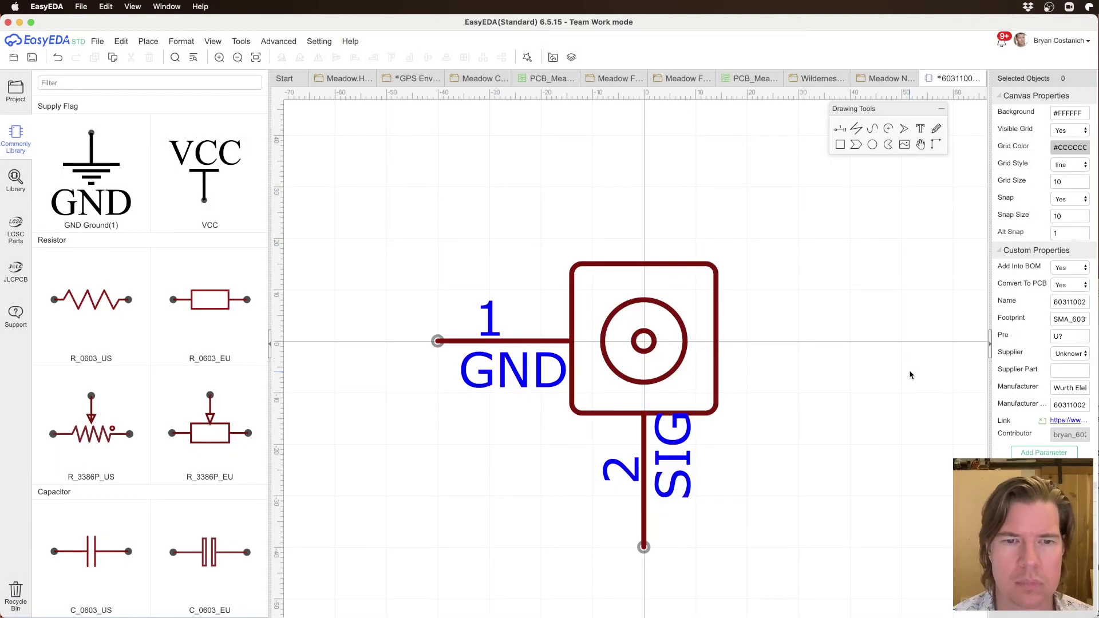
Step: Shift pin 1's number and pin 2's number and SIG label farther from the body, and save the symbol
scroll(762, 376, down, 2)
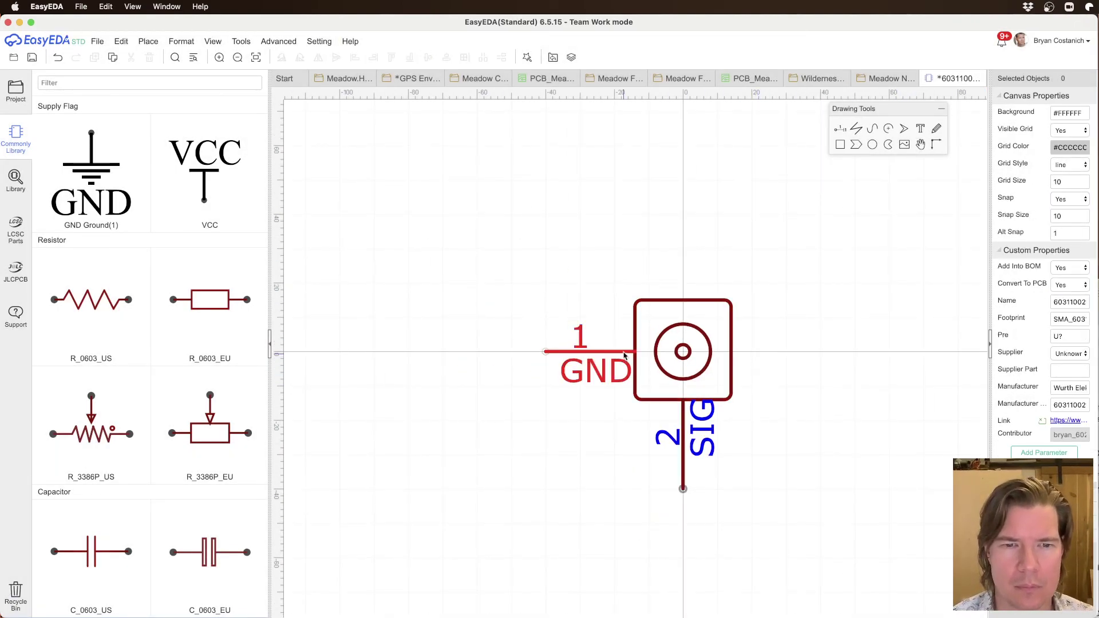
click(567, 341)
mouse_move(567, 340)
mouse_down()
mouse_move(554, 338)
mouse_move(570, 342)
mouse_up()
click(675, 438)
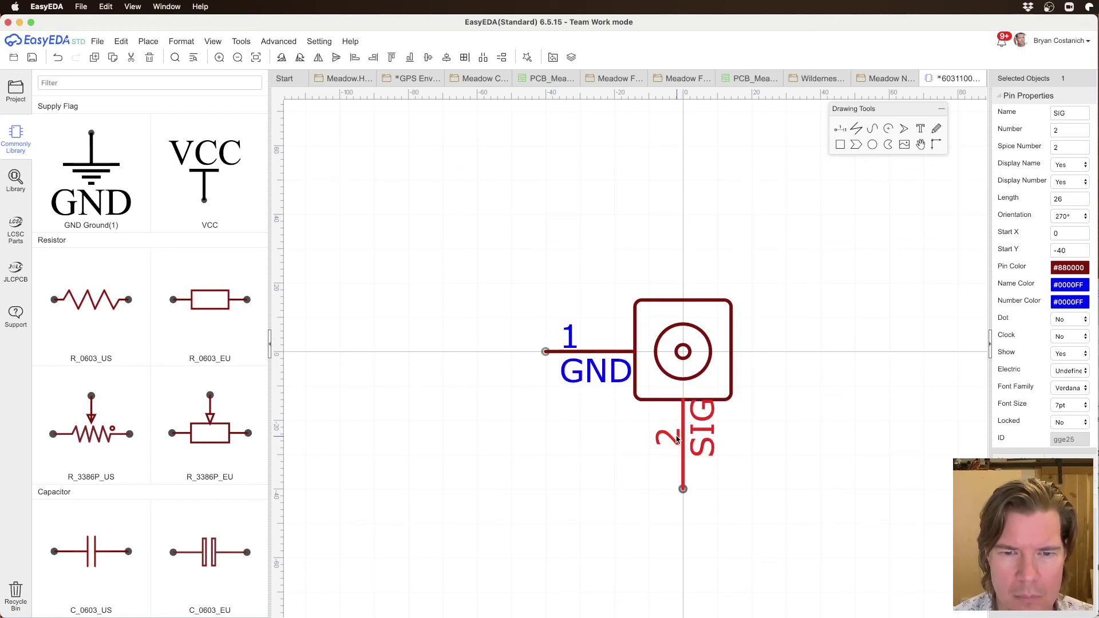
drag(675, 439, 699, 453)
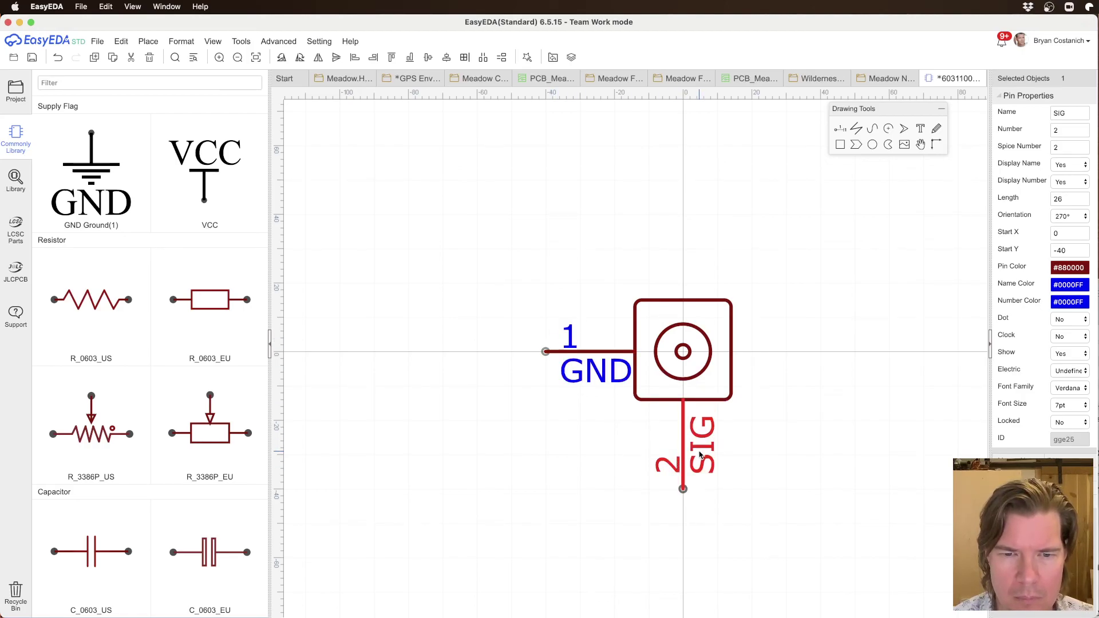
click(780, 441)
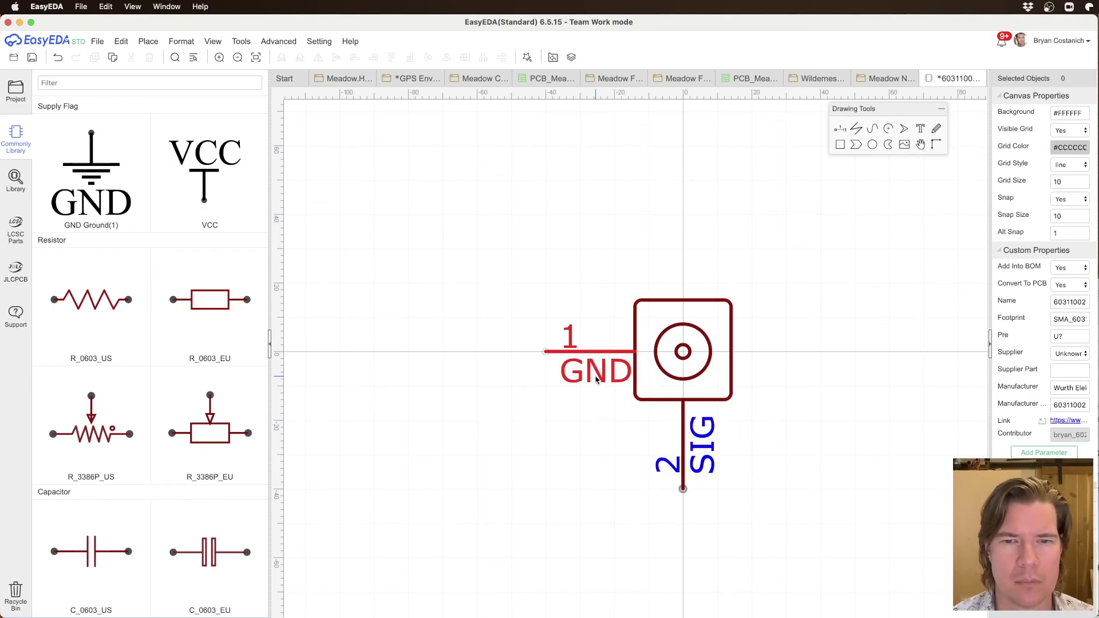
key(super+s)
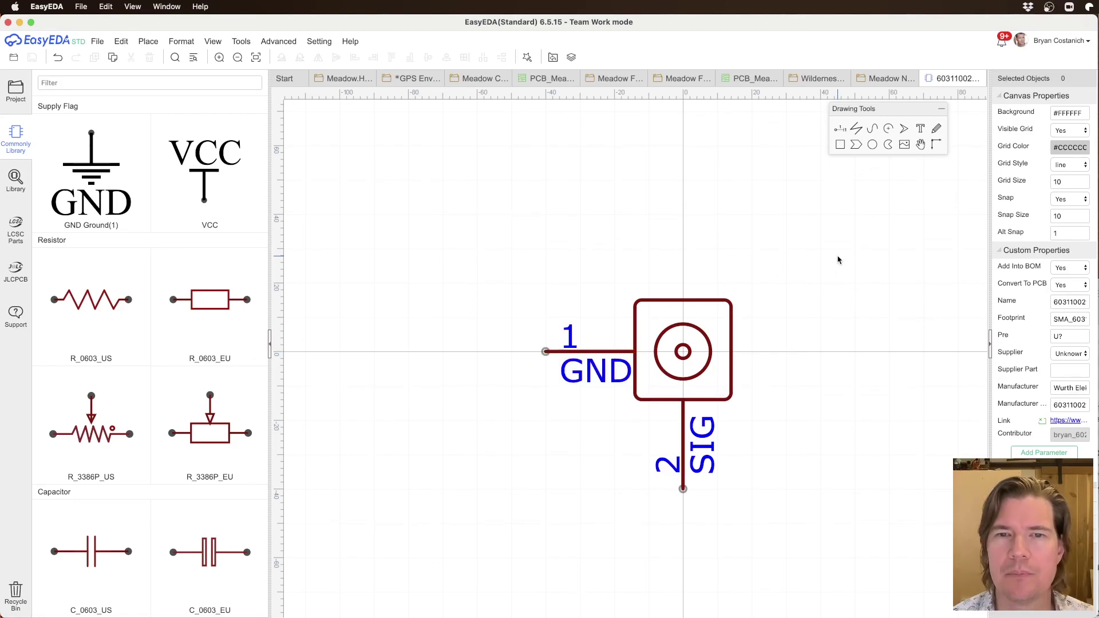
click(412, 79)
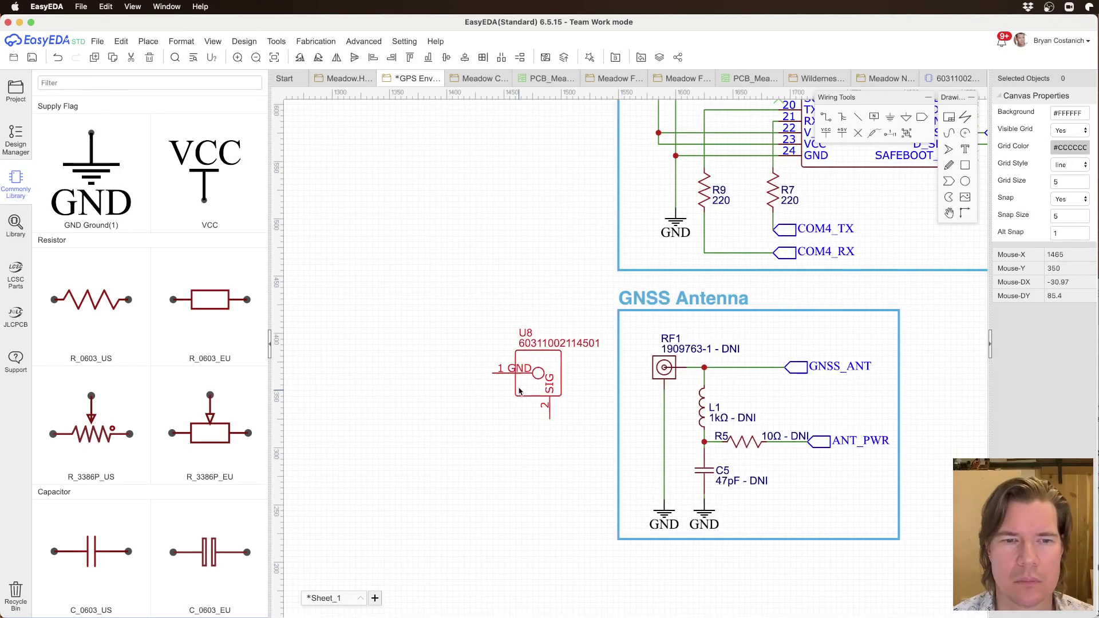
right_click(548, 370)
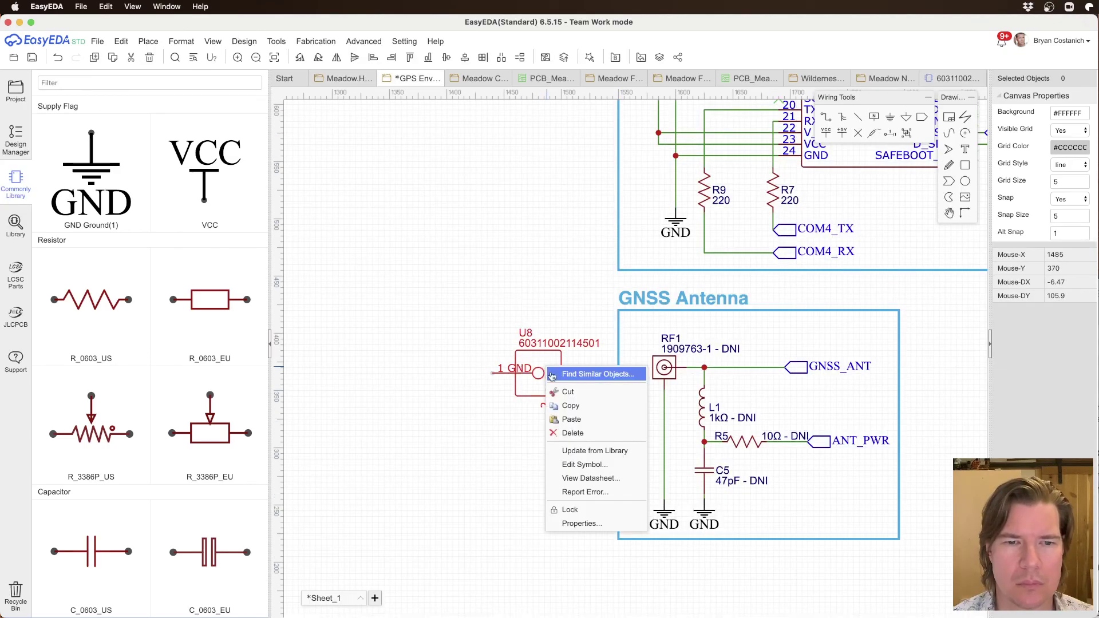
click(594, 450)
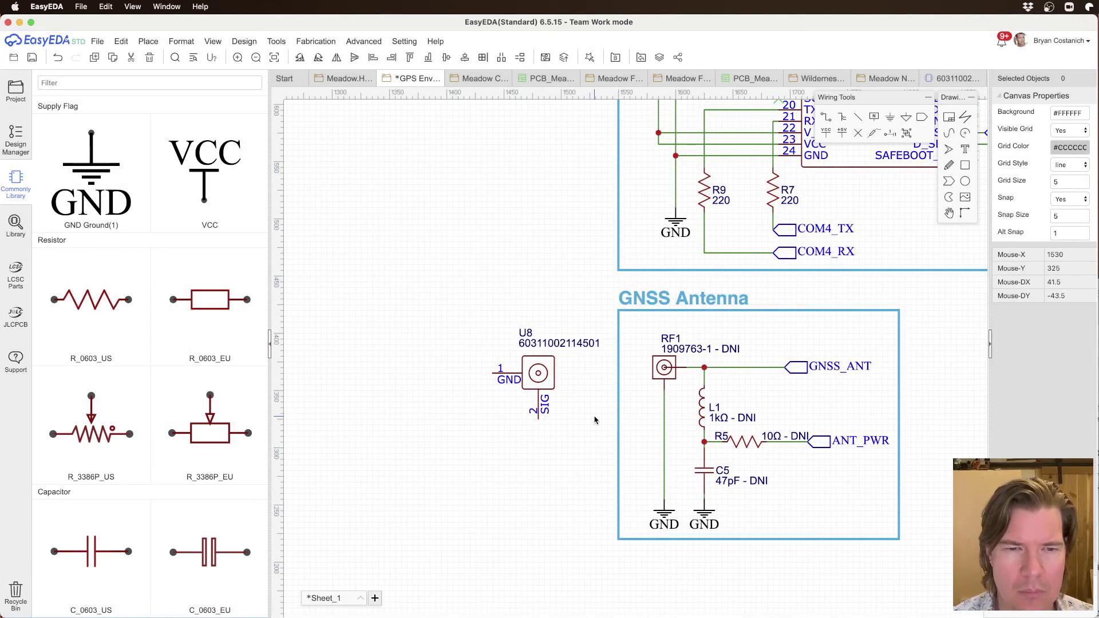
Step: Delete the RF1 connector and the wire leading to GNSS_ANT in the GNSS Antenna block
click(670, 369)
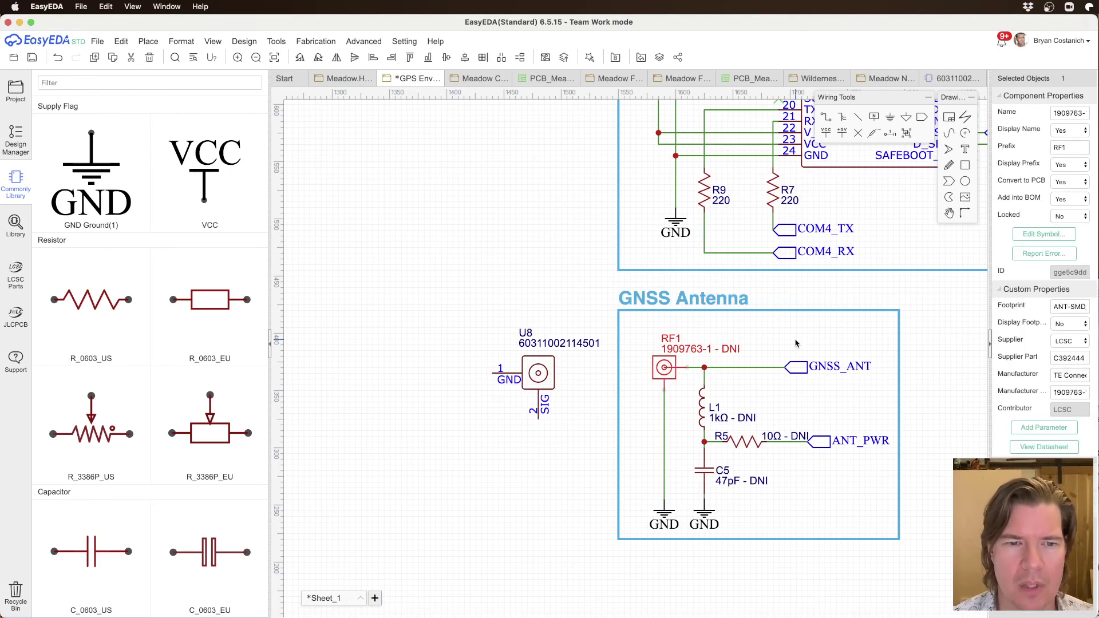
key(Delete)
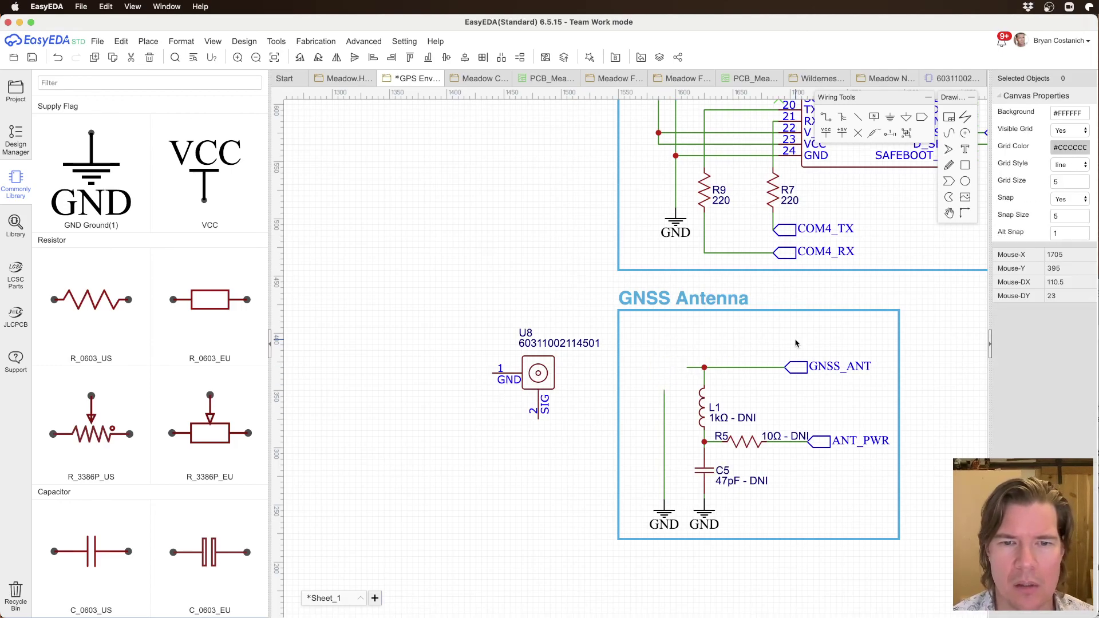
click(691, 369)
key(Delete)
Step: Place U8 in RF1's former spot, rotated so its GND pin meets the ground wire and SIG faces GNSS_ANT
drag(546, 384, 662, 379)
key(space)
key(space)
key(space)
key(space)
key(space)
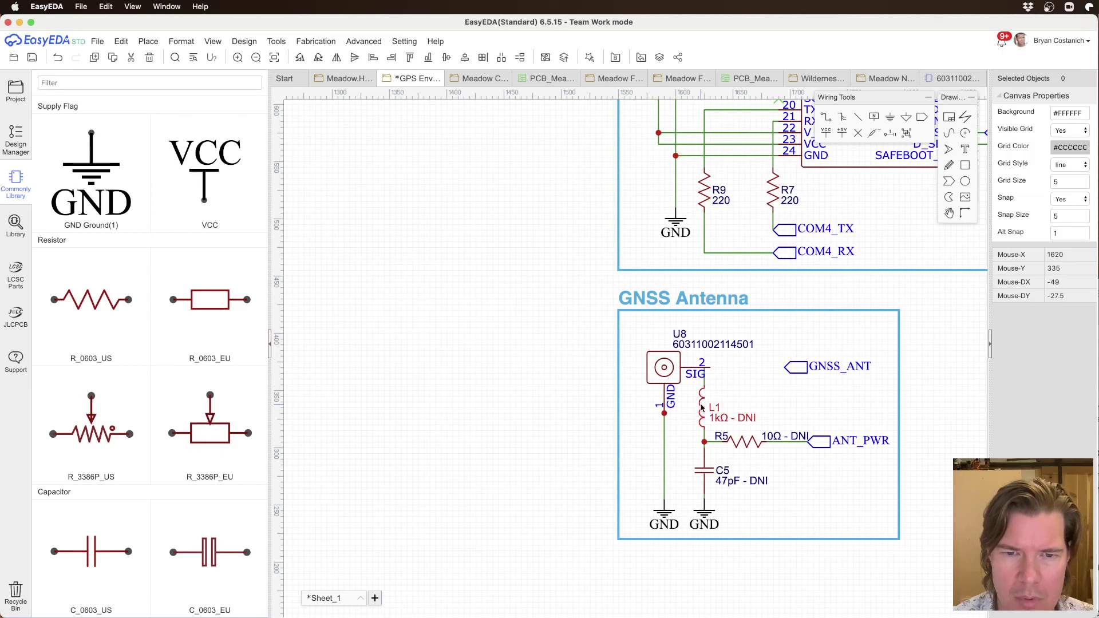
Step: Delete the short vertical wire between U8's SIG pin and the upper end of inductor L1
click(706, 383)
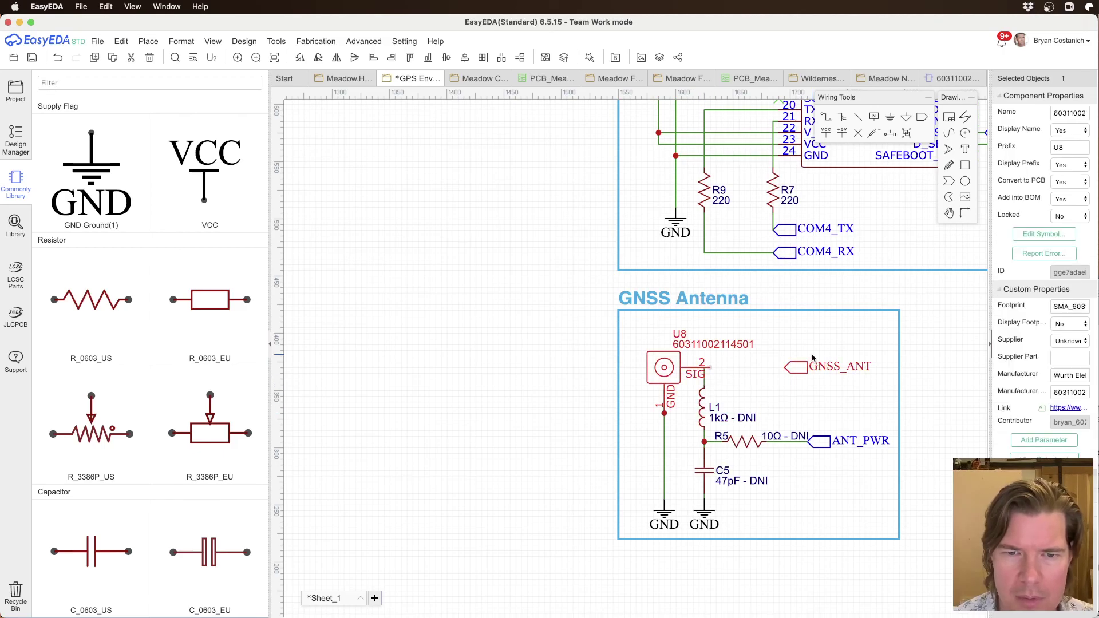
scroll(737, 376, up, 4)
click(710, 384)
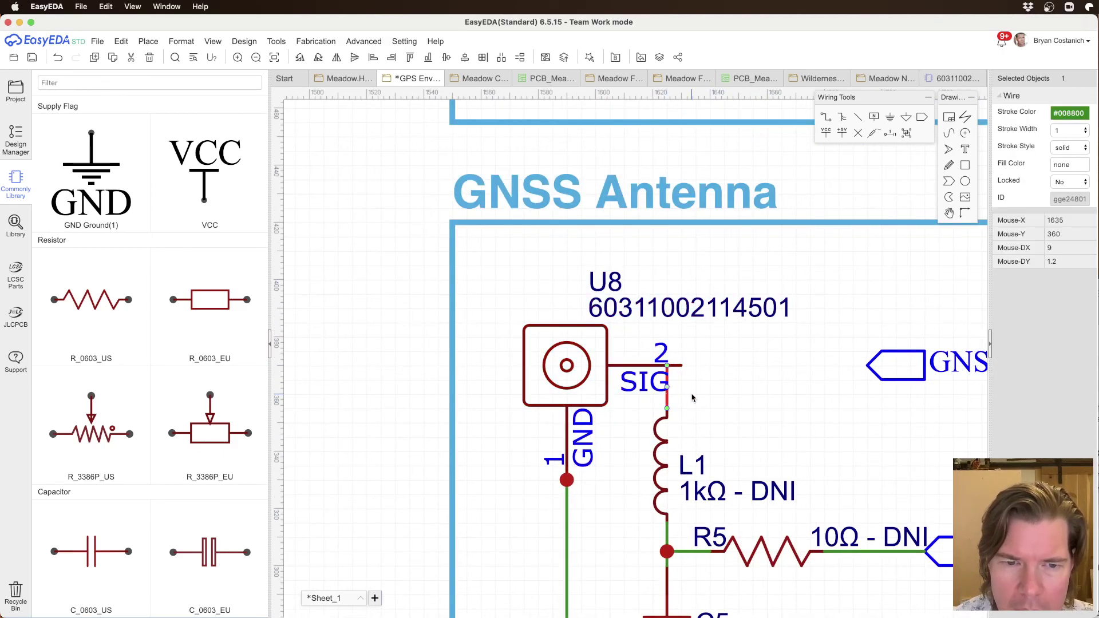
click(691, 398)
scroll(692, 395, down, 4)
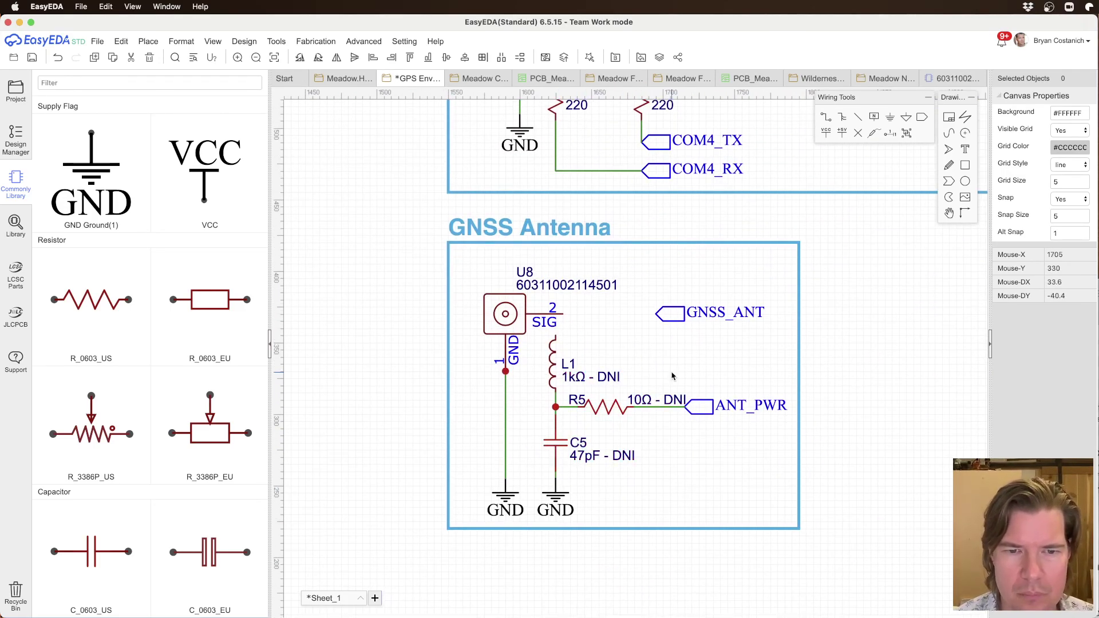
Step: Wire U8's SIG pin to the GNSS_ANT net port
key(w)
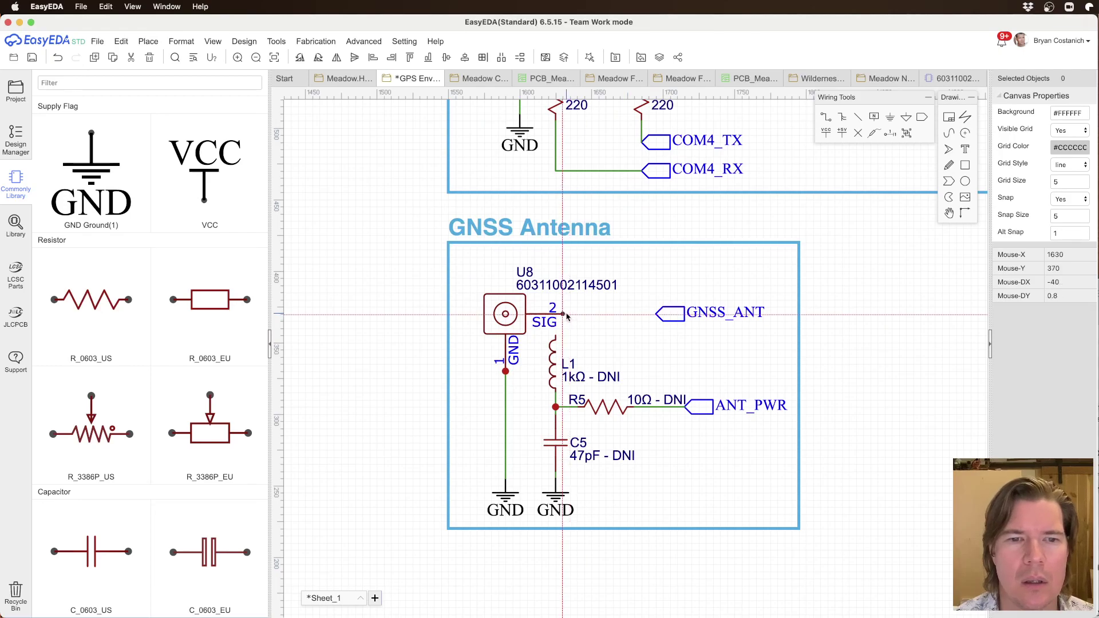
click(562, 314)
click(656, 314)
key(Escape)
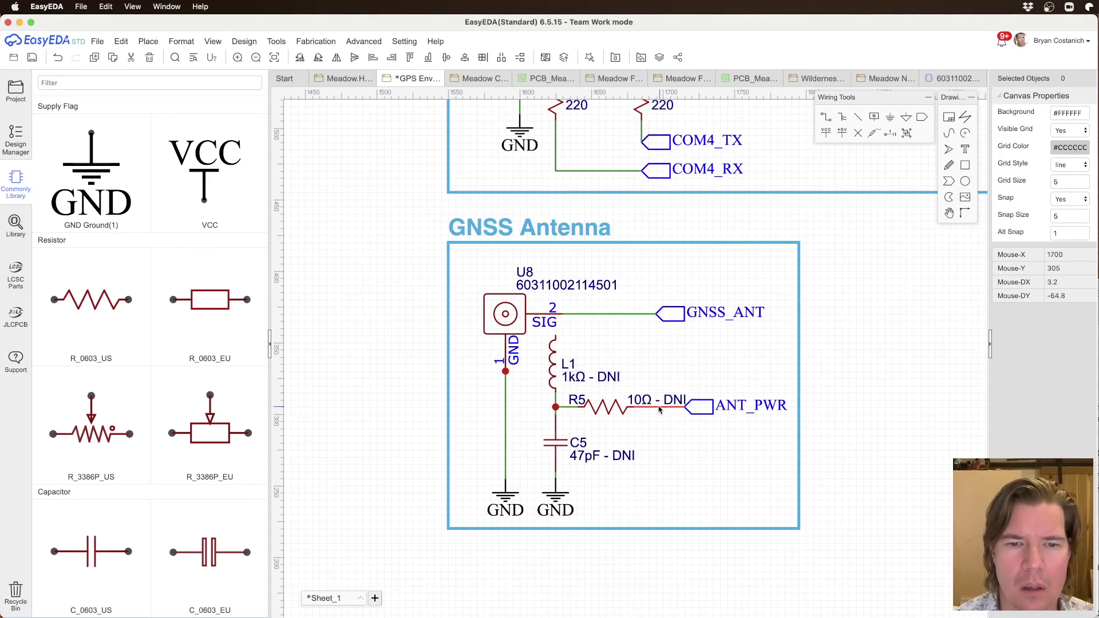
Step: Save the GPS schematic and switch to the Würth SMA connector product page in Chrome
click(659, 404)
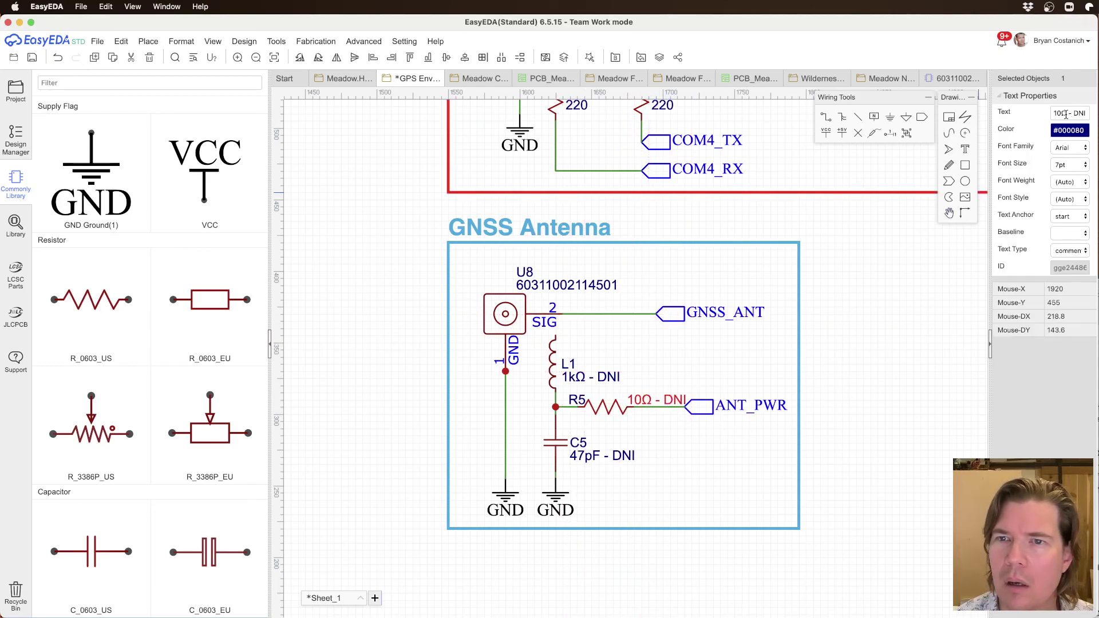
click(878, 468)
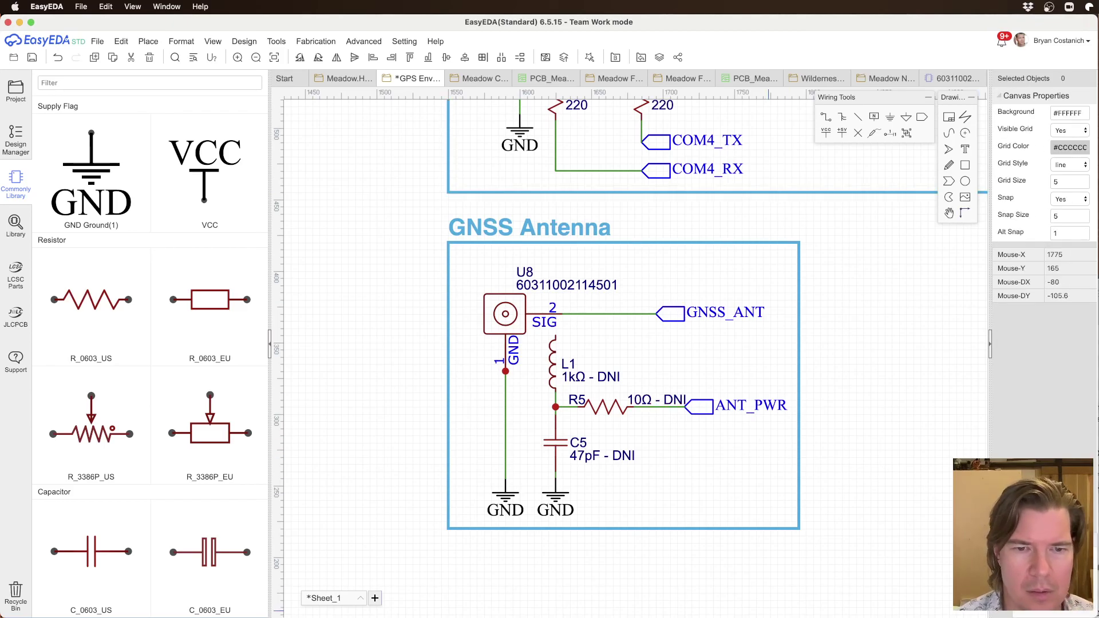
key(super+s)
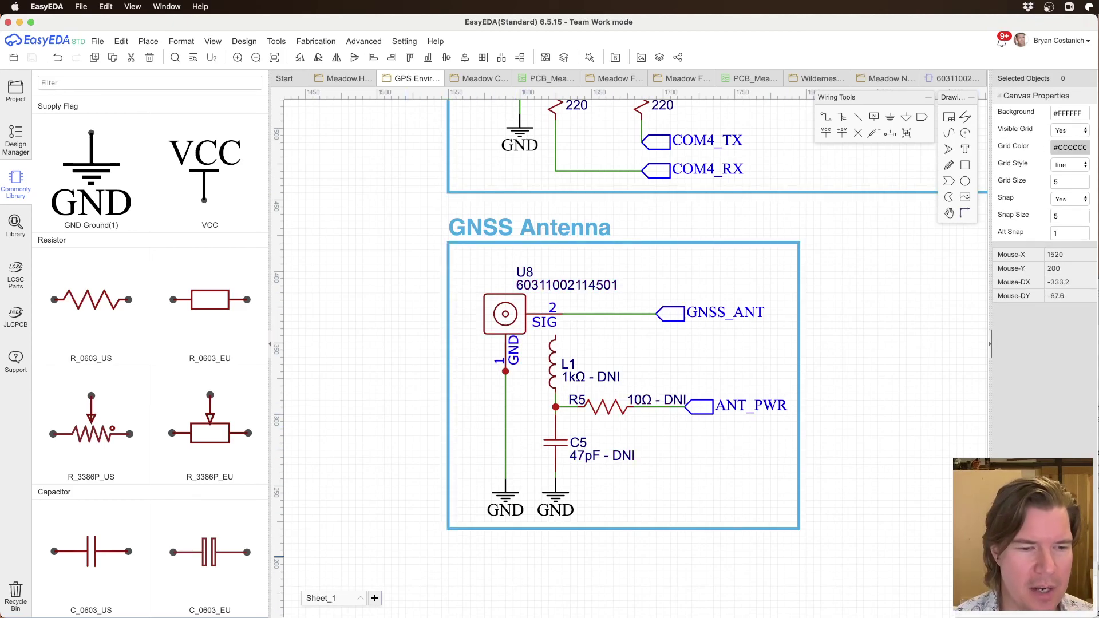
key(super+Tab)
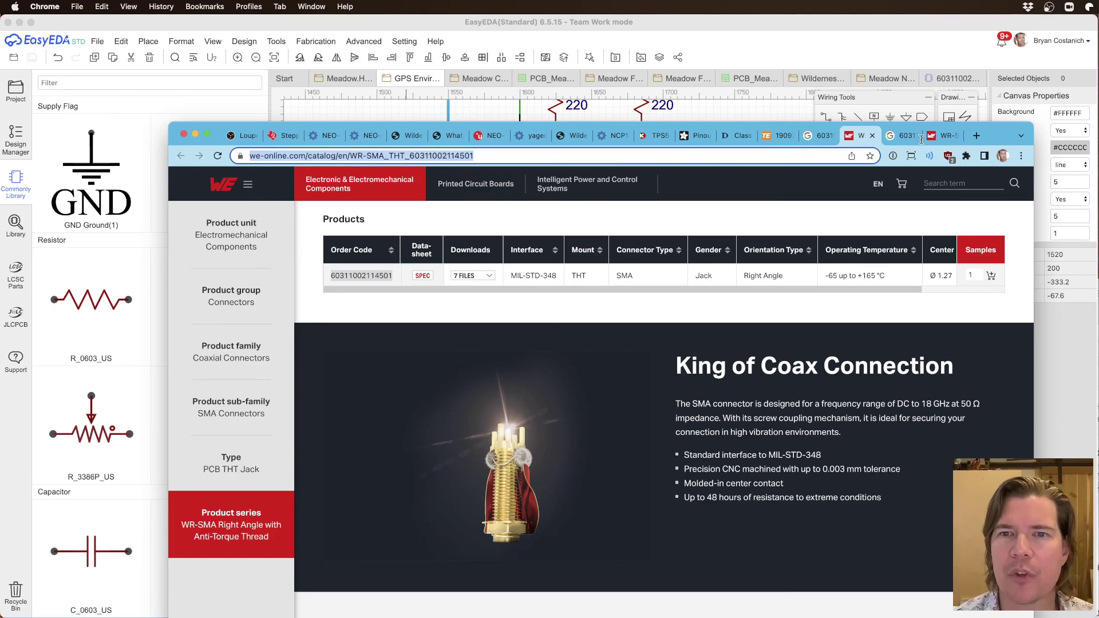
Step: Switch to Preview and bring the NEO-M8-FW3 data sheet to the front
key(super+Tab)
key(super+Tab)
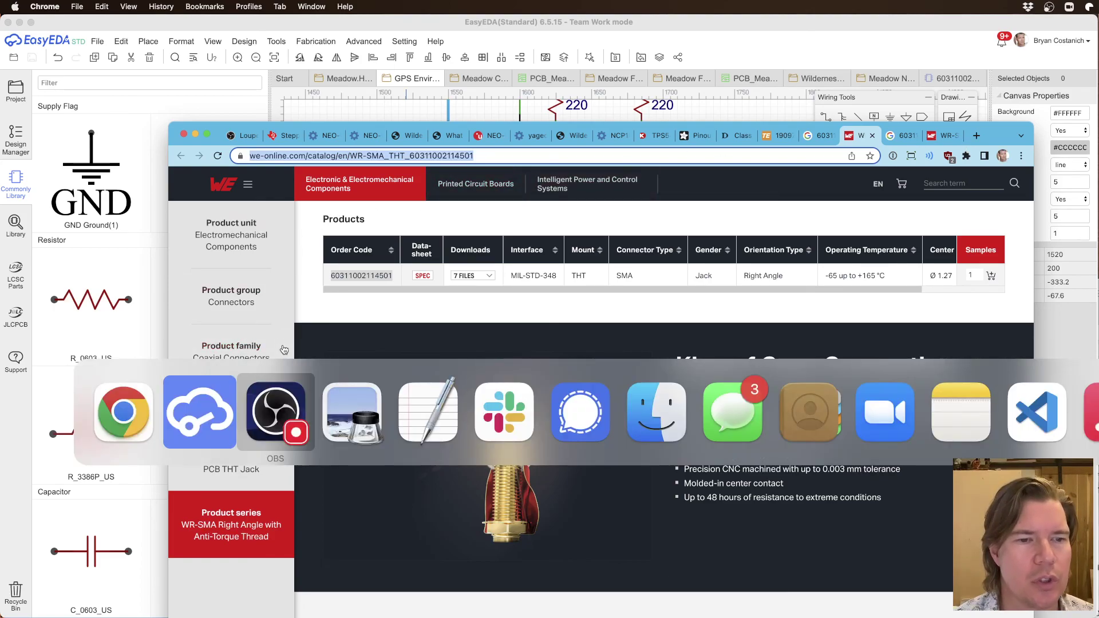
key(super+Tab)
key(super+Tab)
key(super+Tab)
key(super+Tab)
key(super+Tab)
key(super+shift+Tab)
key(super+shift+Tab)
key(super+shift+Tab)
key(super+shift+Tab)
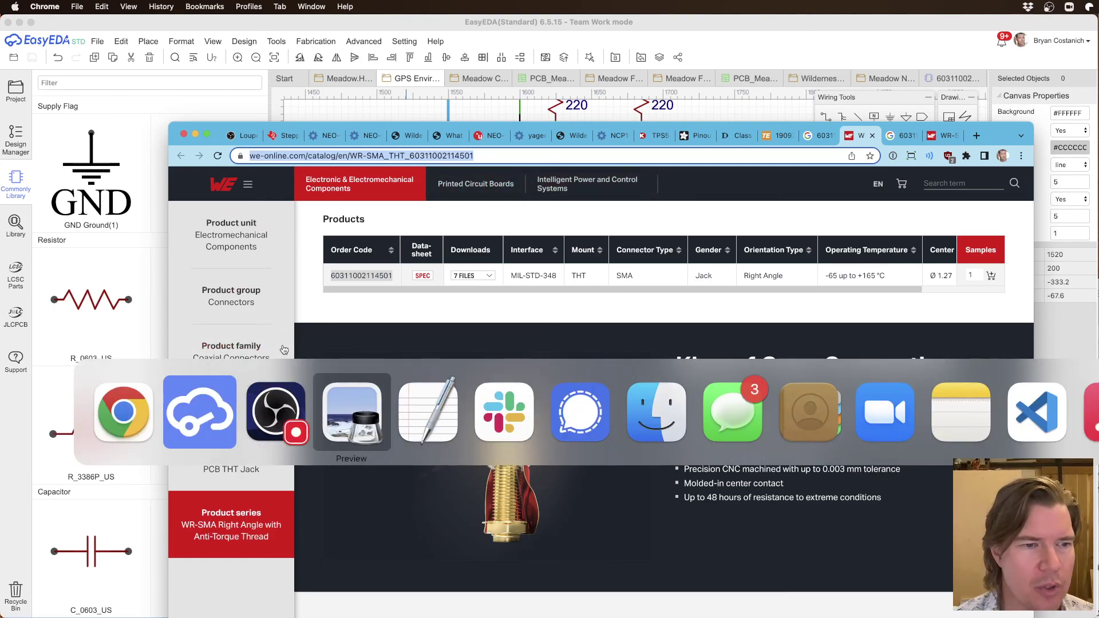
key(super+shift+Tab)
key(super+shift+Tab)
key(super+Tab)
key(super+Tab)
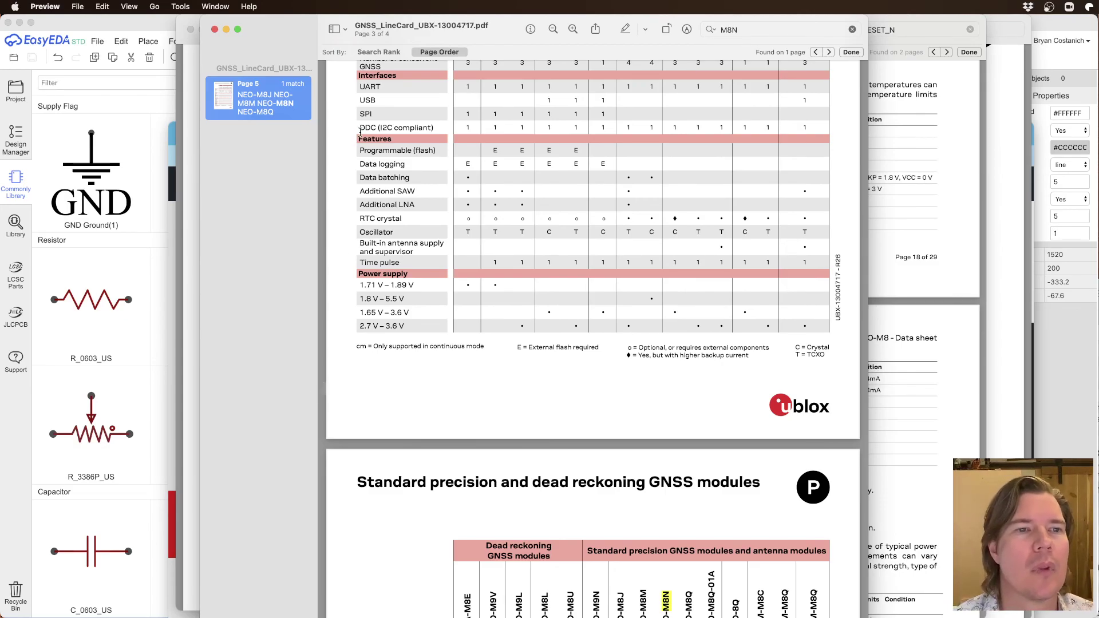
key(super+grave)
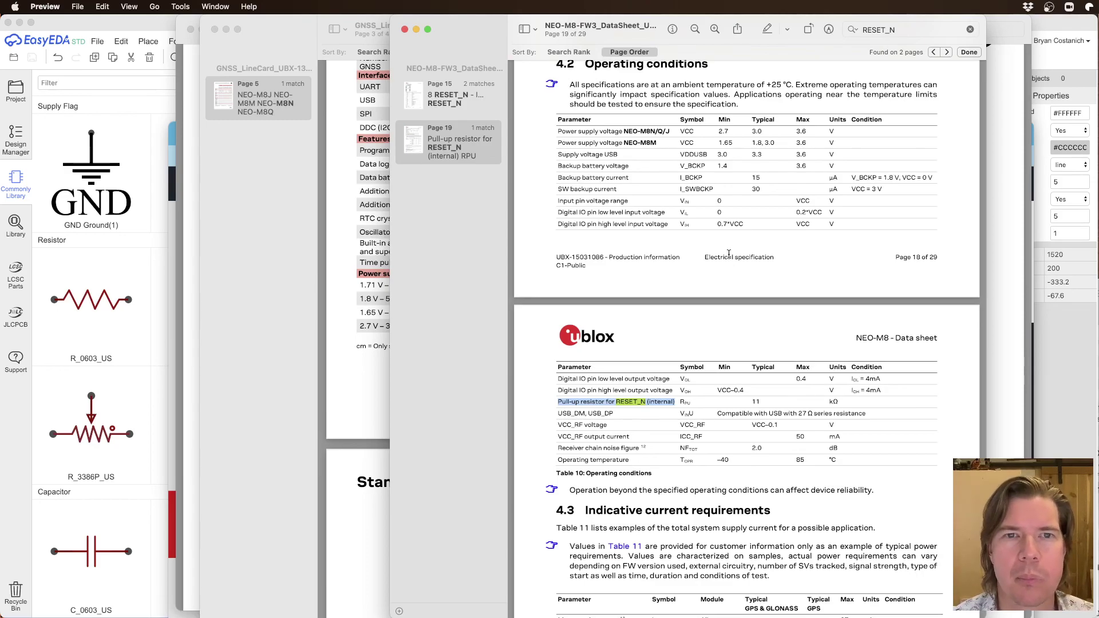
Step: Search the NEO-M8 data sheet for "Antenna" and go to section 1.20 Antenna from the table of contents
scroll(727, 252, down, 10)
scroll(716, 240, up, 20)
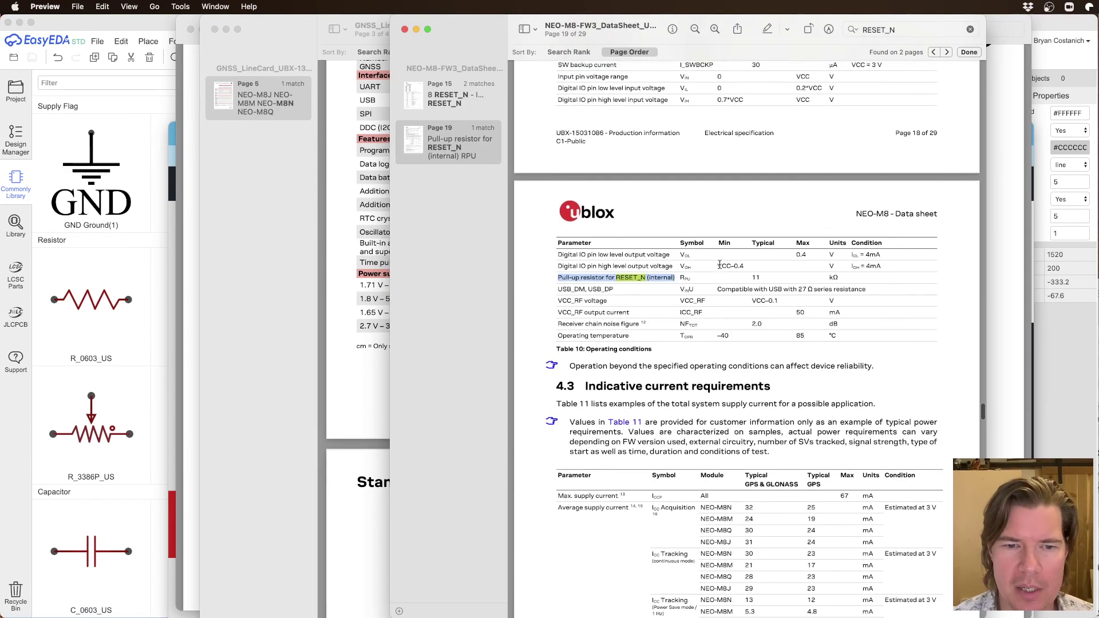
scroll(976, 401, up, 5)
drag(979, 384, 978, 112)
scroll(678, 305, down, 3)
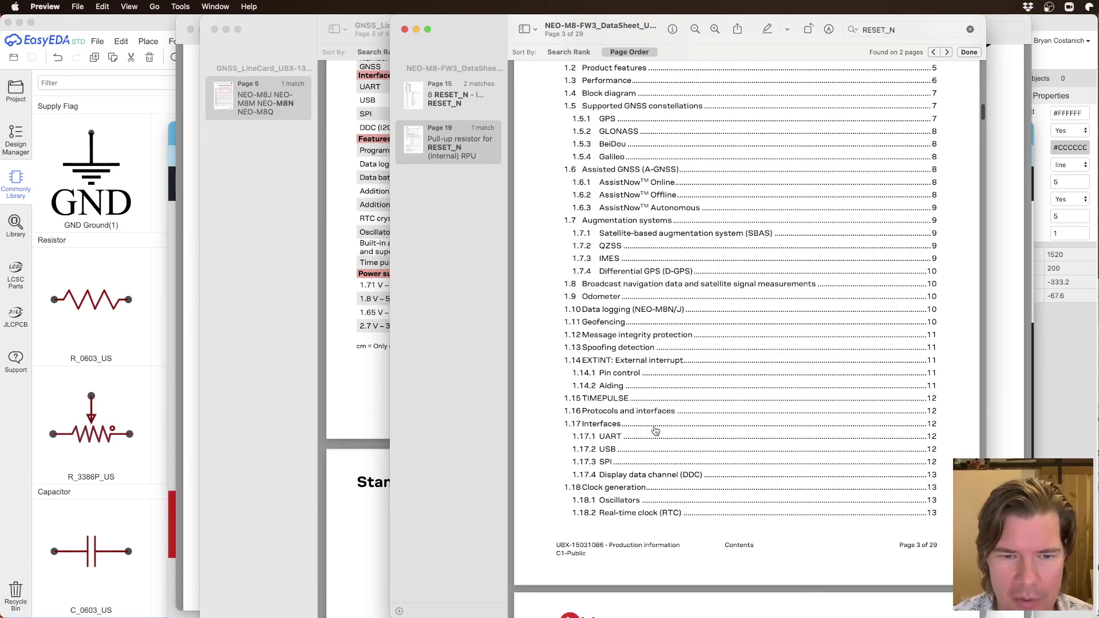
key(super+f)
text(Ang)
key(BackSpace)
text(tenna)
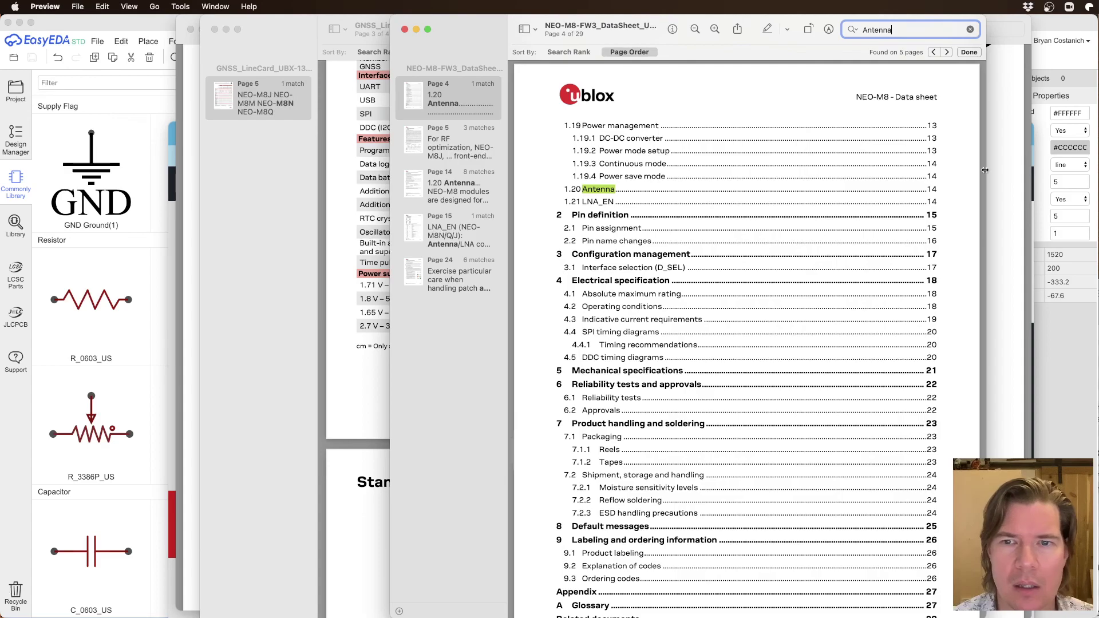
click(930, 190)
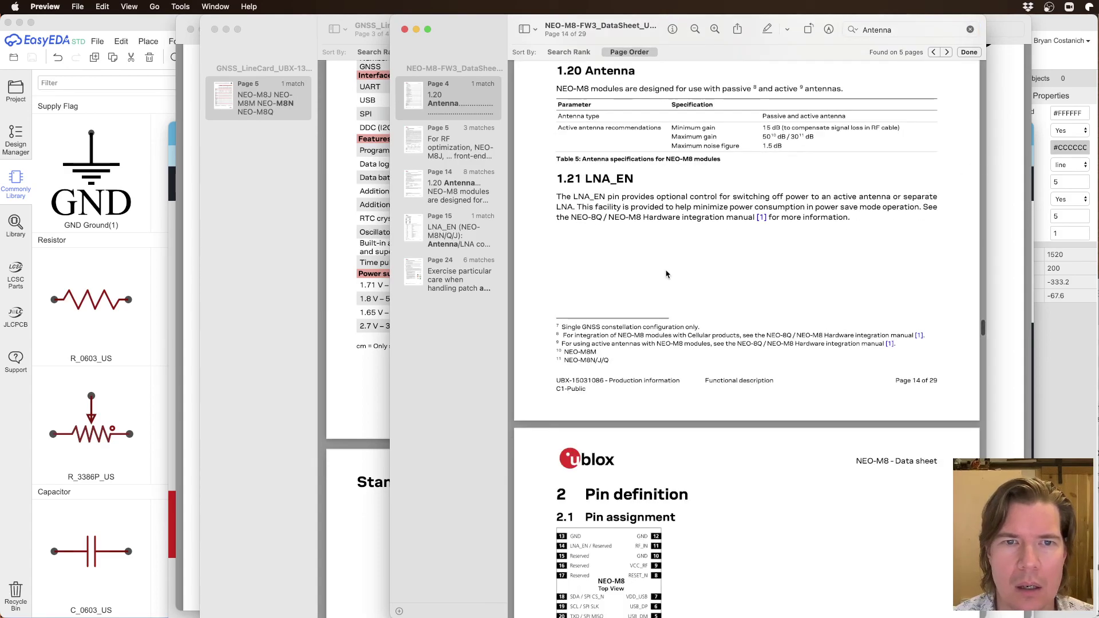
Step: Examine the antenna types and active antenna recommendations in Table 5 of section 1.20
scroll(683, 125, up, 2)
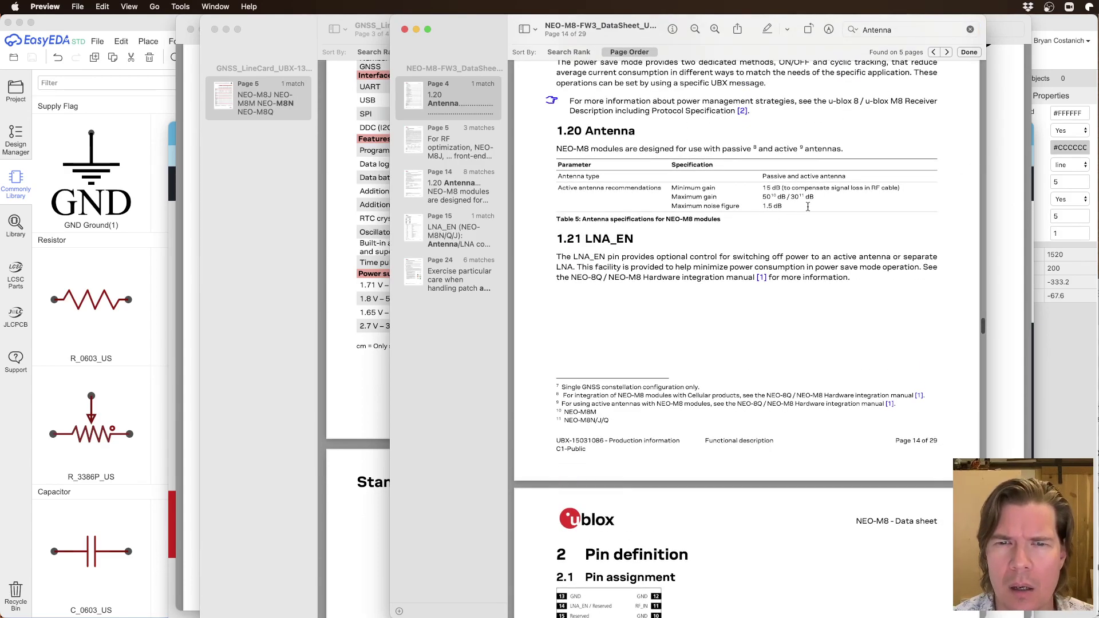
drag(807, 207, 545, 148)
click(762, 216)
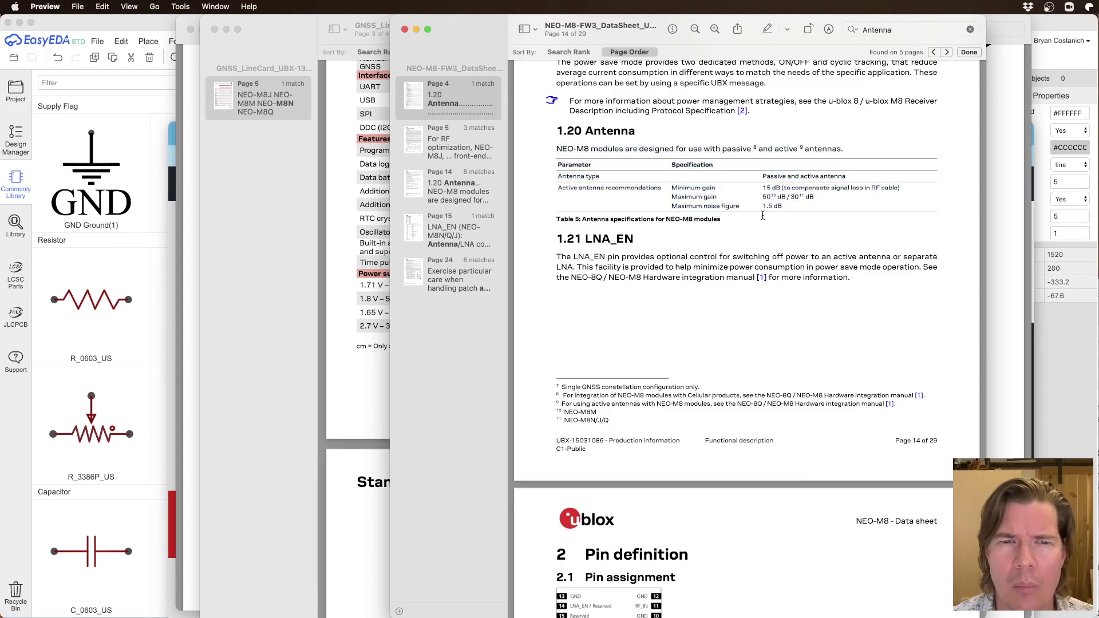
drag(762, 215, 593, 151)
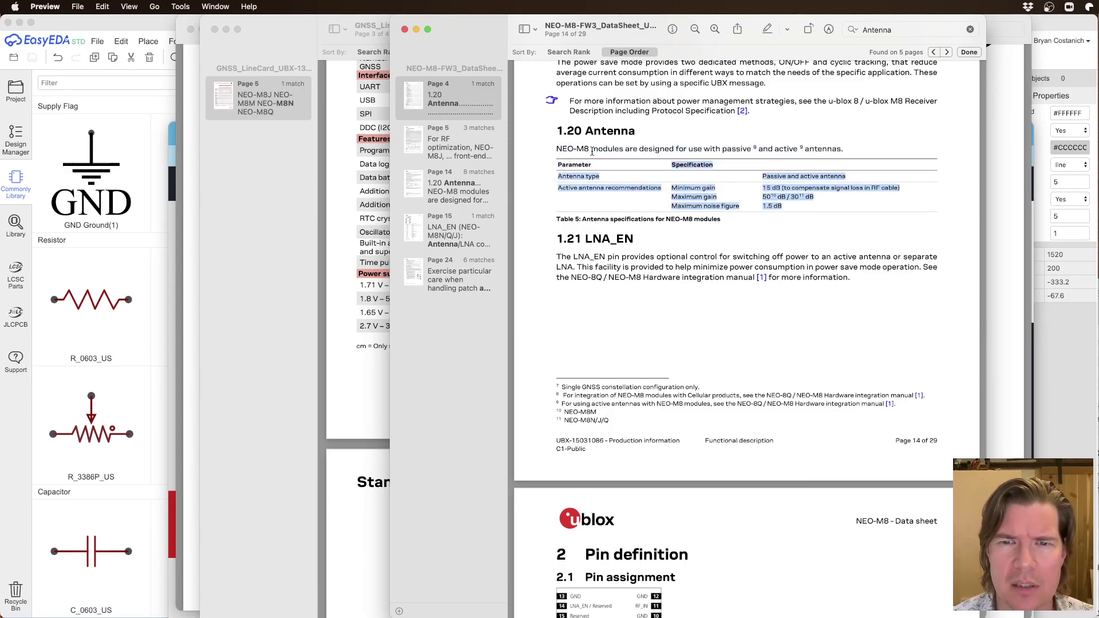
click(593, 151)
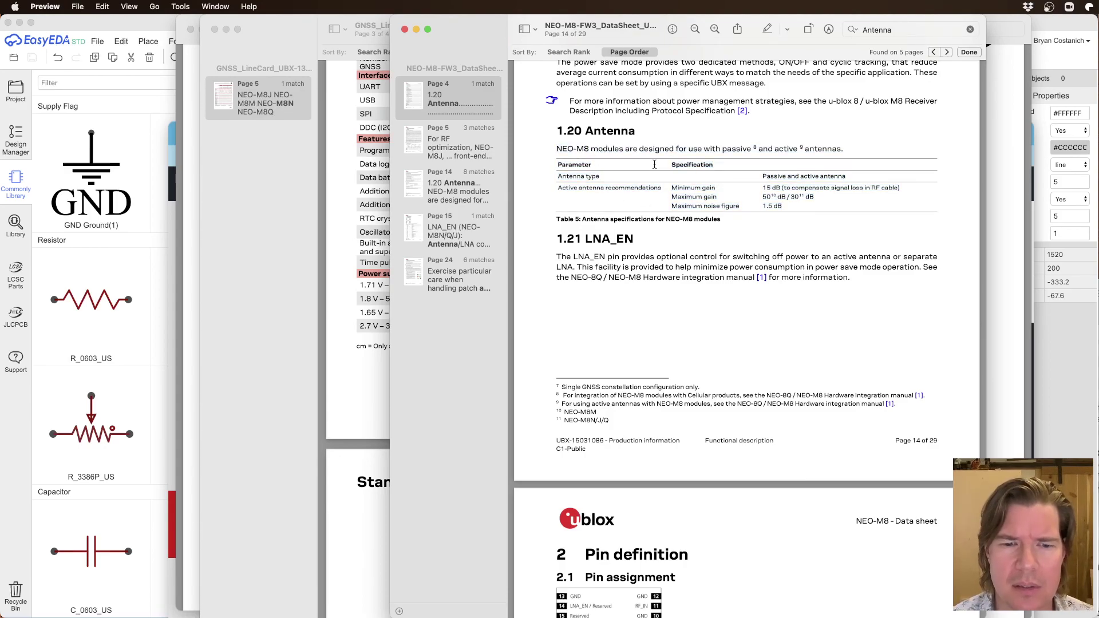
Step: Bring up the NEO-M8U hardware integration manual and examine section 2.4.1 on designing with a passive antenna
key(super+grave)
key(super+grave)
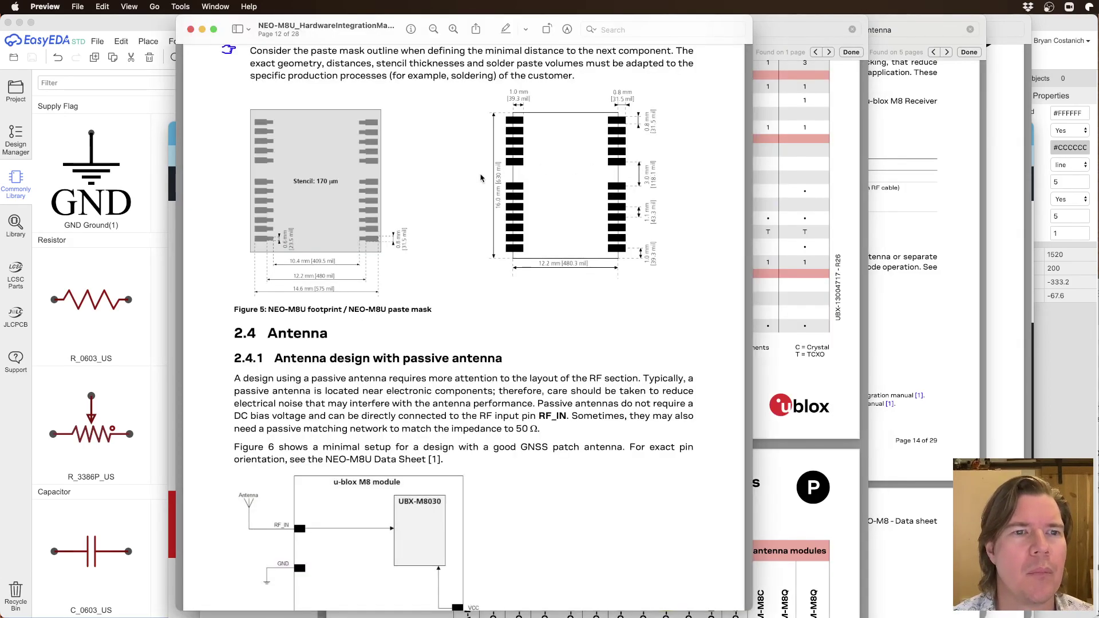
scroll(434, 235, down, 5)
scroll(435, 234, up, 5)
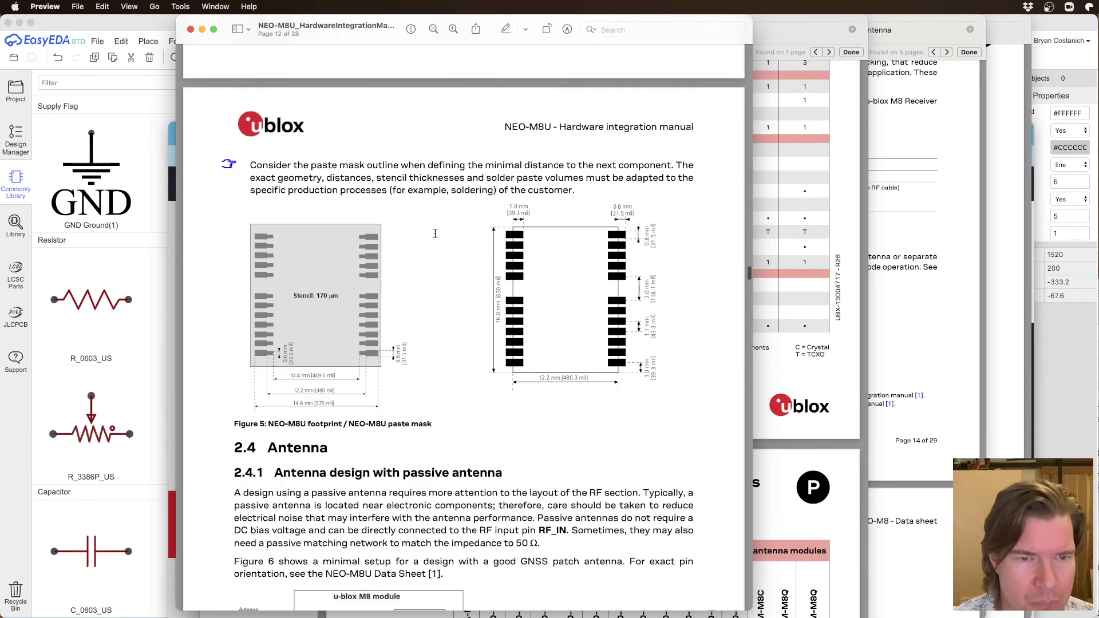
scroll(435, 233, down, 3)
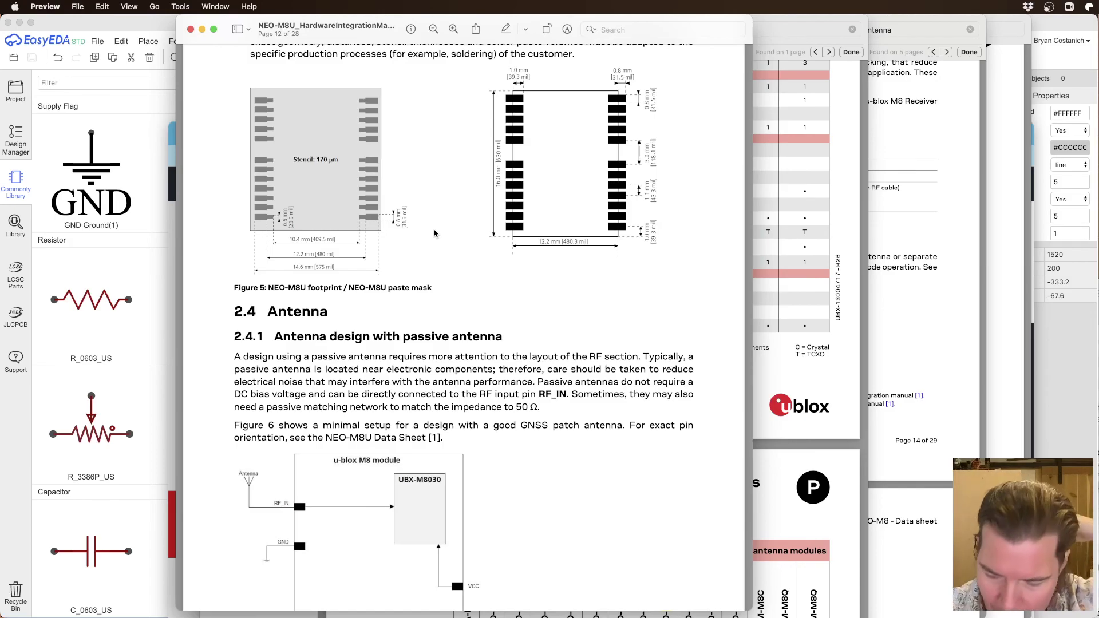
scroll(434, 351, up, 5)
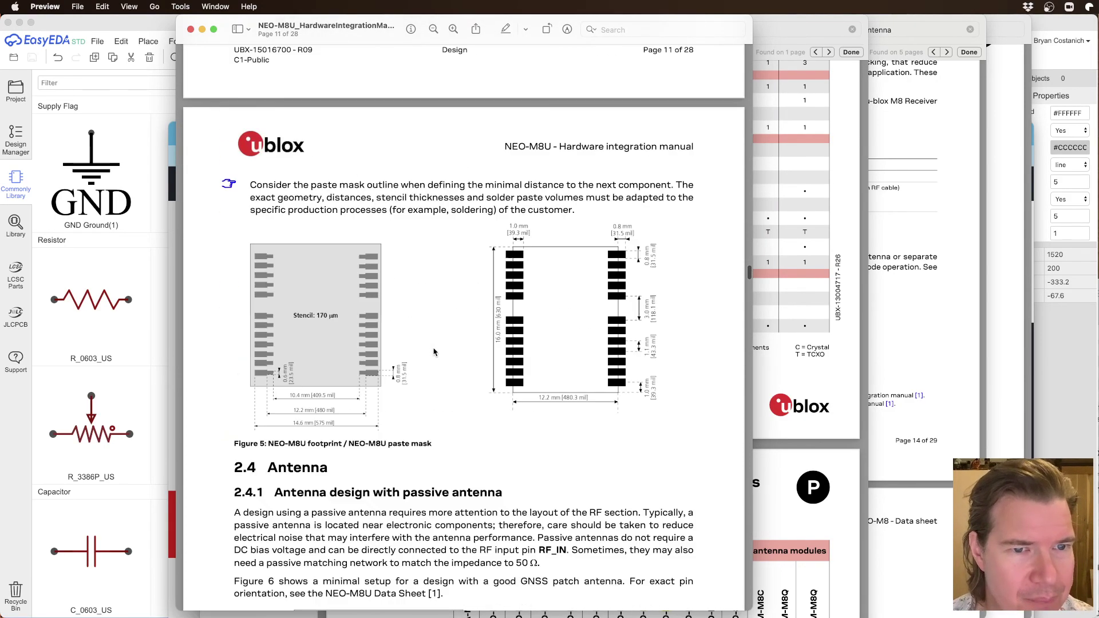
scroll(433, 351, down, 6)
scroll(503, 272, down, 3)
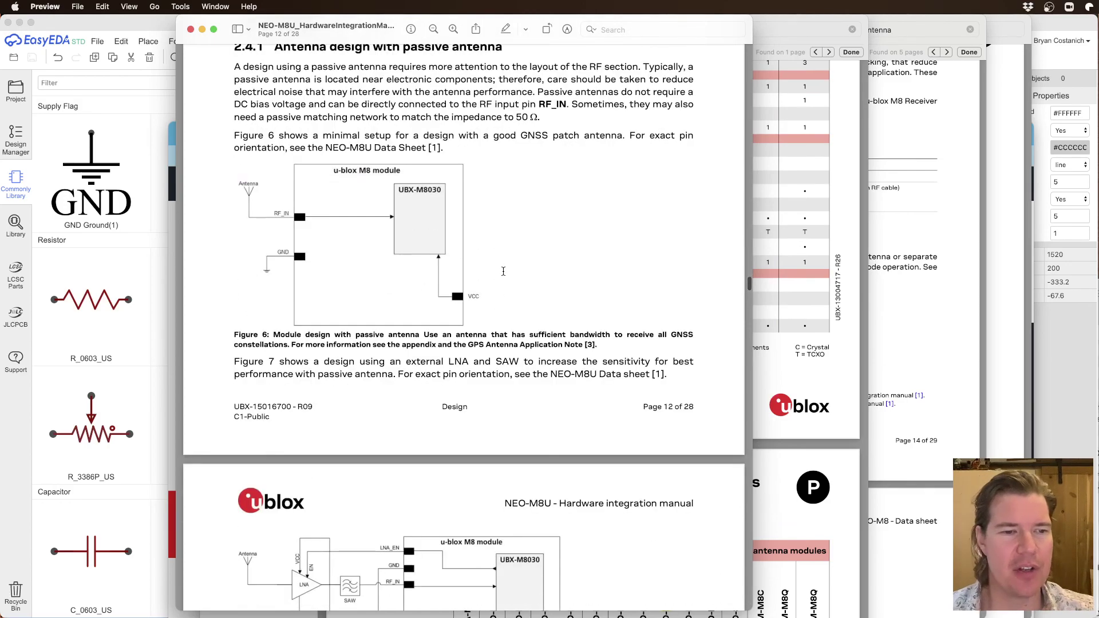
scroll(504, 271, down, 2)
scroll(523, 288, up, 7)
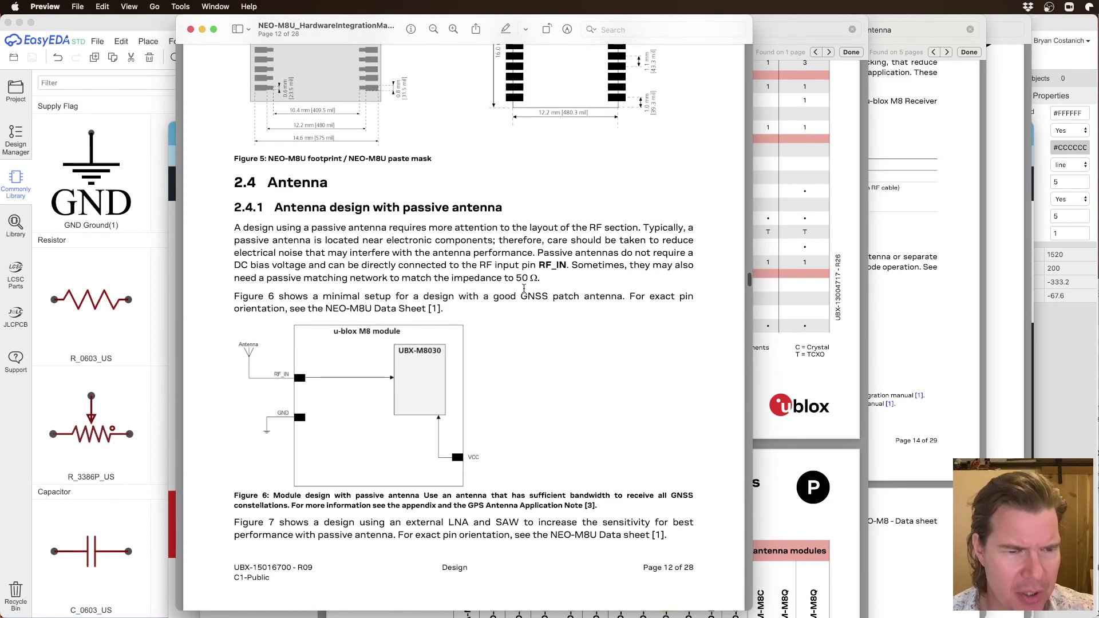
scroll(523, 288, down, 1)
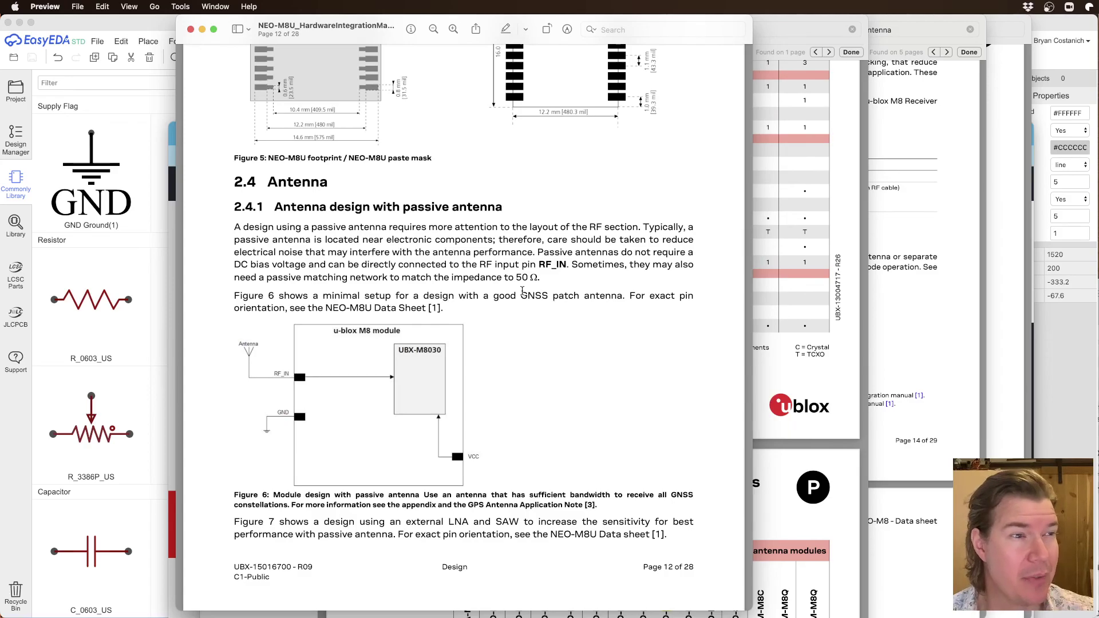
Step: Compare the manual's passive antenna circuits in Figures 6 and 7 with the active antenna design in Figure 8
scroll(522, 291, down, 3)
scroll(522, 291, down, 4)
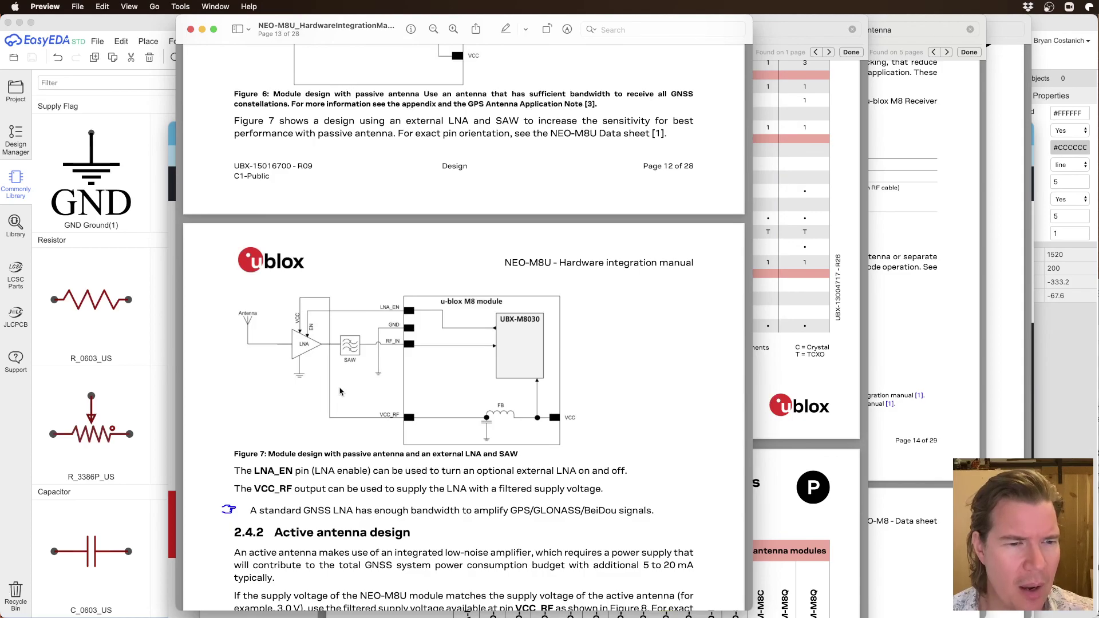
scroll(340, 391, up, 4)
scroll(330, 391, down, 3)
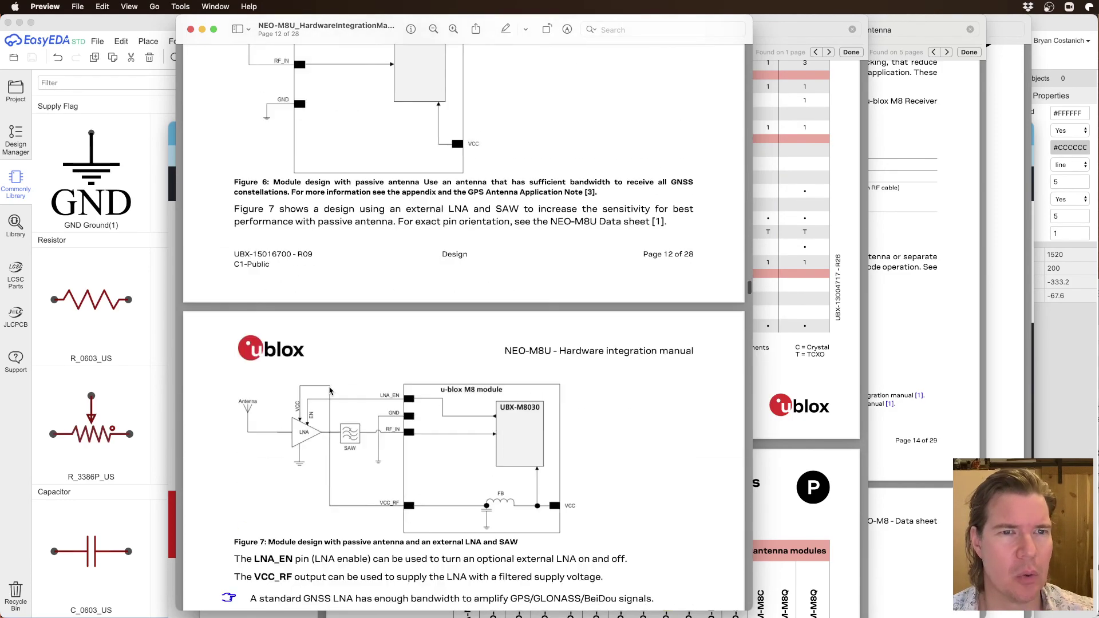
scroll(330, 391, down, 5)
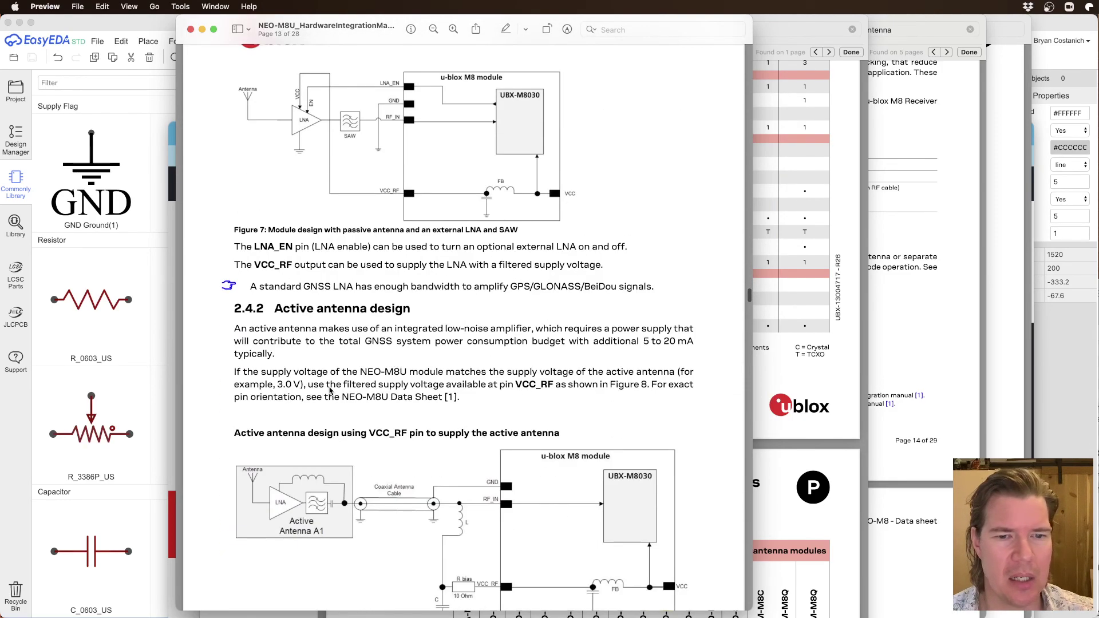
scroll(330, 391, down, 2)
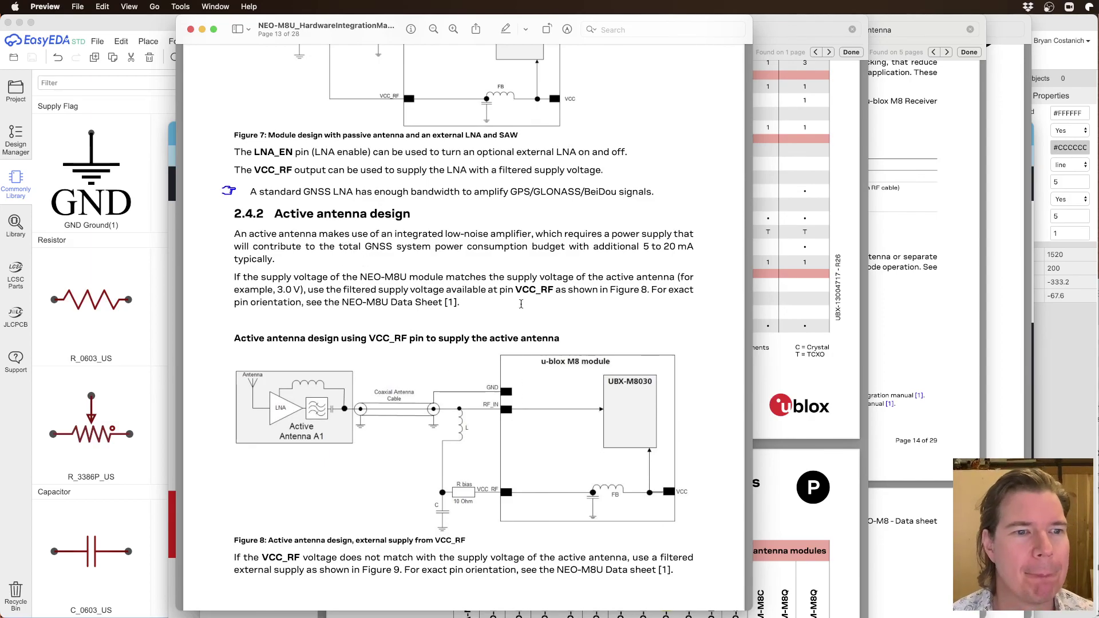
scroll(435, 232, up, 5)
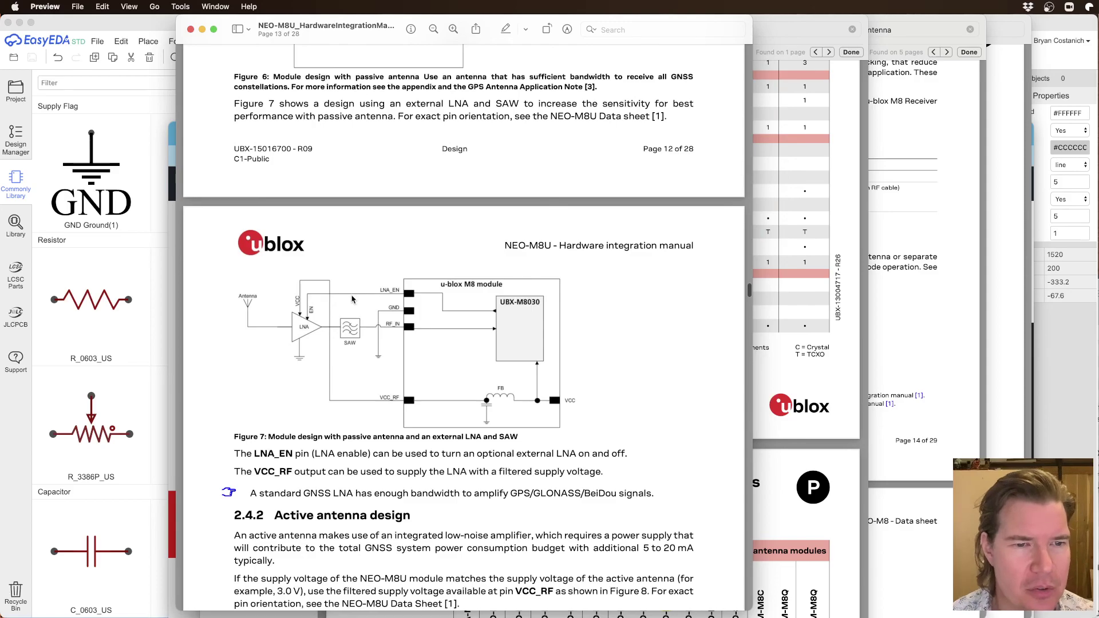
scroll(352, 298, up, 6)
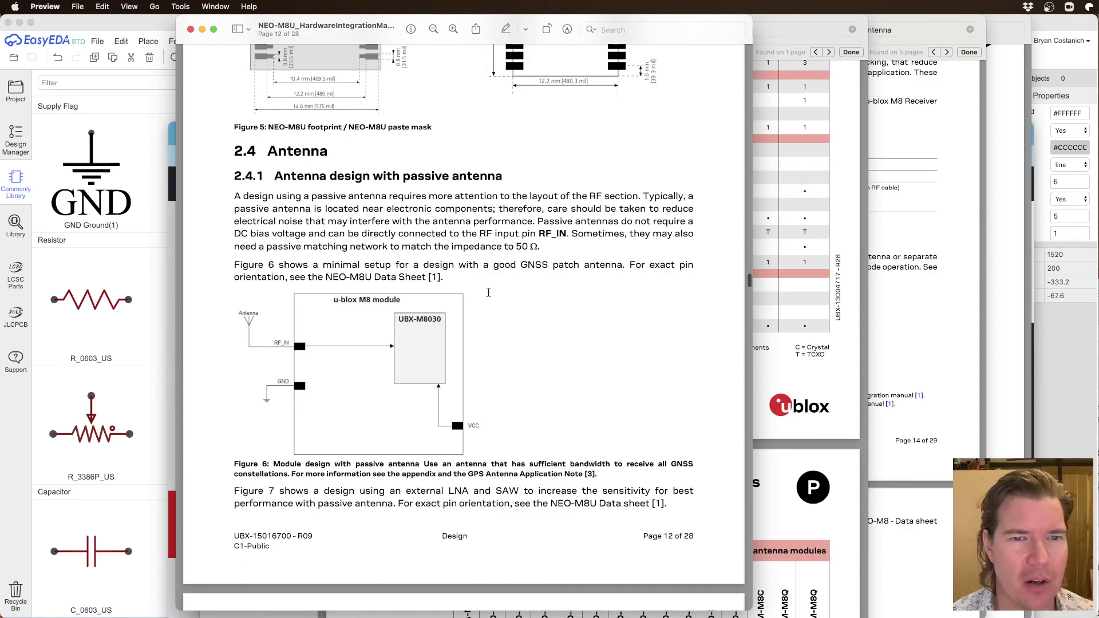
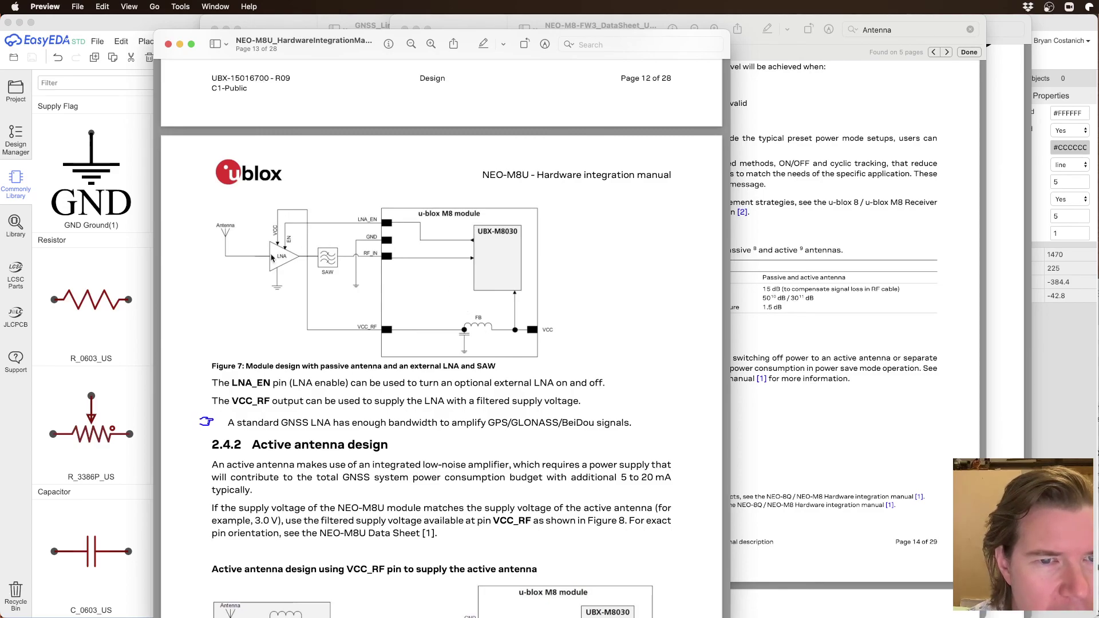
click(46, 374)
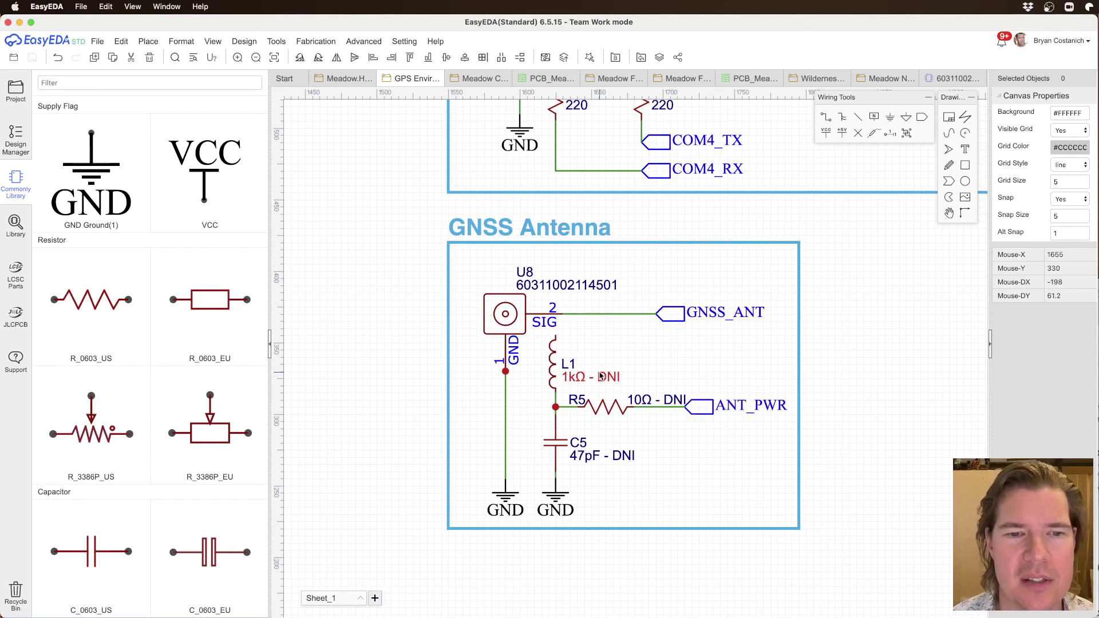
click(945, 80)
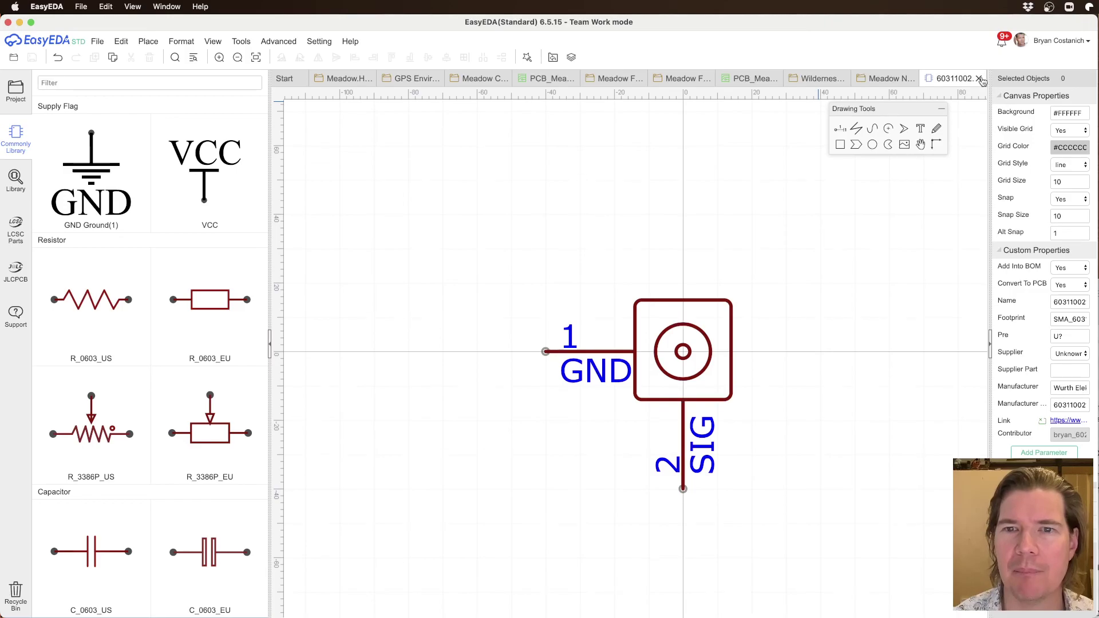
click(980, 79)
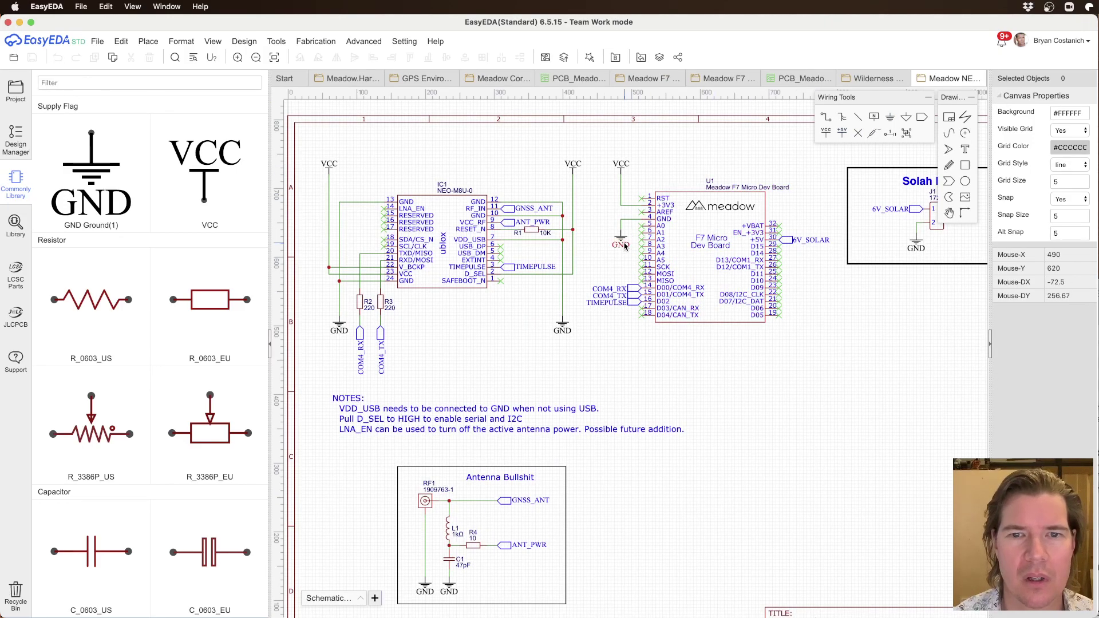
Step: Shorten the title of the antenna circuit box below the notes in the NEO-M8U schematic to "Antenna"
scroll(653, 421, down, 3)
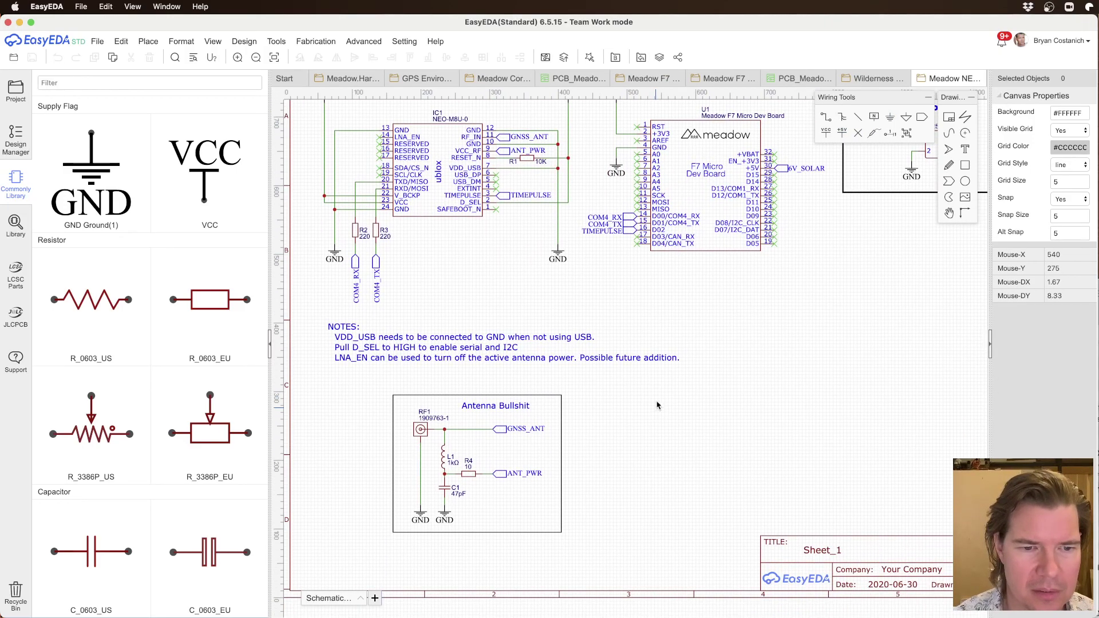
scroll(655, 417, left, 3)
scroll(655, 418, up, 2)
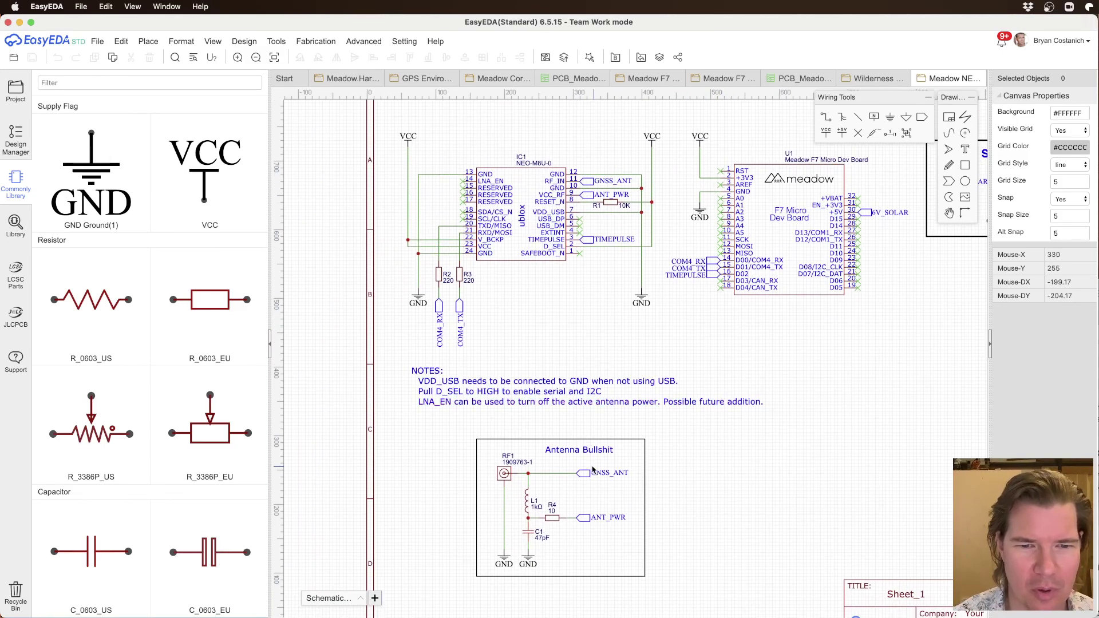
double_click(584, 451)
key(BackSpace)
key(BackSpace)
key(BackSpace)
key(BackSpace)
key(BackSpace)
key(Return)
click(756, 465)
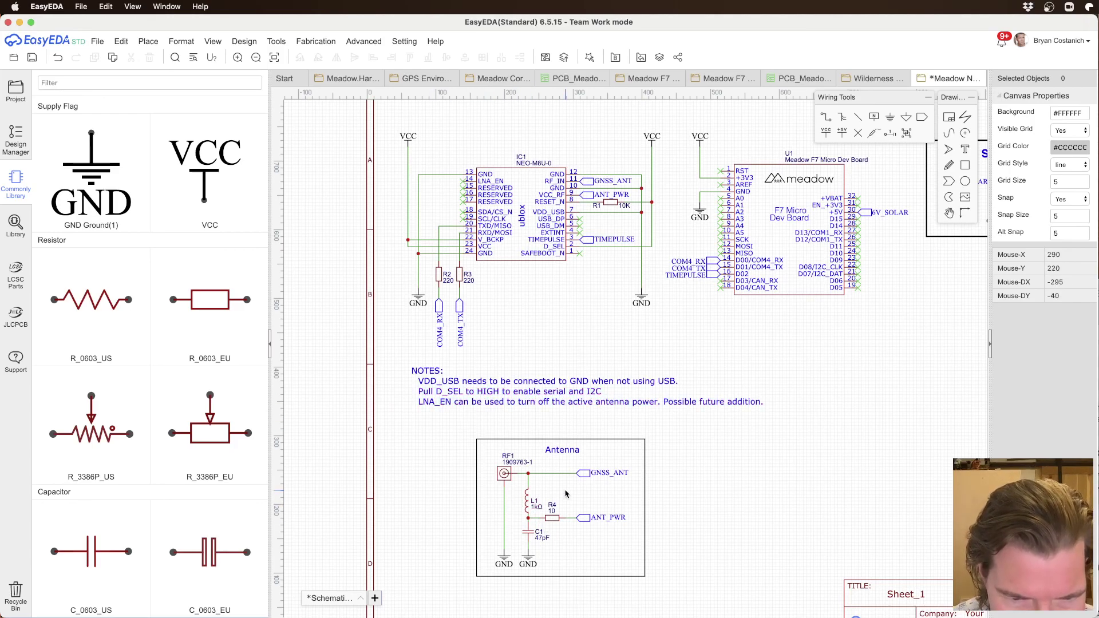
Step: Select inductor L1 in the Antenna box to check its component properties
scroll(530, 512, up, 2)
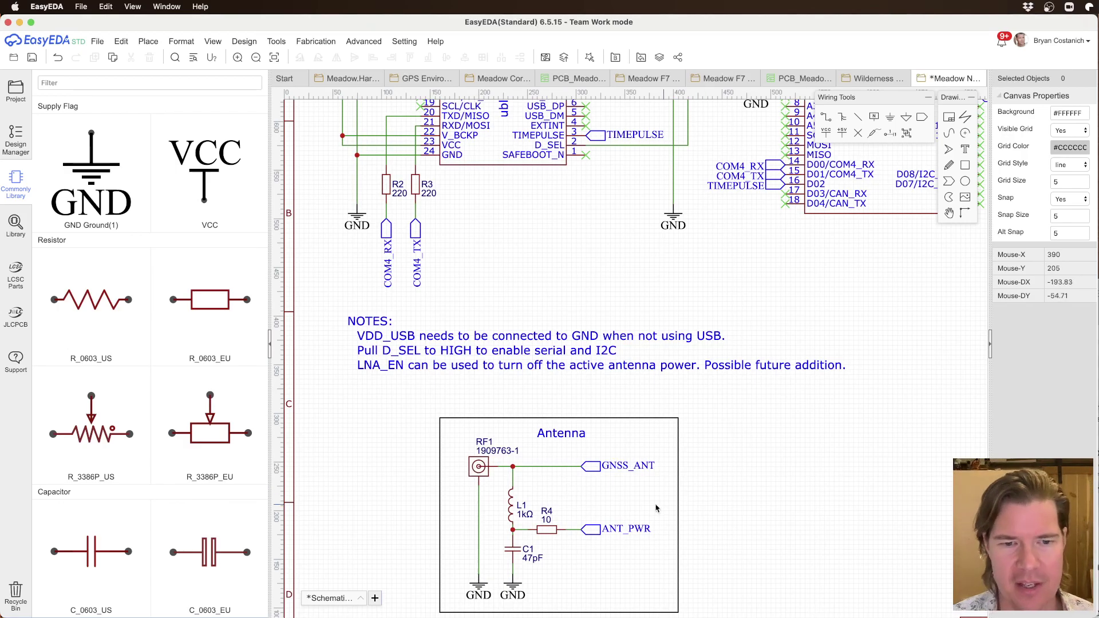
scroll(744, 504, down, 4)
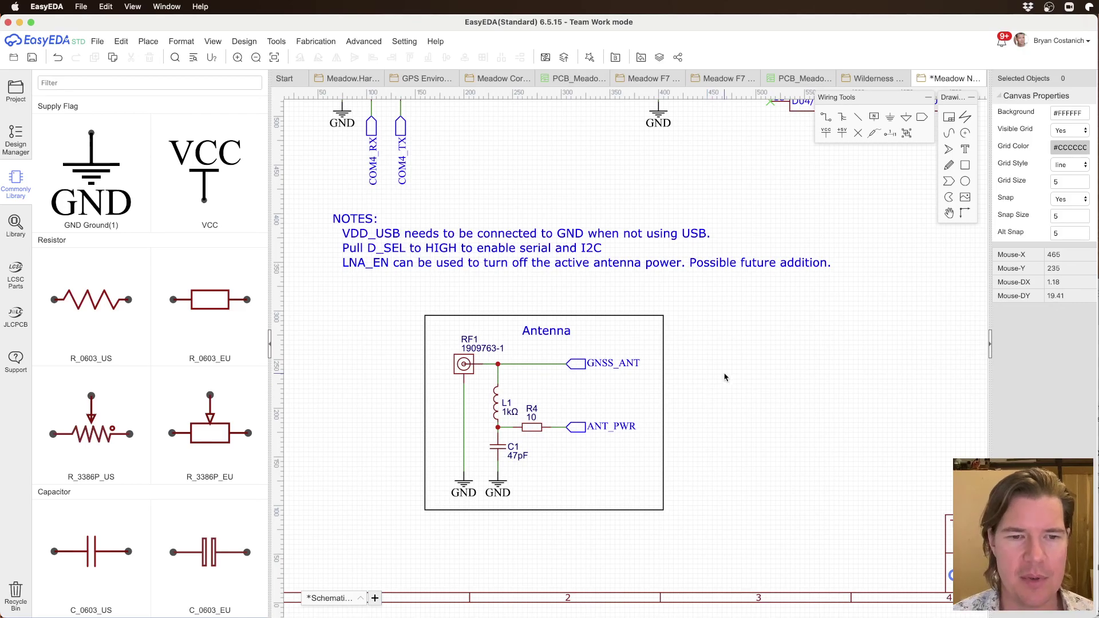
click(497, 412)
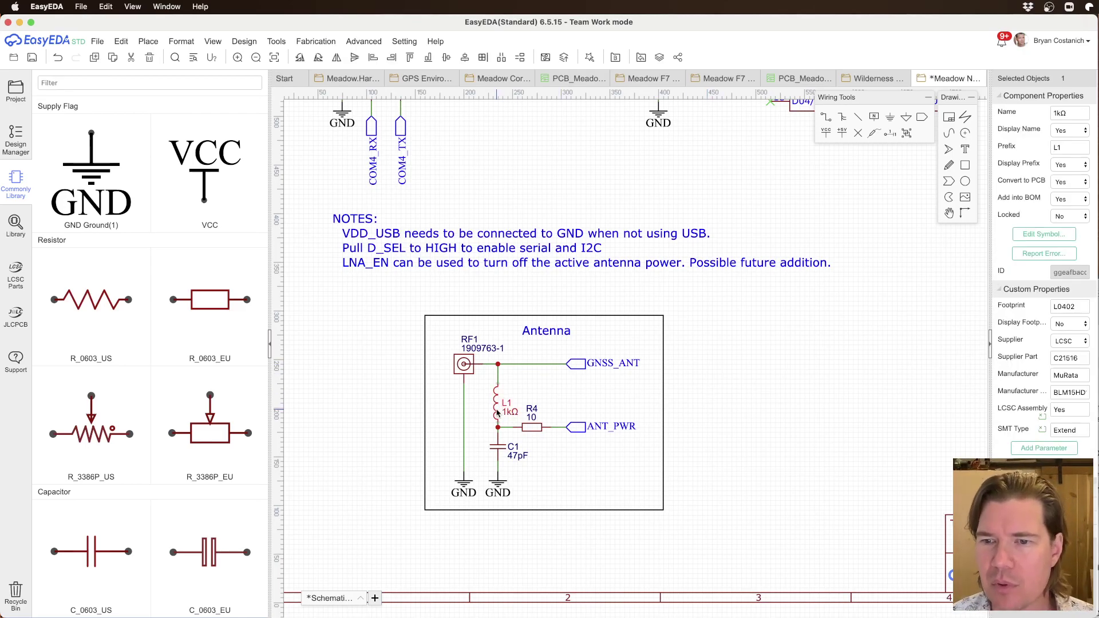
Step: Look up L1's manufacturer part number BLM15HD102SN1D on Google in Chrome and view its DigiKey product page
double_click(1076, 393)
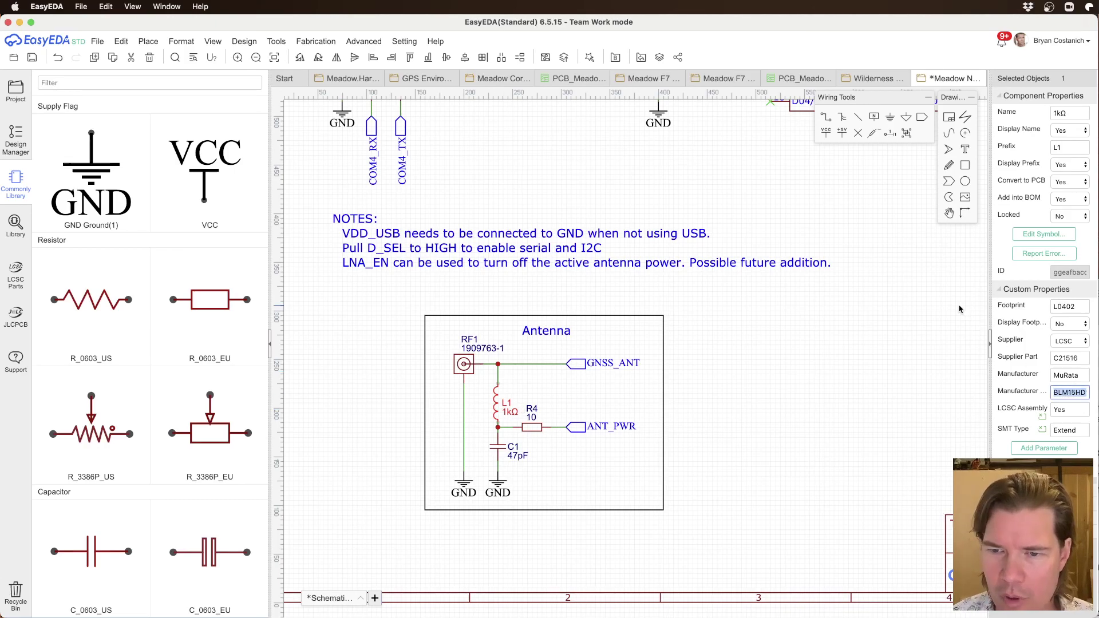
key(super+Tab)
key(super+Tab)
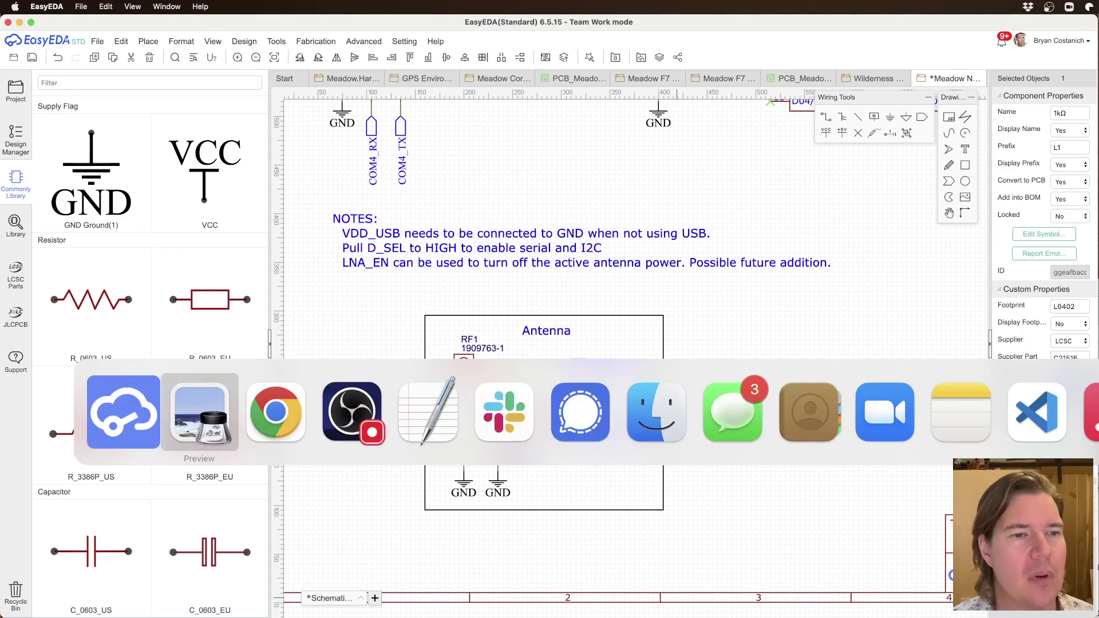
text(BLM15HD102SN1D)
key(Return)
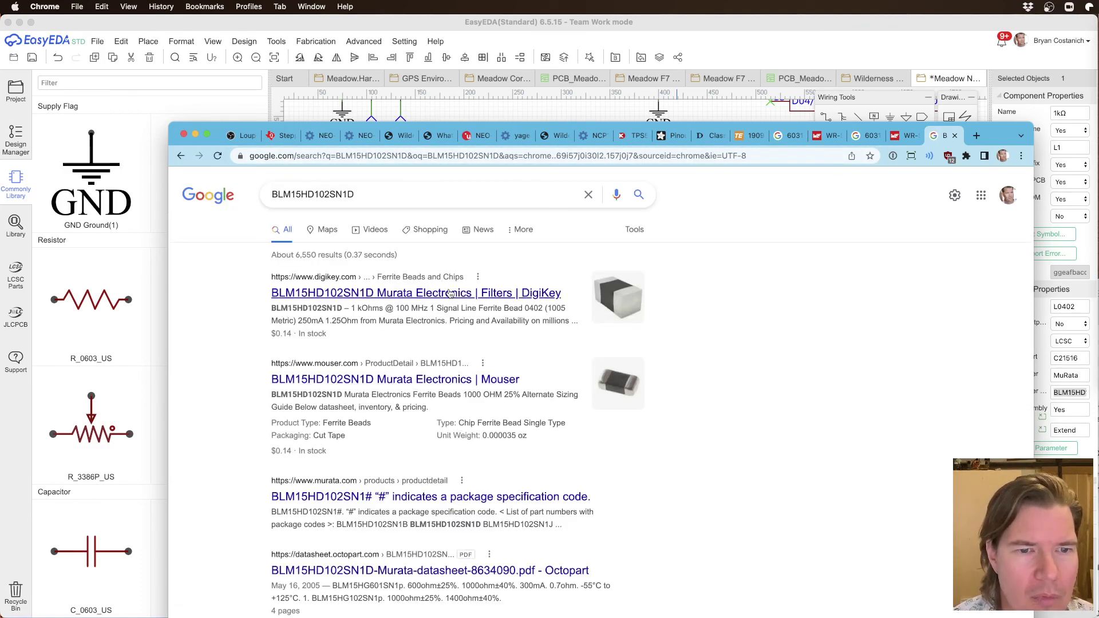
click(451, 293)
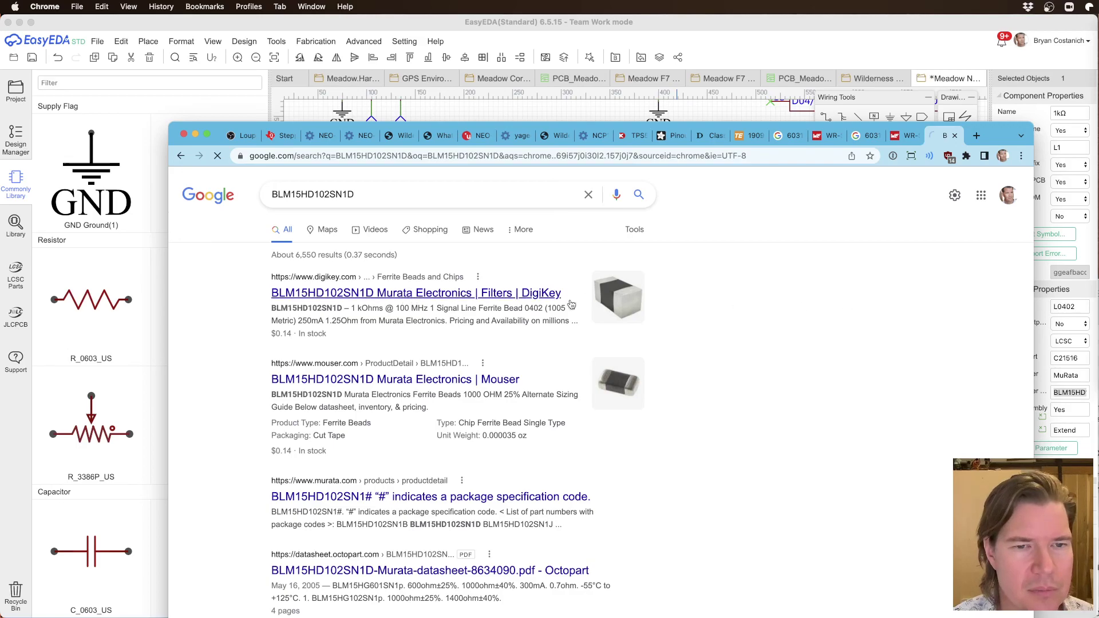
scroll(439, 352, down, 10)
scroll(439, 352, up, 12)
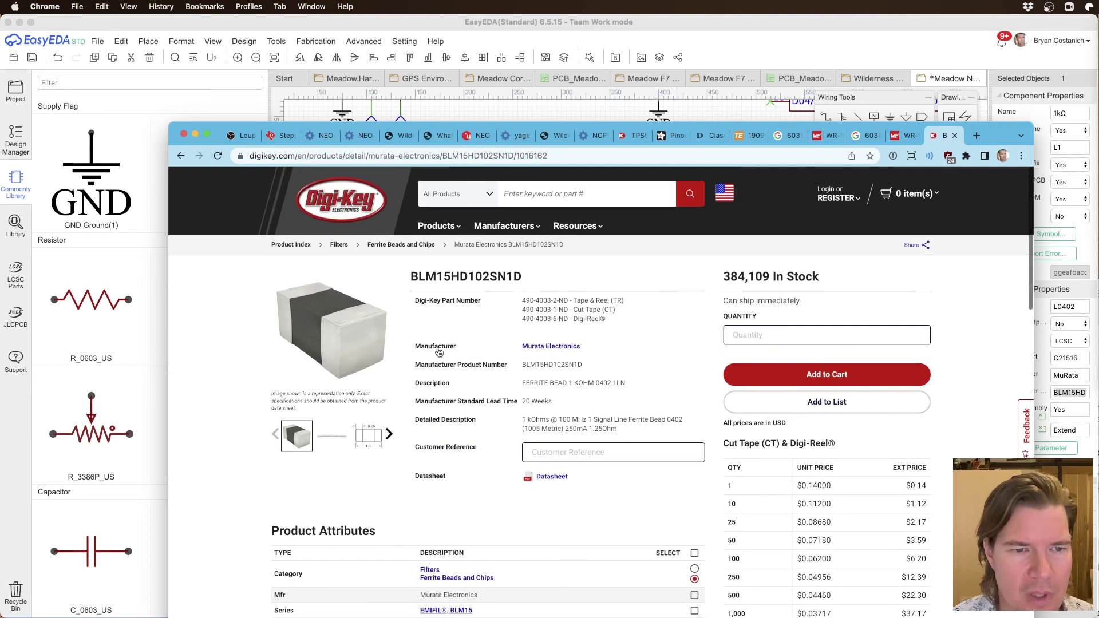
Step: Return to EasyEDA, check R4's component properties and trace ANT_PWR to the NEO-M8U module's pins
click(794, 24)
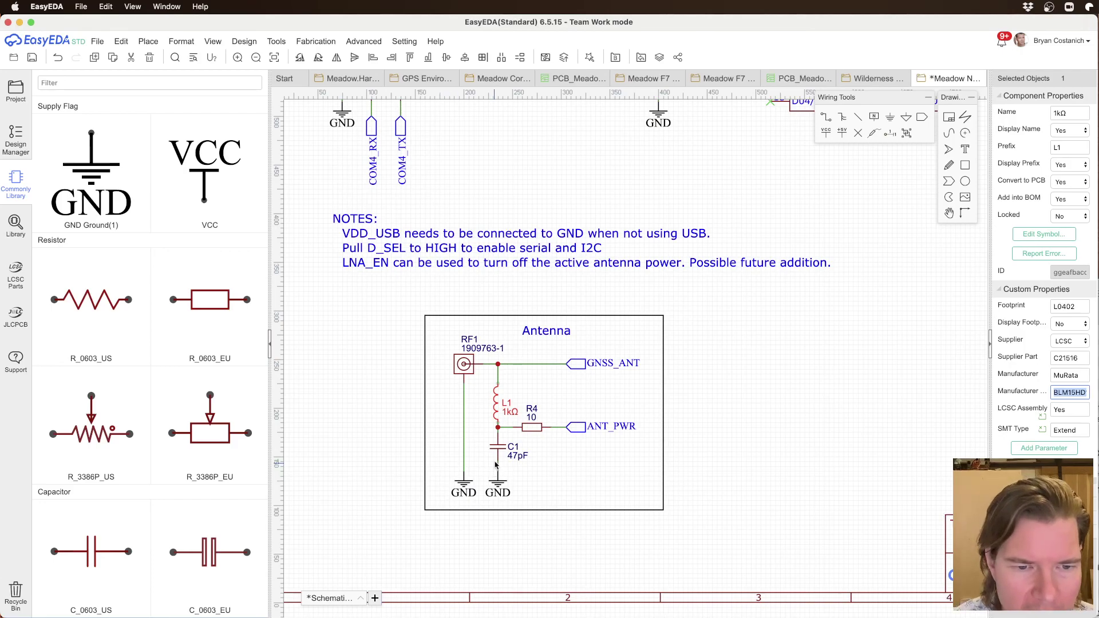
click(540, 428)
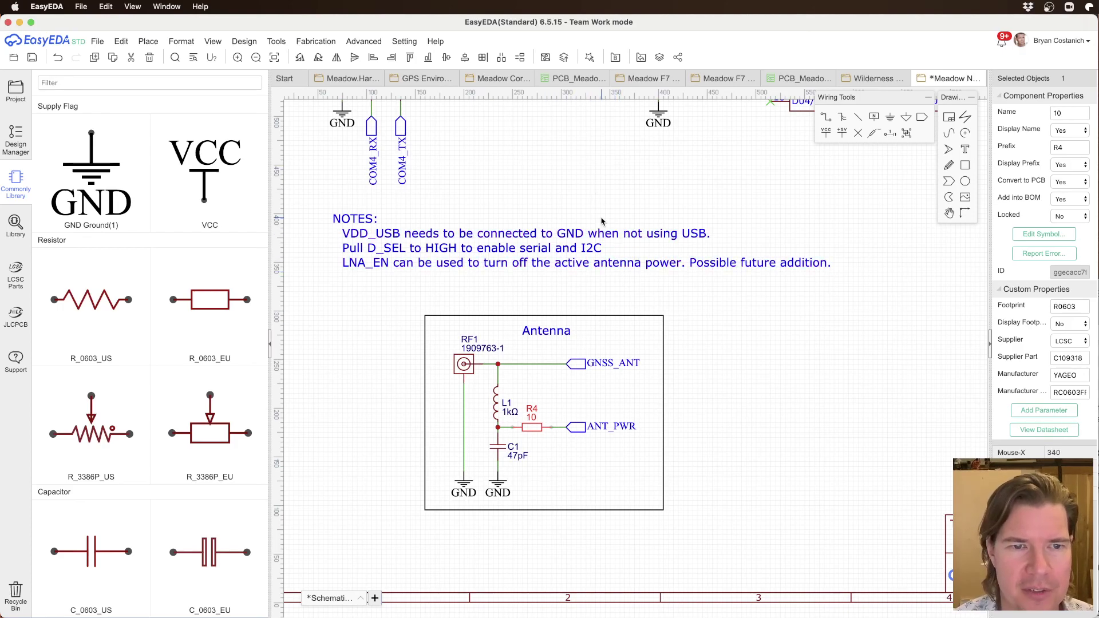
right_drag(604, 166, 789, 465)
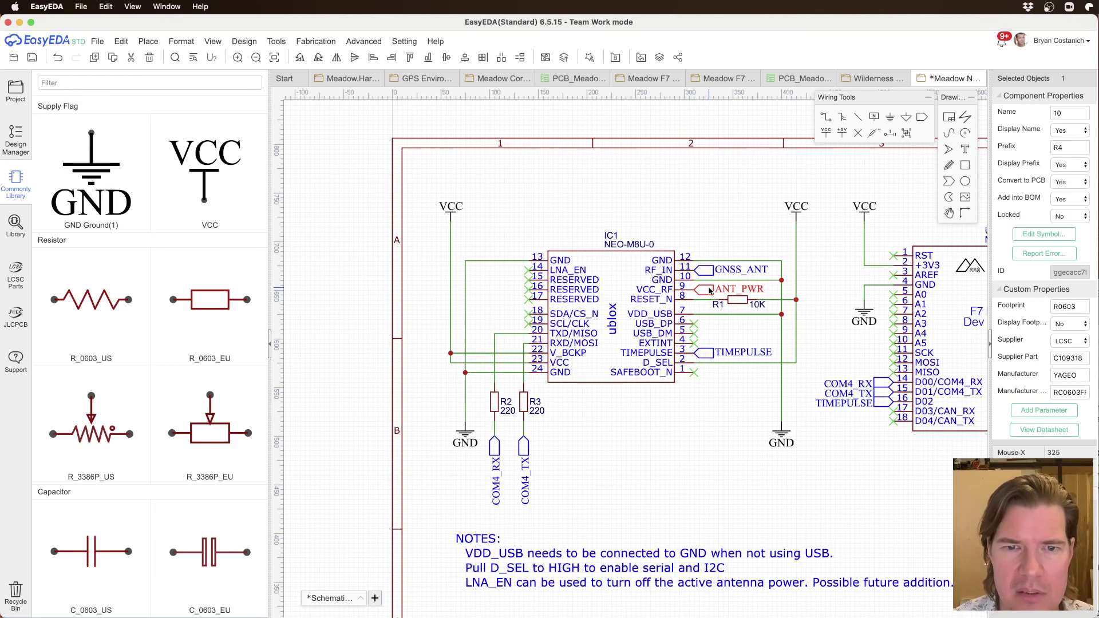
scroll(685, 538, down, 5)
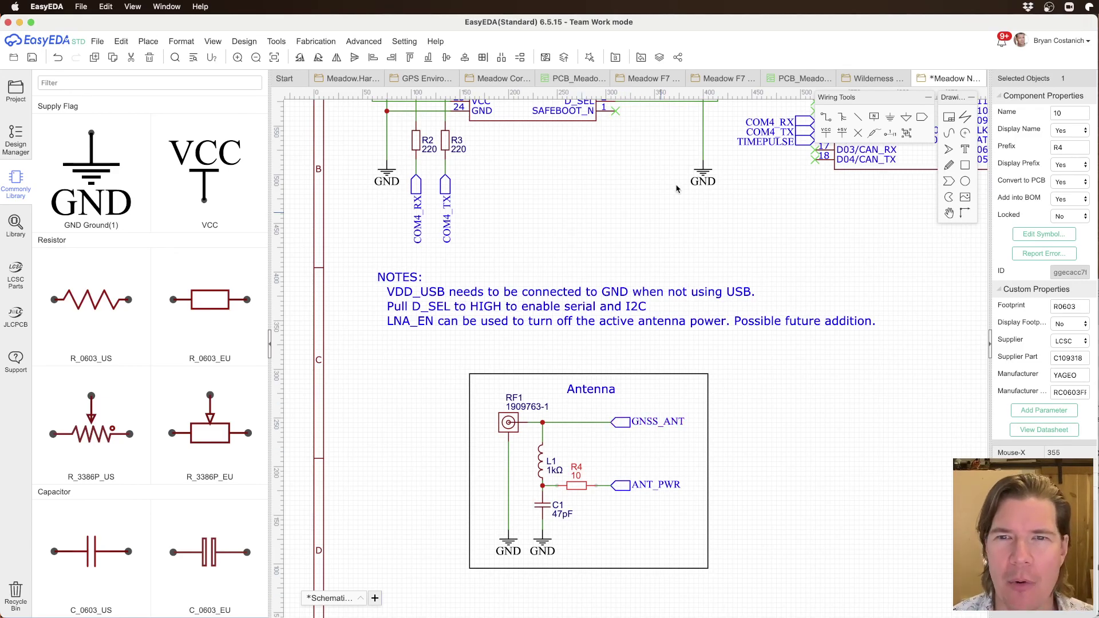
Step: Switch to the NEO-M8U hardware integration manual in Preview and reread the passive antenna section around Figures 6 and 7
key(super+Tab)
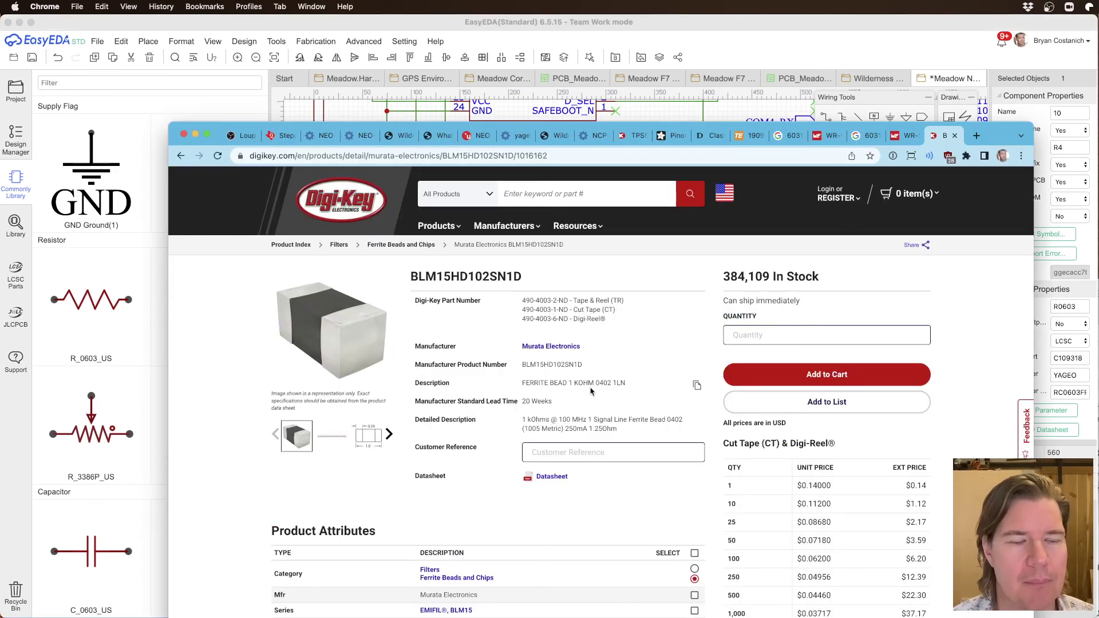
key(super+Tab)
key(super+Tab)
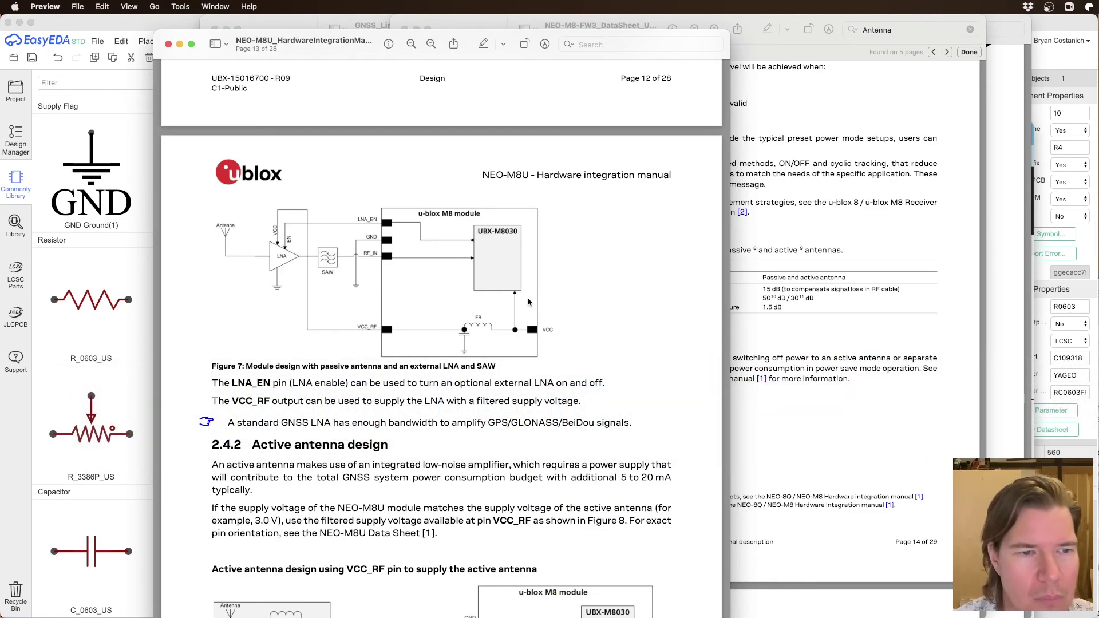
scroll(450, 275, up, 10)
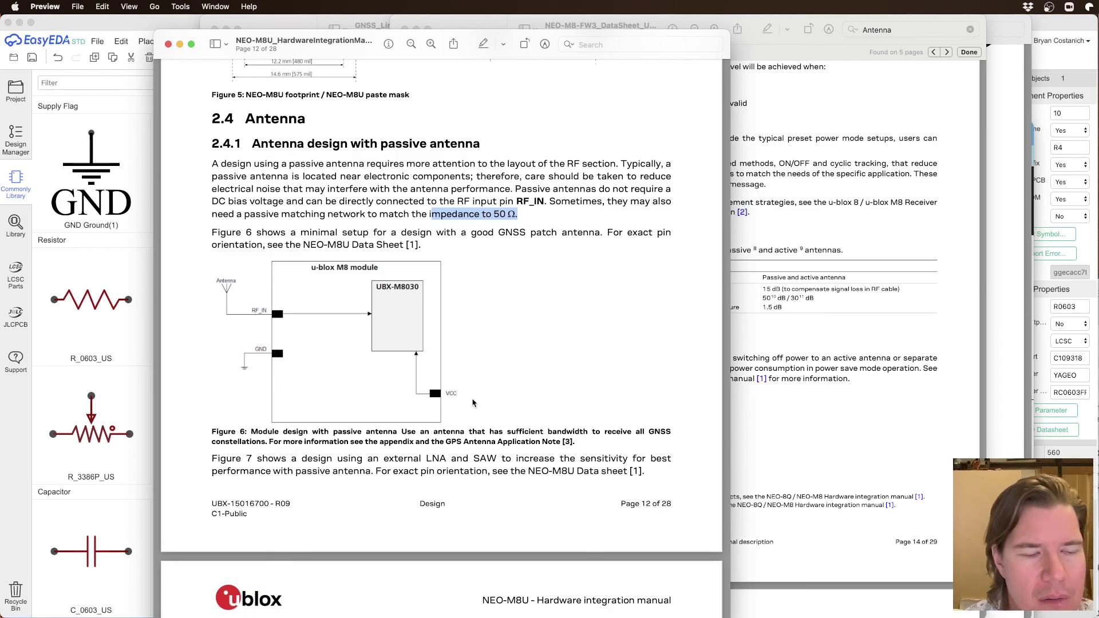
scroll(474, 353, down, 3)
scroll(474, 353, down, 2)
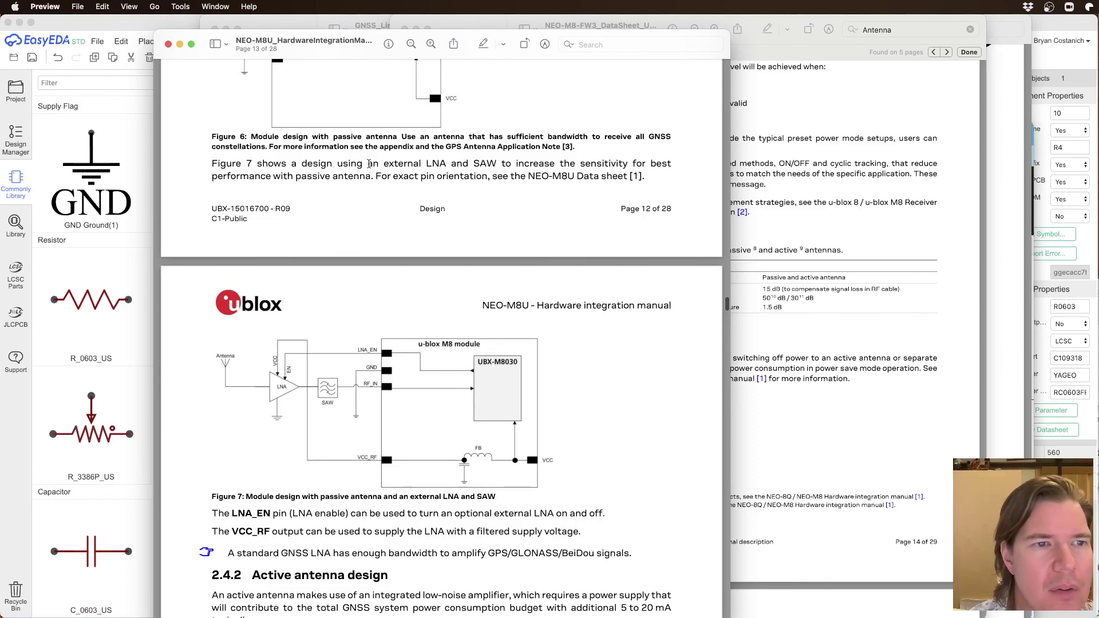
drag(318, 172, 498, 171)
drag(567, 175, 292, 160)
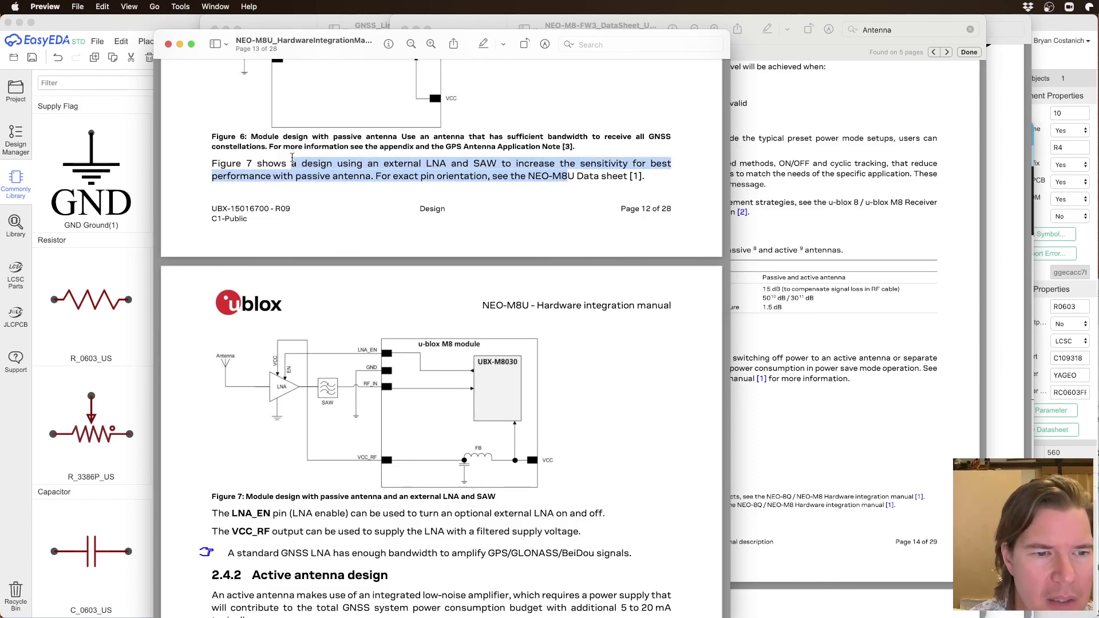
click(292, 157)
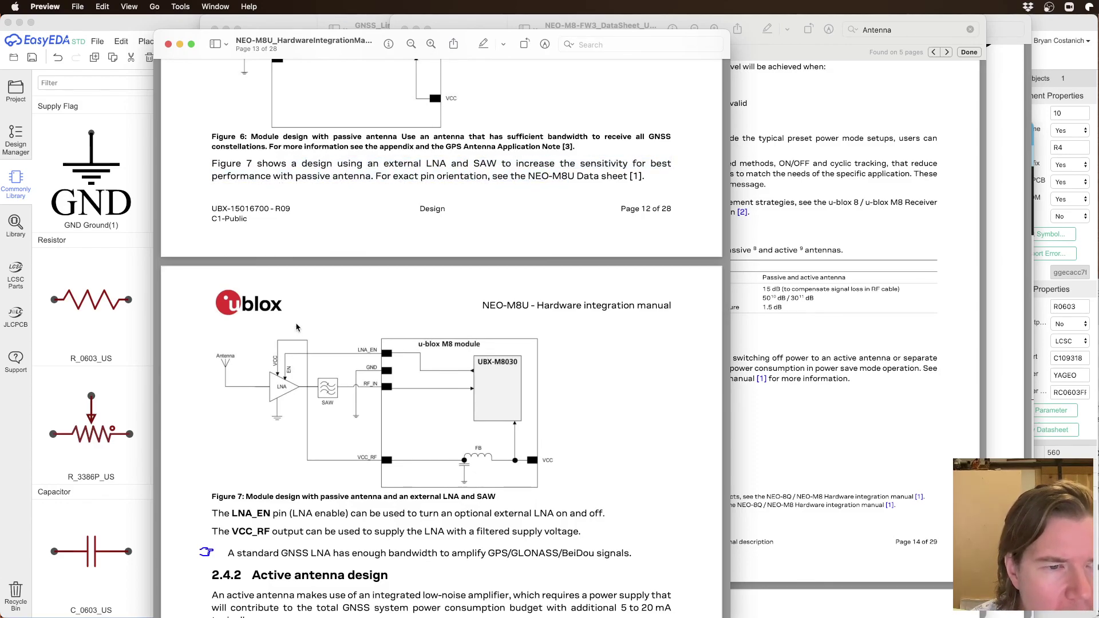
Step: Compare the active antenna design supplied from VCC_RF in Figure 8 with the externally supplied design in Figure 9
scroll(297, 327, down, 5)
scroll(479, 311, down, 2)
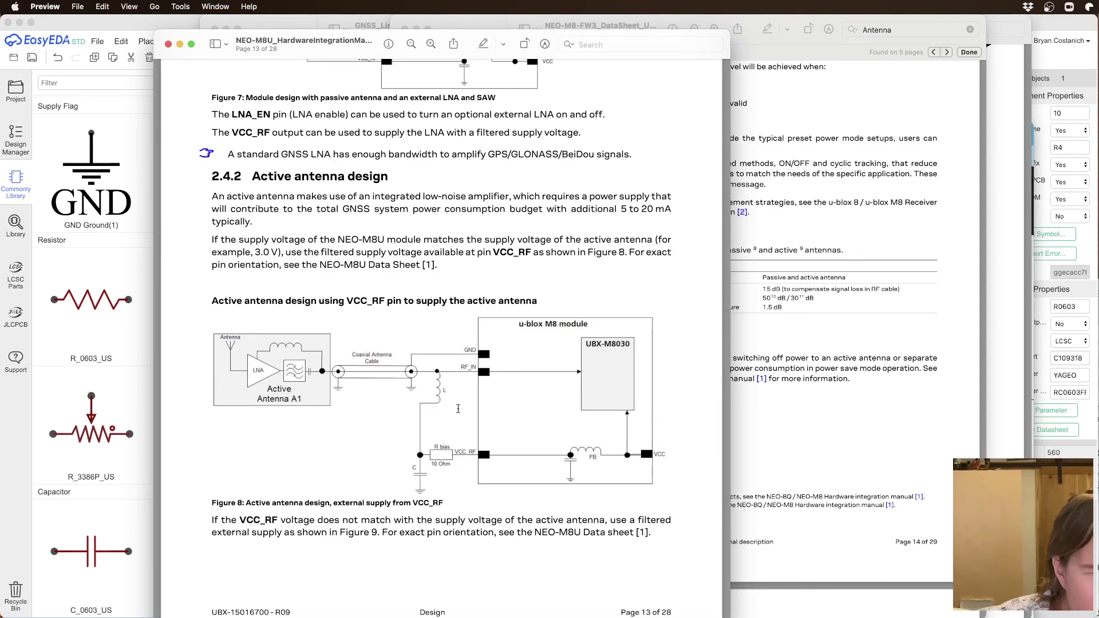
drag(297, 301, 475, 302)
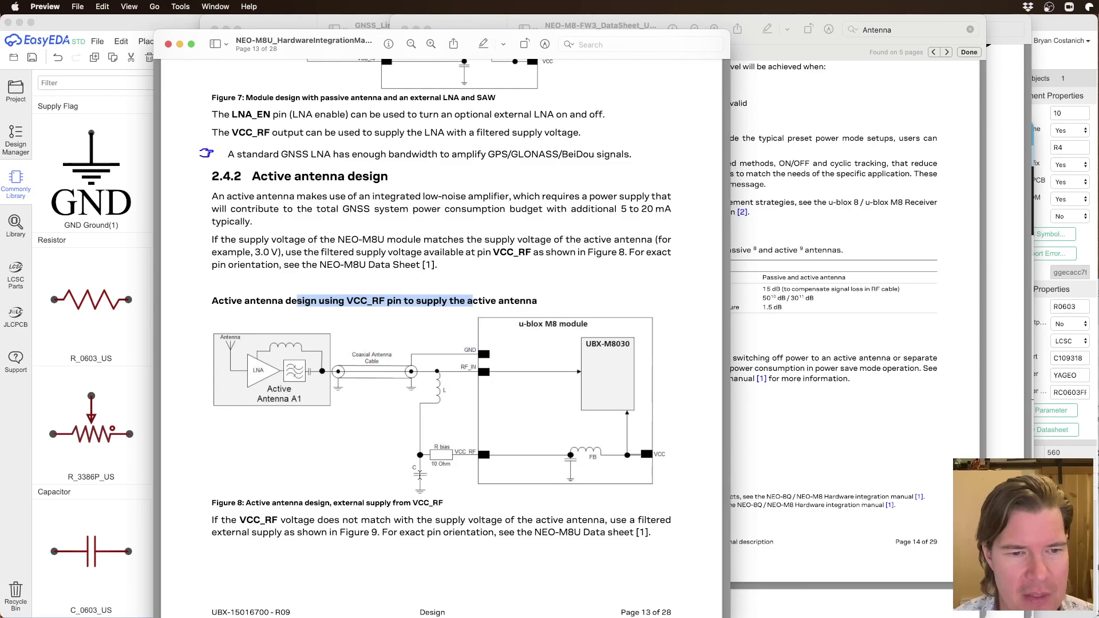
scroll(419, 473, down, 3)
drag(322, 429, 599, 442)
scroll(466, 370, down, 5)
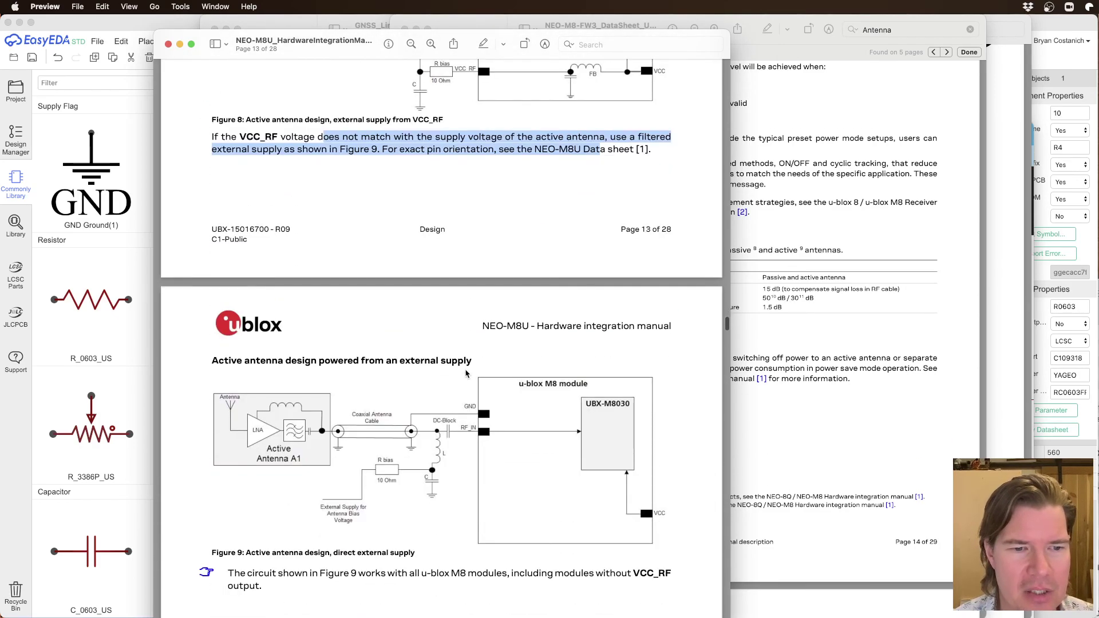
scroll(461, 367, up, 6)
scroll(458, 361, up, 4)
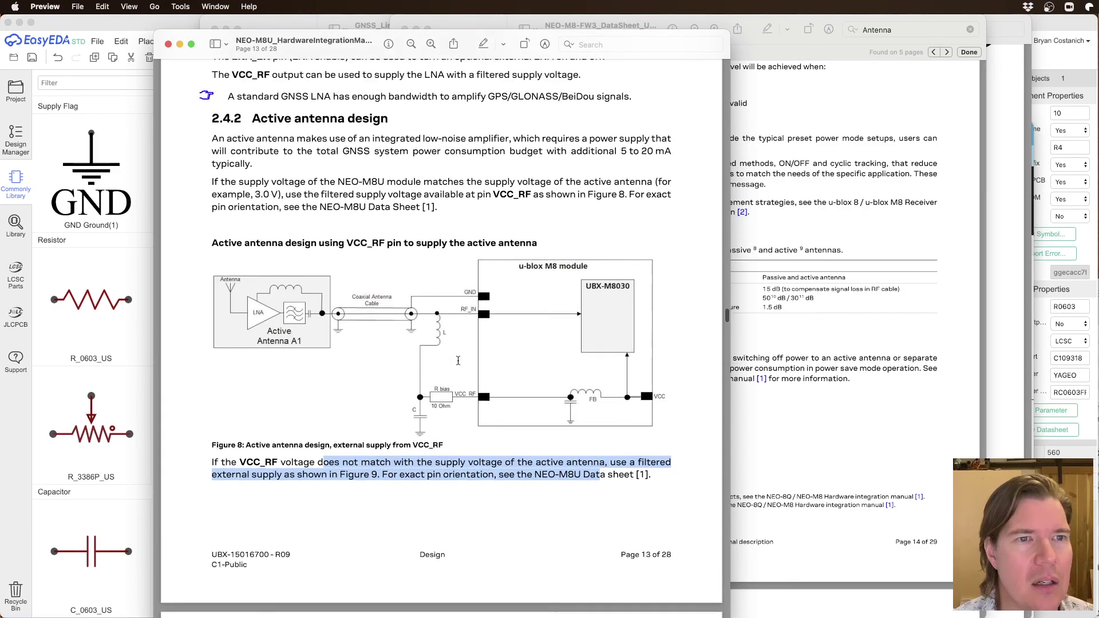
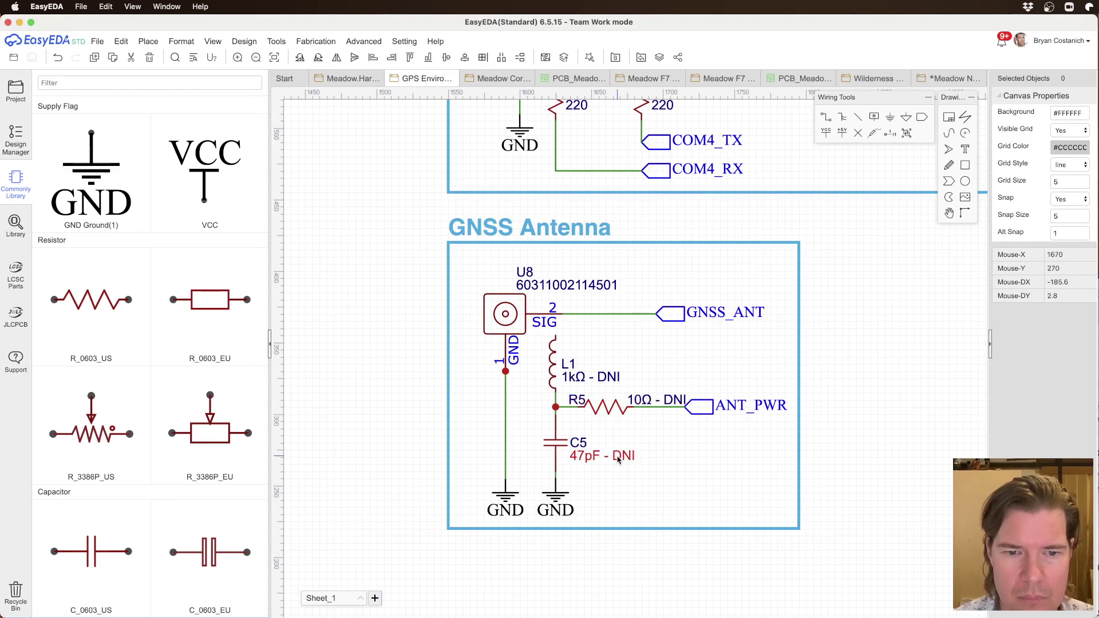
Step: Remove the "- DNI" suffix from the C5, R5 and L1 values in the GNSS Antenna box, leaving 47pF, 10Ω and 1kΩ
click(616, 456)
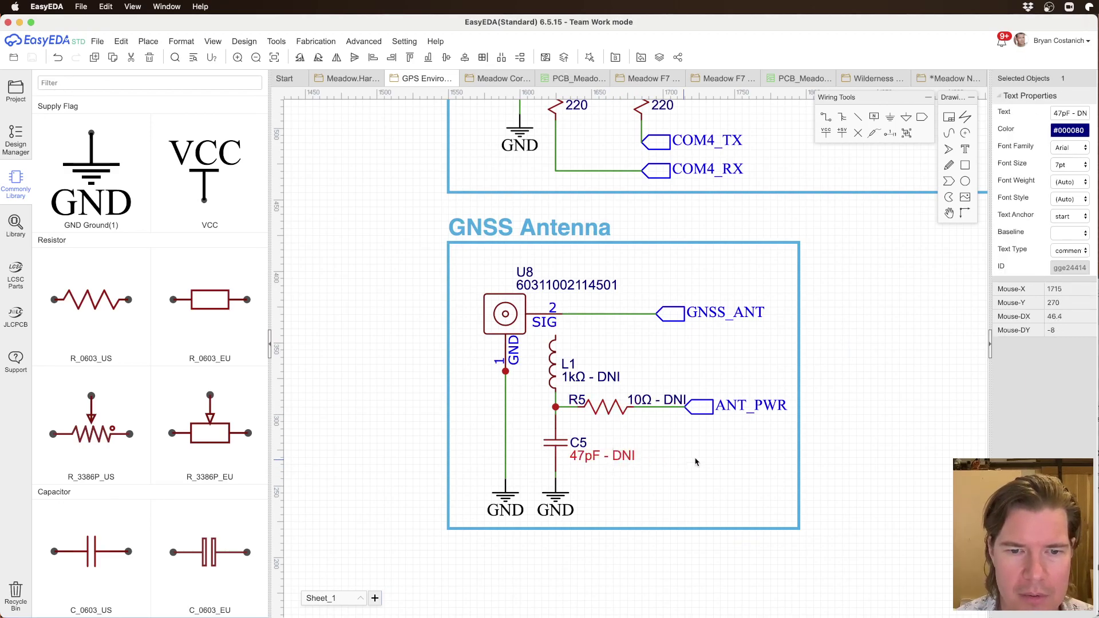
double_click(628, 461)
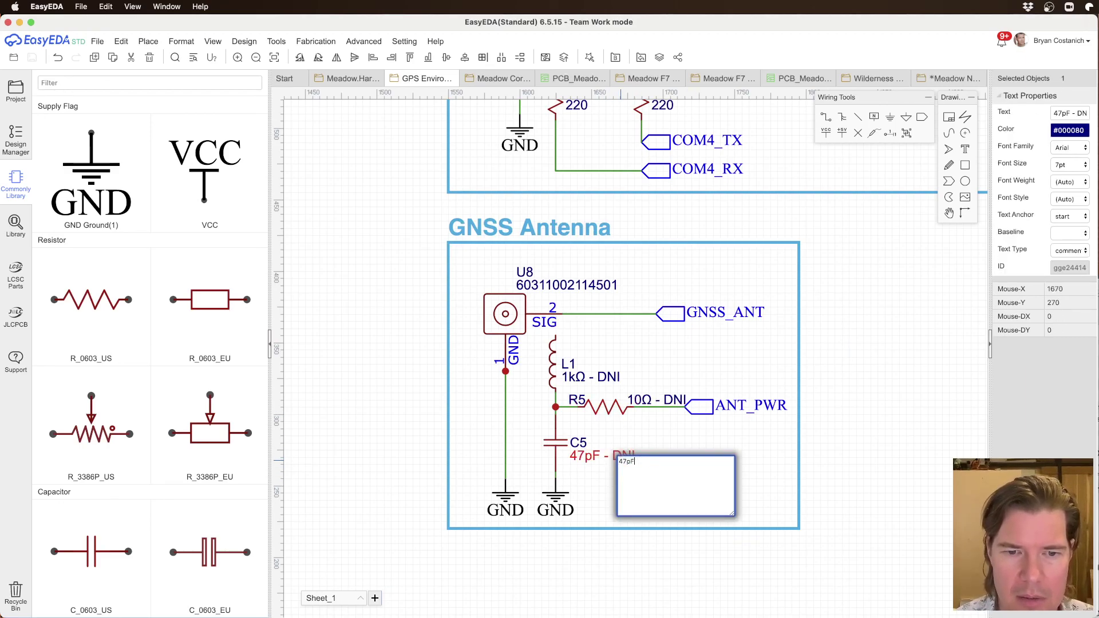
key(Return)
click(658, 400)
double_click(659, 403)
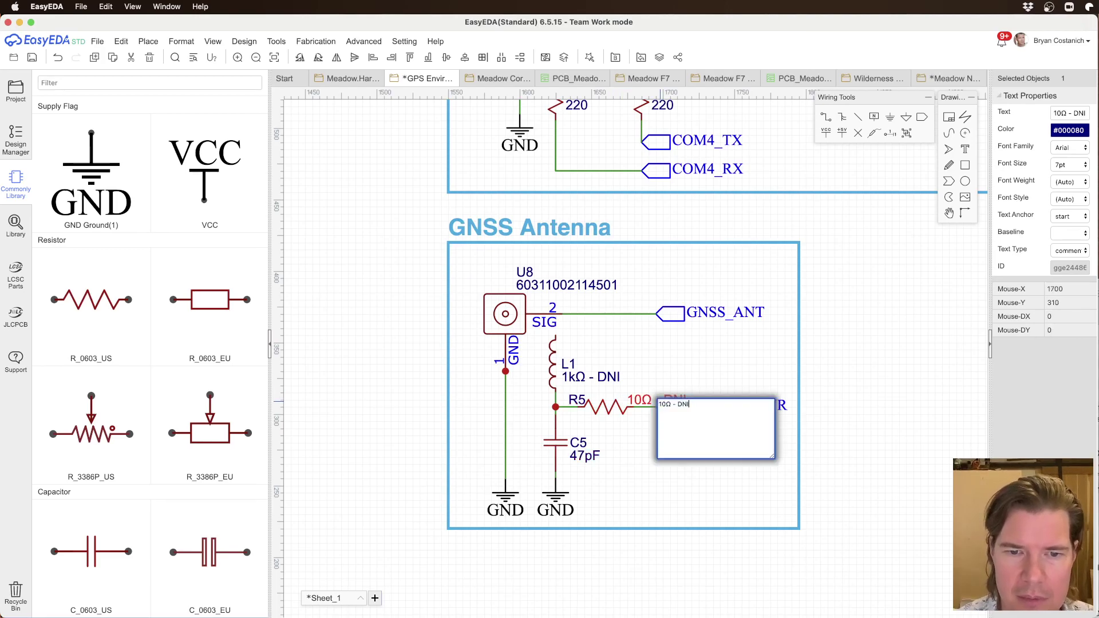
key(Return)
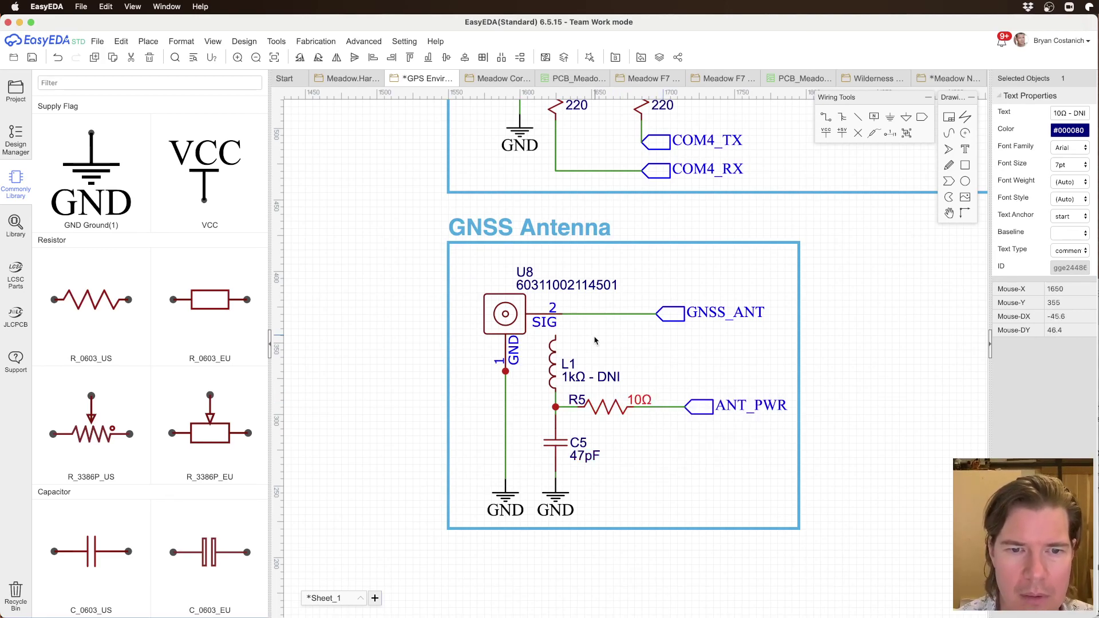
double_click(590, 377)
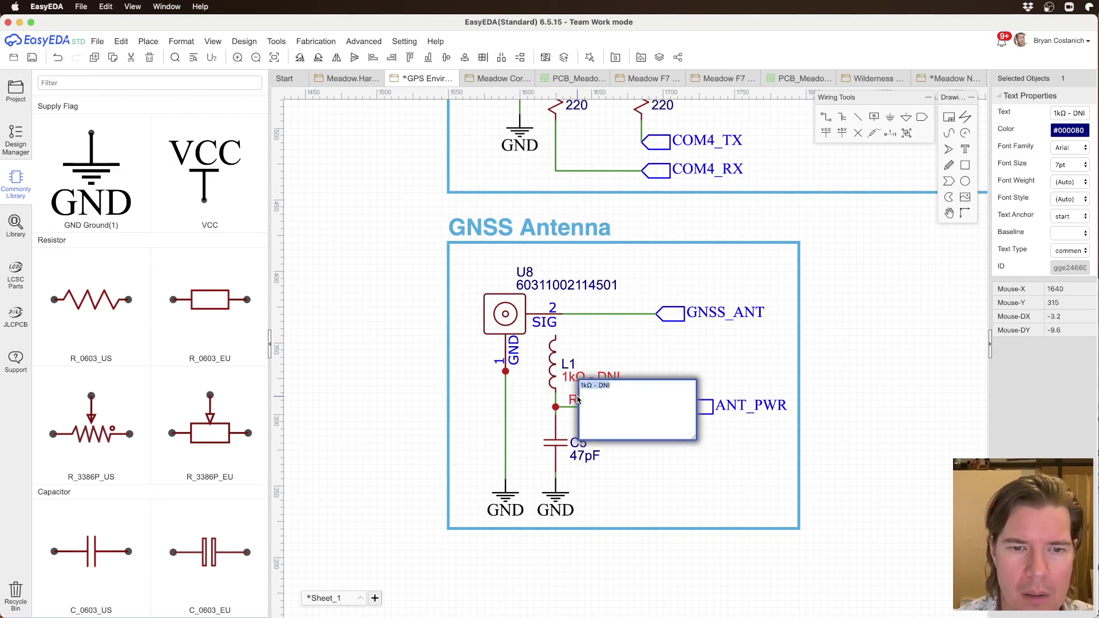
key(BackSpace)
key(BackSpace)
key(Return)
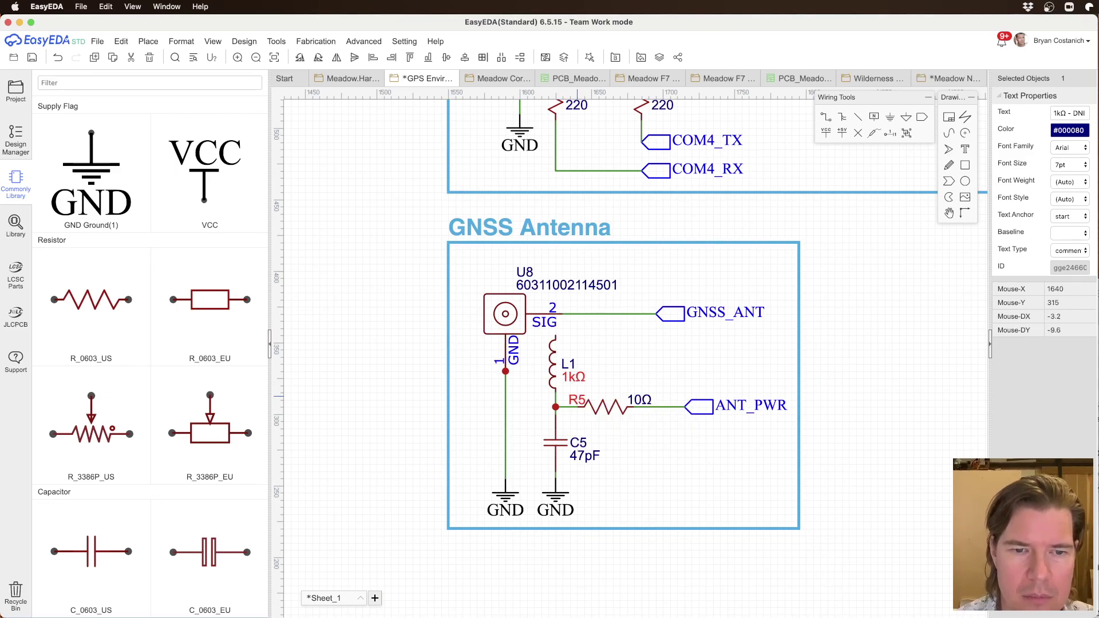
Step: Shift resistor R5 closer to the ANT_PWR port and move the GNSS_ANT port outward to align with ANT_PWR
click(644, 411)
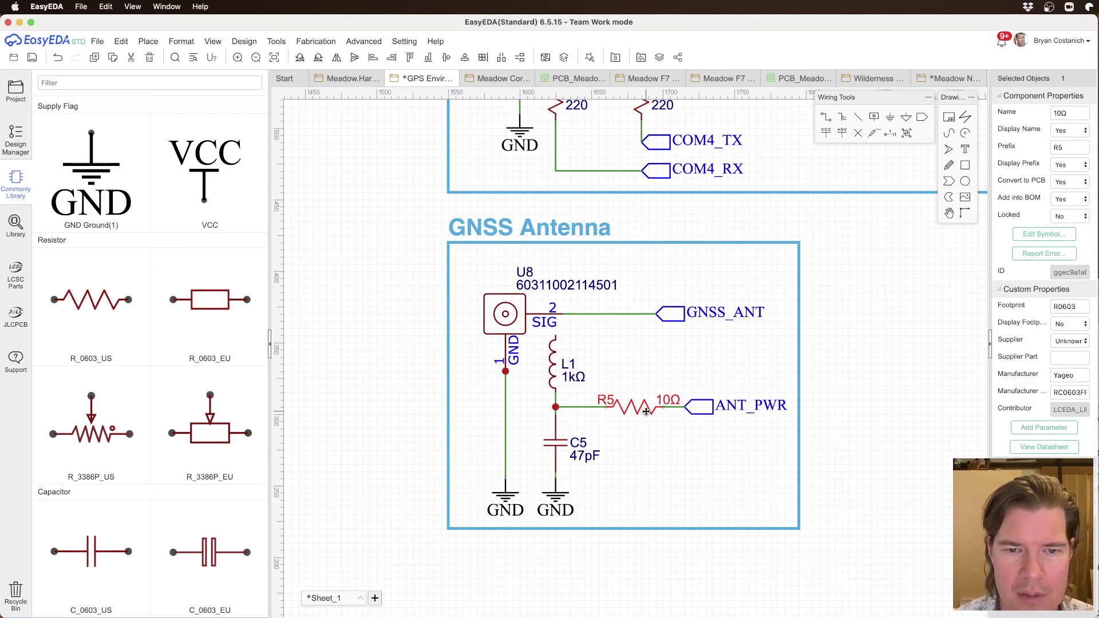
drag(646, 412, 652, 411)
drag(664, 315, 692, 315)
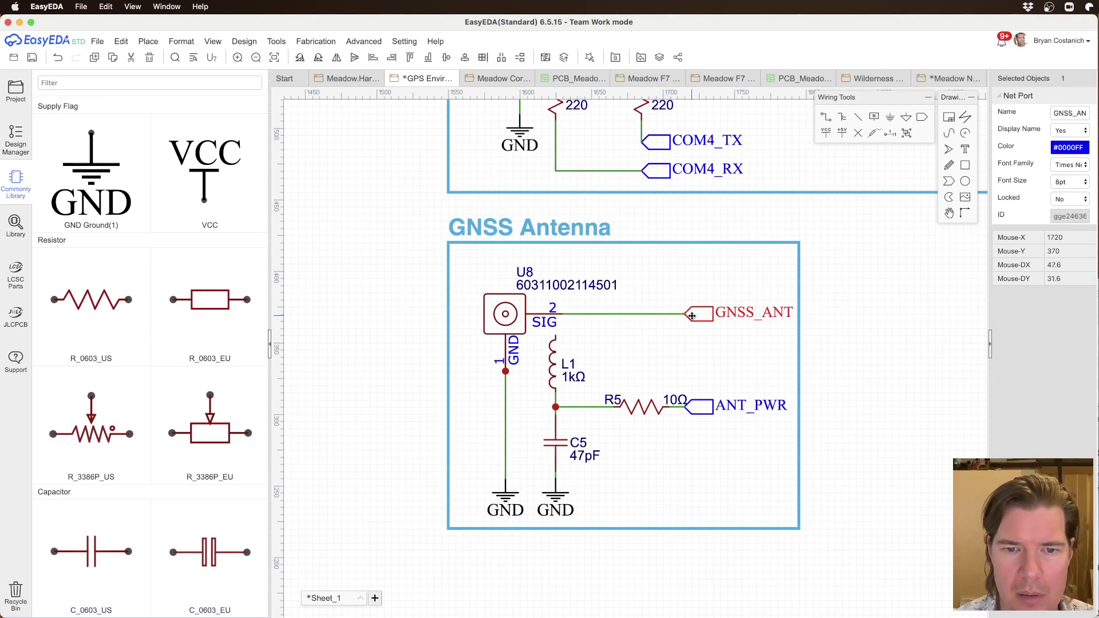
click(616, 375)
drag(642, 406, 635, 405)
Step: Move inductor L1 away from the connector toward R5 and wire its upper end to the GNSS_ANT line
drag(555, 368, 586, 353)
key(w)
click(592, 314)
click(592, 323)
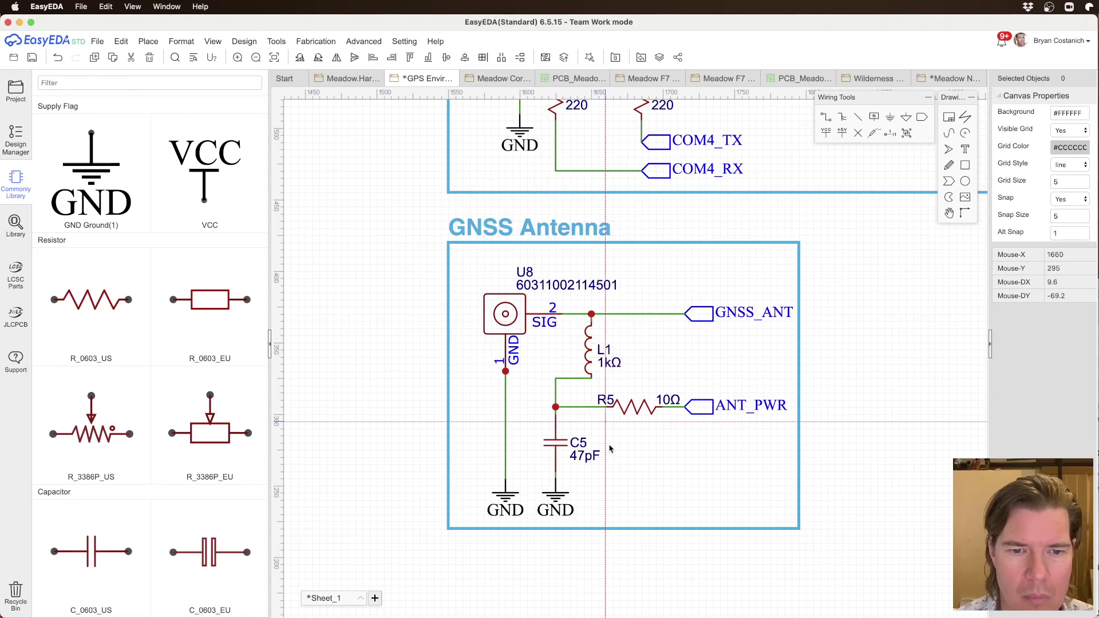
key(Escape)
Step: Move capacitor C5 directly beneath L1 and shorten the leftover wire stub back to the L1, R5 and C5 junction
drag(562, 451, 598, 452)
click(564, 407)
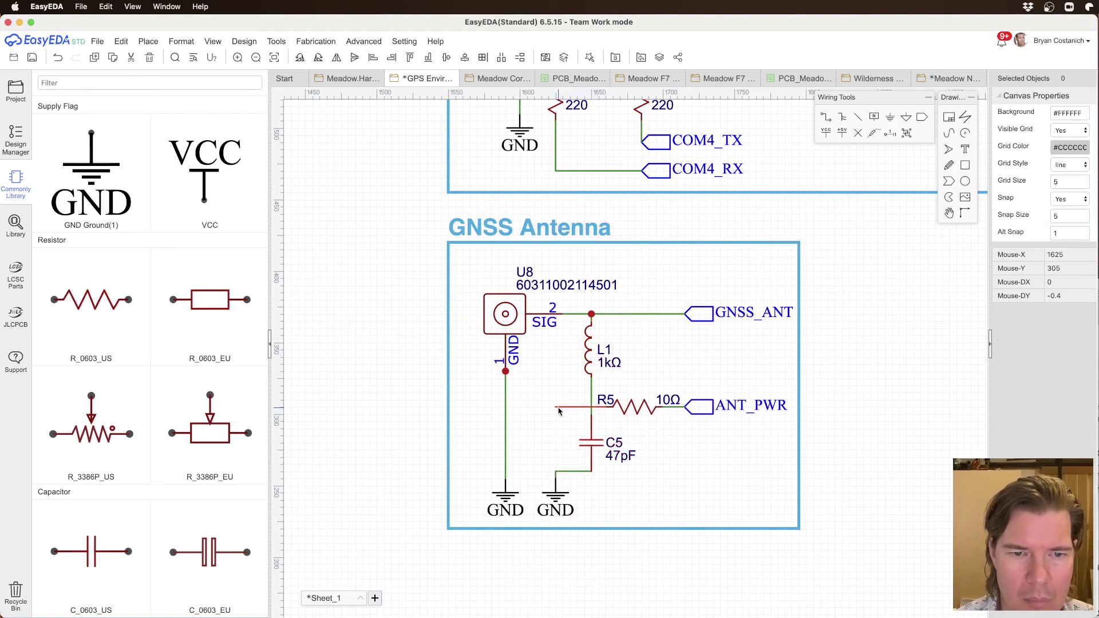
drag(556, 407, 591, 408)
click(515, 410)
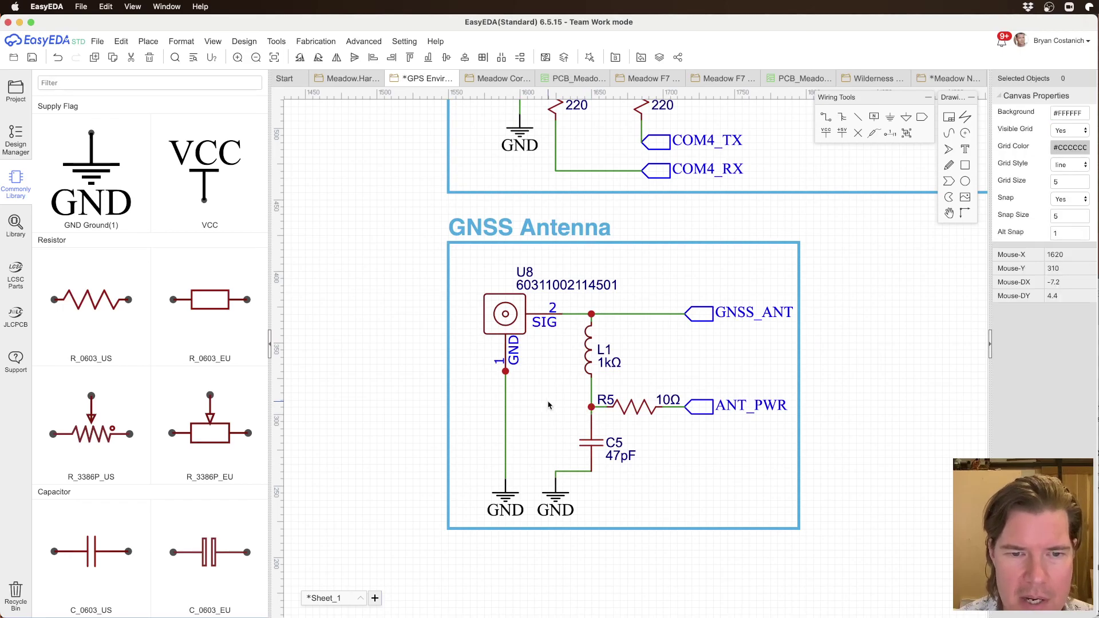
Step: Move C5's GND flag directly beneath the capacitor so the ground connection runs straight
click(557, 487)
drag(557, 487, 593, 488)
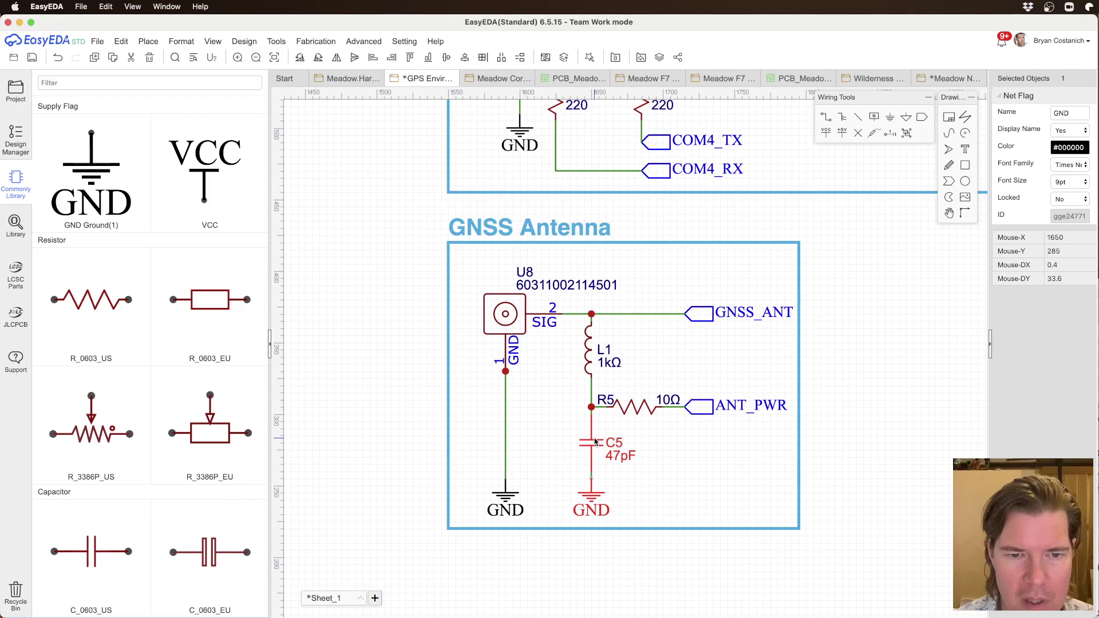
click(675, 468)
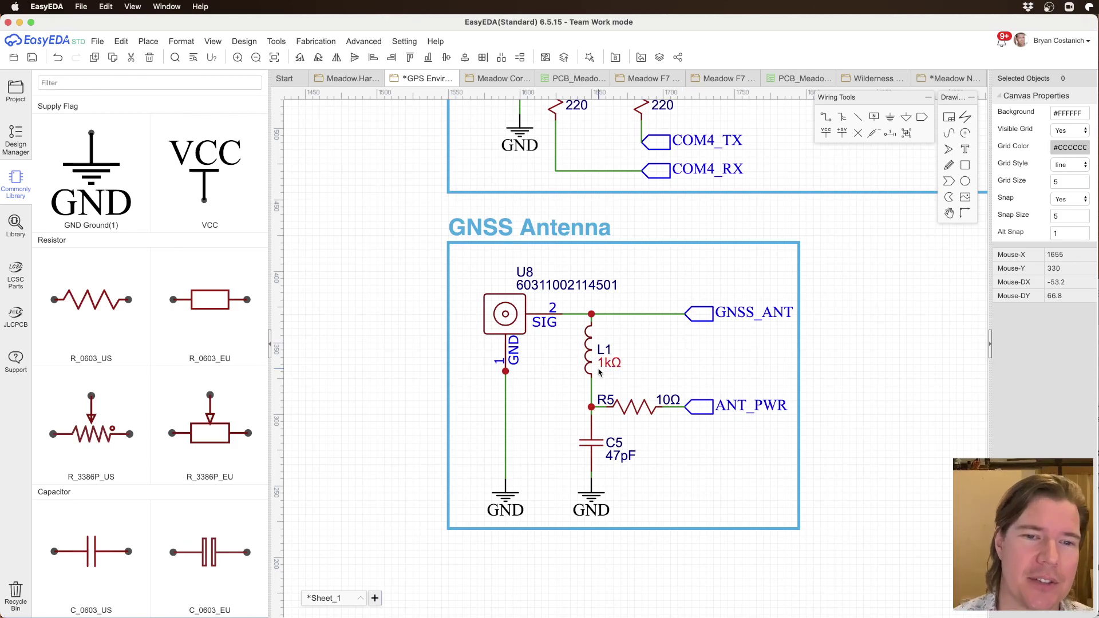
Step: Reposition the L1 designator label beside the inductor's upper end, apart from its 1kΩ value
mouse_move(600, 343)
mouse_down()
mouse_move(600, 329)
mouse_move(603, 363)
mouse_up()
click(663, 351)
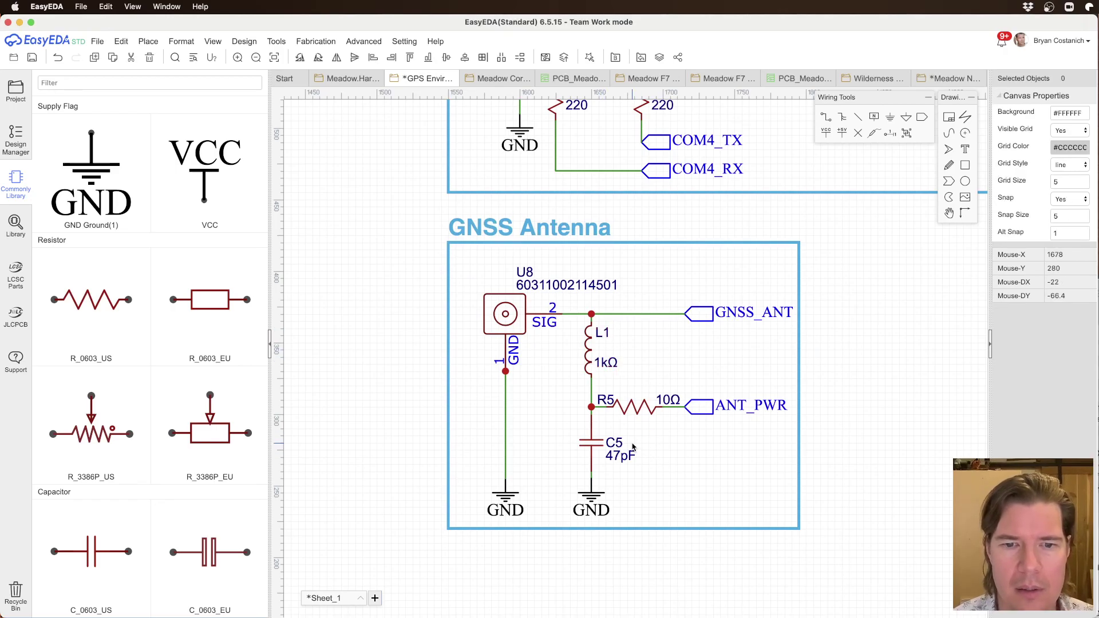
scroll(633, 447, down, 2)
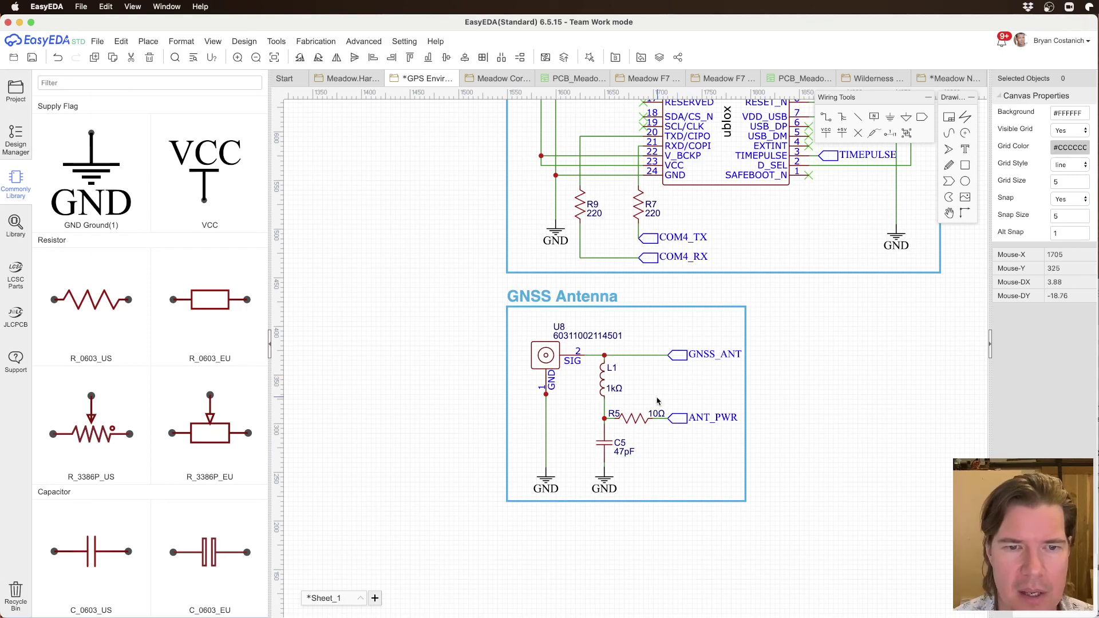
Step: Move the U8 designator label so it lines up above the start of the connector's part number, and save the schematic
key(ctrl+s)
drag(578, 337, 536, 326)
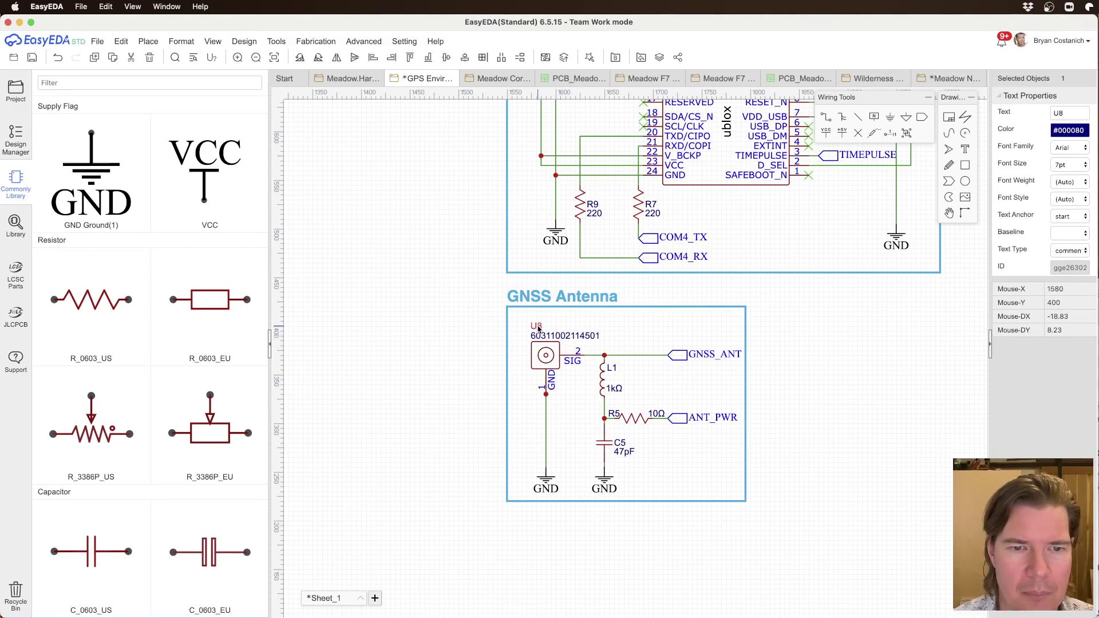
click(594, 336)
scroll(575, 387, down, 2)
right_drag(589, 379, 739, 402)
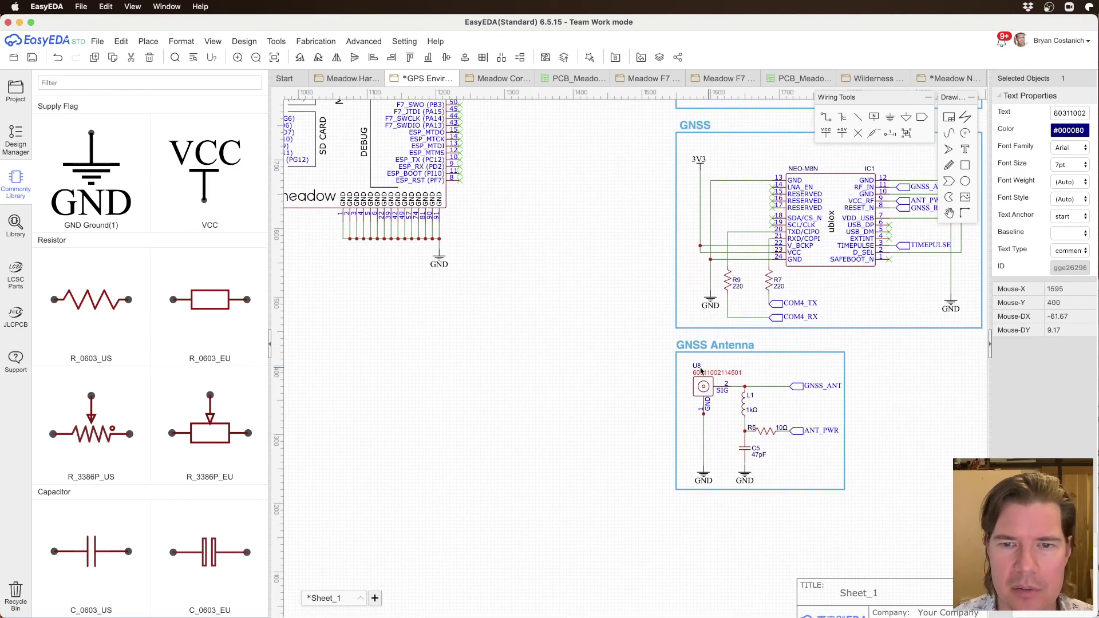
key(ctrl+s)
Step: Check that IC1's ANT_PWR and GNSS_ANT net ports match those in the GNSS Antenna block, and review the overall schematic
right_drag(852, 314, 635, 338)
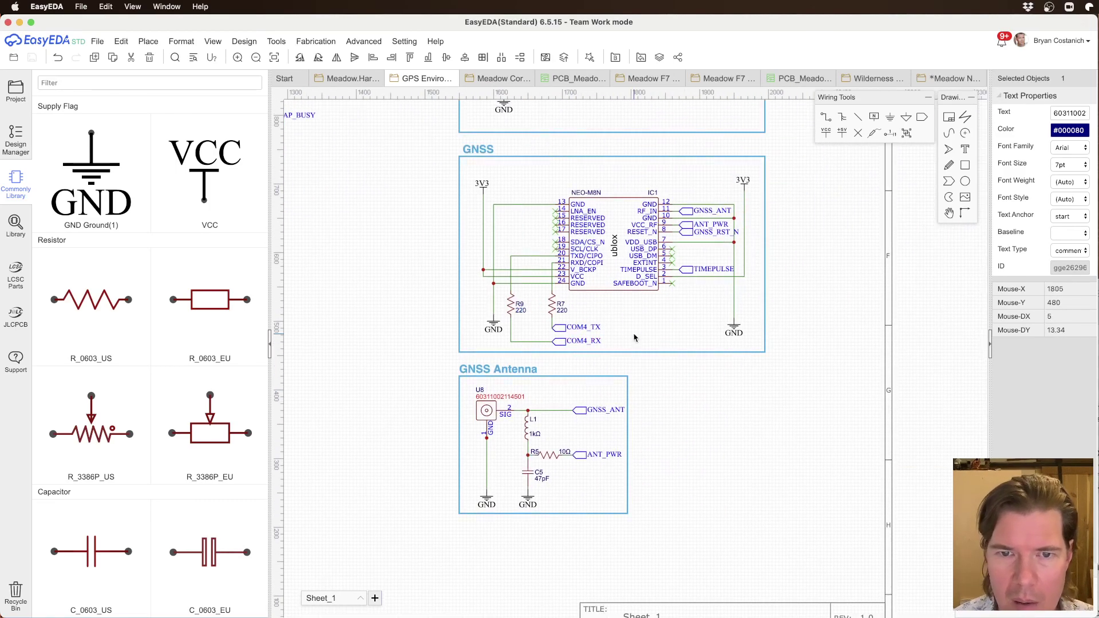
click(685, 227)
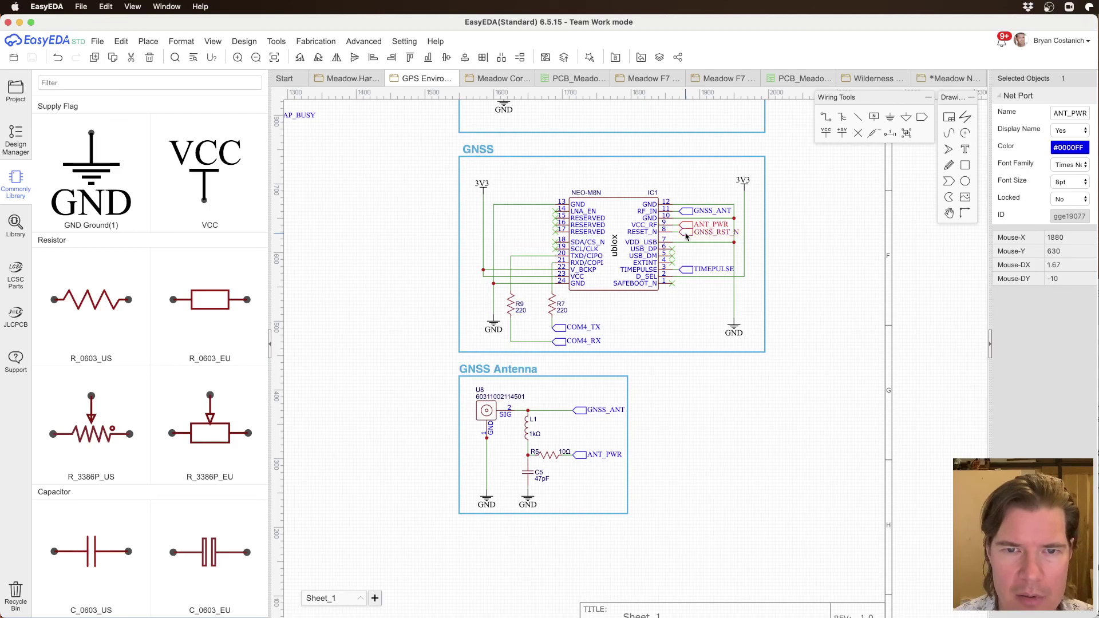
click(686, 211)
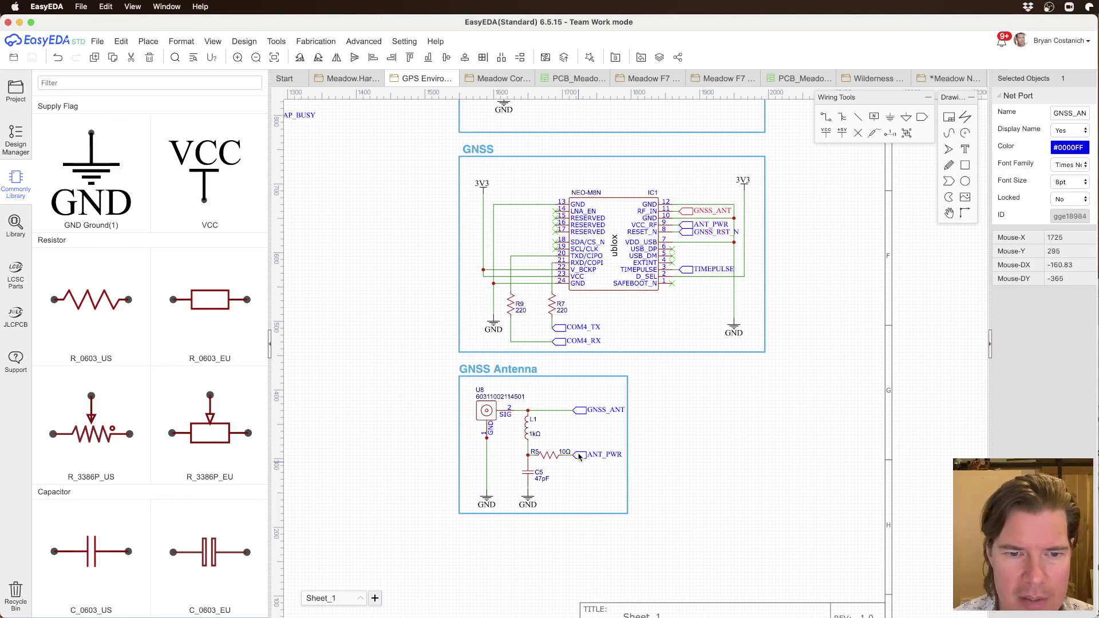
right_click(625, 376)
click(804, 377)
scroll(683, 385, down, 3)
right_drag(452, 229, 649, 311)
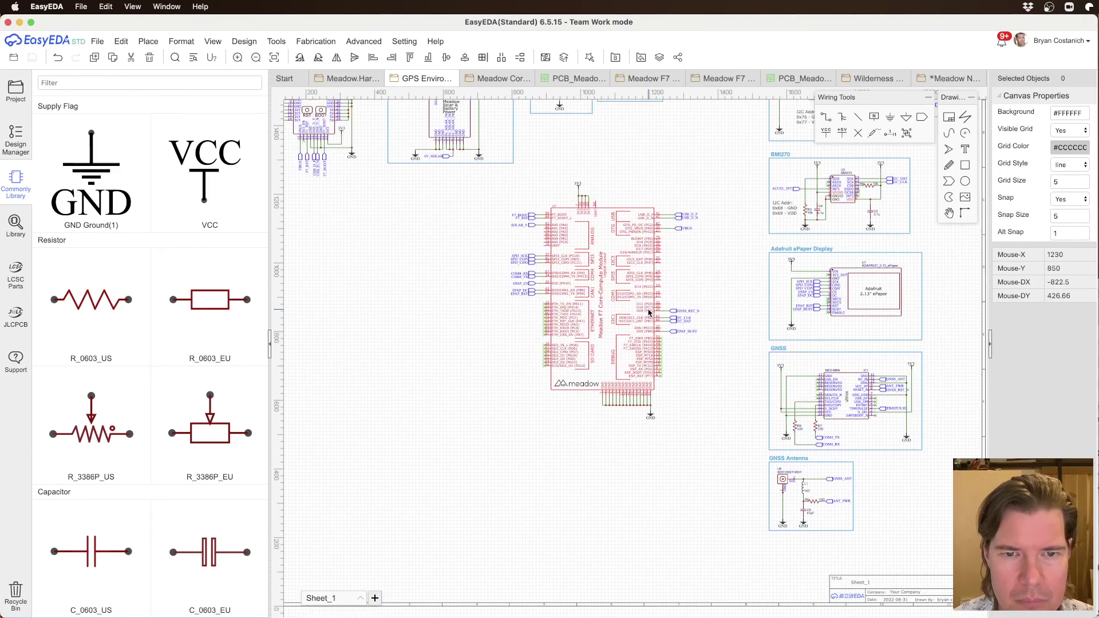
Step: Switch to the TextEdit checklist, mark the GPS item as done with "√ -", and move the note off the schematic
click(1098, 516)
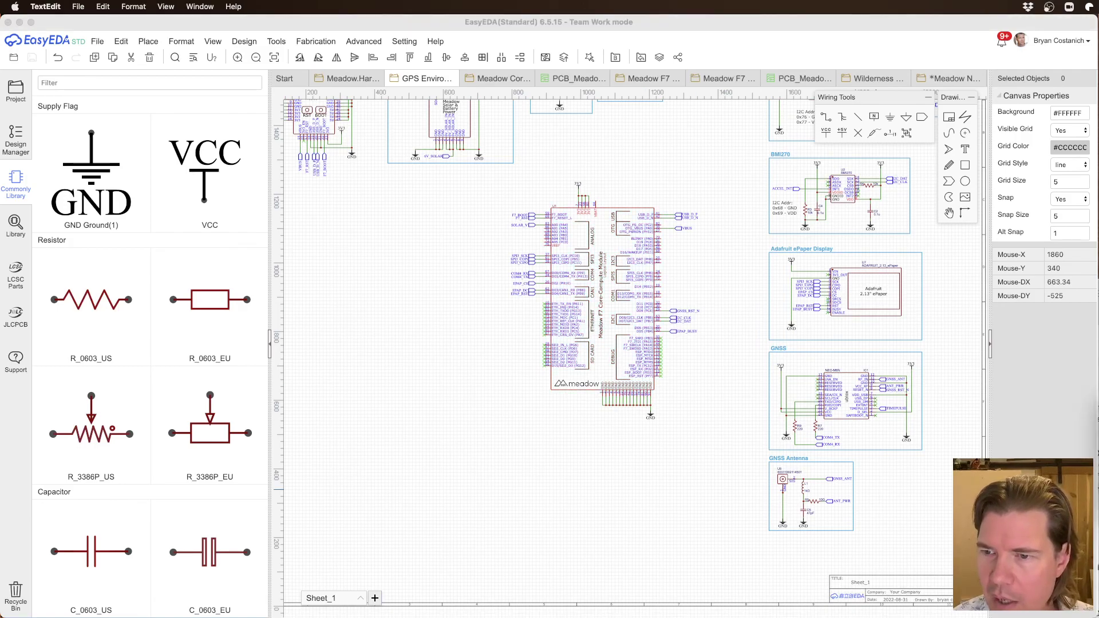
drag(1098, 415, 728, 413)
click(602, 493)
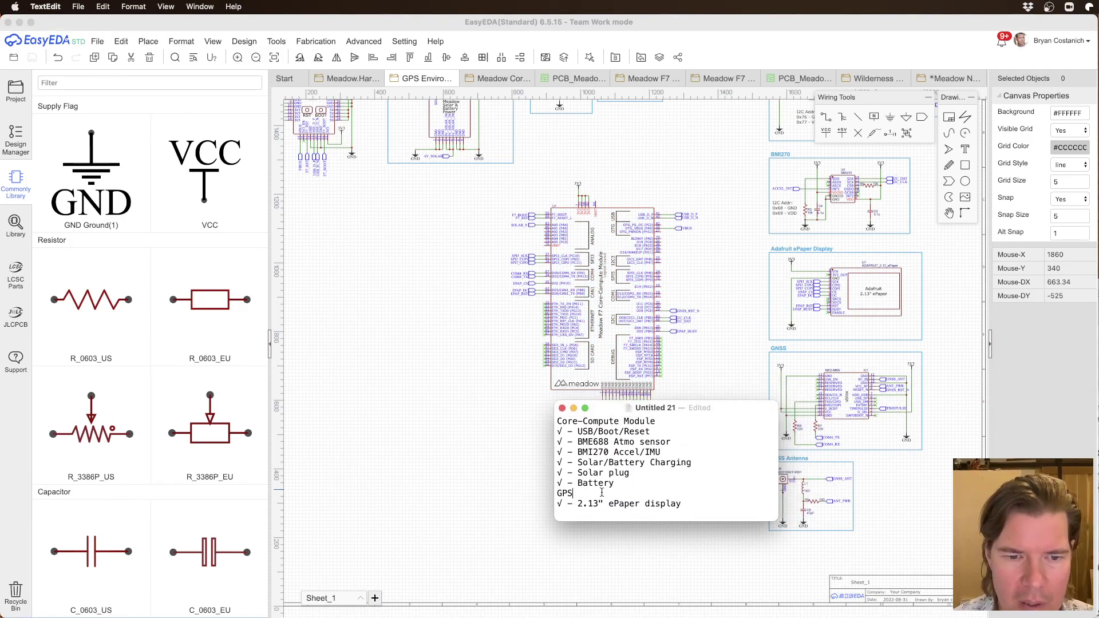
text(–)
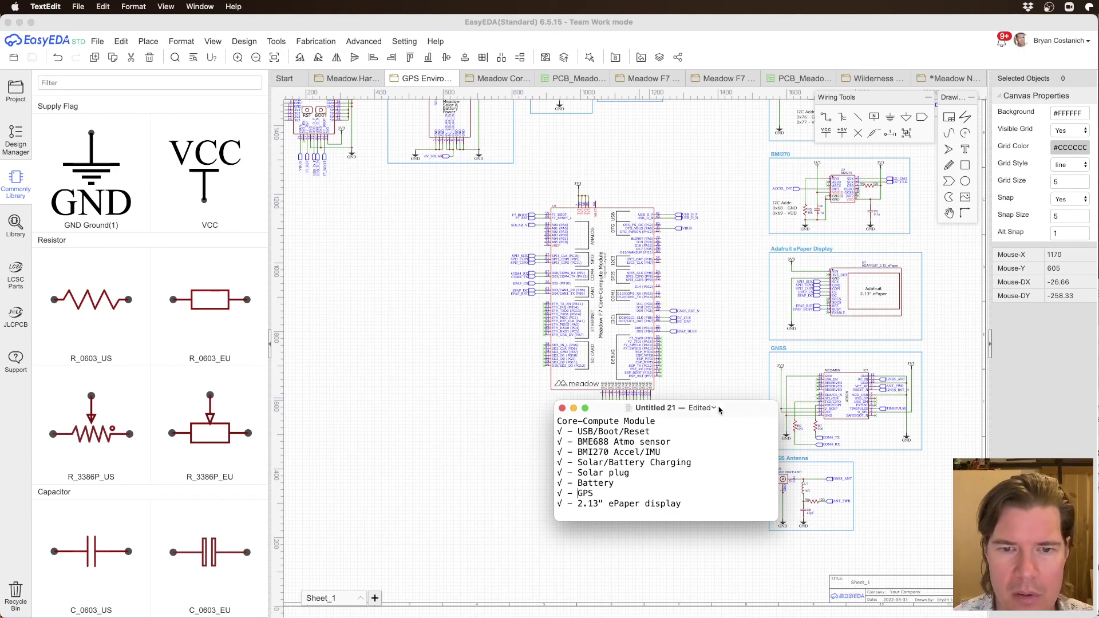
drag(703, 408, 1098, 406)
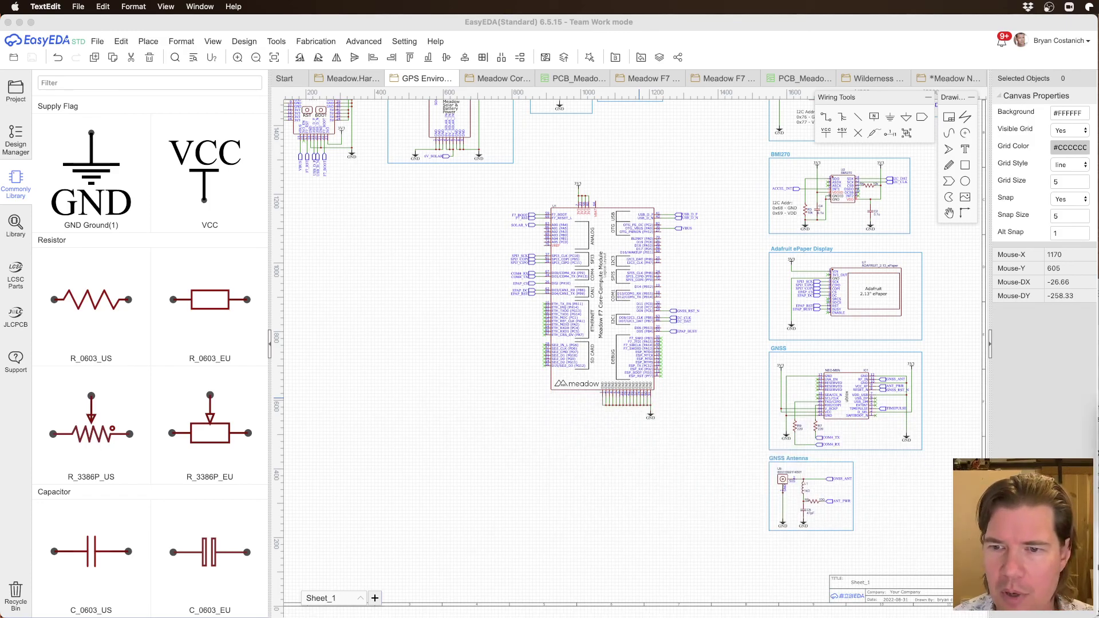
Step: Return to the EasyEDA schematic and place no-connect flags on the core-compute module's unused analog pins A01 through A05
scroll(604, 289, up, 3)
scroll(704, 287, up, 2)
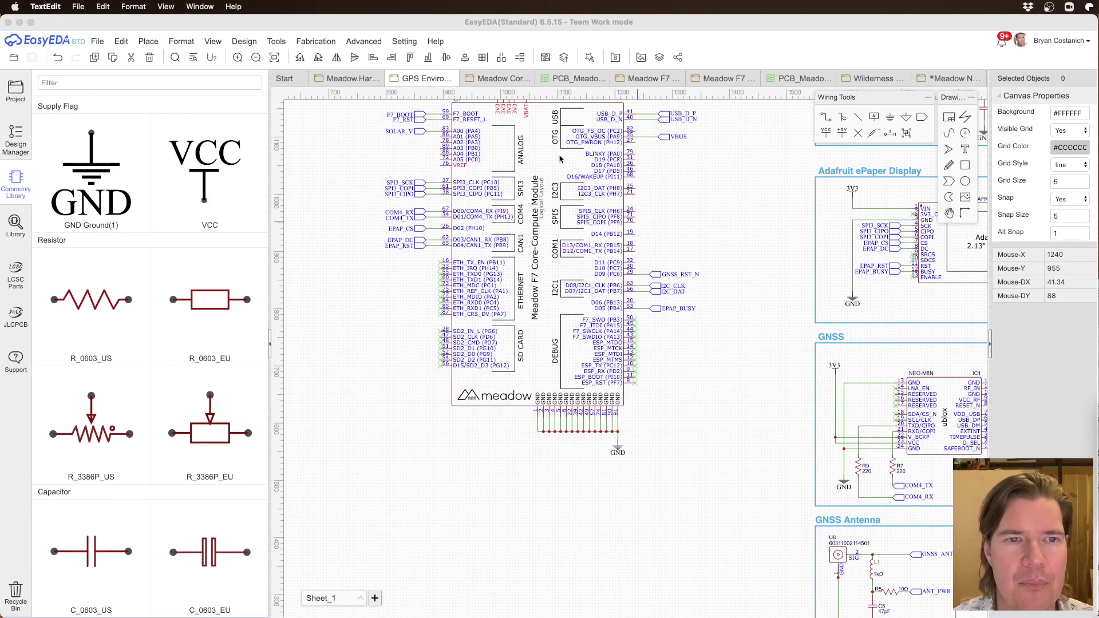
right_drag(562, 160, 758, 277)
scroll(712, 171, up, 2)
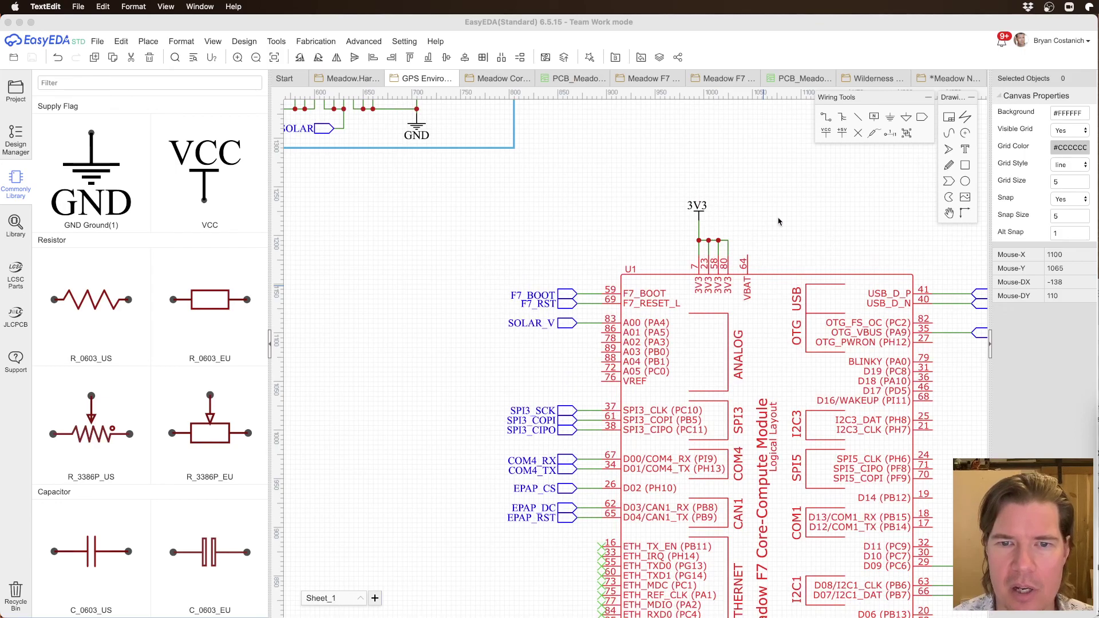
right_drag(778, 221, 650, 185)
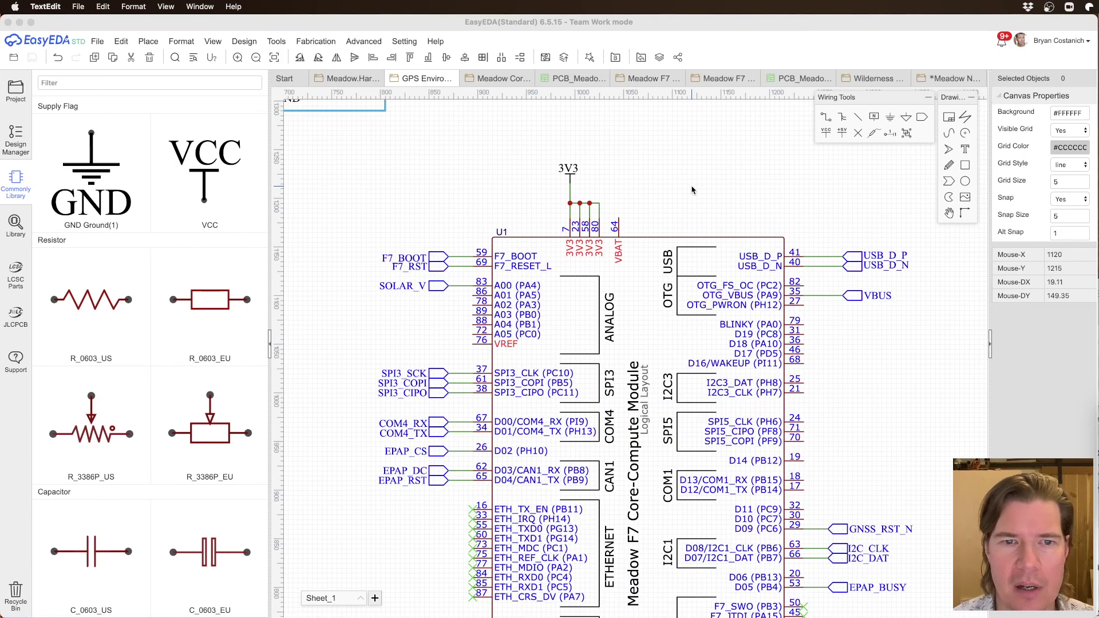
click(859, 132)
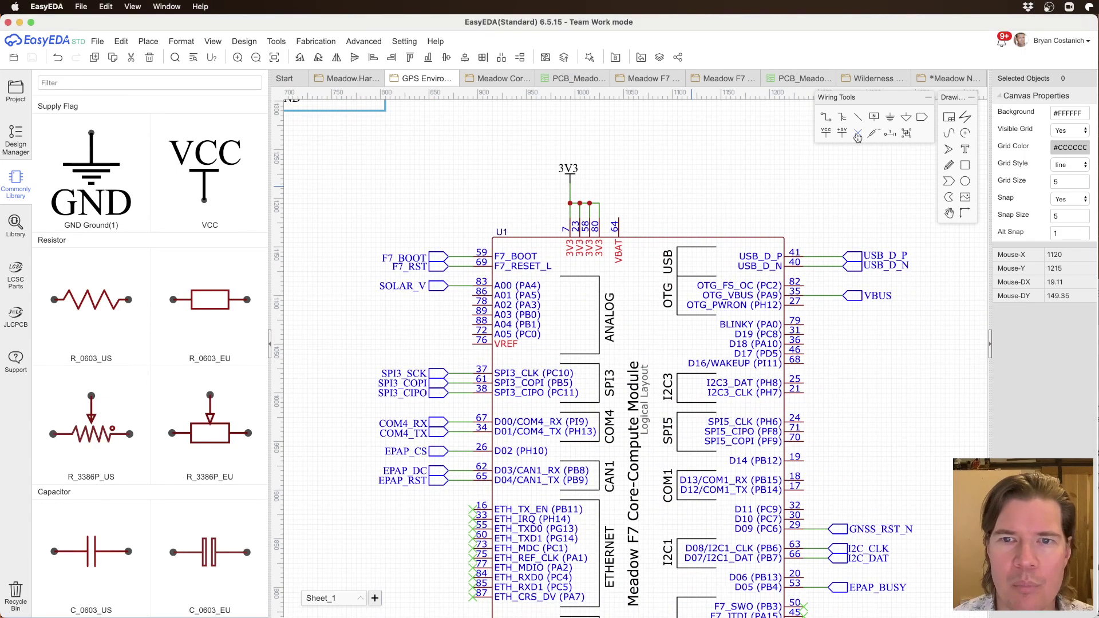
click(472, 297)
click(473, 307)
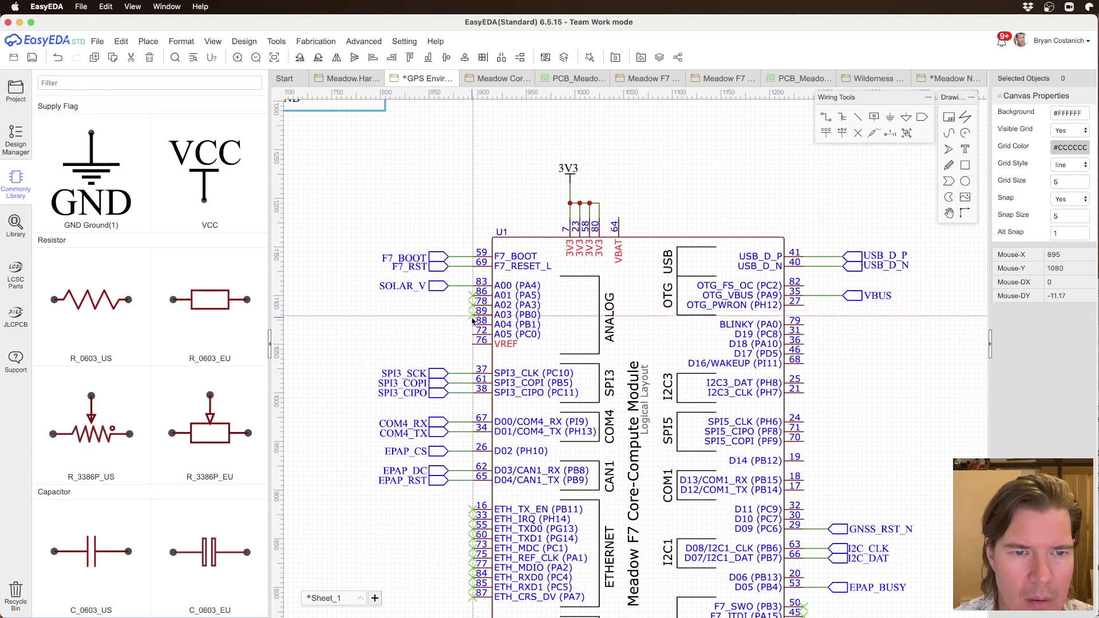
click(473, 316)
click(474, 325)
click(474, 334)
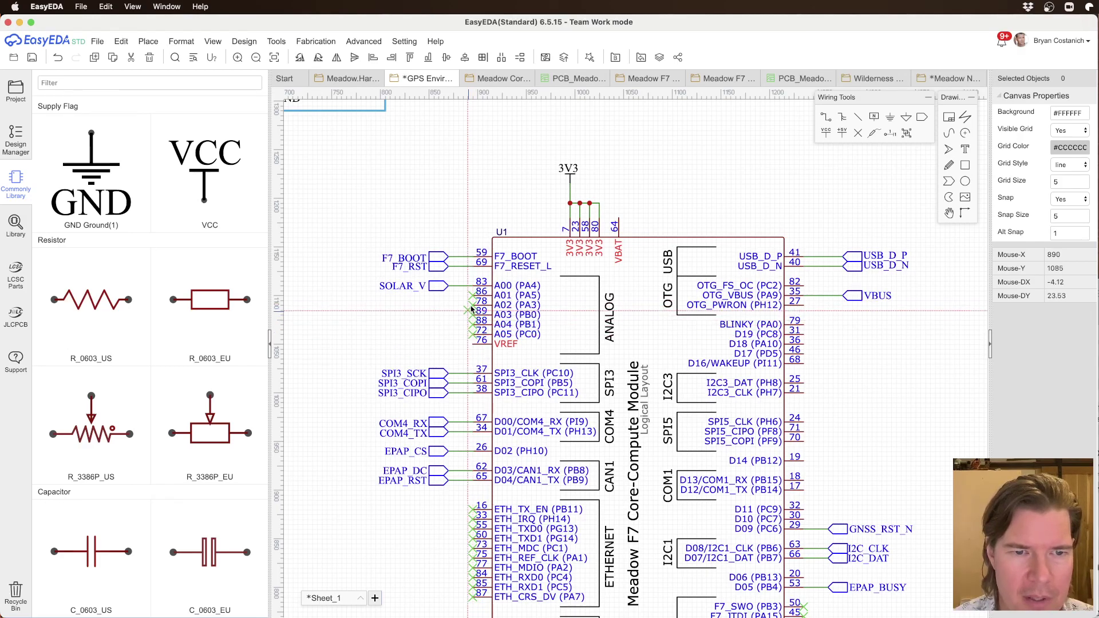
right_click(461, 187)
Step: Place a copy of the 3V3 power flag beside U1's analog pins and wire it to the VREF pin
right_drag(413, 168, 602, 217)
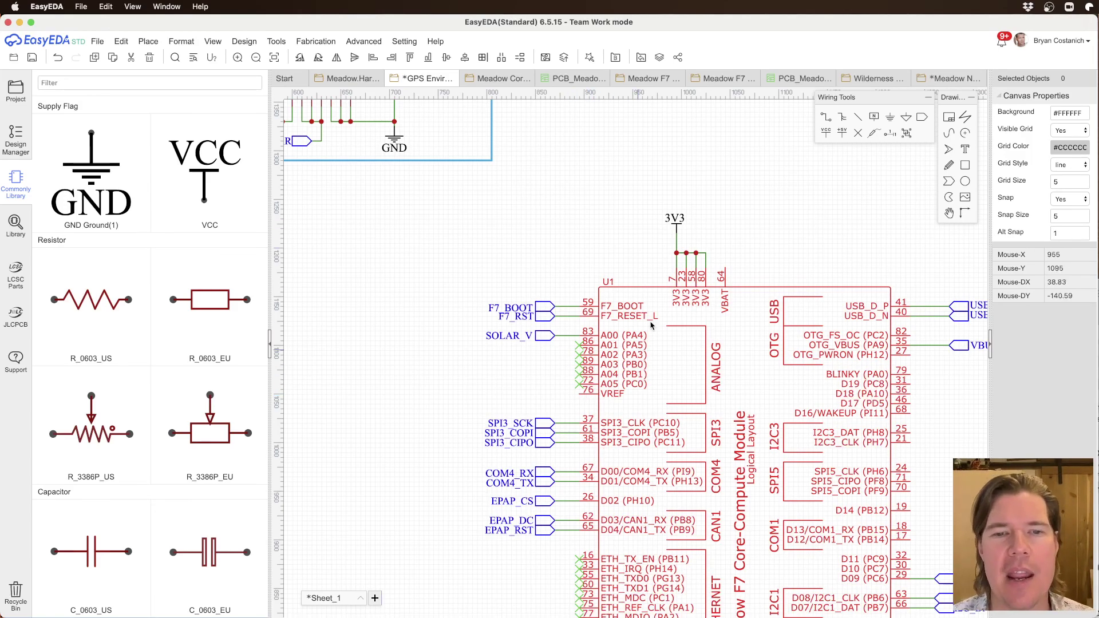
click(677, 230)
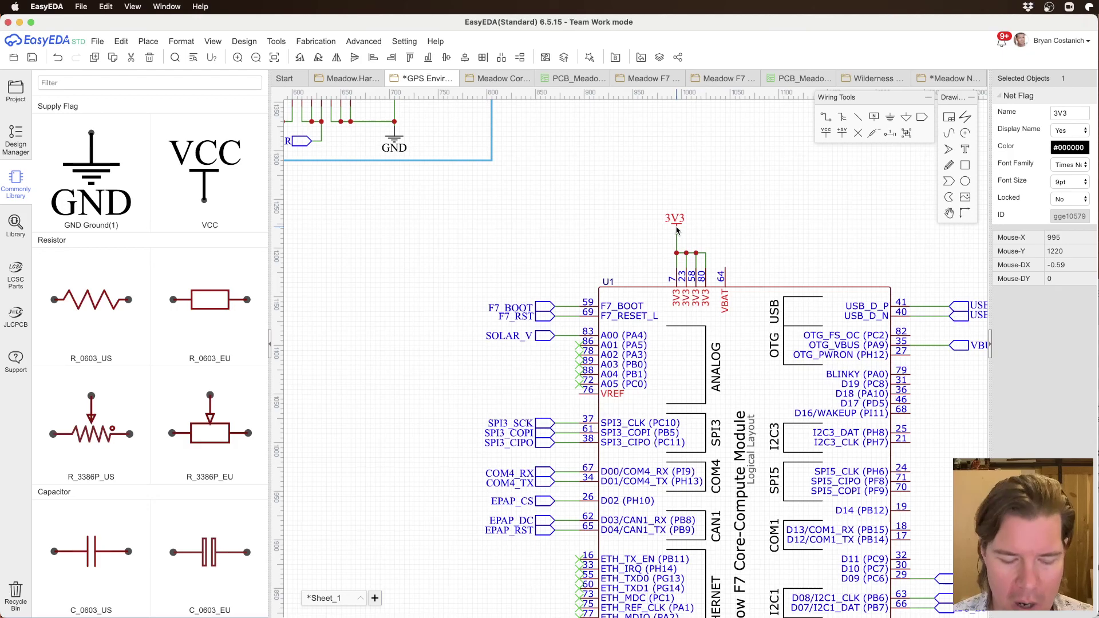
key(super+v)
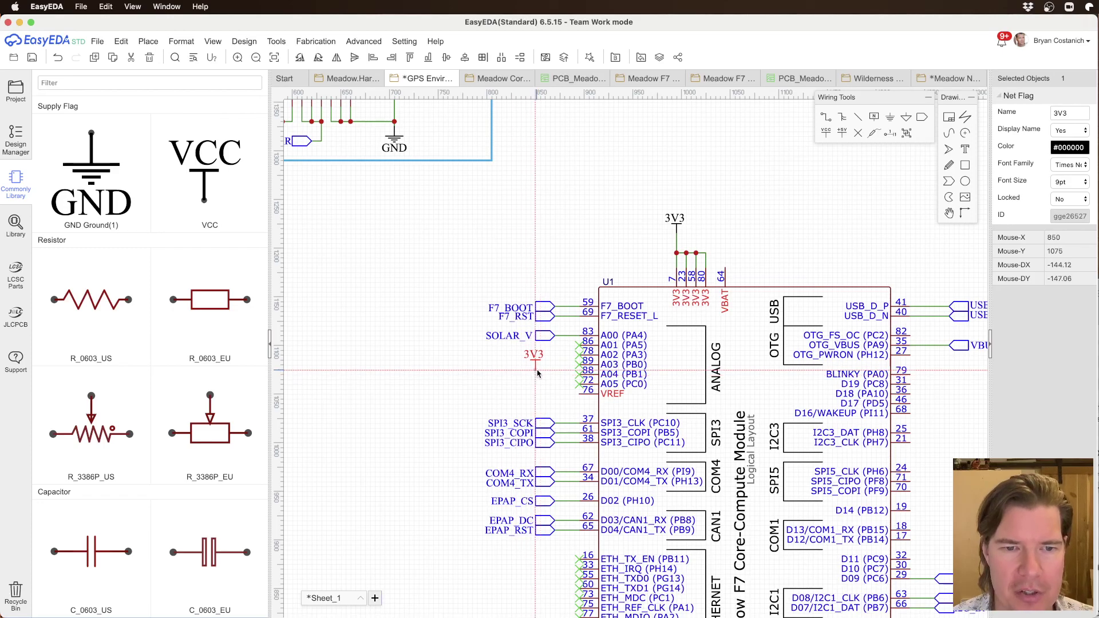
click(542, 374)
click(540, 370)
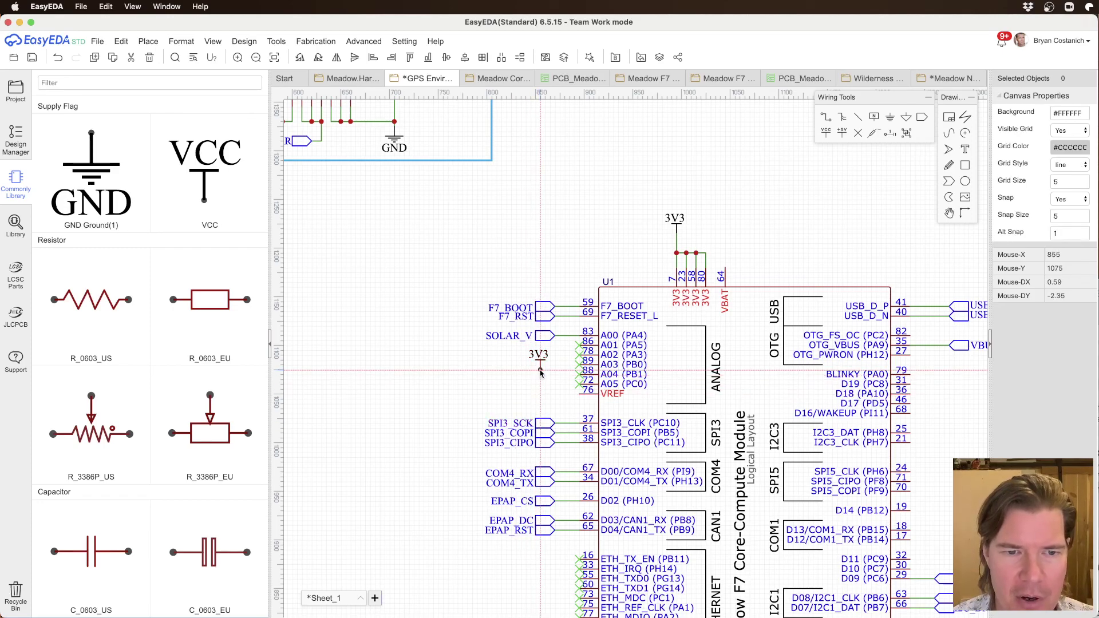
click(582, 393)
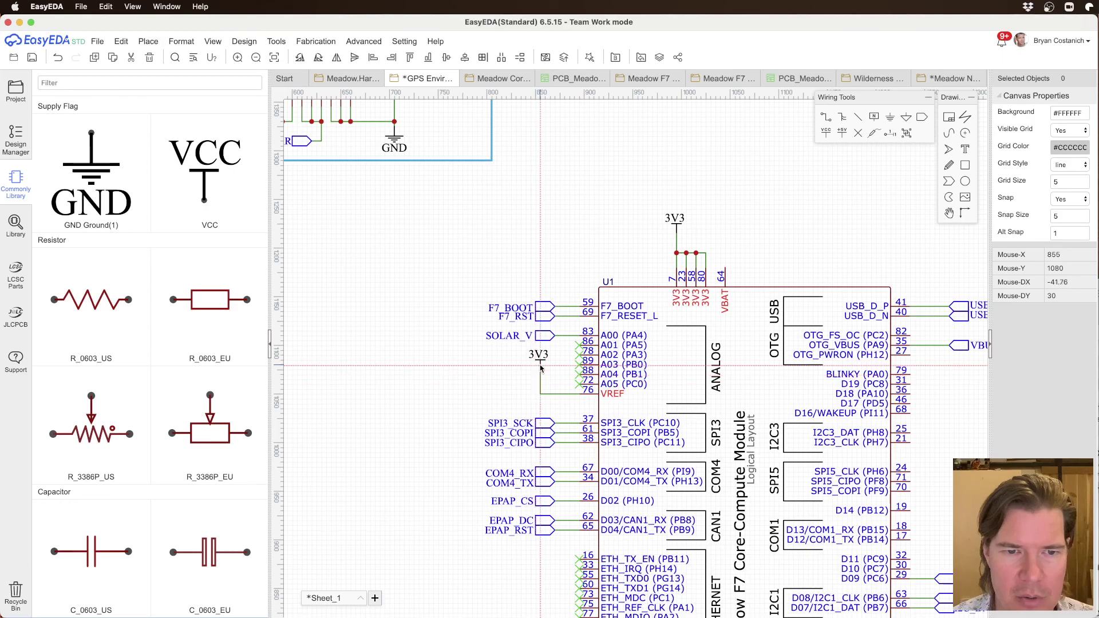
Step: Copy the VBAT flag from the solar and battery power block to above U1 and wire it to the module's VBAT pin
scroll(527, 391, down, 2)
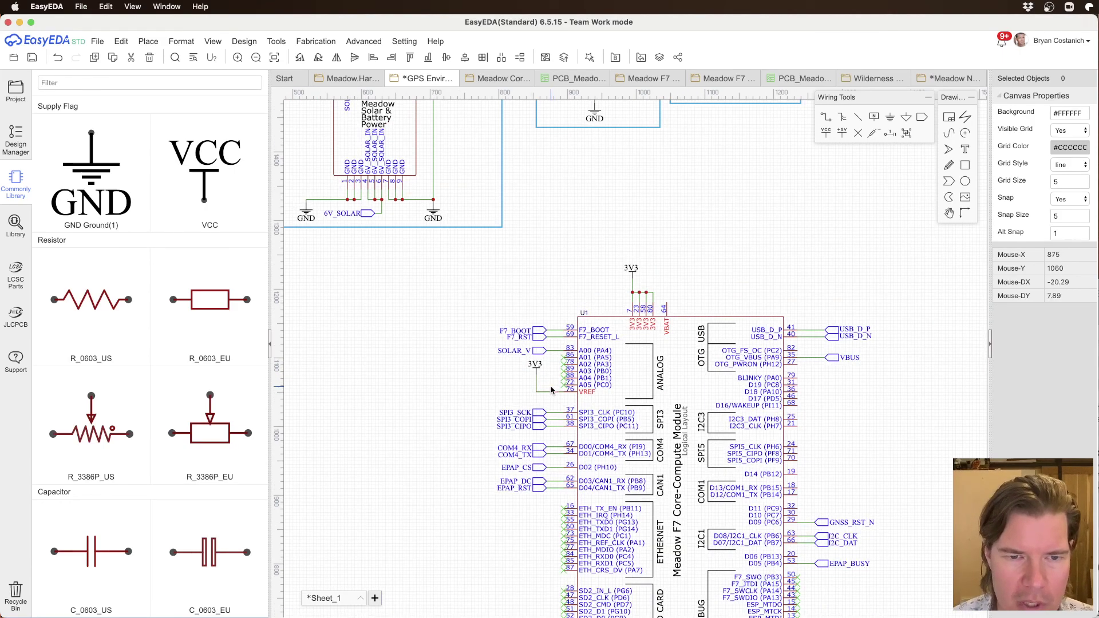
right_drag(570, 376, 523, 262)
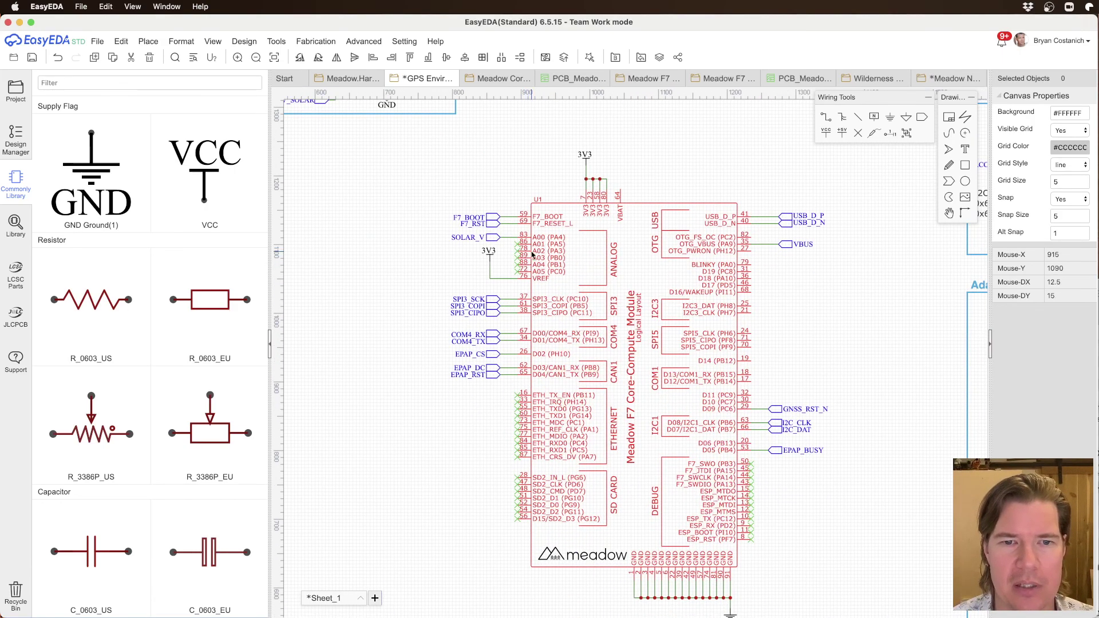
scroll(610, 178, down, 2)
right_drag(544, 142, 708, 308)
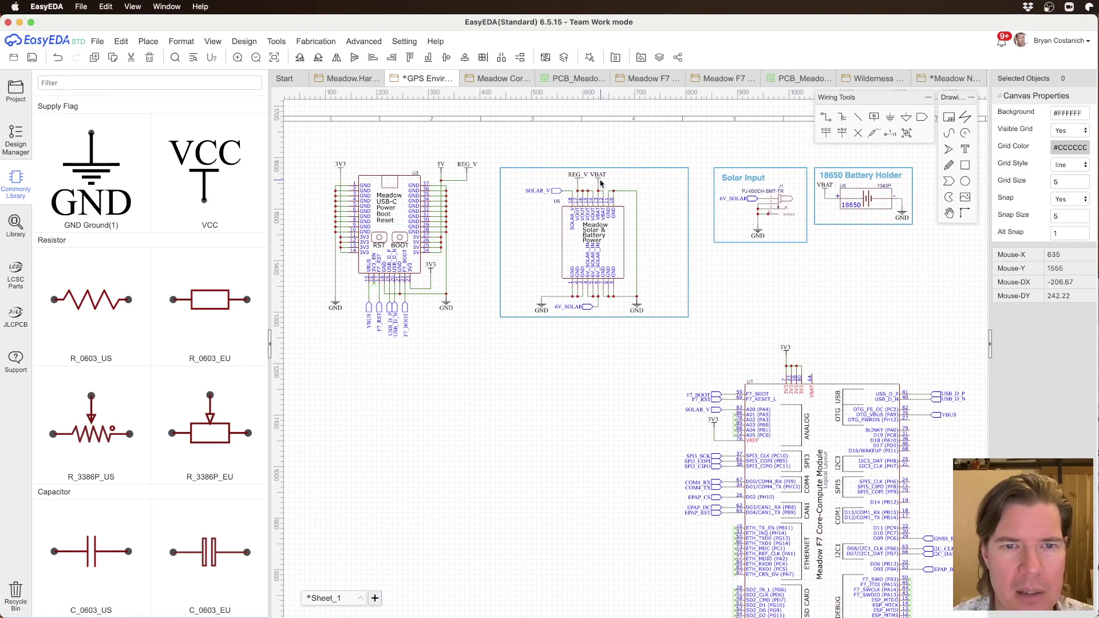
click(599, 183)
right_drag(734, 311, 608, 290)
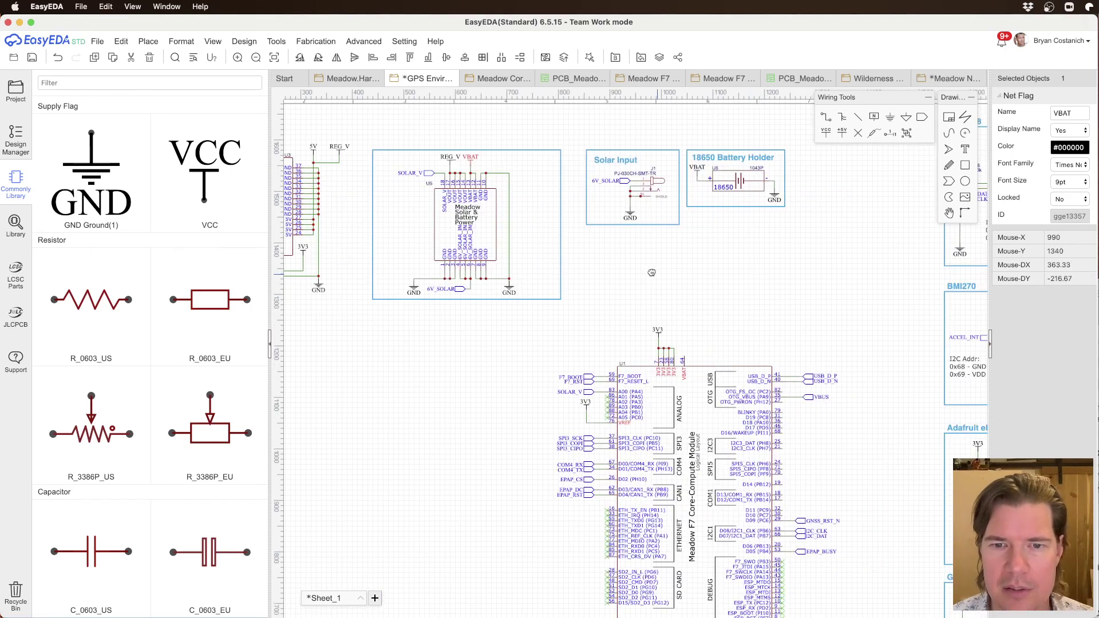
scroll(662, 287, up, 5)
key(super+v)
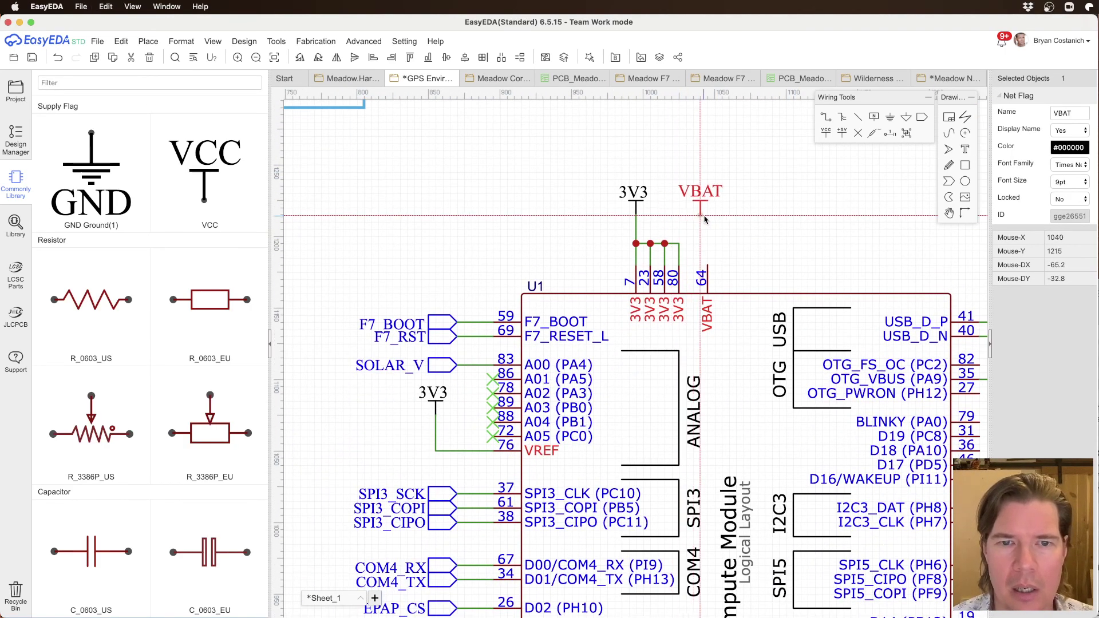
click(708, 215)
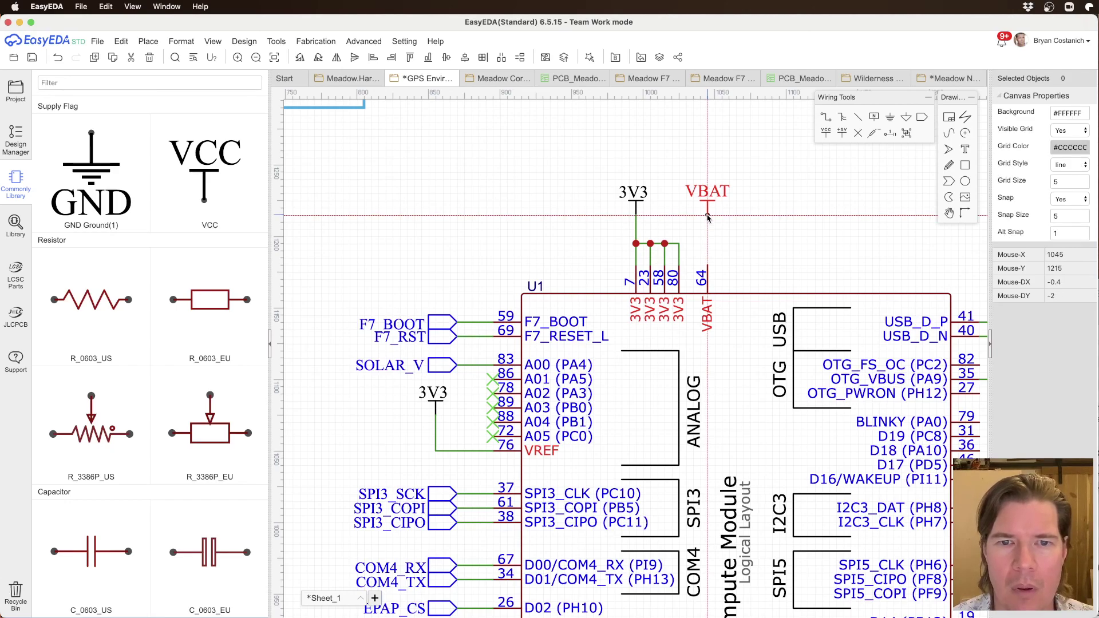
click(707, 215)
click(707, 265)
Step: Delete the stray wire segment beside U1's VBAT connection
scroll(773, 265, down, 2)
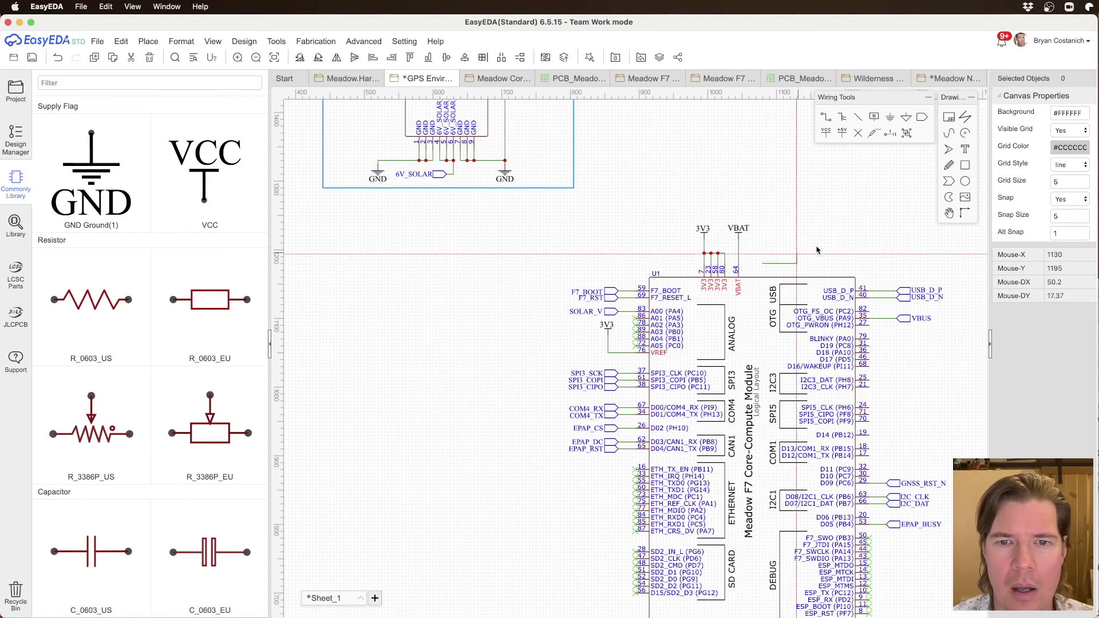
click(804, 263)
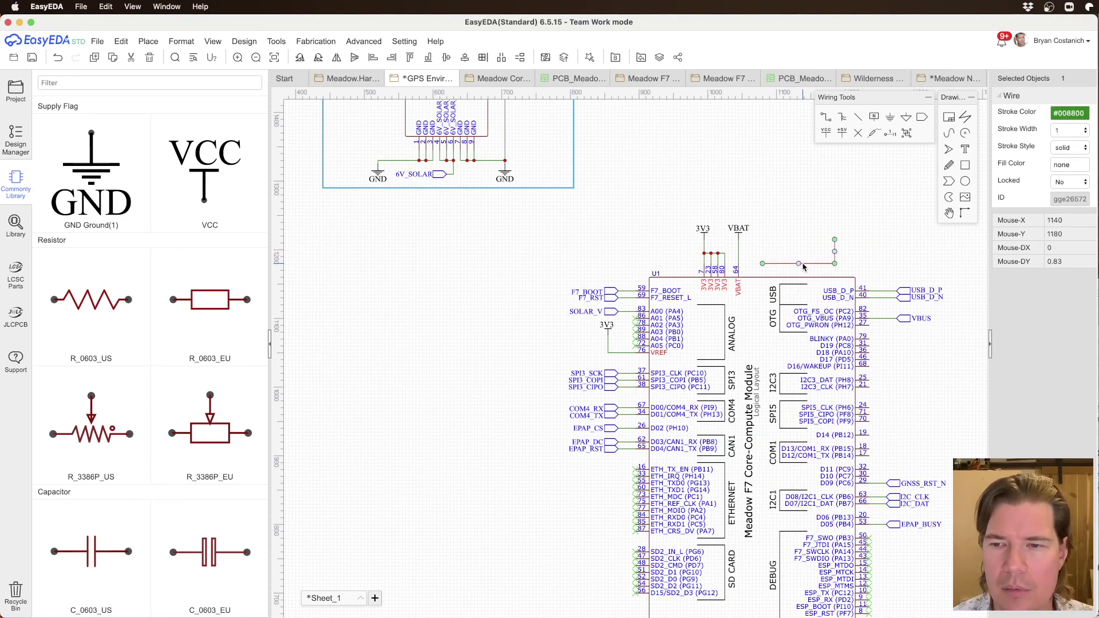
key(Delete)
right_drag(630, 402, 591, 285)
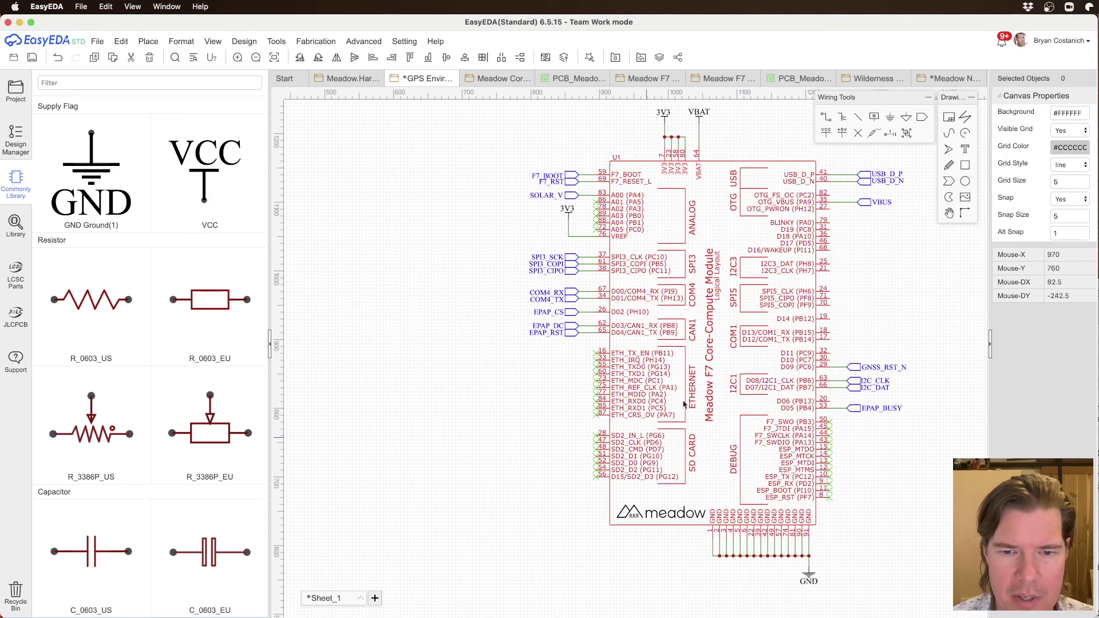
Step: Place no-connect flags on the OTG_FS_OC (PC2) and OTG_PWRON (PH12) pins of the Core-Compute module, and save the schematic
right_drag(865, 317, 753, 333)
right_drag(793, 249, 746, 307)
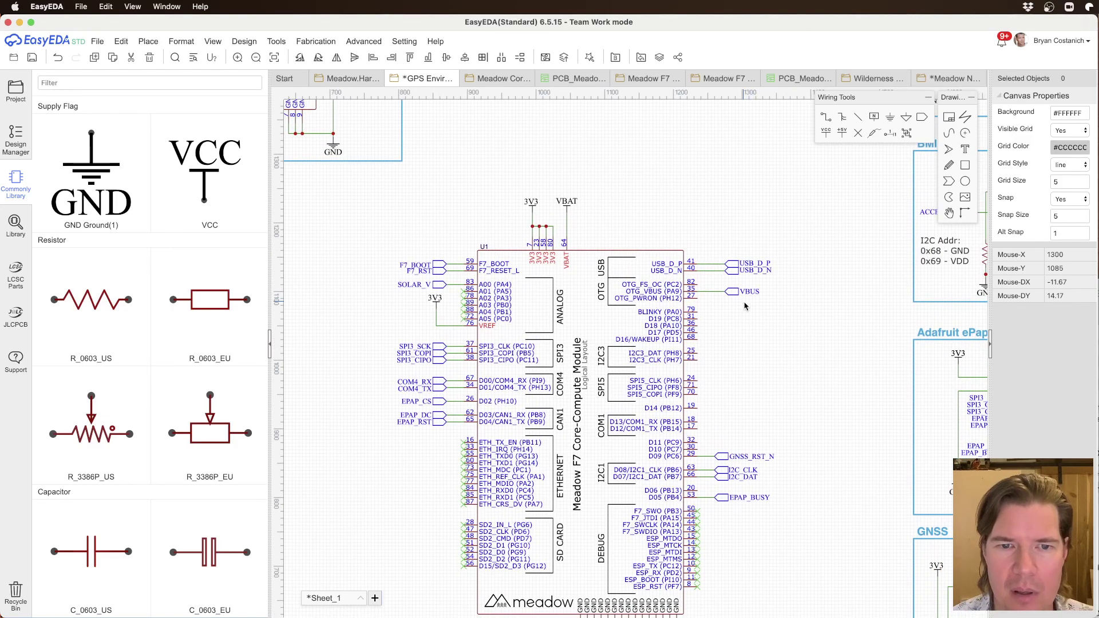
click(858, 133)
click(698, 284)
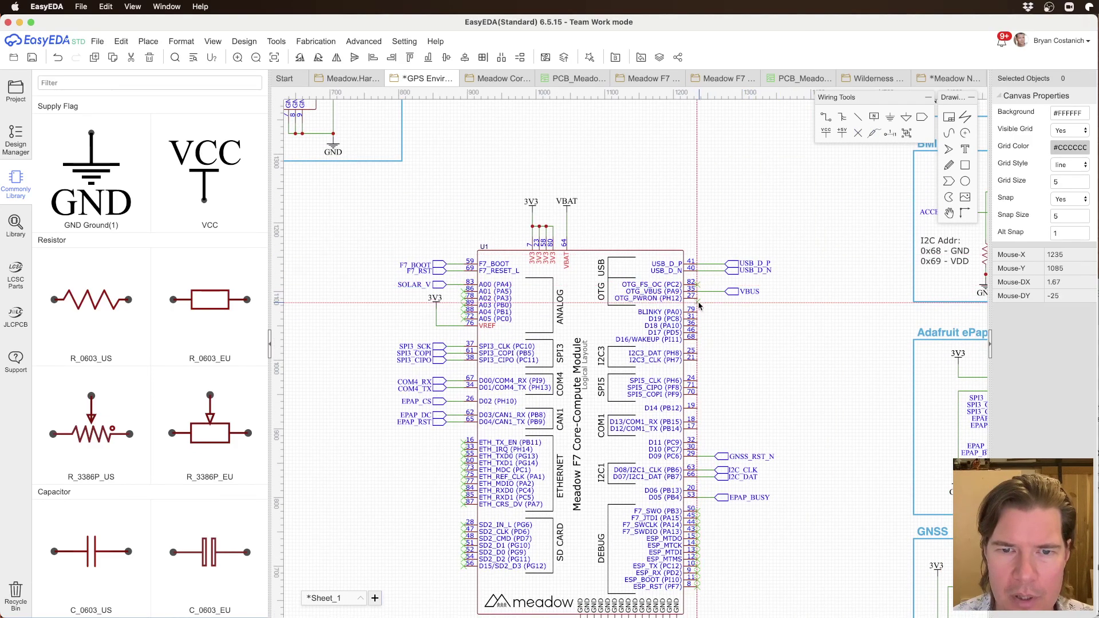
click(698, 298)
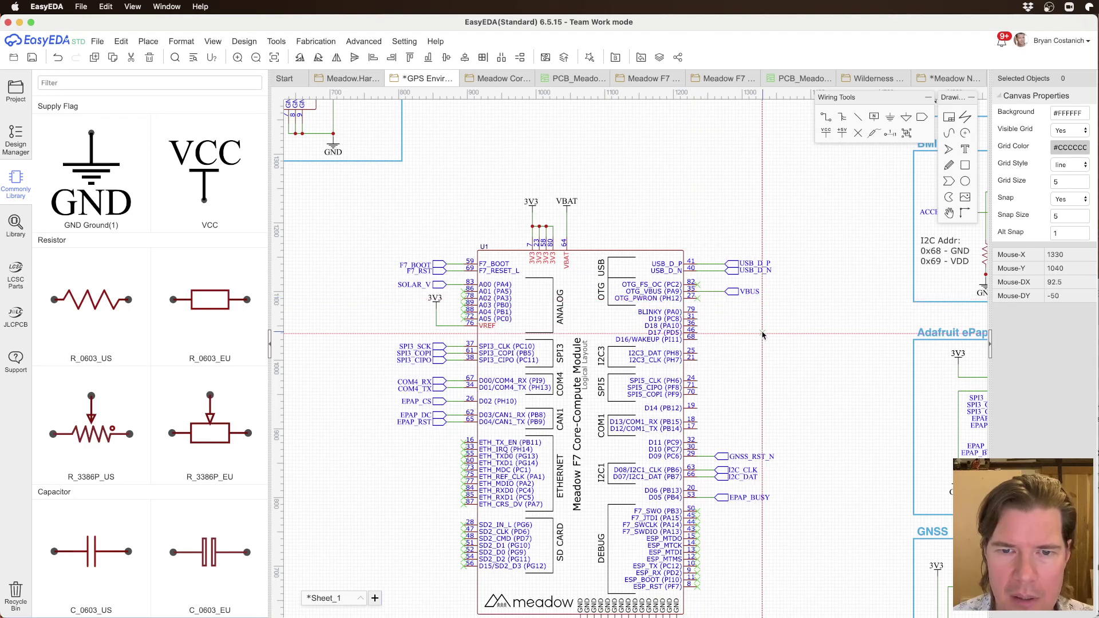
key(Escape)
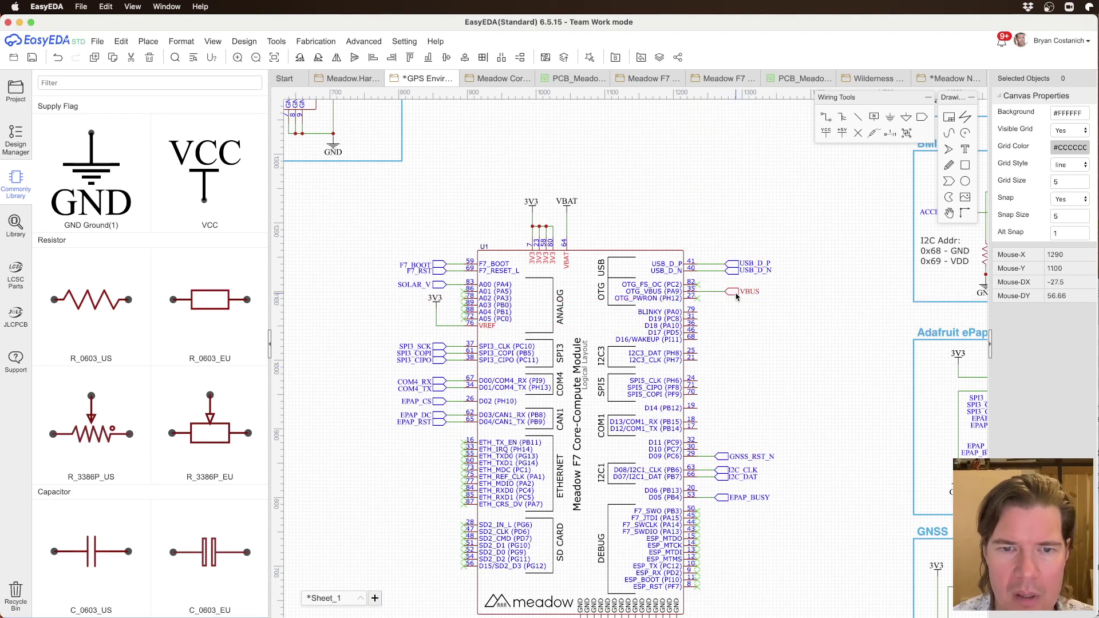
key(super+s)
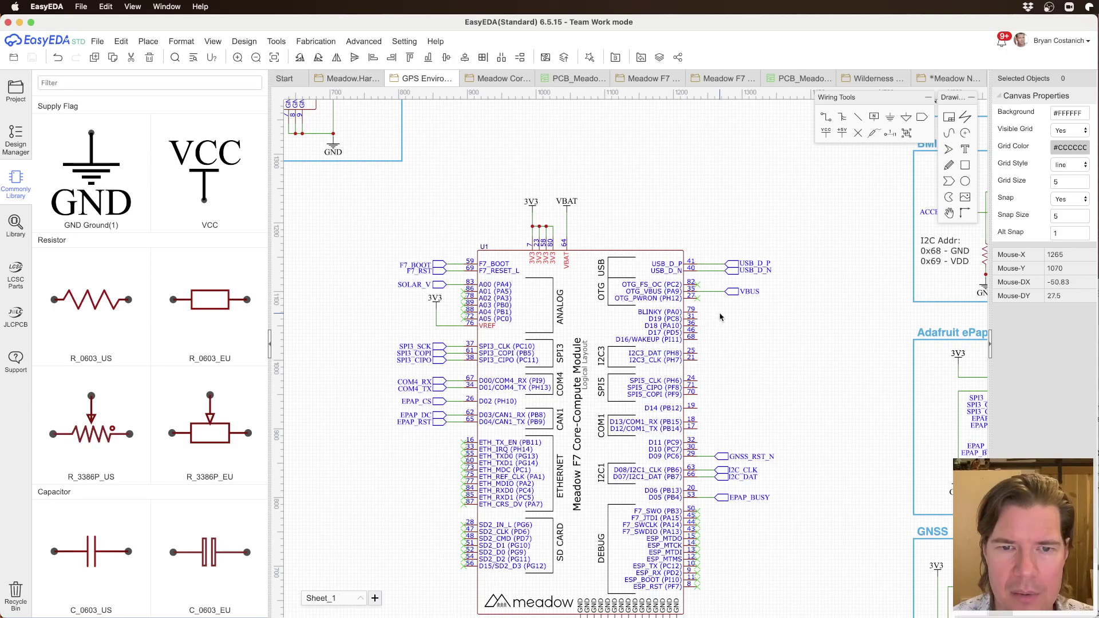
Step: Check the modified "Meadow N..." schematic with the GNSS antenna circuit and close it
scroll(713, 317, down, 2)
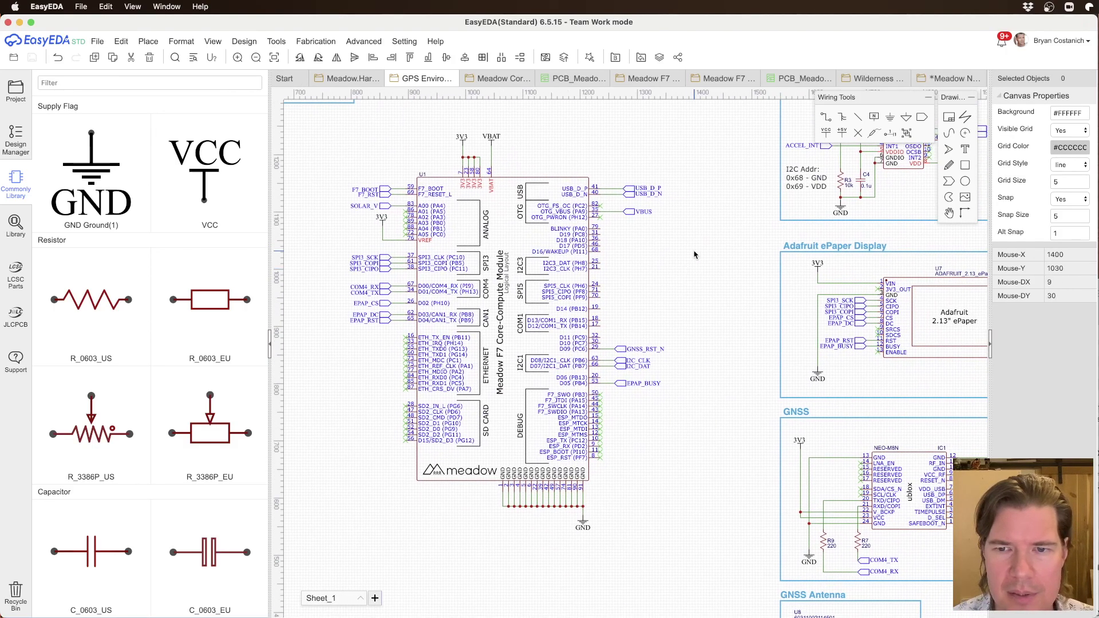
scroll(698, 252, up, 3)
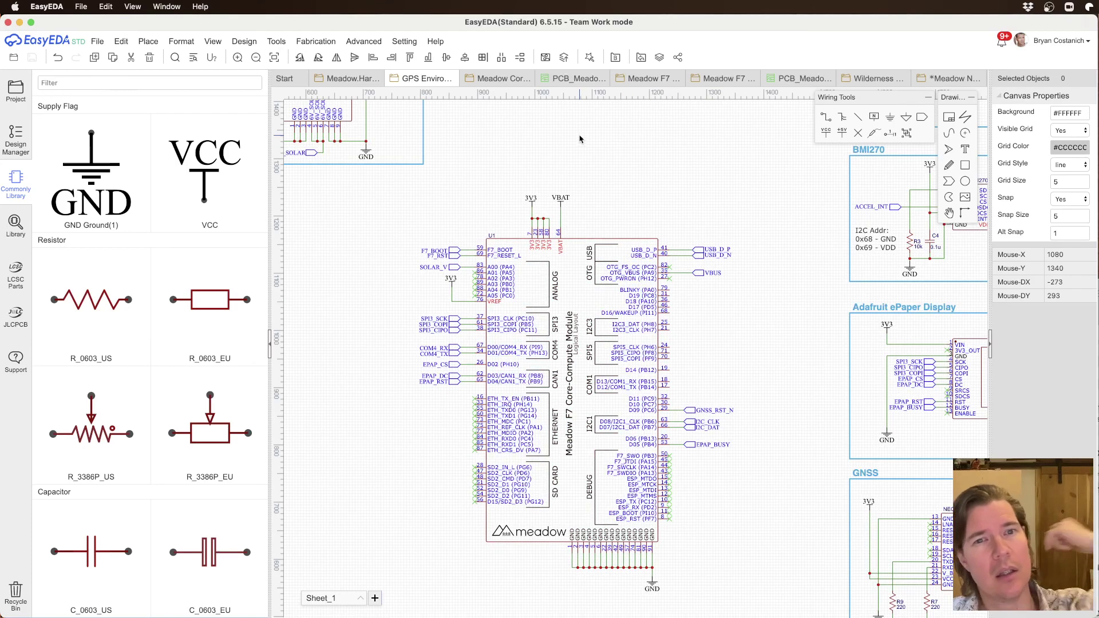
click(951, 79)
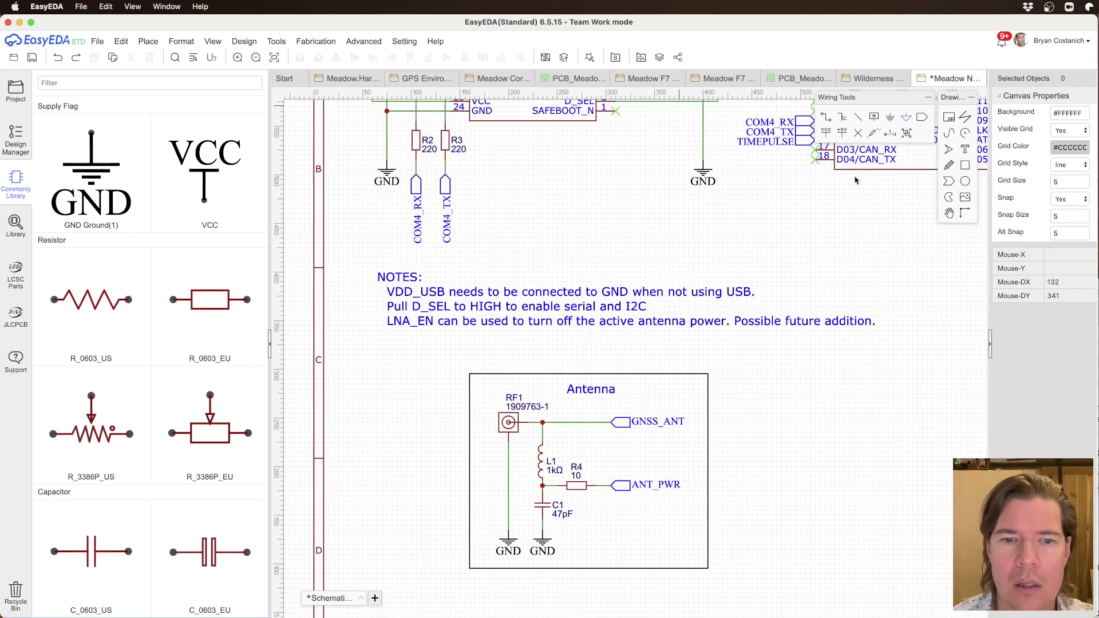
scroll(714, 282, down, 5)
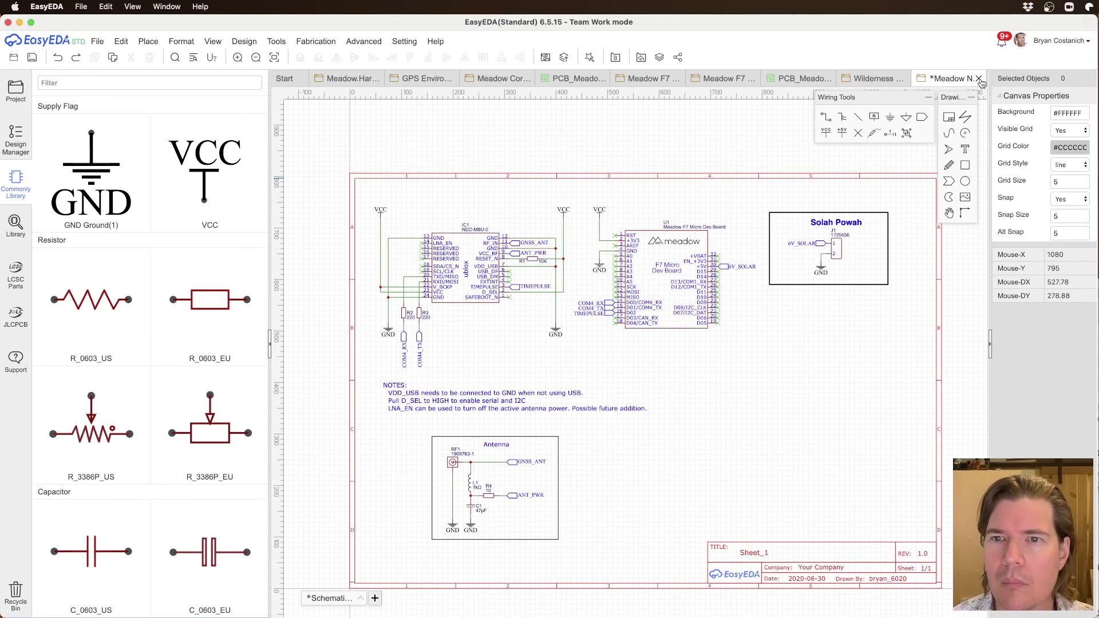
click(979, 79)
click(593, 345)
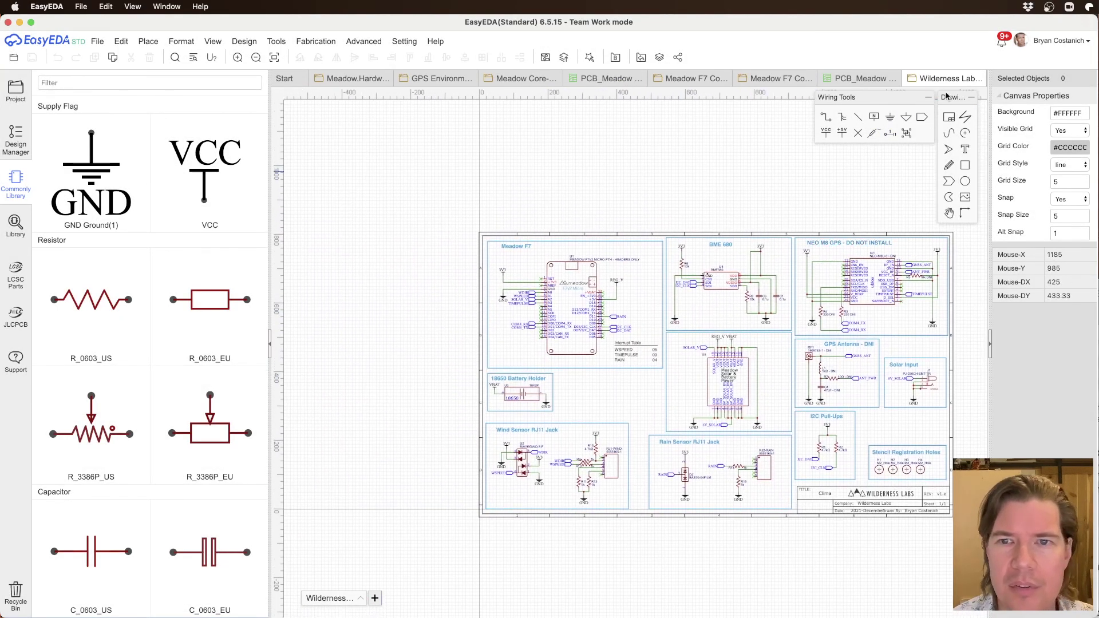
Step: Examine the open Meadow F7 Core-Compute schematics for how the module's BLINKY and other digital pins are connected
click(769, 79)
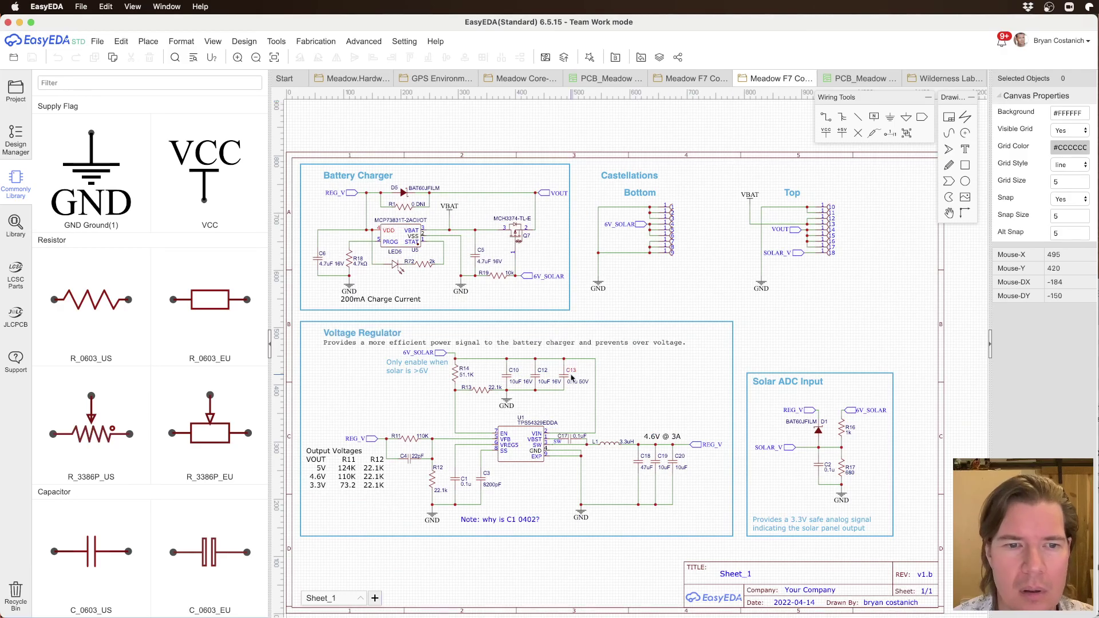
click(695, 79)
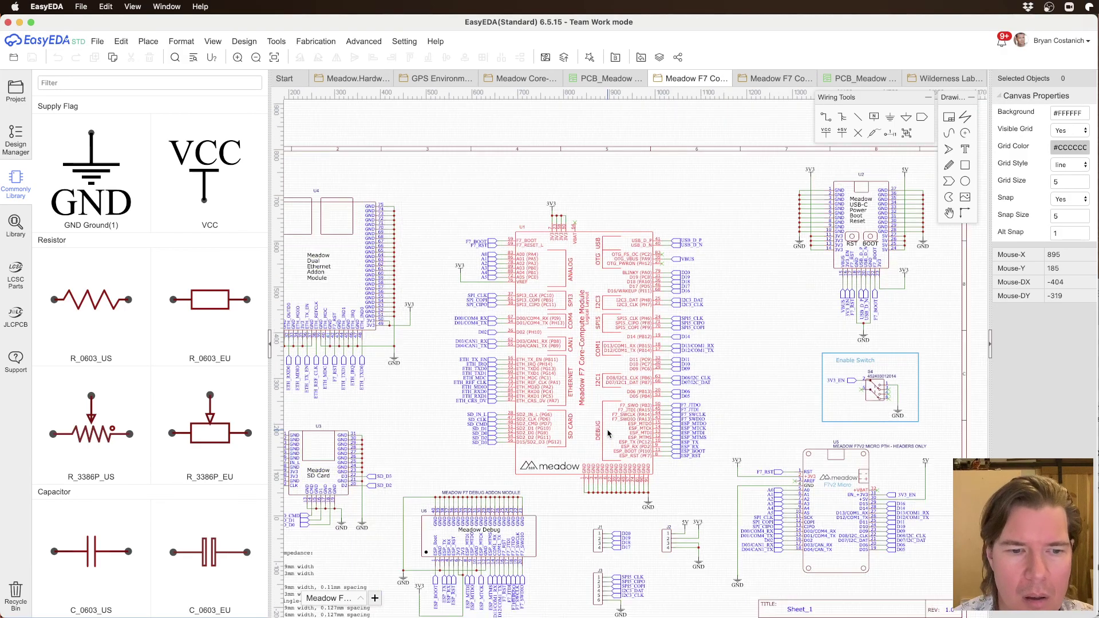
scroll(643, 411, up, 5)
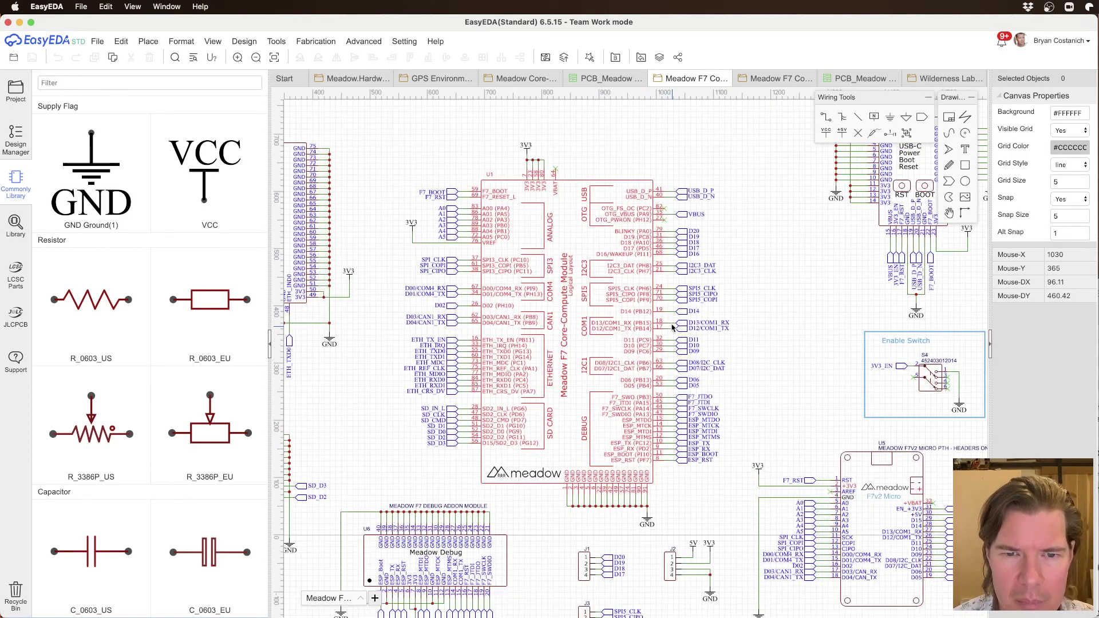
scroll(715, 344, down, 2)
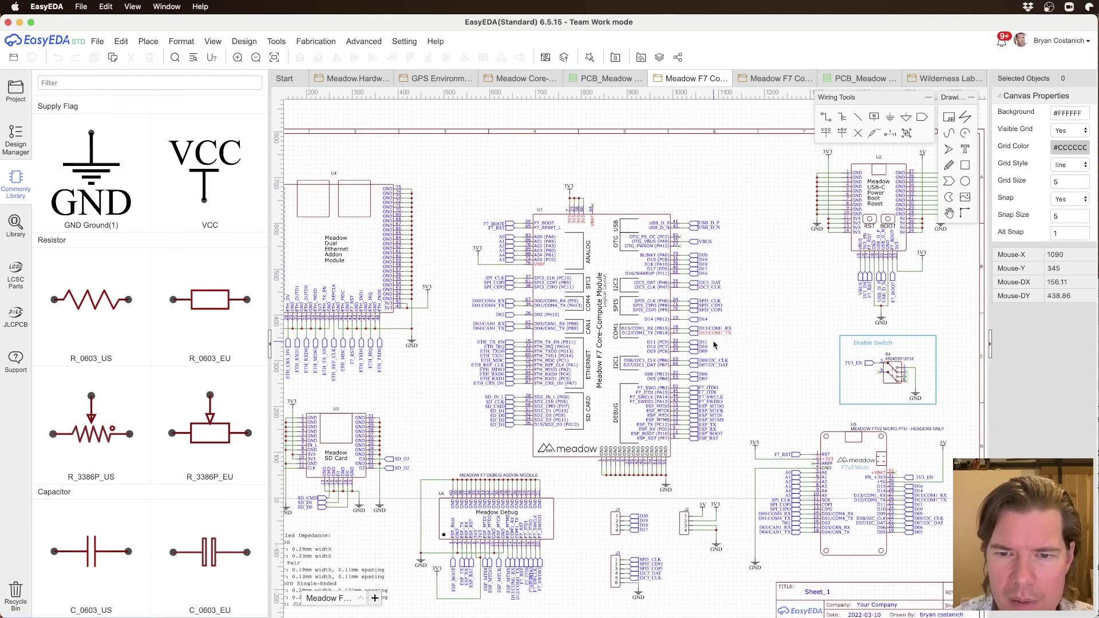
scroll(819, 388, down, 5)
scroll(820, 388, right, 4)
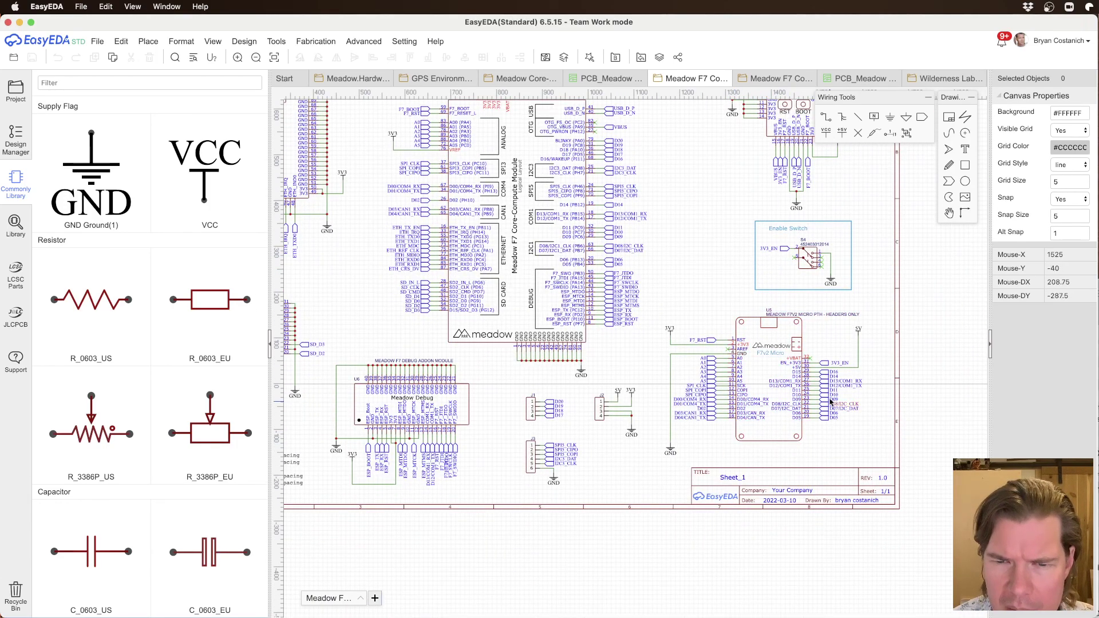
right_drag(451, 396, 759, 380)
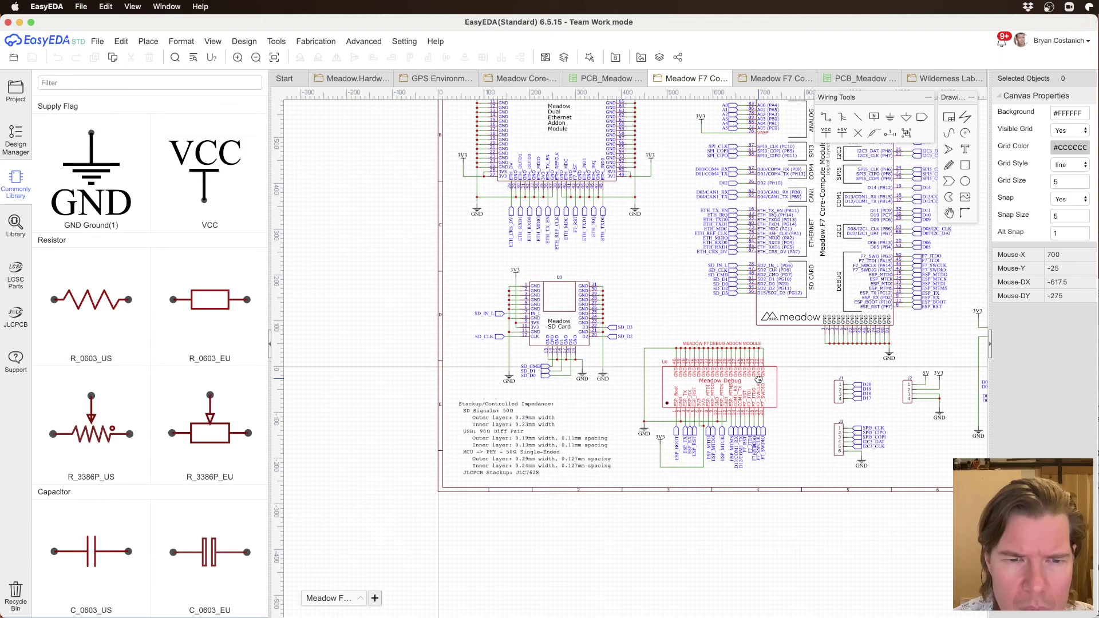
right_drag(650, 245, 460, 323)
Step: Search the Core-Compute breakout schematic for the net label D20
key(ctrl+f)
text(D)
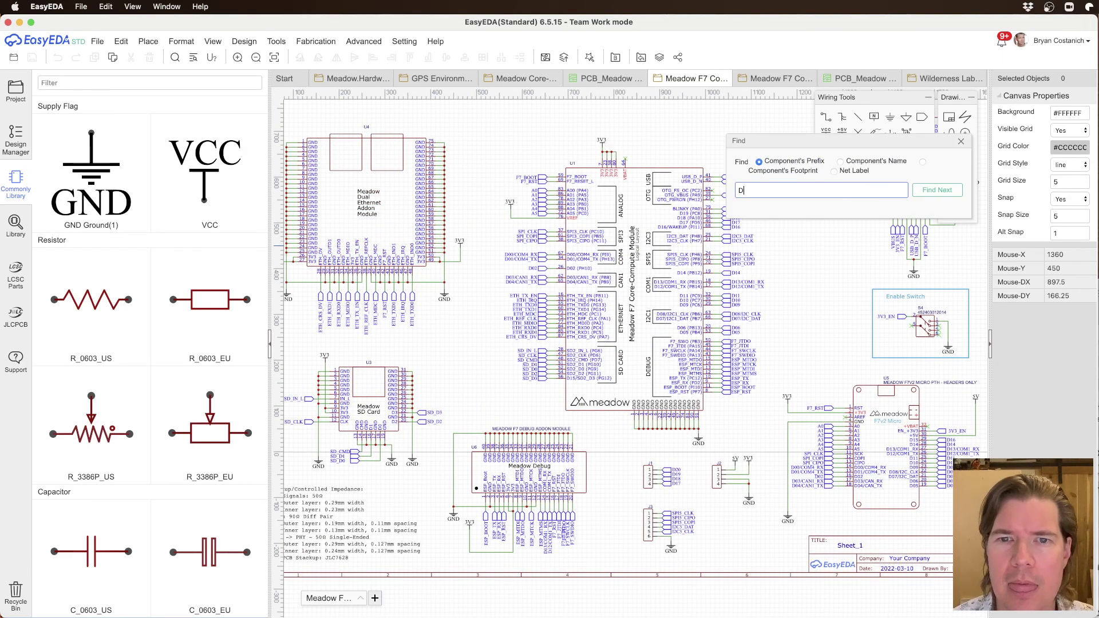
text(20)
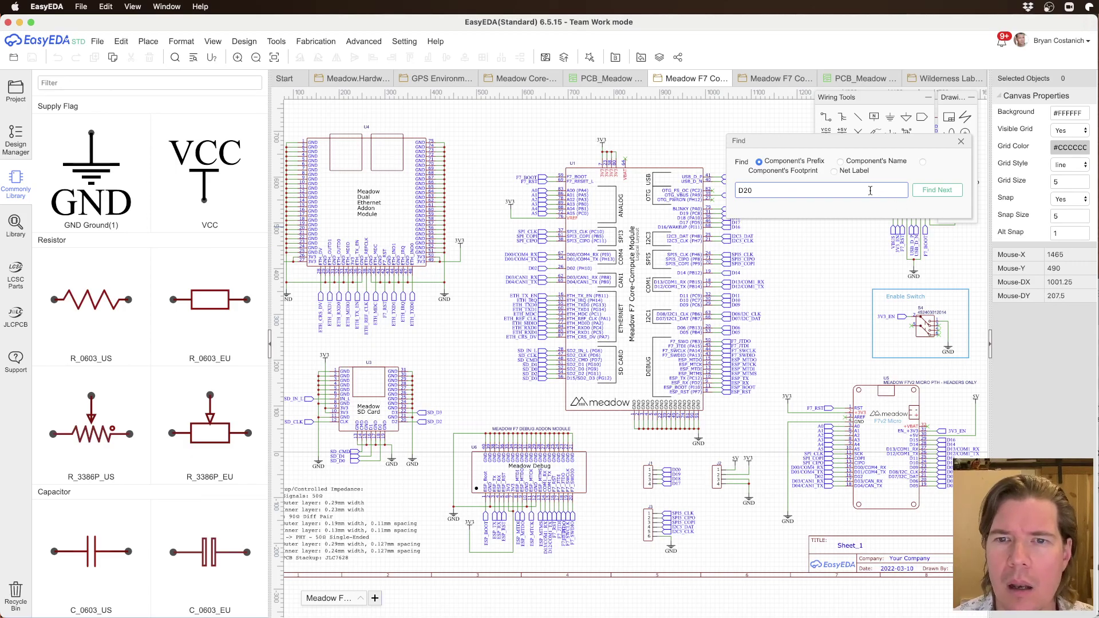
click(834, 172)
click(937, 191)
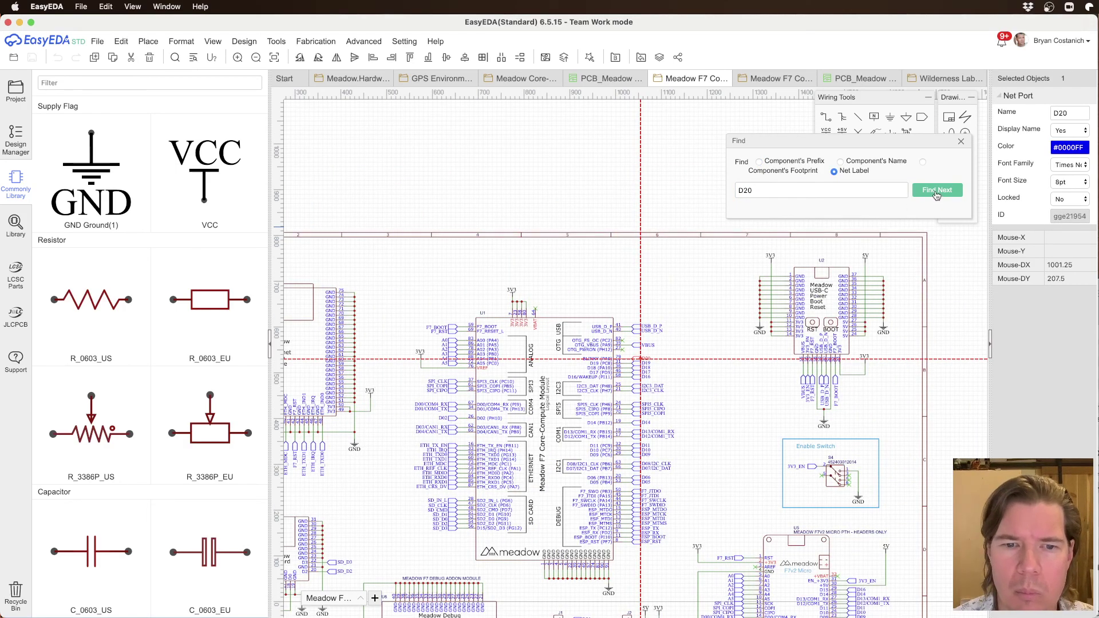
click(937, 190)
click(937, 190)
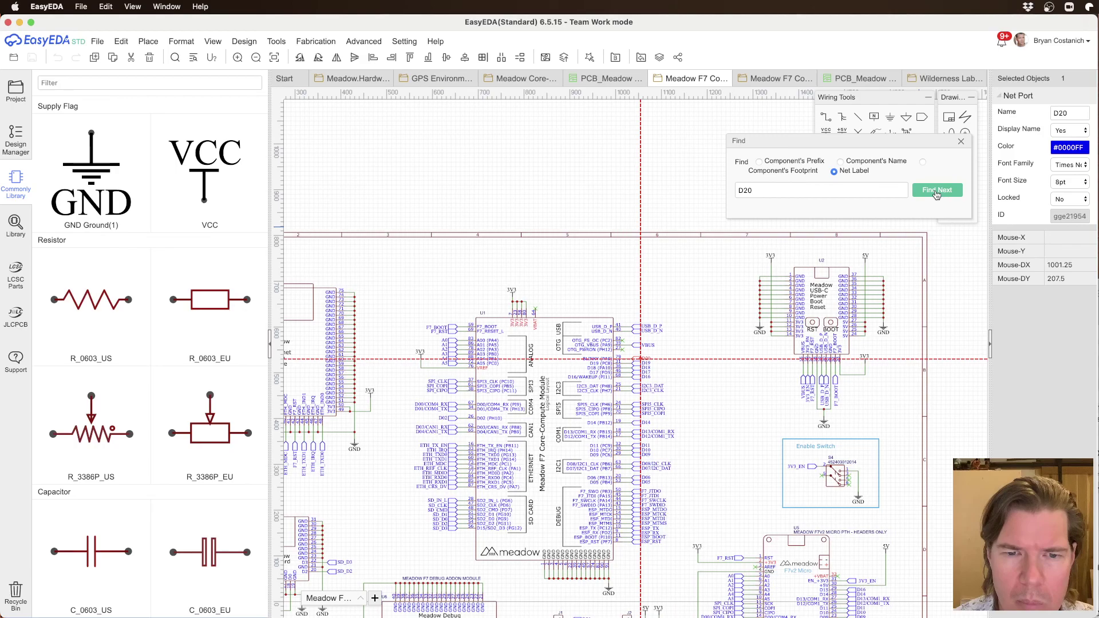
key(Escape)
right_click(591, 289)
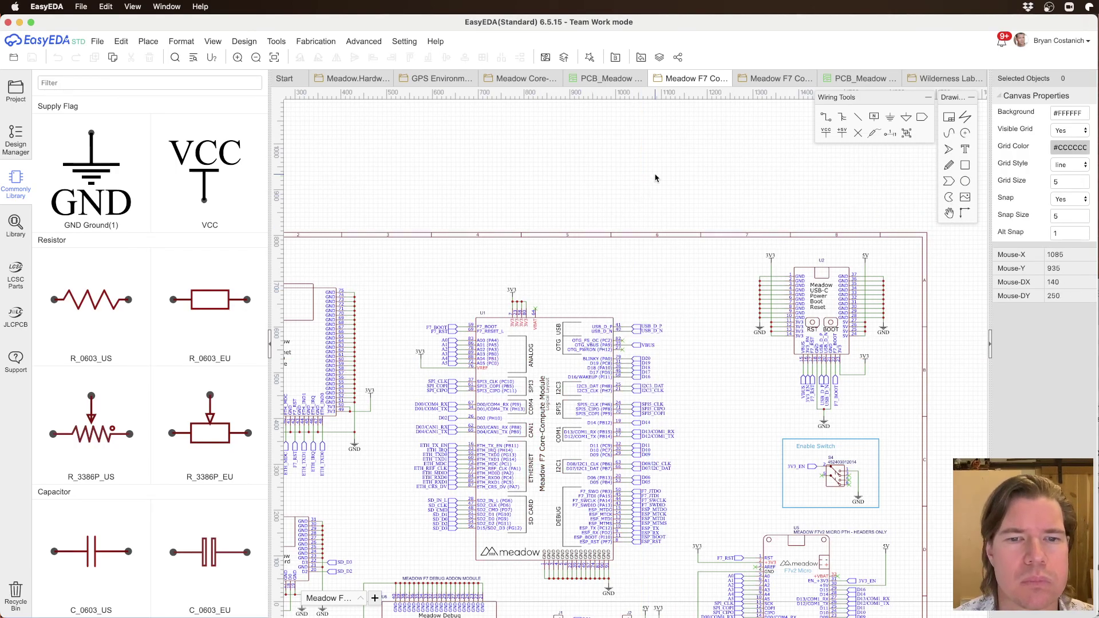
scroll(710, 411, down, 5)
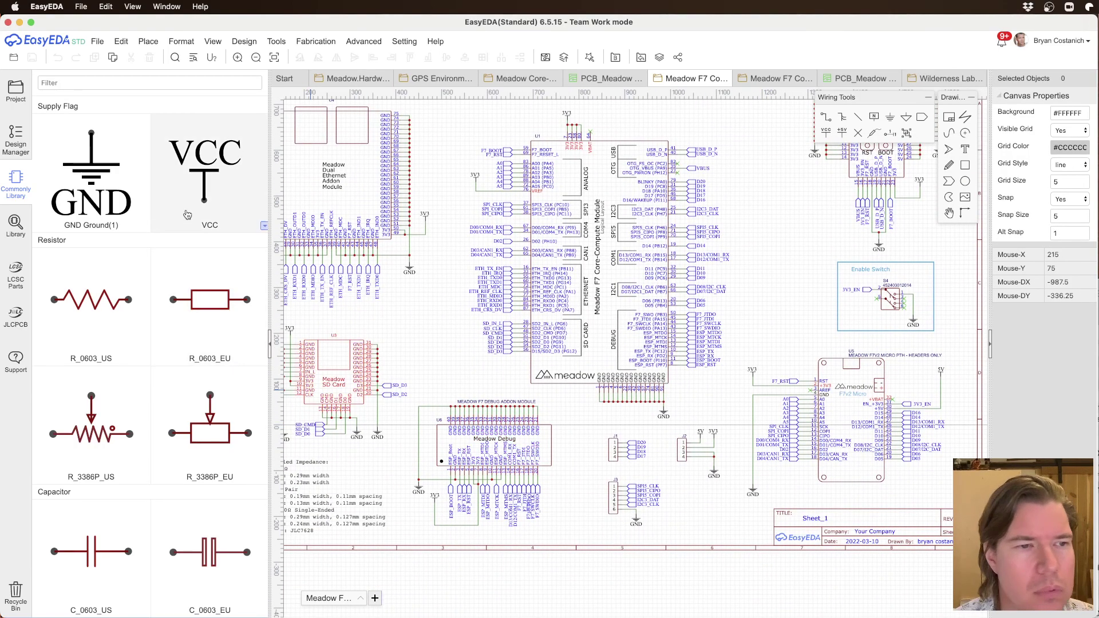
Step: Filter the project list by "Core" and open Sheet_1 of the Meadow F7 Core Compute - Test Fixture Breakout - v1.b project
click(23, 98)
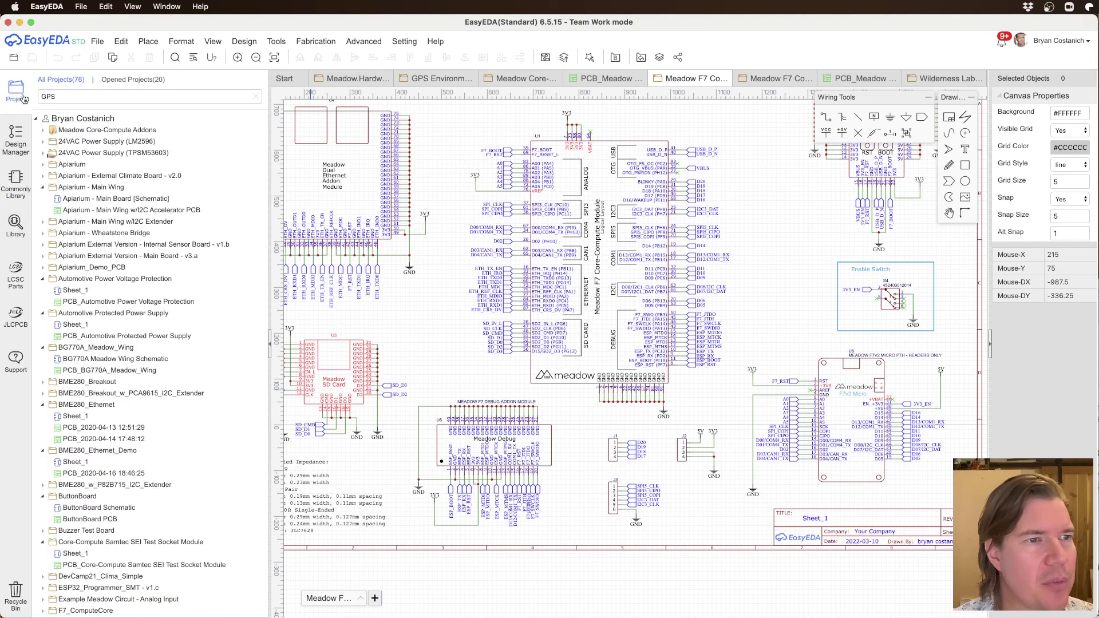
double_click(117, 99)
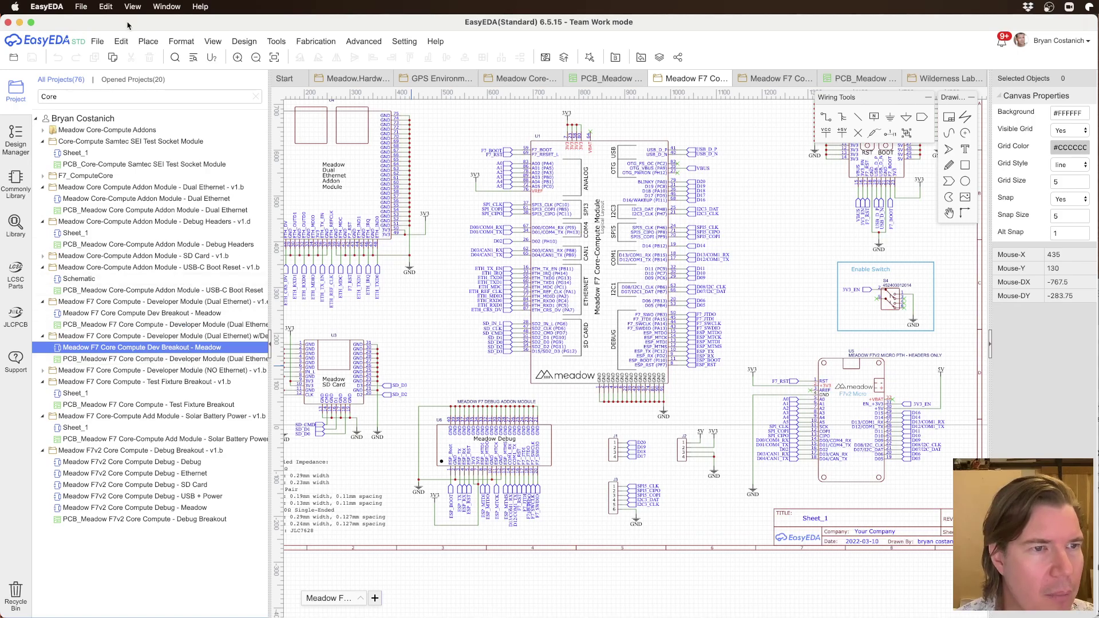
click(83, 98)
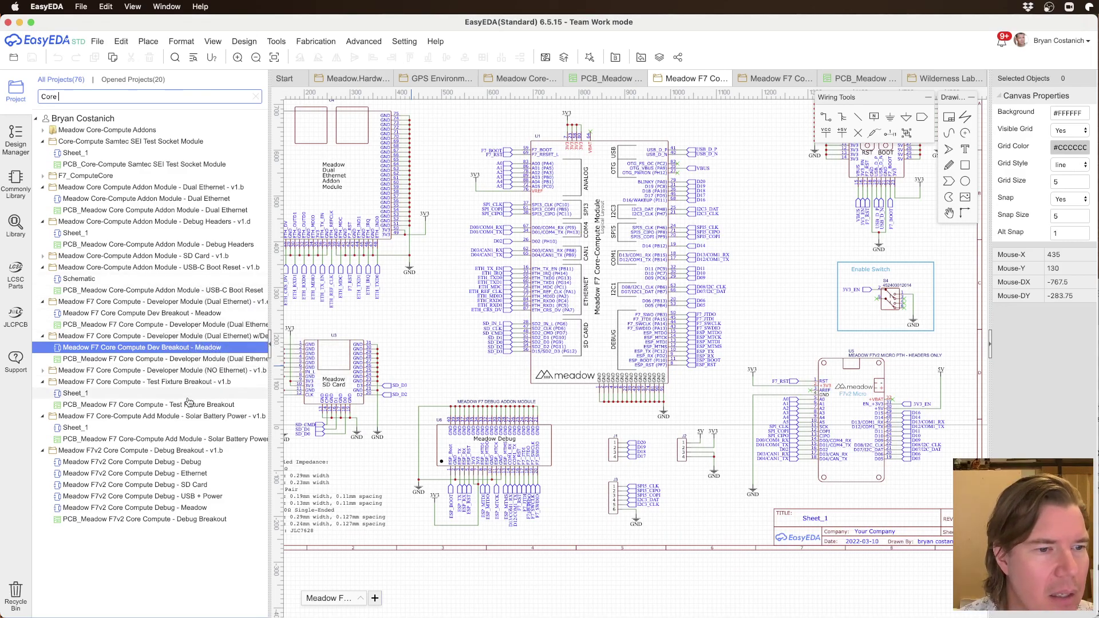
click(72, 394)
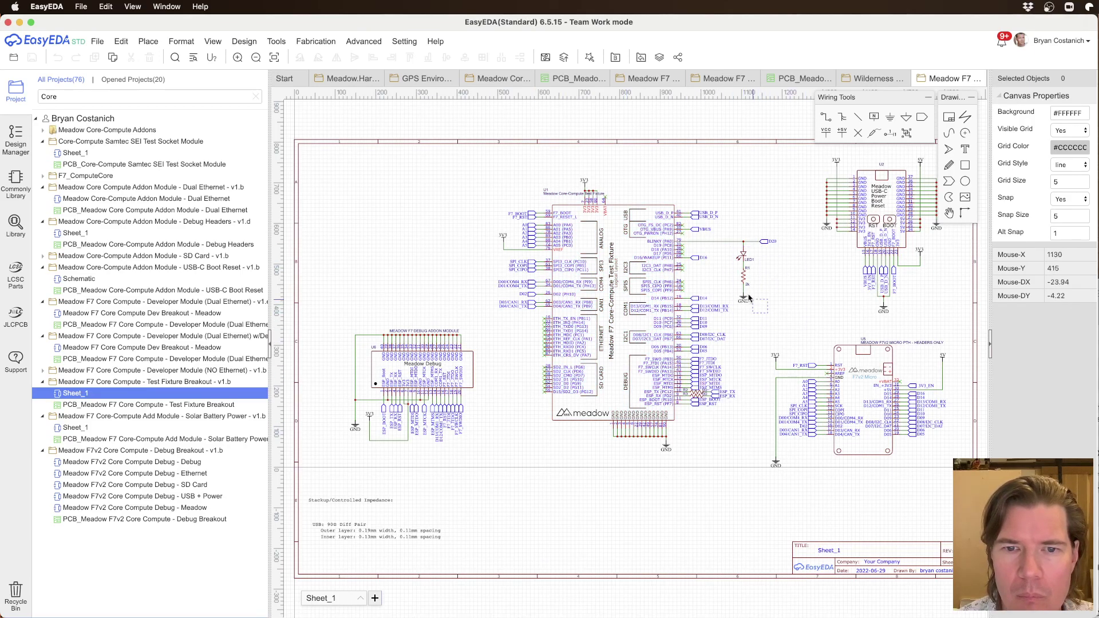
Step: Copy the LED, series resistor and ground circuit from the test fixture schematic into the GPS schematic, beside the module's BLINKY pin
drag(733, 254, 738, 261)
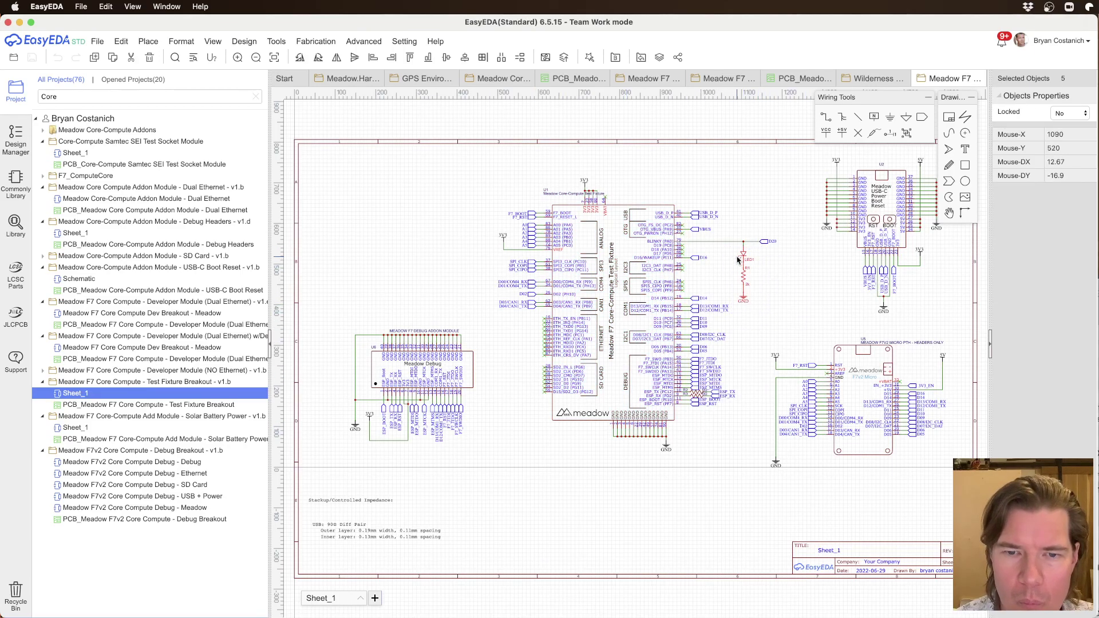
click(431, 77)
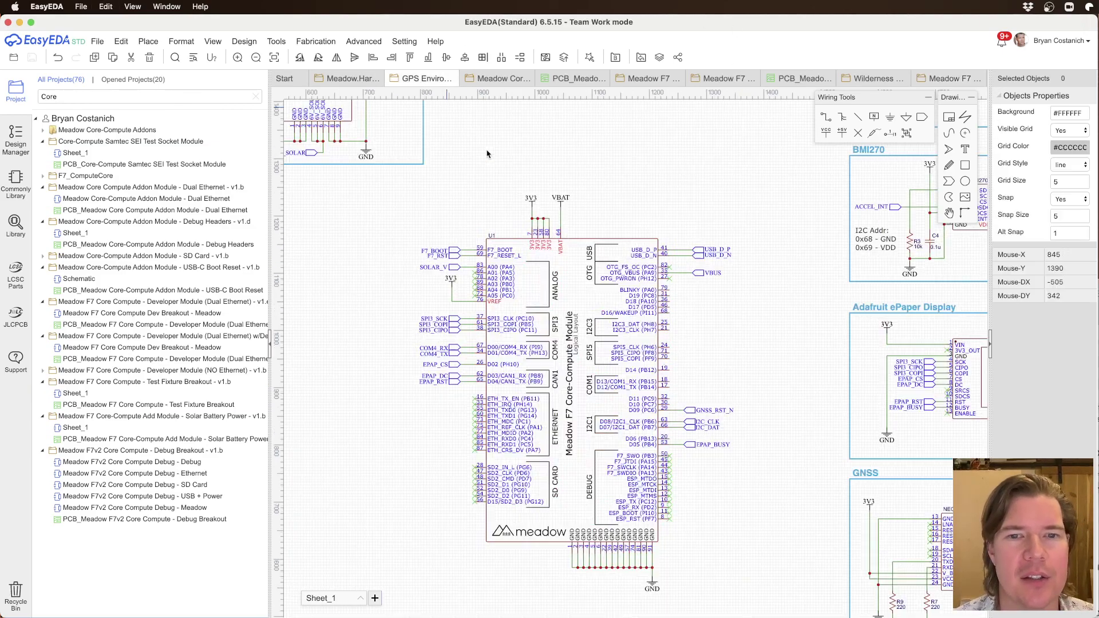
key(super+v)
scroll(739, 317, up, 5)
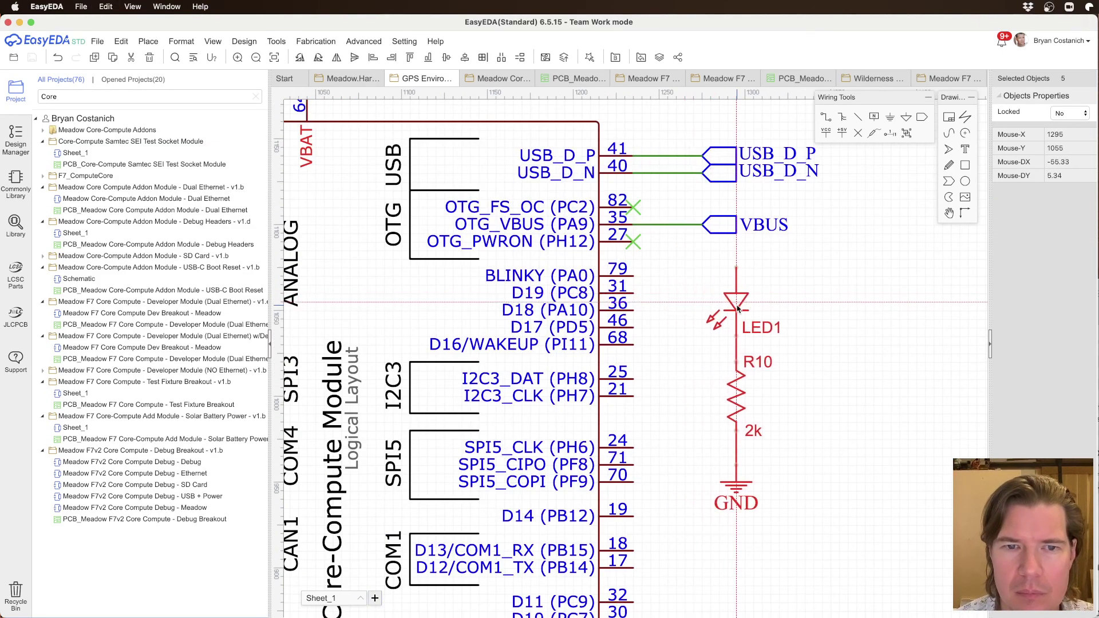
click(760, 319)
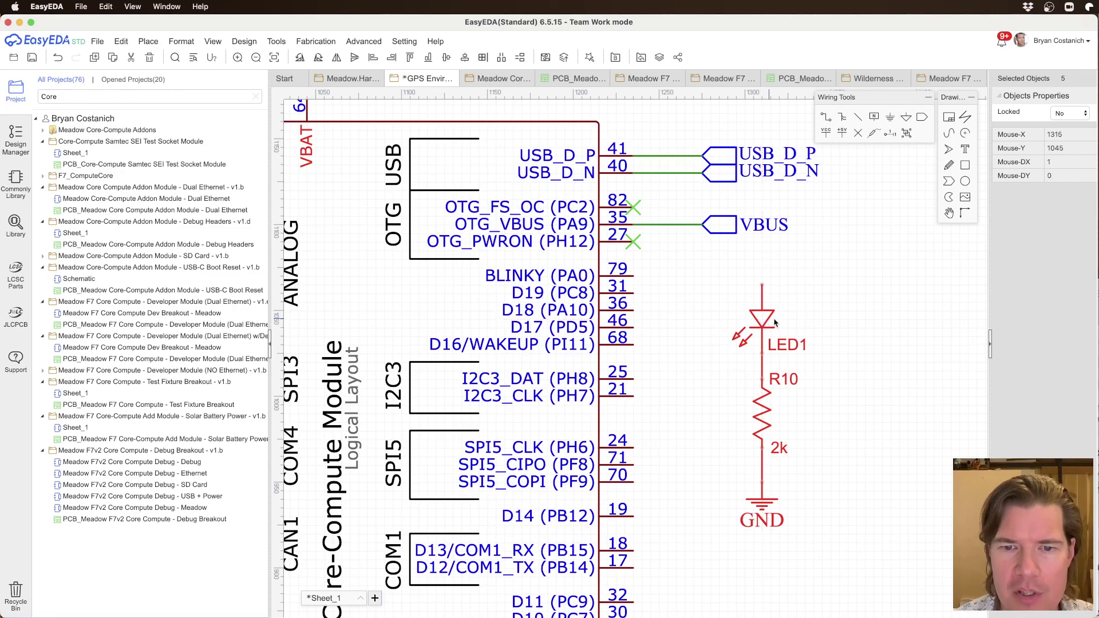
click(830, 330)
Step: Wire the module's BLINKY (PA0) pin to the upper end of LED1
right_drag(897, 383, 763, 372)
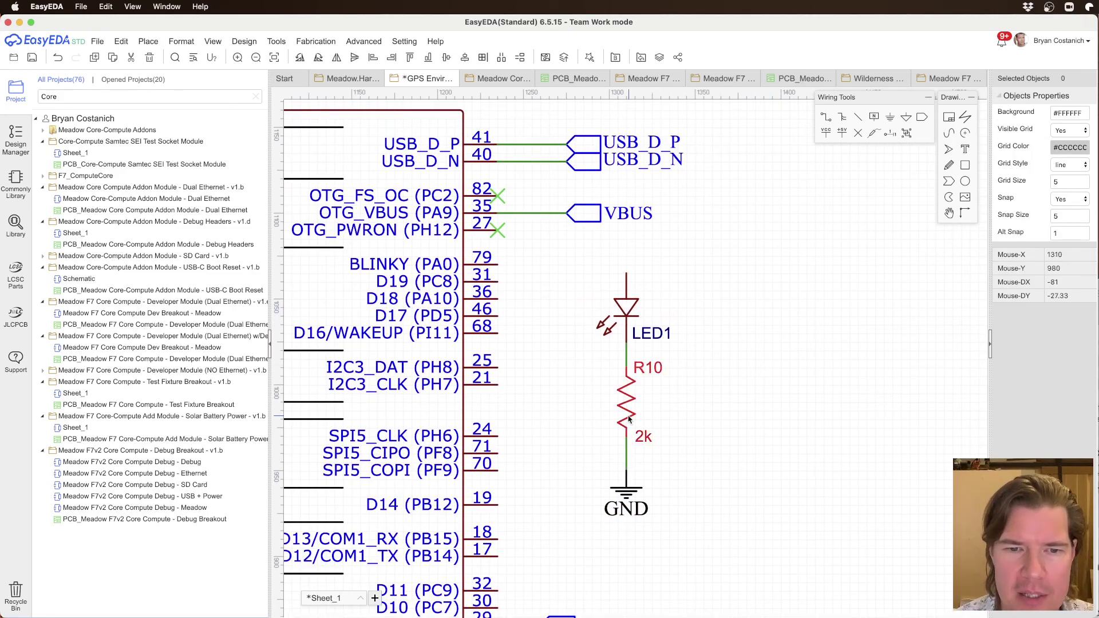
click(496, 265)
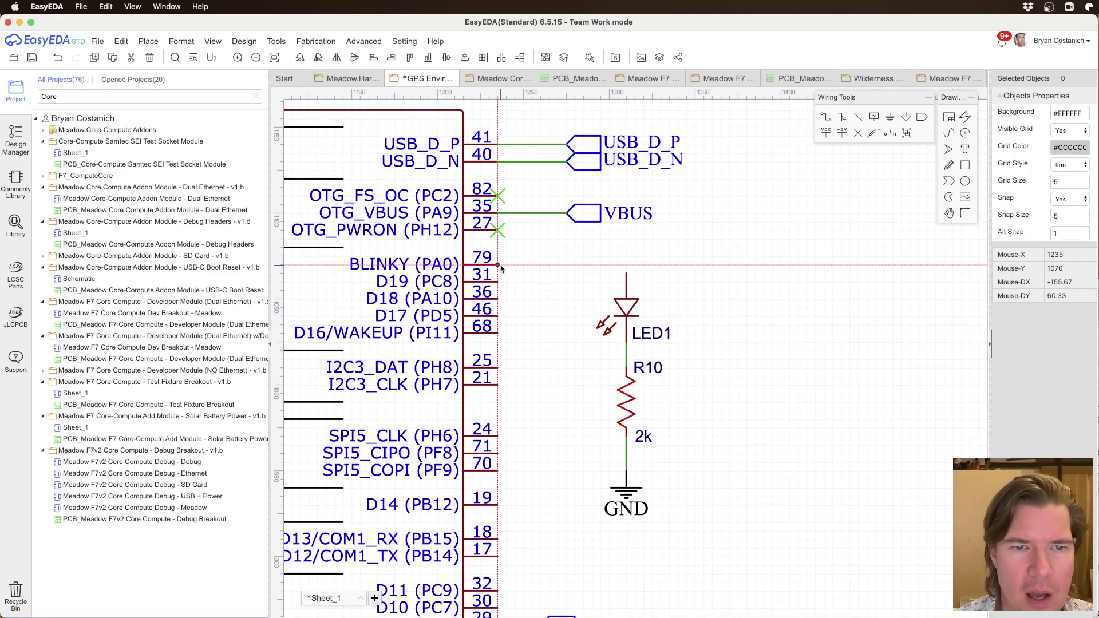
click(626, 274)
scroll(679, 292, down, 3)
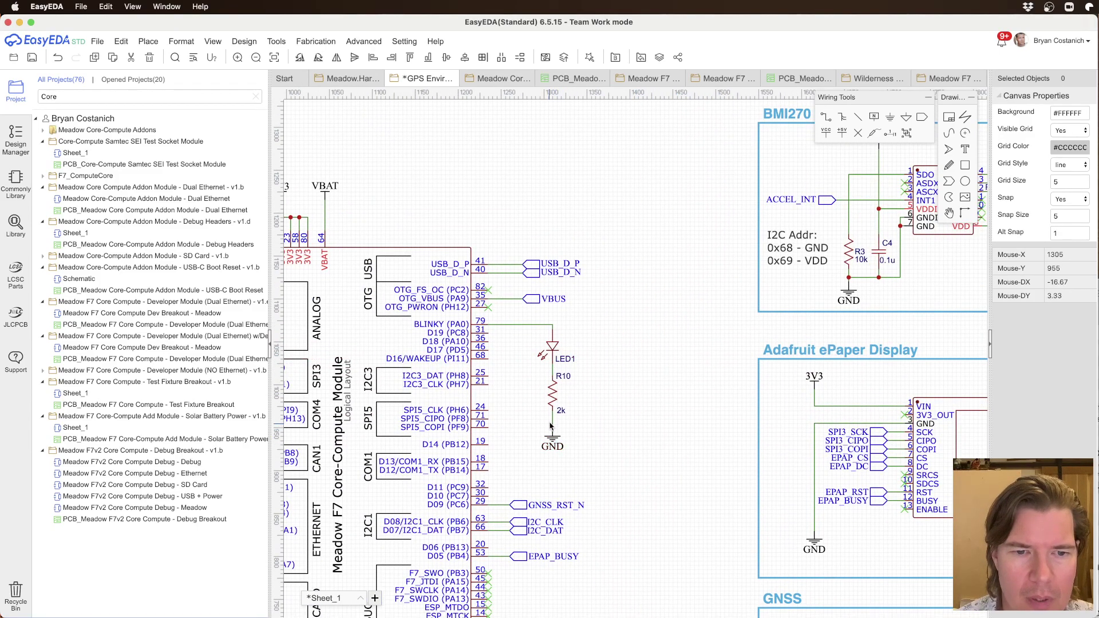
Step: Delete the wires between LED1, R10 and GND, and rotate LED1 horizontally in line with the BLINKY pin
click(553, 372)
key(Delete)
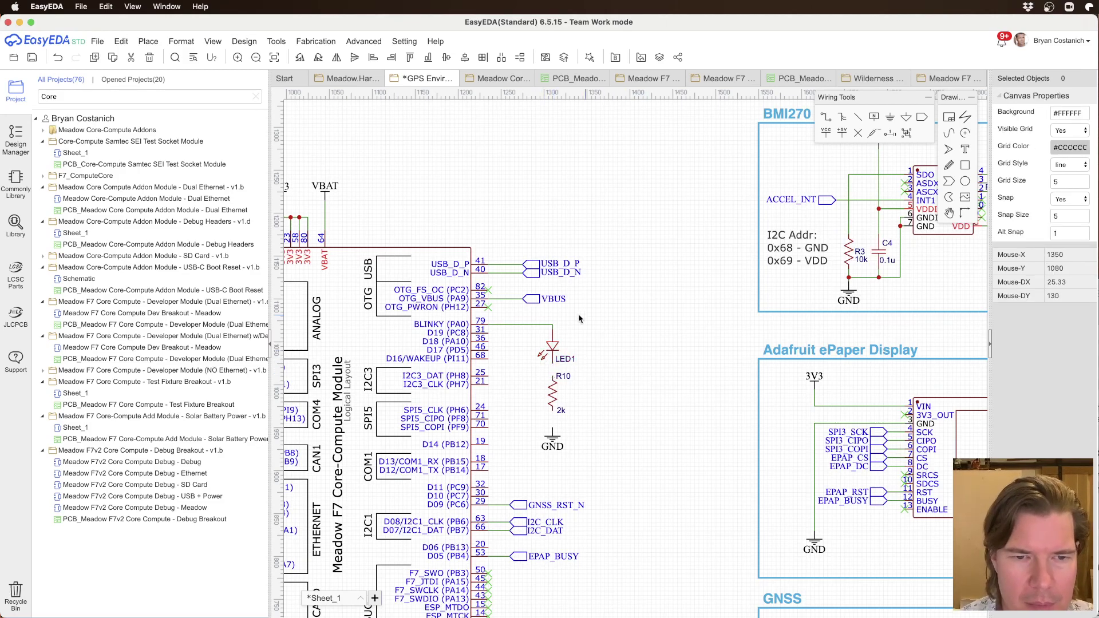
drag(548, 348, 558, 322)
key(space)
click(607, 352)
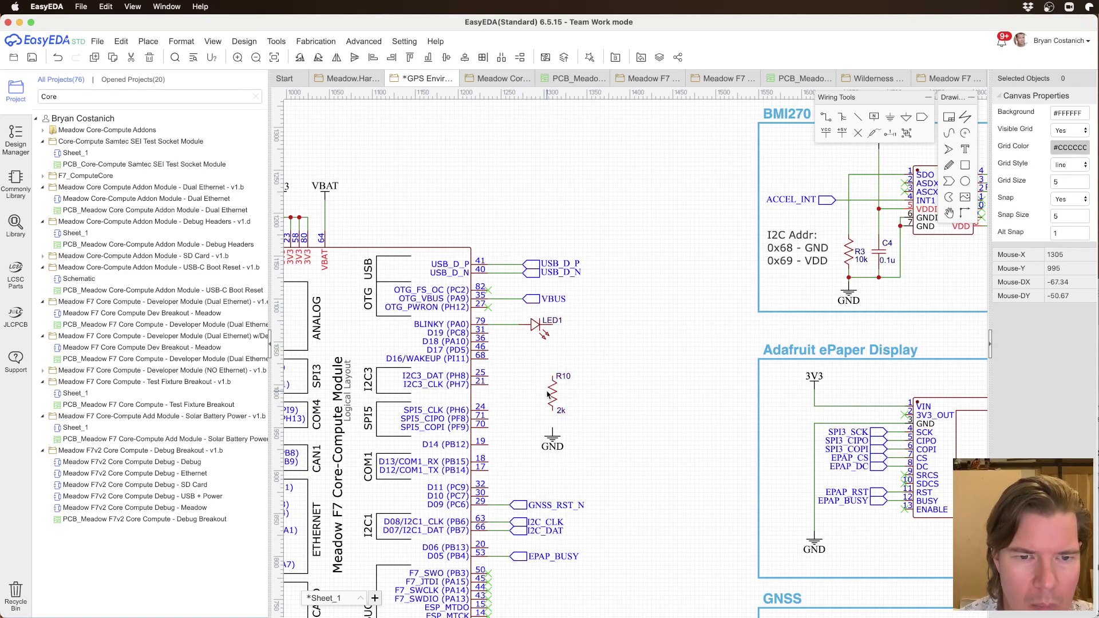
Step: Move R10 beside LED1 in line with the BLINKY pin and rotate it horizontally
drag(551, 395, 598, 335)
key(space)
scroll(590, 315, up, 2)
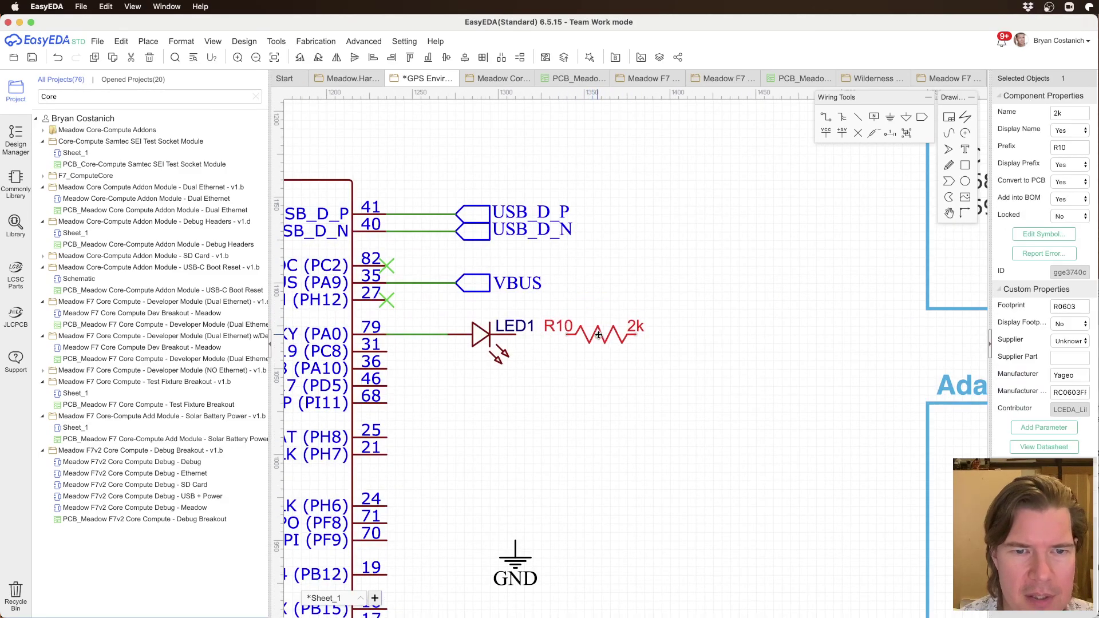
click(595, 358)
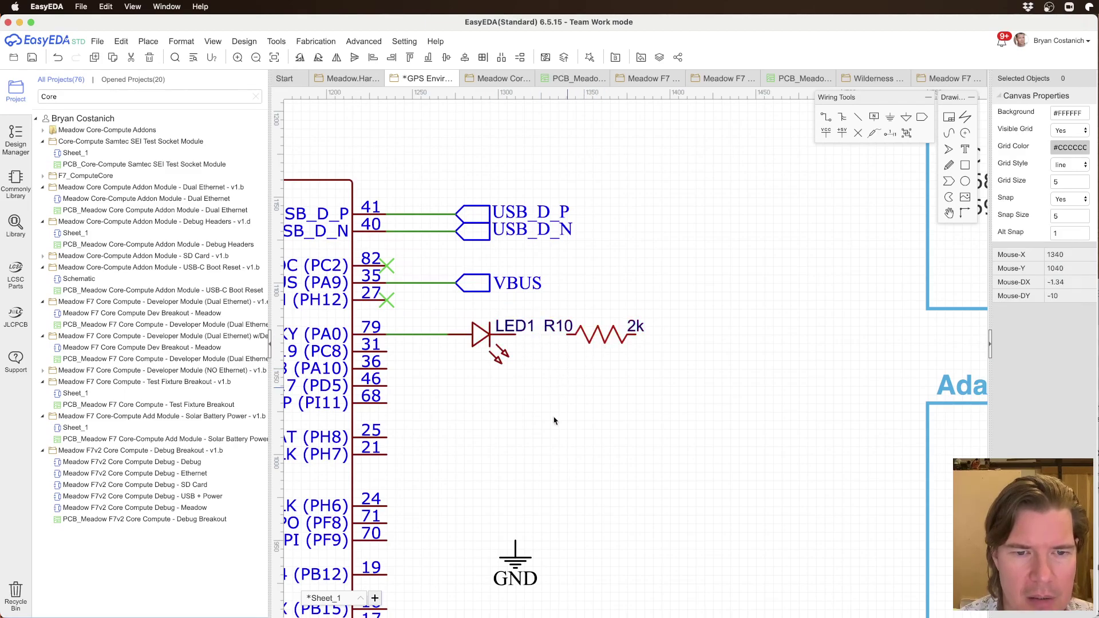
Step: Move the GND symbol just past R10's free end, slightly below its line, keeping the symbol upright
drag(507, 573, 667, 413)
key(super+z)
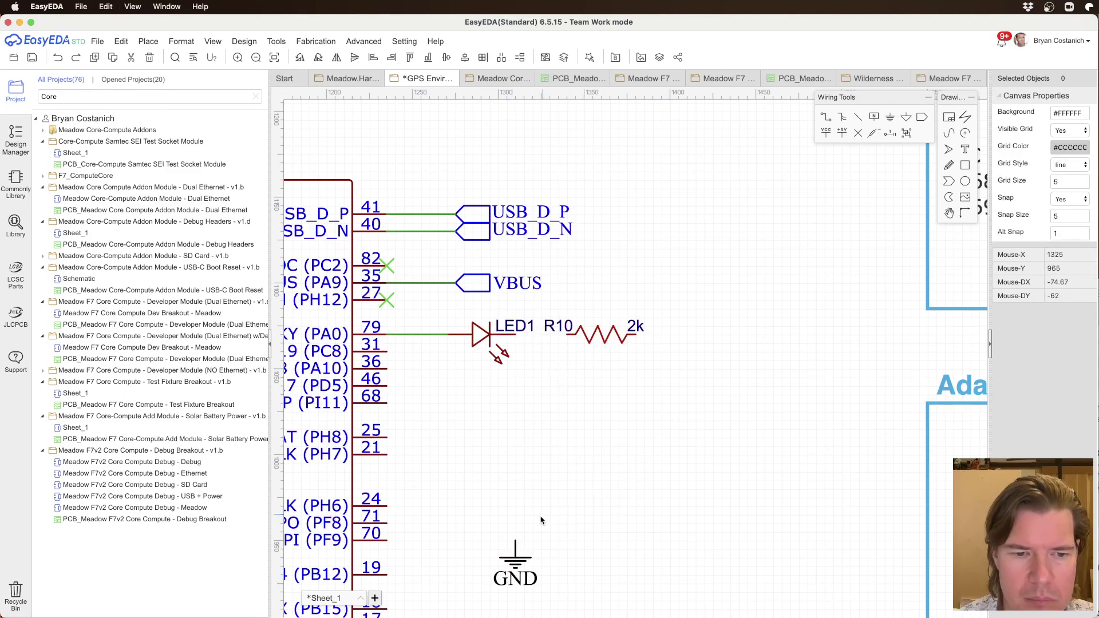
drag(516, 560, 689, 360)
key(space)
key(space)
key(space)
key(space)
Step: Wire LED1's output to R10 and R10's other end to the GND symbol
key(w)
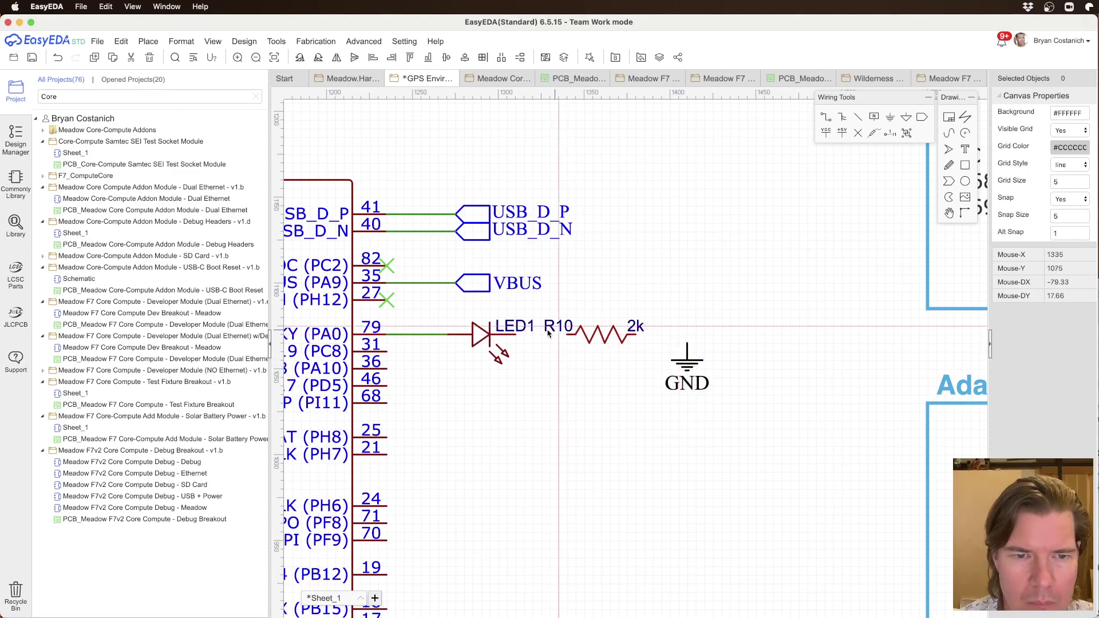
click(517, 335)
click(575, 335)
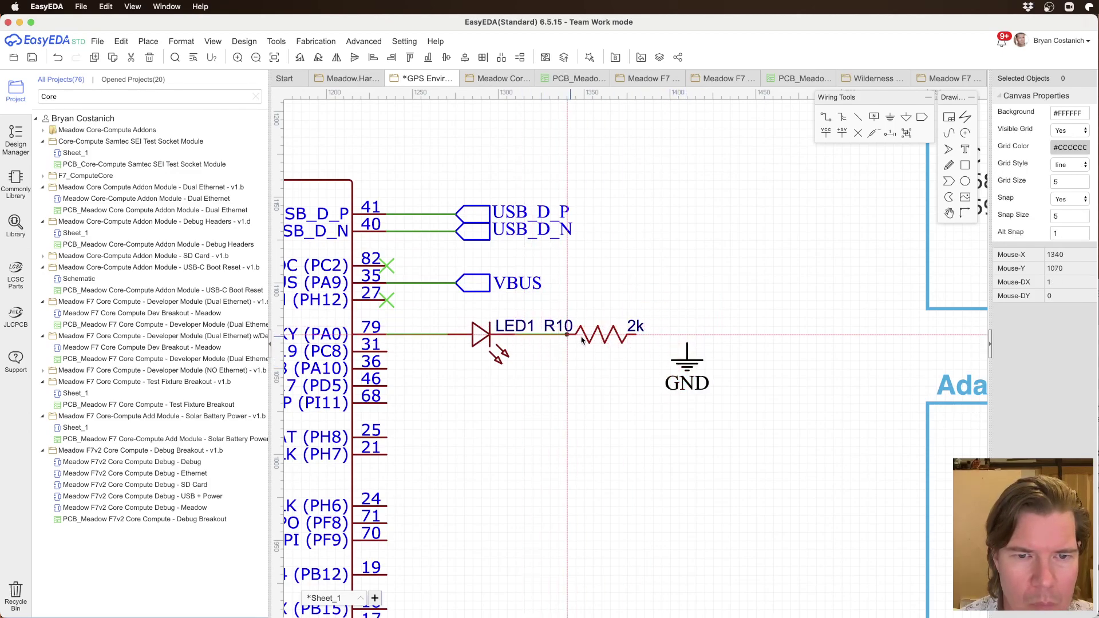
click(635, 335)
click(688, 344)
Step: Flip LED1 vertically so that its light arrows point upward
right_drag(464, 399, 627, 398)
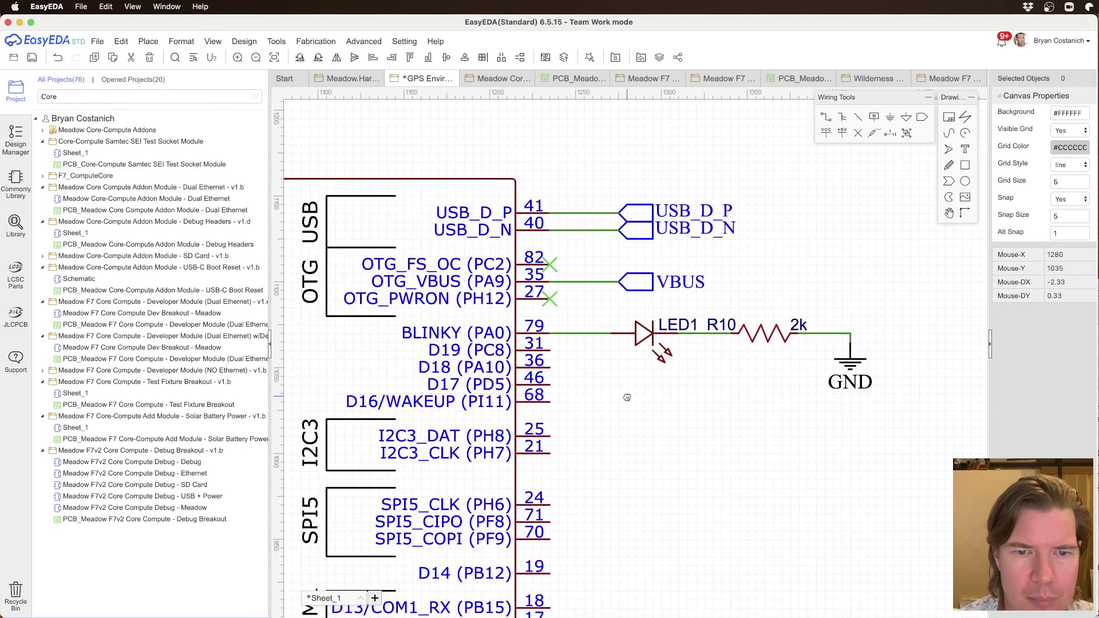
click(649, 335)
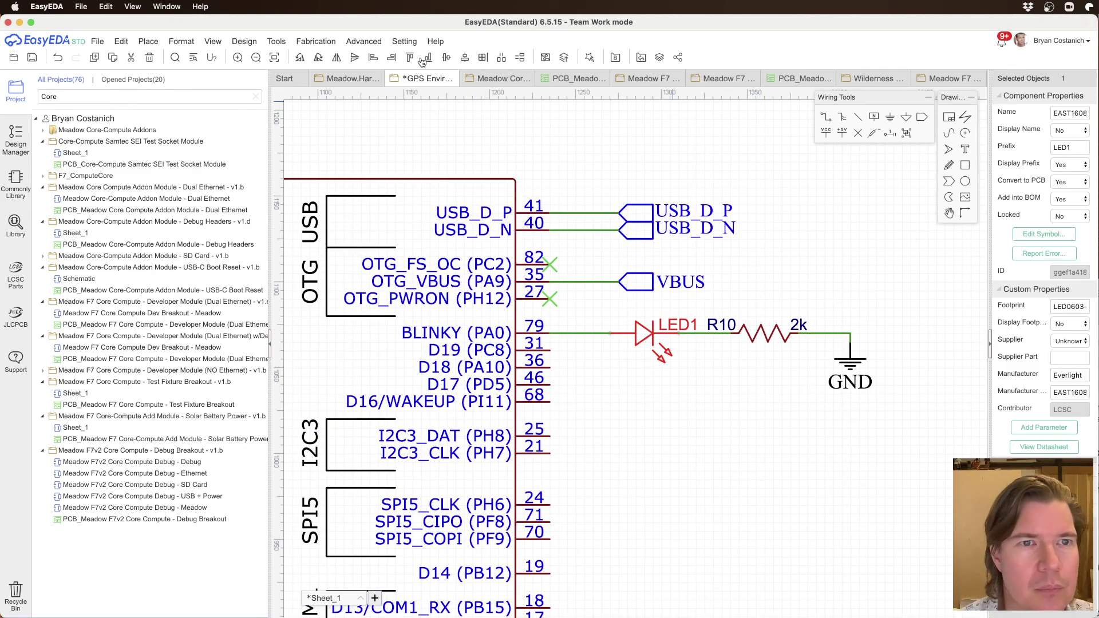
click(355, 58)
click(647, 402)
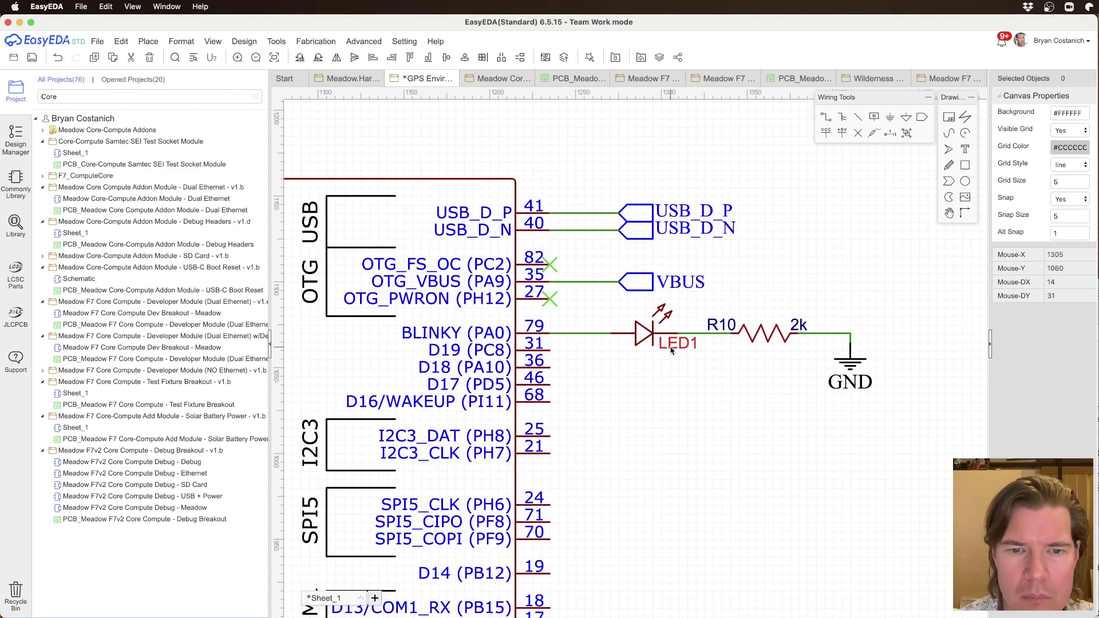
Step: Compact the BLINKY circuit by moving LED1, its label, R10 and GND closer to the module
drag(672, 345, 612, 333)
drag(776, 340, 715, 339)
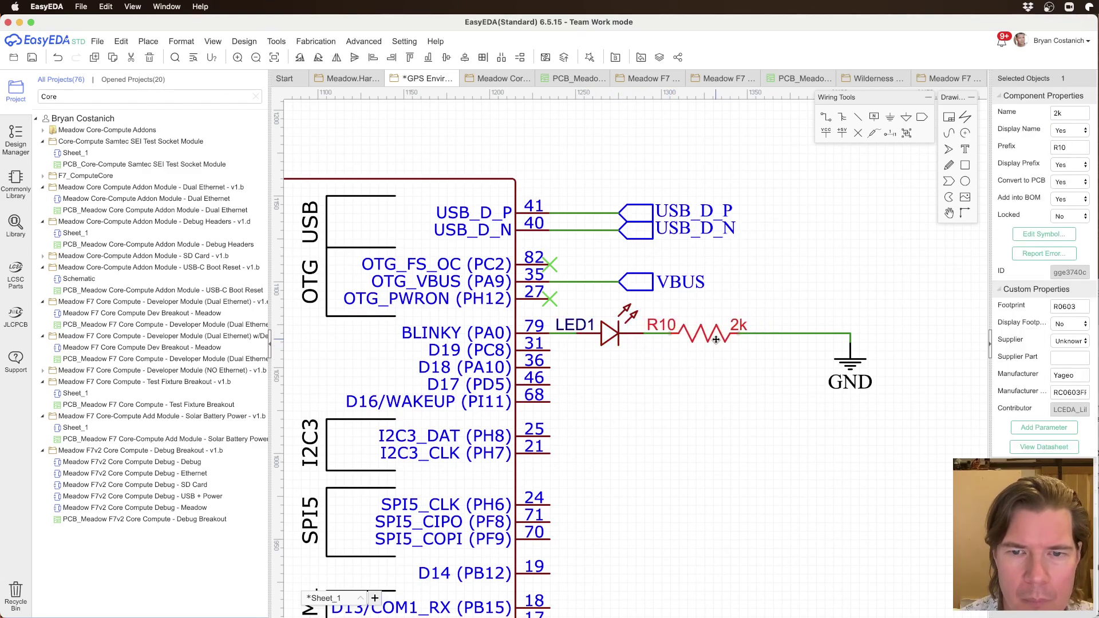
drag(854, 363, 776, 363)
click(866, 352)
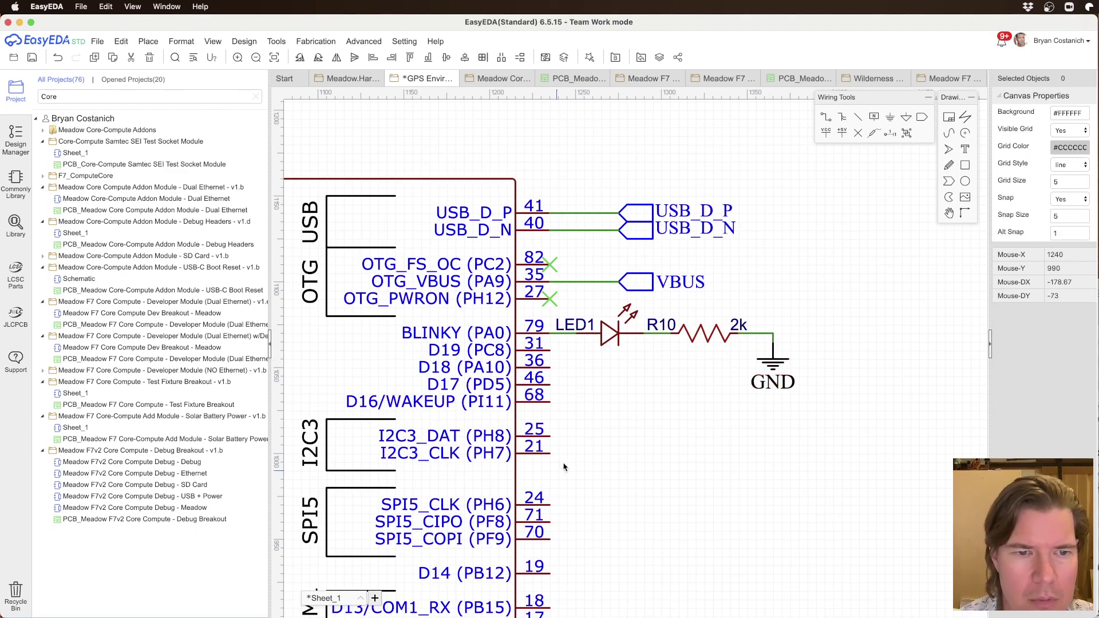
Step: Place no-connect flags on the module's D19, D18, D17 and D16/WAKEUP pins
right_drag(564, 466, 706, 324)
scroll(787, 263, up, 3)
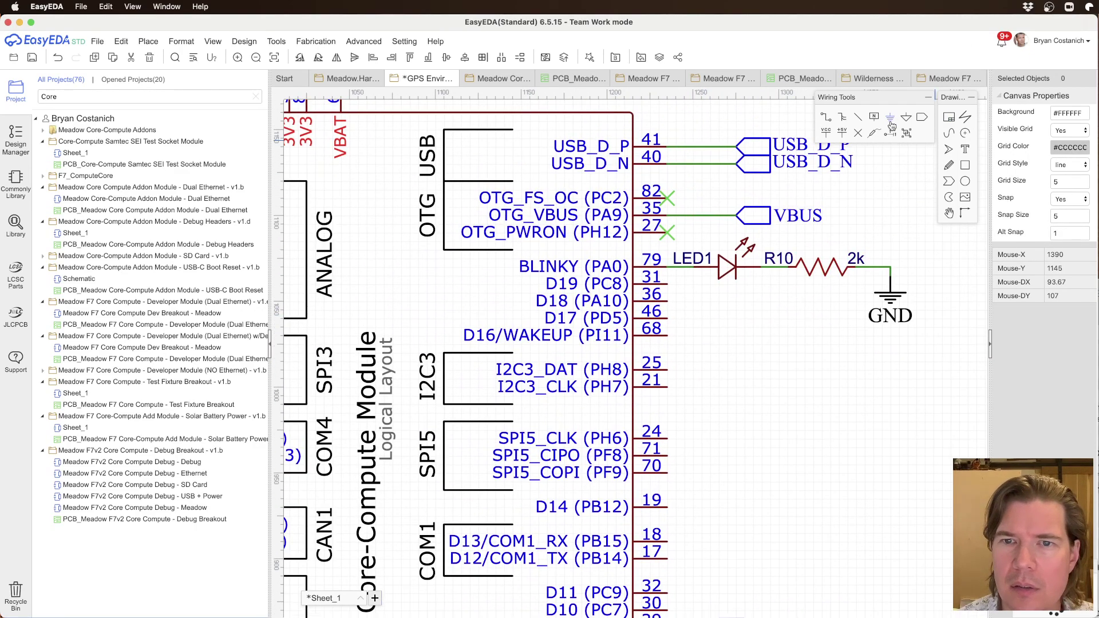
click(858, 133)
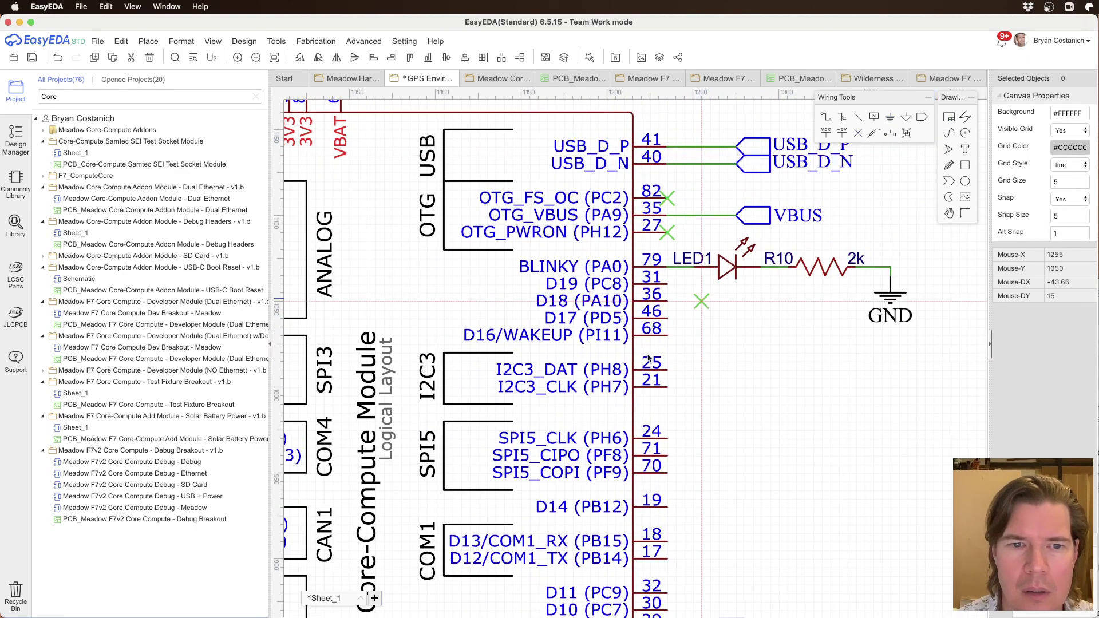
click(667, 283)
click(667, 300)
click(667, 318)
click(667, 335)
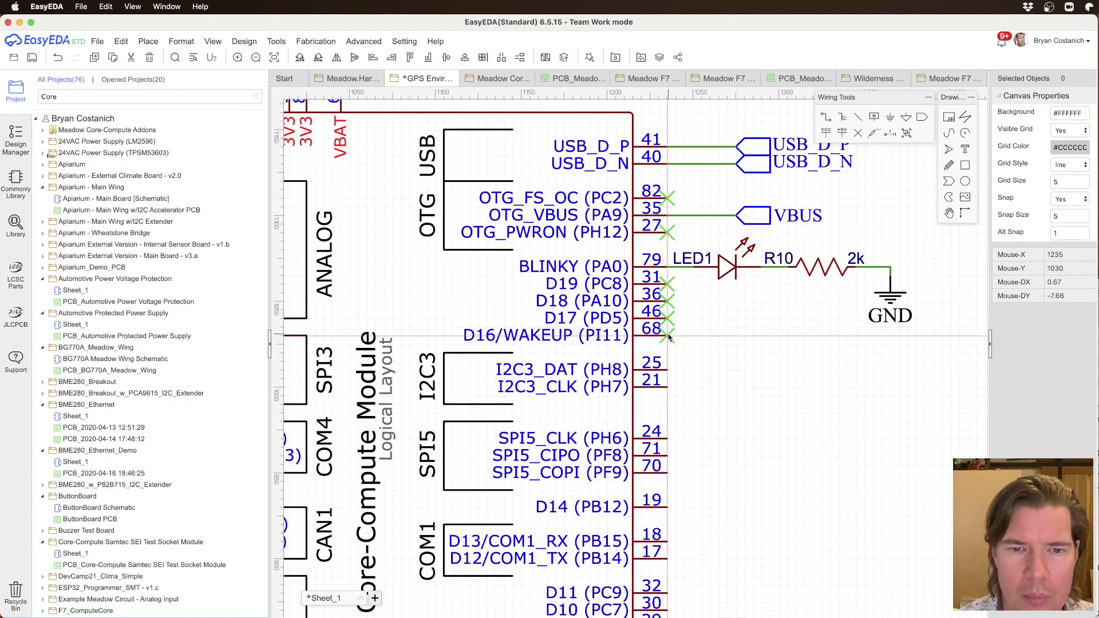
Step: Place no-connect flags on the I2C3, SPI5, D14 and COM1 (D13 and D12) pins
click(667, 369)
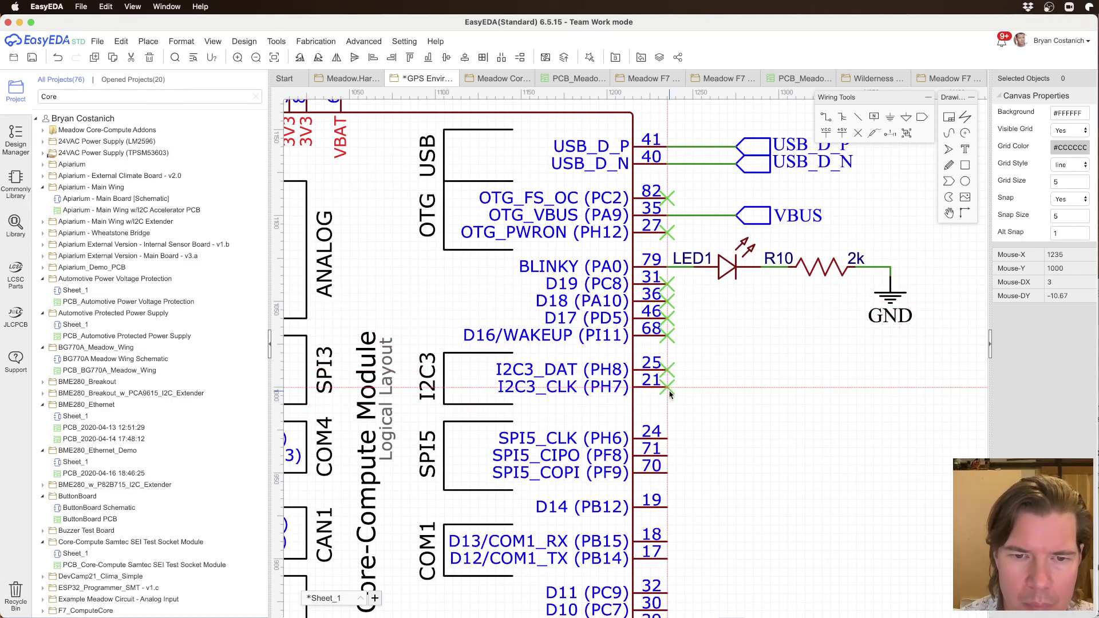
click(667, 386)
click(667, 431)
click(667, 447)
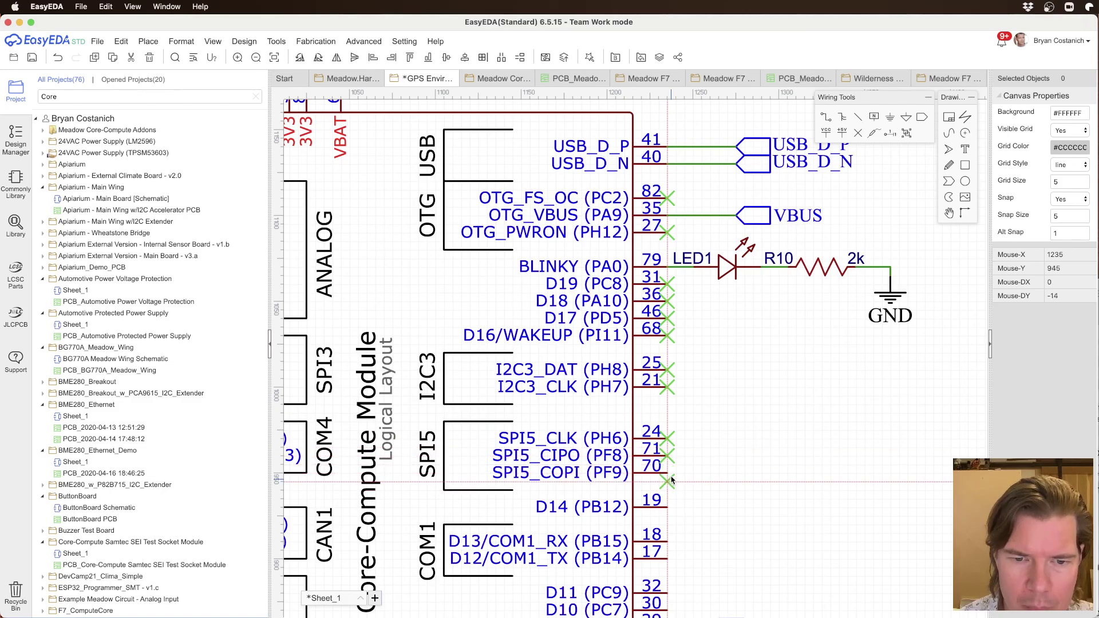
click(667, 472)
click(667, 507)
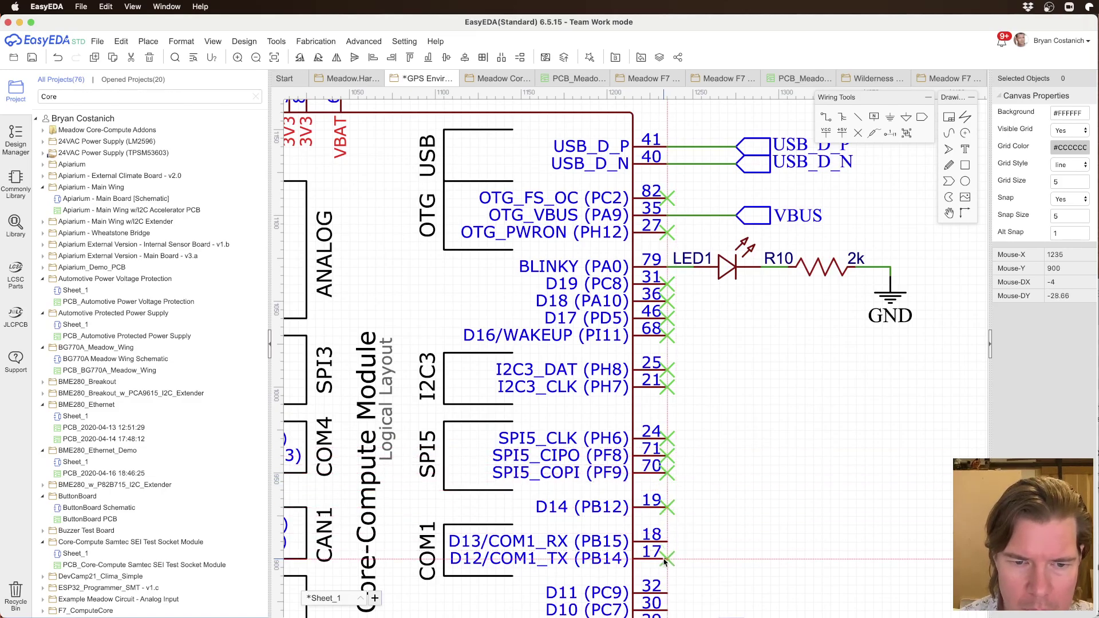
click(667, 541)
click(667, 558)
Step: Place no-connect flags on the module's unused D11, D10 and D06 pins
scroll(667, 558, down, 6)
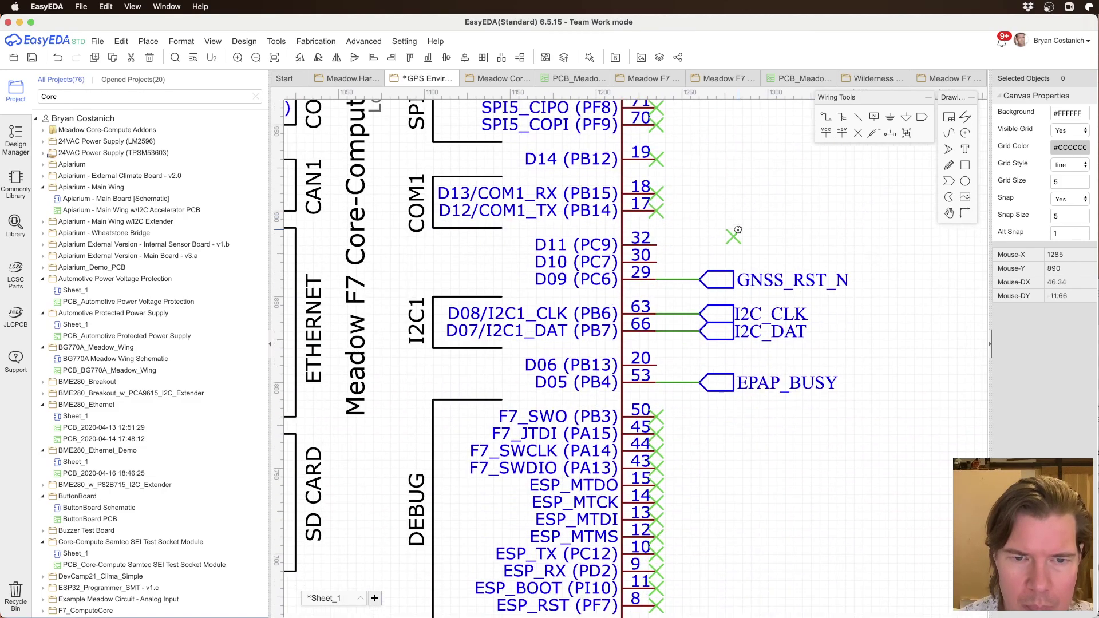
click(661, 235)
click(661, 251)
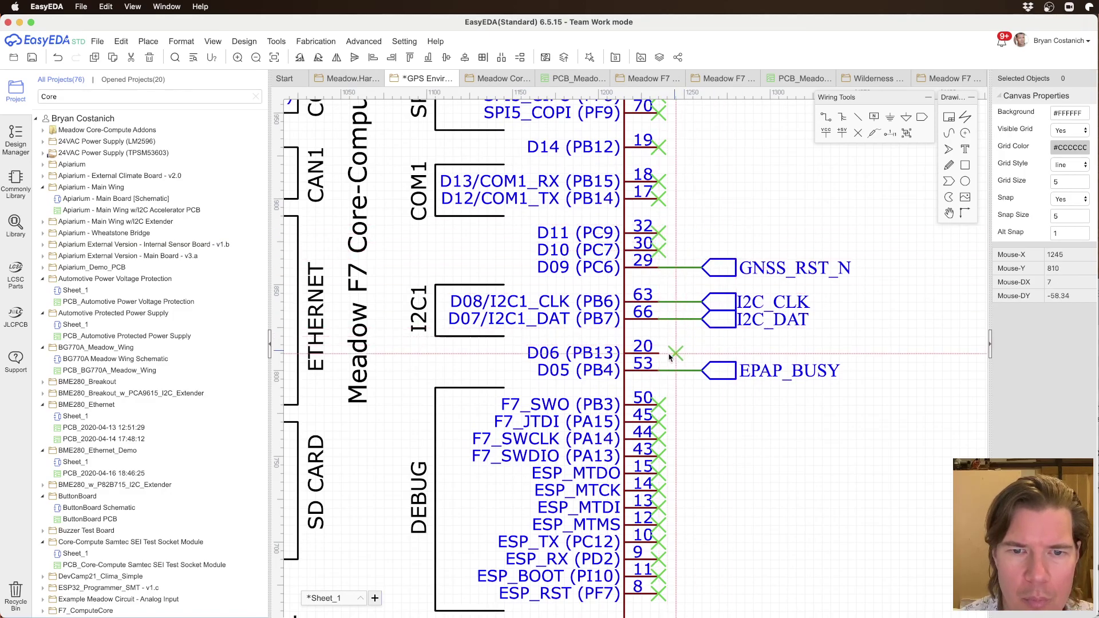
click(665, 361)
scroll(700, 423, down, 5)
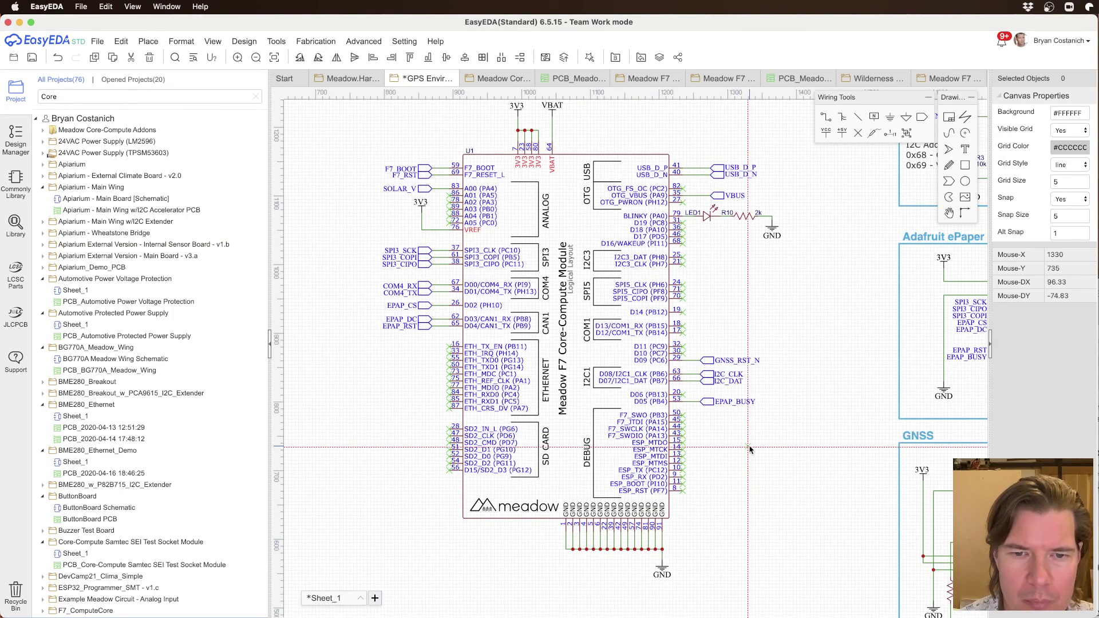
key(Escape)
Step: Save the GPS schematic
right_drag(770, 266, 750, 332)
scroll(738, 346, down, 5)
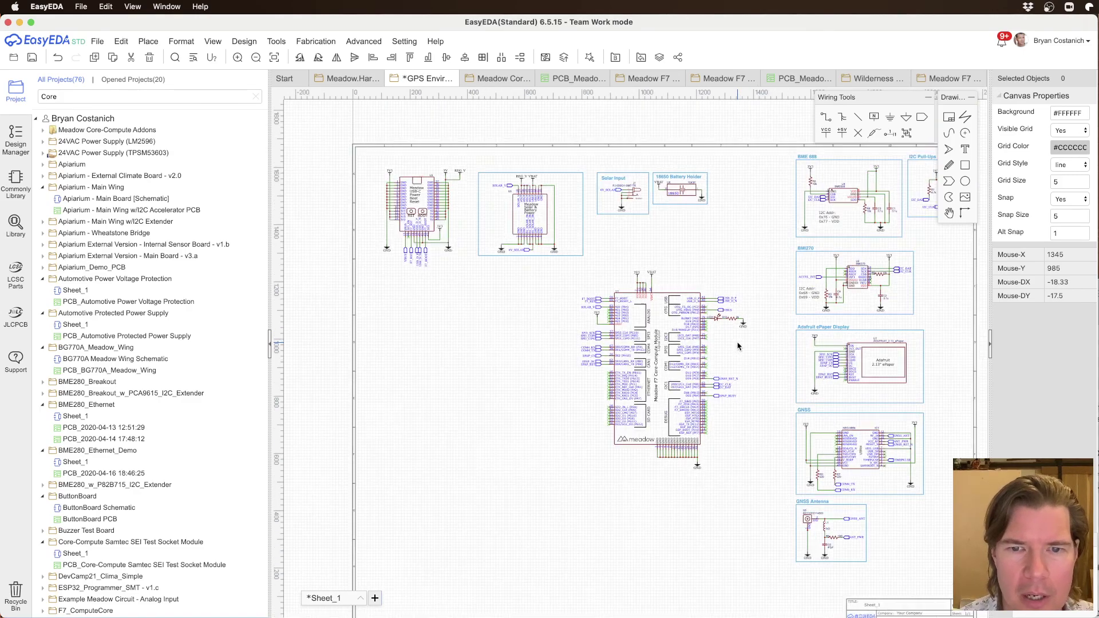
key(ctrl+s)
Step: Move the 18650 Battery Holder and Solar Input titles out of their frames to just above them
scroll(635, 197, down, 2)
scroll(859, 304, up, 2)
scroll(859, 304, up, 2)
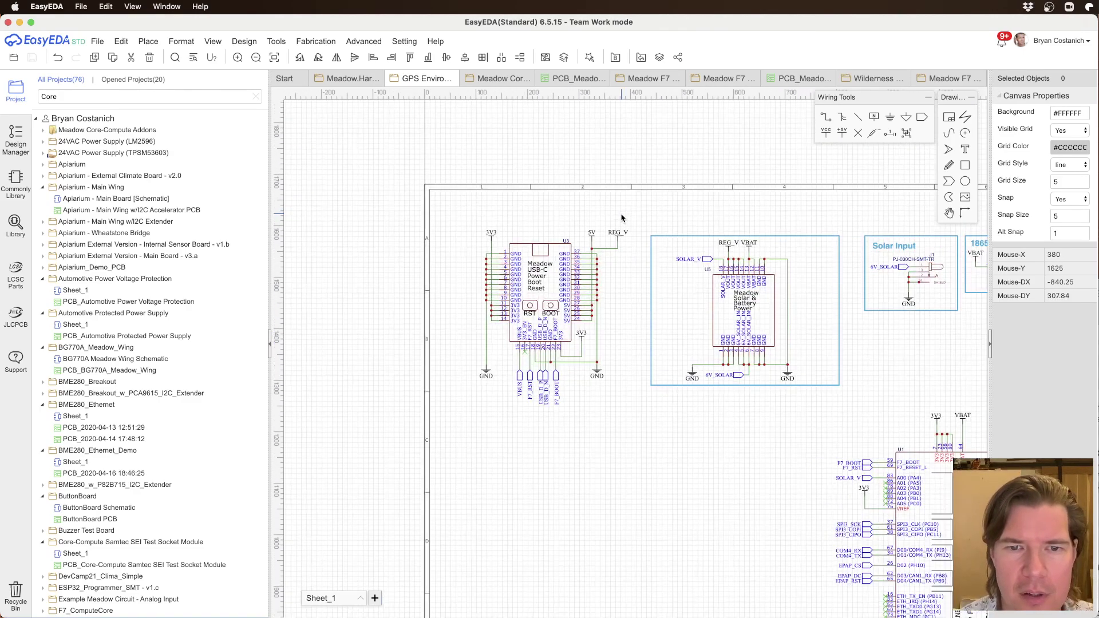
scroll(680, 261, up, 1)
right_drag(541, 276, 252, 280)
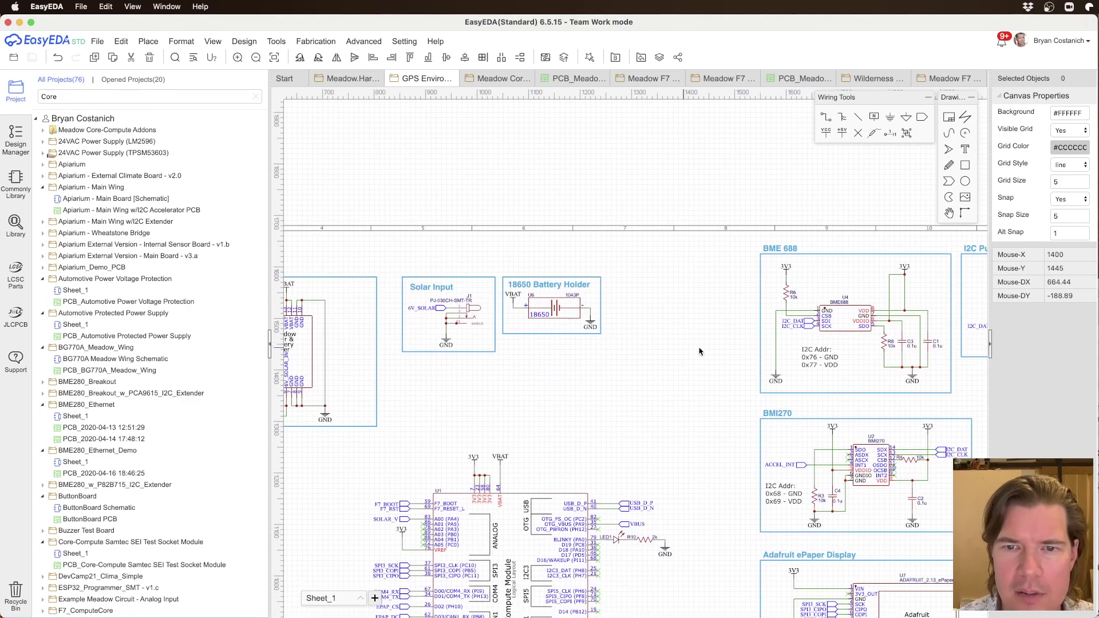
right_drag(766, 343, 802, 382)
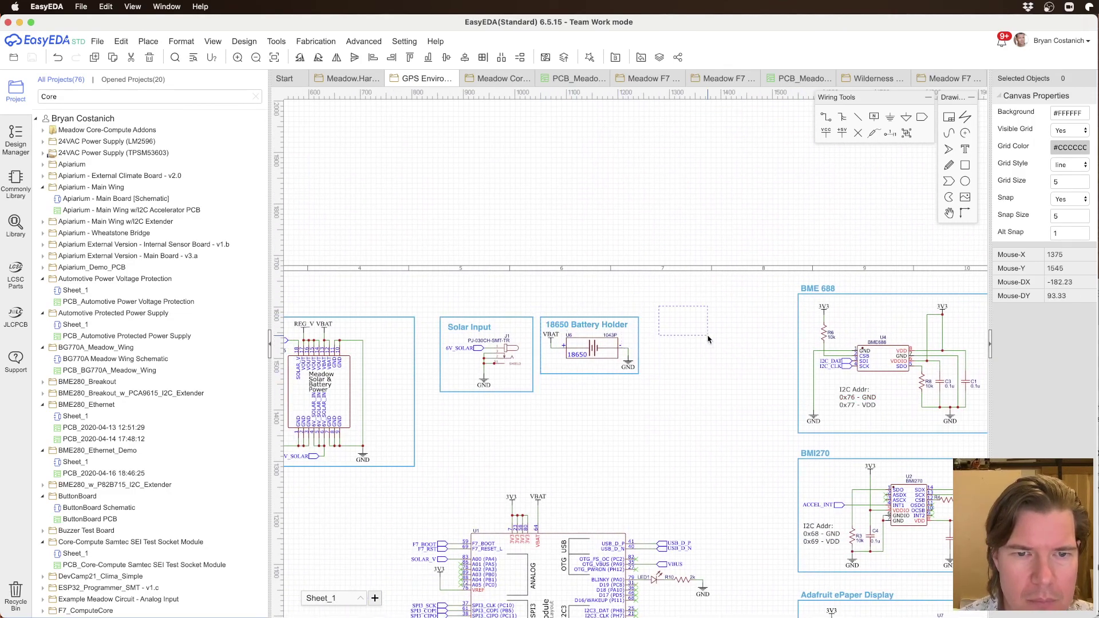
drag(593, 325, 591, 311)
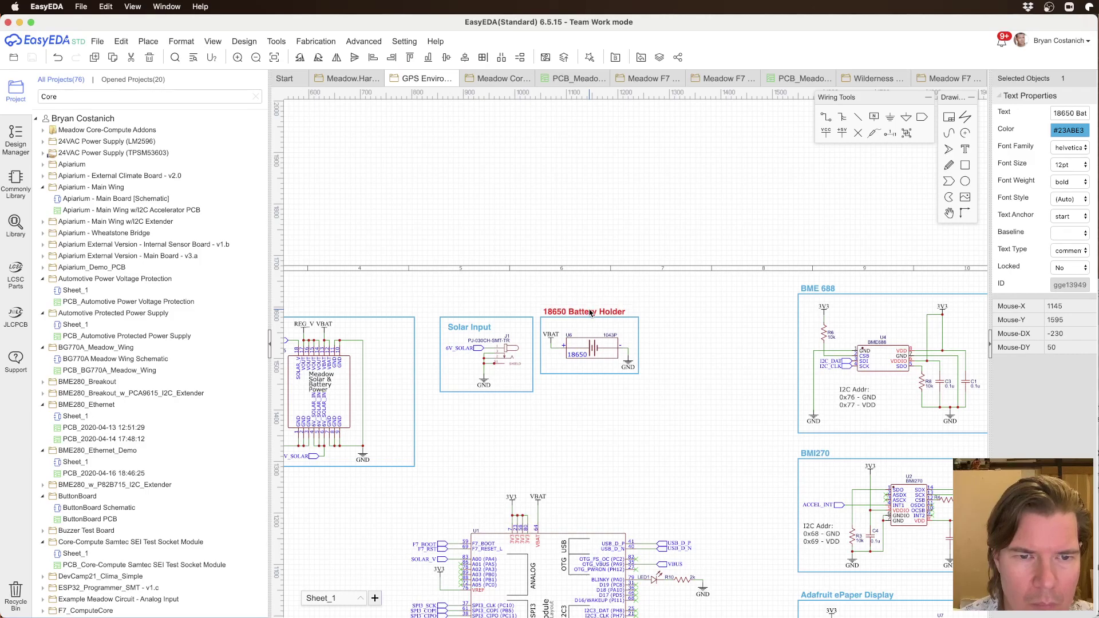
click(497, 288)
drag(476, 330, 474, 315)
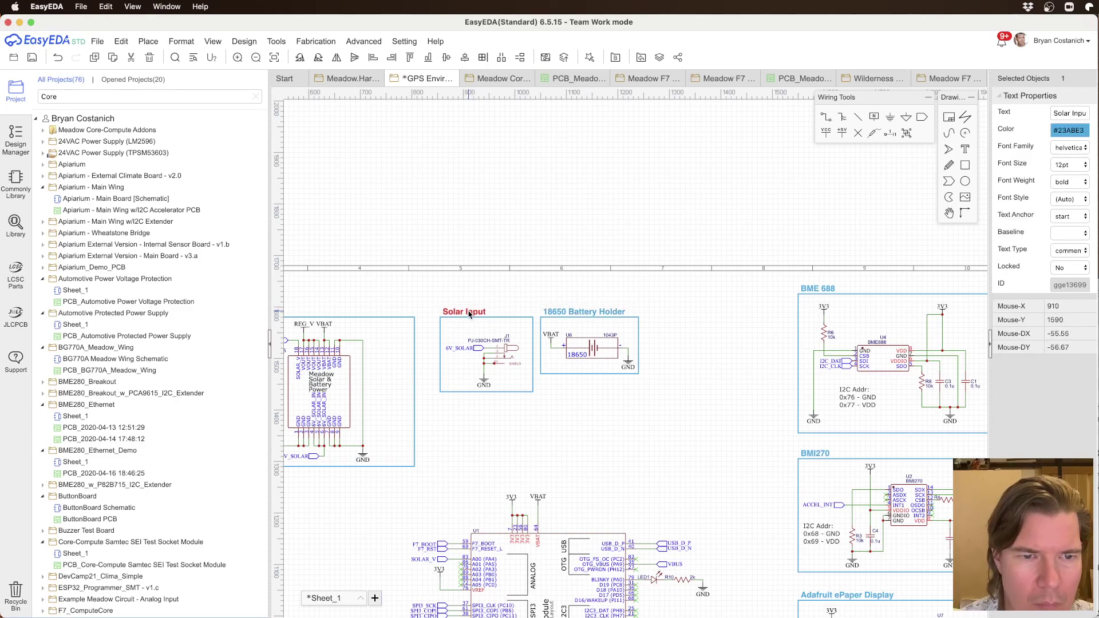
click(583, 306)
drag(554, 387, 539, 402)
click(803, 427)
Step: Copy the Solar Input title and place the copy above the frame around the Meadow Solar & Battery Power module
right_drag(570, 427, 831, 416)
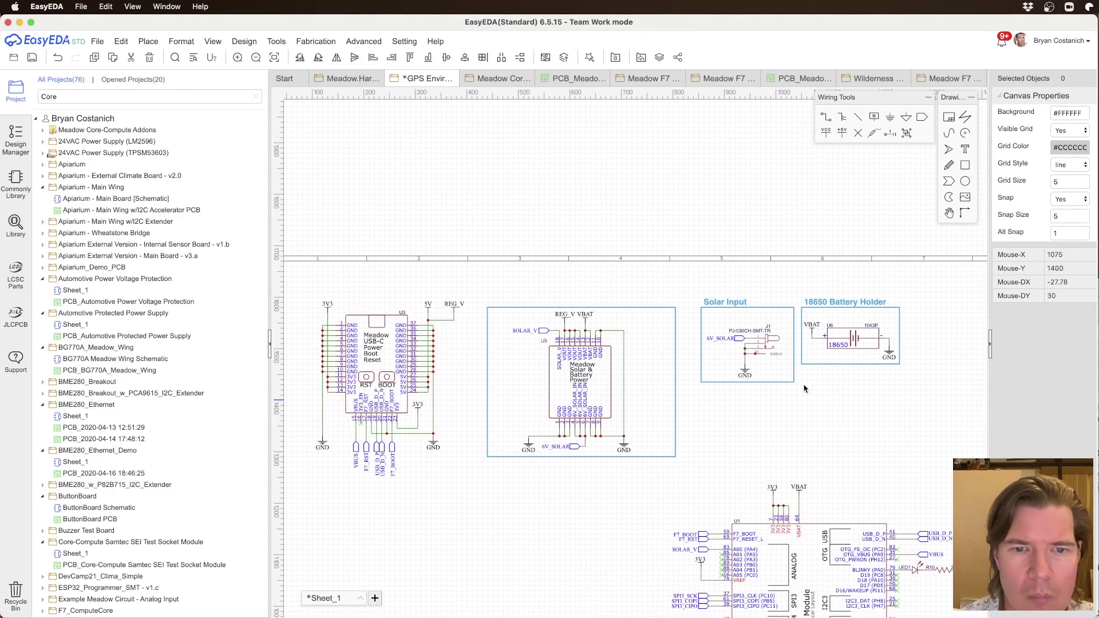
click(735, 305)
key(super+c)
key(super+v)
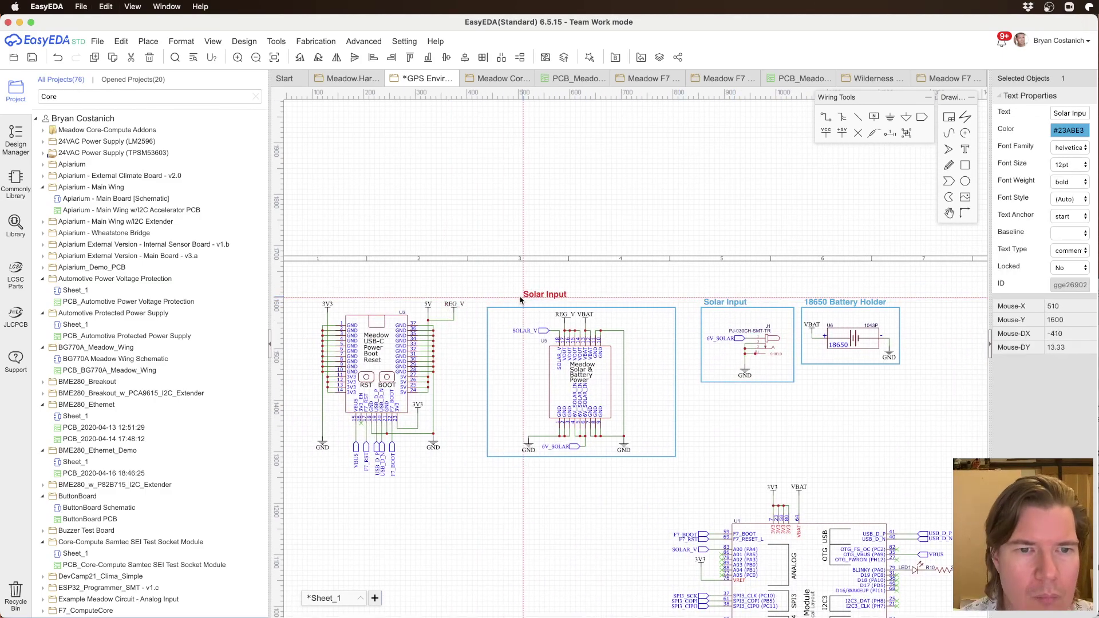
click(491, 307)
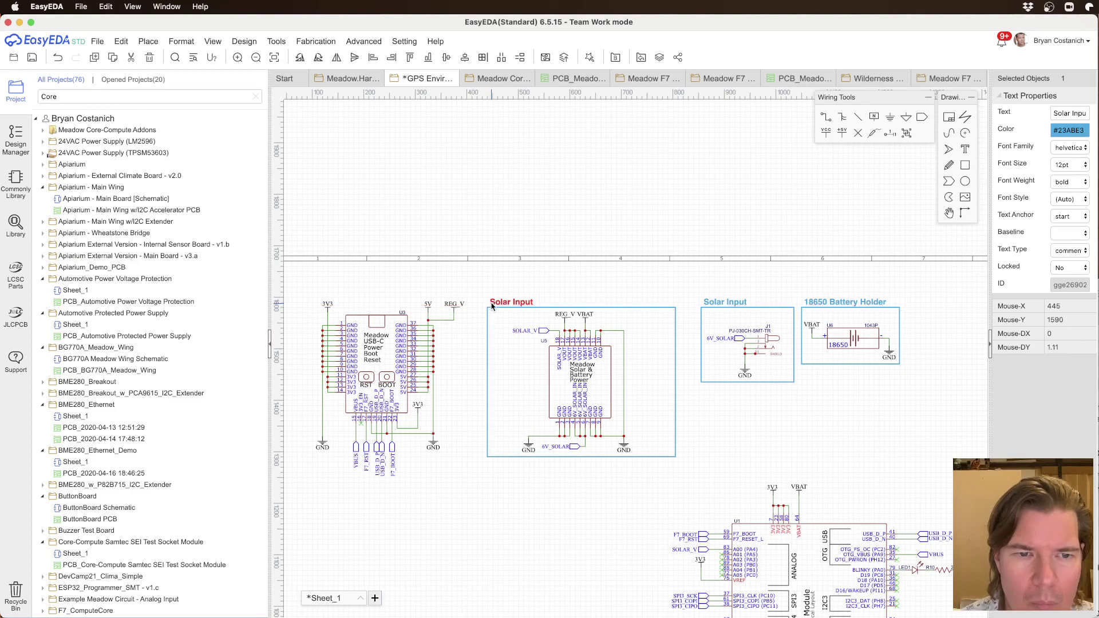
Step: Change the copied title's text to "Solar Power & Battery Charging"
double_click(500, 303)
text(Solar Power & Battery)
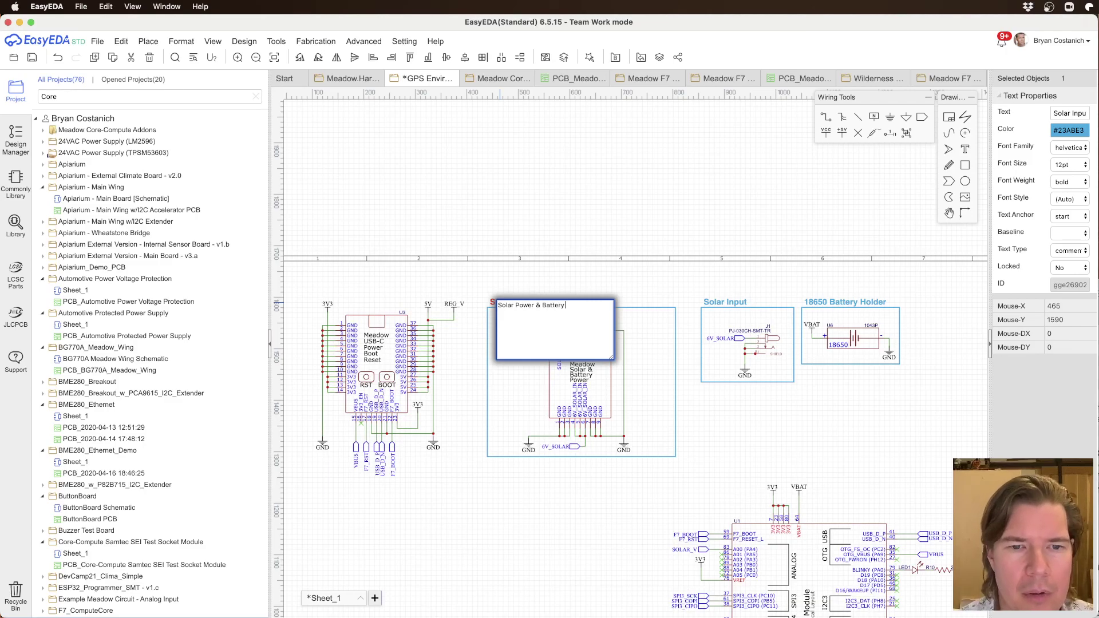
text(Charging)
key(Return)
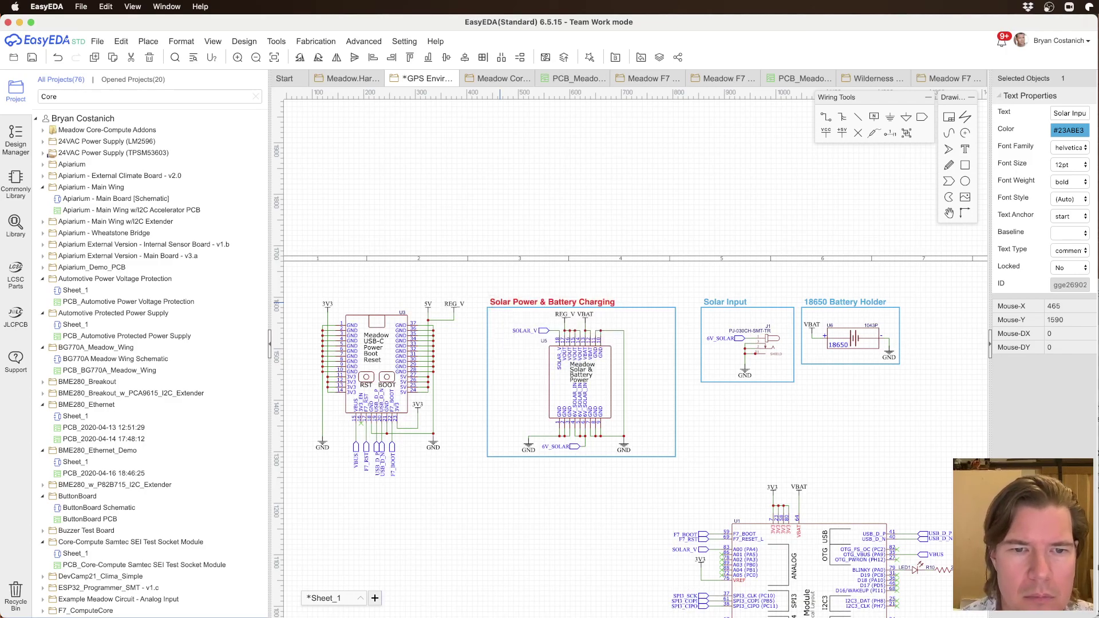
Step: Move the Solar Power & Battery Charging block below the USB-C module, and the Solar Input block beneath it
click(413, 349)
right_drag(458, 280, 514, 196)
right_drag(733, 376, 602, 307)
scroll(543, 329, down, 4)
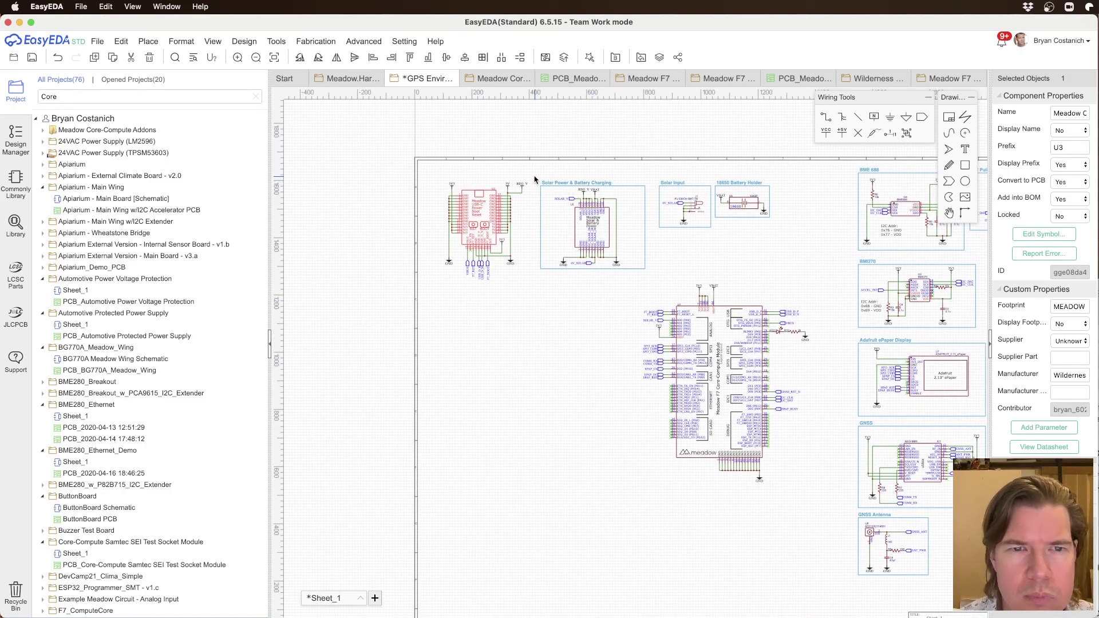
drag(534, 179, 646, 280)
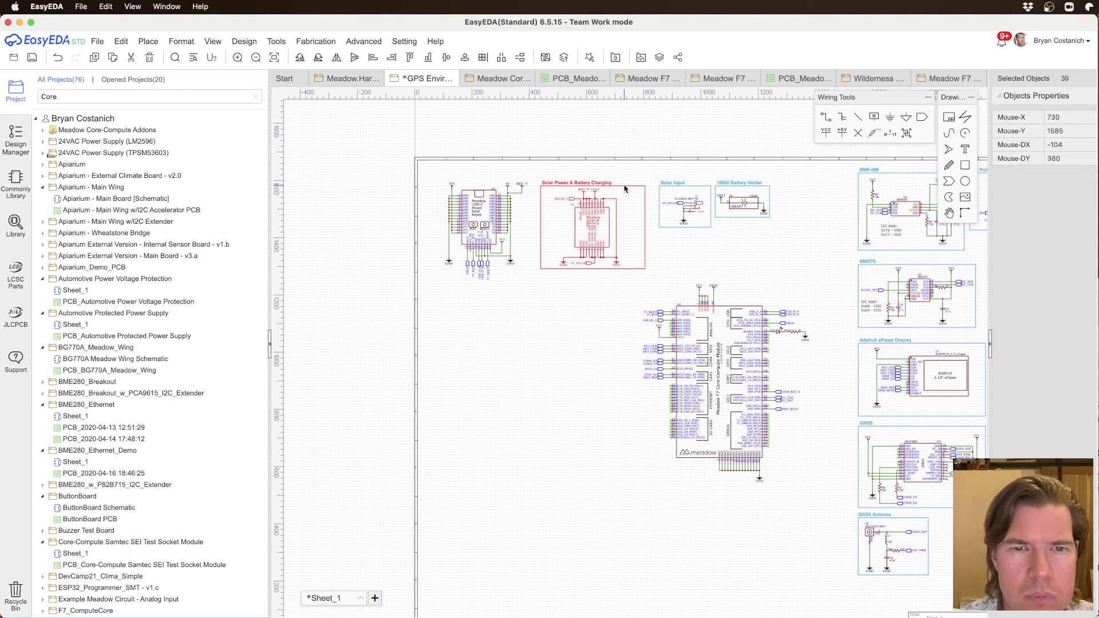
drag(625, 189, 511, 307)
drag(652, 174, 718, 253)
drag(680, 188, 446, 399)
drag(703, 169, 802, 231)
drag(766, 188, 508, 477)
click(860, 117)
key(Escape)
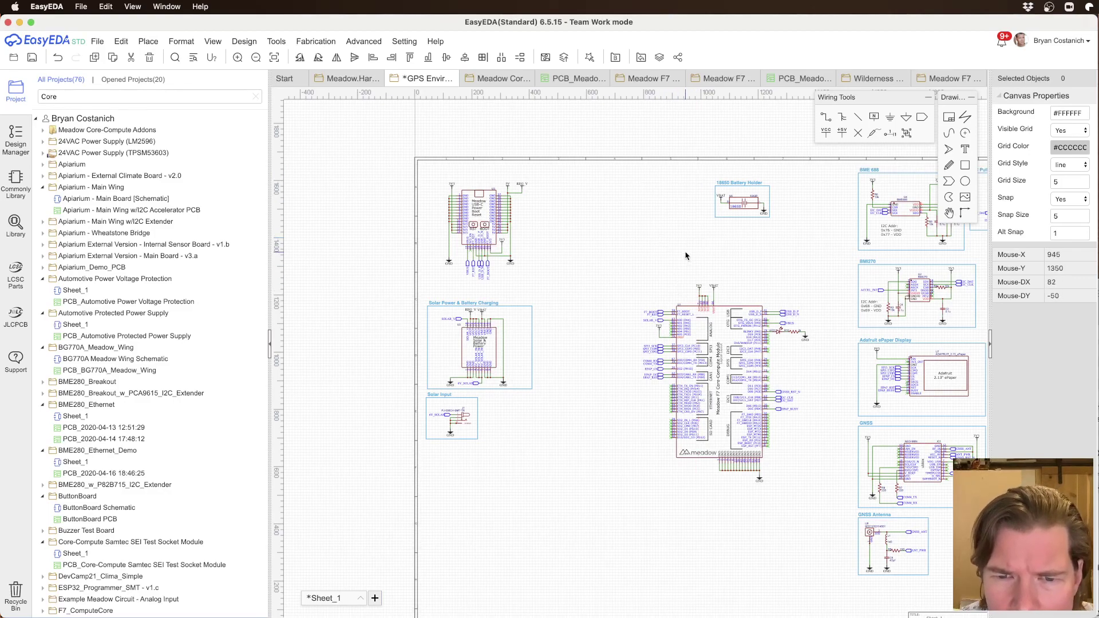
Step: Move the 18650 Battery Holder block beneath the Solar Input block
click(720, 183)
drag(738, 189, 457, 453)
Step: Nudge the Solar Power & Battery Charging block slightly so its frame lines up with the left edge of the Solar Input frame
scroll(463, 370, up, 4)
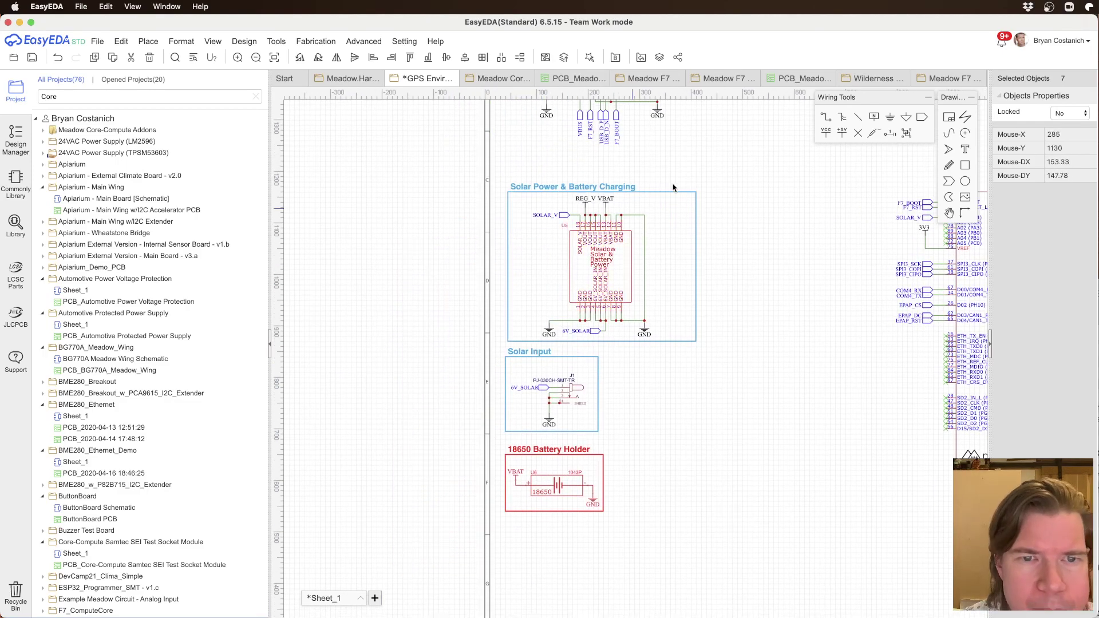
click(557, 289)
drag(495, 352, 495, 351)
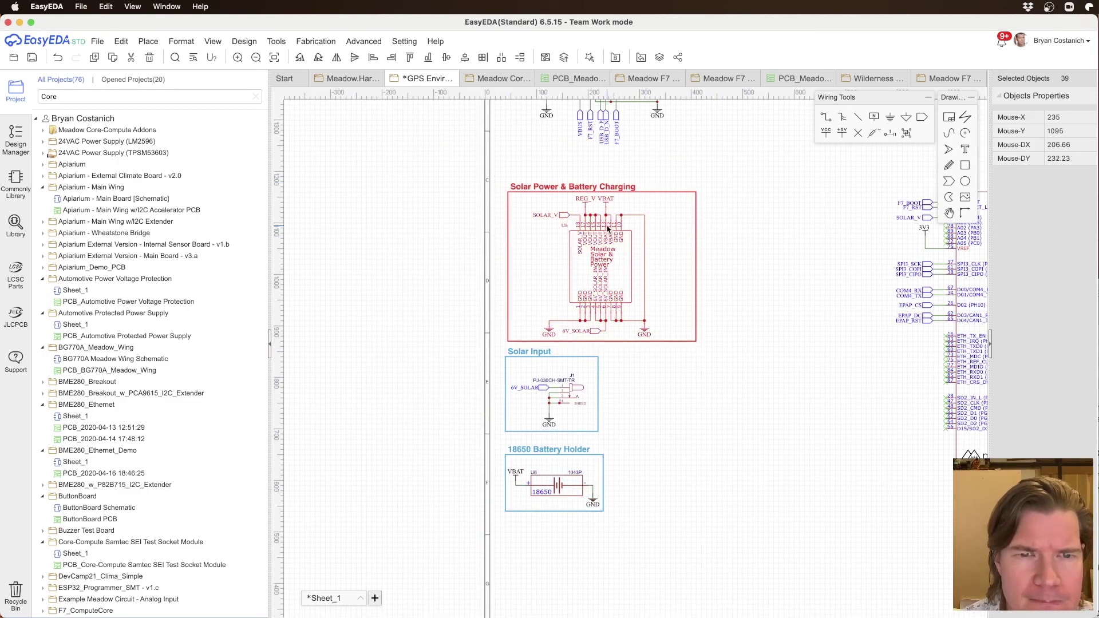
mouse_move(606, 225)
mouse_down()
mouse_move(587, 225)
mouse_move(611, 225)
mouse_move(604, 220)
mouse_up()
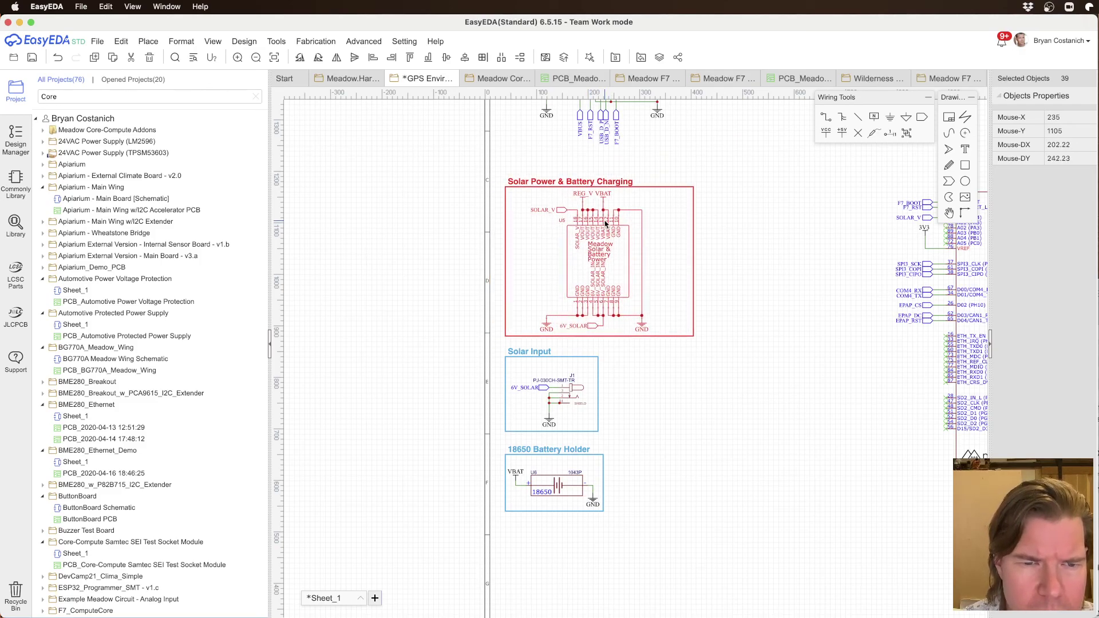
click(738, 270)
Step: Copy the Solar Power & Battery Charging title and frame, and place the copy over the Meadow USB-C Power Boot Reset module
right_drag(738, 269, 729, 401)
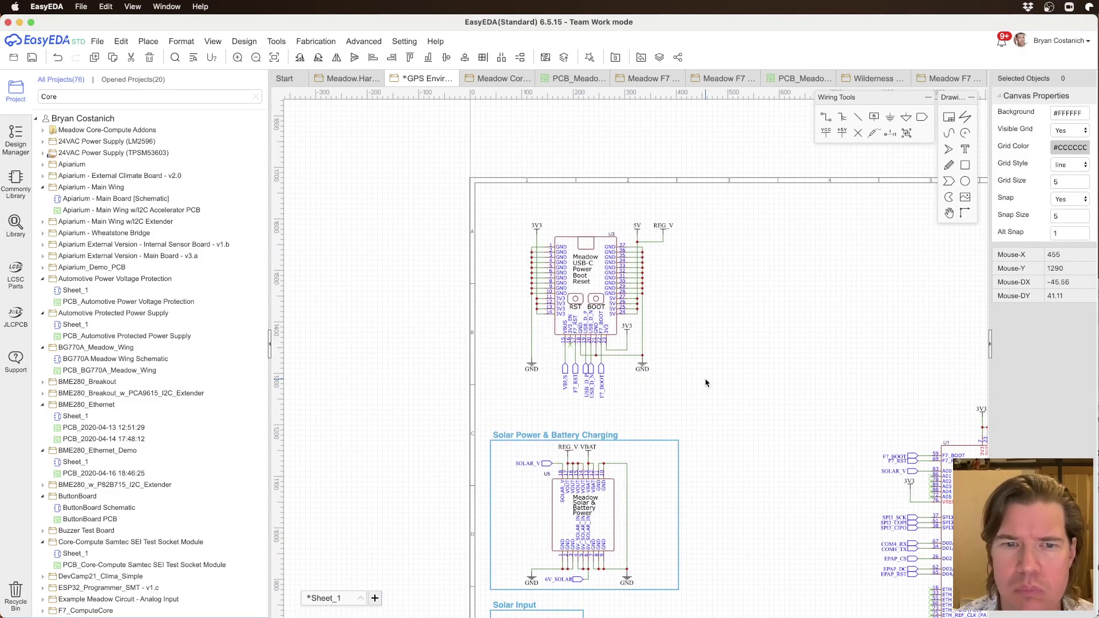
click(654, 441)
super+click(586, 439)
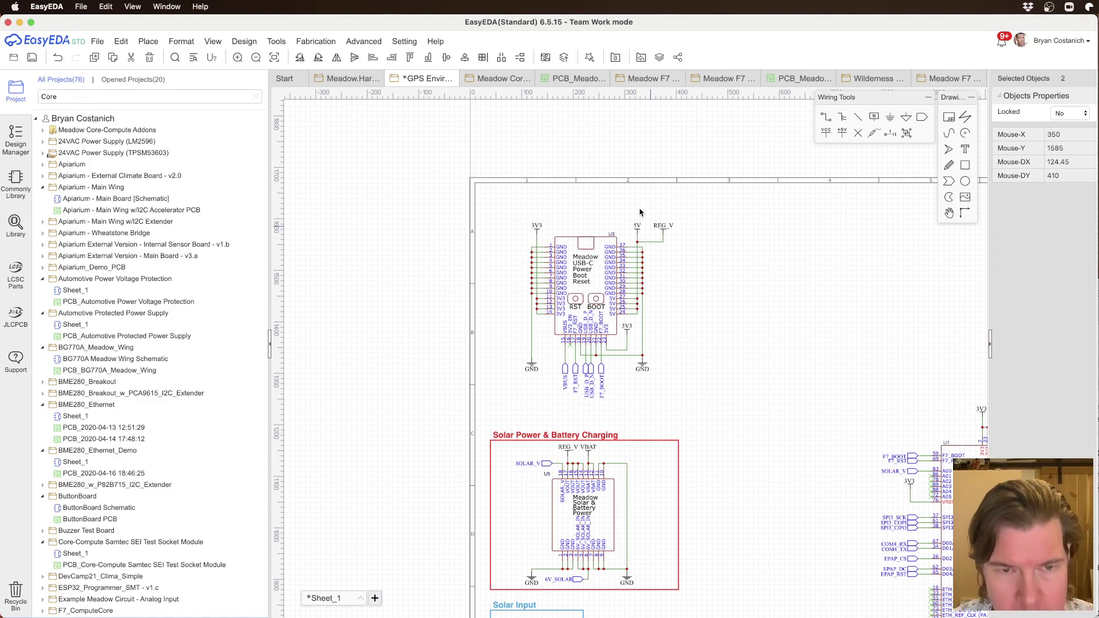
key(super+c)
key(super+v)
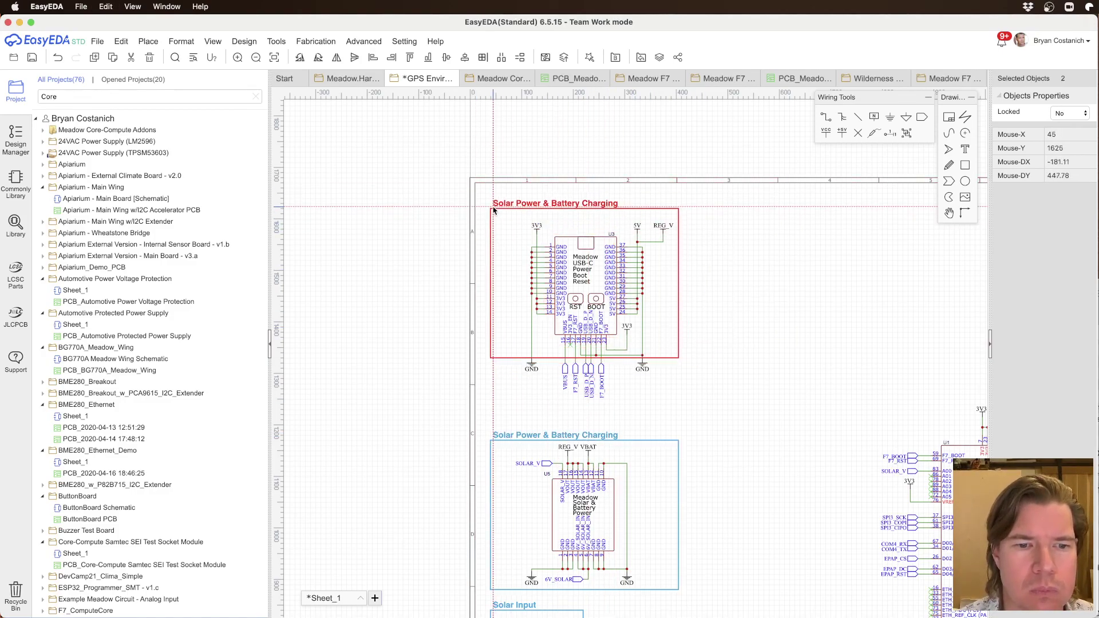
click(491, 208)
Step: Enlarge the copied frame to 370 by 410 and shift the USB-C module with its wiring so it sits inside
click(673, 359)
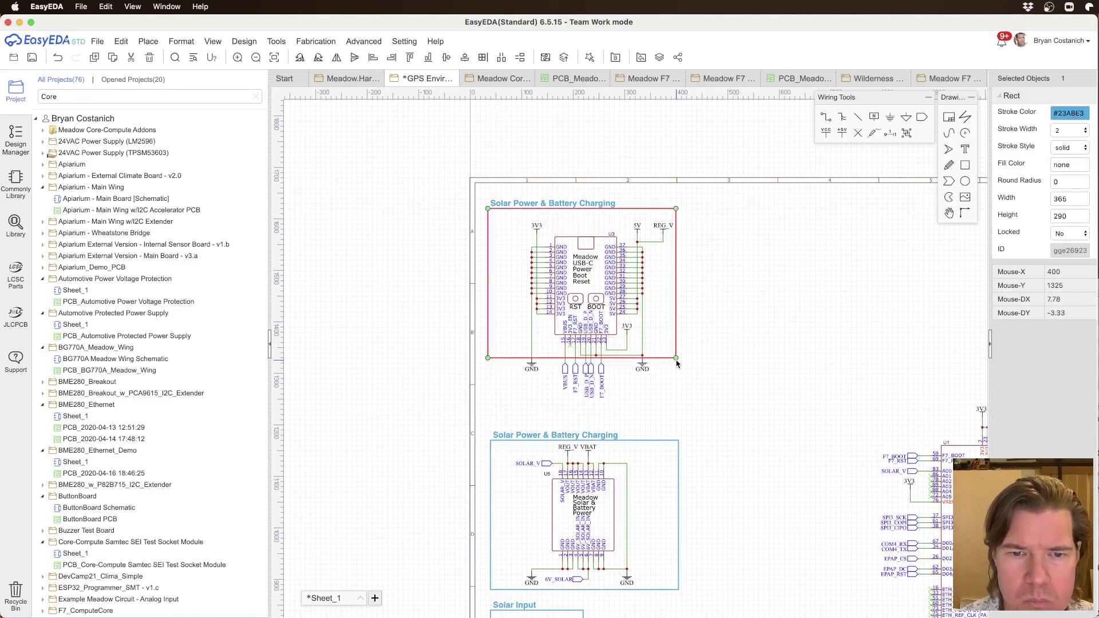
drag(678, 358, 678, 418)
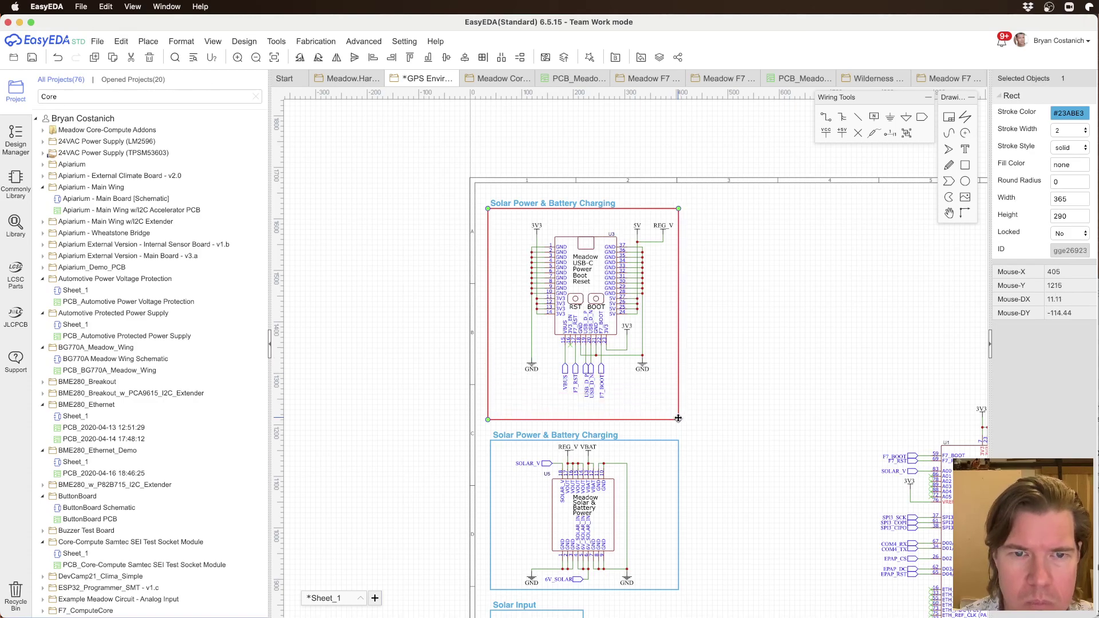
drag(506, 404, 664, 225)
drag(600, 274, 586, 281)
click(658, 285)
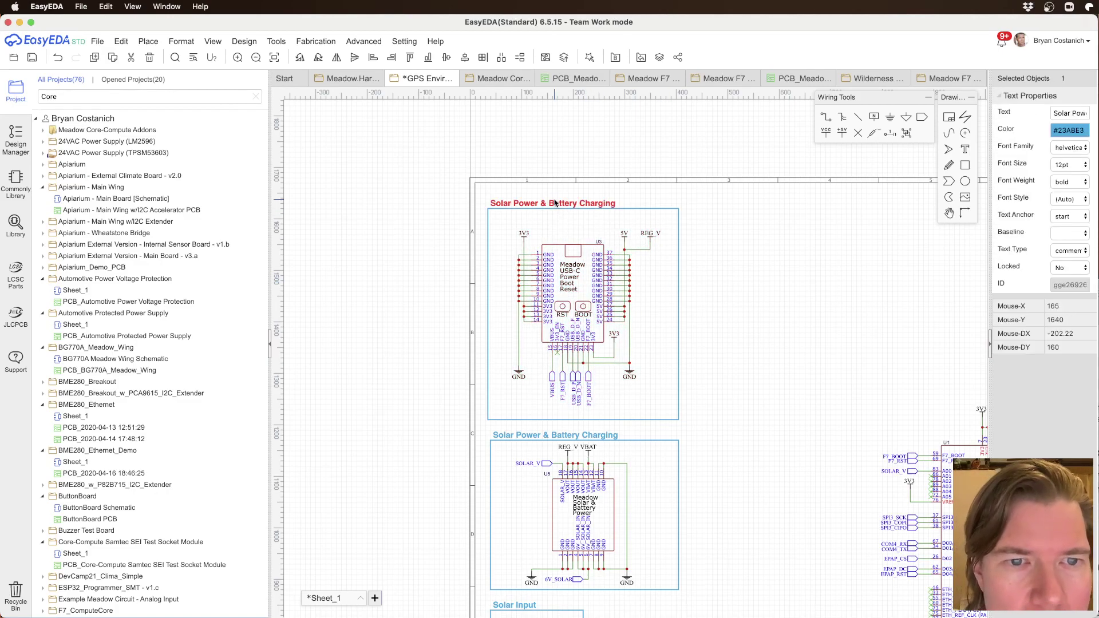
Step: Change the title above the USB-C module to "USB/Boot/Reset" and save the schematic
double_click(554, 205)
text(USB/Boot/Re)
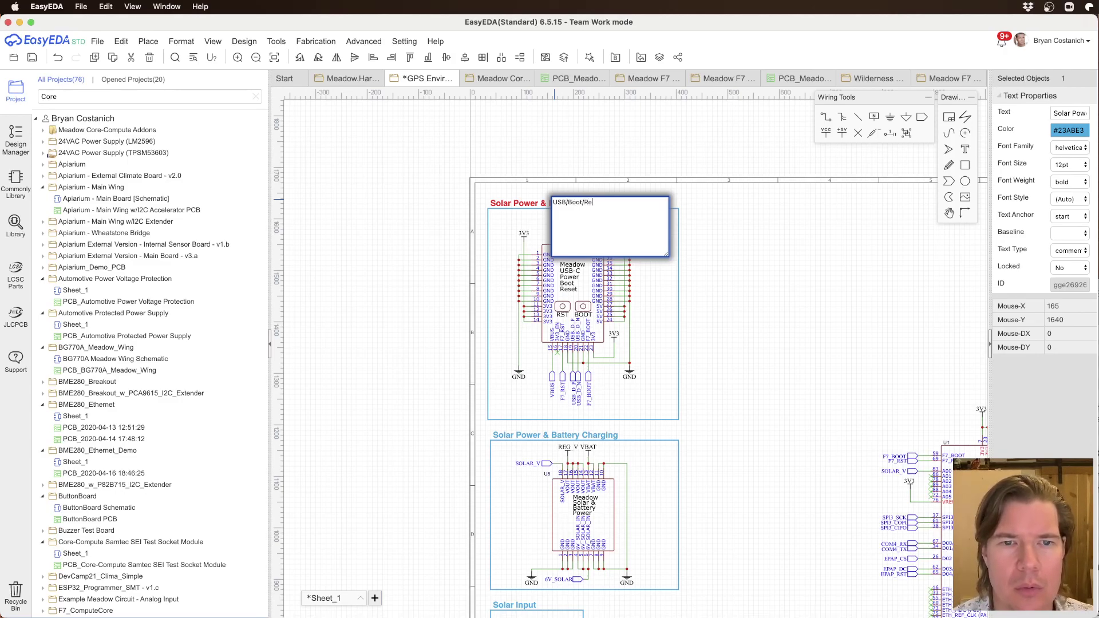
text(set)
key(Return)
click(752, 286)
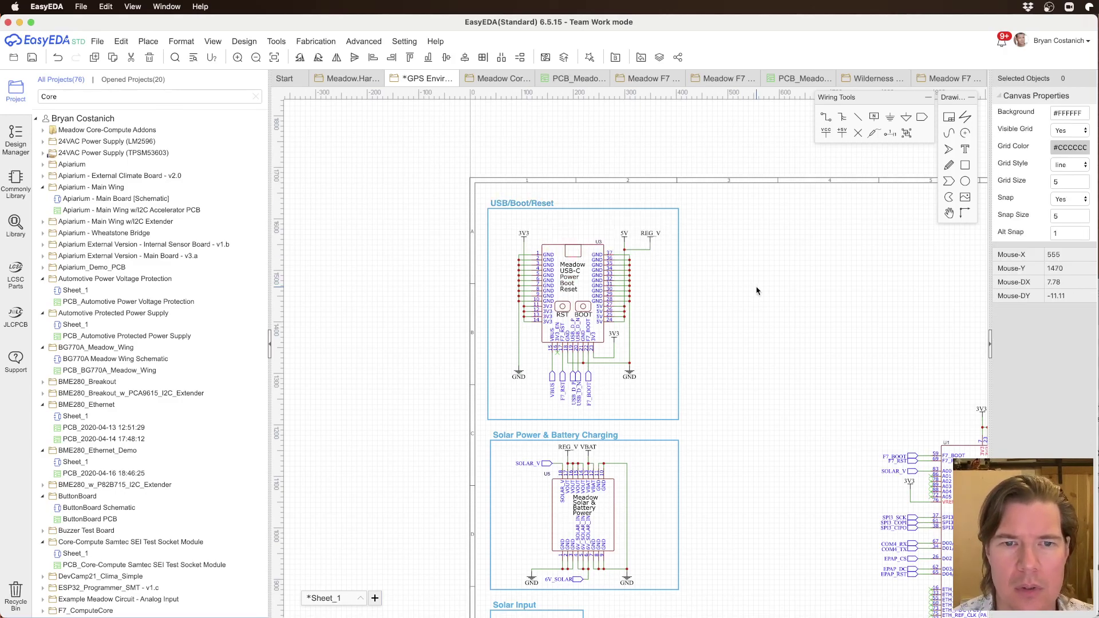
key(super+s)
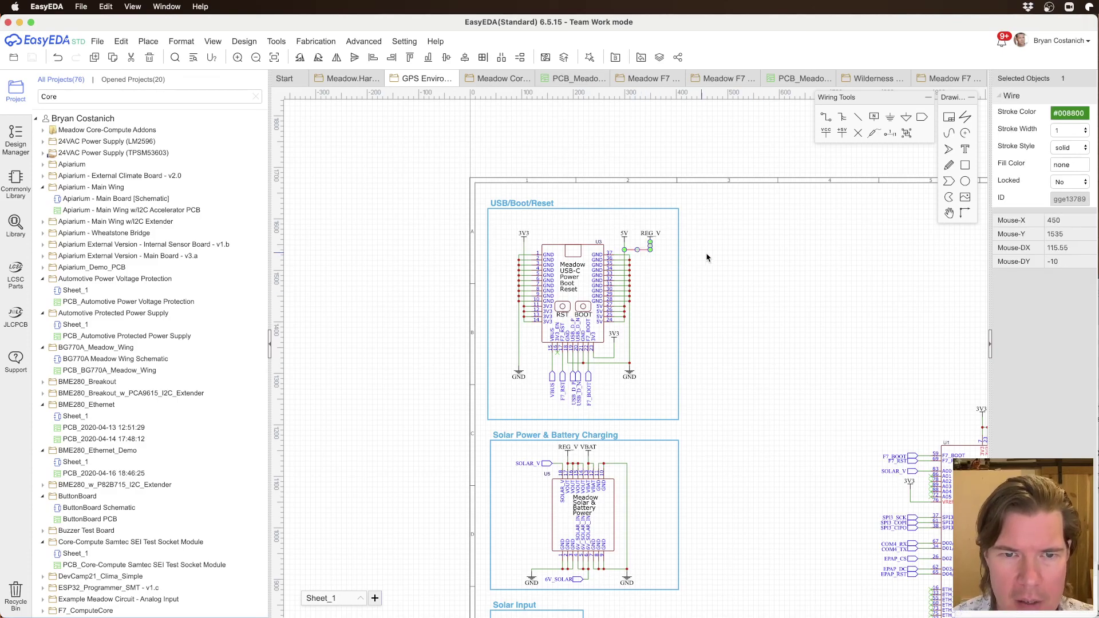
Step: Copy the USB/Boot/Reset title and frame, and place the copy at the upper-left of the Meadow F7 Core-Compute module
right_drag(776, 280, 660, 208)
scroll(660, 208, down, 3)
scroll(692, 258, up, 2)
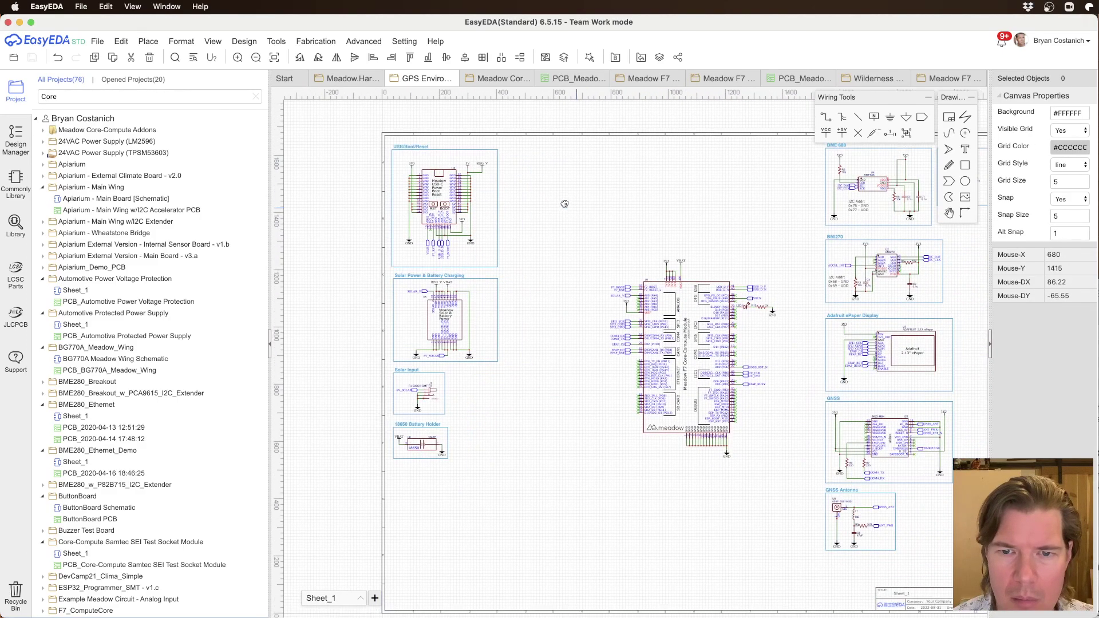
click(466, 221)
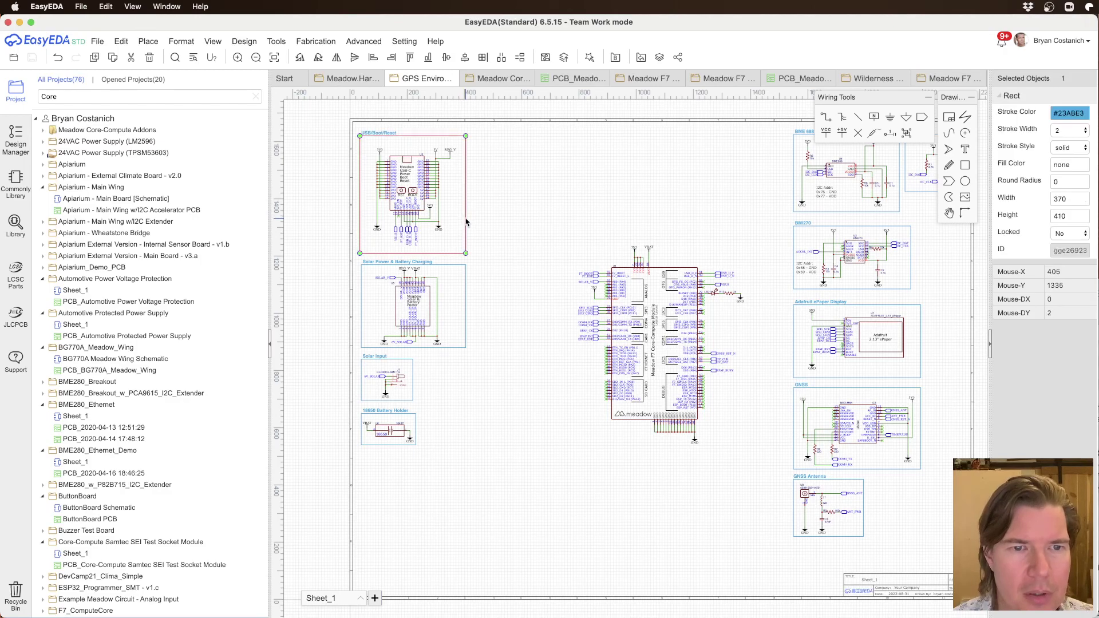
ctrl+click(387, 133)
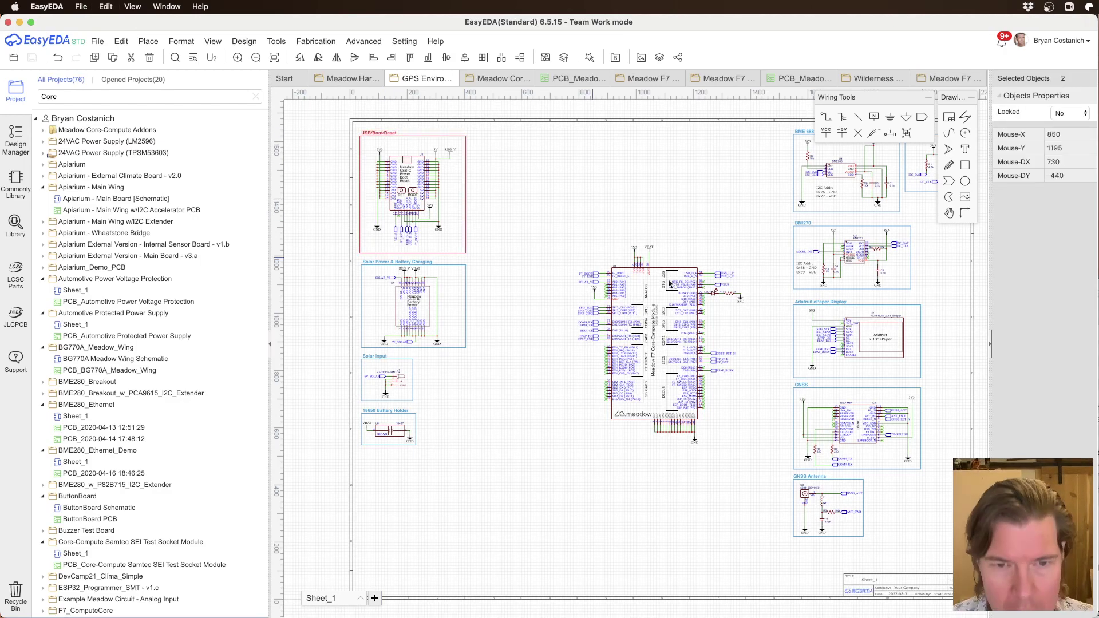
key(ctrl+v)
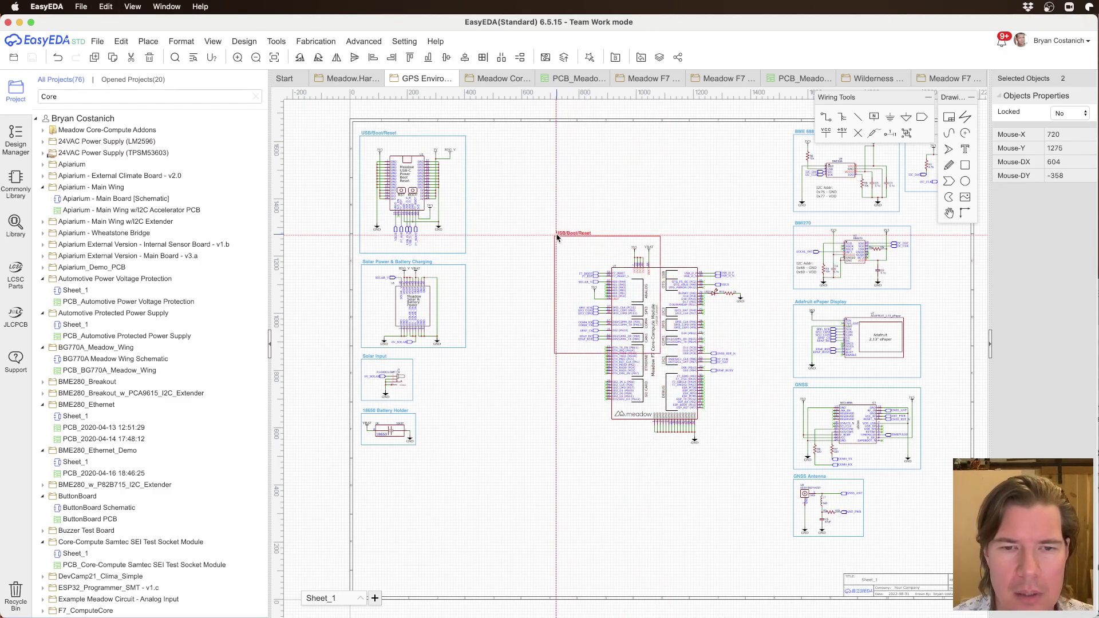
click(567, 235)
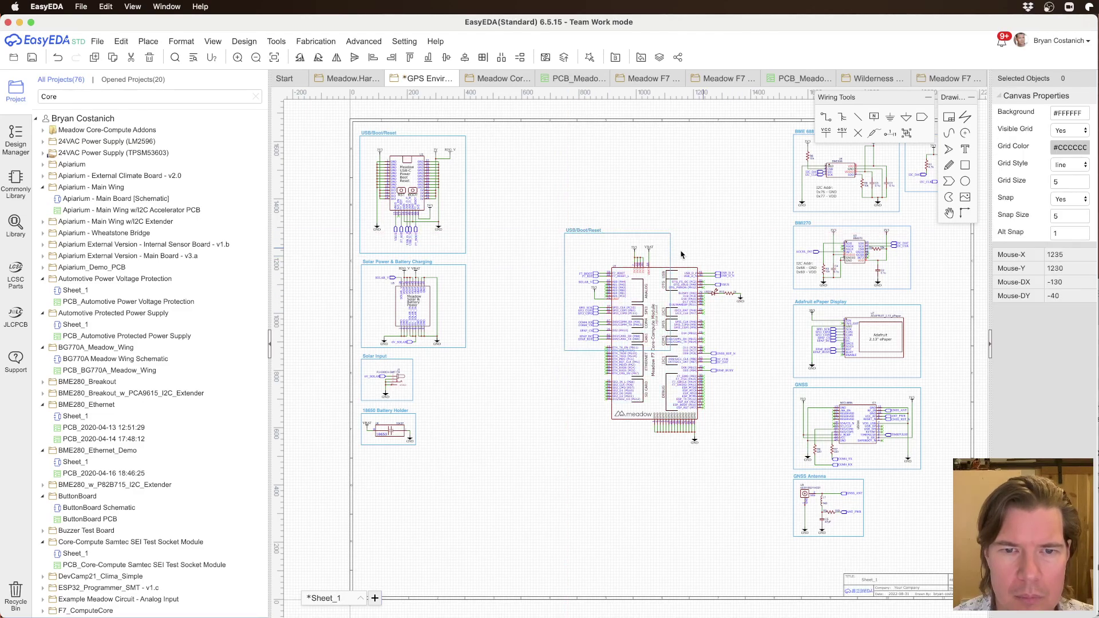
Step: Stretch the copied frame until it encloses the whole Core-Compute module with its net ports, LED and ground connections
click(670, 257)
drag(671, 353, 760, 467)
click(716, 287)
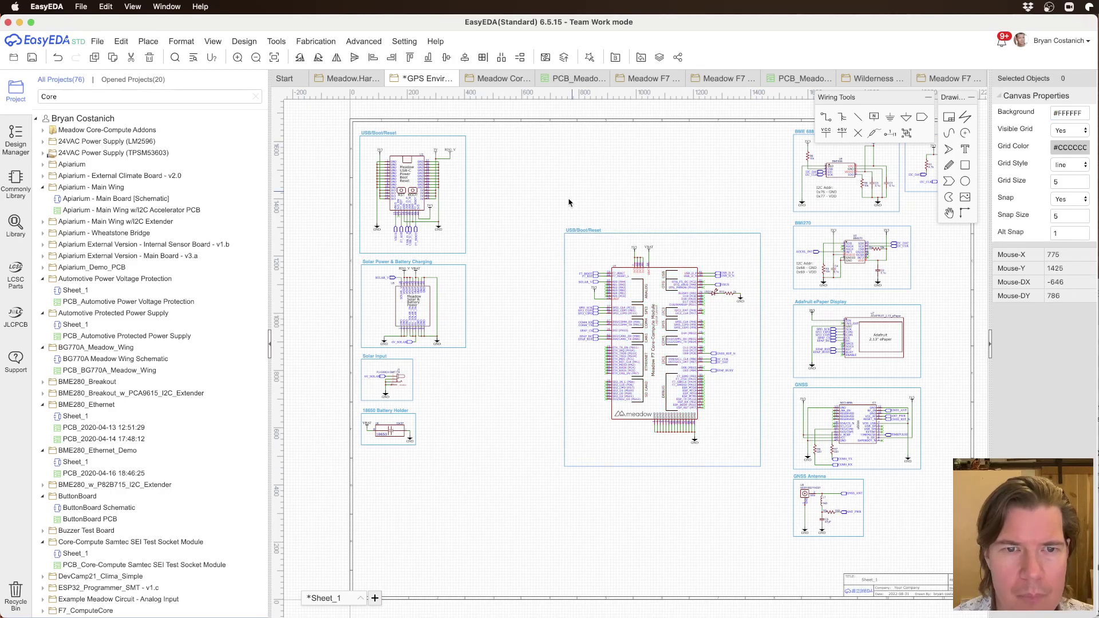
Step: Change the title above the Core-Compute frame to "Meadow" and save the schematic
click(580, 230)
scroll(580, 231, up, 2)
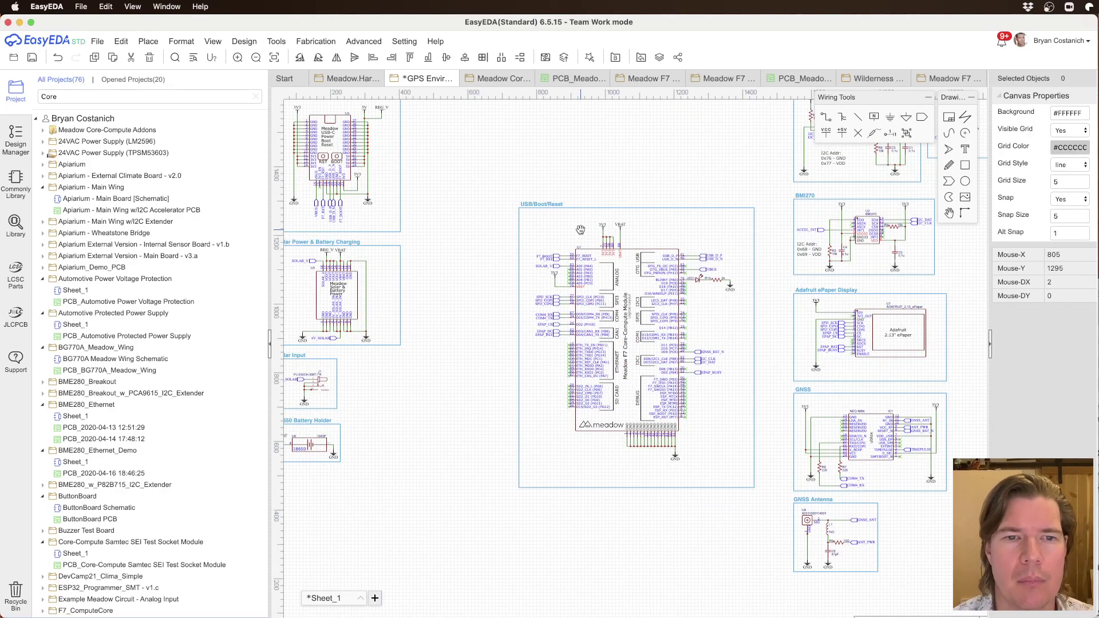
double_click(554, 204)
text(Meadow)
key(Return)
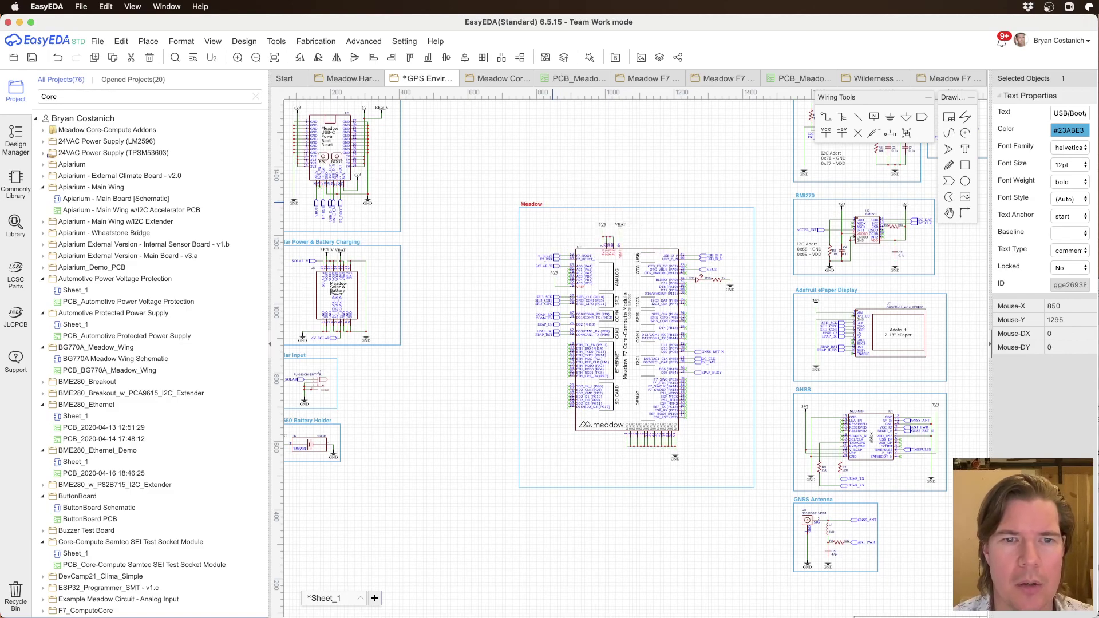
click(555, 193)
scroll(593, 240, down, 3)
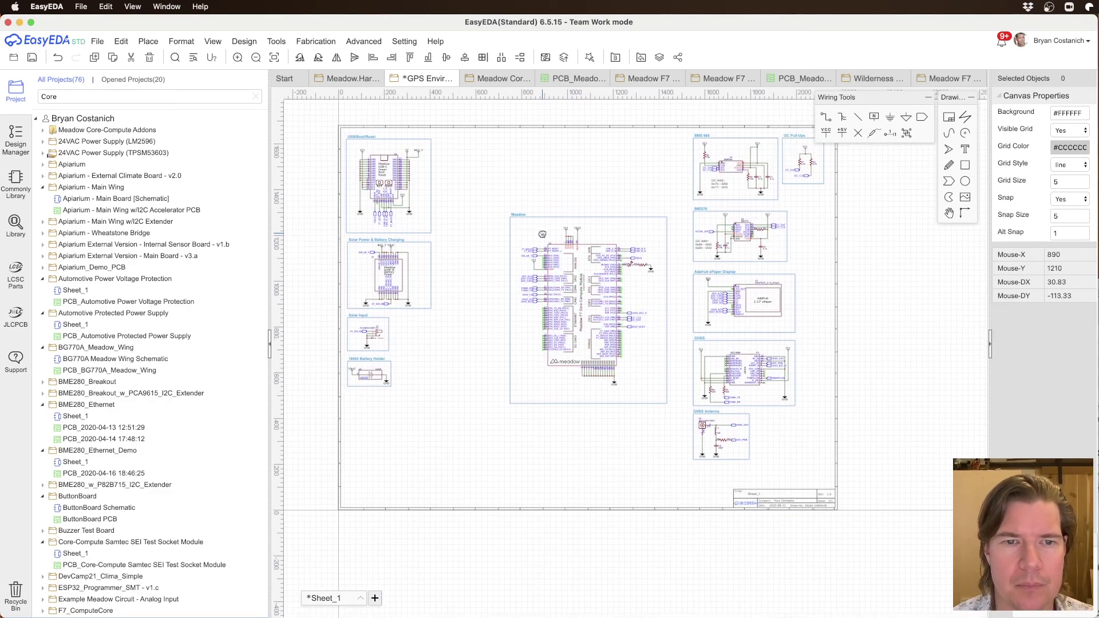
key(ctrl+s)
Step: Move the whole Meadow block to the left, between the power blocks and the sensor blocks, and save the schematic
drag(572, 295, 691, 441)
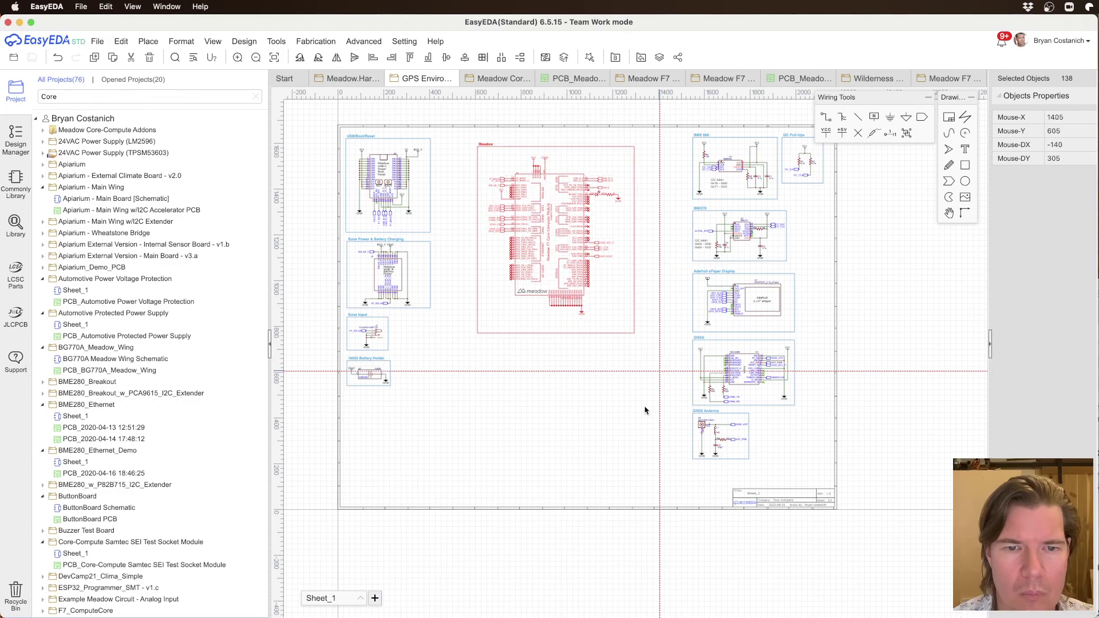
click(656, 435)
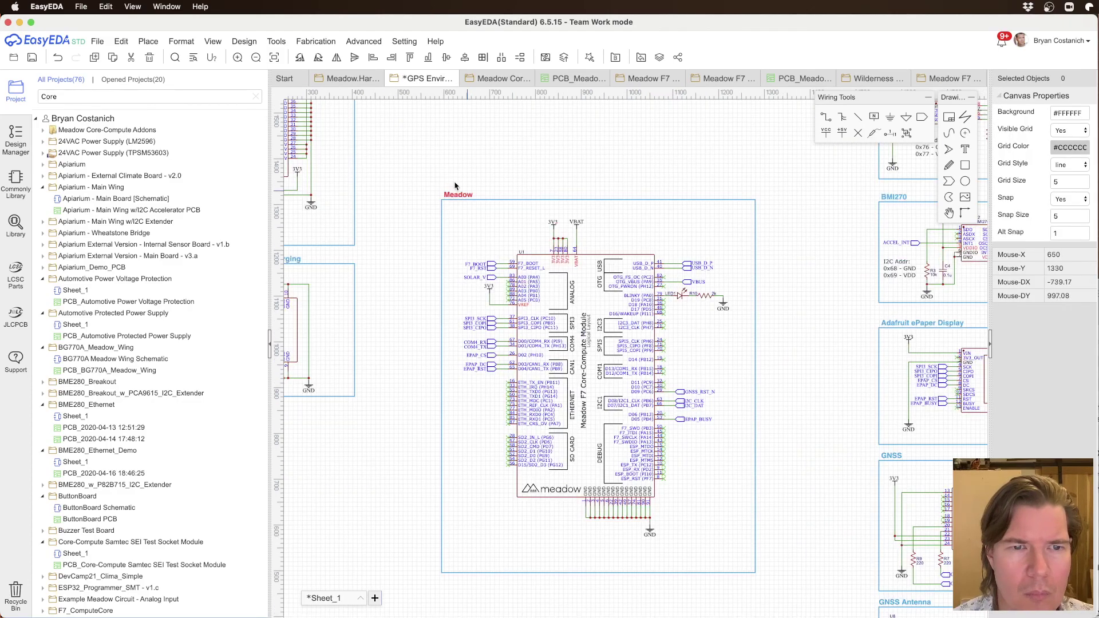
scroll(526, 229, up, 3)
drag(426, 172, 780, 584)
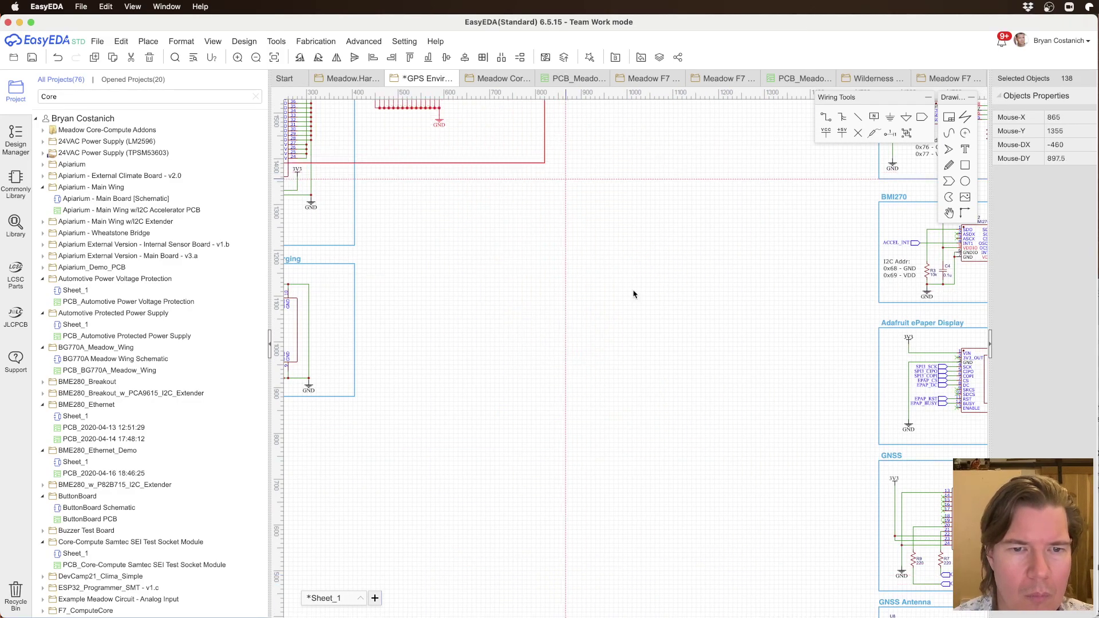
key(Left)
click(780, 584)
scroll(787, 326, down, 5)
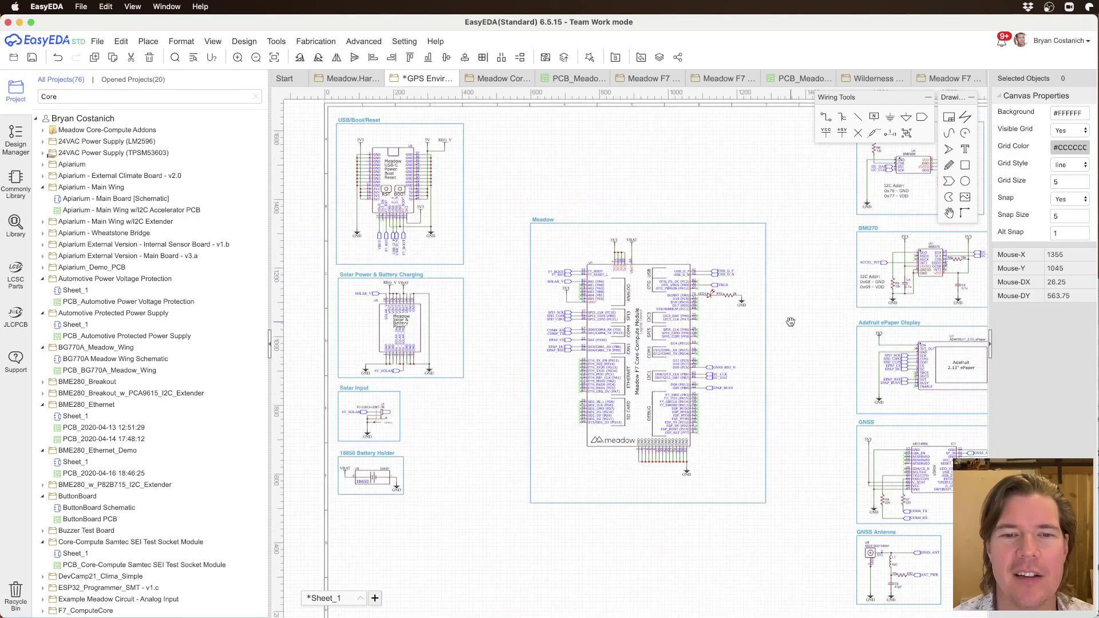
scroll(785, 336, up, 5)
key(ctrl+s)
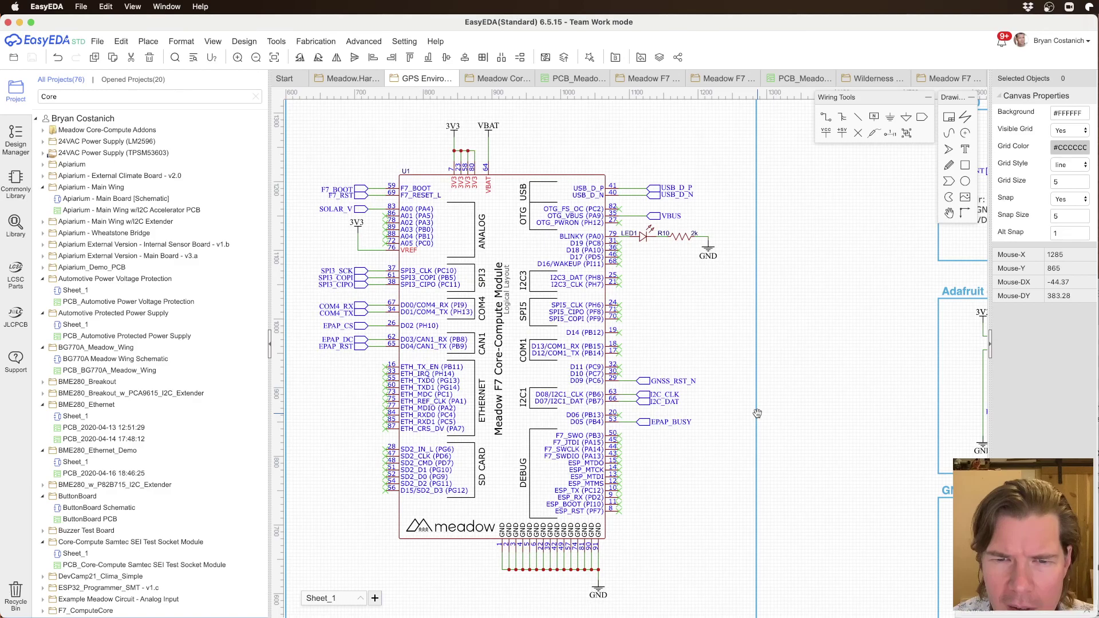
Step: Refresh the nets list in the Design Manager and select the 3V3 net marked with an error
scroll(776, 358, down, 3)
scroll(697, 321, down, 1)
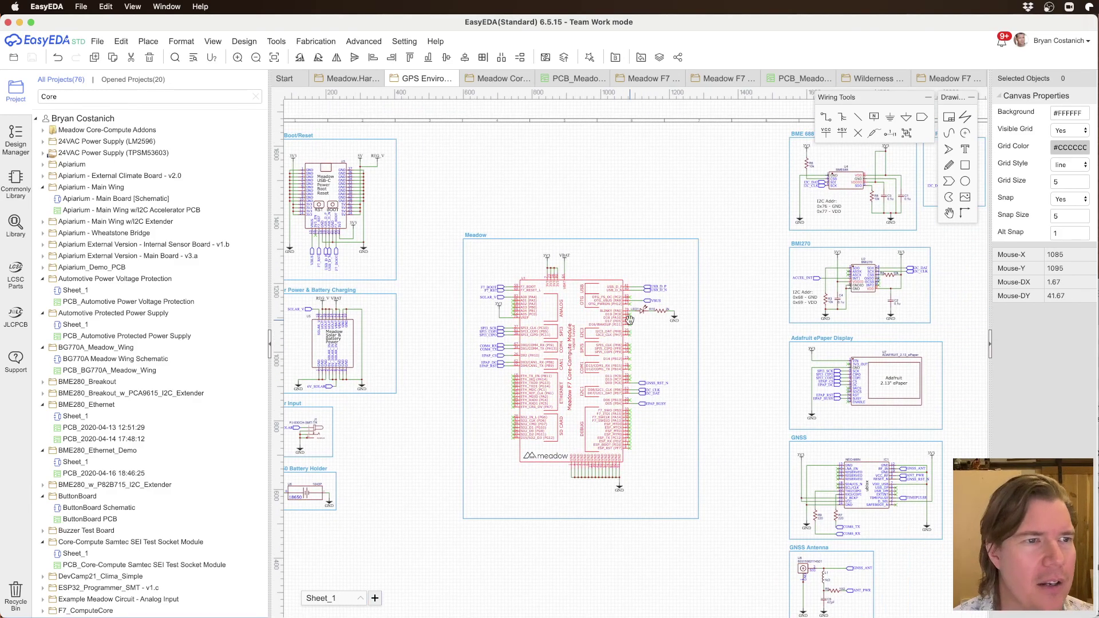
scroll(493, 344, down, 2)
click(15, 141)
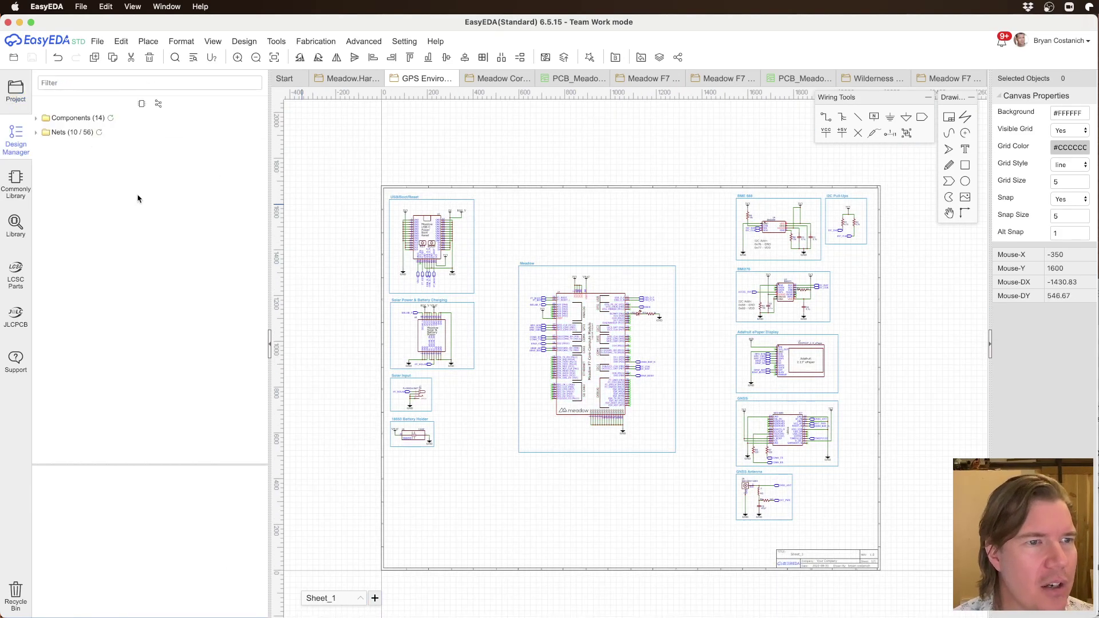
click(98, 133)
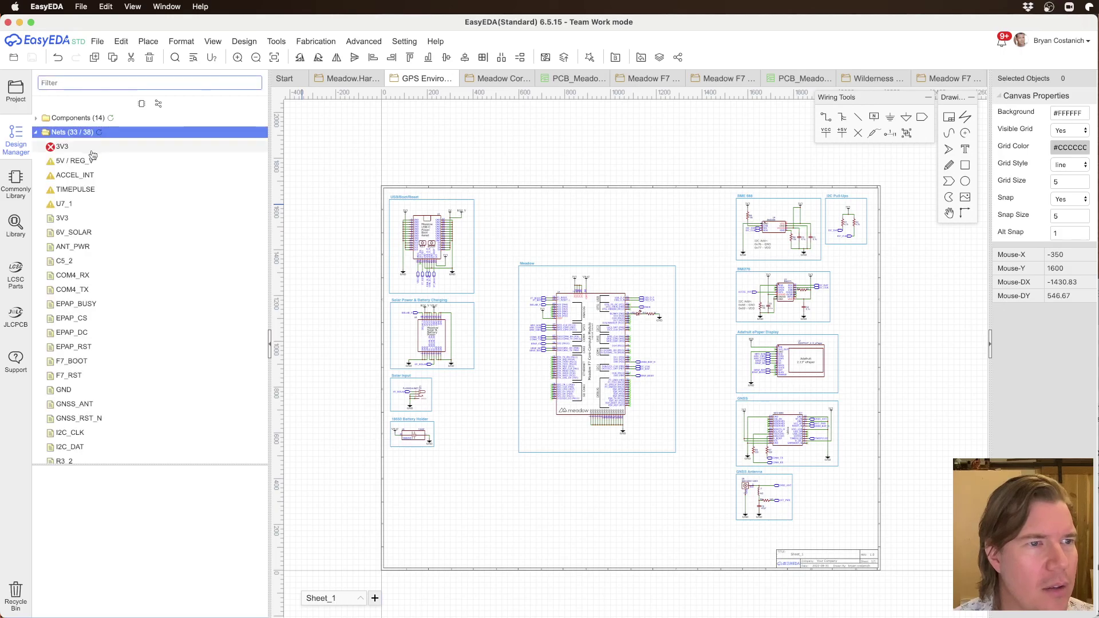
click(63, 148)
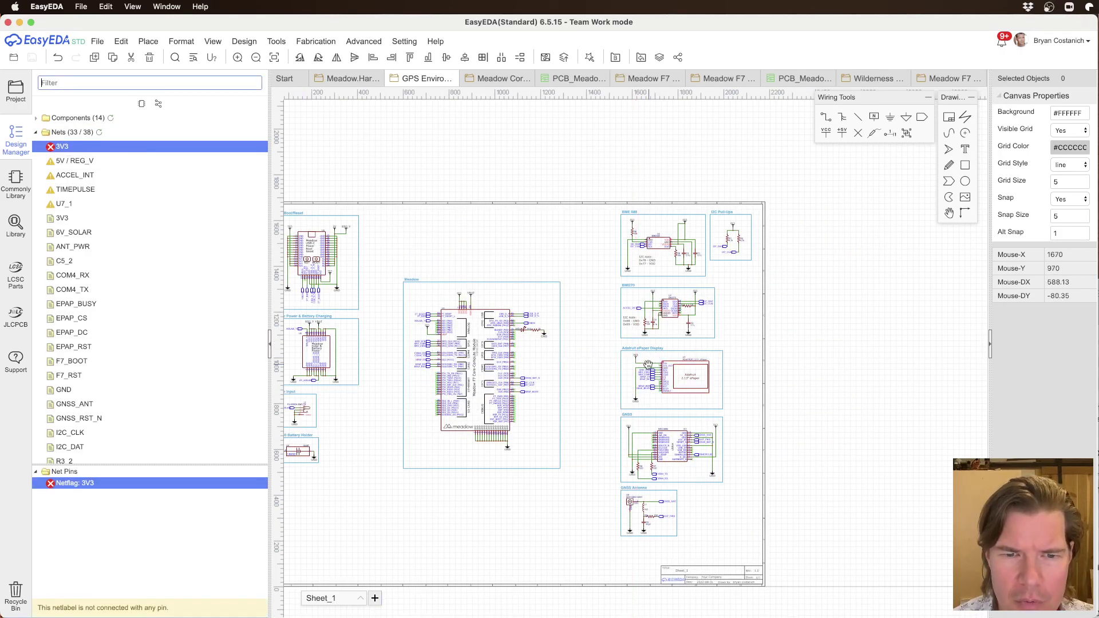
Step: Locate the flagged 3V3 net flag in the Adafruit ePaper Display block, check its name text and refresh the nets list
scroll(634, 367, up, 5)
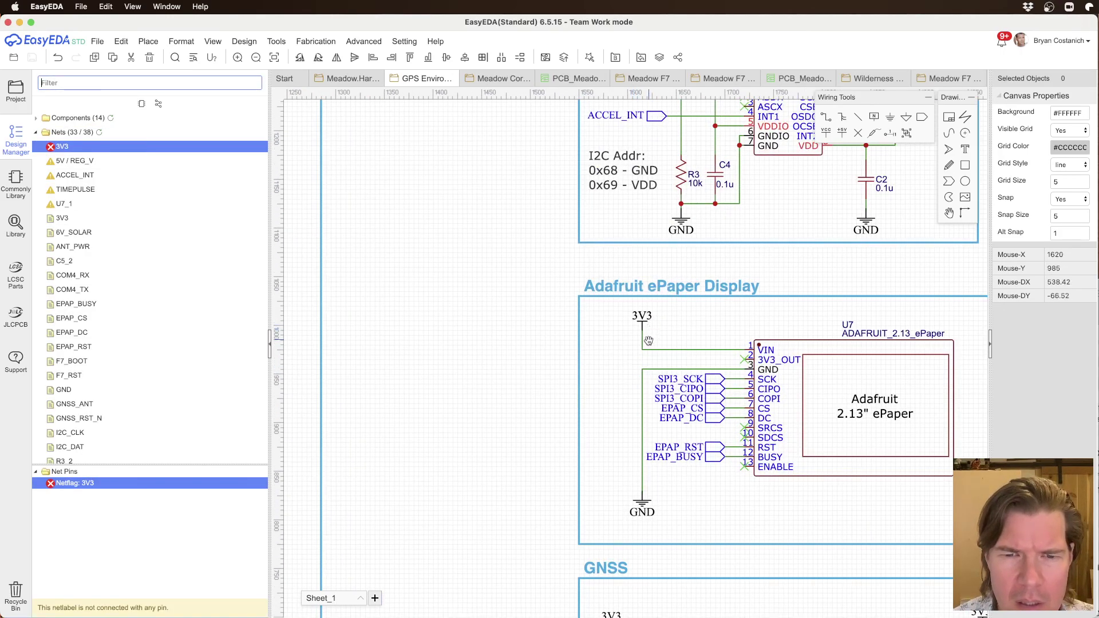
scroll(649, 342, down, 3)
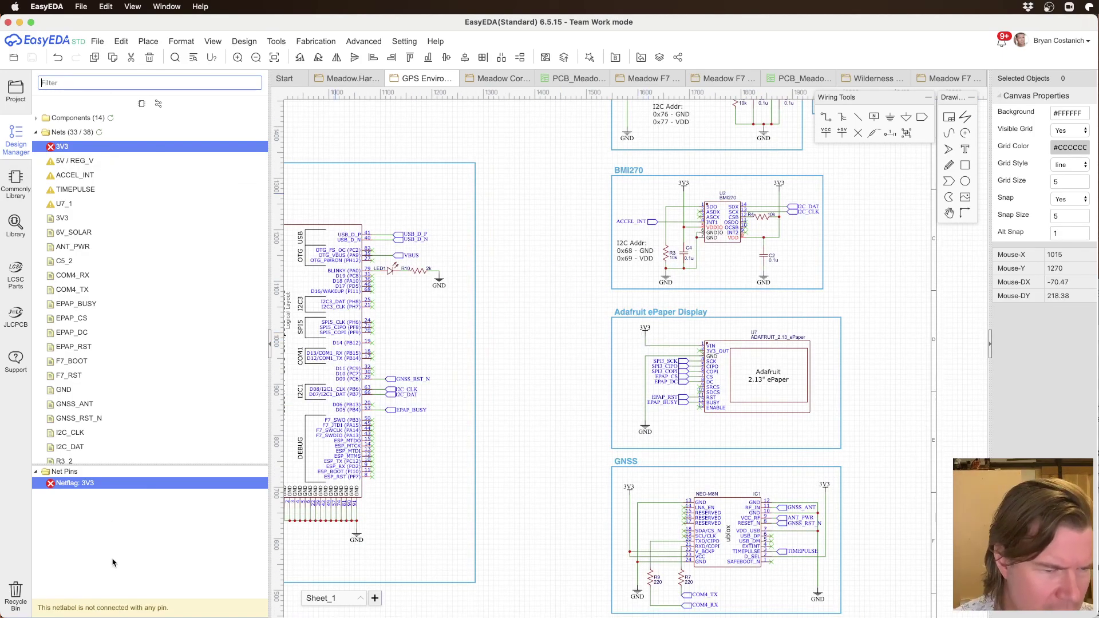
scroll(542, 336, down, 3)
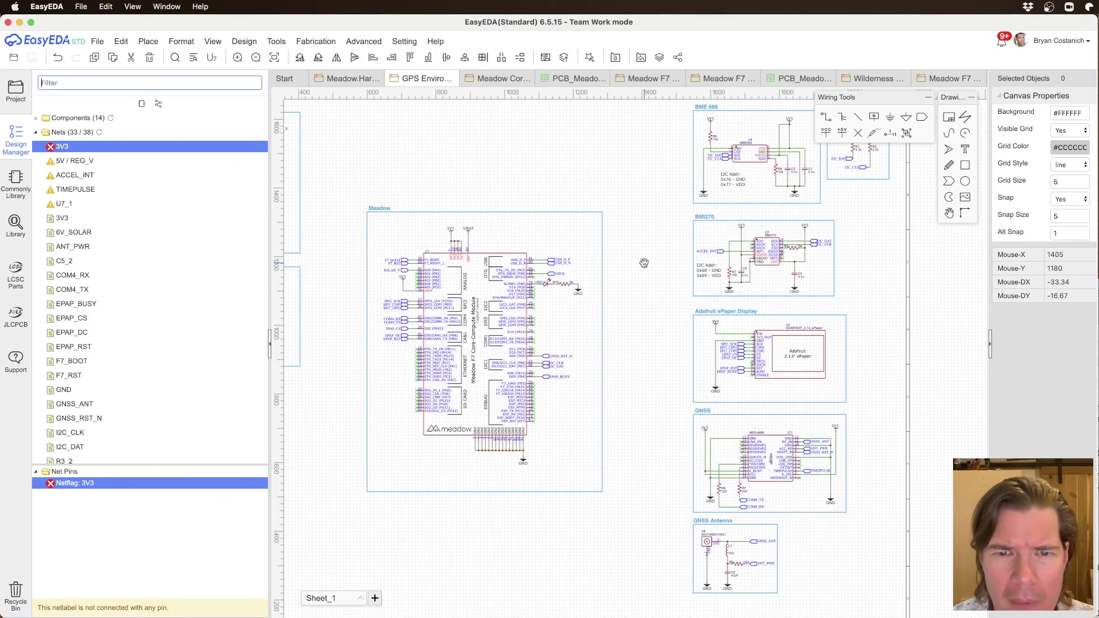
scroll(627, 284, up, 5)
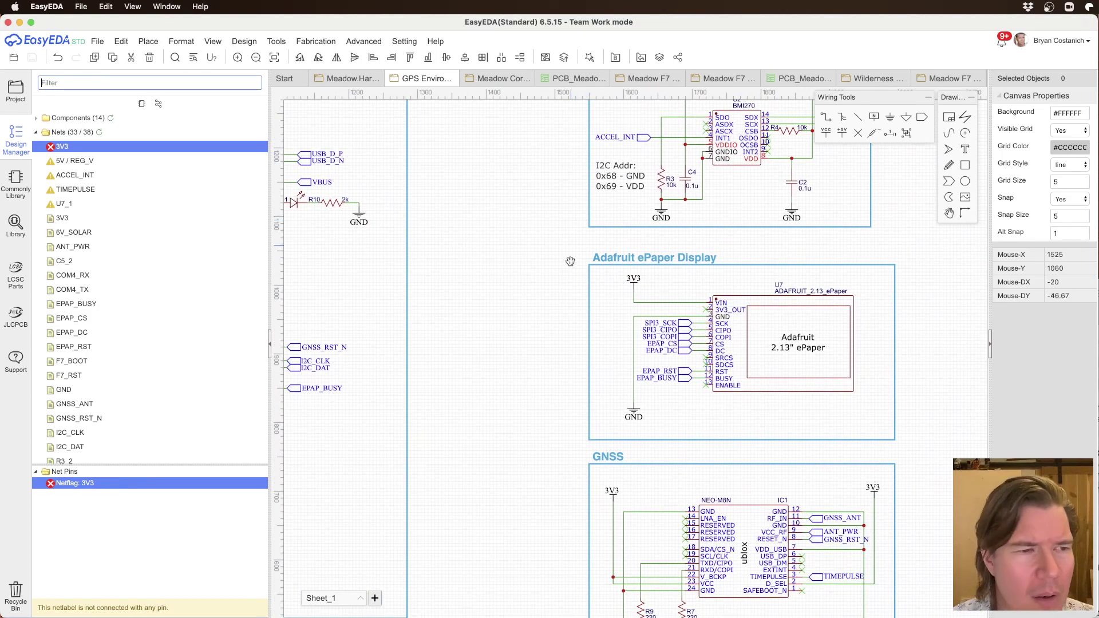
drag(612, 282, 584, 393)
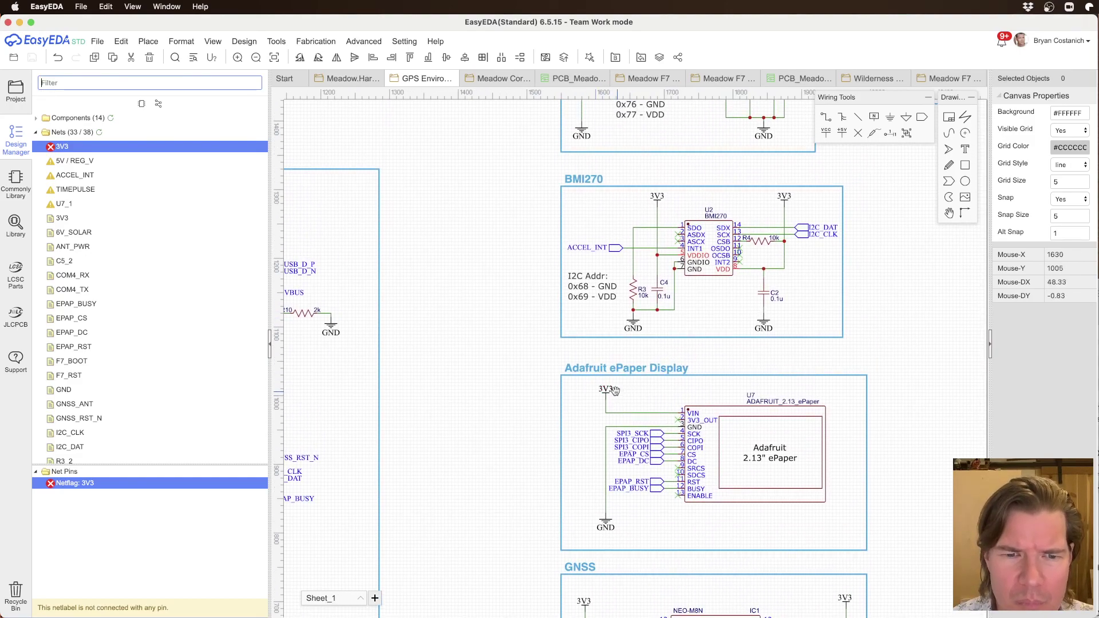
click(94, 484)
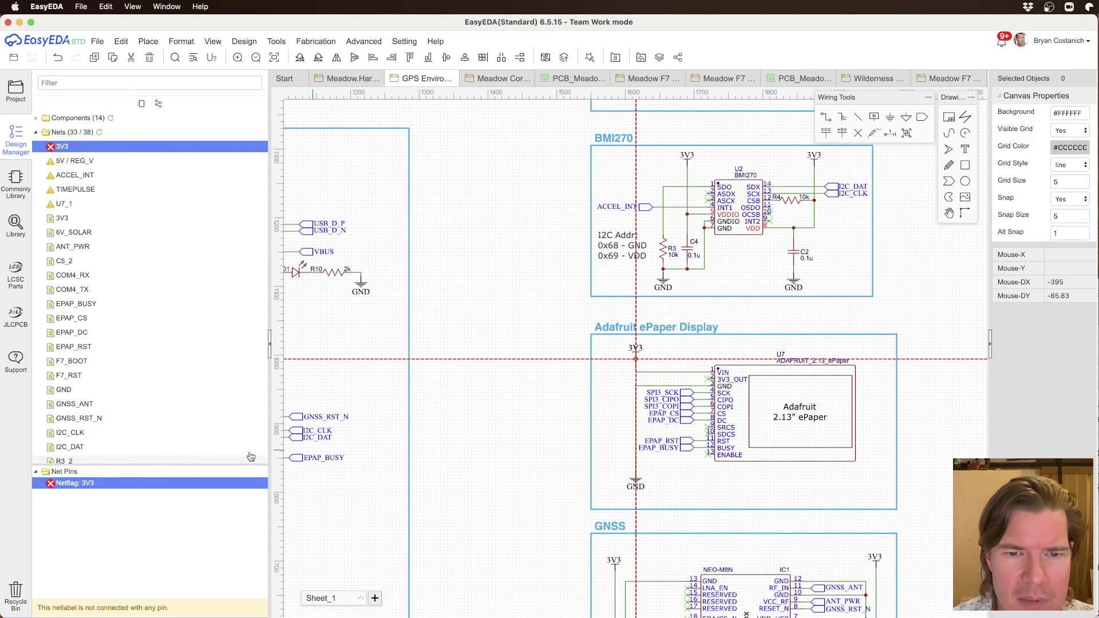
double_click(637, 349)
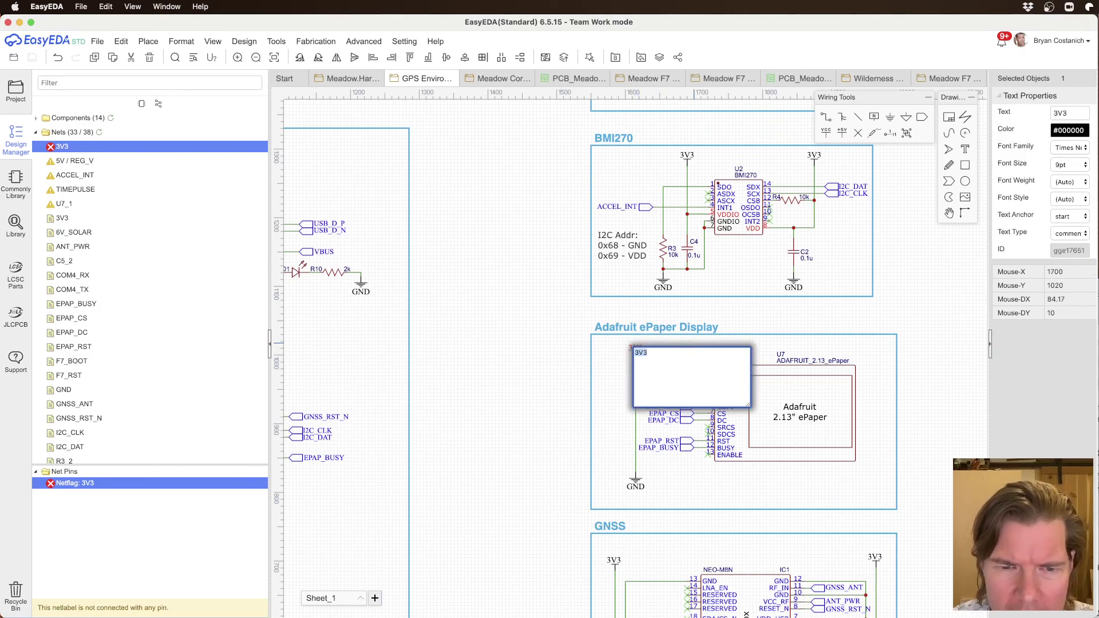
key(Return)
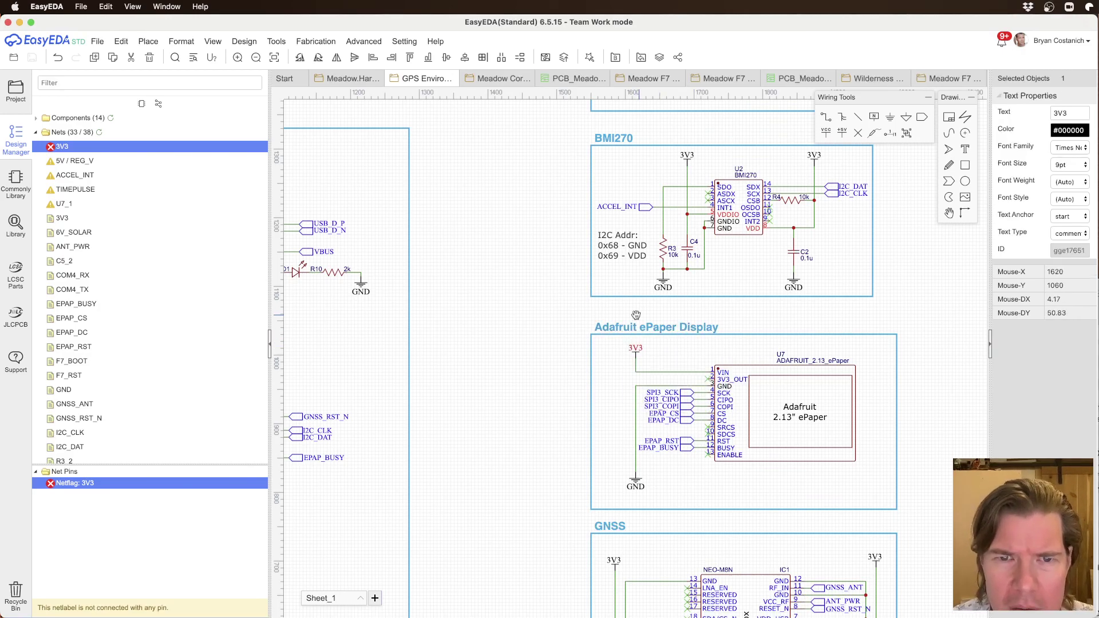
click(137, 133)
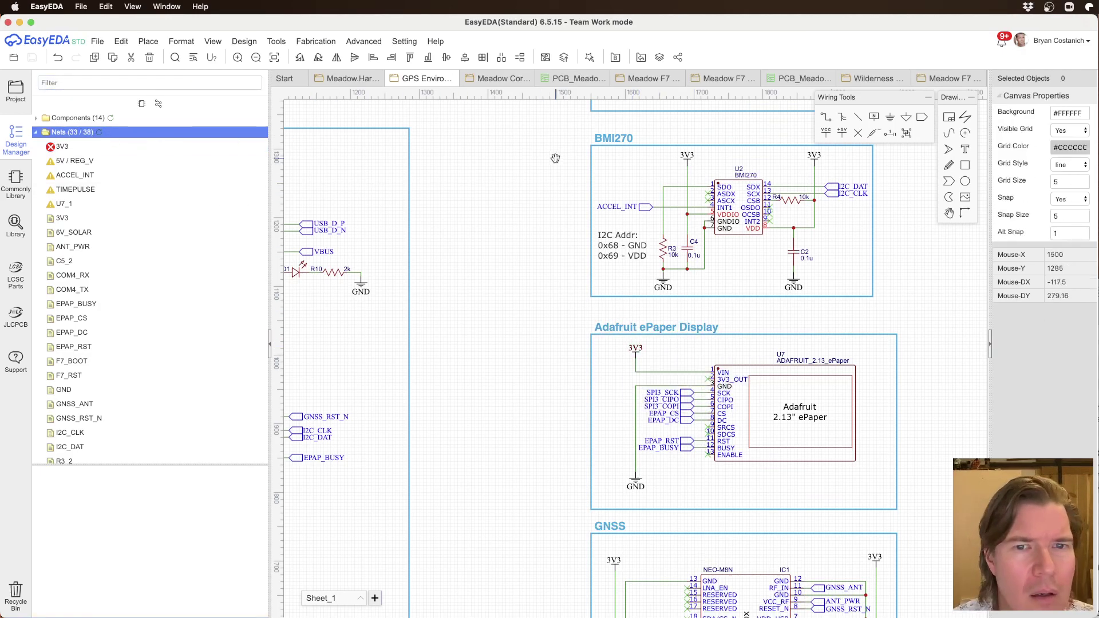
Step: Delete the 3V3 net flag from the VIN wire in the Adafruit ePaper Display block
click(636, 356)
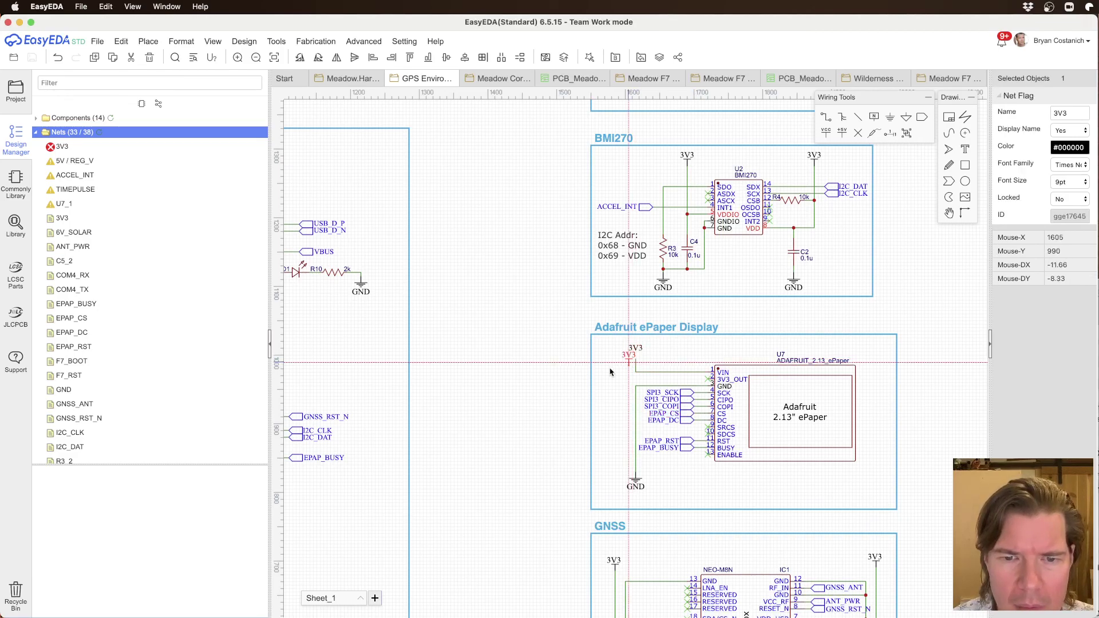
click(651, 356)
click(634, 358)
click(726, 358)
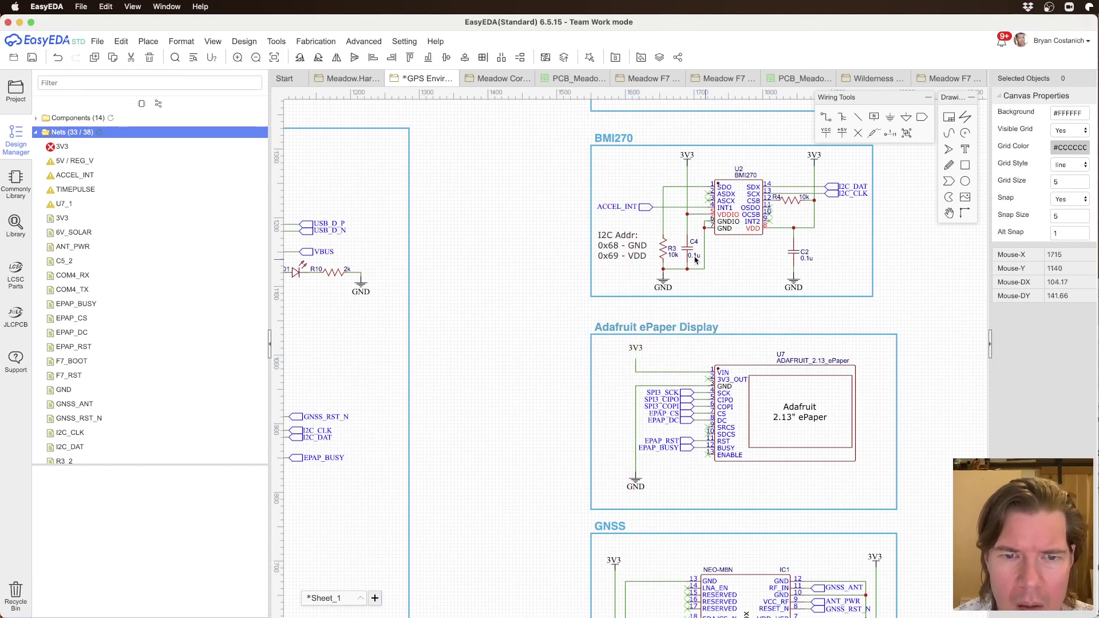
key(Delete)
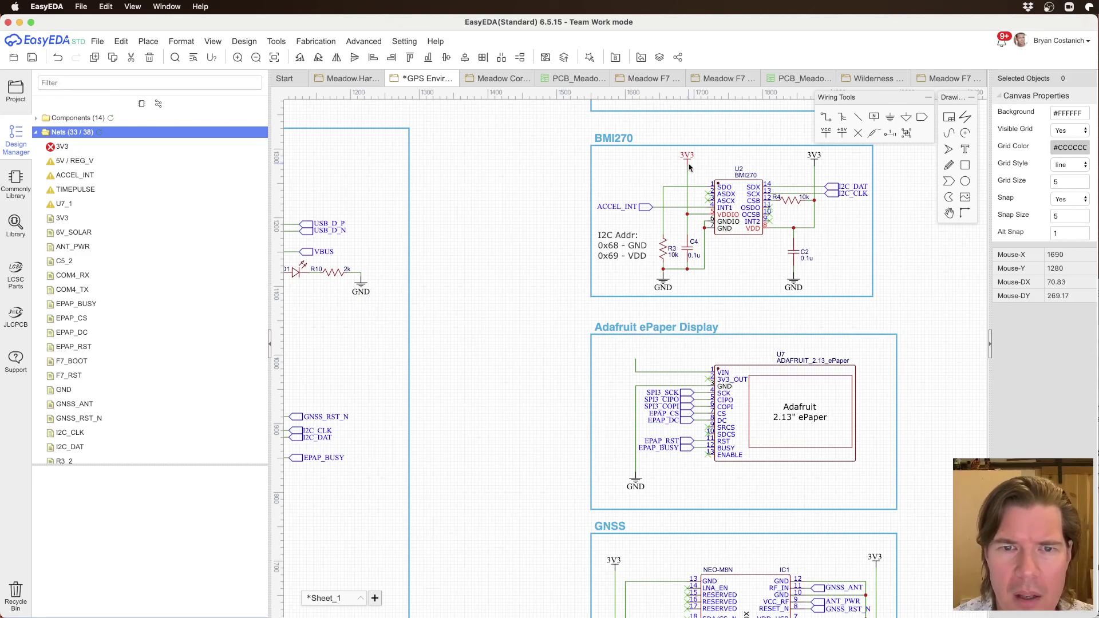
Step: Place a copy of the BMI270 block's 3V3 flag on the open end of the ePaper VIN wire and save the schematic
click(689, 167)
key(super+c)
key(super+v)
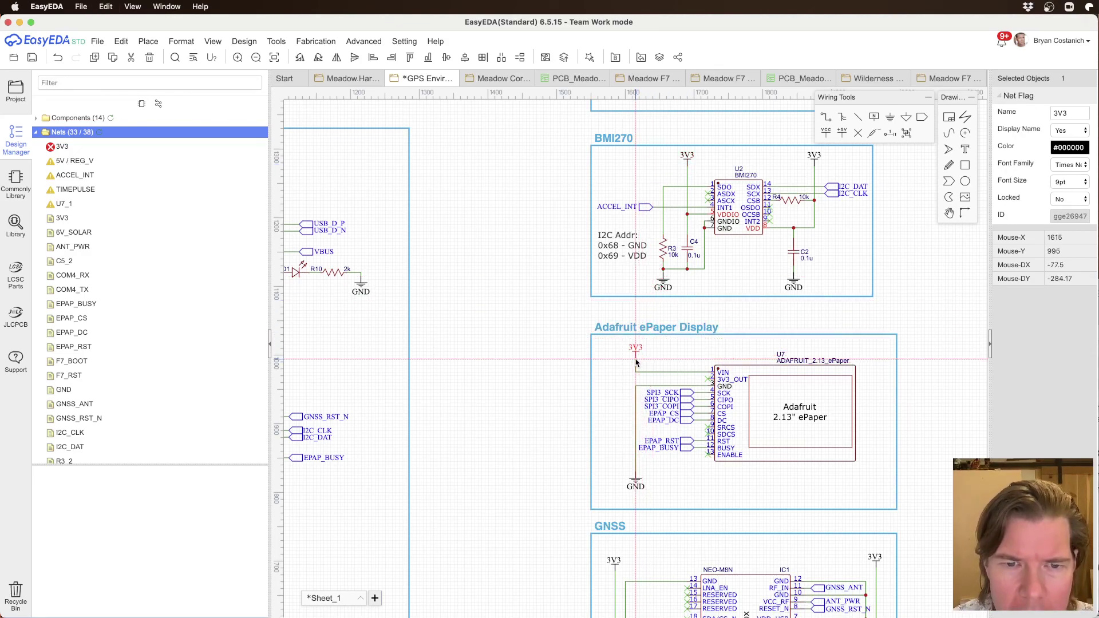
click(636, 362)
click(682, 361)
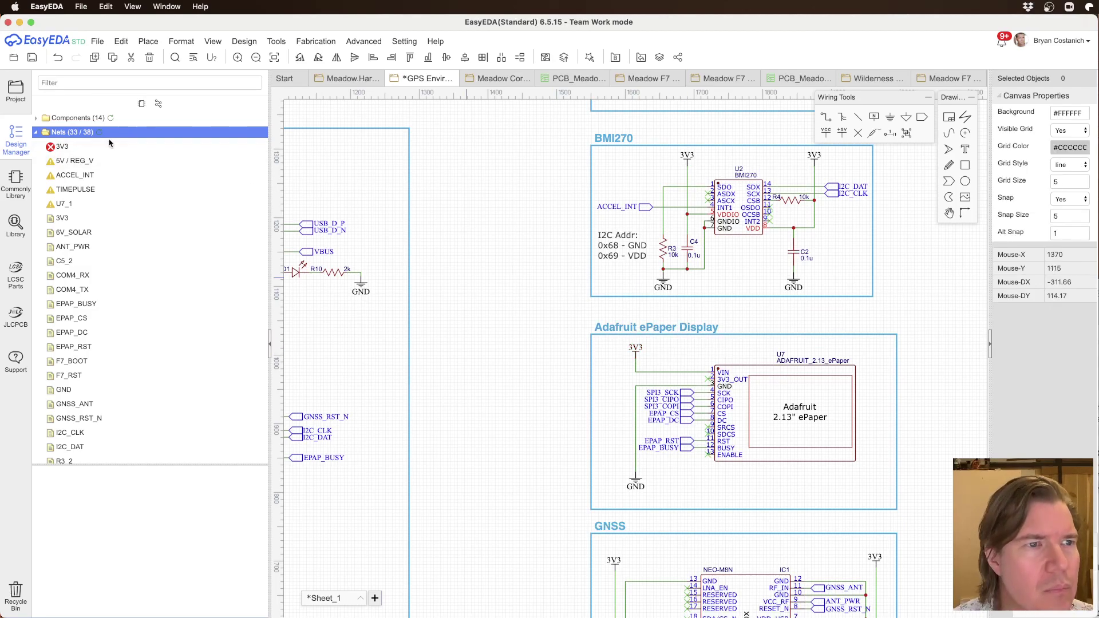
key(super+s)
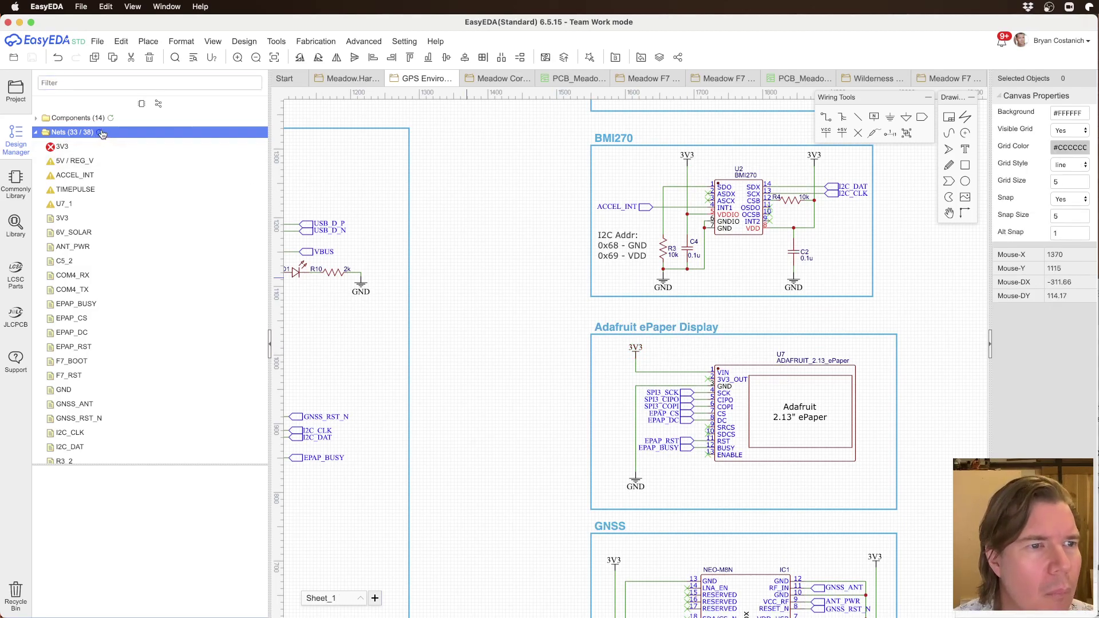
Step: Replace the wire between the ePaper display's VIN pin and its 3V3 flag with a newly drawn one and save the schematic
click(61, 147)
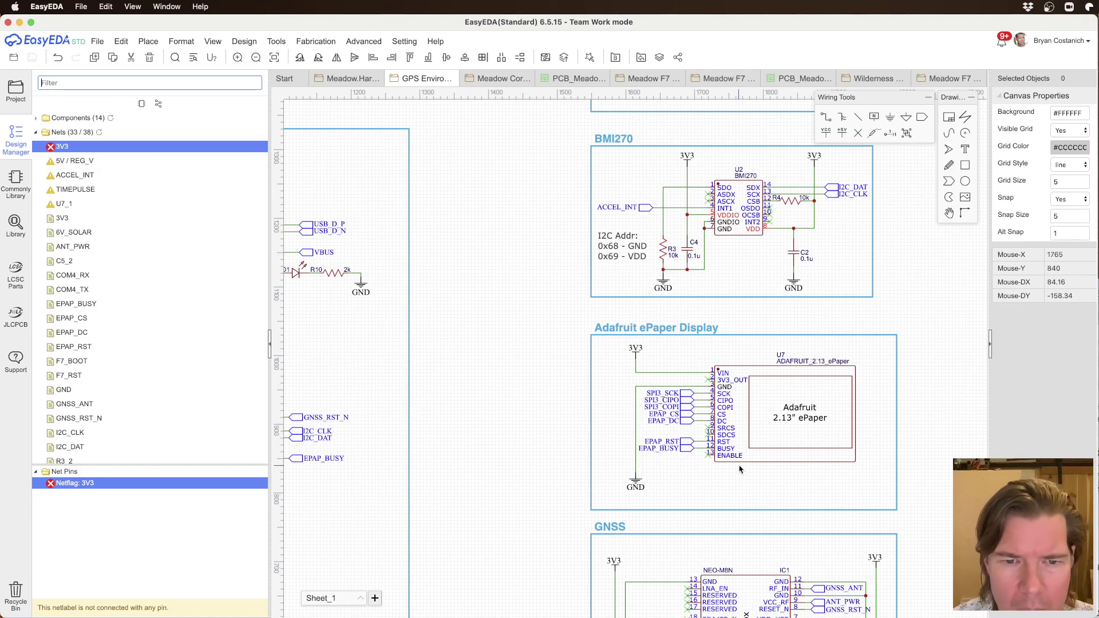
scroll(649, 428, down, 2)
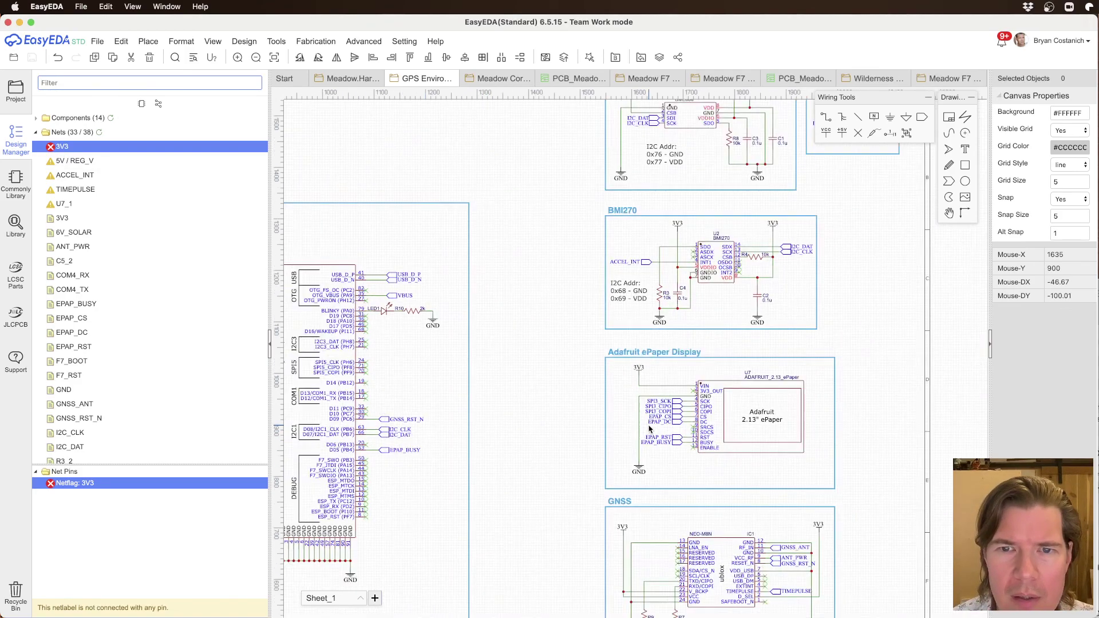
scroll(654, 412, up, 5)
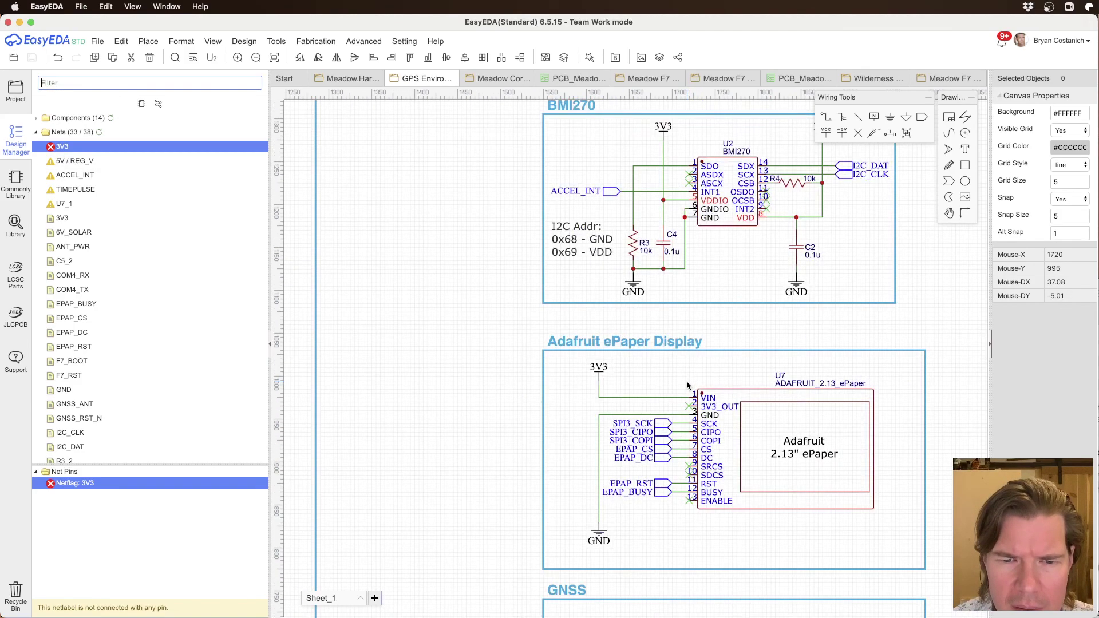
click(674, 408)
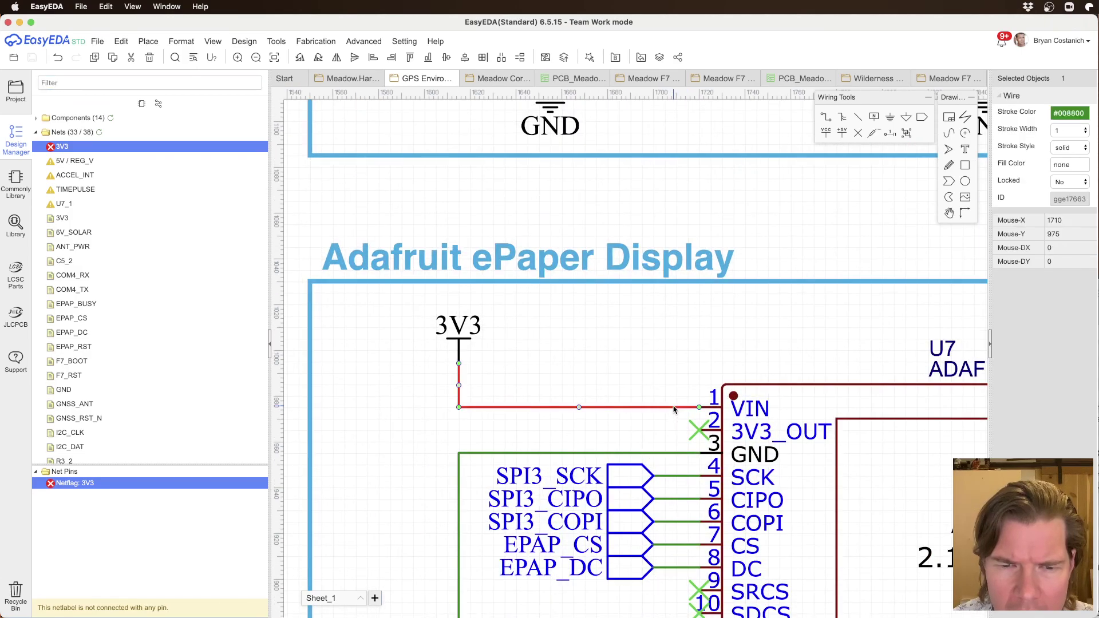
key(Delete)
key(w)
click(699, 407)
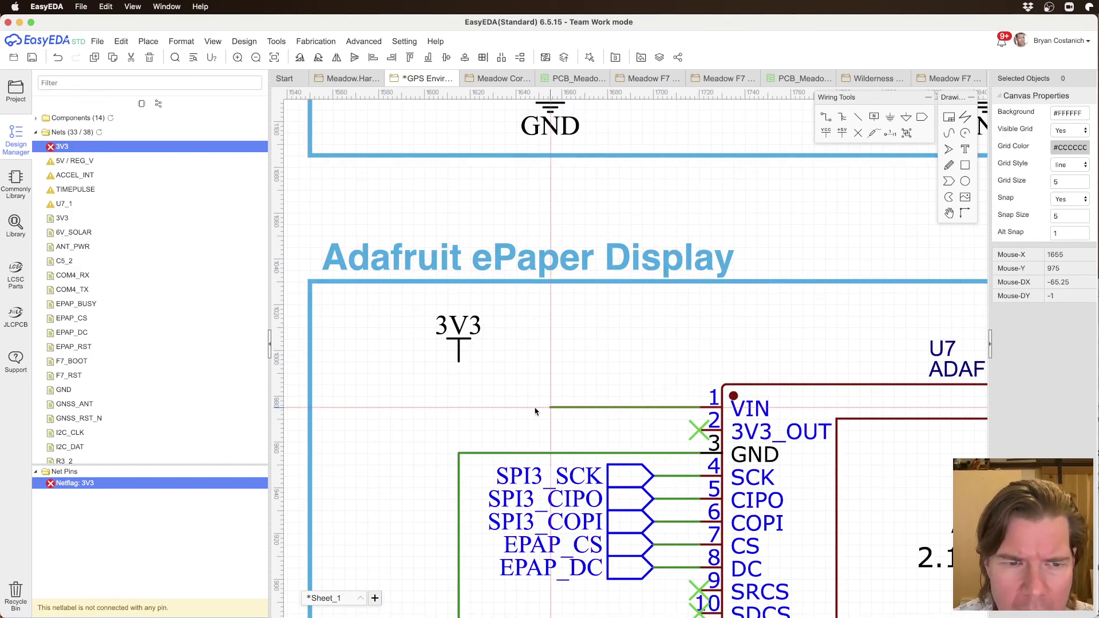
click(458, 360)
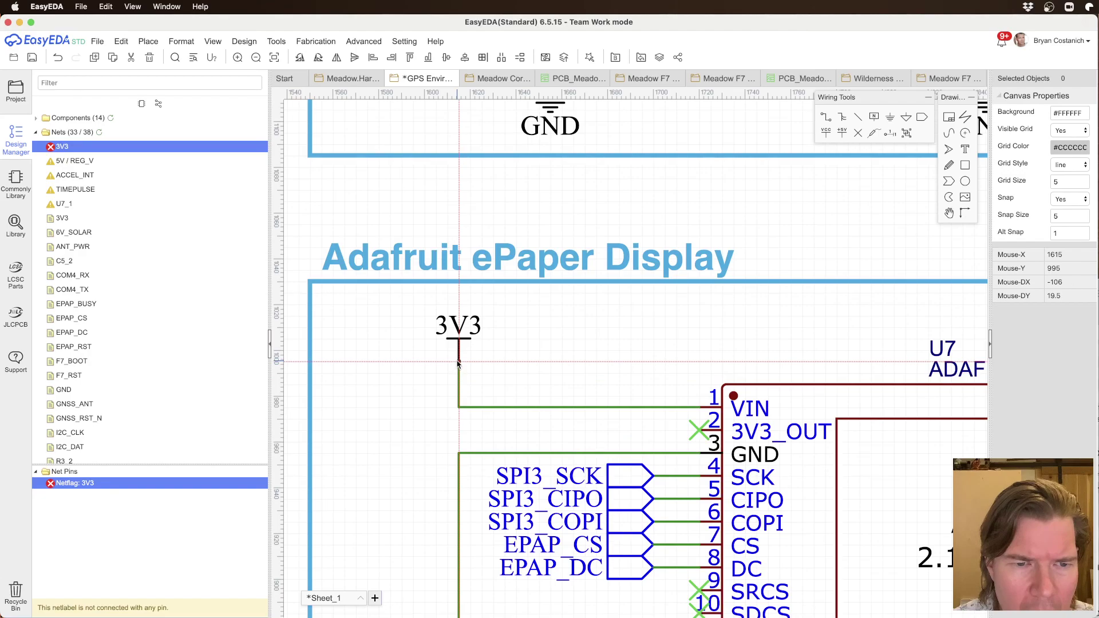
key(super+s)
Step: Refresh the nets list and examine the warnings on the 5V / REG_V and ACCEL_INT nets
click(99, 132)
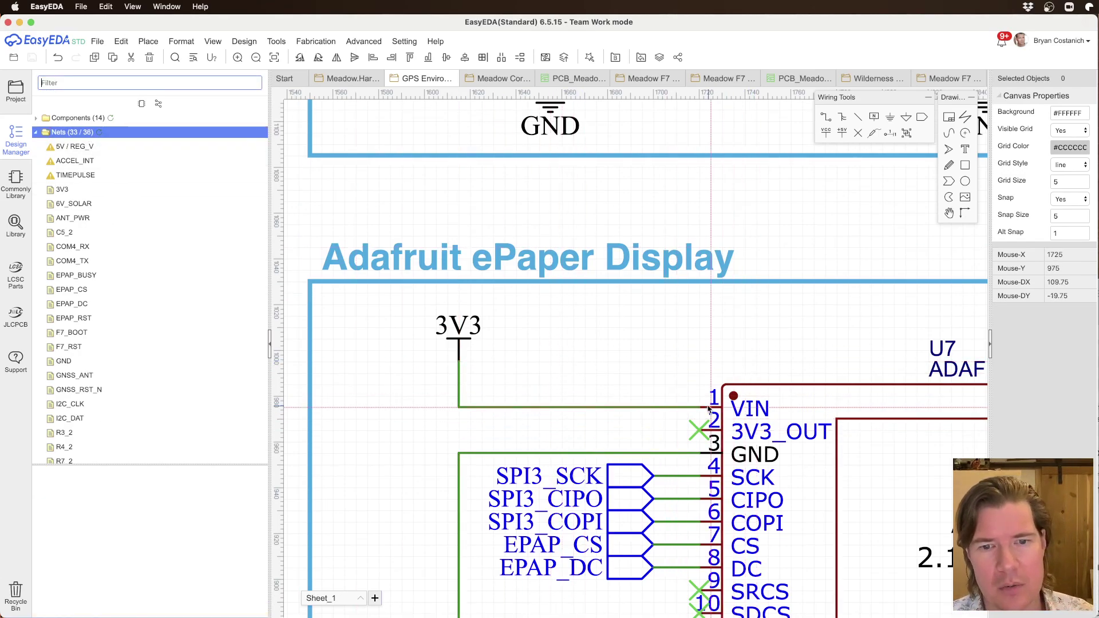
scroll(464, 355, down, 5)
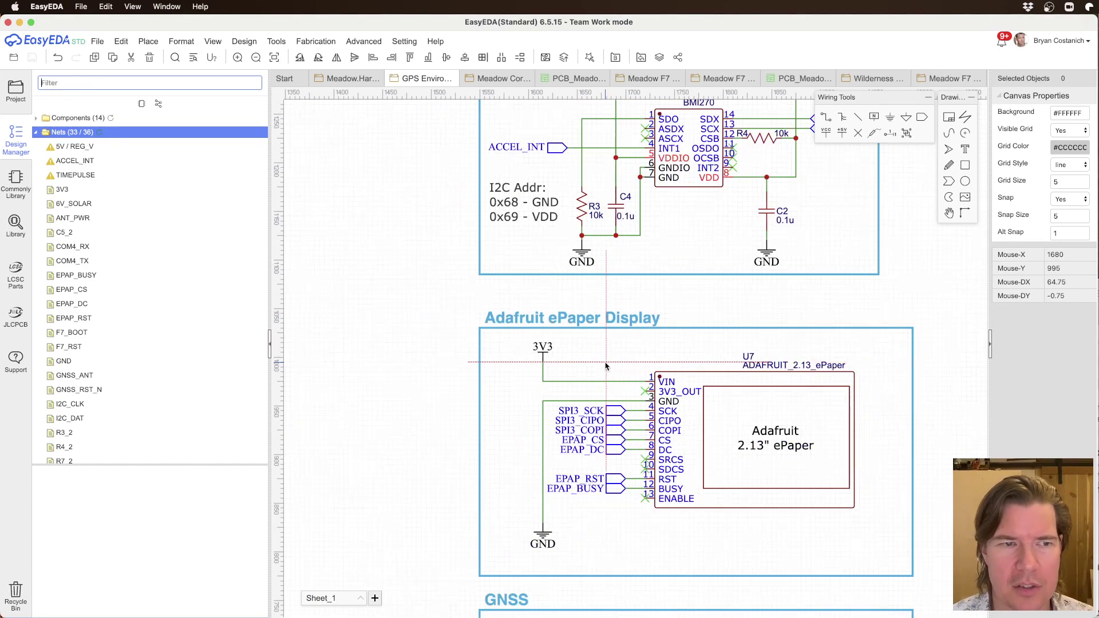
click(77, 147)
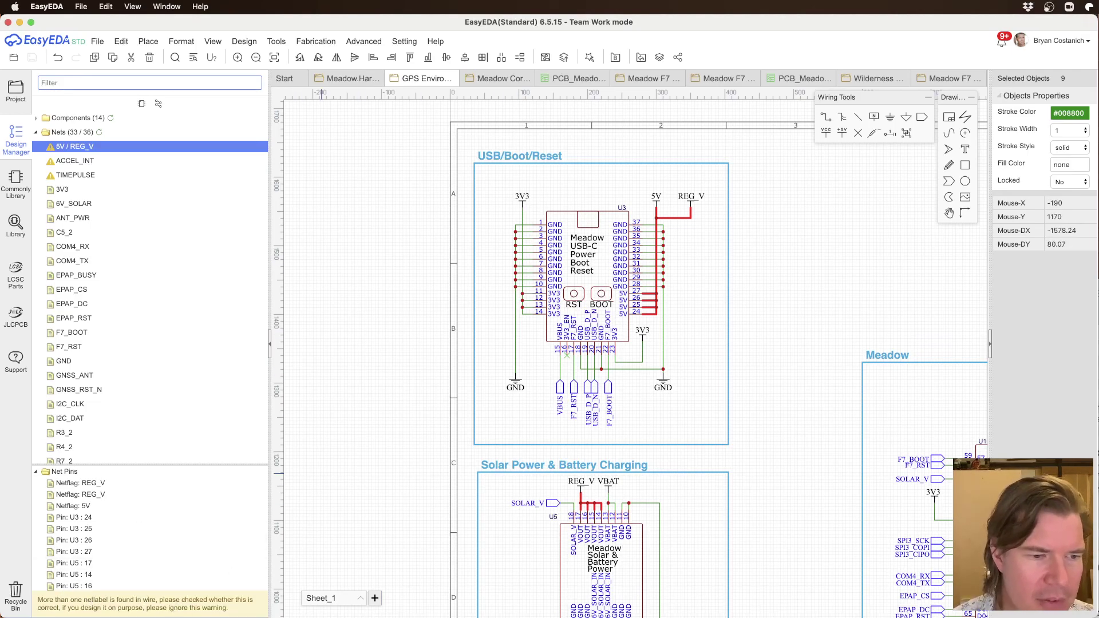
click(427, 305)
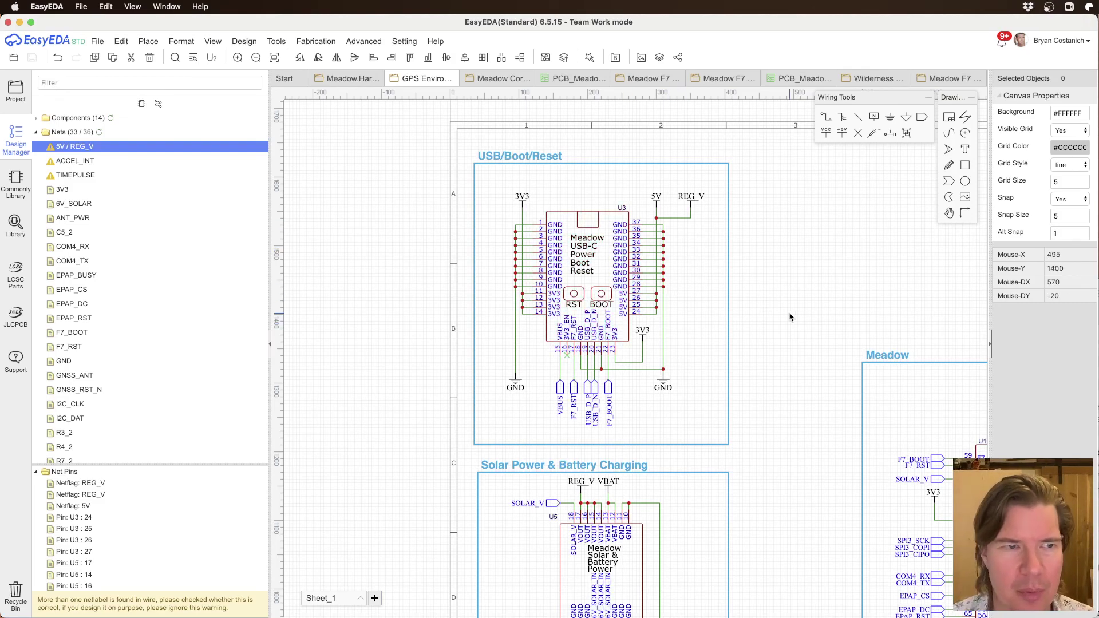
click(84, 161)
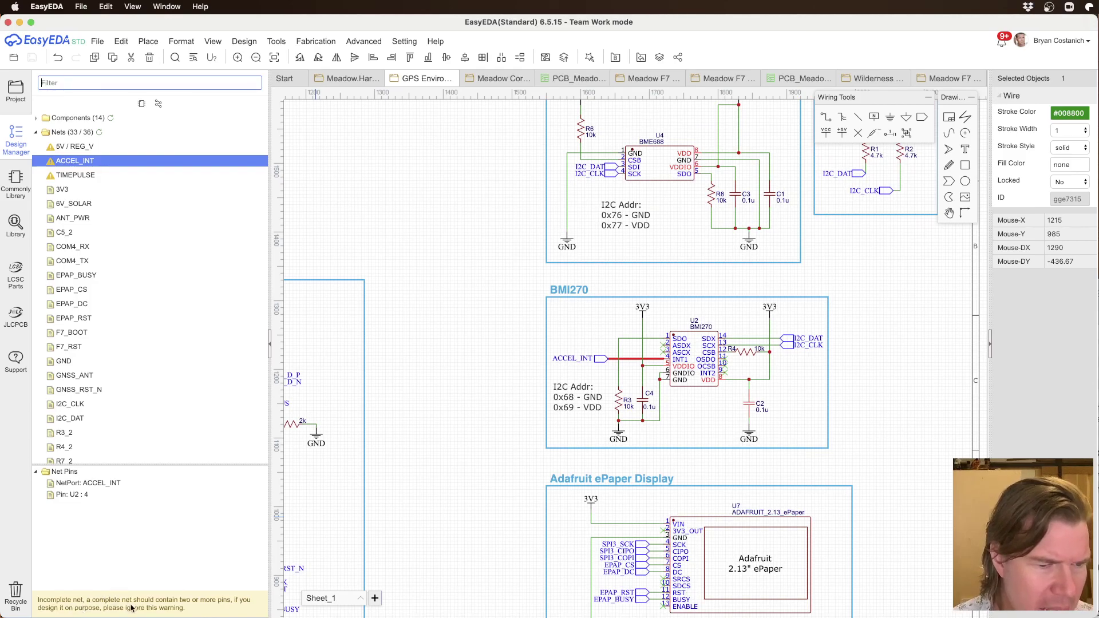
Step: Copy the BMI270's ACCEL_INT net port and place it, flipped horizontally, beside pin D14 of the Meadow module
click(604, 359)
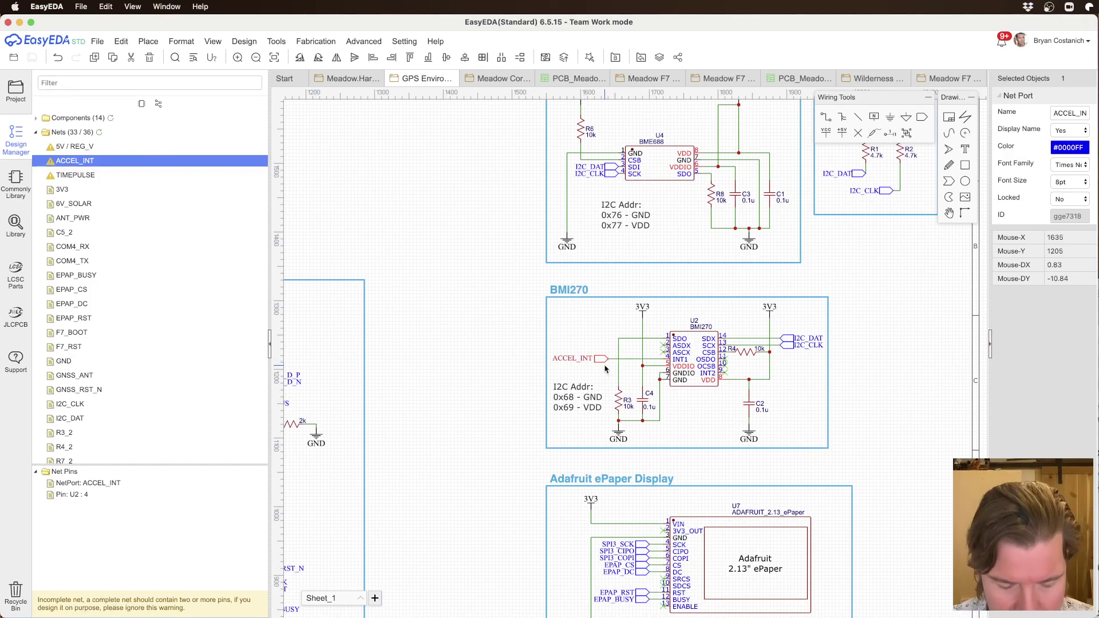
right_drag(475, 315, 901, 174)
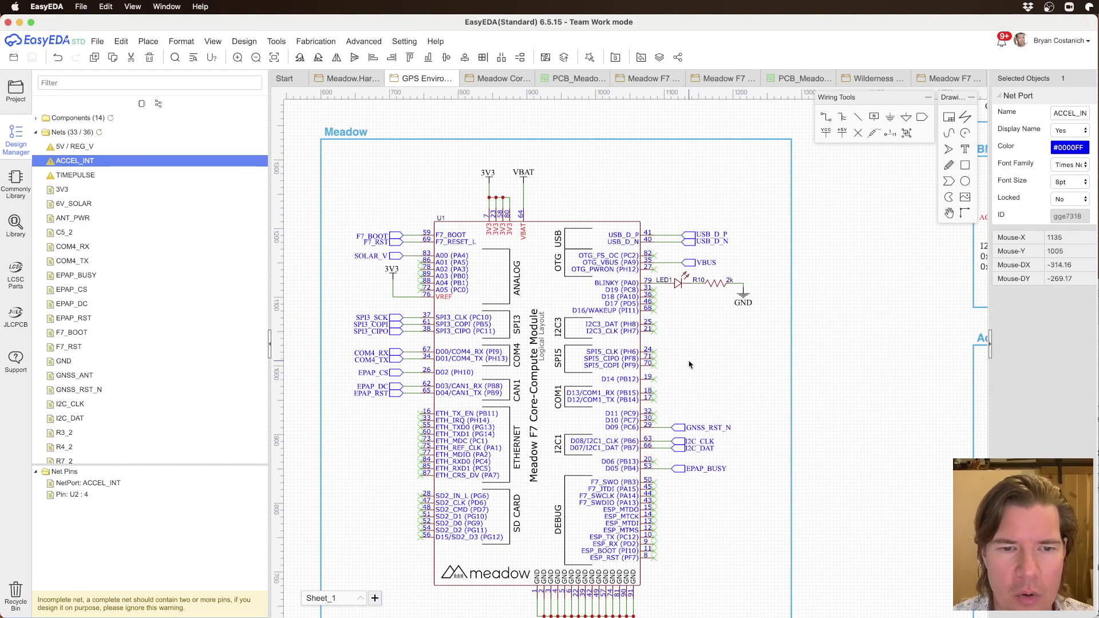
click(714, 391)
scroll(714, 389, up, 2)
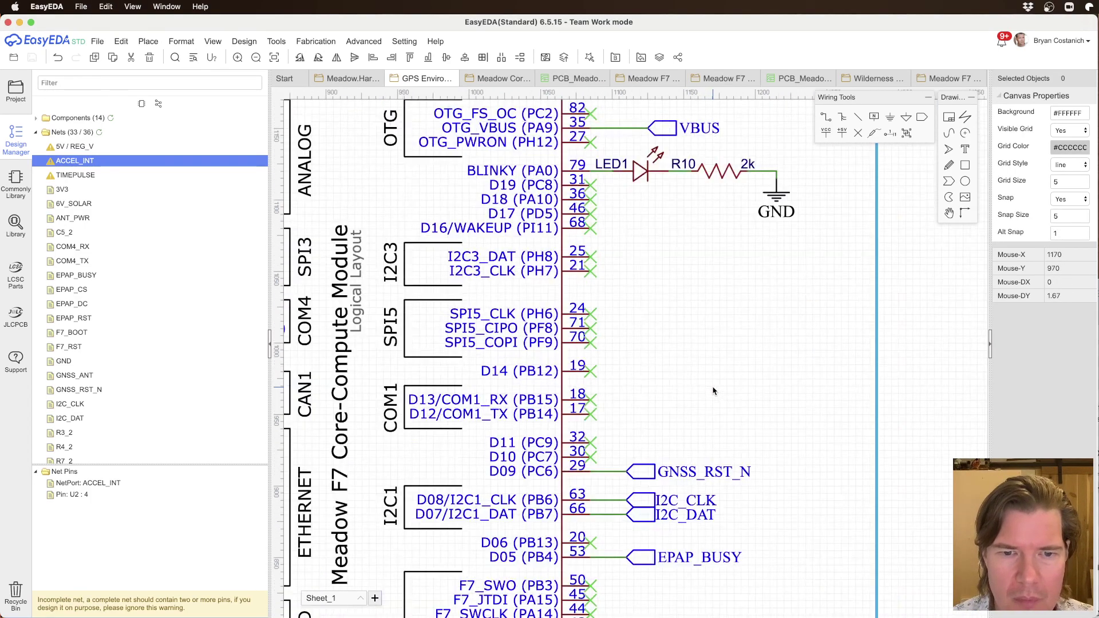
scroll(714, 391, down, 3)
right_drag(780, 382, 710, 321)
click(710, 321)
click(692, 342)
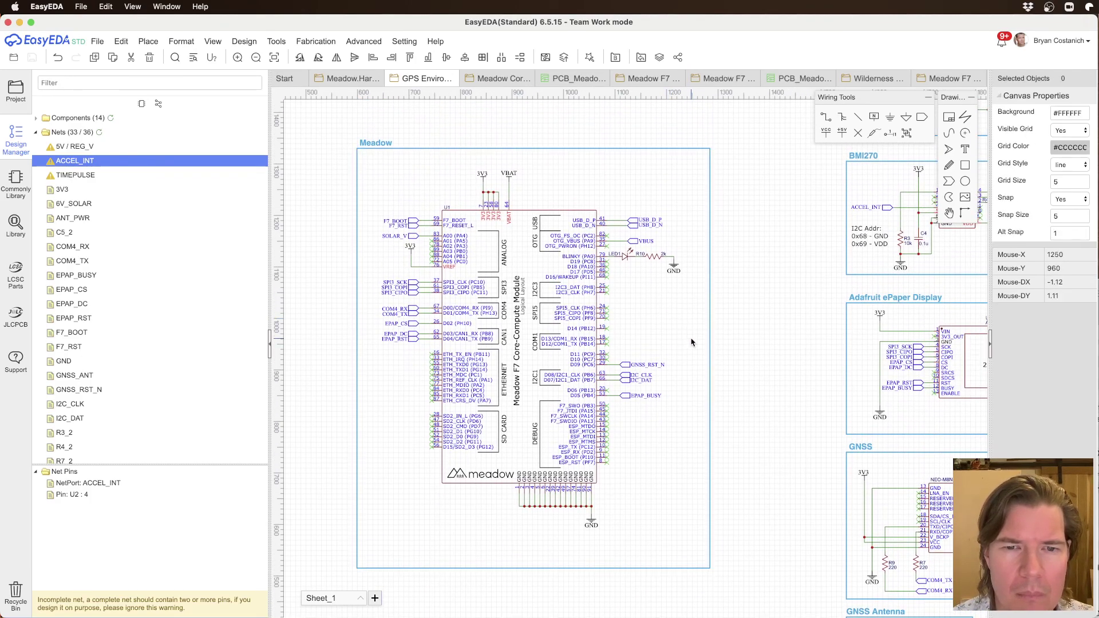
key(super+v)
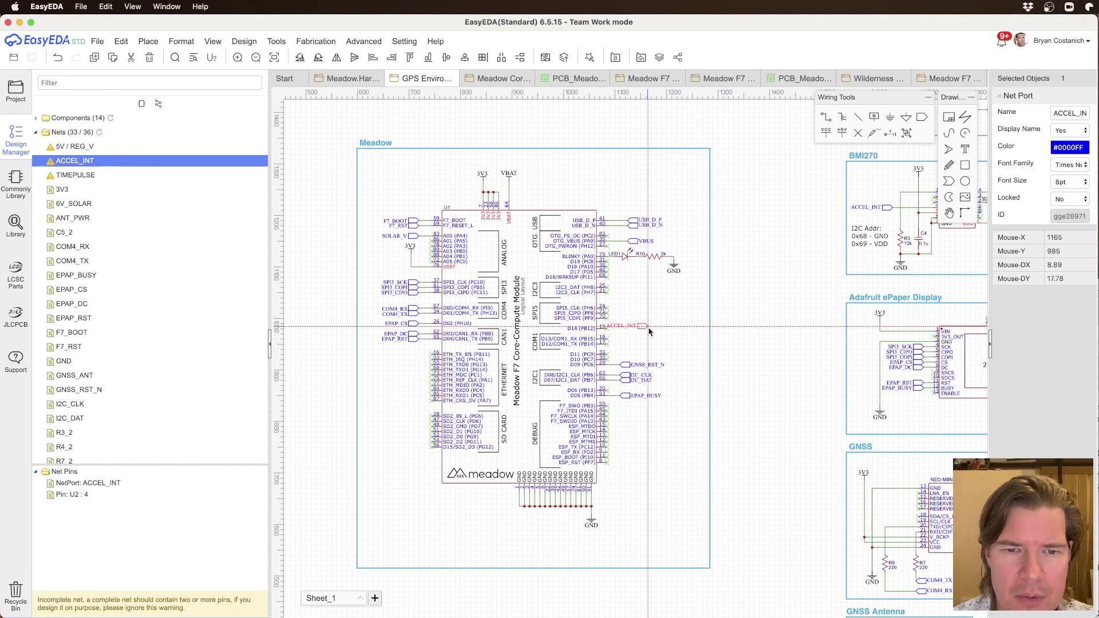
key(x)
click(632, 332)
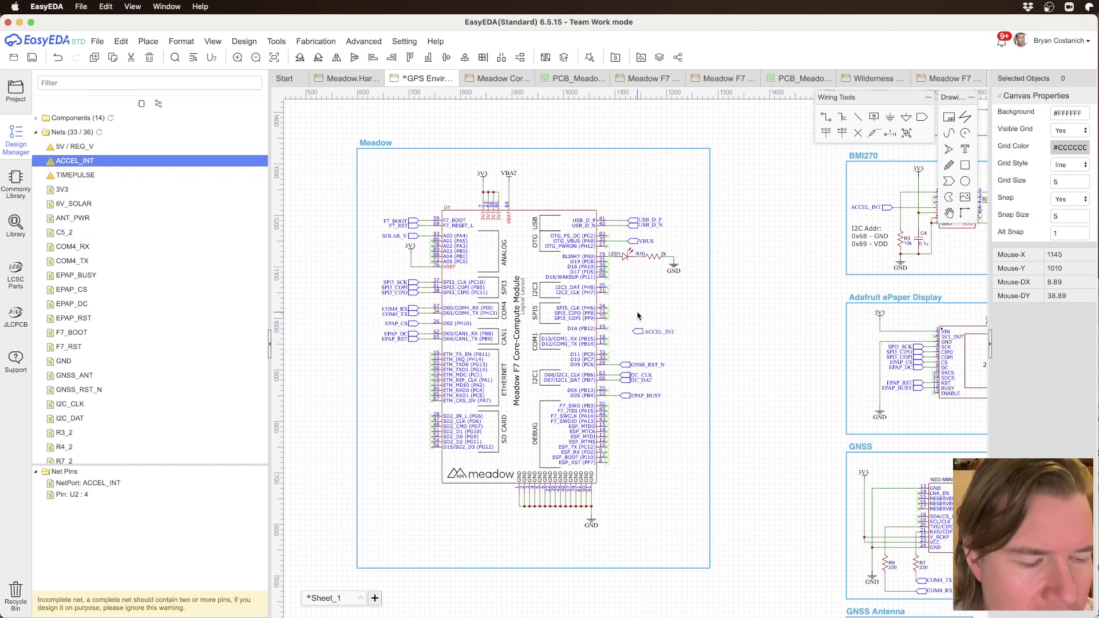
Step: Widen the Meadow block's frame to 800, keeping its height at 815
click(710, 369)
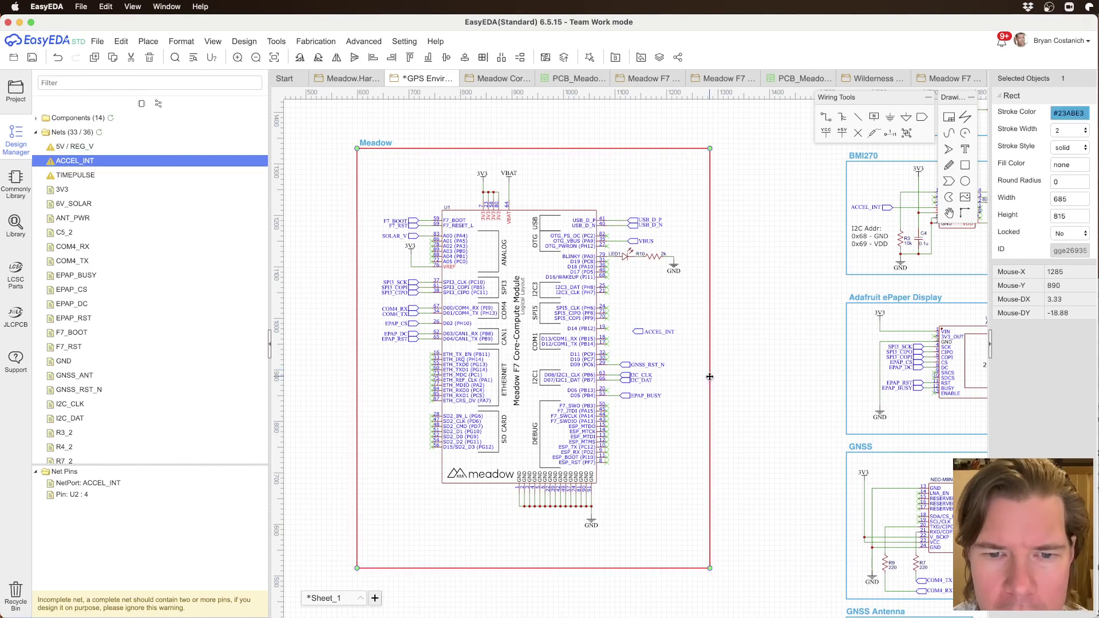
drag(710, 568, 770, 569)
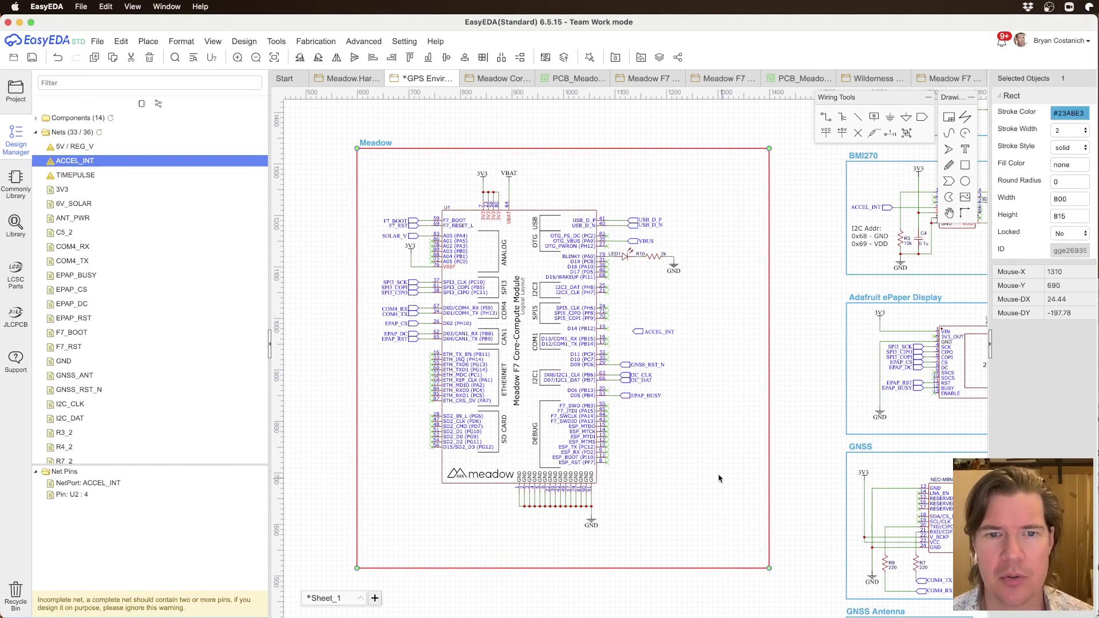
click(727, 412)
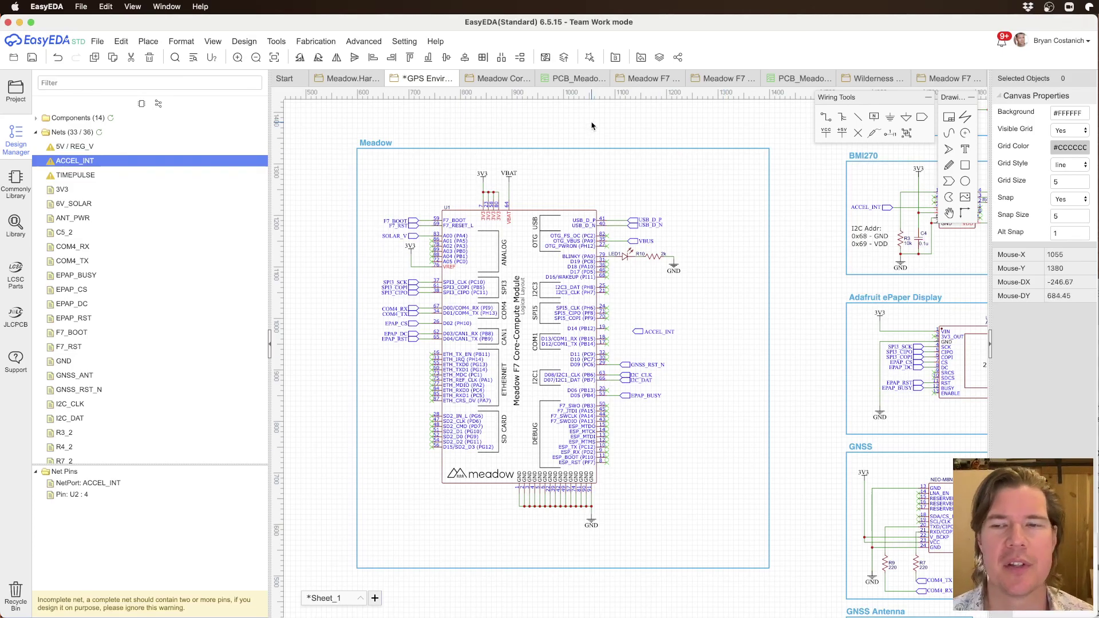
Step: Save the GPS schematic and look through the other open Meadow and Wilderness Labs schematics for reusable annotations
key(super+s)
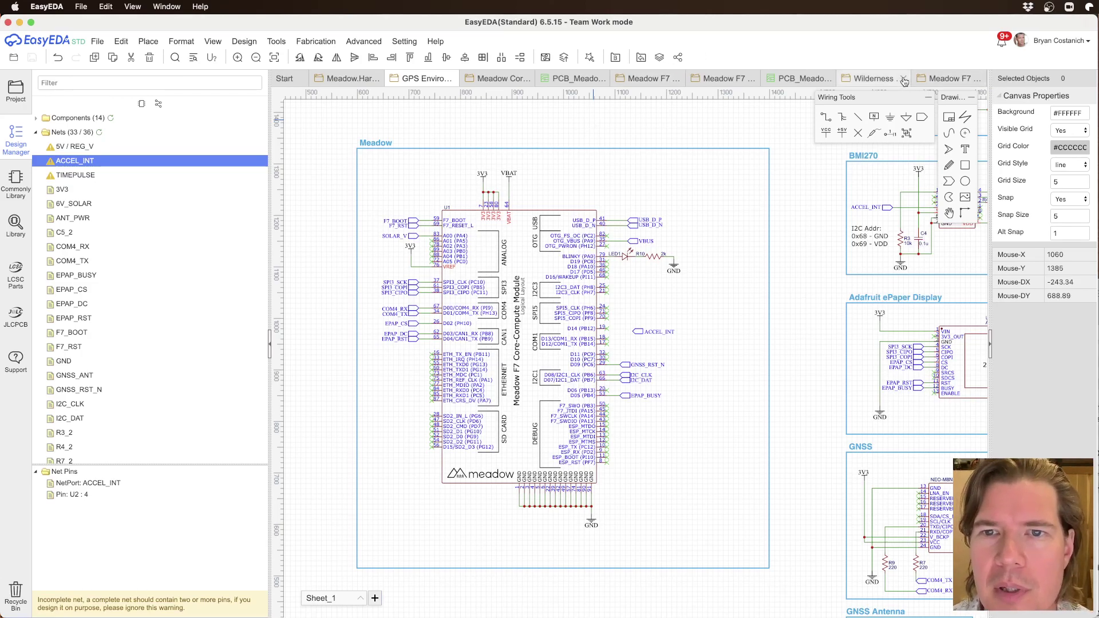
click(650, 78)
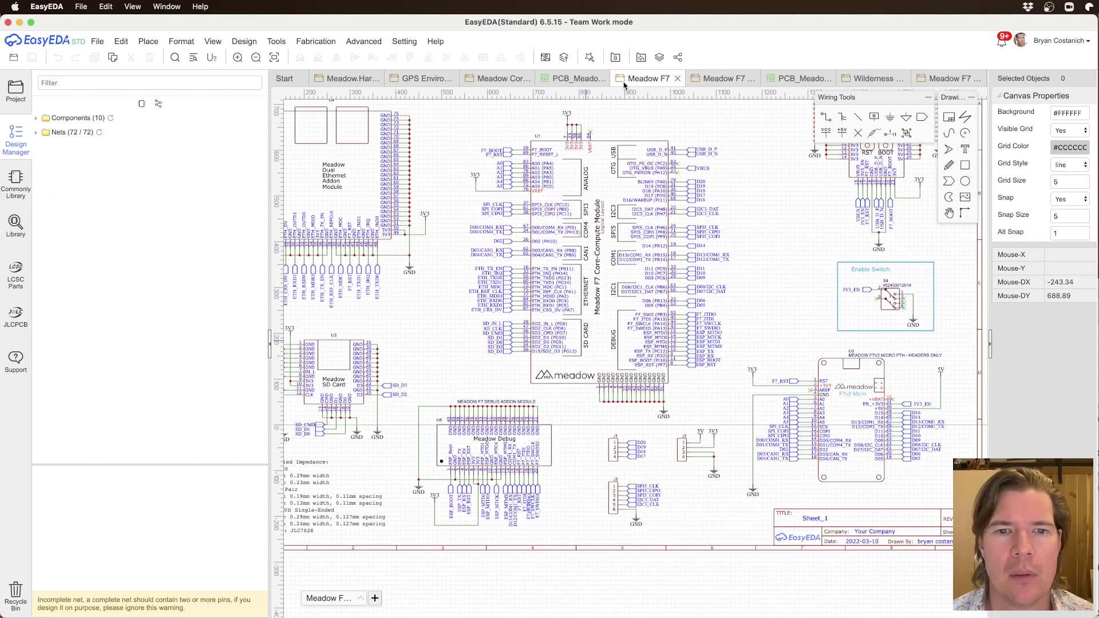
click(490, 80)
click(896, 75)
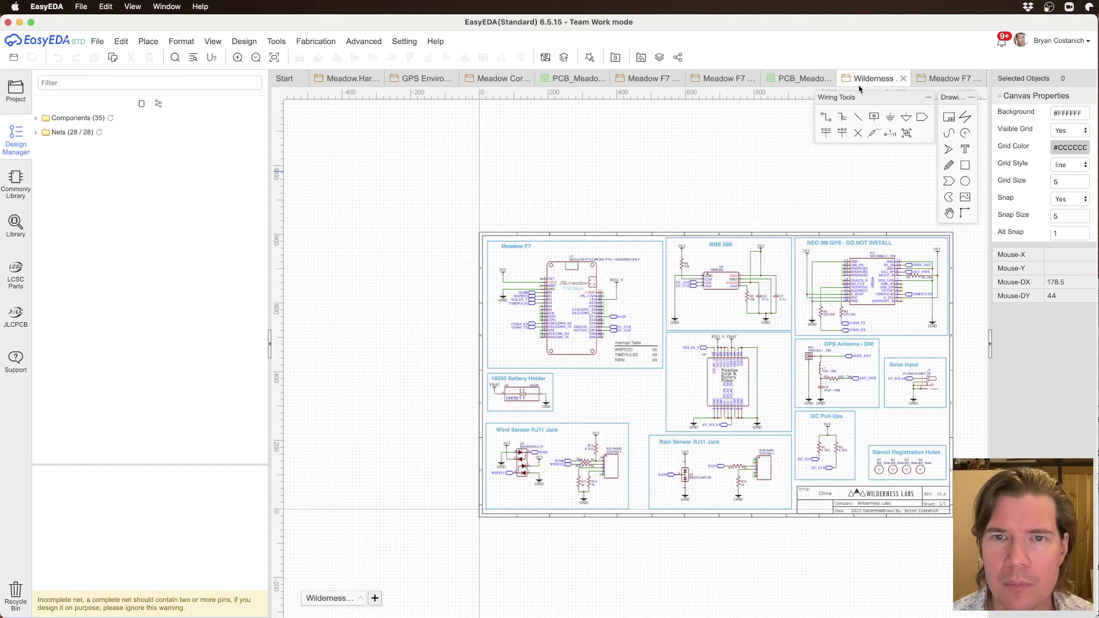
click(942, 78)
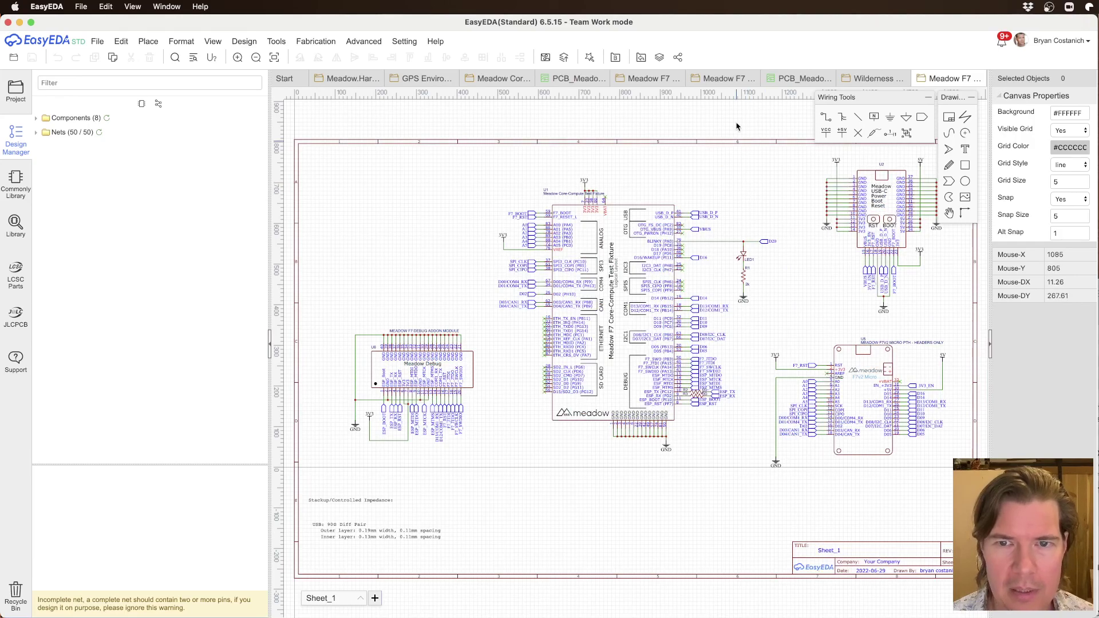
click(650, 79)
click(723, 79)
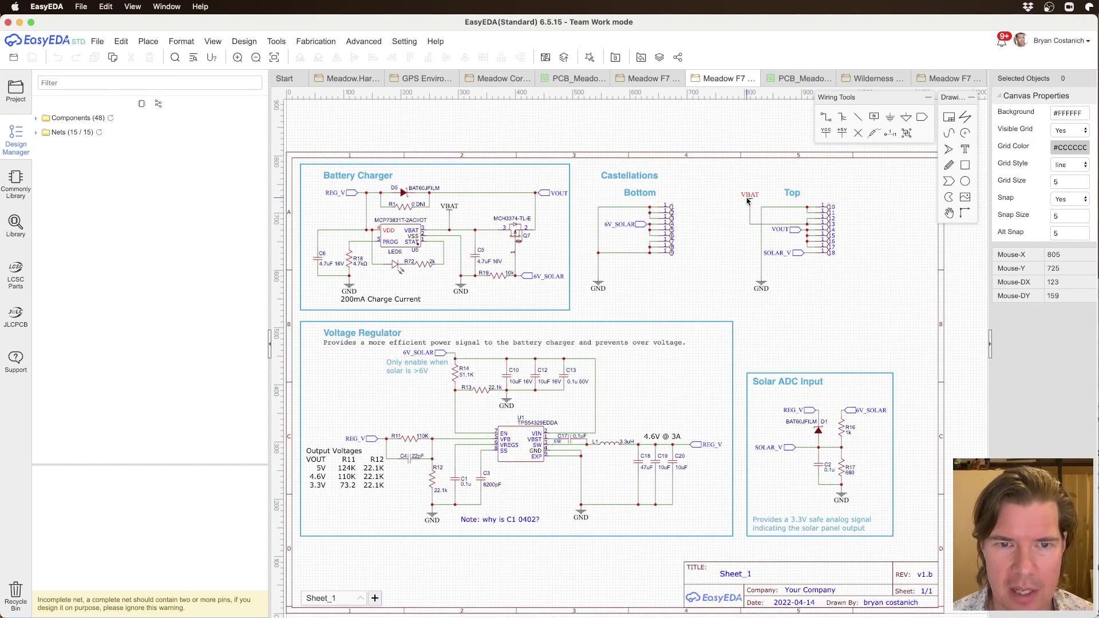
Step: Copy the Interrupt Table heading, line and MCP1_INT / MCP2_INT rows from the Meadow.Hardware schematic into the GPS schematic's Meadow block, upper right
click(329, 79)
scroll(560, 197, up, 10)
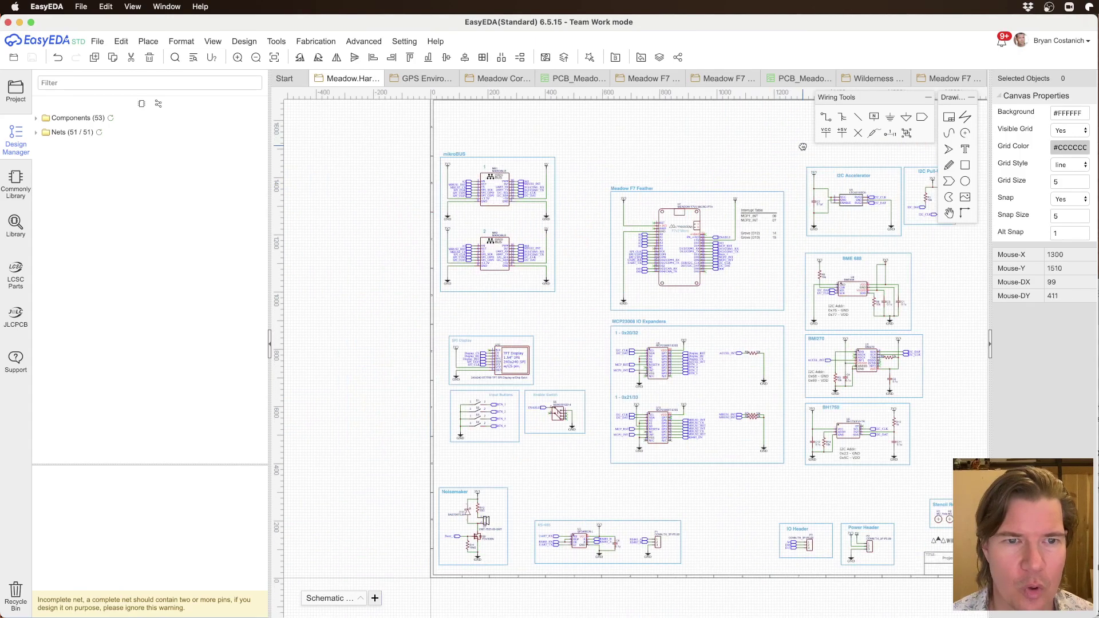
scroll(576, 234, down, 3)
scroll(576, 234, left, 4)
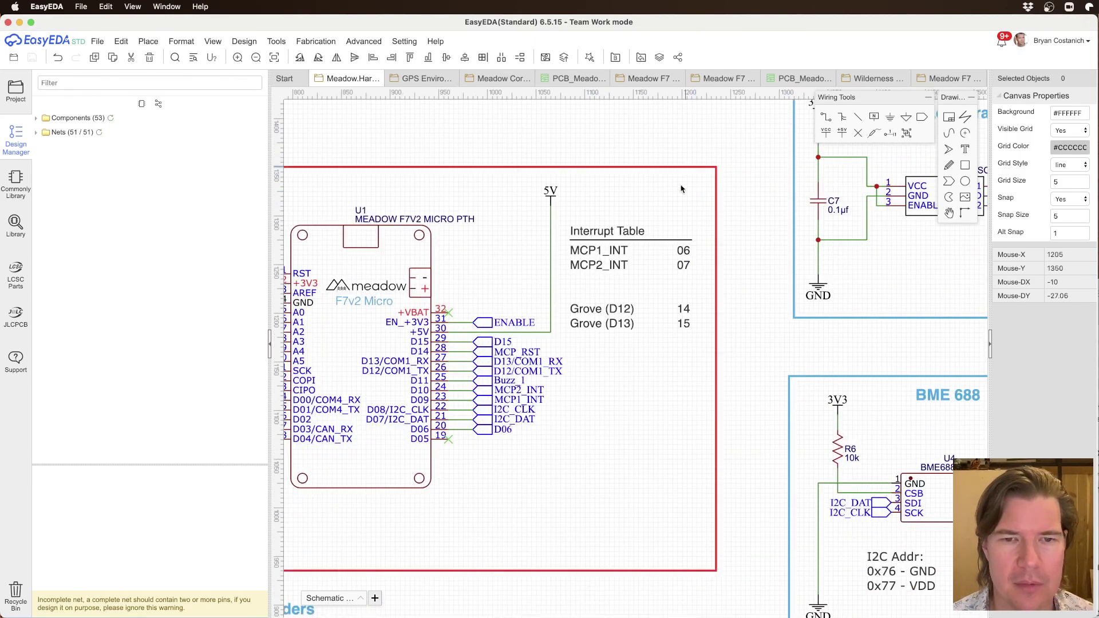
drag(563, 215, 700, 284)
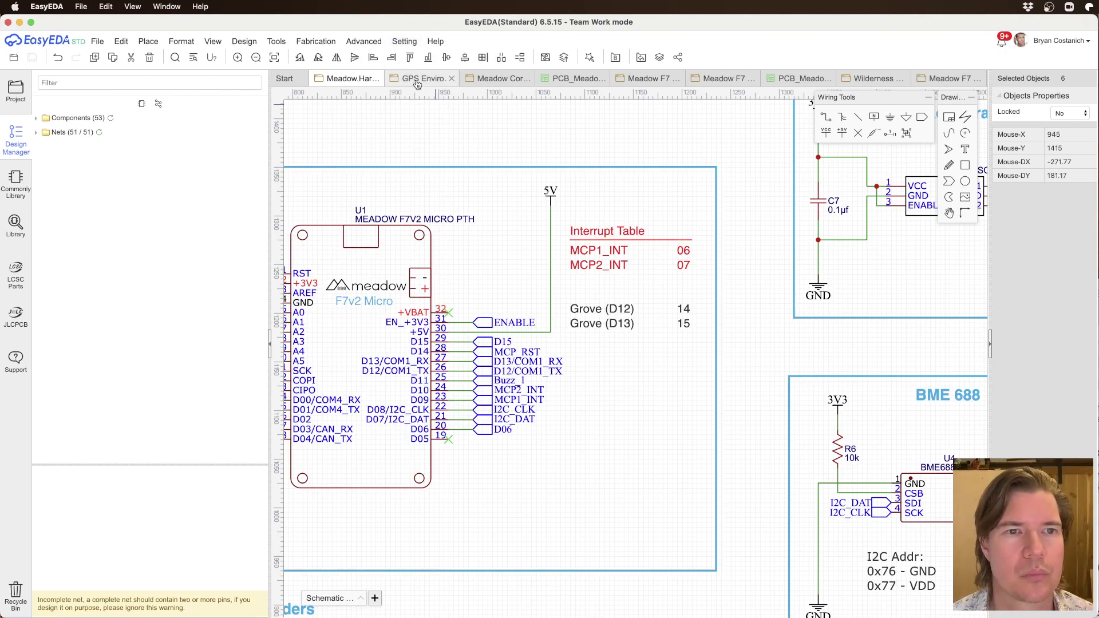
key(super+v)
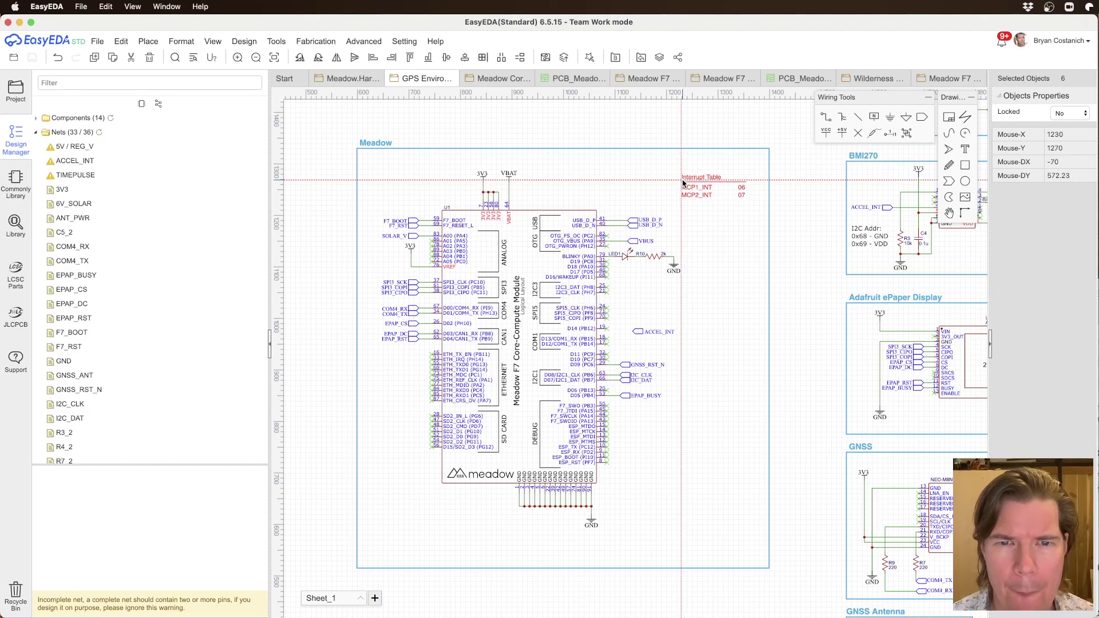
click(681, 182)
Step: Examine the Meadow.Hardware and solar power module schematics for stackup notes, and return to the GPS schematic's Meadow block
click(354, 82)
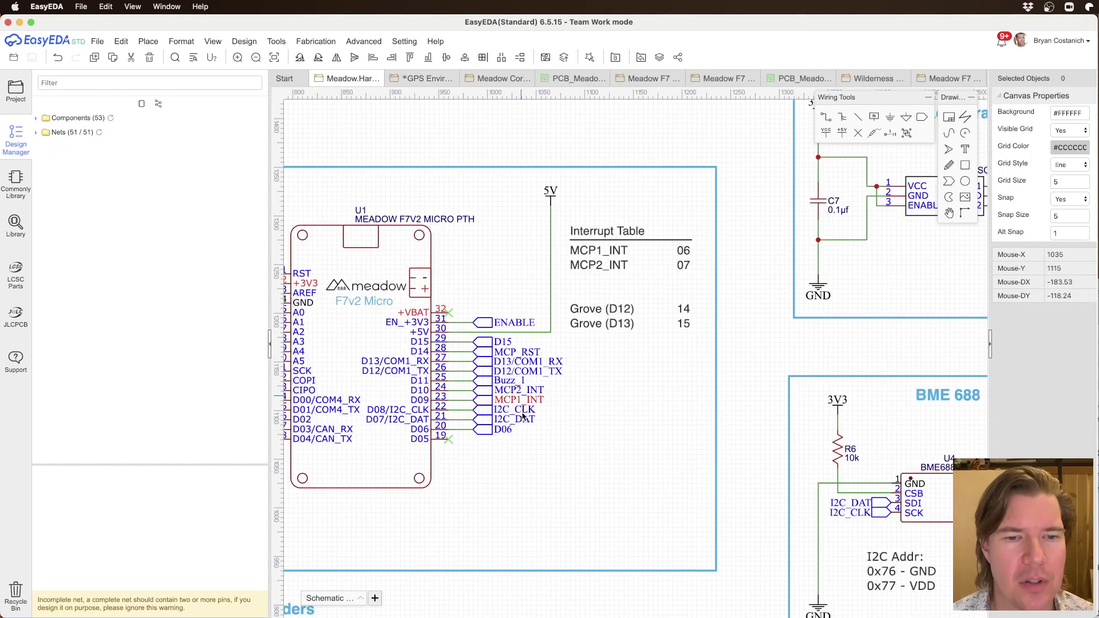
scroll(522, 418, down, 5)
right_drag(509, 449, 664, 224)
scroll(664, 224, down, 3)
scroll(561, 346, up, 3)
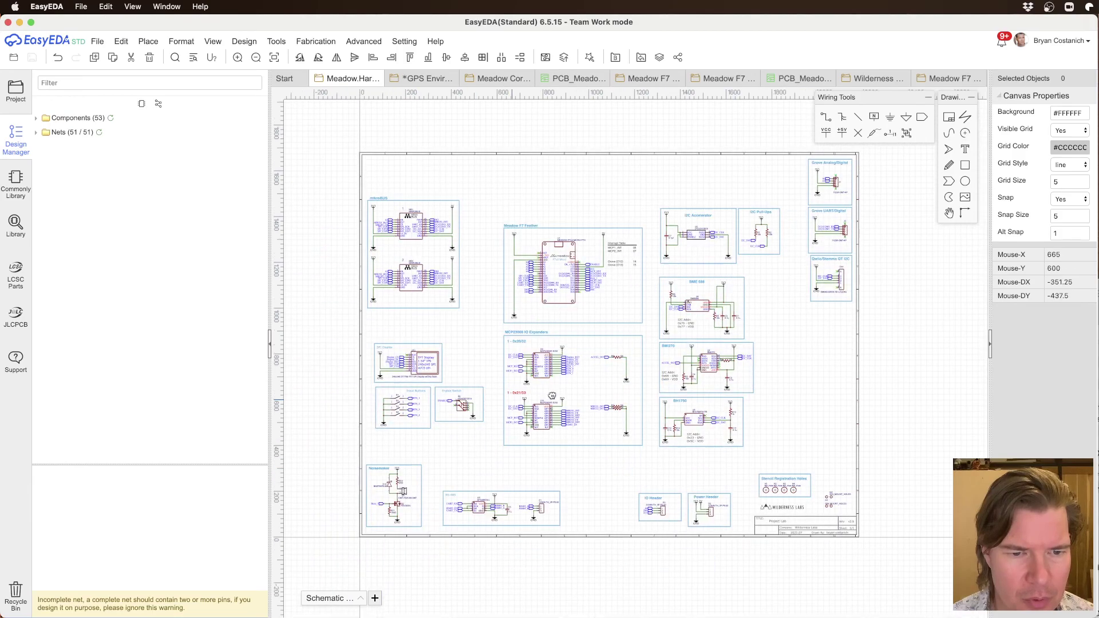
click(713, 79)
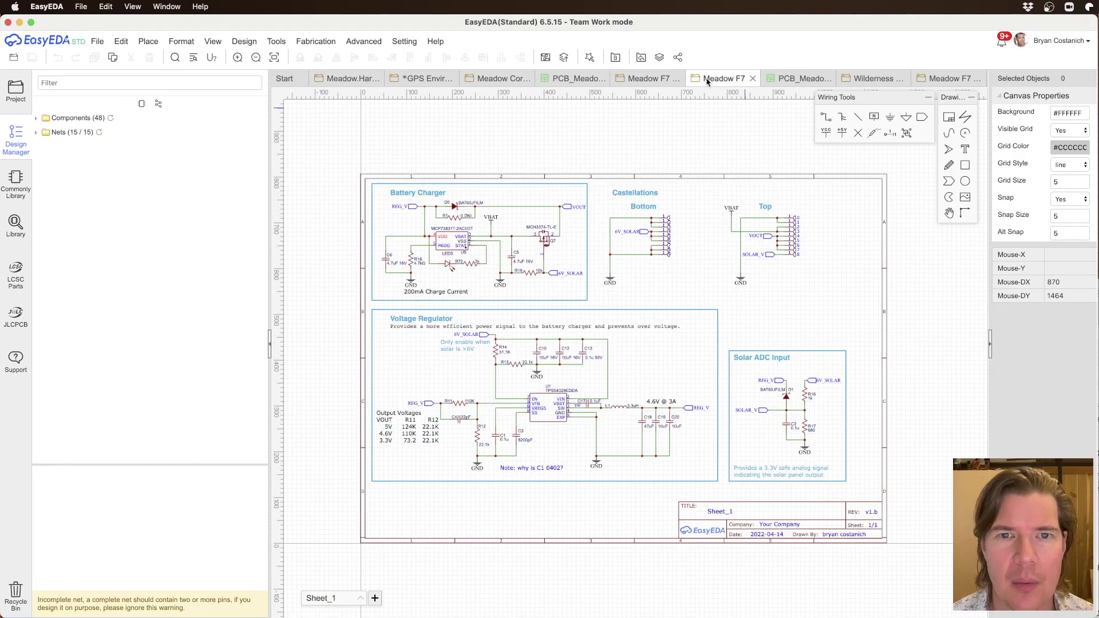
click(427, 78)
right_drag(842, 492, 832, 473)
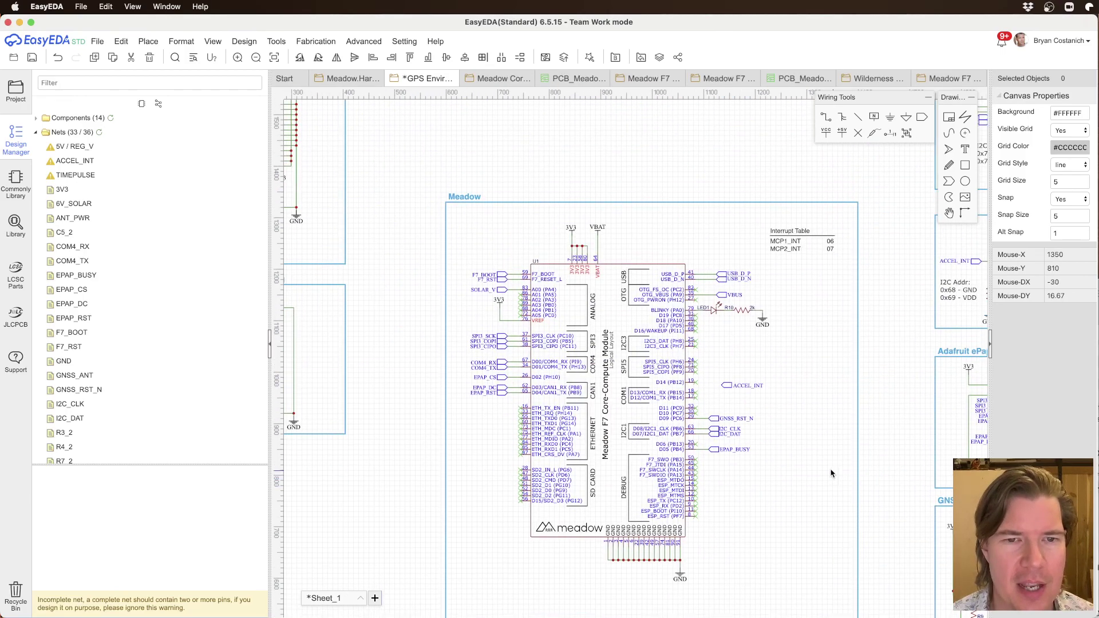
right_drag(737, 409, 617, 314)
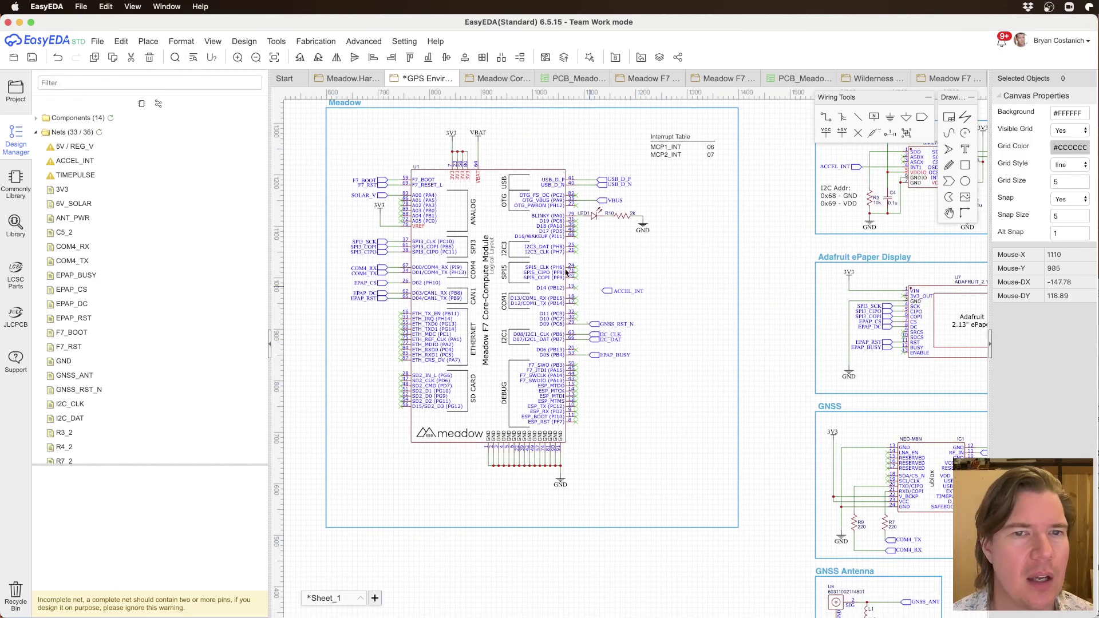
Step: Open Sheet_1 of the Meadow F7 Core Compute Test Fixture Breakout v1.b project and select its four Stackup/Controlled Impedance text lines for copying
click(16, 90)
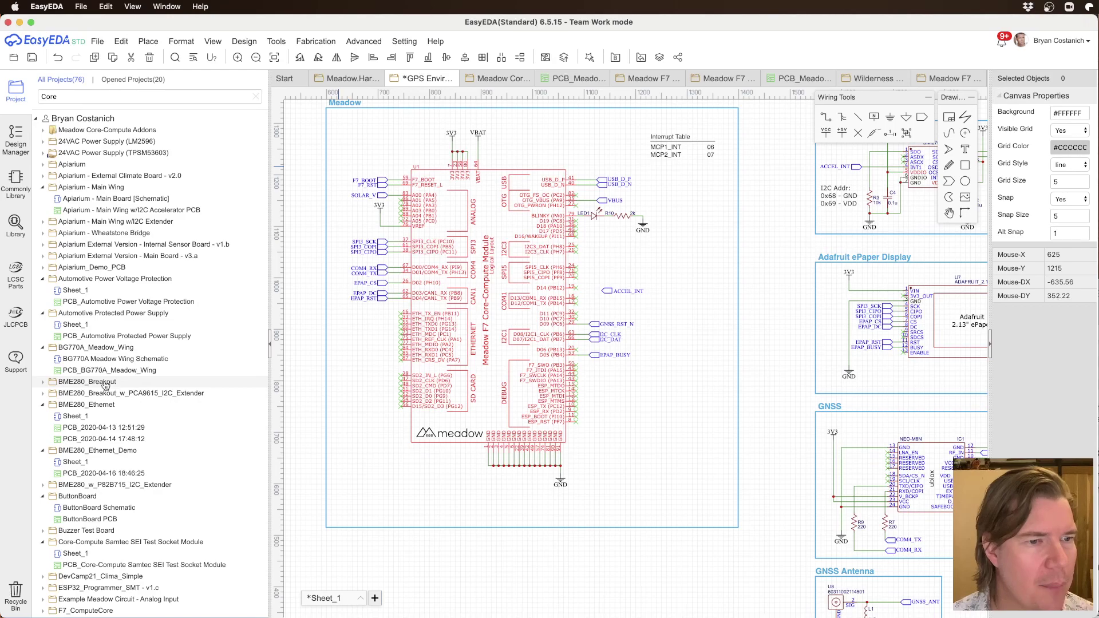
scroll(117, 276, down, 15)
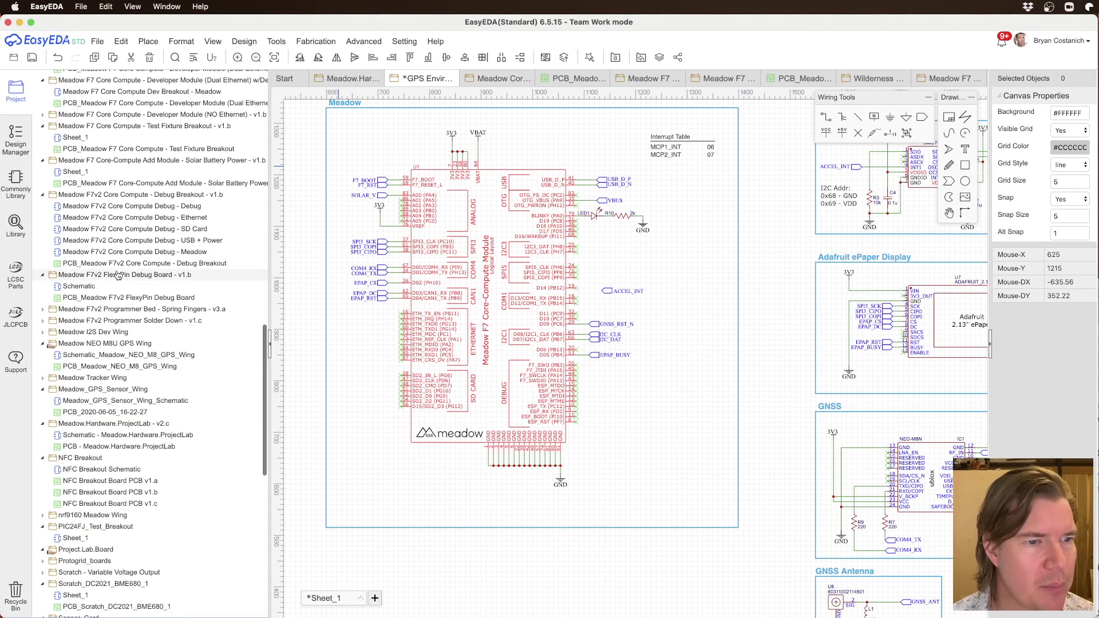
click(71, 138)
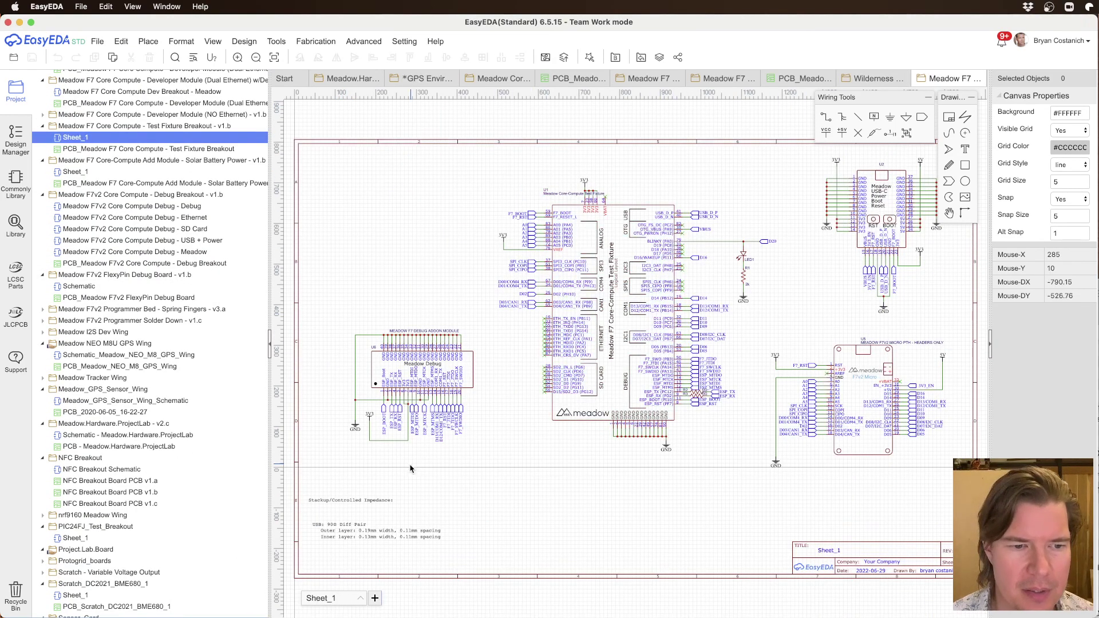
right_drag(410, 468, 601, 345)
scroll(553, 380, up, 2)
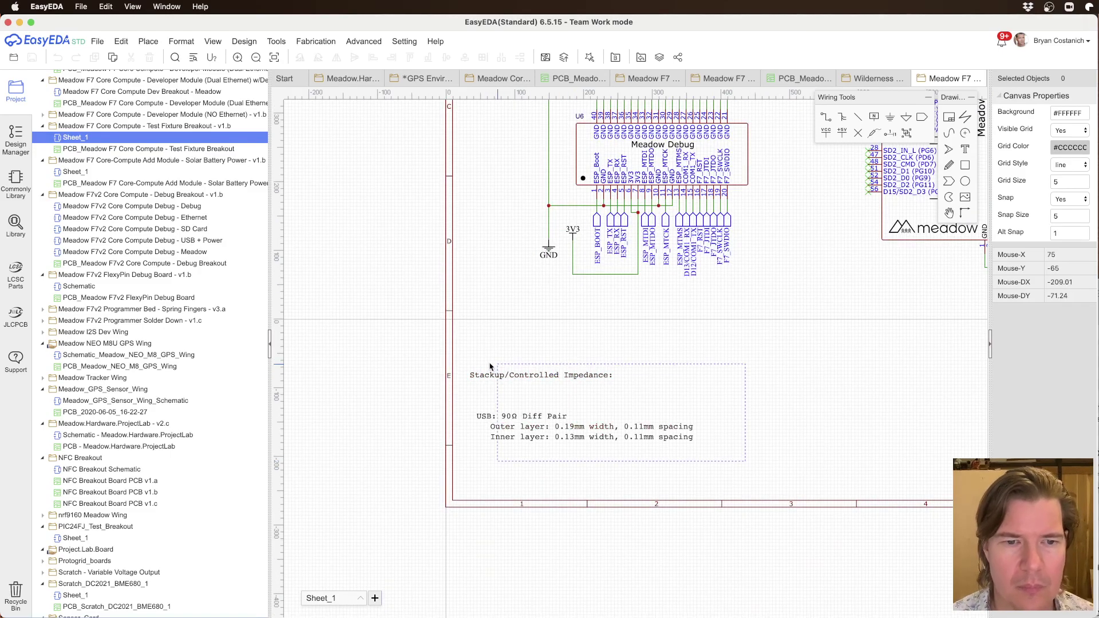
drag(747, 463, 463, 365)
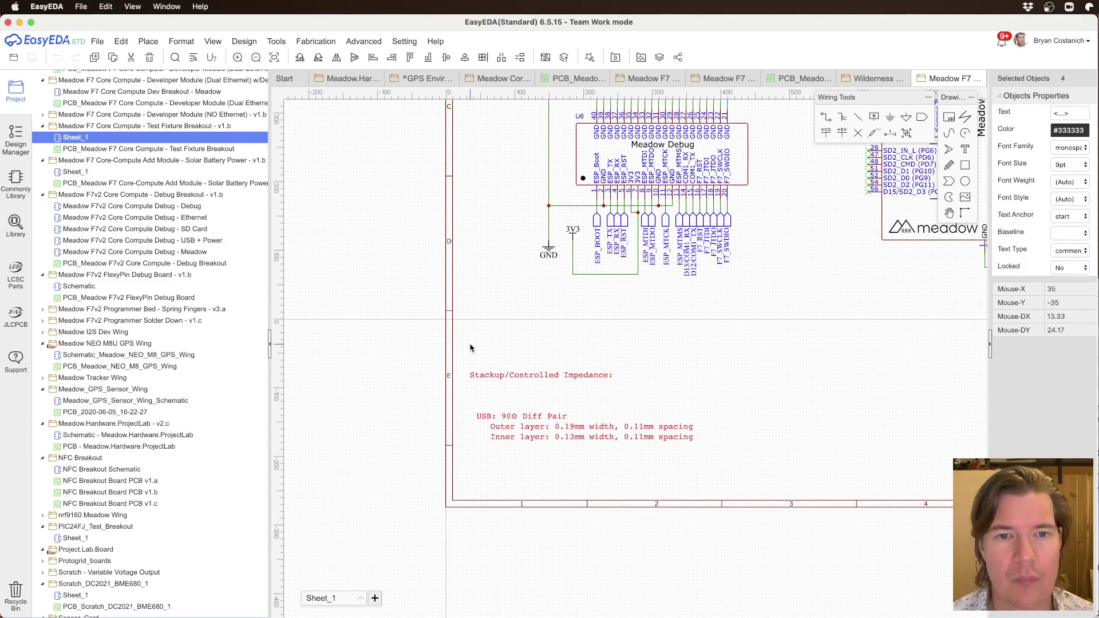
Step: Paste the Stackup/Controlled Impedance notes into the lower-left corner of the GPS schematic sheet
click(426, 78)
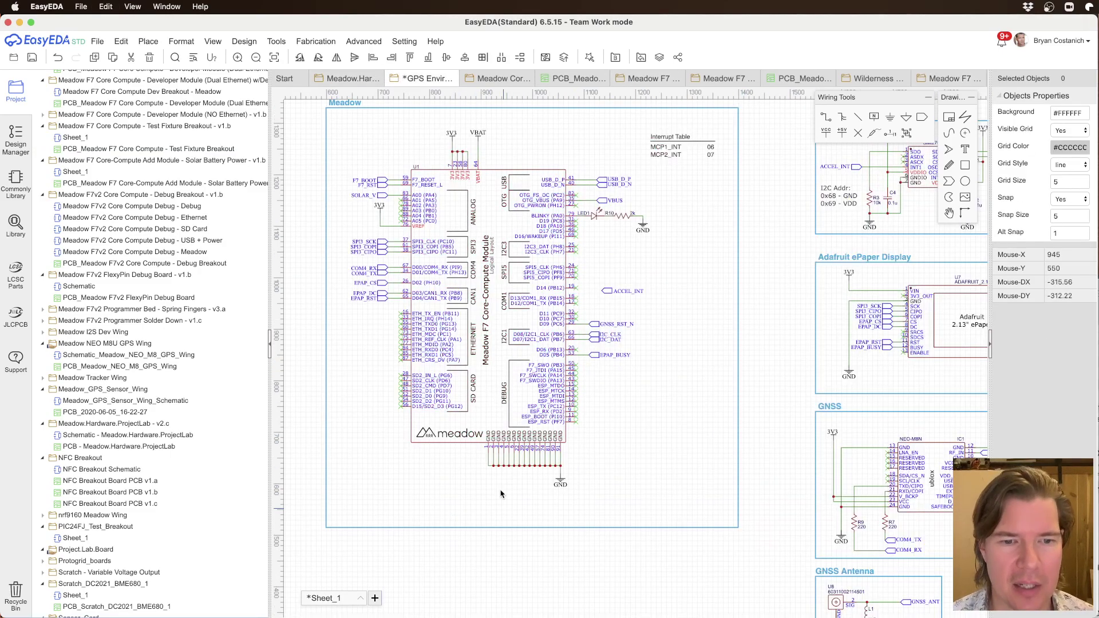
scroll(426, 503, down, 10)
scroll(427, 502, left, 10)
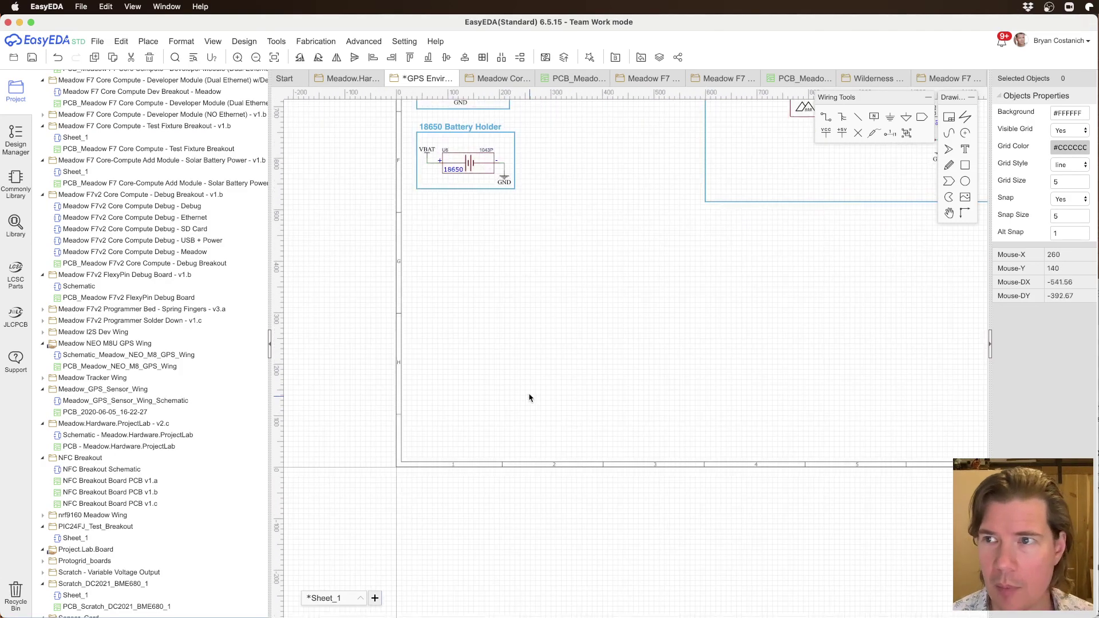
scroll(501, 343, down, 2)
key(super+v)
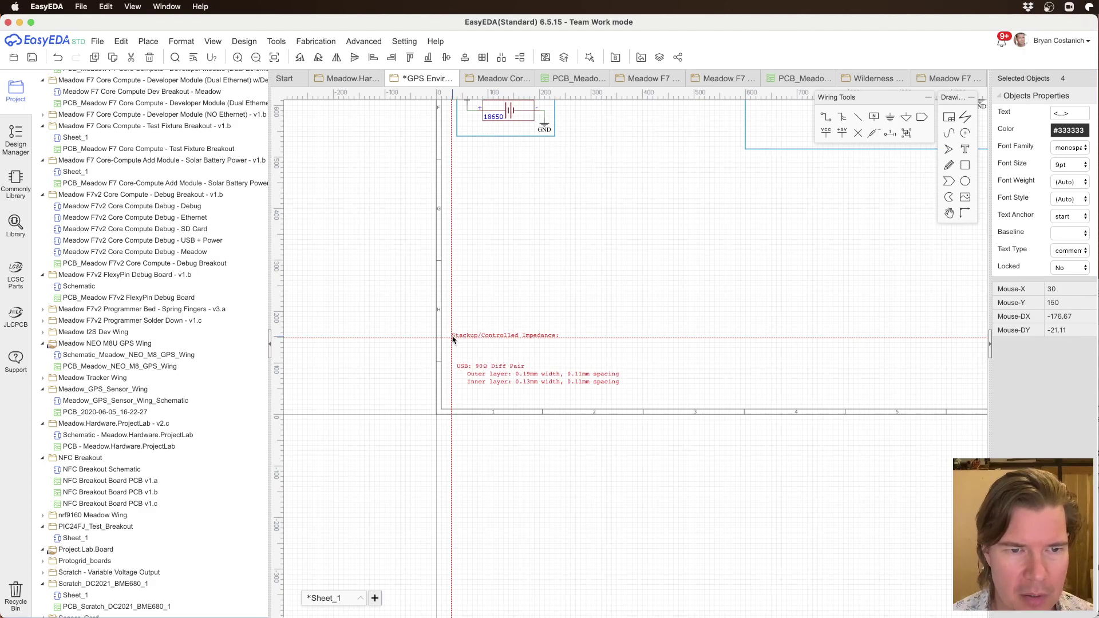
click(453, 340)
Step: Duplicate the three USB 90Ω Diff Pair, outer layer and inner layer lines directly beneath the Stackup/Controlled Impedance heading
scroll(515, 343, up, 3)
click(367, 416)
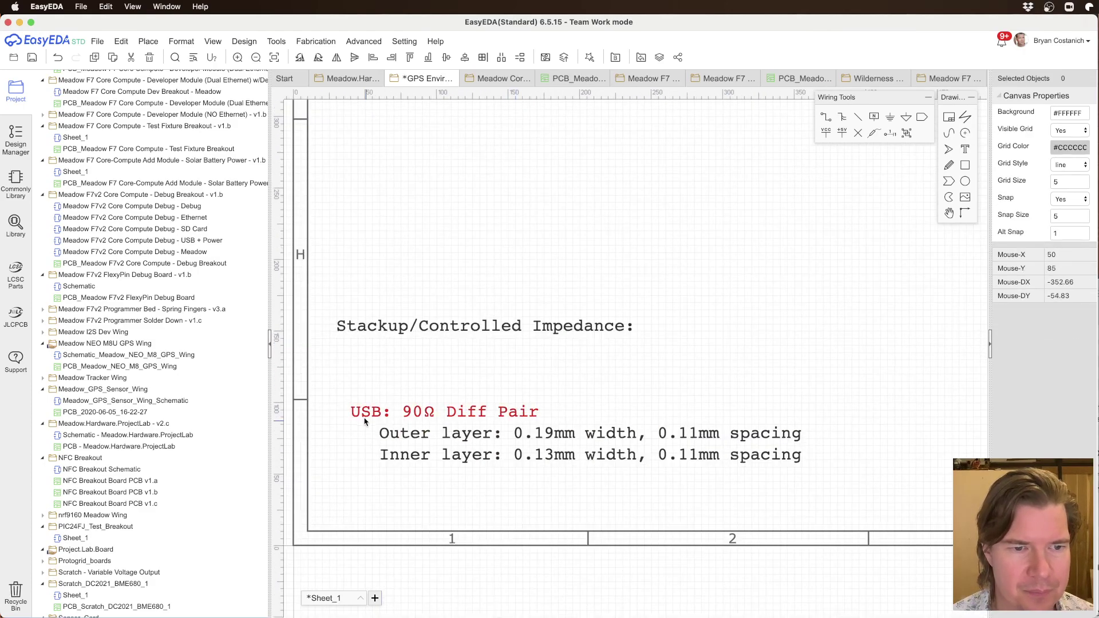
shift+click(421, 430)
shift+click(441, 457)
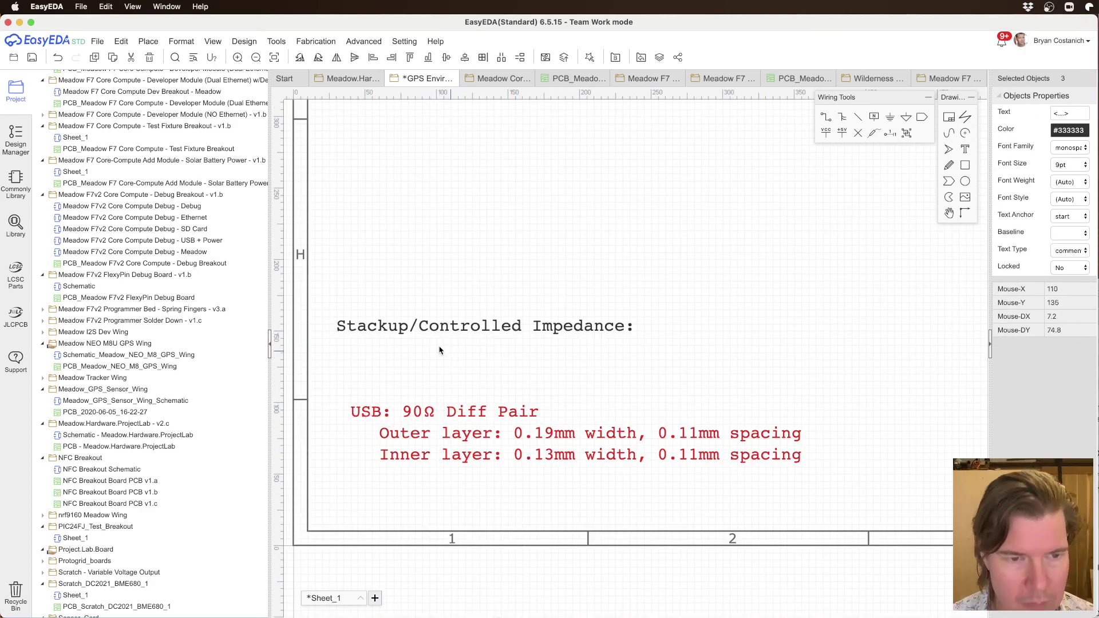
key(ctrl+c)
key(ctrl+v)
click(350, 358)
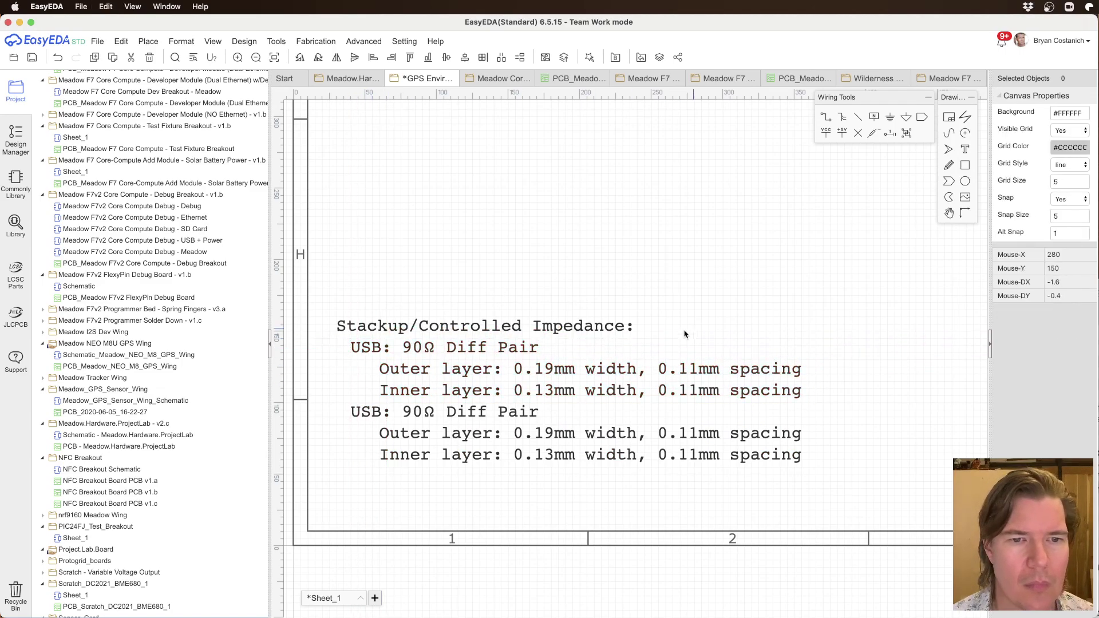
Step: Change the lower USB line of the impedance notes to "GNSS Antenna: 50Ω" and save the schematic
drag(357, 346, 525, 395)
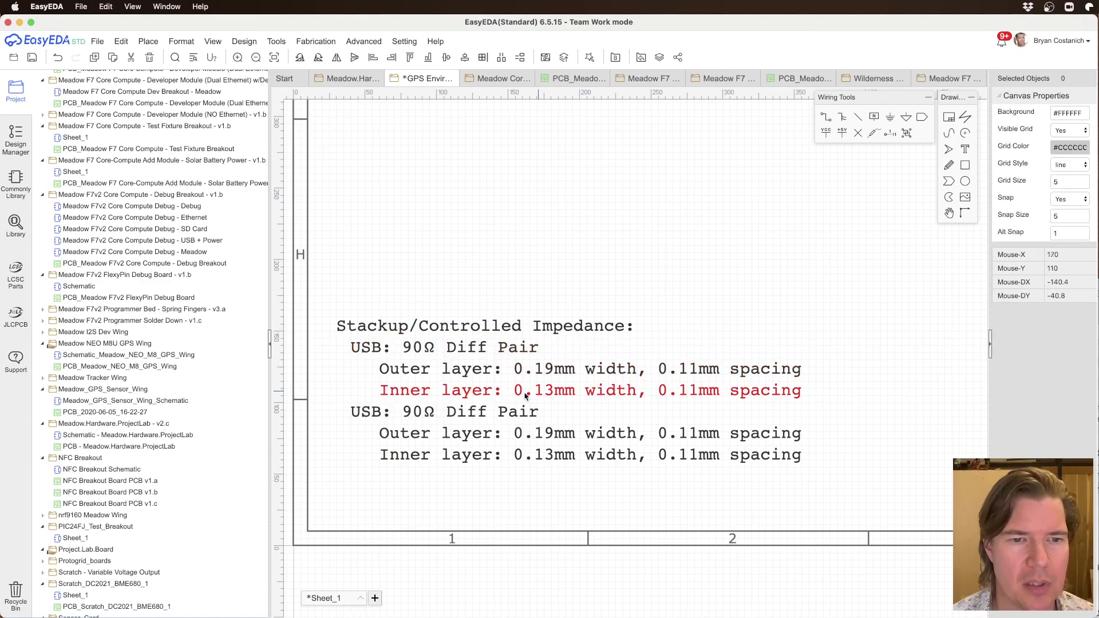
double_click(361, 407)
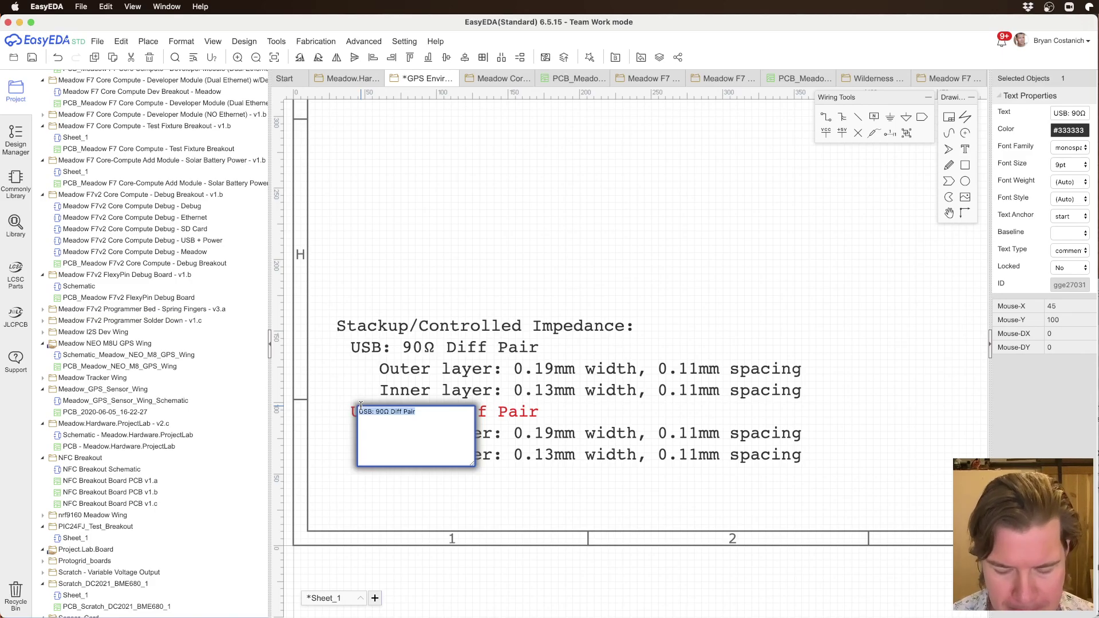
text(GNSS Antenna: 50Ω)
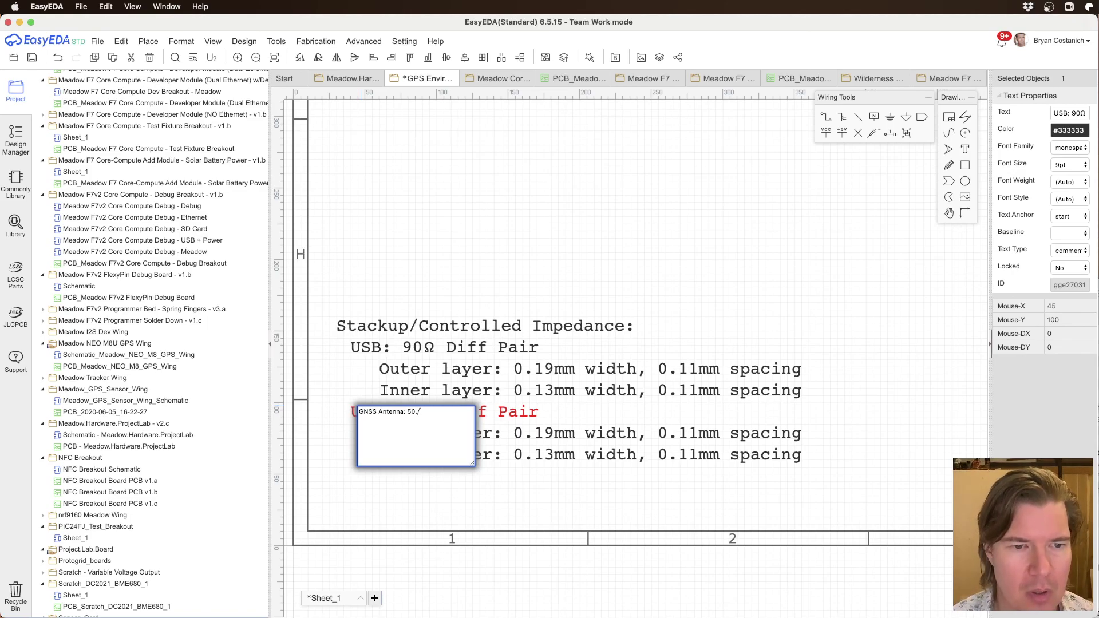
key(Return)
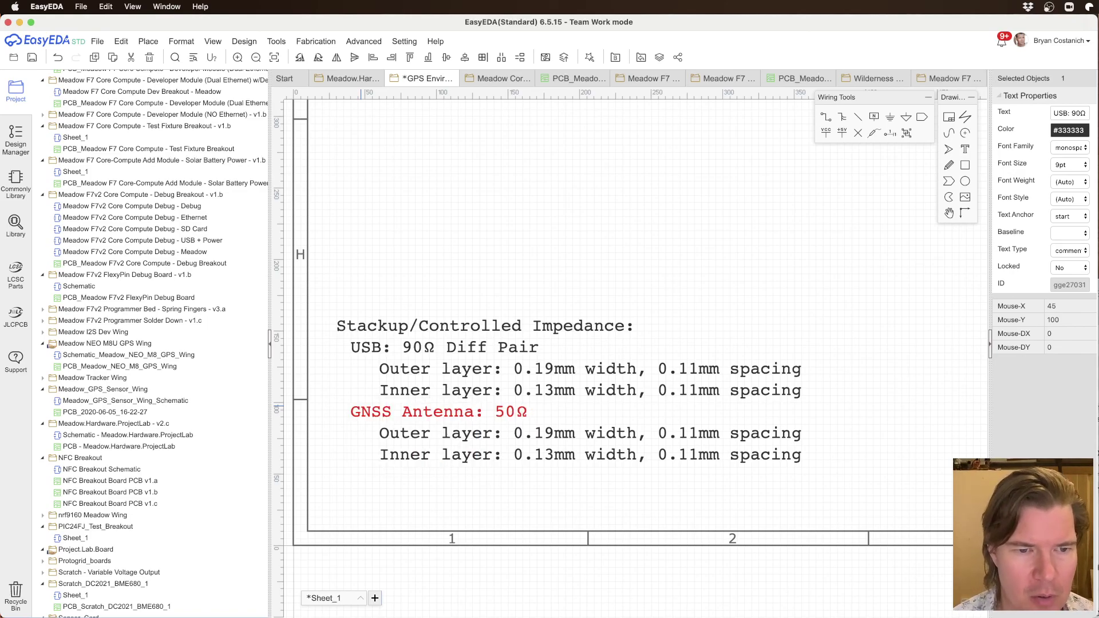
click(509, 461)
click(726, 472)
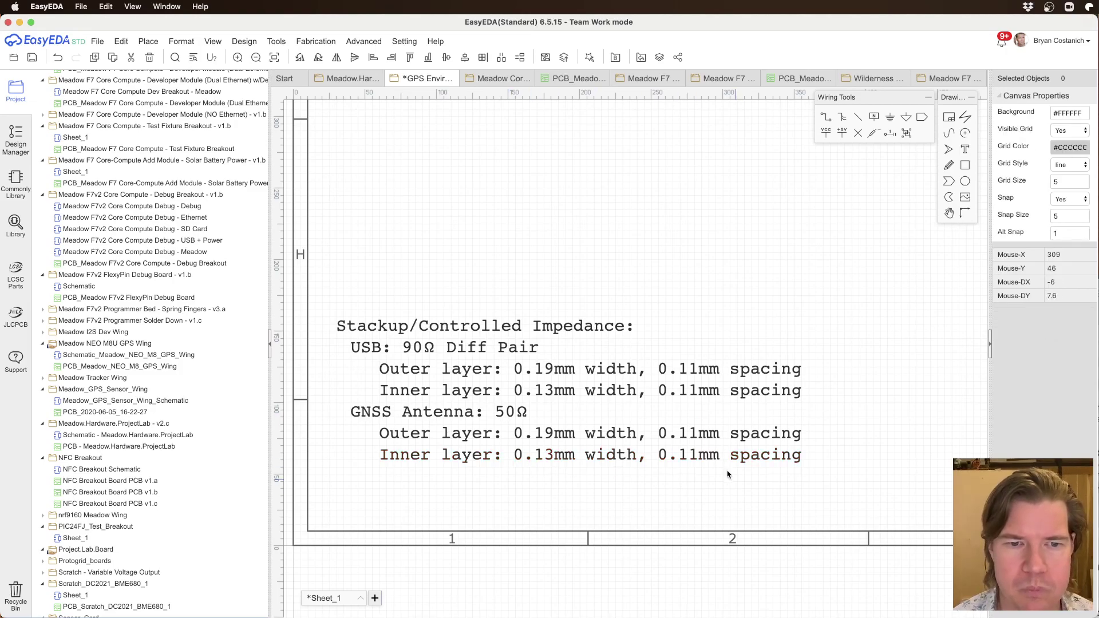
scroll(651, 456, down, 3)
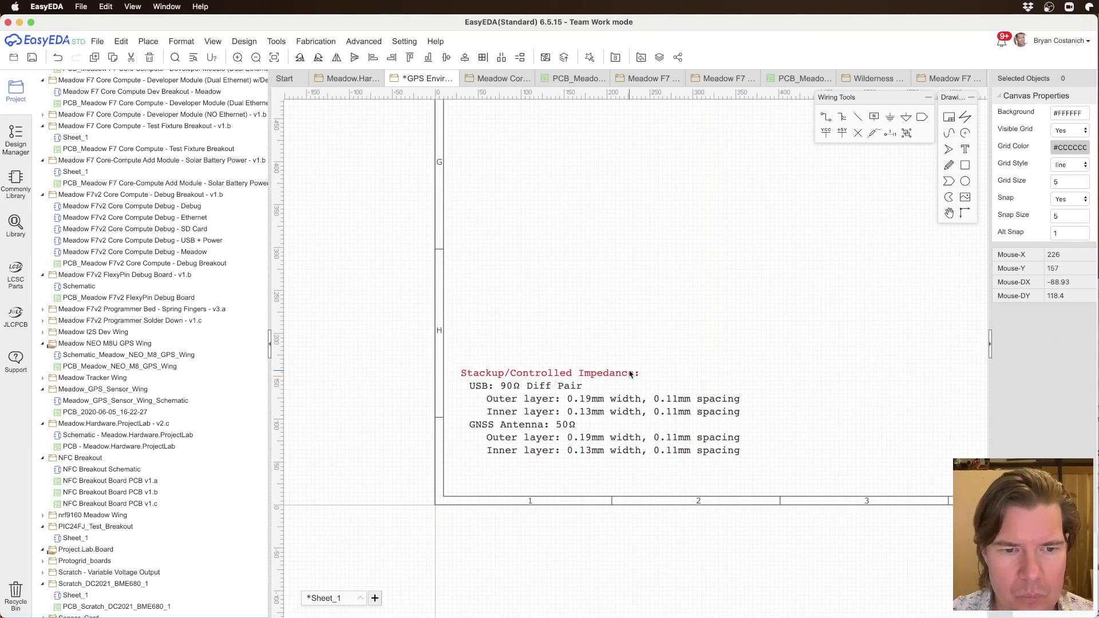
key(super+s)
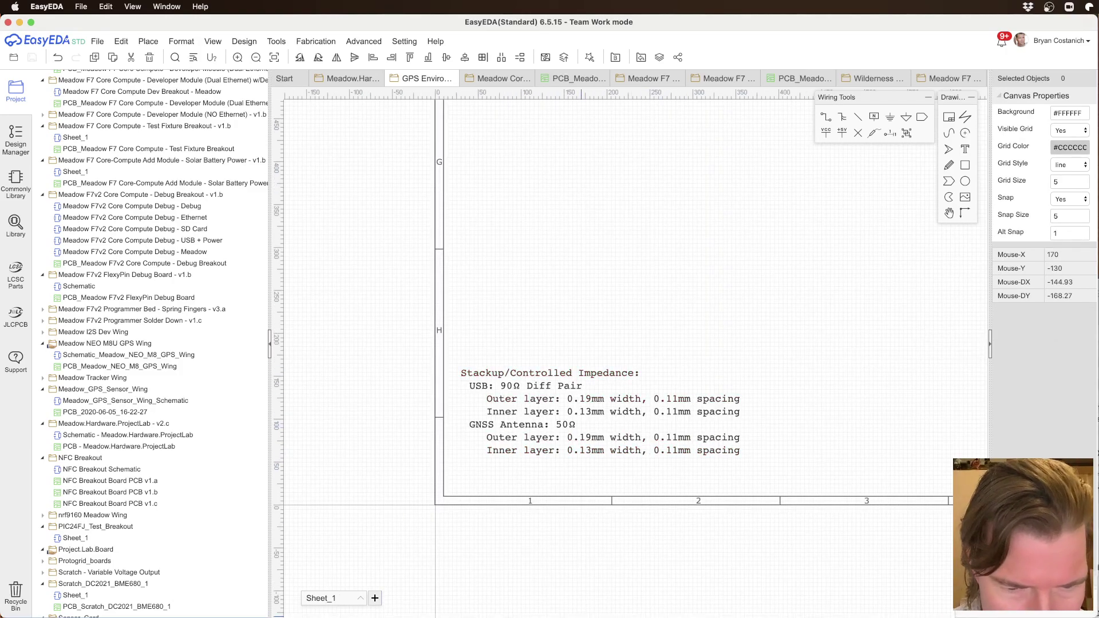
Step: Switch to Chrome and open jlcpcb.com in a new tab
key(super+Tab)
key(super+Tab)
key(super+Tab)
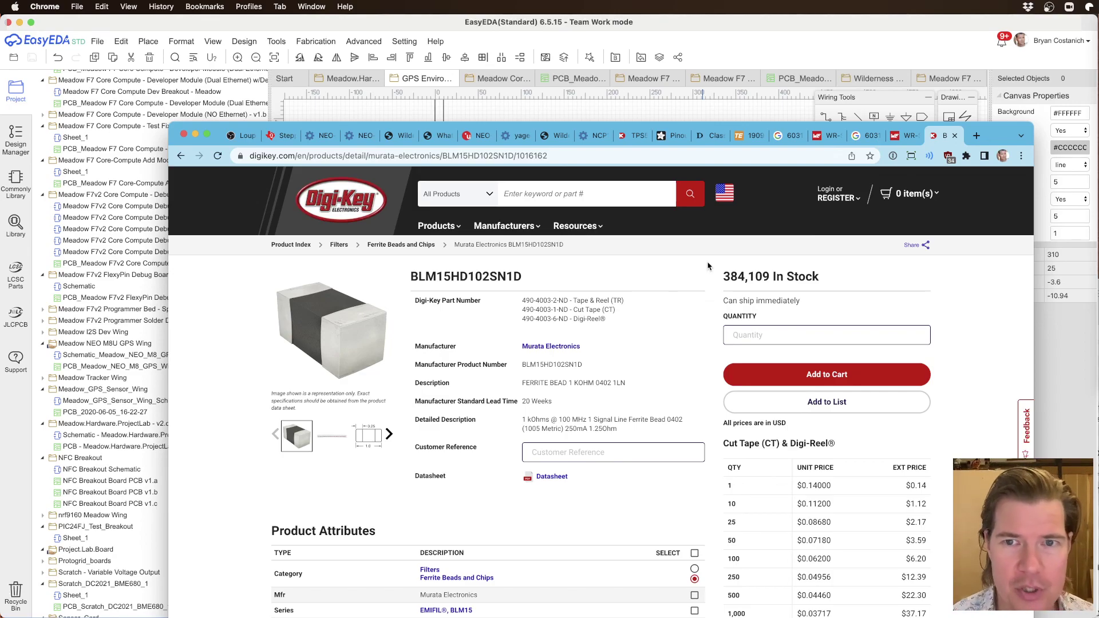
drag(1011, 146, 990, 111)
key(super+t)
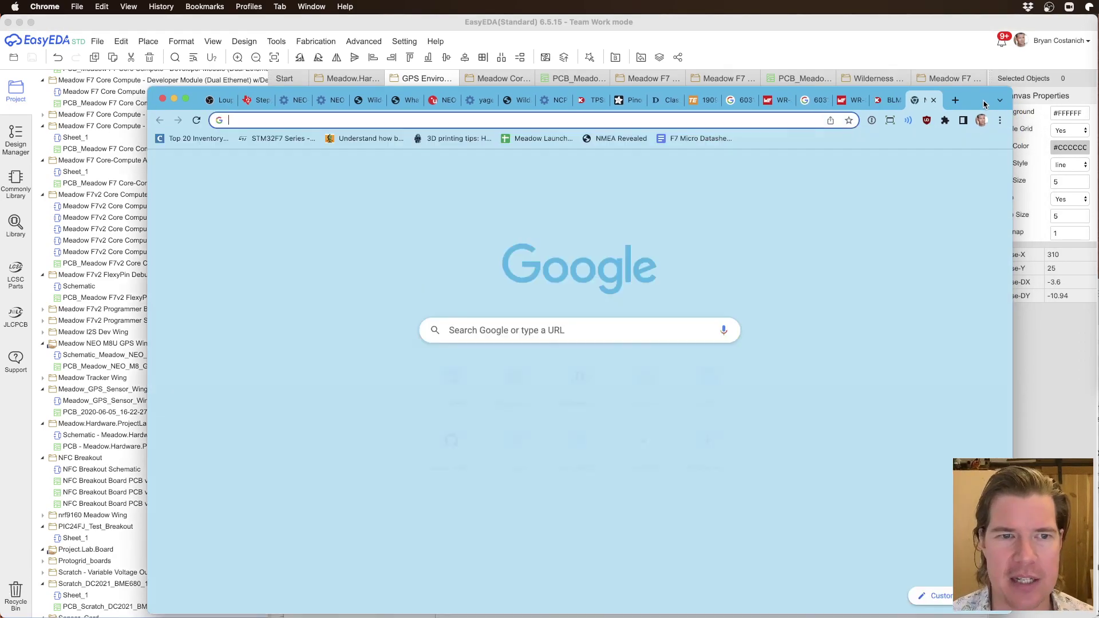
text(jlcpcb.com)
key(Return)
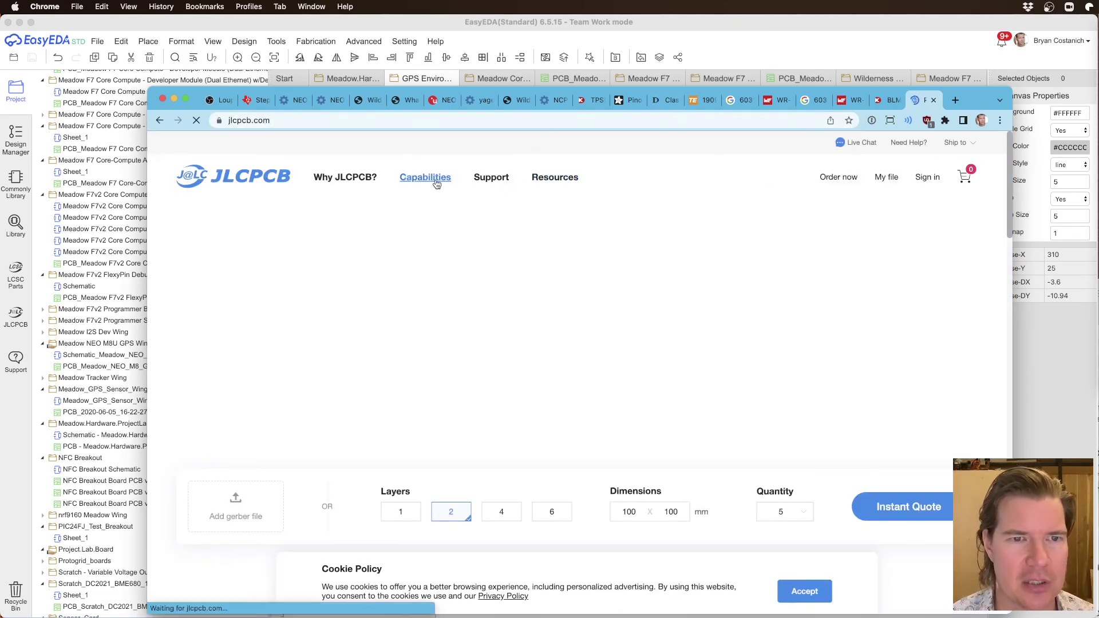
Step: Open JLCPCB's PCB capabilities page and follow it to the Controlled Impedance PCB Layer Stackup page
click(435, 181)
scroll(495, 283, down, 5)
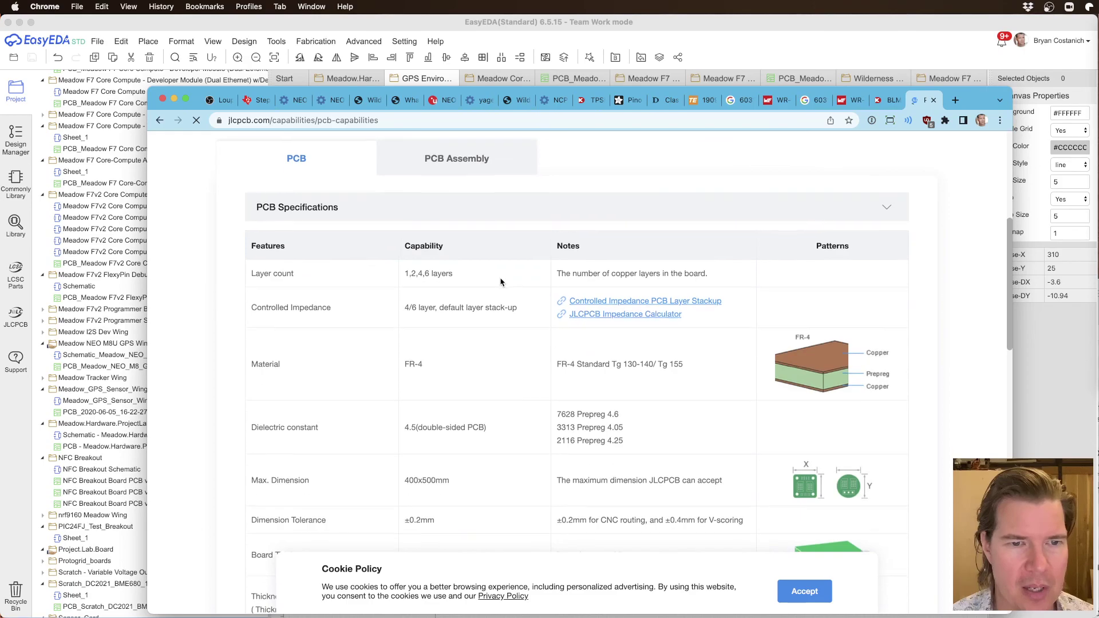
click(664, 325)
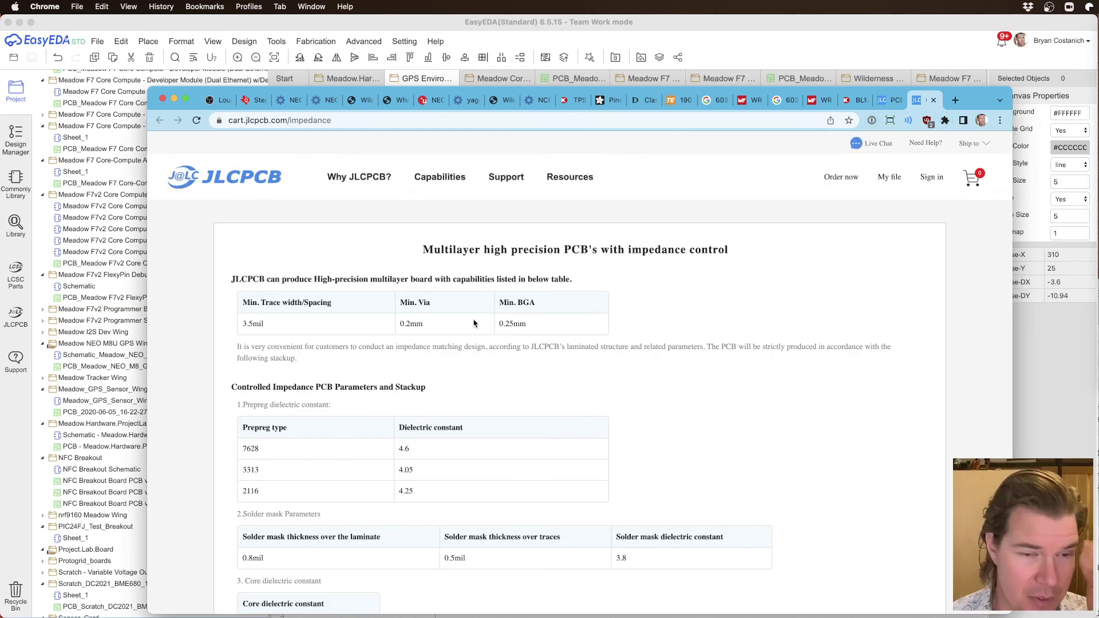
Step: Examine the 4-layer 1.6mm impedance control stackup tables, comparing JLC7628 with JLC3313, and highlight the JLC7628 name
scroll(474, 324, down, 5)
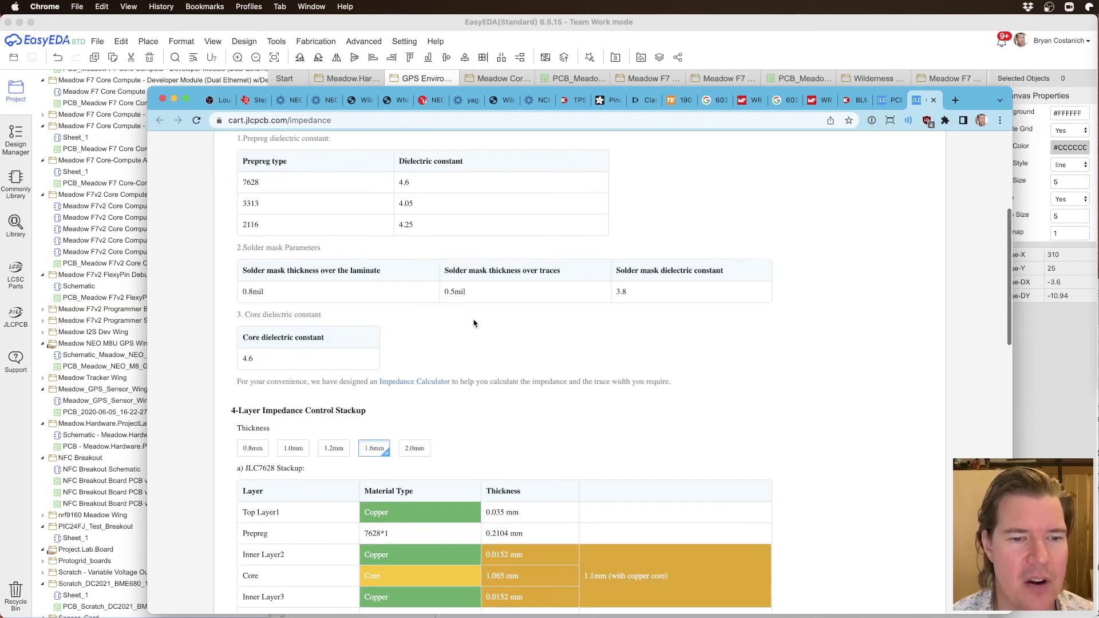
scroll(474, 324, down, 7)
scroll(308, 318, up, 4)
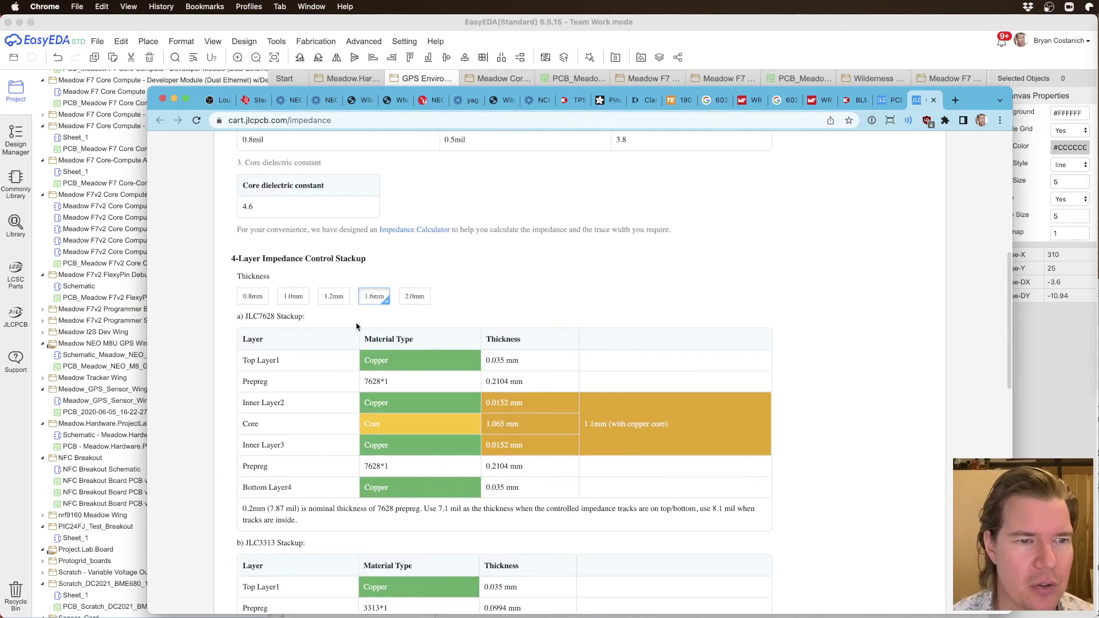
scroll(356, 326, down, 8)
scroll(344, 298, up, 10)
scroll(327, 252, down, 5)
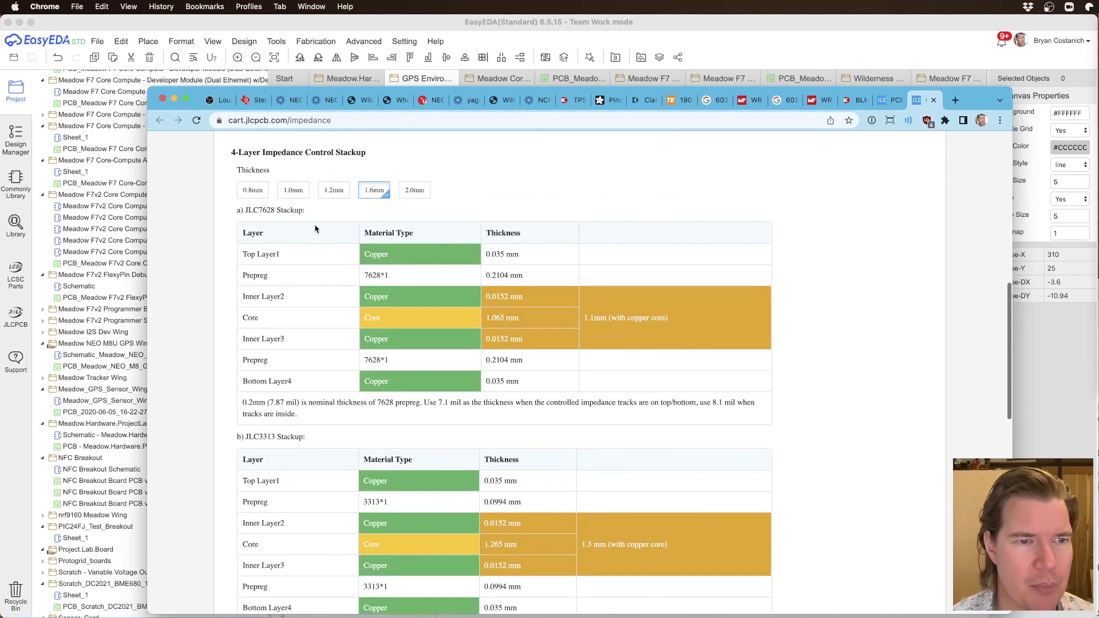
drag(305, 211, 245, 205)
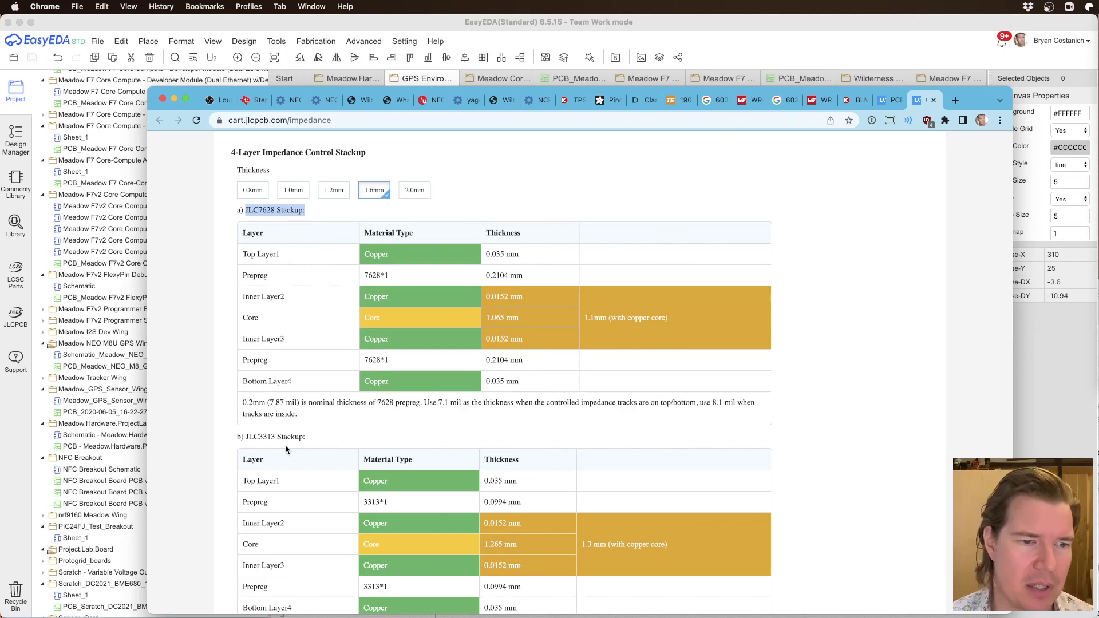
double_click(262, 436)
scroll(326, 405, down, 4)
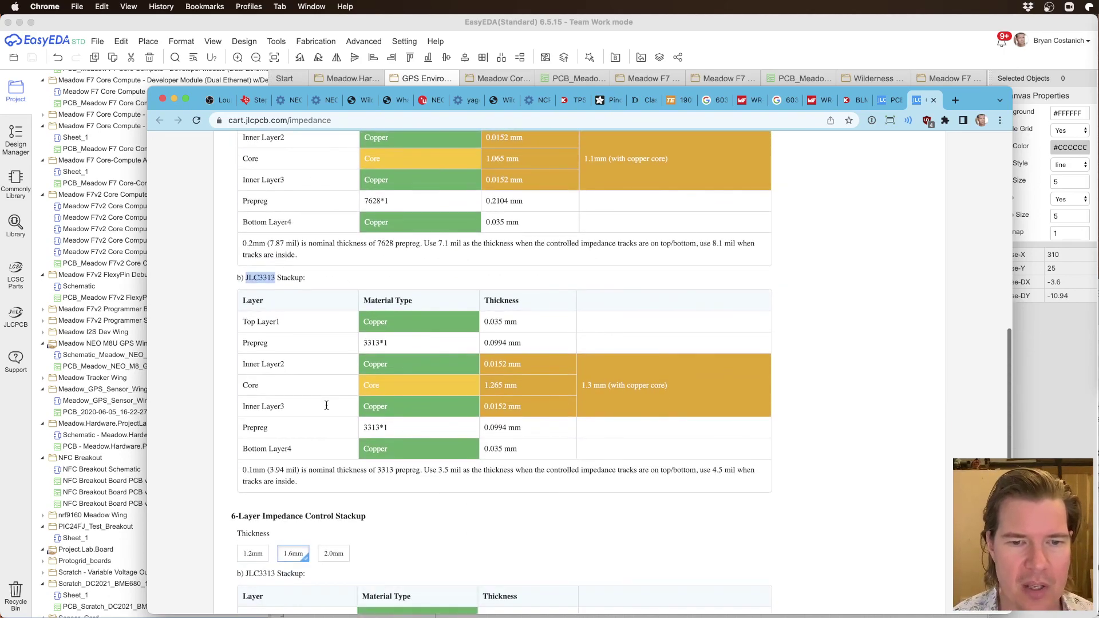
scroll(326, 404, up, 3)
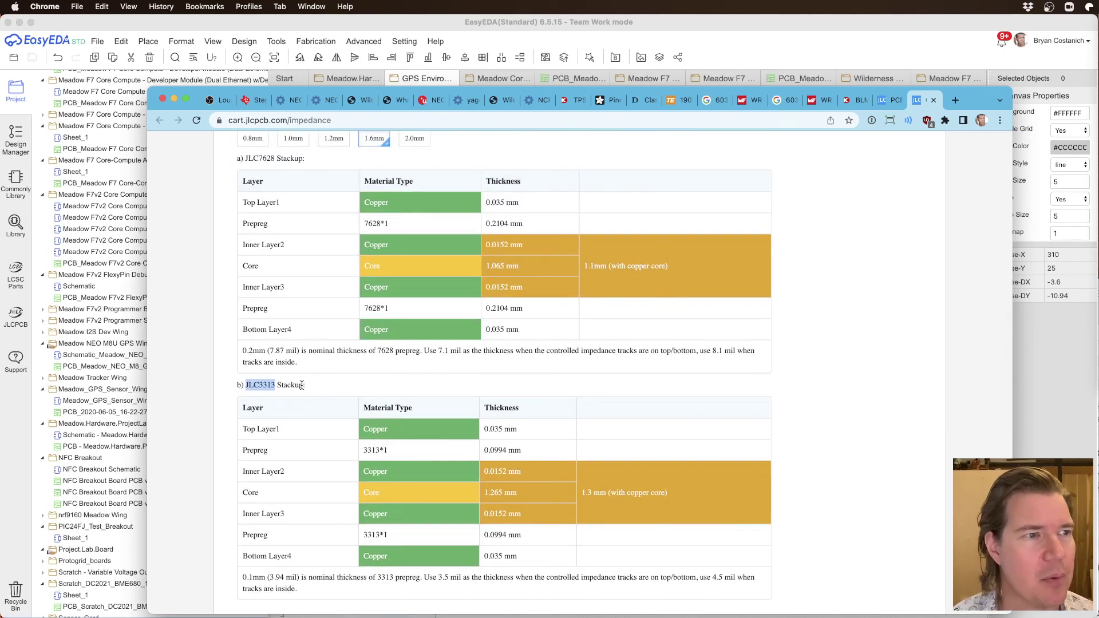
scroll(269, 177, up, 1)
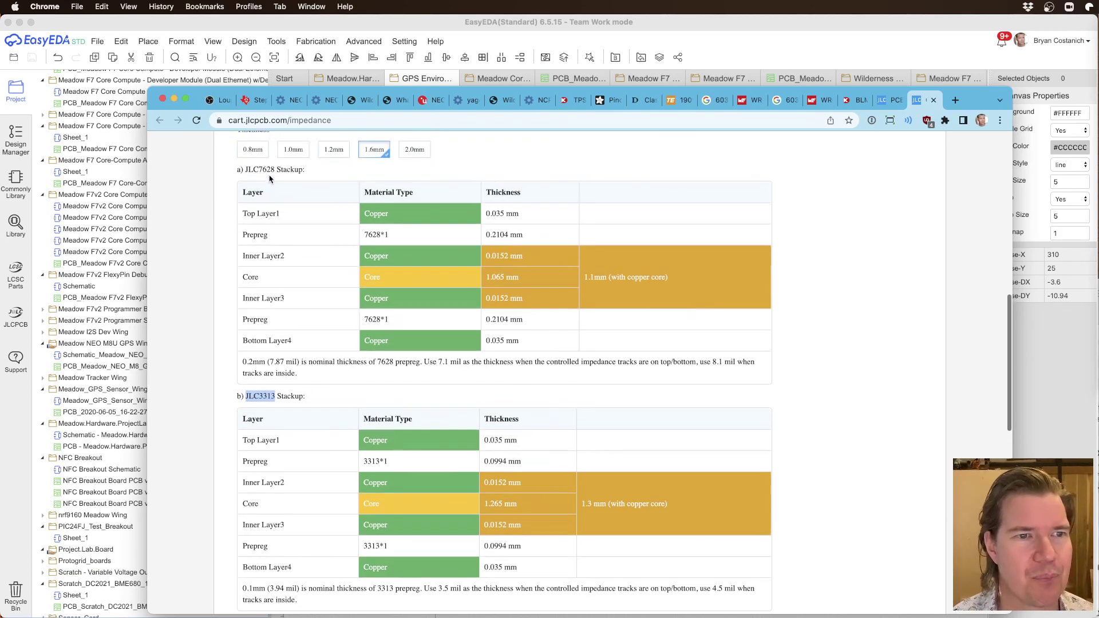
click(263, 175)
double_click(263, 175)
scroll(380, 339, up, 1)
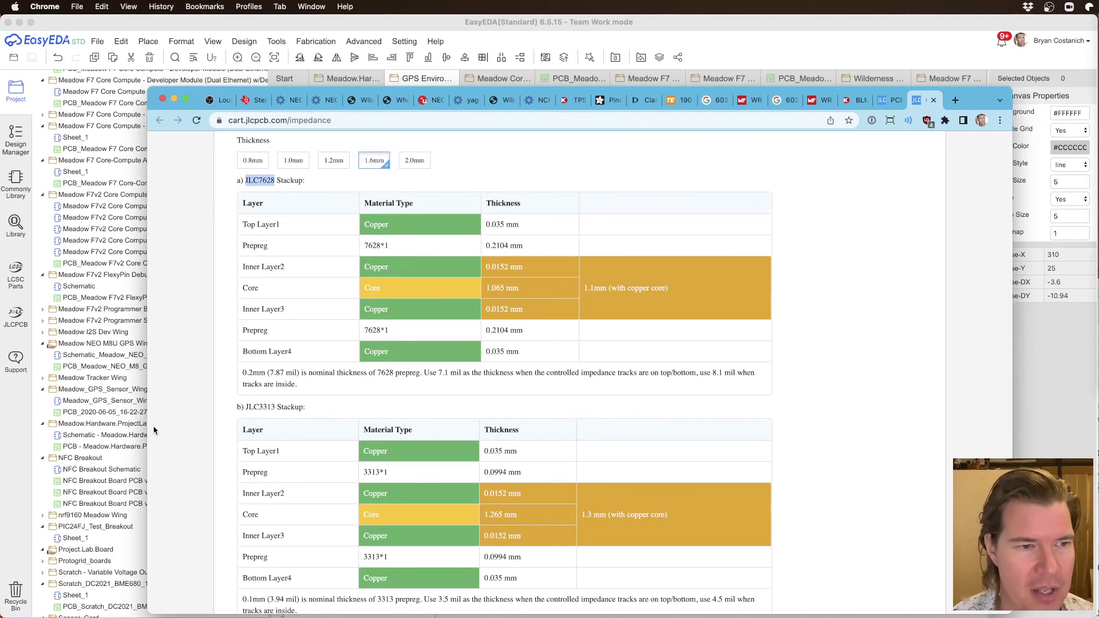
click(131, 432)
click(642, 396)
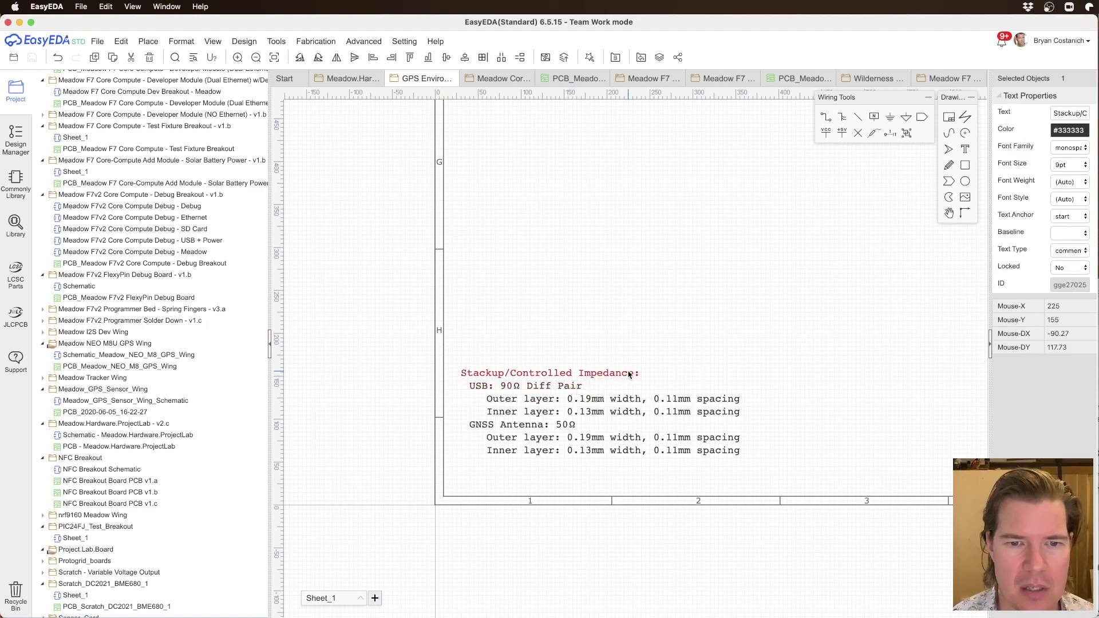
click(670, 397)
click(493, 381)
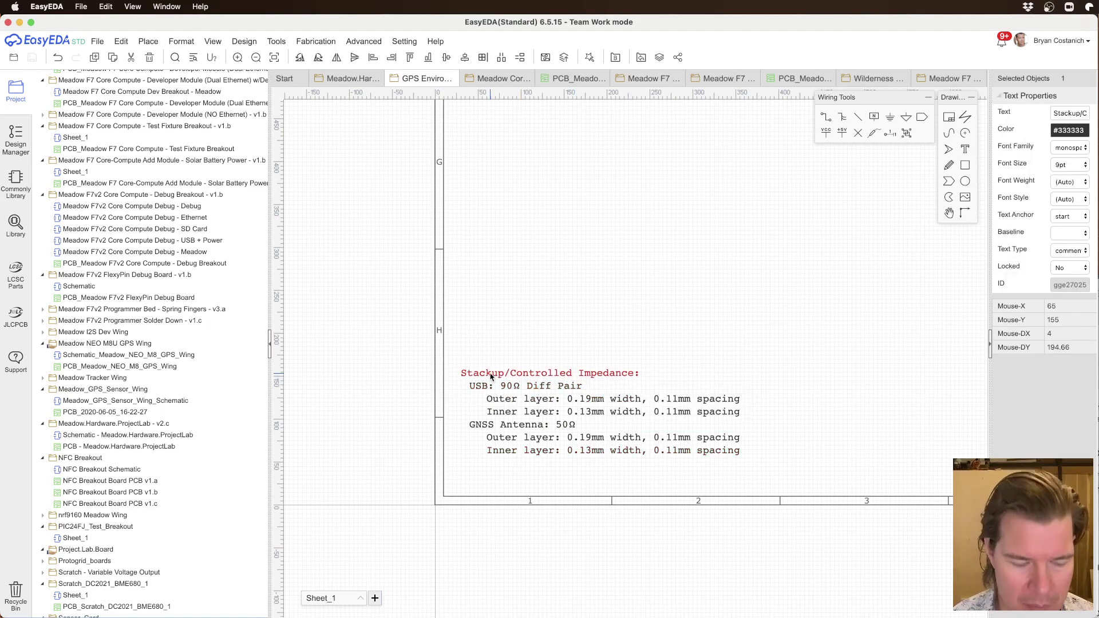
key(ctrl+c)
key(ctrl+v)
click(493, 483)
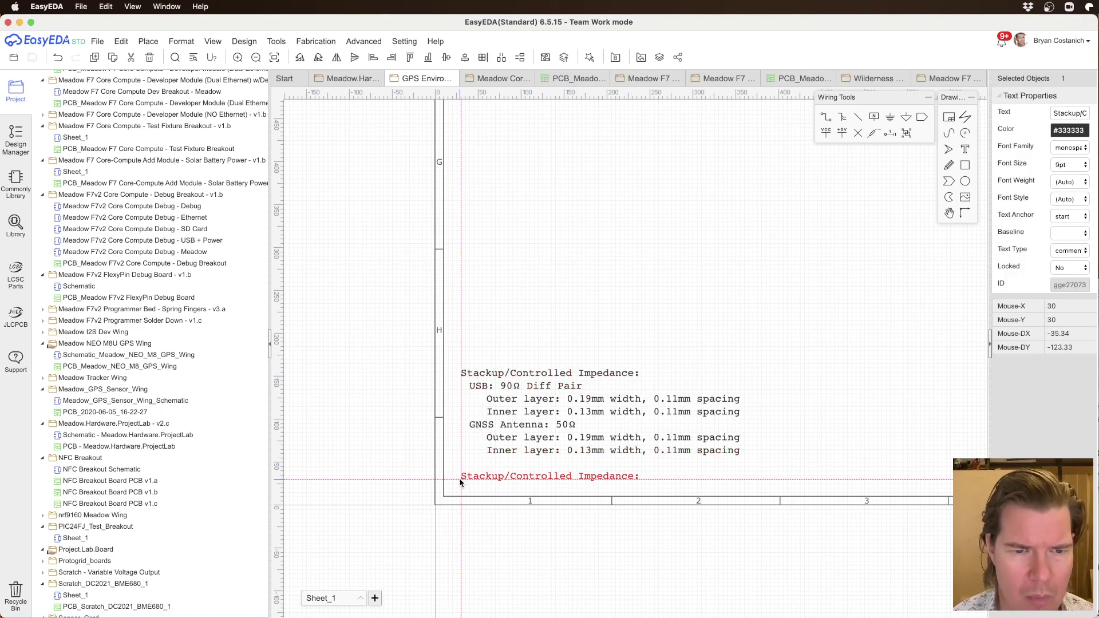
double_click(492, 477)
key(BackSpace)
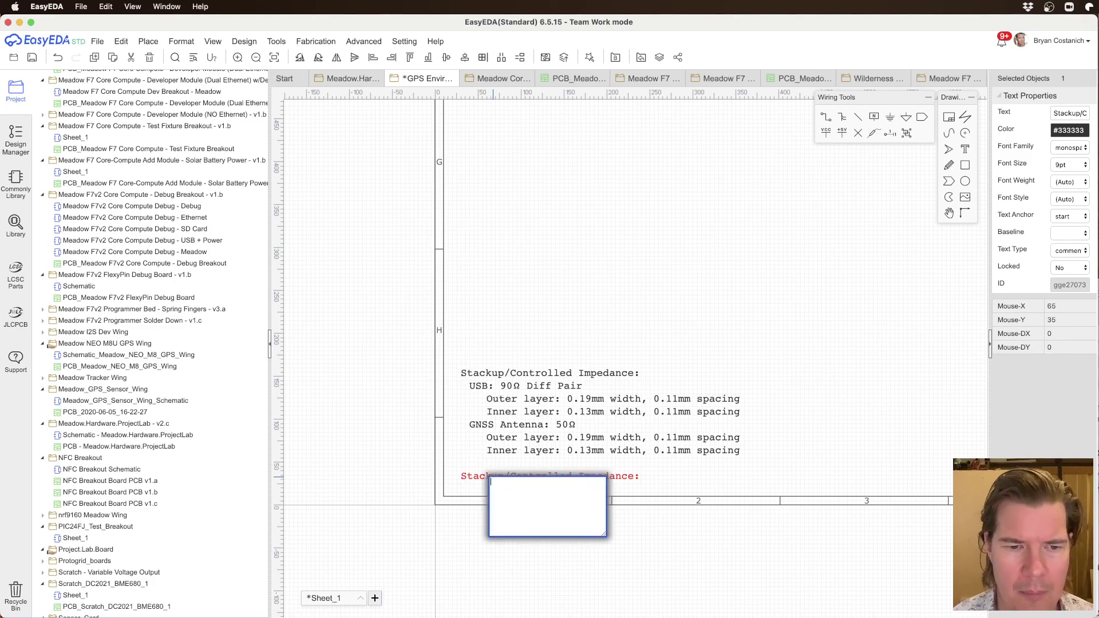
key(Return)
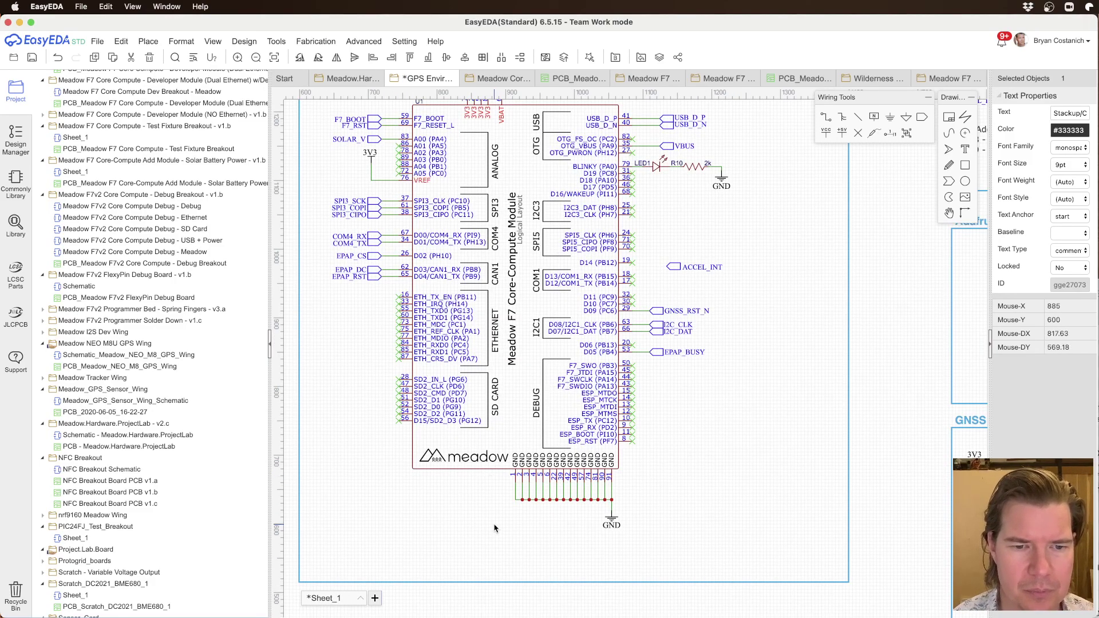
scroll(493, 527, down, 5)
right_drag(456, 565, 795, 363)
scroll(707, 396, up, 5)
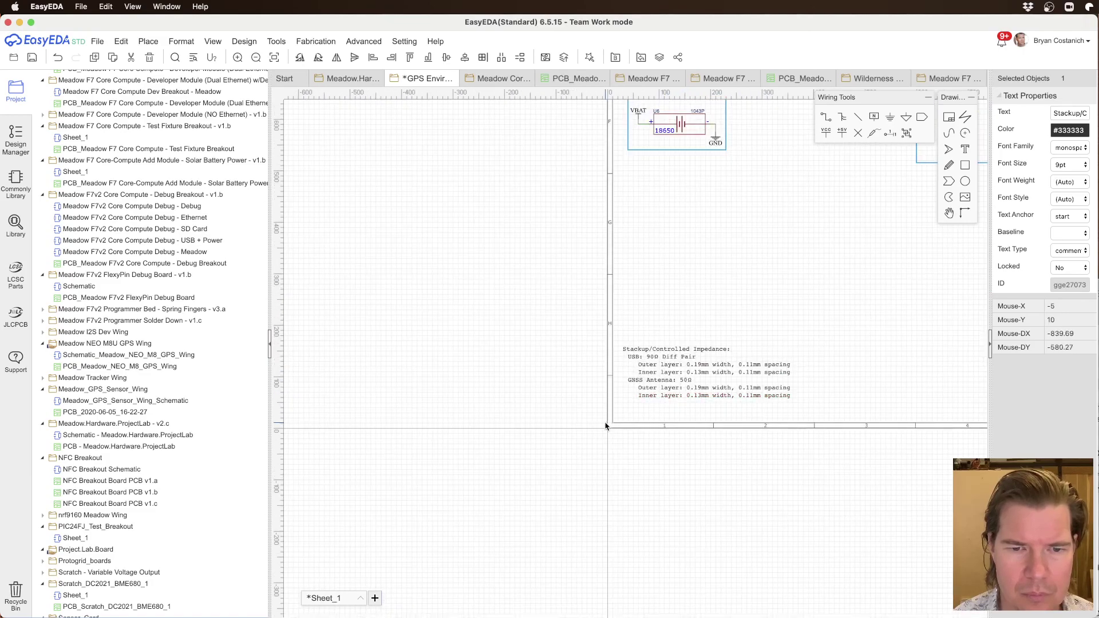
click(625, 408)
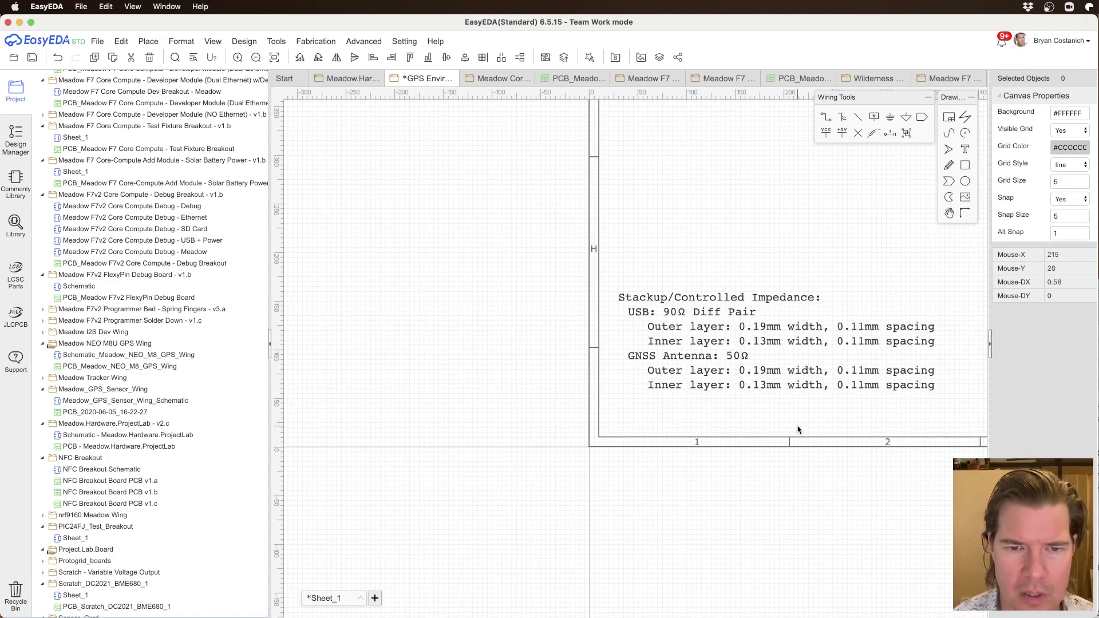
scroll(797, 429, down, 2)
right_drag(516, 428, 611, 415)
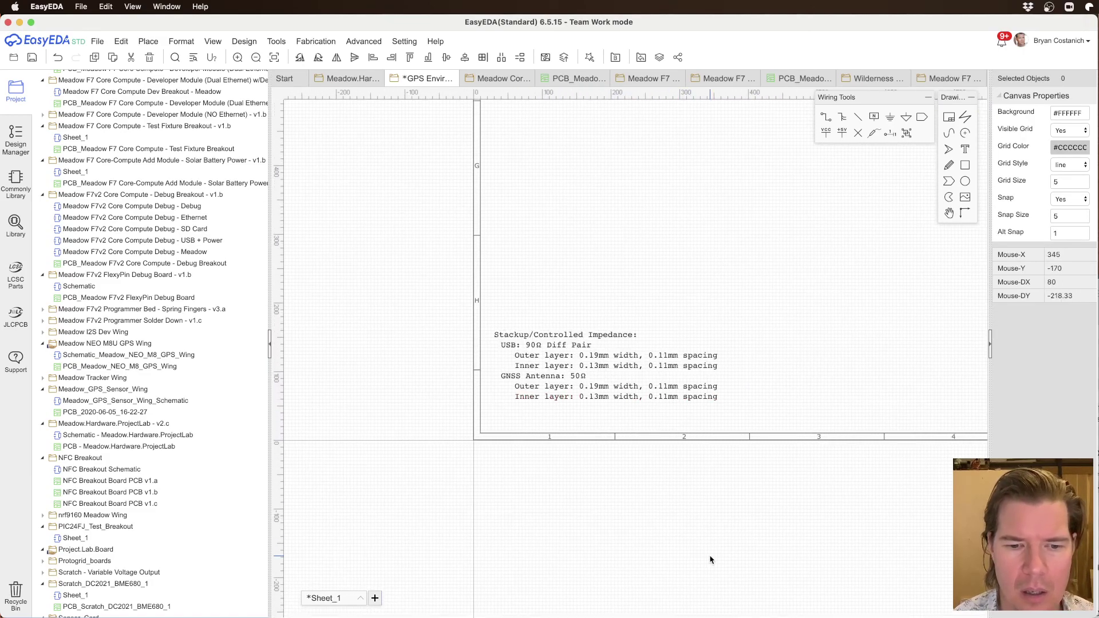
Step: Switch to EasyEDA and change the impedance notes heading to "Stackup/Controlled Impedance (JLC7628 Stackup):"
key(super+Tab)
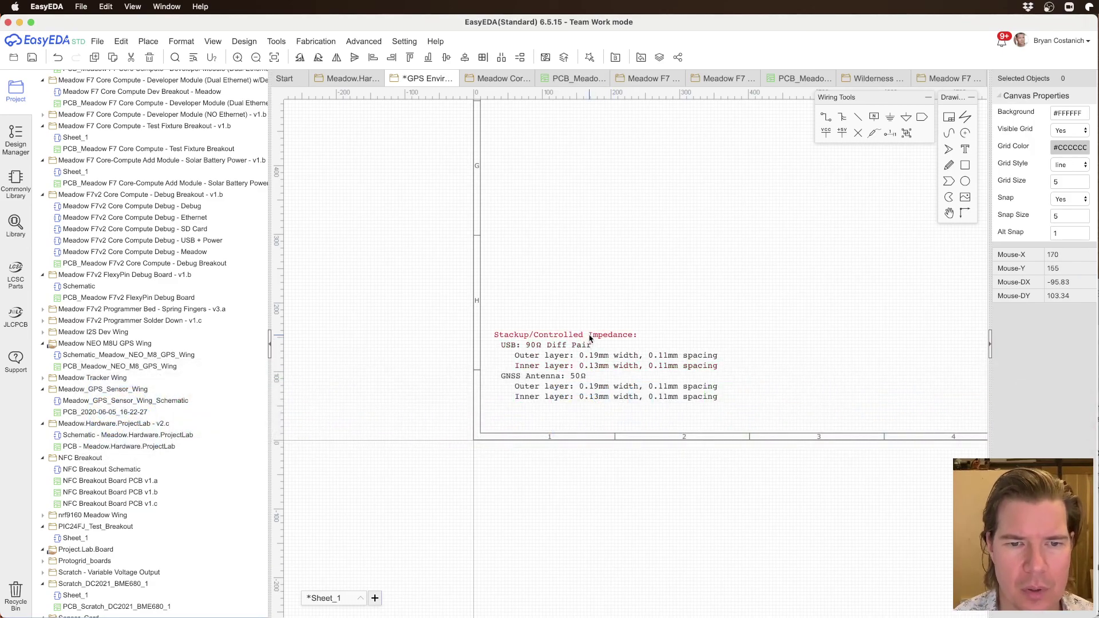
click(592, 336)
key(super+Tab)
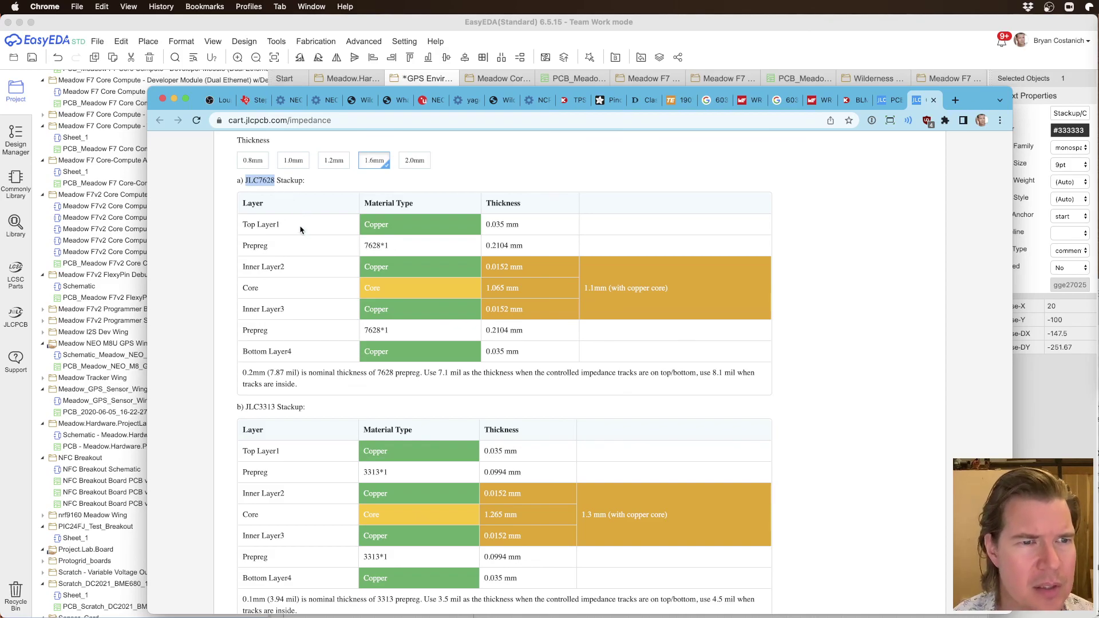
key(super+Tab)
double_click(588, 335)
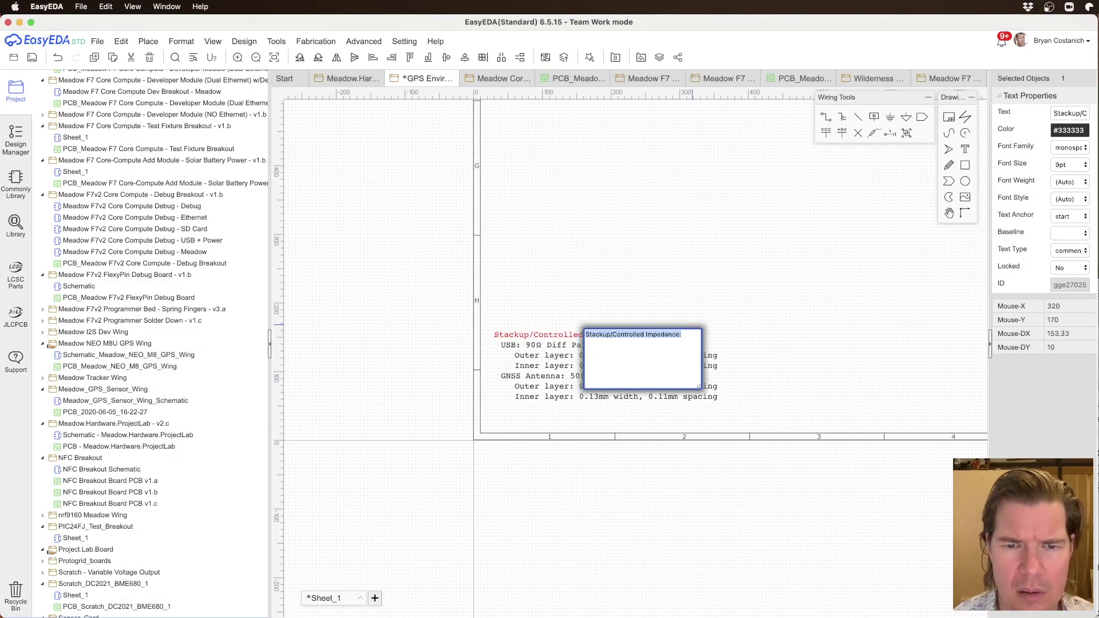
click(693, 330)
text((JLC7628 Stackup)
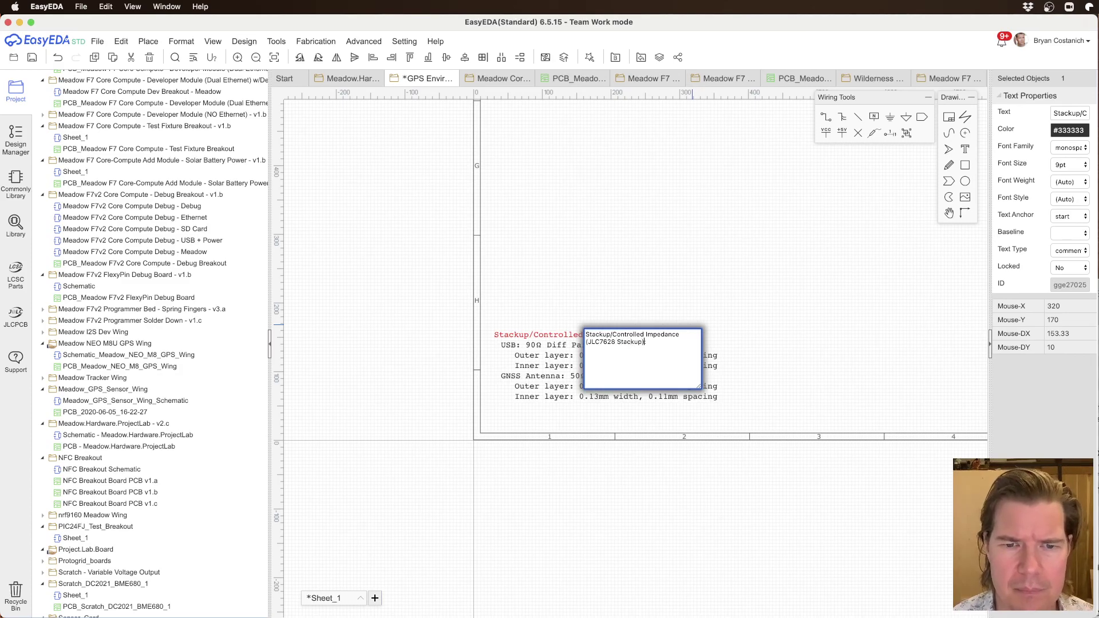
key(Return)
click(781, 329)
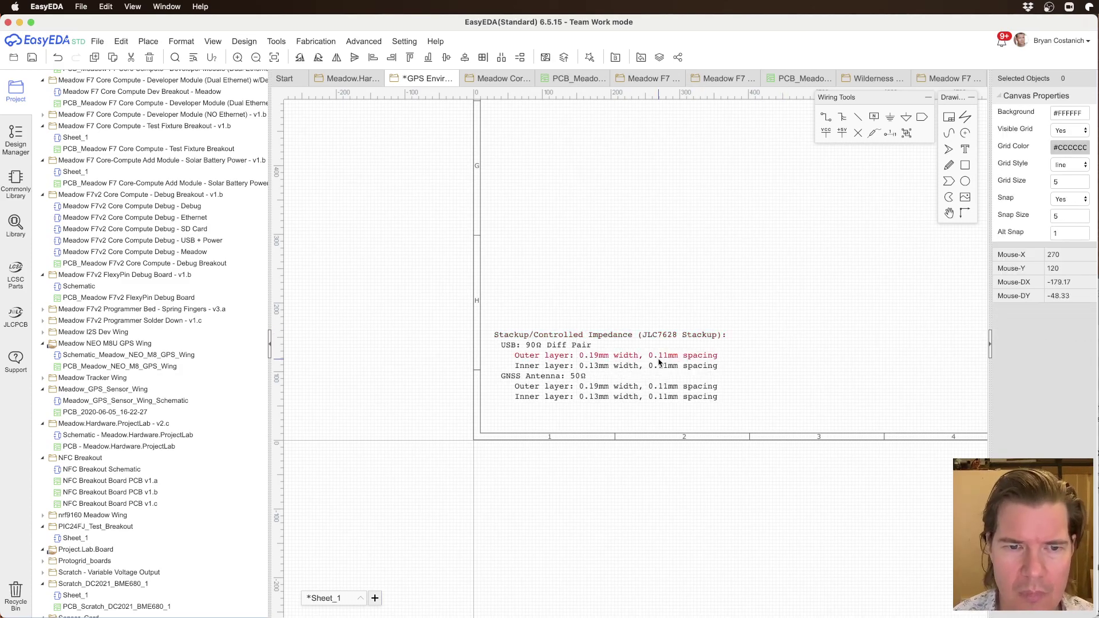
scroll(658, 360, up, 3)
right_drag(715, 346, 694, 361)
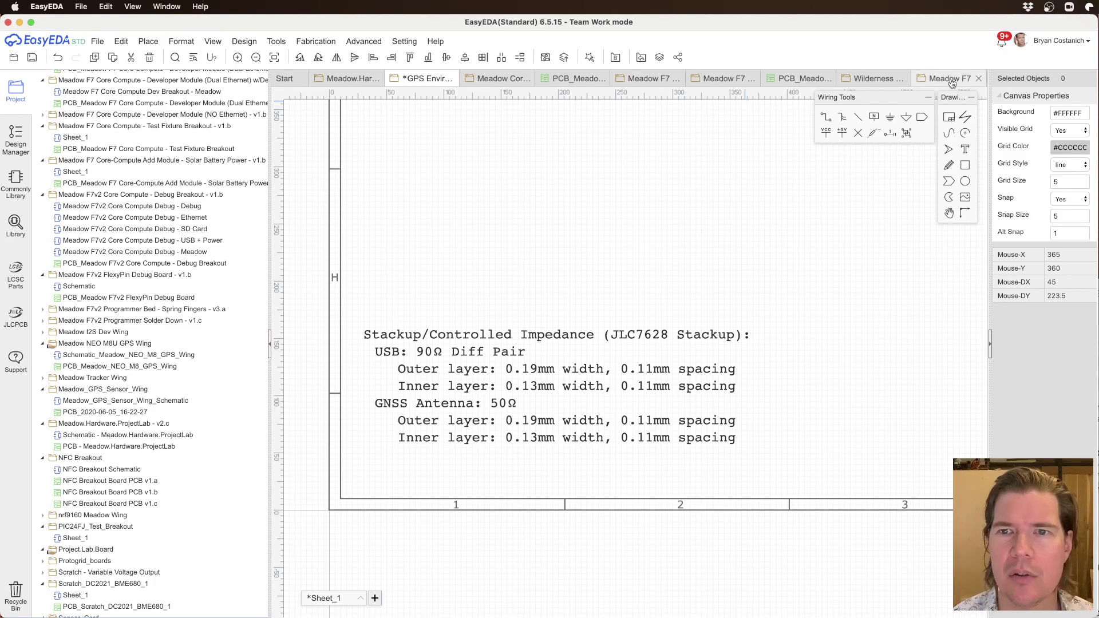
Step: Switch to Chrome, look over the impedance control page again, close it and open the JLCPCB Impedance Calculator
key(super+Tab)
scroll(609, 221, up, 10)
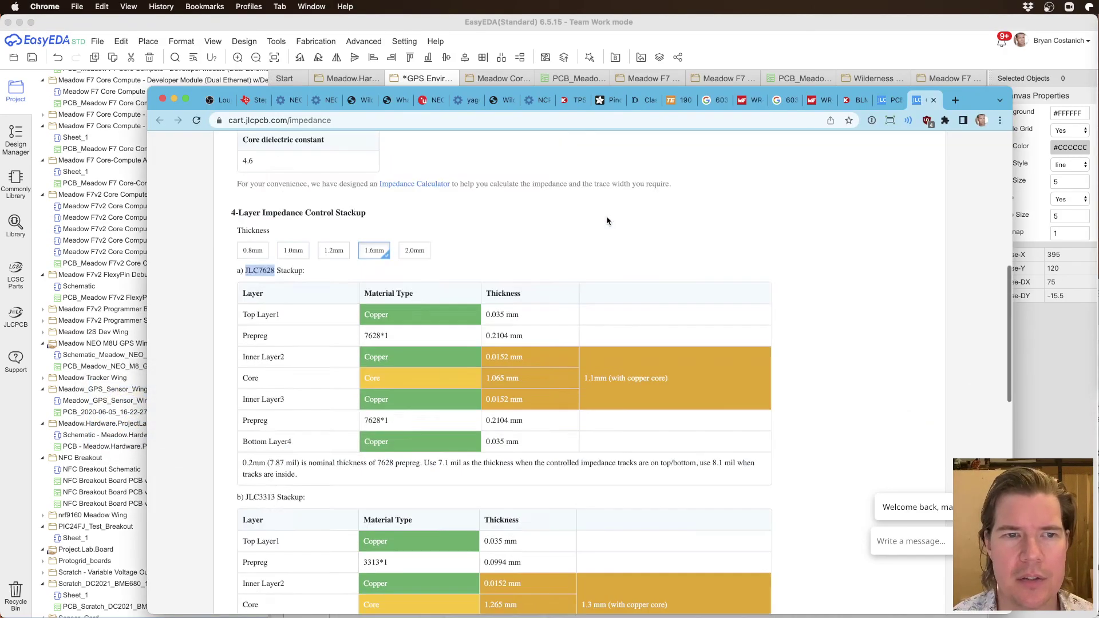
scroll(544, 269, down, 10)
scroll(518, 280, up, 10)
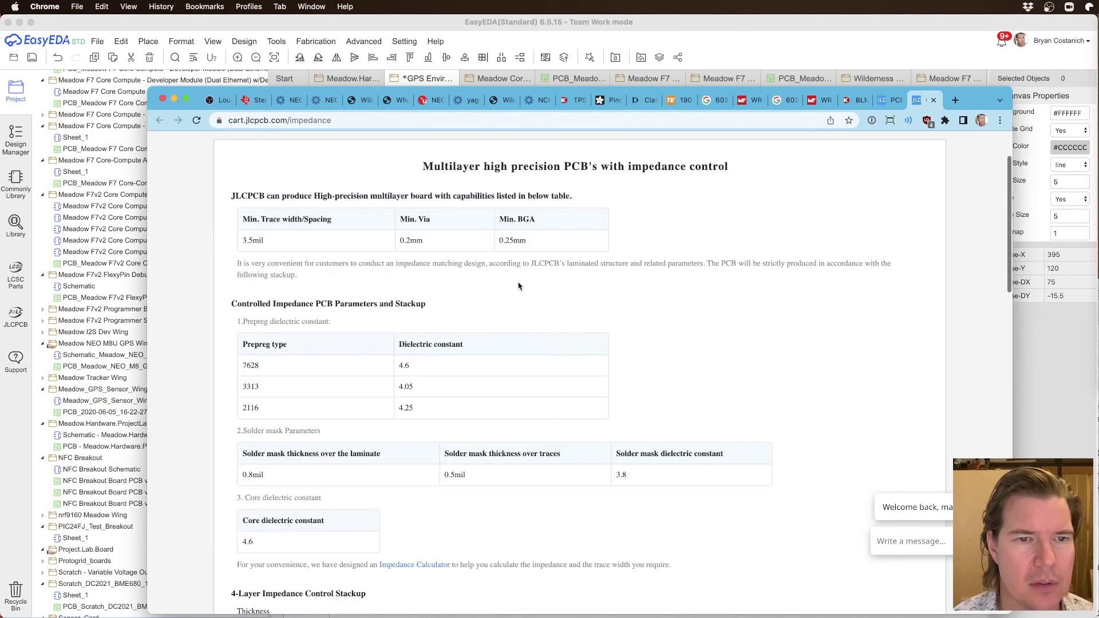
mouse_move(926, 144)
key(super+w)
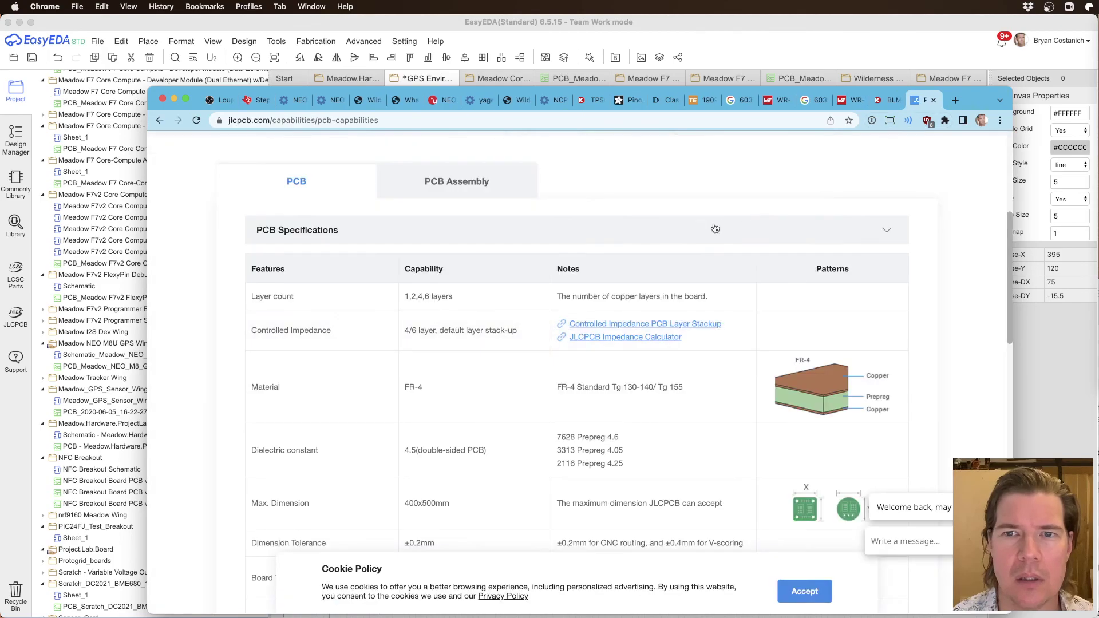
click(654, 338)
Step: Set the calculator to impedance + trace space and calculate the trace width for 50 ohm on a 4-layer board
click(337, 296)
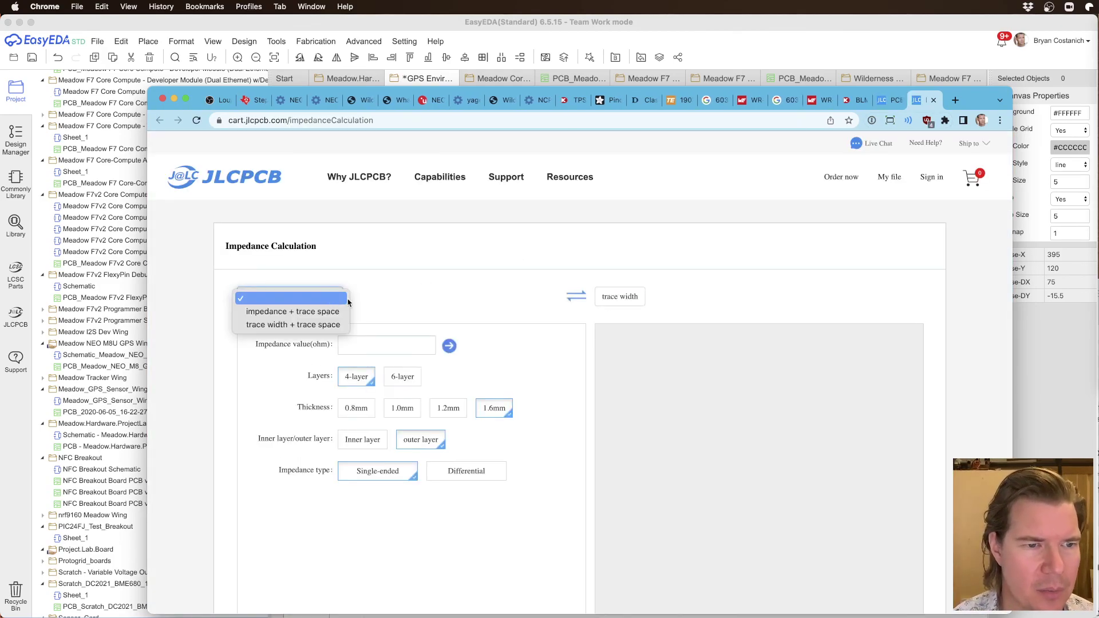
click(309, 316)
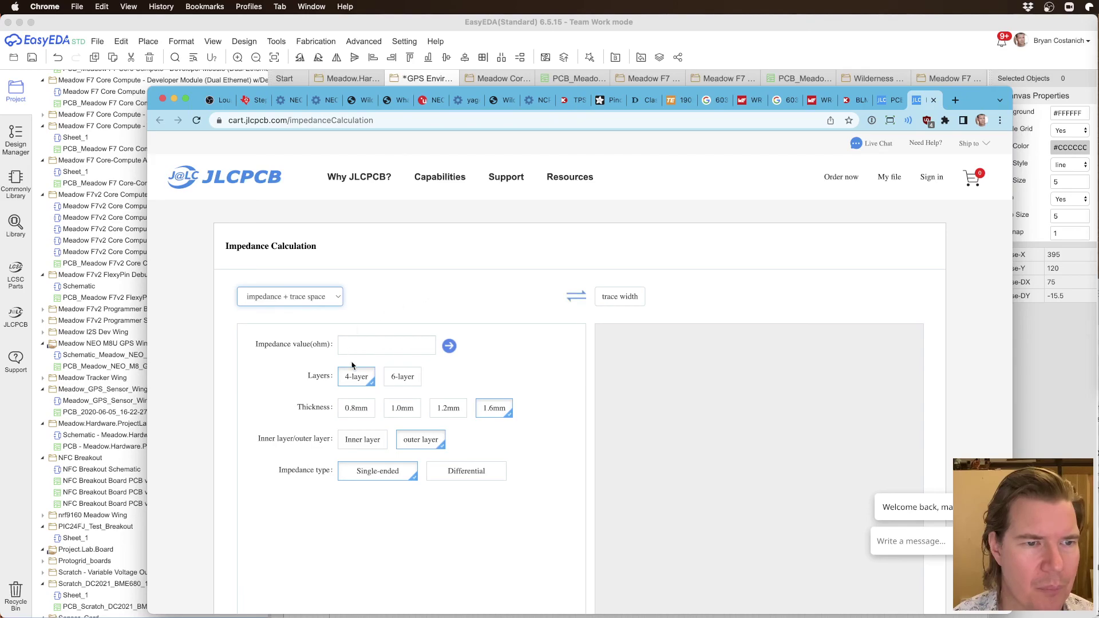
click(363, 345)
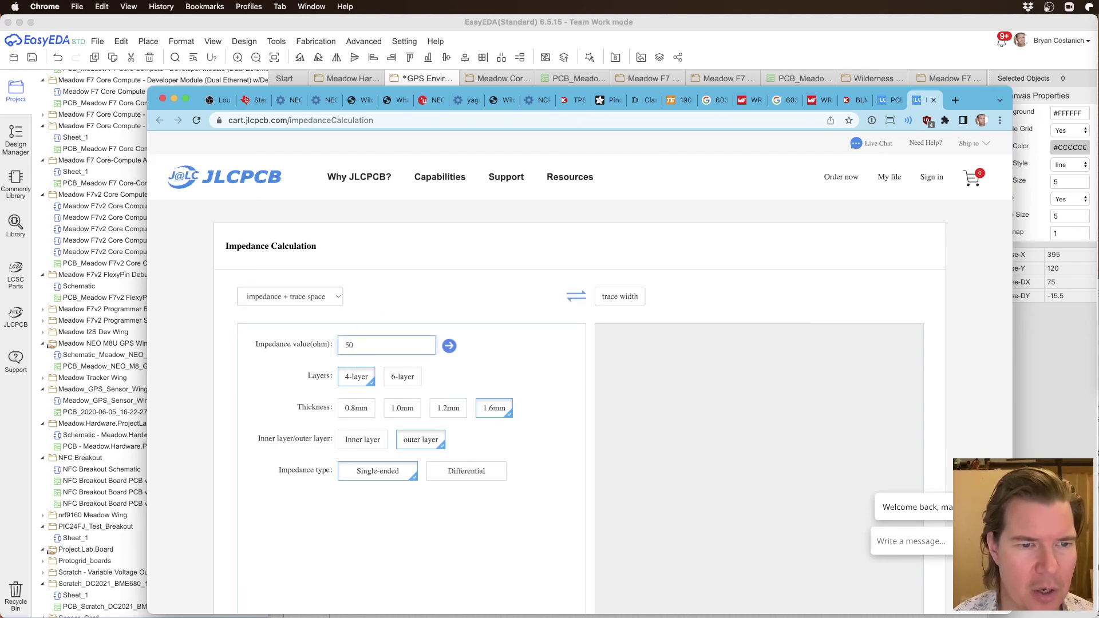
click(359, 373)
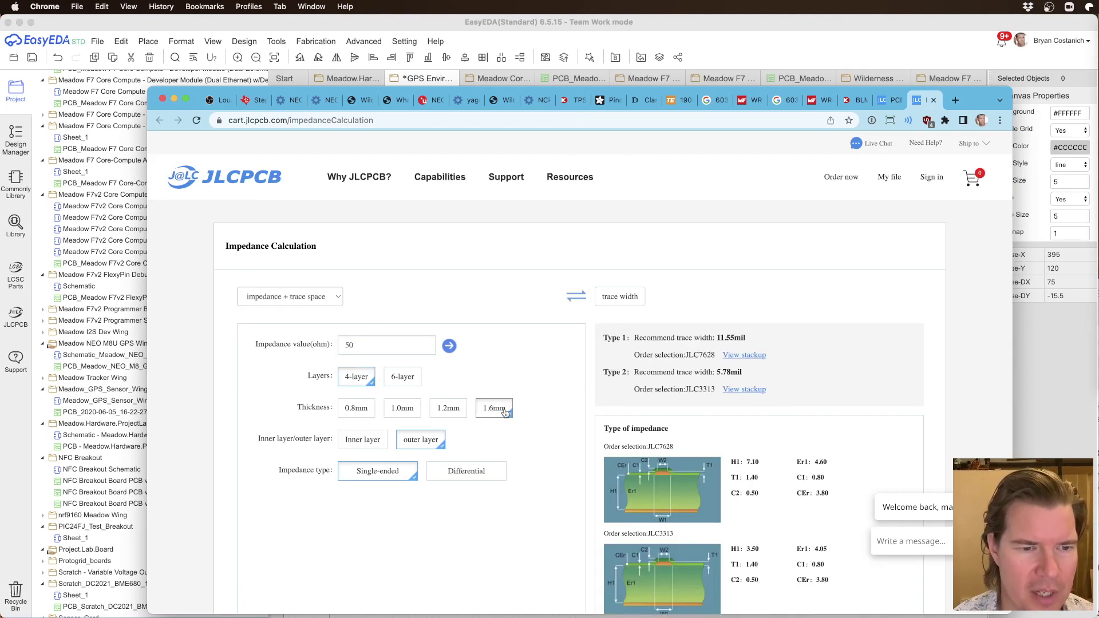
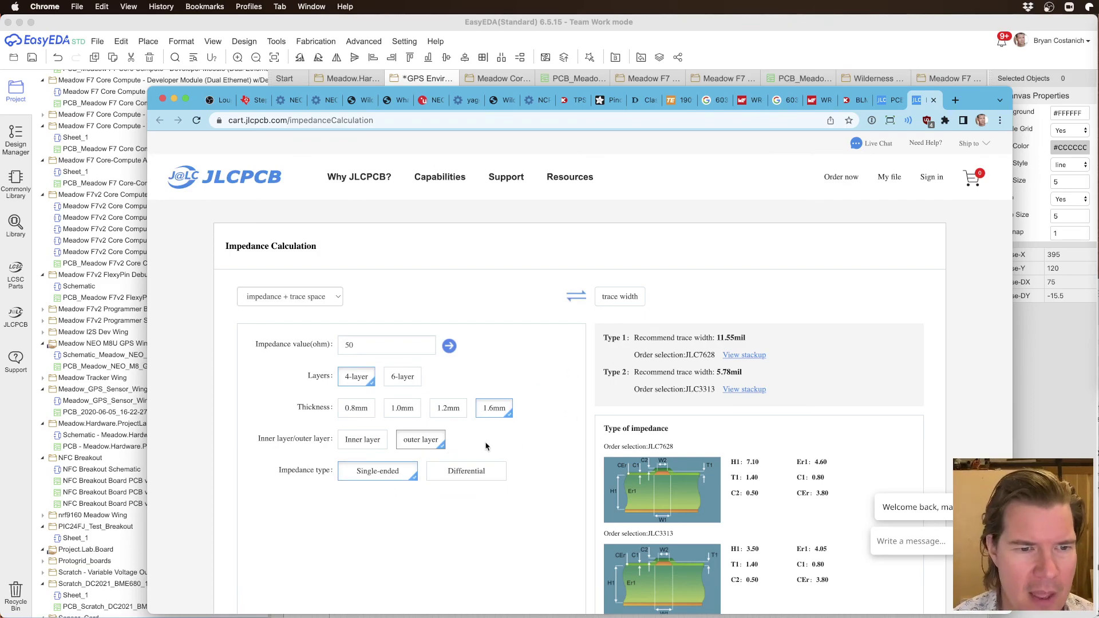
Step: Review the calculator's results and read the recommended trace width for the JLC7628 order selection
scroll(461, 458, down, 3)
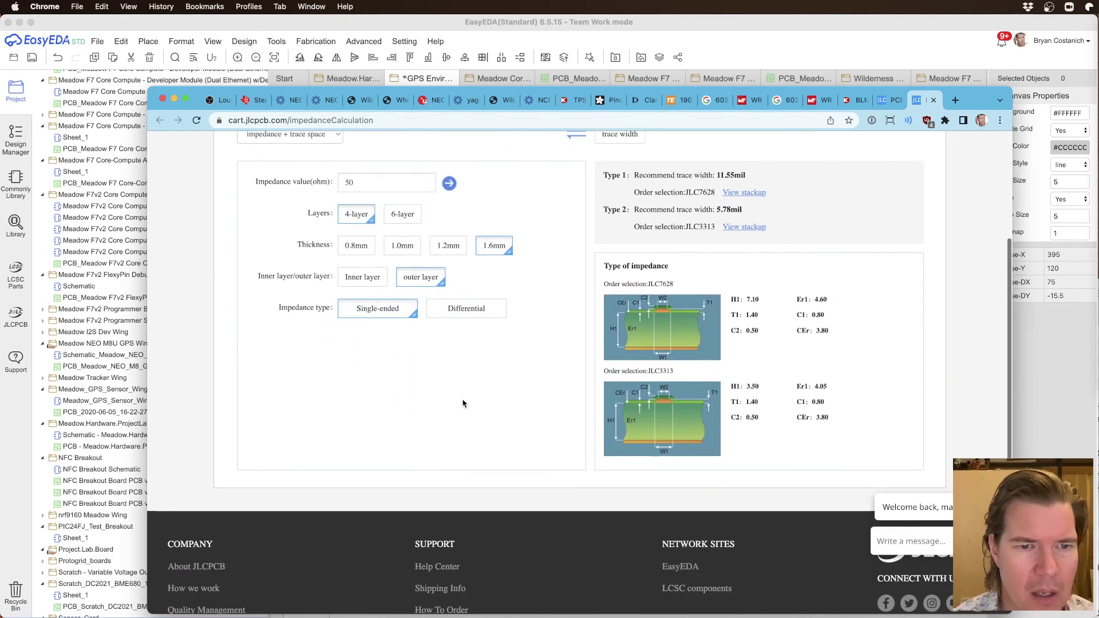
scroll(464, 404, up, 3)
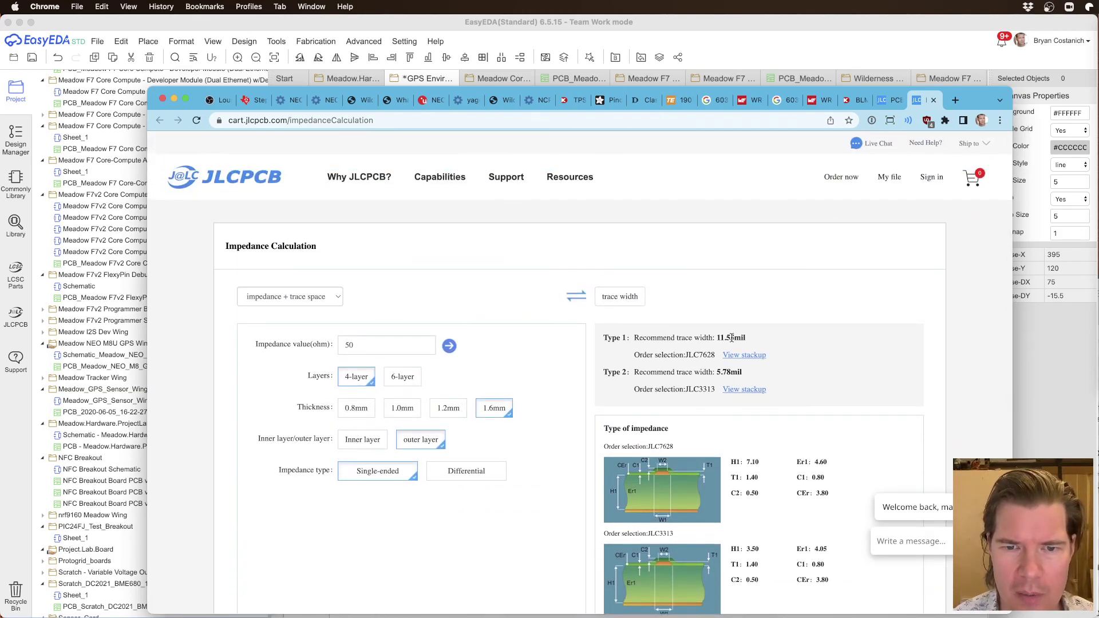
drag(697, 356, 653, 357)
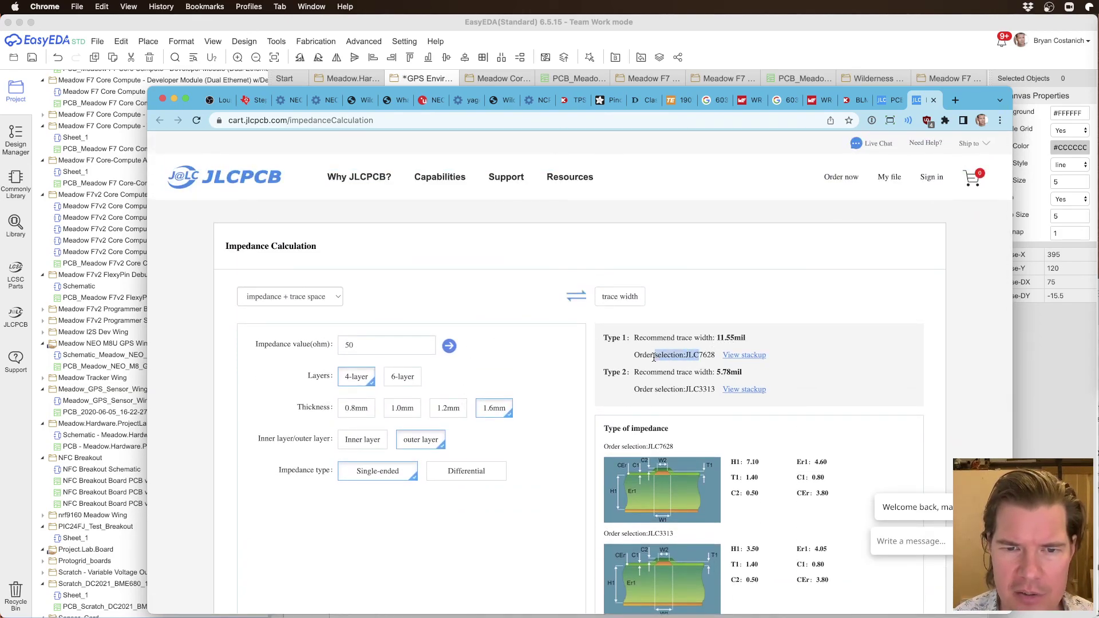
Step: Copy the recommended trace width of 11.55mil for the JLC7628 order selection
click(719, 339)
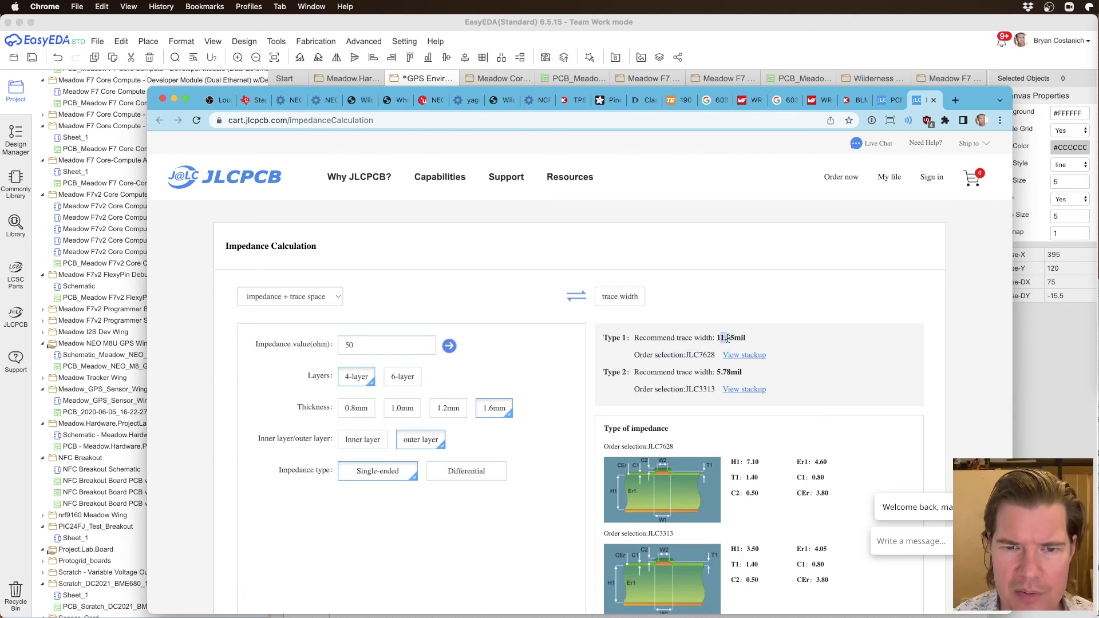
drag(728, 339, 745, 338)
key(super+c)
click(720, 335)
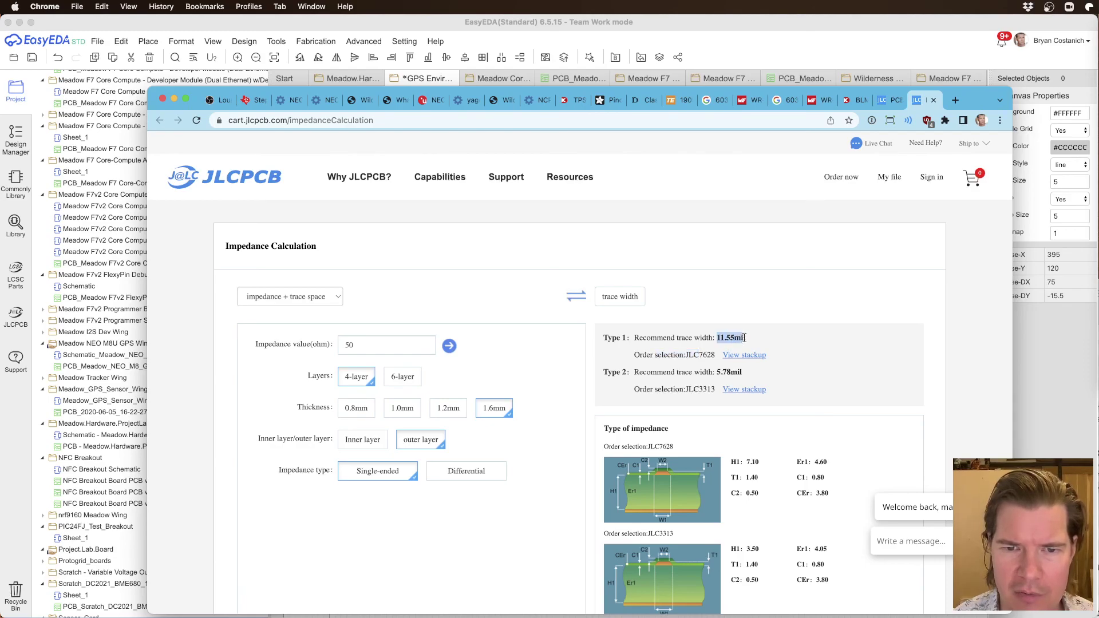
Step: Search Google for "11.55mil to mm" in a new Chrome tab and read the converted width
click(431, 24)
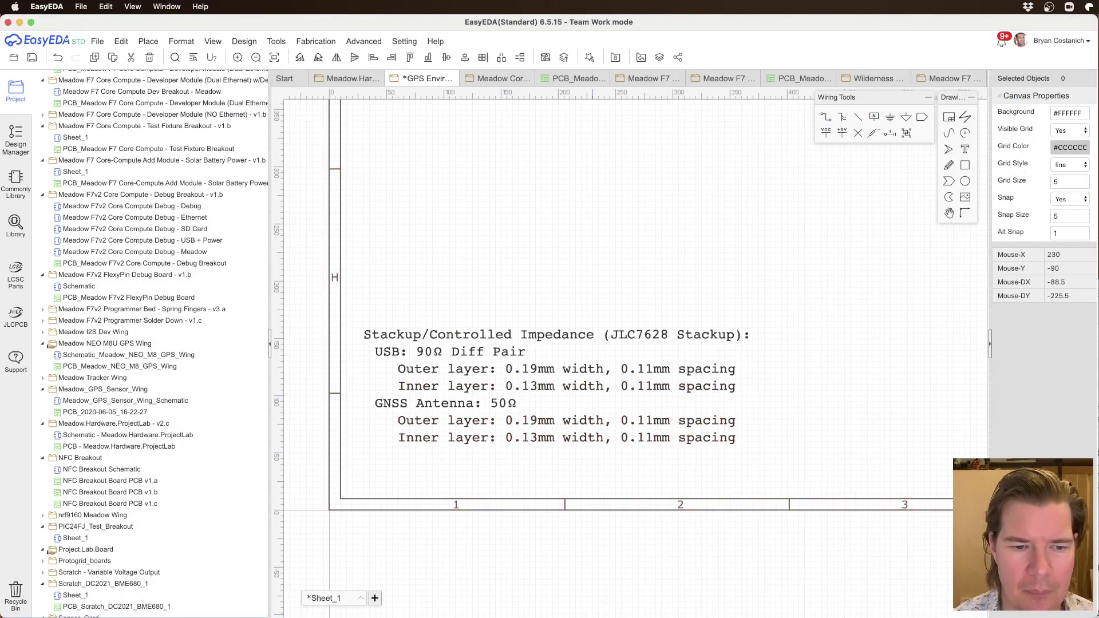
key(super+Tab)
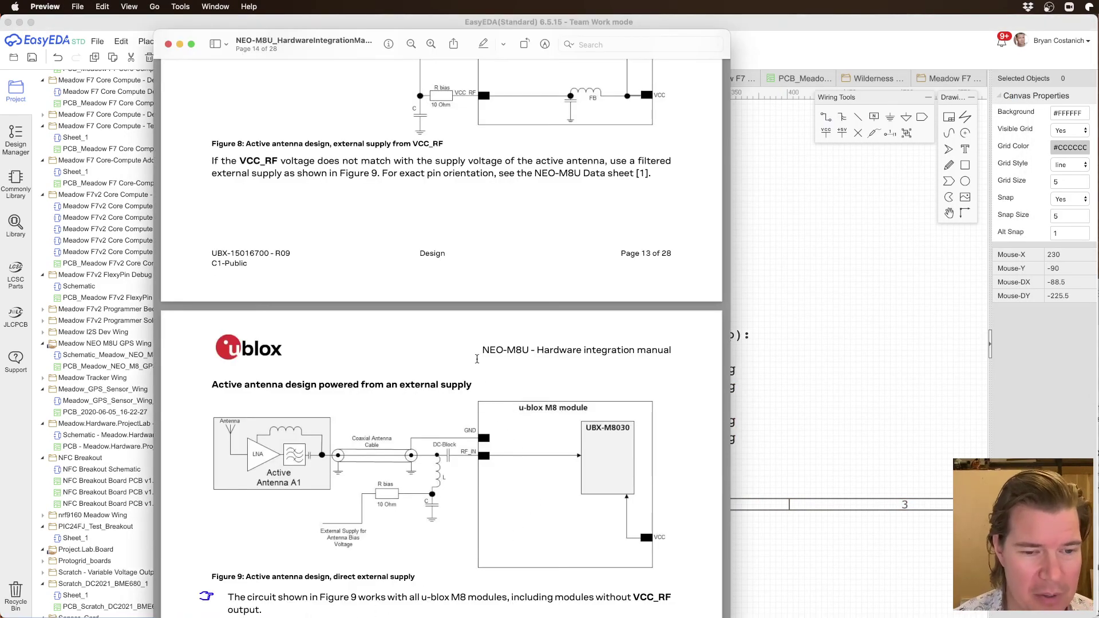
key(super+Tab)
key(super+Tab)
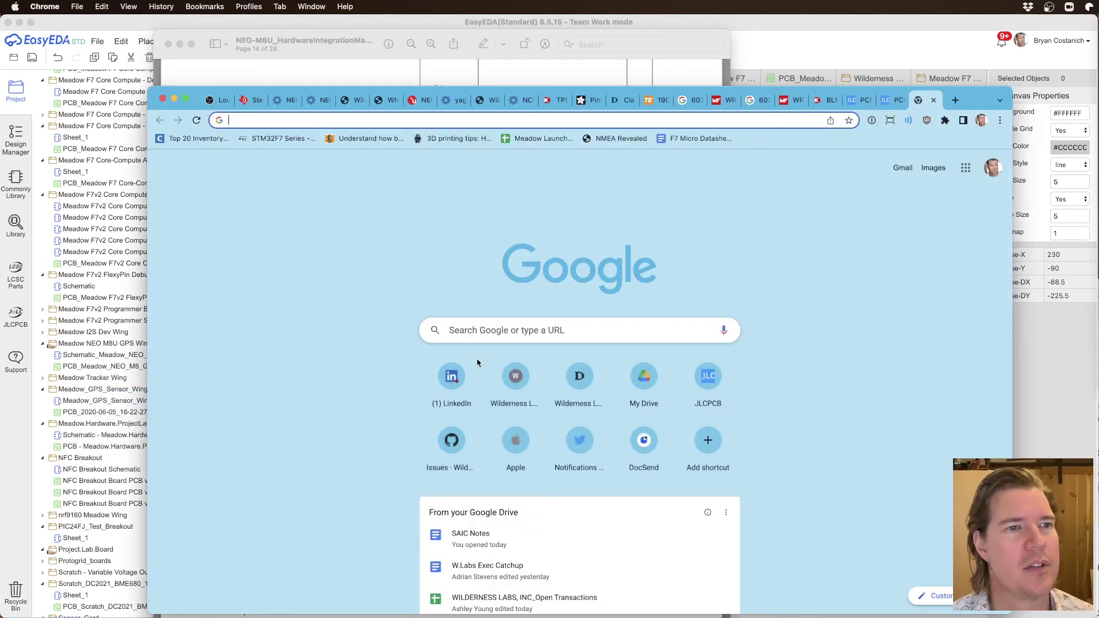
key(super+v)
text(to mm)
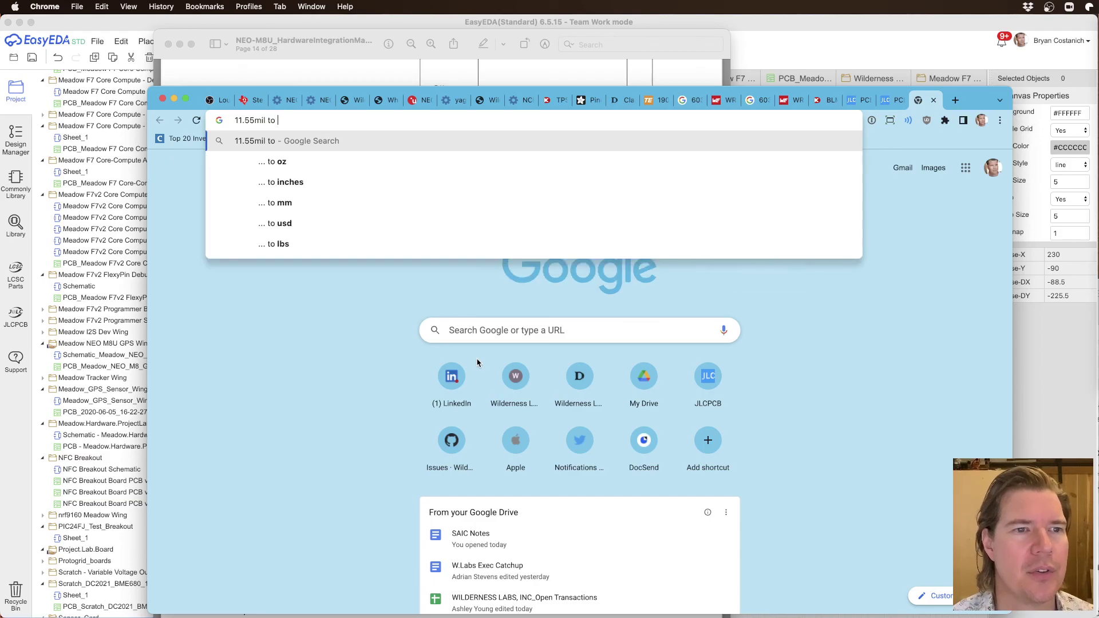
key(Return)
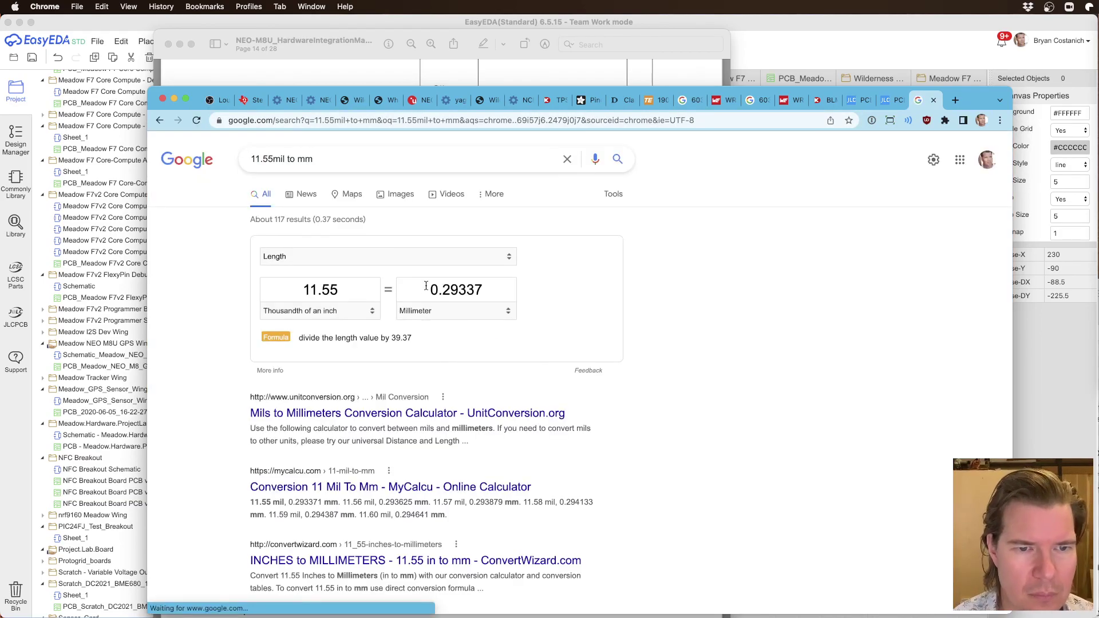
drag(483, 290, 426, 293)
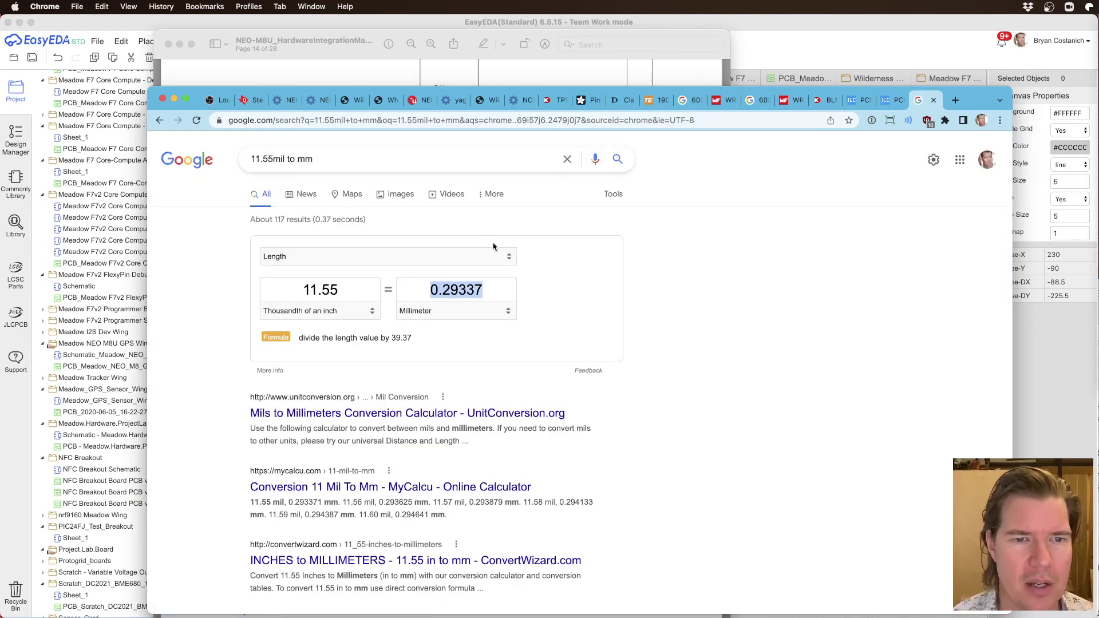
Step: Switch to EasyEDA for the GNSS antenna's outer-layer note, and return to Chrome to check the JLCPCB calculator's layer setting
click(764, 54)
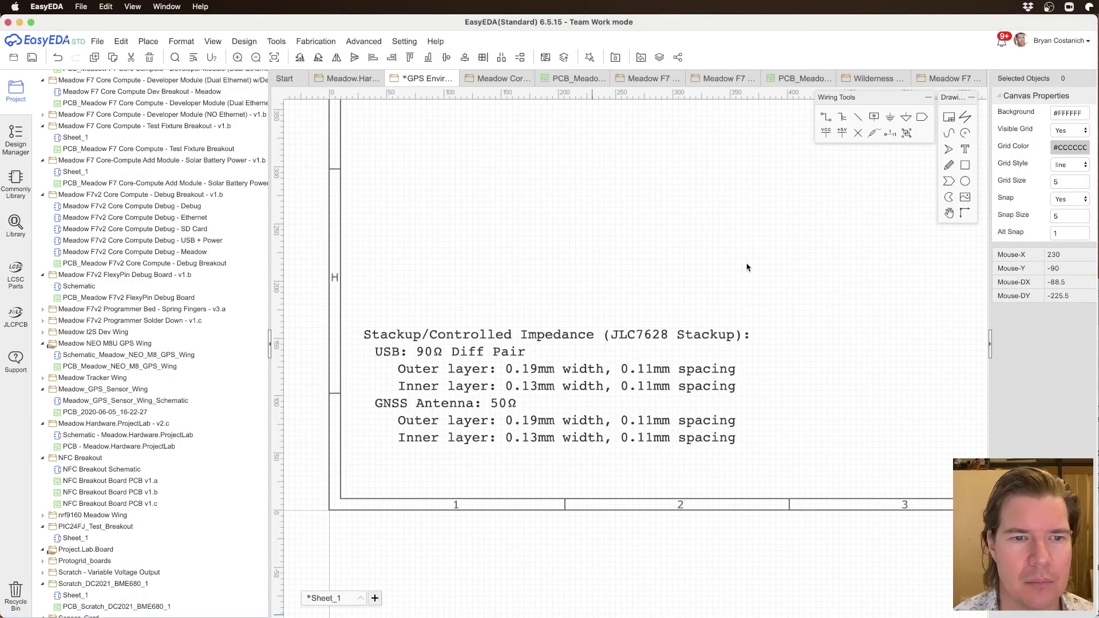
click(529, 375)
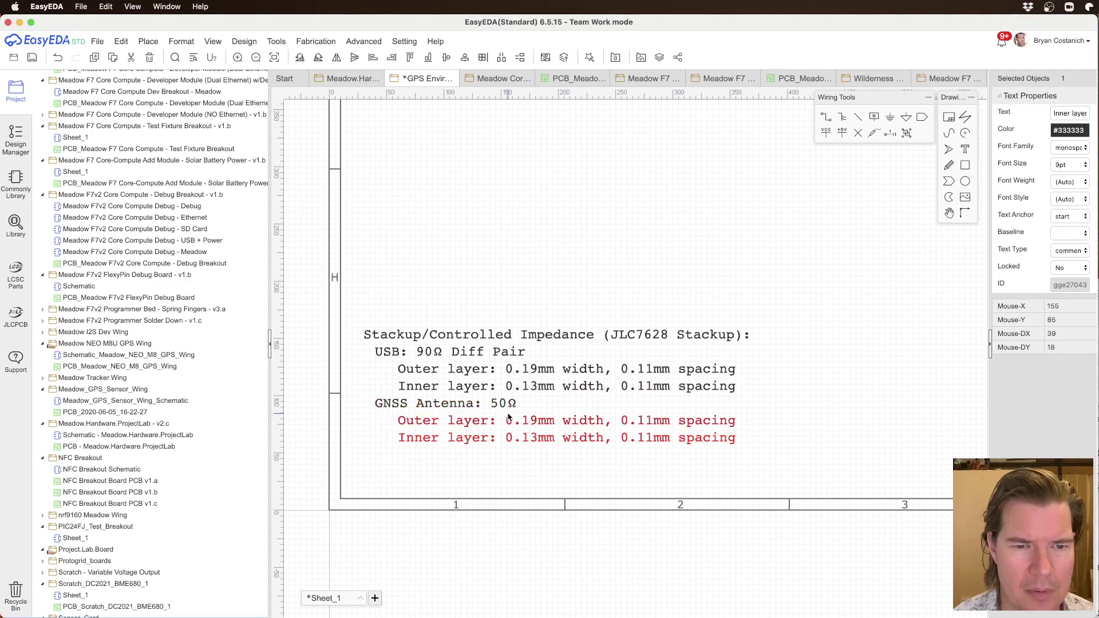
double_click(509, 419)
key(super+Tab)
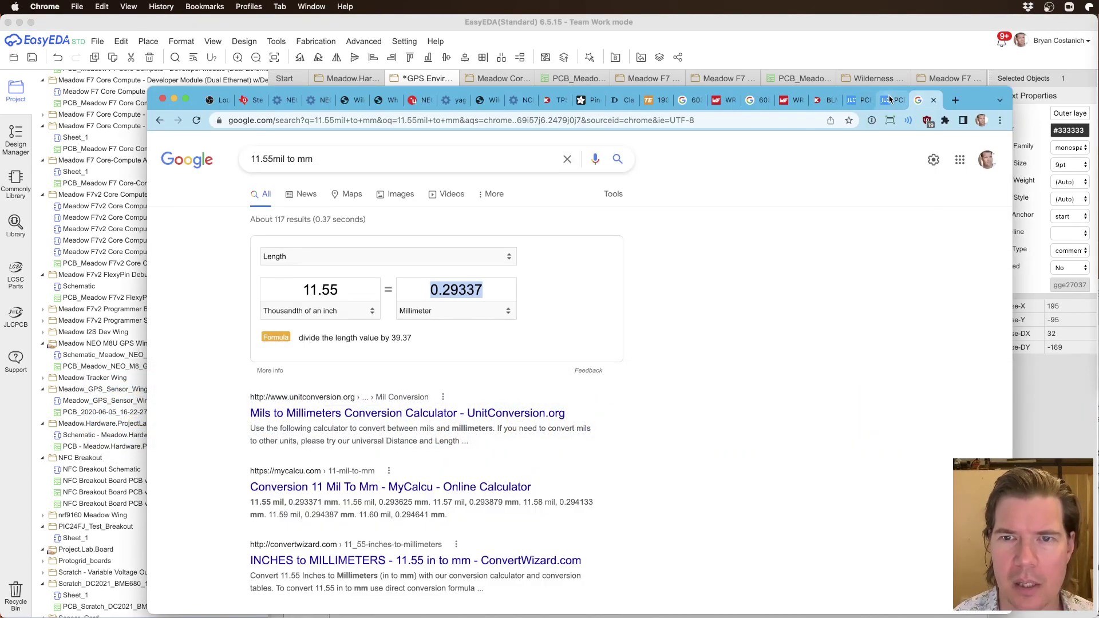
click(889, 100)
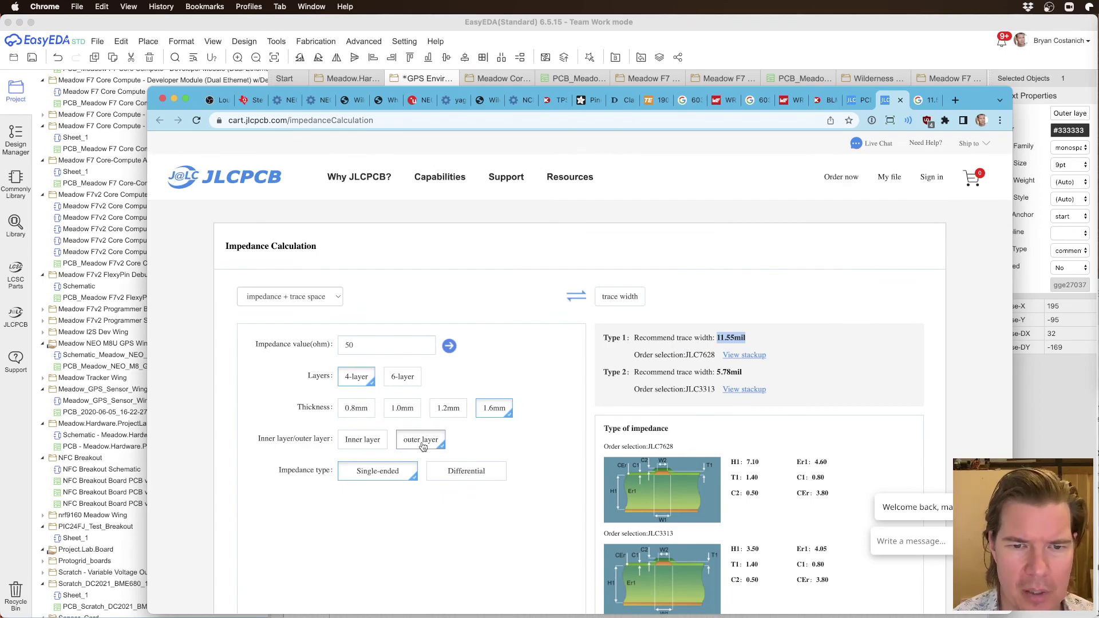
Step: Switch to EasyEDA and change the GNSS antenna's outer-layer note to "Outer layer: 0.29mm width", removing the spacing
click(788, 30)
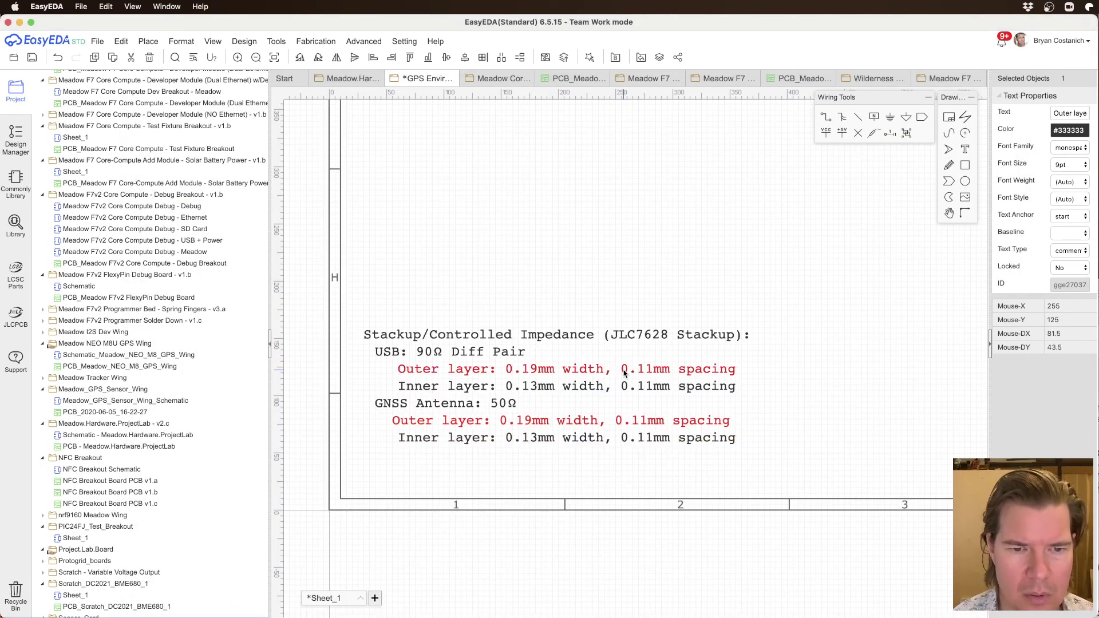
double_click(528, 422)
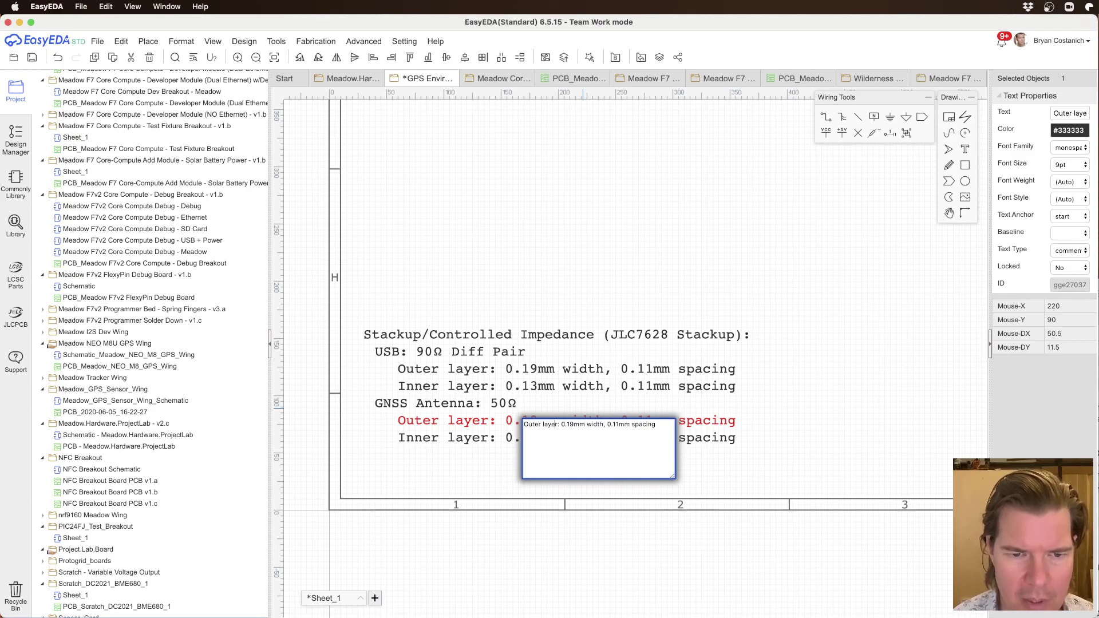
key(Delete)
text(2)
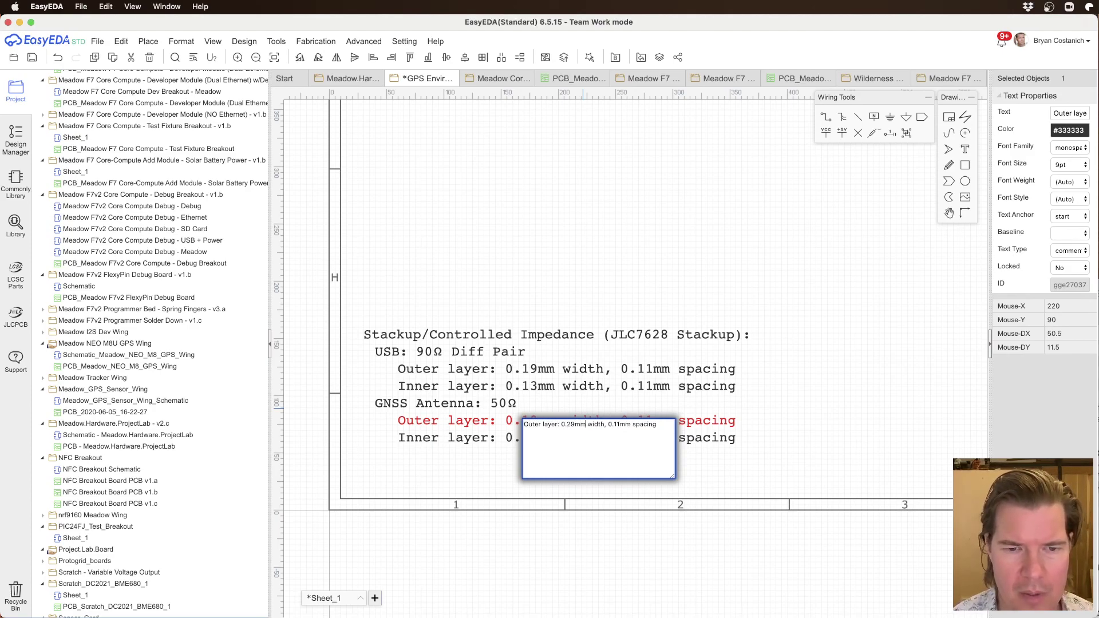
key(shift+super+Right)
key(BackSpace)
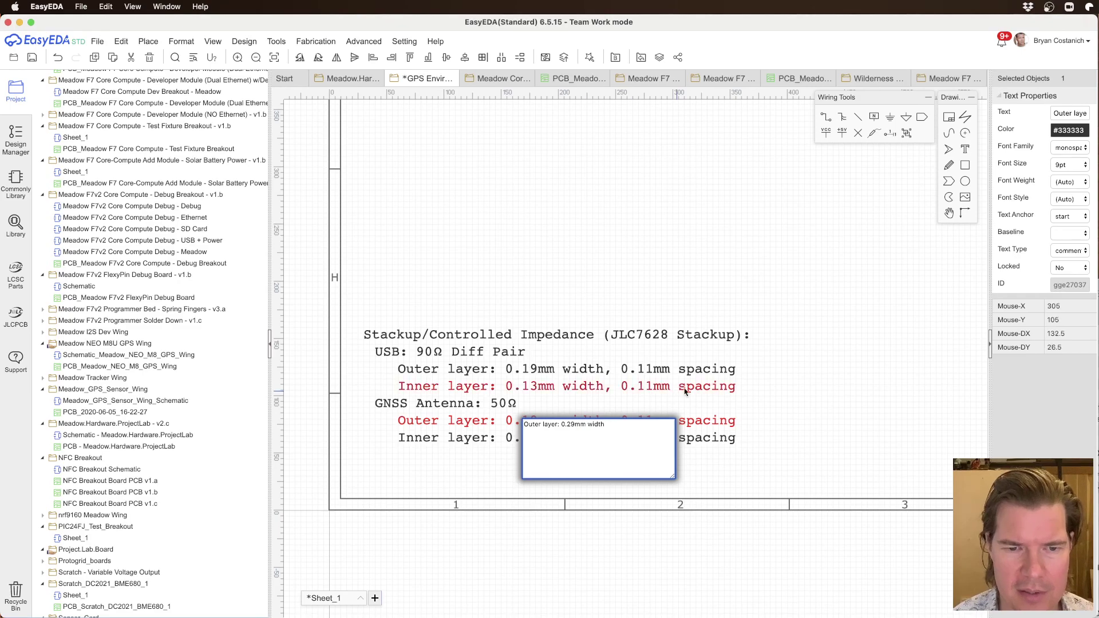
click(779, 401)
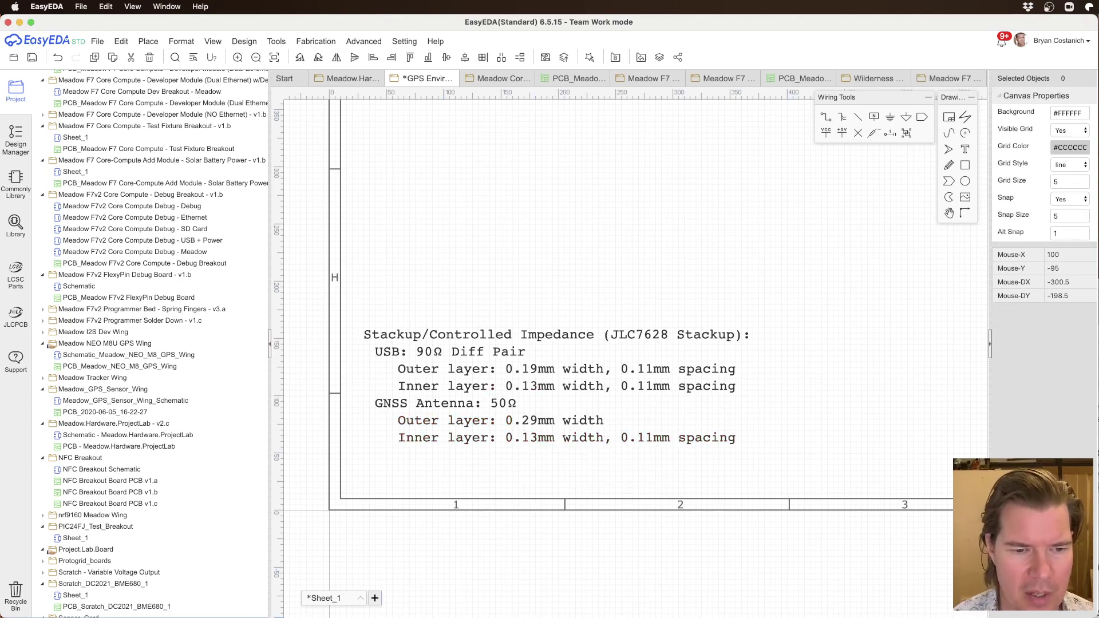
Step: Switch to Chrome, set the JLCPCB impedance calculator to inner layer and read the recommended trace width for JLC7628
key(super+Tab)
key(super+Tab)
key(super+Tab)
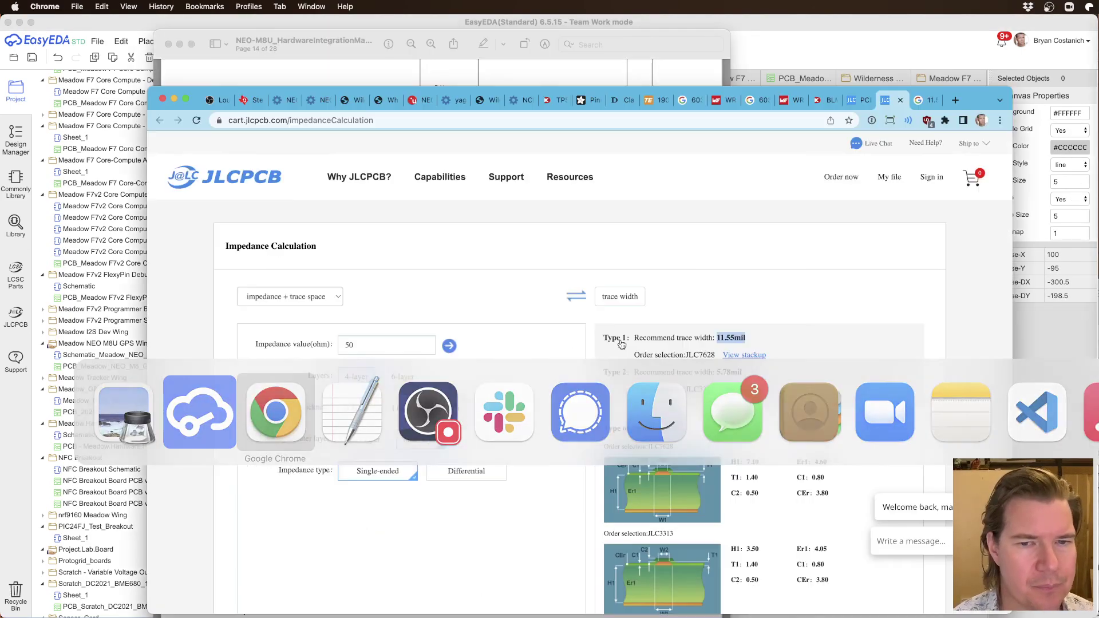
click(371, 442)
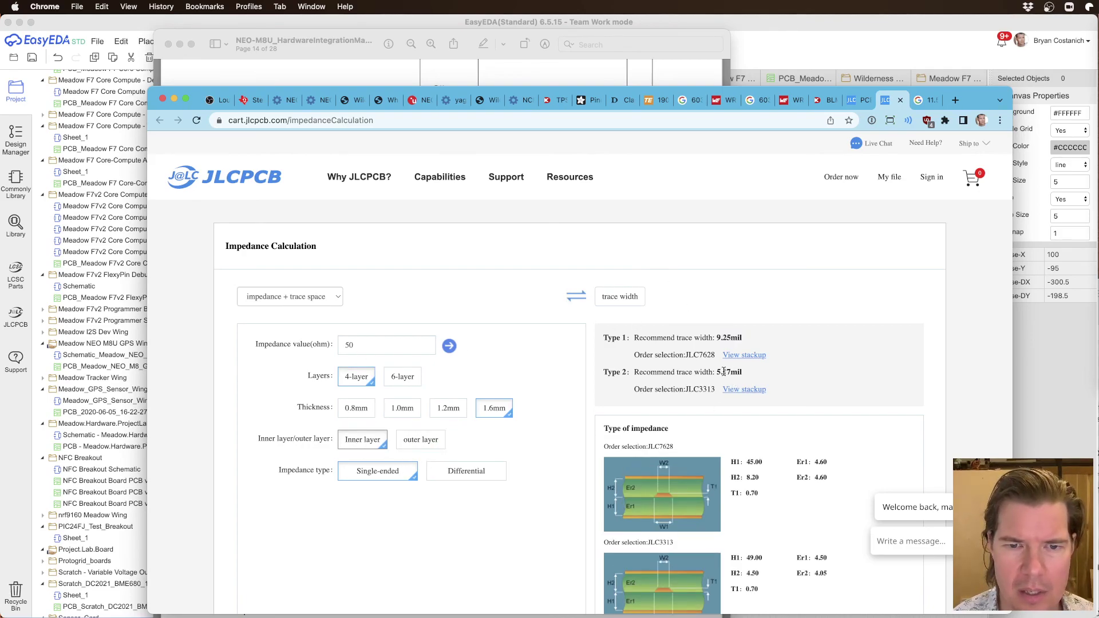
drag(717, 338, 746, 344)
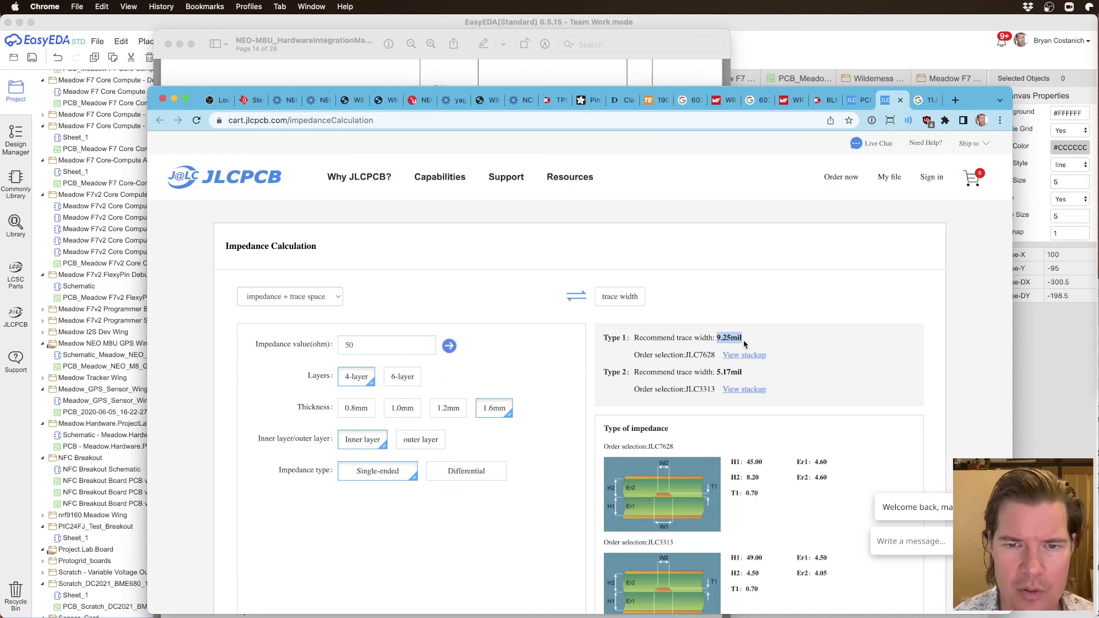
Step: Convert 9.25 mil to millimetres in Google's length converter
click(925, 100)
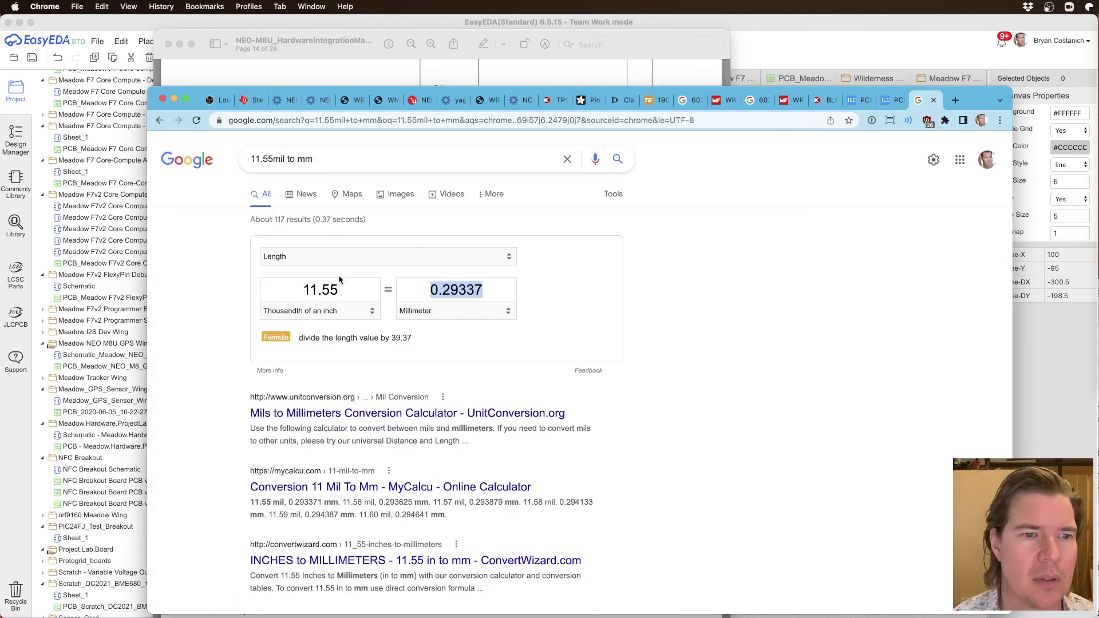
drag(340, 290, 289, 290)
text(9.25)
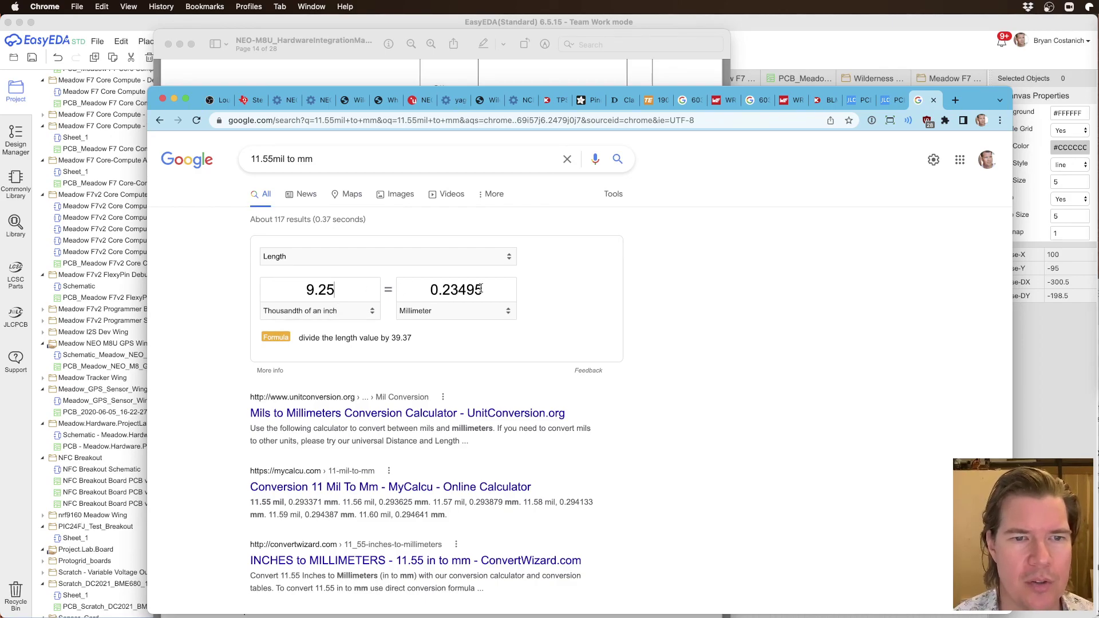
double_click(458, 292)
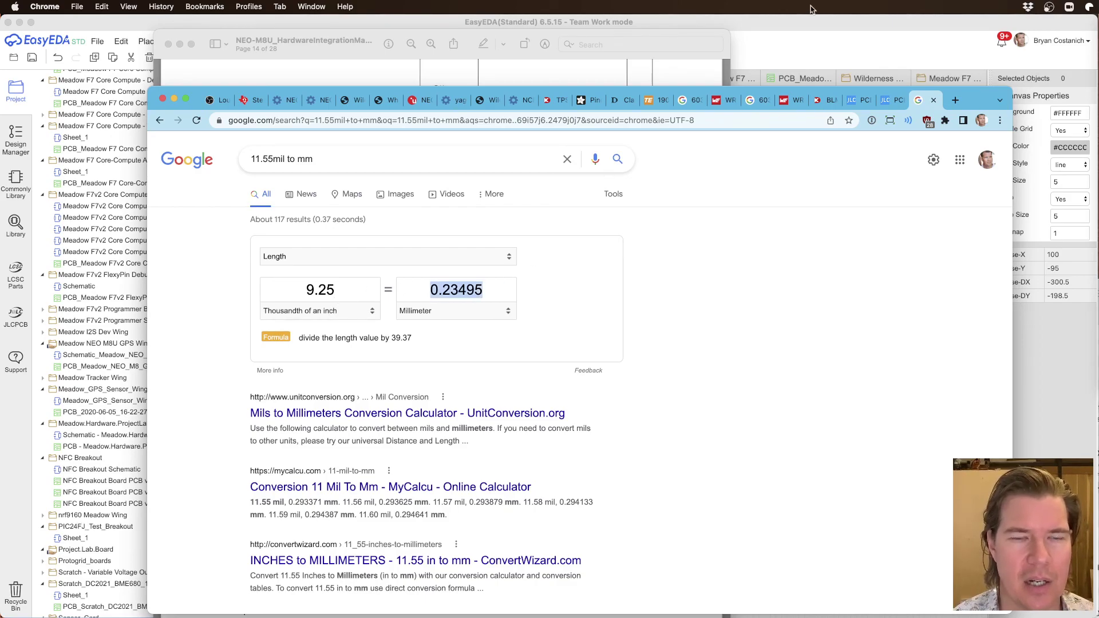
Step: Switch to EasyEDA and set the width in the GNSS antenna's inner-layer note to 0.23mm
click(834, 44)
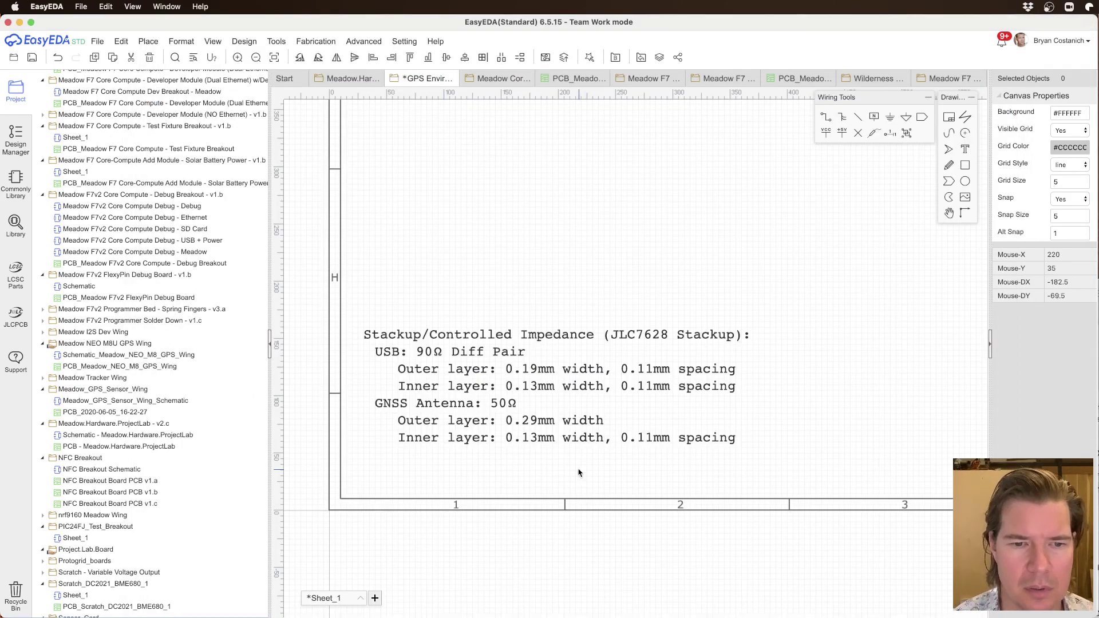
double_click(532, 440)
click(544, 440)
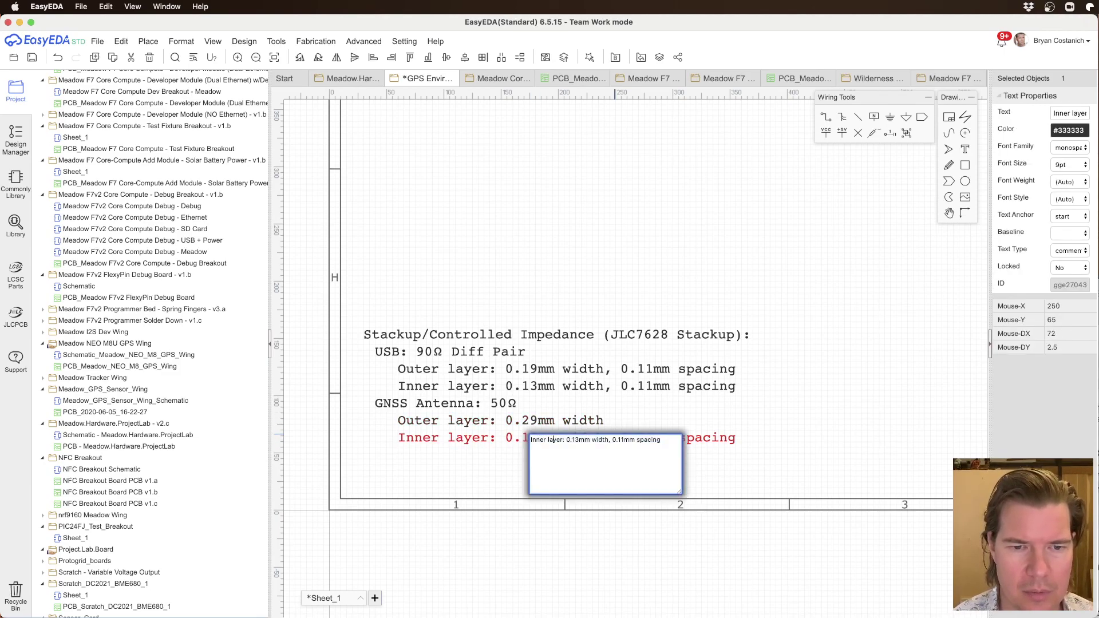
key(Delete)
key(Delete)
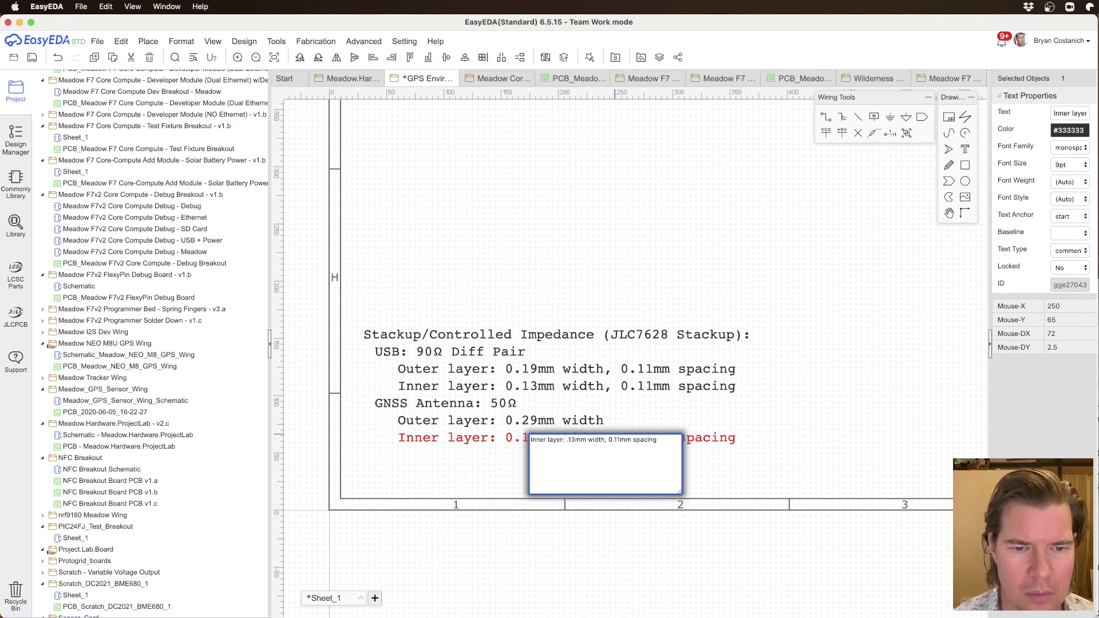
text(0)
key(Delete)
text(2)
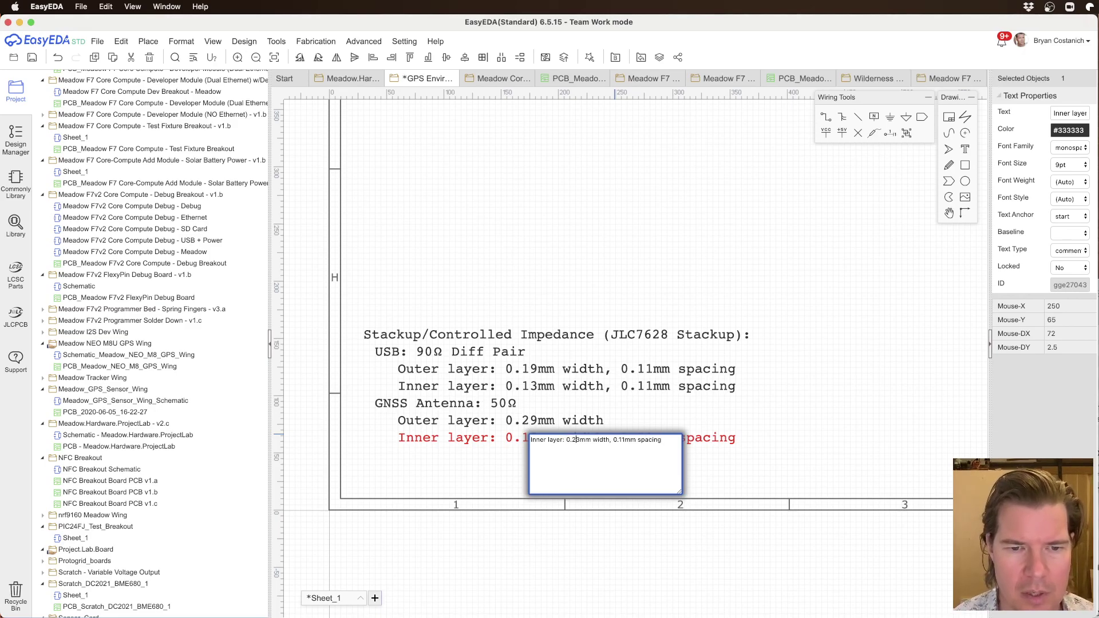
key(Return)
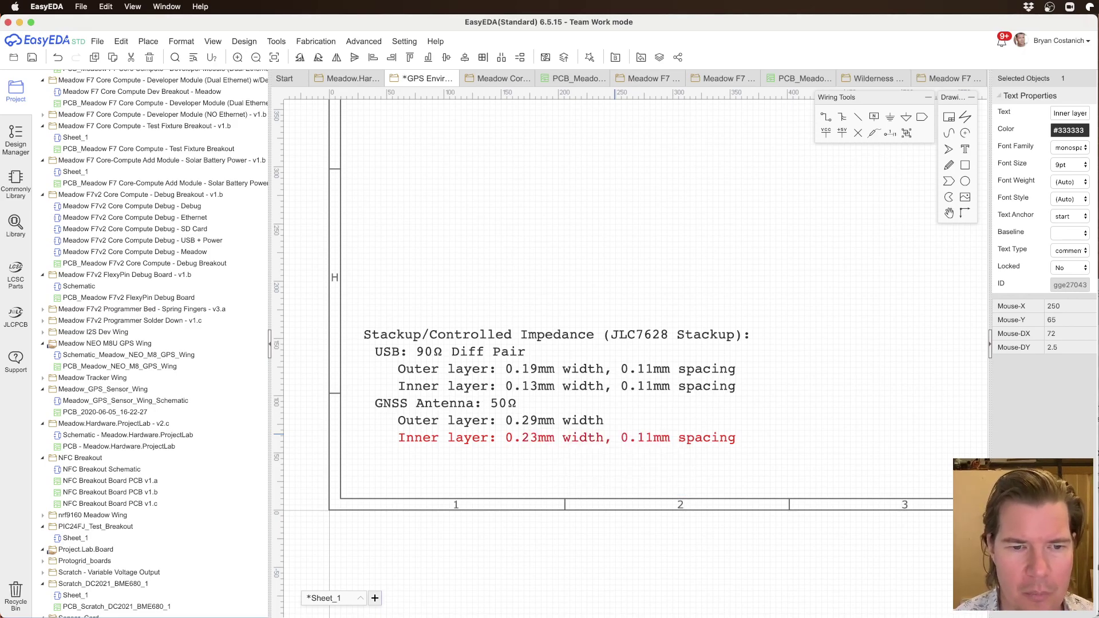
Step: Remove the 0.11mm spacing from the GNSS antenna's inner-layer note so it reads "Inner layer: 0.23mm width"
double_click(608, 443)
click(683, 443)
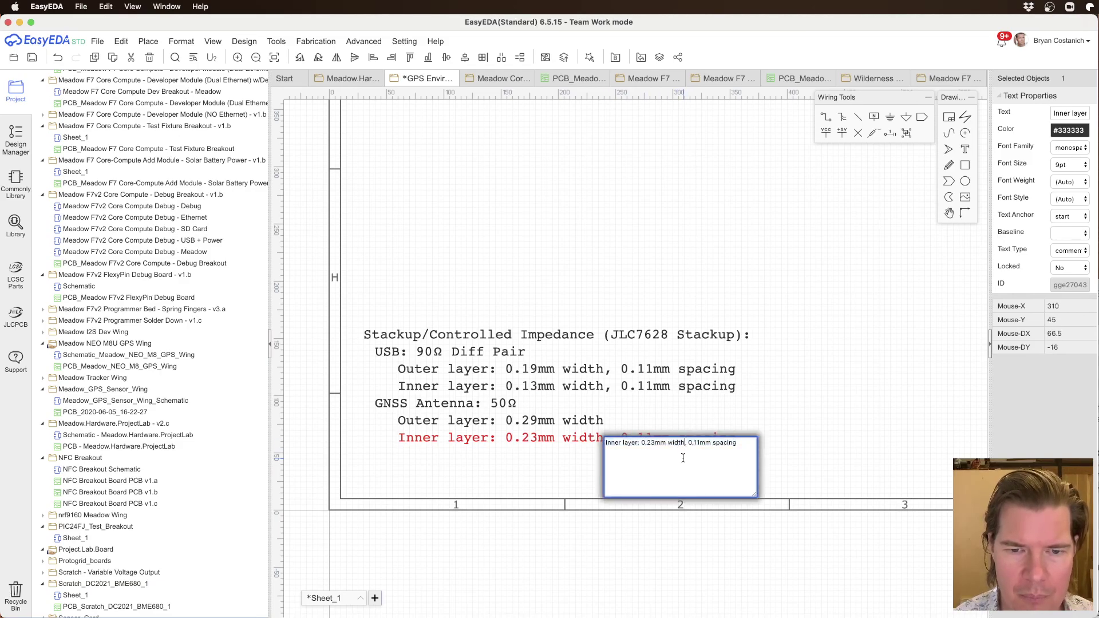
key(shift+super+Right)
key(BackSpace)
key(Return)
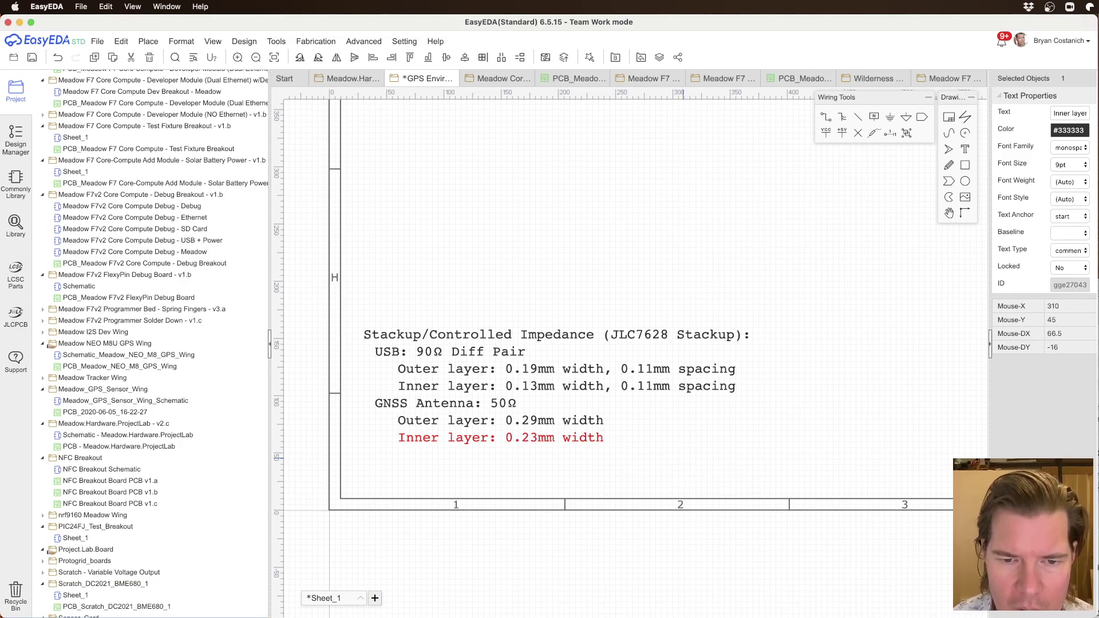
Step: Deselect the impedance notes and save the GPS schematic
click(534, 424)
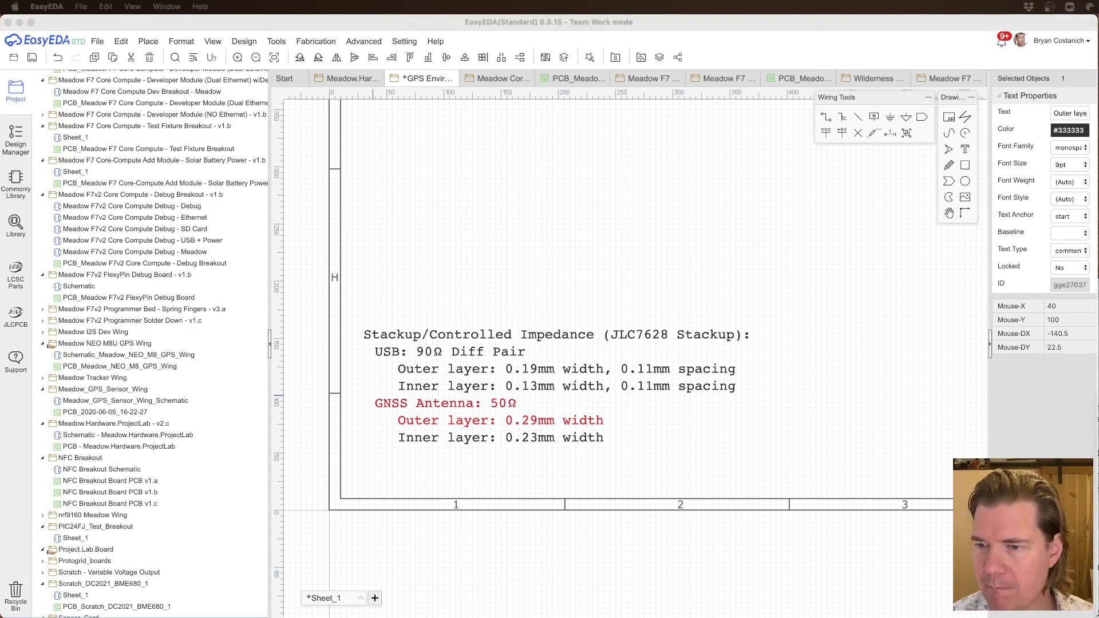
click(681, 488)
scroll(617, 402, down, 1)
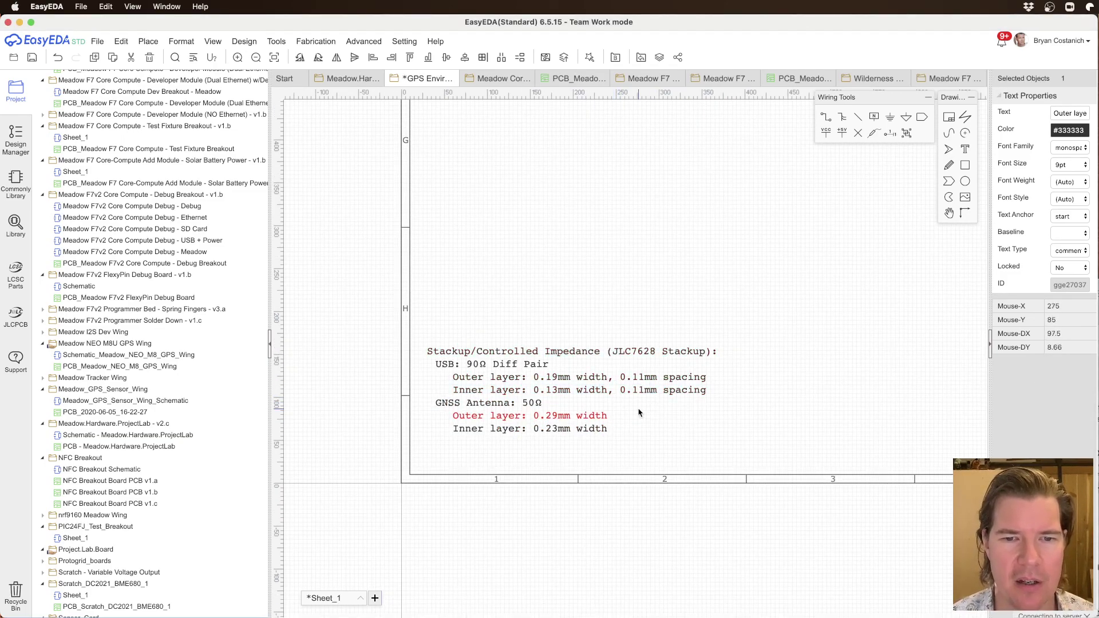
click(709, 329)
key(ctrl+s)
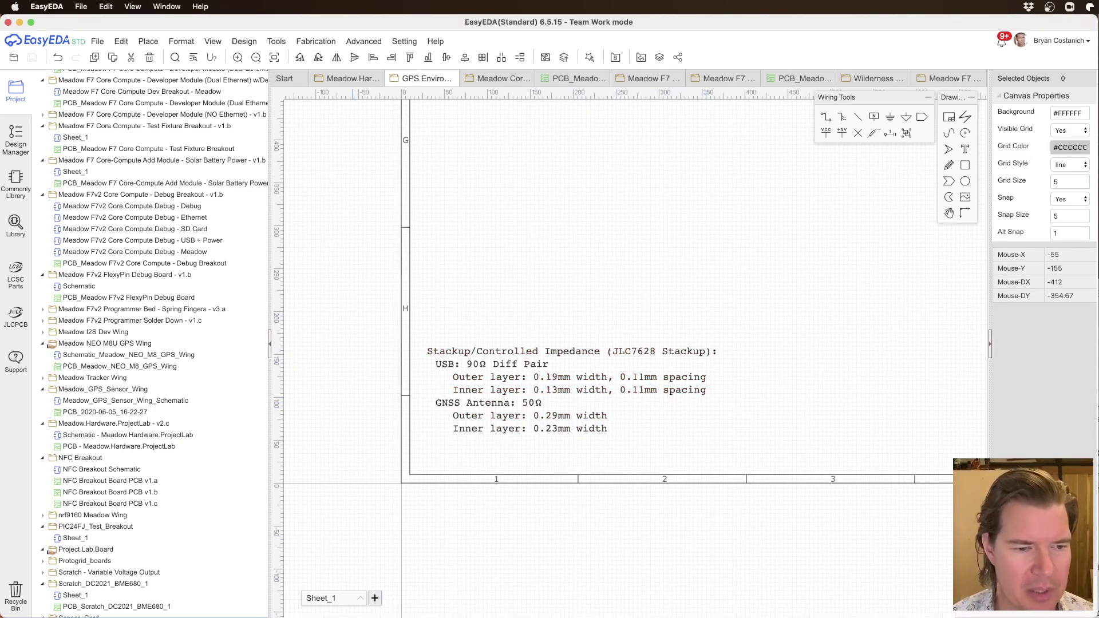
Step: Switch to Chrome and open the Wilderness Labs developer portal at developer.wildernesslabs.co in a new tab
key(super+Tab)
key(super+Tab)
key(super+Tab)
key(super+Tab)
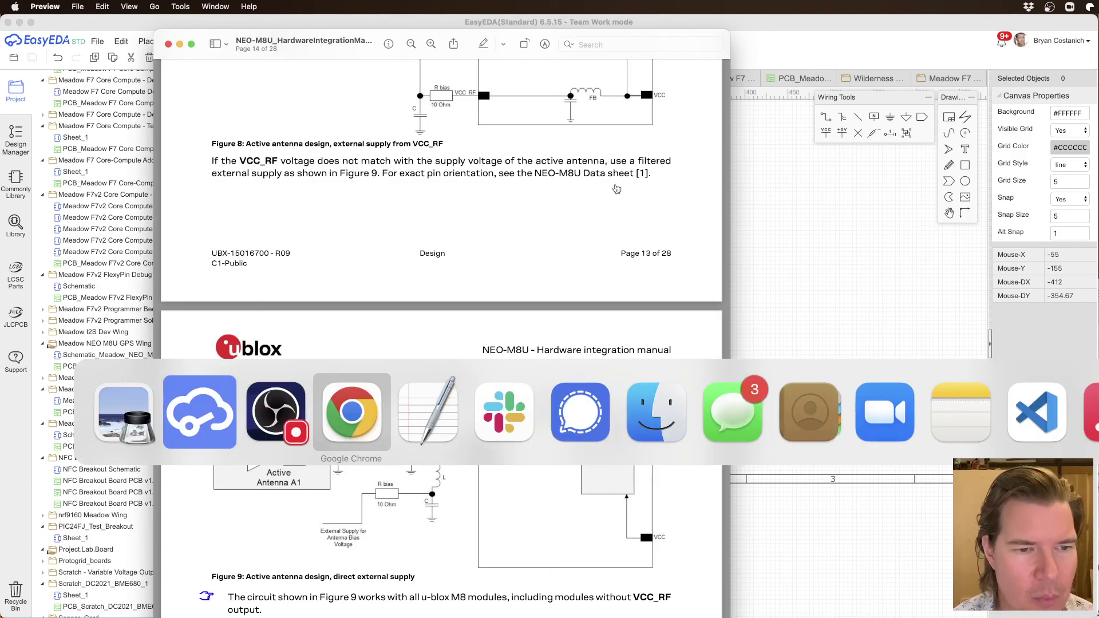
key(super+t)
text(deve)
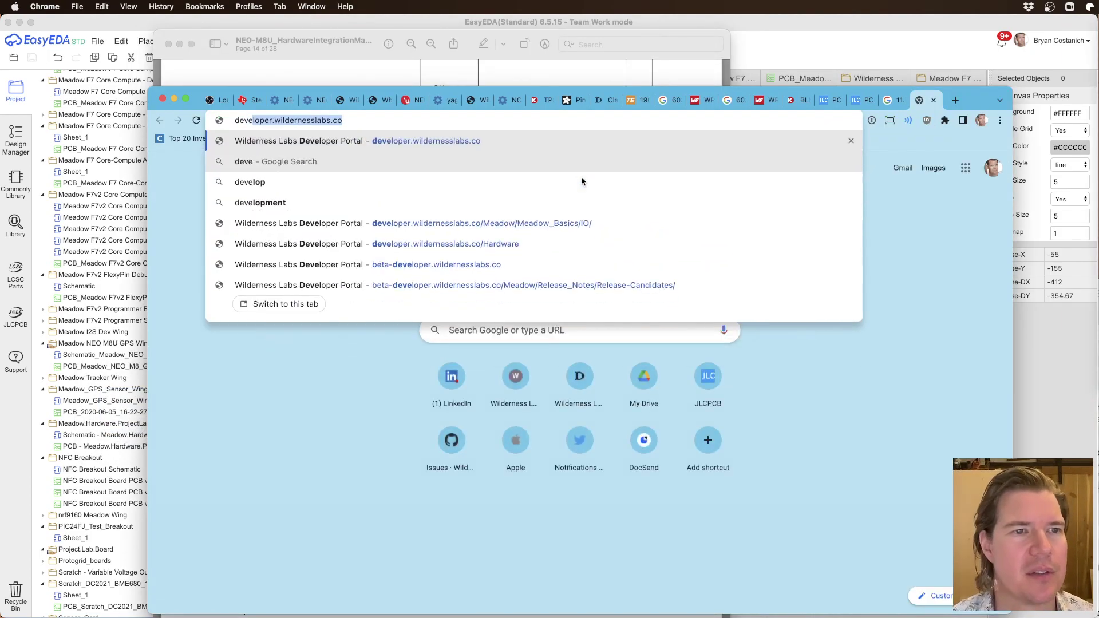
key(Return)
Step: View the portal's Electronics Tutorials page and go on to the Hardware + Circuits section
click(474, 205)
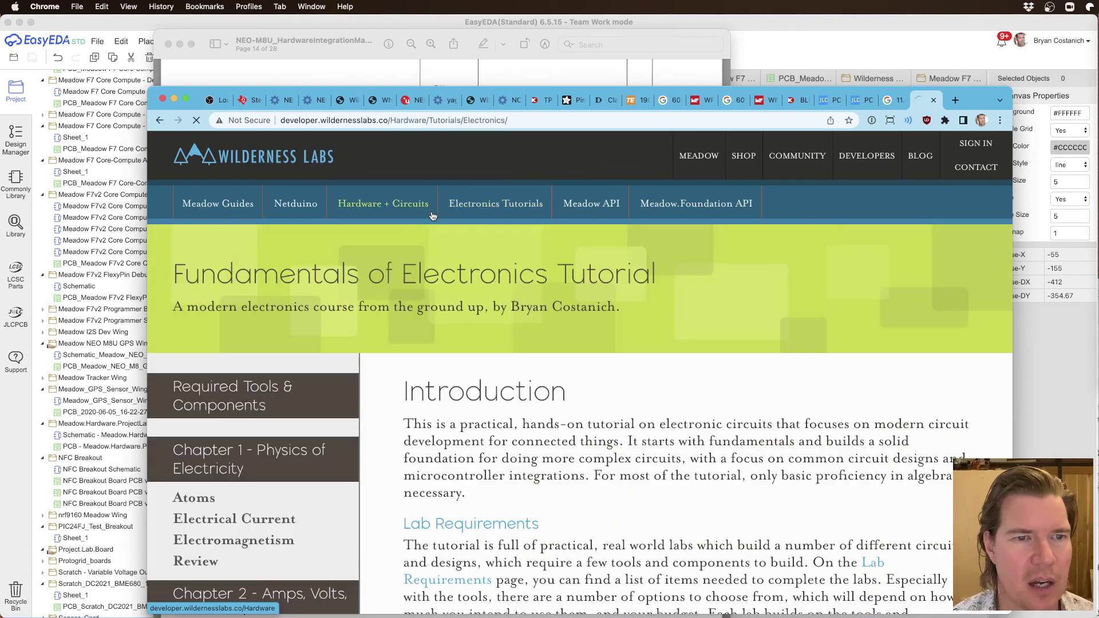
scroll(396, 210, down, 5)
scroll(393, 206, up, 5)
click(394, 205)
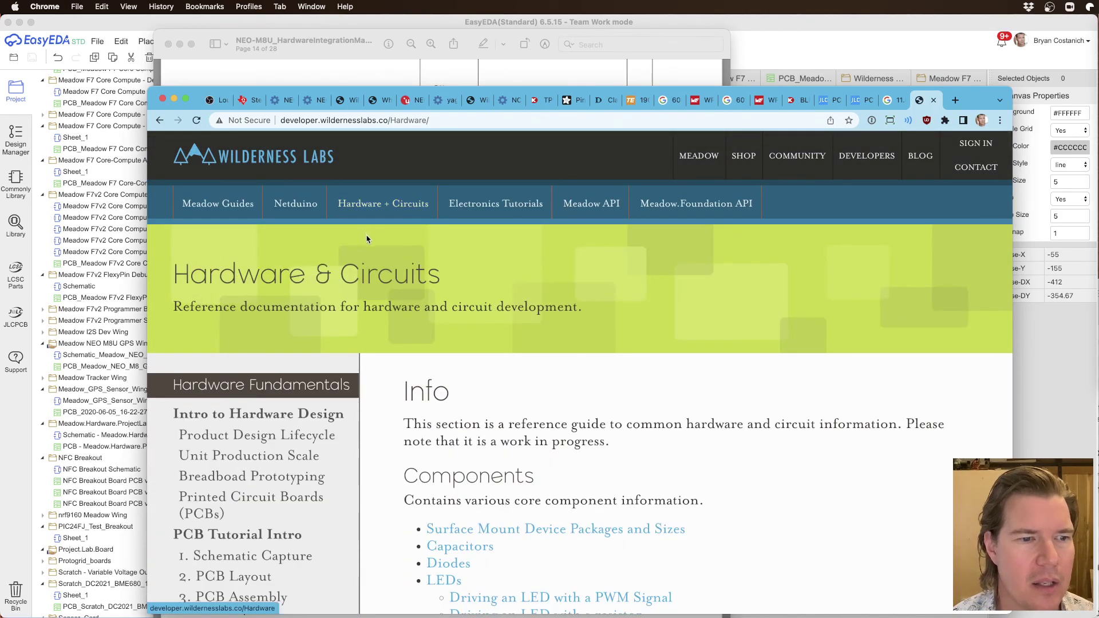
Step: Look through the Hardware & Circuits topics, especially Hardware Fundamentals and Advanced PCB Concepts, for relevant PCB design guidance
scroll(275, 281, down, 4)
scroll(276, 281, down, 8)
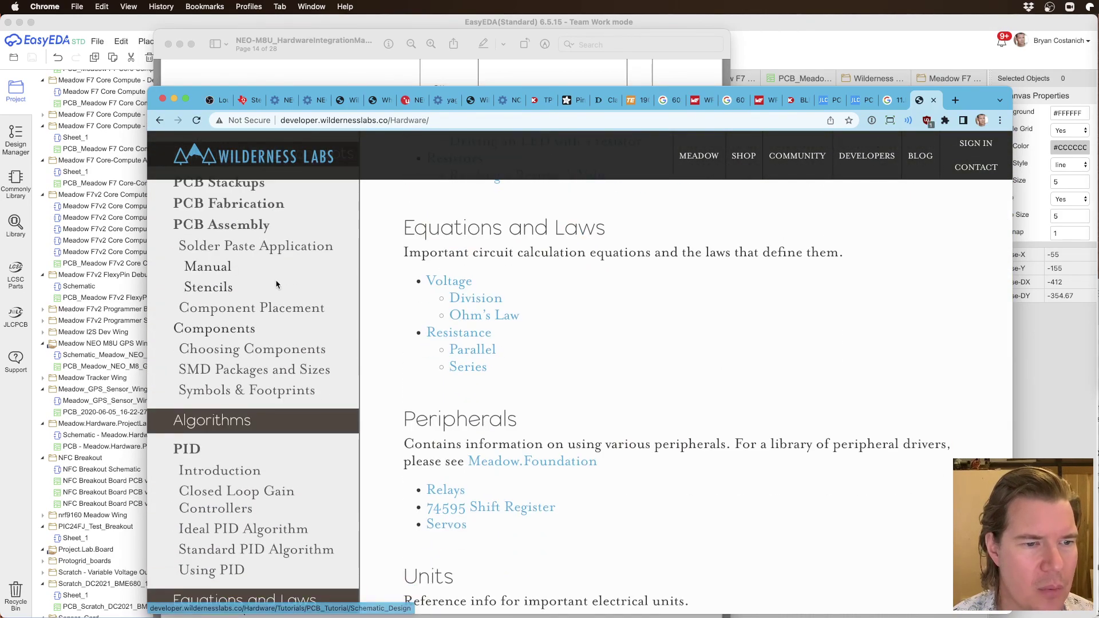
scroll(276, 285, down, 3)
scroll(277, 285, up, 15)
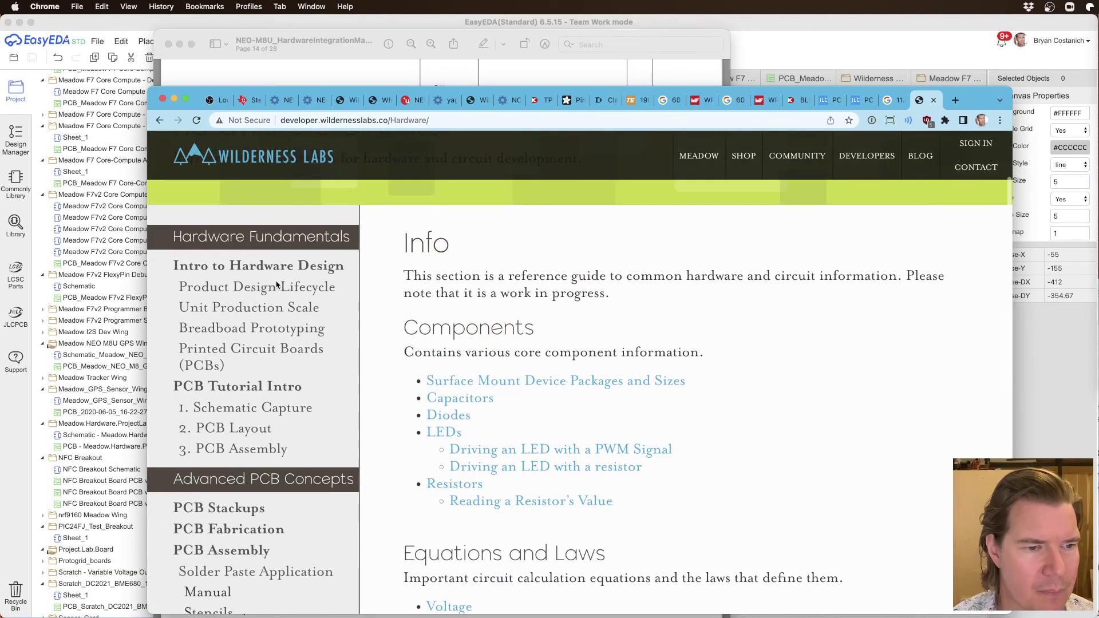
scroll(276, 284, down, 3)
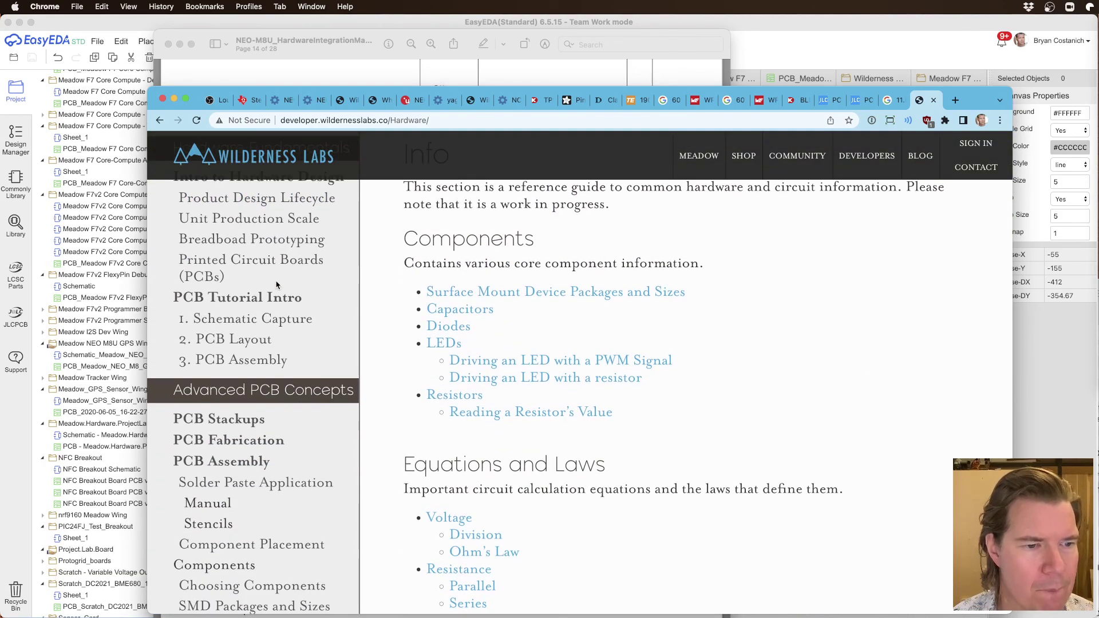
scroll(277, 284, down, 4)
scroll(276, 285, up, 8)
scroll(277, 284, down, 1)
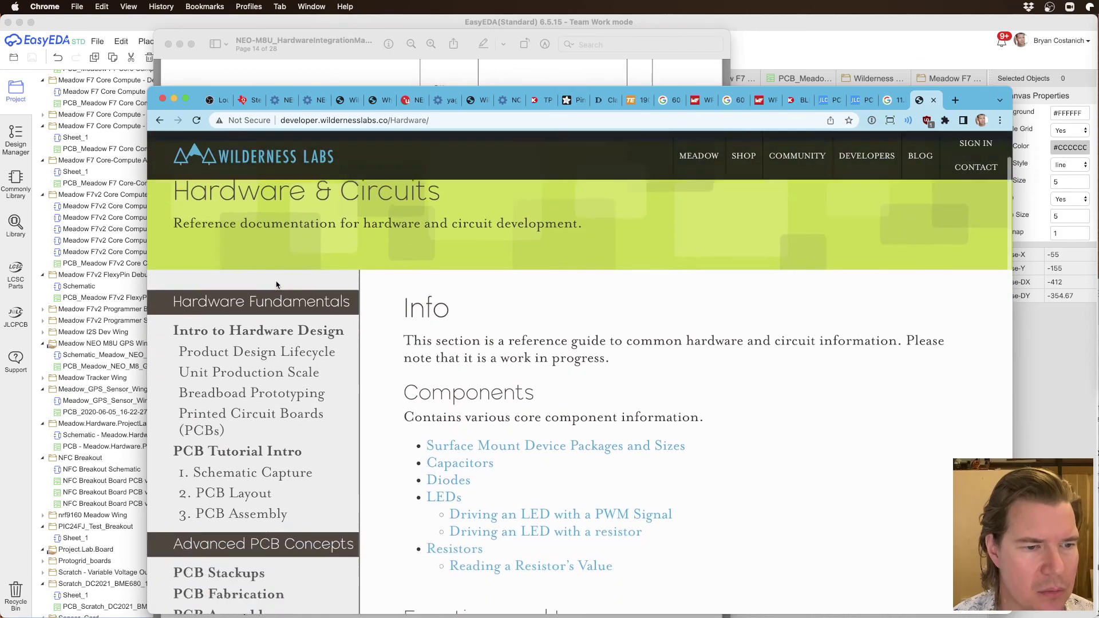
scroll(276, 284, down, 2)
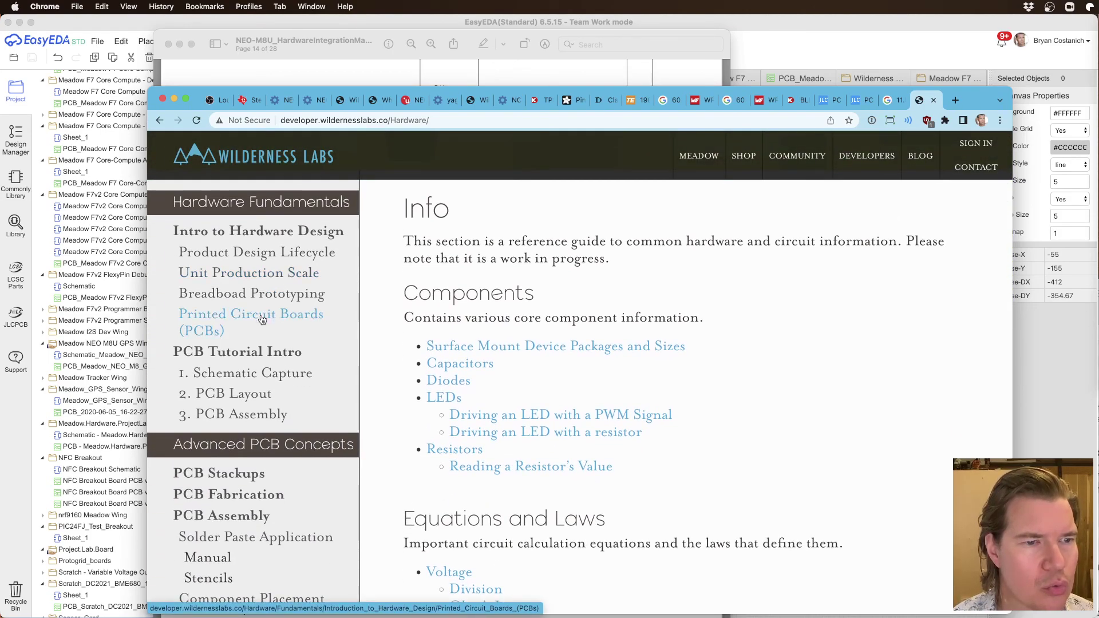
scroll(262, 319, down, 3)
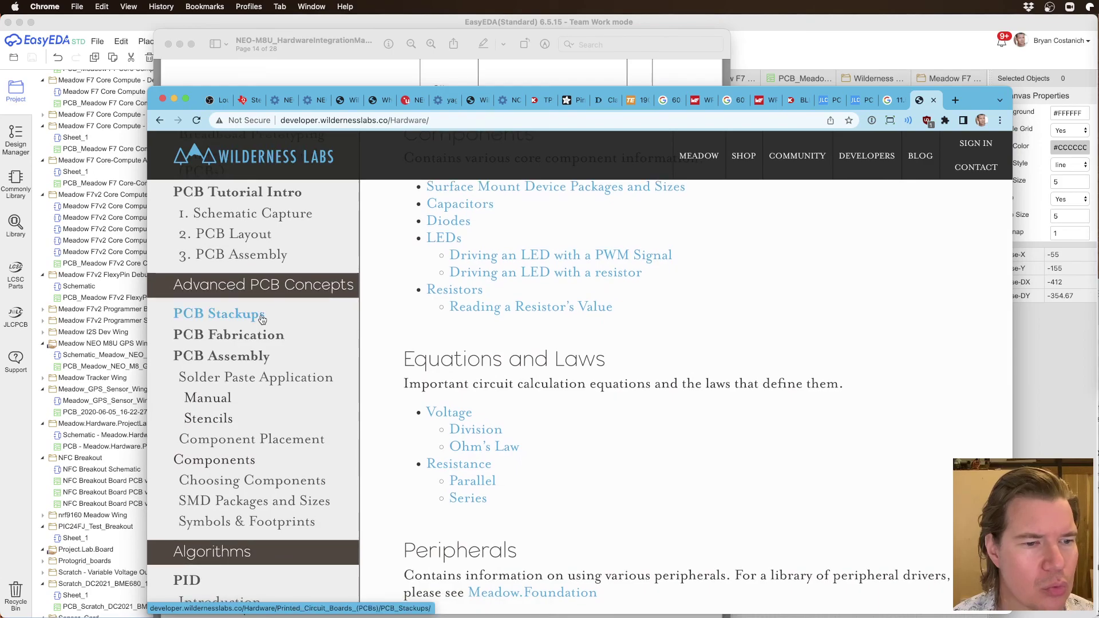
scroll(262, 319, up, 5)
Step: Search Google for "controlled impedance" in a new tab
key(super+t)
text(controllle)
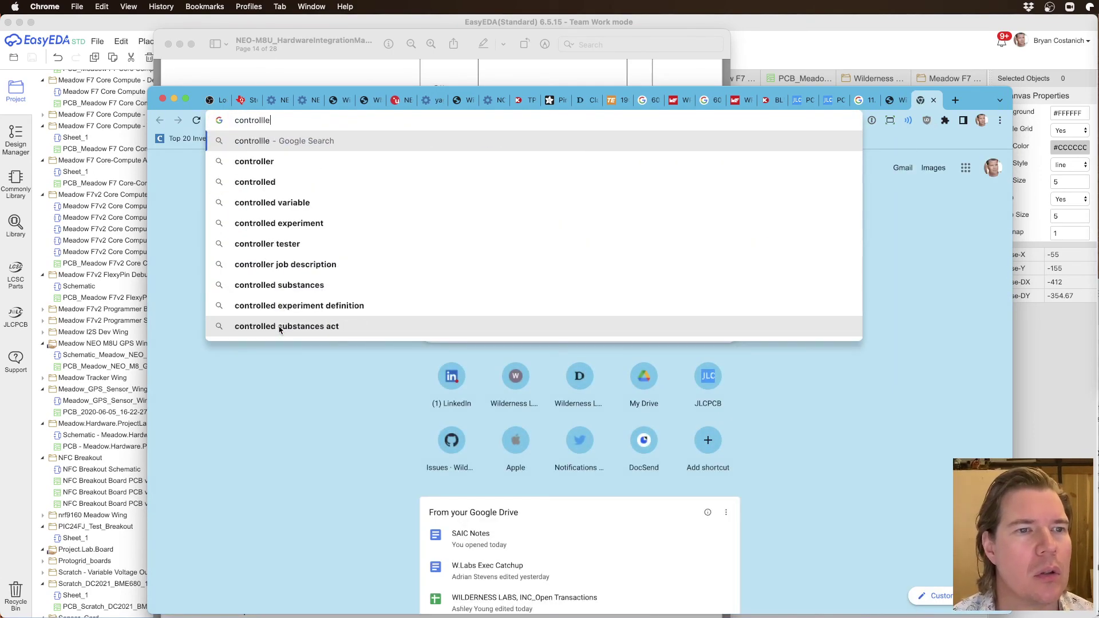
key(BackSpace)
key(BackSpace)
text(ed im)
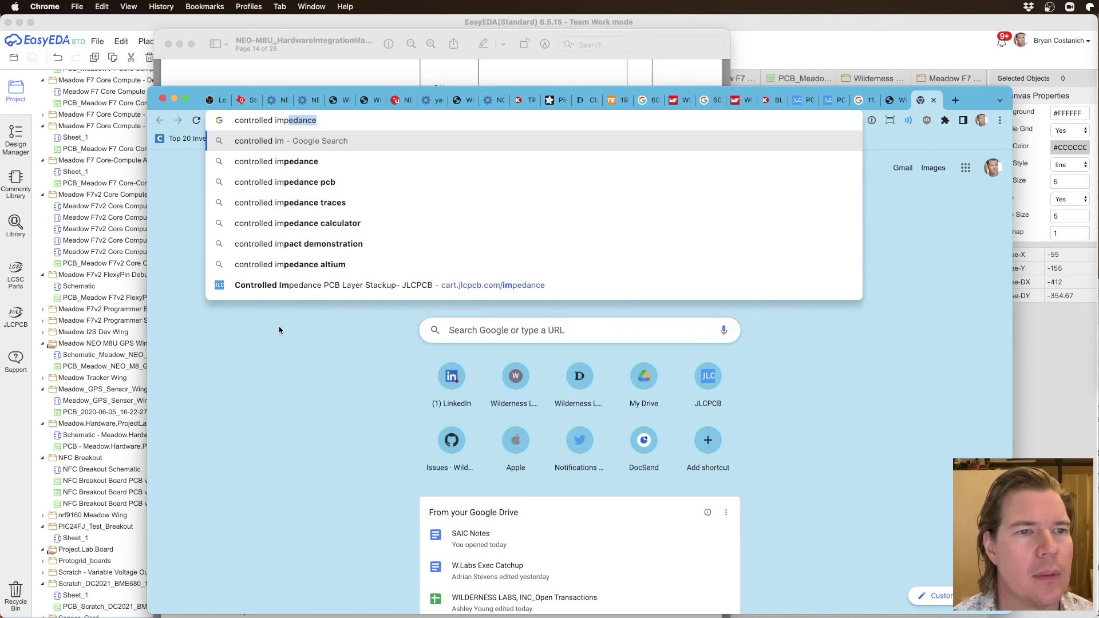
text(pedance)
key(Return)
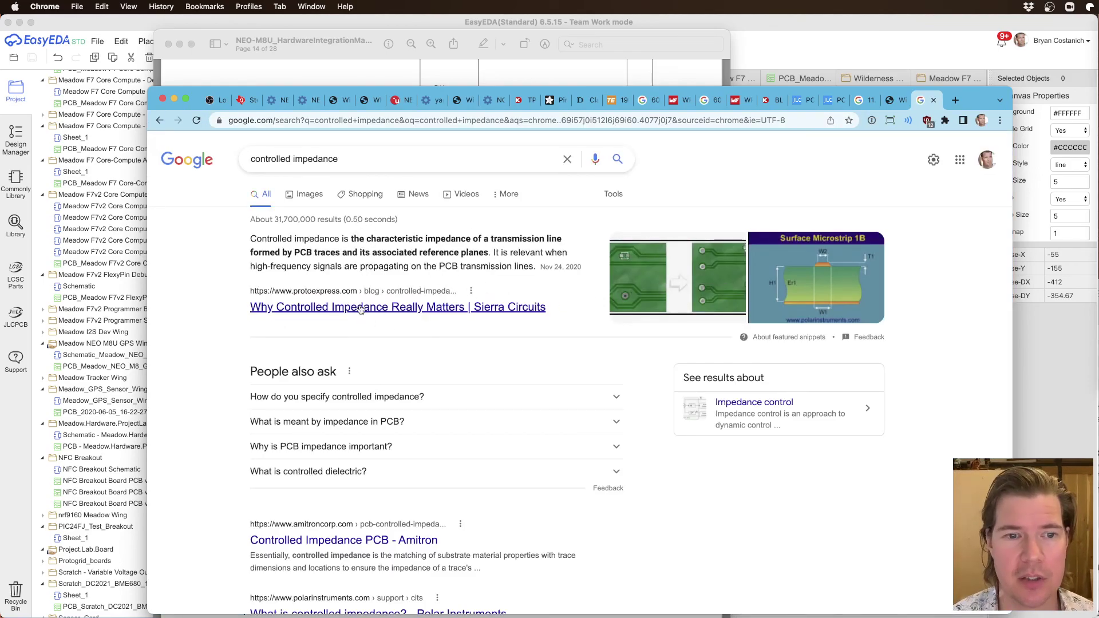
Step: Skim Sierra Circuits' "Why Controlled Impedance Really Matters" for differential-pair routing guidelines, close the article and return to EasyEDA
click(338, 311)
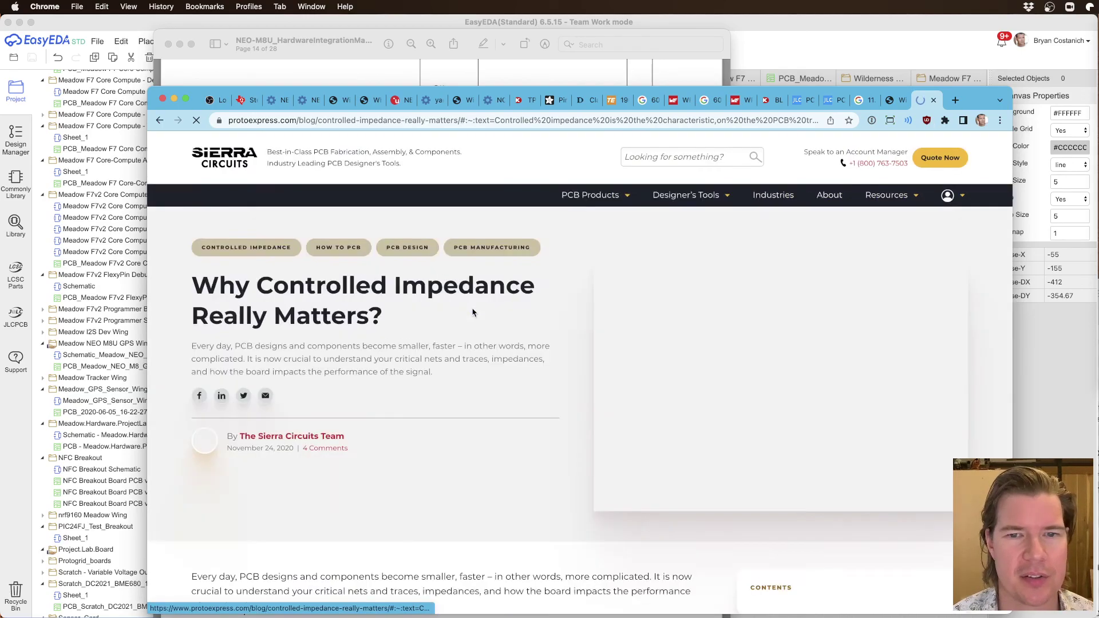
scroll(456, 317, down, 10)
scroll(456, 317, down, 15)
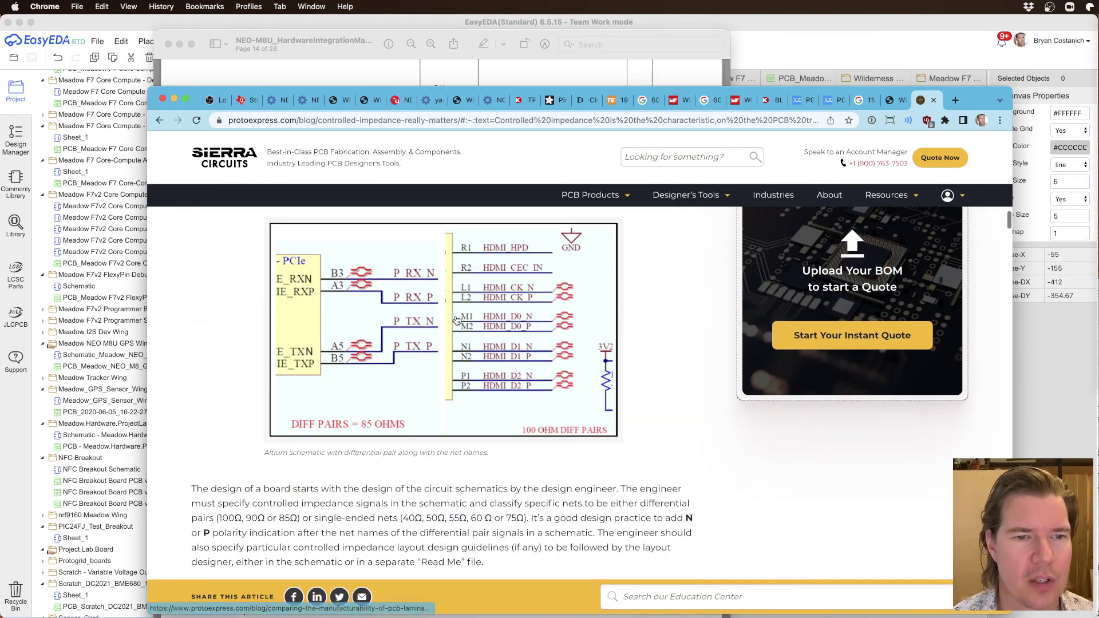
scroll(441, 332, up, 4)
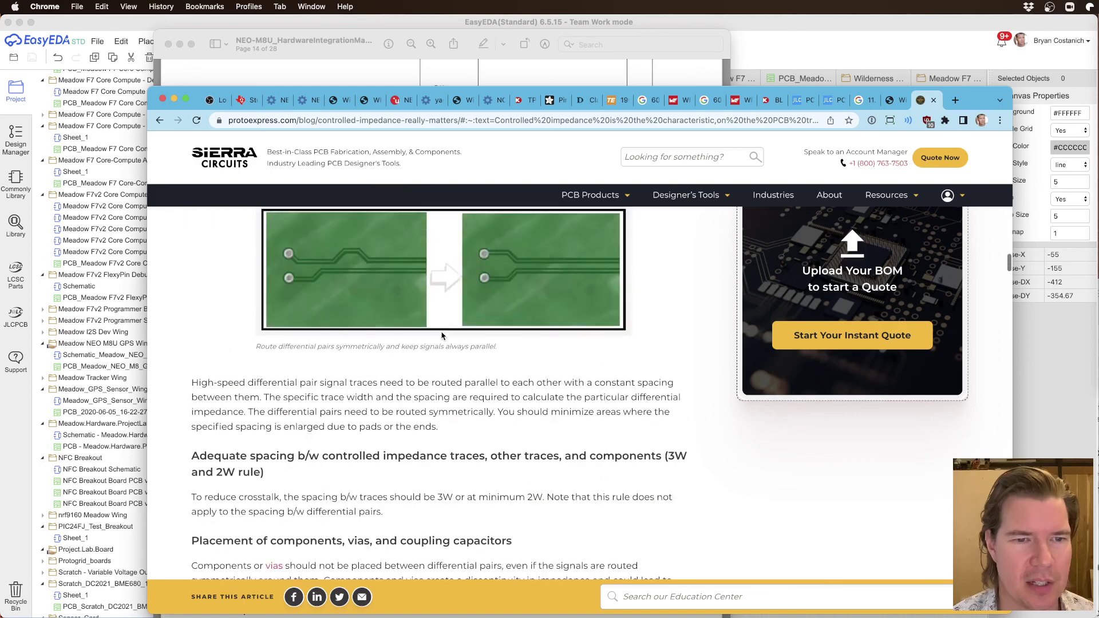
scroll(395, 340, down, 7)
scroll(395, 341, down, 6)
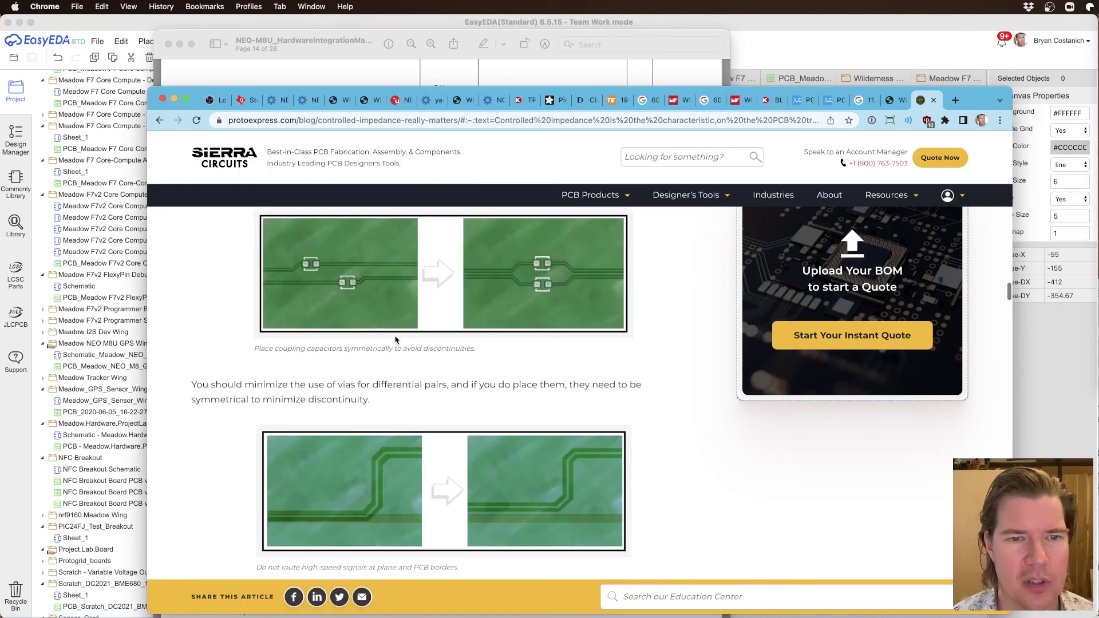
scroll(513, 299, down, 8)
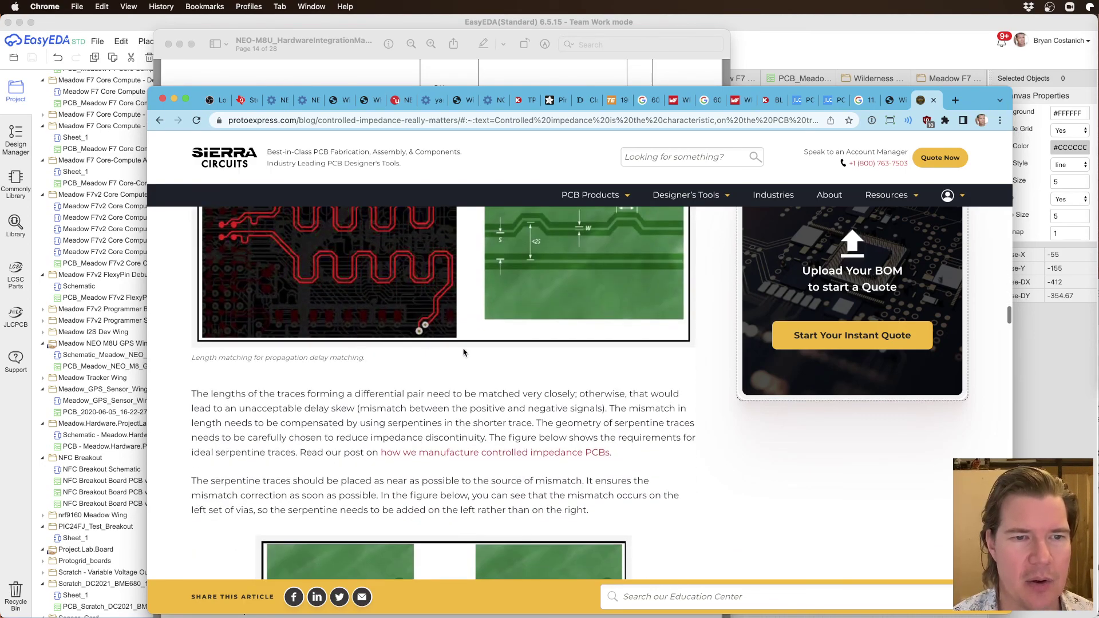
scroll(484, 359, up, 6)
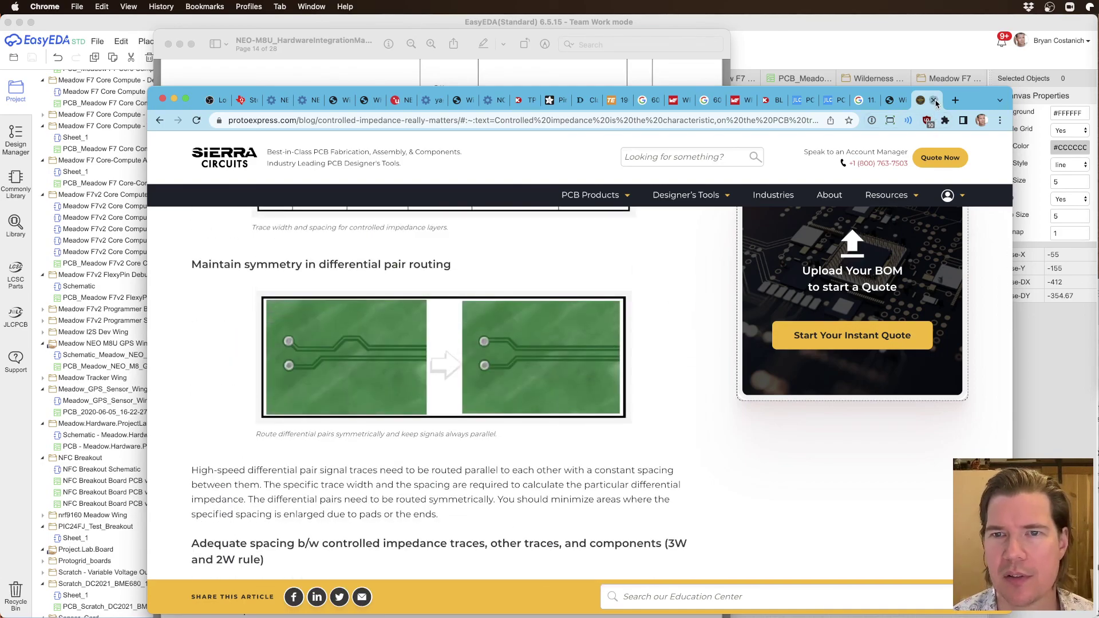
click(935, 101)
click(850, 30)
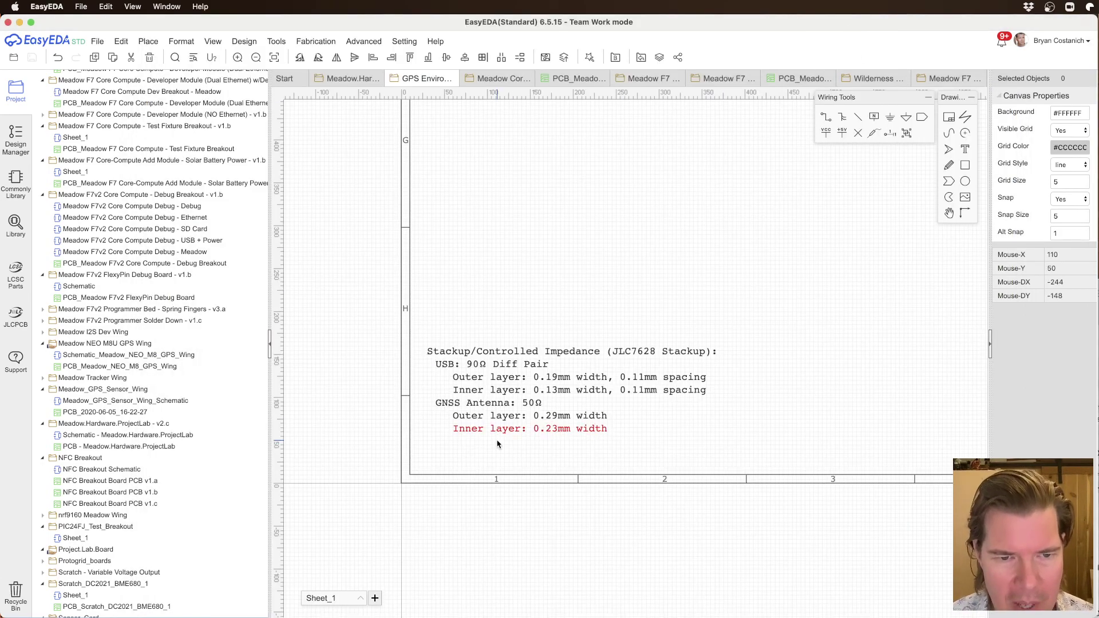
Step: Examine the Meadow F7 Core-Compute Module's pins, Interrupt Table and unconnected ACCEL_INT port in the GPS schematic
scroll(730, 193, down, 2)
right_drag(730, 193, 495, 428)
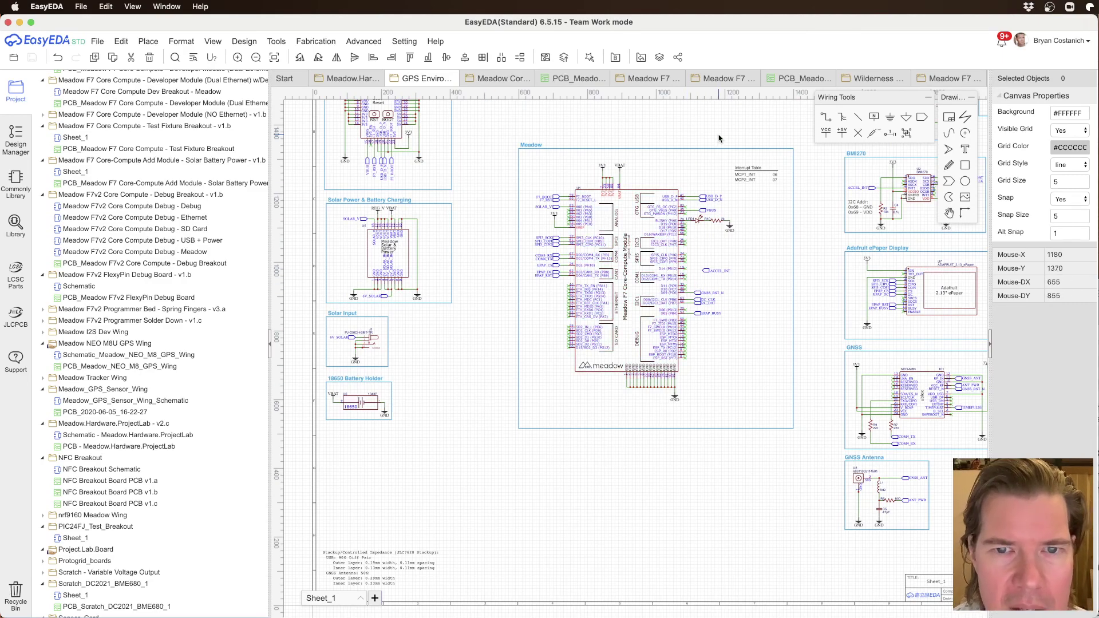
scroll(663, 228, up, 2)
right_drag(662, 228, 645, 246)
scroll(647, 252, down, 1)
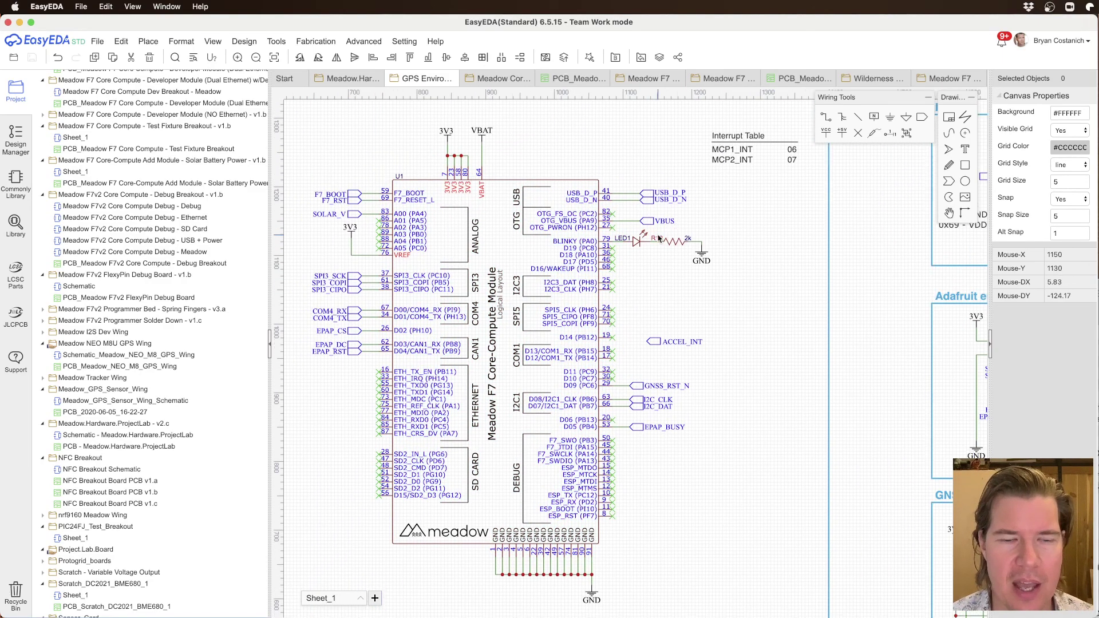
scroll(656, 267, up, 1)
scroll(658, 298, up, 2)
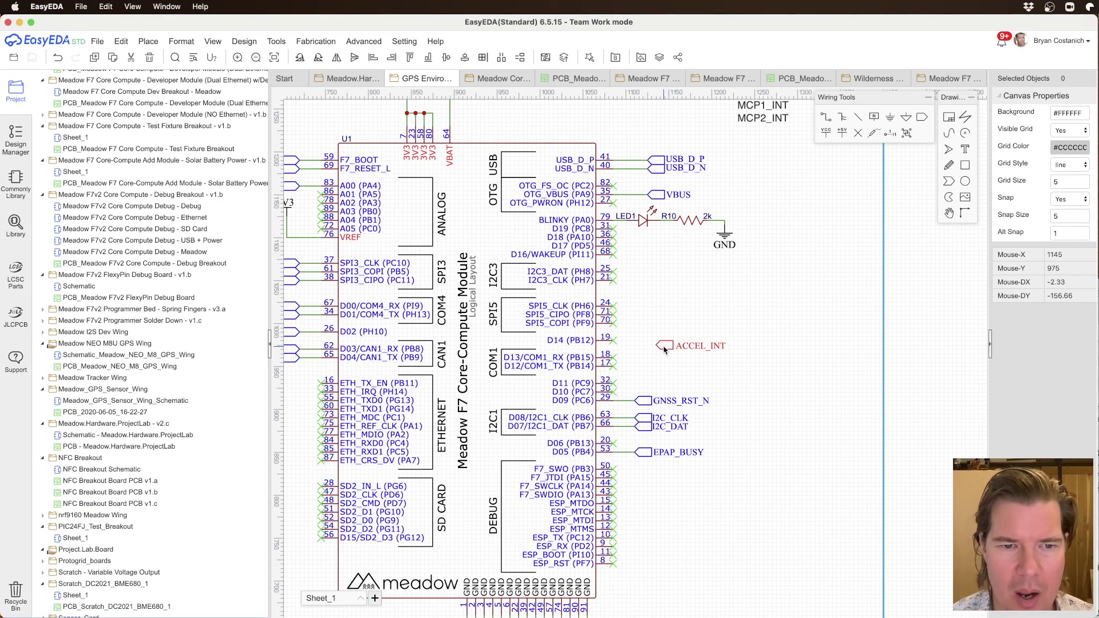
scroll(729, 303, down, 2)
right_drag(761, 366, 696, 382)
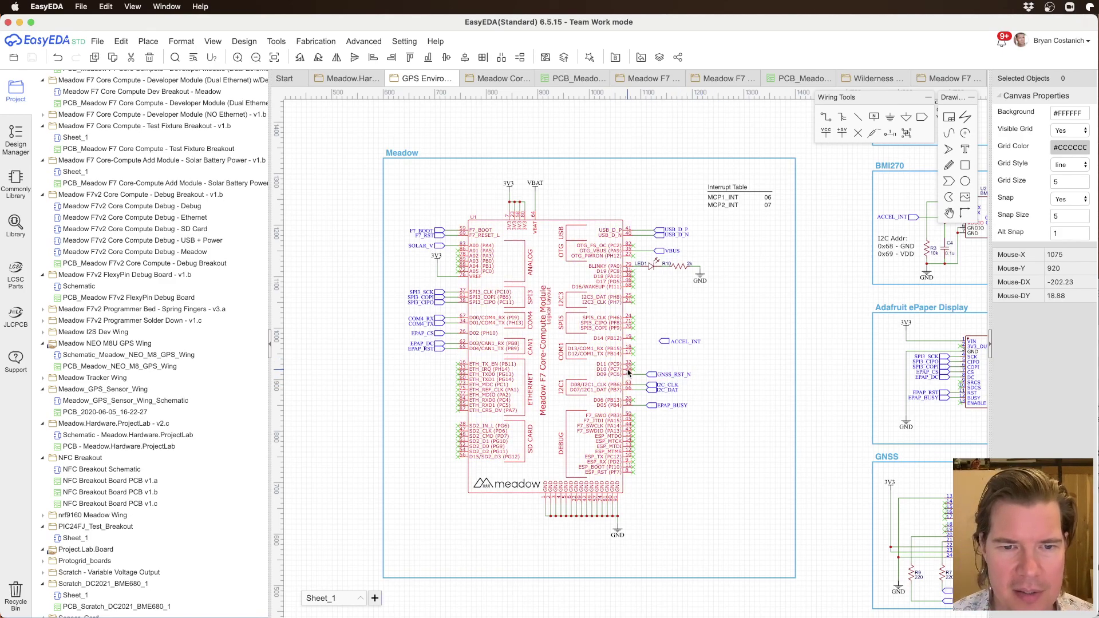
click(629, 372)
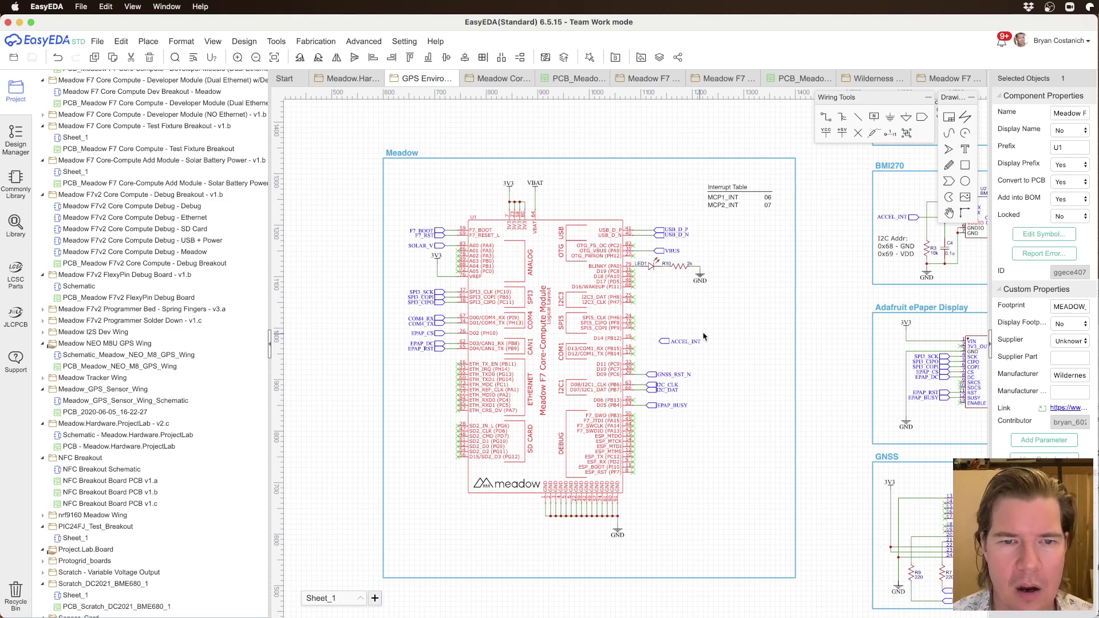
click(726, 326)
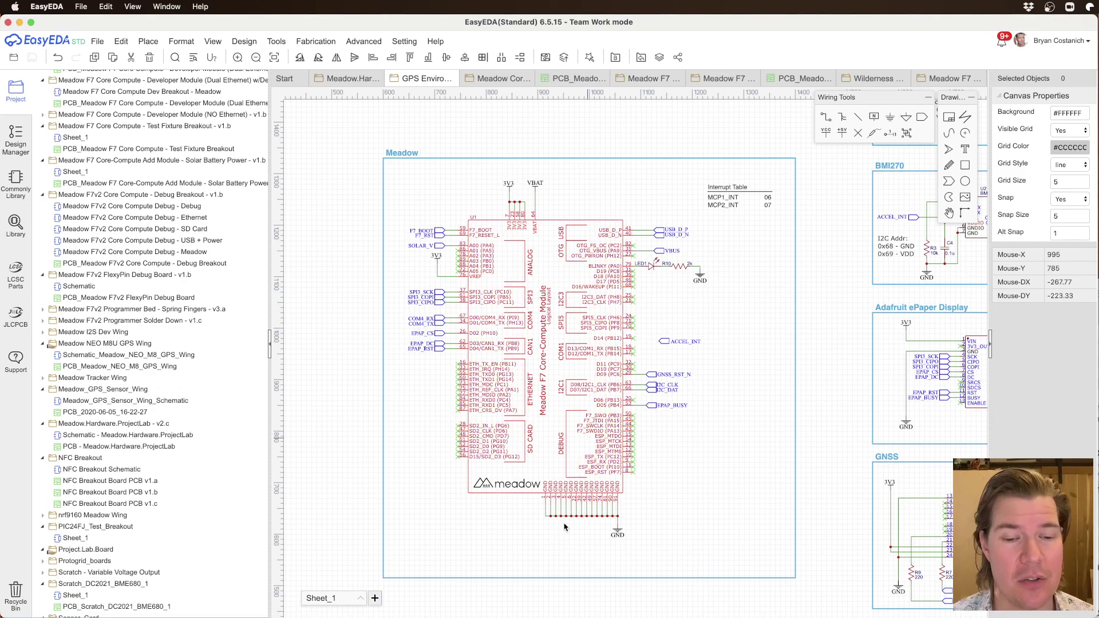
Step: Switch to Chrome and open the Meadow Basics Input/Output (IO) page from the developer portal's I2C guide
key(super+Tab)
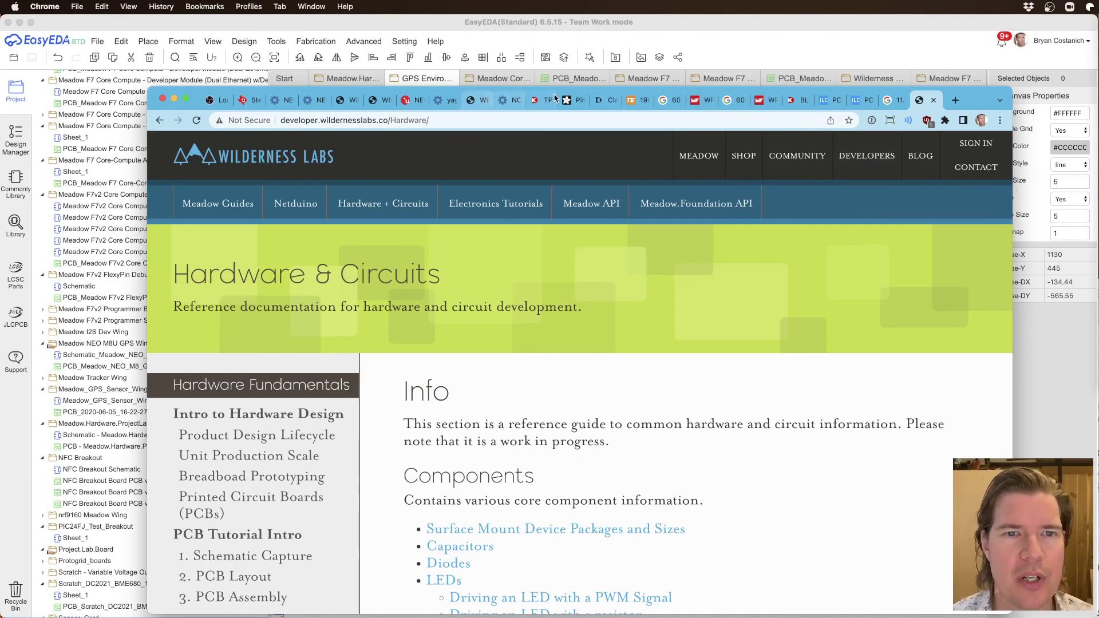
click(342, 100)
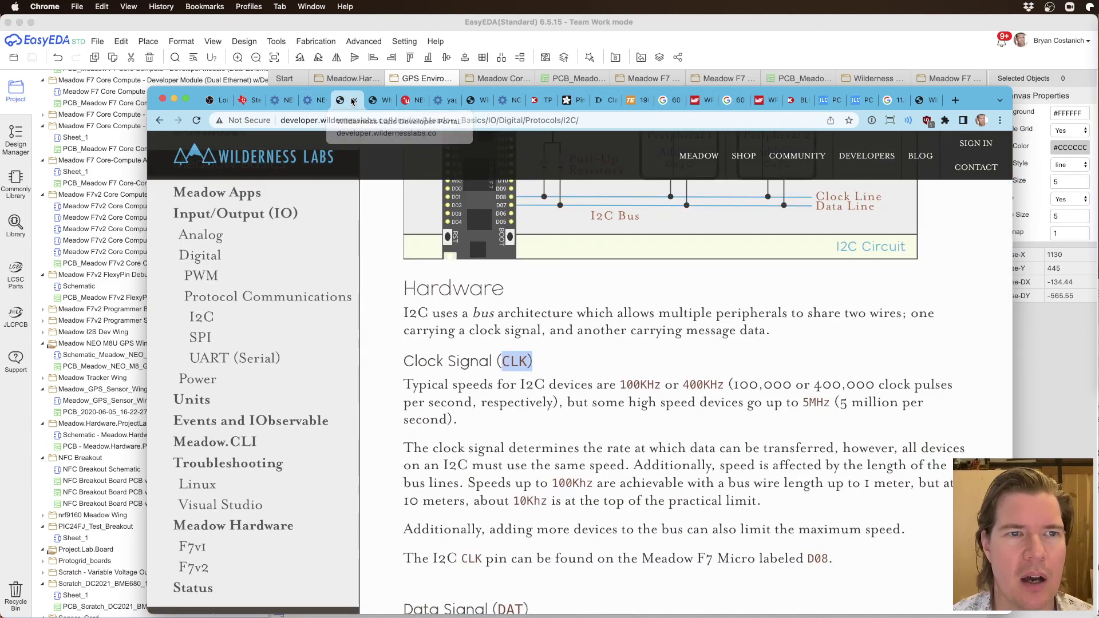
scroll(649, 362, up, 6)
scroll(243, 535, down, 9)
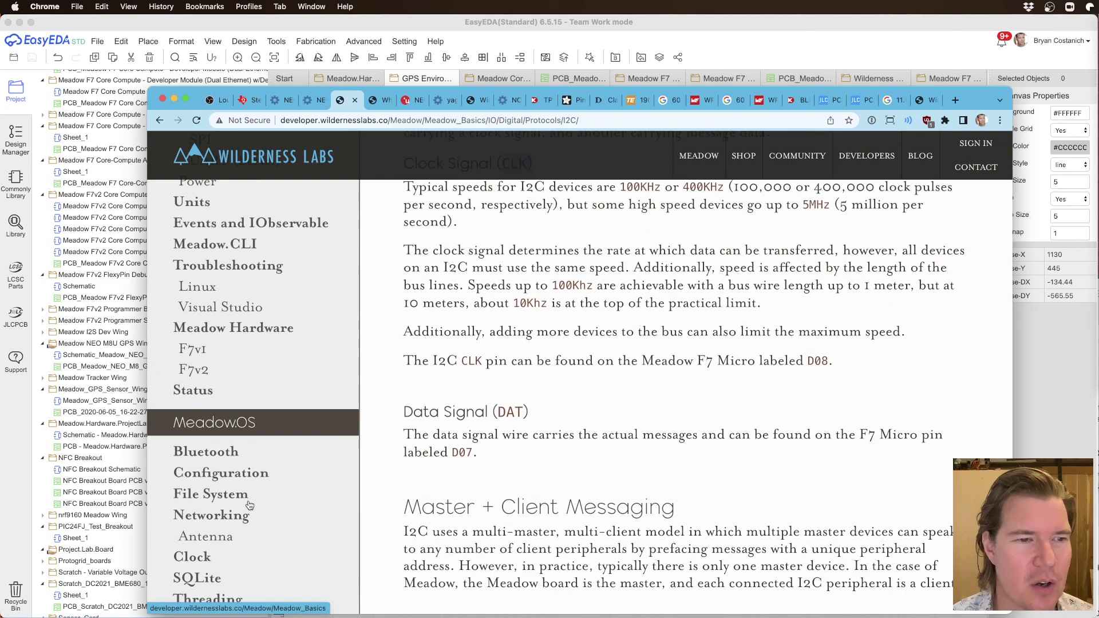
scroll(234, 341, up, 4)
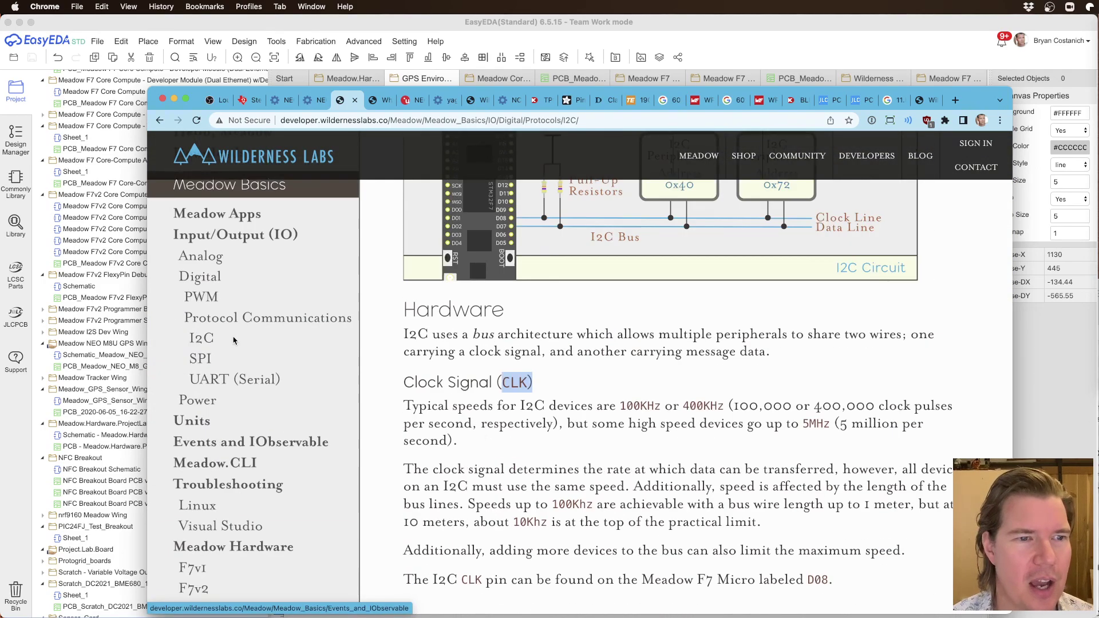
drag(173, 235, 261, 235)
click(260, 234)
Step: Compare the Meadow F7v2 and F7v1 Micro pinout diagrams on the IO page, checking the interrupt groups of the digital pins
scroll(628, 471, down, 15)
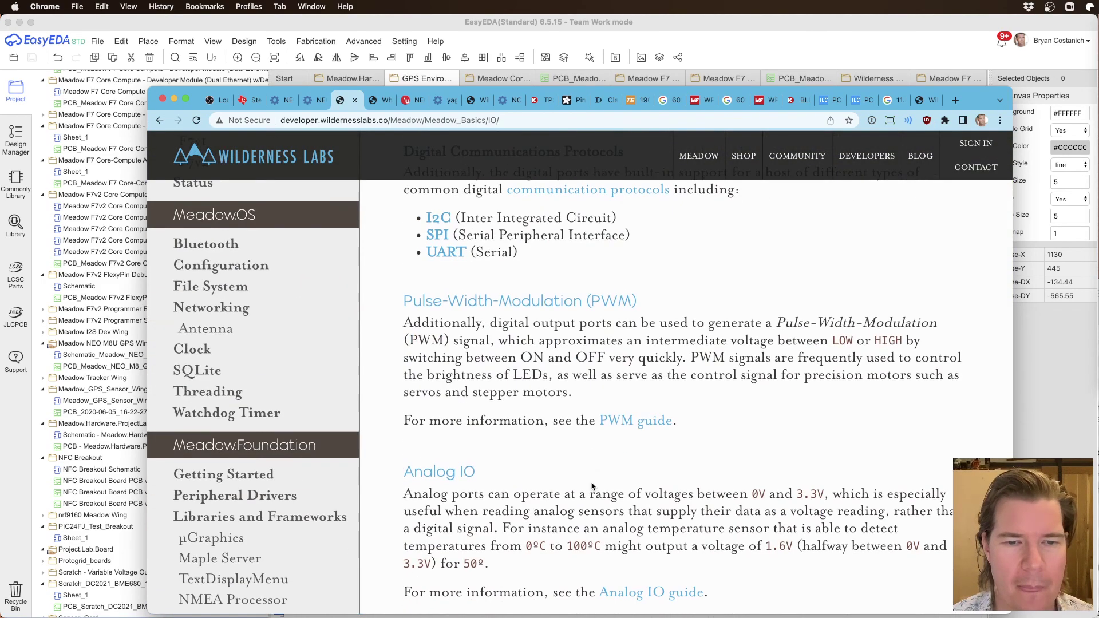
scroll(660, 455, down, 3)
scroll(603, 402, down, 10)
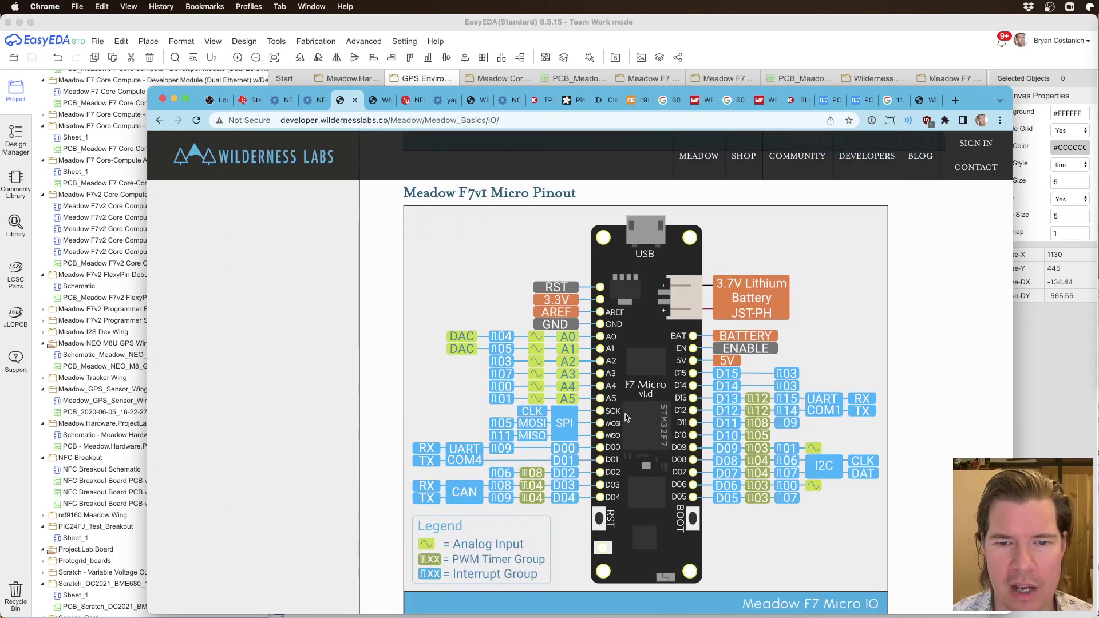
scroll(627, 417, up, 12)
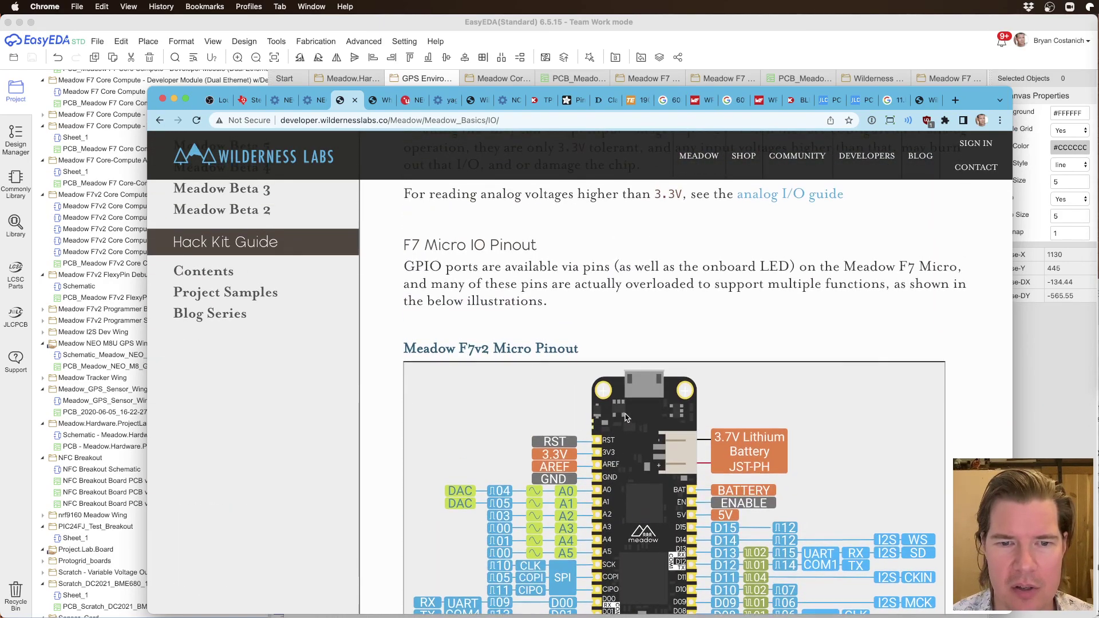
scroll(435, 479, down, 8)
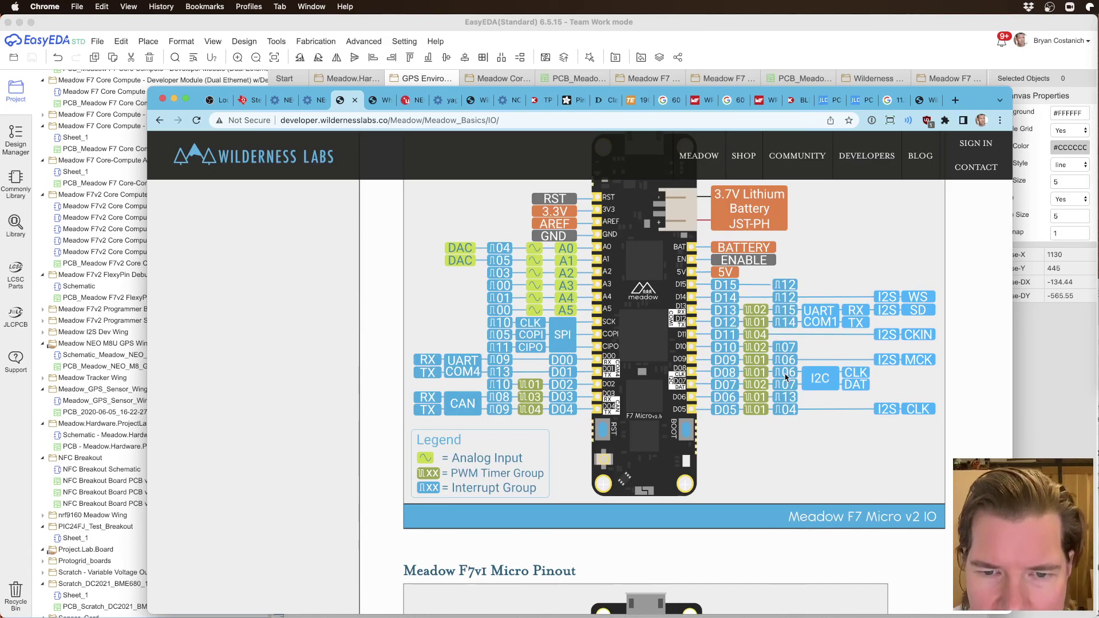
scroll(786, 374, up, 10)
scroll(786, 372, down, 15)
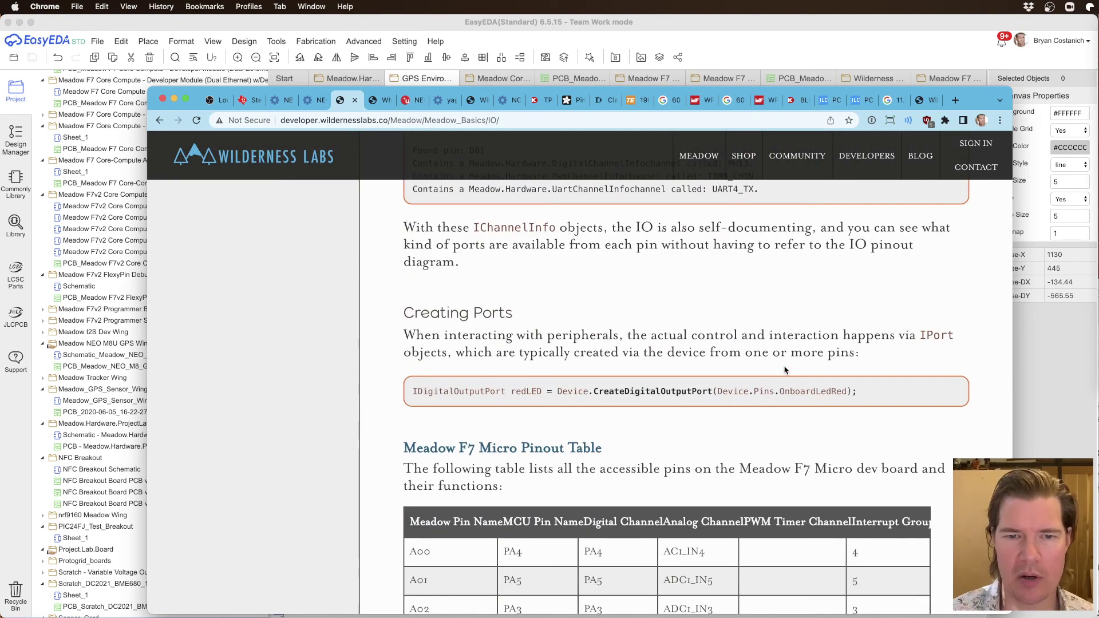
scroll(785, 370, up, 5)
scroll(785, 371, up, 15)
scroll(779, 383, down, 5)
scroll(773, 392, up, 5)
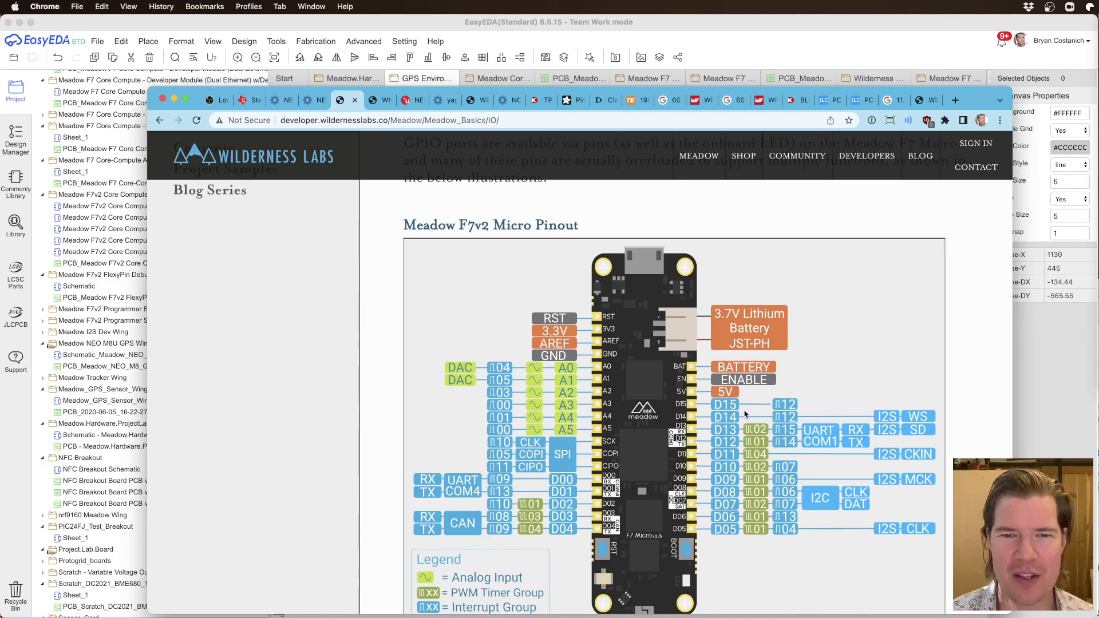
Step: Check the PWM timer channels and interrupt groups in the Meadow F7 Micro Pinout Table
scroll(770, 398, down, 20)
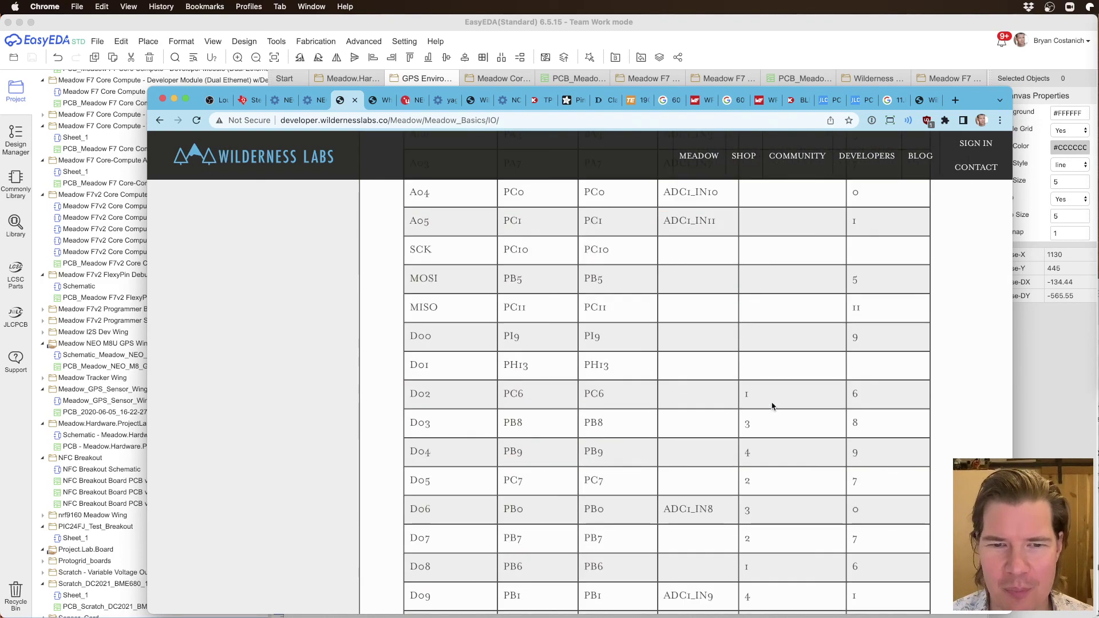
scroll(772, 406, down, 3)
scroll(771, 406, up, 15)
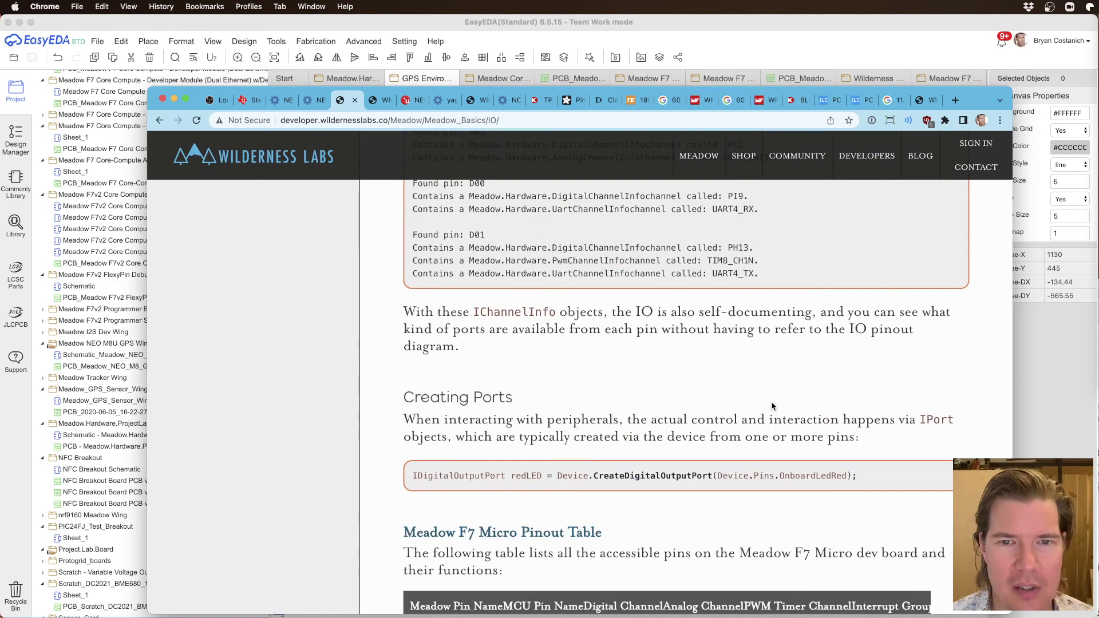
scroll(773, 406, up, 10)
scroll(774, 401, down, 5)
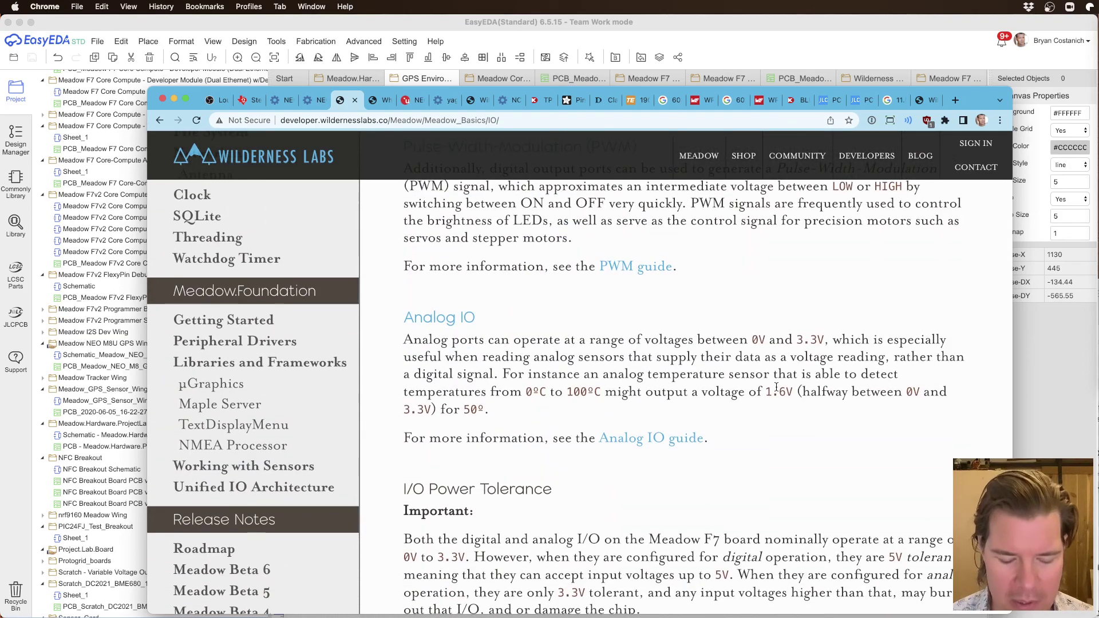
Step: Open the WildernessLabs organization page on GitHub in a new browser tab
key(super+t)
text(github)
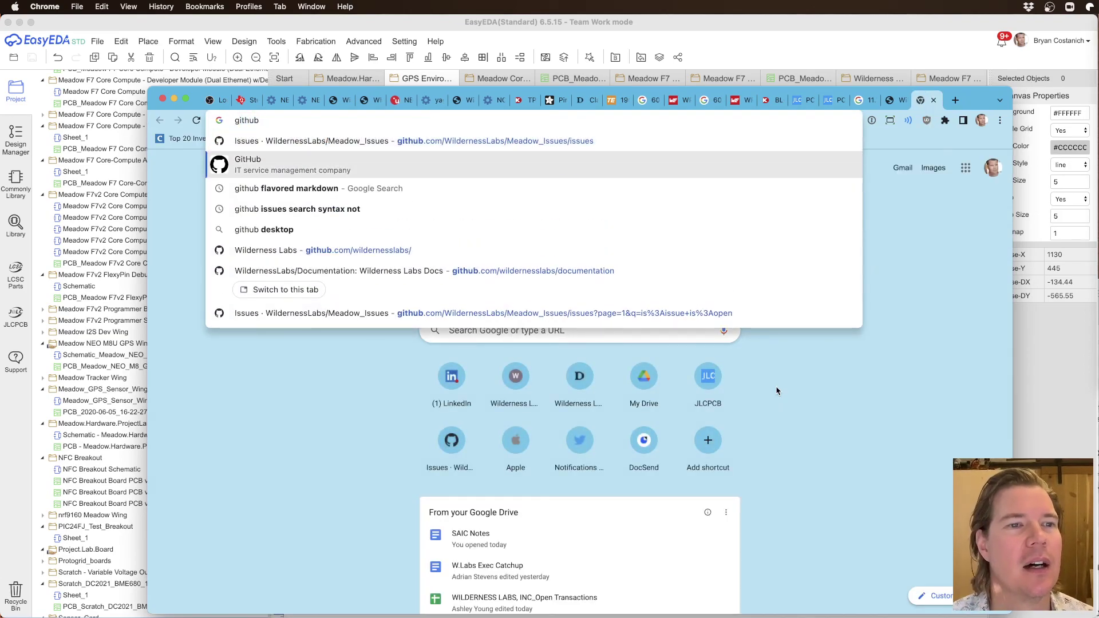
text(.com)
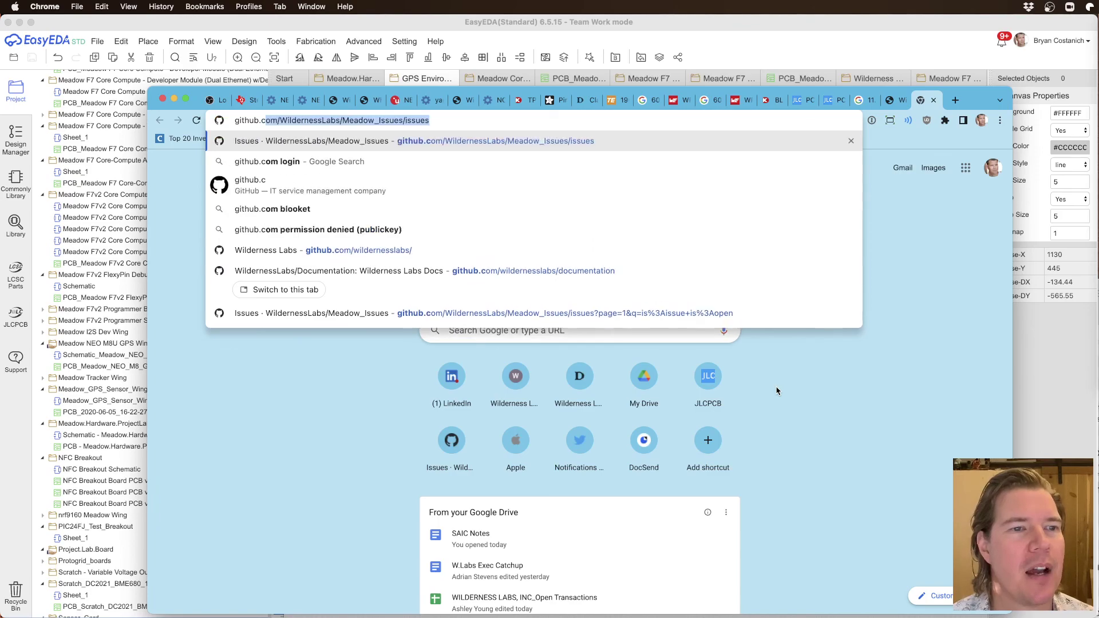
key(Return)
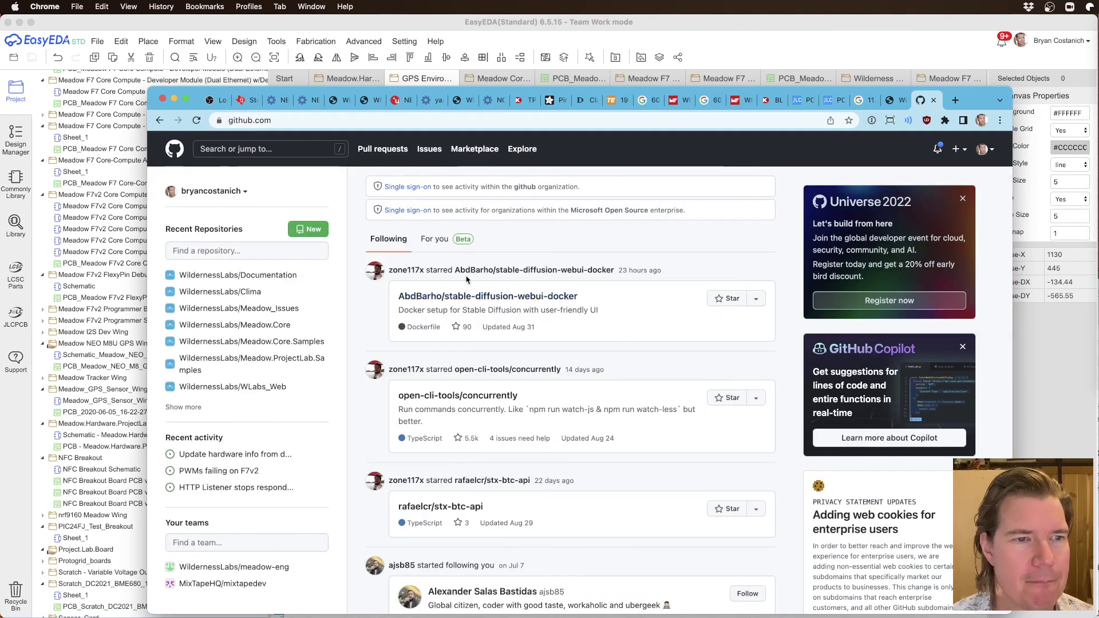
click(337, 121)
text(/W)
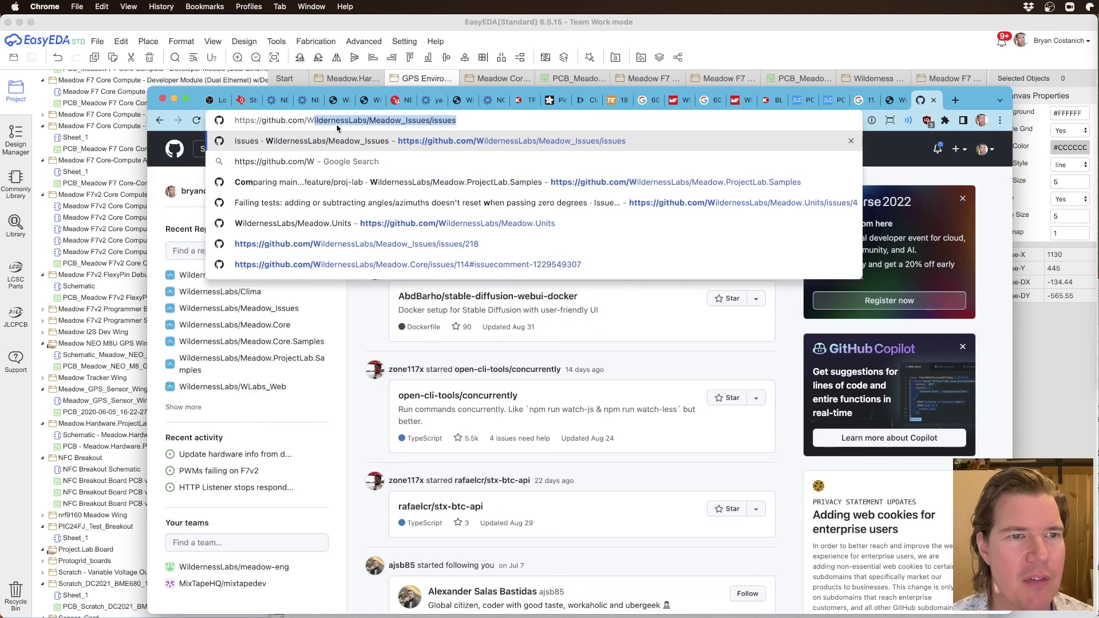
text(ildernessLabs/)
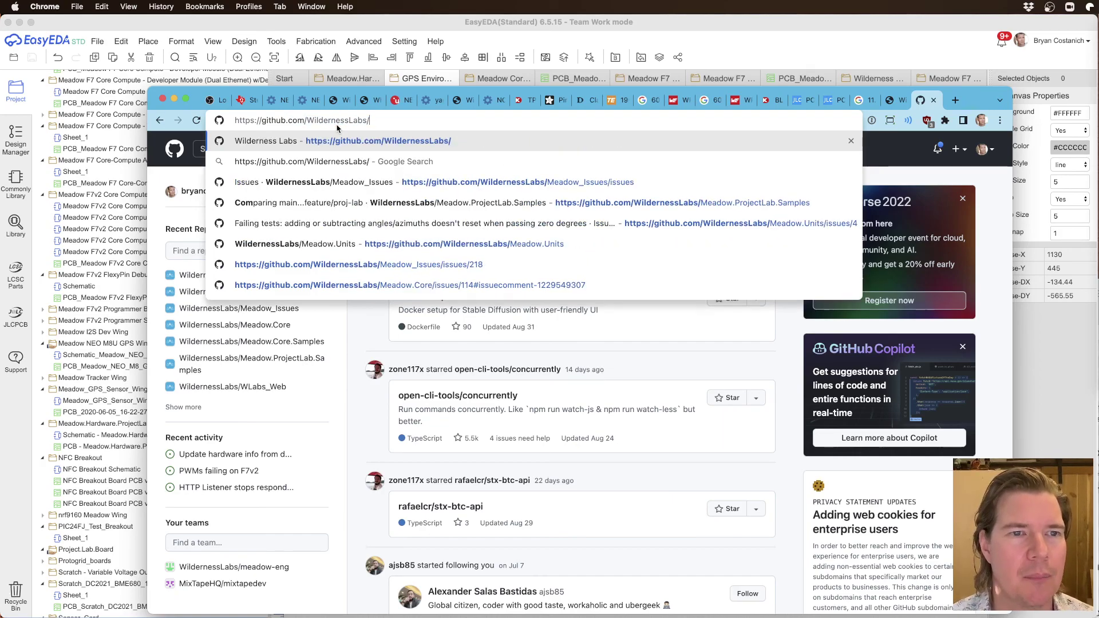
key(Return)
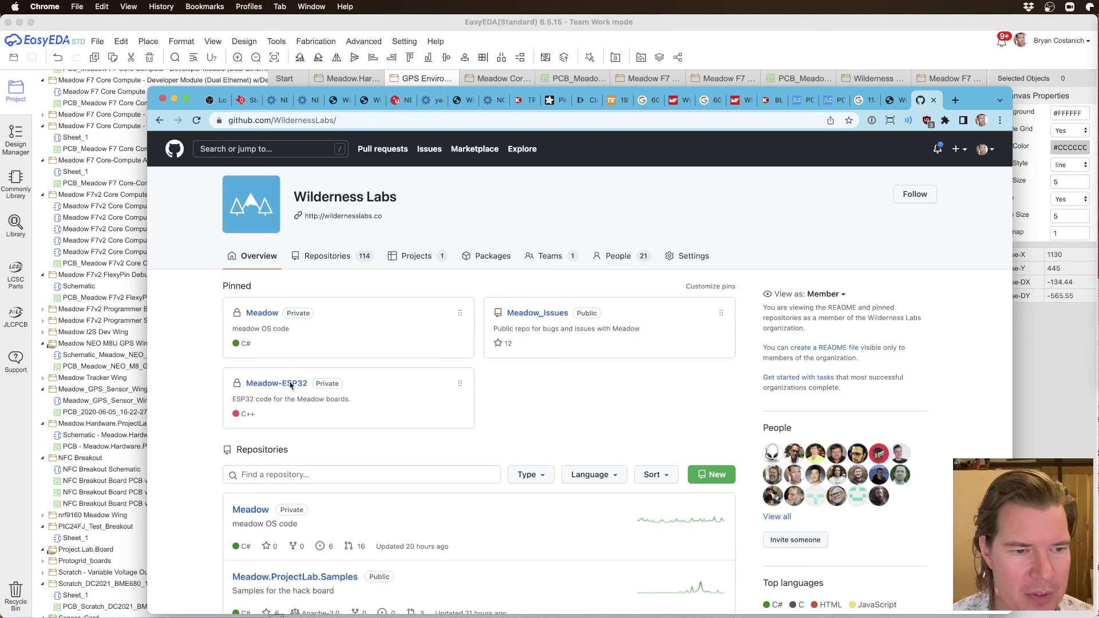
Step: Find the Meadow_EDA_Parts repository with the filter "EDA" and look through its files and README for schematic symbols and pin information
click(290, 474)
text(EDA)
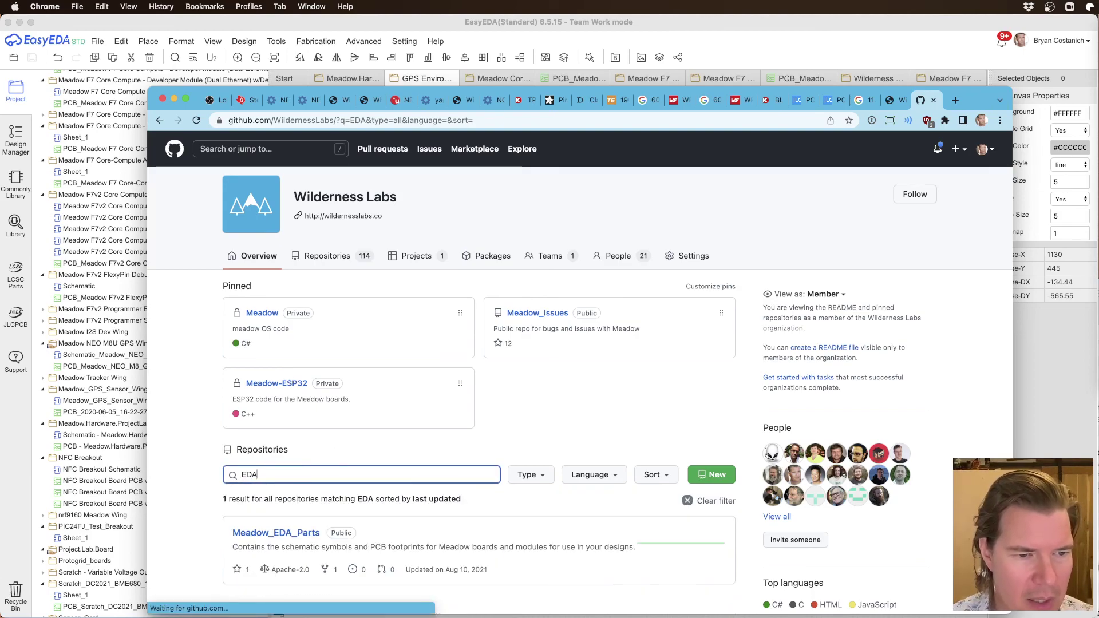
click(291, 533)
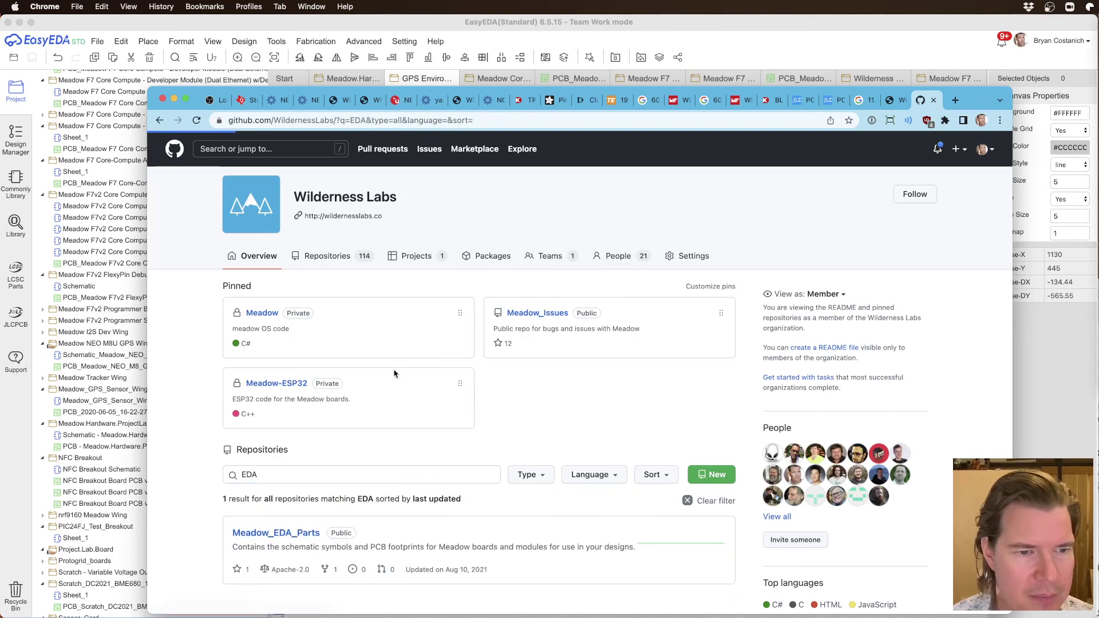
scroll(399, 367, down, 3)
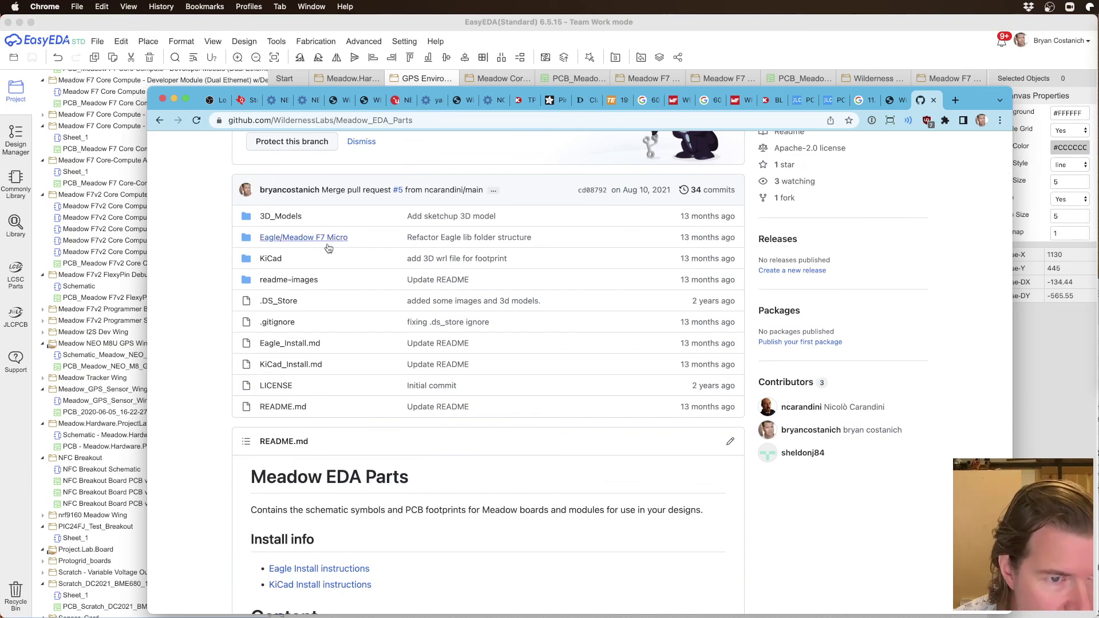
scroll(332, 329, down, 10)
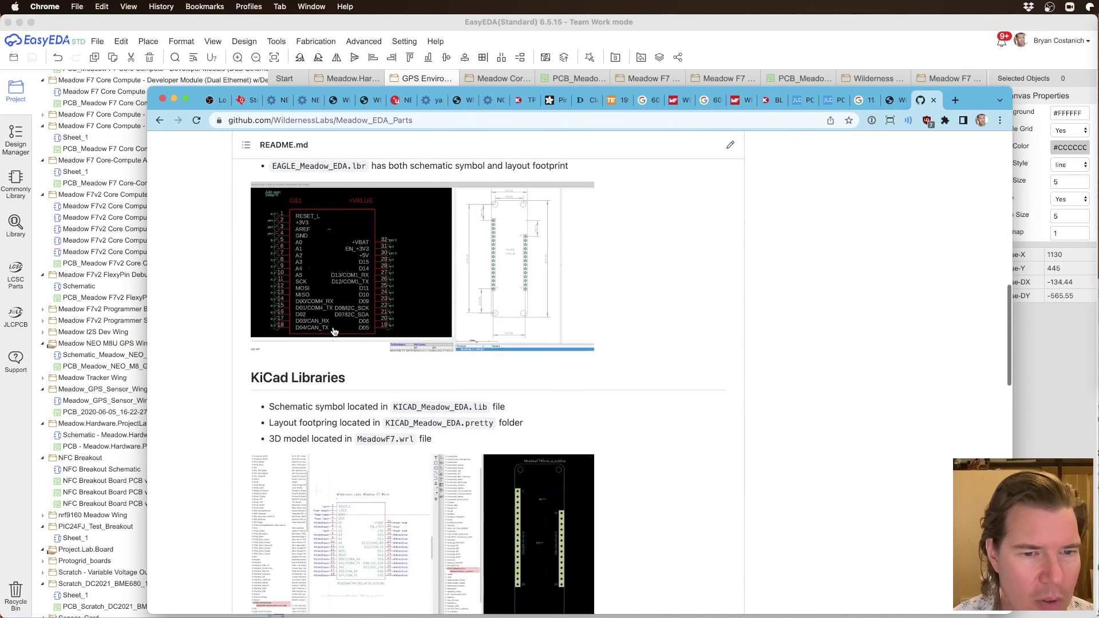
scroll(334, 332, down, 15)
scroll(336, 332, up, 4)
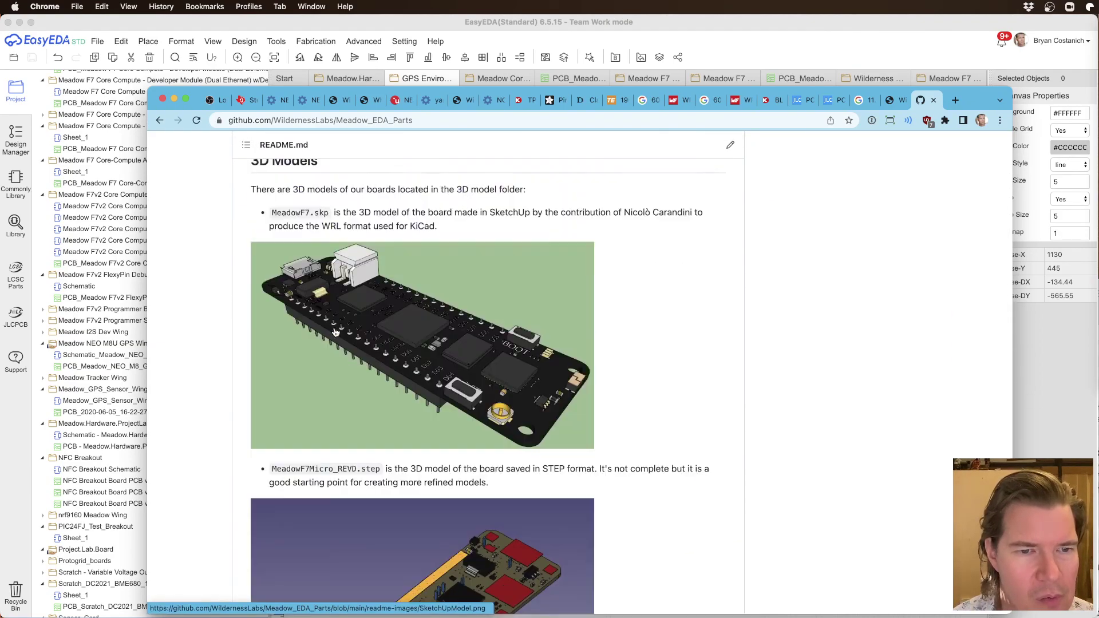
scroll(335, 332, up, 15)
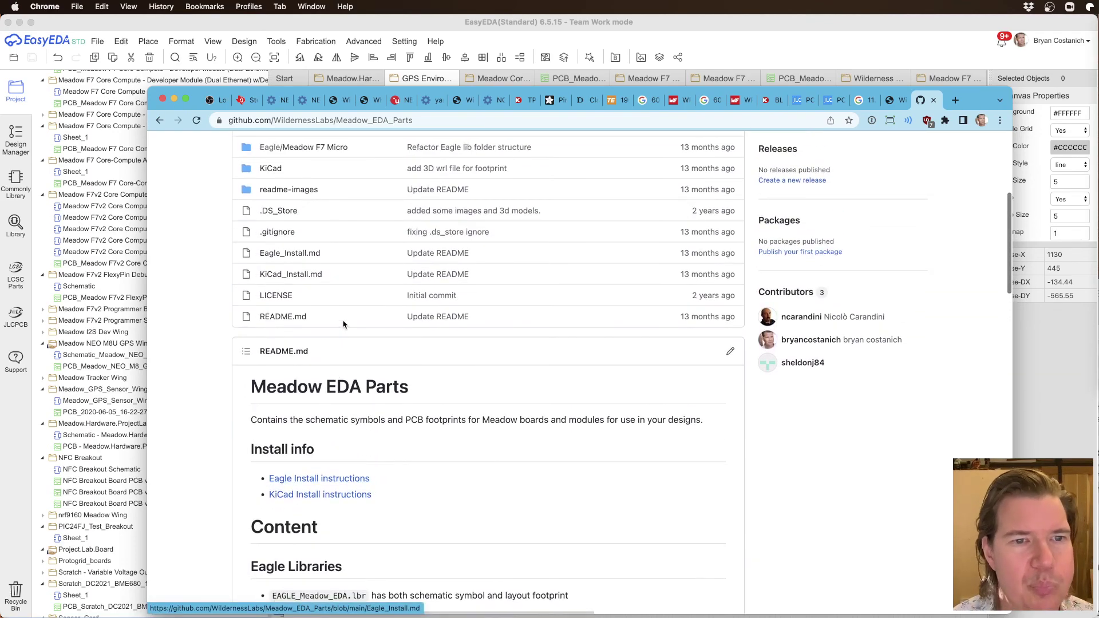
scroll(344, 324, up, 5)
Step: Switch to EasyEDA and attach the ACCEL_INT net port to pin D10 (PC7) of the Core-Compute Module
key(super+Tab)
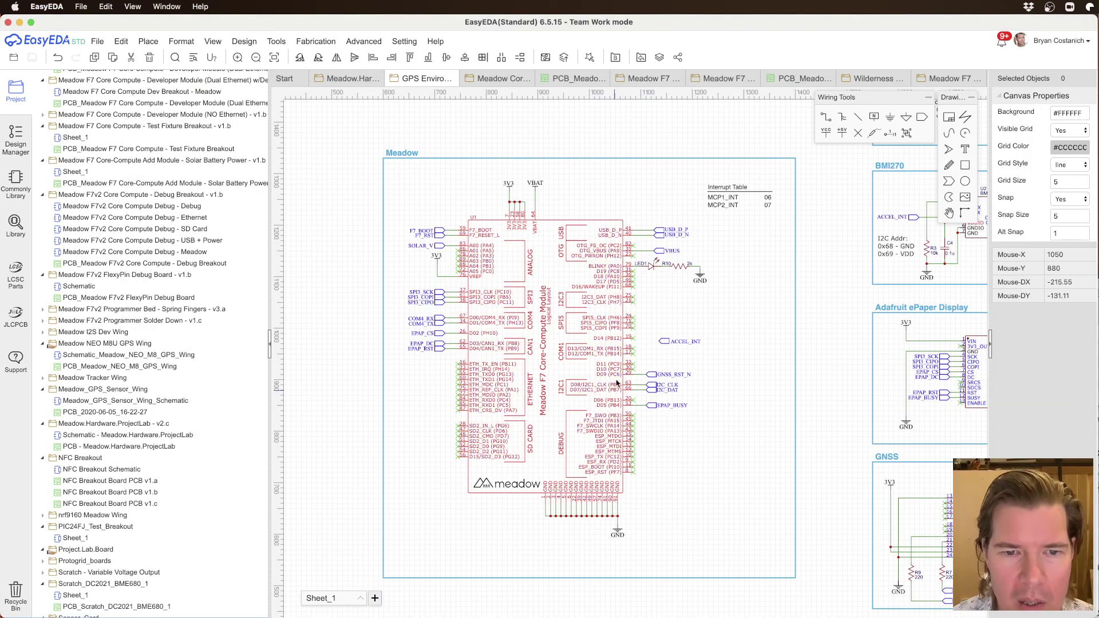
scroll(617, 382, up, 3)
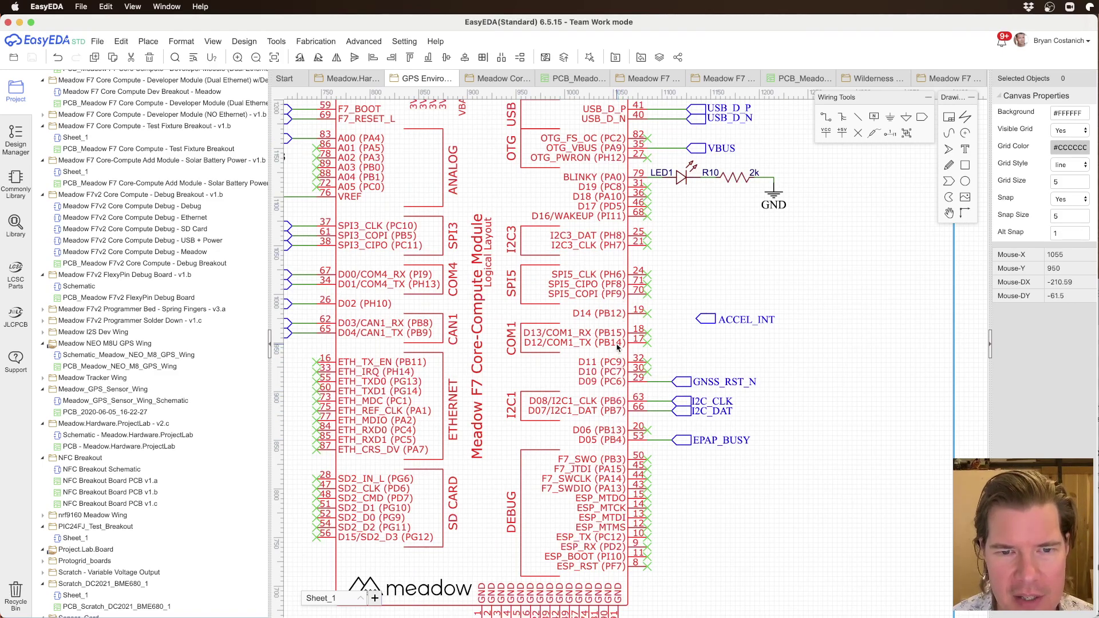
click(616, 339)
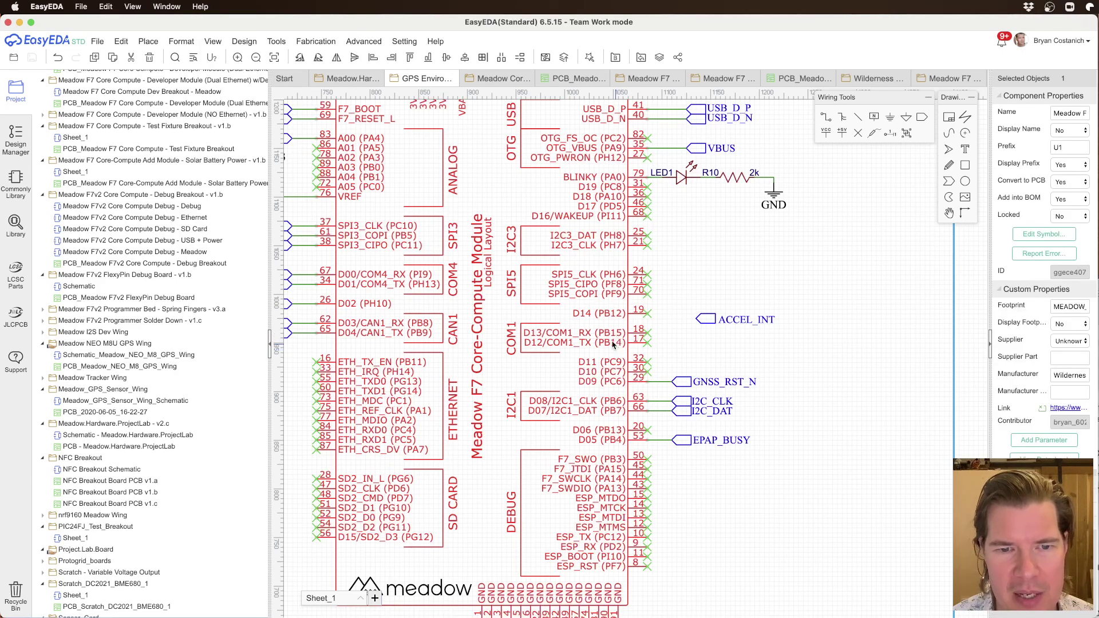
click(738, 283)
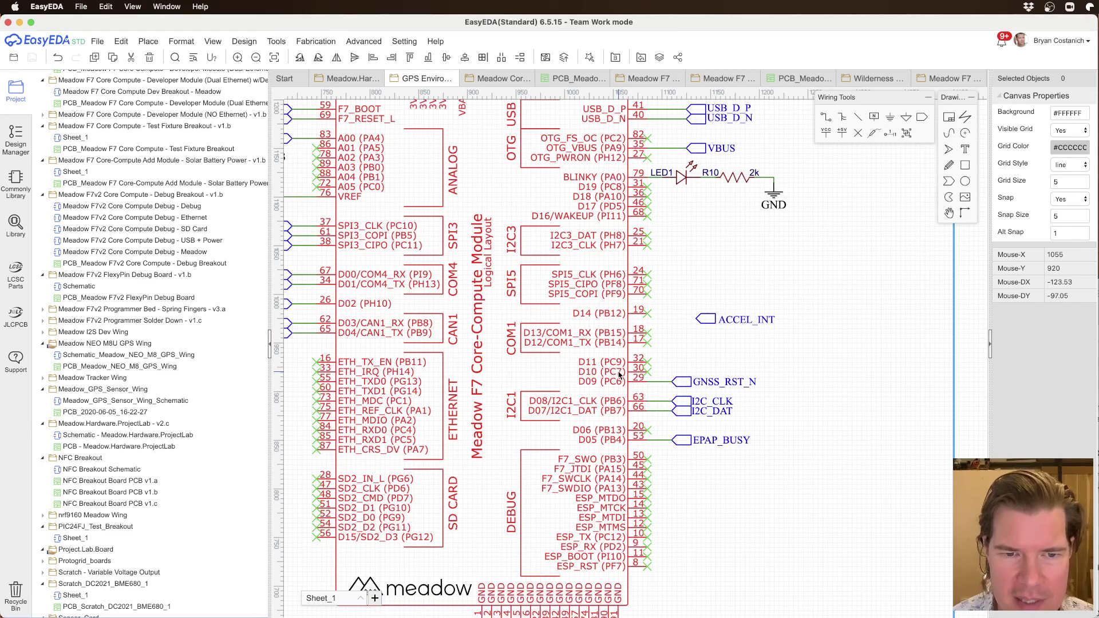
click(596, 375)
click(714, 365)
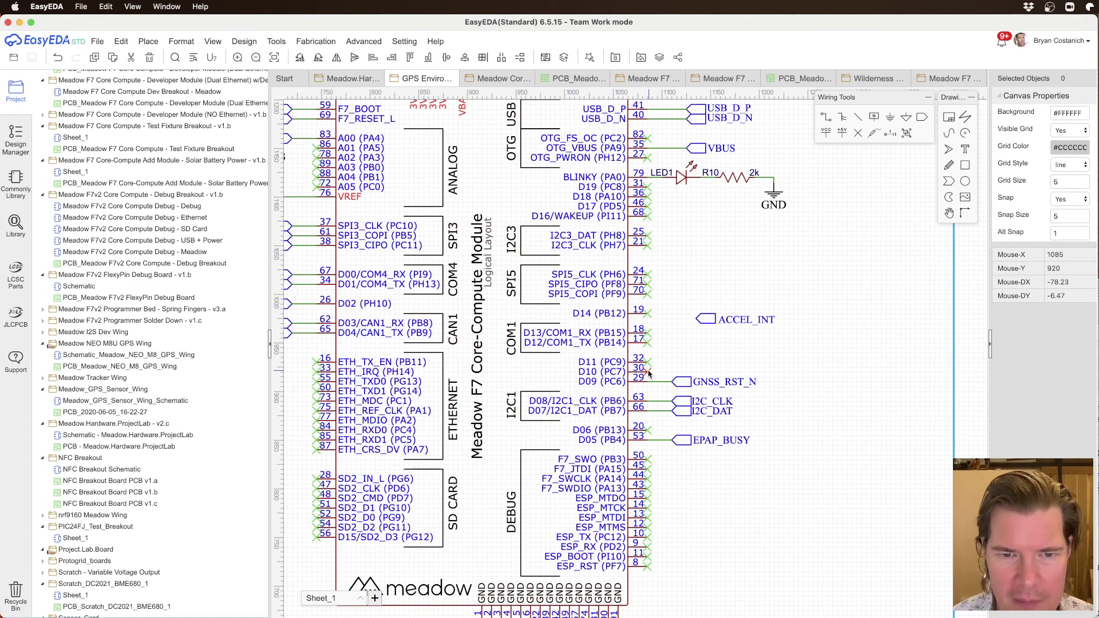
drag(707, 322, 722, 373)
click(746, 374)
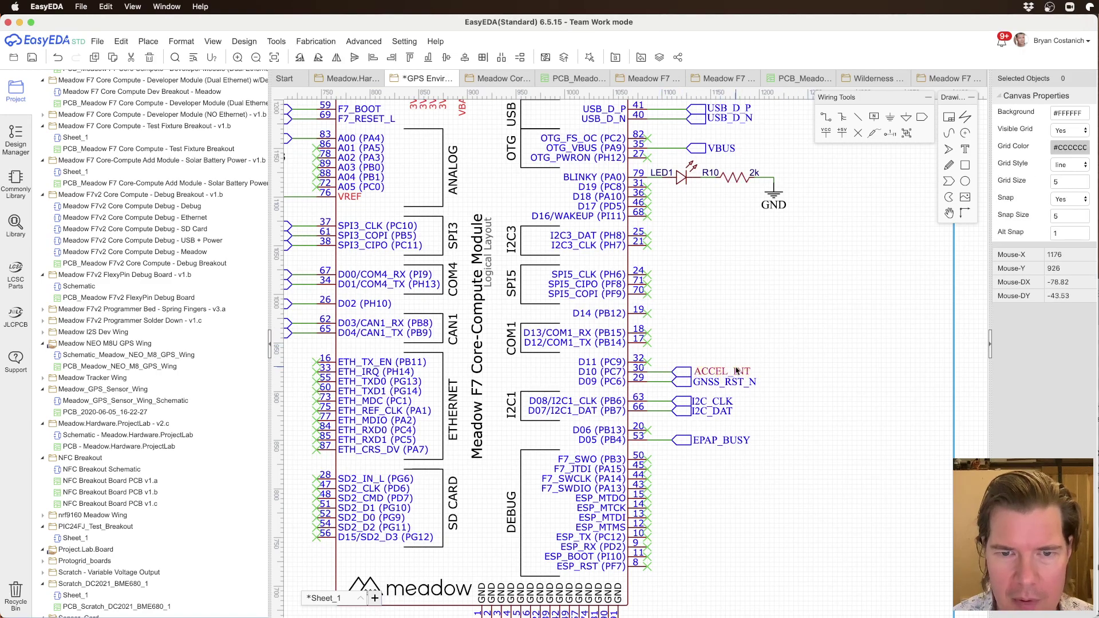
Step: Nudge the I2C_CLK and I2C_DAT port labels to align with the neighbouring net port labels
click(717, 406)
drag(718, 404, 720, 405)
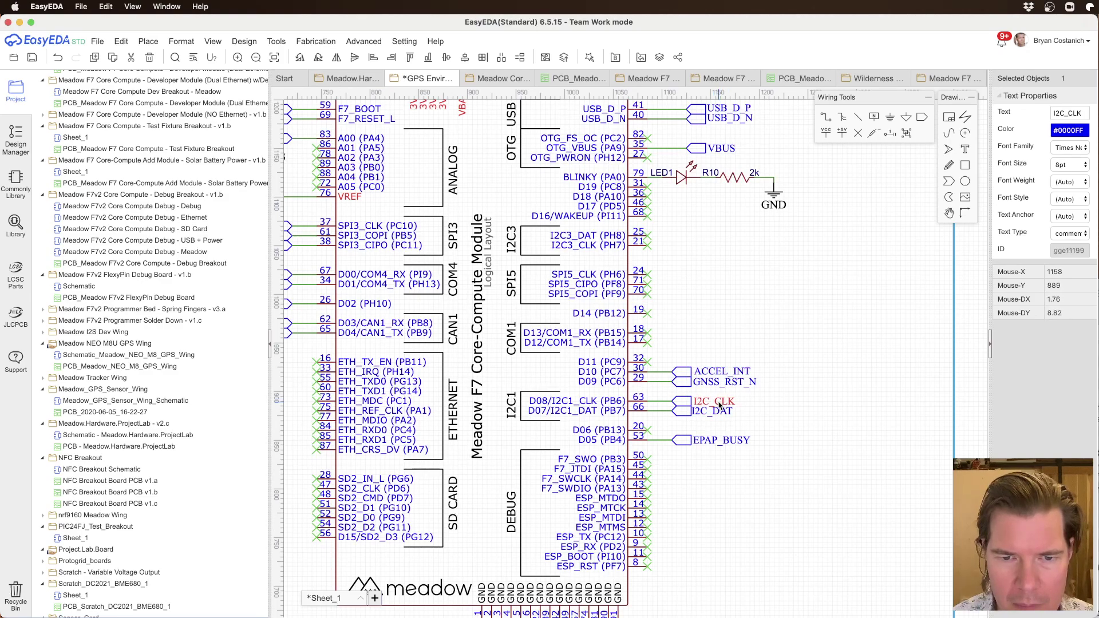
click(721, 409)
click(816, 337)
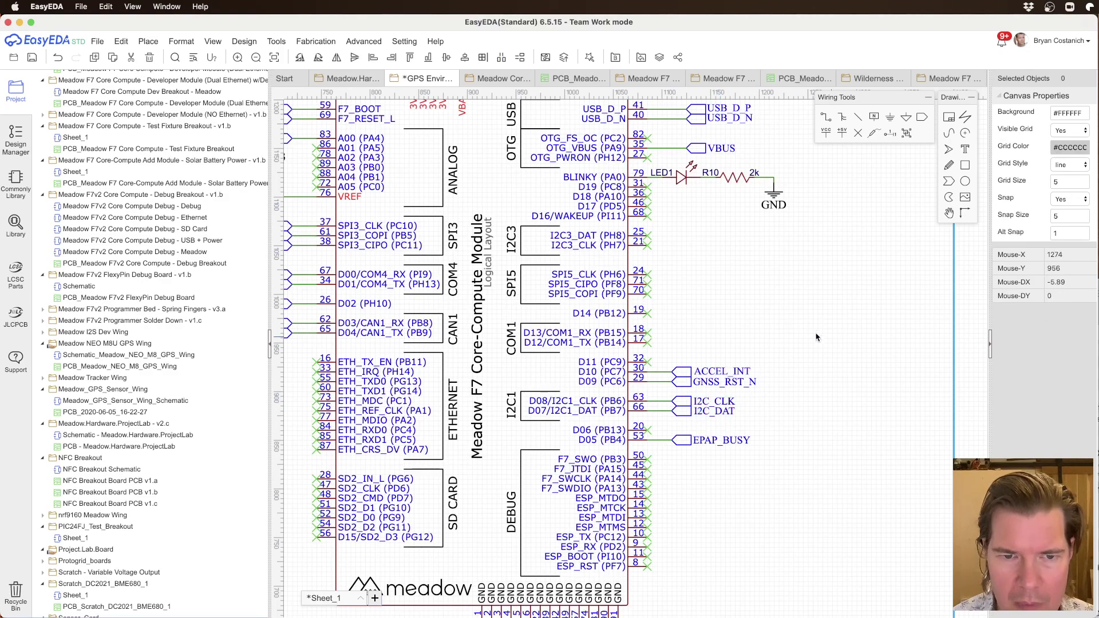
Step: Rename the MCP1_INT entry in the Interrupt Table to ACCEL_INT and set its interrupt group to 07
scroll(792, 225, up, 4)
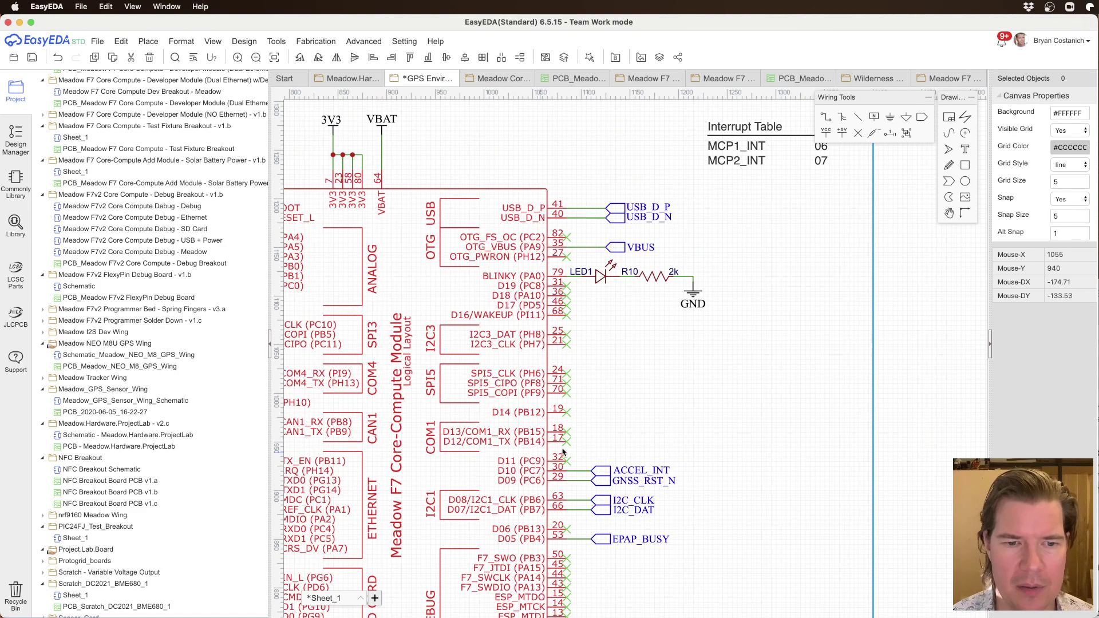
scroll(738, 201, up, 2)
double_click(711, 181)
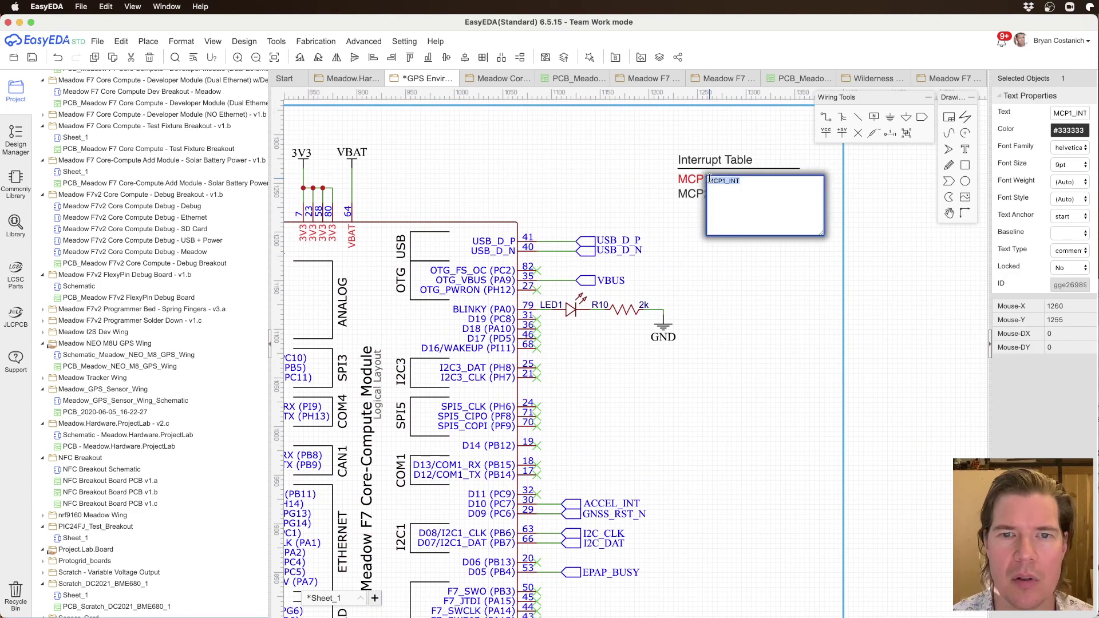
text(ACCEL)
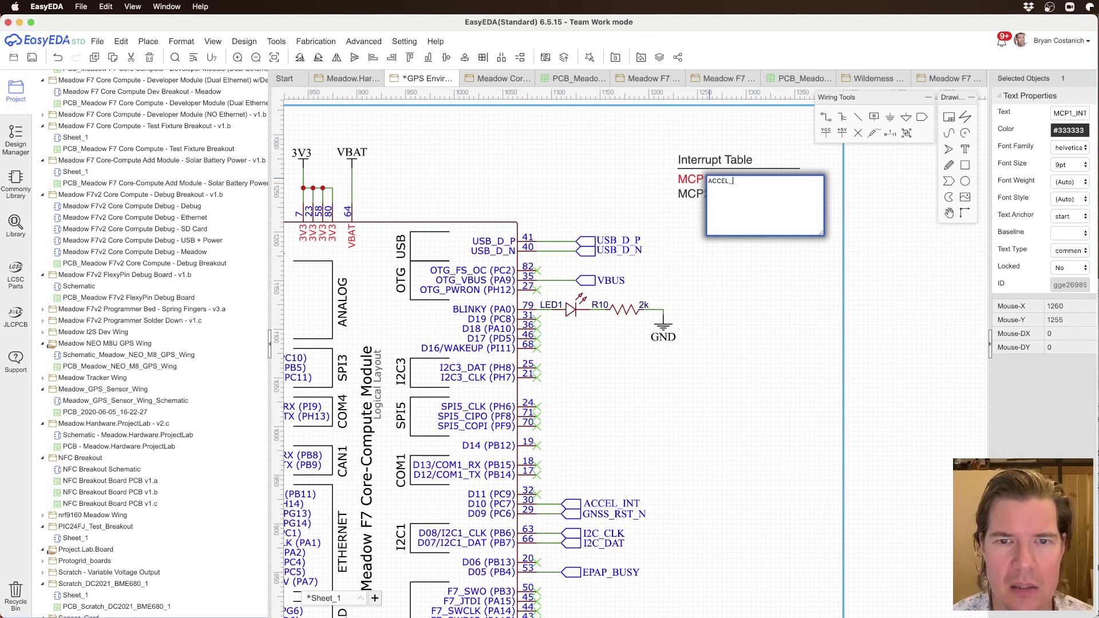
key(Return)
double_click(794, 180)
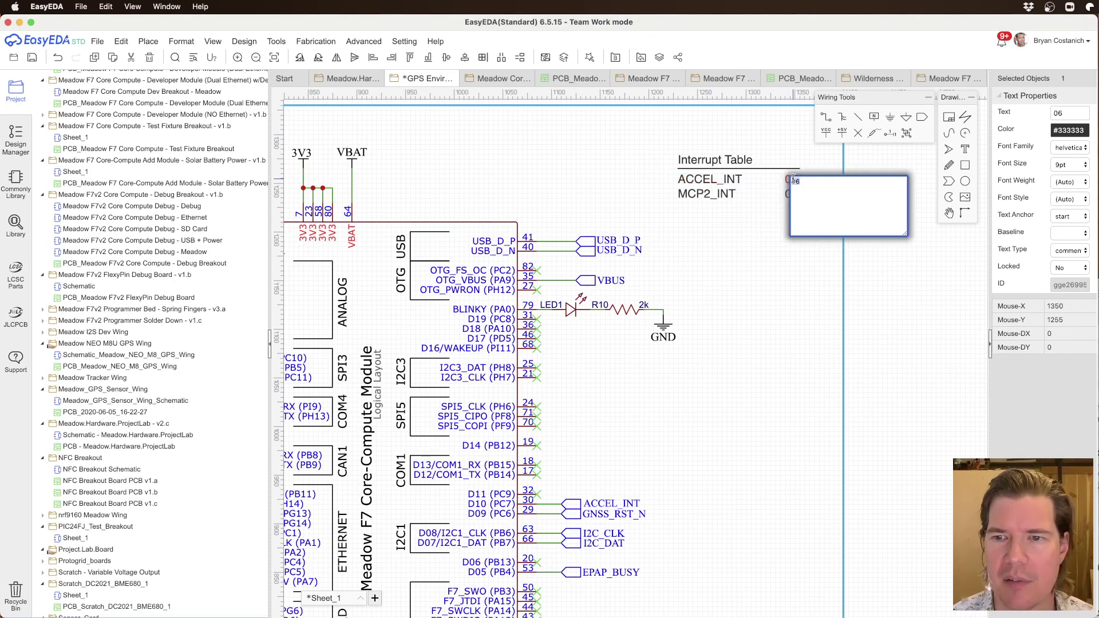
text(07)
key(Return)
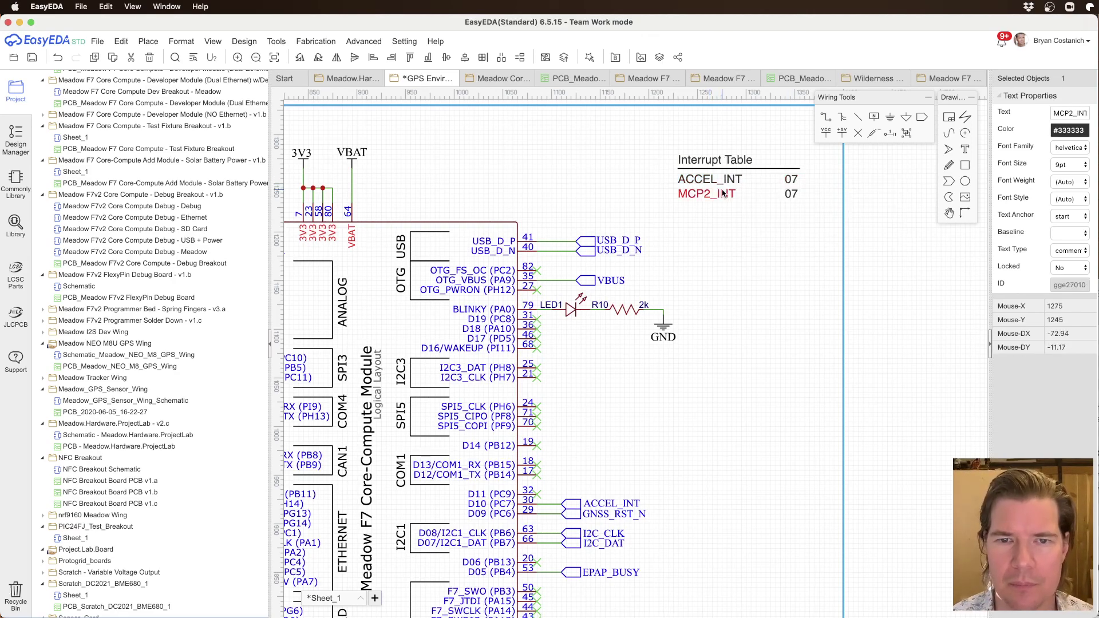
Step: Delete the MCP2_INT entry and its interrupt group number from the Interrupt Table
click(736, 195)
key(Delete)
click(791, 194)
key(Delete)
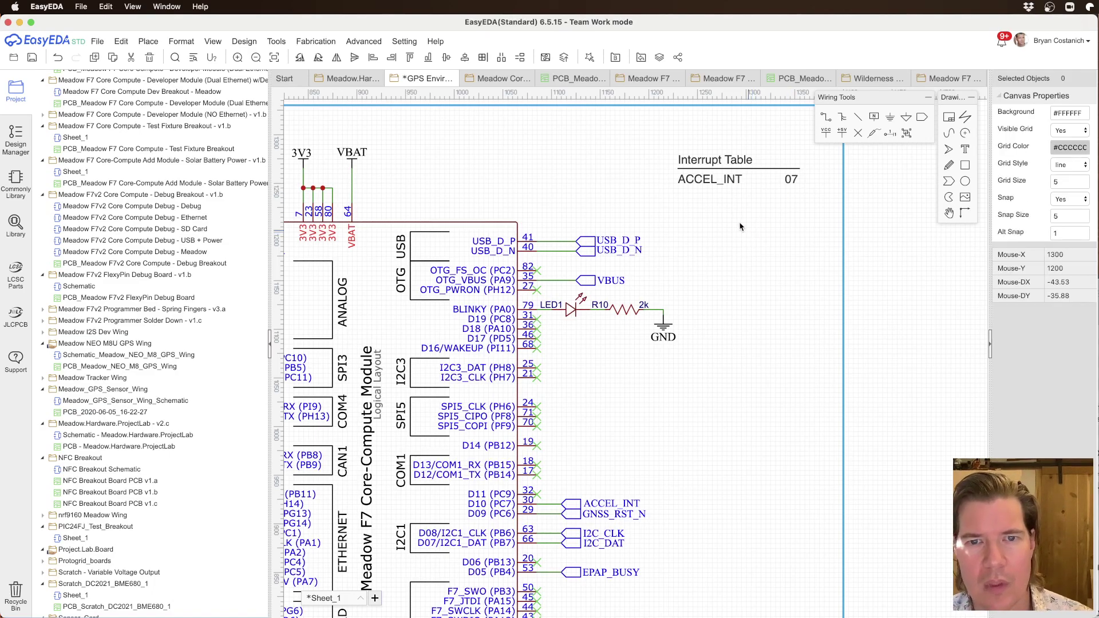
Step: Save the schematic with the updated ACCEL_INT interrupt entry
scroll(719, 216, down, 4)
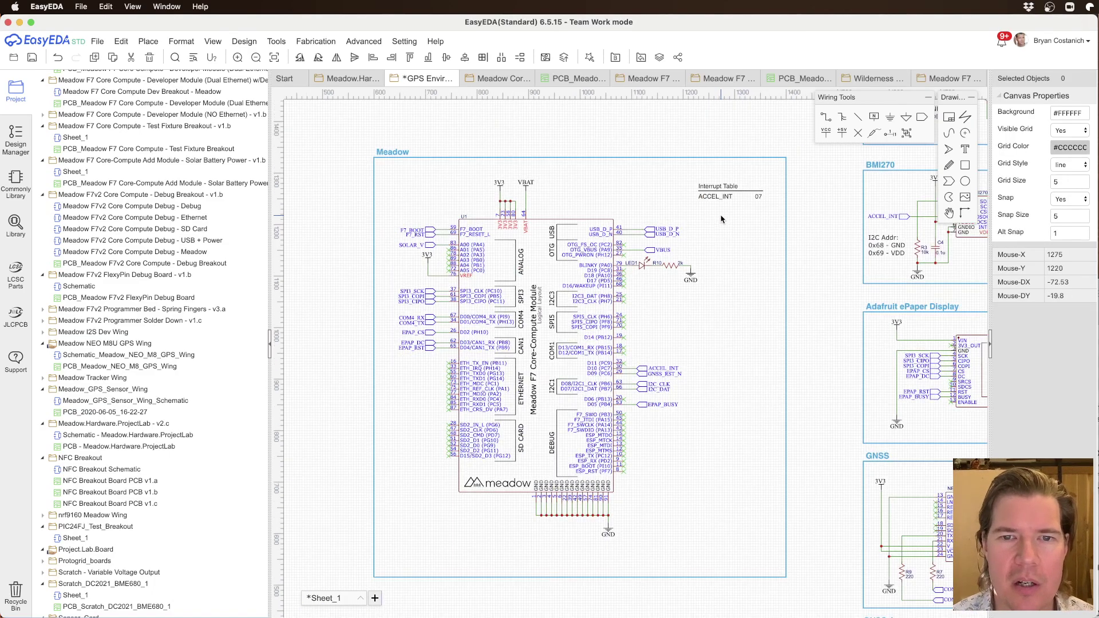
key(super+s)
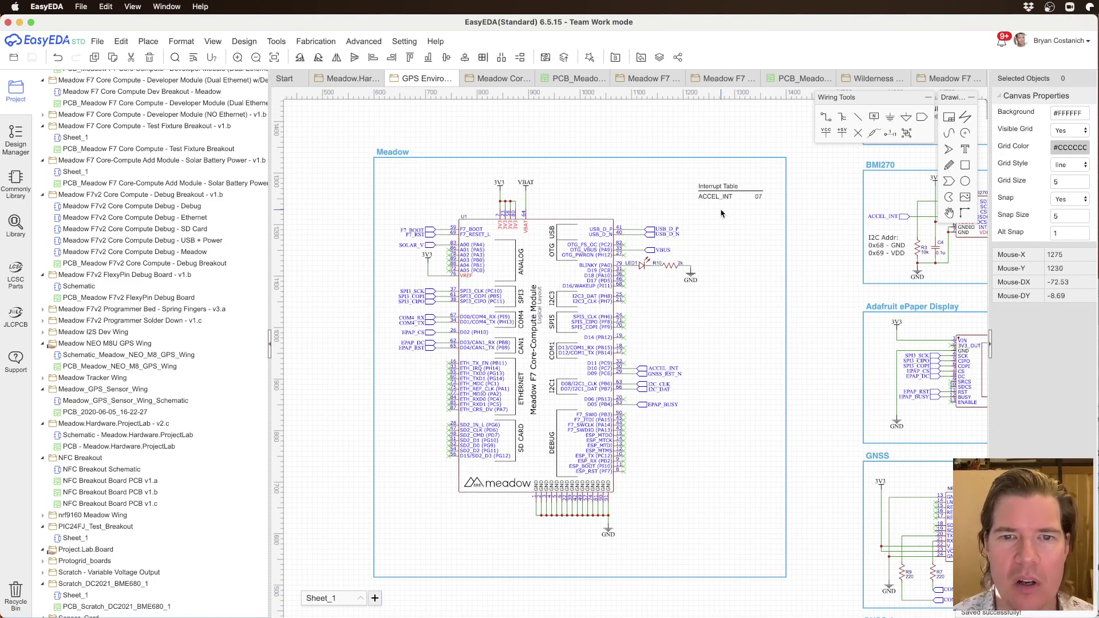
click(758, 198)
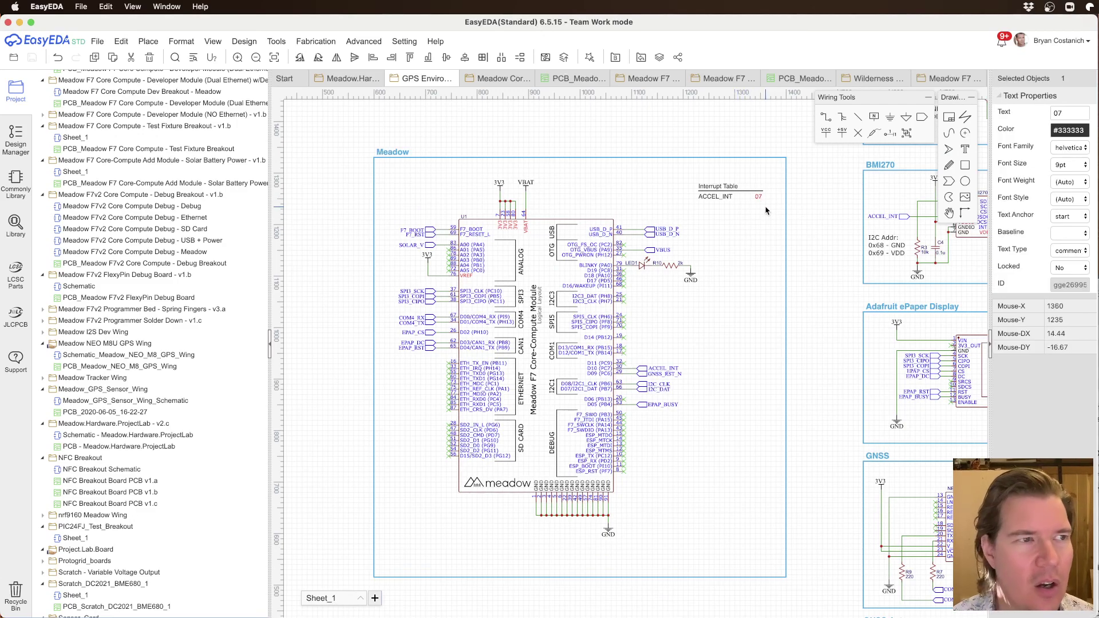
click(766, 211)
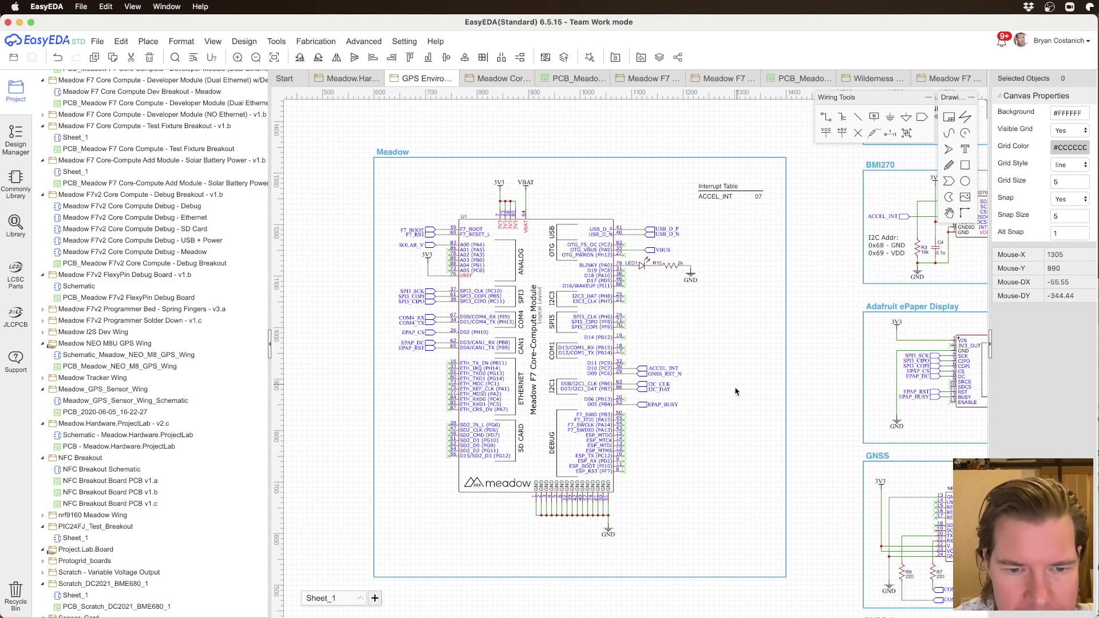
Step: Refresh the design's net list and examine the flagged 5V / REG_V and TIMEPULSE nets in the schematic
click(16, 139)
click(99, 133)
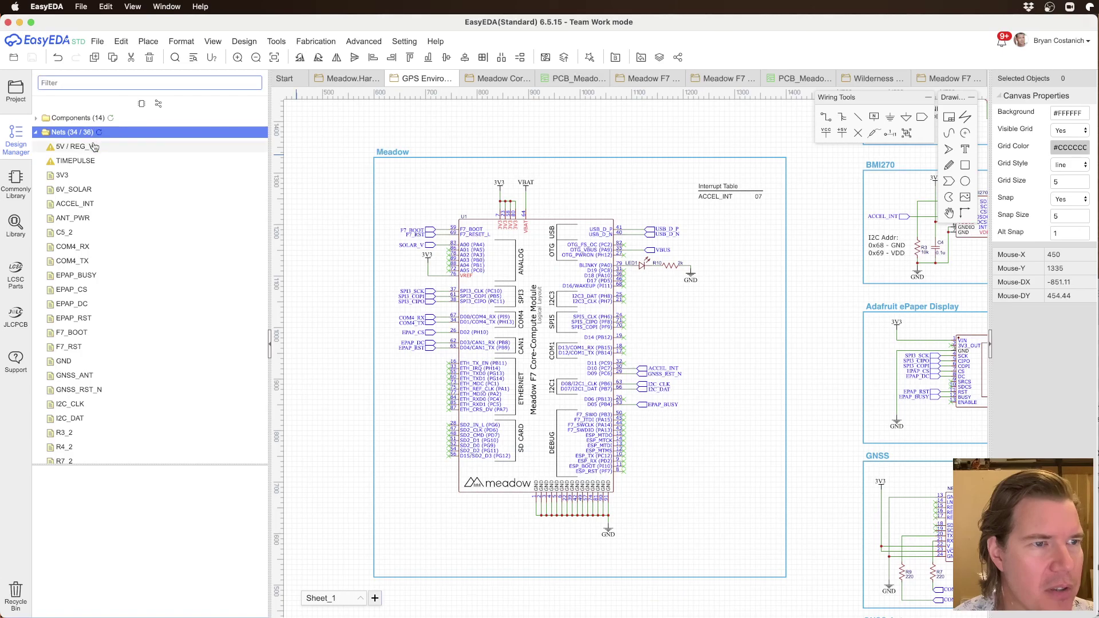
click(77, 147)
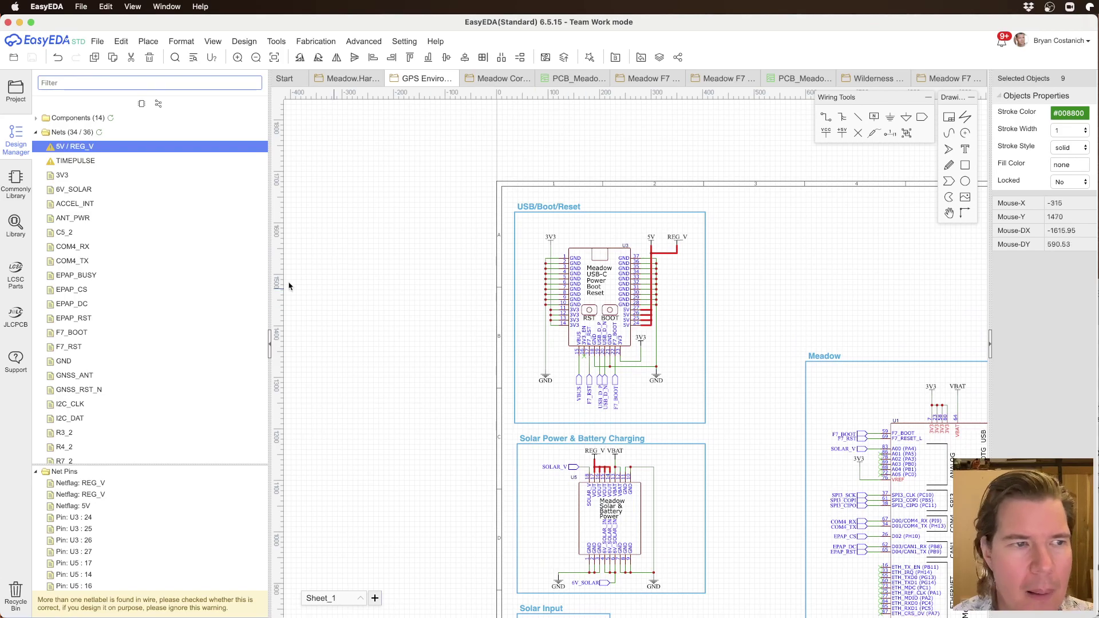
click(90, 163)
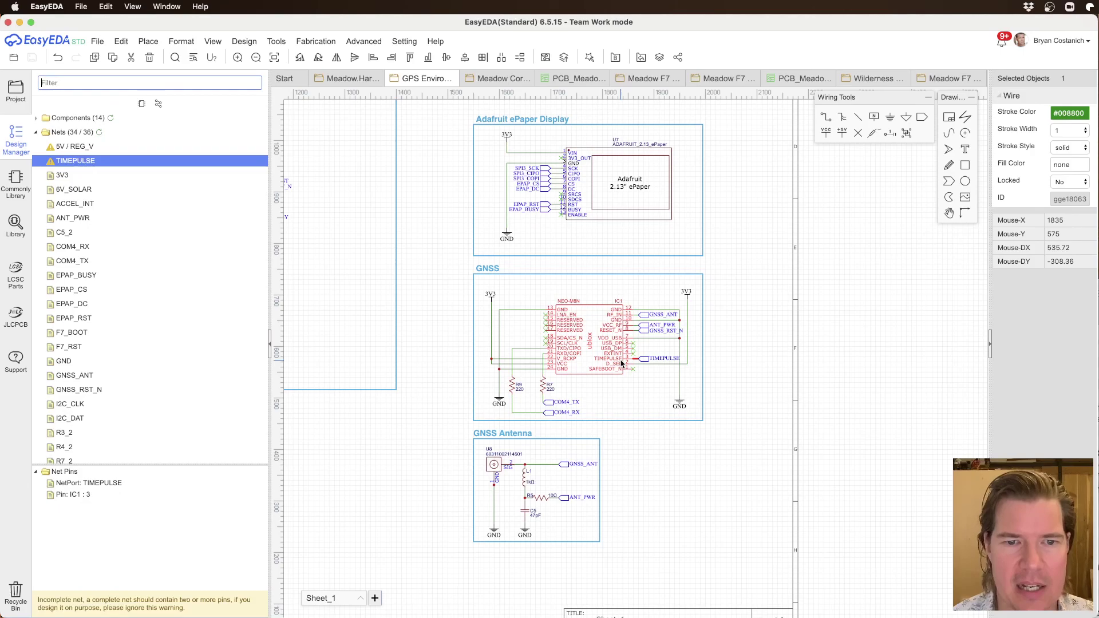
scroll(637, 359, up, 6)
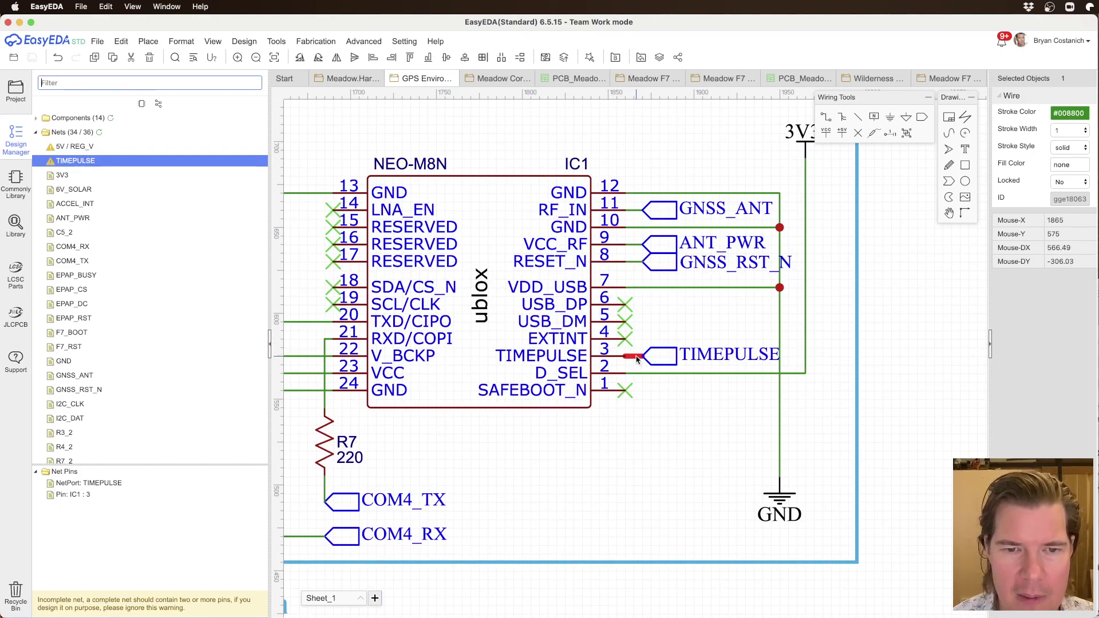
scroll(638, 360, down, 9)
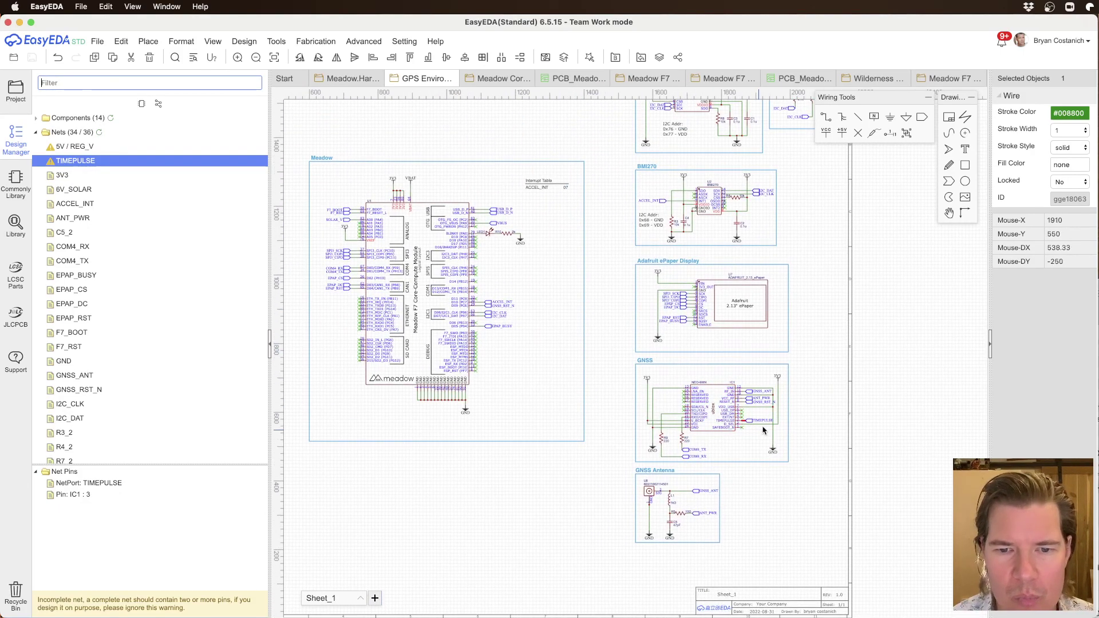
Step: Copy the TIMEPULSE net port from the GNSS block and place it beside pin D11 (PC9) of the Core-Compute Module
click(751, 422)
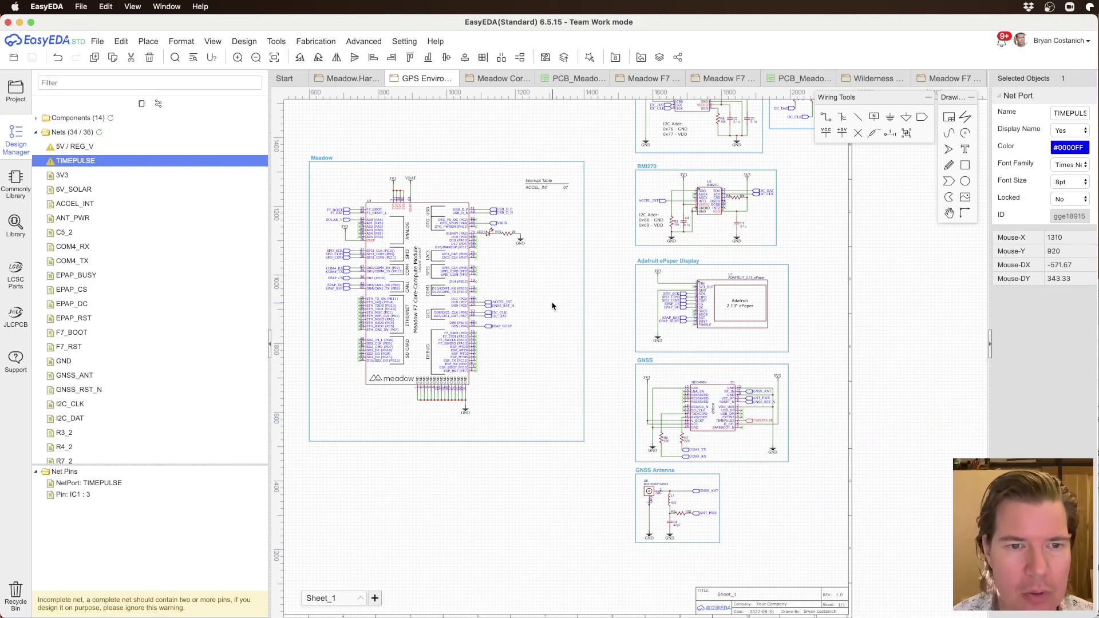
scroll(552, 307, up, 8)
right_drag(356, 255, 820, 302)
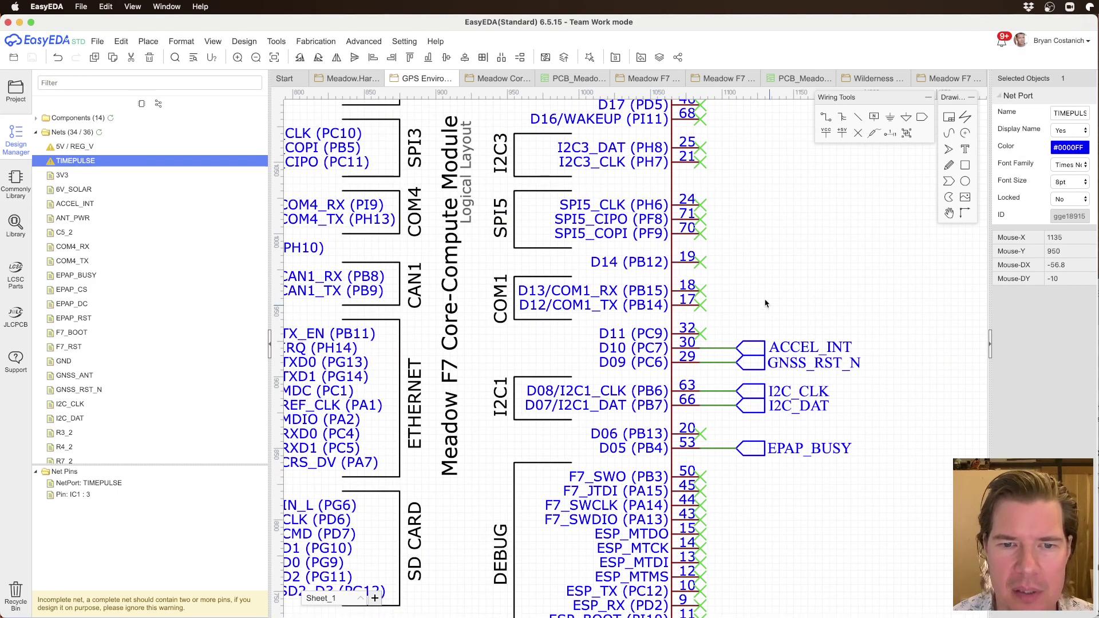
click(752, 316)
key(super+v)
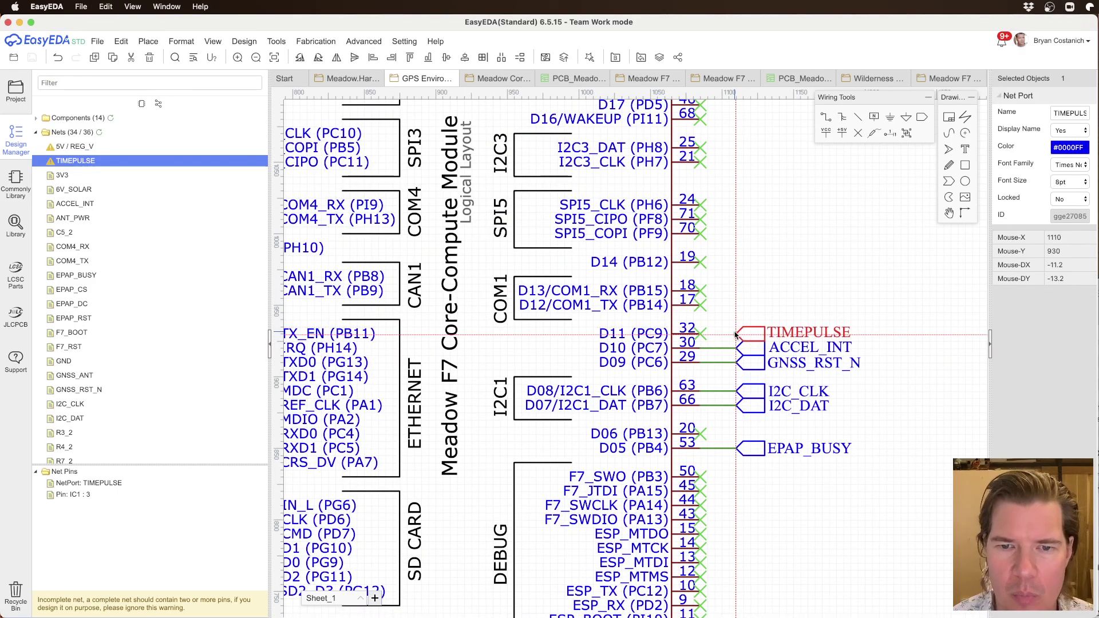
click(736, 334)
Step: Remove the no-connect flag from pin D11 (PC9) and connect the pin to the TIMEPULSE net port
click(705, 332)
key(Delete)
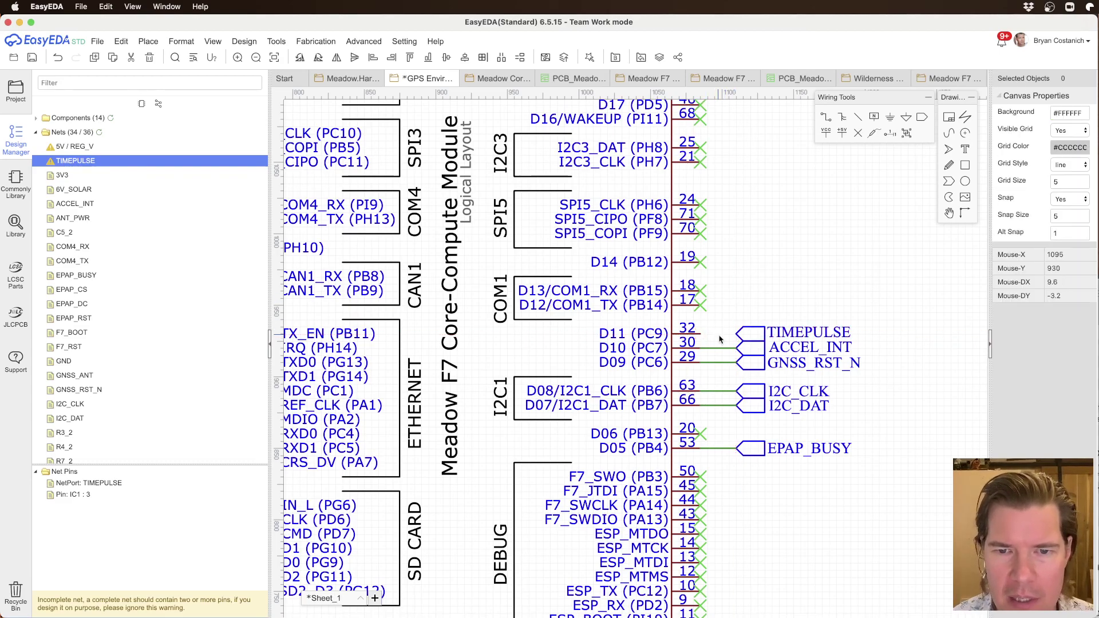
mouse_move(748, 336)
mouse_down()
mouse_move(728, 337)
mouse_move(749, 338)
mouse_up()
click(766, 294)
Step: Duplicate the ACCEL_INT entry with its group number as a second row directly below it in the Interrupt Table
scroll(768, 296, down, 2)
right_drag(747, 219, 554, 390)
click(717, 202)
ctrl+click(773, 201)
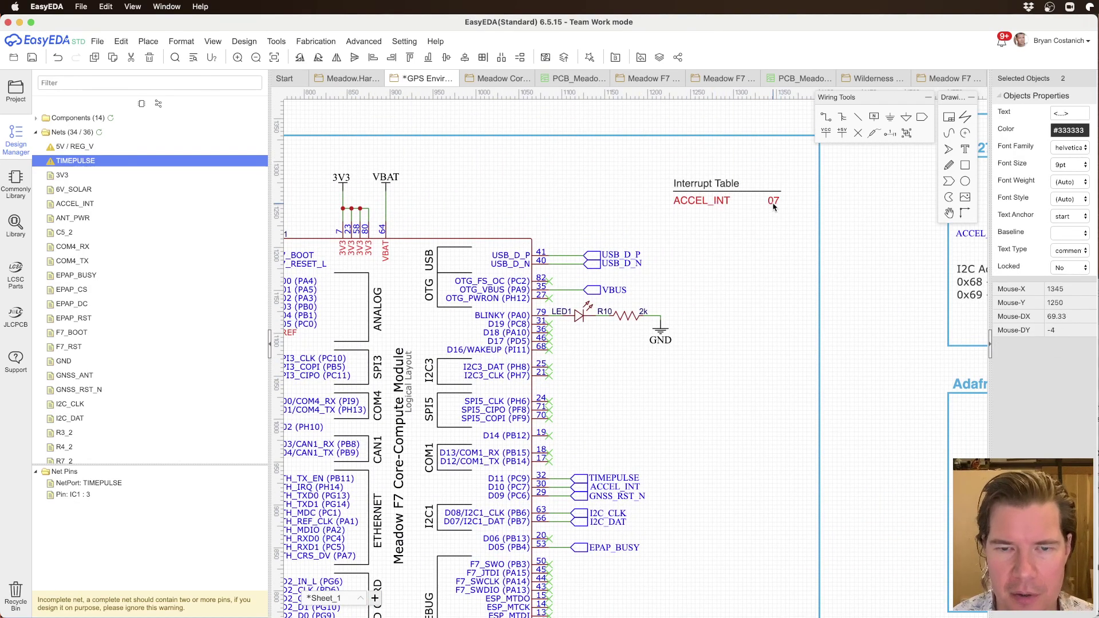
key(super+c)
key(super+v)
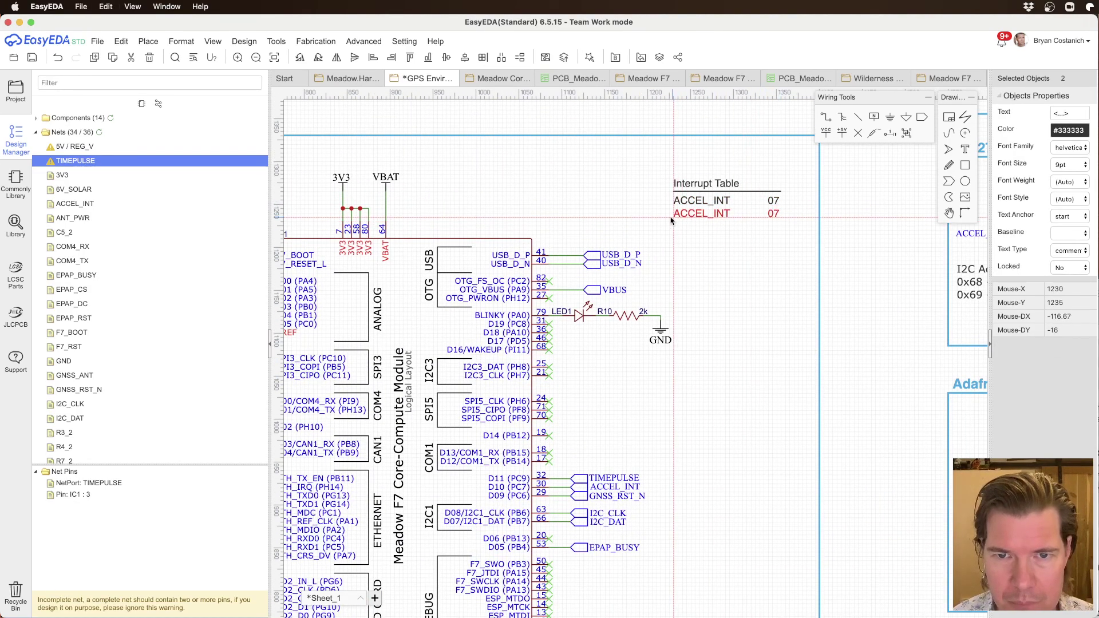
click(676, 218)
Step: Rename the duplicated Interrupt Table entry to TIMEPULSE
click(701, 216)
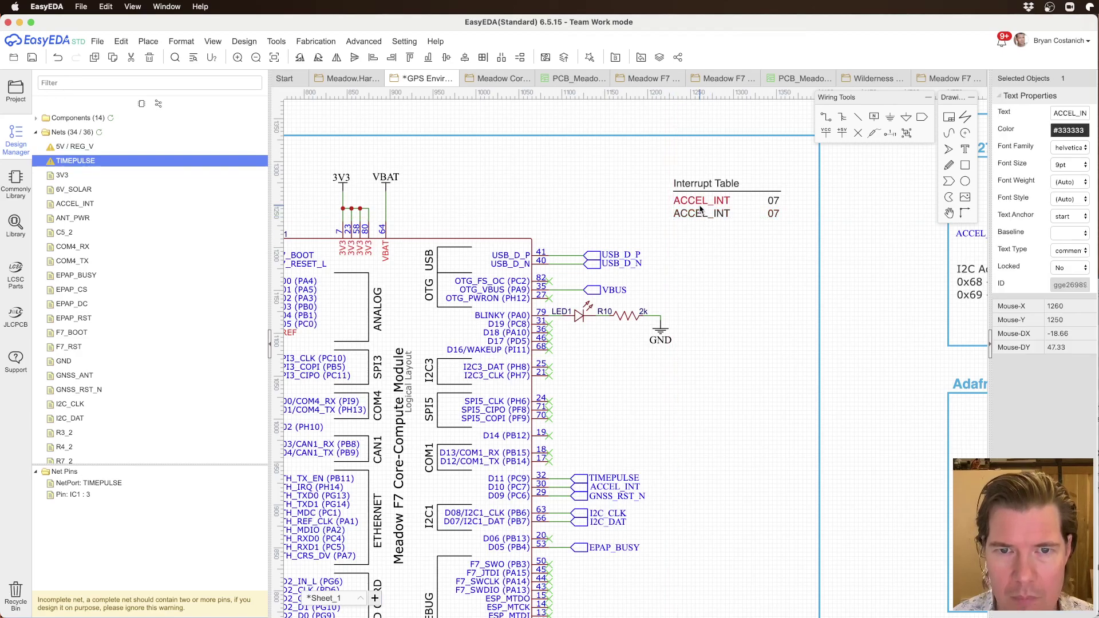
double_click(701, 216)
text(TIMEPUL)
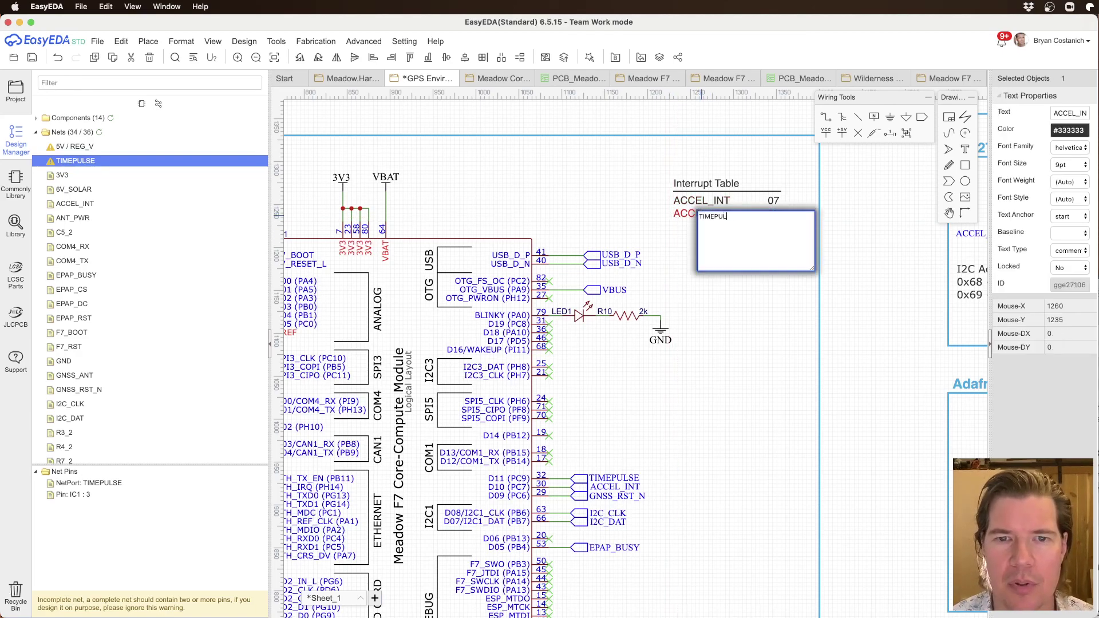
text(SE)
key(Return)
Step: Set the TIMEPULSE interrupt group to 09 and save the schematic
double_click(773, 216)
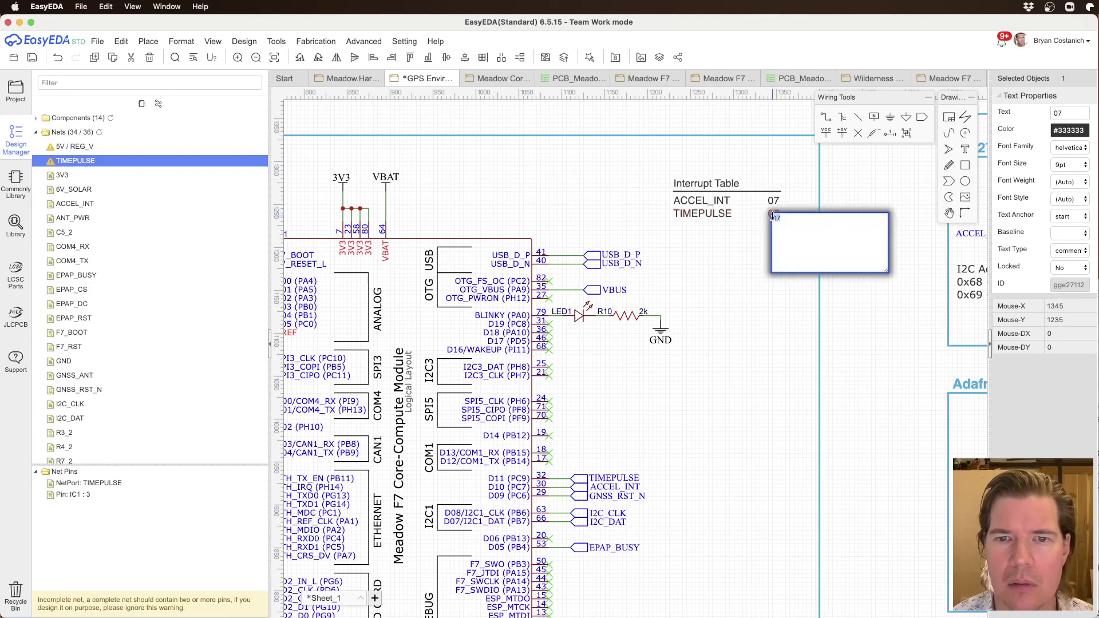
key(Return)
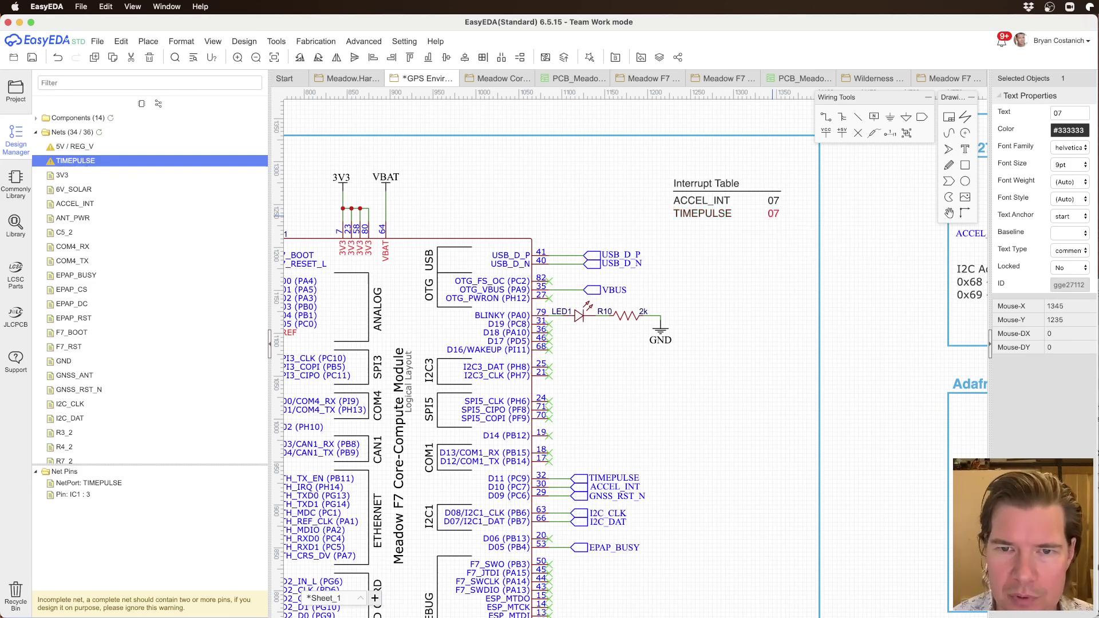
double_click(772, 213)
key(Return)
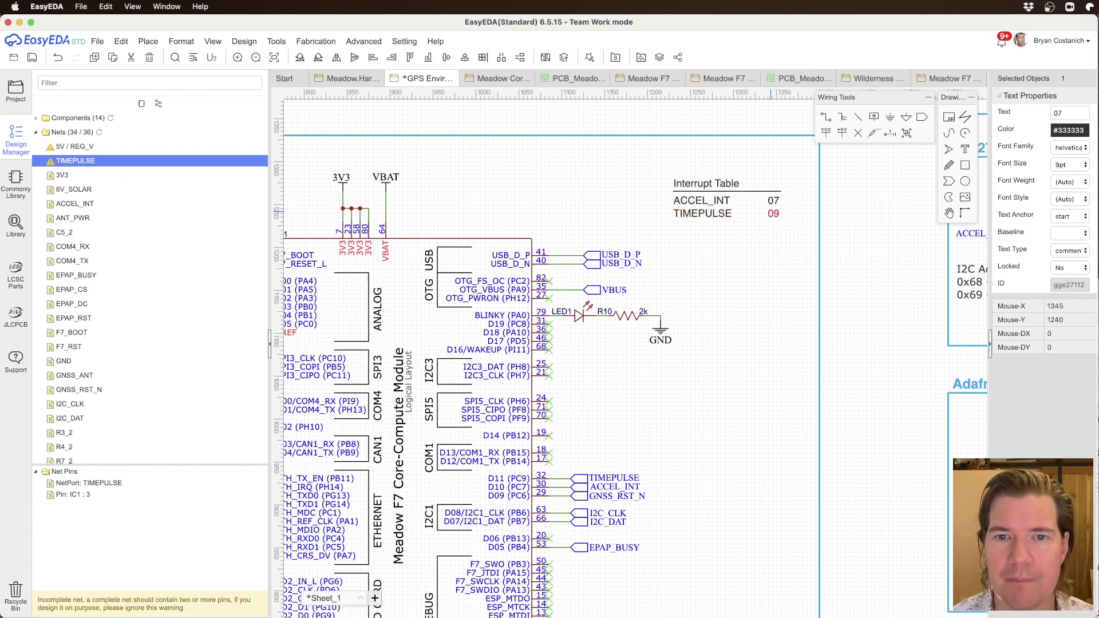
click(749, 342)
key(super+s)
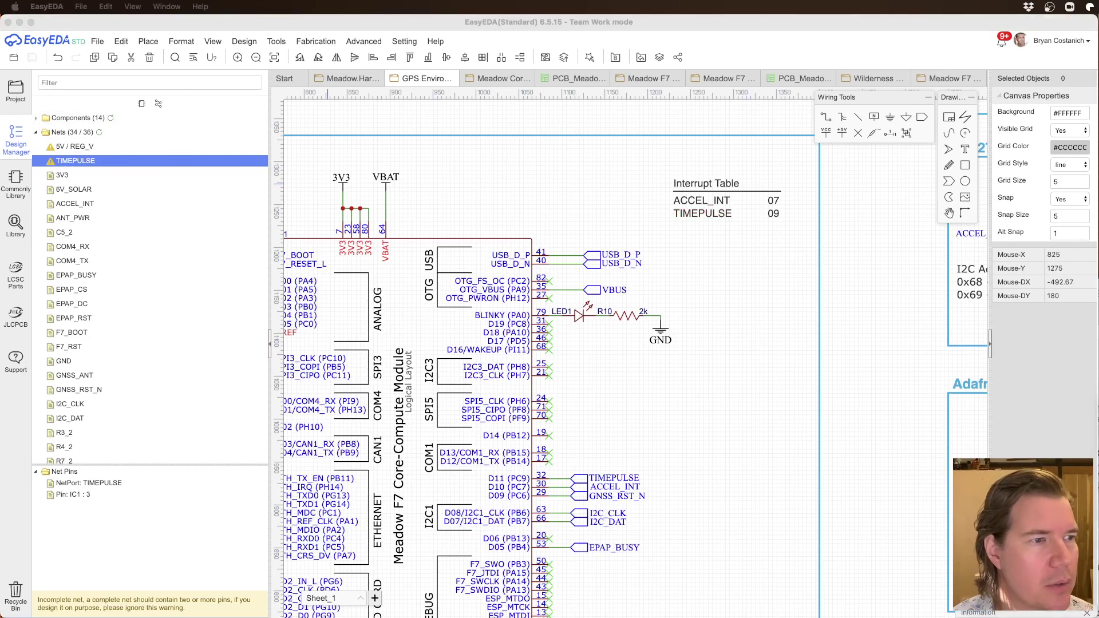
Step: Refresh the net list to recheck the flagged nets and review the whole schematic sheet
scroll(532, 359, down, 3)
right_drag(532, 361, 618, 278)
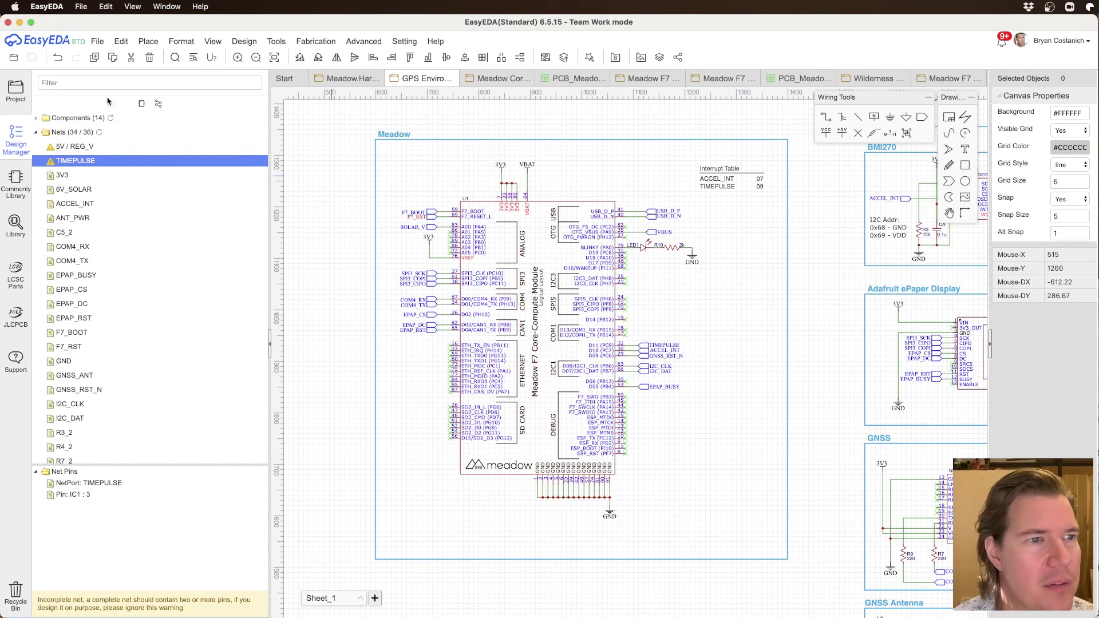
click(100, 133)
scroll(421, 283, down, 5)
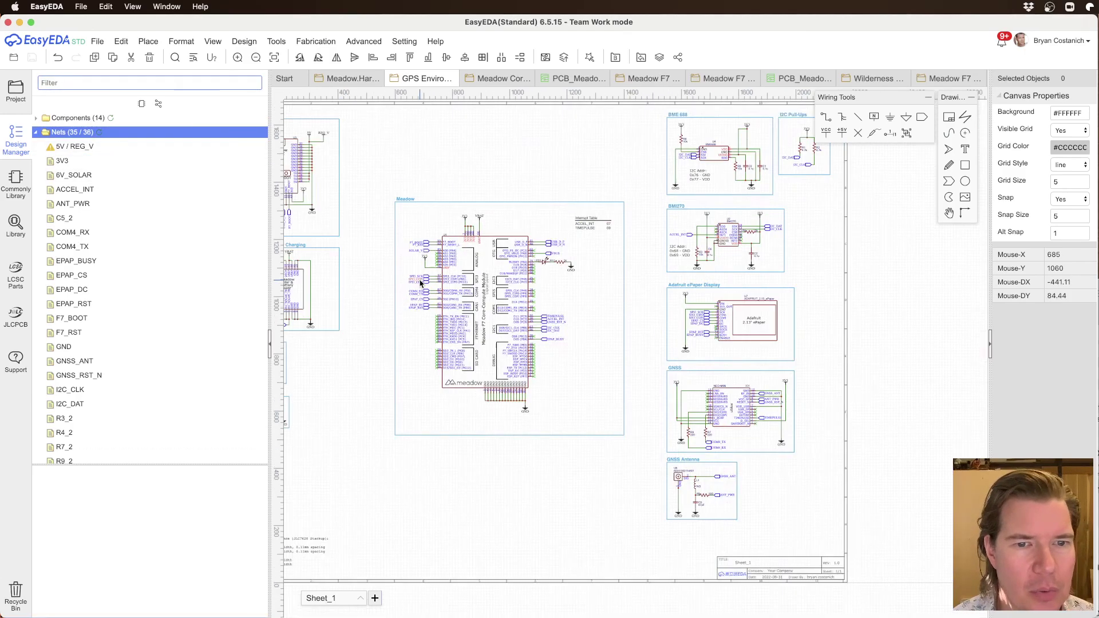
right_drag(545, 263, 687, 339)
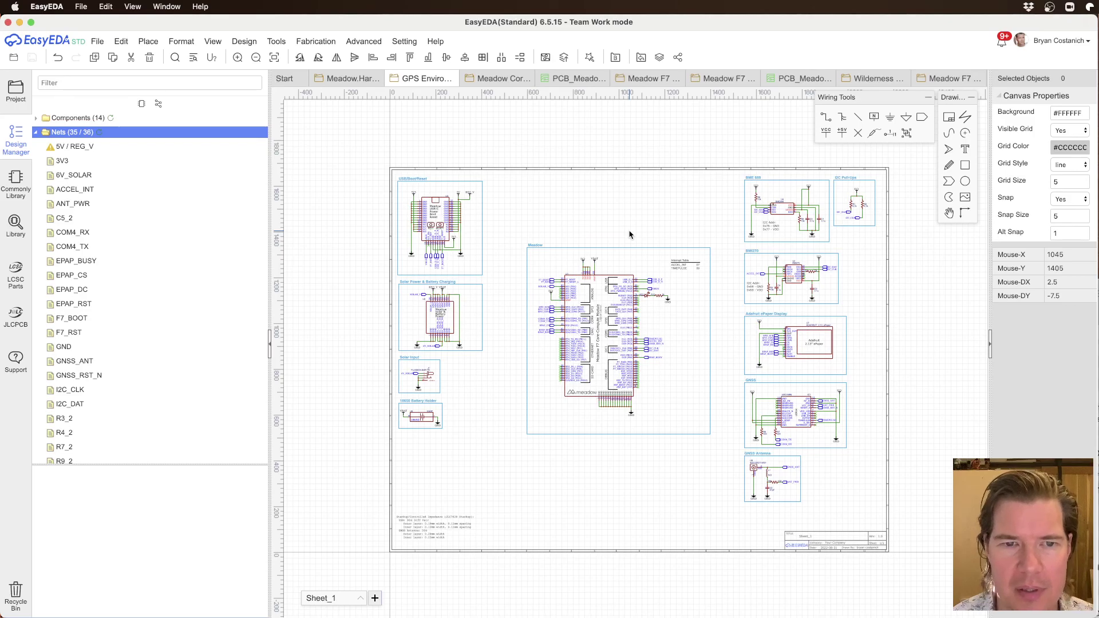
scroll(624, 286, up, 2)
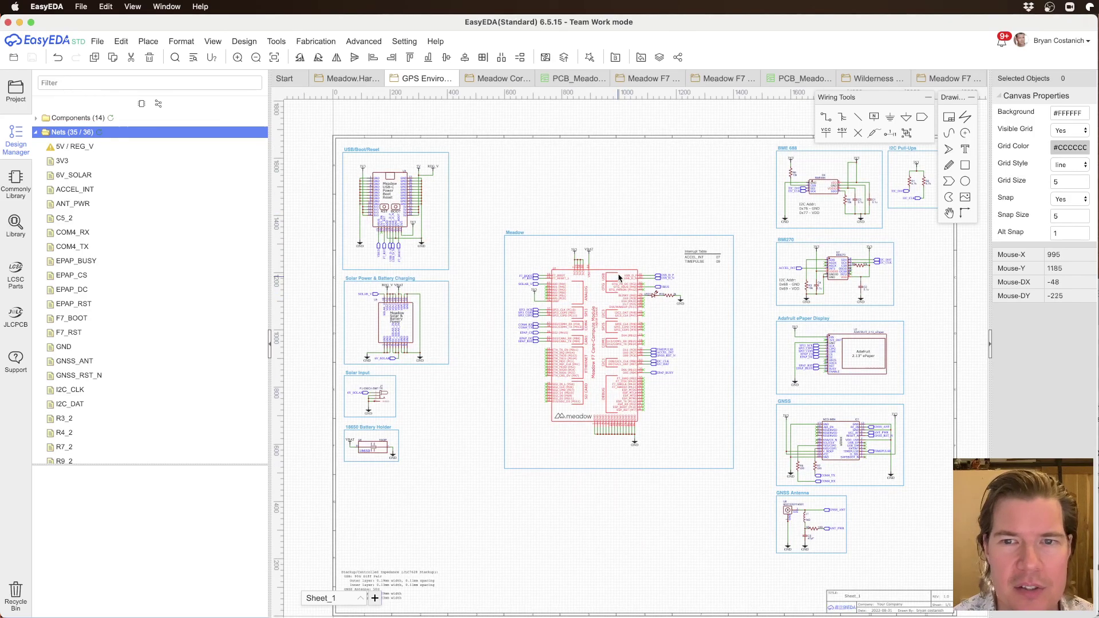
Step: Switch to the TextEdit component checklist and bring its window over the schematic
click(1098, 424)
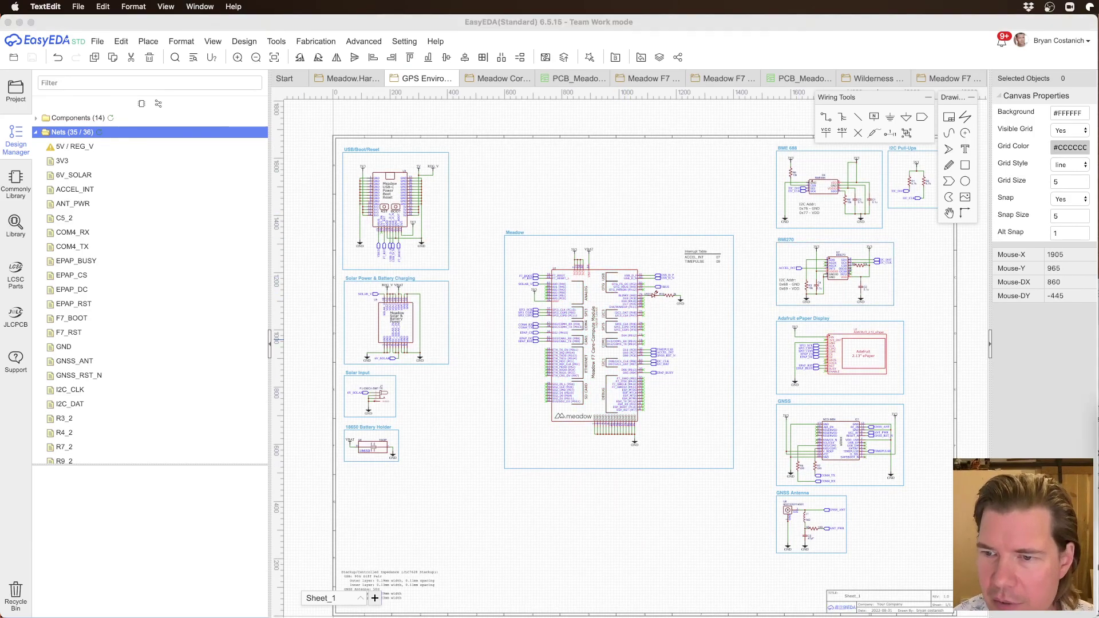
drag(1098, 406, 668, 322)
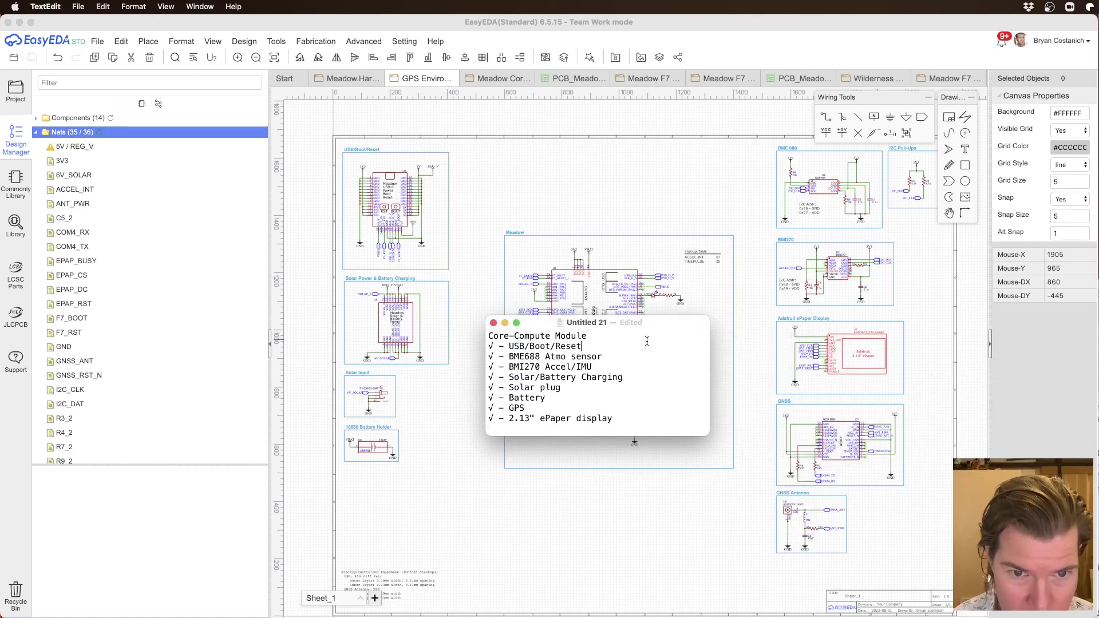
text(√ – )
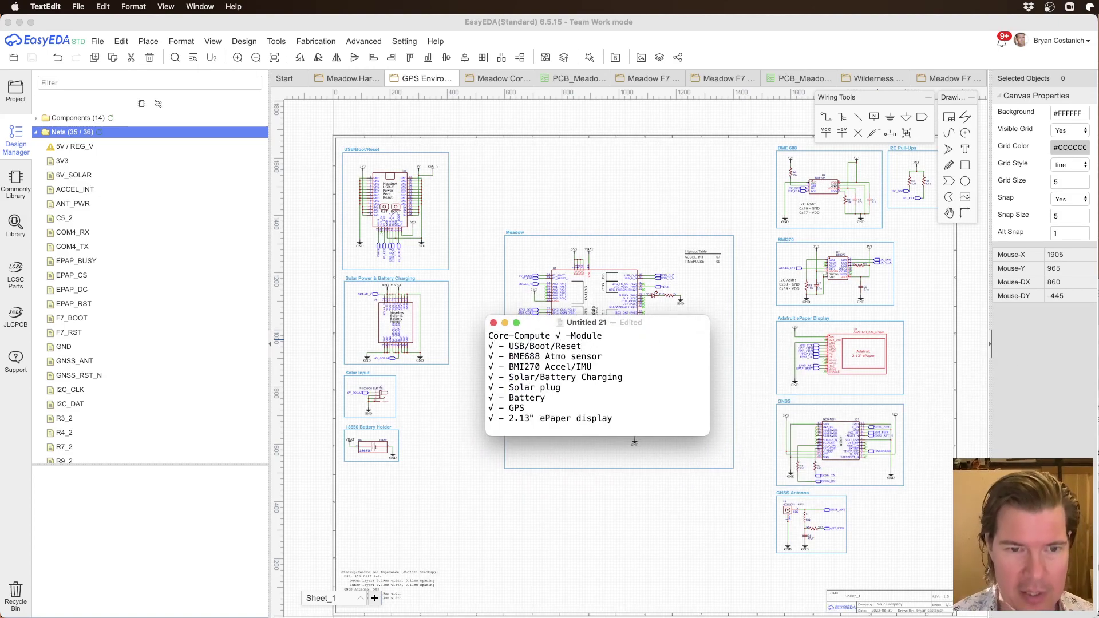
text(ΩΩΩΩΩ)
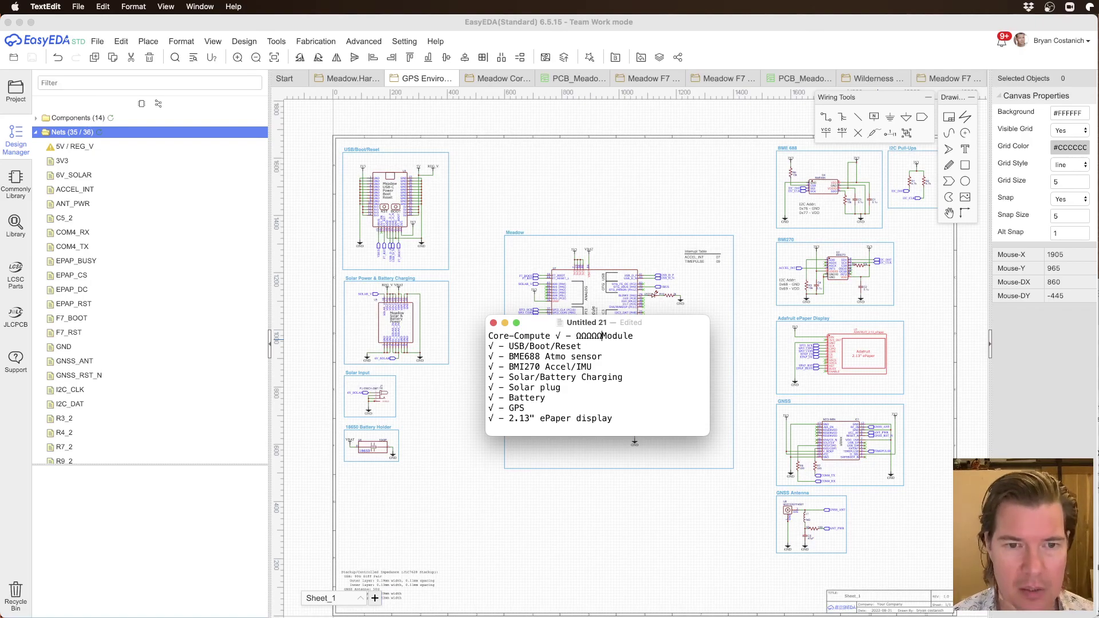
key(super+z)
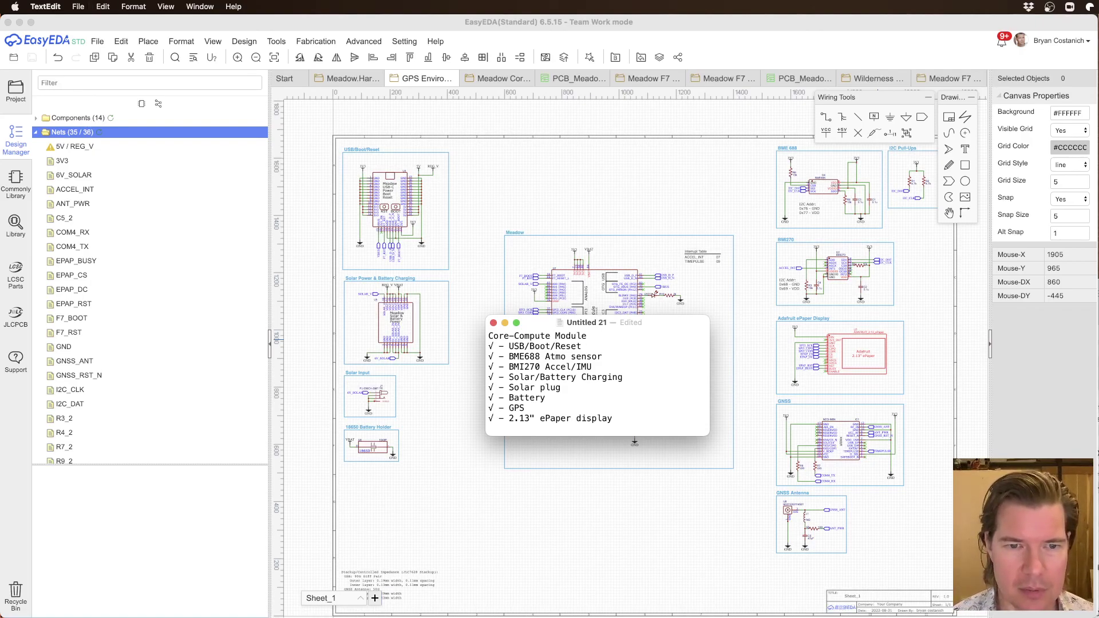
Step: Mark Core-Compute Module as done with "√ -" at the start of its checklist line, and minimize the checklist
text(√ -)
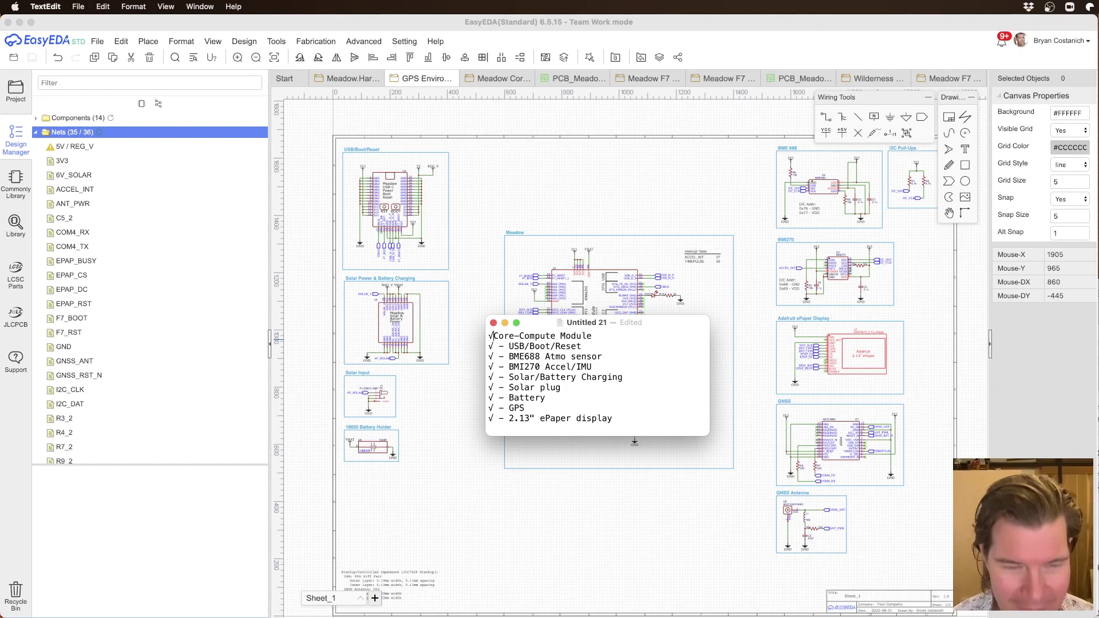
key(super+m)
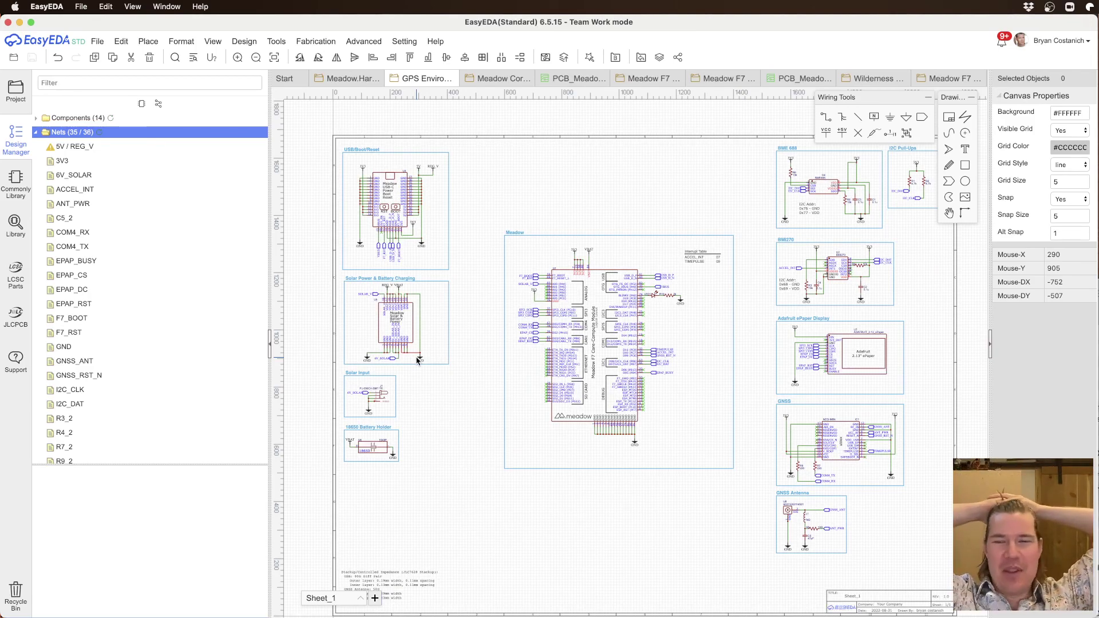
click(148, 41)
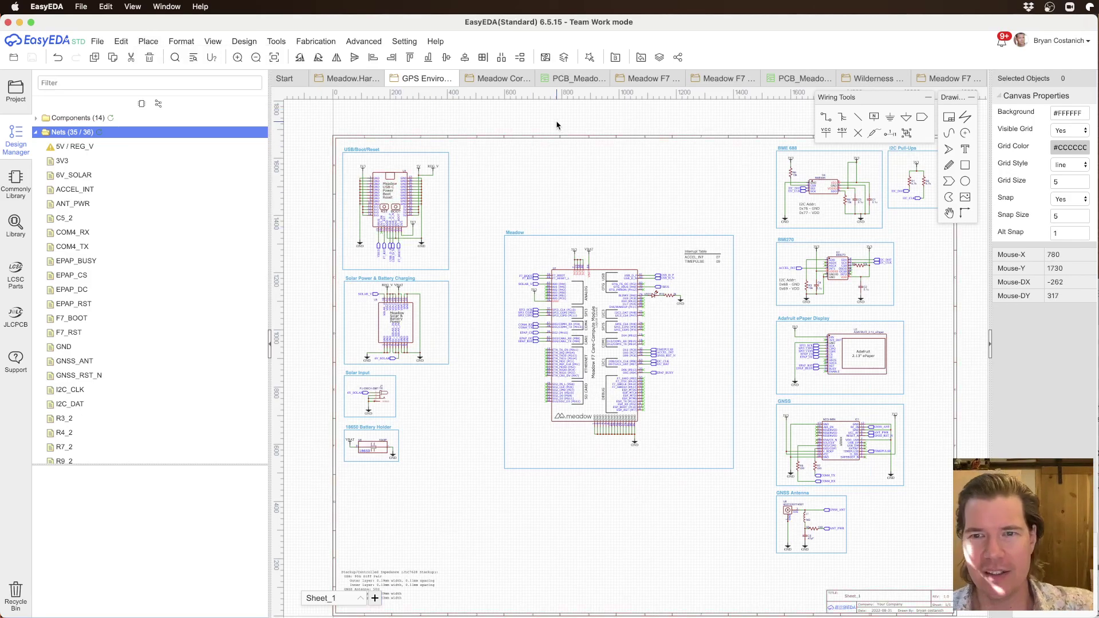
right_drag(520, 177, 482, 155)
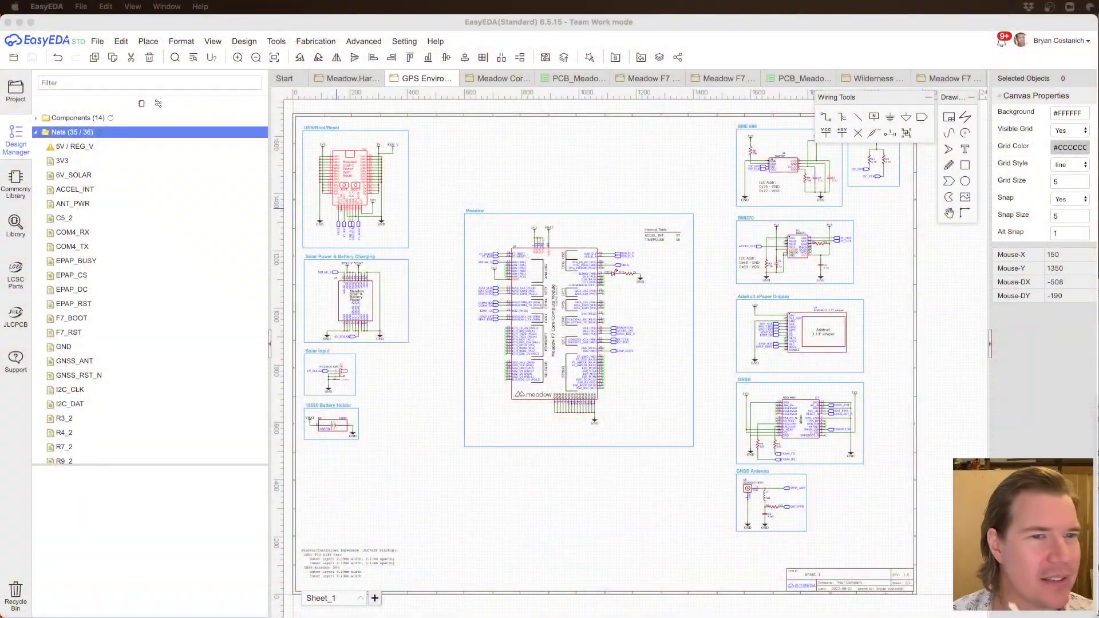
click(504, 188)
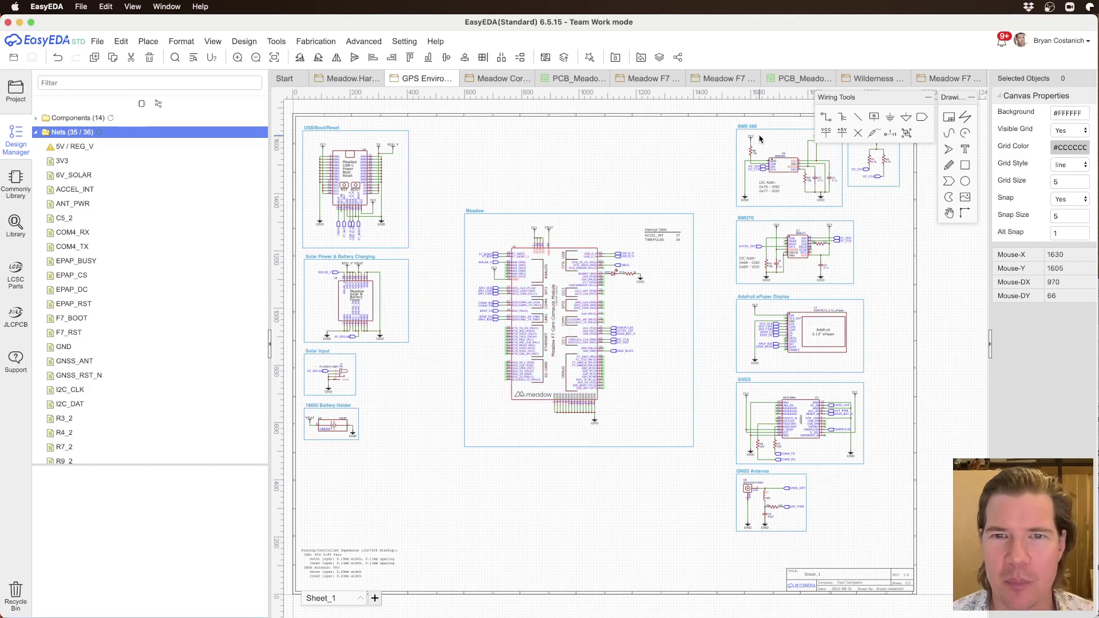
Step: Look over the finished schematic, from the BME688, BMI270, ePaper display and GNSS blocks to the Meadow module and power sections
scroll(641, 156, right, 4)
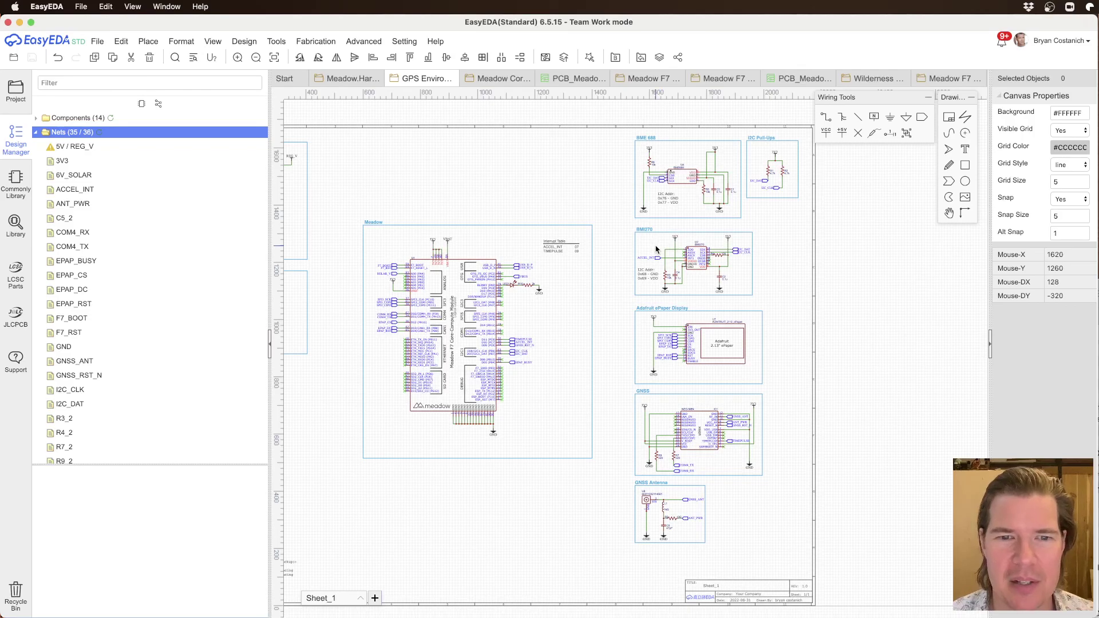
scroll(657, 249, down, 3)
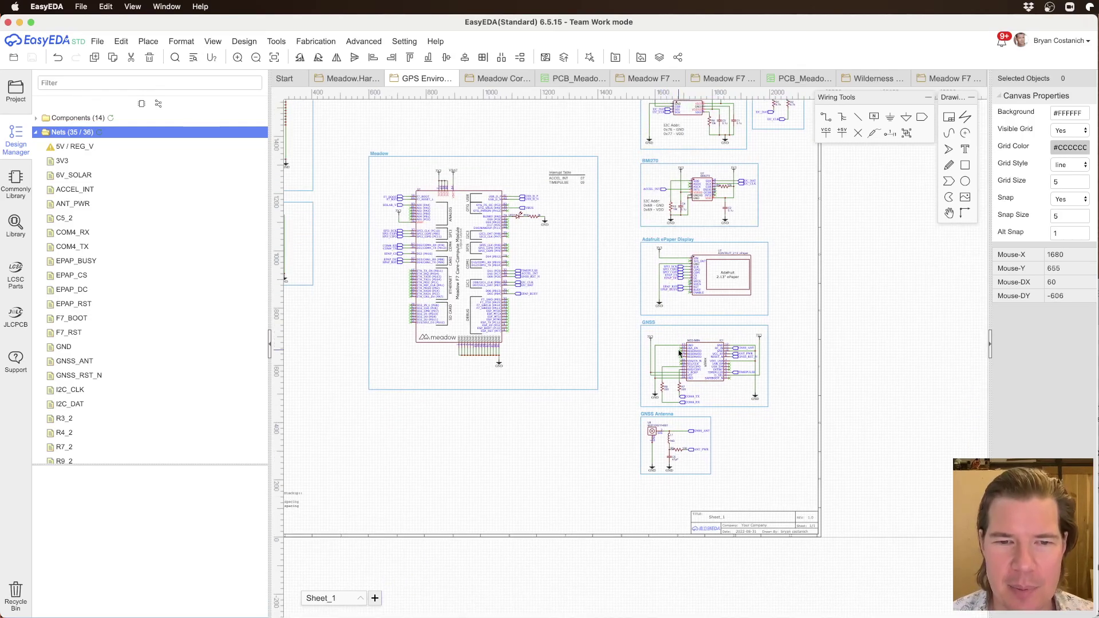
scroll(757, 375, down, 2)
scroll(756, 374, left, 3)
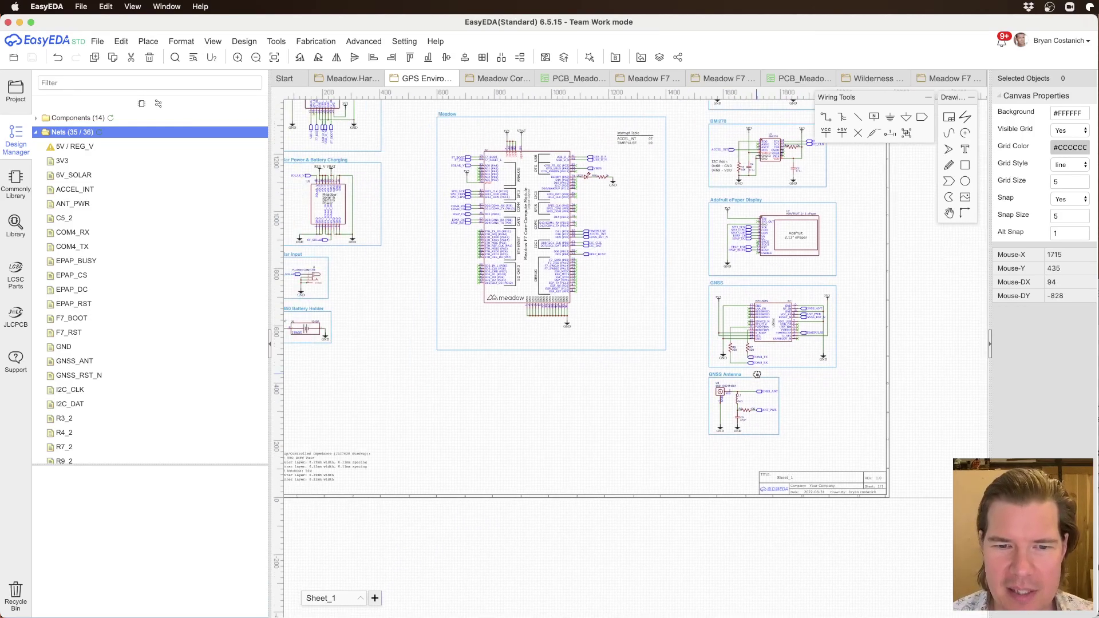
scroll(757, 374, down, 1)
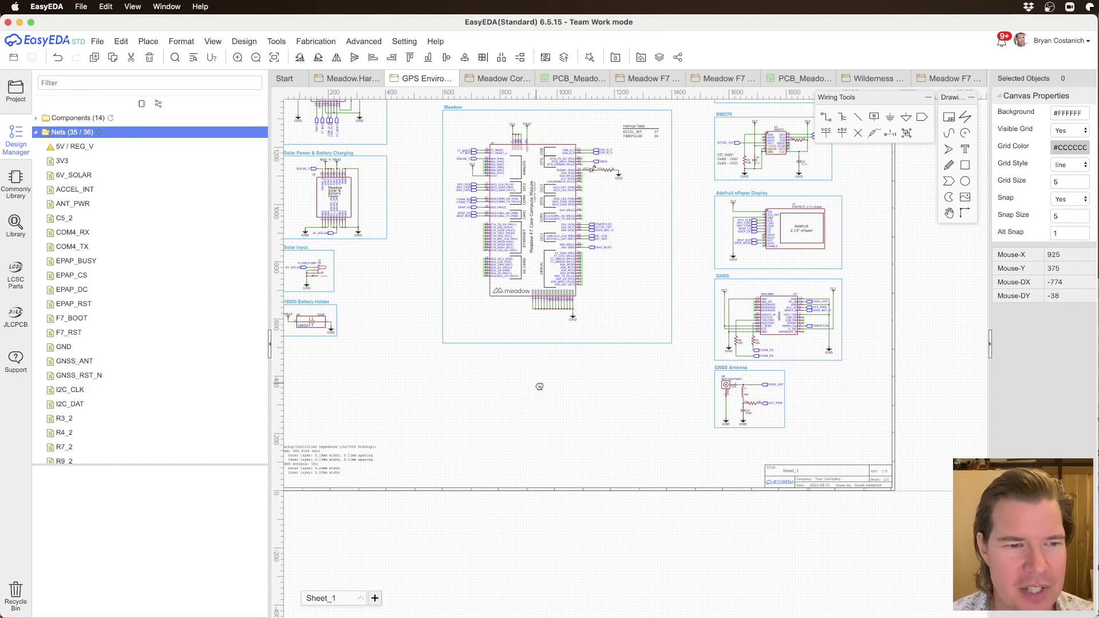
scroll(539, 386, up, 4)
scroll(540, 386, left, 2)
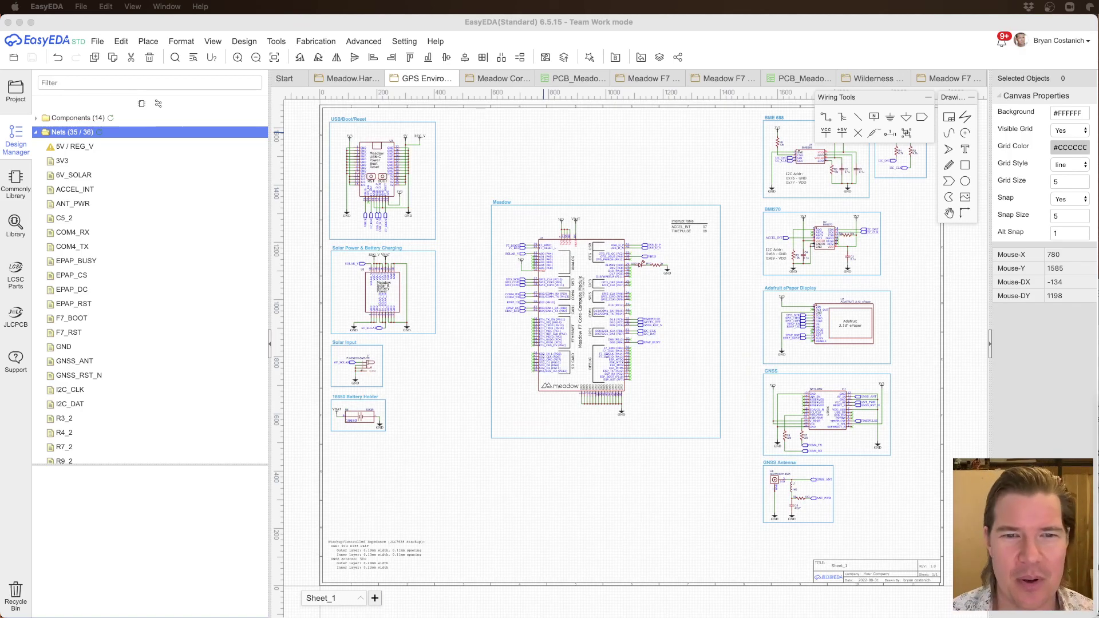
click(561, 484)
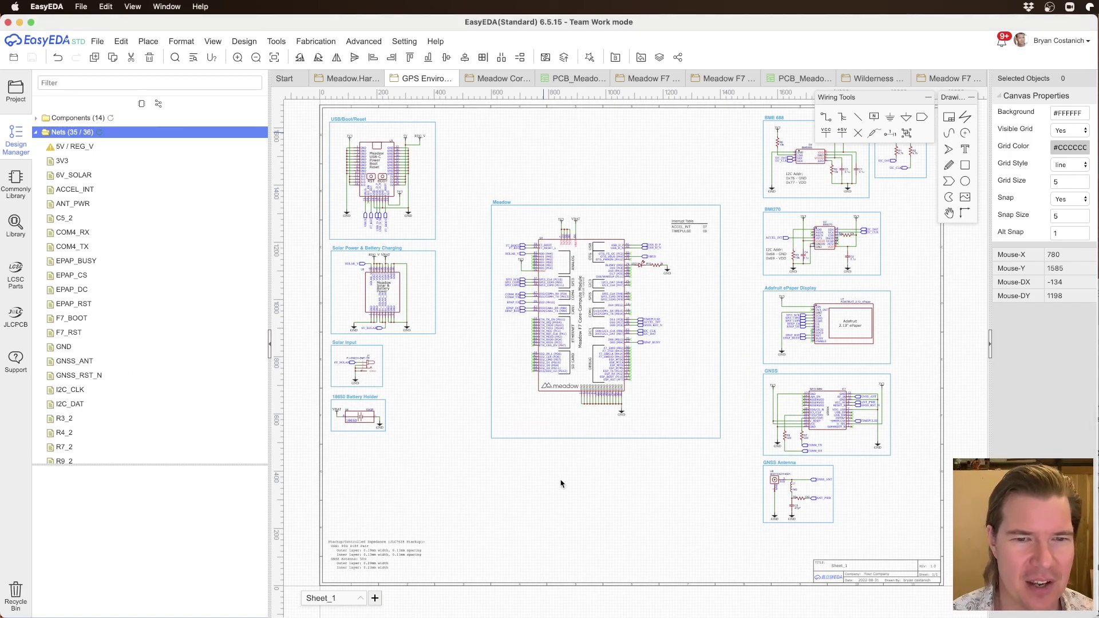